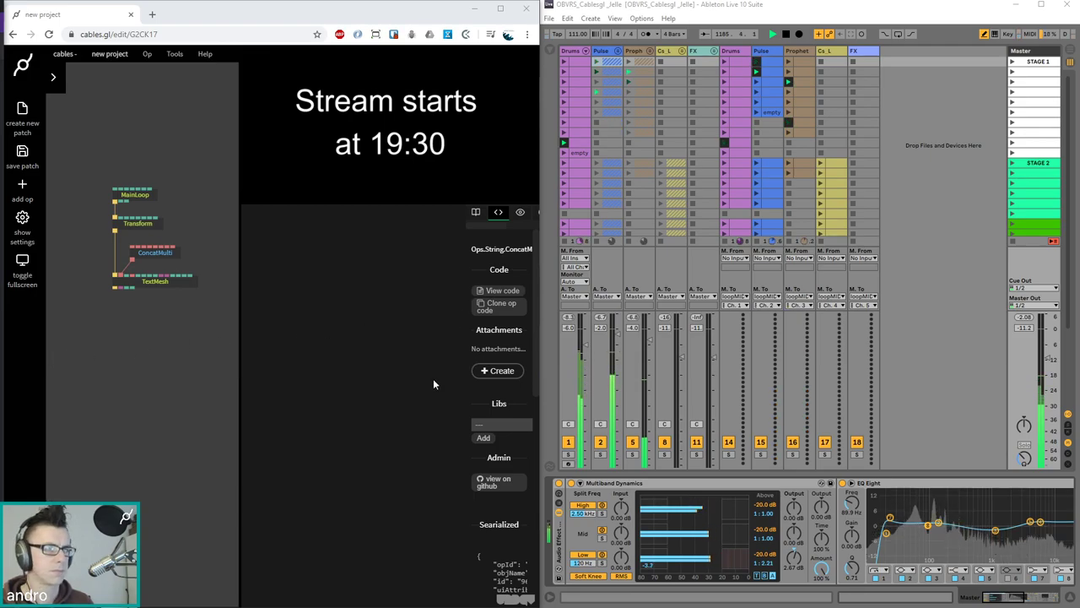
Stop all clips in Ableton Live and delete the MainLoop, Transform, ConcatMulti and TextMesh ops from the cables patch
click(193, 347)
drag(215, 364, 82, 121)
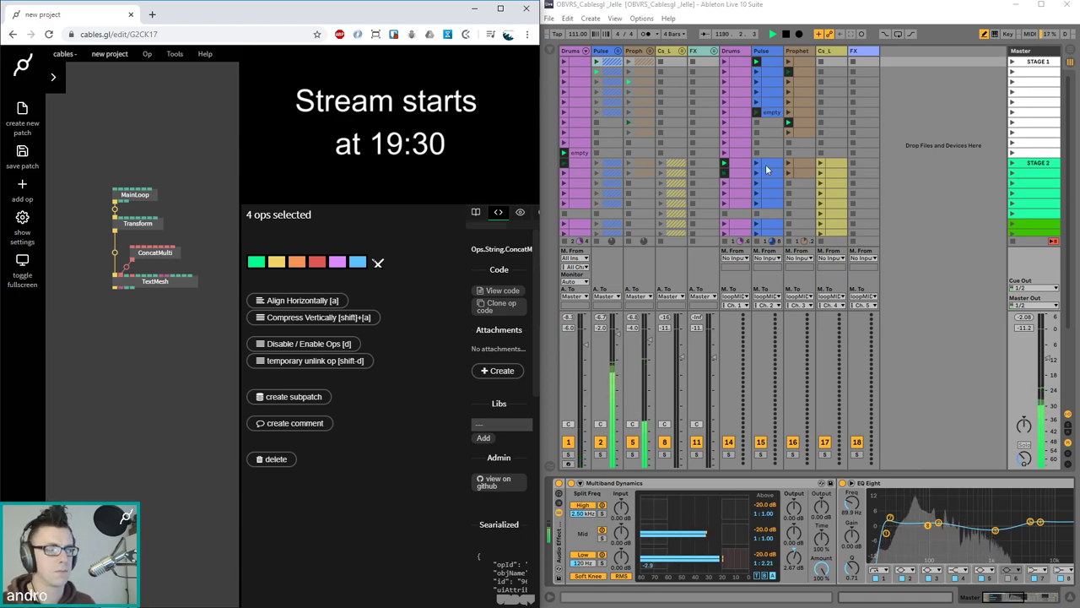
click(1013, 242)
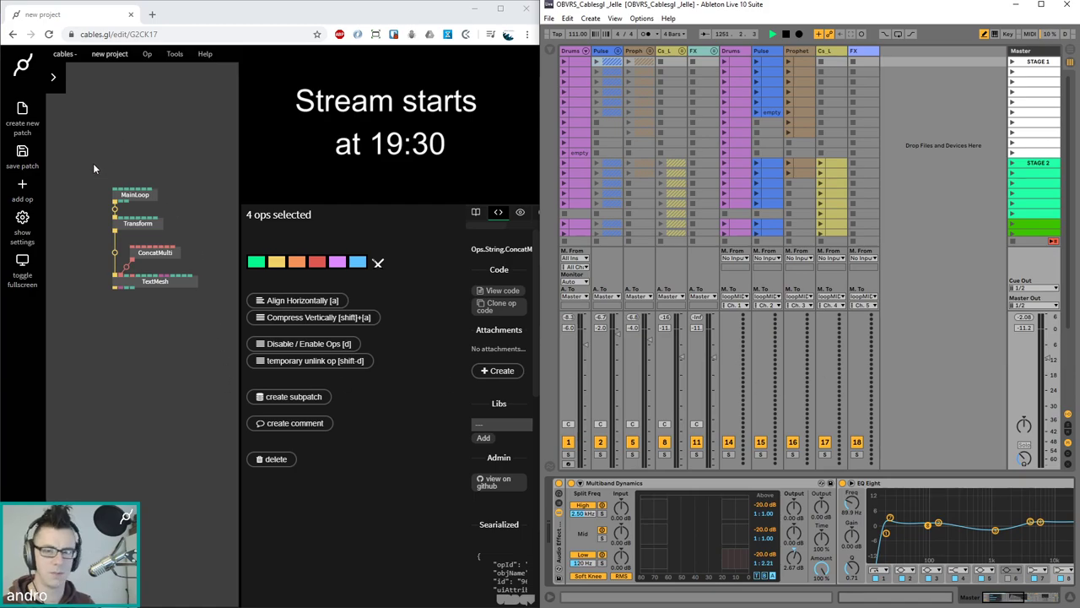
drag(84, 149, 211, 353)
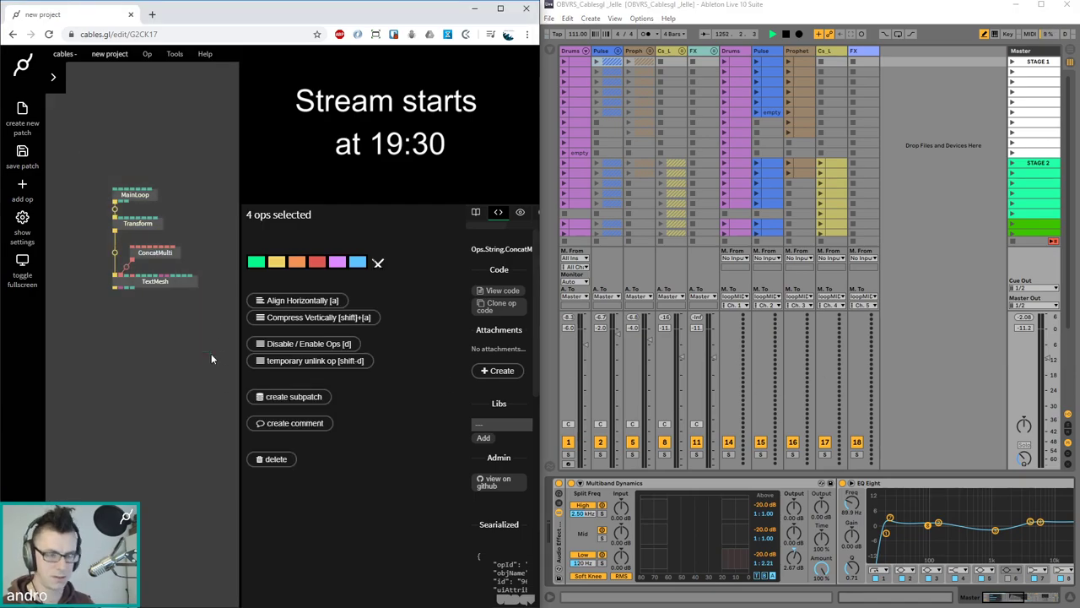
key(Delete)
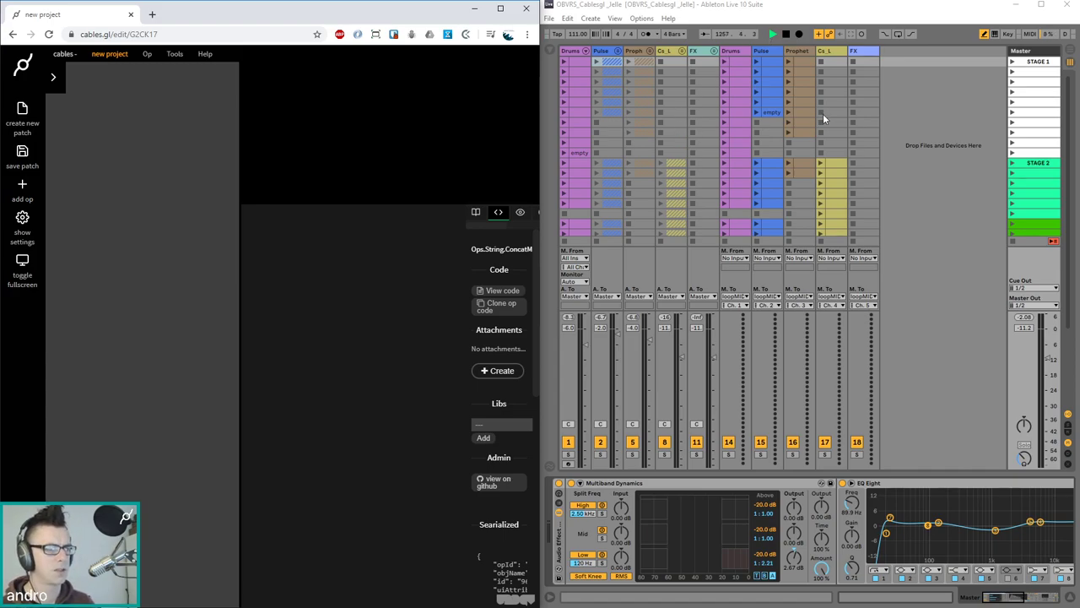
Look through the sound tracks in Ableton Live from Drums to FX, including Proph and Cs_L
click(600, 51)
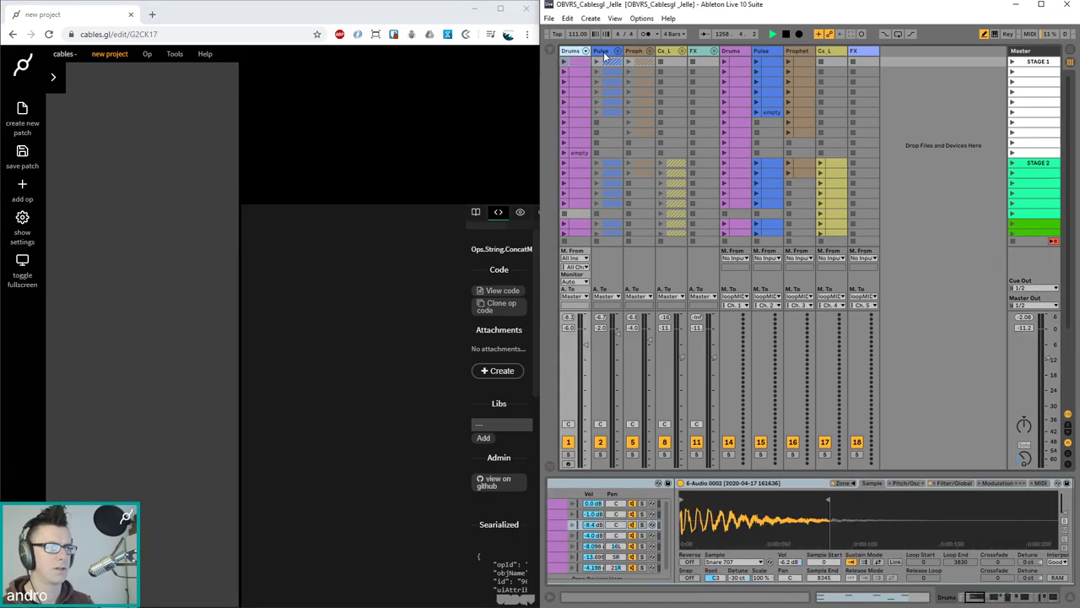
click(633, 50)
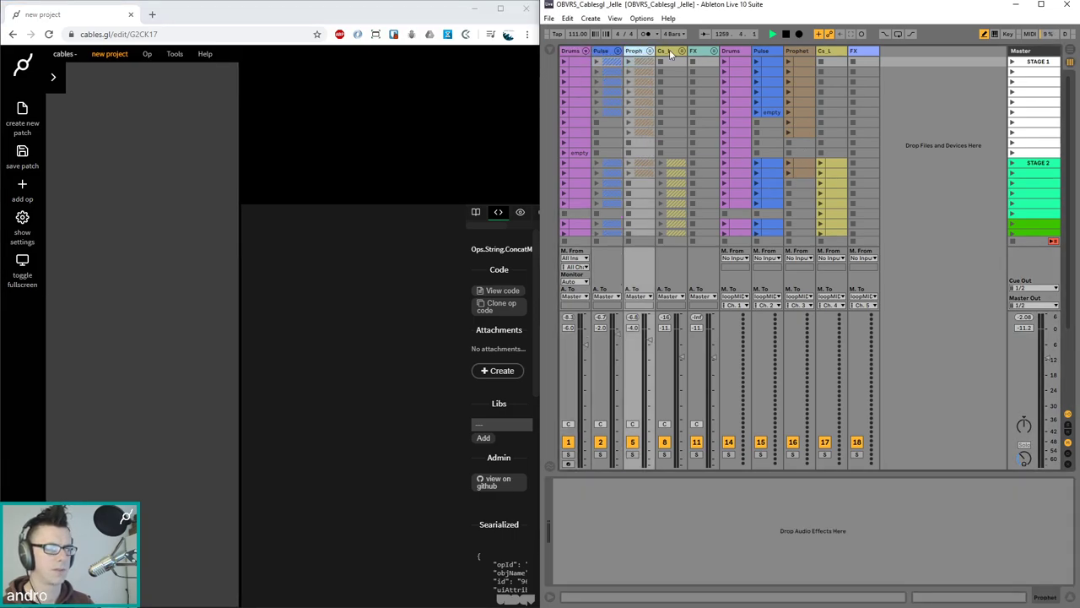
click(672, 52)
click(696, 53)
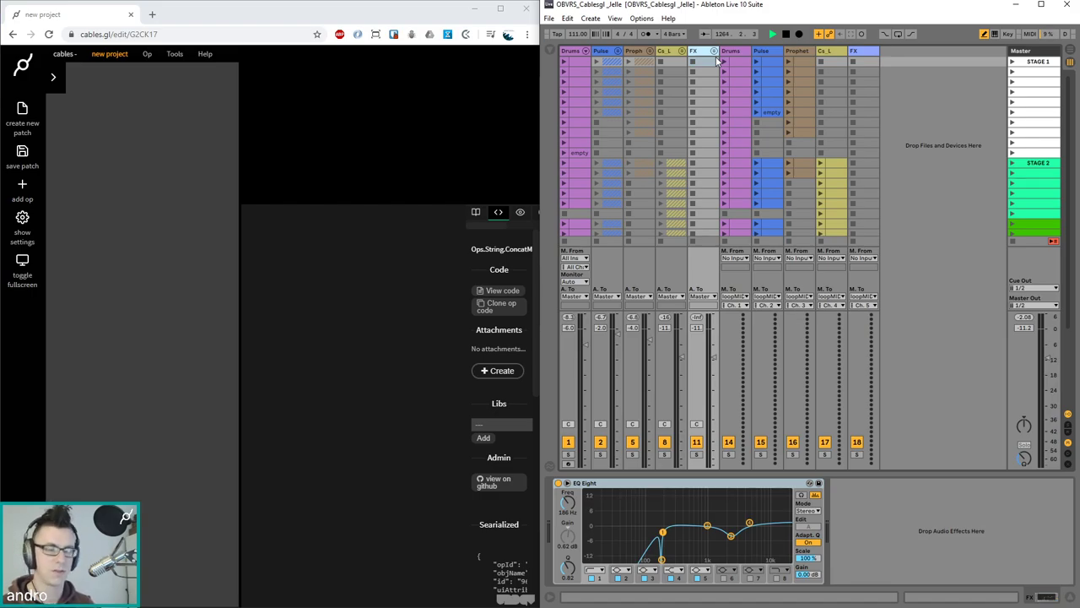
Unfold the Pulse group and inspect the first clips of its Pulse MIDI and REC tracks
click(620, 54)
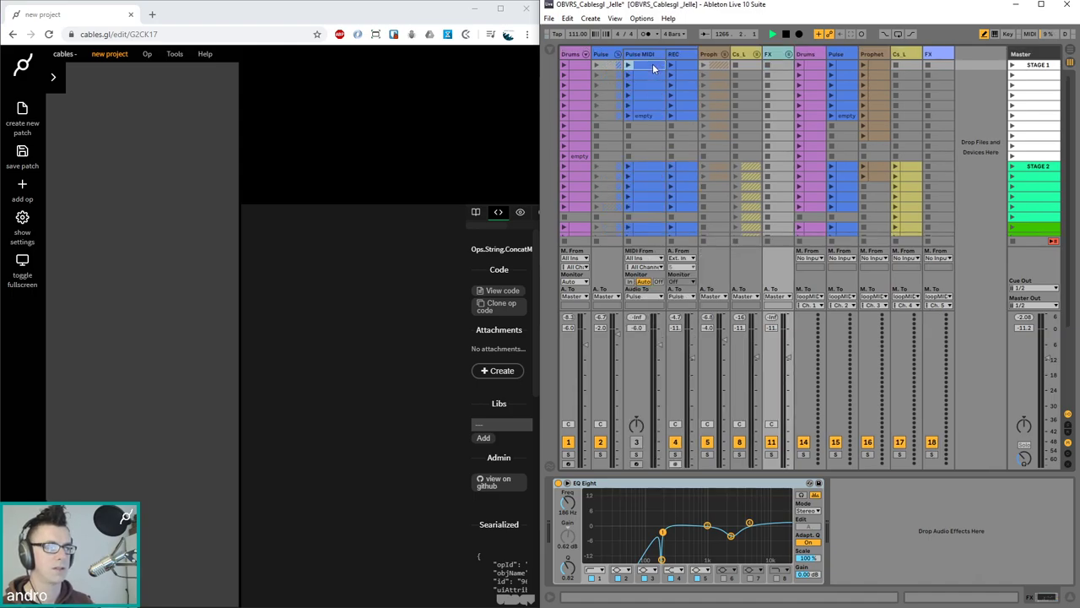
click(652, 65)
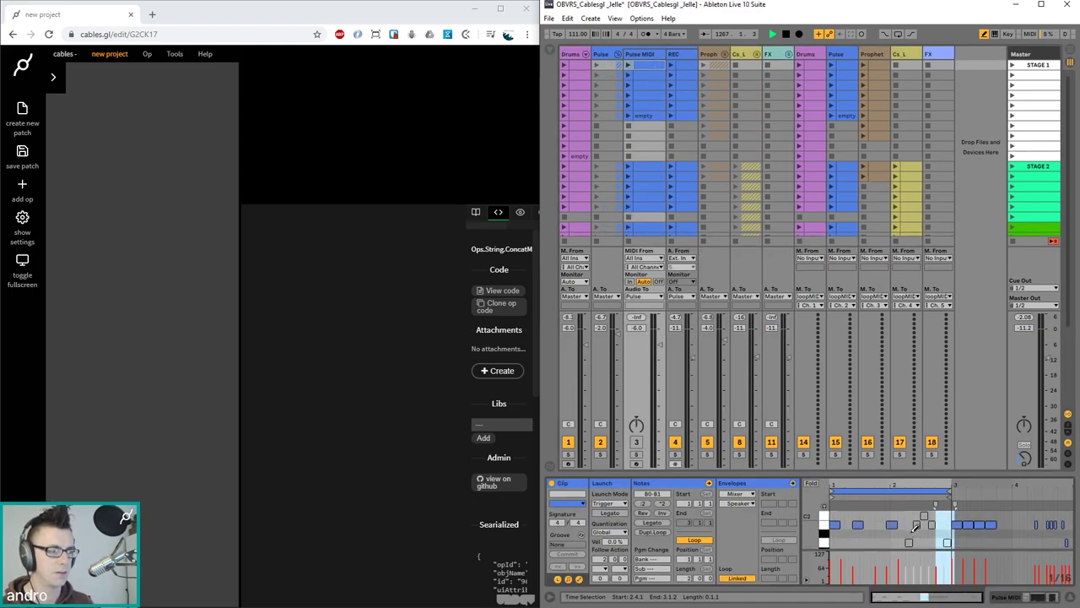
click(680, 66)
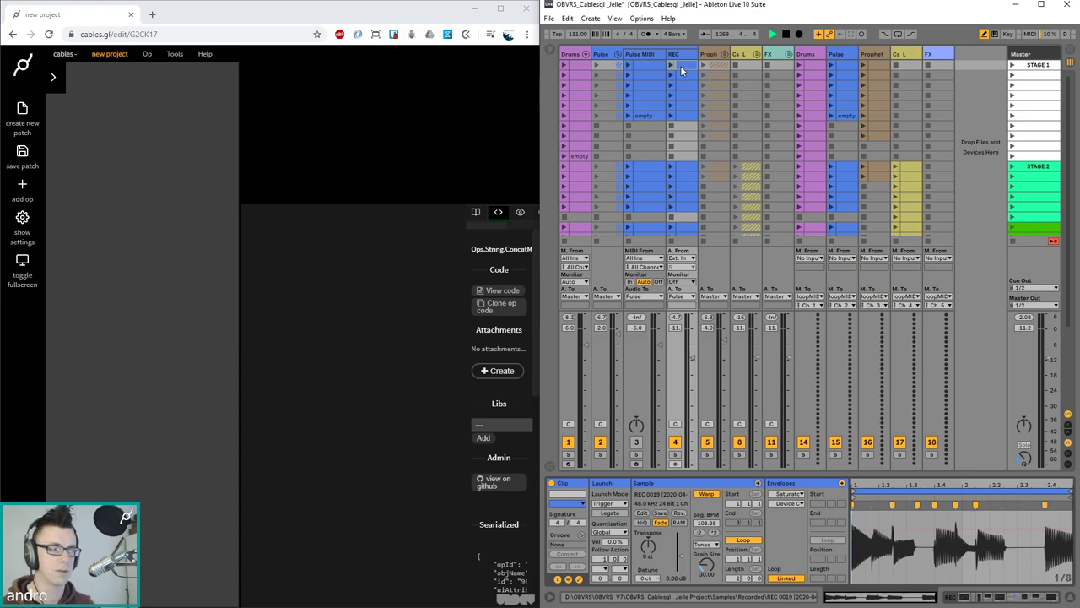
Inspect the Drums track's OBVRS_BIA-Rack with its pads and chains, and fold the Pulse group
click(576, 55)
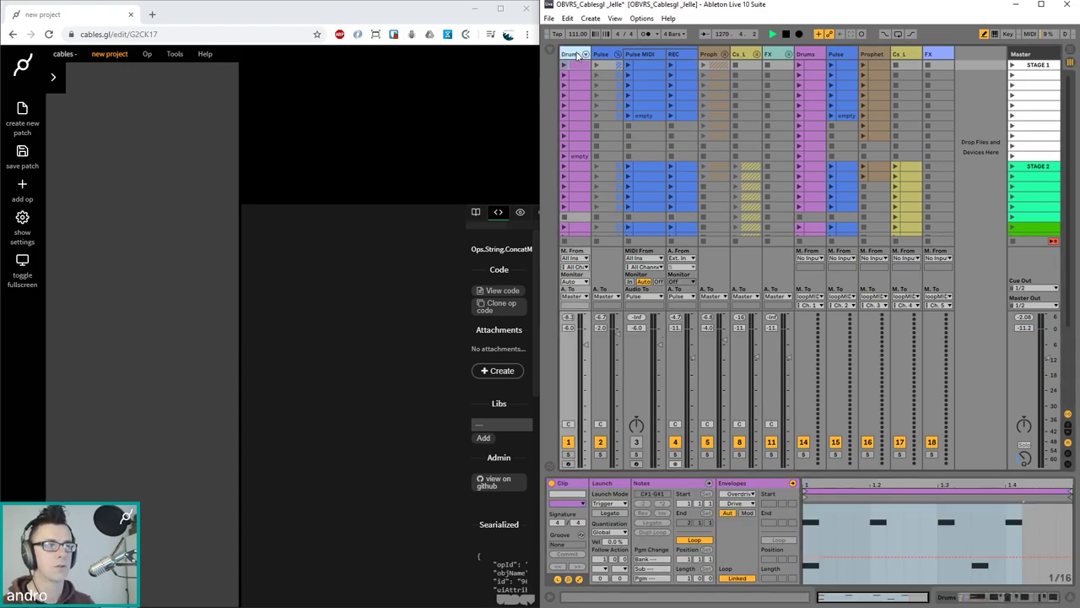
double_click(576, 55)
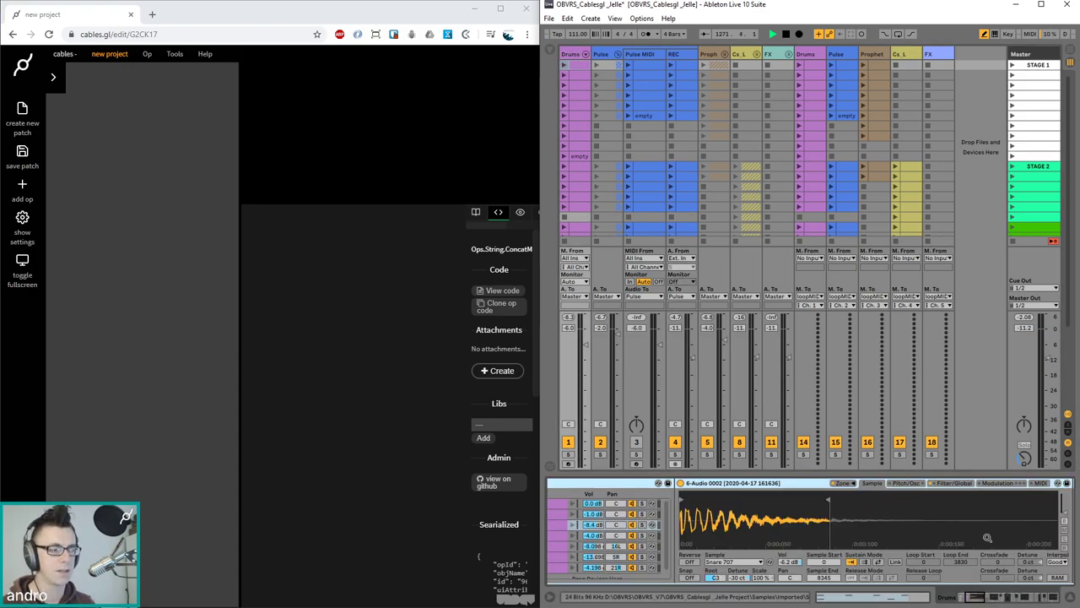
click(976, 598)
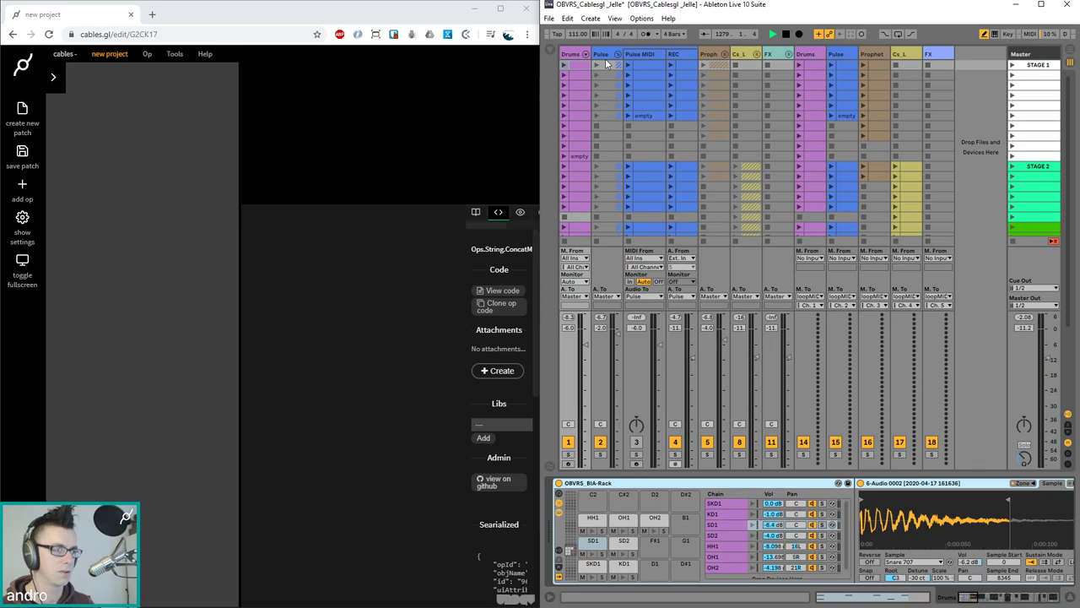
click(618, 53)
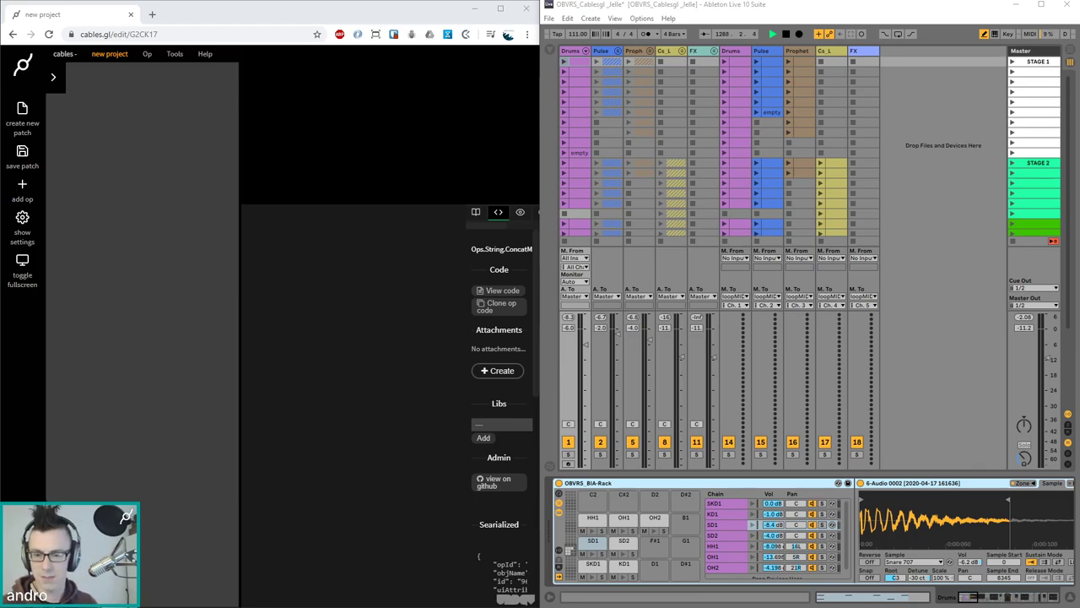
Switch to loopMIDI and place its window over the lower part of the cables editor, beside Ableton Live
key(alt+Tab)
drag(147, 343, 215, 299)
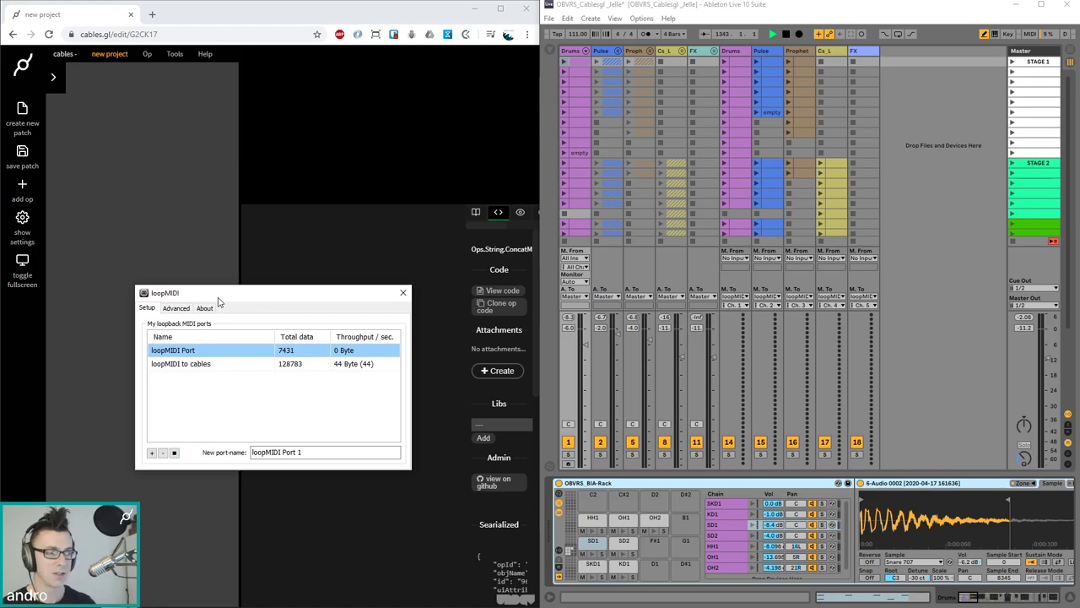
drag(218, 301, 262, 288)
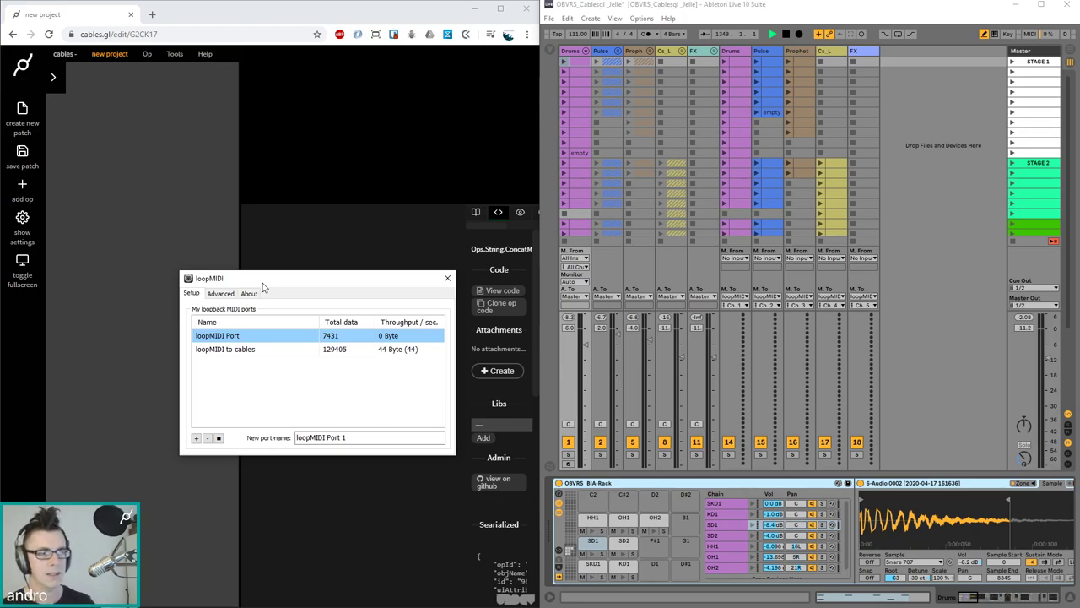
drag(262, 288, 162, 416)
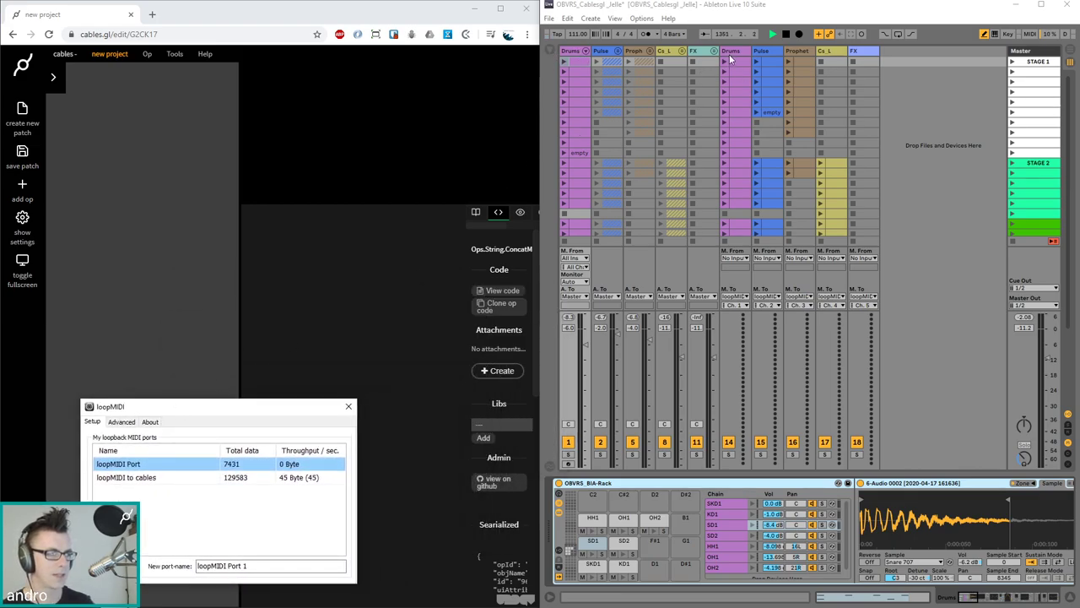
Look at the Drums track's separate chains, and unfold the Pulse group to view its Pulse MIDI and REC devices
click(586, 51)
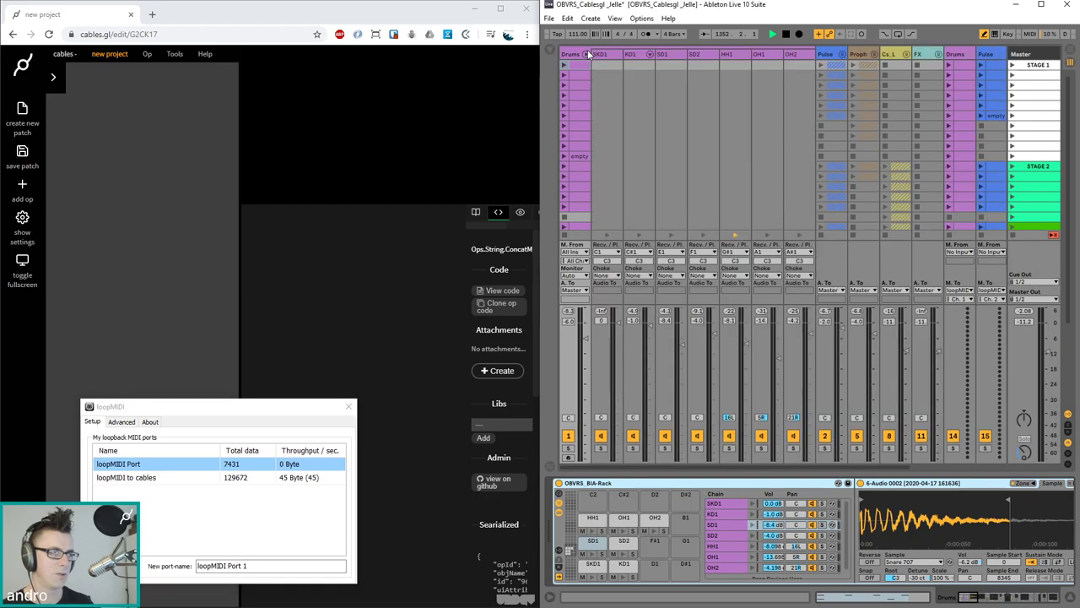
click(584, 53)
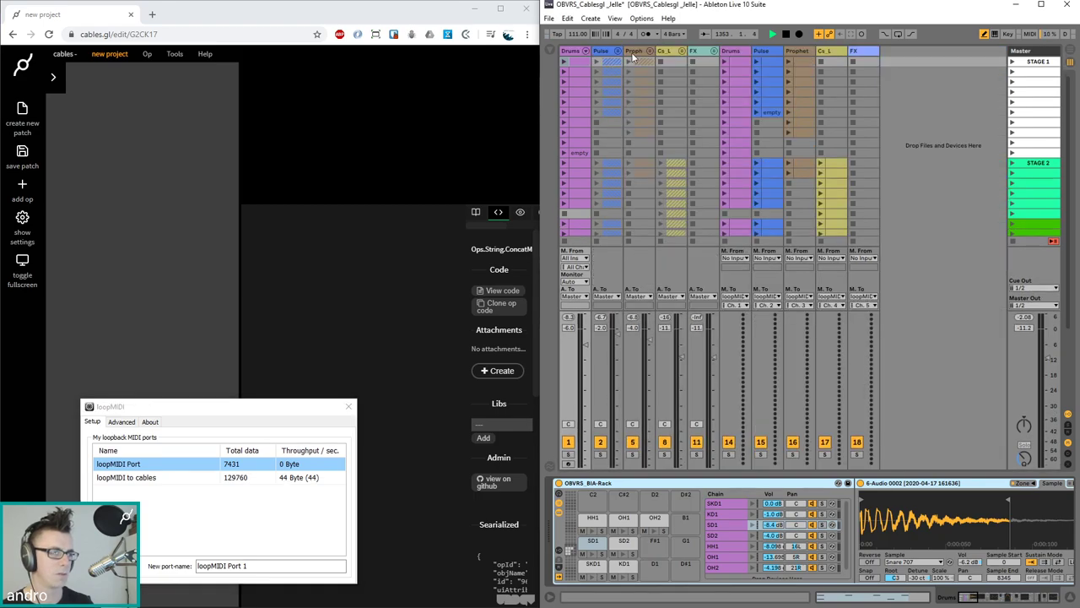
click(619, 51)
click(645, 62)
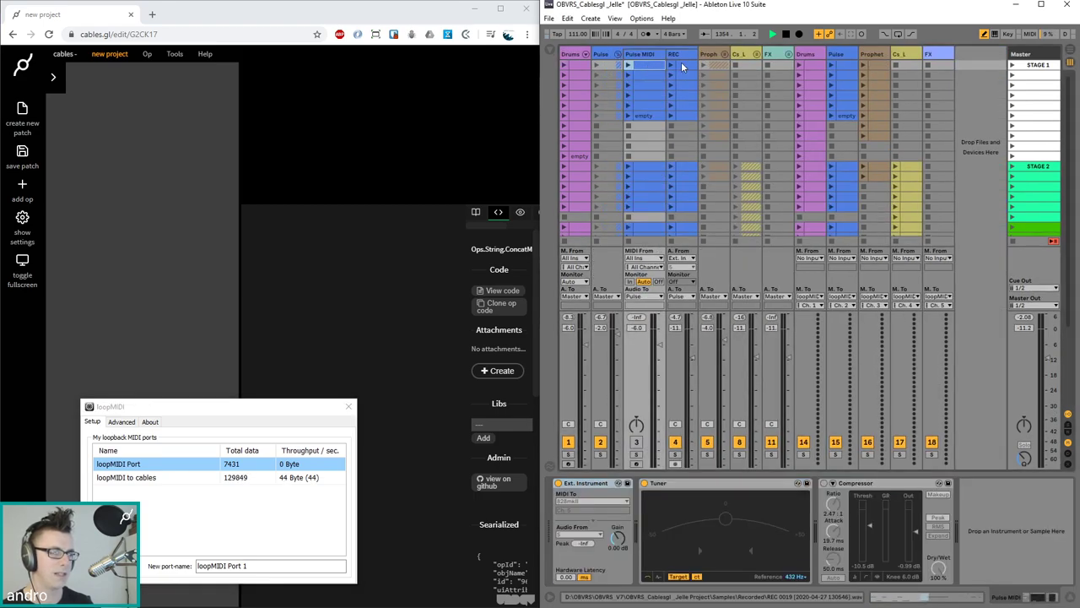
click(682, 64)
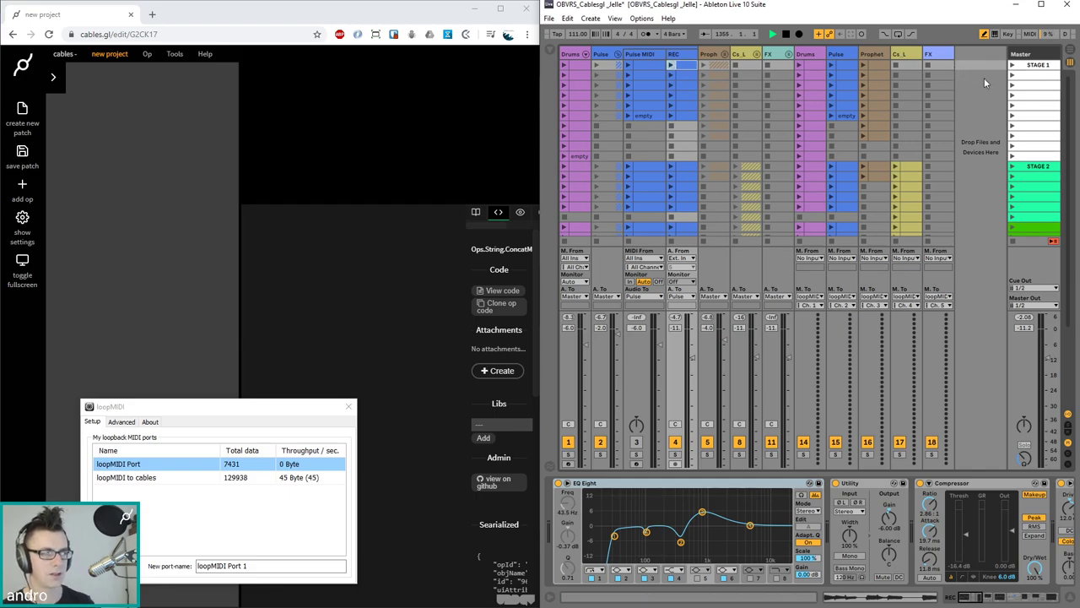
Launch the STAGE 1 scene and select the clips of the loopMIDI-routed Pulse track from the first row to the empty clip
click(1013, 65)
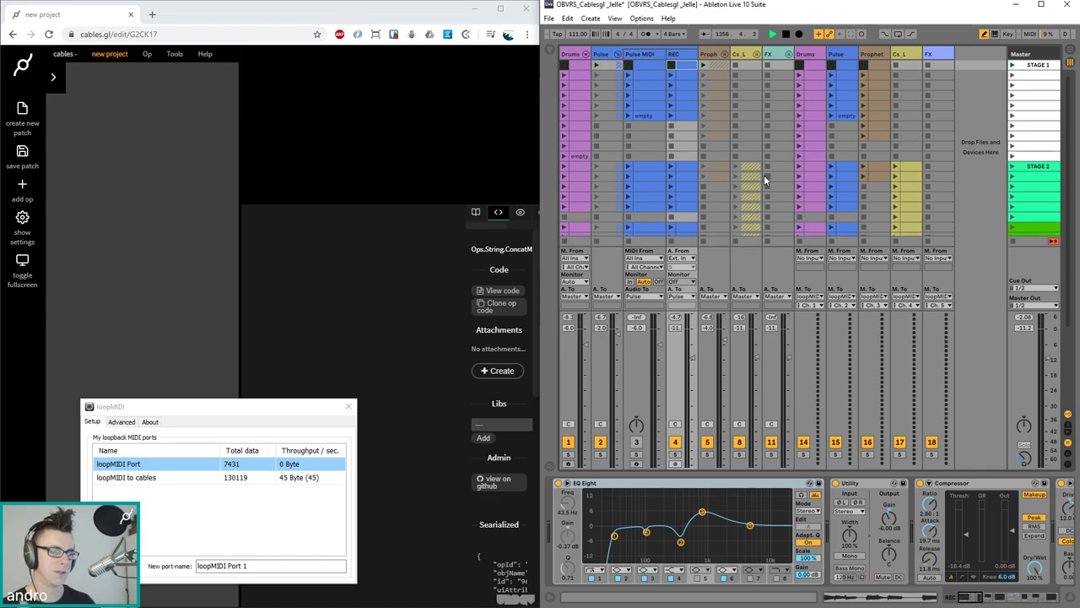
click(841, 64)
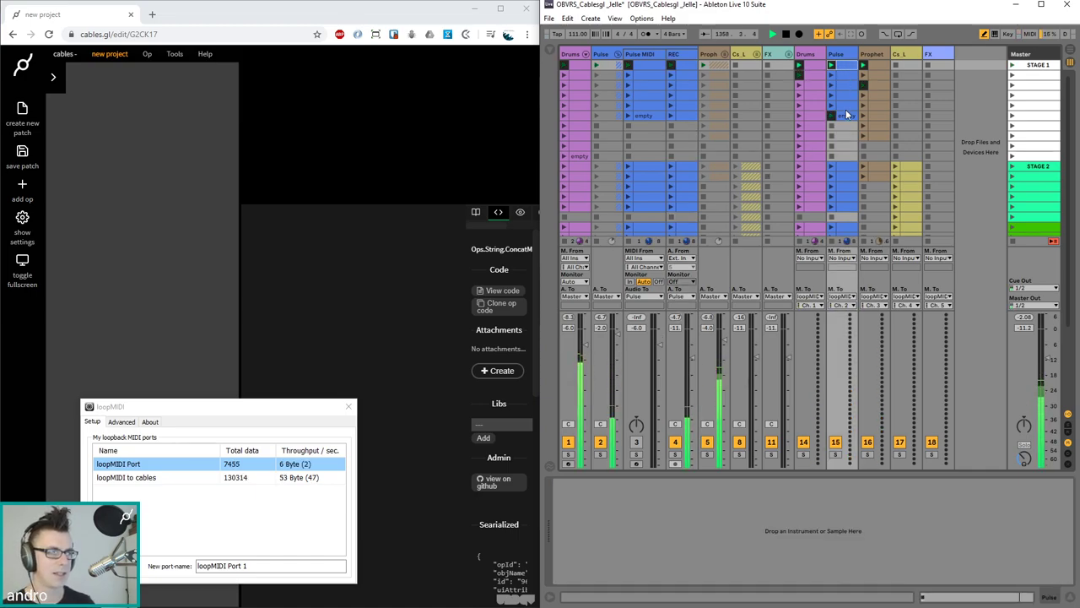
shift+click(846, 117)
click(846, 119)
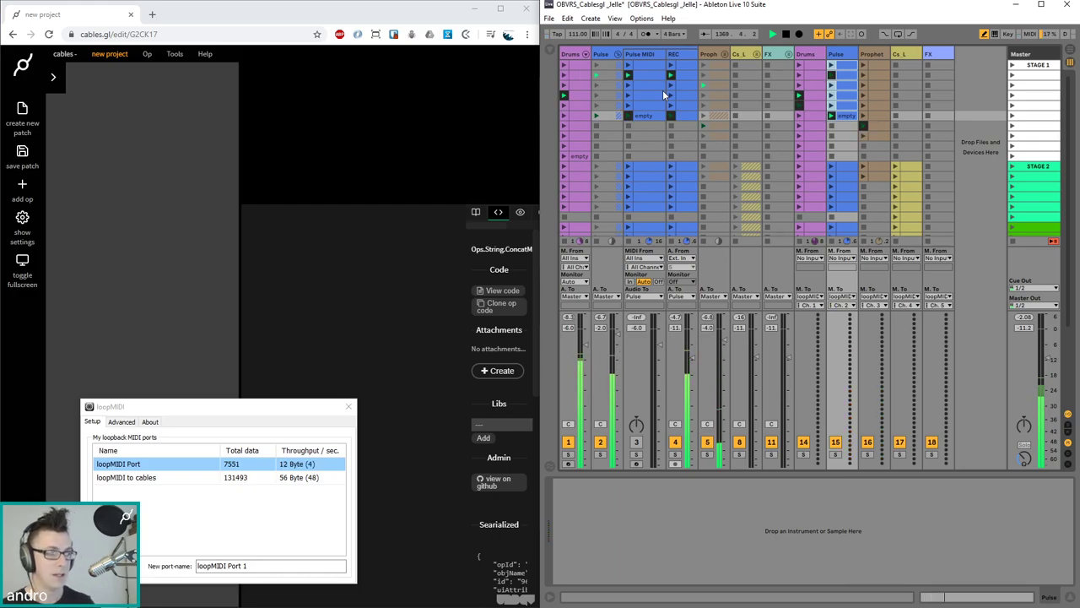
Go through the Pulse MIDI and REC clips in the second to fourth scene rows
click(639, 76)
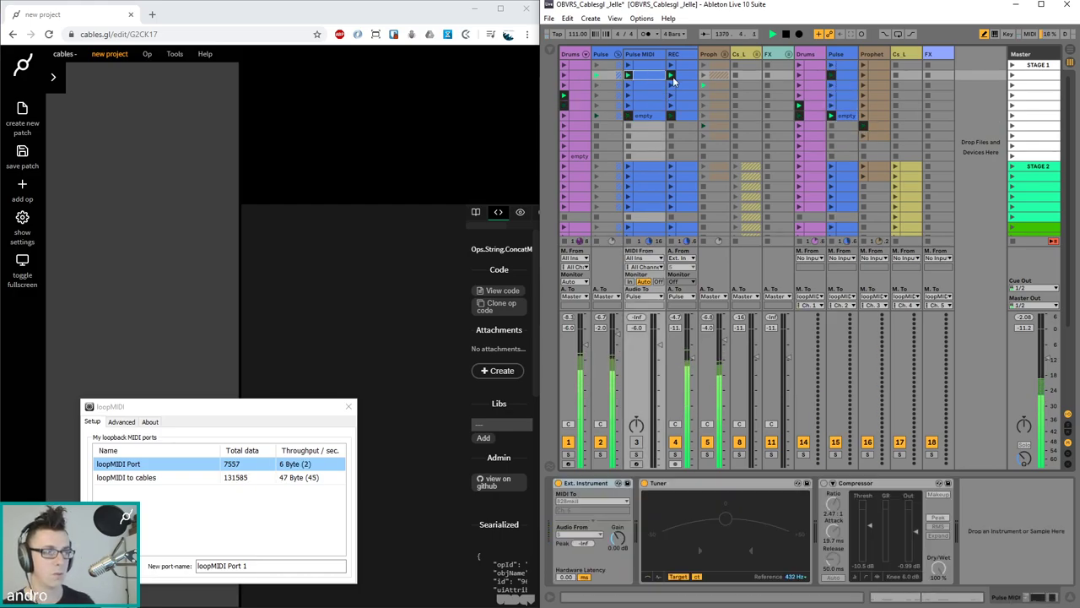
click(691, 74)
click(642, 84)
click(681, 89)
click(644, 92)
click(685, 93)
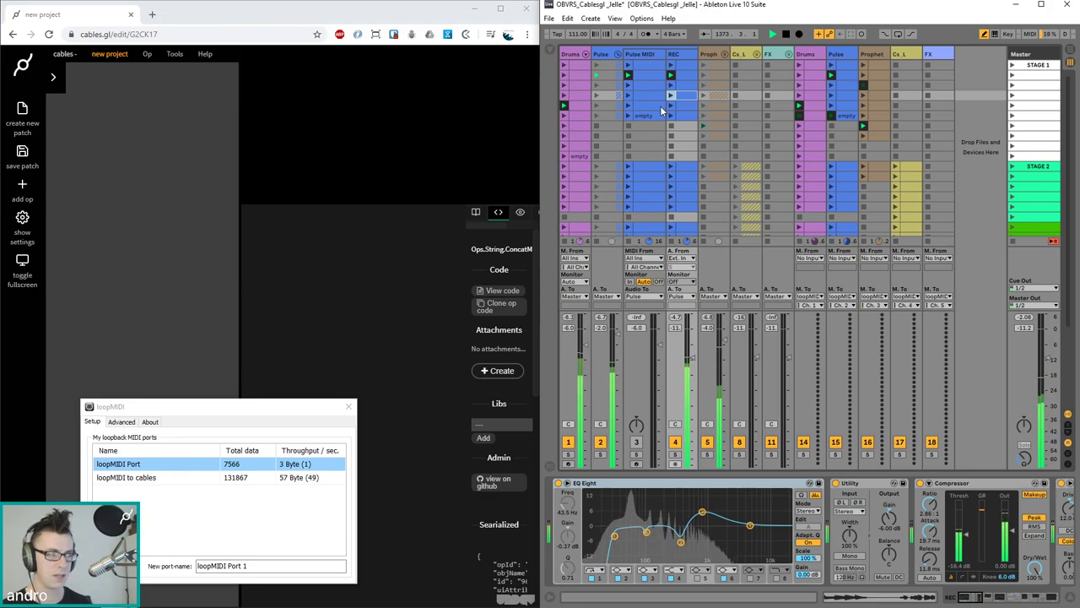
Compare the first clip of the loopMIDI-routed Drums track with the first Pulse MIDI and REC clips
click(808, 53)
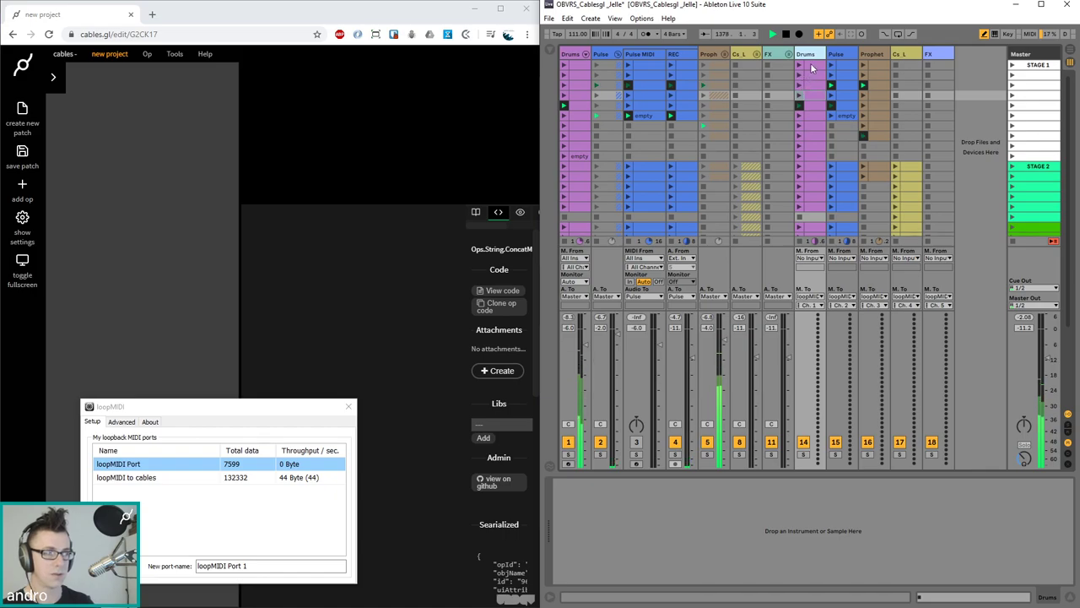
click(809, 65)
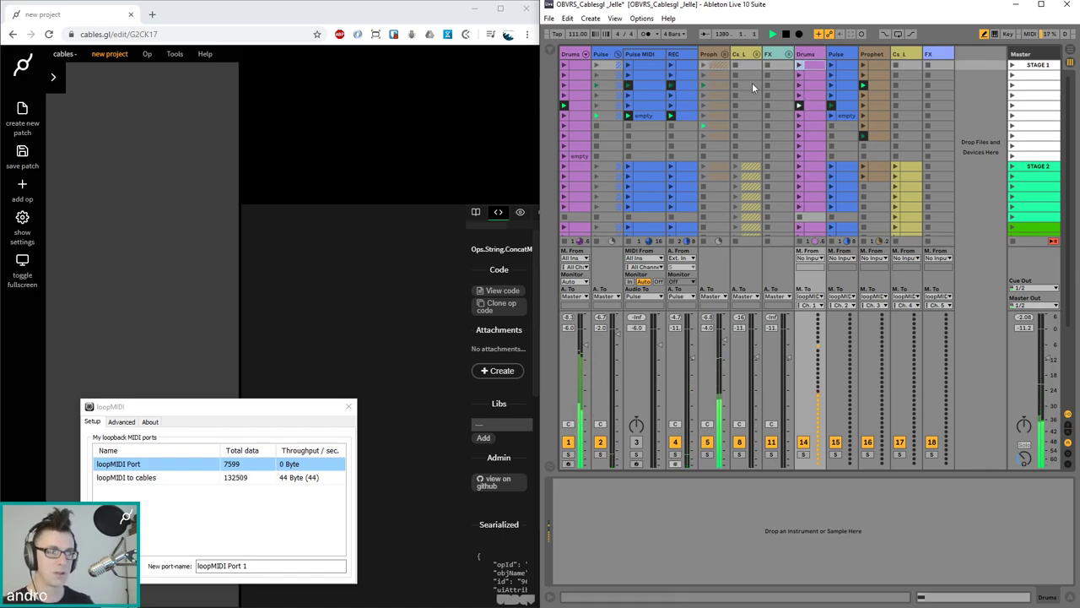
click(648, 67)
click(686, 68)
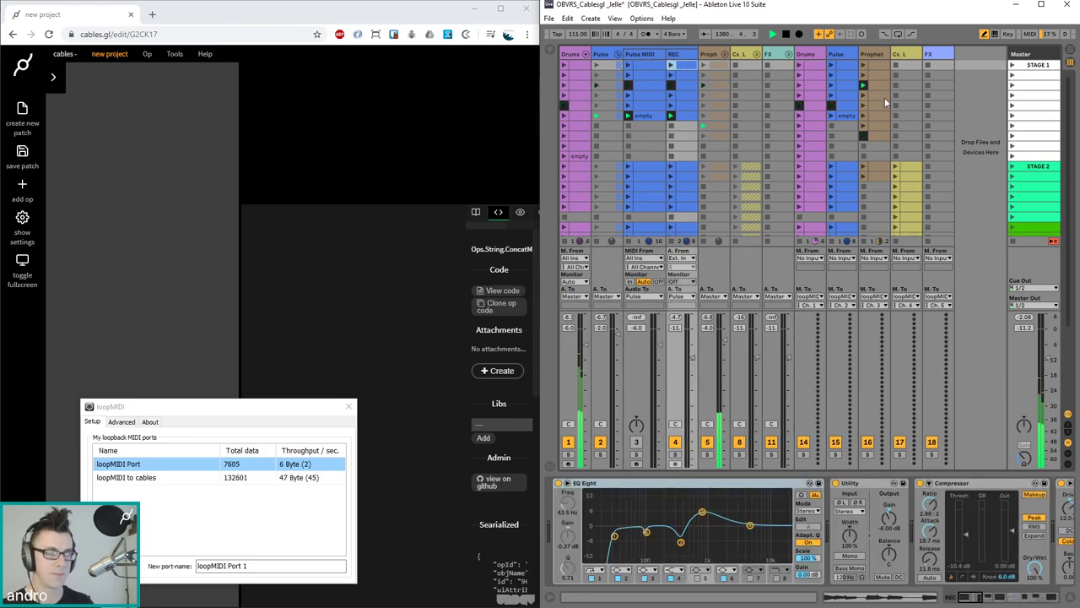
click(805, 67)
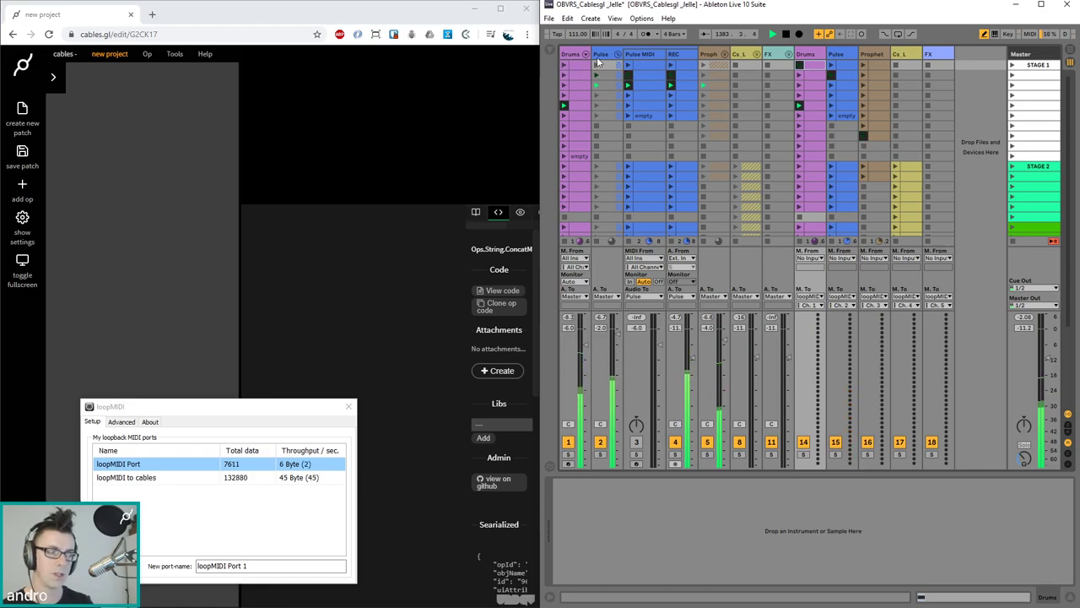
Set the global launch quantization to 2 Bars and select the fifth clip of the loopMIDI-routed Pulse track
click(673, 33)
click(672, 73)
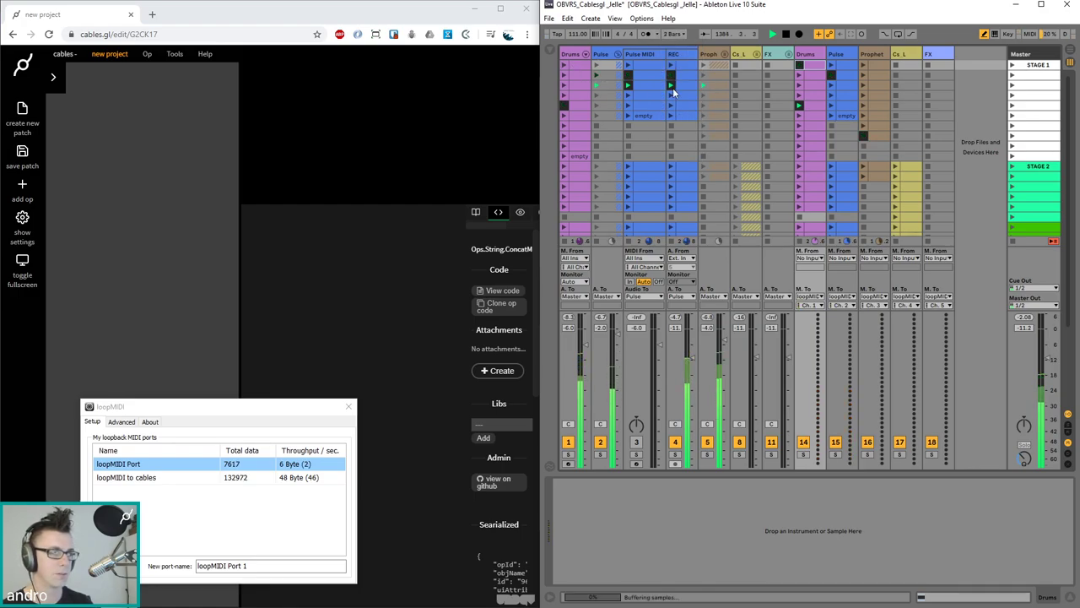
click(840, 107)
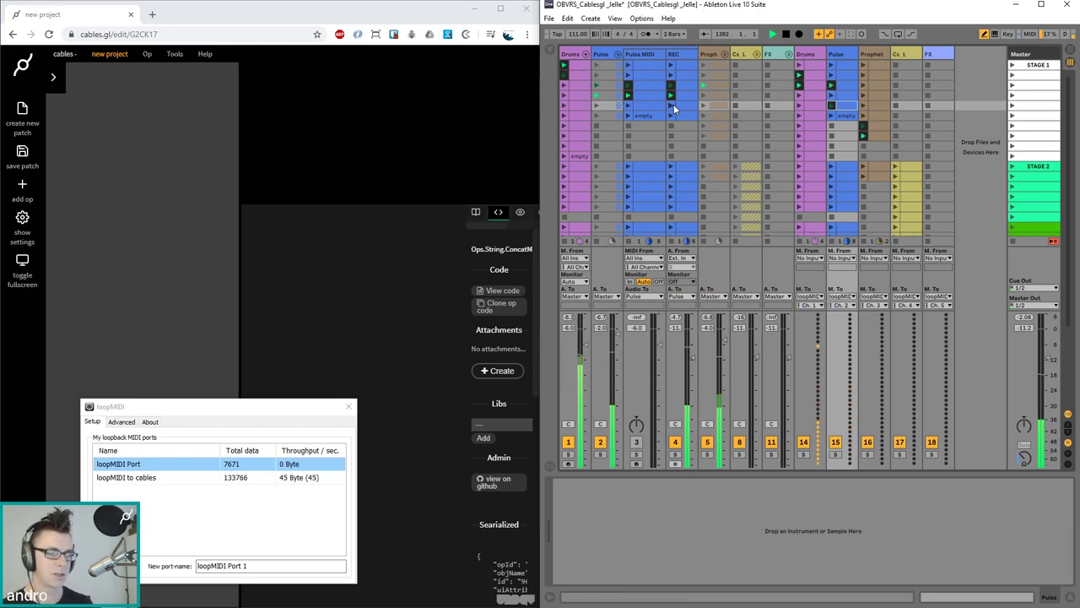
Select all five loopMIDI-routed tracks from Drums to FX and close the loopMIDI window
click(809, 55)
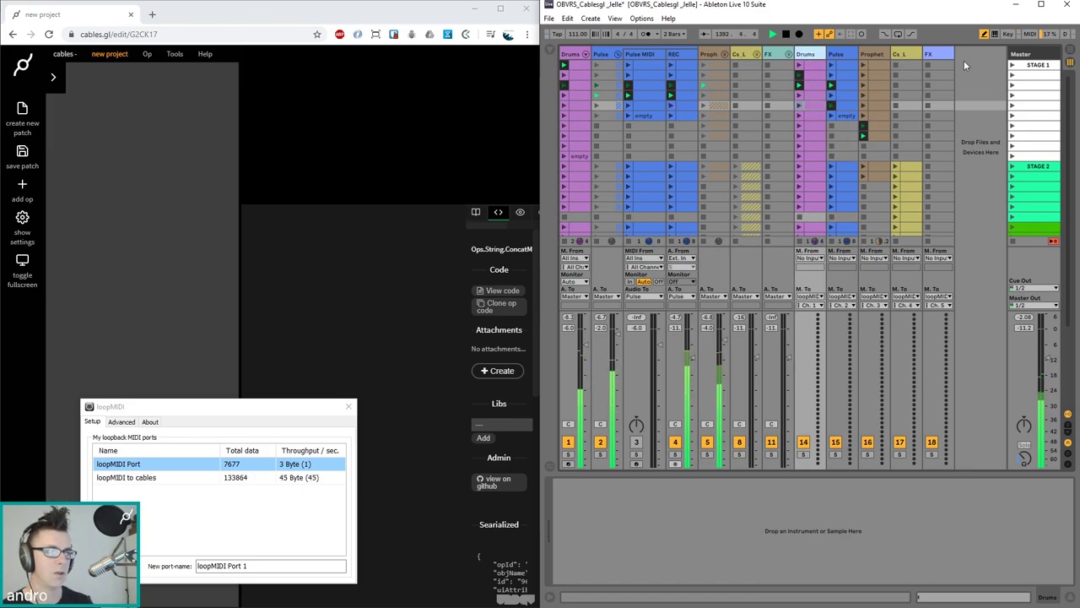
shift+click(948, 54)
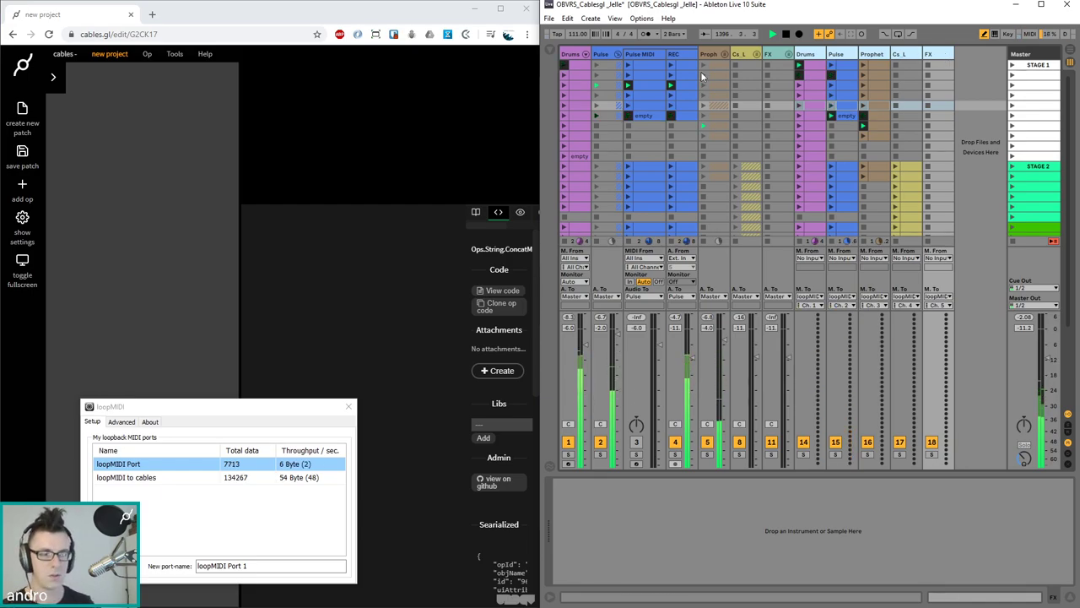
click(348, 406)
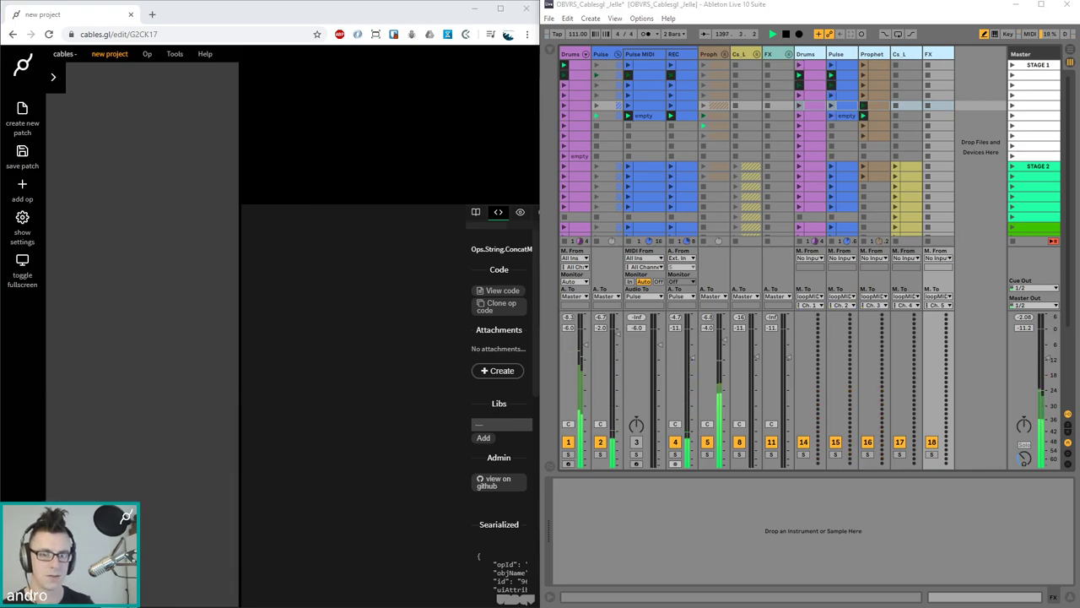
Enlarge the patch editing area and add a MidiClock op in its upper part
click(246, 203)
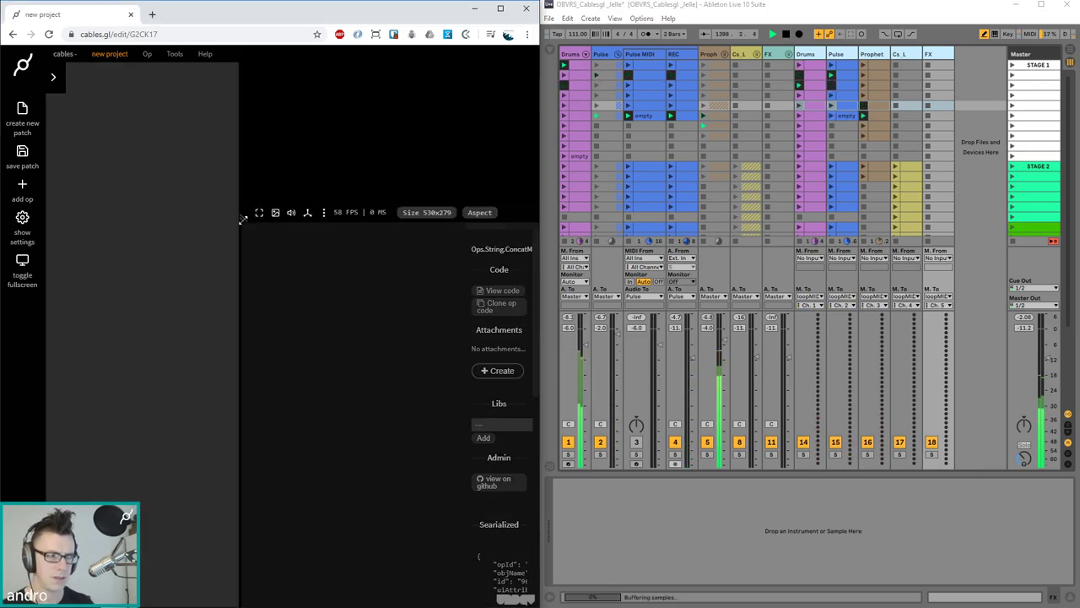
drag(242, 221, 406, 141)
double_click(233, 193)
text(m)
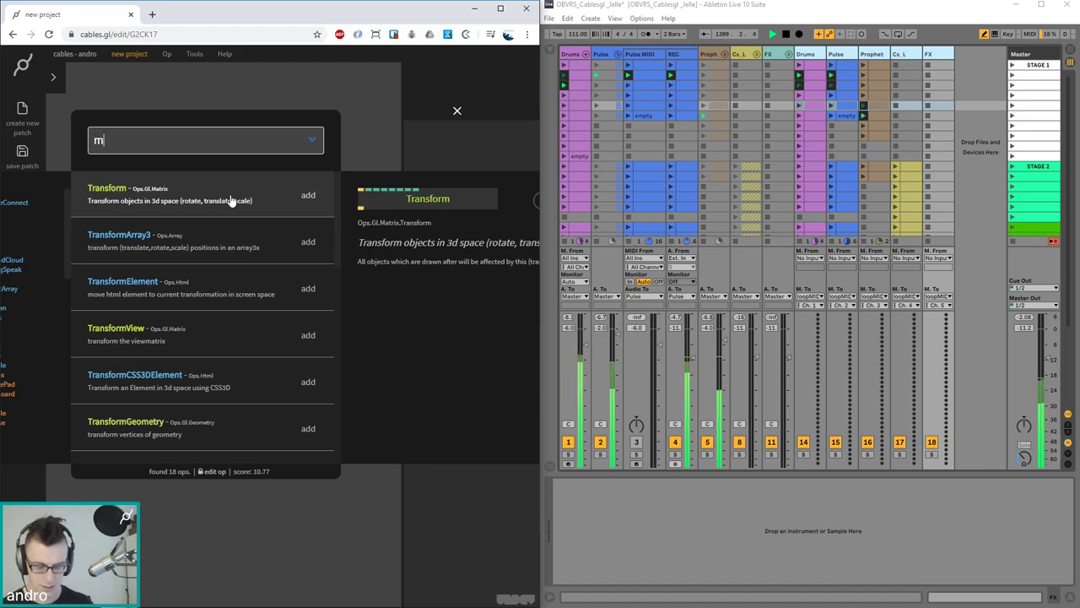
text(idiclo)
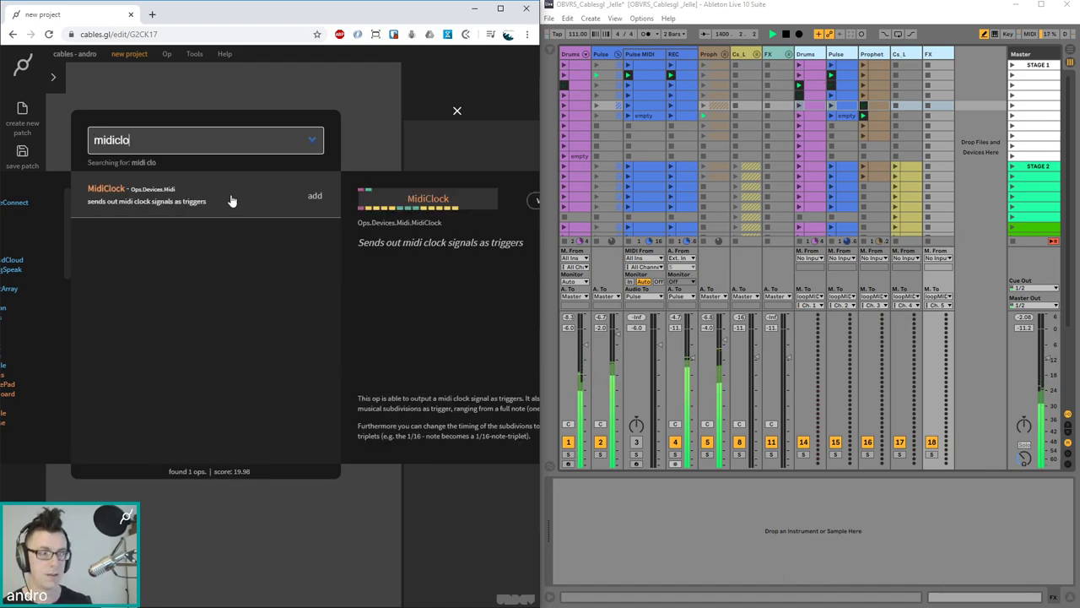
key(Return)
drag(319, 255, 212, 221)
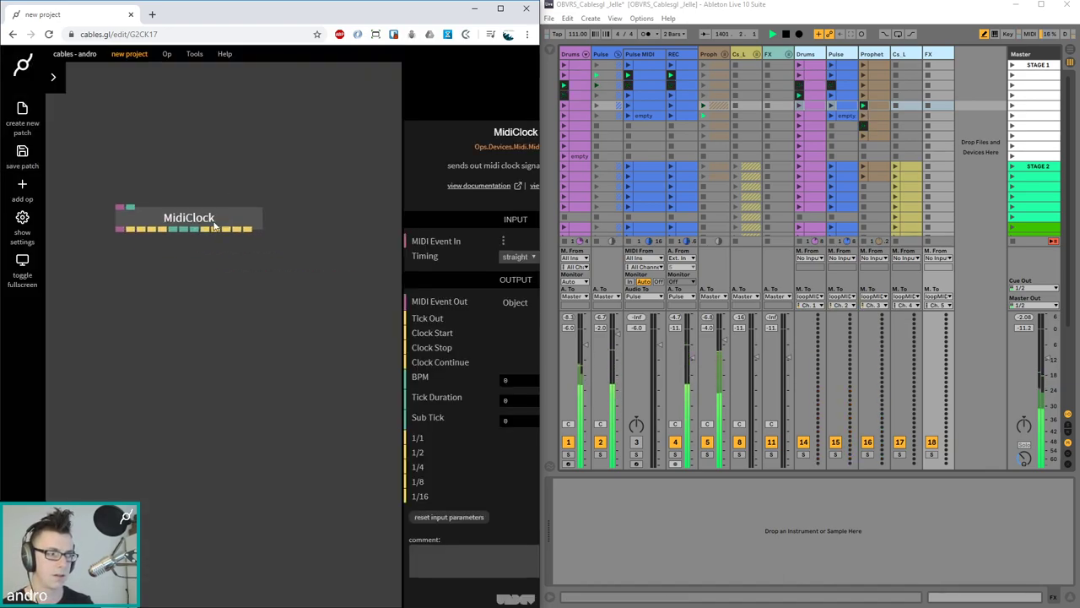
drag(403, 252, 362, 247)
drag(180, 202, 217, 265)
Lower Live's master volume to -19.3 dB and add a MidiInputDevice op above MidiClock in the cables patch
click(159, 152)
key(Escape)
text(midin)
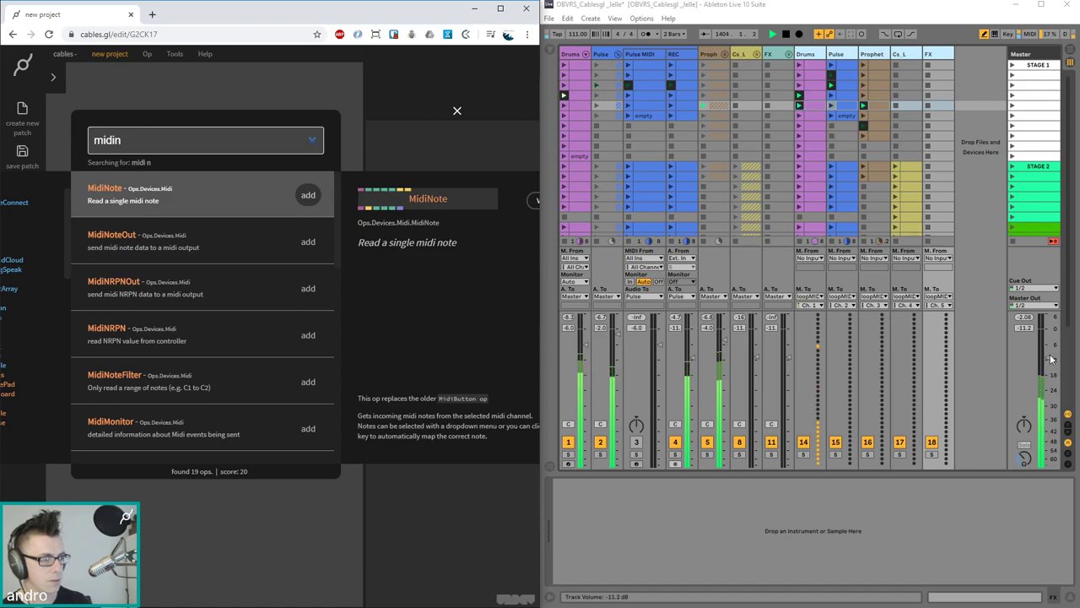
drag(1046, 356, 1046, 366)
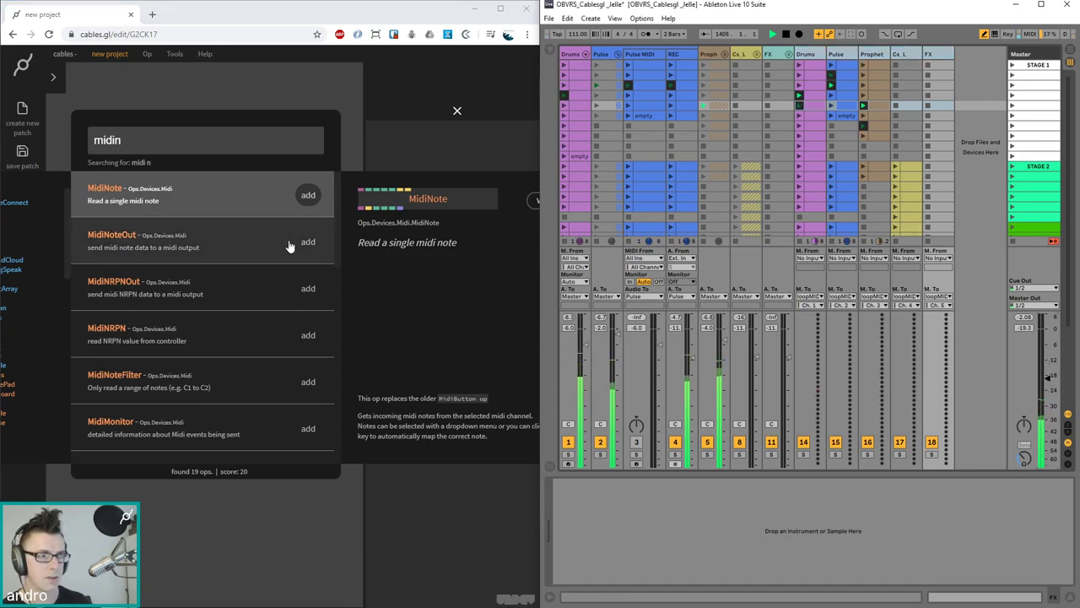
click(146, 141)
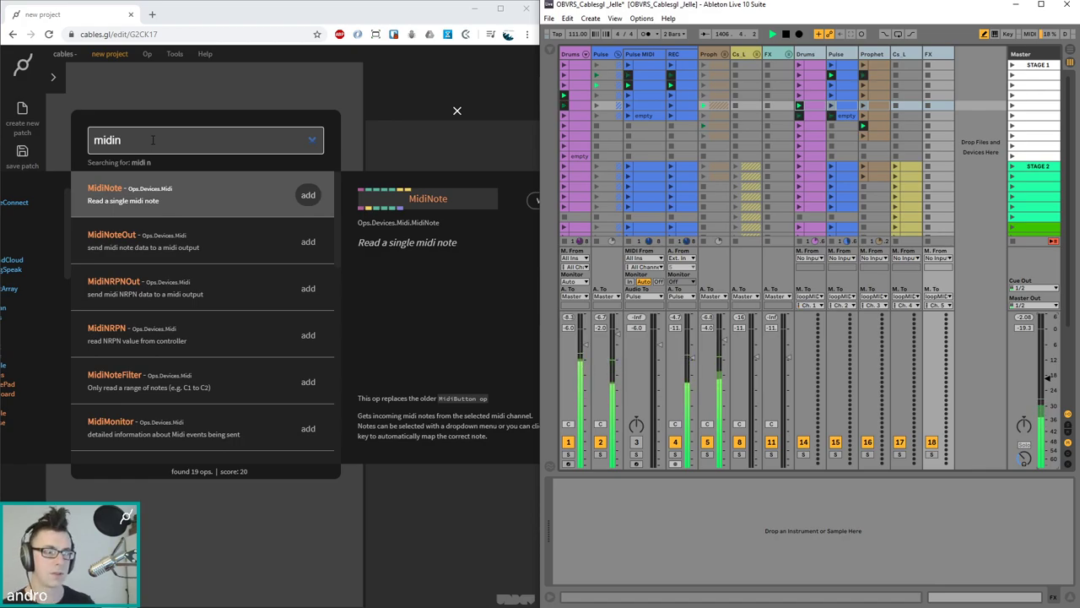
click(153, 140)
text(put)
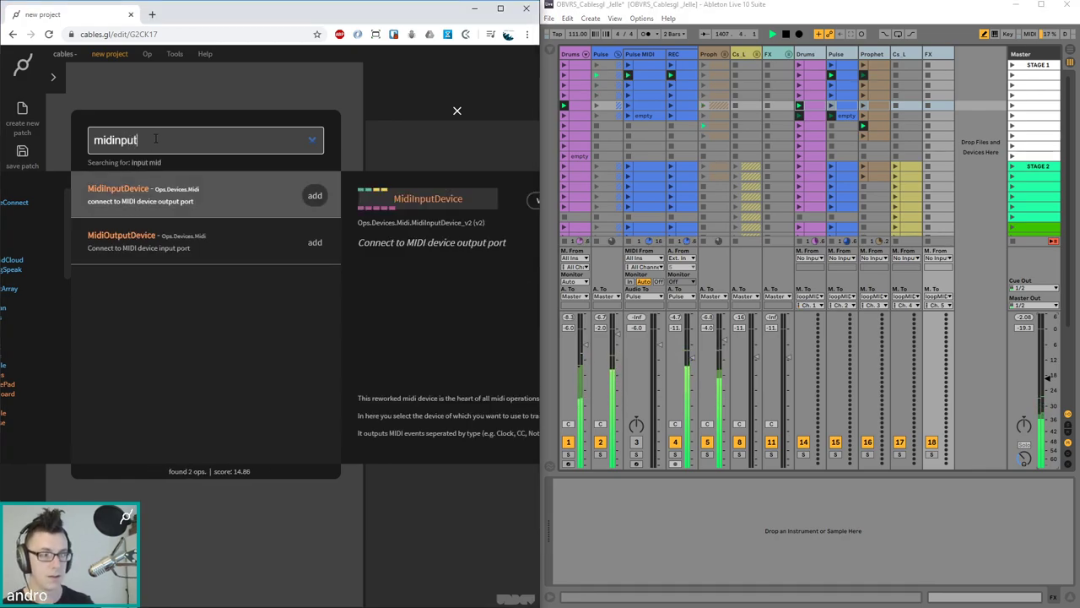
click(314, 200)
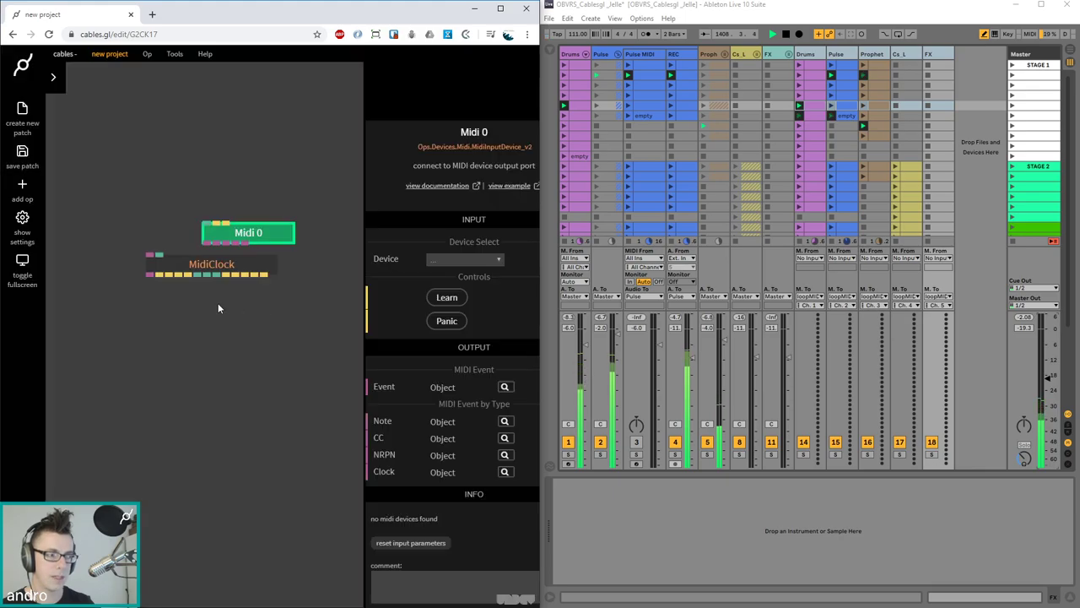
drag(211, 223, 180, 187)
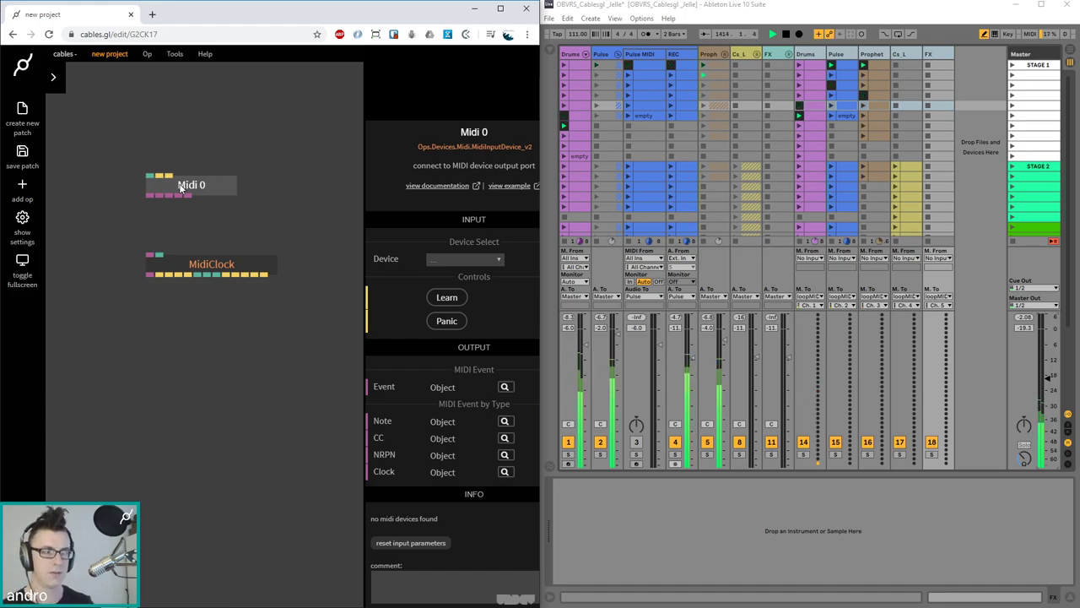
Set the MIDI input op's device to loopMIDI to cables and check that port's throughput in the loopMIDI window
click(437, 262)
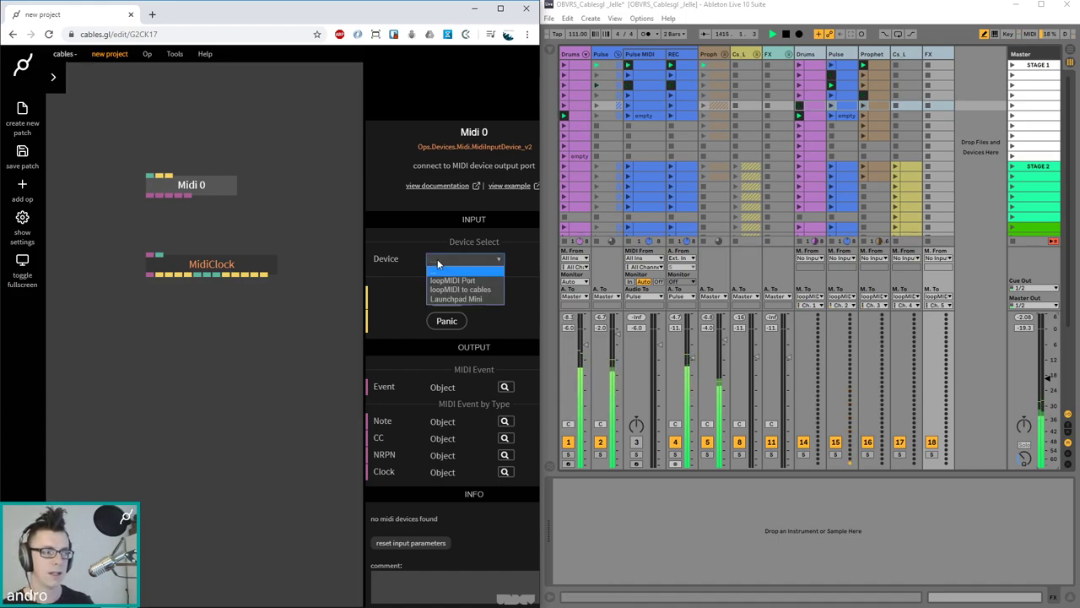
click(470, 290)
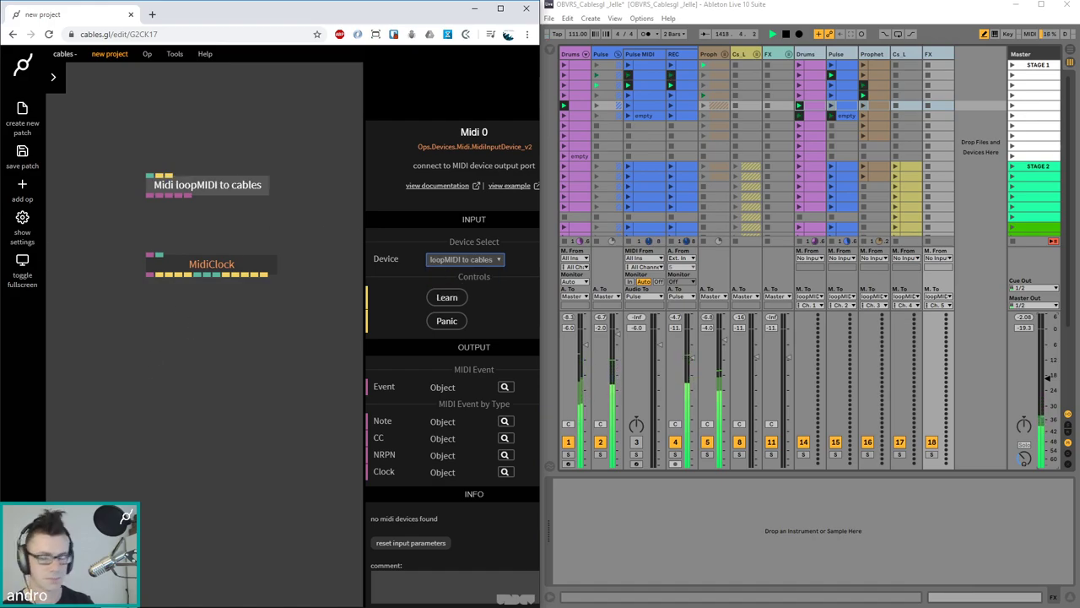
drag(0, 388, 293, 247)
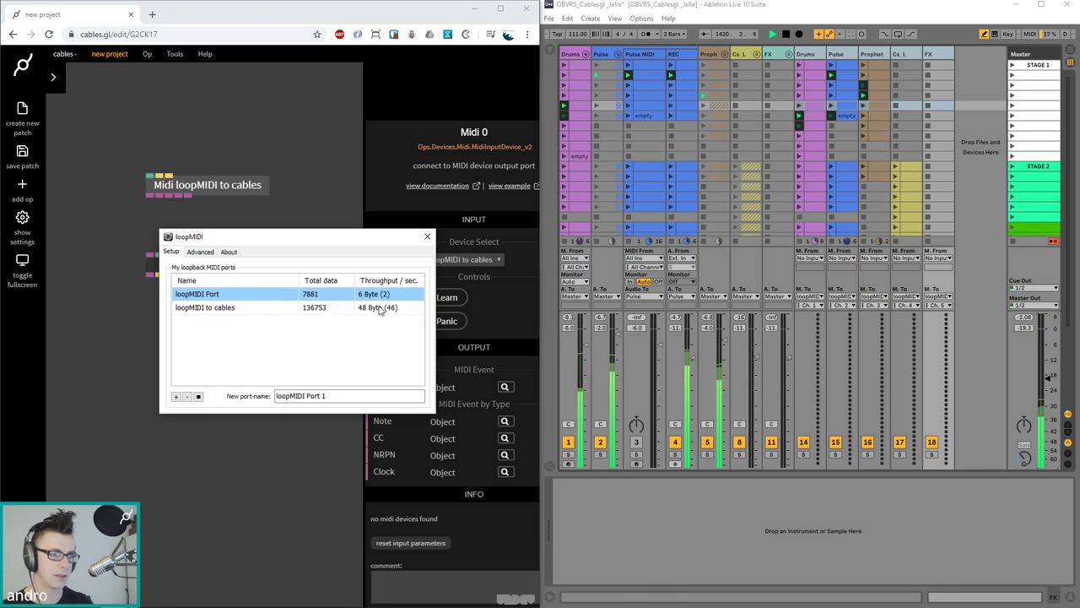
drag(320, 239, 0, 388)
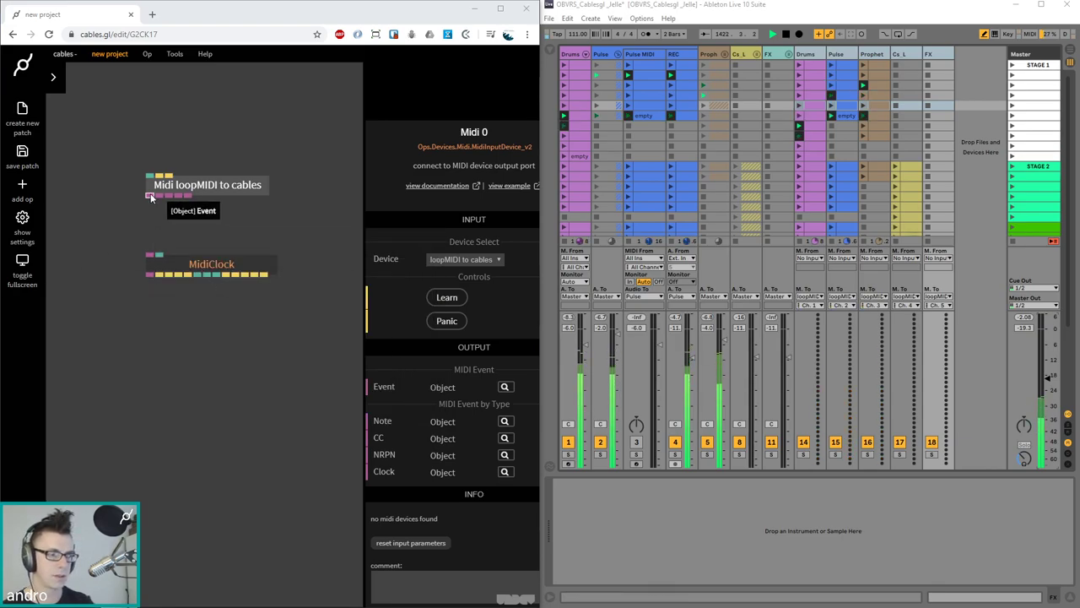
Connect the MIDI input op's Clock output to MidiClock's MIDI Event In
drag(211, 265, 221, 265)
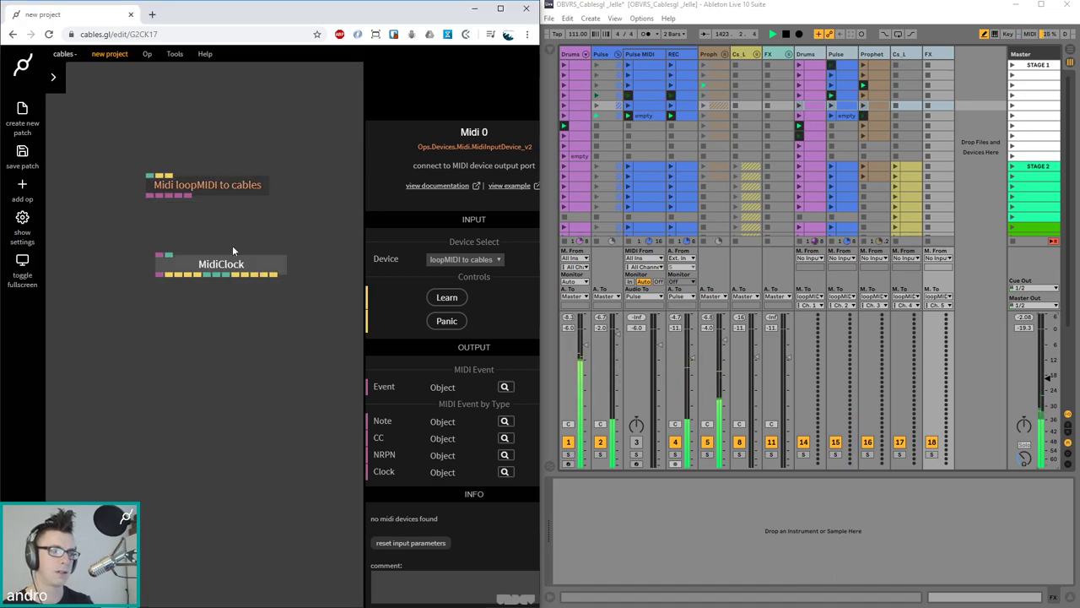
click(186, 180)
drag(189, 195, 215, 267)
click(235, 213)
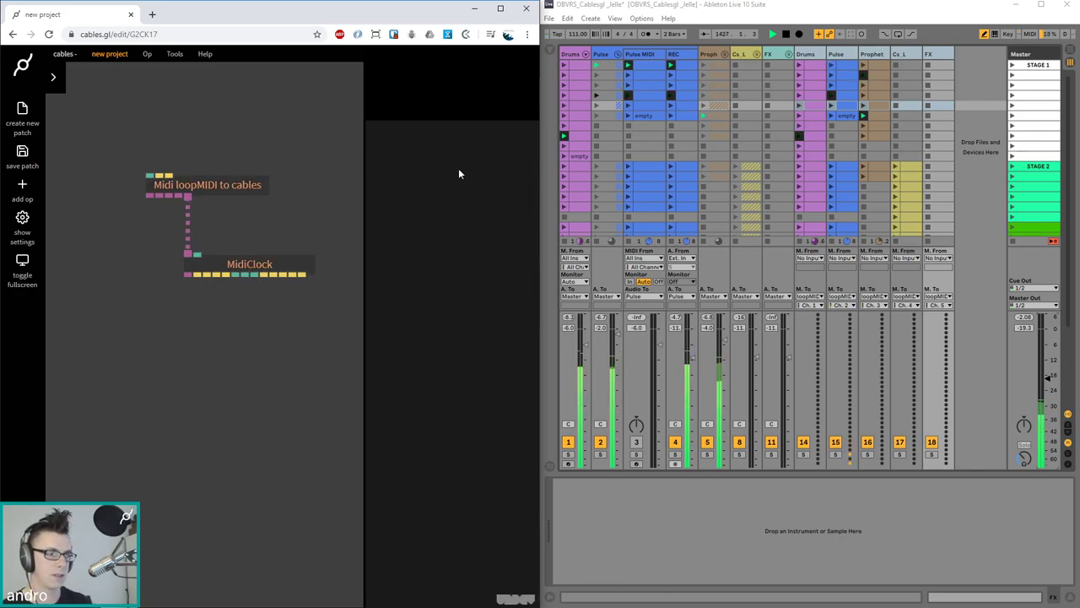
Stop and restart playback in Ableton Live to restart the clock sent to the cables patch
click(787, 33)
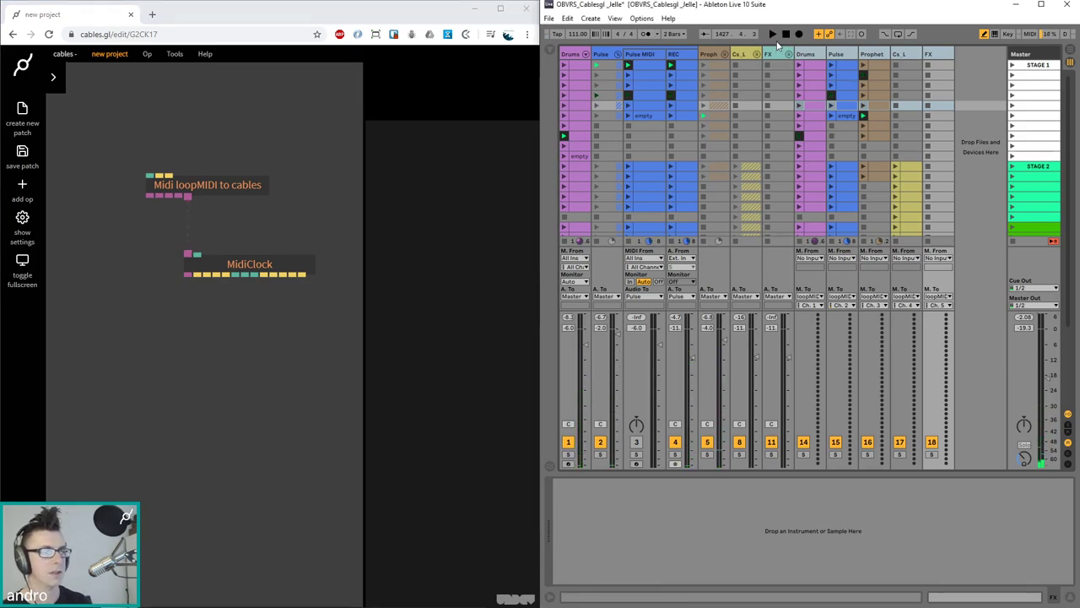
click(772, 35)
click(248, 379)
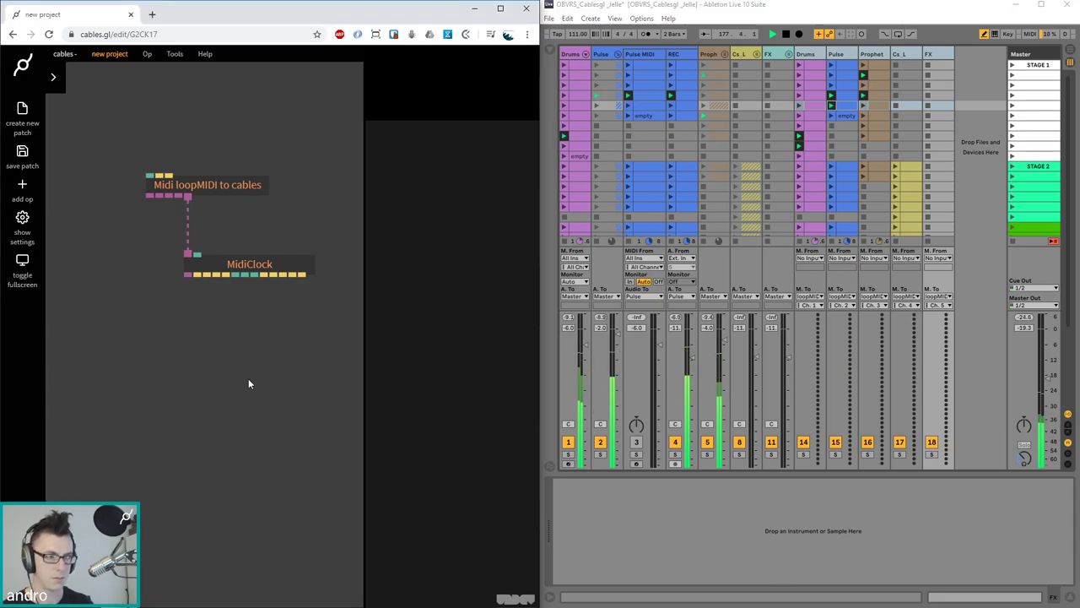
Add a Sequence op below MidiClock, fed by MidiClock's 1/1 trigger output
click(262, 270)
drag(263, 277, 271, 398)
text(seq)
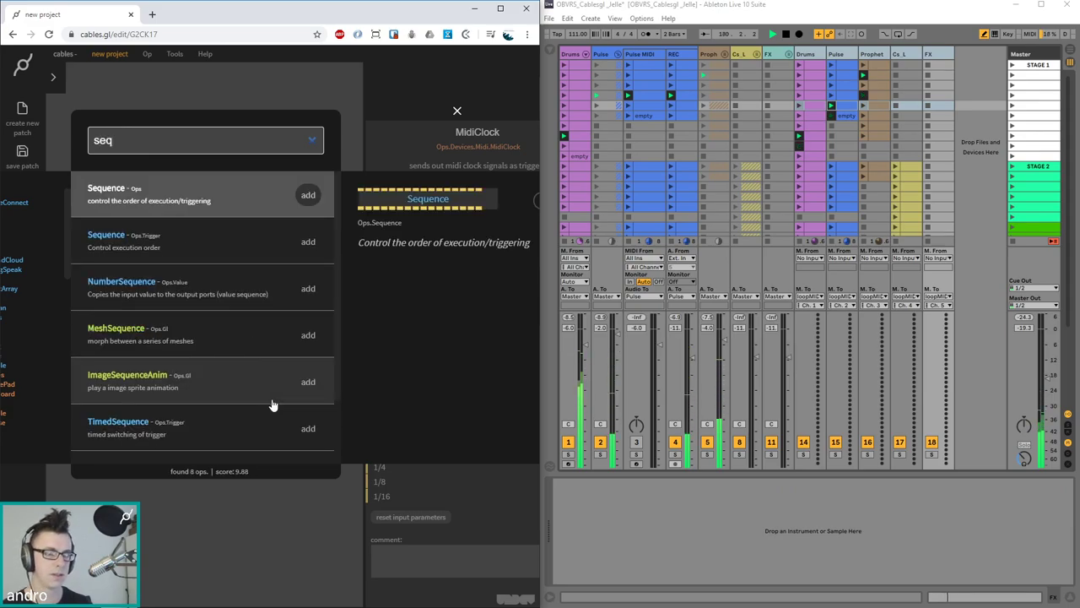
key(Return)
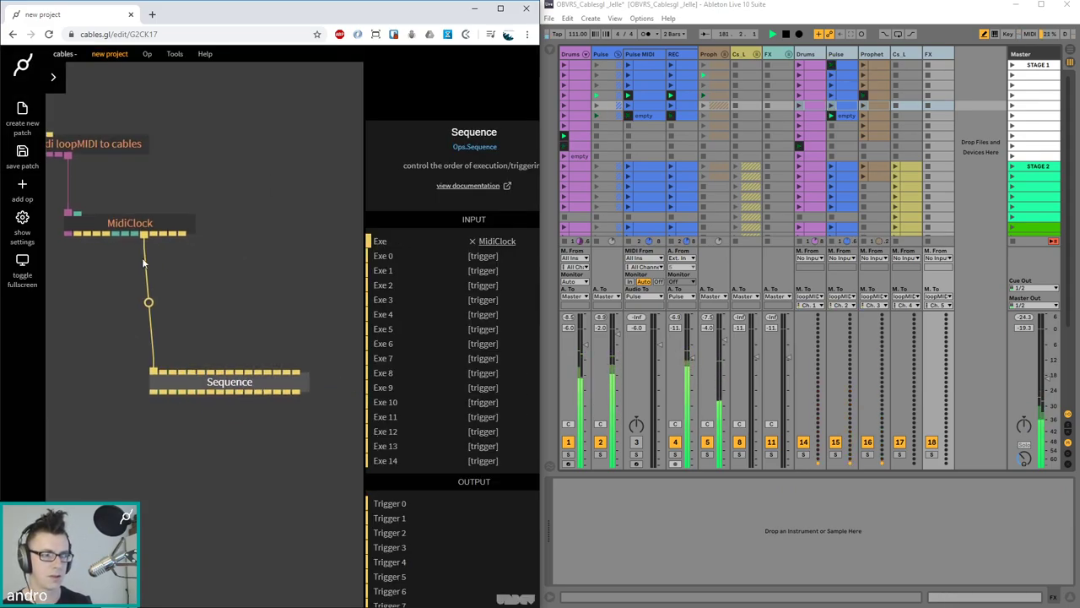
Wire MidiClock's 1/2, 1/4, 1/8 and 1/16 triggers to the Sequence op's Exe 3, 6, 8 and 10, and delete the Sequence op
drag(145, 235, 191, 380)
click(209, 318)
drag(164, 234, 261, 372)
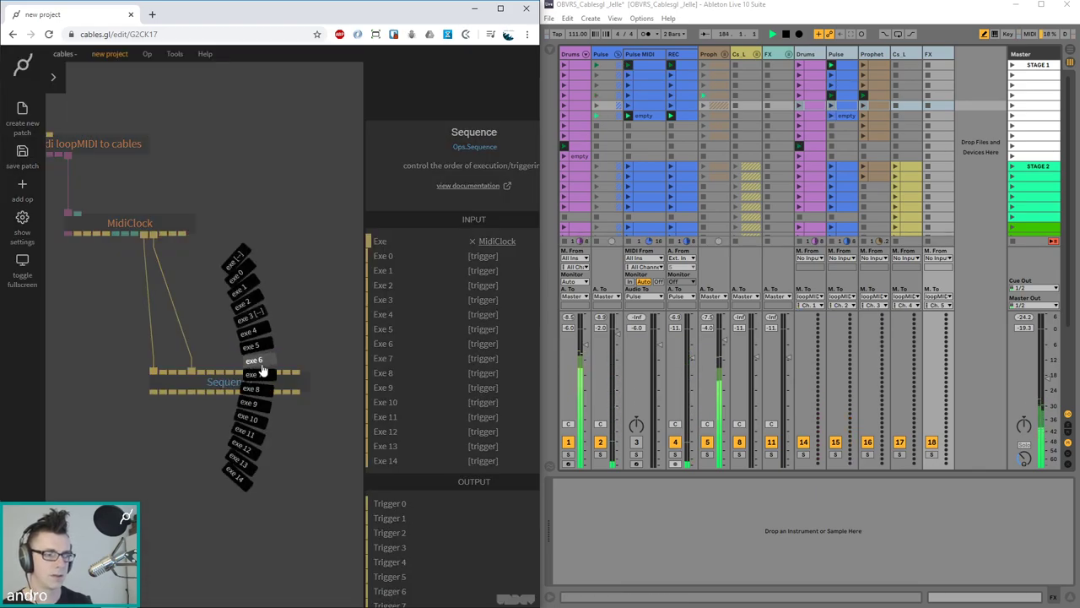
click(262, 368)
drag(173, 234, 270, 384)
drag(183, 234, 295, 422)
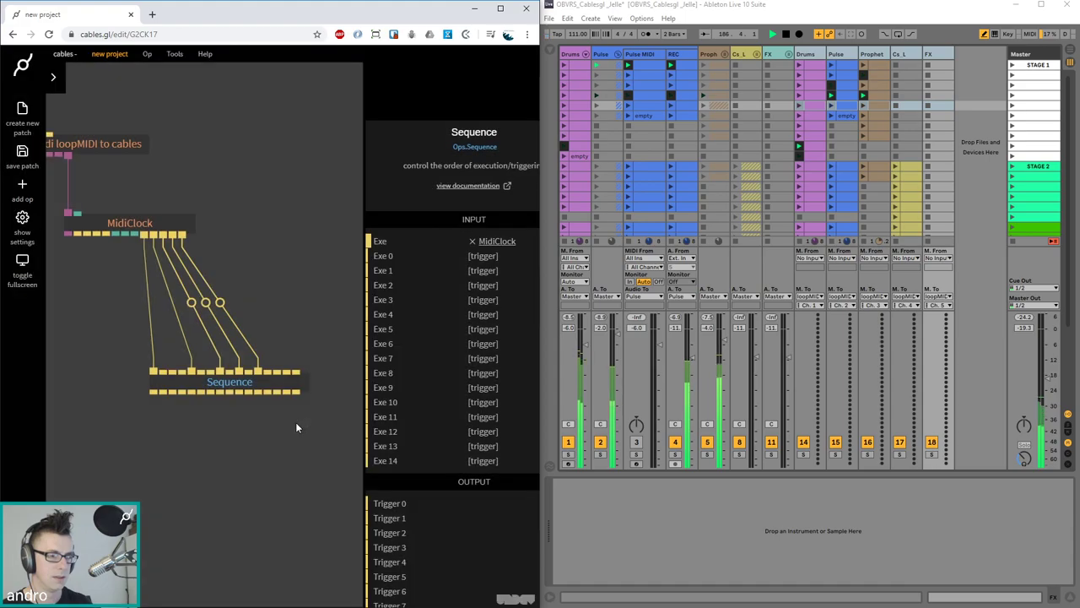
click(304, 268)
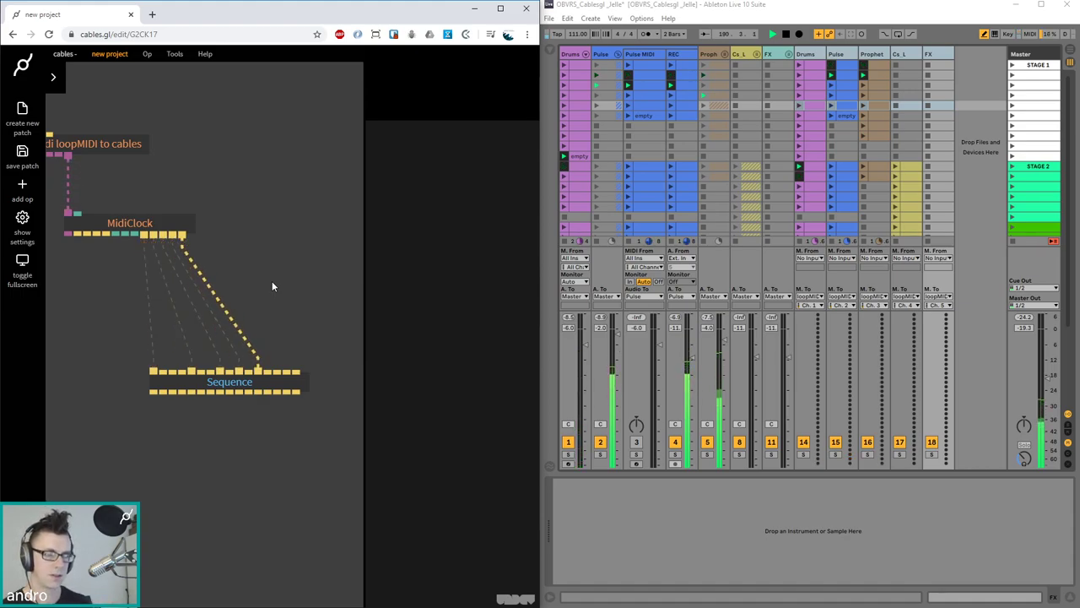
click(228, 382)
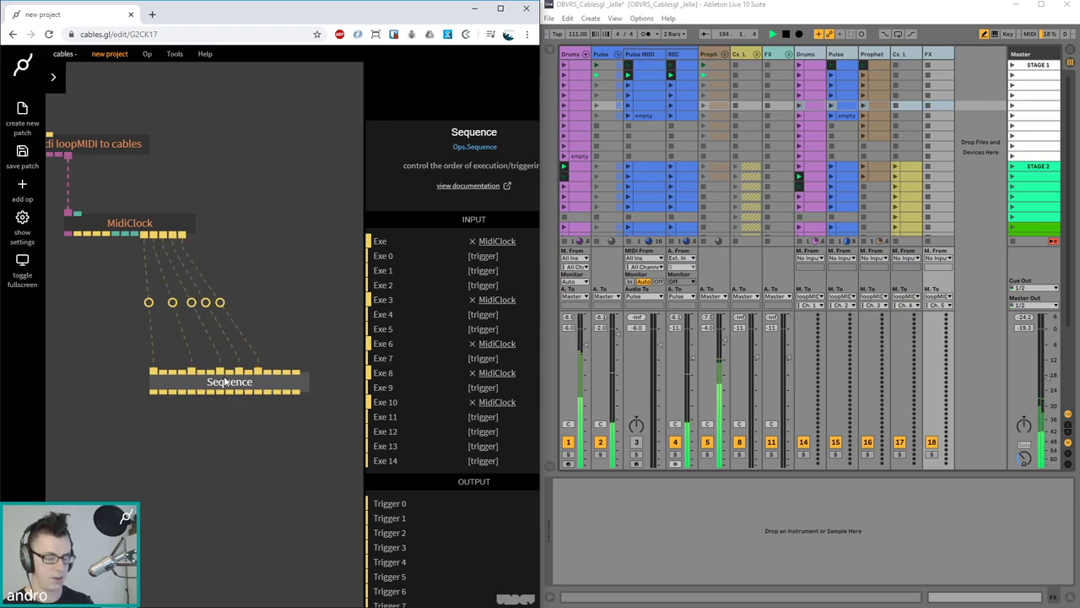
key(Delete)
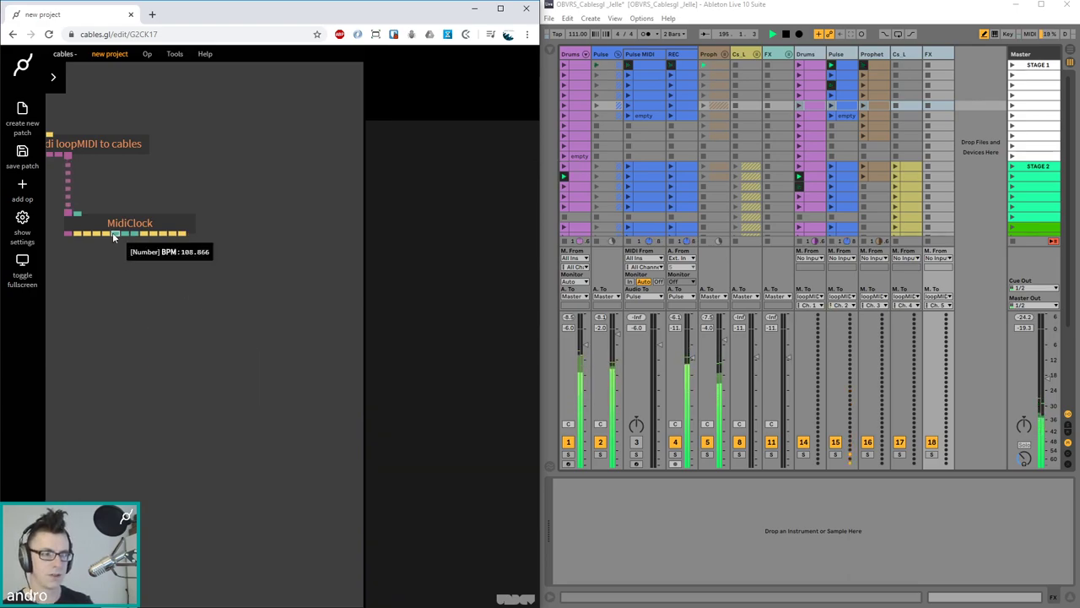
Add a VarSetNumber op below MidiClock, fed by MidiClock's Tick Duration output
drag(163, 289, 243, 319)
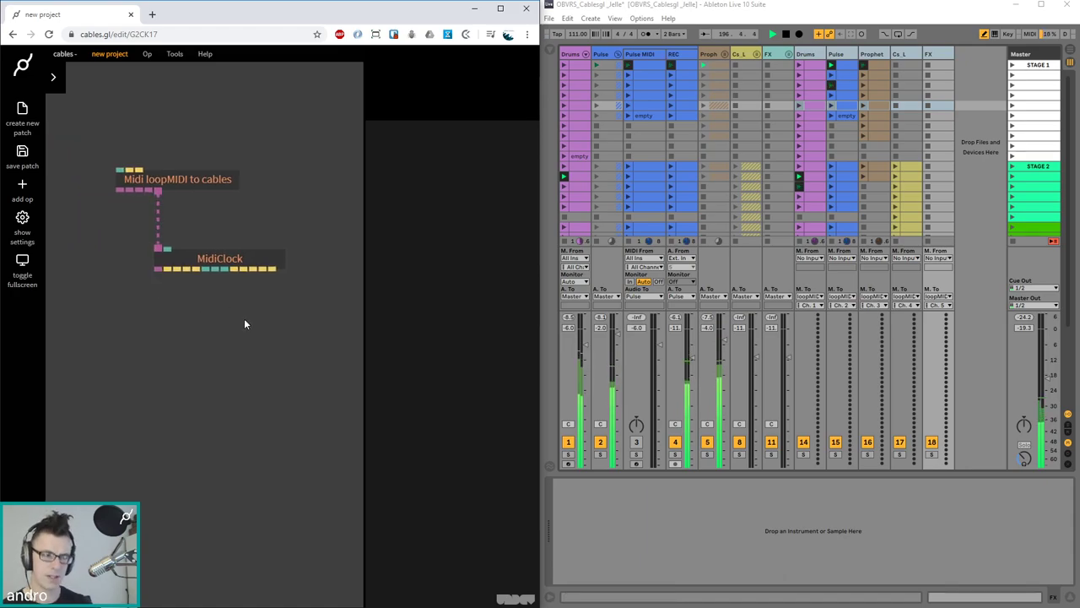
drag(211, 266, 211, 327)
text(seq)
key(BackSpace)
key(BackSpace)
key(BackSpace)
text(var set)
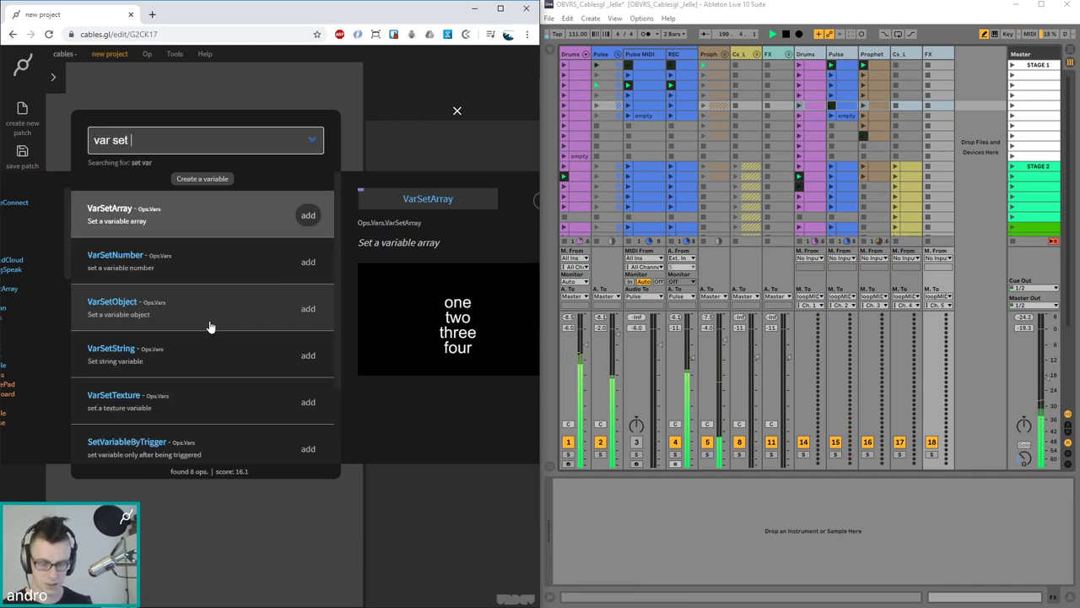
text( number)
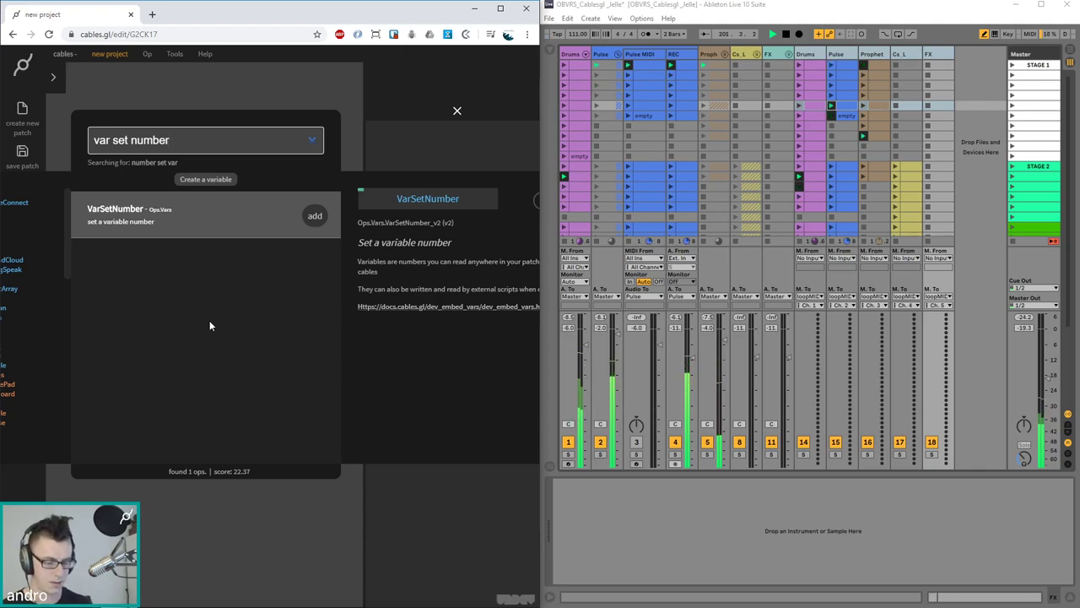
key(Return)
drag(218, 342, 227, 325)
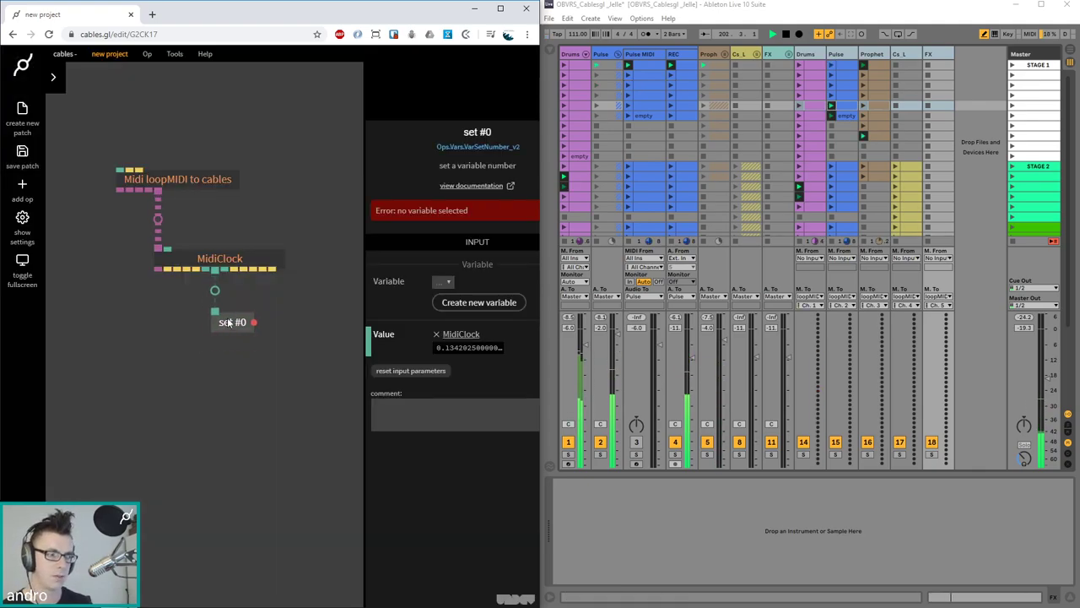
Create a new variable named tick_duration for the VarSetNumber op and place the op slightly lower beneath MidiClock
click(461, 282)
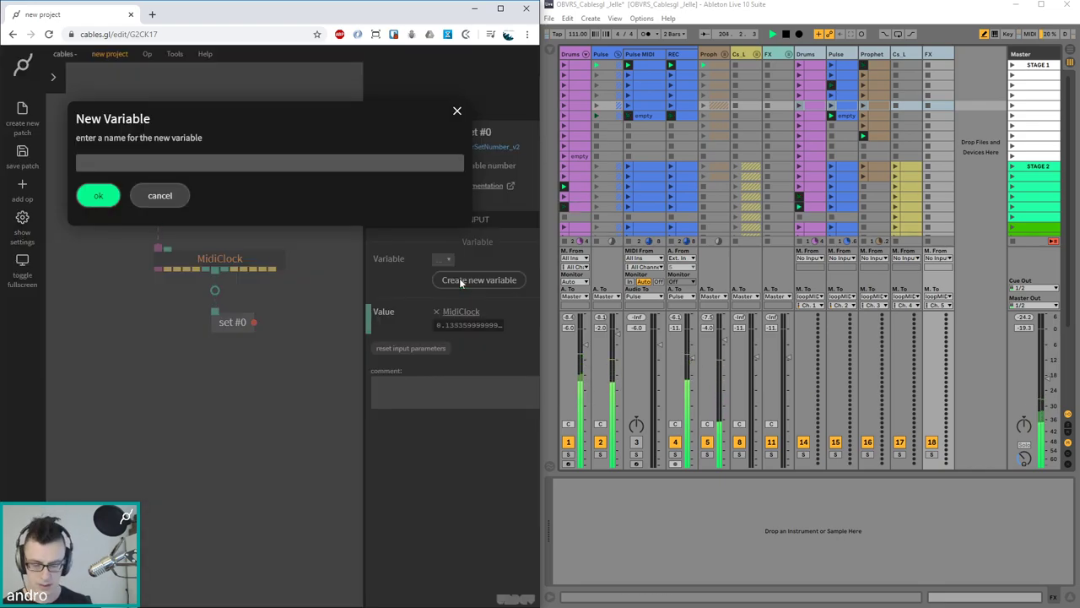
text(tick_duration)
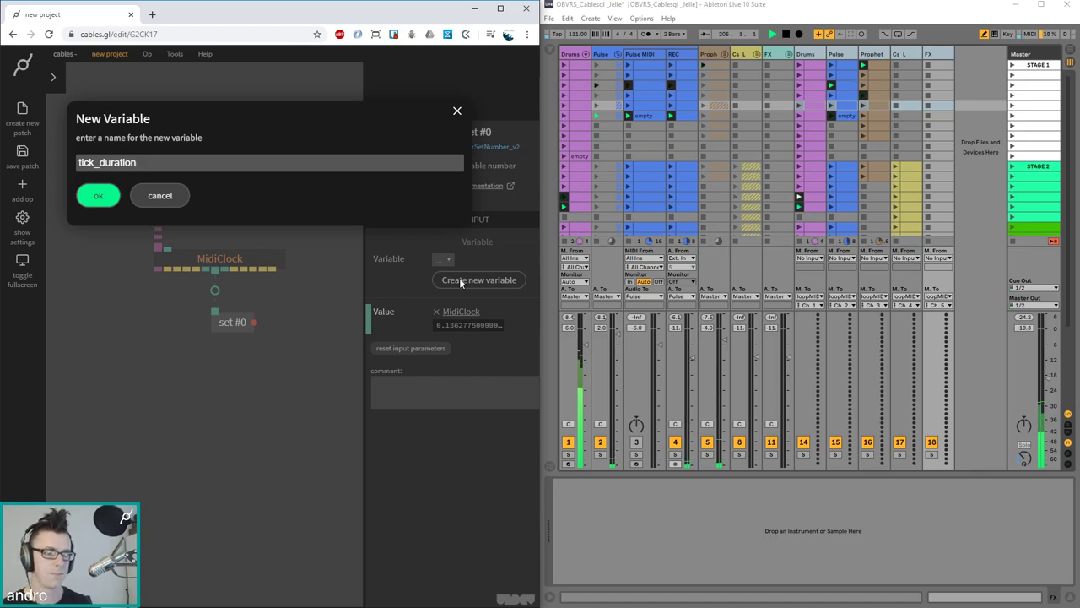
key(Return)
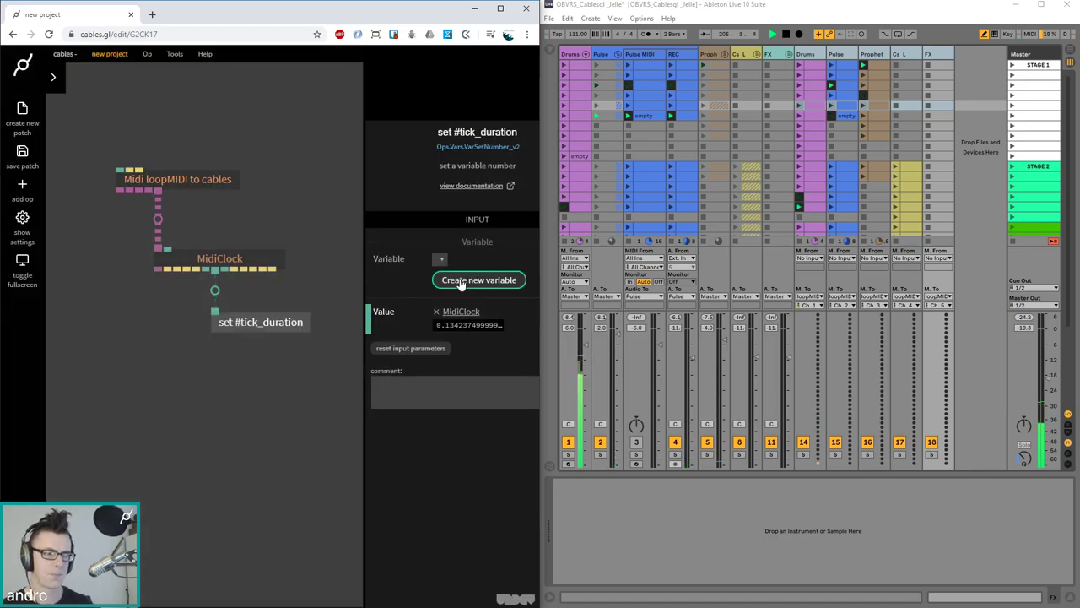
drag(265, 374, 244, 384)
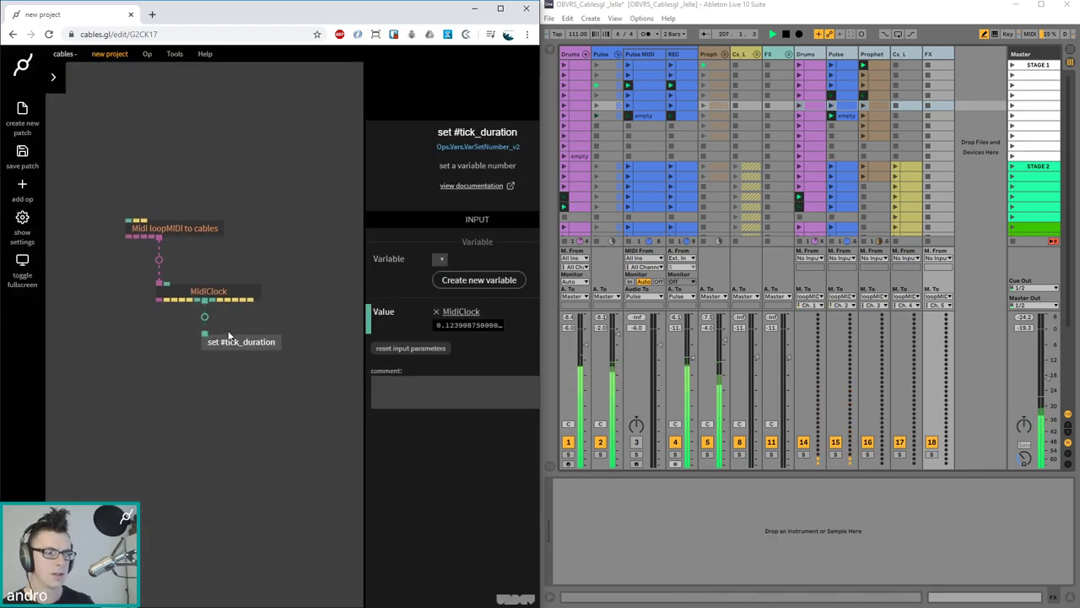
drag(229, 347, 230, 366)
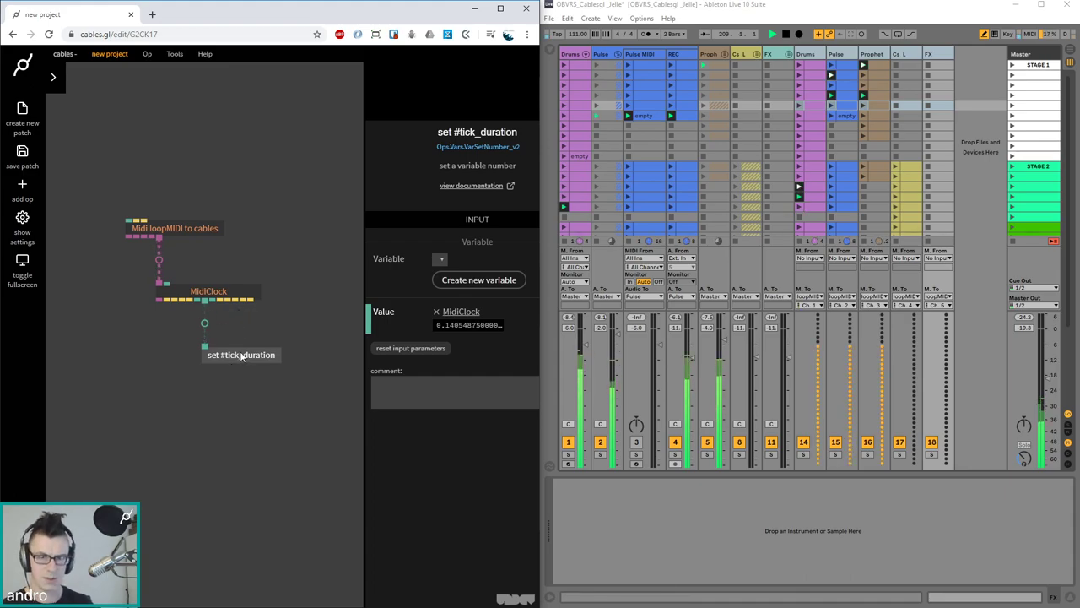
Add a TriggerSend op below MidiClock, fed by MidiClock's 1/16 trigger output
drag(263, 331, 317, 353)
text(sendtrigger)
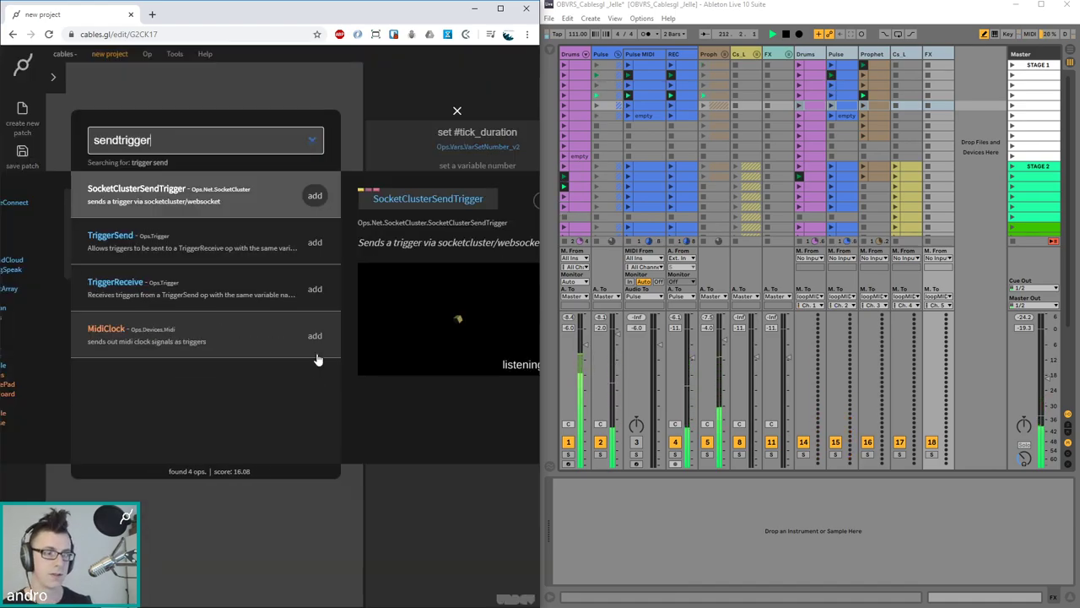
key(Down)
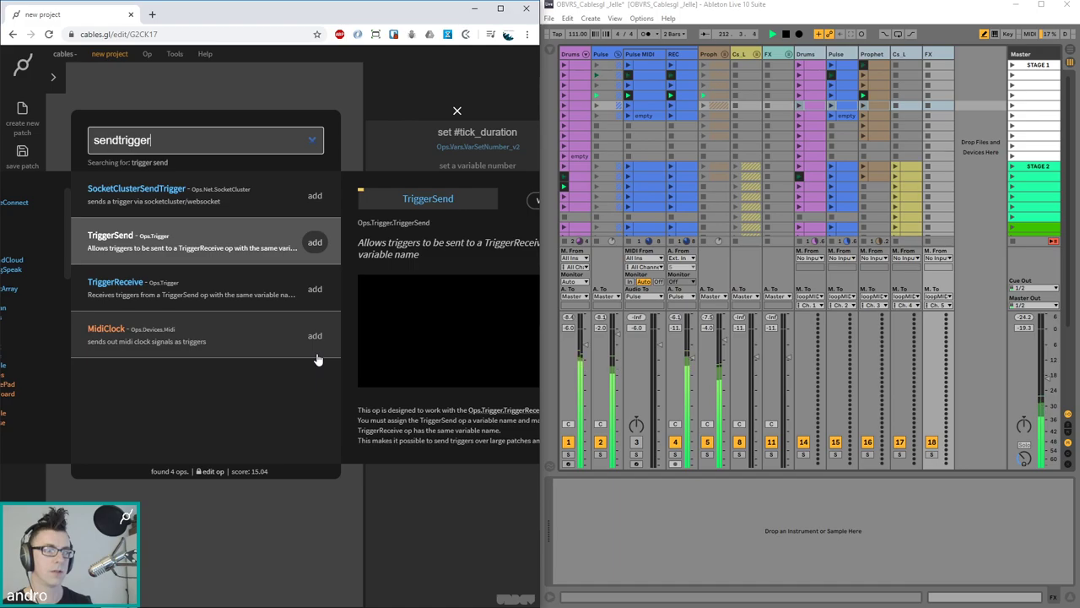
key(Return)
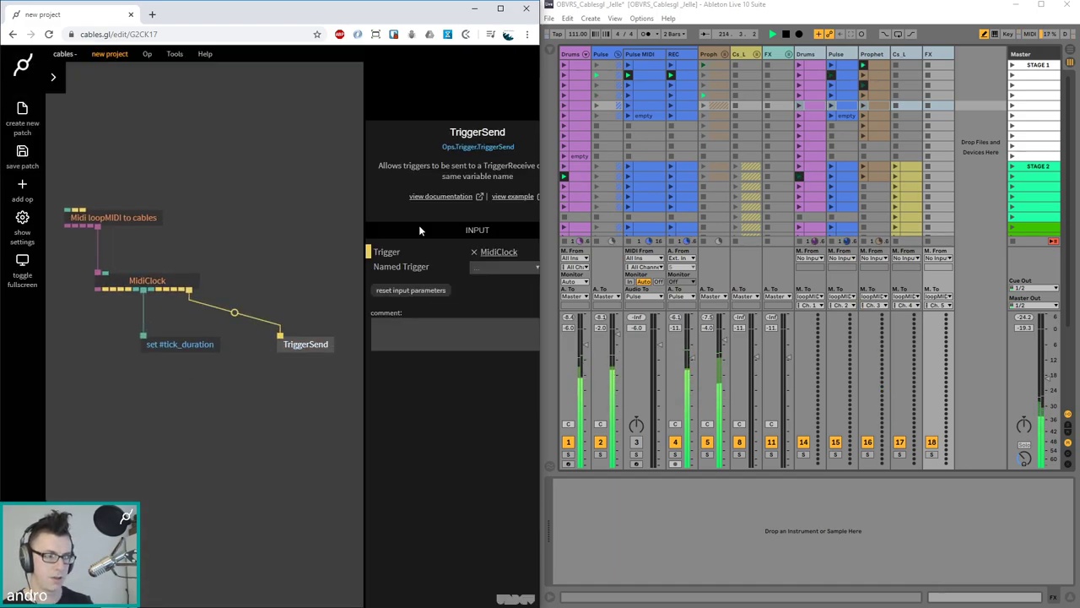
Create a new named trigger called 1/16_trigger for the TriggerSend op
click(494, 267)
click(496, 288)
text(1/16_)
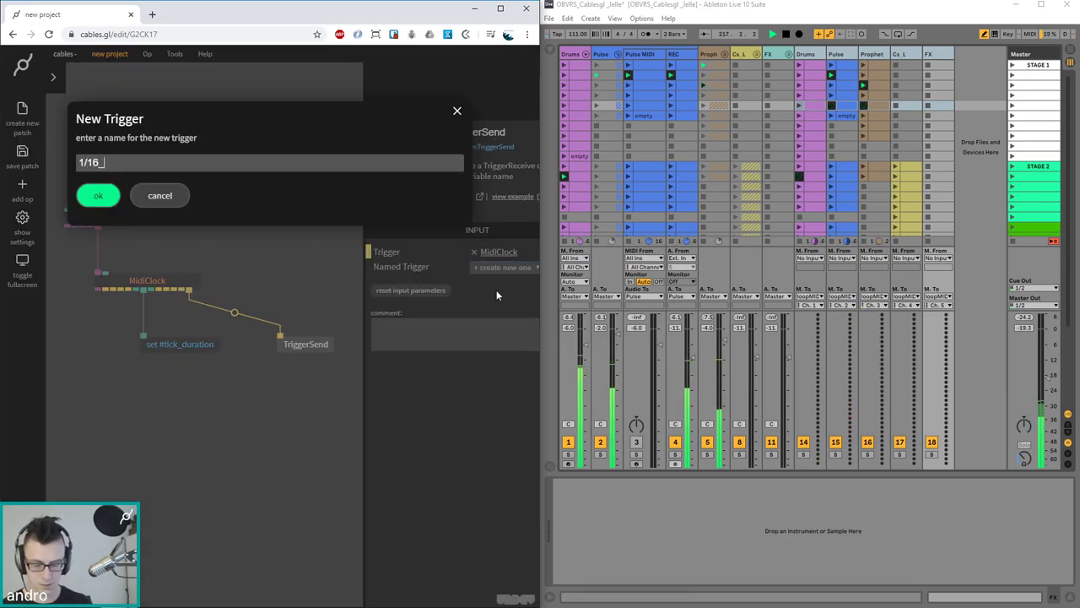
text(trigger)
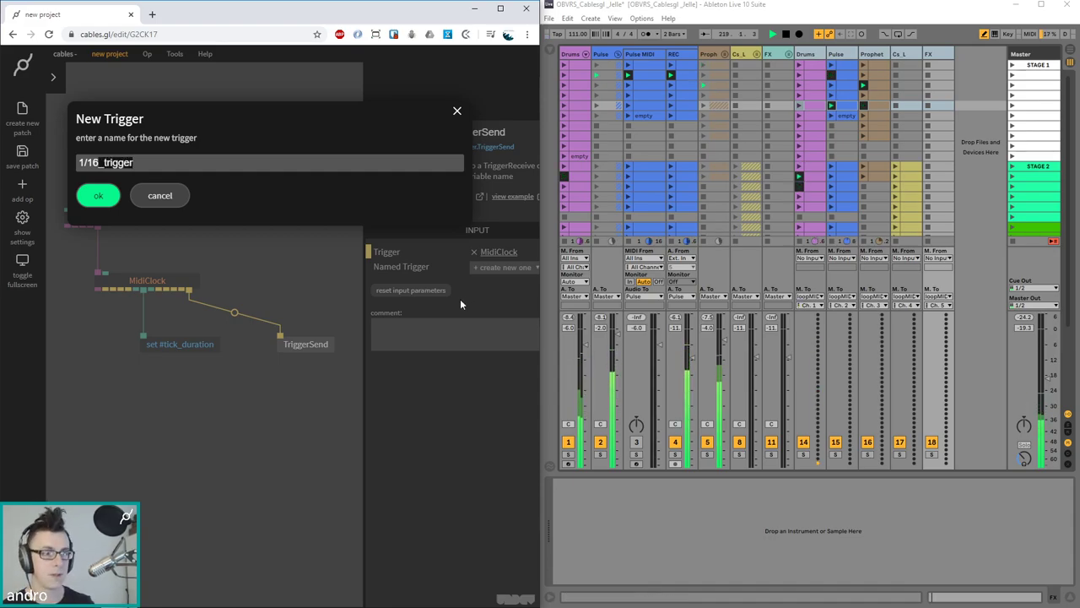
click(103, 199)
Add four more TriggerSend ops below MidiClock, fed by its 1/8, 1/4, 1/2 and 1/1 trigger outputs
click(243, 371)
drag(182, 290, 259, 368)
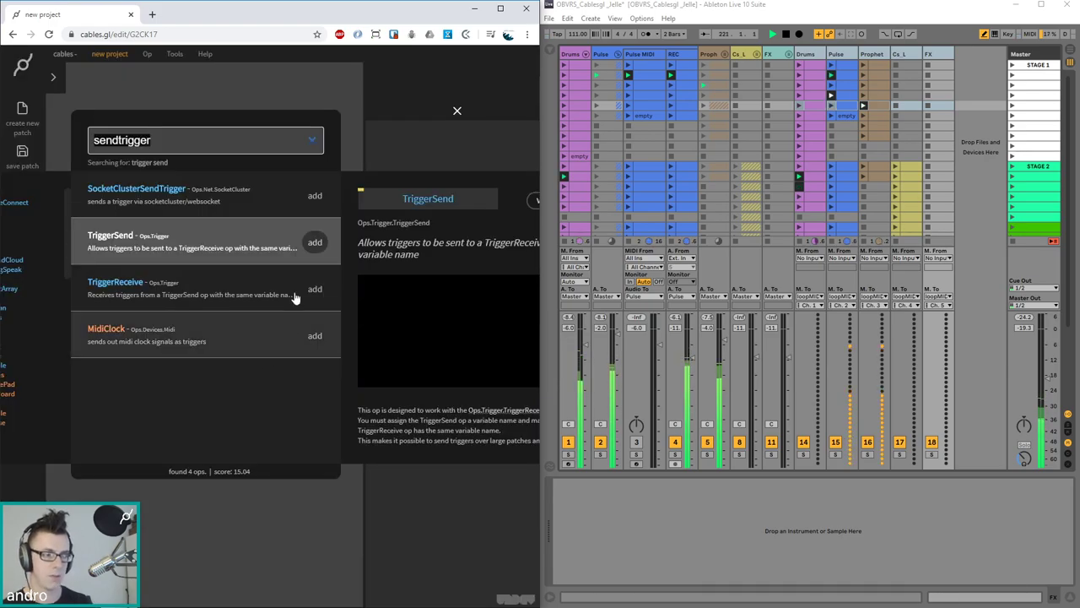
click(315, 242)
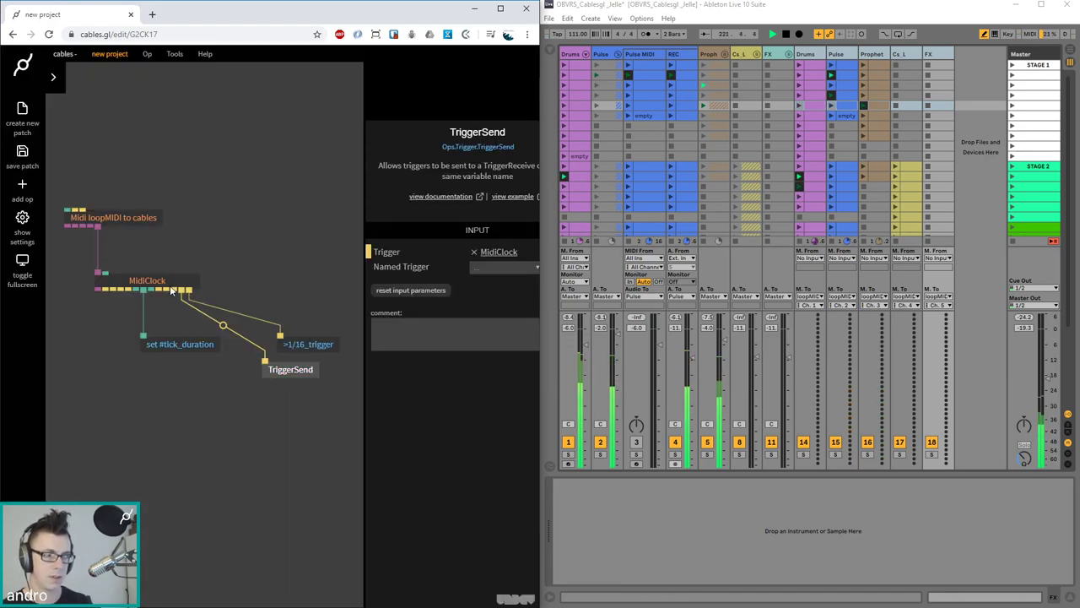
drag(175, 295, 227, 397)
key(Return)
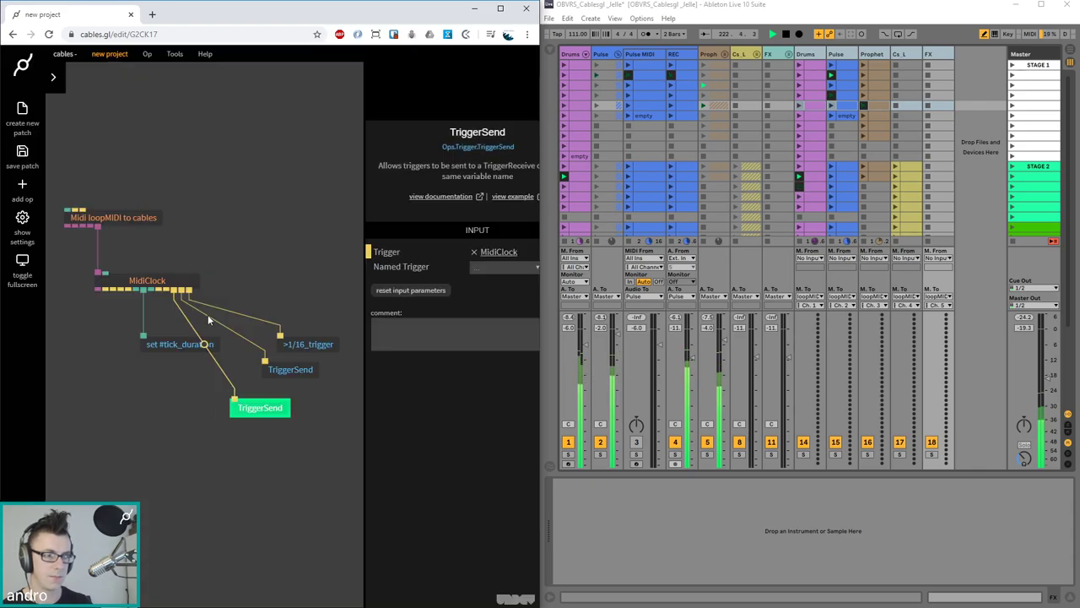
drag(166, 289, 216, 445)
key(Return)
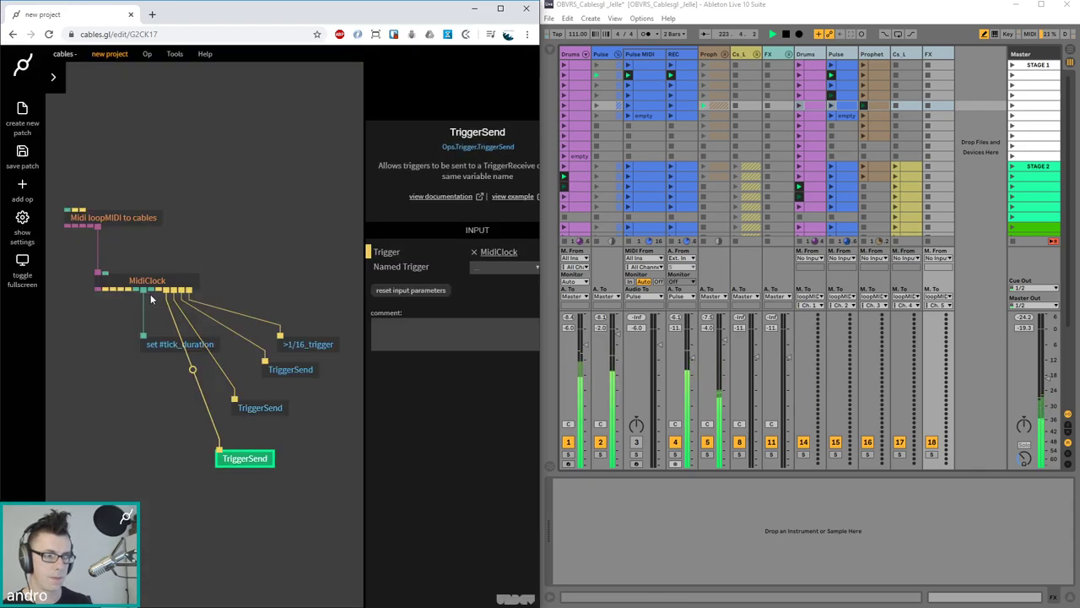
drag(156, 291, 201, 478)
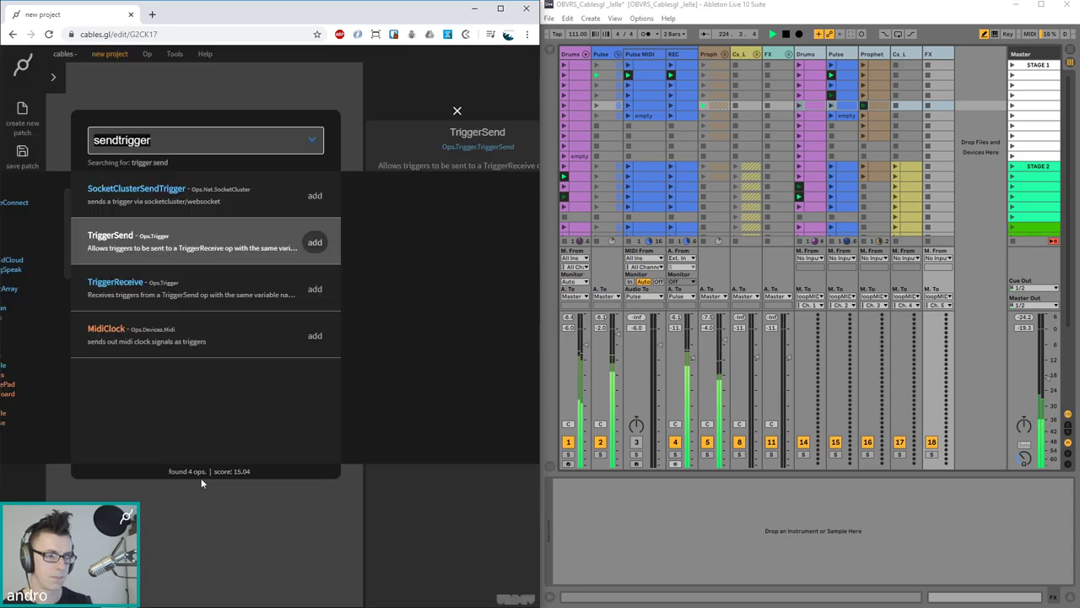
key(Return)
Select the TriggerSend op on the 1/8 output and widen the op parameter area so its fields fit
click(294, 372)
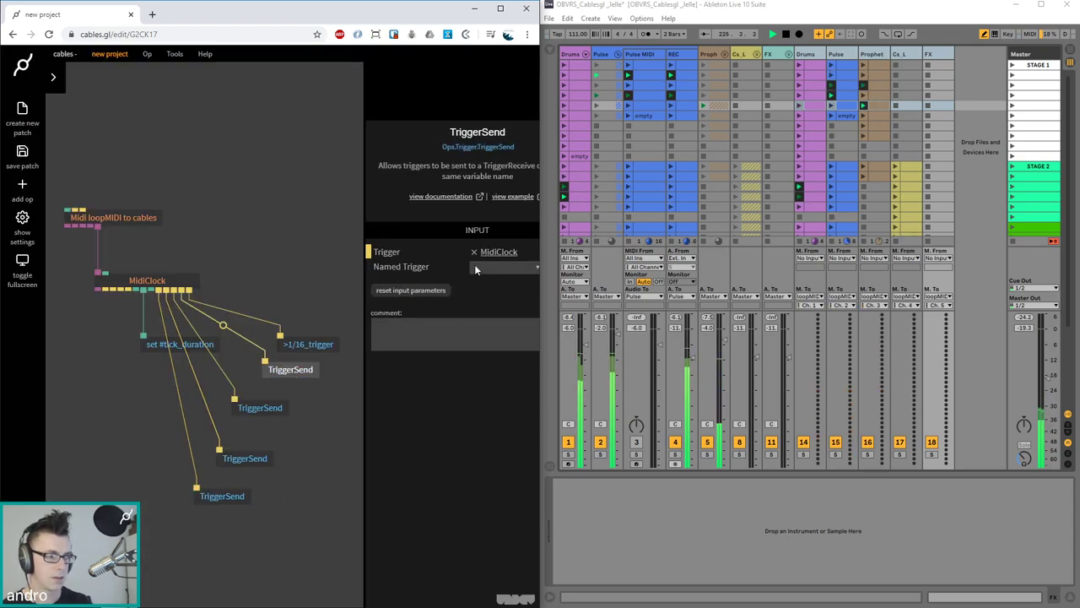
click(324, 382)
click(291, 369)
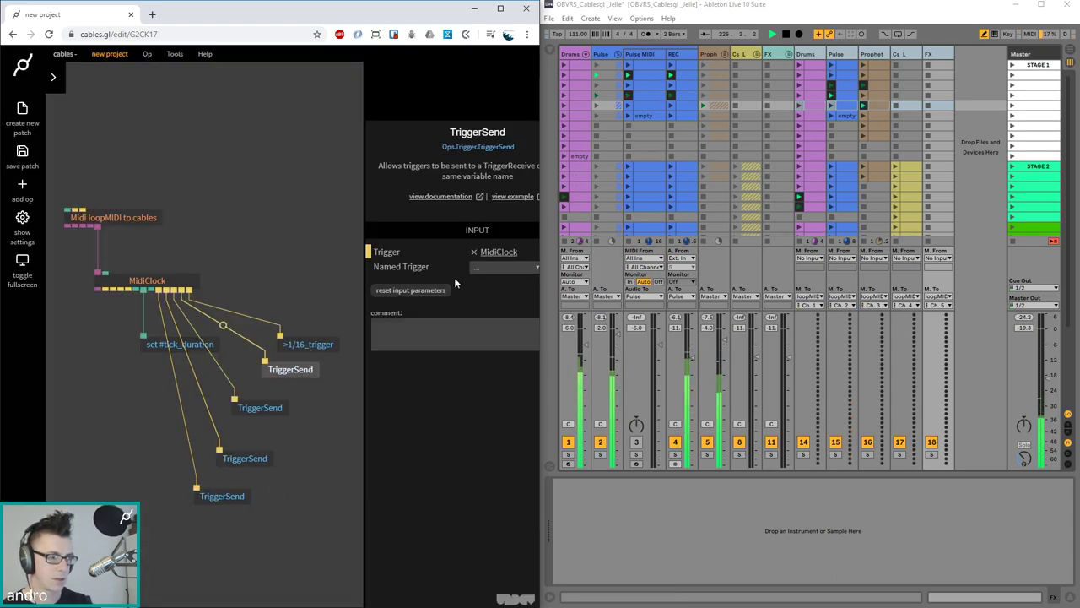
drag(364, 260, 329, 260)
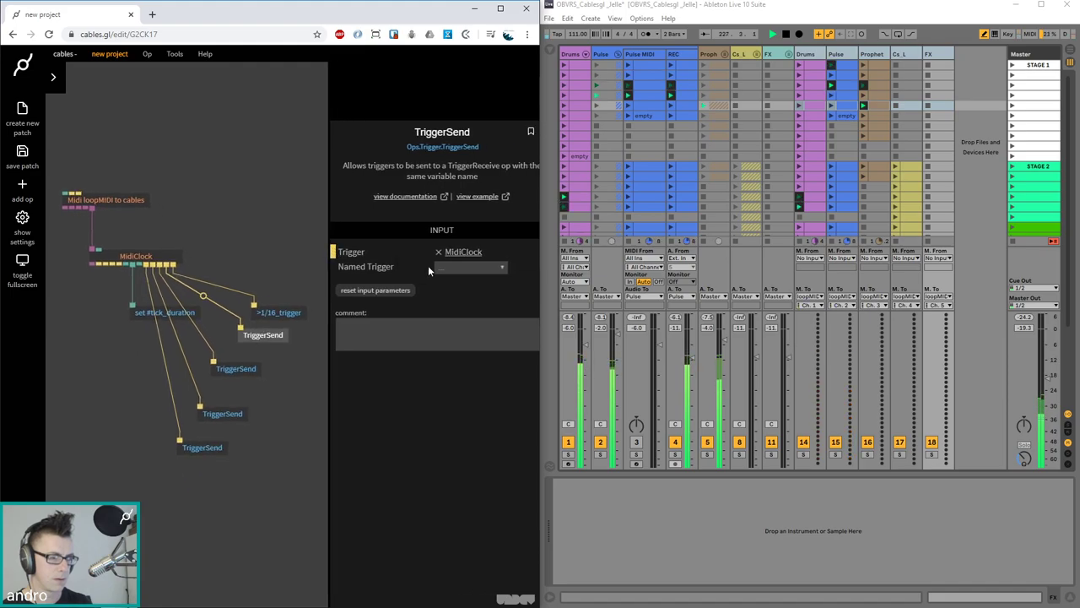
click(275, 314)
click(249, 369)
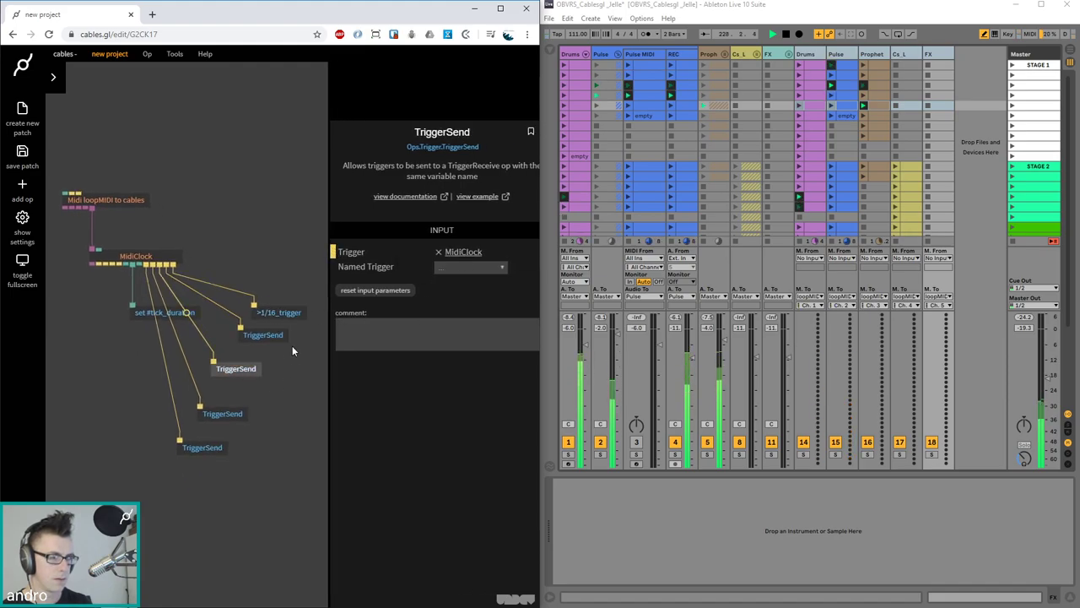
click(223, 414)
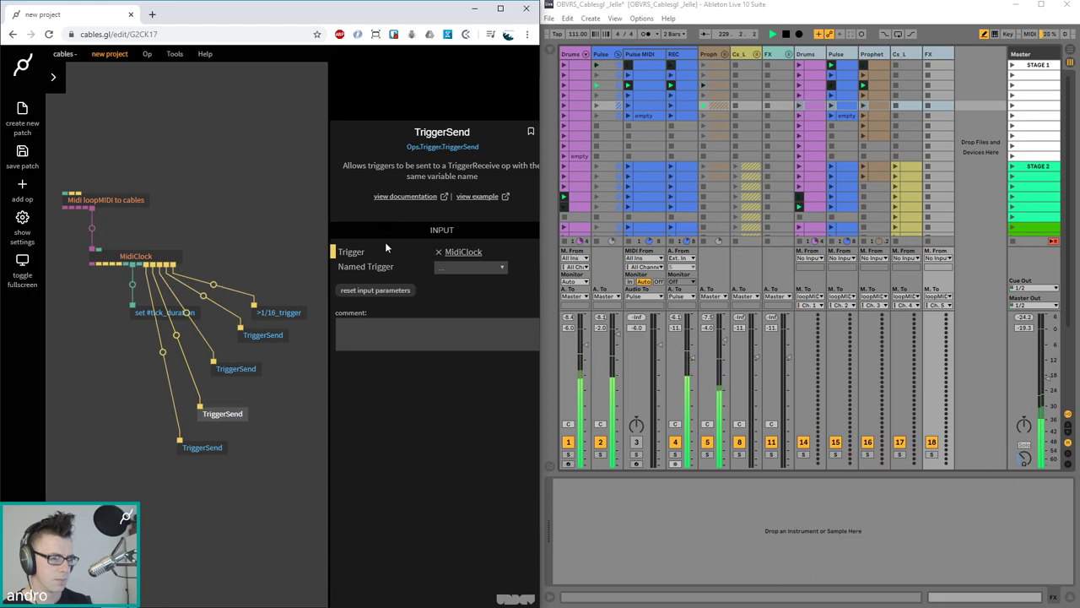
click(460, 268)
click(218, 259)
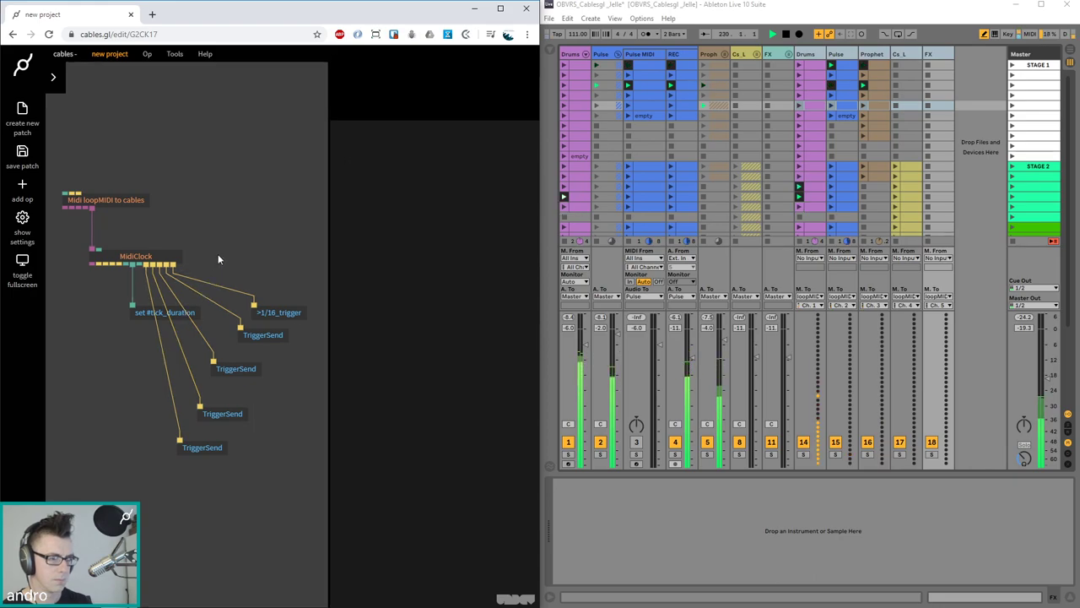
Create a new named trigger 1/8_trigger for the TriggerSend op fed by MidiClock's 1/8 output
click(263, 336)
click(466, 268)
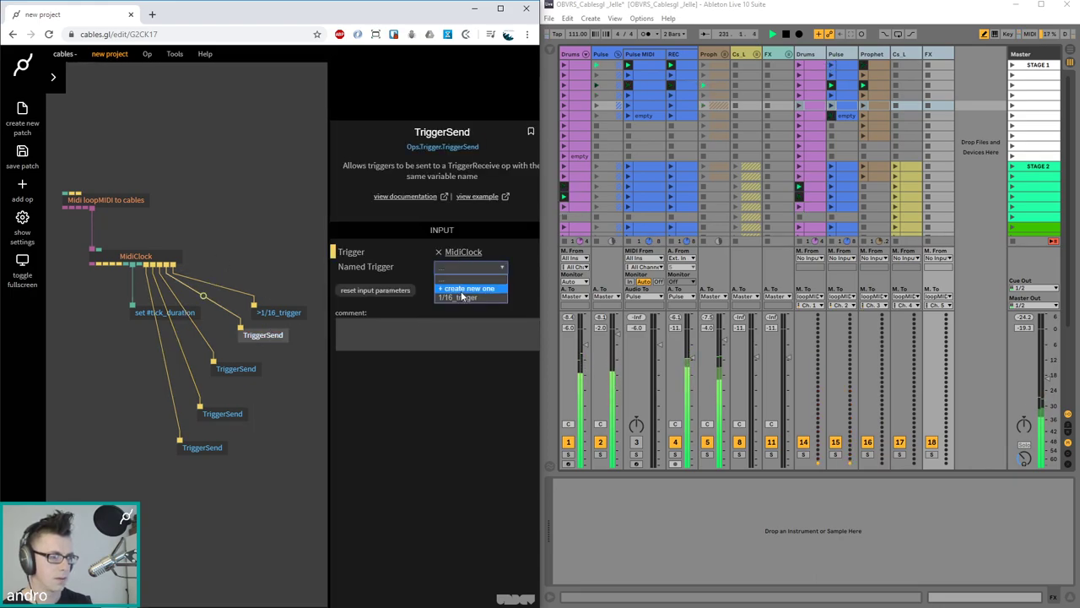
click(461, 290)
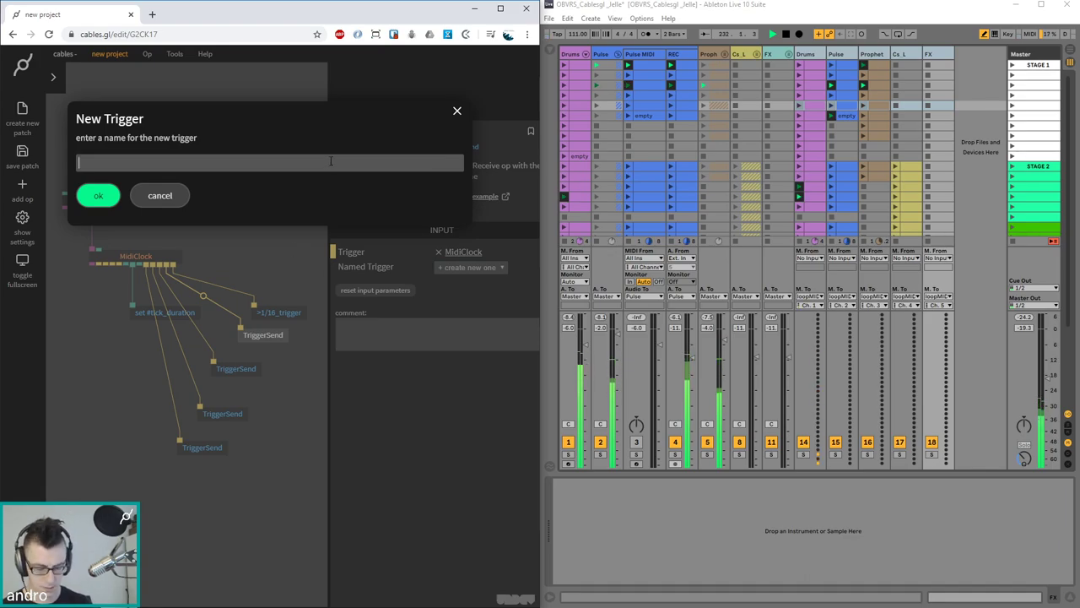
text(1/8_trigger)
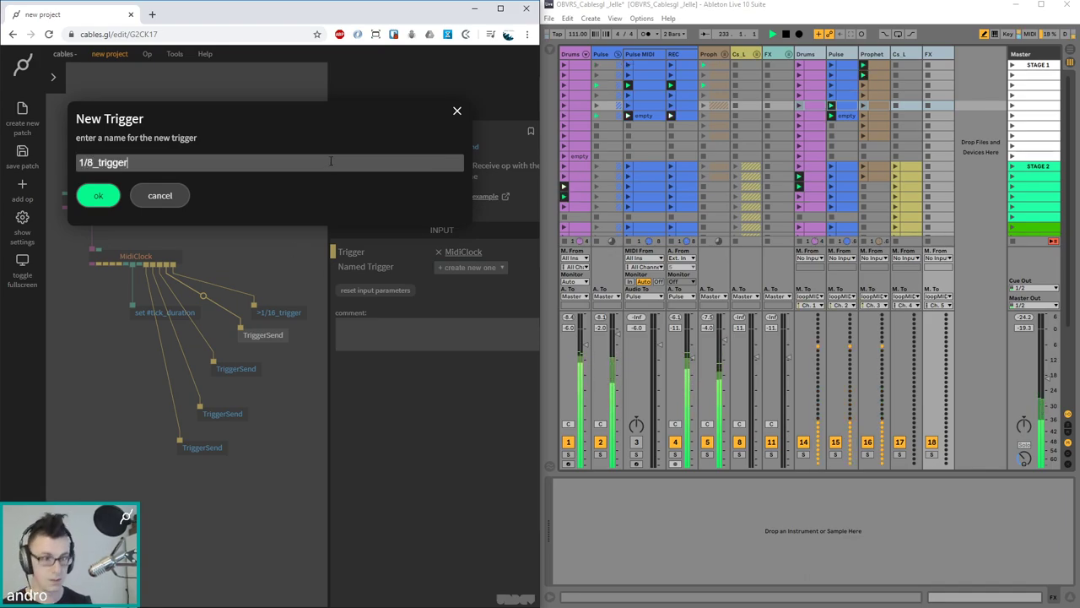
click(96, 197)
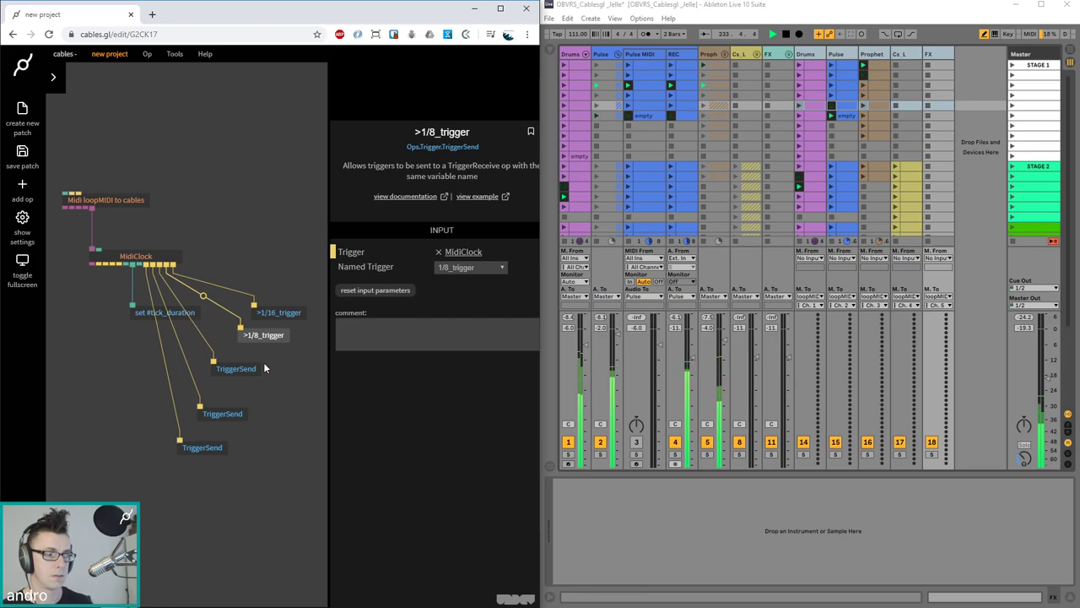
Create a new named trigger 1/4_trigger for the TriggerSend op fed by MidiClock's 1/4 output
click(253, 370)
click(458, 268)
click(467, 281)
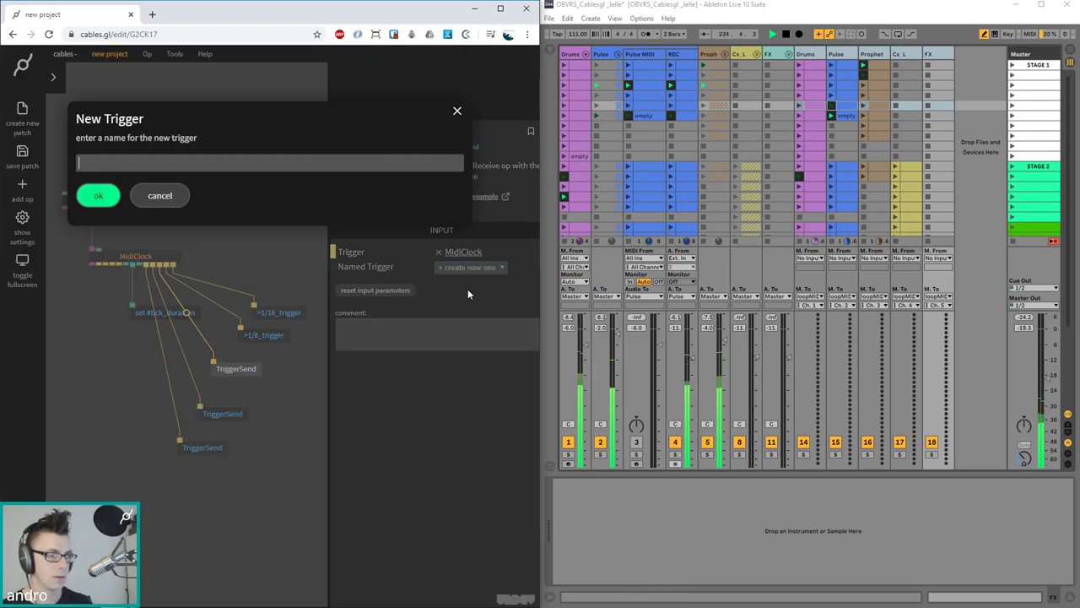
text(1/4_trigger)
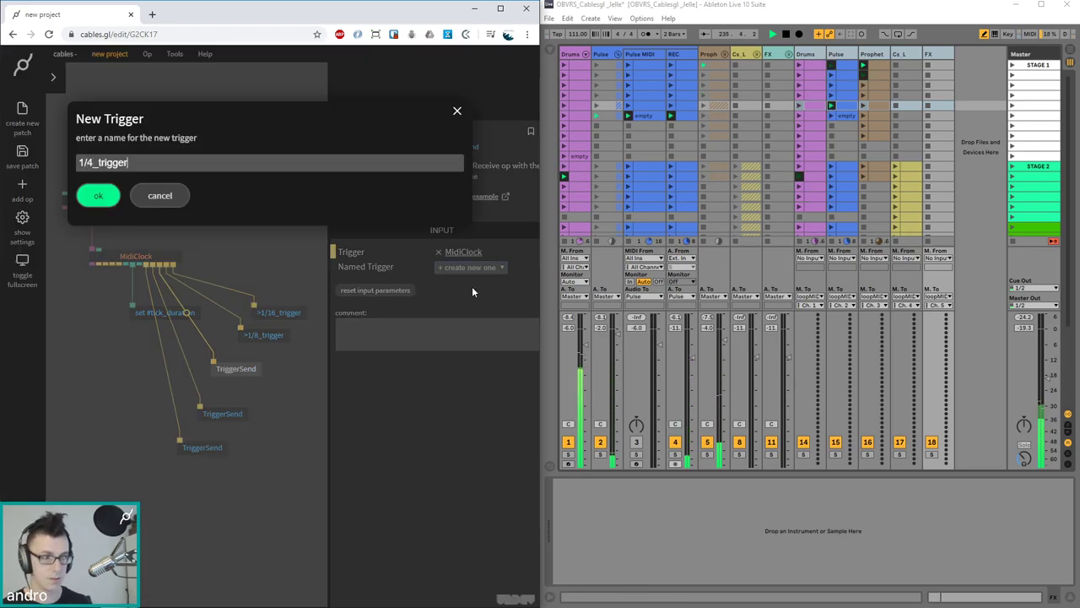
key(Return)
Create a new named trigger 1/2_trigger for the TriggerSend op fed by MidiClock's 1/2 output
click(221, 414)
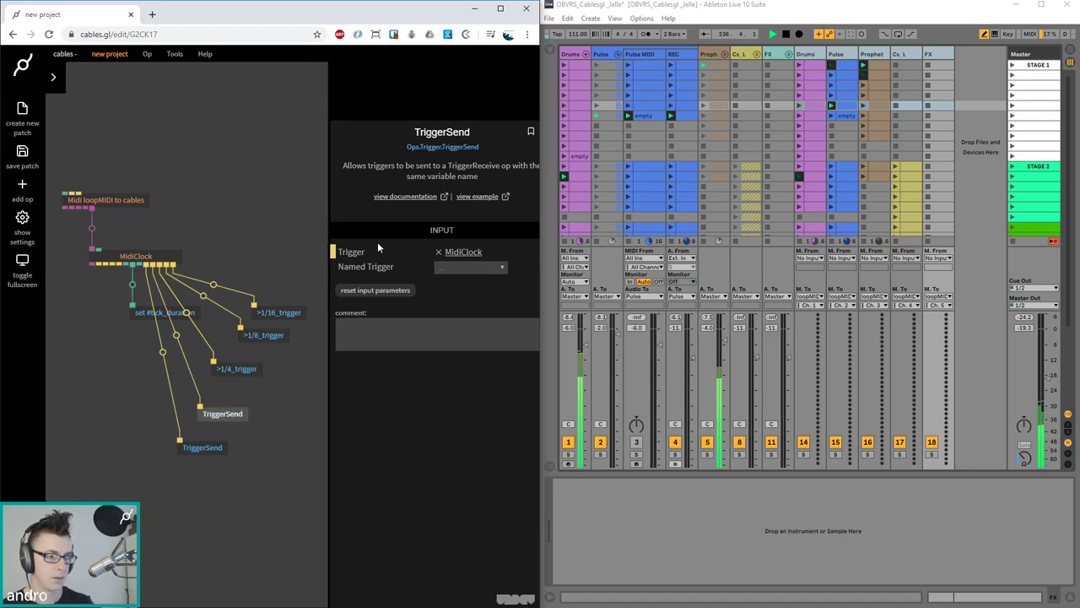
click(448, 269)
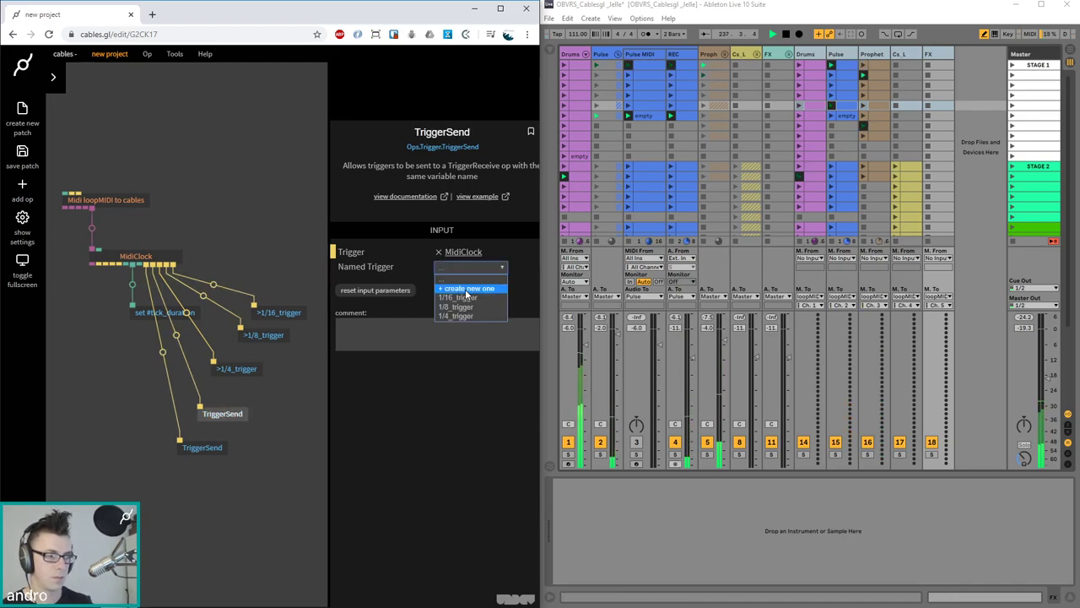
click(466, 289)
text(1/2_trigger)
key(Return)
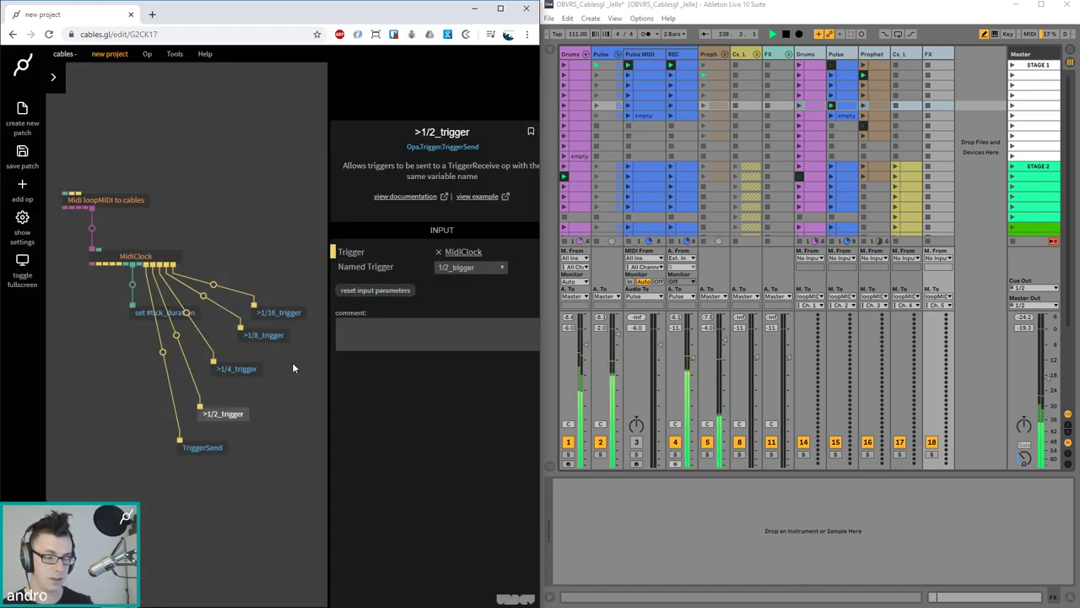
Create a new named trigger 1/1_trigger for the TriggerSend op fed by MidiClock's 1/1 output
click(196, 452)
click(469, 267)
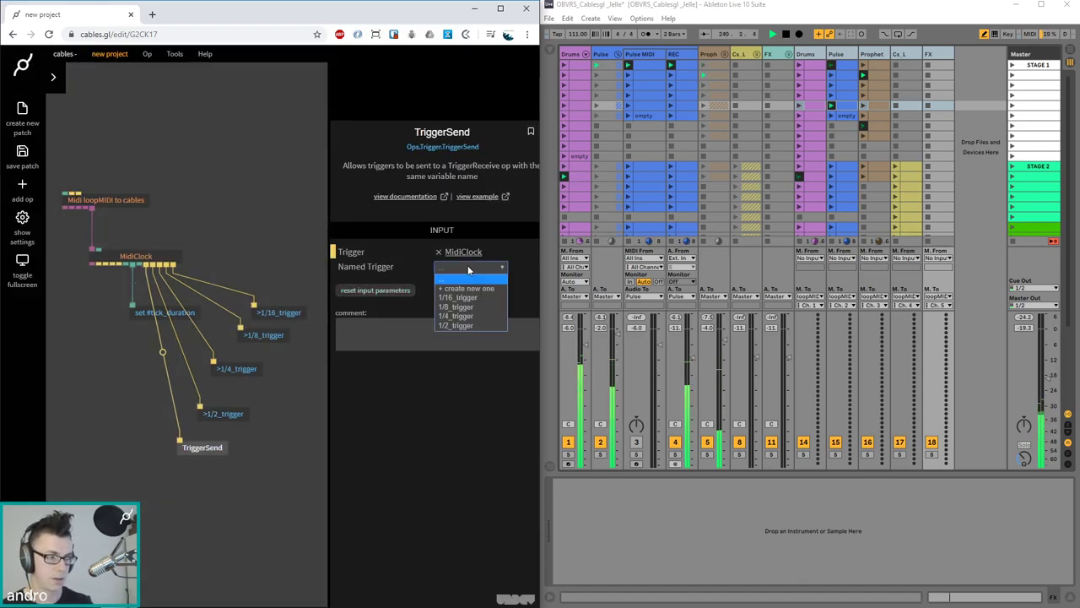
click(468, 288)
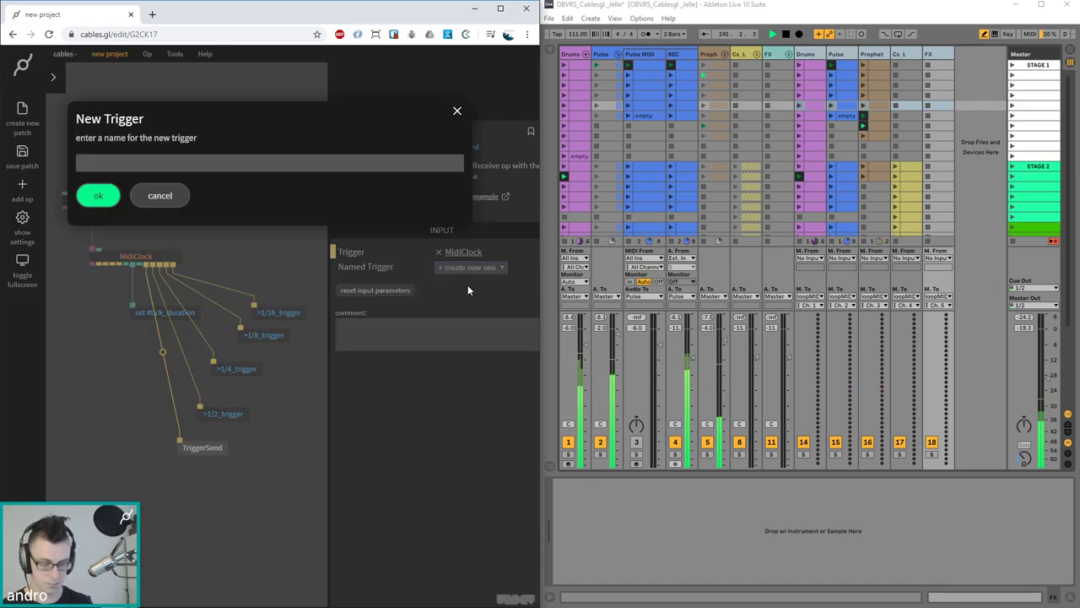
text(1/1_trigger)
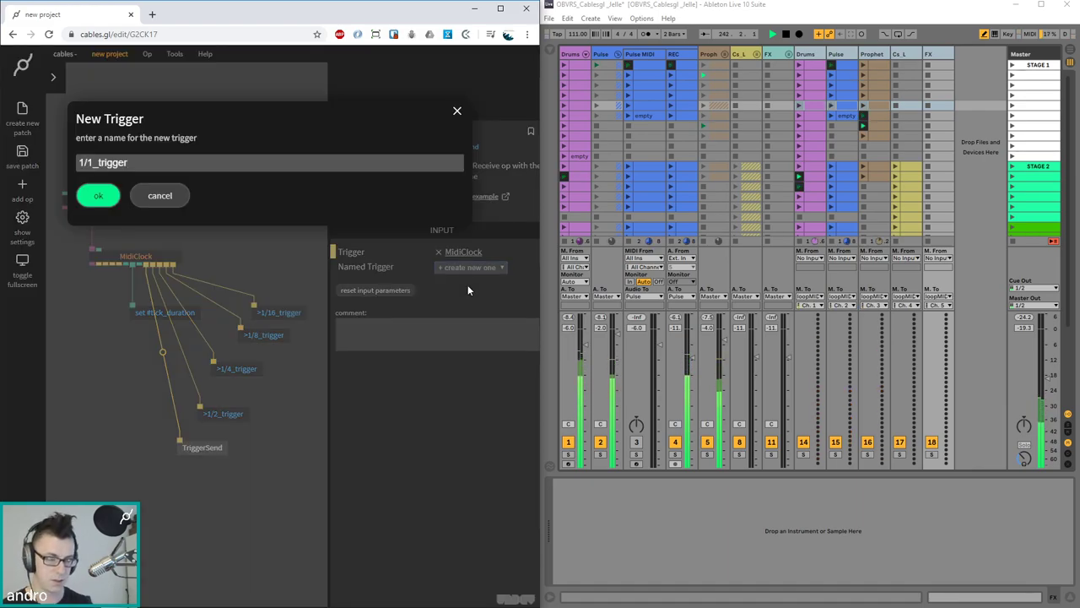
key(Return)
Move the set #tick_duration op out to the left of MidiClock, clear of the trigger cables
click(192, 209)
drag(192, 209, 244, 199)
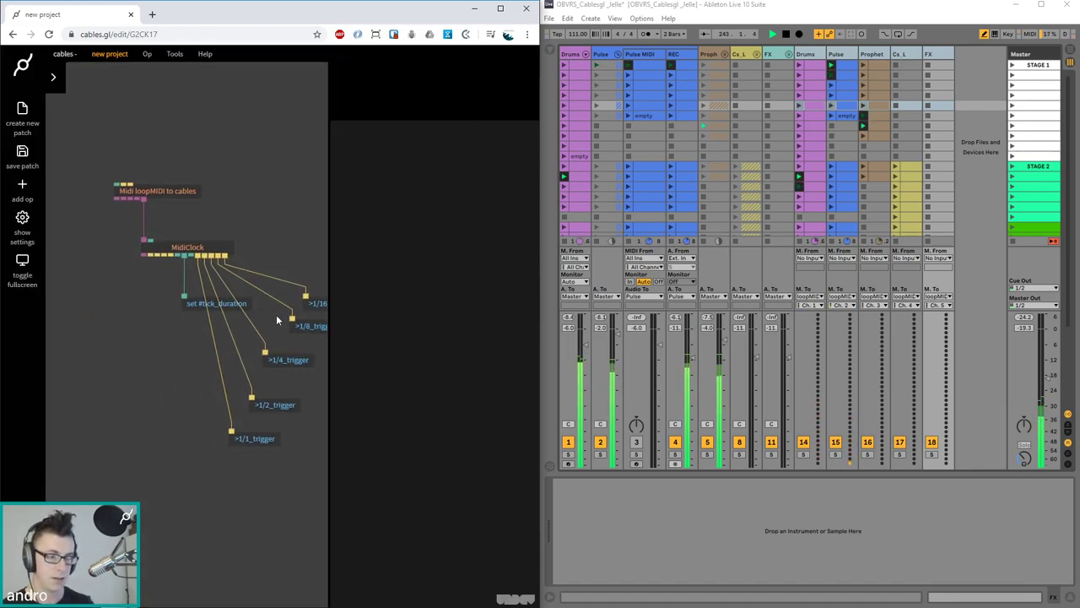
drag(222, 307, 157, 316)
click(156, 308)
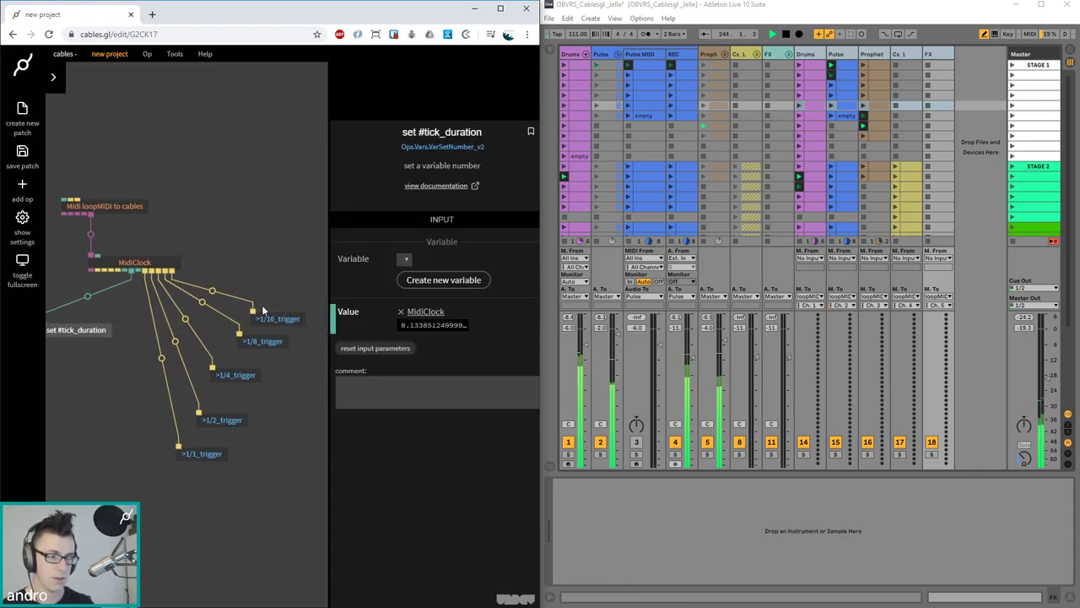
Arrange the five TriggerSend ops in an evenly staggered diagonal and shift them together closer beneath MidiClock's trigger outputs
drag(245, 372, 259, 361)
drag(221, 426, 234, 389)
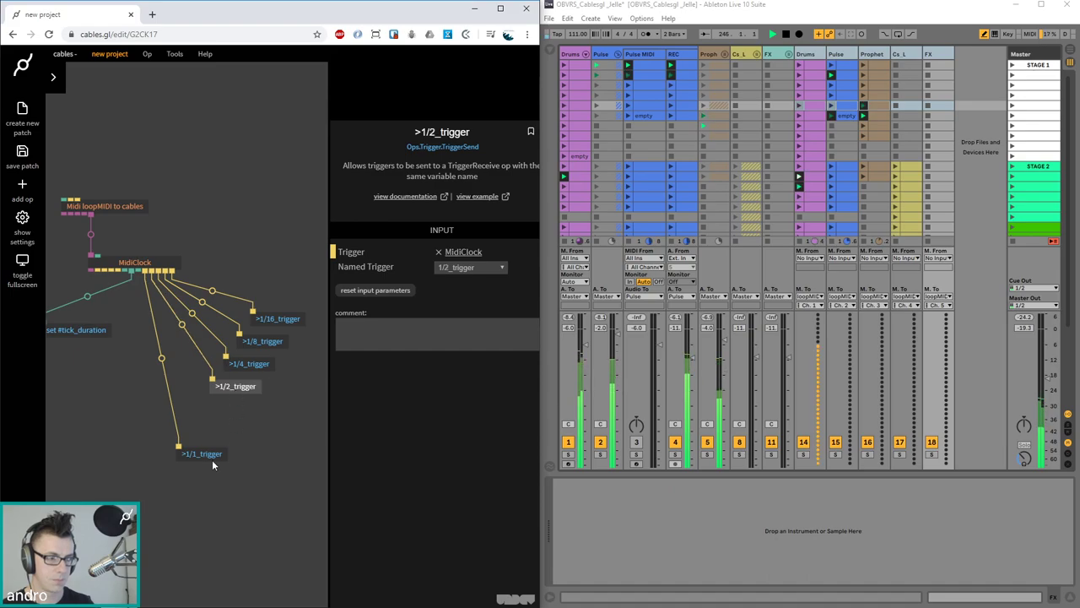
drag(212, 459, 235, 422)
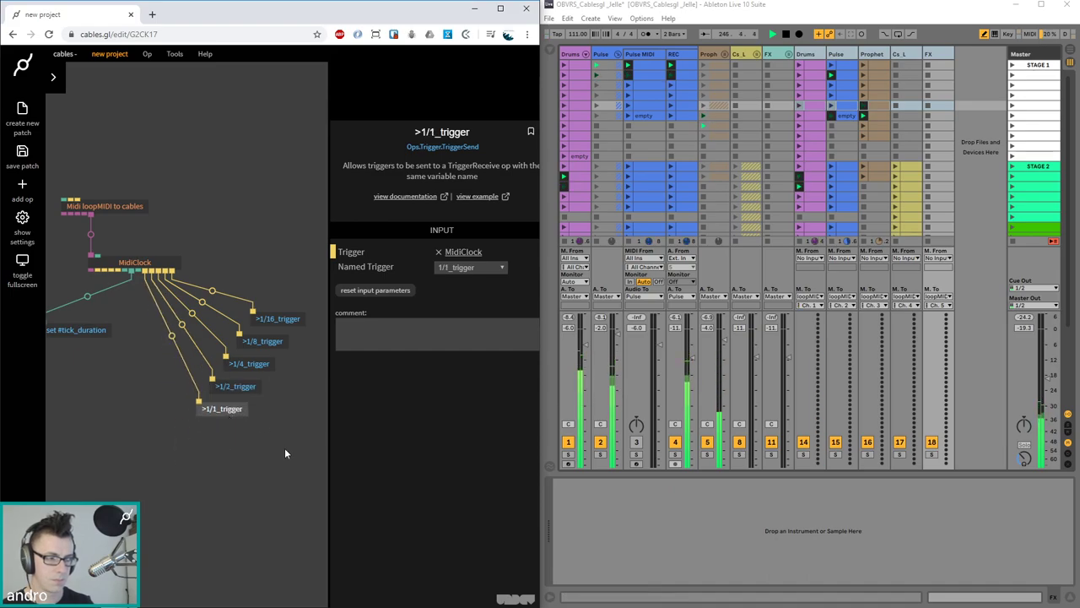
drag(304, 449, 152, 274)
drag(273, 323, 217, 334)
Nudge the set #tick_duration op slightly back to the right towards MidiClock
click(162, 173)
drag(162, 173, 206, 160)
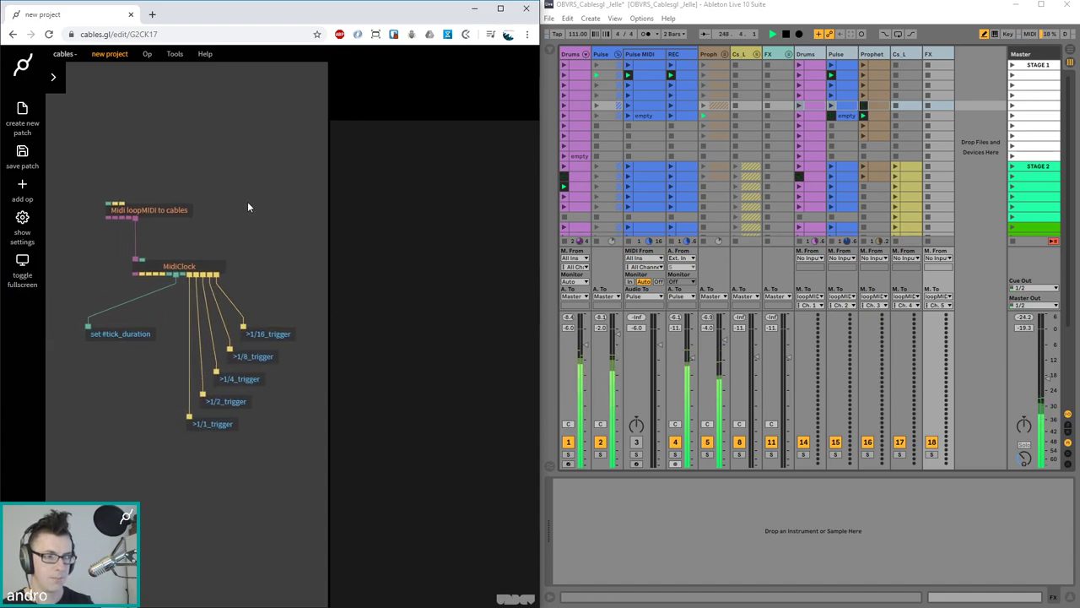
drag(120, 333, 133, 334)
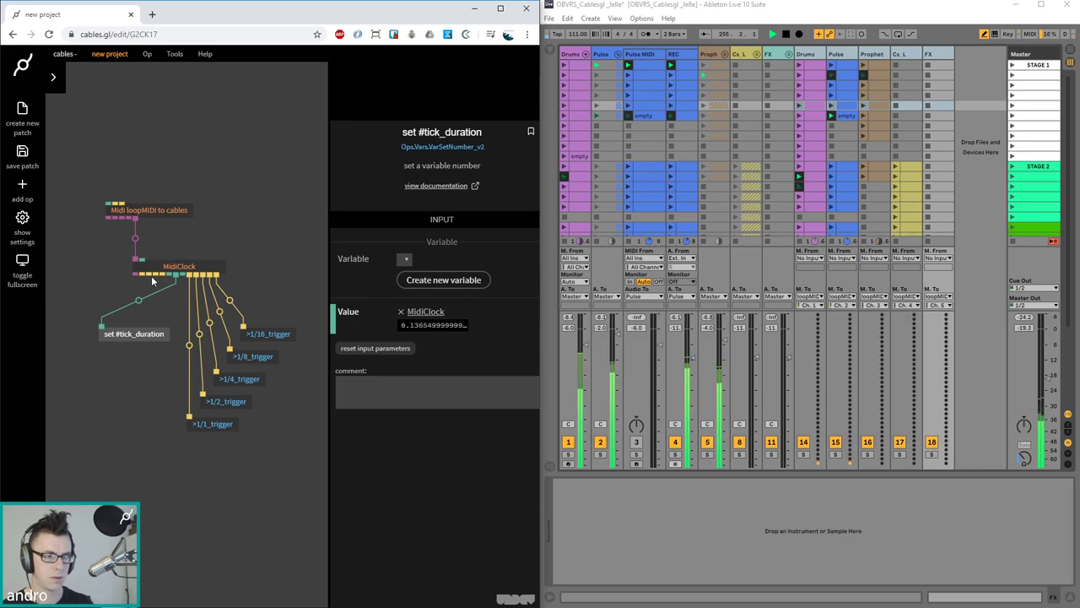
drag(242, 197, 285, 164)
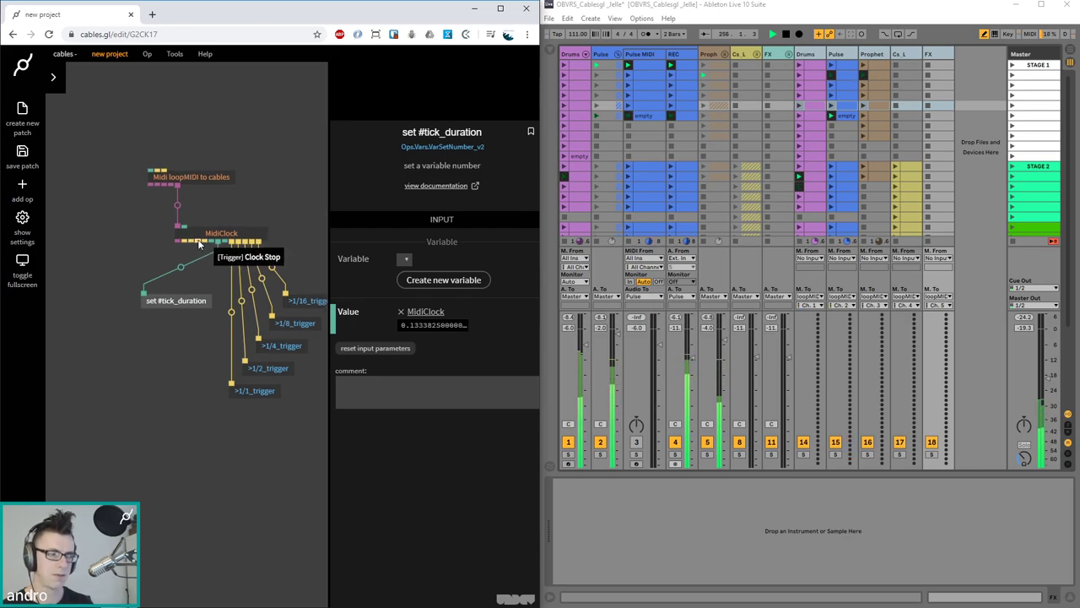
Add a TriggerSend op on MidiClock's fourth output and create a new named trigger MIDI_RESET_ALL for it
drag(100, 275, 100, 278)
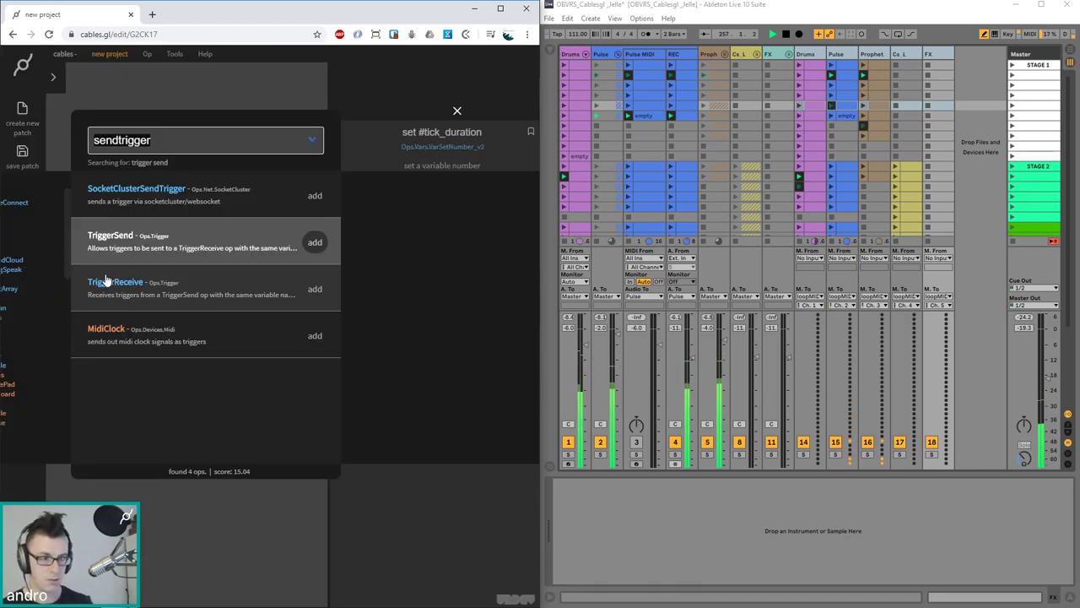
key(Return)
drag(132, 293, 97, 305)
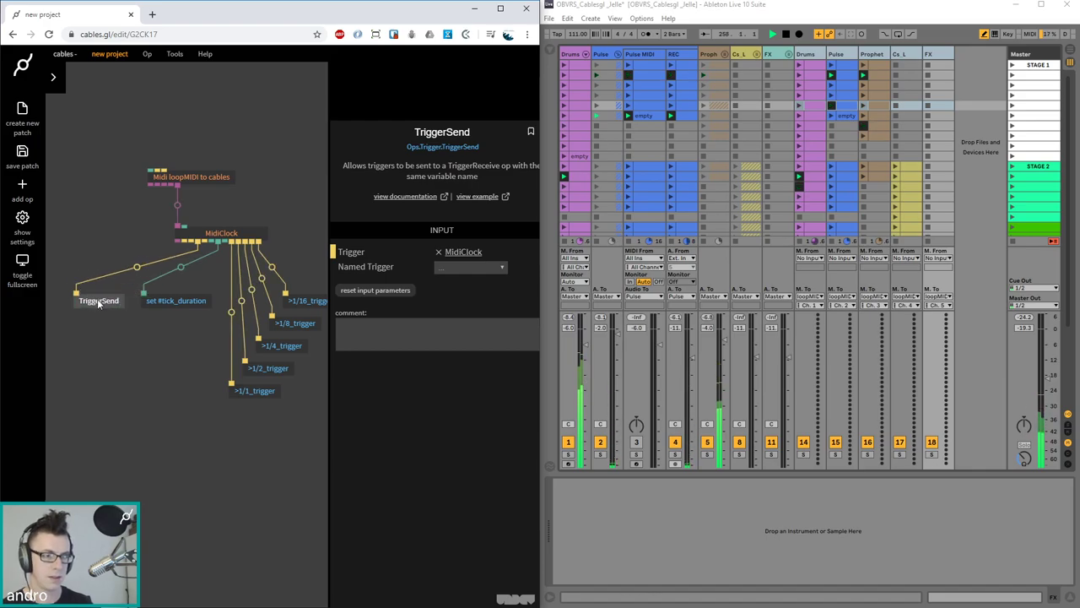
click(460, 268)
click(459, 287)
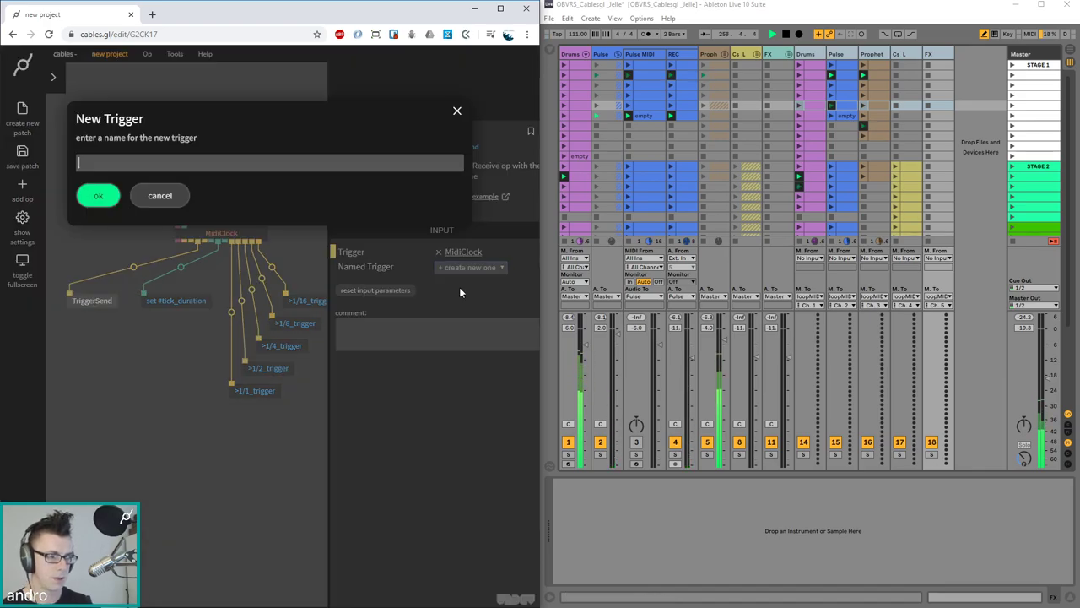
text(MIDI_RESET_ALL)
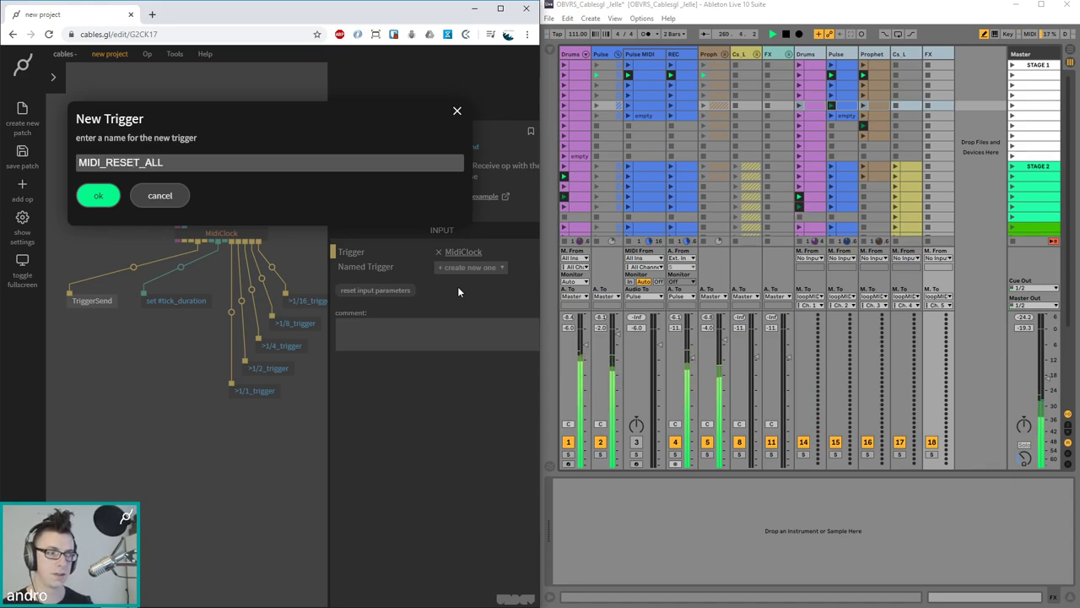
key(Return)
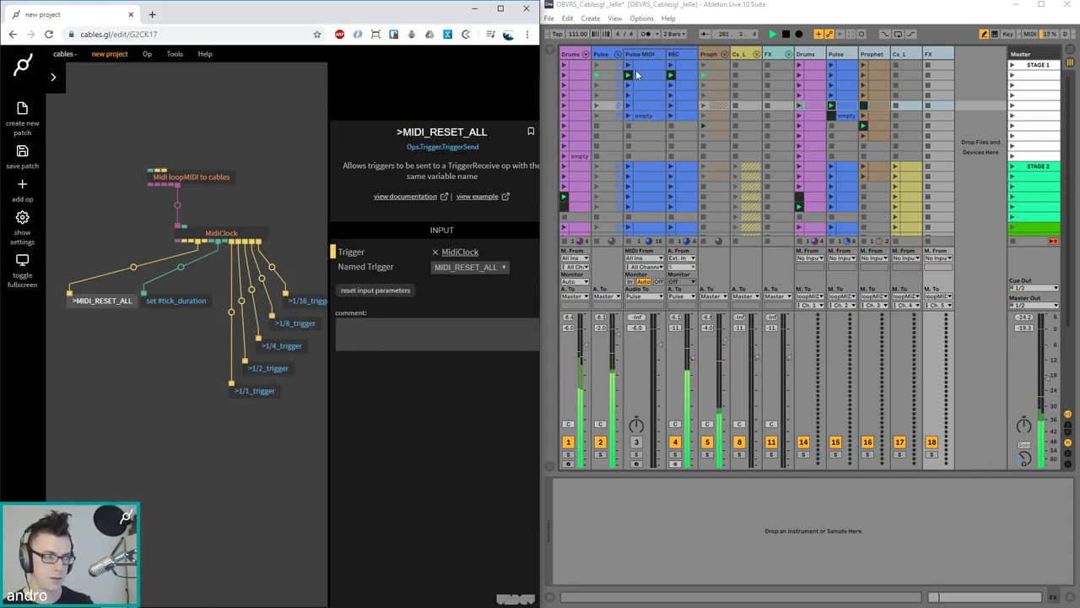
Stop playback in Ableton Live and relaunch scene STAGE 1 to check the cable feeding the MIDI_RESET_ALL trigger
click(155, 200)
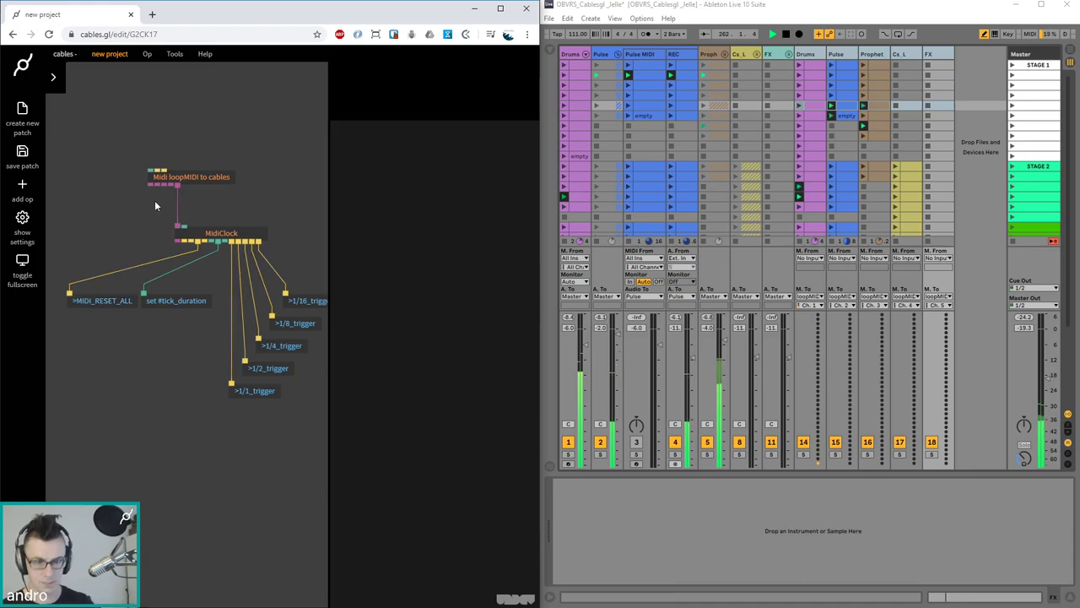
click(133, 299)
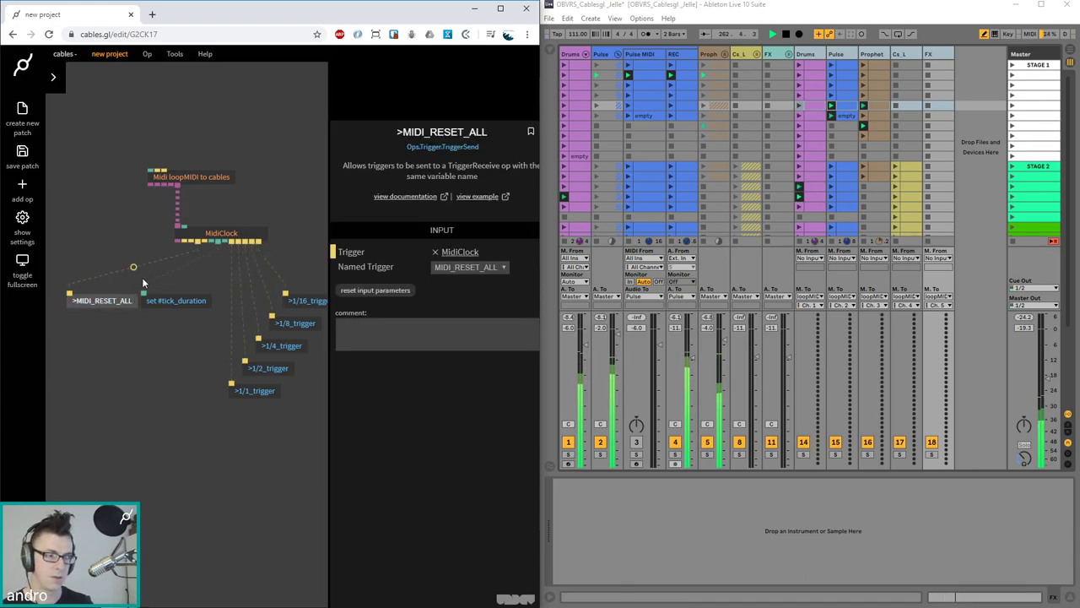
click(786, 34)
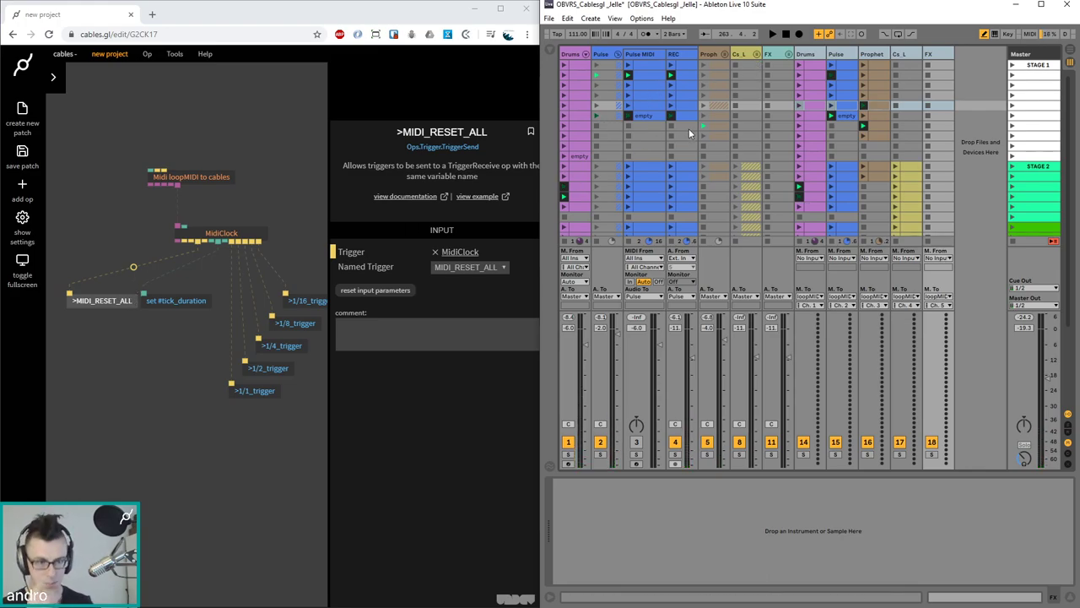
click(275, 207)
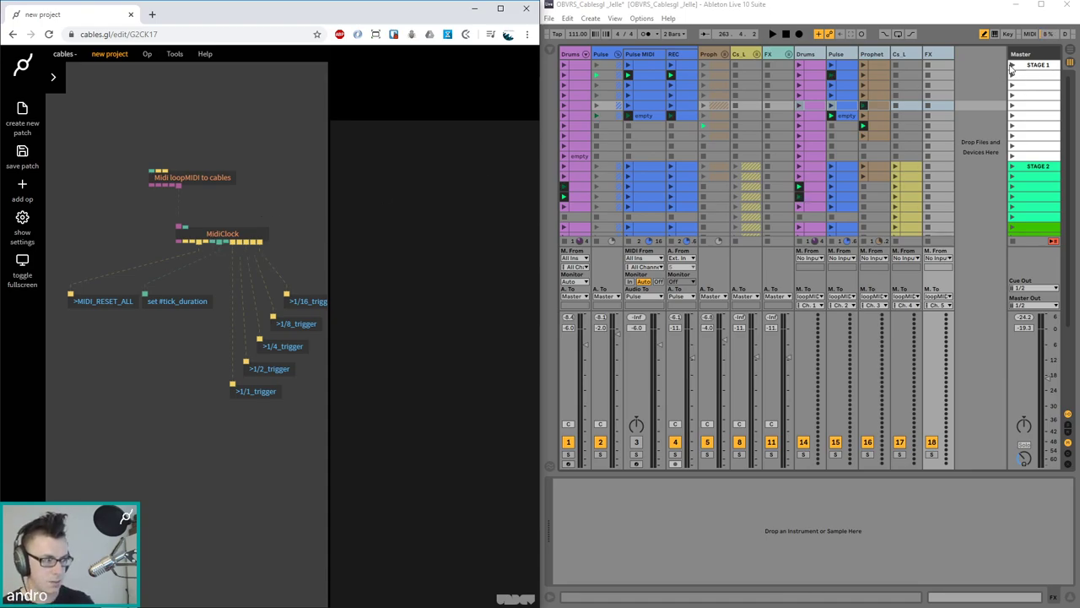
click(1013, 67)
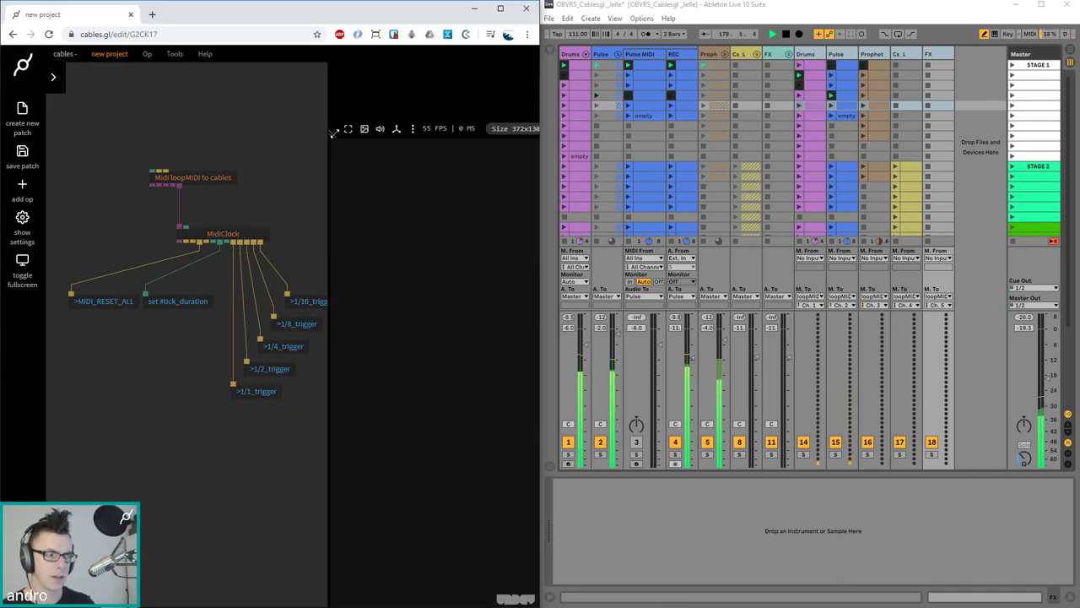
Widen the cables patch area so that all the trigger ops fit in view
drag(329, 143, 414, 158)
click(337, 210)
drag(319, 486, 302, 446)
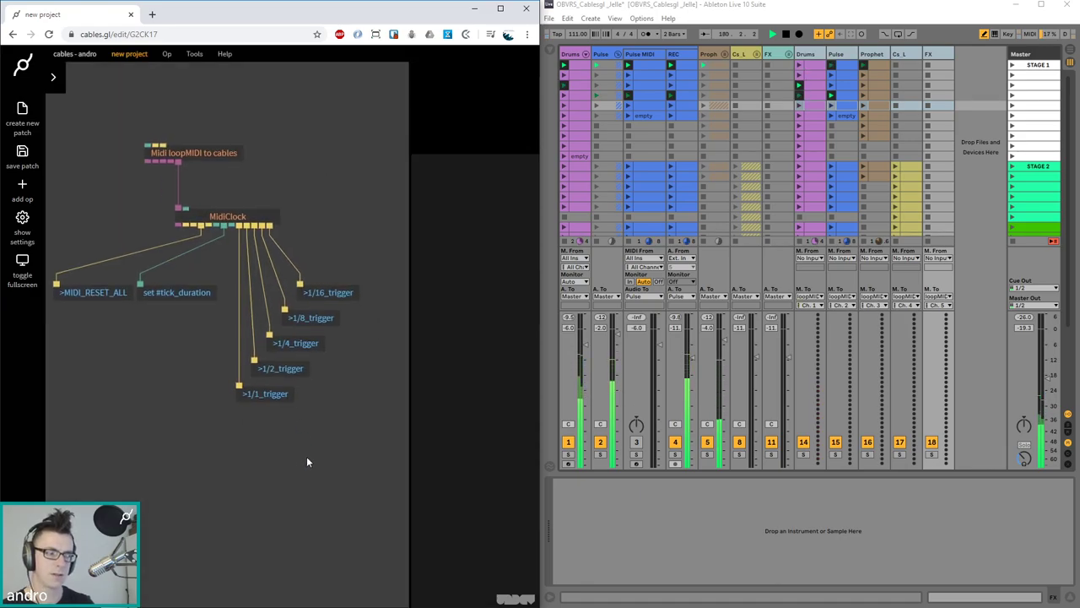
Move the Midi loopMIDI to cables op well above MidiClock to make room between the two ops
click(181, 292)
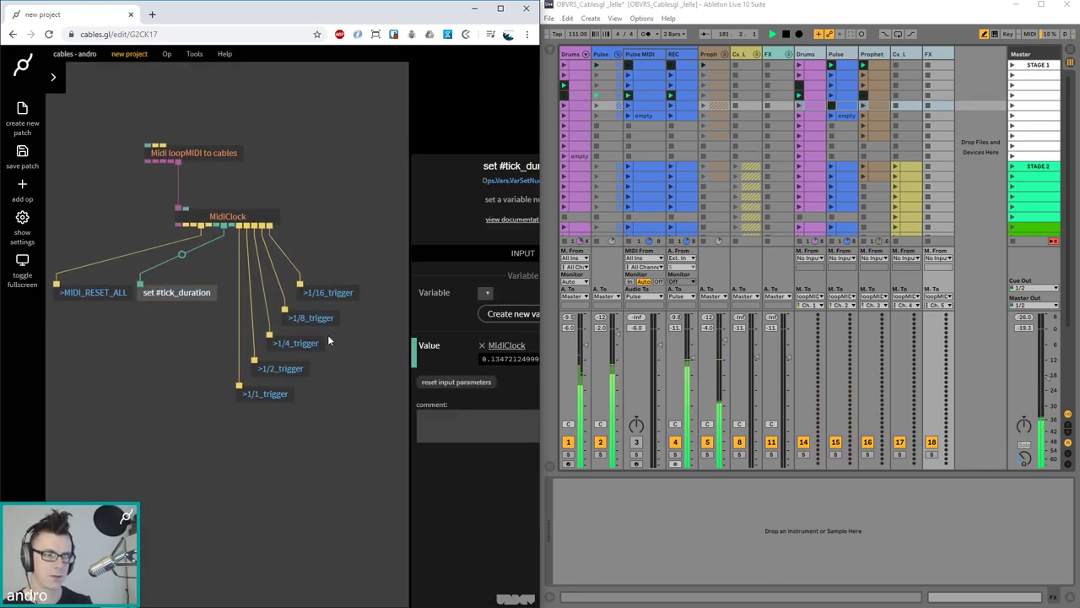
click(348, 296)
drag(342, 421, 243, 495)
drag(278, 302, 260, 296)
scroll(261, 295, left, 5)
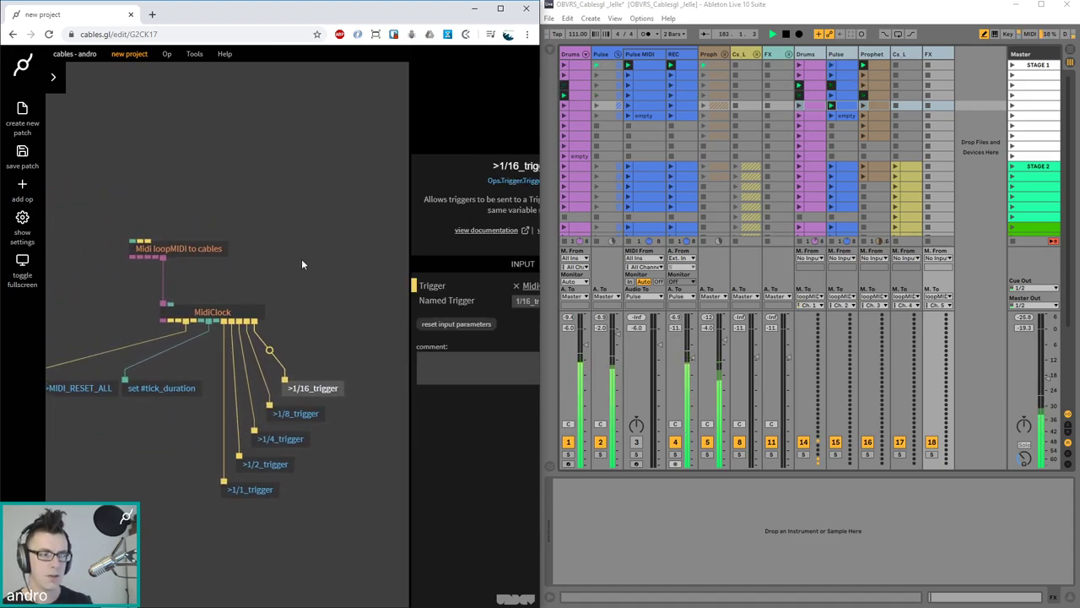
drag(184, 259, 187, 108)
drag(255, 256, 270, 343)
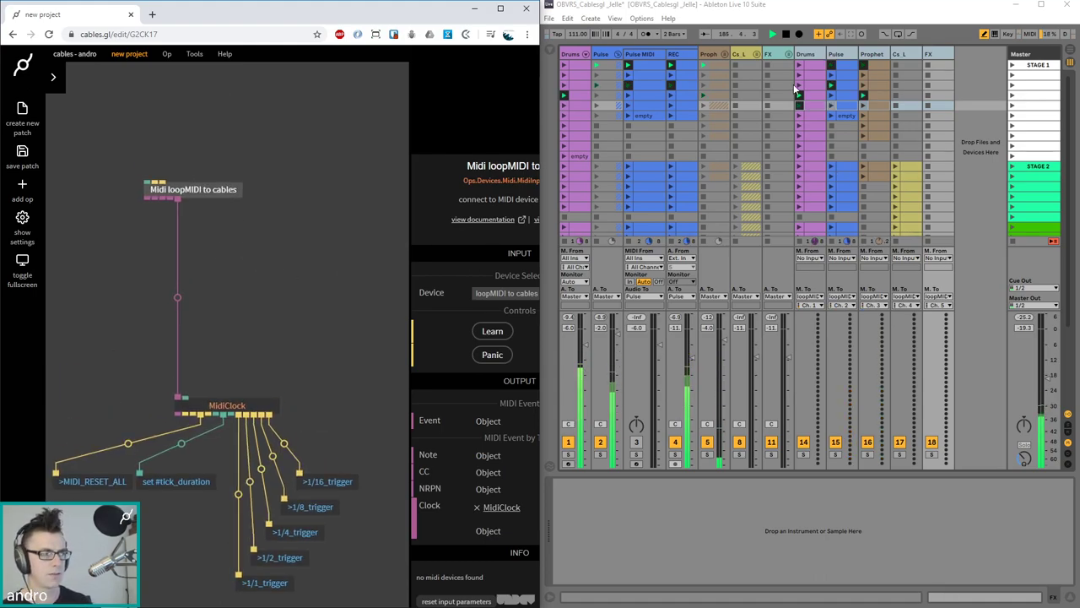
In Ableton Live, open the first clip of the Drums track and enlarge the clip detail area
click(585, 54)
click(585, 54)
double_click(576, 64)
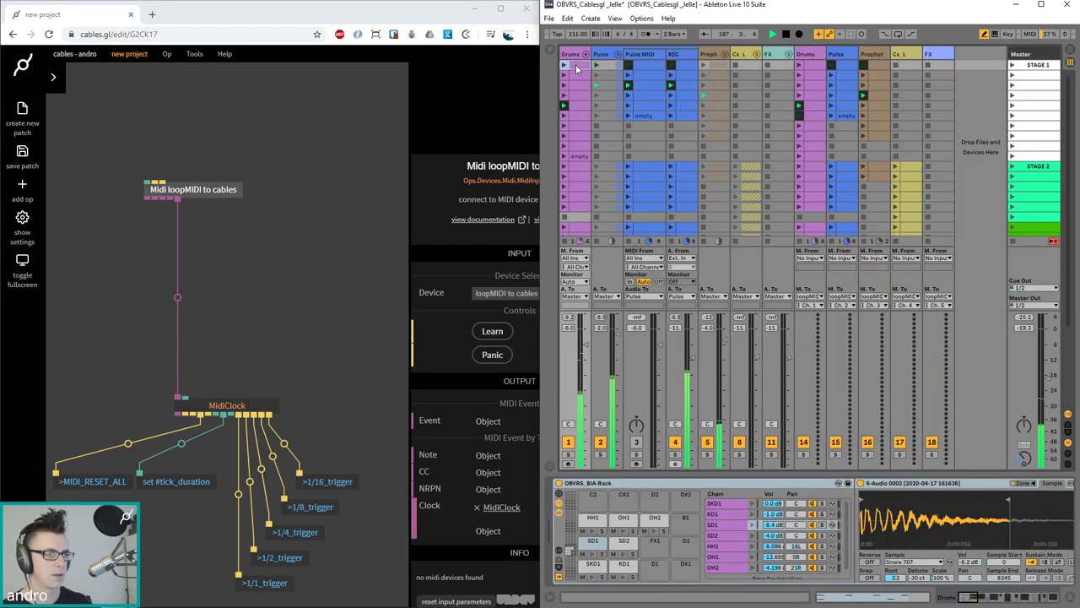
drag(819, 473, 815, 379)
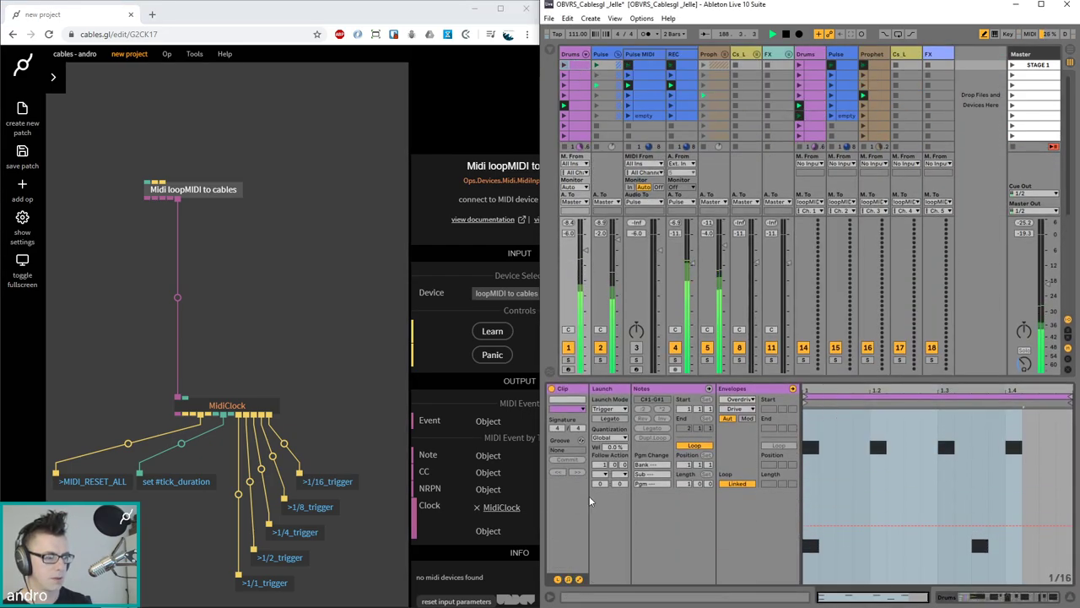
Hide the drum clip's envelopes so its note editor is shown, and stop playback
click(558, 580)
click(558, 580)
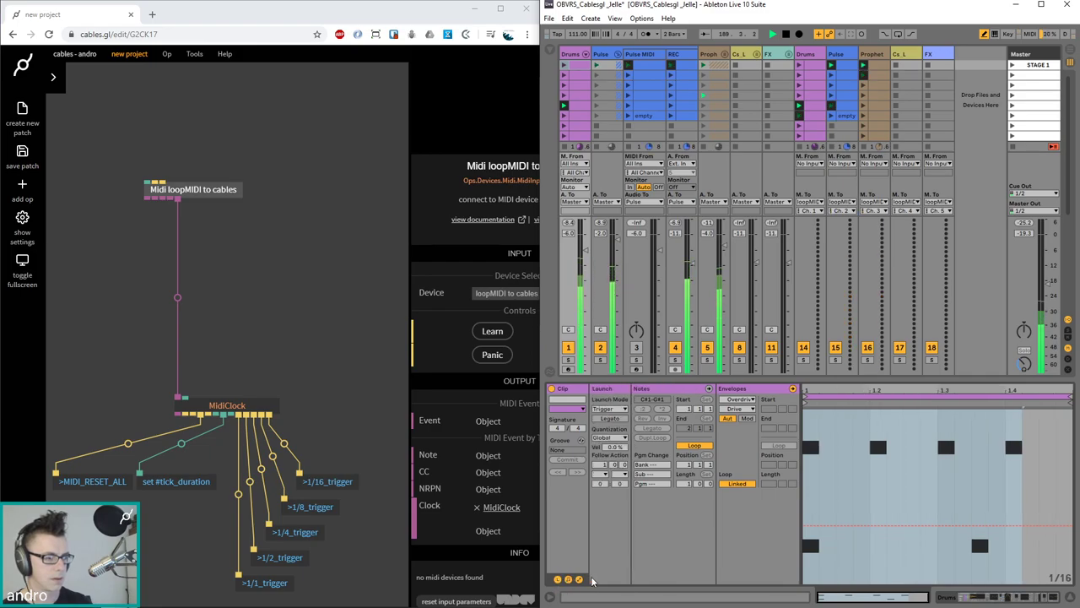
click(579, 580)
key(space)
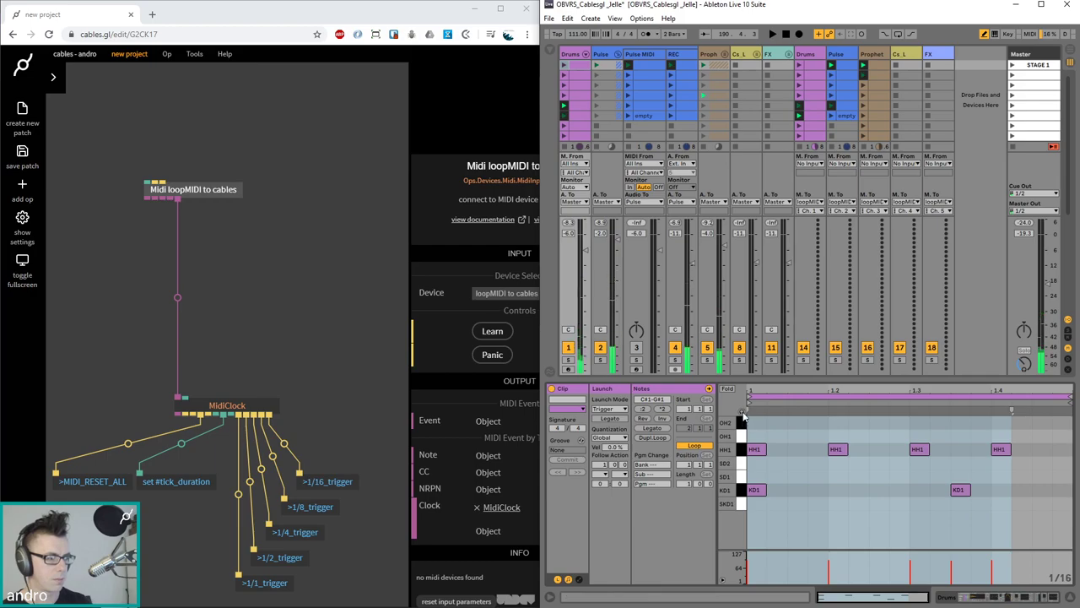
Audition the drum sounds of the clip, such as KD1 and HH1, from the note editor's piano keys
click(742, 491)
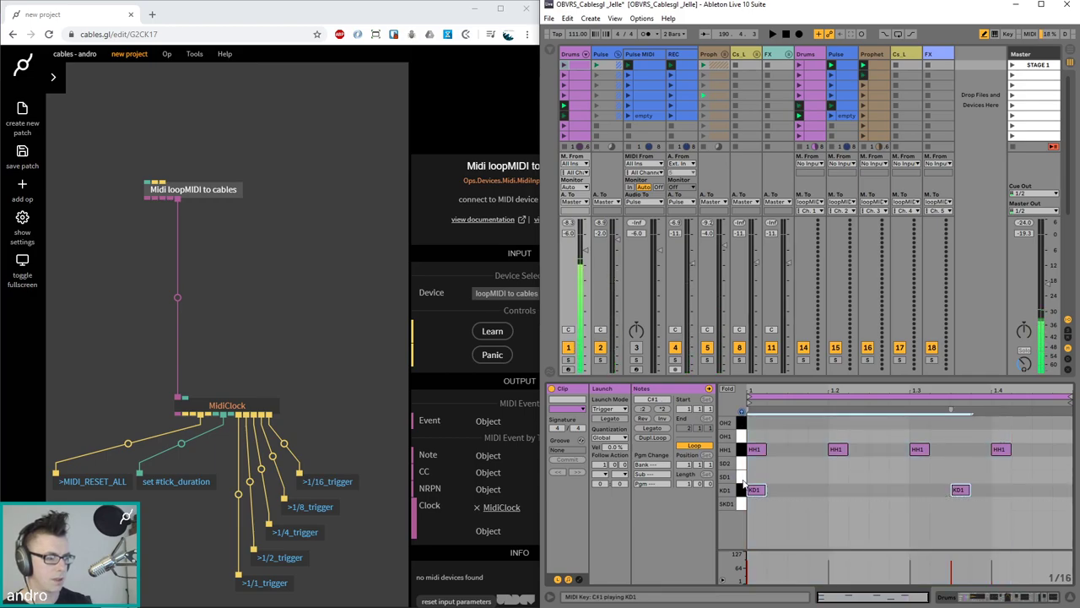
click(743, 452)
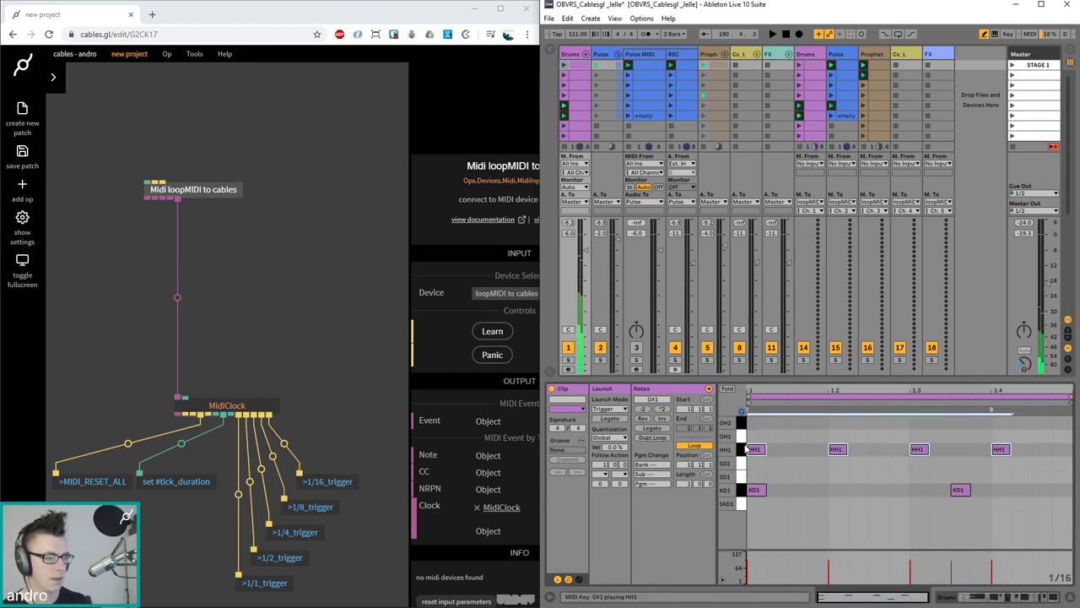
click(743, 492)
click(742, 465)
click(742, 452)
click(743, 441)
Back in cables, add a VarSetObject op to the Note output of Midi loopMIDI to cables and align it beneath that output
click(227, 324)
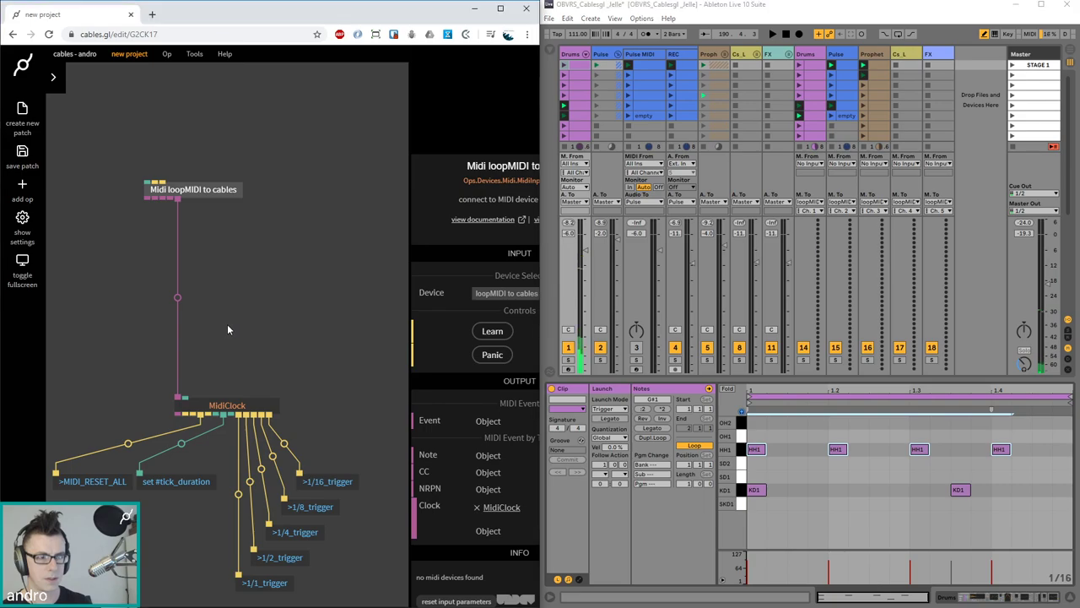
click(199, 191)
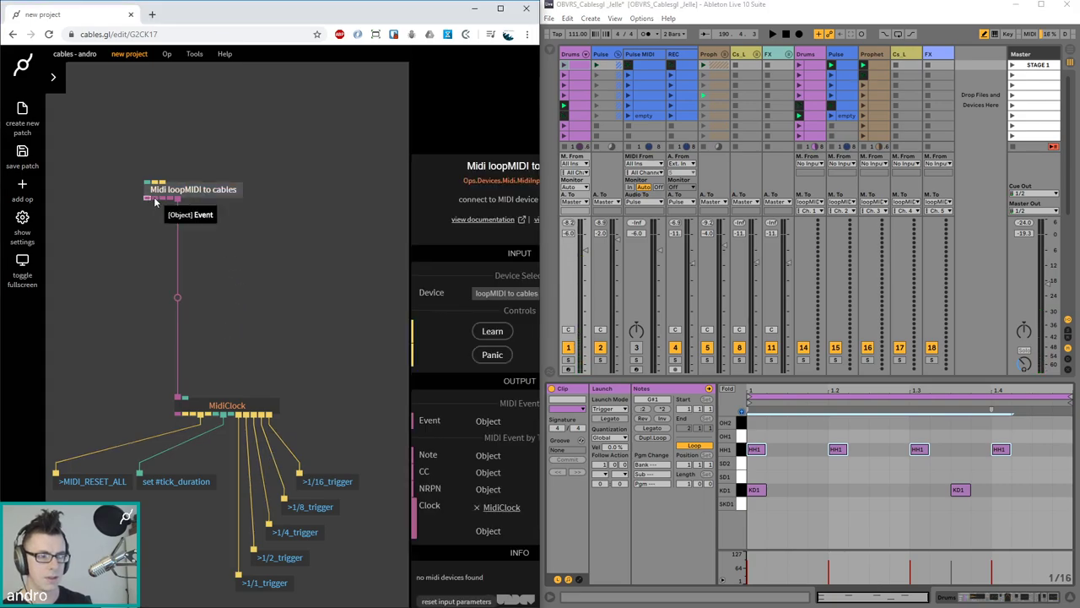
click(233, 239)
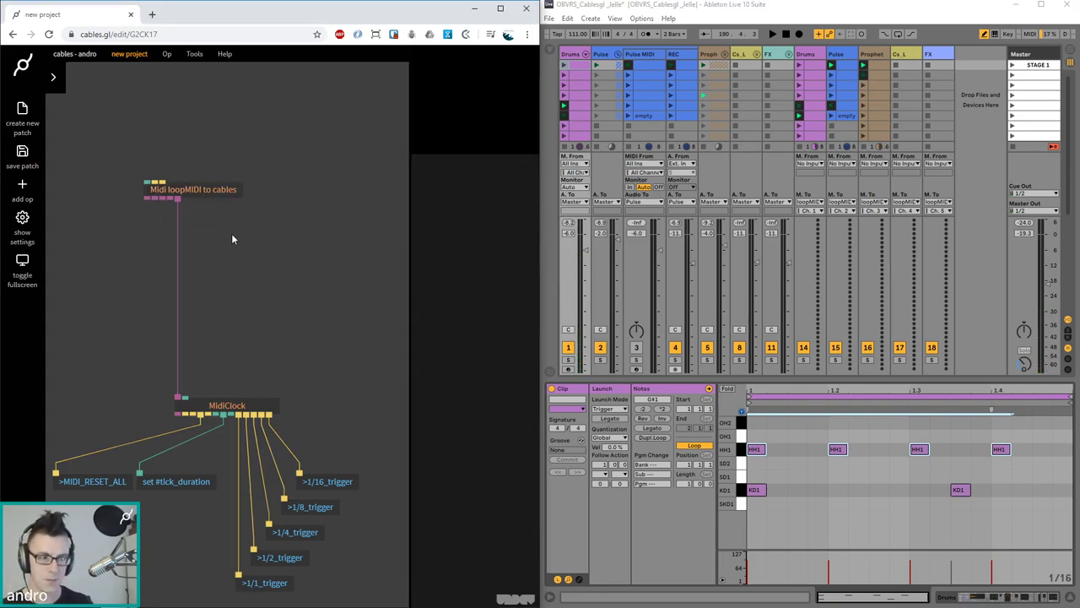
drag(157, 199, 166, 240)
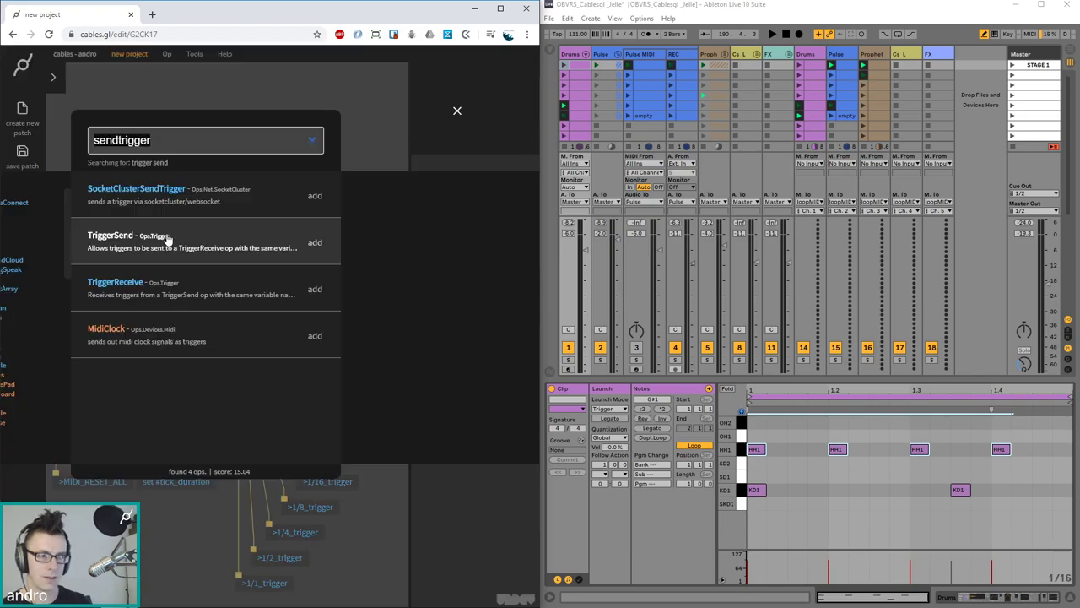
text(var)
text(t ob)
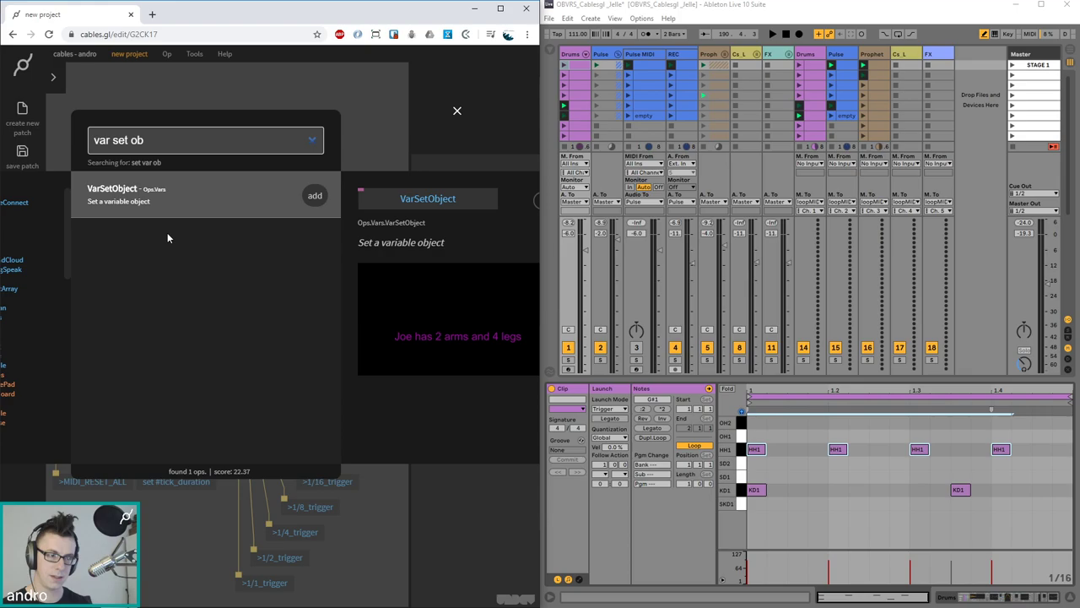
key(Return)
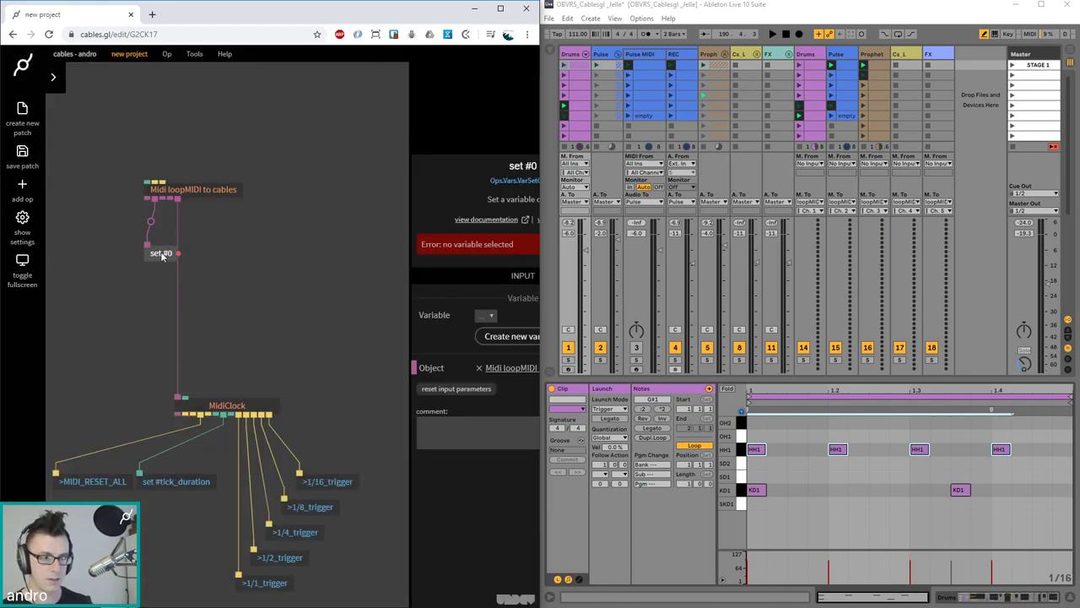
drag(162, 256, 171, 256)
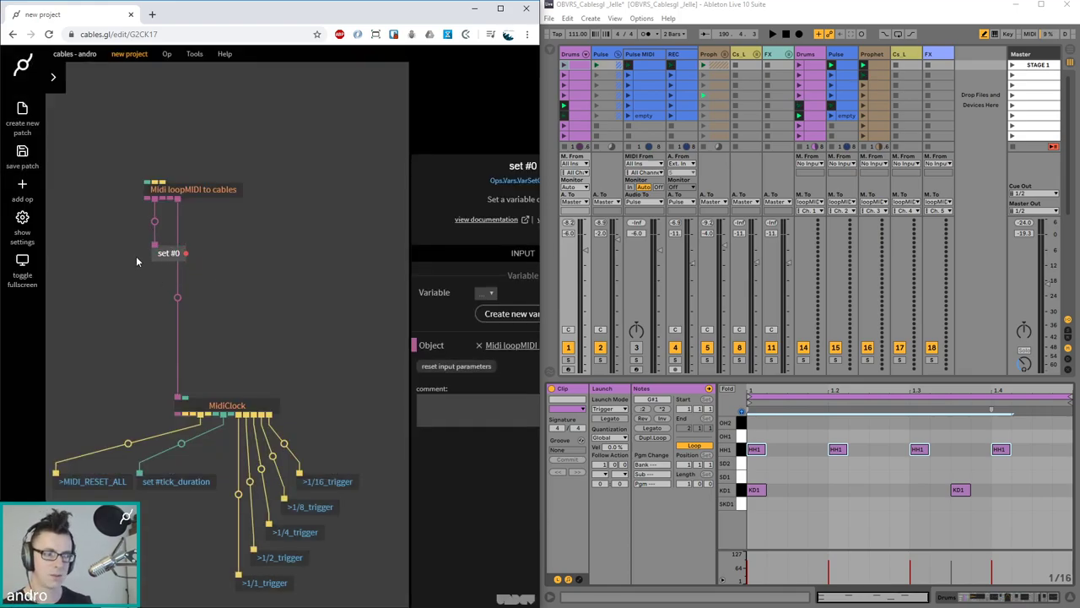
Create a new variable Midi_in_Notes for the VarSetObject op
click(488, 295)
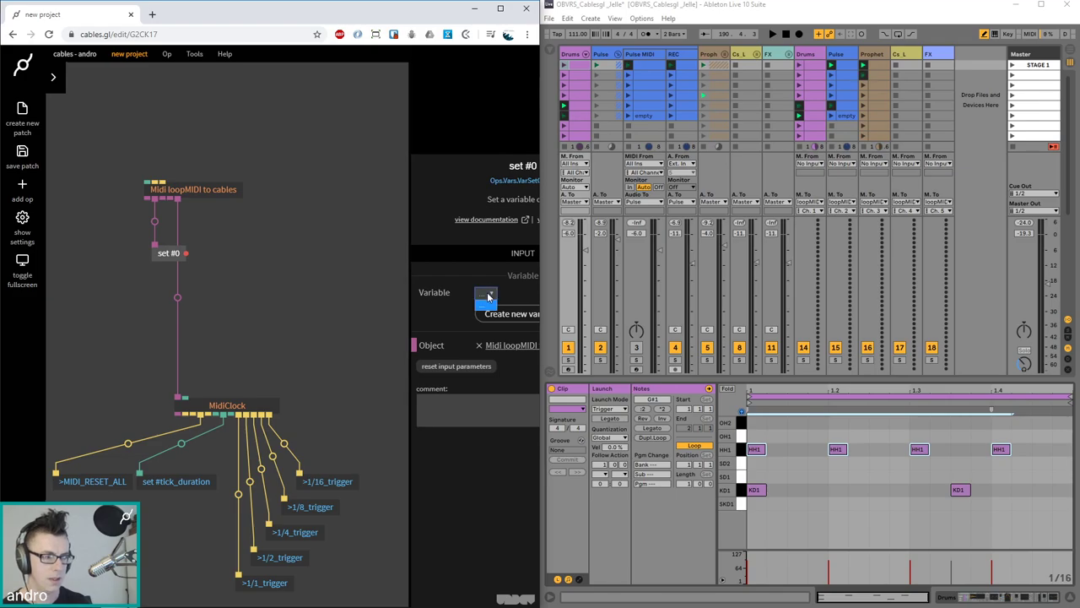
click(488, 297)
click(506, 313)
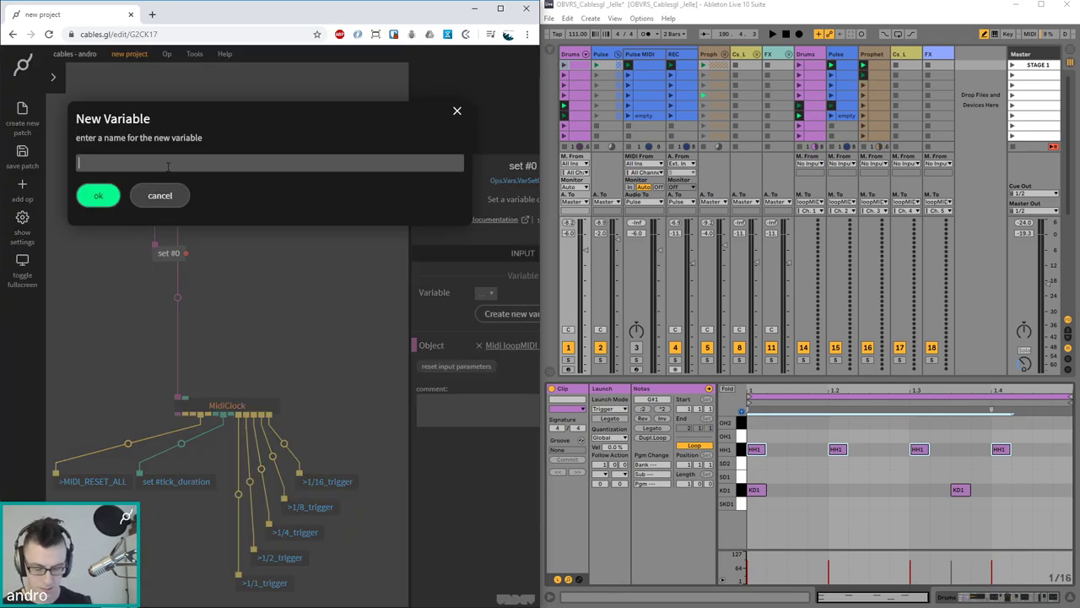
text(Midi_in_)
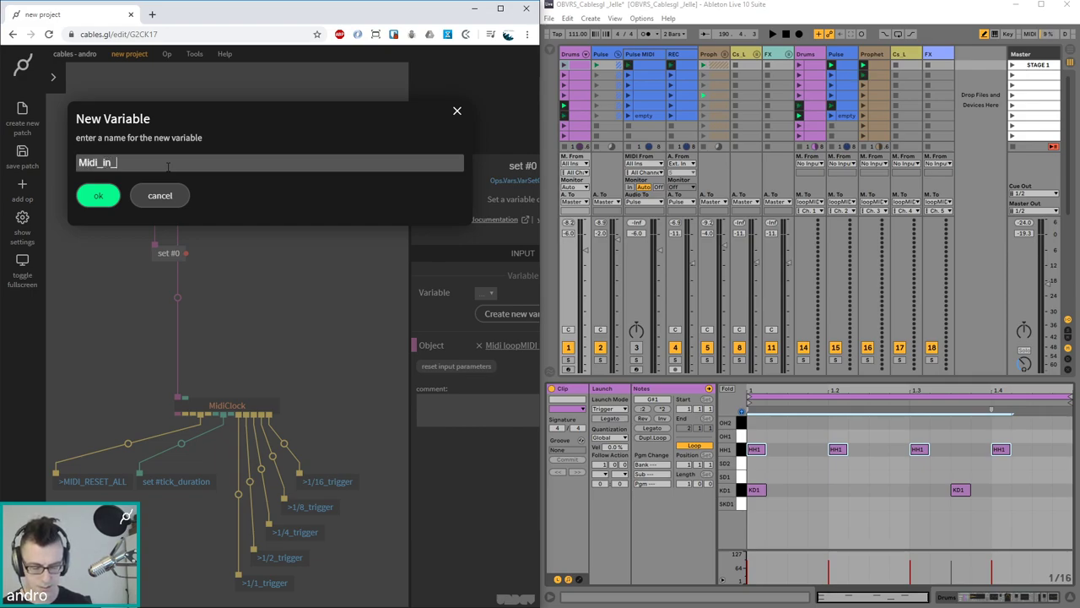
text(Notes)
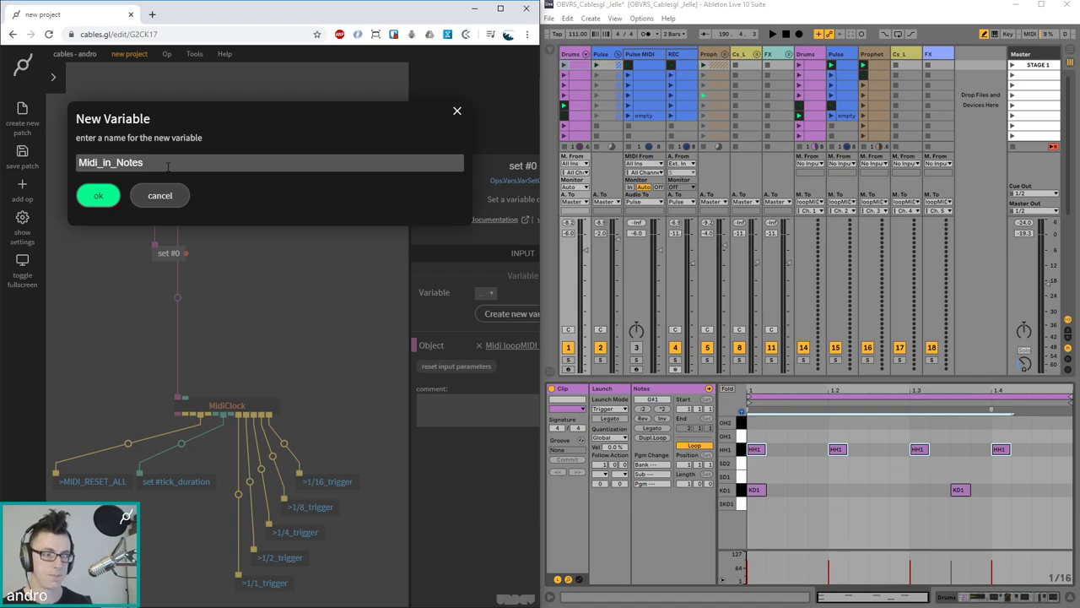
key(Return)
Add a VarGetObject op in the empty space to the right of the MIDI input chain
scroll(319, 311, down, 5)
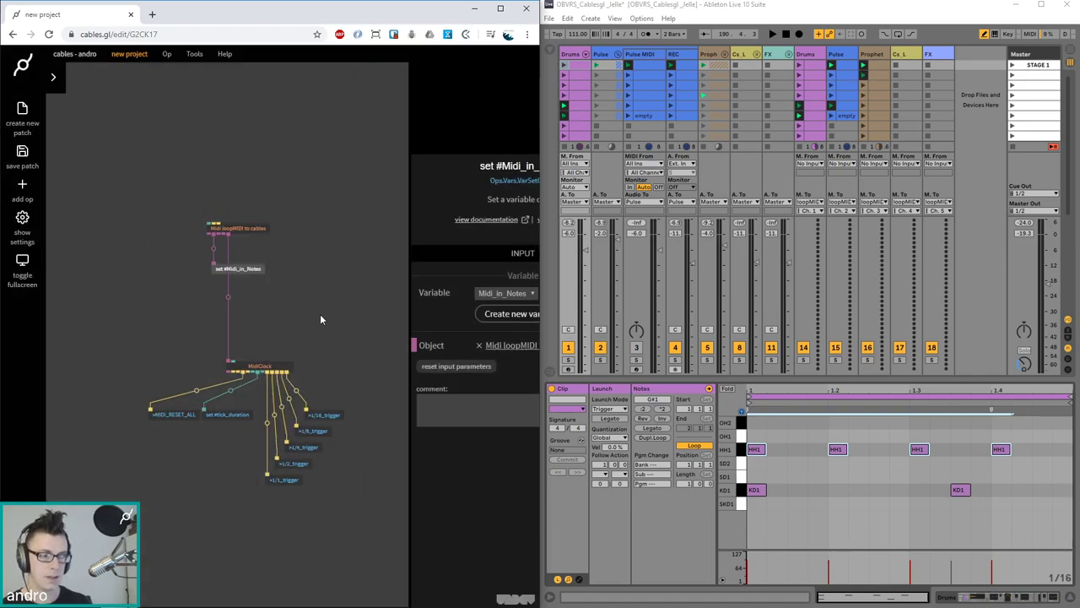
drag(231, 269, 204, 298)
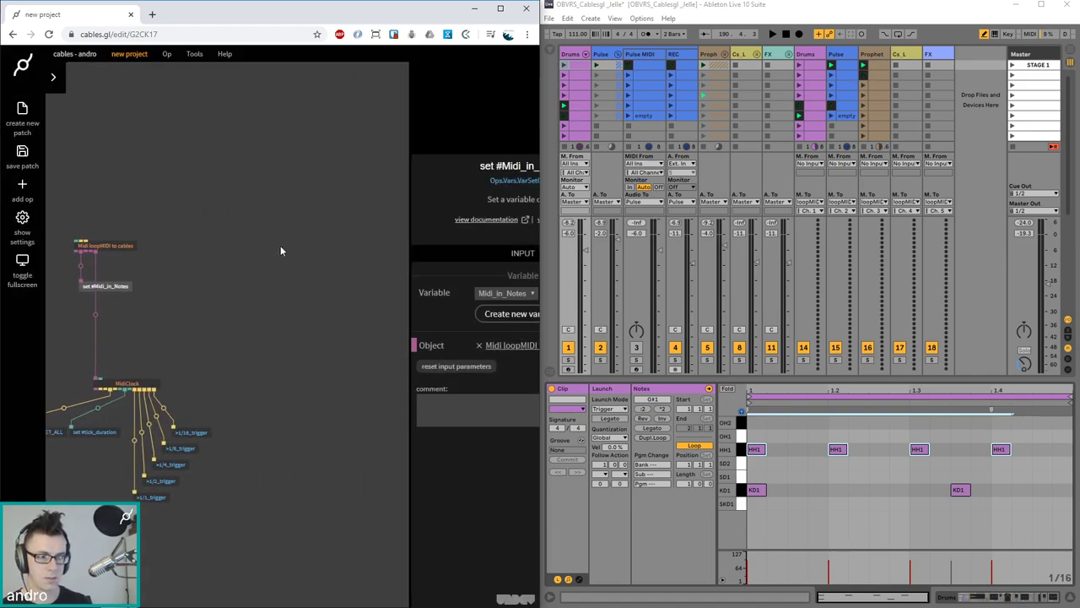
key(Escape)
text(var get obj)
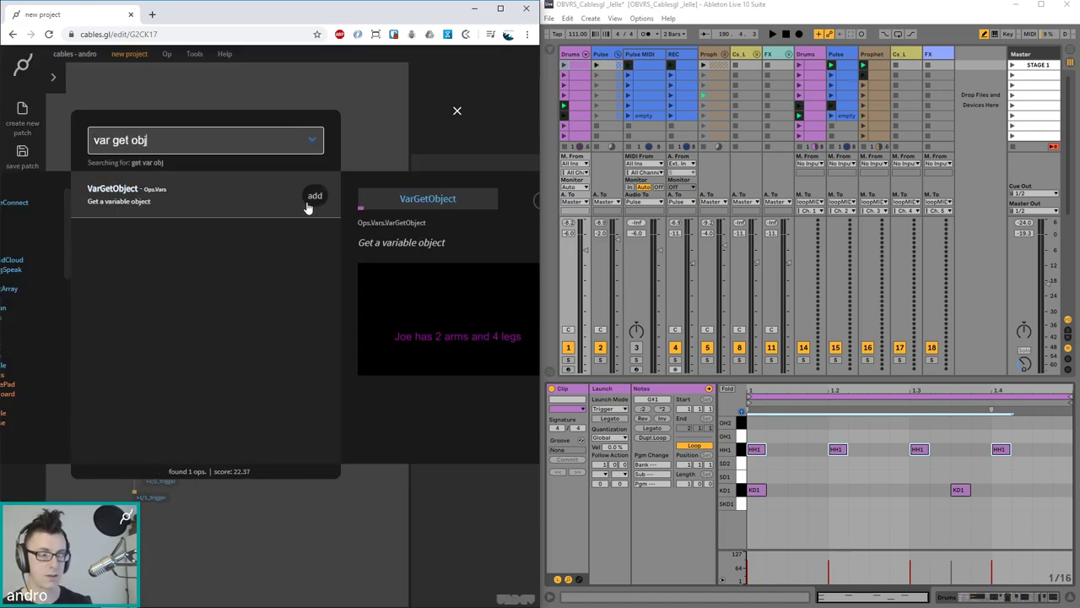
click(307, 203)
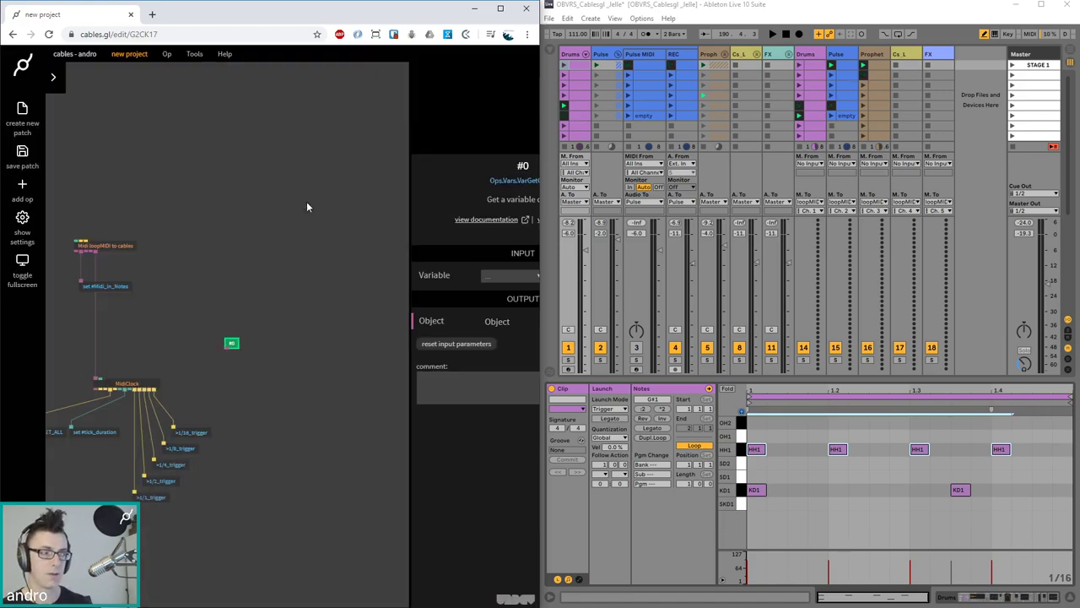
Move the VarGetObject op to the upper part of the empty space and set its variable to Midi_in_Notes
click(123, 284)
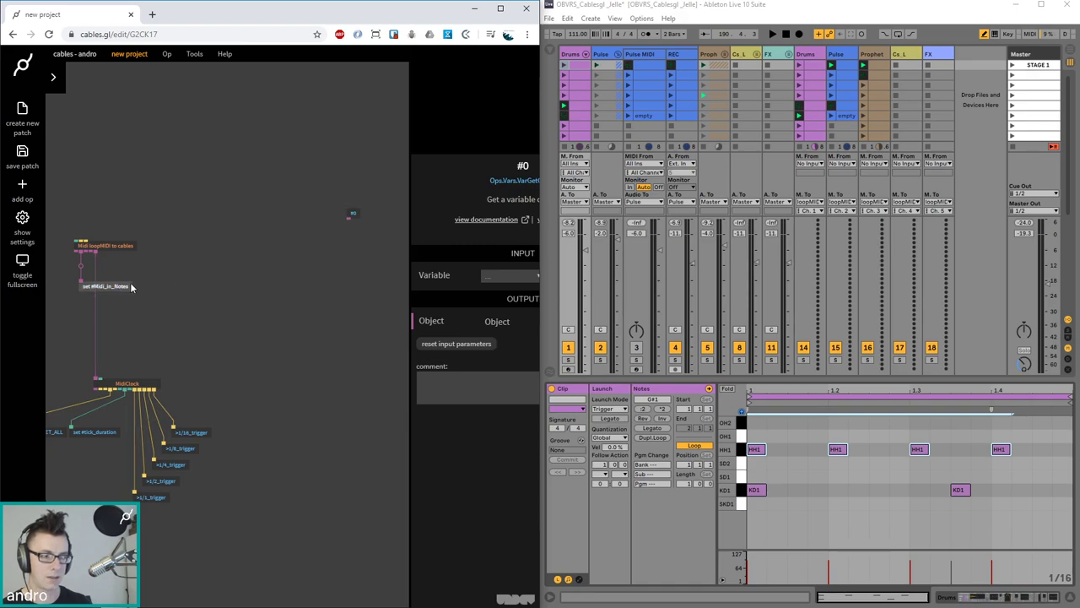
click(352, 213)
click(501, 279)
click(511, 293)
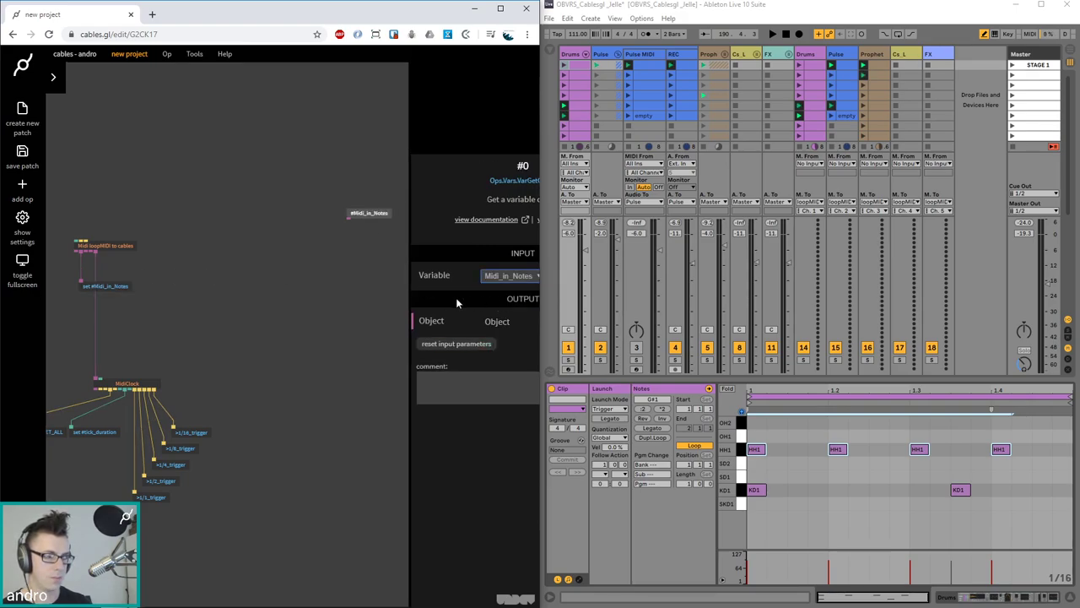
click(102, 288)
click(354, 213)
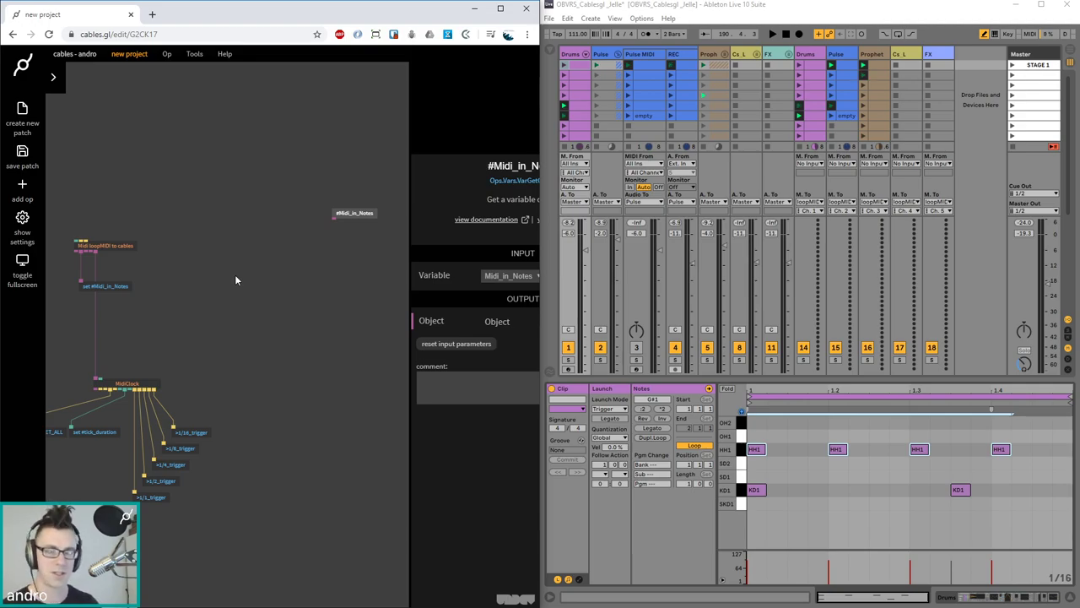
Add a MidiNote op connected to the Object output of the Midi_in_Notes get op and widen the parameter area
drag(336, 218, 328, 249)
text(midi)
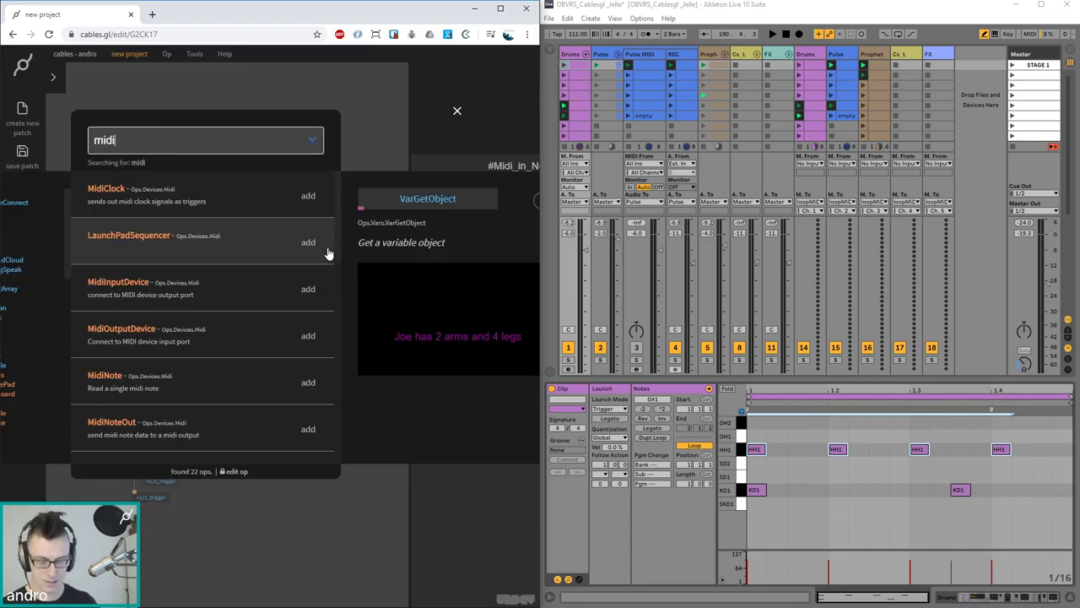
text( note)
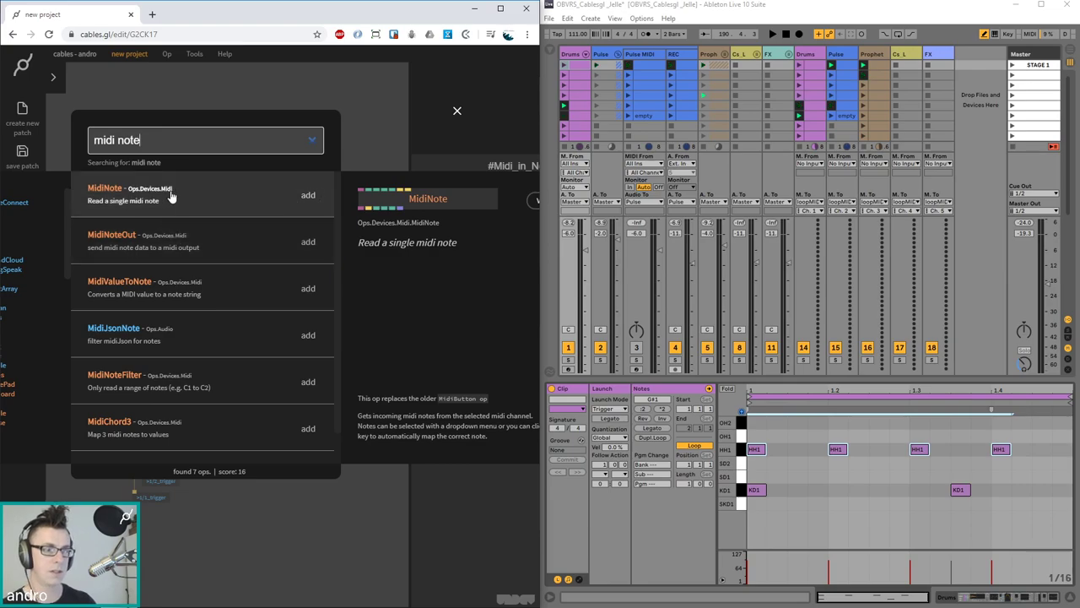
click(307, 196)
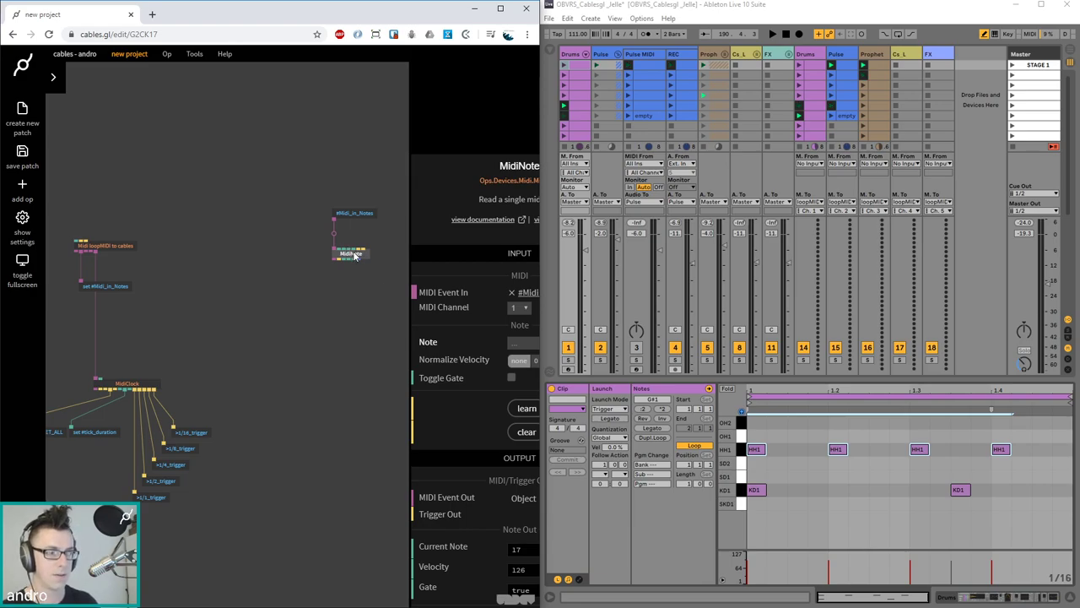
drag(409, 270, 372, 271)
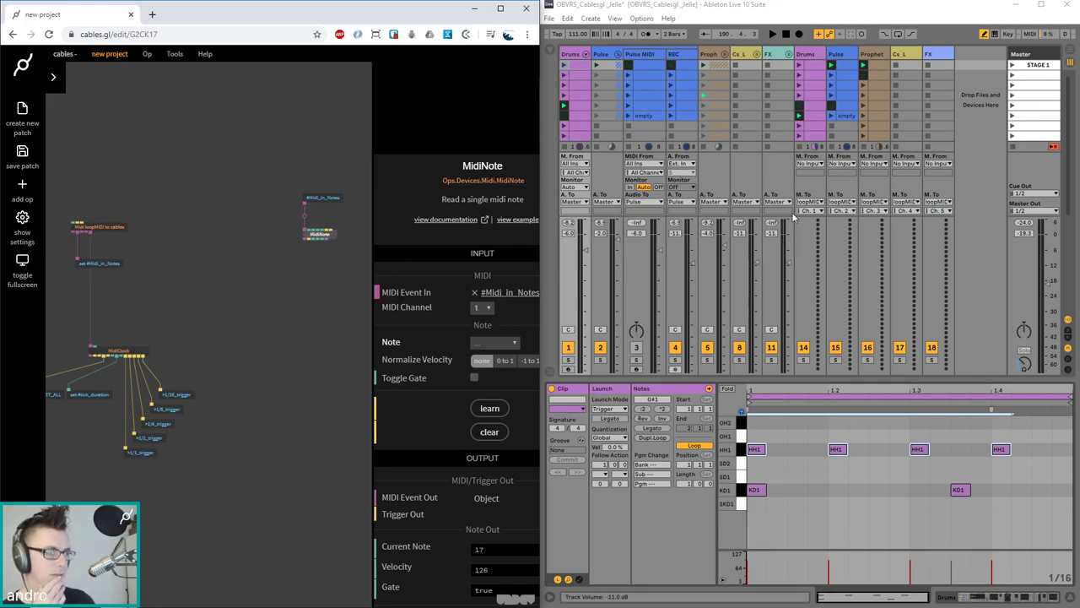
In Ableton Live, select the MIDI output tracks from Drums (14) to FX (18) and shrink them to minimum width
click(820, 60)
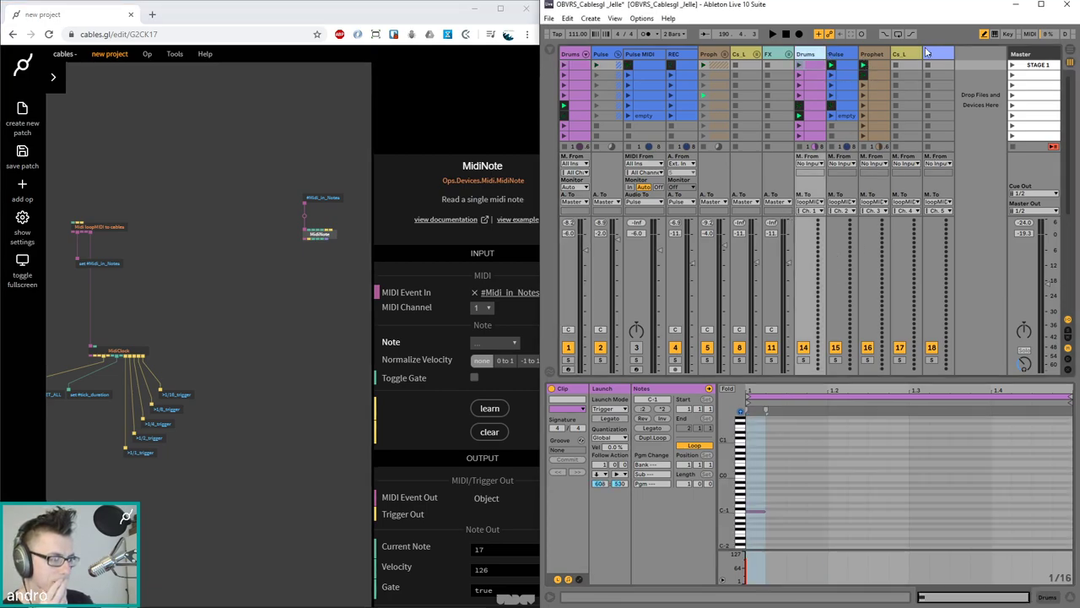
click(811, 202)
click(812, 209)
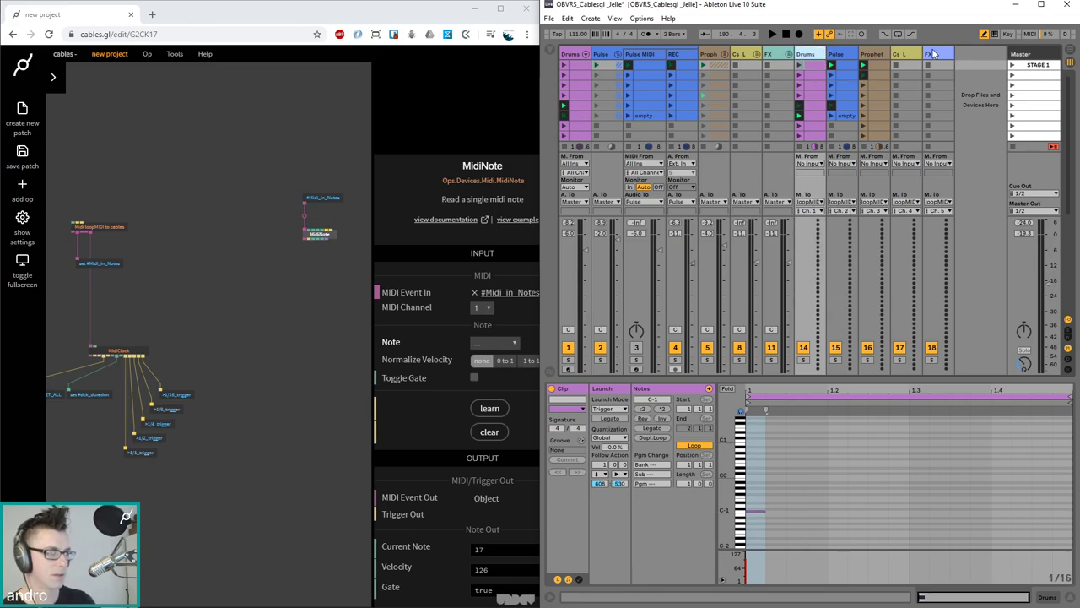
shift+click(935, 54)
mouse_move(826, 54)
mouse_down()
mouse_move(842, 52)
mouse_move(808, 59)
mouse_up()
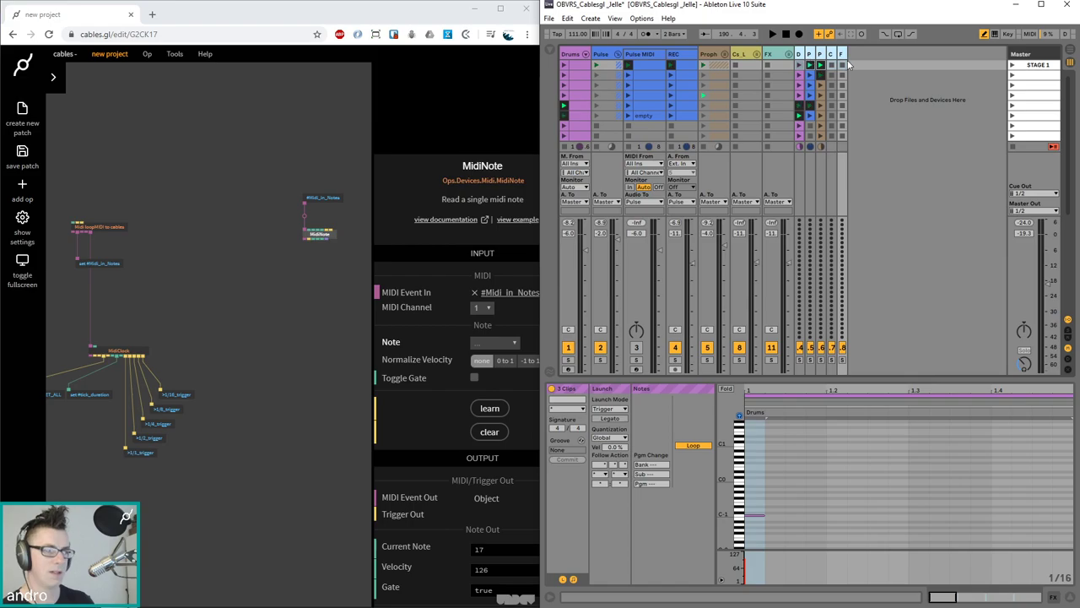
click(841, 55)
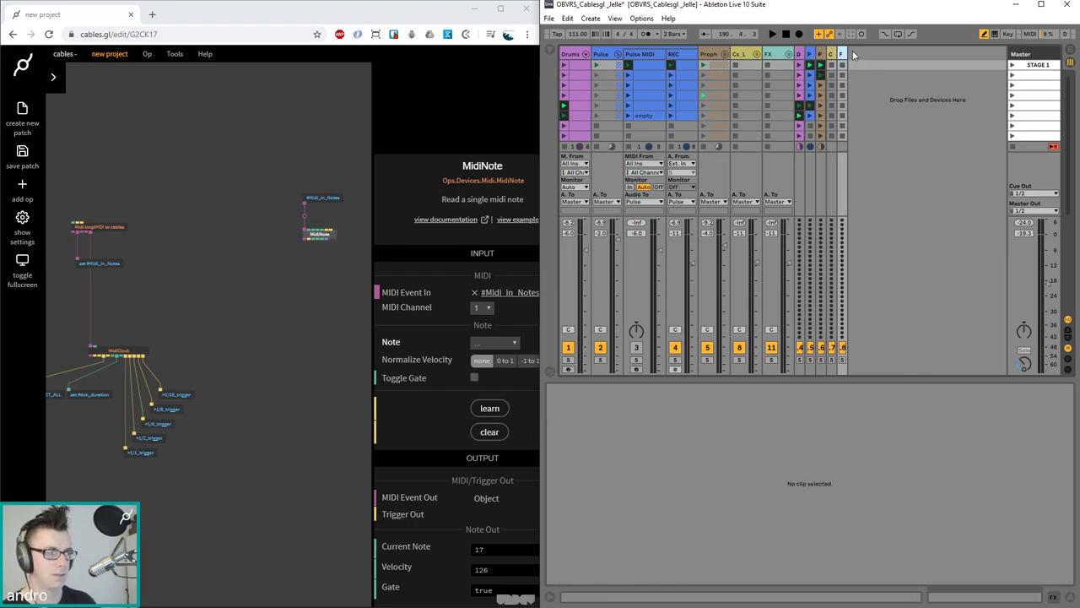
Fold the Pulse track group so its Pulse MIDI and REC tracks are hidden
click(584, 54)
click(584, 54)
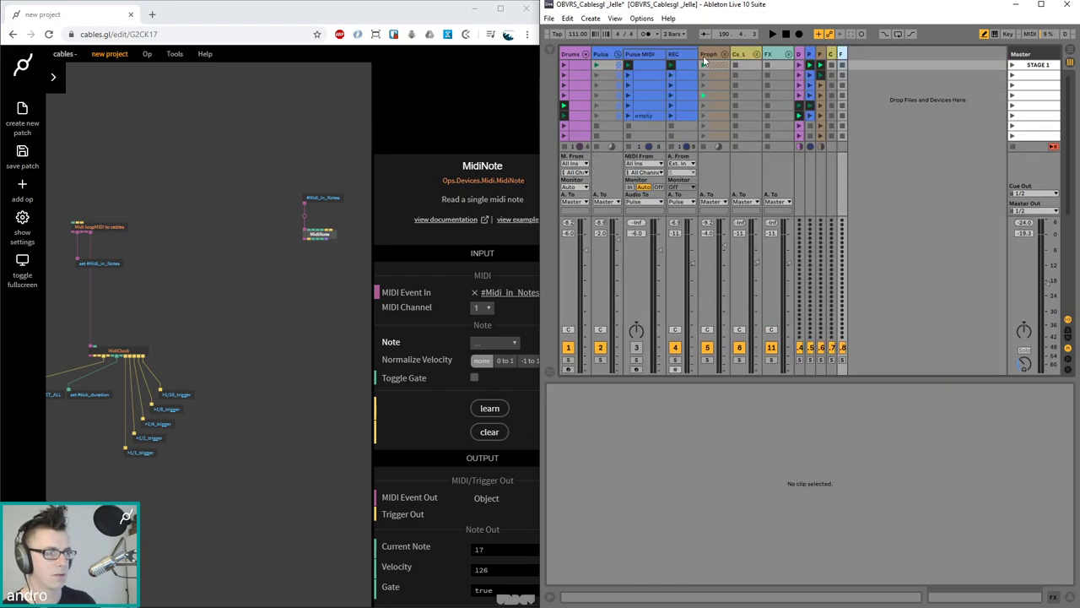
click(618, 54)
Insert a new MIDI track directly after the first Drums track, named Drum GRAB, and widen it
click(578, 64)
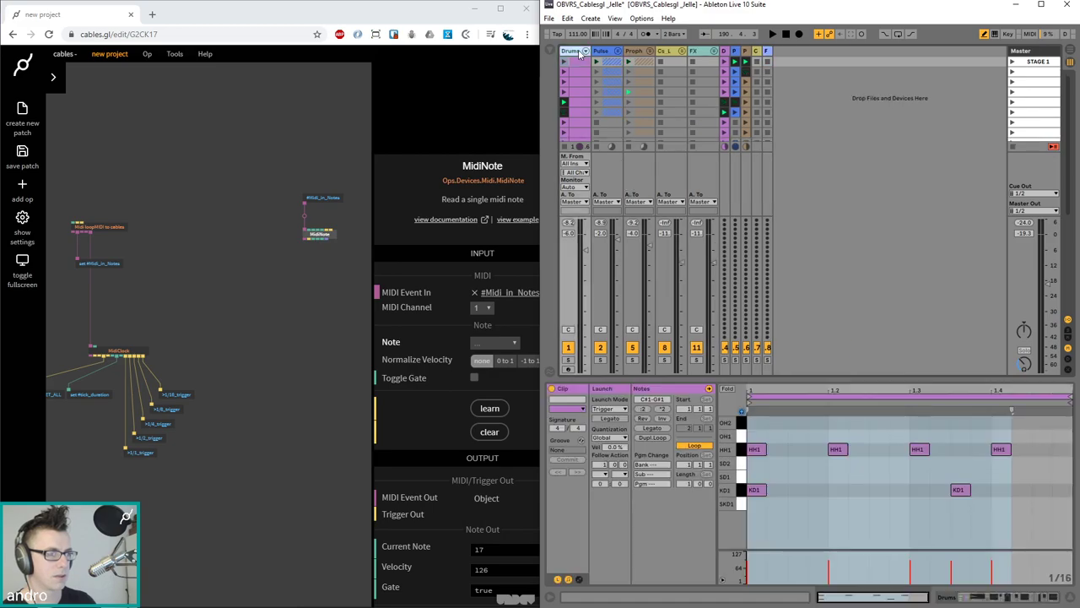
key(ctrl+shift+t)
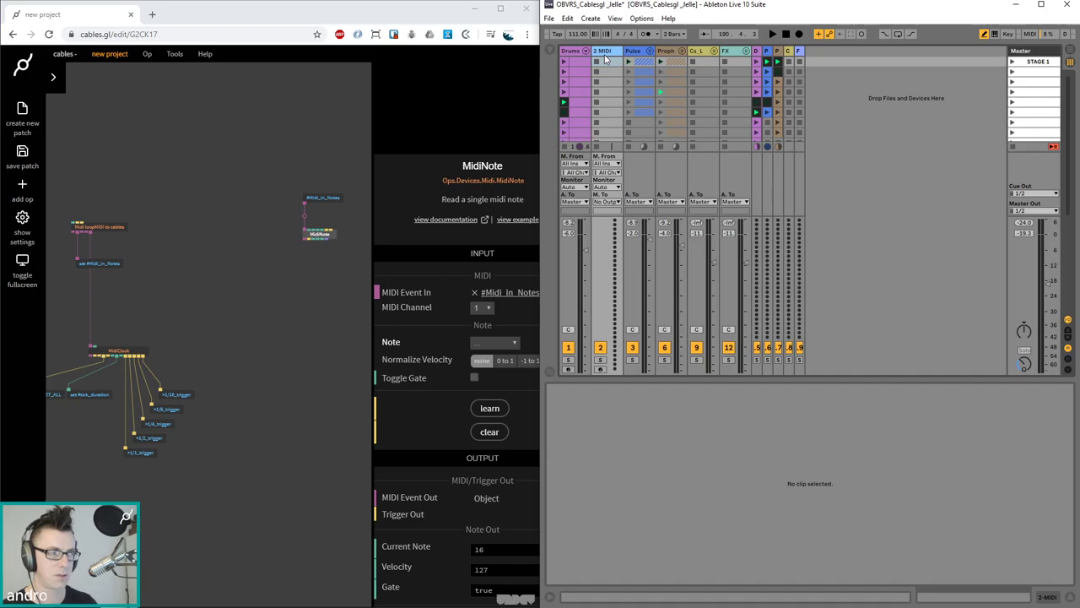
right_click(610, 55)
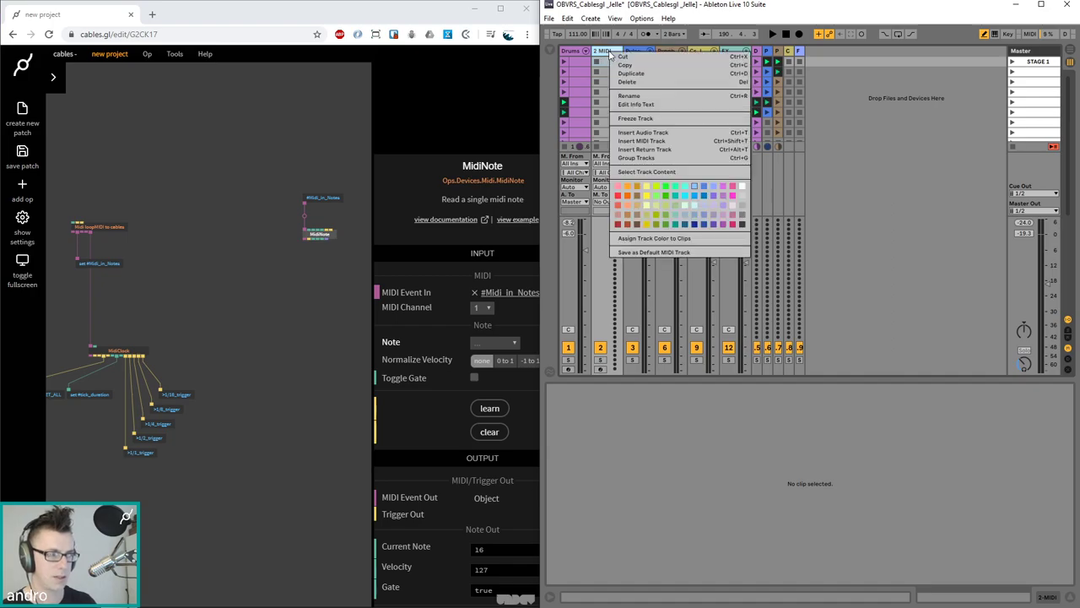
click(641, 96)
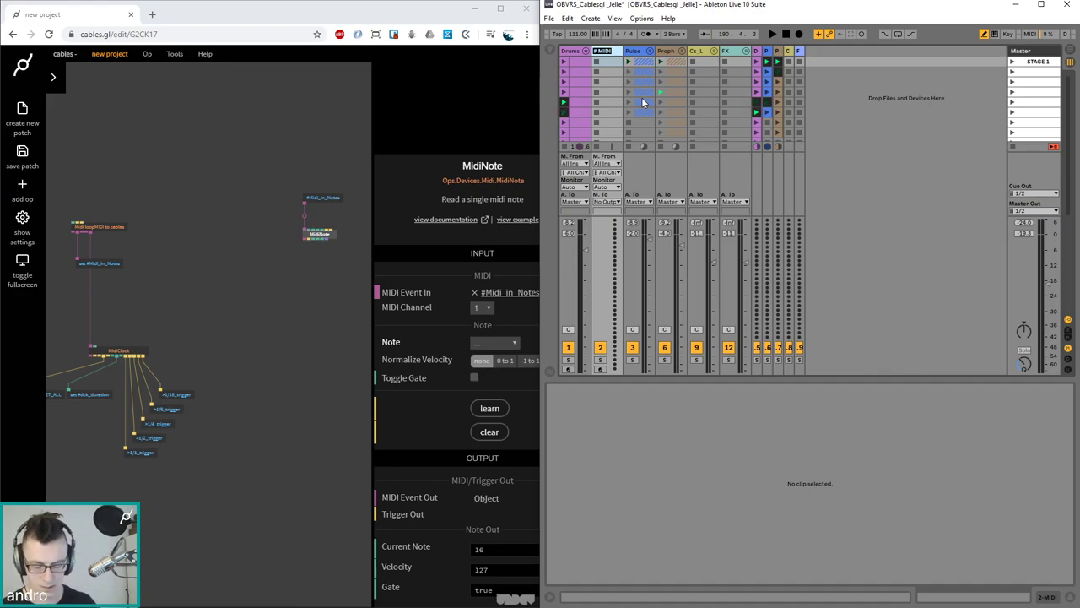
text(Drum GRAB)
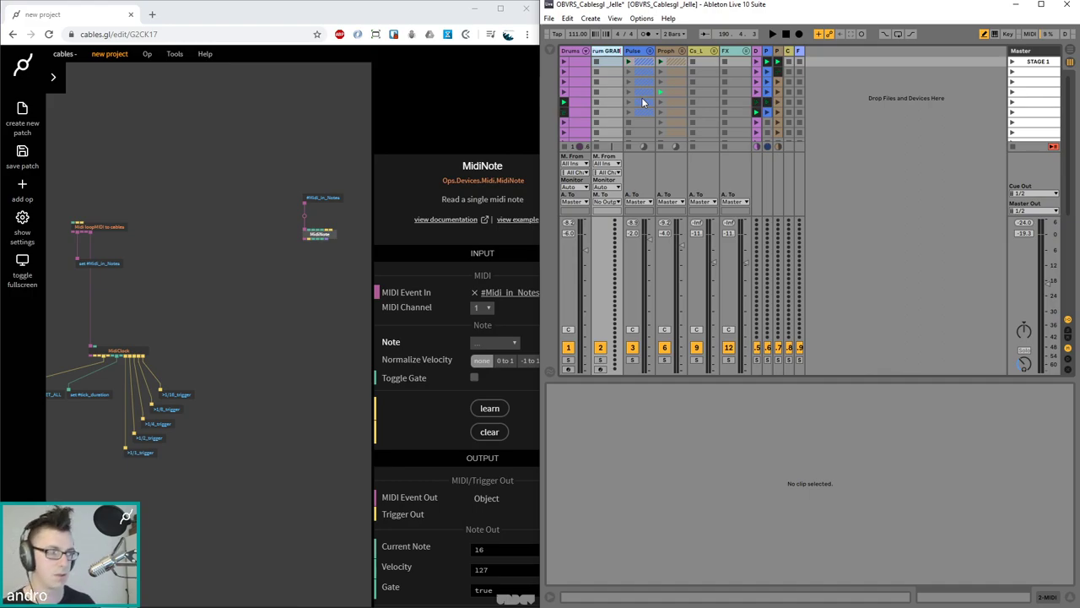
key(Return)
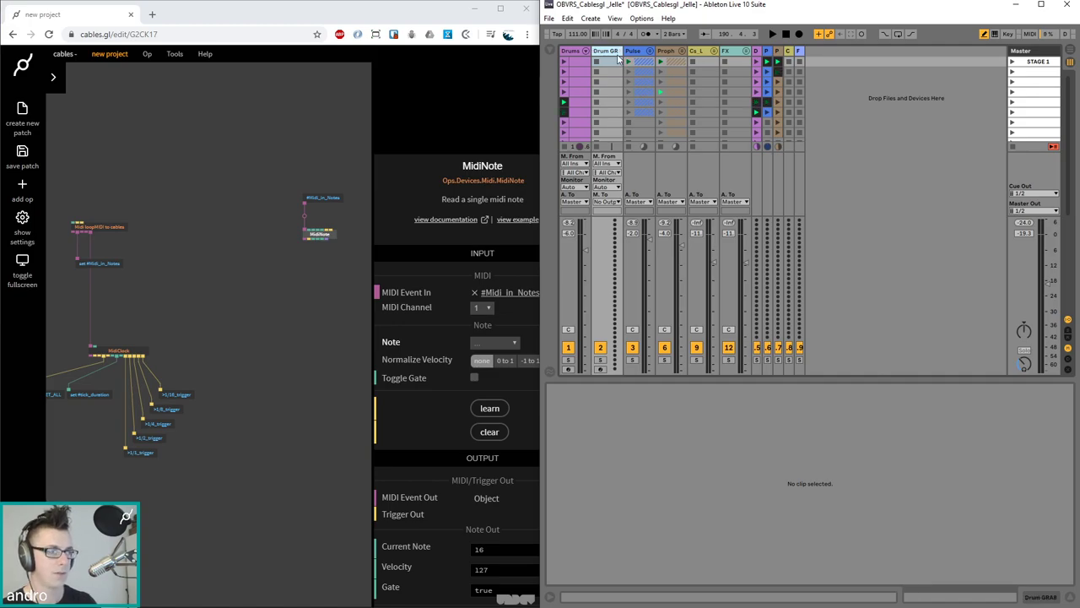
drag(621, 52, 643, 53)
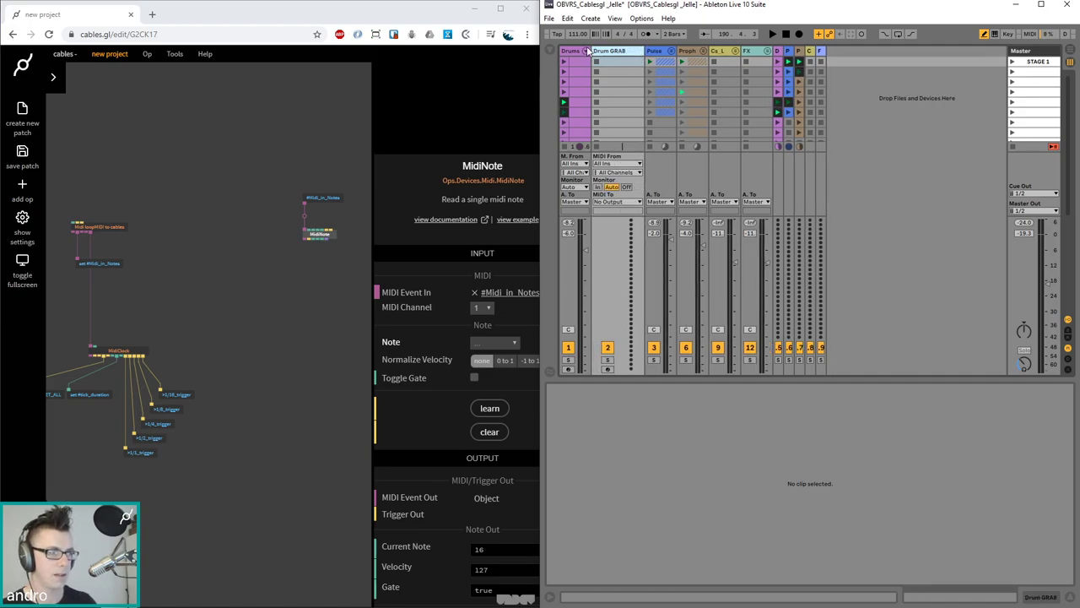
Set the Drum GRAB track to receive MIDI from Drums, with its monitoring set to In
click(586, 60)
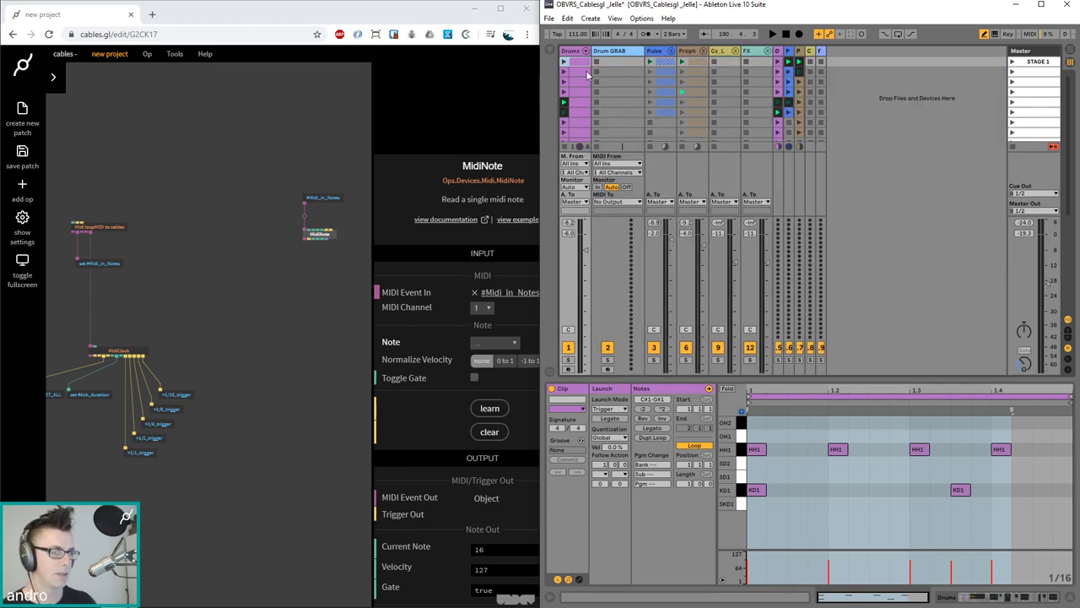
click(613, 59)
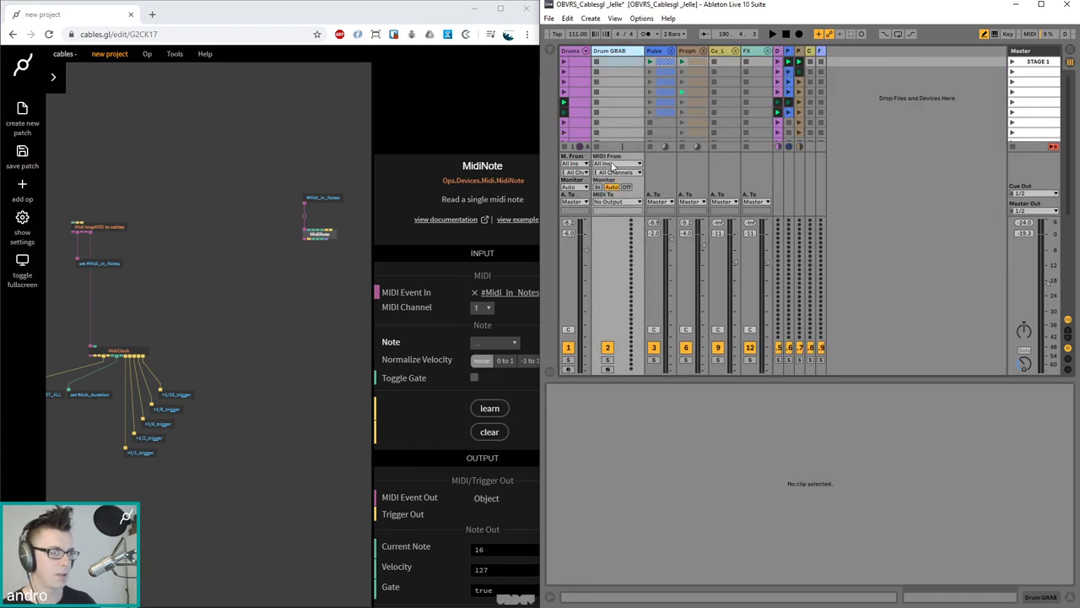
click(612, 165)
click(644, 194)
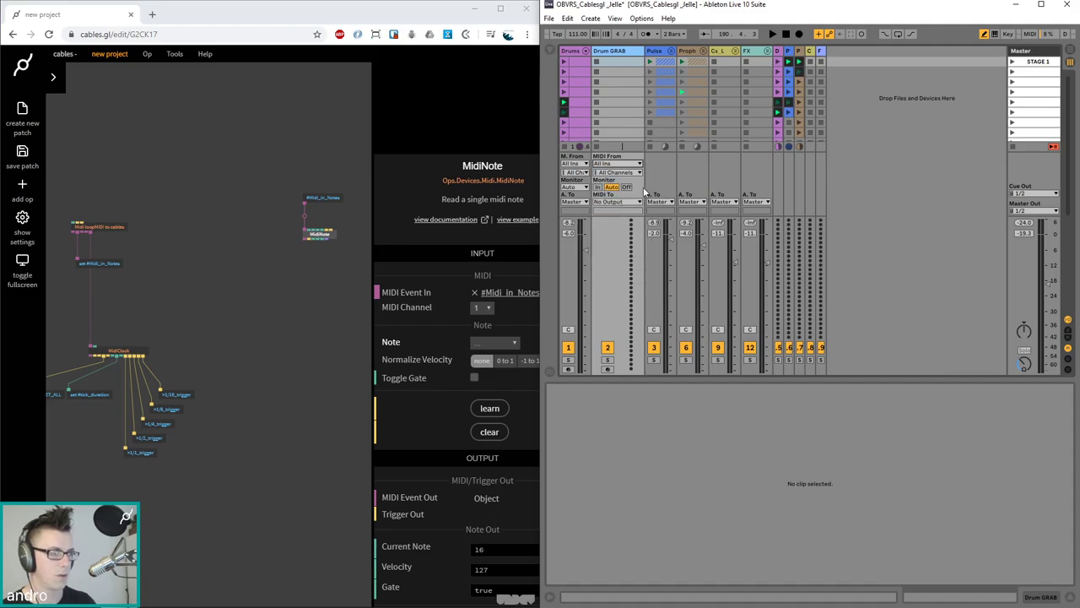
click(598, 186)
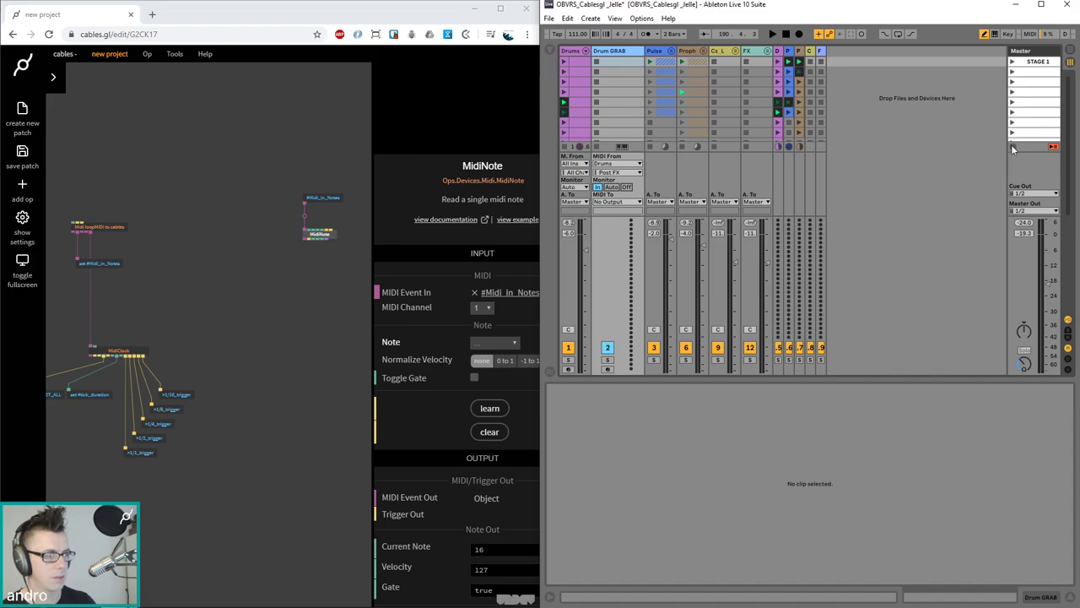
Stop all clips, launch the first clip of the Drums track and show that clip's notes
click(1012, 146)
click(564, 60)
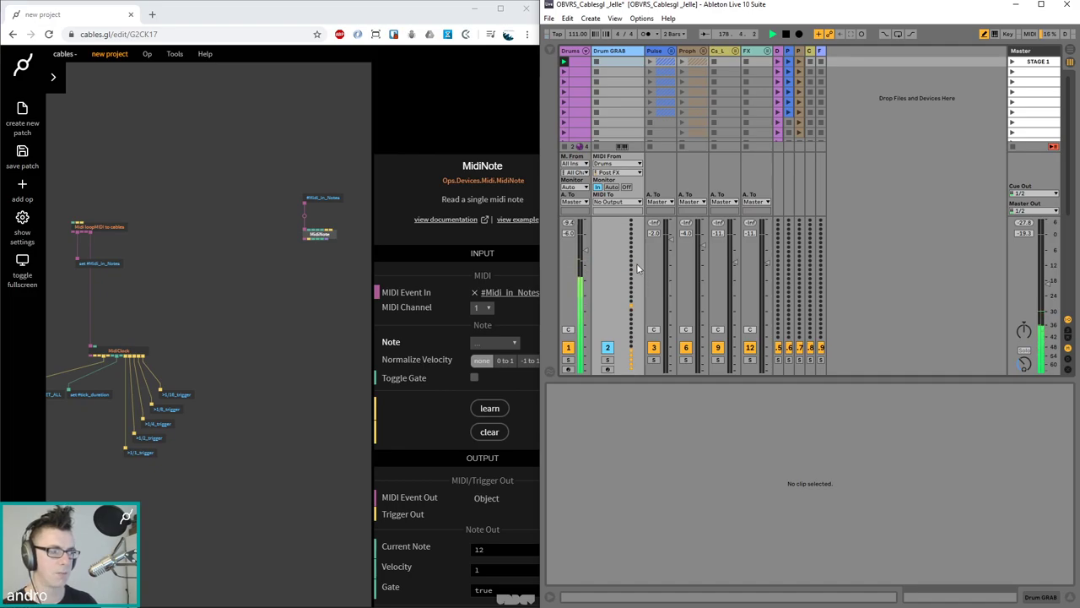
click(573, 53)
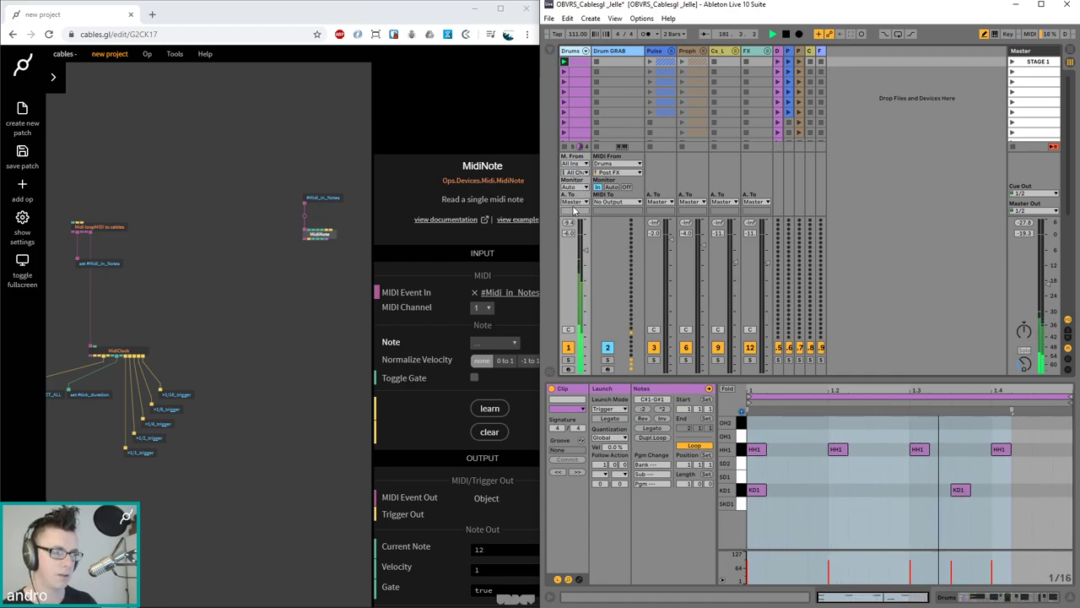
Route the Drum GRAB track's MIDI output to loopMIDI to cables
click(617, 204)
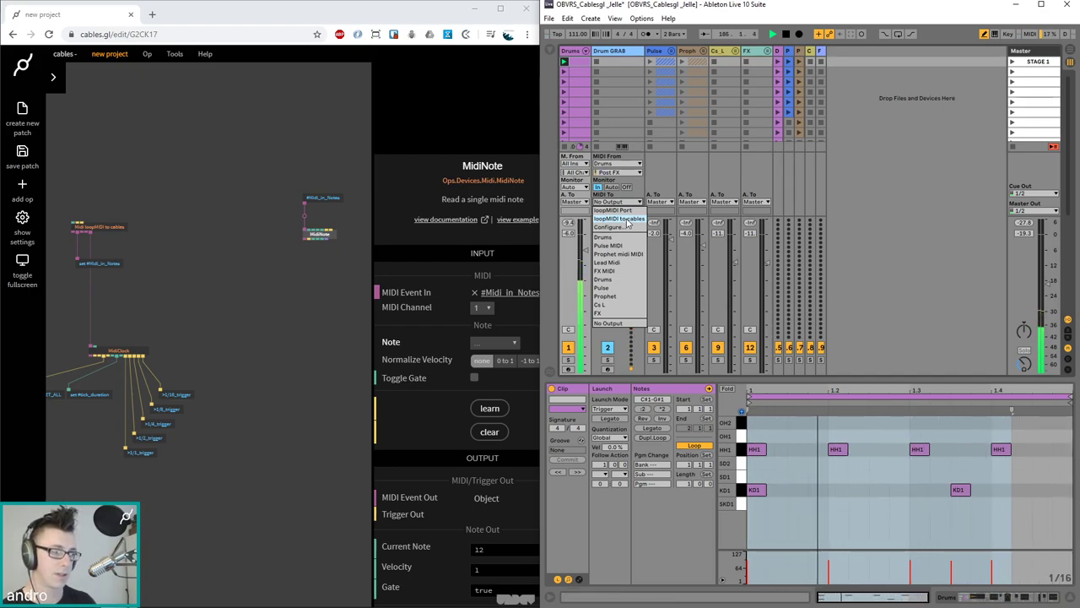
click(627, 220)
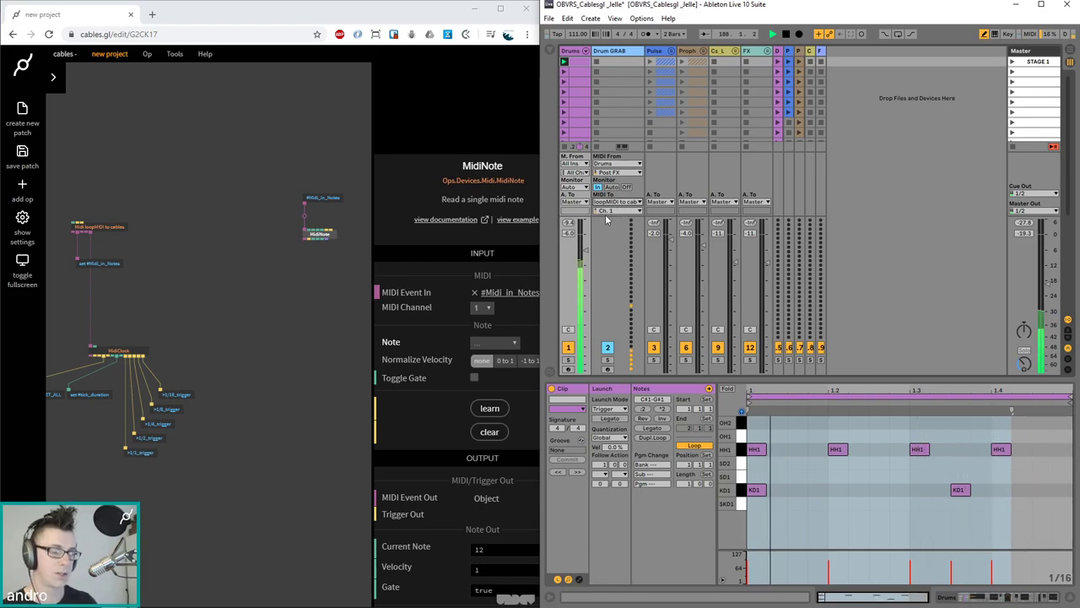
Check the data flow through the Midi_in_Notes get op in cables while stopping and relaunching the first Drums clip
click(274, 243)
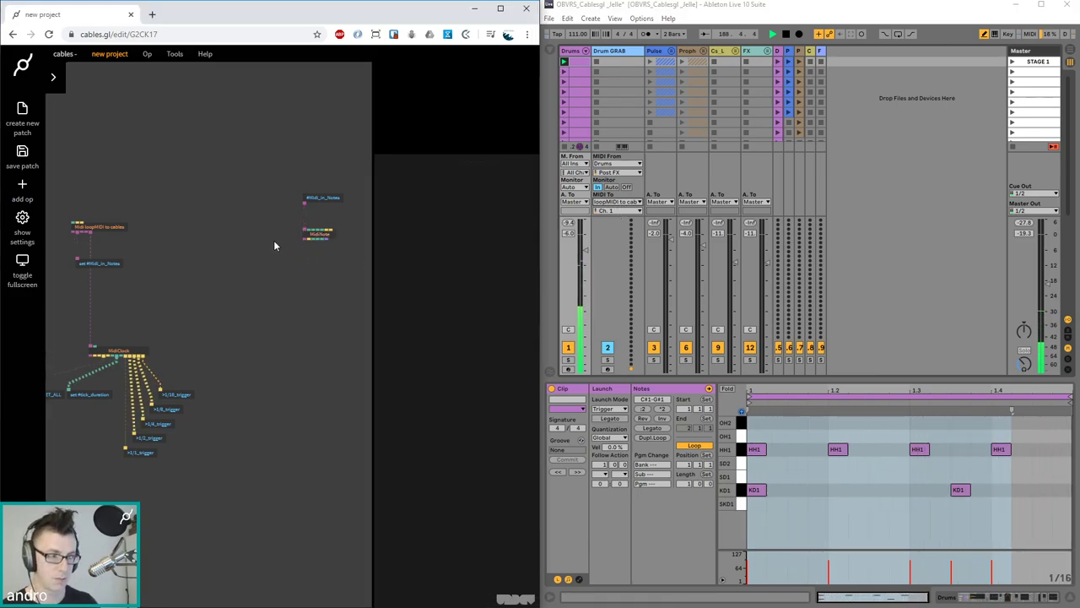
click(326, 199)
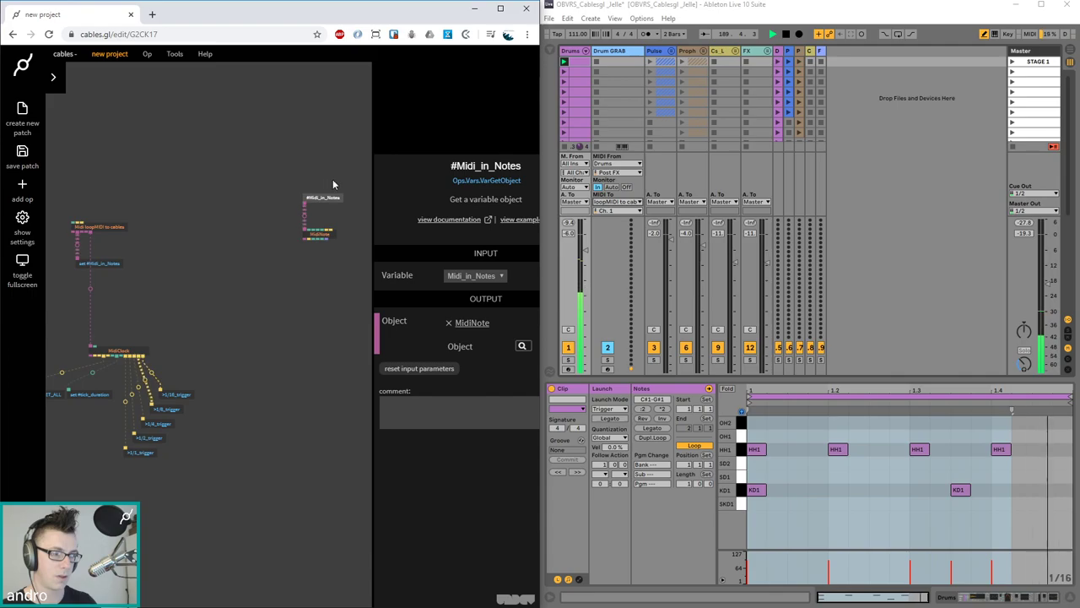
click(566, 150)
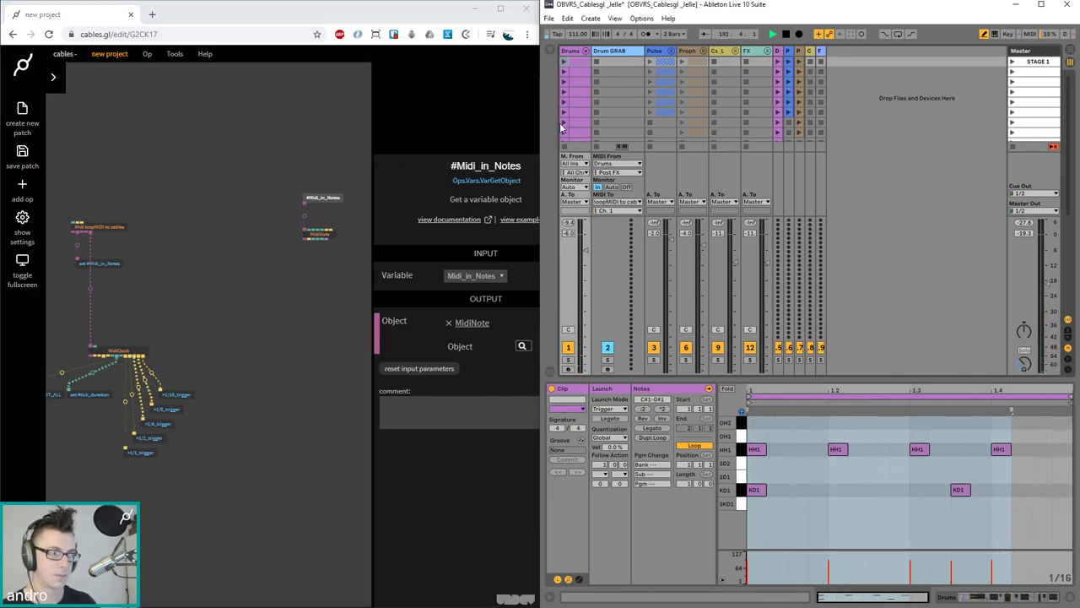
click(563, 62)
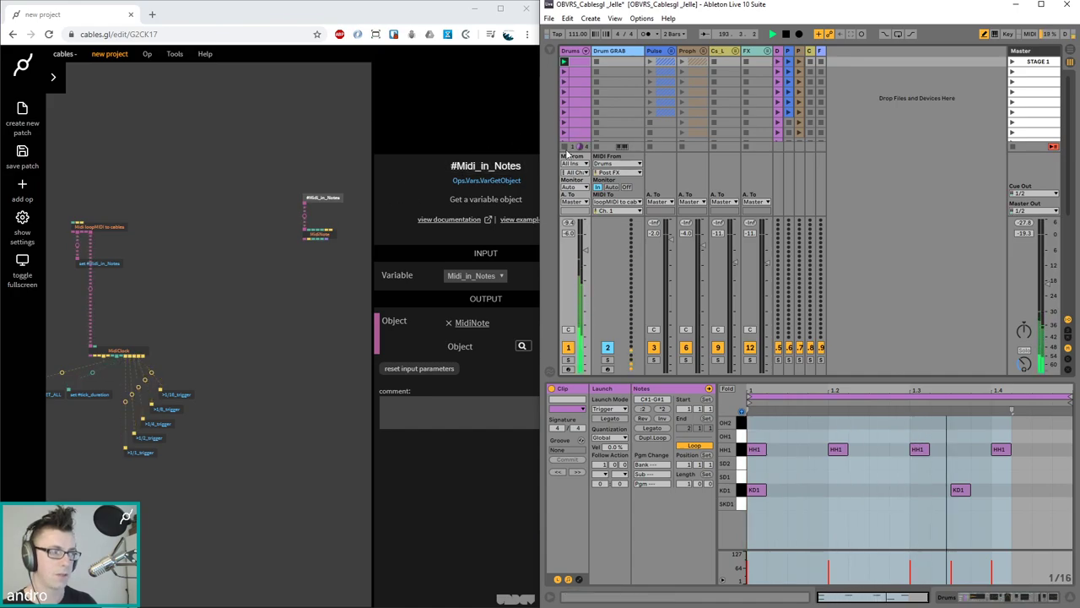
Select the MidiNote op in cables and play Live's KD1 key to examine the incoming note values
click(344, 217)
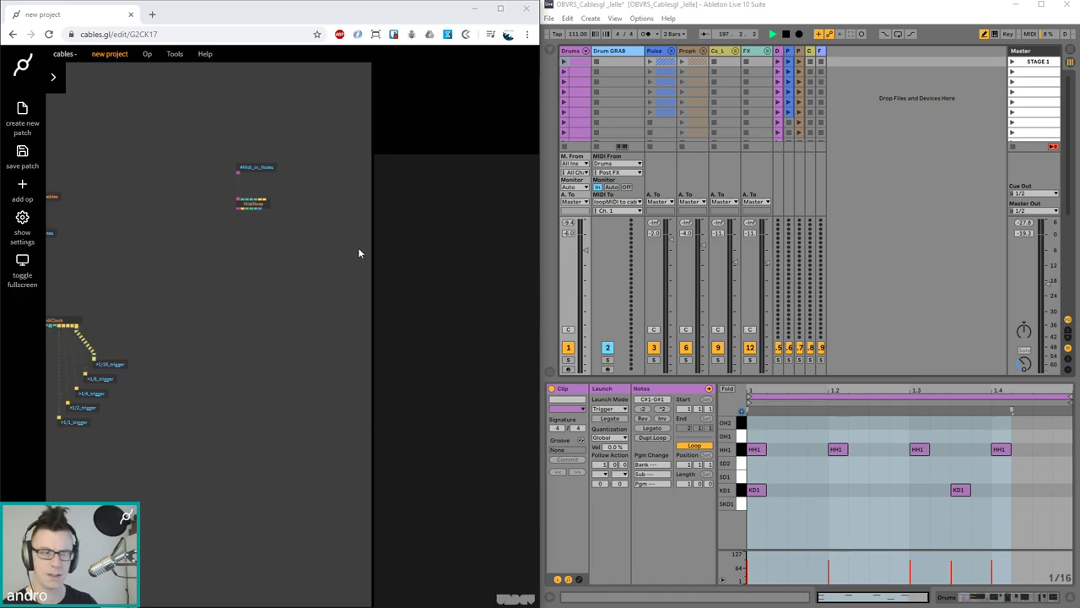
scroll(260, 252, up, 2)
drag(262, 251, 212, 282)
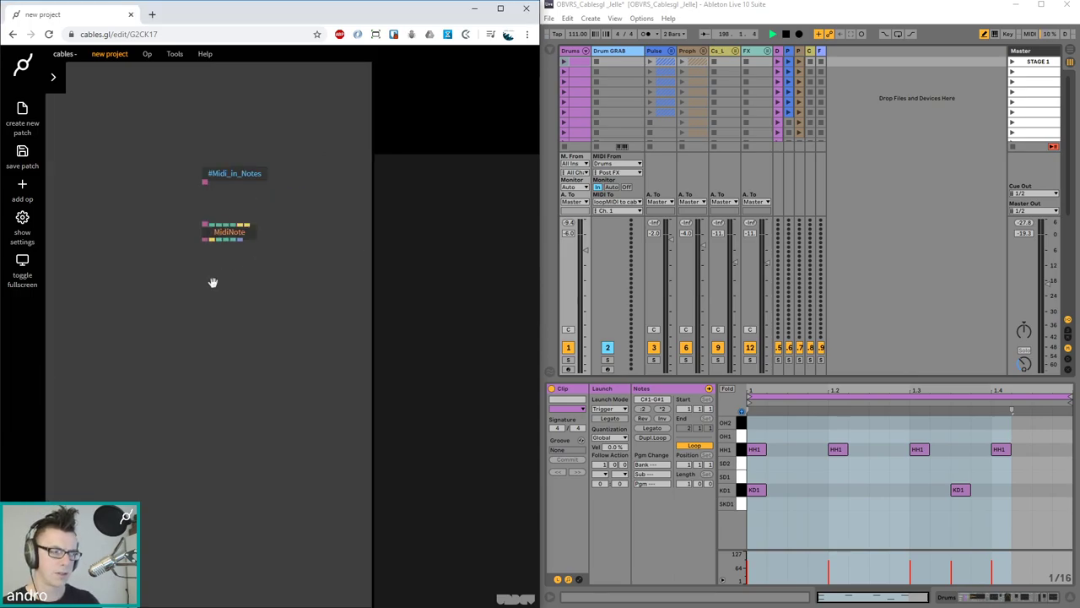
click(226, 235)
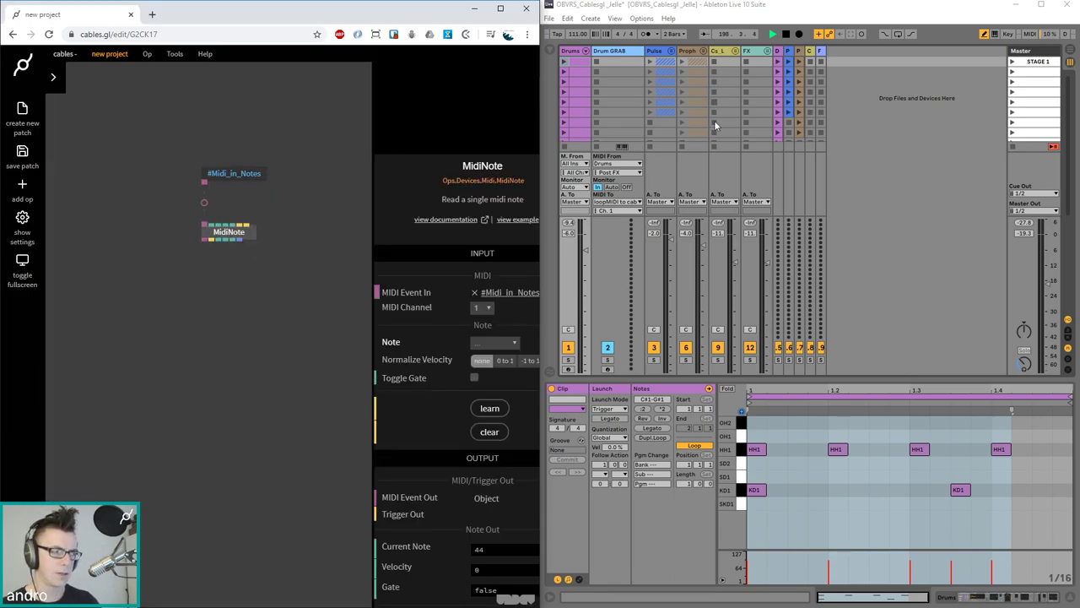
click(743, 489)
click(231, 233)
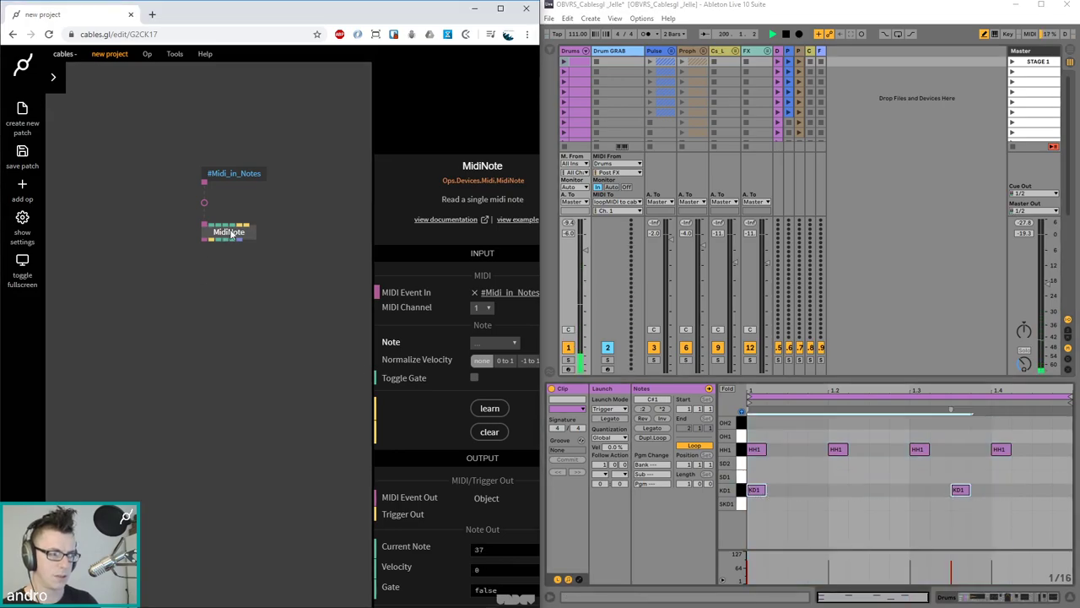
Add the comment KIK to the MidiNote op
click(233, 243)
click(239, 236)
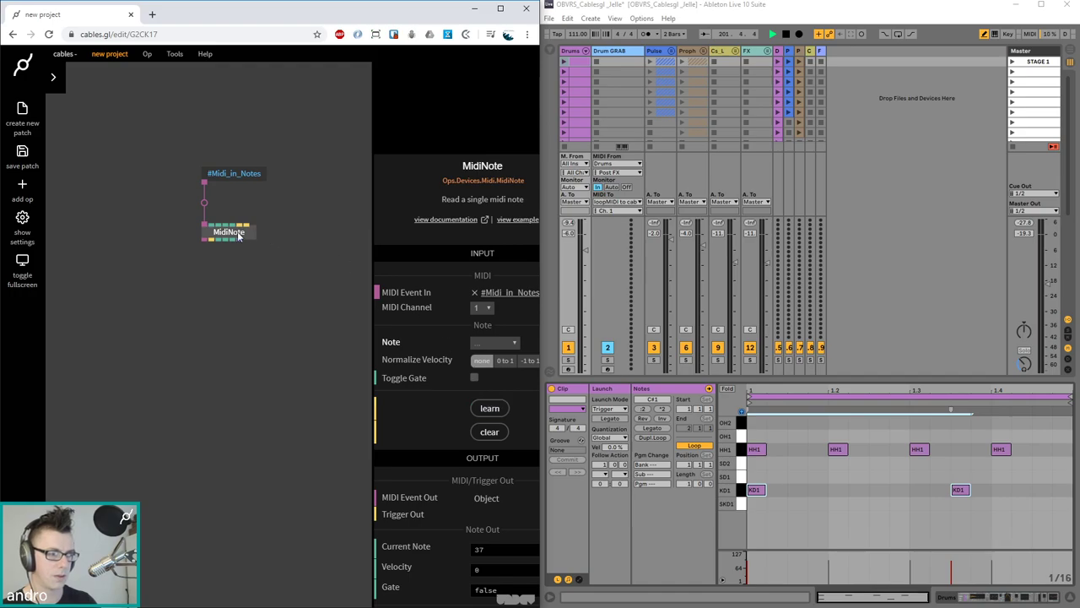
scroll(507, 523, down, 2)
click(466, 572)
text(KIK)
key(Return)
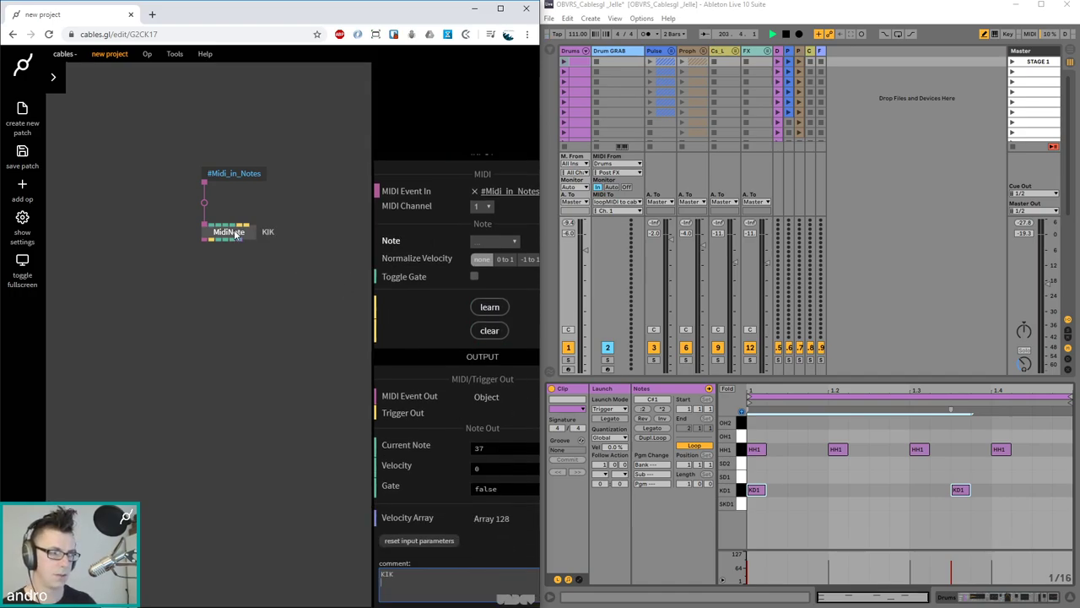
Play Live's KD1 key several times to check how the KIK MidiNote op responds to the incoming note
click(741, 494)
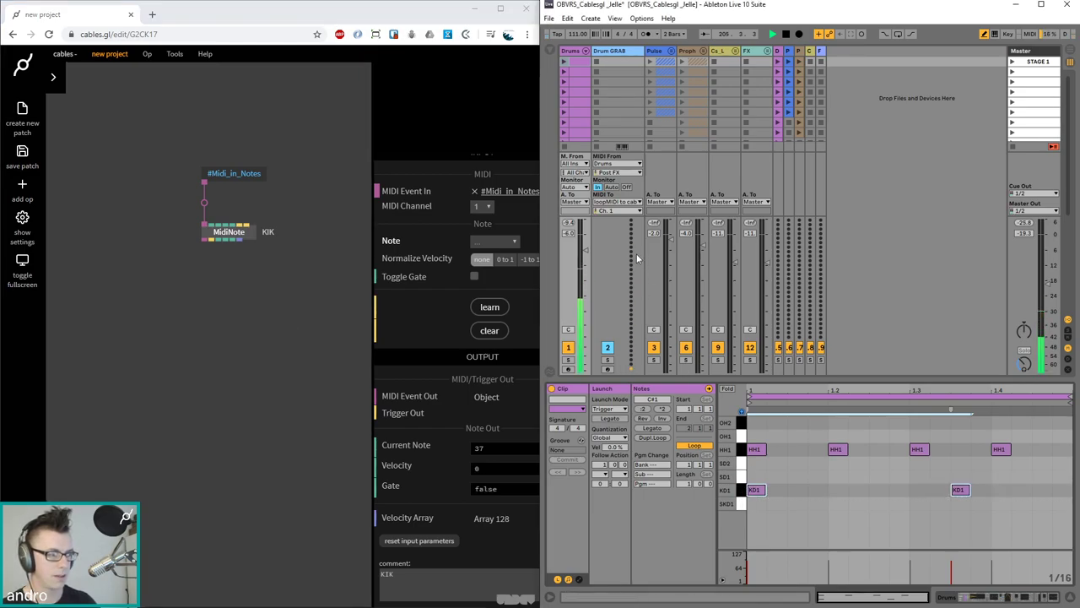
click(742, 491)
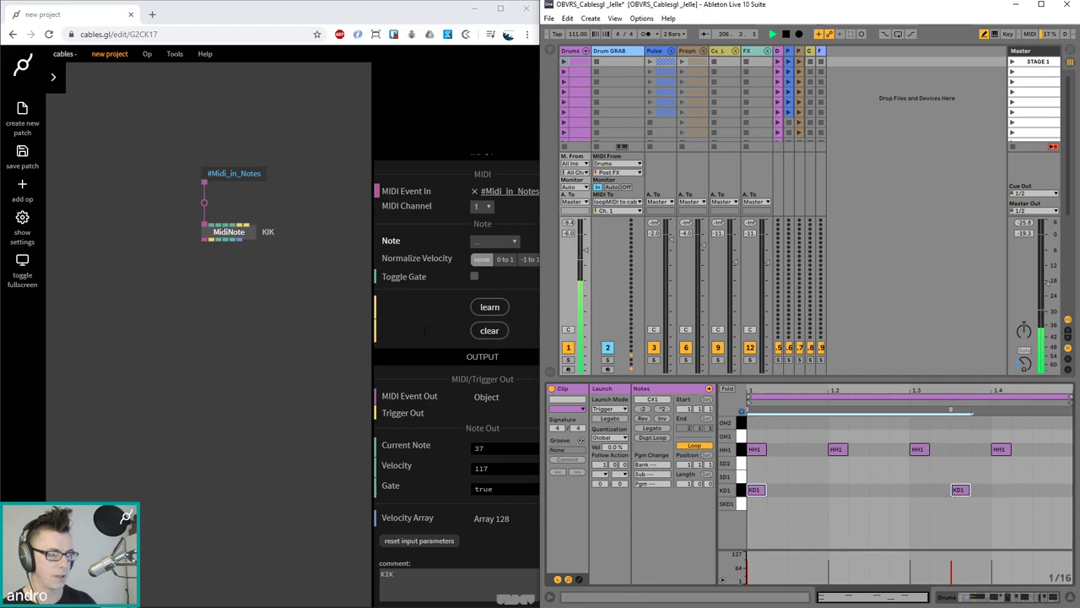
click(287, 339)
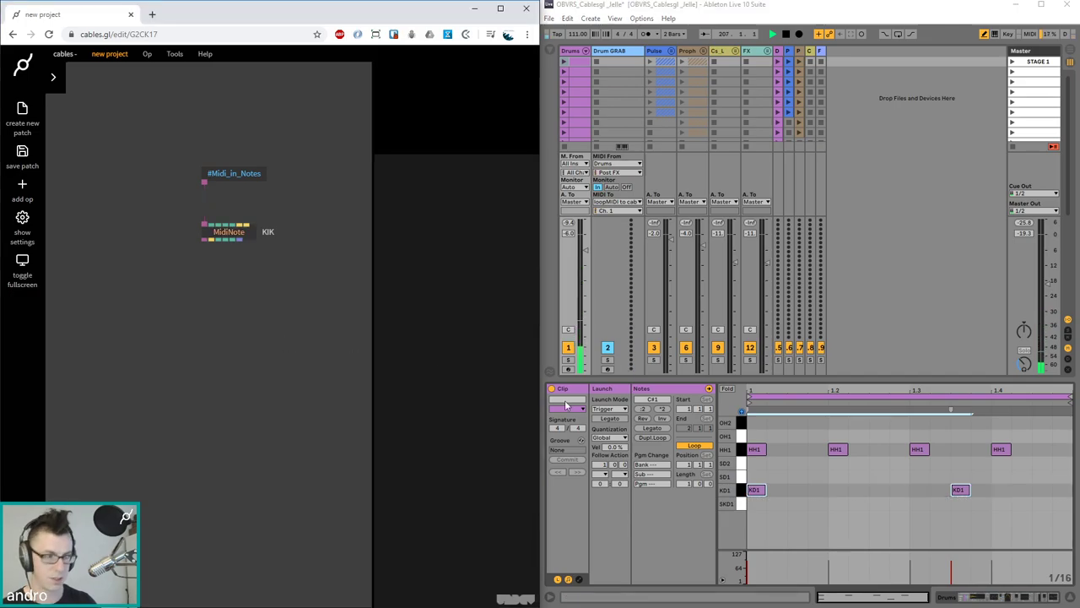
click(742, 491)
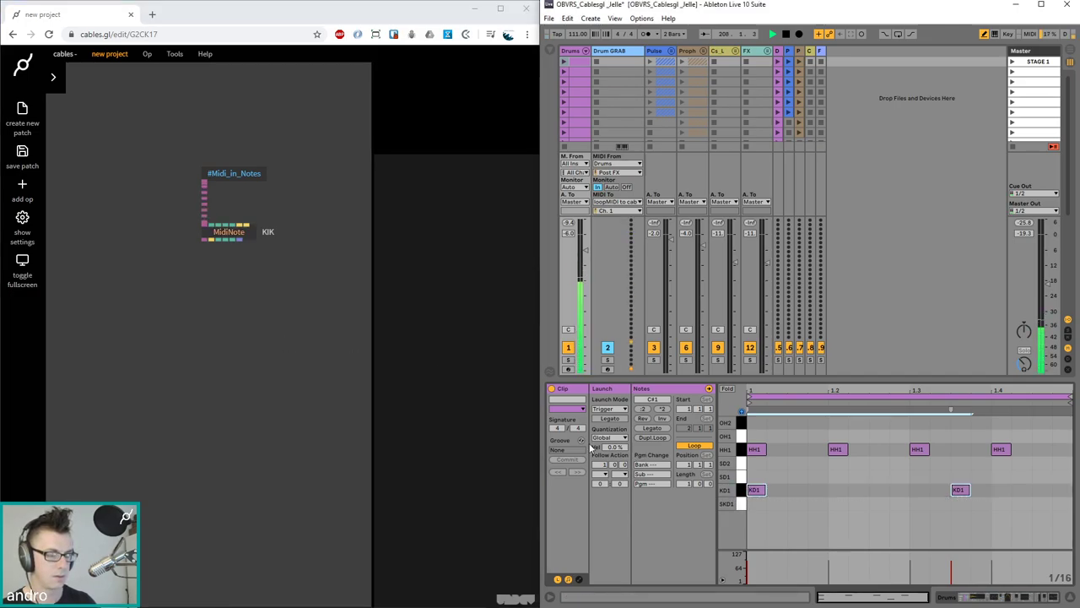
Bind the KIK MidiNote op to note C#1 - 37 by learning it from Live's KD1 key
click(230, 232)
click(490, 408)
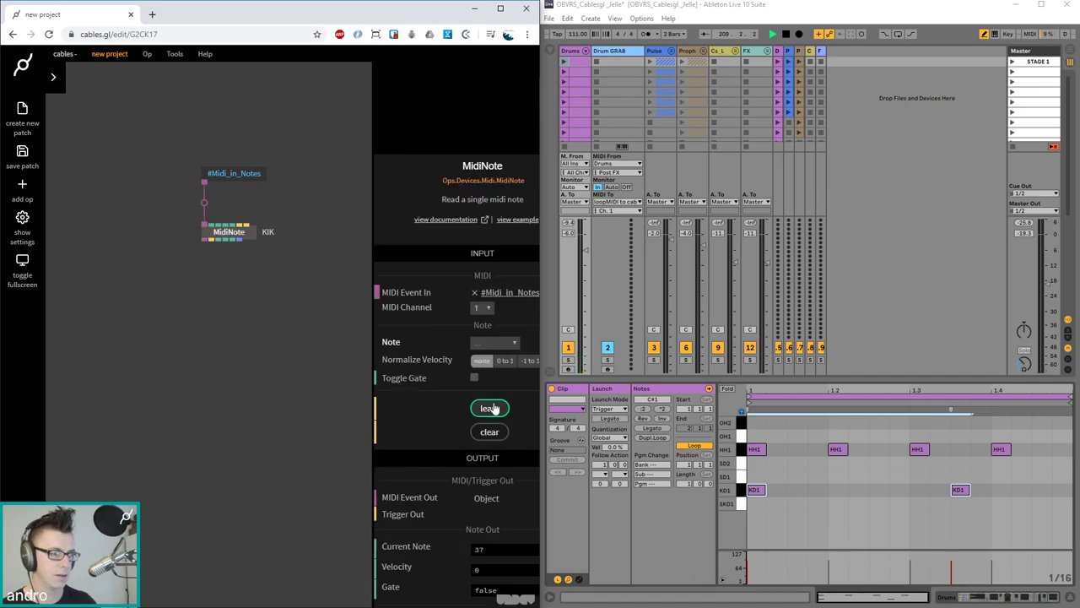
click(741, 492)
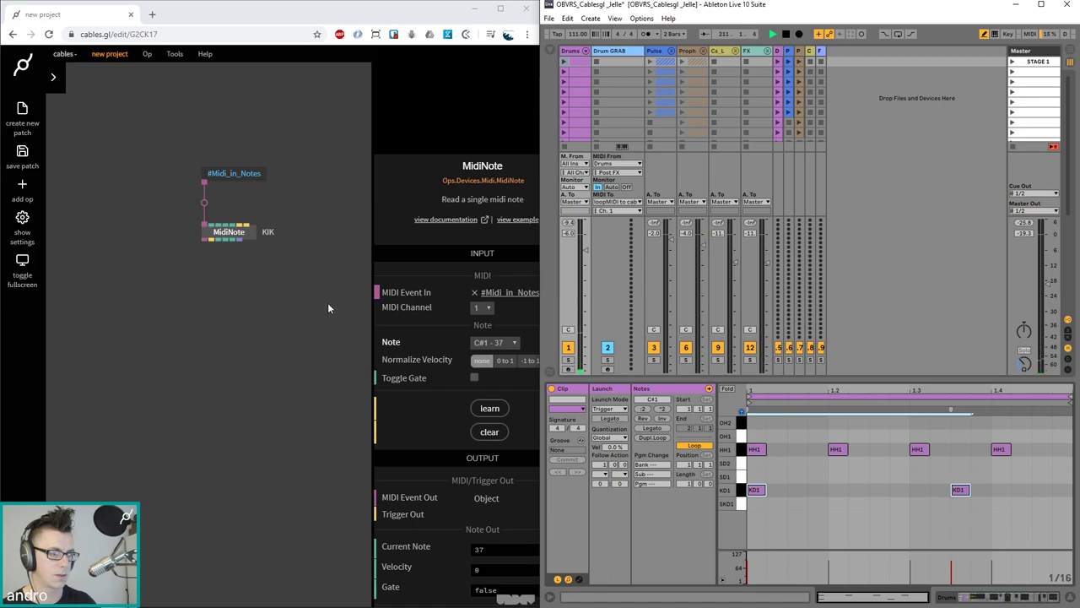
Test the KIK MidiNote's Trigger Out with a Sequence op while playing KD1, and delete that Sequence op
drag(214, 238, 213, 273)
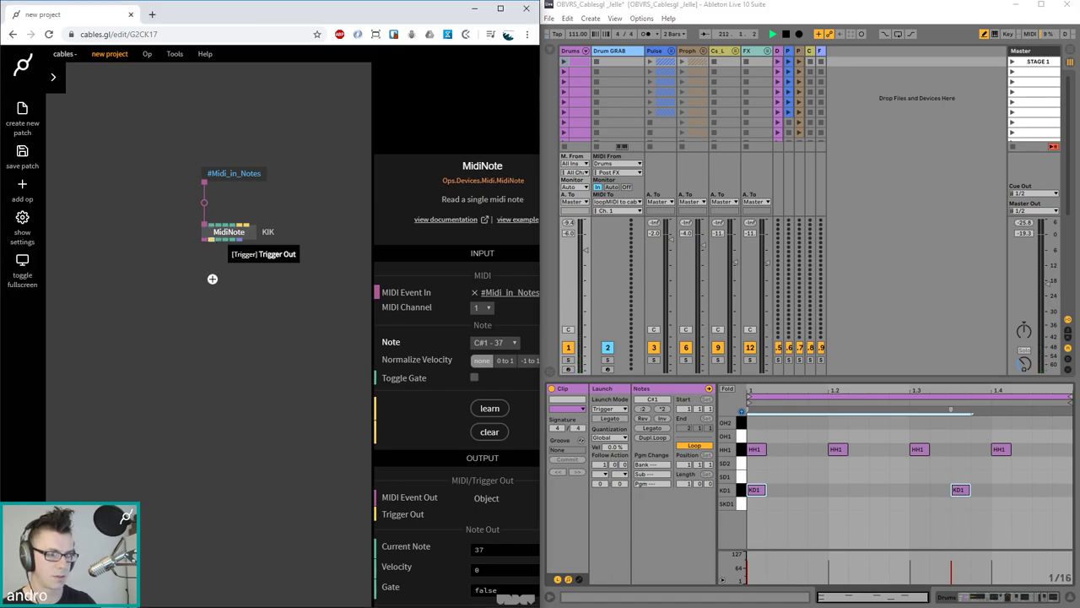
text(seq)
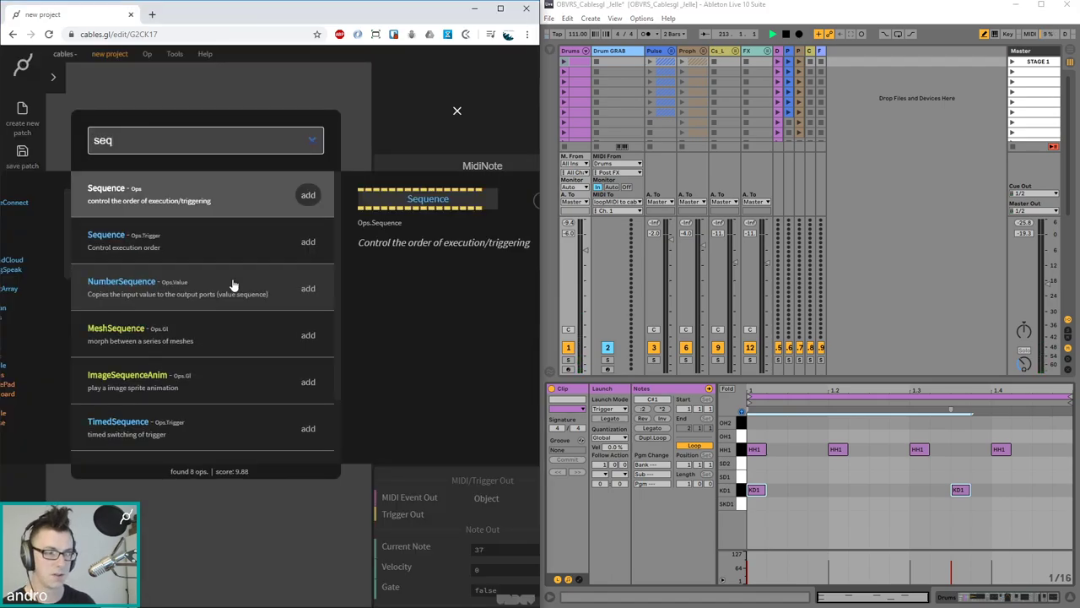
key(Return)
drag(277, 291, 291, 303)
click(293, 238)
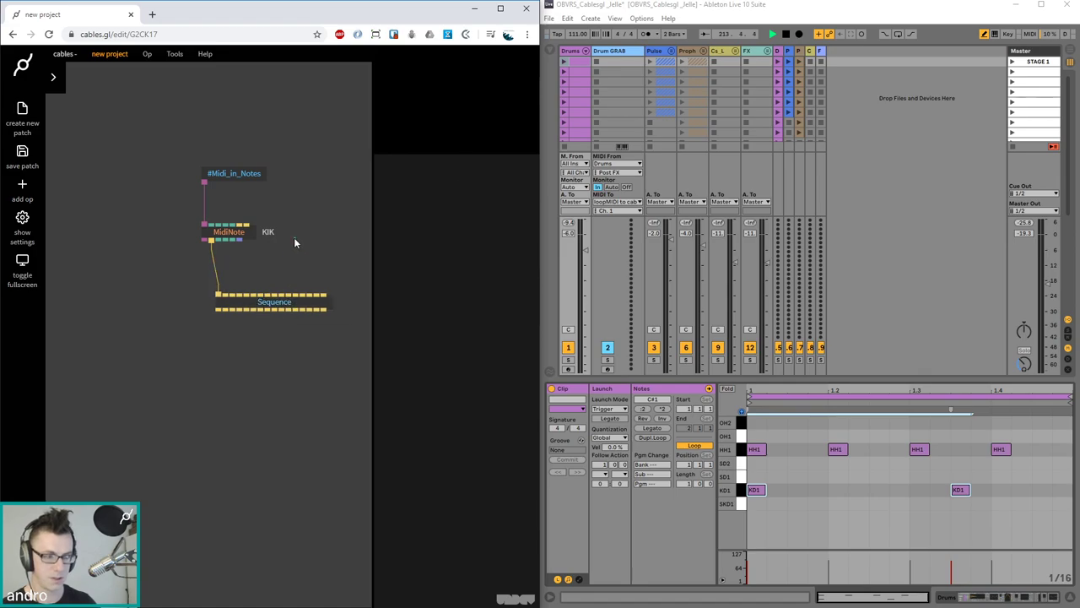
click(741, 491)
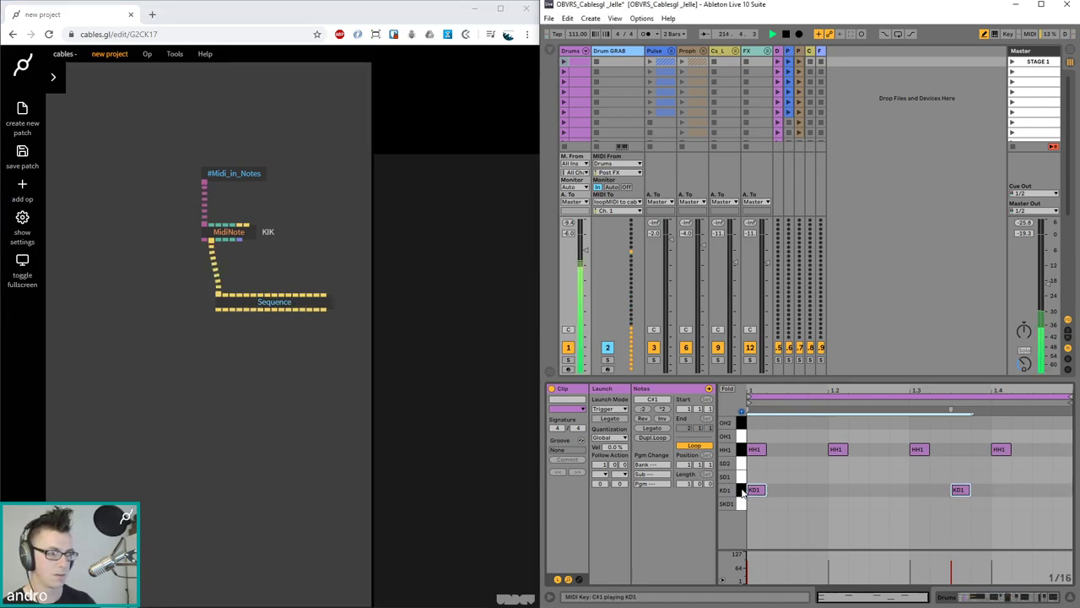
click(296, 388)
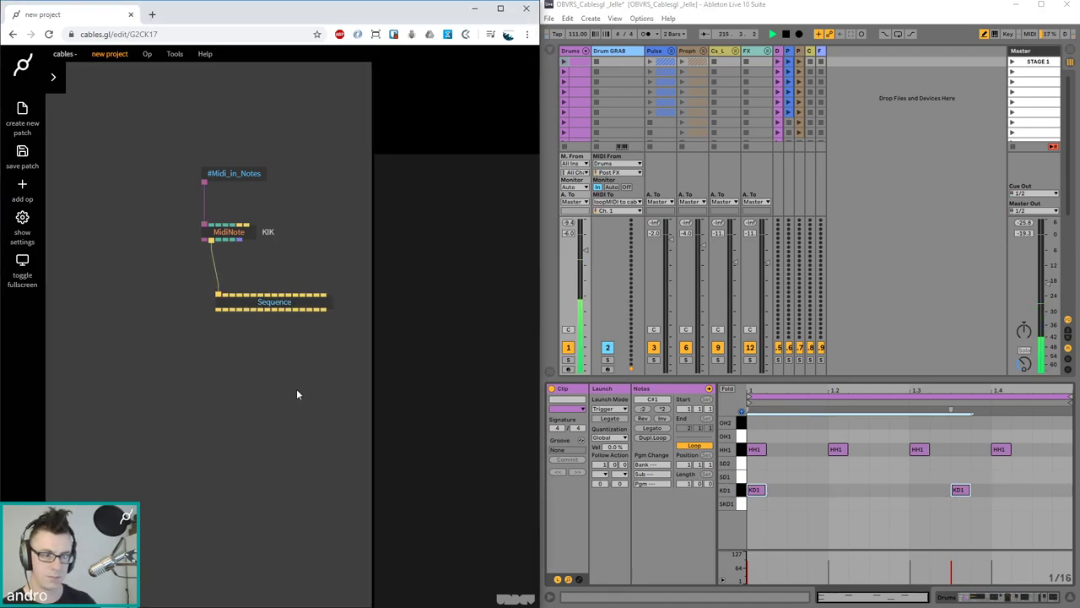
click(275, 302)
key(Delete)
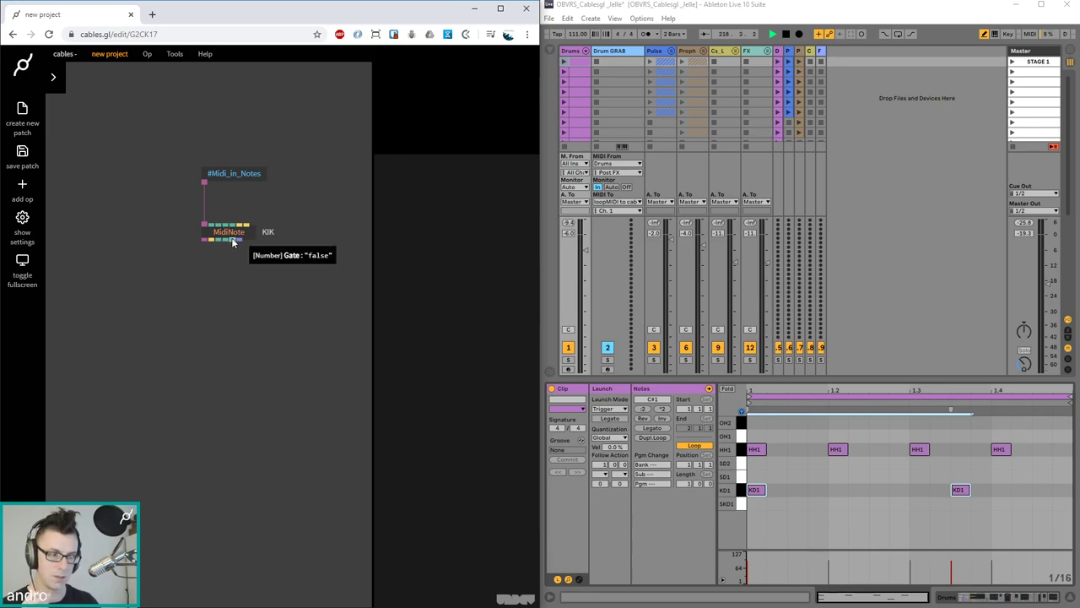
Add a BoolToNumber op connected to the Gate output of the KIK MidiNote
drag(233, 242, 236, 275)
text(bool to number)
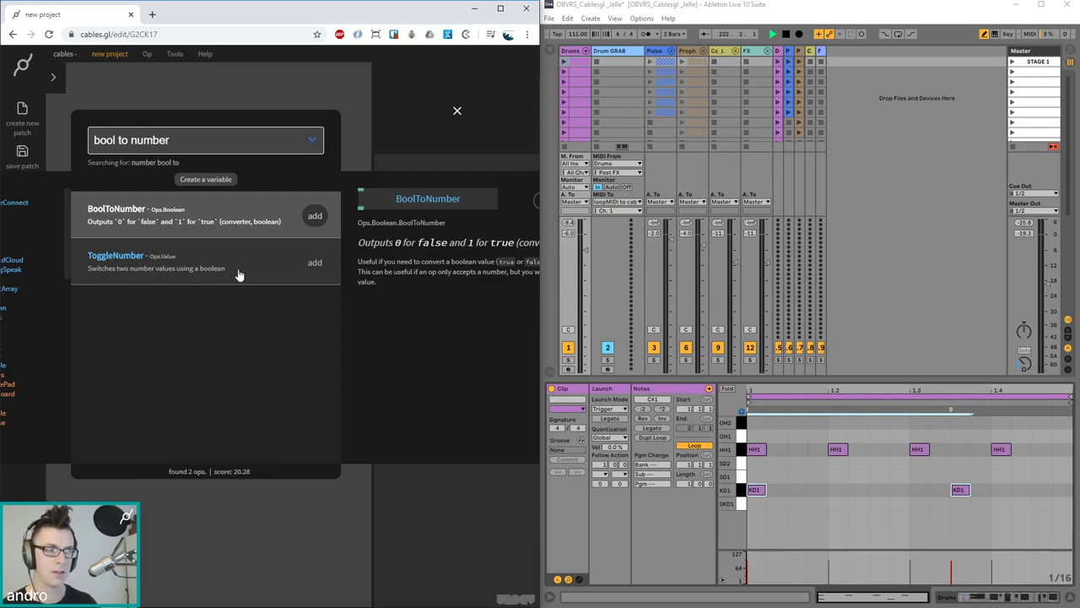
click(312, 217)
drag(267, 281, 259, 272)
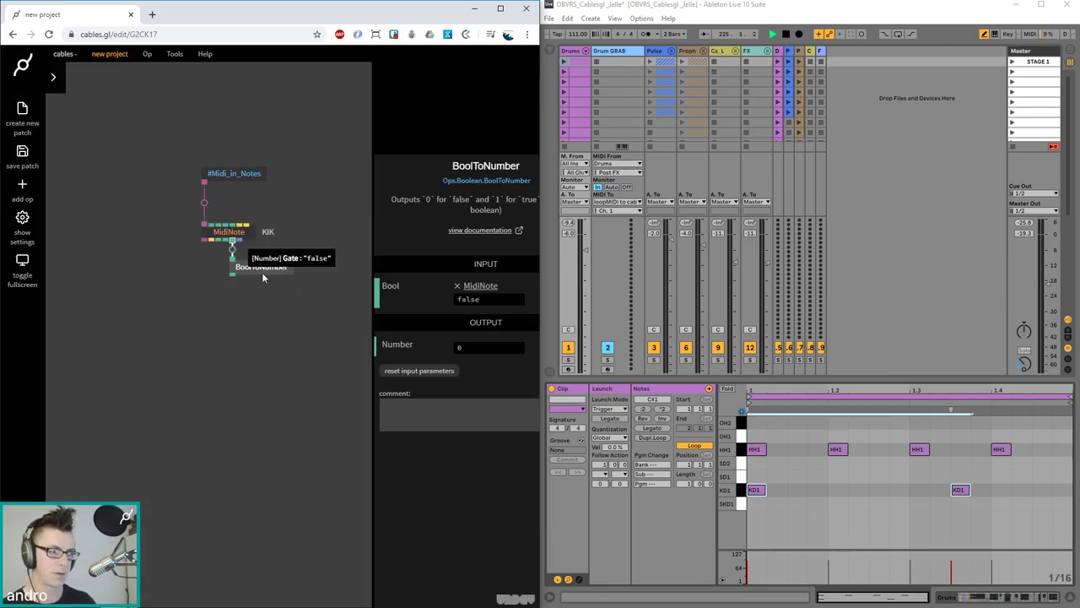
Play Live's KD1 key repeatedly to examine the Bool input and Number output of BoolToNumber
click(741, 490)
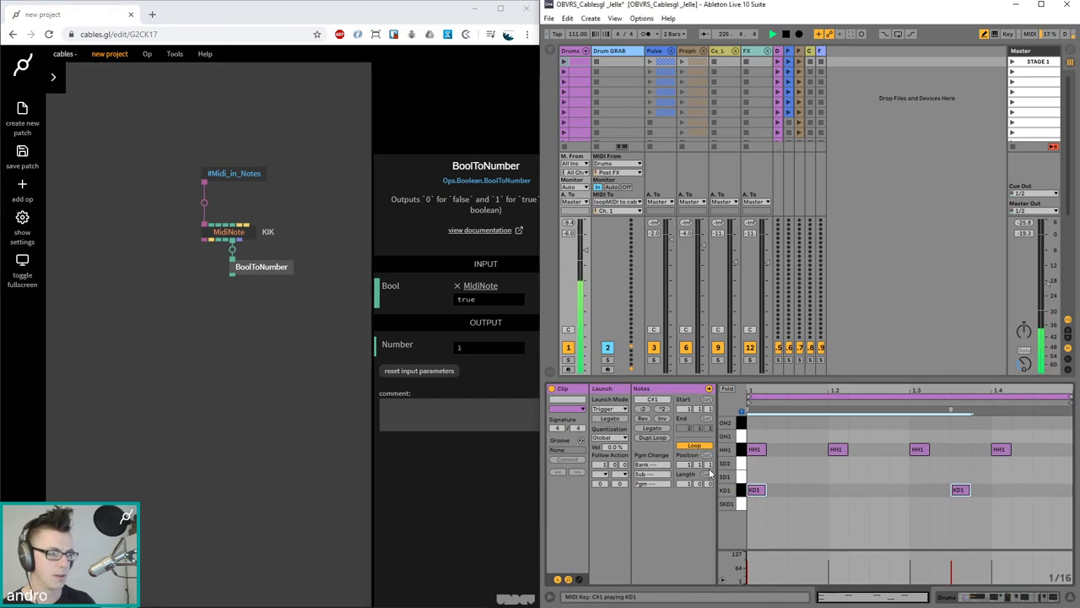
click(742, 491)
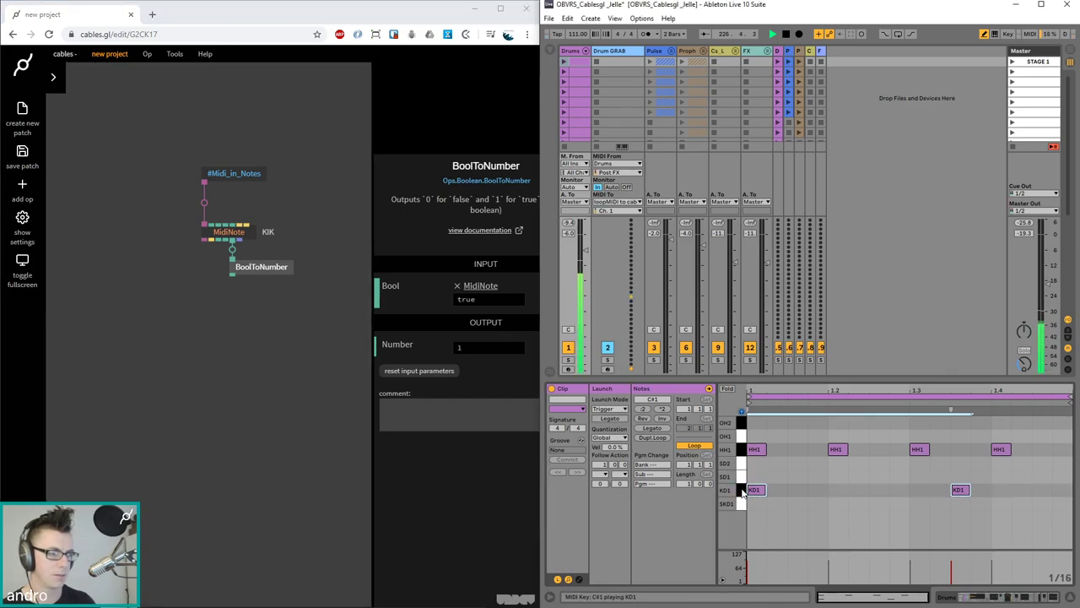
click(742, 491)
click(741, 491)
click(742, 490)
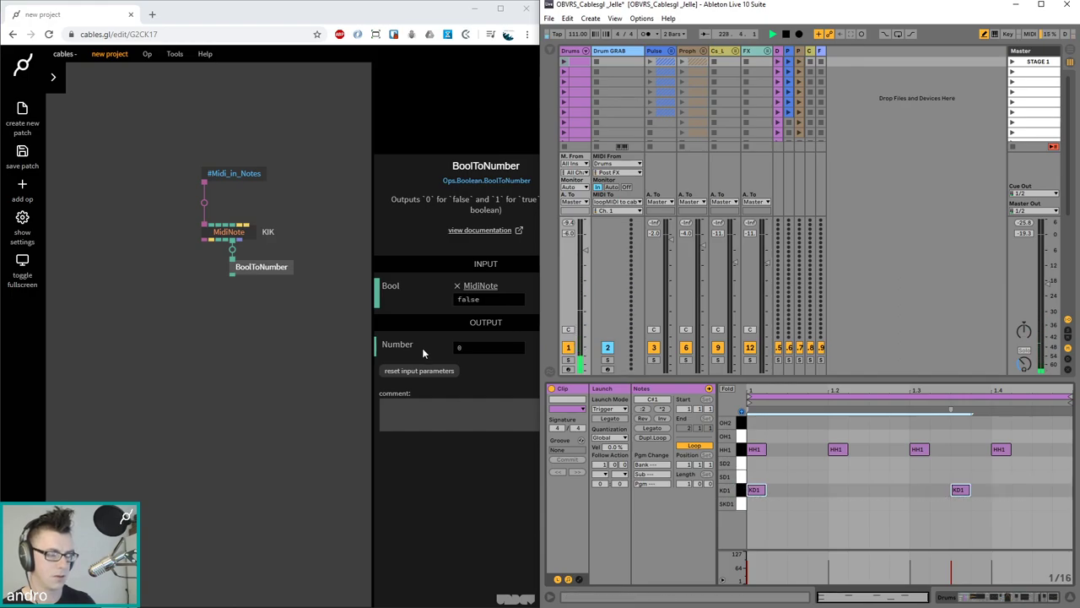
Add a VarSetNumber op to BoolToNumber's output and create the new variable Kik_gate for it
drag(235, 278, 237, 305)
text(var set num)
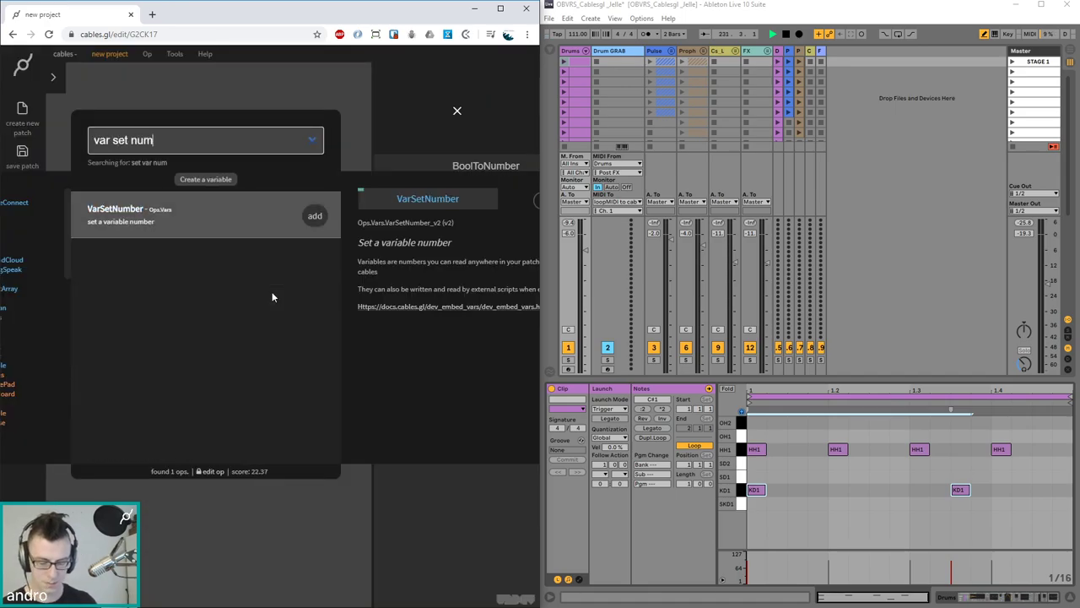
text(ber)
key(Return)
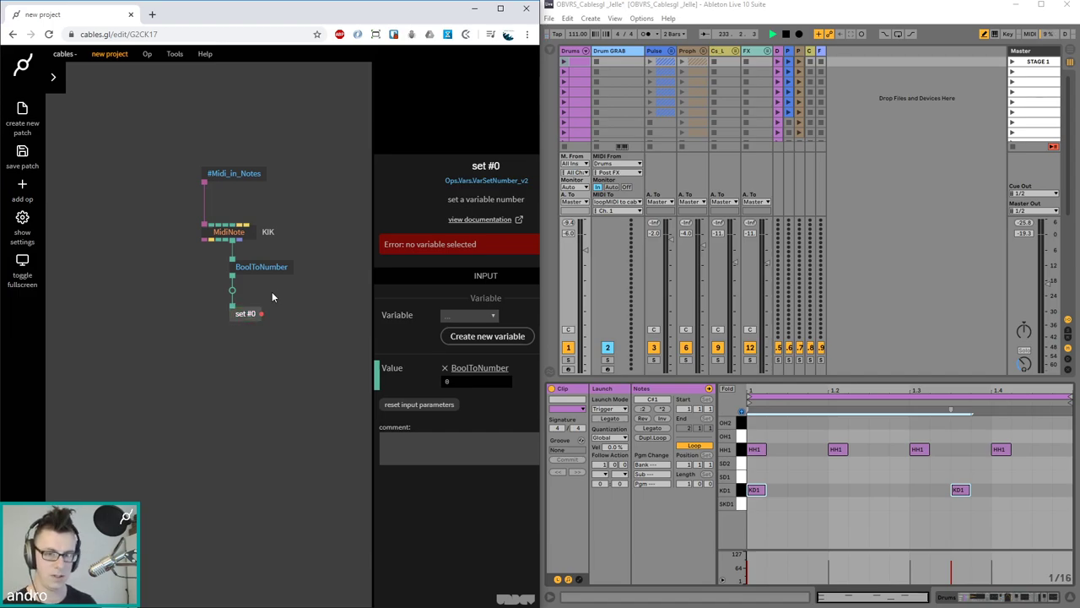
click(472, 337)
text(K)
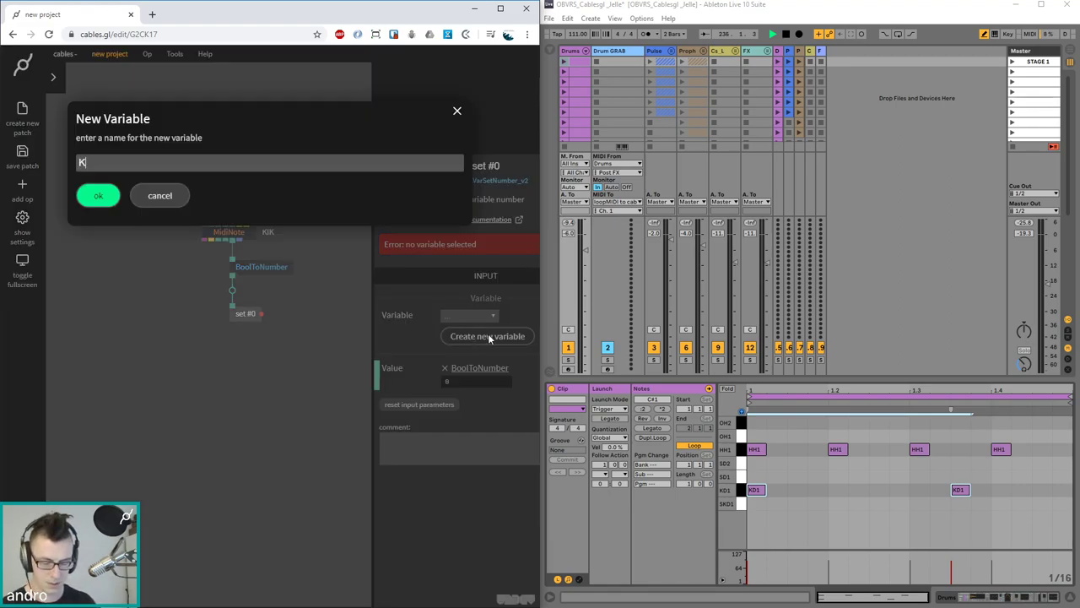
text(ik_gate)
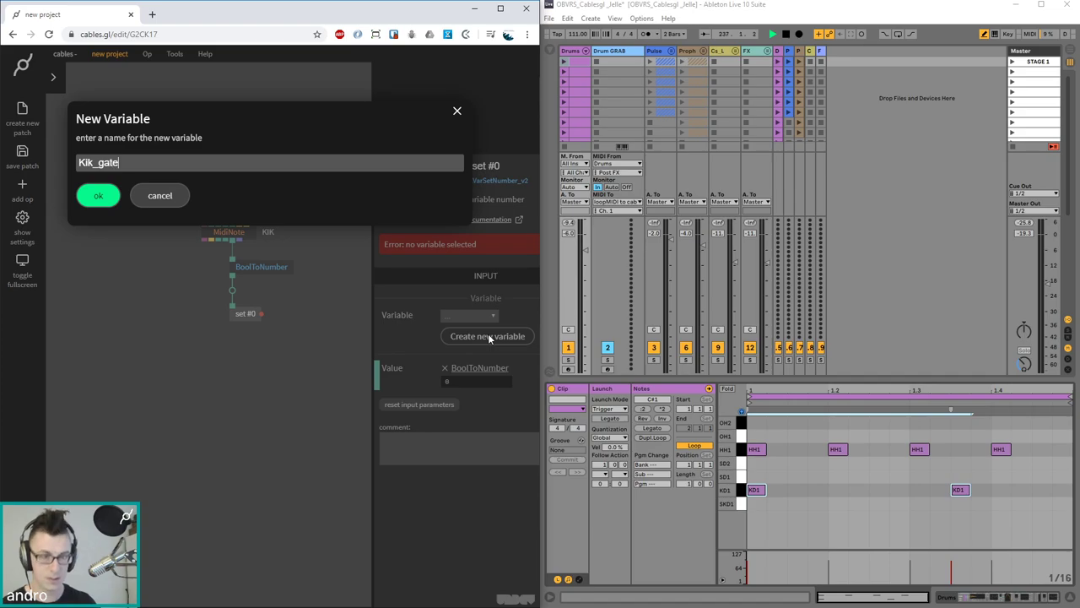
key(Return)
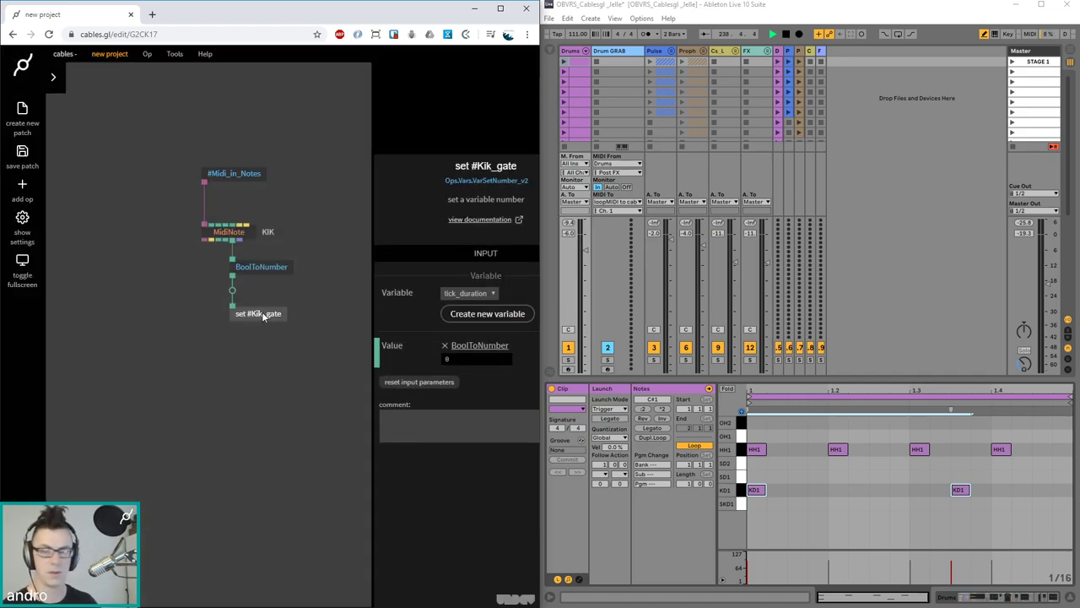
Add a TriggerSend op to the KIK MidiNote's Trigger Out and create the named trigger Kik_trigger
drag(210, 241, 220, 348)
text(trigger)
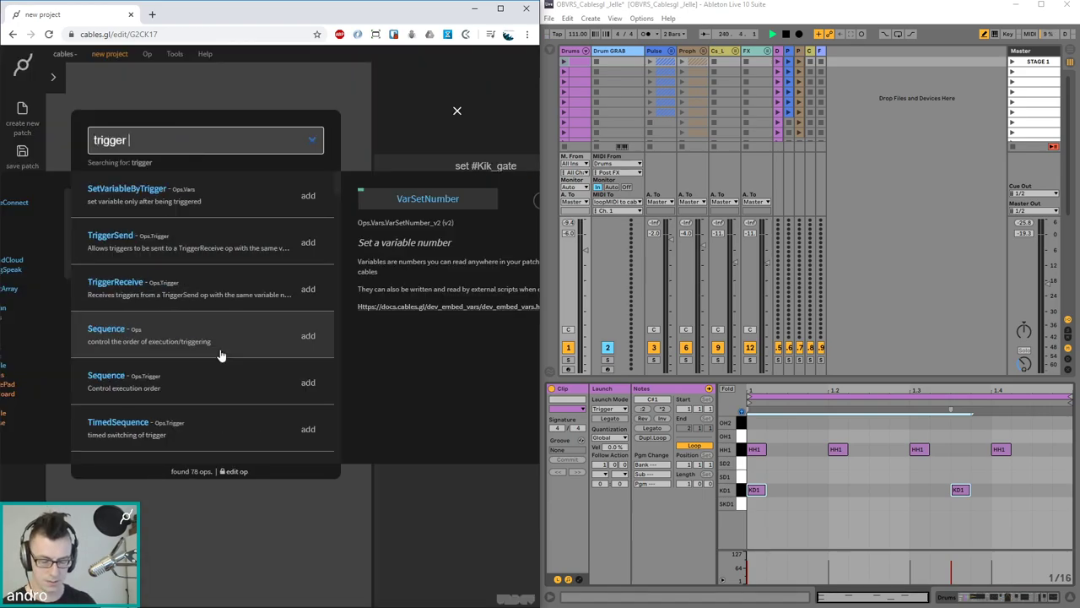
text( send)
key(Return)
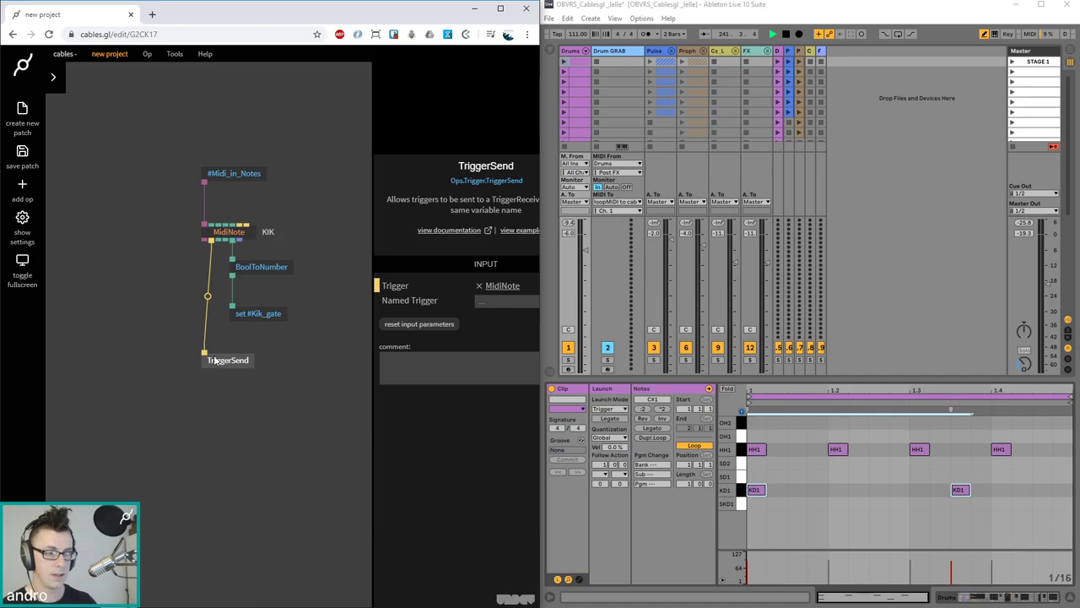
click(499, 302)
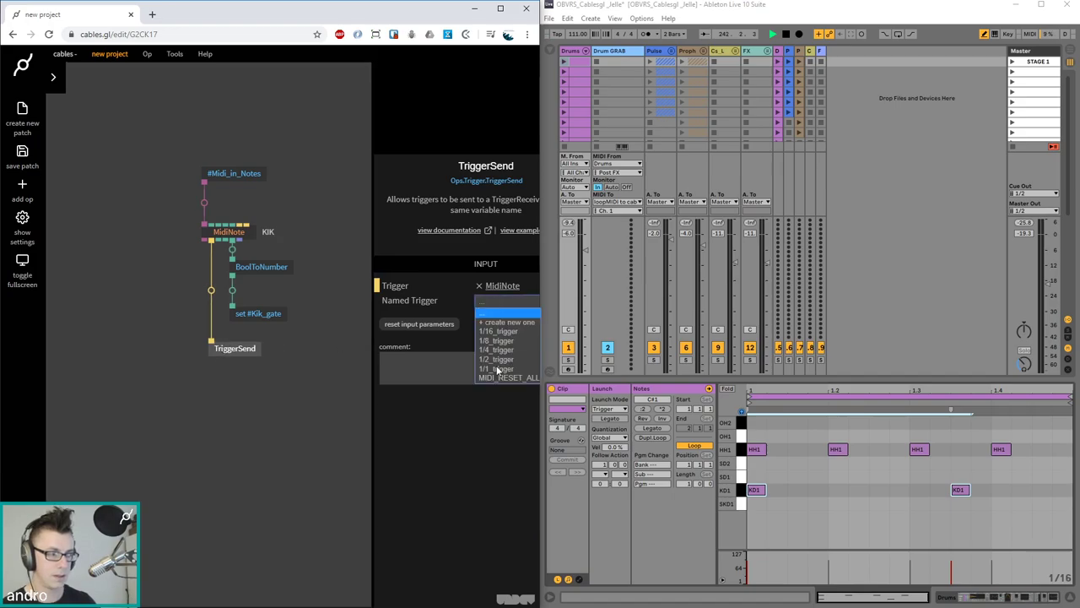
click(498, 321)
text(Kik_trigger)
key(Return)
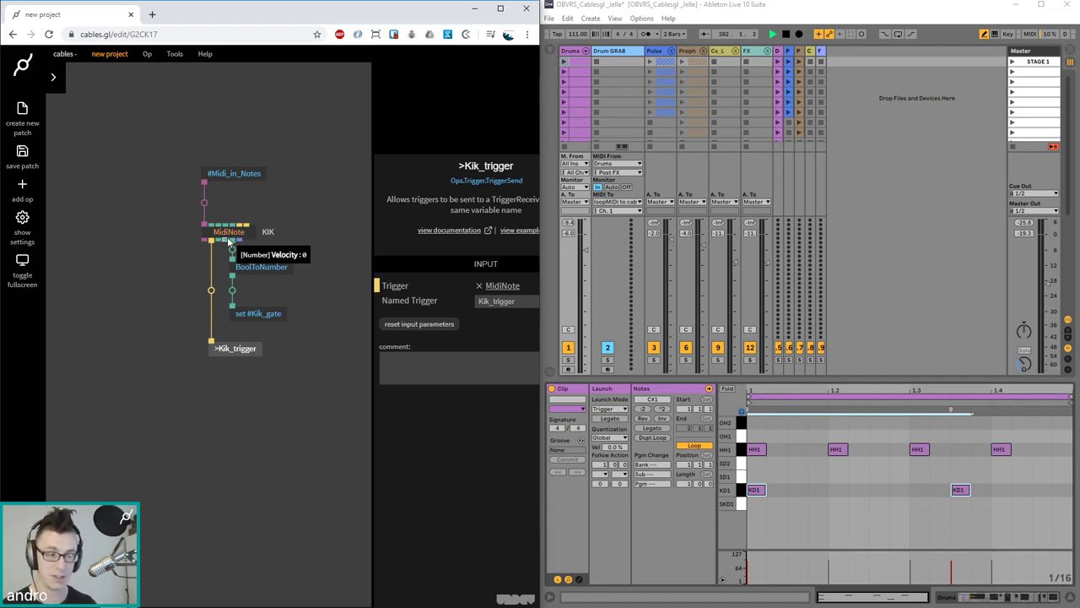
Move Midi_in_Notes clear of the KIK chain and duplicate the chain's four ops beside the original
drag(273, 210, 229, 251)
drag(185, 217, 348, 134)
drag(327, 245, 326, 270)
drag(283, 449, 103, 247)
key(ctrl+c)
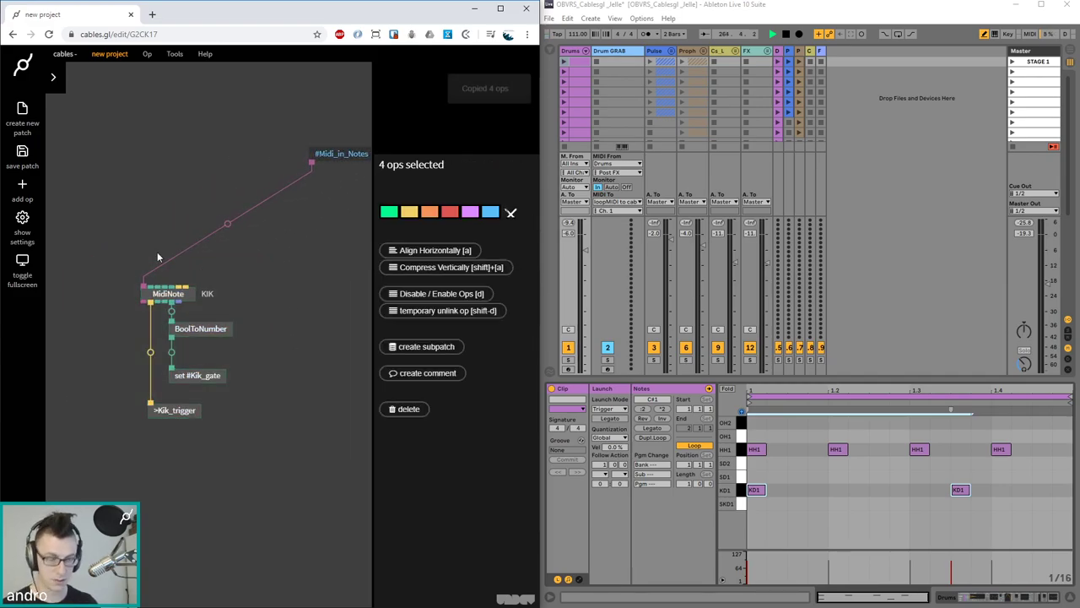
key(ctrl+v)
drag(317, 298, 307, 295)
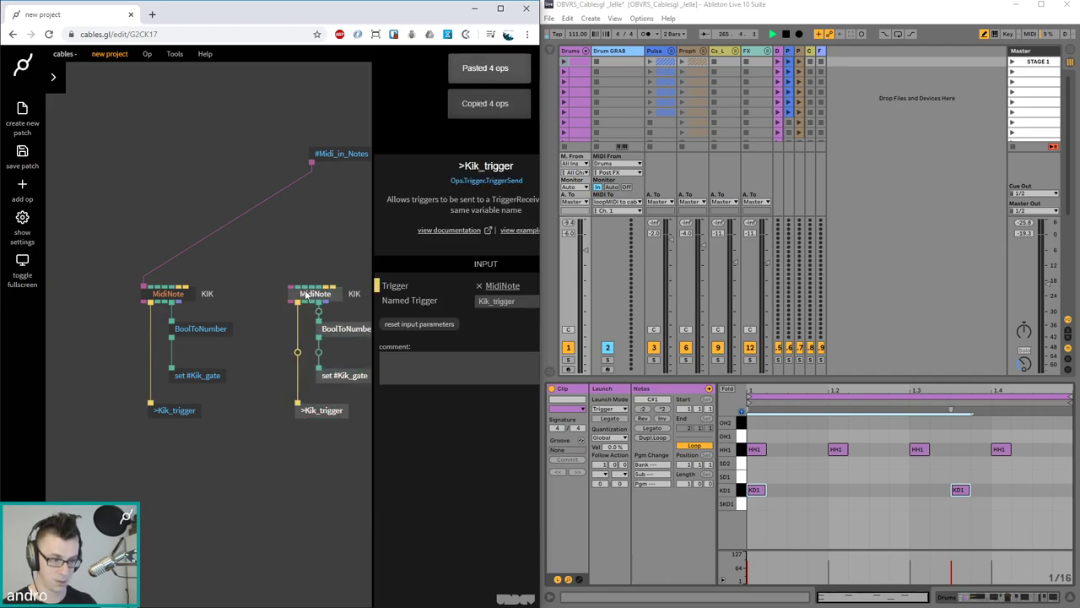
Connect Midi_in_Notes to the copied MidiNote's MIDI Event In and align it above that copy
click(311, 183)
drag(146, 307, 292, 286)
click(221, 296)
drag(313, 160, 289, 290)
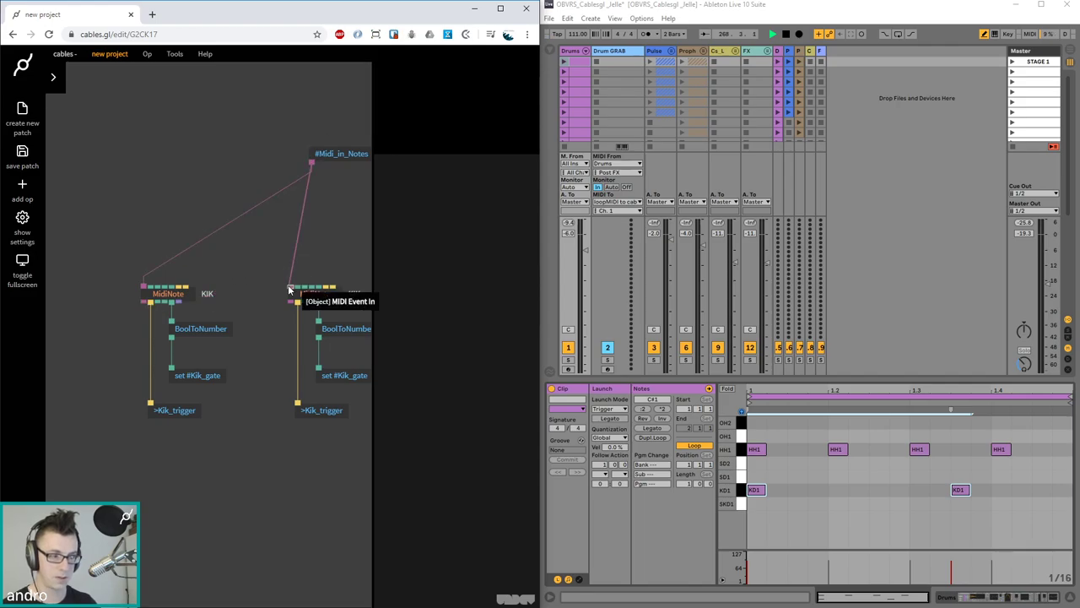
drag(338, 246, 279, 224)
drag(288, 134, 279, 133)
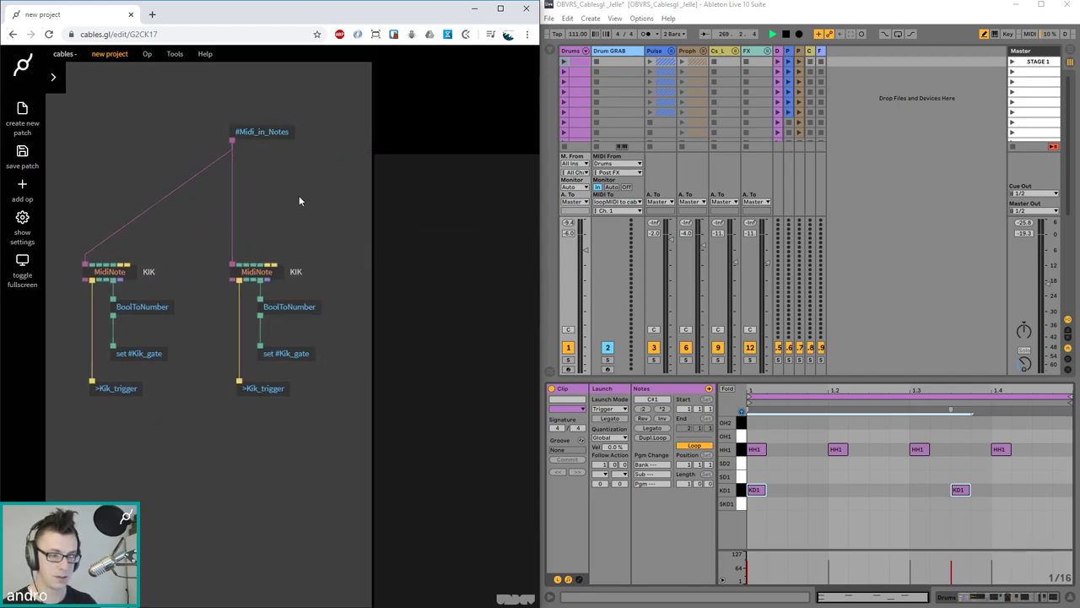
Change the copied MidiNote op's comment to SNARE
click(265, 276)
scroll(462, 551, down, 5)
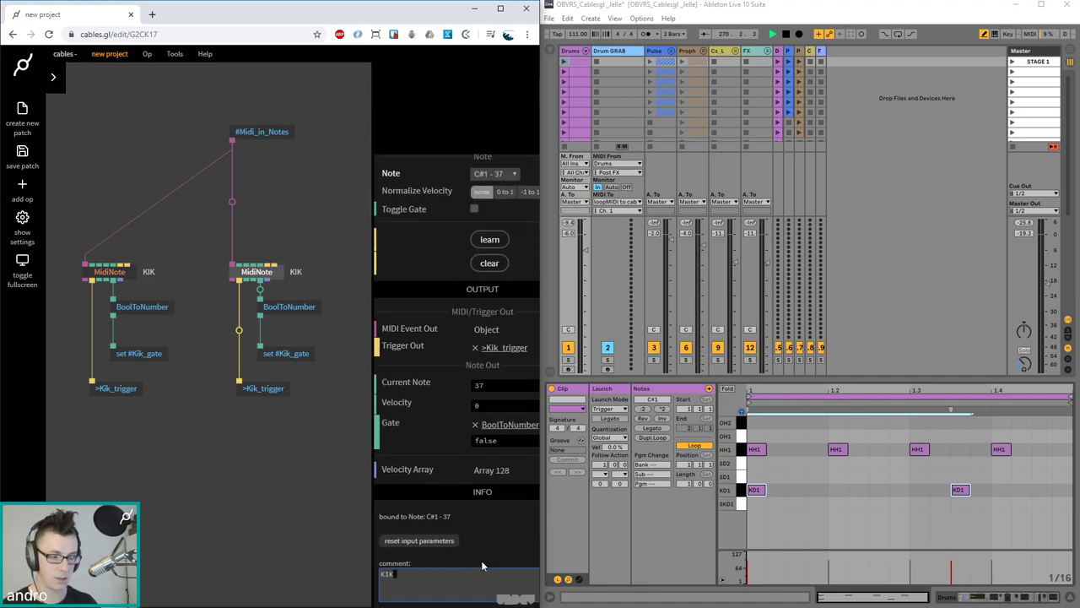
key(BackSpace)
key(BackSpace)
key(BackSpace)
text(SNARE)
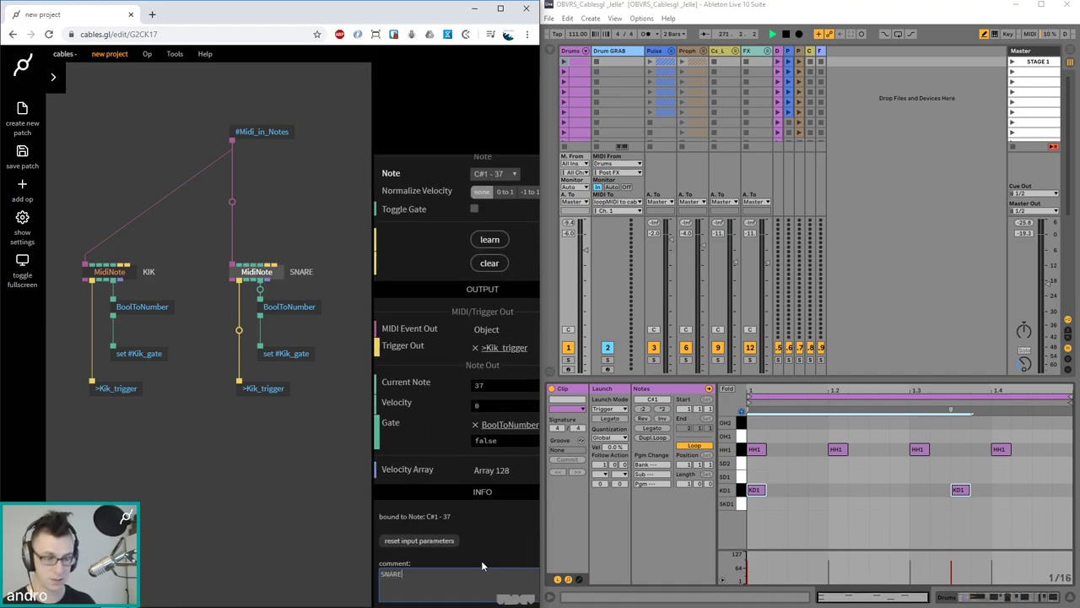
click(285, 206)
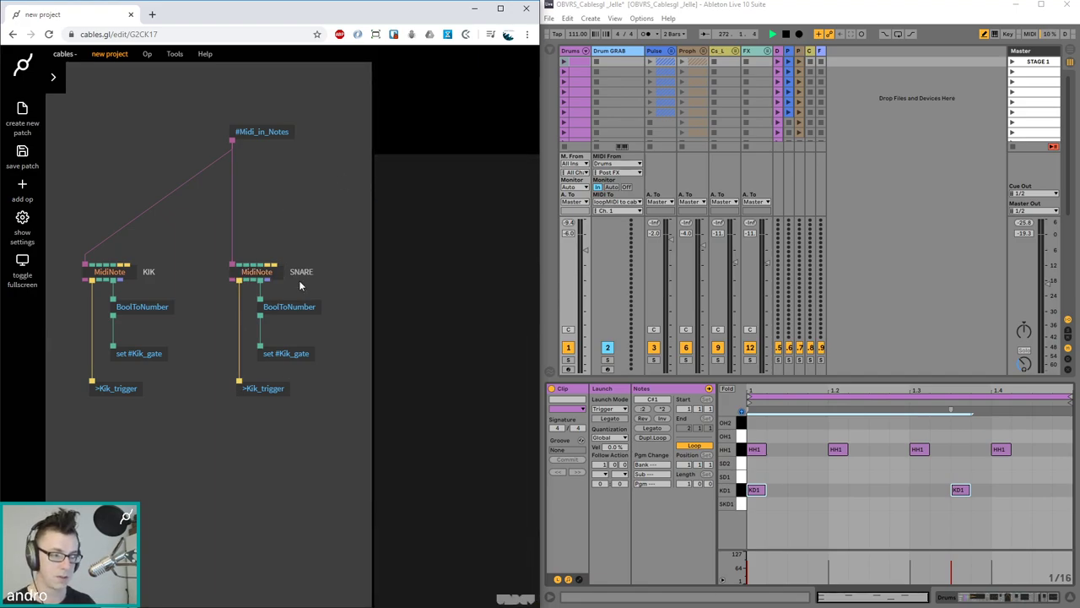
Create a new variable Snare_gate for the copied set-variable op in the SNARE chain
click(297, 356)
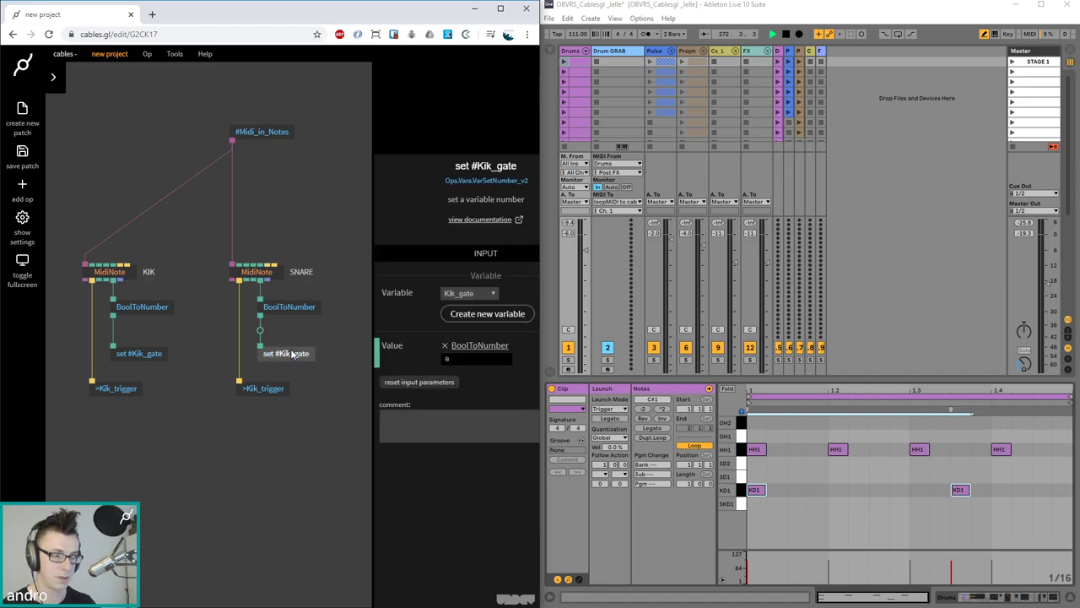
click(477, 316)
text(Snar)
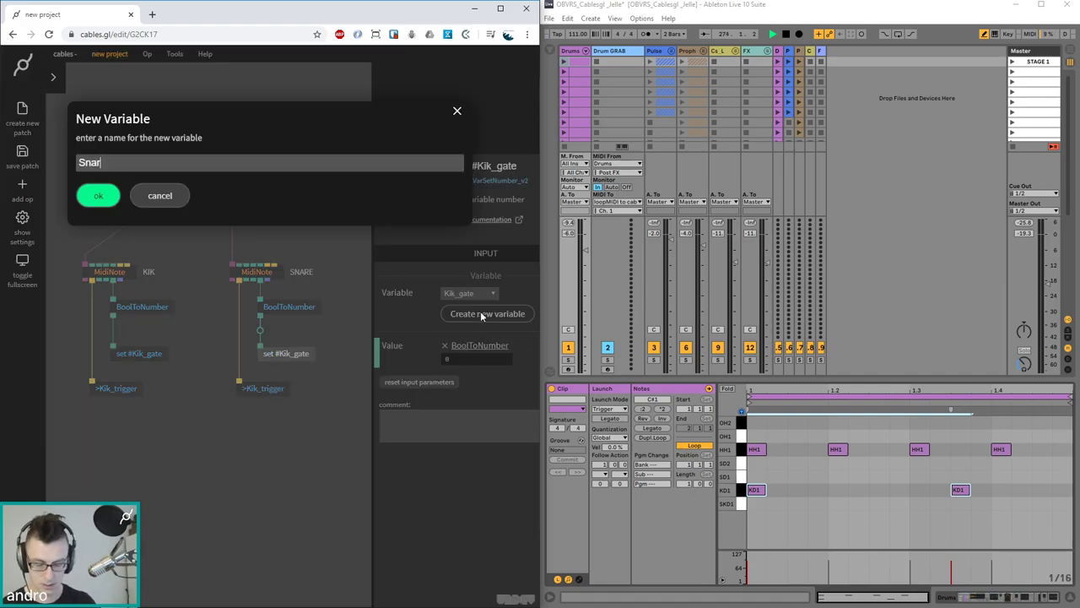
text(e_gate)
key(Return)
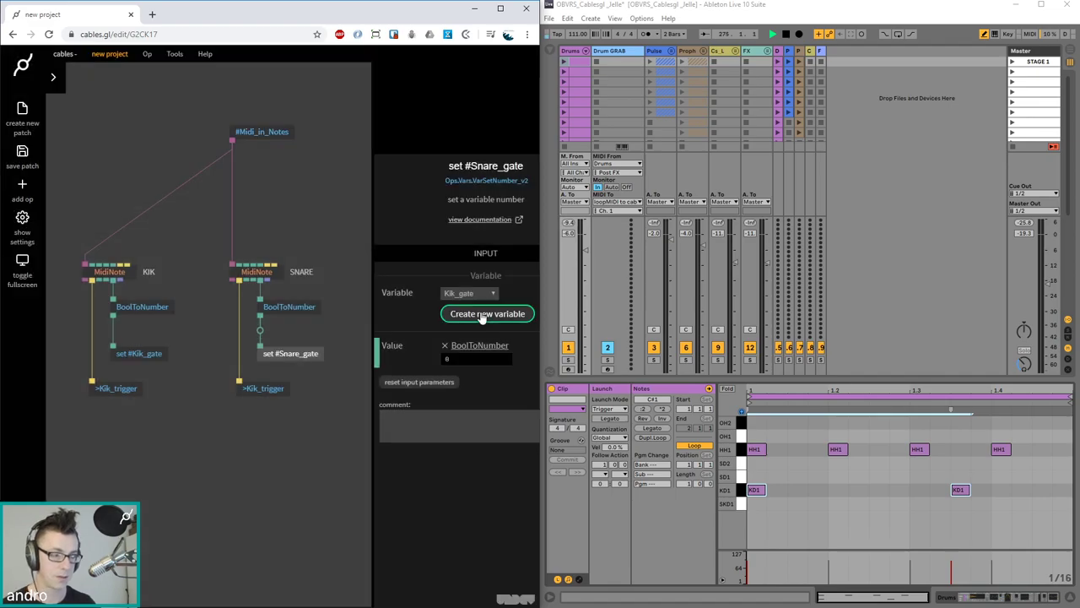
Create the named trigger snare_trigger for the SNARE chain's TriggerSend op
click(280, 388)
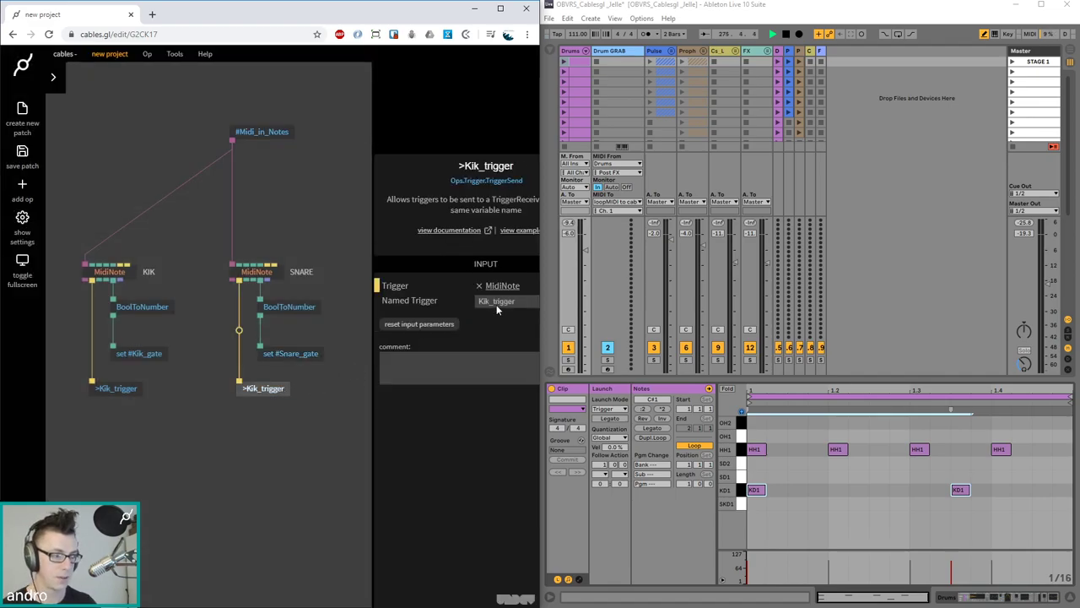
click(497, 304)
click(489, 309)
text(snare_trigger)
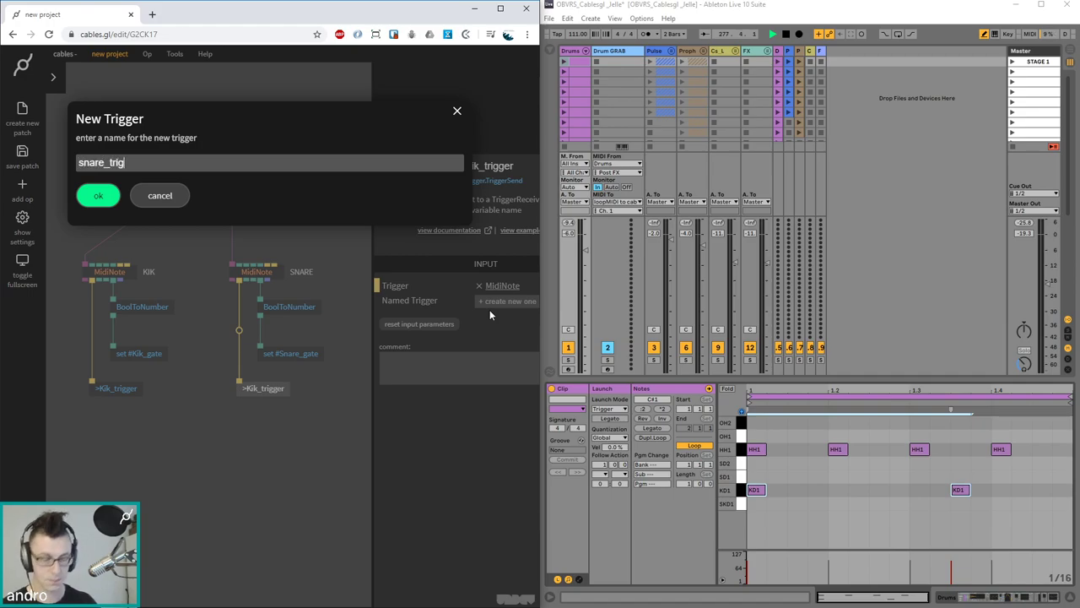
key(Return)
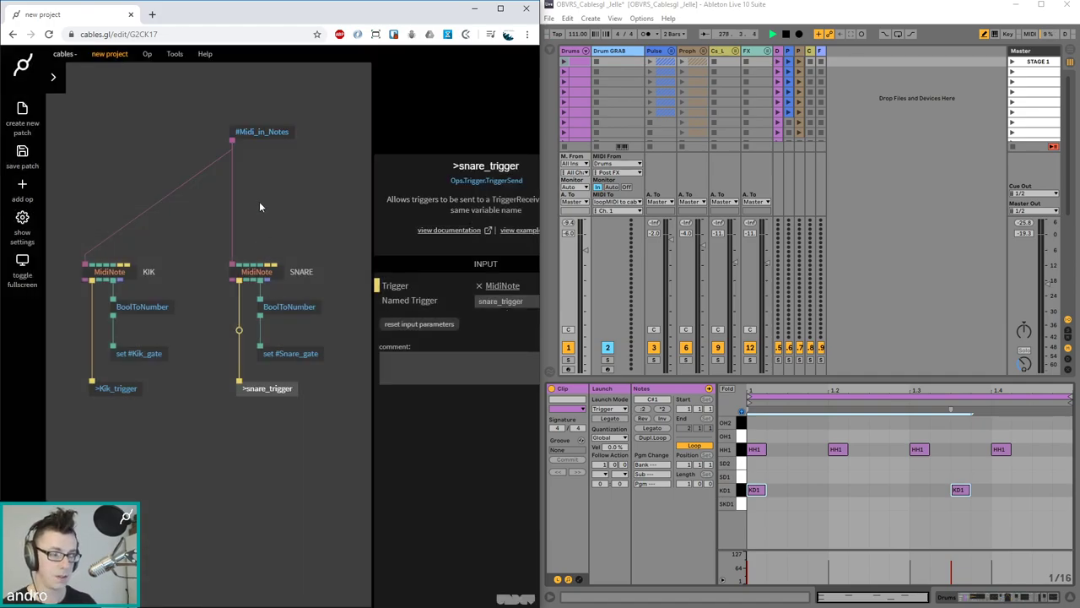
Have the SNARE MidiNote learn its note E1 from the SD1 drum in Ableton Live
click(257, 272)
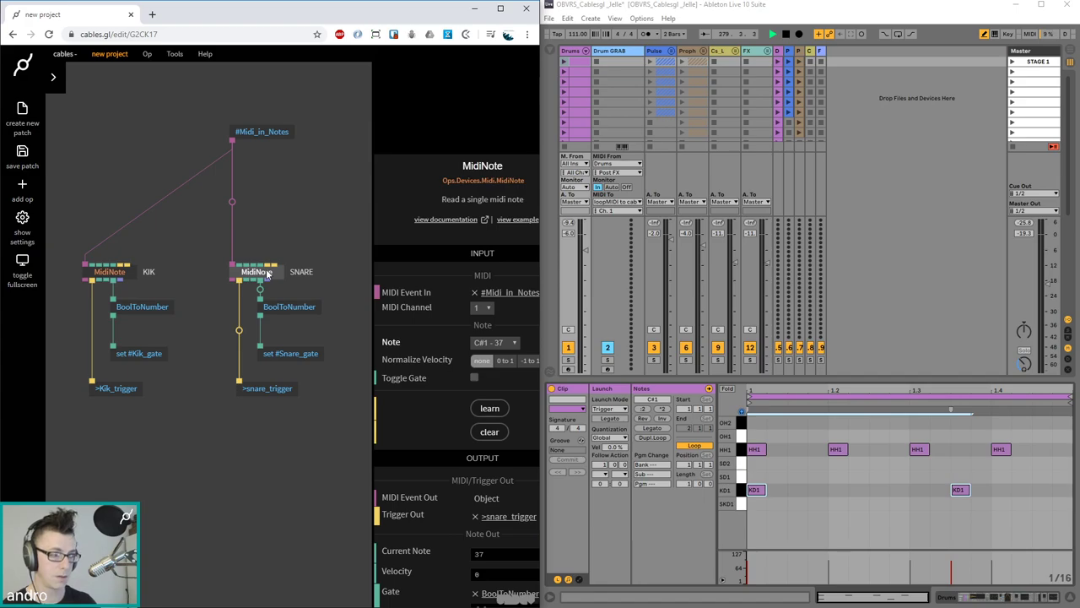
click(489, 408)
click(753, 490)
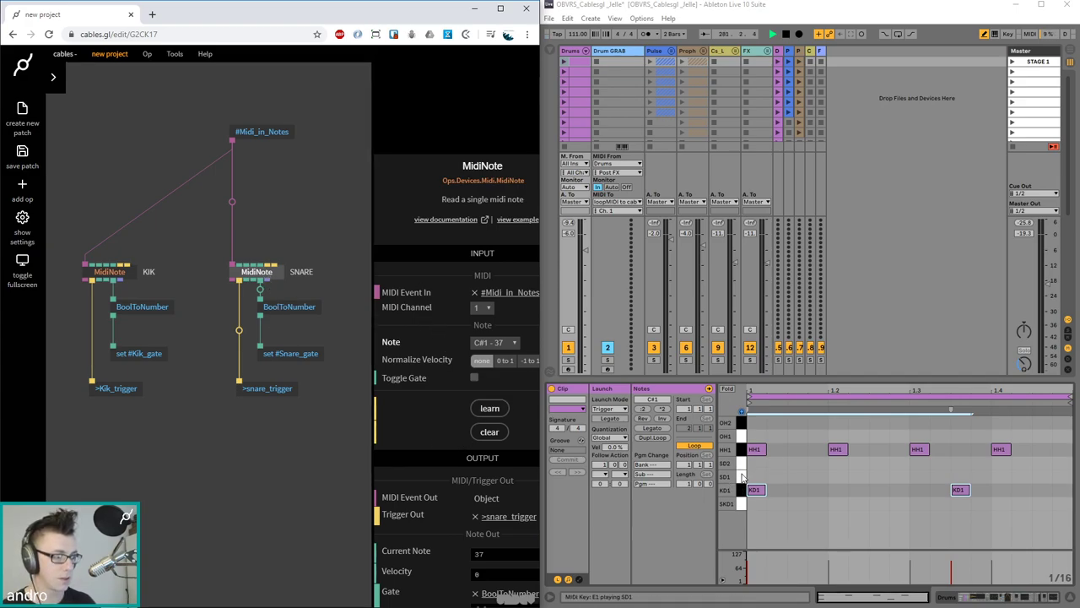
click(743, 478)
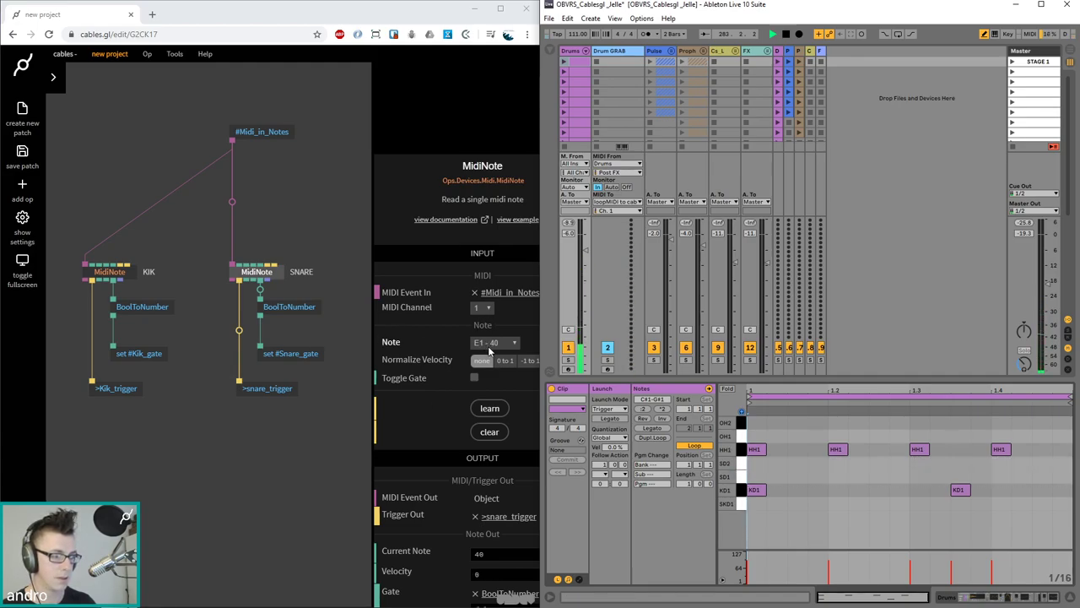
Duplicate the SNARE chain's four ops and align the copy beside the original
drag(289, 226, 200, 219)
drag(286, 416, 137, 244)
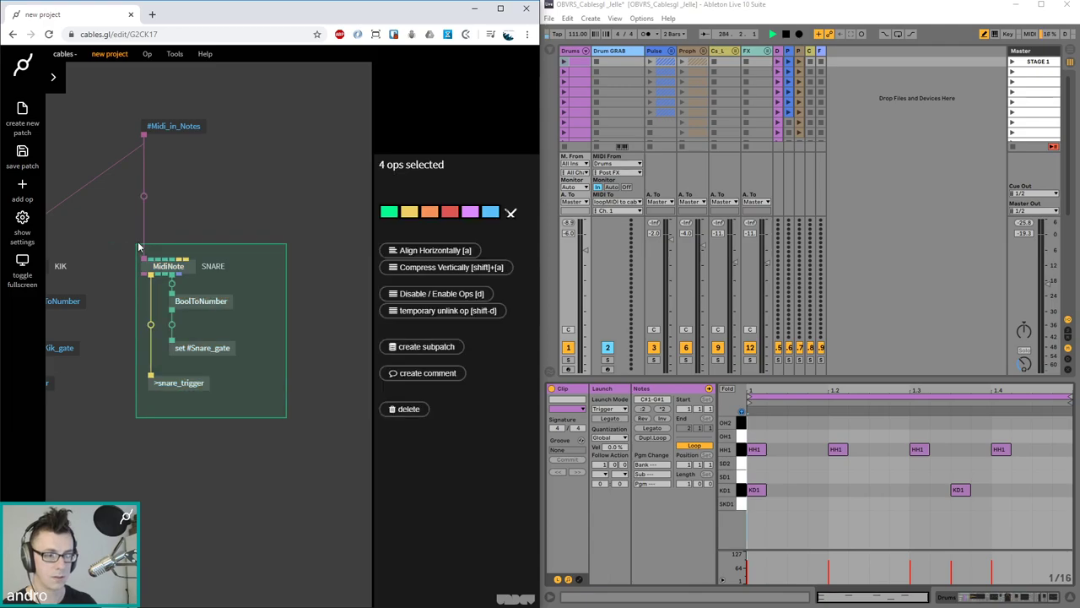
key(ctrl+c)
click(283, 265)
key(ctrl+v)
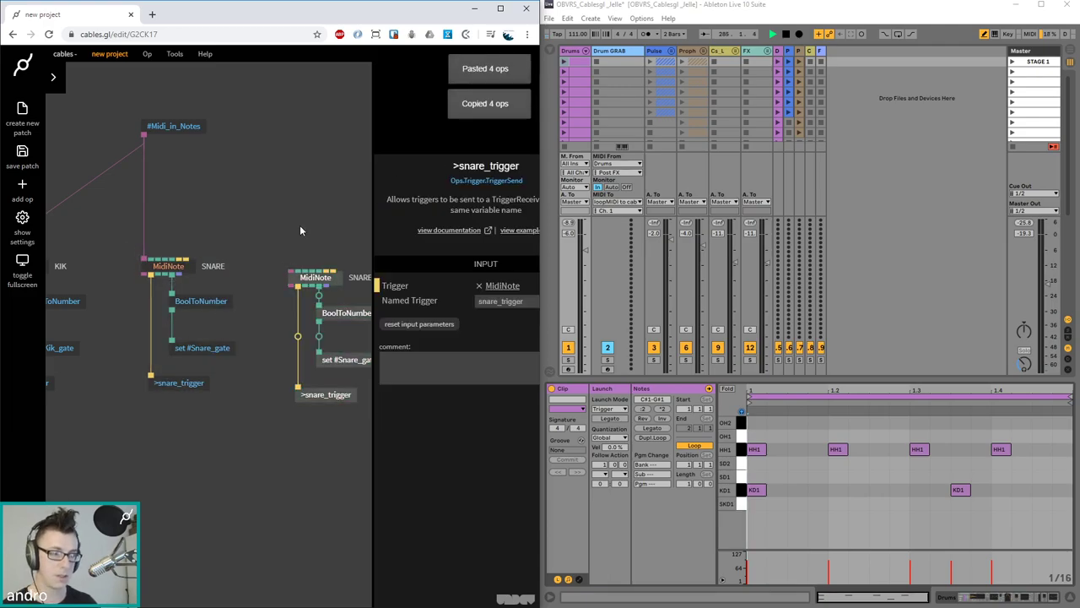
drag(316, 238, 271, 235)
drag(278, 280, 279, 268)
click(298, 221)
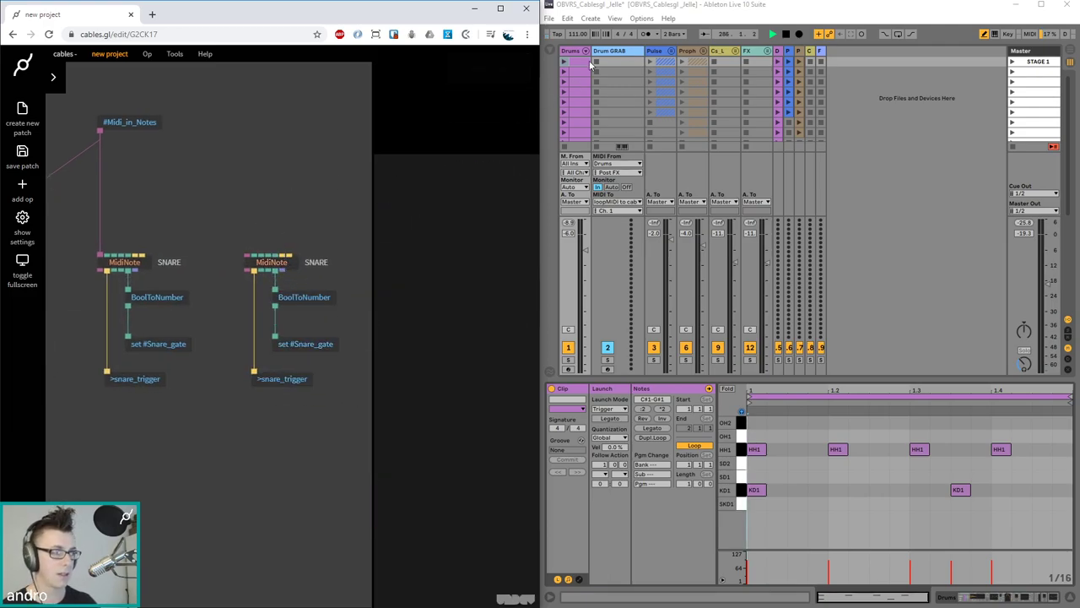
Launch the sixth Drums clip in Ableton Live and audition its OH1 note
click(578, 119)
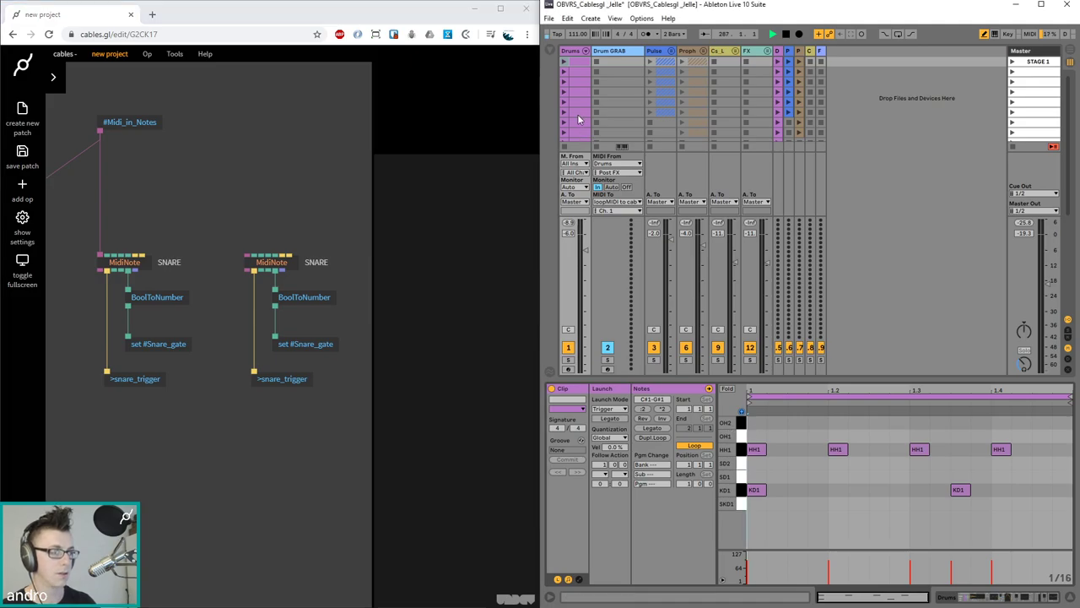
click(742, 439)
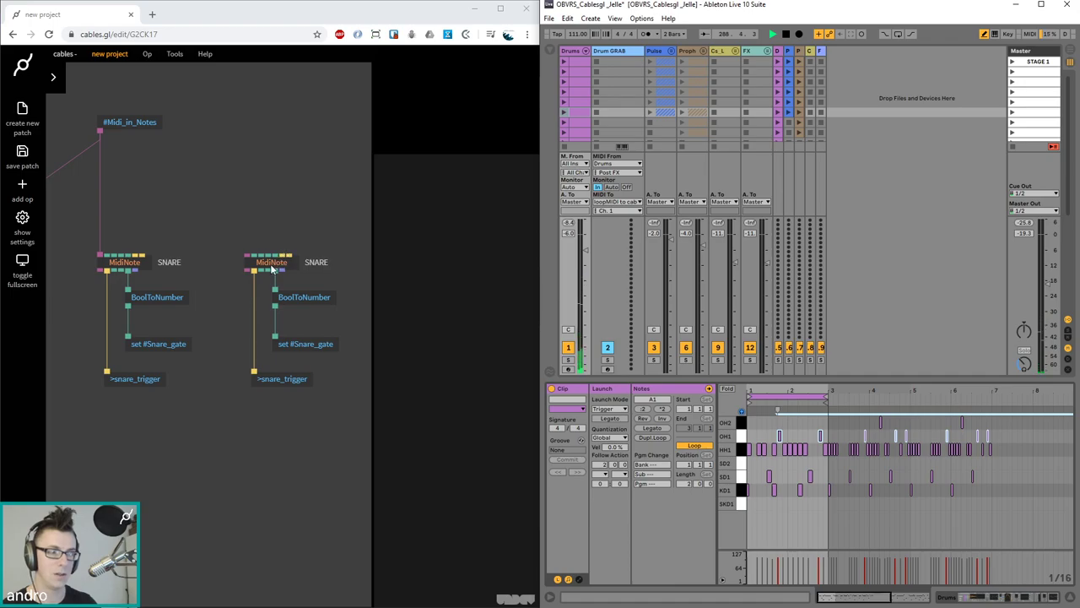
Delete the MidiNote op from the duplicated SNARE chain in cables
click(272, 267)
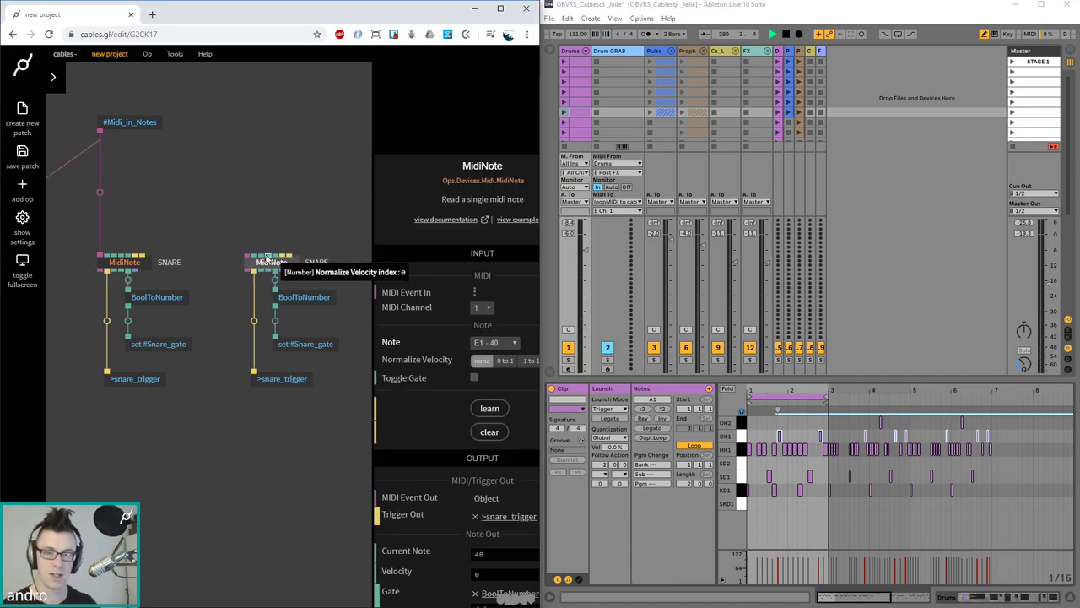
click(297, 286)
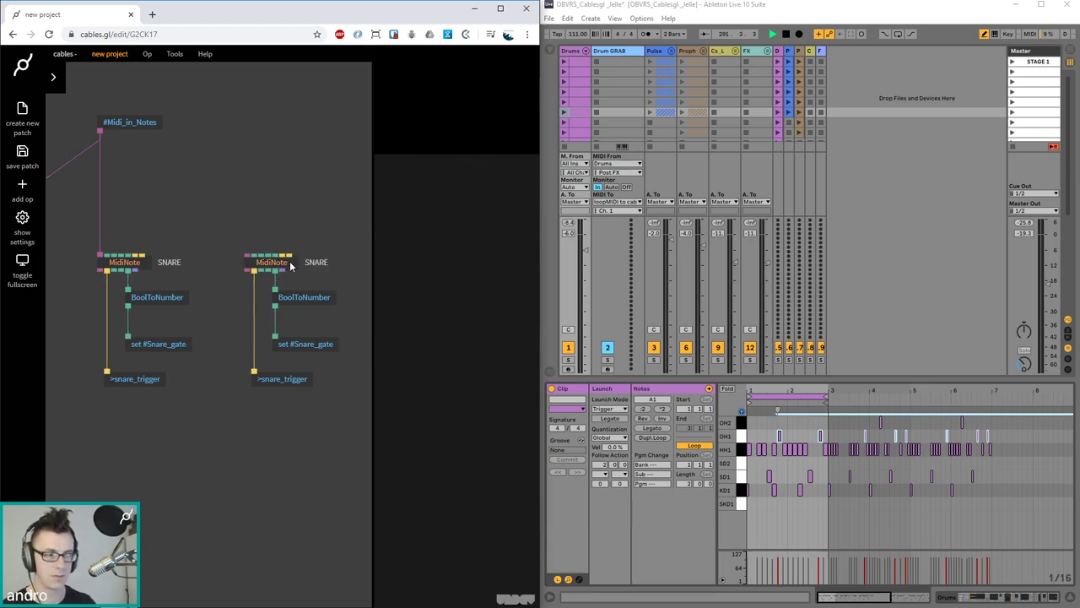
click(291, 263)
key(Delete)
Add a MidiNoteFilter op above the duplicated chain and connect Midi_in_Notes to its MIDI Event input
key(Escape)
text(midinote)
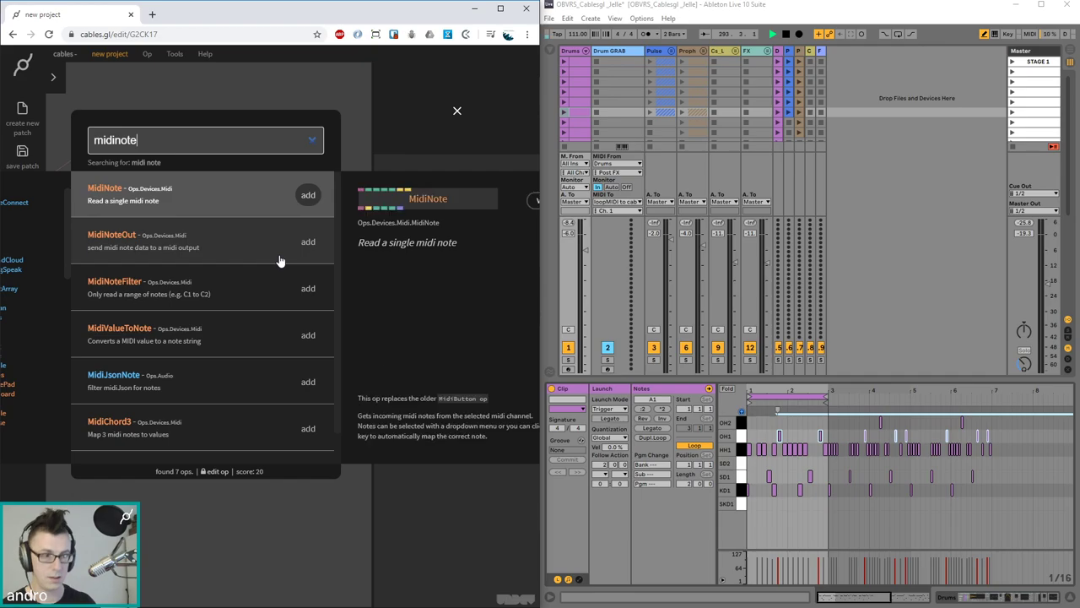
key(Down)
key(Down)
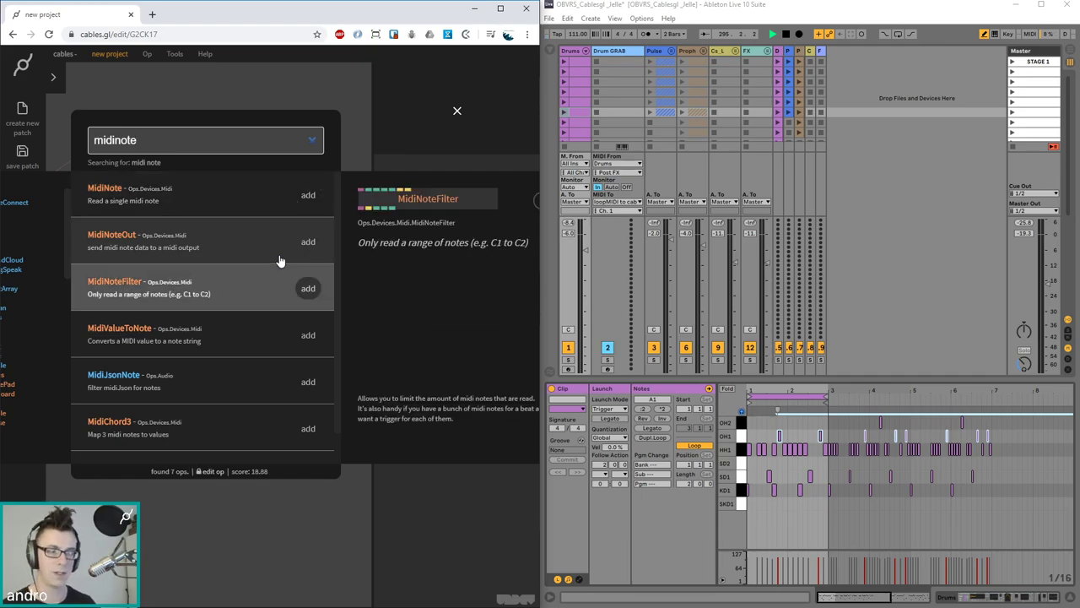
key(Return)
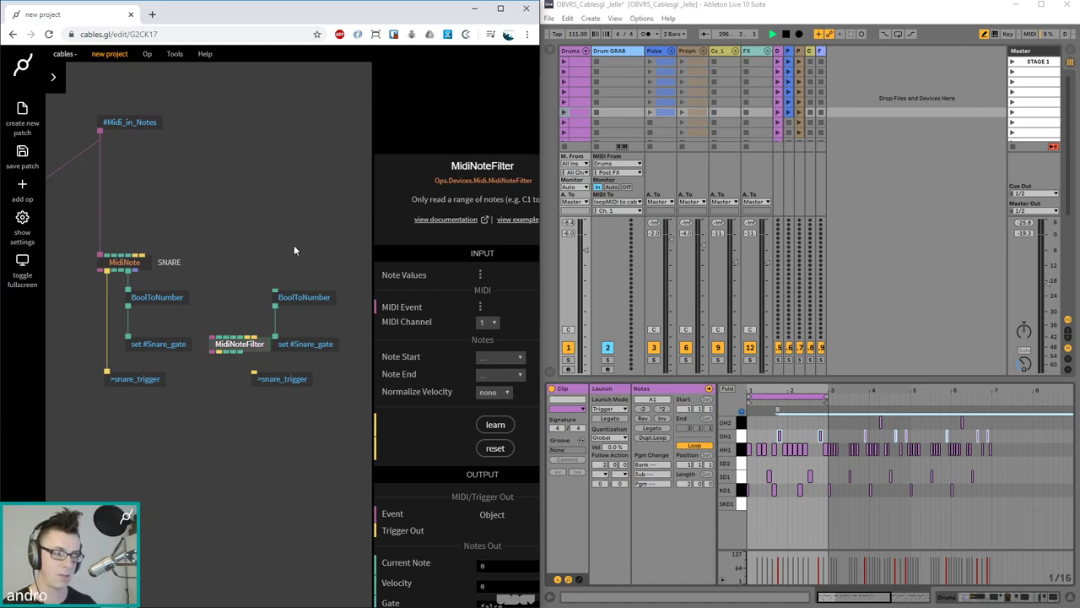
drag(245, 346, 286, 265)
drag(101, 132, 268, 259)
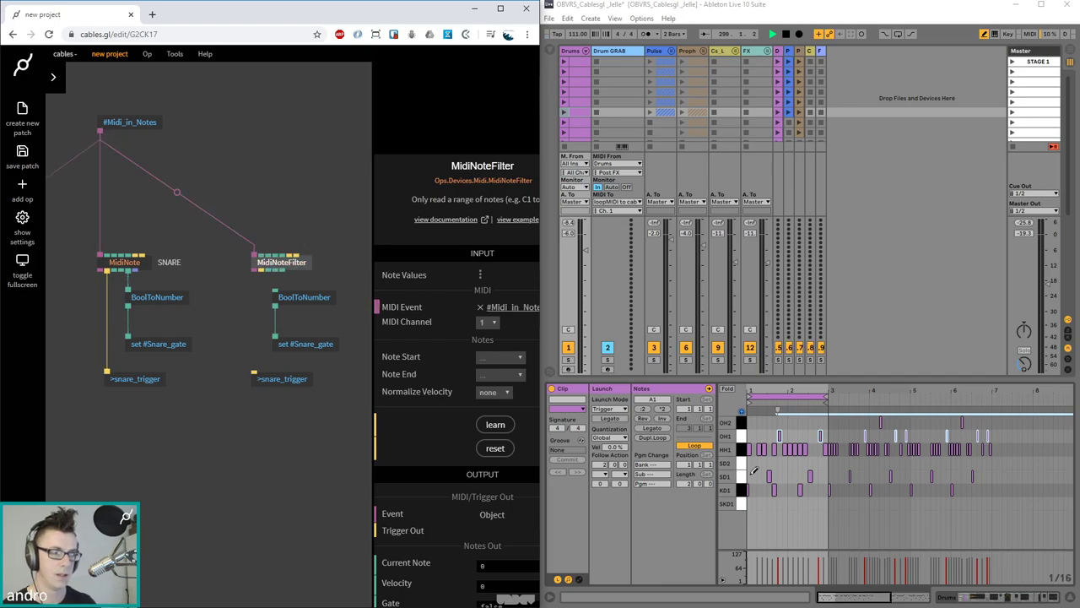
Have MidiNoteFilter learn the note range G#1 to A1 from Ableton Live's HH1 and OH1 notes
click(743, 447)
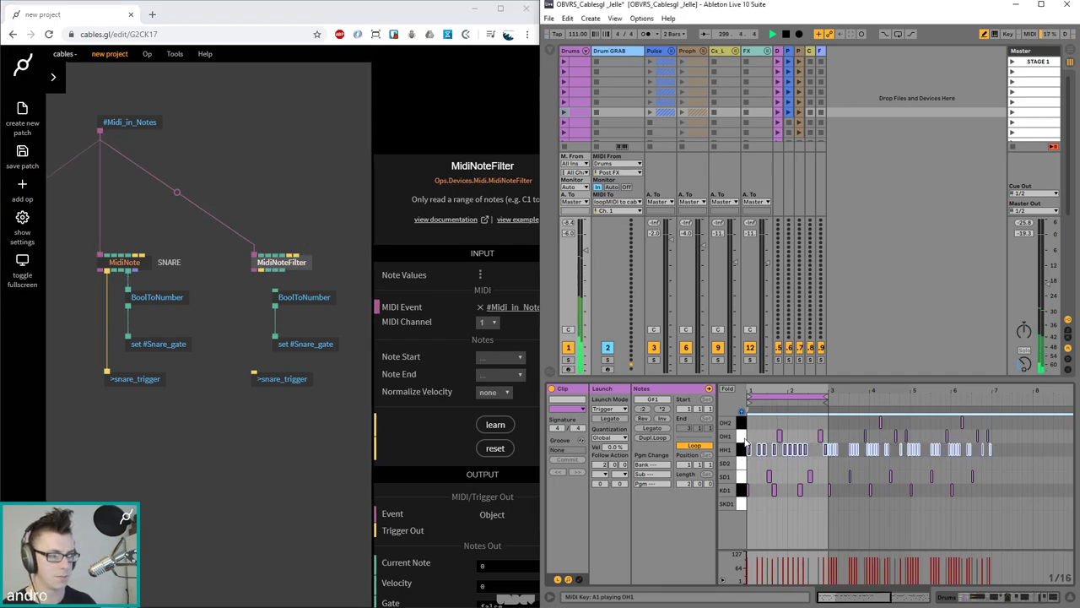
click(744, 436)
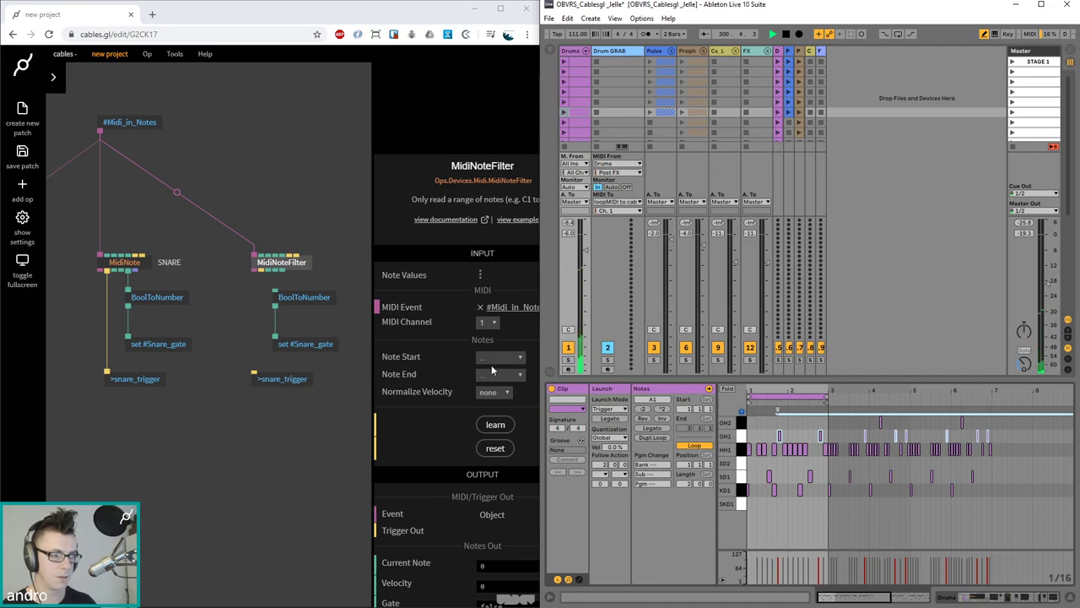
click(496, 424)
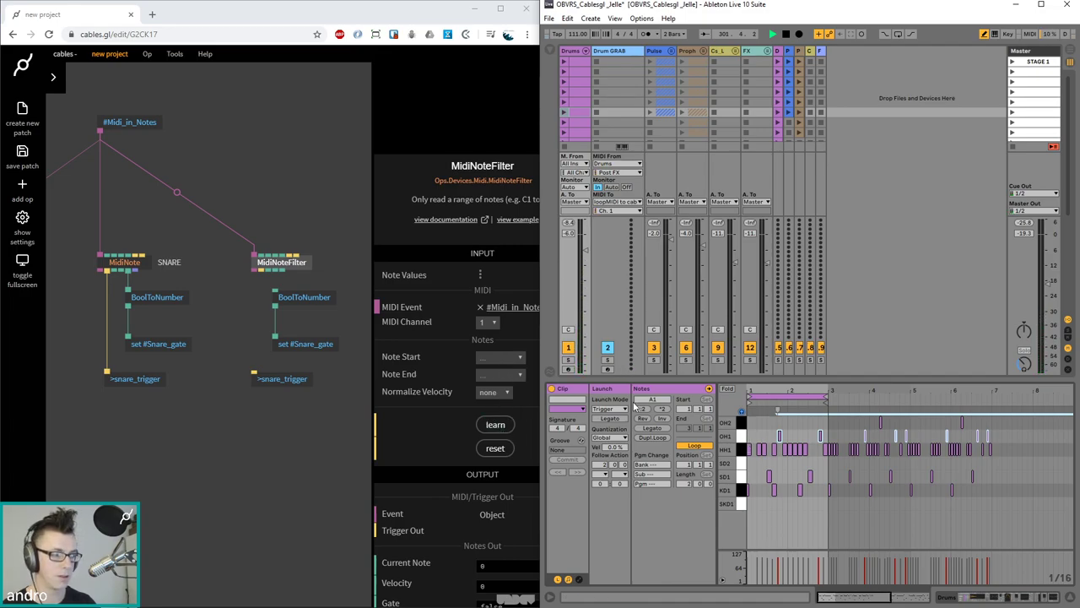
click(501, 426)
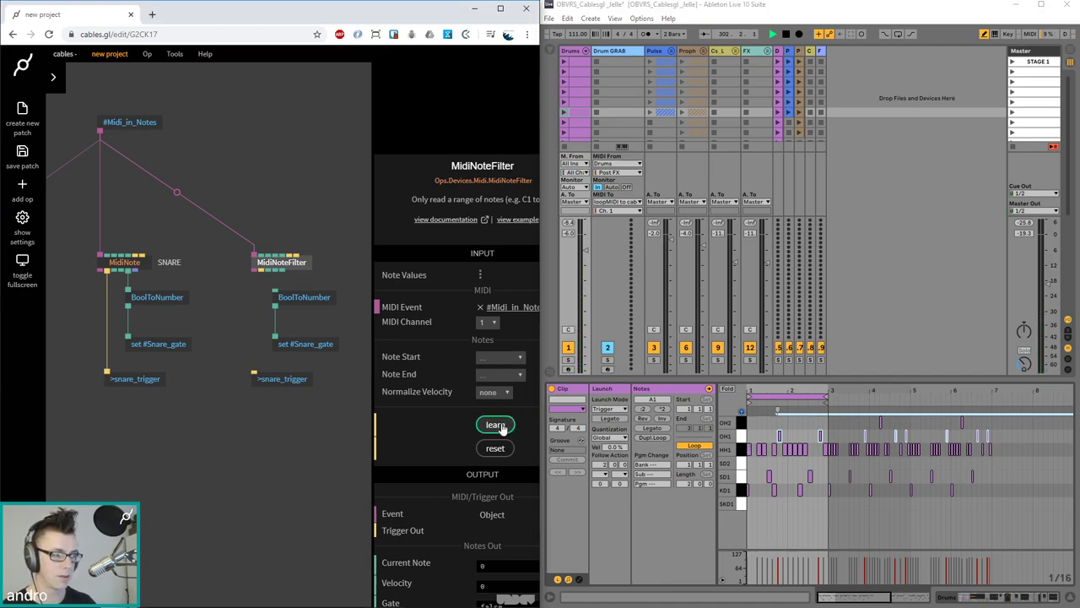
click(744, 452)
click(742, 441)
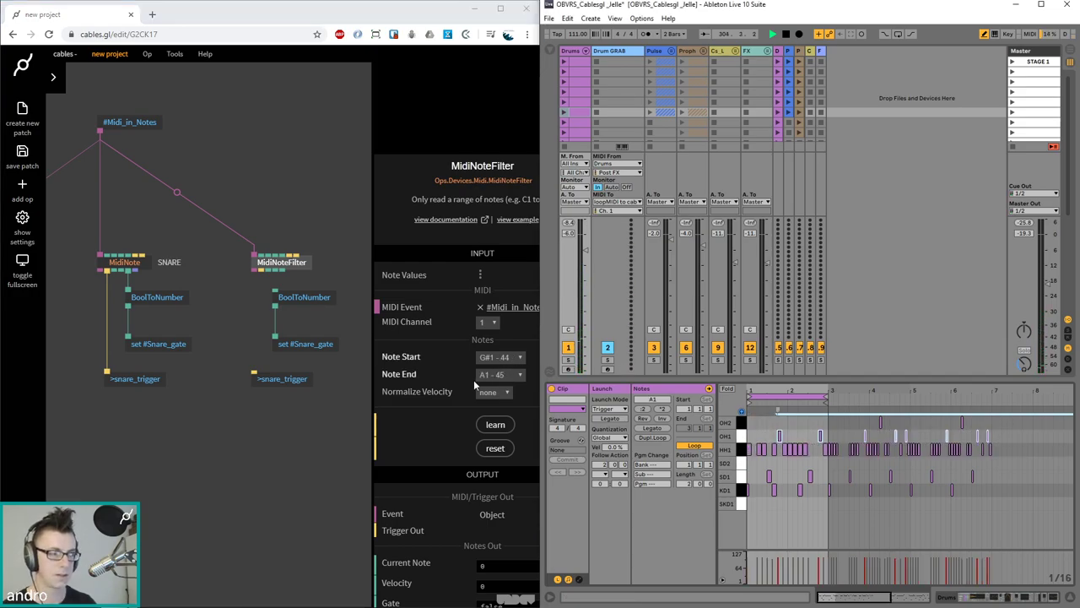
Connect MidiNoteFilter's Trigger Out to the copied TriggerSend and its Gate to the copied BoolToNumber, with the ops aligned beneath it
drag(261, 272, 263, 377)
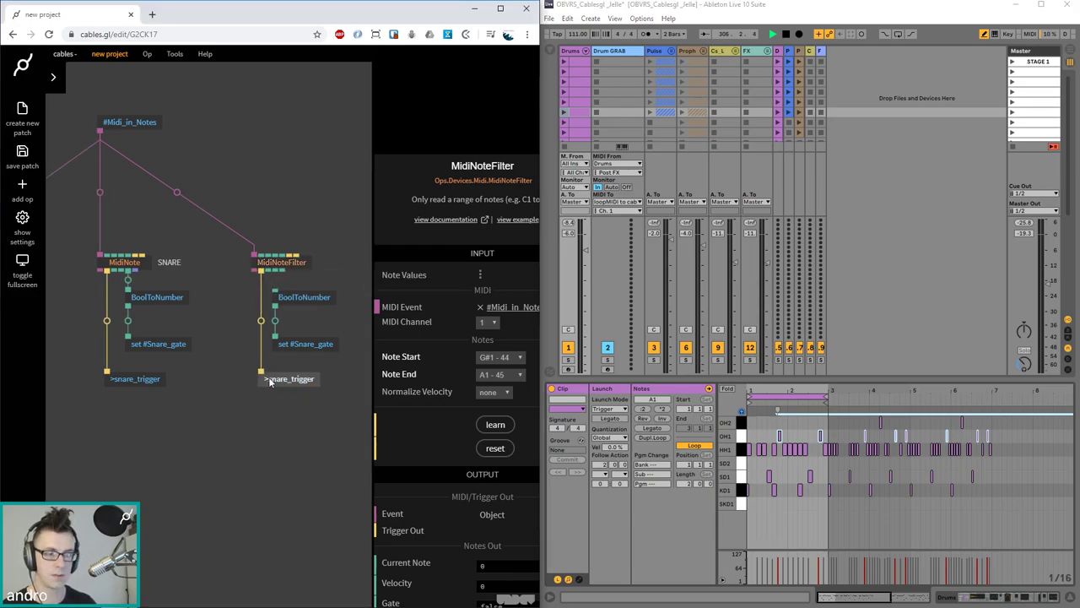
click(270, 381)
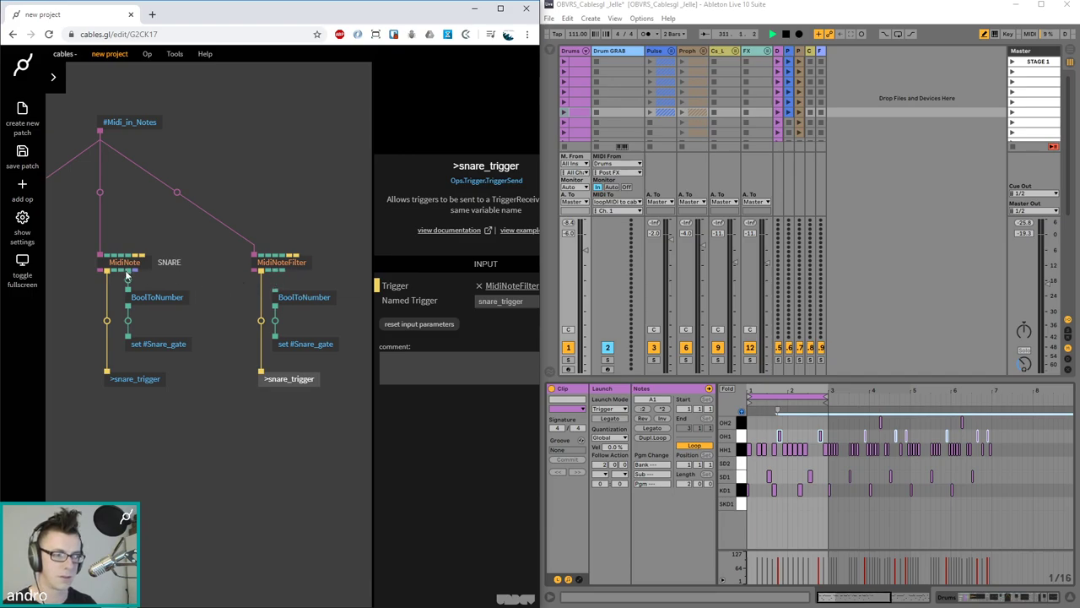
drag(286, 275, 286, 298)
drag(352, 359, 294, 302)
Check MidiNoteFilter's response with the data flow display on by auditioning the OH1 and HH1 notes in Ableton Live
click(286, 230)
drag(262, 209, 310, 227)
drag(233, 234, 291, 232)
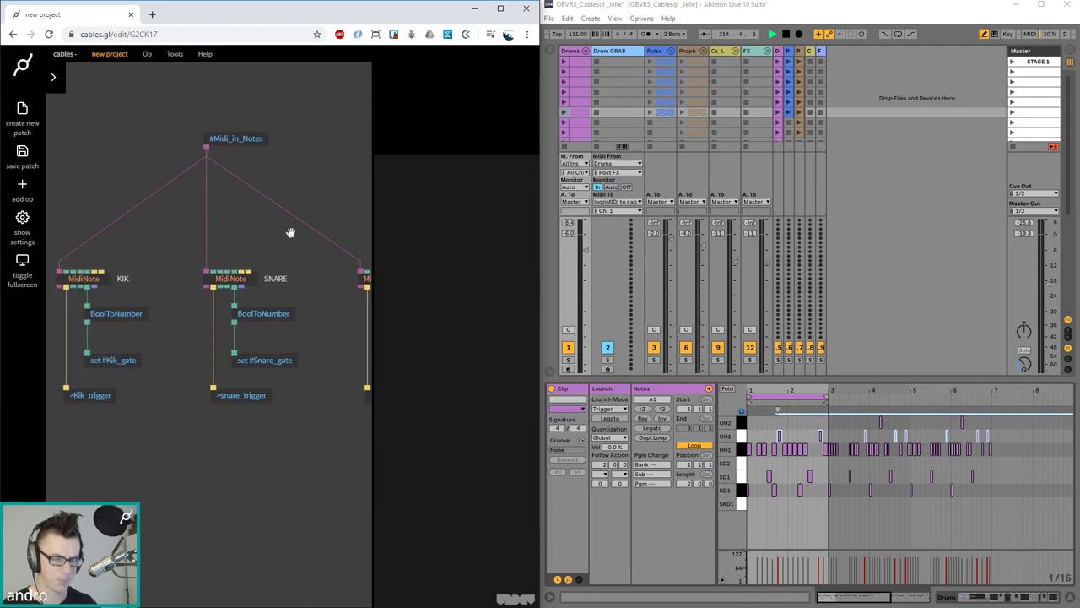
scroll(291, 232, left, 2)
scroll(323, 256, right, 5)
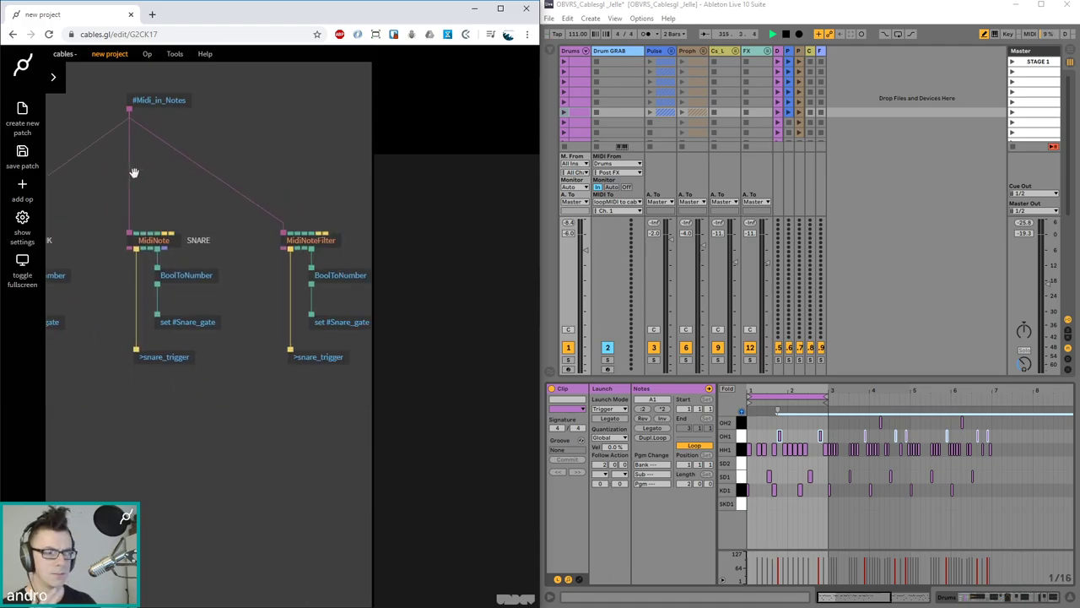
click(279, 233)
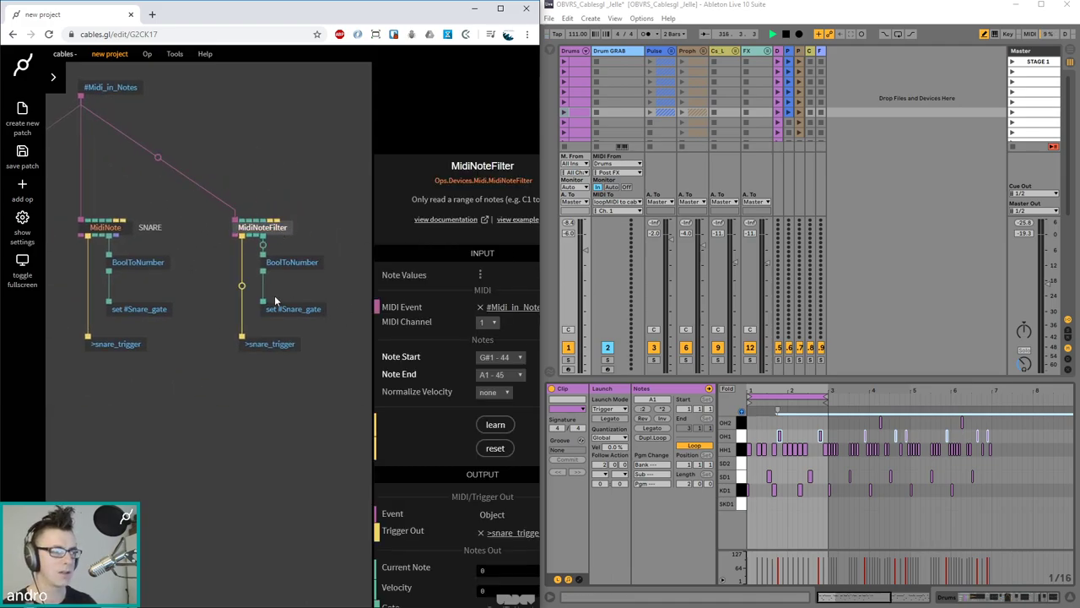
click(292, 194)
key(f)
click(278, 231)
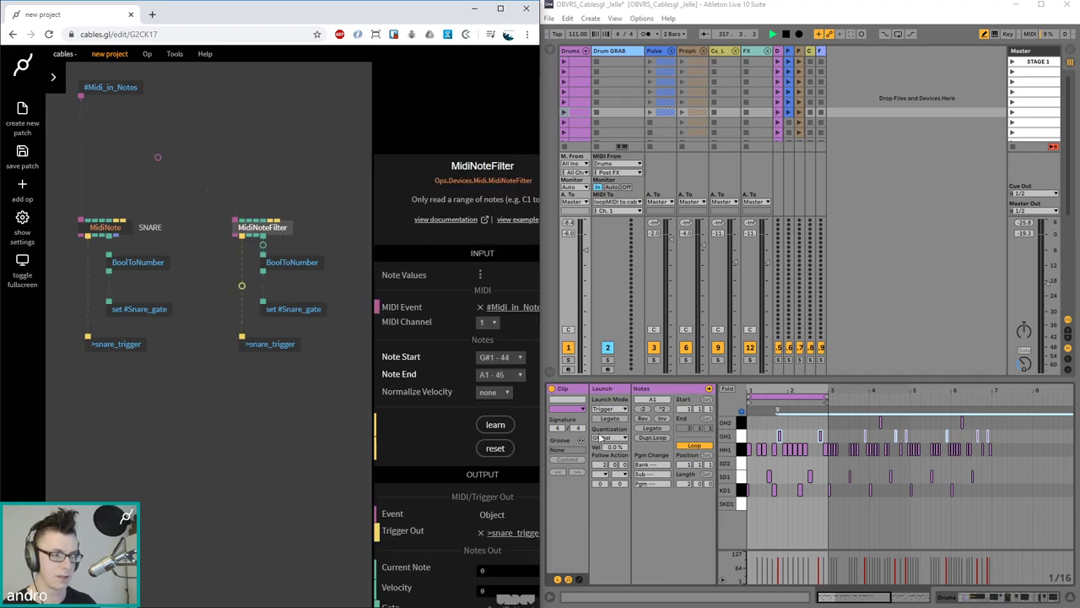
click(744, 437)
click(742, 447)
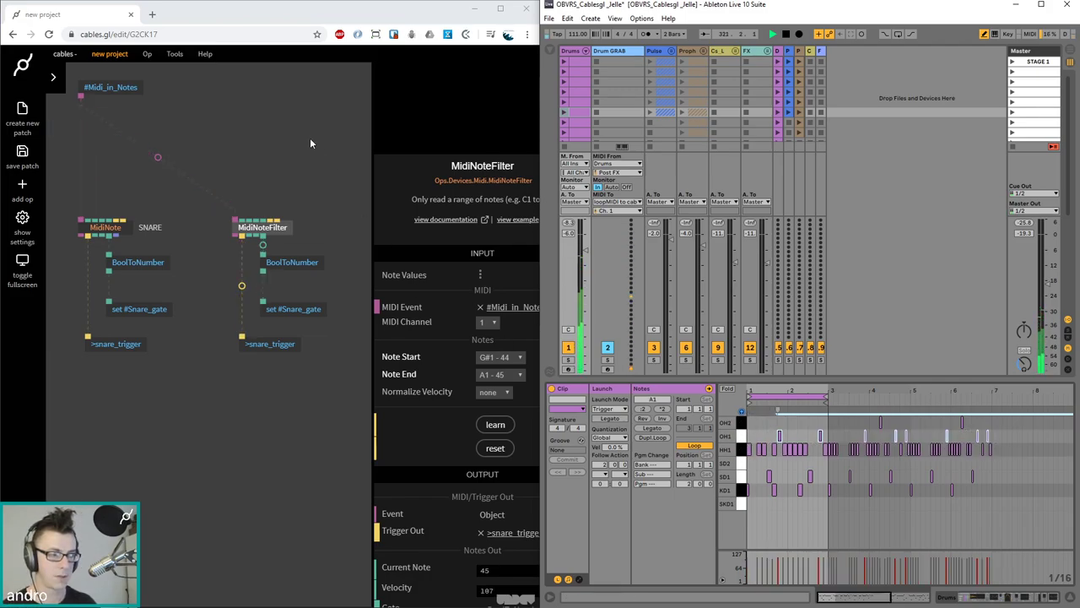
click(293, 202)
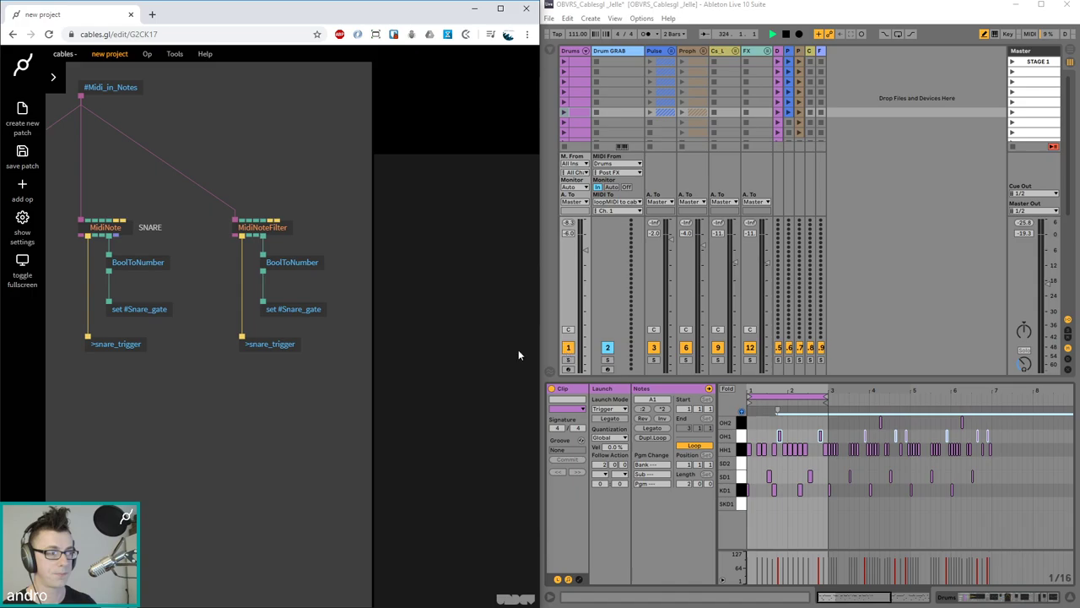
Show the KIK MidiNote's parameters and widen the parameter area
drag(255, 142, 341, 158)
scroll(253, 160, down, 3)
scroll(241, 157, up, 4)
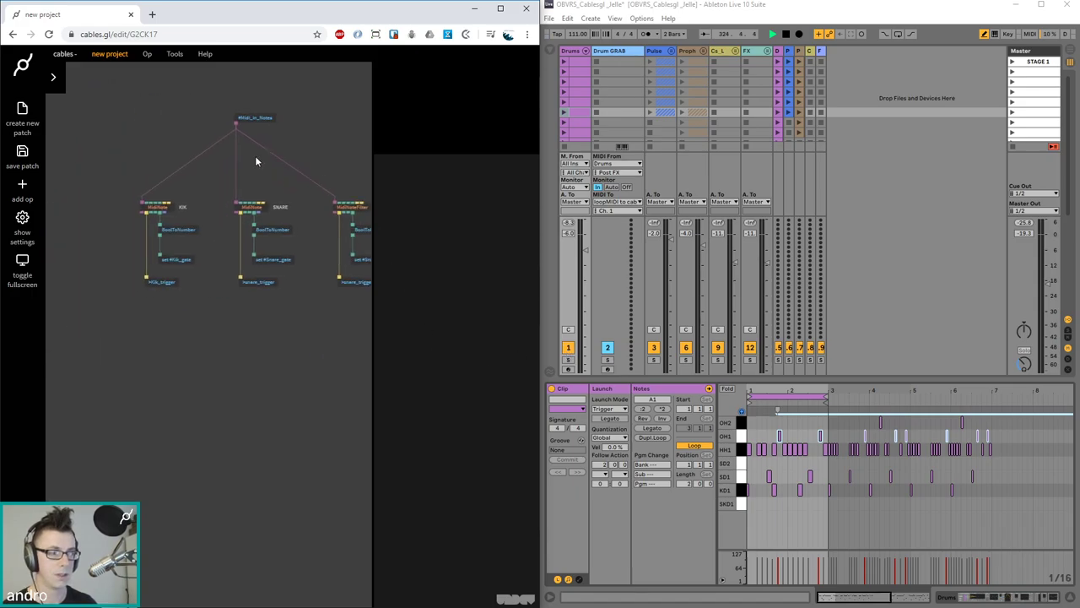
click(183, 204)
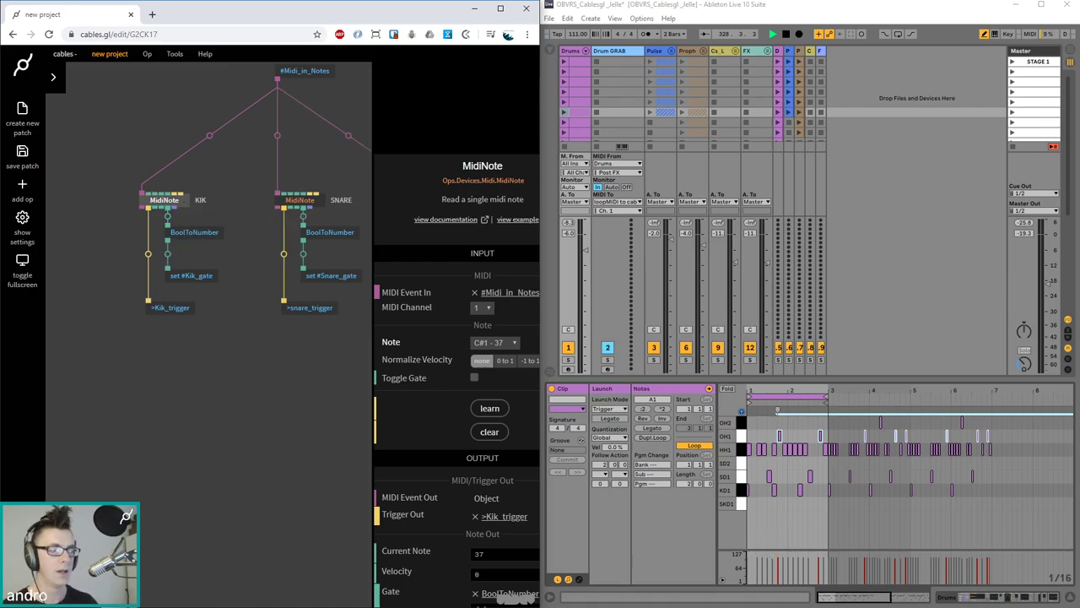
drag(372, 345, 355, 340)
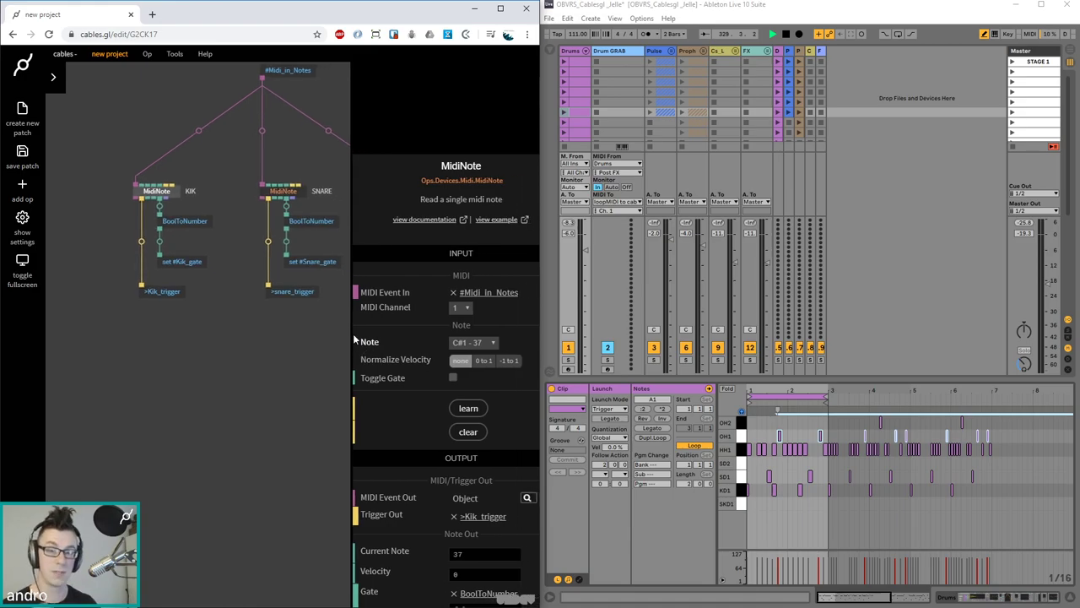
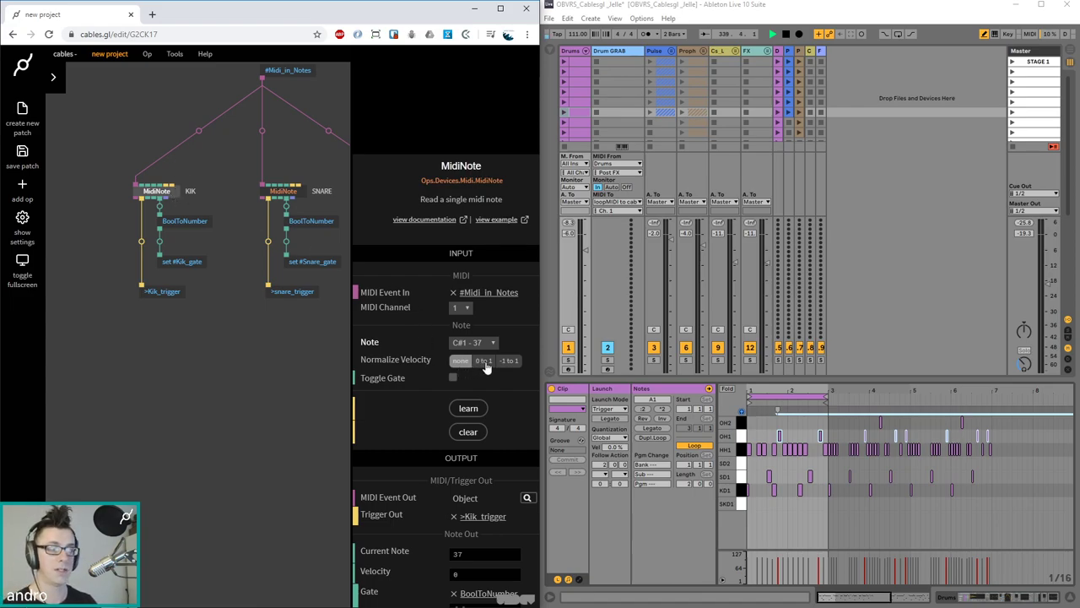
Set Normalize Velocity to 0 to 1 on the KIK MidiNote, the SNARE MidiNote and MidiNoteFilter
click(484, 362)
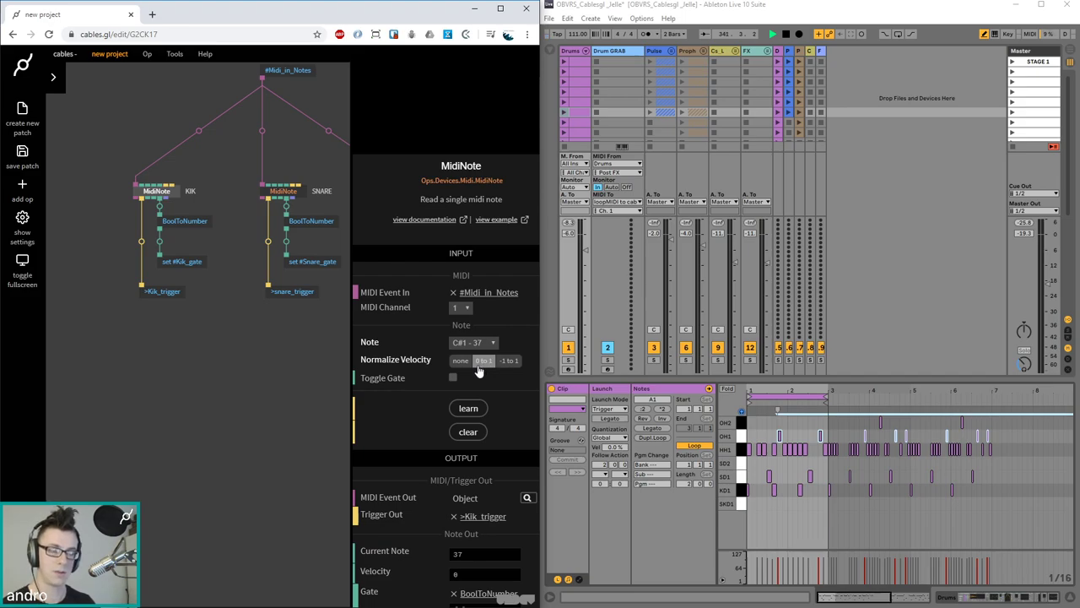
click(287, 190)
click(483, 360)
drag(291, 372, 166, 385)
click(291, 200)
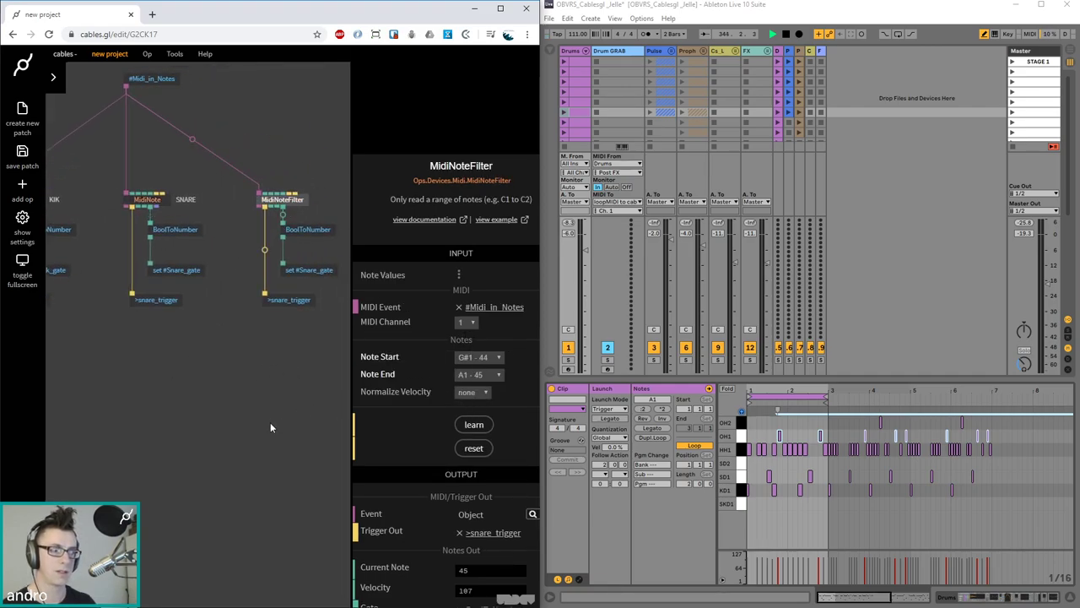
click(492, 392)
click(473, 416)
drag(281, 402, 186, 458)
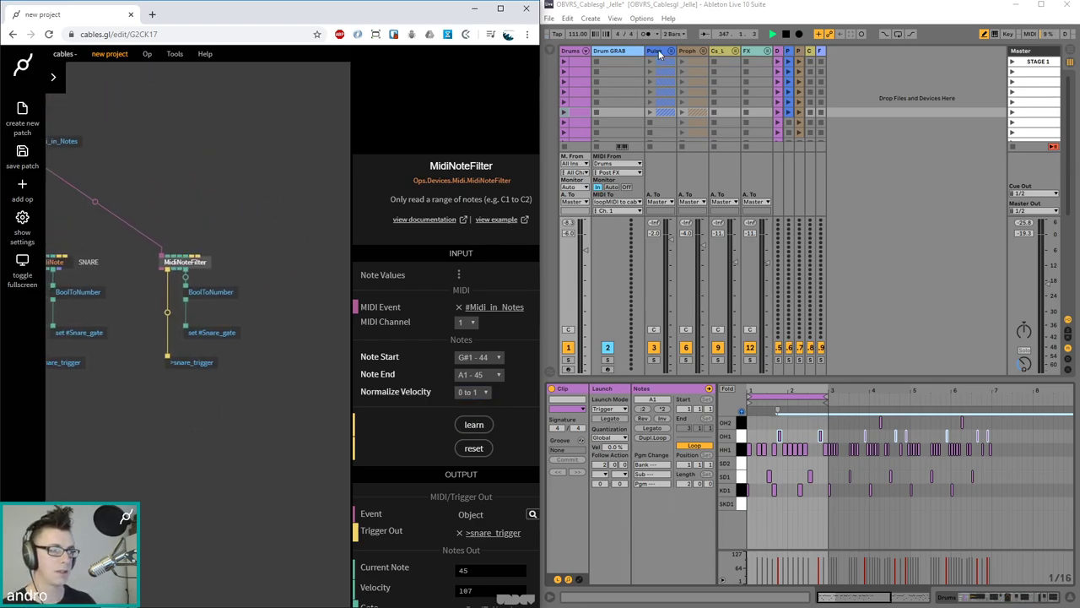
In Ableton Live, narrow the Drum GRAB track and launch the Pulse group's first clip slot
click(658, 52)
drag(629, 49, 607, 49)
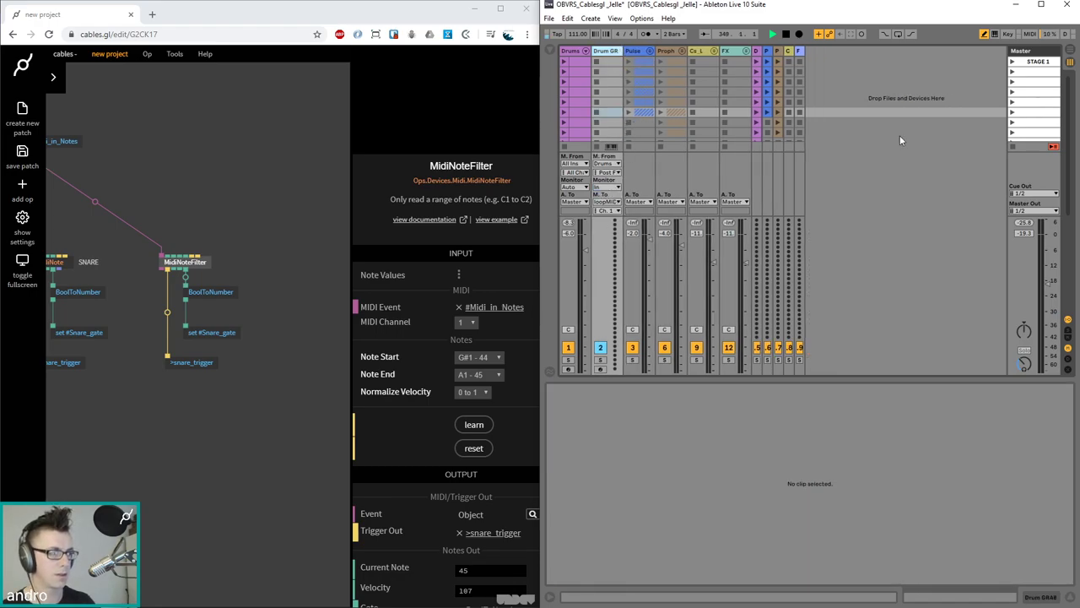
click(629, 62)
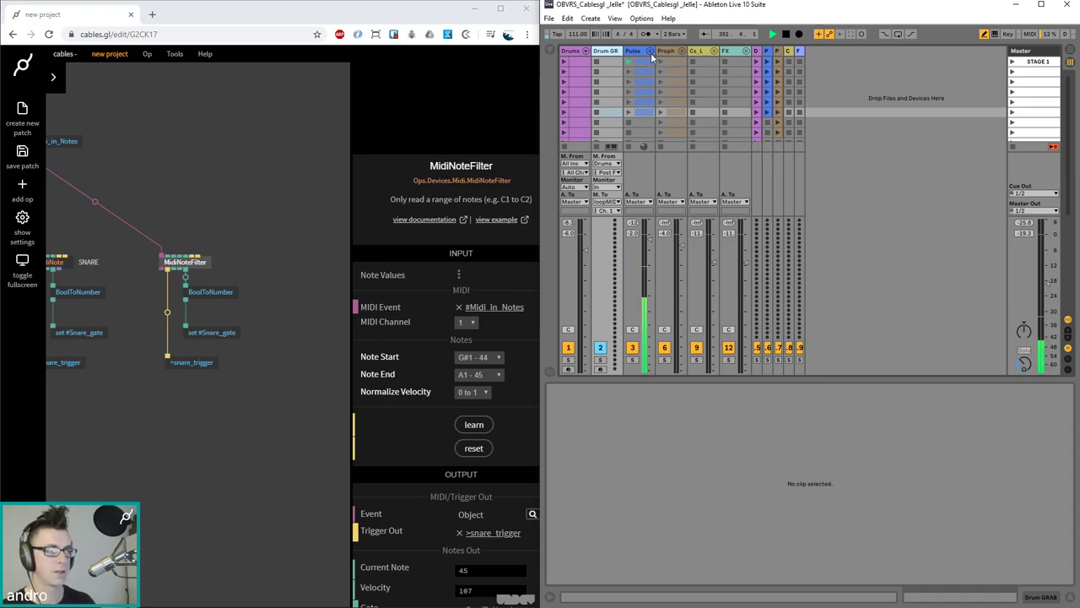
Insert two new MIDI tracks directly after the folded Pulse group
click(650, 52)
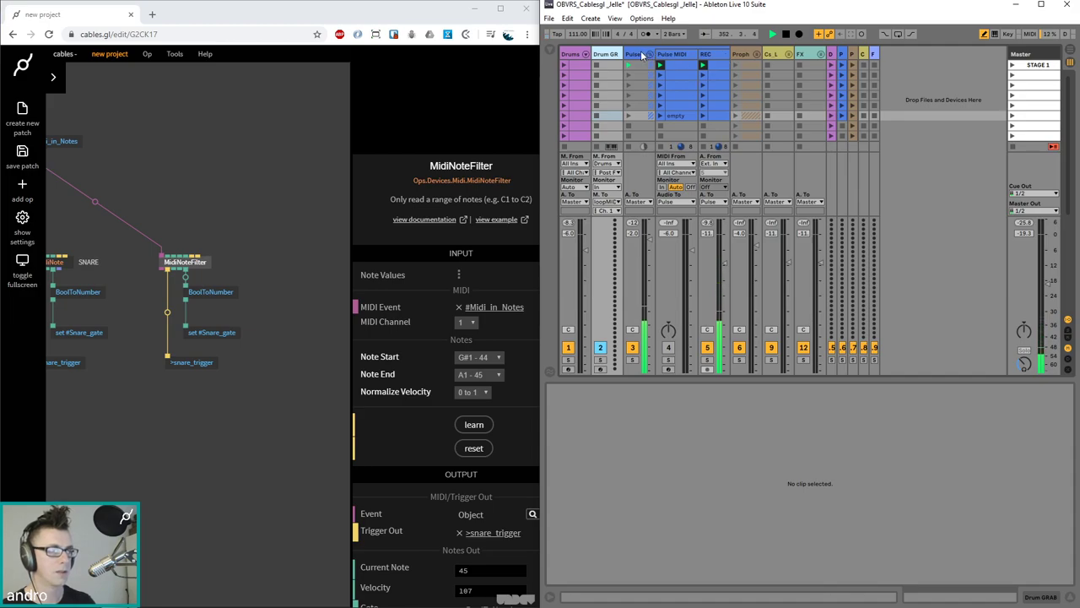
click(641, 54)
click(642, 54)
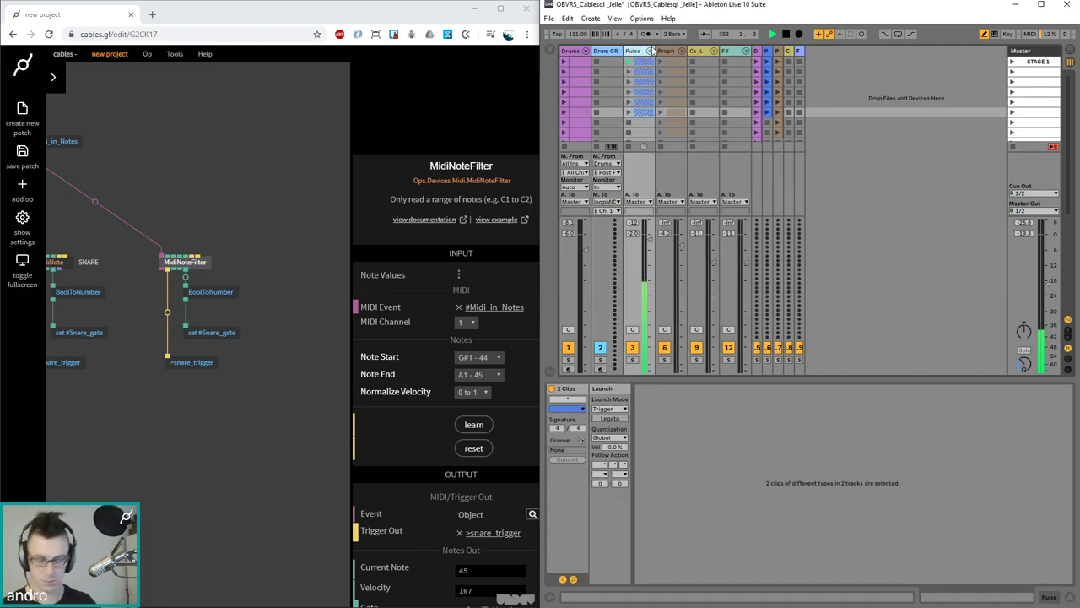
click(649, 52)
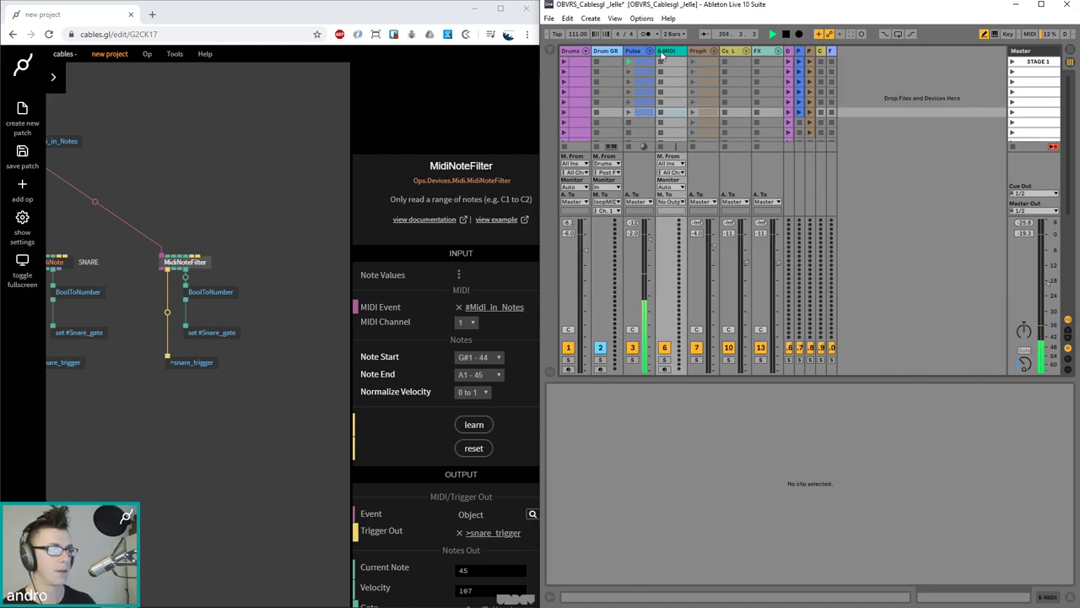
click(638, 53)
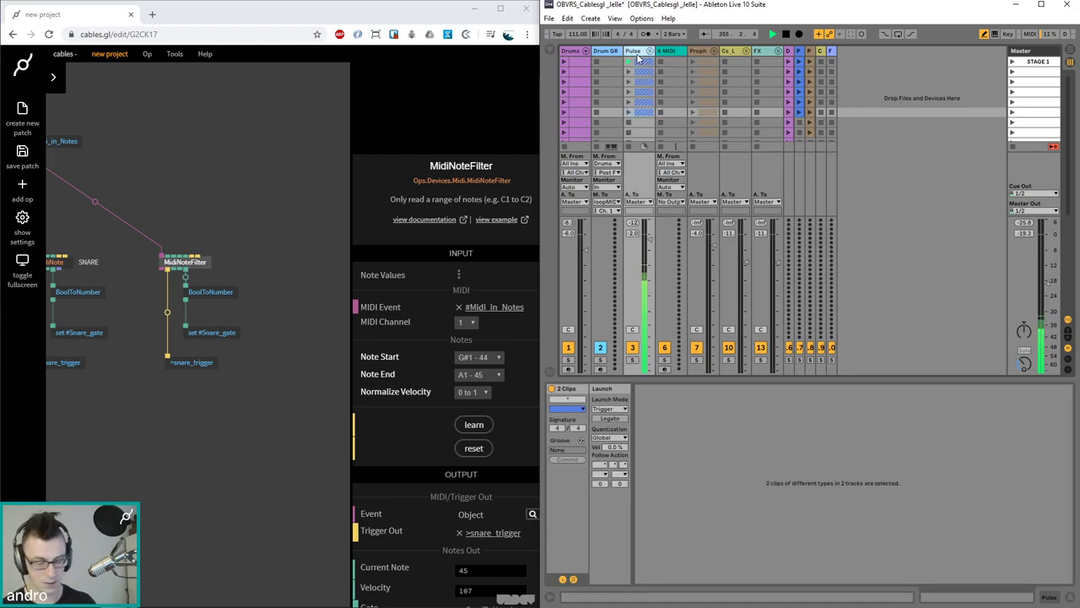
key(ctrl+shift+t)
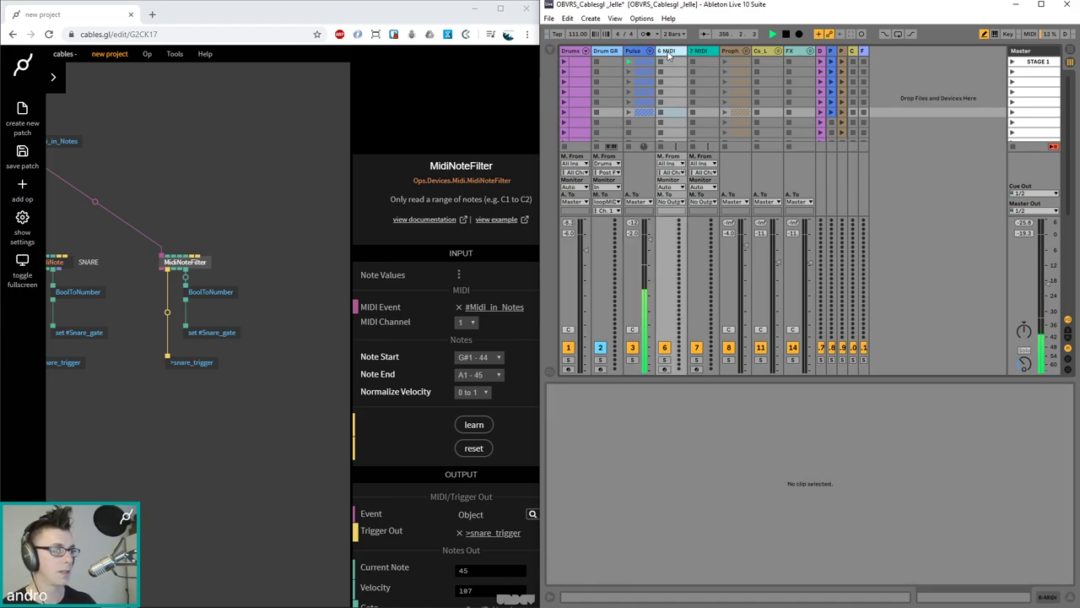
Rename the first new MIDI track as Pulse grab and widen it so its full name fits
right_click(667, 51)
click(685, 97)
text(P)
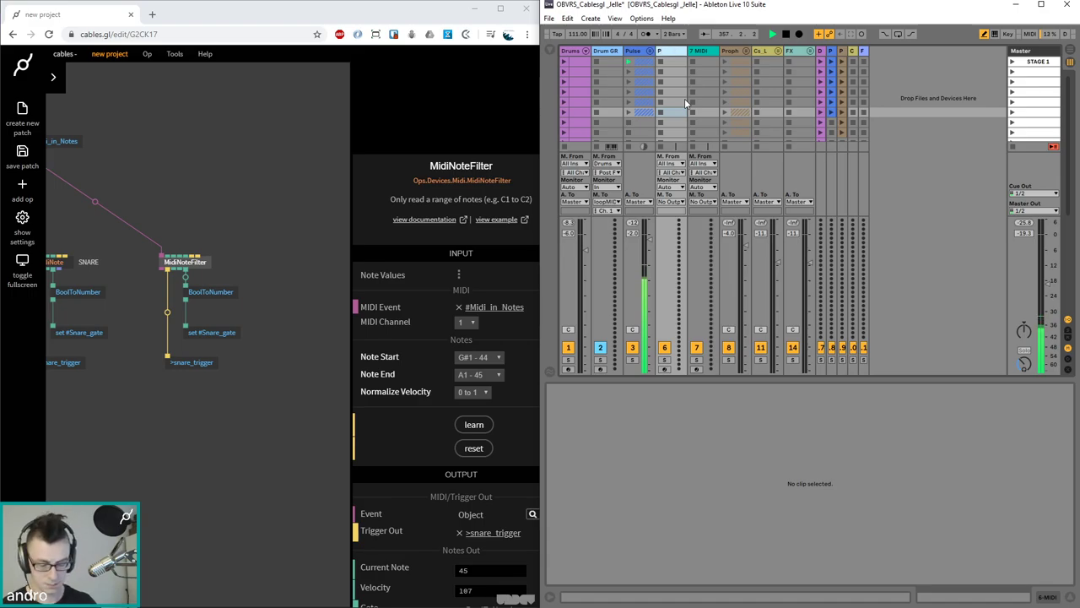
text(ulse grab)
key(Return)
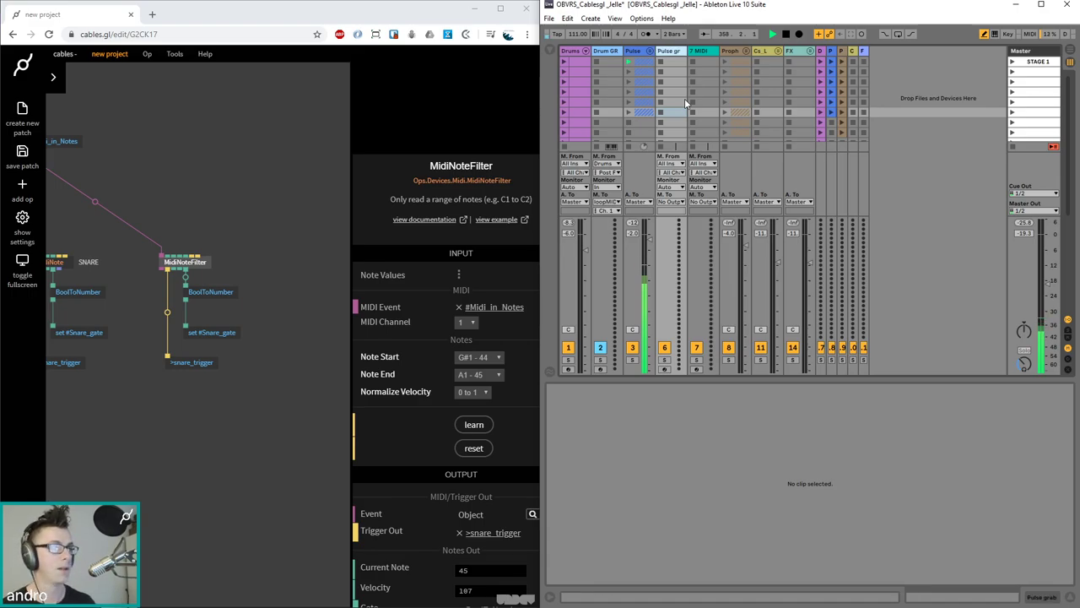
drag(687, 53, 700, 51)
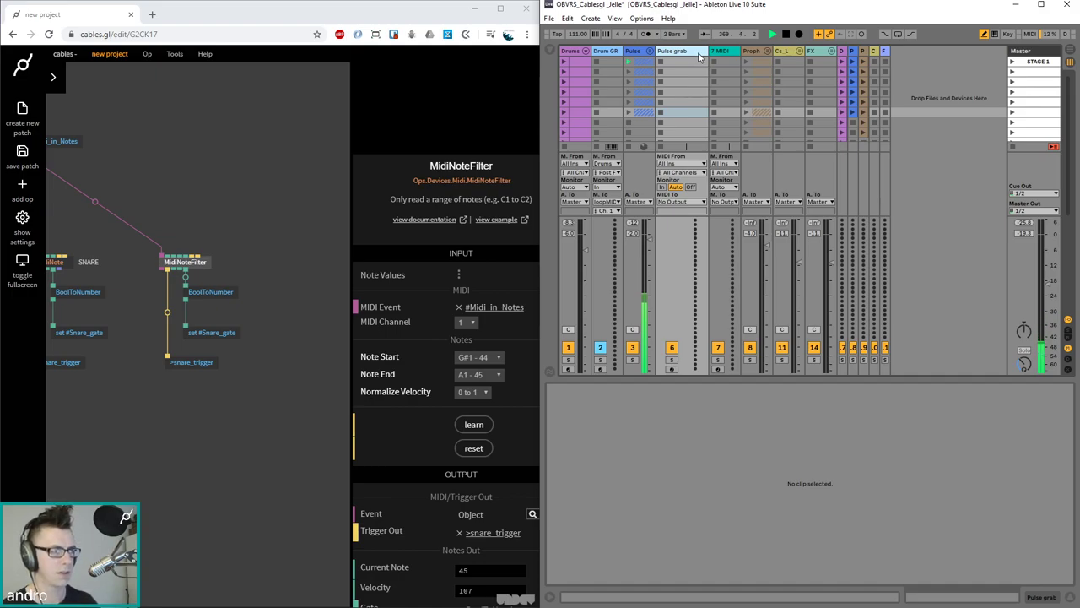
Unfold the Pulse group and set Pulse grab's MIDI From to Pulse MIDI with monitoring set to In
click(628, 50)
click(650, 51)
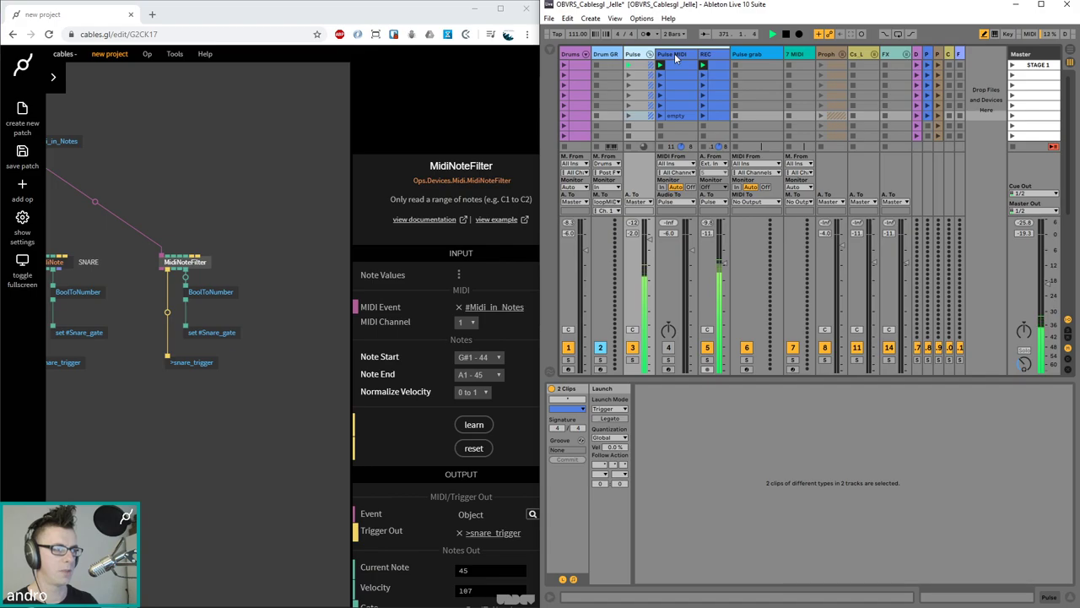
click(675, 53)
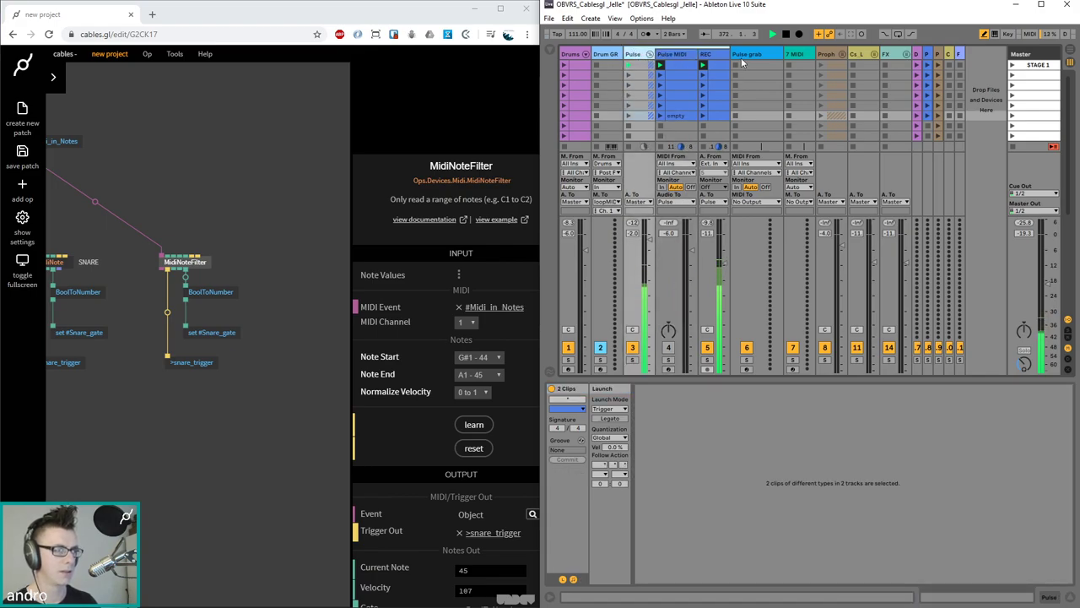
click(753, 187)
click(755, 164)
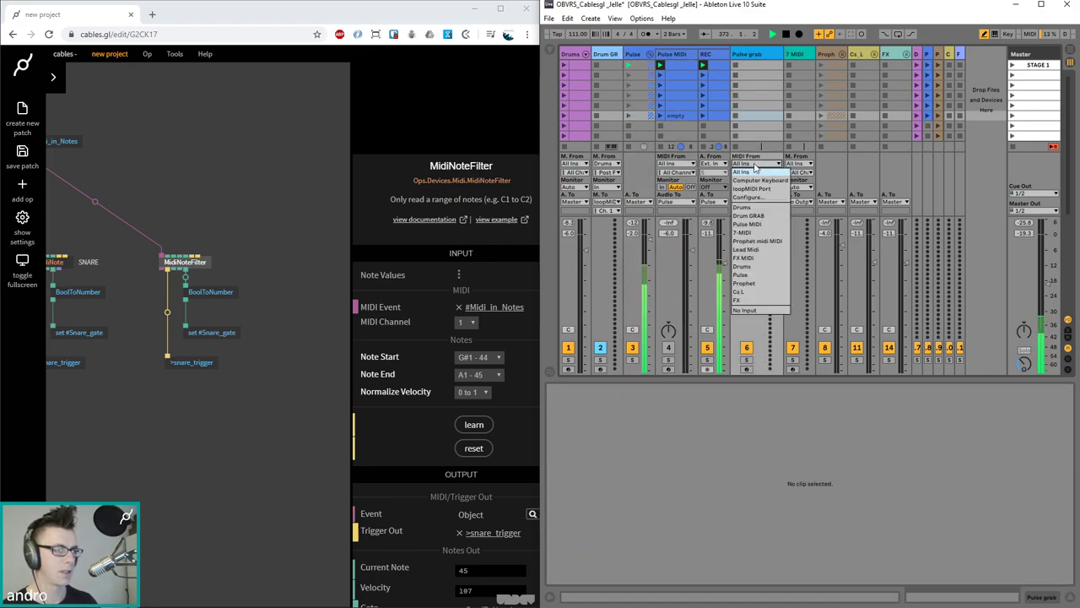
click(765, 225)
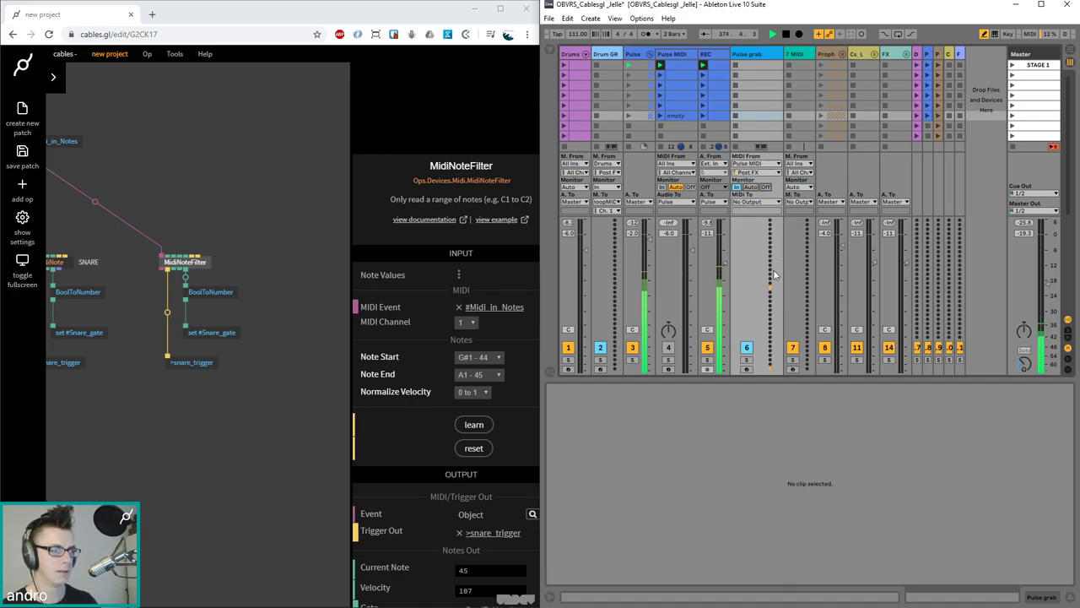
Route Pulse grab's MIDI output to loopMIDI to cables on Ch. 2 and save the Live set
click(754, 202)
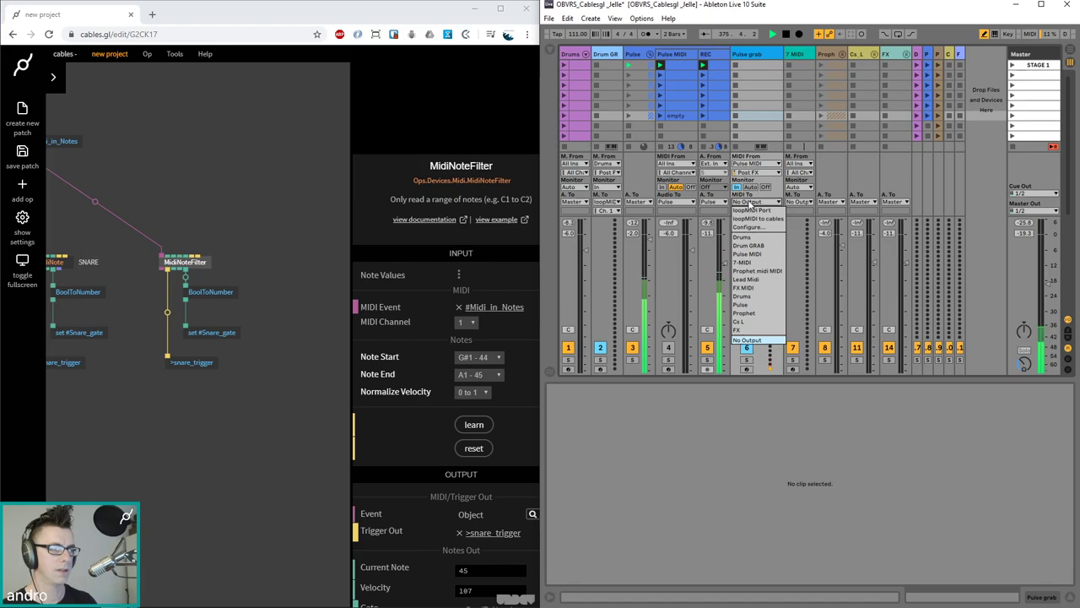
click(764, 219)
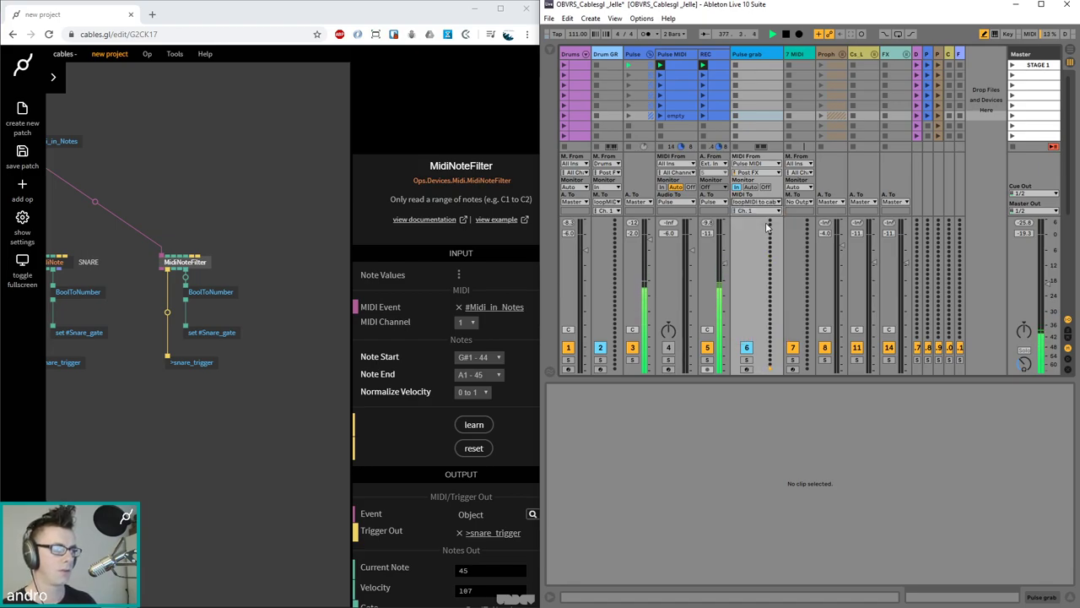
click(756, 211)
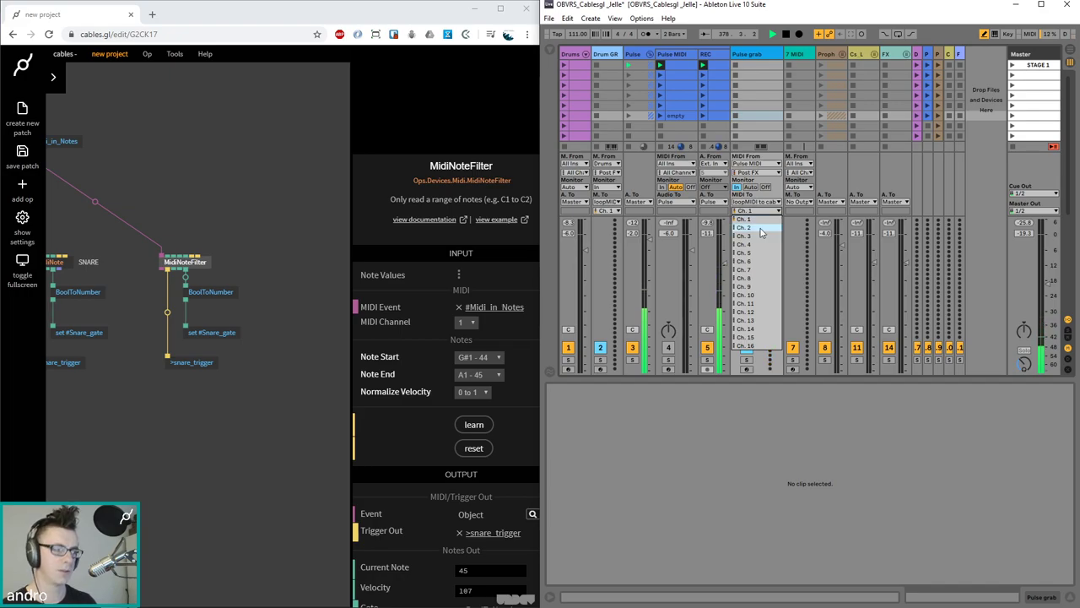
click(759, 228)
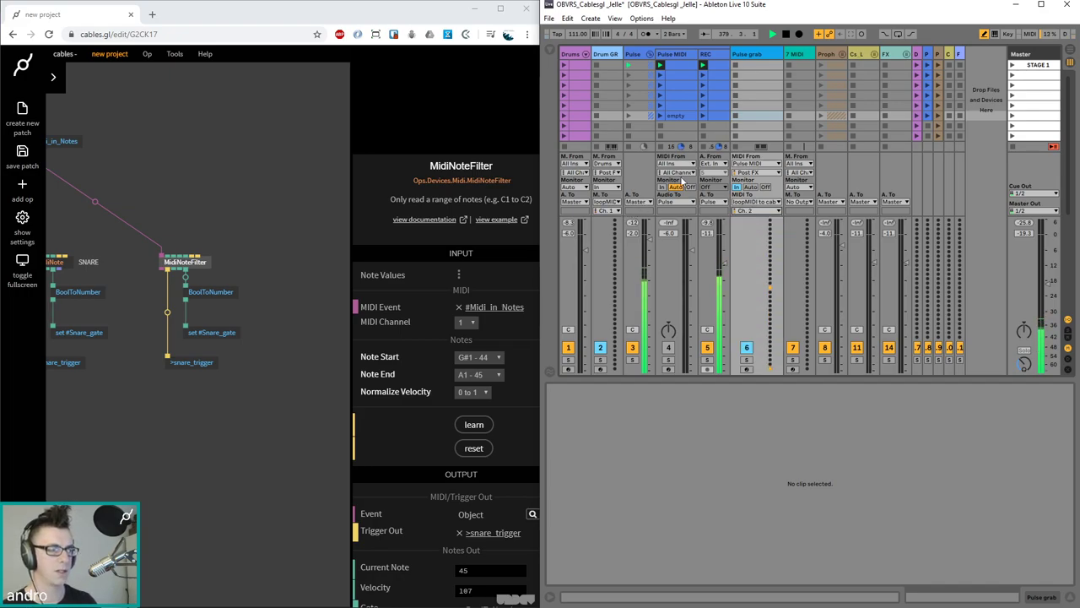
click(549, 17)
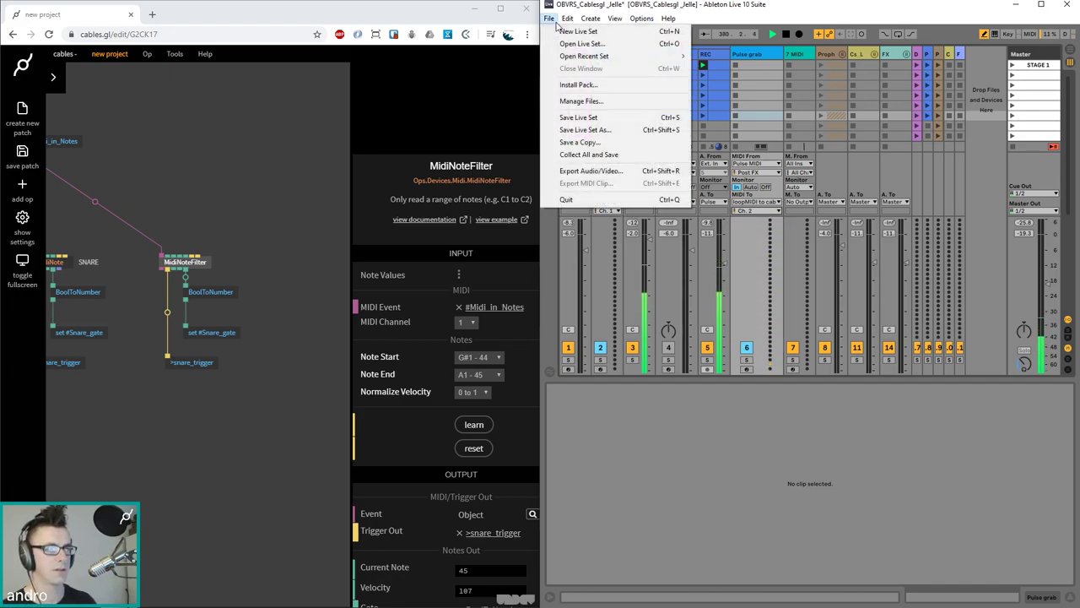
click(589, 119)
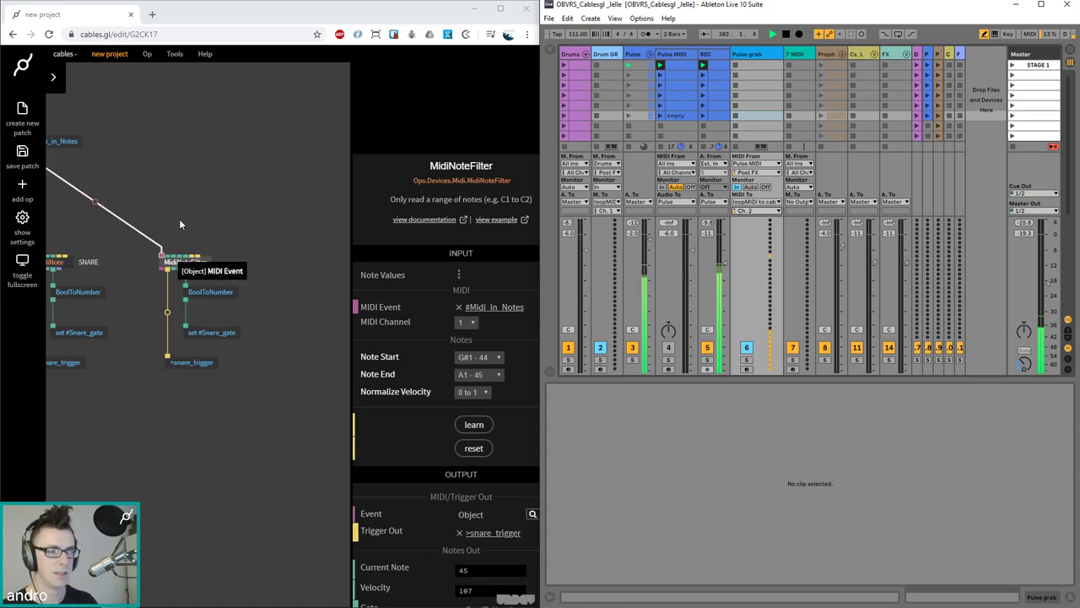
In the cables patch, assign a new variable named Hats_gate to the copied set #Snare_gate op under MidiNoteFilter
drag(185, 165, 233, 185)
drag(164, 240, 240, 226)
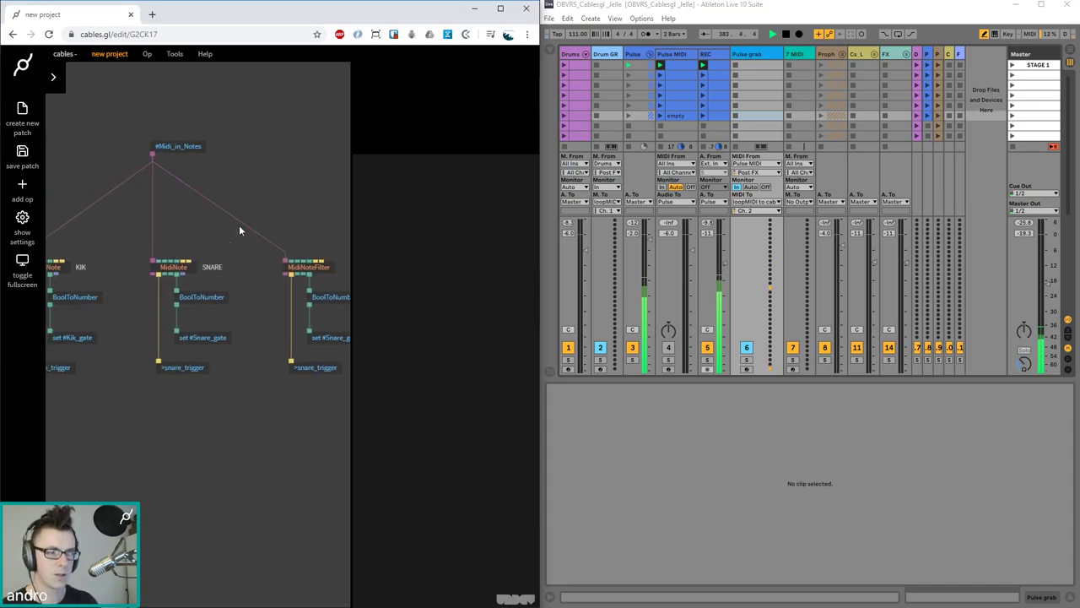
click(181, 268)
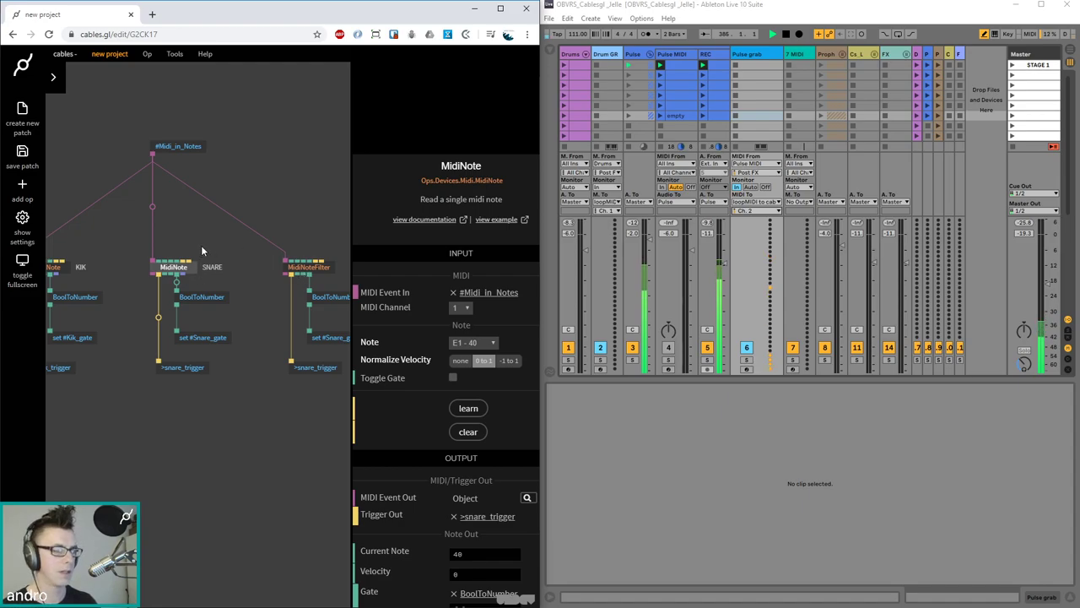
drag(299, 185, 245, 189)
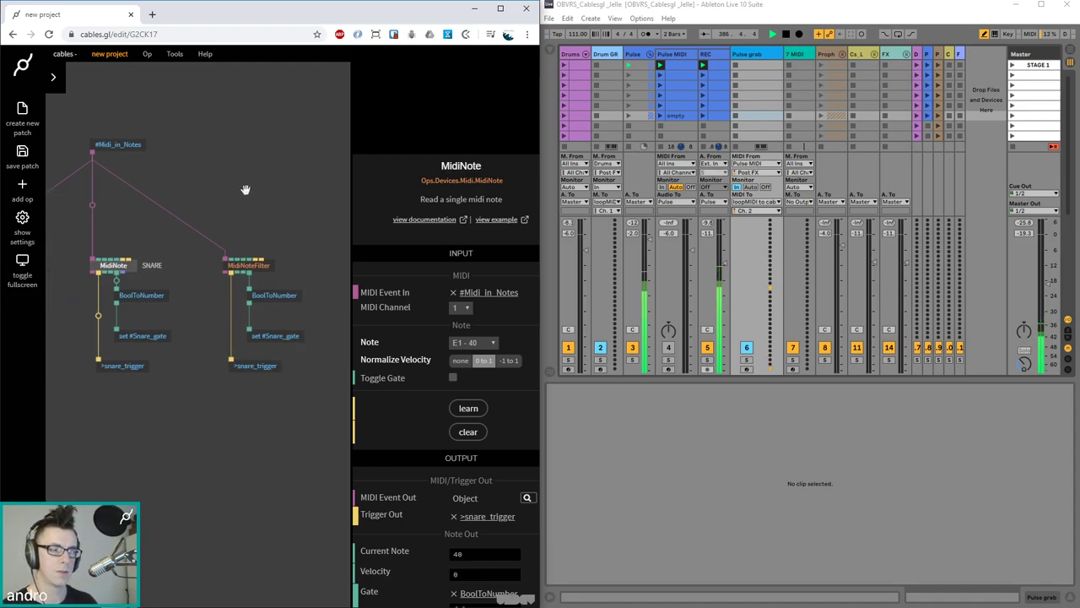
scroll(241, 184, down, 2)
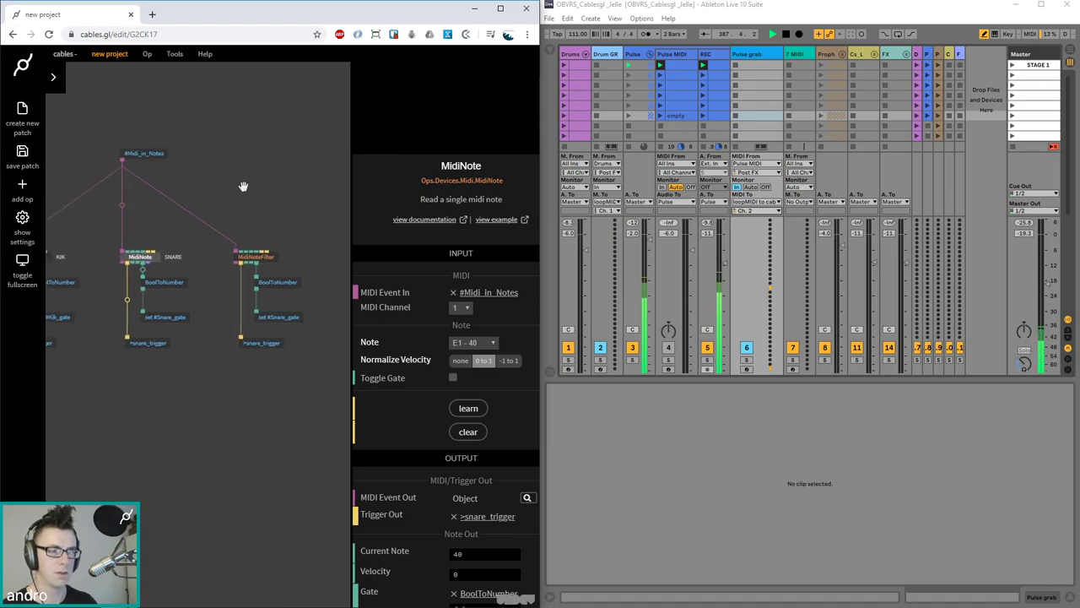
click(110, 232)
click(279, 317)
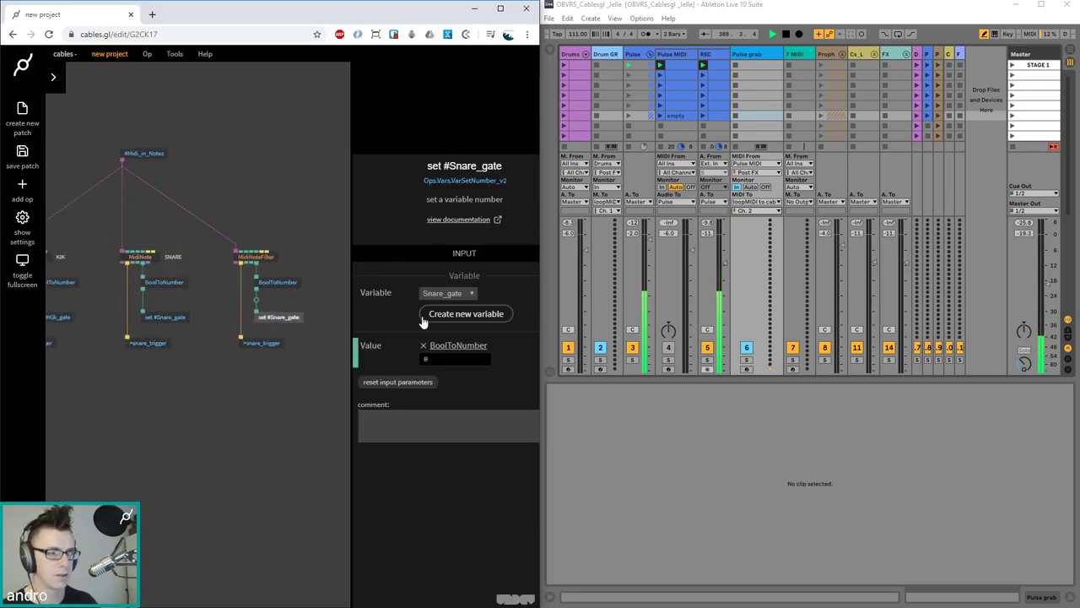
click(470, 313)
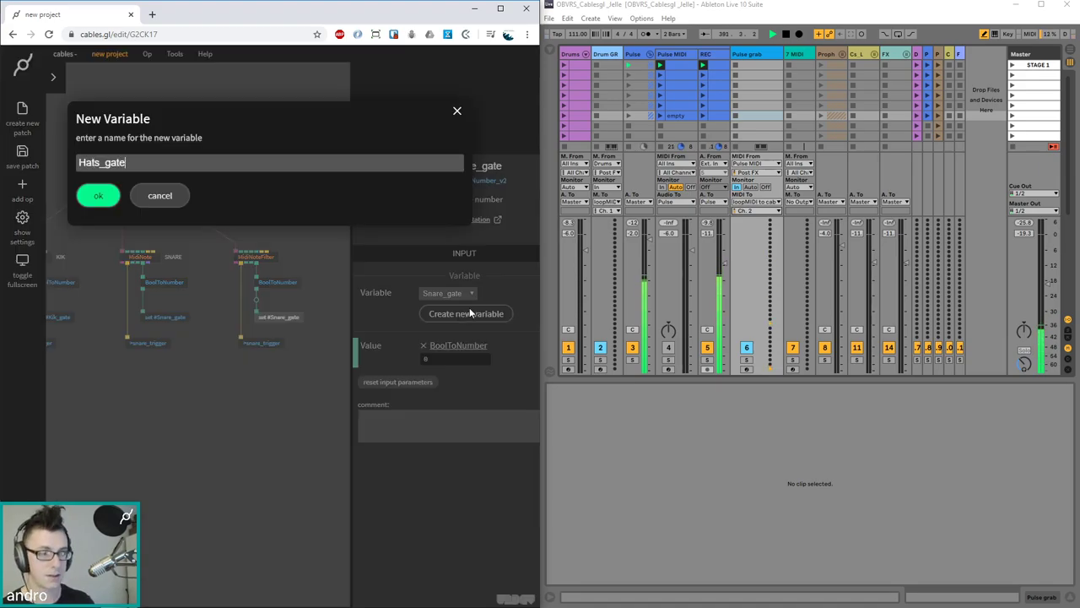
key(Return)
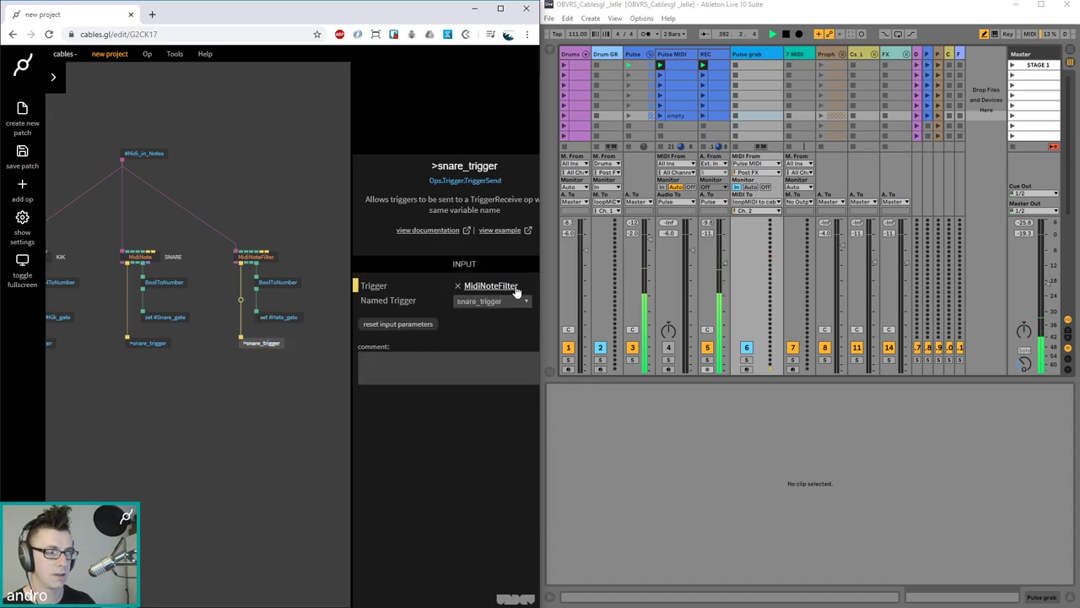
Assign a new named trigger, hats_trigger, to the TriggerSend op under MidiNoteFilter
click(492, 304)
click(497, 315)
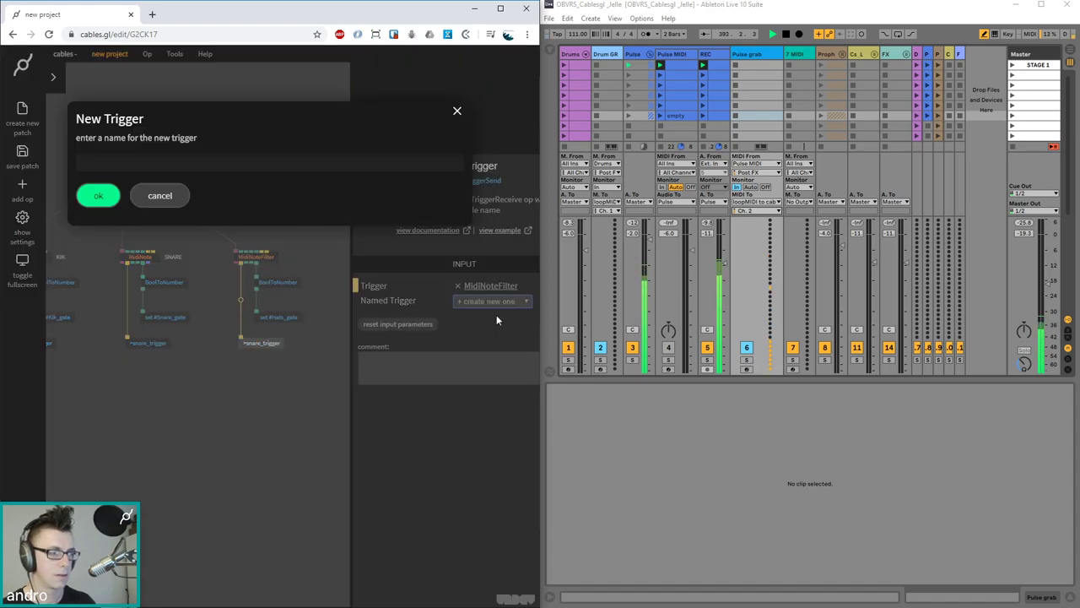
text(hats_trigger)
key(Return)
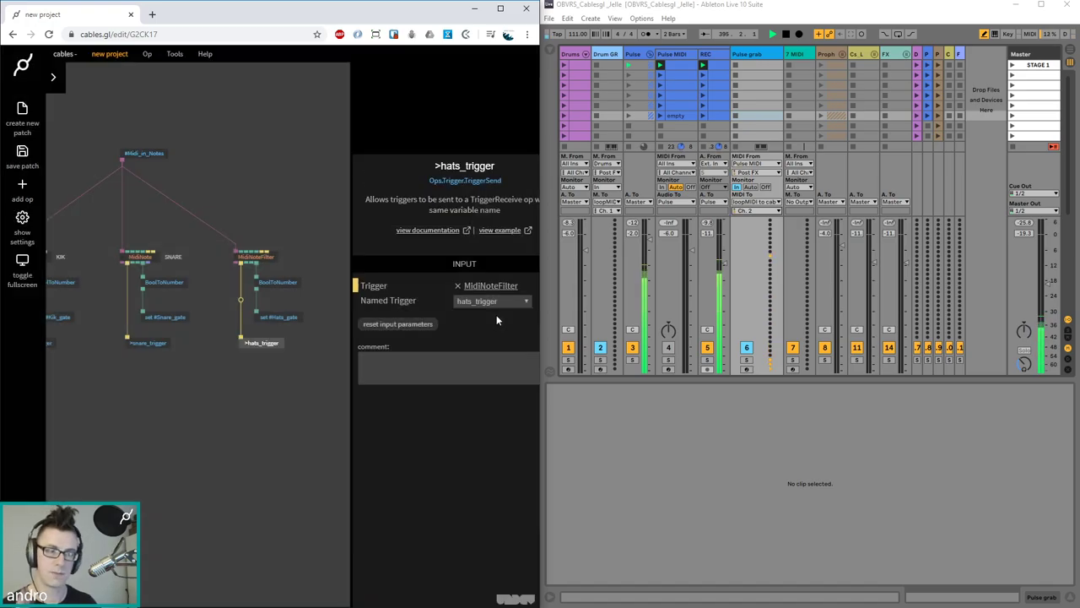
click(276, 174)
Move #Midi_in_Notes above MidiNoteFilter, then duplicate the four SNARE ops beside the hats chain and connect #Midi_in_Notes to the copied MidiNote
drag(126, 158, 240, 153)
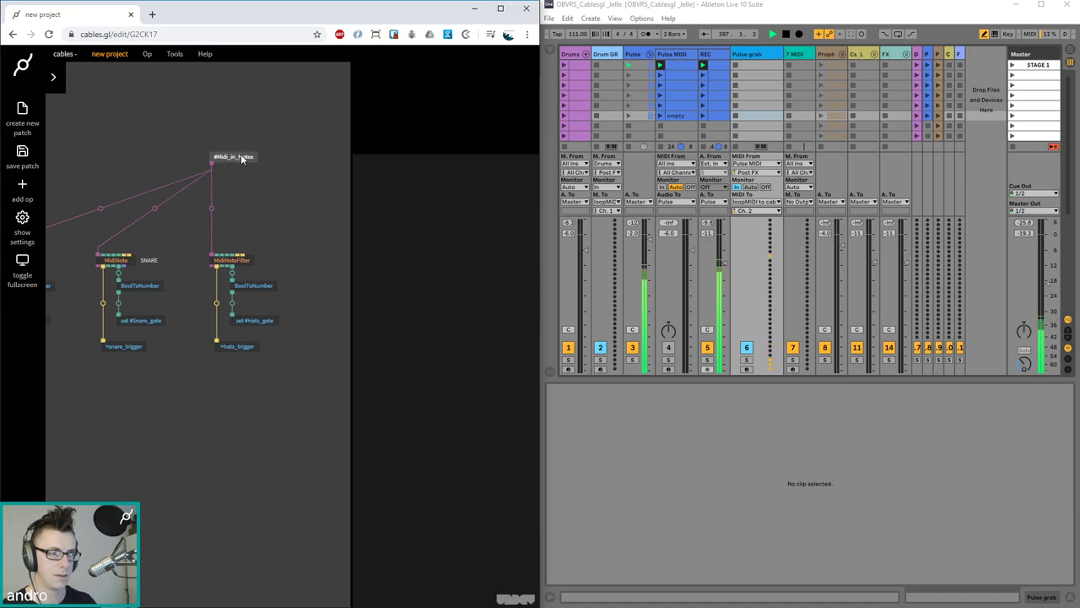
drag(179, 377, 90, 230)
key(ctrl+c)
drag(314, 233, 233, 235)
click(235, 257)
key(ctrl+v)
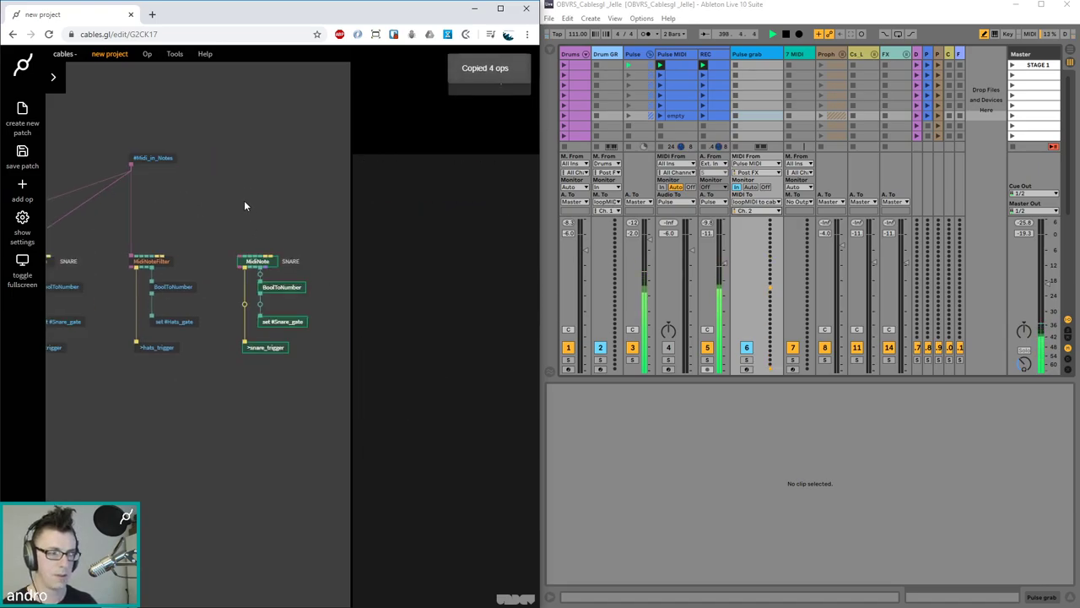
drag(131, 164, 253, 257)
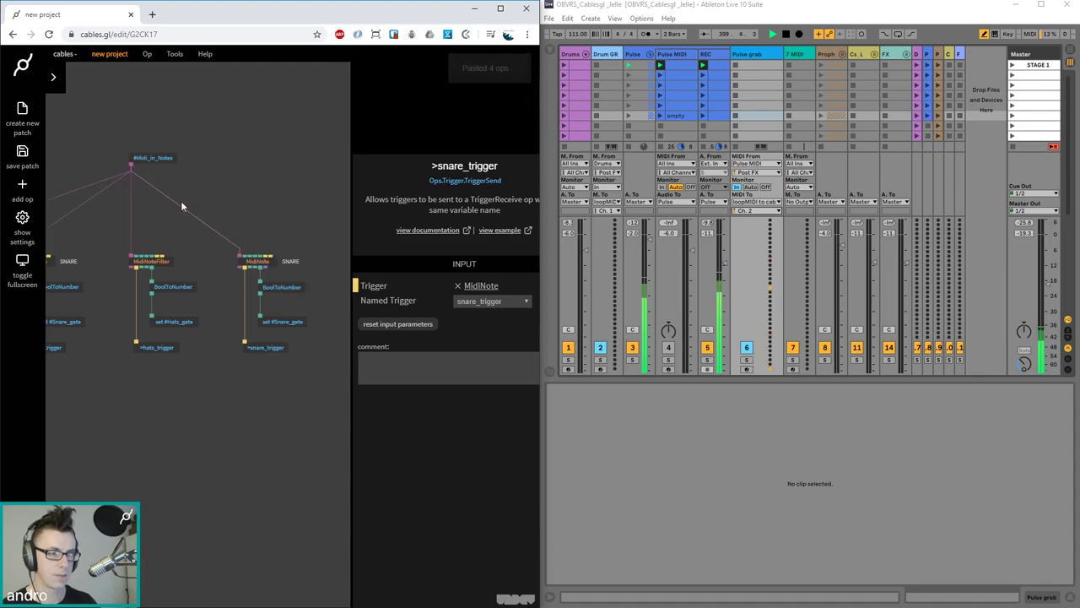
Label the MidiNoteFilter op of the hats chain with the comment HATS
drag(181, 206, 285, 189)
click(262, 247)
scroll(463, 576, down, 4)
click(450, 576)
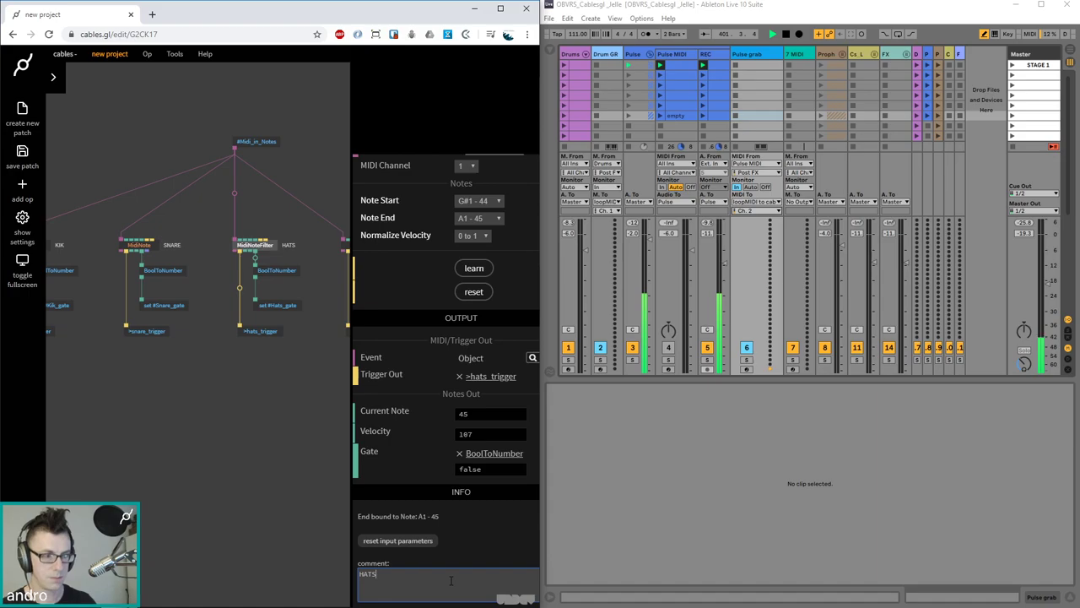
Change the comment on the newly copied MidiNote op to BASS
drag(171, 457, 82, 495)
click(279, 280)
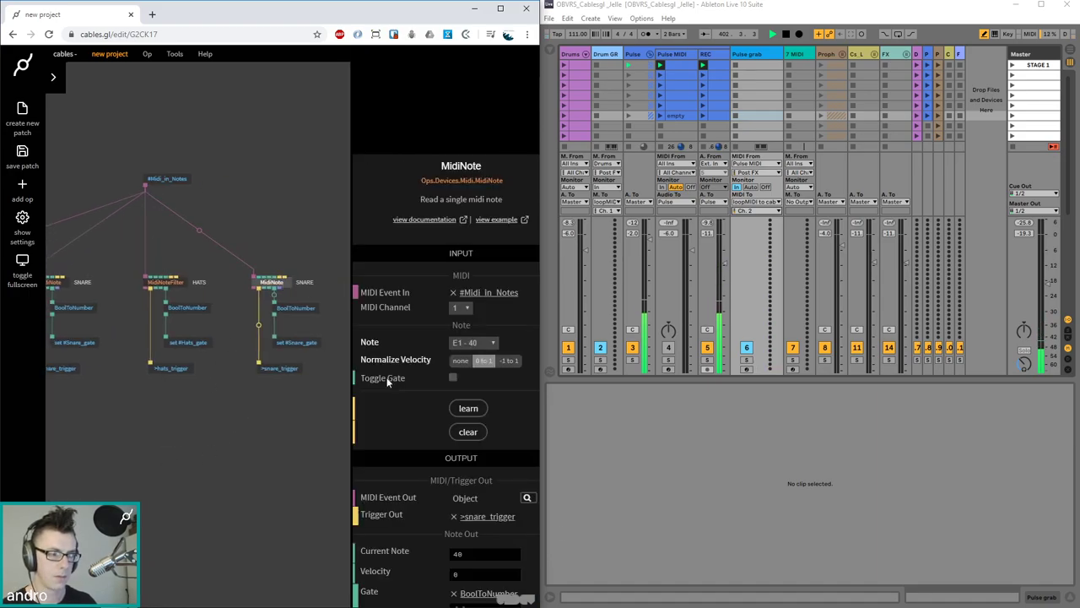
scroll(460, 577, down, 3)
click(448, 583)
text(BASS)
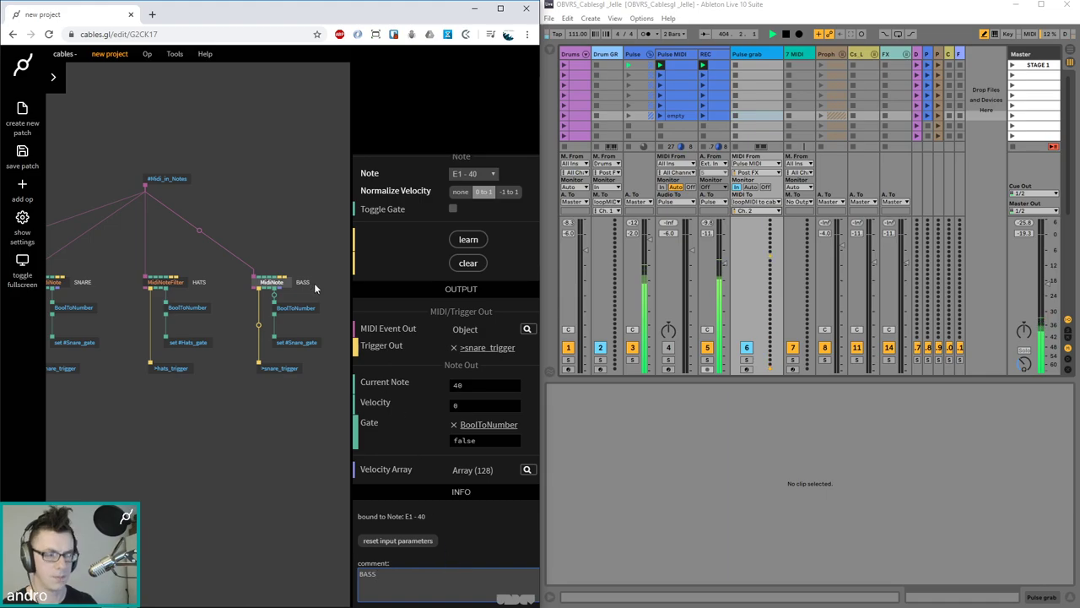
click(279, 200)
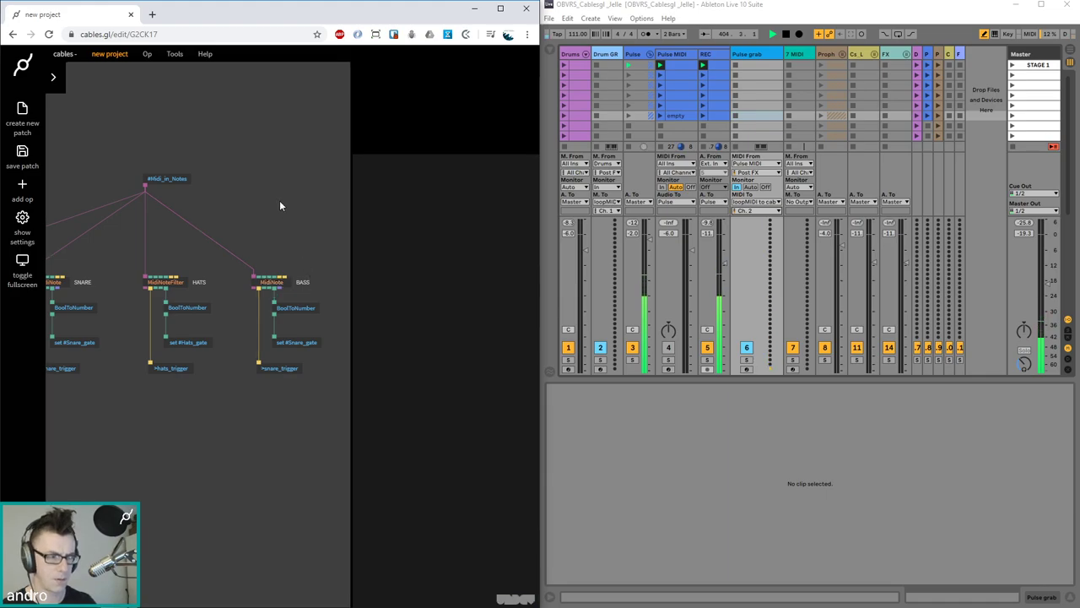
Assign a new variable named Bass_gate to the copied set #Snare_gate op in the BASS chain
click(295, 345)
click(487, 315)
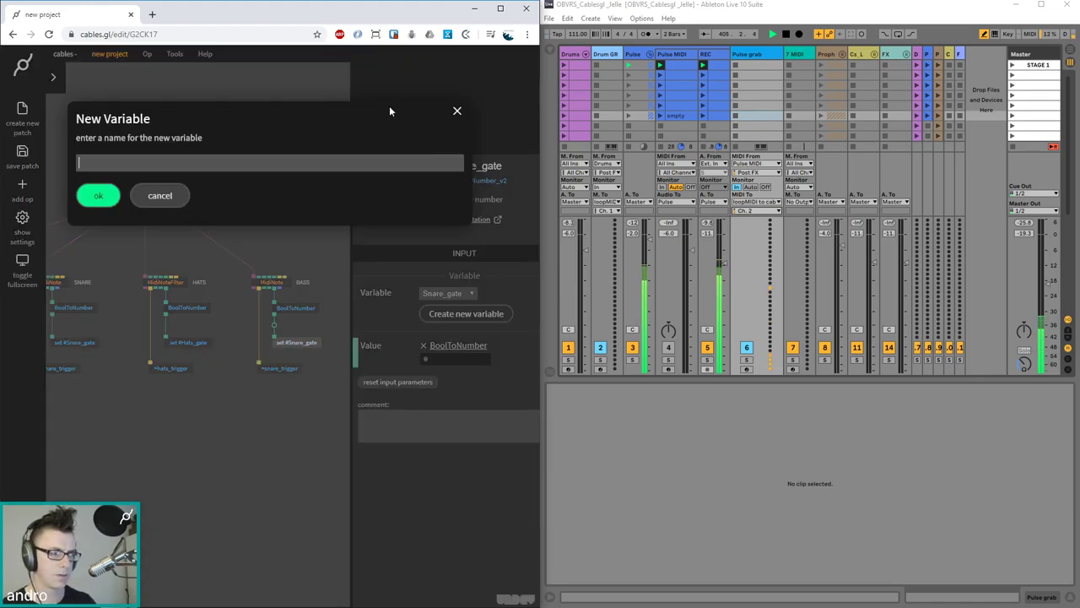
text(Bass_gate)
key(Return)
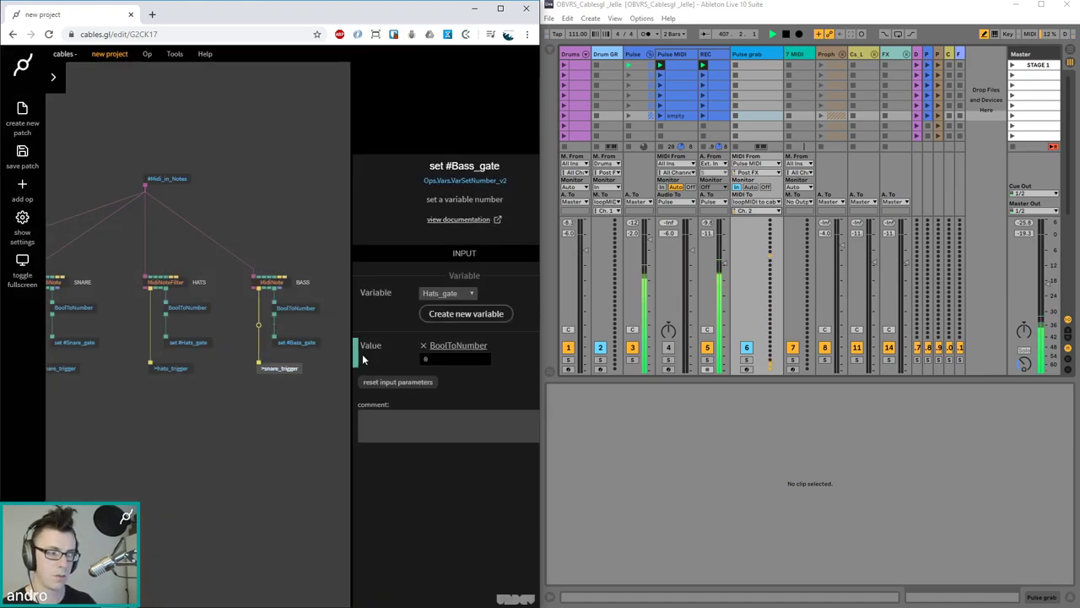
Assign a new named trigger, Bass_trigger, to the TriggerSend op in the BASS chain
click(278, 368)
click(470, 302)
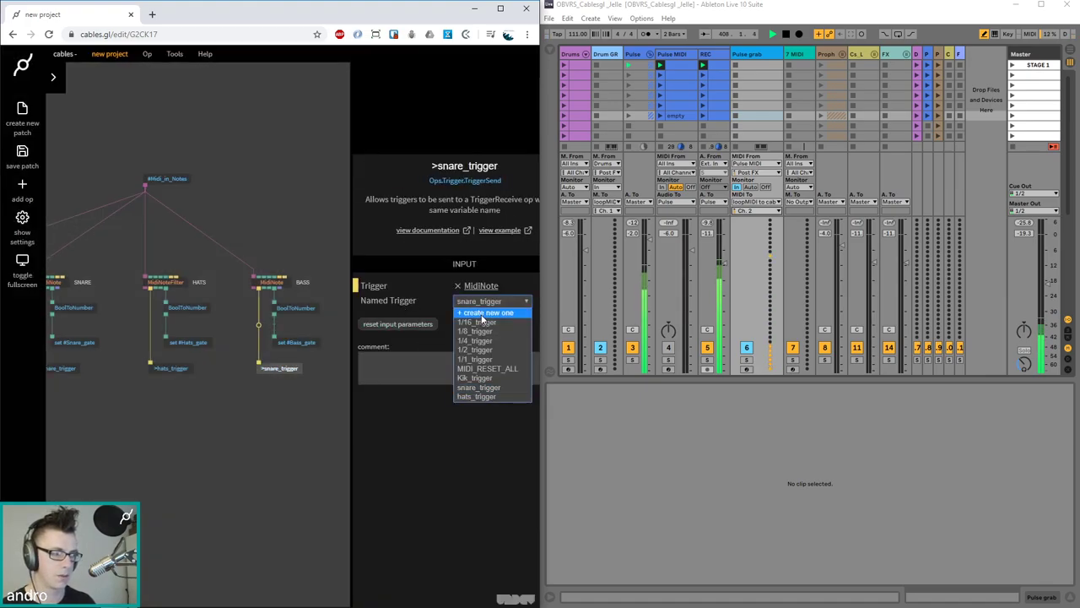
click(481, 313)
text(Bass)
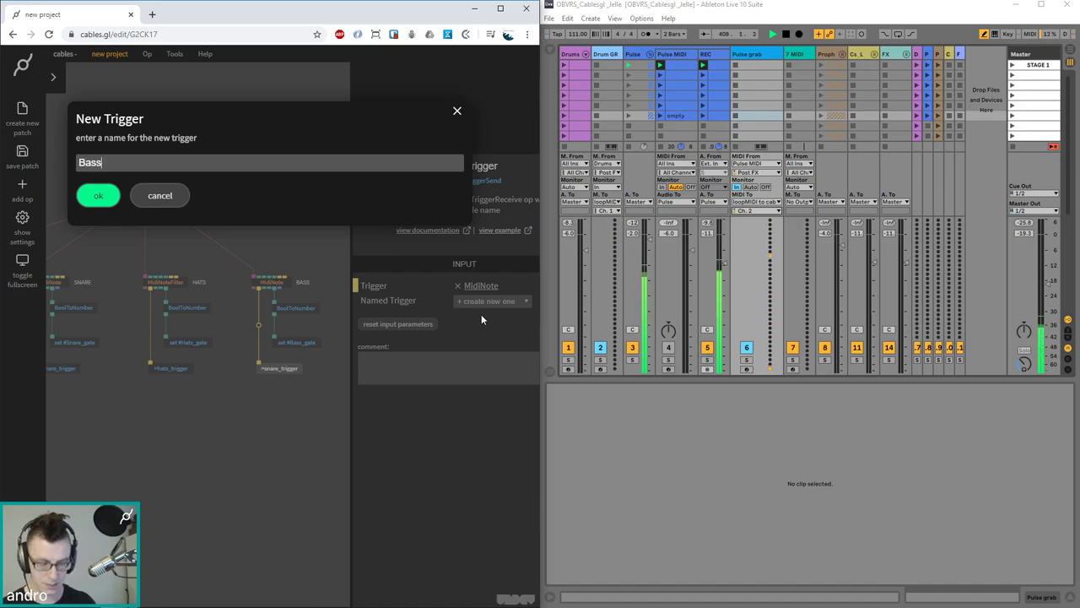
text(_trigger)
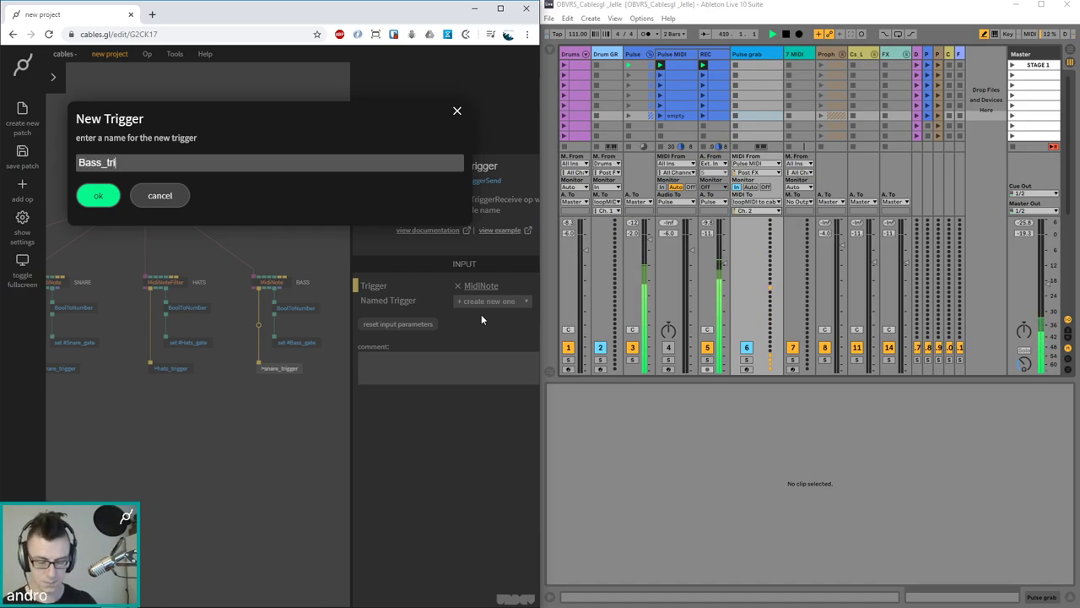
key(Return)
click(271, 189)
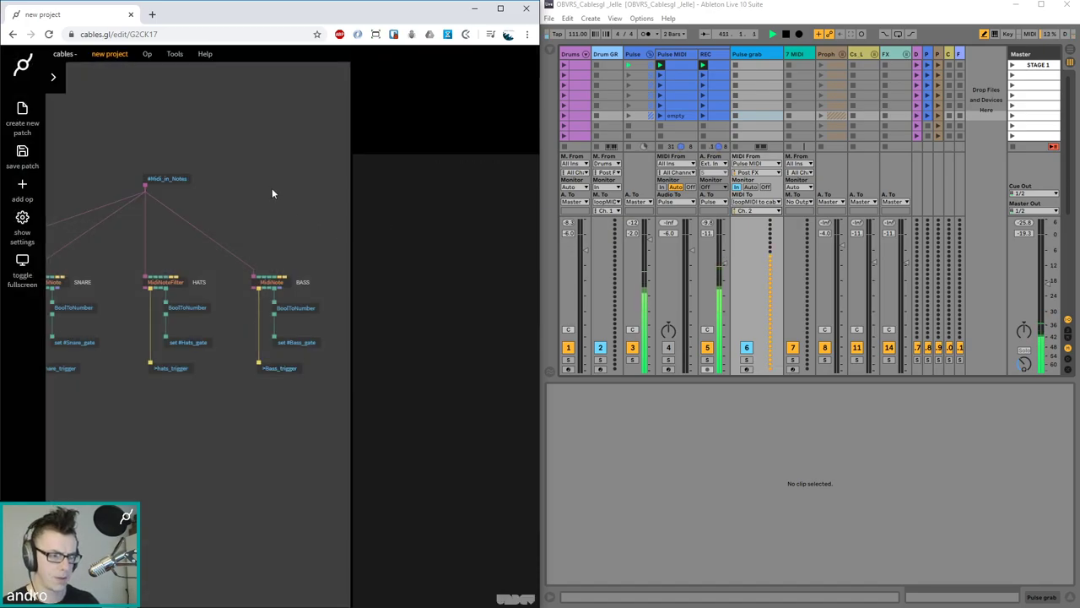
Set the MIDI channel of the BASS MidiNote op to 2
drag(271, 189, 224, 185)
click(224, 278)
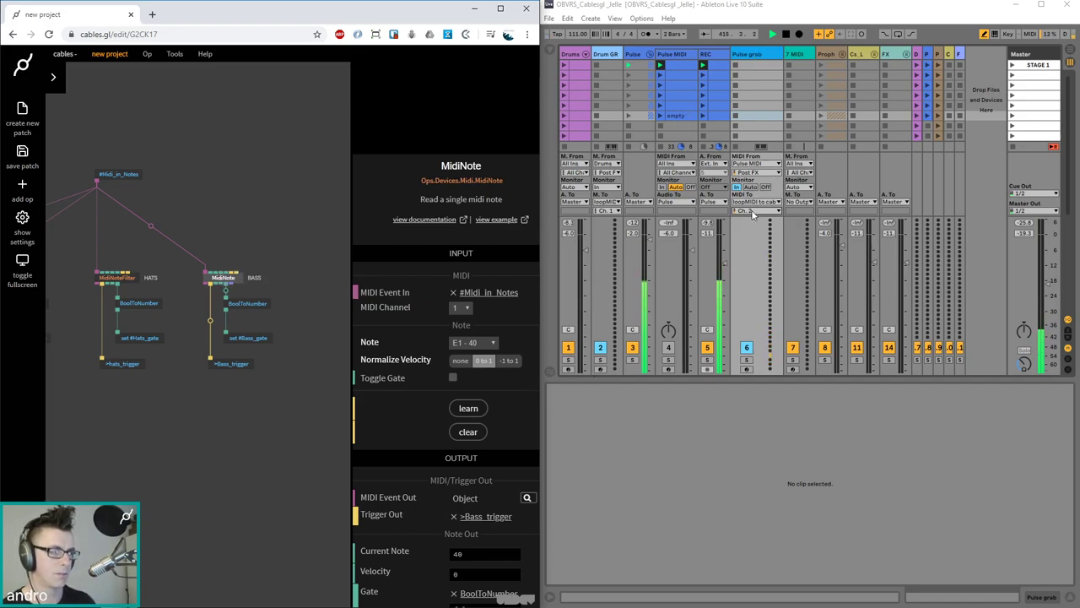
click(465, 310)
click(466, 329)
click(260, 255)
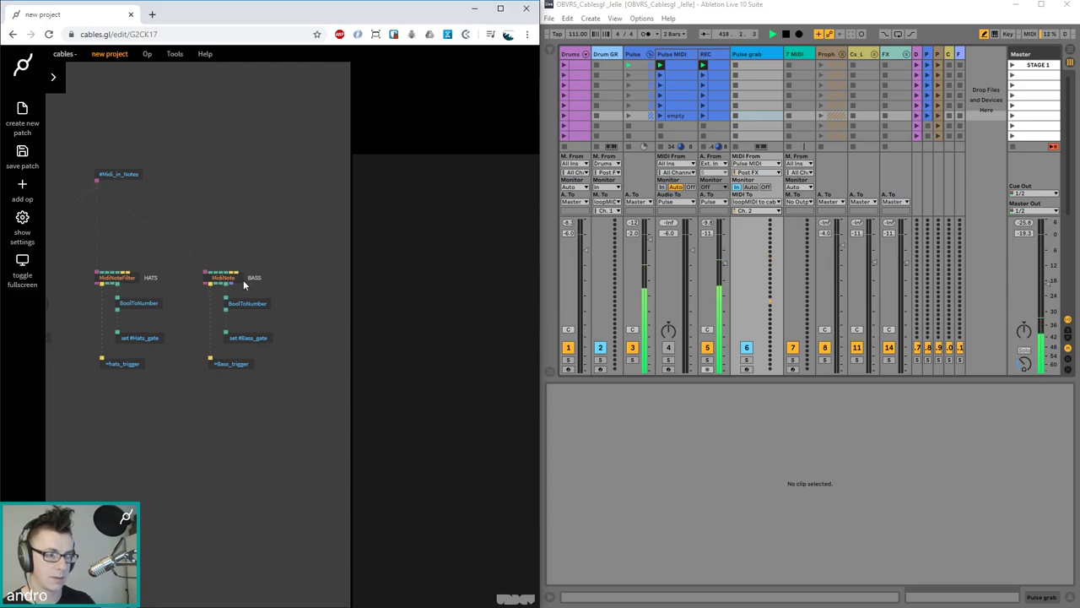
click(239, 279)
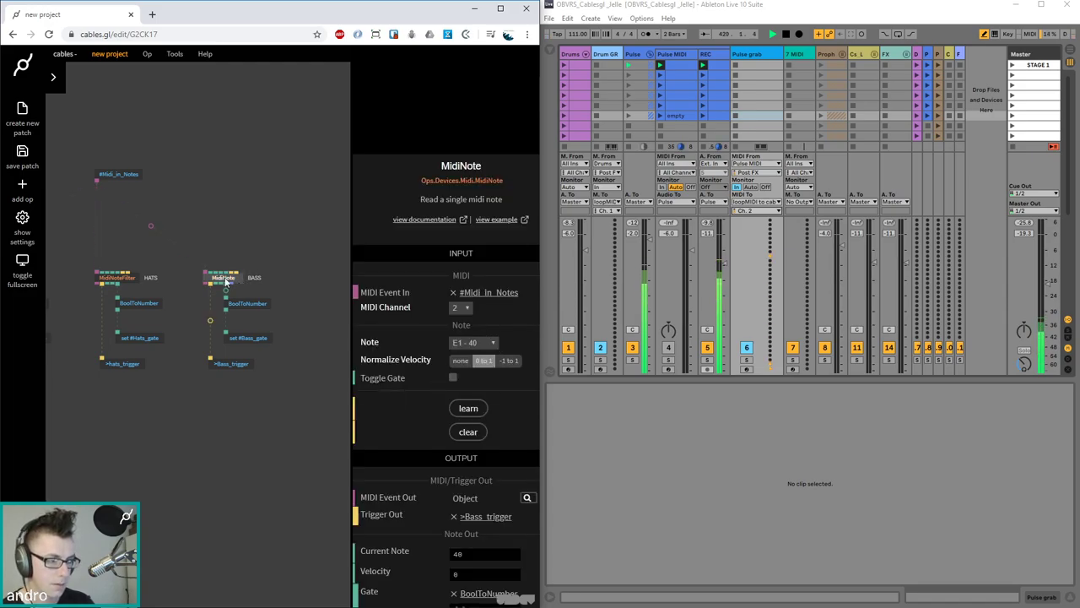
click(221, 216)
drag(225, 209, 261, 212)
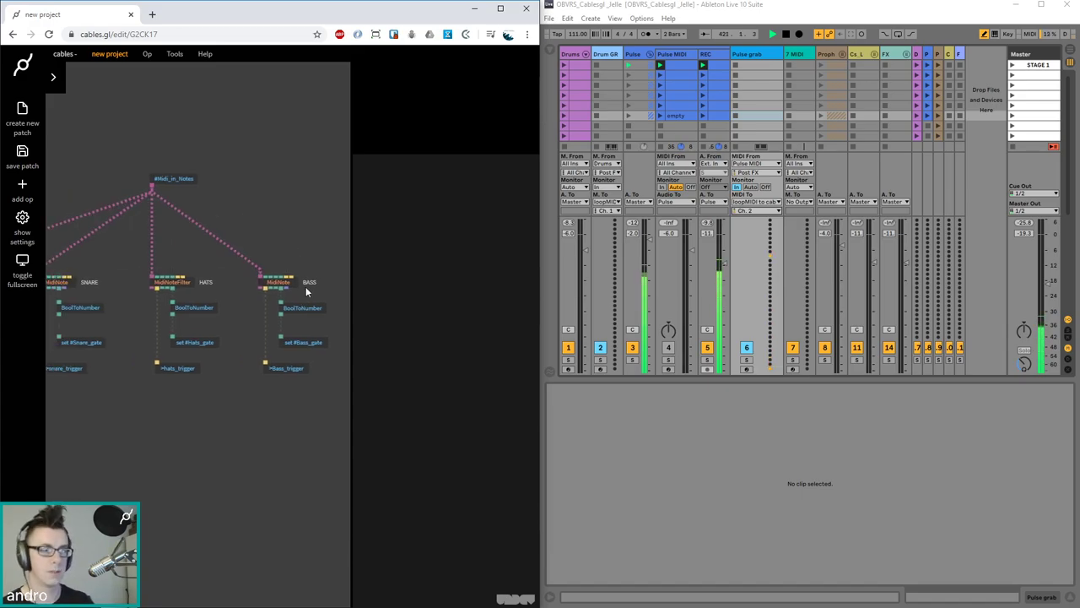
Replace the BASS MidiNote with a copy of the HATS MidiNoteFilter and connect #Midi_in_Notes to its MIDI event input
click(290, 285)
key(Delete)
click(175, 281)
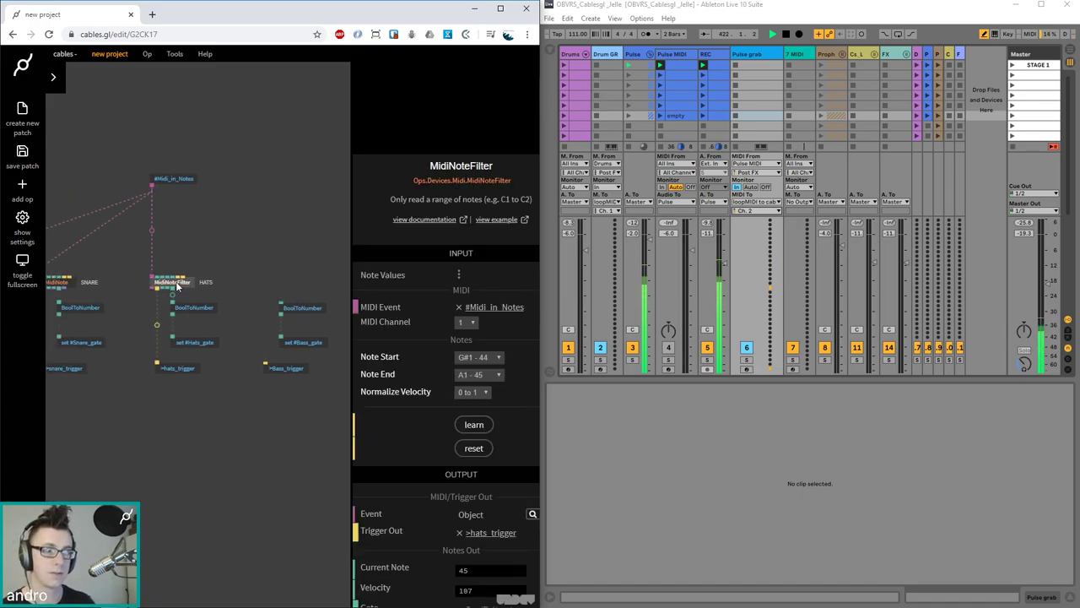
key(ctrl+c)
key(ctrl+v)
drag(178, 287, 292, 287)
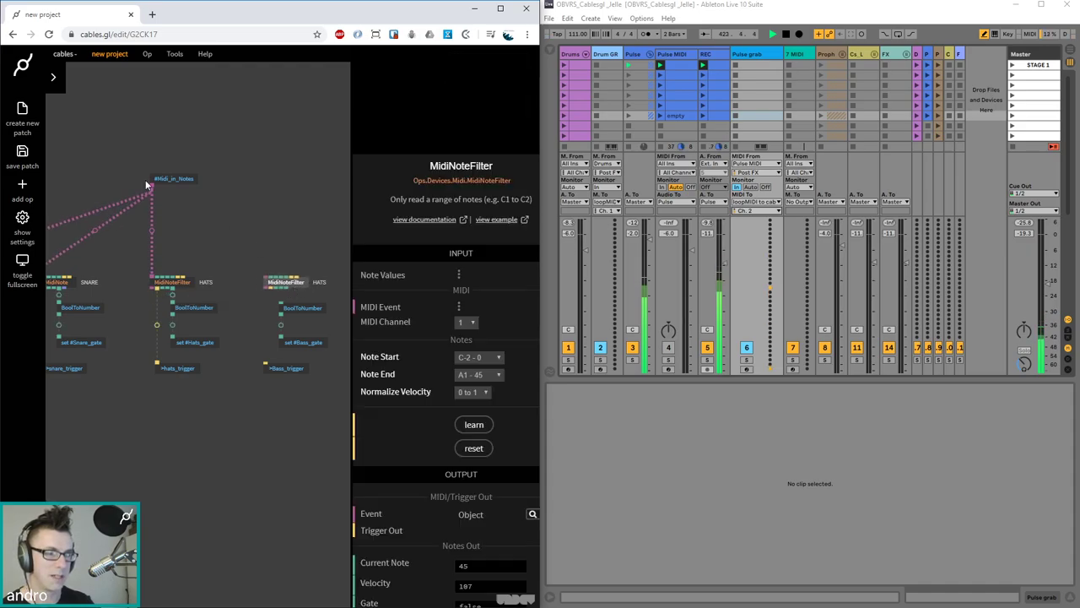
drag(153, 184, 278, 281)
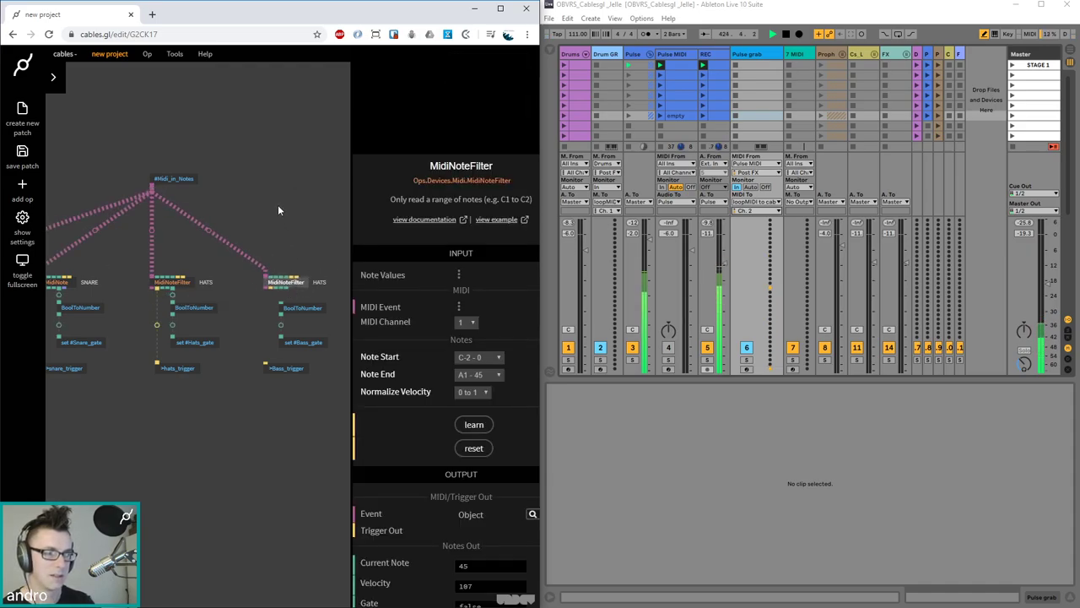
Wire the copied MidiNoteFilter's gate to BoolToNumber and its trigger output to the Bass_trigger op
click(263, 333)
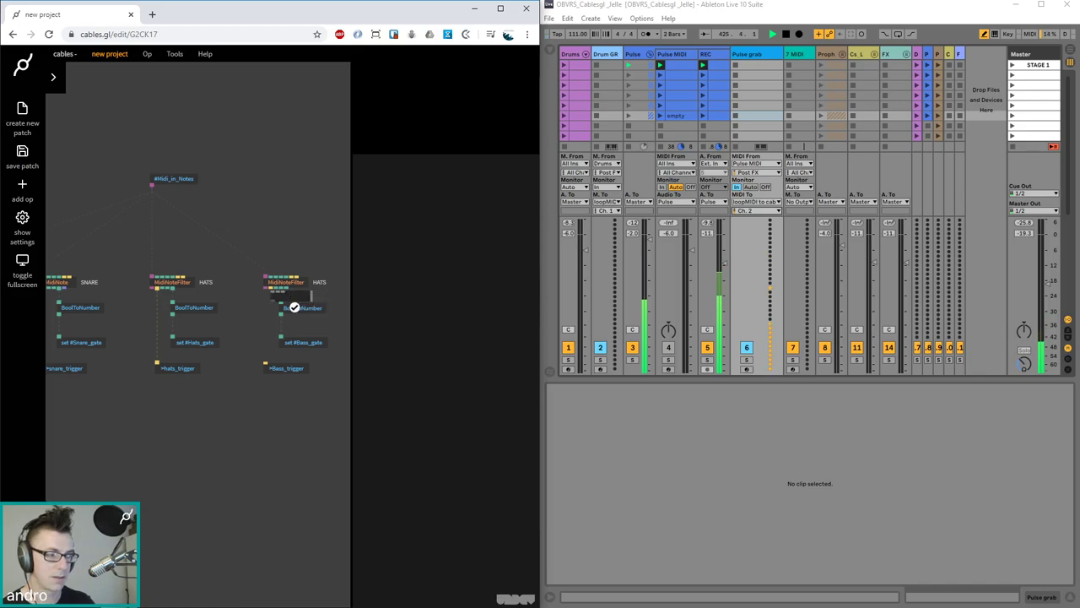
drag(275, 285, 267, 364)
key(Escape)
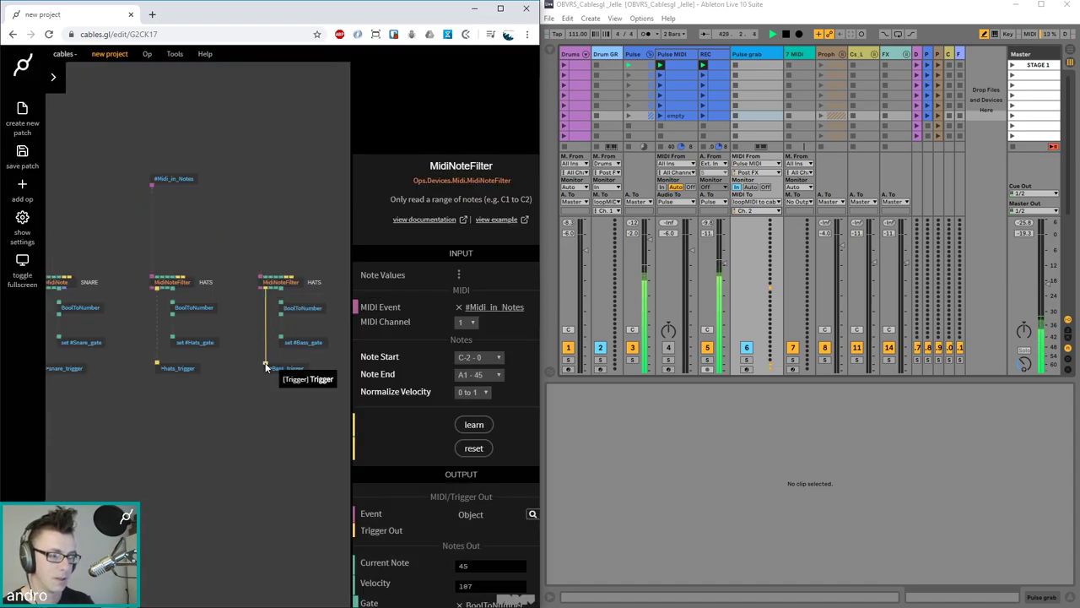
In Ableton Live, open the first Pulse MIDI clip and enlarge and zoom its note editor to examine the note range
click(667, 68)
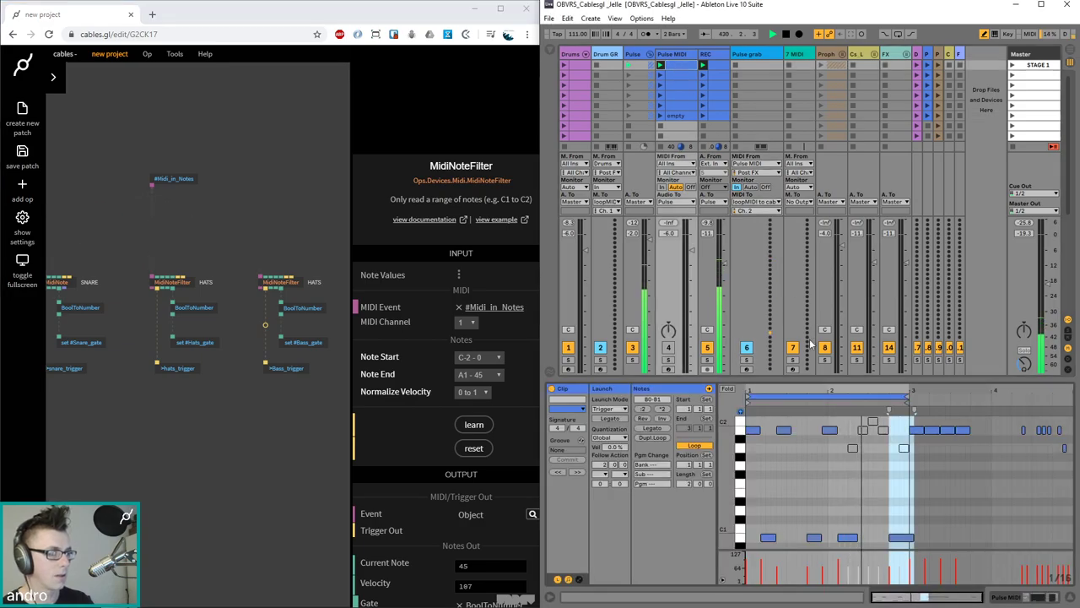
drag(817, 376, 818, 255)
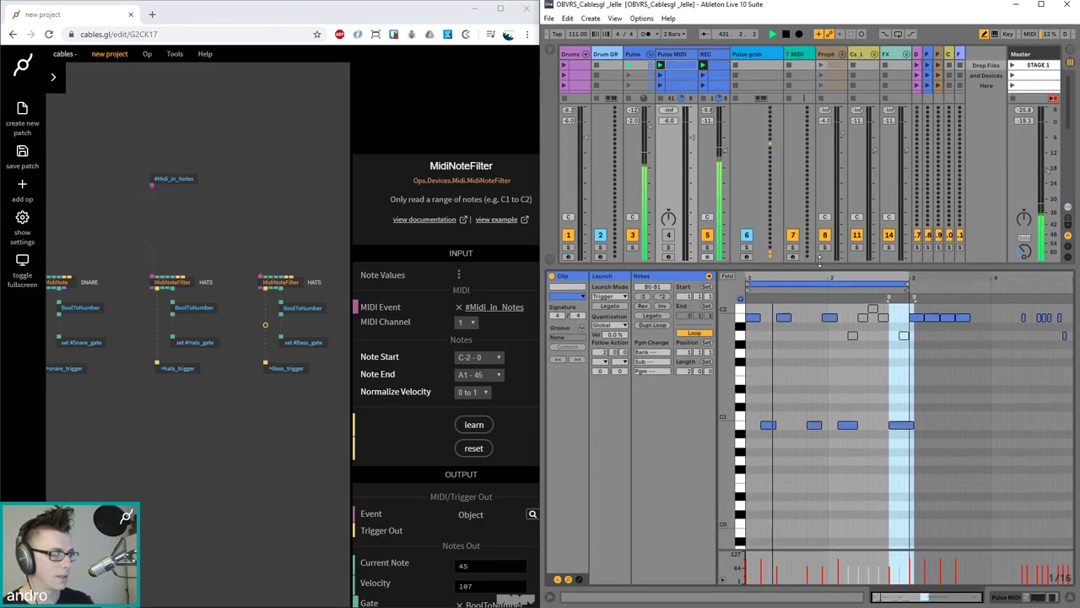
drag(723, 500, 721, 582)
drag(723, 329, 716, 356)
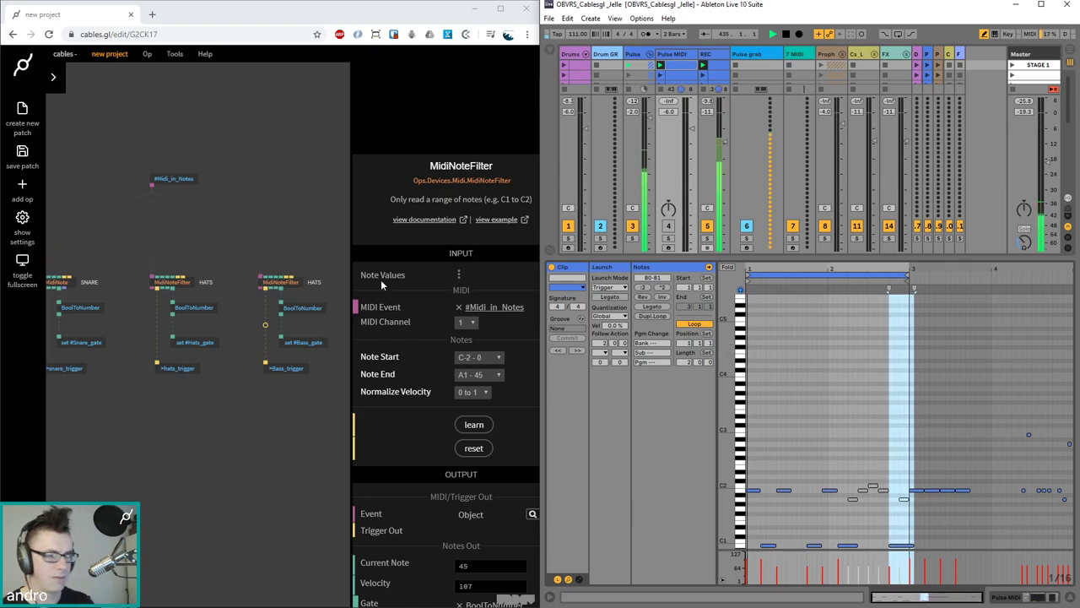
Set the MidiNoteFilter of the bass chain to MIDI channel 2, with note start C0 - 24 and note end B4 - 83
click(288, 282)
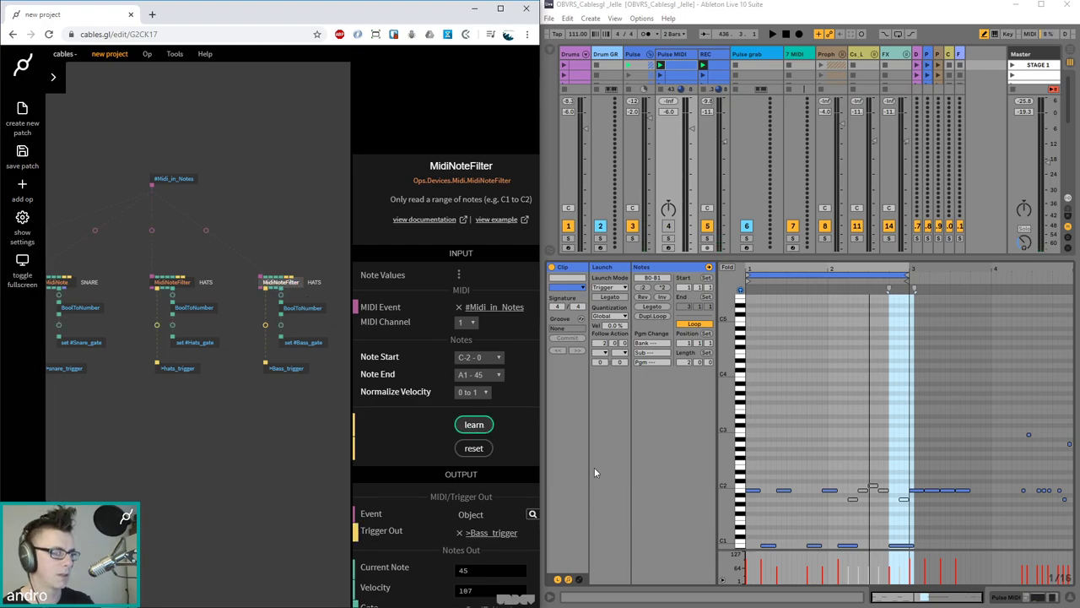
drag(727, 503, 713, 464)
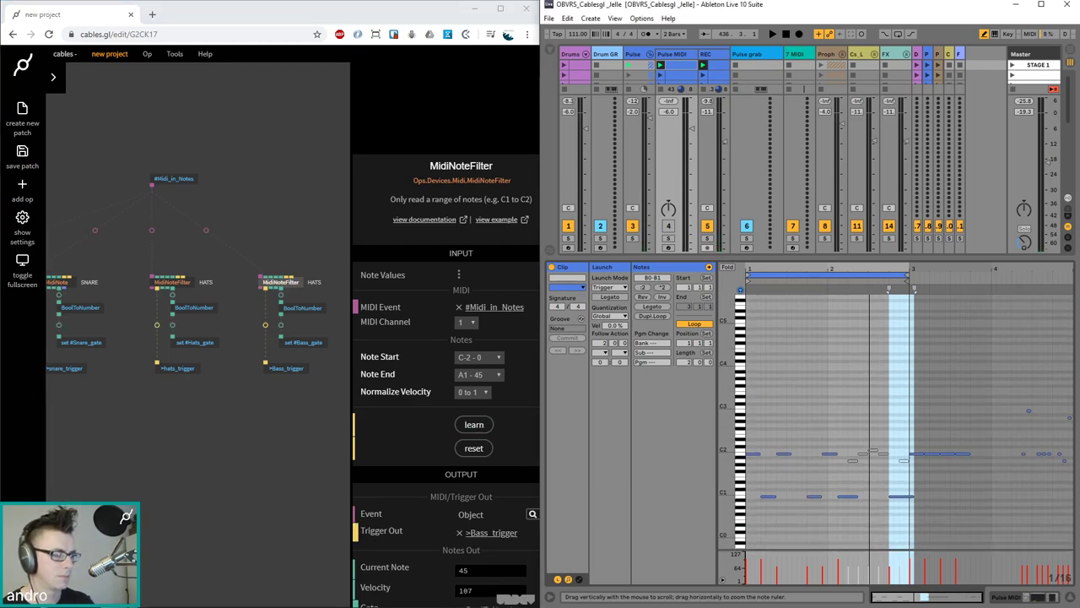
click(472, 426)
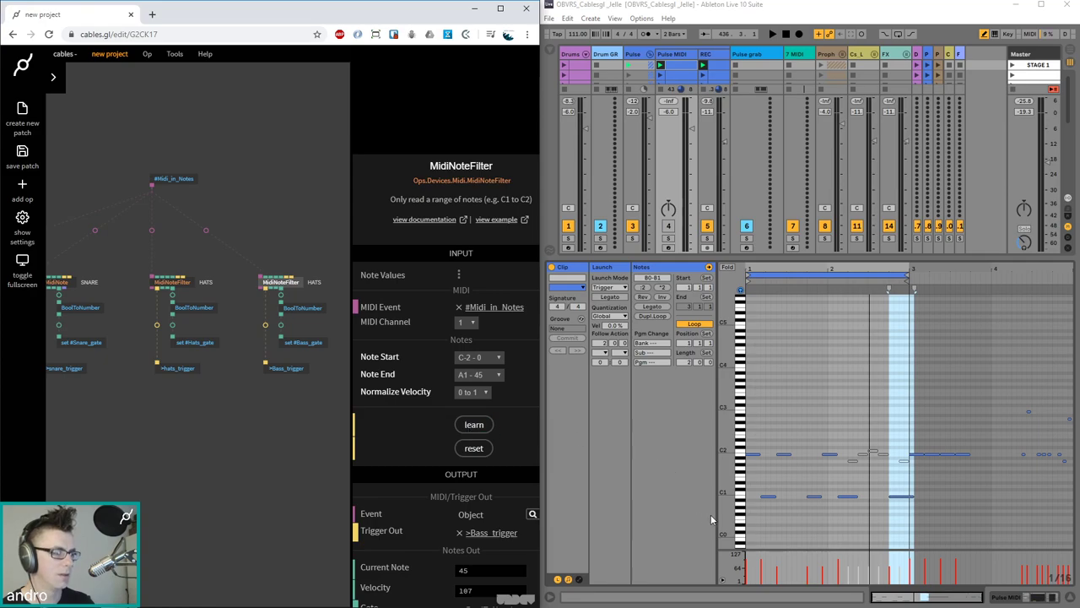
click(739, 540)
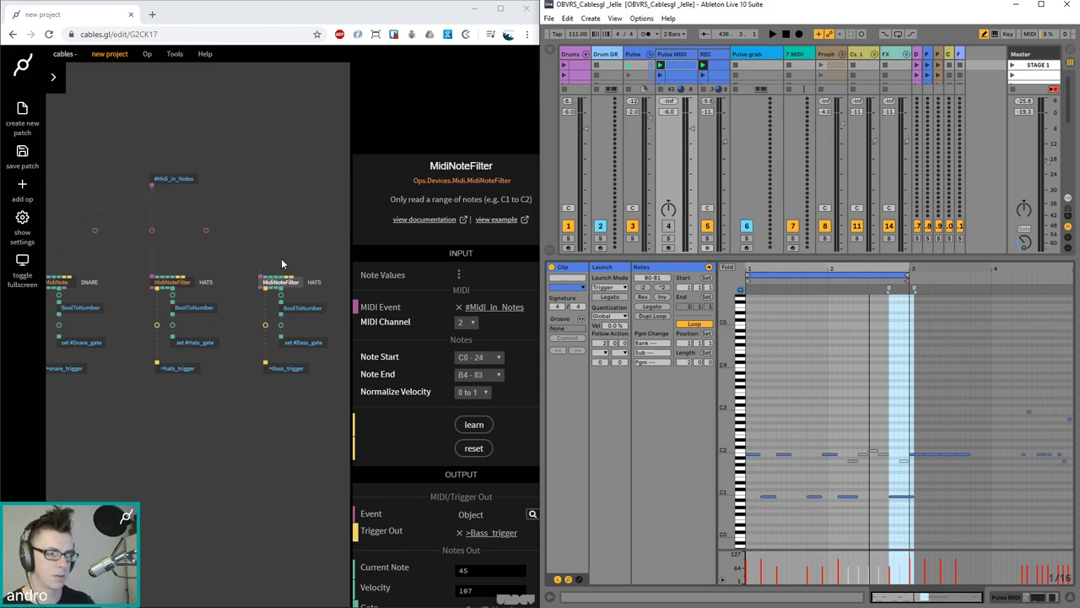
Restart playback in Live and check the bass MidiNoteFilter's current note, velocity and gate outputs
click(774, 34)
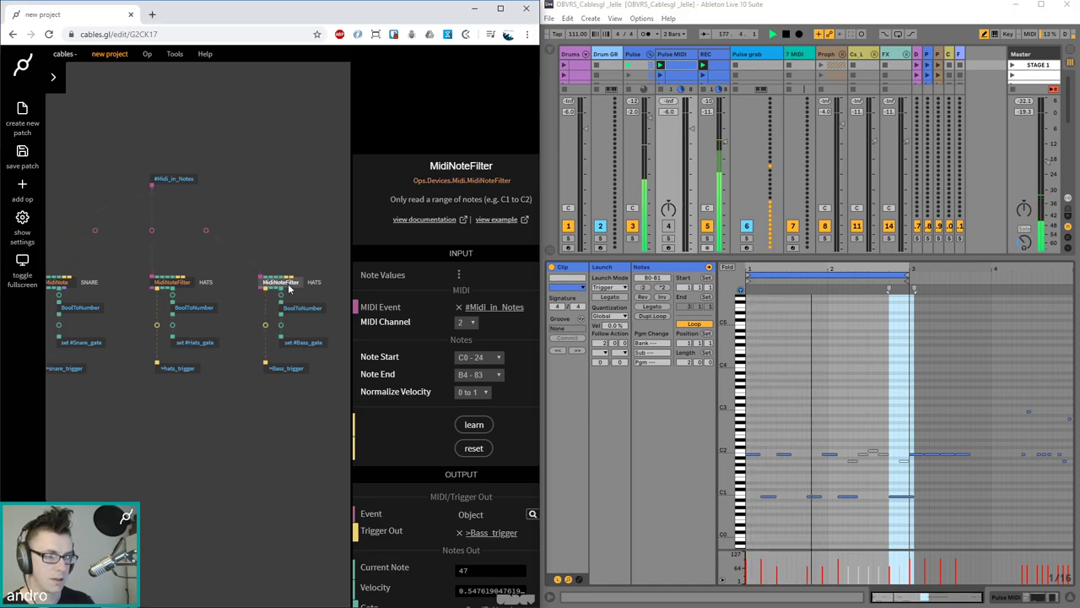
scroll(491, 555, down, 2)
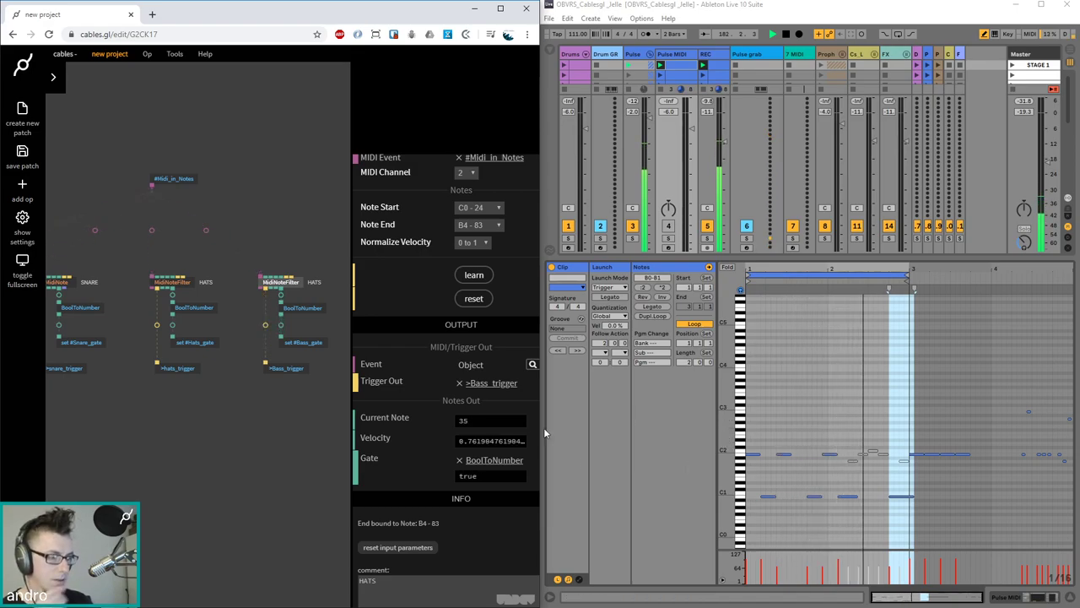
mouse_move(470, 429)
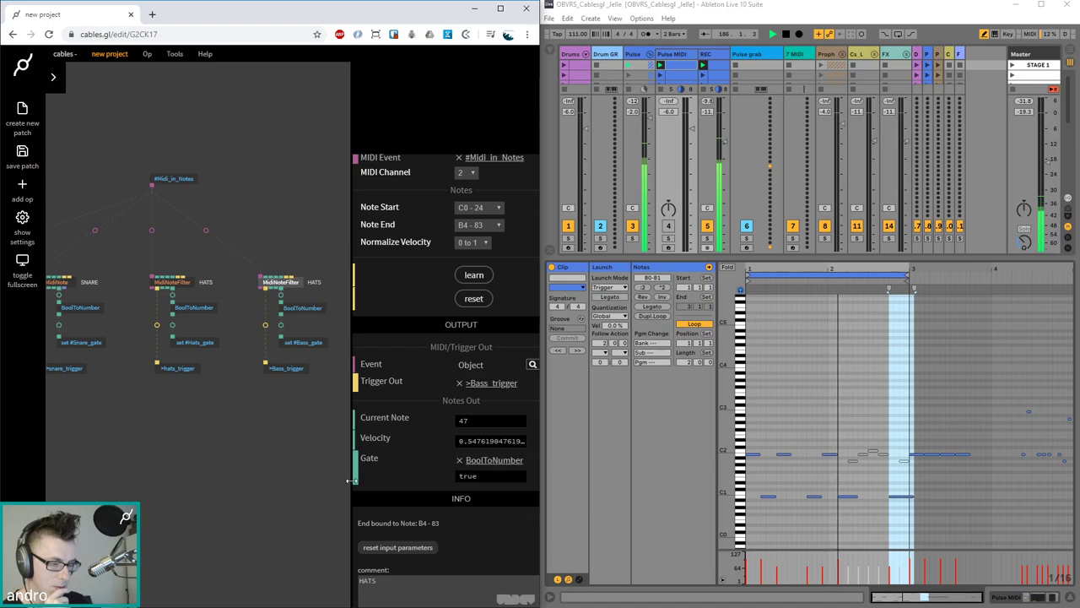
Change the comment on the bass chain's MidiNoteFilter from HATS to BASS
drag(275, 213, 240, 247)
drag(209, 283, 134, 323)
drag(170, 260, 253, 270)
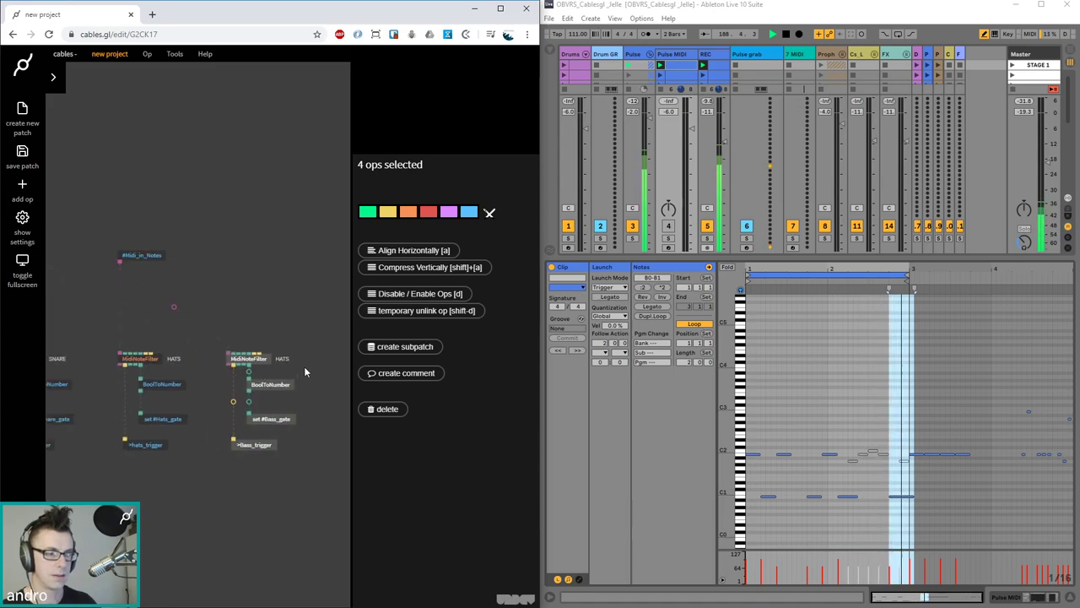
click(261, 359)
scroll(430, 506, down, 3)
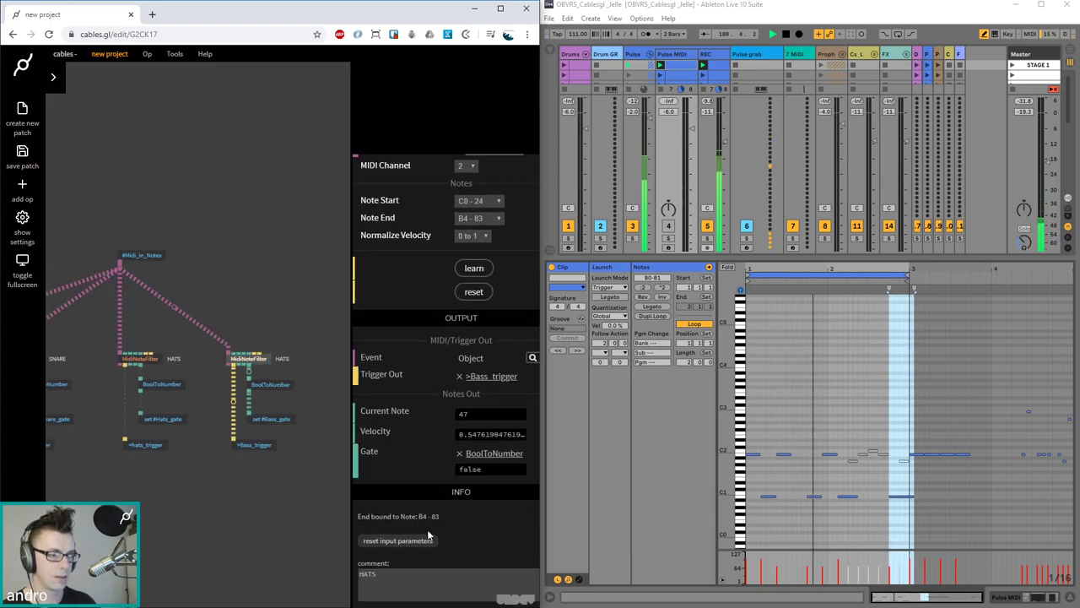
double_click(430, 572)
text(BASS)
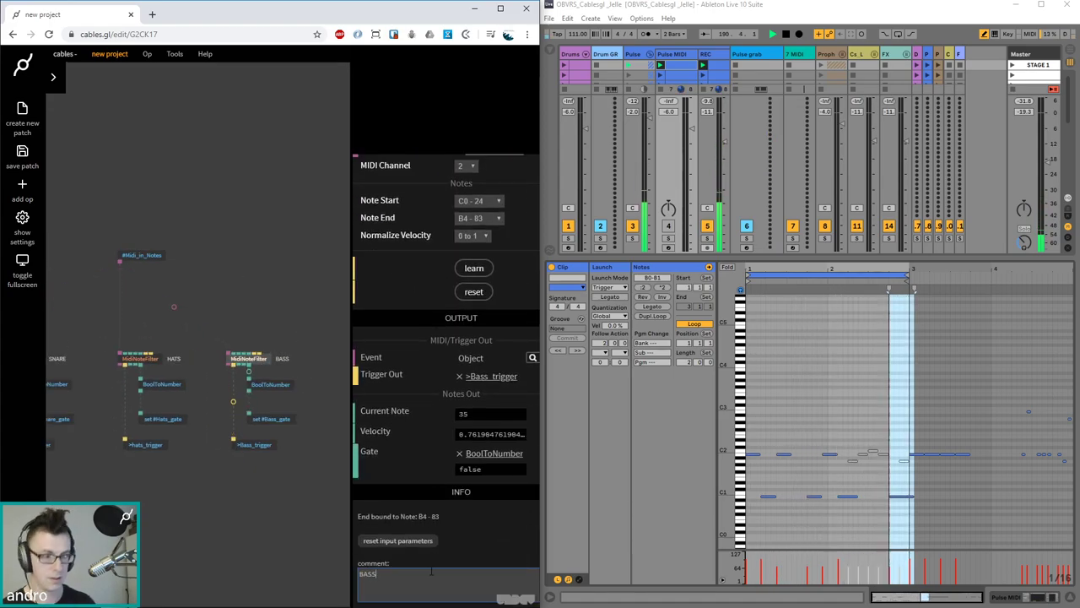
click(208, 258)
Duplicate the four BASS ops beside the original chain and connect #Midi_in_Notes to the copied MidiNoteFilter
scroll(211, 267, right, 3)
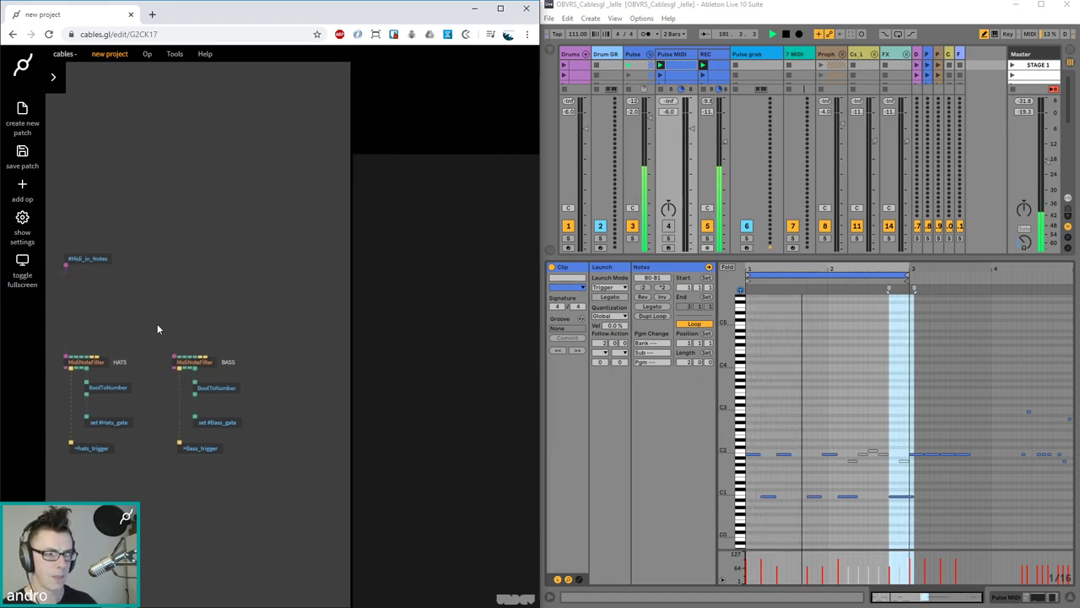
drag(154, 326, 260, 486)
key(ctrl+c)
key(ctrl+v)
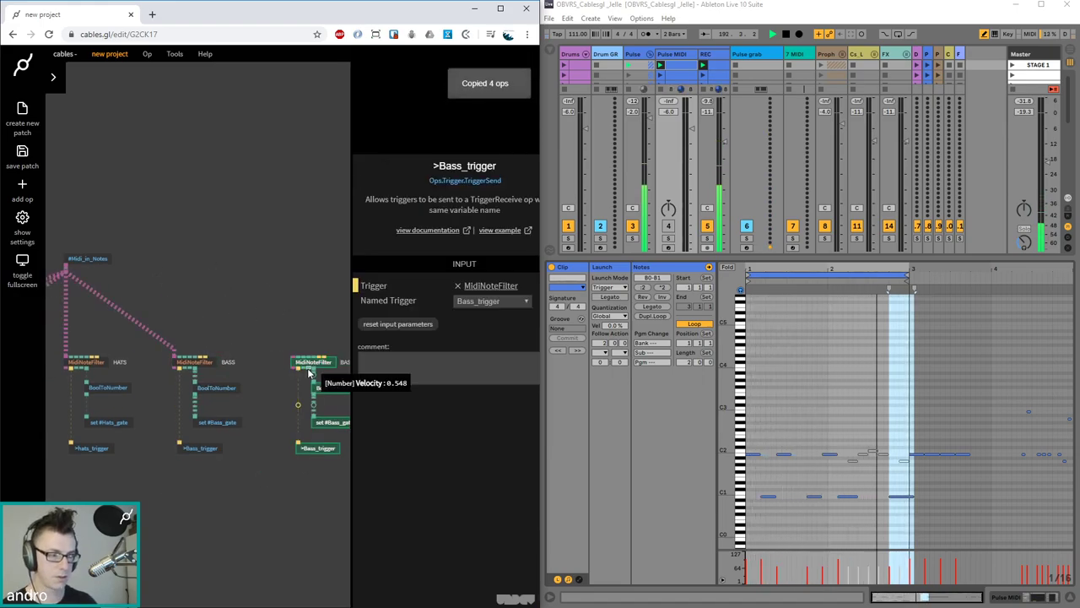
drag(65, 265, 322, 363)
click(272, 260)
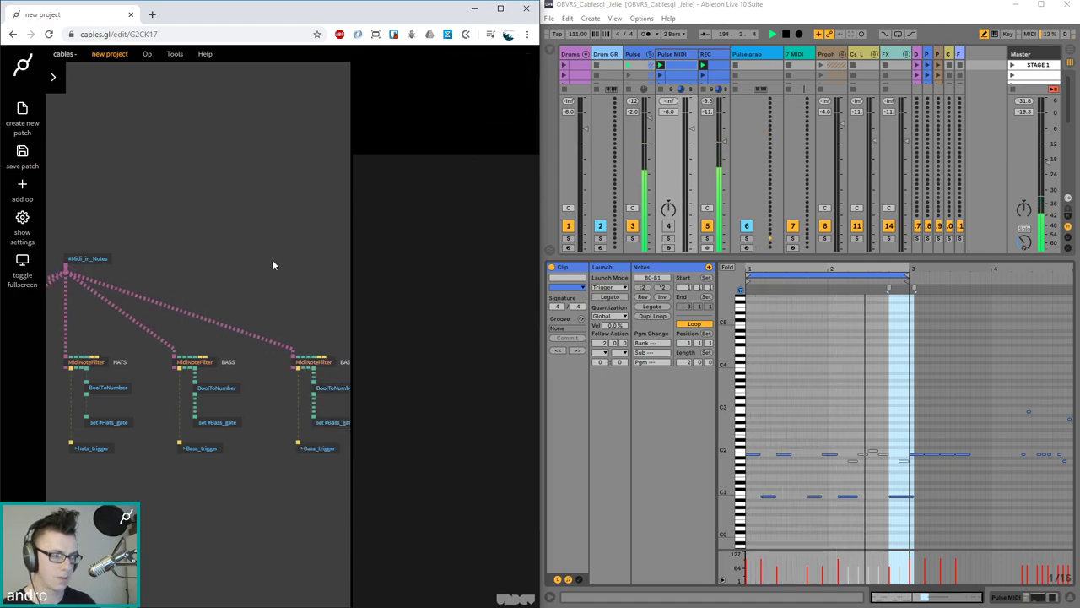
In Ableton Live, fold the Pulse group and delete the empty 7 MIDI track next to the Pulse grab track
drag(273, 261, 208, 248)
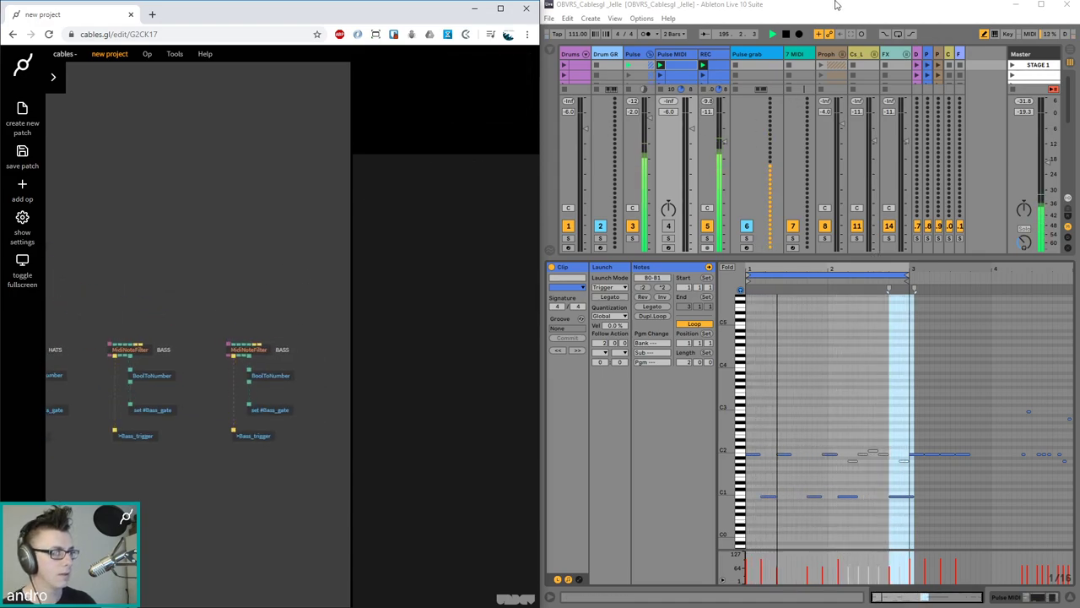
click(650, 54)
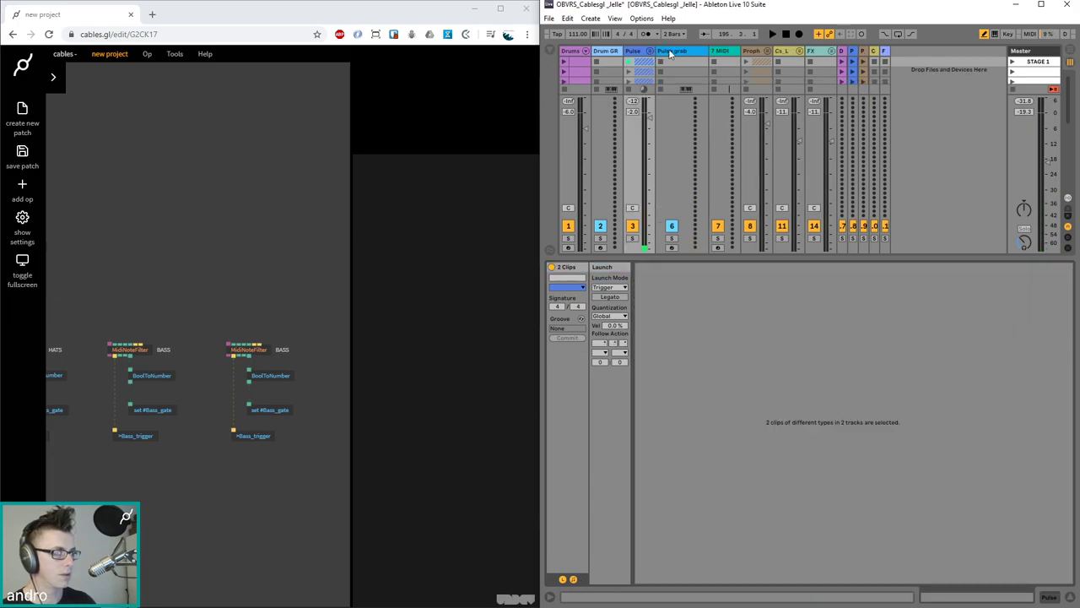
click(671, 51)
drag(712, 56, 690, 55)
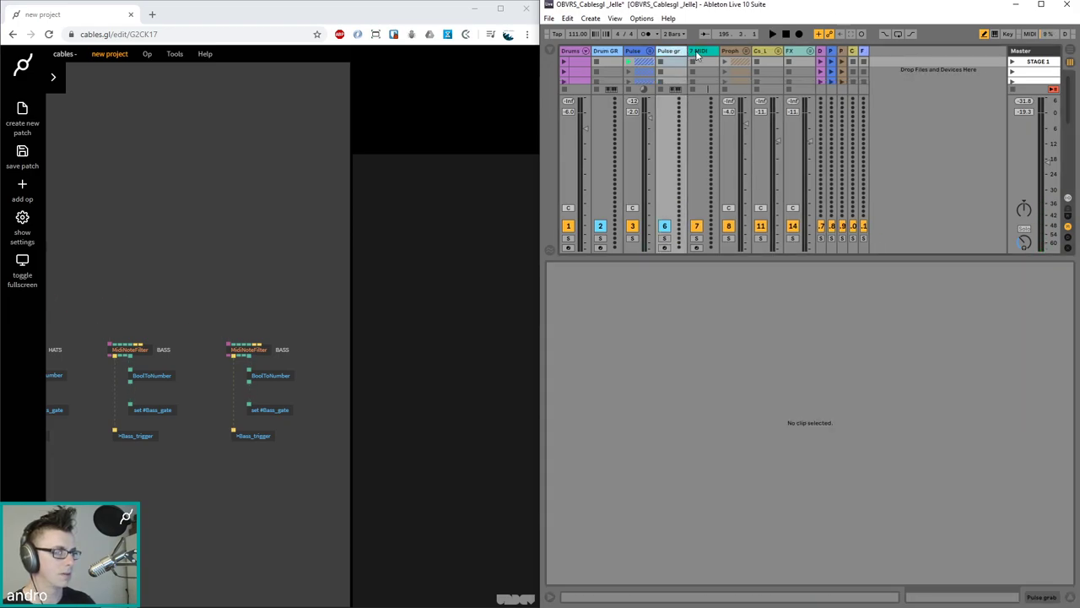
click(699, 54)
double_click(707, 52)
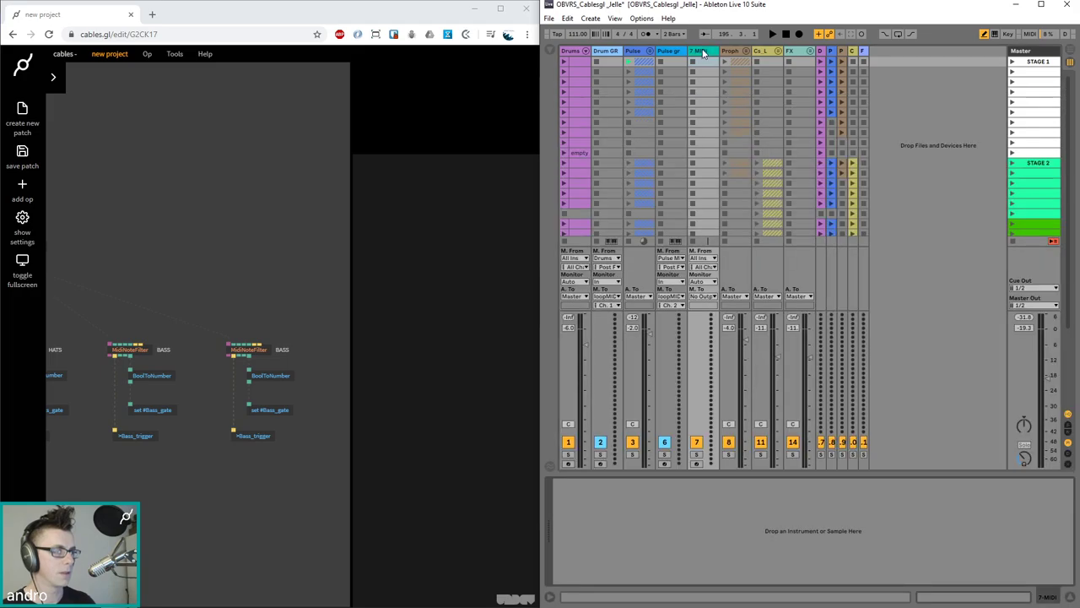
key(Delete)
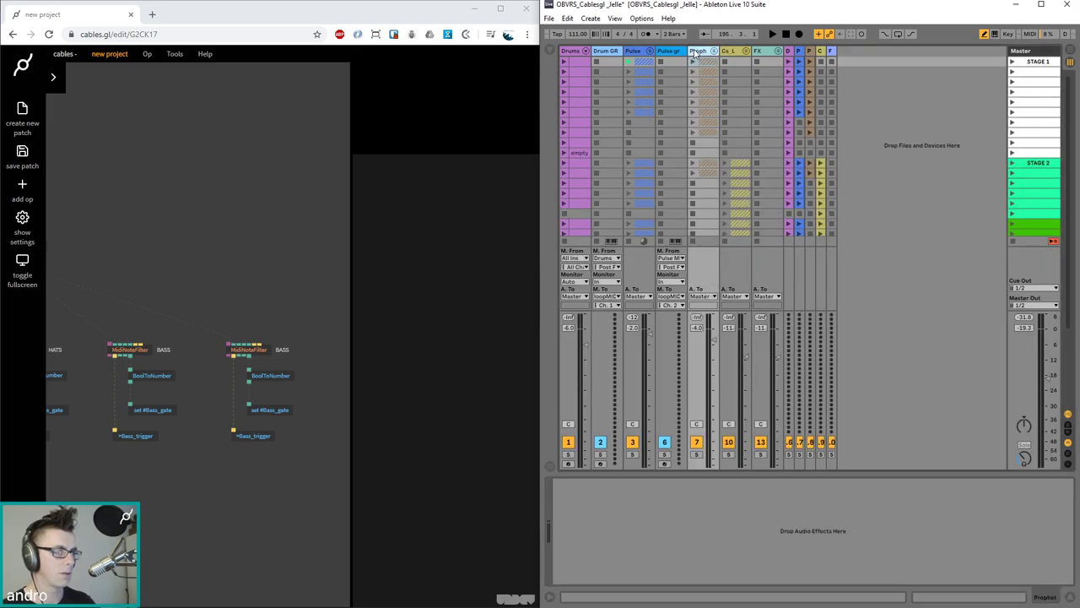
Insert a new MIDI track after the Prophet group and set its MIDI input to the Prophet midi track
key(ctrl+shift+t)
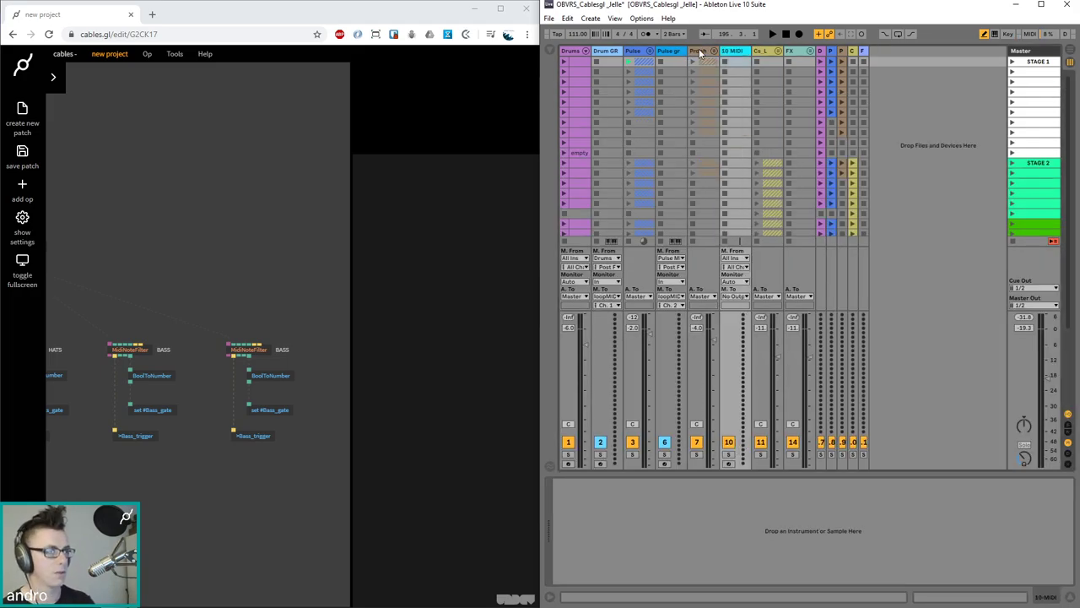
click(745, 259)
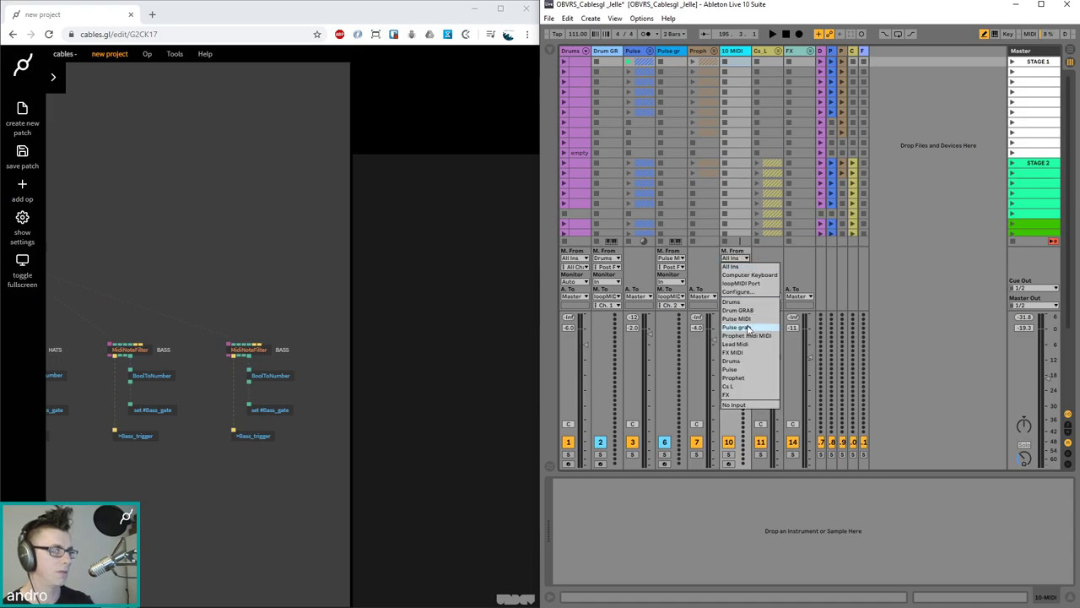
key(Escape)
click(715, 53)
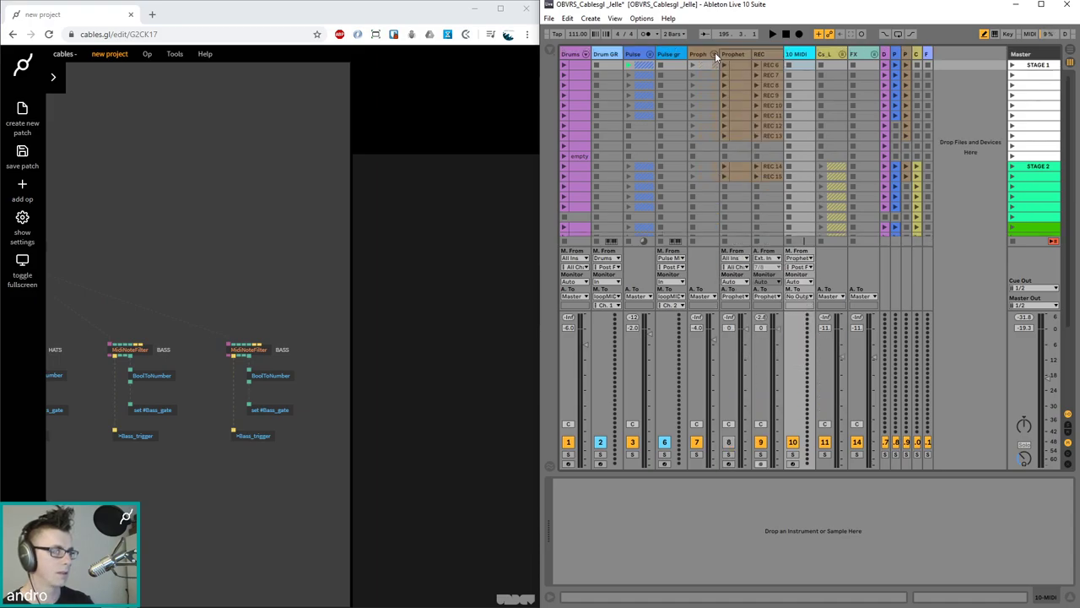
click(713, 53)
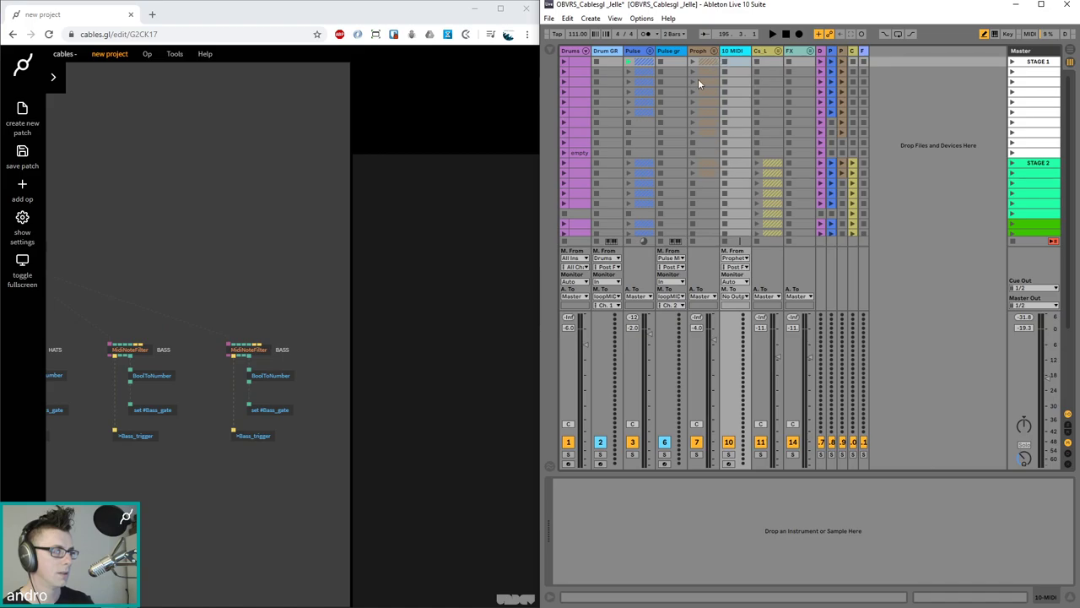
Launch the first clip slot of the Prophet group and stop the Pulse group's clips
click(692, 61)
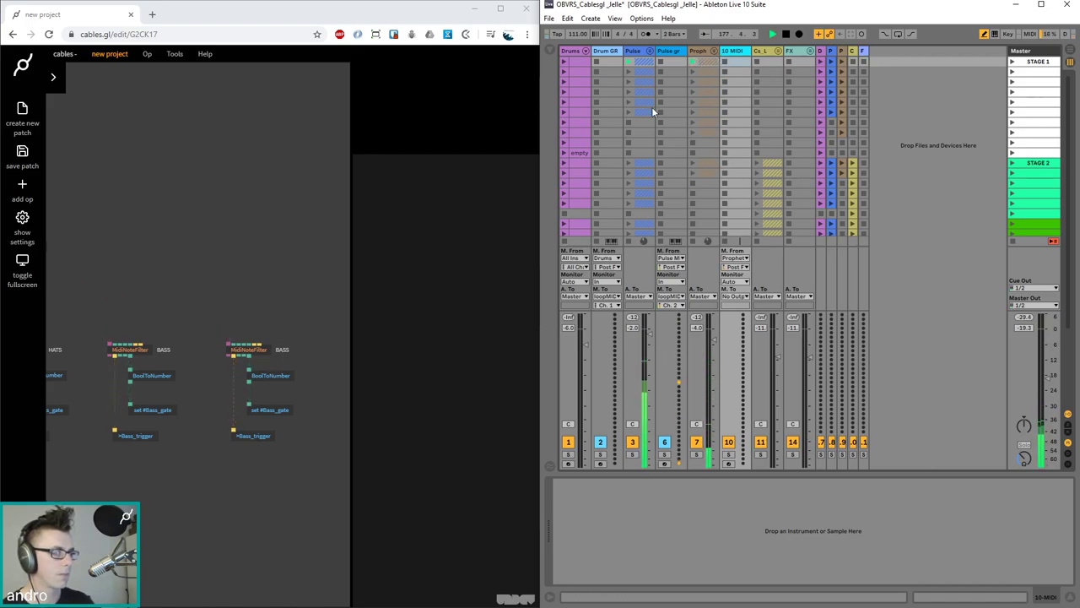
click(629, 242)
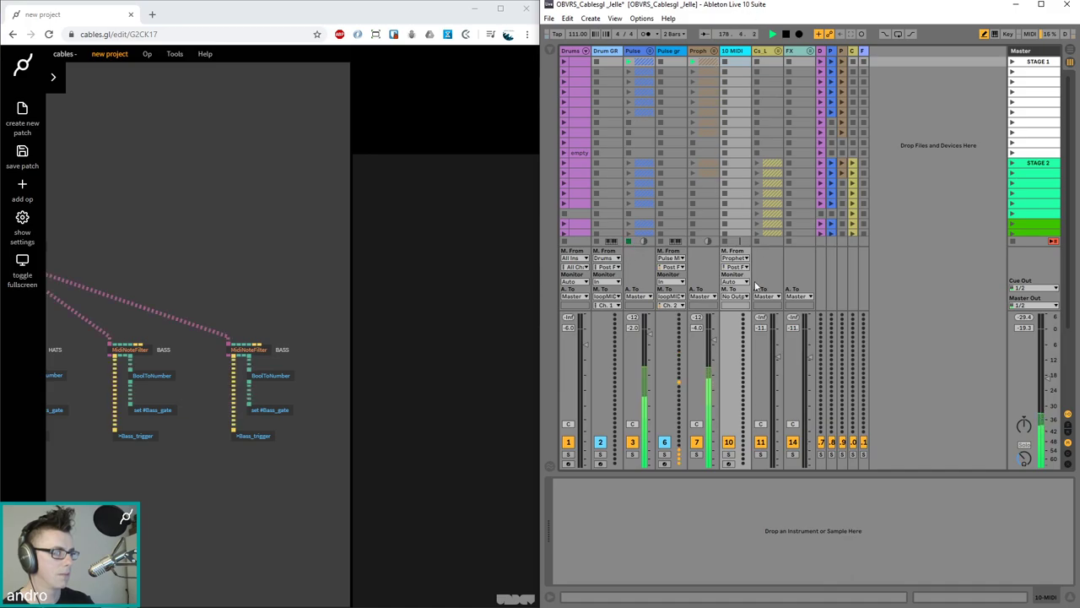
Widen the new MIDI track and set its input monitoring to In
drag(747, 49, 760, 45)
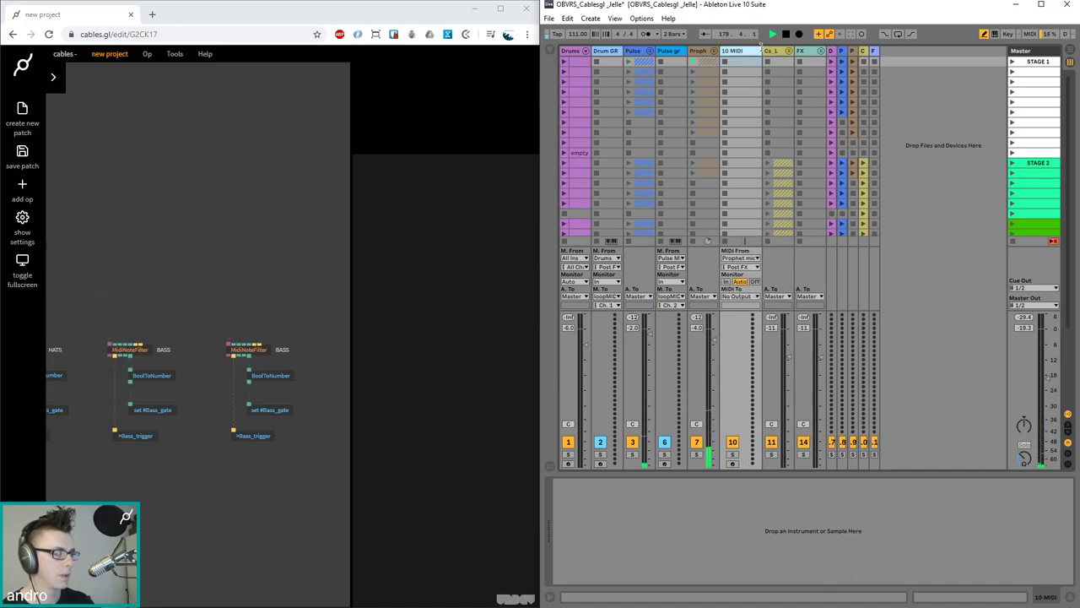
click(725, 282)
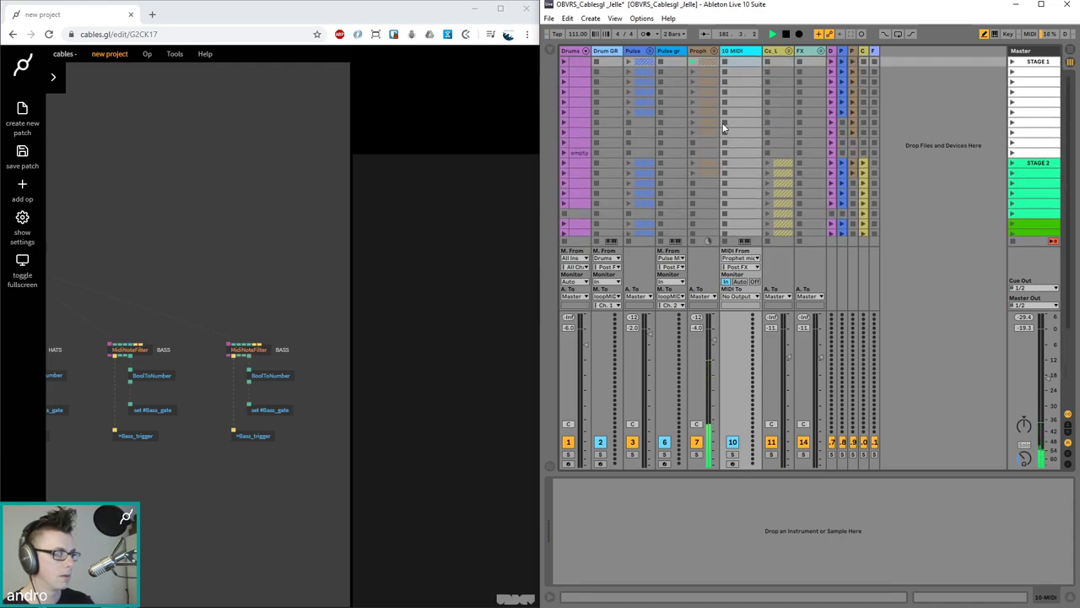
click(706, 64)
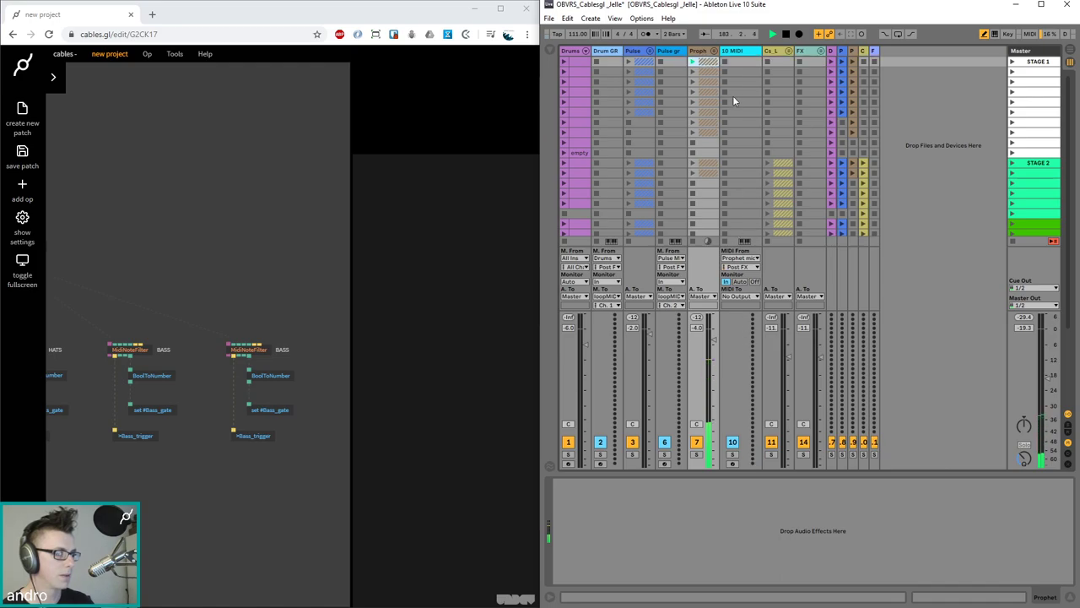
Rename the new MIDI track to Proph GRAB
right_click(733, 57)
click(764, 95)
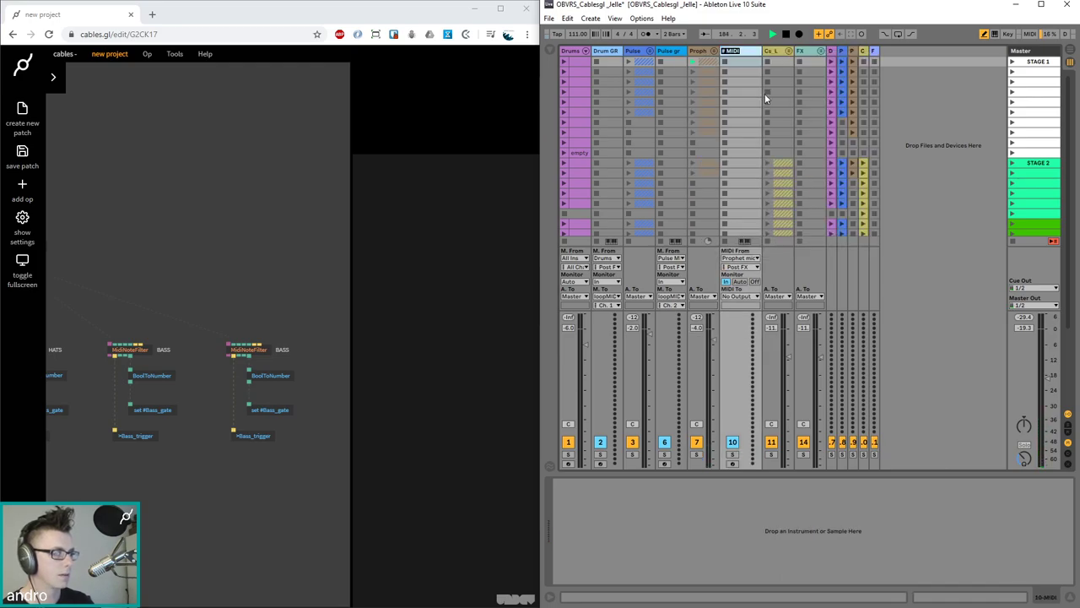
text(Proph GRAB)
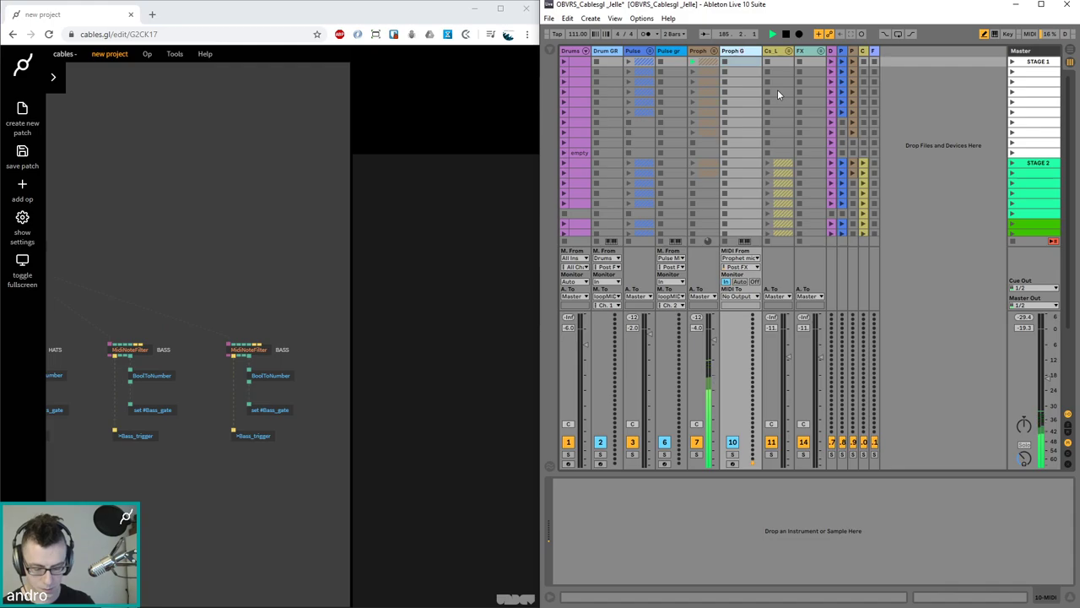
key(Return)
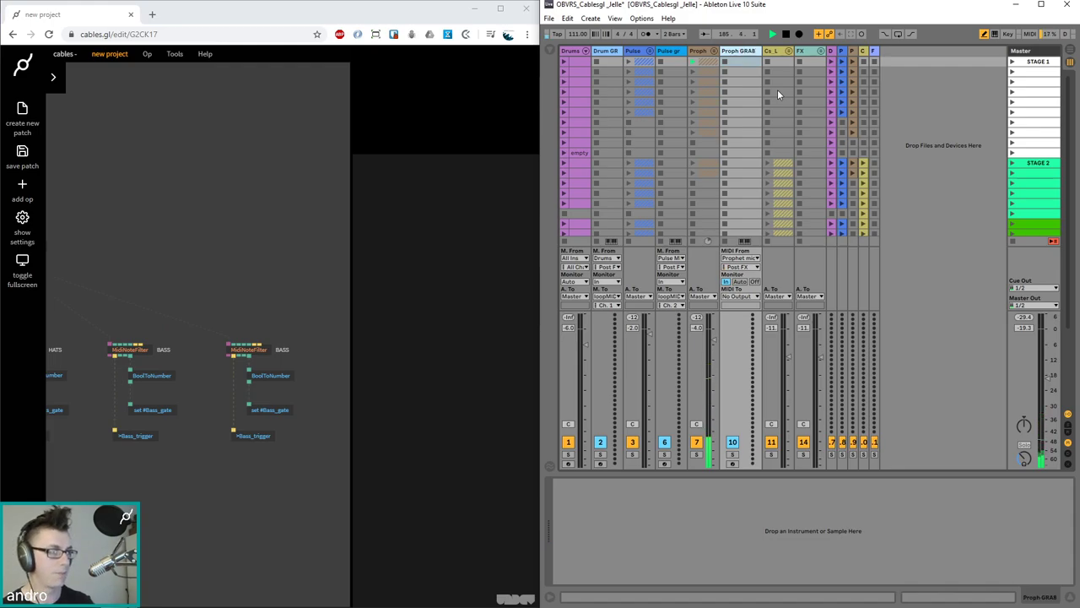
Route the Proph GRAB track's MIDI output to the loopMIDI port on channel 3
click(738, 297)
click(750, 314)
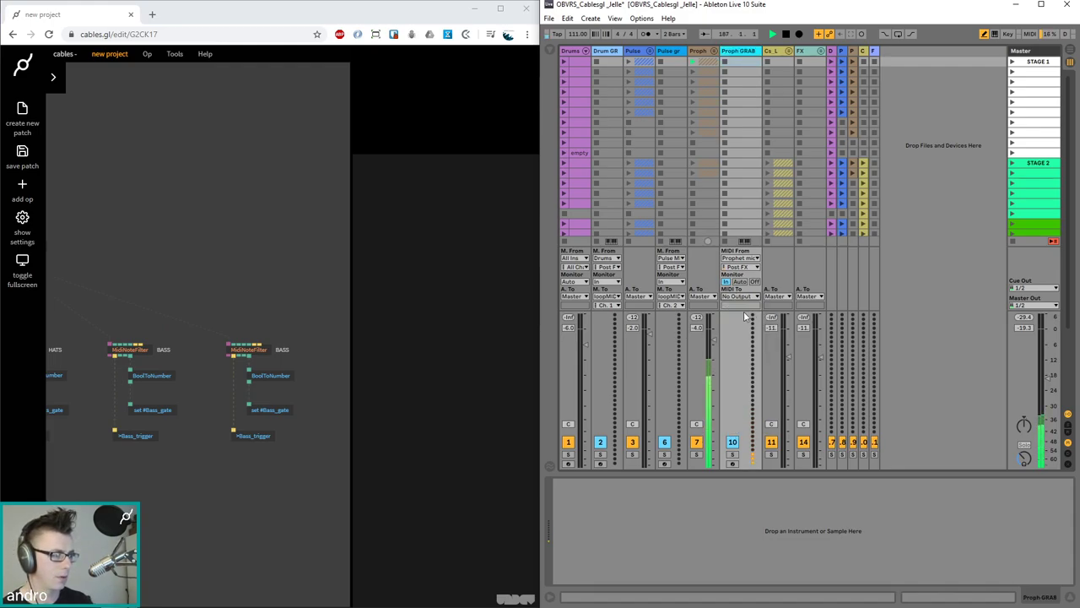
click(740, 305)
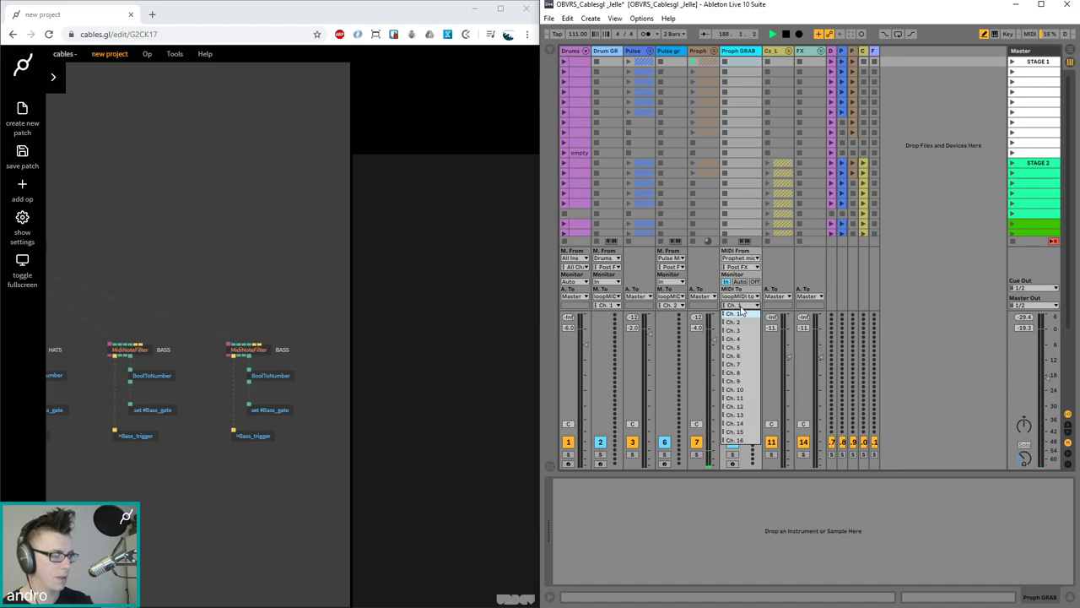
click(753, 337)
In cables, set the MIDI channel of the duplicated BASS MidiNoteFilter to 3
drag(223, 253, 281, 227)
click(314, 312)
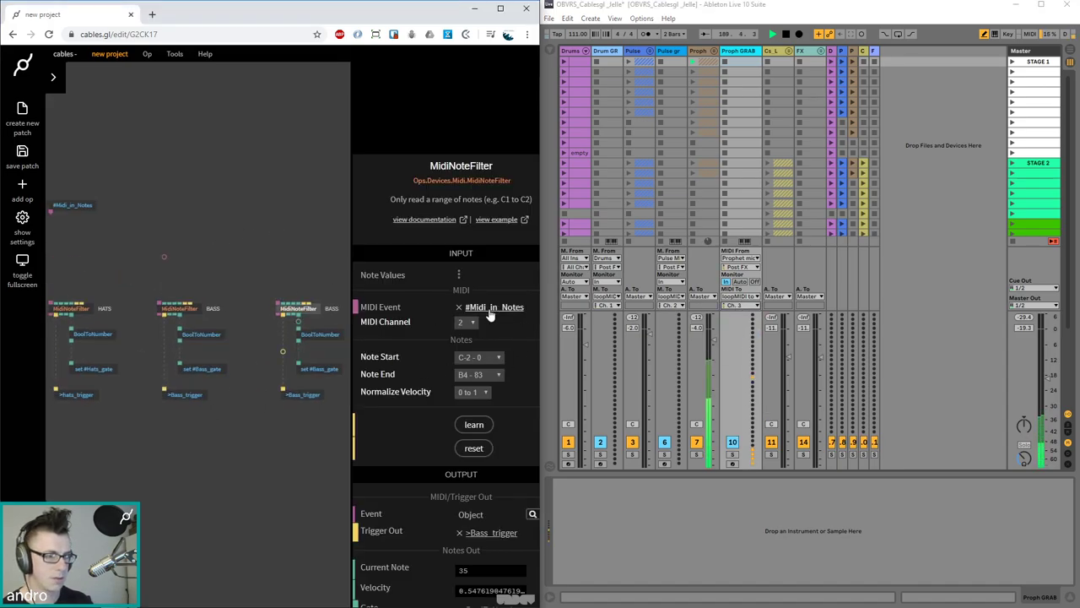
click(466, 321)
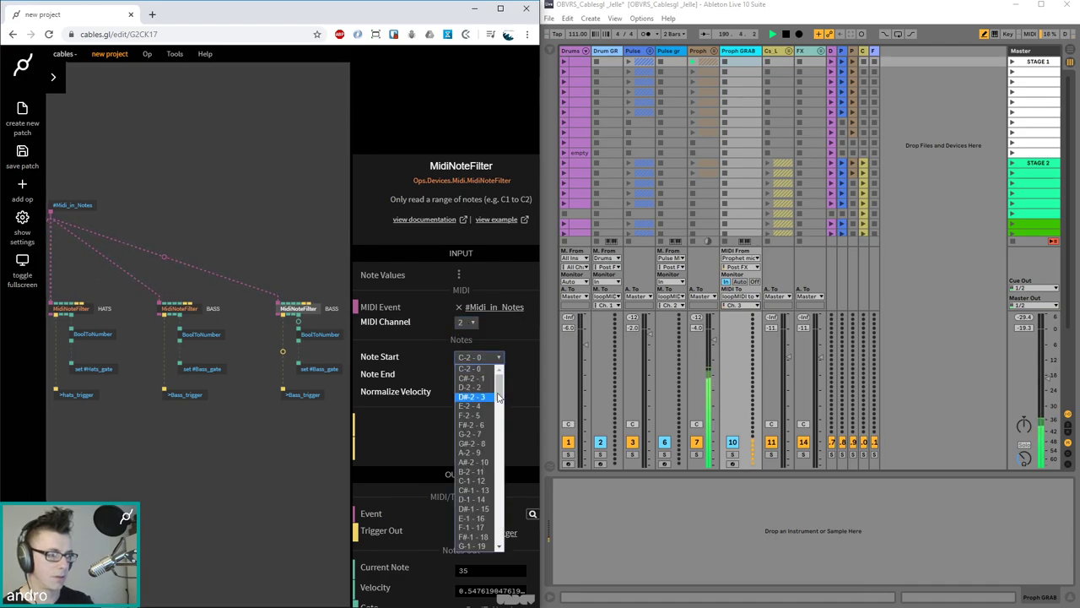
click(506, 336)
click(469, 323)
click(471, 351)
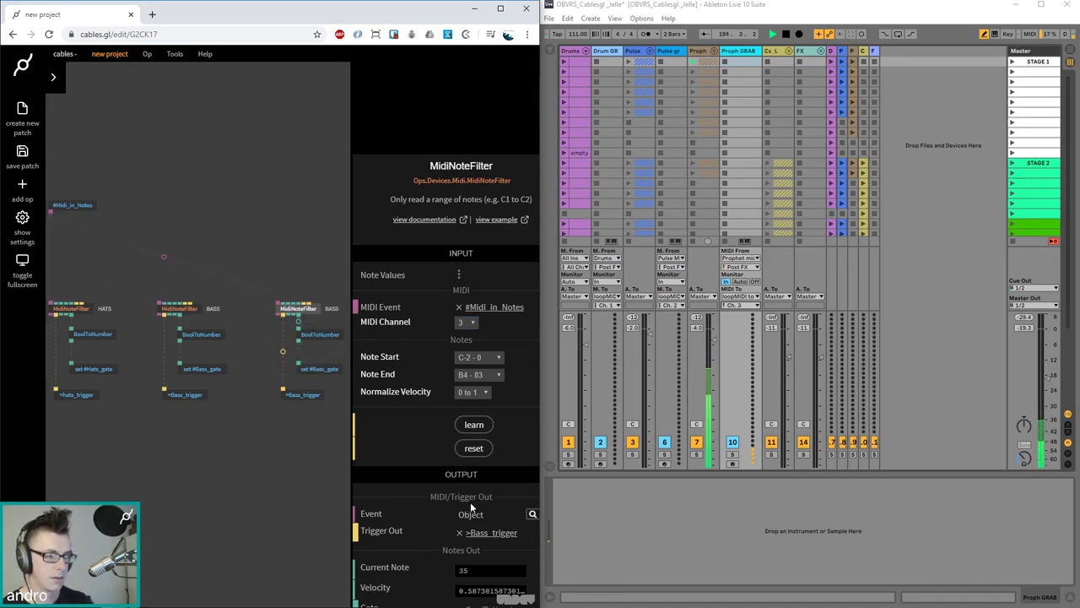
Replace the comment on the duplicated MidiNoteFilter with PROPHET
scroll(448, 531, down, 2)
click(439, 578)
key(ctrl+a)
key(BackSpace)
text(P)
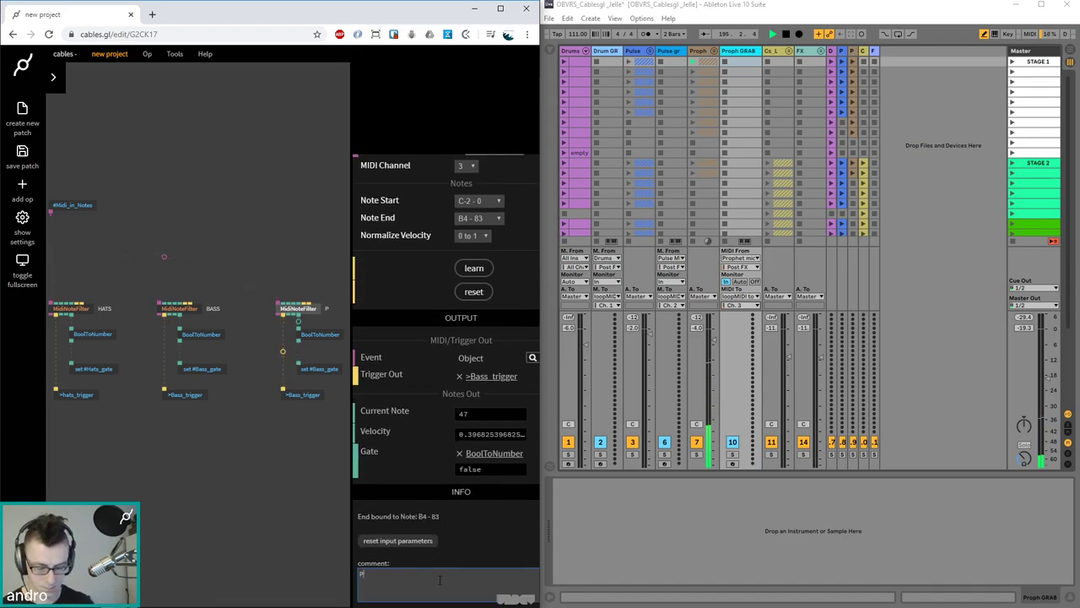
text(ROPHET)
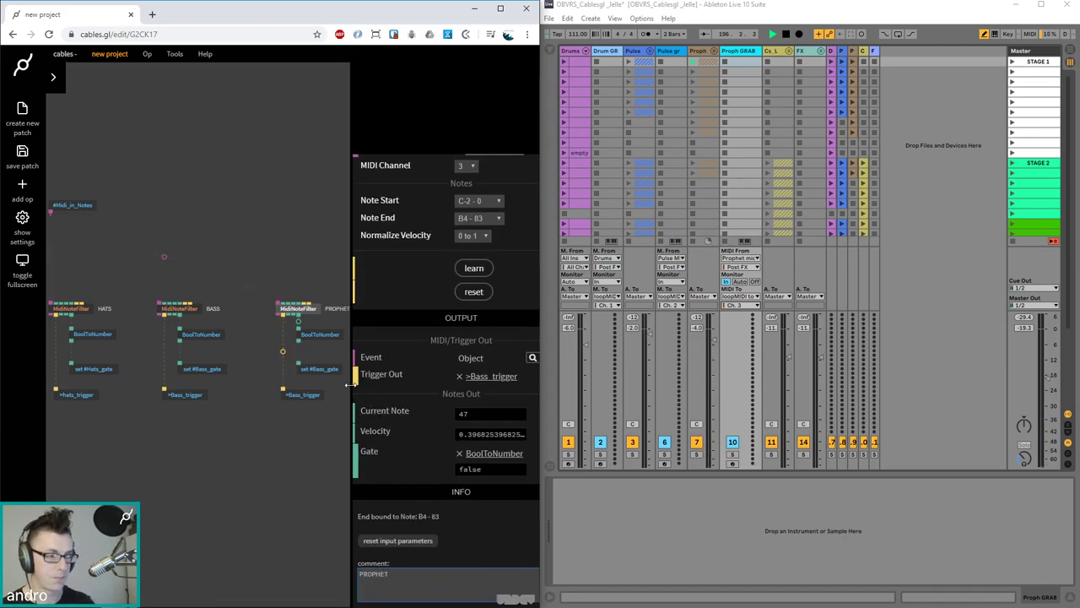
Create a new variable named Prophet_gate for the set #Bass_gate op in the PROPHET chain
click(319, 371)
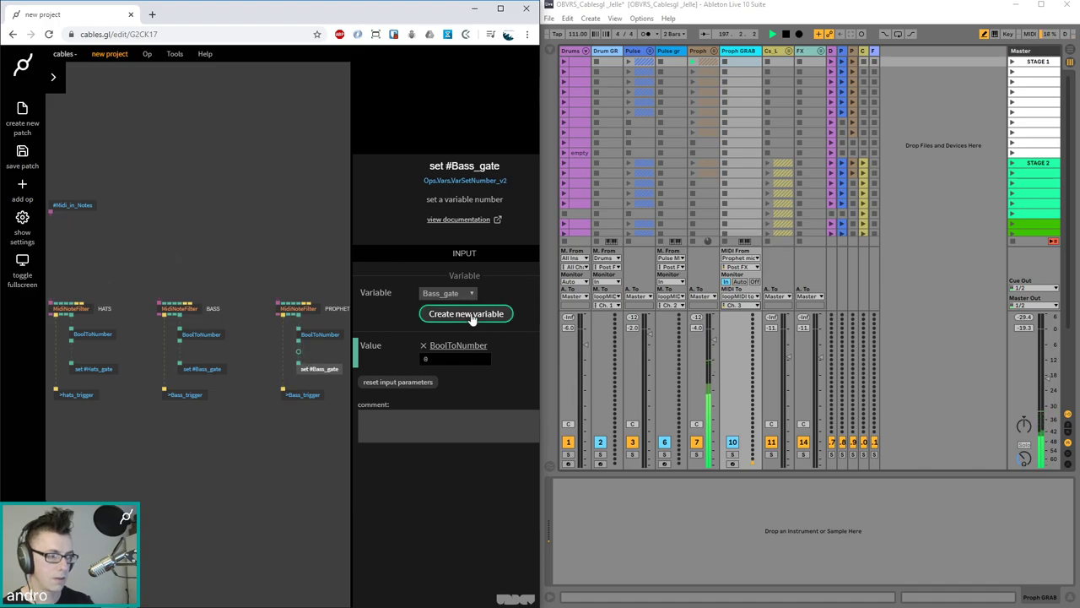
click(470, 313)
text(Prop)
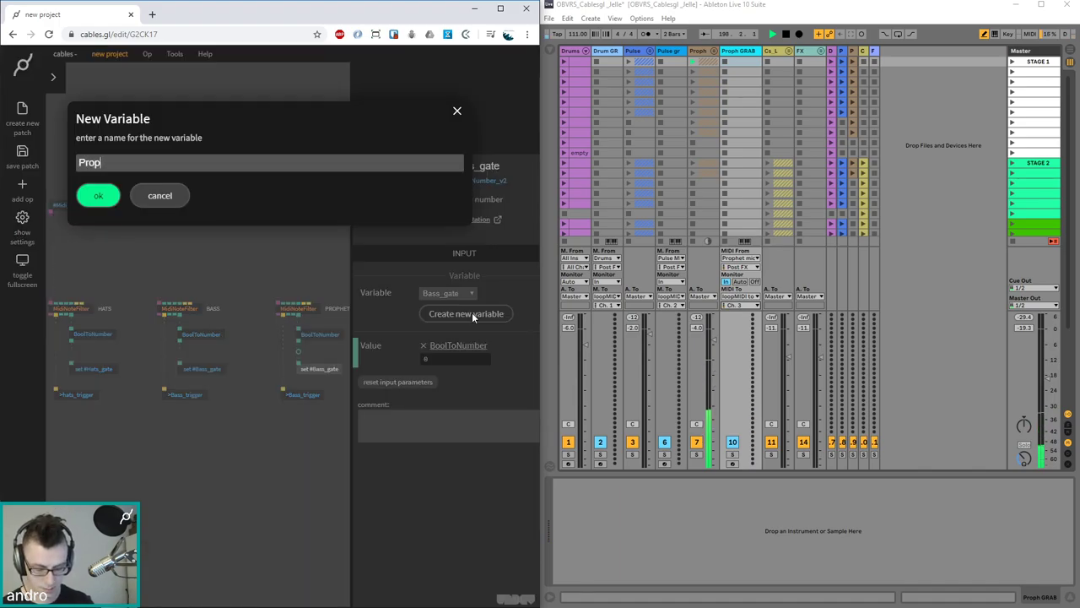
text(het_gate)
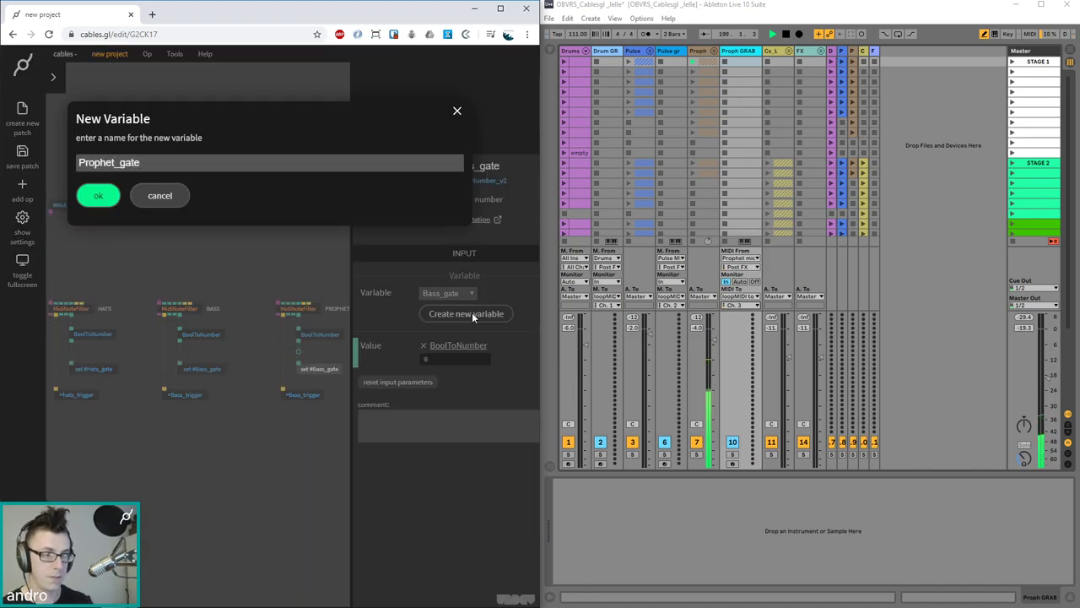
key(Return)
Create a new named trigger called Prophet_trigger for the trigger send op in the PROPHET chain
click(299, 395)
click(482, 302)
click(491, 312)
text(Pr)
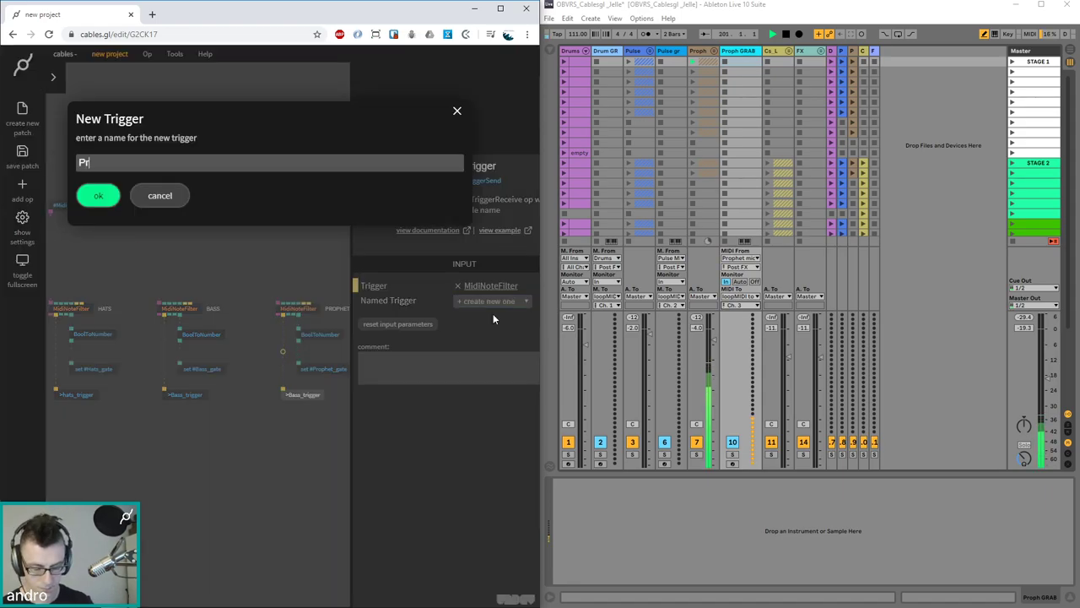
text(ohp)
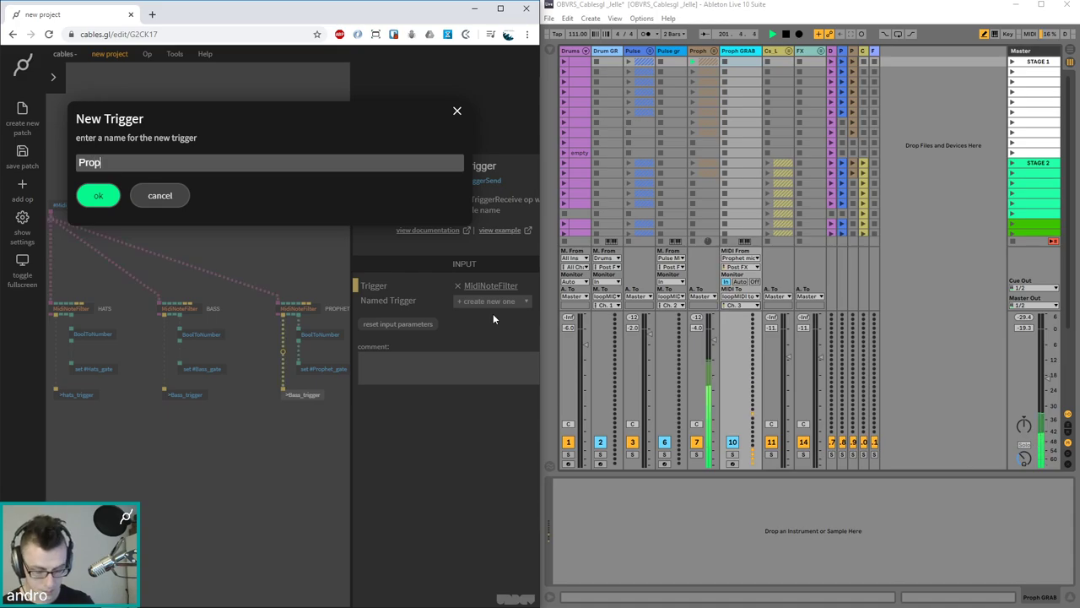
text(het_trigger)
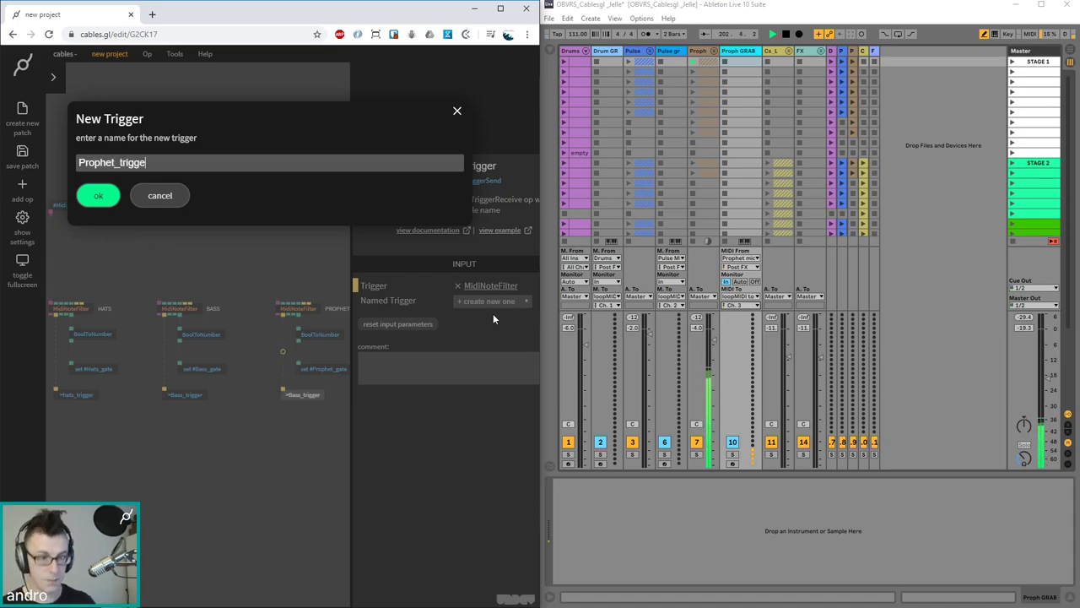
key(Return)
Narrow the Proph GRAB track in Ableton Live
drag(292, 230, 211, 221)
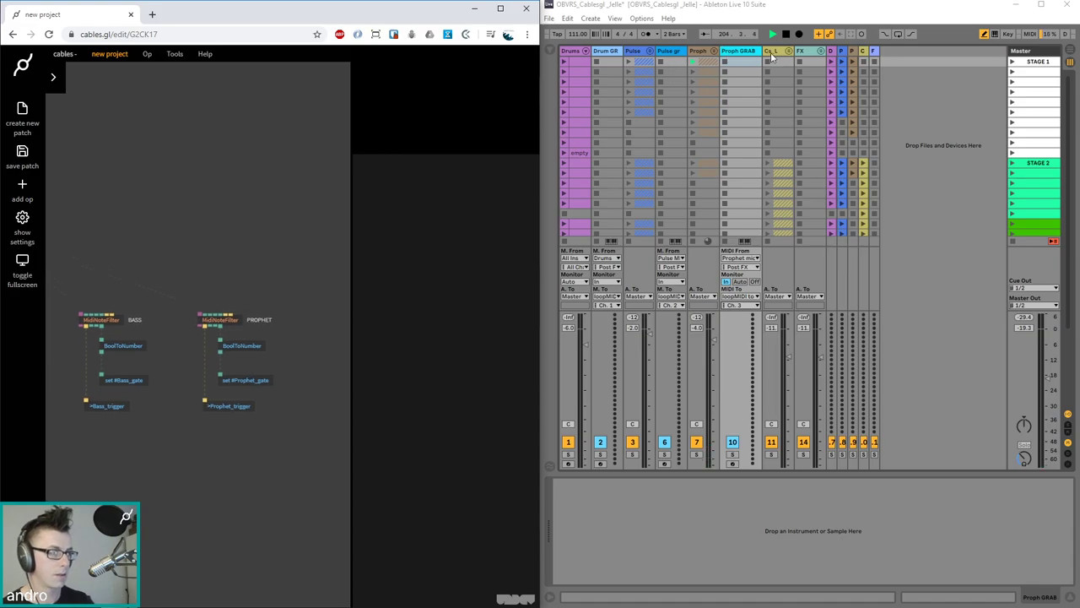
drag(762, 53, 751, 53)
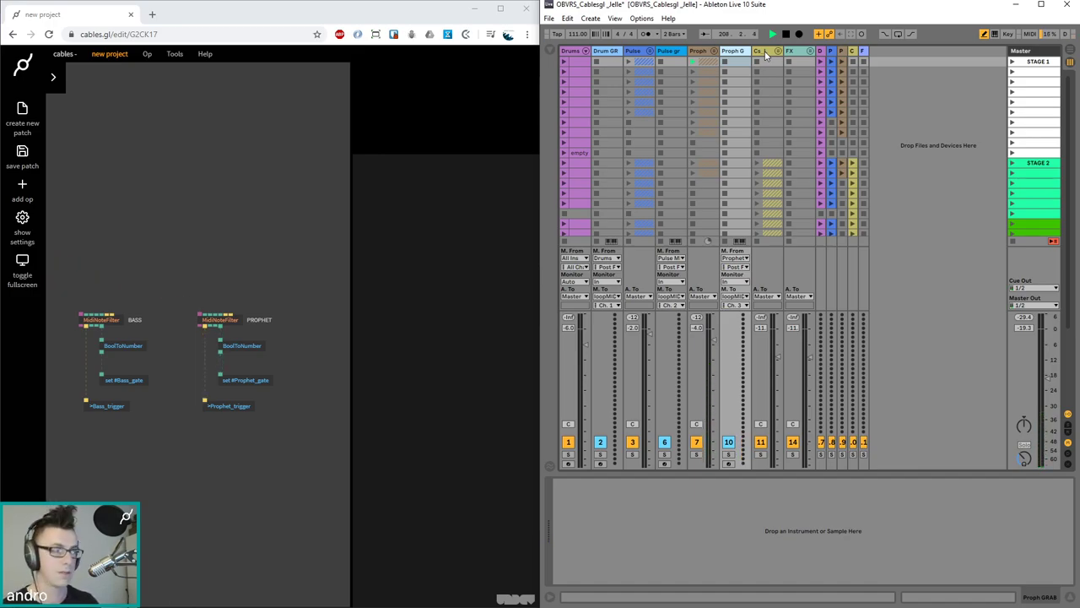
In cables, duplicate the four PROPHET ops and place the copy beside the original chain
click(254, 210)
drag(306, 429, 192, 263)
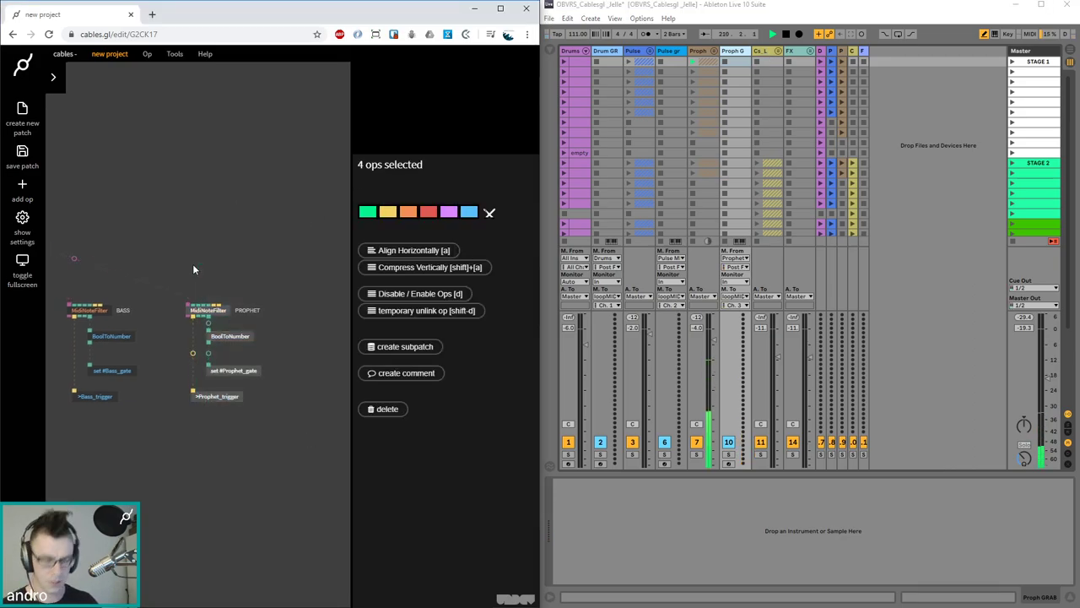
key(ctrl+c)
key(ctrl+v)
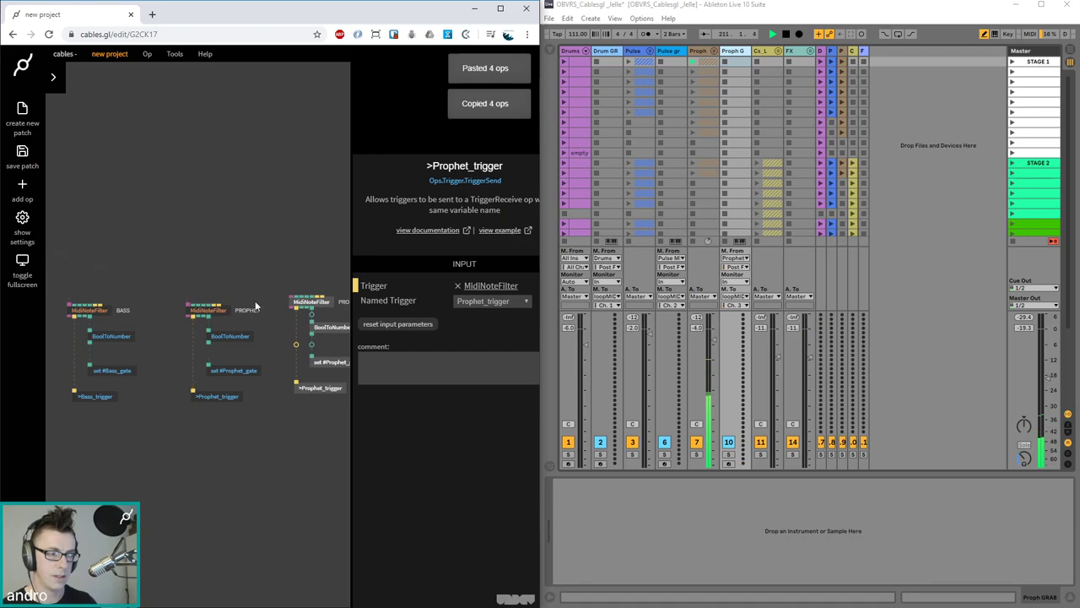
drag(207, 310, 290, 376)
click(267, 226)
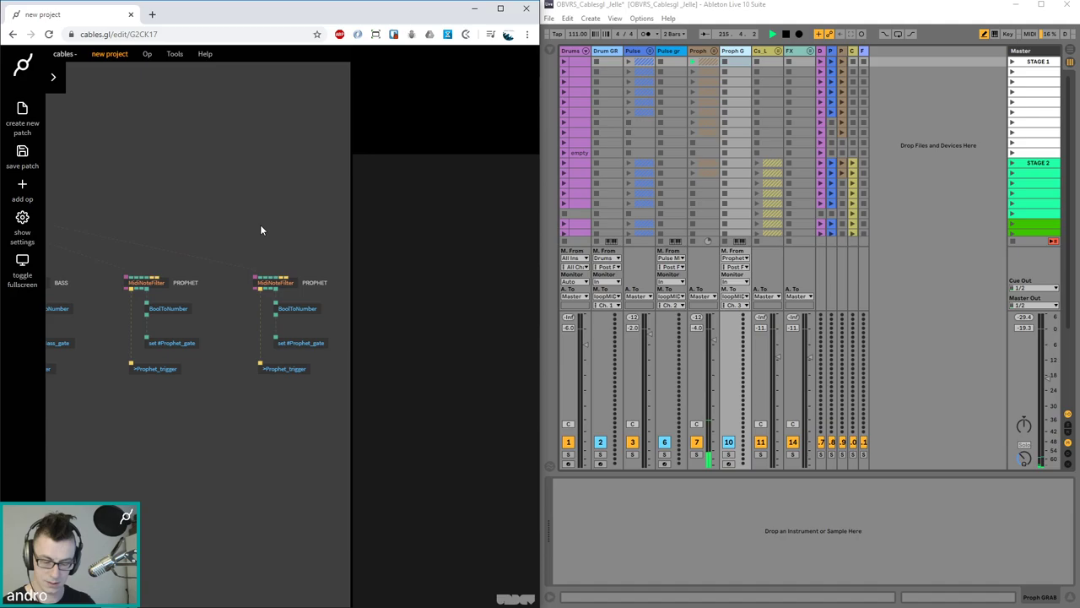
Select the Cs_L track in Ableton Live, and in cables set the copied PROPHET MidiNoteFilter's comment to CSL
click(767, 49)
click(301, 258)
click(278, 287)
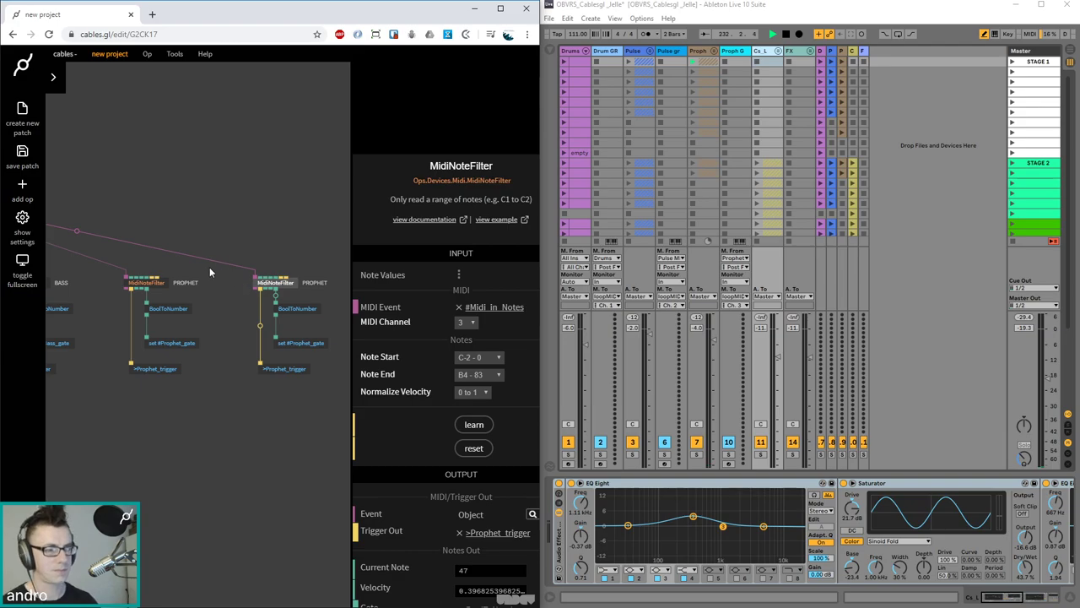
click(301, 236)
click(291, 285)
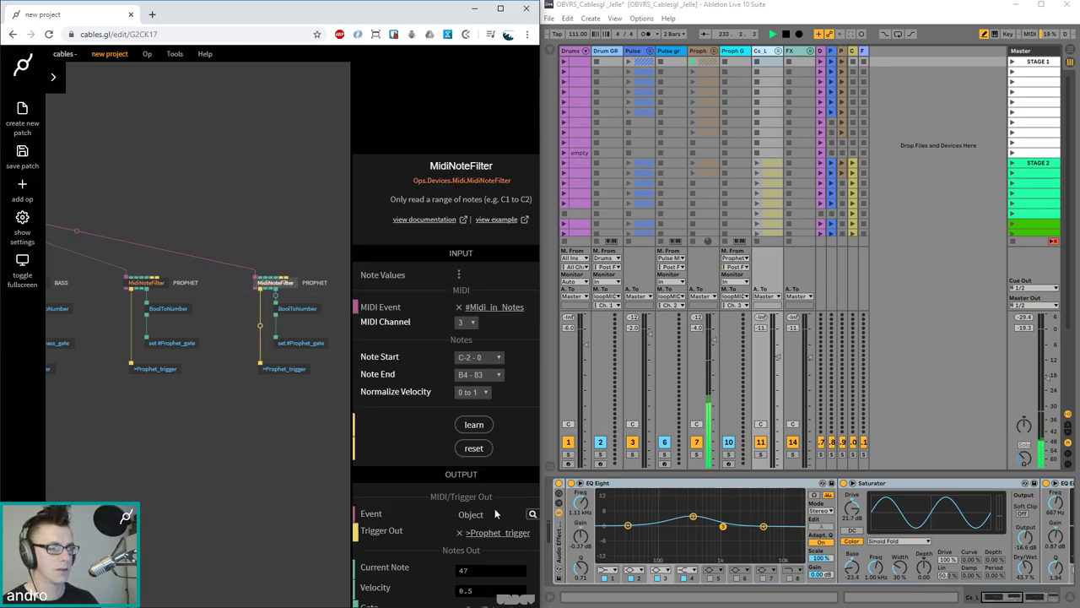
scroll(438, 464, down, 3)
click(435, 571)
text(CSL)
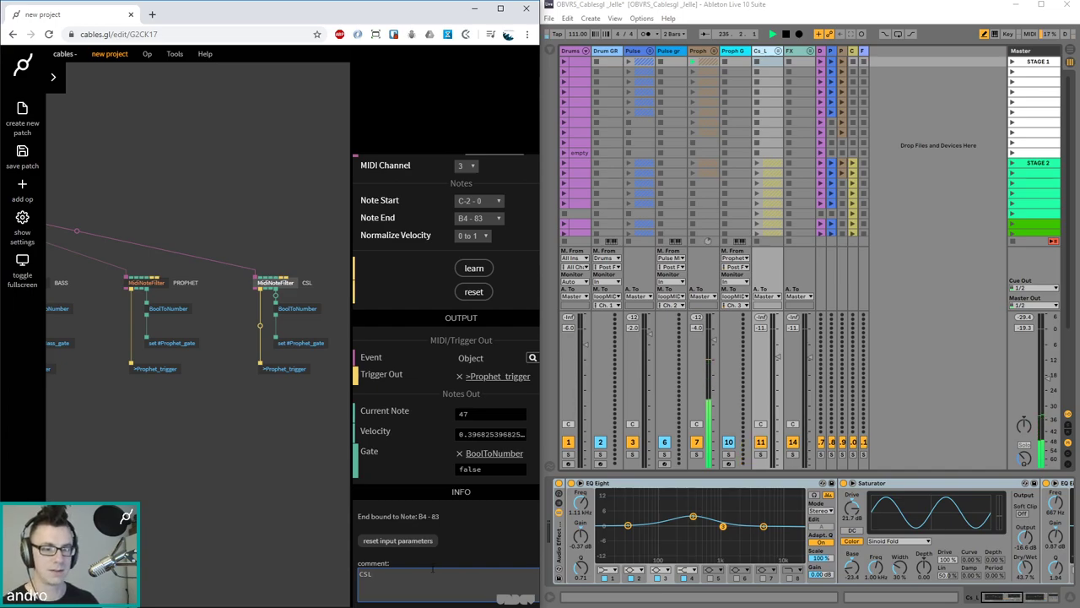
Create a new named trigger called CSL_trigger for the trigger send op in the CSL chain
click(283, 369)
click(506, 301)
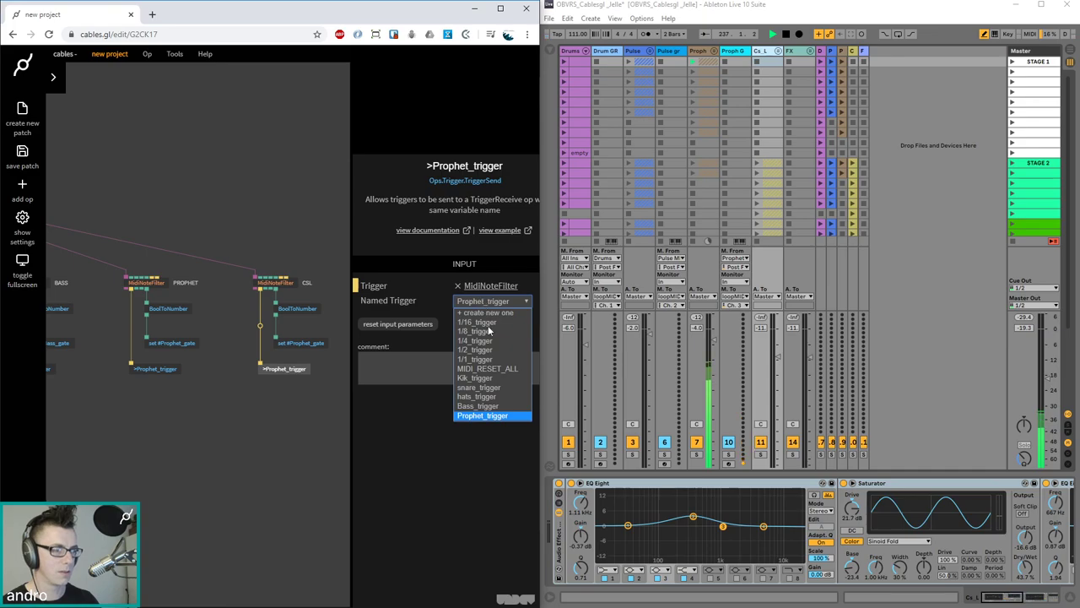
click(478, 312)
text(CSL_trigger)
key(Return)
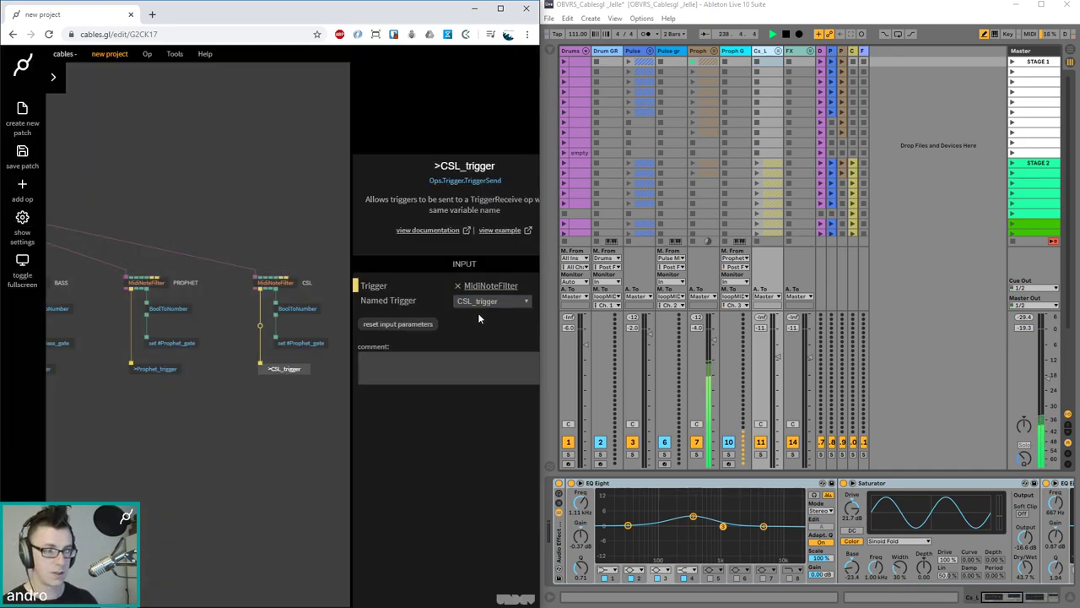
Create a new variable named csl_gate for the set #Prophet_gate op in the CSL chain
click(308, 344)
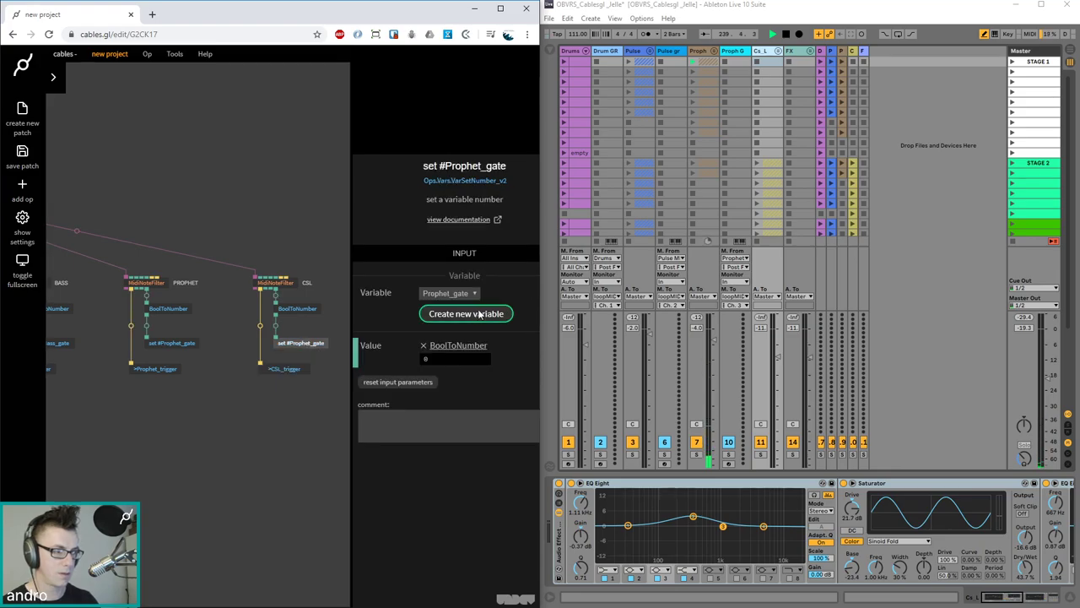
click(479, 313)
text(csl_gate)
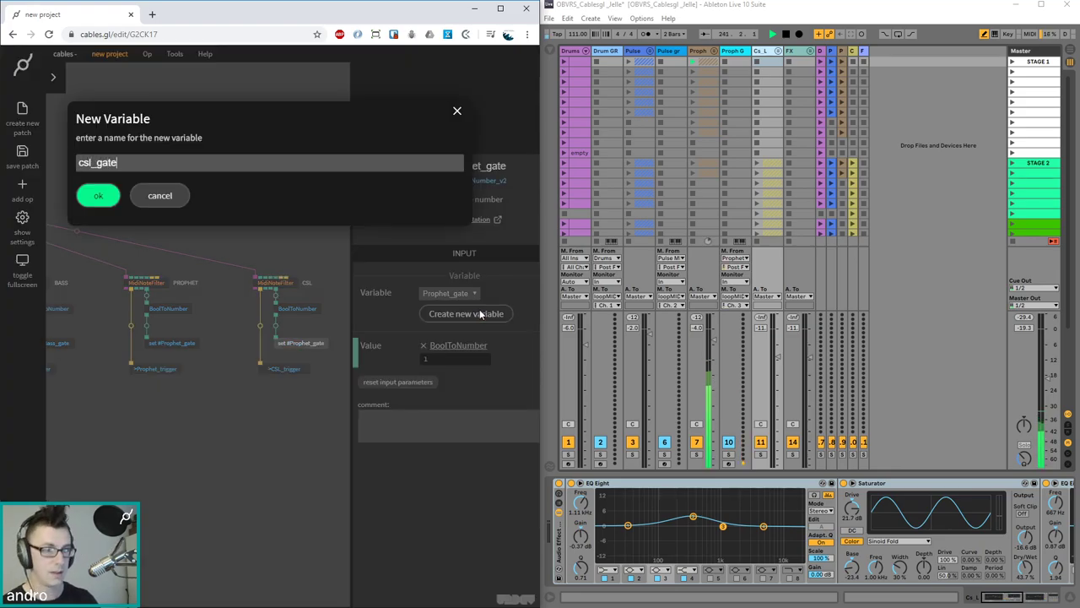
key(Return)
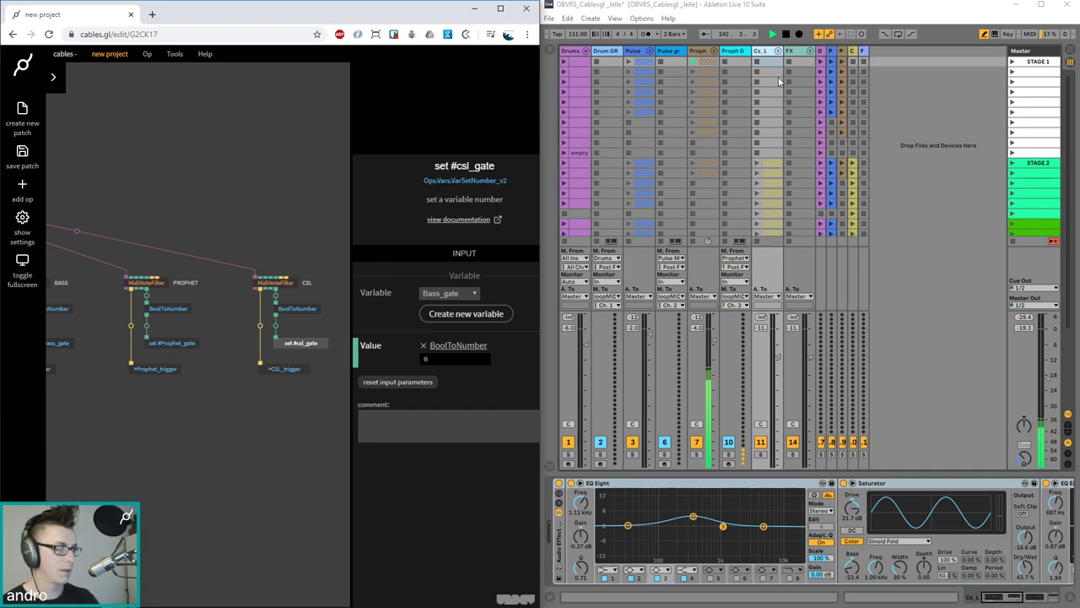
In Ableton Live, unfold the Cs_L group, insert a MIDI track after its Lead tracks and name it CSL grab
click(764, 53)
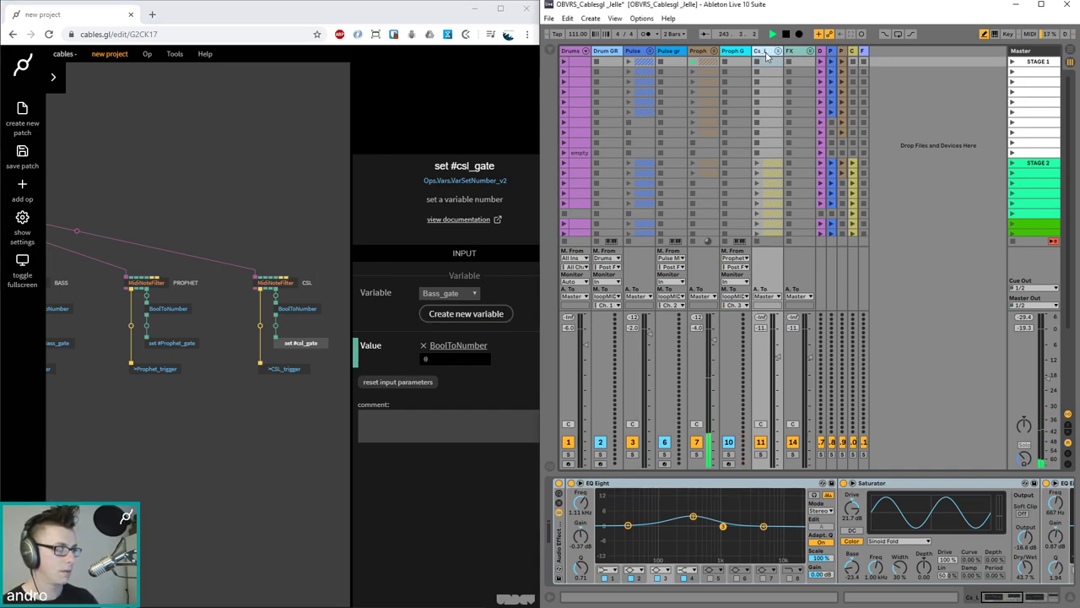
click(778, 51)
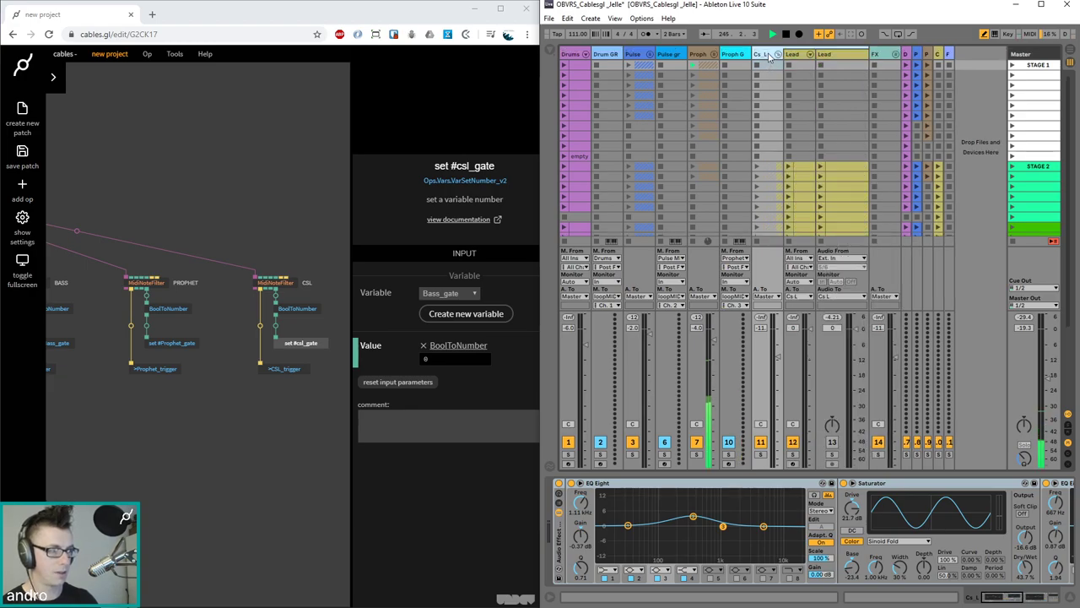
key(ctrl+shift+t)
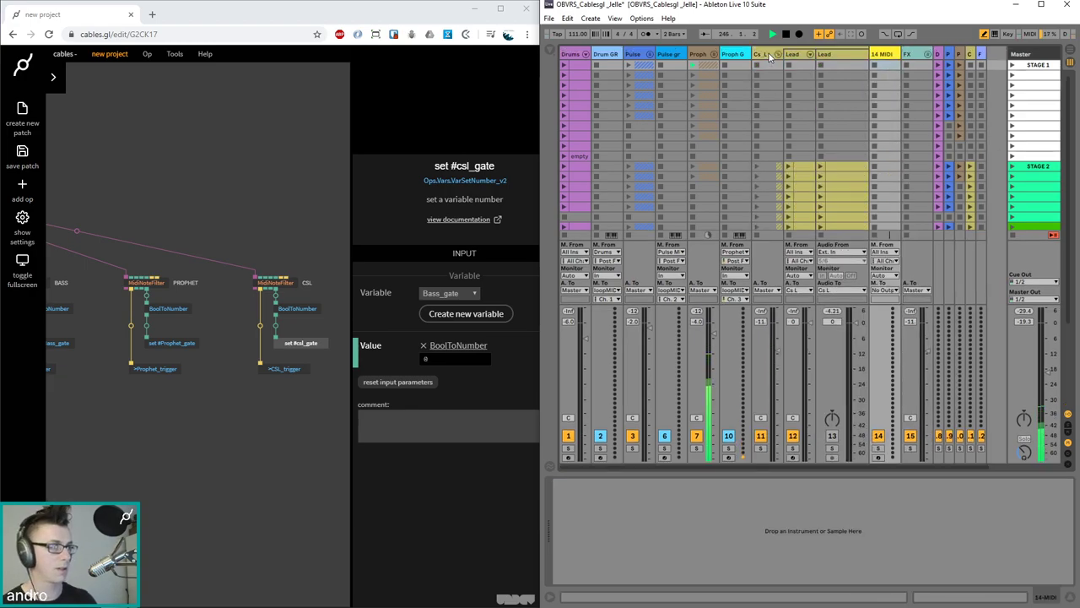
right_click(885, 58)
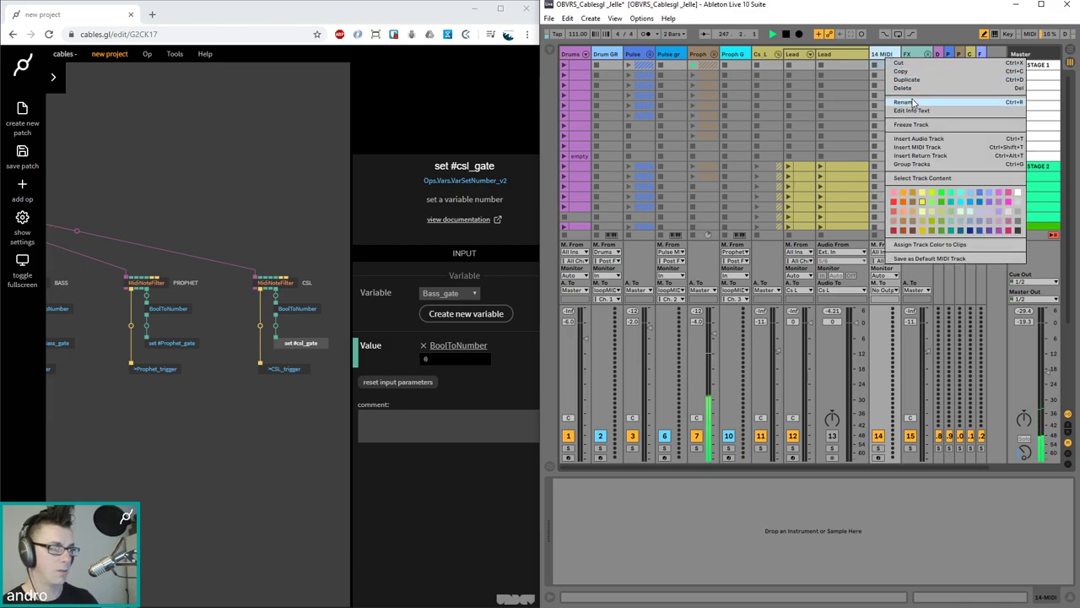
click(904, 102)
text(CSL grab)
key(Return)
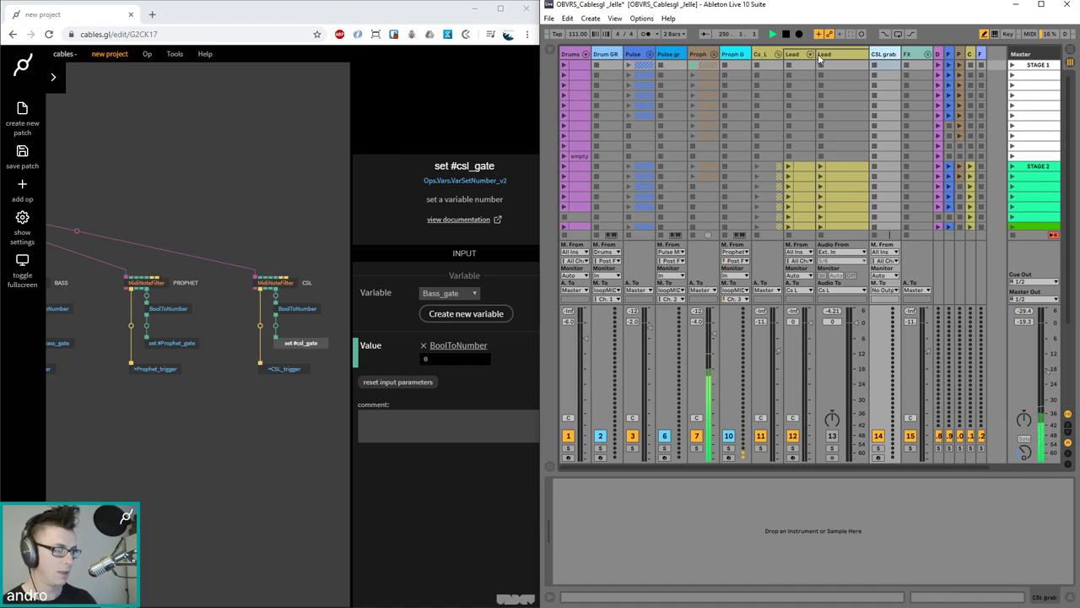
Widen the Lead Midi and CSL grab tracks
drag(816, 54, 827, 54)
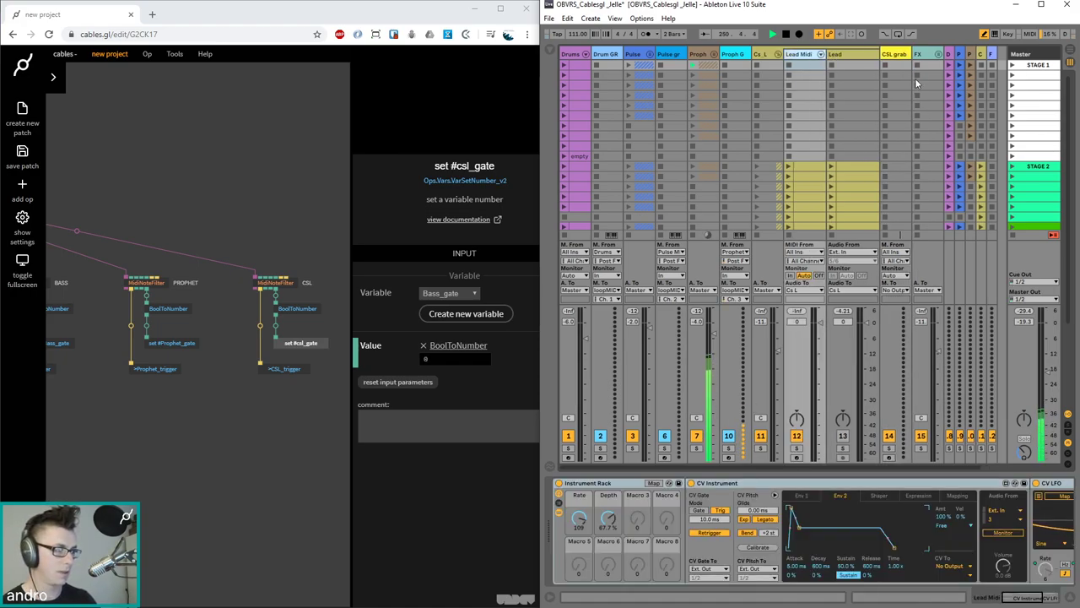
click(901, 56)
drag(912, 54, 921, 54)
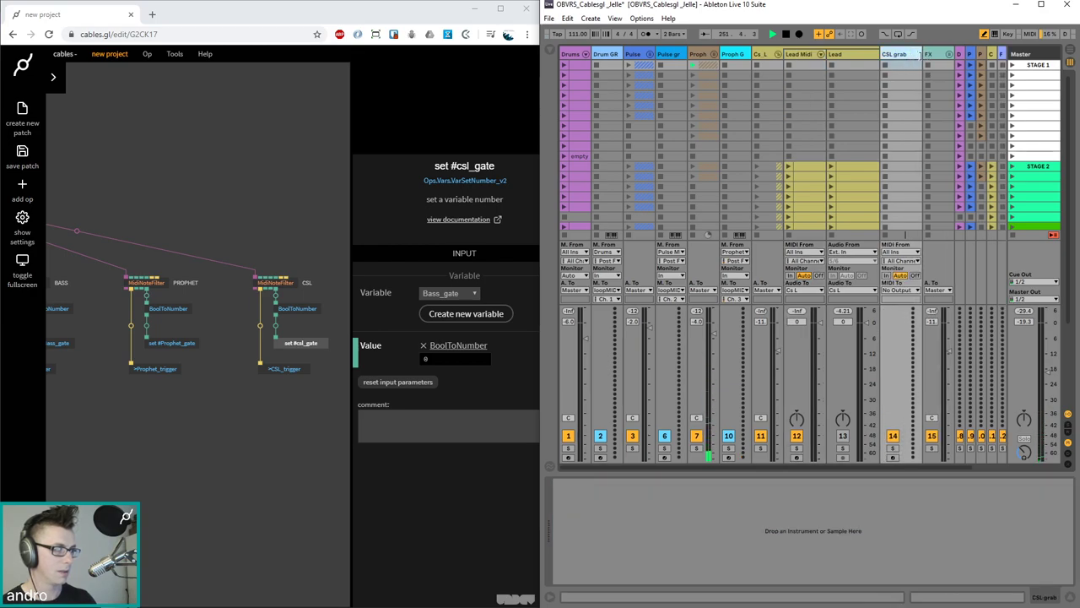
Set CSL grab to receive MIDI from Lead Midi, monitor In, and output to the loopMIDI port on channel 4
click(900, 252)
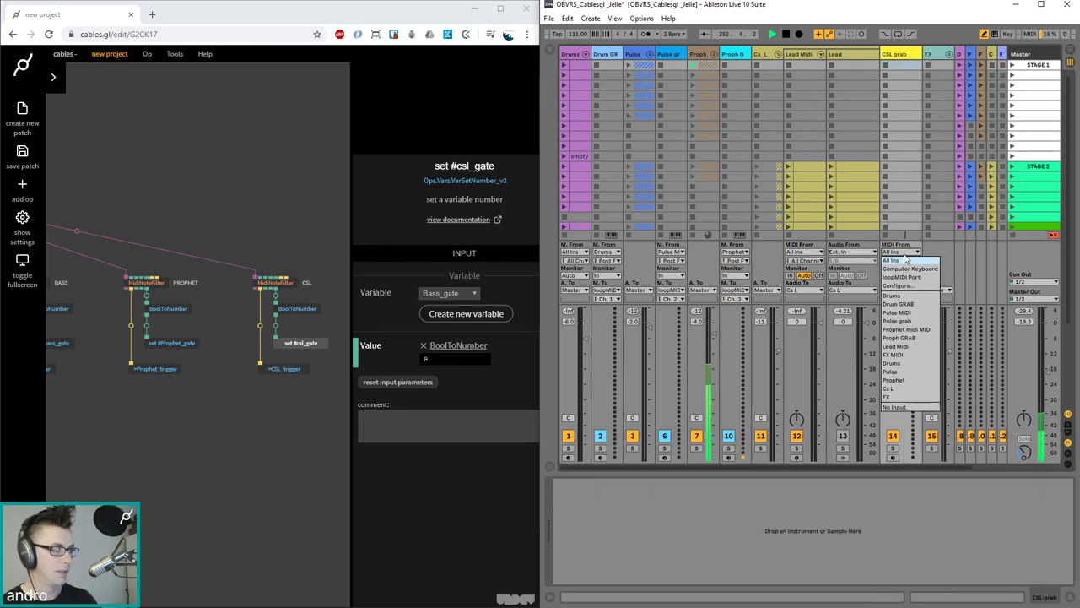
click(901, 352)
click(888, 275)
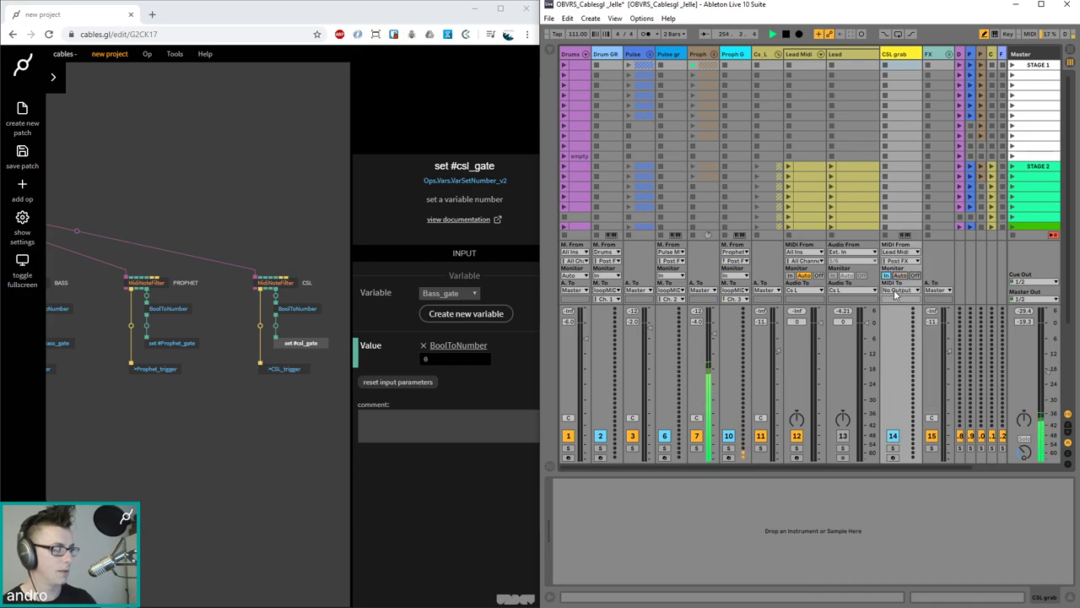
click(896, 291)
click(906, 307)
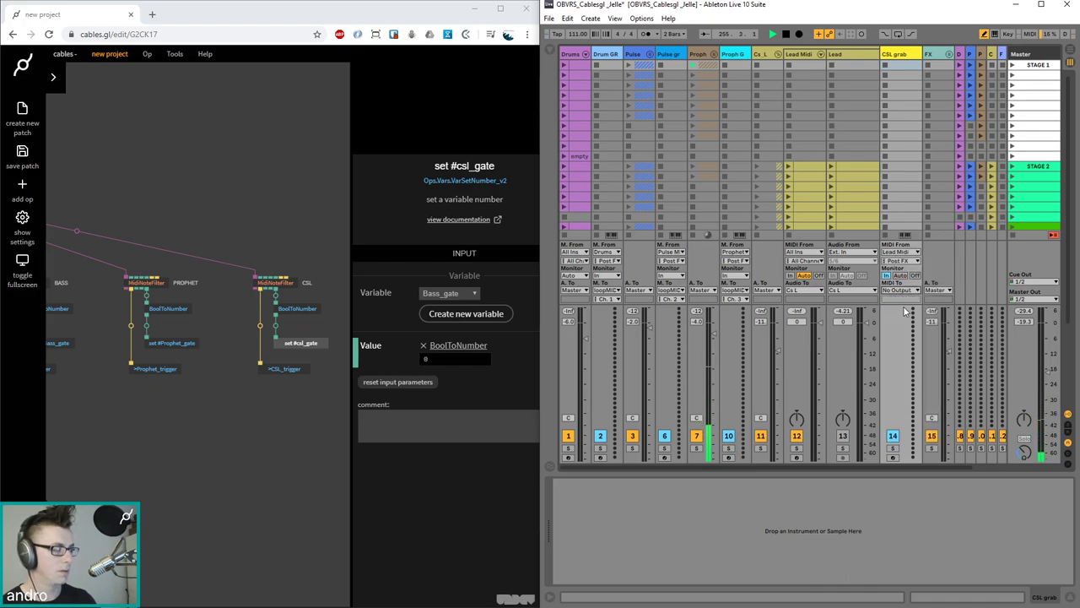
click(901, 300)
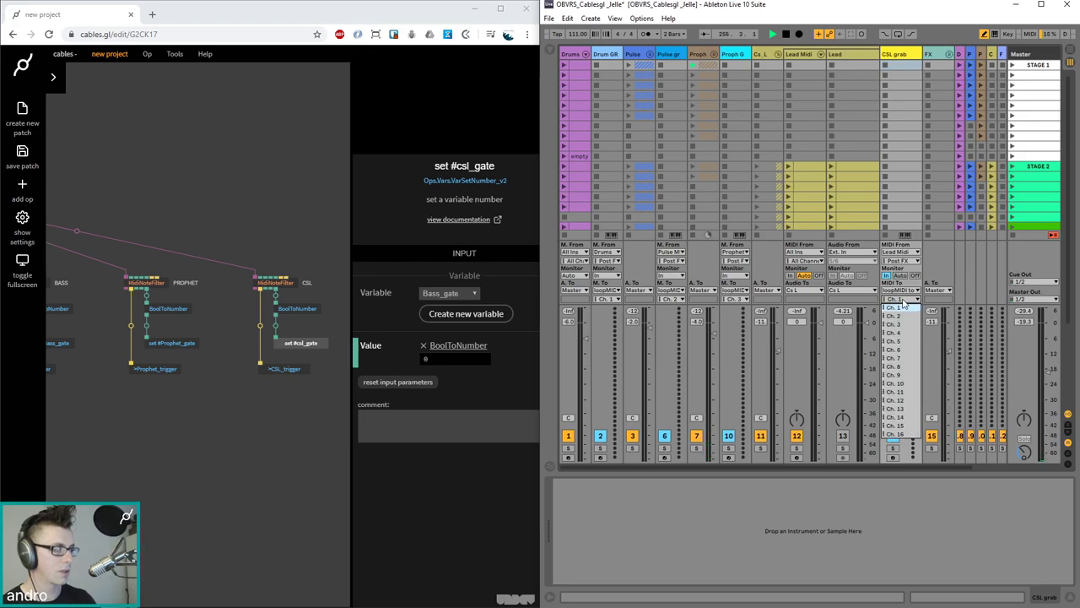
click(900, 334)
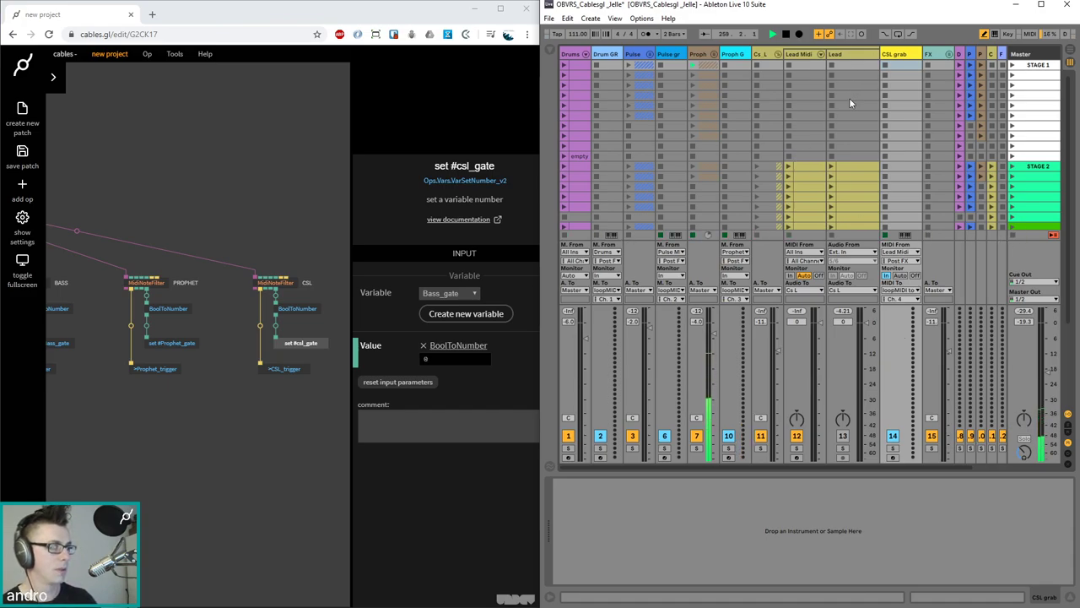
Launch the Cs_L group's first STAGE 2 clips, and in cables set the CSL MidiNoteFilter to MIDI channel 4
click(789, 168)
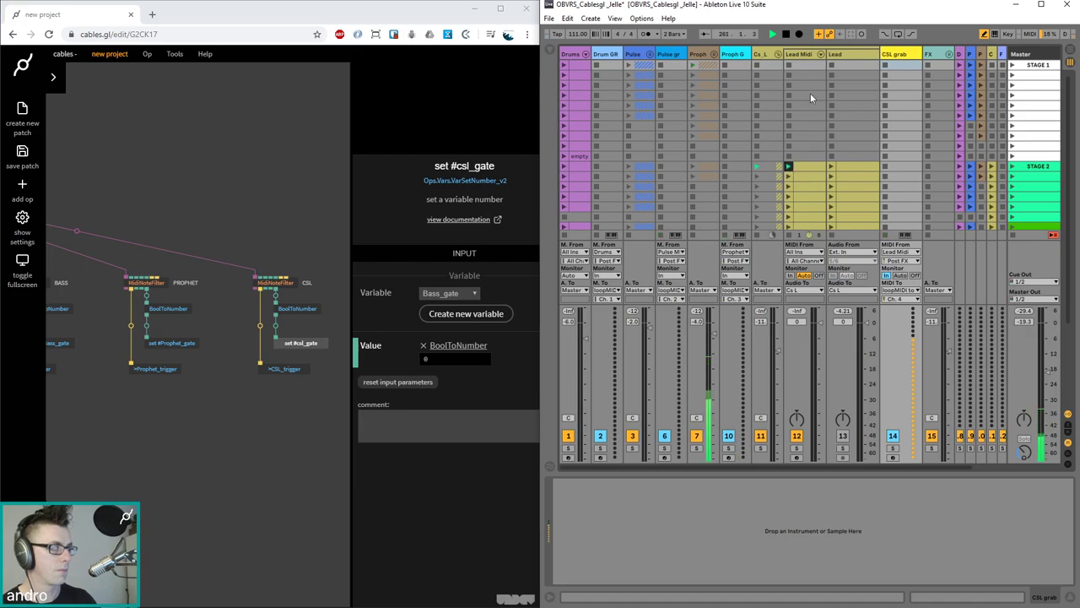
click(757, 165)
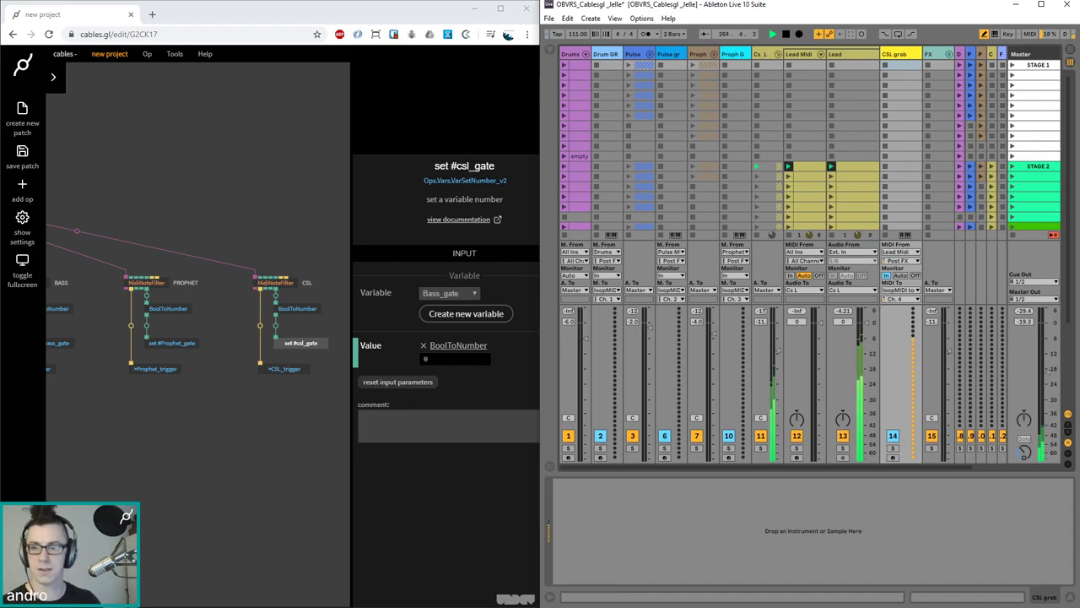
drag(289, 433, 245, 432)
click(231, 282)
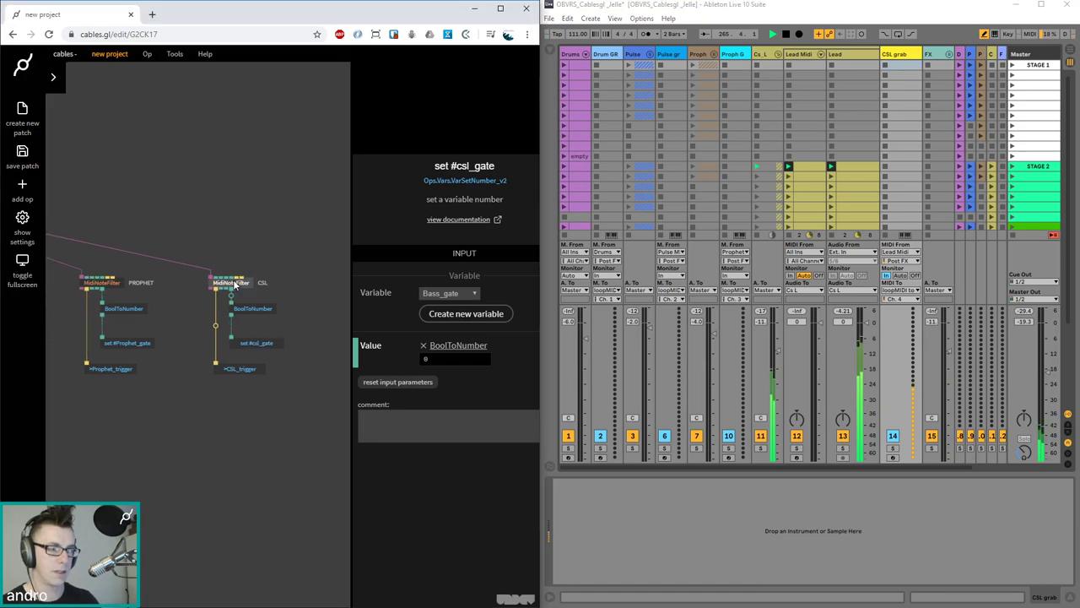
click(463, 322)
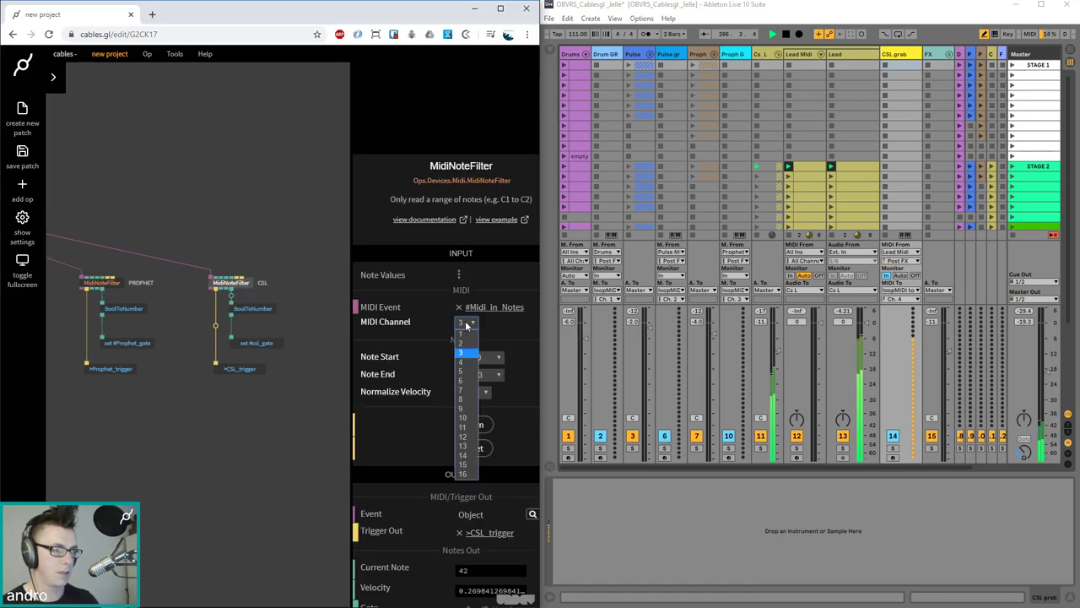
click(464, 363)
click(275, 225)
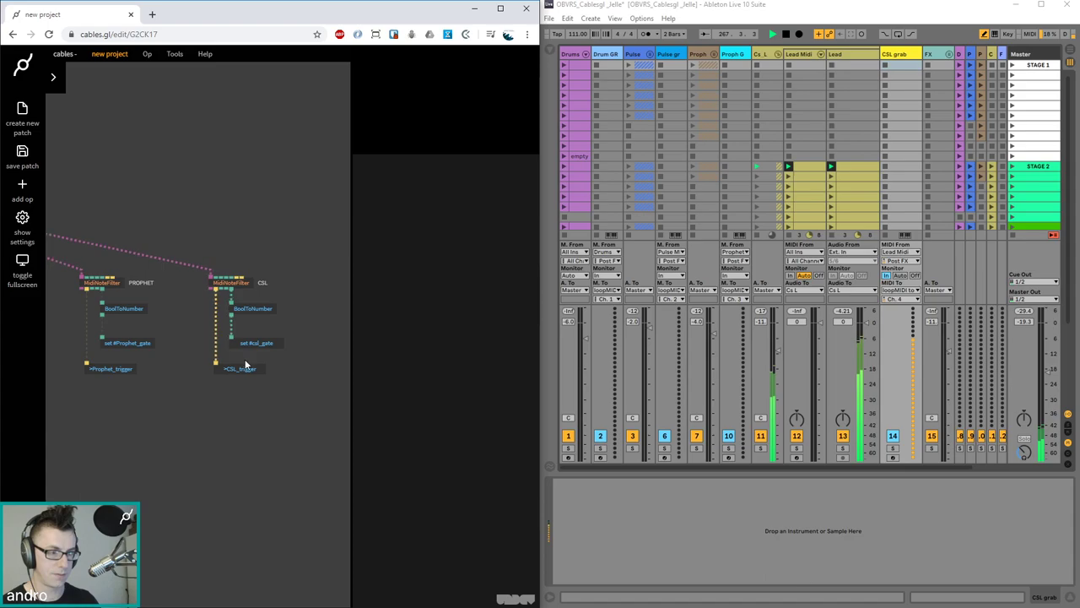
Restart the playback in Ableton Live briefly and stop it
click(785, 34)
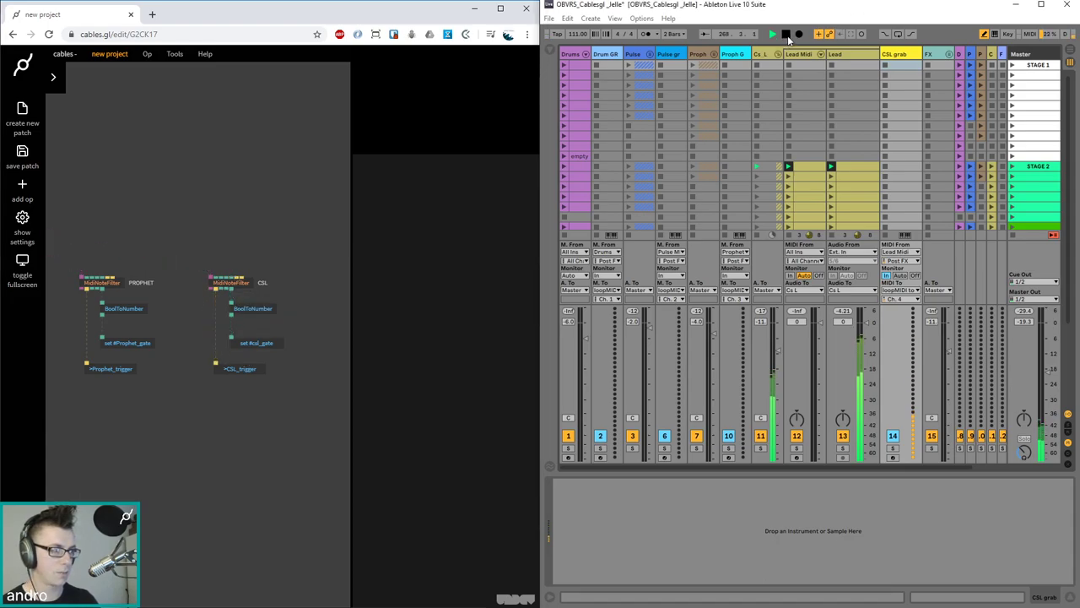
click(773, 34)
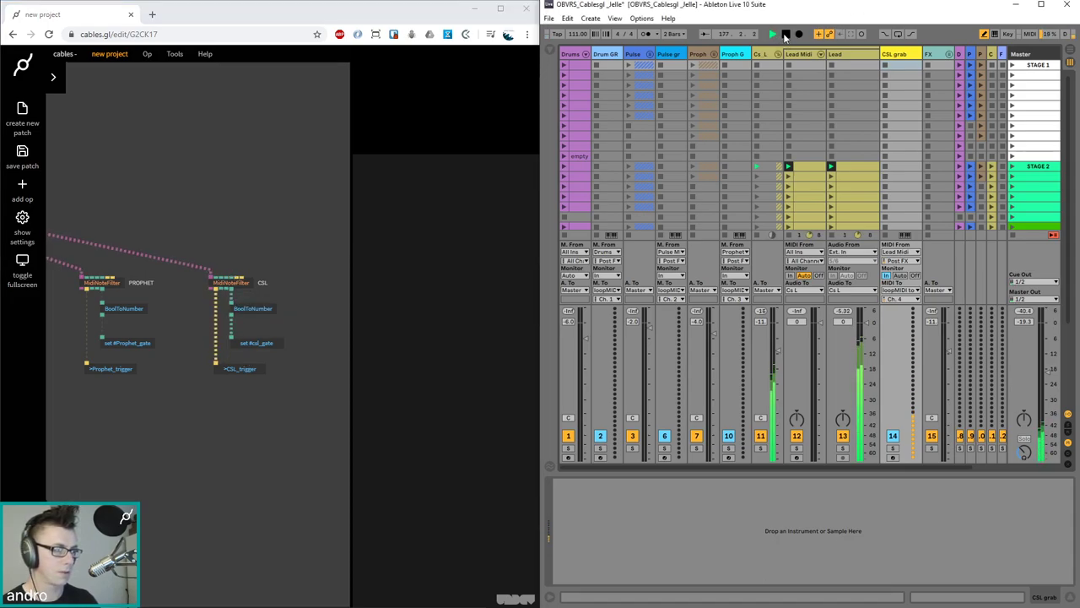
In cables, duplicate the four CSL ops and place the copy beside the original chain
drag(219, 232, 123, 178)
drag(207, 322, 109, 184)
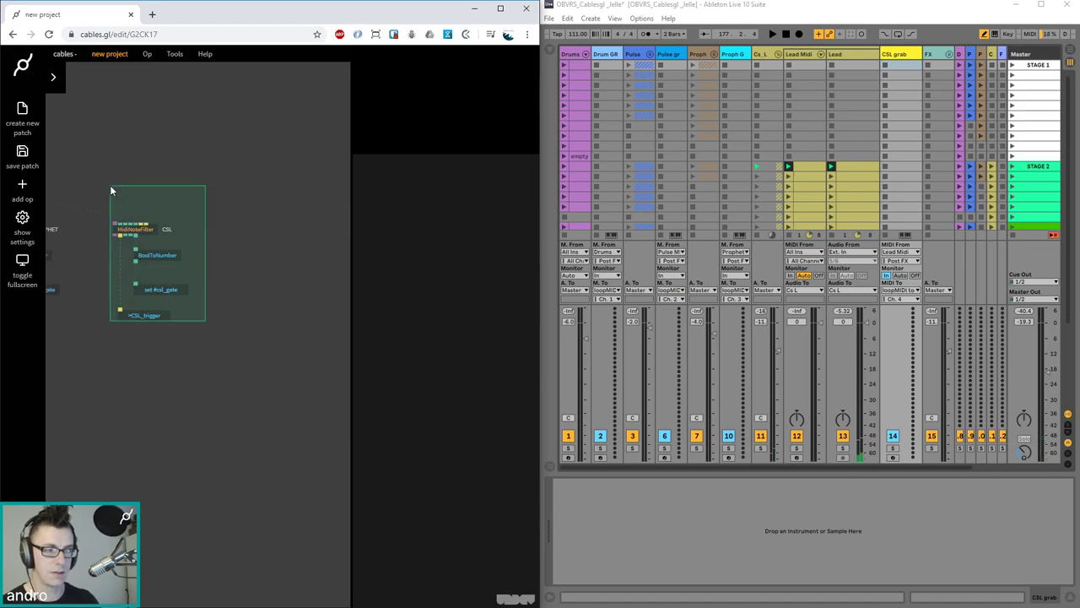
drag(204, 356, 98, 178)
key(ctrl+s)
click(166, 271)
drag(224, 353, 111, 183)
key(ctrl+c)
click(231, 179)
key(ctrl+v)
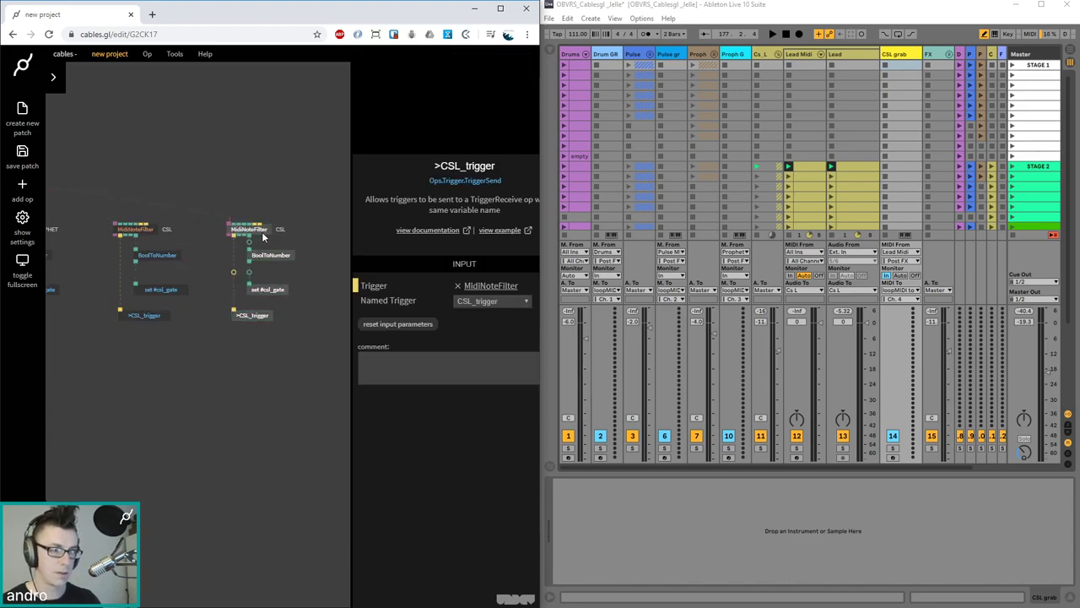
Change the copied MidiNoteFilter's comment to FX
click(249, 229)
scroll(494, 504, down, 1)
scroll(493, 504, down, 2)
click(427, 578)
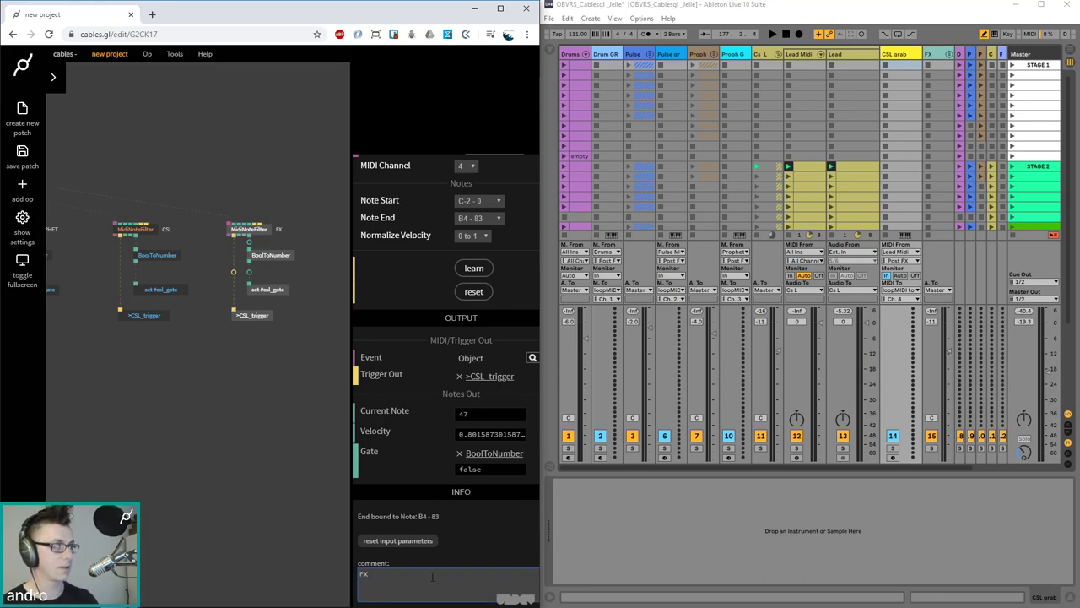
text(FX)
click(228, 162)
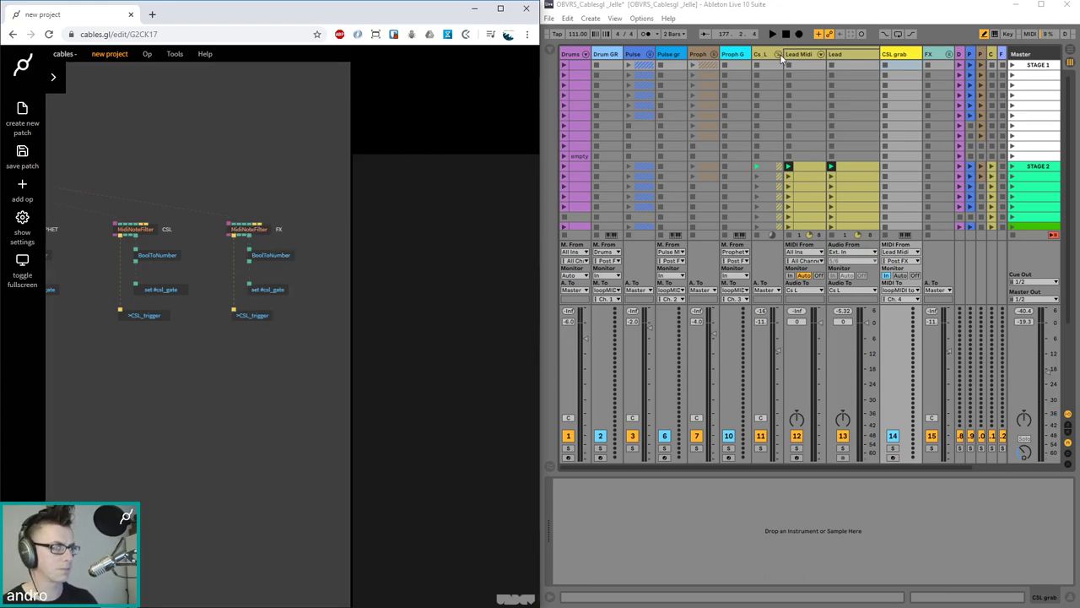
In Ableton Live, fold the Cs_L group and select the FX track
click(778, 54)
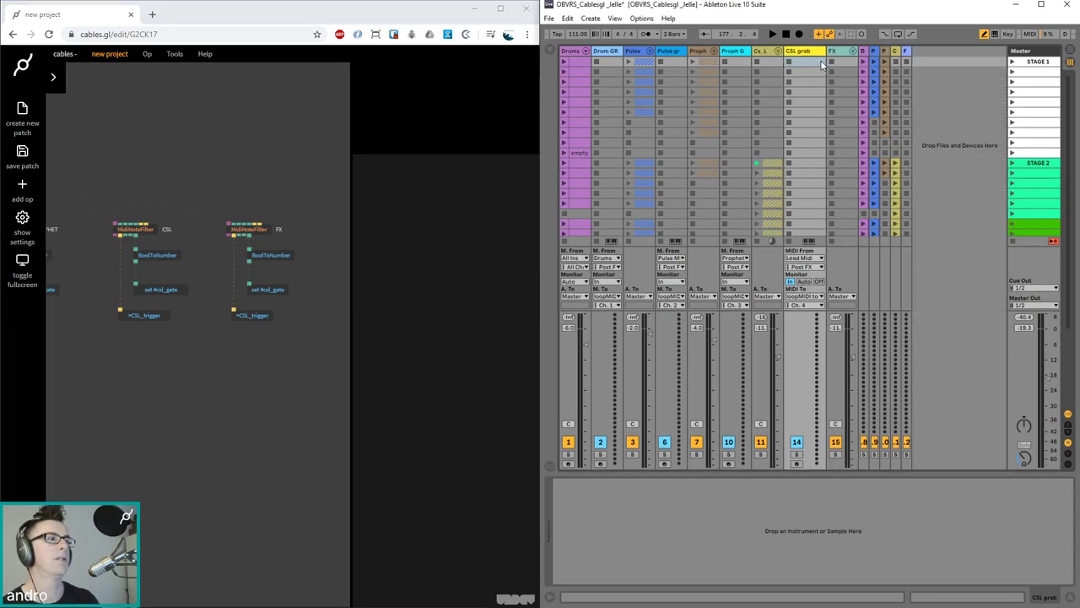
click(844, 54)
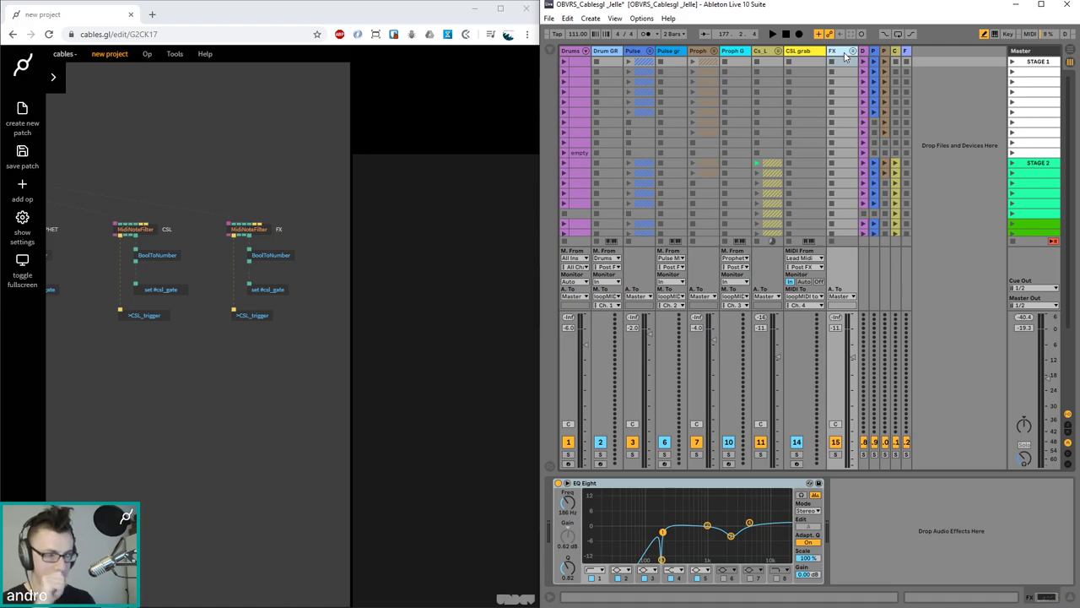
In cables, create a new variable named FX_gate for the copied set #csl_gate op in the FX chain
click(260, 244)
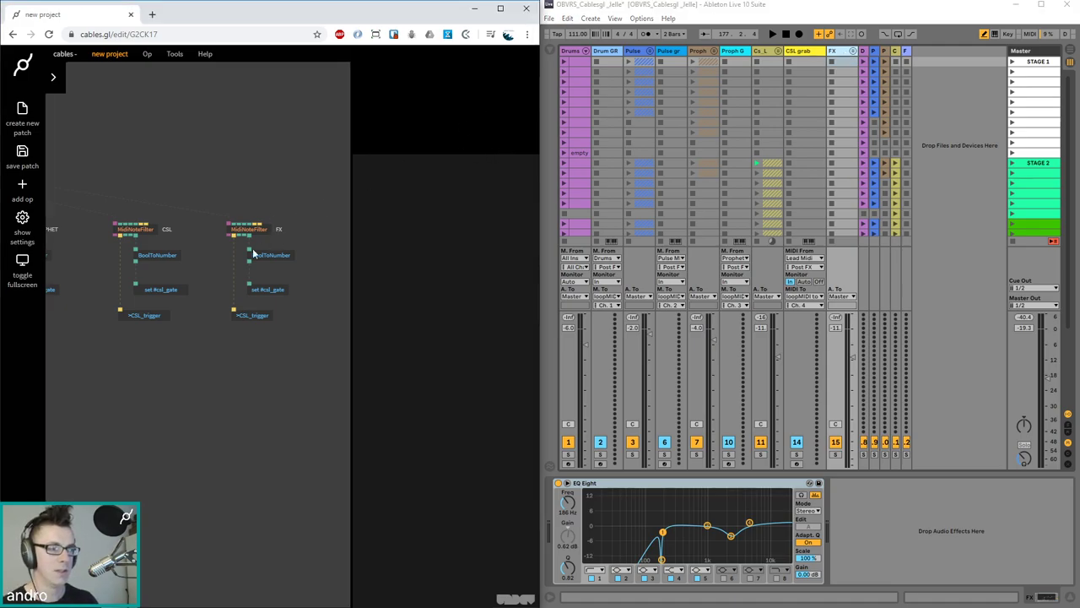
click(268, 289)
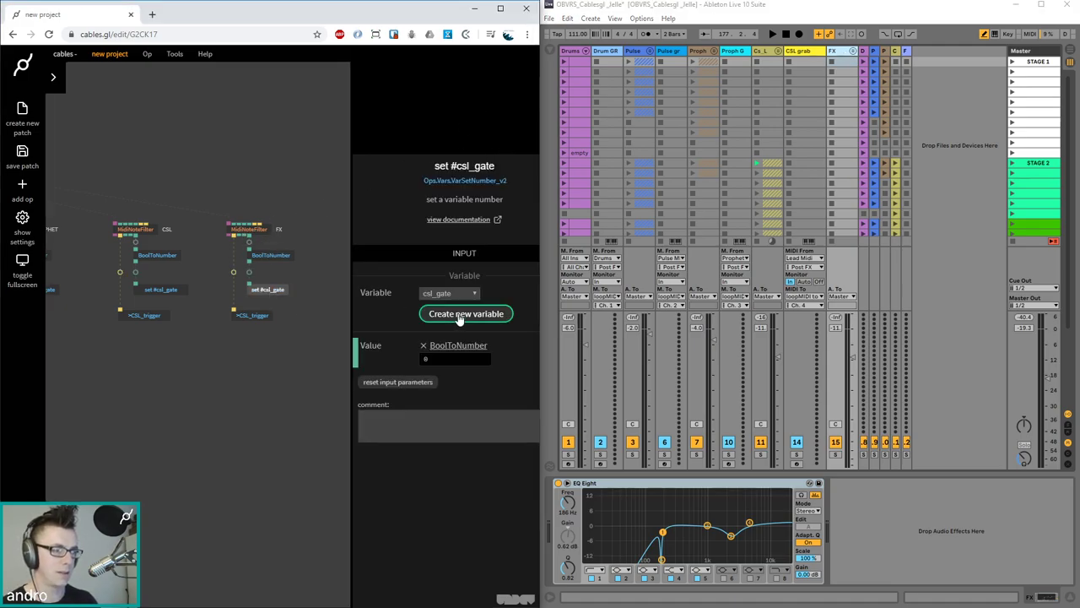
click(459, 314)
text(FX_gate)
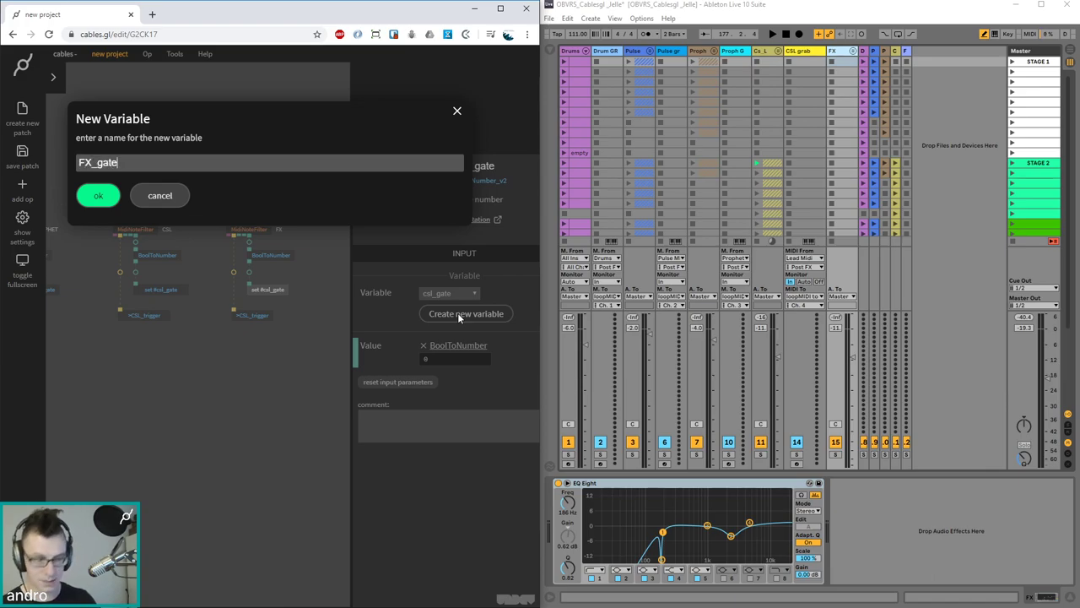
key(Return)
Give the FX chain's copied TriggerSend op a new named trigger called FX_trigger
click(250, 315)
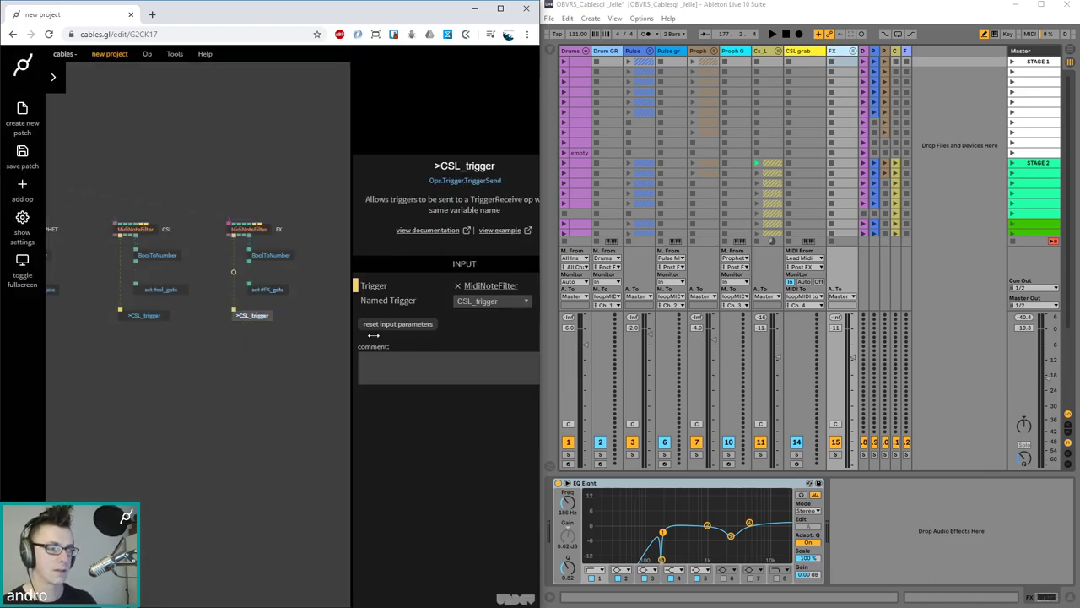
click(484, 301)
click(488, 313)
text(FX_trigger)
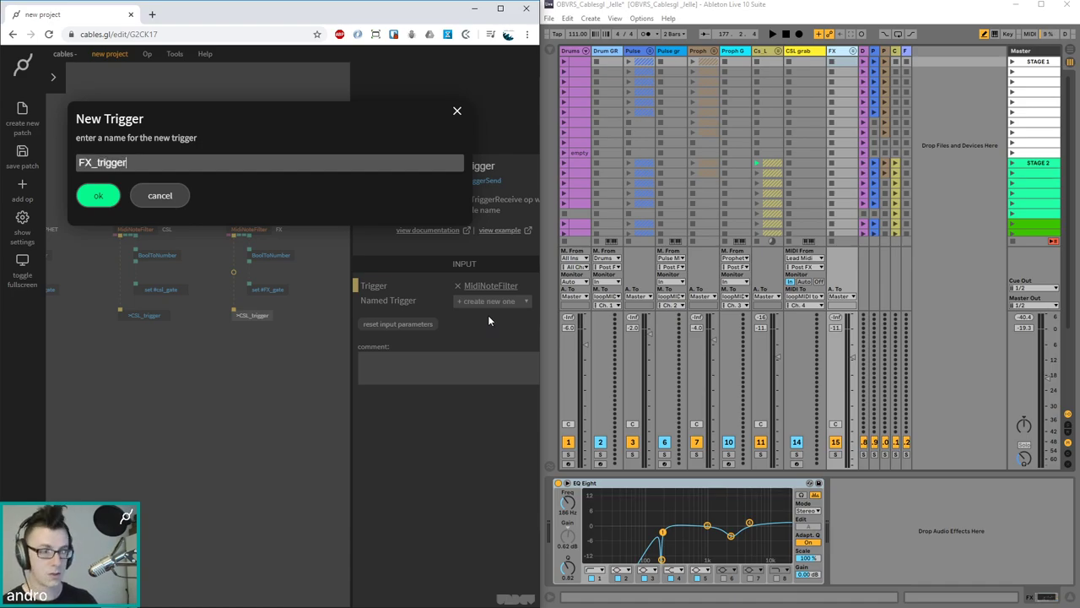
key(Return)
click(265, 162)
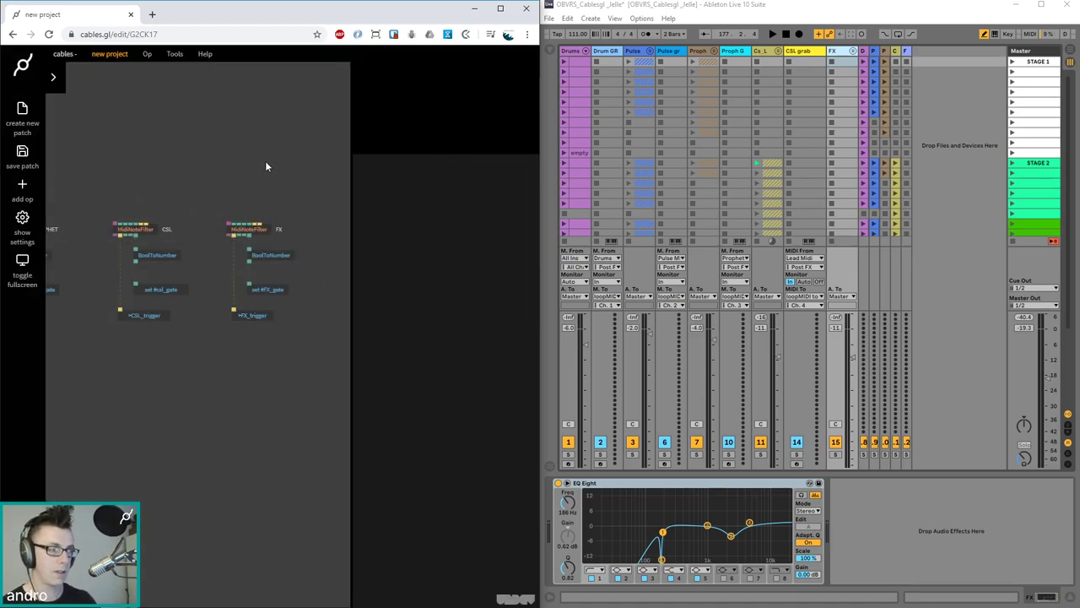
In Ableton Live, insert a MIDI track after the FX group, rename it FX GRAB and widen it
click(838, 54)
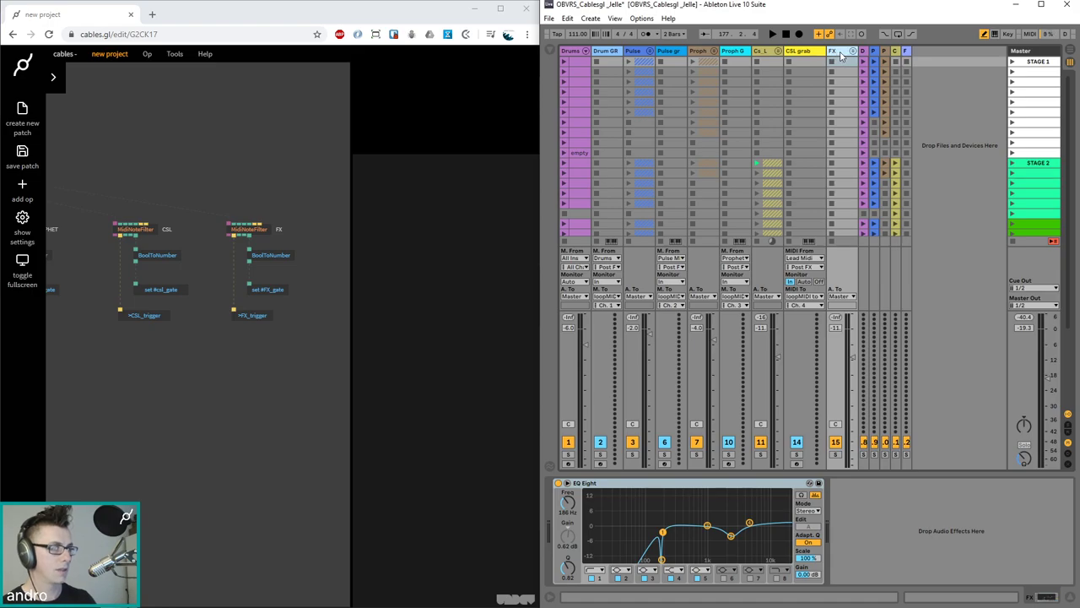
key(ctrl+shift+t)
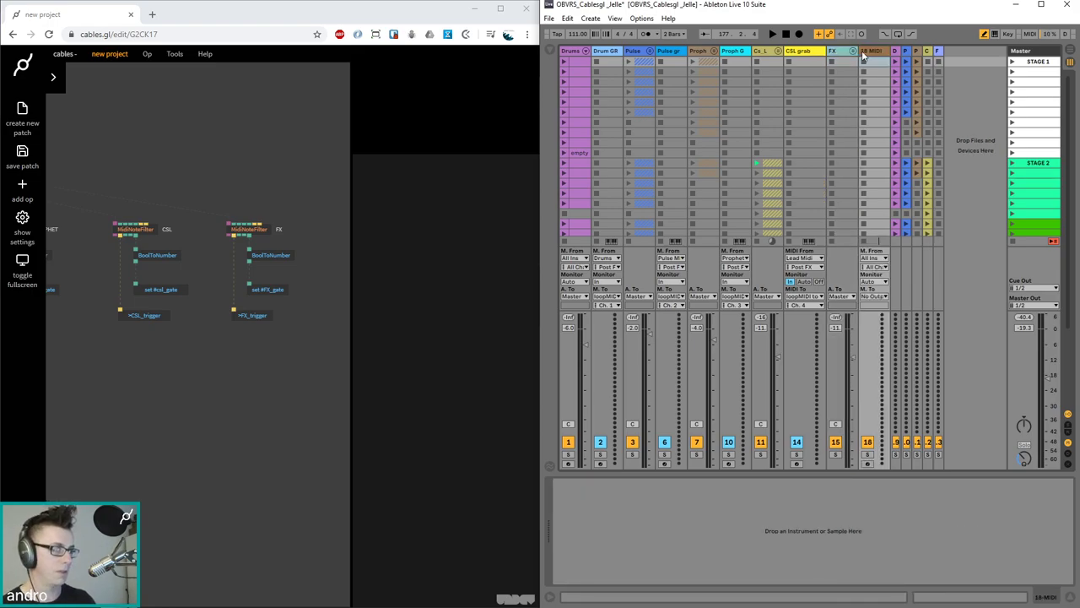
right_click(866, 54)
click(893, 96)
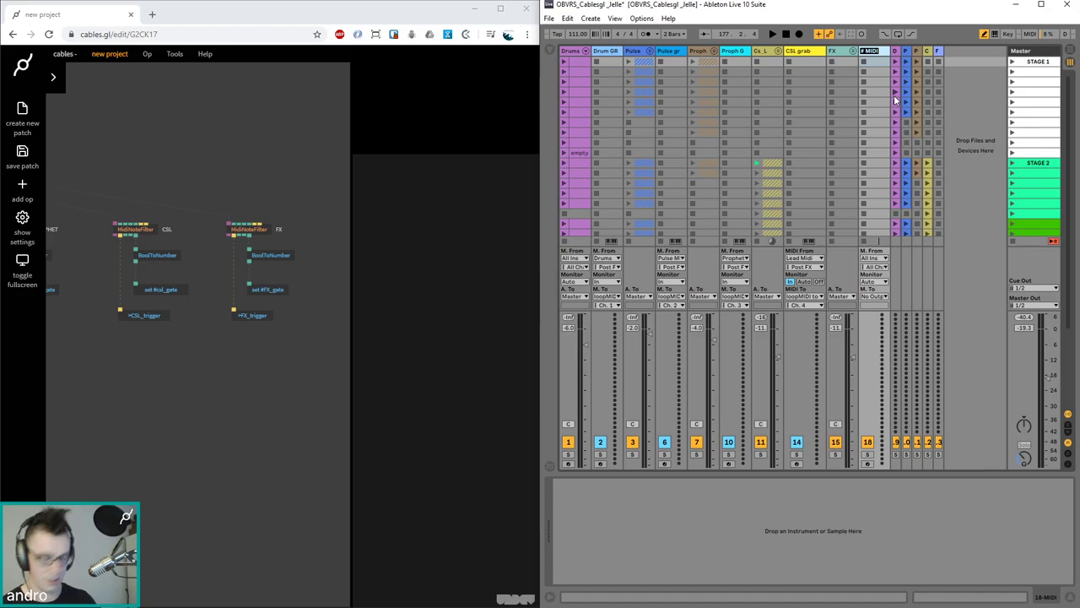
text(FX GRAB)
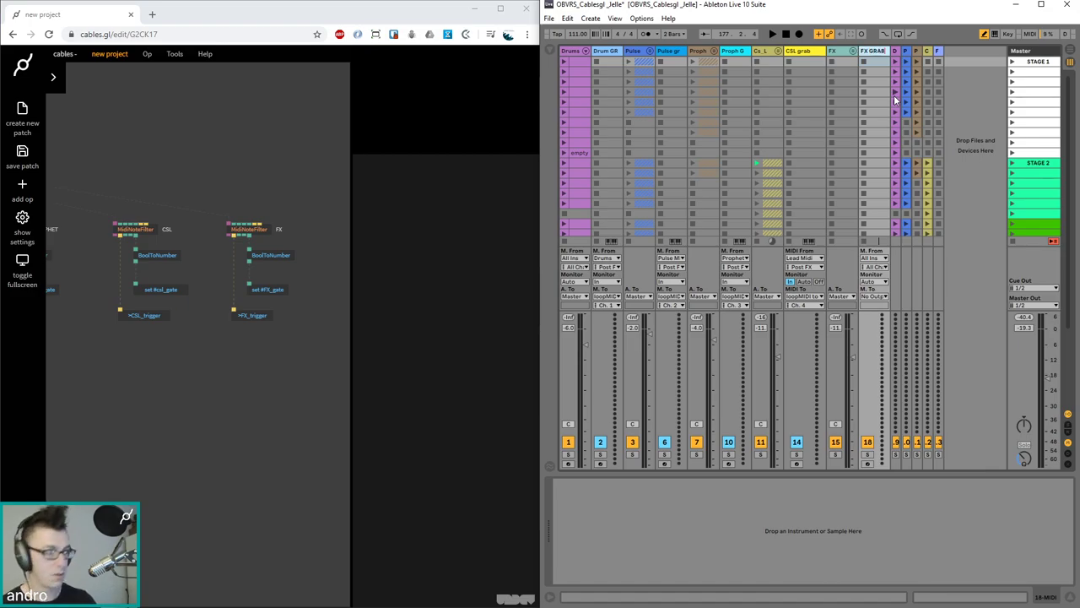
key(Return)
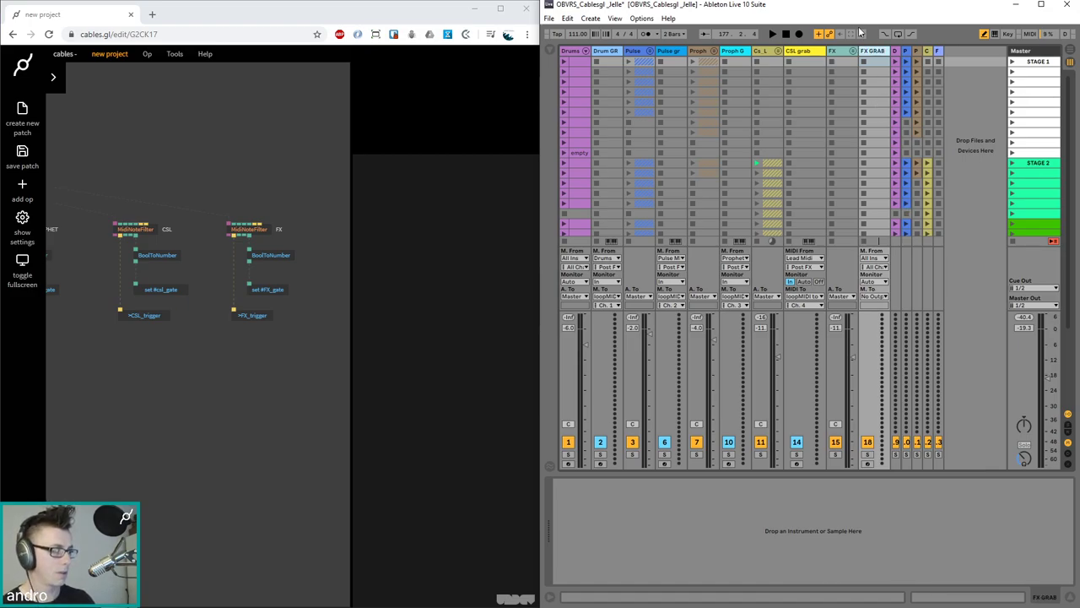
drag(891, 51, 901, 50)
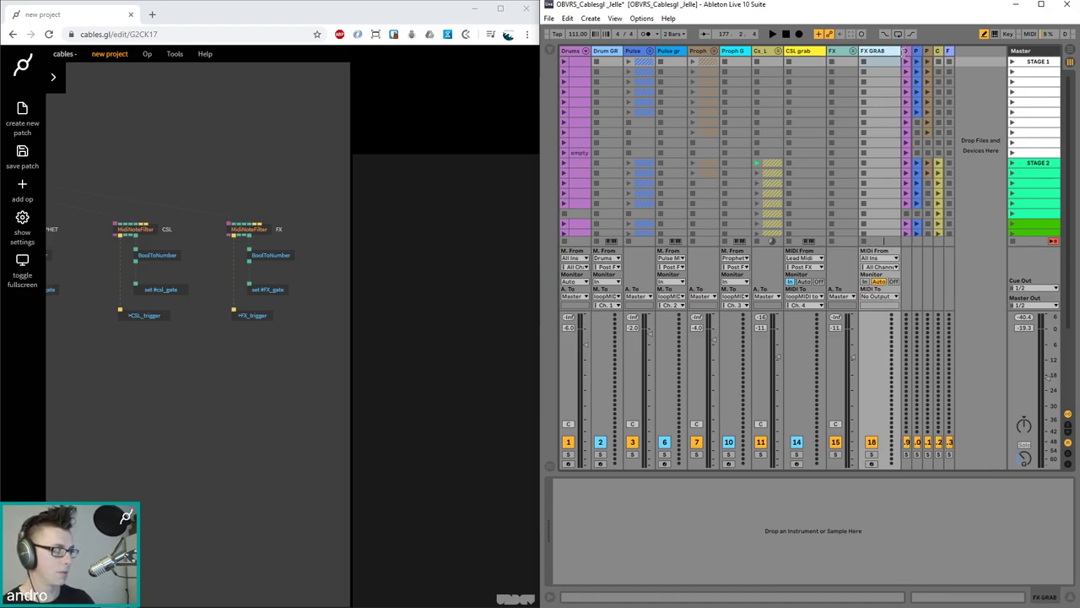
Unfold the FX group to examine which of its tracks carries the MIDI, and fold it again
click(881, 258)
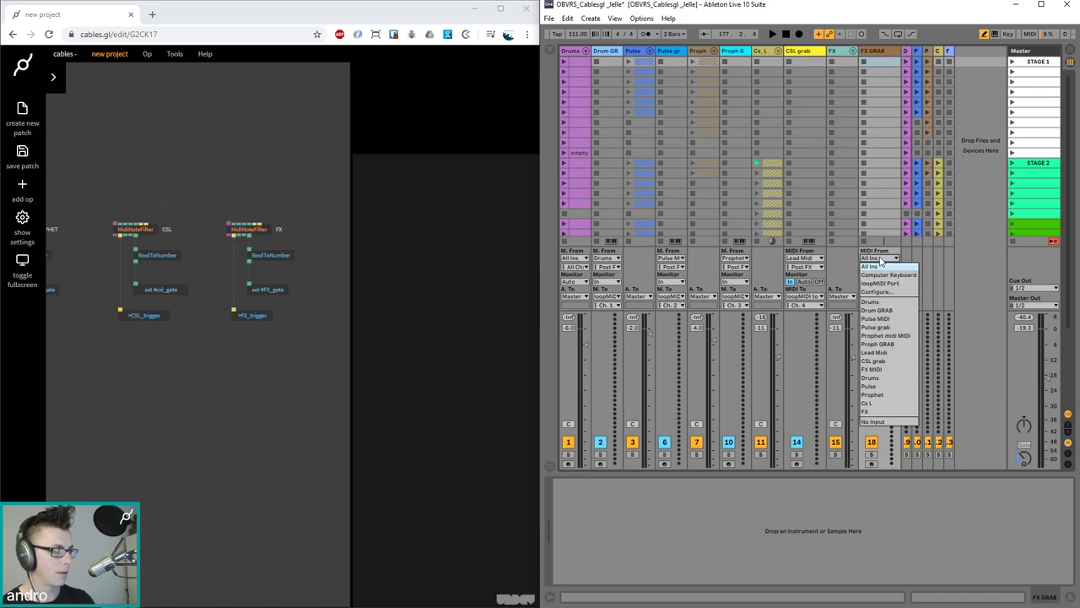
click(843, 51)
click(844, 51)
click(853, 52)
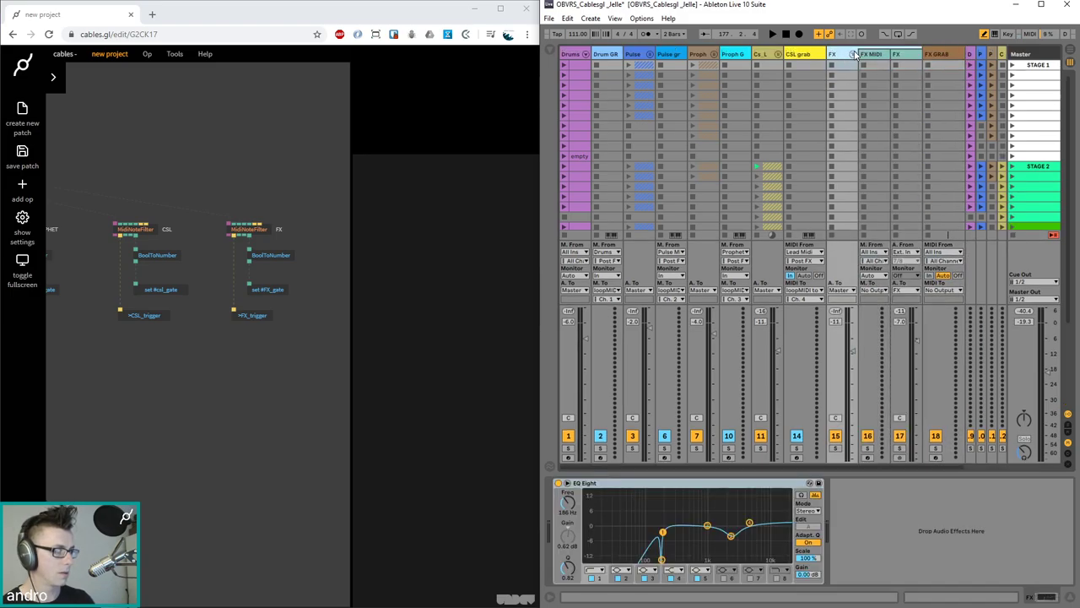
click(874, 54)
click(853, 53)
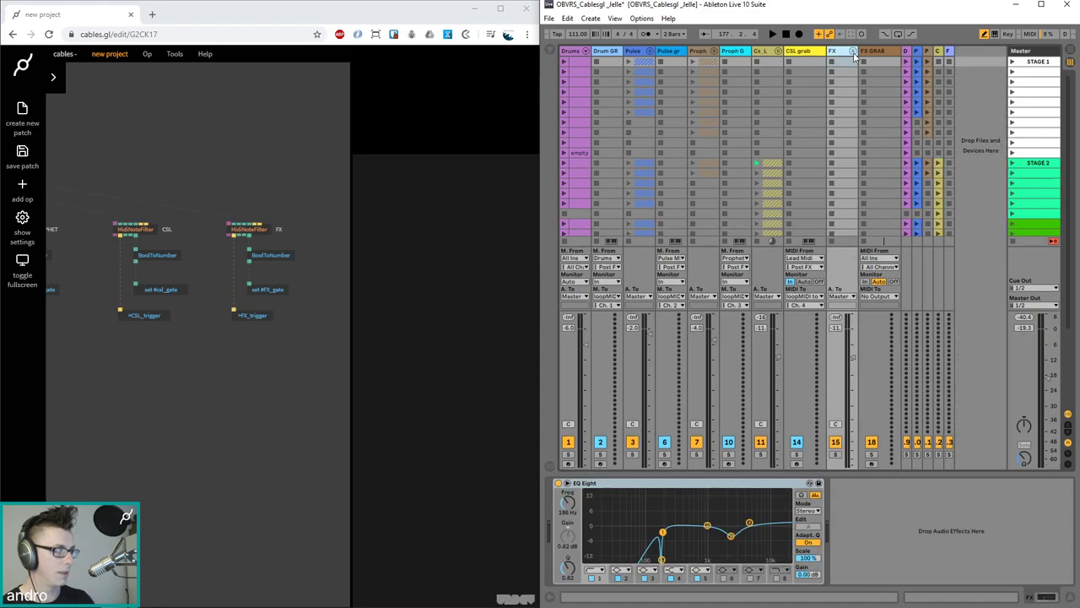
Route FX GRAB's input from FX MIDI with monitoring In, and its output to loopMIDI to cables on channel 5
click(871, 52)
click(875, 258)
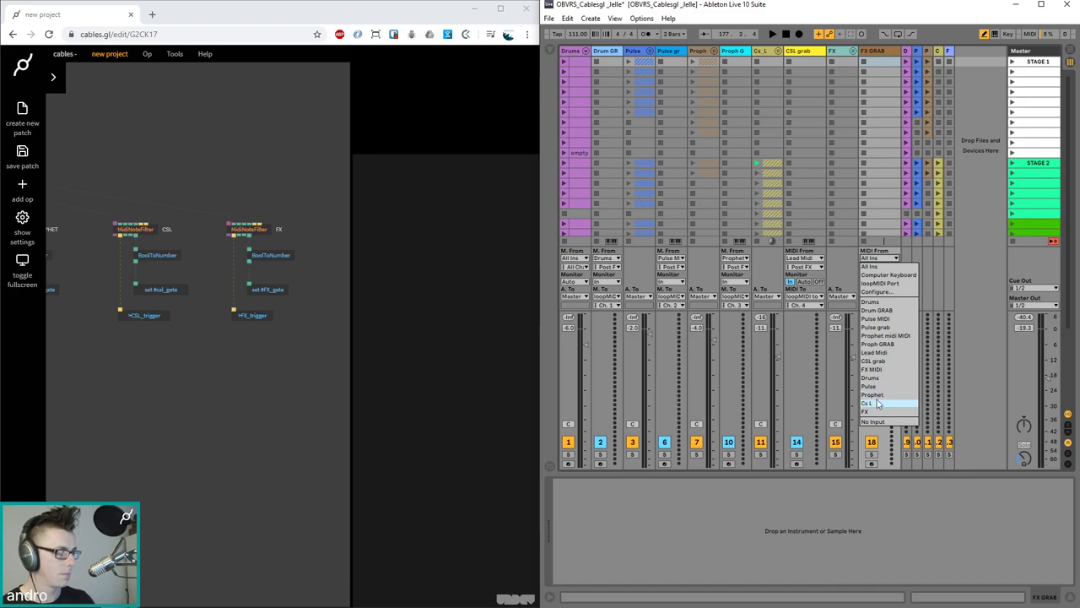
click(871, 369)
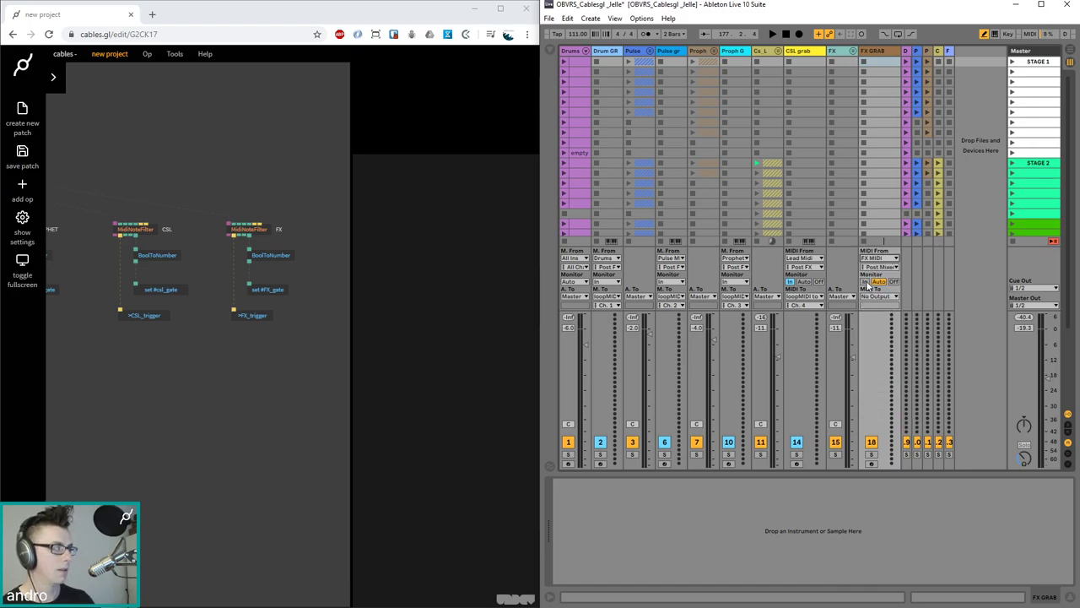
click(879, 296)
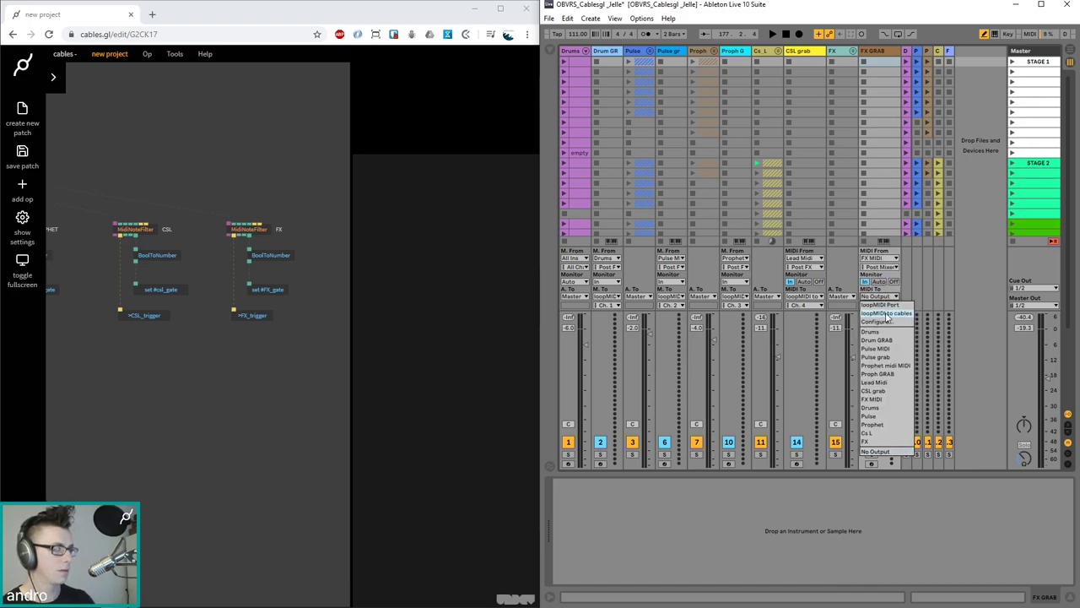
click(886, 317)
click(879, 305)
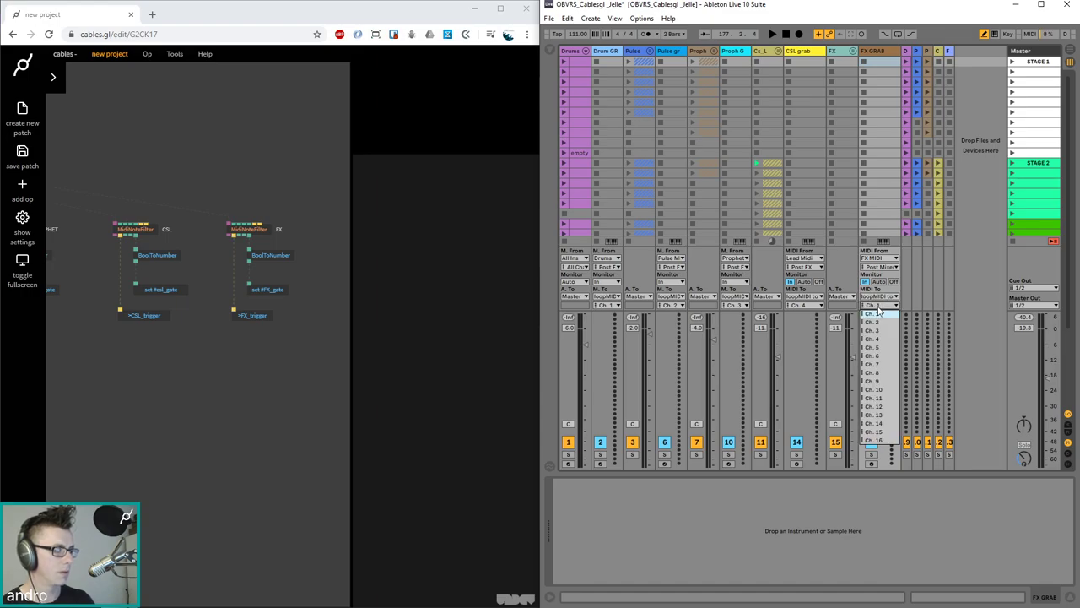
click(874, 347)
Stop all clips and launch the FX track's first clip in the STAGE 3 scene
scroll(906, 202, down, 3)
scroll(907, 198, down, 3)
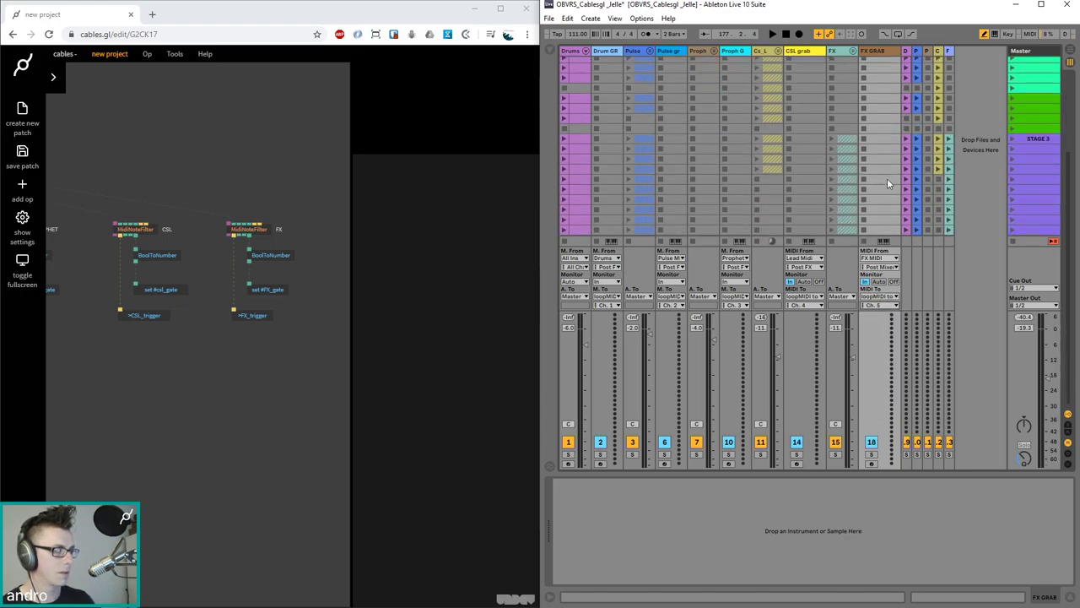
click(1012, 242)
click(150, 380)
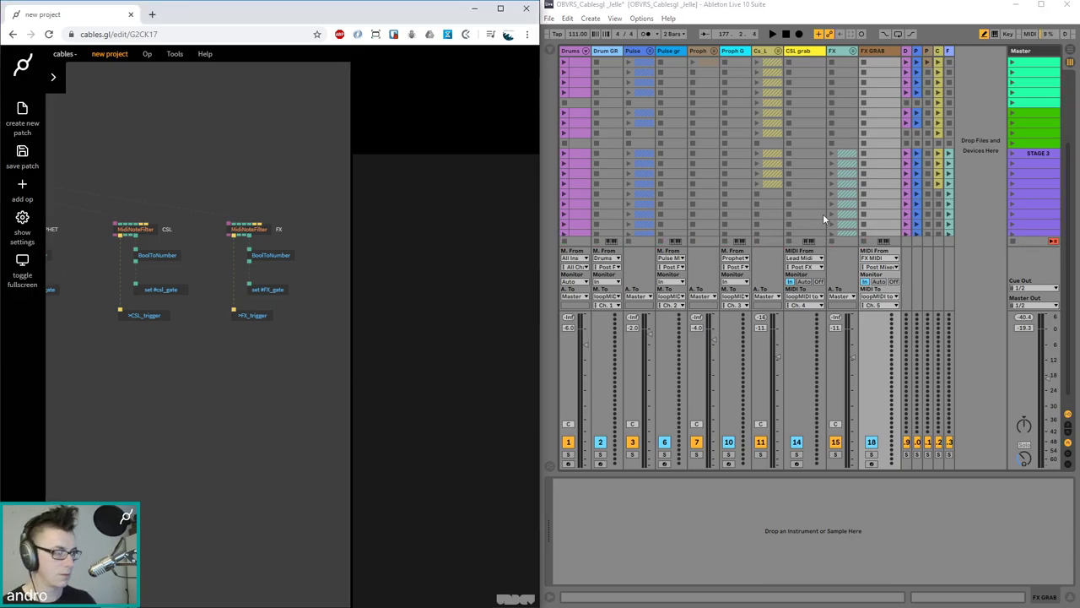
click(832, 152)
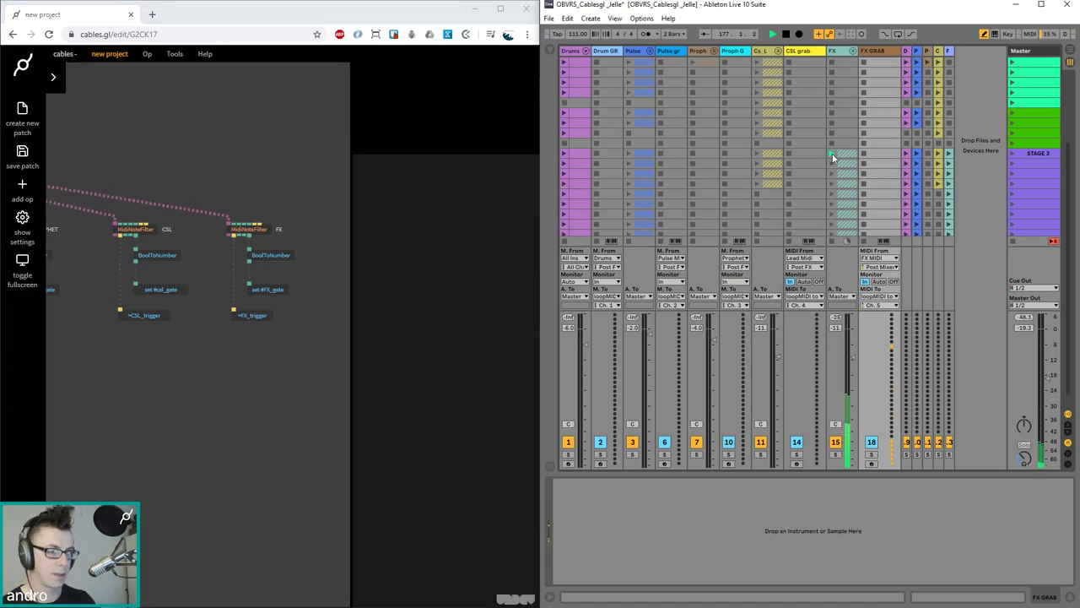
In cables, set the MIDI channel of the FX MidiNoteFilter to 5
click(274, 200)
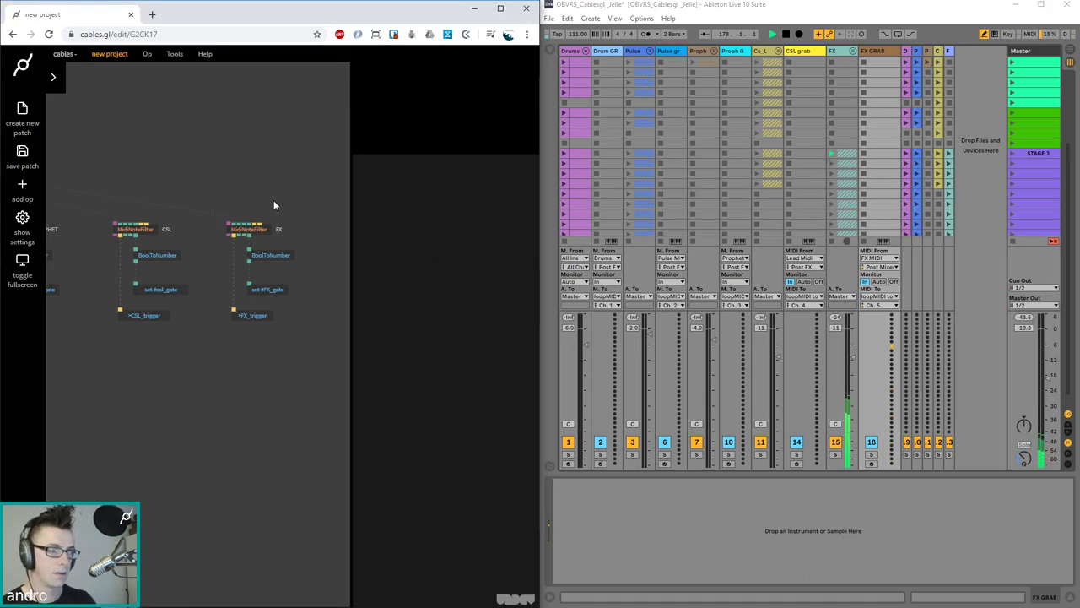
click(261, 228)
click(464, 321)
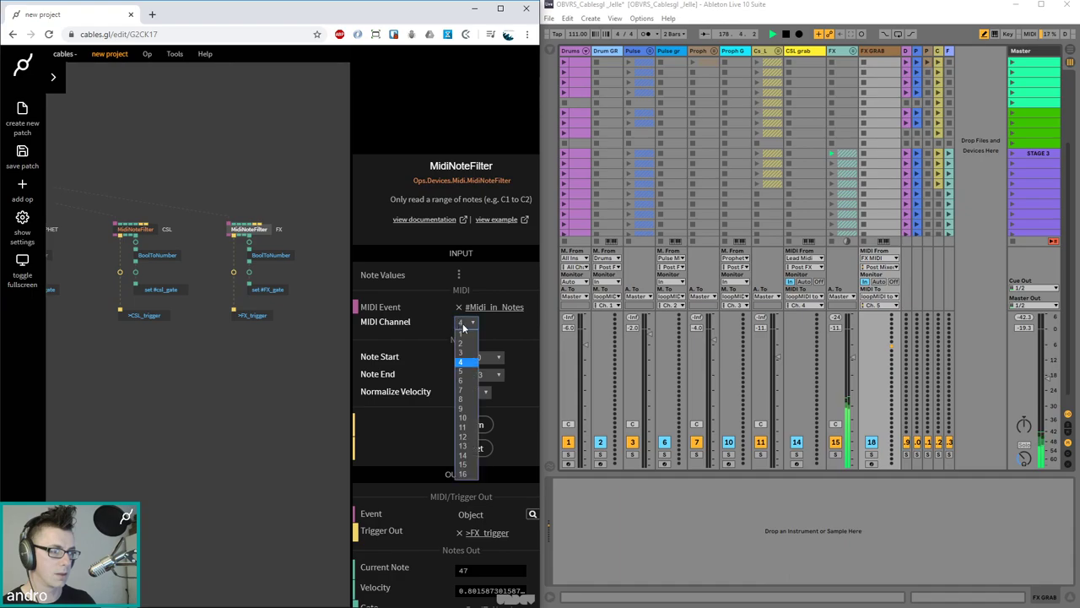
click(469, 375)
click(261, 181)
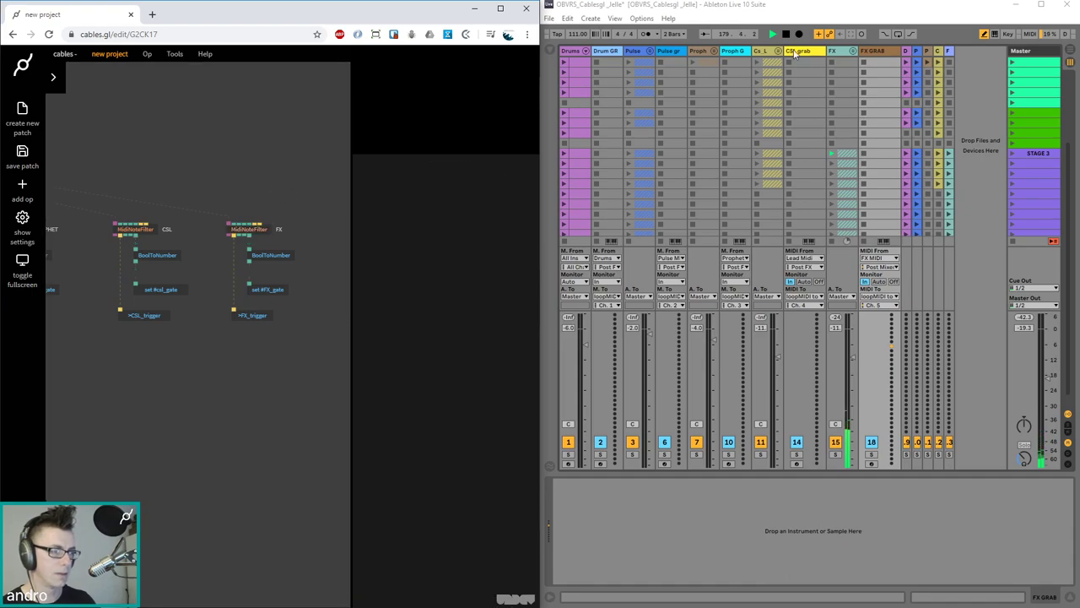
Restart playback in Ableton Live, check the value reaching the set #FX_gate op in cables, and stop playback
click(792, 12)
key(space)
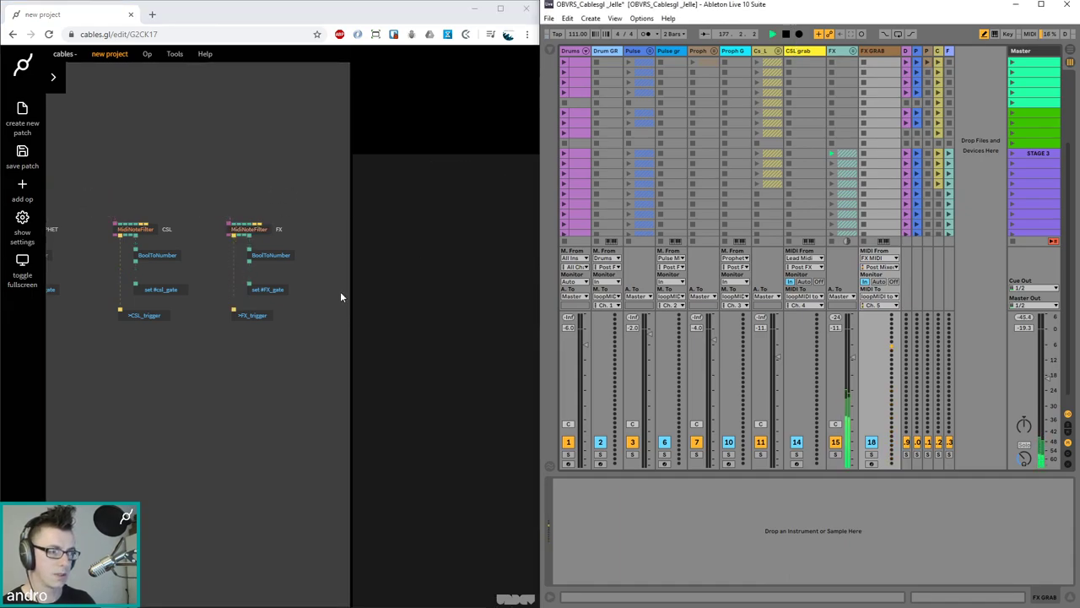
click(273, 289)
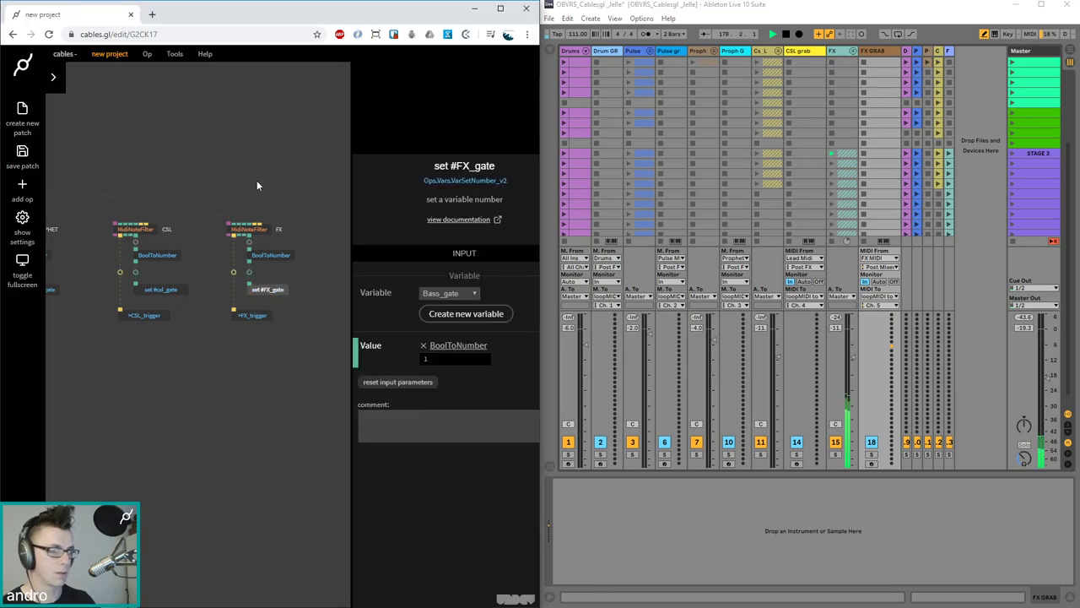
click(786, 36)
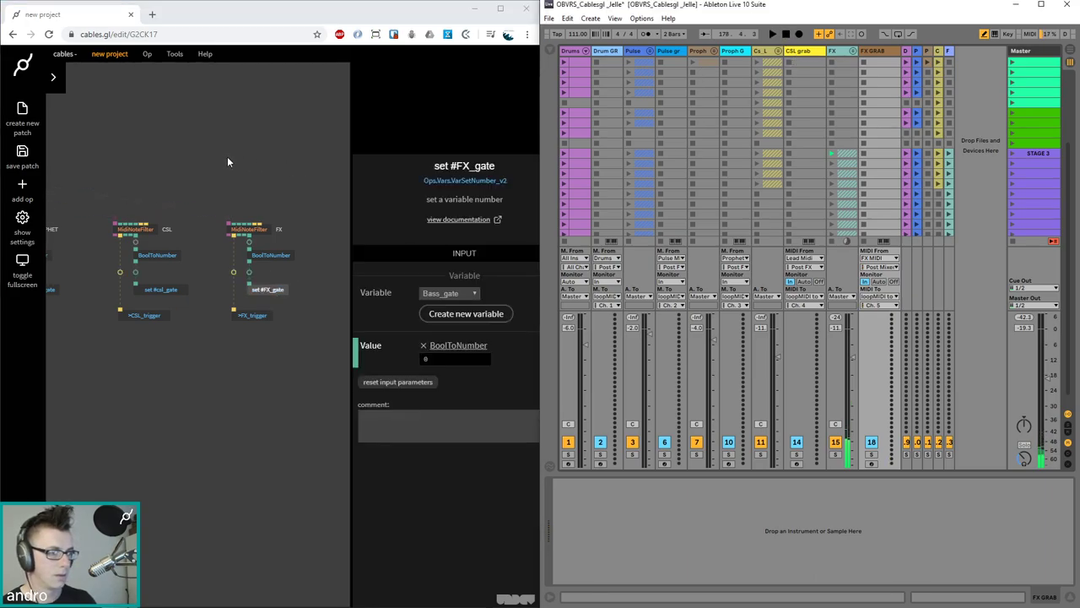
Save the cables patch and review the note chains back to the MIDI input and MidiClock ops
click(225, 155)
key(ctrl+s)
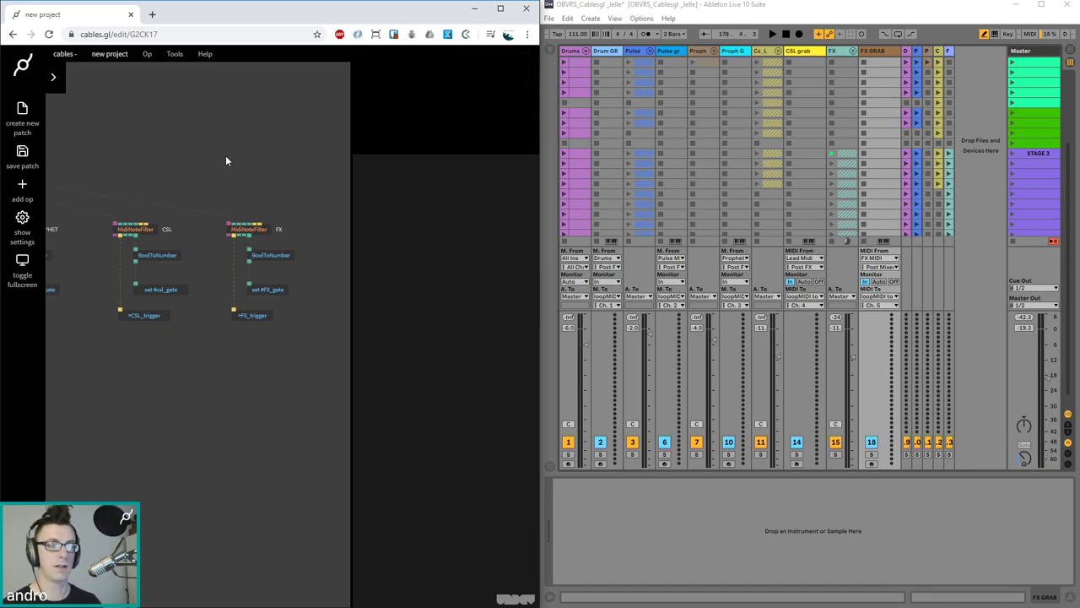
drag(224, 147, 277, 127)
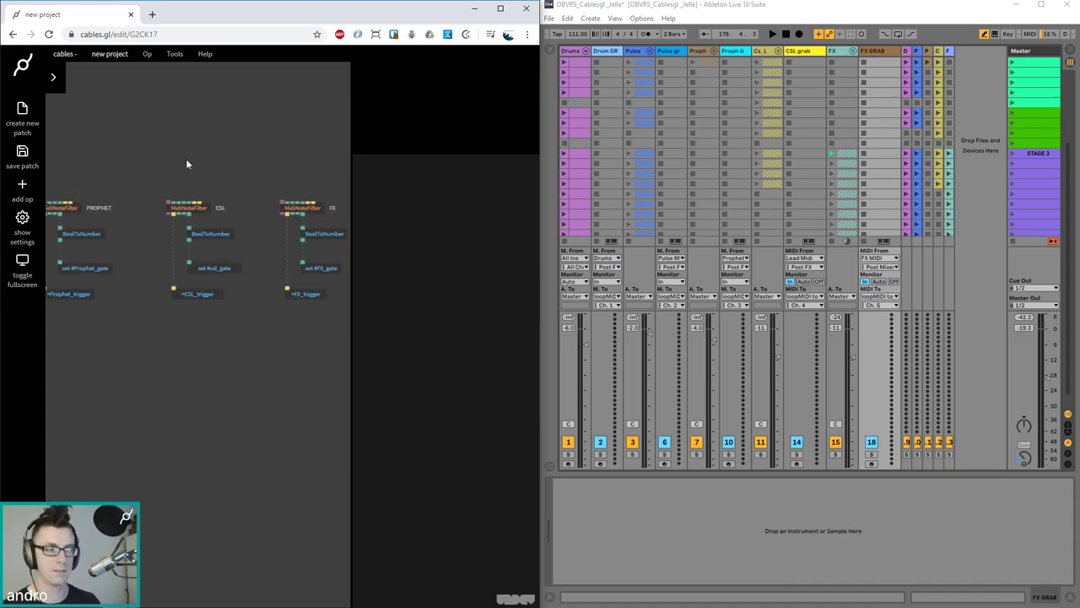
drag(130, 161, 266, 108)
scroll(263, 108, down, 3)
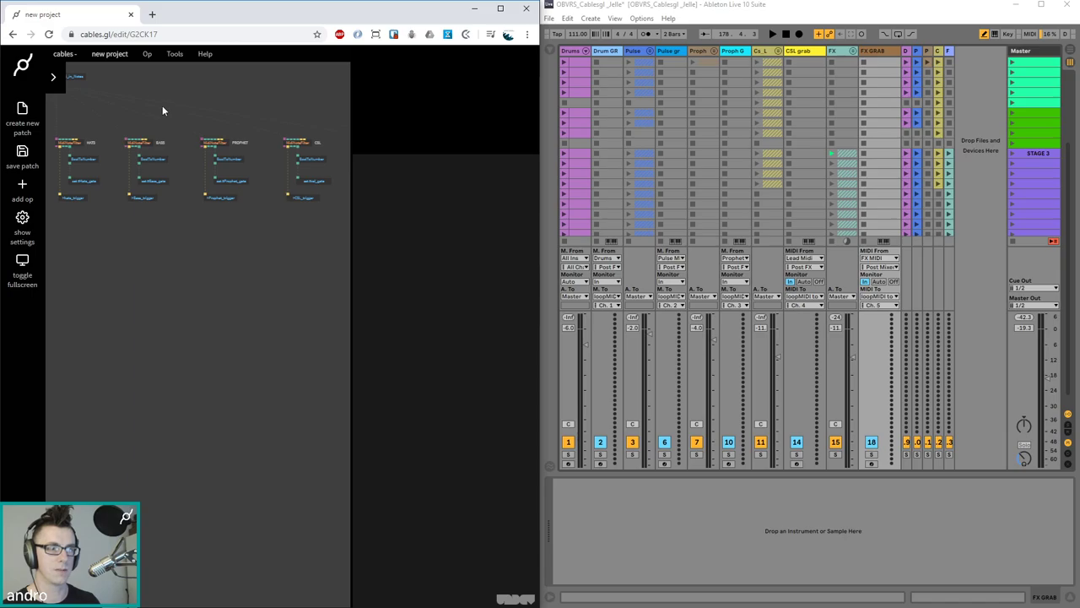
drag(160, 103, 257, 173)
drag(125, 159, 214, 181)
drag(164, 205, 211, 181)
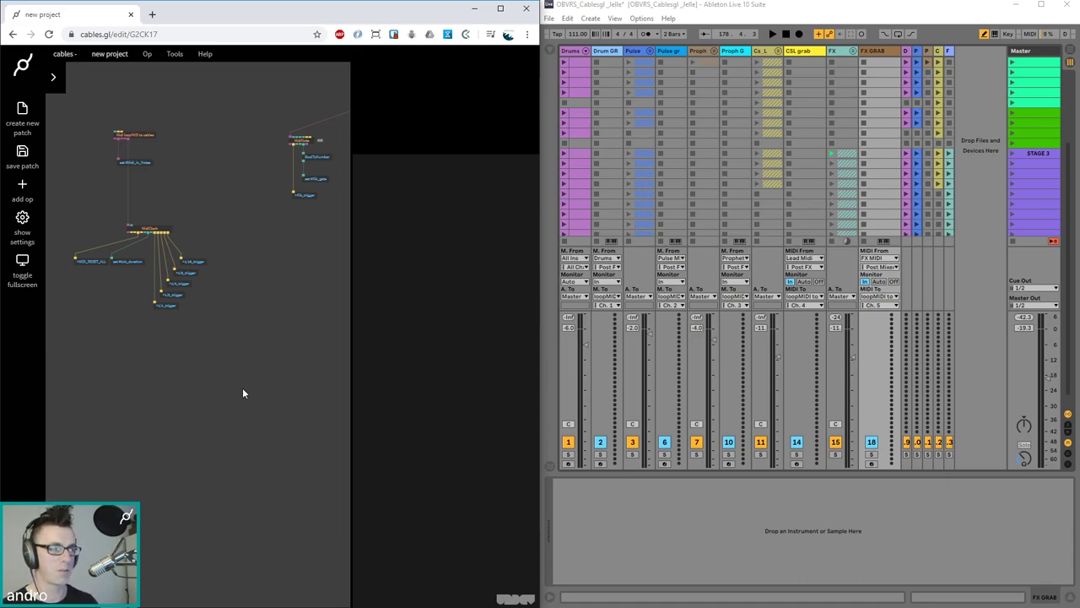
In Ableton Live, hide the device detail area and select the STAGE 1 scene
scroll(719, 160, up, 5)
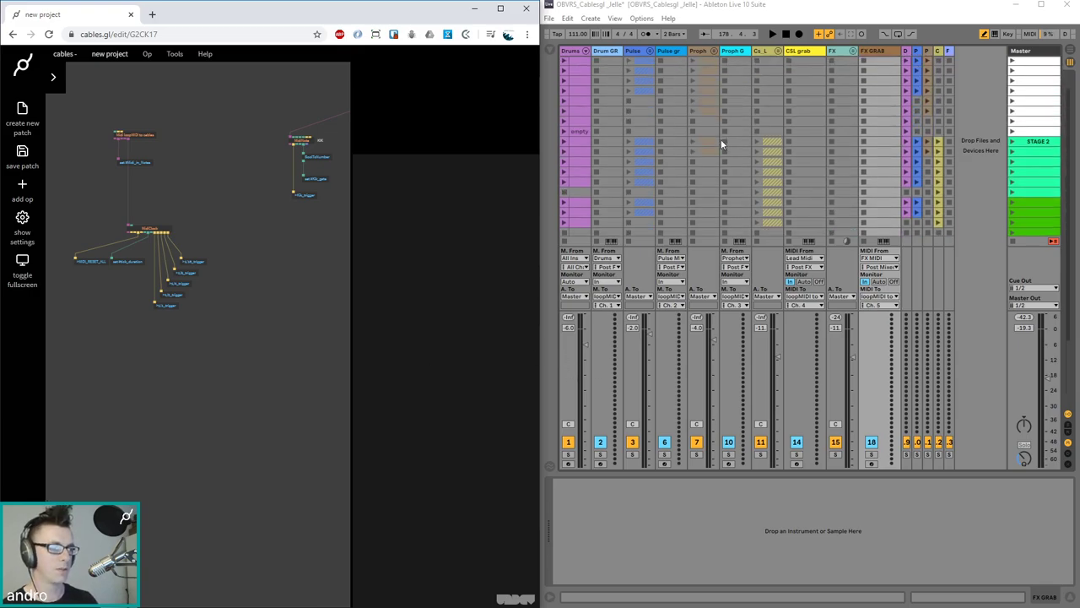
click(1070, 597)
scroll(770, 121, up, 1)
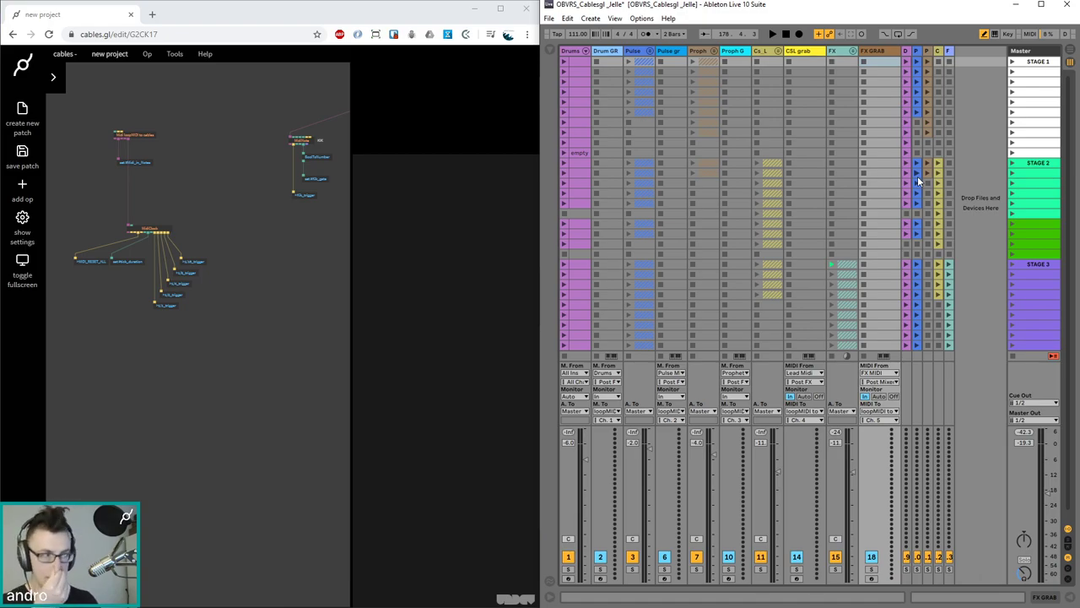
click(1026, 62)
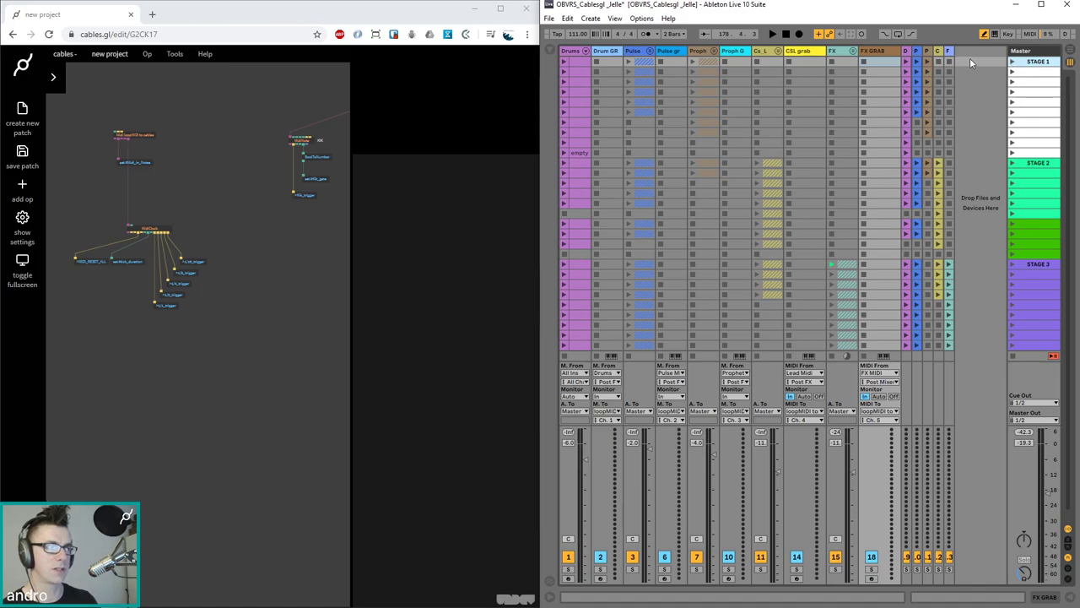
Launch the STAGE 1 scene in Ableton Live and maximize the browser window with the cables patch
click(1013, 64)
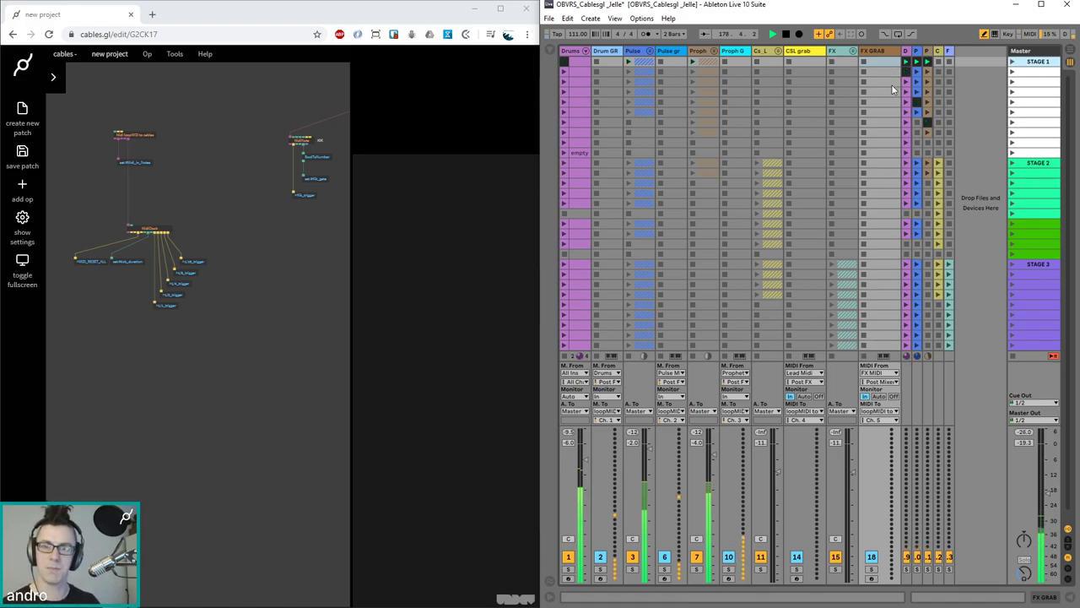
click(502, 9)
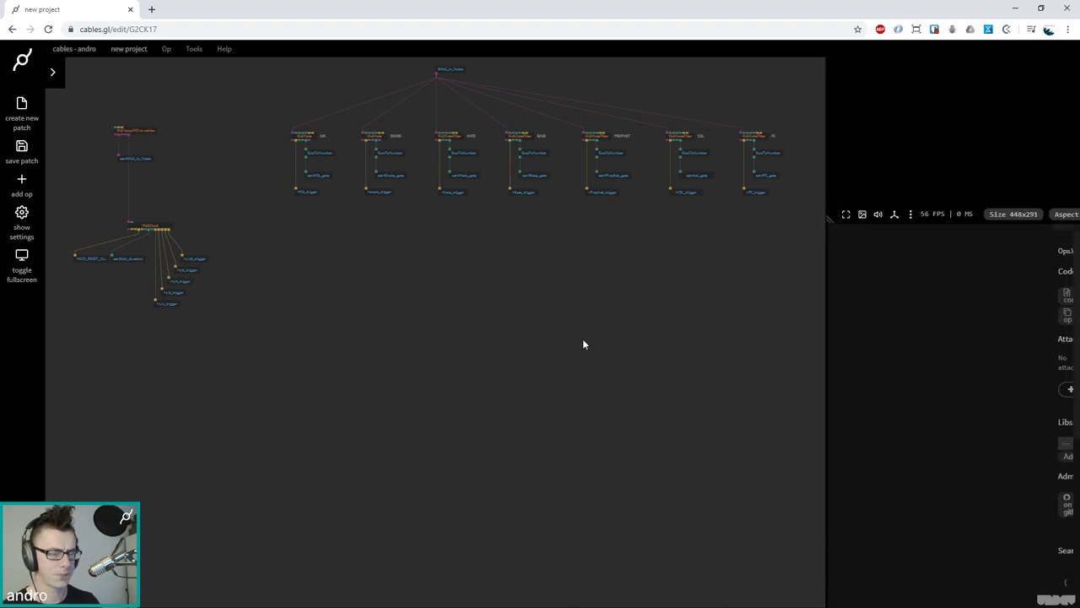
Add a Comment op titled NOTES above the #Midi_in_Notes op
drag(583, 344, 537, 400)
drag(366, 400, 420, 431)
drag(420, 294, 417, 294)
drag(461, 158, 524, 144)
key(Escape)
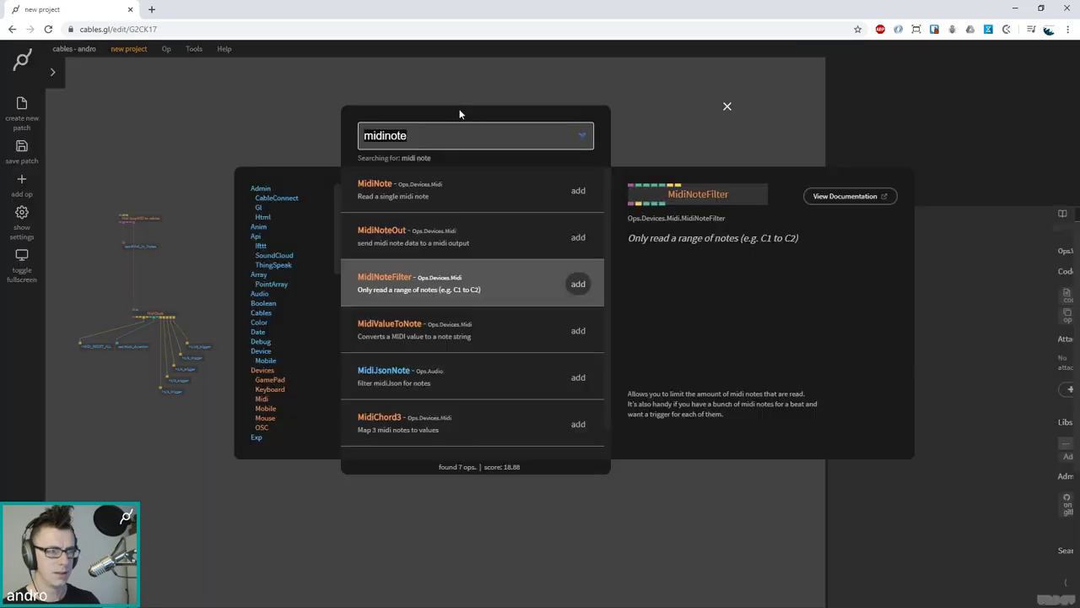
text(comment)
key(Return)
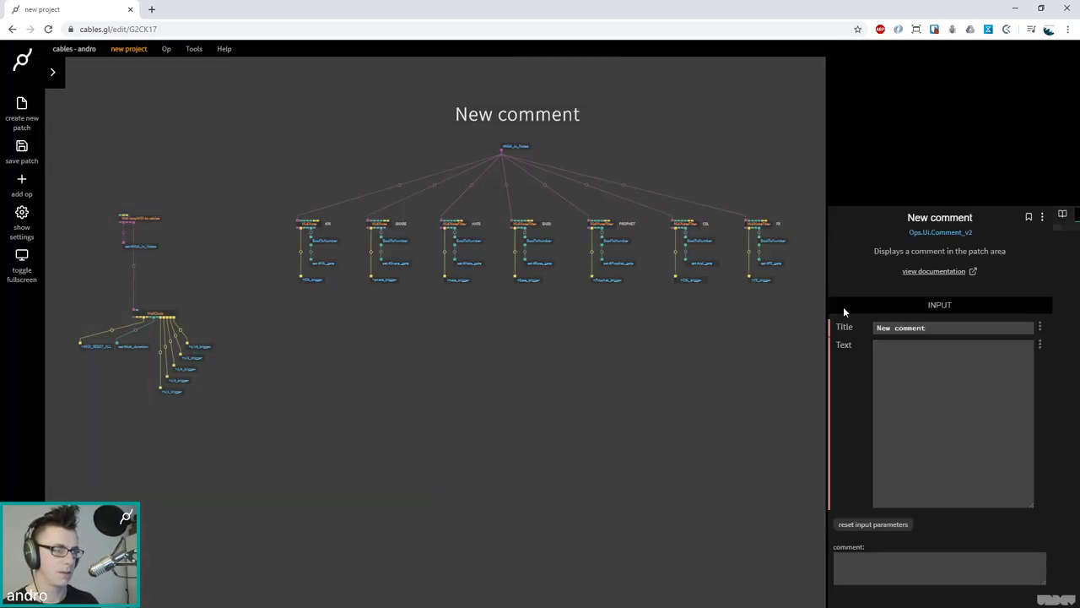
drag(927, 327, 874, 327)
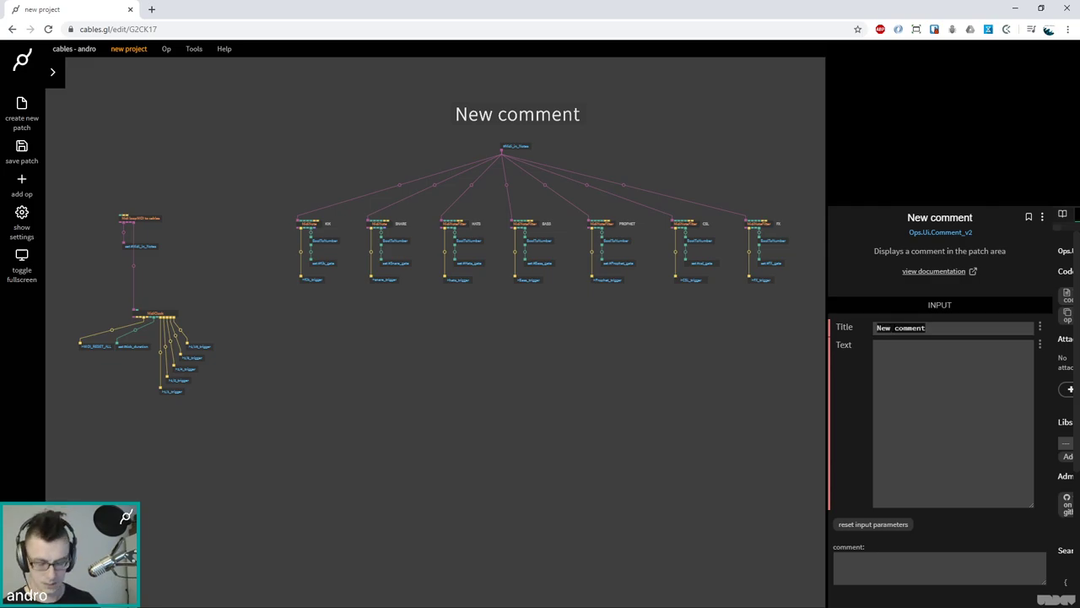
text(NOTES)
click(660, 128)
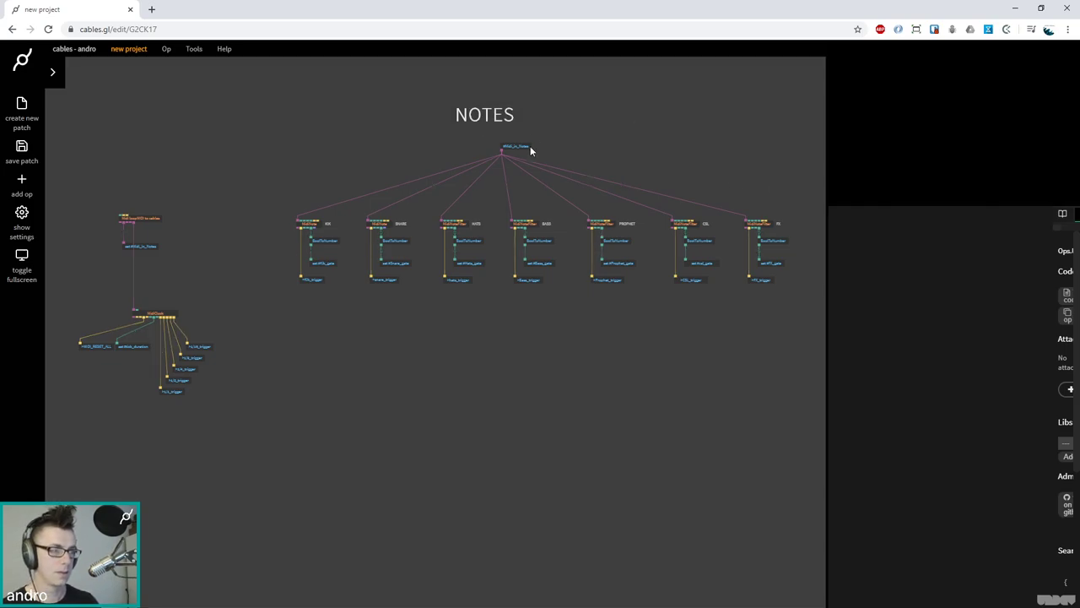
Move the #Midi_in_Notes op down towards the note chains and place the NOTES comment directly above it
drag(529, 150, 534, 176)
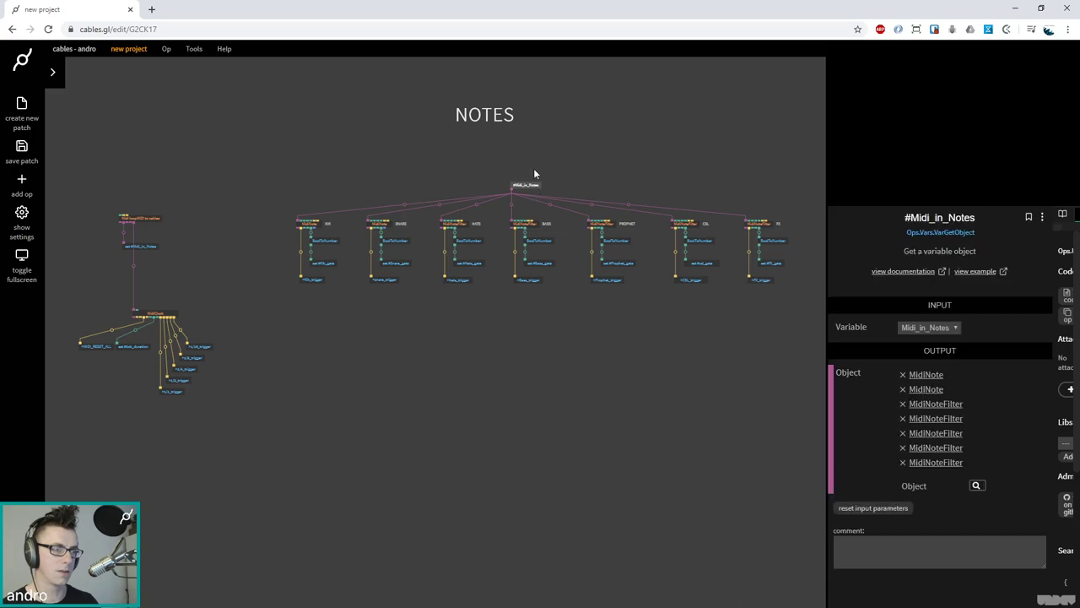
drag(497, 119, 538, 174)
drag(277, 195, 473, 191)
scroll(541, 291, down, 5)
scroll(630, 286, up, 4)
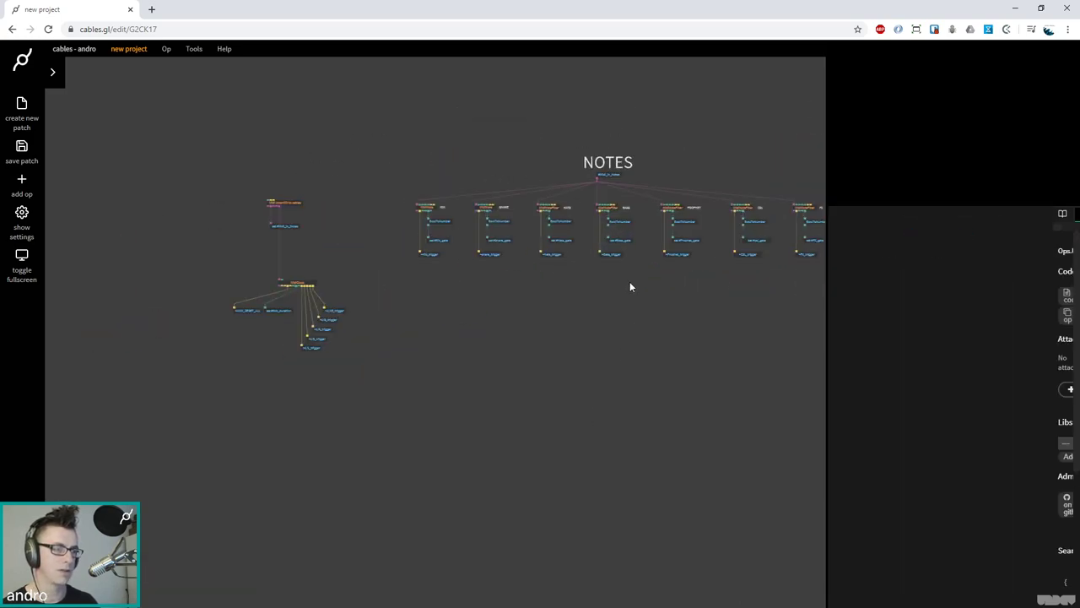
Duplicate the NOTES comment and place the copy above the Midi loopMIDI to cables op
drag(431, 360, 488, 383)
scroll(475, 330, up, 4)
drag(336, 124, 358, 173)
click(778, 193)
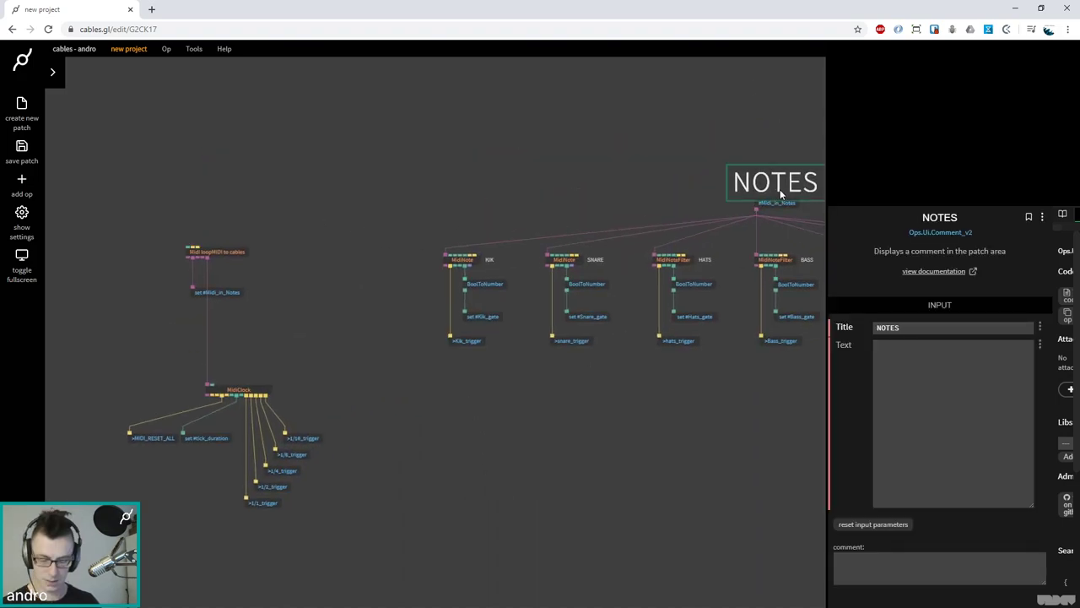
key(ctrl+c)
click(219, 178)
key(ctrl+v)
drag(242, 200, 221, 209)
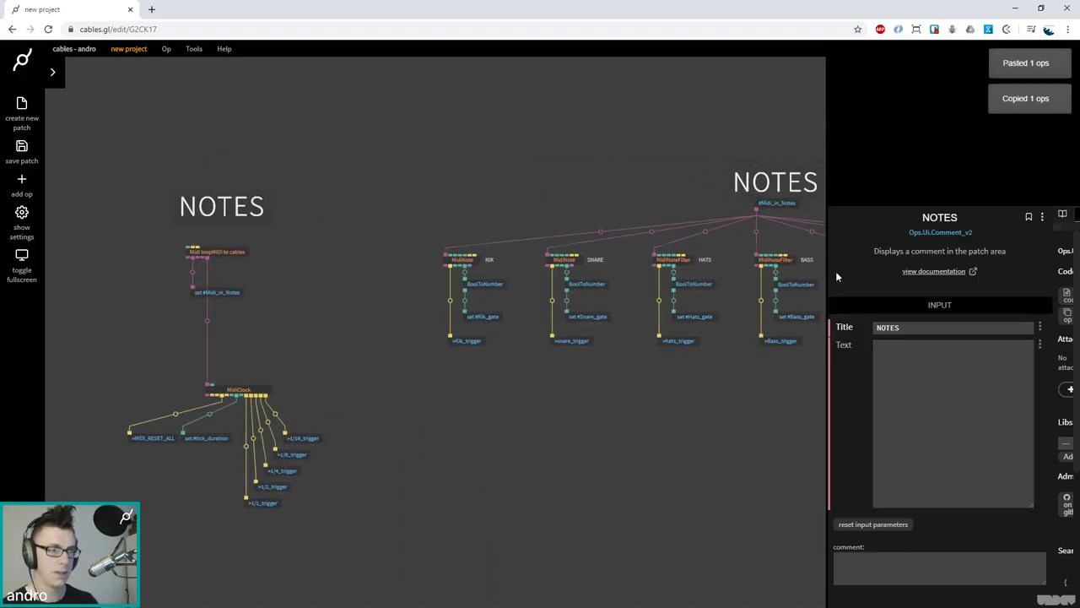
Retitle the copied comment above the MIDI input op as MIDI IN
click(917, 326)
text(MIDI IN)
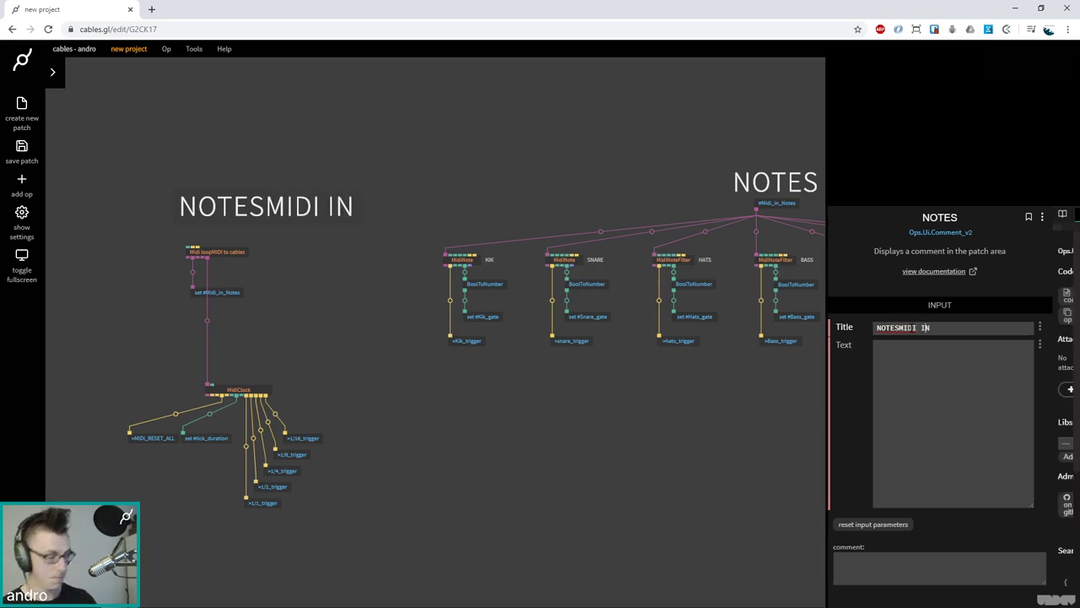
key(BackSpace)
key(BackSpace)
key(BackSpace)
key(BackSpace)
key(BackSpace)
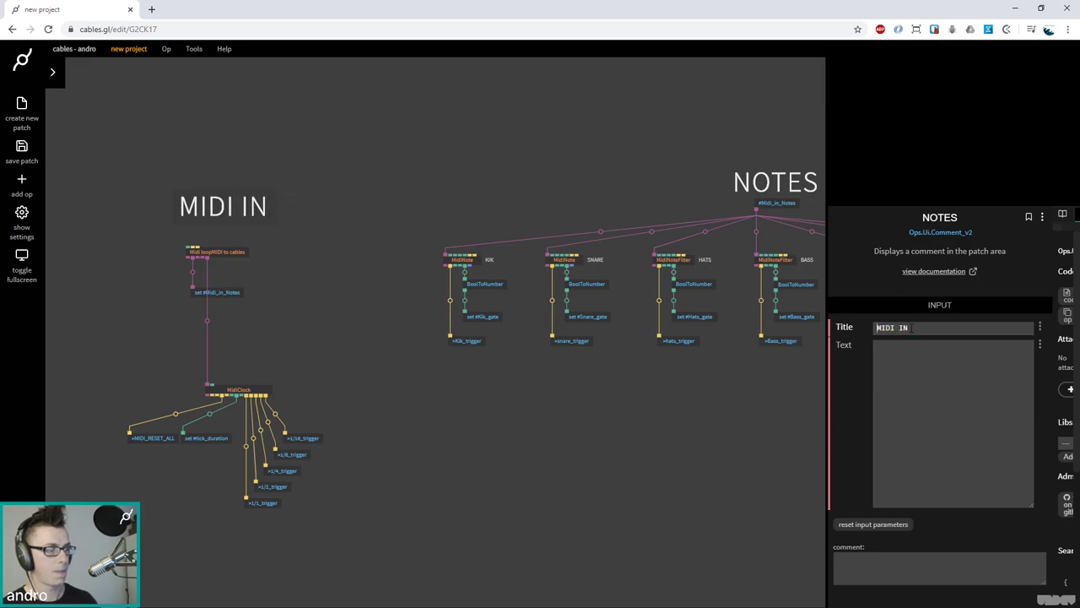
click(442, 155)
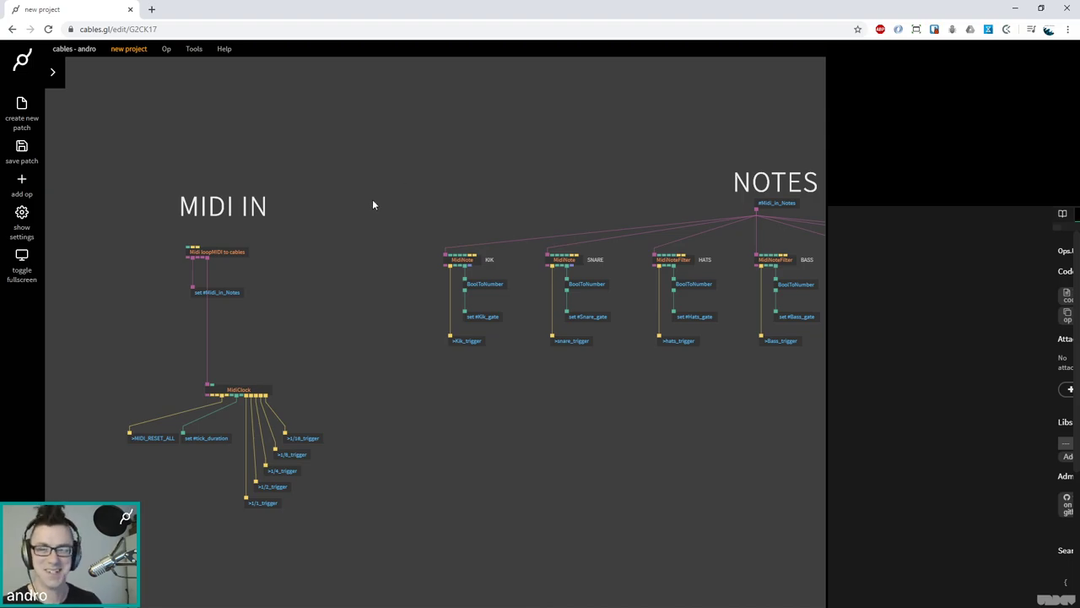
Move the MIDI input and MidiClock ops together with the MIDI IN comment so they sit above the NOTES group
drag(357, 547, 126, 203)
drag(225, 253, 322, 172)
drag(457, 185, 350, 314)
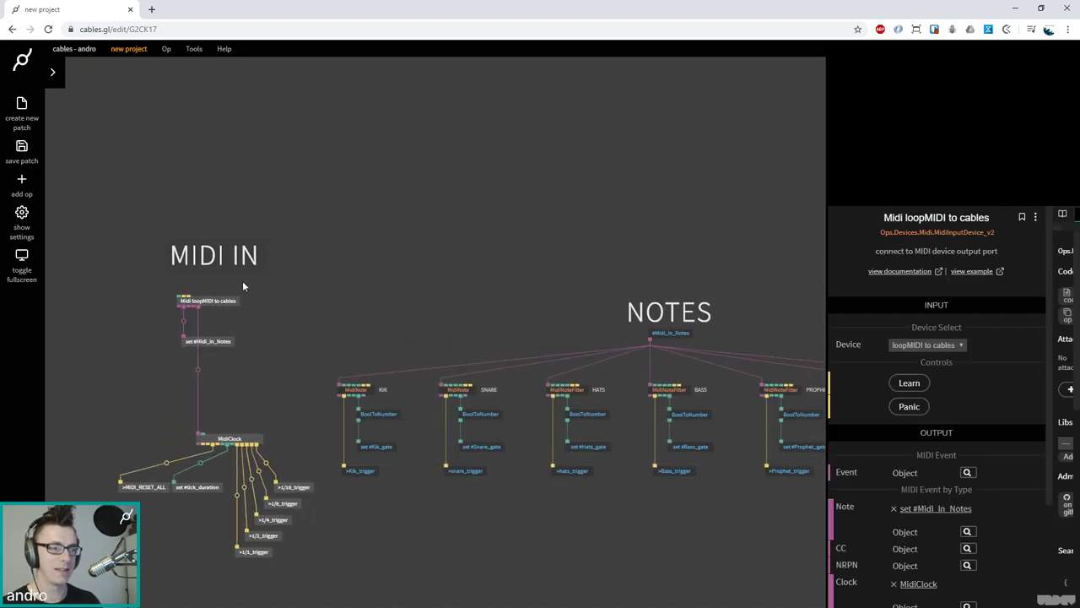
drag(229, 298, 448, 62)
scroll(253, 278, up, 3)
scroll(253, 279, right, 3)
drag(324, 260, 567, 177)
scroll(636, 176, down, 3)
scroll(636, 177, right, 2)
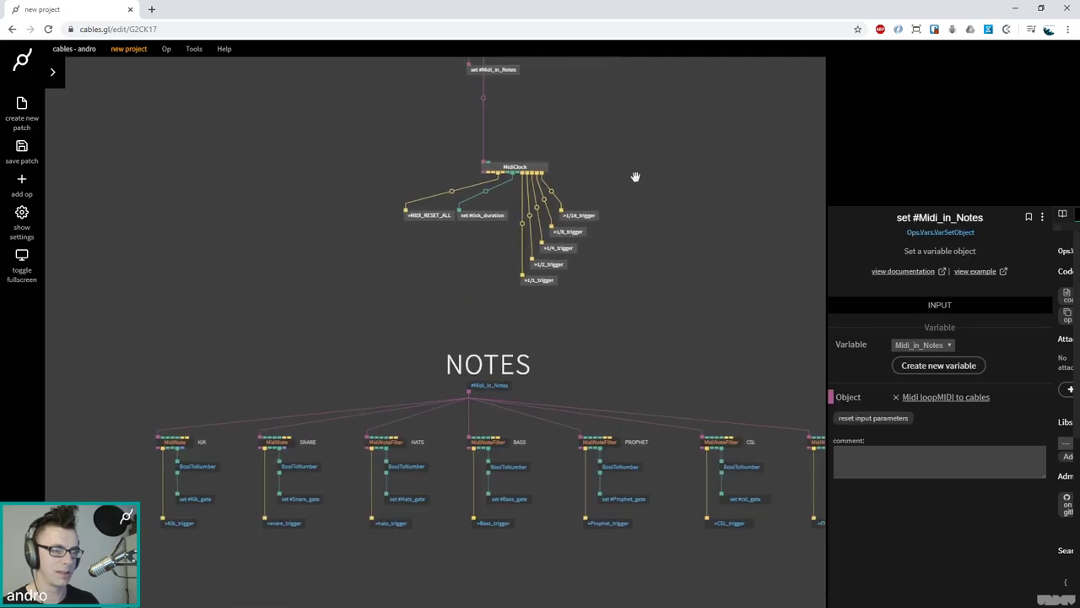
scroll(670, 216, down, 5)
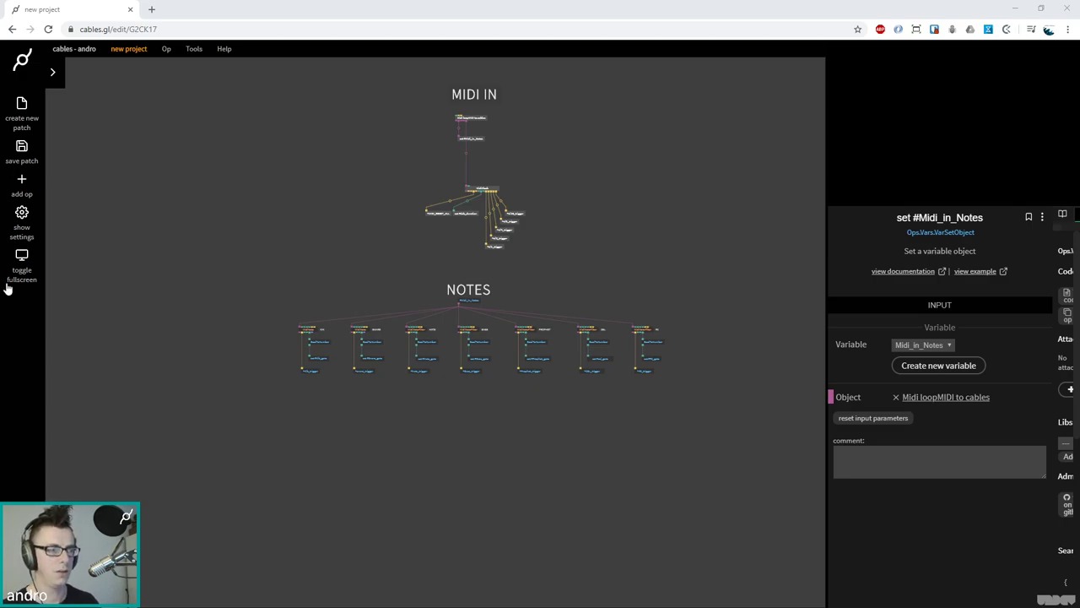
scroll(578, 193, up, 3)
click(458, 214)
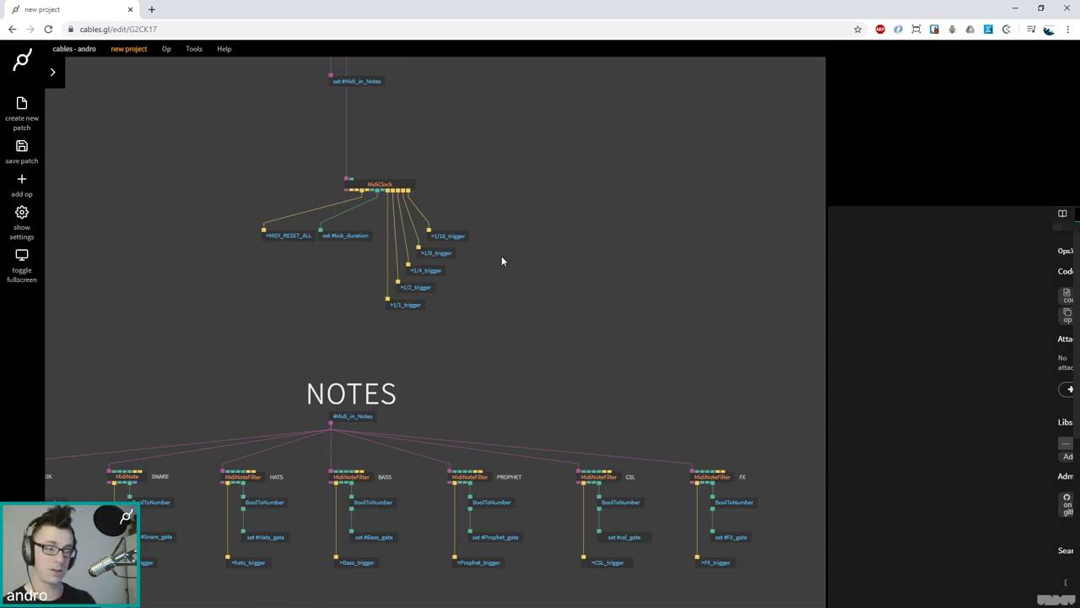
Add a TriggerReceive op in the empty area beside the MidiClock chain and set its named trigger to 1/16_trigger
drag(415, 588, 340, 444)
click(528, 344)
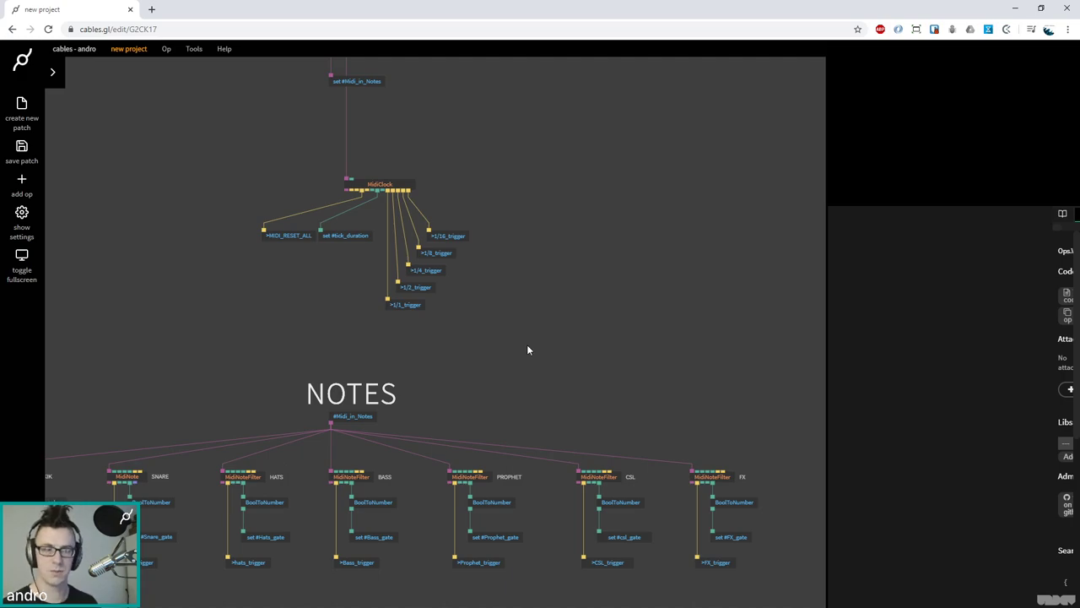
drag(586, 290, 575, 290)
drag(606, 216, 532, 236)
double_click(607, 198)
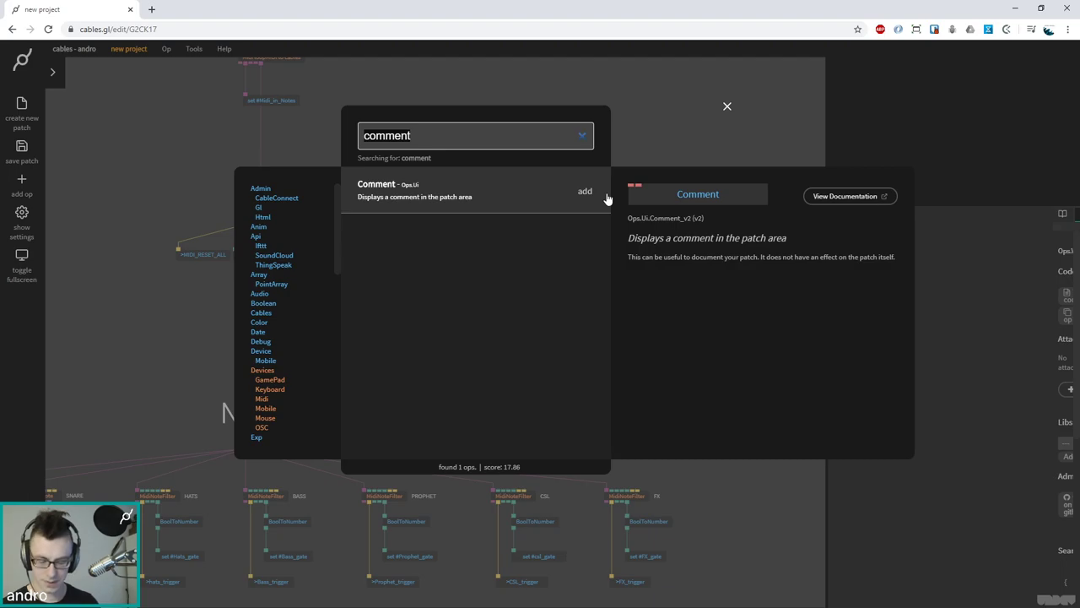
text(trigger re)
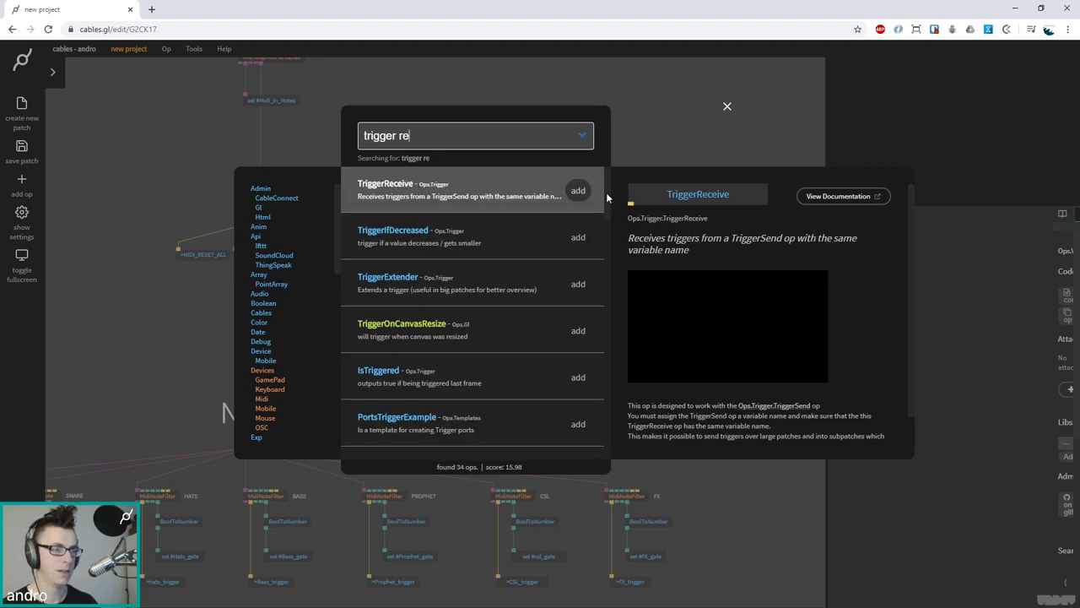
key(Return)
drag(475, 346, 641, 232)
click(936, 338)
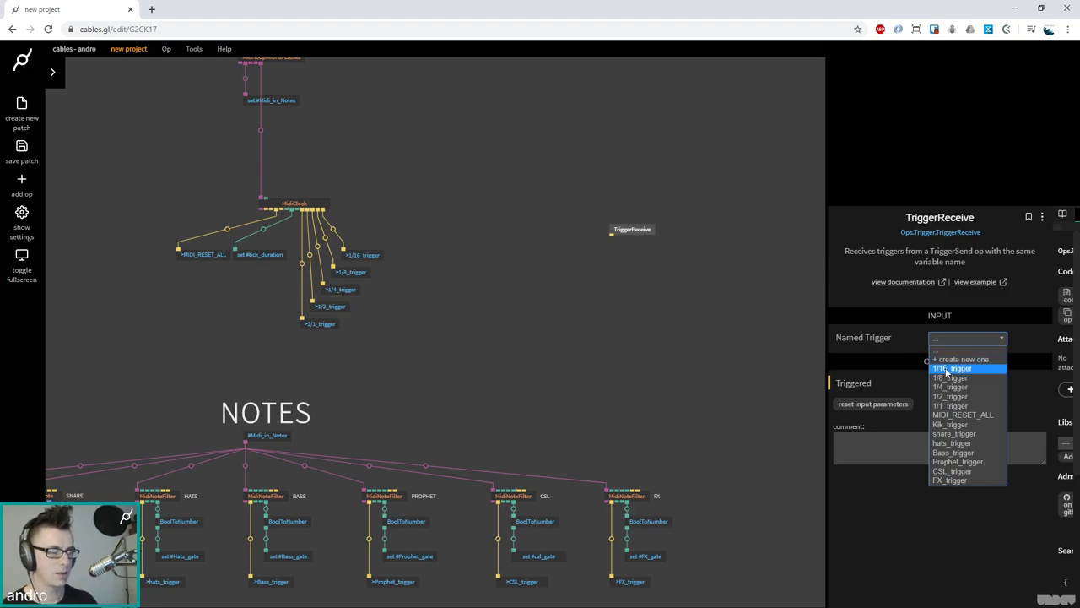
click(946, 370)
Move the 1/16_trigger receiver further from the clock chain and connect a Sequence op to its output
drag(628, 231, 739, 225)
drag(714, 307, 537, 404)
drag(570, 319, 635, 351)
click(688, 344)
text(s)
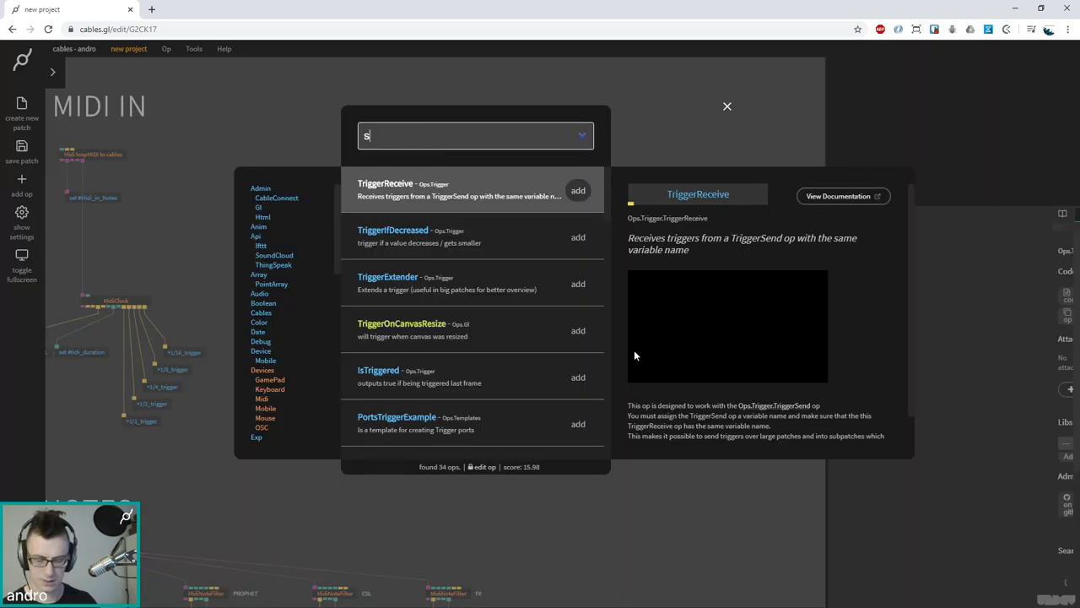
text(eq)
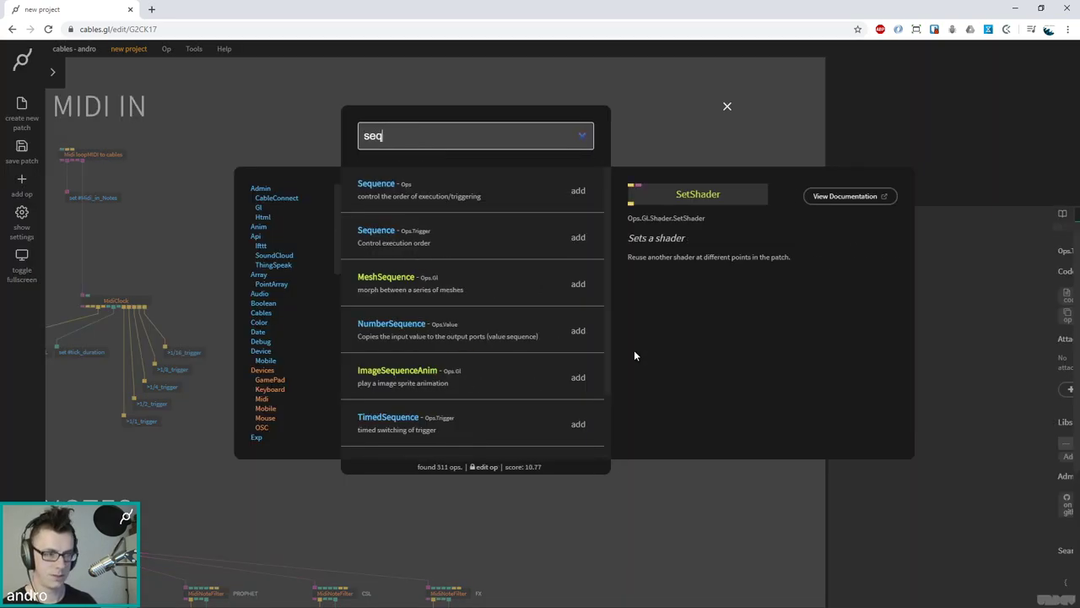
key(Return)
click(535, 373)
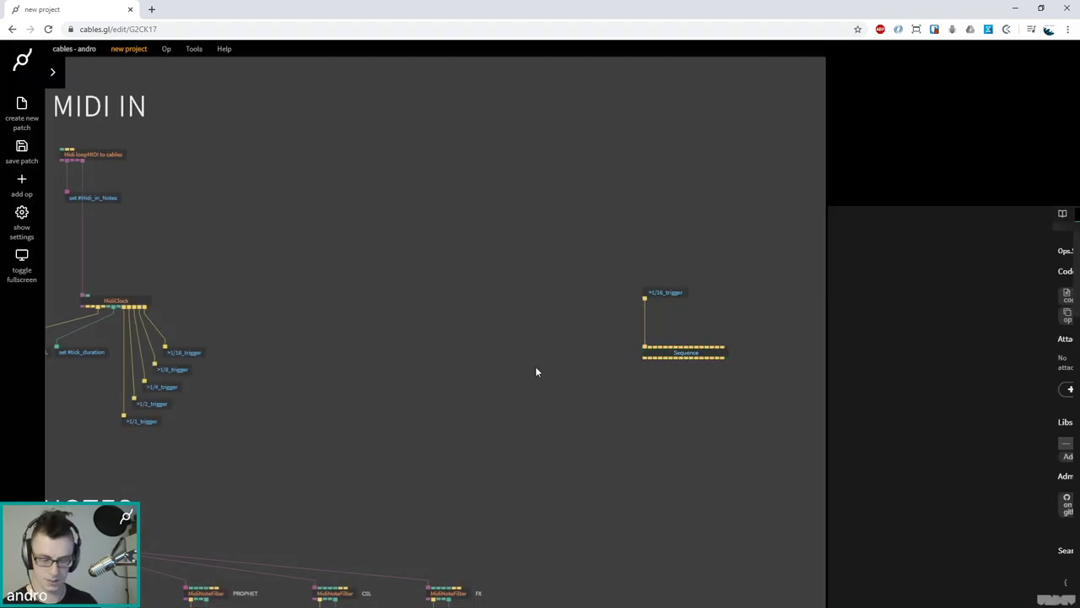
Switch the trigger receiver to 1/2_trigger and compare it with the matching send op under MidiClock
click(175, 352)
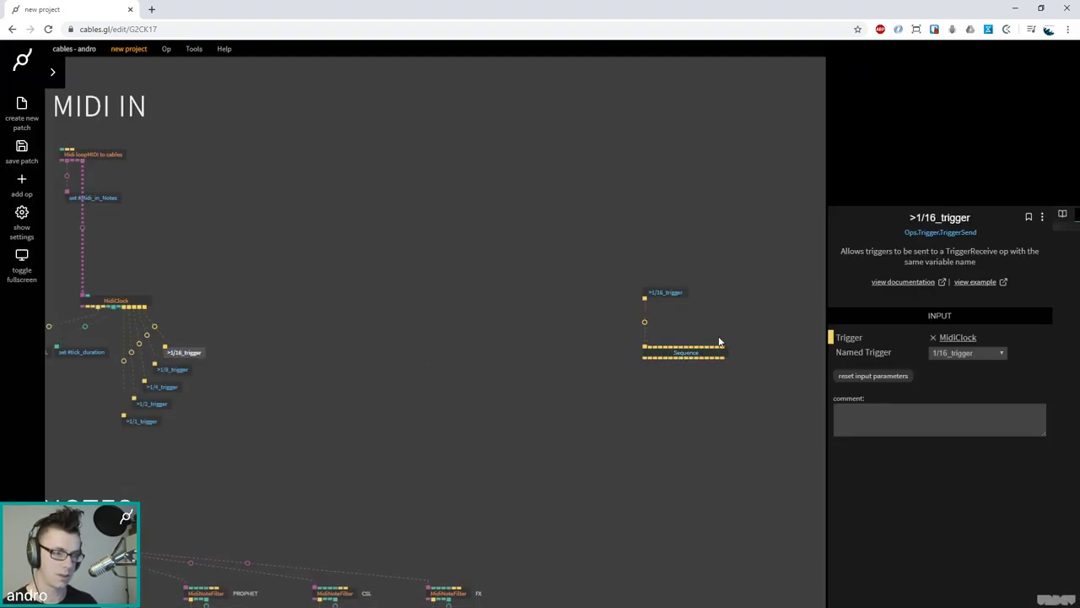
click(675, 293)
click(959, 336)
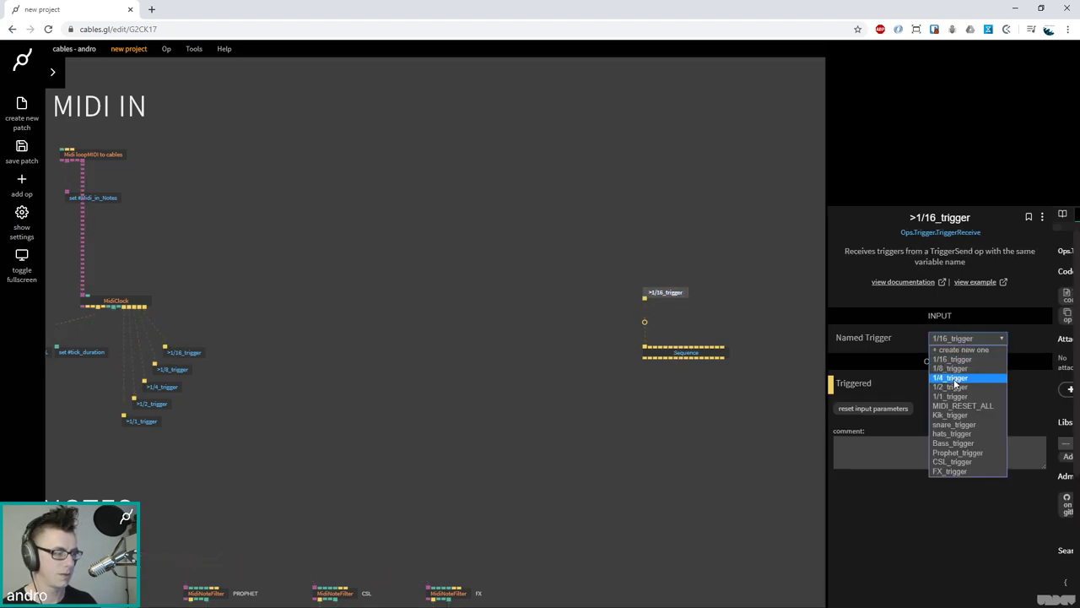
click(951, 387)
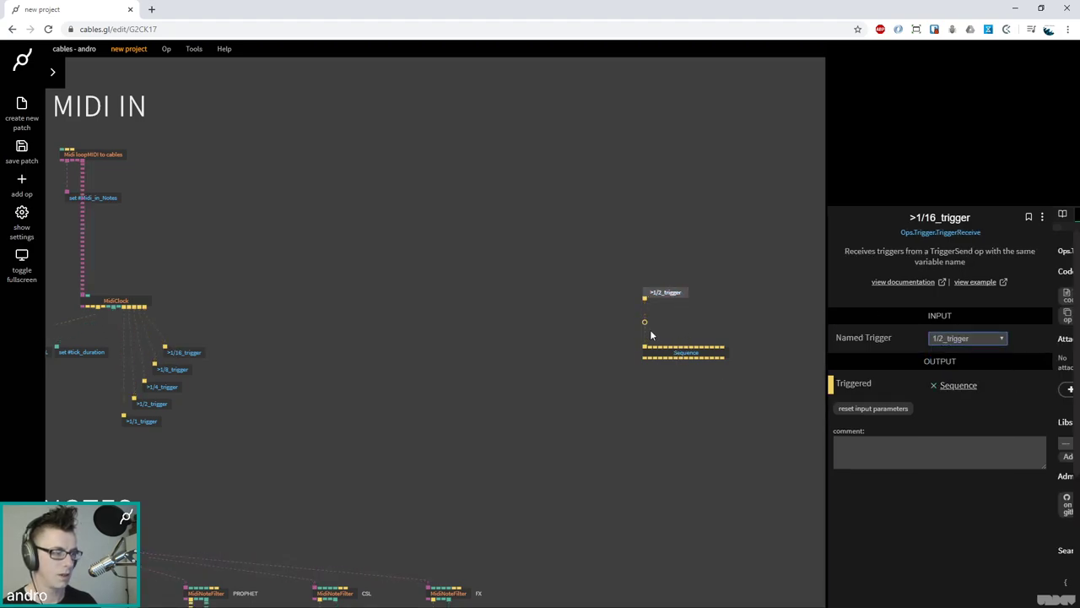
click(145, 403)
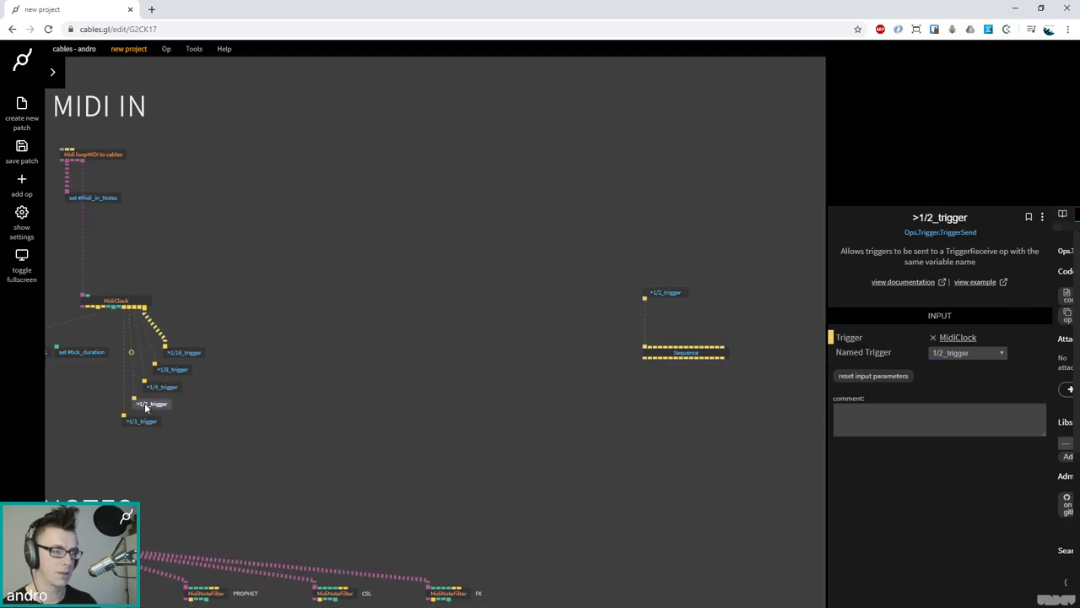
Set the trigger receiver's named trigger to 1/4_trigger
click(672, 295)
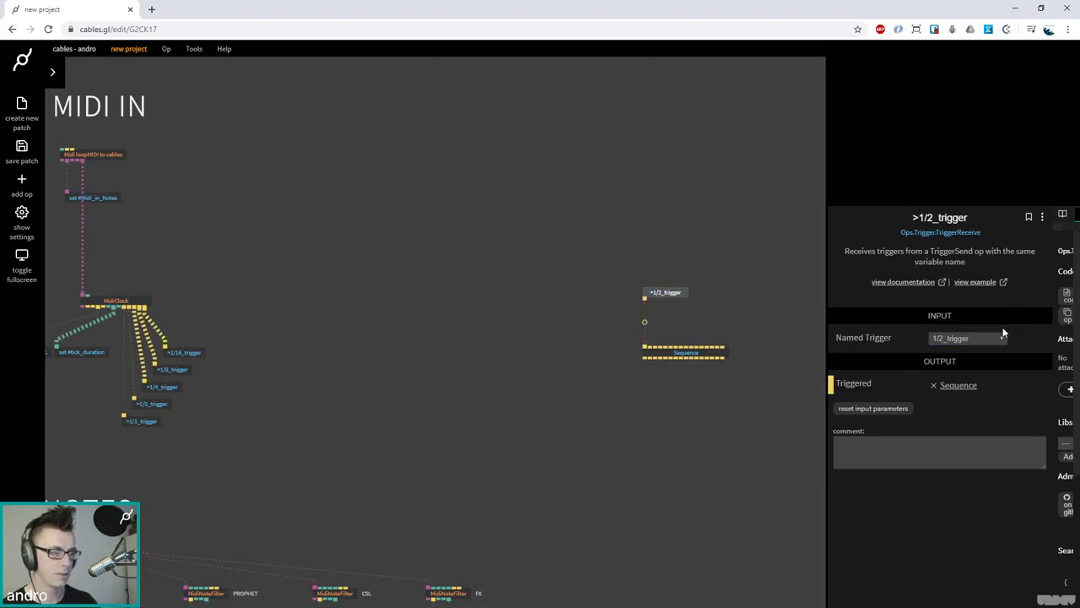
click(964, 339)
click(955, 377)
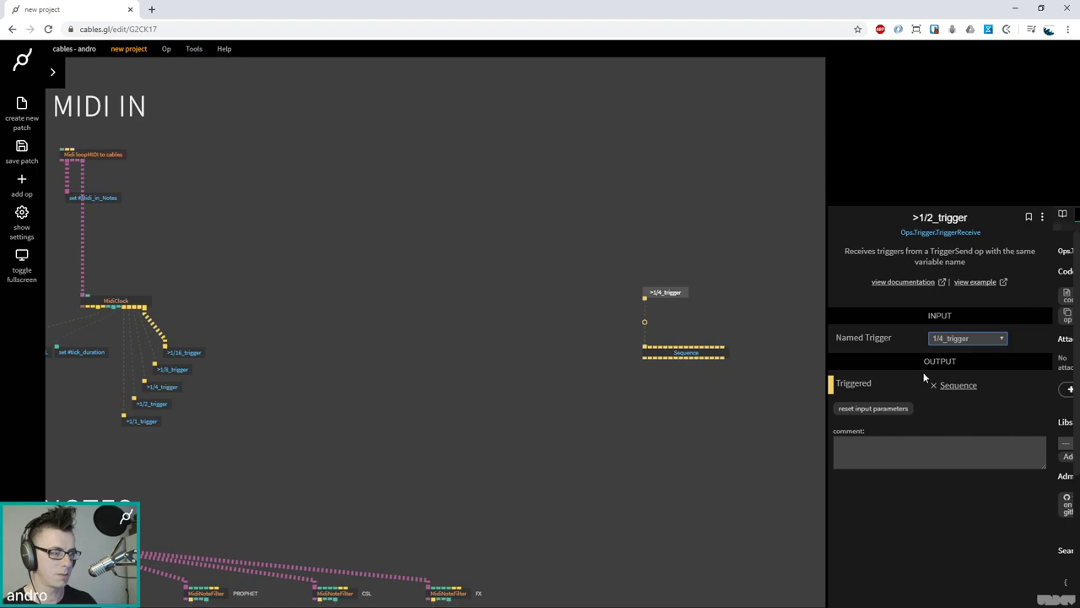
click(579, 241)
Replace the Sequence op under the 1/4_trigger receiver with a TriggerCounter op and check its TimesTriggered output
click(683, 352)
key(Delete)
drag(677, 266, 561, 256)
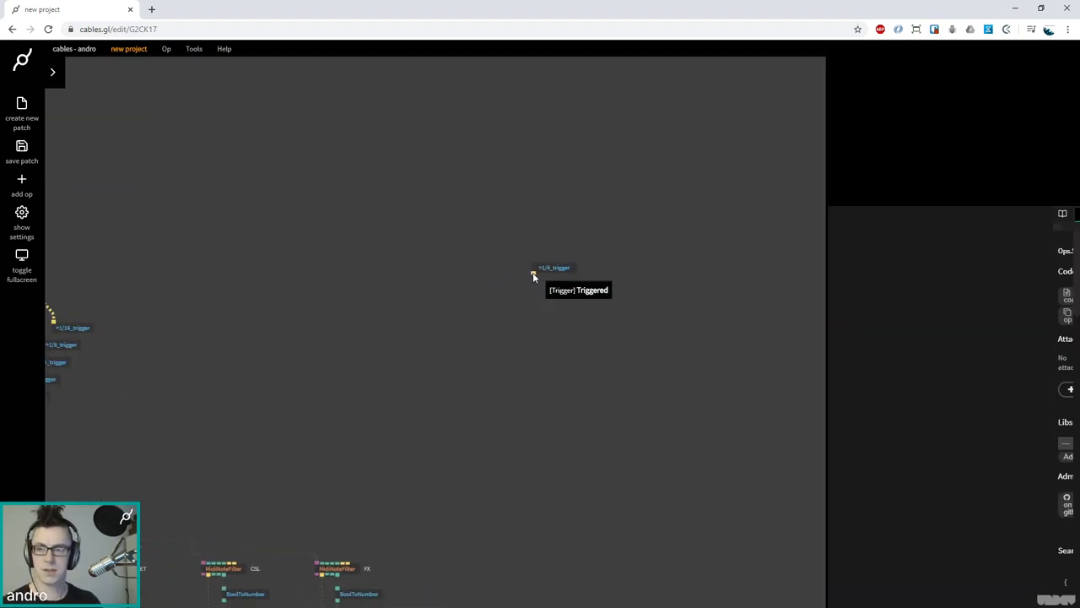
drag(532, 274, 543, 320)
text(trigger)
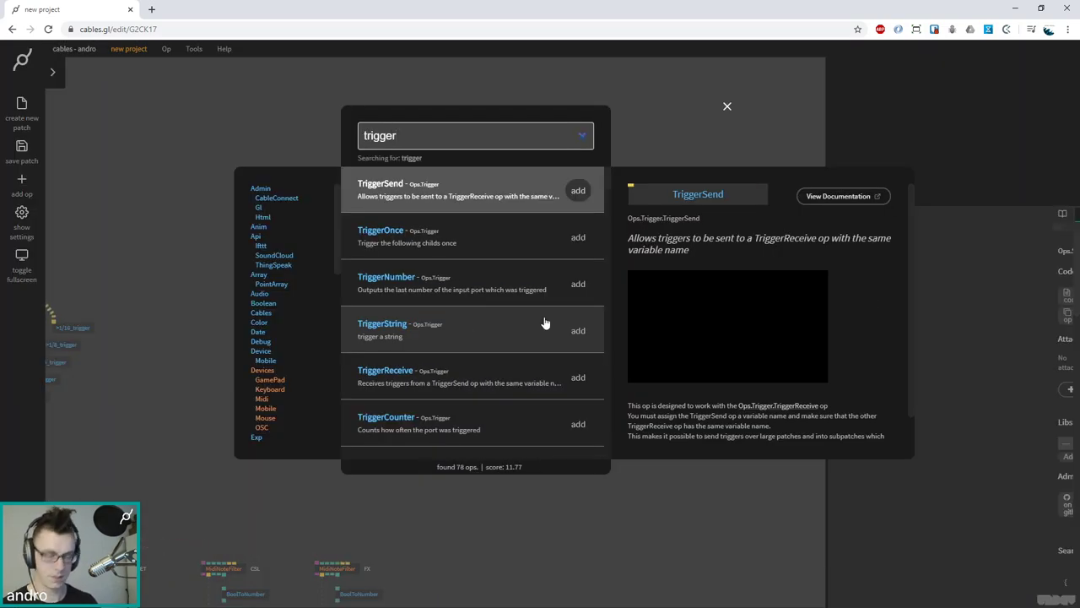
text(count)
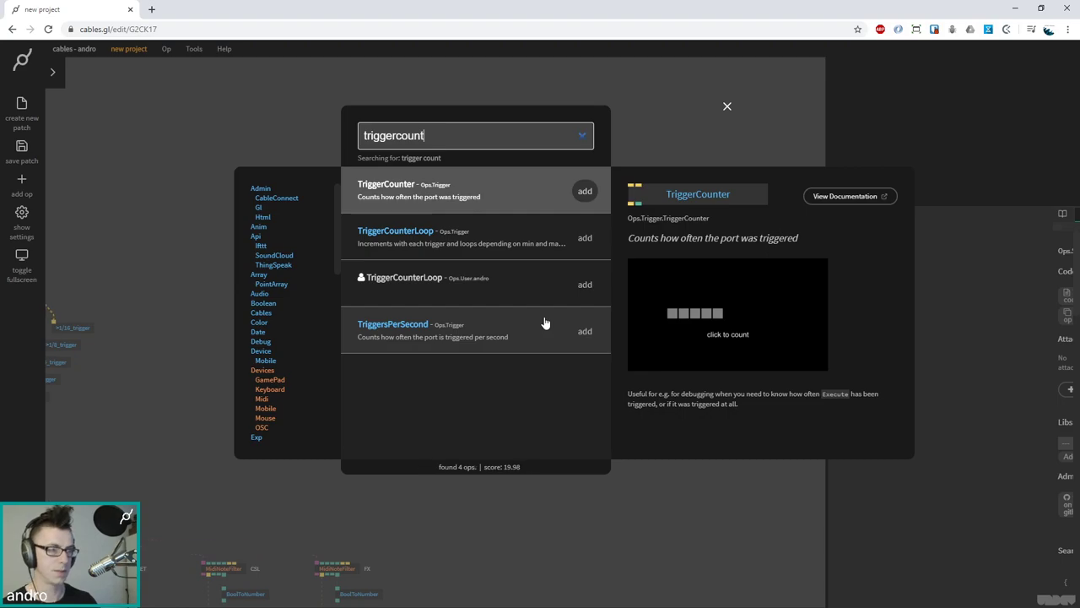
key(Return)
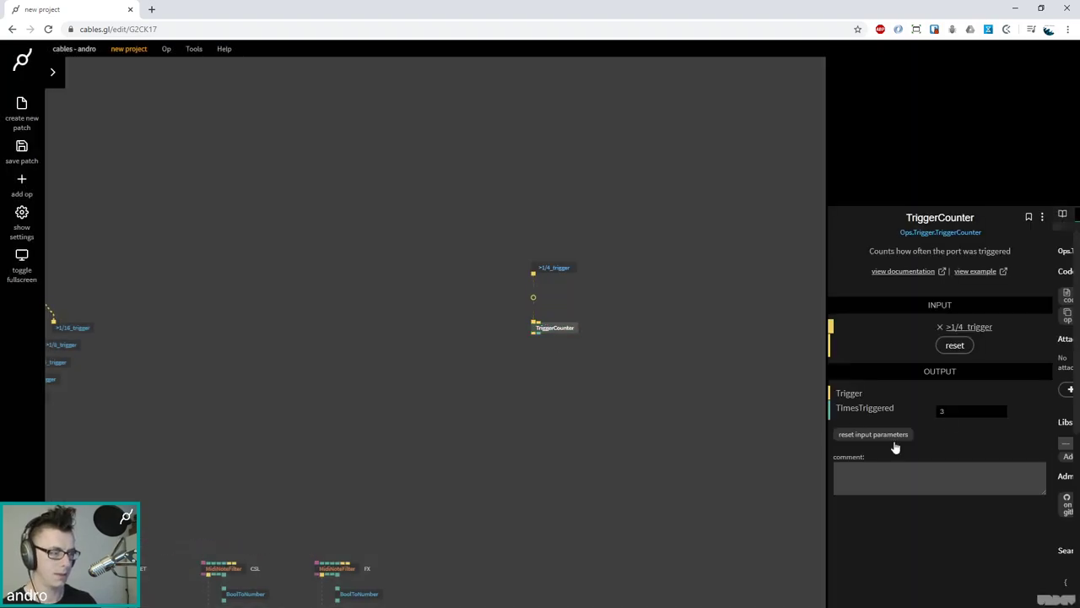
mouse_move(951, 414)
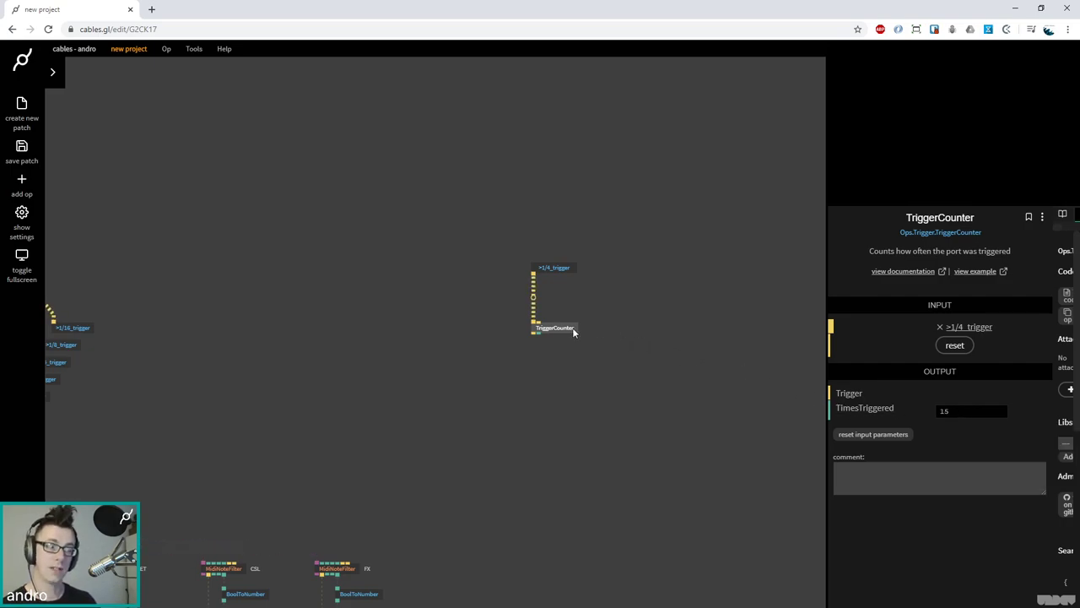
Reset the TriggerCounter and add a TriggerReceive op beside it with the named trigger MIDI_RESET_ALL
click(947, 348)
click(617, 266)
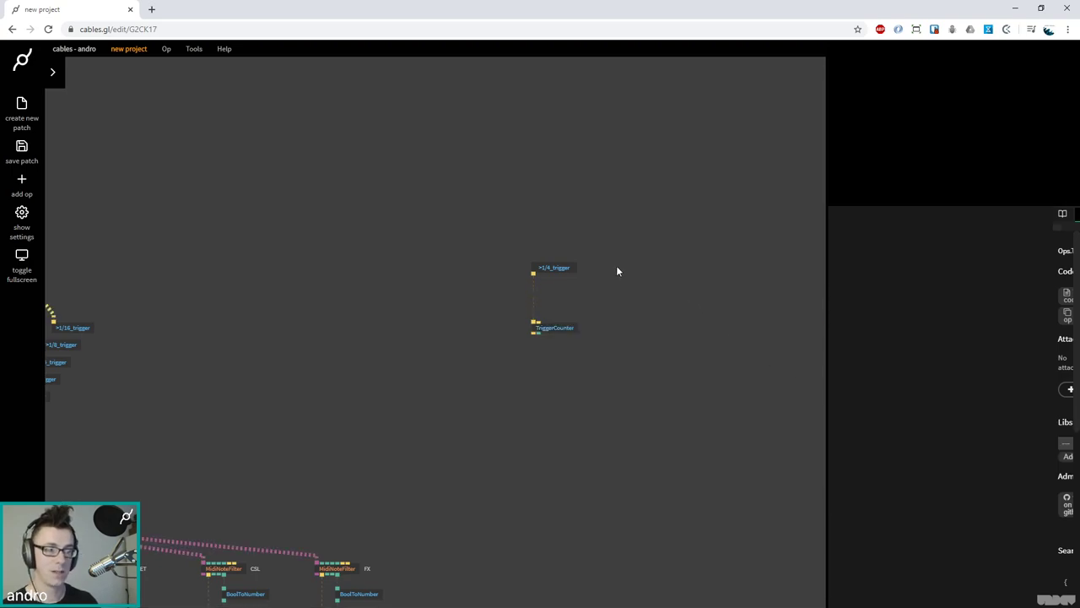
double_click(592, 303)
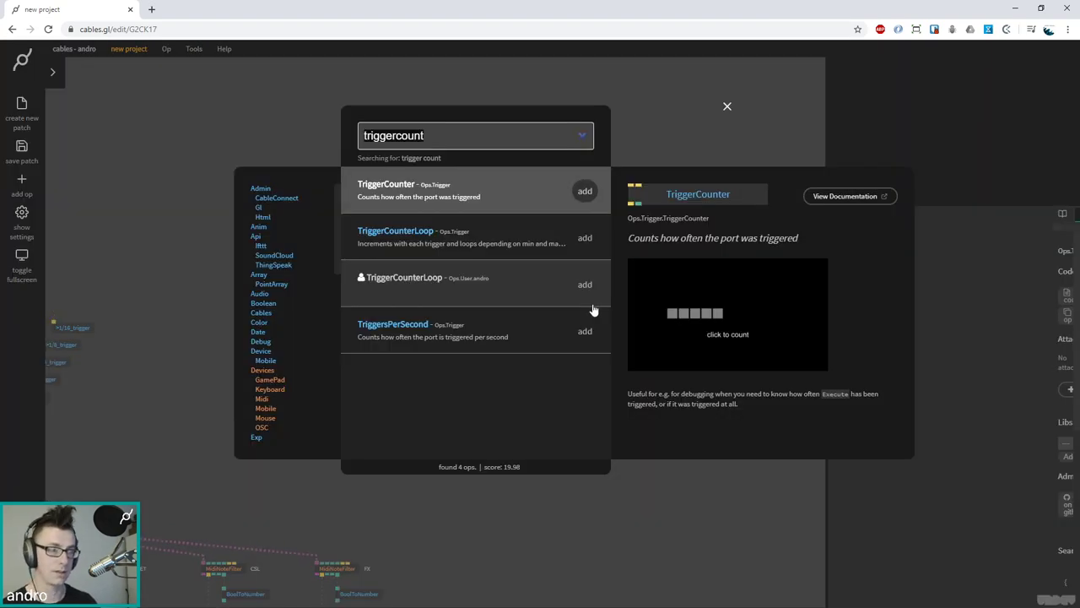
text(trigger rec)
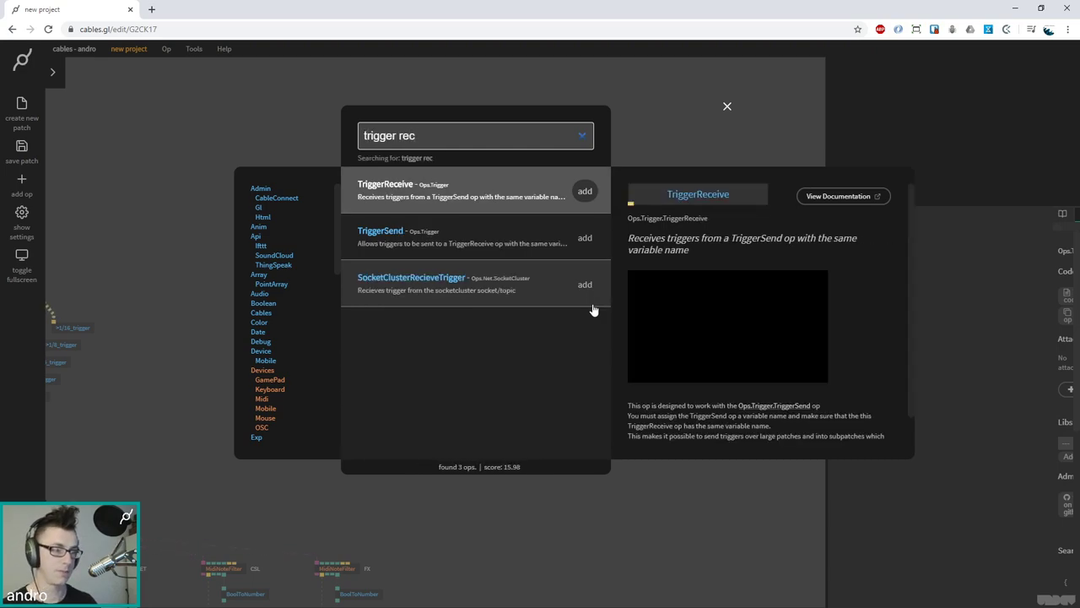
key(Return)
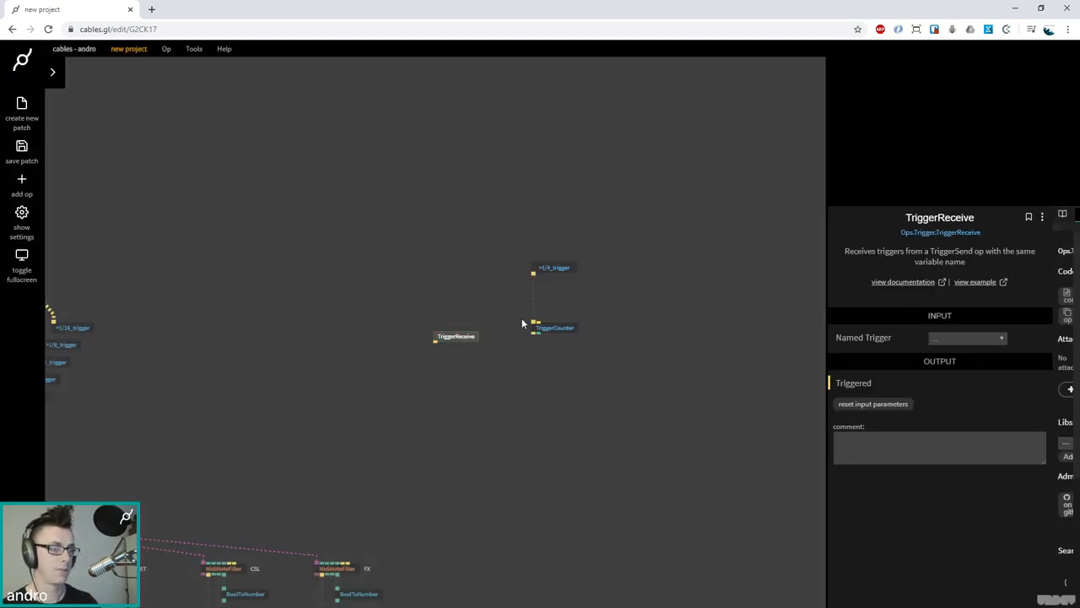
drag(483, 335, 589, 296)
click(967, 338)
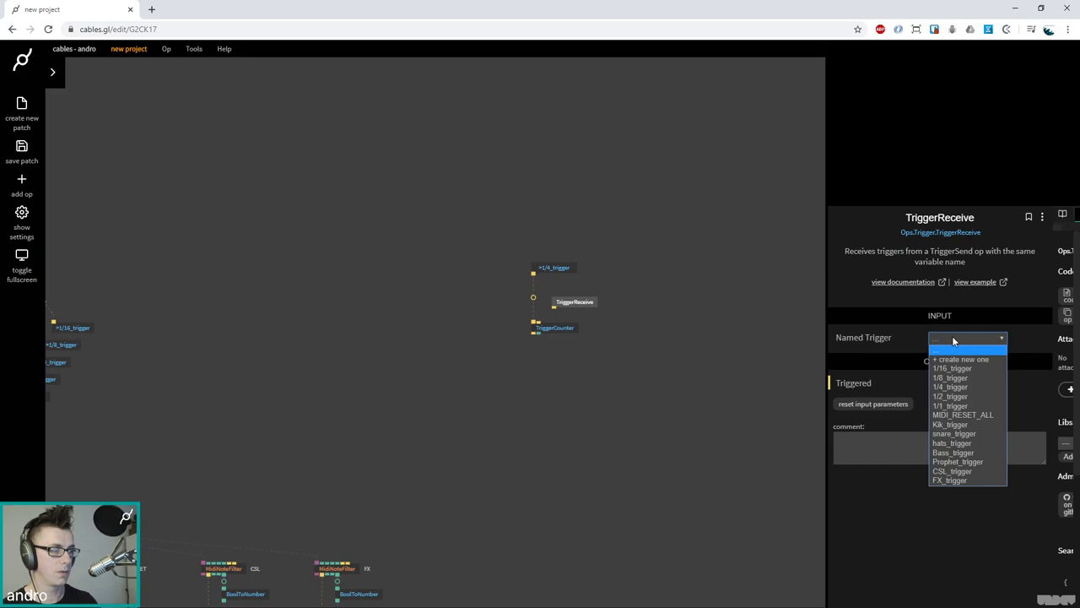
click(969, 416)
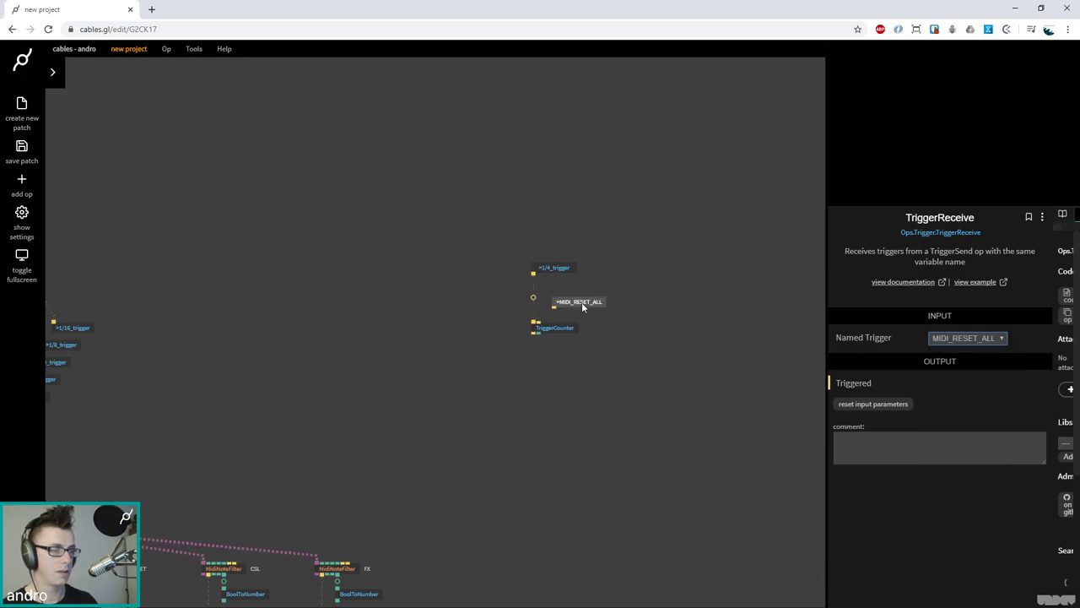
Connect the MIDI_RESET_ALL receiver to the TriggerCounter's reset input and line up both receivers above the counter
drag(546, 307, 541, 327)
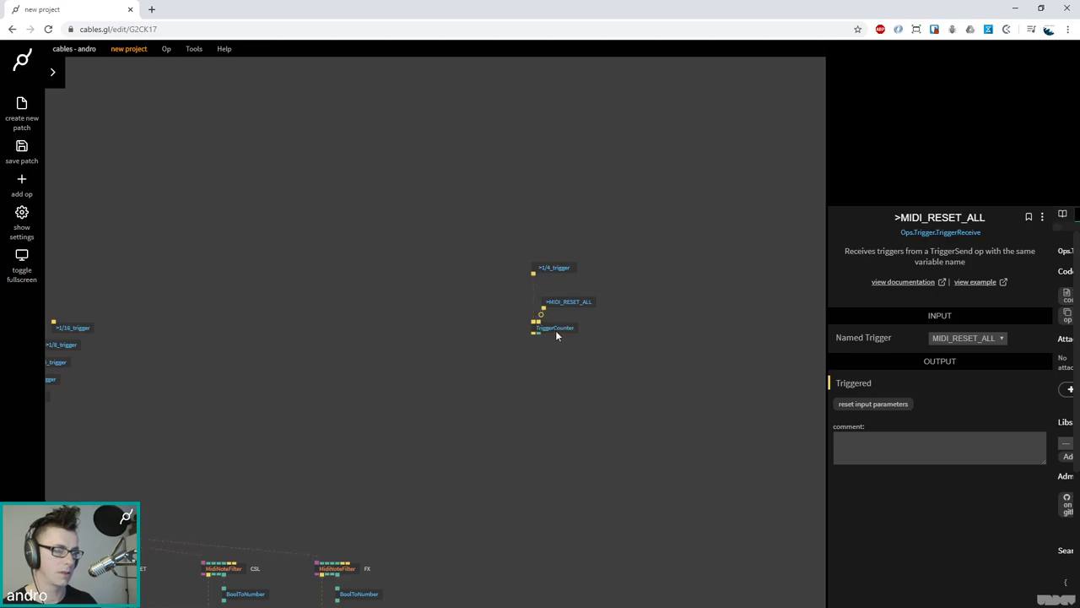
click(557, 329)
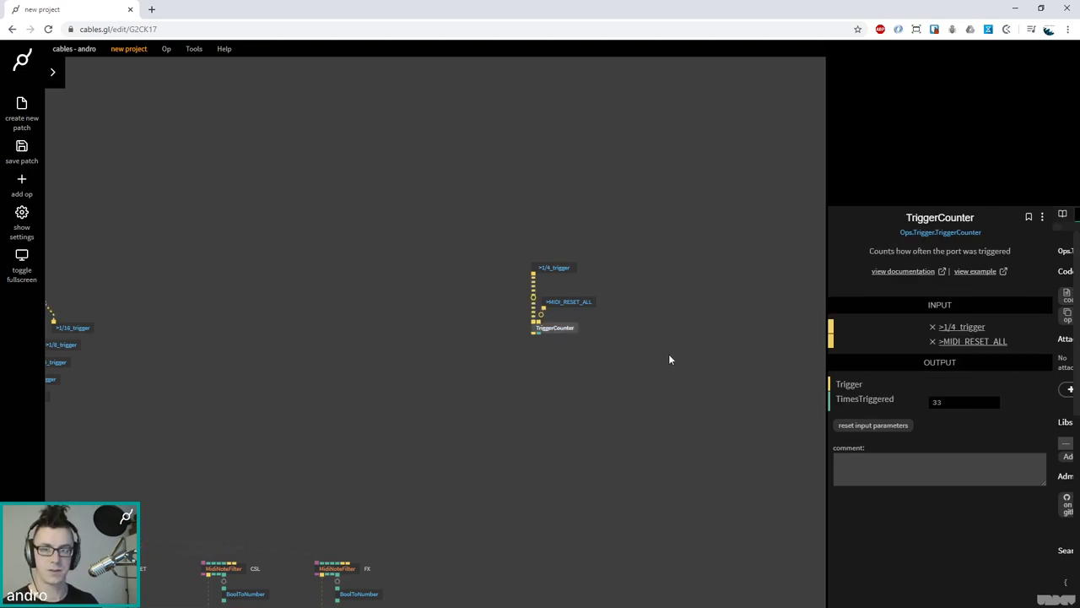
click(580, 306)
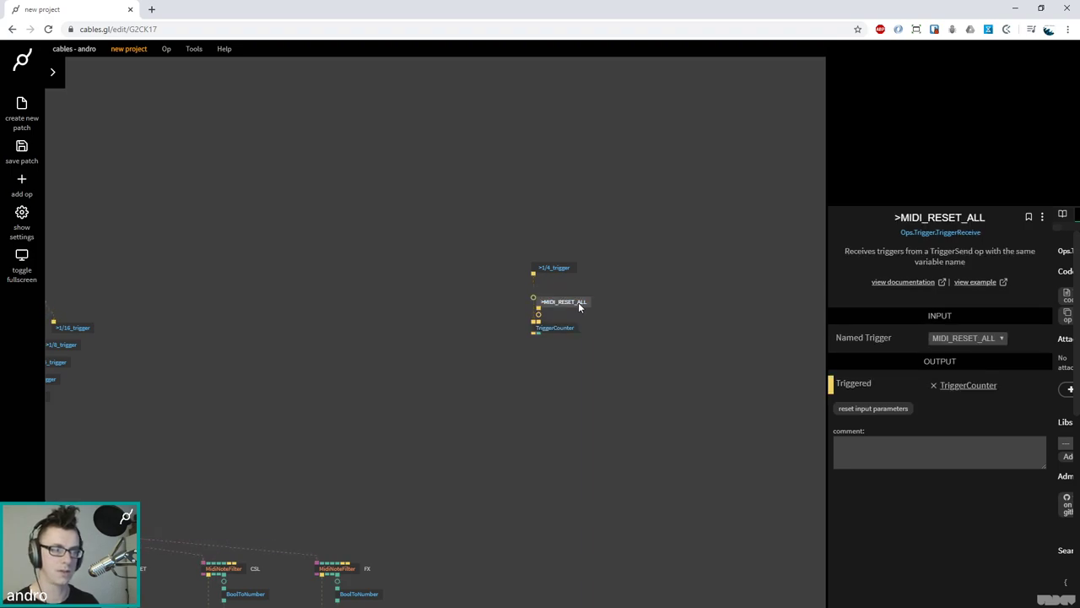
drag(550, 268, 565, 285)
click(640, 344)
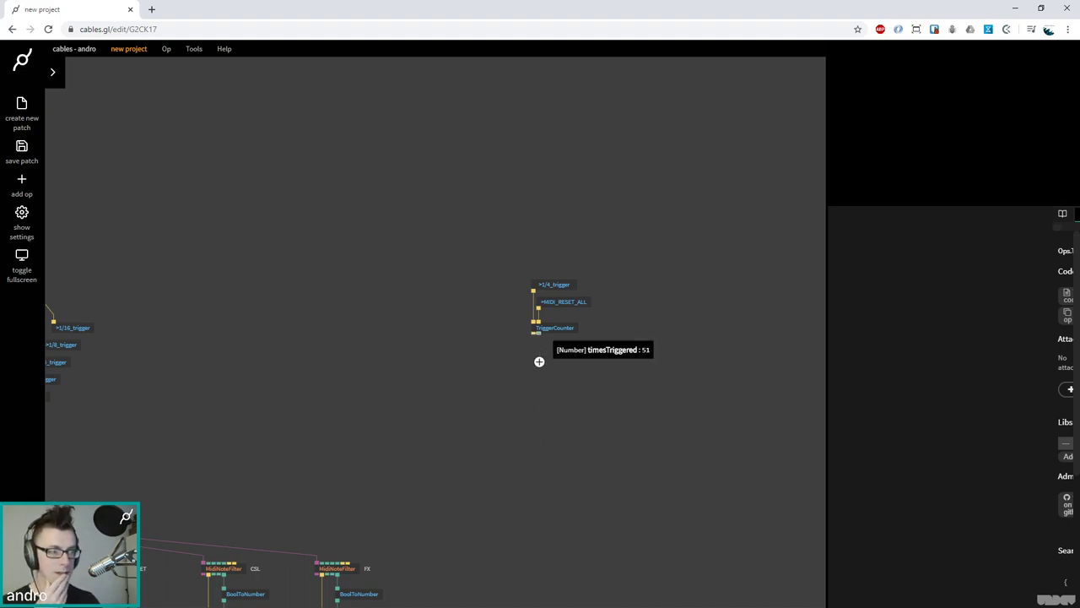
Connect a Modulo op to the TriggerCounter's TimesTriggered output, align it beneath, and set its Number2 to 4
key(Escape)
text(modulo)
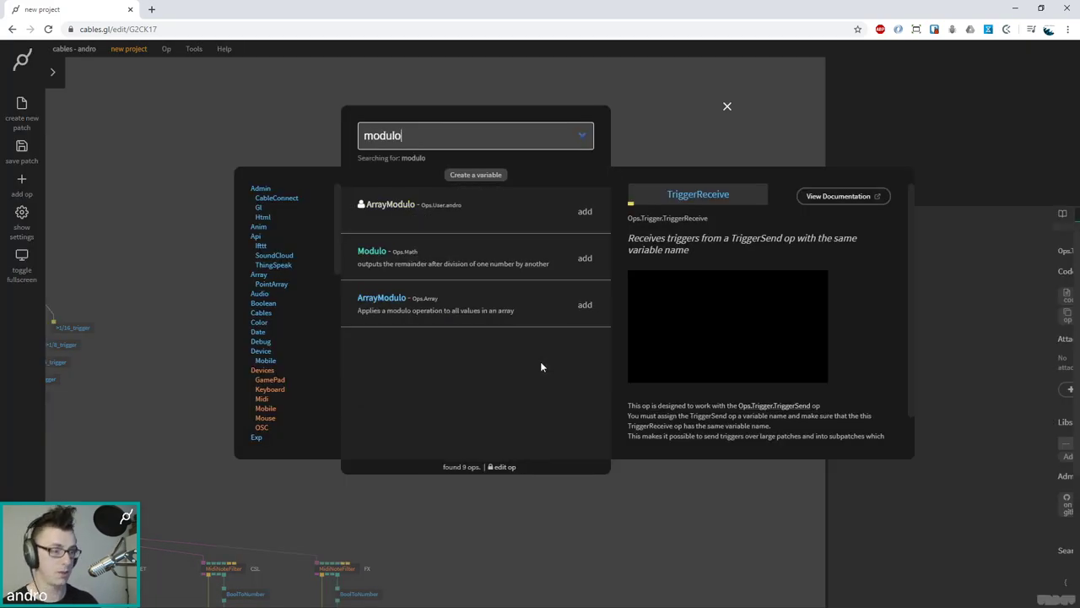
key(Return)
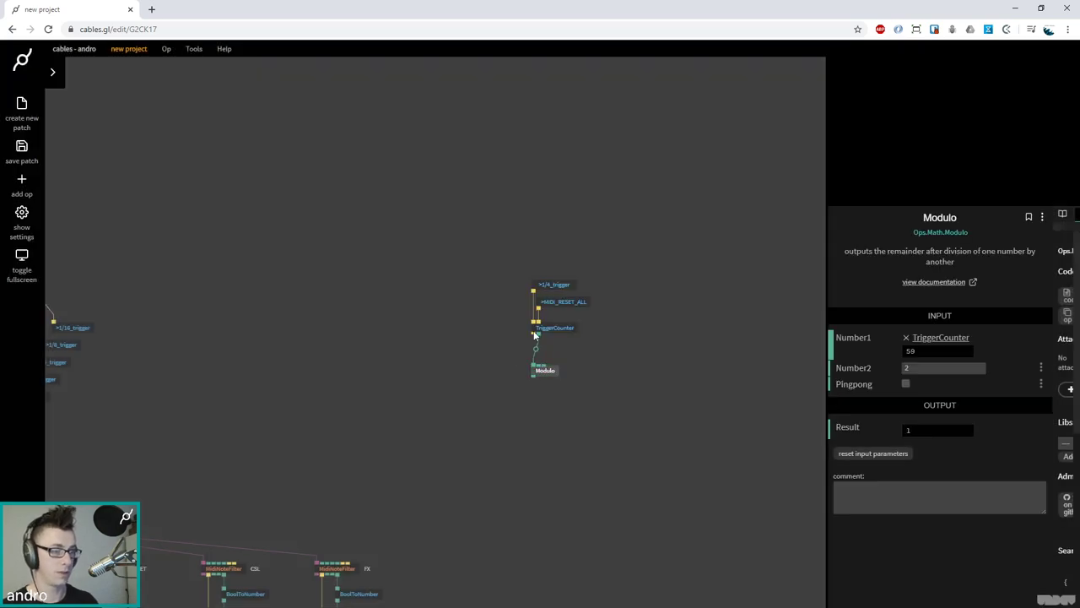
click(554, 338)
click(549, 331)
drag(548, 372, 558, 372)
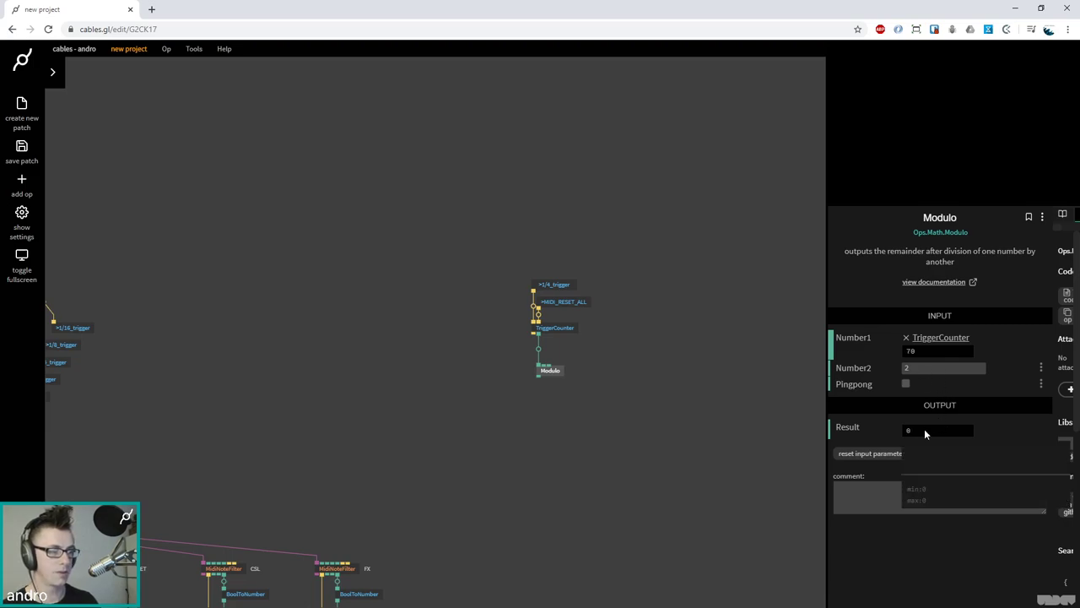
click(920, 368)
text(4)
mouse_move(928, 432)
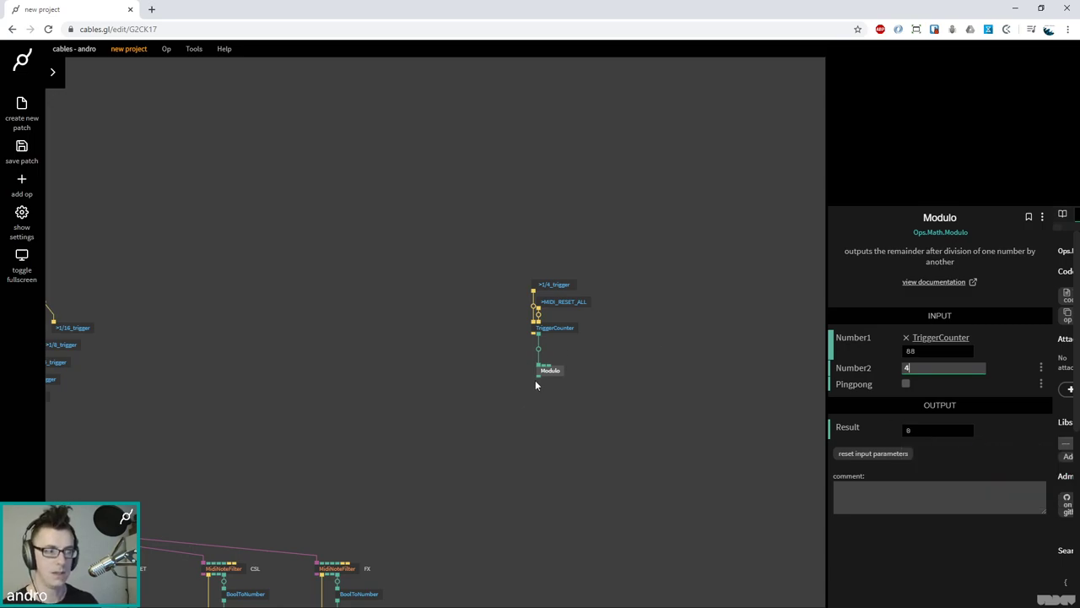
Add a TriggerOnChangeNumber op fed by the Modulo op's Result output
drag(537, 377, 514, 404)
text(triggeron)
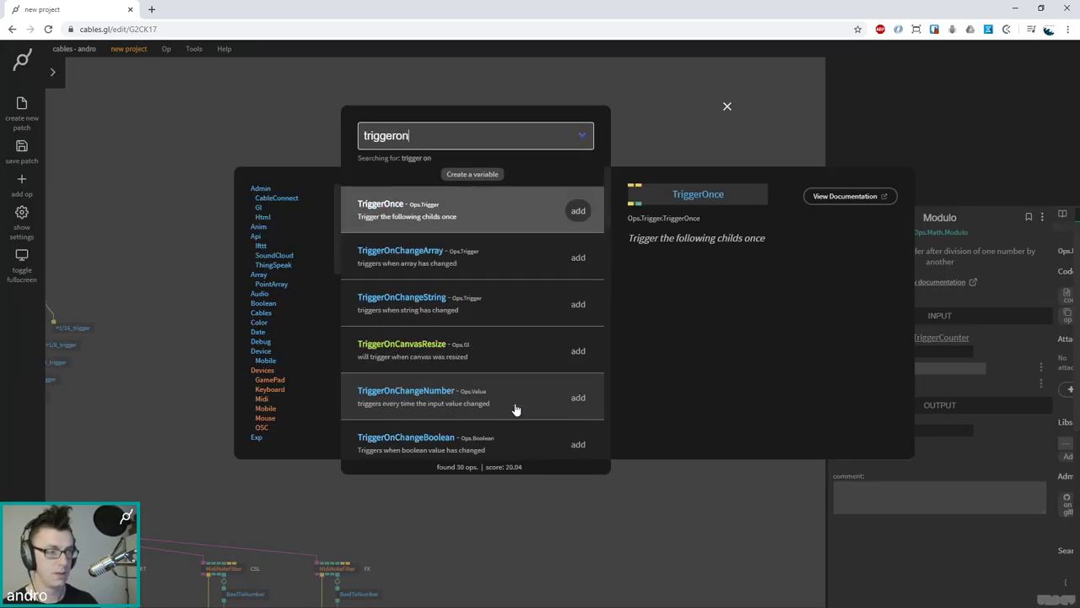
key(Down)
key(Down)
key(Down)
key(Down)
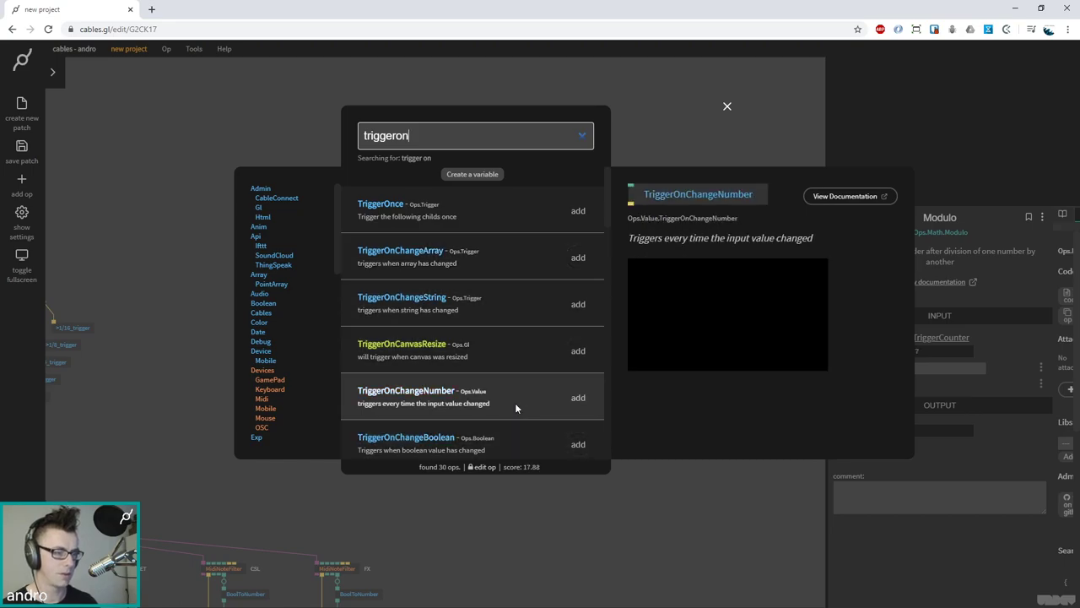
key(Return)
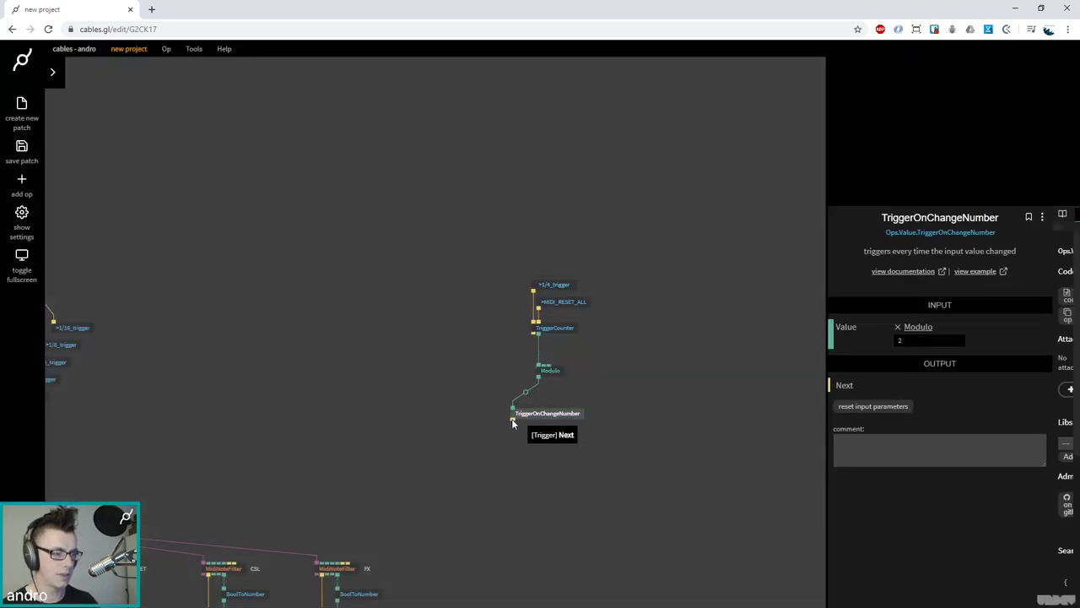
Try a Sequence op on the TriggerOnChangeNumber op's Next output and delete it again
drag(512, 419, 525, 472)
text(seq)
key(Return)
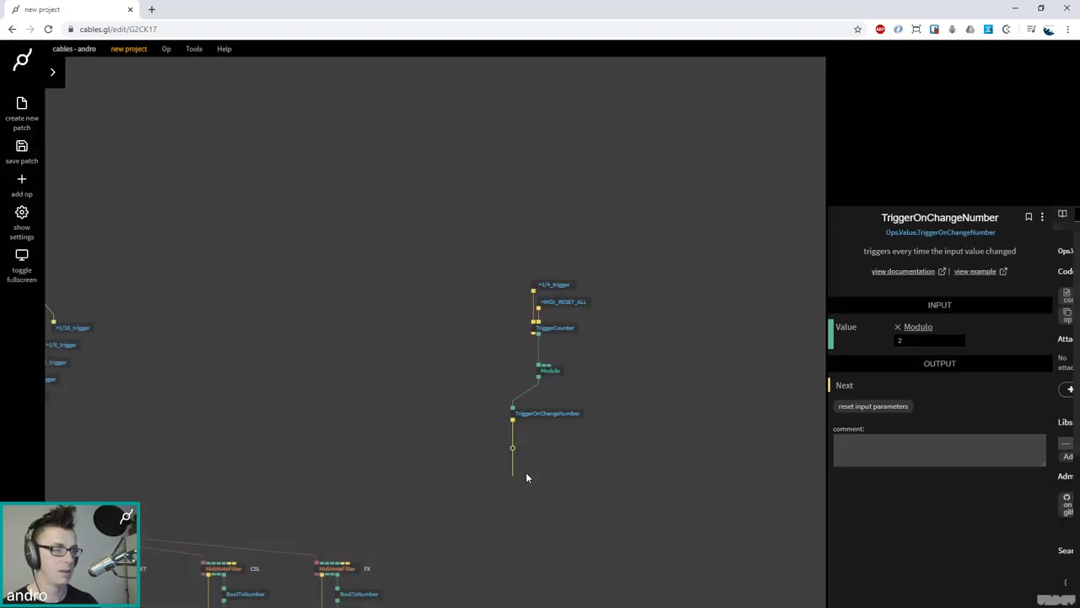
click(632, 449)
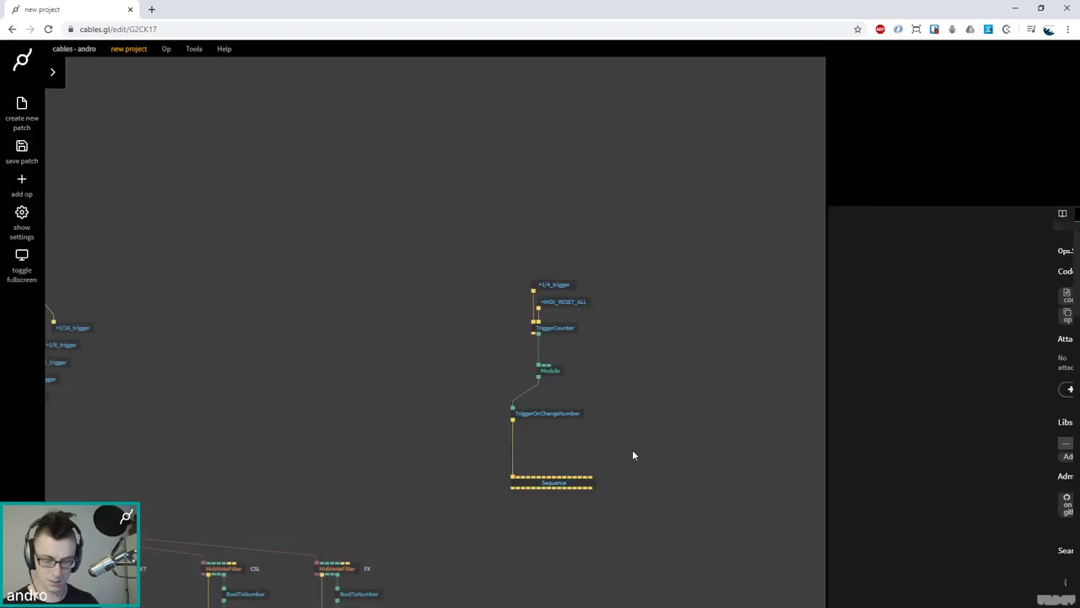
click(553, 412)
click(554, 284)
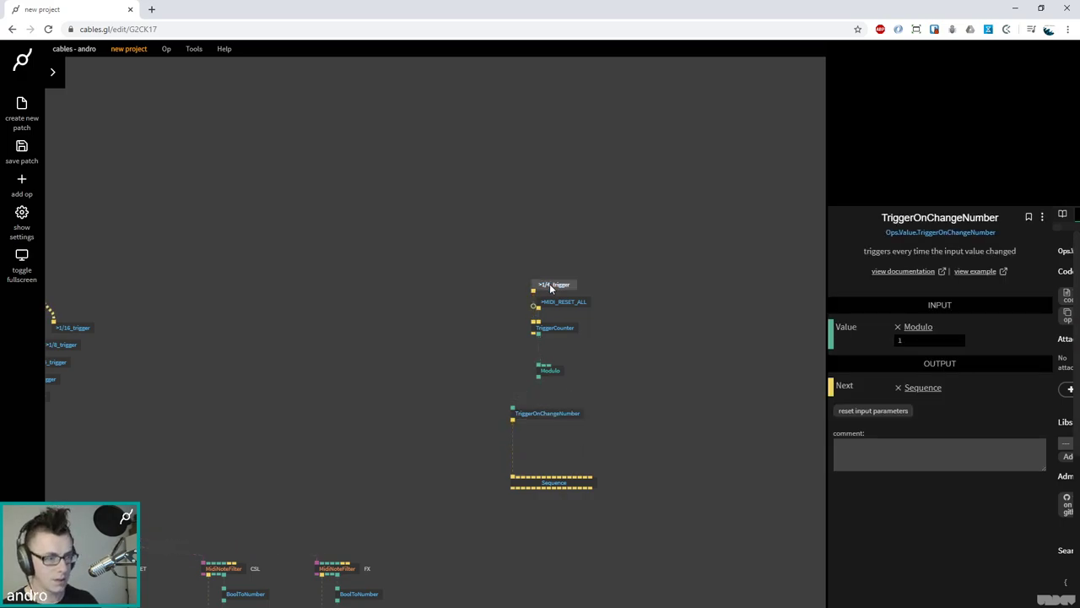
click(551, 484)
key(Delete)
Connect an IfEqualsThen op's Value 1 to the Modulo Result and its Exe input to TriggerOnChangeNumber
mouse_move(537, 417)
mouse_down()
mouse_move(538, 399)
mouse_move(536, 409)
mouse_up()
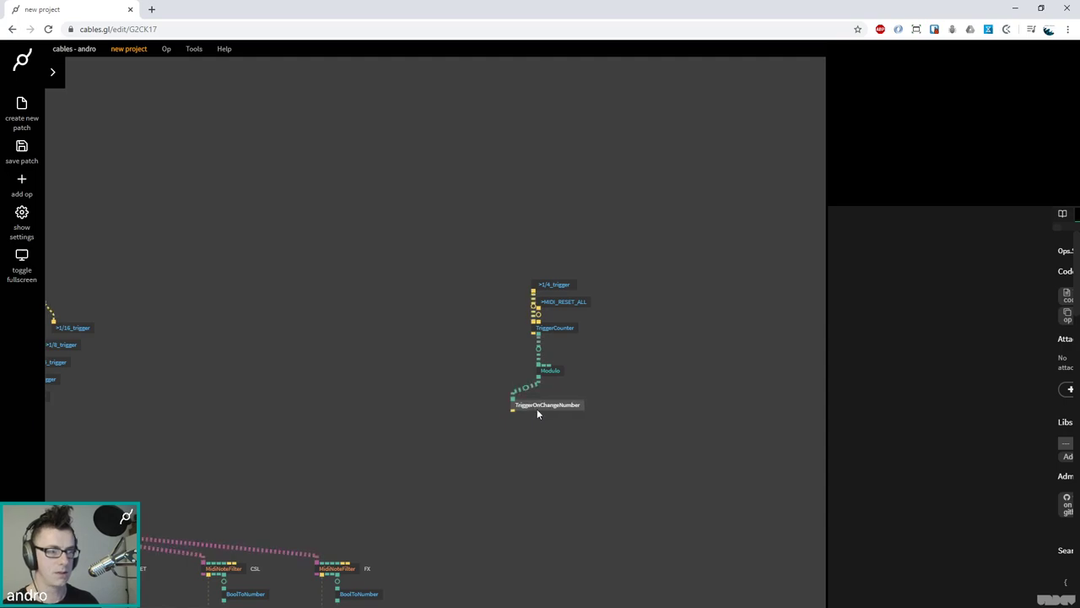
click(536, 408)
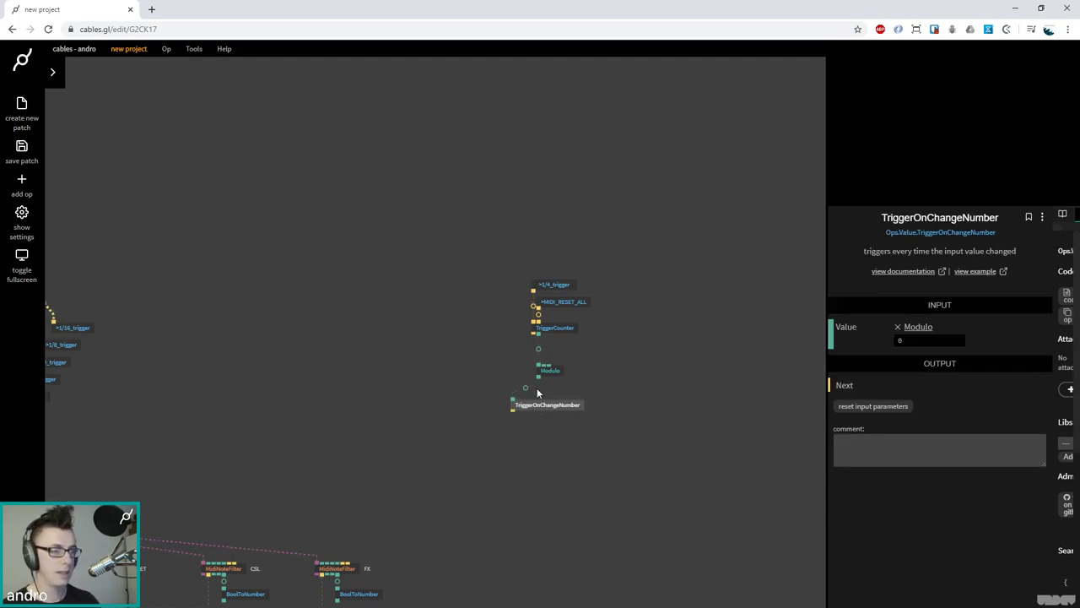
drag(538, 377, 547, 441)
text(ifequal)
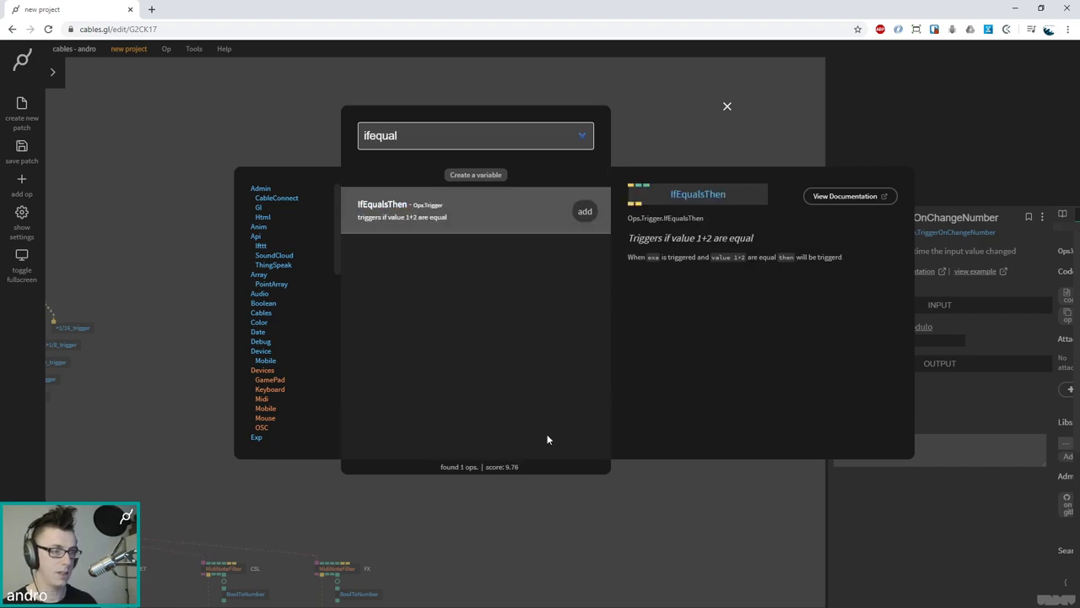
key(Return)
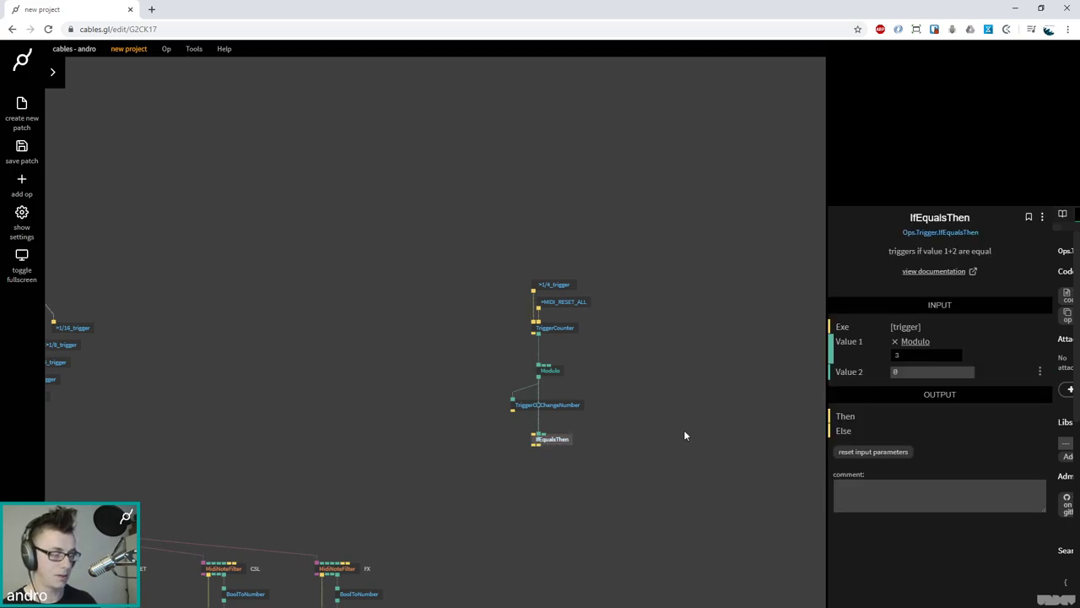
drag(513, 409, 534, 435)
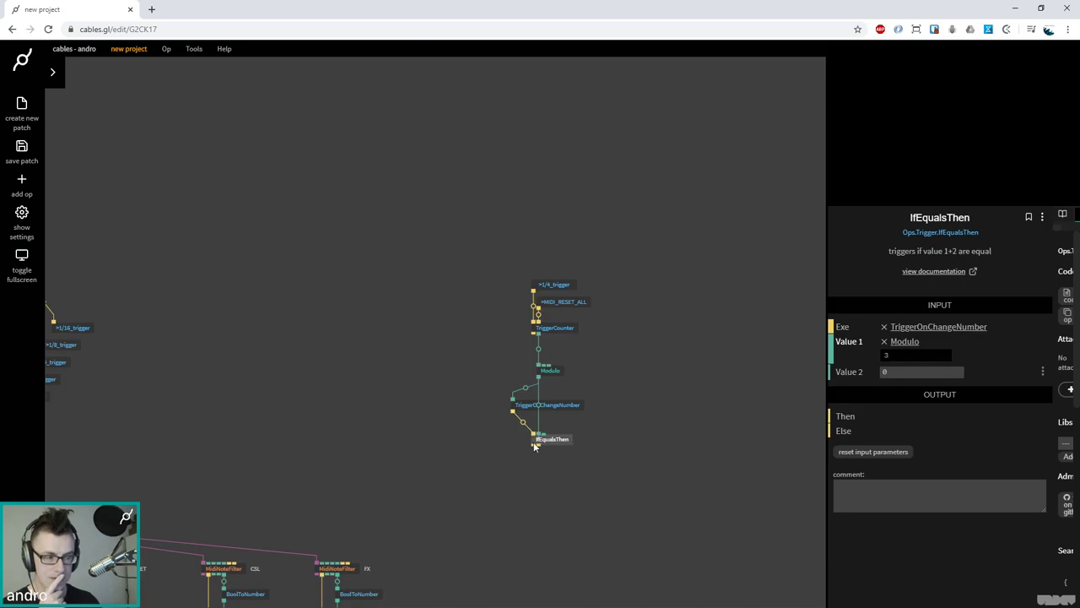
Connect a ToggleBool op to the IfEqualsThen op's Then output and check how its Result changes over time
drag(534, 451, 535, 476)
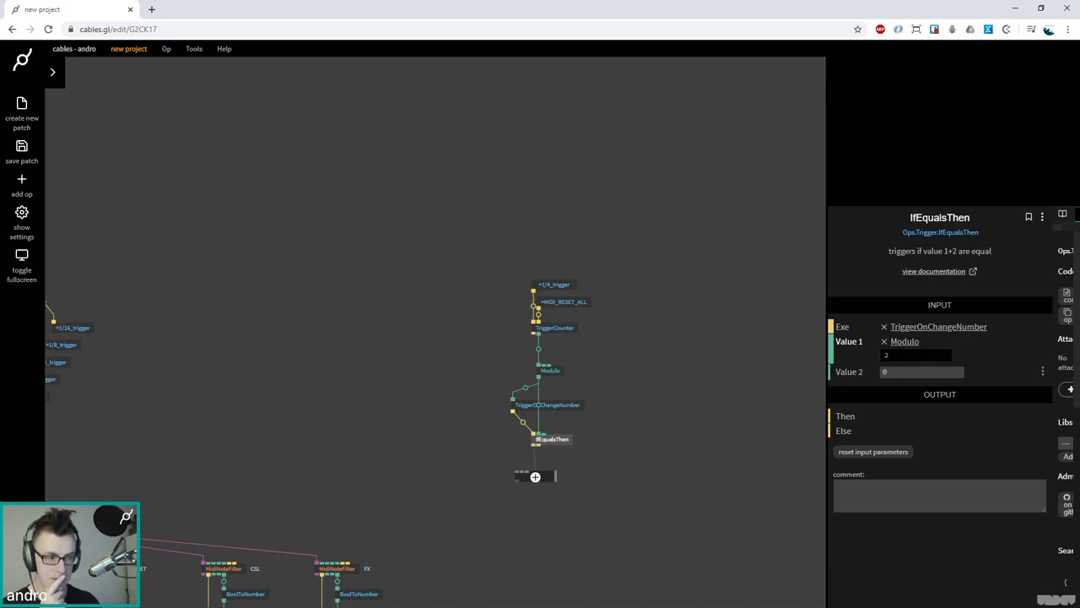
text(toggle)
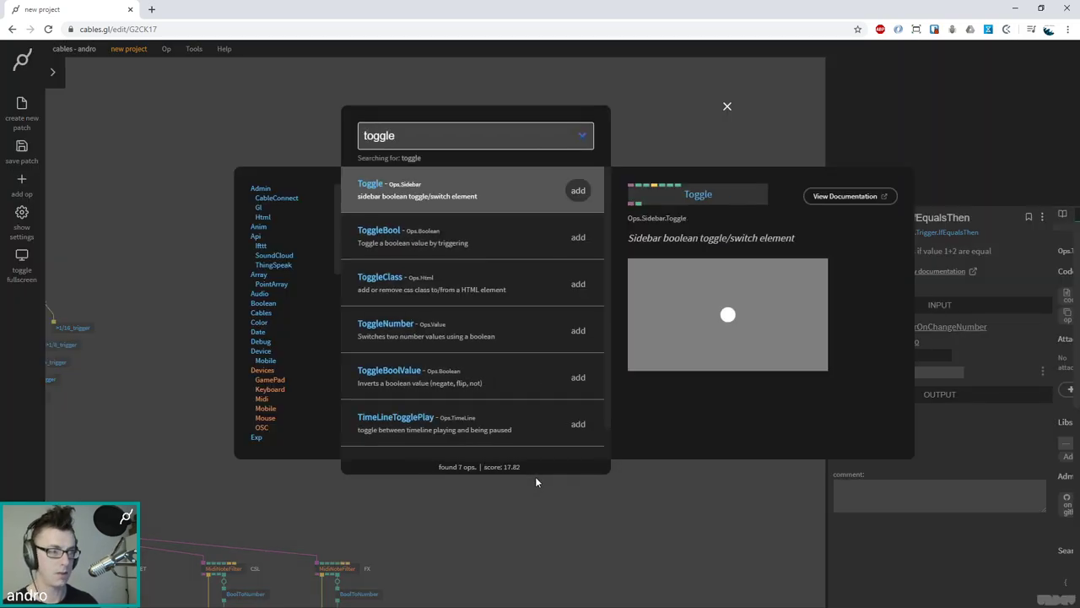
text(boo)
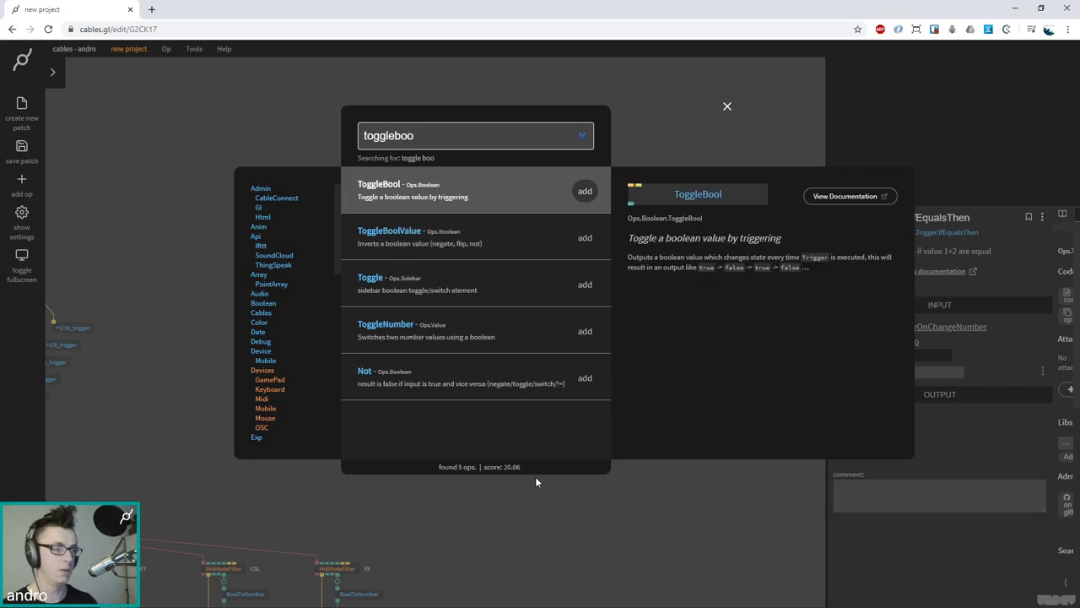
key(Return)
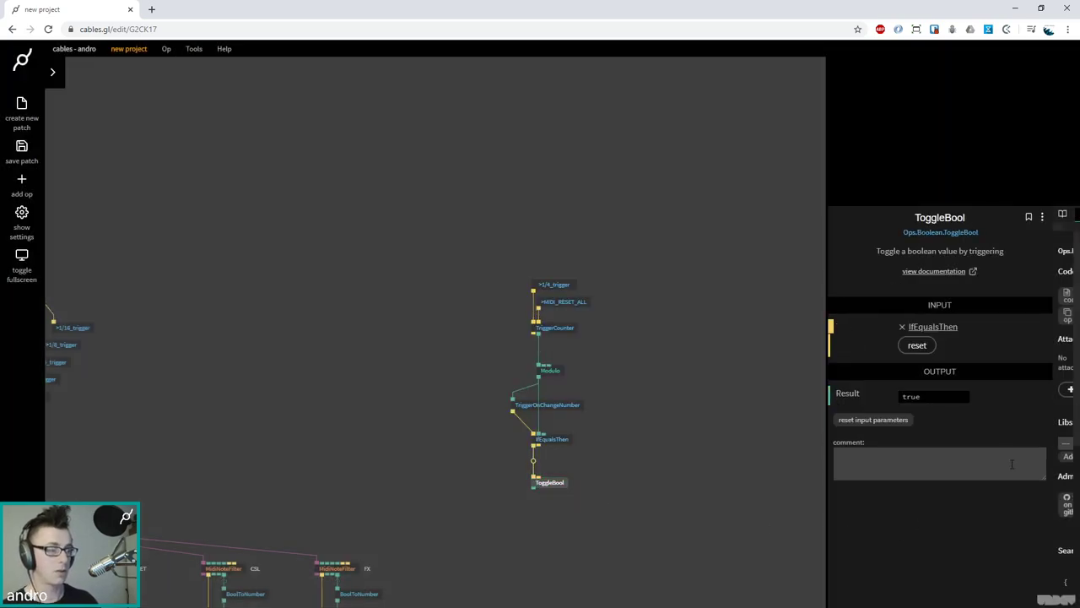
click(644, 475)
click(548, 482)
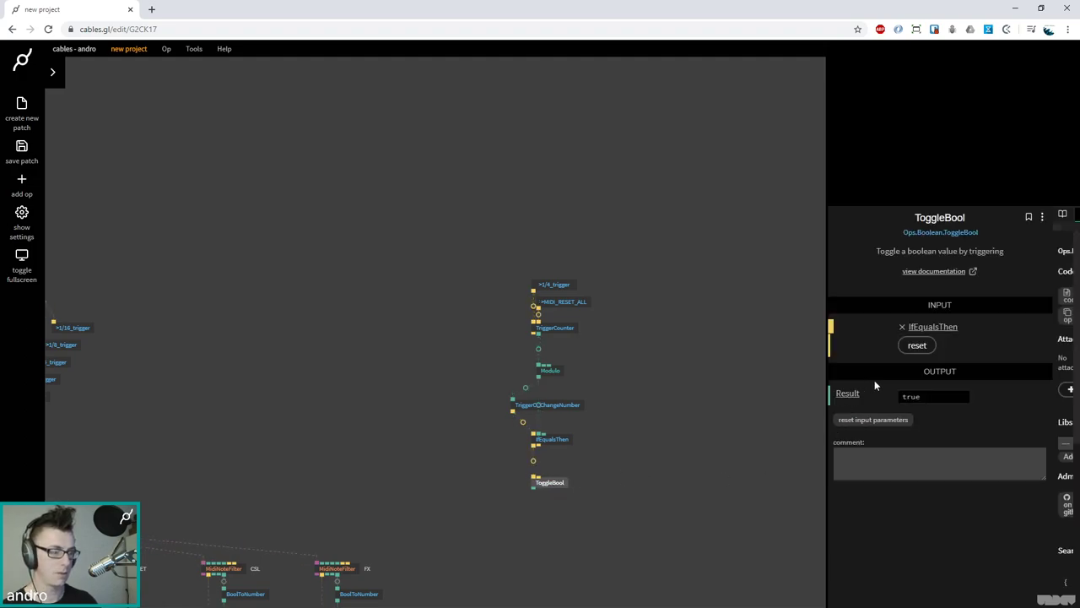
scroll(626, 380, up, 5)
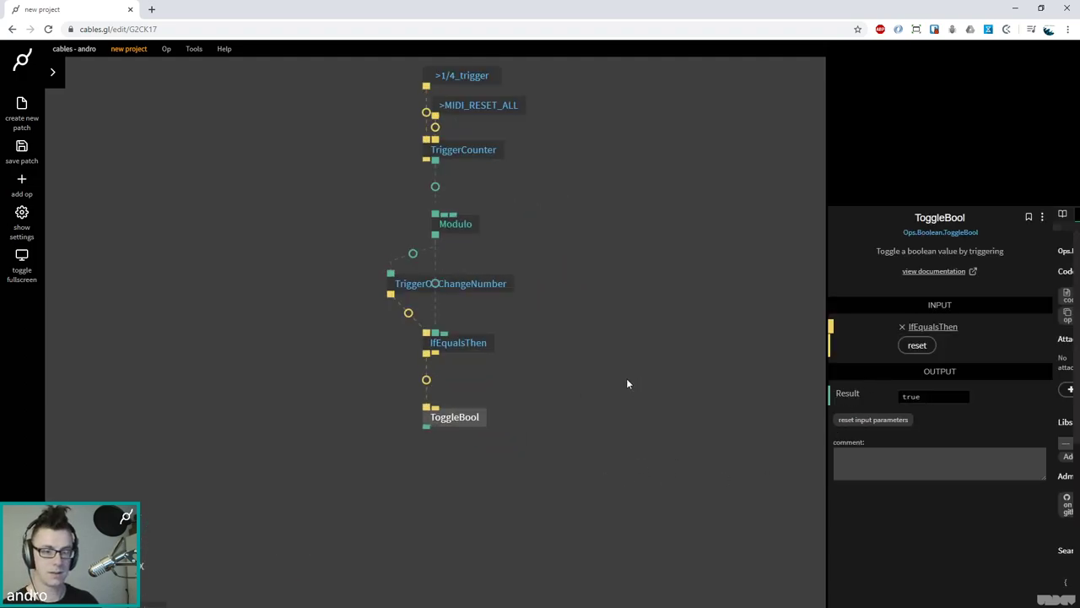
drag(627, 384, 637, 368)
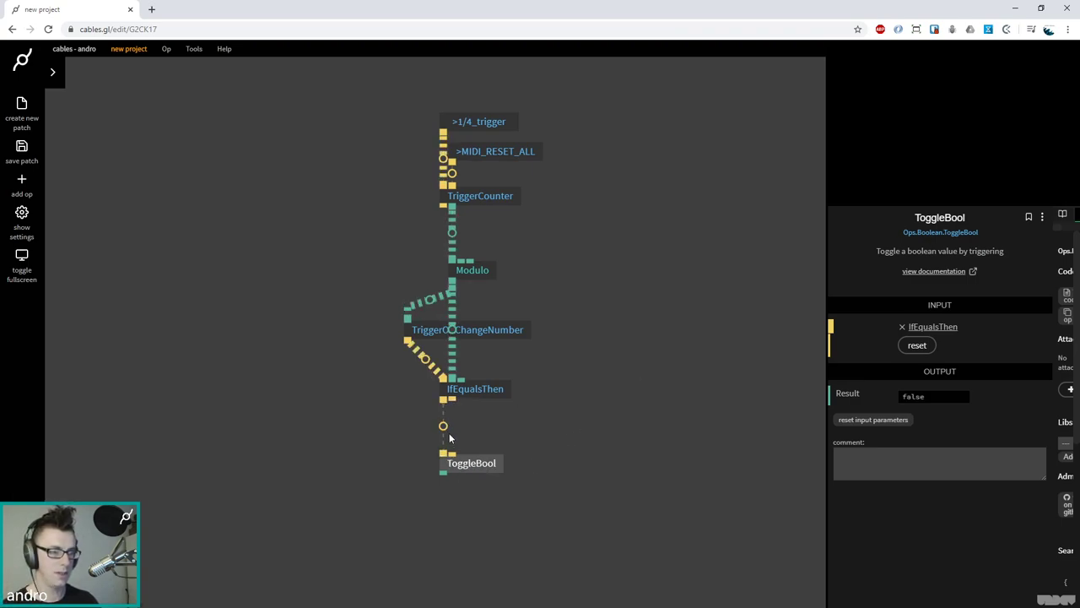
click(949, 397)
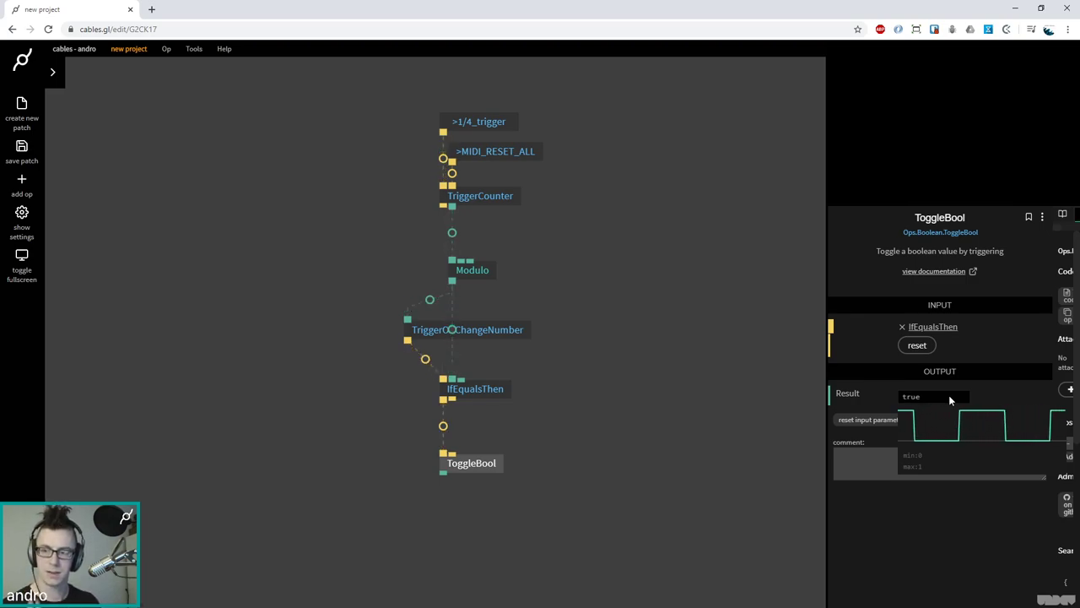
Move ToggleBool closer to IfEqualsThen and connect its Result to the Bool input of a new BoolAnim op
mouse_move(688, 416)
mouse_down()
mouse_move(705, 362)
mouse_move(685, 401)
mouse_up()
drag(462, 451, 448, 497)
click(571, 440)
text(boolan)
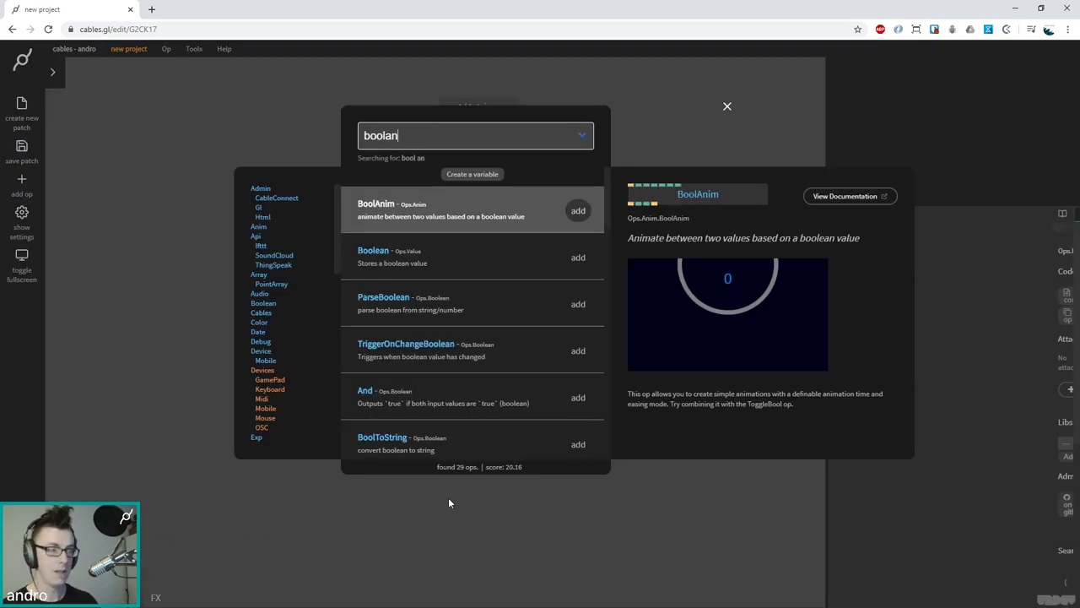
key(Return)
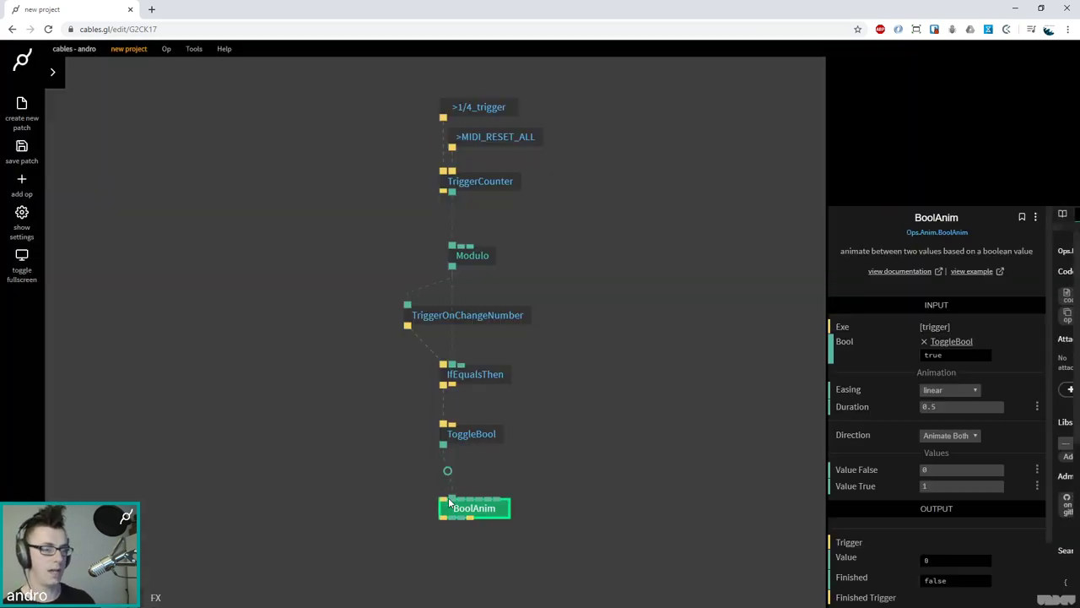
Align BoolAnim beneath ToggleBool and add a MainLoop op in the empty area beside the MIDI IN section
drag(471, 512, 463, 512)
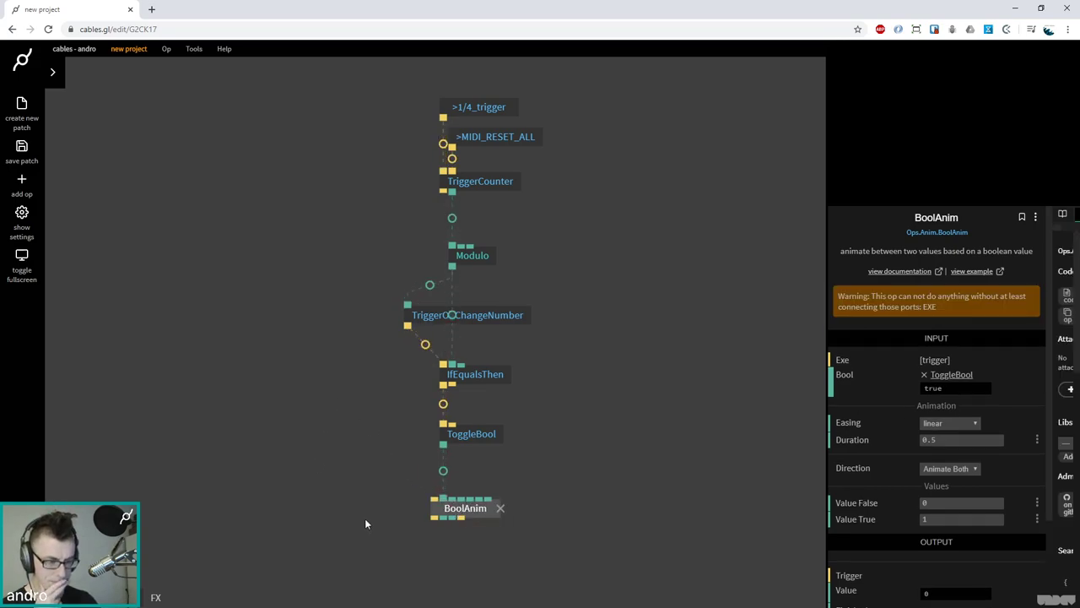
scroll(295, 444, down, 5)
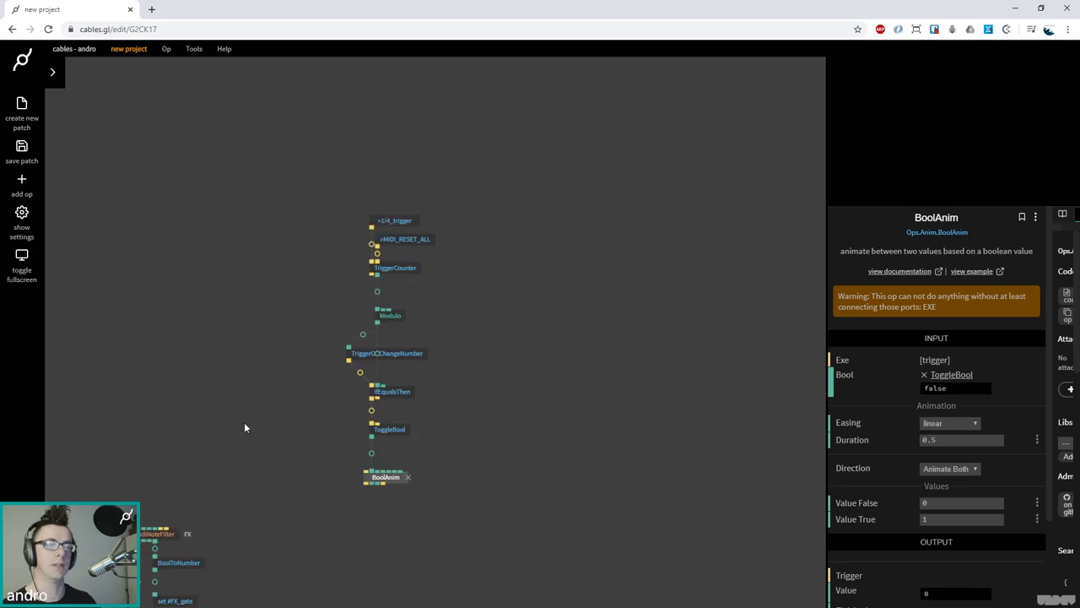
drag(239, 425, 536, 403)
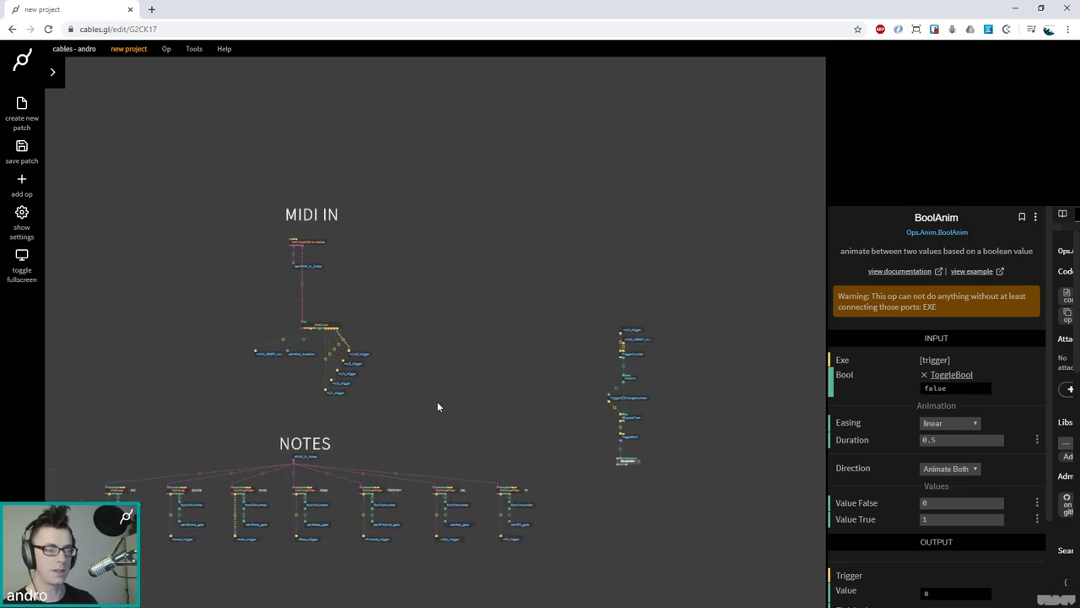
drag(205, 227, 470, 270)
click(315, 267)
scroll(317, 262, up, 3)
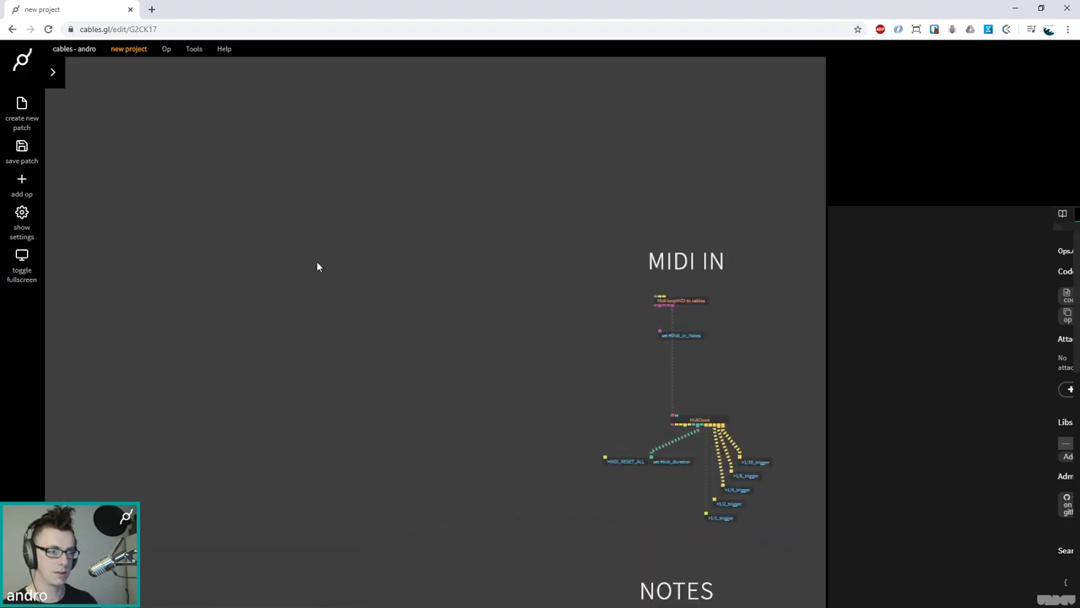
key(Escape)
text(mainlo)
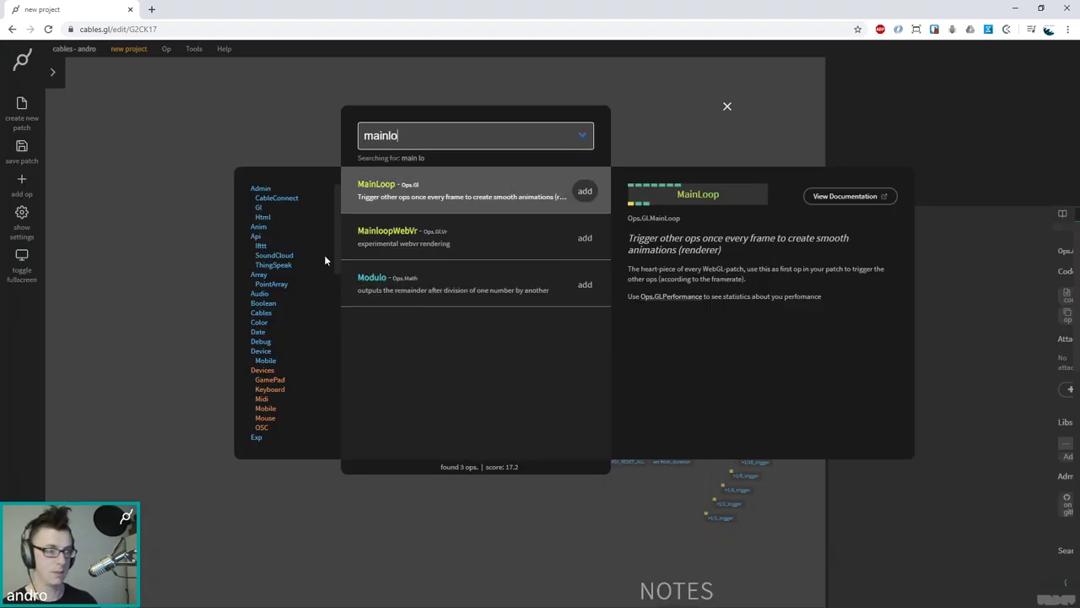
key(Return)
Connect a new Sequence op to the MainLoop op's Trigger output
drag(459, 341, 258, 312)
text(seq)
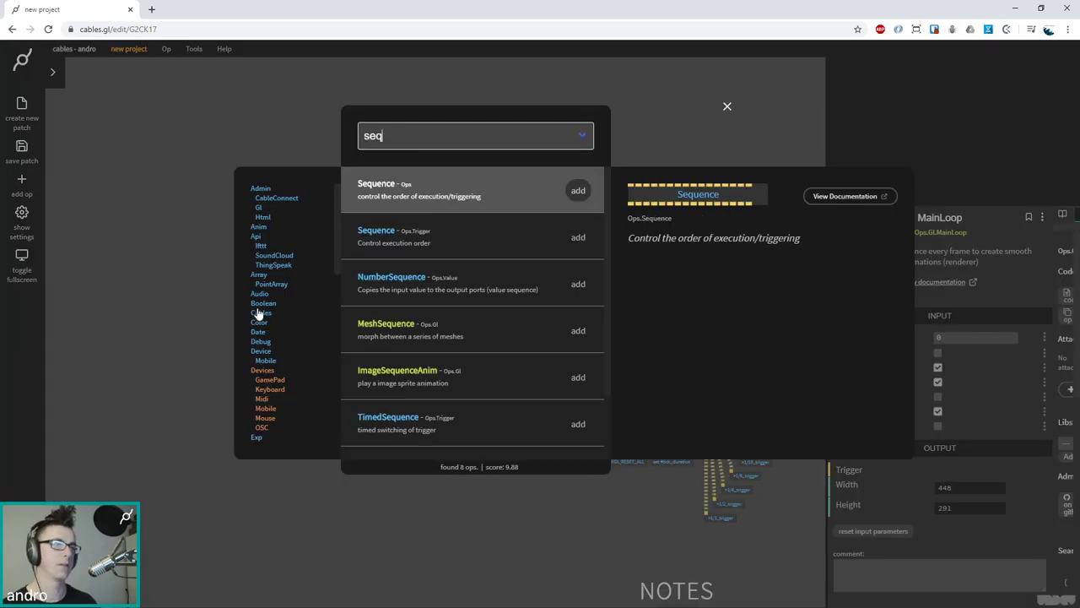
key(Return)
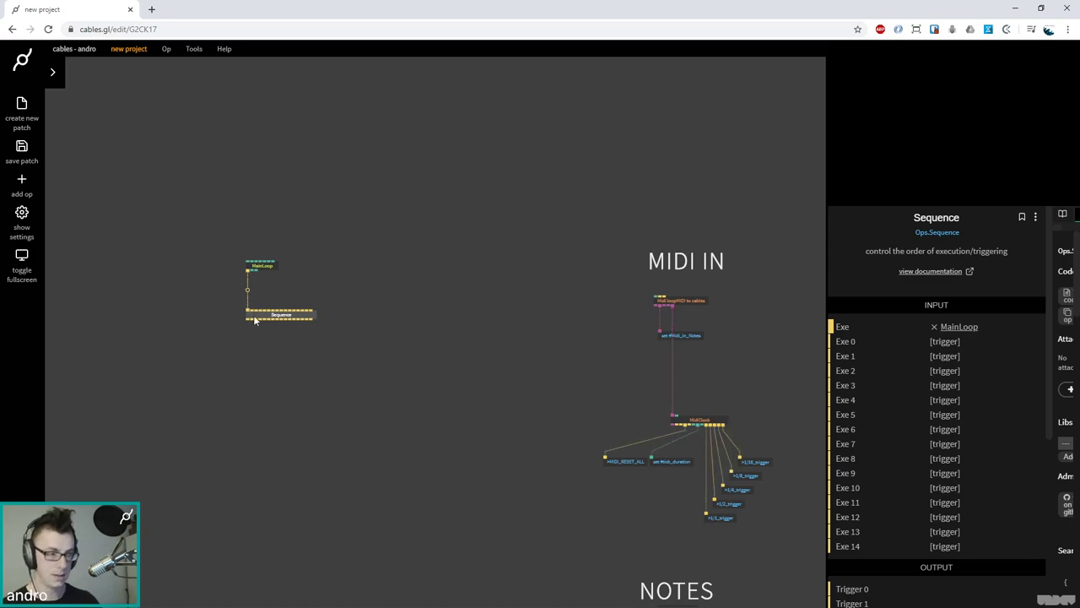
Connect a new TriggerSend op to the first trigger output of Sequence and place it just below
drag(246, 321, 215, 343)
text(trigger send)
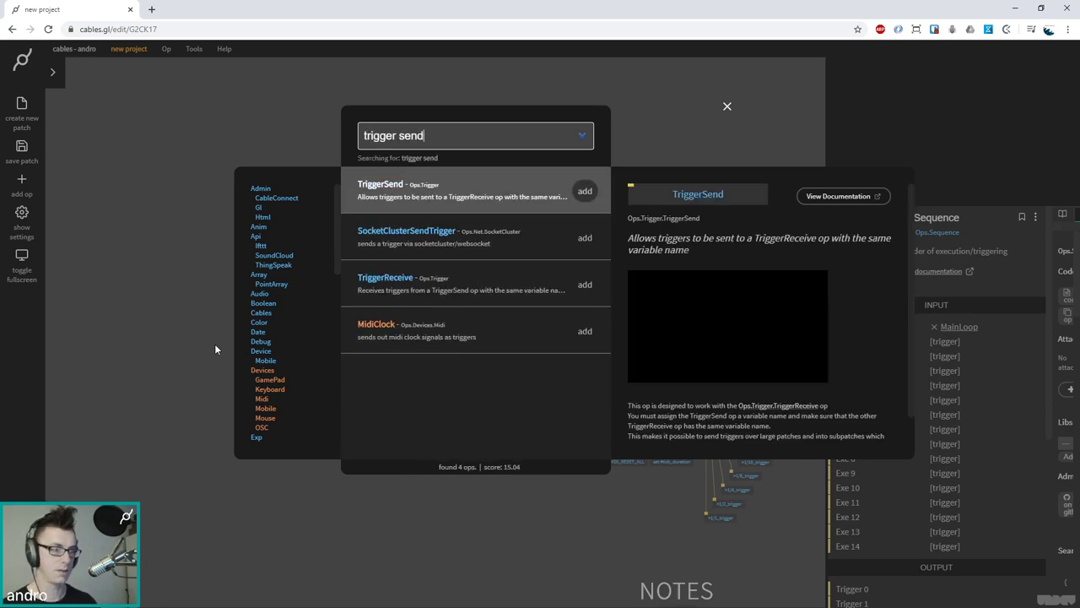
key(Return)
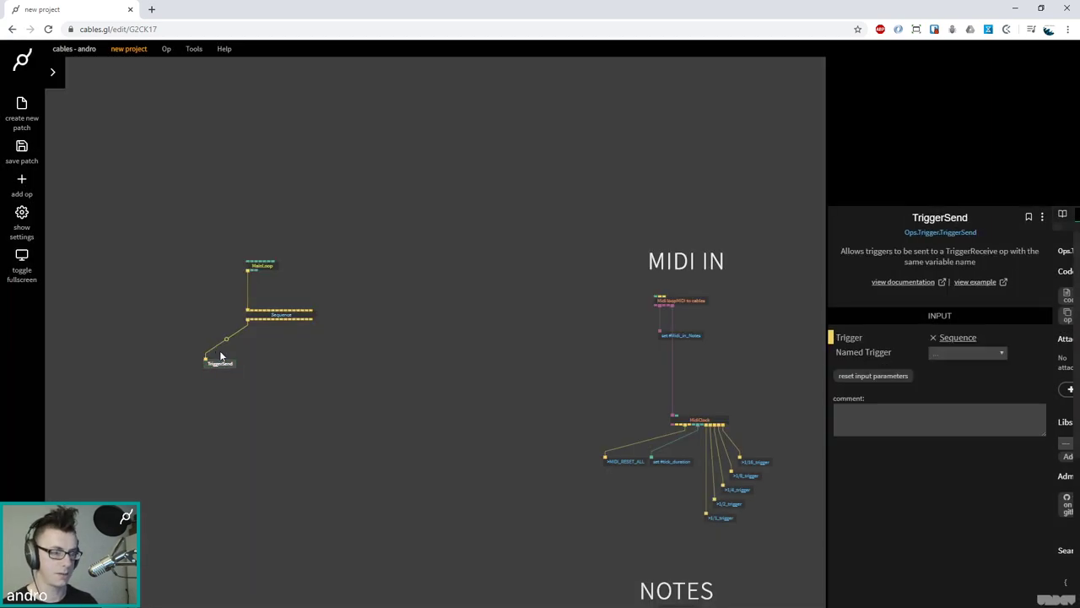
drag(222, 366, 222, 345)
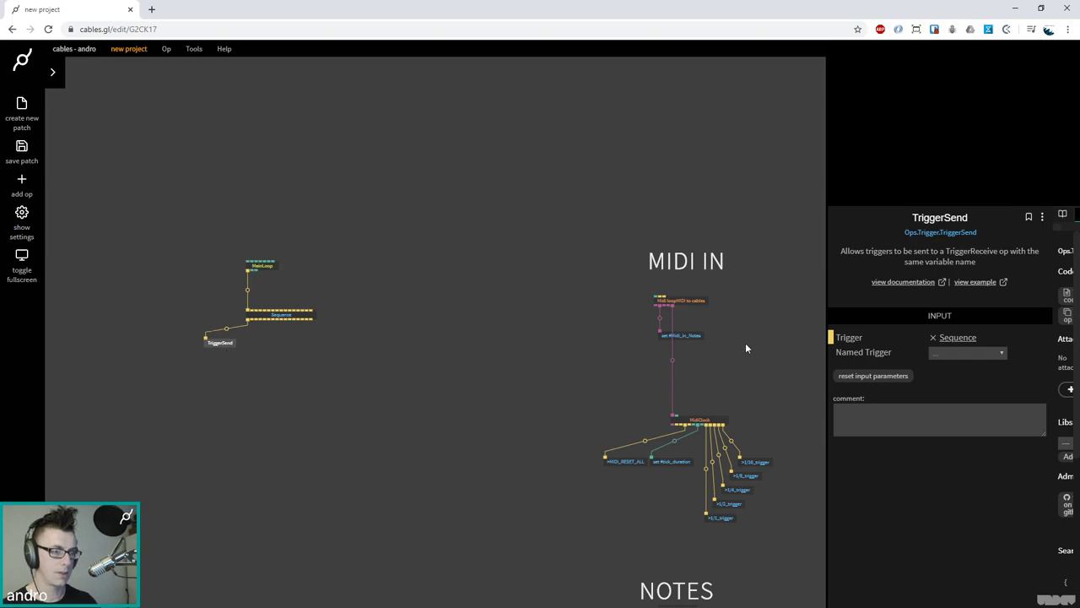
Create a new named trigger t1 for the TriggerSend op and tidy the op's position near Sequence
click(957, 352)
click(960, 368)
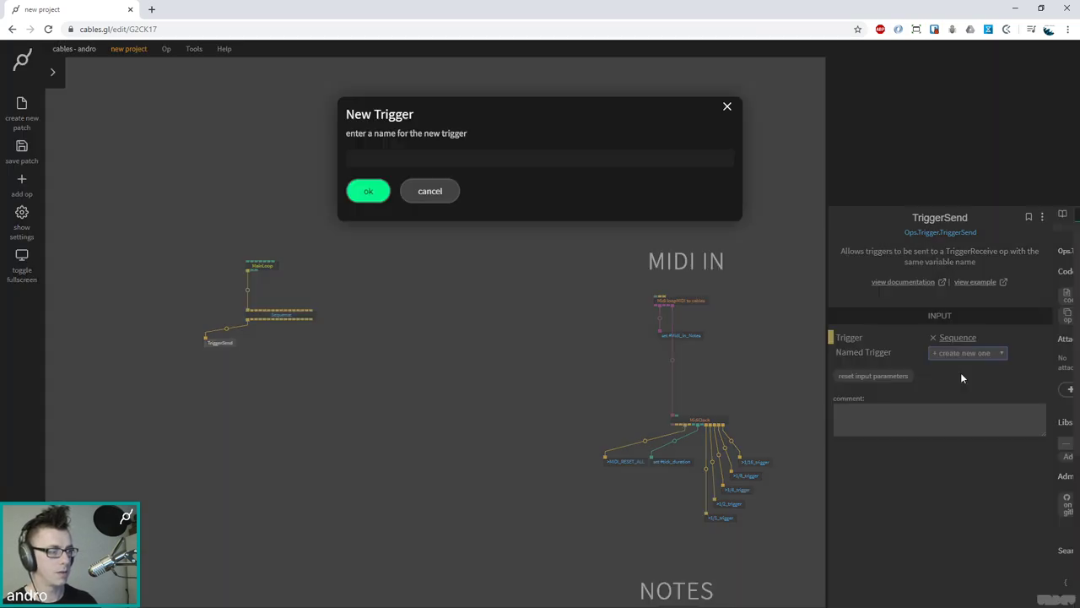
text(t1)
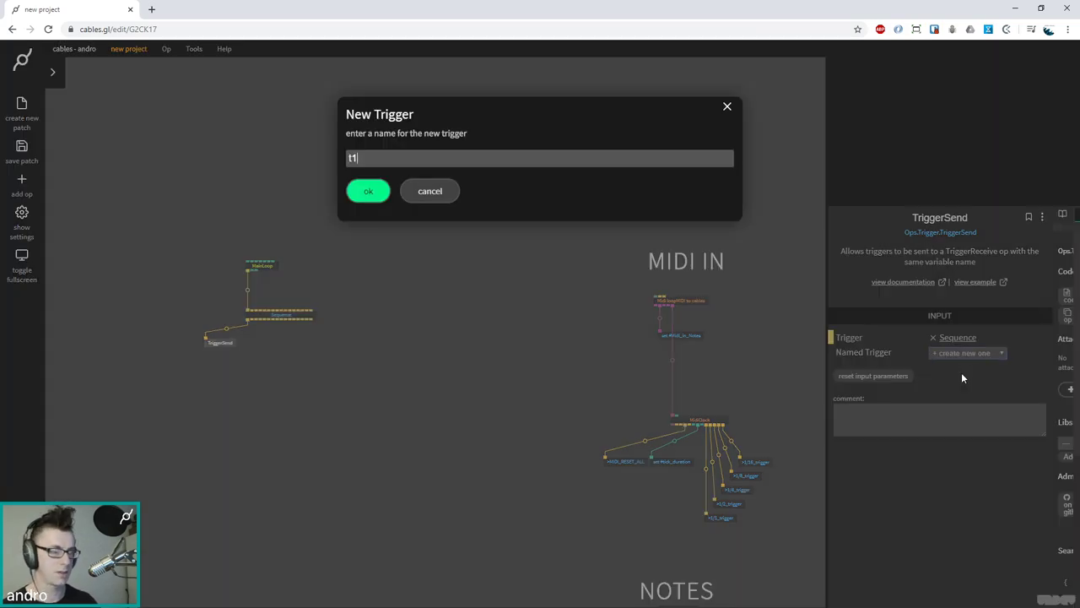
key(Return)
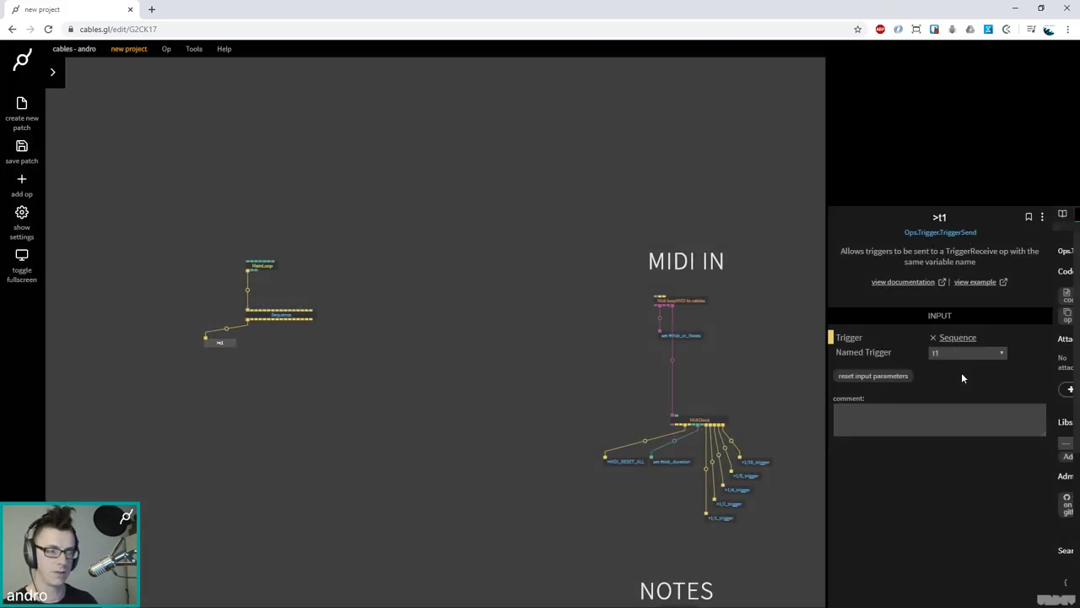
drag(226, 346, 235, 341)
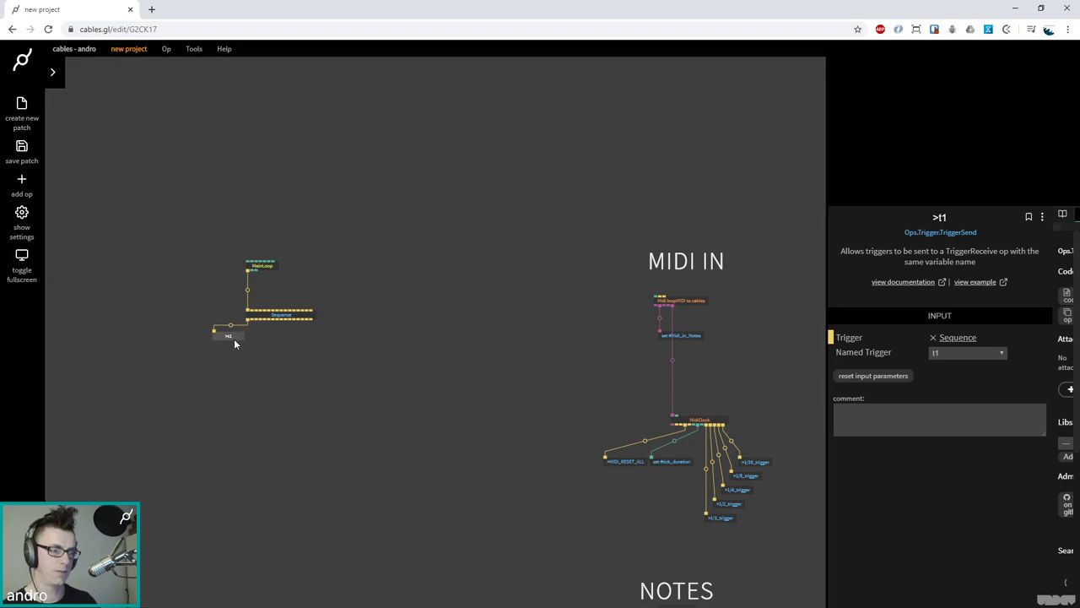
click(408, 403)
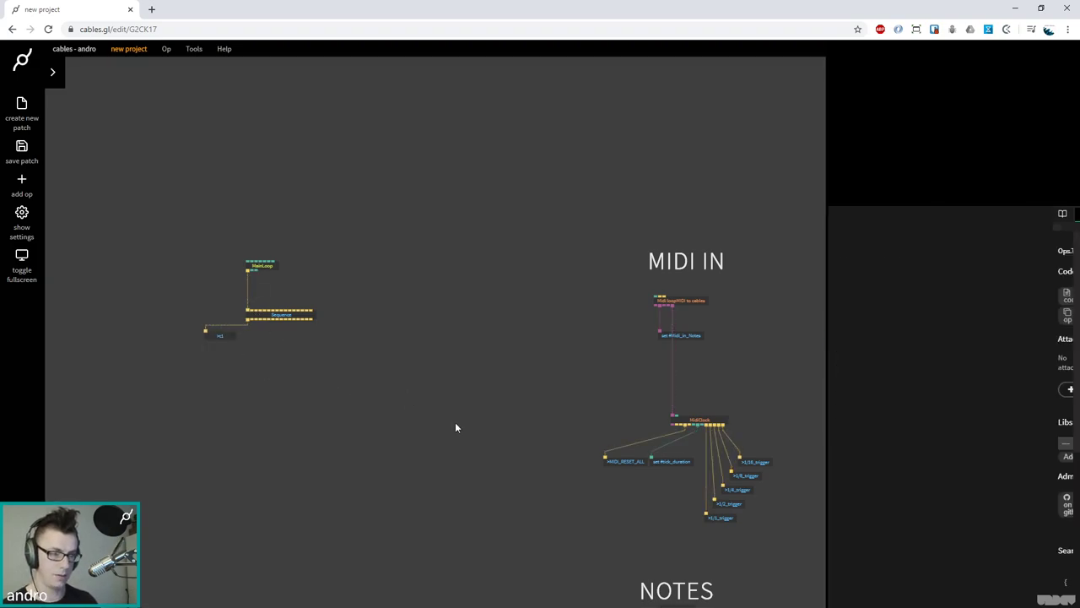
Add a TriggerReceive op beside BoolAnim in the counter chain
scroll(454, 428, right, 15)
scroll(455, 428, down, 6)
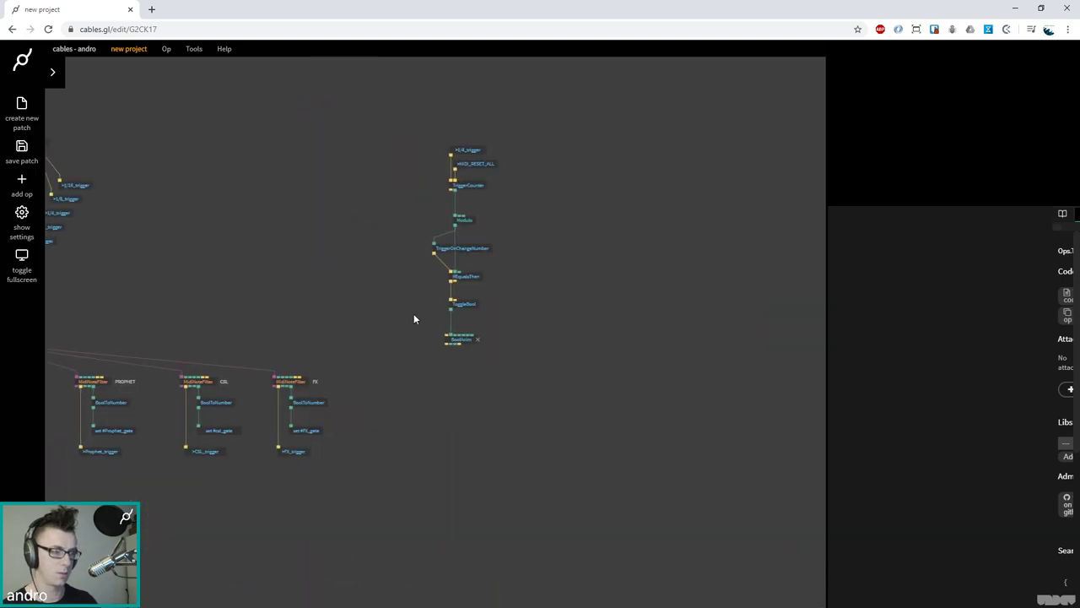
scroll(413, 318, up, 2)
key(Escape)
text(t)
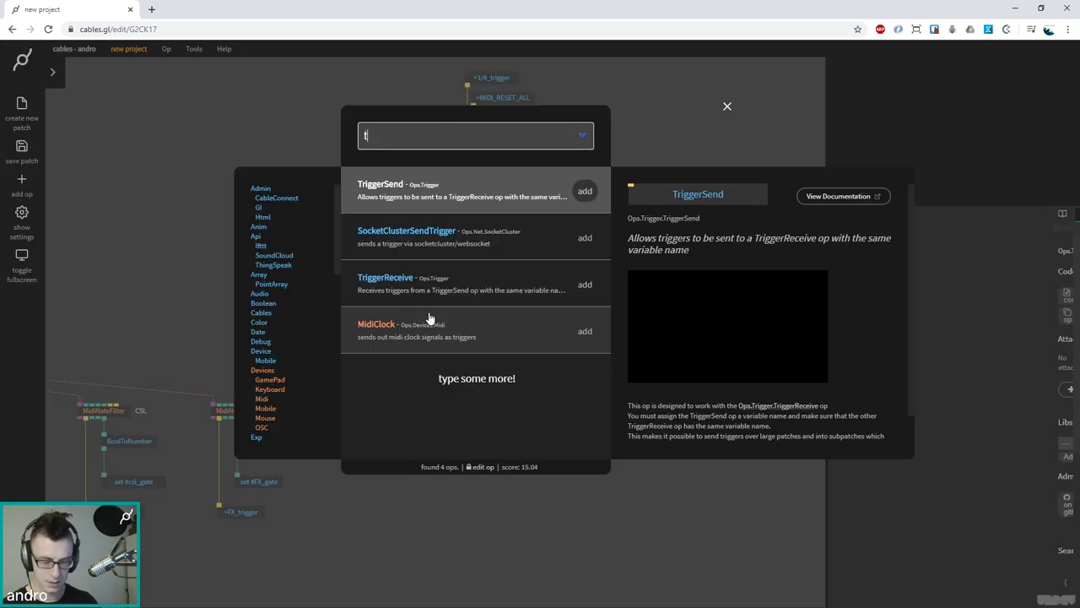
text(riggerre)
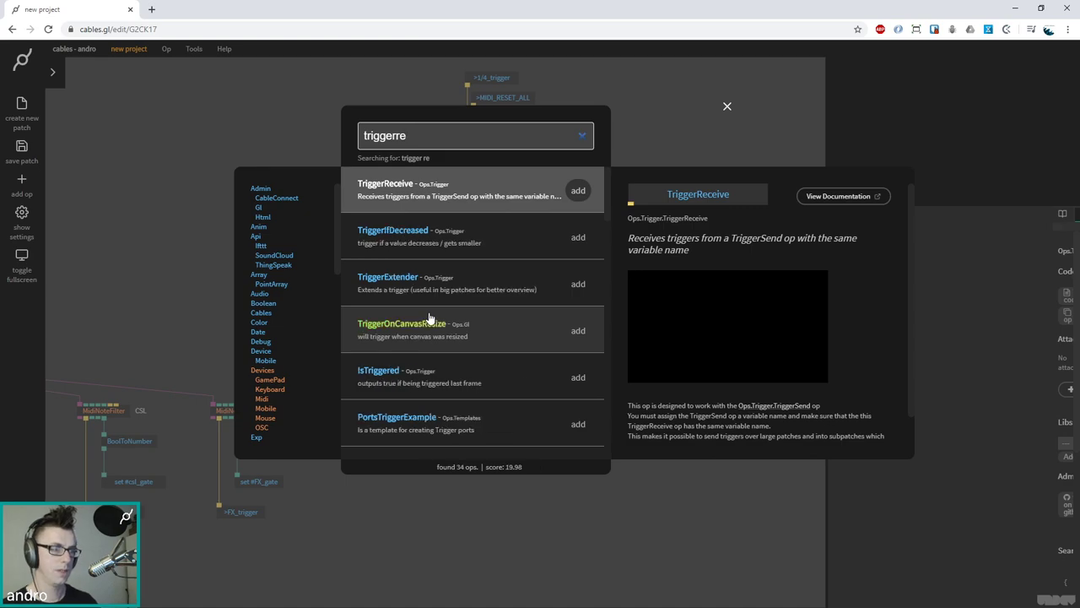
key(Return)
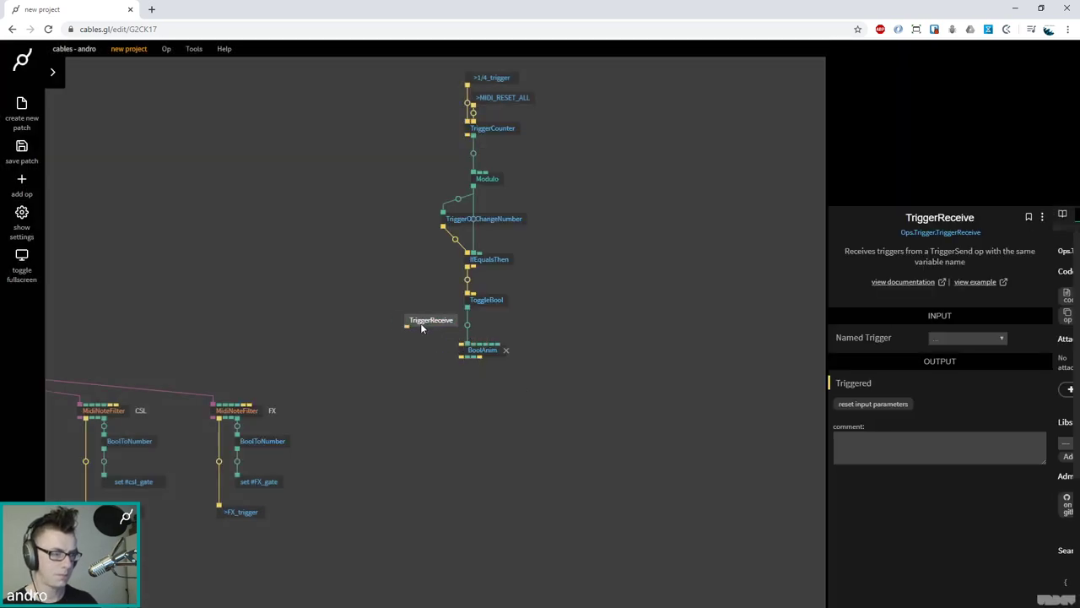
Set the TriggerReceive op's named trigger to t1, connect it to BoolAnim's Exe input and check BoolAnim's Value output
click(953, 339)
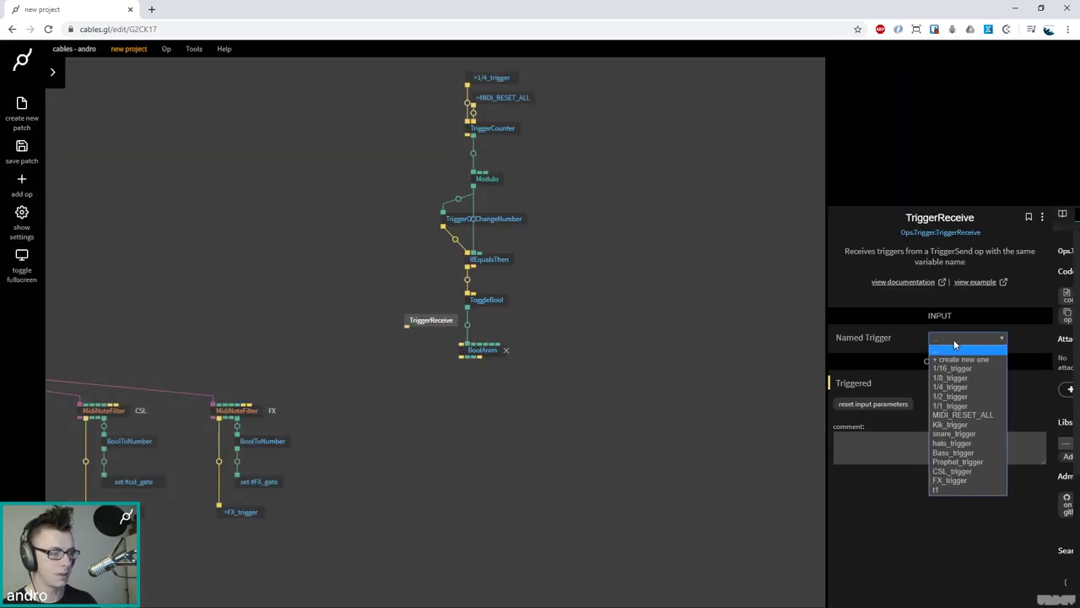
click(948, 491)
drag(407, 326, 475, 357)
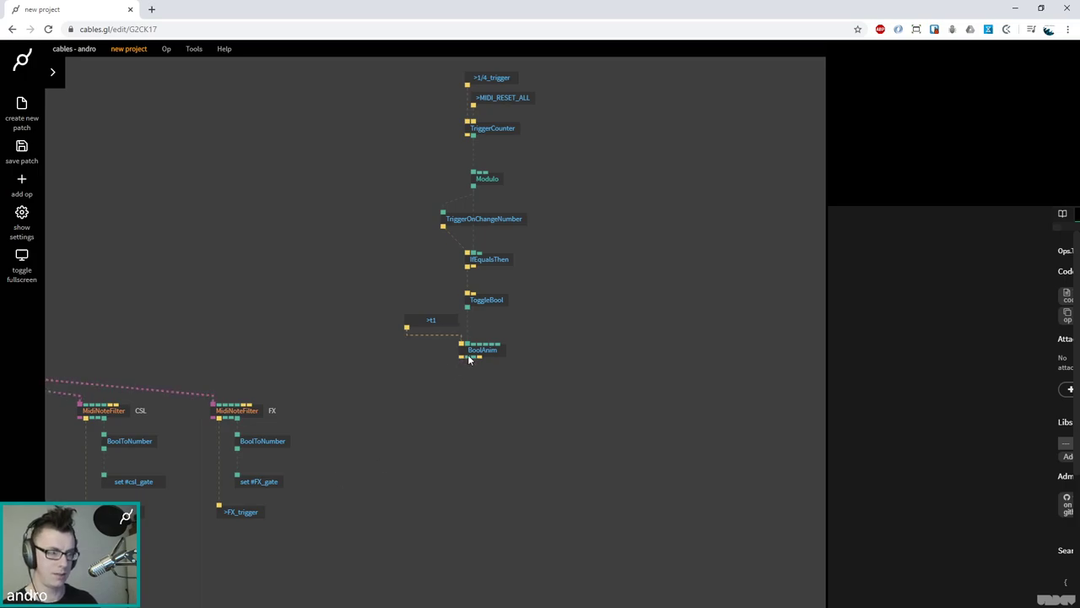
mouse_move(469, 358)
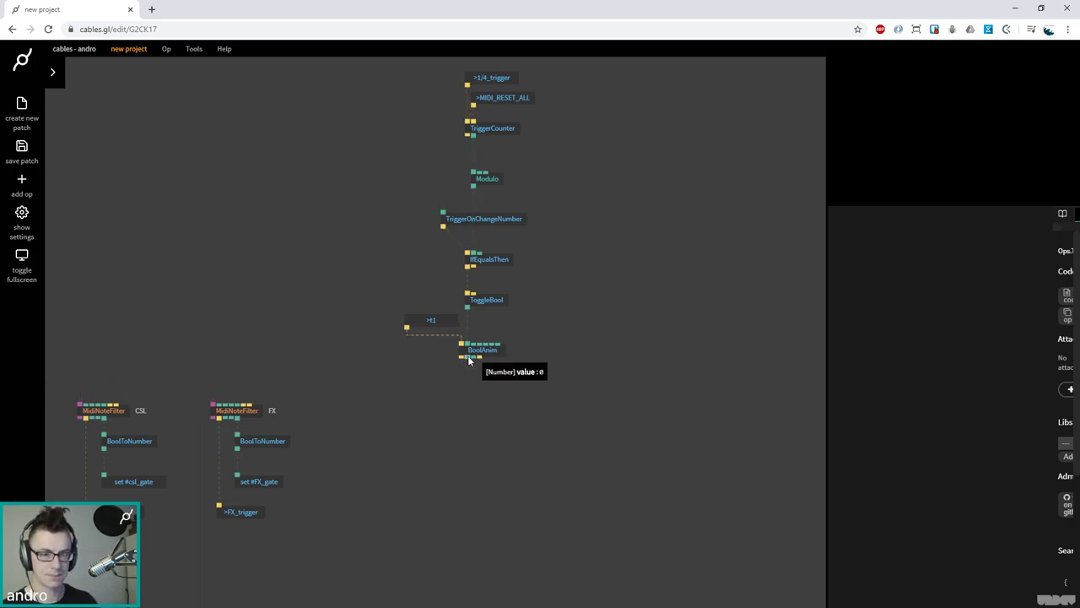
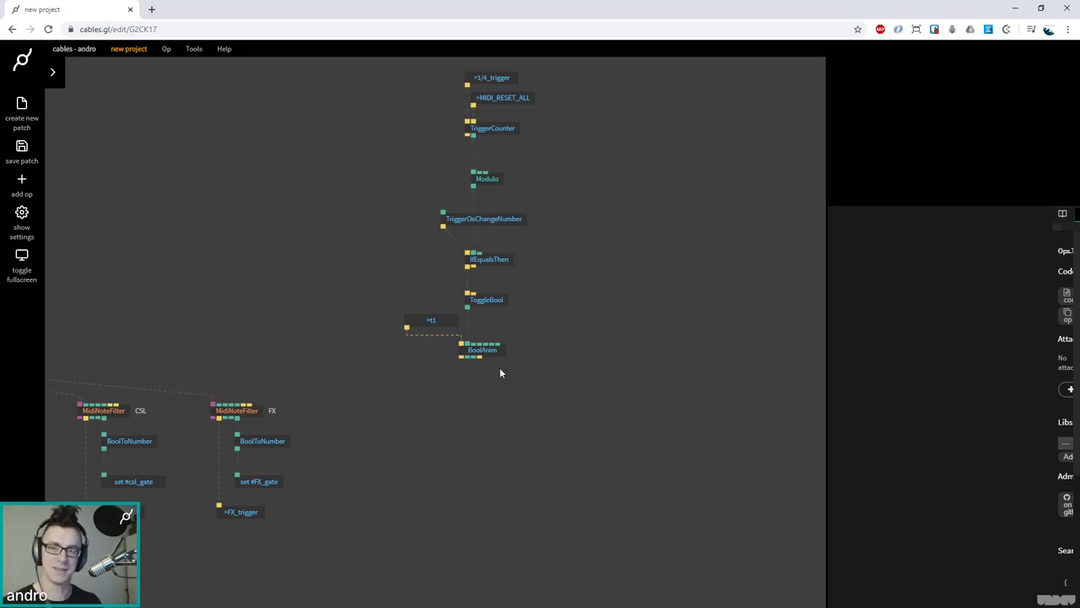
Review the overall patch layout, covering the counter chain, the MIDI In clock ops and the Notes filters
drag(616, 272, 604, 293)
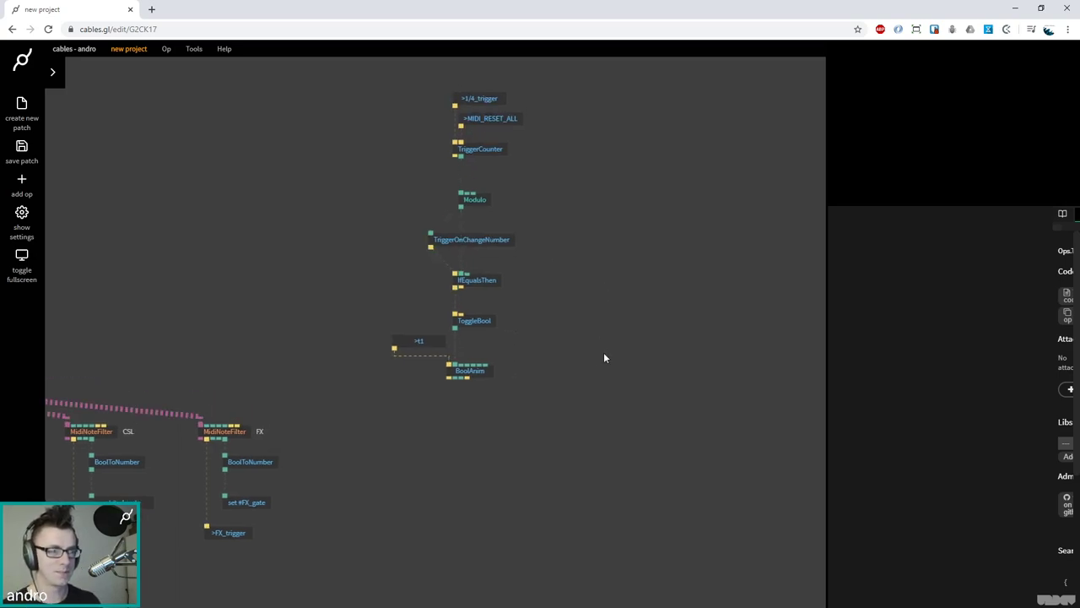
mouse_move(458, 378)
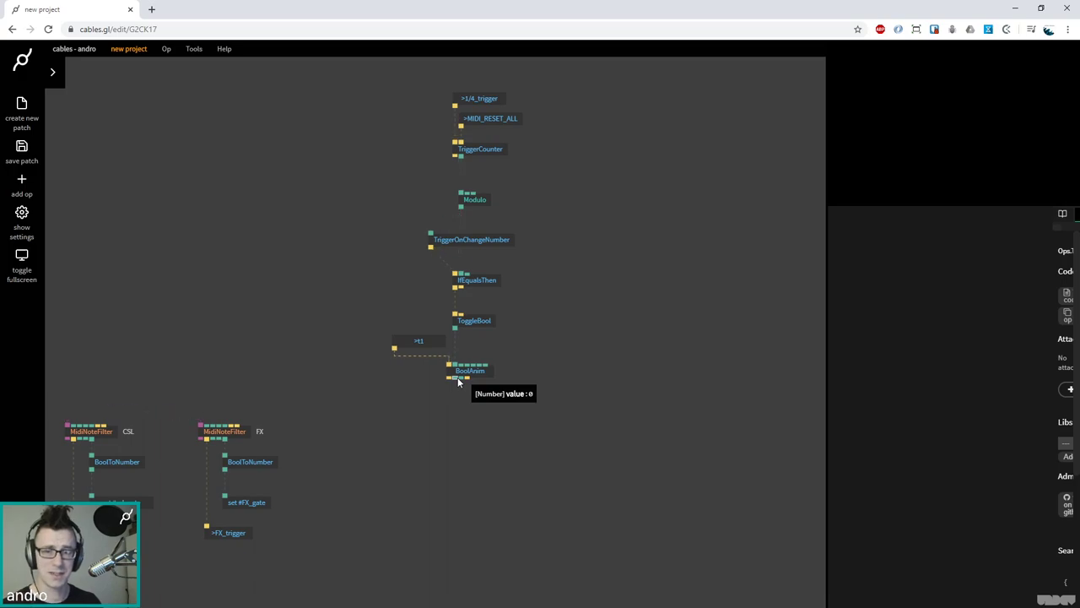
drag(457, 378, 456, 409)
click(438, 496)
drag(265, 309, 530, 188)
scroll(530, 188, down, 3)
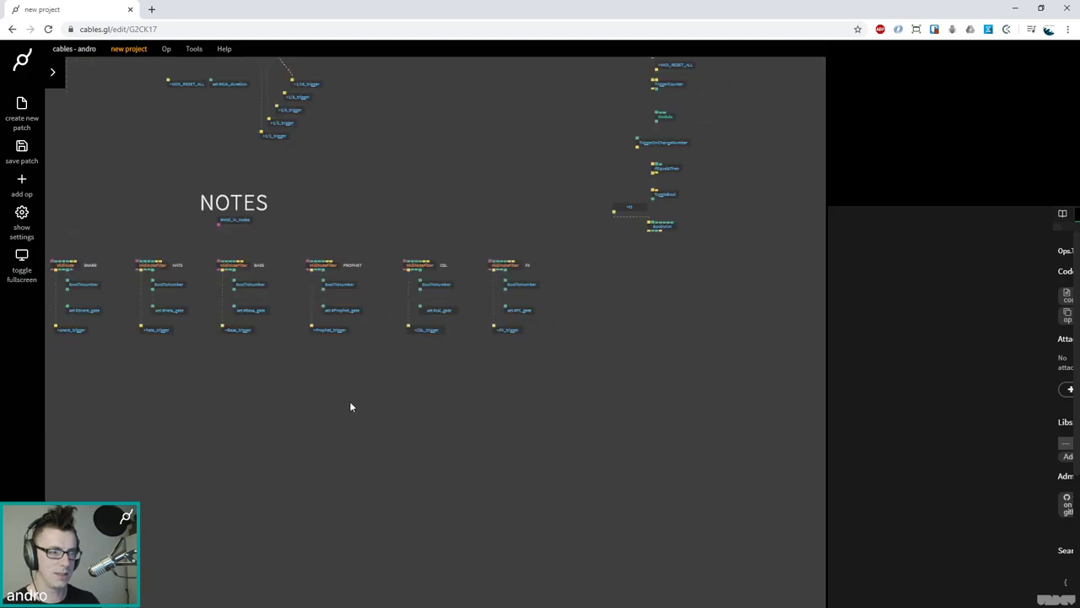
drag(154, 267, 212, 365)
click(240, 353)
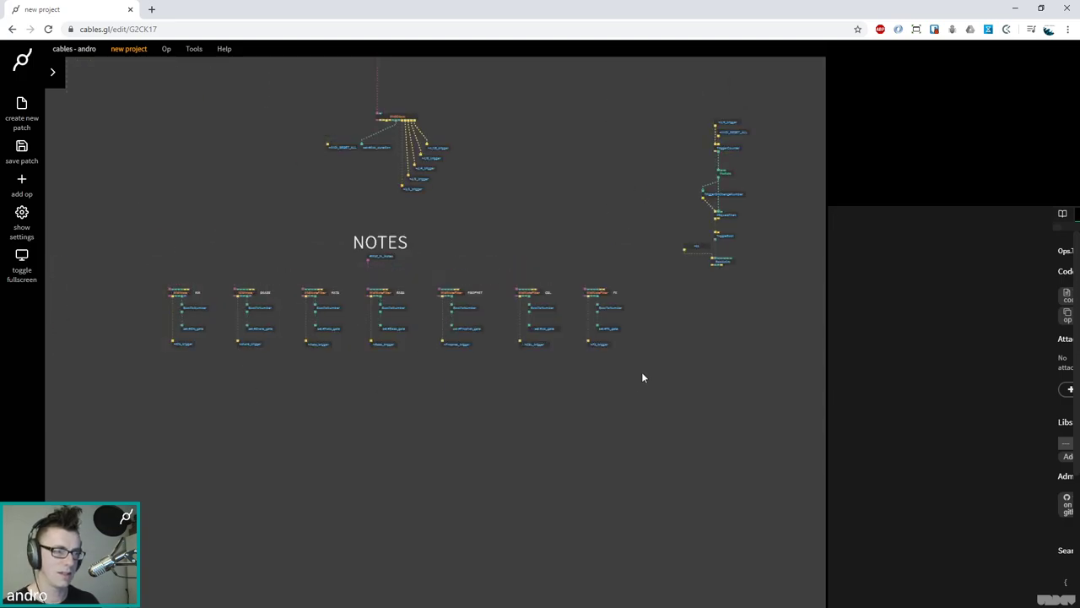
drag(643, 377, 563, 453)
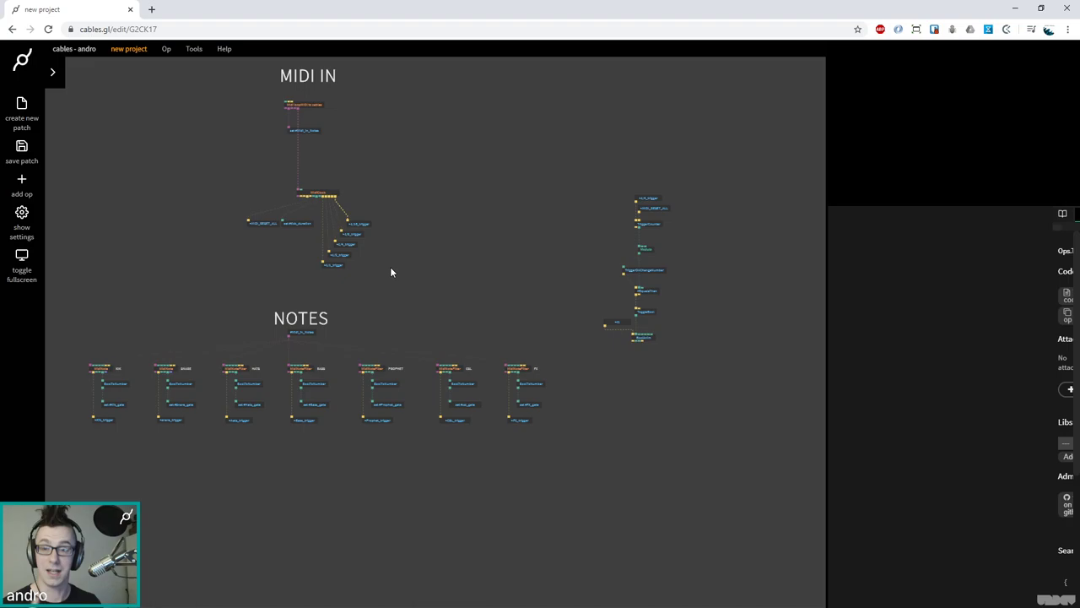
scroll(484, 293, up, 6)
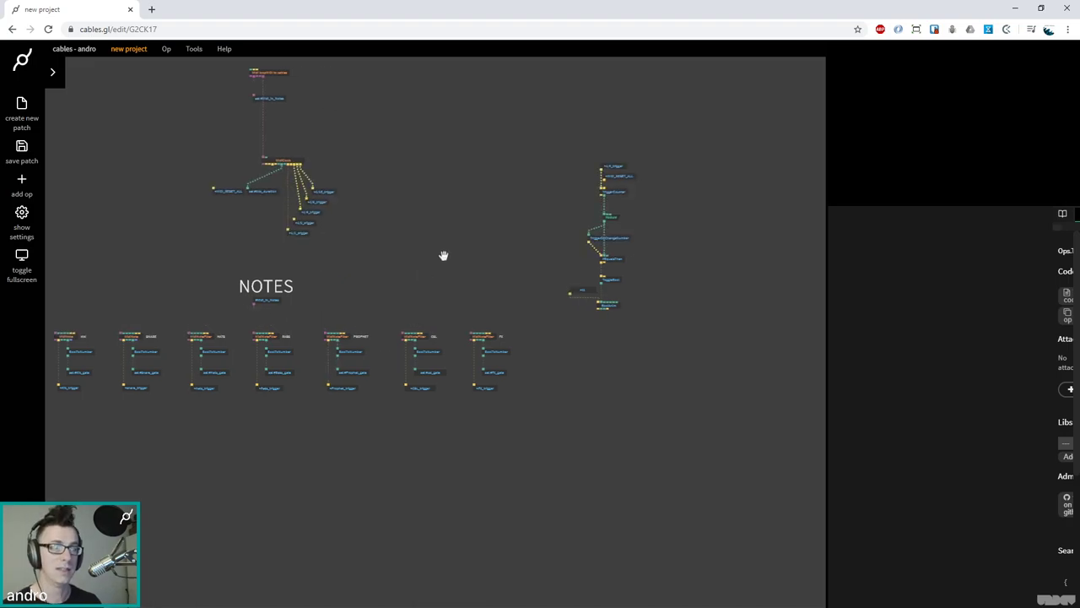
drag(468, 229, 330, 276)
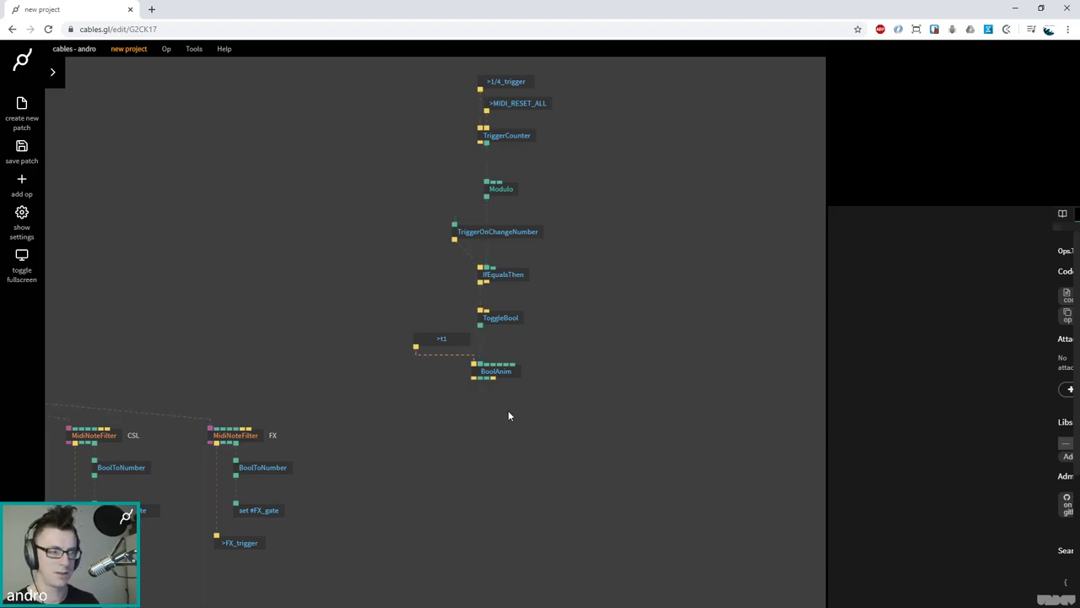
Check the ToggleBool result, graph BoolAnim's Value output and set BoolAnim's Duration to 1
mouse_move(480, 379)
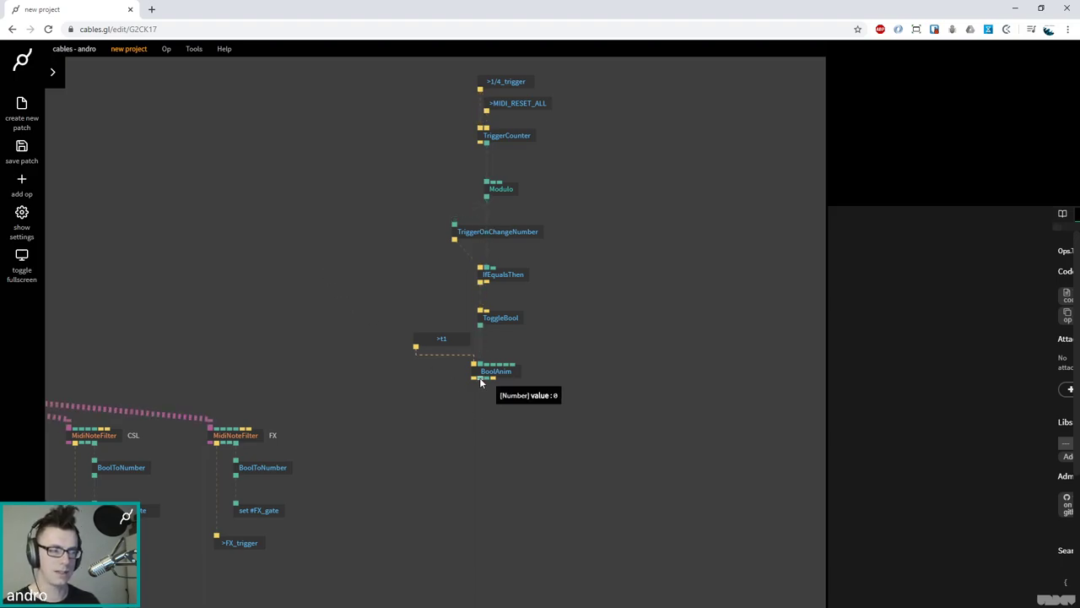
click(493, 380)
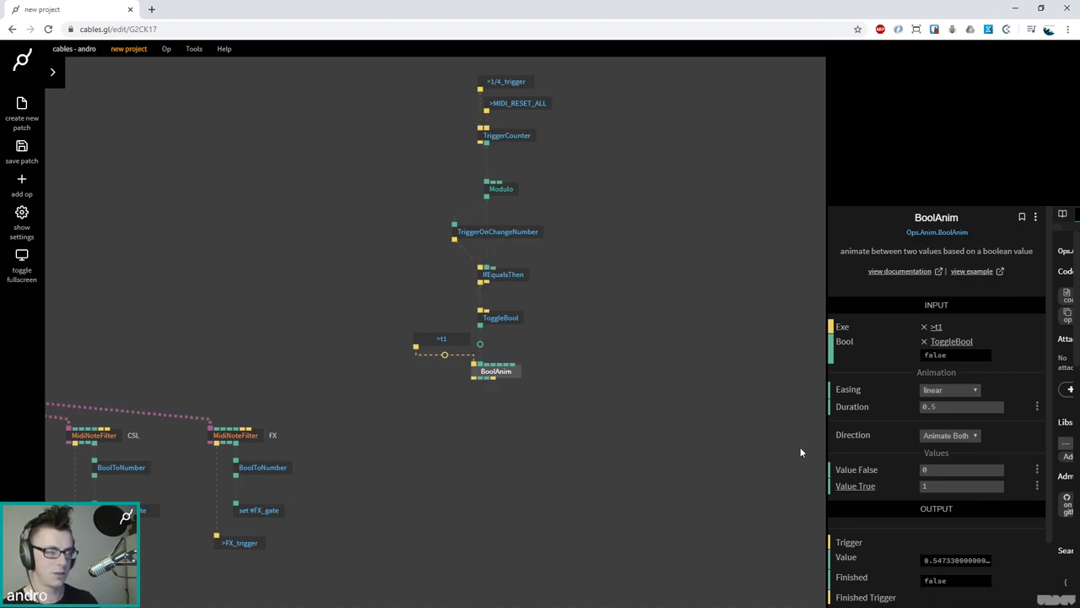
click(495, 321)
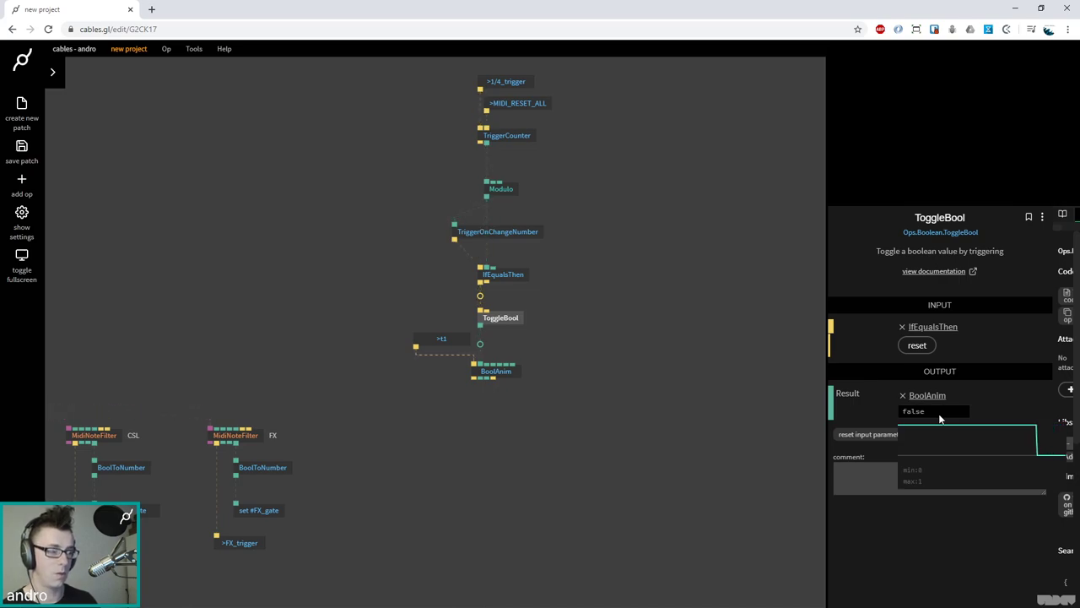
click(508, 371)
click(551, 398)
click(509, 373)
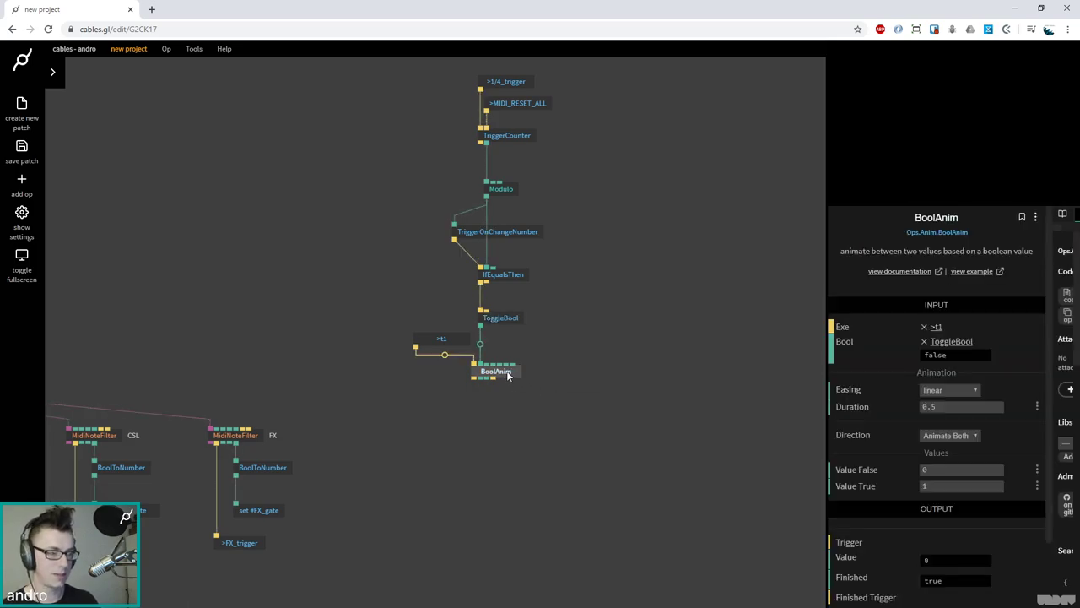
click(940, 561)
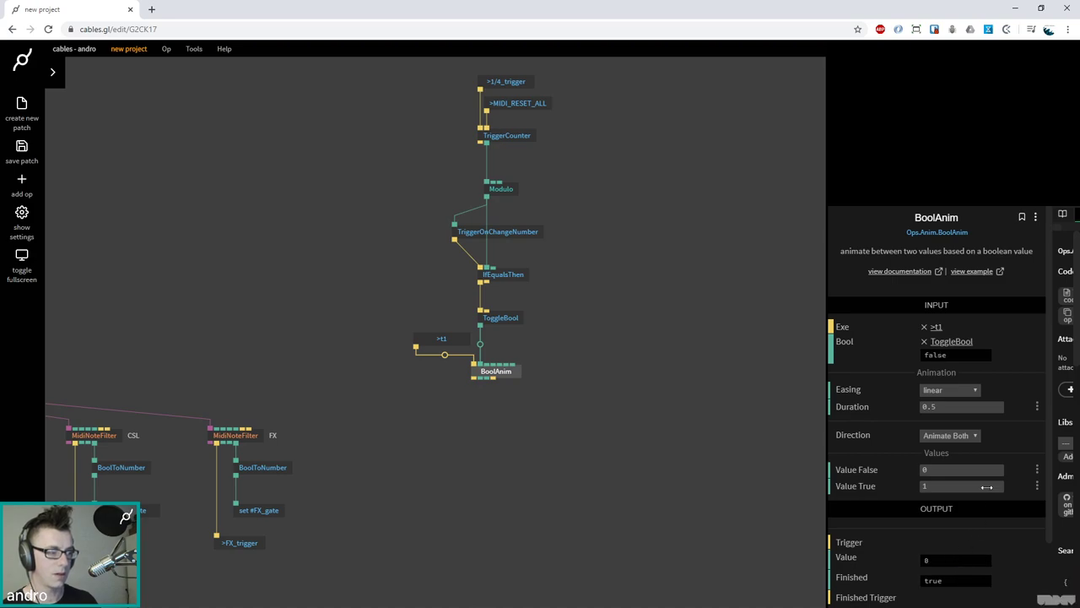
click(945, 409)
text(1)
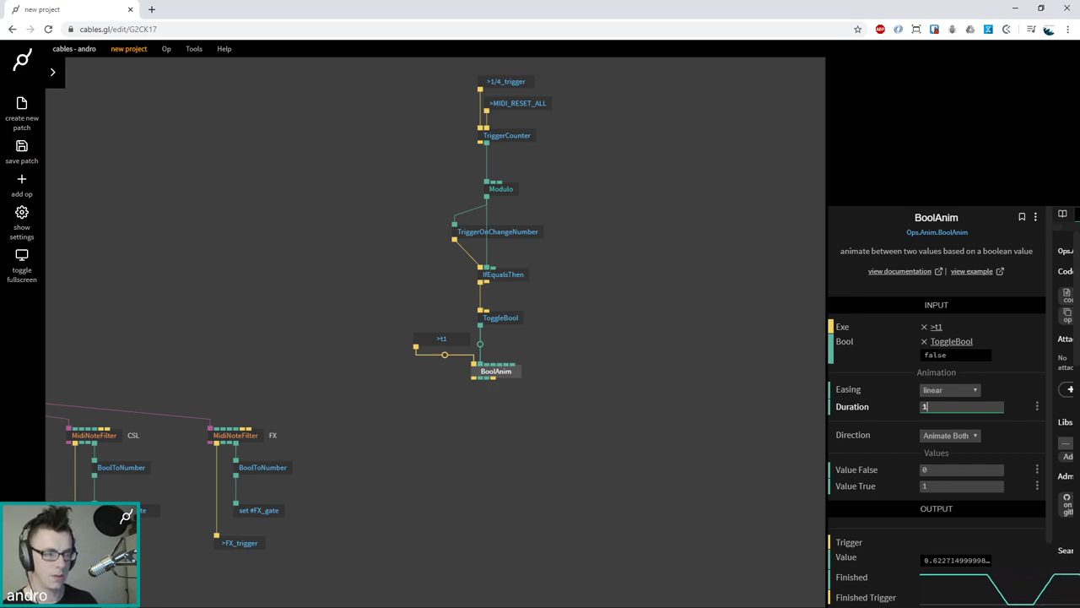
Add a VarSetNumber op below BoolAnim, fed by BoolAnim's Value output
drag(480, 377, 501, 408)
text(var set number)
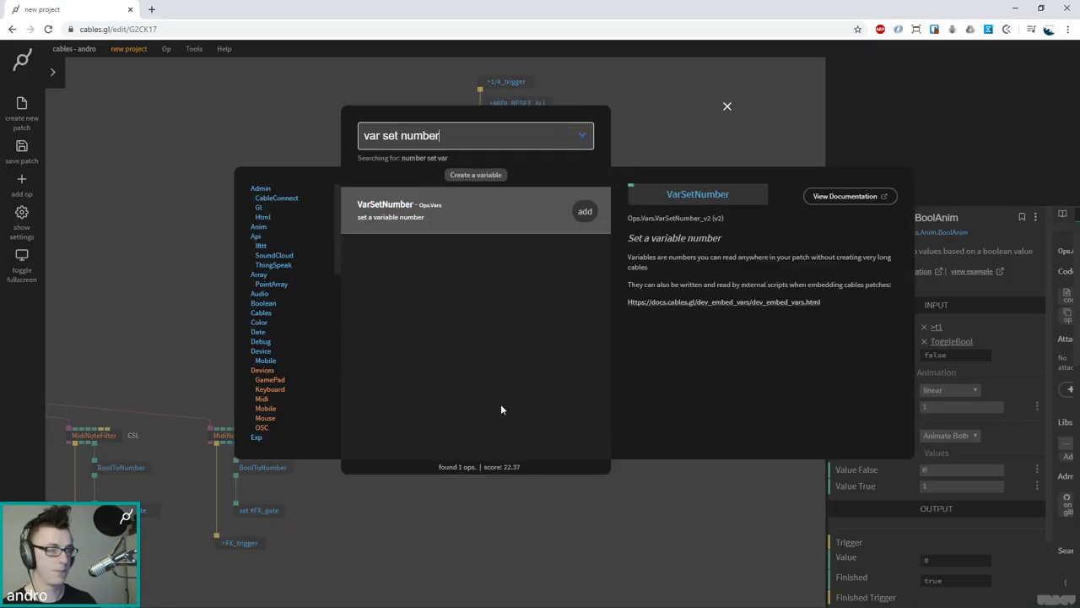
key(Return)
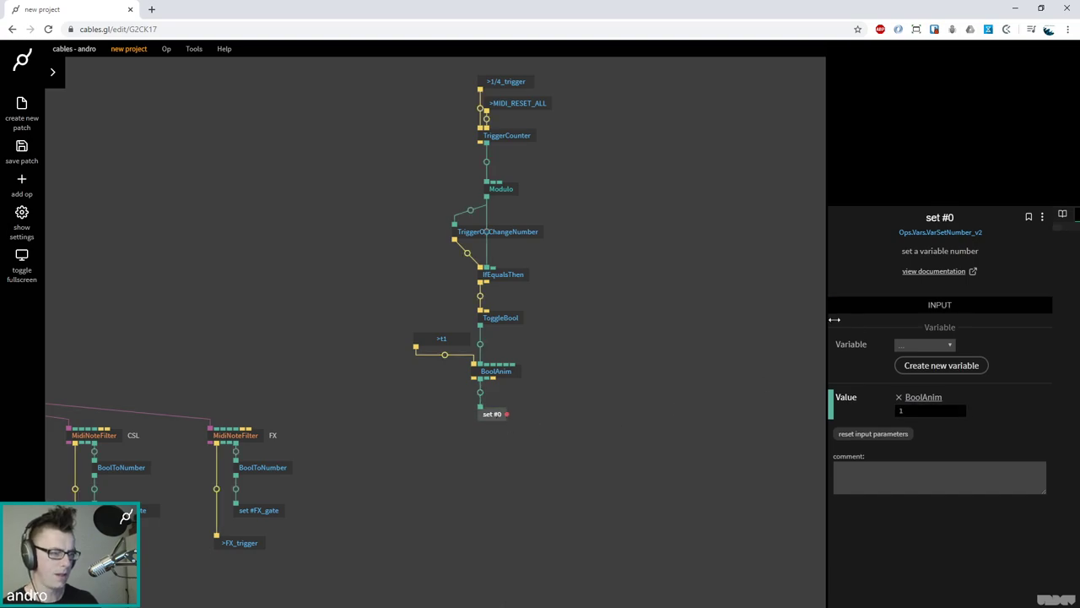
click(933, 367)
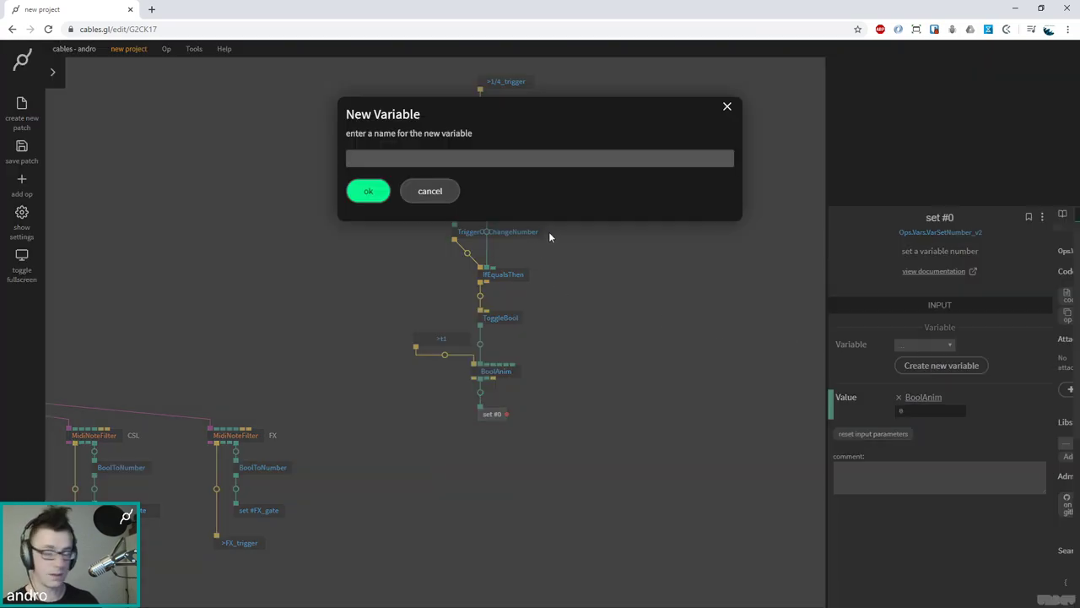
text(set)
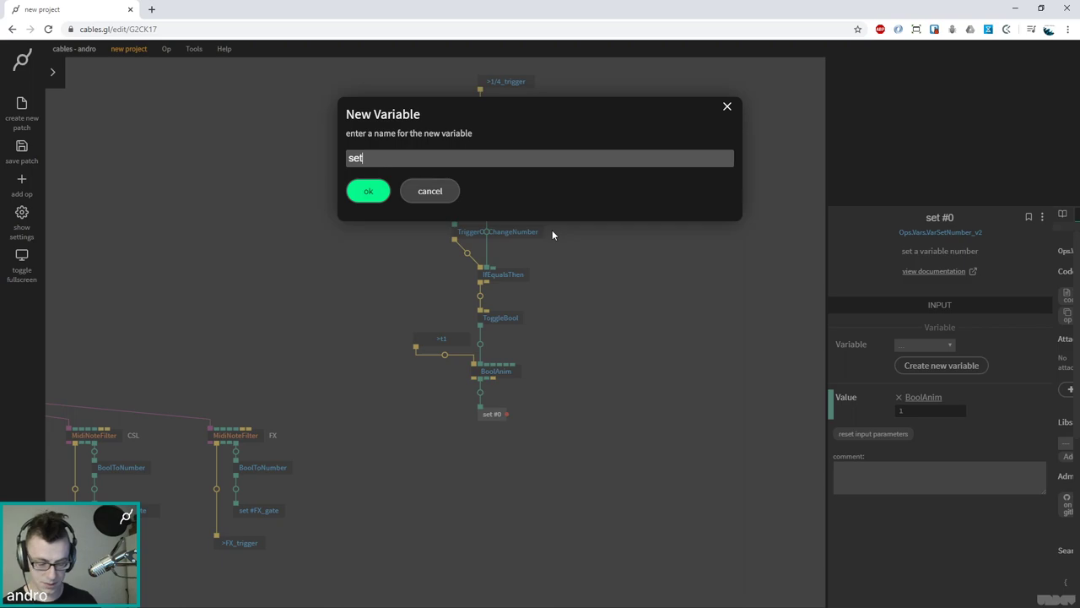
key(BackSpace)
key(BackSpace)
key(BackSpace)
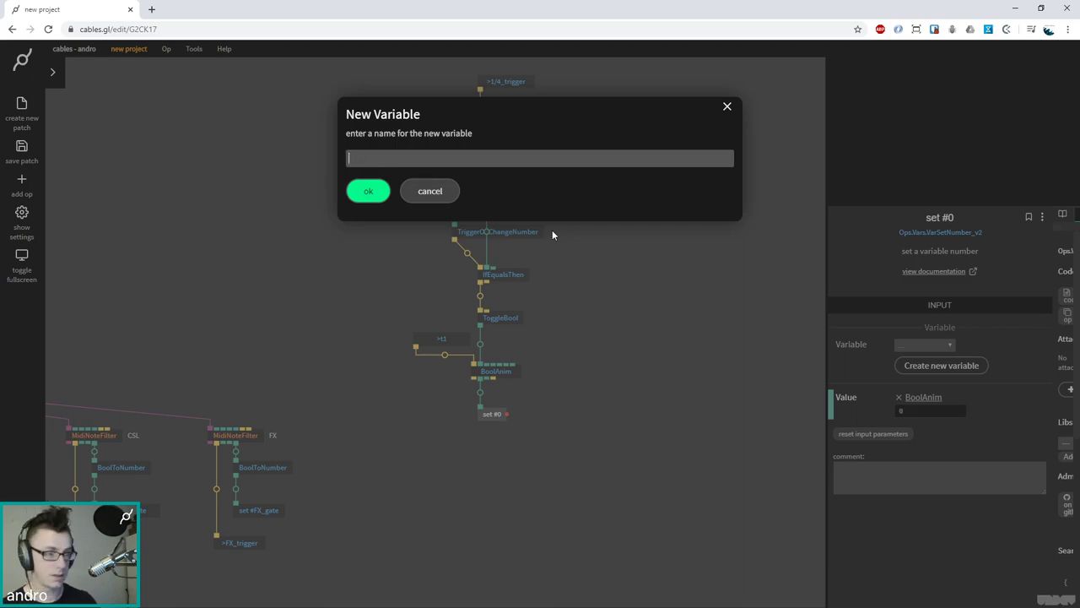
text(1/1_boolAnim)
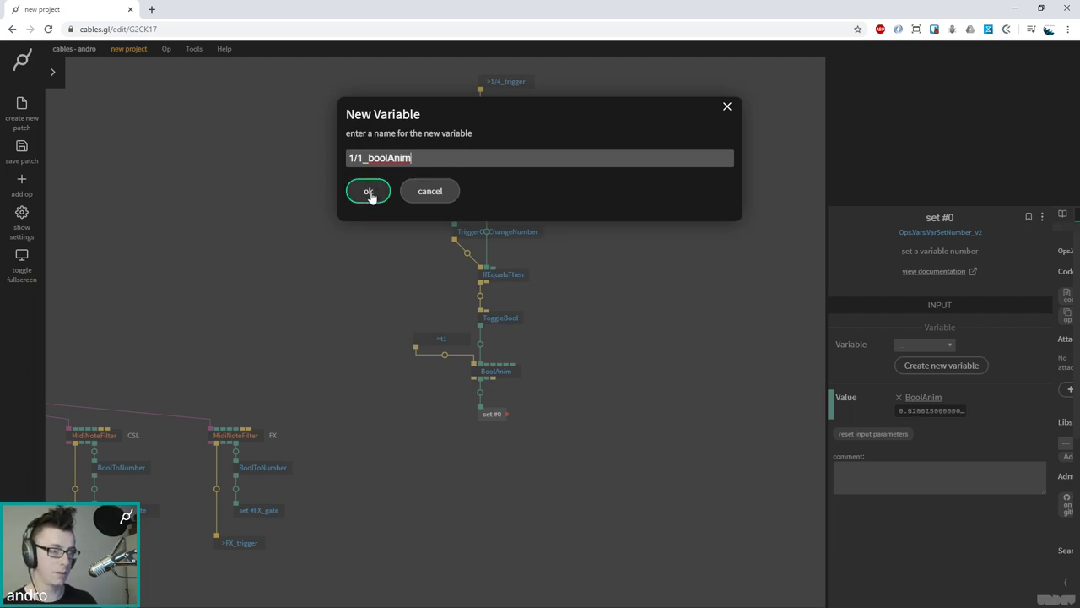
click(434, 192)
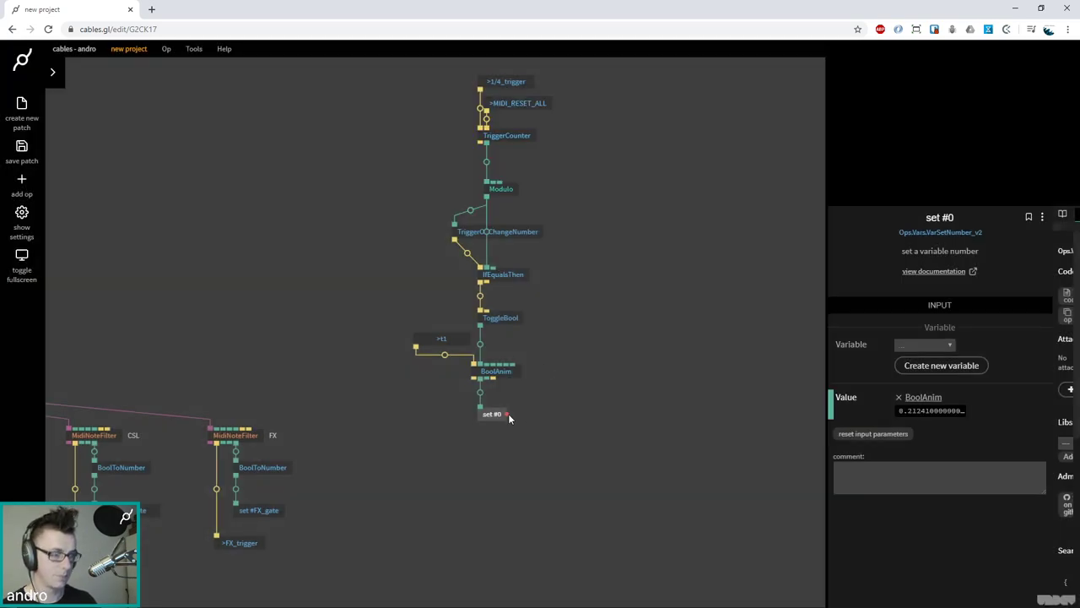
Check the chain's source trigger and create a new variable 1/2_boolAnim for the VarSetNumber op
click(508, 81)
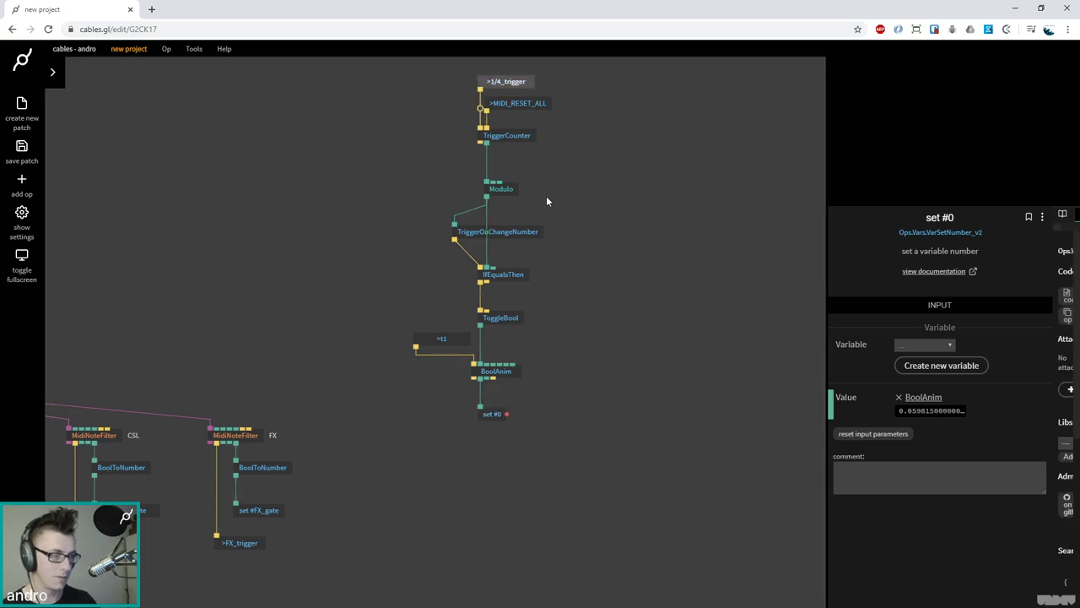
click(500, 413)
click(918, 364)
text(1/2)
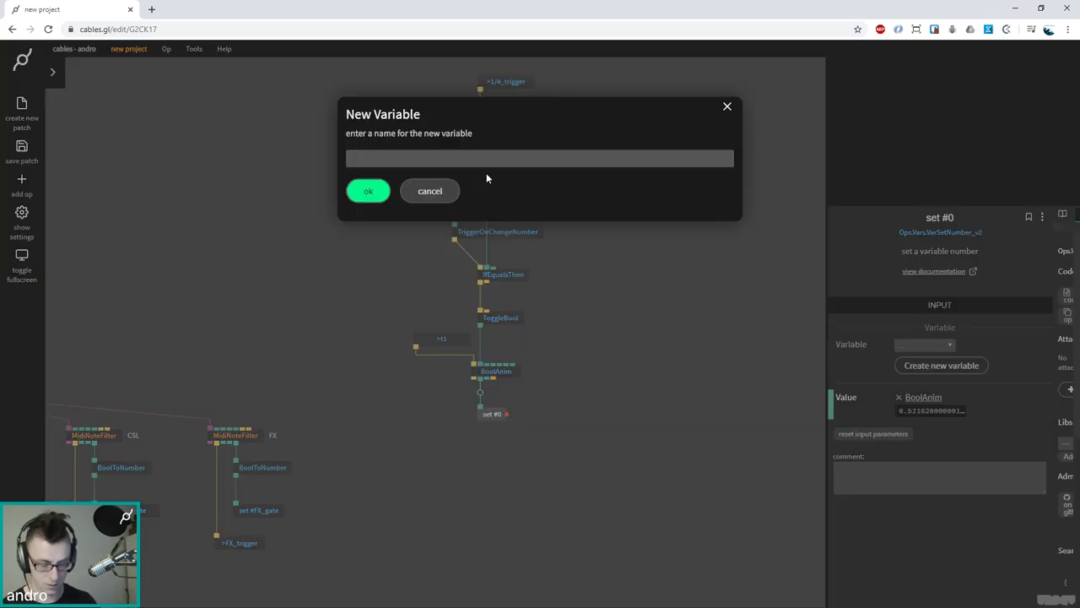
text(_bool)
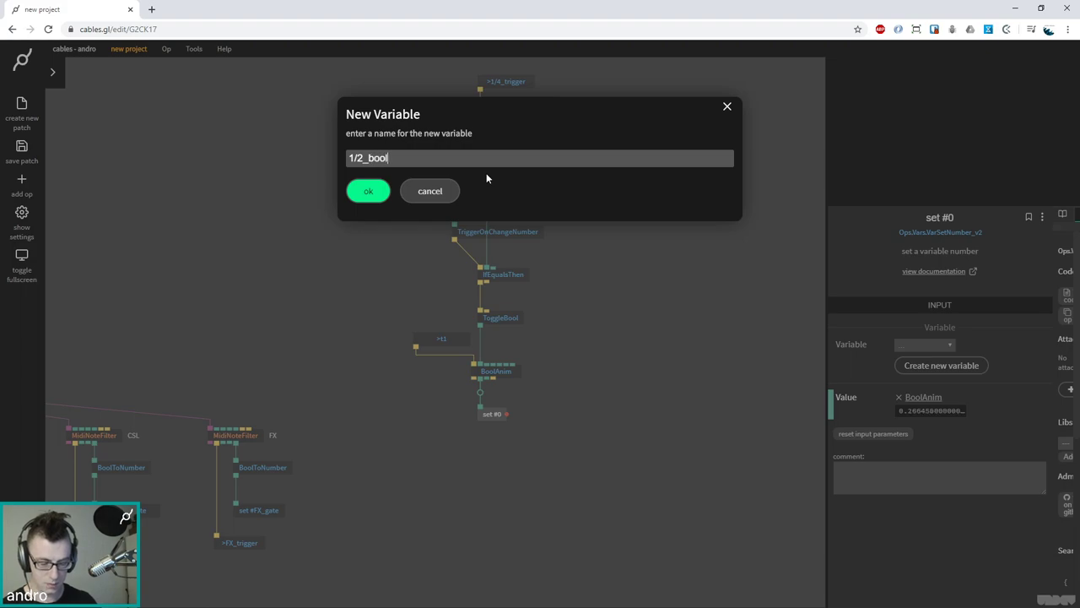
text(Anim)
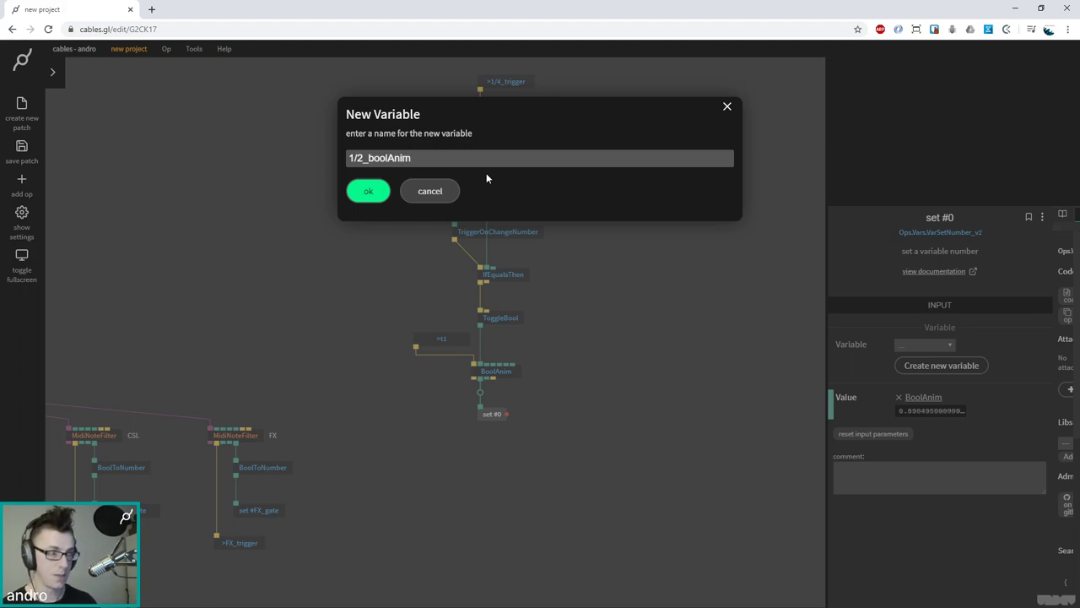
key(Return)
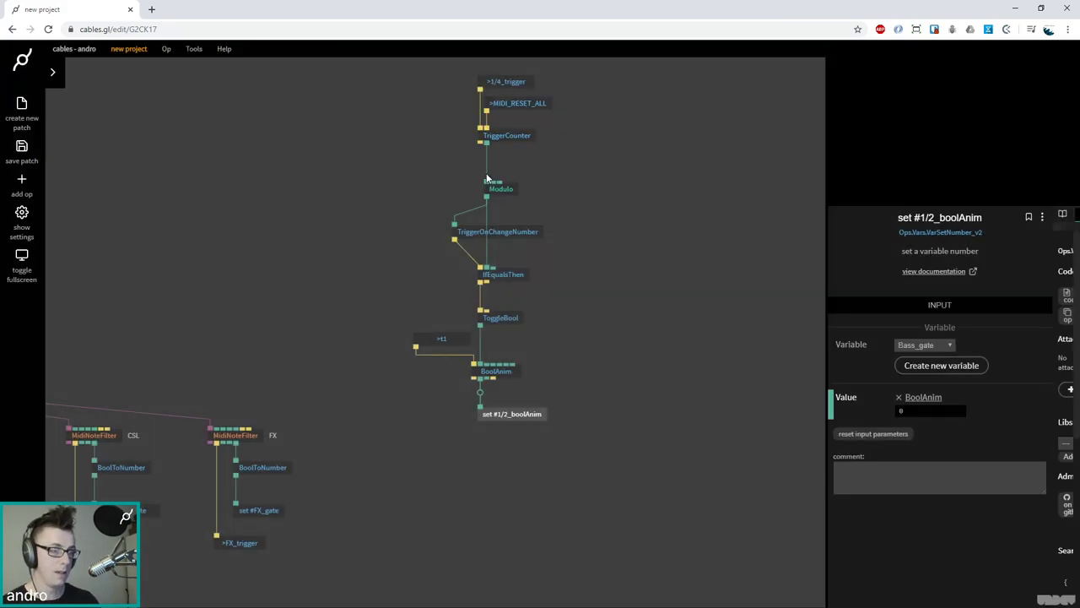
Review BoolAnim's settings and set the named trigger feeding TriggerCounter to 1/2_trigger
click(493, 372)
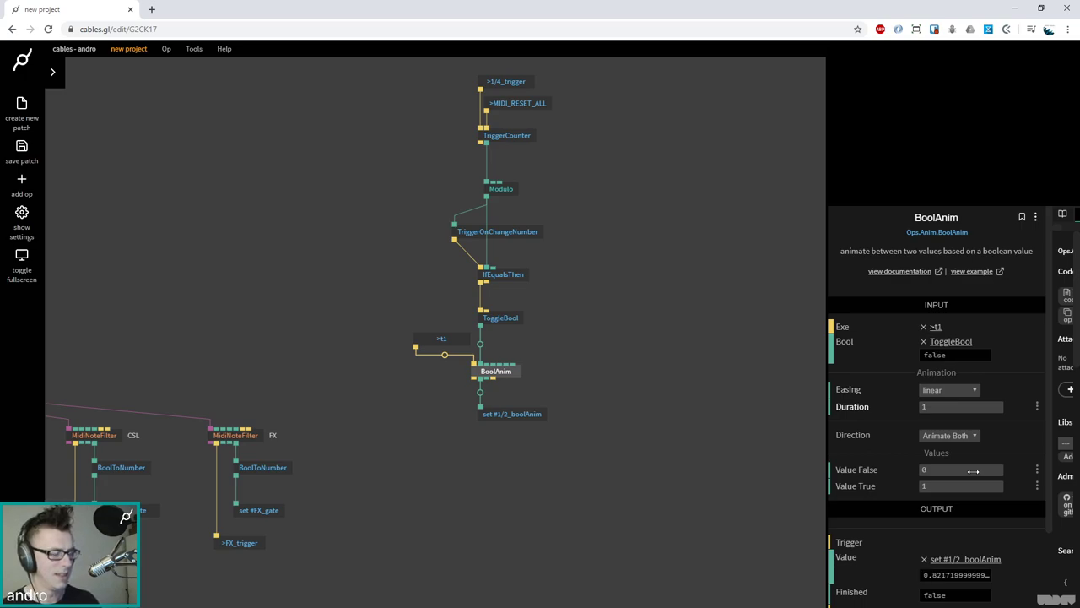
click(650, 405)
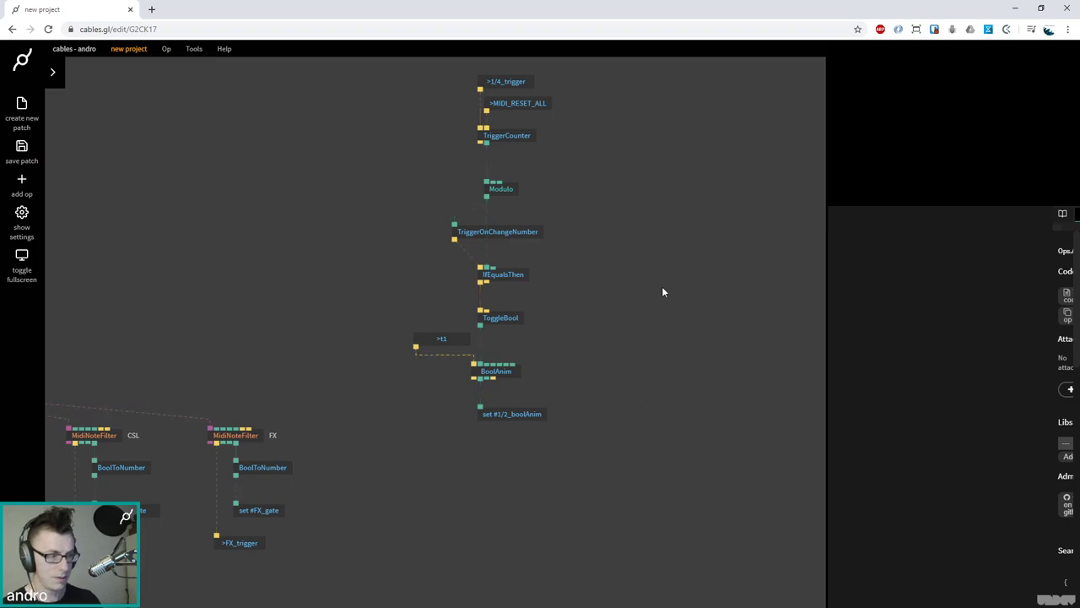
drag(663, 302, 632, 400)
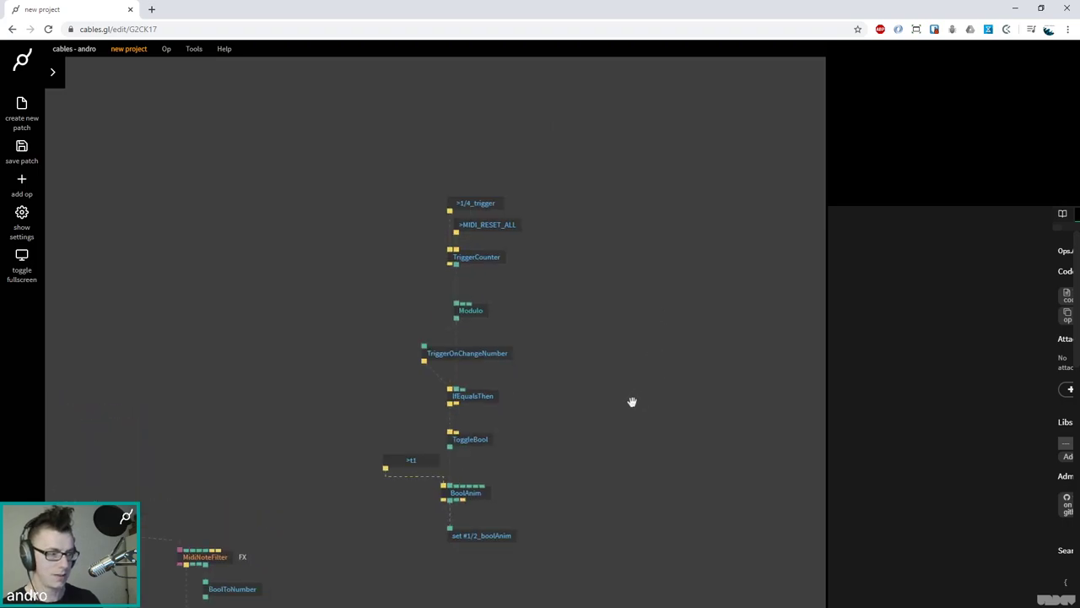
click(476, 534)
click(613, 450)
click(505, 535)
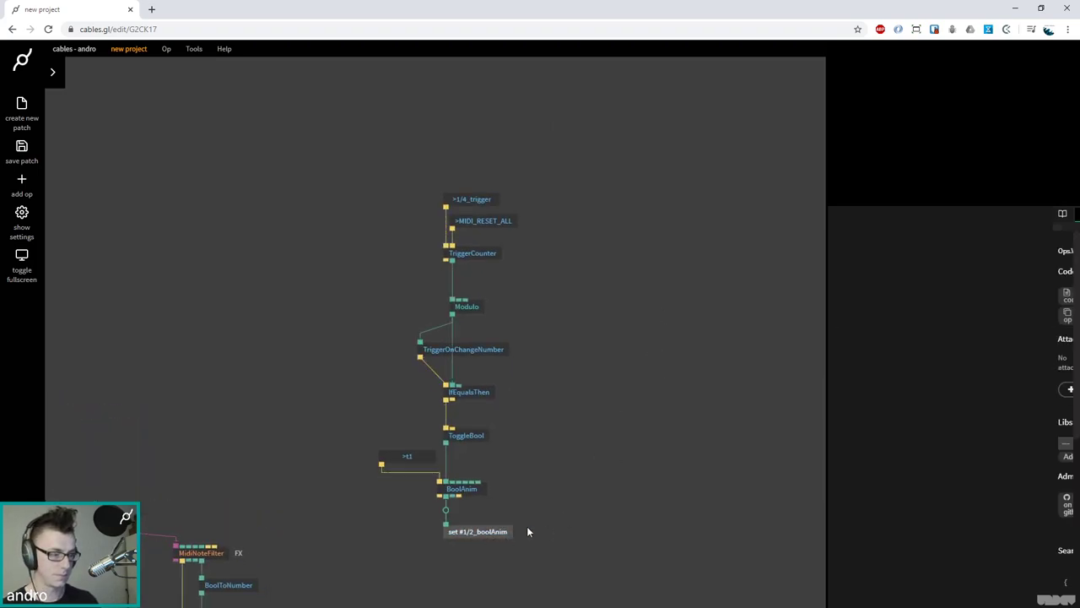
click(476, 203)
click(943, 338)
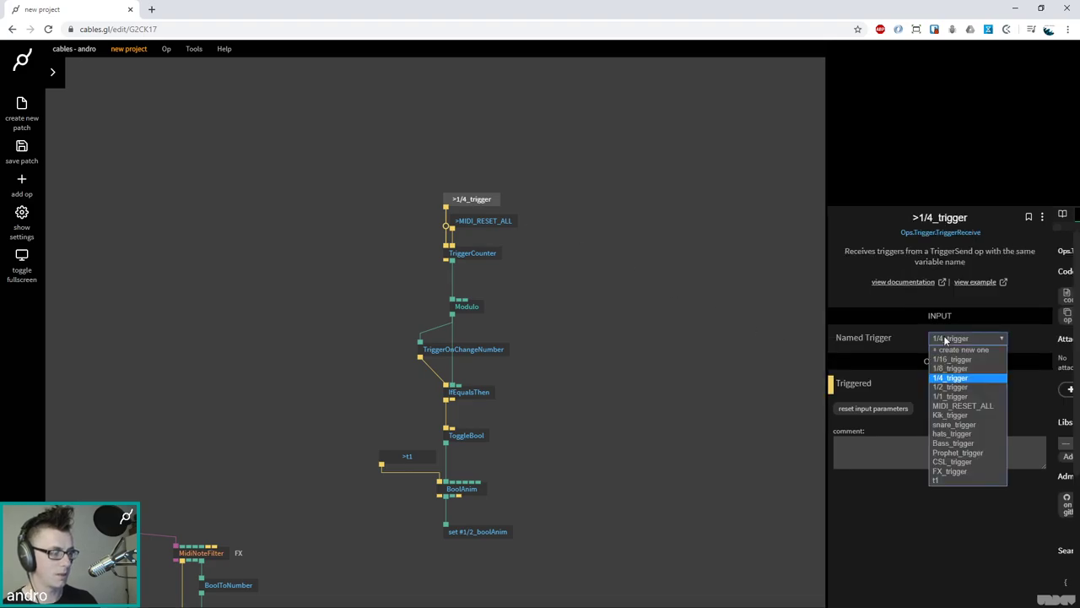
click(947, 385)
click(681, 362)
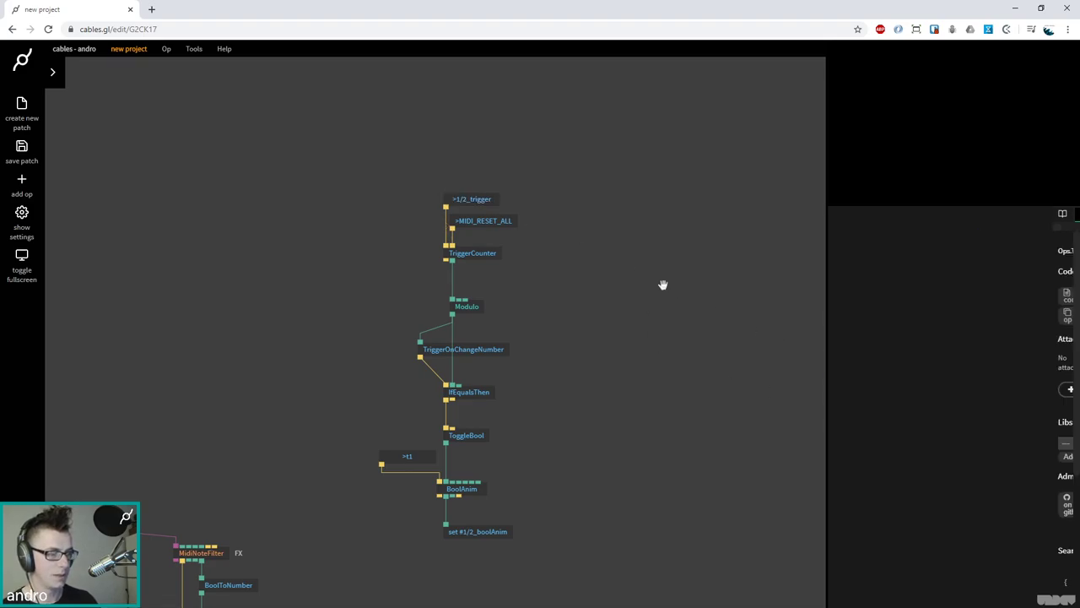
Move the whole MIDI In group of ops upward, away from the Notes section
scroll(661, 292, down, 5)
drag(390, 332, 589, 345)
drag(295, 128, 541, 373)
drag(405, 205, 440, 111)
drag(599, 253, 575, 387)
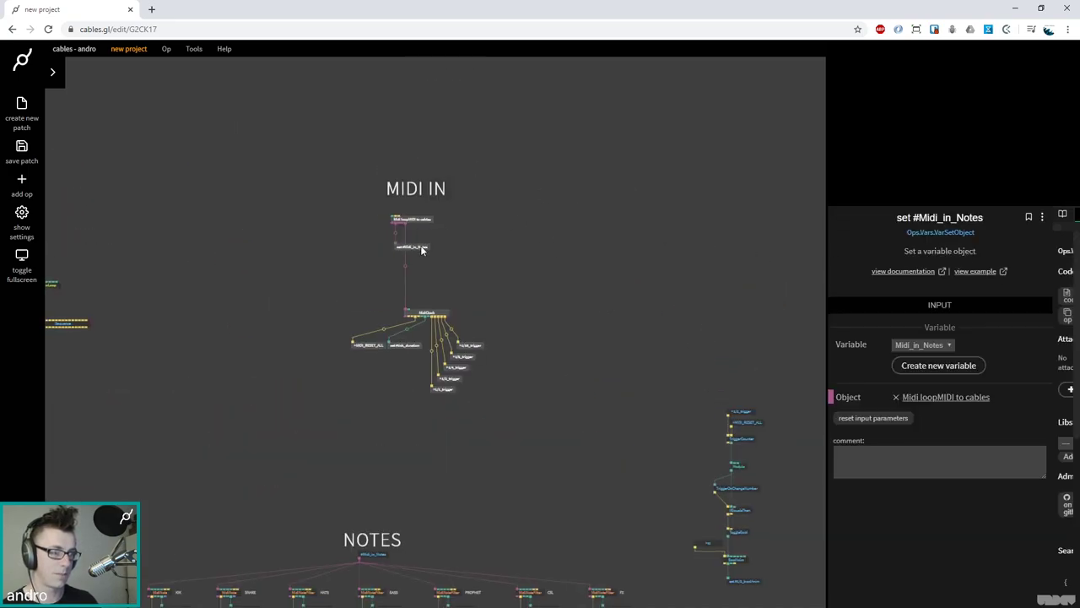
drag(415, 221, 391, 138)
Move the entire counter and BoolAnim chain to the area below and beside the MainLoop and Sequence ops
drag(554, 328, 621, 247)
drag(692, 343, 590, 257)
drag(635, 212, 129, 354)
drag(267, 315, 594, 345)
scroll(520, 285, up, 3)
drag(493, 197, 521, 259)
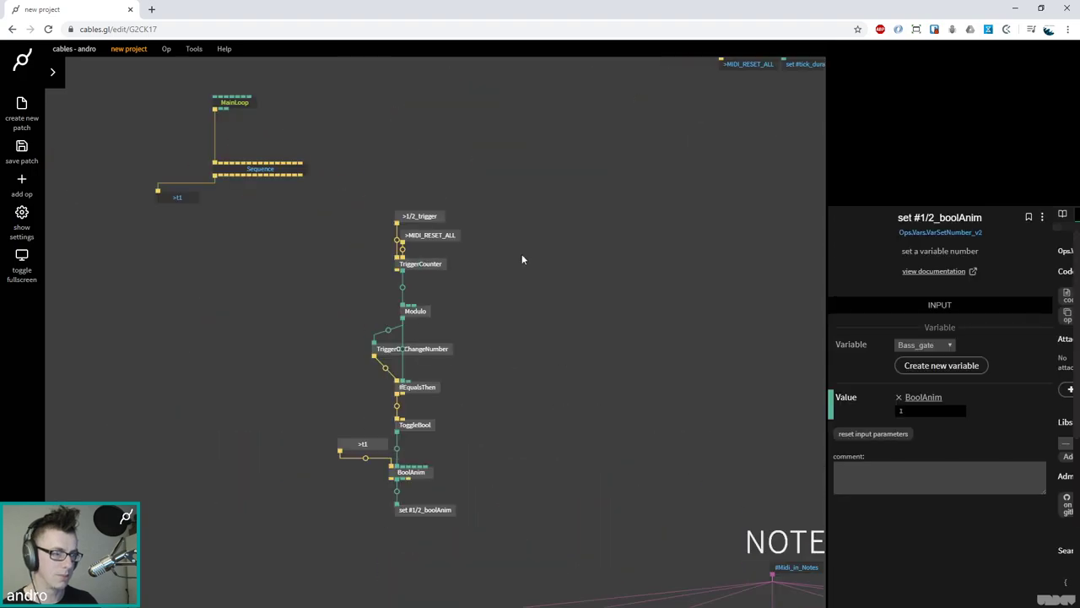
Set the named trigger feeding TriggerCounter to 1/1_trigger
click(435, 216)
click(979, 338)
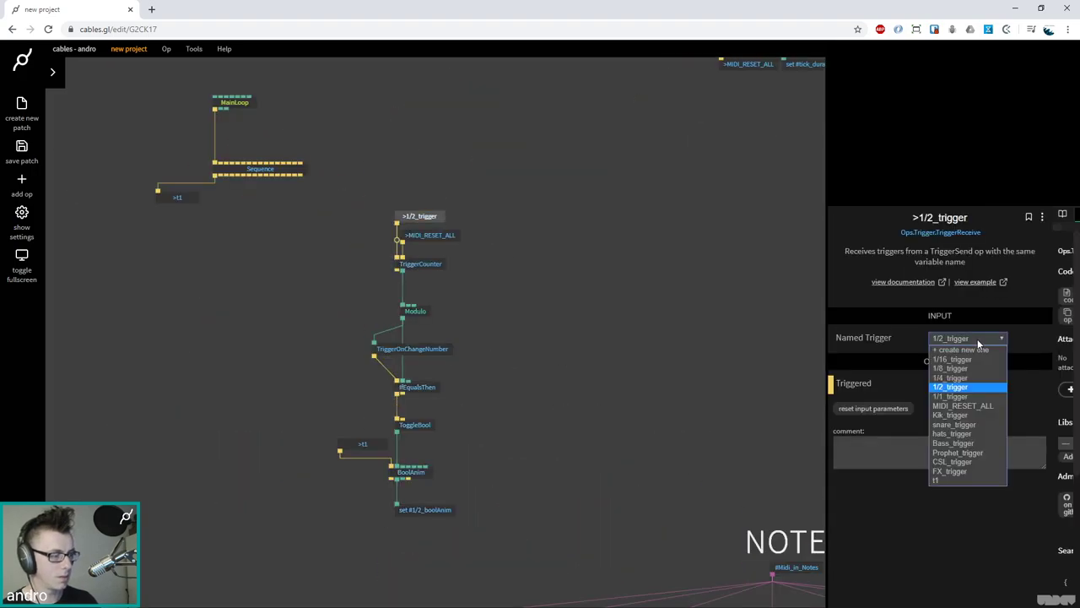
click(950, 396)
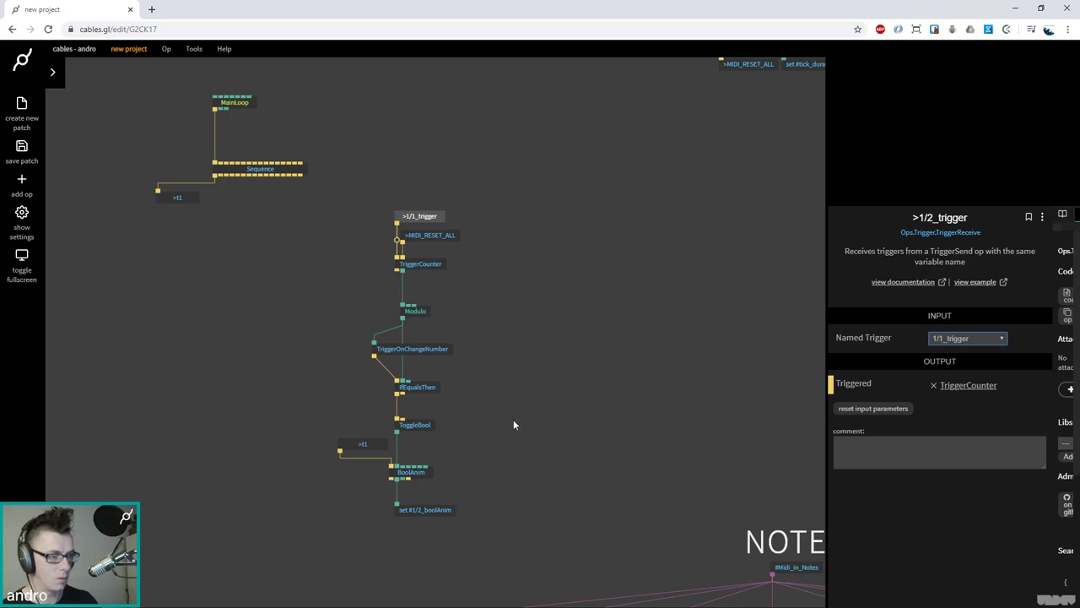
Create a new variable named 1/1_boolAnim for the set op that stores BoolAnim's value
click(448, 509)
click(921, 367)
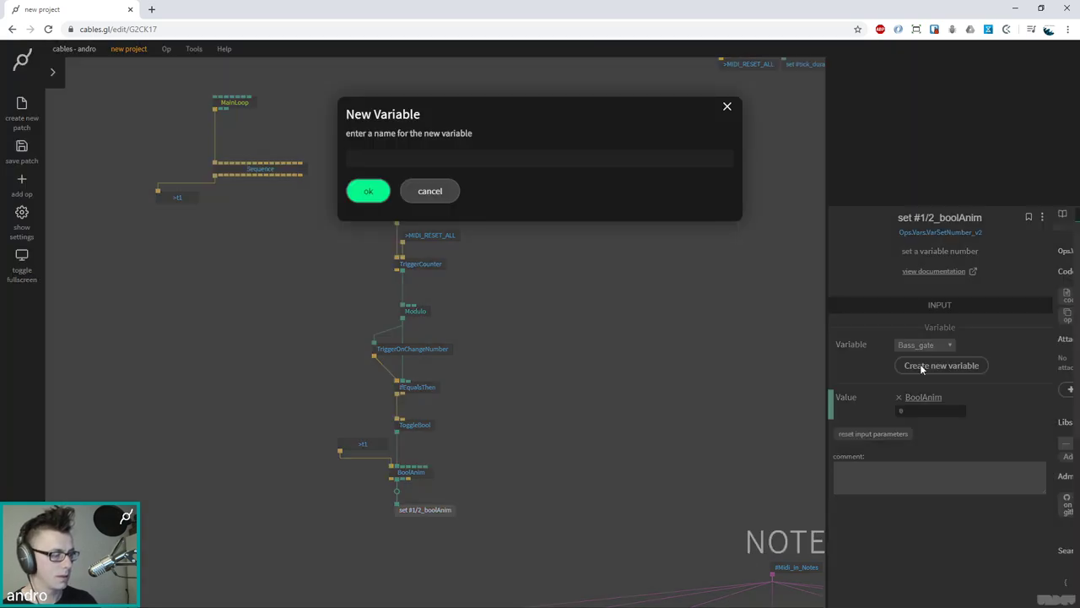
text(1/1)
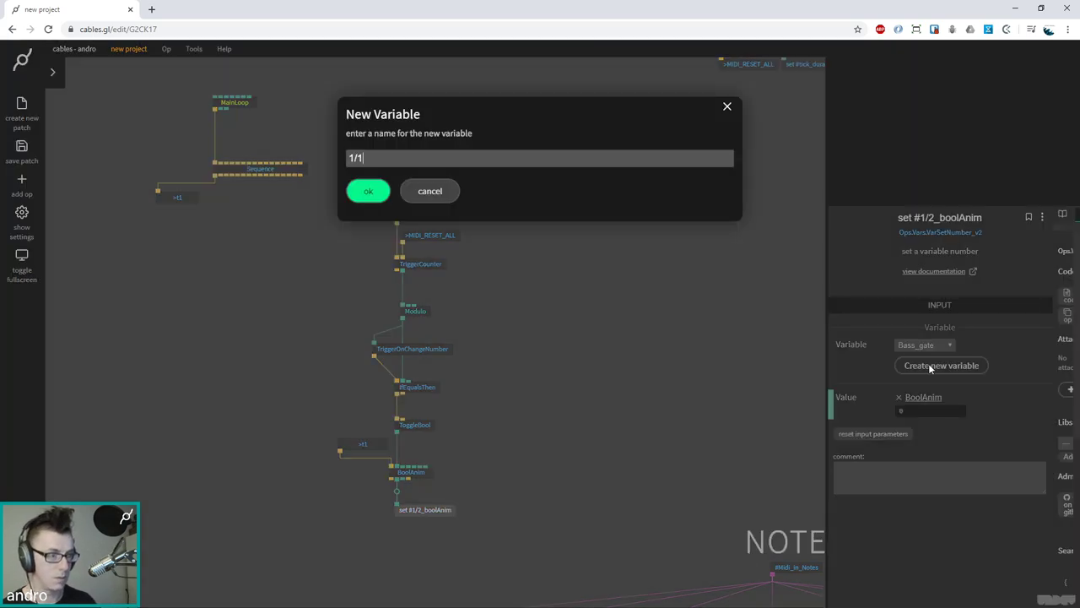
text(_boolAn)
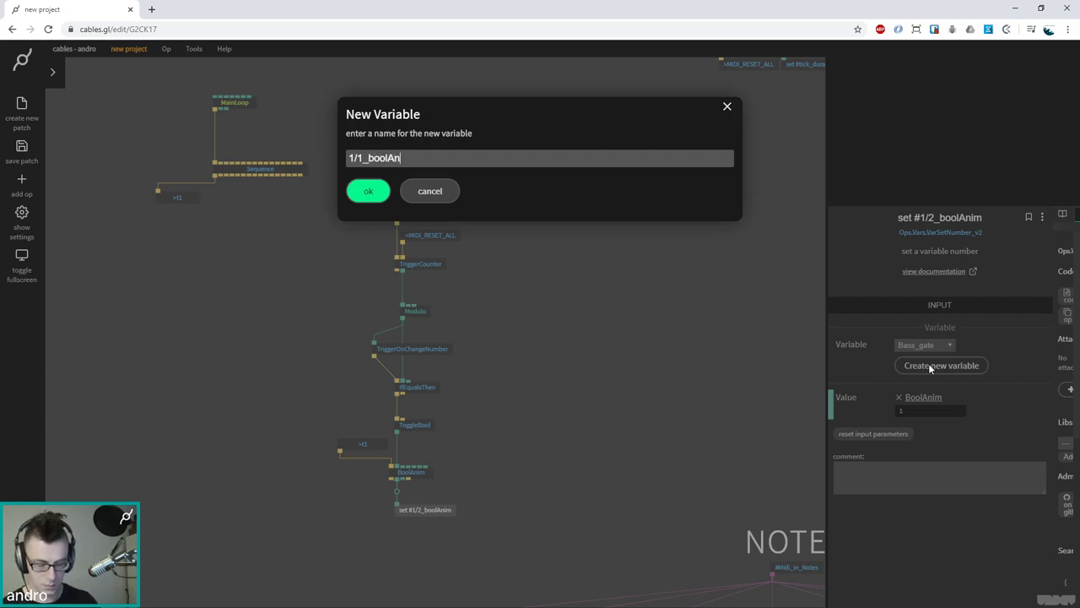
key(shift+Left)
key(shift+Left)
key(shift+Left)
key(shift+Left)
key(shift+Left)
key(shift+Left)
key(shift+Left)
key(shift+Left)
key(shift+Left)
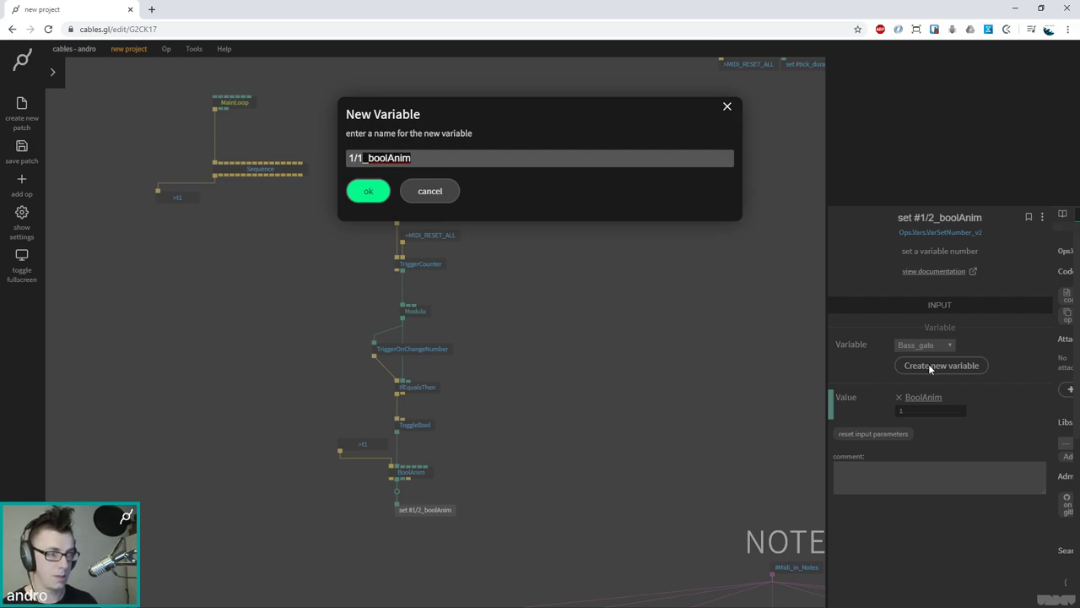
click(369, 191)
click(572, 330)
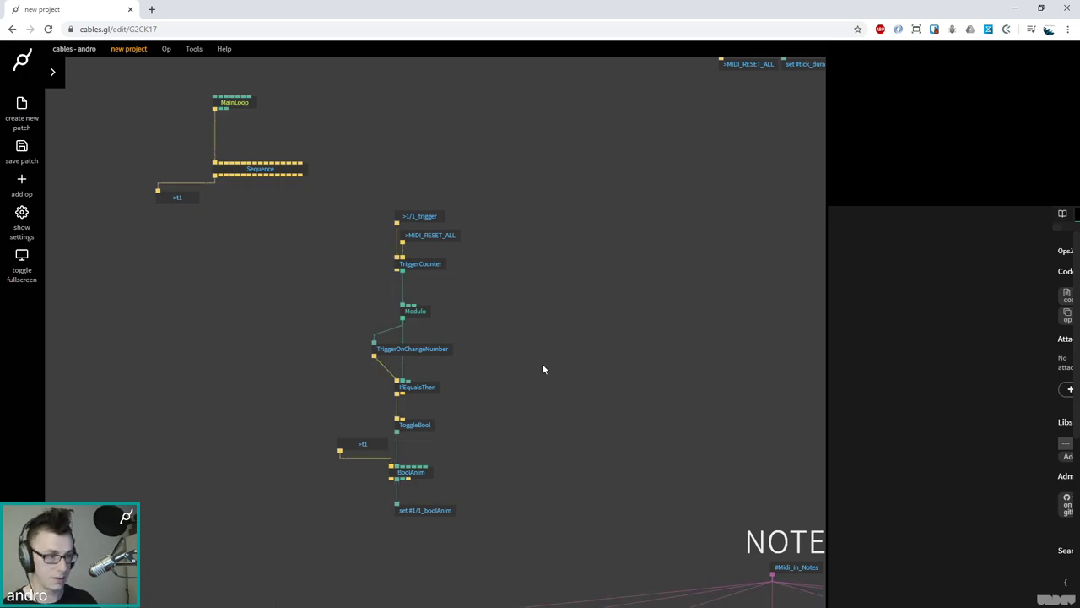
Move the seven ops from the 1/1_trigger receiver down to ToggleBool slightly upward, away from BoolAnim
drag(564, 458, 509, 380)
drag(463, 461, 275, 128)
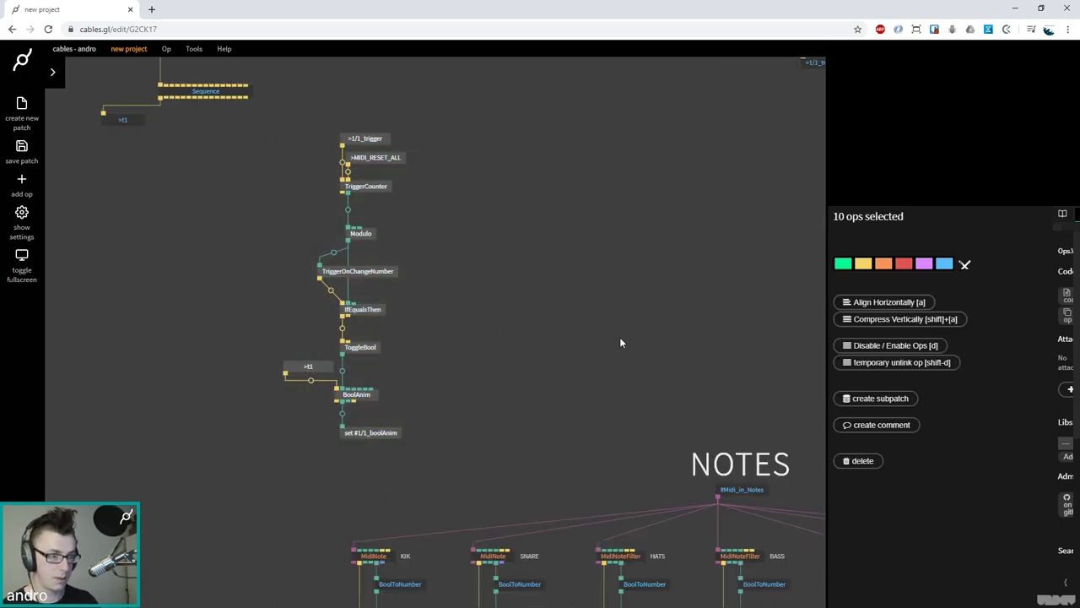
click(619, 336)
click(314, 365)
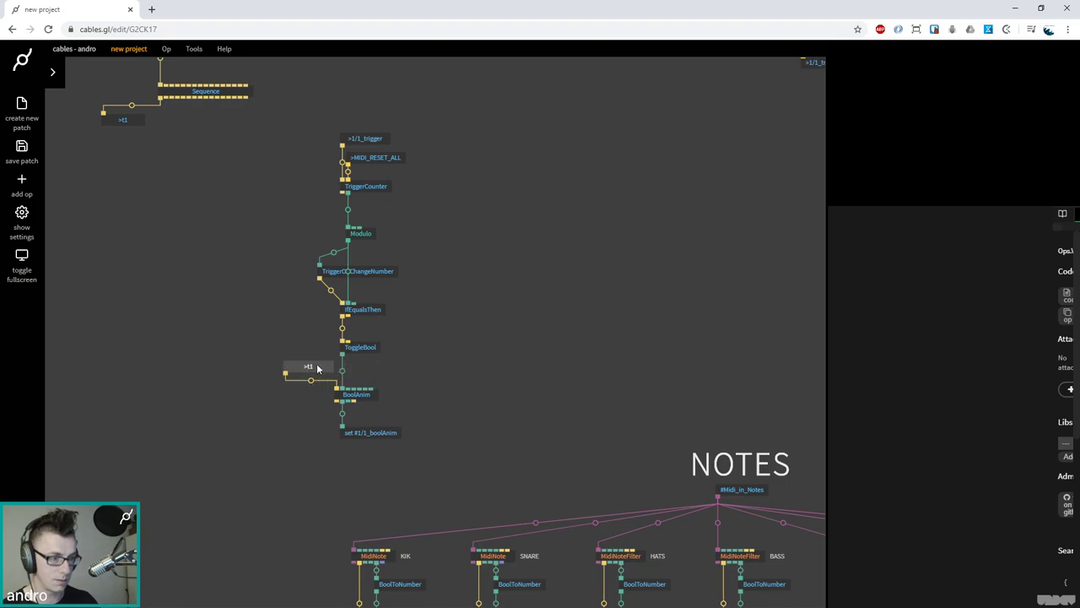
drag(511, 354, 534, 364)
drag(453, 374, 366, 111)
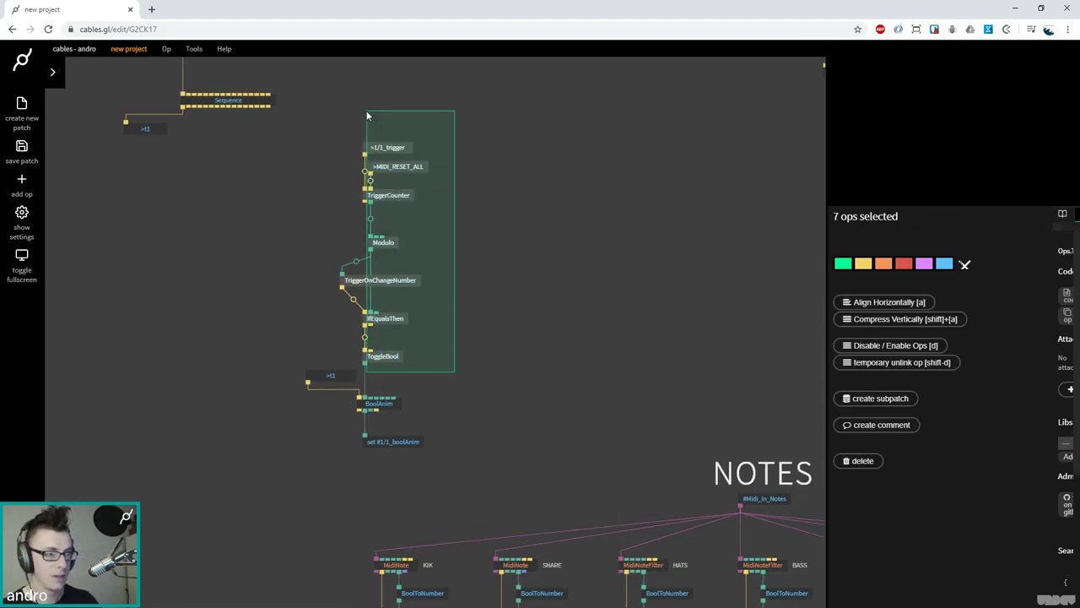
drag(393, 358, 392, 349)
drag(472, 313, 519, 348)
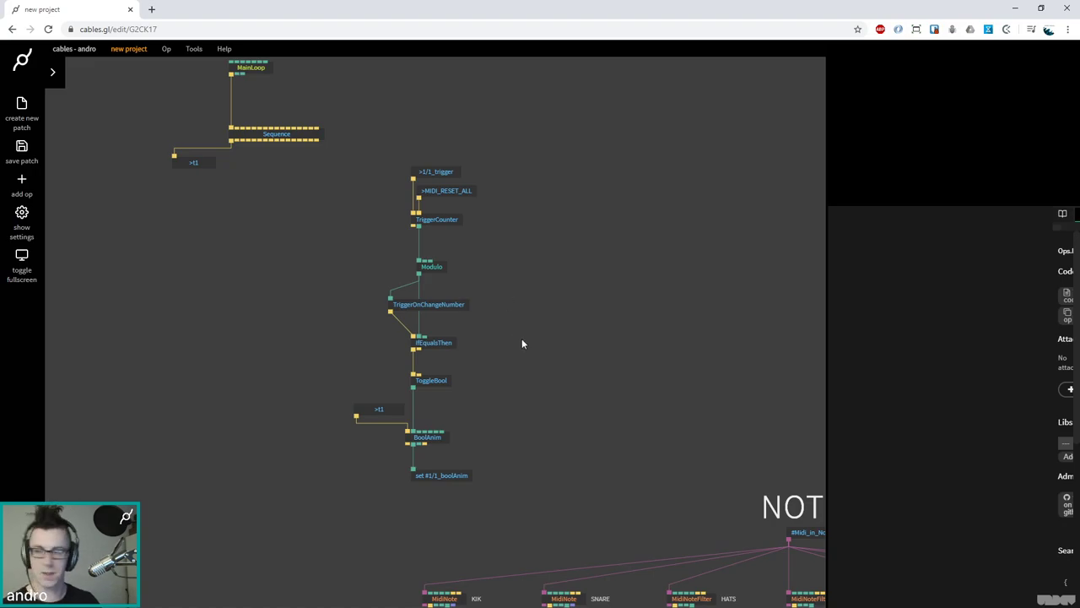
double_click(489, 395)
text(set)
key(BackSpace)
key(BackSpace)
key(BackSpace)
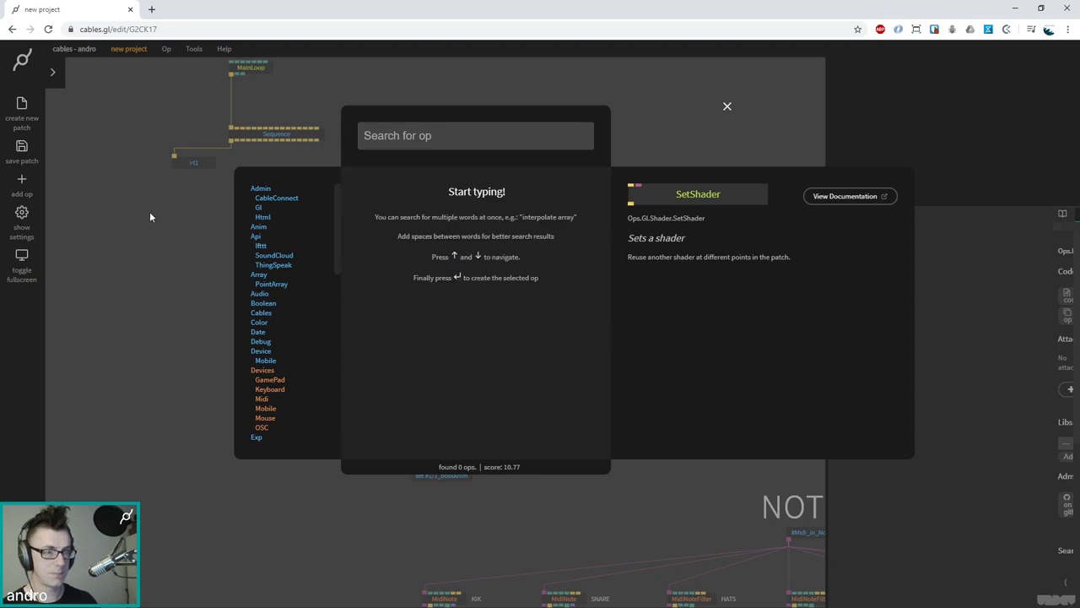
click(151, 213)
Examine the value MidiClock feeds into the set #tick_duration op
drag(158, 230, 253, 335)
scroll(254, 341, down, 4)
drag(635, 217, 536, 287)
scroll(537, 289, up, 4)
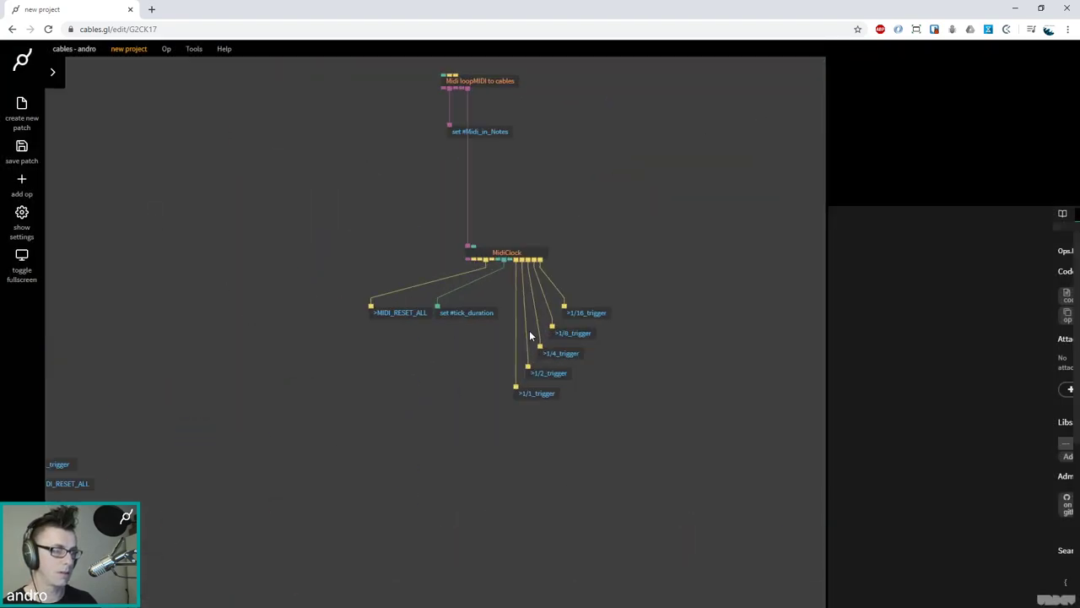
click(456, 314)
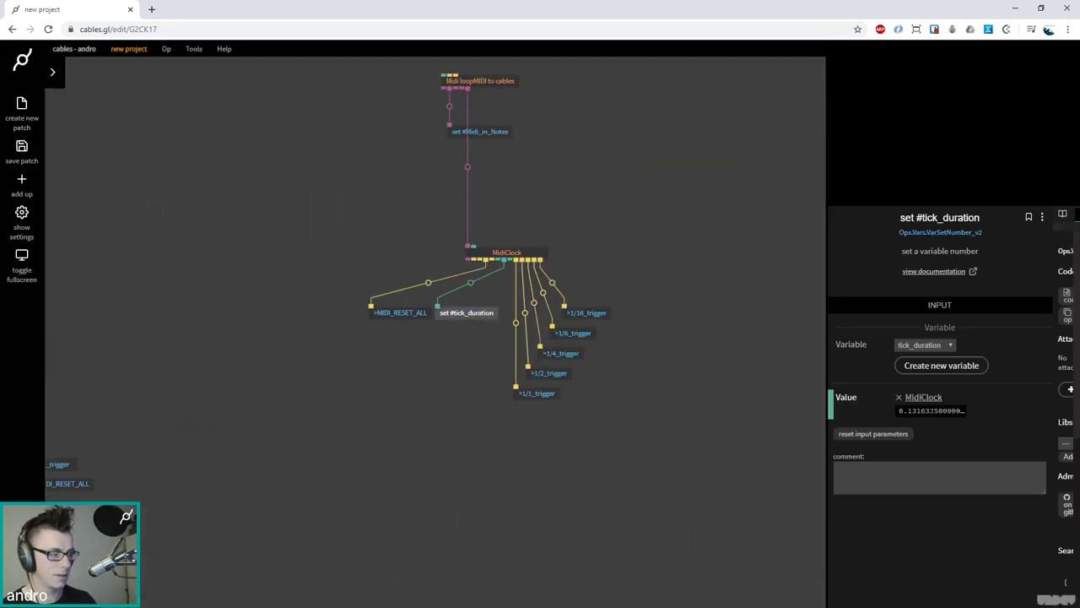
mouse_move(932, 411)
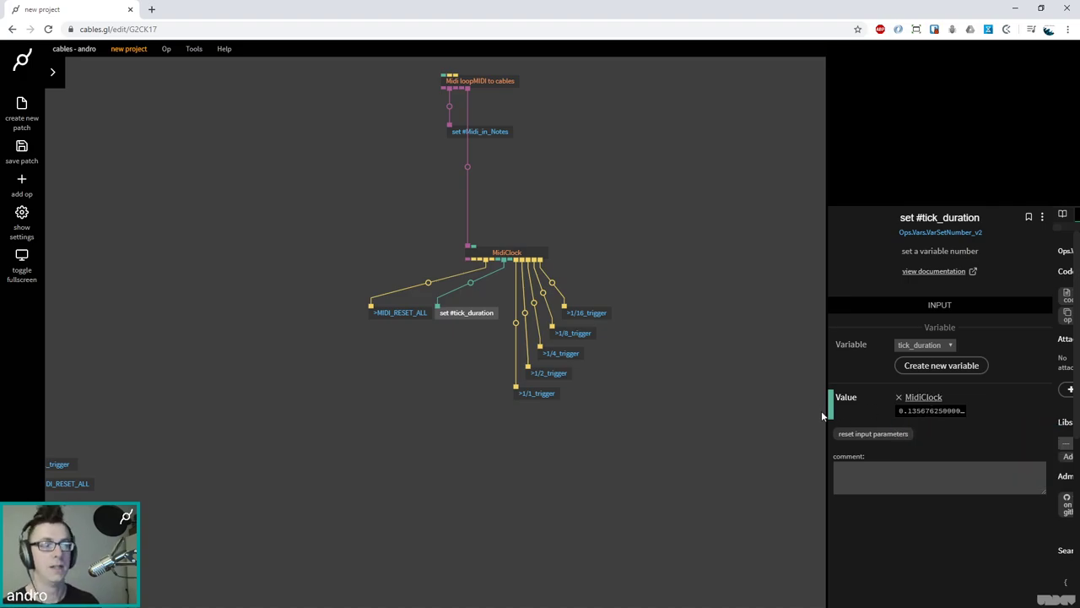
Add a VarGetNumber op beside the ToggleBool and BoolAnim chain and set it to read the tick_duration variable
drag(601, 366, 803, 263)
drag(474, 408, 611, 248)
drag(440, 409, 465, 358)
click(360, 428)
key(Escape)
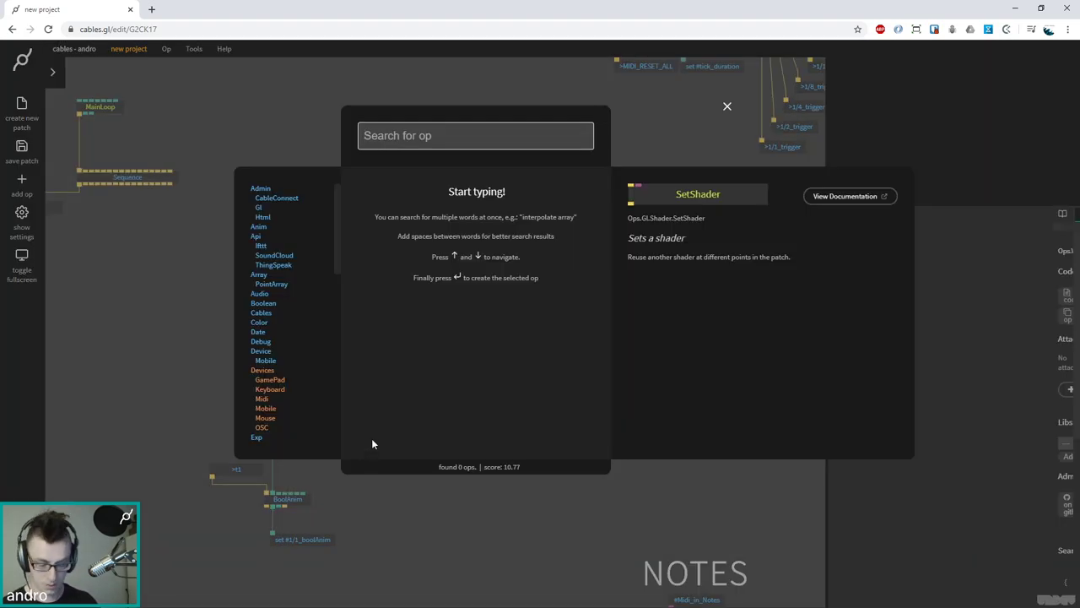
text(var get num)
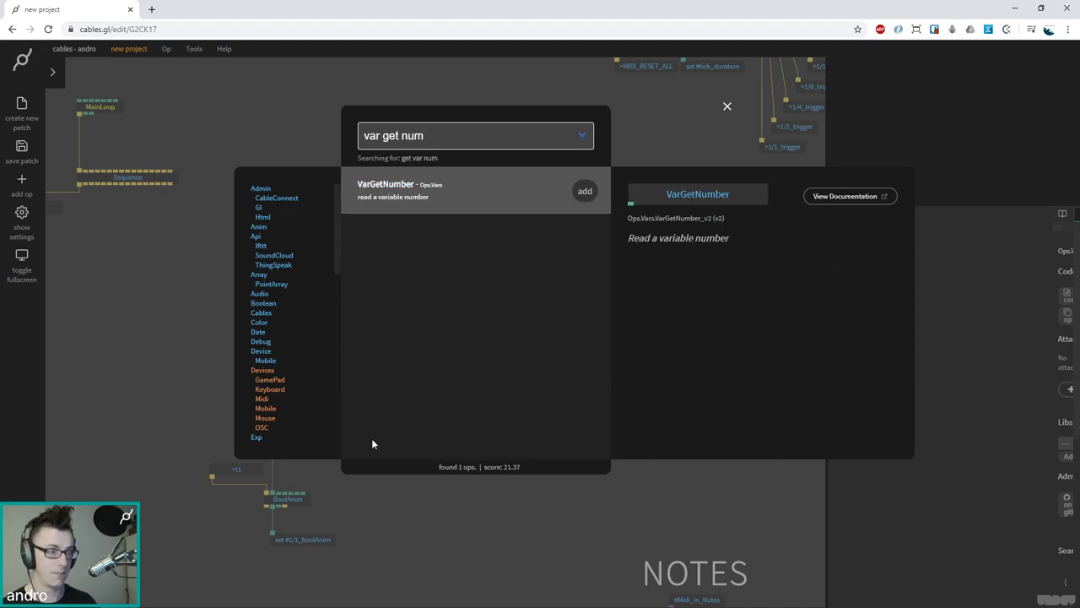
key(Return)
drag(443, 339, 381, 410)
click(937, 326)
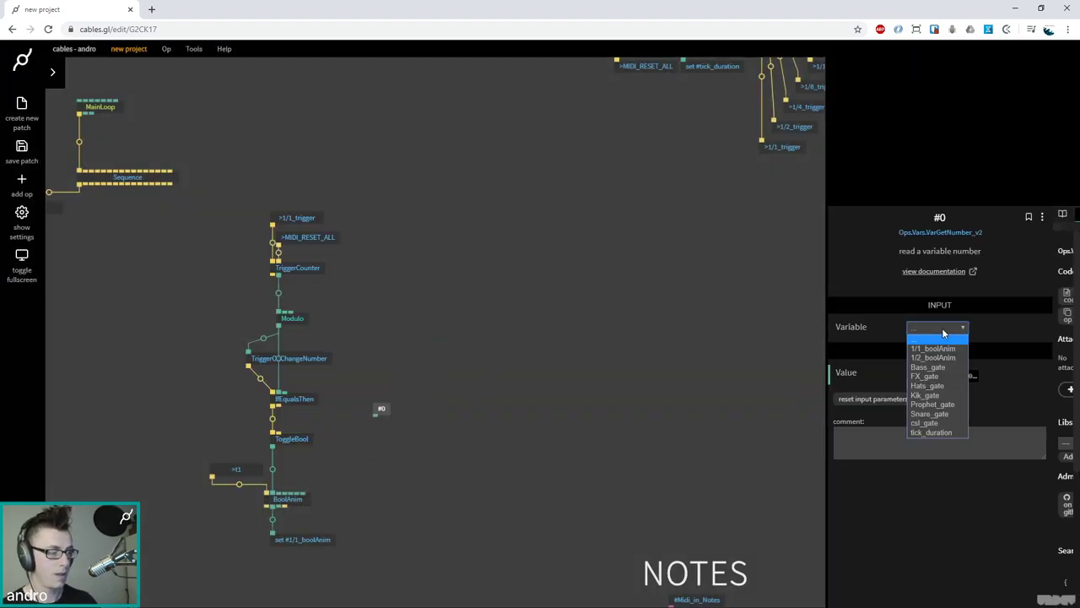
click(933, 433)
click(508, 438)
Add a Multiply op below #tick_duration, with tick_duration feeding its Number1 input
drag(409, 411, 353, 475)
text(mult)
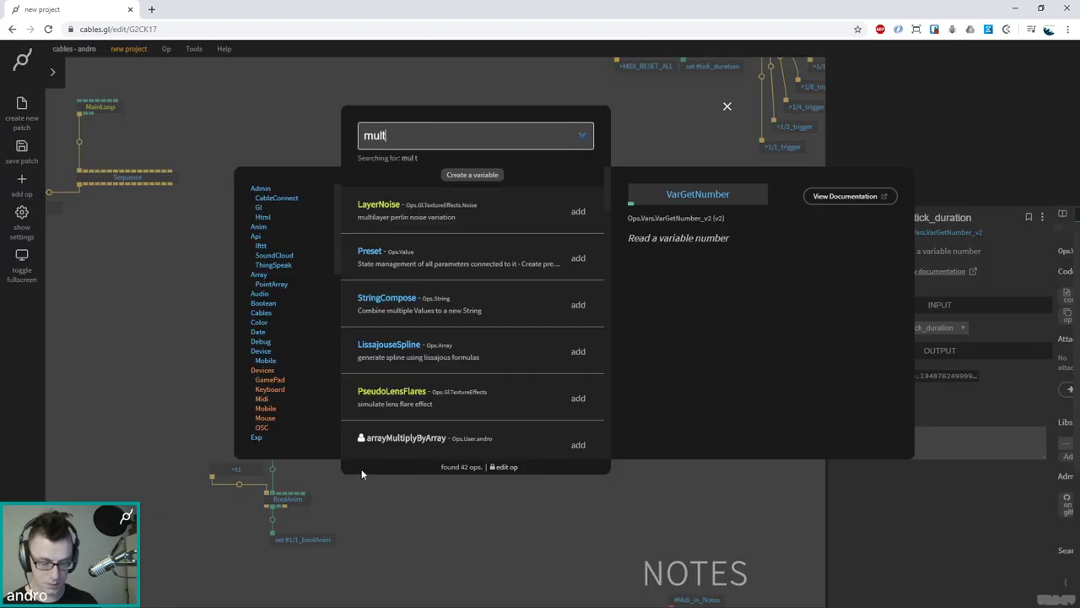
key(Return)
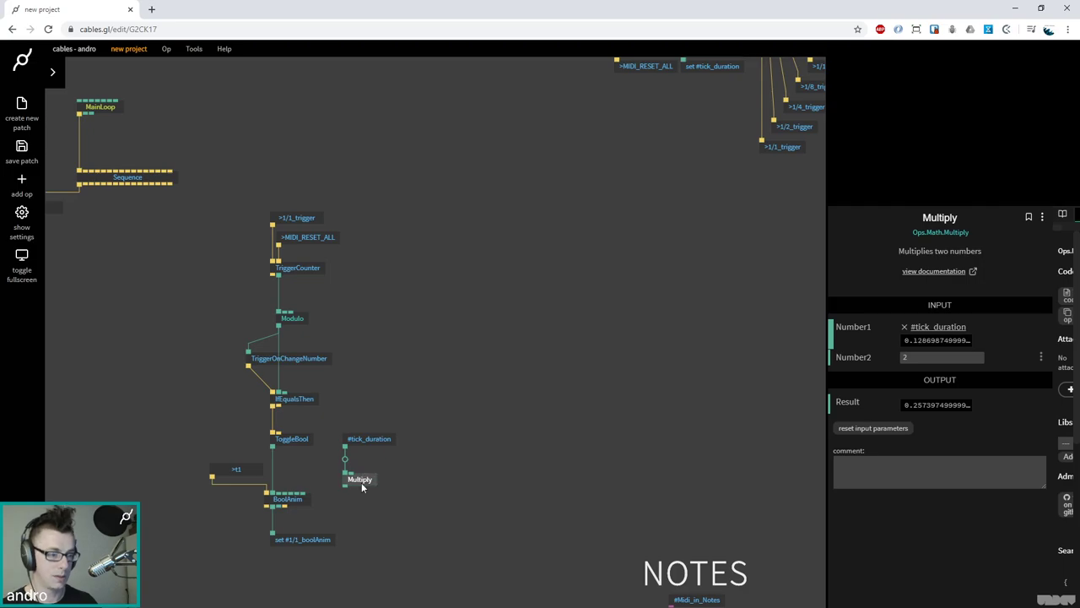
click(365, 441)
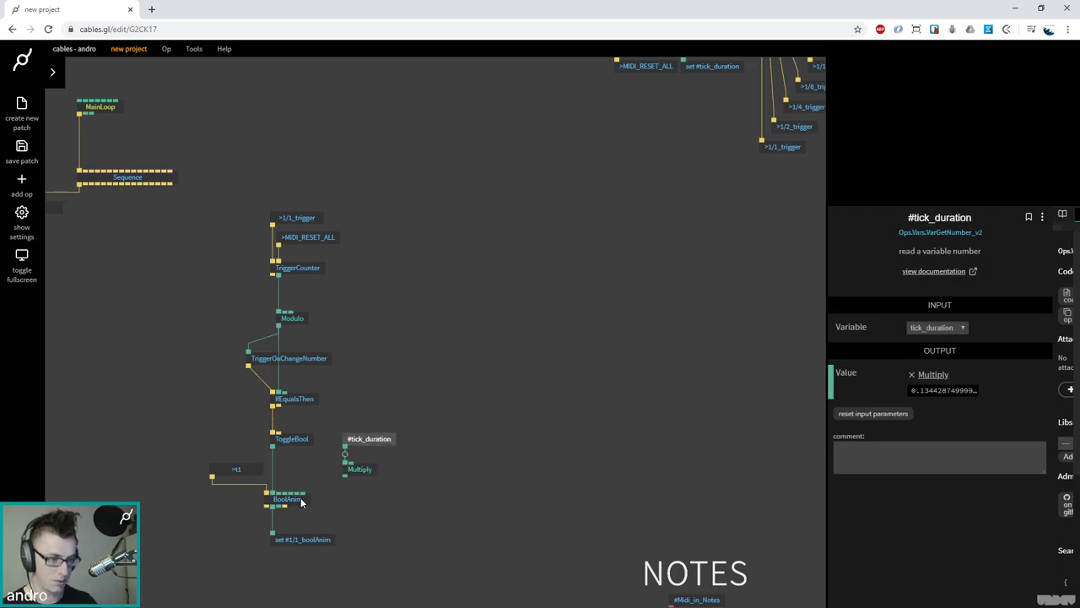
Connect the Multiply op's result to BoolAnim's duration input
click(297, 498)
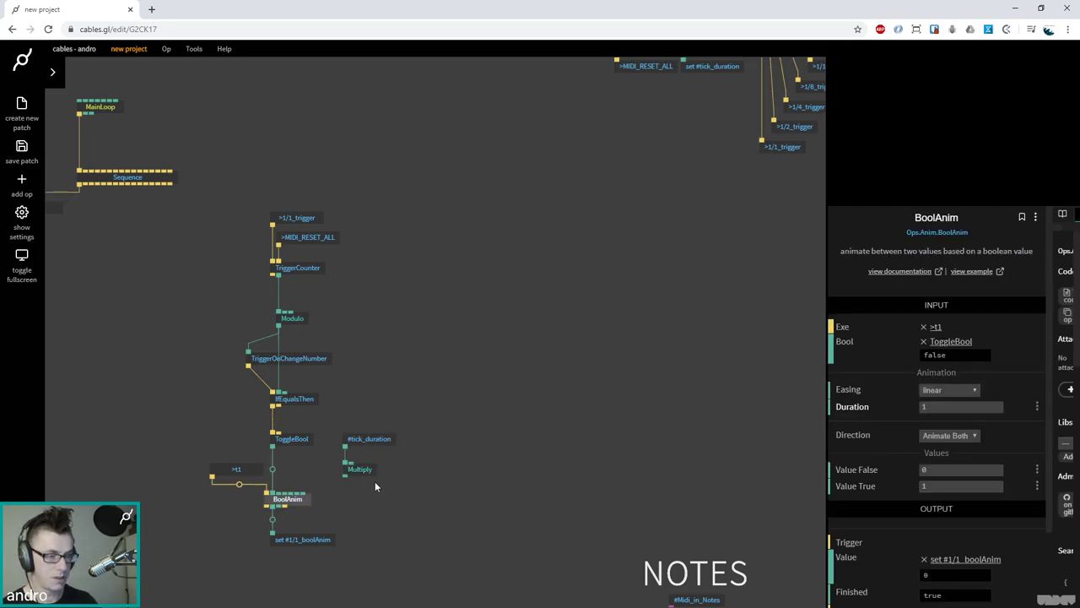
drag(346, 475, 318, 469)
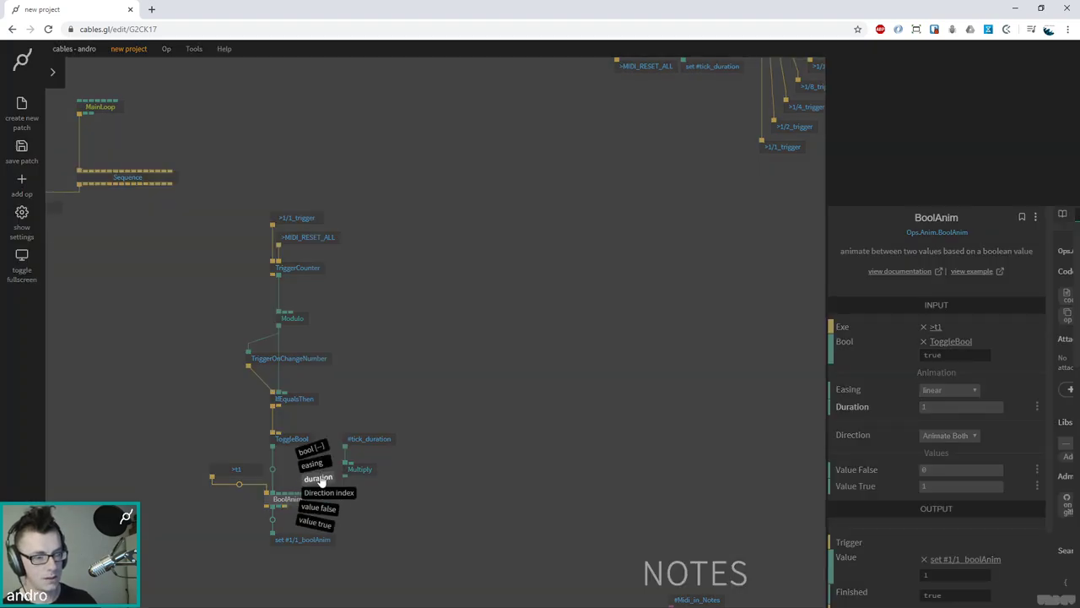
click(322, 480)
click(427, 485)
key(f)
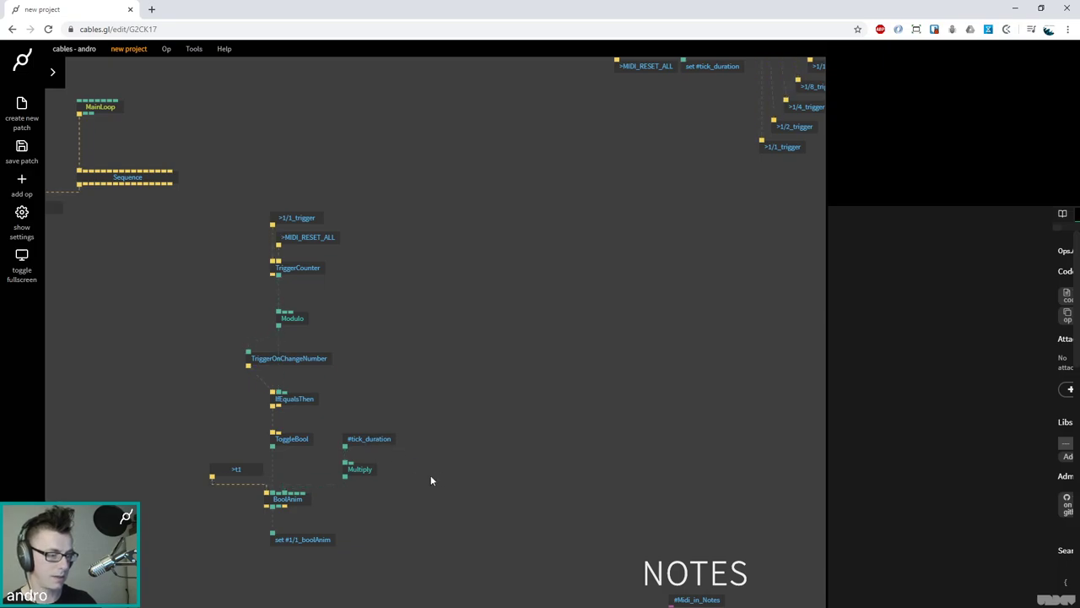
Set the Multiply op's Number2 to 16 and check BoolAnim's duration and output values
click(302, 499)
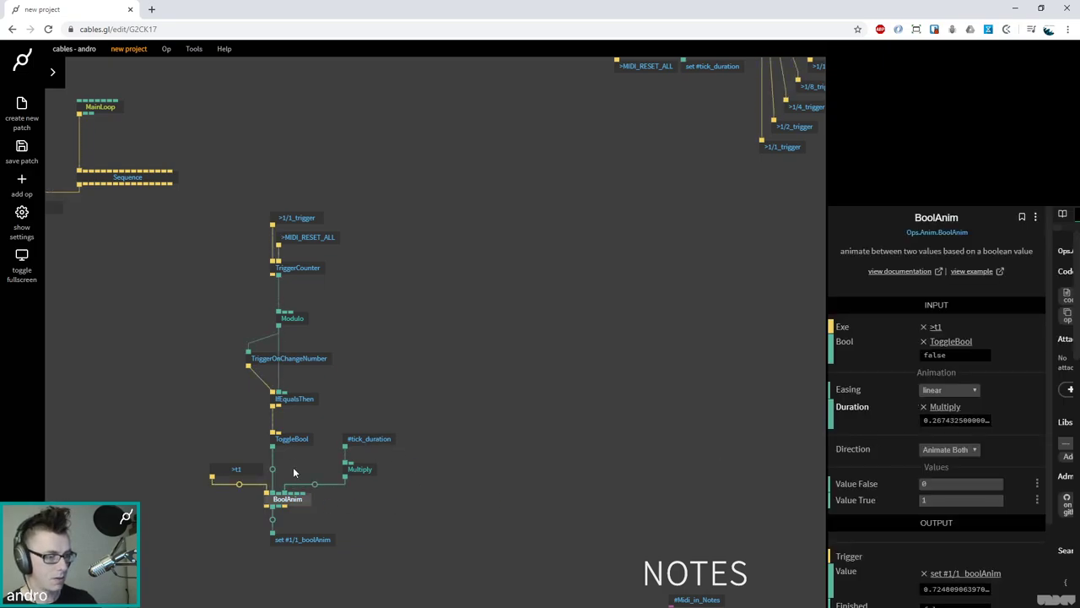
click(358, 474)
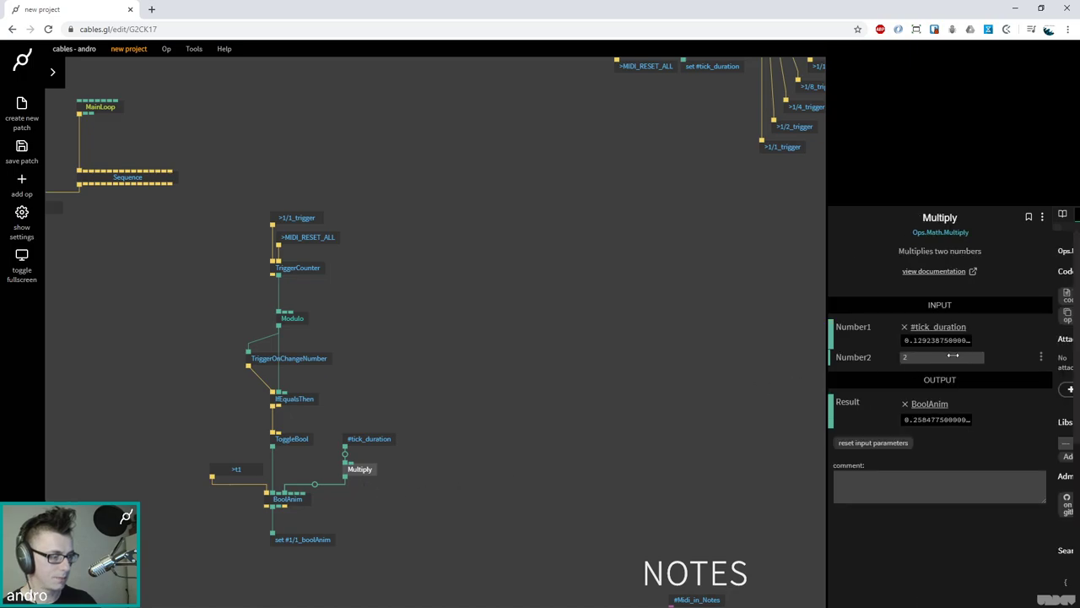
click(608, 447)
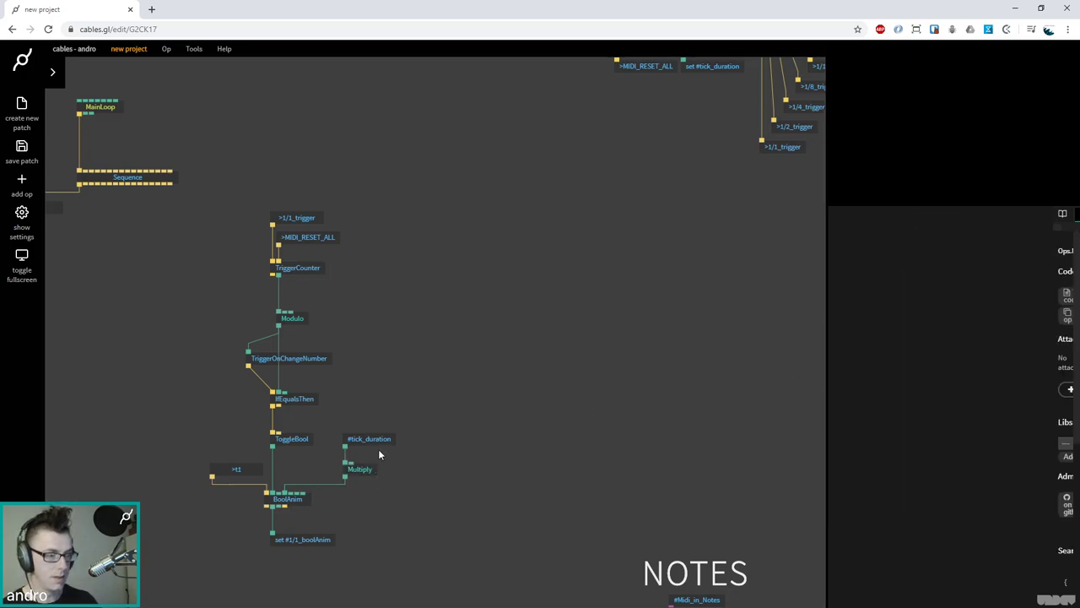
click(302, 500)
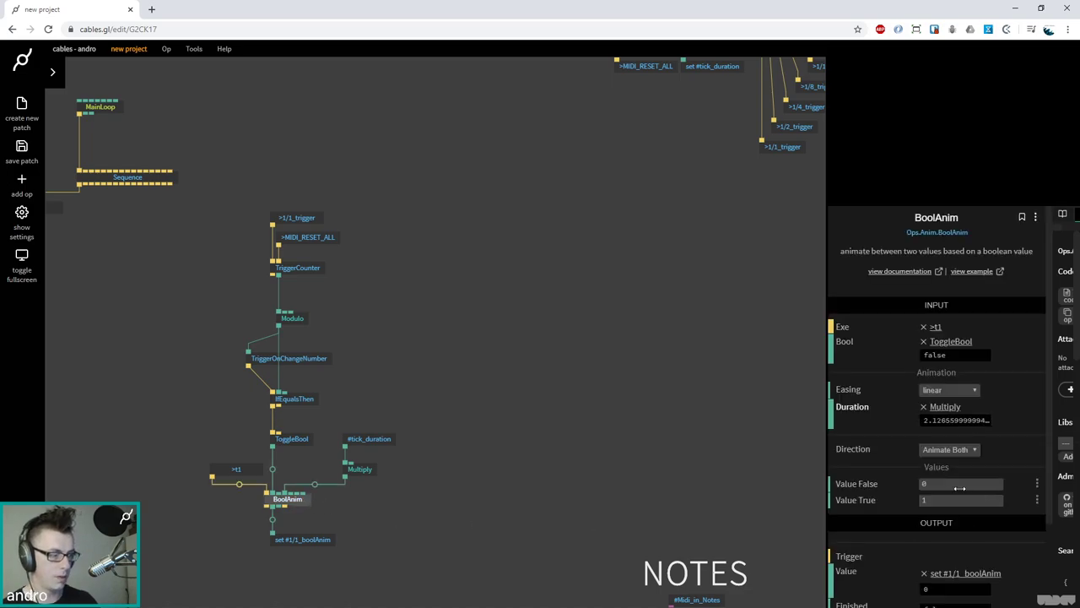
scroll(958, 490, down, 1)
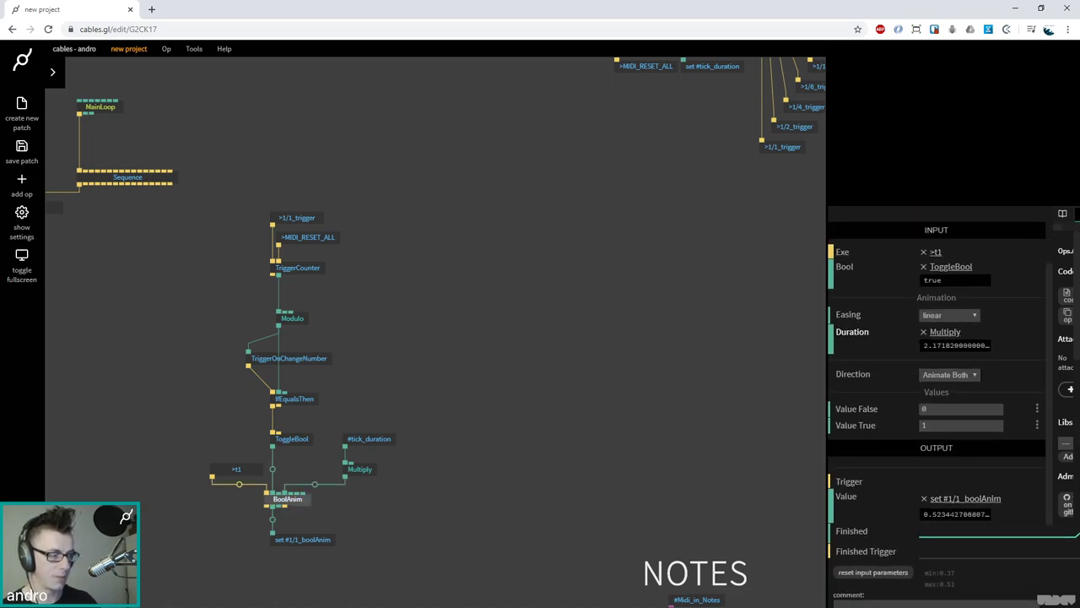
click(359, 469)
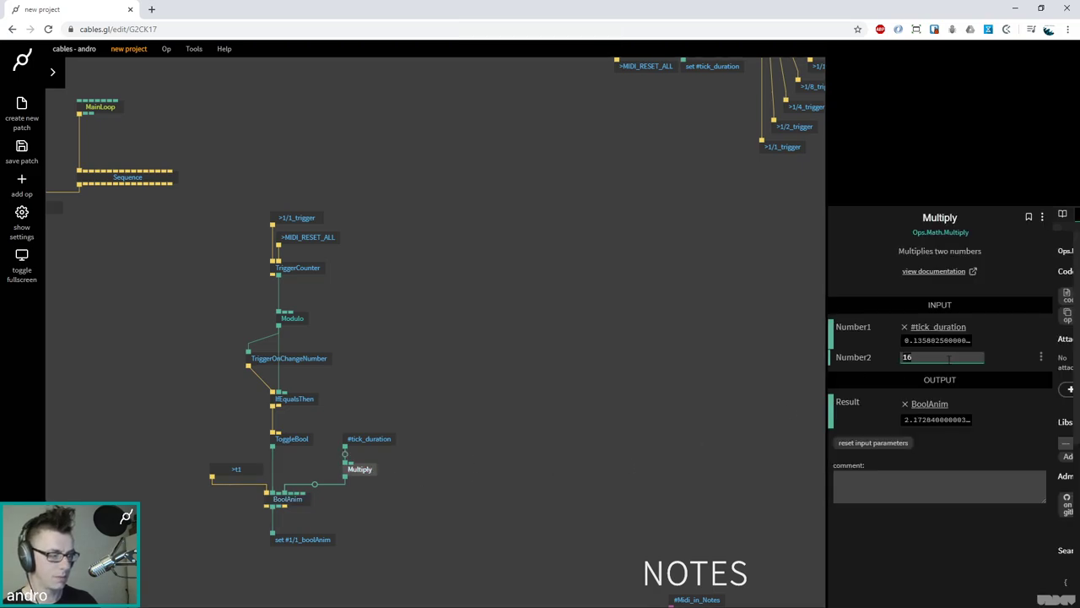
click(463, 427)
Tidy the chain by moving #tick_duration and Multiply closer to BoolAnim and shifting the ops from ToggleBool up further upward
scroll(388, 486, down, 3)
drag(361, 496, 337, 463)
drag(471, 429, 386, 350)
drag(397, 371, 372, 401)
drag(275, 401, 280, 431)
click(499, 340)
mouse_move(394, 319)
mouse_down()
mouse_move(403, 337)
mouse_move(388, 311)
mouse_up()
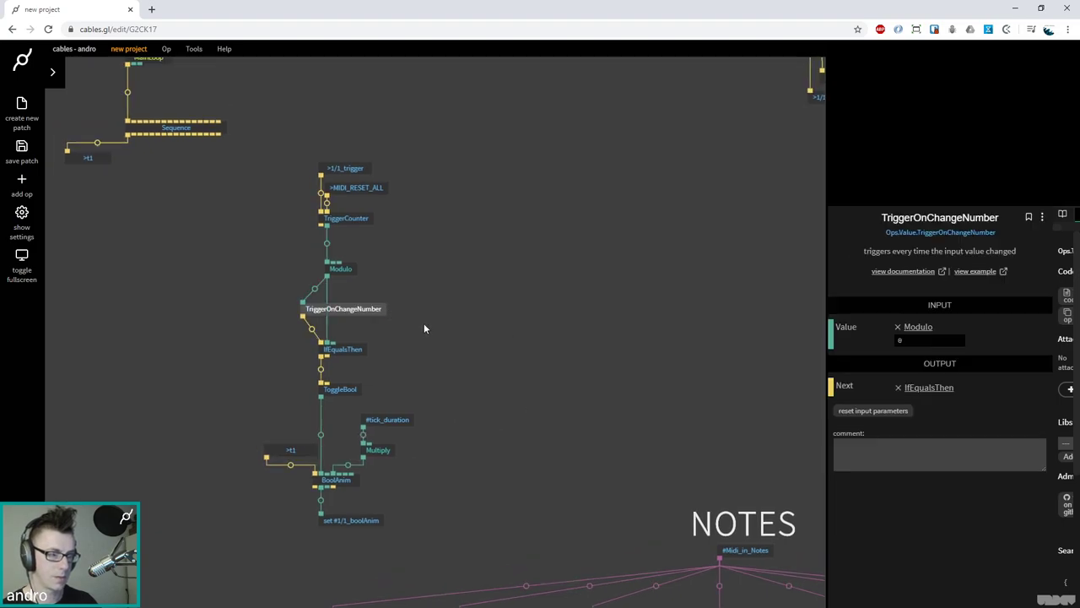
Duplicate the entire 12-op 1/1_trigger chain and place the copy beside the original
scroll(439, 338, up, 1)
drag(469, 546, 263, 155)
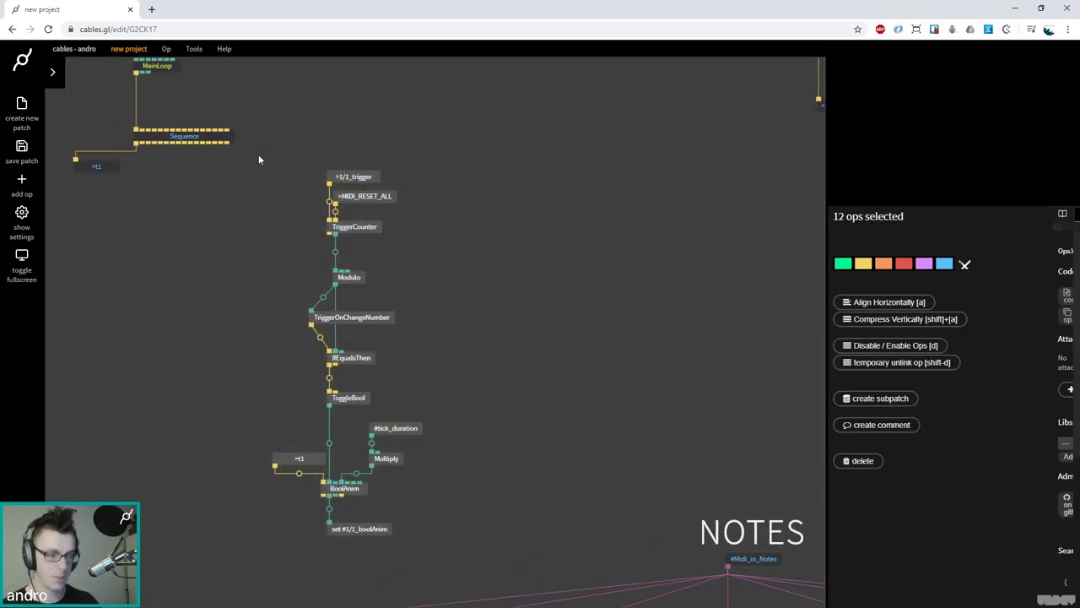
key(ctrl+c)
click(476, 170)
key(ctrl+v)
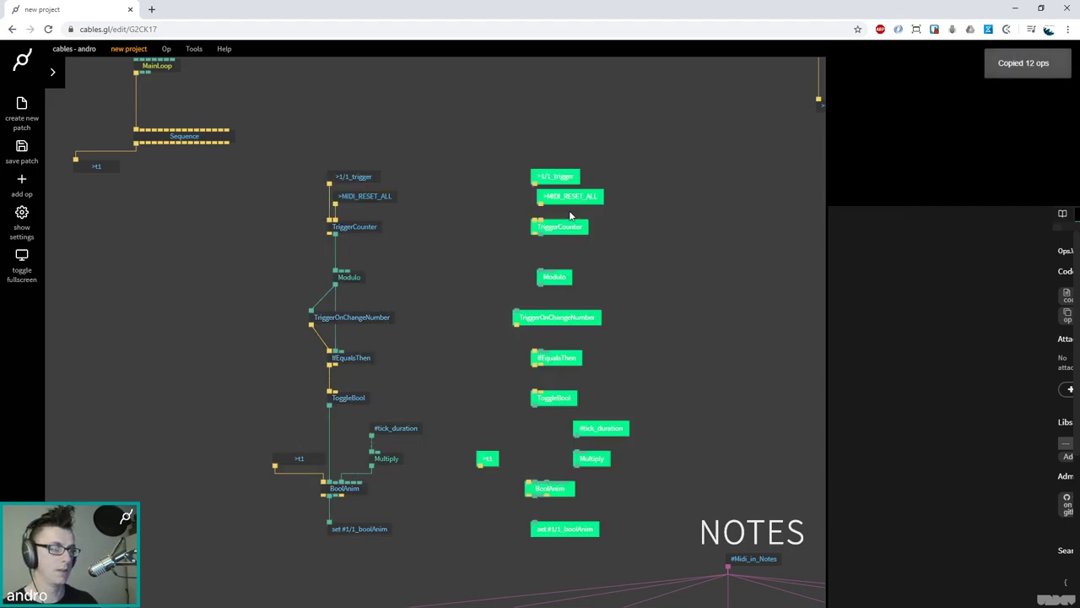
drag(558, 178, 553, 175)
Set the copied chain's named trigger receiver to 1/2_trigger
click(553, 176)
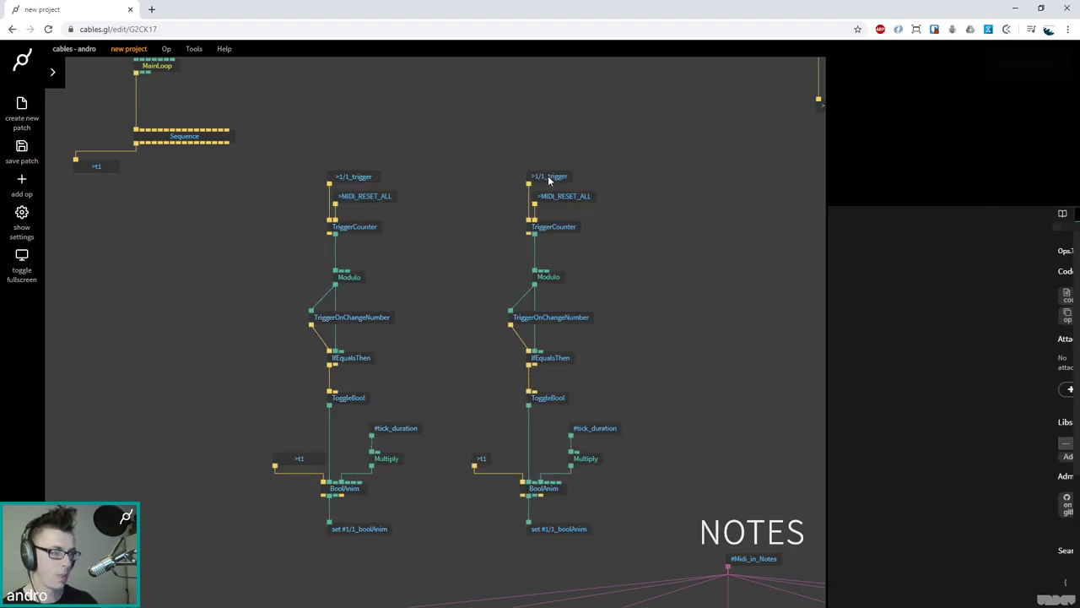
click(968, 338)
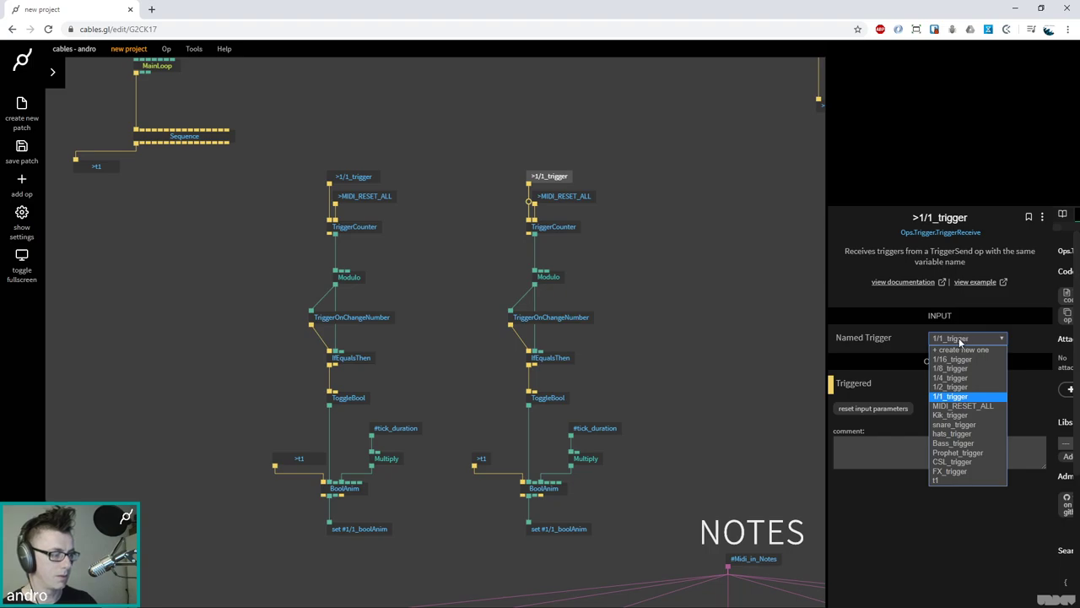
click(961, 347)
click(628, 387)
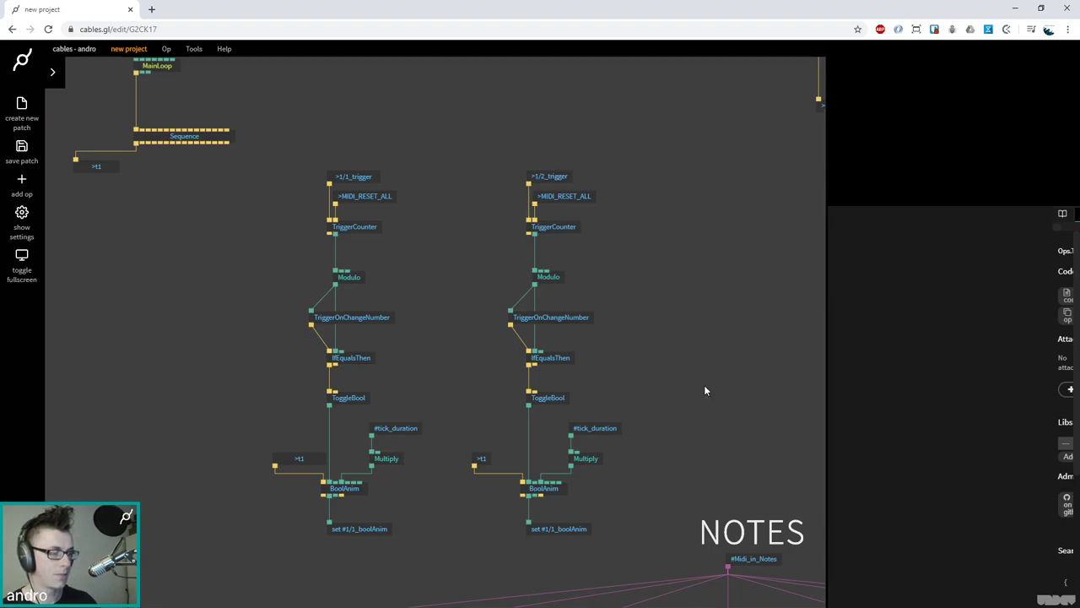
Create a new variable named 1/2_BoolAnim for the variable setter ending the 1/2_trigger chain
click(569, 529)
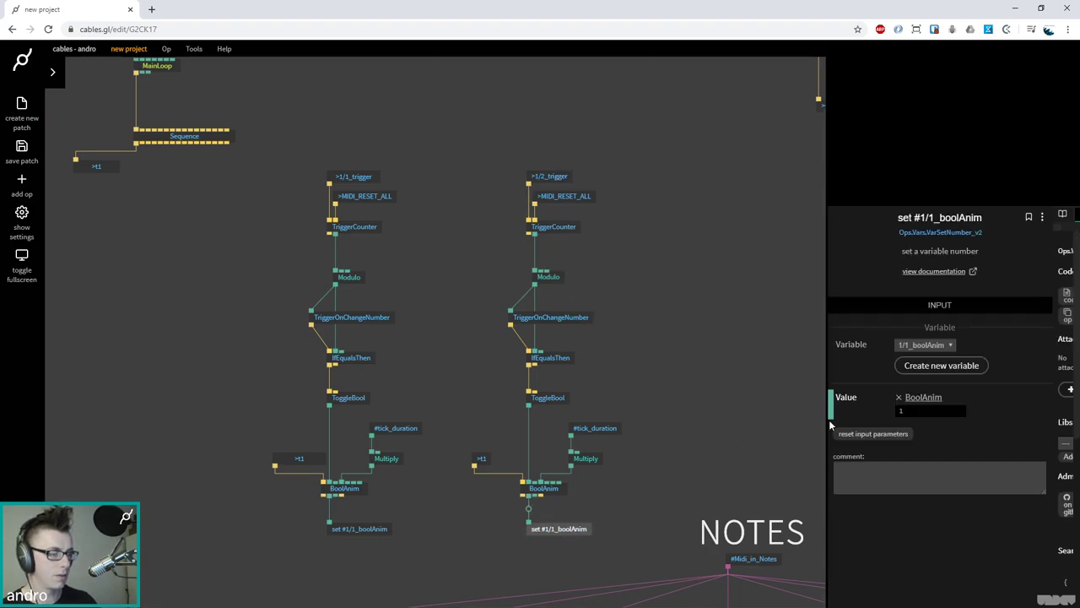
click(926, 367)
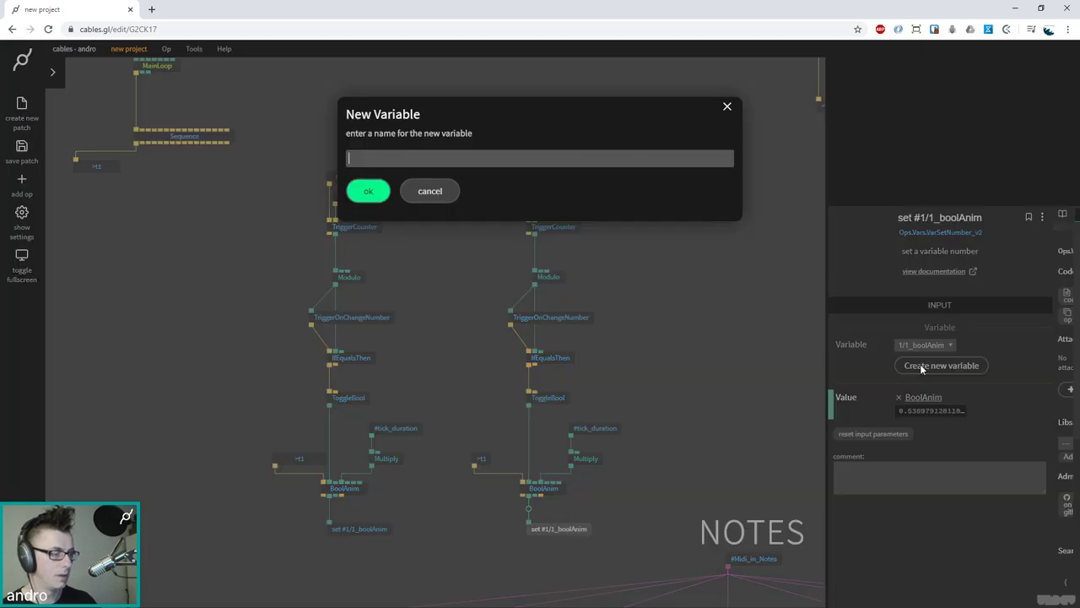
text(1/2)
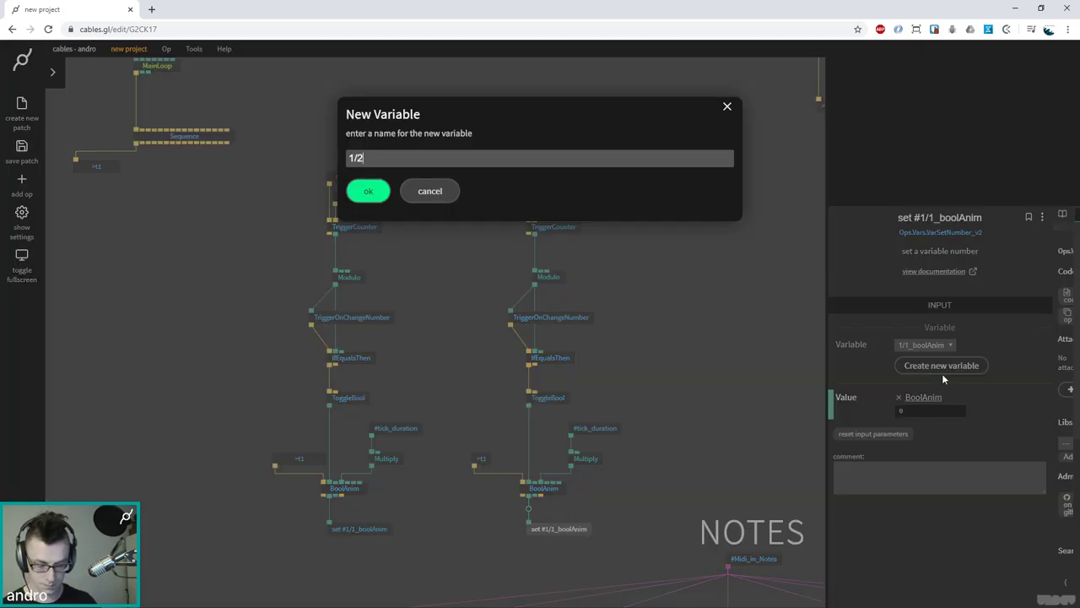
key(ctrl+v)
key(ctrl+z)
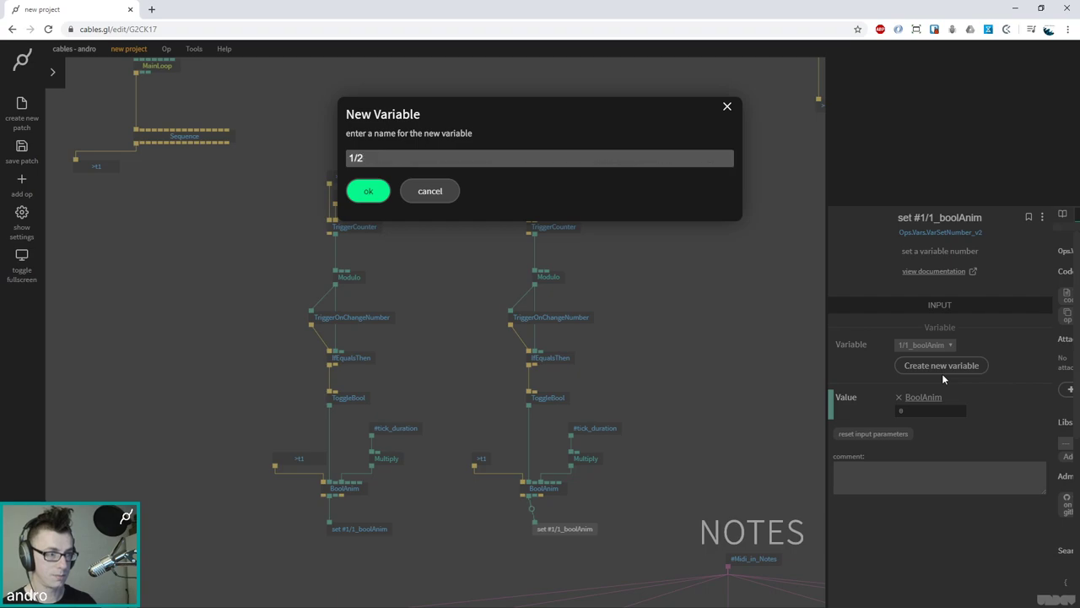
text(_)
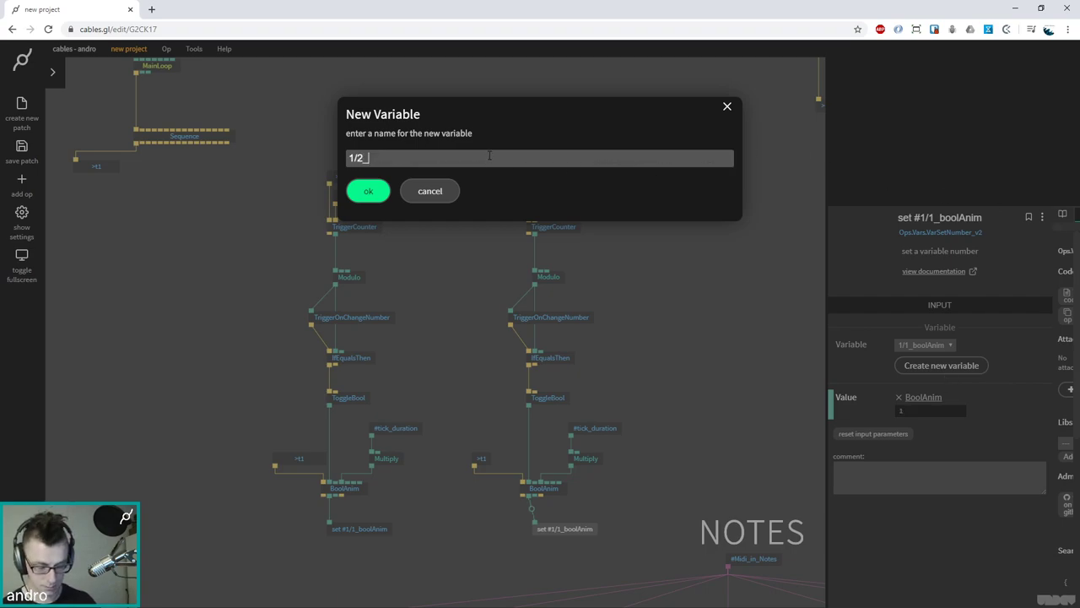
text(BoolAnim)
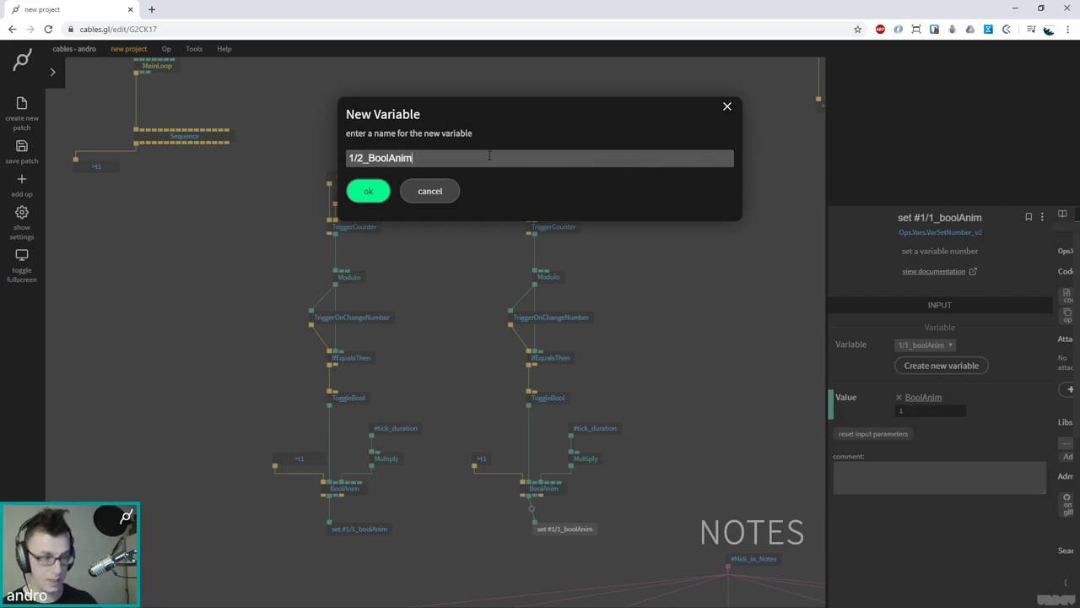
key(shift+Left)
key(shift+Left)
key(shift+Left)
key(shift+Left)
key(shift+Left)
key(shift+Left)
key(shift+Left)
key(shift+Left)
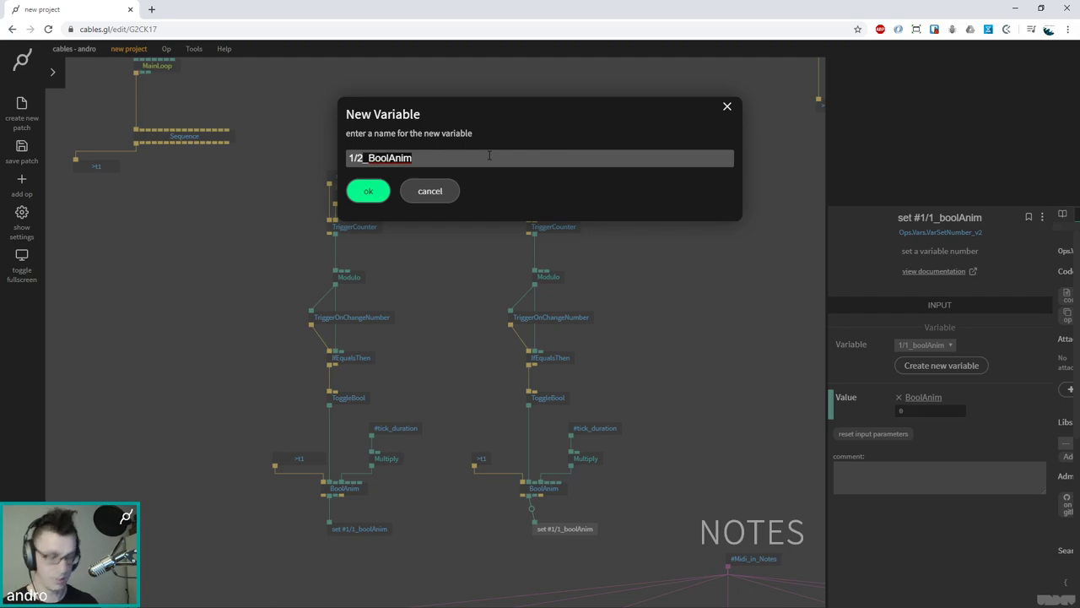
click(384, 189)
drag(629, 466, 450, 384)
drag(411, 447, 135, 106)
scroll(498, 346, up, 2)
drag(180, 134, 180, 93)
scroll(569, 314, up, 2)
scroll(569, 315, down, 5)
drag(649, 350, 444, 228)
drag(671, 368, 456, 236)
drag(579, 246, 581, 222)
drag(527, 432, 545, 326)
Duplicate the entire 12-op 1/2_trigger chain and place the copy beside the original
key(ctrl+v)
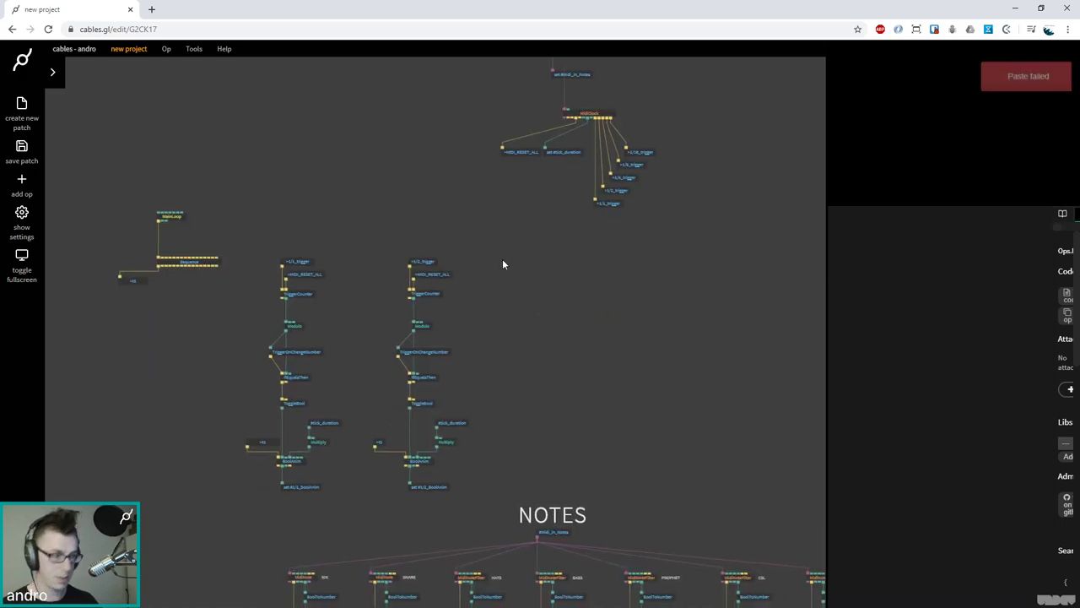
drag(383, 242, 498, 508)
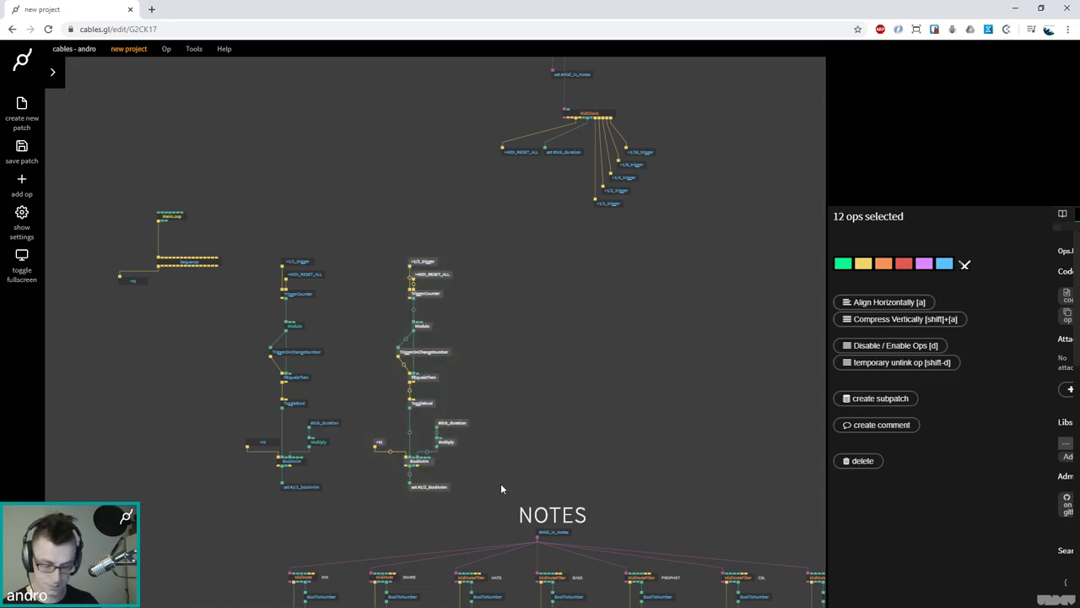
key(ctrl+c)
click(519, 259)
key(ctrl+v)
click(515, 260)
Set the third chain's named trigger receiver to 1/4_trigger
click(570, 263)
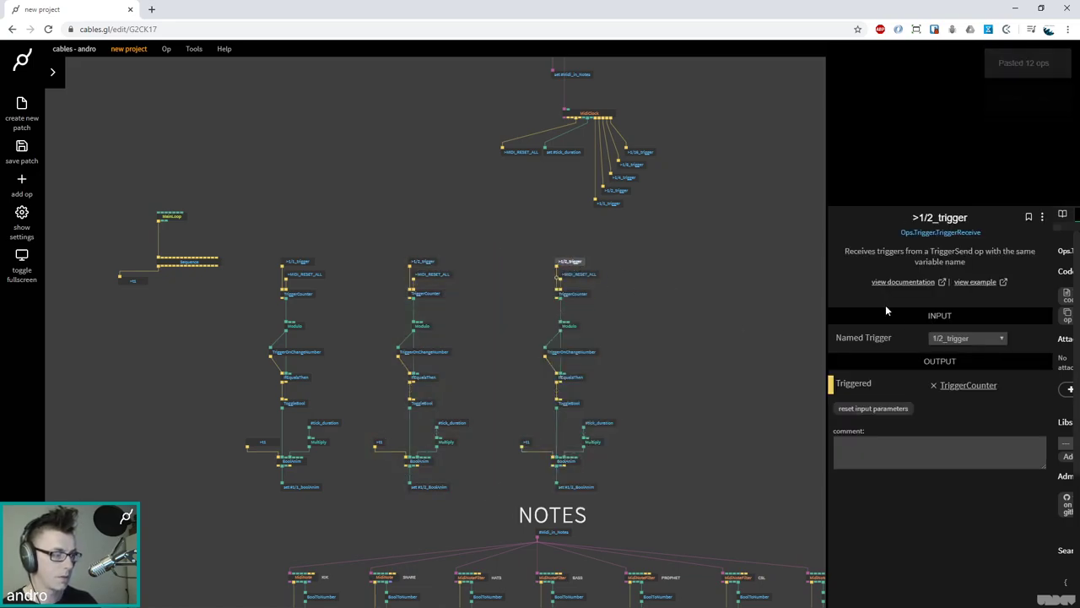
click(945, 338)
click(959, 378)
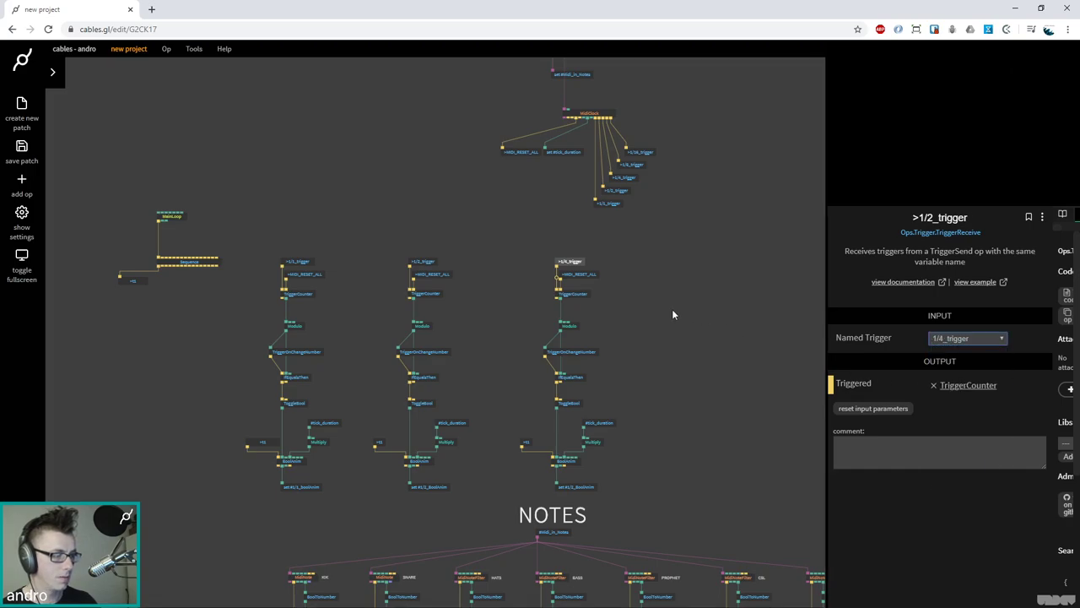
Create a new variable named 1/4_boolAnim for the variable setter ending the 1/4_trigger chain
click(578, 488)
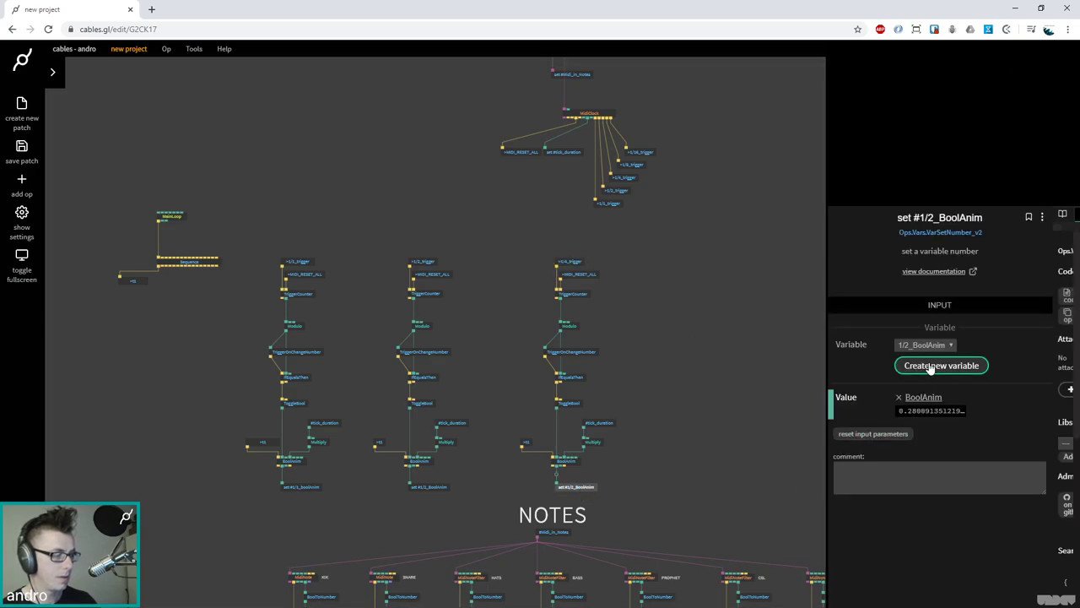
click(942, 363)
text(1/4_boolAnim)
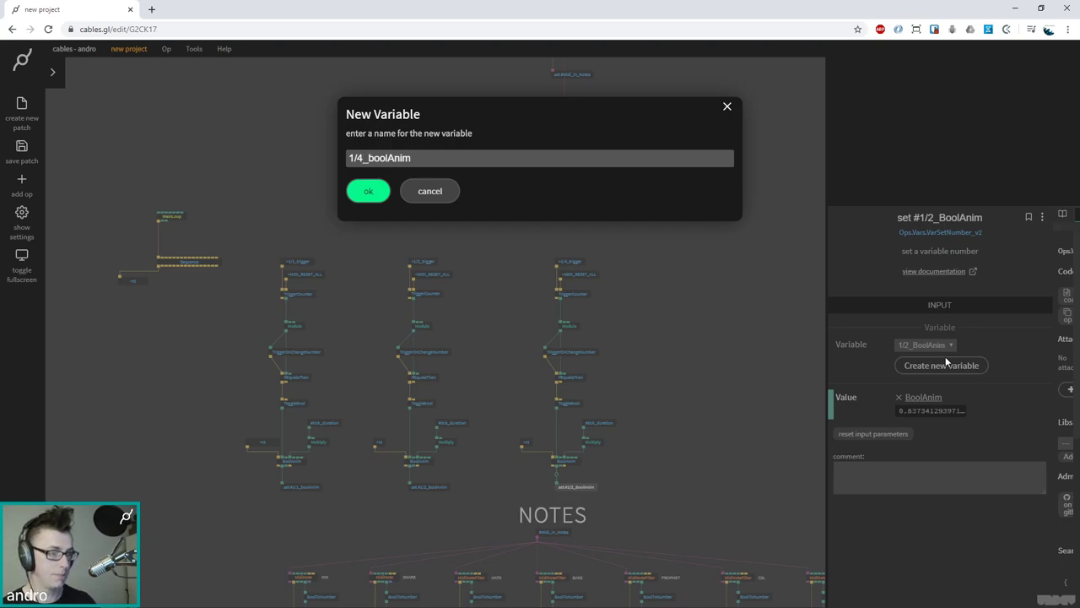
key(Return)
Paste a fourth copy of the chain beside the 1/4_trigger one and set its named trigger receiver to 1/8_trigger
click(672, 267)
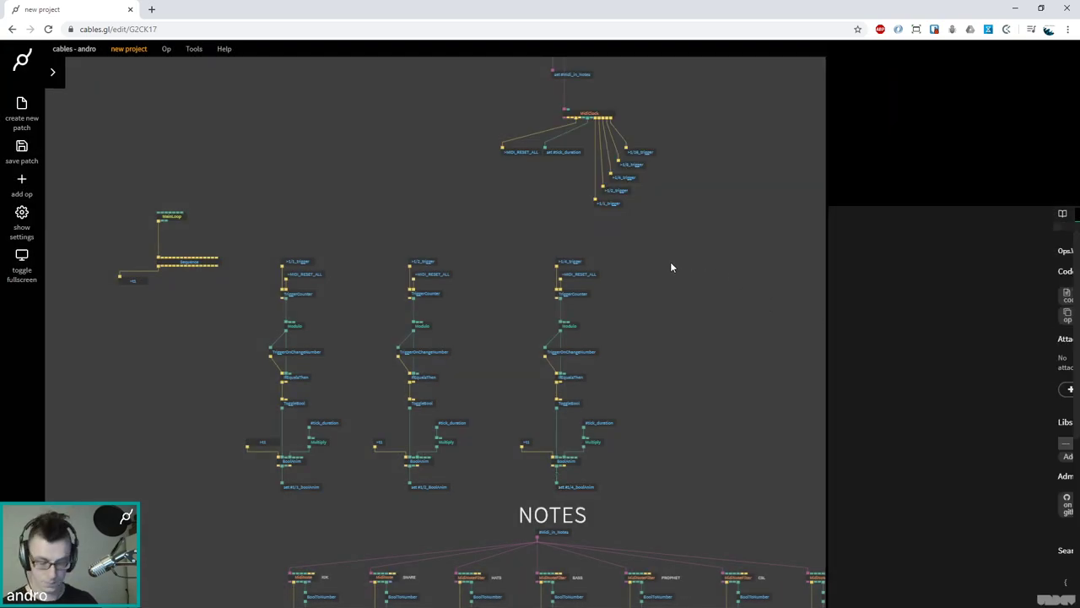
key(ctrl+v)
click(743, 252)
click(721, 267)
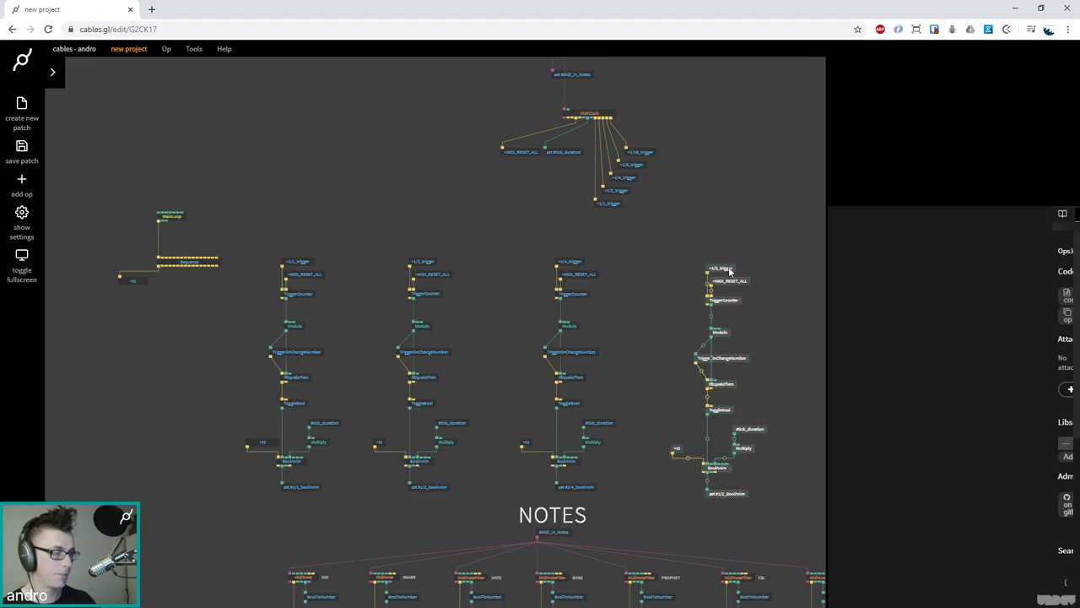
click(957, 338)
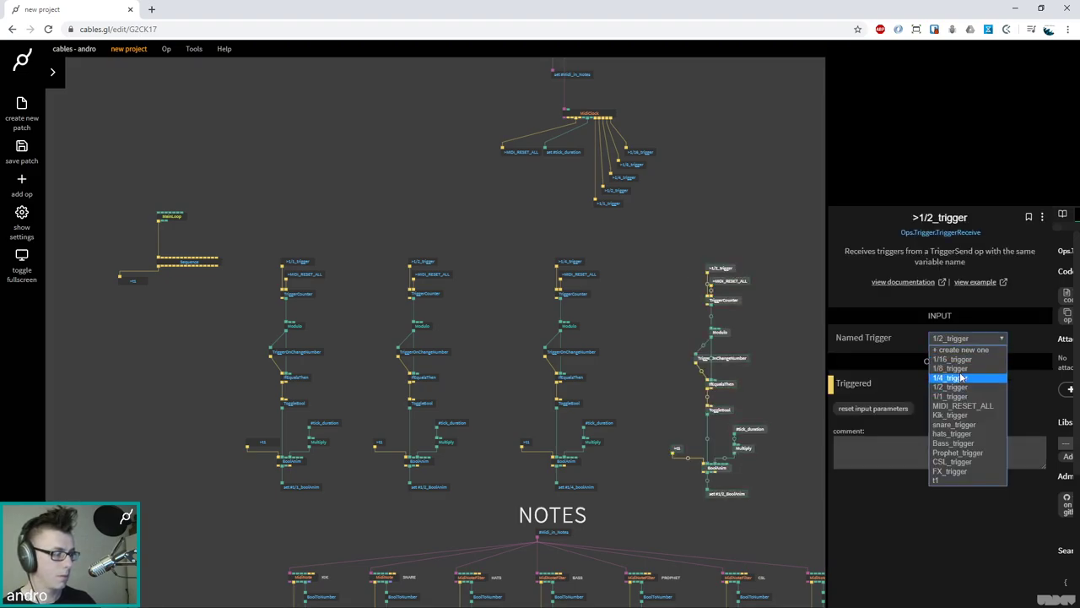
click(951, 368)
Create a new variable named 1/8_boolAnim for the variable setter ending the 1/8_trigger chain
click(732, 497)
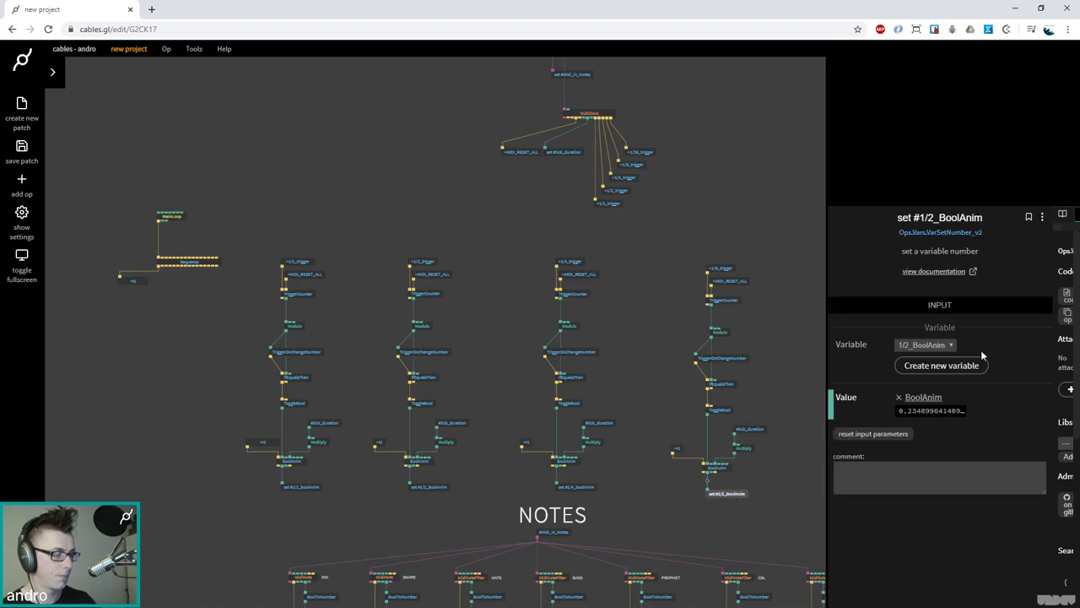
click(951, 365)
text(1/)
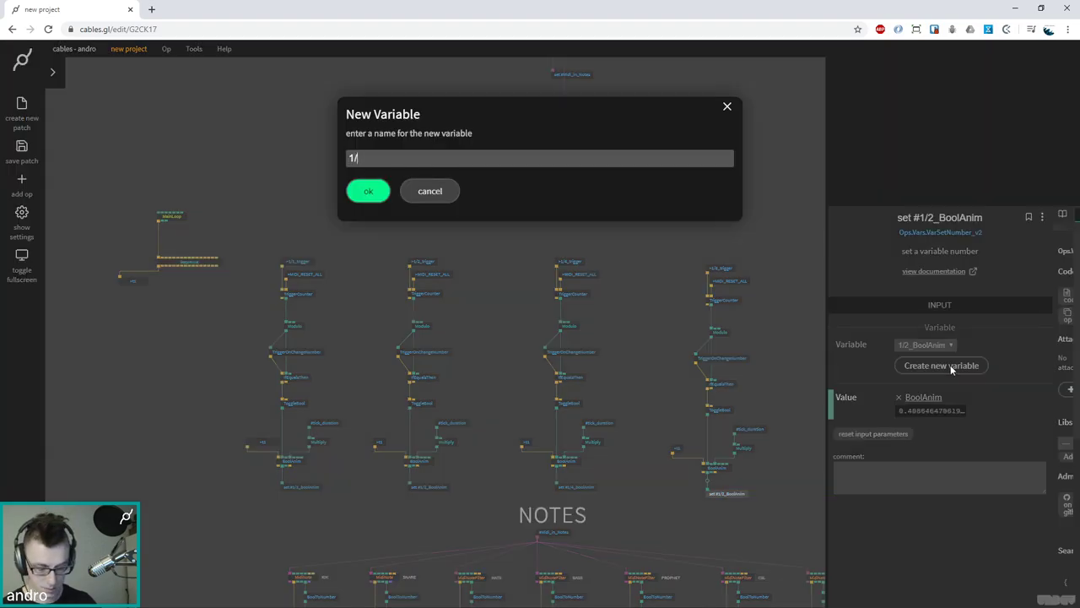
text(8_boolAnim)
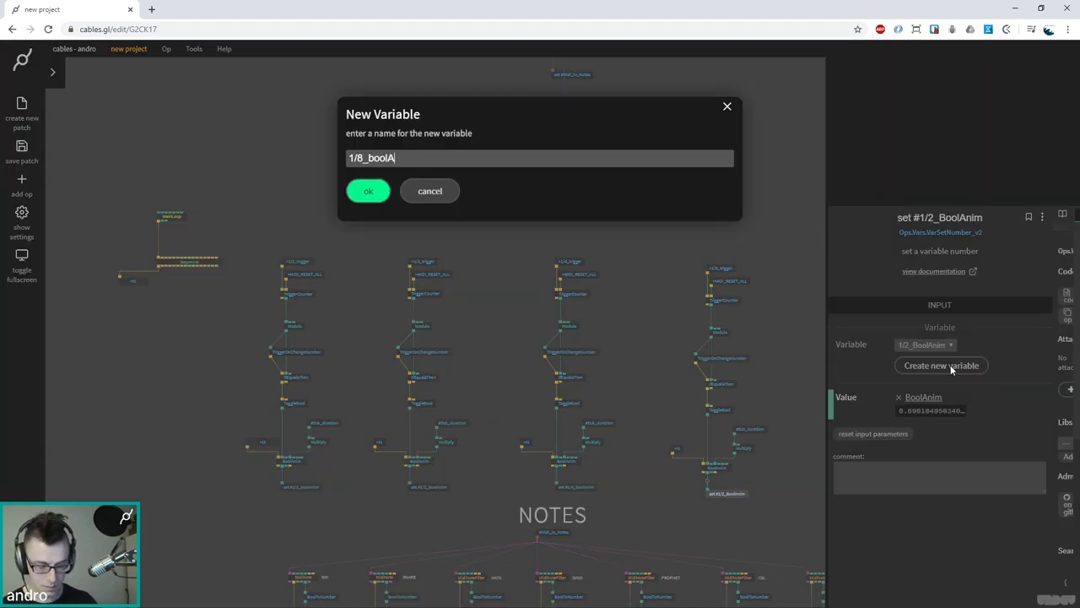
key(Return)
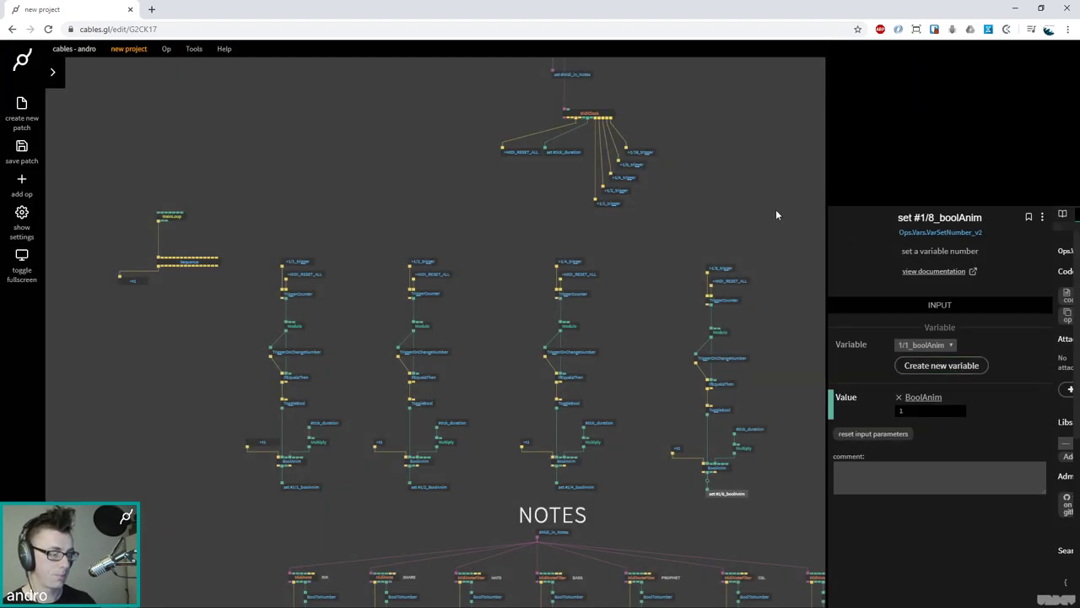
Paste a fifth copy of the chain beside the 1/8_trigger one and set its named trigger receiver to 1/16_trigger
drag(796, 150, 686, 119)
click(705, 235)
key(ctrl+v)
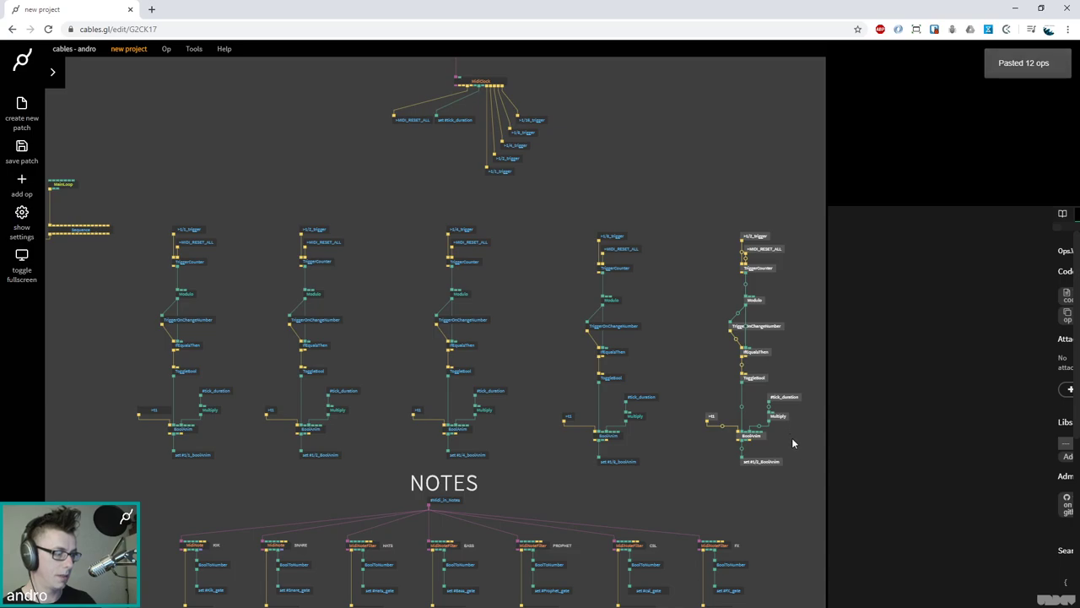
click(775, 463)
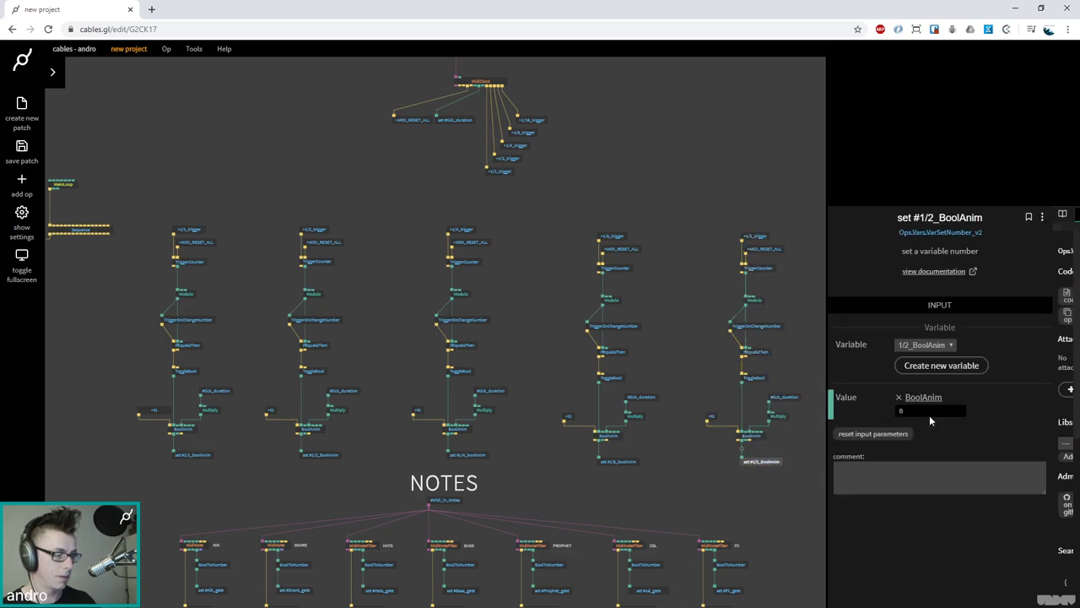
click(754, 236)
click(956, 338)
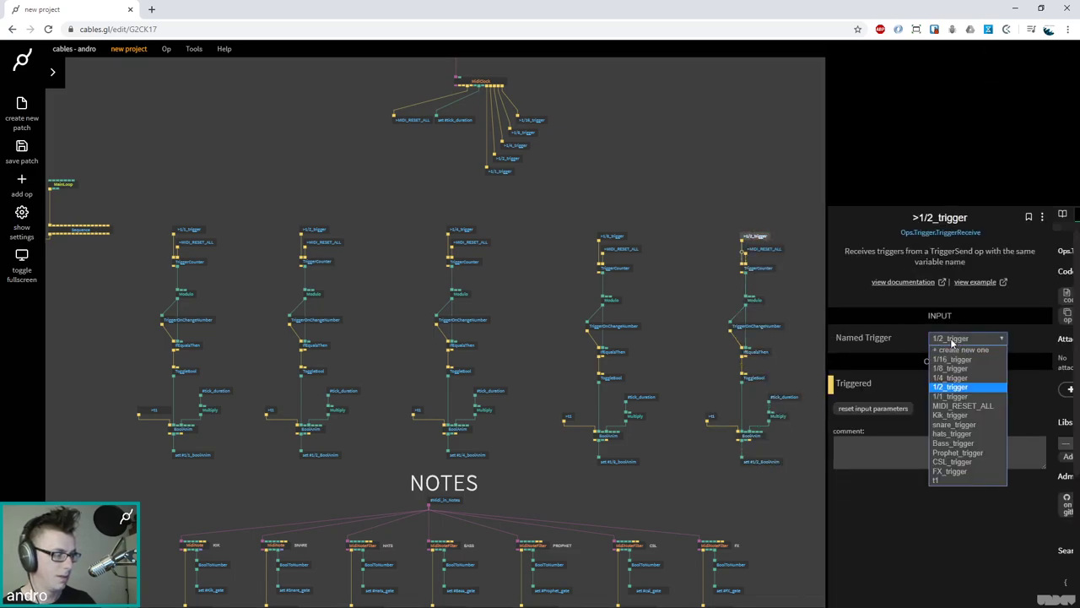
click(952, 358)
Create a new variable named 1/16_boolAnim for the variable setter ending the 1/16_trigger chain and save the patch
click(678, 275)
scroll(717, 355, down, 2)
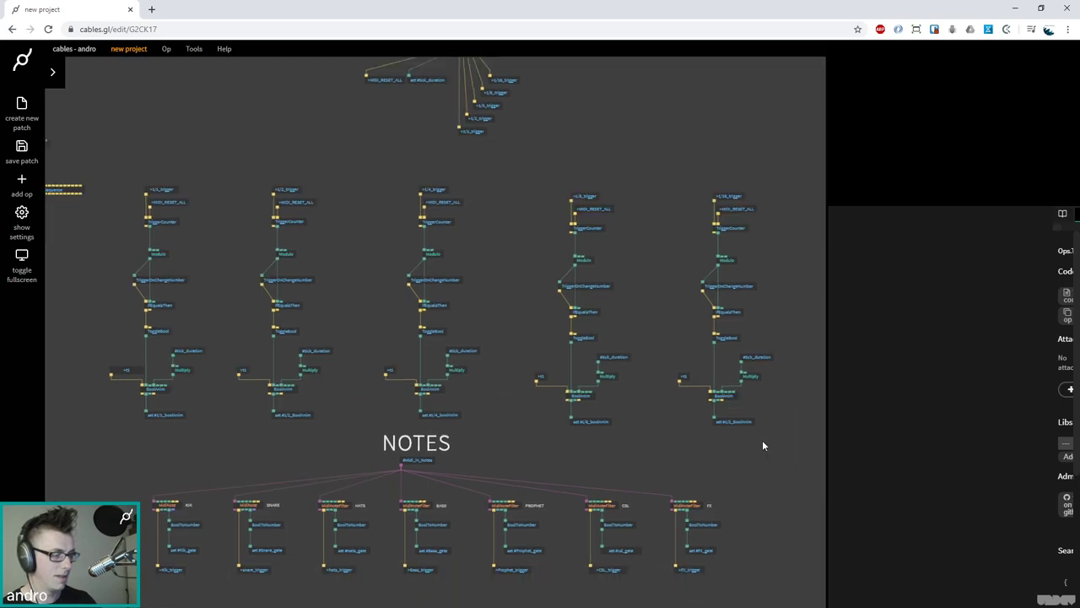
click(743, 422)
click(926, 345)
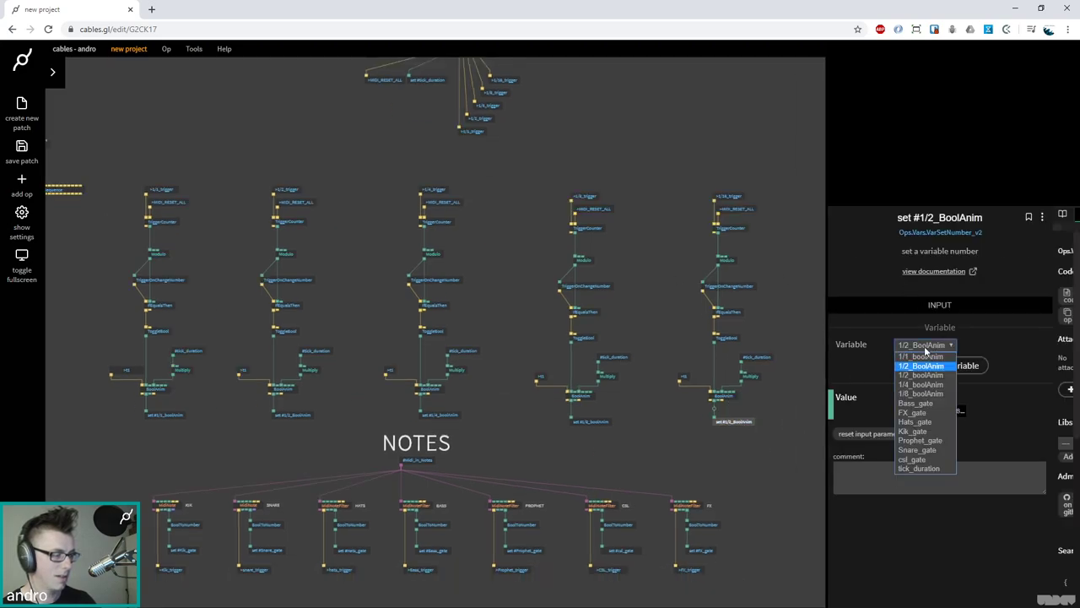
click(950, 348)
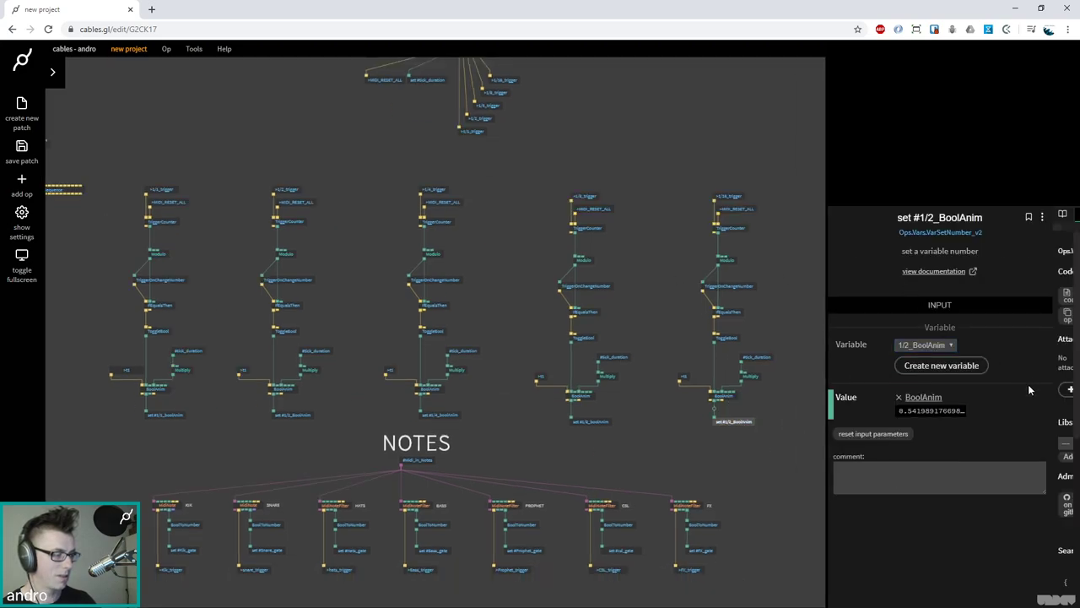
click(957, 369)
text(1/16_)
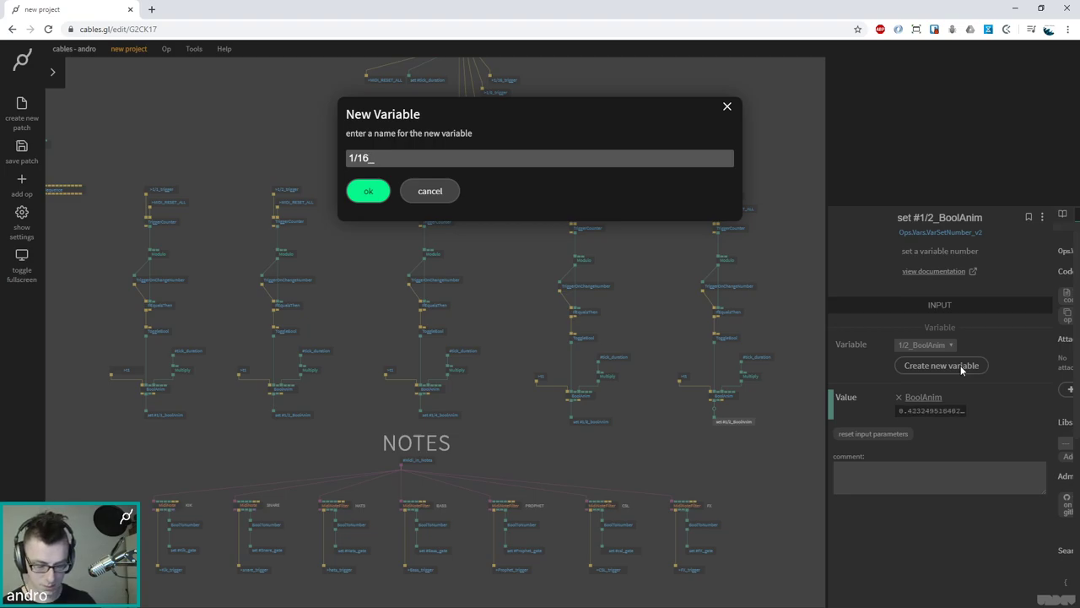
text(boolAnim)
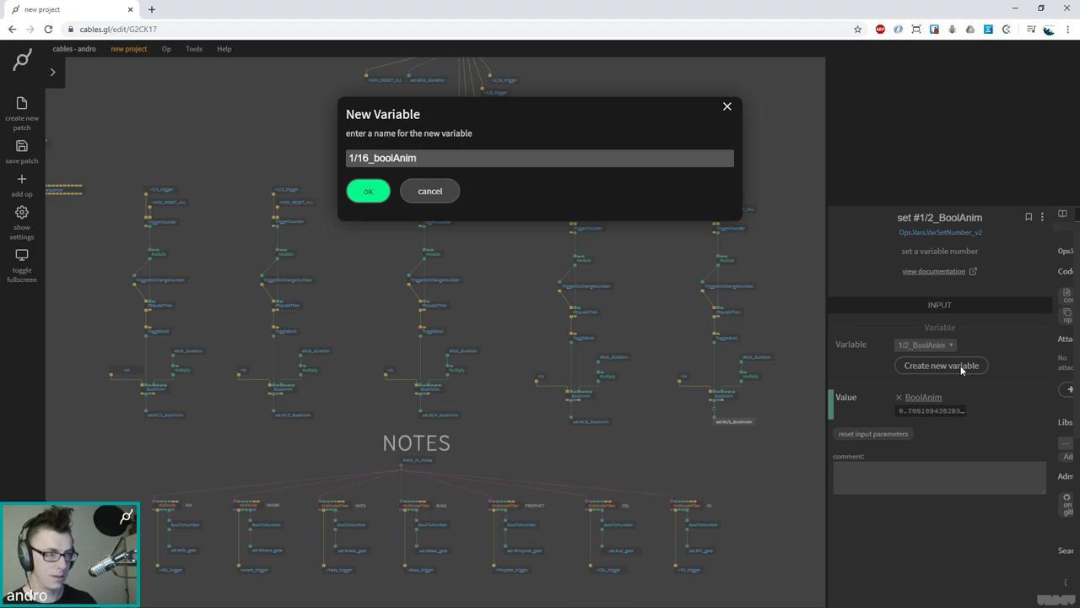
key(Return)
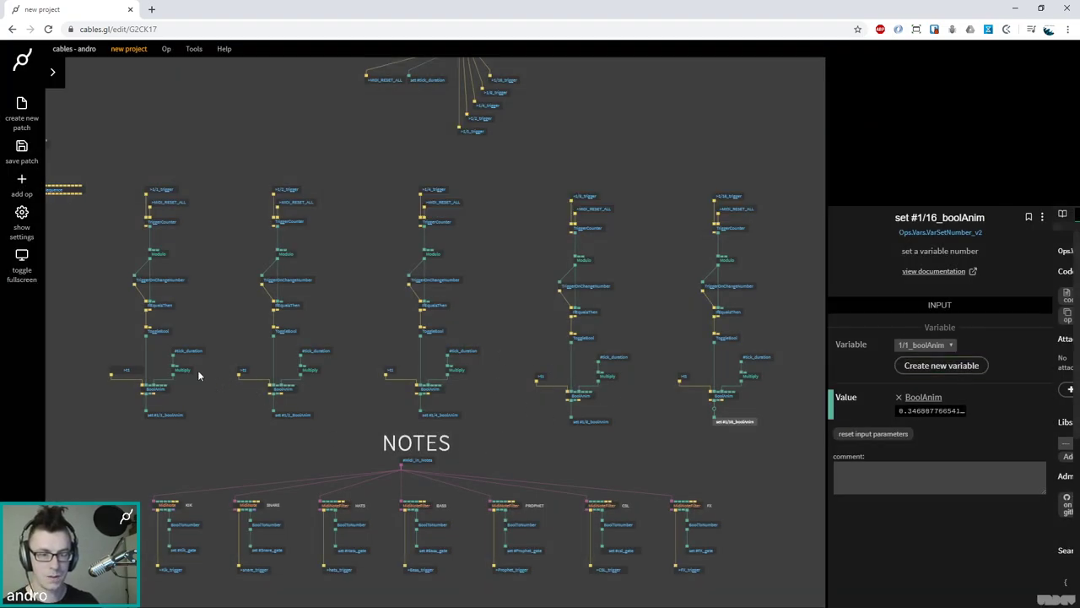
click(360, 162)
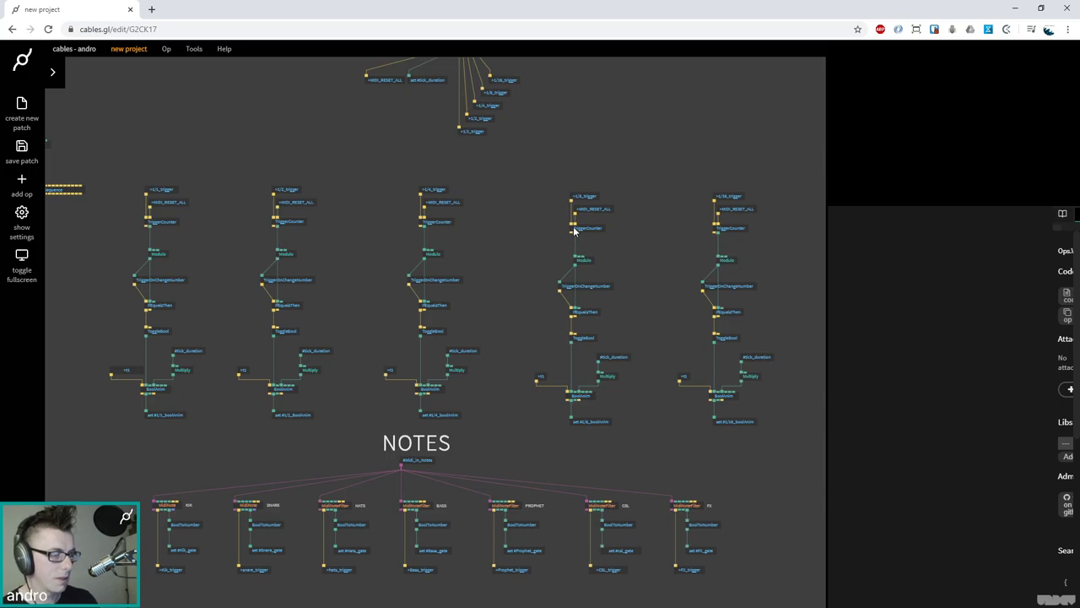
key(ctrl+s)
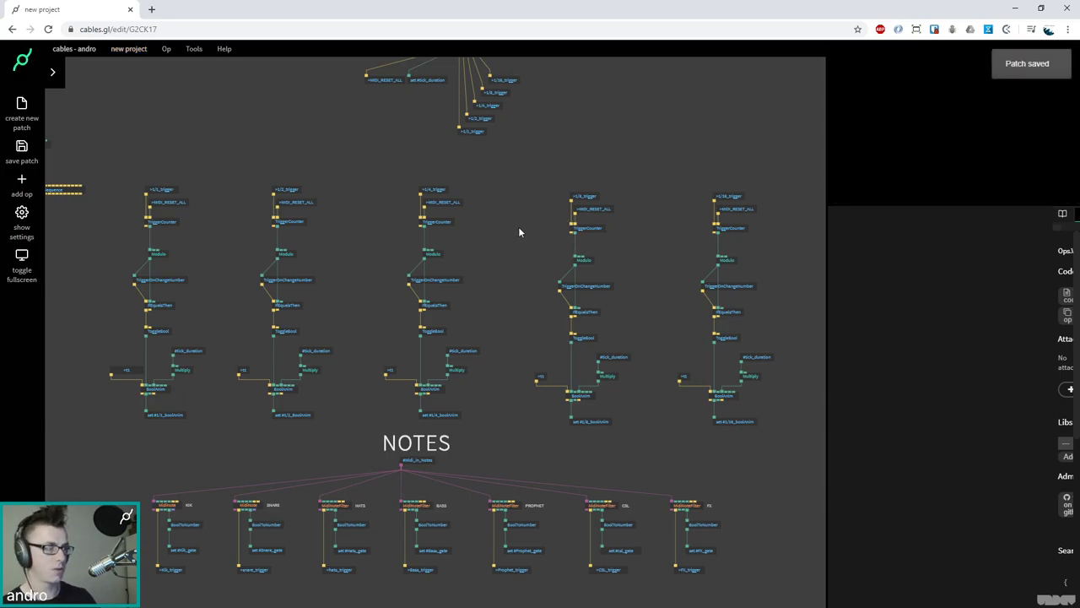
Move the MainLoop and Sequence ops together so they line up directly above the t1 trigger sender
scroll(240, 173, down, 2)
scroll(240, 173, down, 2)
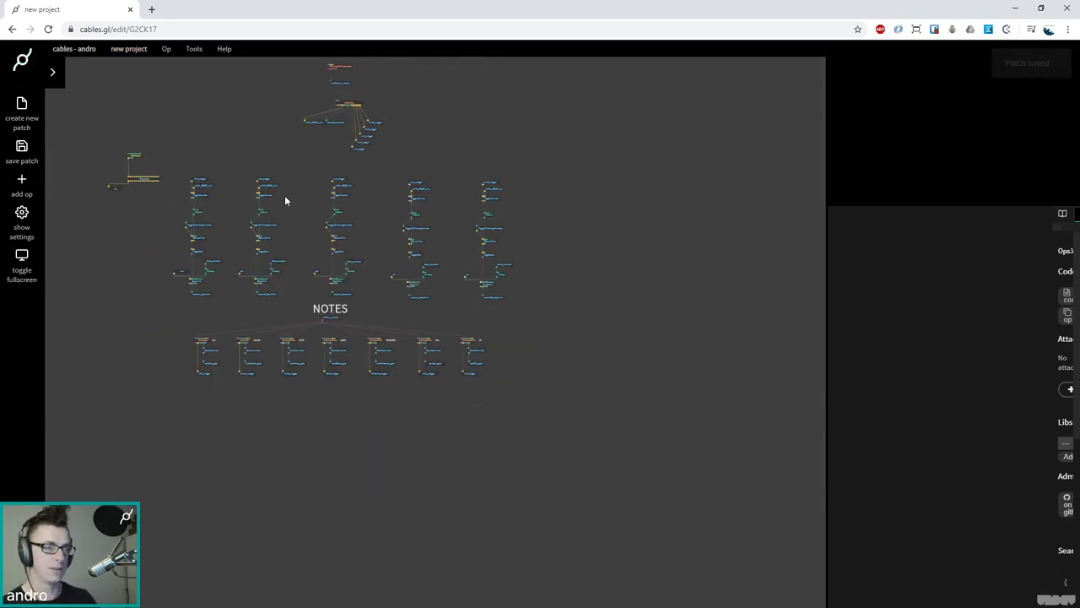
drag(213, 153, 326, 243)
scroll(320, 244, up, 2)
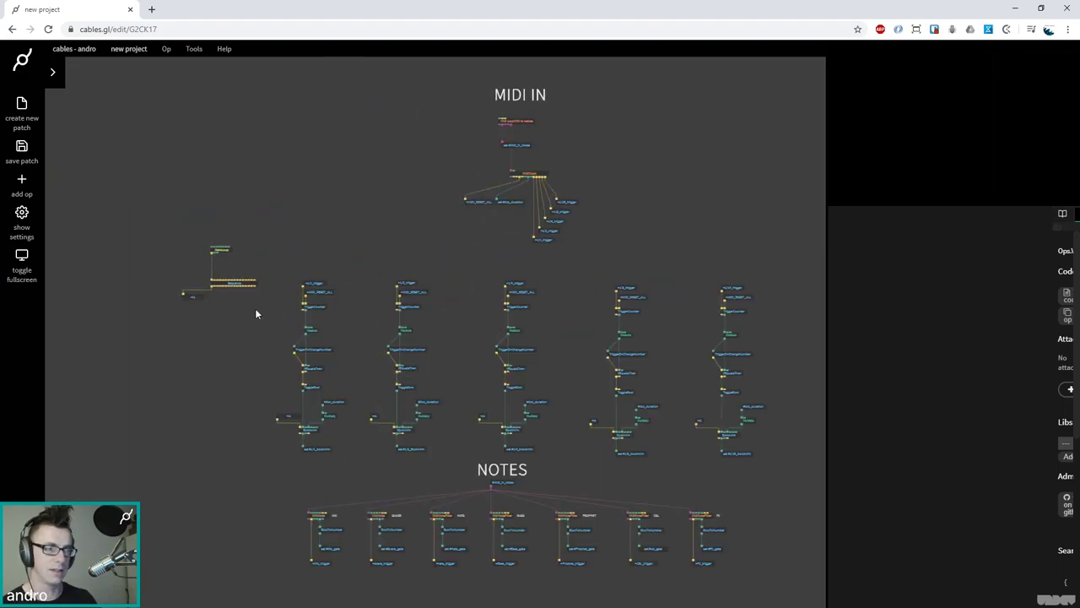
drag(265, 295, 196, 227)
drag(247, 282, 208, 285)
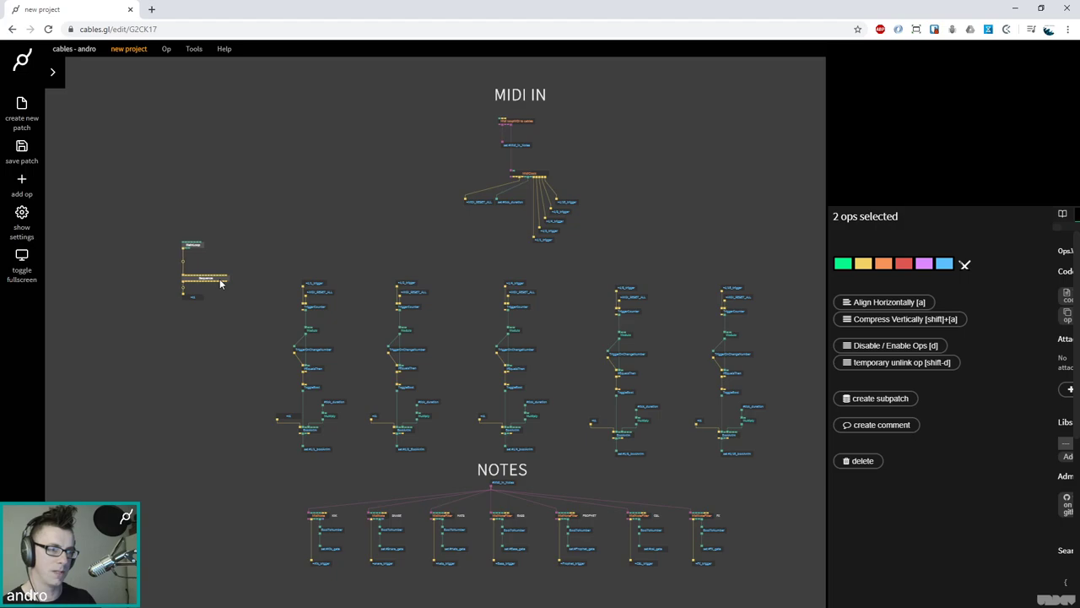
click(233, 337)
scroll(235, 347, up, 2)
drag(250, 313, 246, 384)
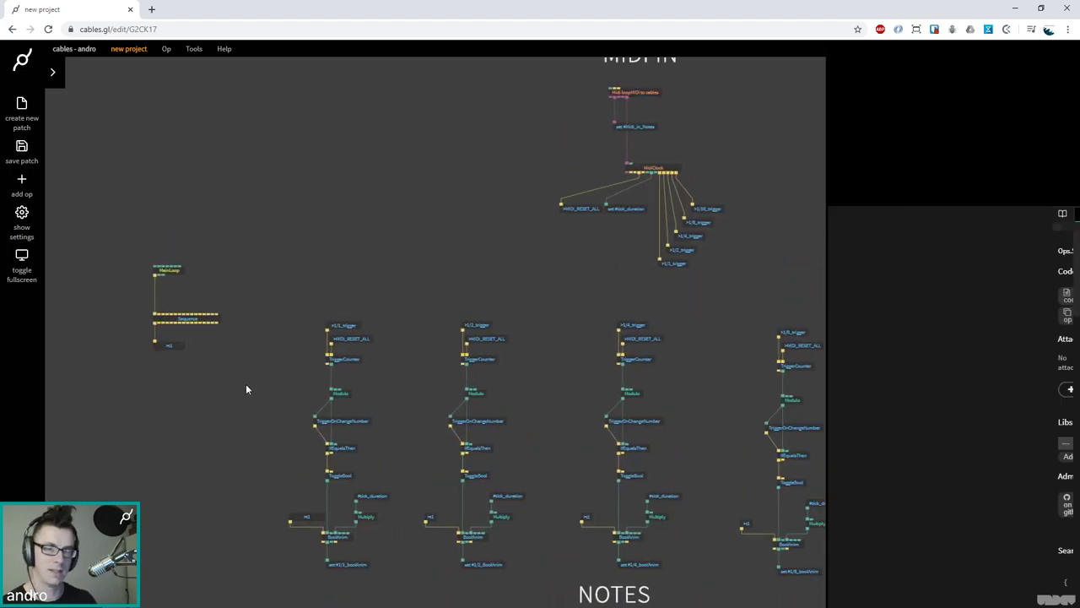
Review the patch overview and inspect the MIDI_RESET_ALL trigger sender connected to the MidiClock op
scroll(259, 379, down, 2)
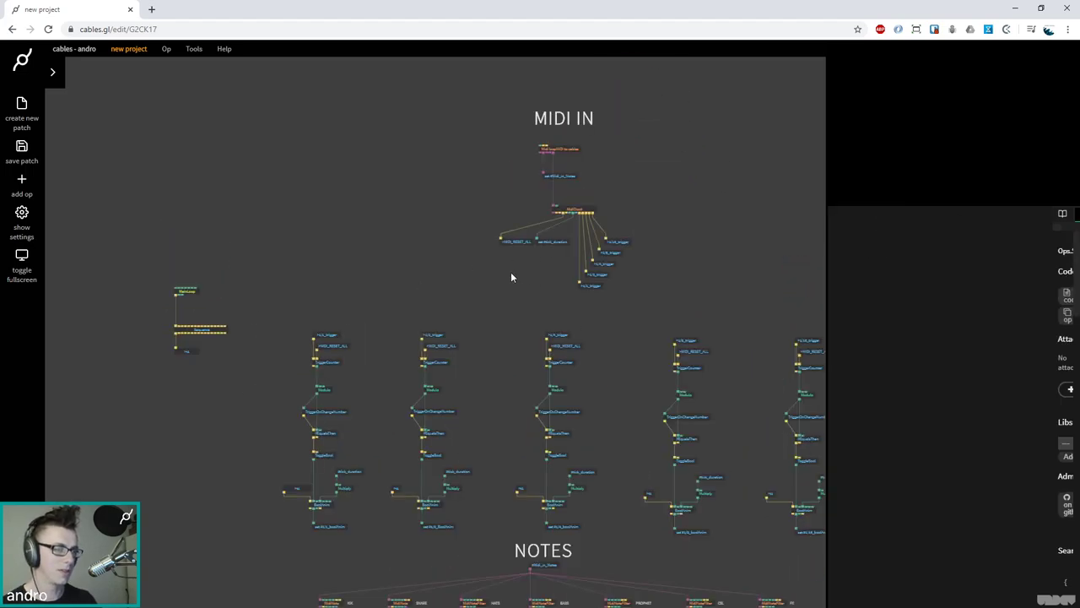
drag(352, 268, 262, 219)
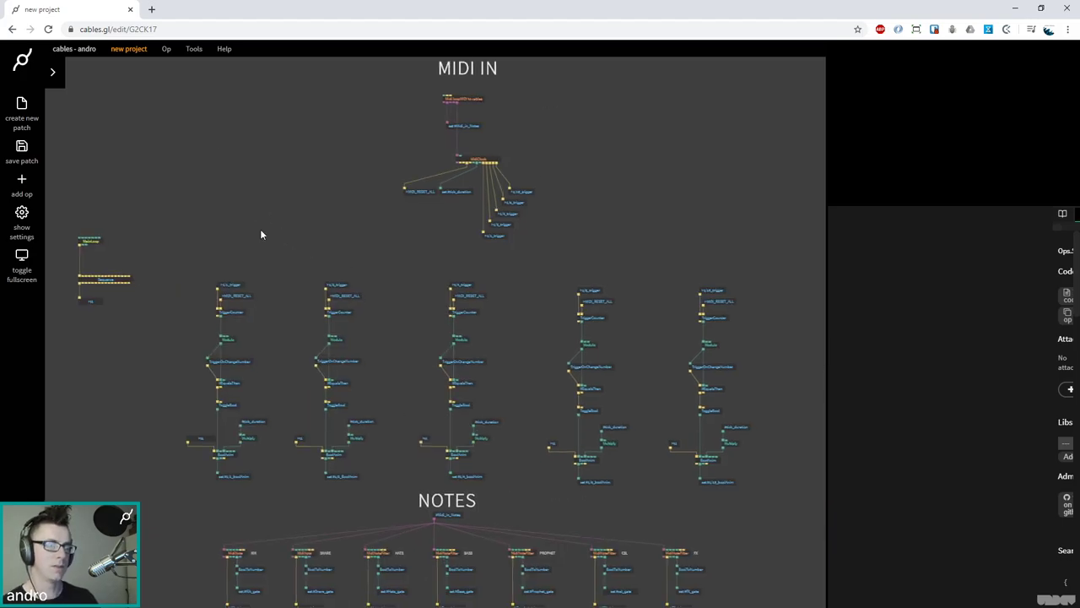
drag(261, 233, 258, 219)
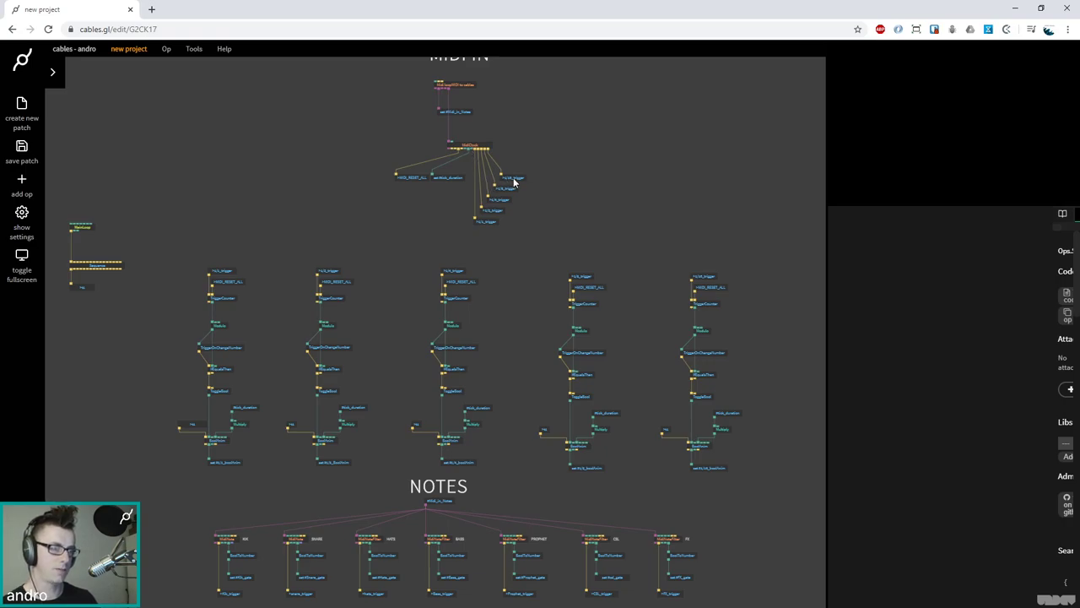
click(414, 179)
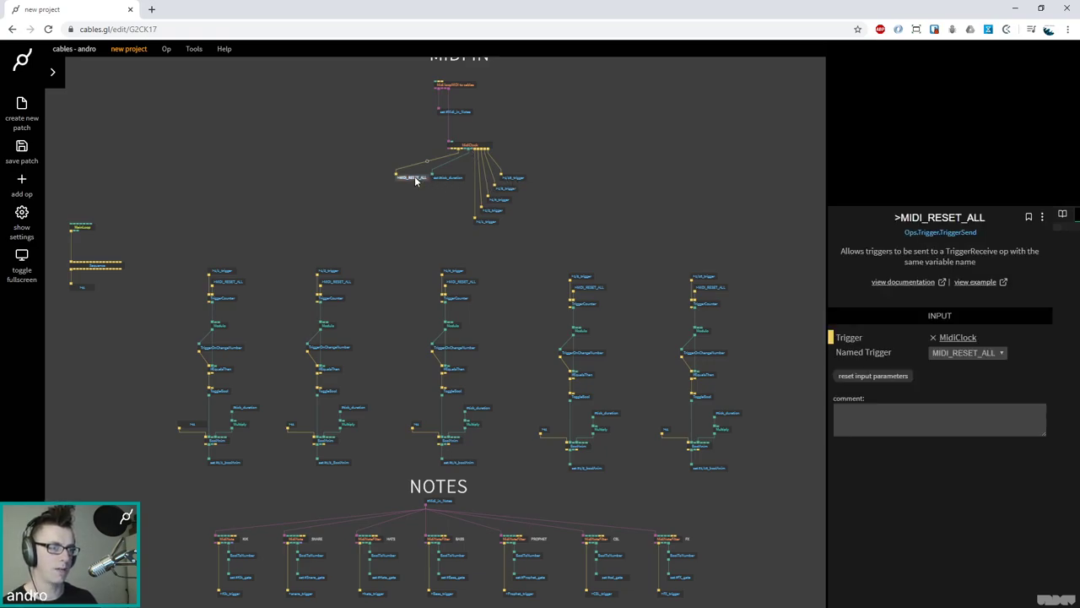
scroll(415, 184, up, 5)
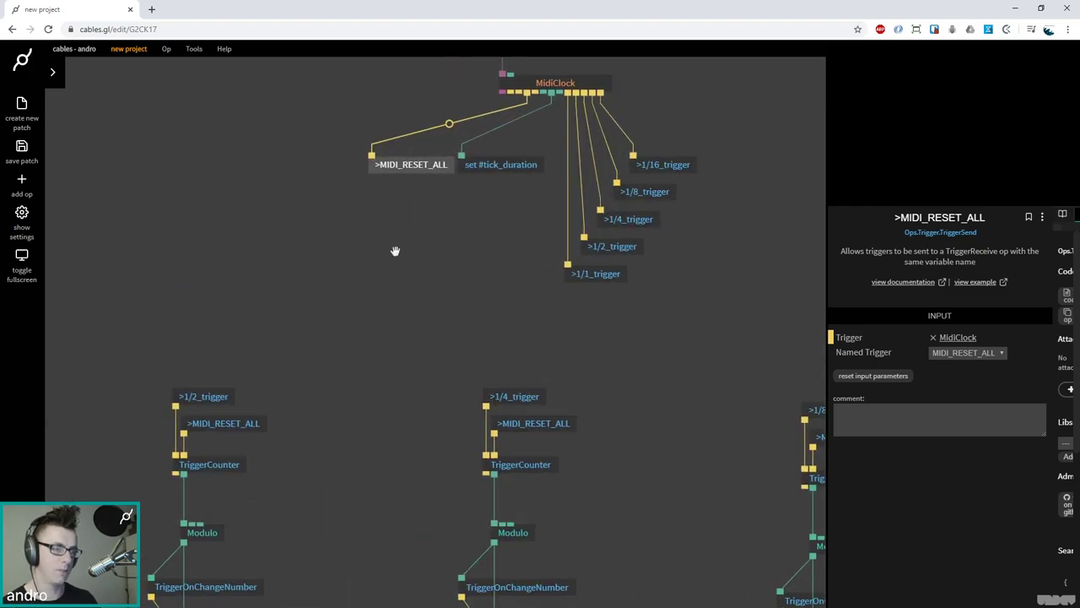
scroll(430, 295, down, 5)
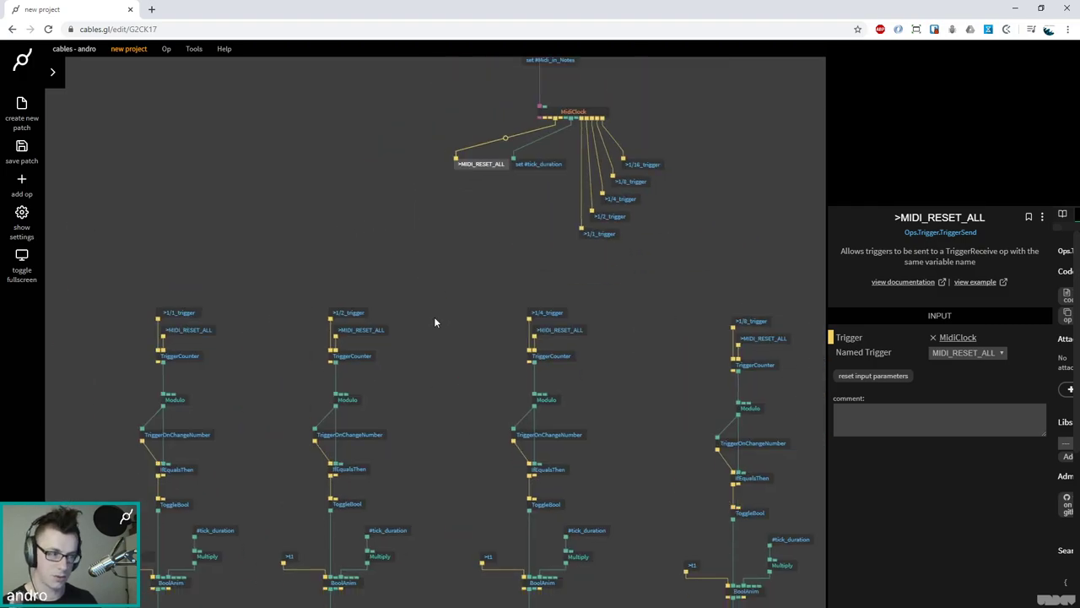
click(435, 322)
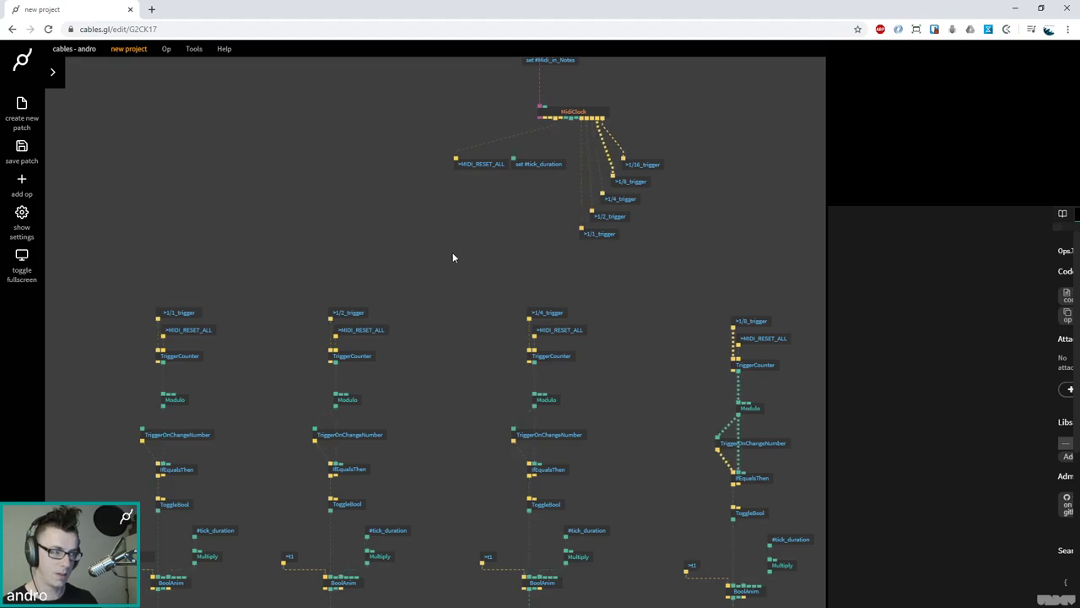
scroll(444, 245, down, 5)
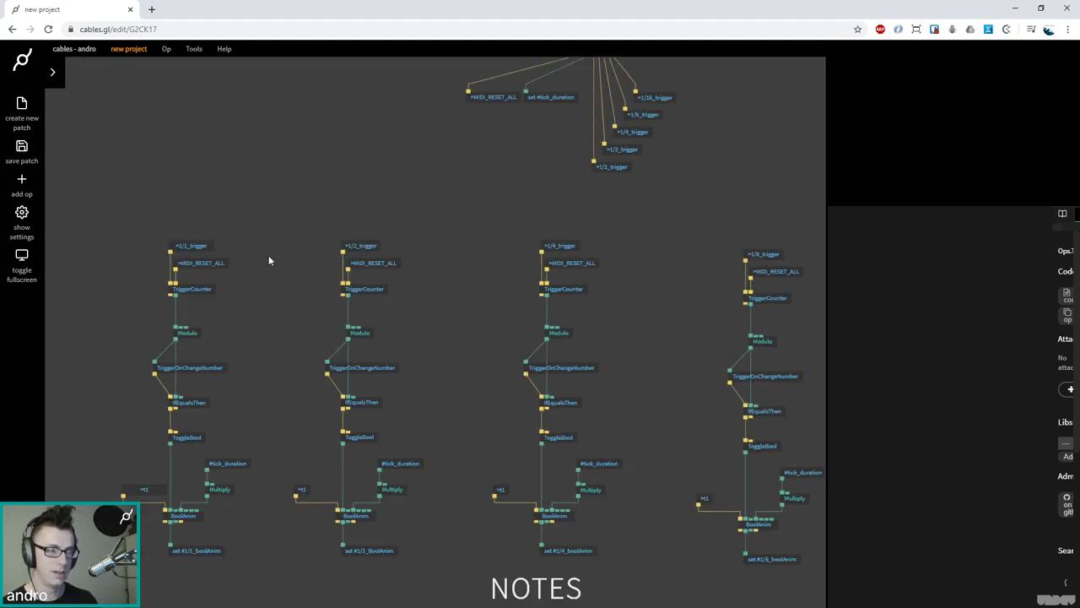
Inspect the TriggerCounter and Modulo parameters in the 1/1_trigger chain
click(234, 186)
click(234, 229)
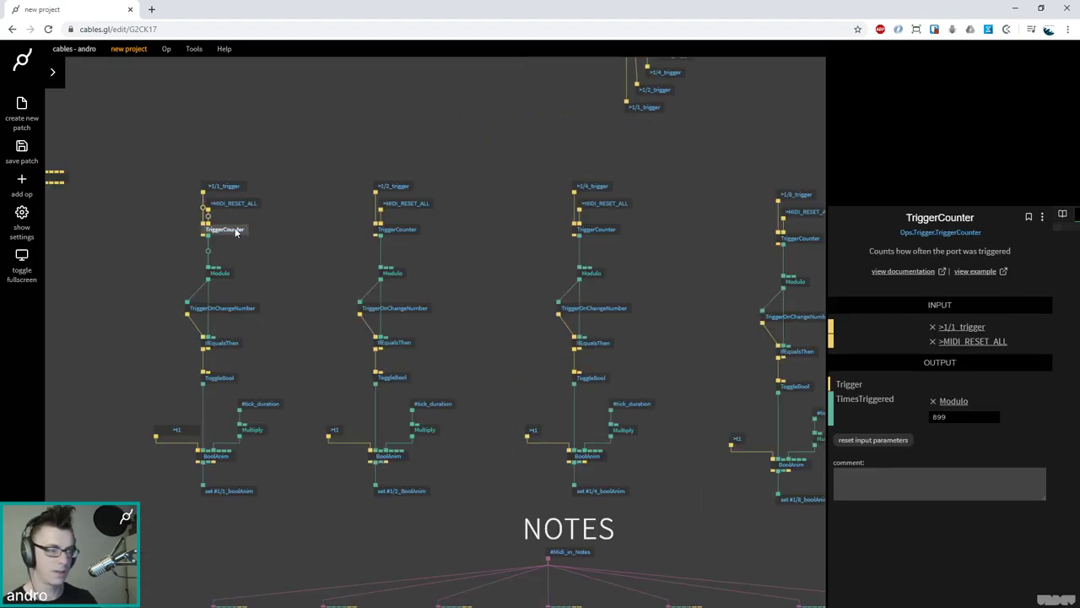
click(225, 272)
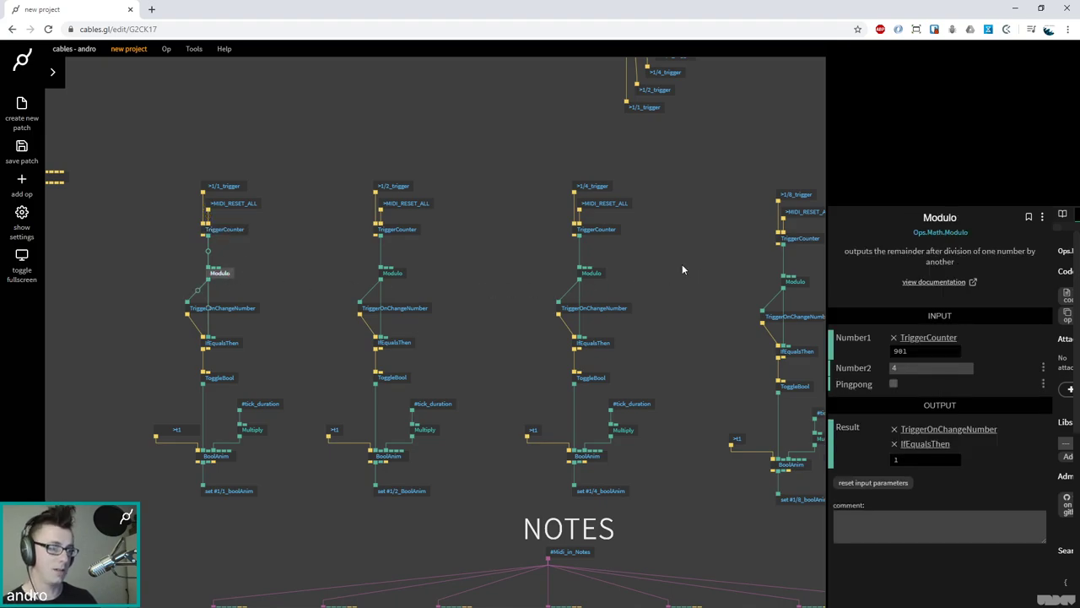
scroll(699, 275, right, 5)
Inspect the Modulo, IfEqualsThen and ToggleBool ops in the 1/16_trigger chain and graph the BoolAnim's output value
click(617, 263)
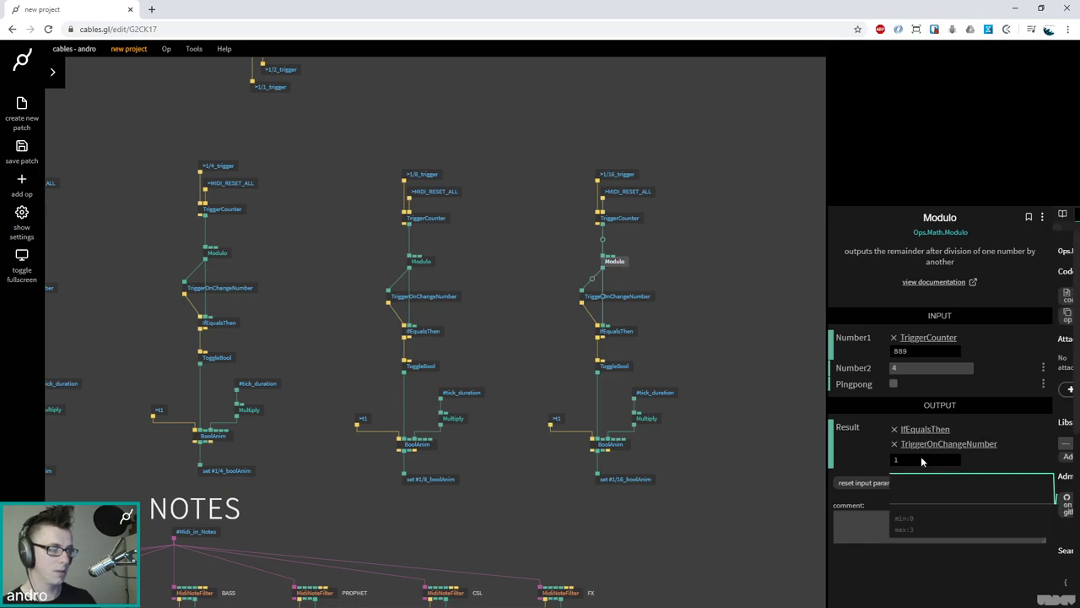
click(622, 330)
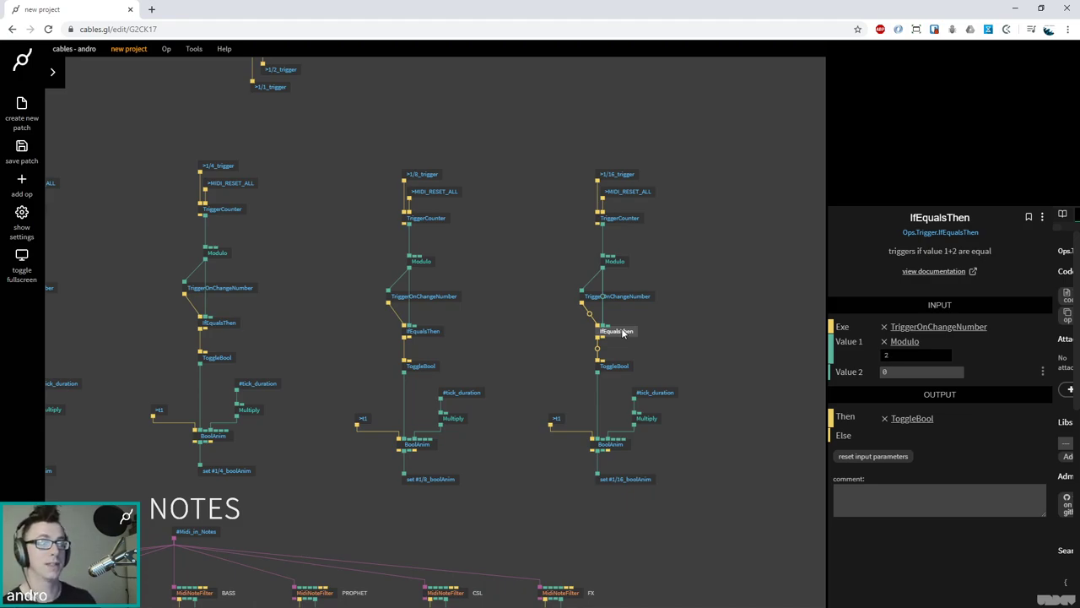
click(624, 367)
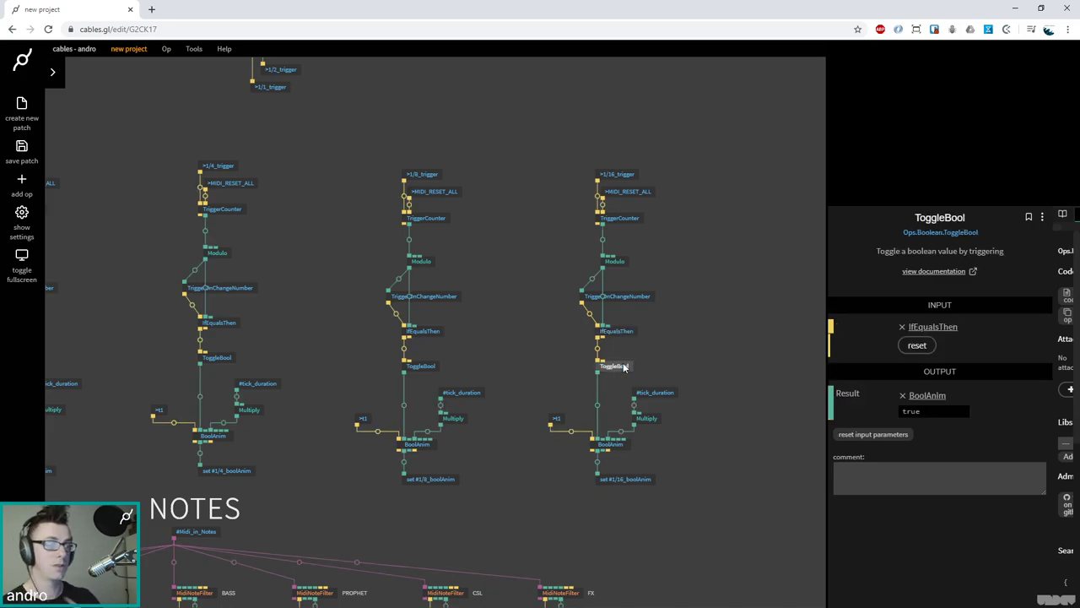
click(622, 442)
scroll(1009, 551, down, 1)
scroll(1009, 547, down, 1)
click(964, 486)
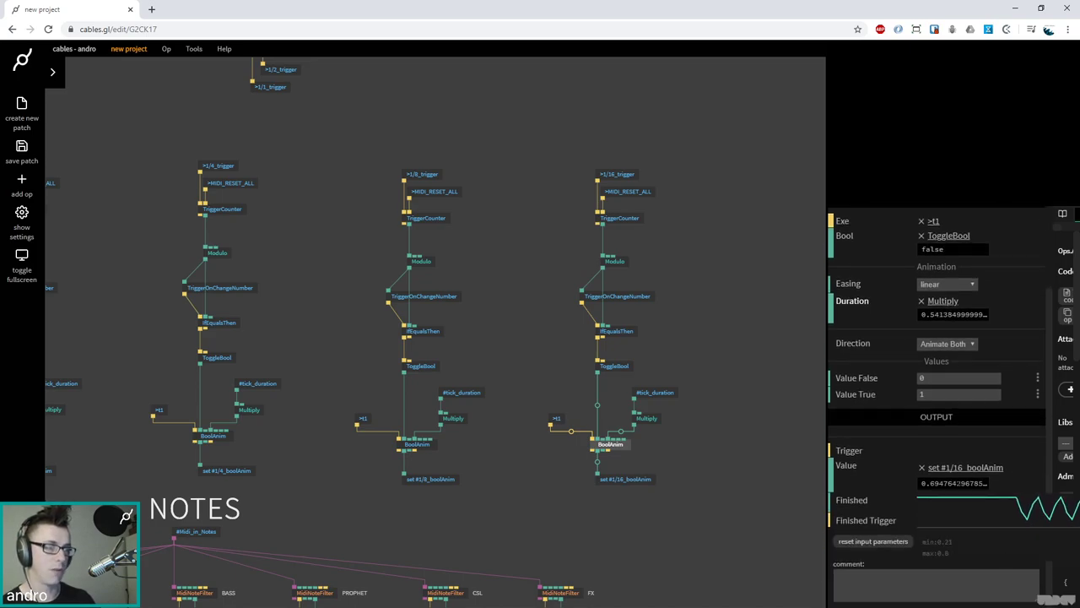
click(725, 293)
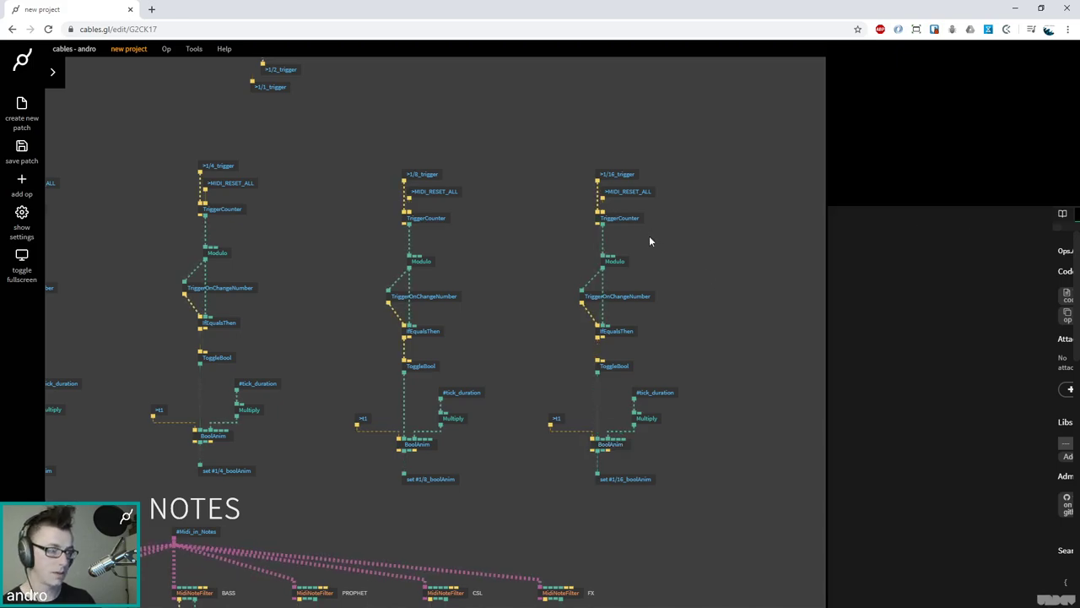
Inspect the BoolAnim op in the 1/4_trigger chain and graph its output value
drag(247, 216, 365, 237)
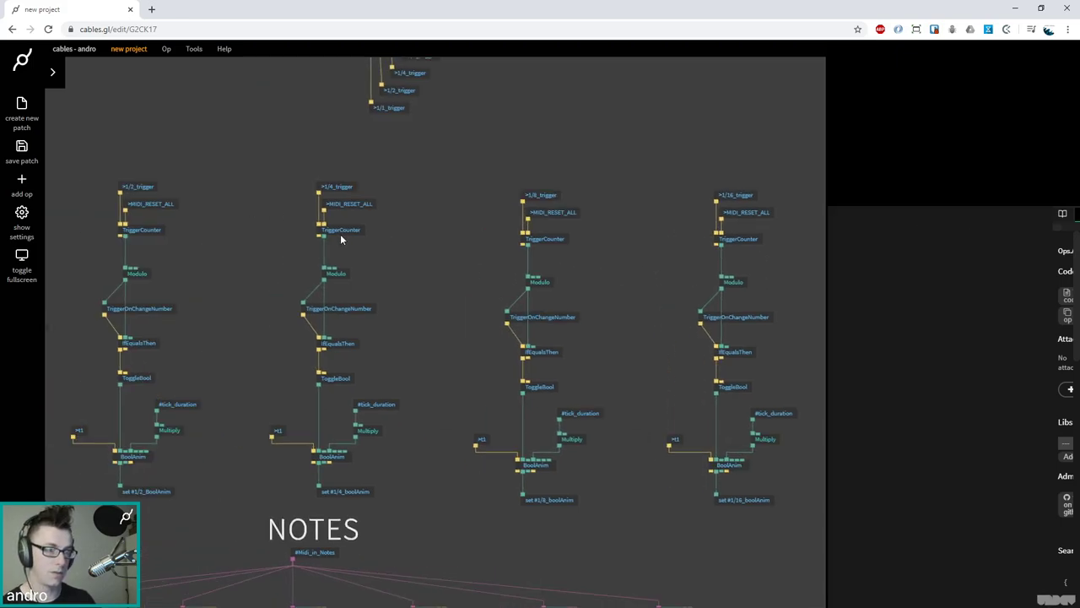
click(347, 457)
scroll(1001, 529, down, 2)
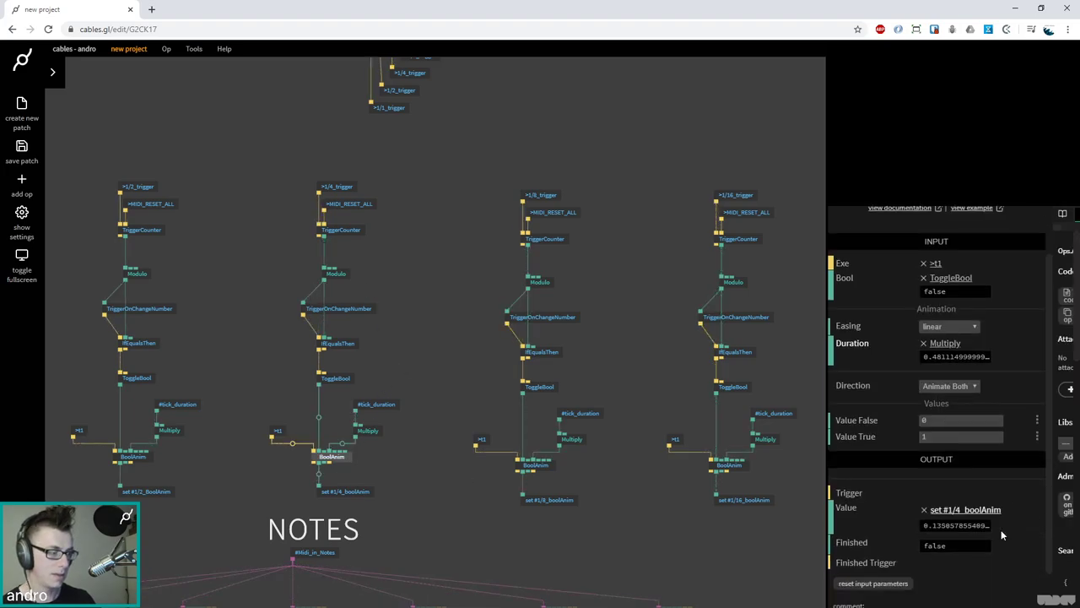
click(949, 484)
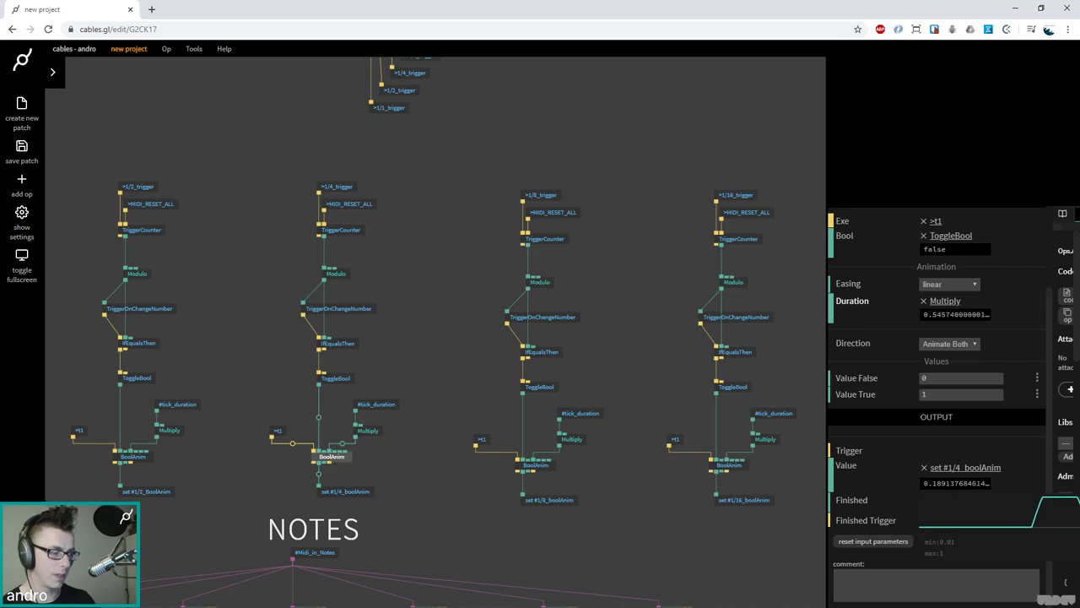
click(588, 316)
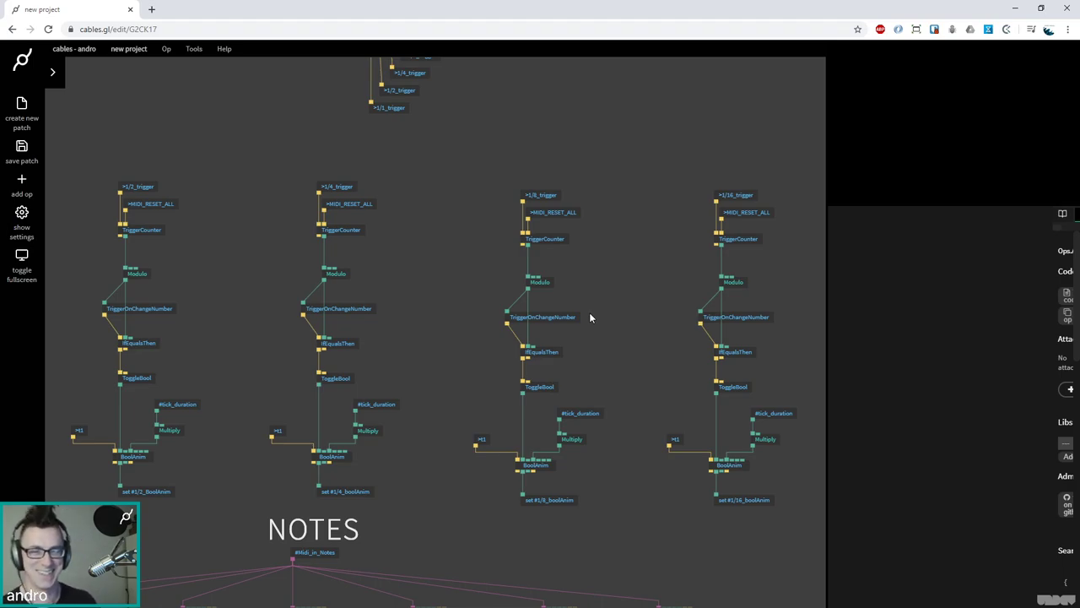
Save the patch and move the MainLoop, Sequence and t1 sender ops together farther left of the 1/1_trigger chain
key(ctrl+s)
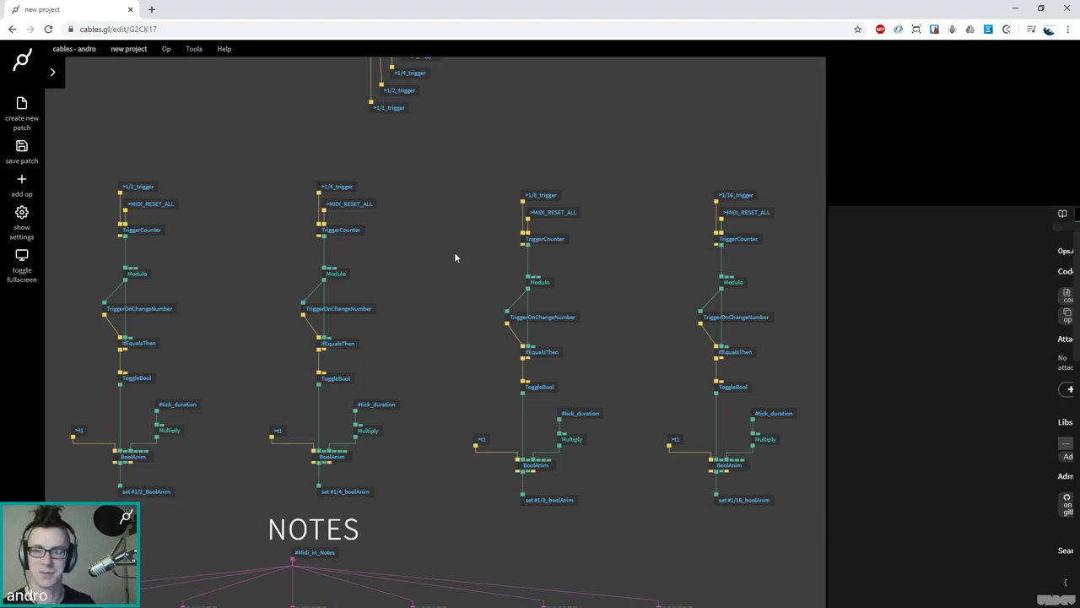
drag(274, 292, 549, 437)
scroll(562, 441, down, 3)
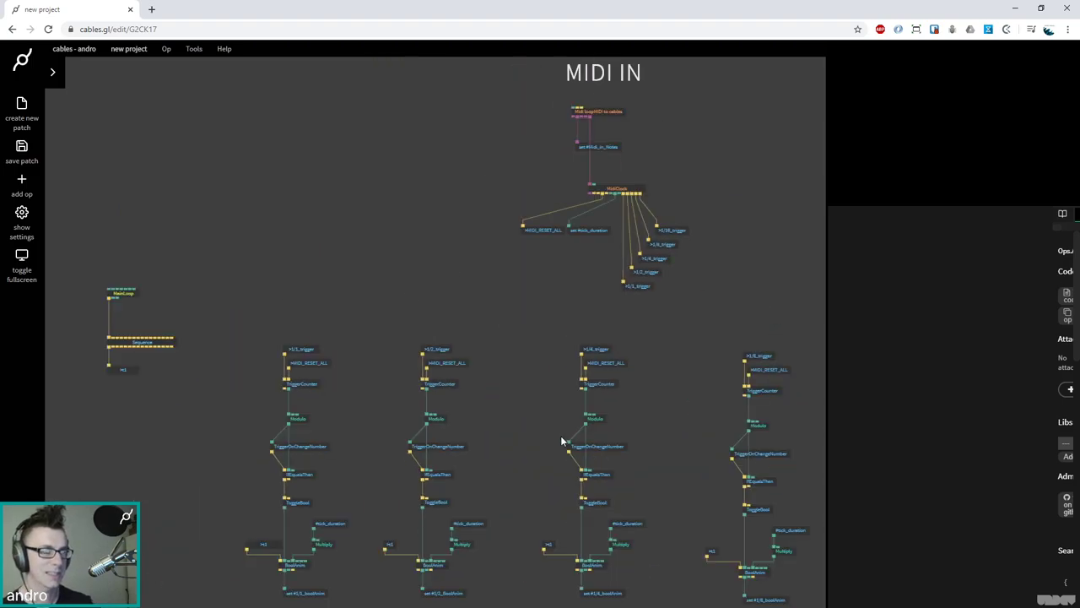
drag(484, 341, 487, 293)
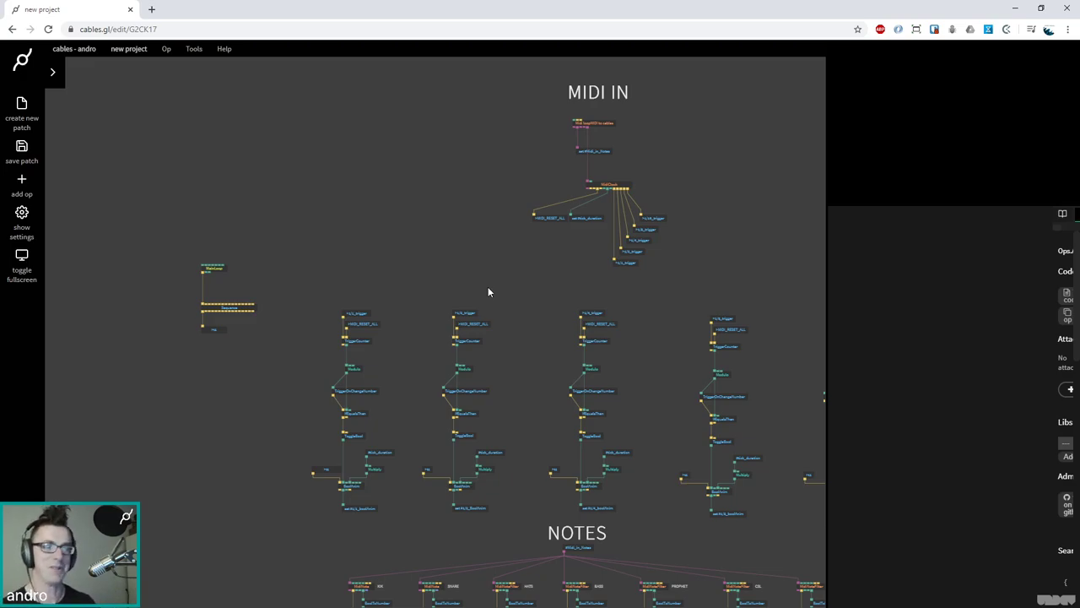
scroll(282, 296, up, 5)
drag(298, 243, 425, 179)
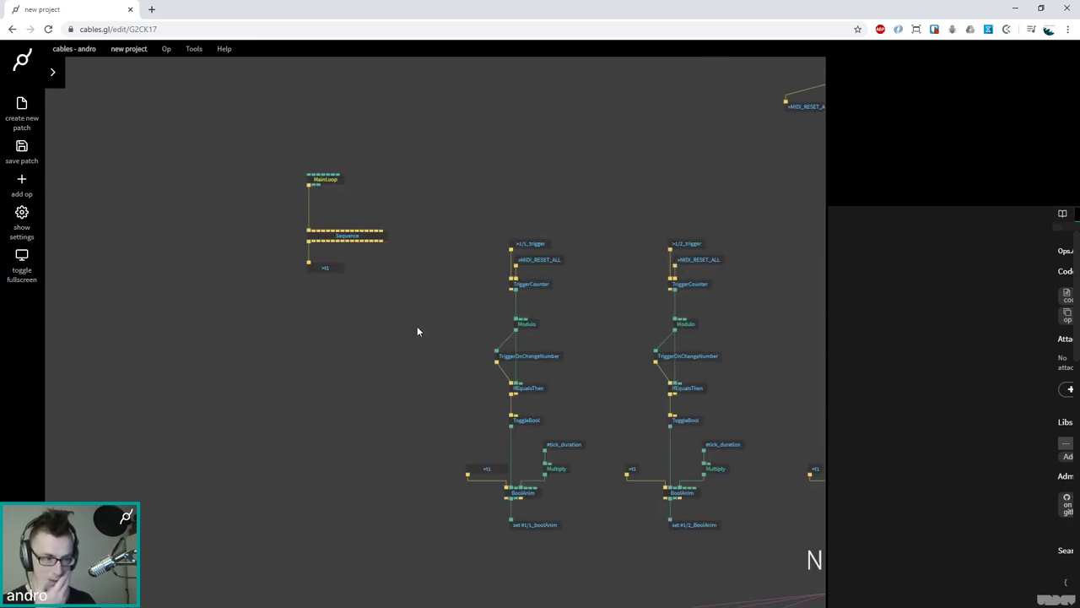
drag(417, 331, 267, 158)
drag(338, 178, 140, 170)
click(246, 216)
Move the t1 sender left of the Sequence op and add a Transform op straight below Sequence's third output
drag(51, 309, 214, 274)
drag(306, 225, 218, 212)
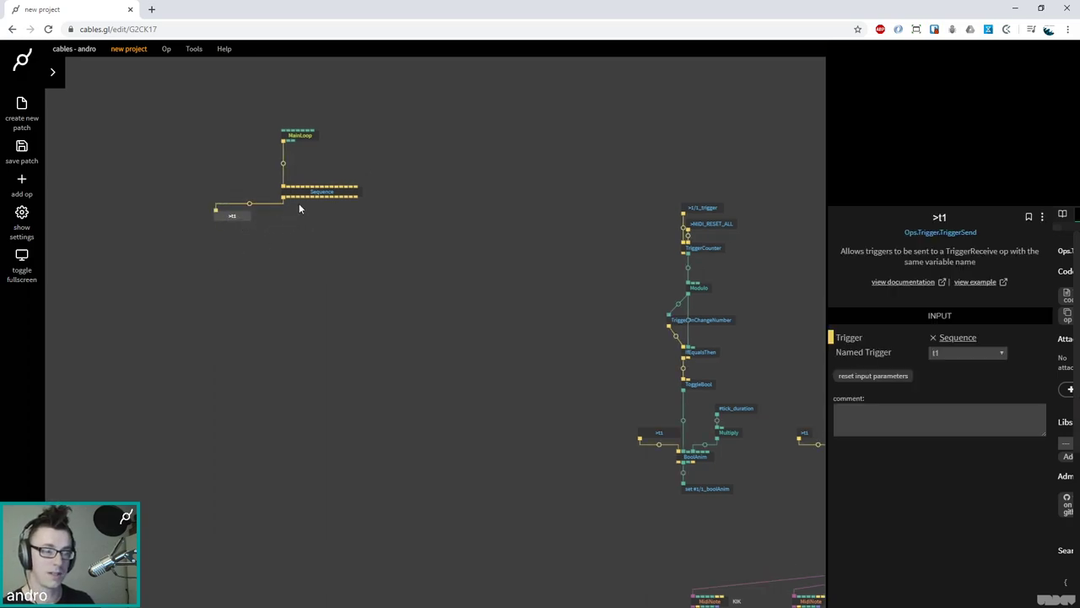
drag(301, 197, 308, 279)
text(transf)
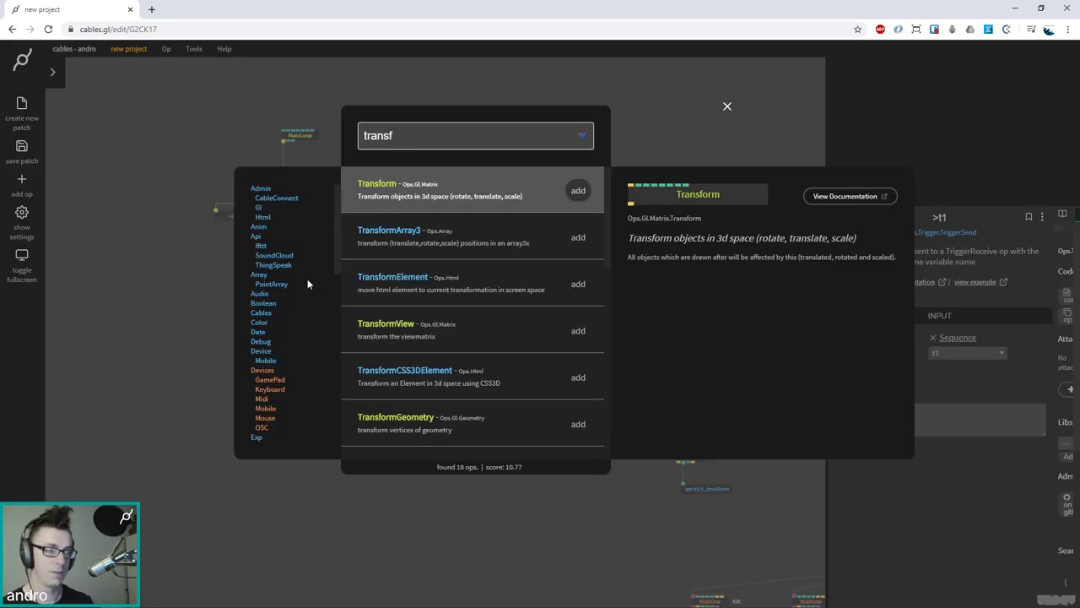
key(Return)
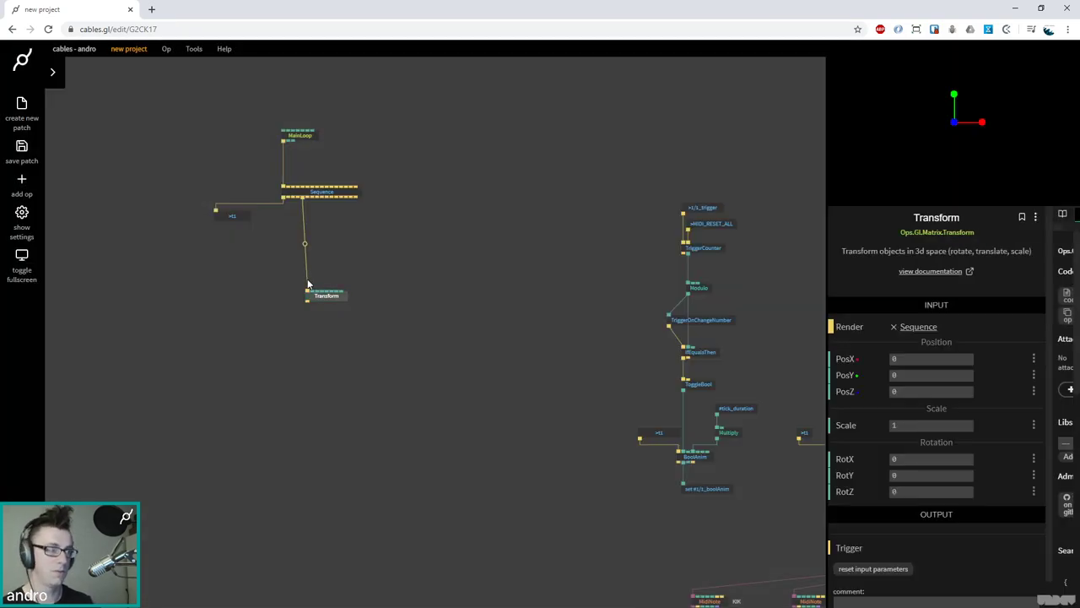
drag(339, 295, 336, 287)
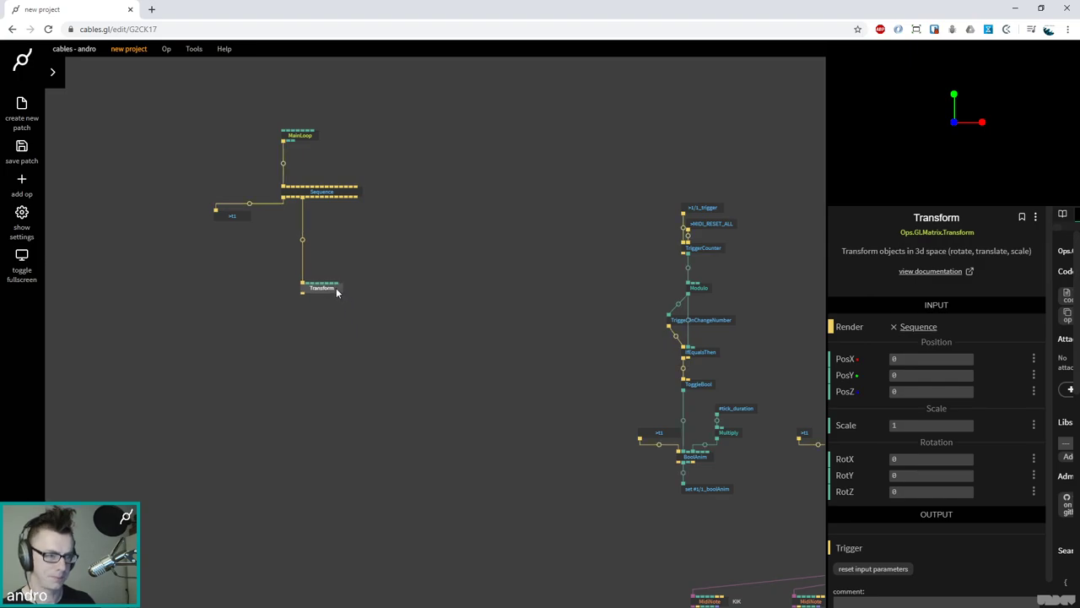
Insert a ClearColor op into the link between Sequence and Transform and line it up vertically with them
click(303, 240)
text(cle)
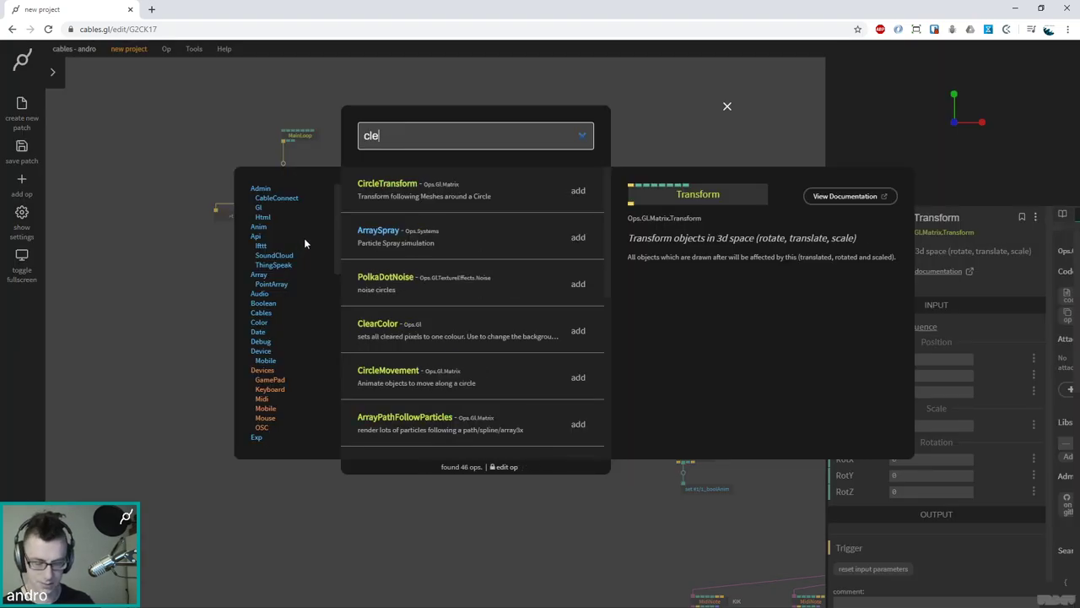
text(arcolor)
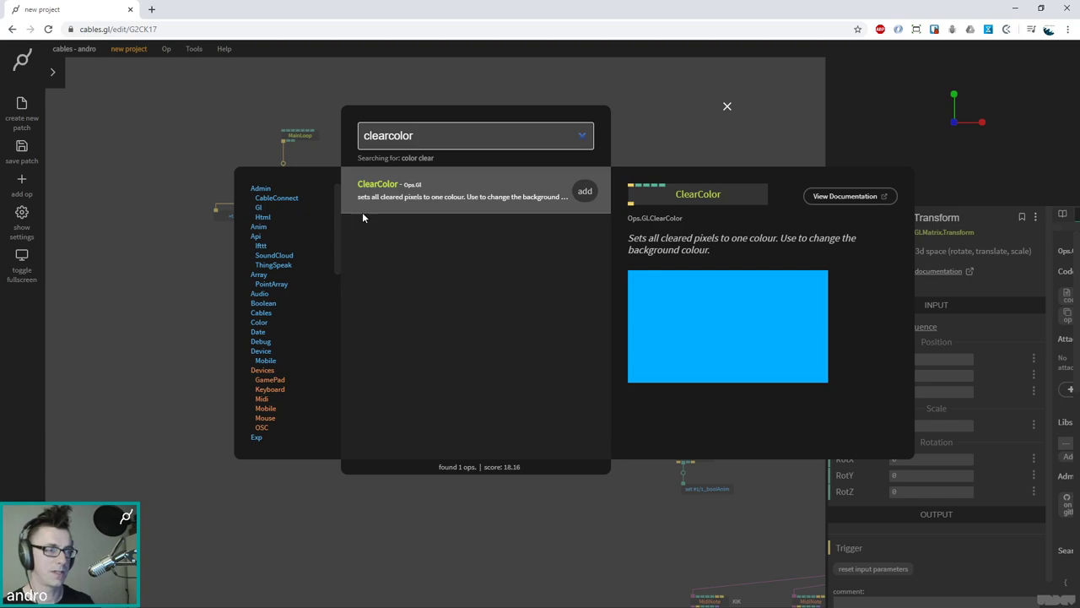
click(583, 192)
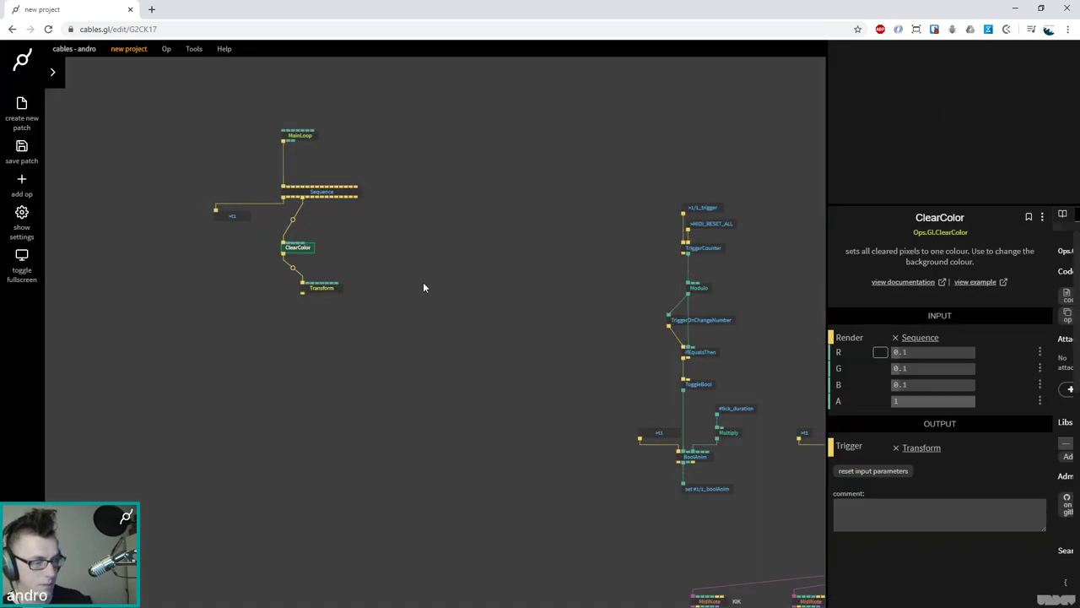
click(319, 289)
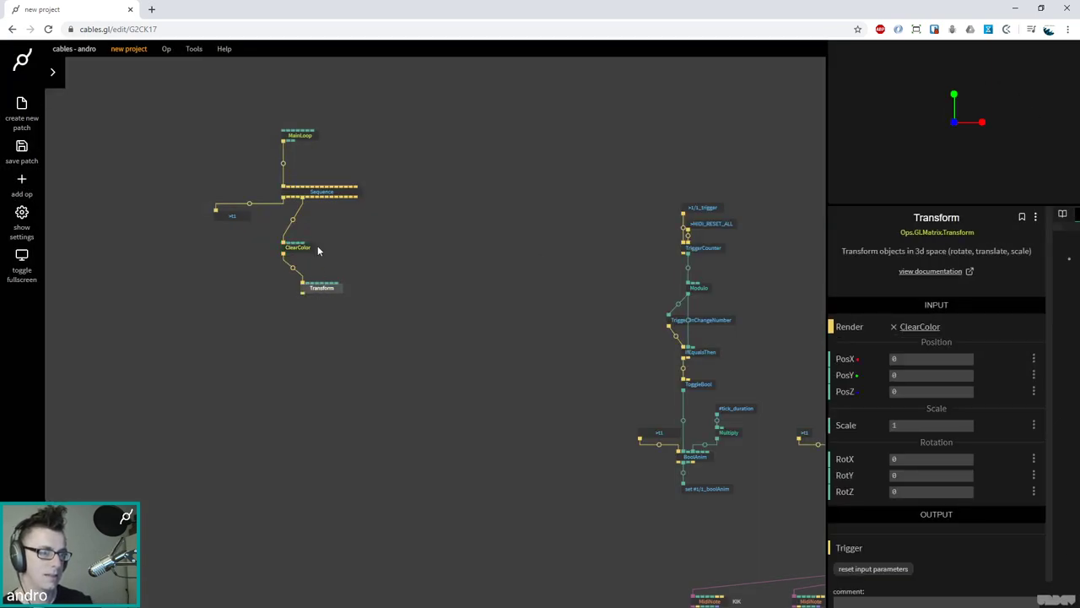
drag(317, 247, 336, 248)
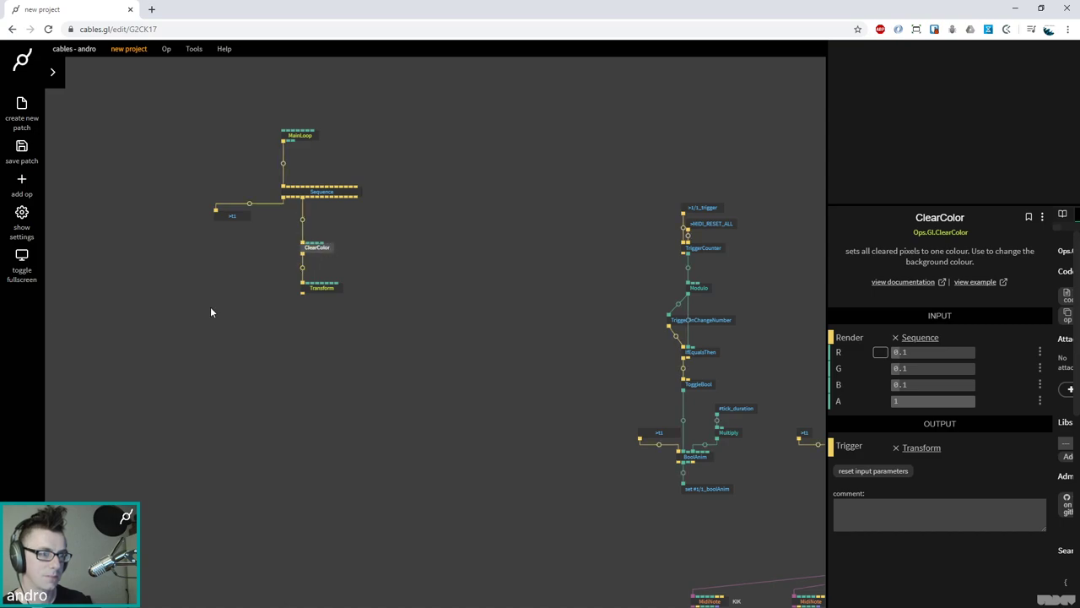
click(409, 302)
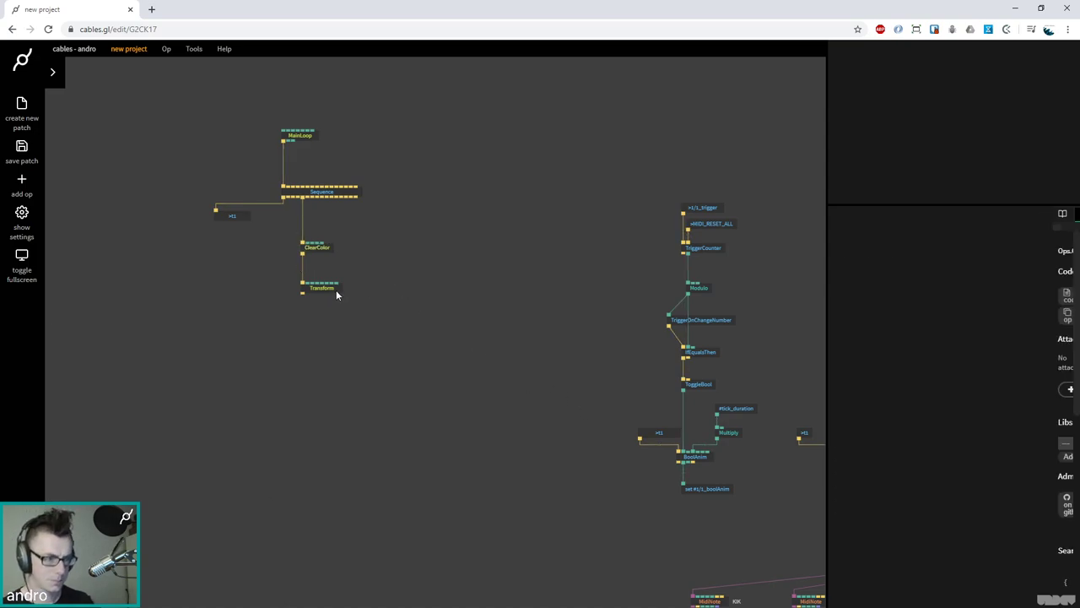
scroll(336, 290, up, 3)
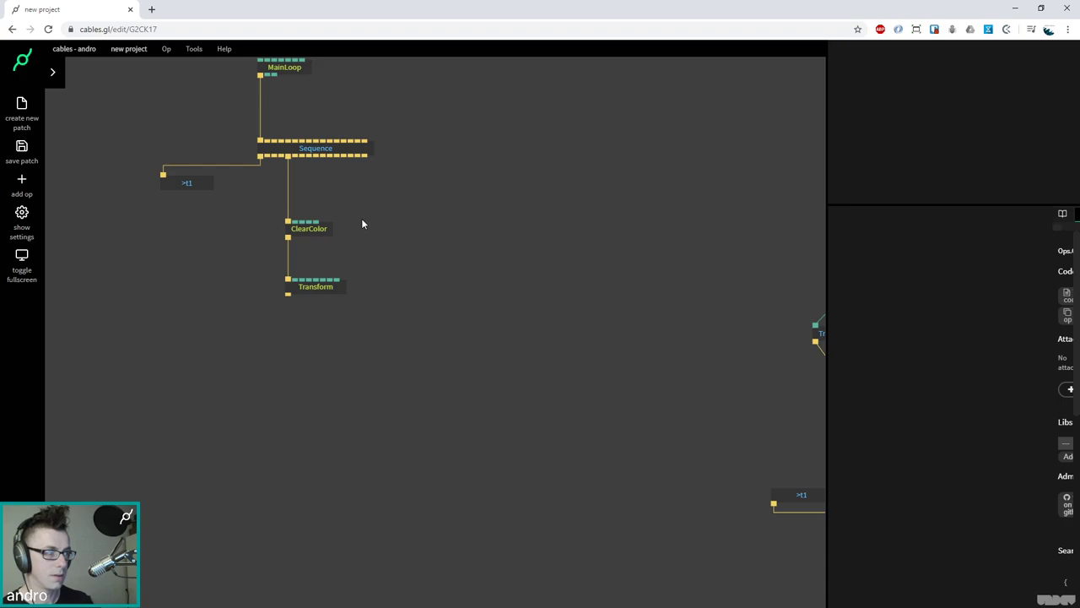
drag(384, 225, 460, 328)
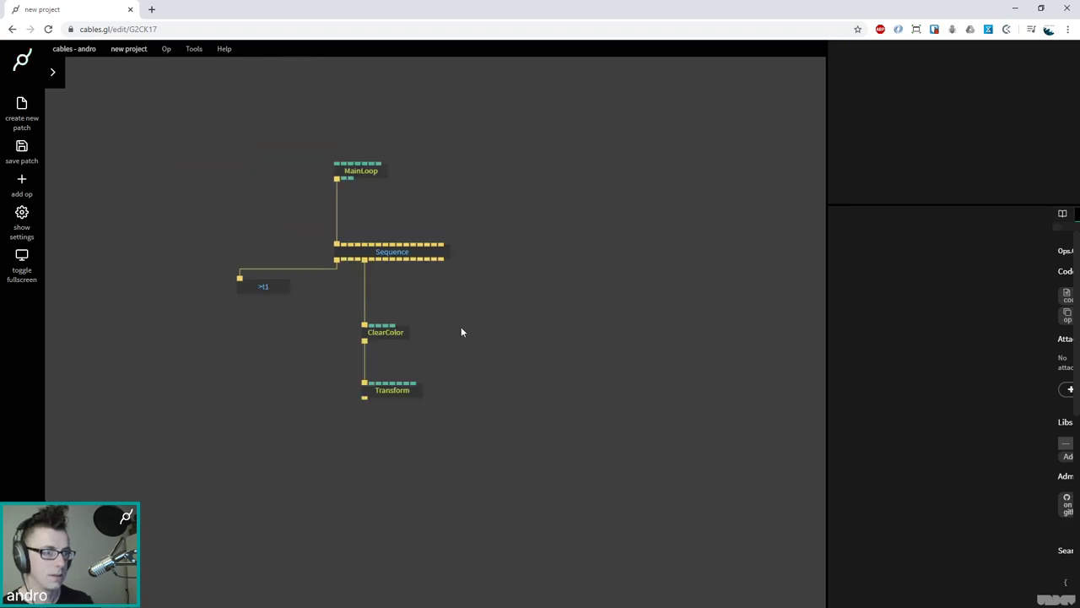
Set the ClearColor op's colour to a muted grey-blue, RGB 92, 107, 112
click(384, 337)
click(881, 354)
click(876, 353)
drag(877, 353, 867, 358)
drag(938, 356, 939, 351)
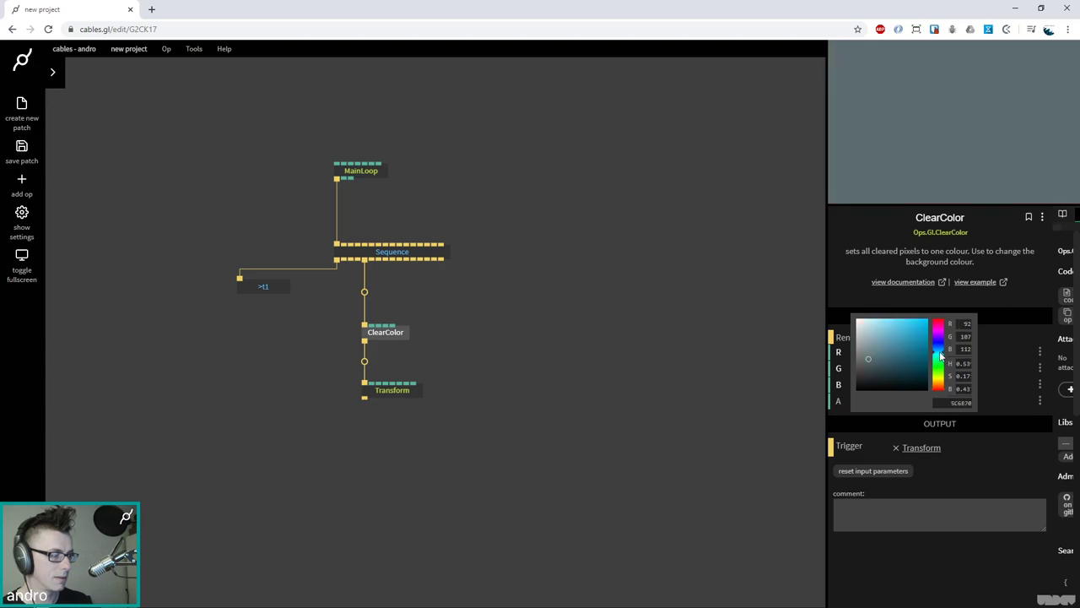
Add a Cube op below Transform, linked to Transform's trigger output
click(391, 391)
drag(365, 398, 370, 464)
text(cube)
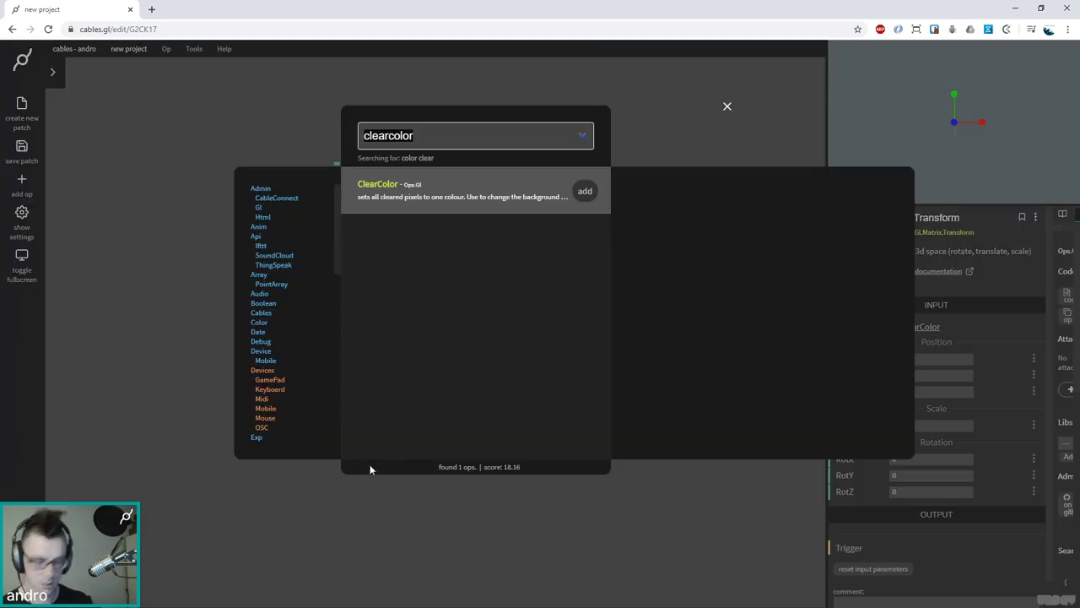
key(Return)
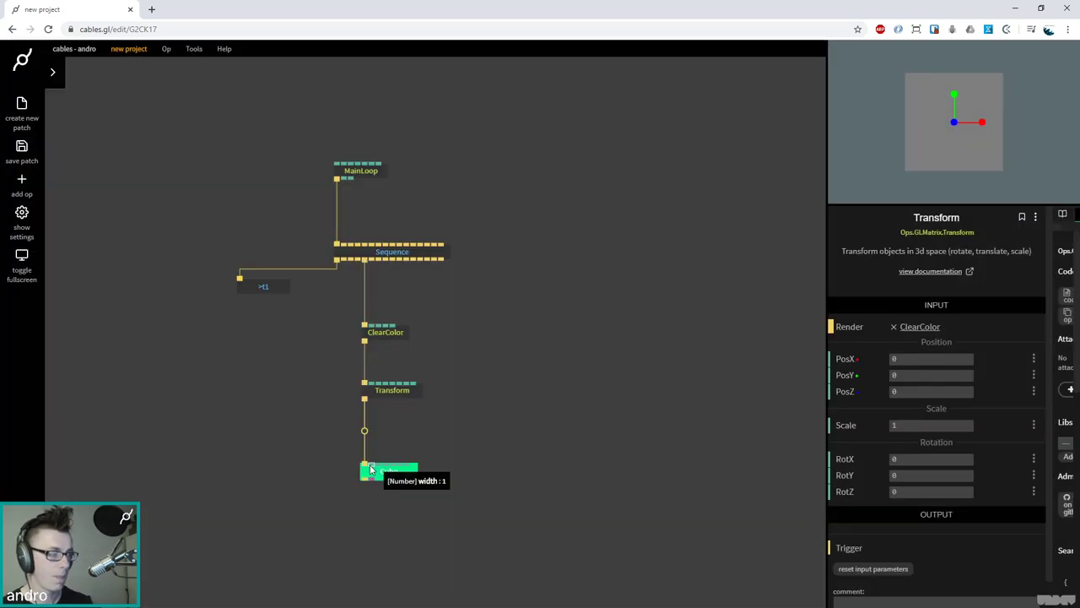
Move the Cube down and insert a MatCapMaterialNew op into the link between Transform and Cube
drag(384, 473, 385, 530)
click(364, 460)
text(matcap)
key(Return)
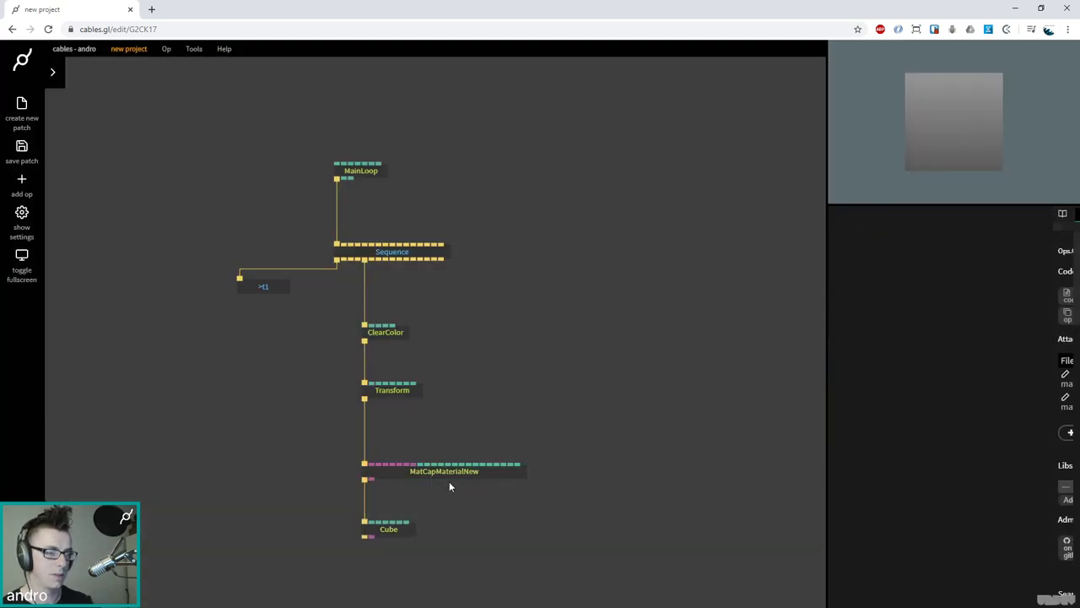
Shift the Cube and MatCapMaterialNew ops down and insert a ScaleXYZ op between Transform and MatCapMaterialNew
drag(383, 531, 389, 586)
click(384, 582)
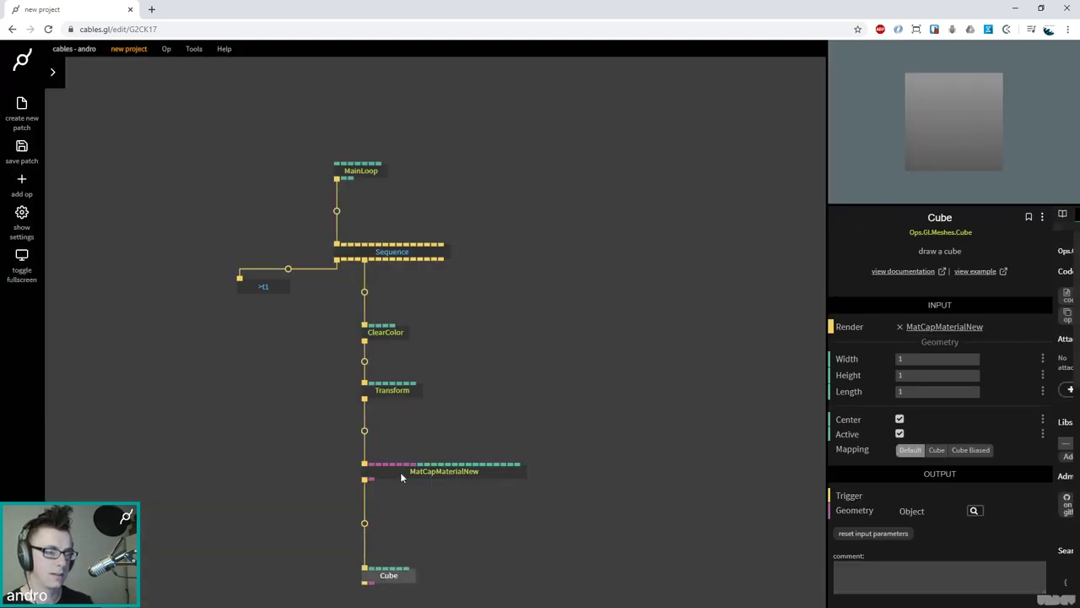
drag(400, 473, 404, 528)
click(364, 461)
text(scalexyz)
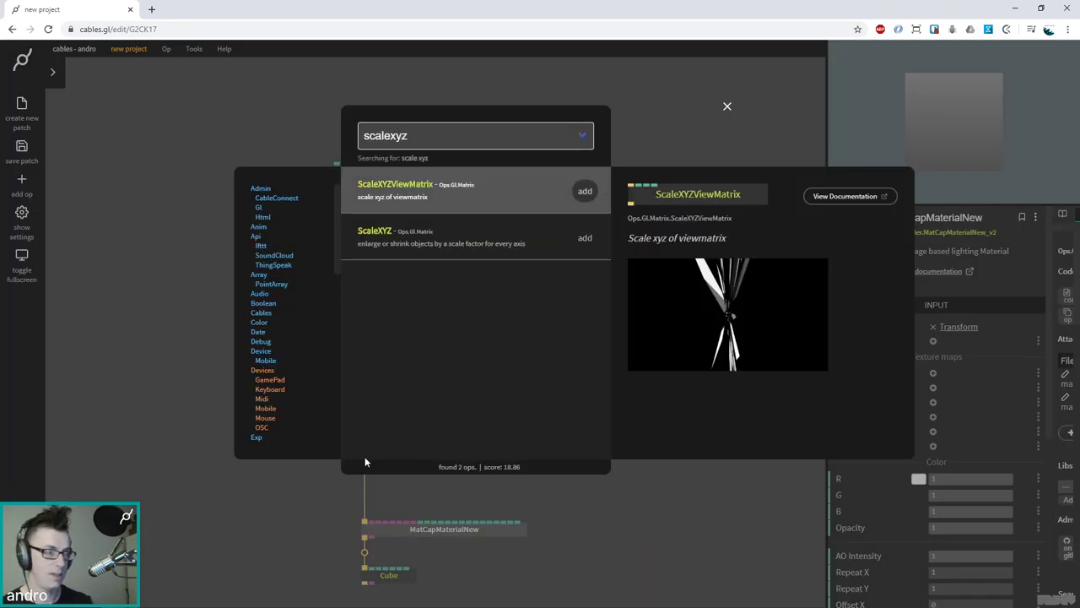
key(Down)
key(Return)
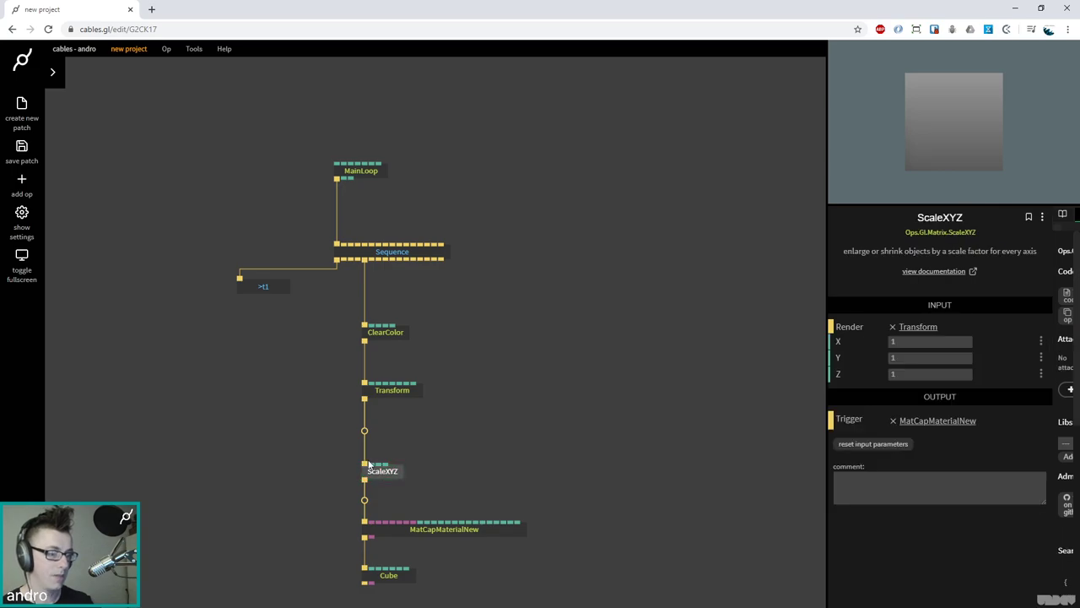
drag(386, 475, 386, 465)
Try an X scale of 1.35 on the ScaleXYZ op, and set X back to 1
drag(513, 360, 573, 259)
click(447, 483)
click(447, 477)
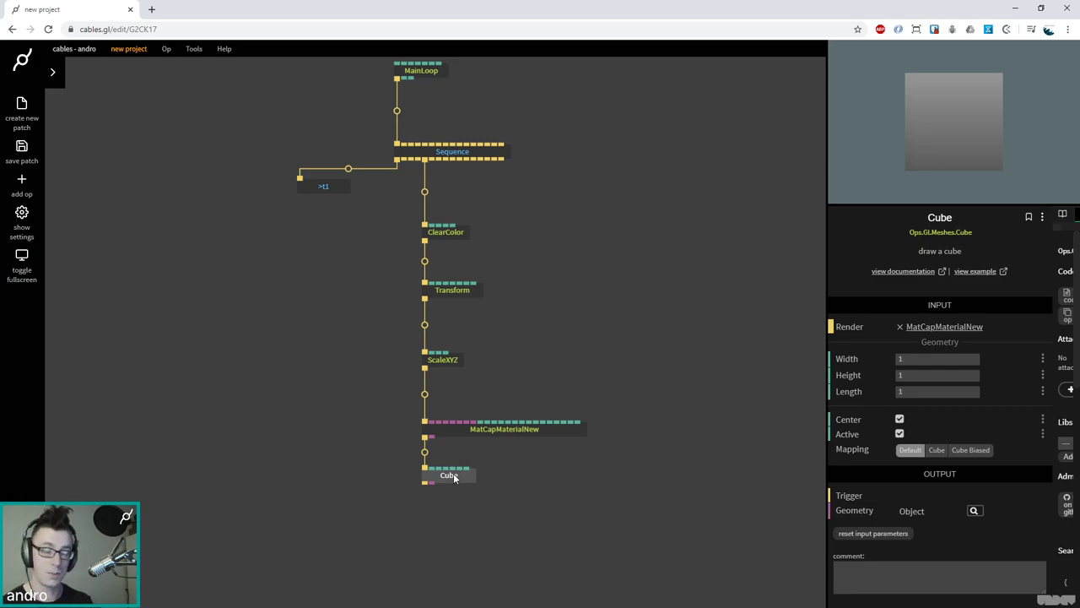
click(448, 362)
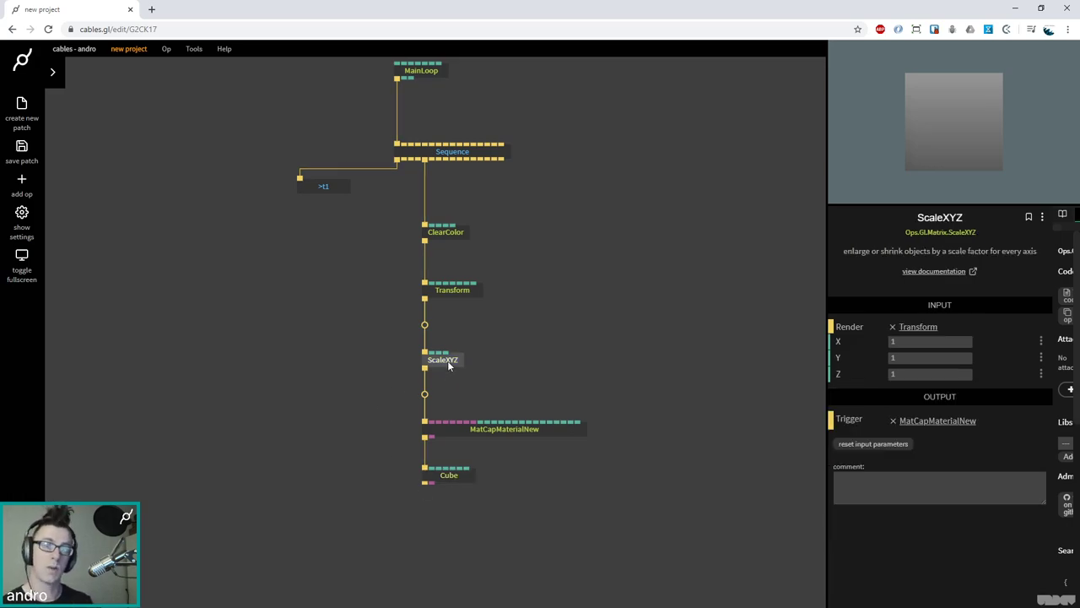
drag(918, 341, 926, 356)
click(639, 251)
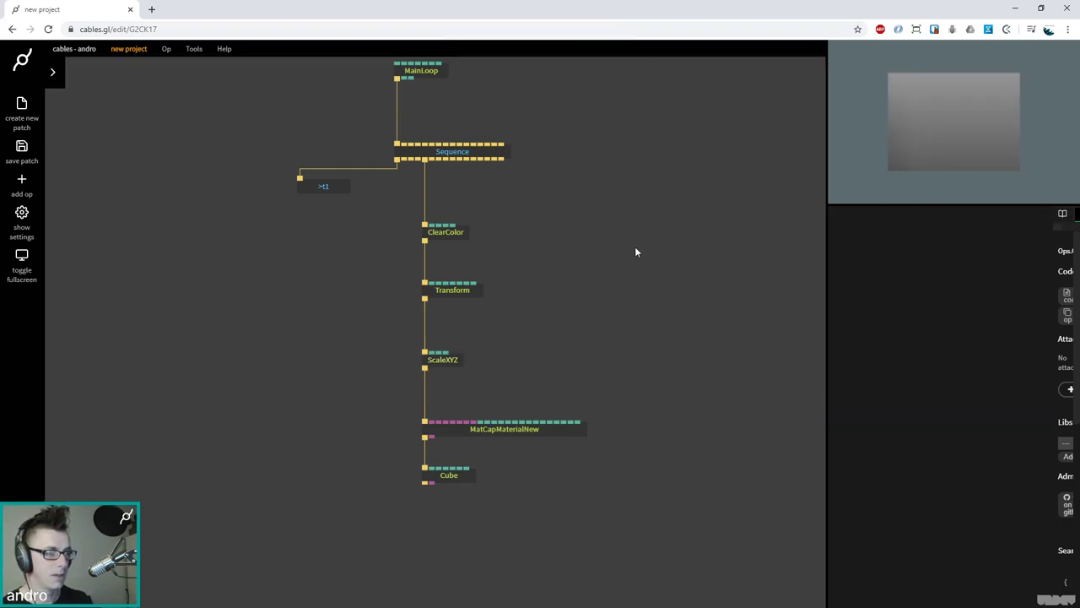
click(456, 361)
click(929, 343)
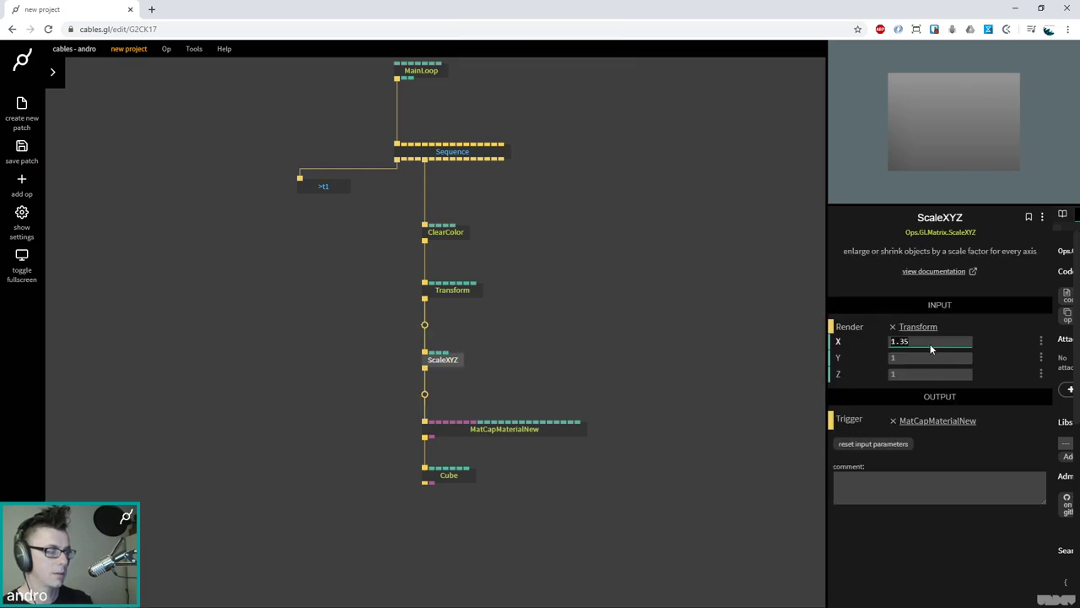
text(1)
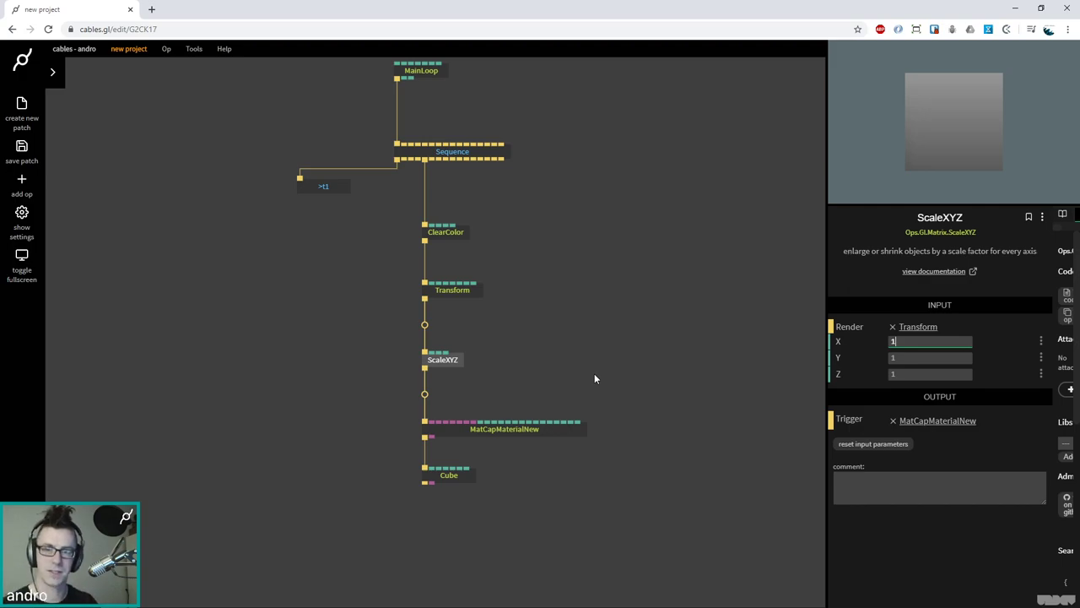
Enlarge the render preview area and save the patch
drag(594, 378, 555, 390)
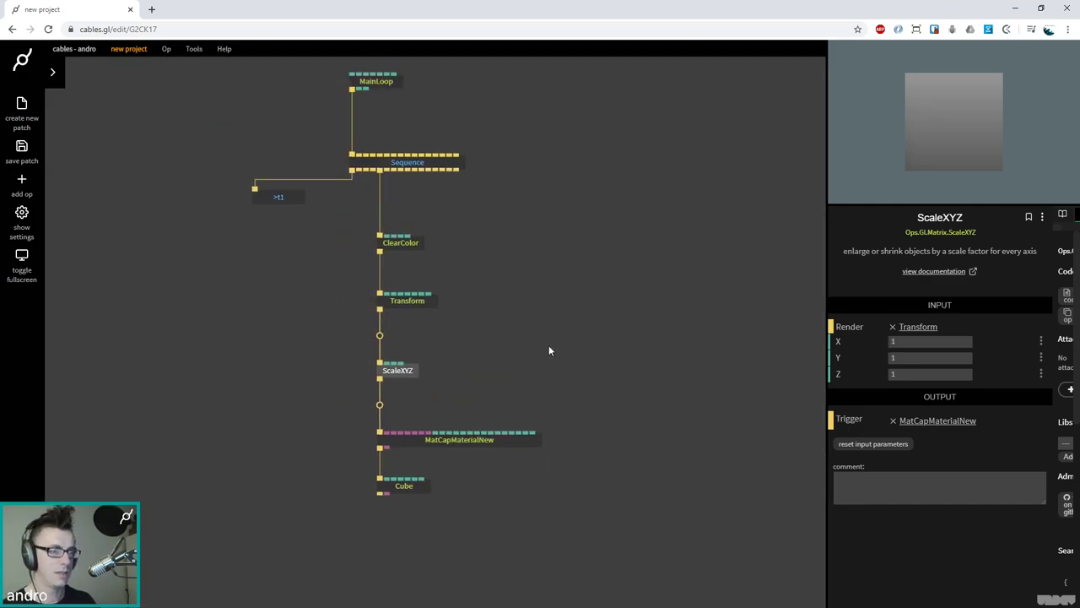
drag(555, 347, 549, 346)
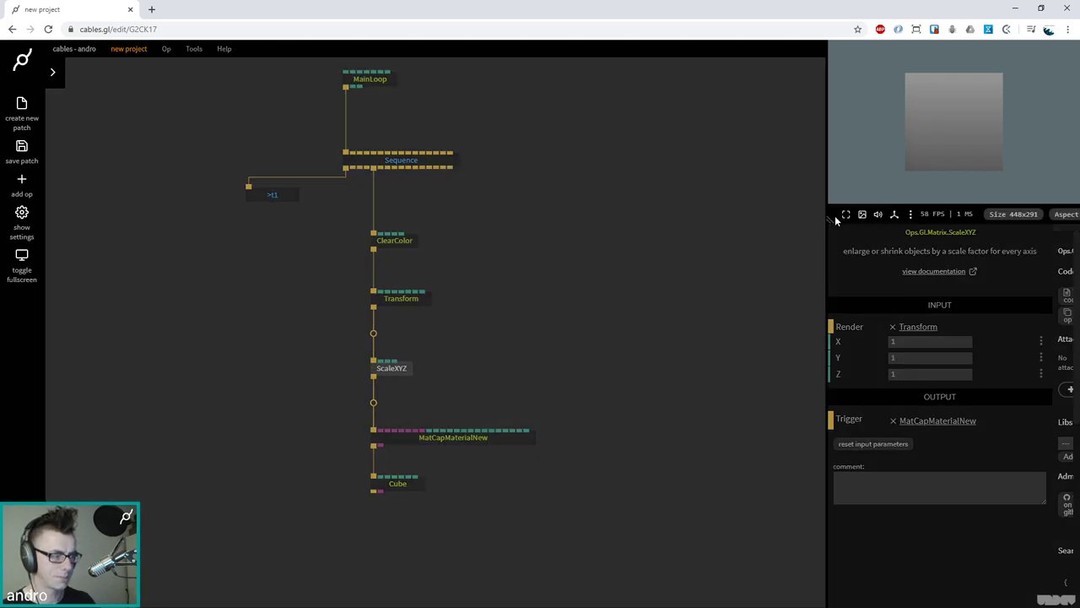
drag(835, 215, 697, 263)
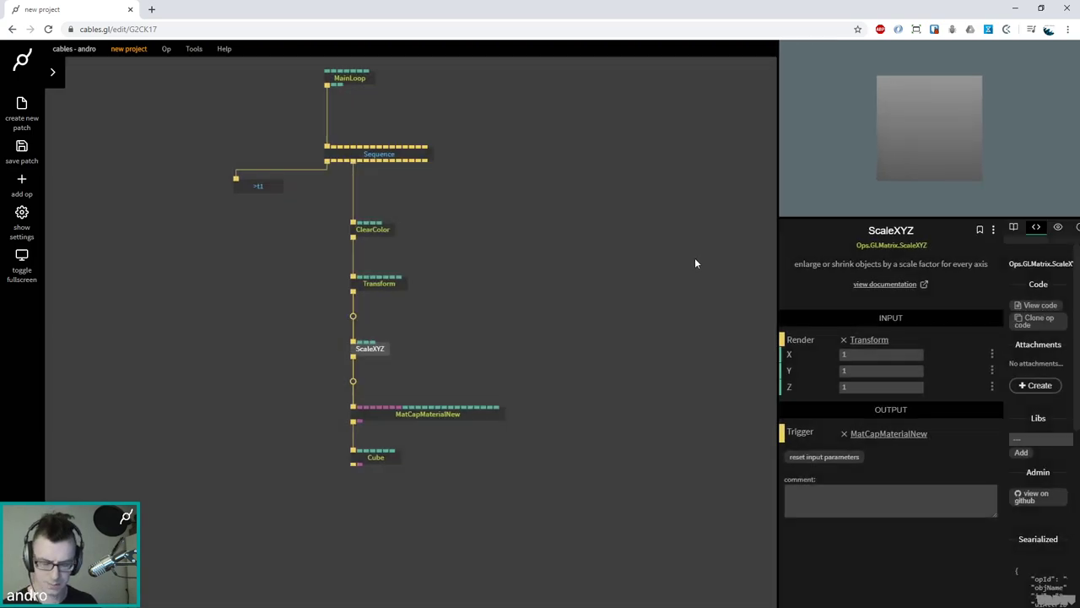
key(ctrl+s)
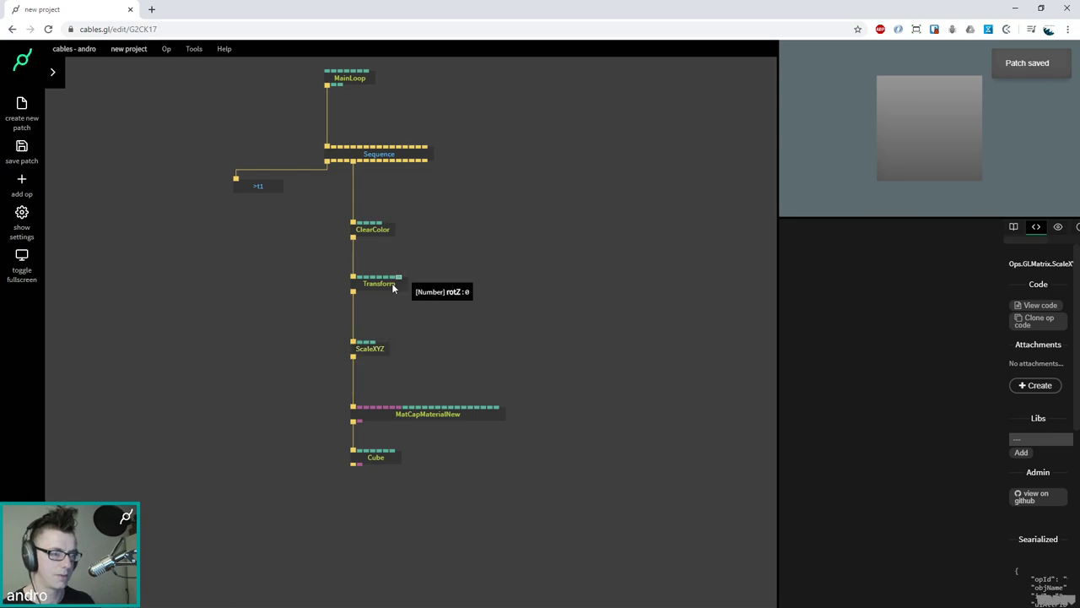
Tilt the cube to a RotX of 23.4 in the Transform op and move that op down close to ScaleXYZ
click(391, 283)
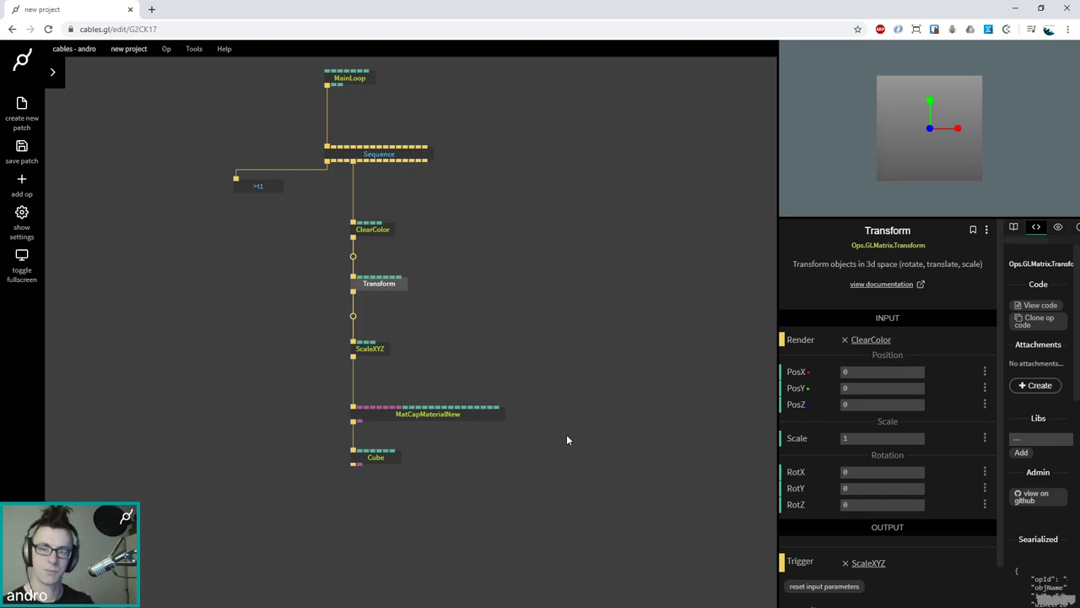
mouse_move(860, 466)
mouse_down()
mouse_move(898, 467)
mouse_move(871, 467)
mouse_up()
click(513, 264)
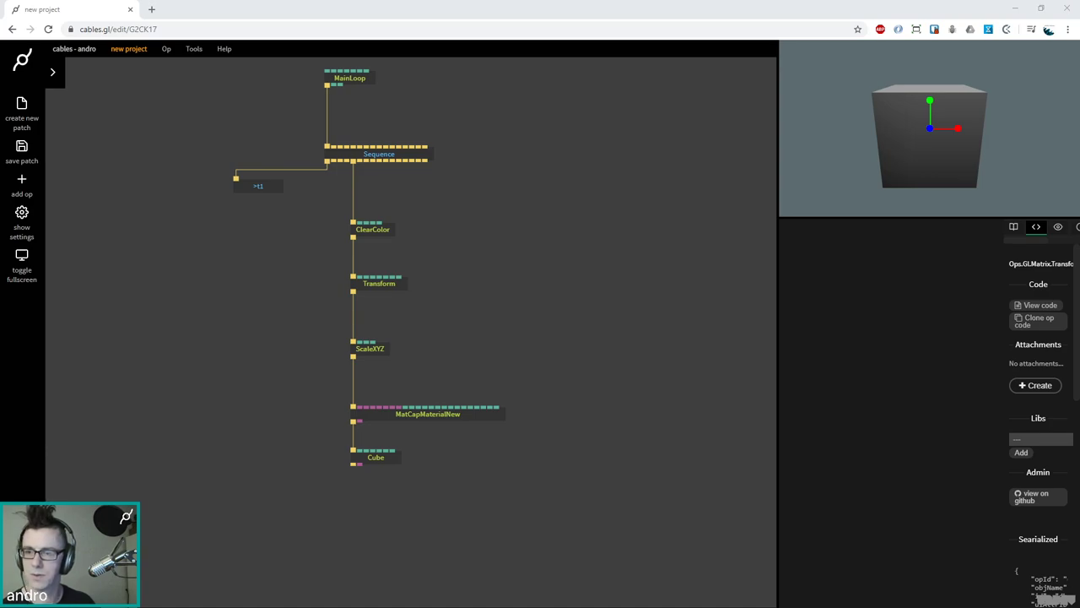
drag(559, 314, 515, 345)
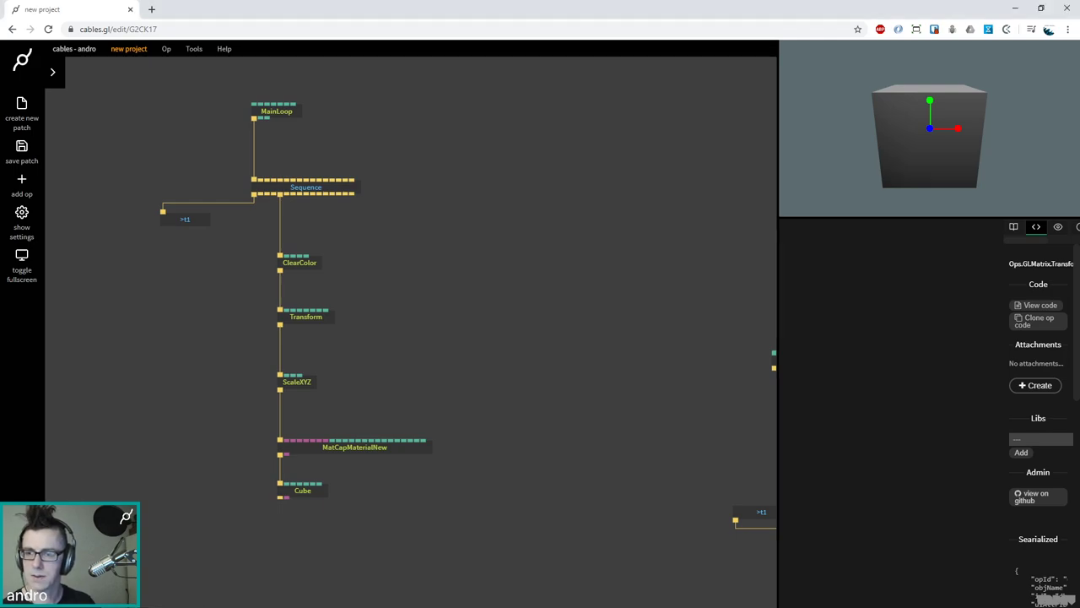
drag(386, 241, 354, 261)
drag(543, 236, 499, 259)
drag(384, 370, 407, 297)
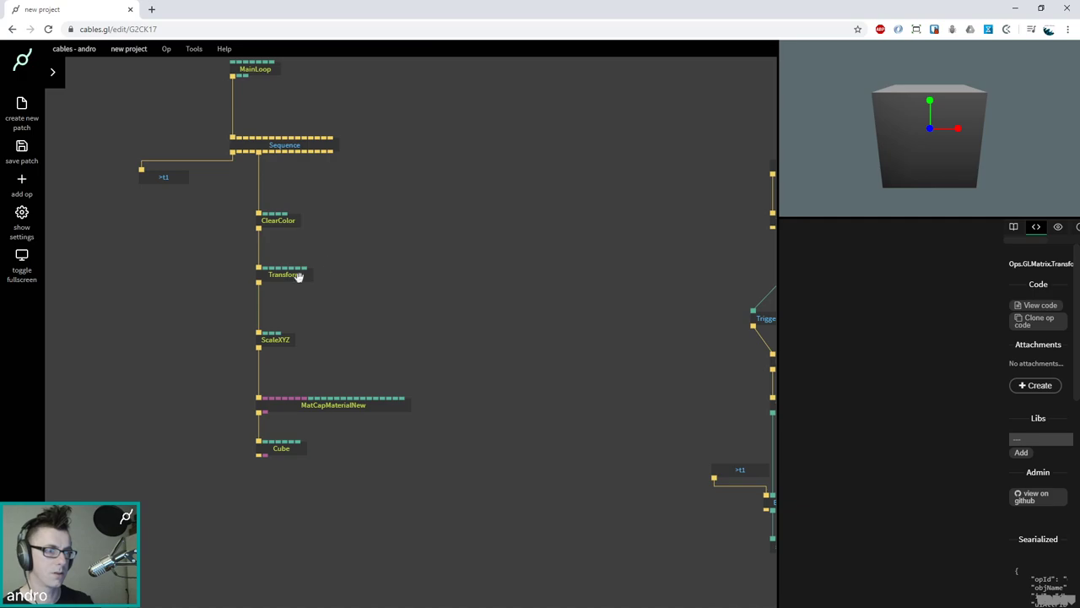
drag(297, 282, 293, 313)
drag(867, 470, 876, 471)
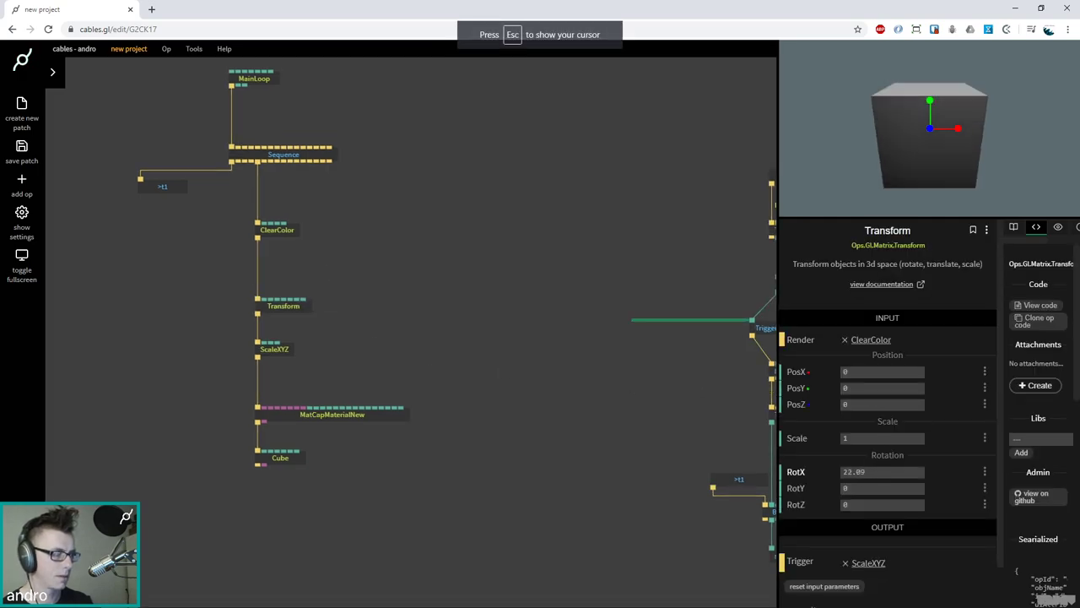
click(376, 260)
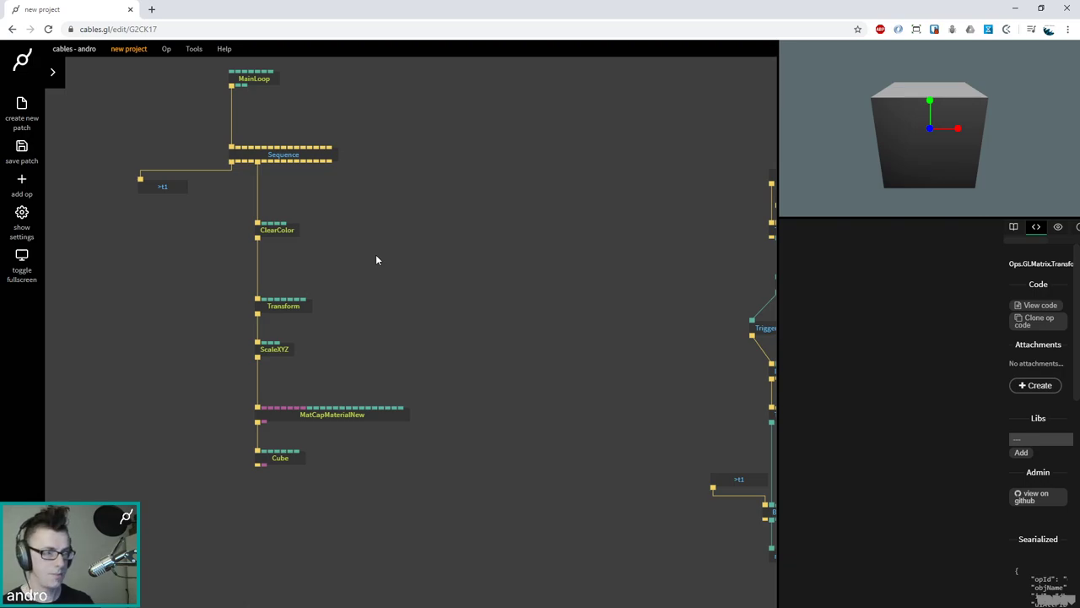
Inspect the set 1/4_boolAnim op at the end of the 1/4_trigger chain and graph its input value
scroll(508, 331, down, 3)
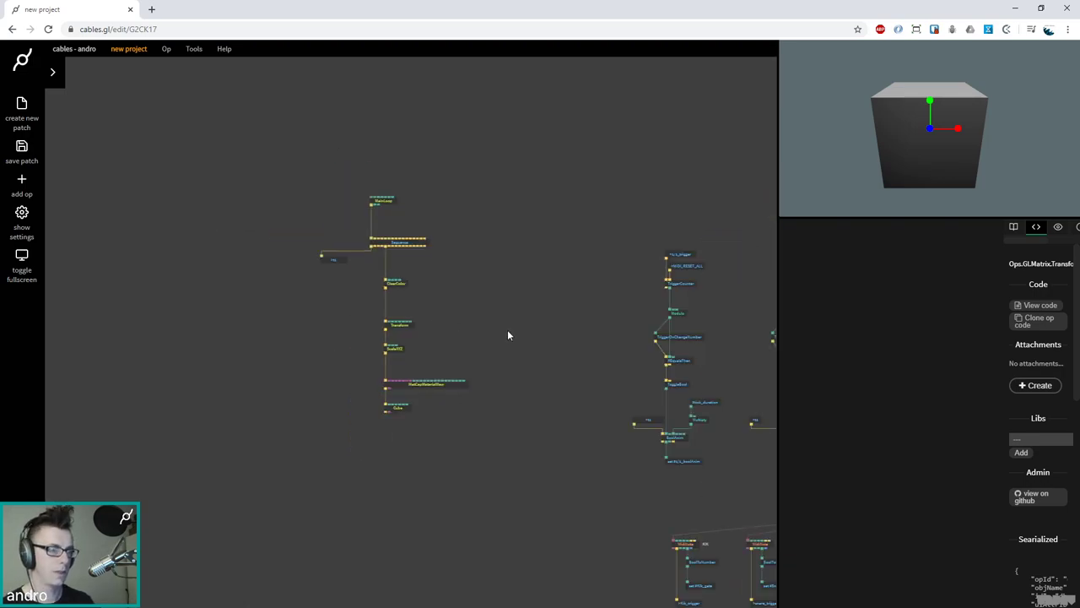
drag(446, 267, 313, 138)
drag(389, 446, 232, 423)
drag(430, 368, 241, 231)
drag(346, 214, 449, 430)
scroll(502, 316, up, 2)
scroll(509, 316, up, 1)
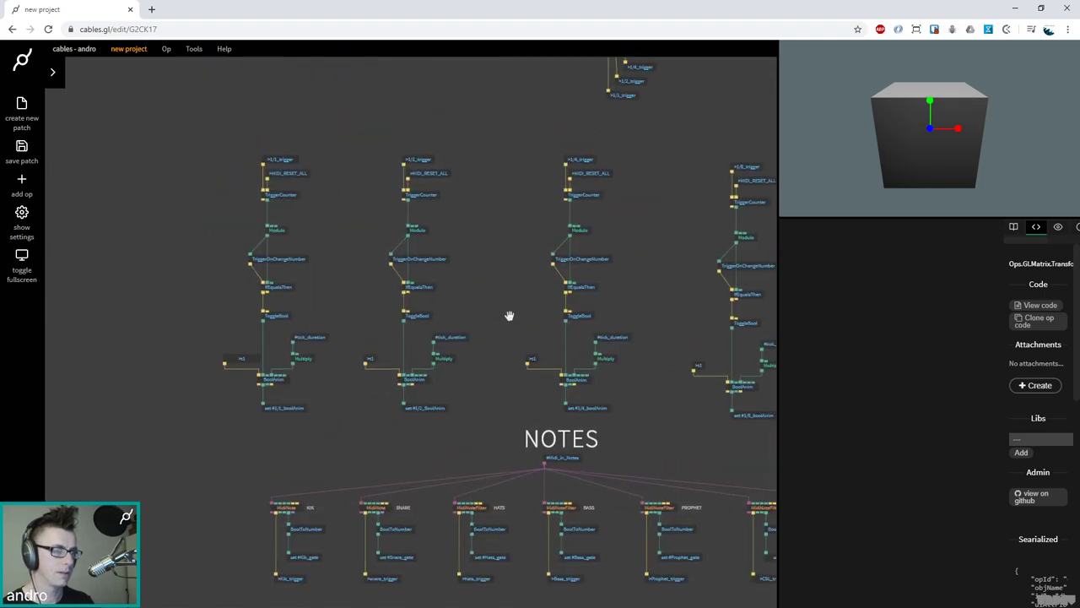
click(588, 409)
mouse_move(881, 420)
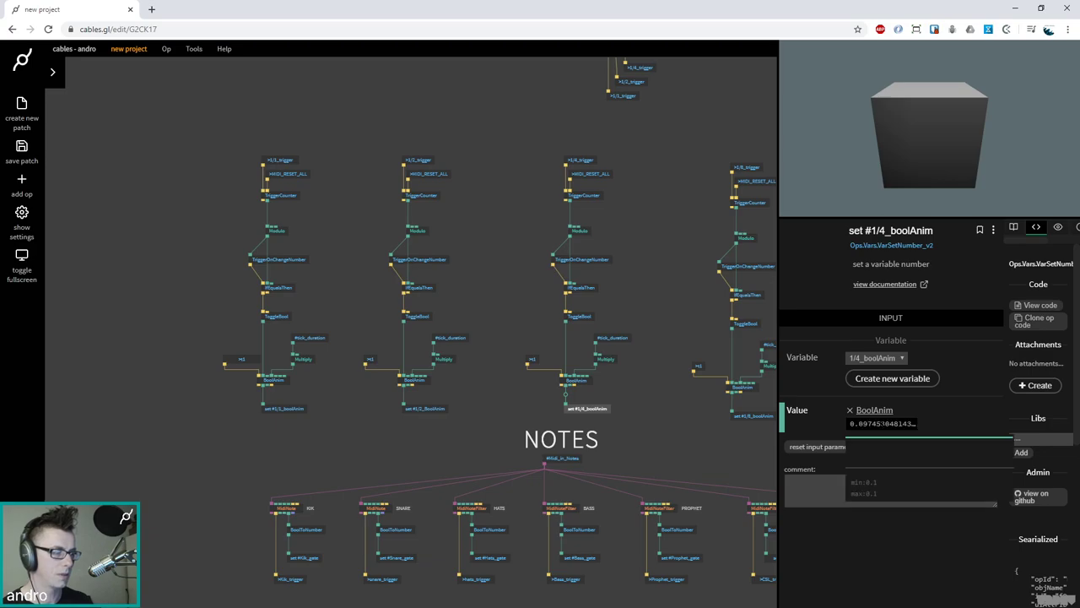
Add a VarGetNumber op beside the render chain and make it read the 1/4_boolAnim variable
drag(186, 193, 438, 297)
drag(286, 271, 428, 260)
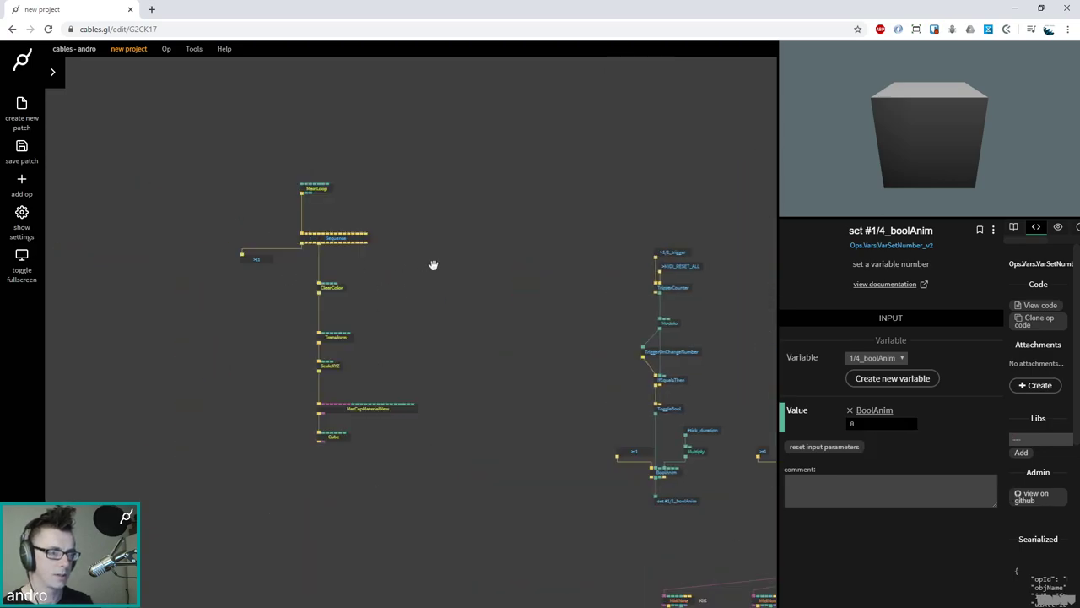
click(405, 322)
key(Escape)
text(var)
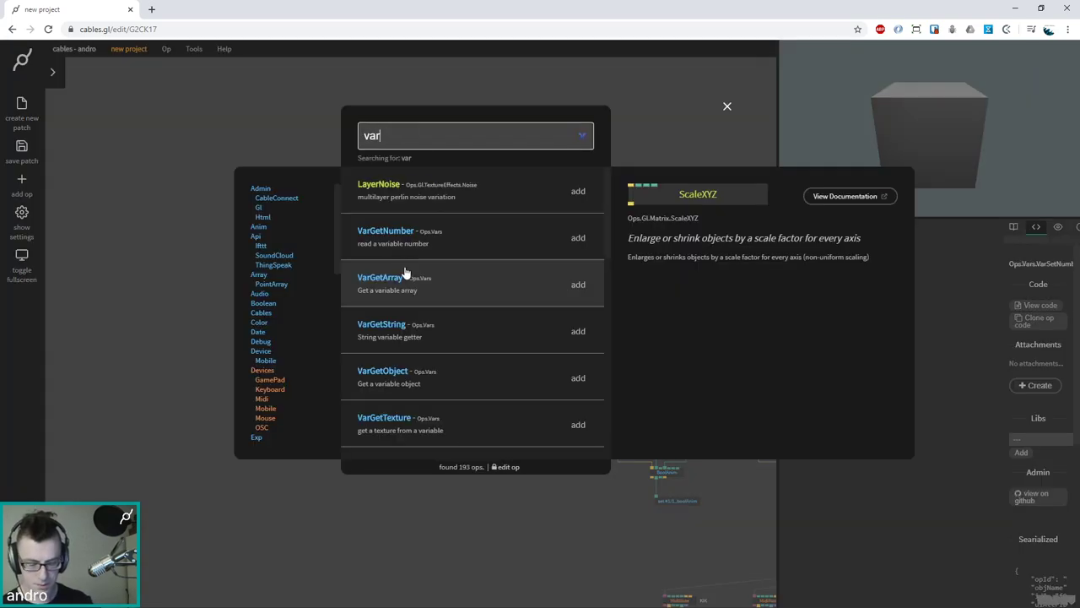
text( getn)
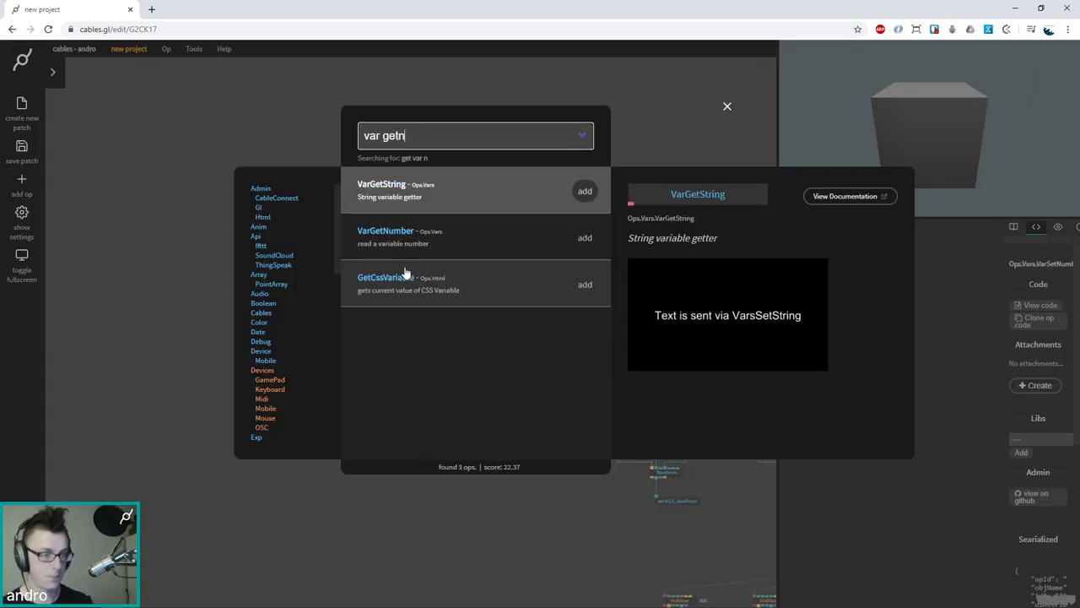
key(Down)
key(Return)
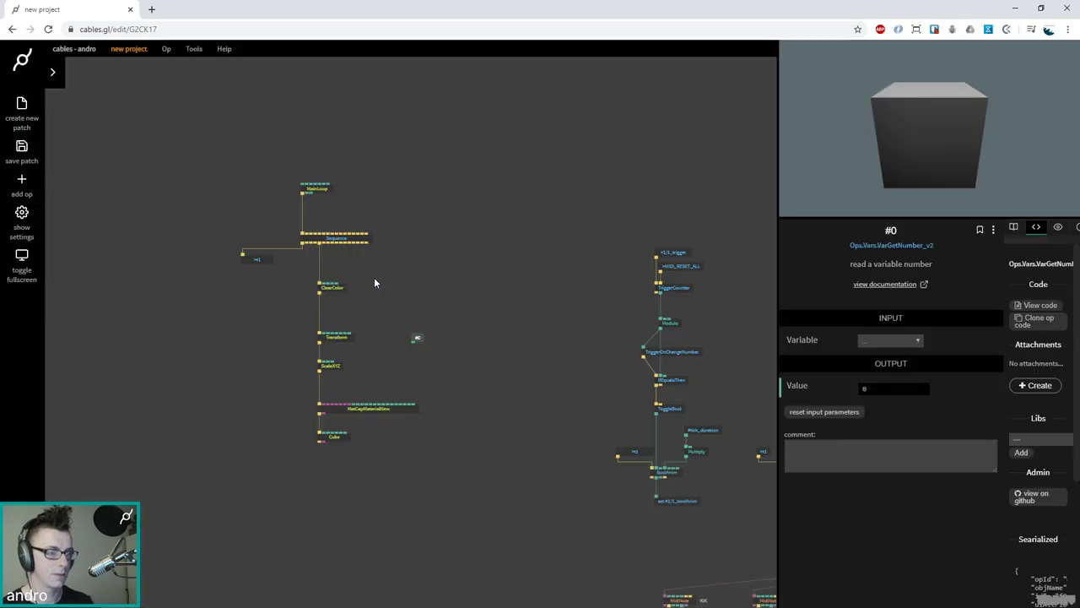
click(888, 340)
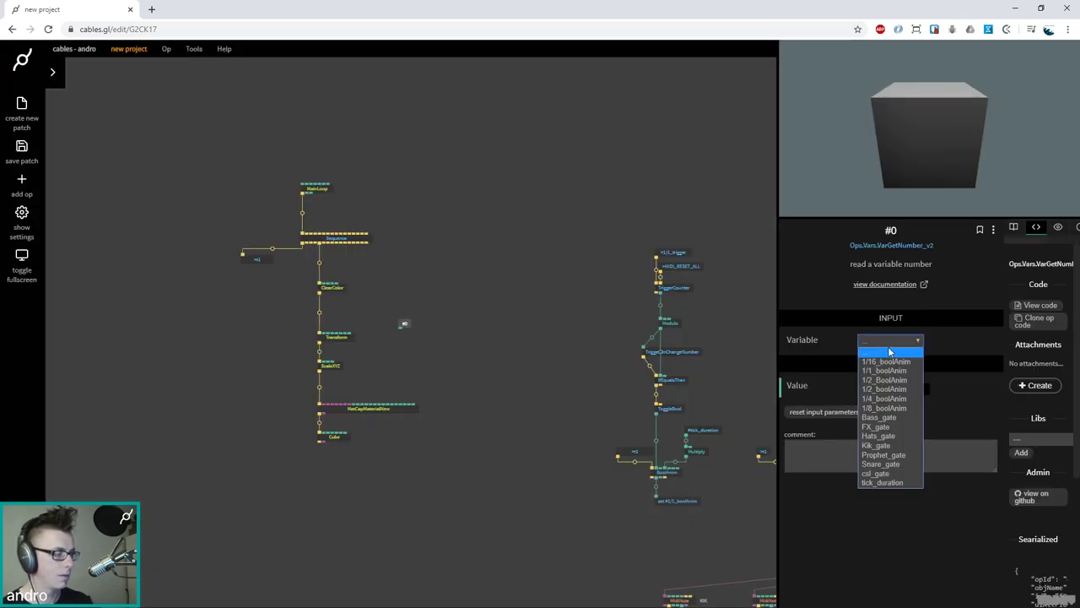
click(886, 398)
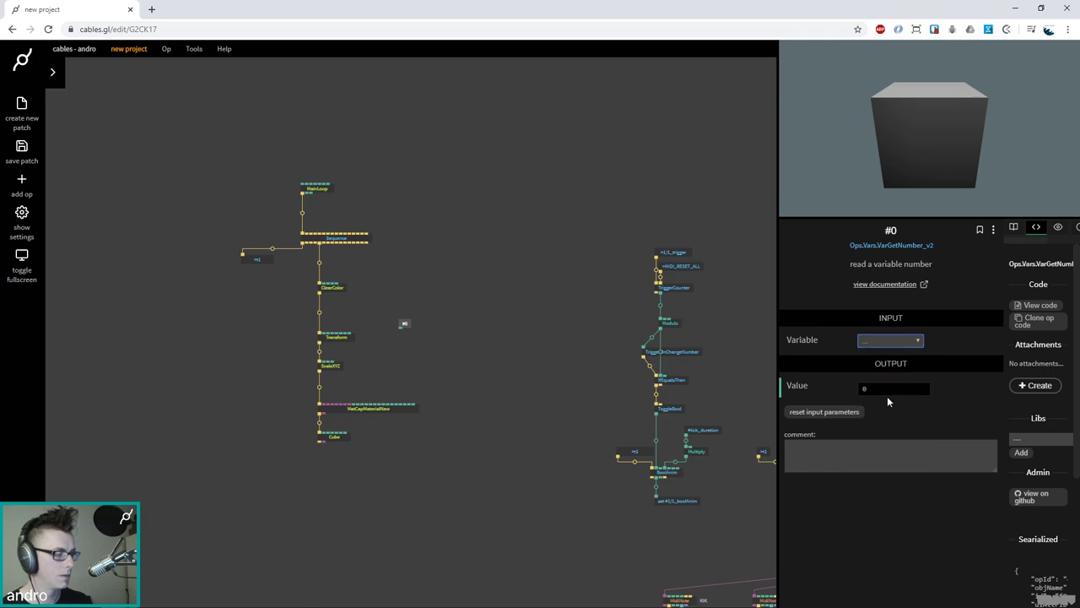
Place the 1/4_boolAnim getter above and right of Transform and link its value to Transform's RotX input
drag(409, 331, 400, 297)
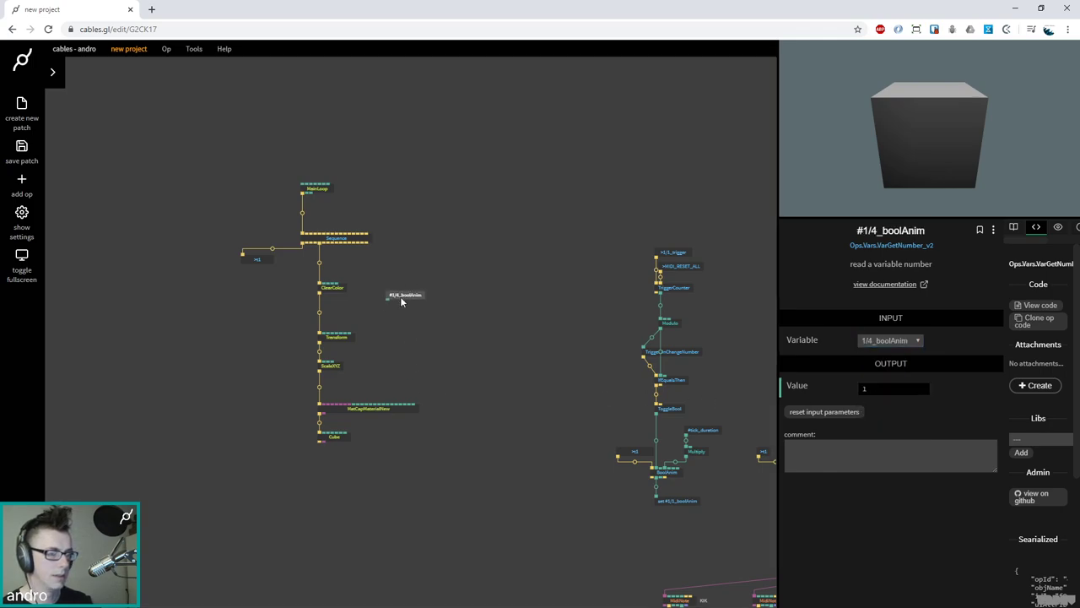
scroll(464, 354, up, 5)
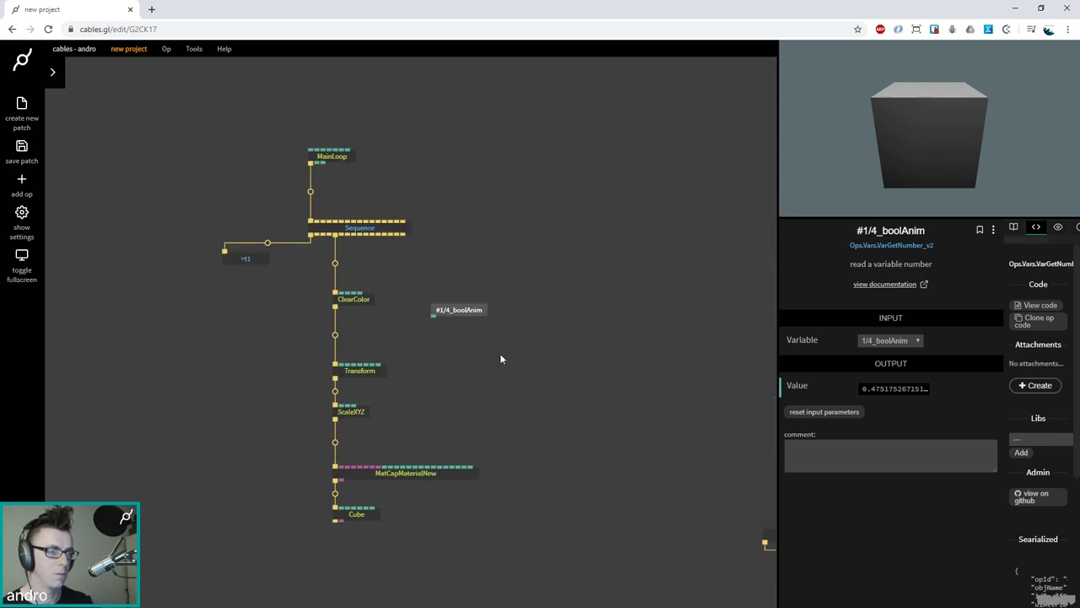
drag(405, 302, 336, 386)
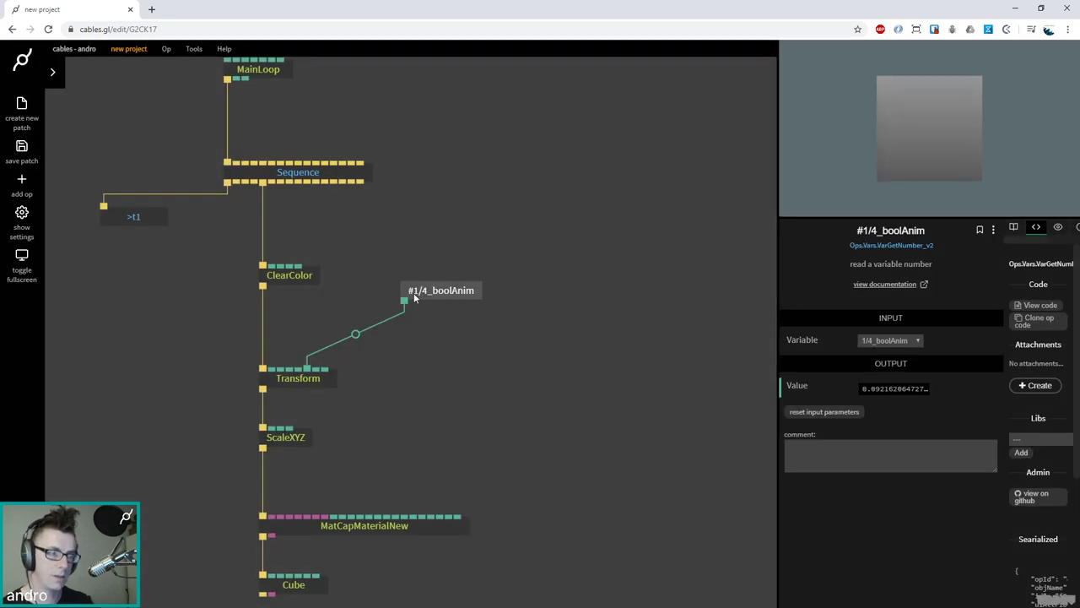
drag(422, 294, 396, 295)
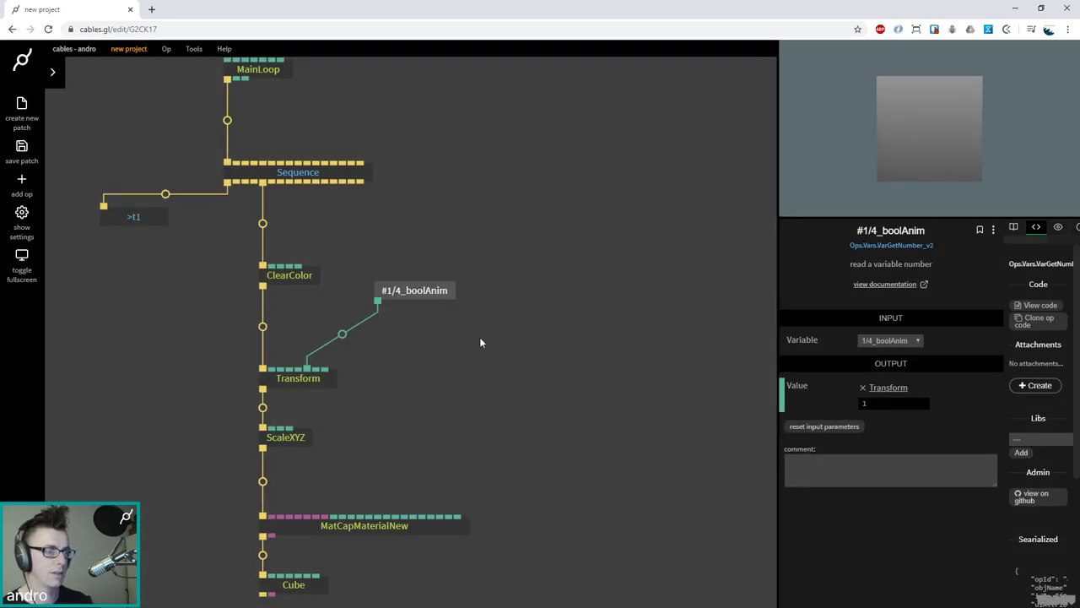
Insert a Multiply op between the 1/4_boolAnim getter and Transform, with Number2 set to 90
click(342, 333)
text(multipl)
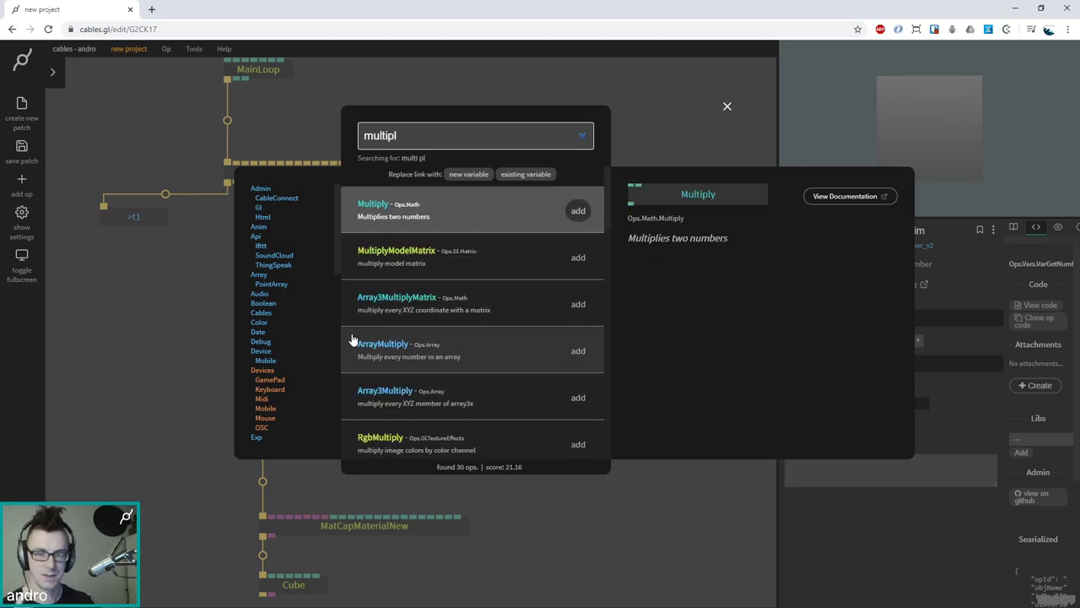
click(577, 210)
drag(291, 359, 405, 344)
click(896, 370)
text(90)
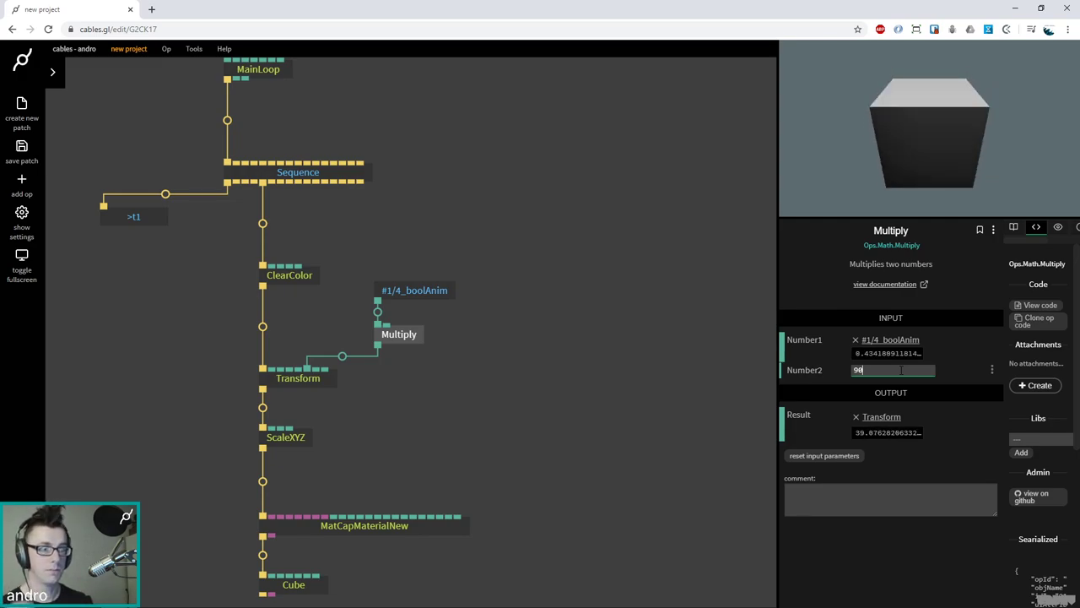
Move the 1/4_boolAnim getter up, add a Sum op with Number2 of 45, and place it between Multiply and Transform
drag(448, 295, 429, 249)
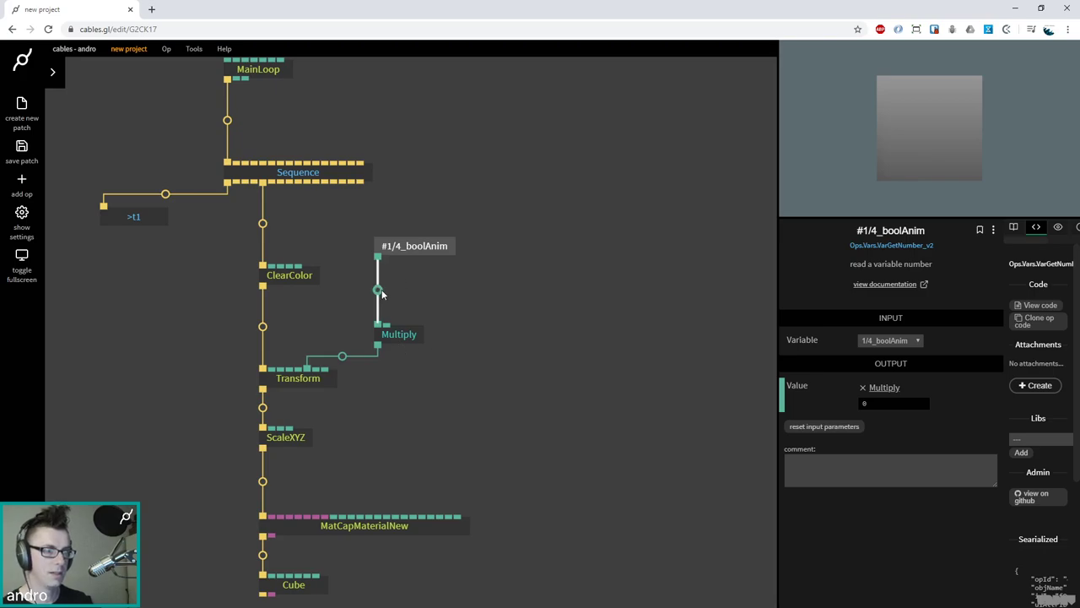
click(381, 293)
text(sum)
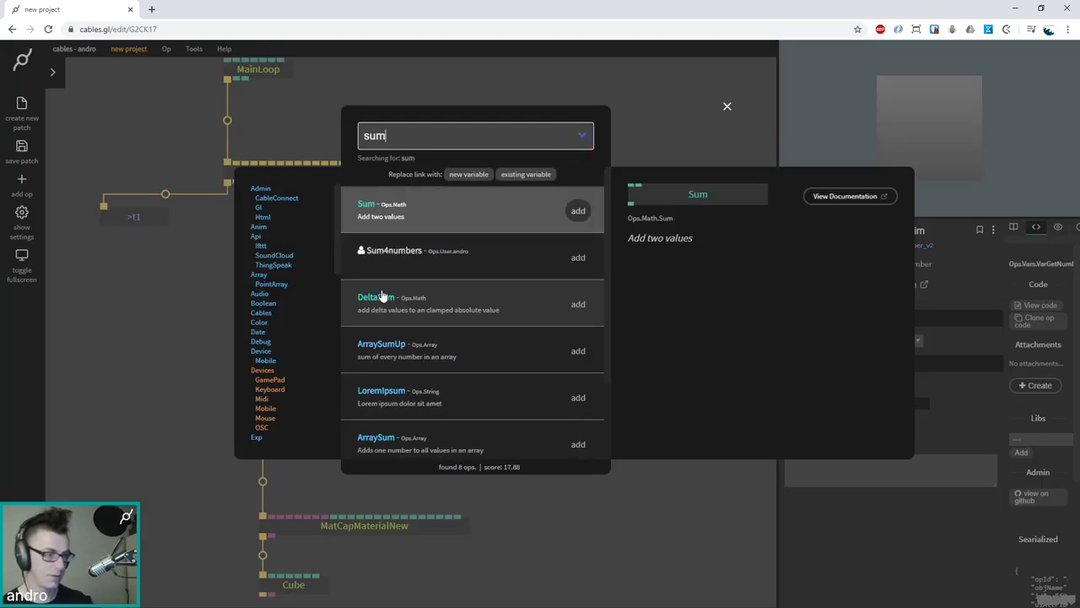
key(Return)
click(890, 368)
text(45)
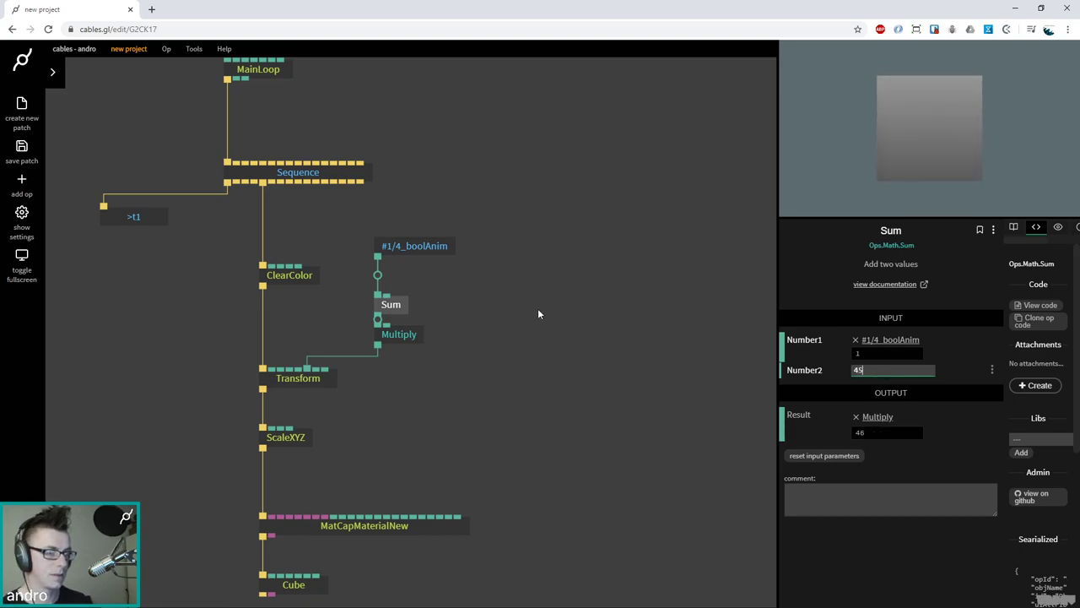
drag(390, 308, 361, 347)
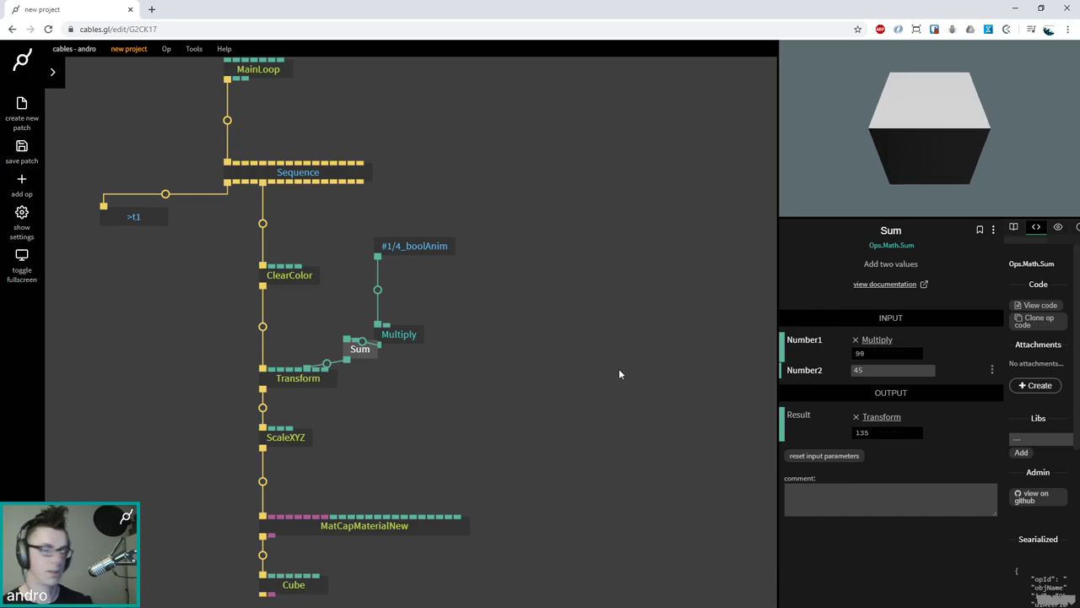
drag(359, 349, 389, 377)
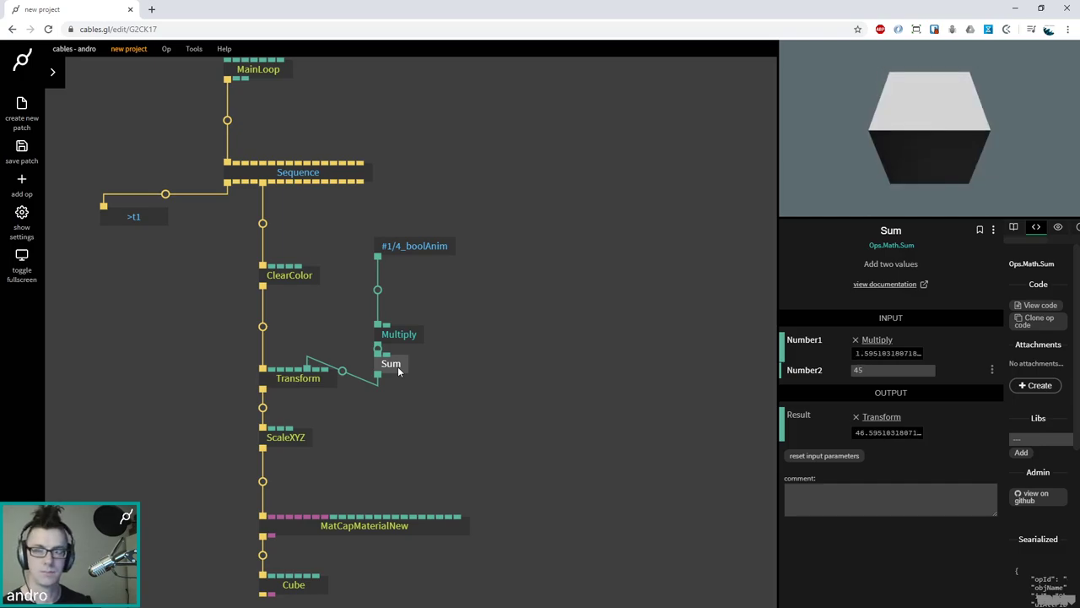
Move the Transform, ScaleXYZ, MatCapMaterialNew and Cube ops down together to make room above Transform
click(428, 244)
scroll(385, 489, down, 3)
mouse_move(283, 289)
mouse_down()
mouse_move(403, 543)
mouse_move(272, 293)
mouse_up()
drag(336, 312, 348, 372)
Replace the Multiply and Sum ops with a MapRange op between the 1/4_boolAnim getter and Transform
drag(540, 323, 426, 226)
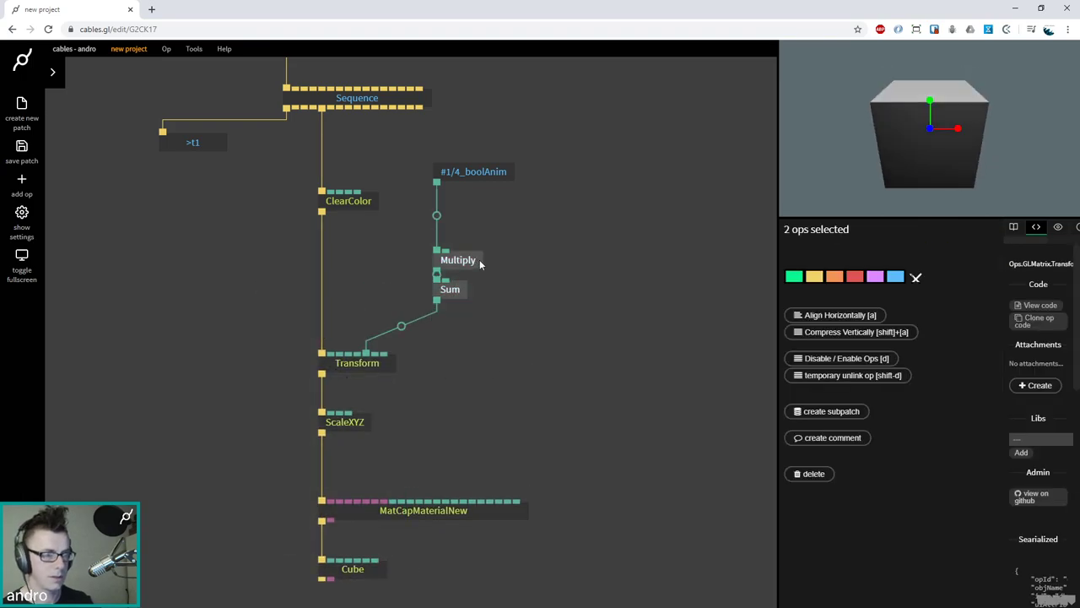
key(Delete)
click(400, 266)
text(maparnge)
key(BackSpace)
key(BackSpace)
key(BackSpace)
key(BackSpace)
key(BackSpace)
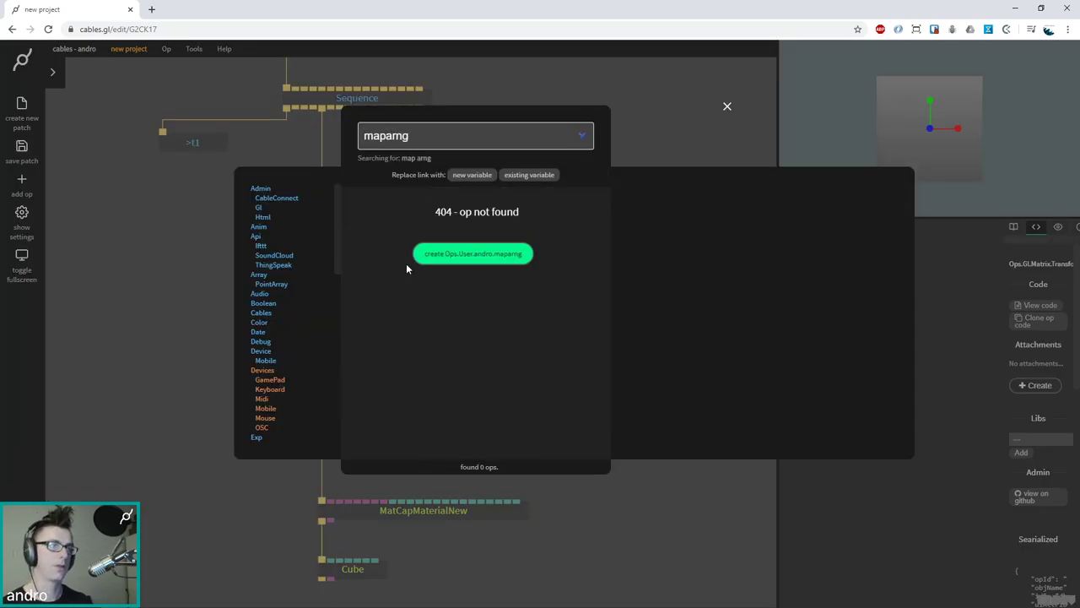
text(range)
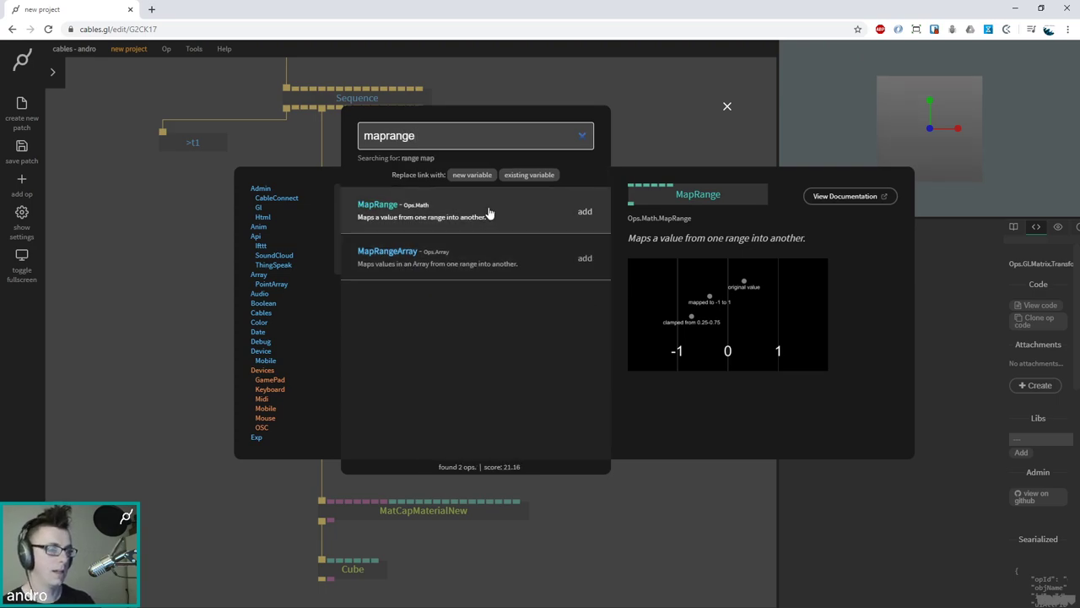
click(576, 214)
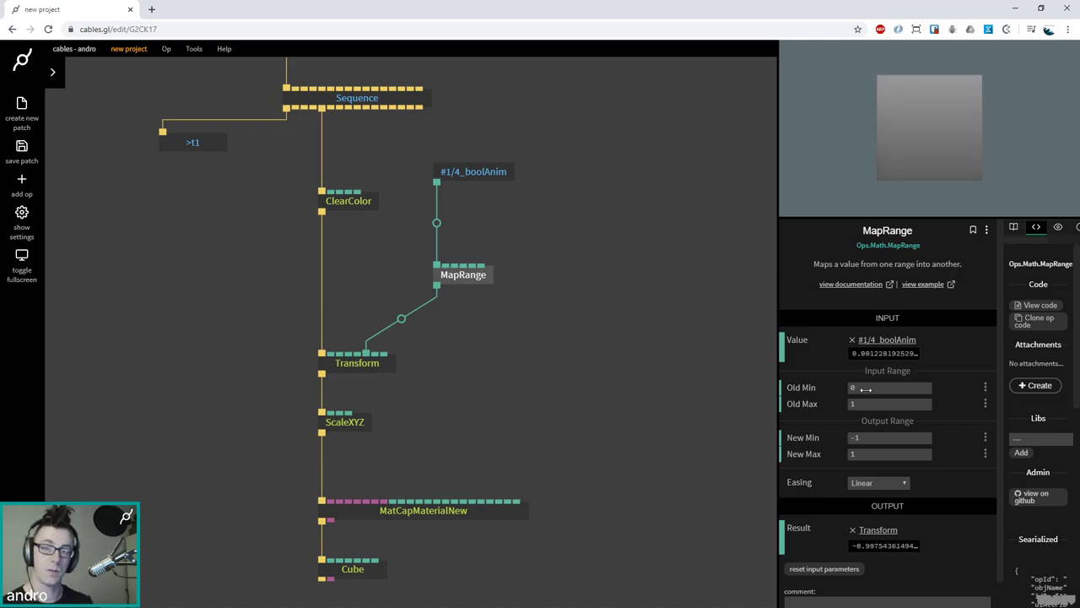
Set MapRange's New Max to 90 and its New Min to 0, after trying -90 as the minimum
click(890, 436)
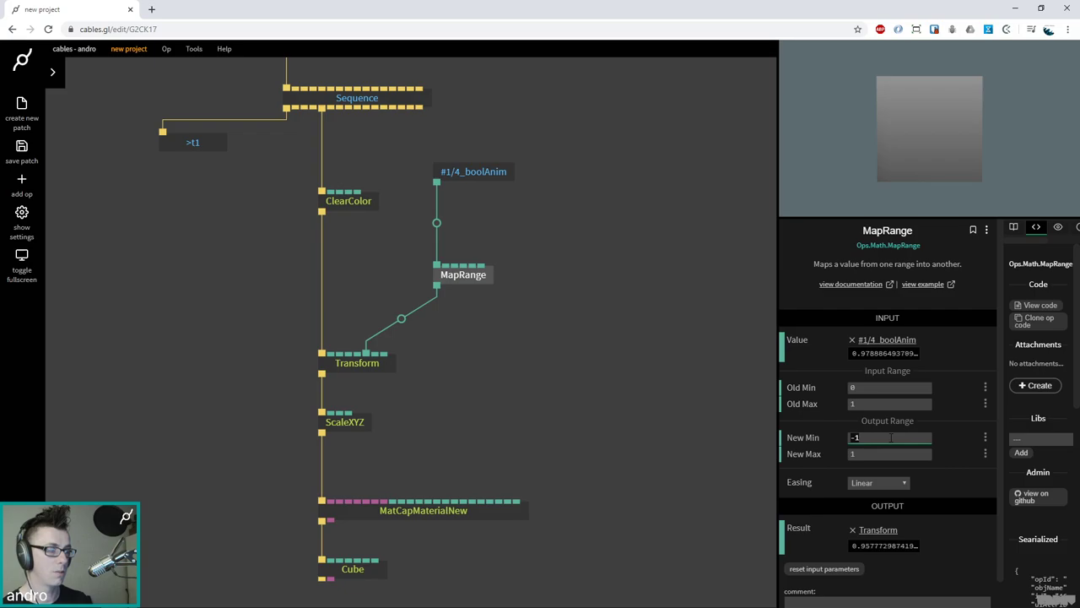
text(-90)
key(Tab)
text(9)
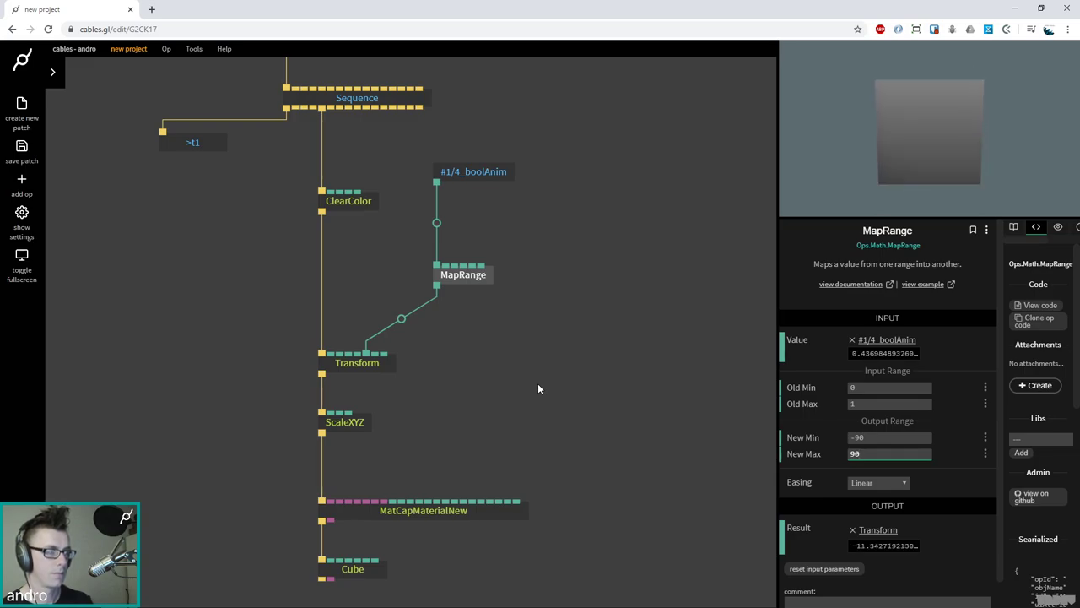
click(896, 438)
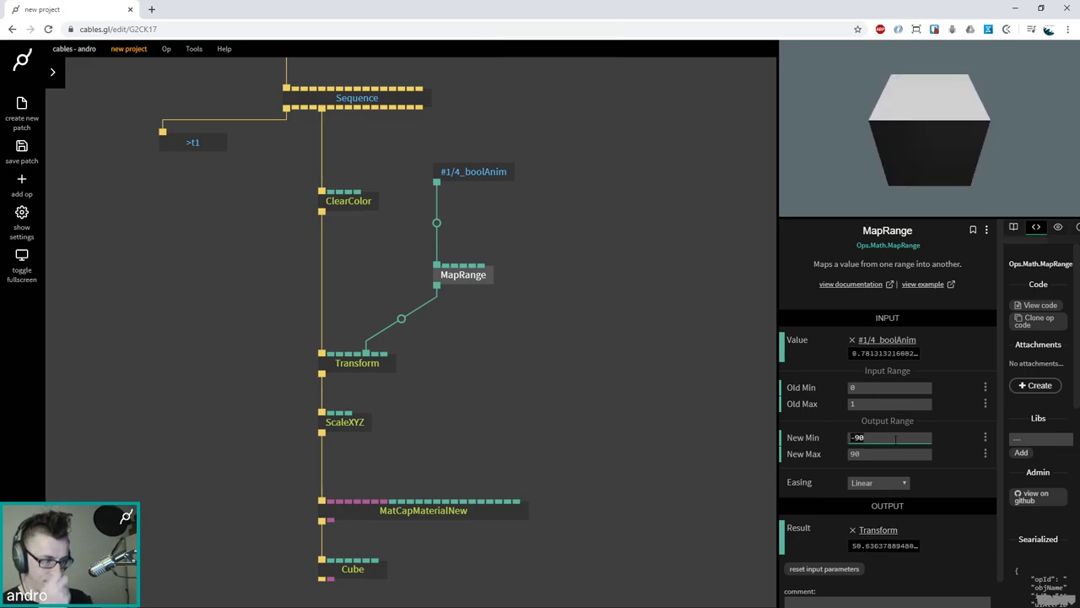
text(0)
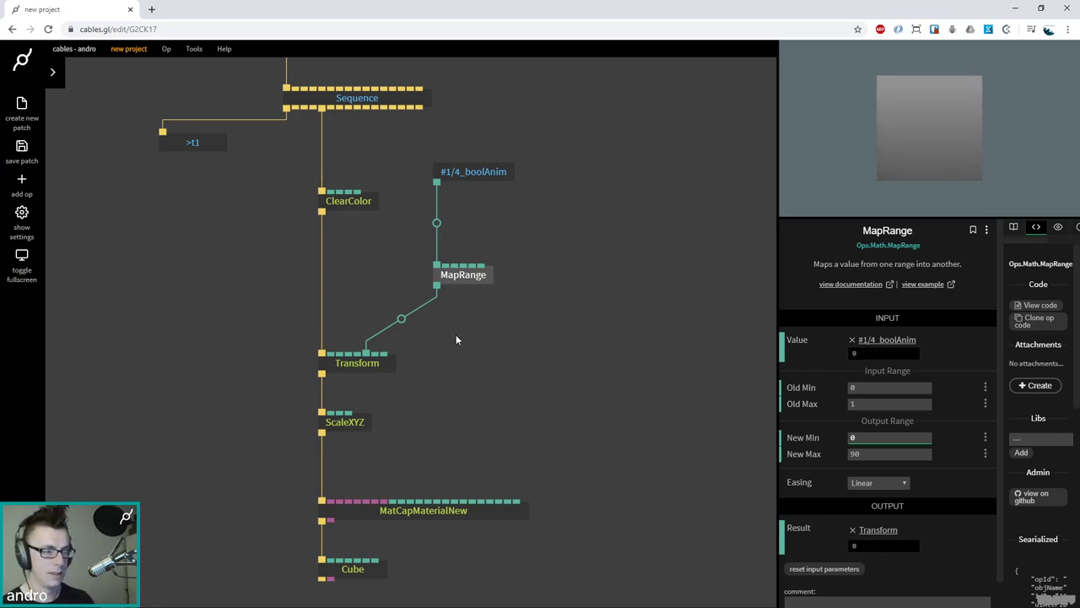
Examine the clock-division chains and the parameters of the Multiply op feeding BoolAnim in the 1/4_trigger chain
drag(455, 334, 371, 300)
drag(535, 399, 345, 305)
drag(514, 478, 253, 391)
scroll(352, 431, down, 5)
drag(409, 443, 340, 474)
scroll(339, 474, up, 10)
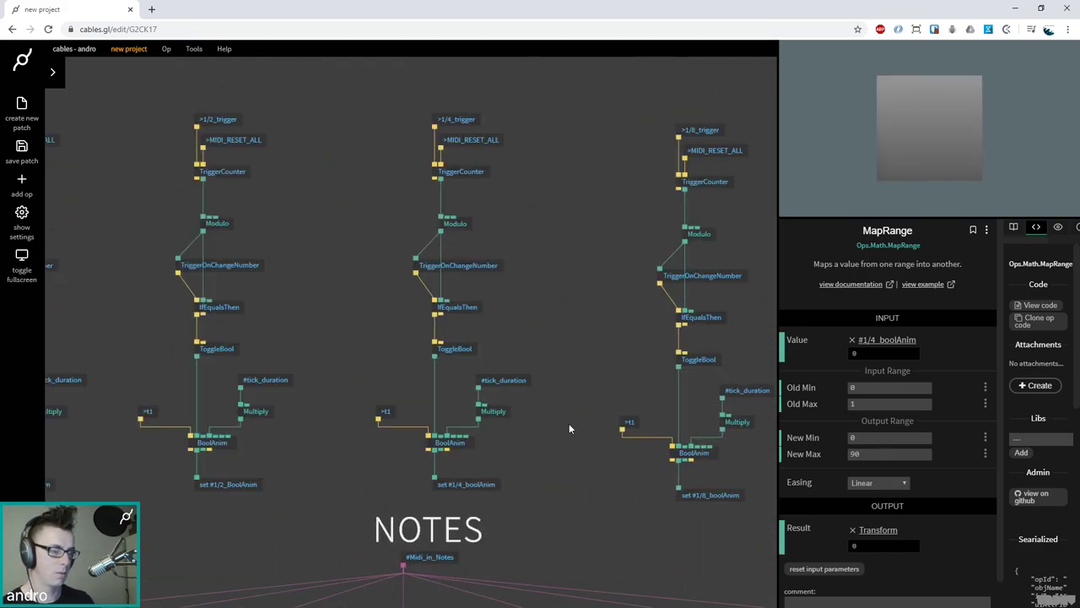
scroll(540, 371, down, 3)
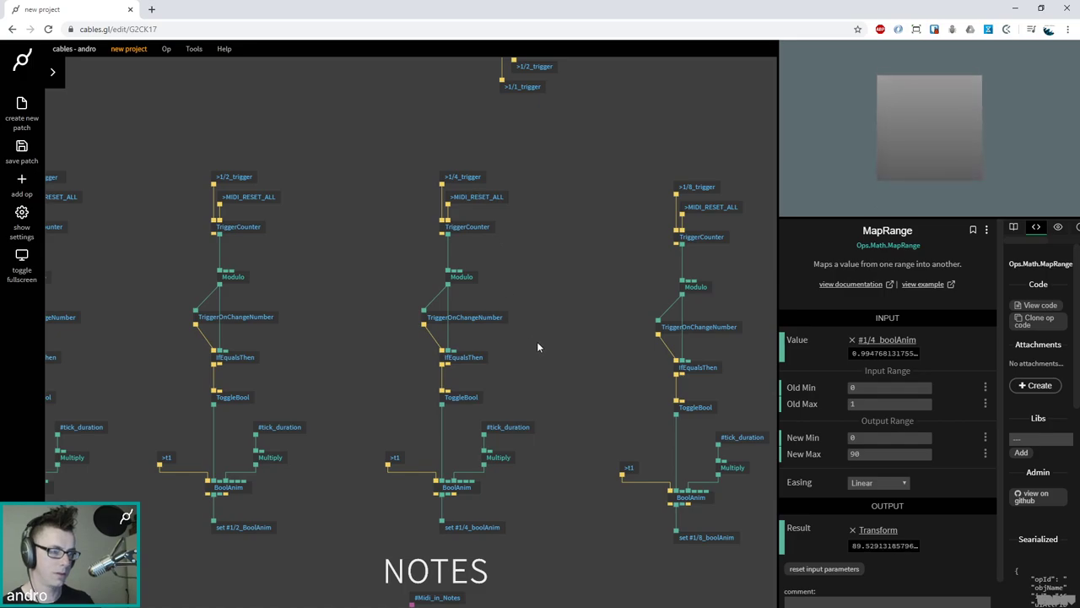
click(537, 341)
drag(557, 399, 555, 382)
click(498, 411)
click(506, 449)
click(503, 445)
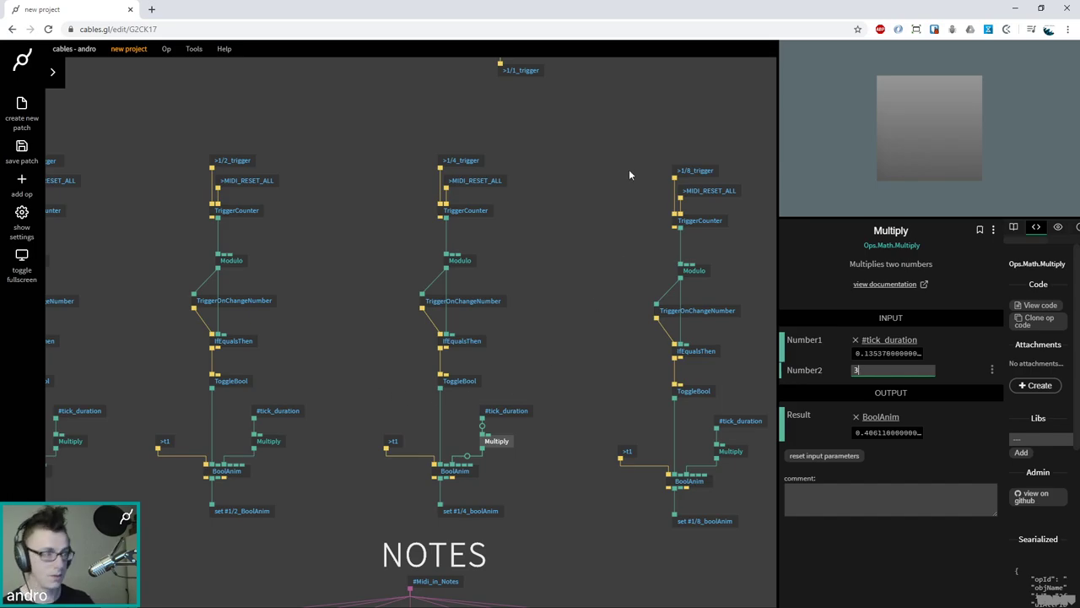
Switch to Ableton Live, stop and restart playback, and return to the cables patch
double_click(701, 5)
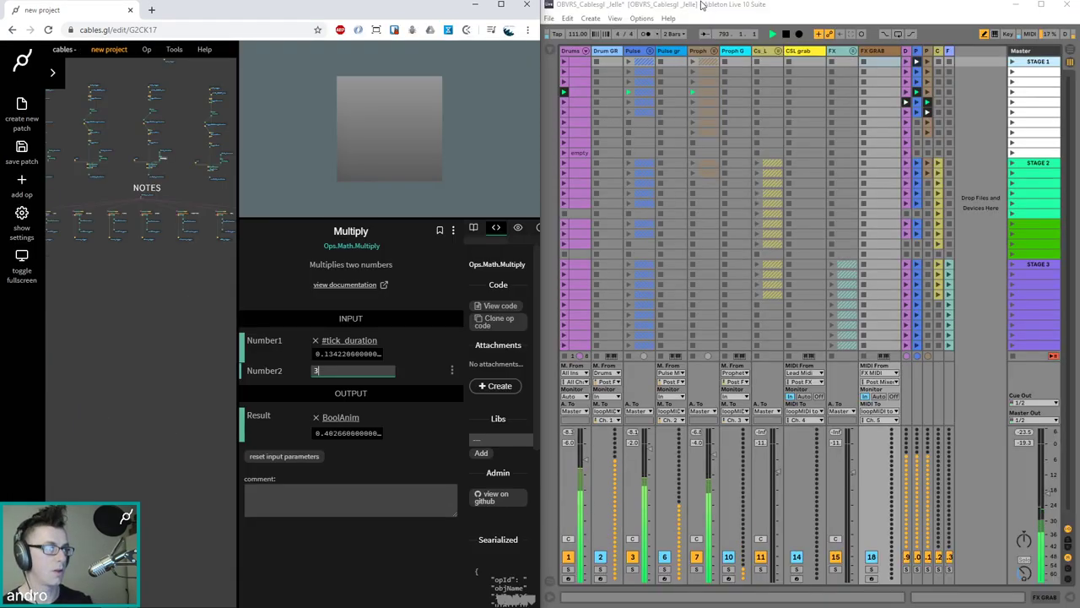
click(786, 34)
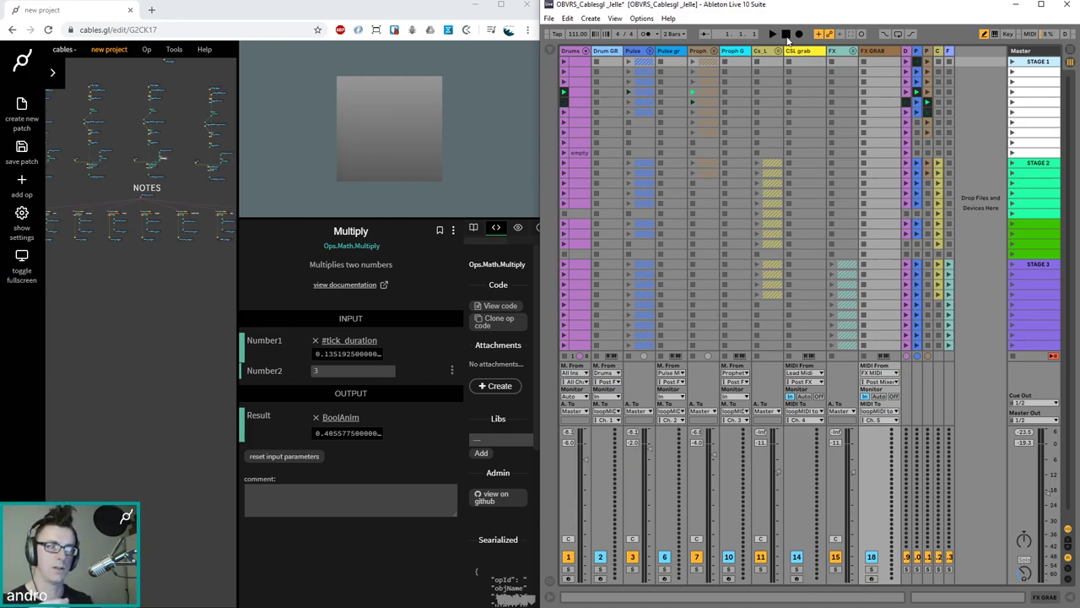
click(772, 35)
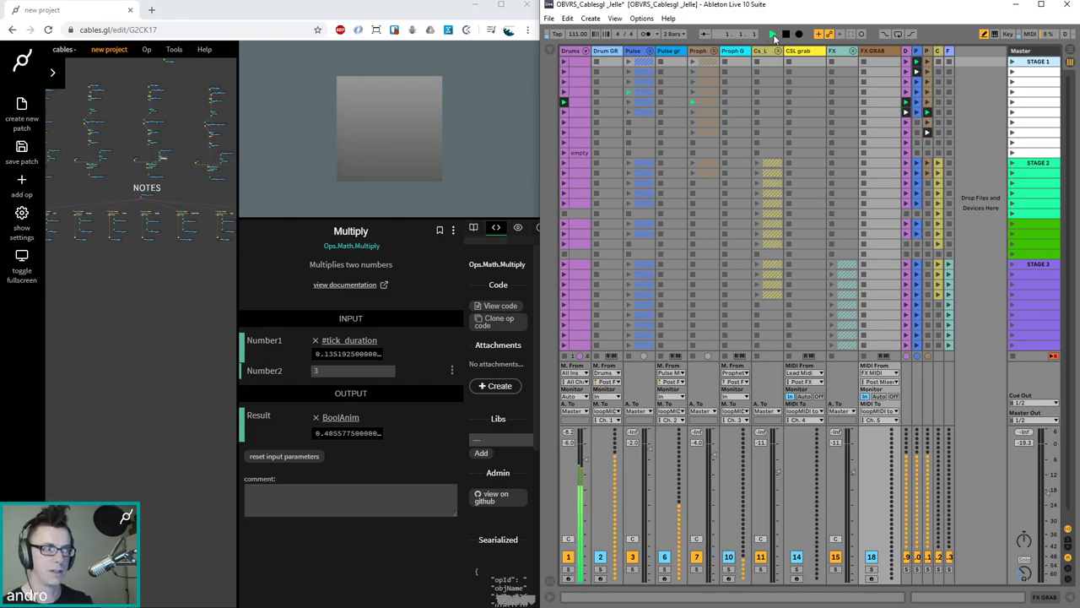
click(499, 5)
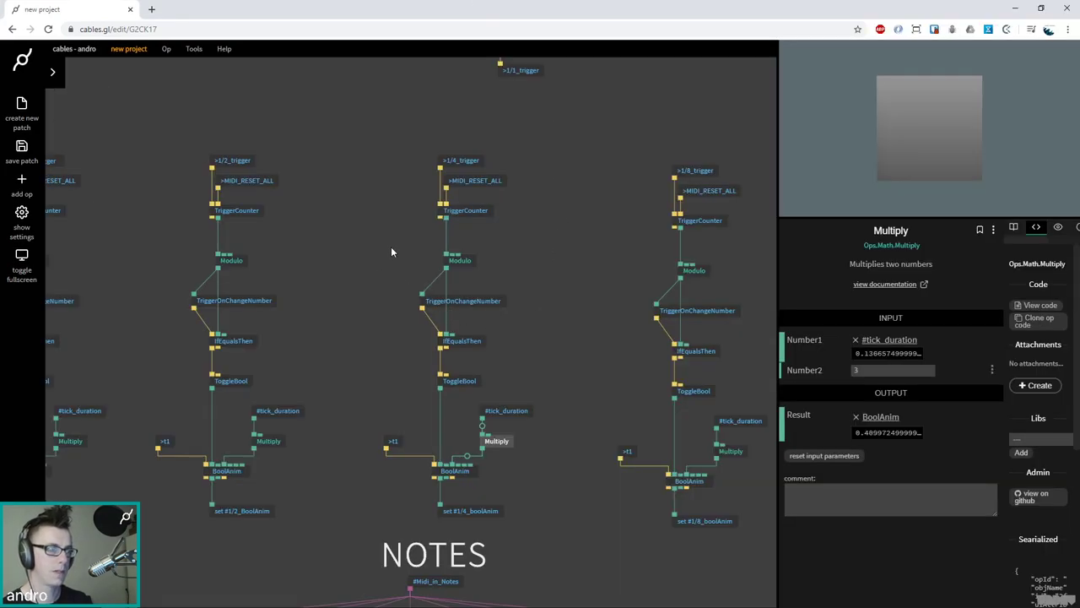
Duplicate the 1/4_boolAnim getter beside the original in the render chain area
drag(207, 253, 650, 384)
drag(523, 279, 764, 286)
scroll(510, 329, down, 2)
drag(510, 328, 660, 411)
scroll(560, 356, down, 5)
scroll(560, 356, right, 4)
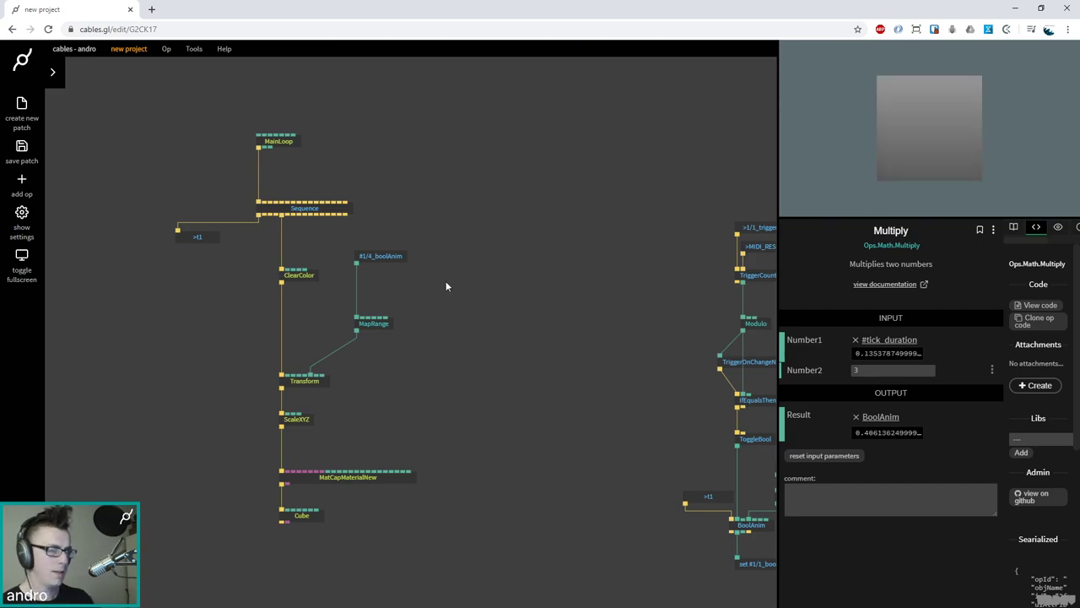
click(393, 257)
key(ctrl+c)
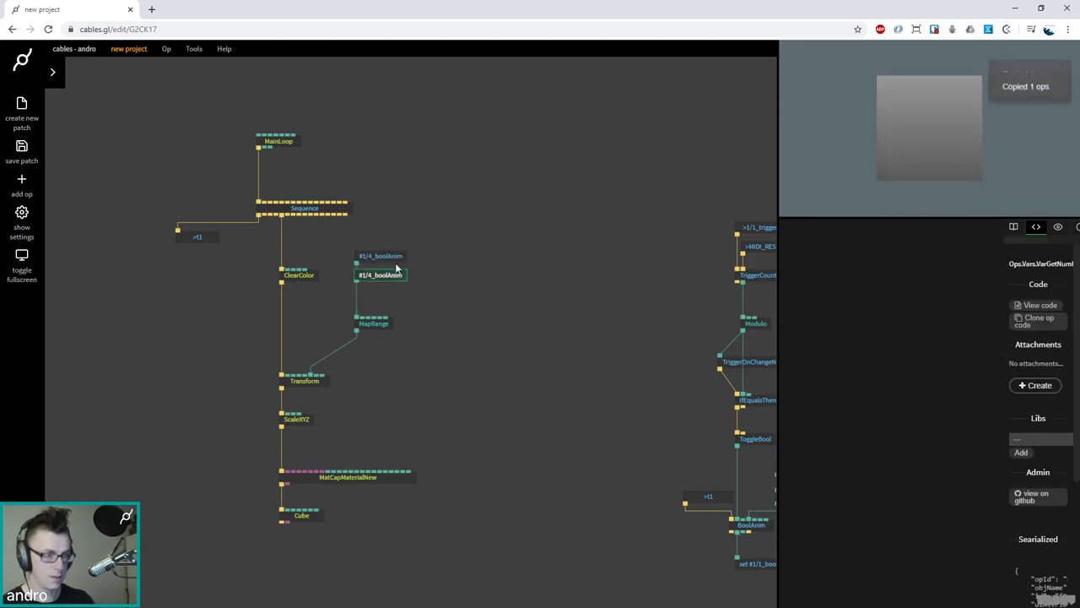
key(ctrl+v)
Duplicate the MapRange op and link the copied getter's value to the new MapRange's Value input
click(378, 326)
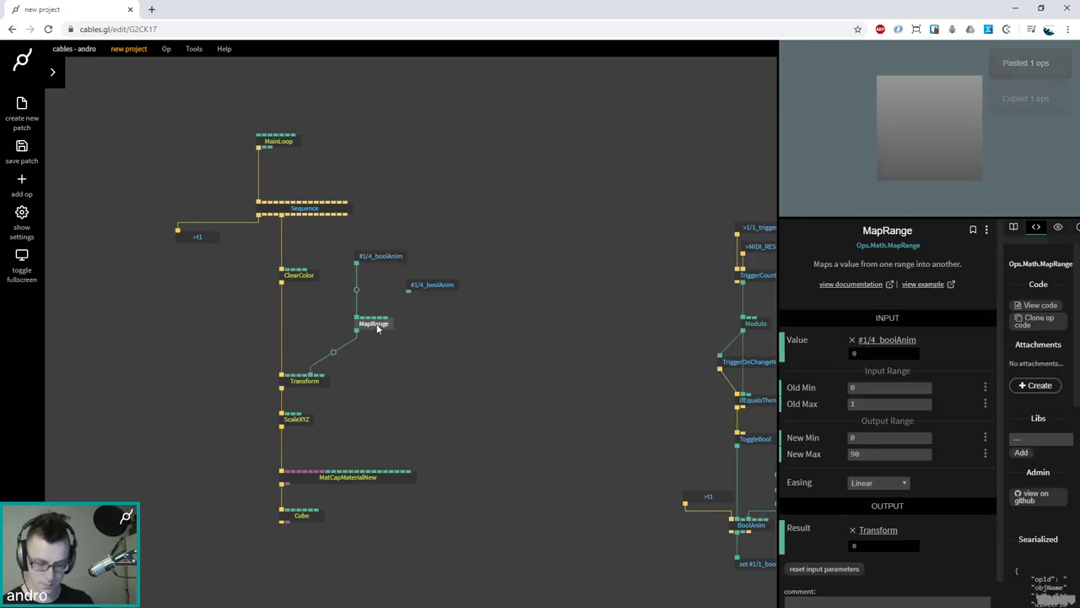
key(ctrl+c)
key(ctrl+v)
key(ctrl+v)
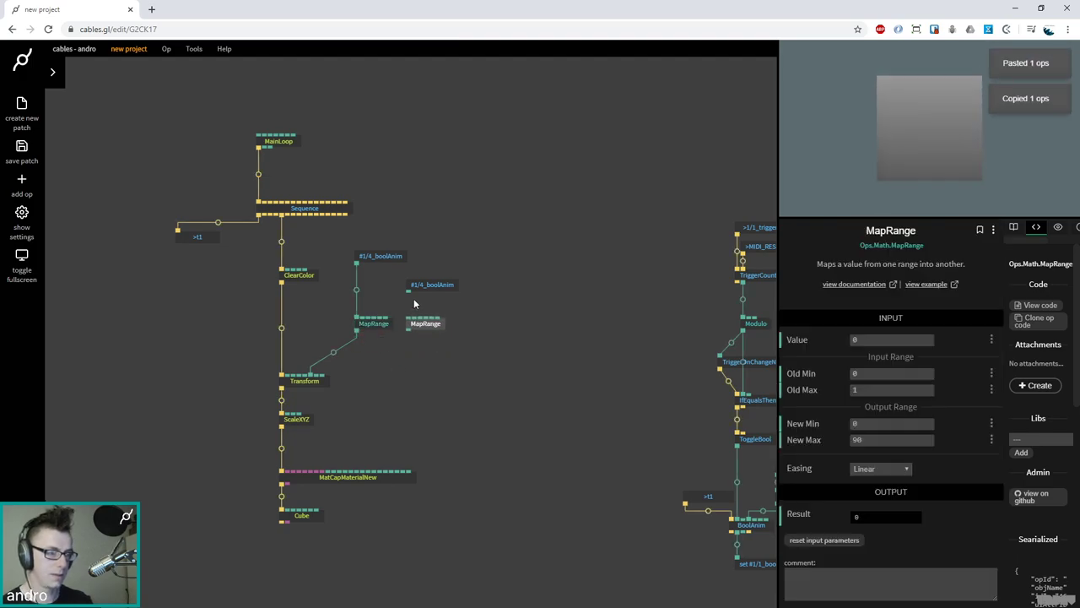
drag(408, 294, 423, 329)
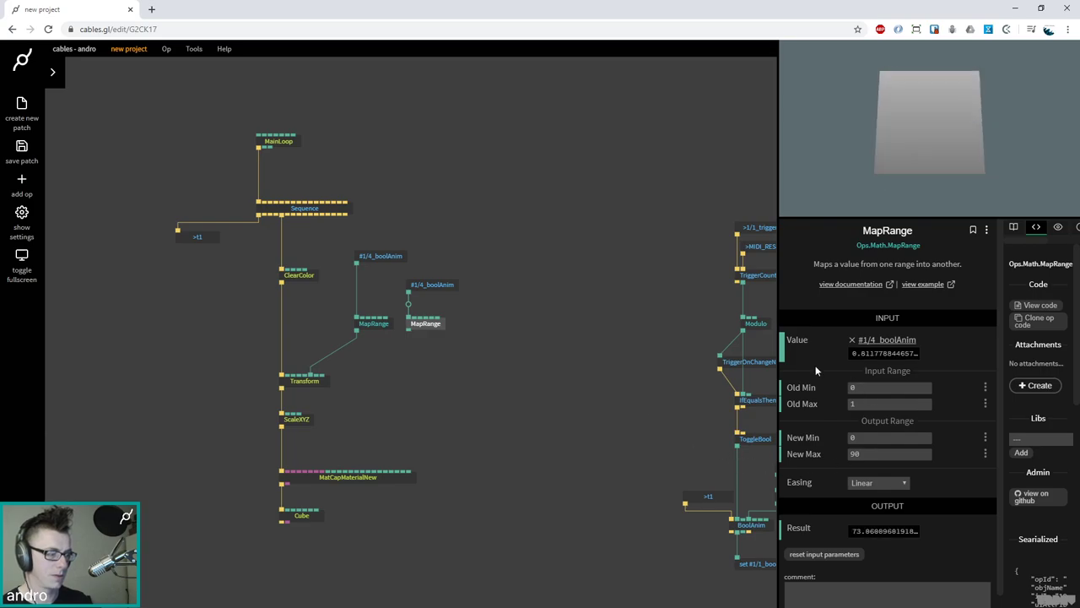
Make the copied getter read the 1/8_boolAnim variable and check its MapRange against the original pair
click(442, 286)
click(889, 341)
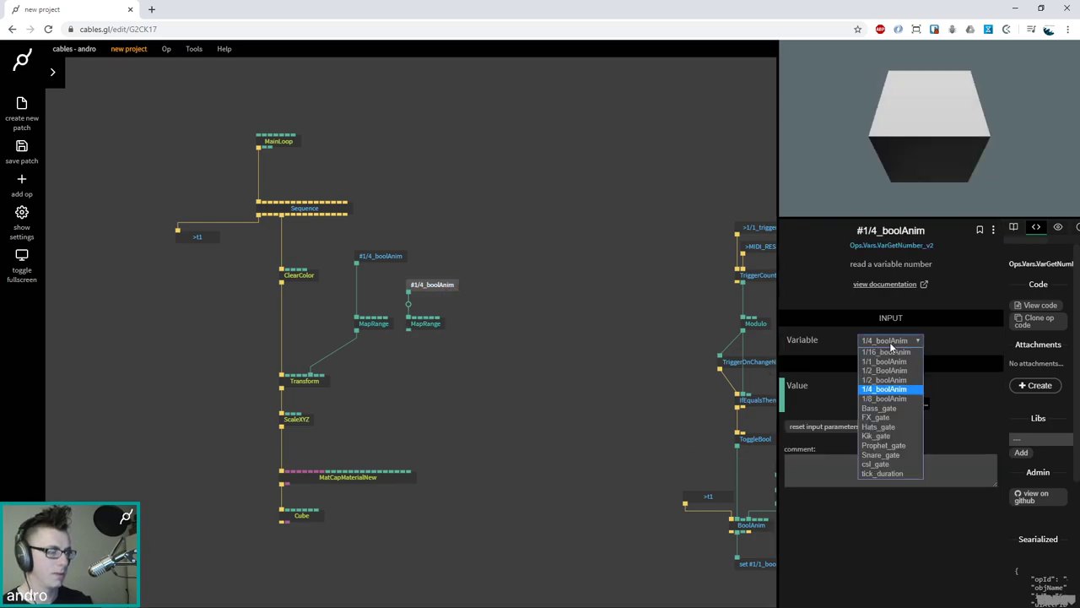
click(885, 398)
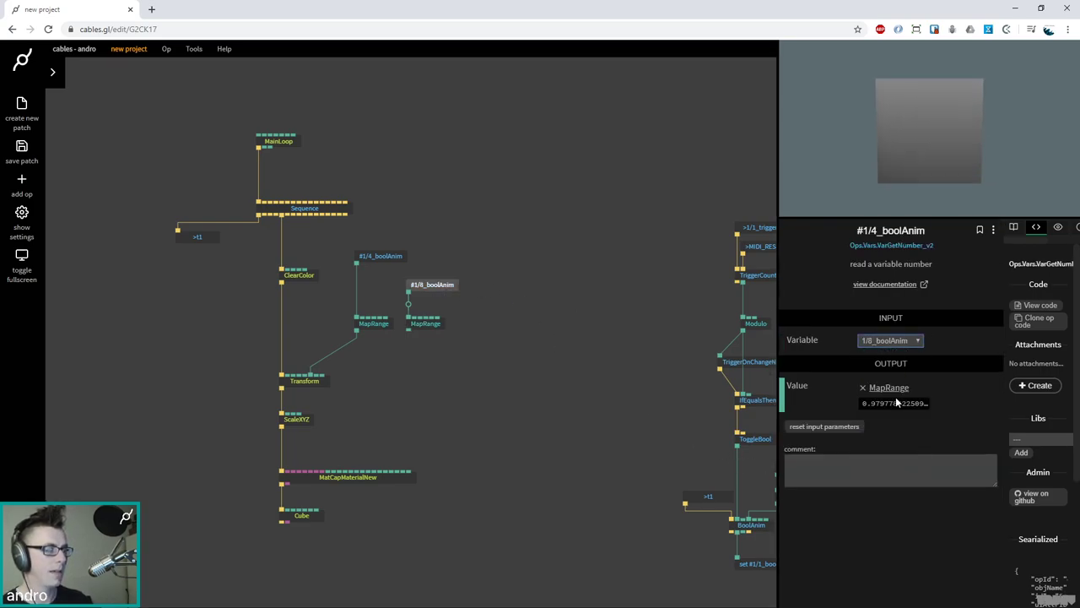
click(426, 324)
click(386, 258)
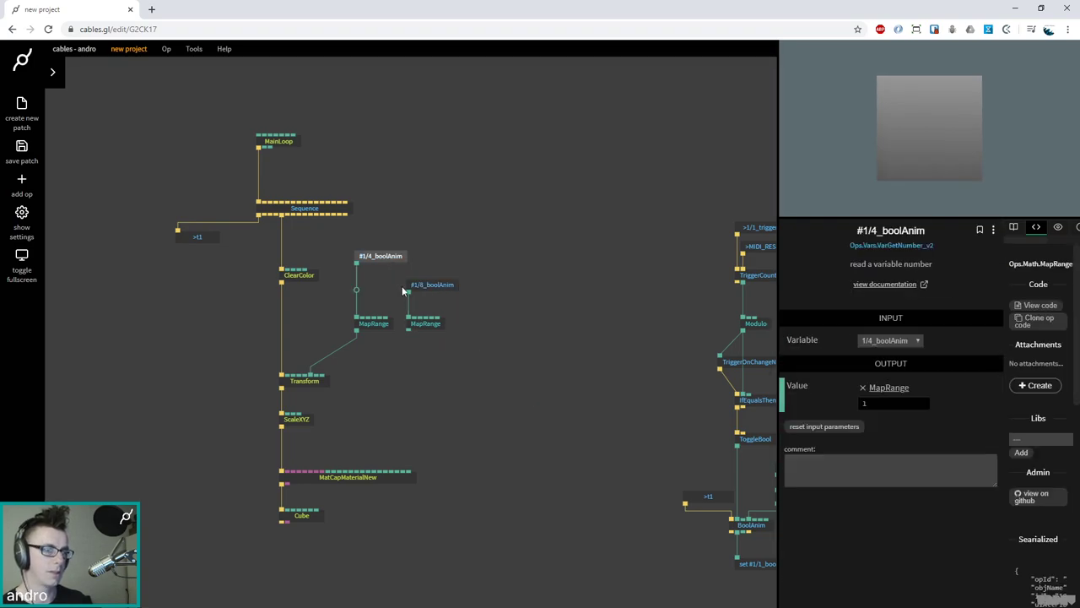
click(425, 324)
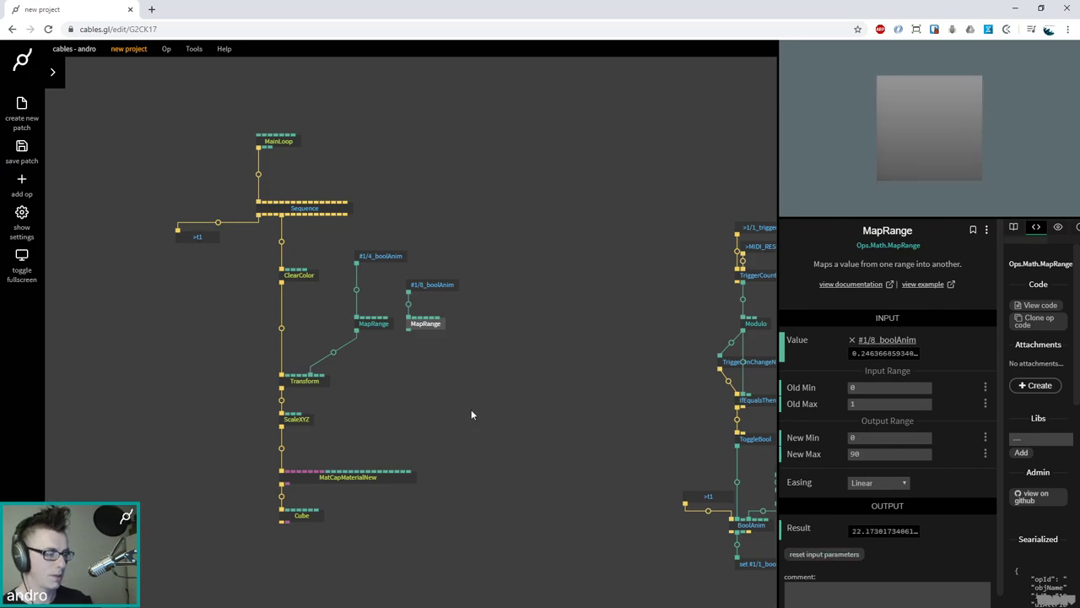
Link the second MapRange's result to ScaleXYZ's first scale input and set its output range to 0.1 through 1
drag(410, 330, 339, 393)
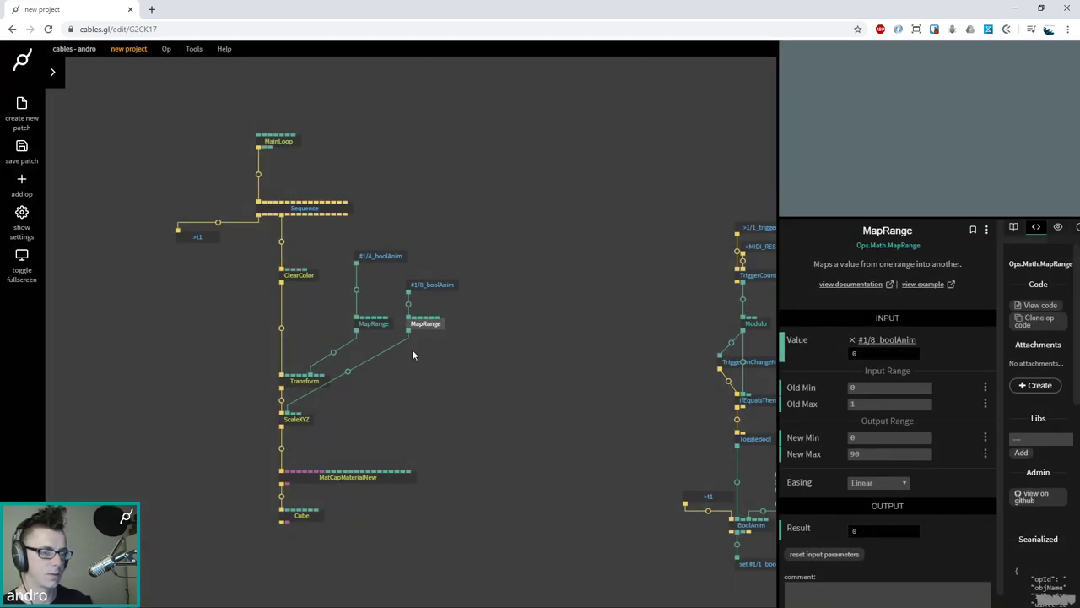
click(436, 329)
click(867, 436)
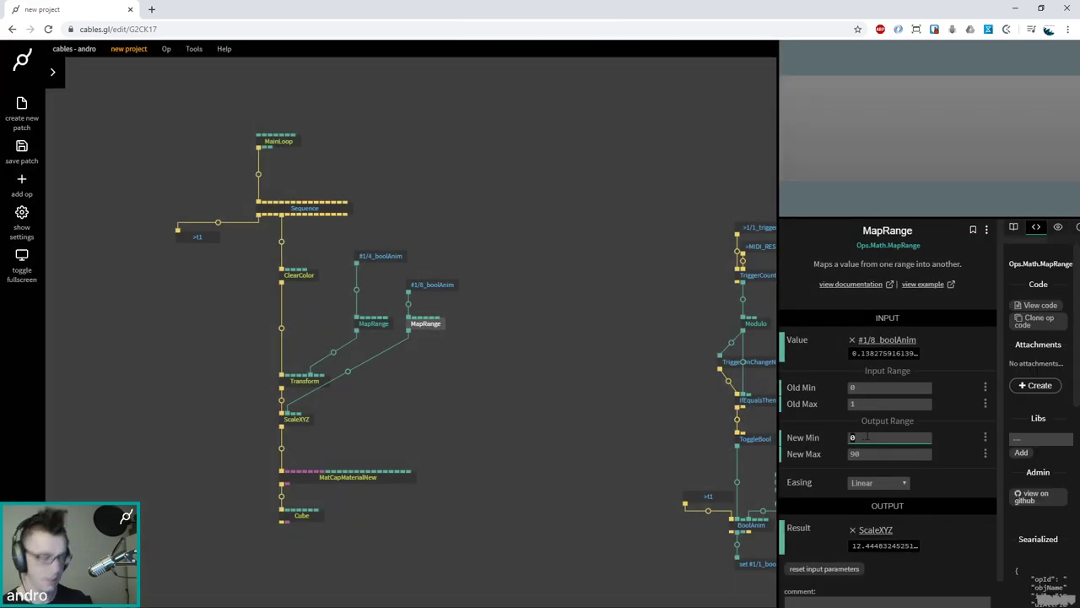
text(.1)
key(Tab)
text(1)
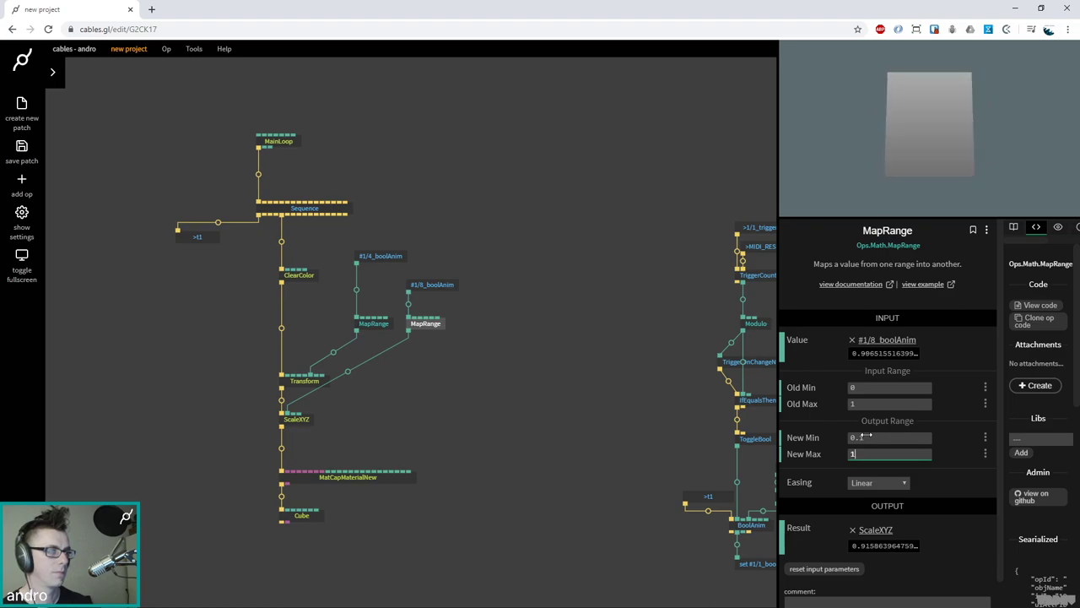
click(422, 284)
click(519, 355)
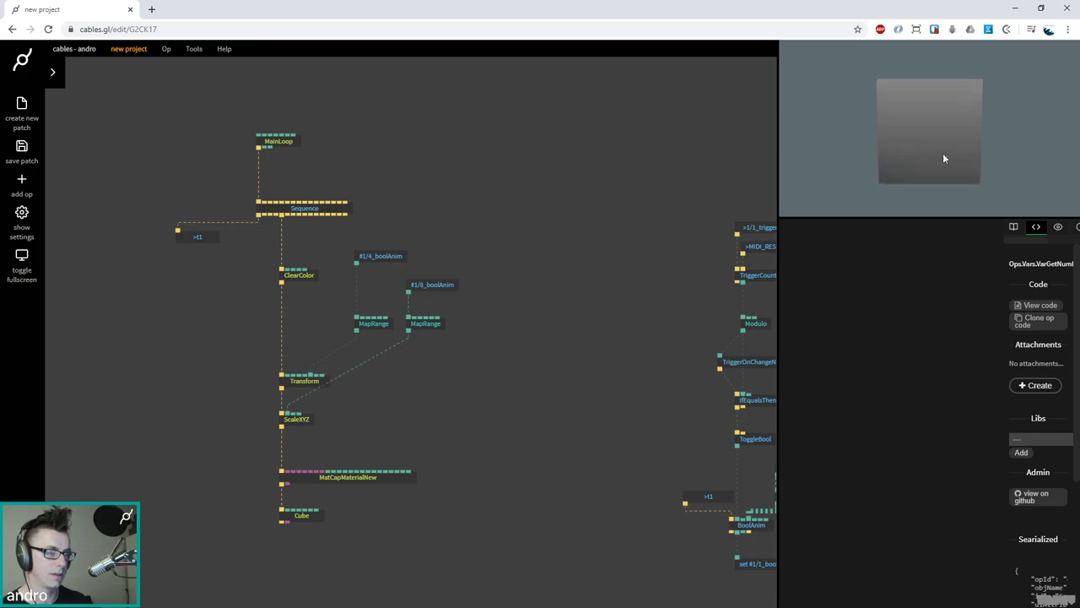
Set Number2 of the Multiply op in the 1/8_trigger column to 2 and inspect that column's BoolAnim
key(f)
drag(385, 294, 253, 255)
drag(689, 364, 90, 275)
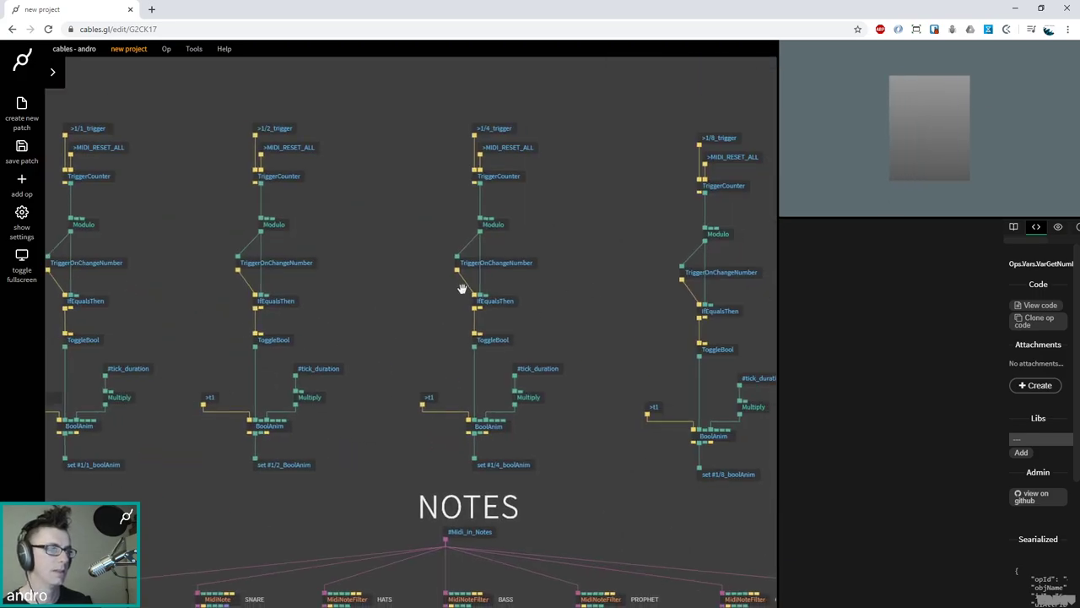
drag(463, 287, 274, 277)
click(562, 398)
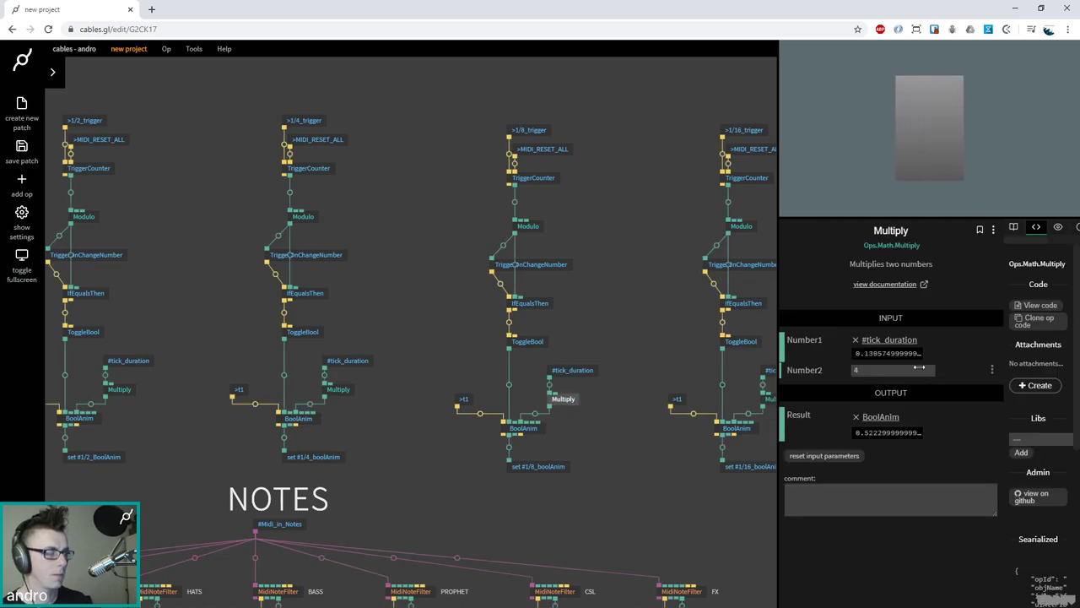
key(BackSpace)
text(2)
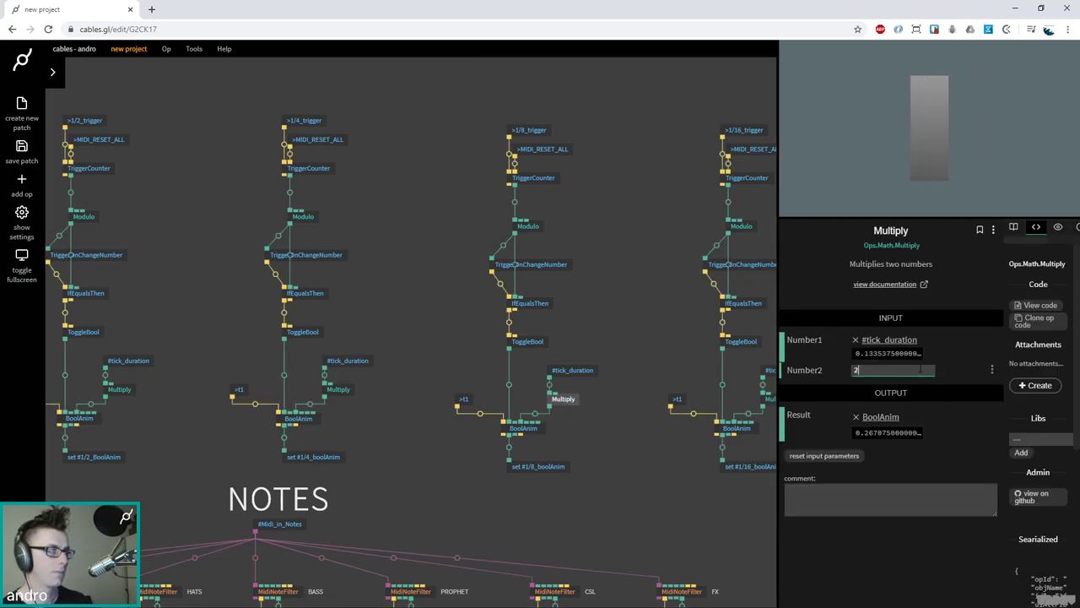
drag(420, 348, 461, 351)
click(567, 431)
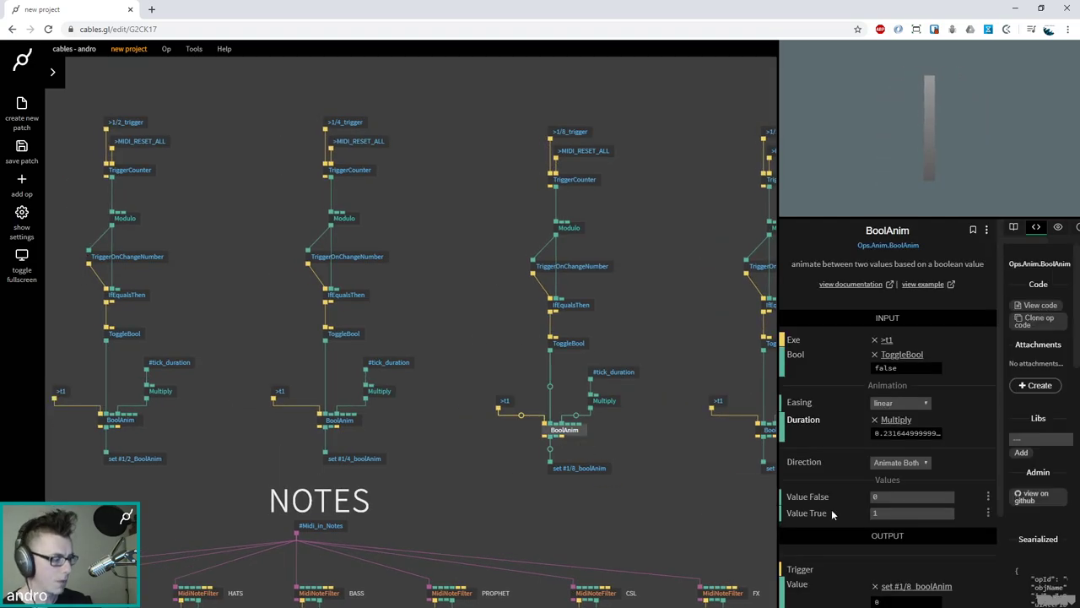
Delete the 1/4_boolAnim and 1/8_boolAnim getters with both MapRange ops, and reset the Transform op's X rotation
scroll(209, 316, left, 8)
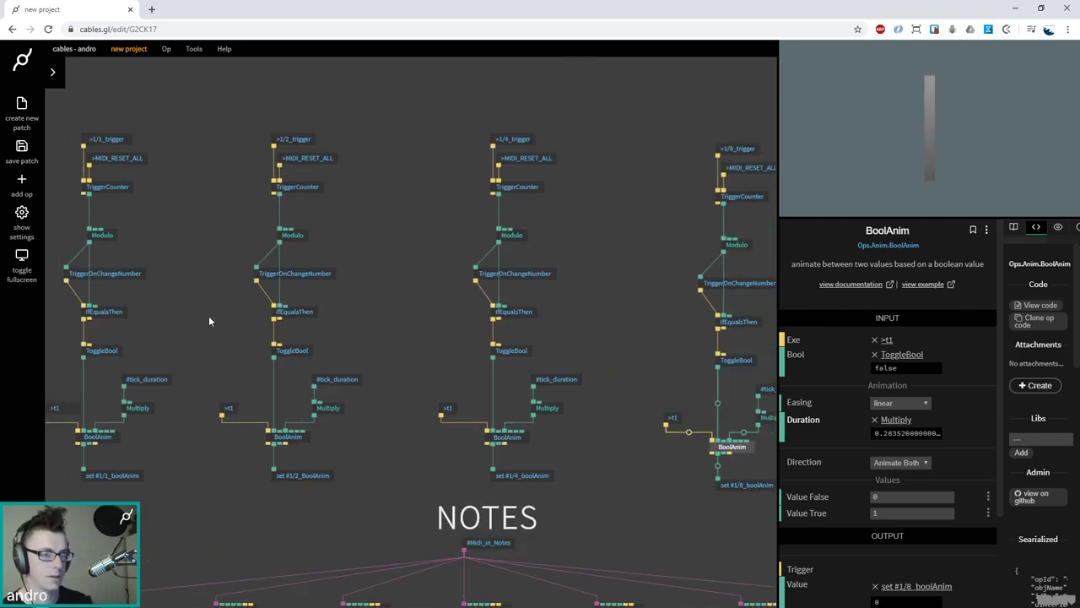
scroll(209, 321, left, 15)
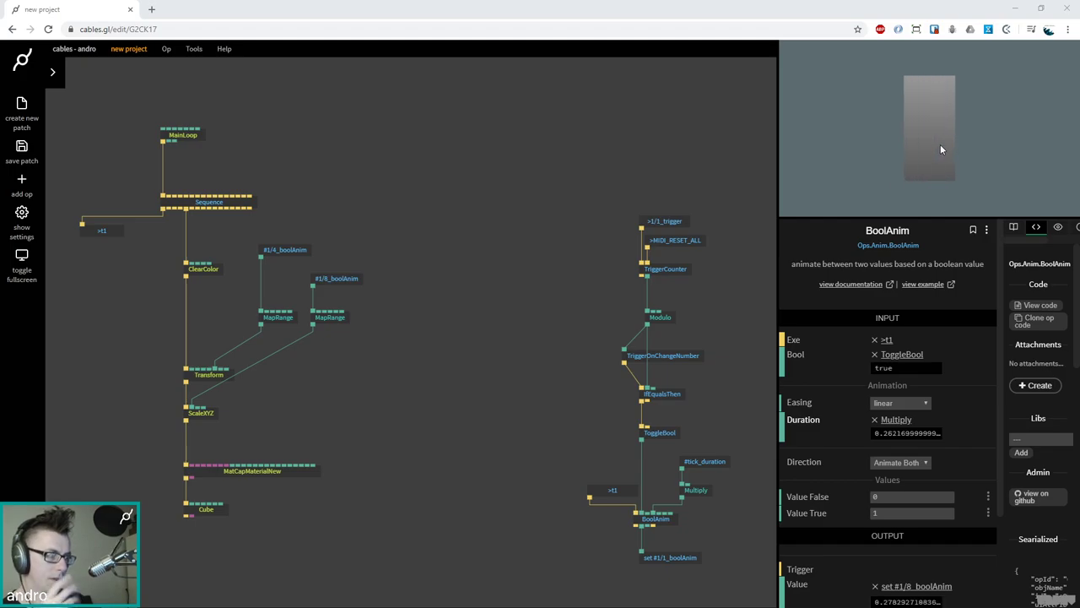
drag(382, 343, 252, 239)
key(Delete)
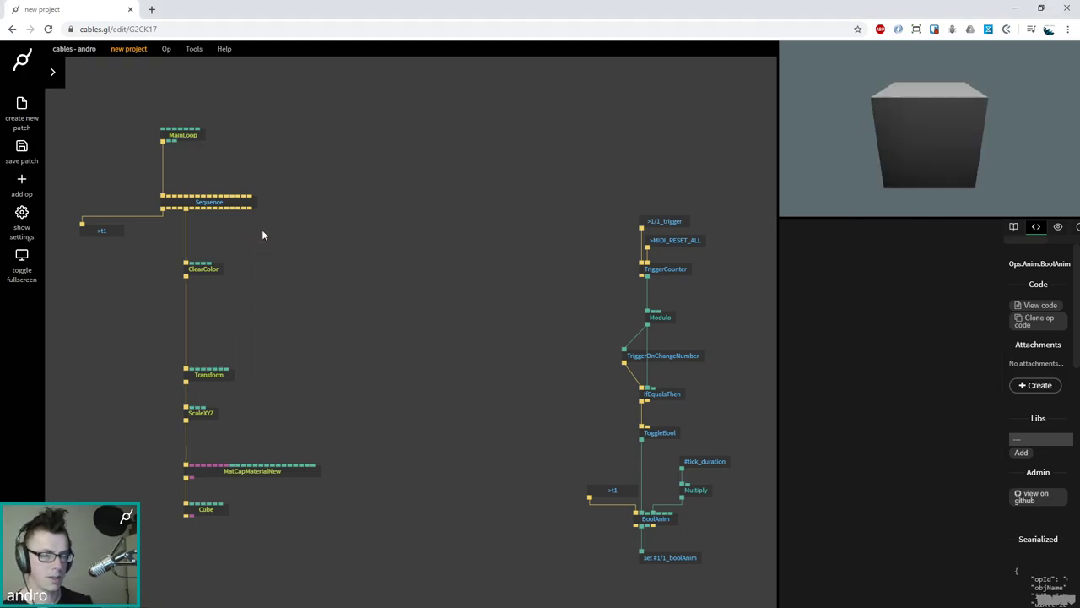
click(212, 377)
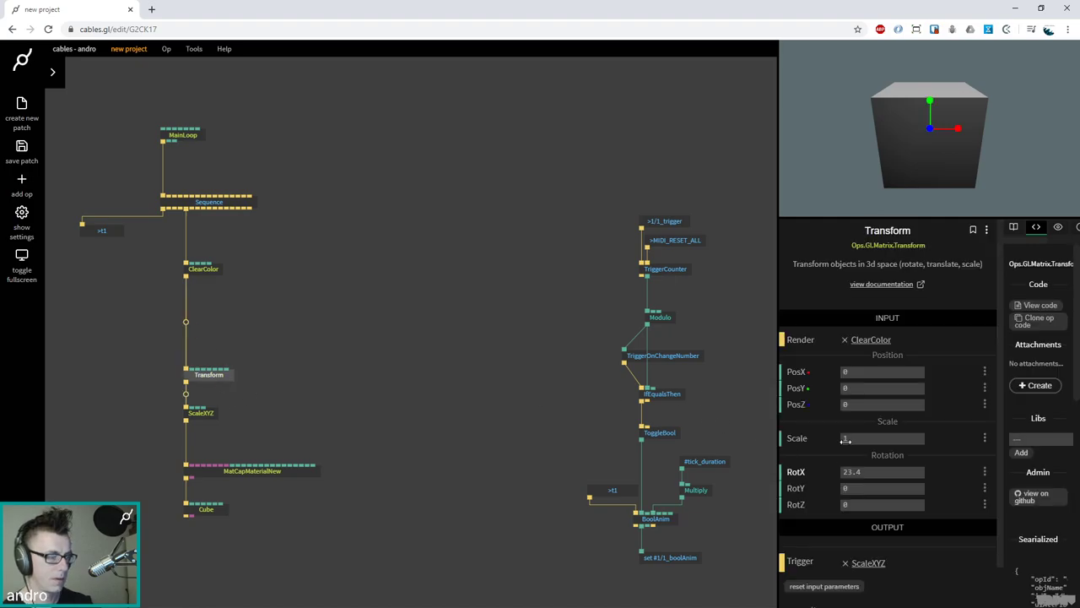
Add a TriggerReceive op beside ClearColor and make it listen to 1/4_trigger
double_click(397, 282)
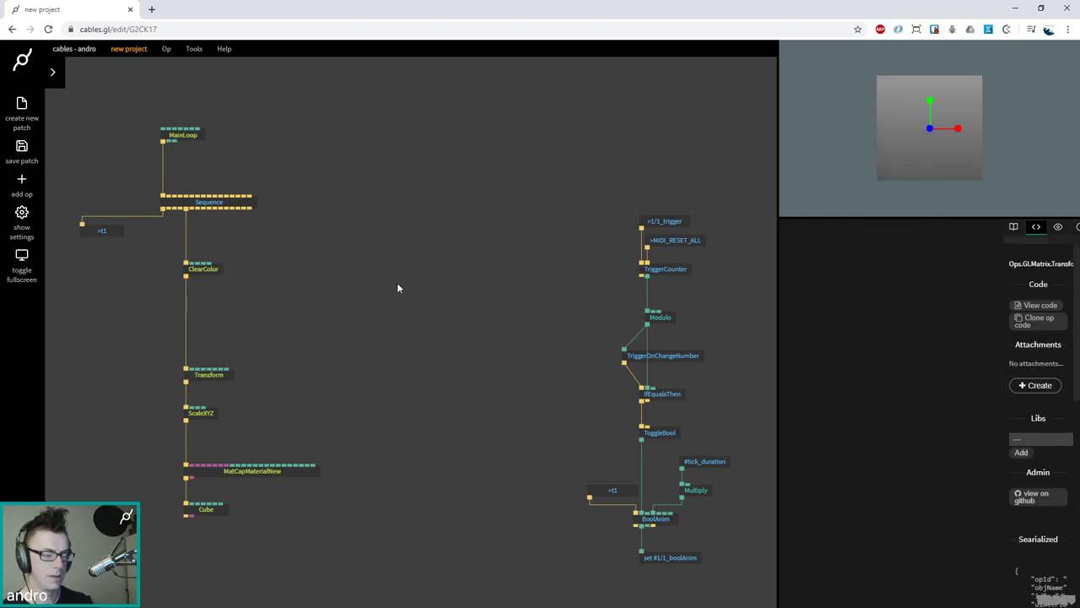
text(trigger rec)
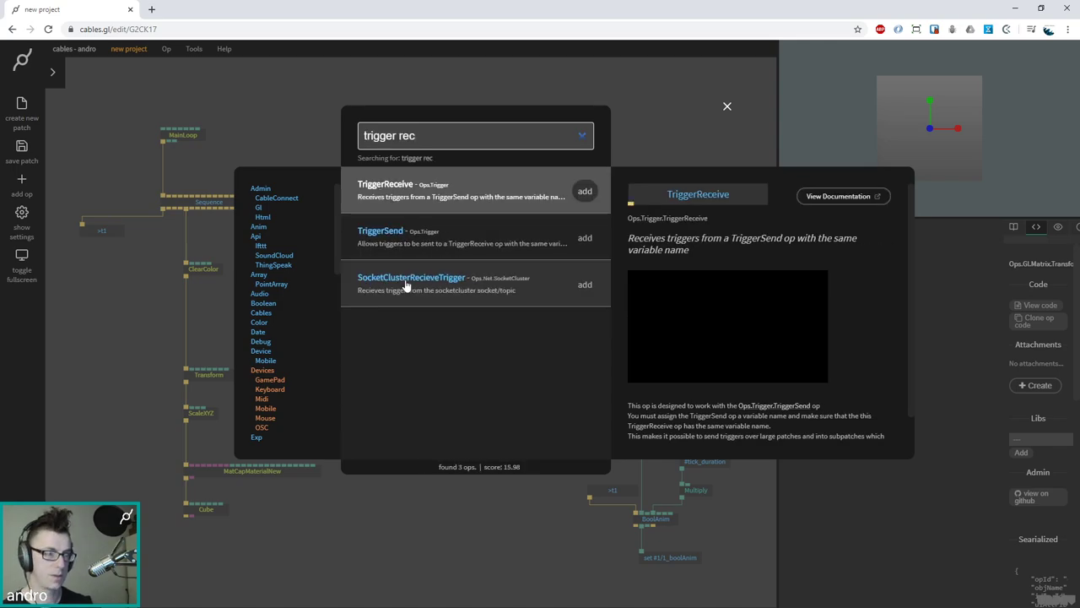
key(Return)
drag(421, 342, 267, 297)
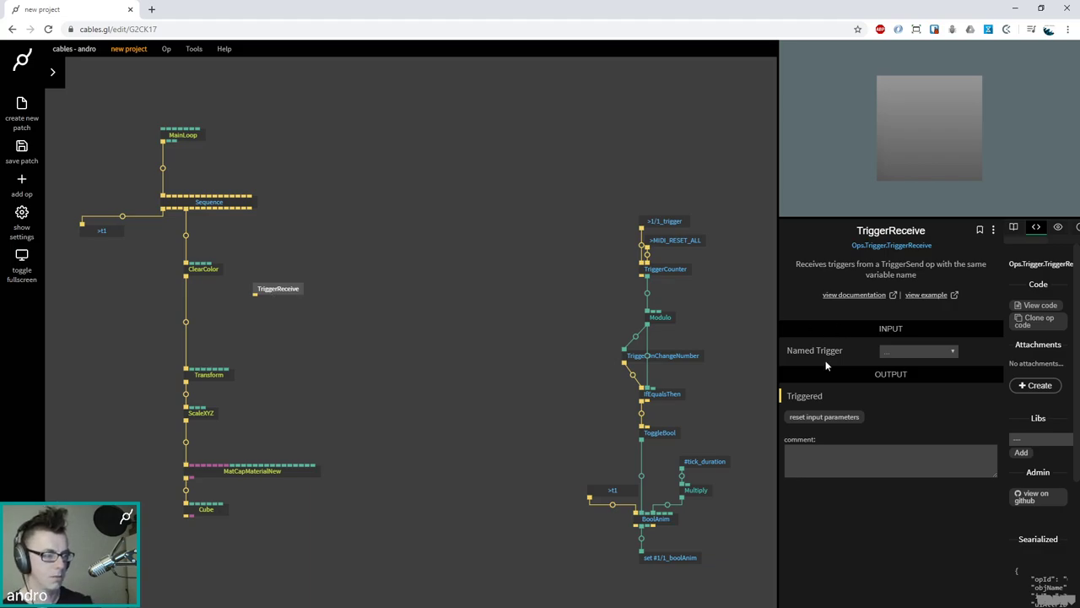
click(899, 353)
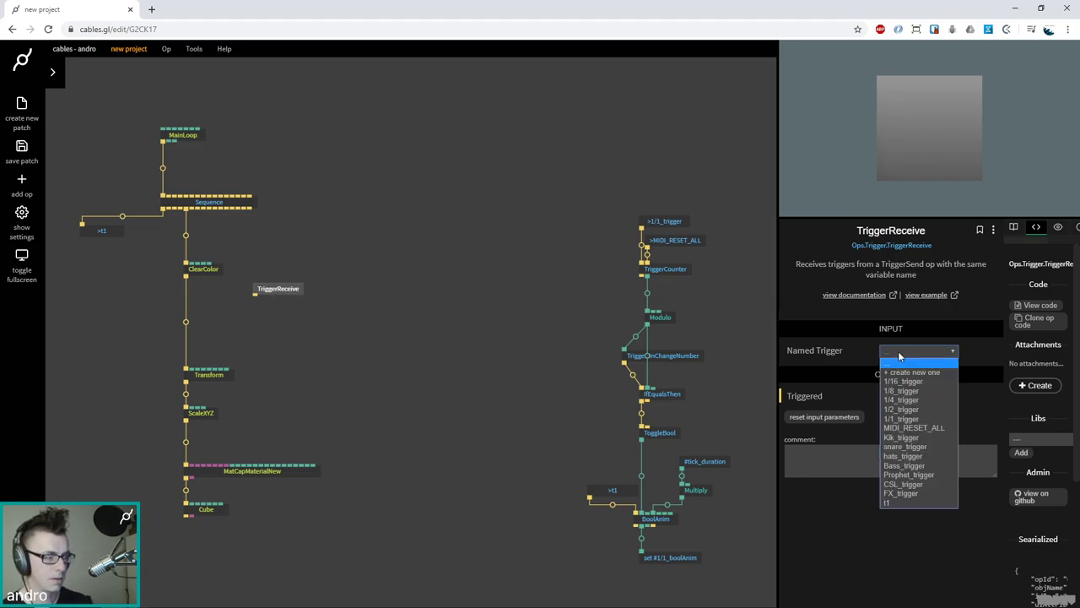
click(907, 400)
Add a TriggerCounter op fed by the 1/4_trigger receiver and place it just below the receiver
drag(273, 292, 310, 319)
text(triger)
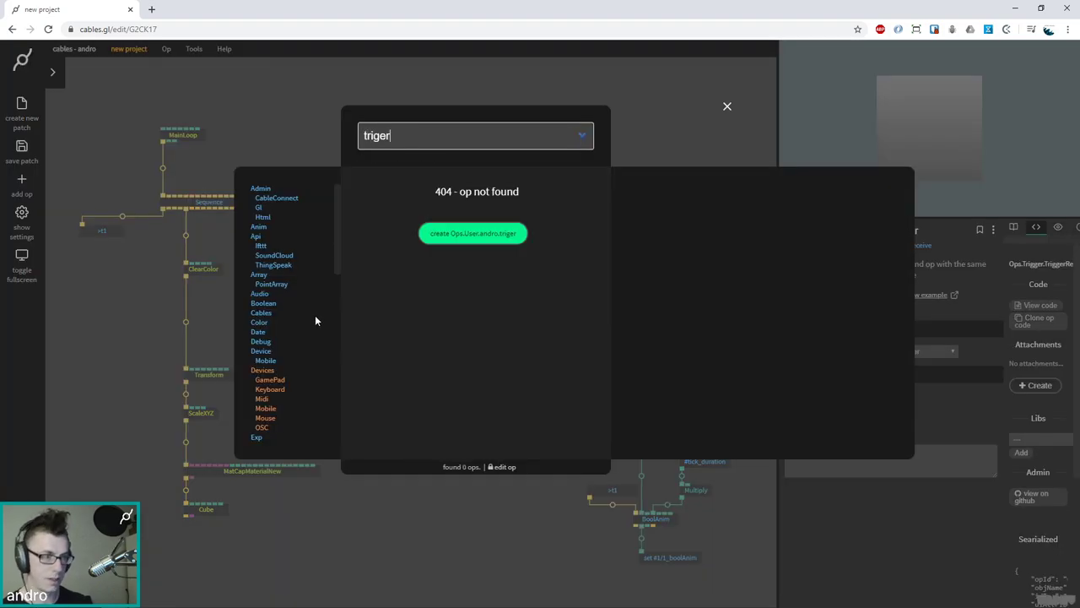
key(BackSpace)
text(gercoun)
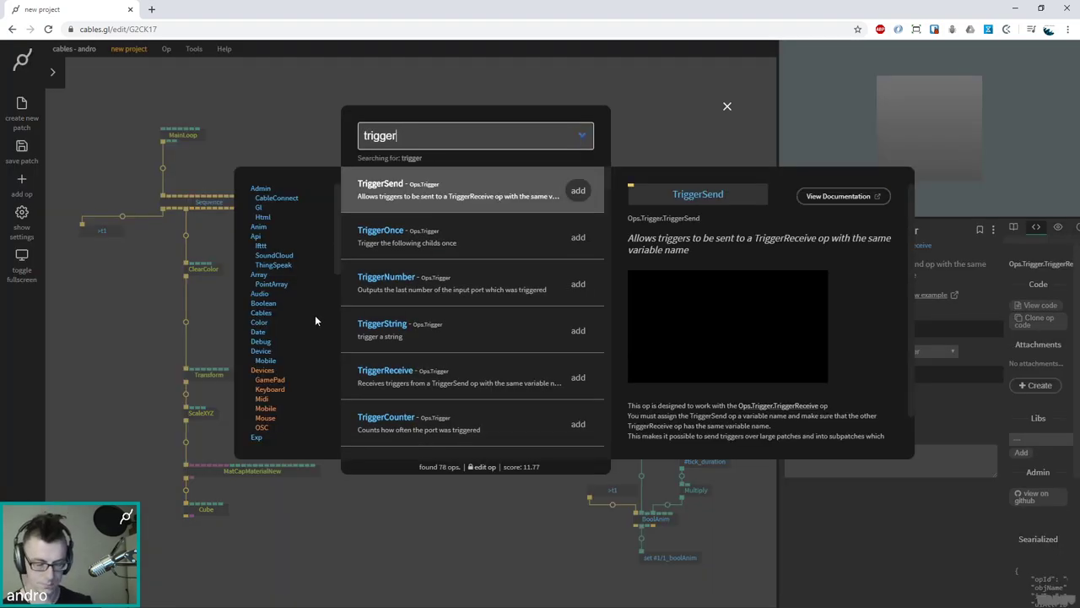
key(Return)
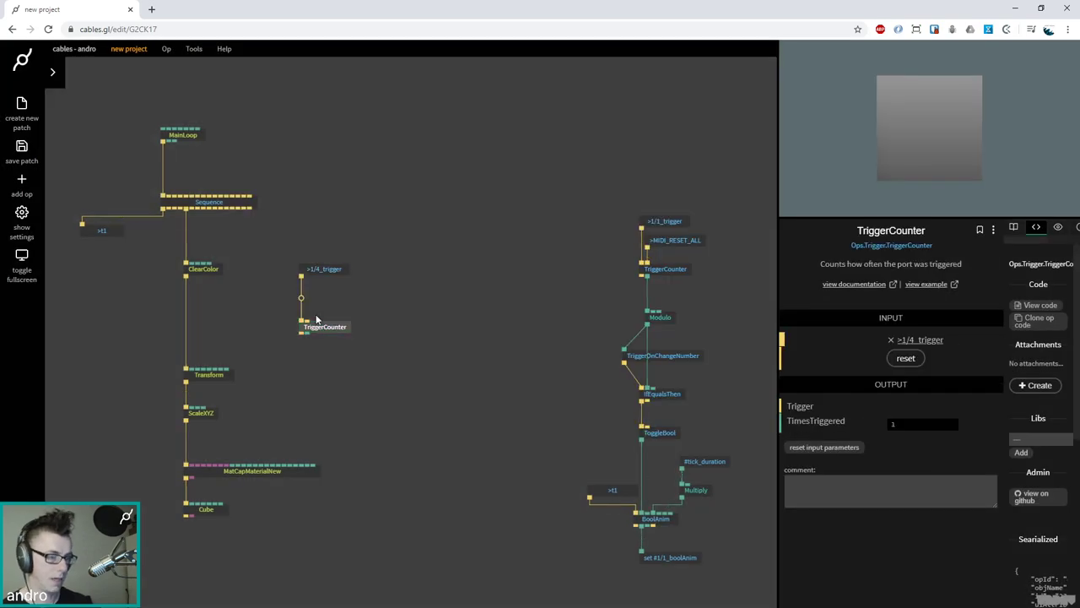
drag(327, 335, 327, 325)
mouse_move(918, 431)
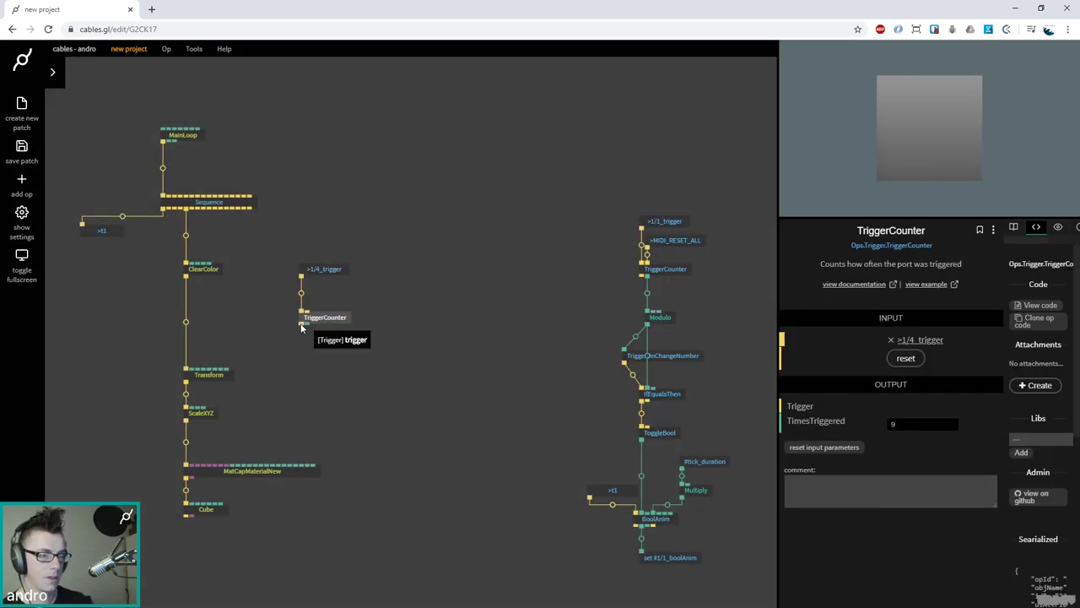
Multiply the TriggerCounter's TimesTriggered output by 90 and link the result to the Transform's RotX
drag(306, 324, 320, 354)
text(multipl)
key(Return)
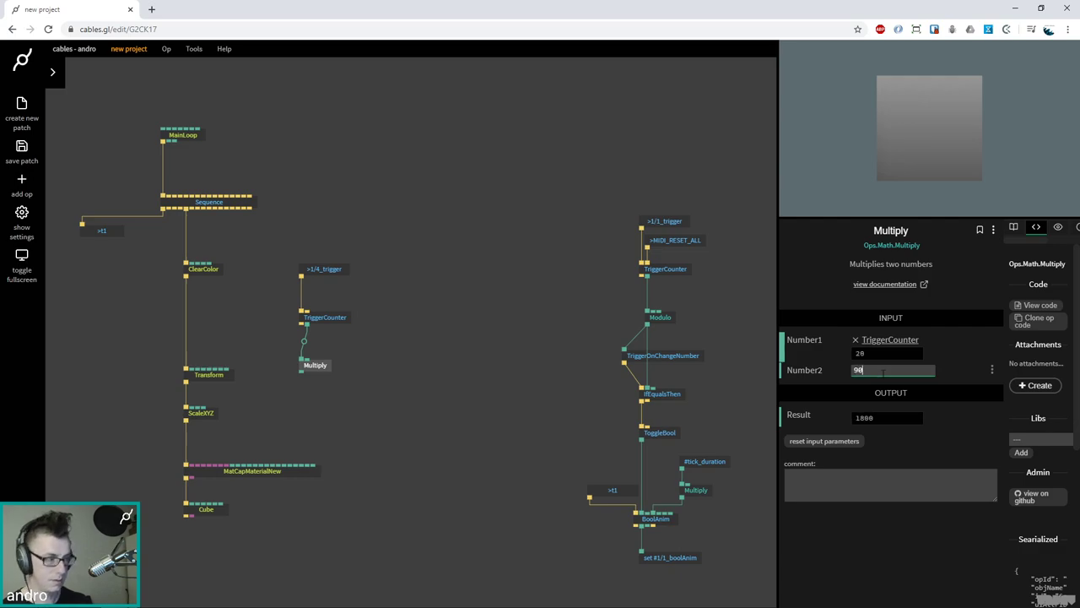
drag(327, 368, 238, 378)
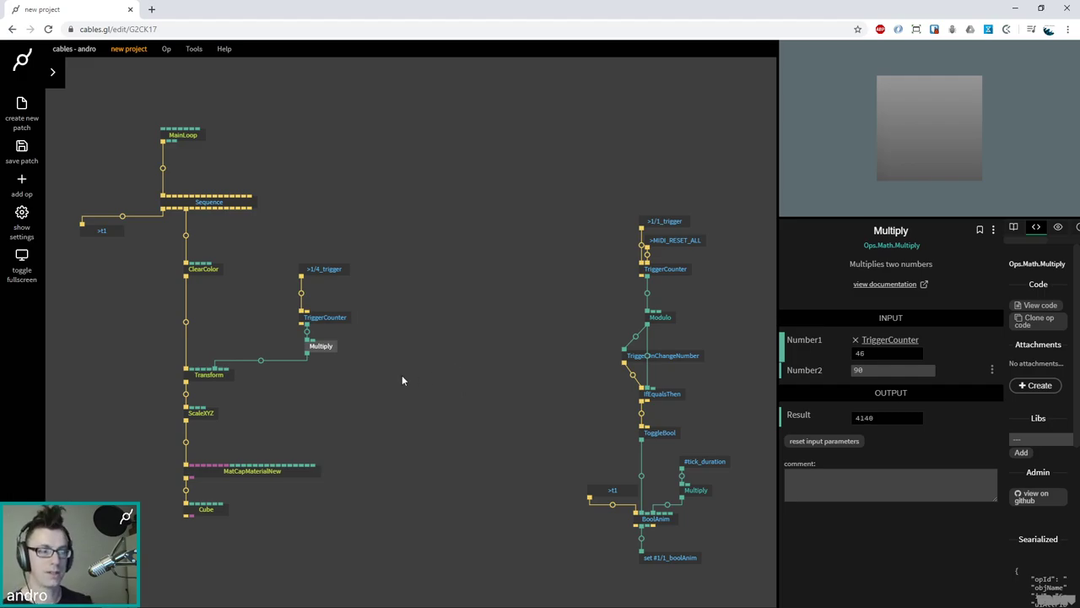
Move the 1/4_trigger receiver, its TriggerCounter and the Multiply op upward to make room above Transform
drag(382, 334, 296, 238)
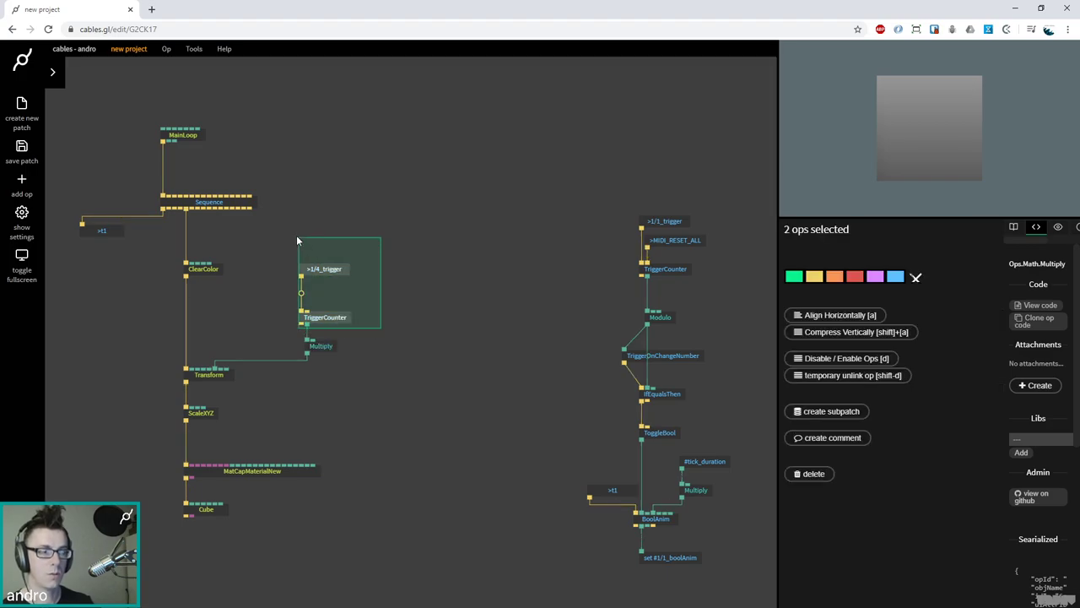
drag(327, 317, 329, 298)
click(329, 298)
drag(321, 344, 321, 325)
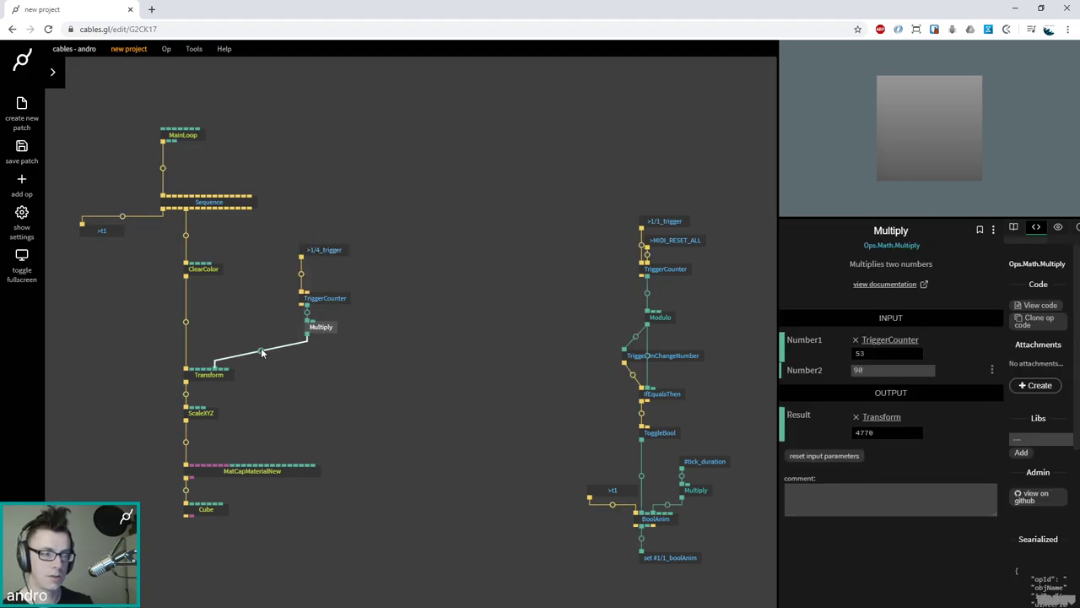
Insert a Smooth op between Multiply and Transform, align it under Multiply, and link ClearColor's trigger to its Update input
click(263, 351)
text(smooth)
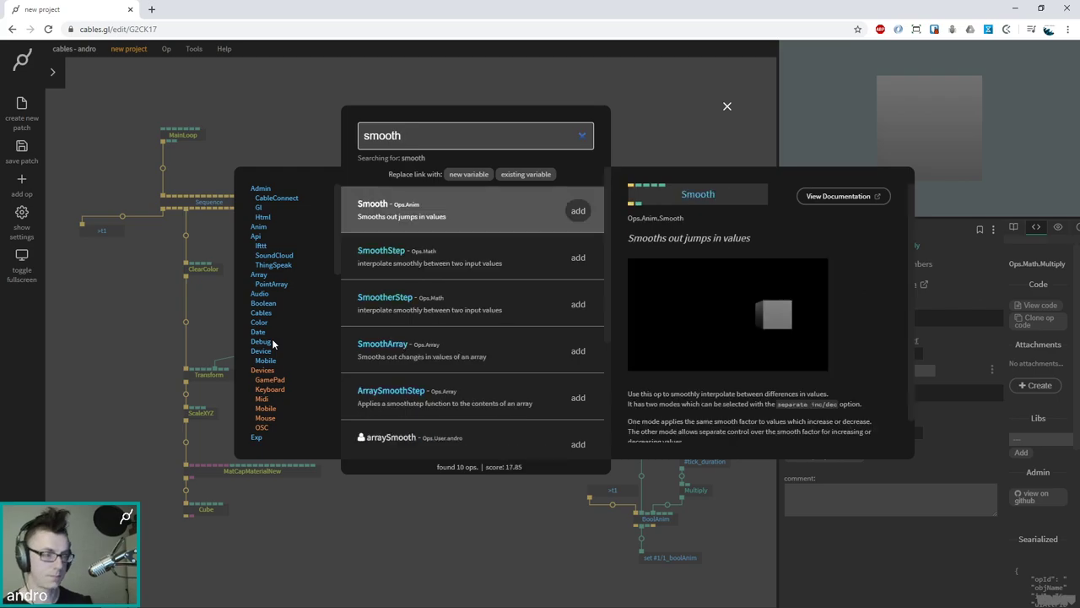
key(Return)
drag(221, 359, 316, 356)
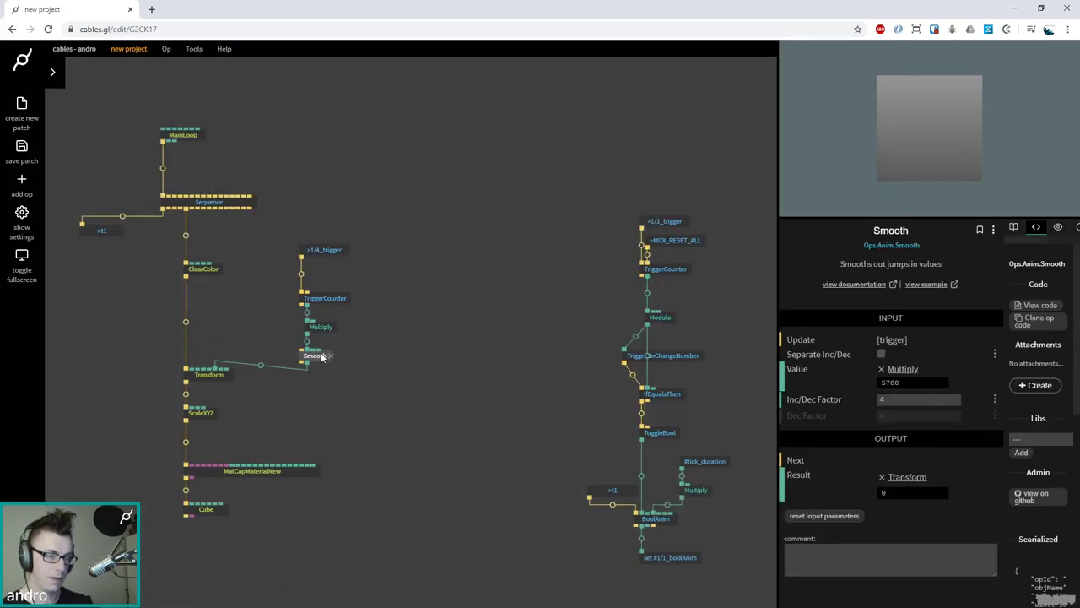
mouse_move(187, 275)
mouse_down()
mouse_move(323, 359)
mouse_move(309, 358)
mouse_up()
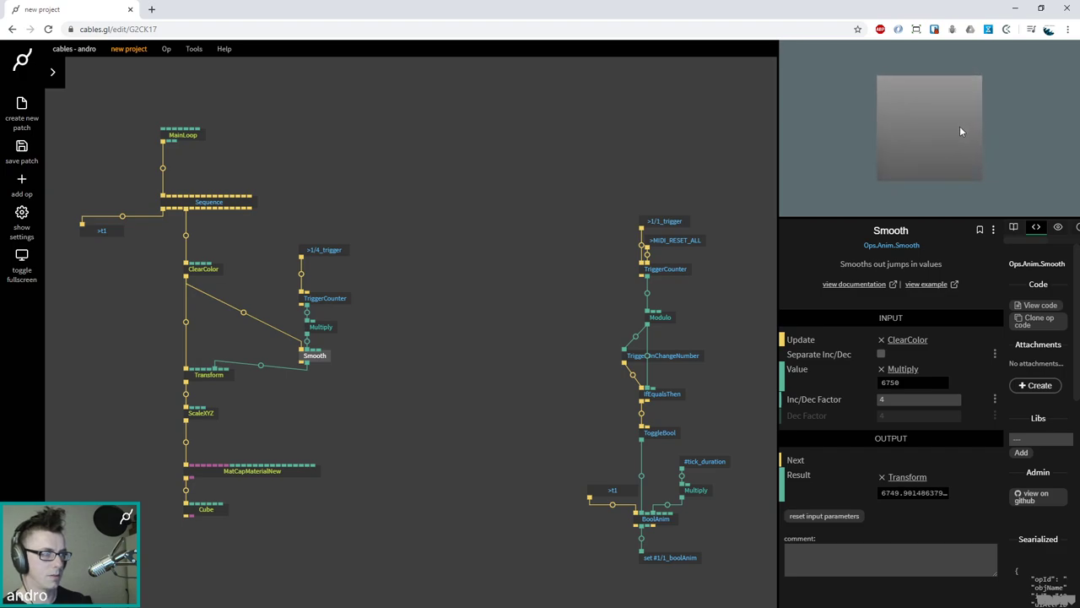
Switch the receiver above the TriggerCounter to 1/2_trigger
click(321, 251)
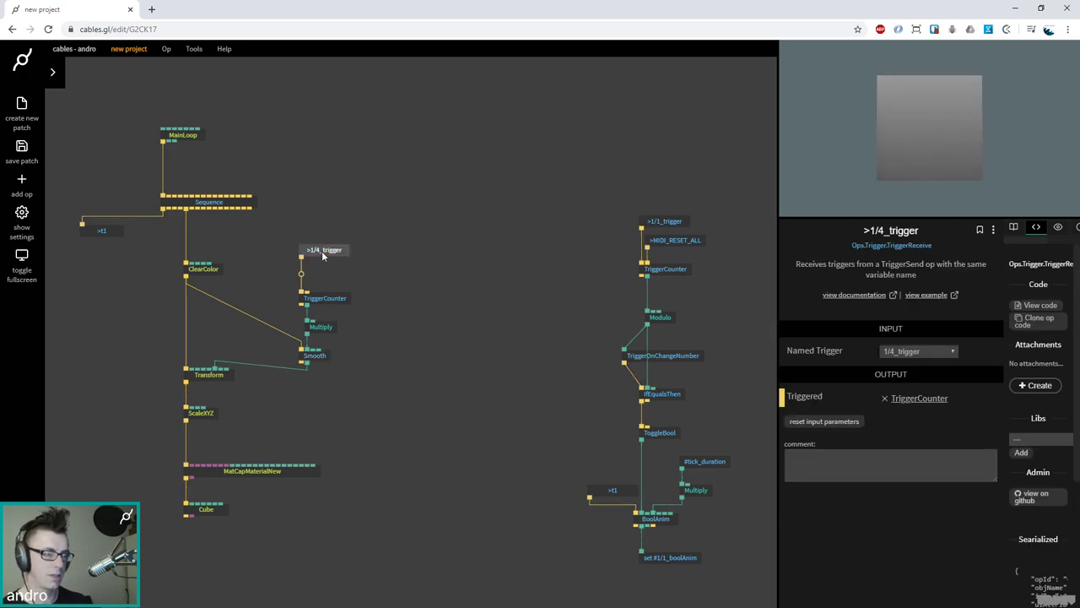
click(905, 353)
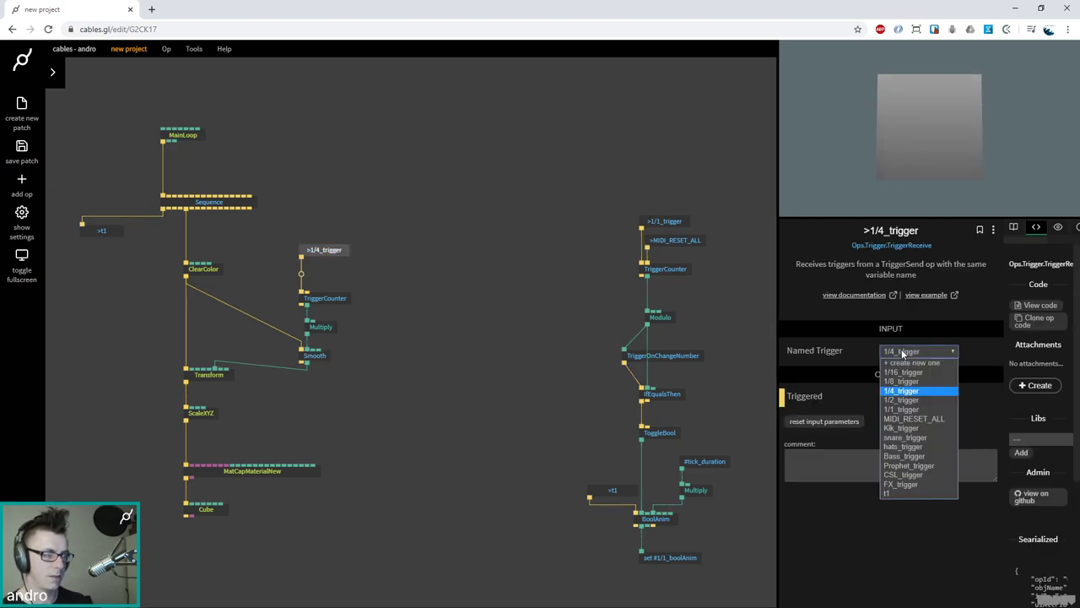
click(909, 400)
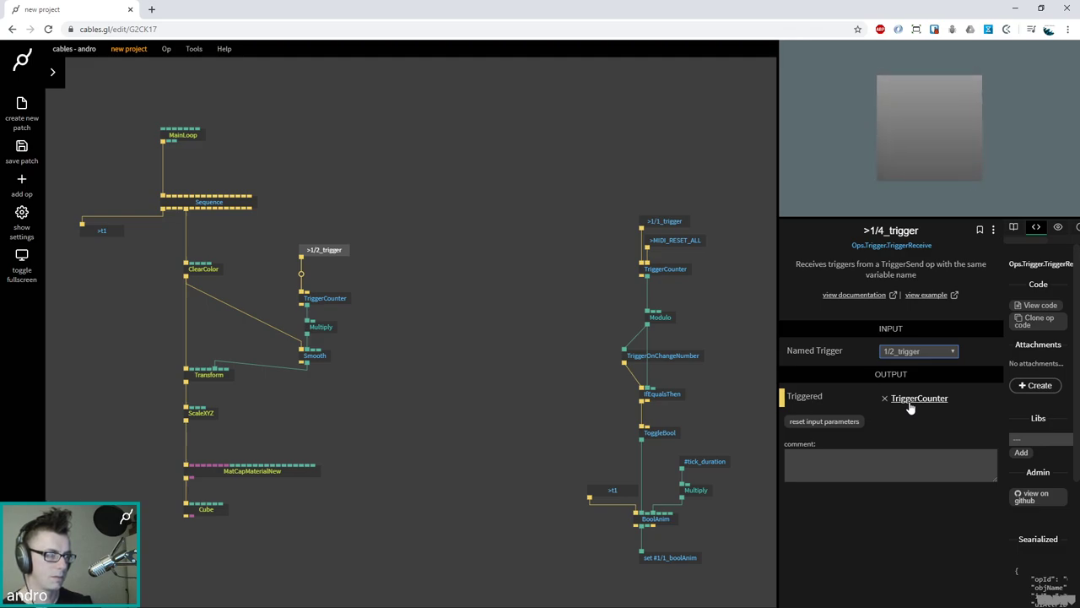
click(460, 371)
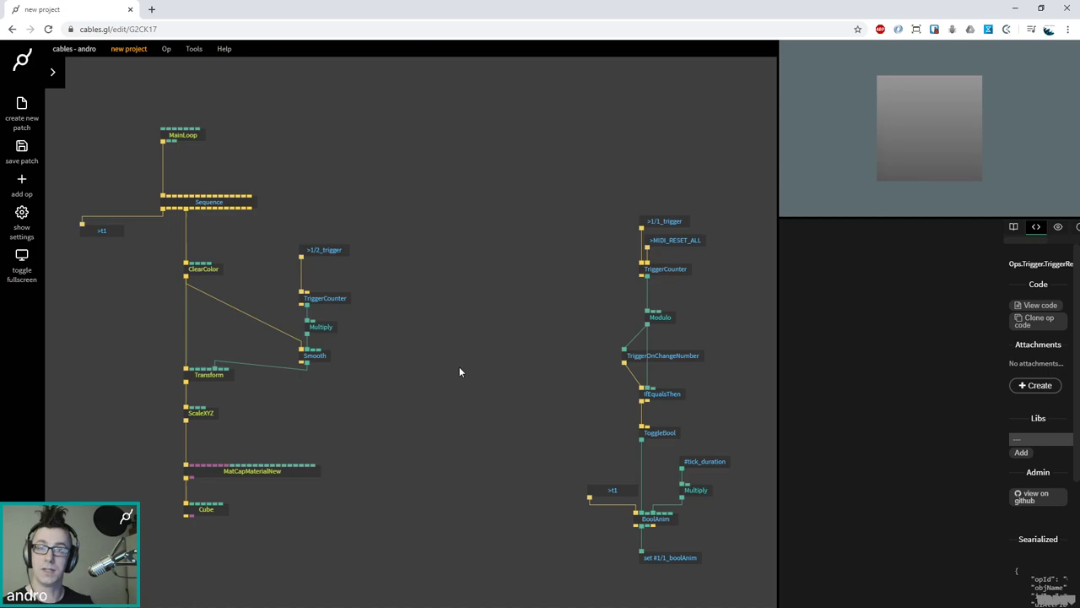
Make the receiver above the TriggerCounter listen to Kik_trigger
click(340, 251)
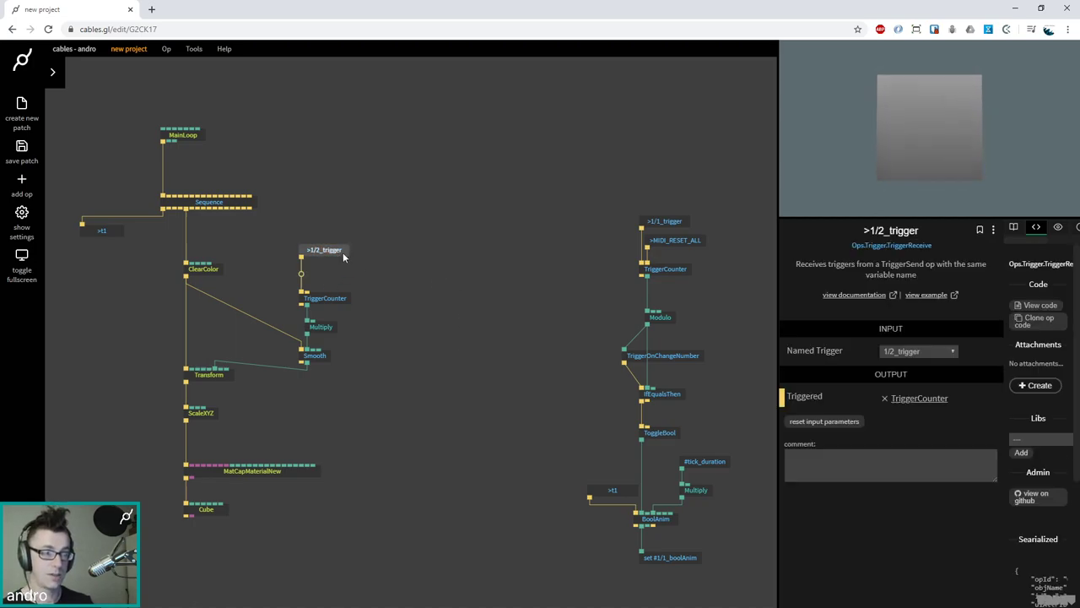
click(911, 351)
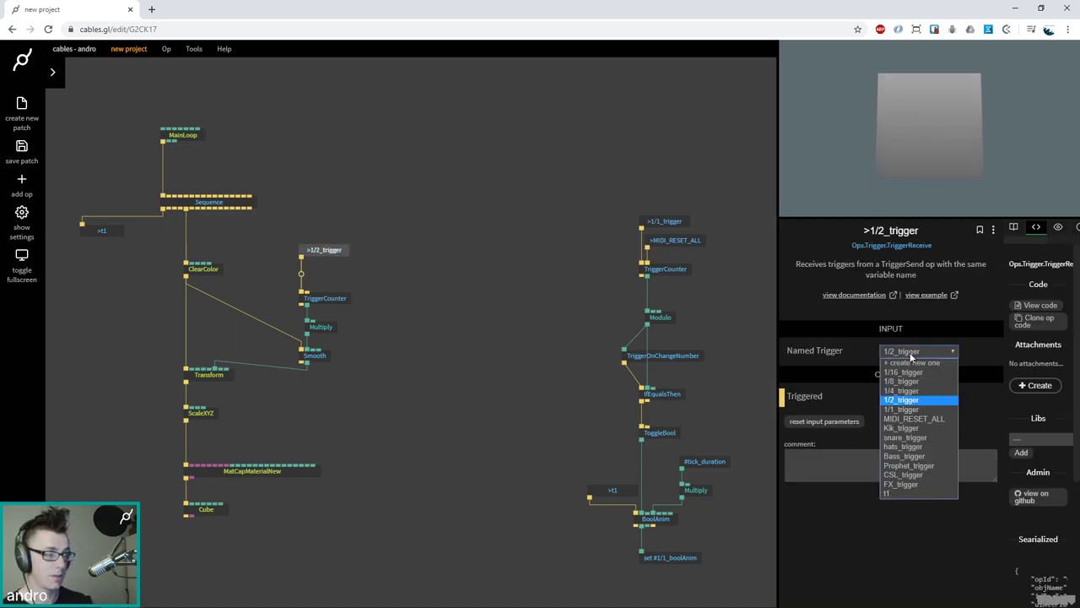
click(901, 428)
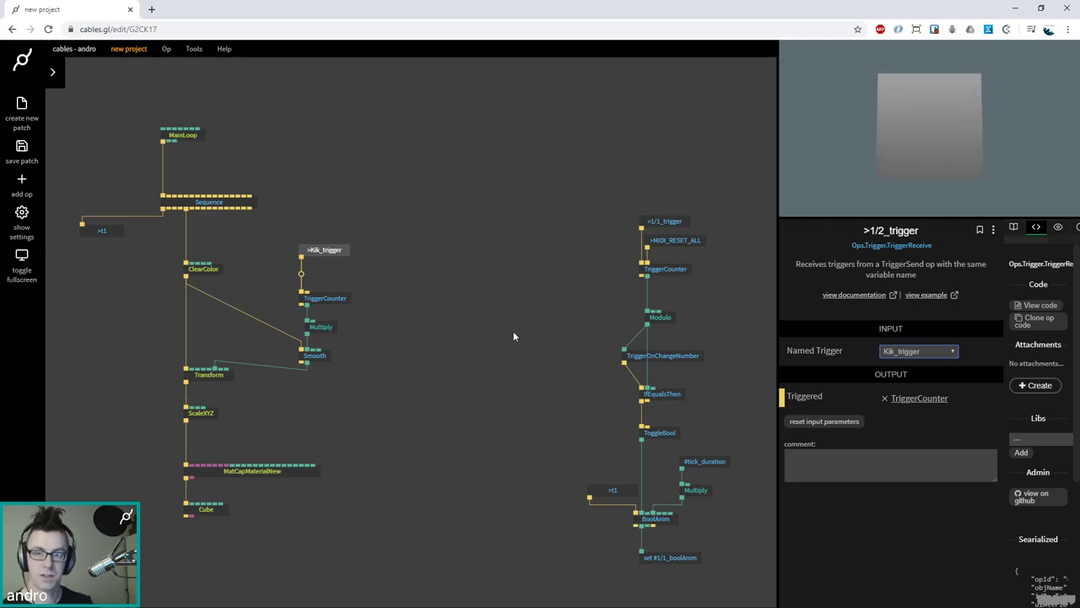
Set the Smooth op's Inc/Dec Factor to 16
click(317, 362)
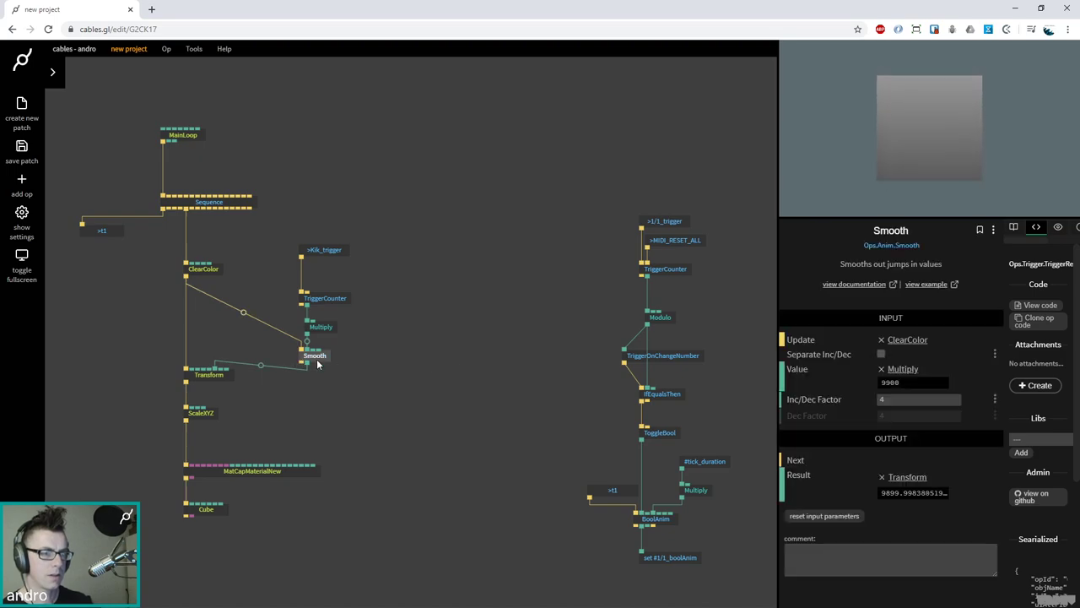
click(912, 397)
text(16)
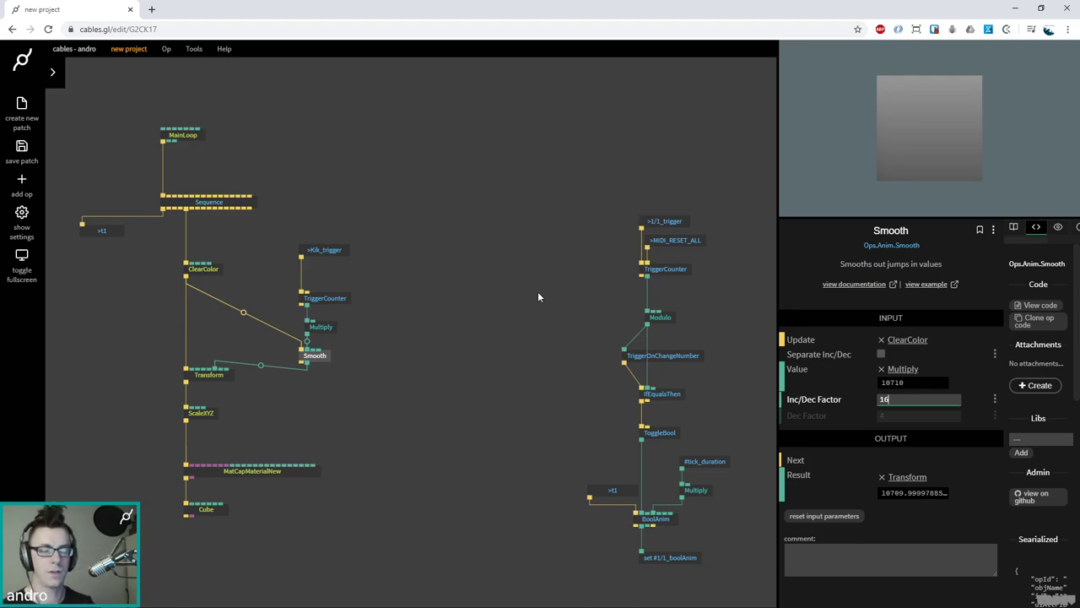
Move the Transform-to-Cube chain down and duplicate the Kik_trigger, TriggerCounter, Multiply and Smooth ops beside the originals
drag(272, 515, 203, 411)
click(204, 411)
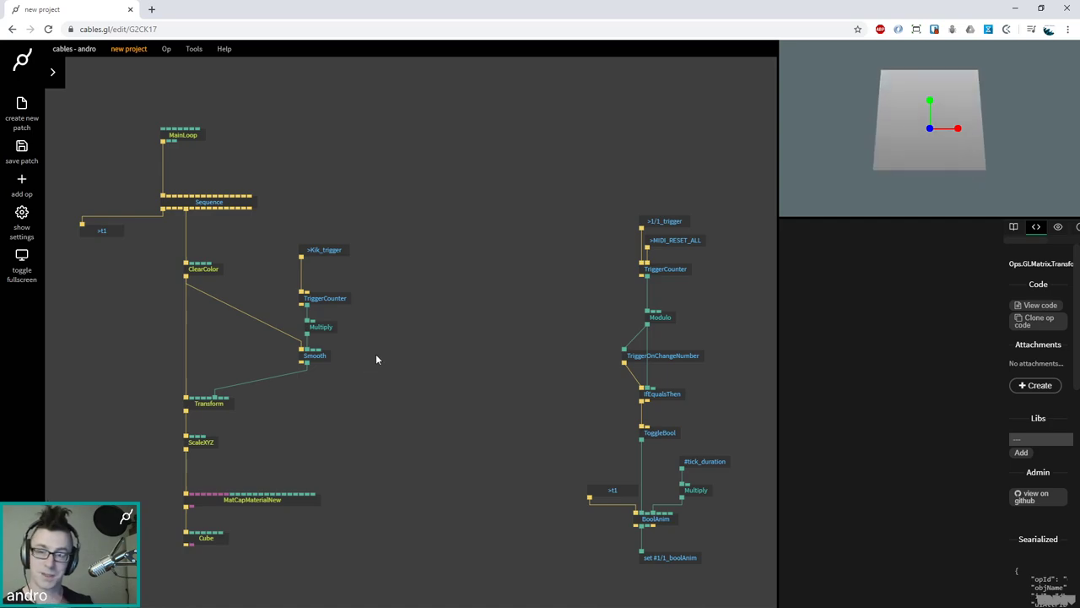
drag(393, 391, 291, 223)
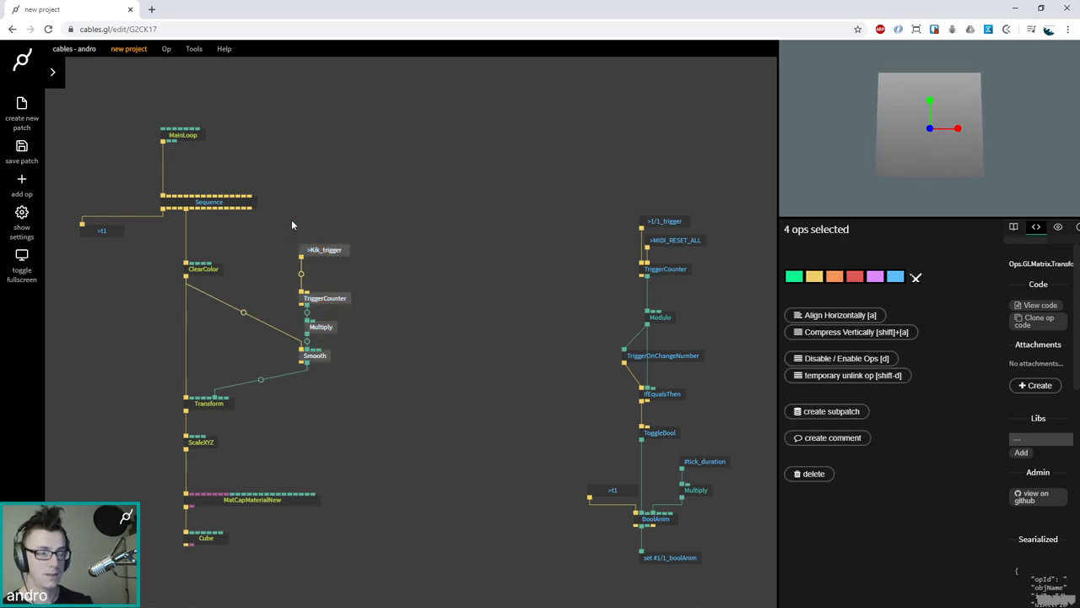
key(ctrl+c)
key(ctrl+v)
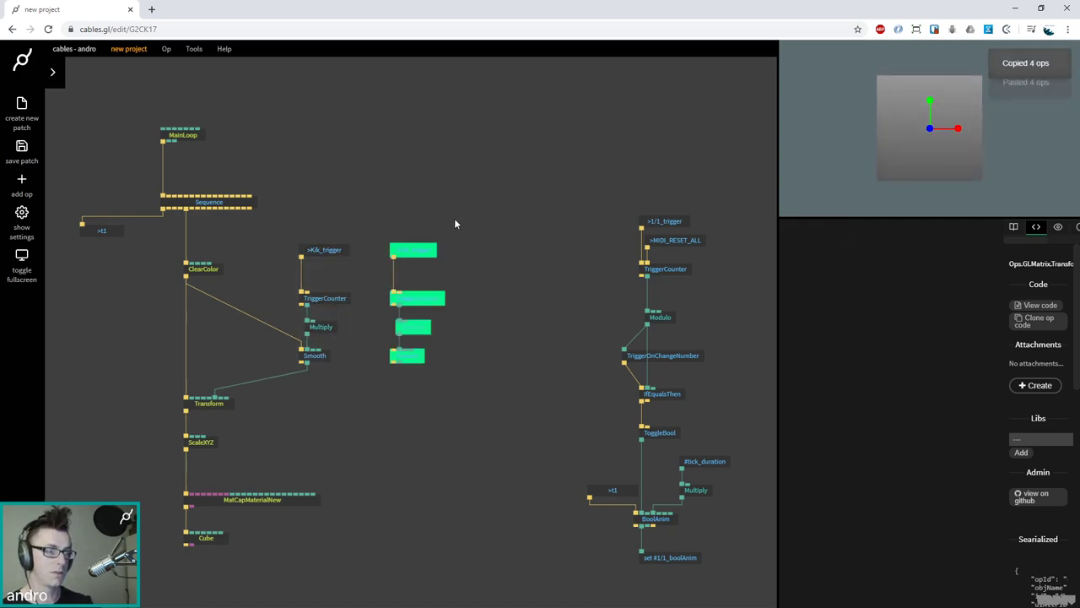
Make the duplicated Kik_trigger receiver listen to snare_trigger
click(422, 253)
click(899, 352)
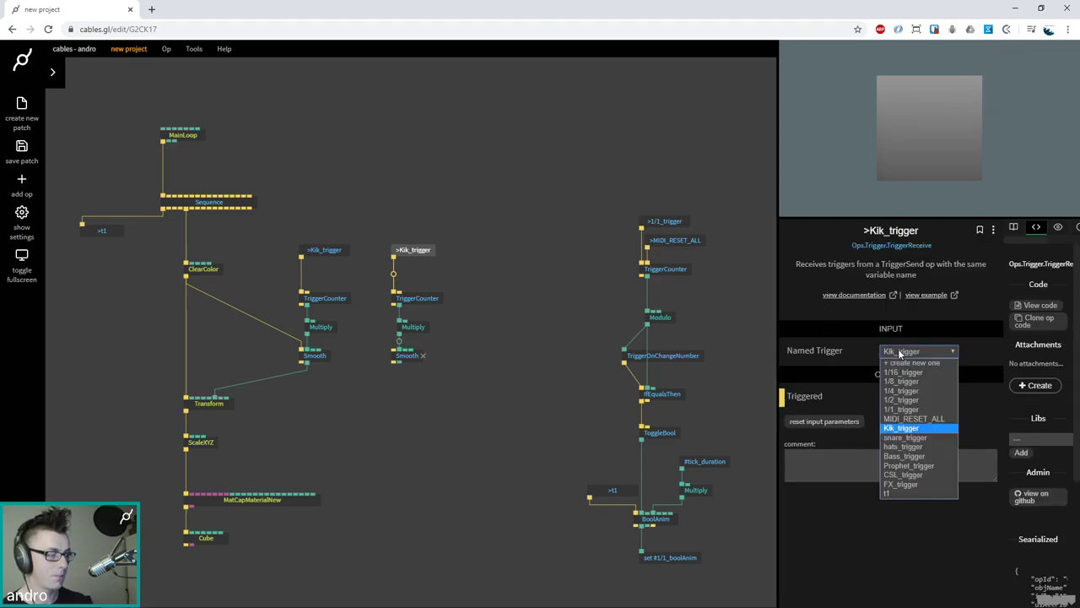
click(899, 439)
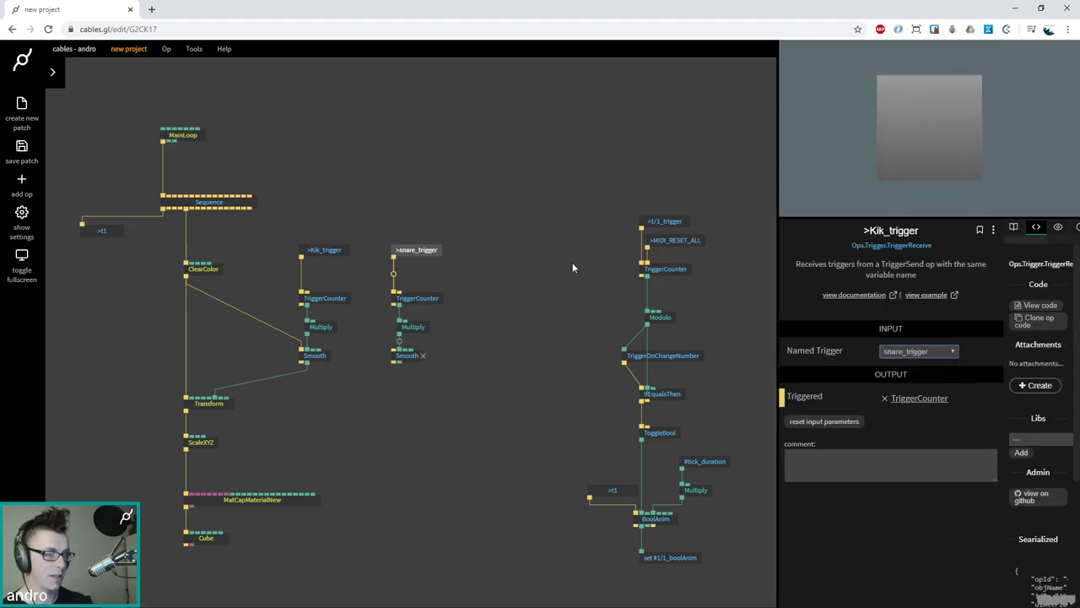
Link the trigger output of the kick chain's Smooth op to the update input of the snare chain's Smooth op
scroll(528, 263, up, 3)
drag(505, 283, 639, 229)
click(638, 229)
drag(322, 345, 462, 329)
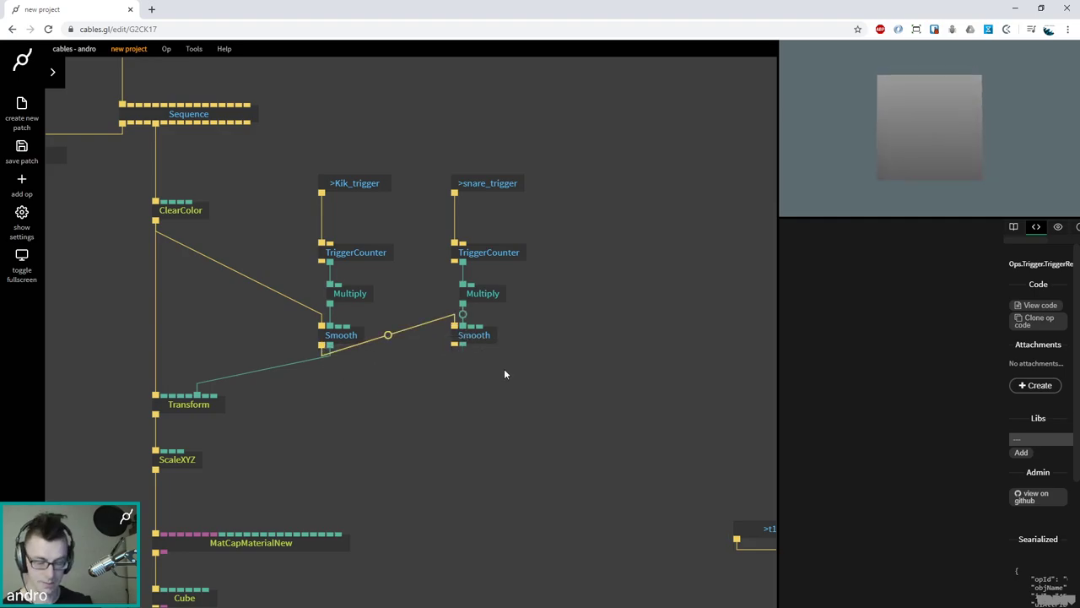
Move the four-op snare_trigger chain slightly lower than the kick chain
drag(548, 361, 482, 228)
click(434, 334)
drag(402, 465, 416, 429)
drag(318, 487, 241, 326)
click(553, 302)
drag(554, 302, 560, 380)
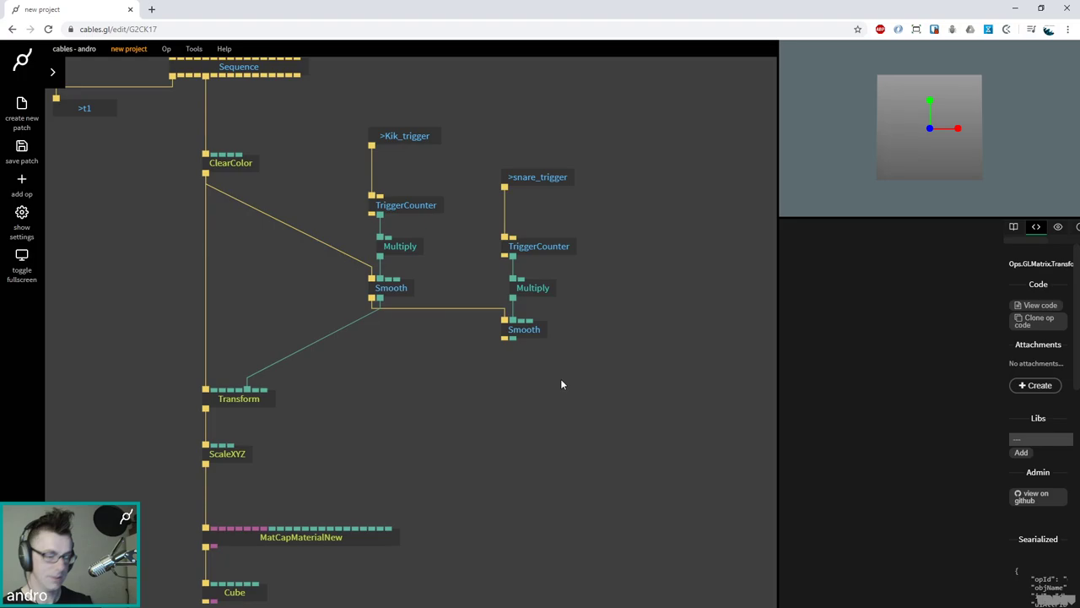
Delete the TriggerCounter and Multiply ops from the snare_trigger chain
click(541, 335)
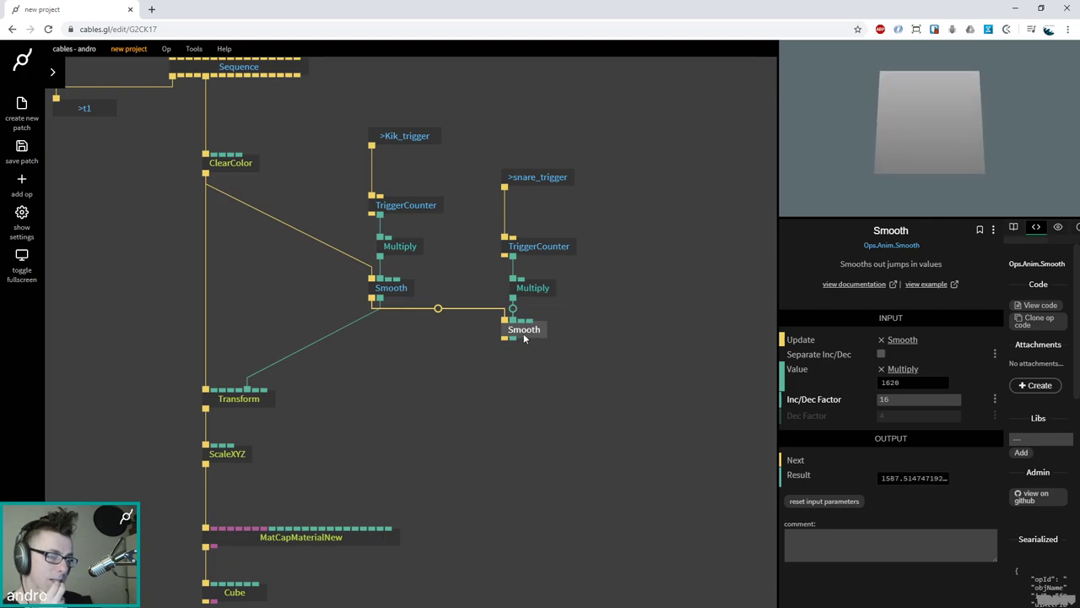
click(550, 246)
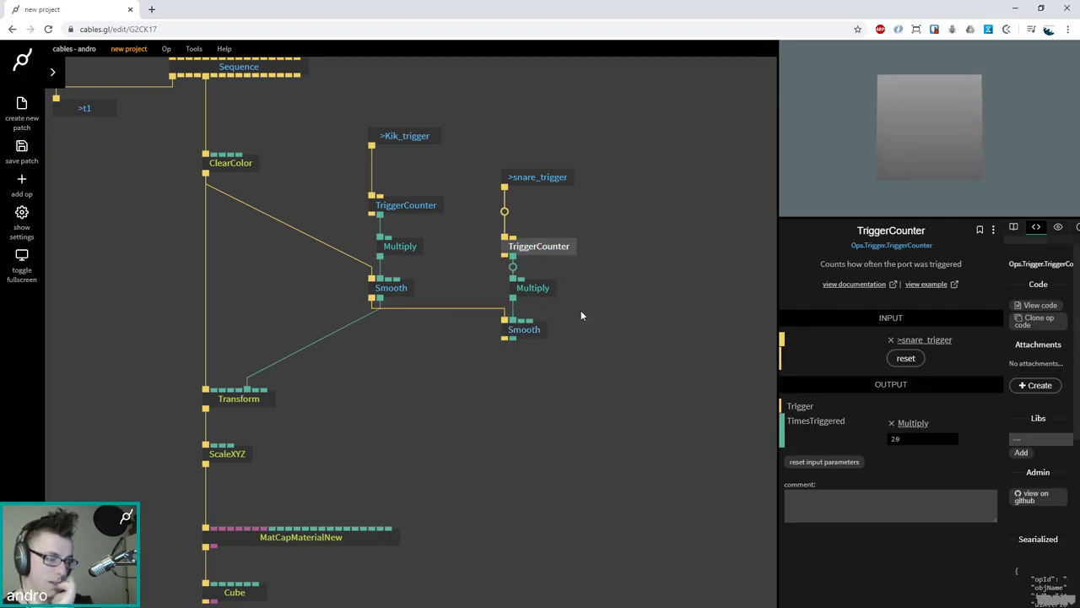
drag(594, 317, 482, 234)
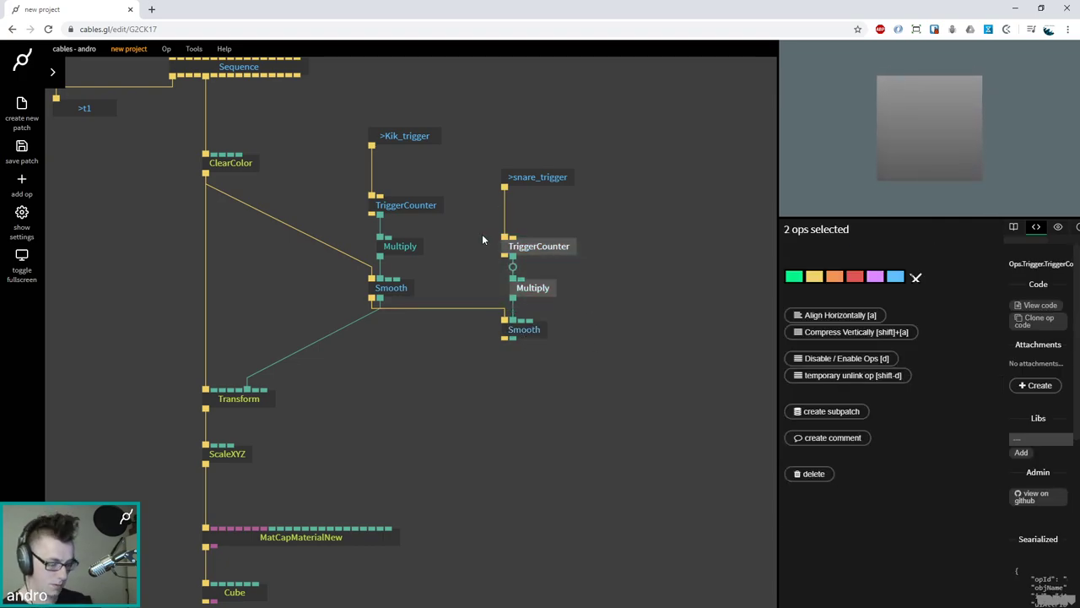
key(Delete)
Add a ToggleBool op triggered by the snare_trigger receiver
key(Escape)
text(t)
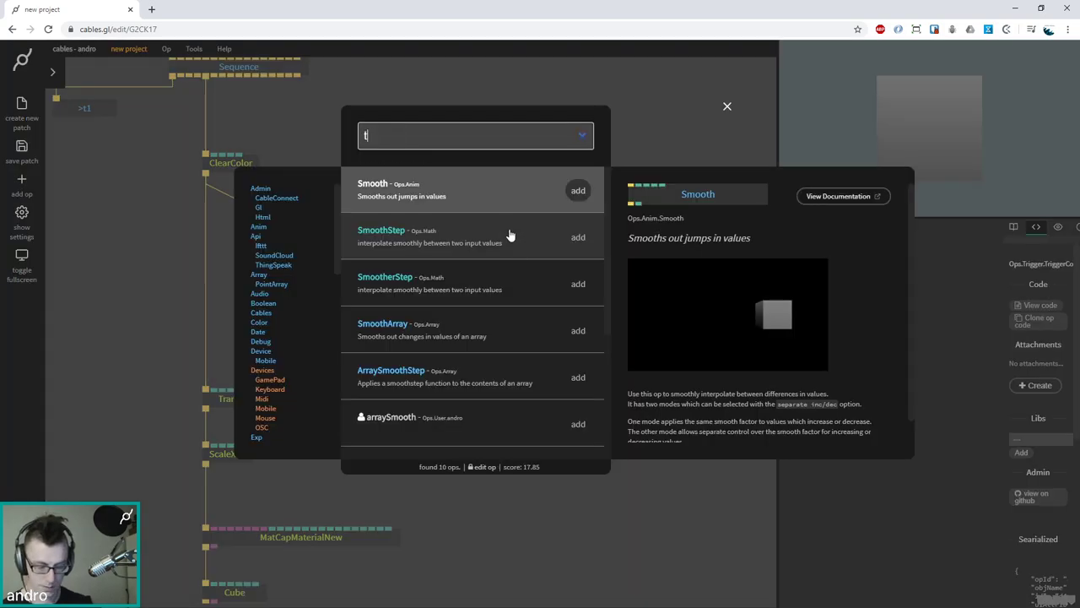
text(ogglebool)
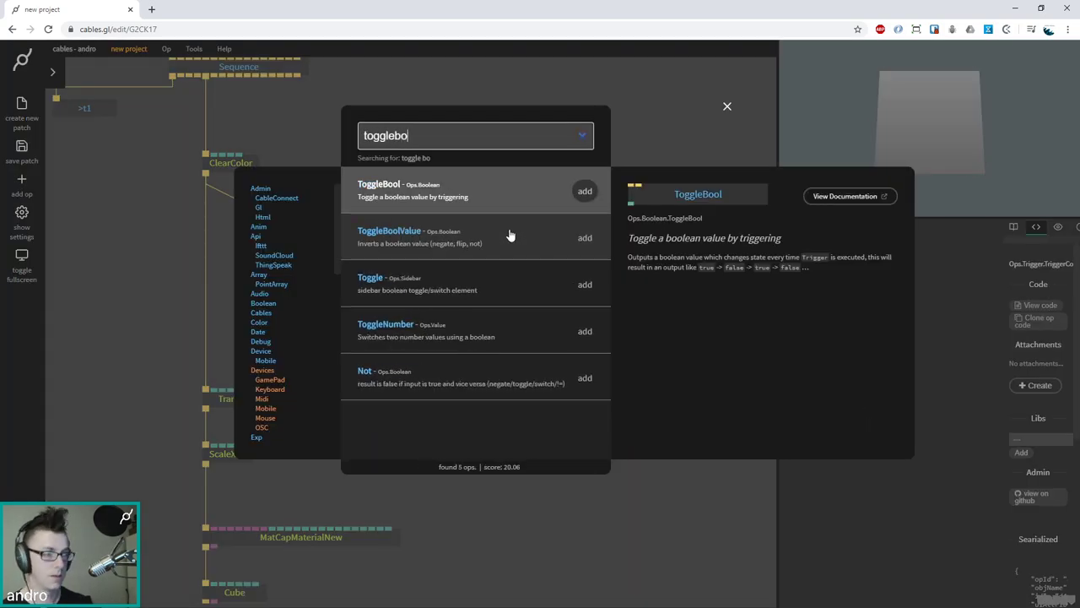
key(Return)
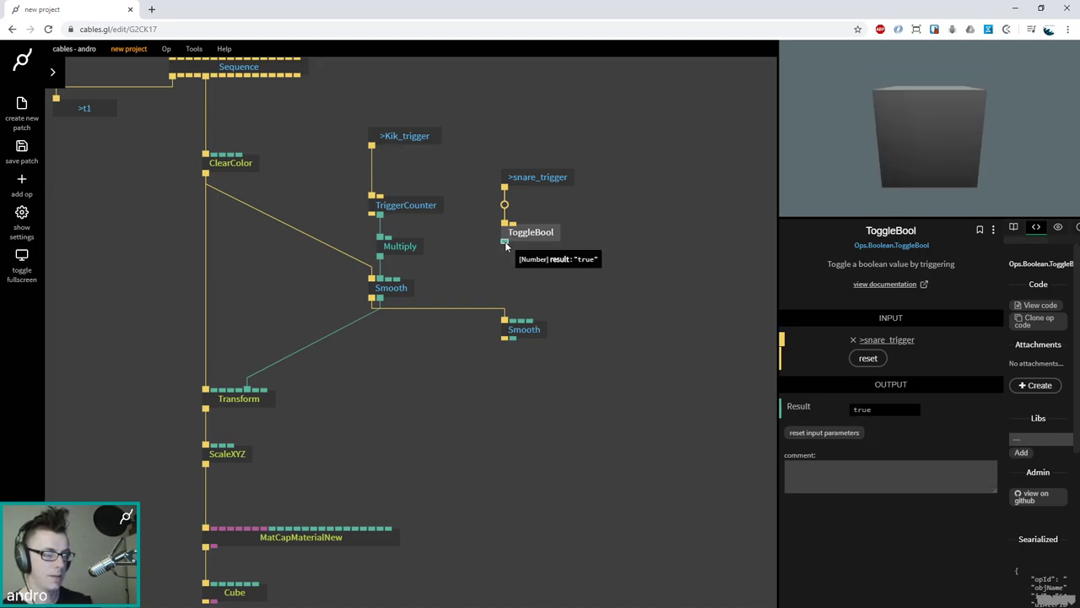
Add a BoolToNumber op fed by the ToggleBool result and place it directly below ToggleBool
drag(505, 242, 542, 281)
text(bool to number)
key(Return)
drag(566, 290, 523, 287)
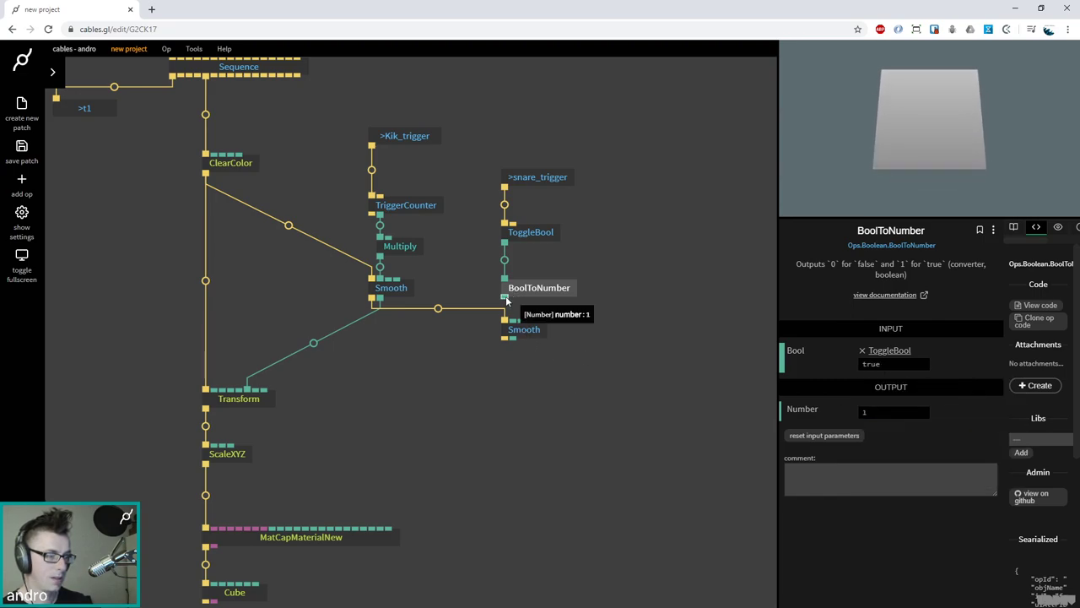
Add a MapRange op fed by BoolToNumber and arrange it between BoolToNumber and the lowered Smooth op
drag(532, 332, 523, 345)
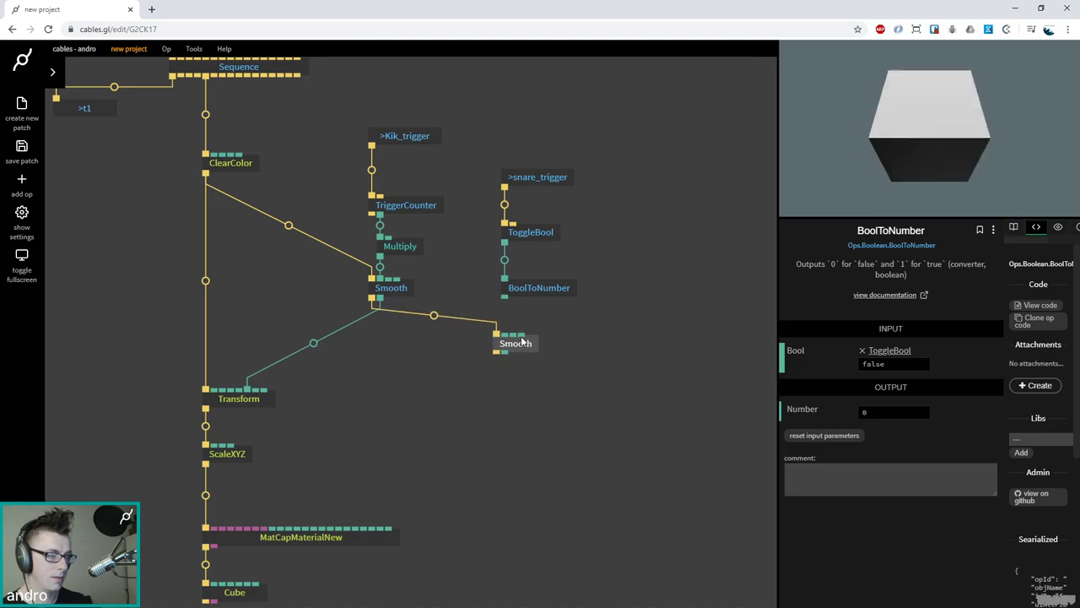
drag(505, 298, 570, 329)
text(maprange)
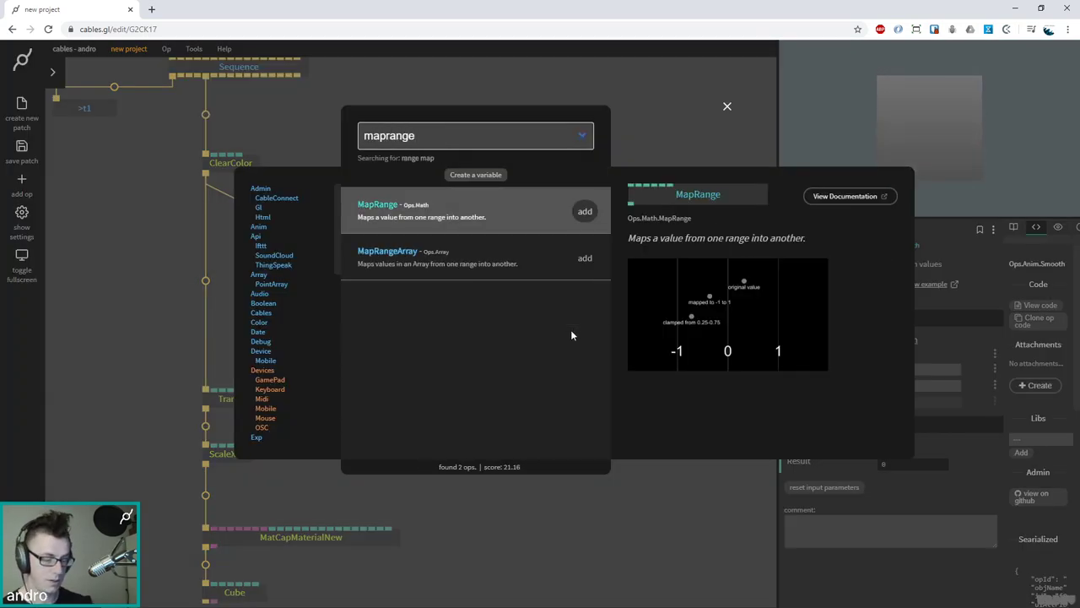
key(Return)
drag(524, 343, 513, 362)
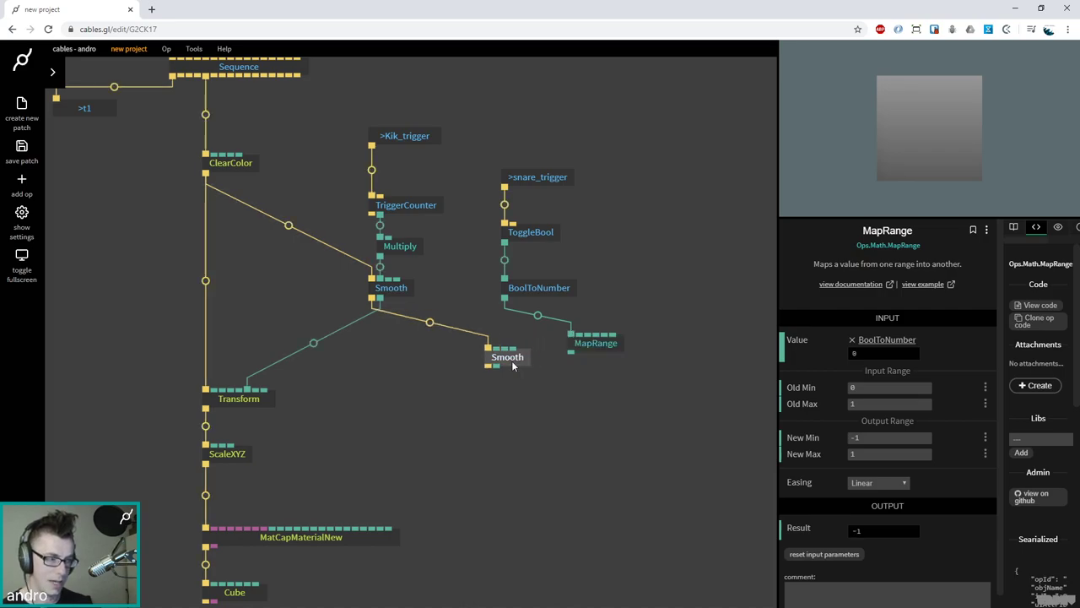
drag(586, 345, 523, 329)
Set the MapRange output range to New Min 0.2 and New Max 1.2
click(524, 331)
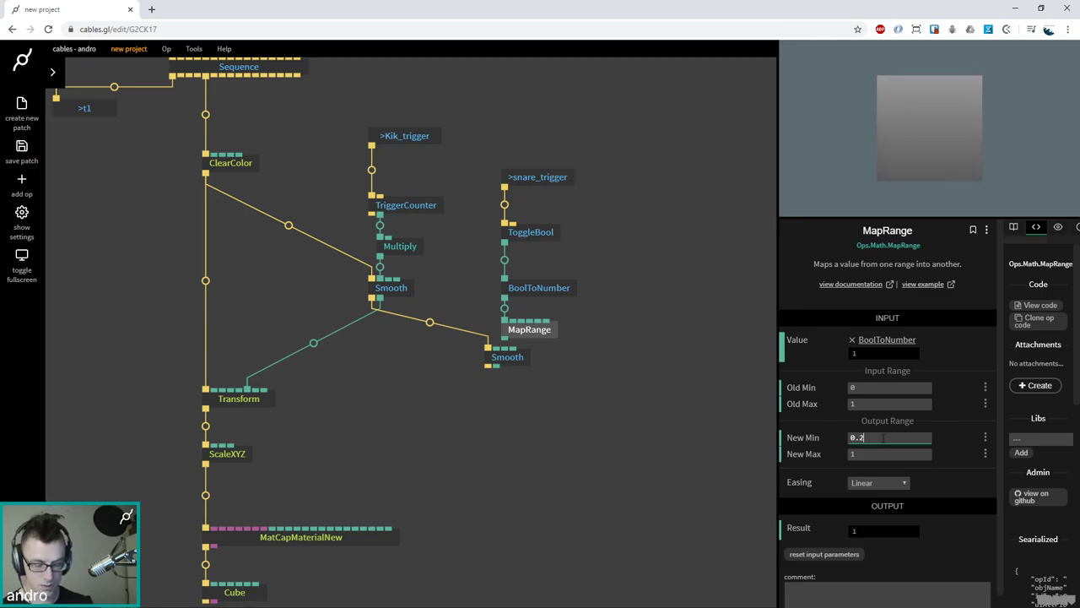
text(1.2)
key(BackSpace)
key(BackSpace)
key(BackSpace)
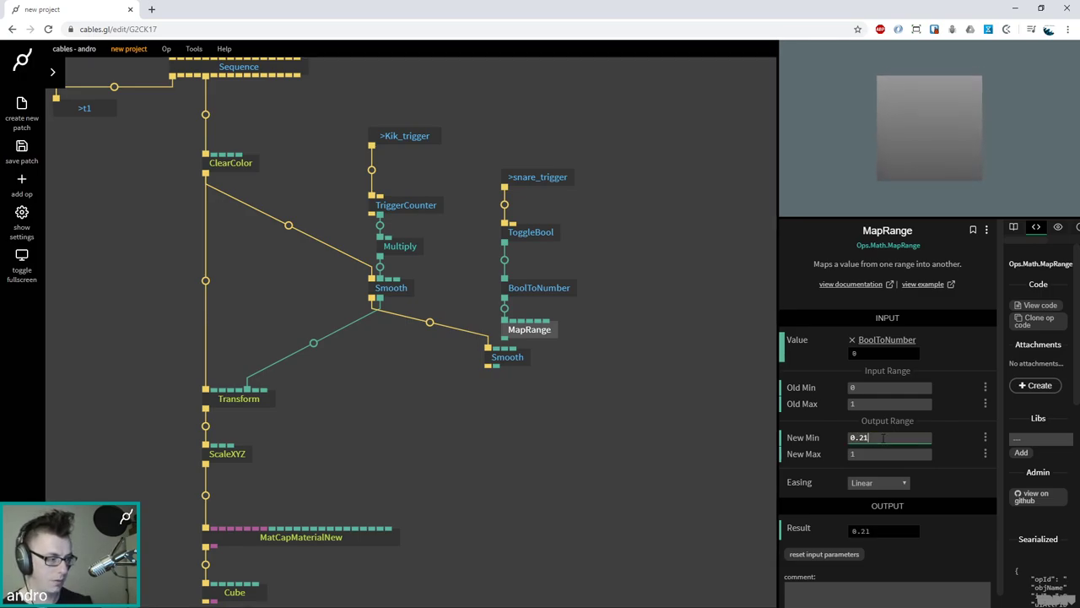
key(Tab)
text(1.2)
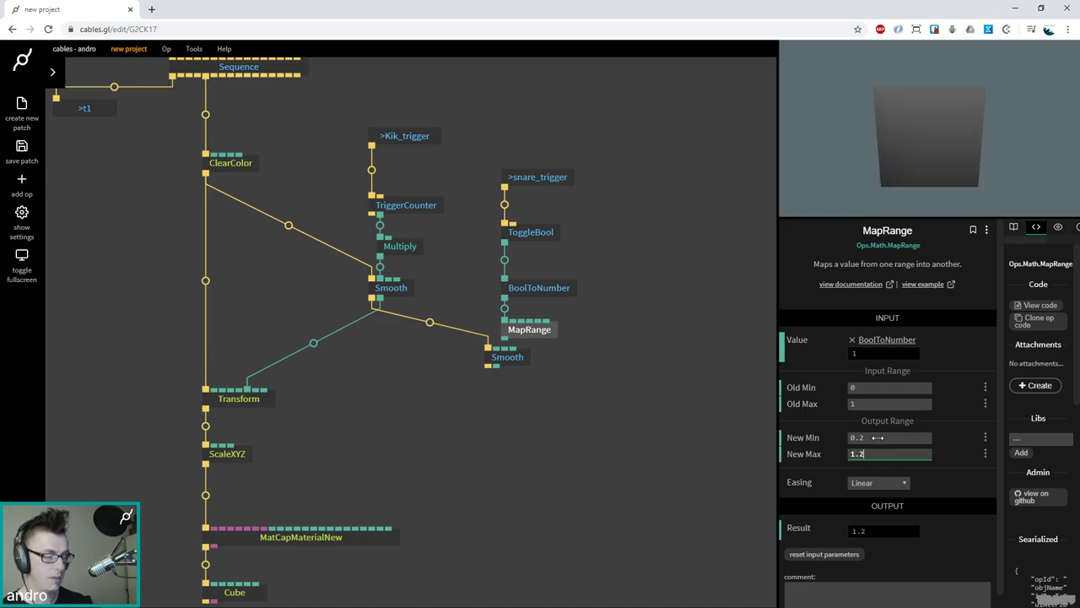
Link the MapRange result to the snare chain's Smooth value and that Smooth op's result to the x input of ScaleXYZ
drag(506, 339, 530, 329)
drag(527, 366, 622, 326)
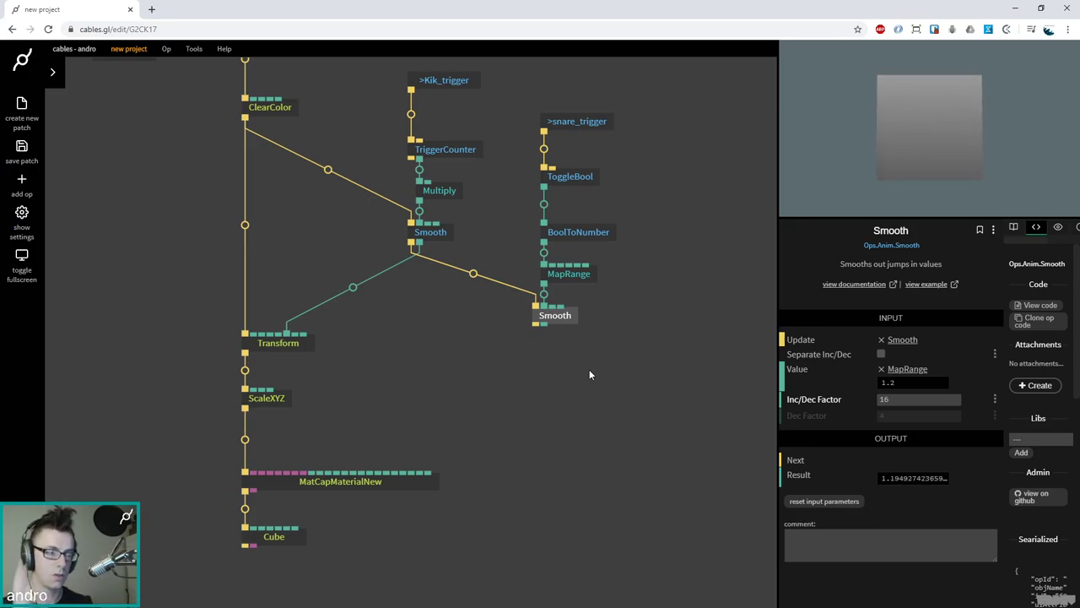
drag(544, 324, 272, 393)
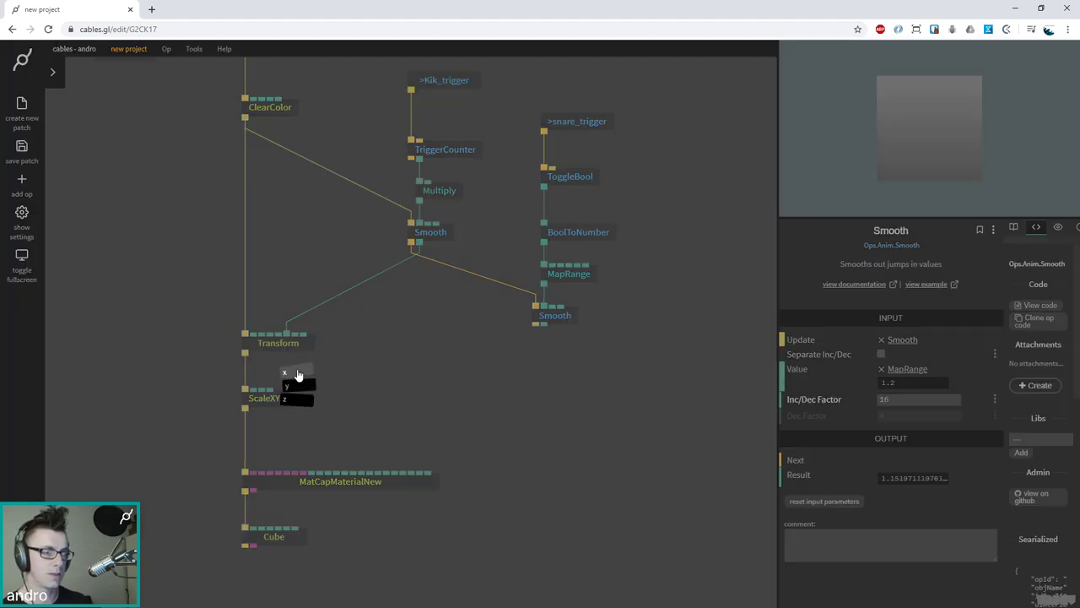
click(297, 374)
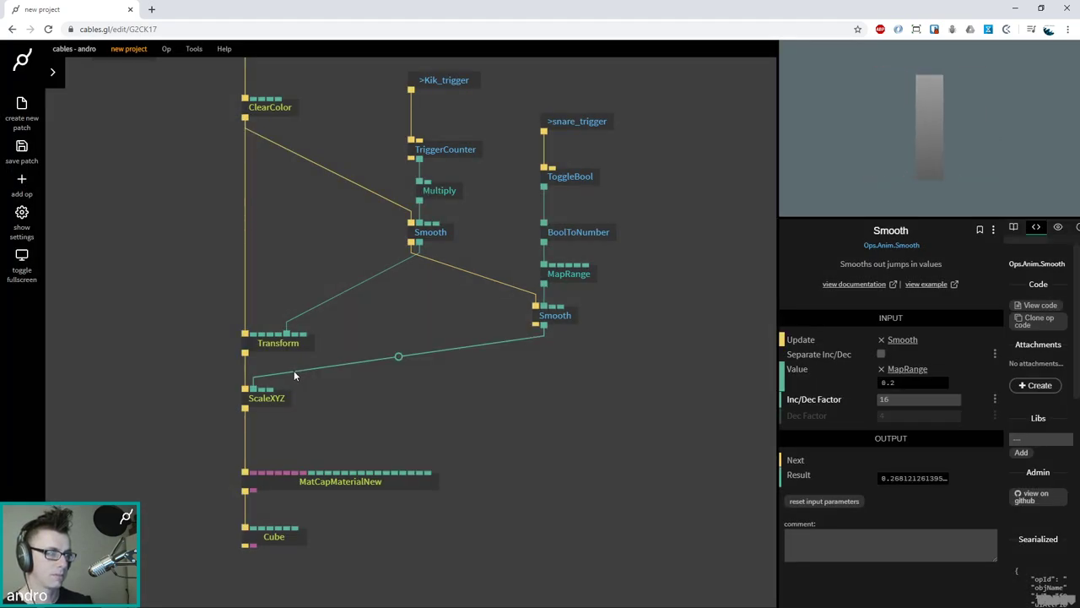
click(546, 410)
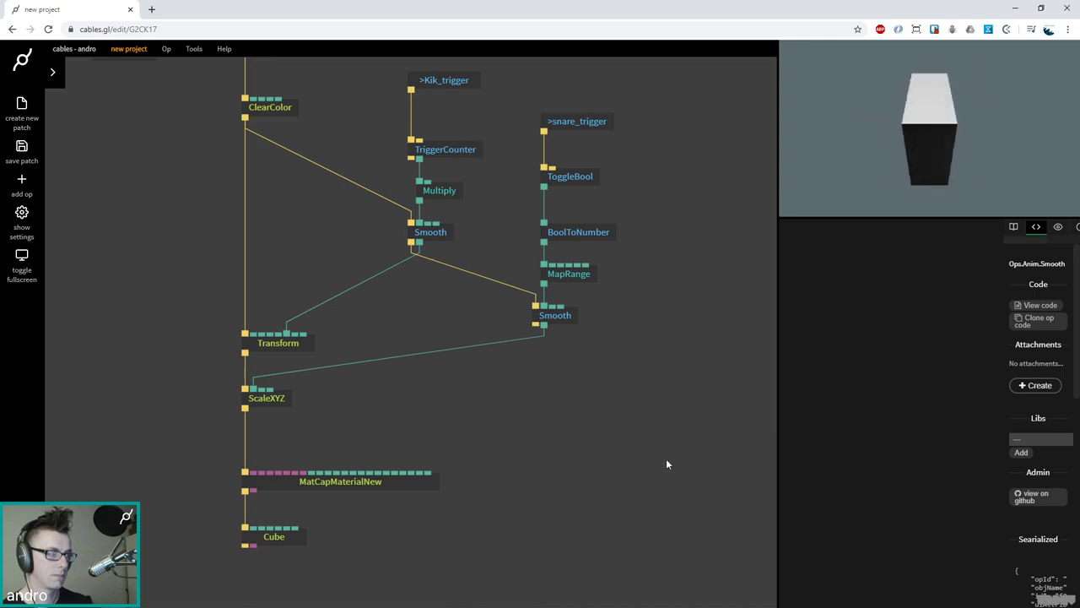
Try separate increase and decrease factors on the snare chain's Smooth op, returning to a single combined factor
click(553, 316)
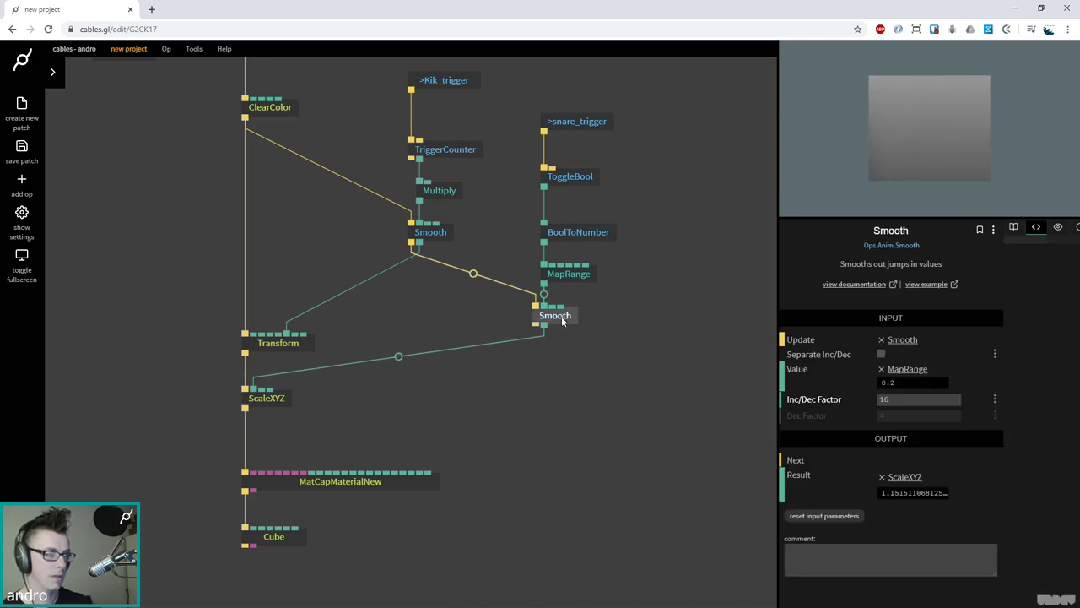
click(881, 354)
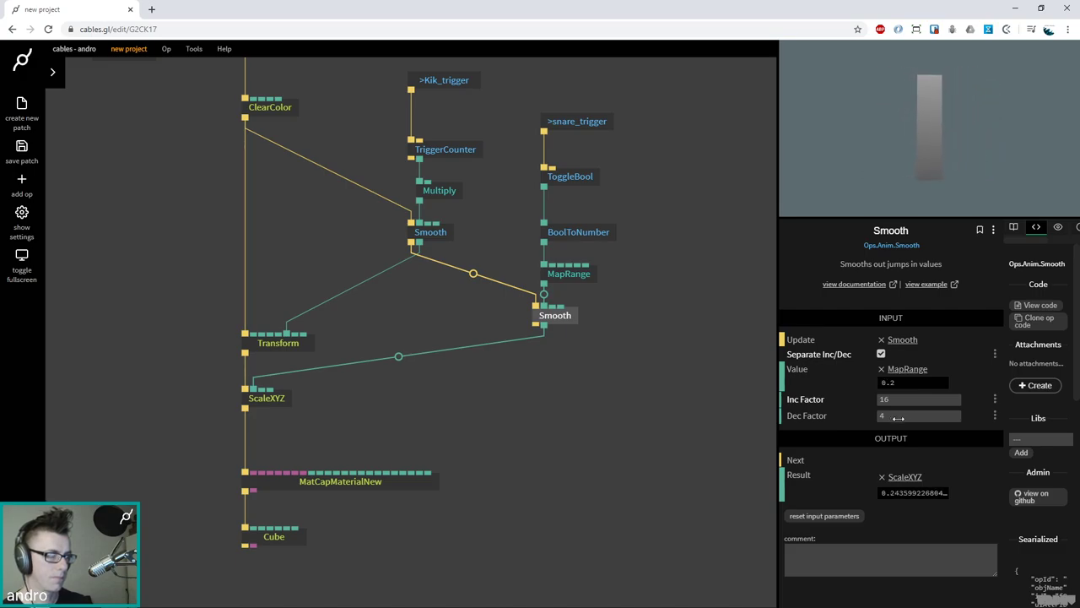
click(880, 354)
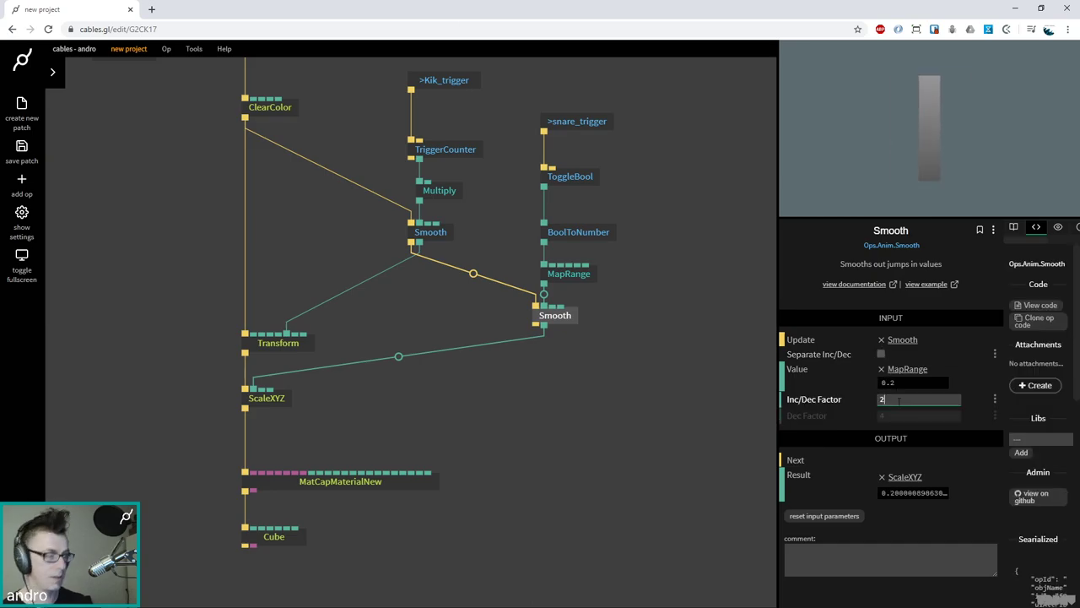
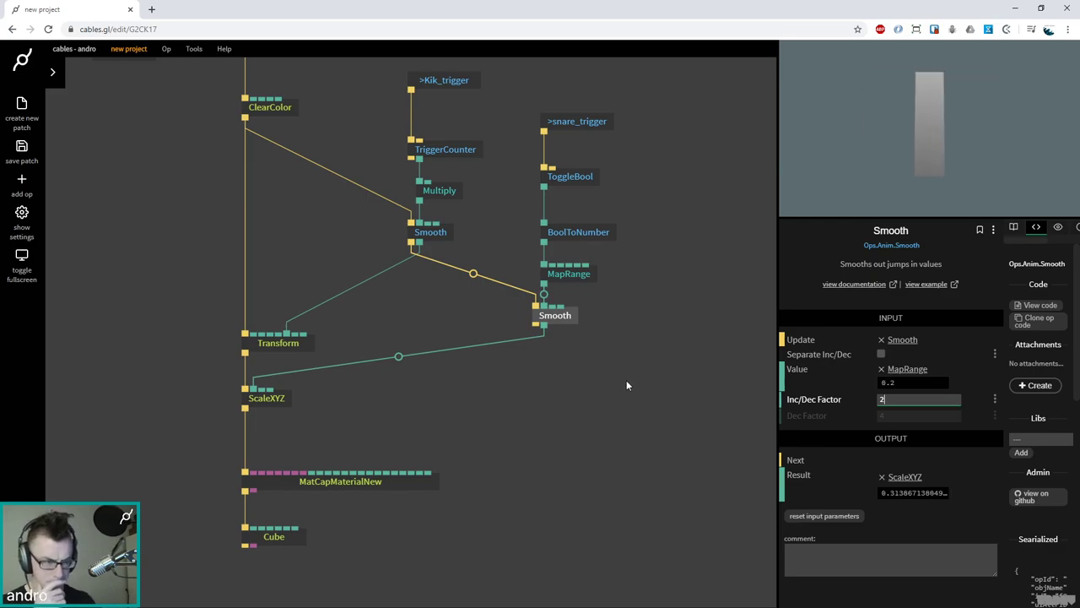
Add a Modulo op beside the kick chain, with Number1 fed by the TimesTriggered output of TriggerCounter
drag(626, 380, 661, 459)
click(498, 225)
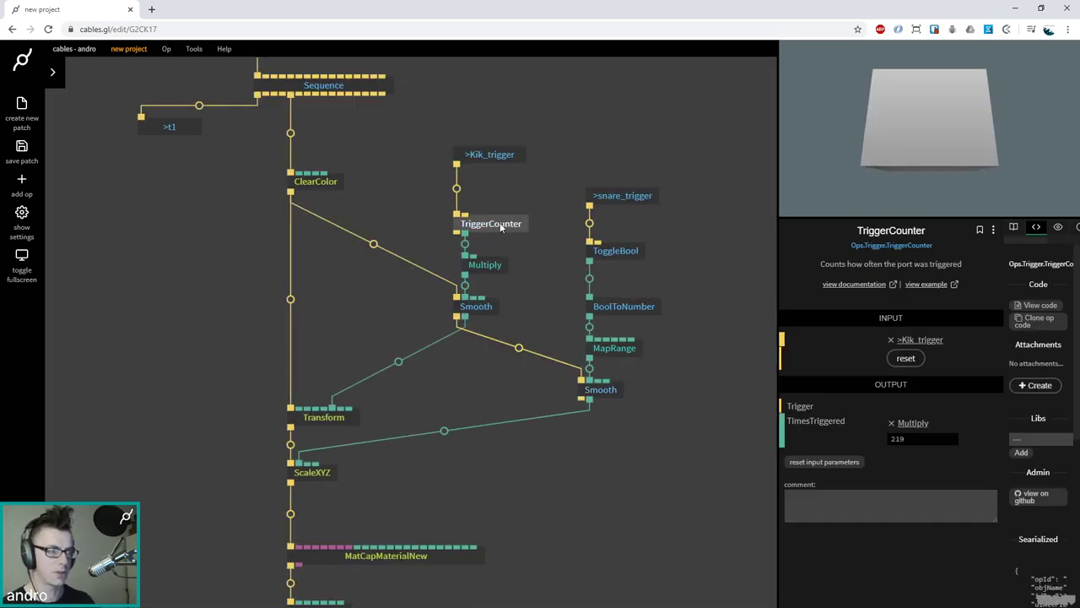
drag(465, 232, 356, 283)
text(modulo)
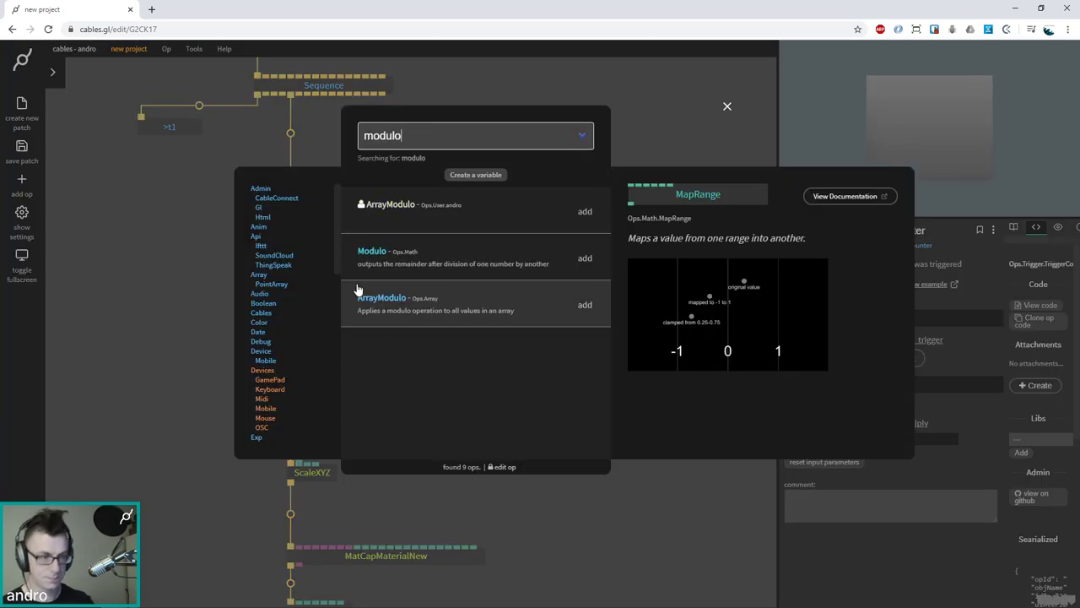
key(Return)
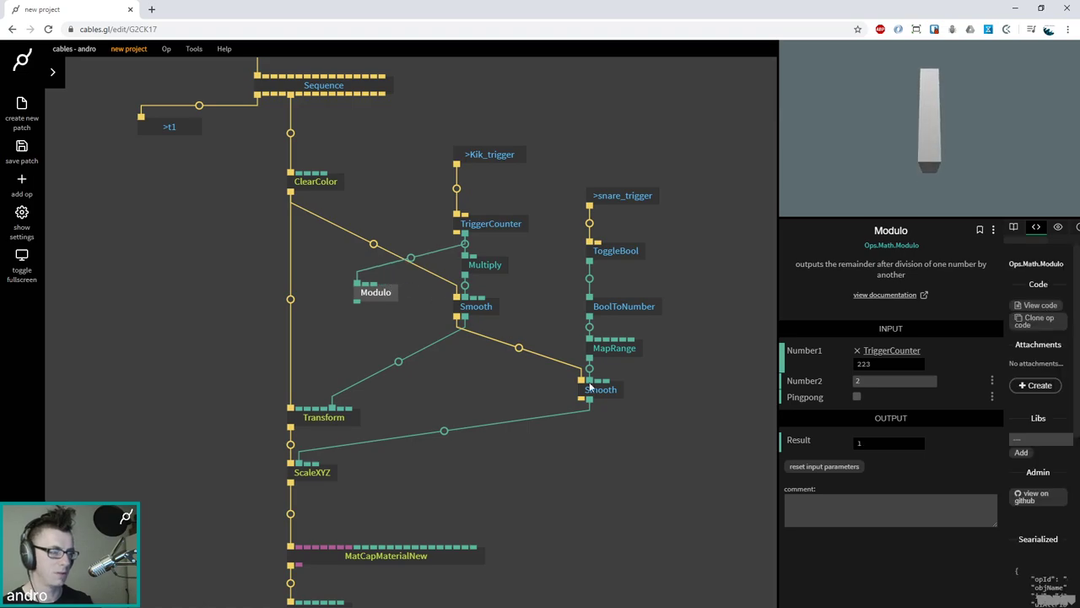
Try 4 as the Modulo op's Number2 value, returning it to 2
click(889, 381)
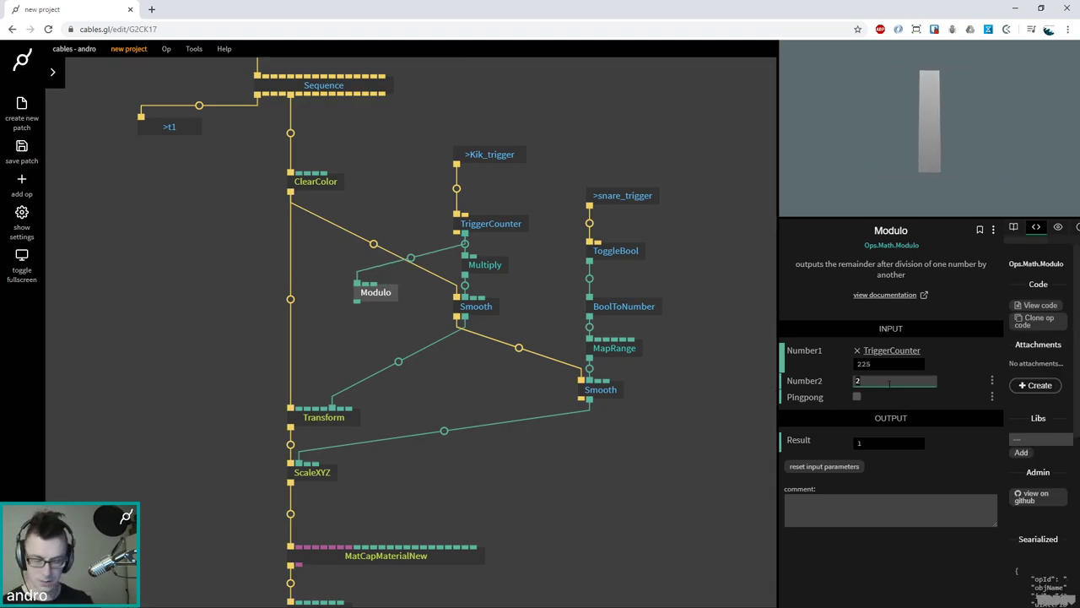
key(BackSpace)
text(4)
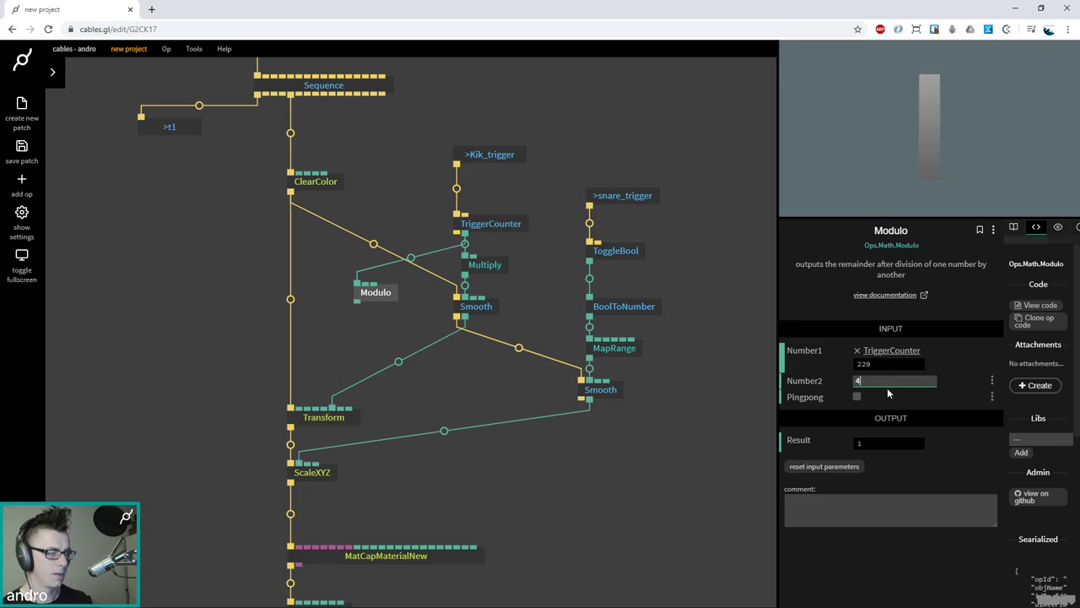
key(BackSpace)
text(2)
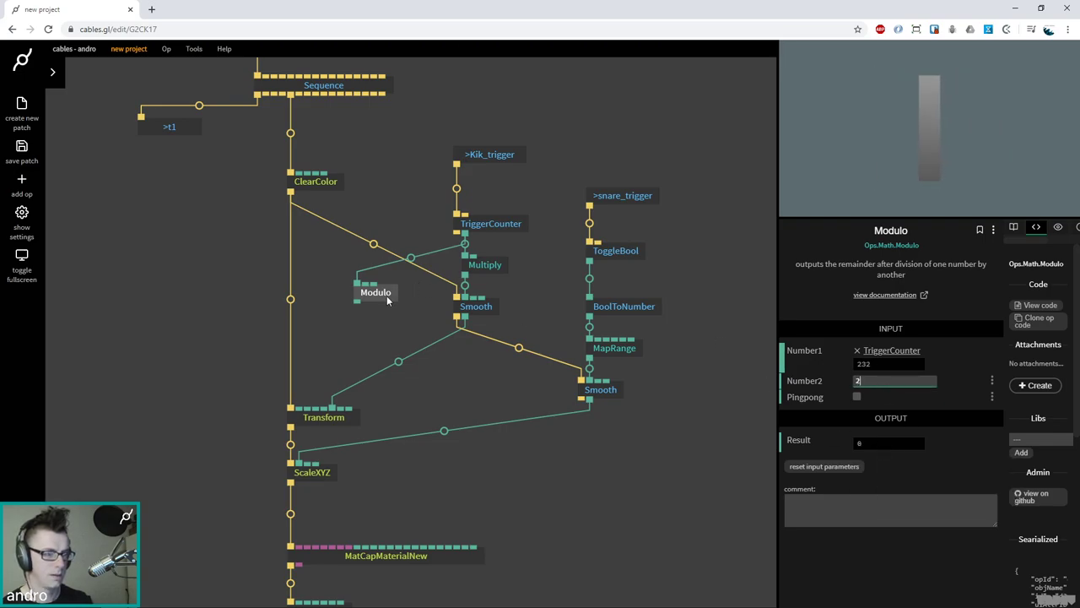
Add an IfEqualsThen op below Modulo with the Modulo result as Value 1, and link TriggerCounter's trigger output to its Exe input
drag(355, 306, 369, 334)
key(BackSpace)
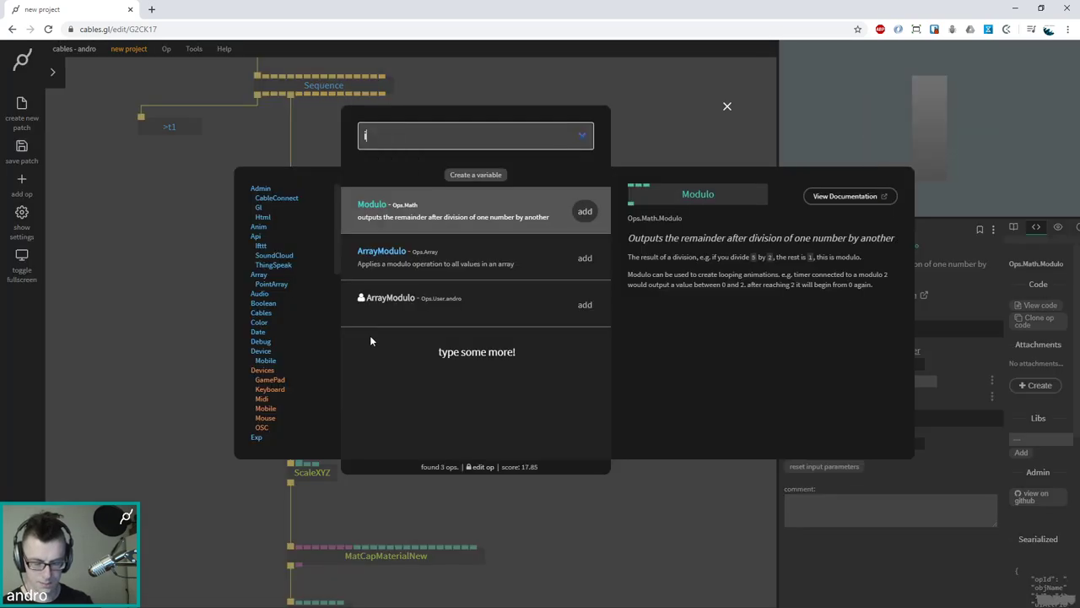
text(ifequals)
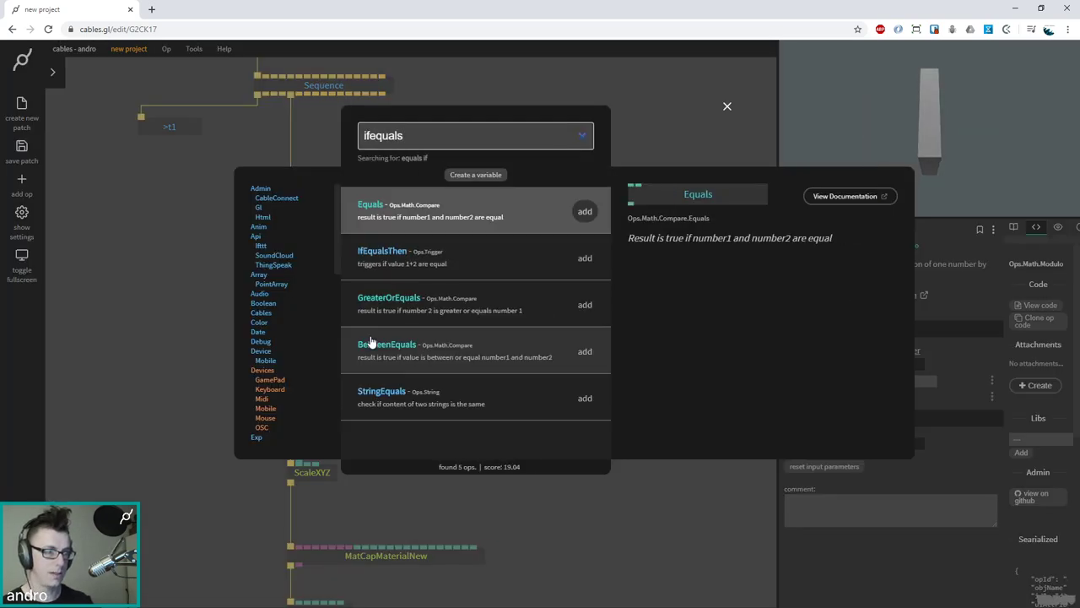
key(Down)
key(Return)
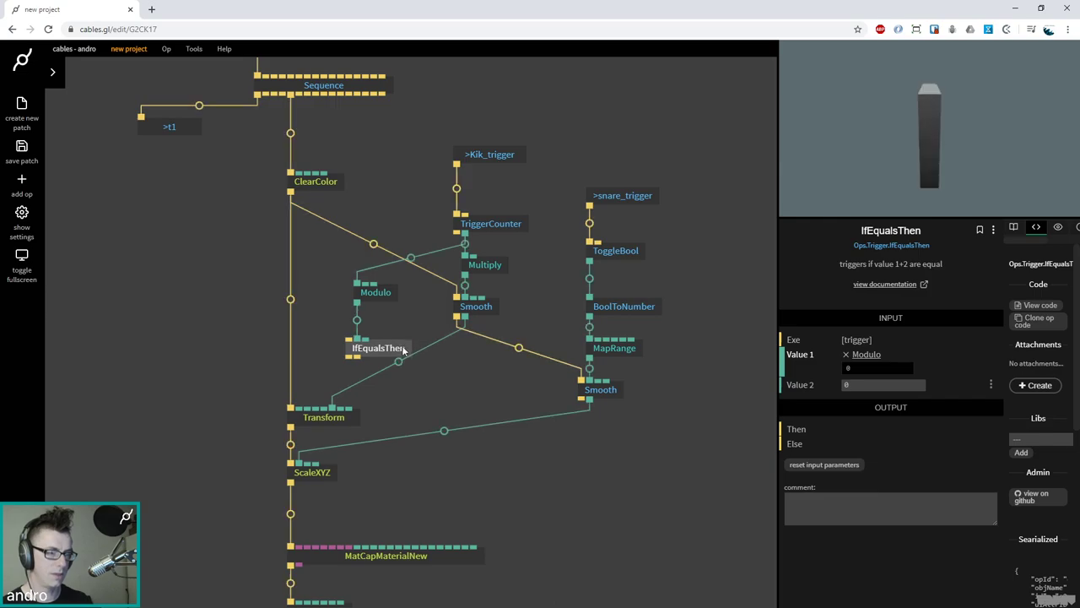
drag(403, 350, 404, 335)
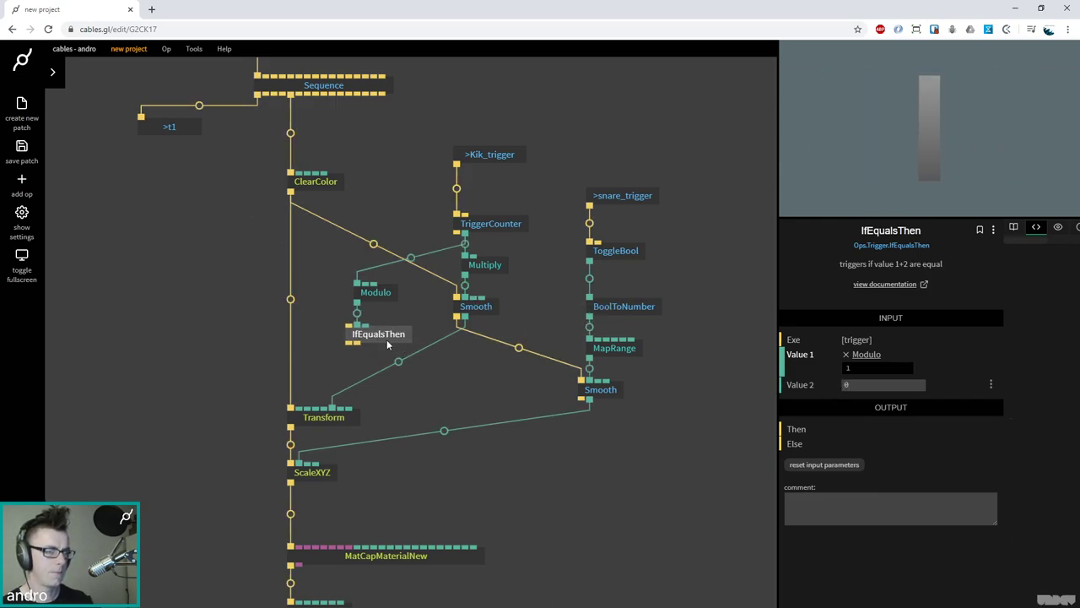
drag(456, 235, 346, 323)
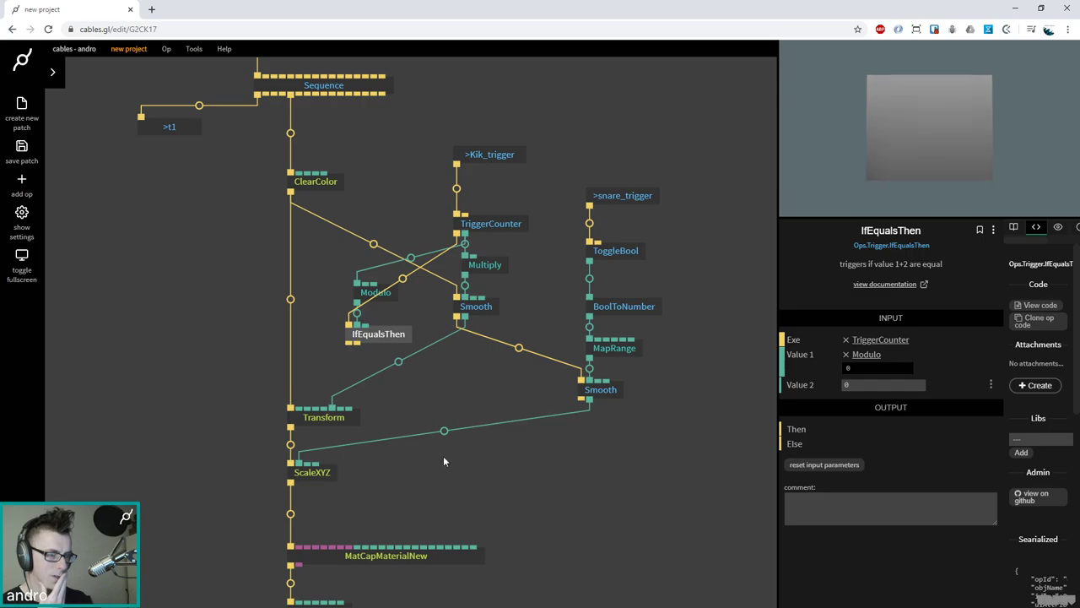
Move the Transform, ScaleXYZ, MatCapMaterialNew and Cube ops down together to make room above them
scroll(496, 398, down, 3)
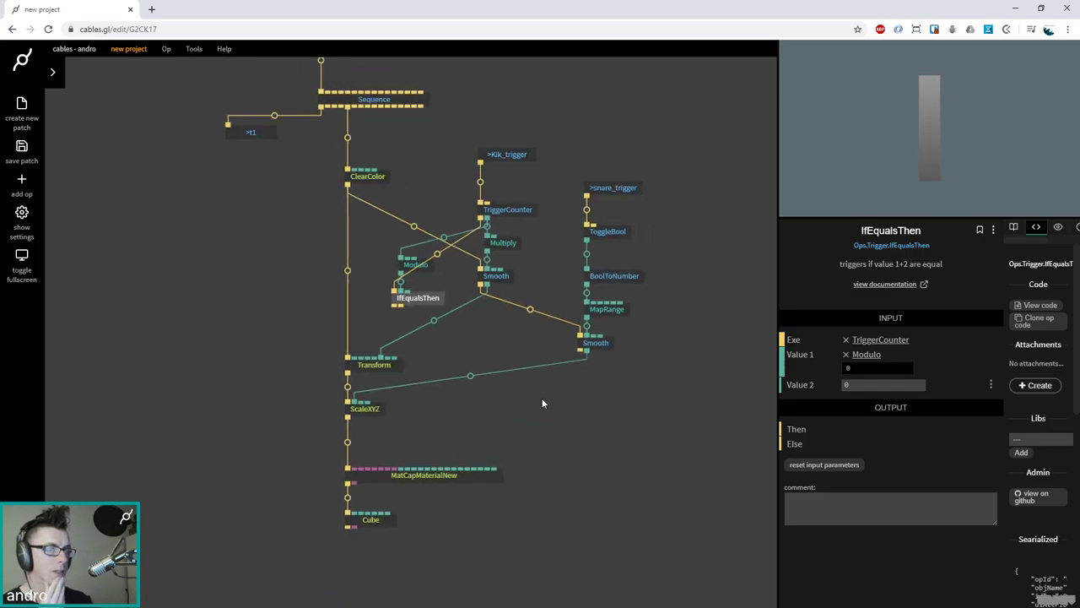
drag(489, 542, 297, 350)
drag(365, 372, 410, 403)
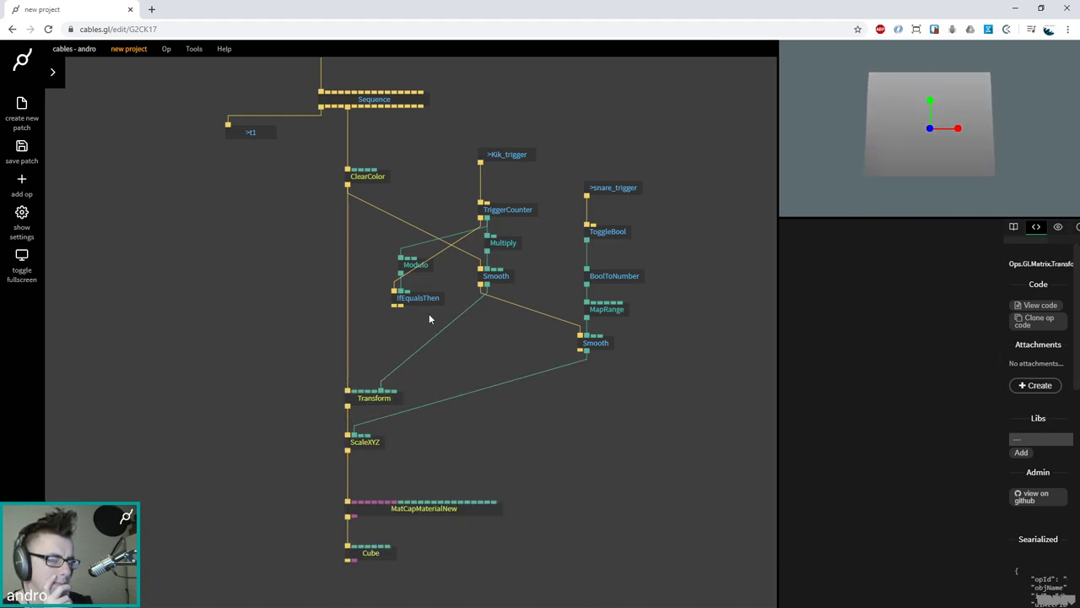
Add a TriggerRandomNumber op fed by the Then output of IfEqualsThen and place it on the far side of the main render chain
drag(395, 306, 390, 339)
text(trigger random)
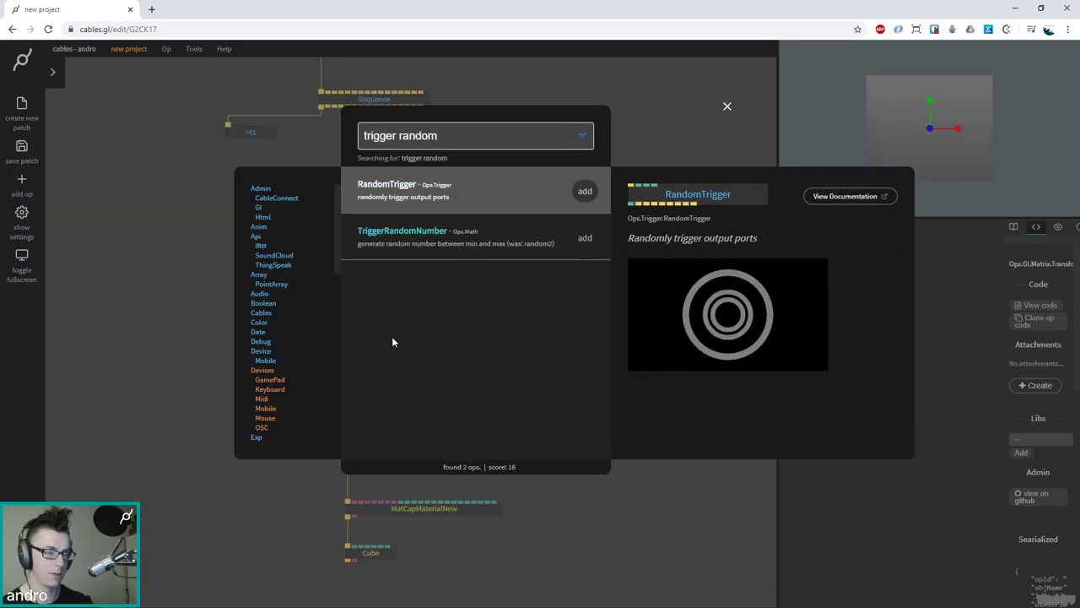
key(Down)
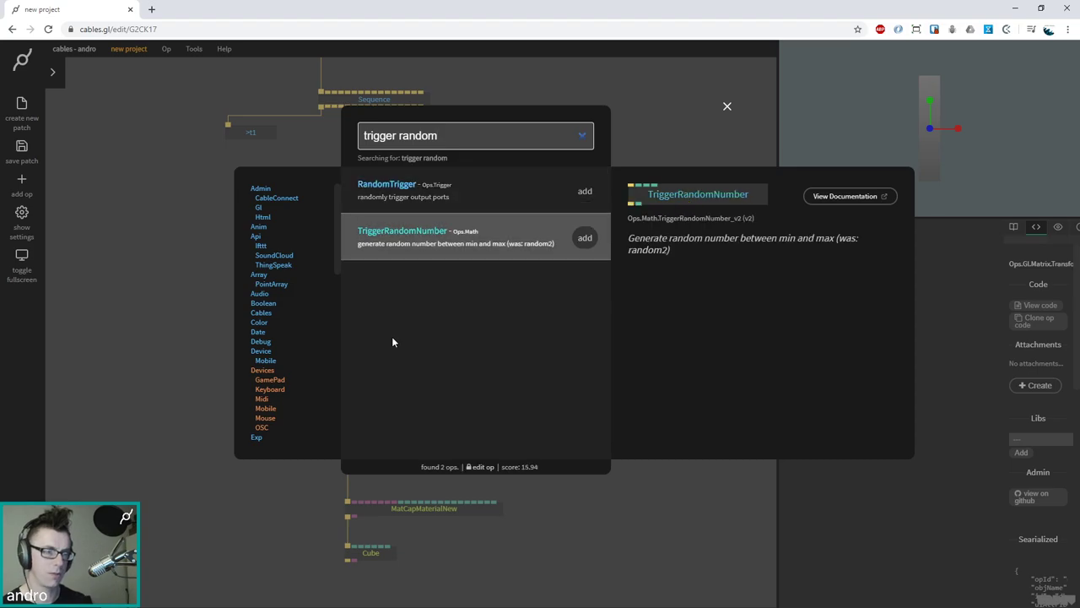
key(Return)
drag(384, 341, 247, 343)
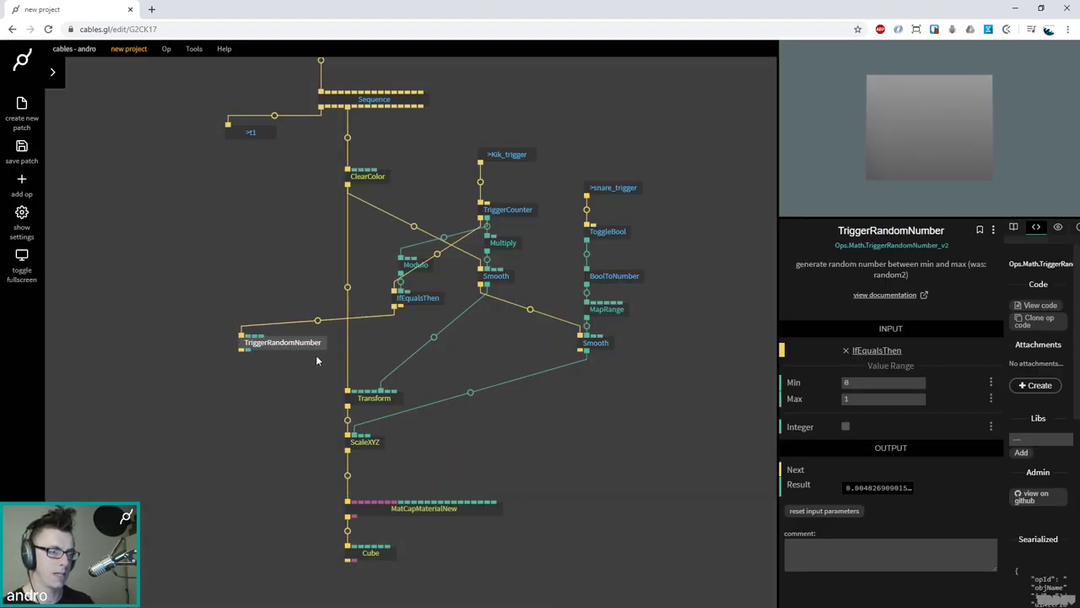
Set the TriggerRandomNumber op's Min to 0.2 and link its result to the y input of ScaleXYZ
click(861, 382)
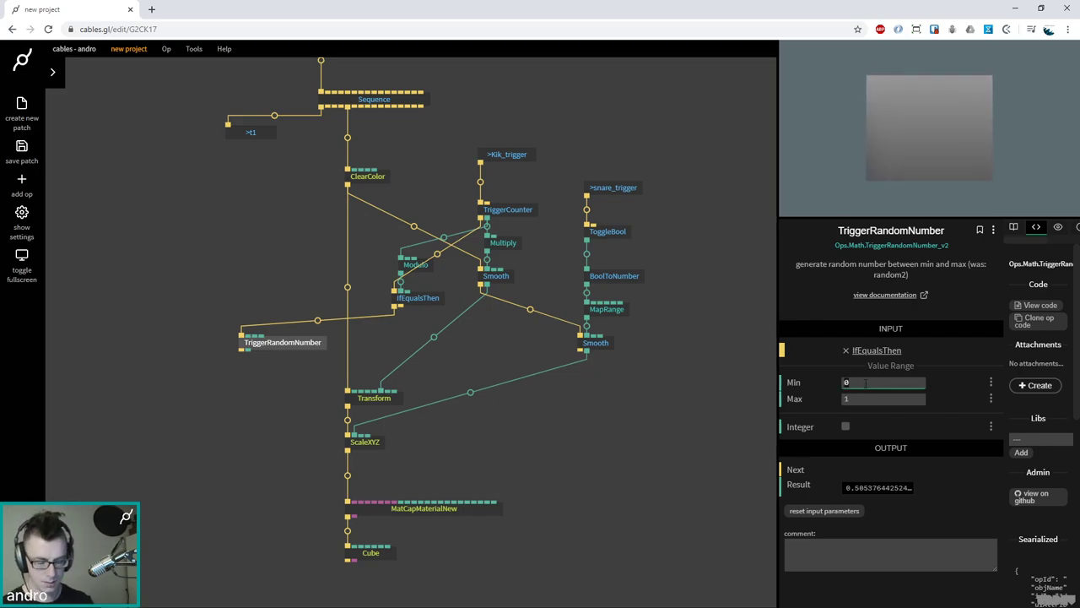
text(0.12)
key(Tab)
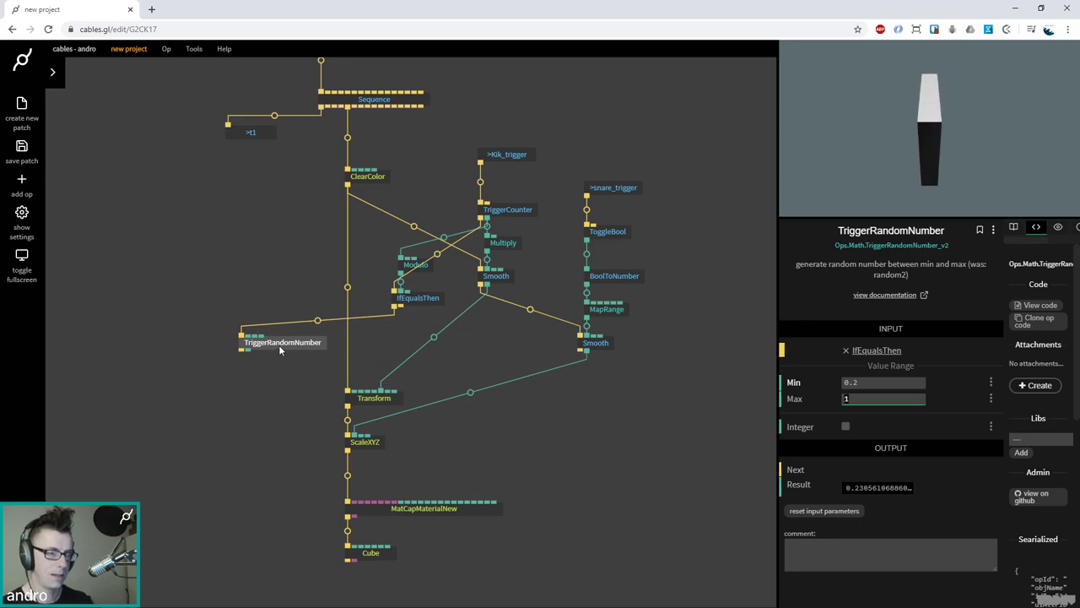
mouse_move(247, 356)
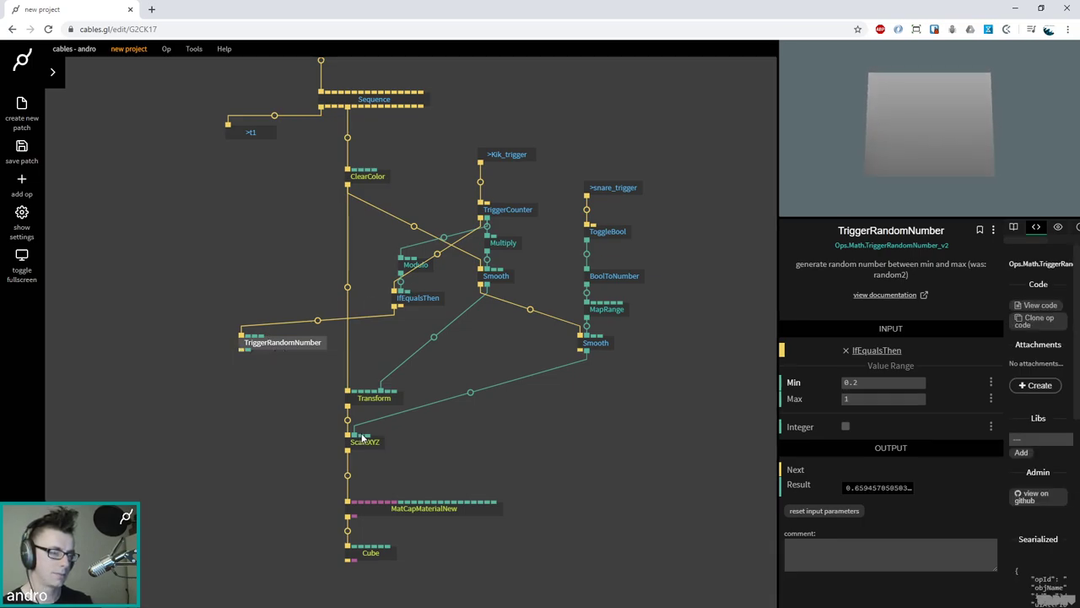
mouse_move(361, 437)
drag(248, 351, 363, 437)
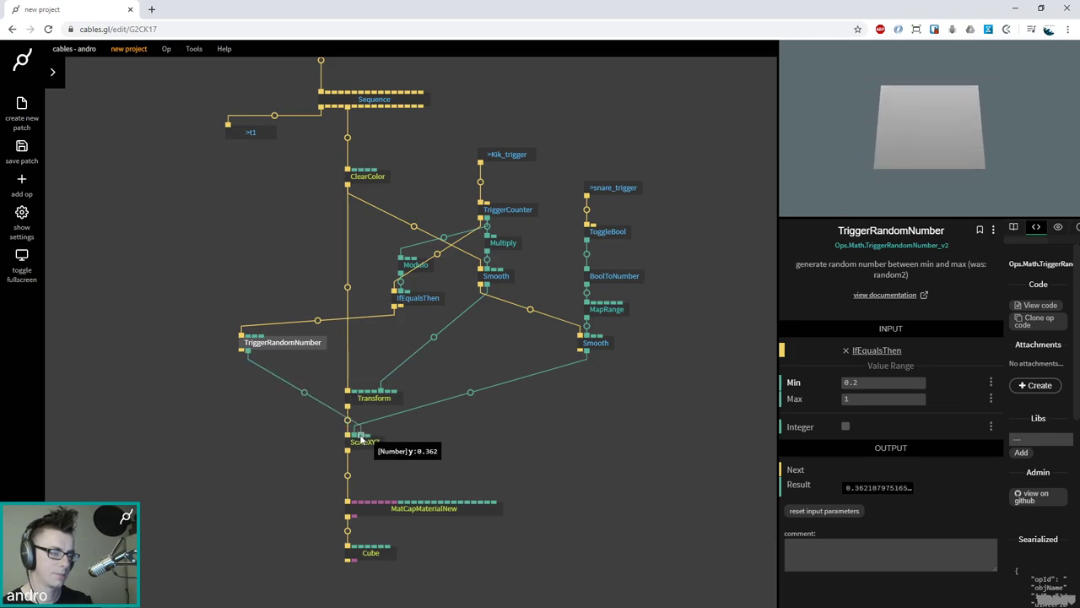
Show the animated data flow on the cables and check the parameters of the TriggerRandomNumber and ScaleXYZ ops
click(329, 376)
key(f)
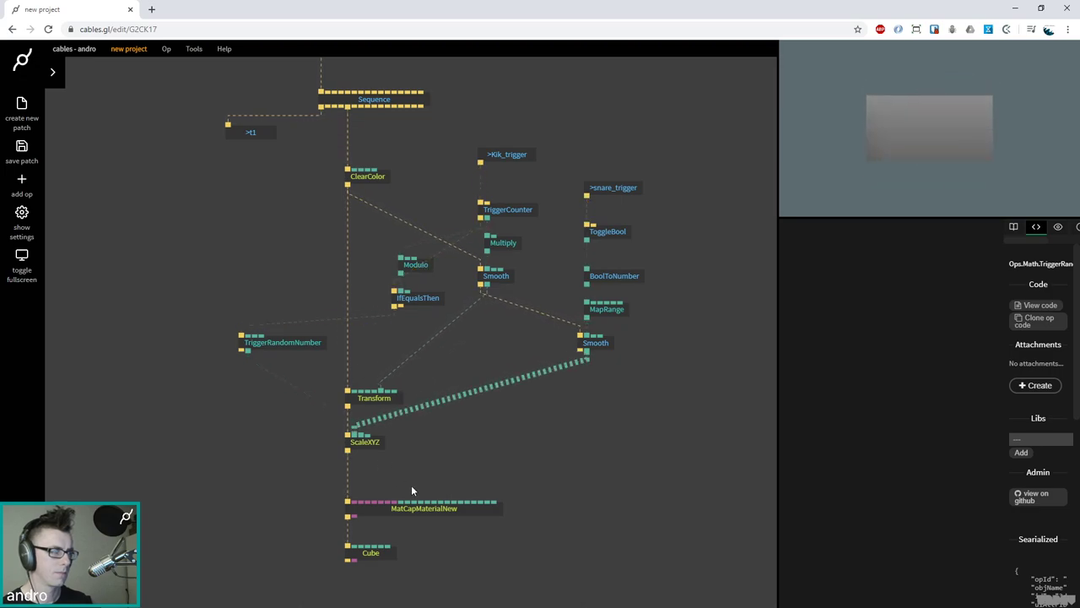
click(299, 350)
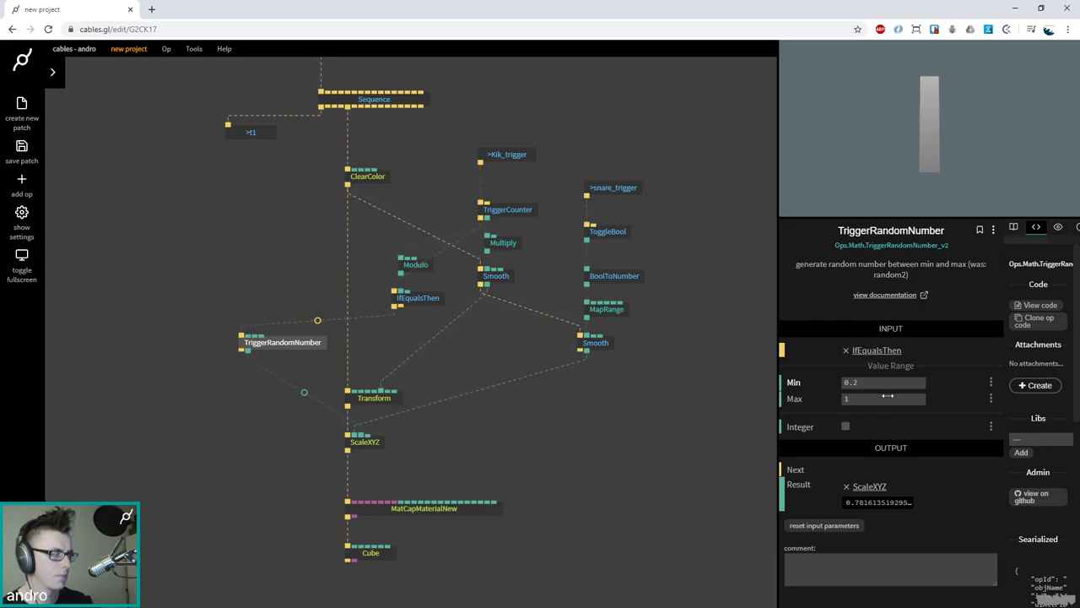
click(364, 445)
Set the TriggerRandomNumber op's Max to 2
click(297, 344)
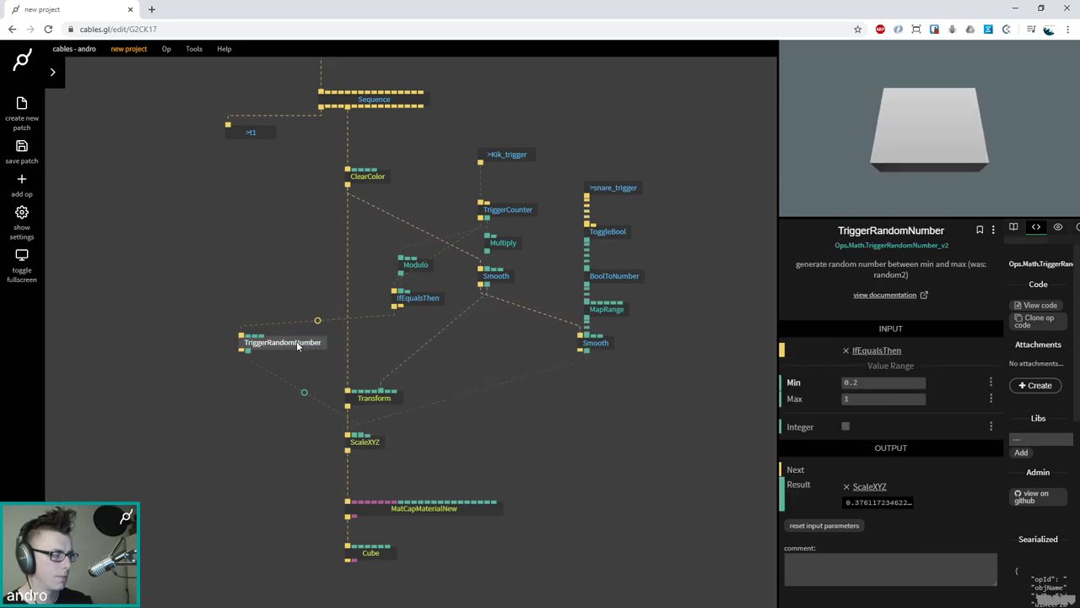
click(857, 399)
text(2)
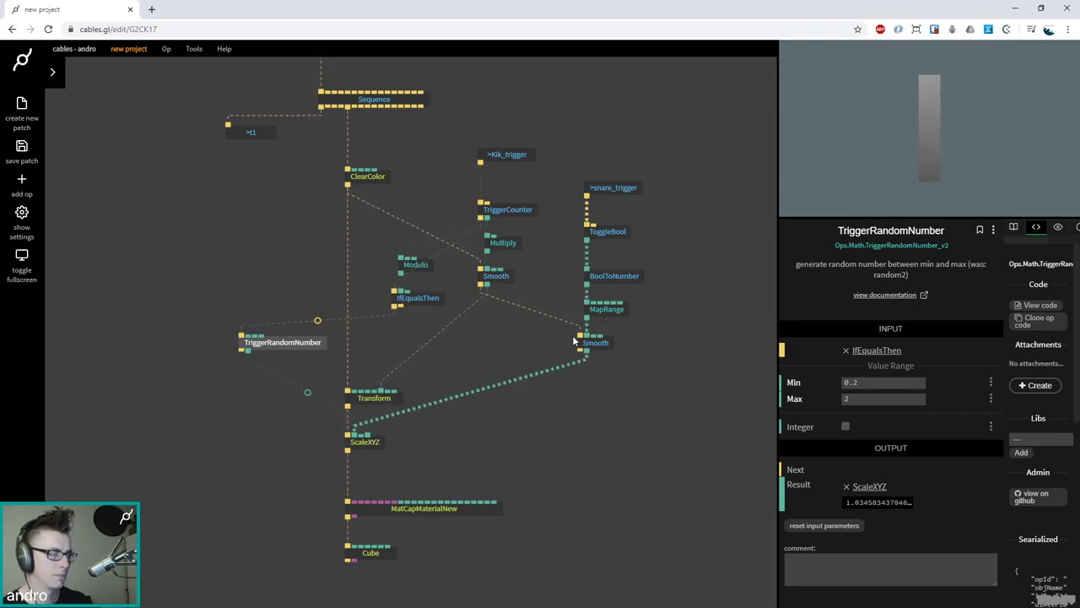
click(585, 355)
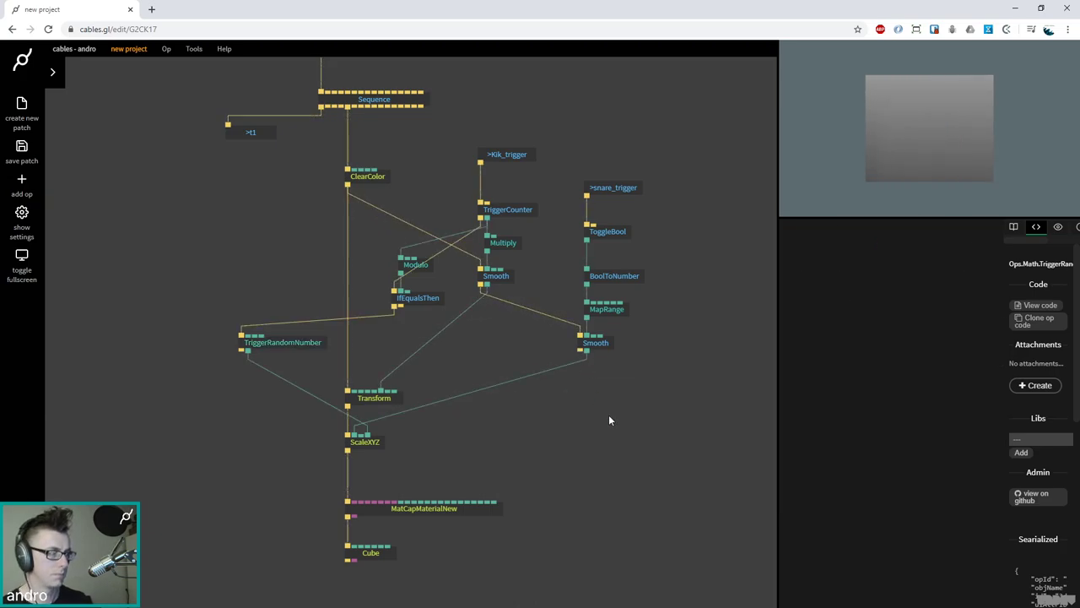
Check the Modulo and IfEqualsThen parameters, and delete the TriggerRandomNumber, Modulo and IfEqualsThen ops
click(397, 301)
click(414, 264)
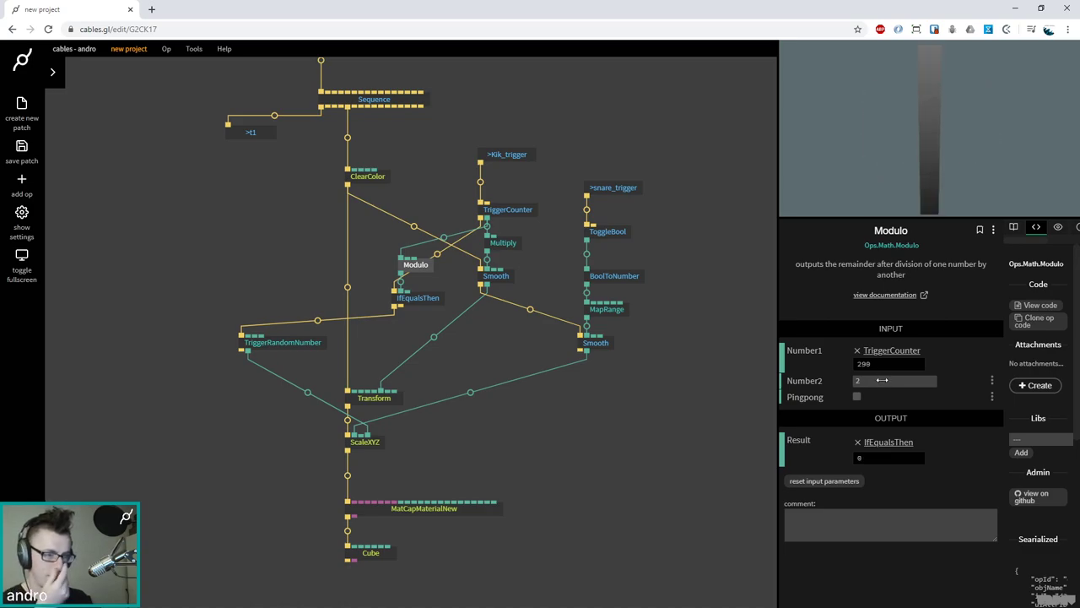
click(418, 301)
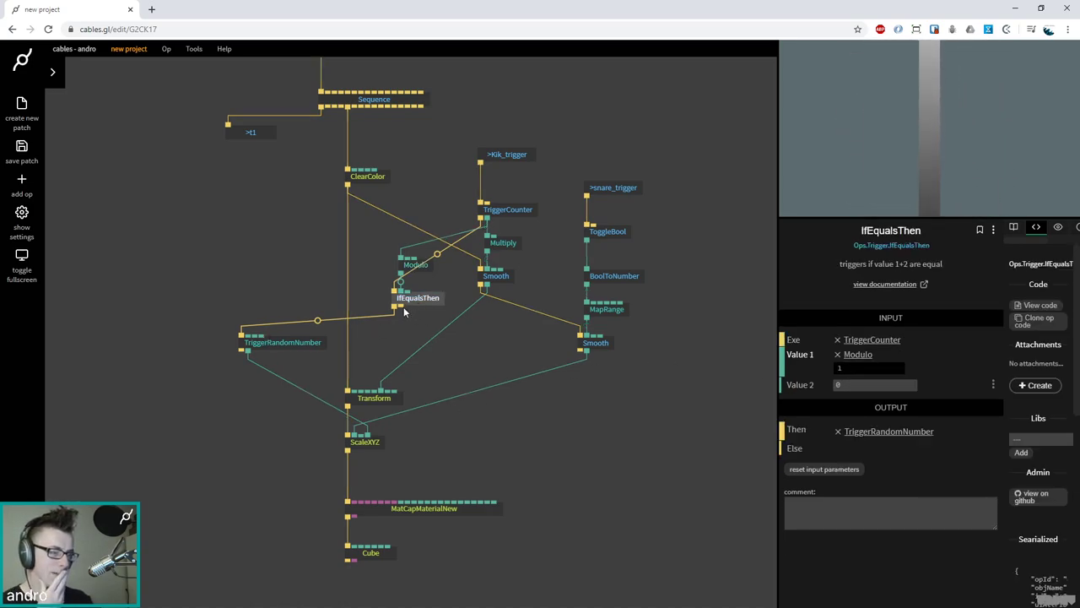
click(315, 342)
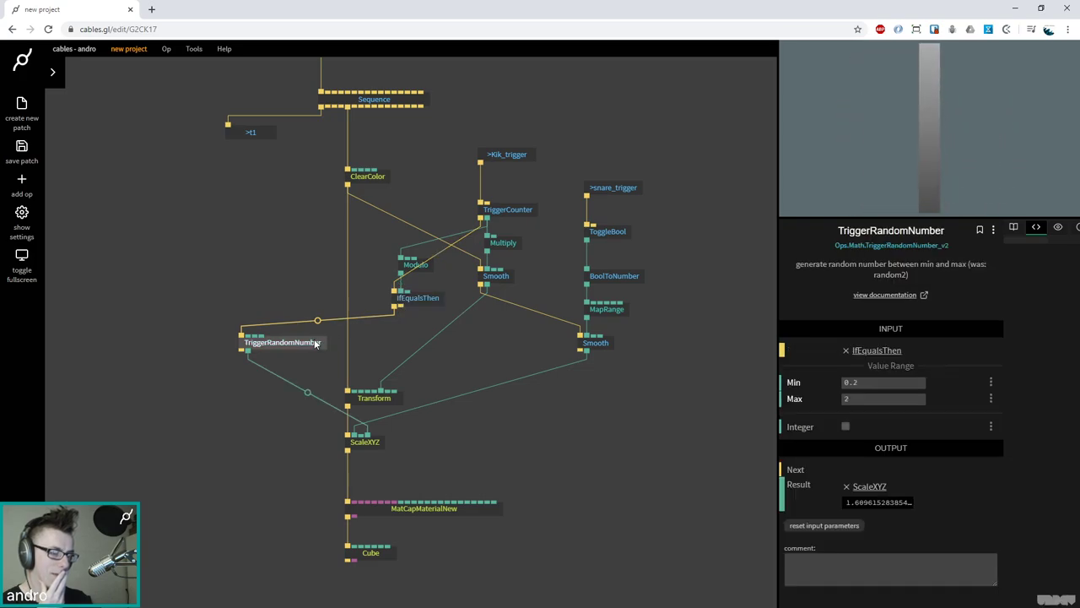
key(Delete)
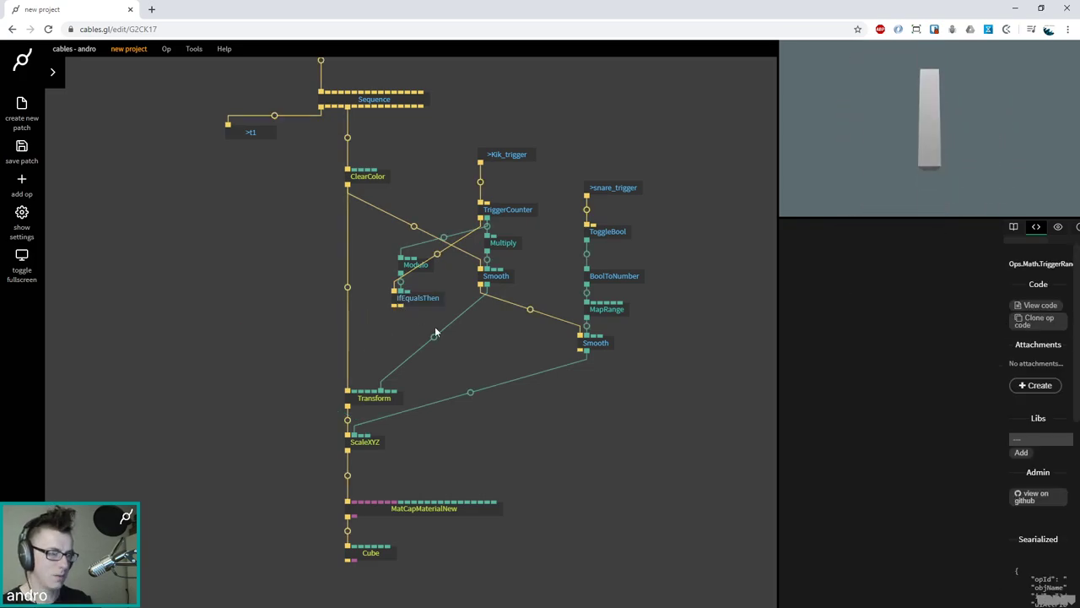
drag(371, 236, 442, 354)
key(Delete)
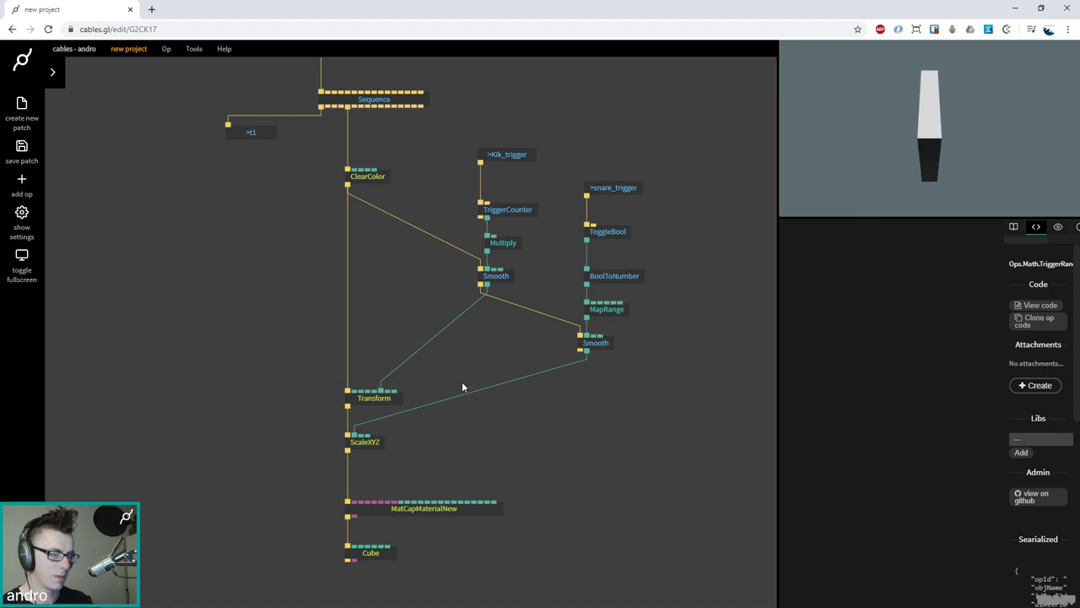
Disconnect the snare chain's Smooth result from the x input of ScaleXYZ
scroll(531, 460, up, 1)
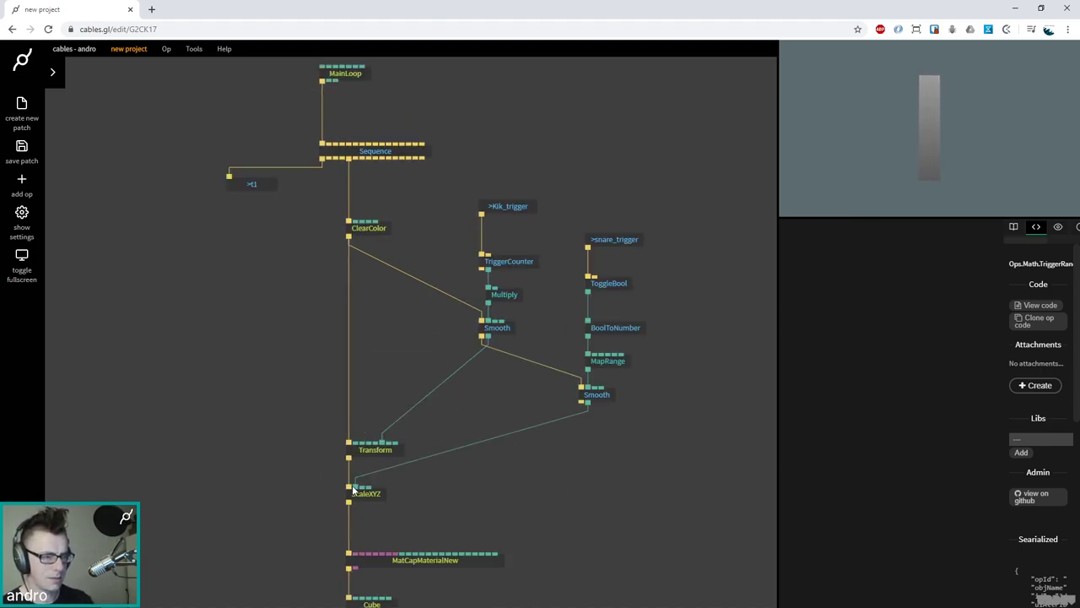
drag(355, 488, 587, 457)
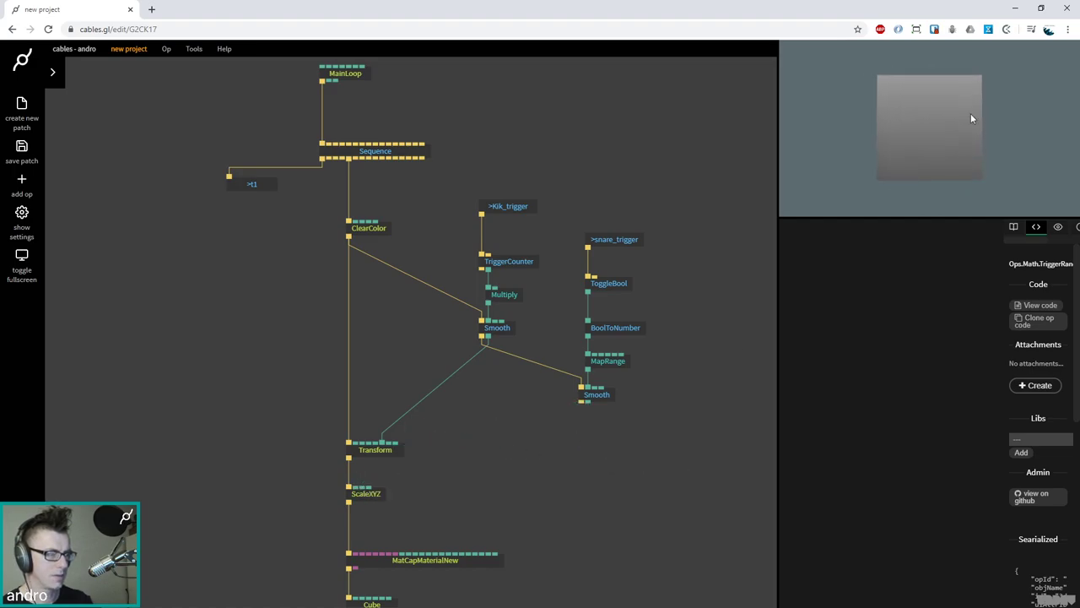
drag(243, 307, 252, 310)
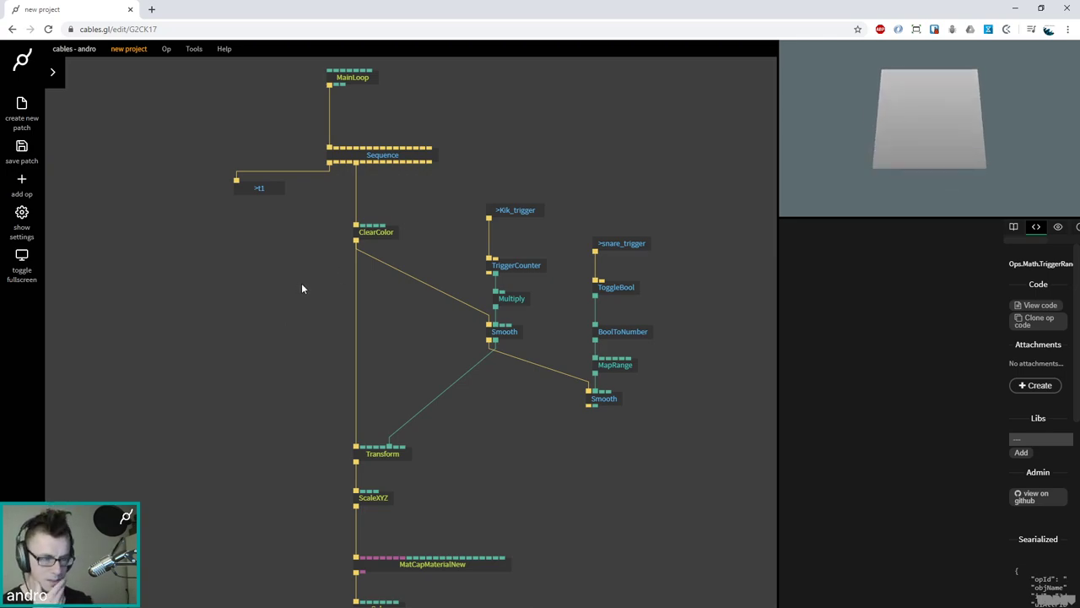
Replace the MatCapMaterialNew op between ScaleXYZ and Cube with a BasicMaterial op
drag(447, 581, 457, 559)
click(447, 540)
key(Delete)
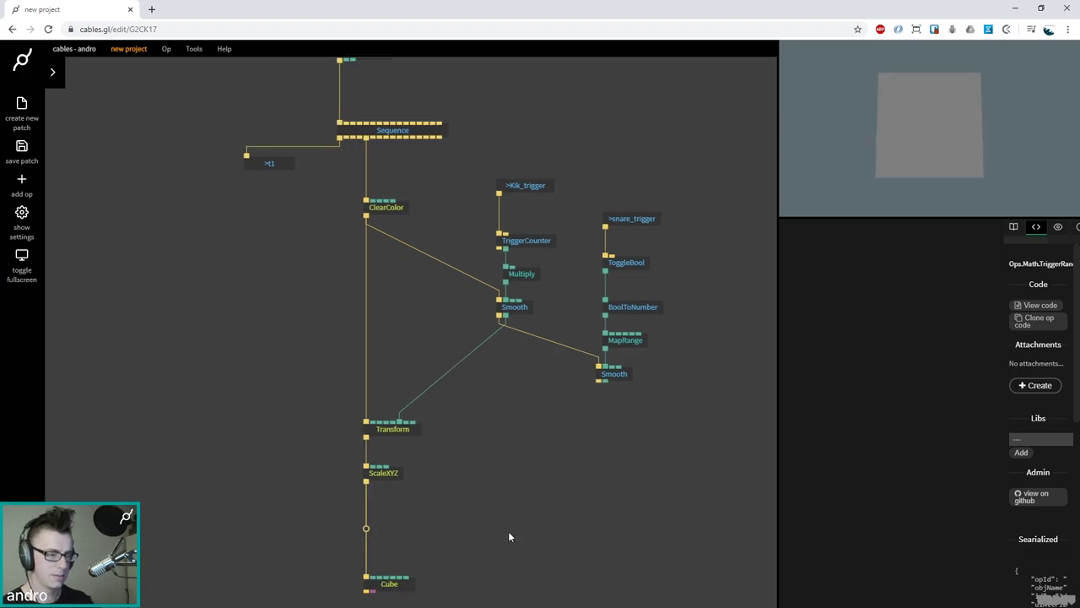
click(368, 528)
text(basic)
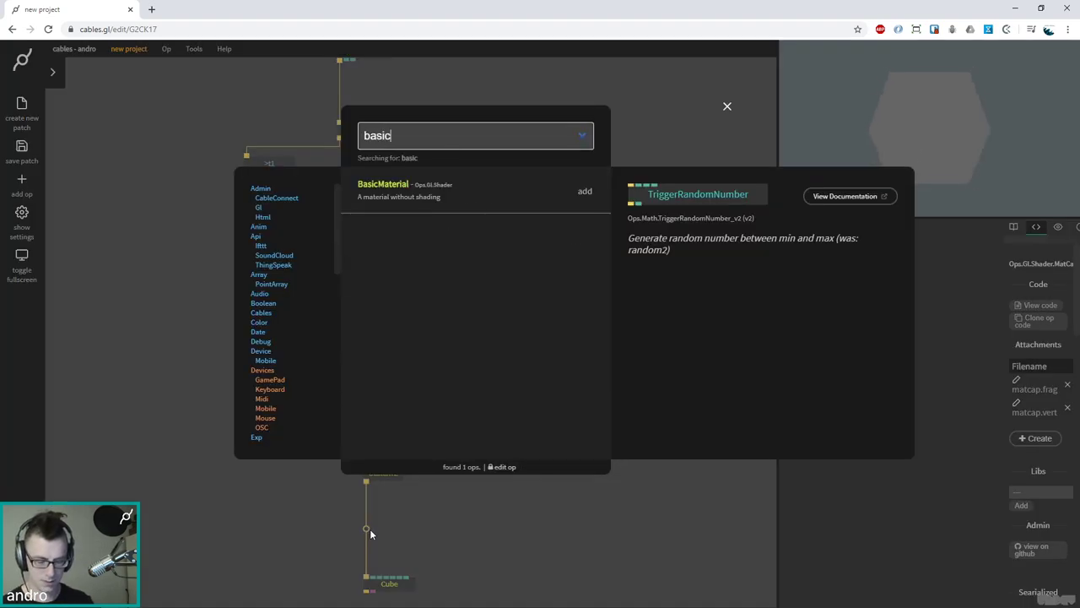
text(mat)
key(Return)
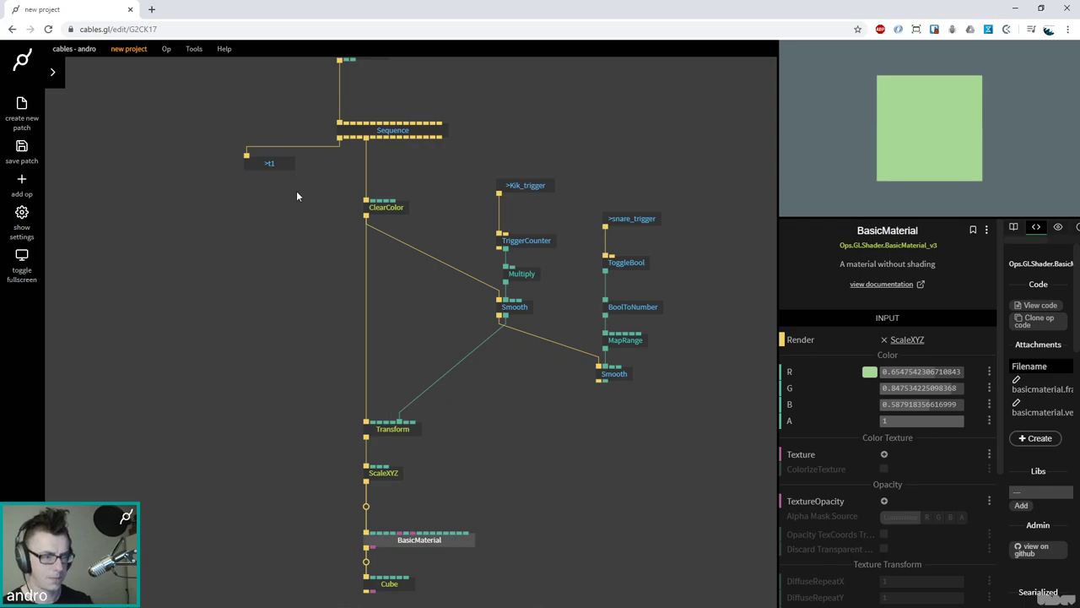
Add an ImageCompose op fed by the Sequence op's second trigger output
click(296, 195)
drag(346, 137, 148, 212)
text(imagecom)
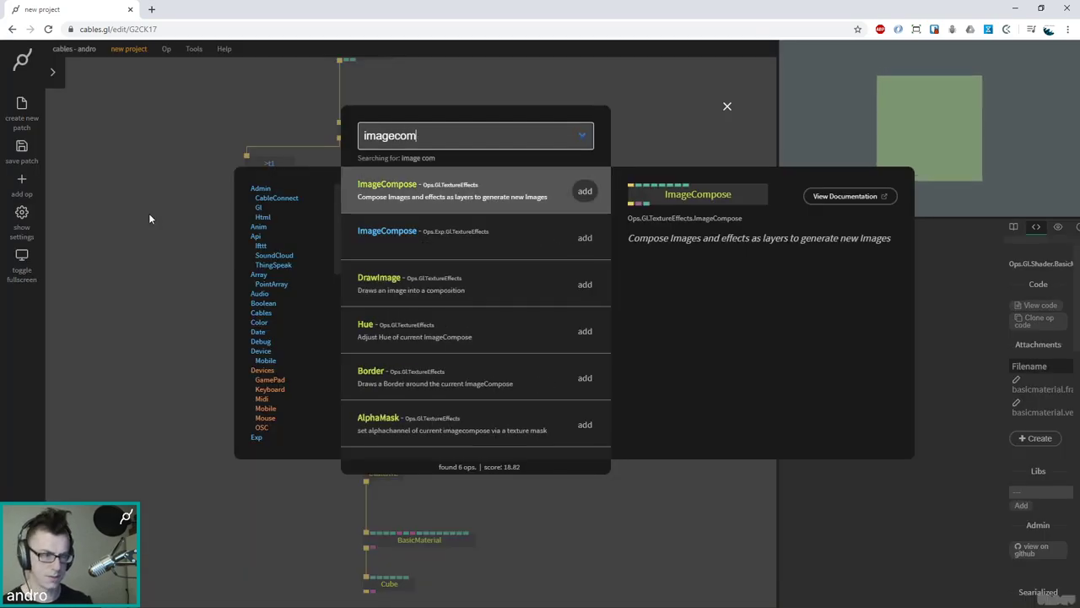
key(Return)
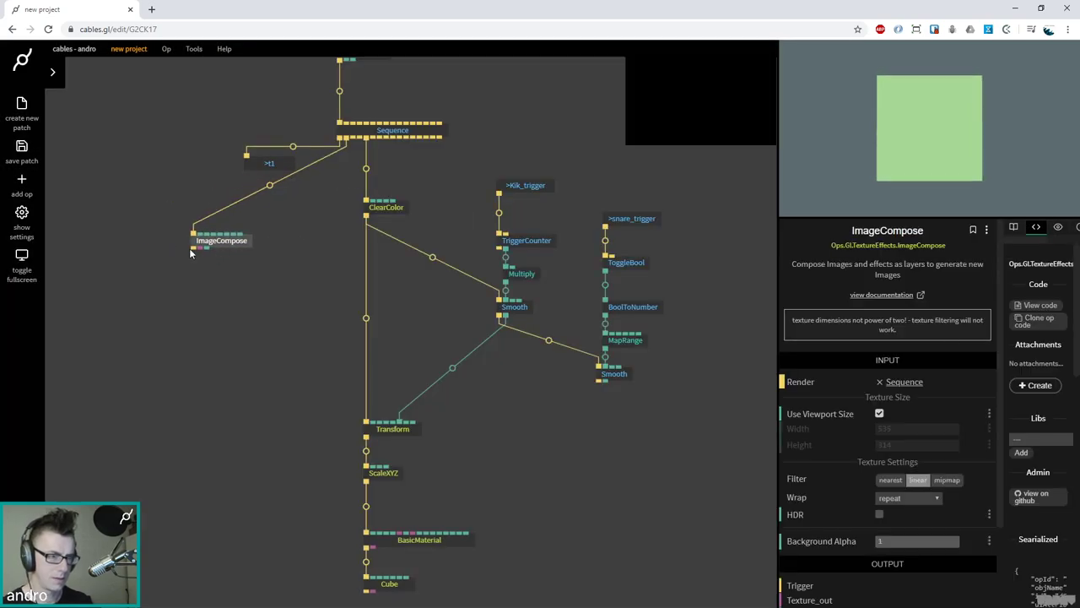
Attach a Stripes op to ImageCompose's trigger output and set the stripe colour to white
drag(193, 248, 198, 305)
text(stripes)
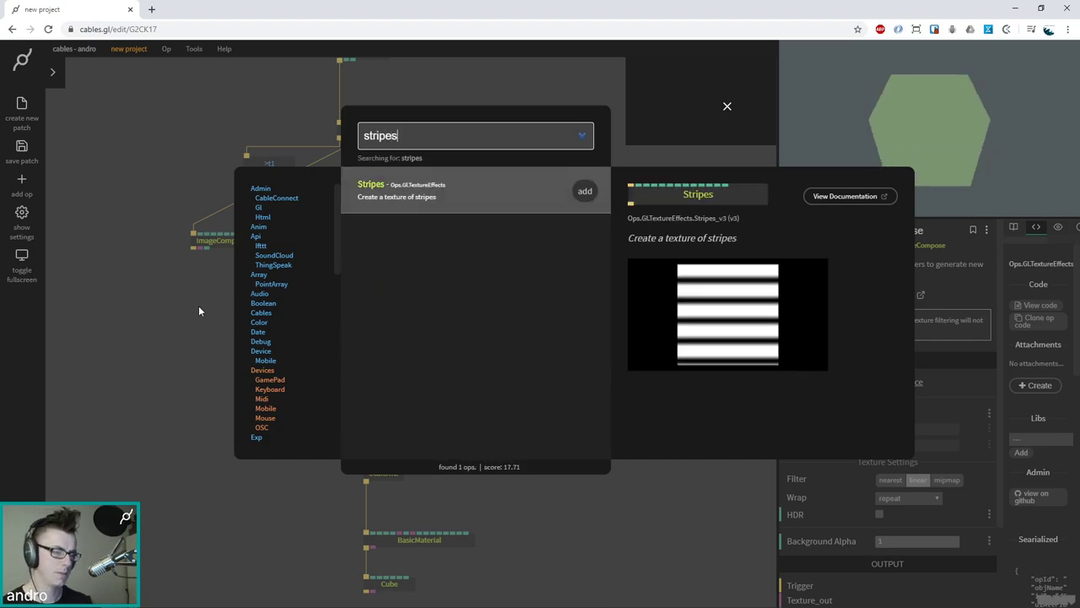
key(Return)
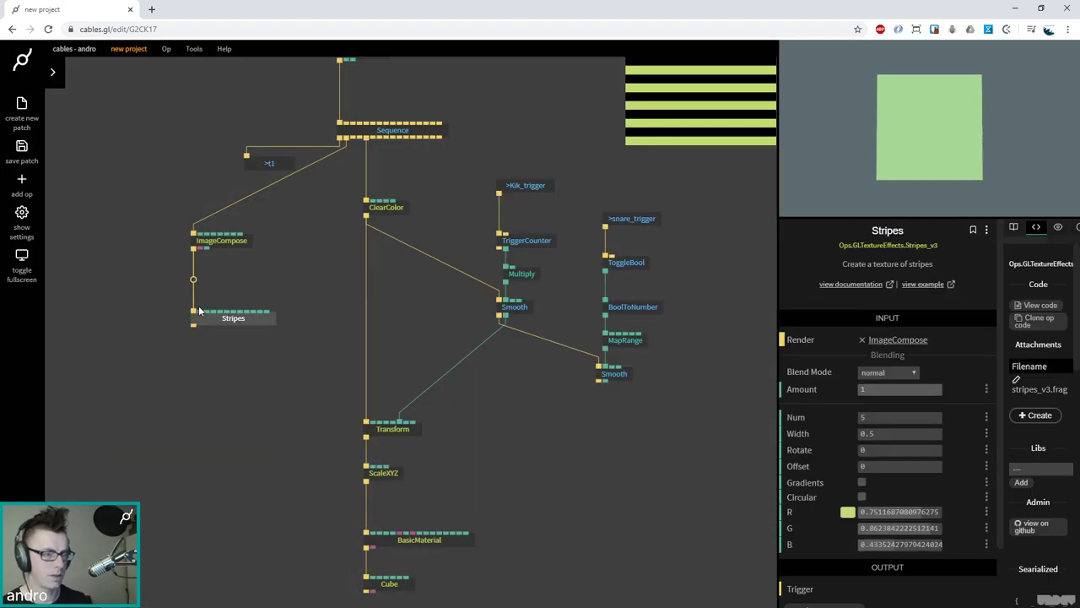
click(846, 512)
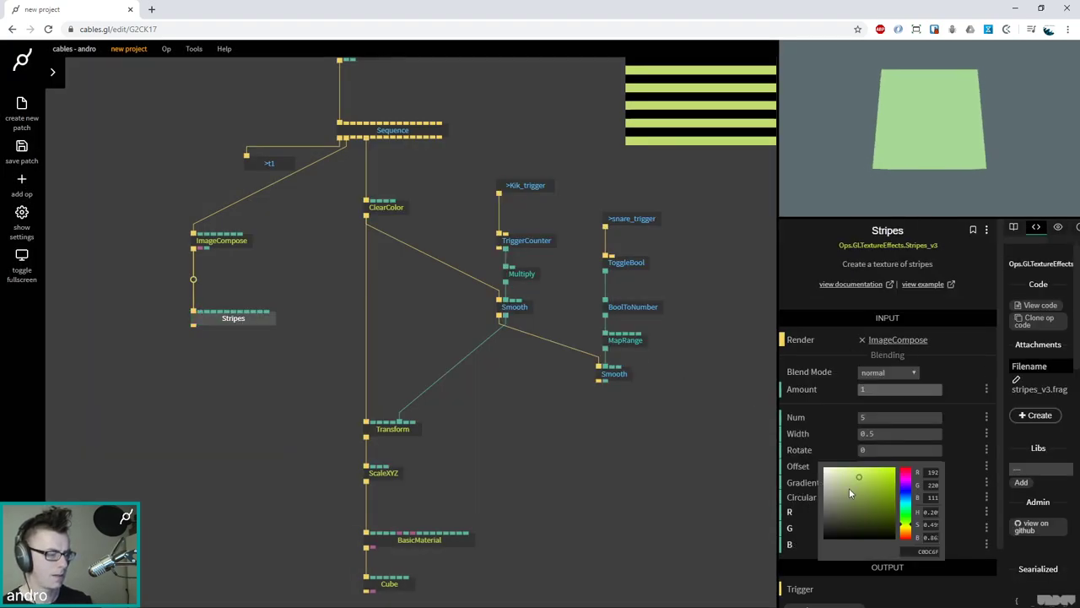
click(234, 322)
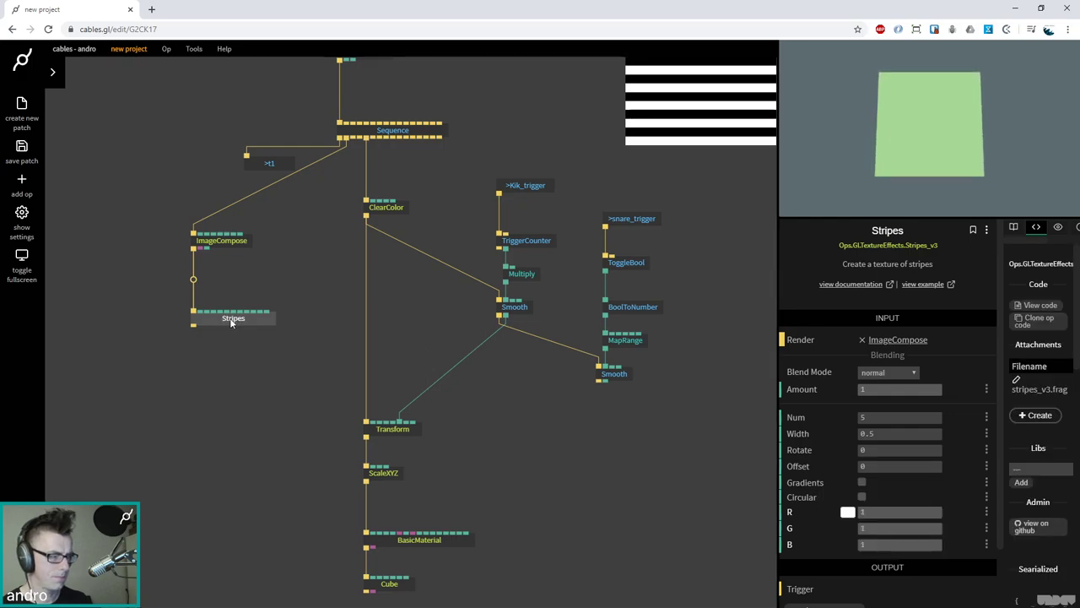
Turn off Use Viewport Size on ImageCompose and set its texture Width and Height to 512
click(235, 244)
click(879, 414)
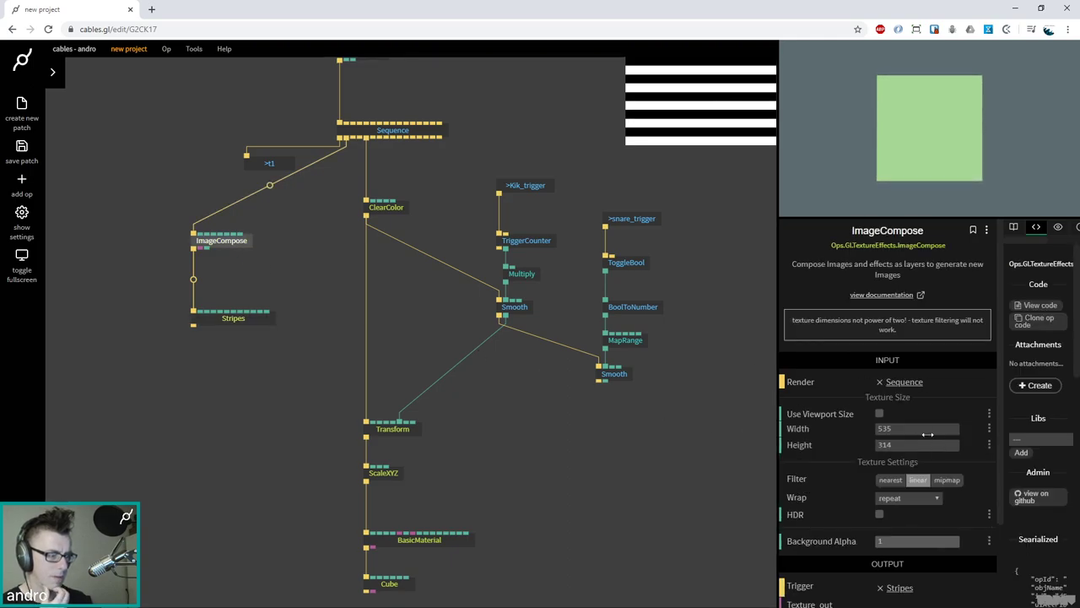
key(BackSpace)
key(BackSpace)
key(BackSpace)
text(512)
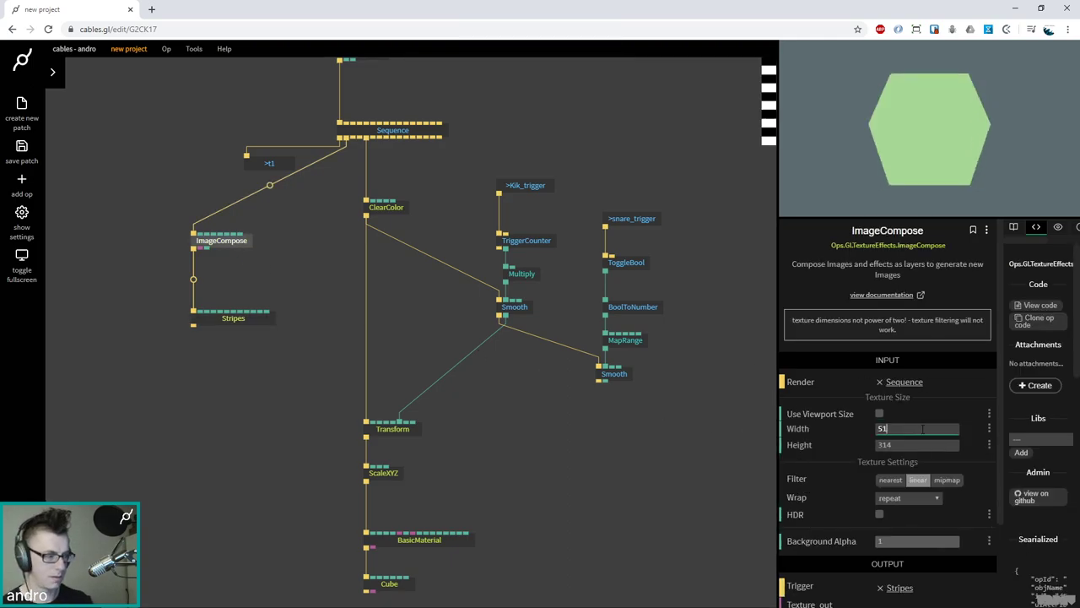
key(Tab)
text(512)
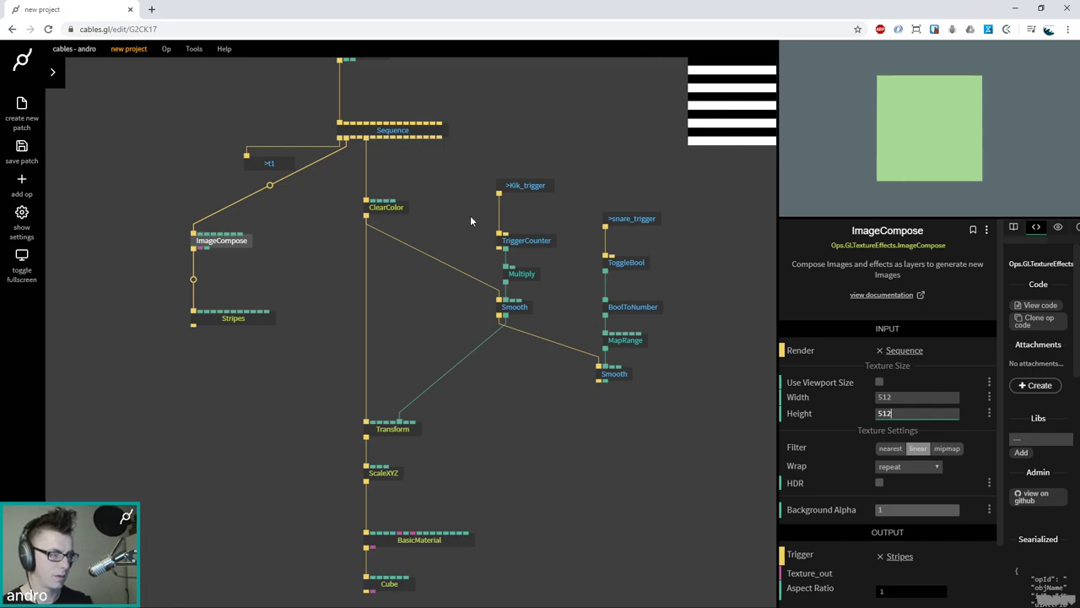
Set the Stripes op's Offset to 0.25
click(241, 324)
drag(900, 466, 887, 466)
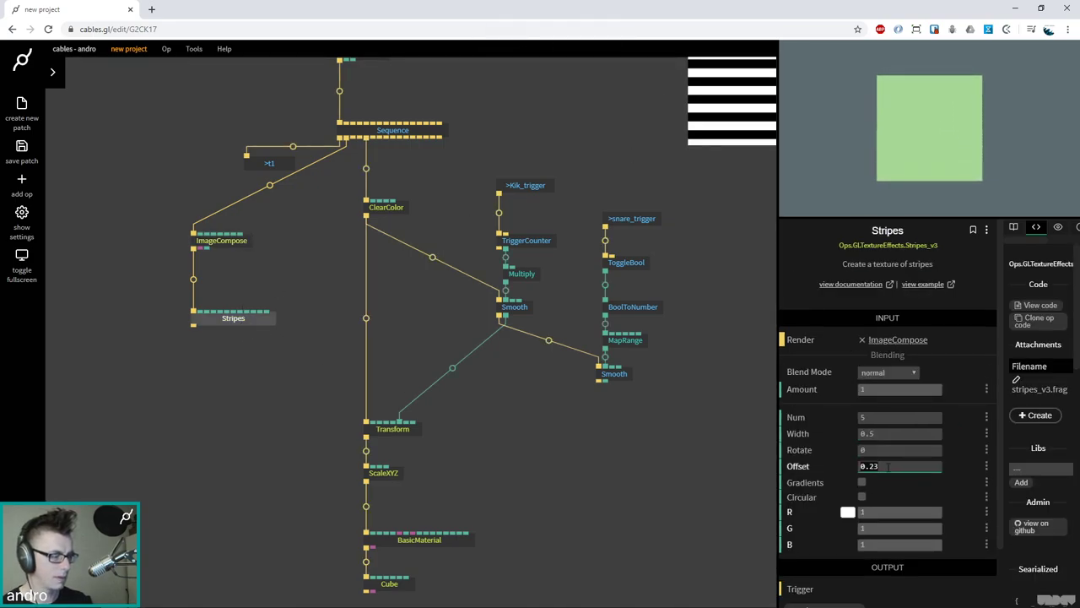
key(BackSpace)
text(5)
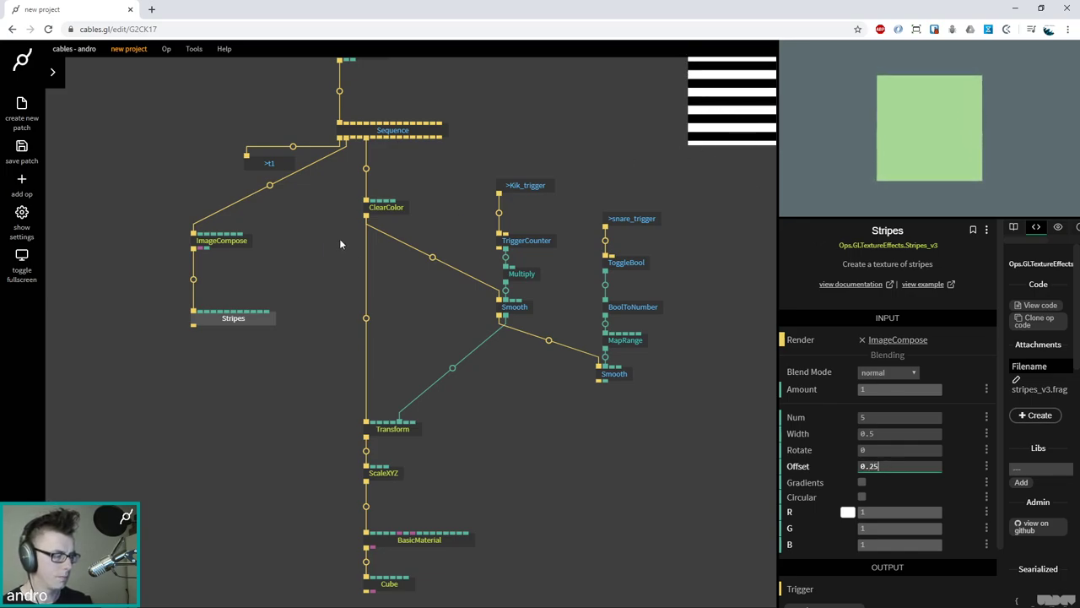
click(311, 291)
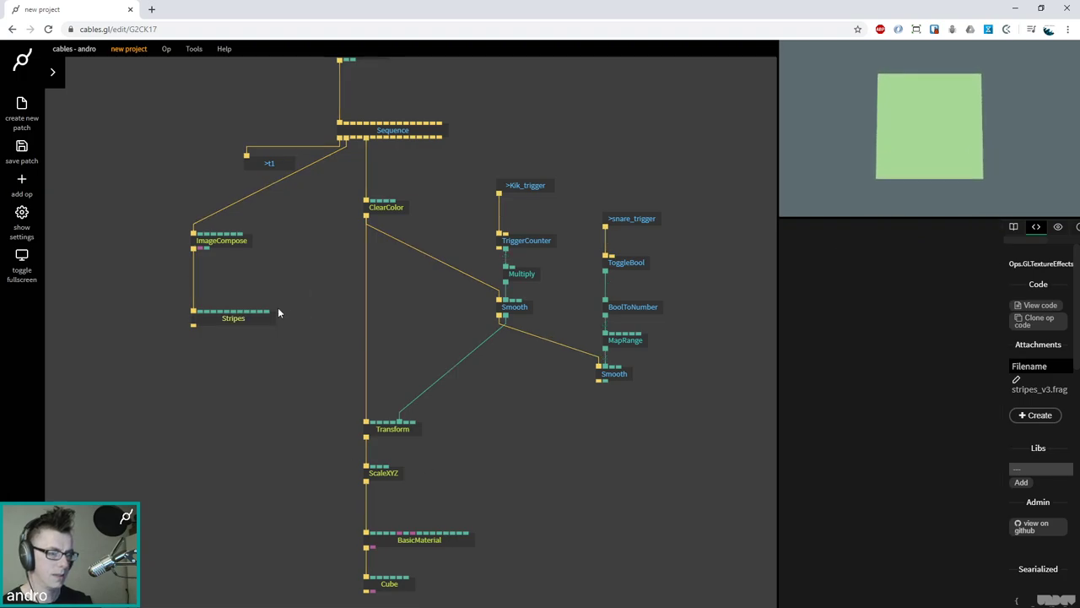
Try ImageCompose's texture output on BasicMaterial's texture input, and move the connection to its textureOpacity input
drag(203, 248, 399, 536)
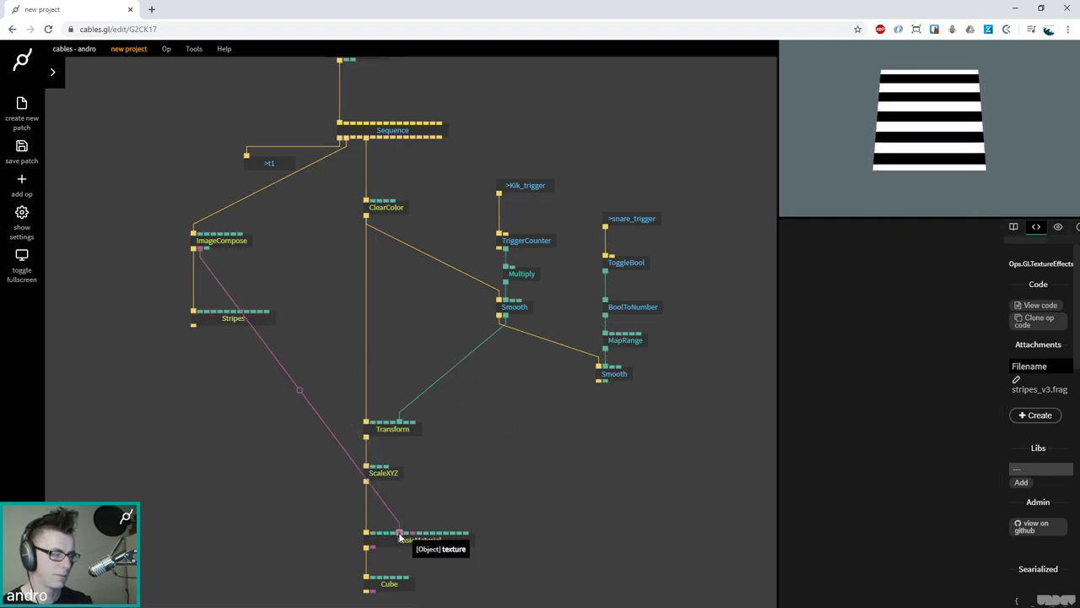
drag(400, 536, 412, 535)
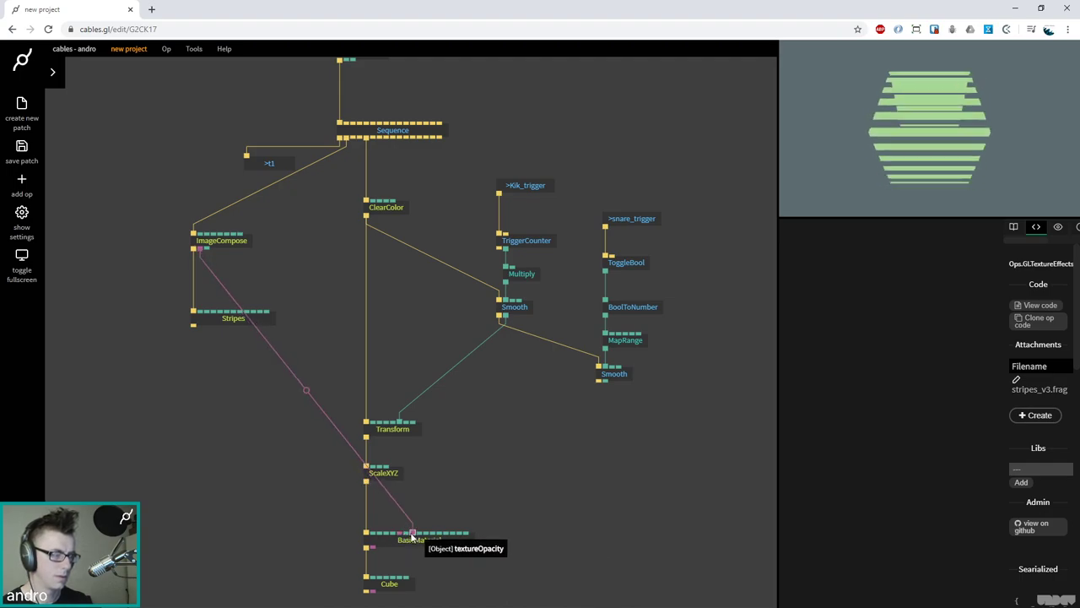
Enable BasicMaterial's Opacity TexCoords and Discard Transparent options, and set the material colour to white
click(428, 545)
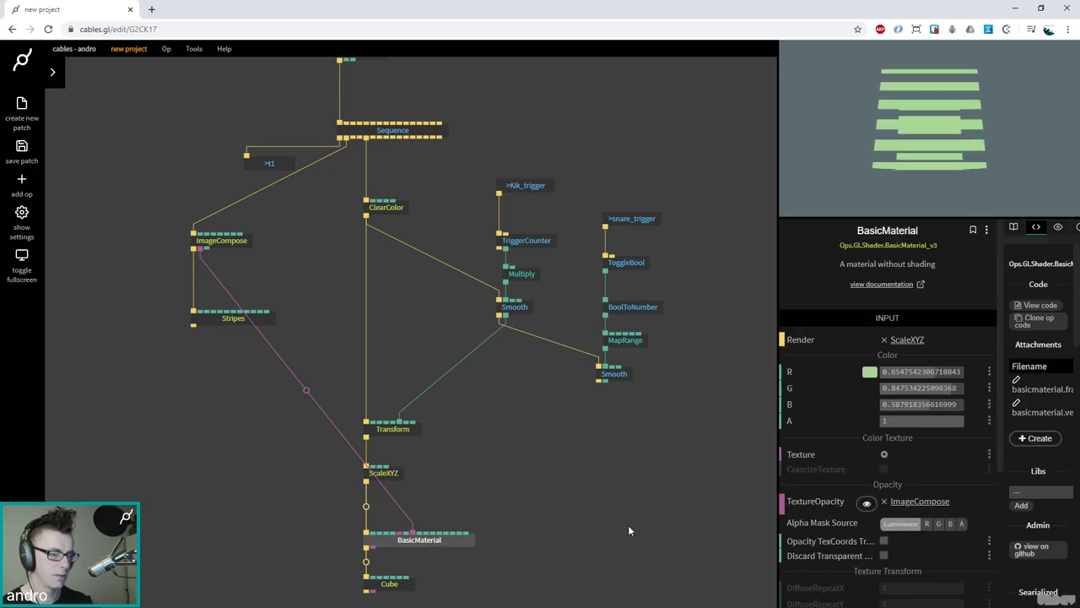
click(884, 541)
click(883, 555)
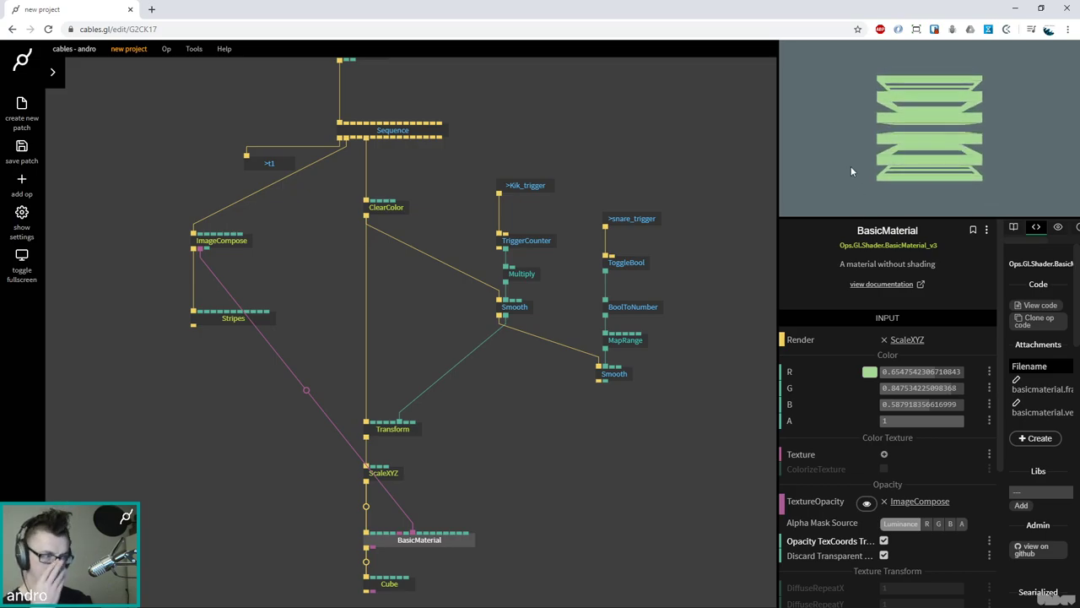
click(869, 373)
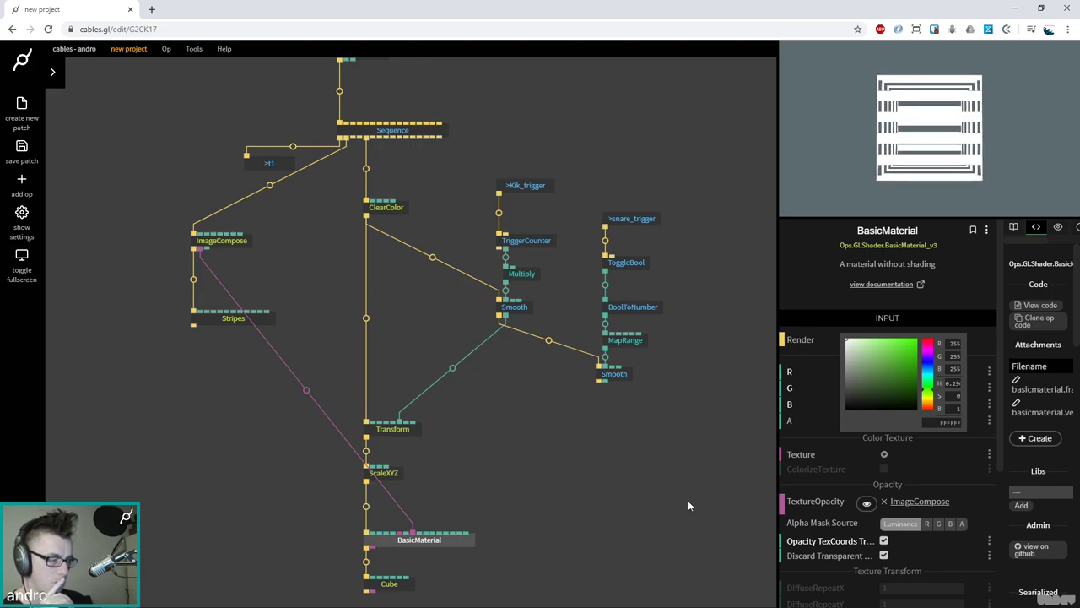
click(419, 329)
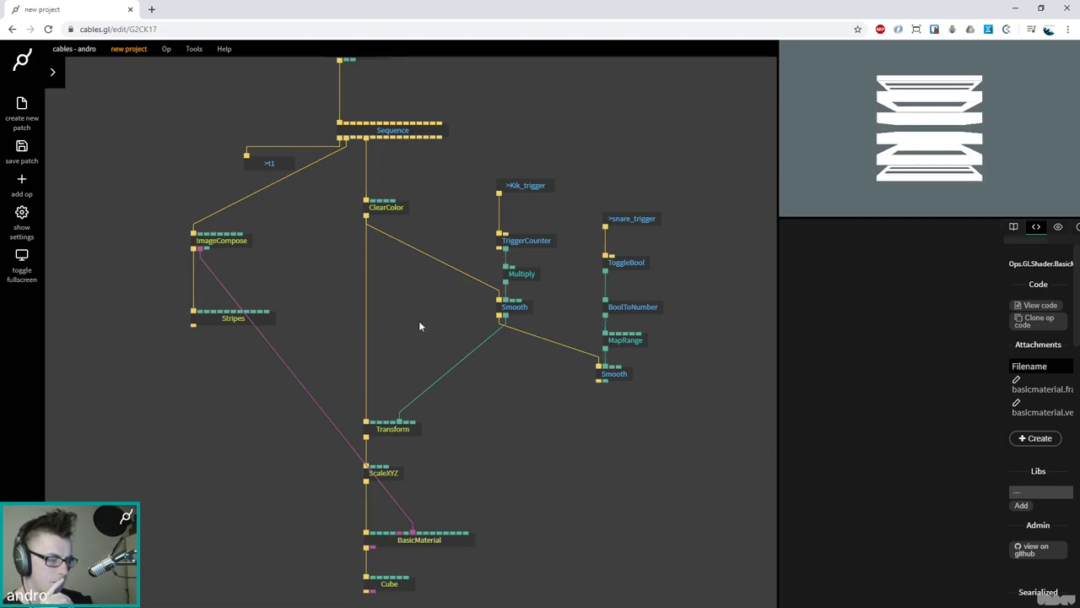
Set the snare chain's MapRange output range to New Min 0 and New Max 90
click(625, 341)
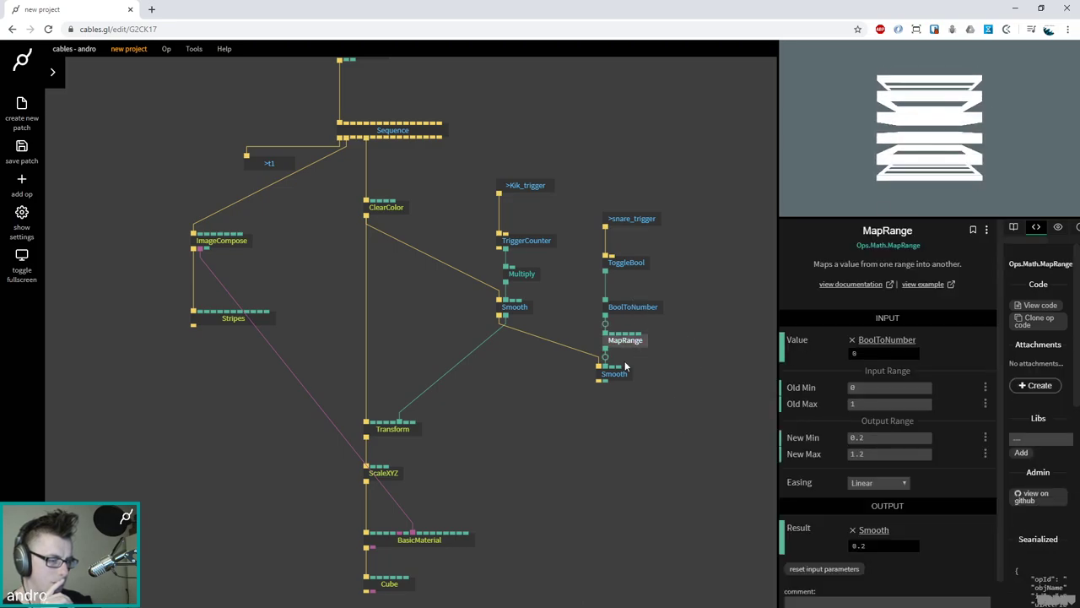
click(614, 374)
click(625, 341)
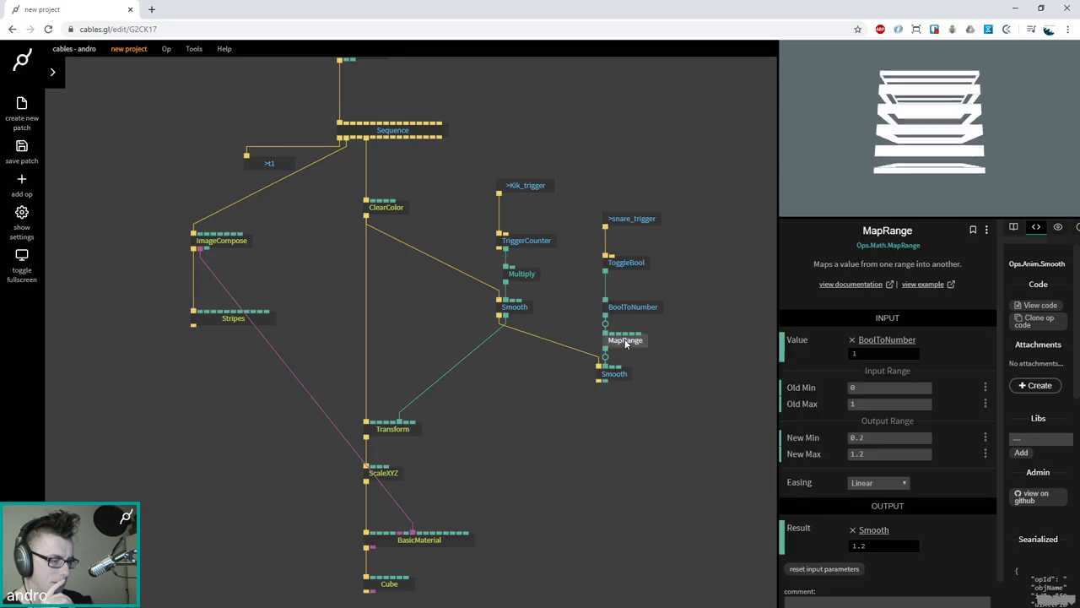
click(902, 438)
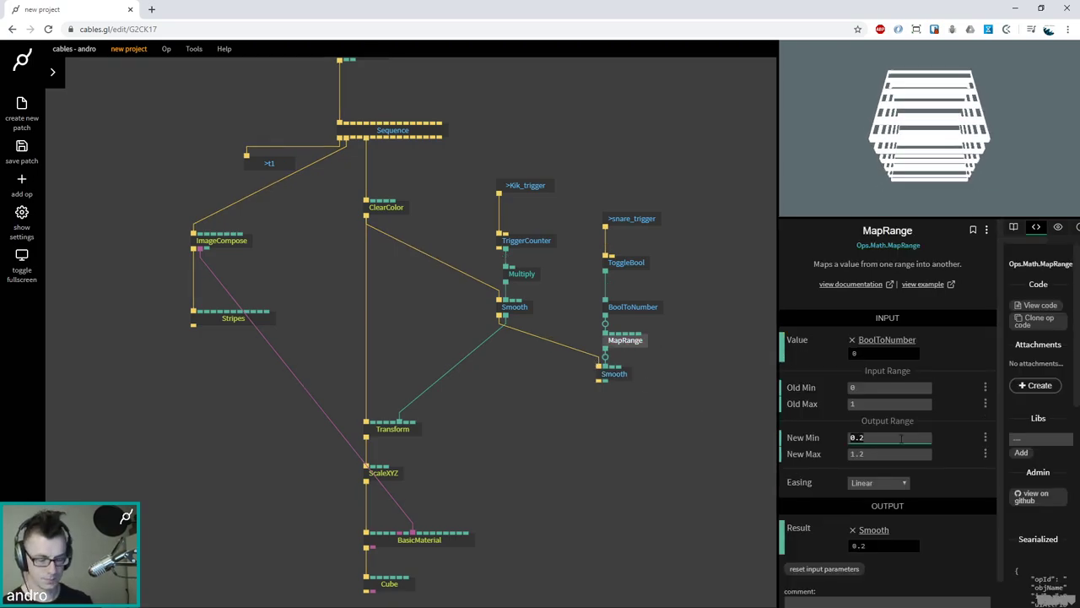
key(BackSpace)
key(BackSpace)
key(Tab)
text(90)
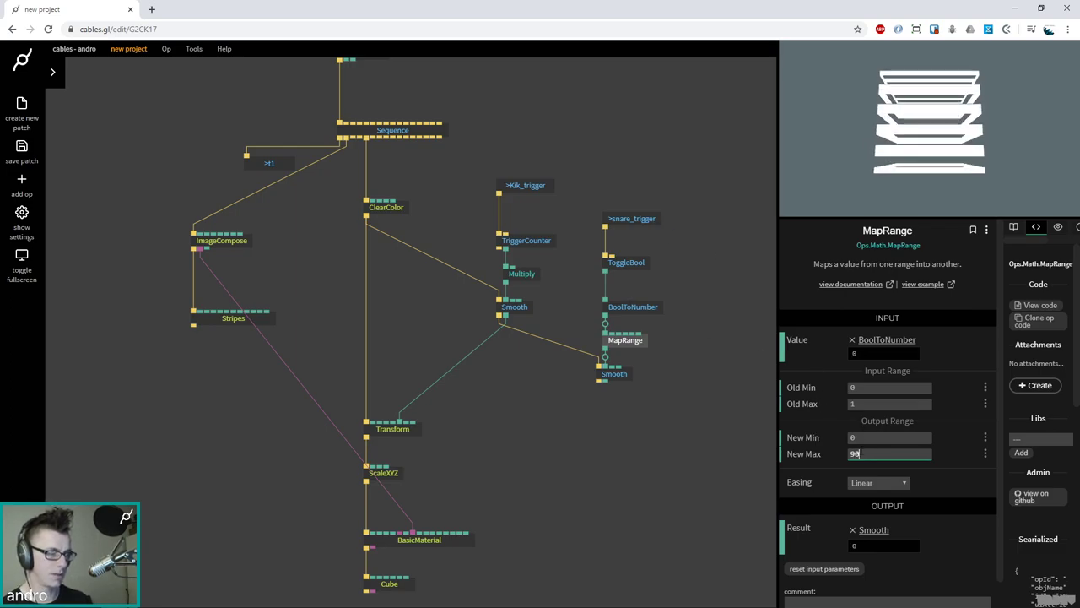
Connect the snare chain's Smooth result to the Transform input beside the kick-driven one, and set this Smooth's Inc/Dec Factor to 12
click(611, 374)
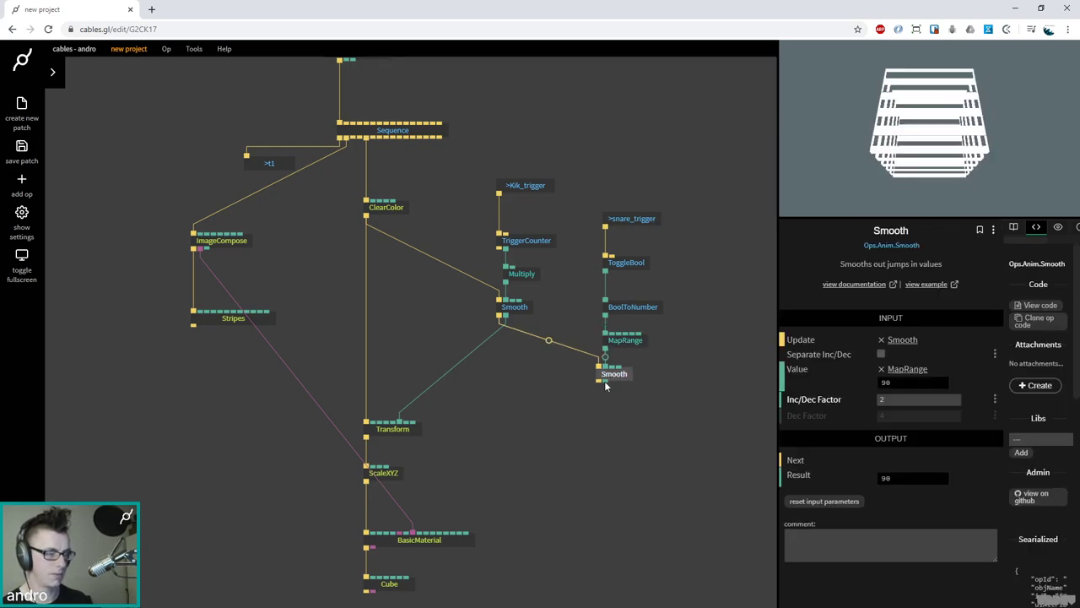
drag(604, 381, 420, 442)
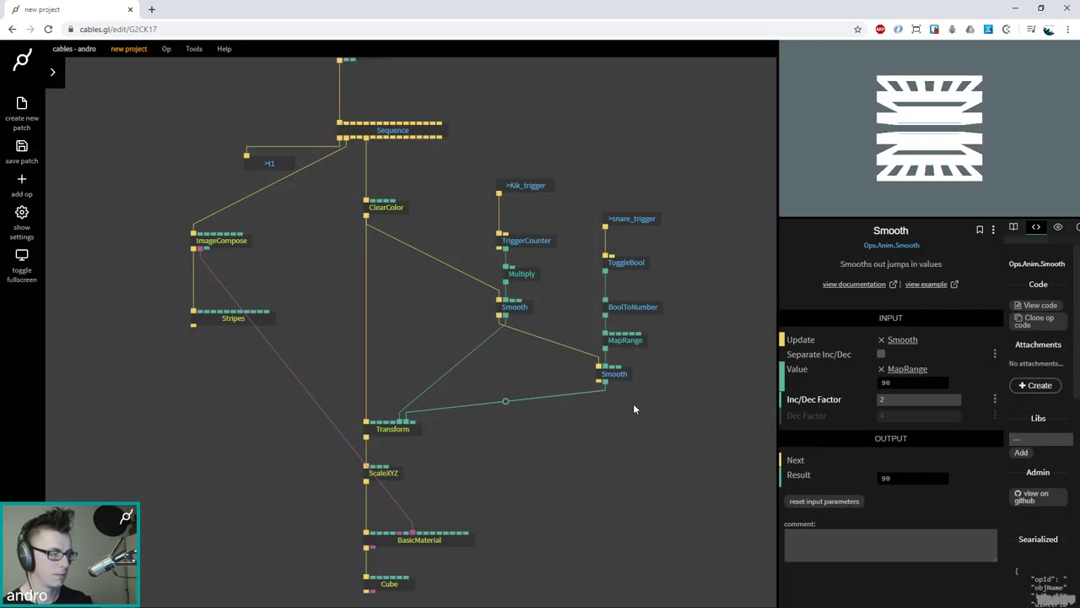
click(637, 307)
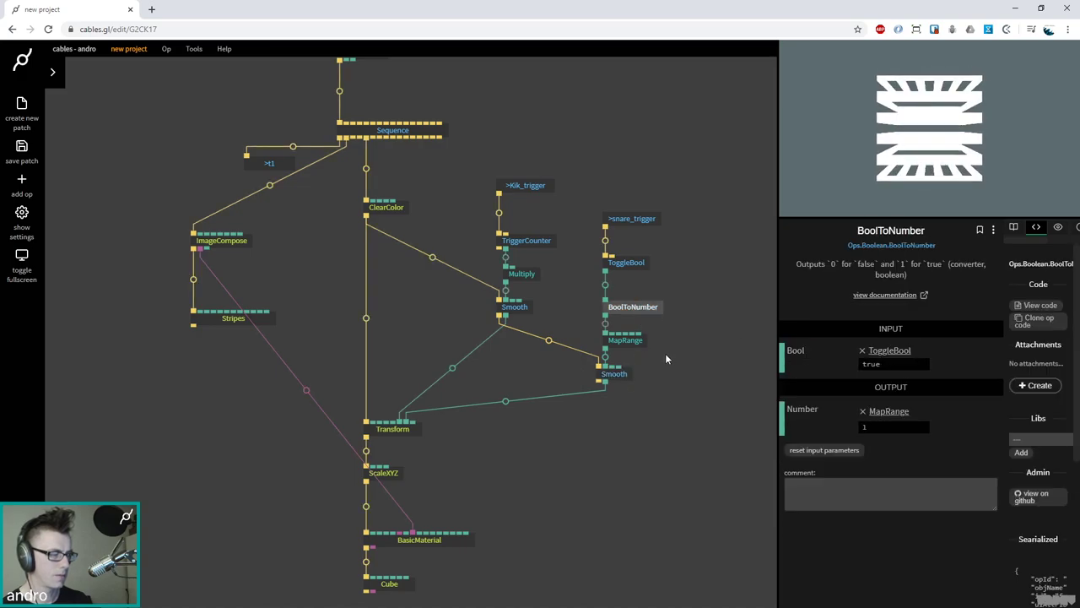
click(618, 376)
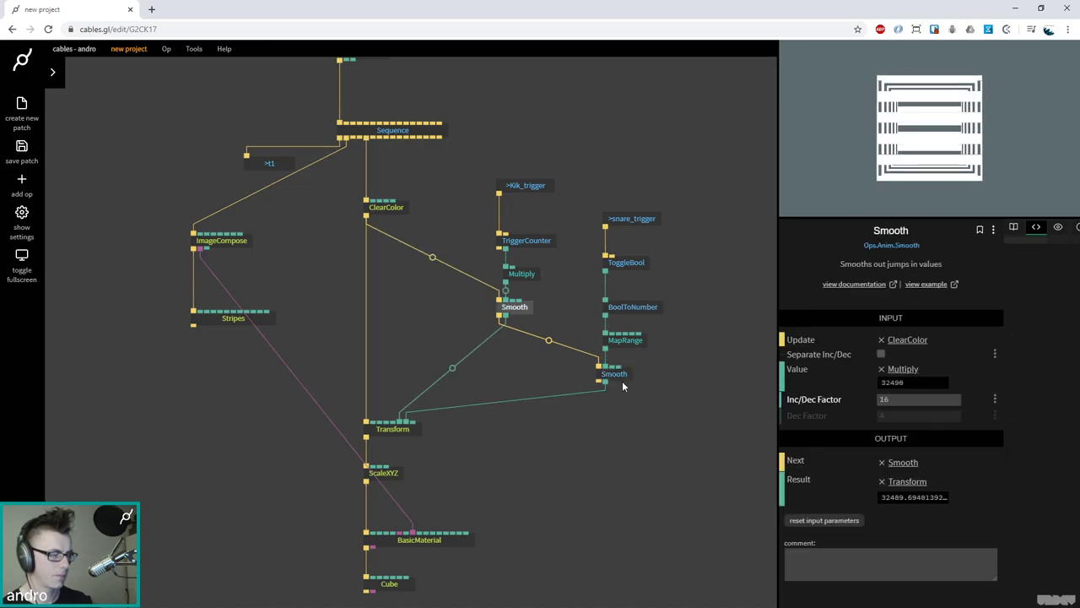
click(625, 381)
click(889, 399)
text(1)
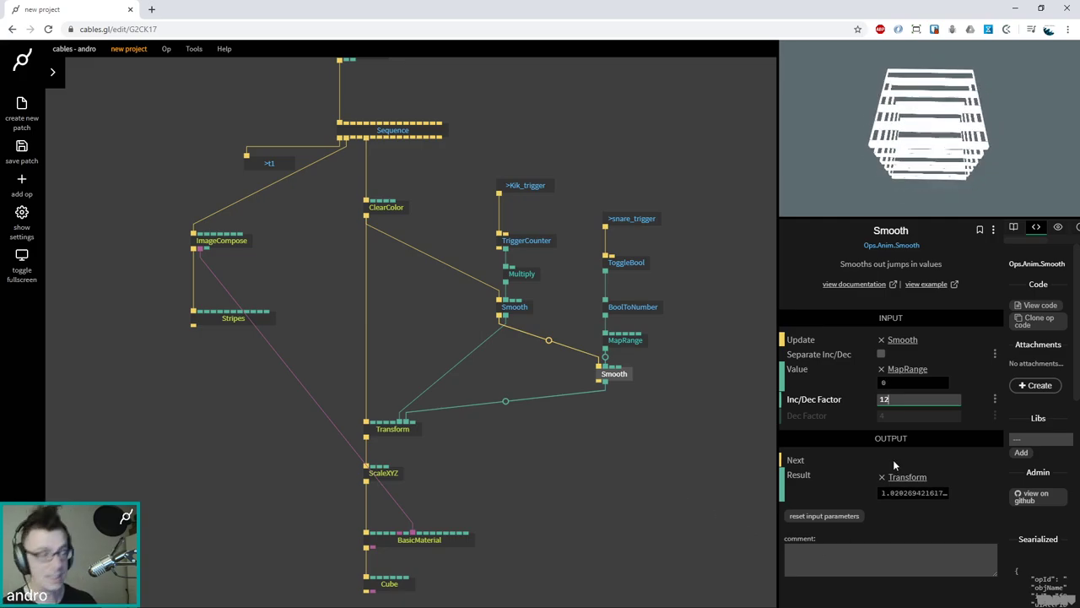
Show the patch beside Ableton Live, launch the STAGE 2, STAGE 3 and STAGE 1 scenes to check the animation, and return to the full-size patch
double_click(918, 8)
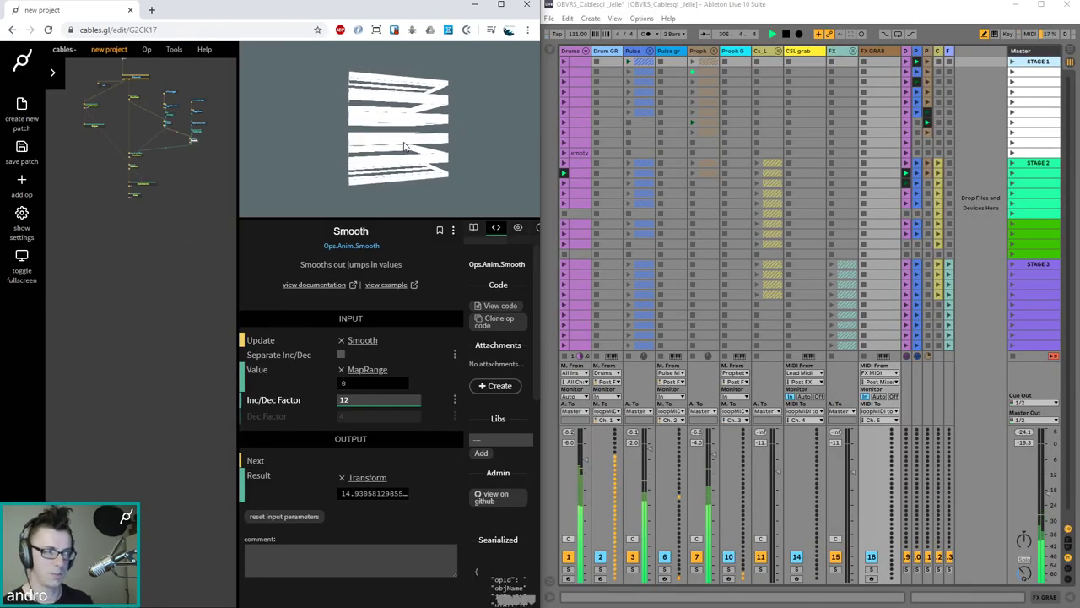
click(1014, 165)
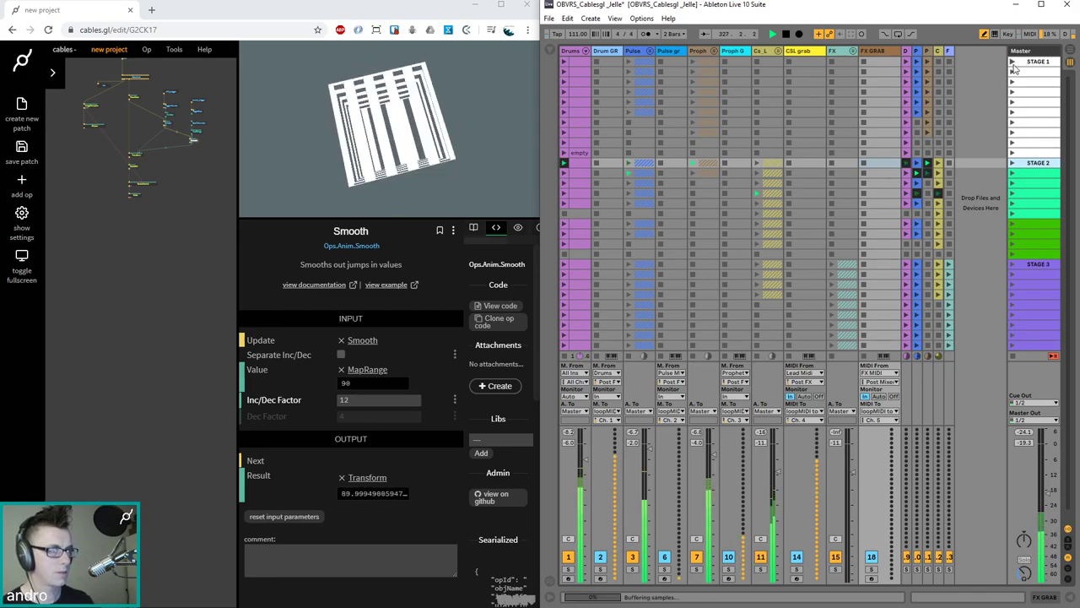
click(1012, 267)
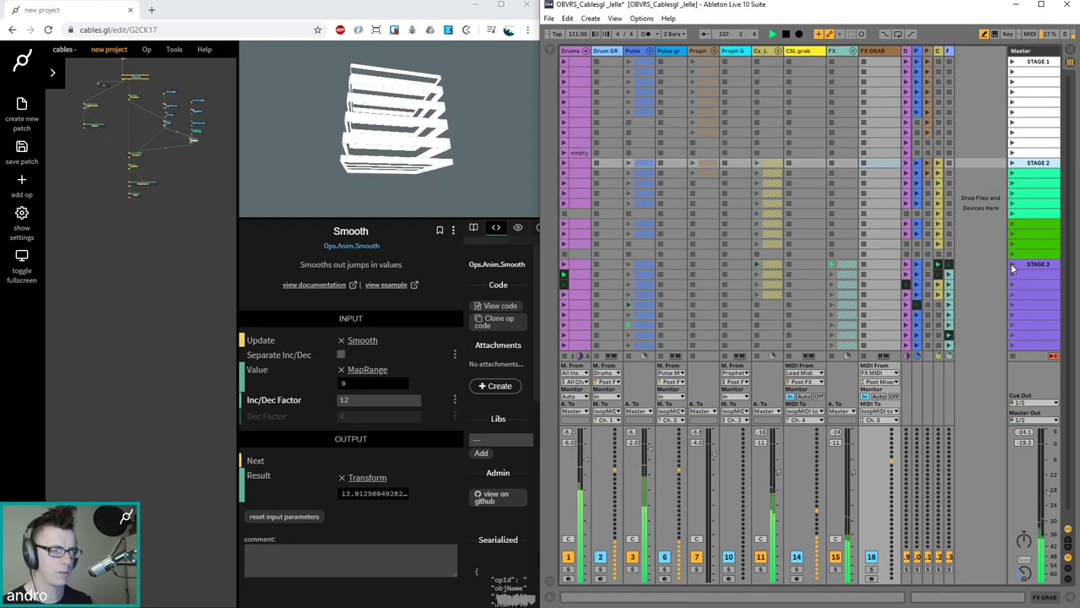
click(1013, 62)
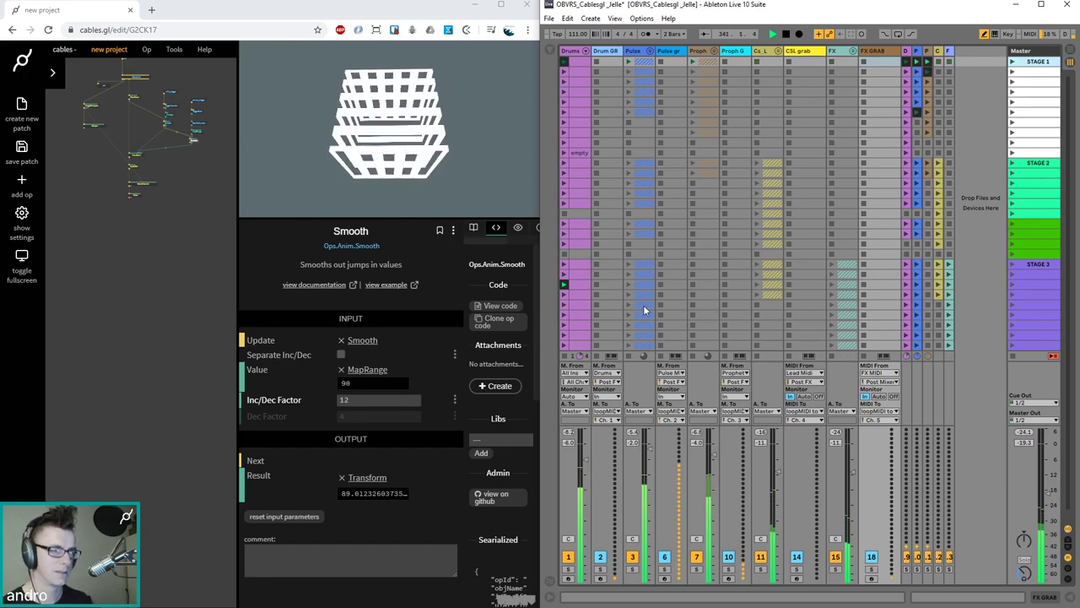
click(501, 7)
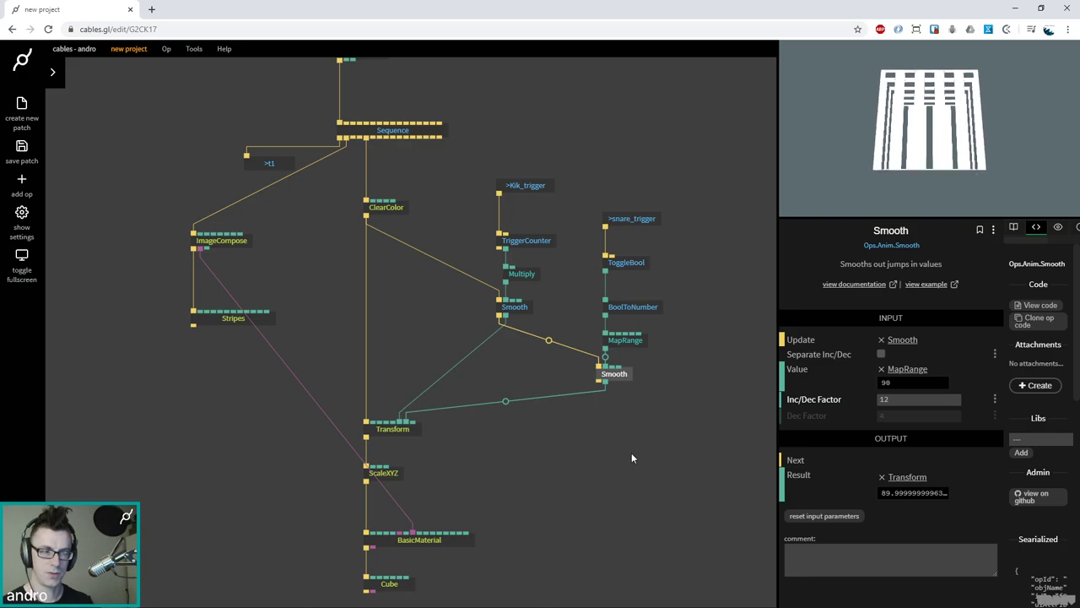
click(214, 321)
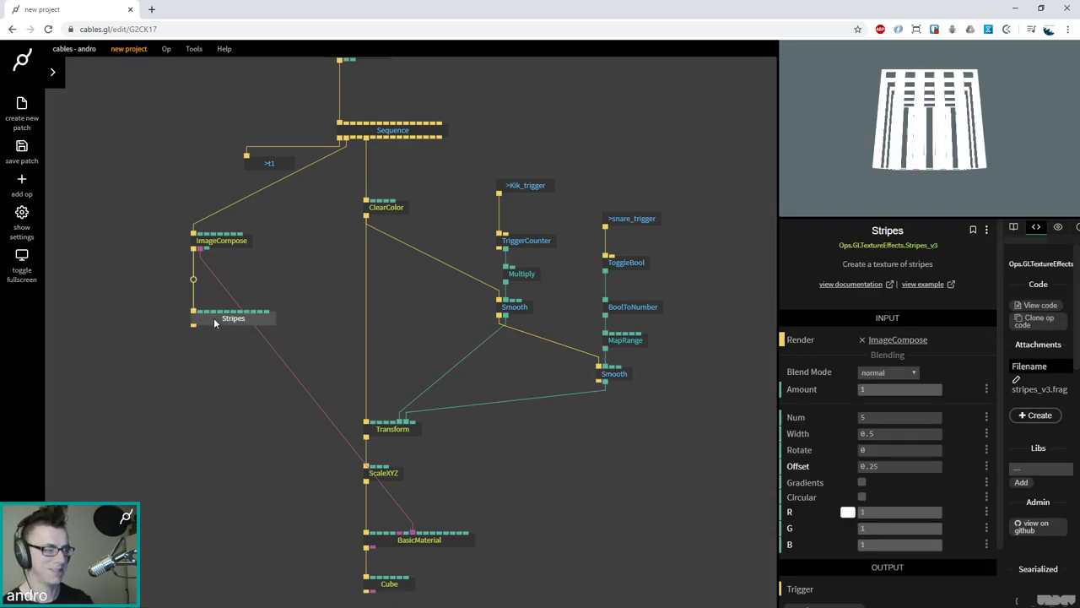
drag(193, 327, 199, 387)
key(Escape)
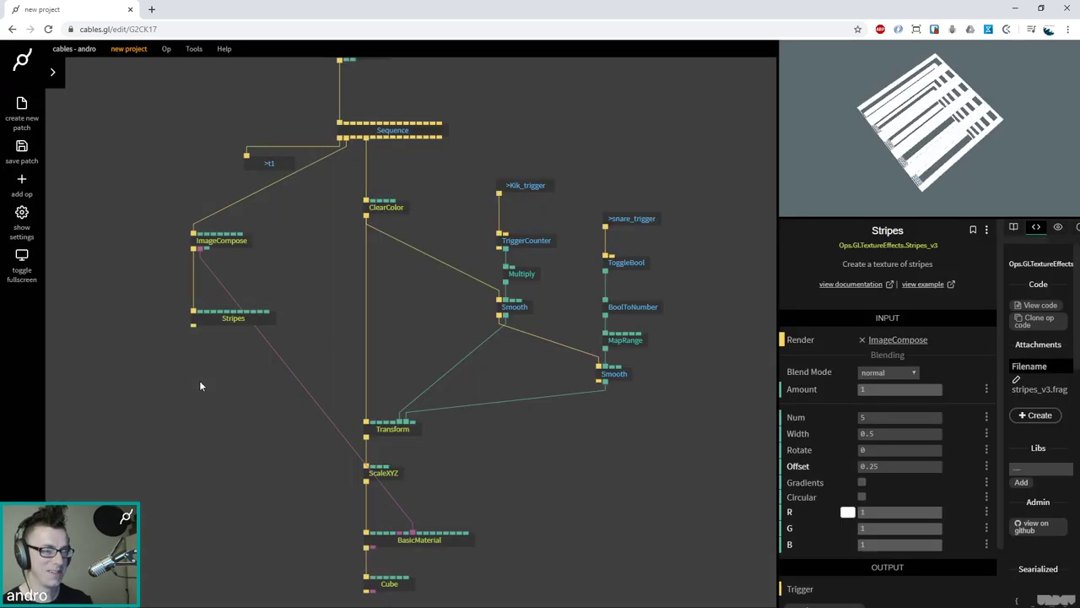
Move the ImageCompose and Stripes ops together a little further away from the main render chain
click(424, 540)
drag(292, 375, 357, 398)
drag(326, 340, 209, 228)
drag(270, 263, 237, 264)
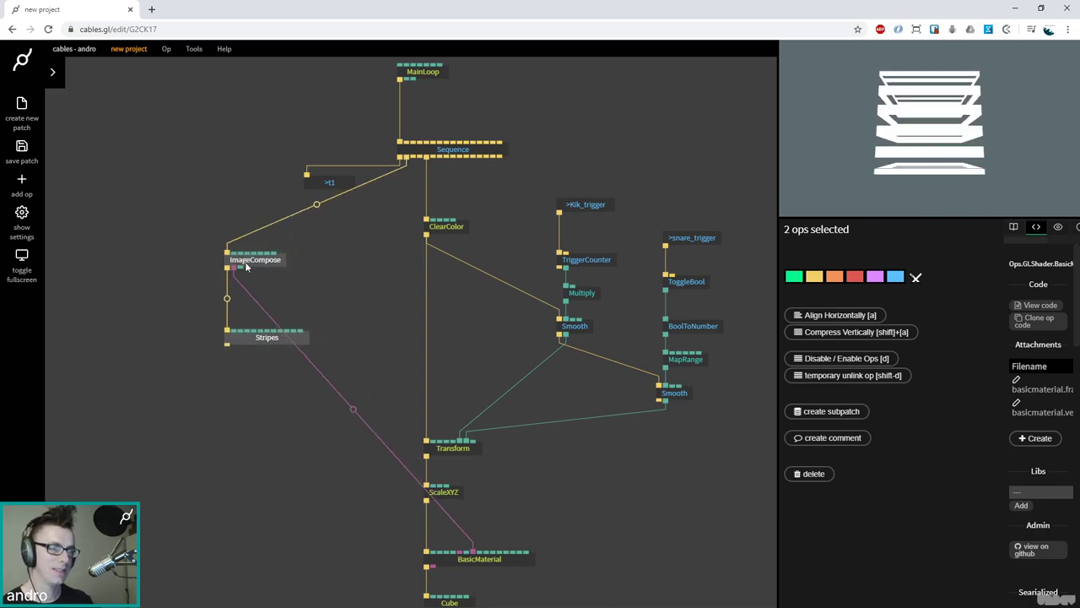
Add a second ImageCompose op to a Sequence output and attach a DrawImage op beneath it
drag(408, 157, 327, 259)
text(imagecom)
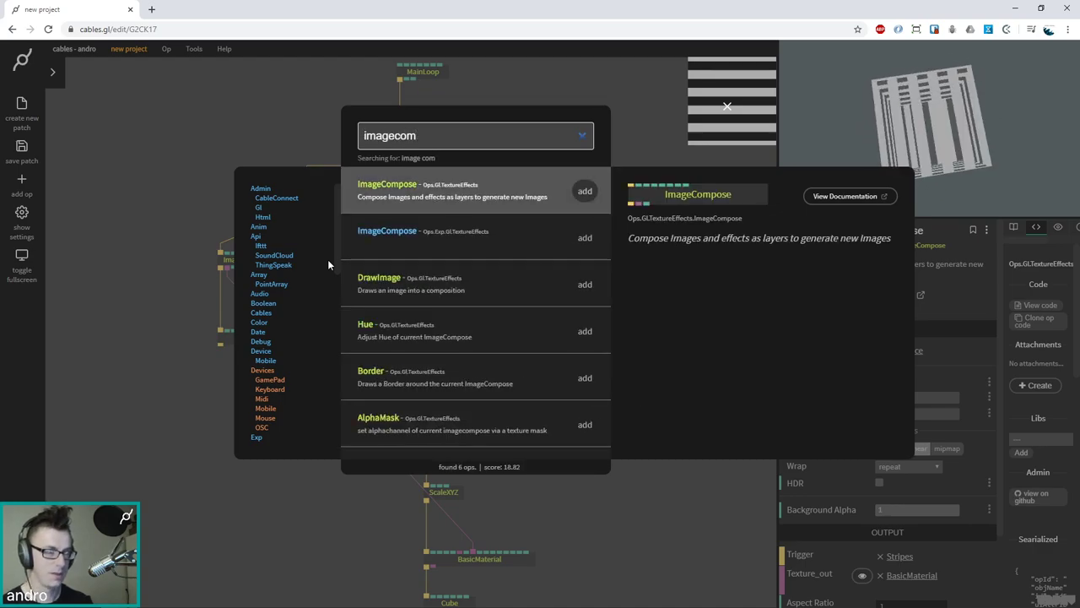
key(Return)
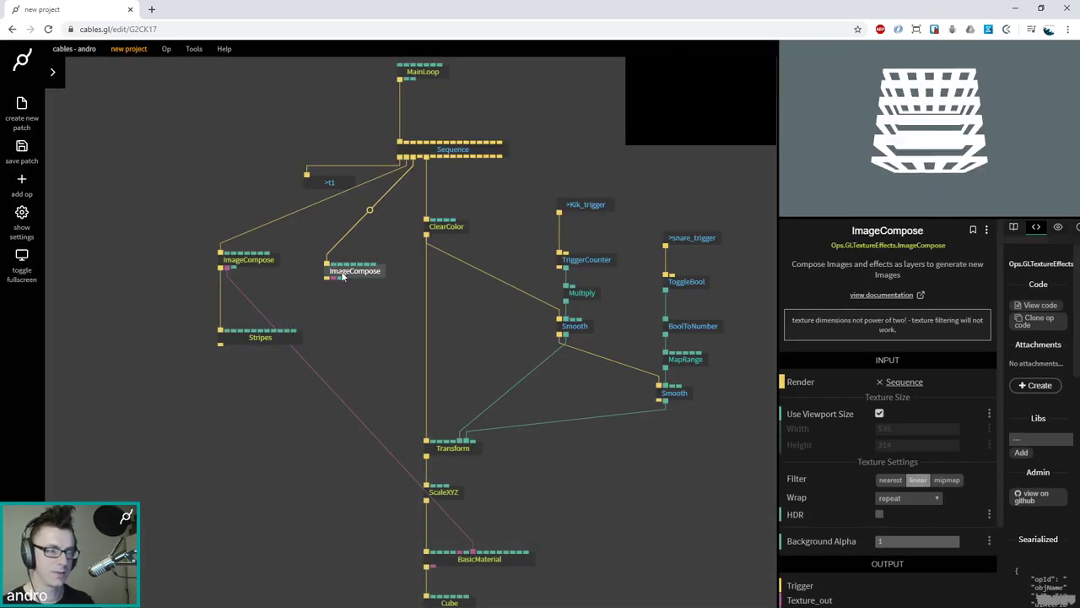
drag(350, 265, 334, 333)
text(drawimage)
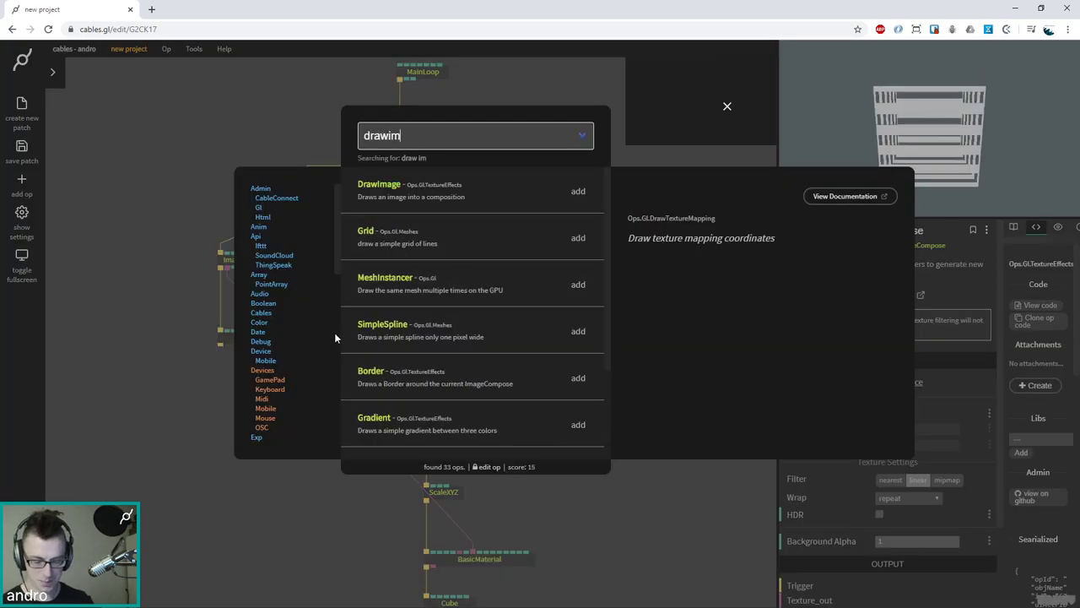
key(Return)
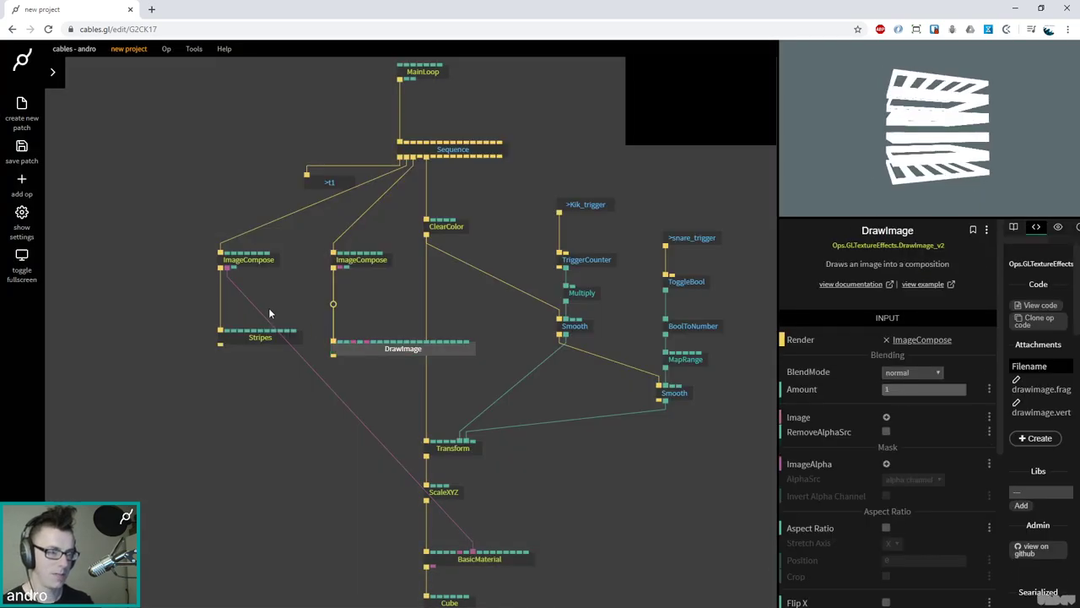
Move MainLoop, Sequence and the t1 op upward, and shift both ImageCompose branches away from the cube chain
drag(256, 289, 335, 312)
drag(562, 210, 361, 66)
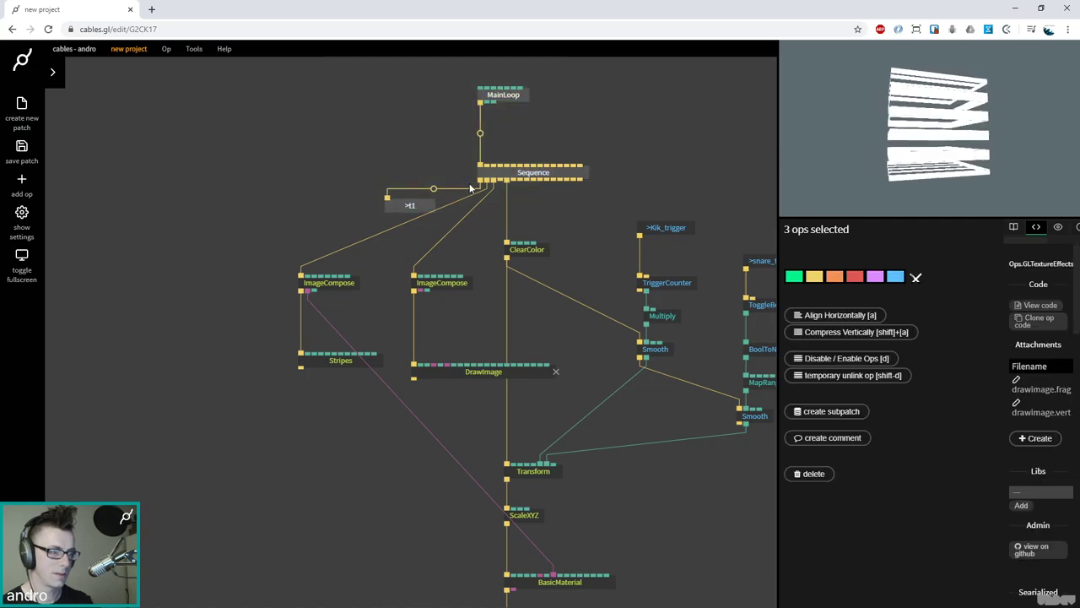
drag(501, 172, 553, 105)
drag(469, 428, 136, 237)
drag(405, 266, 472, 254)
Connect the striped ImageCompose's texture output to DrawImage's Image input
click(210, 233)
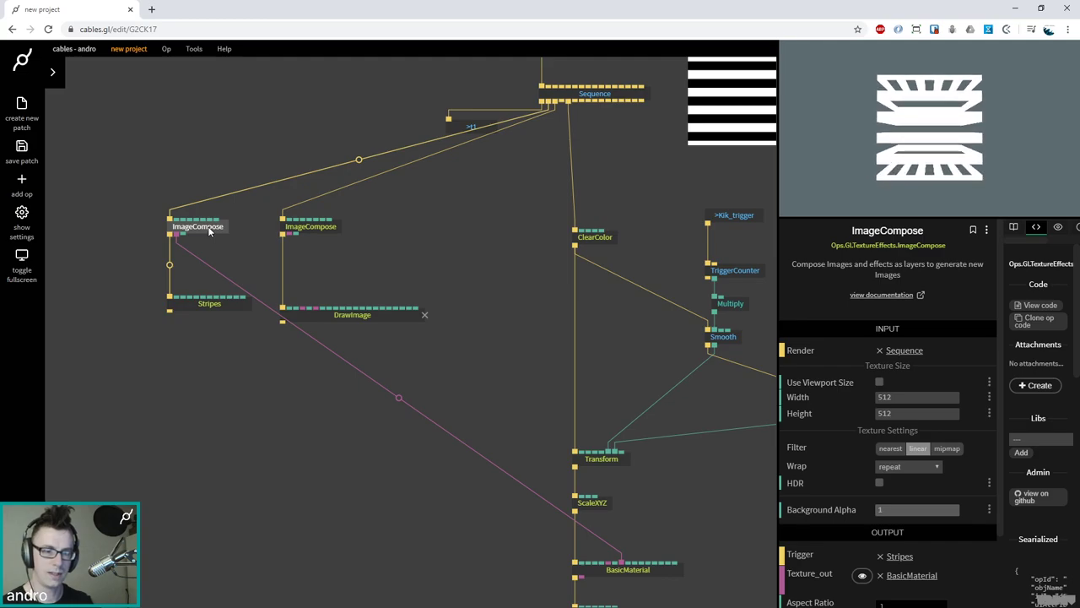
drag(176, 234, 345, 315)
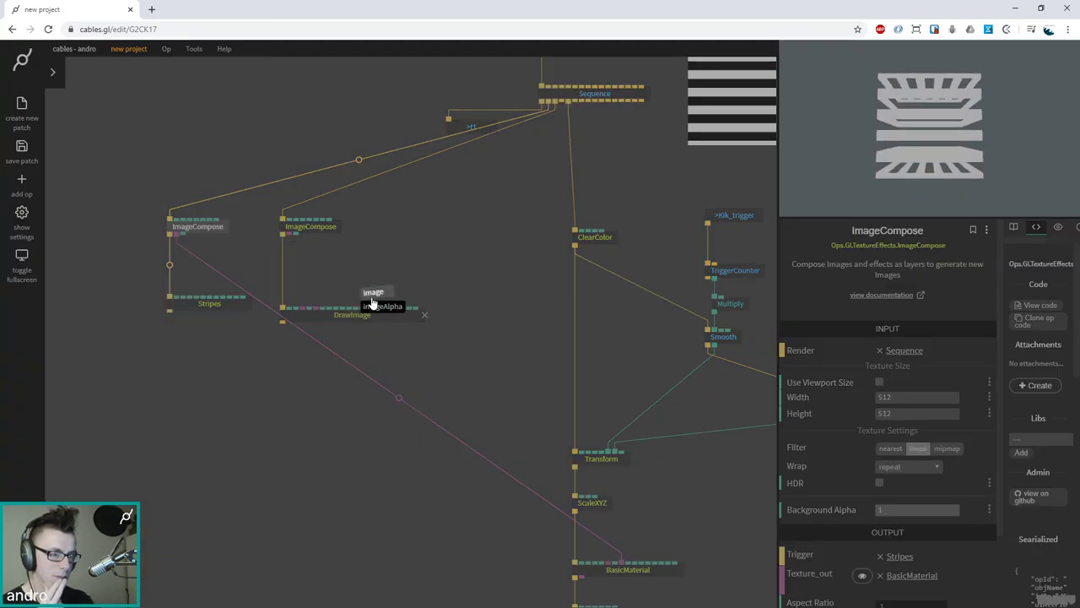
click(372, 295)
Disable Use Viewport Size on the second ImageCompose and set its texture size to 512 by 512
click(308, 228)
click(883, 412)
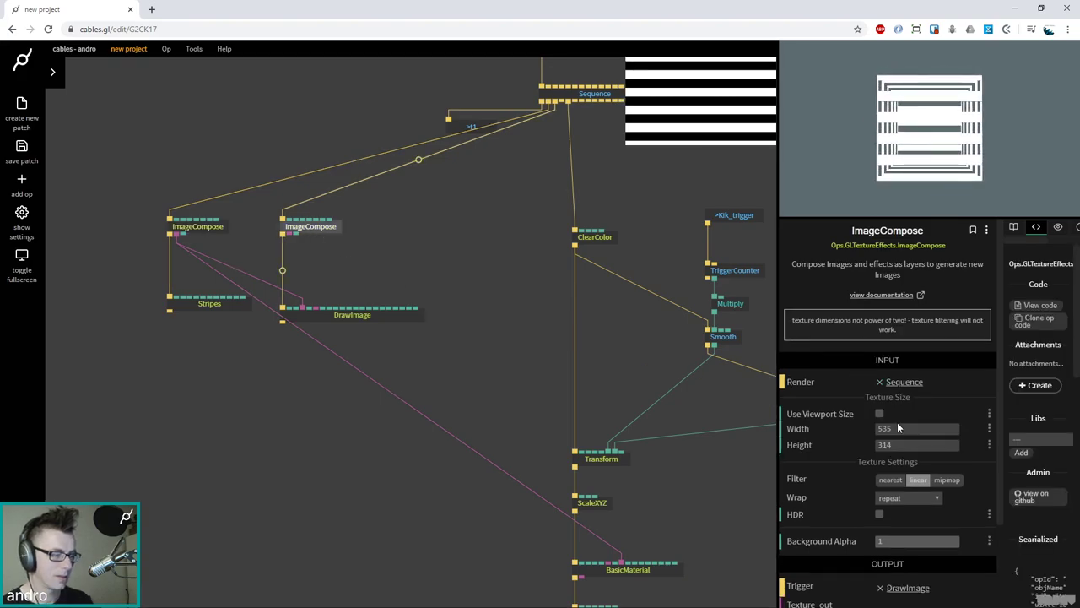
text(512)
key(Tab)
text(512)
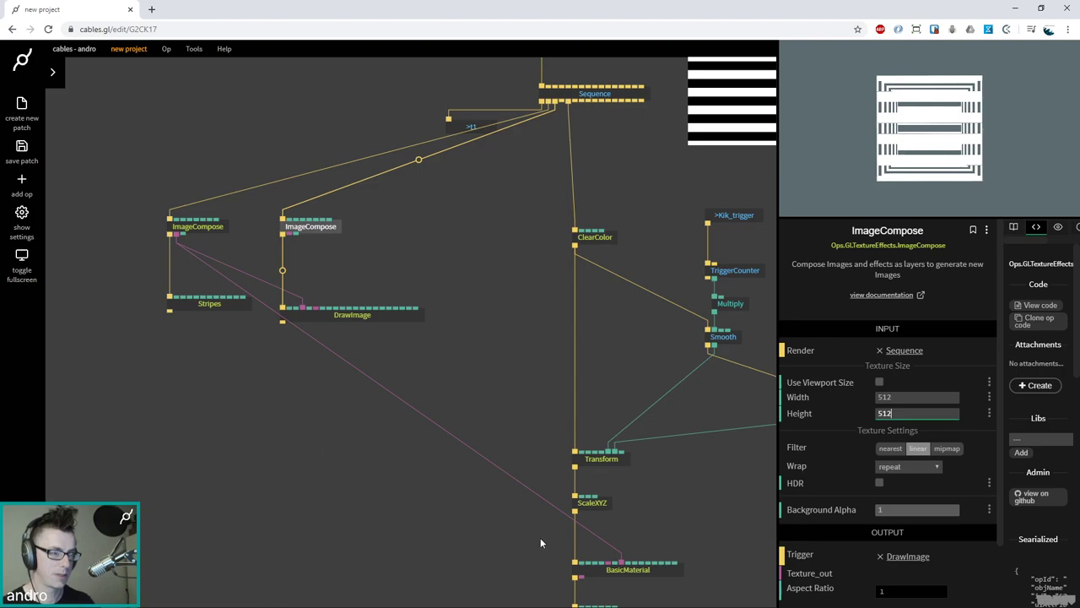
Try the striped texture on BasicMaterial's texture input, and return the link to textureOpacity
mouse_move(621, 564)
mouse_down()
mouse_move(653, 497)
mouse_move(614, 570)
mouse_move(607, 560)
mouse_up()
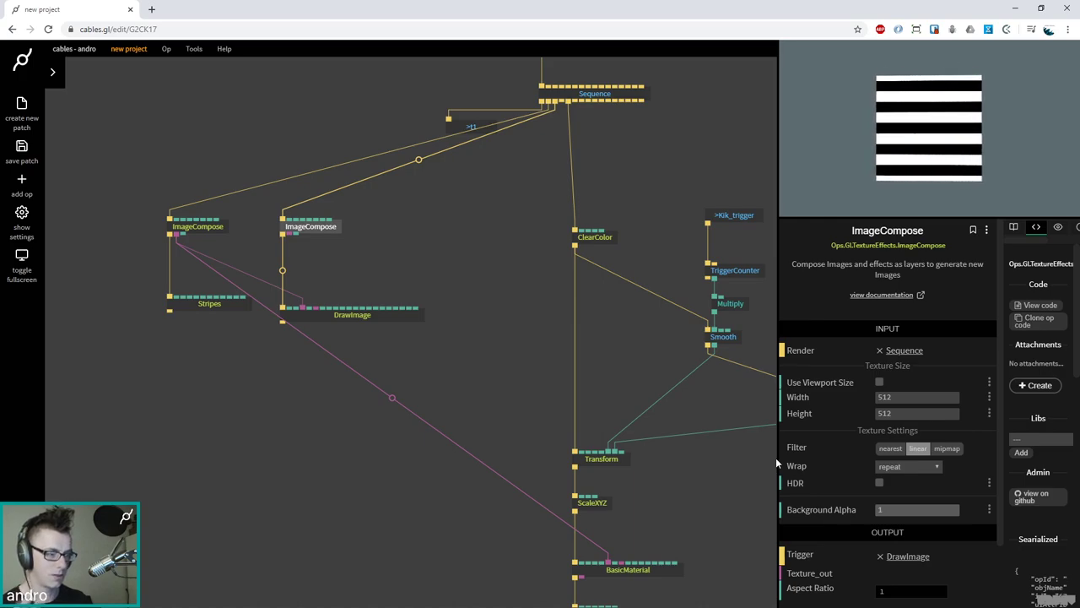
drag(608, 561, 620, 571)
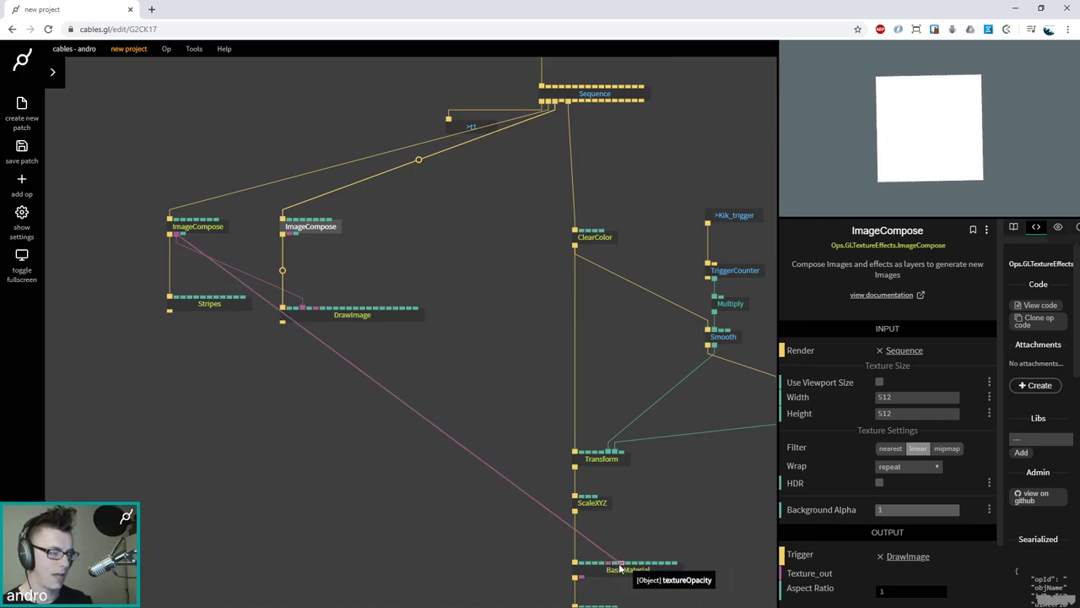
mouse_move(622, 572)
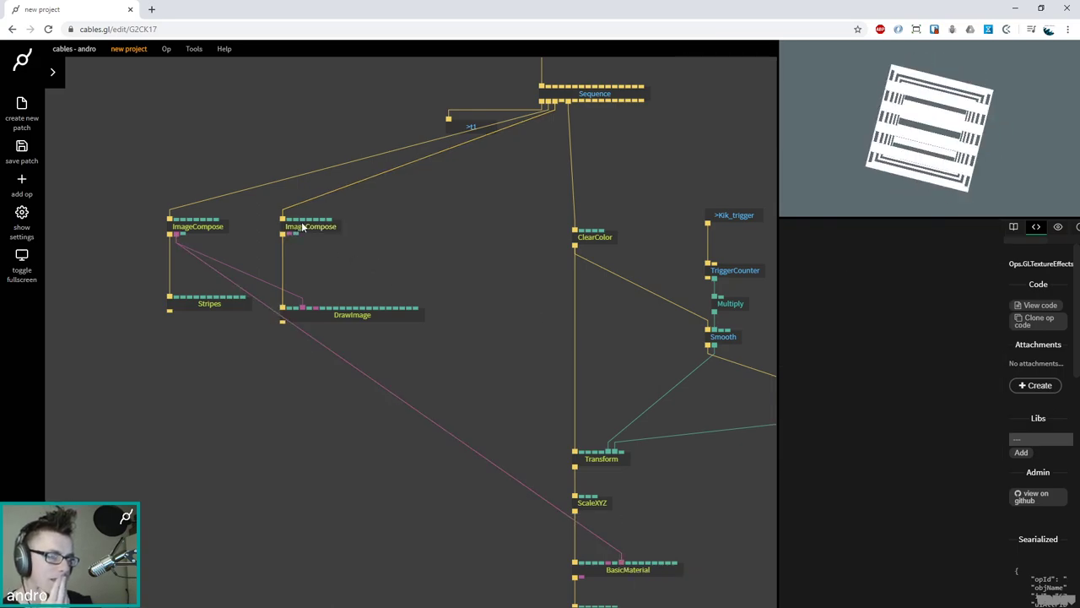
Connect the second ImageCompose's texture output to BasicMaterial's texture input
mouse_move(291, 235)
mouse_move(292, 236)
mouse_down()
mouse_move(610, 555)
mouse_move(609, 567)
mouse_up()
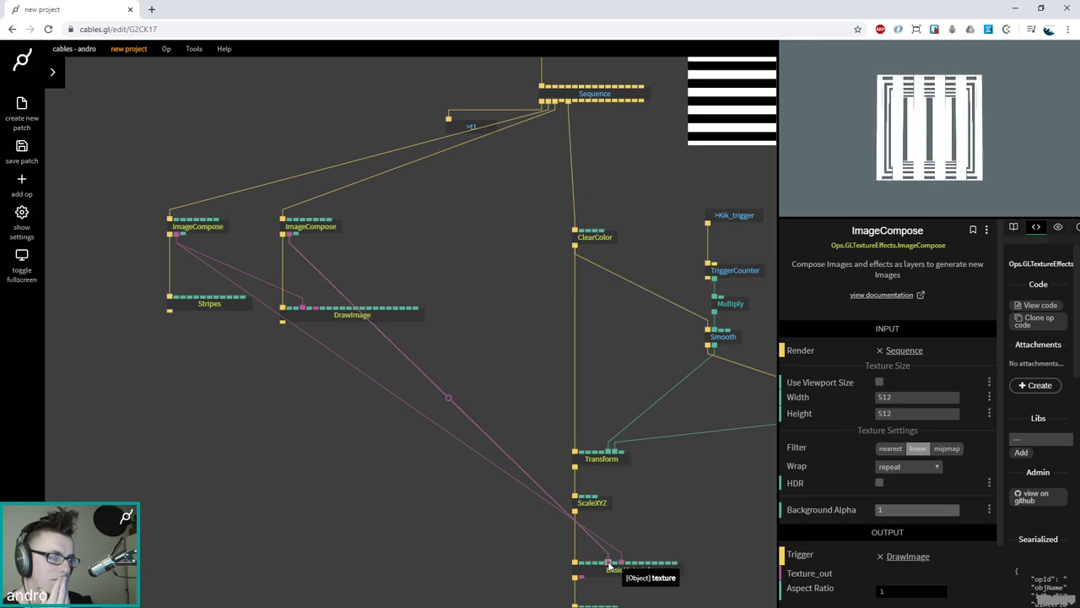
click(328, 229)
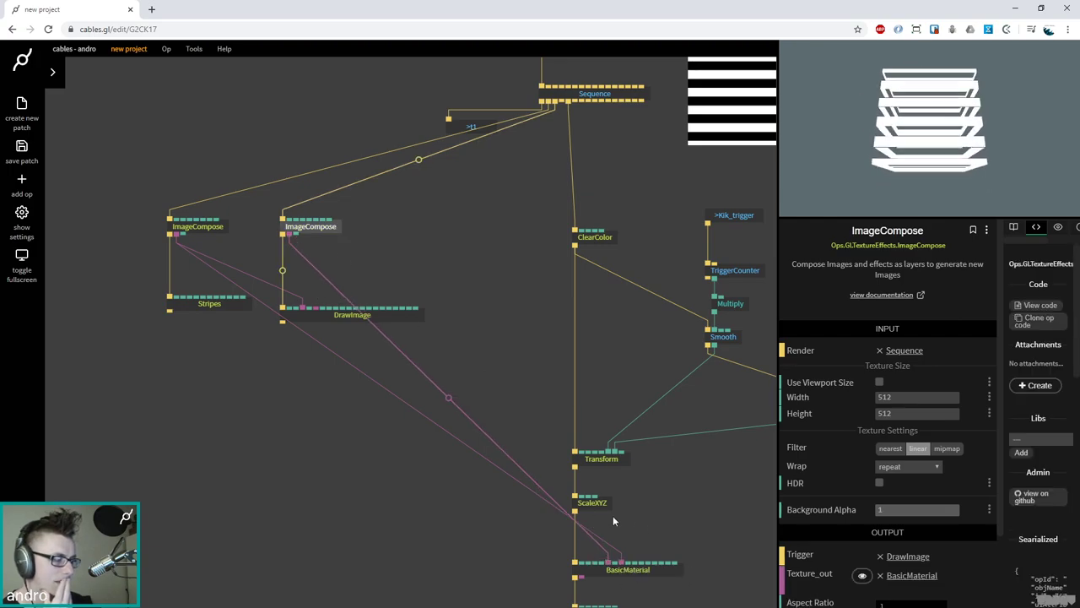
Add a Color op after DrawImage and set its fill colour to a vivid blue
click(346, 316)
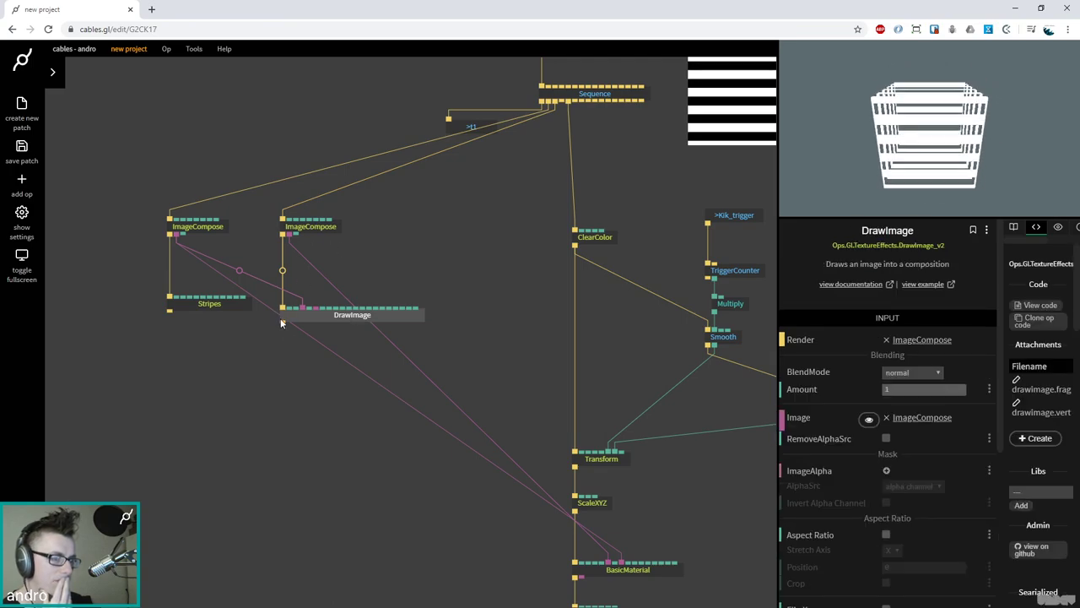
drag(283, 325, 288, 354)
text(color)
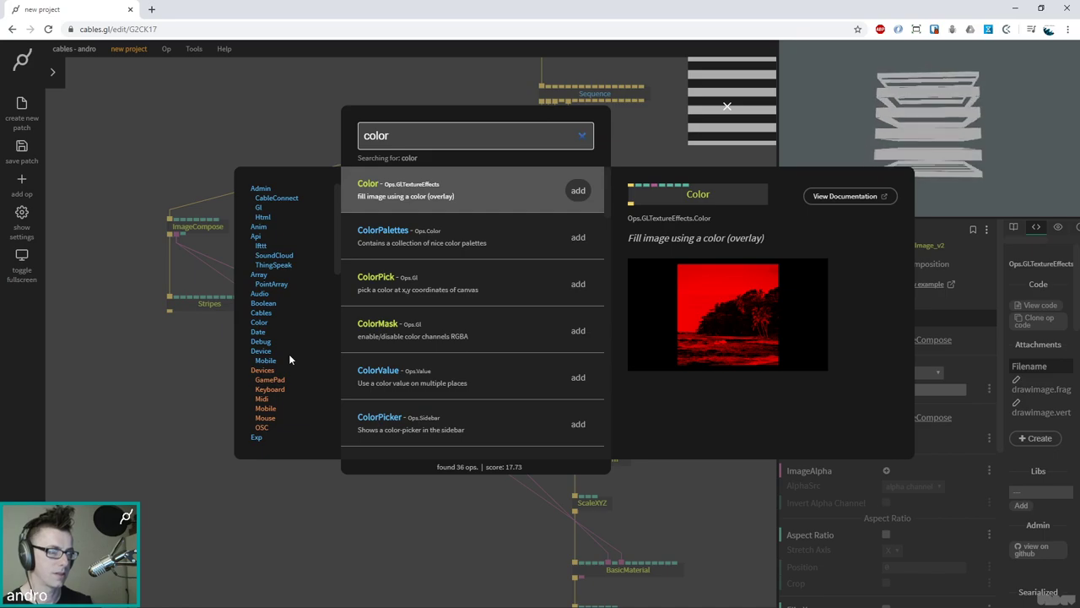
key(Return)
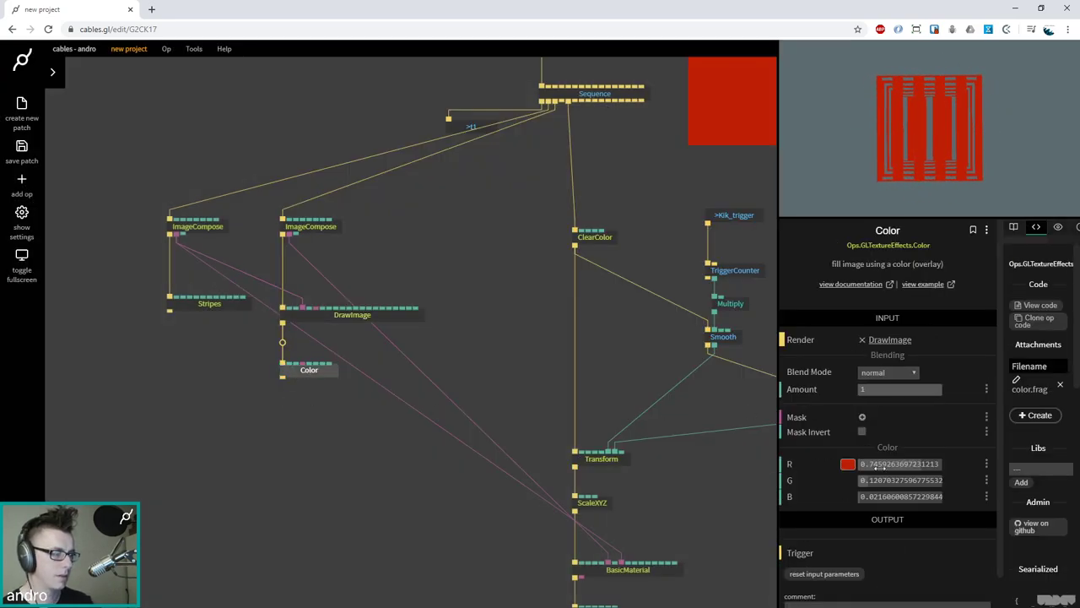
click(849, 469)
mouse_move(884, 447)
mouse_down()
mouse_move(848, 450)
mouse_move(869, 442)
mouse_move(855, 458)
mouse_move(890, 432)
mouse_move(913, 466)
mouse_move(914, 455)
mouse_up()
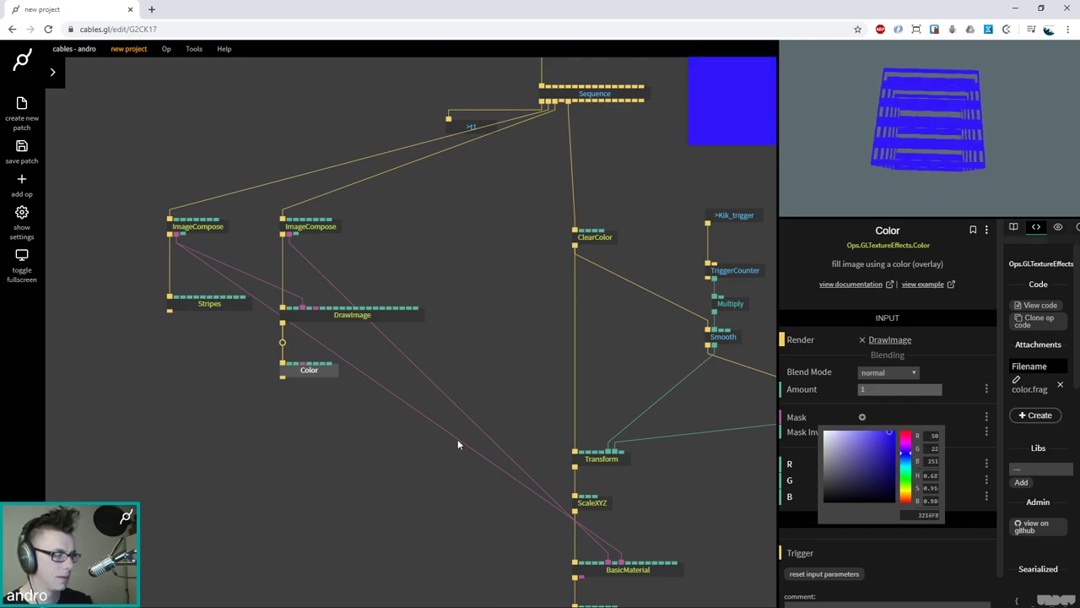
click(391, 399)
Shift the two ImageCompose branches further away from the Sequence op to make more room
drag(250, 248, 391, 432)
drag(318, 232, 271, 231)
click(354, 241)
drag(359, 246, 404, 275)
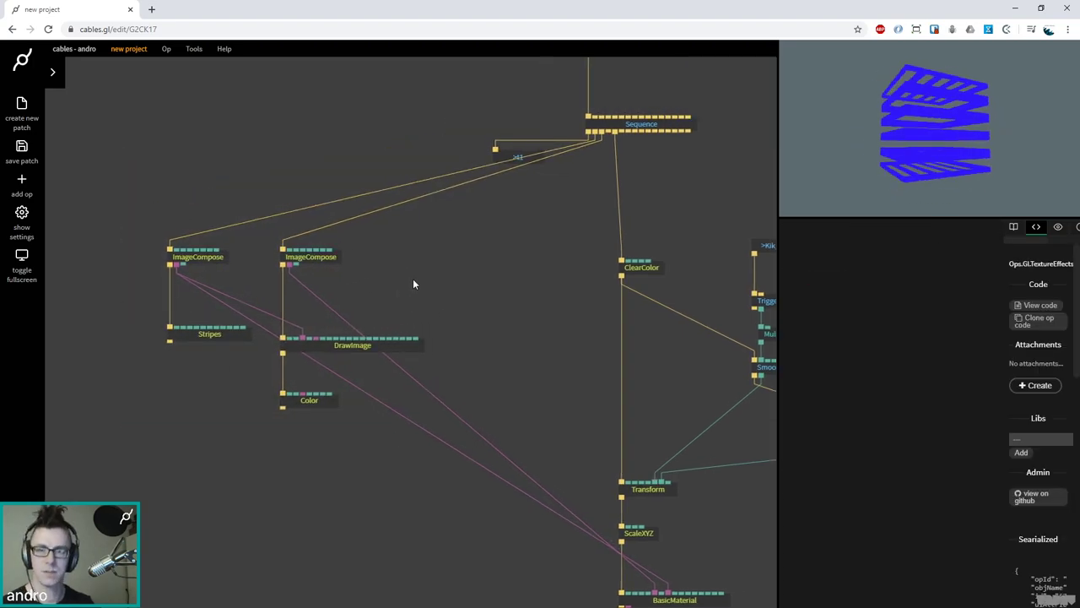
Add a TriggerReceive op beside DrawImage and set its Named Trigger to 1/2_trigger
key(Escape)
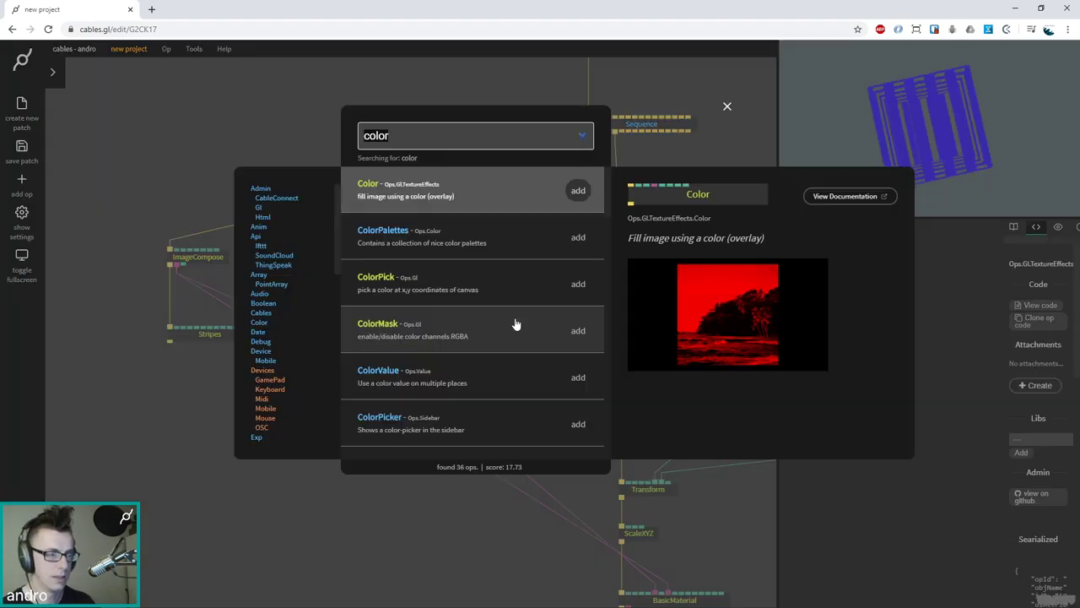
text(trigger rec)
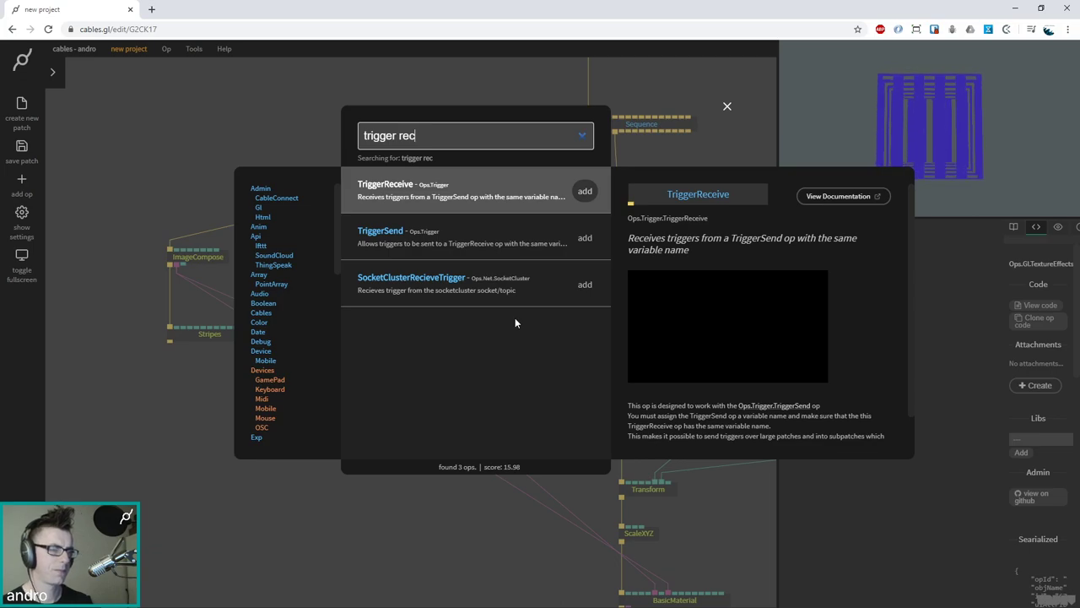
key(Return)
drag(308, 366, 475, 349)
click(918, 350)
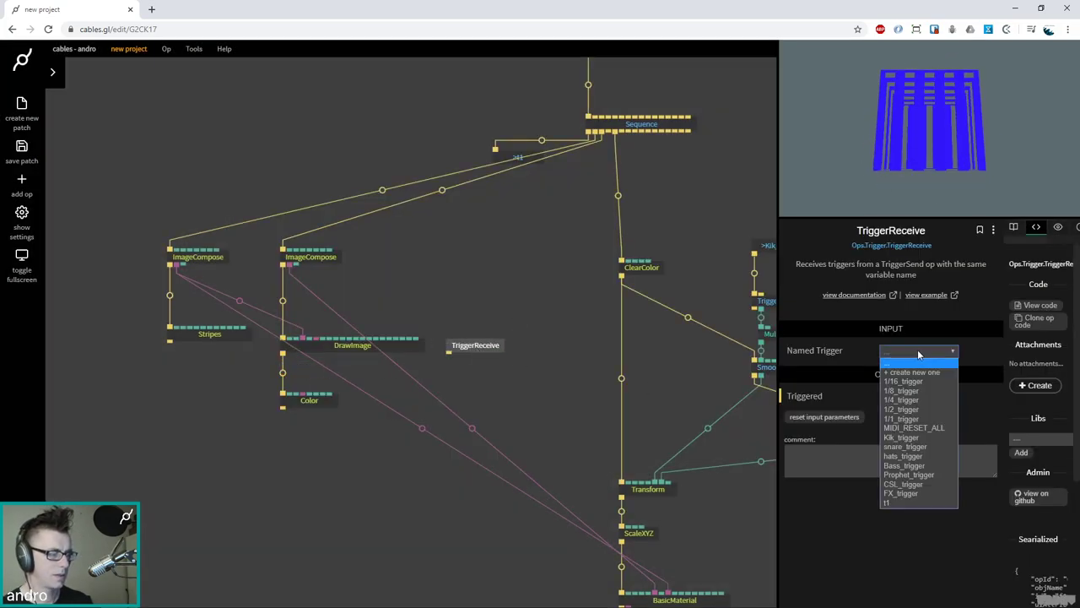
click(901, 409)
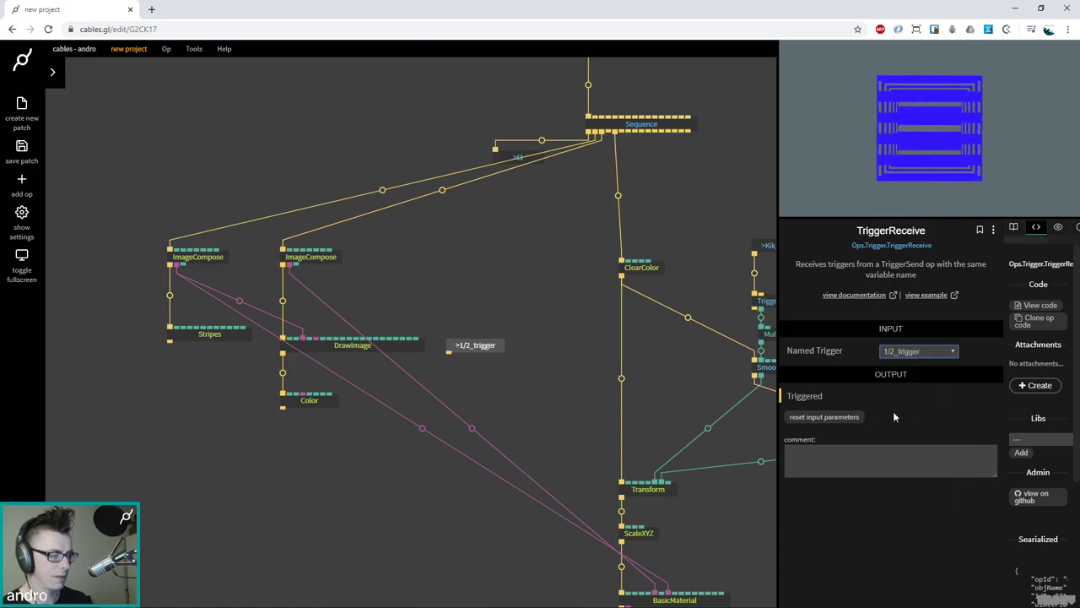
drag(469, 354, 476, 344)
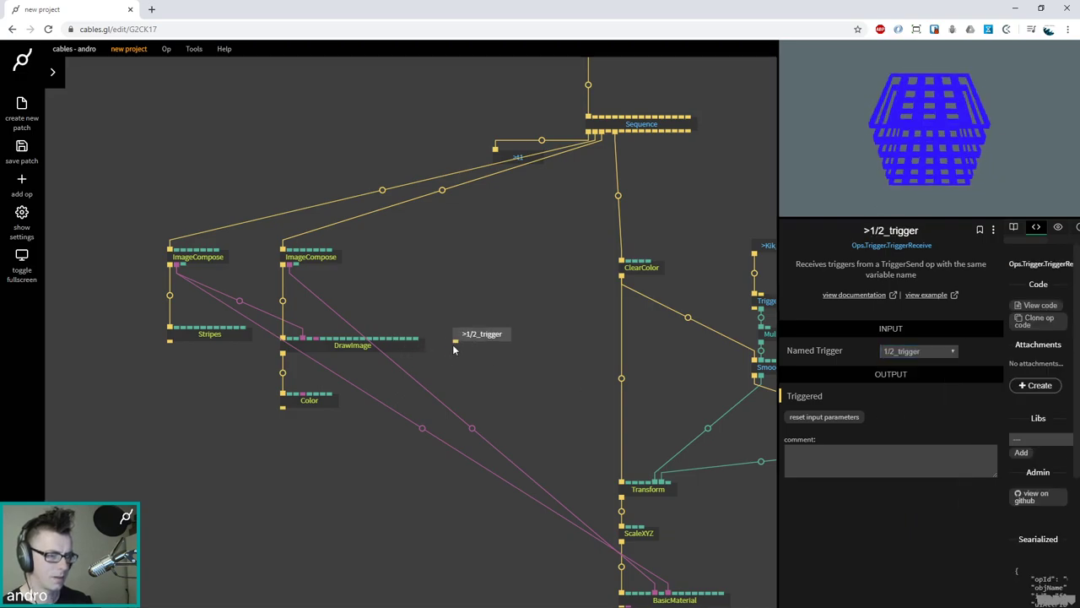
Attach a TriggerRandomNumber op to the 1/2_trigger receiver
double_click(461, 368)
text(trigger random)
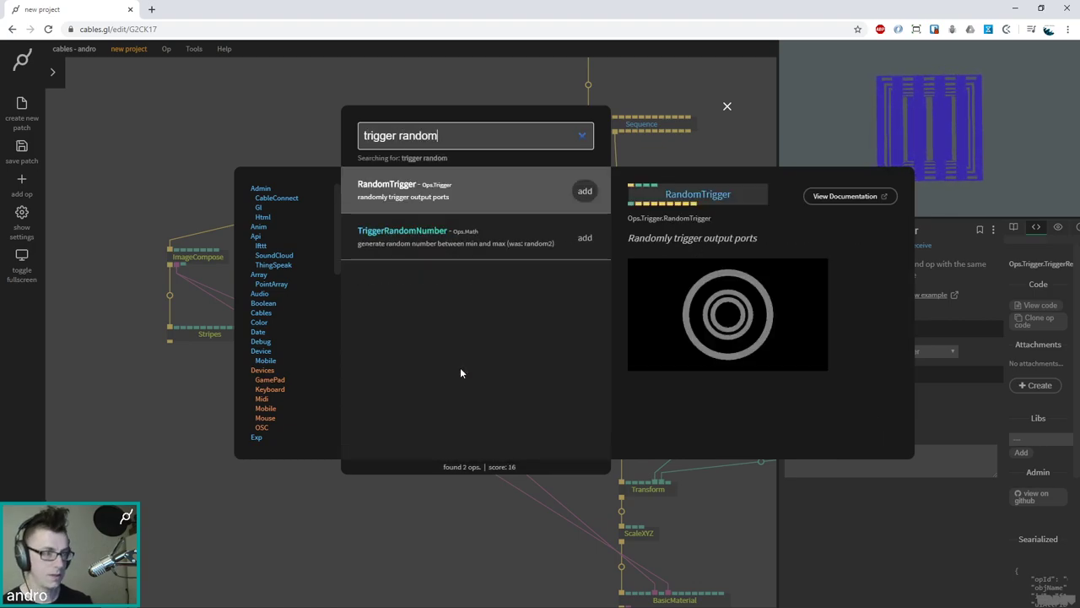
key(Down)
key(Return)
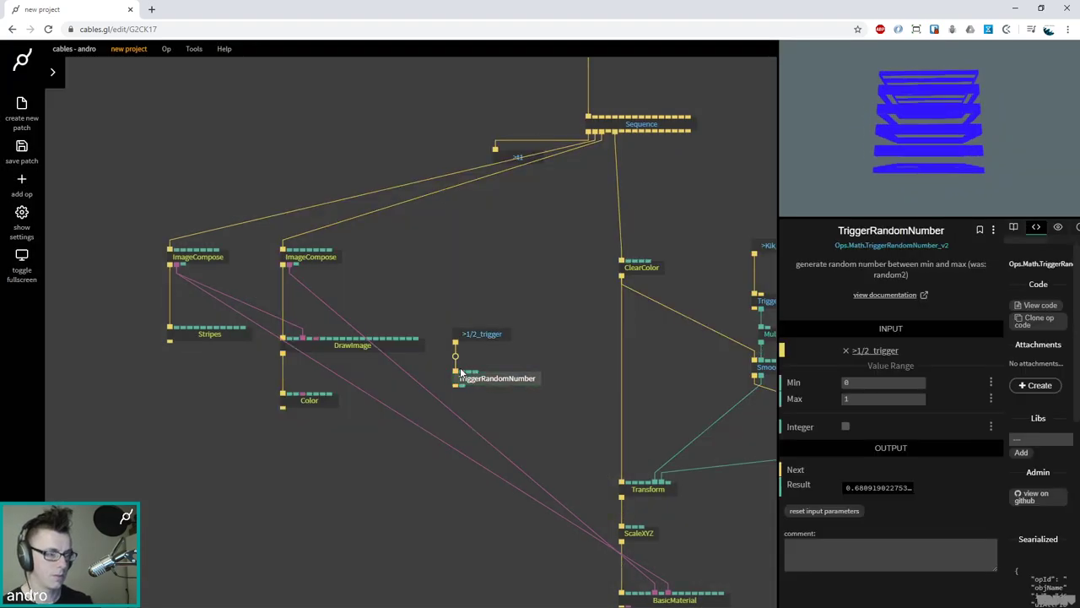
Move the Color op down and place a new HSBtoRGB op just above it
click(308, 462)
double_click(302, 416)
text(hsbto)
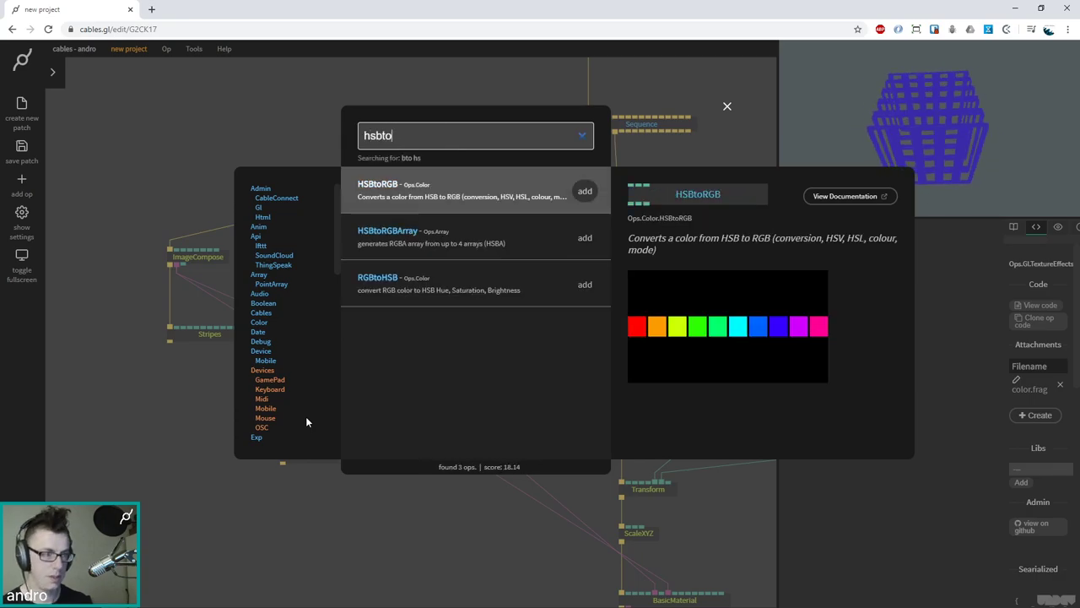
key(Return)
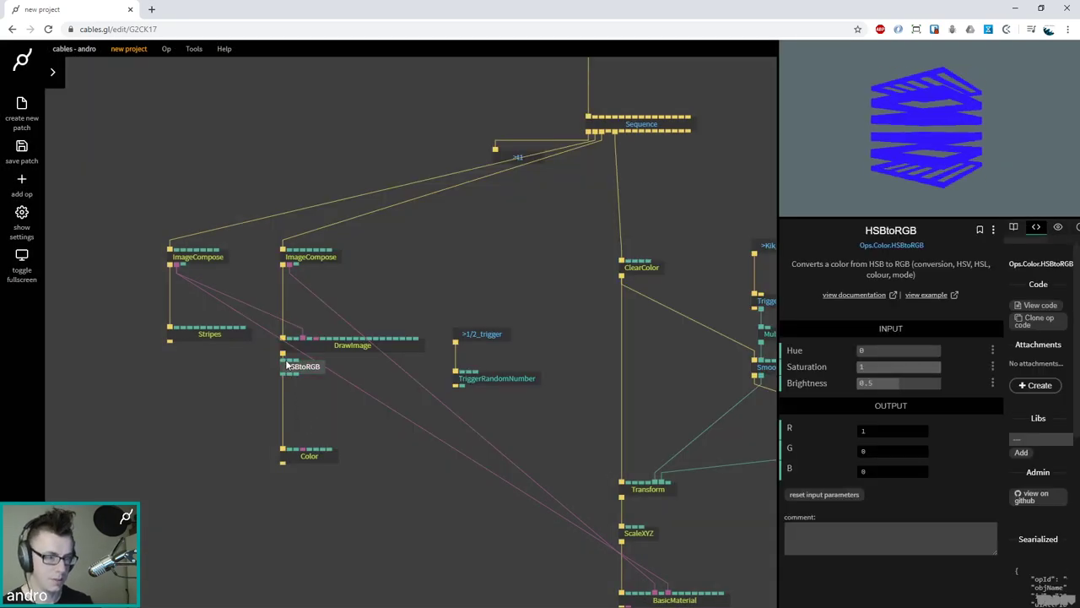
drag(309, 379, 328, 428)
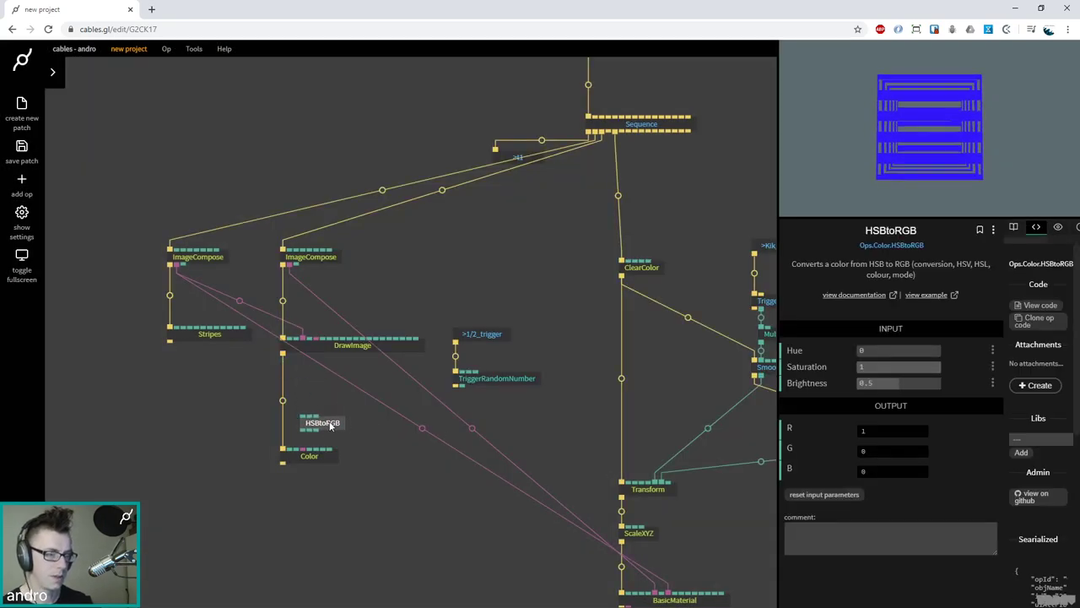
Connect HSBtoRGB's R, G and B outputs to the Color op's matching inputs and align it above them
drag(302, 430, 328, 455)
click(343, 455)
click(351, 466)
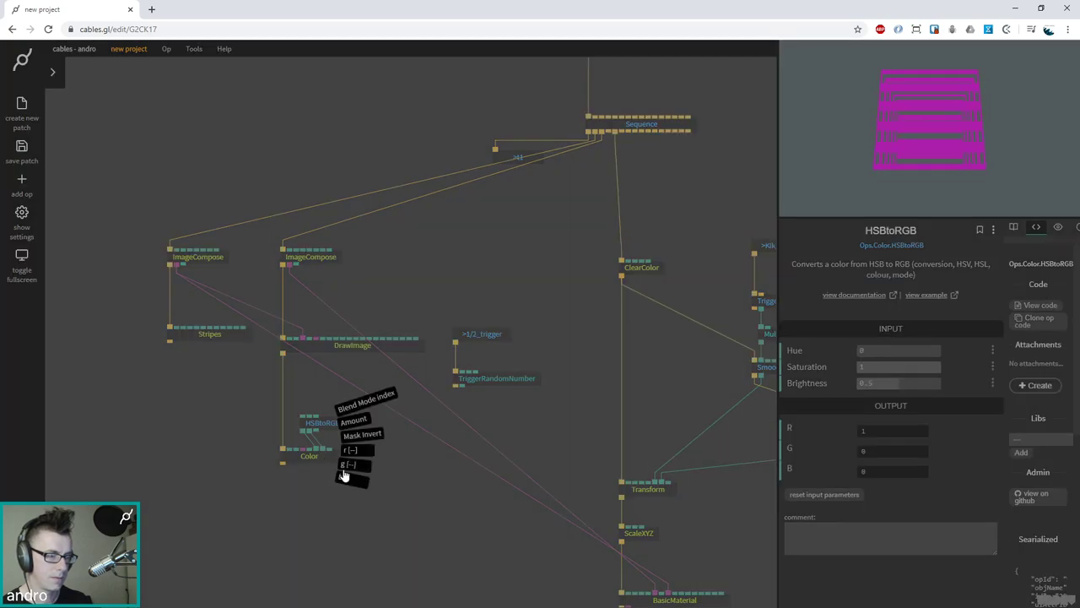
click(343, 477)
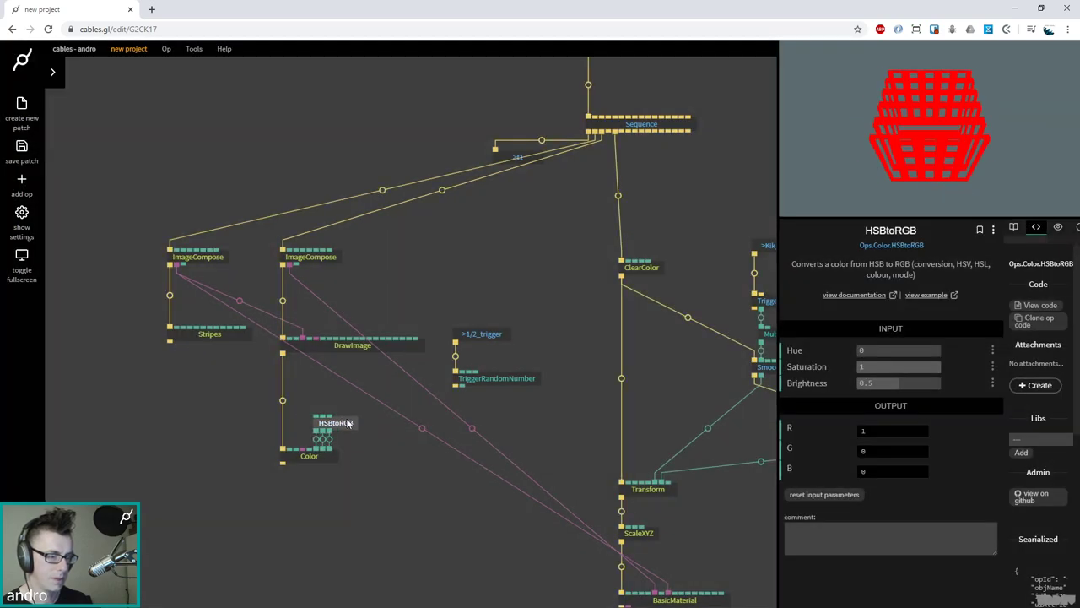
mouse_move(901, 351)
mouse_down()
mouse_move(994, 351)
mouse_move(901, 351)
mouse_up()
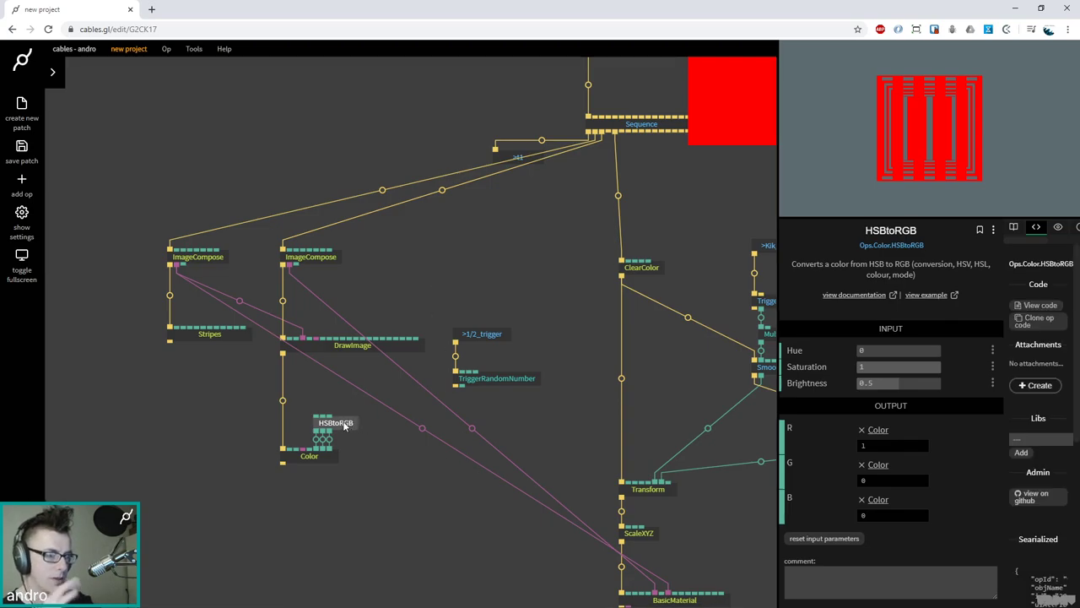
Test HSBtoRGB's hue, limit TriggerRandomNumber to Min 0.435 and Max 0.55, and connect its Result to HSBtoRGB's Hue input
drag(899, 351, 962, 350)
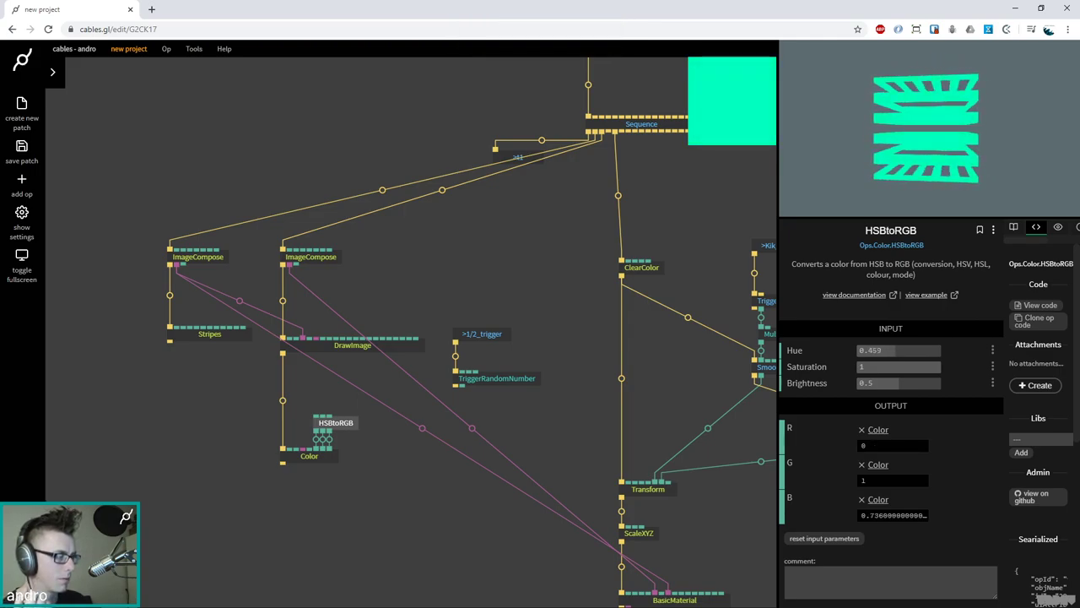
drag(962, 350, 975, 350)
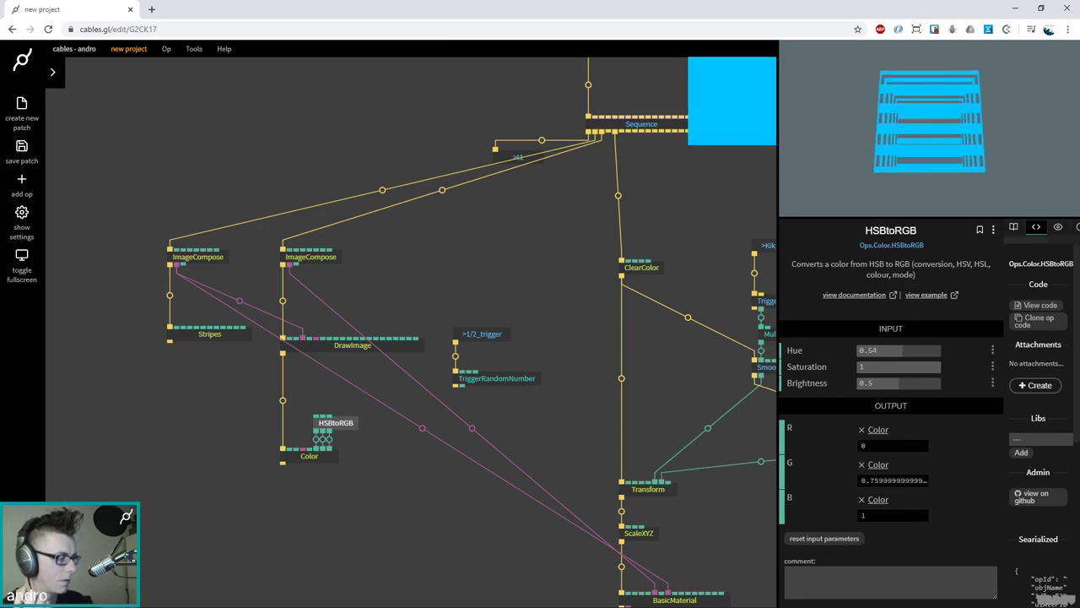
click(481, 380)
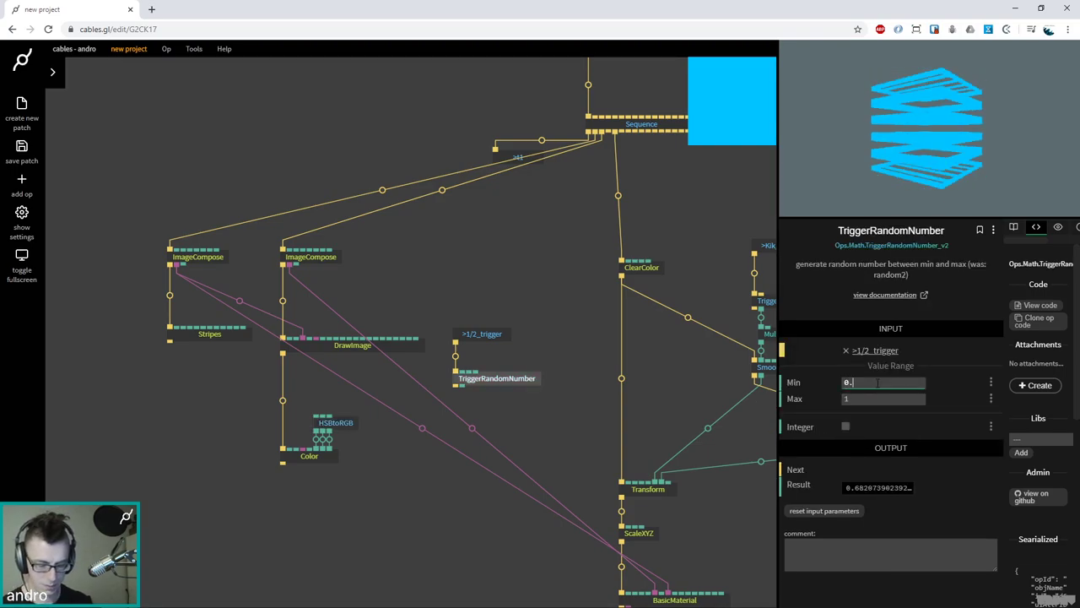
text(.55)
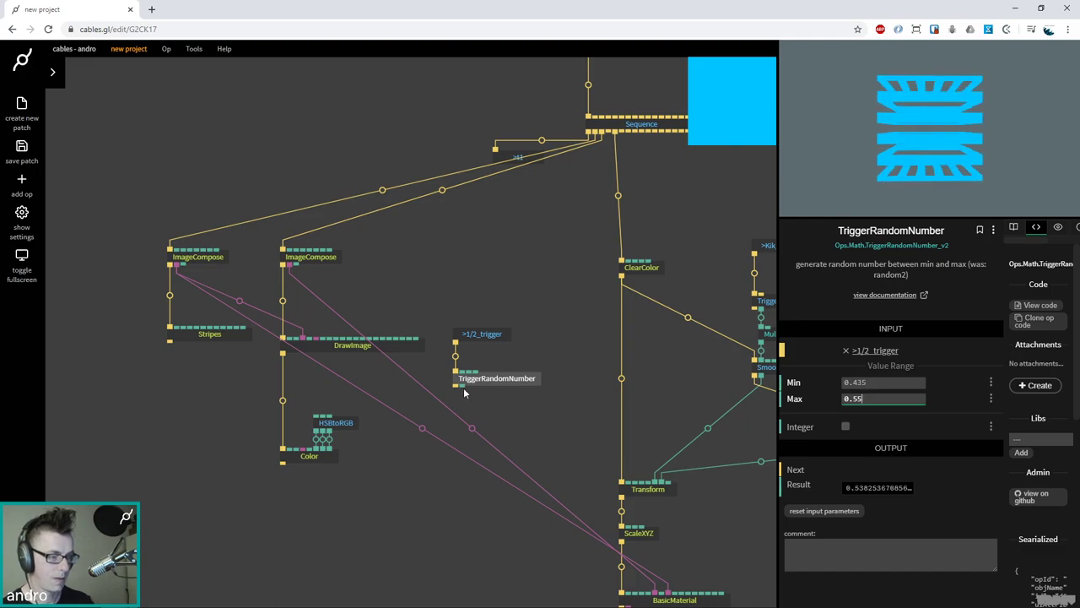
drag(462, 385, 368, 409)
click(459, 406)
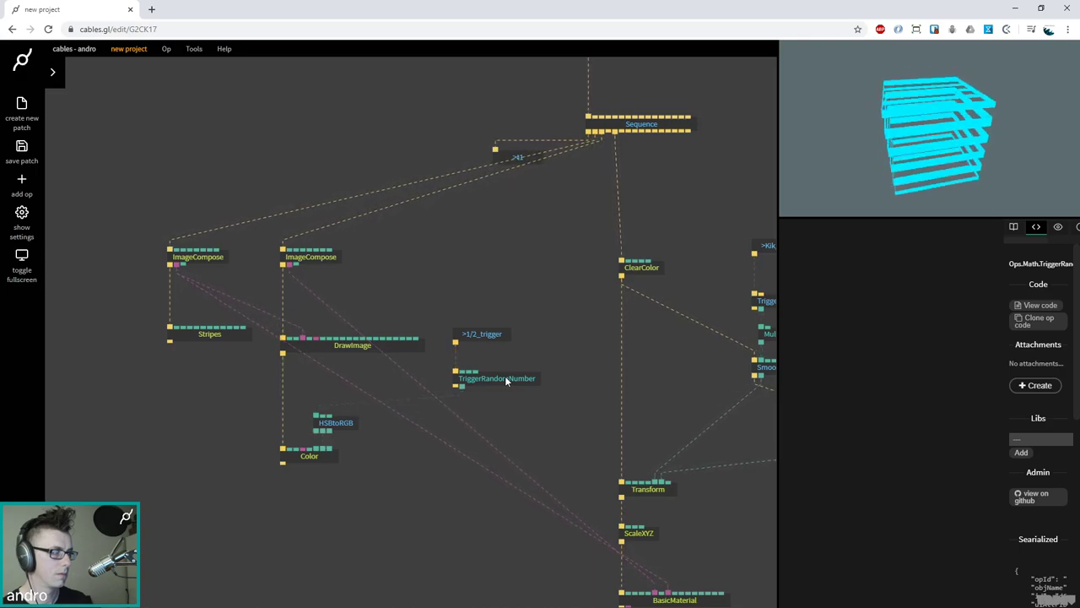
Stack the 1/2_trigger receiver, TriggerRandomNumber, HSBtoRGB and Color ops in a column below DrawImage, leaving space above HSBtoRGB
key(f)
drag(494, 437, 504, 406)
drag(391, 454, 256, 355)
drag(350, 390, 351, 430)
drag(513, 353, 460, 265)
drag(494, 308, 346, 362)
click(388, 449)
drag(408, 484, 389, 508)
drag(313, 485, 314, 530)
click(313, 532)
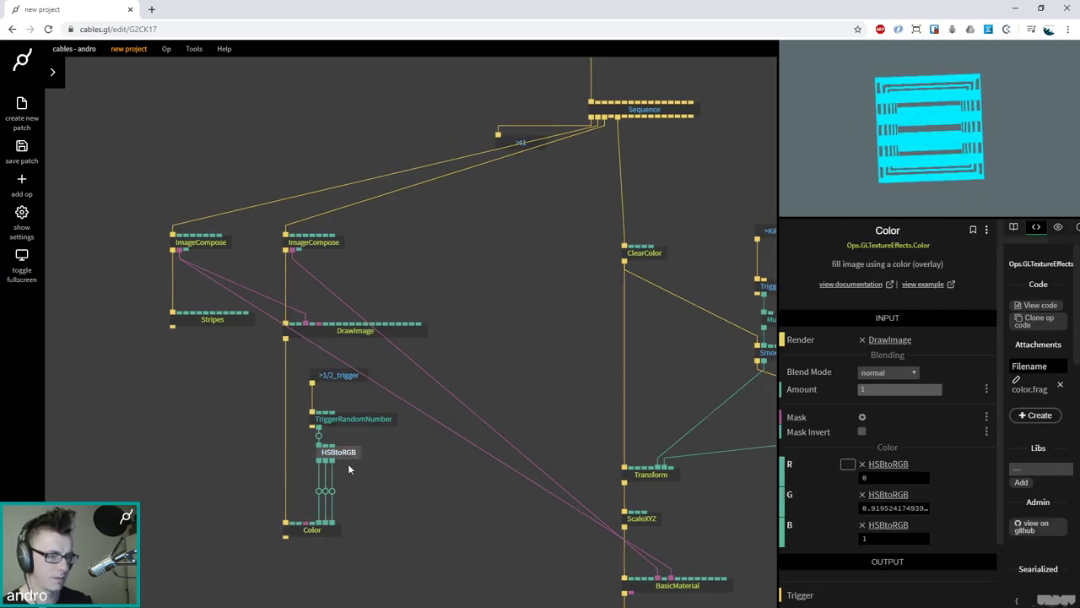
drag(347, 457, 348, 491)
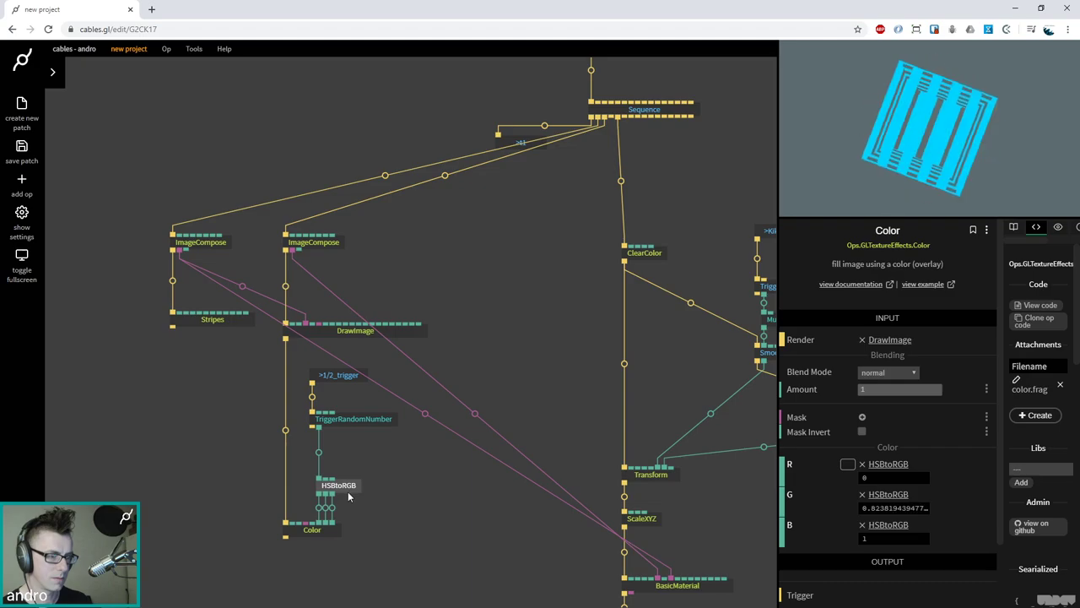
Insert a Smooth op between TriggerRandomNumber and HSBtoRGB, align it, and connect DrawImage's trigger output to its Update input
click(319, 456)
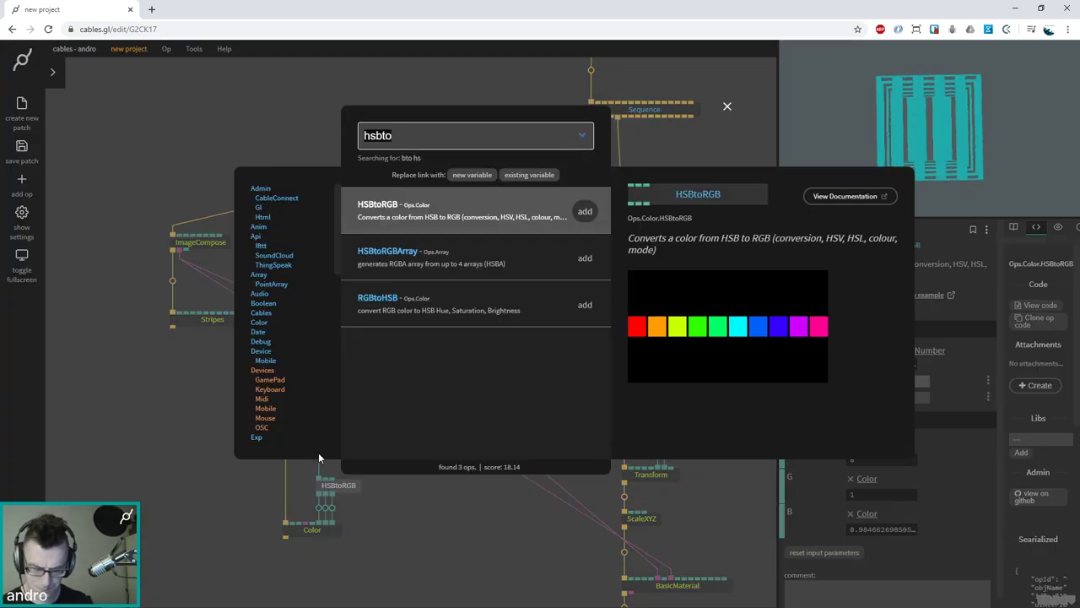
text(smooth)
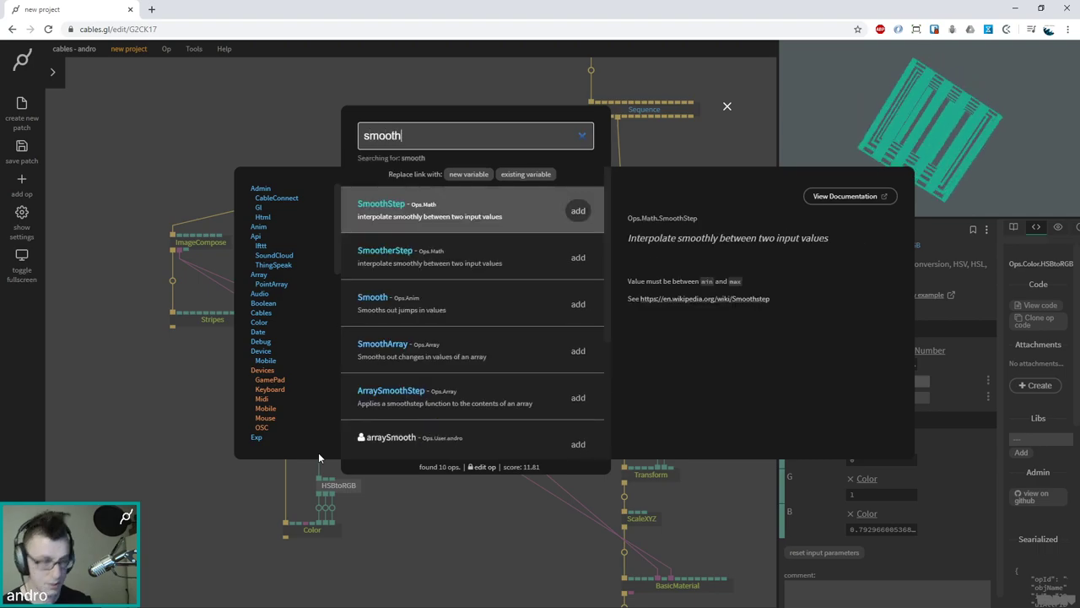
key(Return)
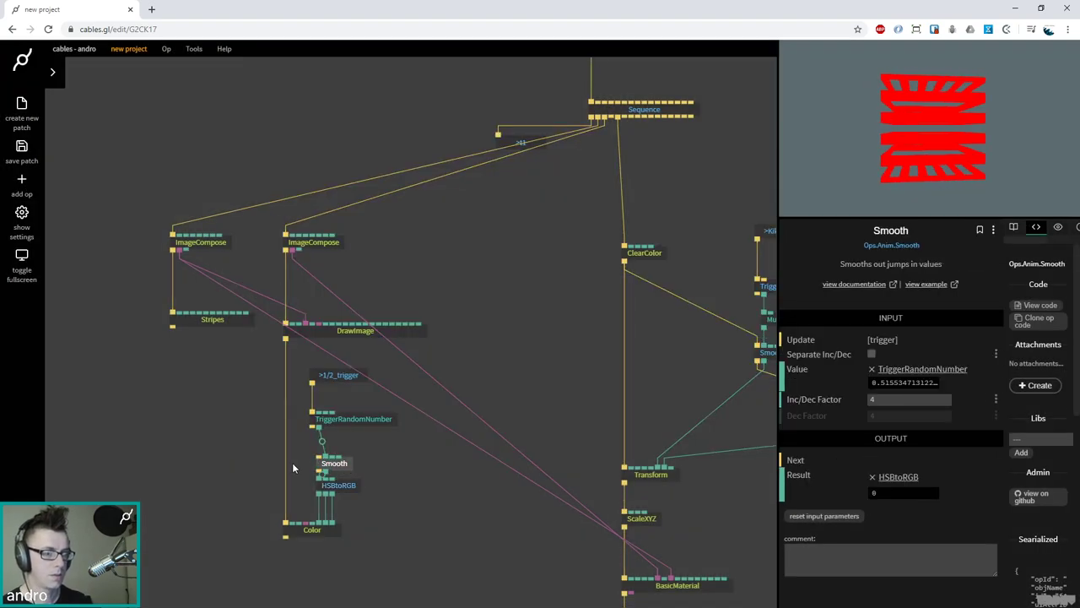
drag(334, 466, 327, 463)
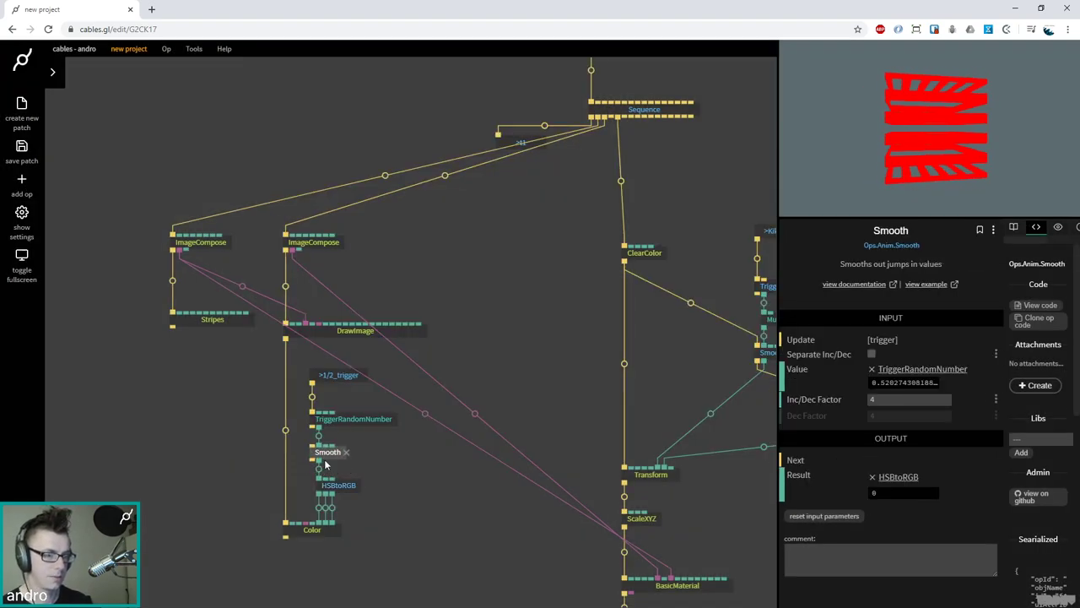
drag(286, 338, 314, 452)
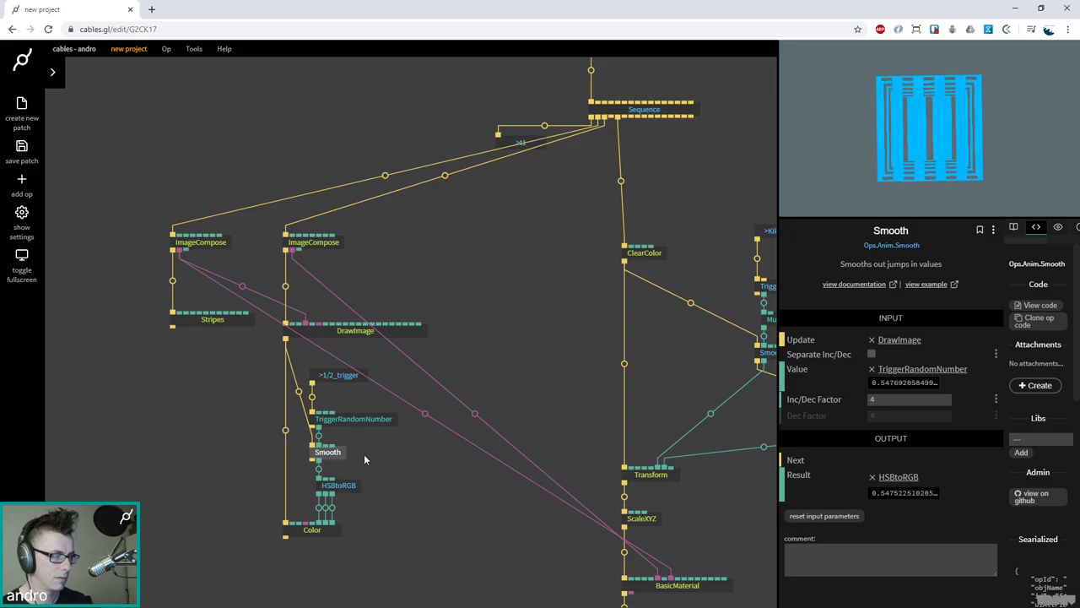
Paste a copy of HSBtoRGB above ClearColor and connect its R, G and B outputs to ClearColor's colour inputs
drag(521, 292, 466, 356)
drag(383, 540, 284, 403)
click(532, 380)
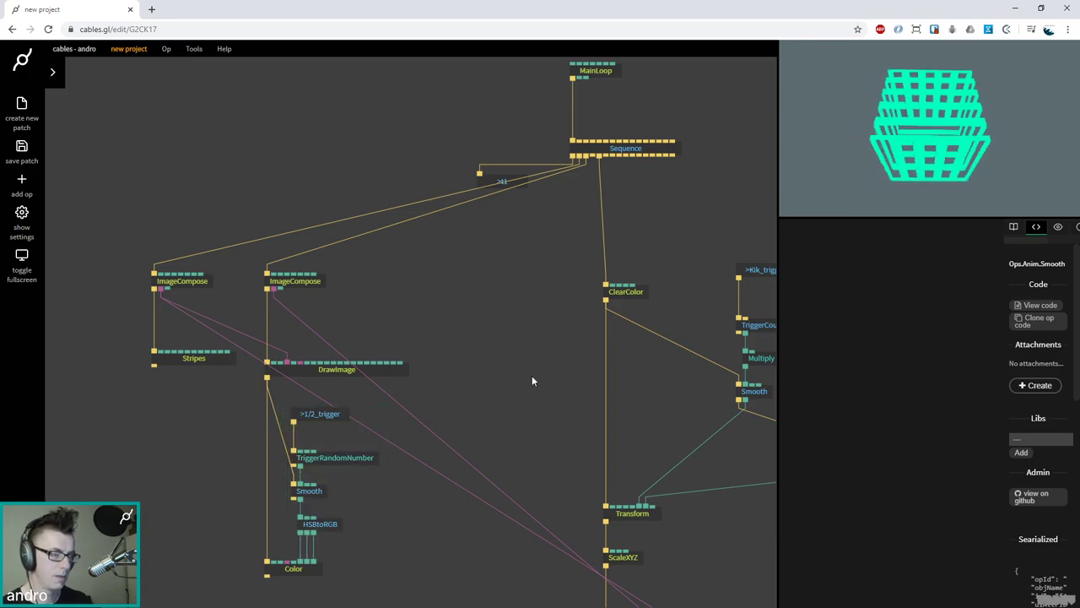
click(638, 290)
click(346, 526)
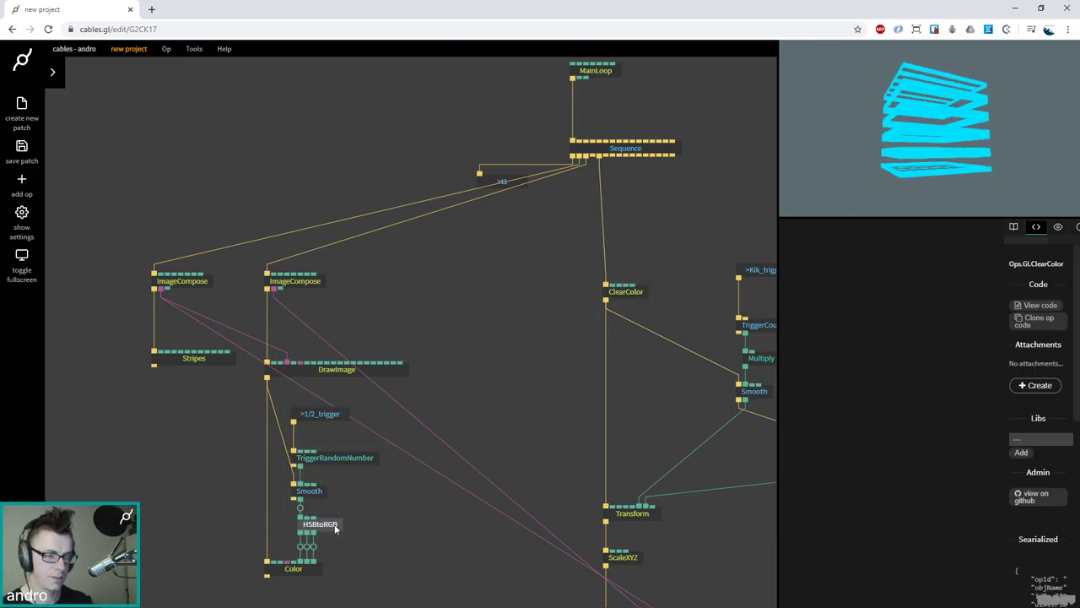
click(335, 527)
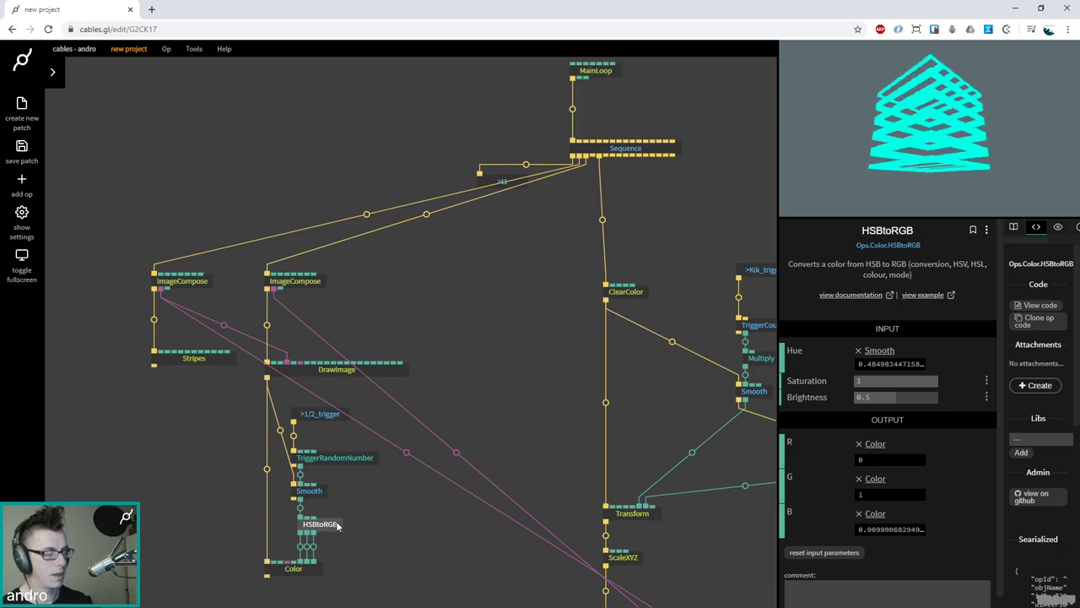
key(ctrl+c)
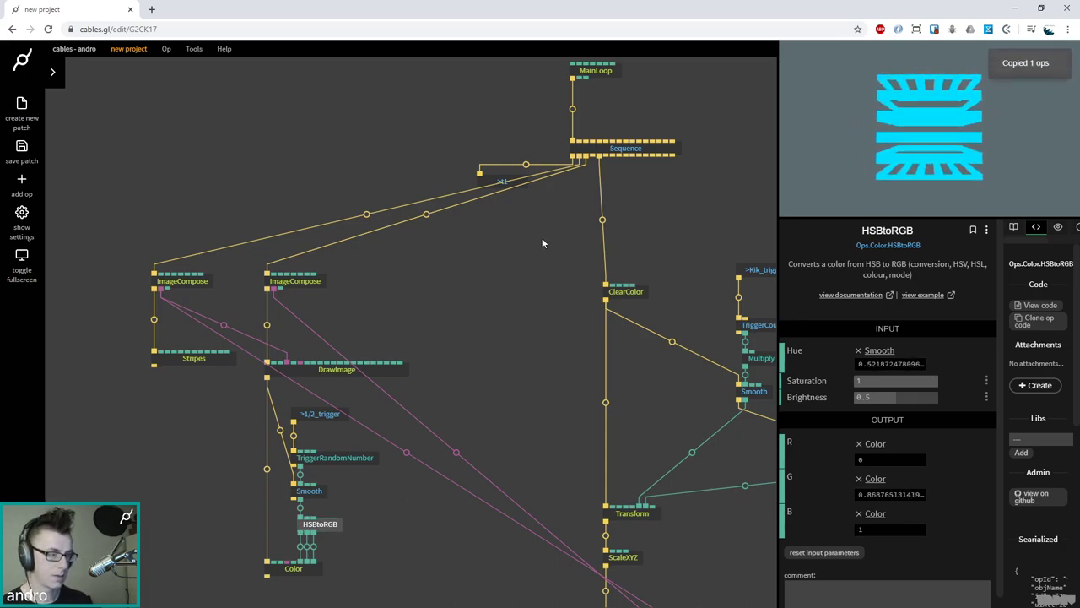
key(ctrl+v)
drag(554, 248, 633, 294)
click(635, 242)
click(650, 297)
drag(630, 245, 627, 285)
Connect the Smooth result below TriggerRandomNumber to the copied HSBtoRGB's Hue and insert a Subtract op in that link
click(361, 458)
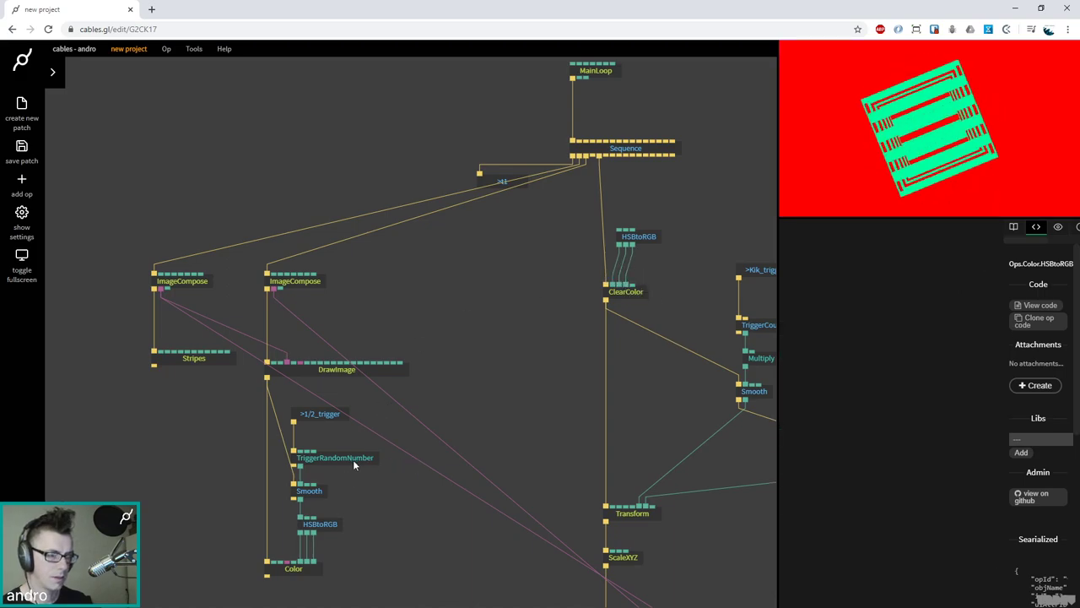
click(328, 459)
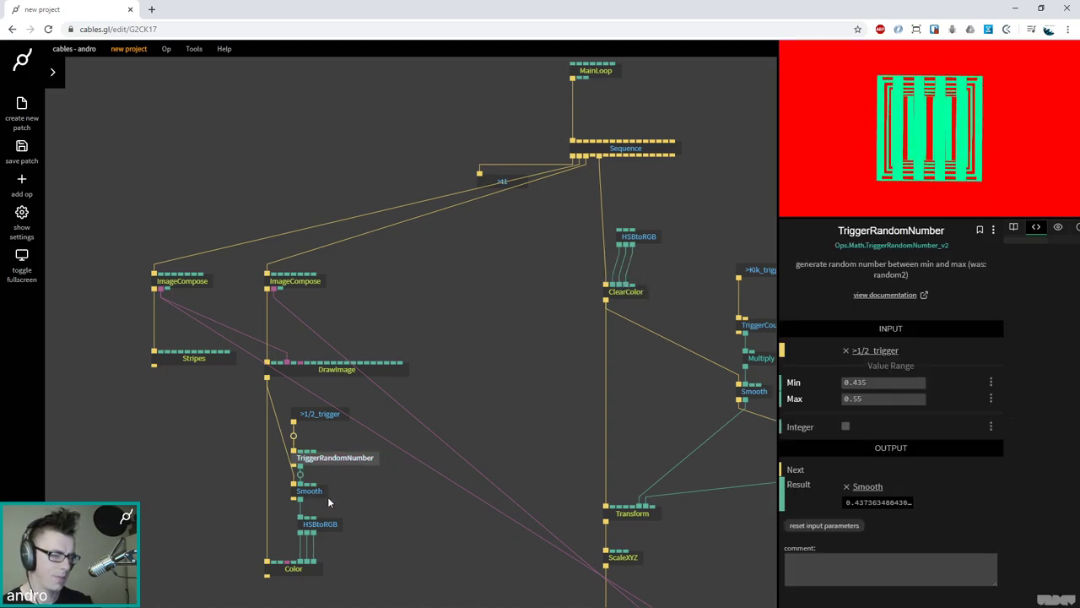
click(320, 494)
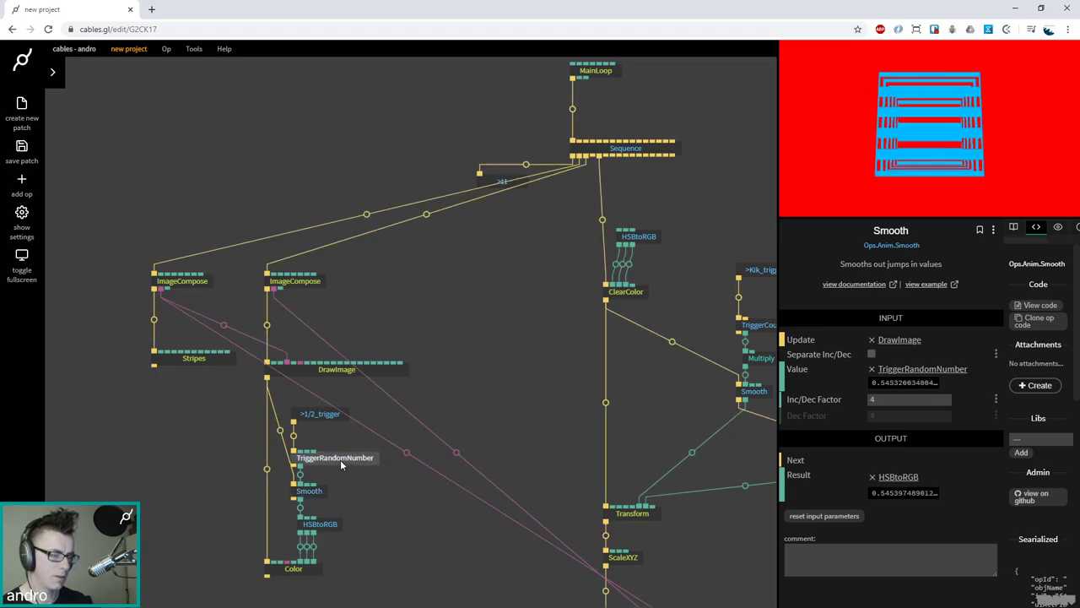
click(340, 459)
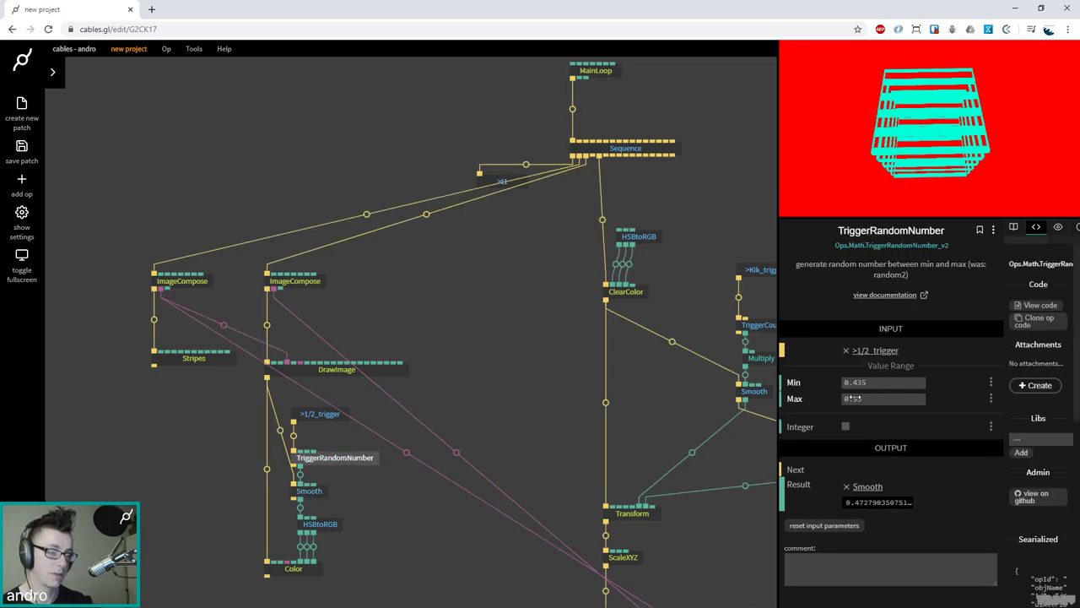
drag(299, 498, 621, 237)
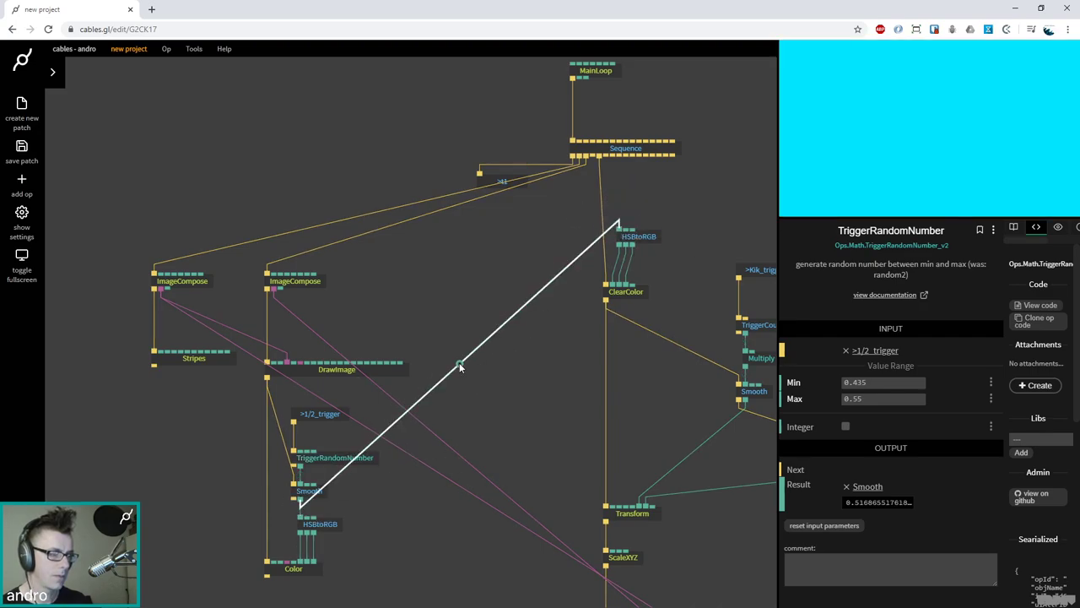
click(460, 365)
text(subtract)
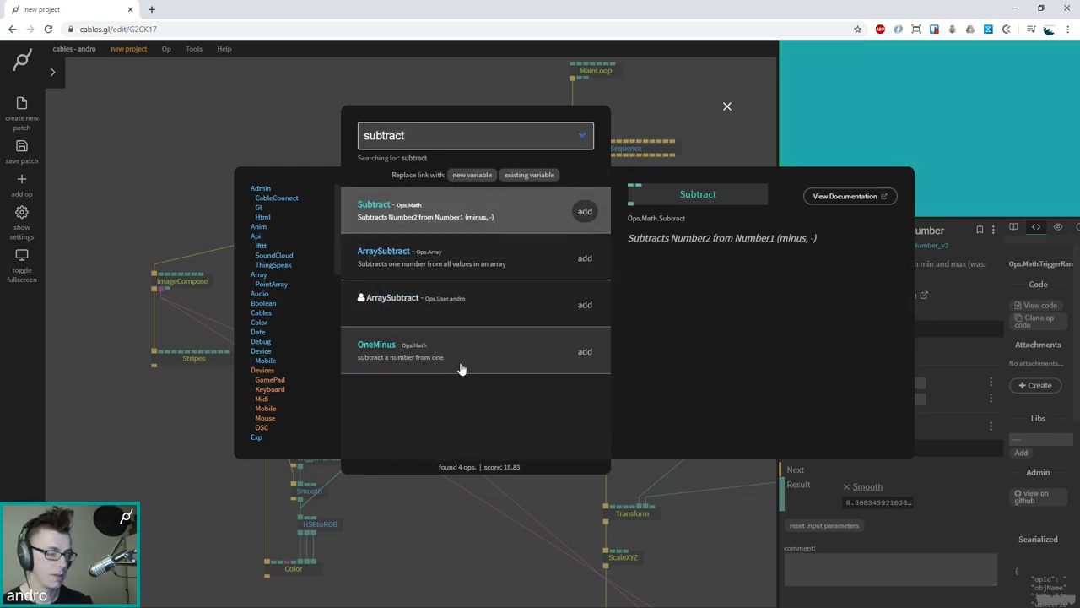
key(Return)
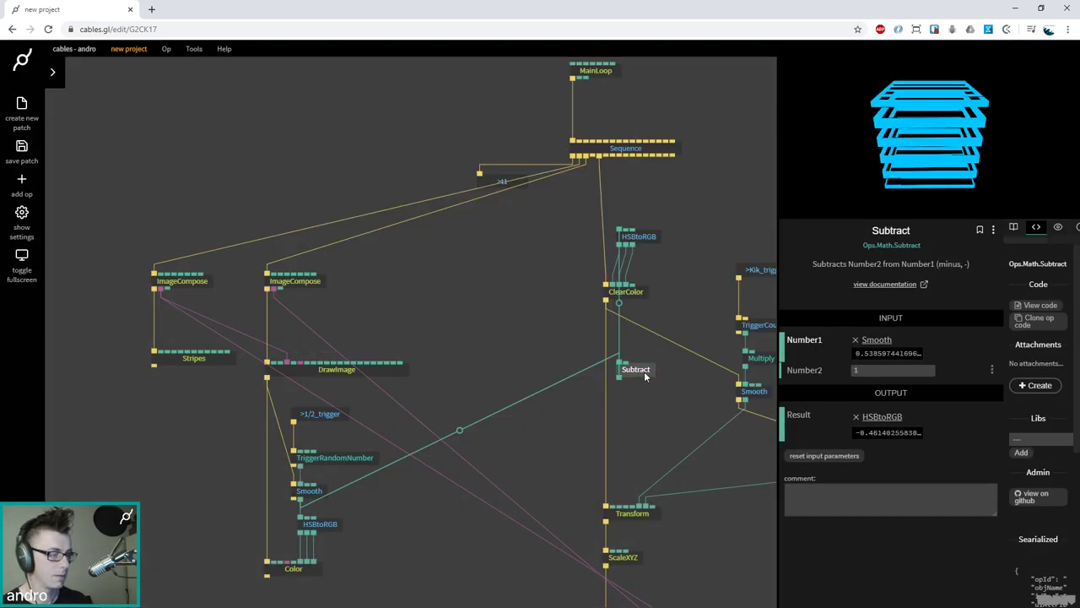
drag(646, 376, 545, 258)
Set Subtract's Number2 to -0.1 and place the op directly above ClearColor's HSBtoRGB
click(883, 371)
key(BackSpace)
text(0.1)
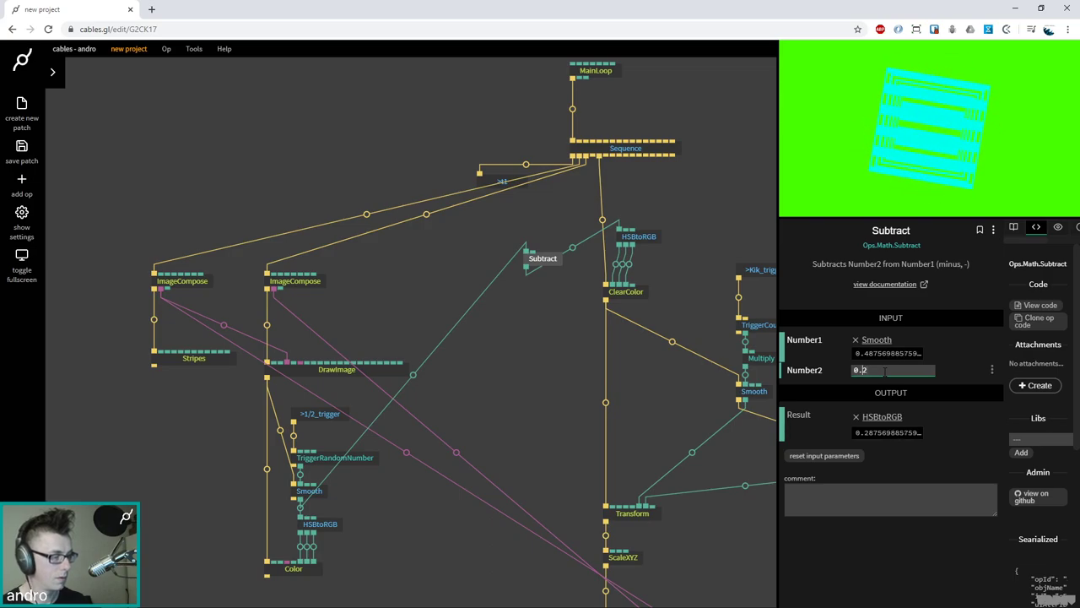
key(Home)
text(-)
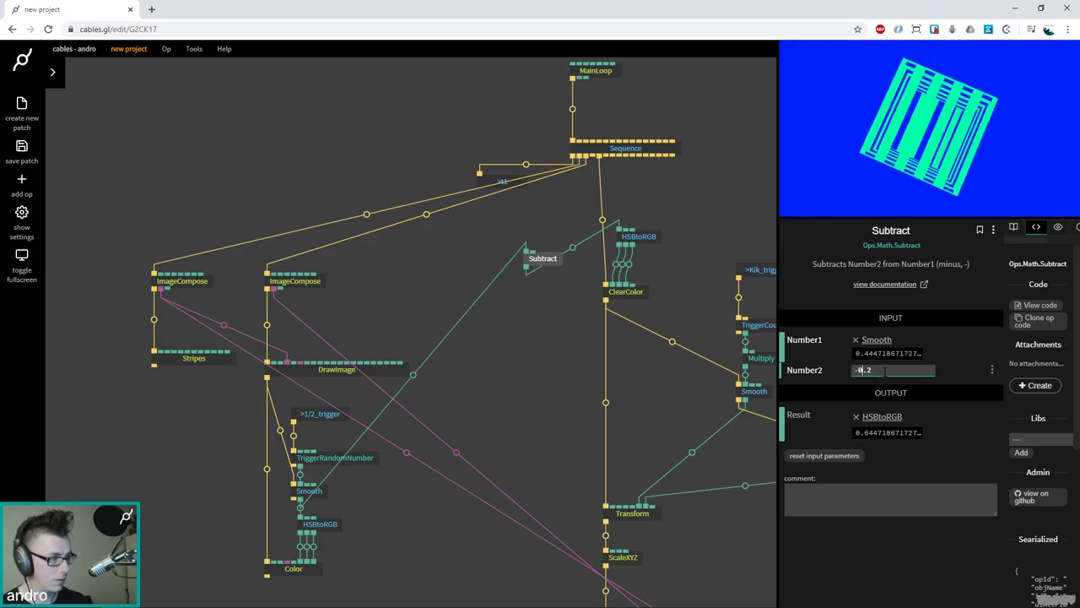
key(BackSpace)
text(1)
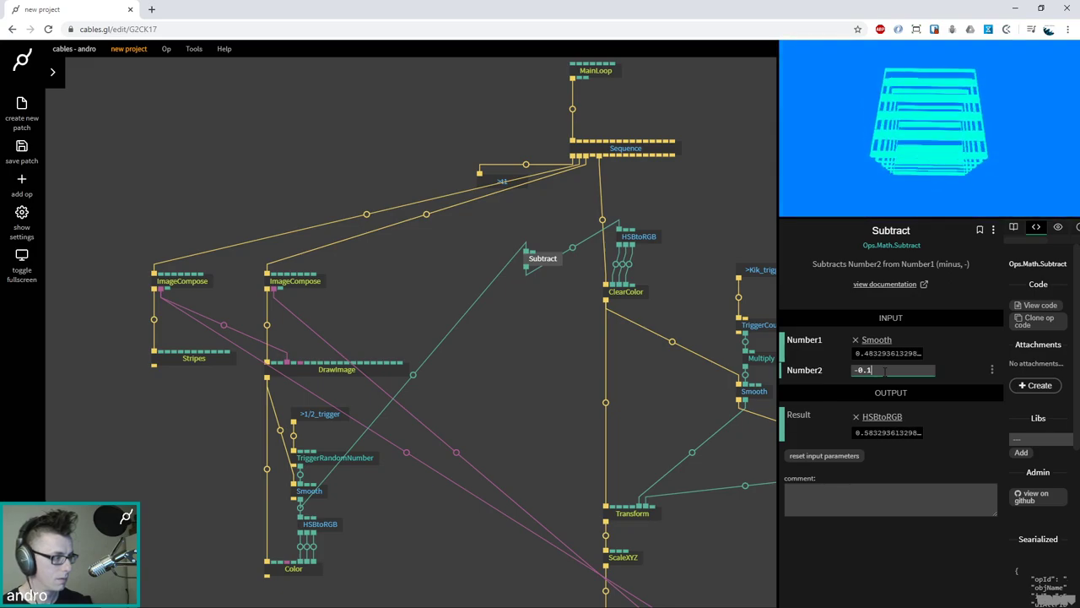
drag(543, 258, 634, 203)
drag(578, 304, 502, 406)
drag(613, 275, 374, 104)
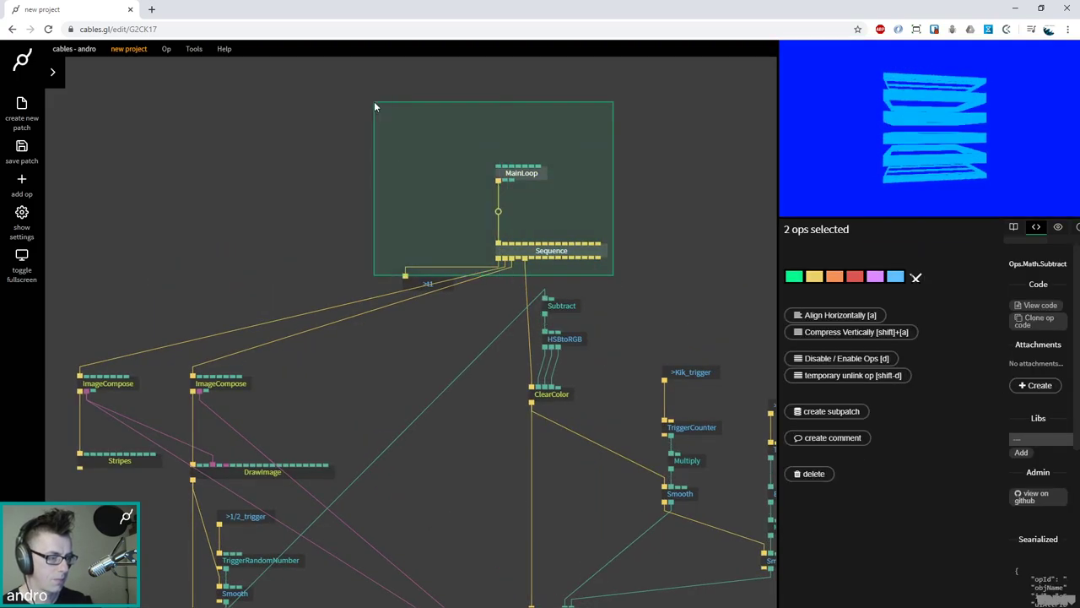
click(621, 242)
Delete the Subtract and HSBtoRGB ops above ClearColor and remove the leftover link into ClearColor
click(579, 319)
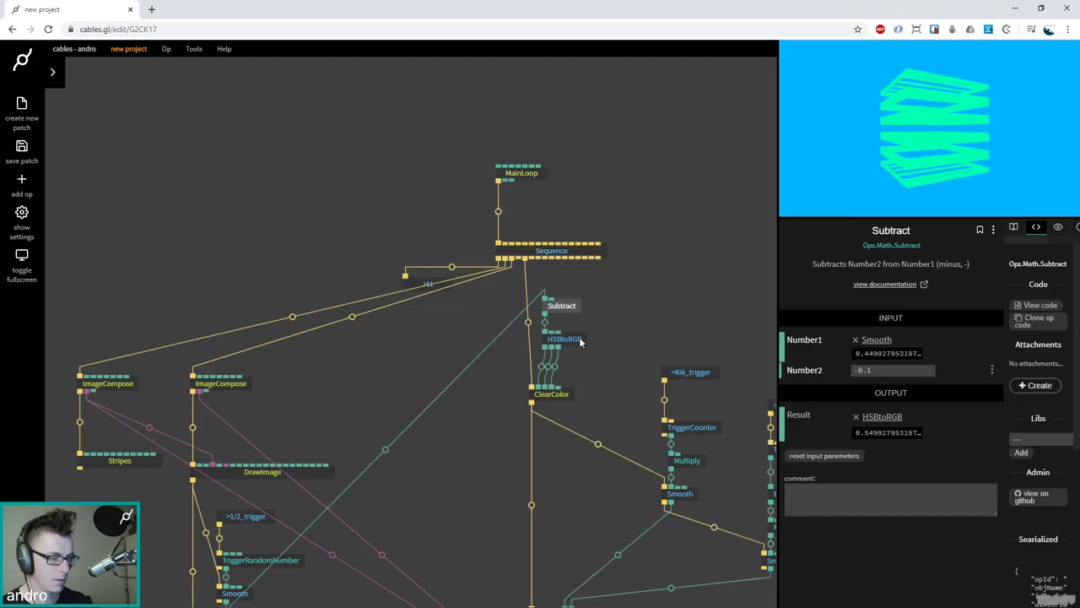
key(Delete)
click(573, 341)
key(Delete)
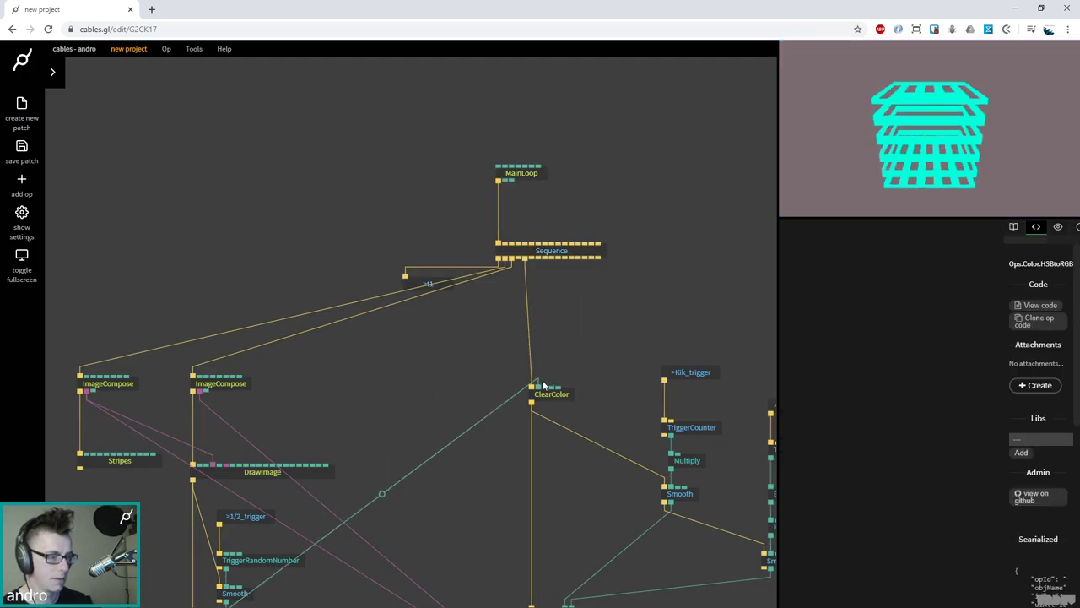
drag(468, 356, 503, 341)
drag(548, 294, 486, 312)
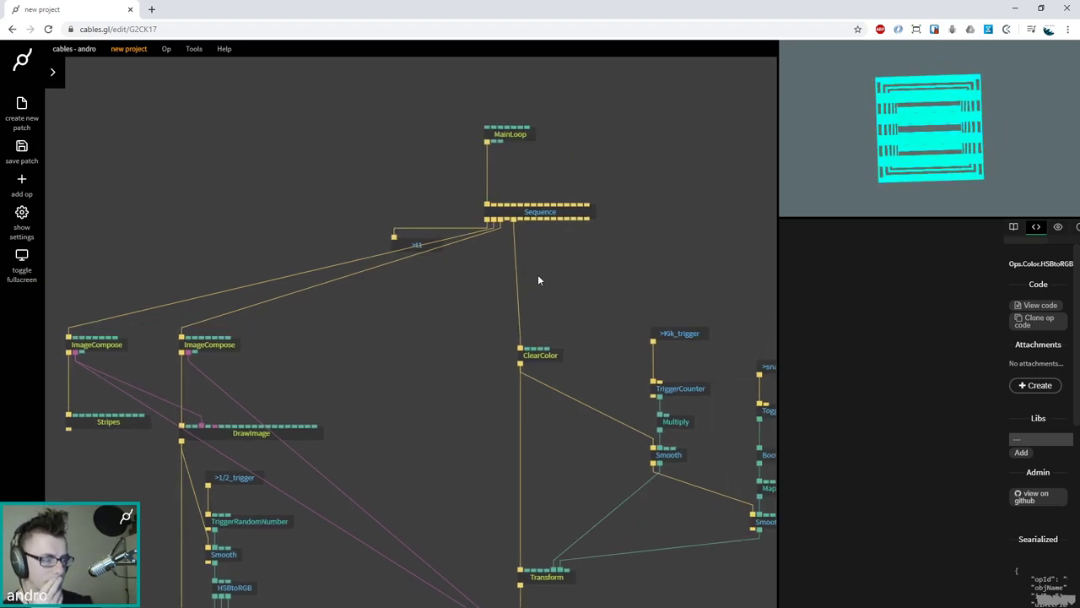
Move the Cube op out to the right of its place beneath BasicMaterial, keeping the two ops linked
scroll(381, 415, down, 5)
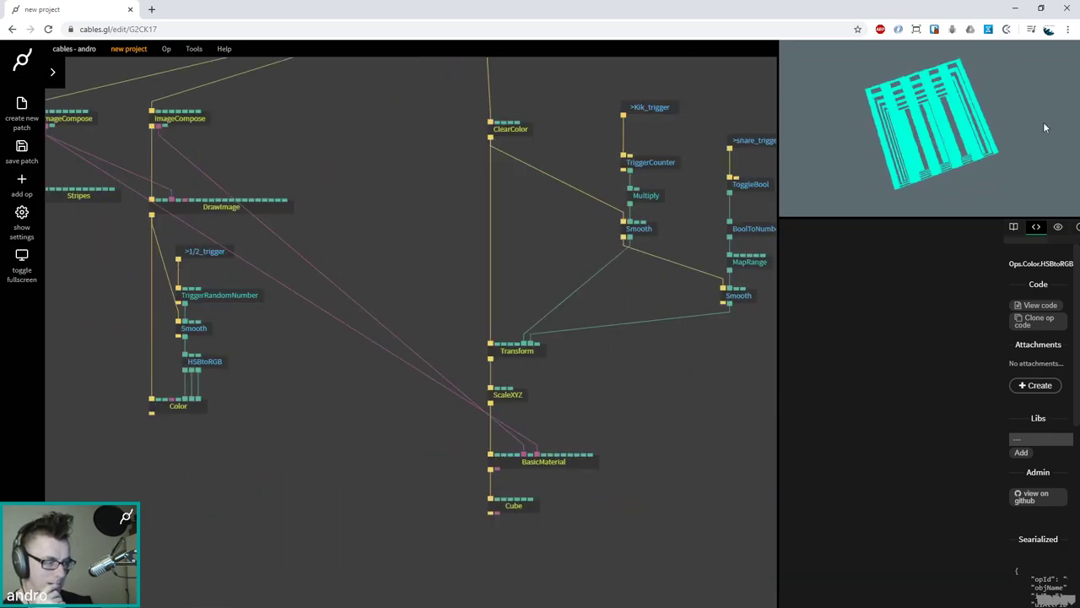
drag(658, 458, 617, 490)
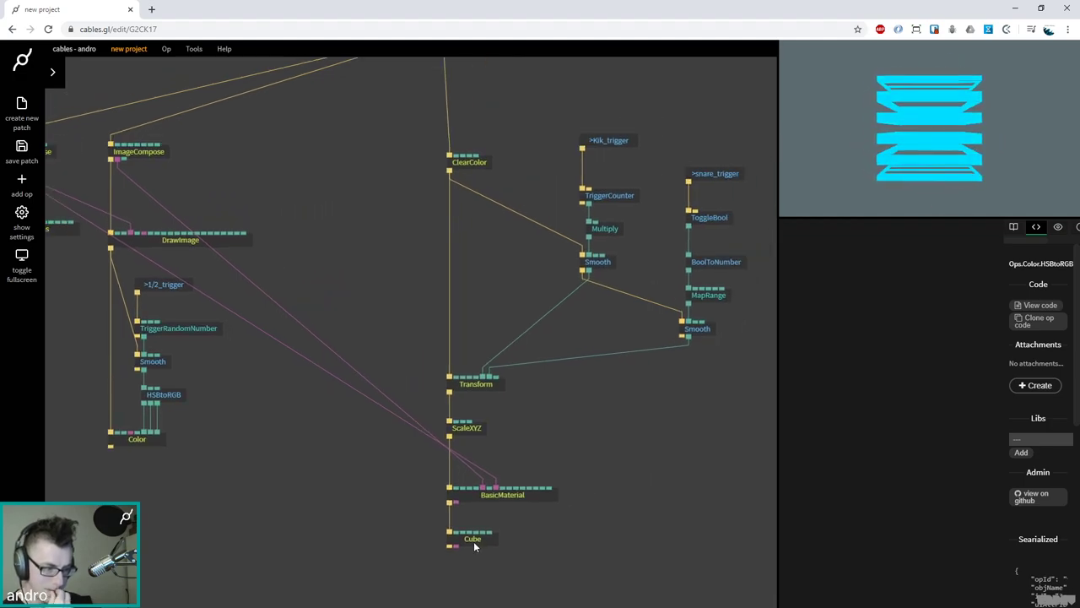
drag(473, 541, 588, 546)
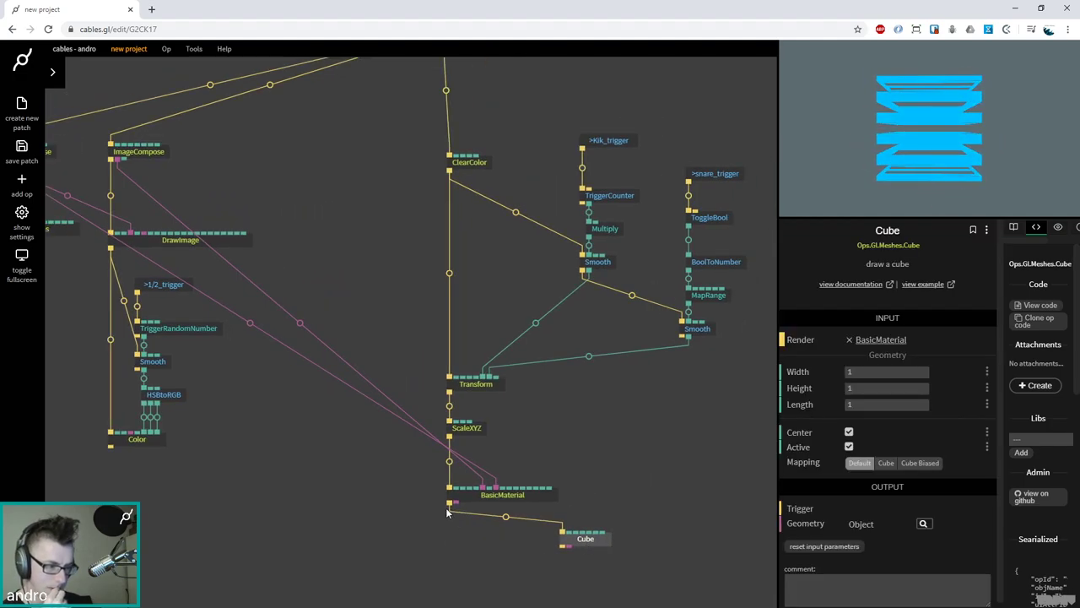
drag(449, 503, 443, 571)
key(Escape)
Move the MainLoop and Sequence ops up together so Sequence's output link runs straight down into ClearColor
scroll(315, 542, up, 5)
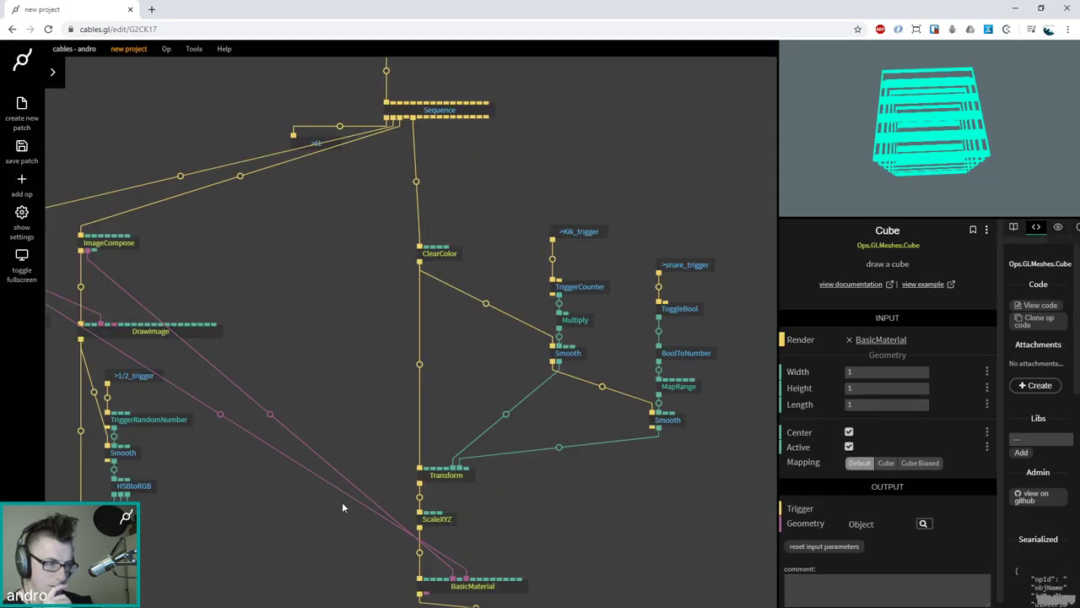
drag(535, 397, 355, 193)
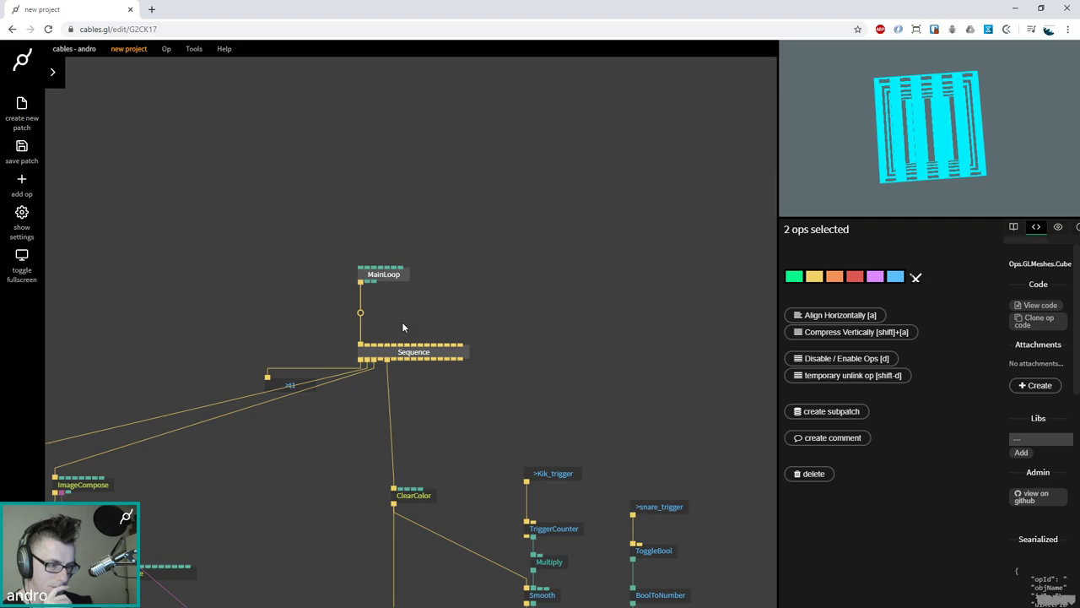
drag(411, 353, 420, 321)
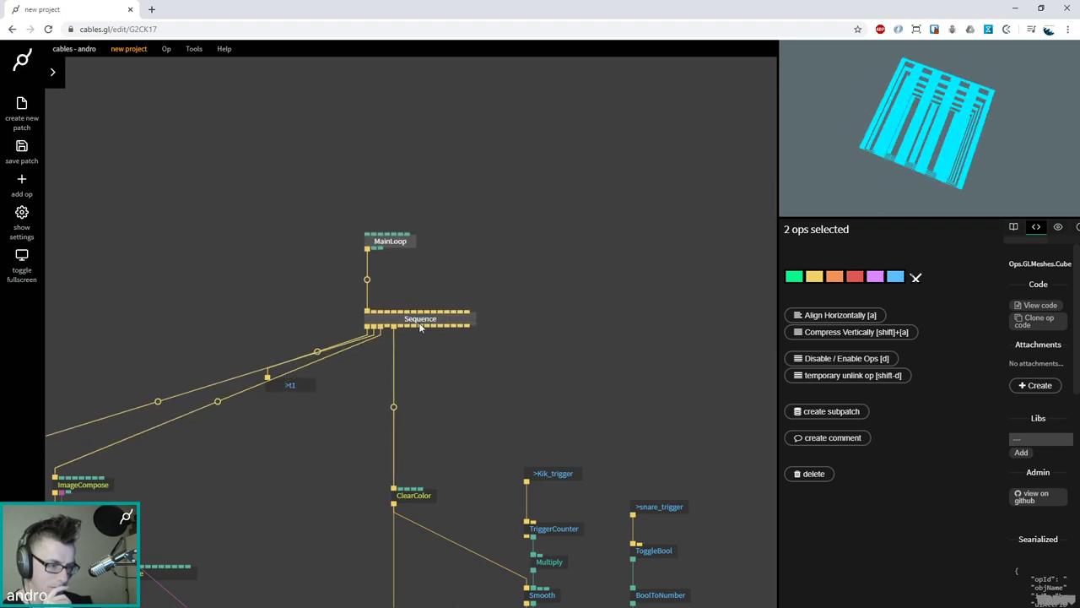
click(419, 321)
click(533, 243)
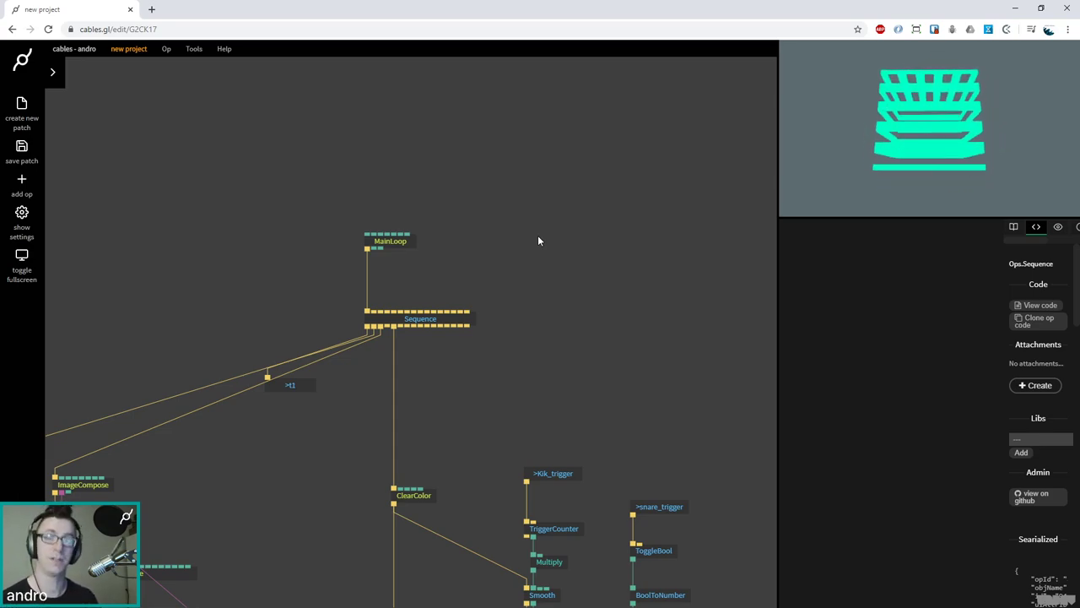
Move the Stripes op slightly down beneath its ImageCompose so it sits level with DrawImage
drag(559, 292, 619, 173)
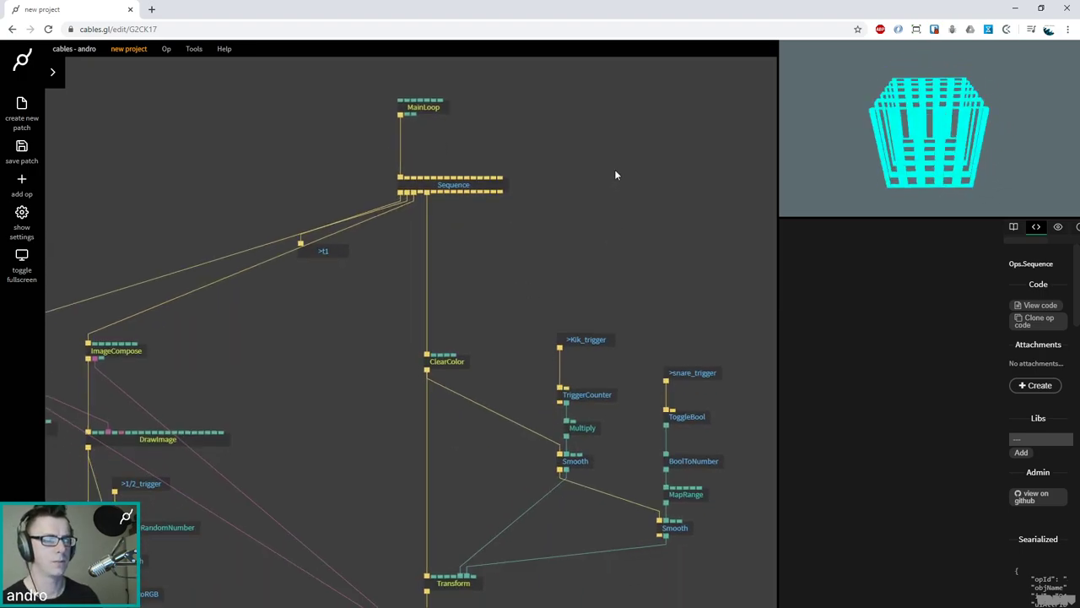
drag(664, 231, 689, 60)
drag(338, 448, 470, 429)
drag(441, 382, 482, 410)
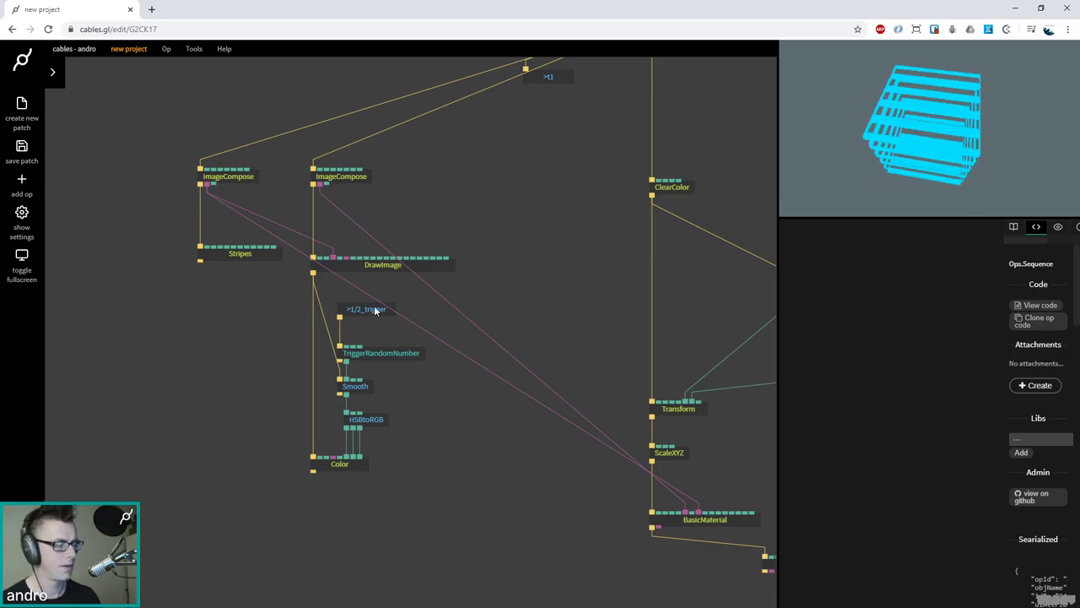
drag(263, 254, 263, 266)
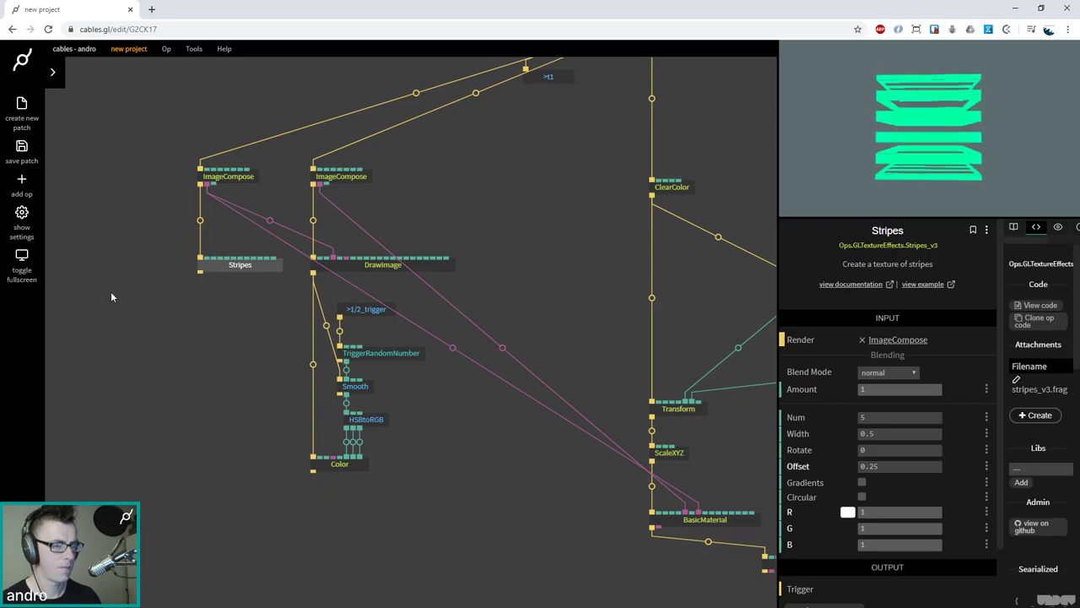
Add a VarGetNumber op and place it to the left of the link between ImageCompose and Stripes
click(89, 240)
key(Escape)
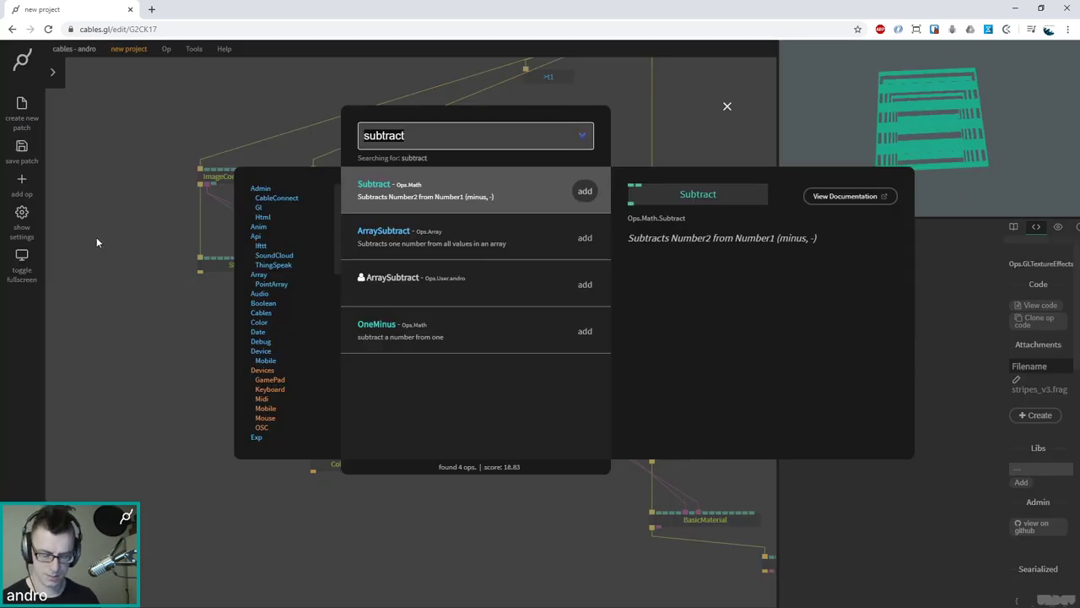
text(var get numb)
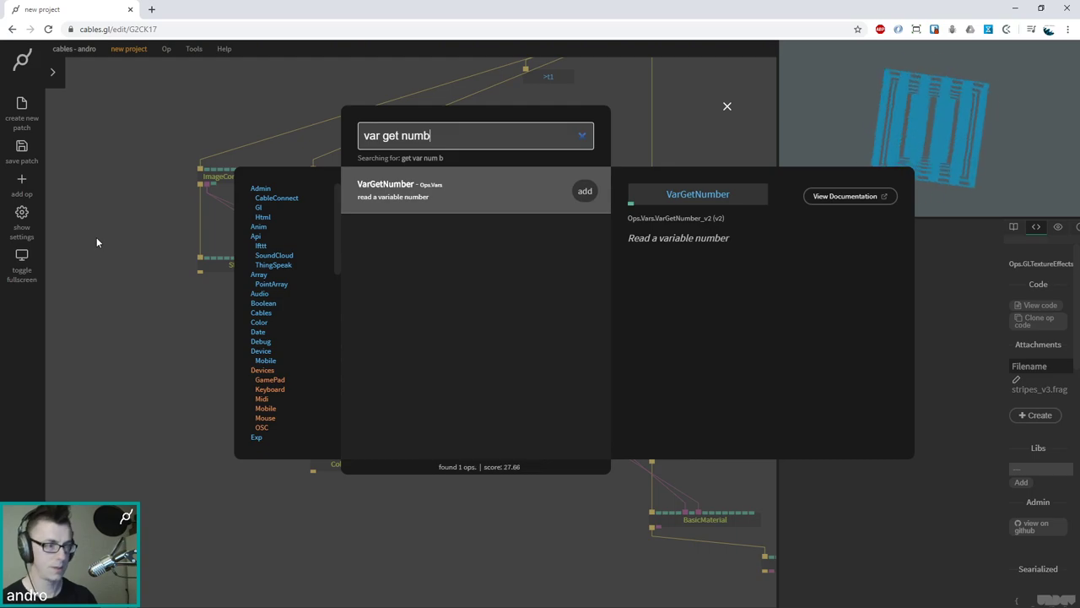
key(Return)
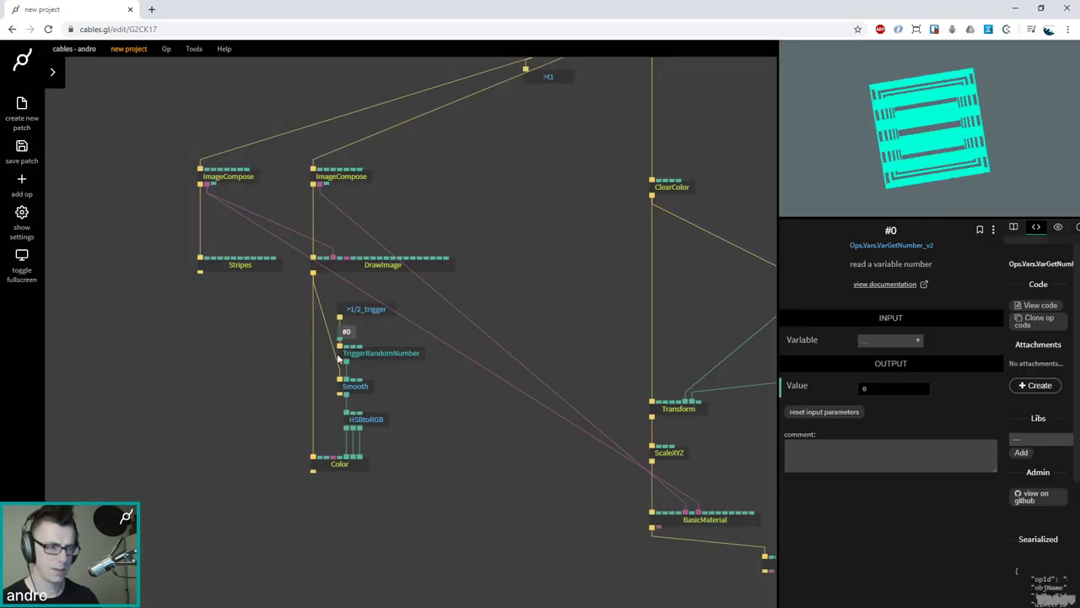
drag(337, 330, 230, 267)
click(192, 313)
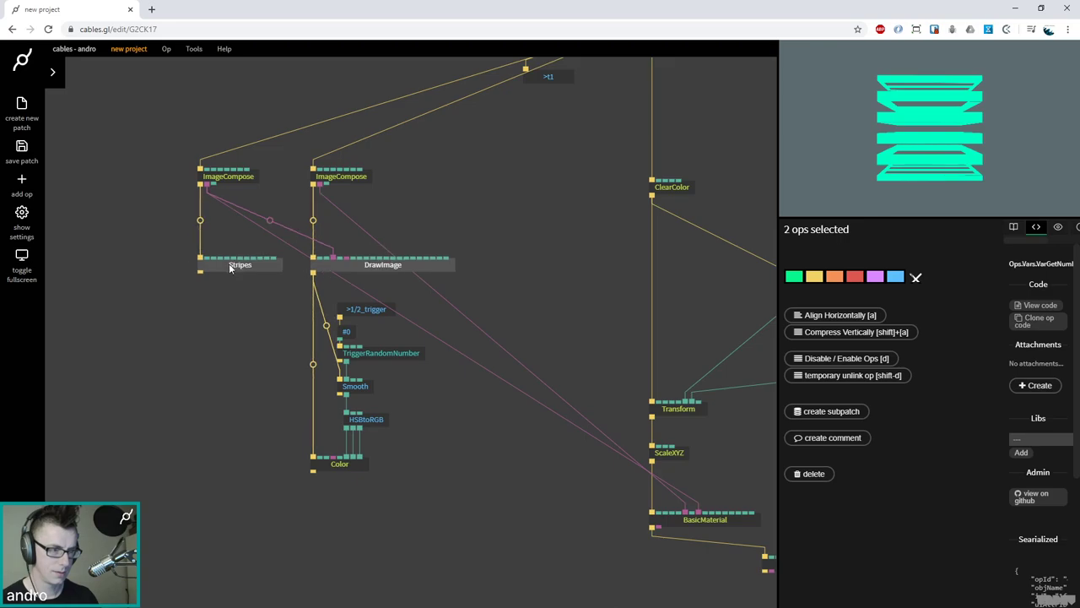
click(412, 315)
drag(348, 331, 174, 325)
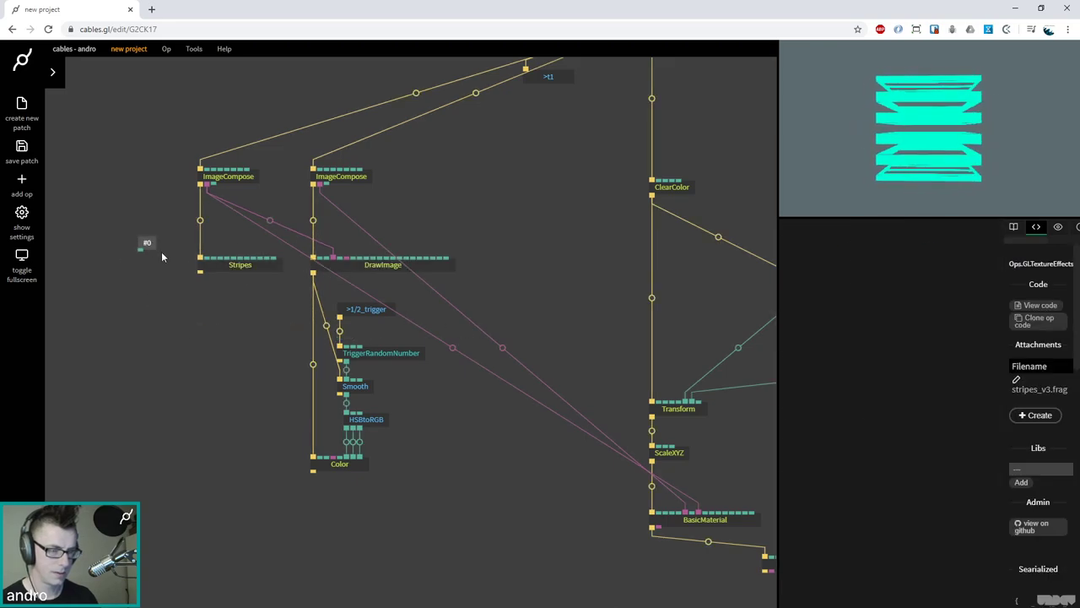
Move the Stripes op further down beneath its ImageCompose, below the level of DrawImage
click(161, 251)
drag(206, 262, 206, 305)
Check the variables offered by the unassigned VarGetNumber op and delete that op
click(166, 248)
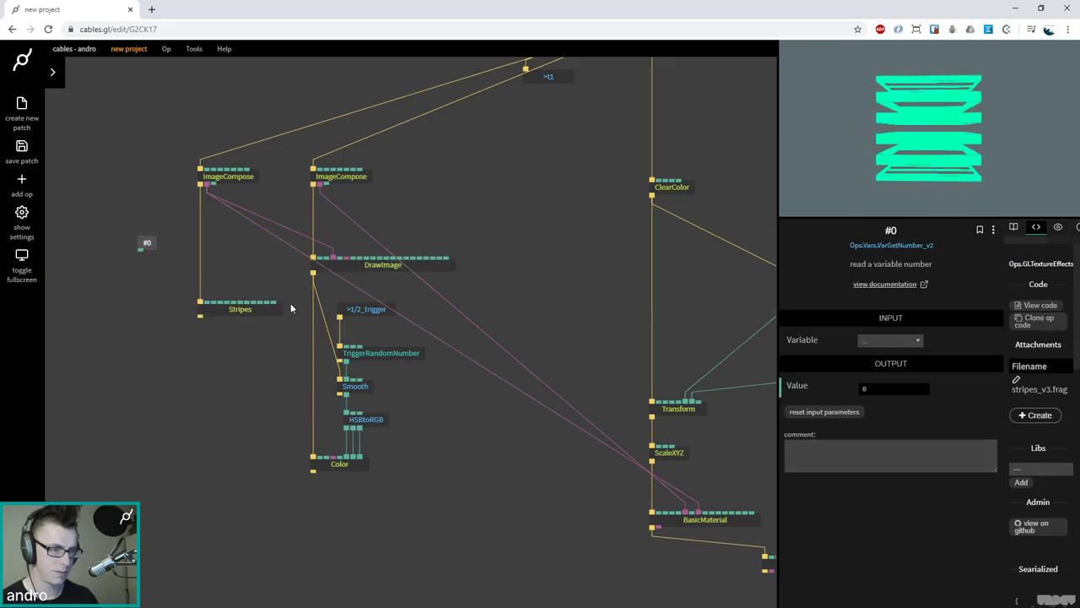
click(888, 341)
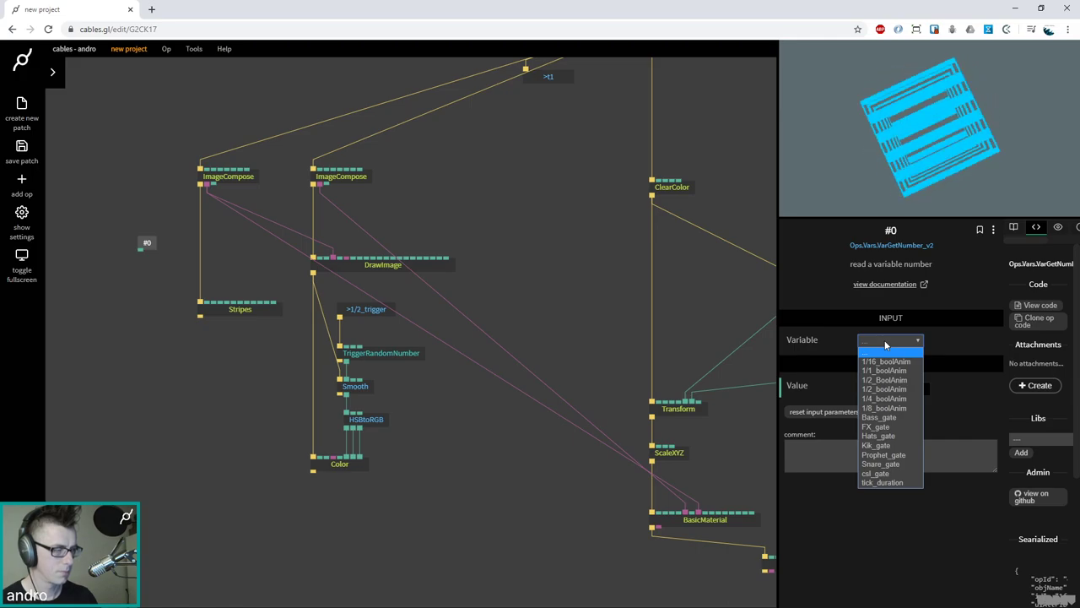
click(129, 273)
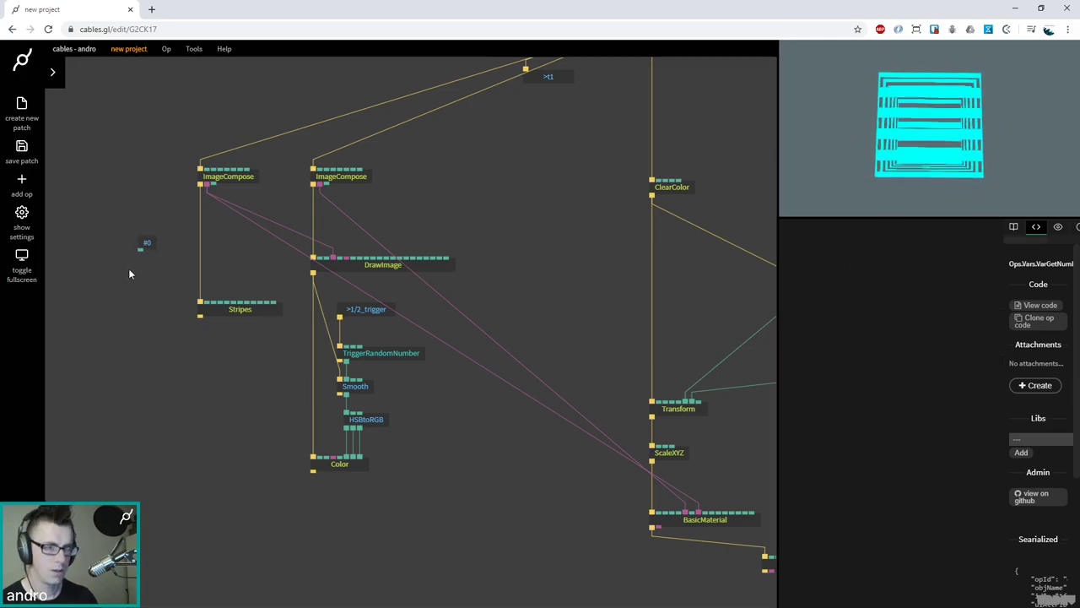
click(144, 245)
key(Delete)
Examine the MIDI IN and NOTES sections of the patch for the available BoolAnim and gate variables
scroll(481, 396, down, 5)
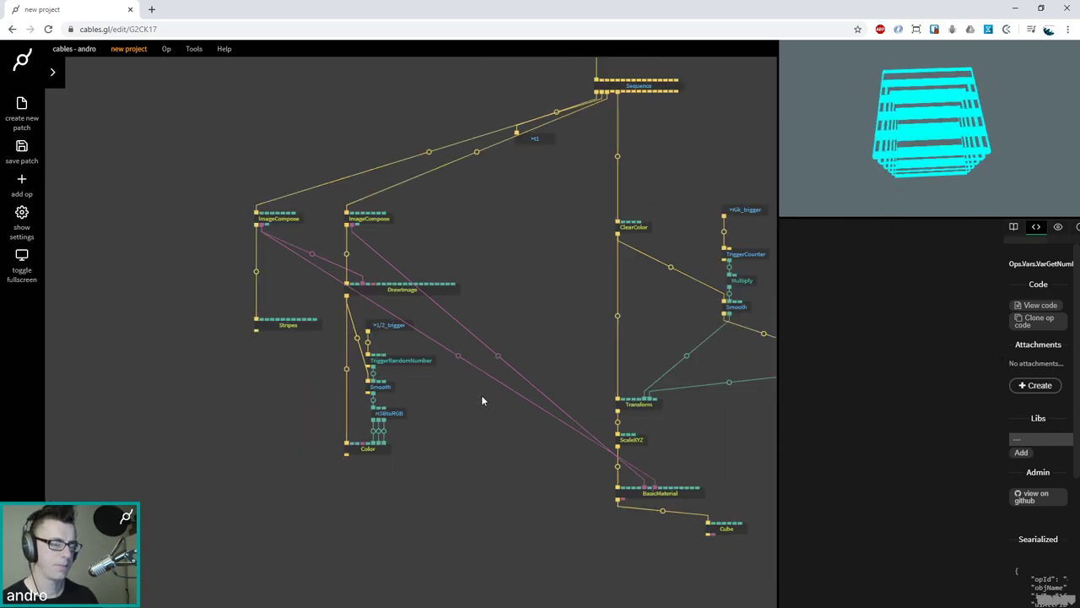
scroll(481, 397, down, 3)
drag(480, 397, 277, 387)
drag(557, 346, 492, 306)
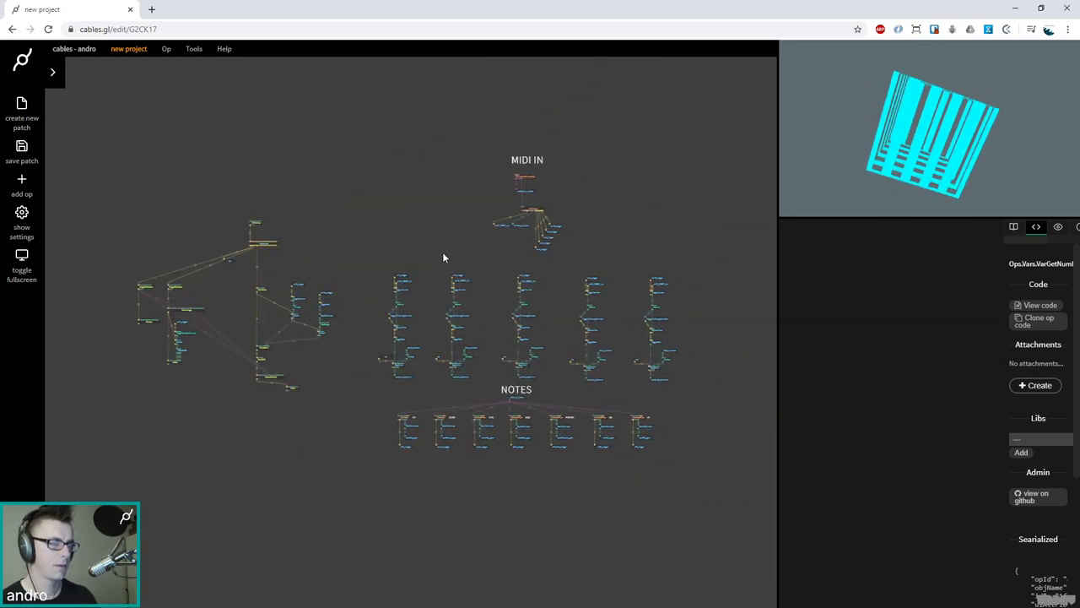
scroll(436, 268, up, 5)
drag(435, 287, 399, 171)
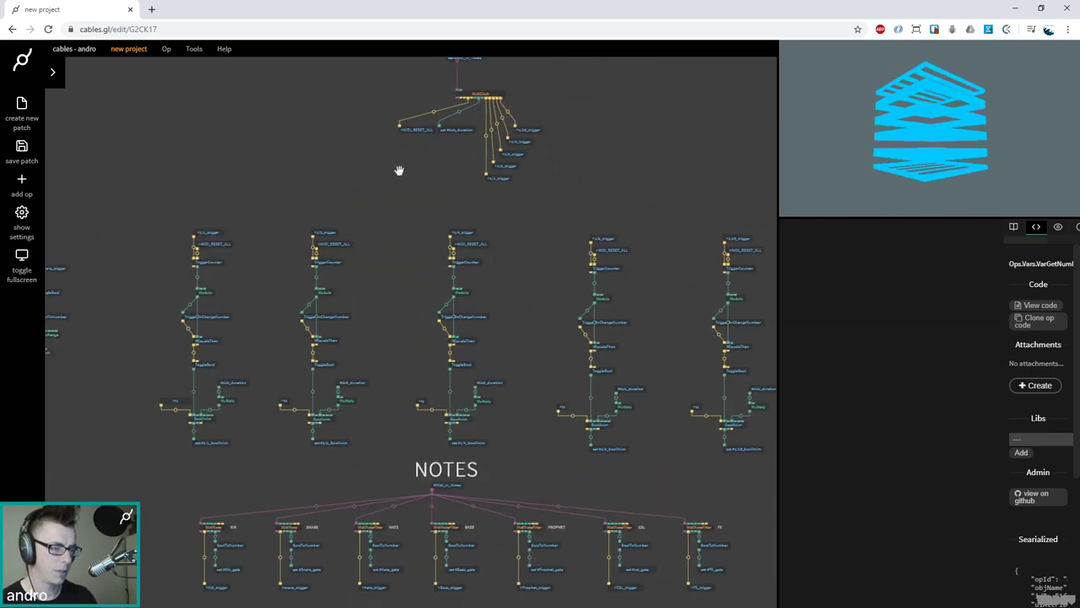
scroll(397, 380, up, 4)
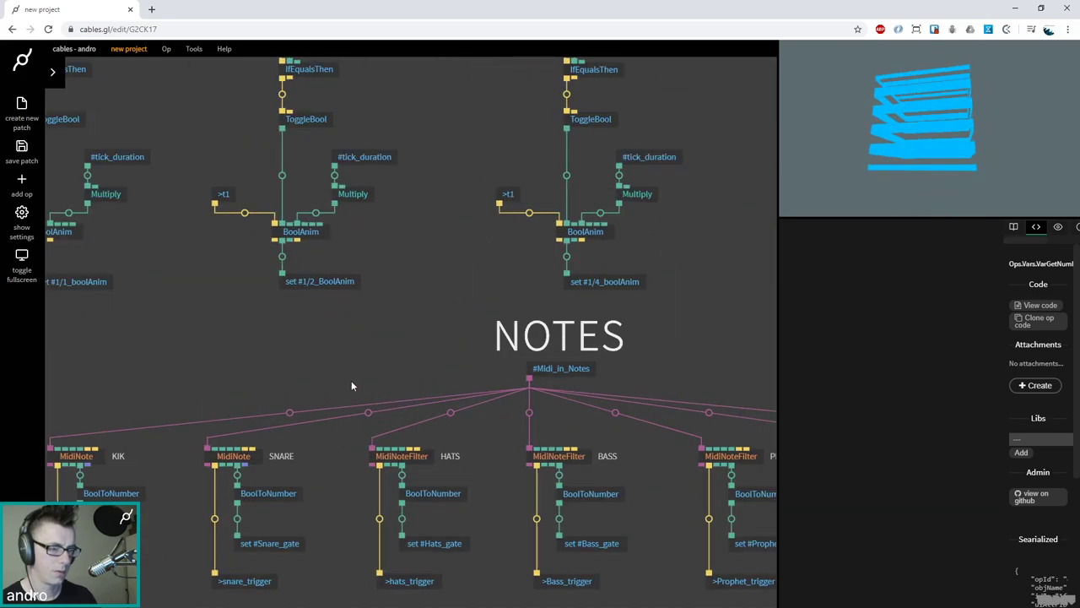
drag(353, 386, 396, 311)
drag(691, 512, 528, 504)
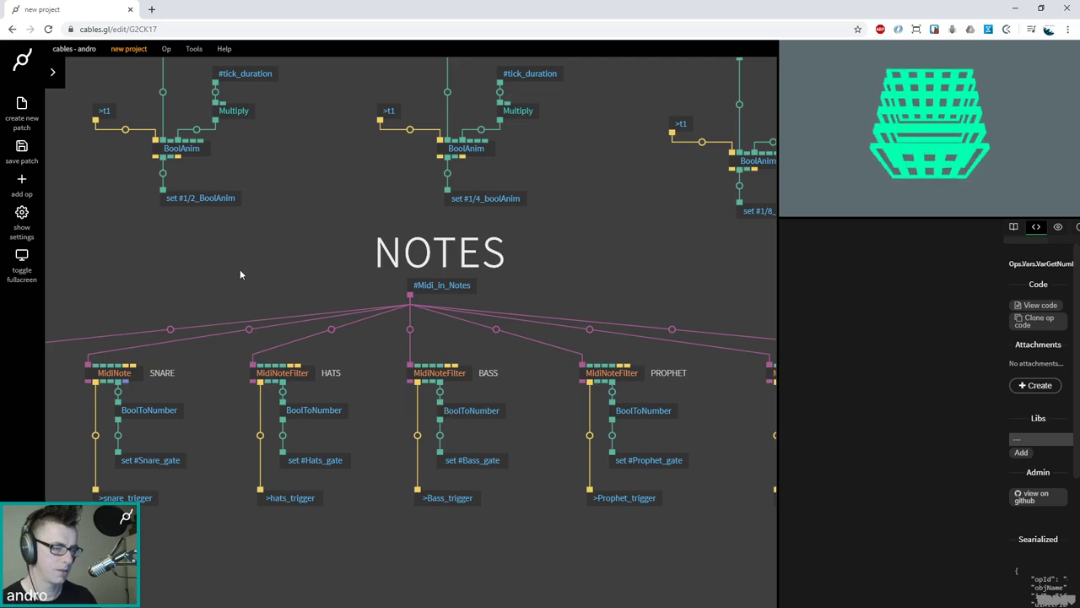
Add a VarGetNumber op and place it to the left of the ImageCompose that feeds Stripes
scroll(233, 277, down, 5)
drag(513, 303, 920, 349)
drag(278, 360, 428, 399)
scroll(265, 369, up, 5)
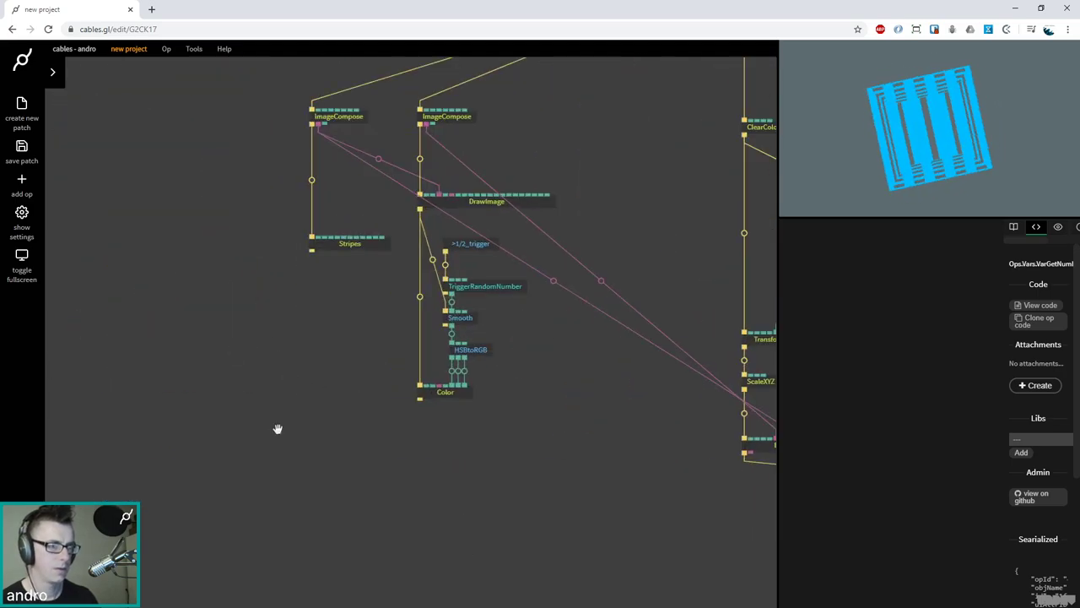
key(Escape)
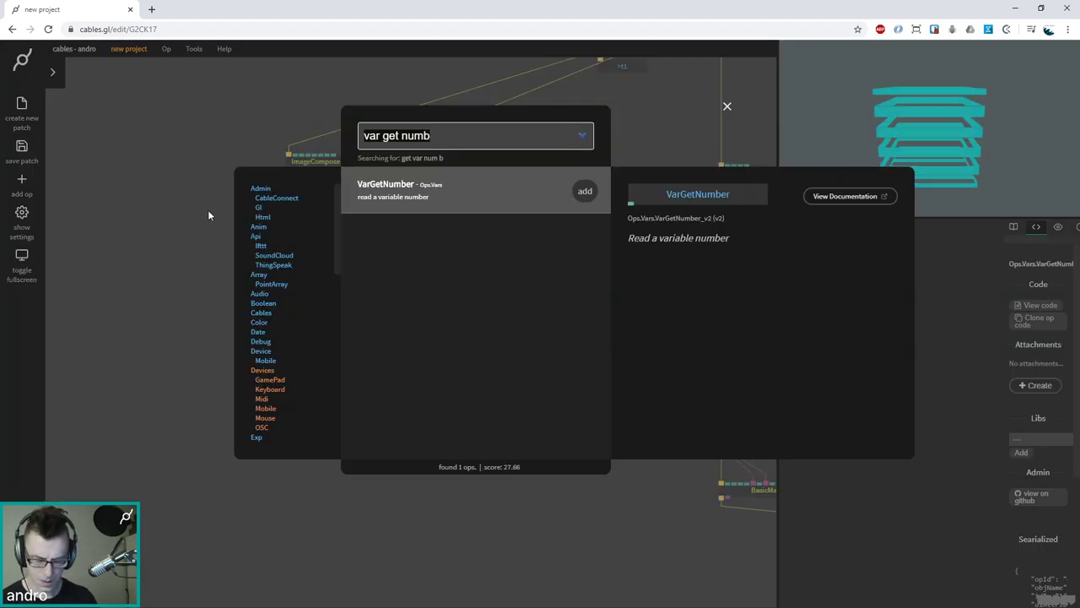
text(var )
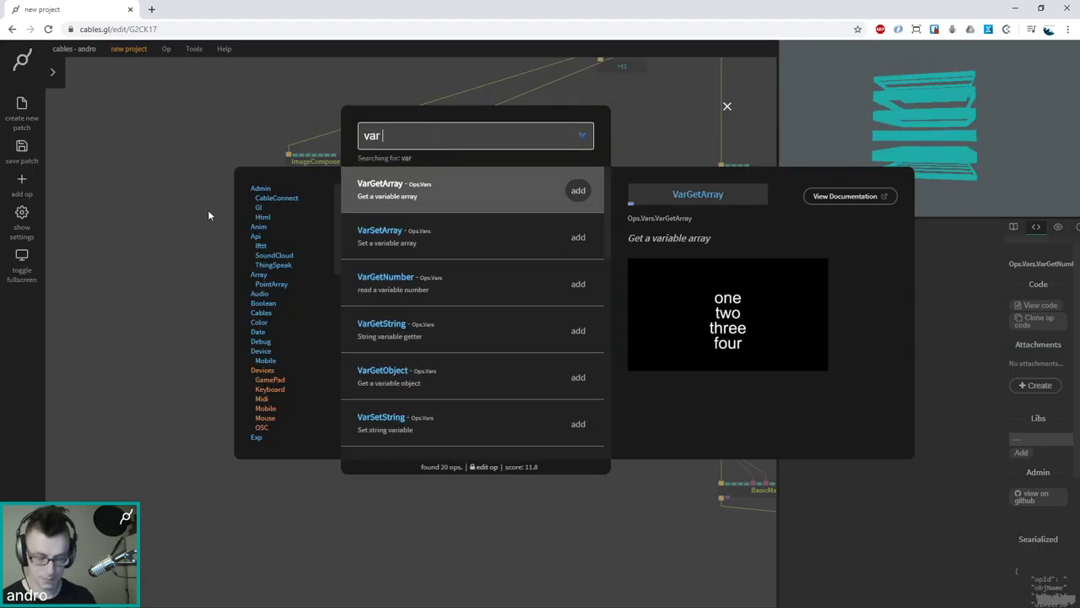
text(get numb)
key(Return)
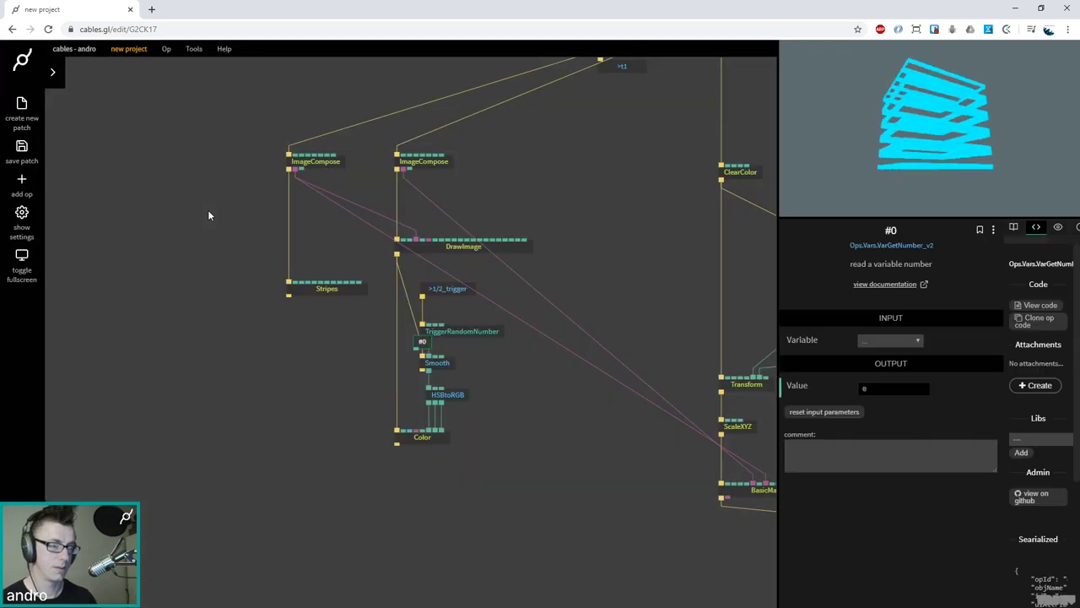
drag(426, 345, 228, 217)
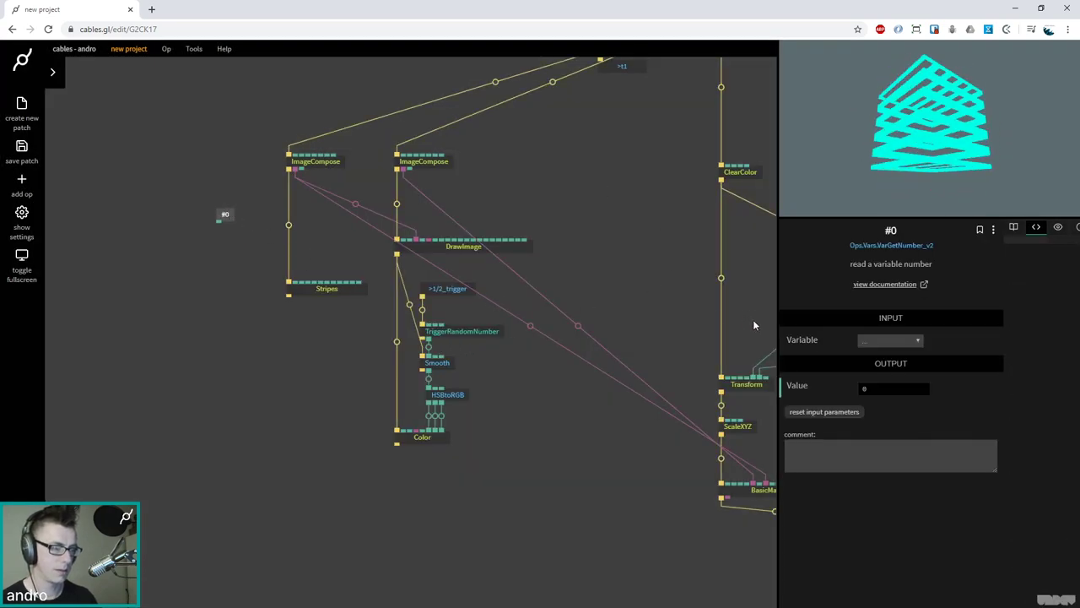
Set the VarGetNumber op's variable to Bass_gate and shift the op slightly further away from Stripes
click(878, 342)
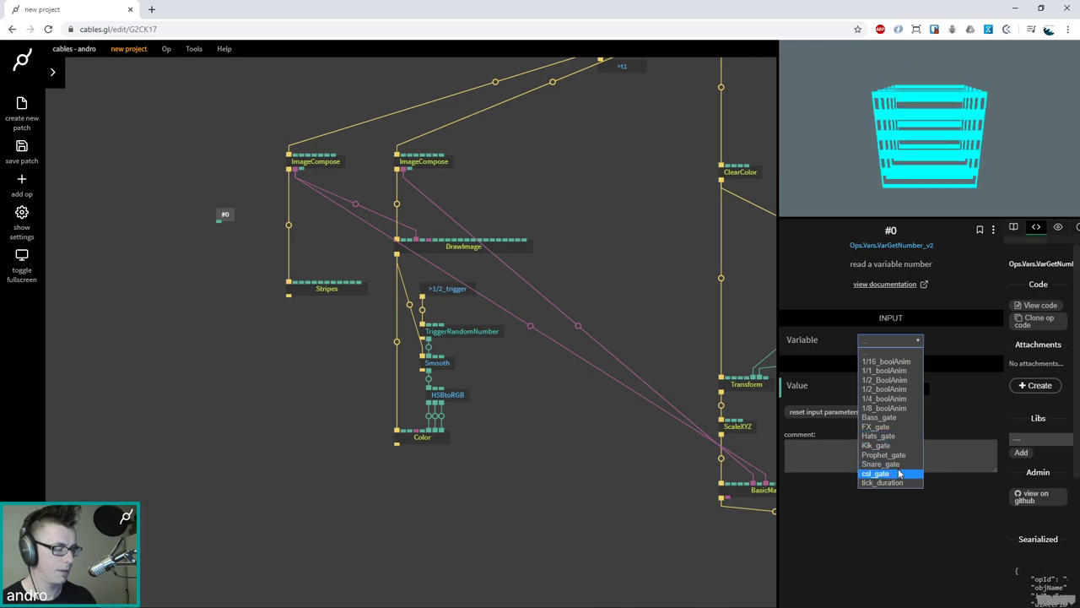
click(893, 418)
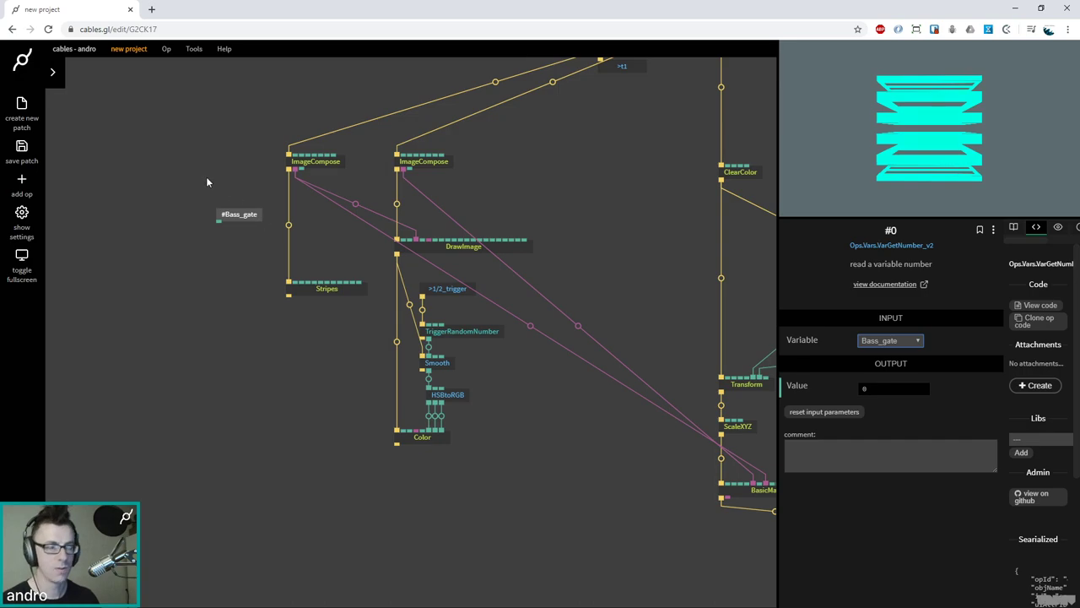
mouse_move(231, 216)
mouse_down()
mouse_move(216, 214)
mouse_move(228, 210)
mouse_up()
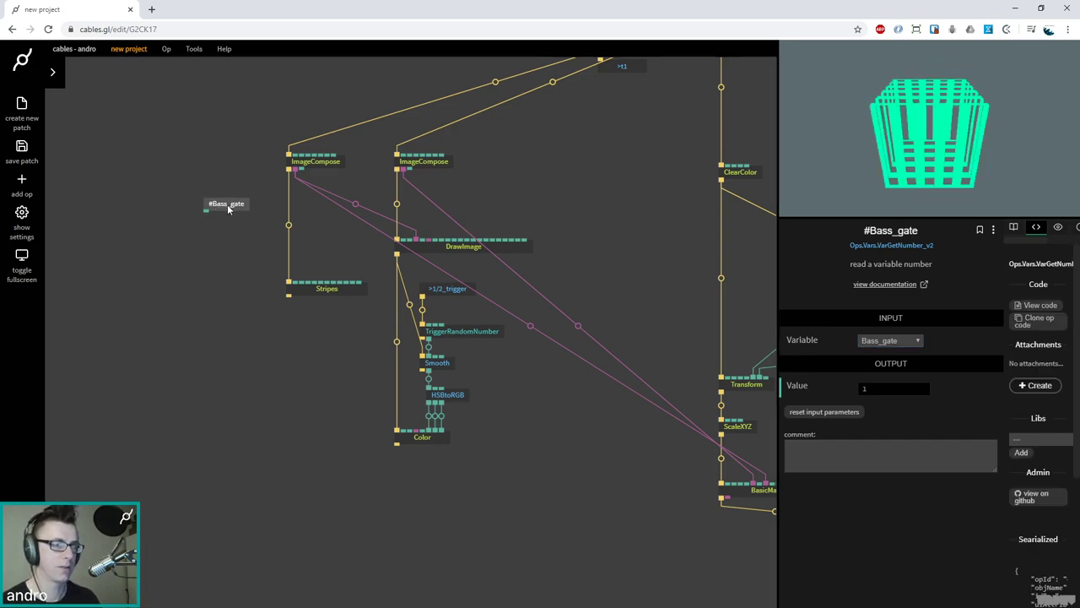
Add a MapRange op below Bass_gate, fed by its Value output
mouse_move(205, 213)
drag(206, 211, 209, 246)
text(mapran)
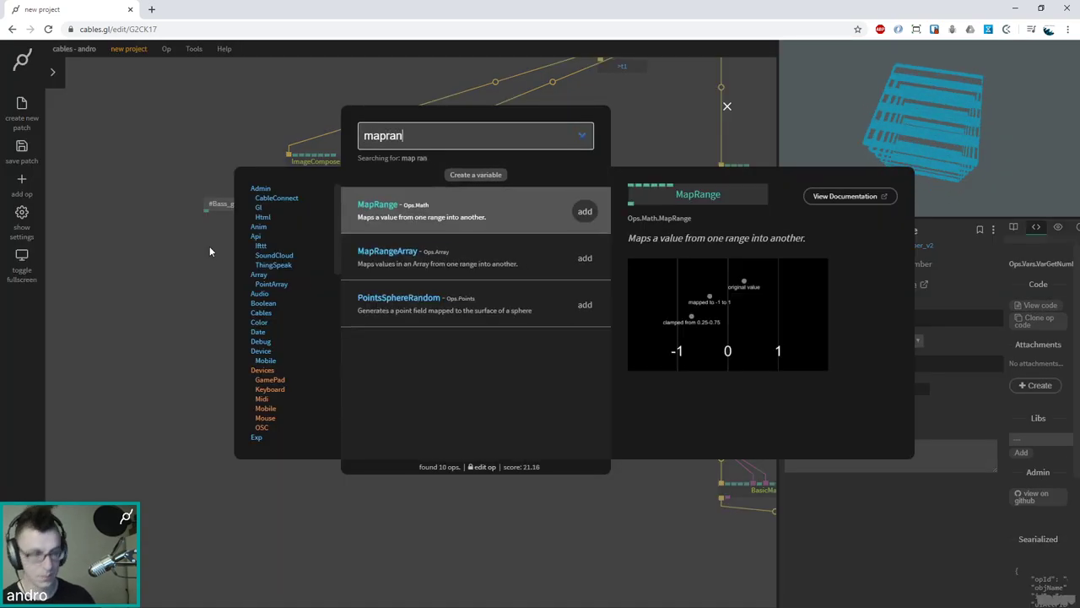
key(Return)
Try out Rotate values on the Stripes op, ending at 0.504
click(318, 293)
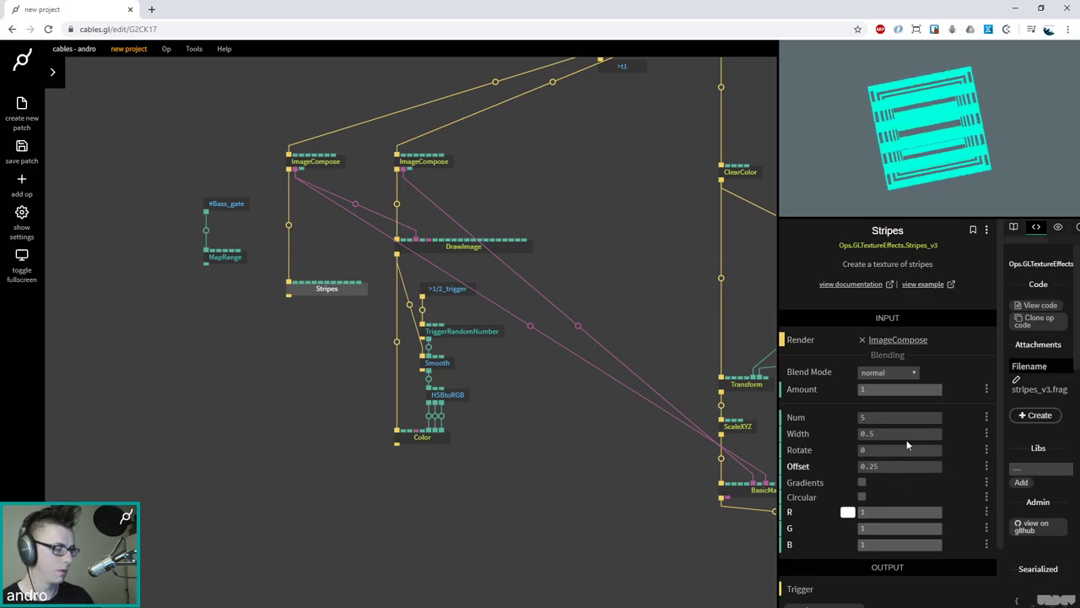
drag(896, 450, 860, 449)
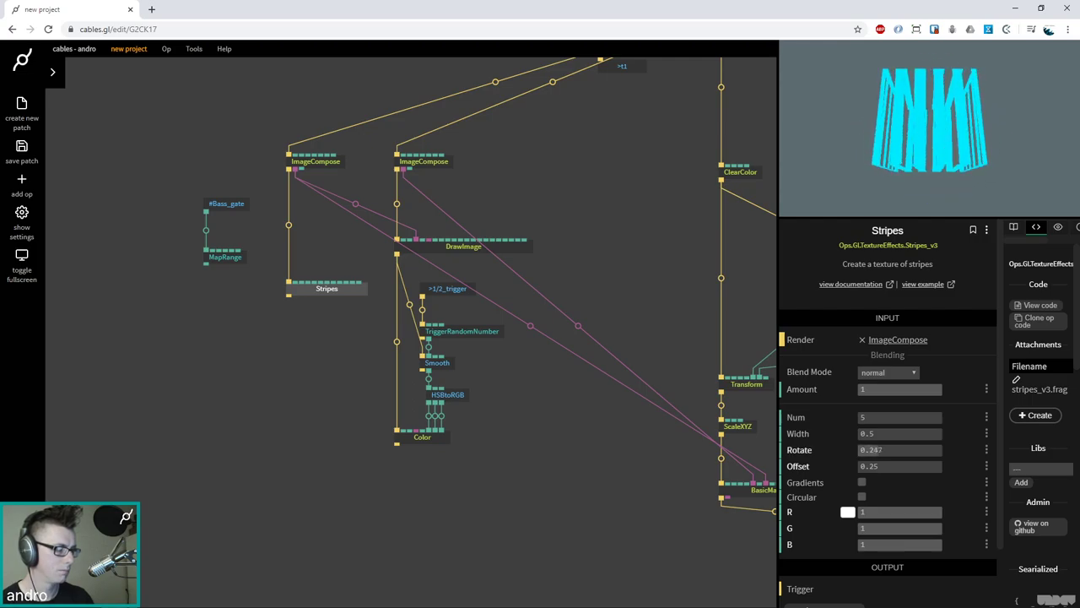
drag(900, 450, 908, 450)
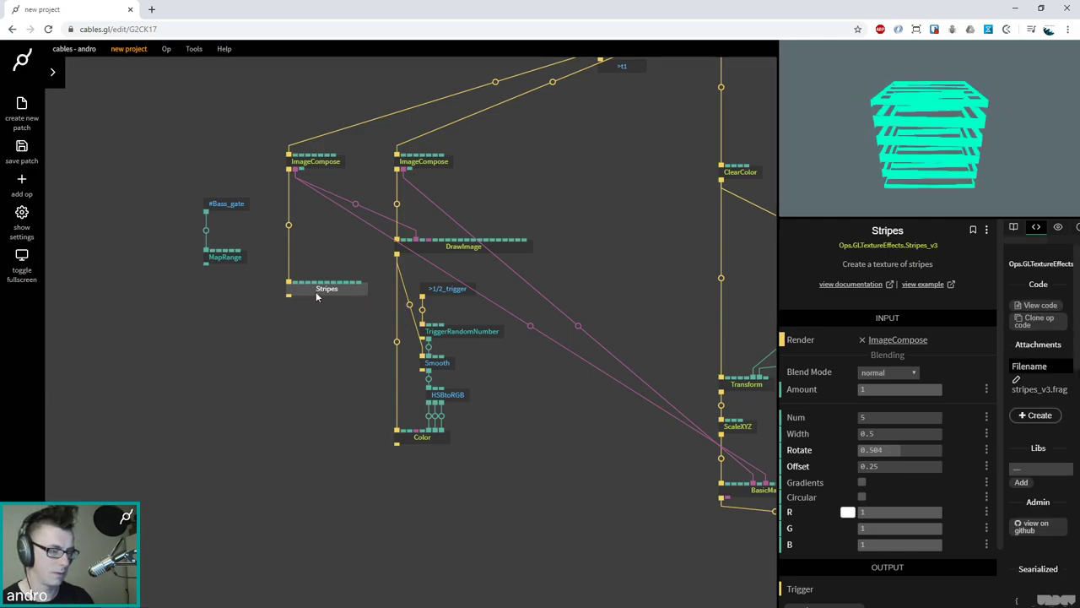
Set the output range of the MapRange below Bass_gate to New Min 0 and New Max 0.5
click(223, 257)
click(888, 440)
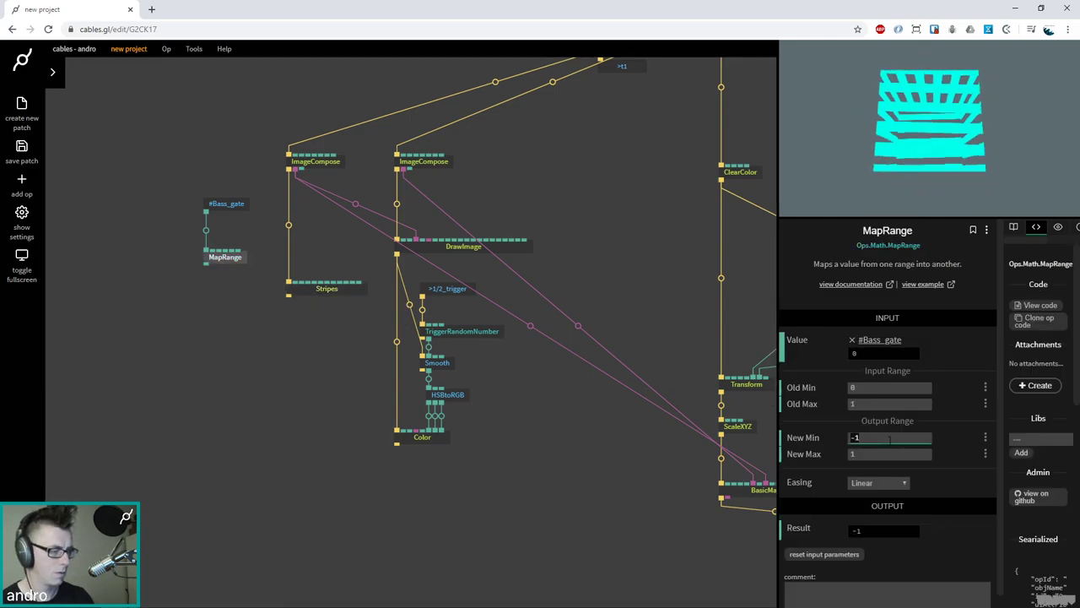
text(0)
key(Tab)
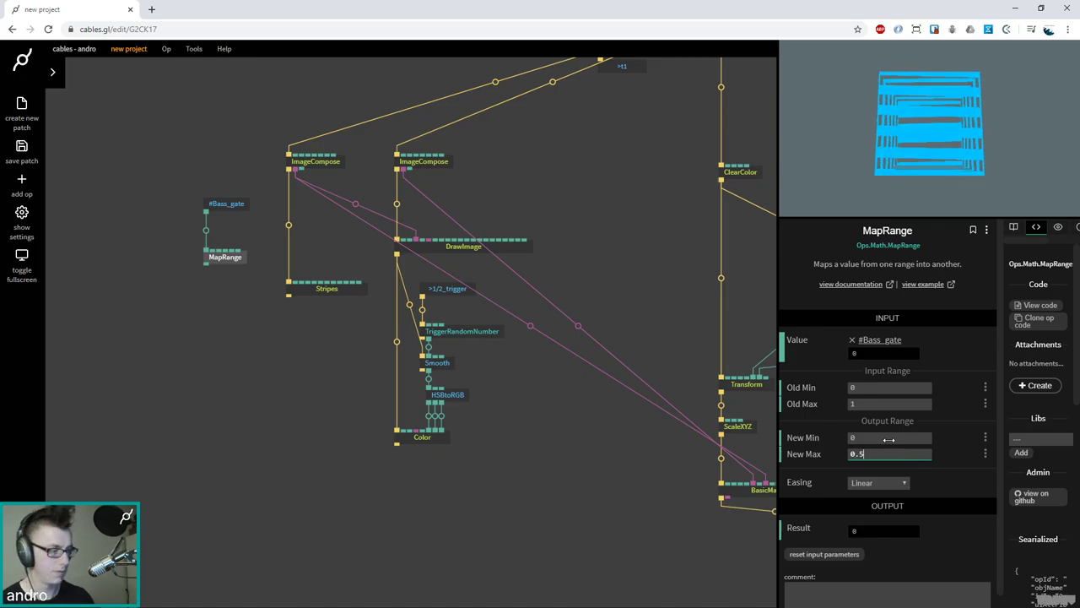
text(0.5)
click(254, 329)
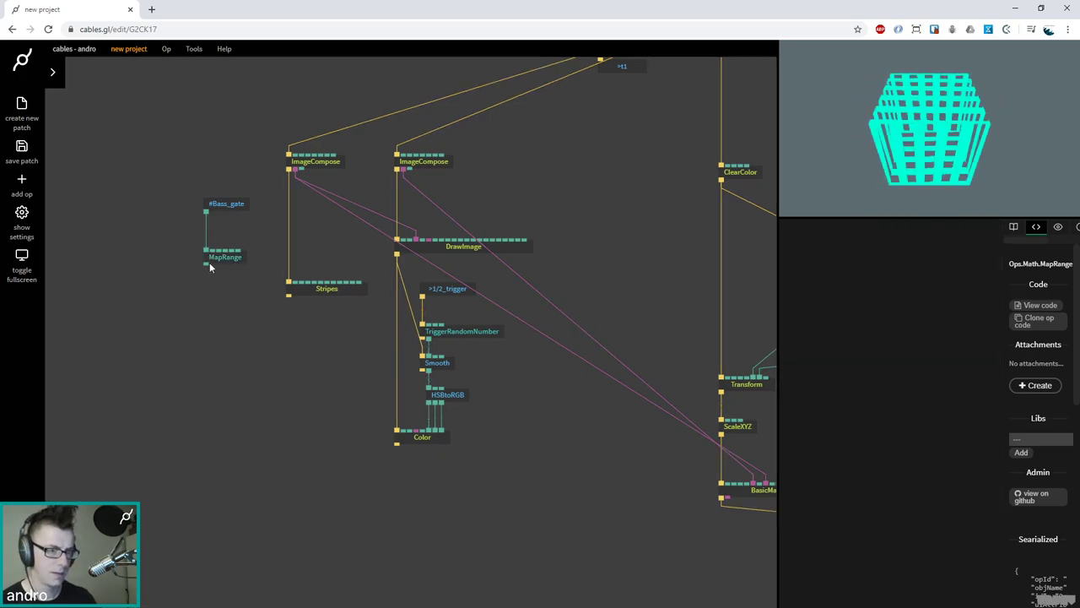
Delete the MapRange op fed by Bass_gate
mouse_move(222, 265)
mouse_down()
mouse_move(222, 243)
mouse_move(208, 274)
mouse_up()
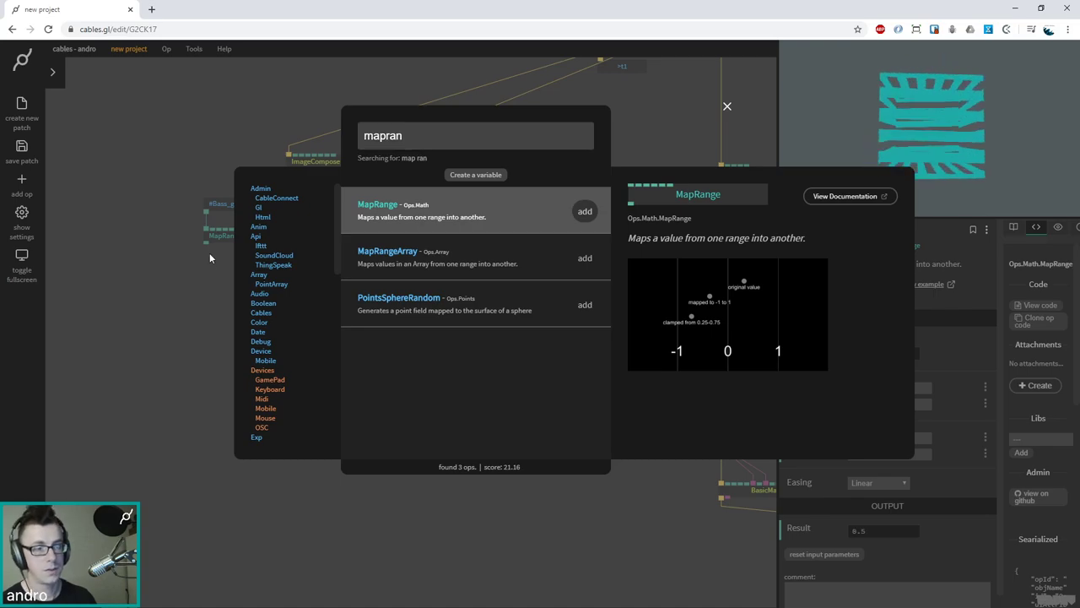
key(Escape)
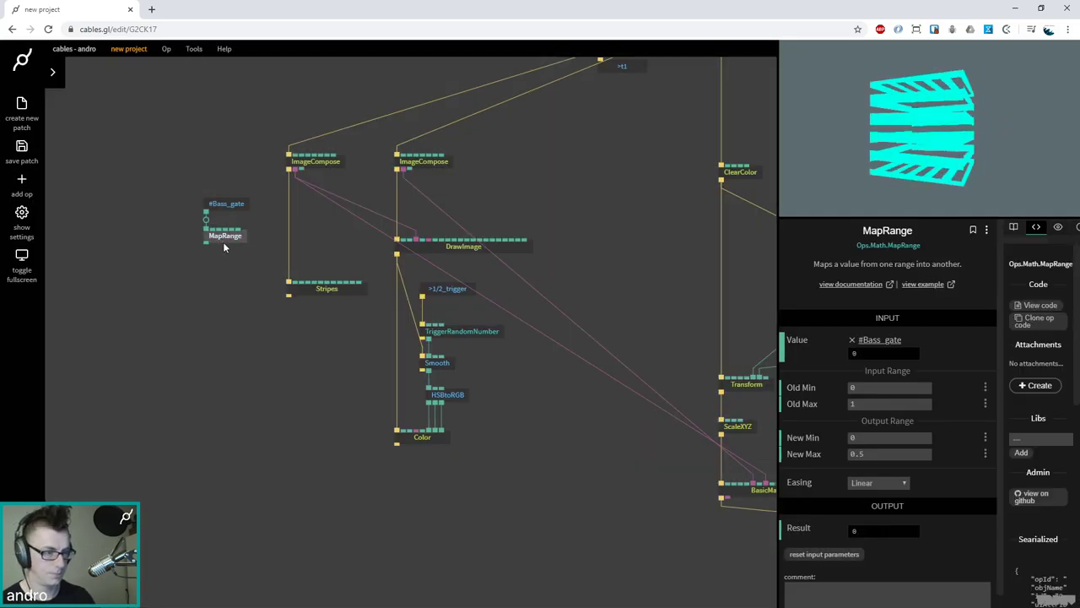
click(223, 205)
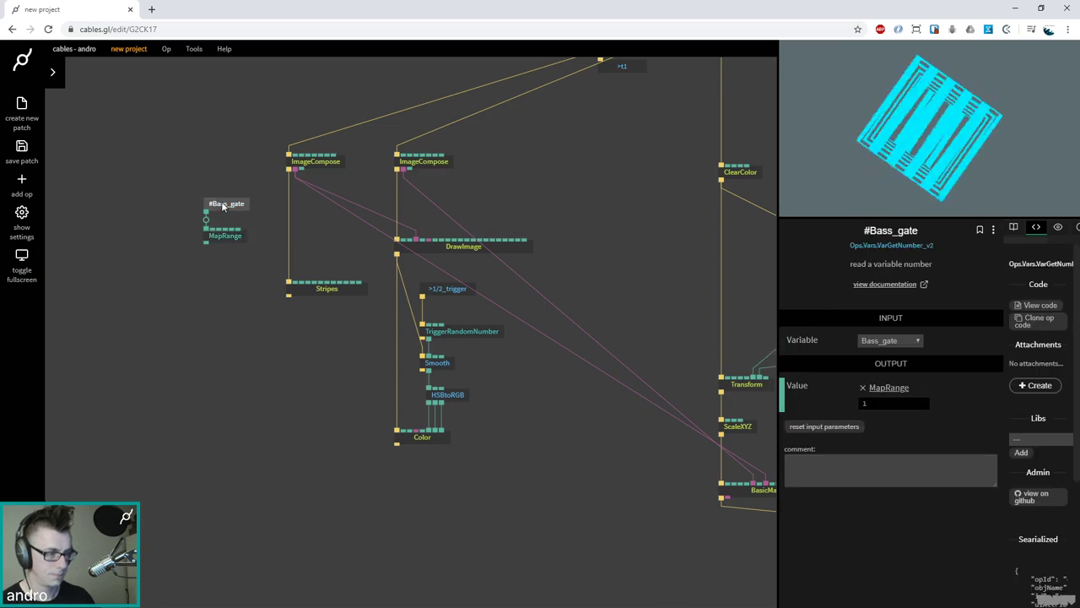
click(224, 237)
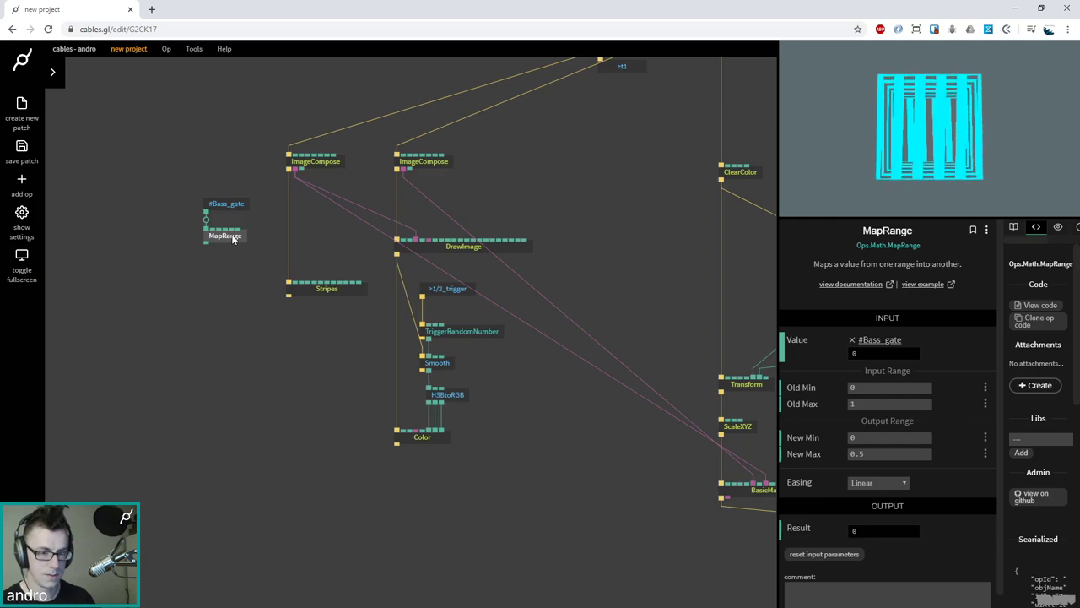
key(Delete)
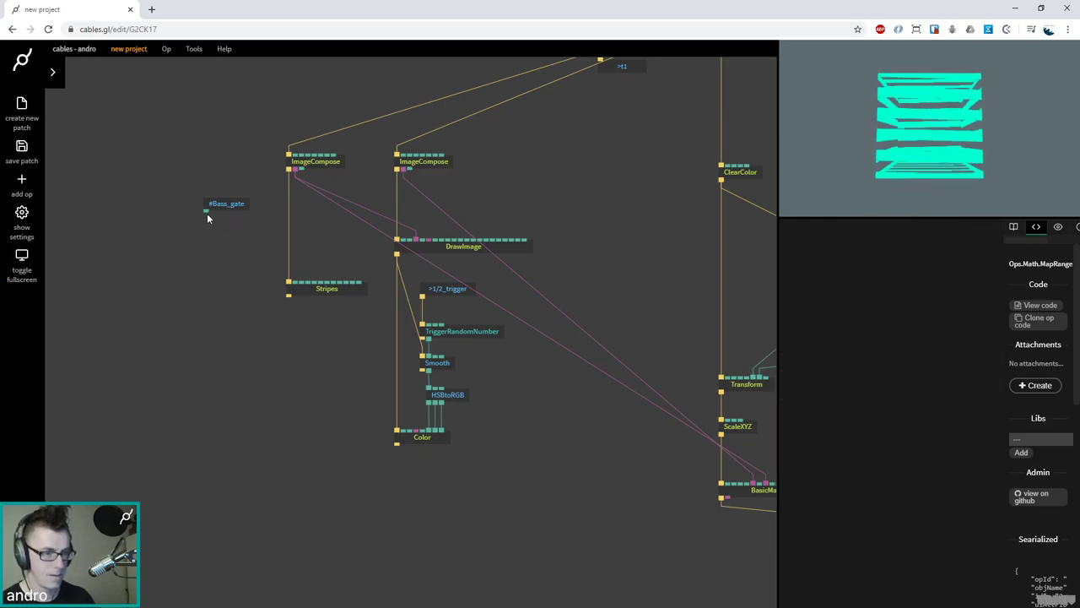
Add a BoolAnim op below Bass_gate with its Bool input fed by Bass_gate's Value, and align it under that op
drag(206, 212, 217, 266)
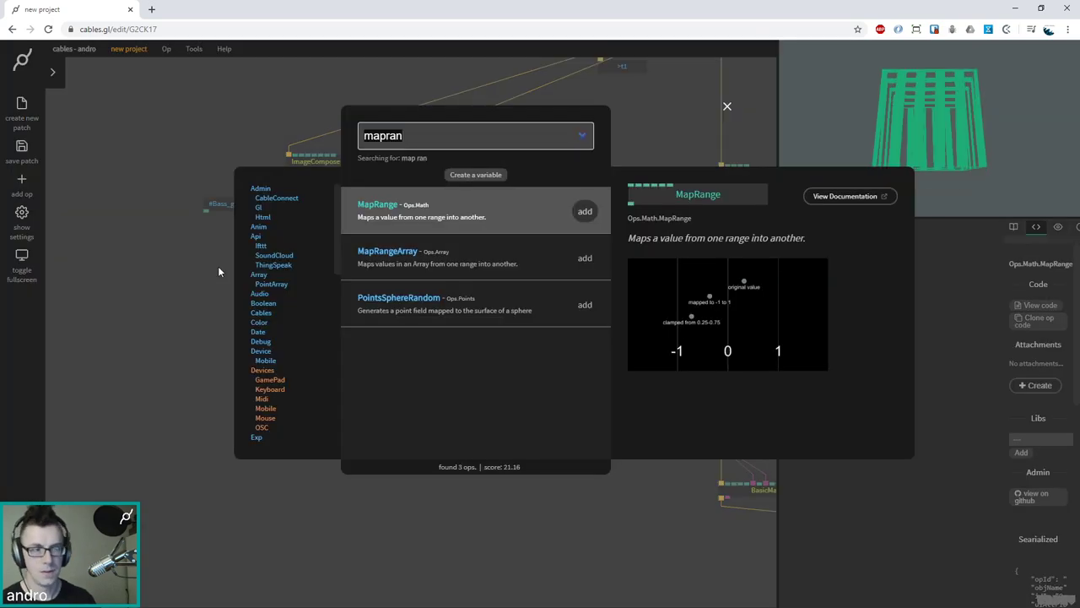
text(boolean anim)
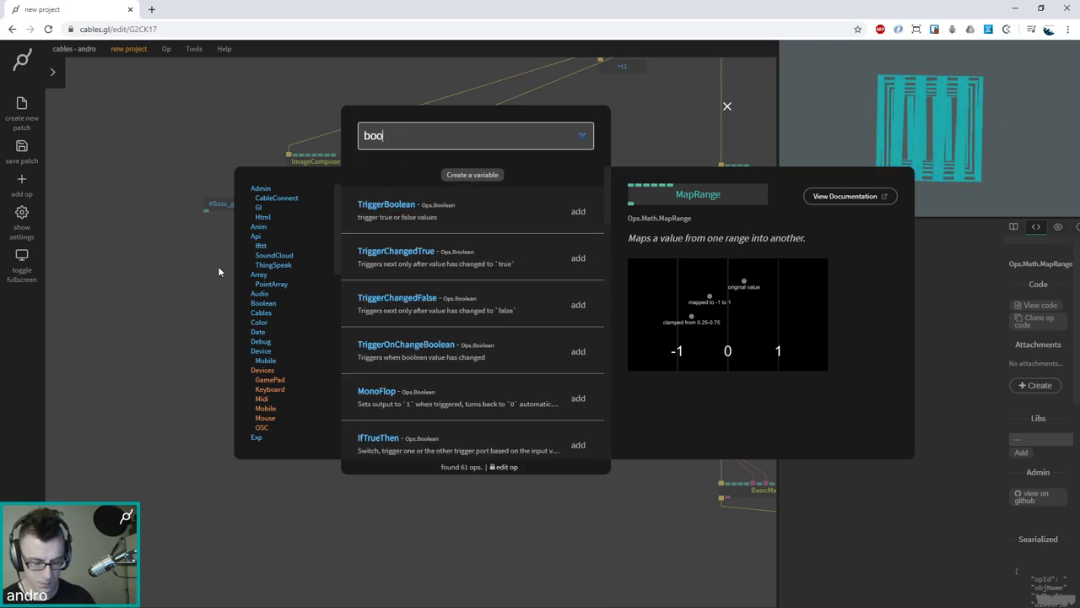
key(Return)
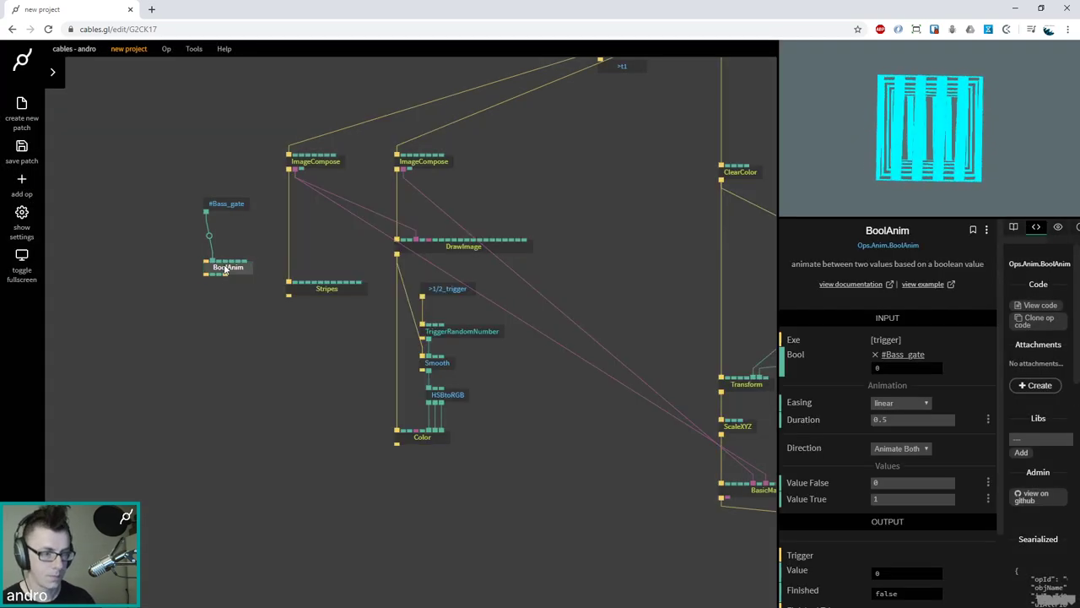
drag(207, 269, 201, 268)
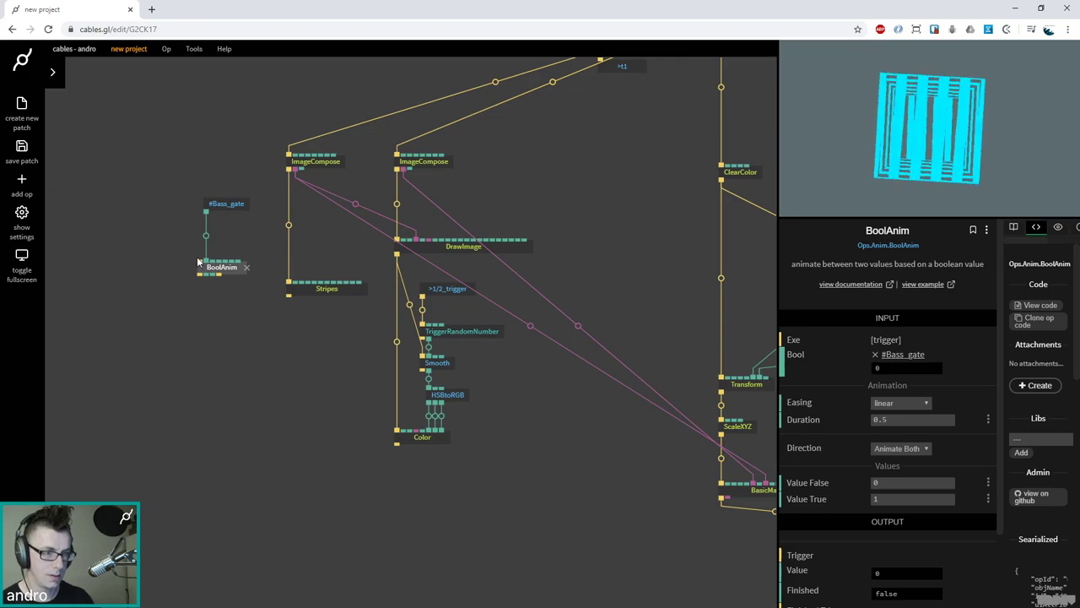
Add a TriggerReceive op feeding BoolAnim's Exe input, set its Named Trigger to t1 and nudge it aside
key(Escape)
text(triggerre)
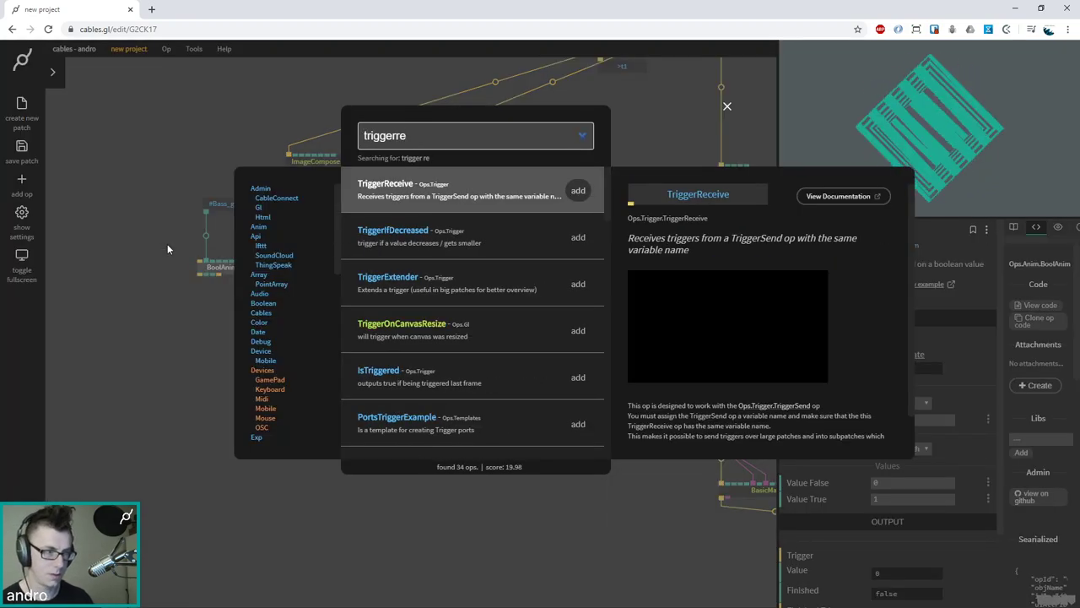
key(Escape)
drag(219, 246, 238, 234)
click(918, 350)
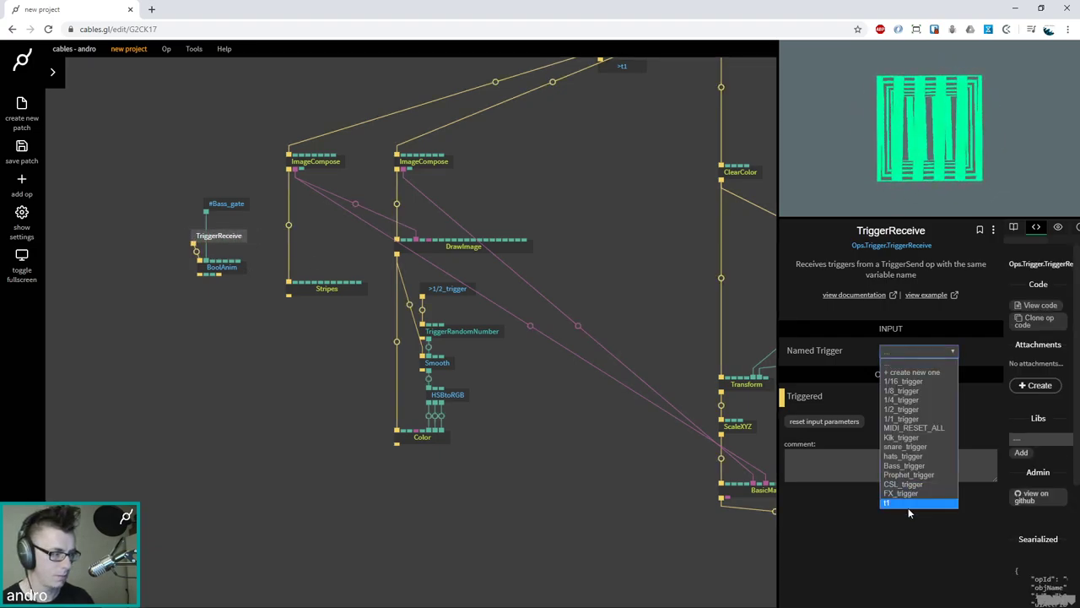
click(908, 504)
click(228, 358)
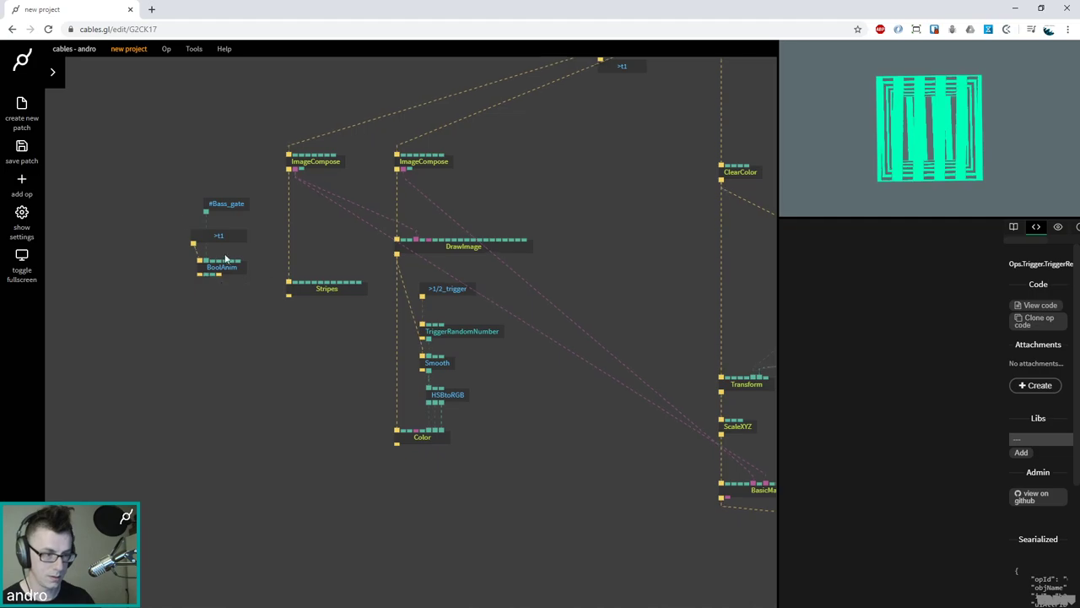
drag(217, 239, 212, 238)
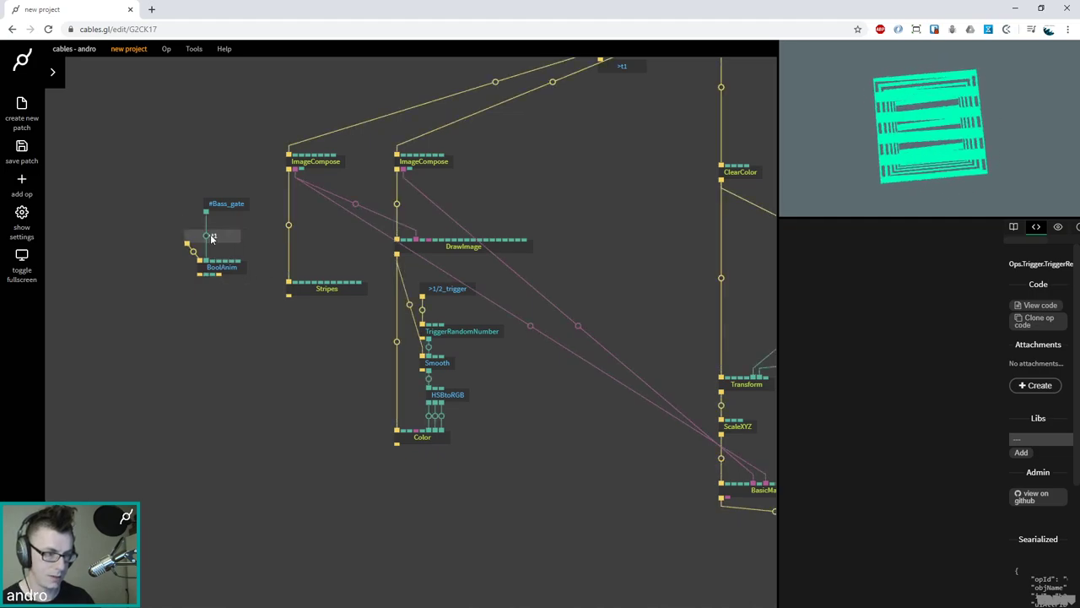
click(231, 272)
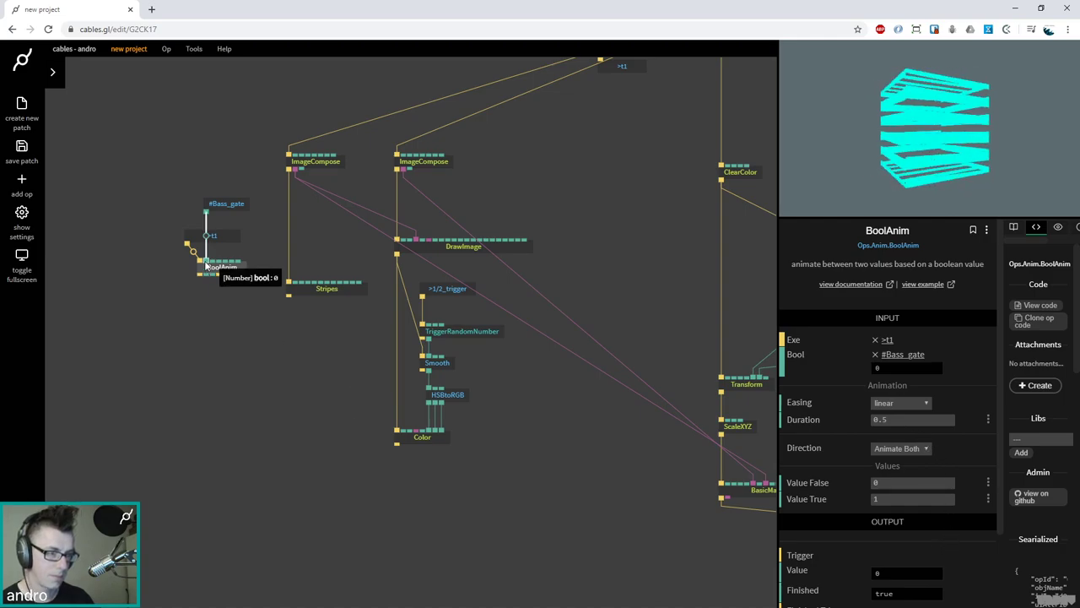
click(228, 205)
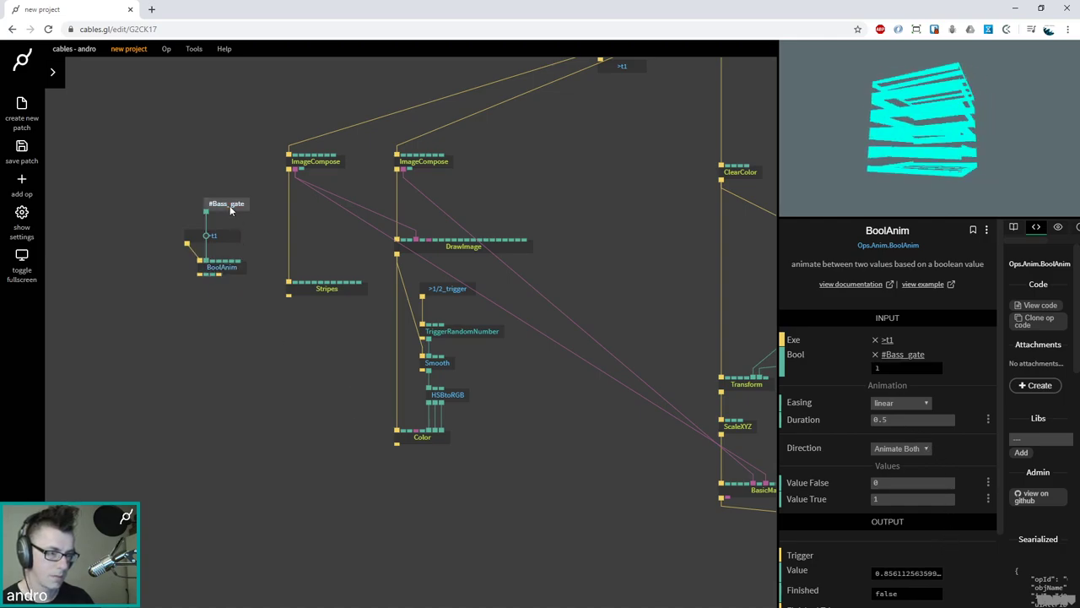
click(208, 237)
text(numberto)
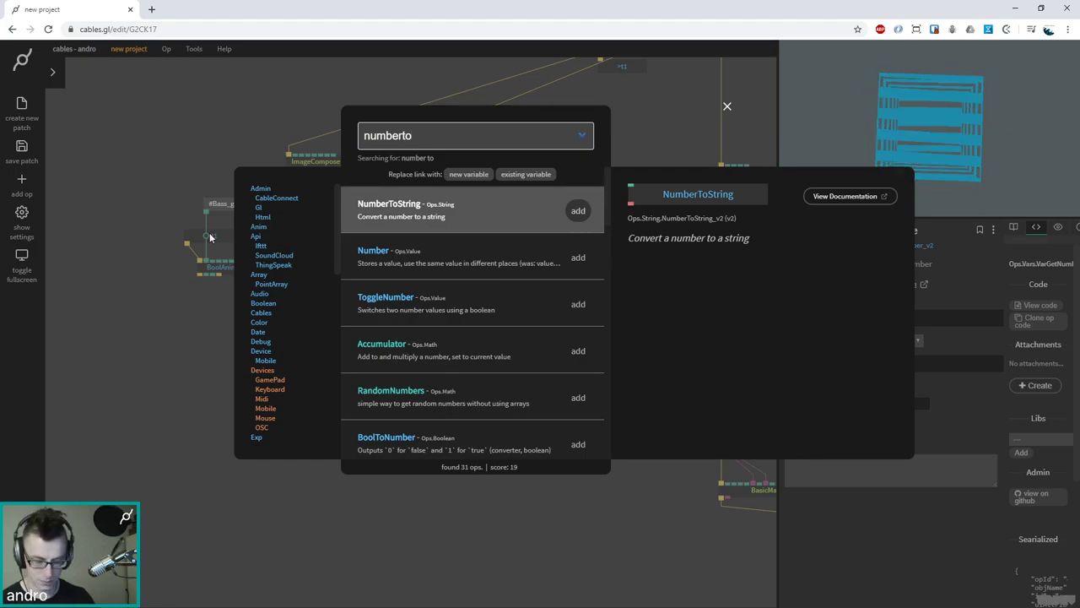
text(boo)
key(BackSpace)
key(BackSpace)
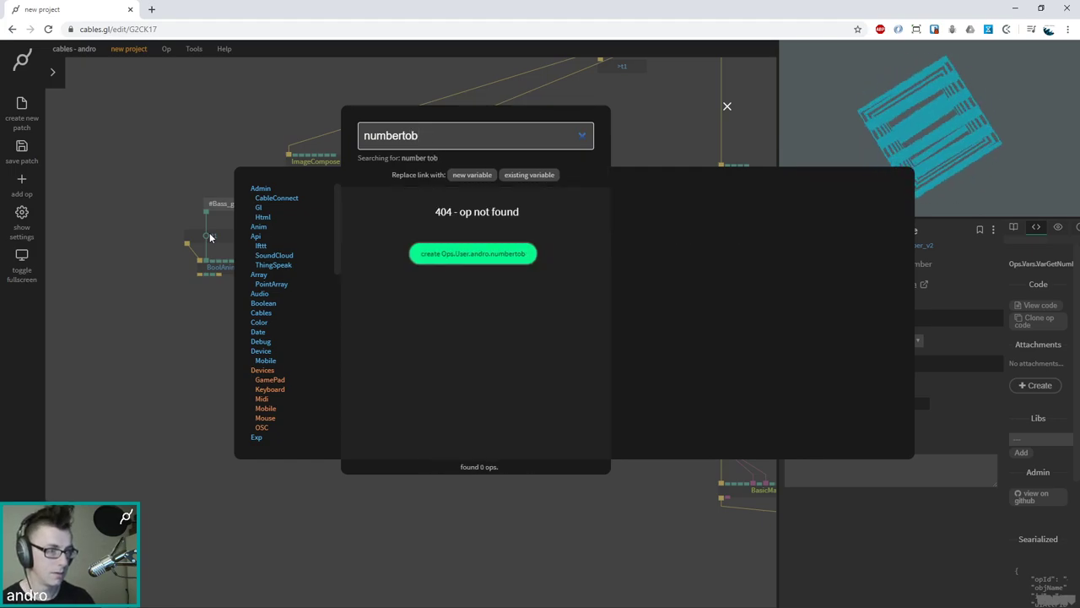
key(BackSpace)
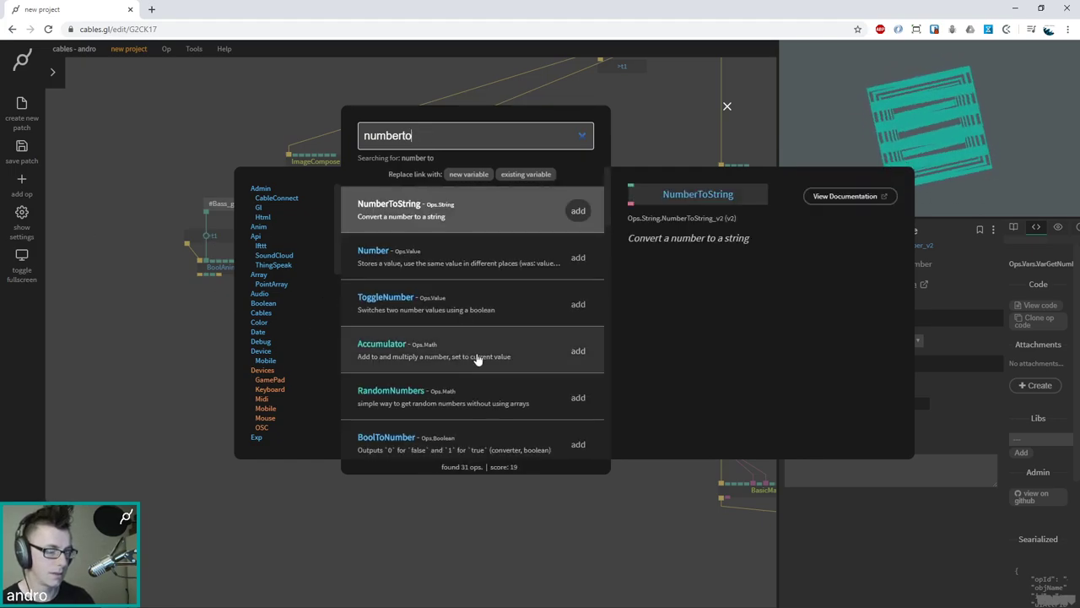
scroll(478, 357, down, 1)
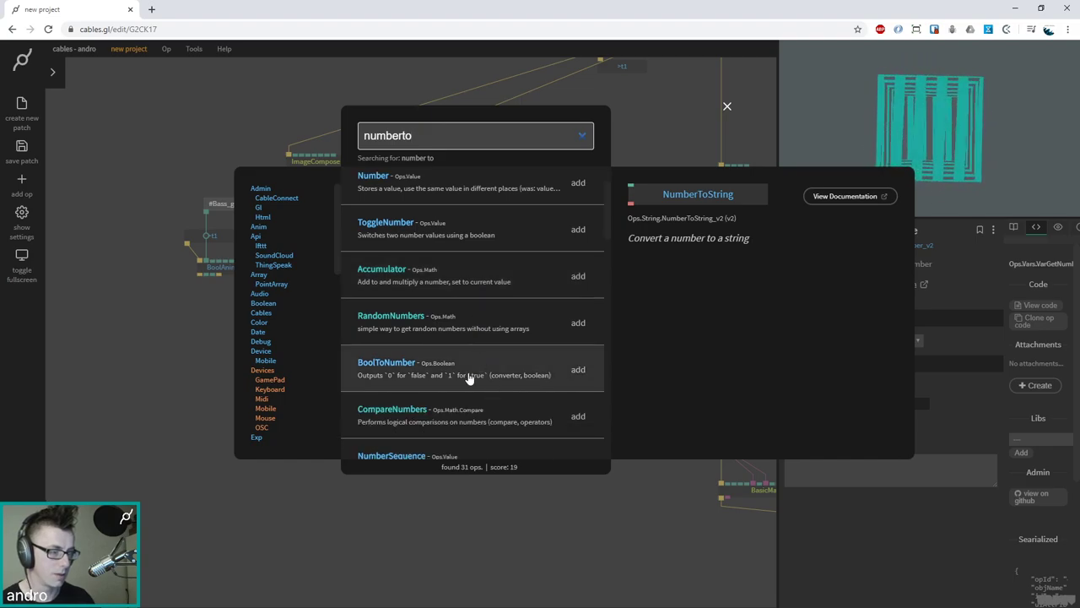
click(77, 185)
Move the t1 receiver away from Bass_gate, check BoolAnim's Value output and shift BoolAnim slightly down
drag(220, 244, 139, 225)
click(221, 267)
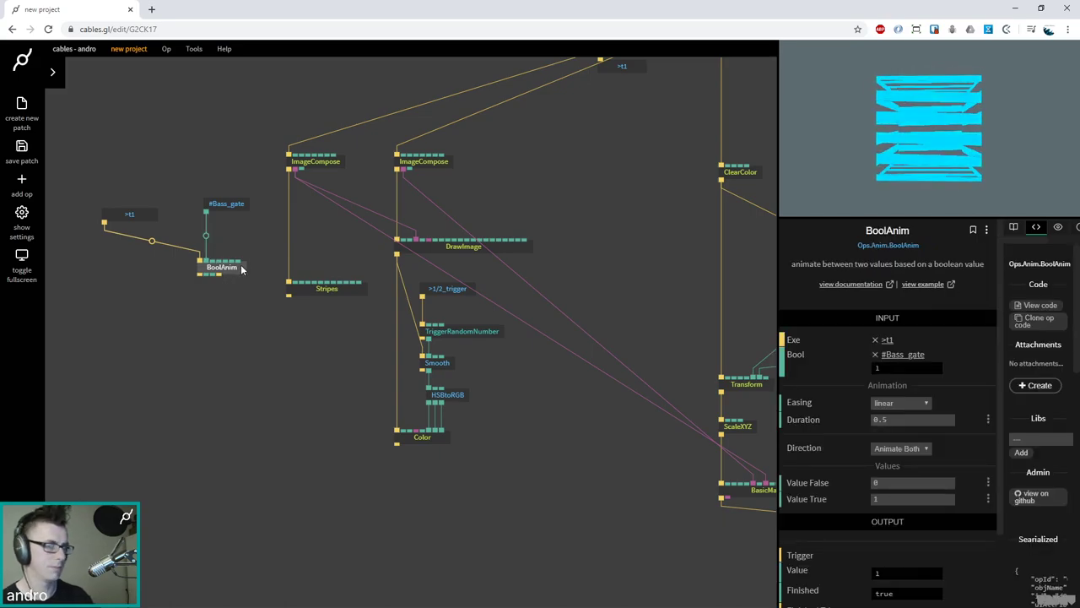
scroll(910, 537, down, 3)
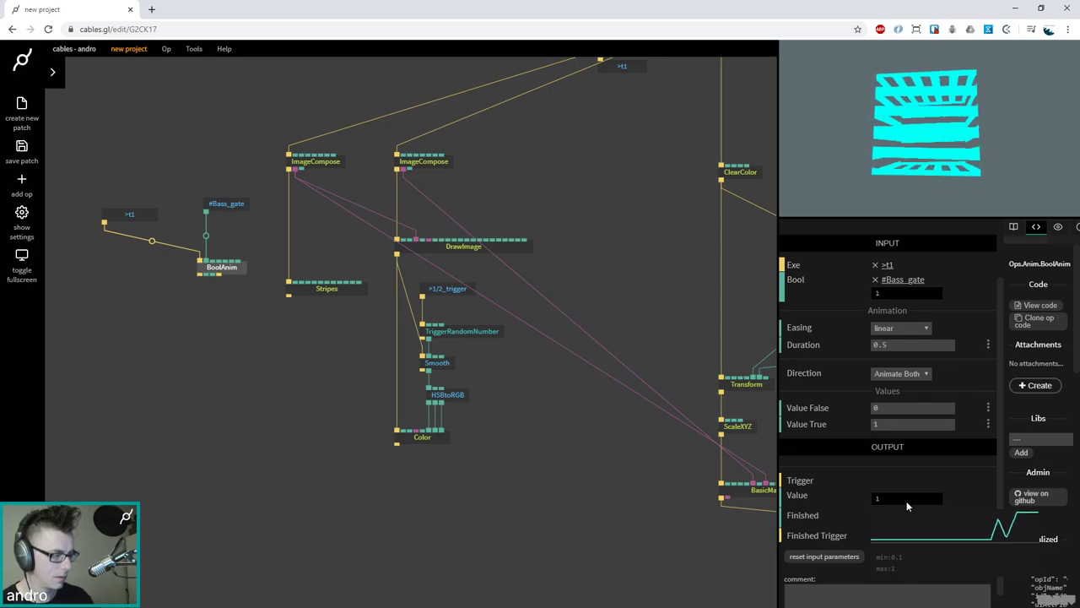
click(216, 288)
click(224, 268)
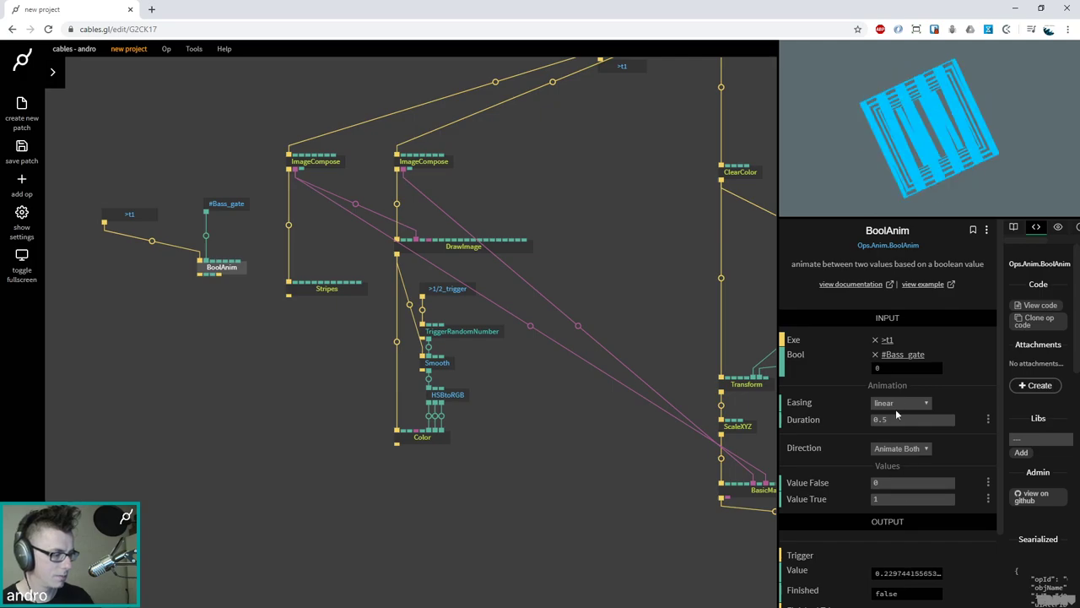
drag(224, 271, 221, 292)
Copy the existing tick_duration and Multiply ops and paste them between Bass_gate and BoolAnim
drag(257, 384, 234, 448)
scroll(519, 473, down, 3)
scroll(523, 450, down, 2)
scroll(510, 420, up, 3)
scroll(437, 318, up, 5)
drag(410, 272, 310, 208)
key(ctrl+c)
scroll(199, 265, down, 5)
drag(194, 267, 611, 374)
scroll(612, 373, down, 1)
scroll(314, 336, up, 6)
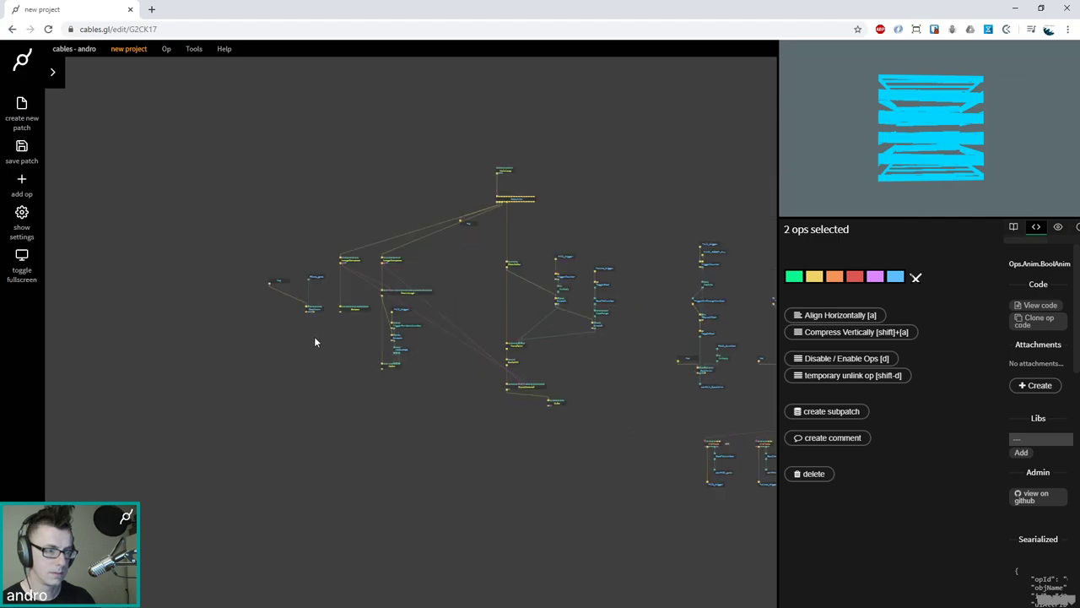
click(309, 211)
key(ctrl+v)
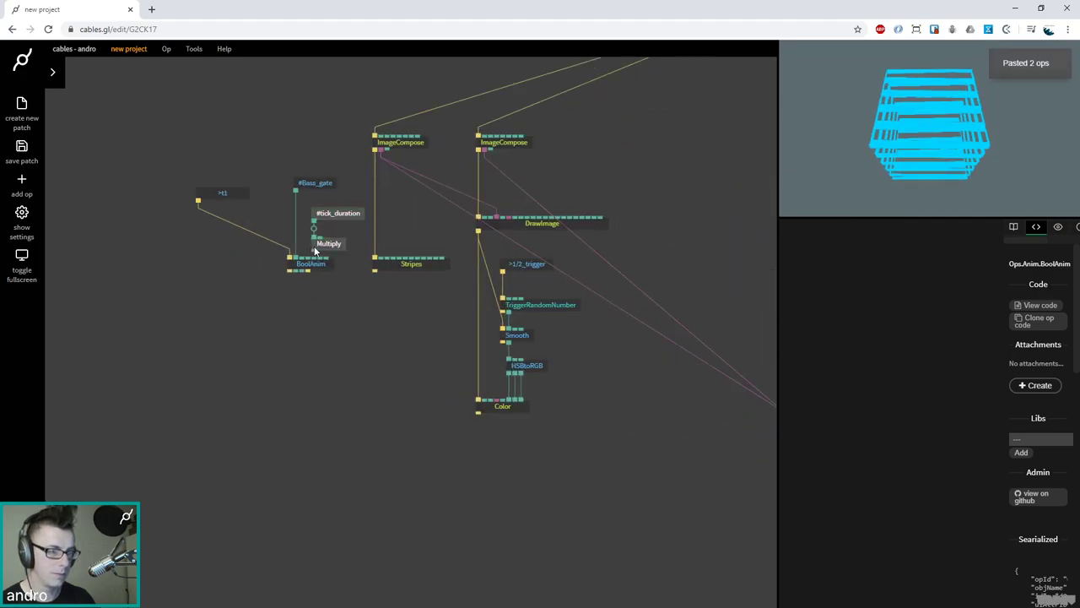
Connect the pasted Multiply op's result to BoolAnim's Duration input
drag(314, 250, 319, 282)
click(341, 245)
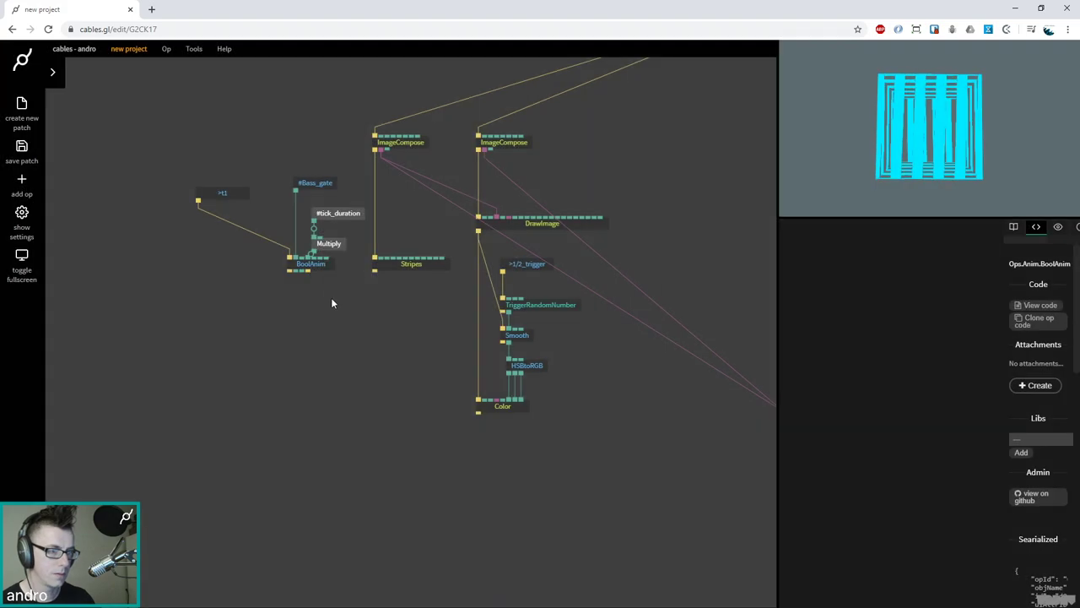
click(323, 268)
click(333, 235)
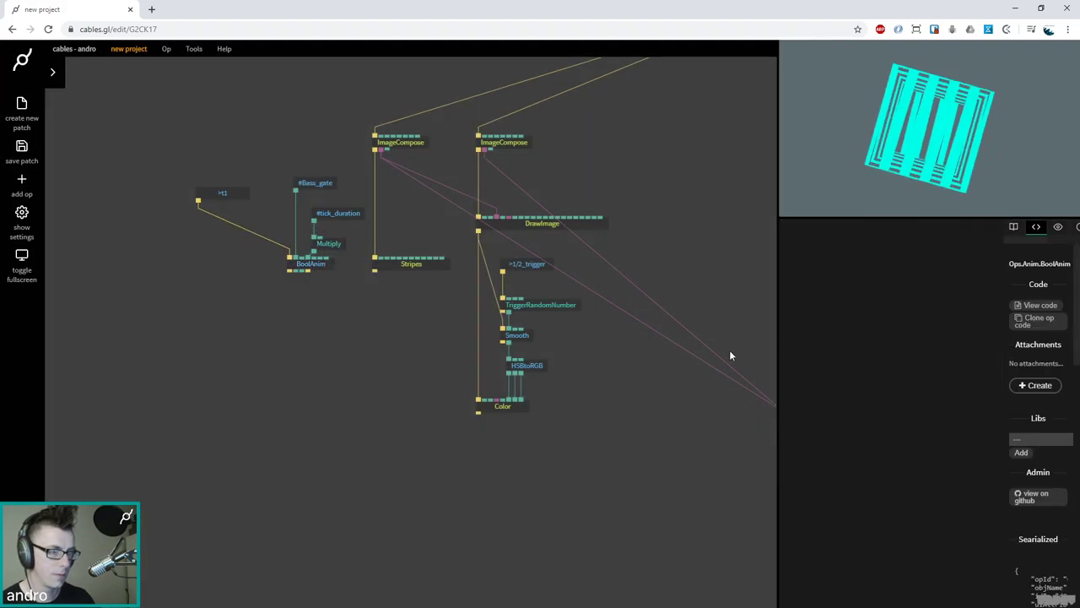
Set BoolAnim's Value True to 0.5
click(299, 270)
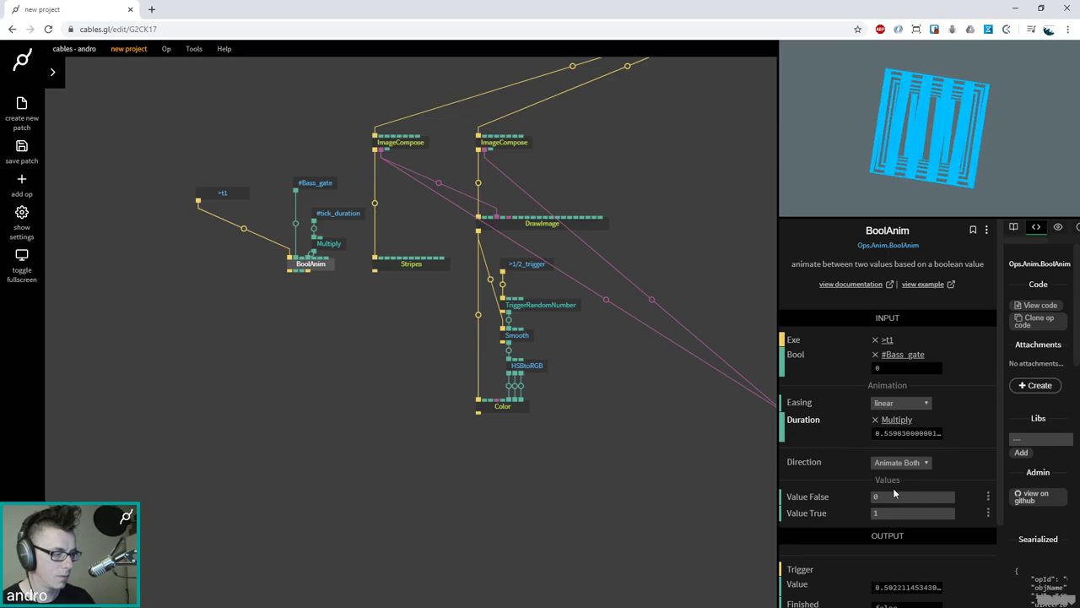
click(892, 512)
text(0.5)
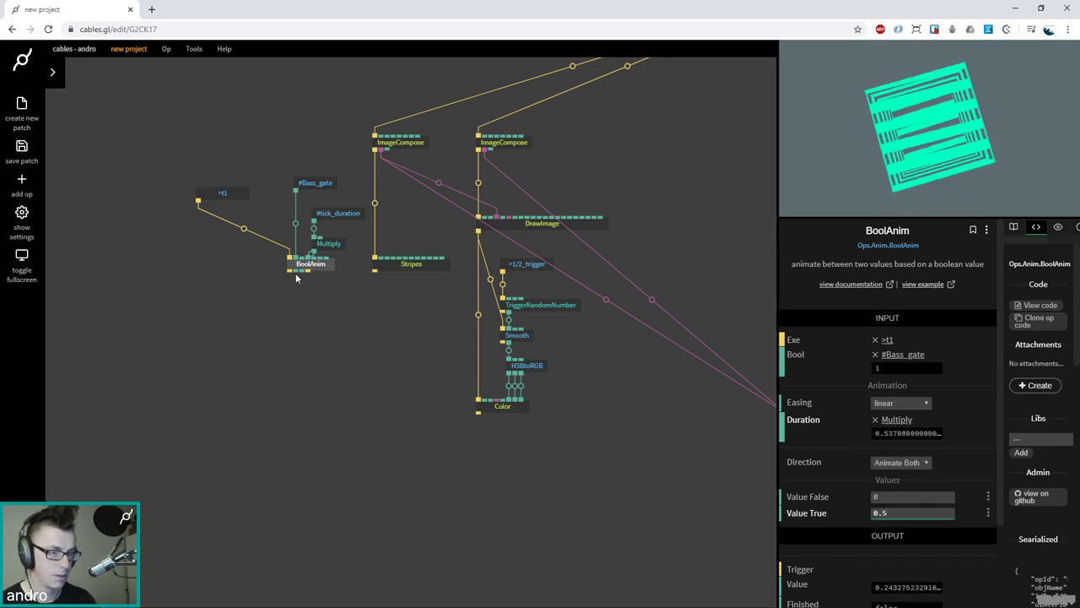
Connect BoolAnim's Value output to the Rotate input of Stripes and move Stripes further down
drag(309, 270, 409, 264)
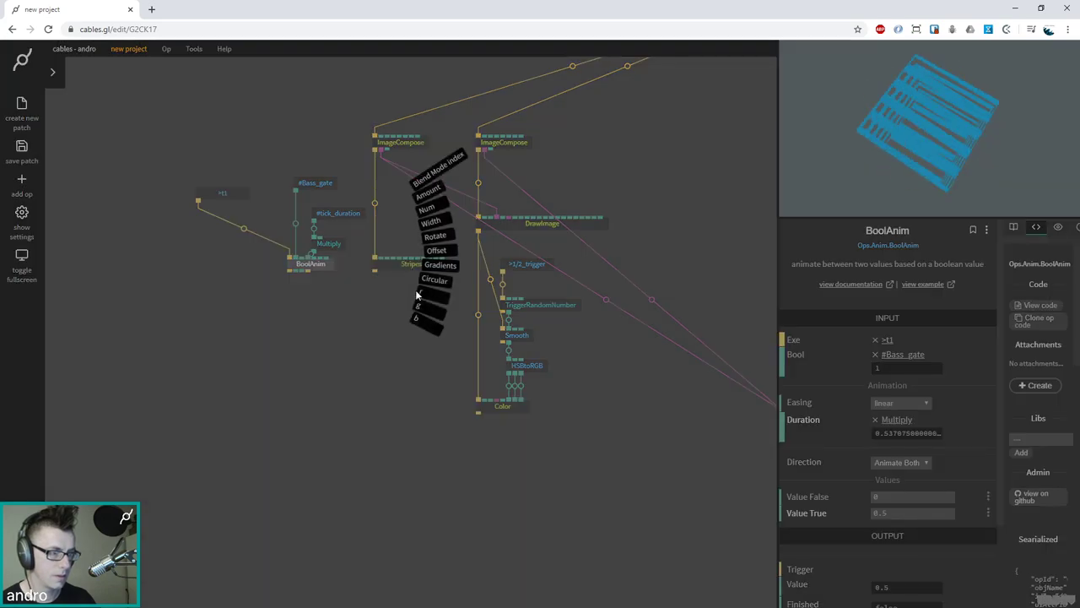
click(434, 240)
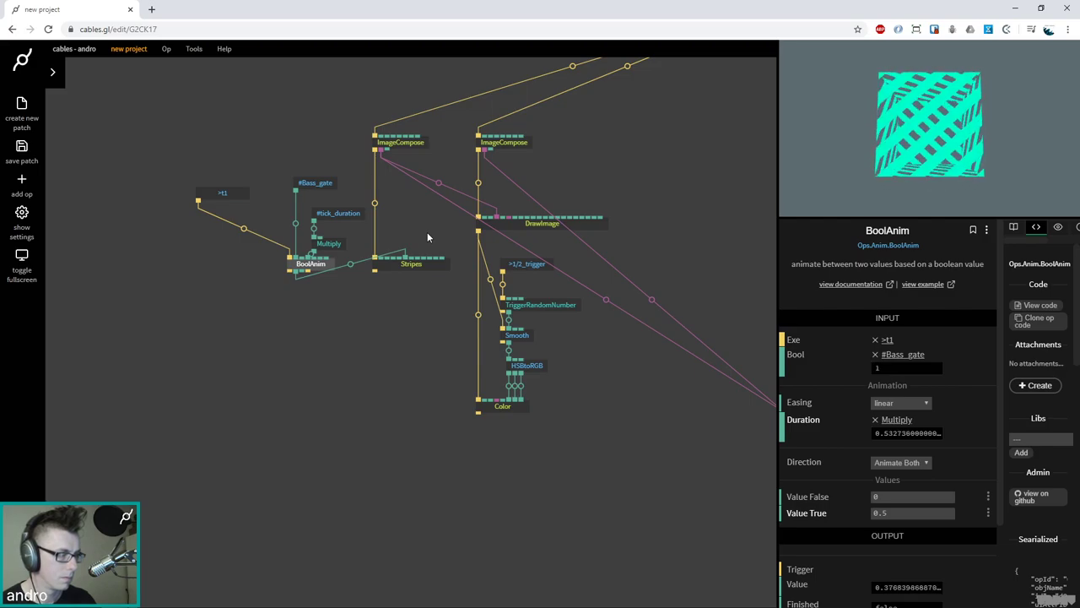
drag(410, 267, 410, 305)
Switch the Bass_gate op's variable to Kik_gate and check the BoolAnim op it drives
click(314, 183)
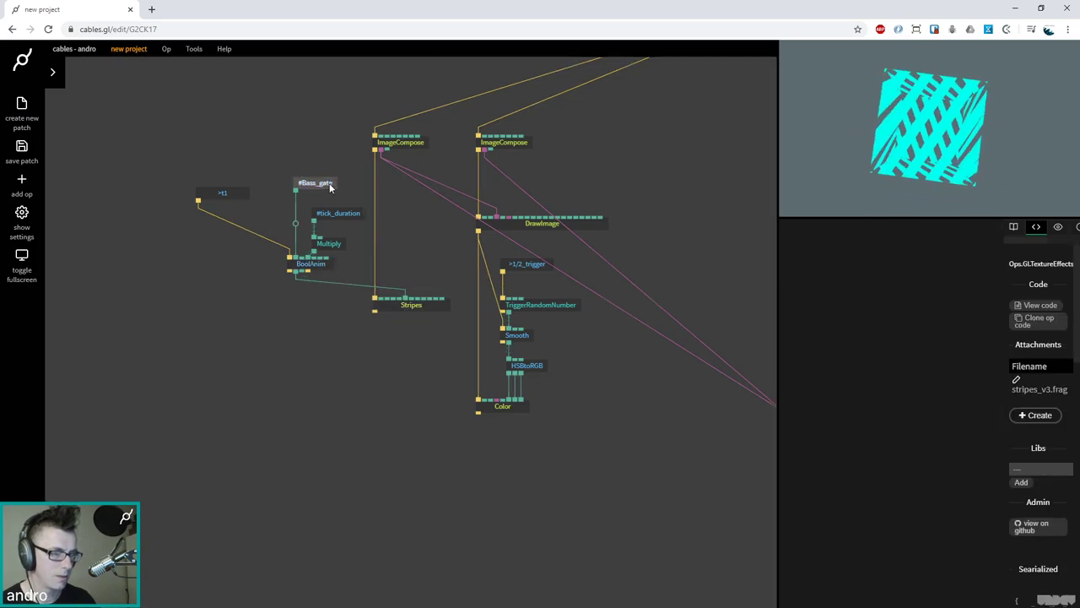
click(875, 342)
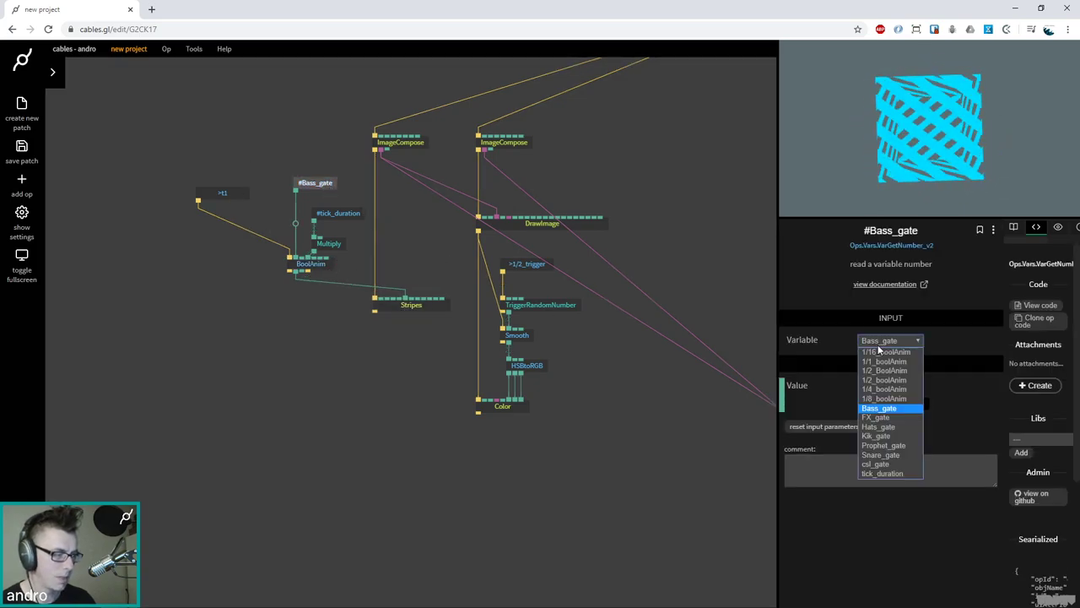
click(886, 436)
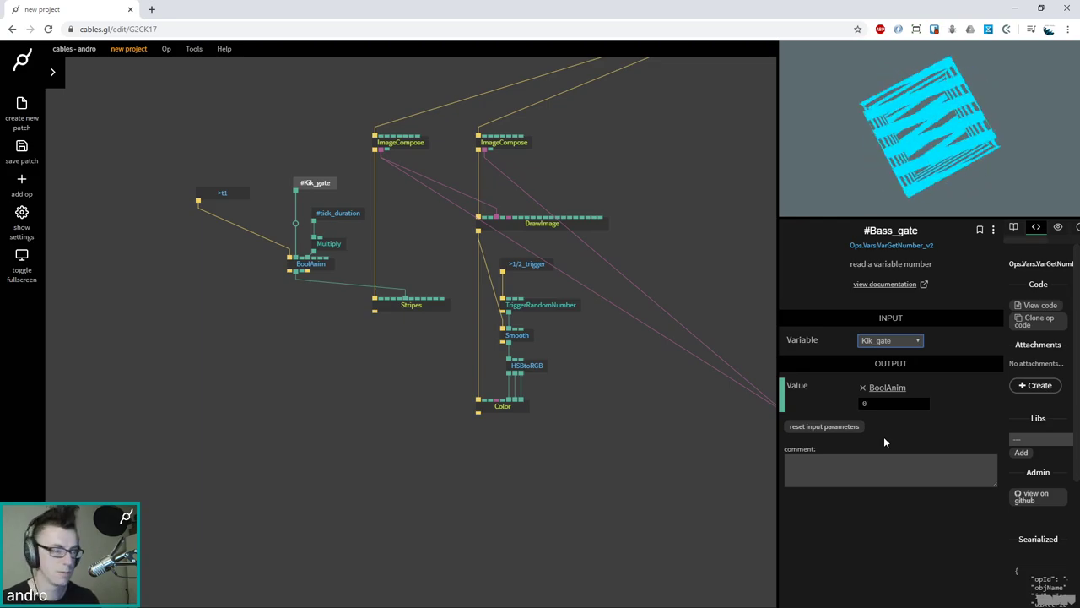
click(318, 267)
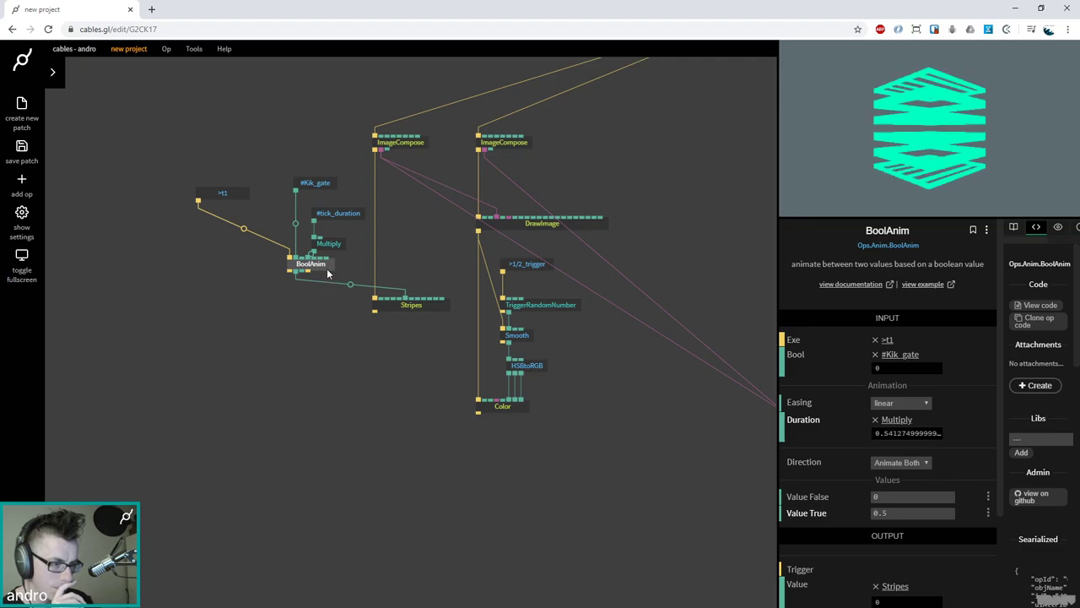
key(Escape)
click(280, 504)
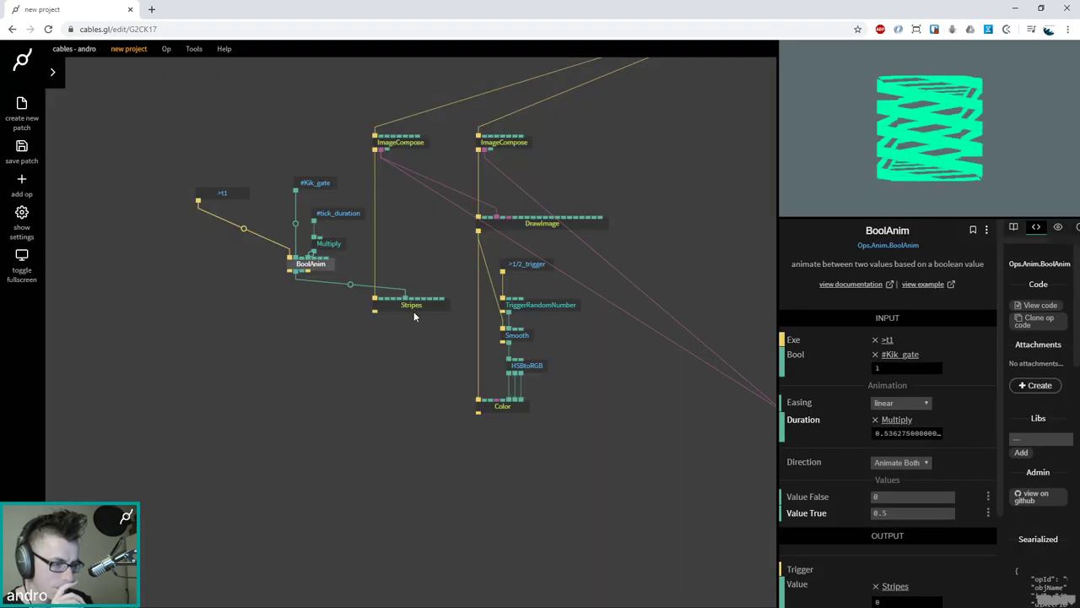
Try an EdgeDetection op after Color with its Amount lowered to 0, and delete the op
click(406, 306)
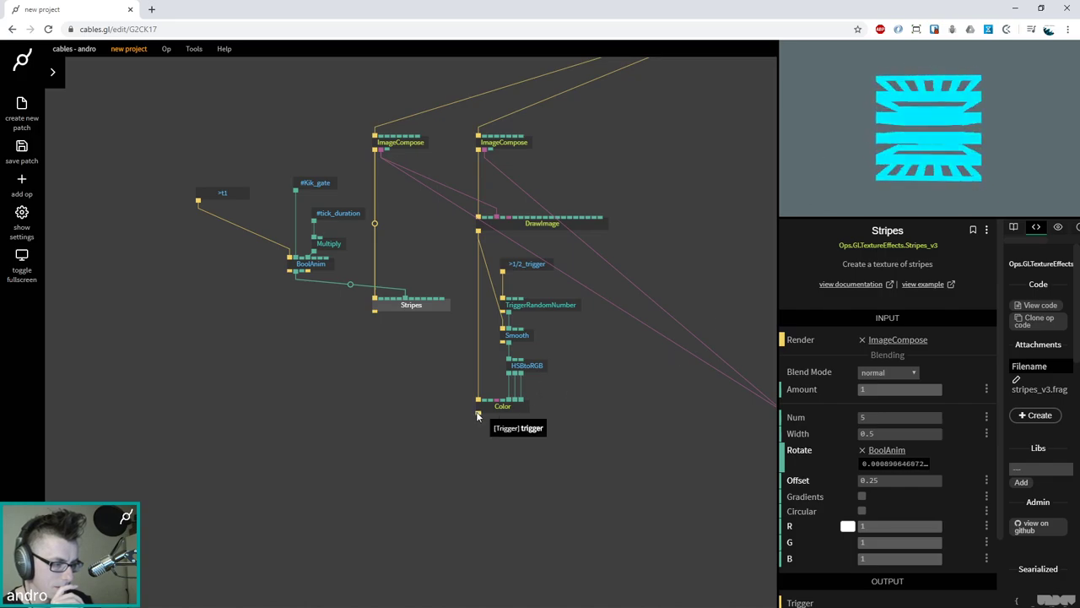
drag(477, 415, 483, 439)
text(edge)
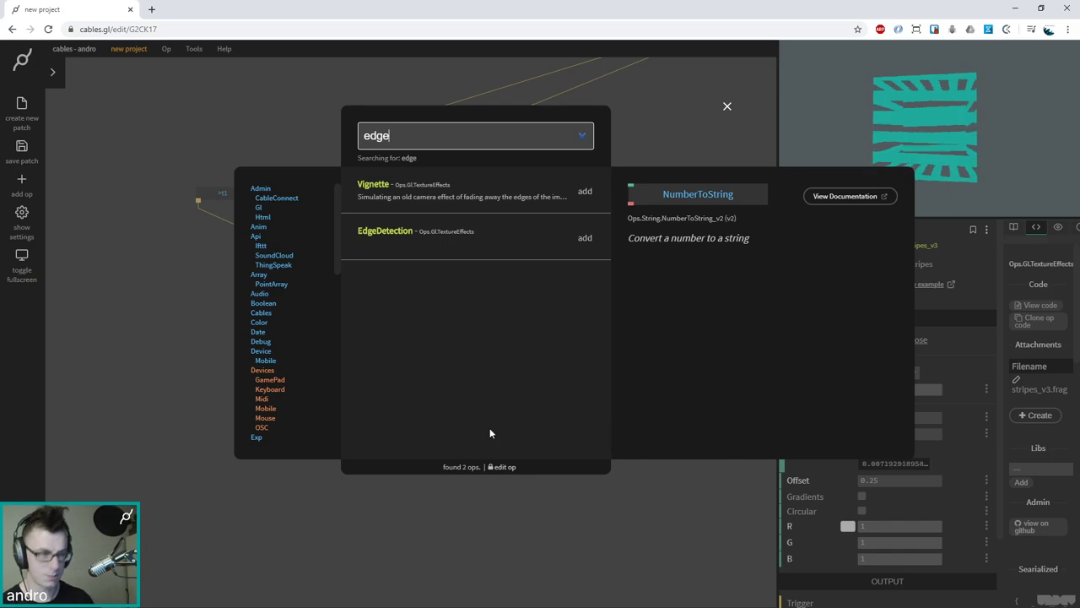
key(Return)
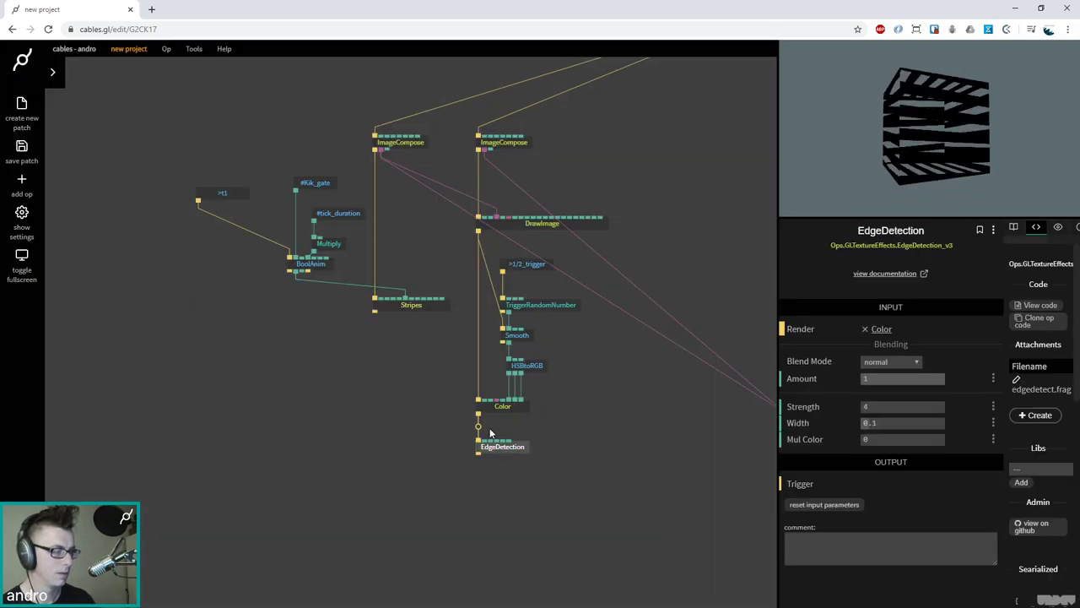
drag(895, 378, 811, 379)
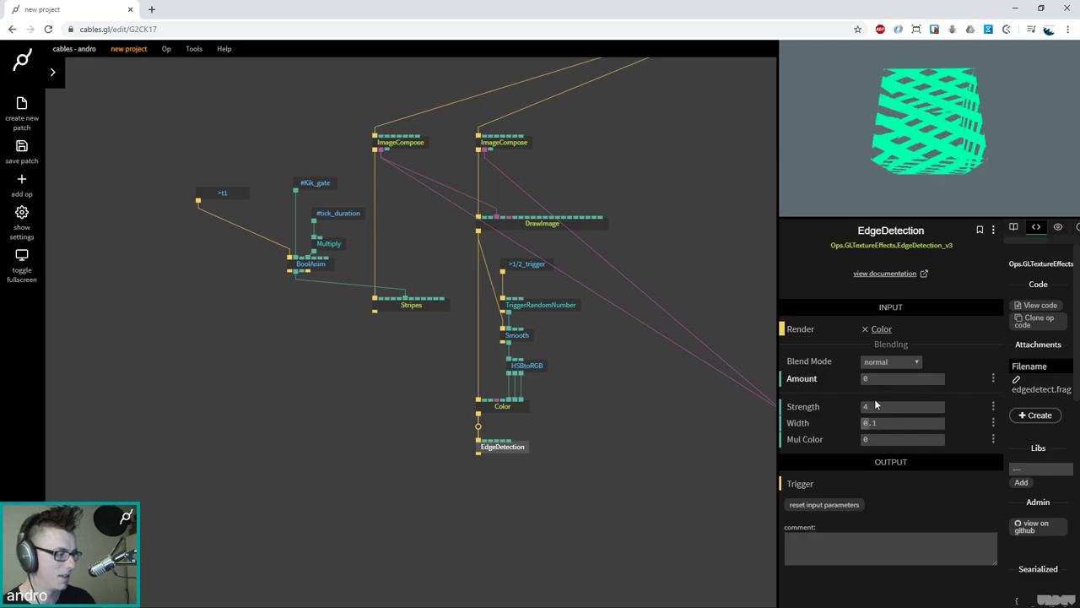
drag(588, 502, 526, 448)
key(Delete)
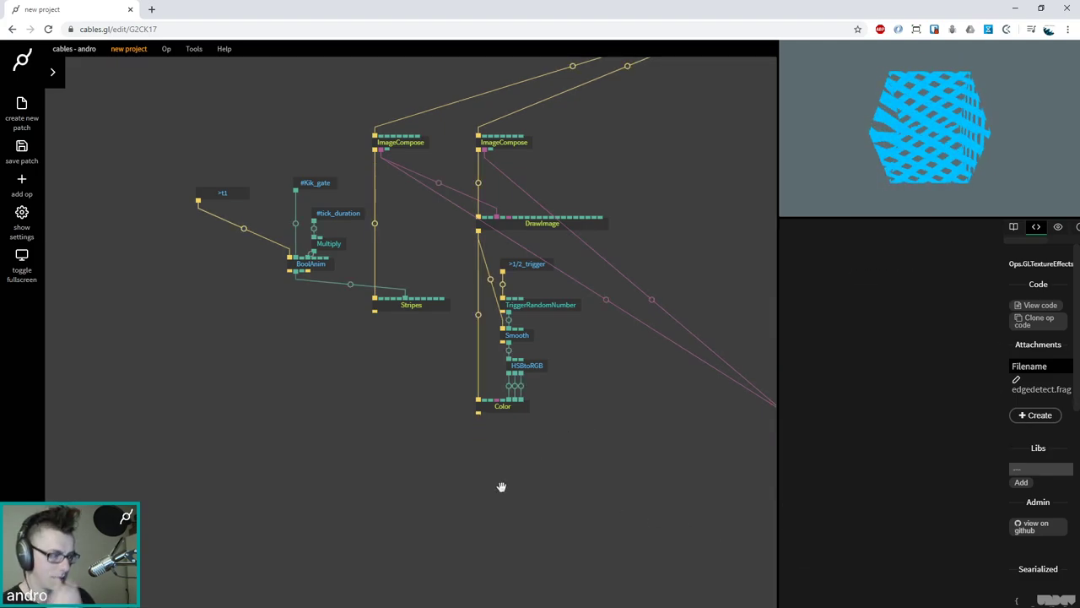
Move MainLoop and Sequence further up and place the t1 trigger-send op beside Sequence
drag(600, 430, 385, 531)
drag(473, 313, 381, 380)
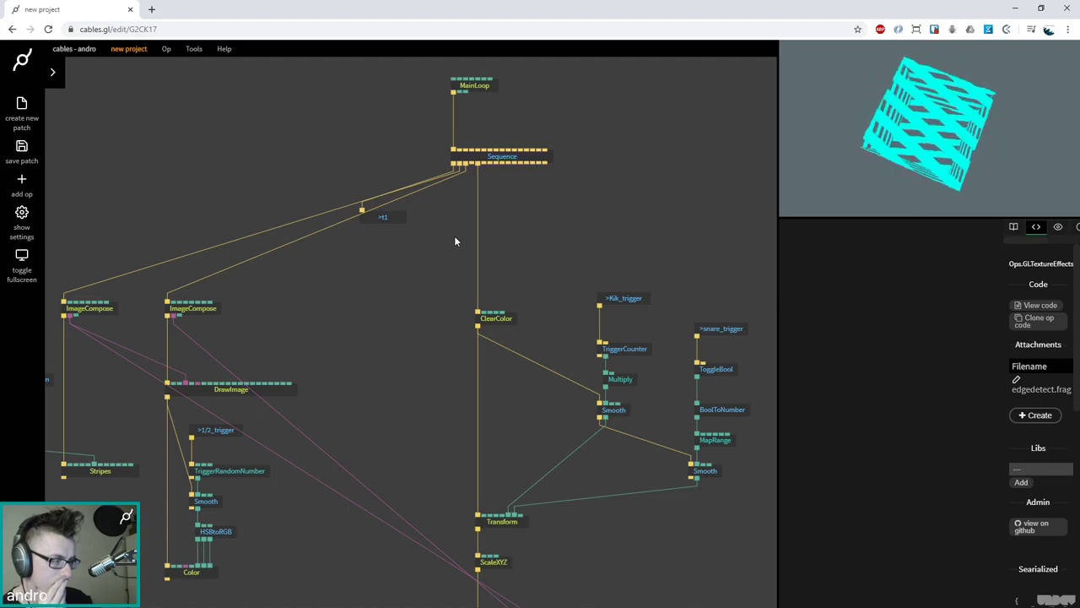
drag(571, 209, 531, 378)
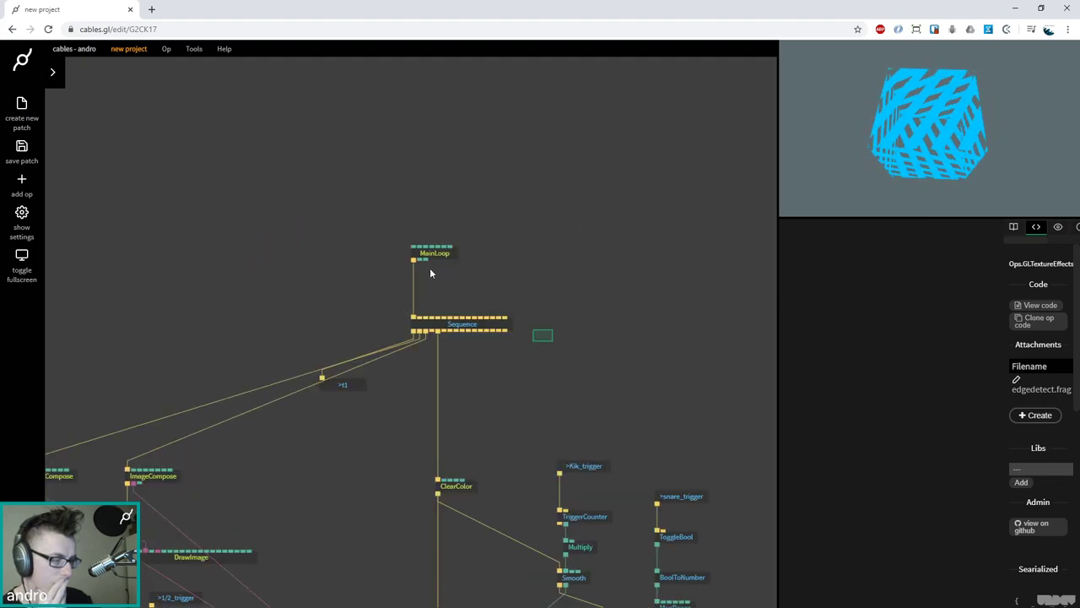
drag(429, 273, 405, 236)
drag(451, 325, 453, 245)
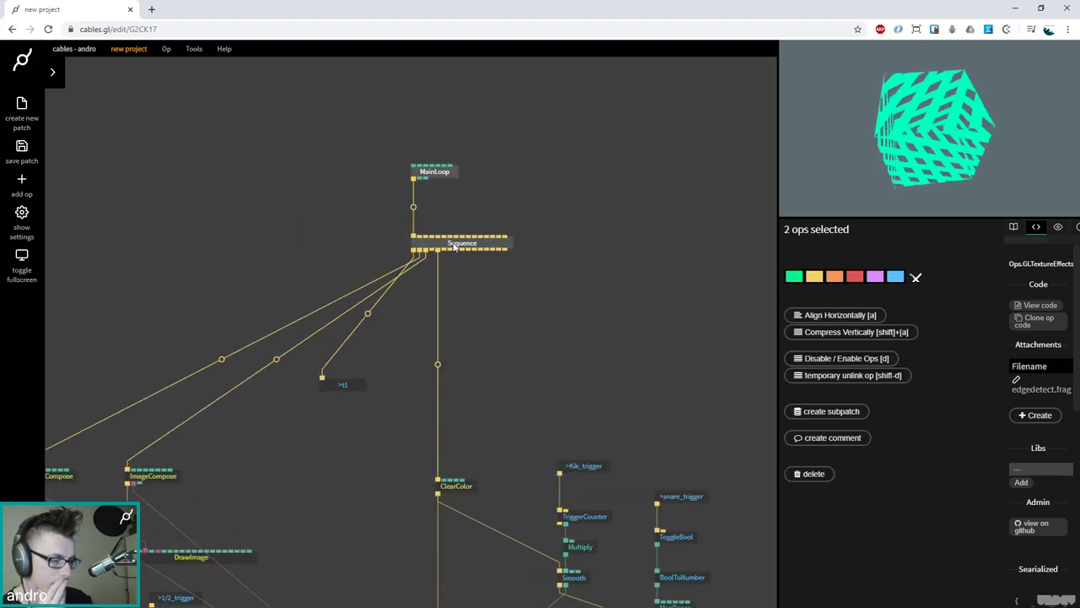
click(428, 346)
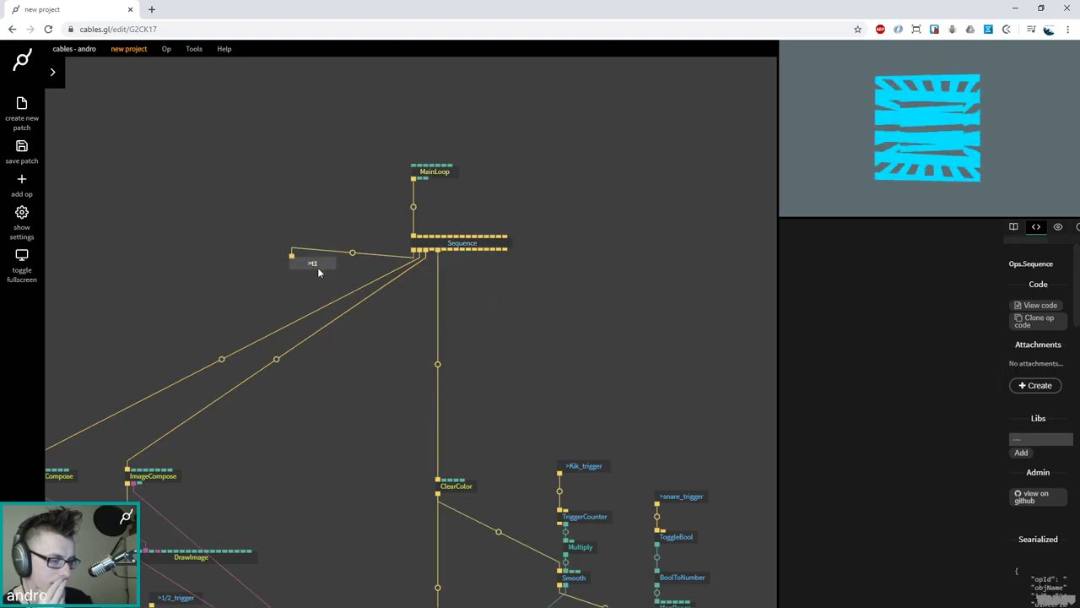
click(320, 265)
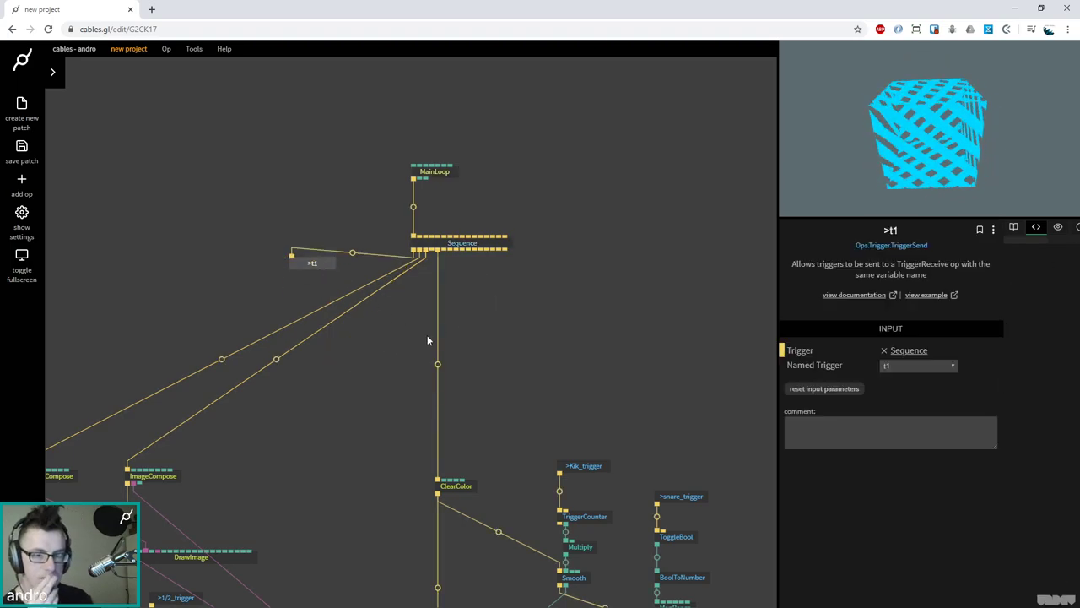
click(627, 336)
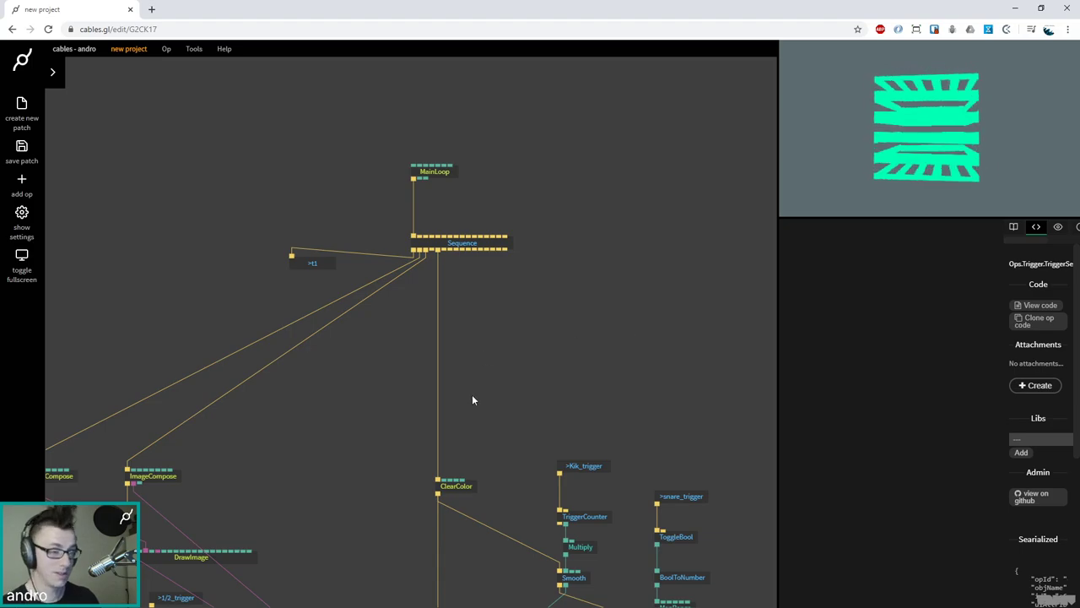
Insert a Render2Texture op into the link between Sequence and ClearColor
click(461, 494)
click(436, 364)
text(render)
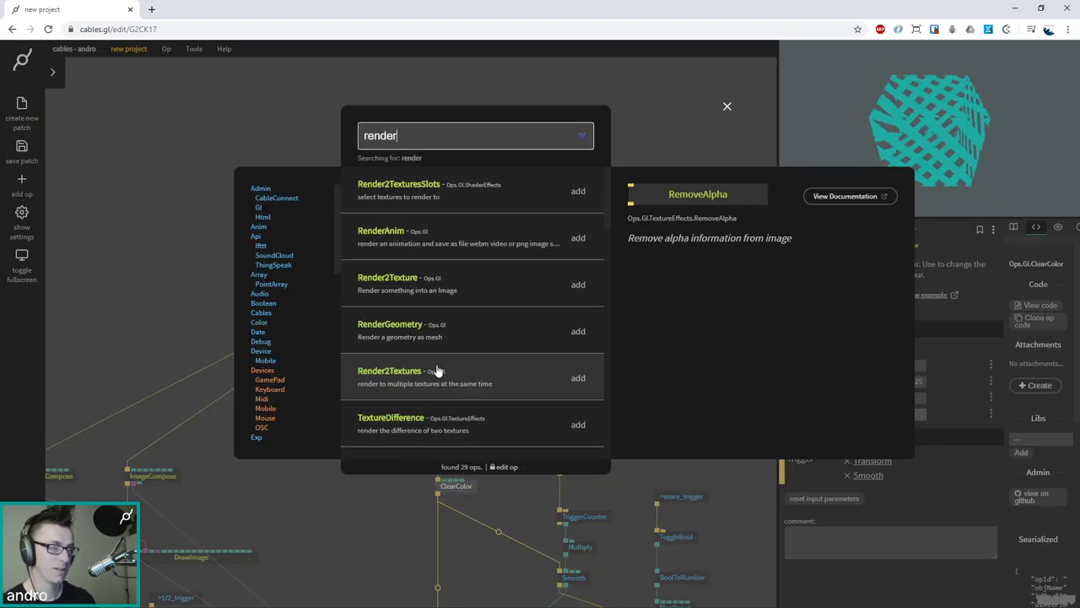
key(Down)
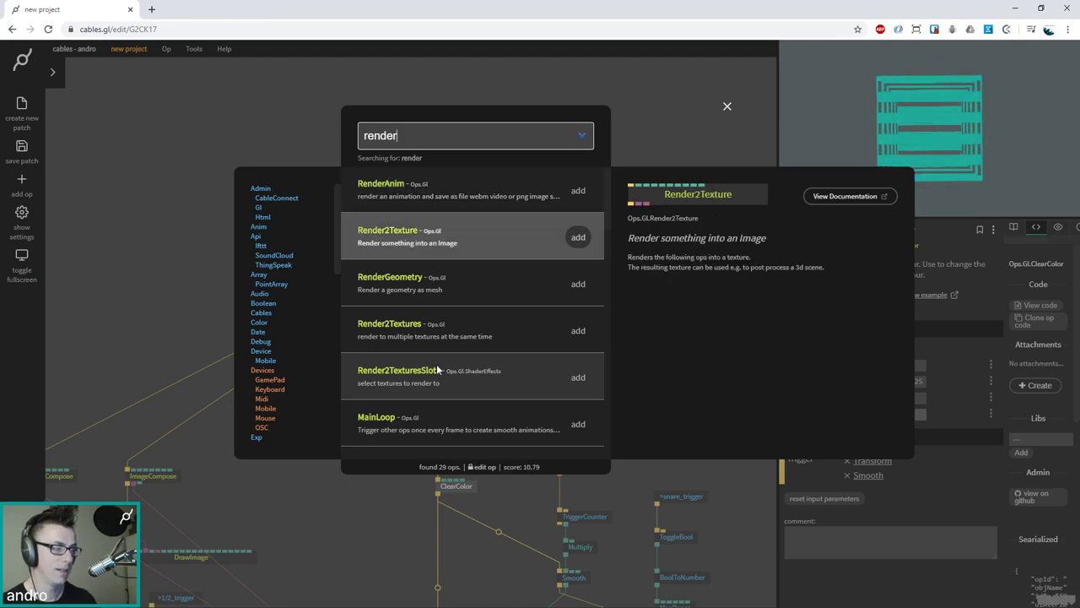
key(Return)
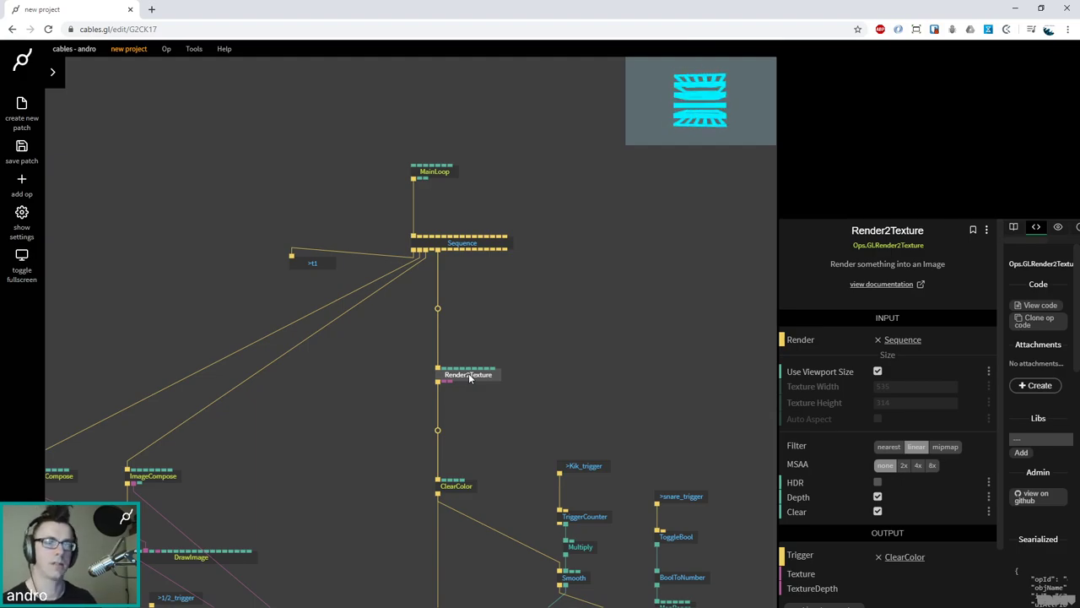
Move MainLoop, Sequence, t1 and Render2Texture together further up above ClearColor
drag(547, 355, 533, 383)
drag(530, 438, 233, 164)
drag(435, 273, 435, 162)
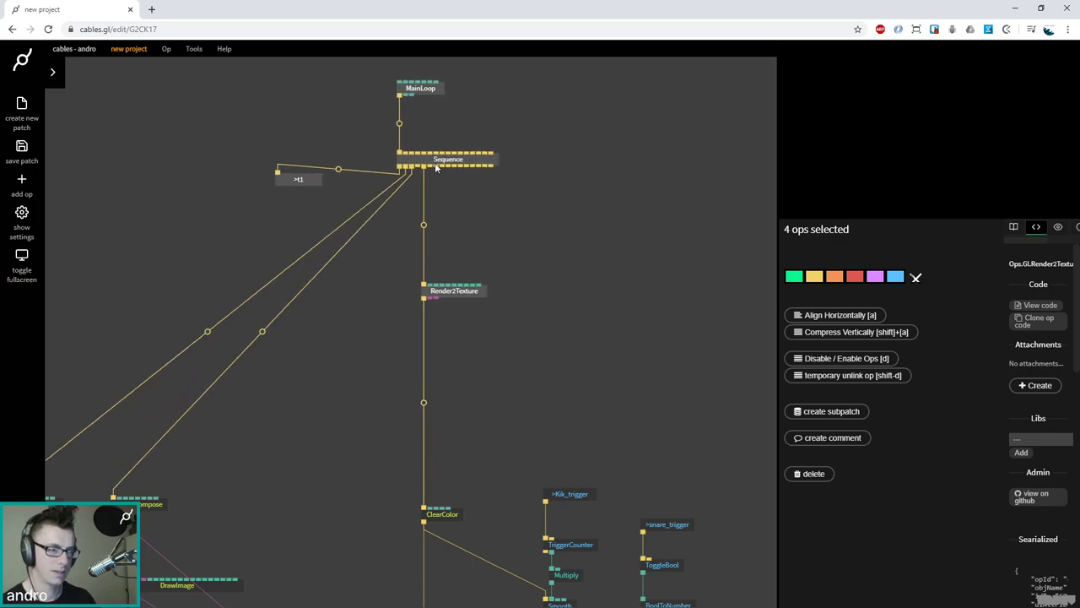
click(513, 263)
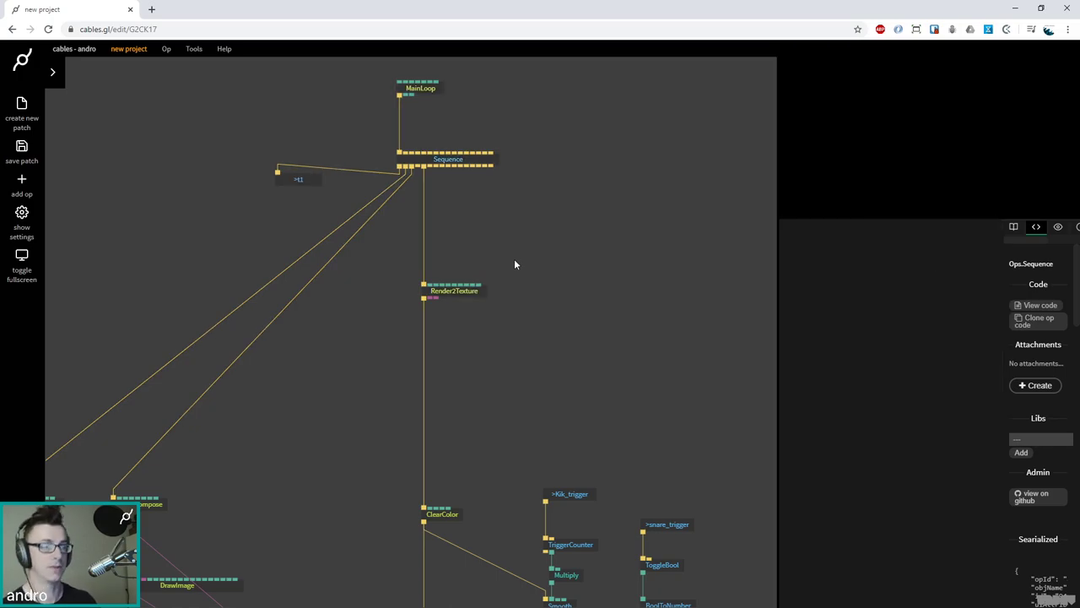
Add a FullscreenRectangle op connected to Sequence's last trigger output
drag(493, 165, 620, 231)
text(fullscree)
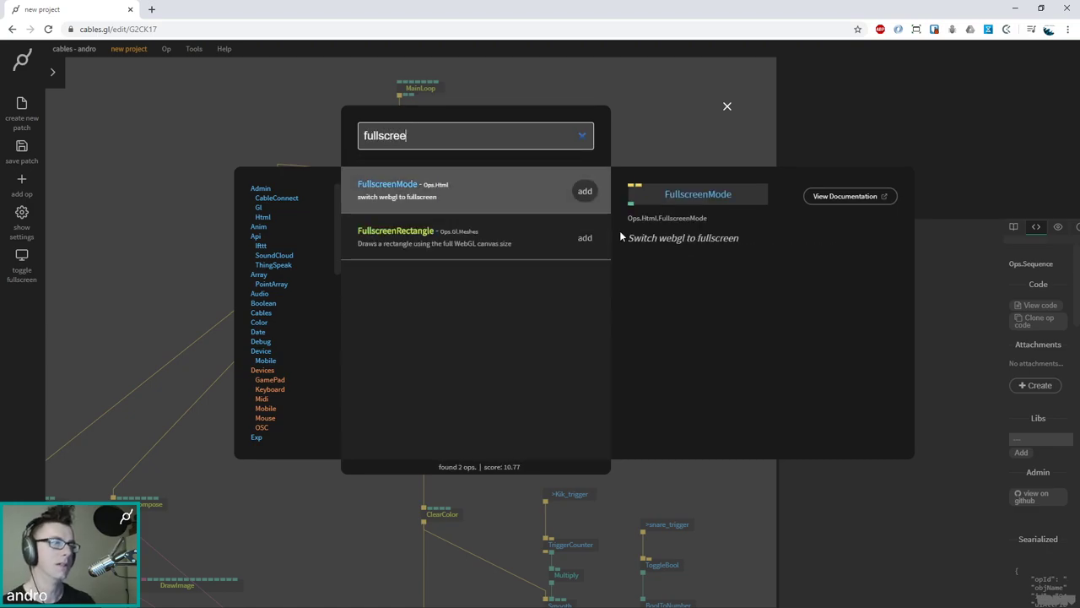
key(Down)
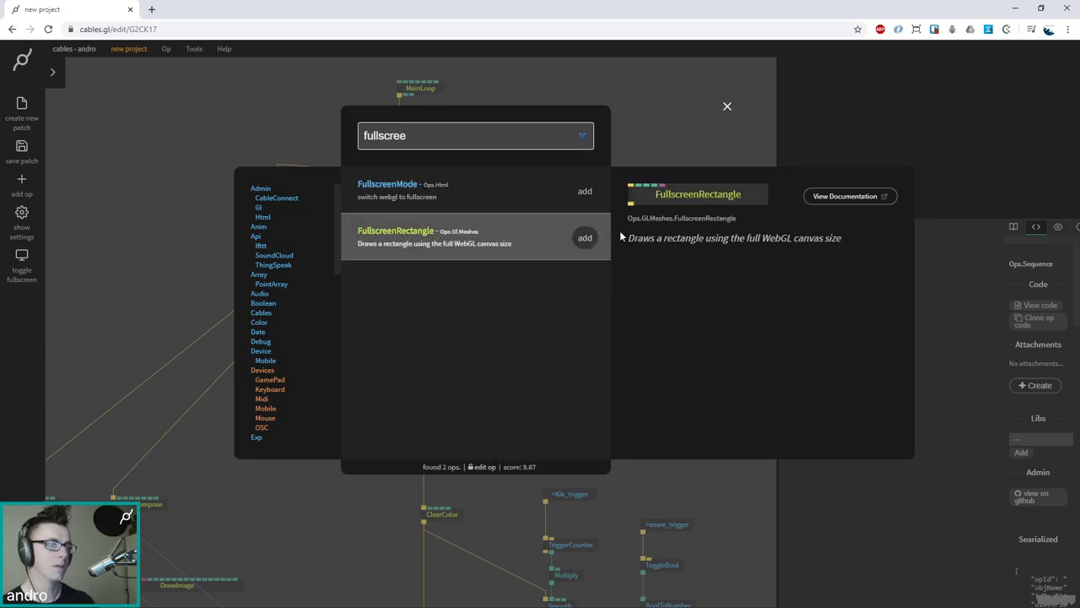
key(Return)
drag(648, 246, 735, 275)
Align Render2Texture beneath its Sequence output and move FullscreenRectangle further away from it
drag(561, 367, 390, 326)
drag(250, 303, 260, 272)
click(267, 306)
click(265, 273)
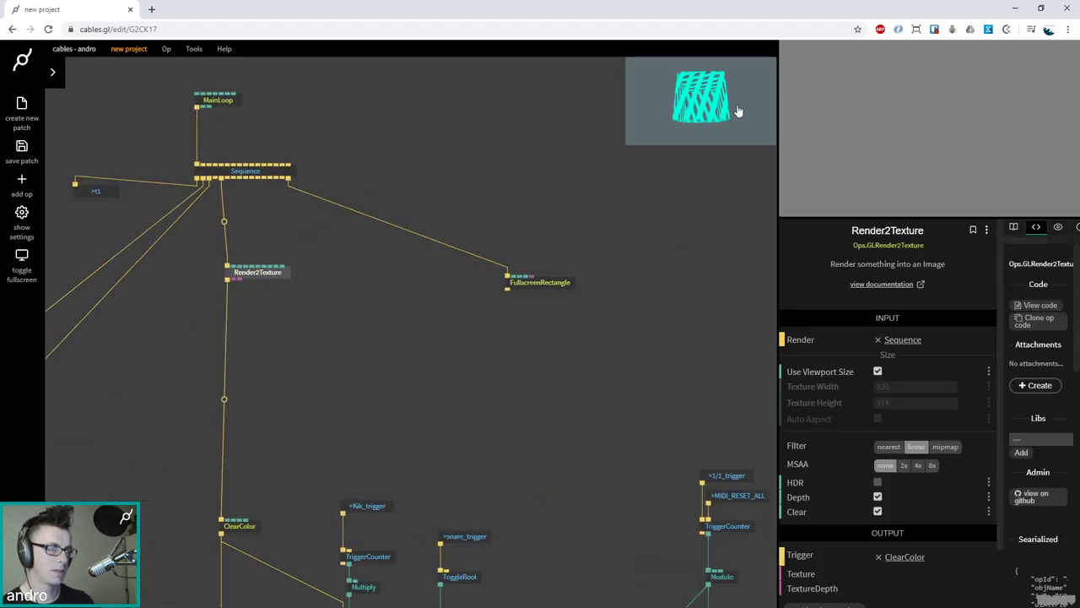
drag(266, 278, 260, 288)
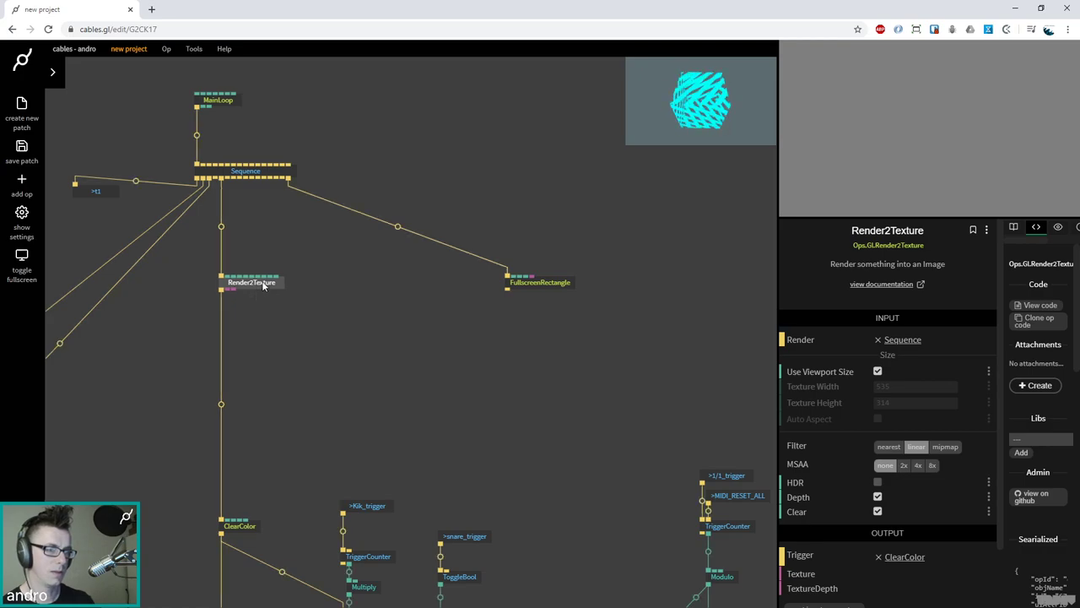
drag(555, 284, 668, 276)
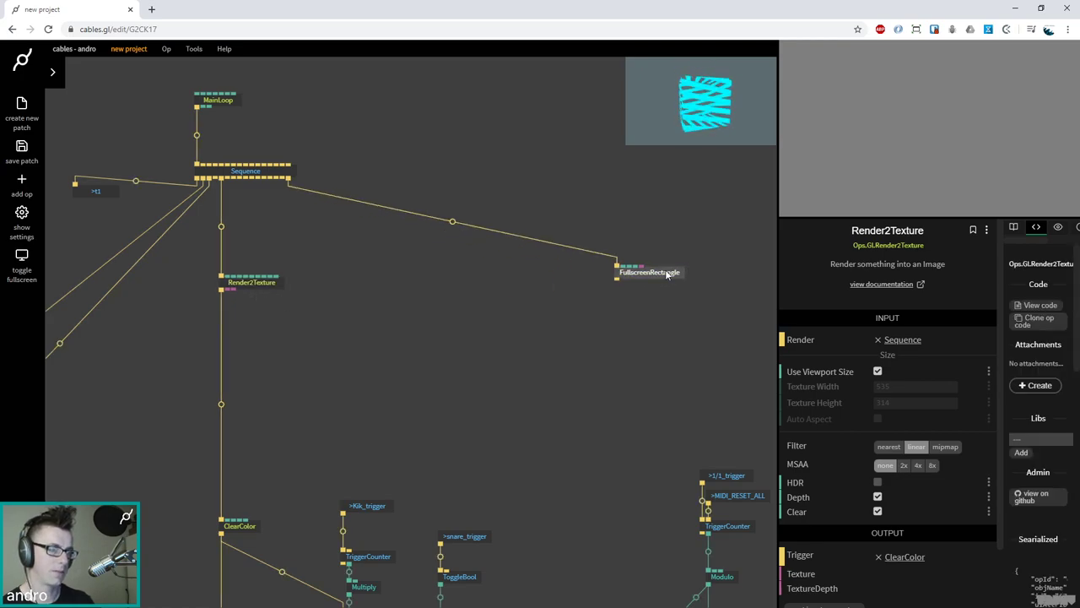
Move MainLoop, Sequence, t1, Render2Texture and FullscreenRectangle together further above the rest of the patch
scroll(345, 449, down, 5)
scroll(345, 448, down, 3)
drag(424, 441, 277, 306)
drag(358, 392, 356, 252)
click(356, 251)
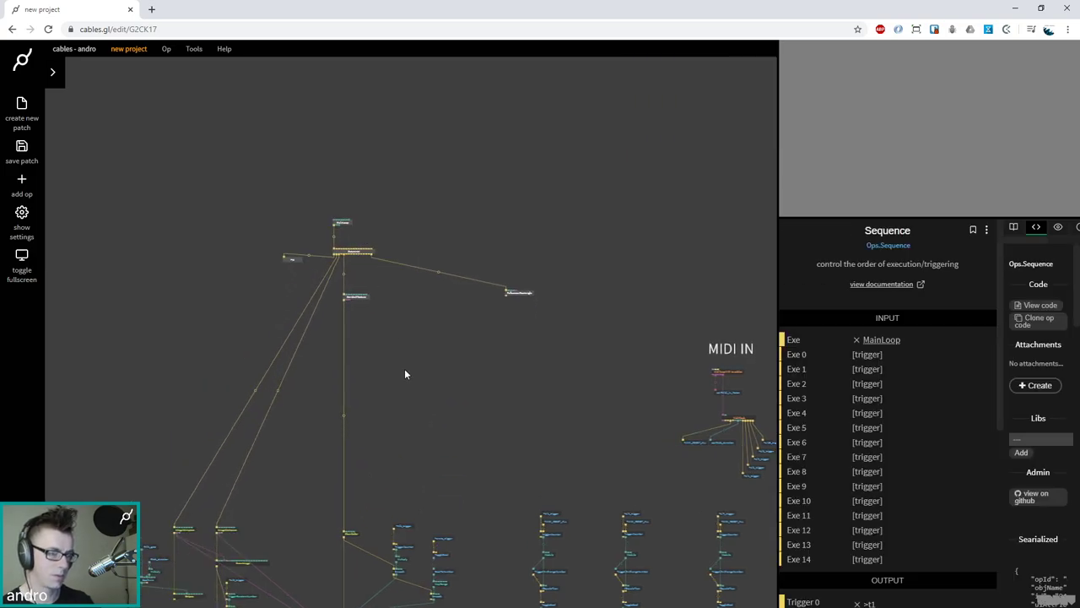
click(522, 293)
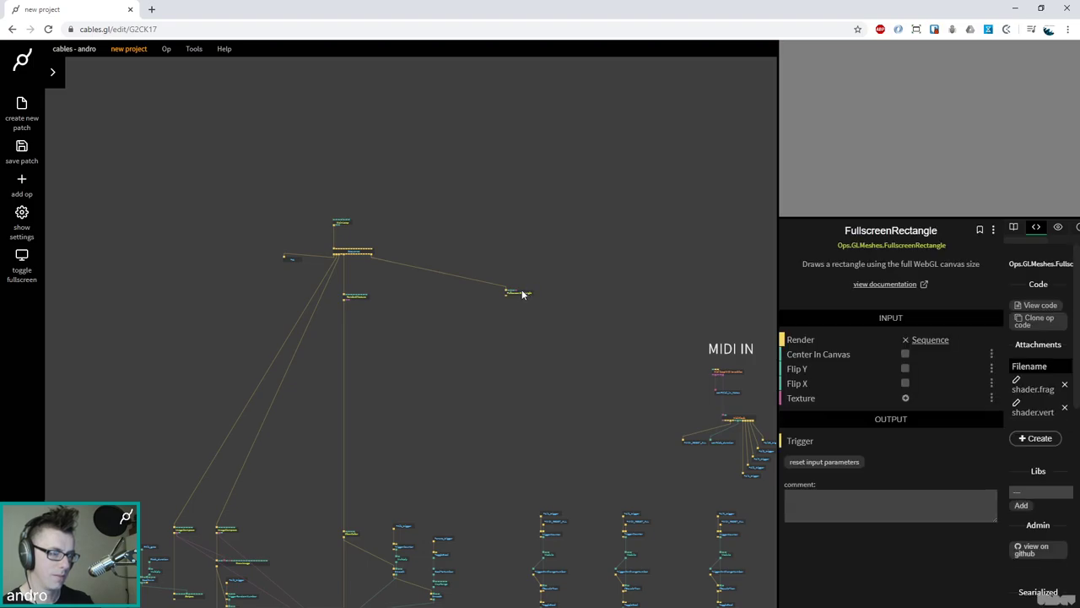
click(480, 349)
scroll(476, 339, up, 5)
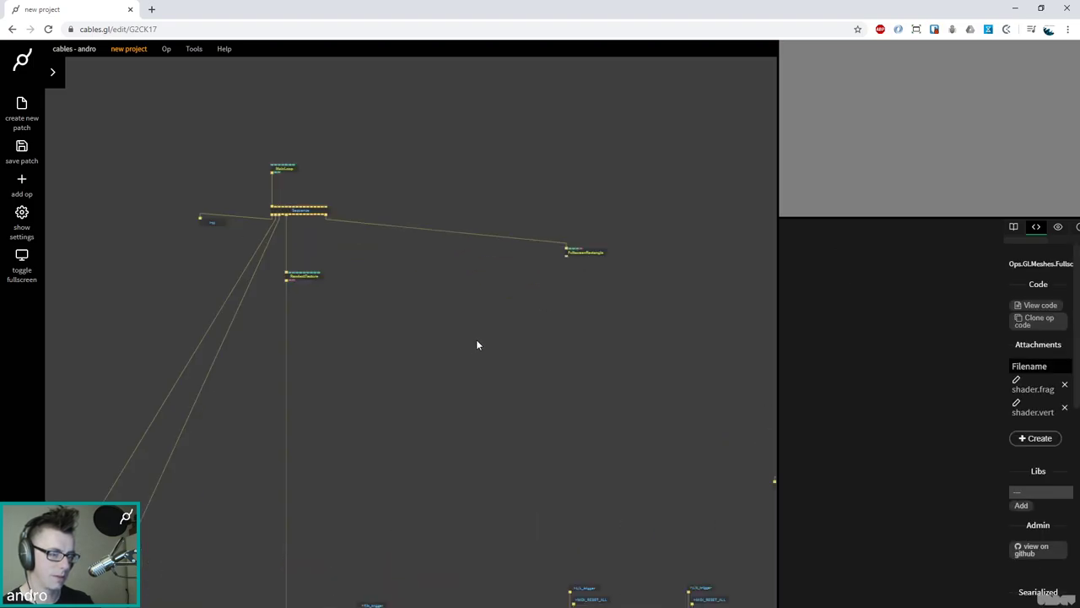
drag(473, 386, 537, 465)
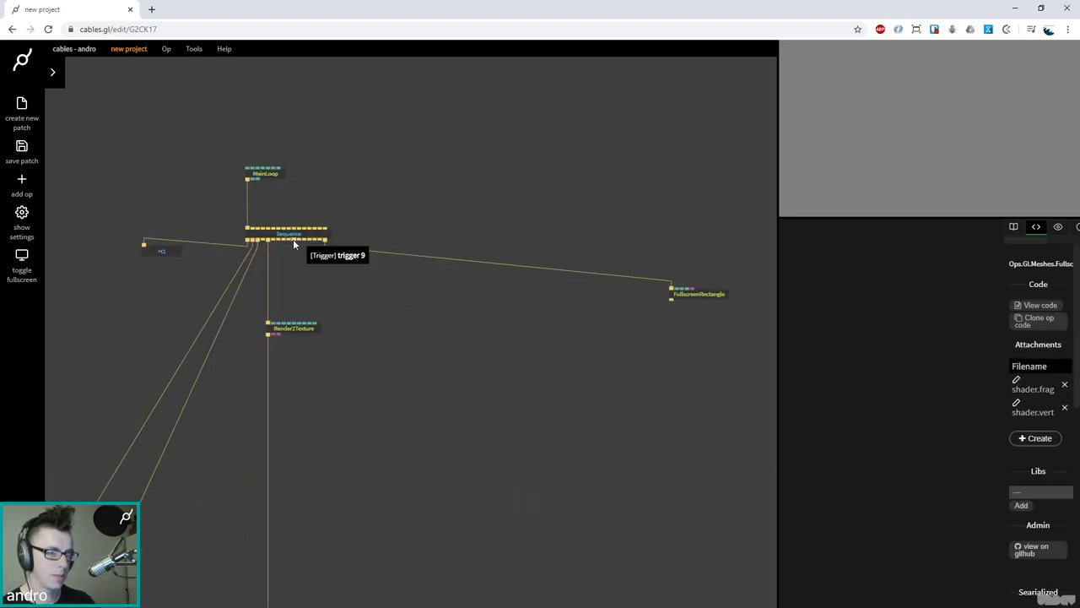
Add a DrawImage op connected to Sequence's trigger 9 output and place it level with Render2Texture
drag(294, 244, 470, 297)
text(fullscree)
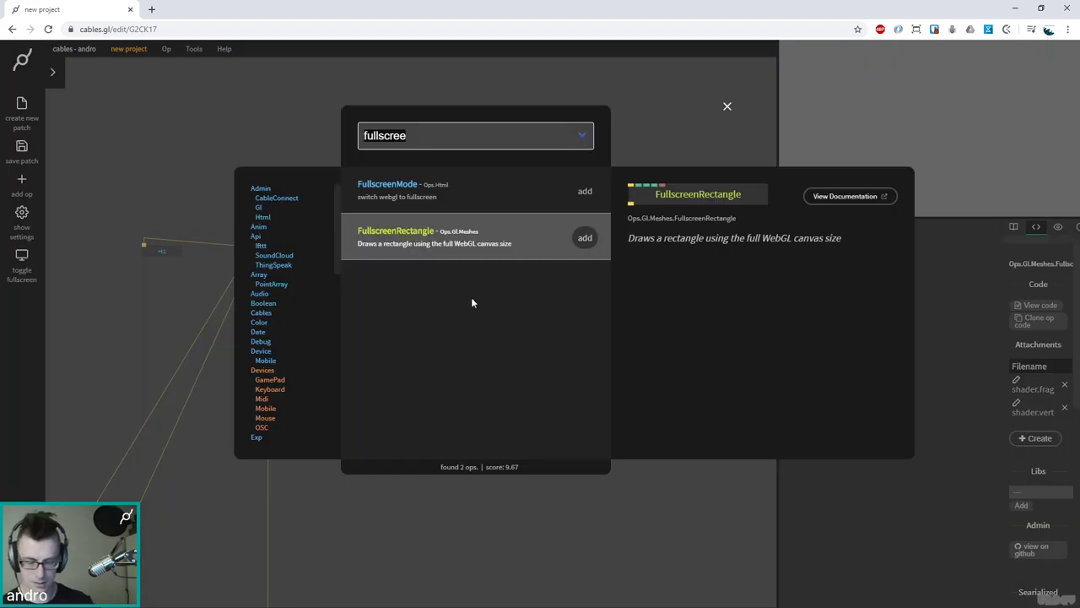
key(ctrl+a)
text(drawimage)
key(Return)
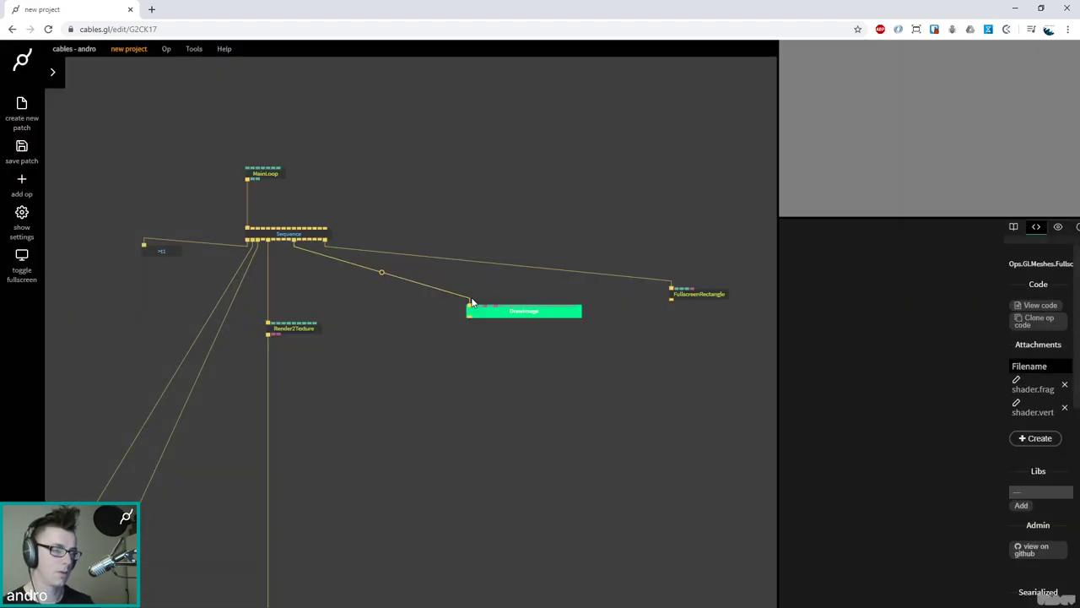
drag(518, 314, 476, 322)
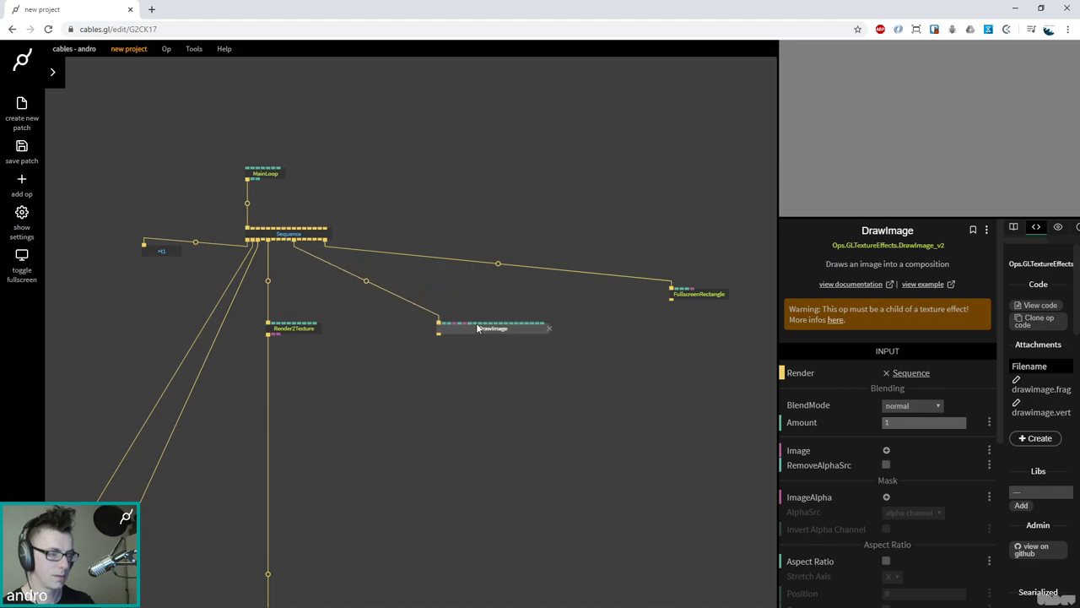
Insert an ImageCompose op between Sequence and the new DrawImage, and stack the two ops
click(367, 281)
text(drawim)
key(ctrl+a)
text(imagec)
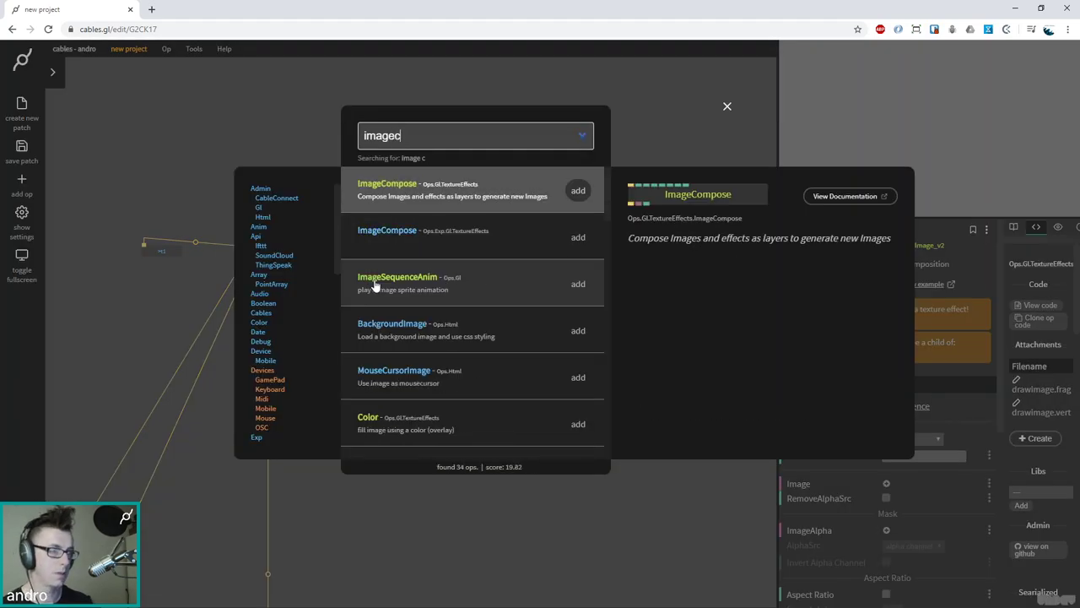
key(Return)
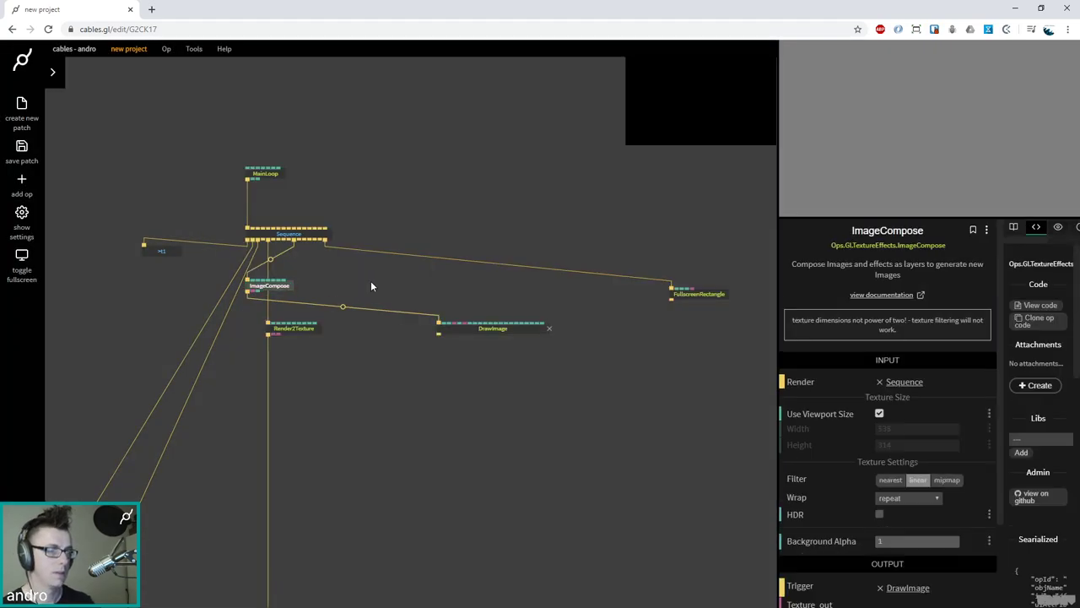
drag(272, 286, 424, 344)
drag(485, 330, 482, 340)
Connect Render2Texture's texture to DrawImage and ImageCompose's texture to FullscreenRectangle, lining up the three op groups
click(248, 361)
drag(300, 328, 521, 322)
drag(442, 320, 708, 293)
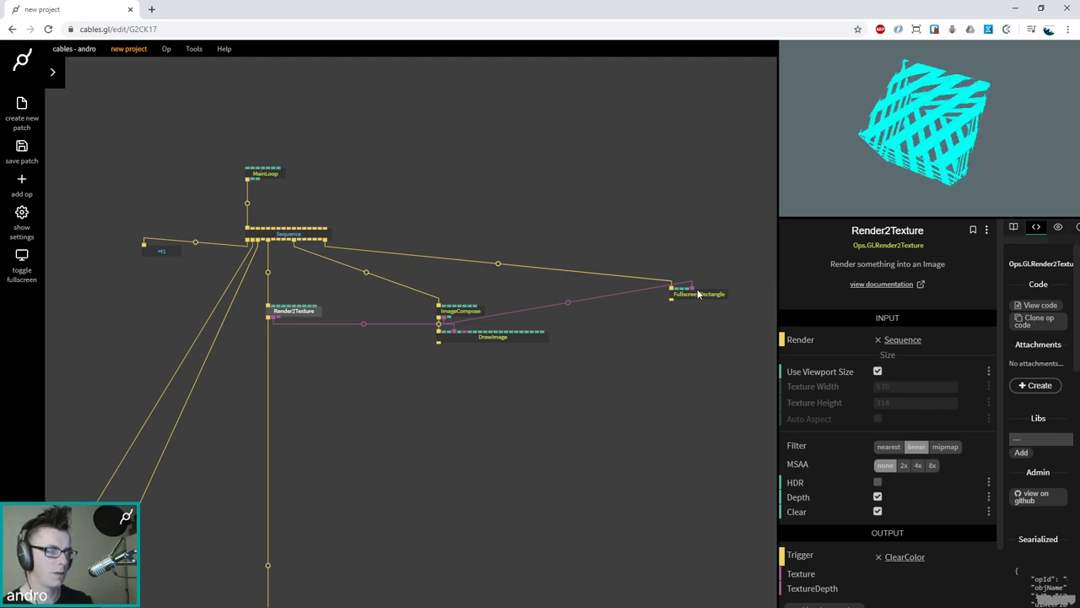
drag(698, 296, 699, 312)
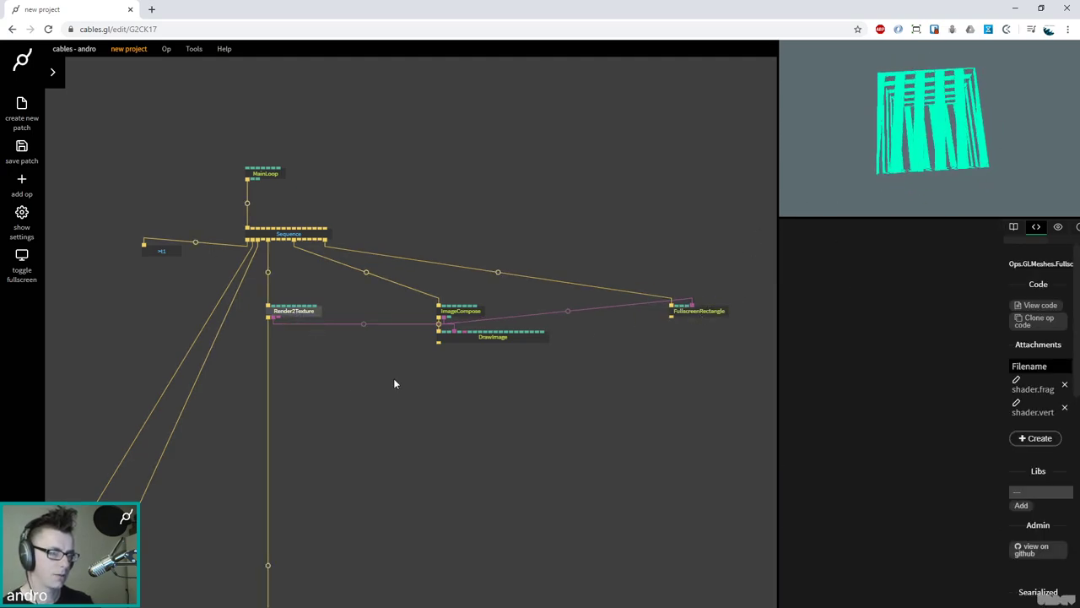
Set Render2Texture's MSAA to 8x
click(295, 311)
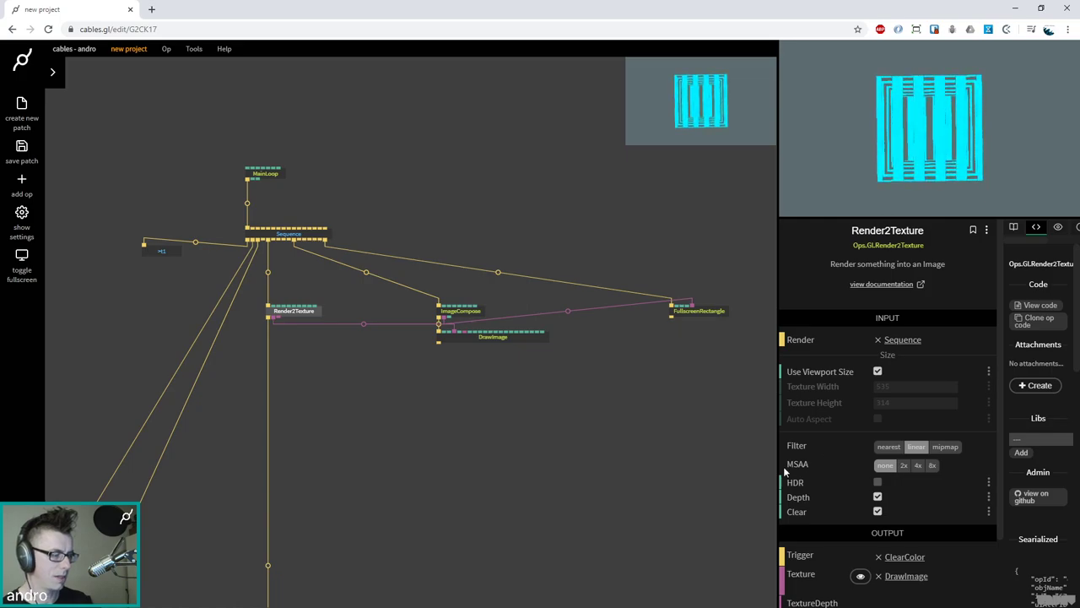
click(933, 466)
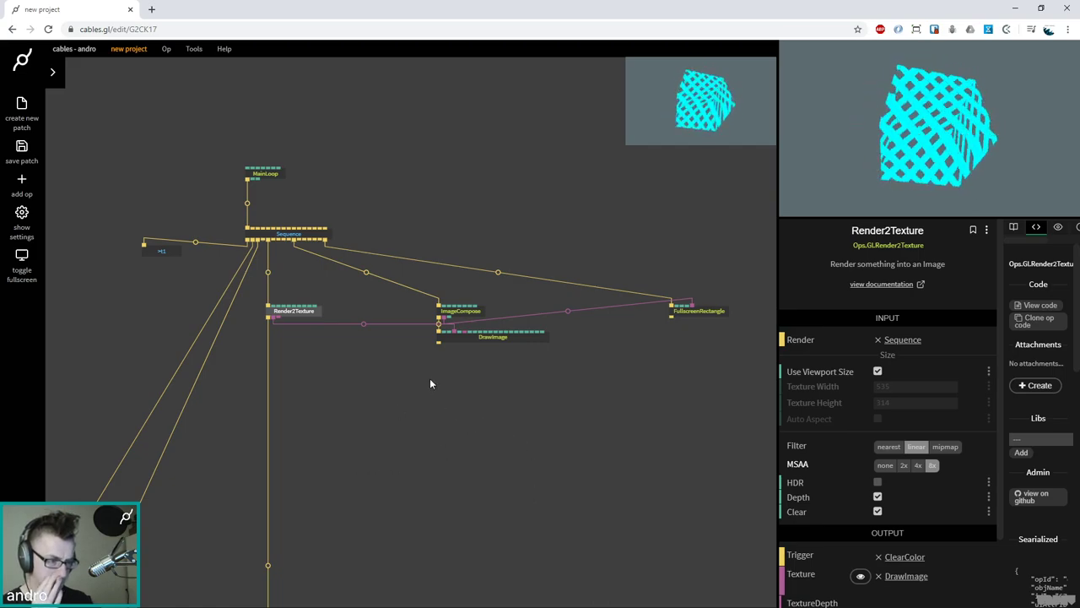
Shift the ImageCompose and DrawImage pair aside and add another ImageCompose op from Sequence between it and Render2Texture
drag(515, 344, 491, 319)
click(388, 314)
drag(284, 243, 380, 309)
text(image)
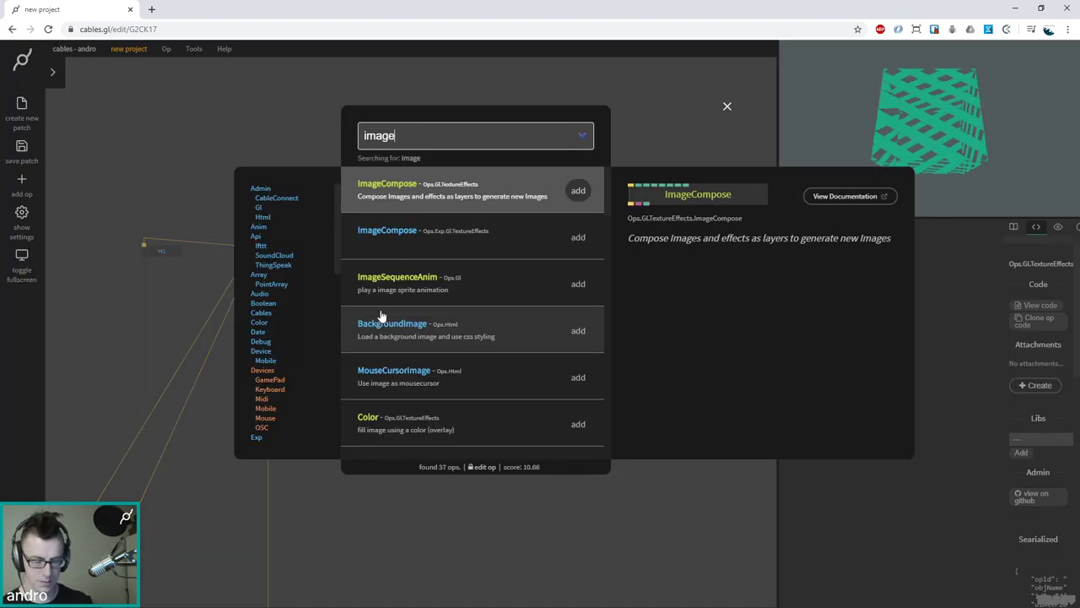
text(com)
key(Return)
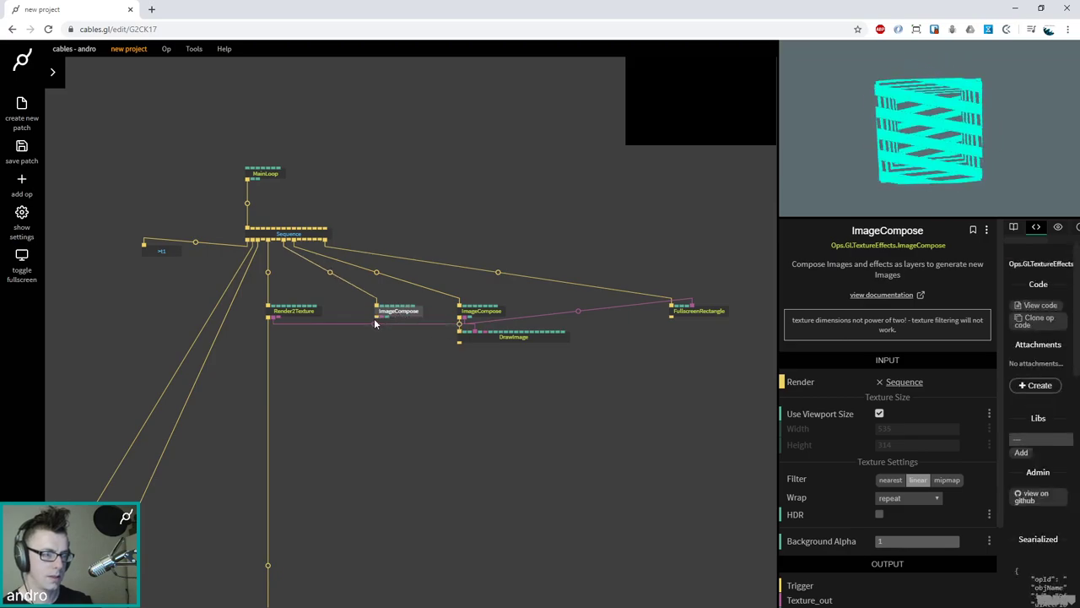
Add a DepthTexture op under the new ImageCompose and connect Render2Texture's textureDepth output to its image input
drag(376, 317, 375, 364)
text(depthtextu)
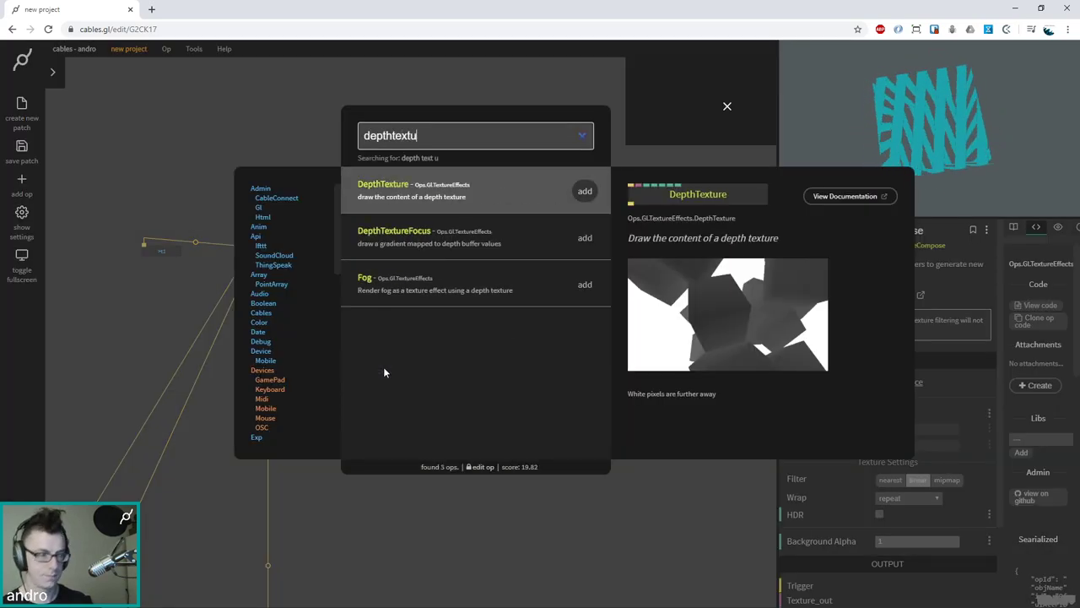
key(Return)
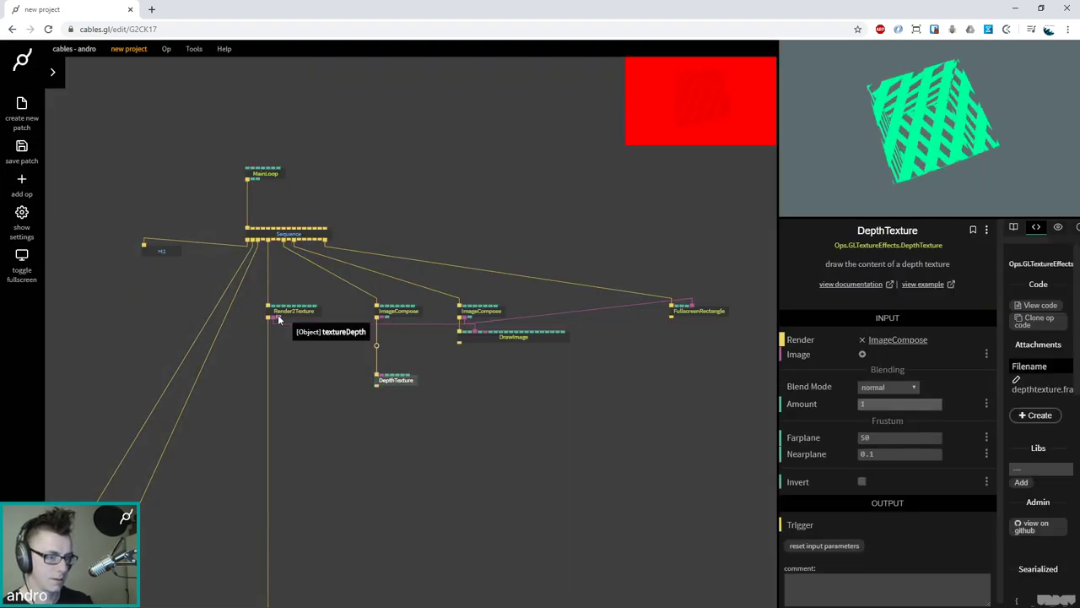
drag(278, 317, 401, 382)
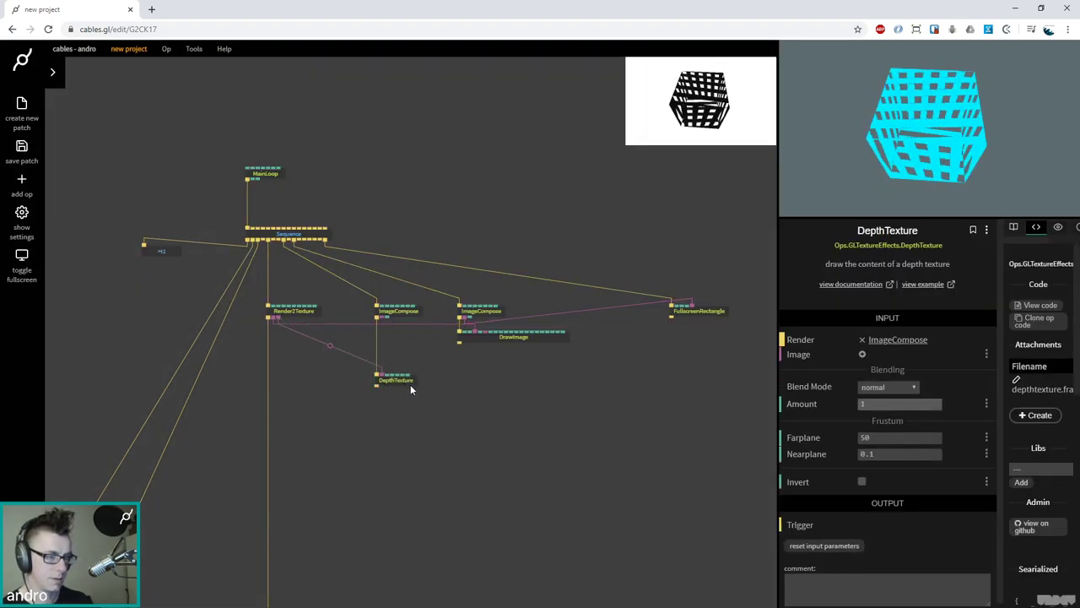
Lower DepthTexture's Farplane to 0.82
click(400, 317)
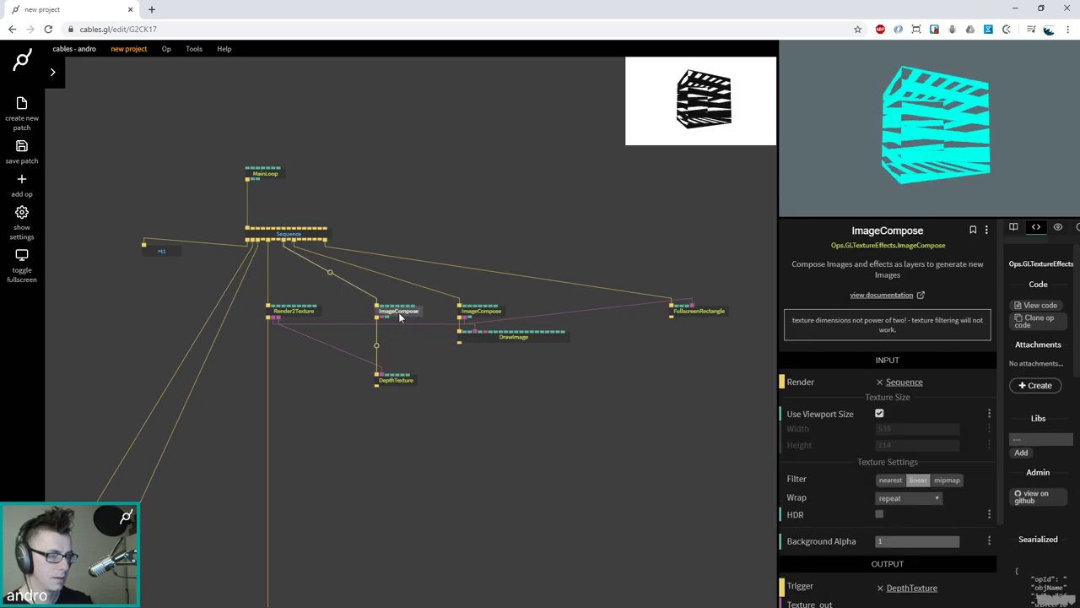
click(402, 382)
drag(924, 444, 914, 443)
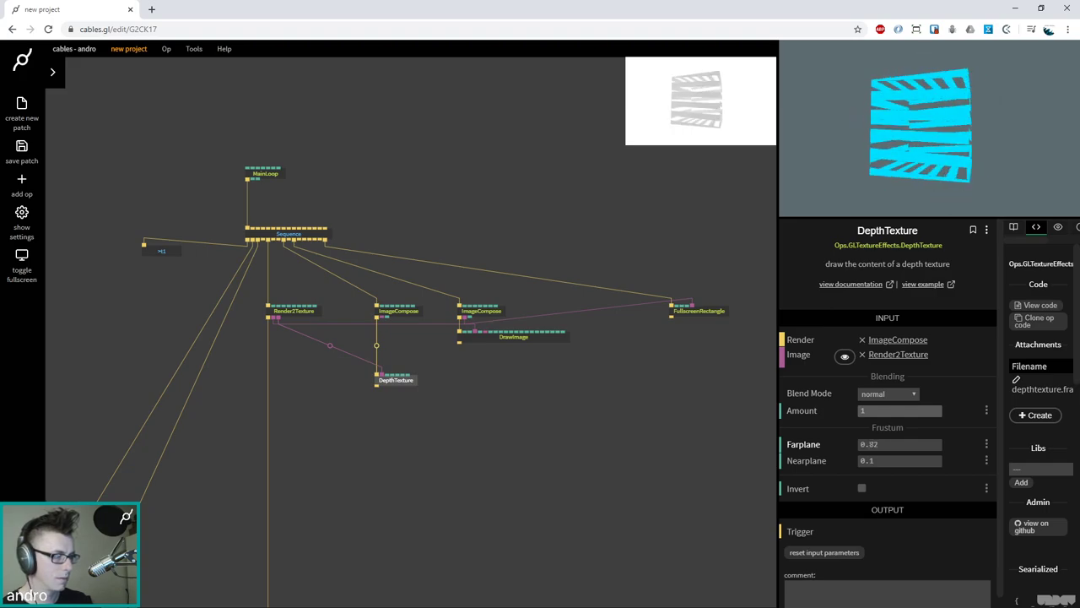
click(602, 485)
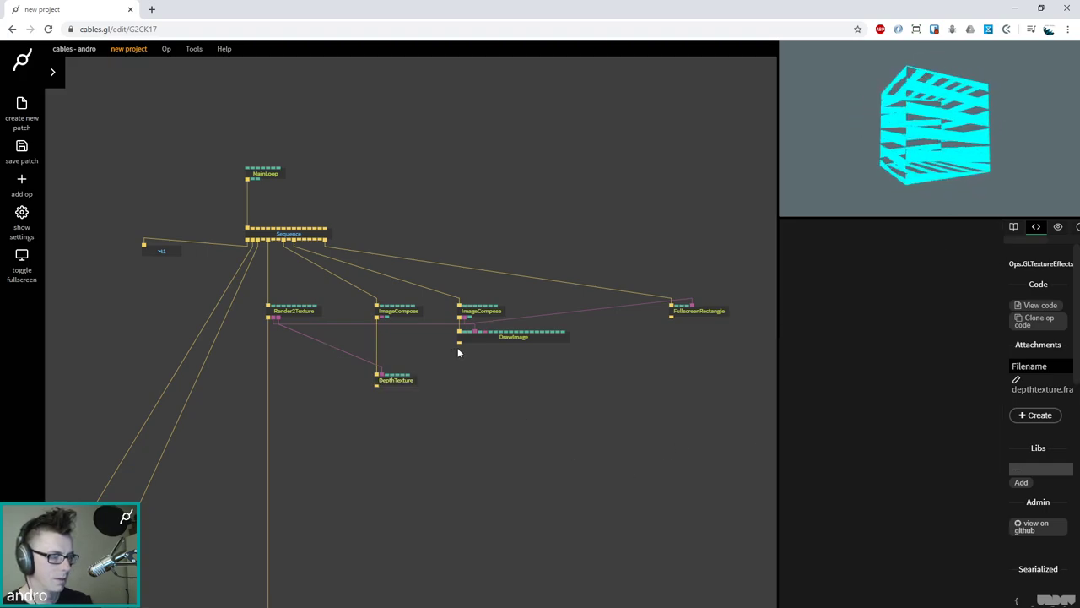
Add a second DrawImage op below the existing DrawImage and feed it the texture of DepthTexture's ImageCompose
drag(462, 373, 466, 370)
text(drawima)
key(Return)
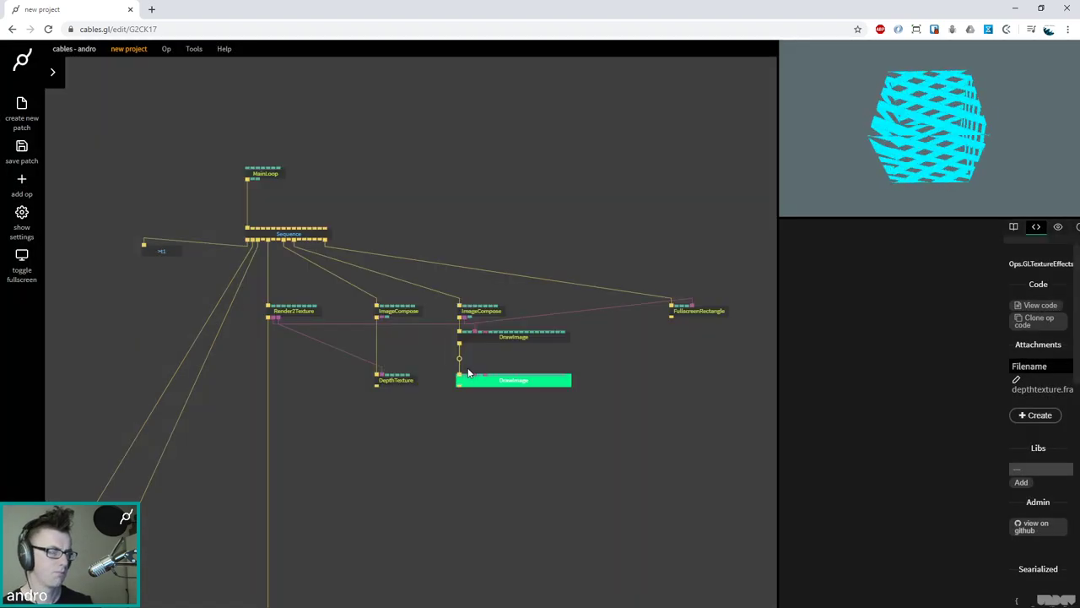
drag(382, 322, 477, 380)
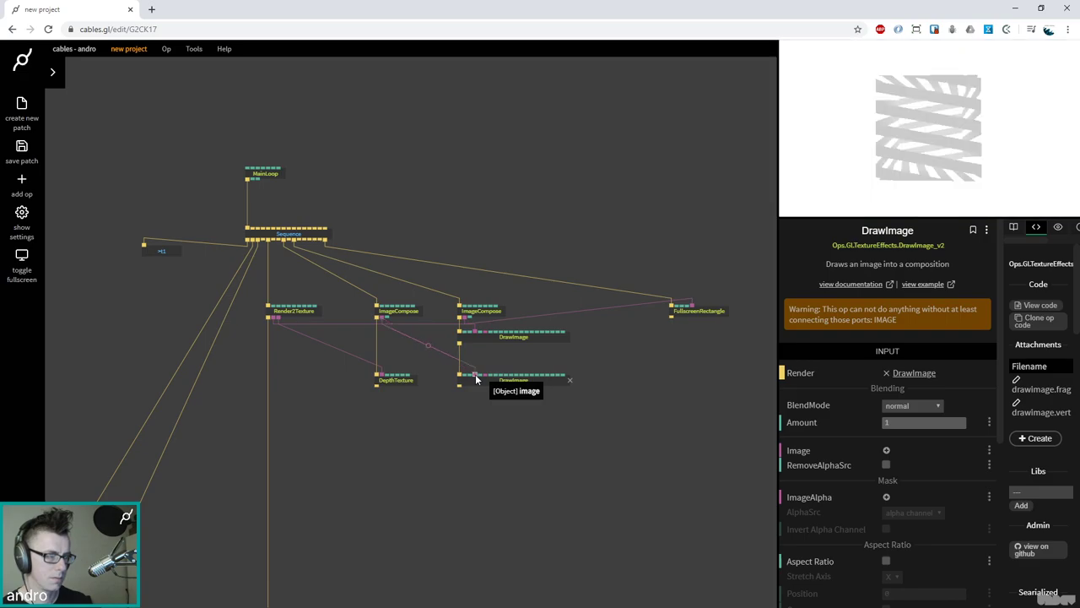
Set the second DrawImage's BlendMode to multiply invert
click(547, 381)
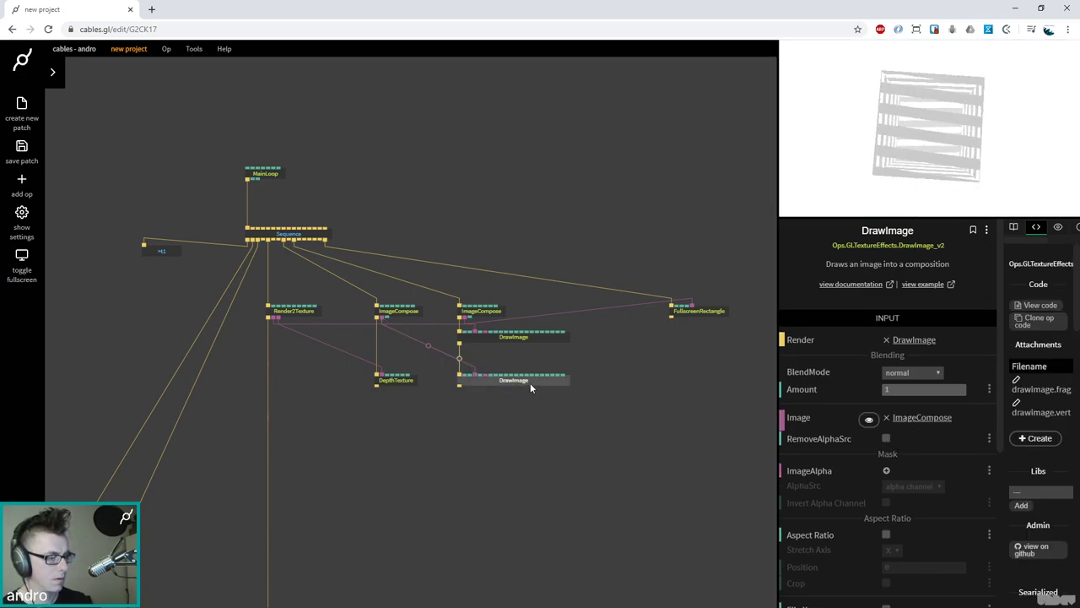
click(911, 373)
click(899, 412)
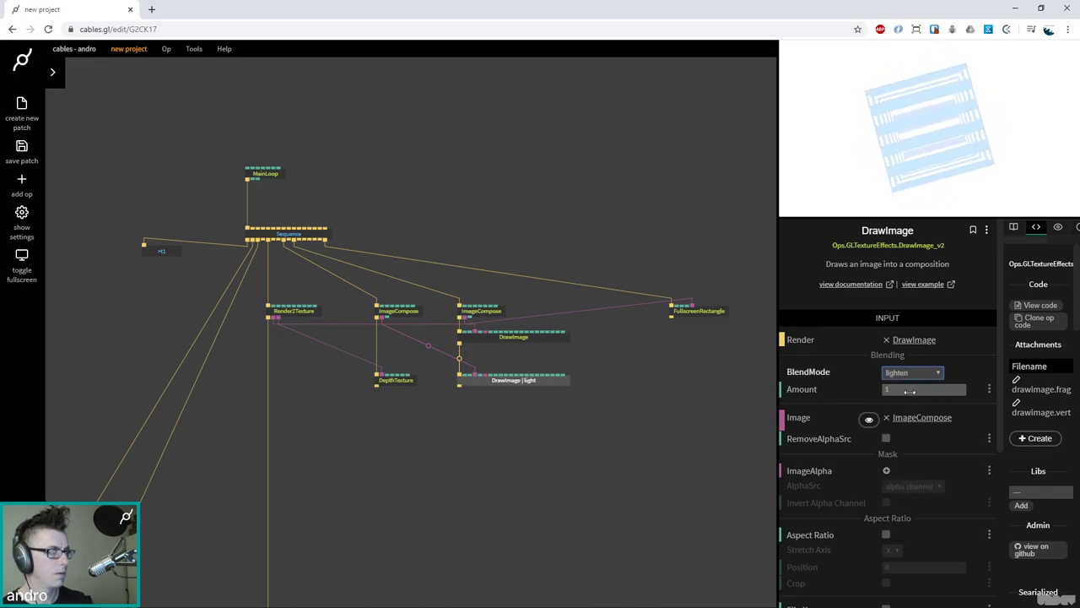
key(Down)
key(Up)
key(Down)
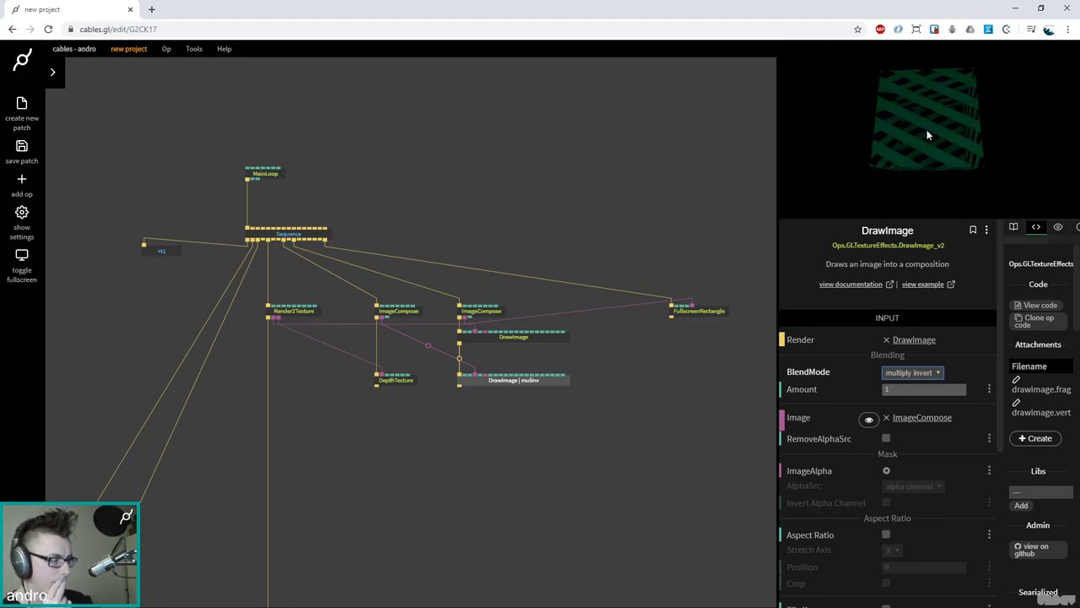
Disconnect the multiply invert DrawImage from the first DrawImage and the depth ImageCompose, and move it aside
click(460, 358)
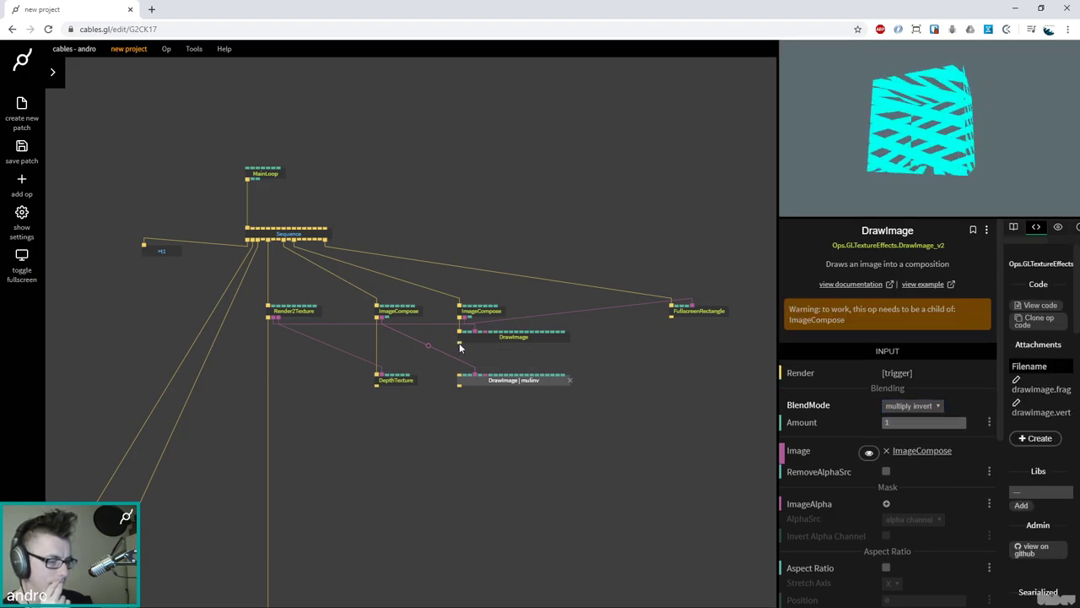
drag(460, 346, 459, 377)
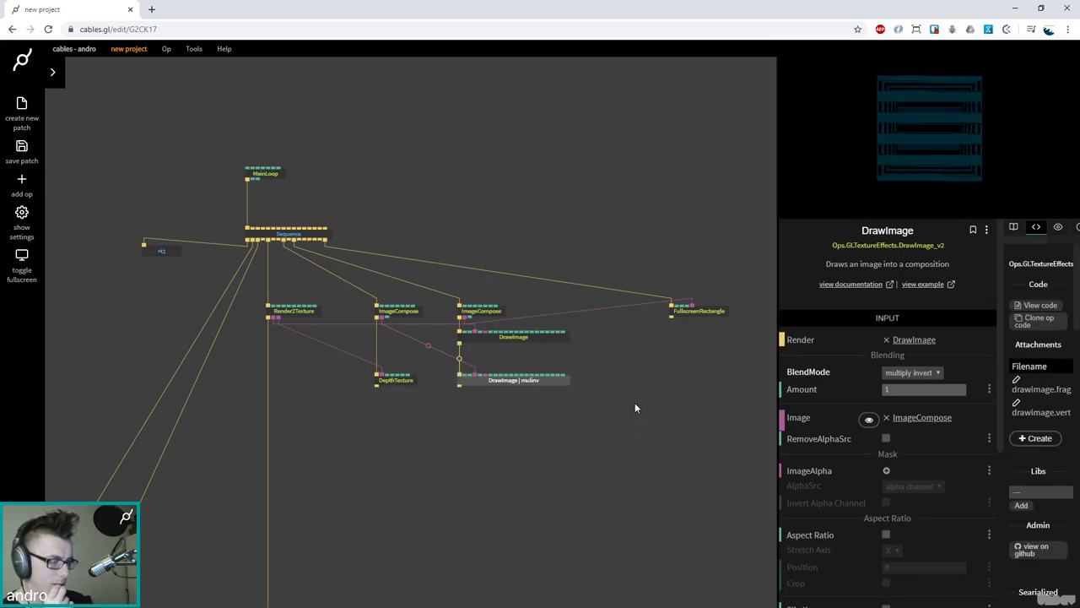
click(430, 348)
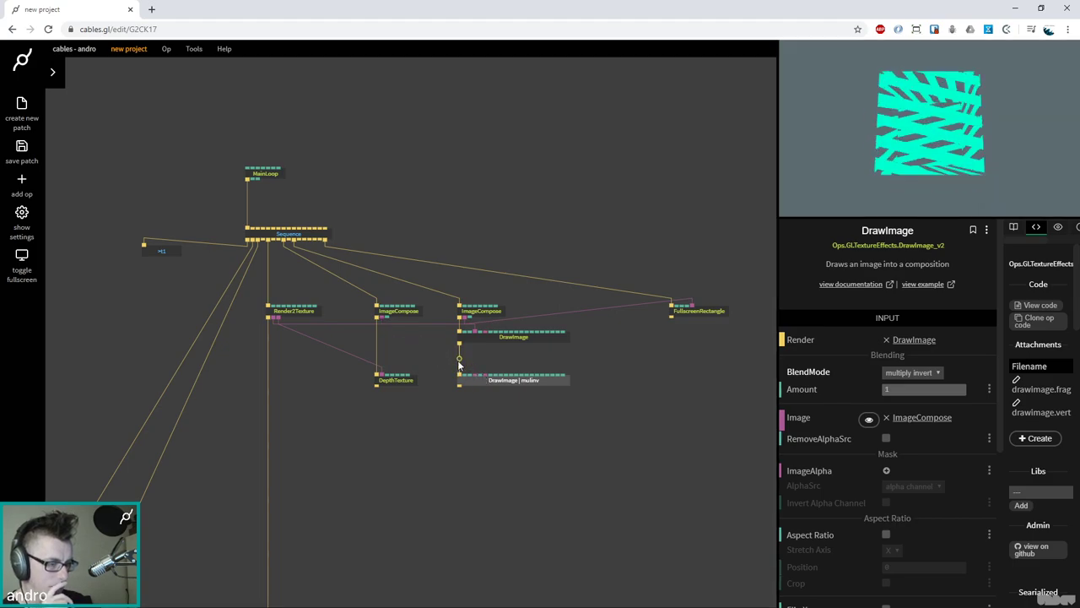
right_click(460, 360)
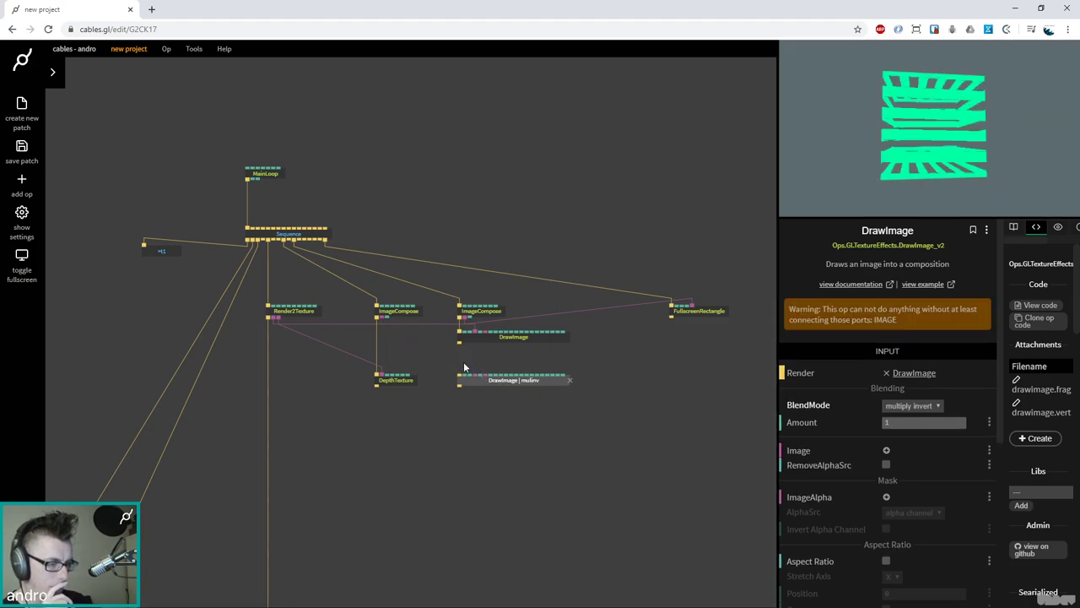
drag(489, 382, 598, 396)
Add an EdgeDetection op under the remaining connected DrawImage and move the unlinked DrawImage farther away
drag(498, 336, 466, 378)
text(edgede)
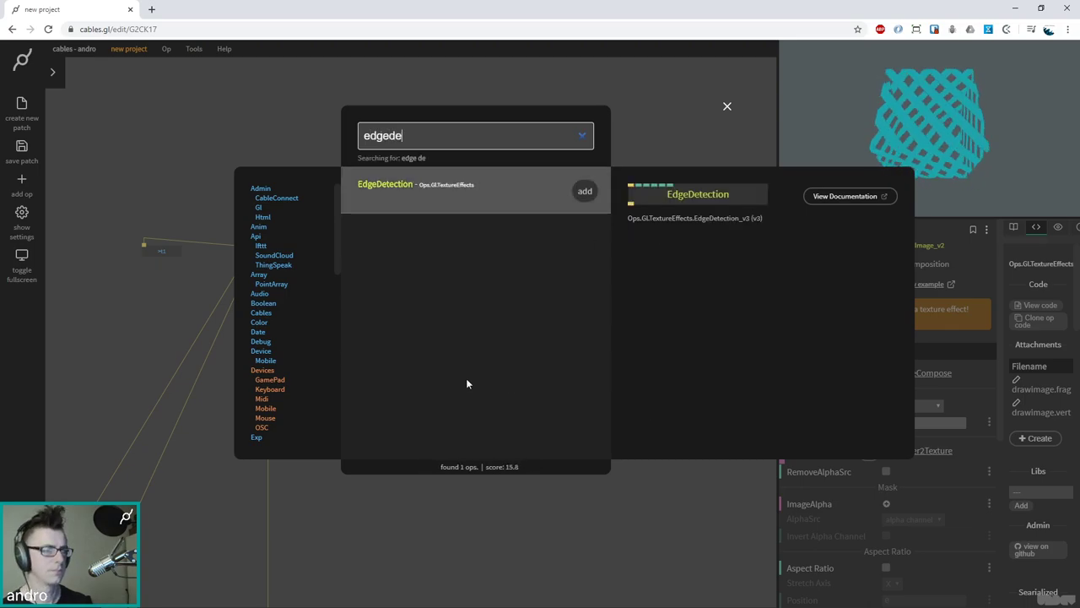
key(Return)
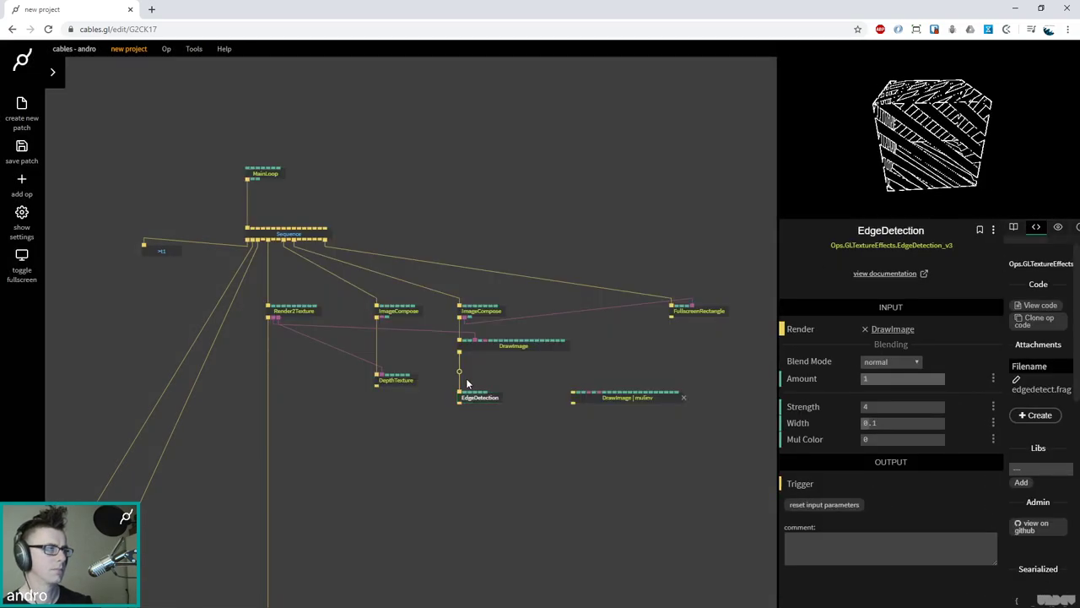
drag(631, 398, 683, 459)
Set EdgeDetection's Blend Mode to add
click(480, 397)
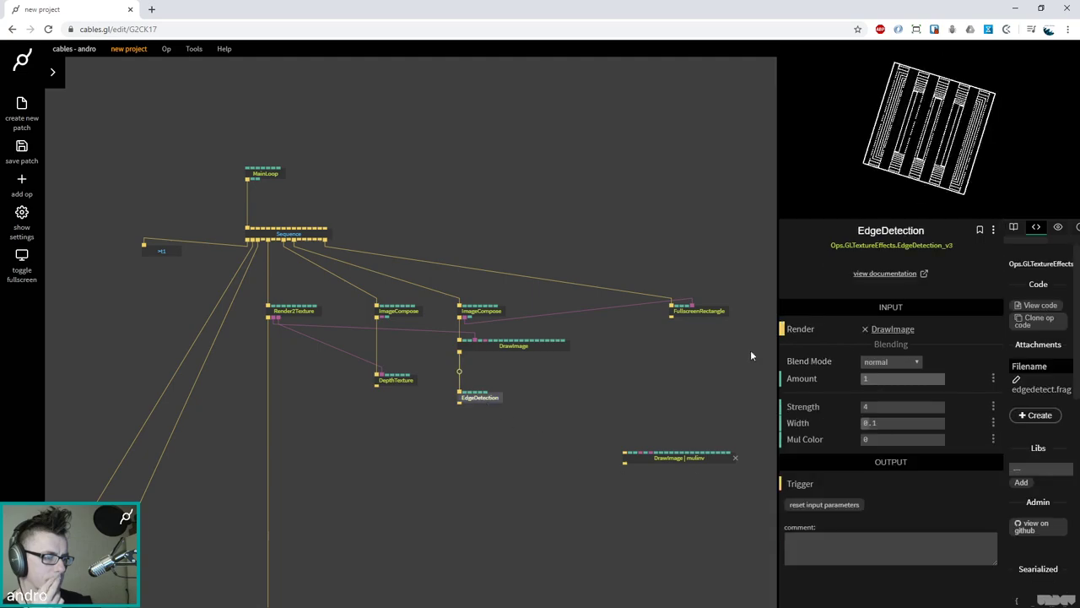
drag(899, 380, 936, 378)
click(895, 363)
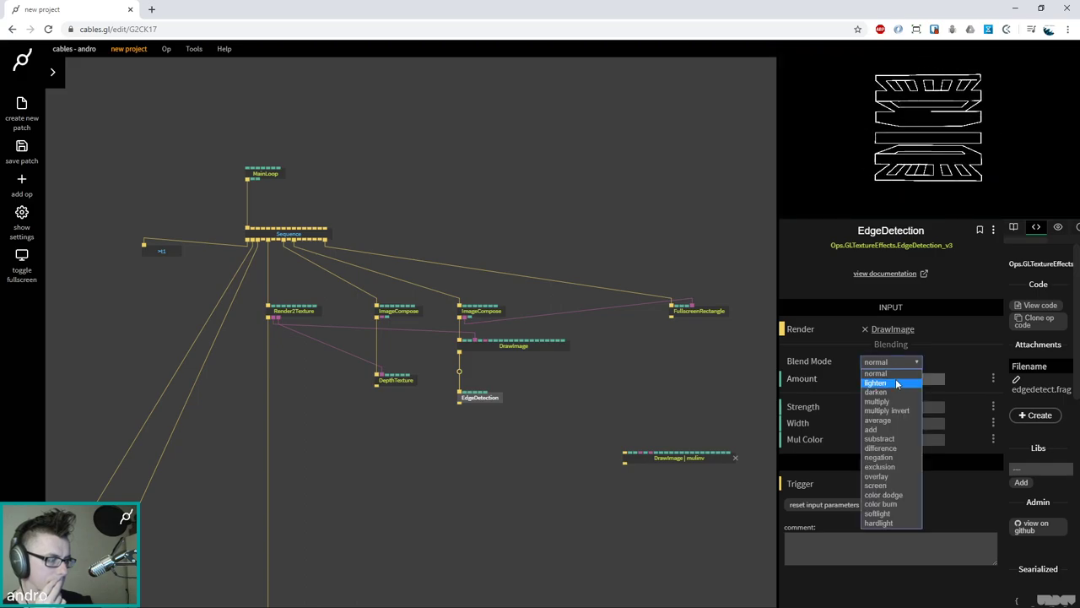
click(902, 430)
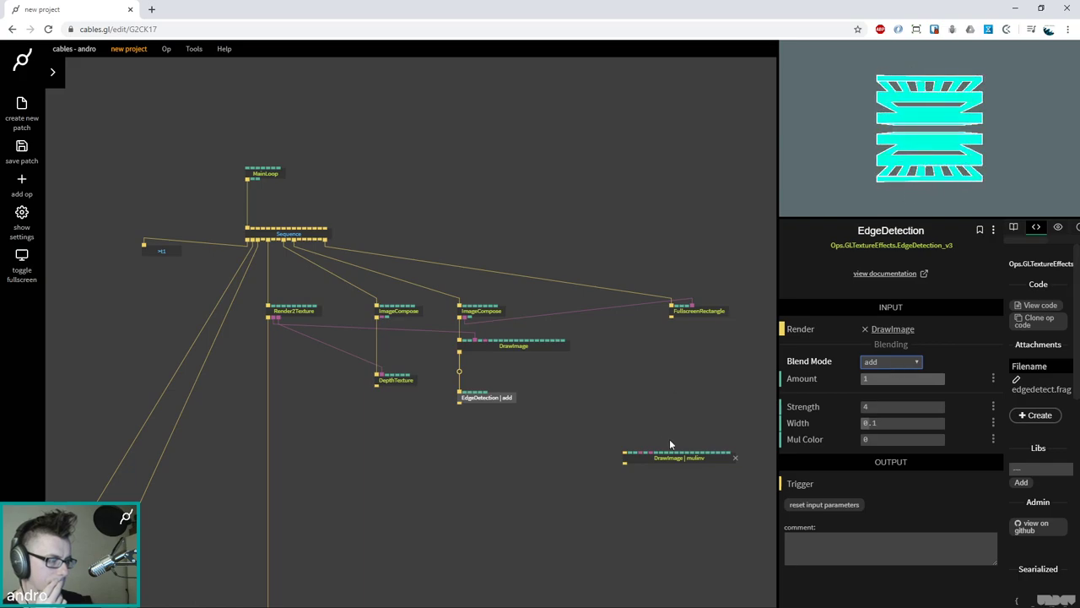
Disconnect EdgeDetection from DrawImage and move it aside
click(499, 445)
click(497, 396)
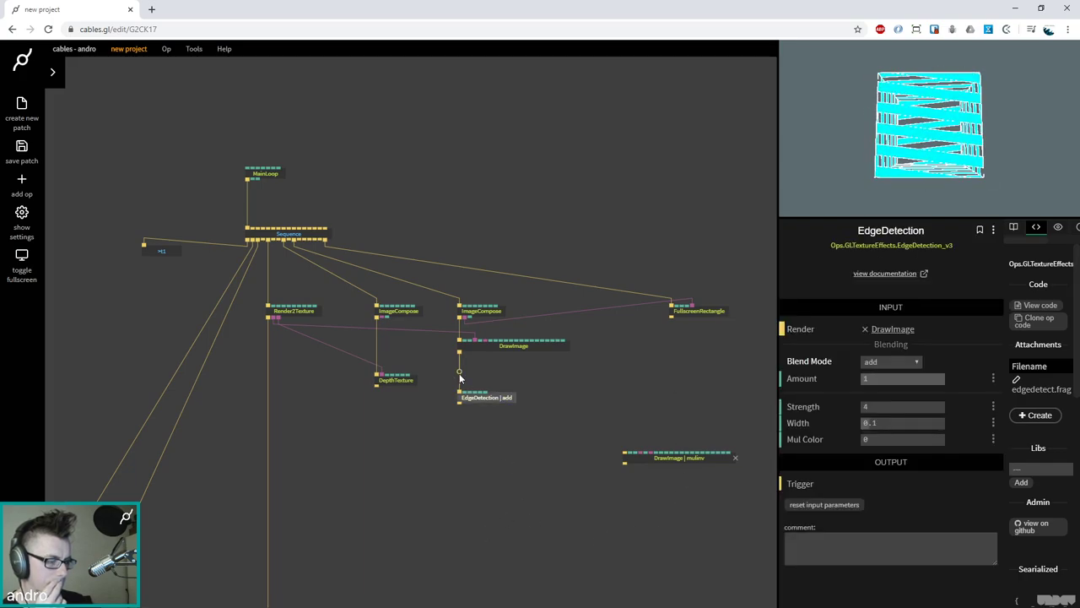
drag(468, 419, 428, 433)
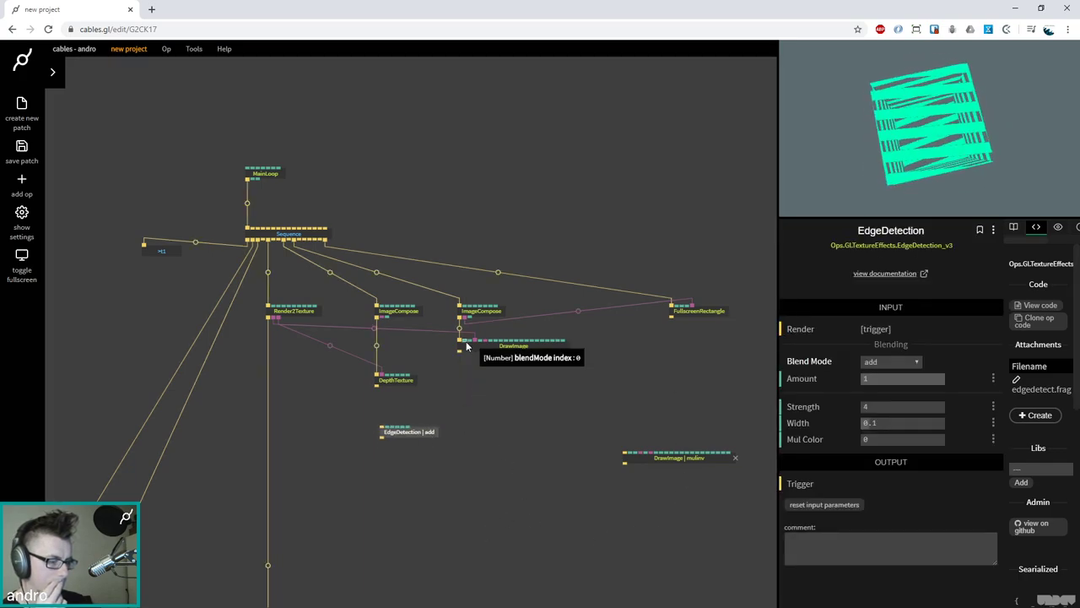
Start adding a new op to the connected DrawImage's trigger output
drag(462, 355, 474, 396)
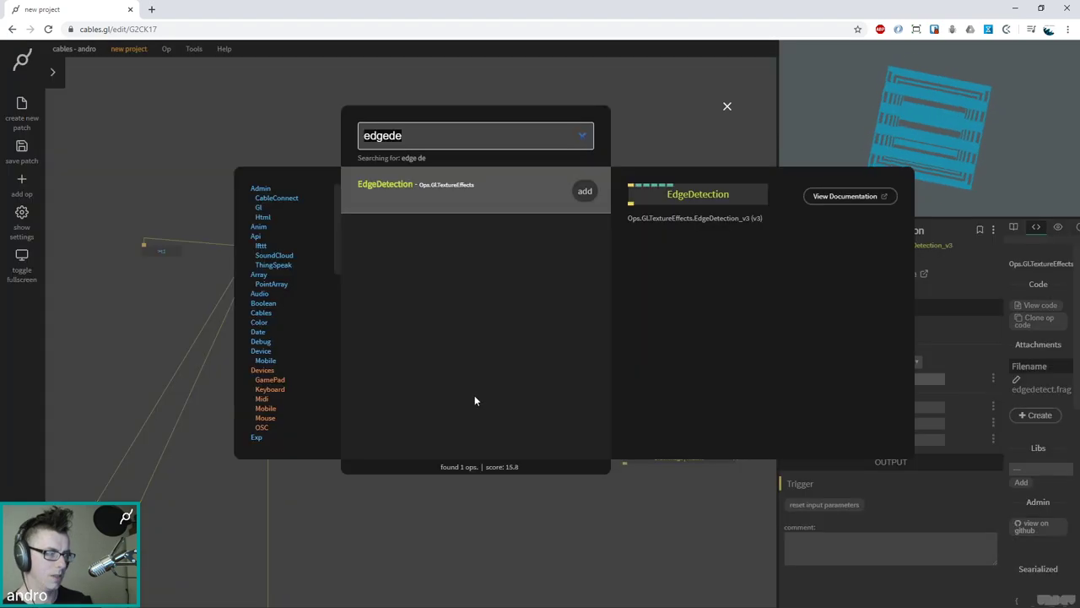
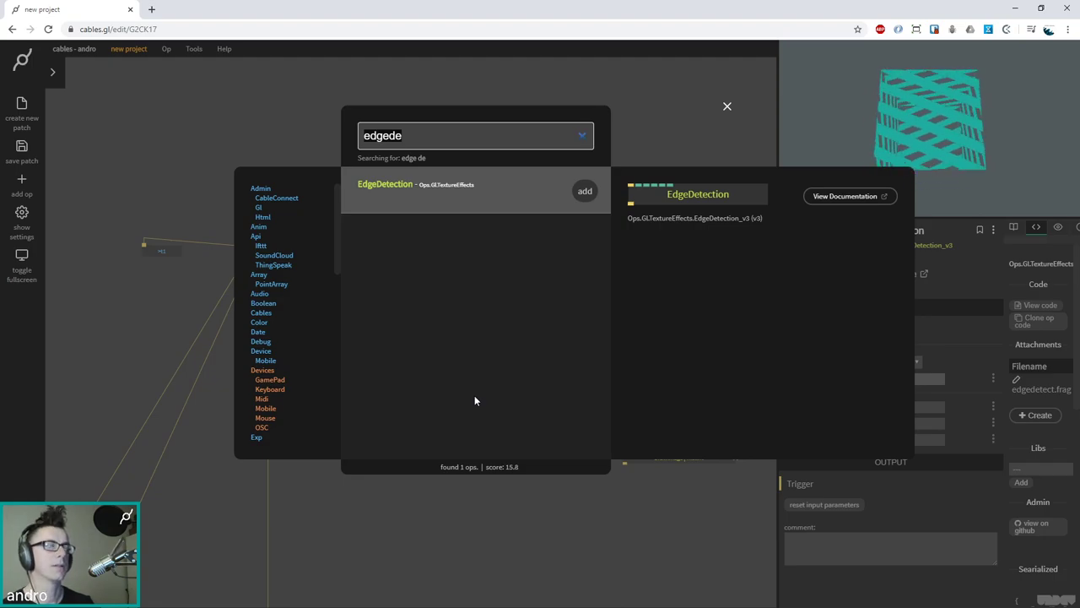
Add a ZoomBlur op to DrawImage's trigger output and set its Strength to 0
text(zoombl)
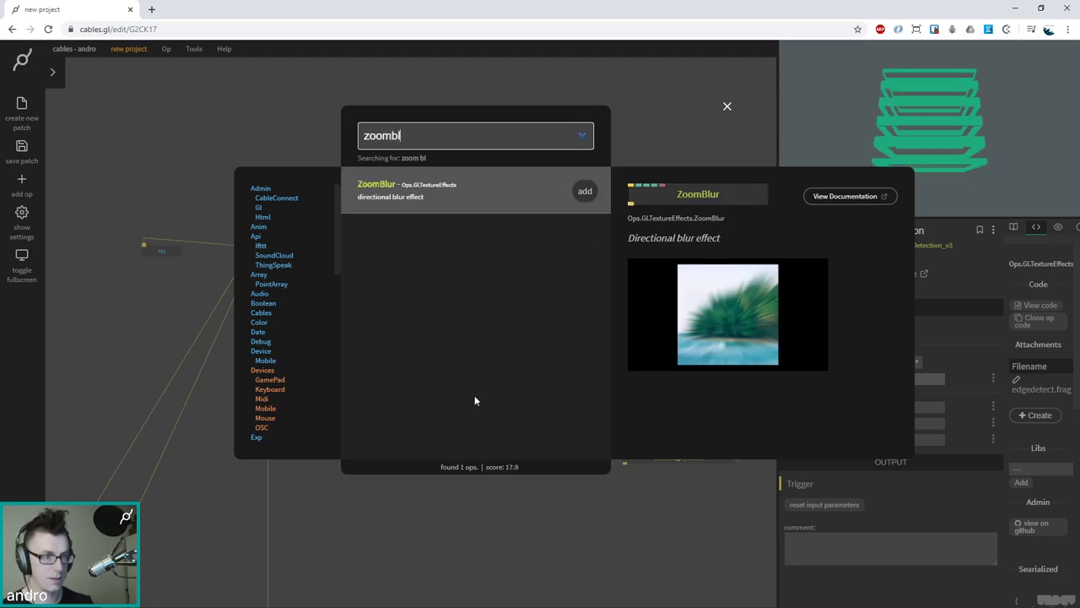
key(Return)
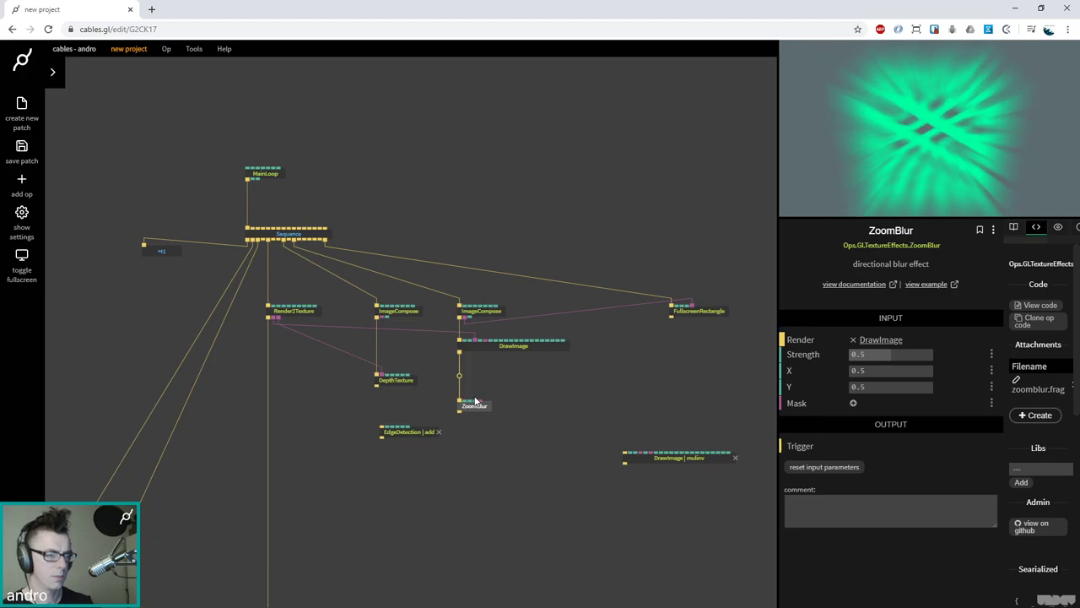
drag(897, 354, 852, 356)
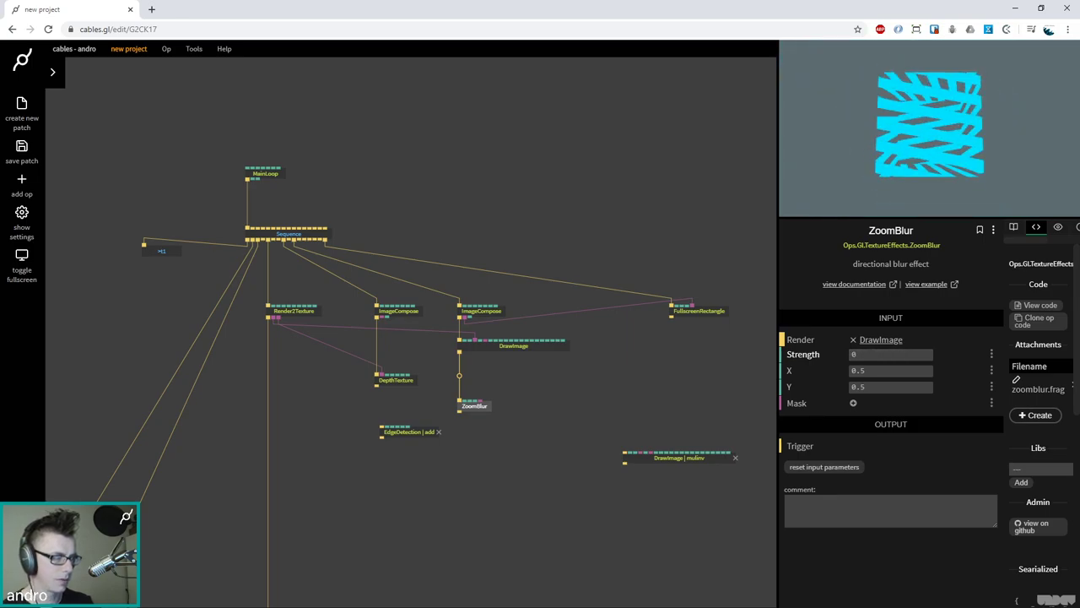
Insert the loose EdgeDetection op between DrawImage and ZoomBlur, try a stronger zoom blur, and set ZoomBlur's Strength back to 0
click(583, 437)
drag(406, 431, 461, 377)
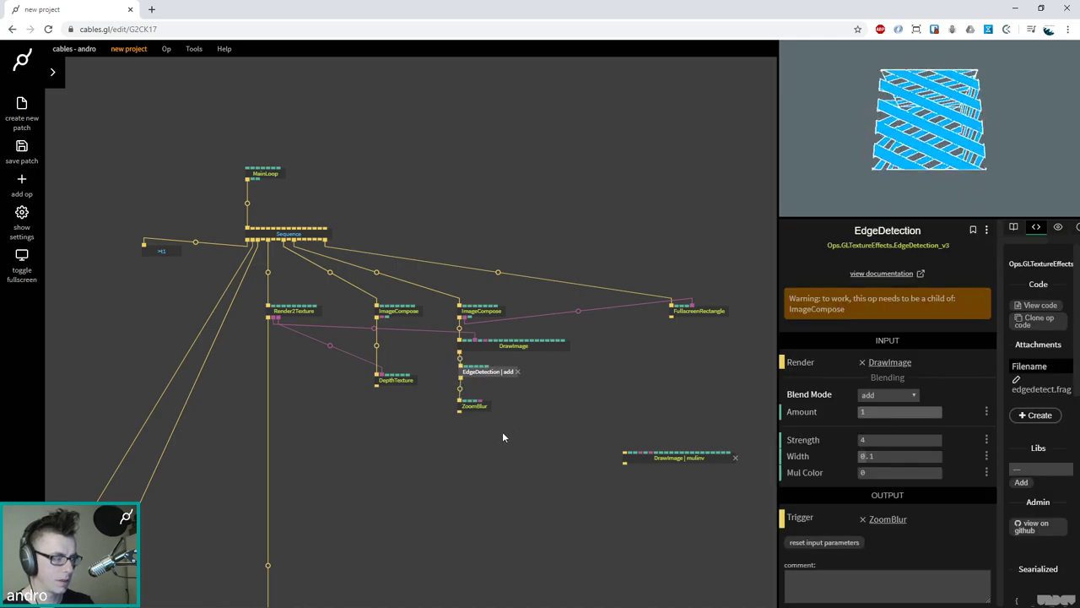
click(476, 407)
drag(888, 353, 936, 354)
text(0.001)
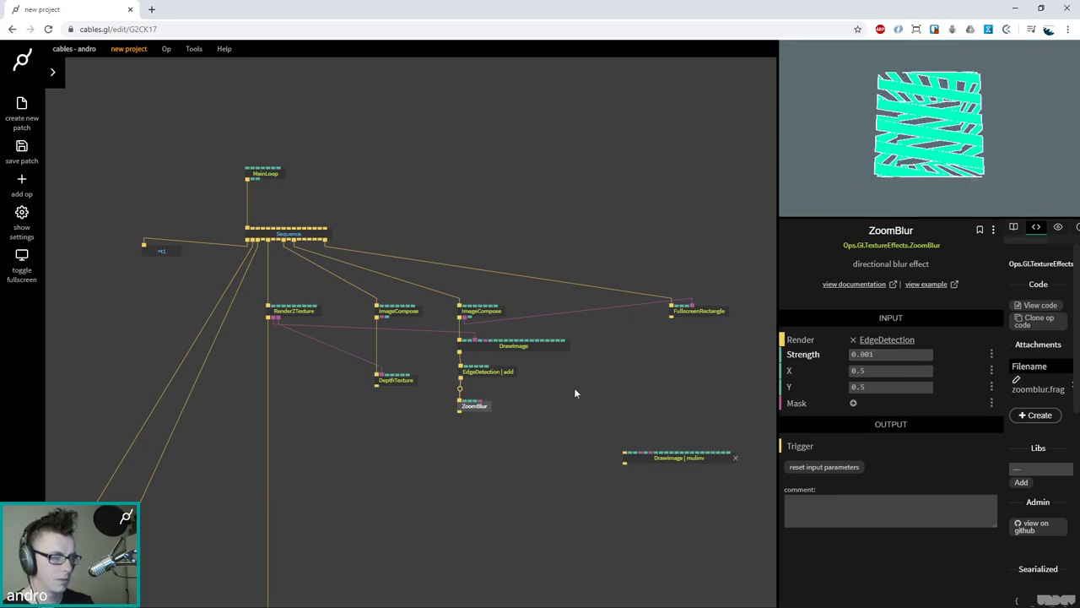
Unlink EdgeDetection and ZoomBlur from DrawImage and move the connected pair aside, below DepthTexture
click(487, 374)
drag(536, 425, 435, 437)
right_click(436, 389)
drag(494, 489, 359, 405)
drag(433, 433, 378, 432)
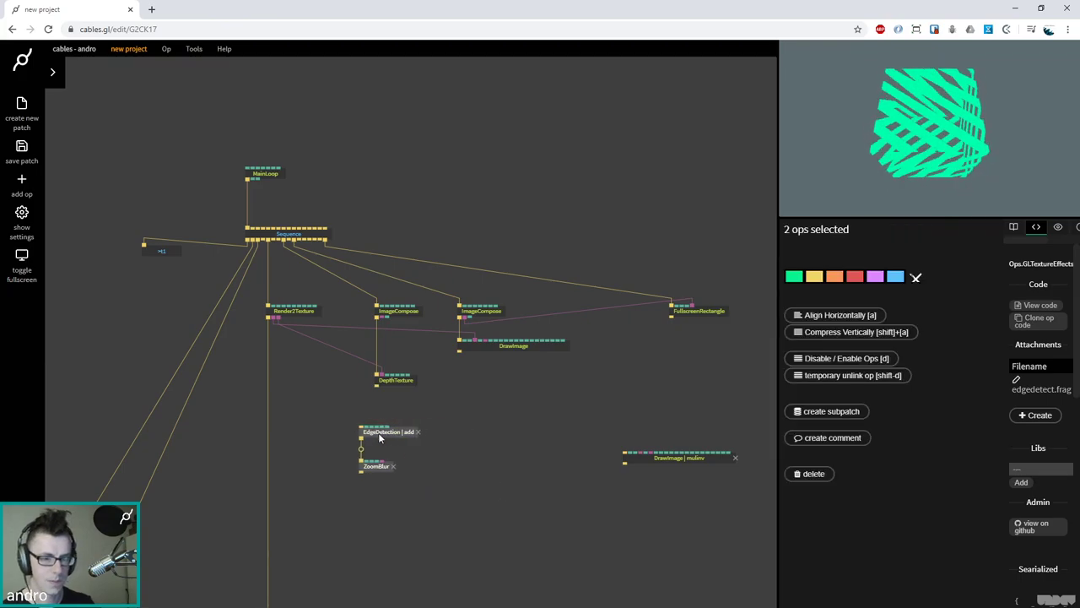
click(542, 465)
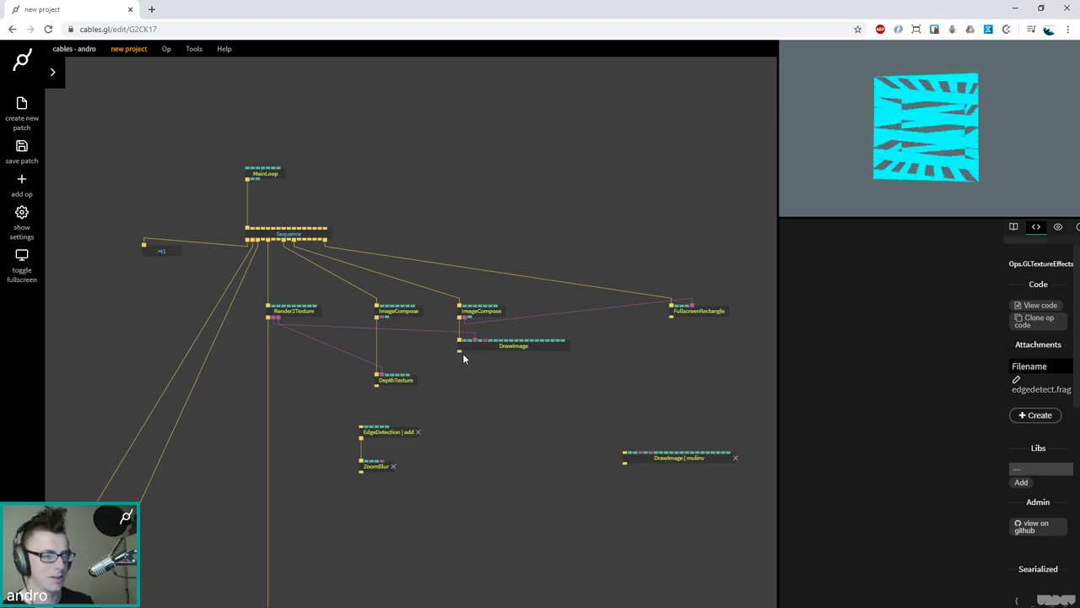
Start a new op from DrawImage's trigger output and search for the namespace "Ops.Gl.textureEffects."
drag(460, 351, 462, 406)
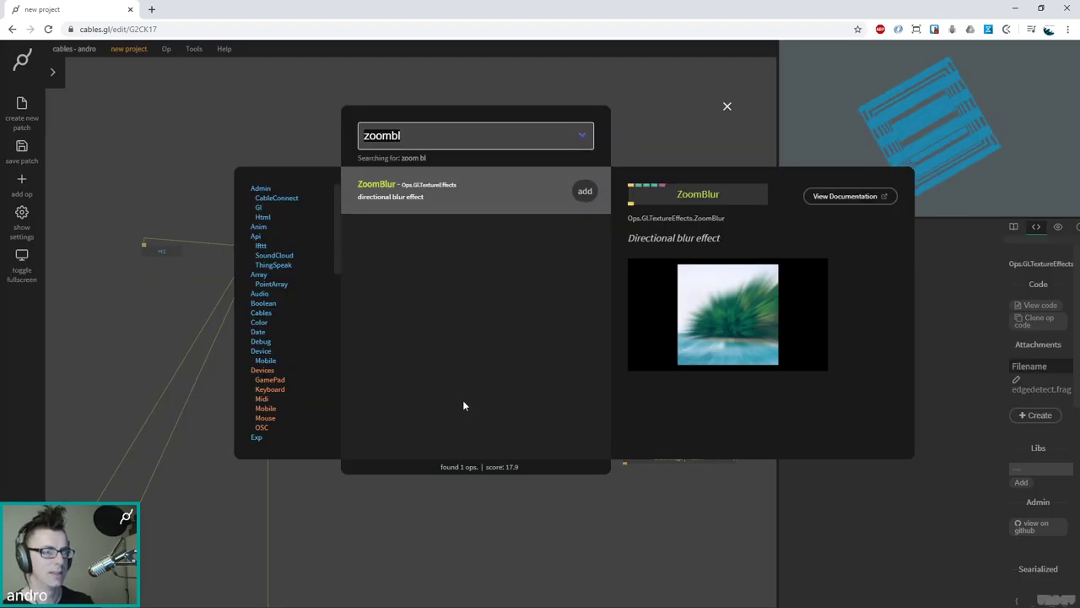
key(BackSpace)
text(Ops.)
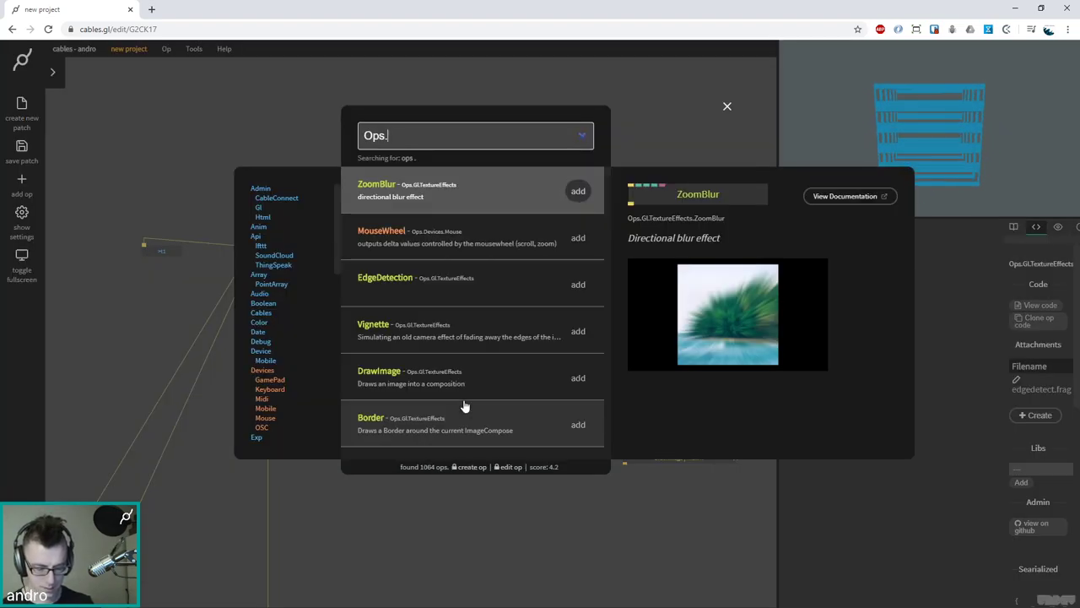
text(Gl.texture)
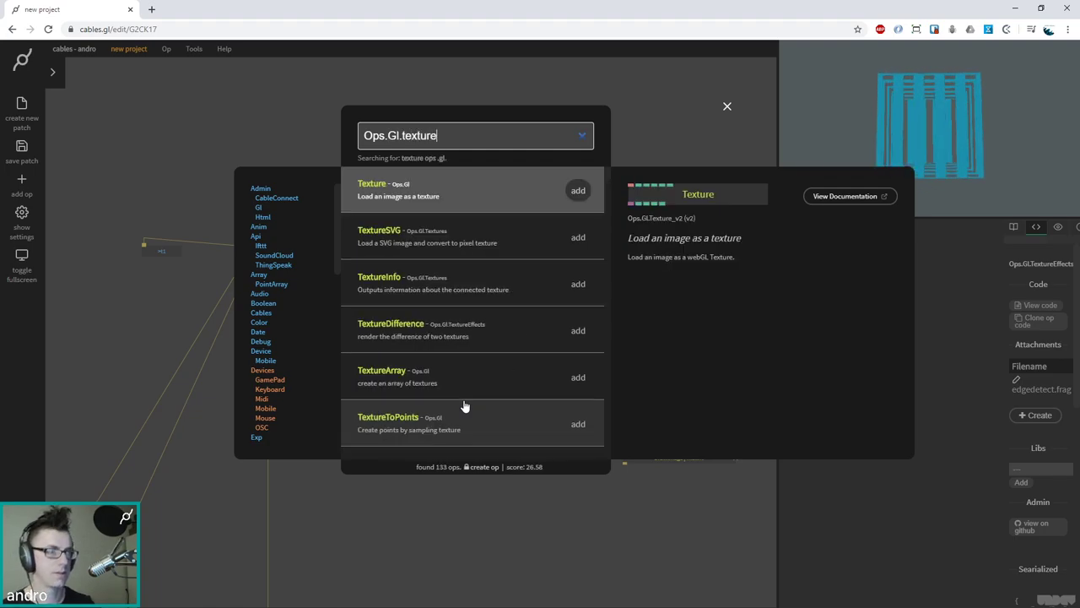
text(Effects.)
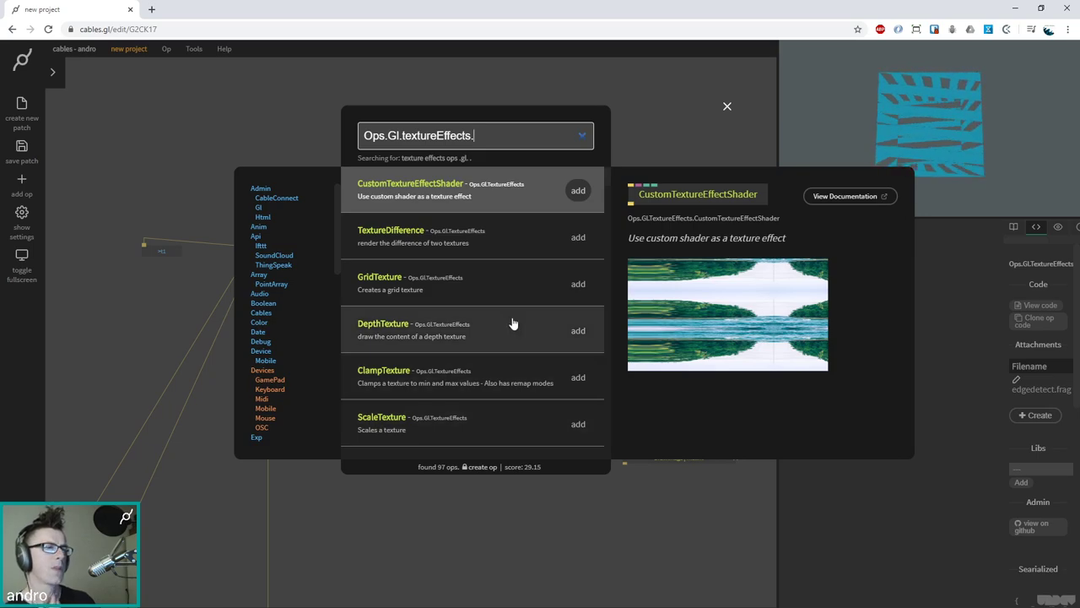
Browse the available texture effect ops and their previews, down to the Mirror effect
scroll(493, 265, down, 3)
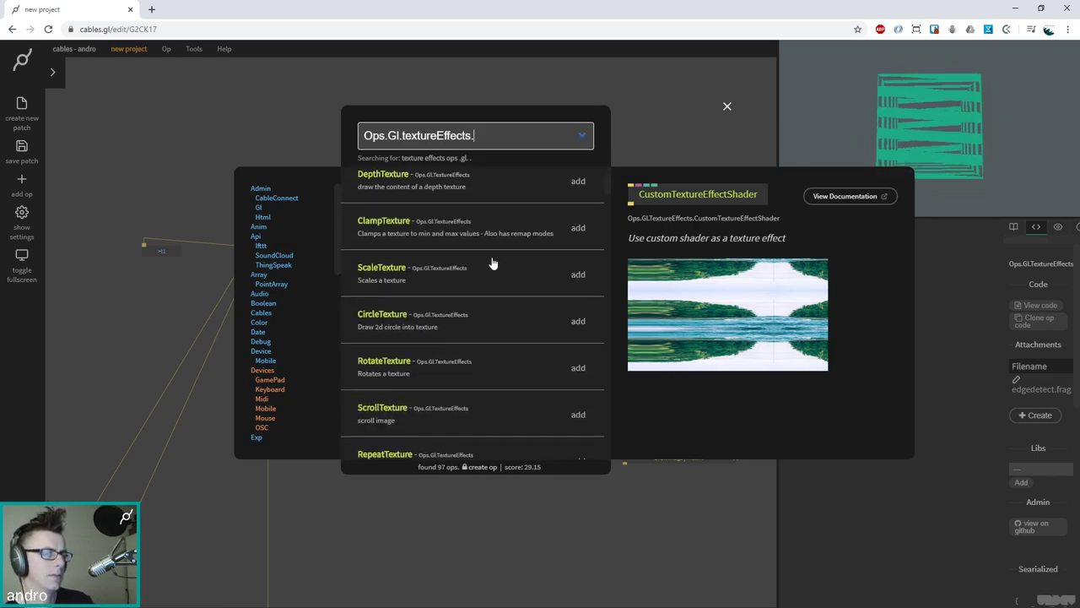
scroll(548, 261, down, 1)
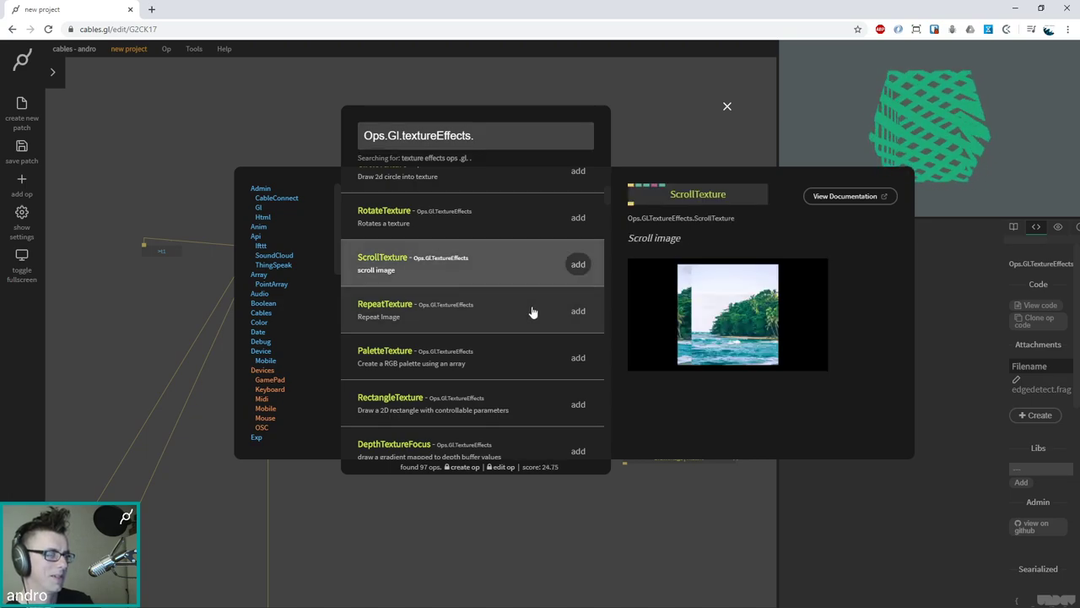
scroll(540, 295, down, 2)
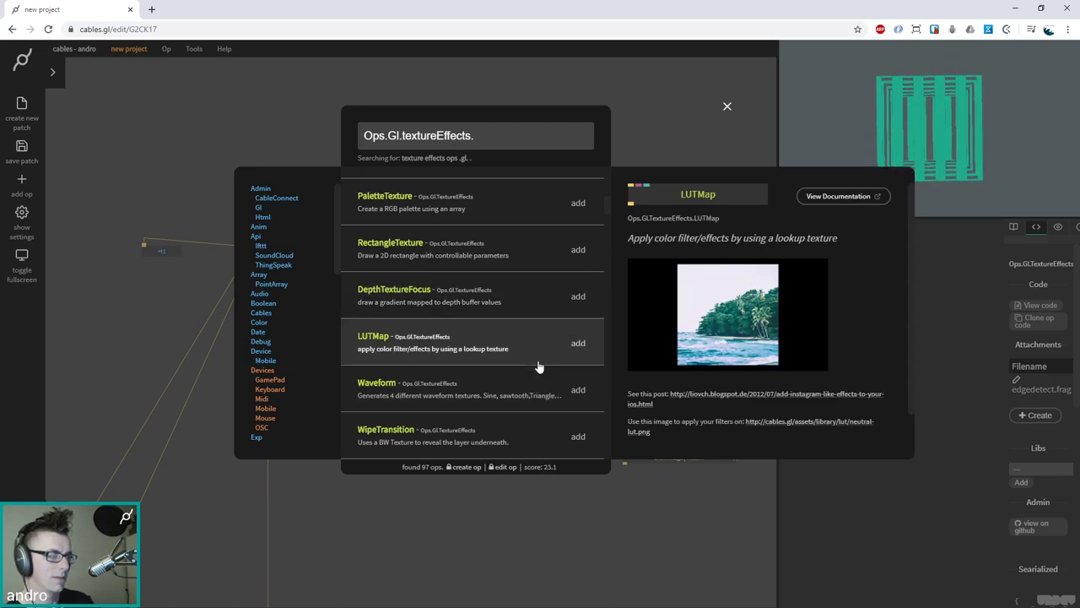
scroll(539, 367, down, 2)
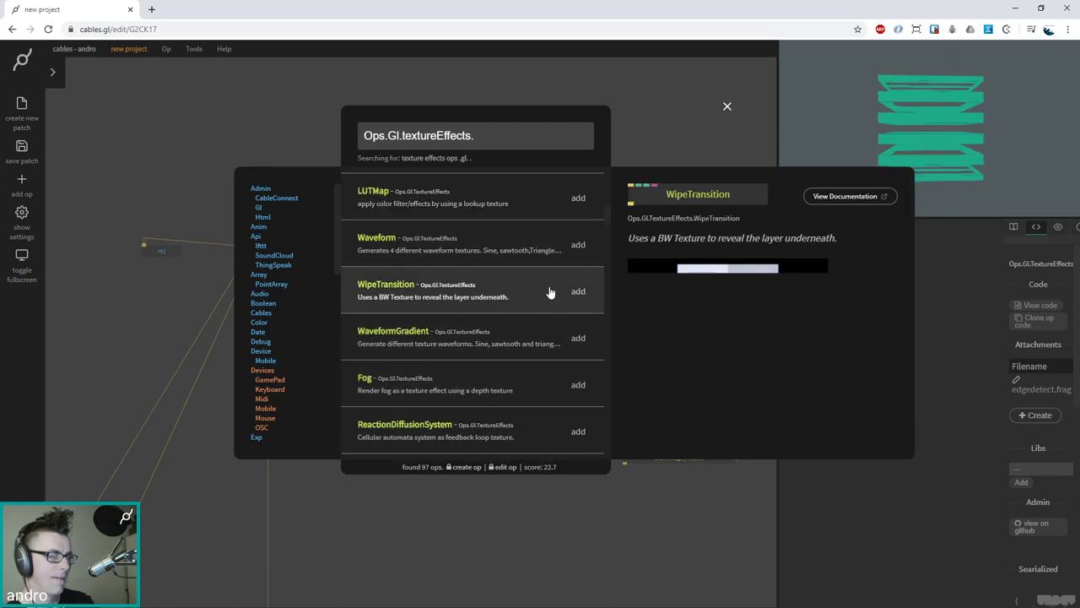
scroll(547, 313, down, 2)
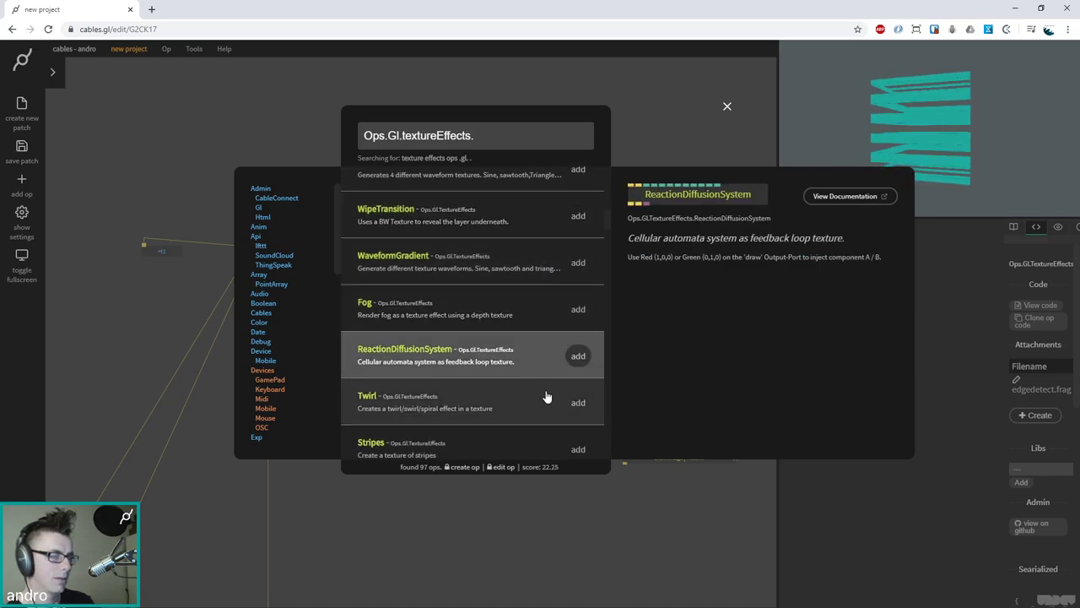
scroll(522, 320, down, 3)
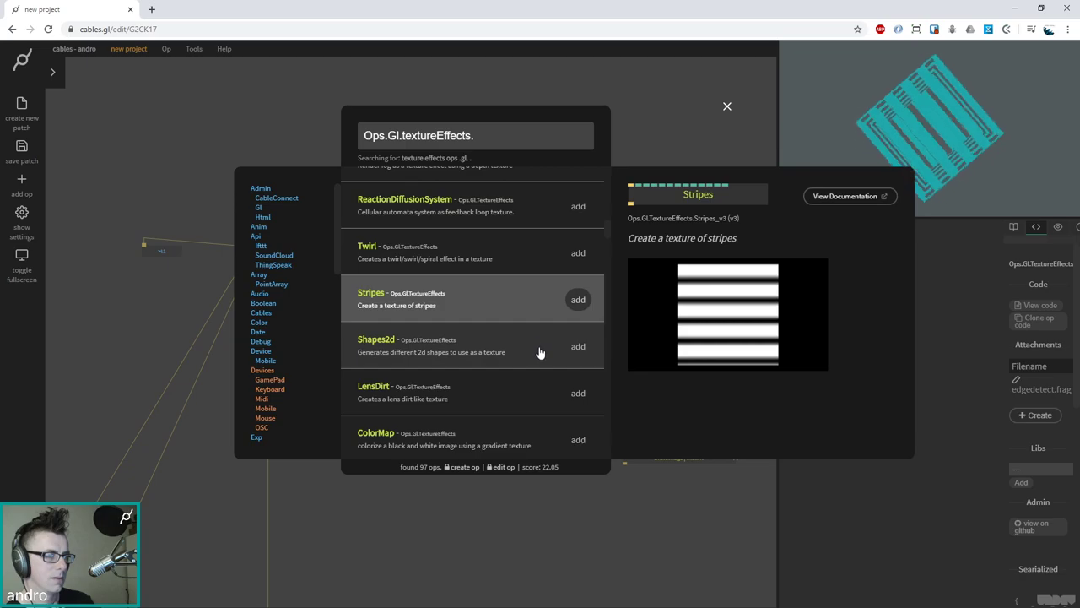
scroll(539, 345, down, 3)
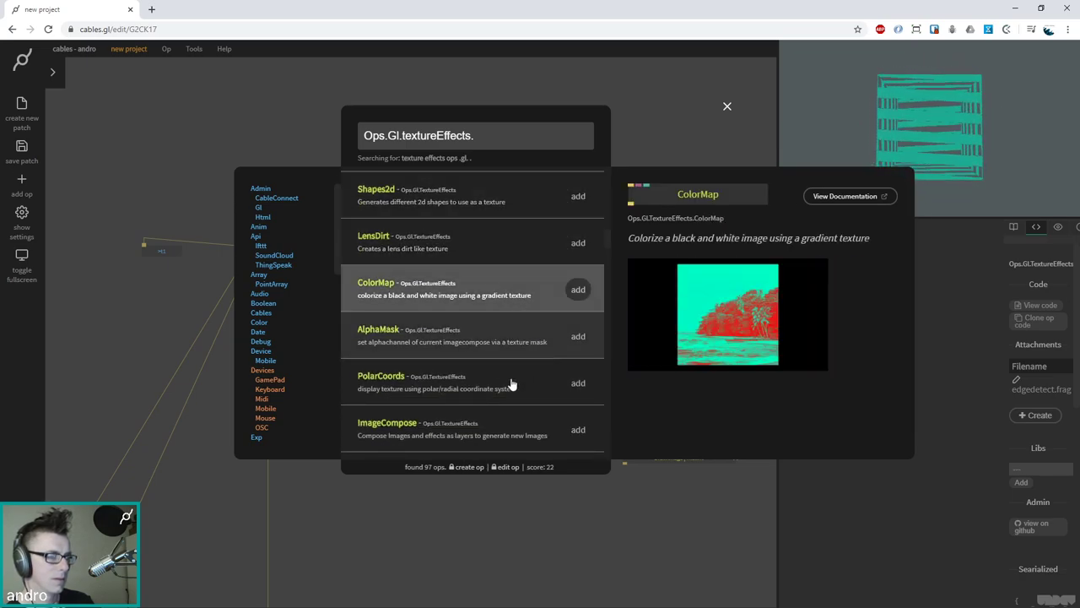
scroll(539, 341, down, 5)
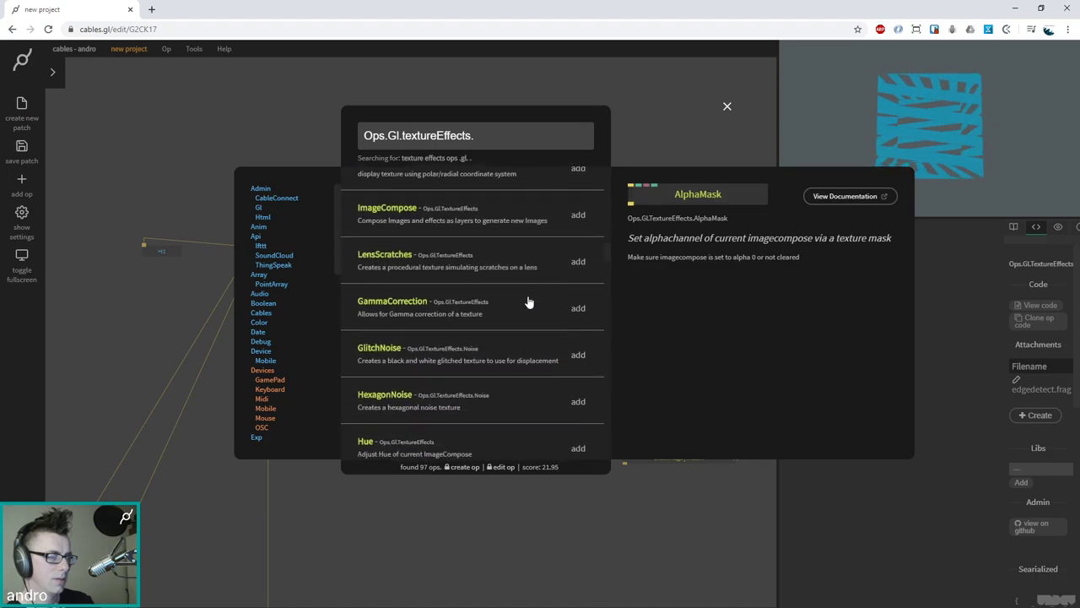
scroll(521, 310, down, 2)
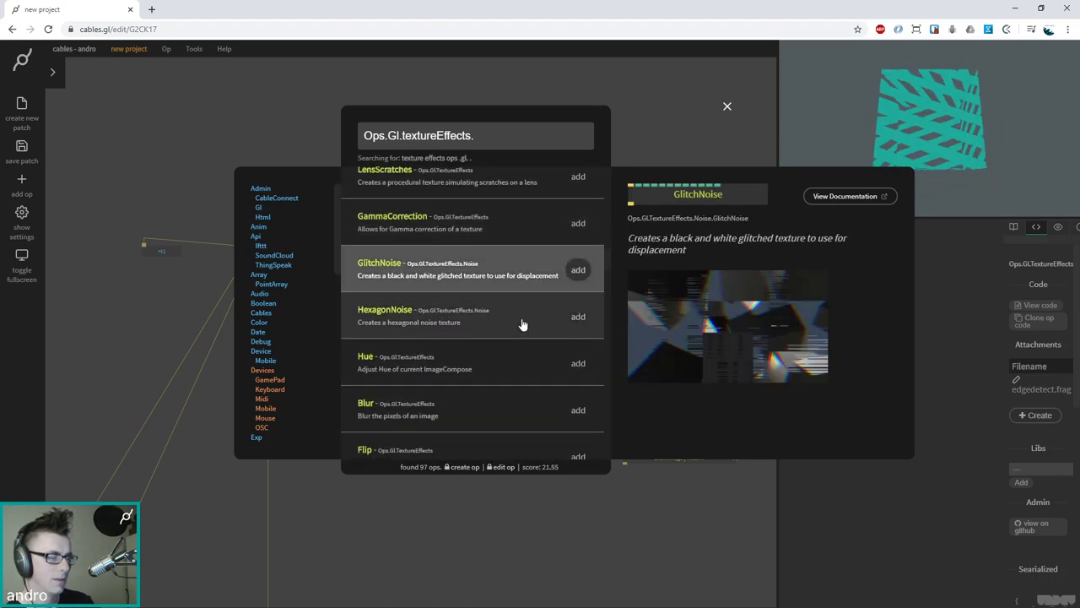
scroll(523, 321, down, 2)
scroll(521, 321, down, 3)
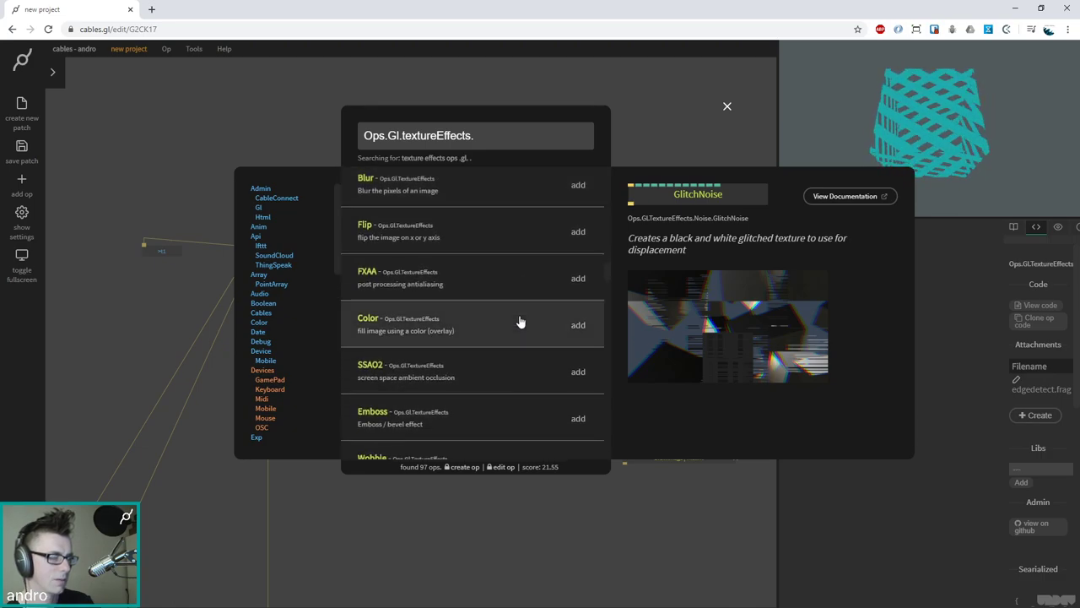
scroll(510, 329, down, 2)
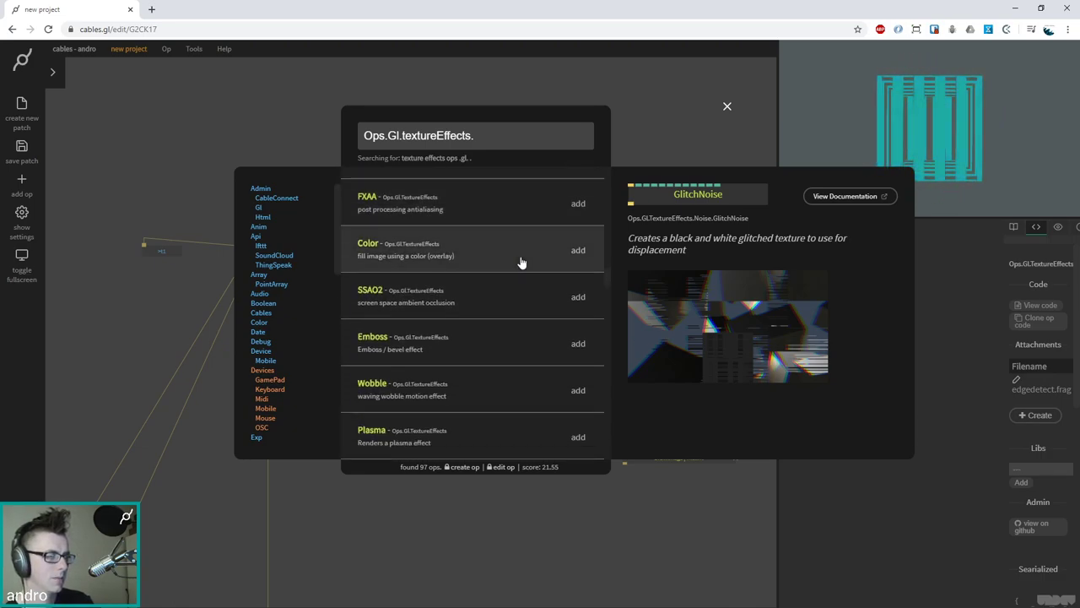
scroll(523, 338, down, 1)
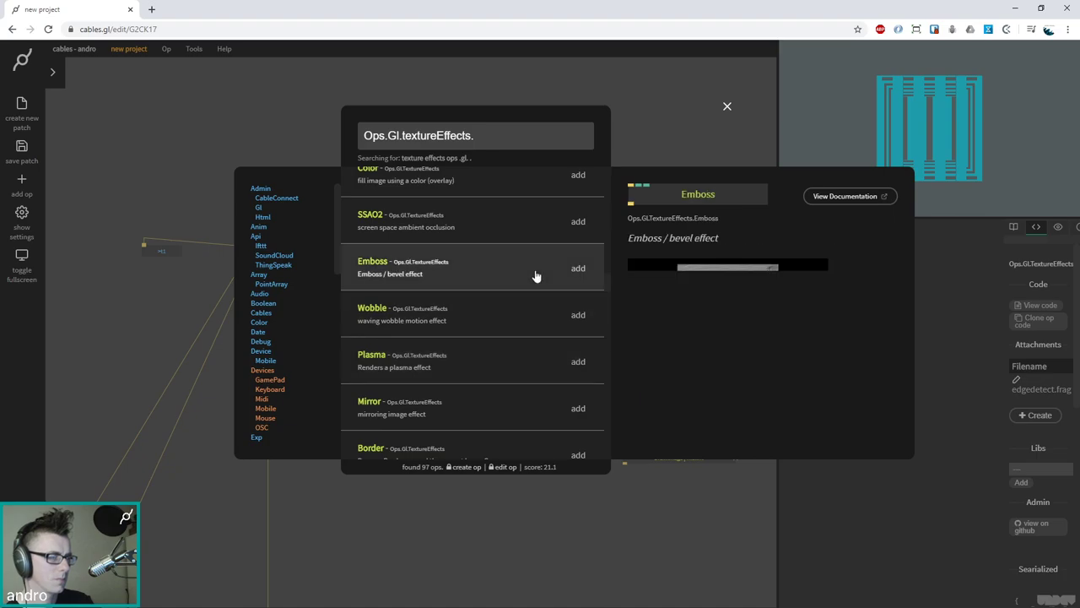
scroll(533, 277, down, 4)
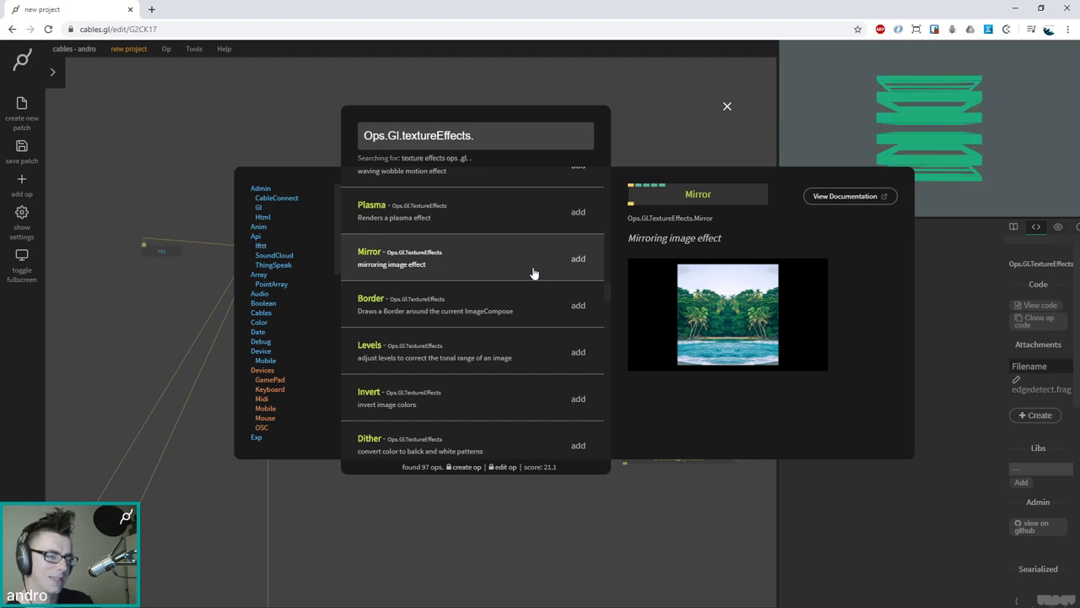
Add the Mirror effect below DrawImage, try its Y axis, and leave Axis on X
click(578, 260)
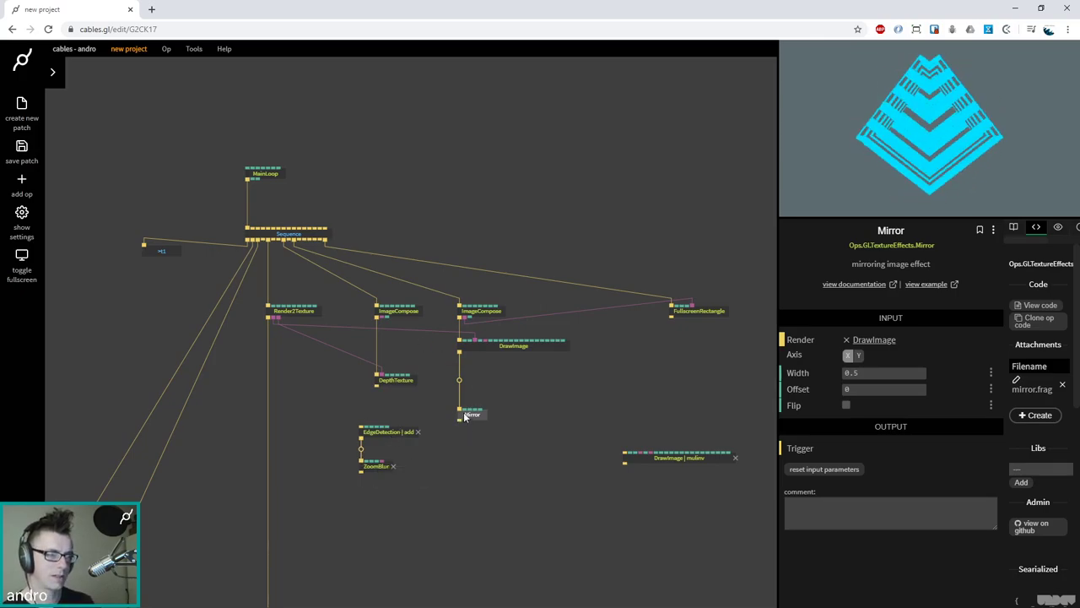
click(858, 355)
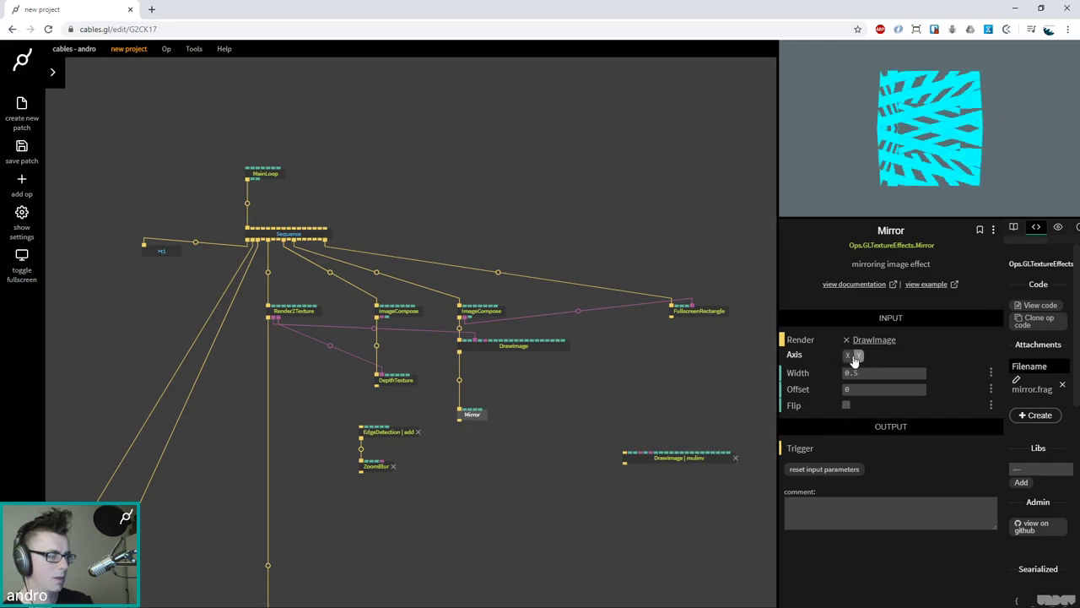
click(480, 447)
click(469, 420)
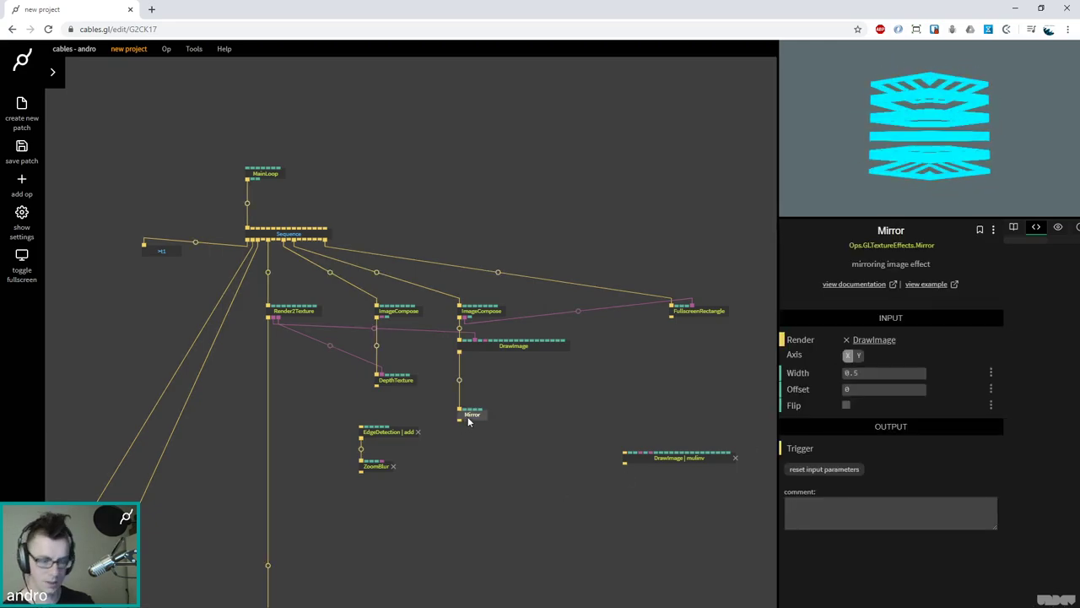
Duplicate the Mirror op, link the copy below the first Mirror, and set its Axis to Y
key(ctrl+c)
key(ctrl+v)
drag(504, 465, 461, 448)
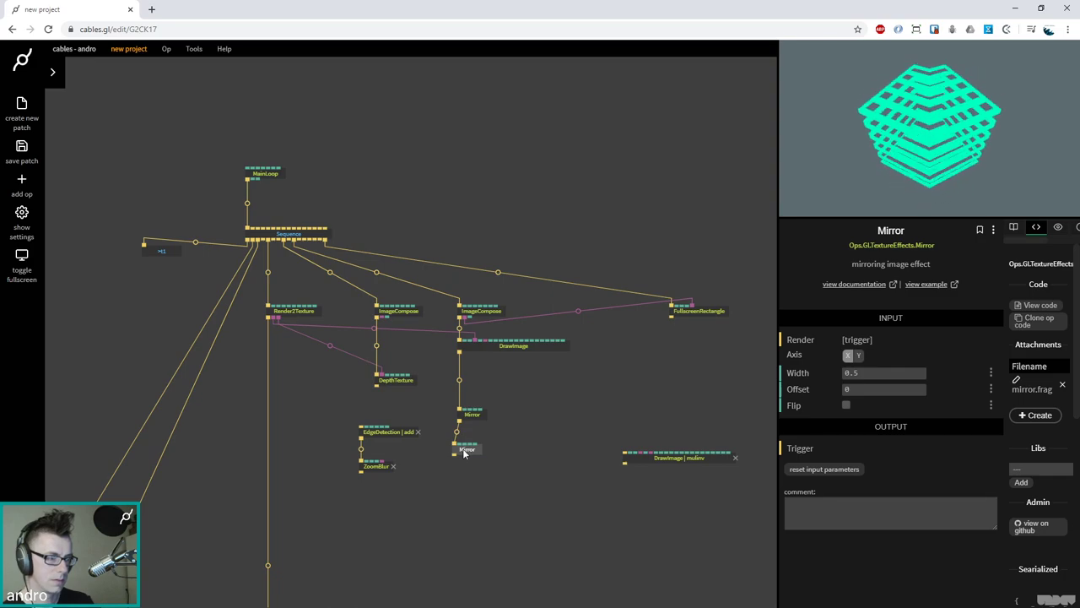
click(860, 355)
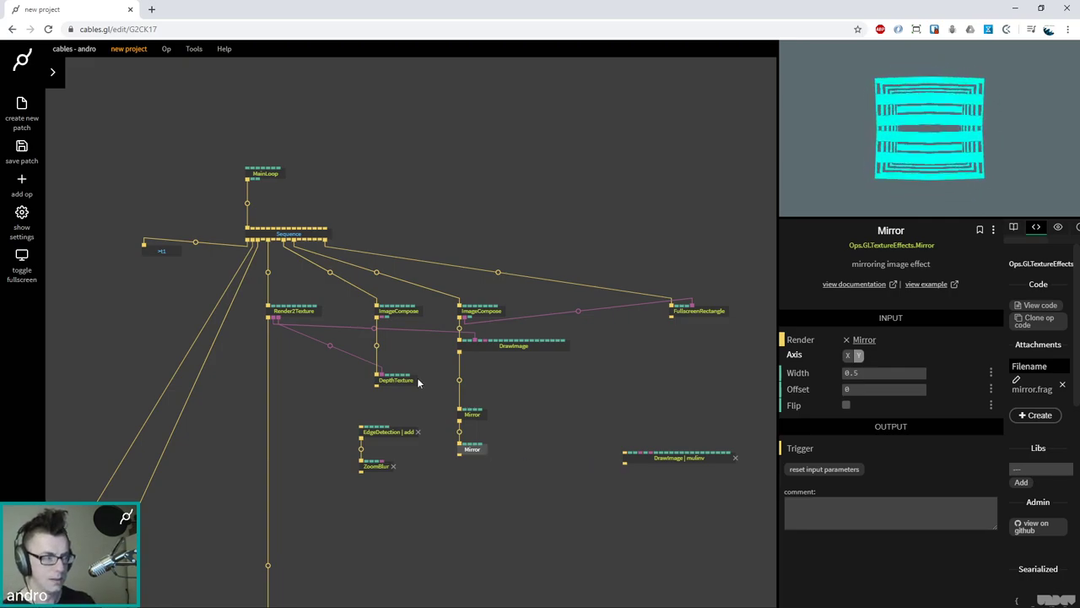
Unlink the two Mirror ops from DrawImage and move the connected pair below ZoomBlur
click(471, 413)
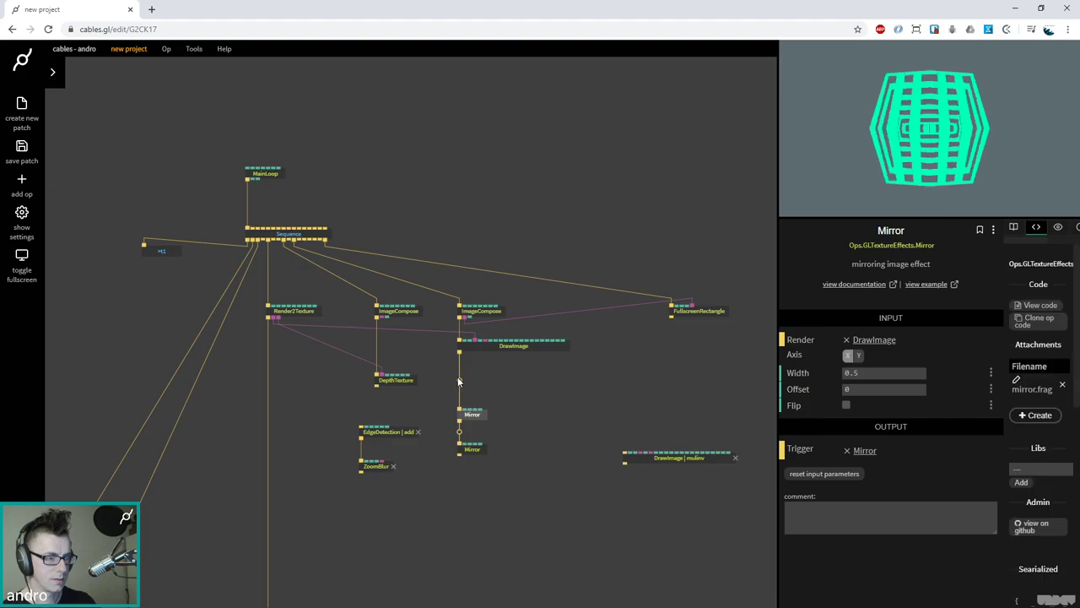
right_click(460, 408)
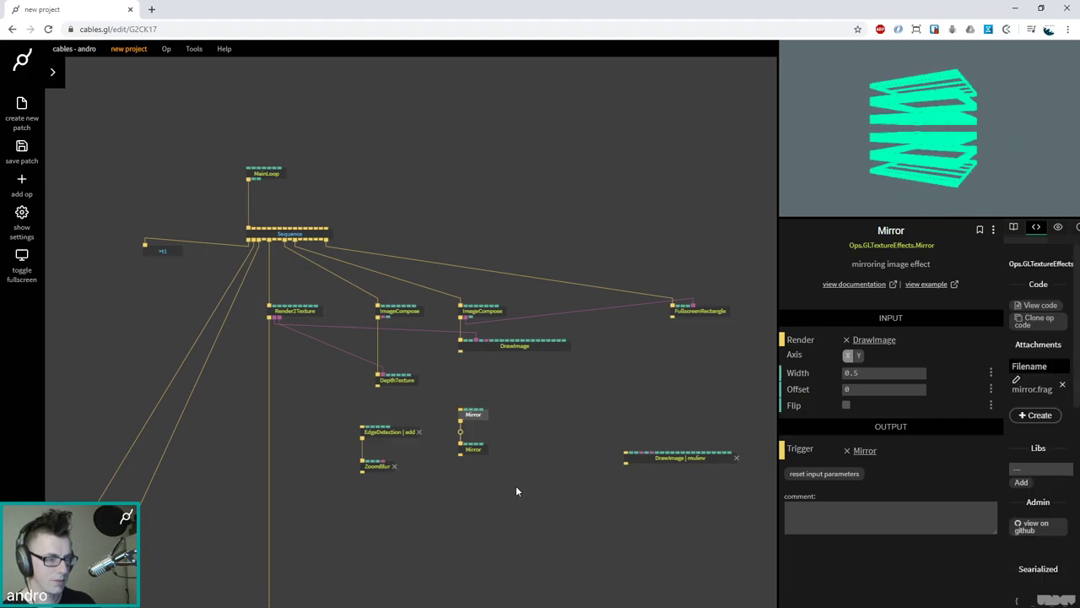
mouse_move(515, 485)
mouse_down()
mouse_move(460, 402)
mouse_move(504, 472)
mouse_up()
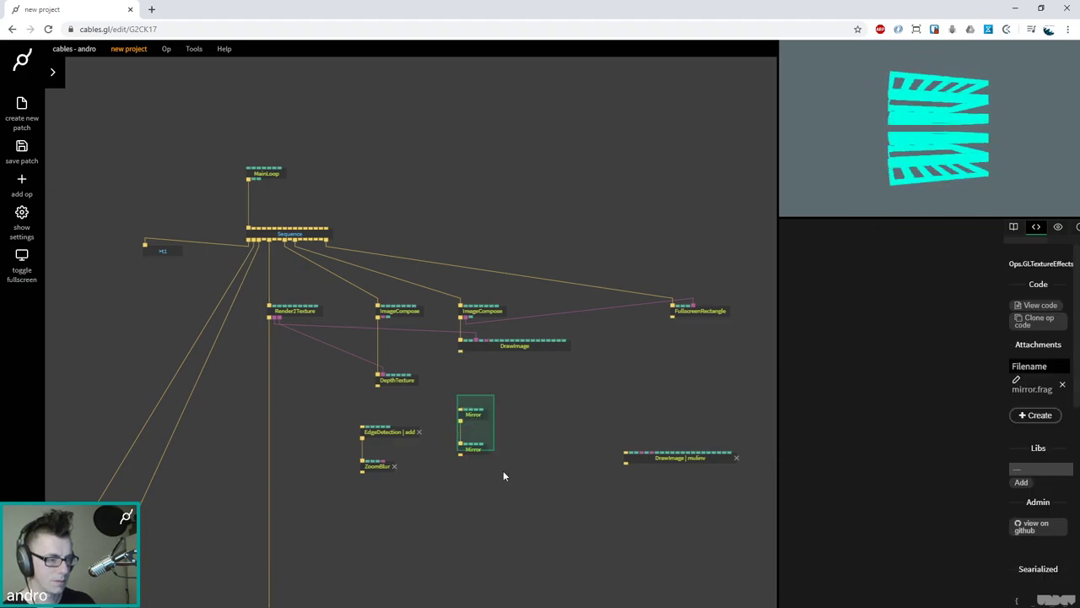
click(474, 416)
drag(470, 426, 387, 506)
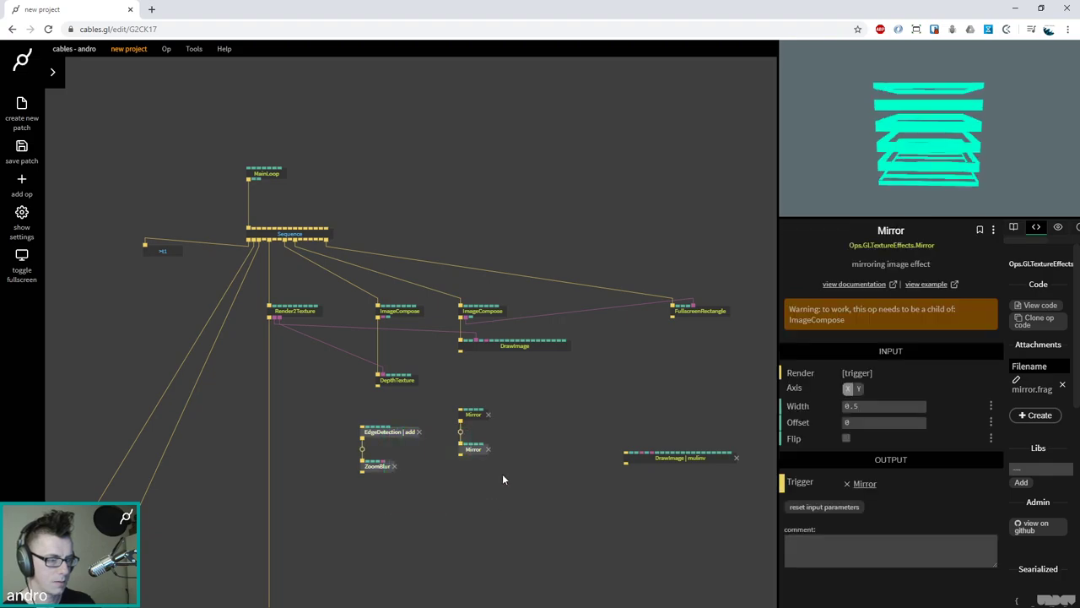
drag(511, 492, 375, 504)
click(501, 395)
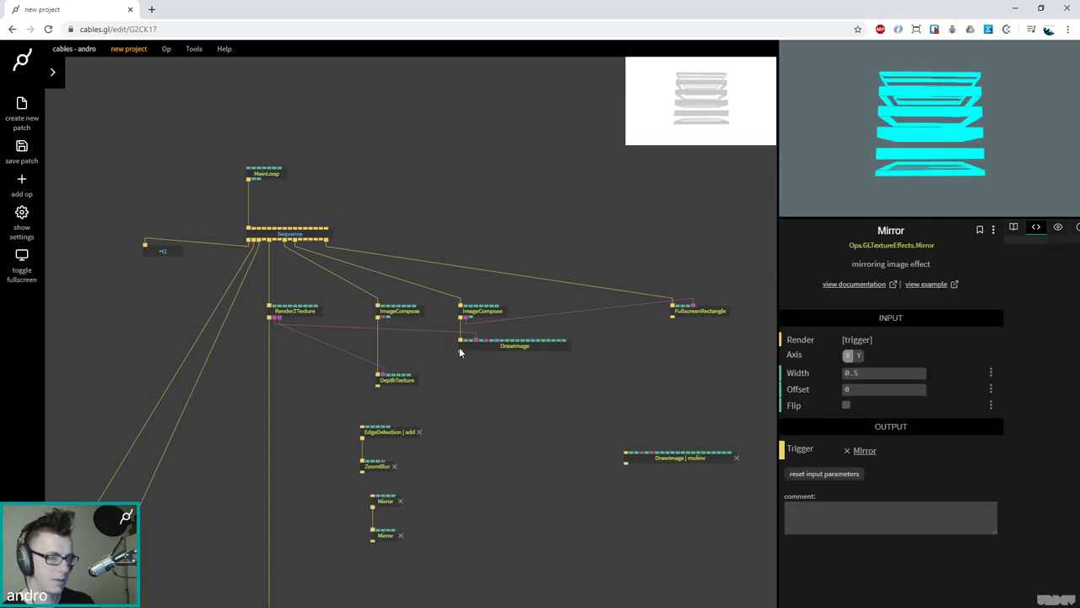
Browse the texture effect ops from DrawImage's trigger output and add the LumaKey effect below DrawImage
drag(461, 355, 465, 400)
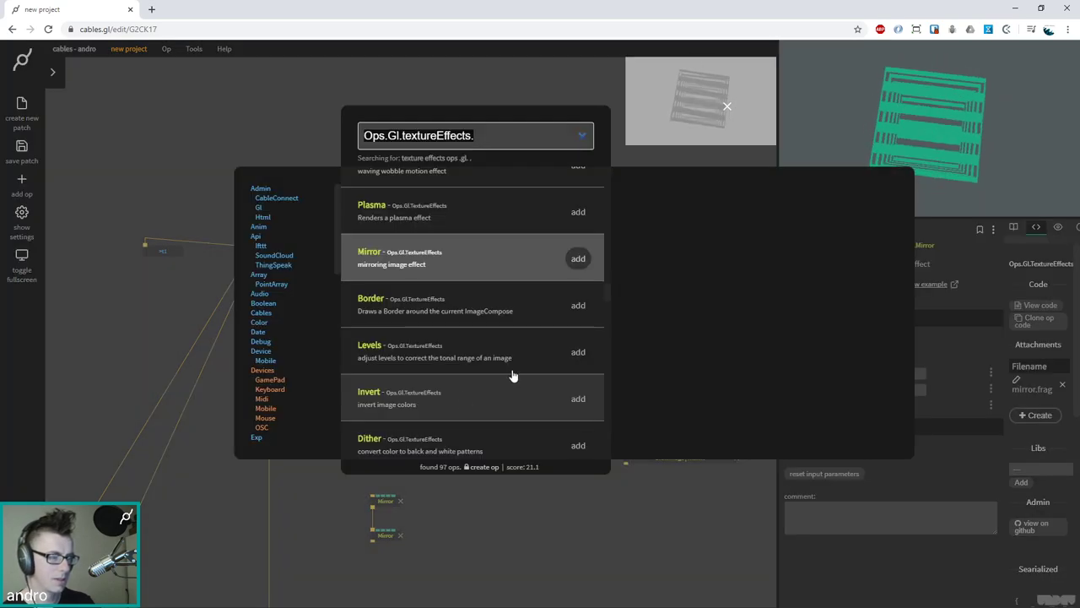
click(547, 309)
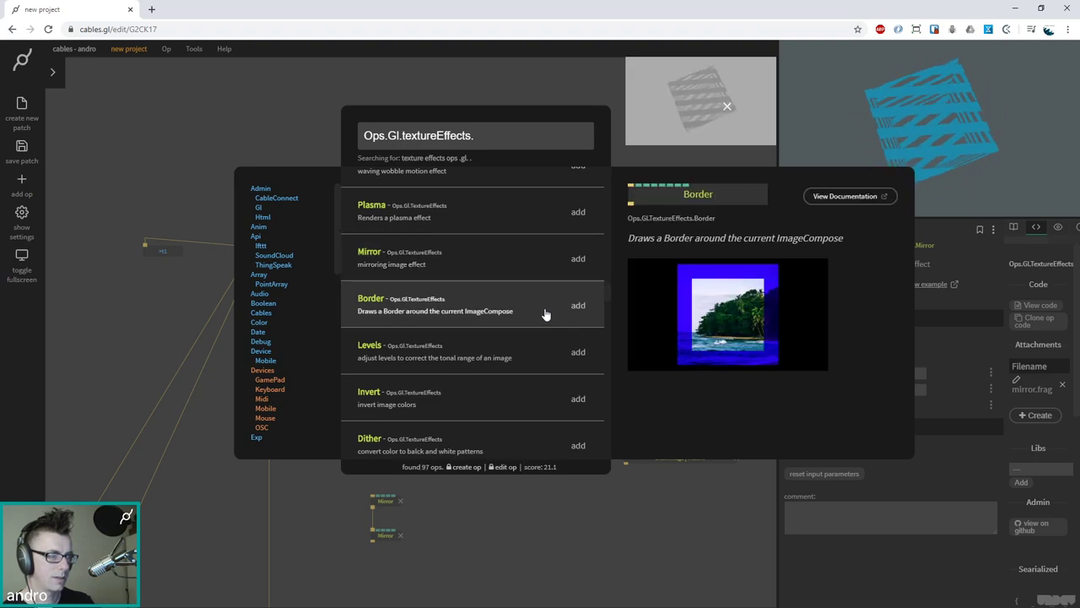
scroll(544, 317, down, 1)
click(543, 316)
click(543, 367)
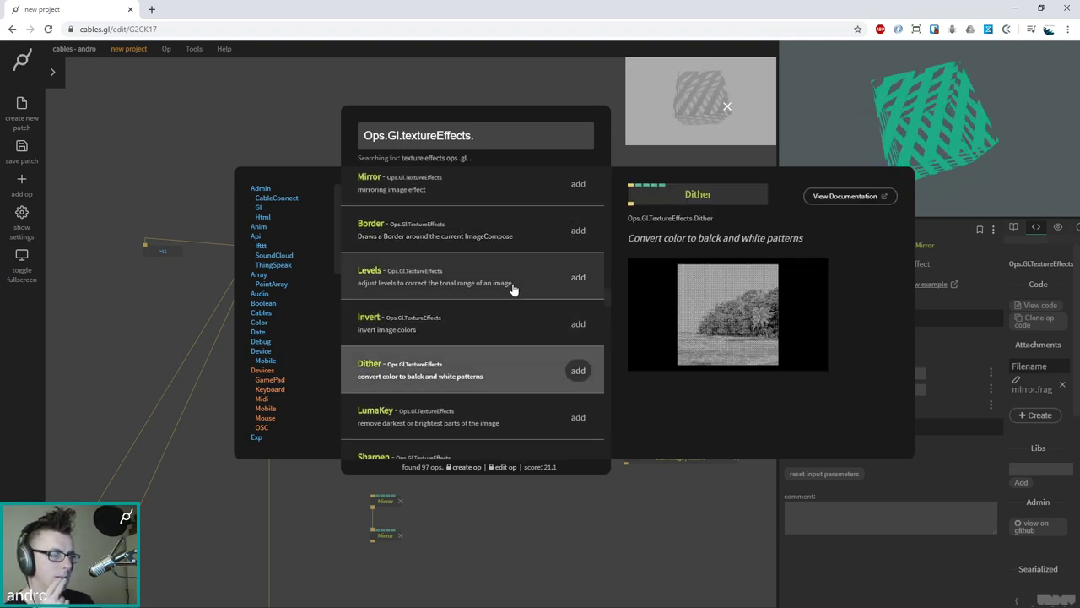
scroll(532, 363, down, 1)
click(533, 352)
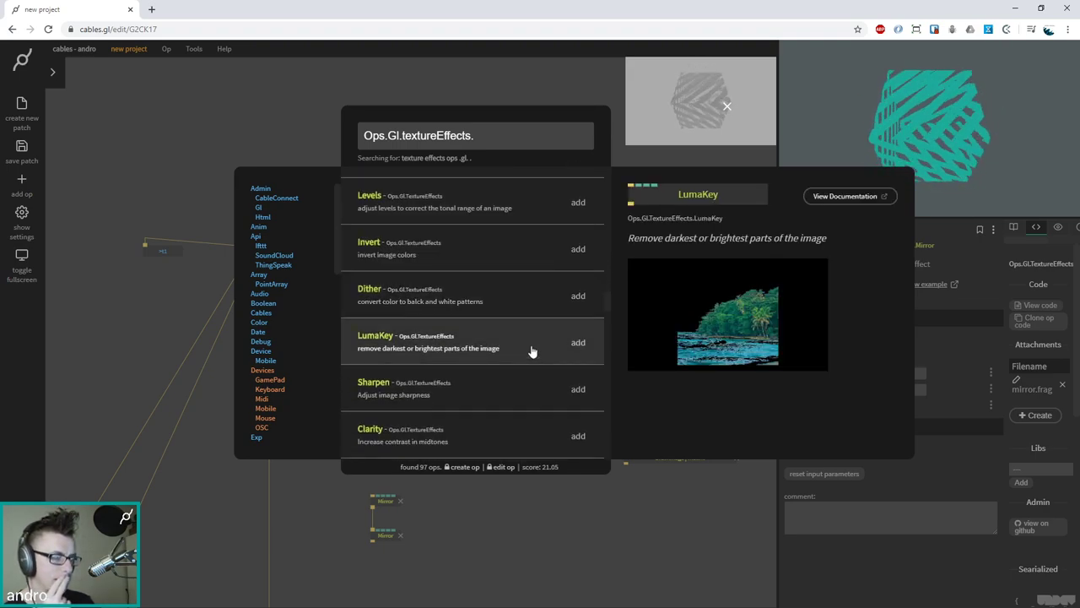
click(578, 345)
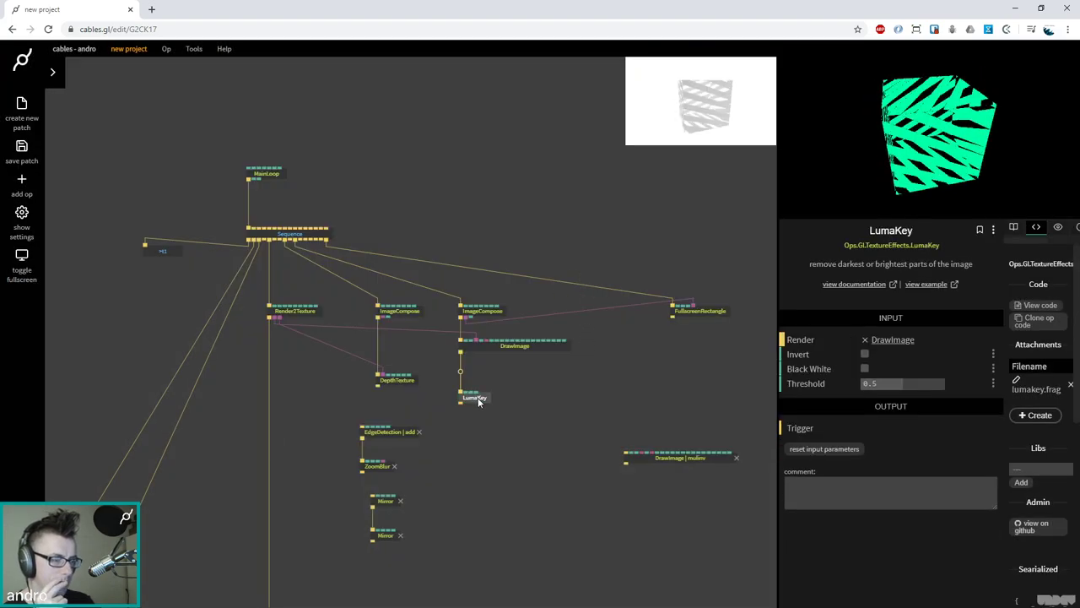
Unlink LumaKey from DrawImage and move it below the two Mirror ops
right_click(462, 372)
drag(473, 394, 505, 447)
drag(495, 488, 397, 577)
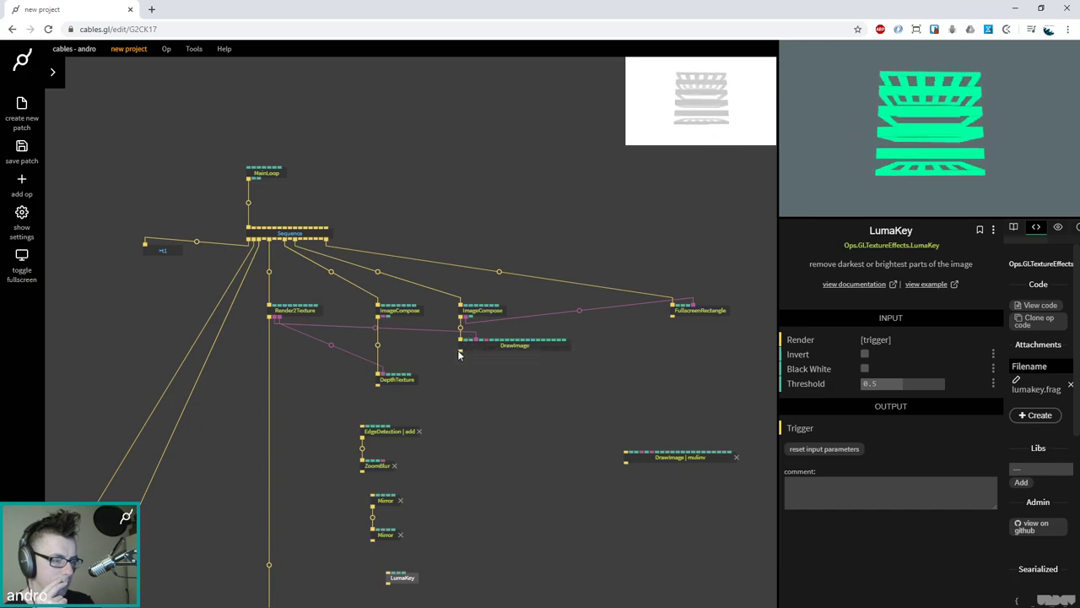
Browse further through the texture effect ops and add the BulgePinch effect below DrawImage
click(462, 351)
drag(460, 350, 463, 397)
scroll(511, 321, down, 3)
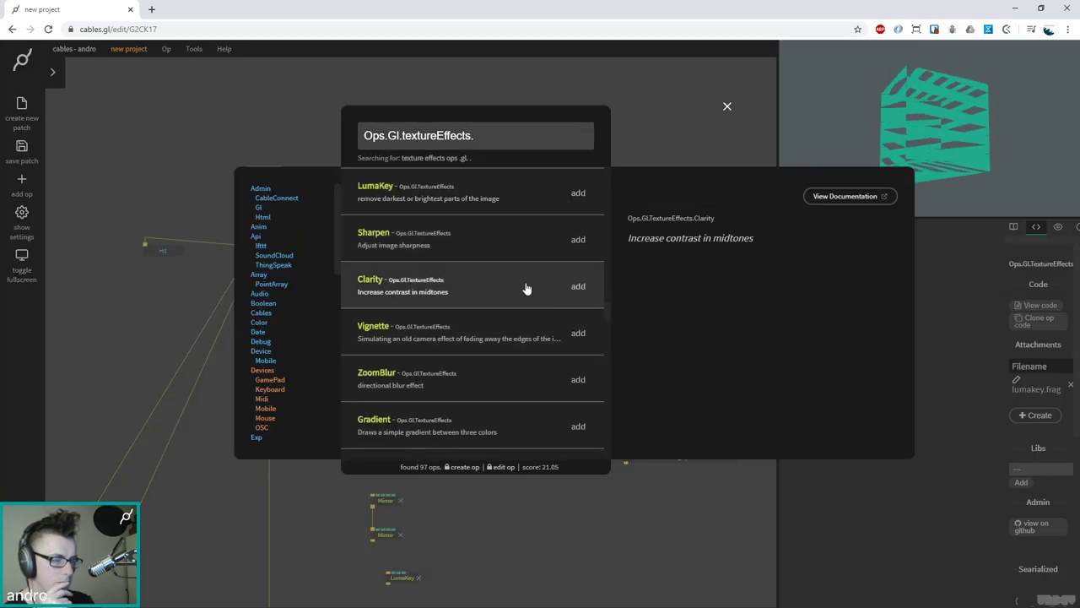
scroll(544, 291, down, 3)
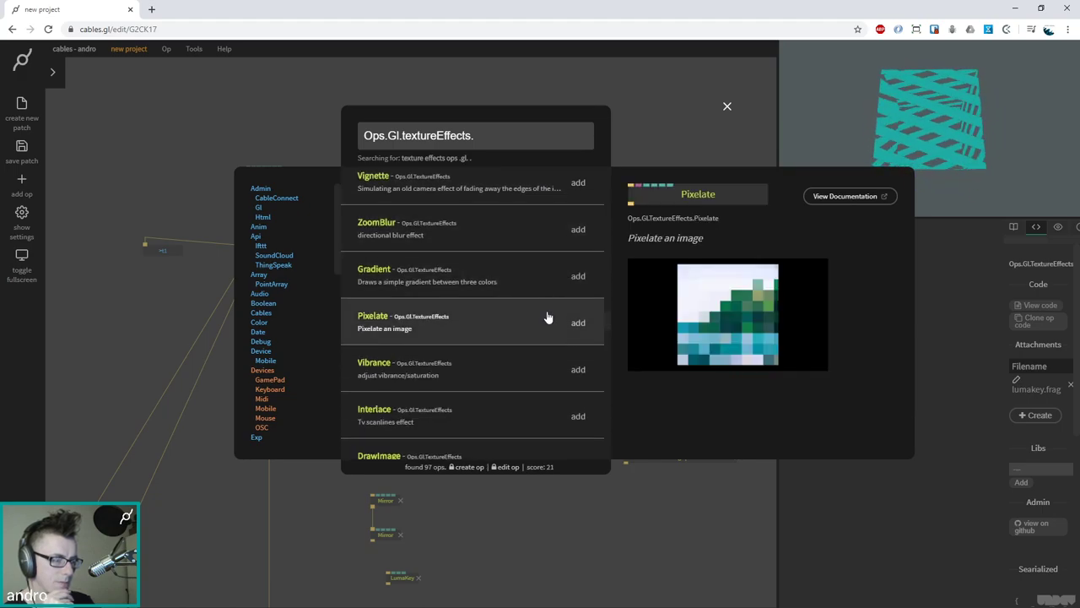
scroll(544, 337, down, 2)
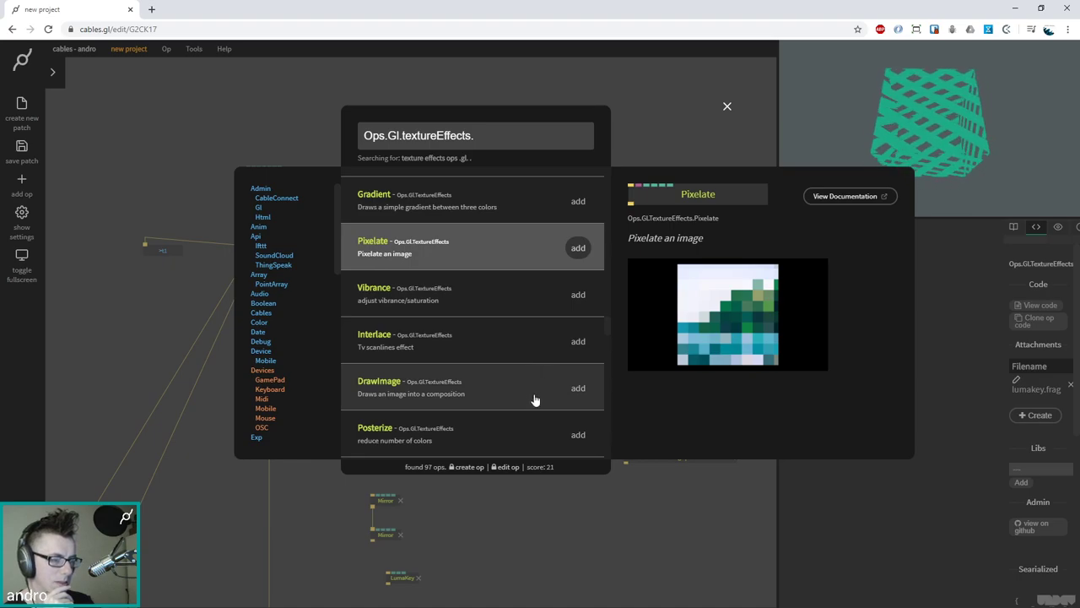
scroll(531, 379, down, 1)
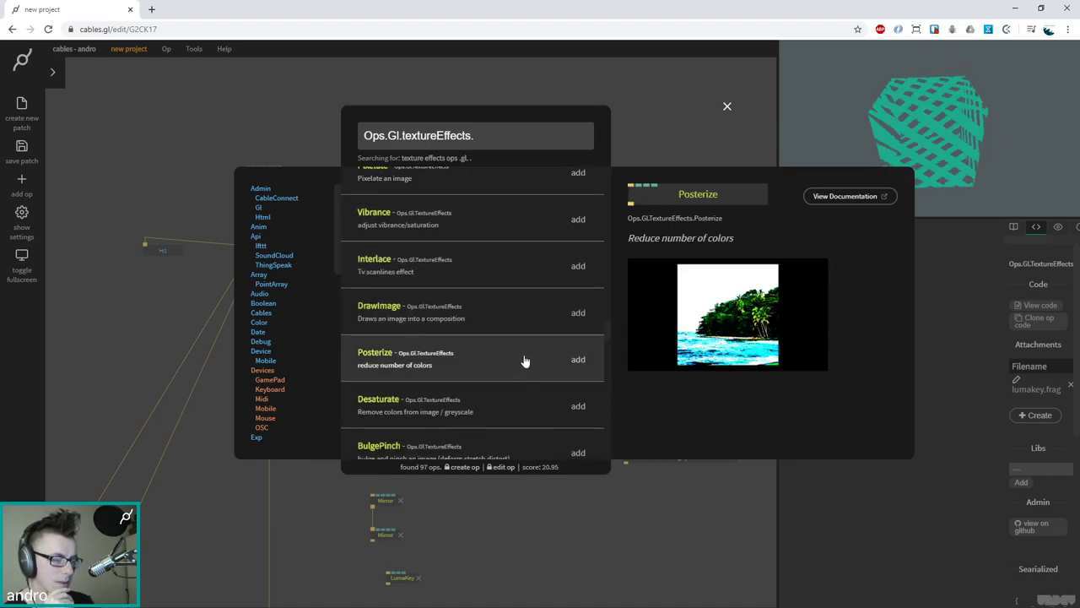
scroll(532, 346, down, 2)
scroll(540, 316, down, 2)
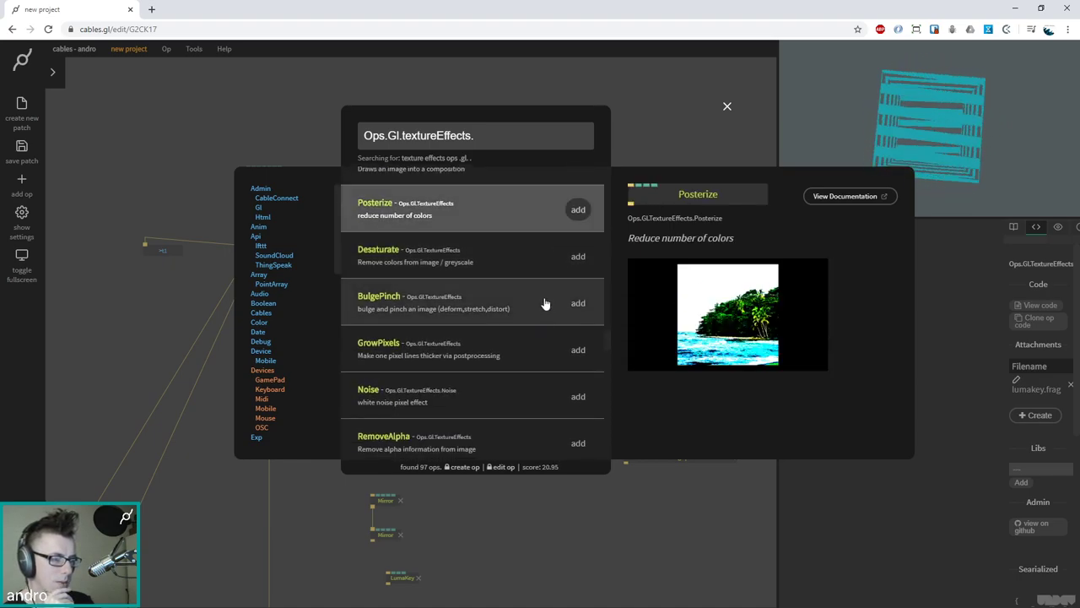
click(576, 303)
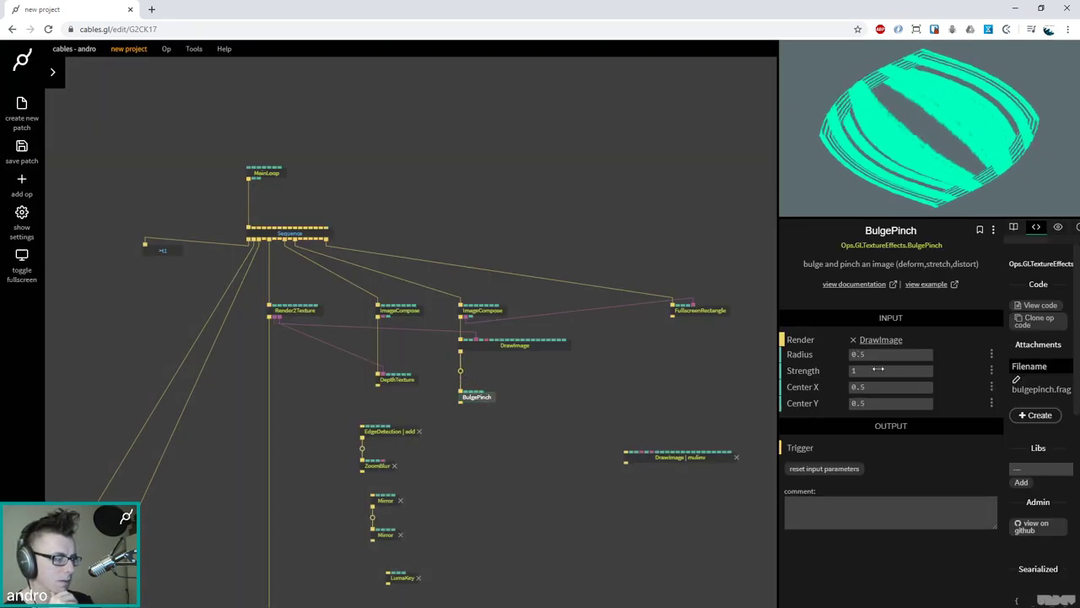
Try BulgePinch Strength values such as -5.08 and -0.64, and leave Strength at 0.12
drag(912, 372, 677, 372)
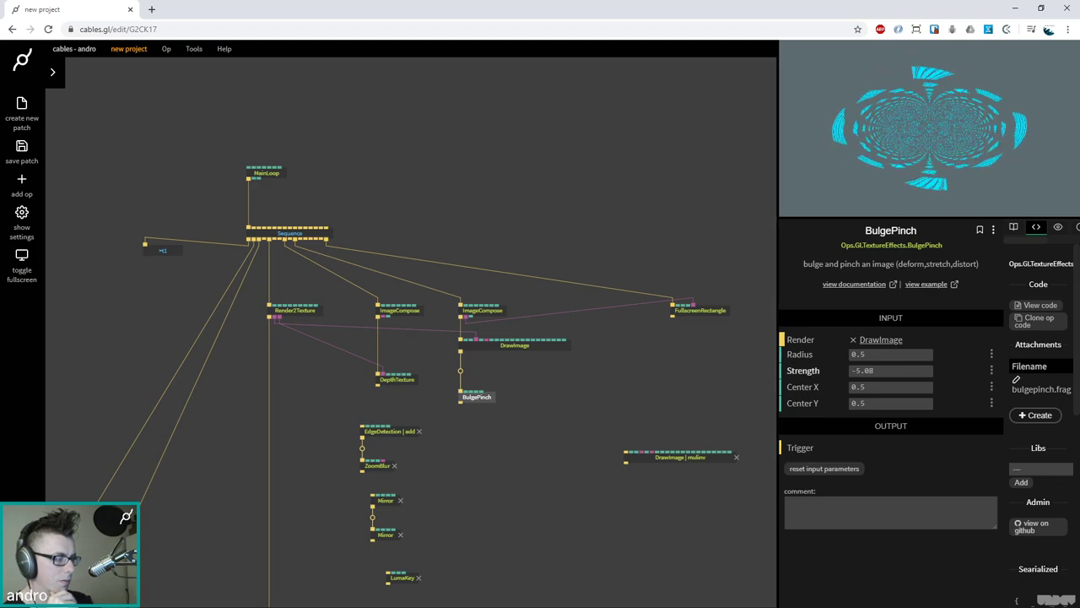
mouse_move(907, 372)
mouse_down()
mouse_move(776, 372)
mouse_move(916, 372)
mouse_up()
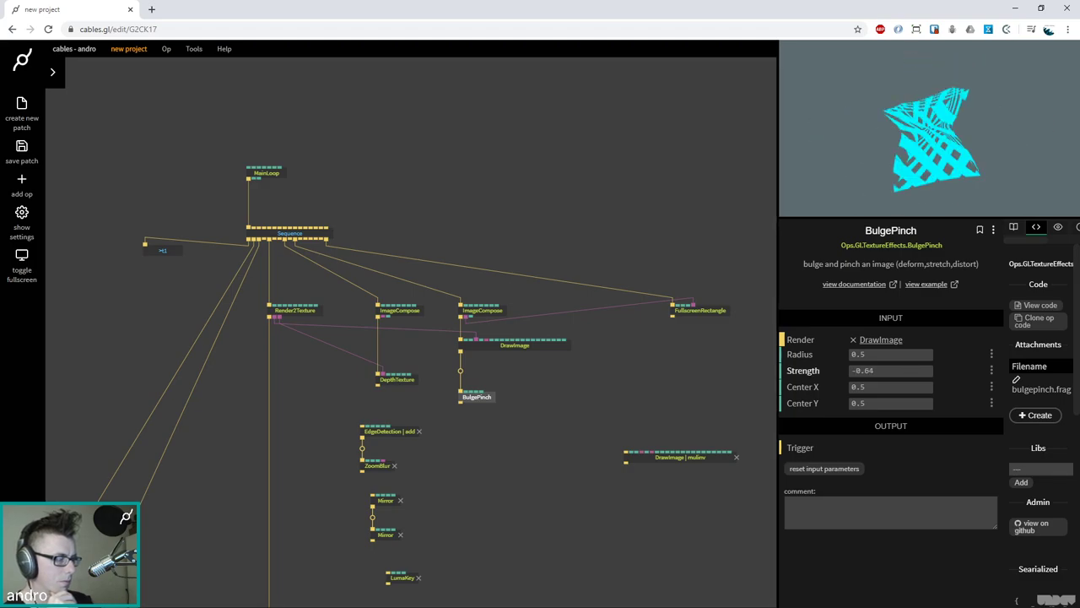
drag(886, 372, 879, 372)
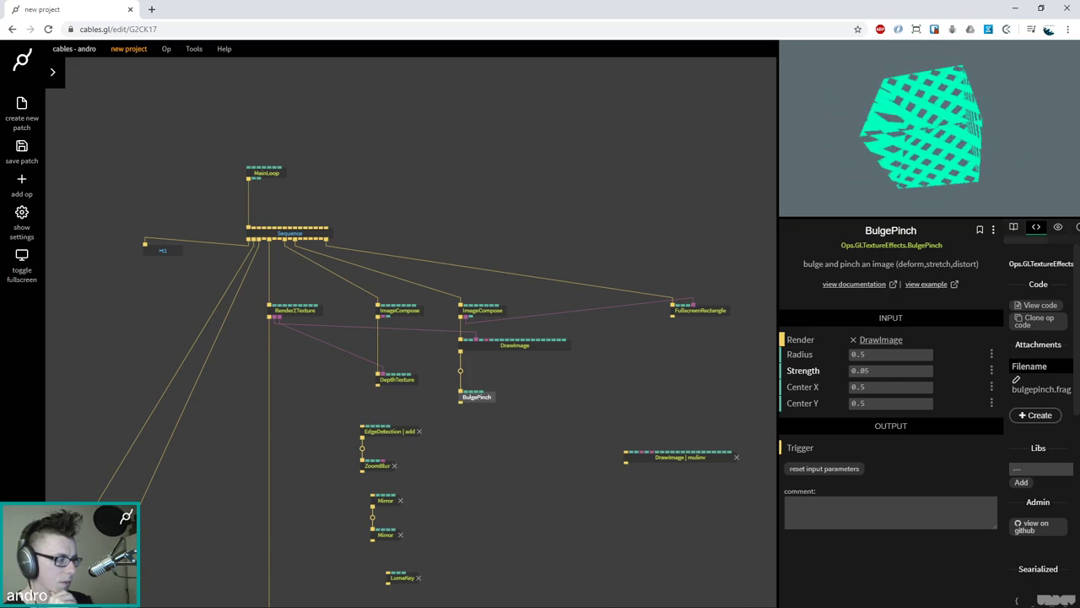
Unlink BulgePinch from DrawImage and move it beside the Mirror ops
right_click(461, 371)
drag(483, 399, 338, 517)
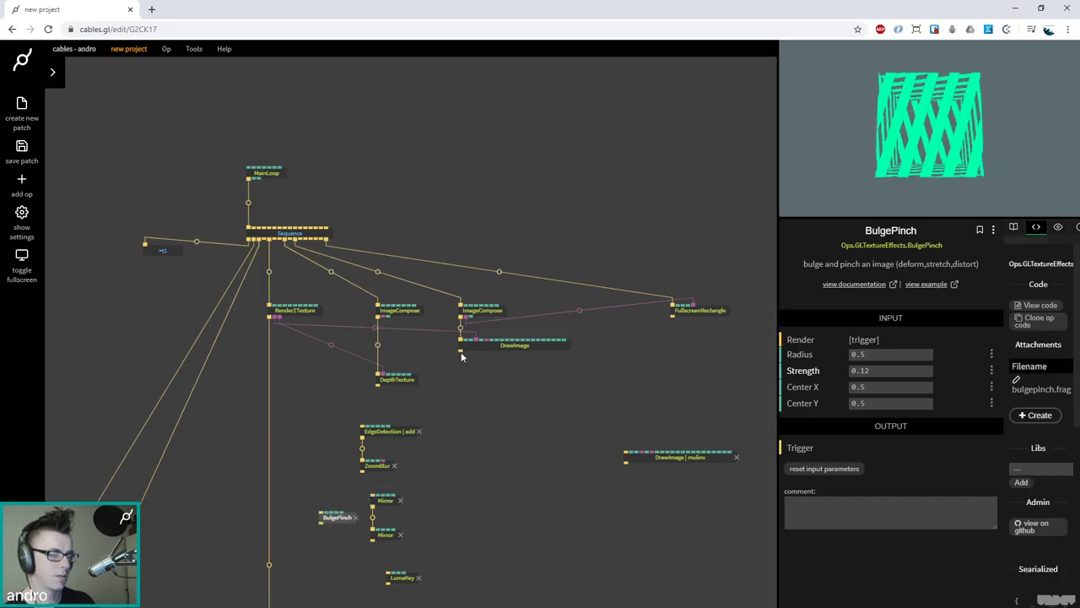
Add the Kaleidoscope effect below DrawImage and set its Sides to 4
drag(461, 351, 460, 395)
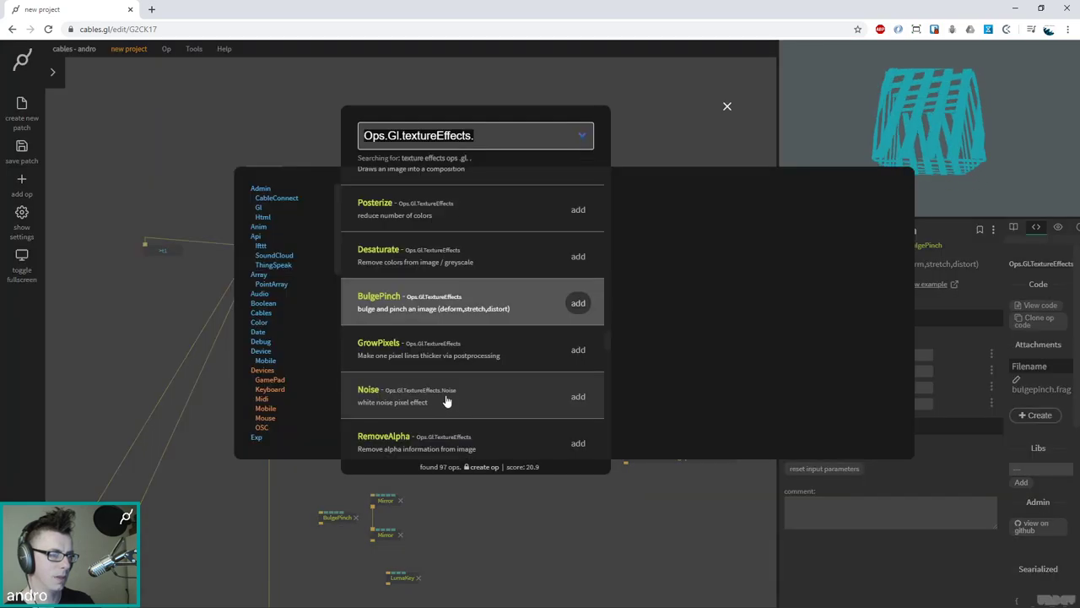
scroll(497, 283, down, 2)
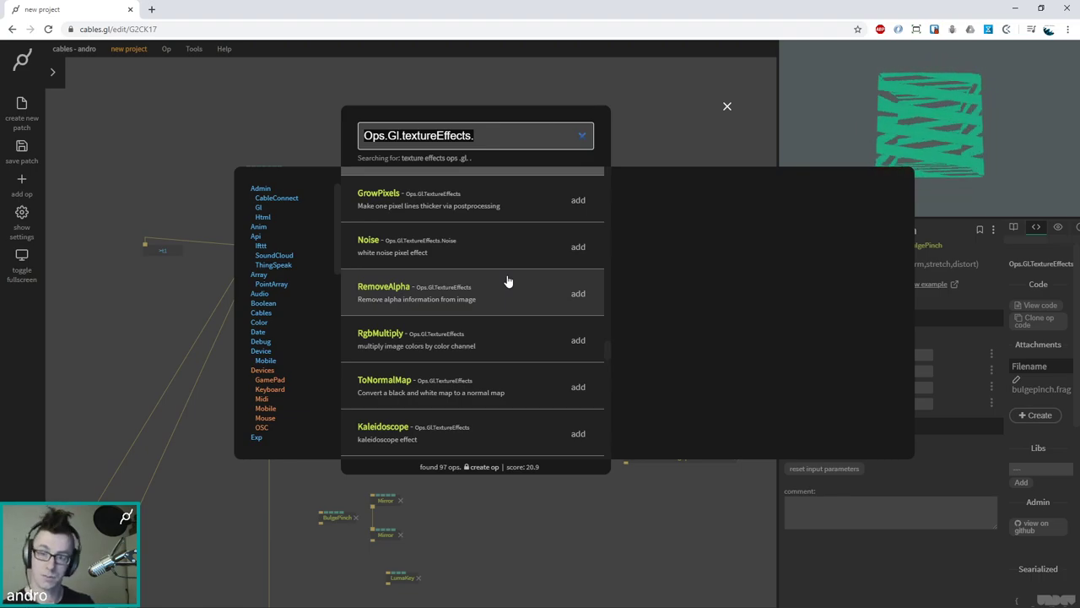
scroll(511, 297, down, 2)
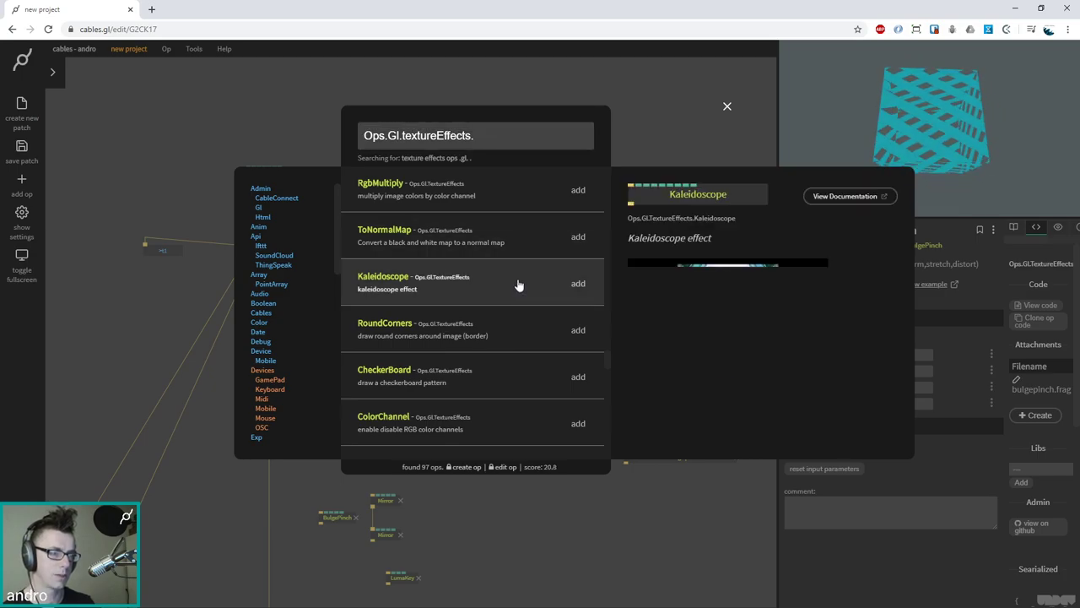
click(578, 284)
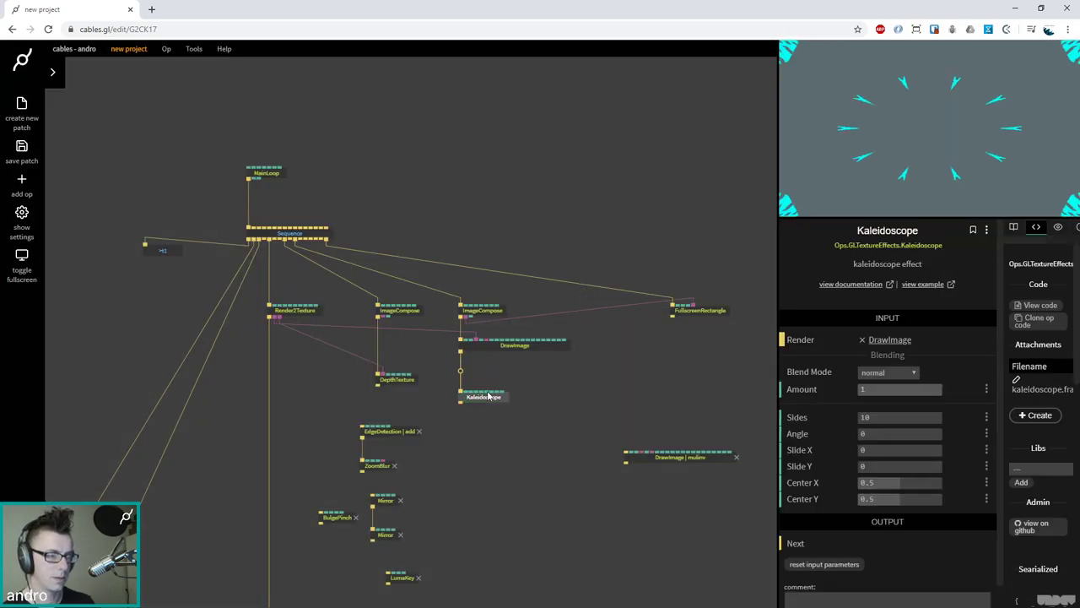
click(884, 417)
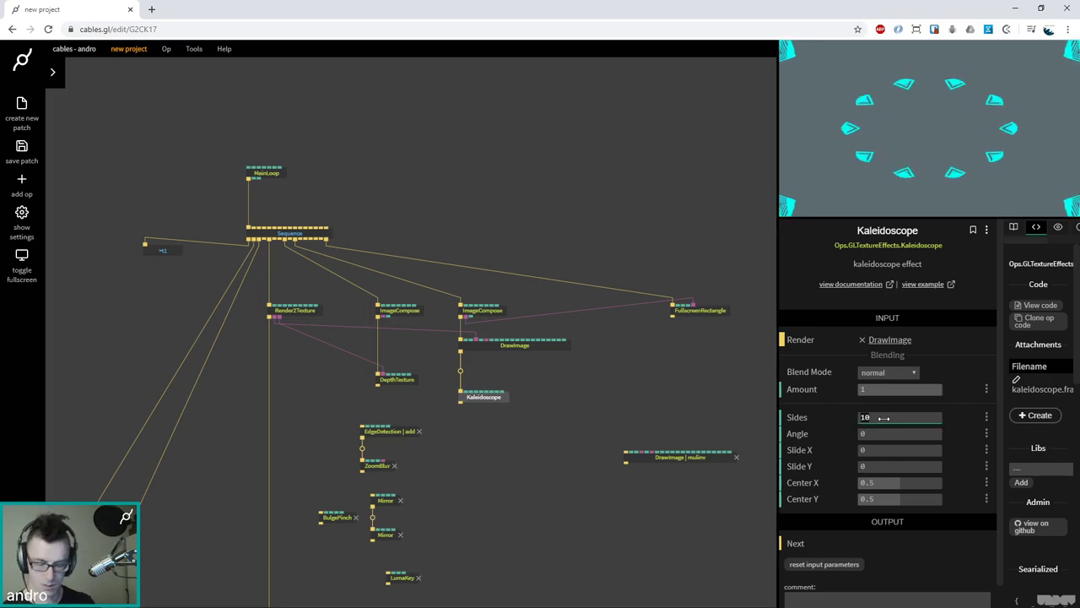
text(4)
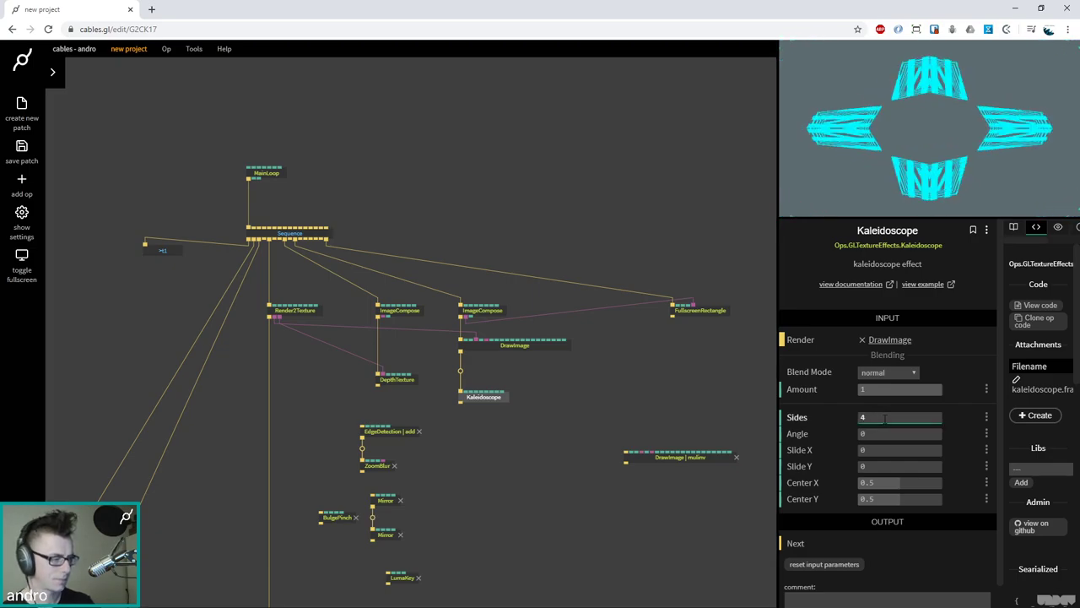
Try a different Center X on the Kaleidoscope op and set it back to 0.5
drag(892, 487, 896, 484)
click(897, 484)
text(0.5)
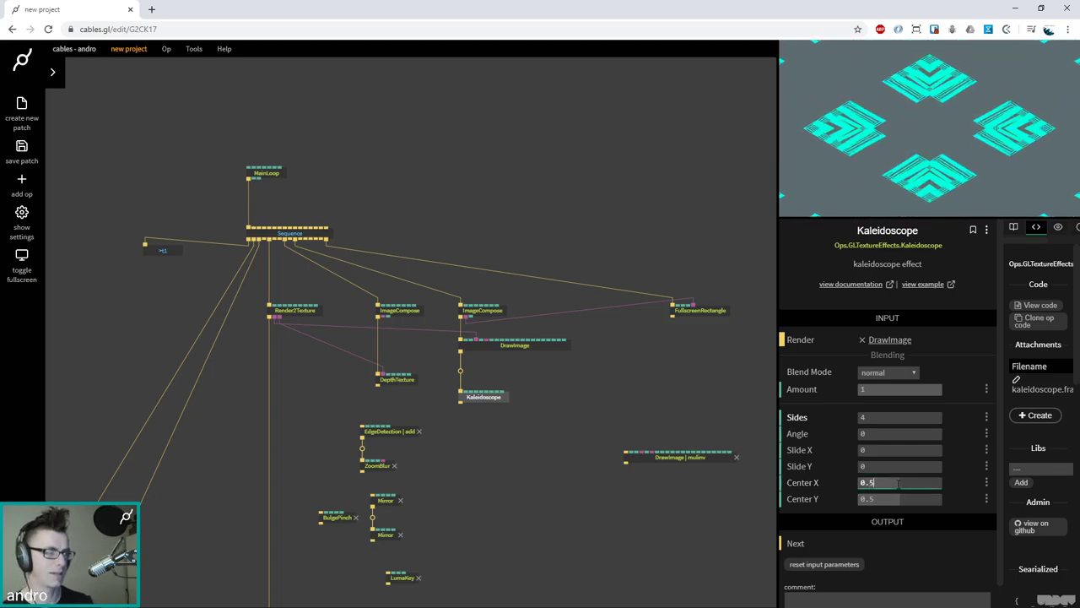
Try the Kaleidoscope with 2 Sides, and return Sides to 4
click(878, 417)
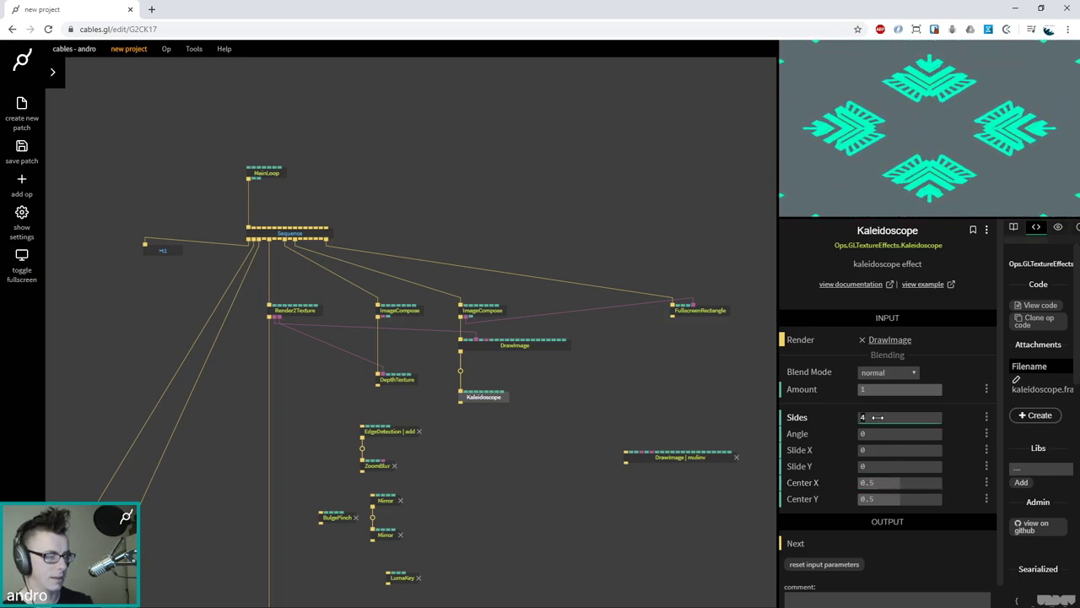
text(2)
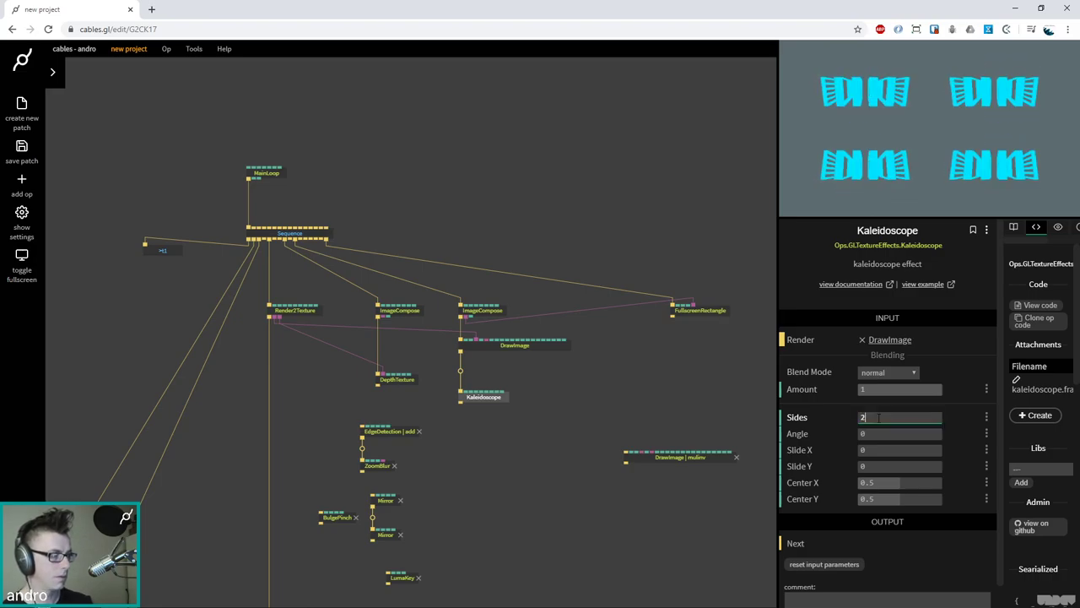
key(BackSpace)
text(4)
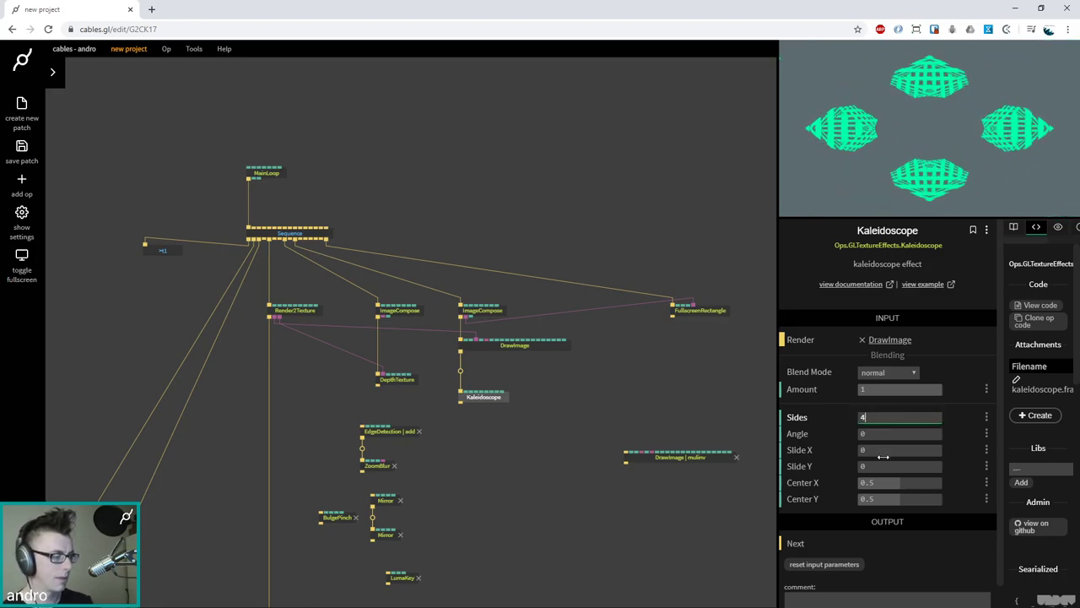
Try changing the Kaleidoscope's Angle and reset it to 0
drag(887, 436, 890, 434)
click(890, 434)
text(0)
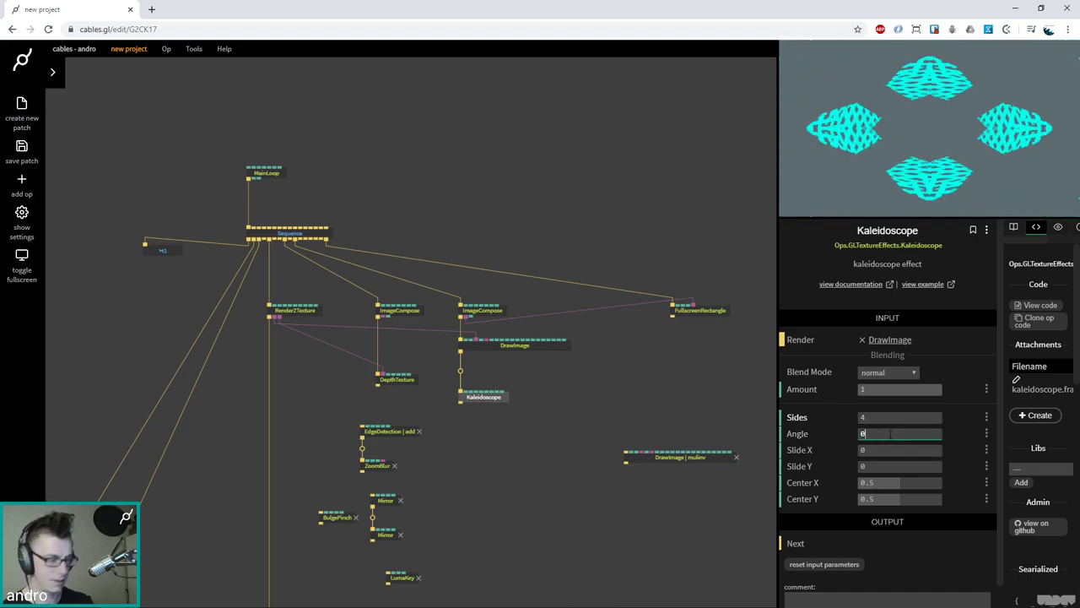
Unlink Kaleidoscope from DrawImage and move it below the Mirror ops, next to LumaKey
right_click(461, 371)
drag(483, 396, 354, 563)
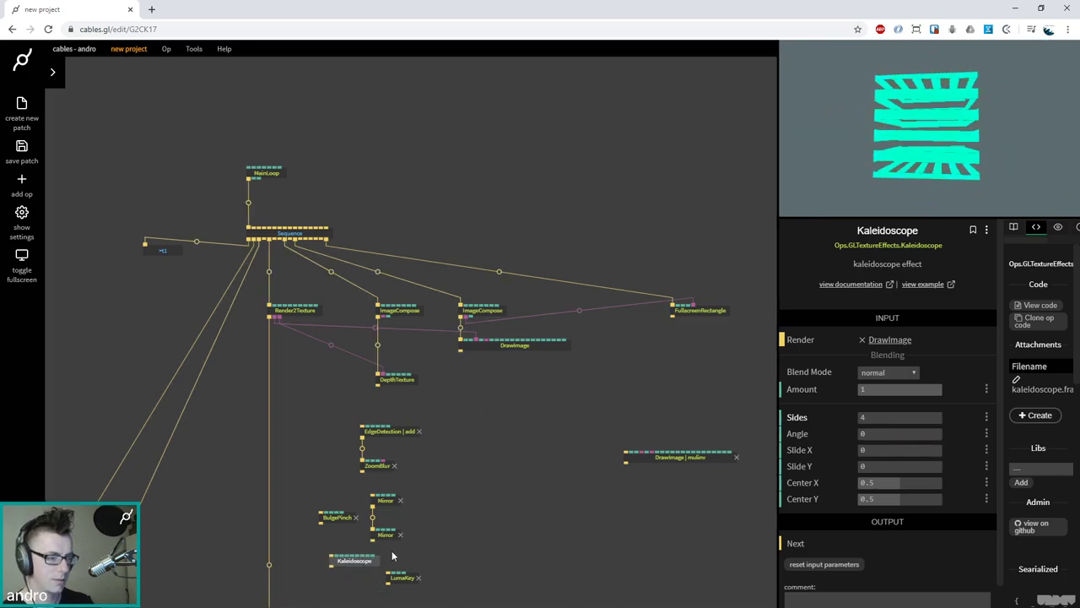
Browse the remaining texture effect ops and add the BarrelDistortion effect below DrawImage
drag(460, 352, 458, 400)
scroll(544, 301, down, 3)
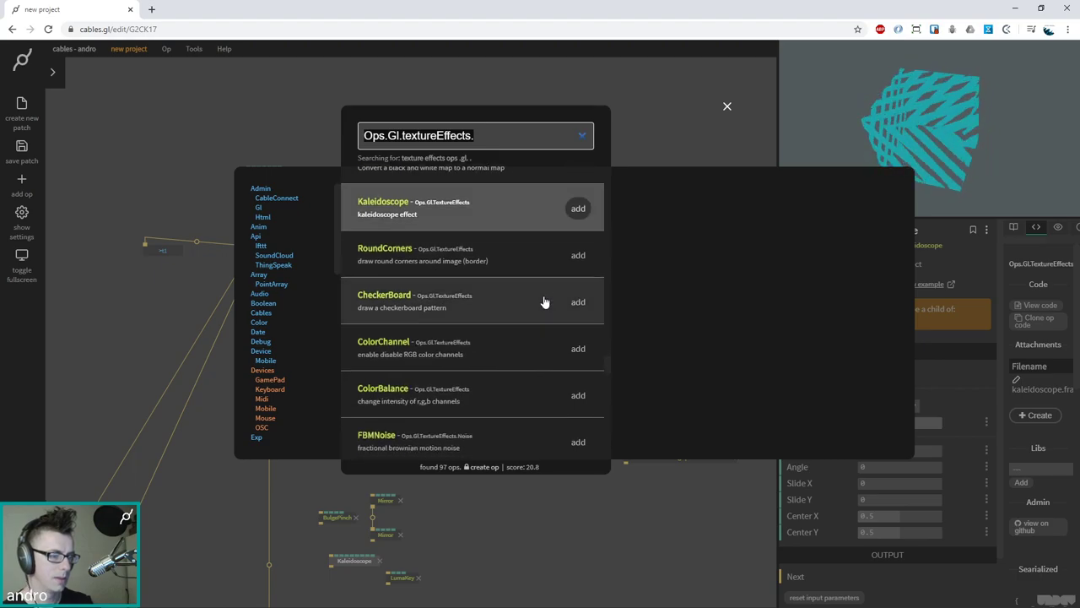
scroll(544, 301, down, 5)
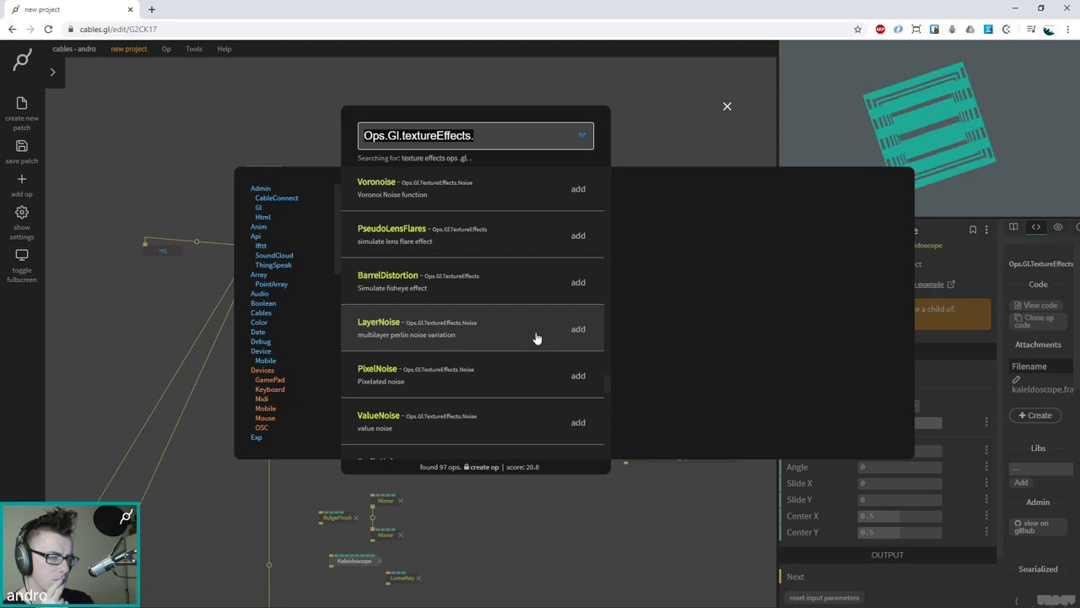
click(529, 285)
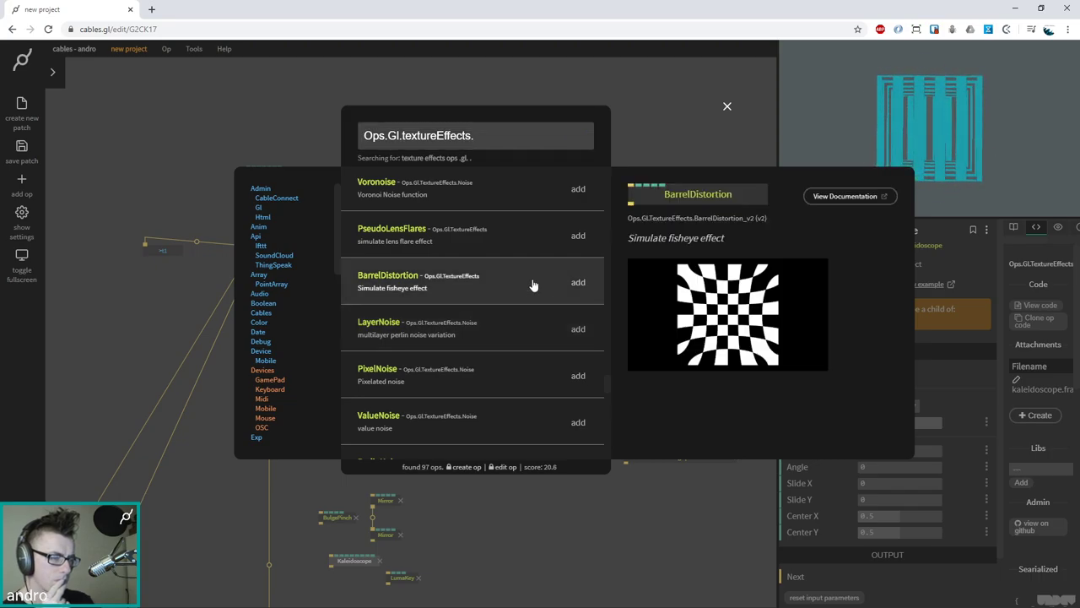
click(578, 283)
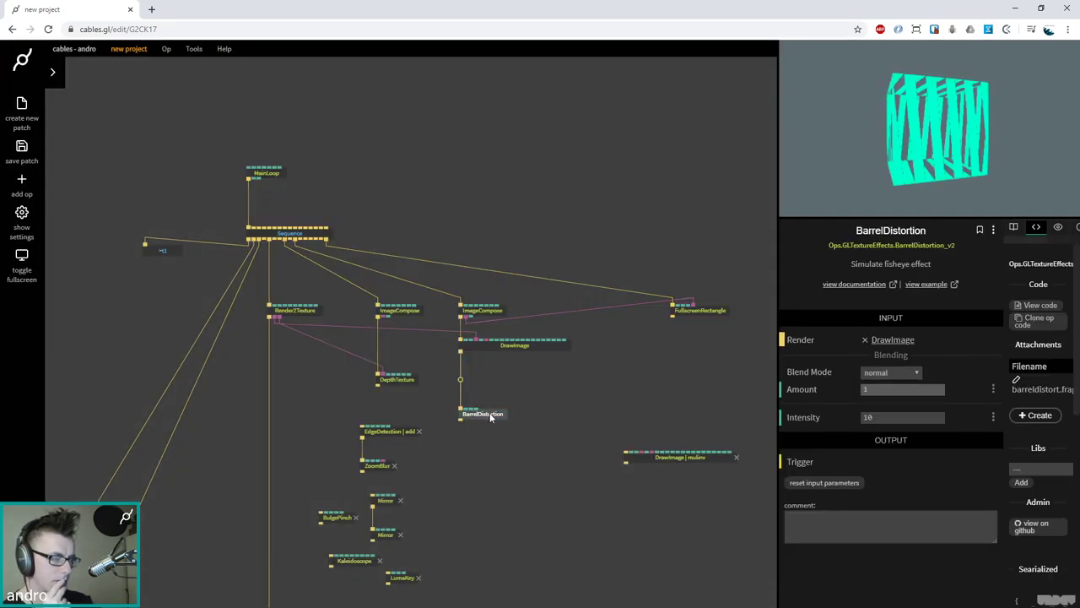
Delete the unlinked BulgePinch op and set BarrelDistortion's Intensity to about -50.61
click(330, 521)
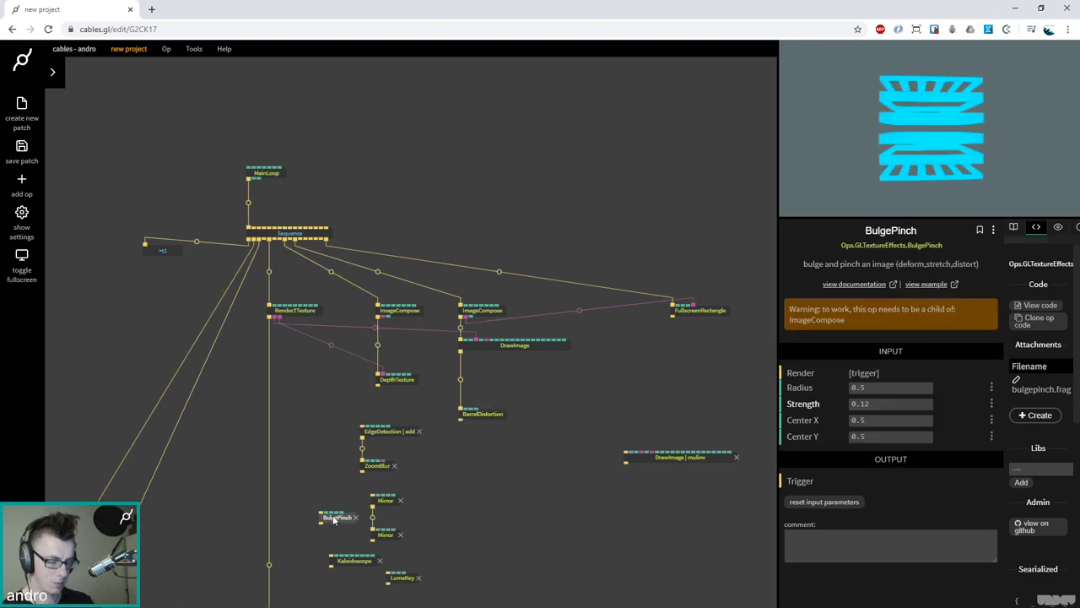
key(Delete)
click(491, 414)
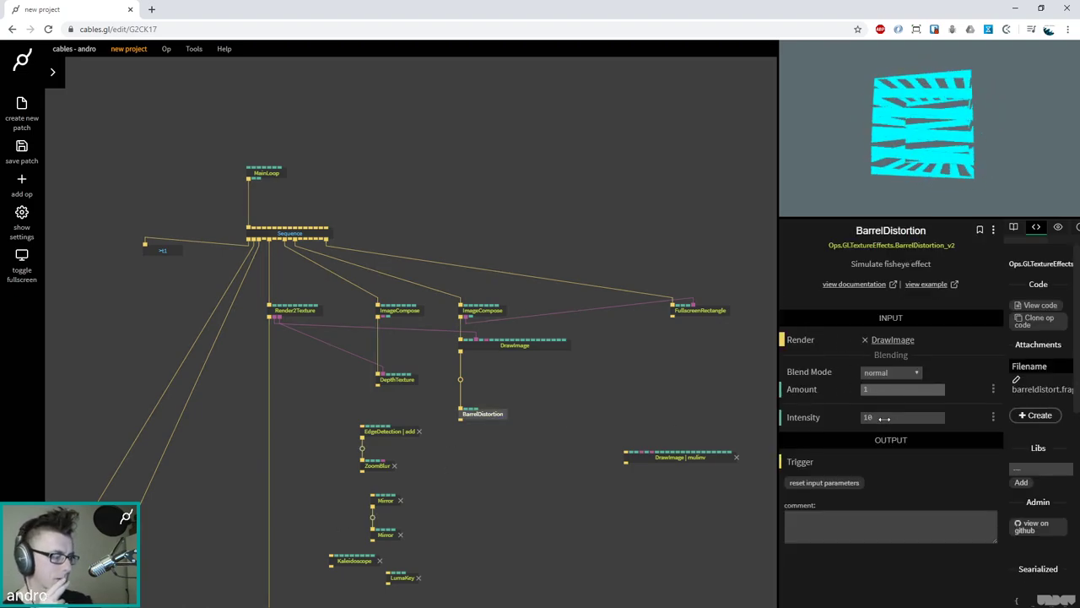
drag(901, 417, 840, 417)
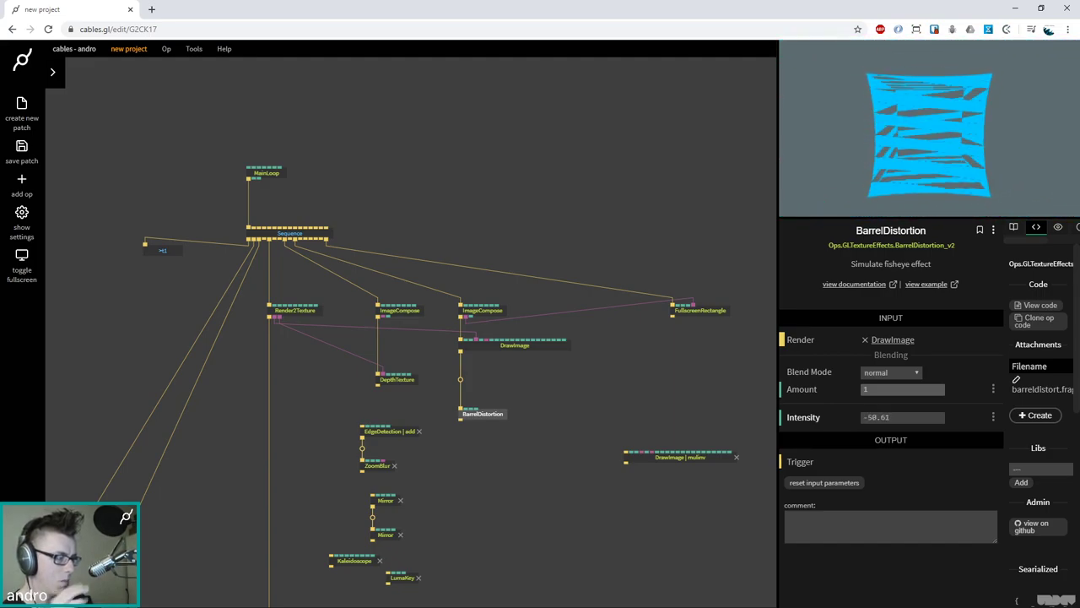
Unlink BarrelDistortion from DrawImage and move it beside the unlinked Mirror ops
click(601, 485)
click(477, 416)
right_click(461, 380)
drag(487, 413, 321, 508)
Browse the noise, blur and colour ops among the remaining texture effects for DrawImage without adding any
drag(461, 351, 469, 398)
scroll(493, 335, down, 3)
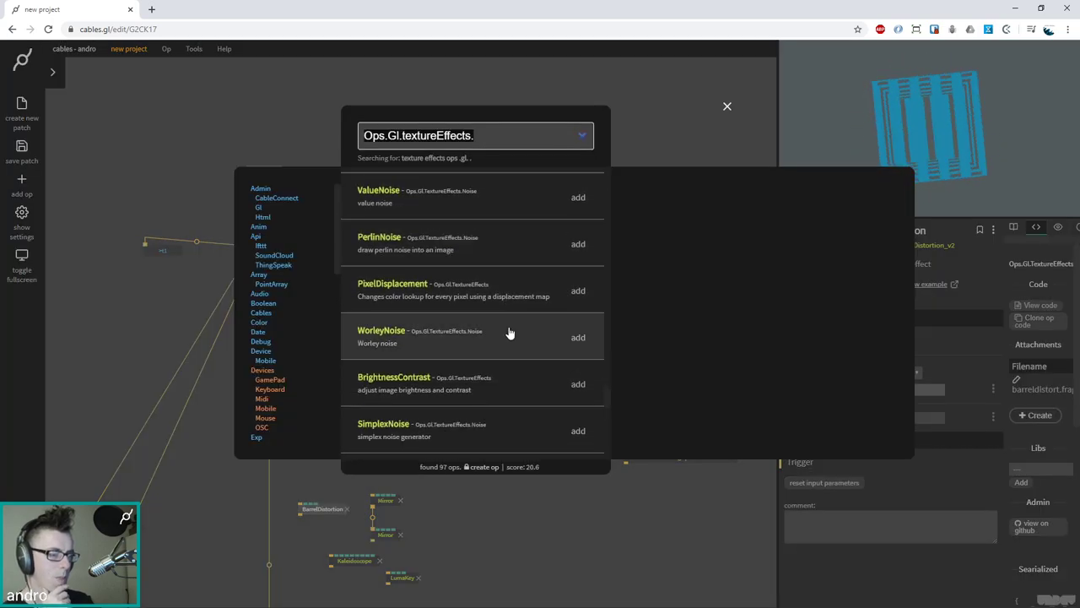
scroll(535, 330, down, 1)
scroll(547, 333, down, 3)
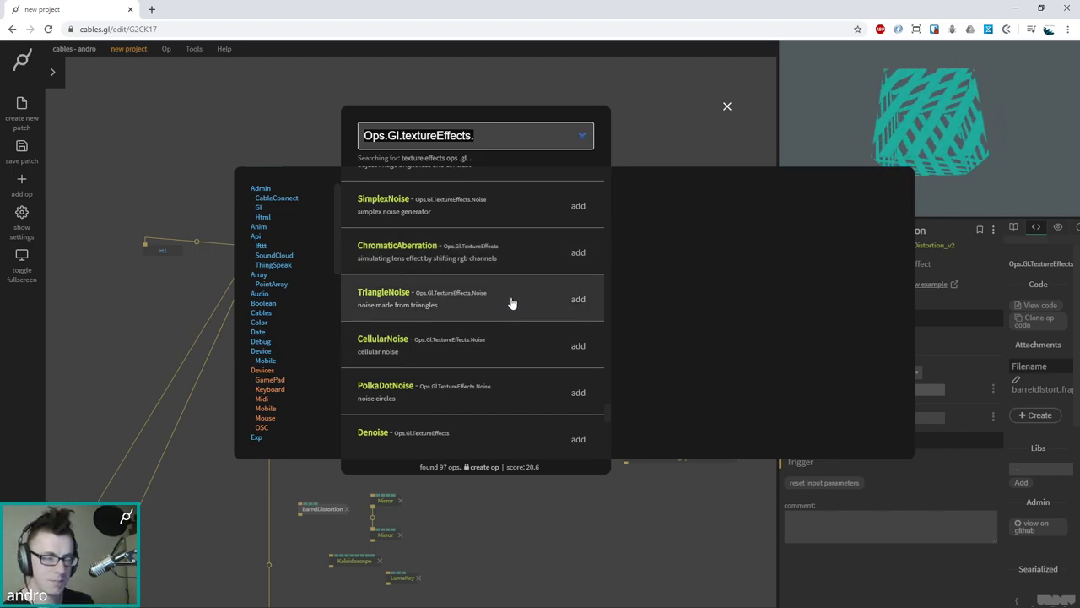
scroll(511, 302, down, 1)
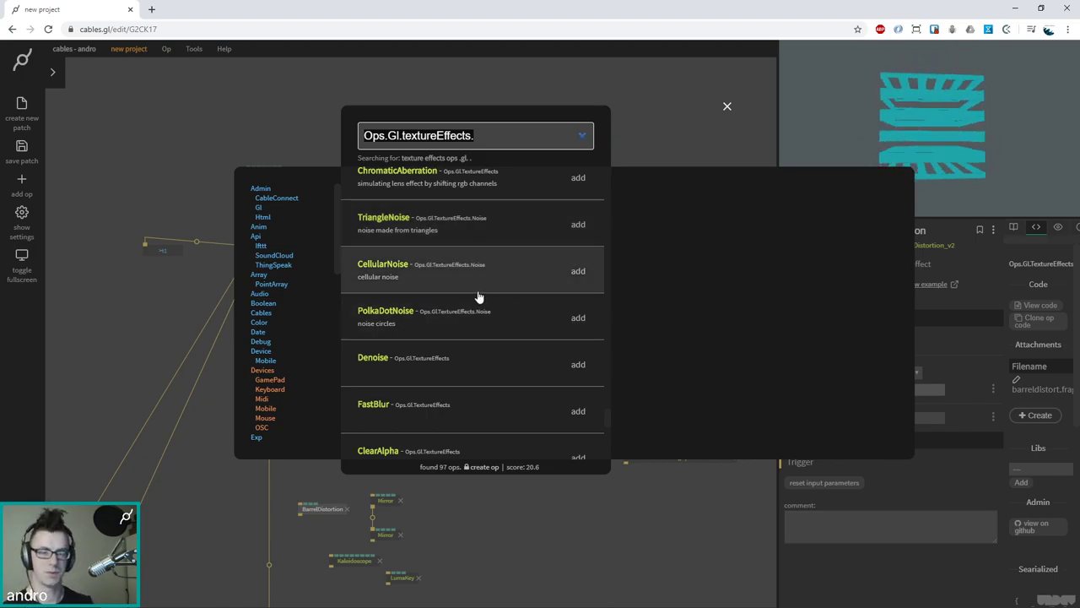
click(537, 531)
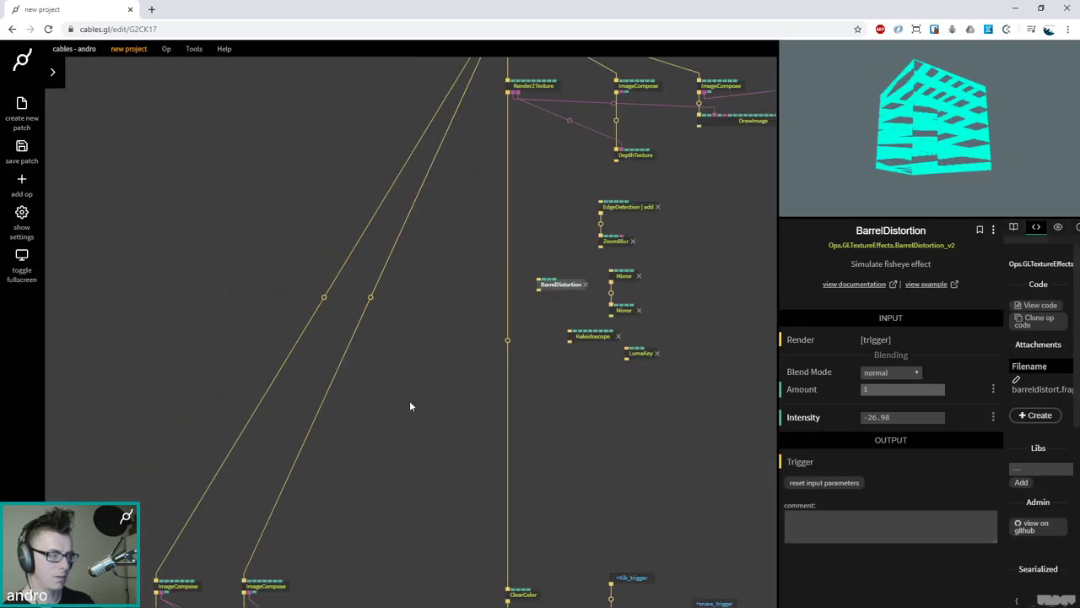
Examine the Cube and TriggerCounter ops in the cube's rendering and rotation chain
drag(369, 444, 338, 316)
scroll(337, 316, down, 4)
drag(351, 404, 512, 306)
scroll(511, 305, up, 8)
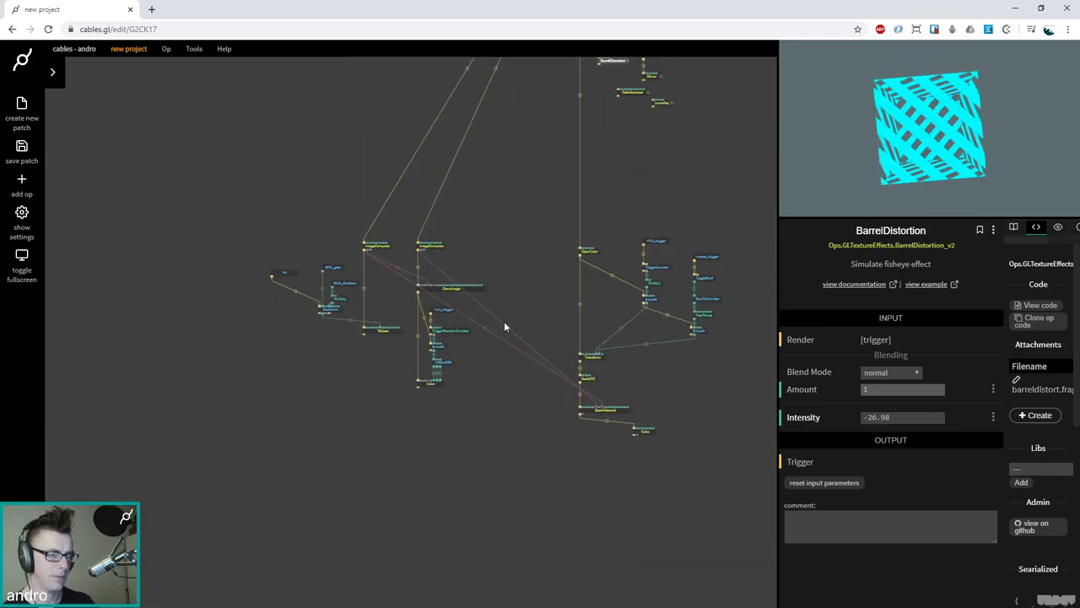
drag(584, 503, 510, 513)
drag(660, 211, 633, 242)
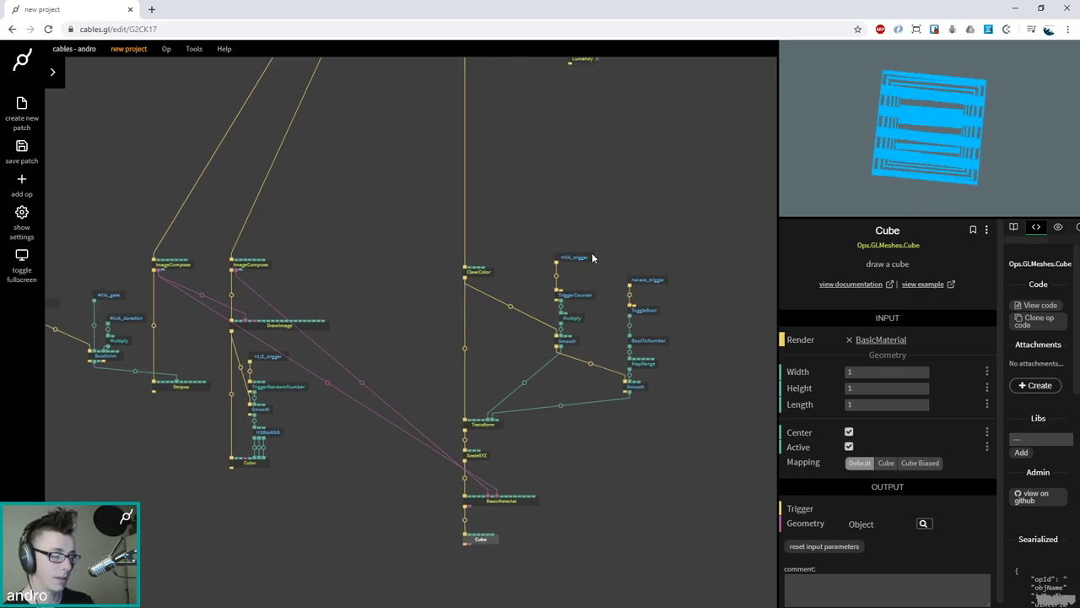
scroll(646, 306, up, 3)
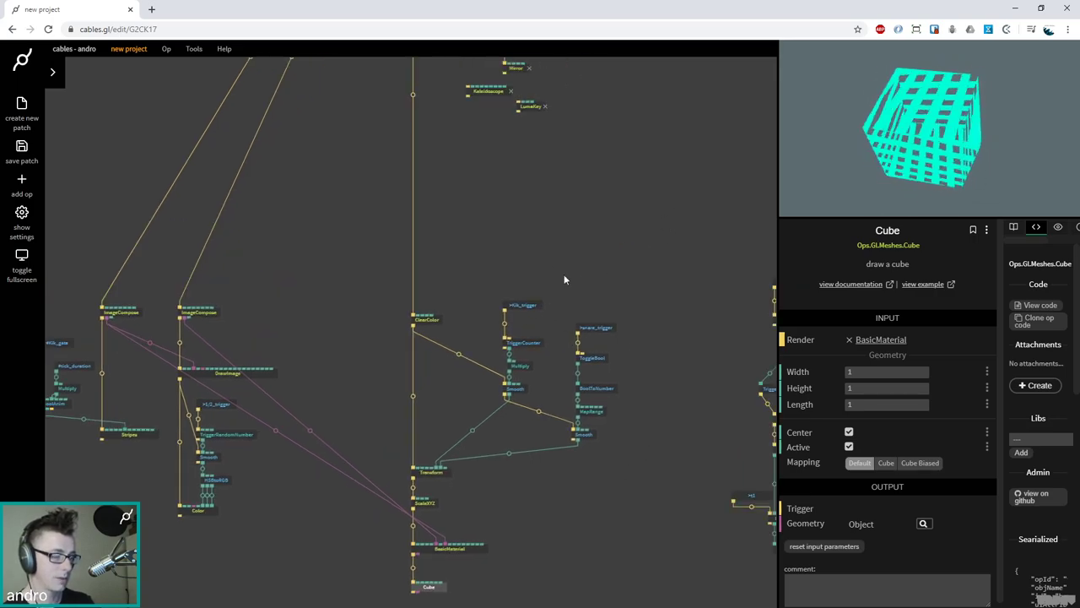
click(527, 344)
Move ClearColor further up to make room above the Transform and the Kik_trigger chain
drag(432, 321, 432, 309)
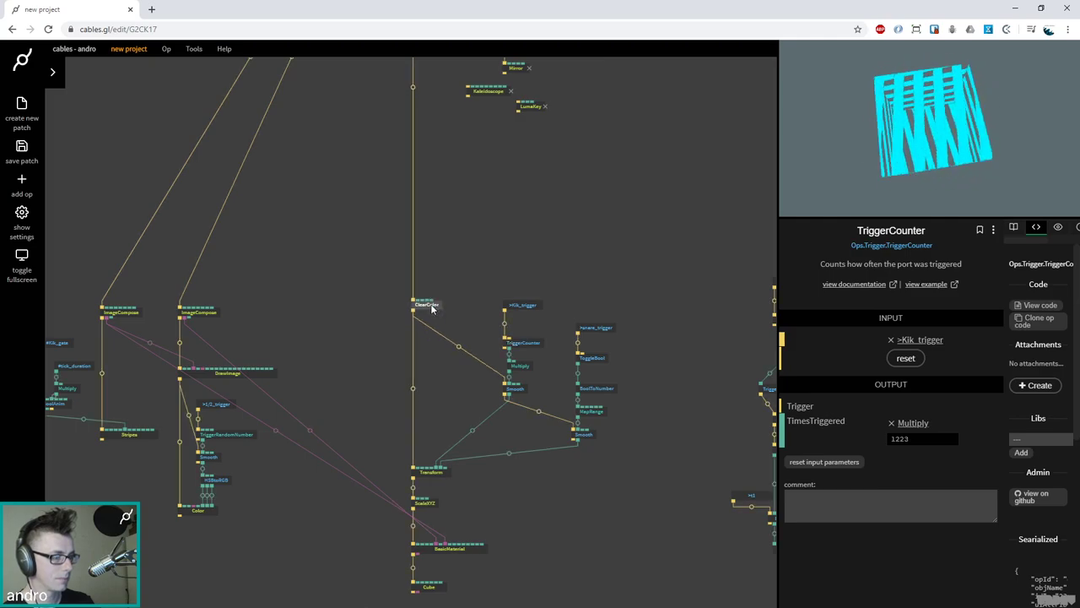
click(490, 281)
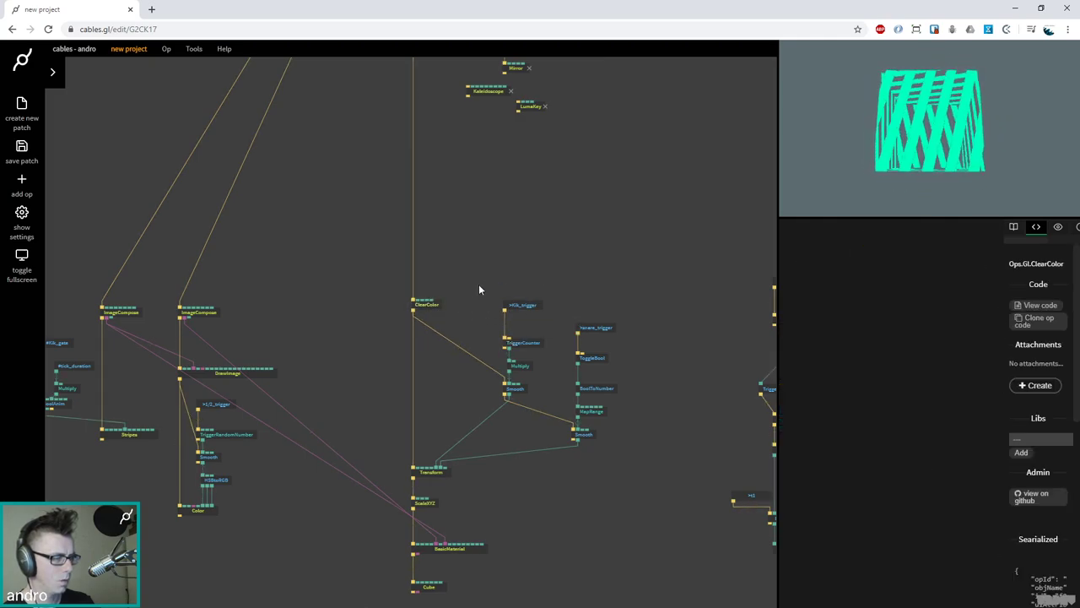
drag(658, 458, 427, 405)
drag(353, 311, 386, 330)
drag(170, 210, 248, 264)
drag(282, 311, 281, 221)
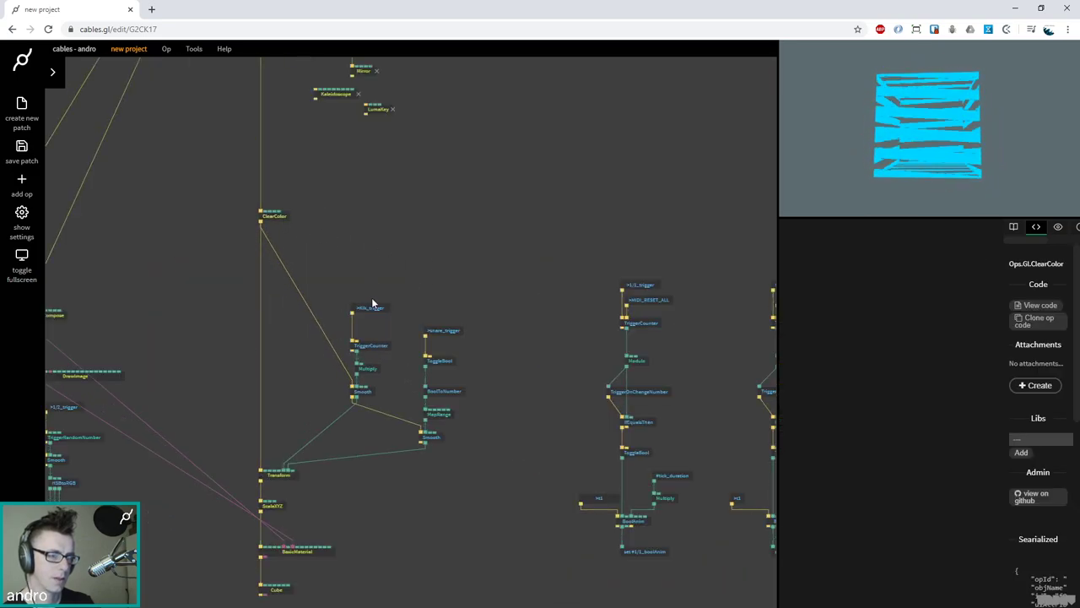
Examine the TriggerCounter, Multiply and Smooth ops that Kik_trigger feeds into the Transform's rotation
drag(394, 405, 326, 272)
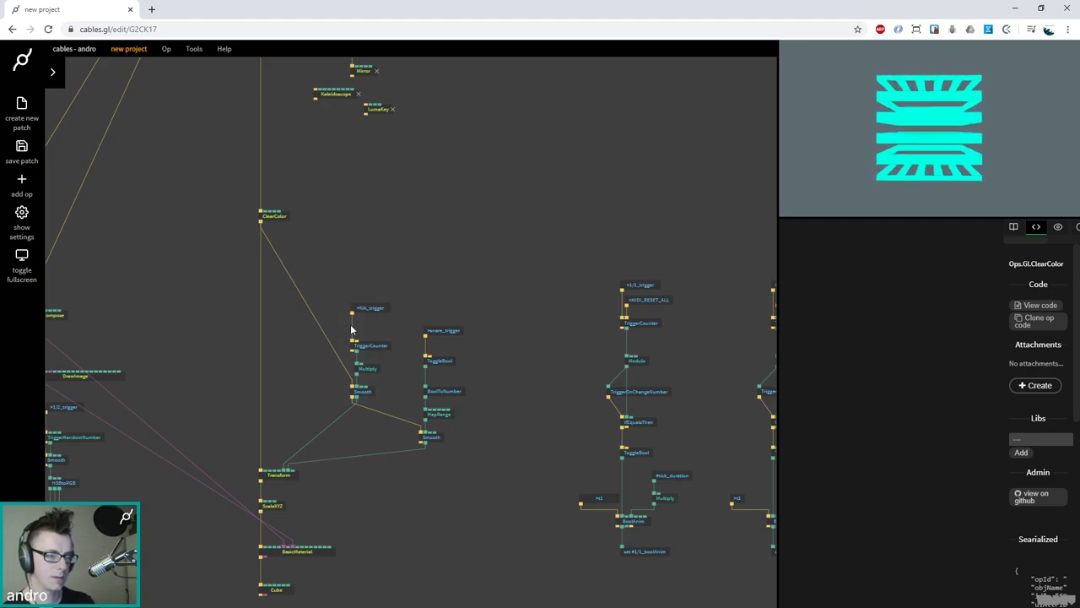
click(439, 331)
drag(403, 410, 313, 336)
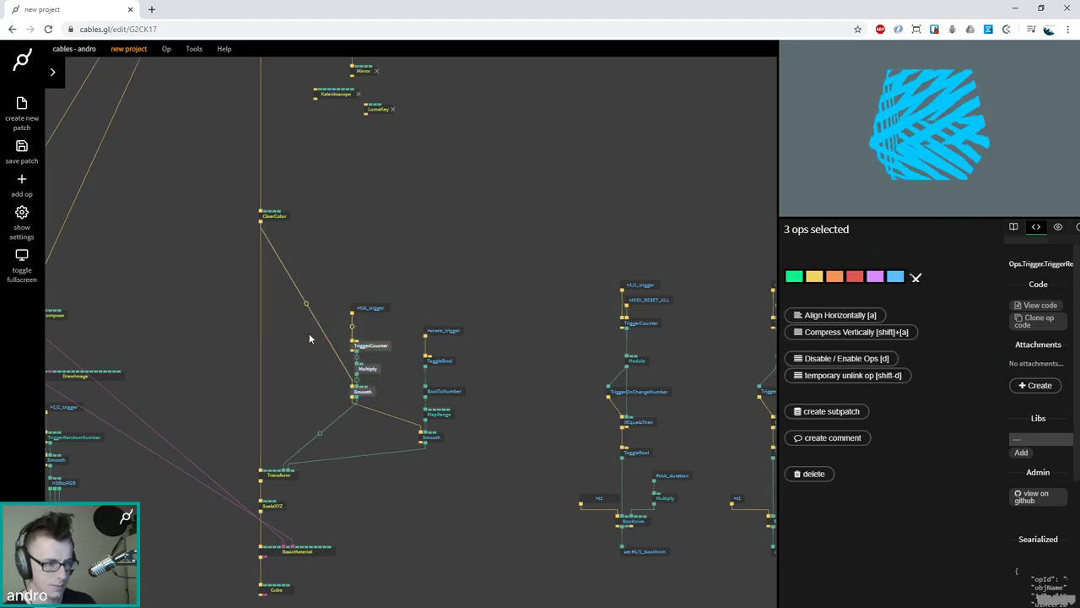
click(272, 379)
drag(270, 380, 453, 358)
drag(378, 394, 336, 425)
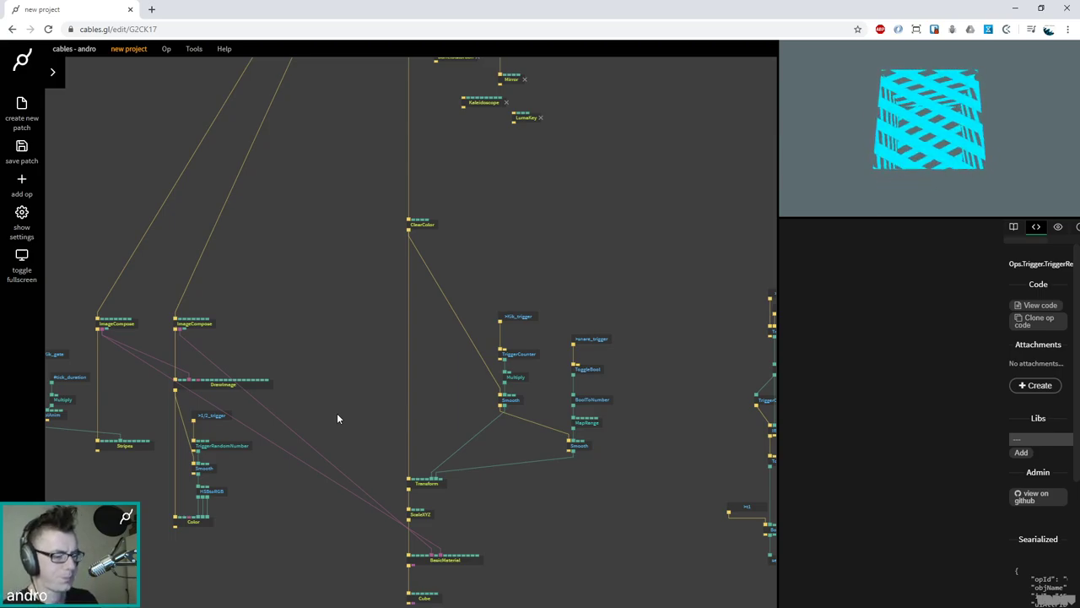
click(530, 358)
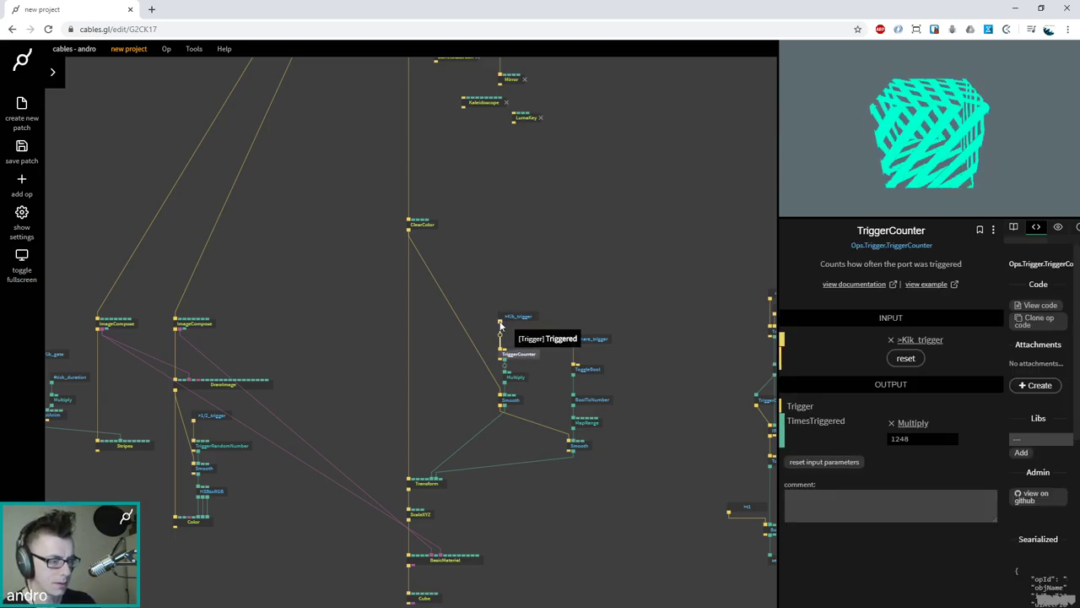
drag(479, 332, 546, 419)
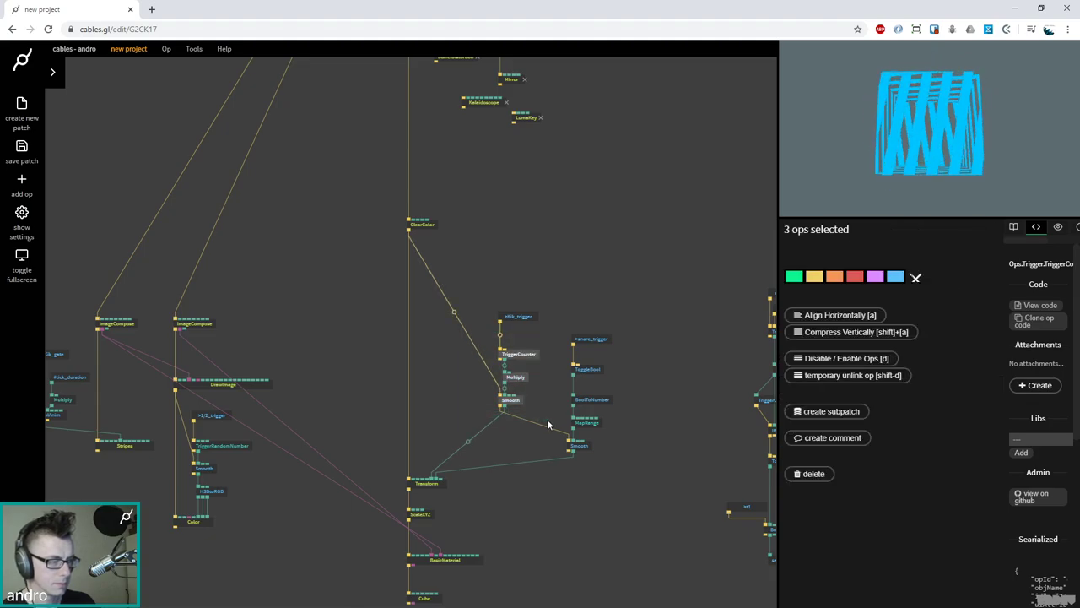
click(547, 418)
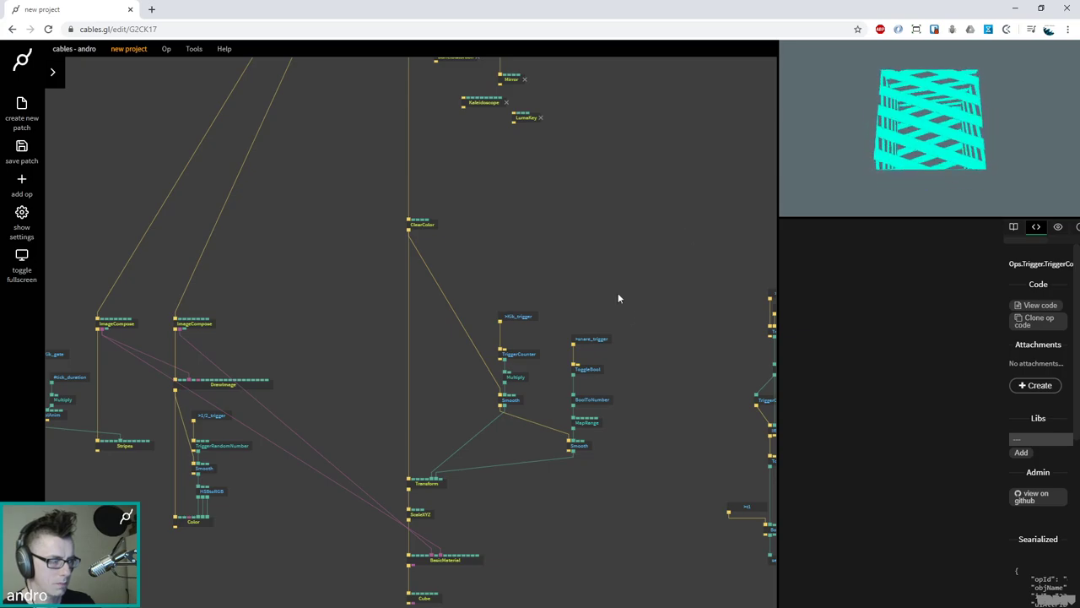
Add a ToggleBool op beside TriggerCounter and link Kik_trigger to it
double_click(444, 355)
text(togglebool)
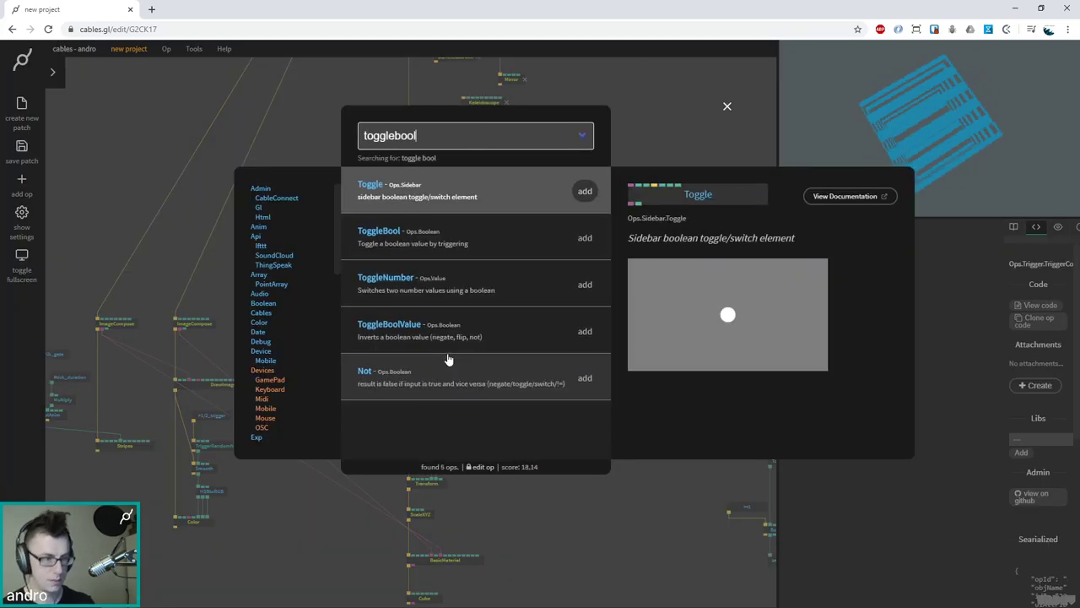
key(Return)
drag(461, 366, 457, 358)
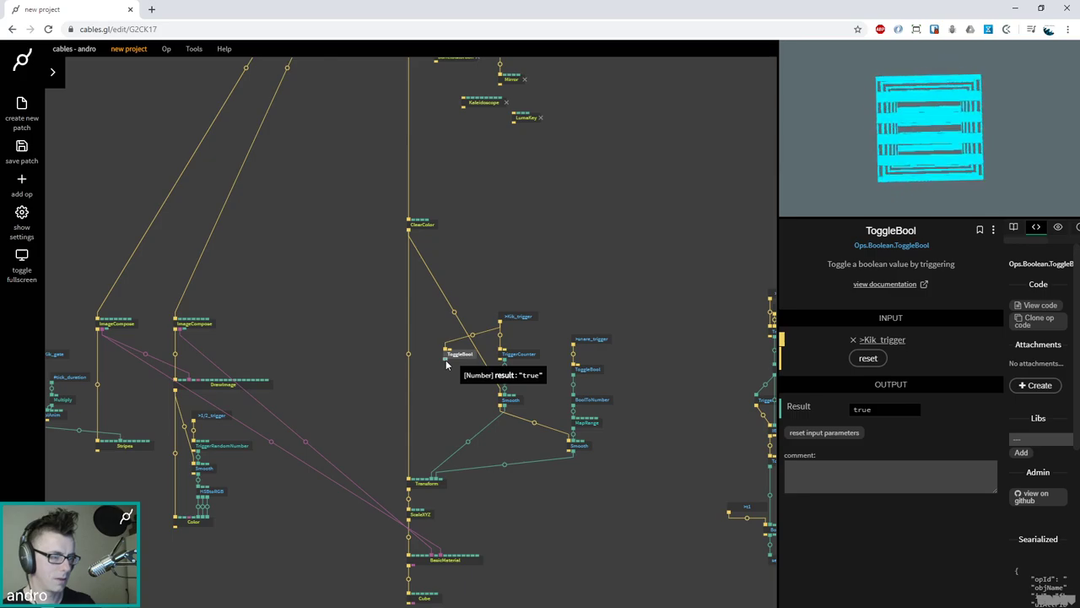
Try a BoolToNumber op on the new ToggleBool's result and delete both ops
drag(463, 357, 438, 397)
text(booltonumb)
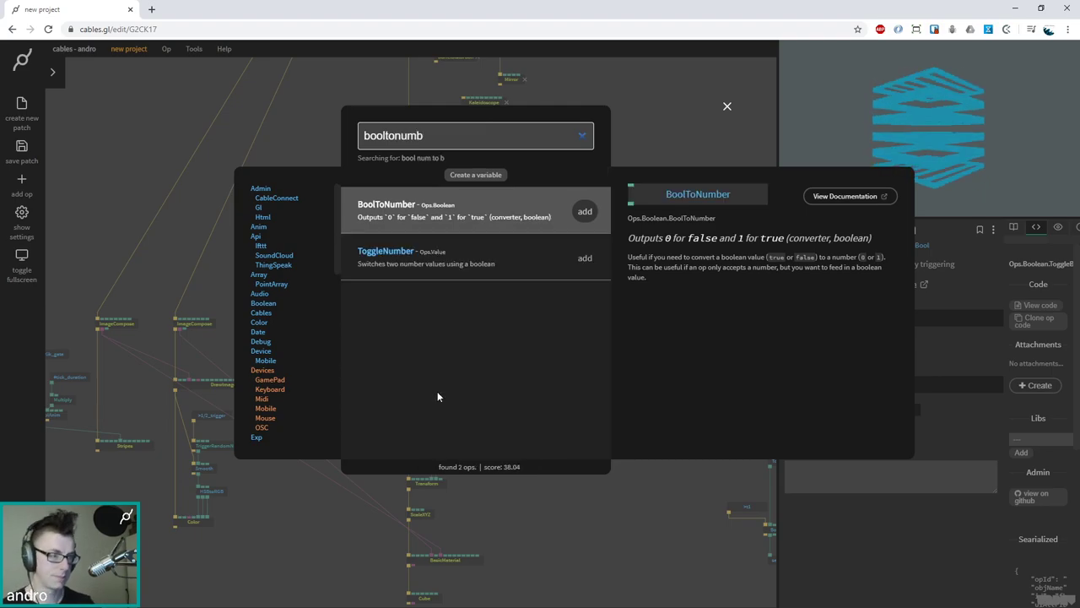
key(Return)
drag(448, 399, 448, 369)
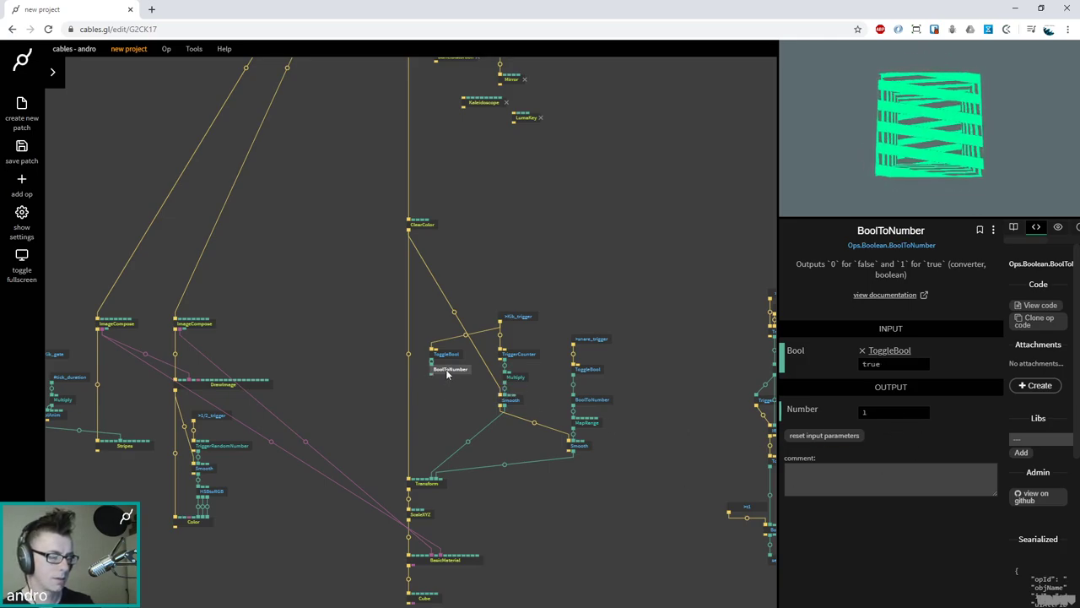
drag(465, 392, 425, 343)
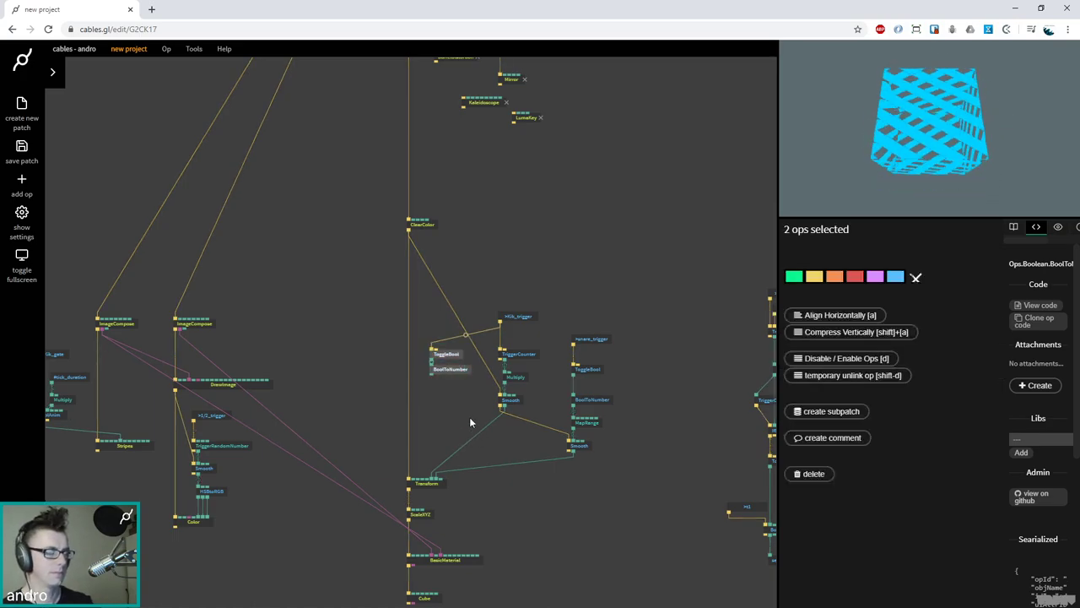
key(Delete)
Add a TriggerRandomNumber op driven by Kik_trigger and place it beside TriggerCounter
drag(500, 322, 448, 347)
text(trigger random)
key(Down)
key(Return)
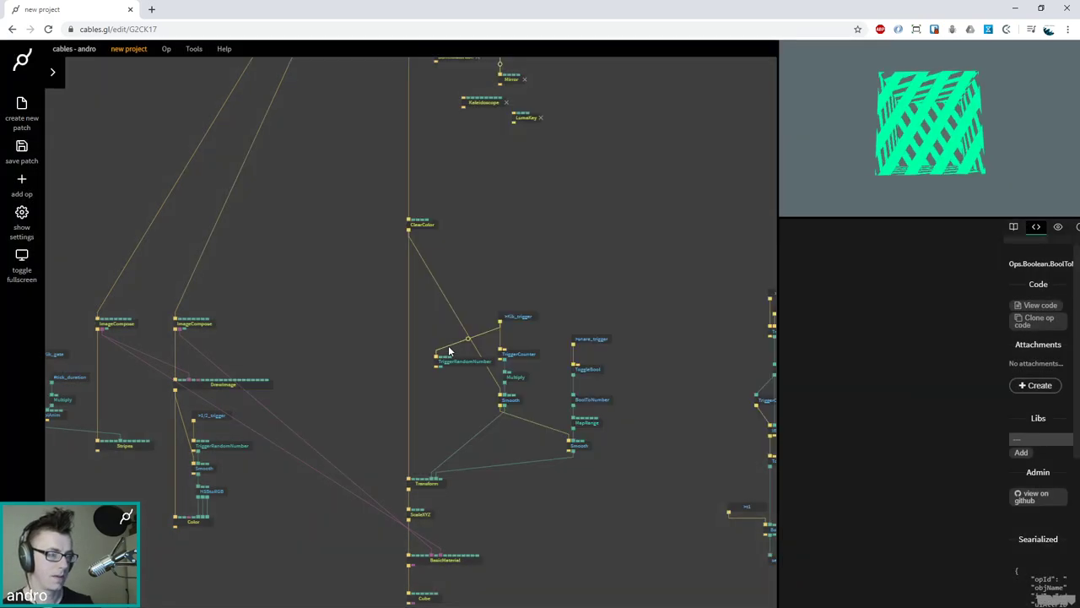
drag(452, 362, 439, 358)
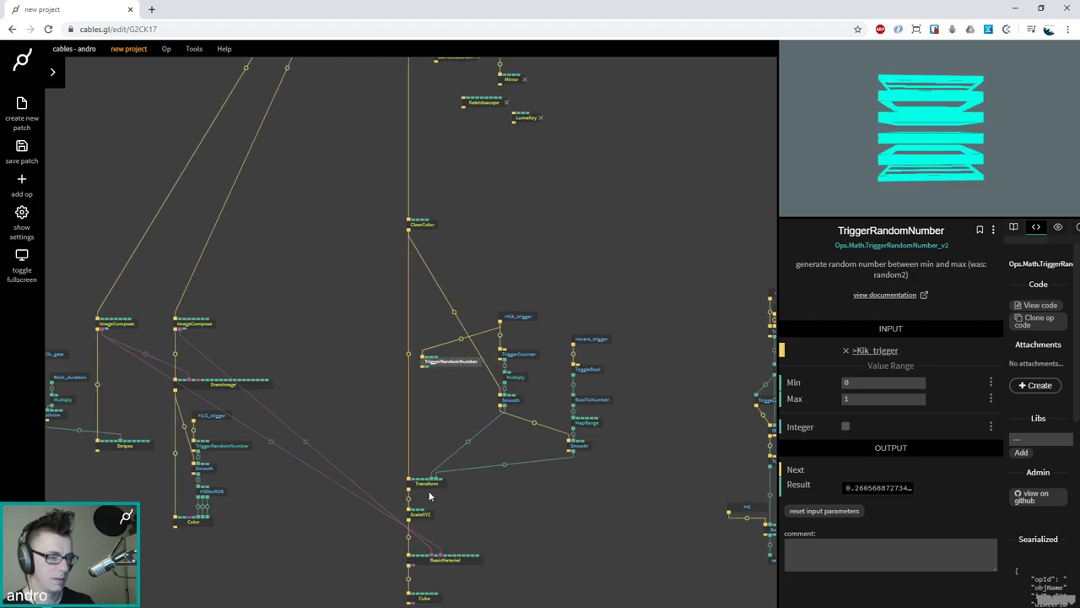
Try PosZ values of 2 and 1.5 on the Transform and bring it back to about 0.01
click(420, 482)
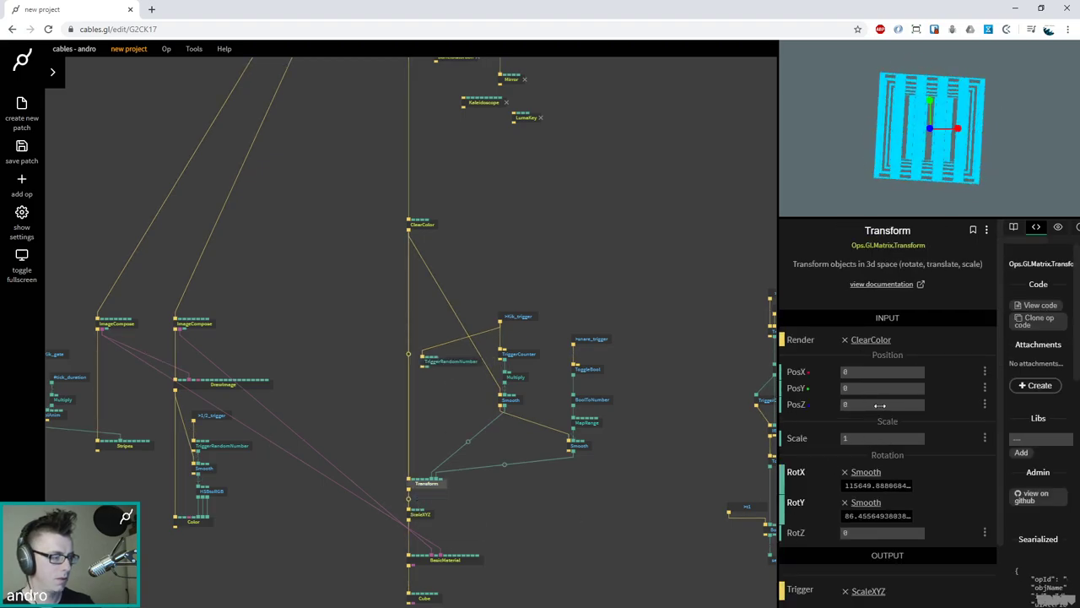
drag(880, 405, 894, 405)
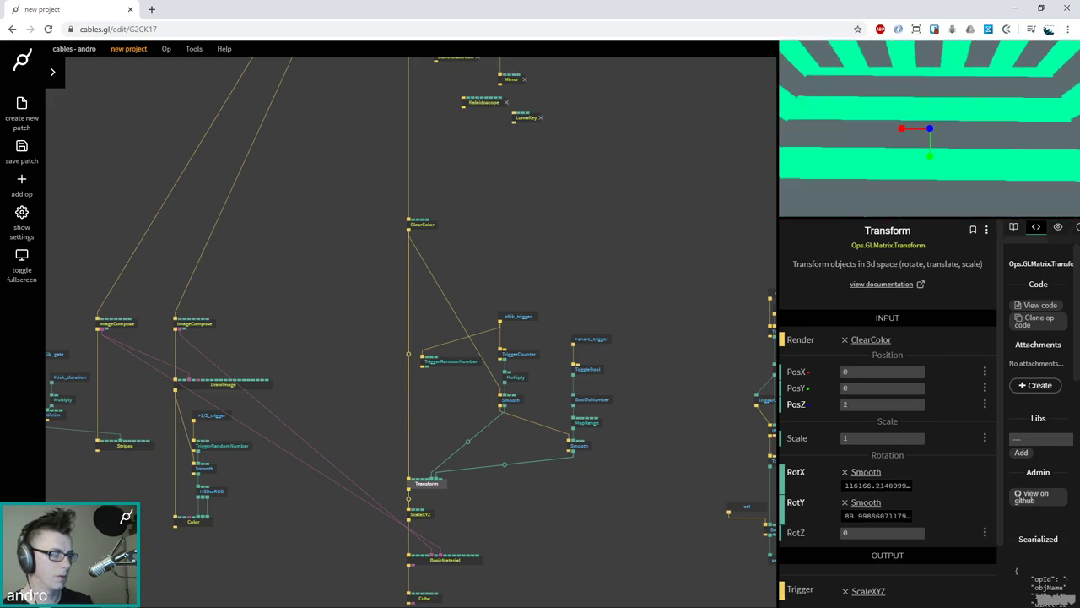
click(886, 409)
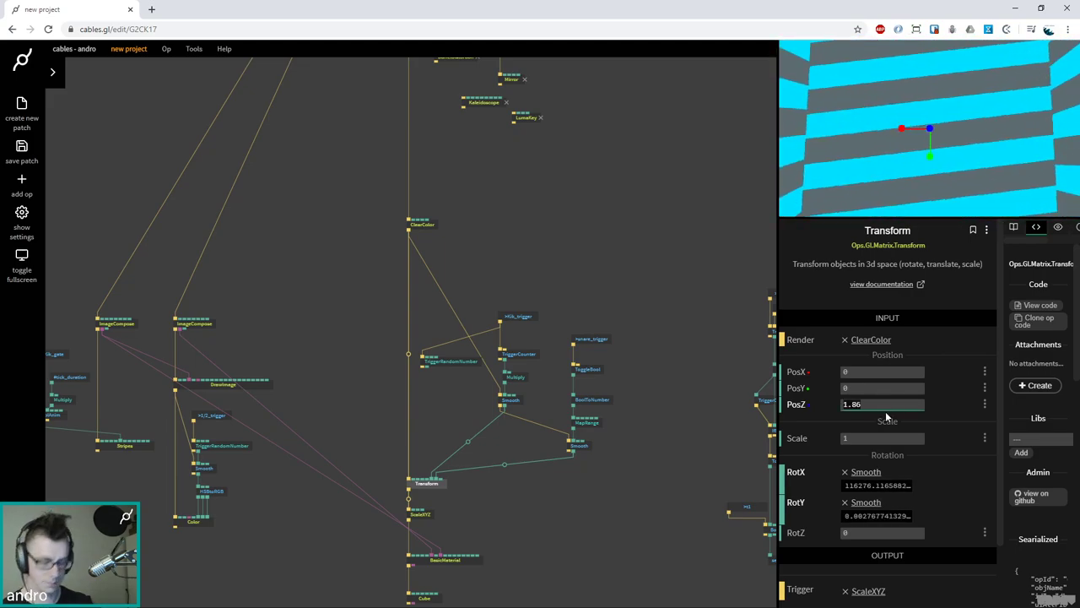
text(1.)
key(Return)
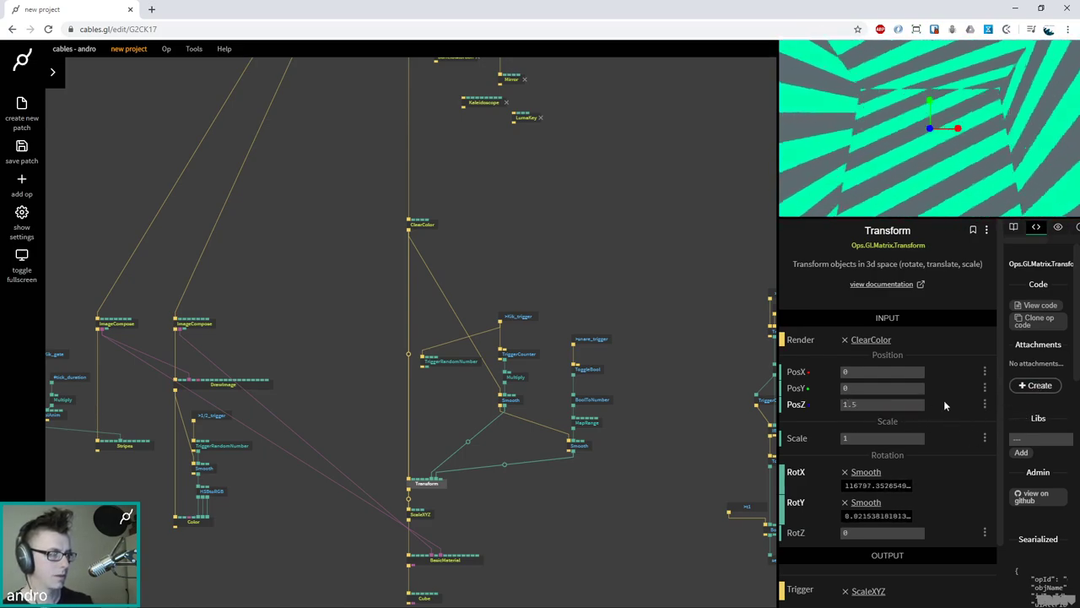
drag(907, 407, 897, 407)
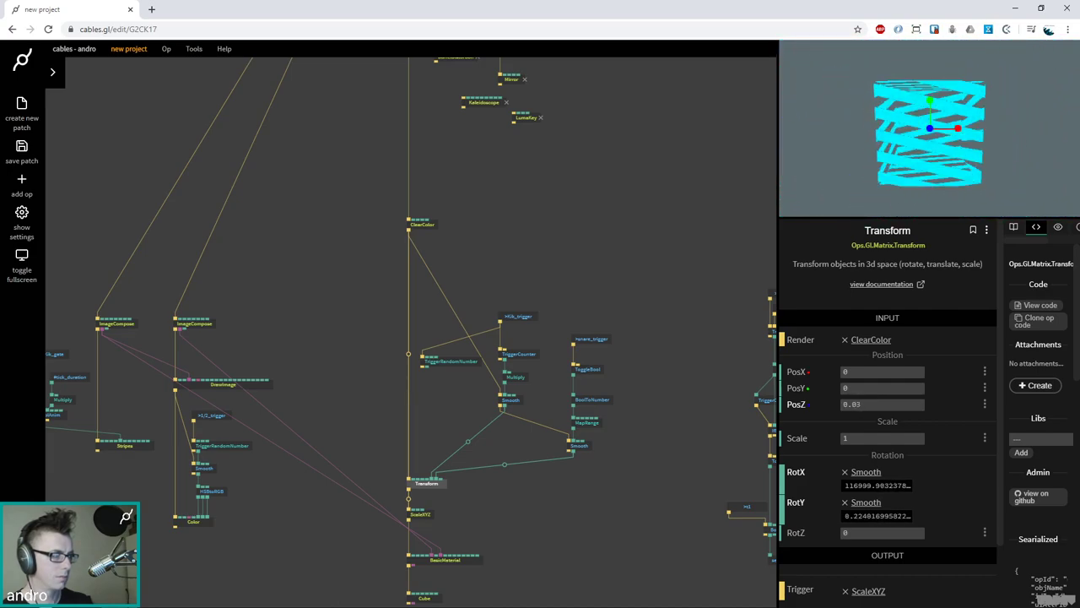
mouse_move(907, 407)
mouse_down()
mouse_move(879, 407)
mouse_move(907, 407)
mouse_up()
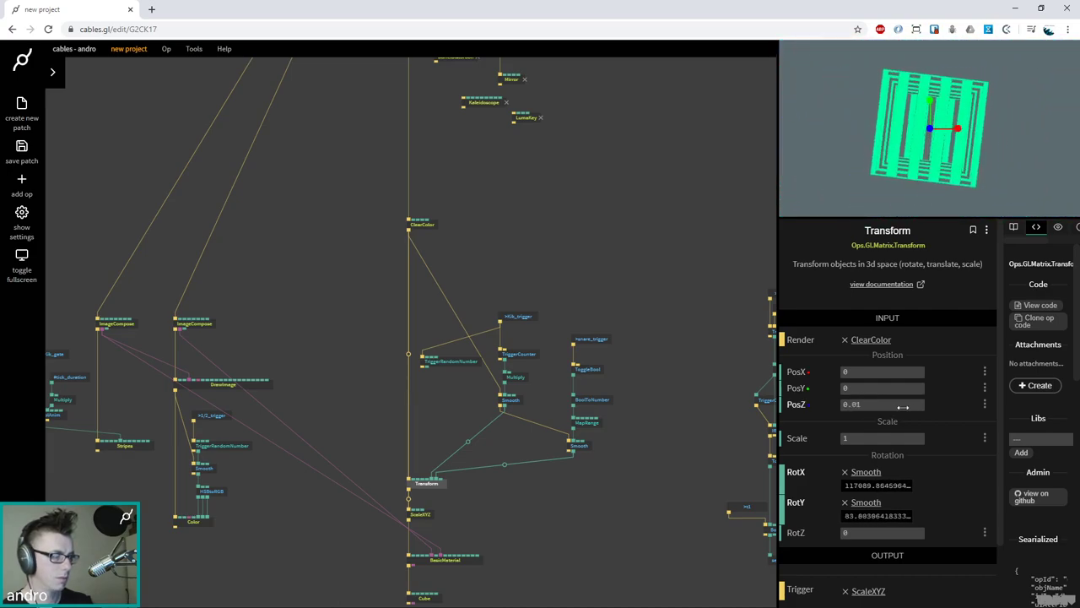
click(534, 540)
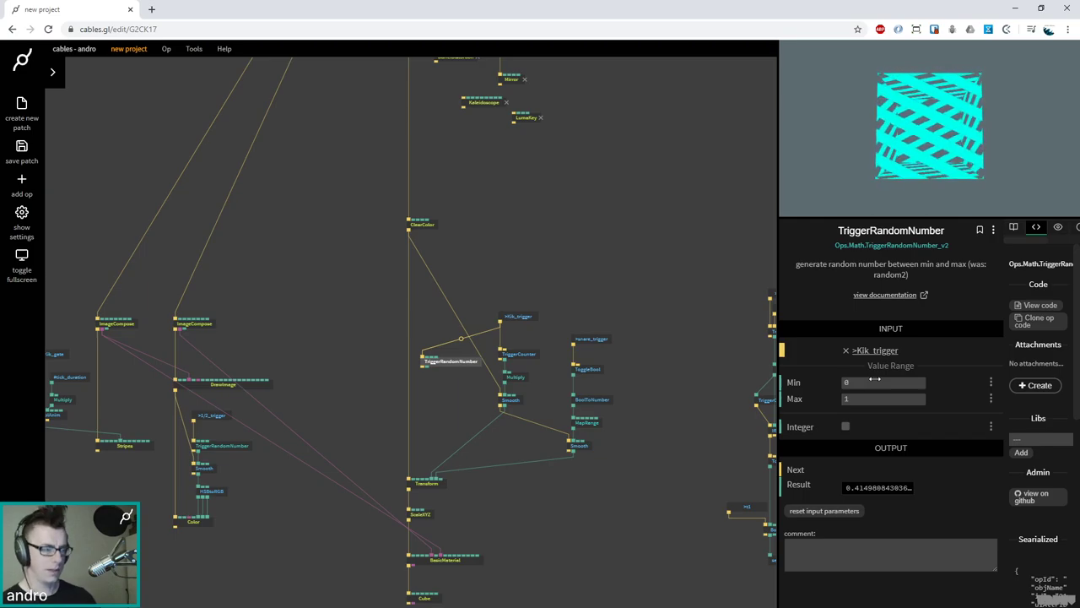
Try a Max of 1.5 on the new TriggerRandomNumber, settle on 4 and enable Integer
click(856, 399)
text(.5)
mouse_move(877, 488)
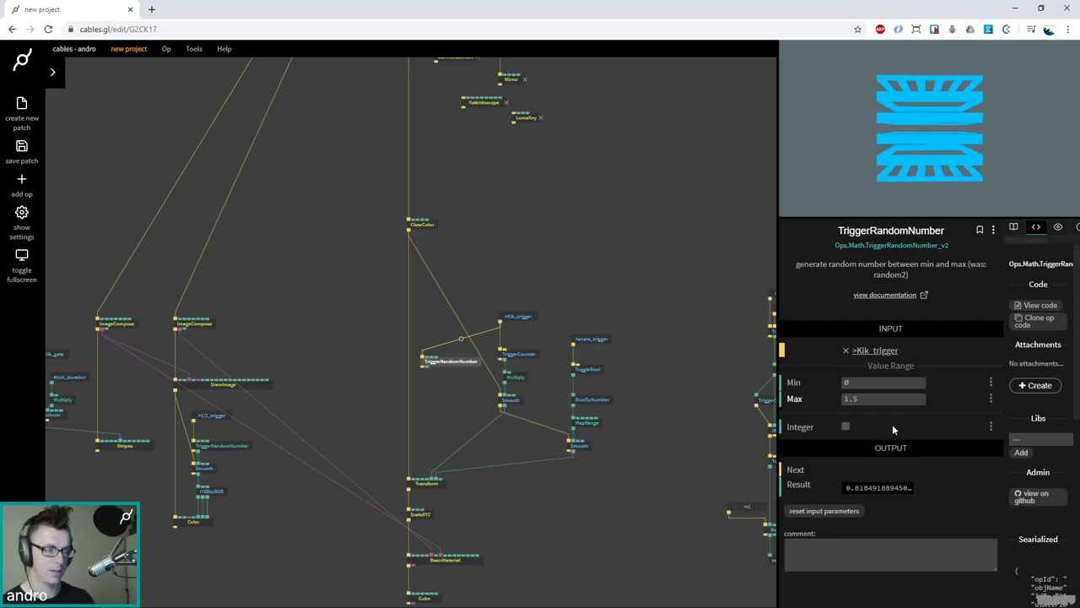
click(885, 398)
text(4)
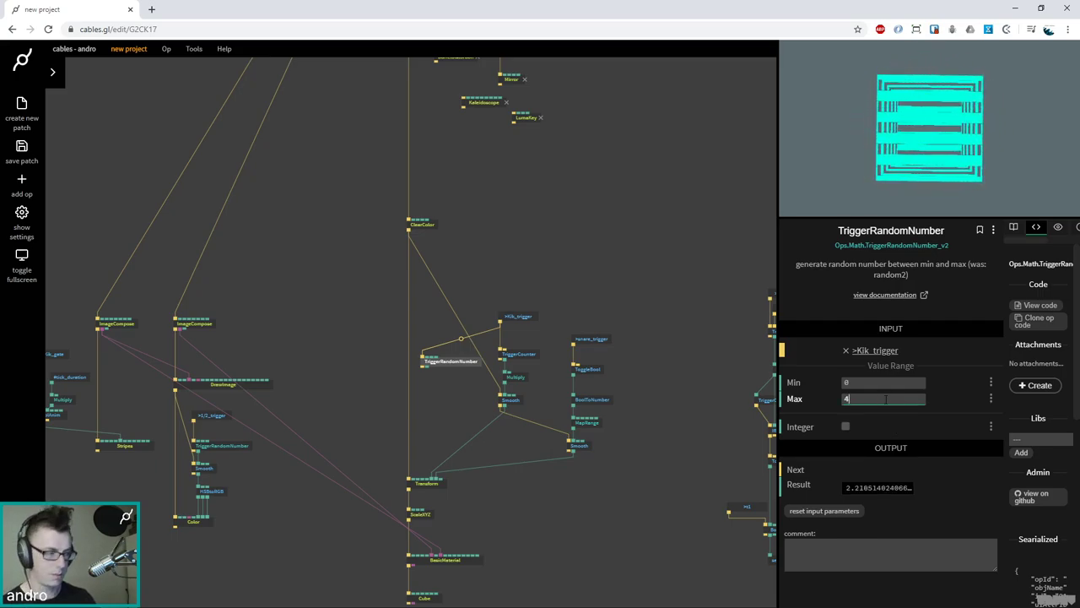
click(846, 428)
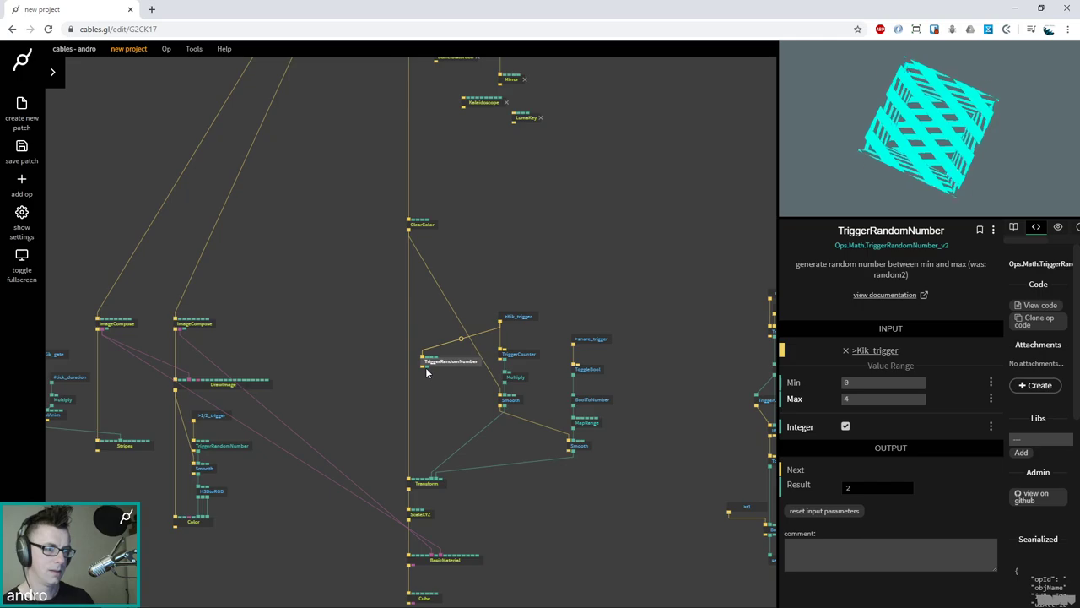
Add a MapRange op linked to the result of the new TriggerRandomNumber
drag(427, 366, 434, 391)
text(m)
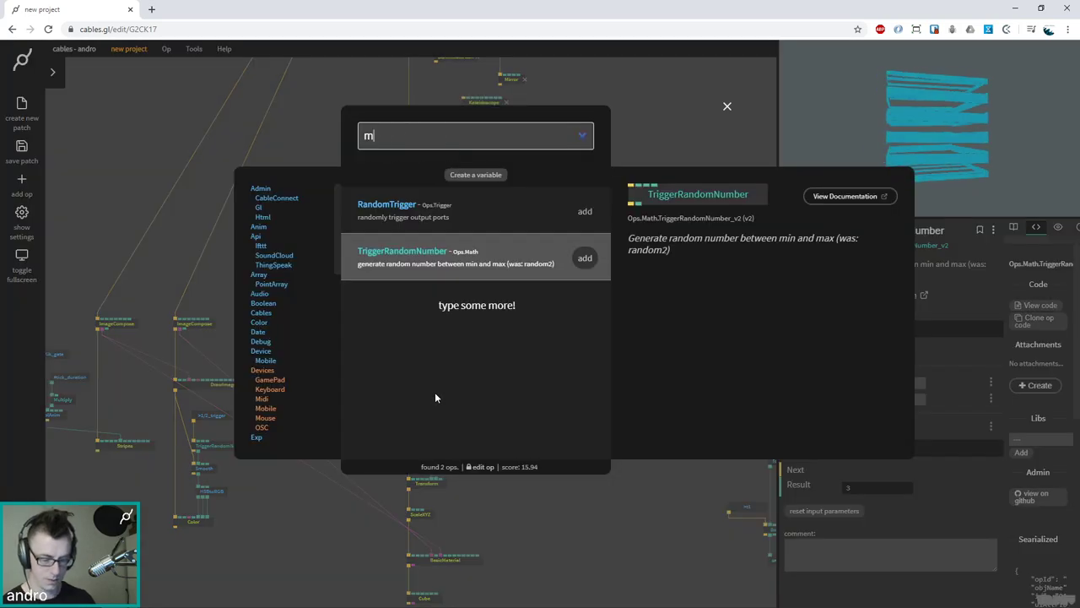
text(aprange)
key(Return)
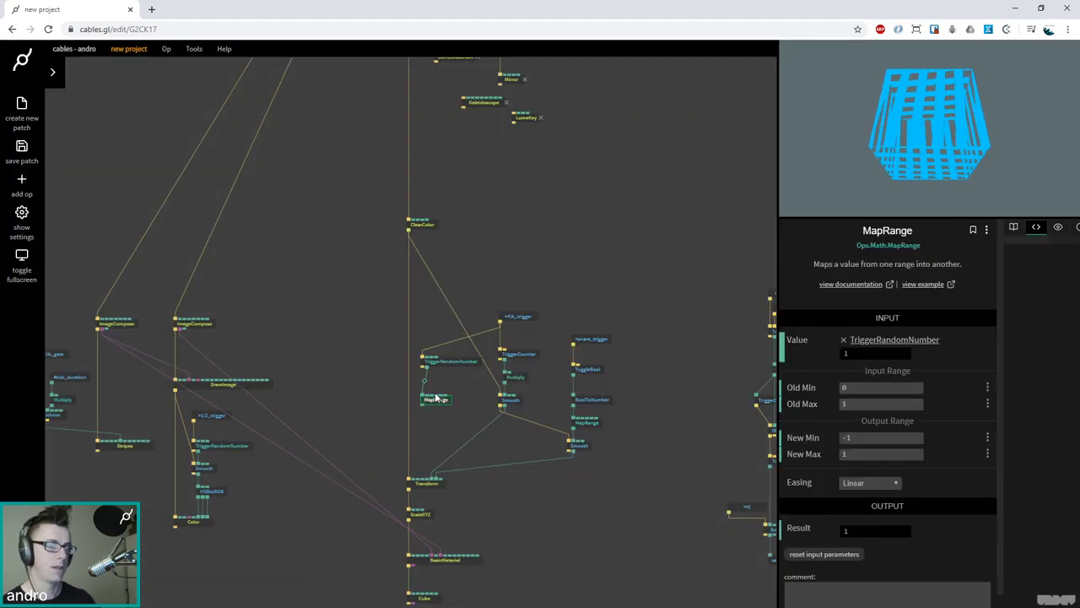
Set the new MapRange to Old Max 3, New Min 0 and New Max 1.5, and align it beneath TriggerRandomNumber
click(876, 406)
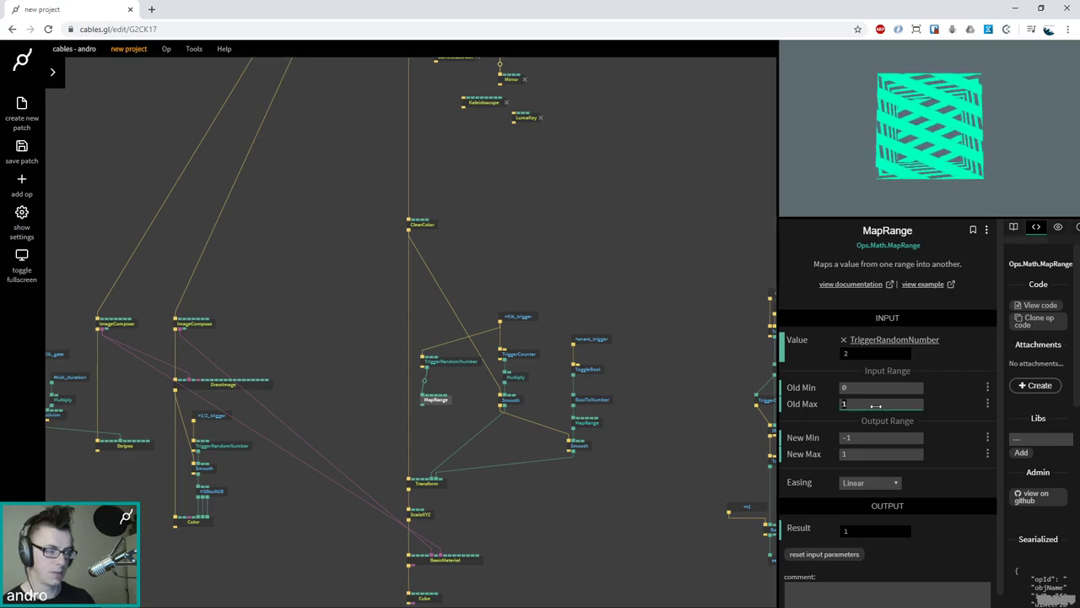
key(Tab)
text(0)
key(Tab)
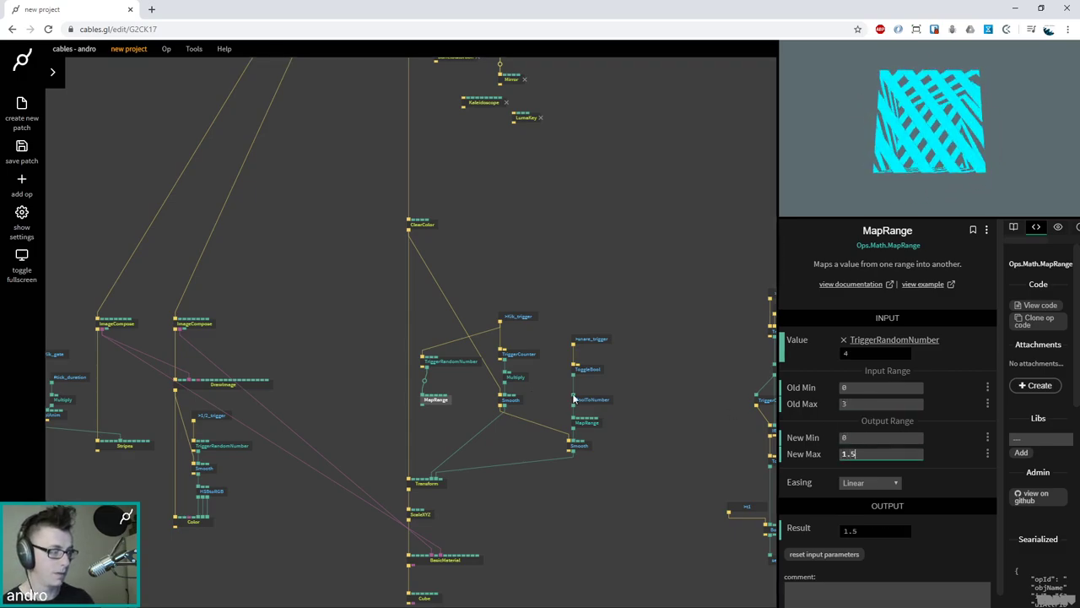
drag(438, 403, 439, 398)
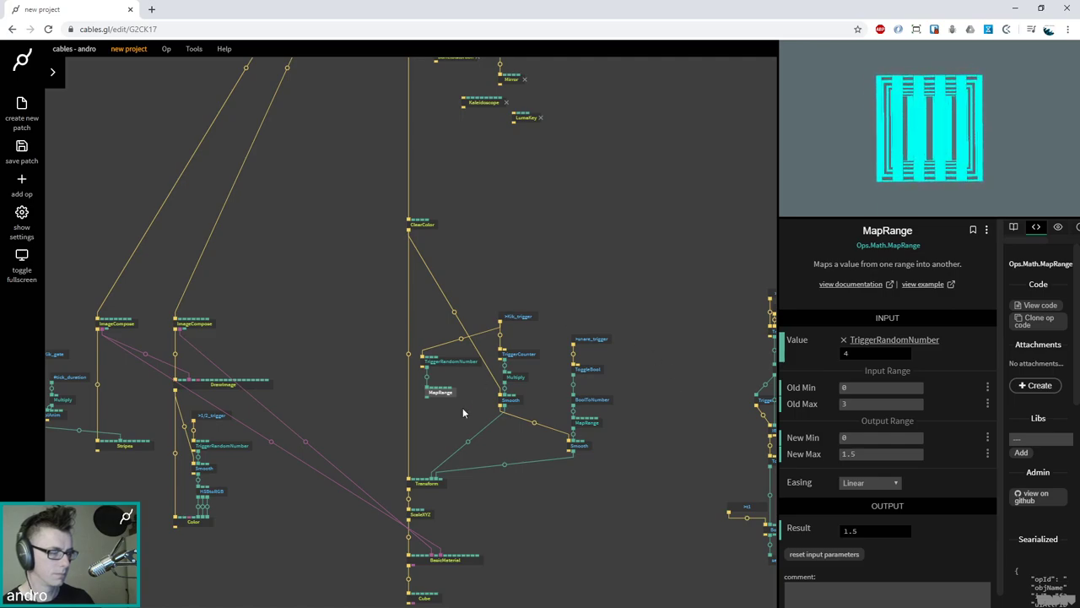
Link the new MapRange's result to the Transform's RotZ and check the values along the random number chain
drag(427, 398, 439, 481)
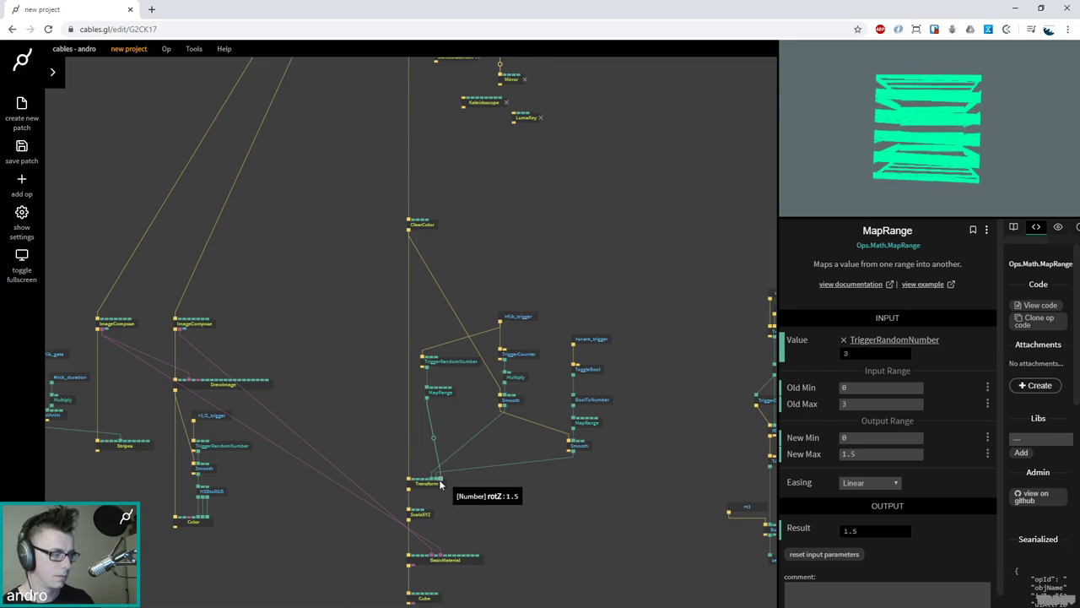
click(442, 393)
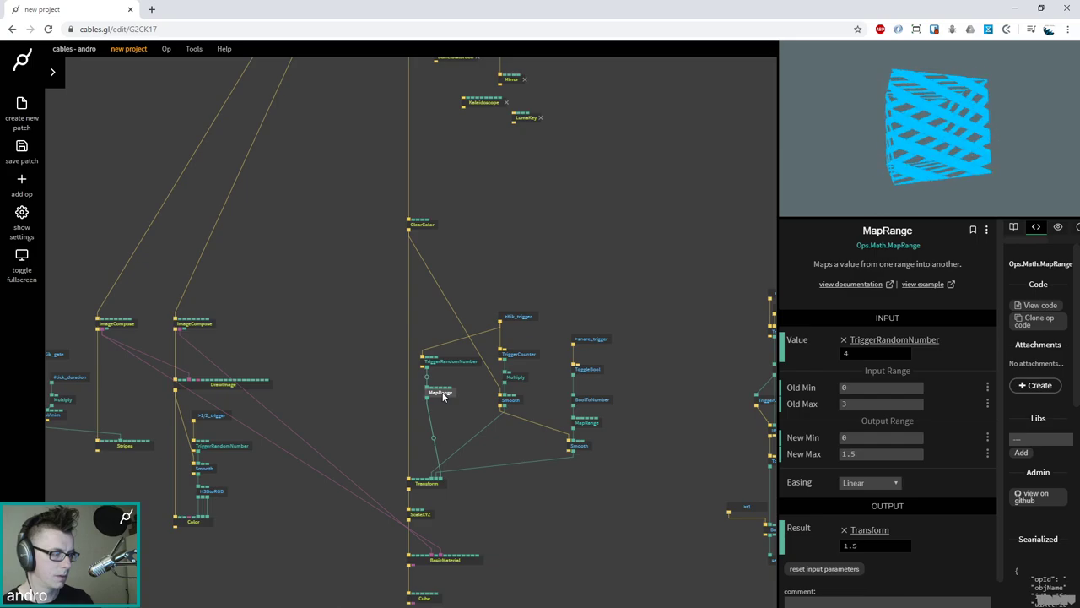
click(434, 363)
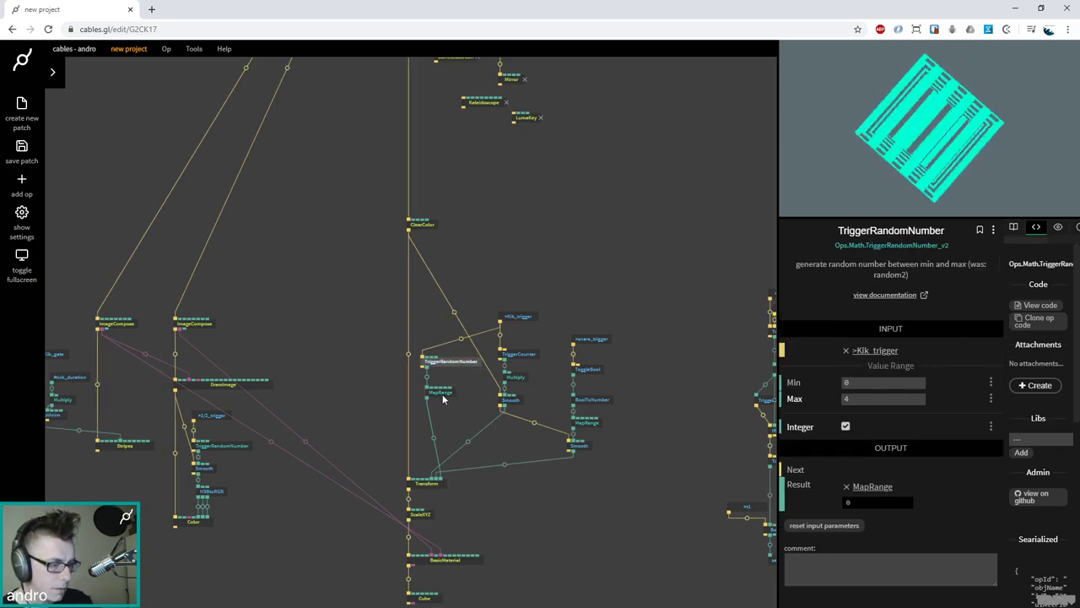
click(442, 394)
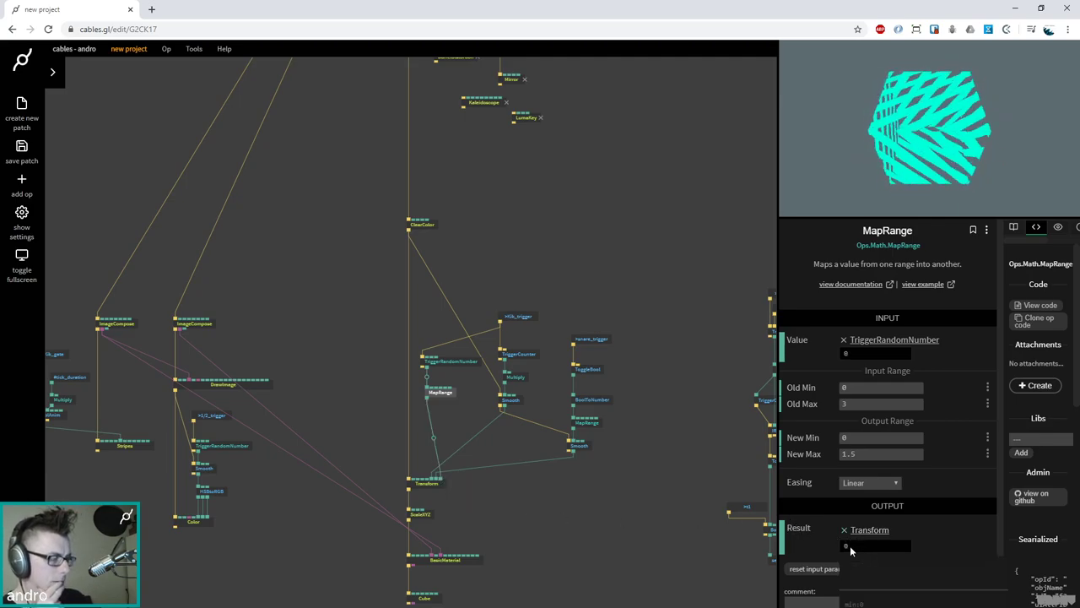
click(427, 488)
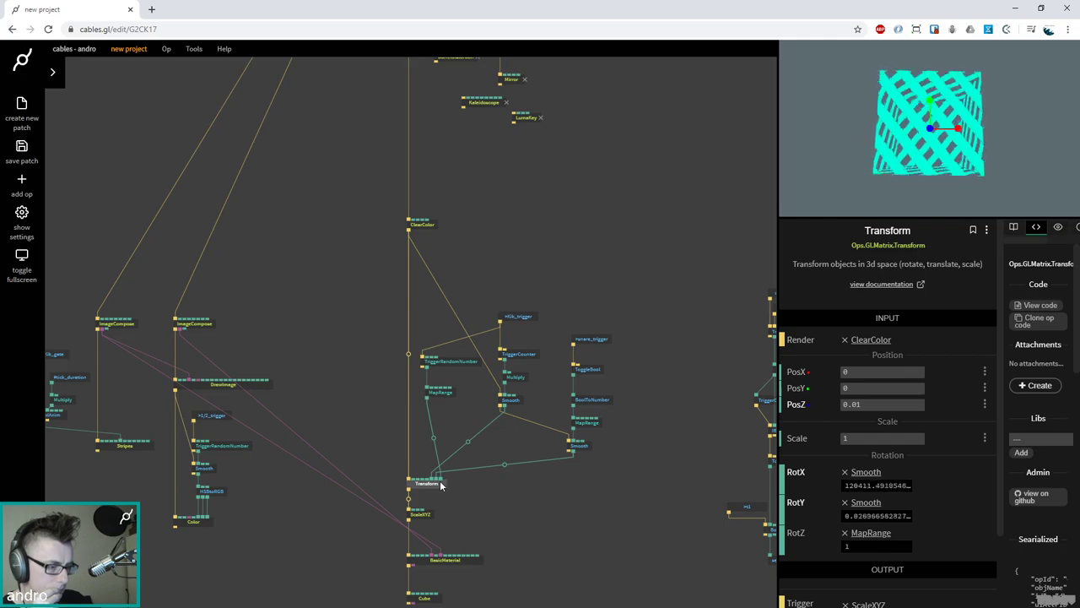
Move the MapRange link on the Transform from RotZ to PosZ and check the Transform's inputs
drag(411, 473, 457, 474)
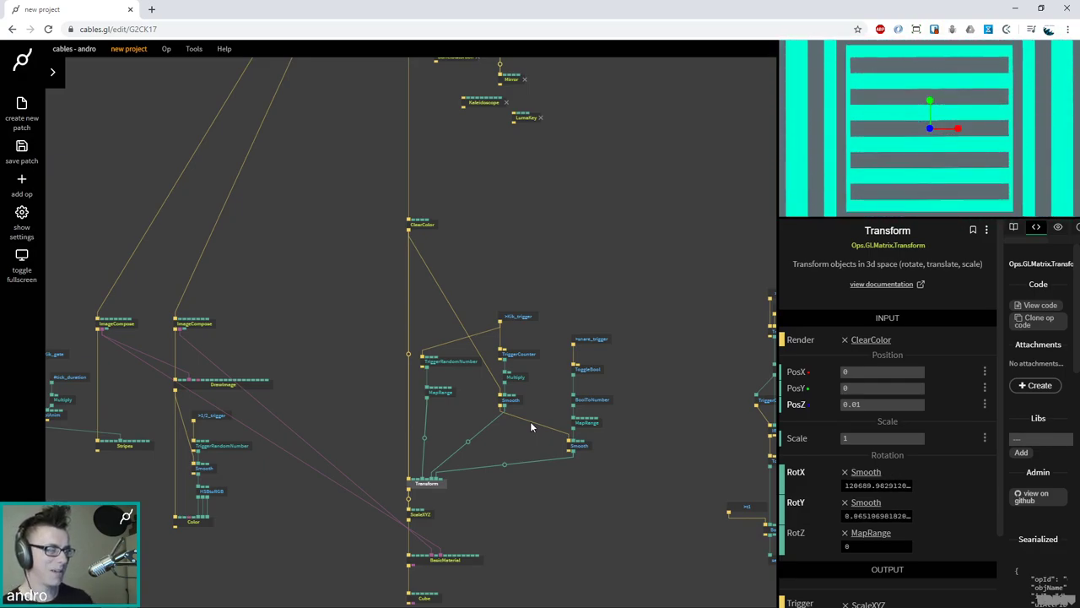
click(530, 495)
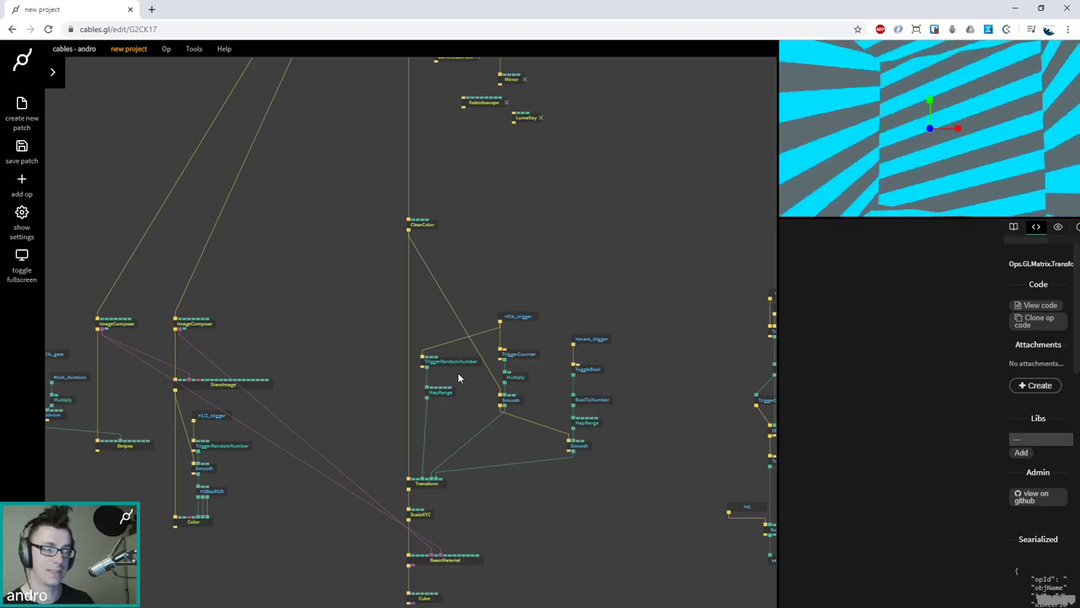
click(426, 487)
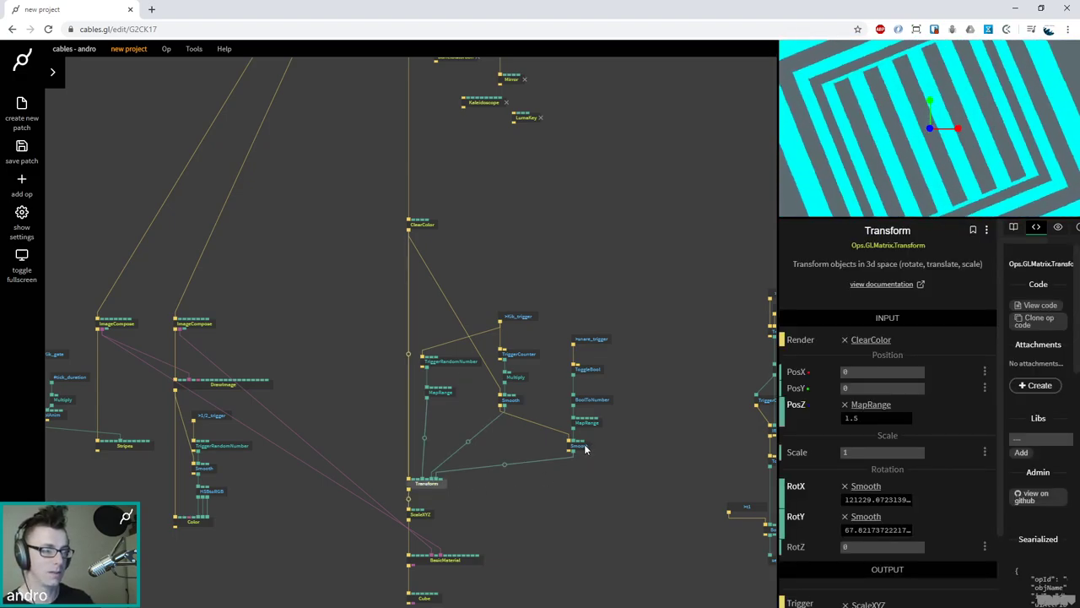
Duplicate the Smooth op of the snare chain and place the copy below the kick chain's MapRange, linked to its result
click(579, 445)
key(ctrl+c)
key(ctrl+v)
drag(472, 453, 422, 439)
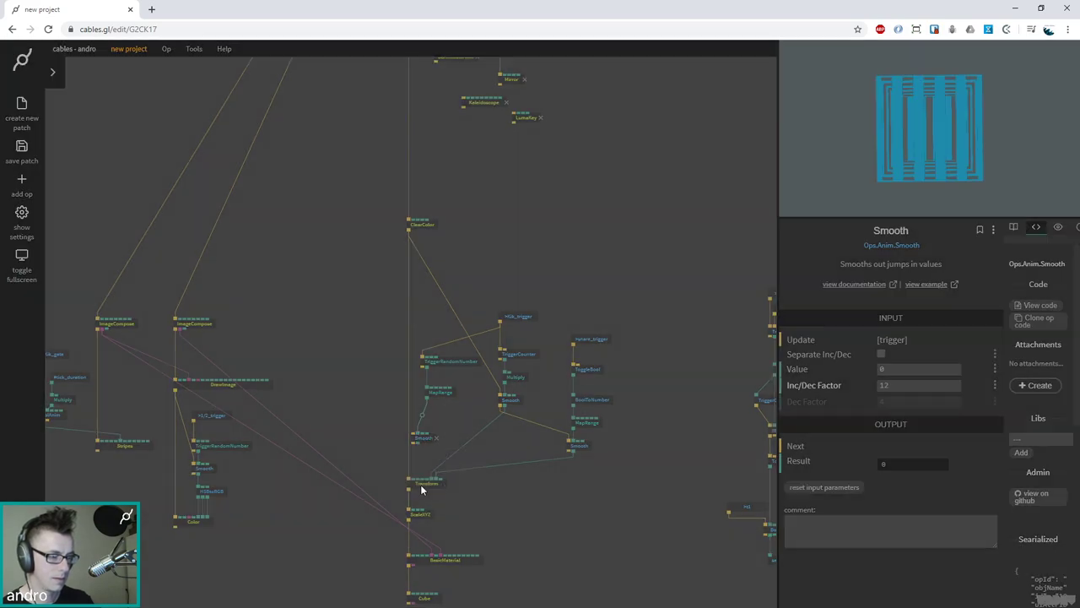
Link the new Smooth's result to the Transform's PosZ and its Update to ClearColor's trigger, aligning it under MapRange
click(422, 490)
click(451, 462)
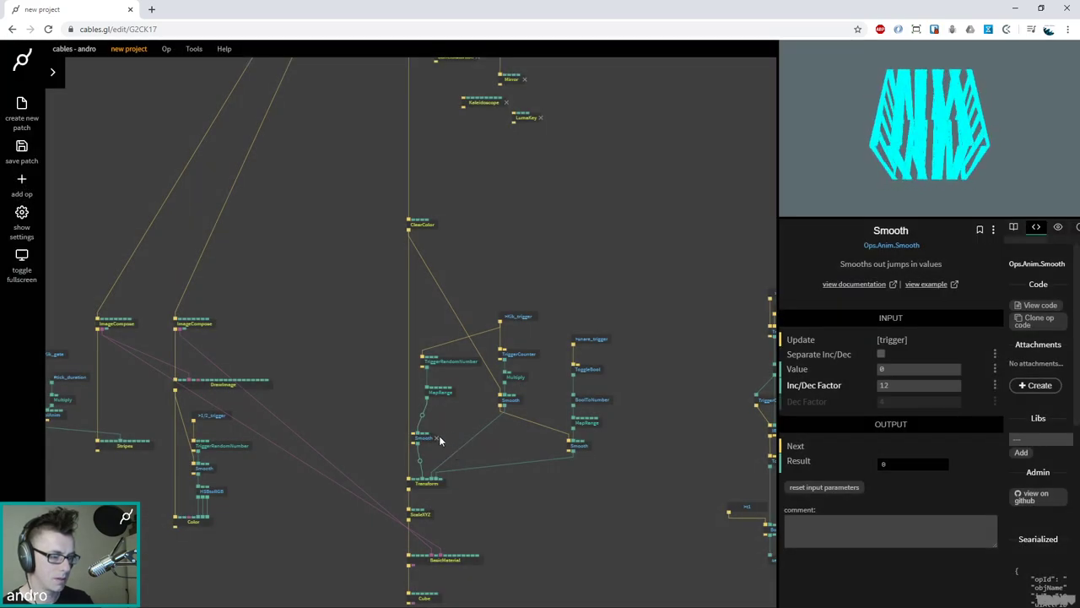
click(438, 438)
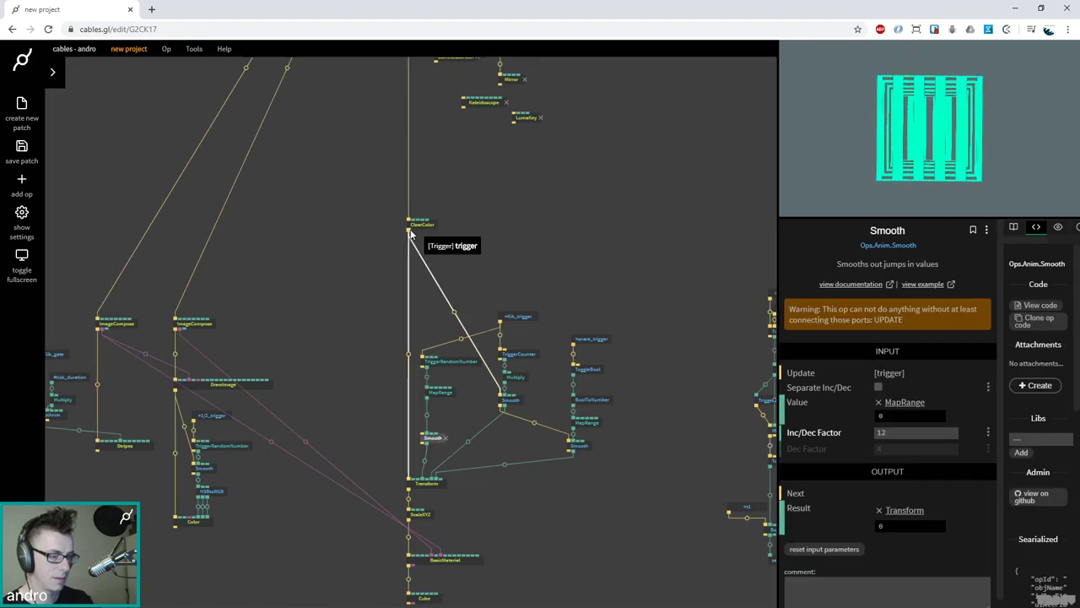
drag(436, 374, 428, 443)
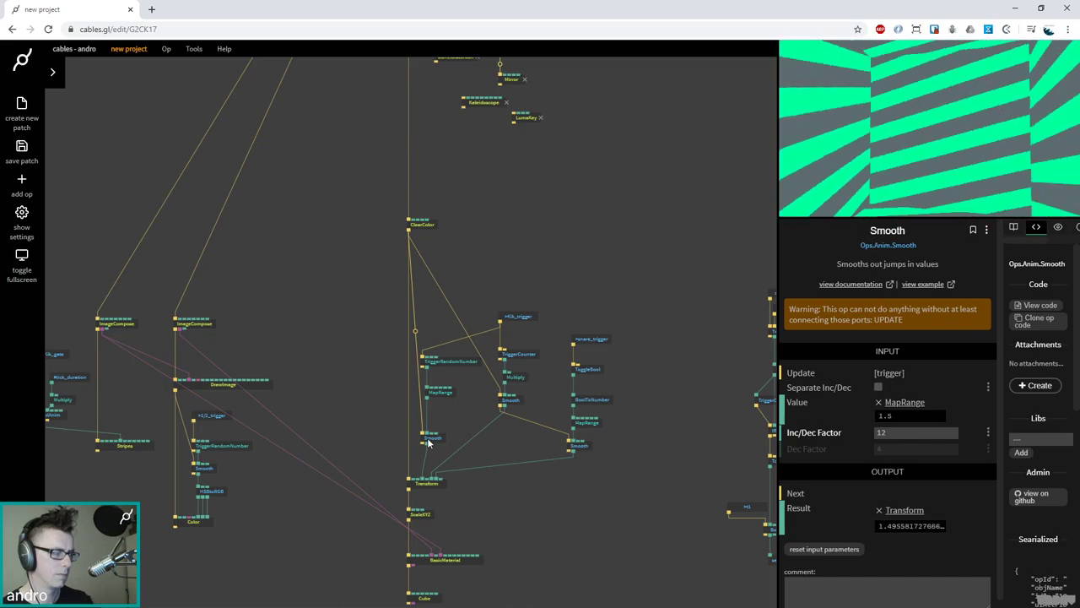
Enable Separate Inc/Dec on the new Smooth and try an Inc Factor of 32
click(432, 437)
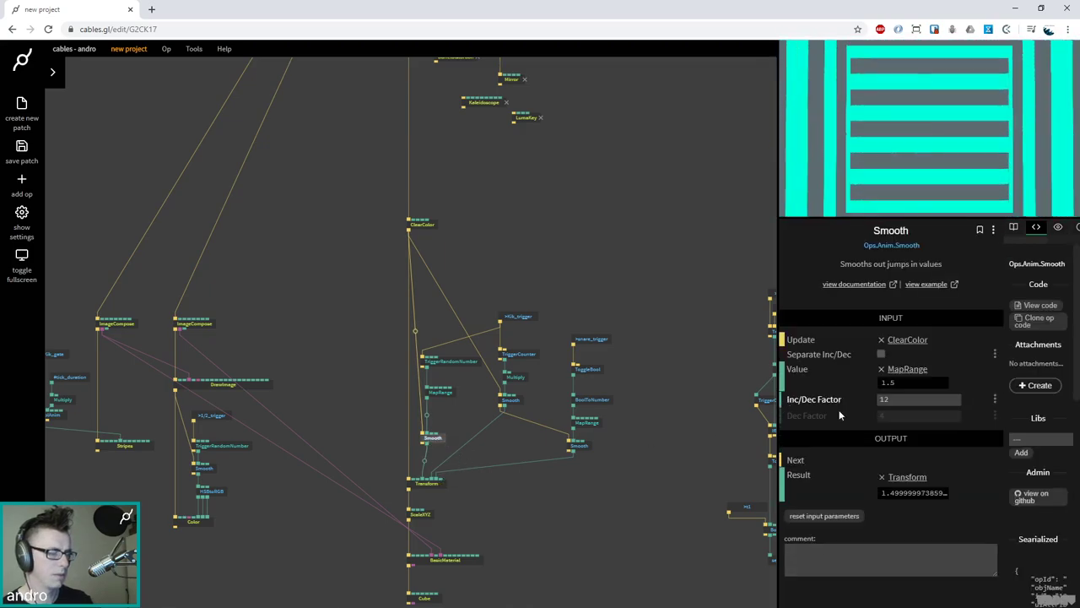
click(881, 354)
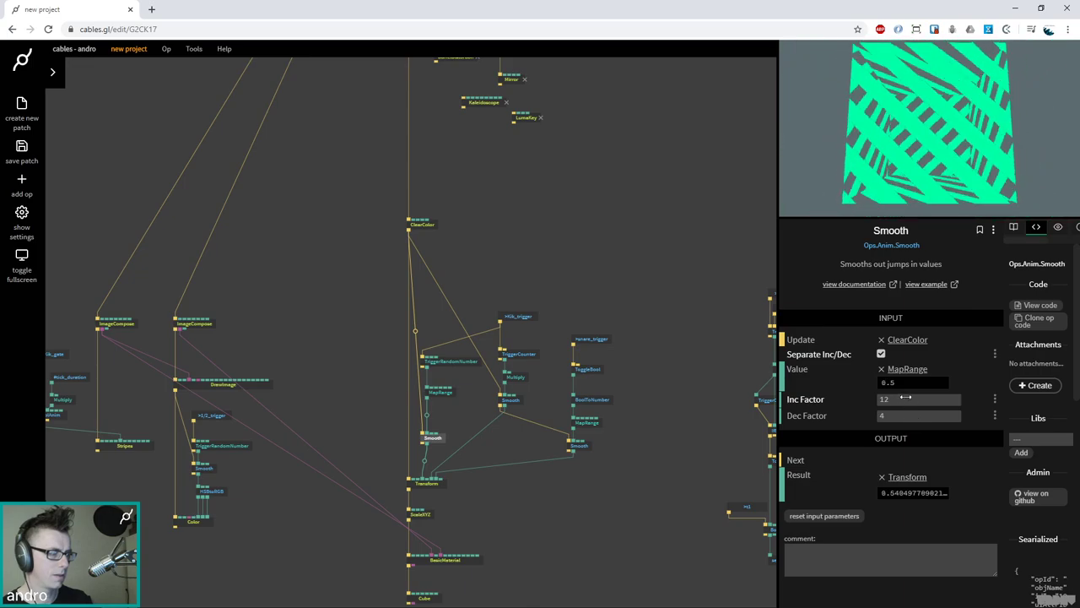
text(32)
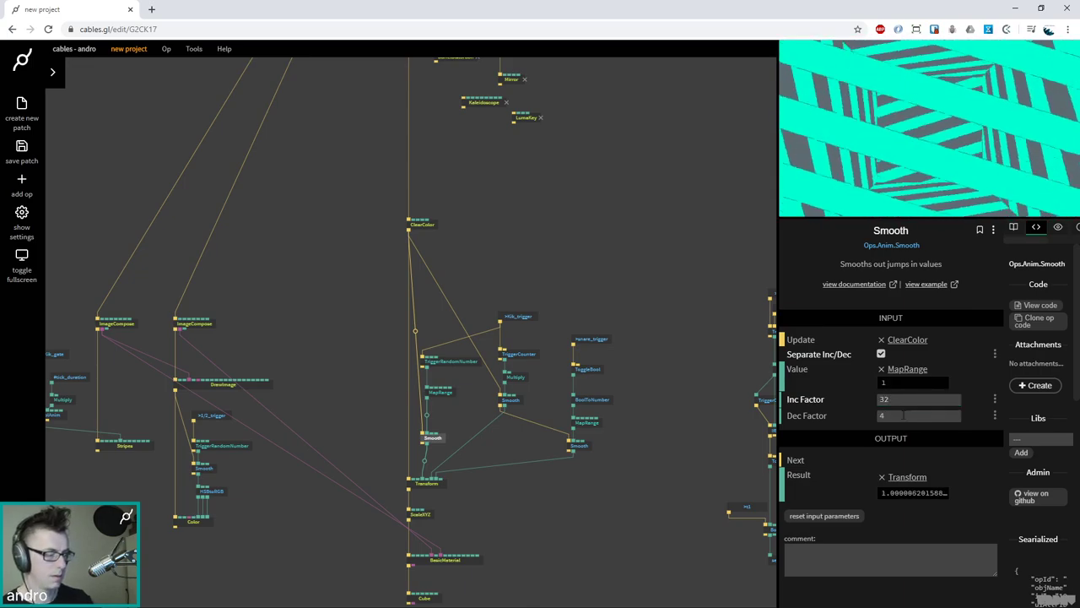
click(904, 415)
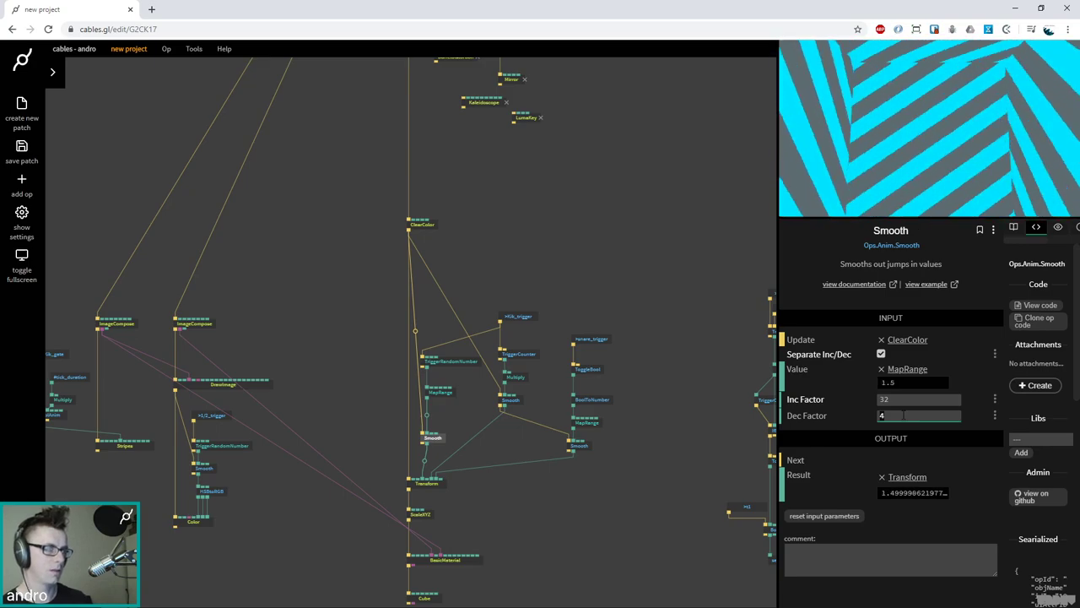
Set the new Smooth's Inc Factor to 4 and Dec Factor to 32, and save the patch
click(902, 398)
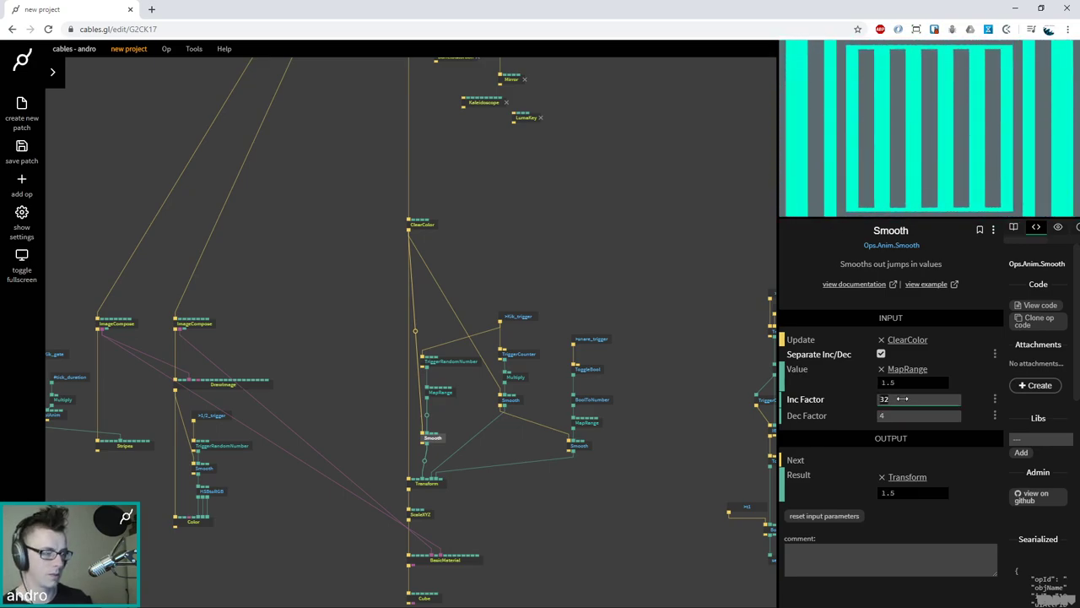
text(4)
key(Tab)
text(32)
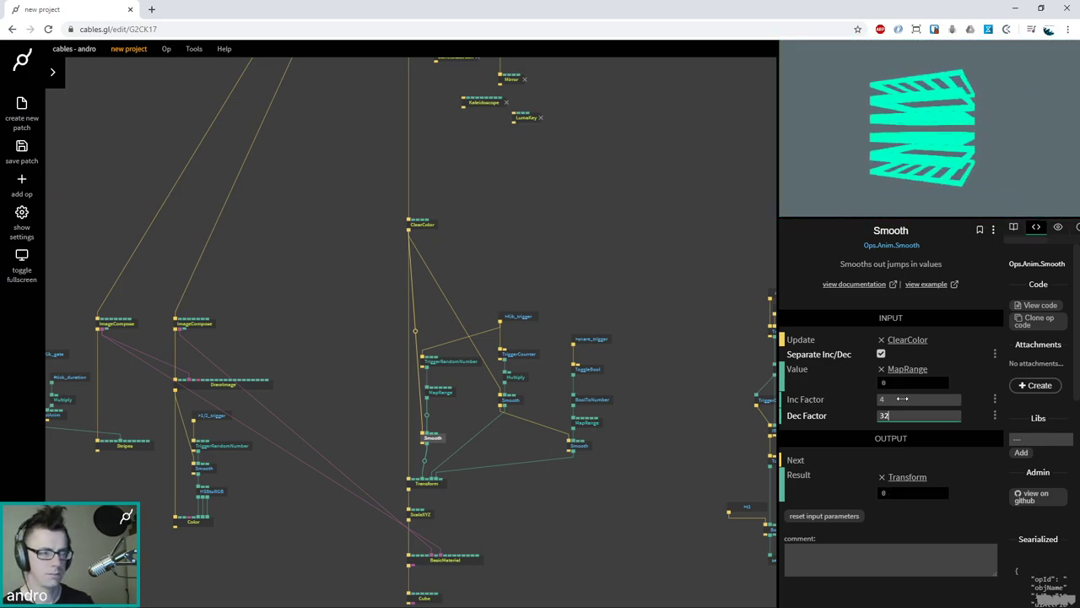
click(554, 275)
key(ctrl+s)
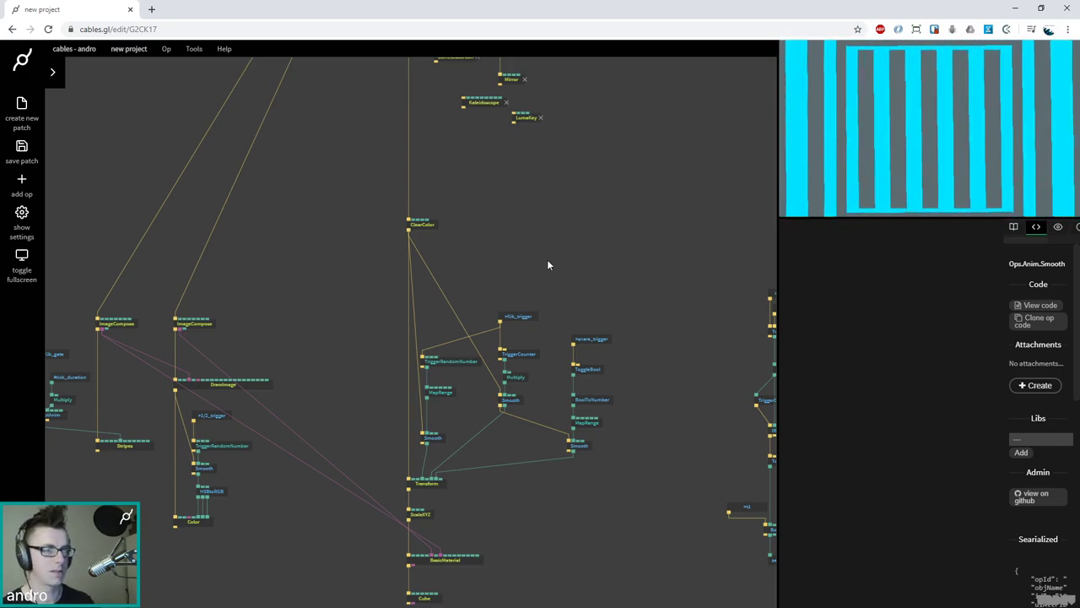
Switch to Ableton Live, launch the STAGE 2 scene and return to the maximized cables.gl patch
double_click(554, 17)
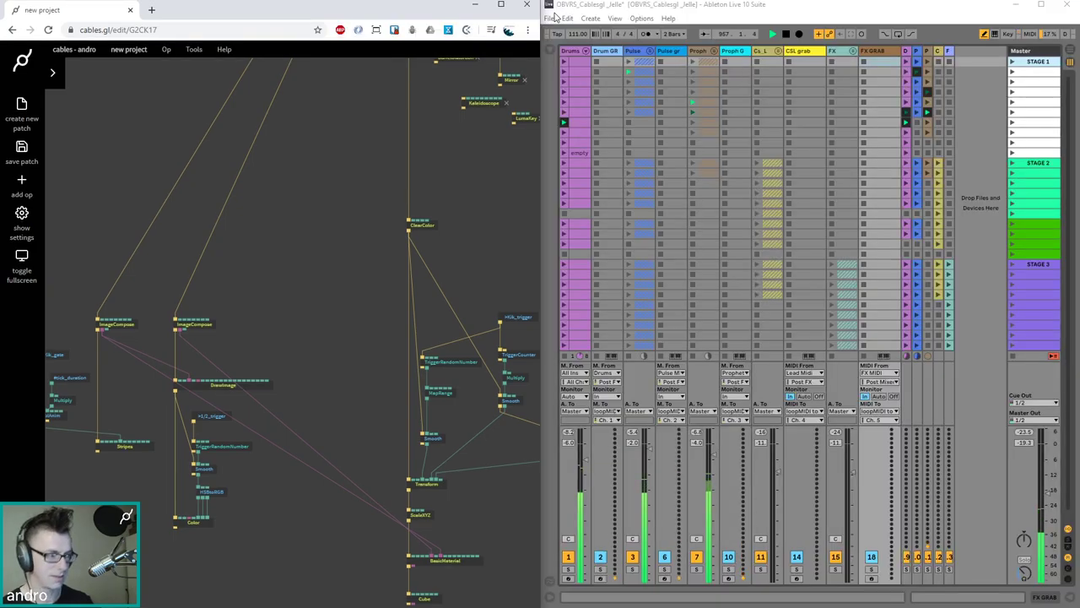
click(1039, 163)
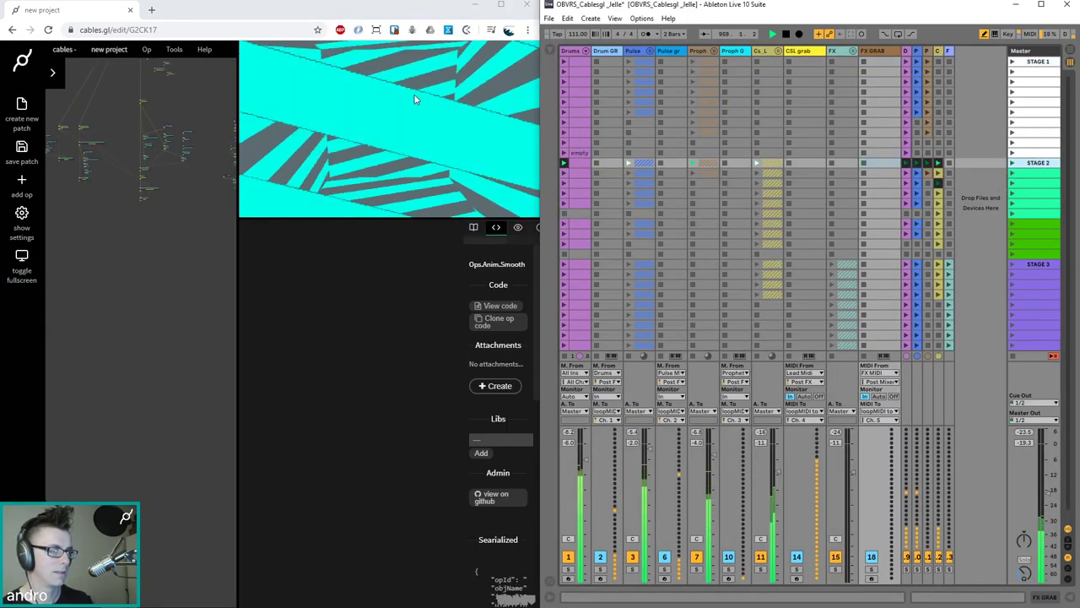
double_click(506, 10)
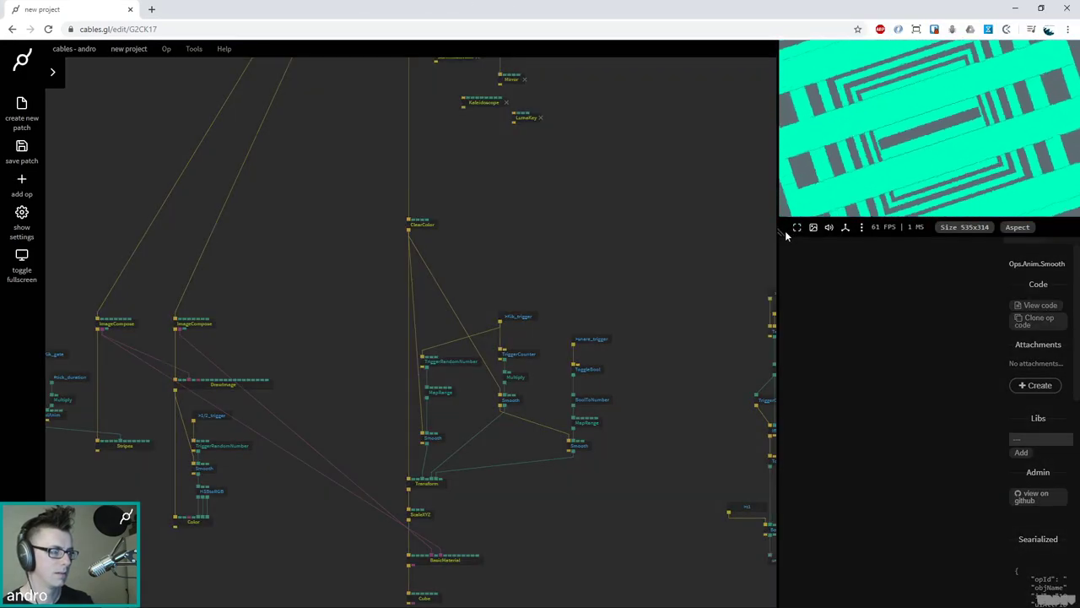
Enlarge the render preview slightly and set the ClearColor background to white (FFFFFF)
drag(780, 235, 759, 262)
click(642, 253)
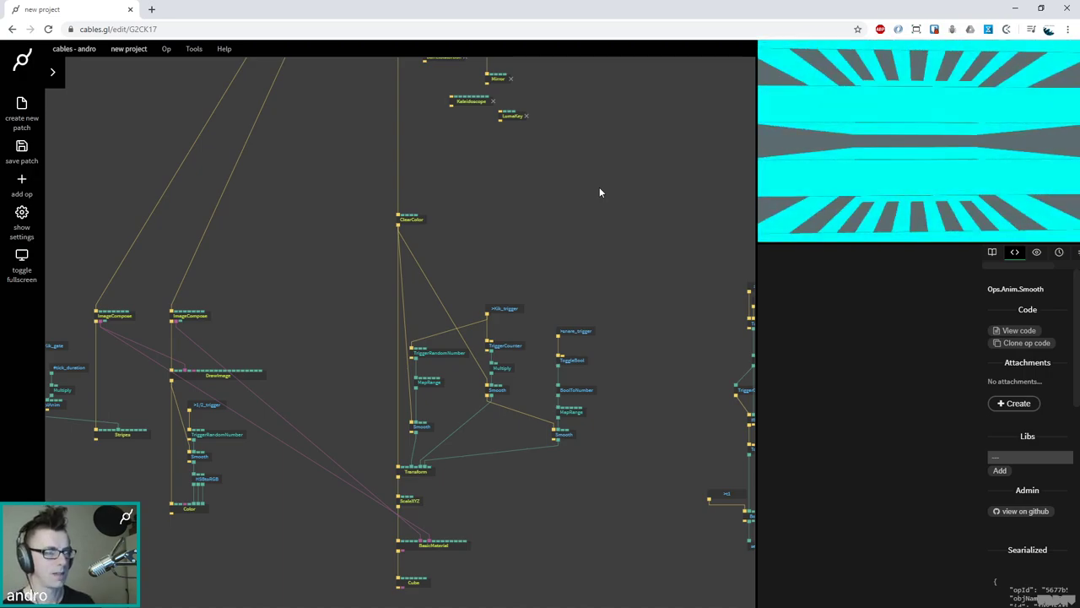
drag(594, 306, 614, 519)
drag(557, 563, 527, 417)
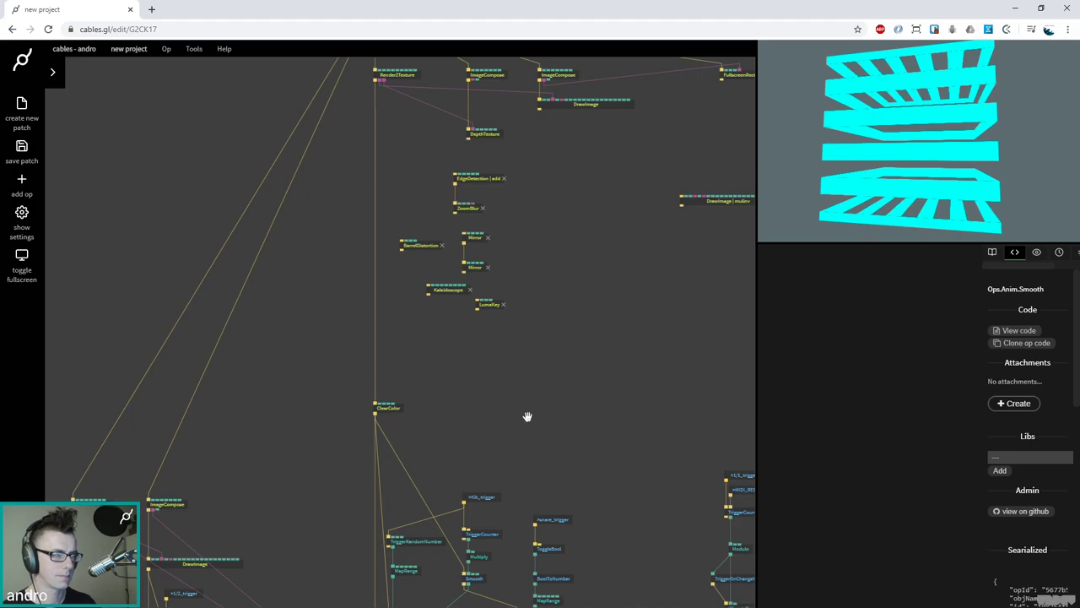
click(390, 407)
click(809, 391)
drag(809, 397, 768, 438)
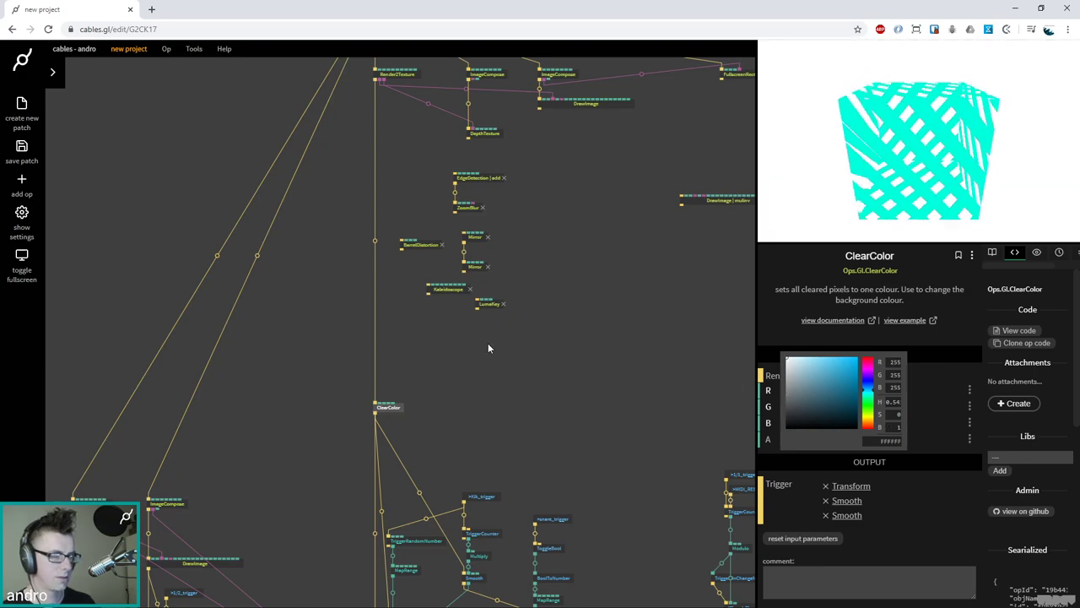
click(487, 349)
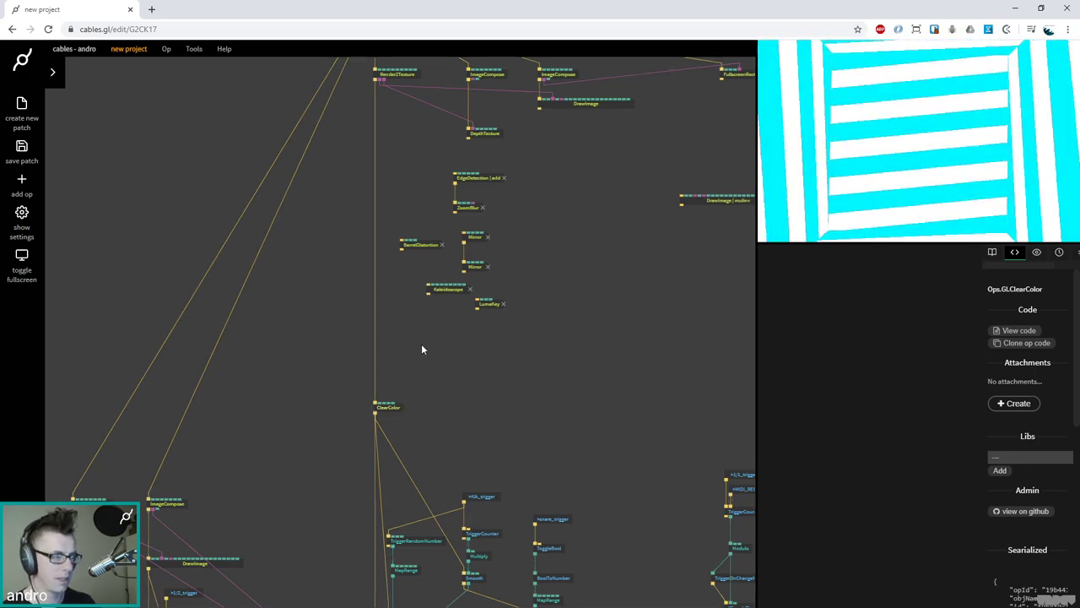
Examine the NOTES section for the available MIDI note gates and triggers, and return to the ClearColor area
key(Escape)
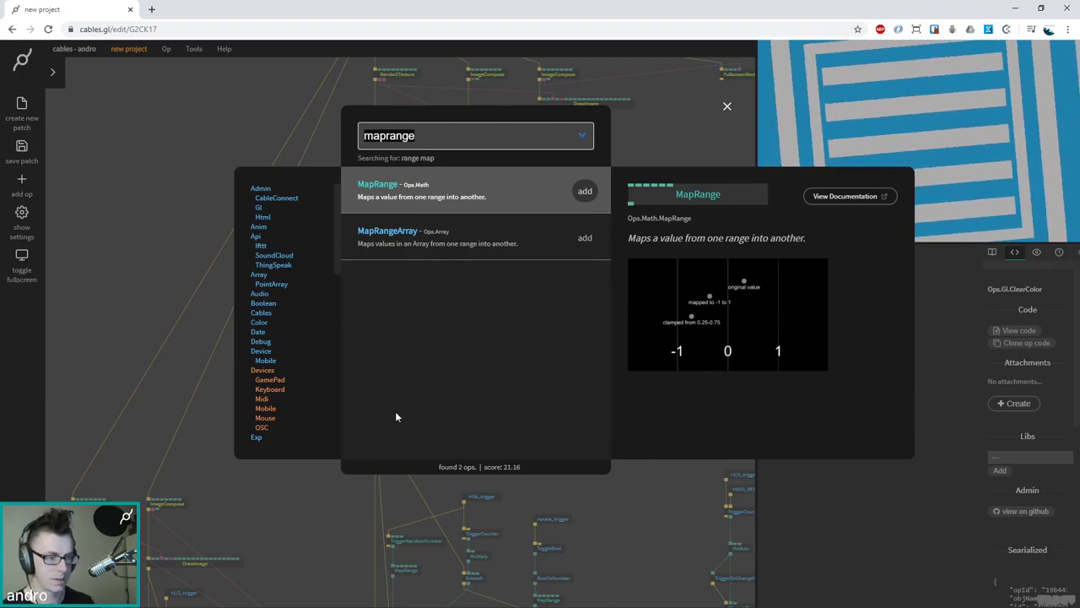
key(Escape)
scroll(390, 351, up, 5)
drag(531, 446, 219, 240)
drag(541, 372, 506, 364)
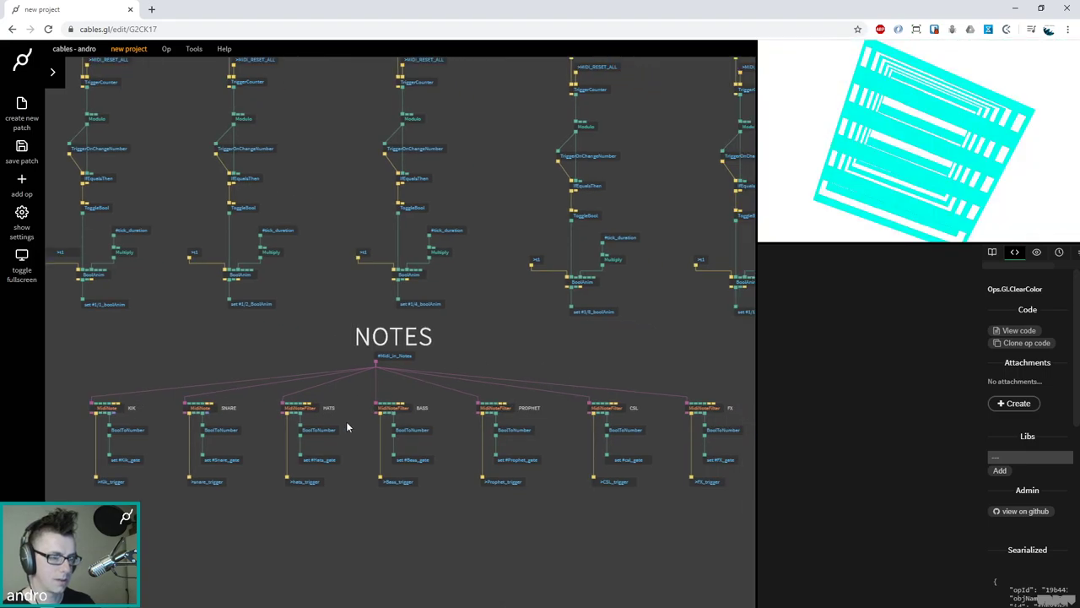
drag(325, 169, 639, 369)
drag(226, 214, 511, 358)
drag(402, 301, 393, 231)
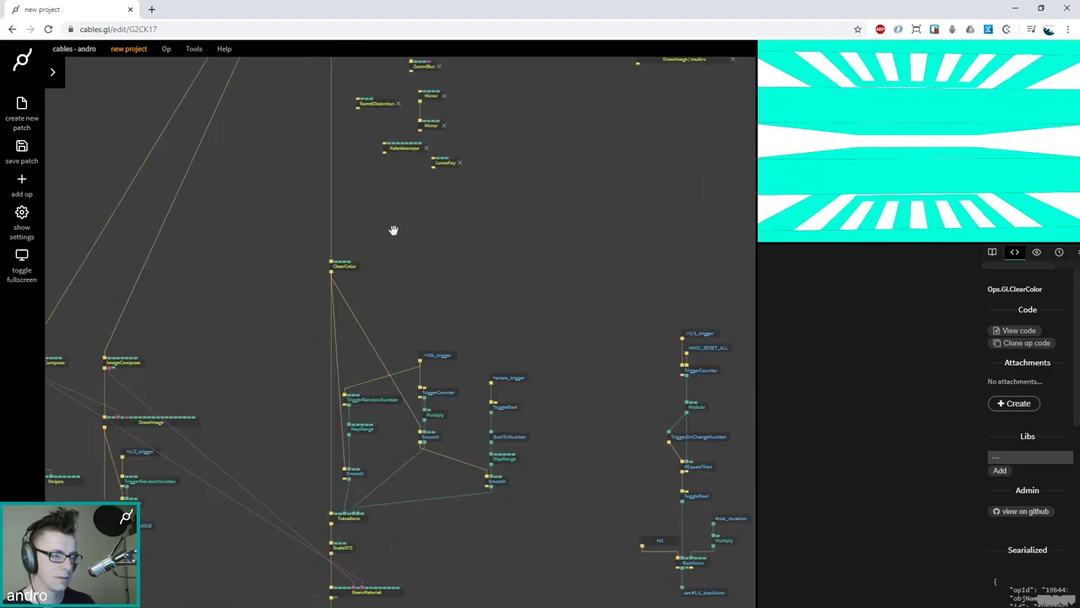
Add a VarGetNumber op above ClearColor and set its variable to Hats_gate
key(Escape)
text(var get num)
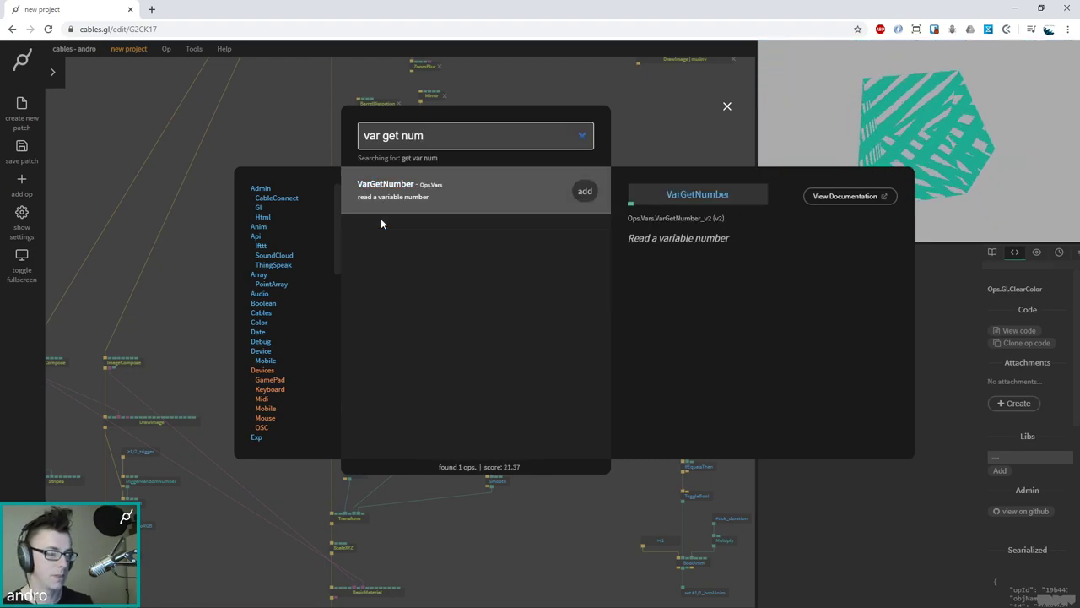
key(Return)
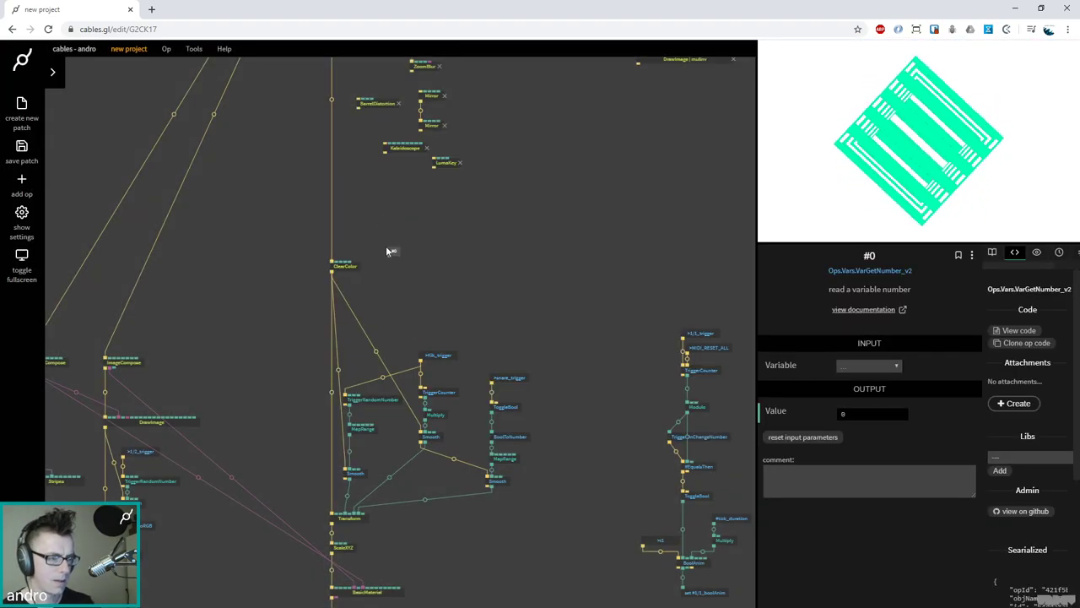
click(840, 365)
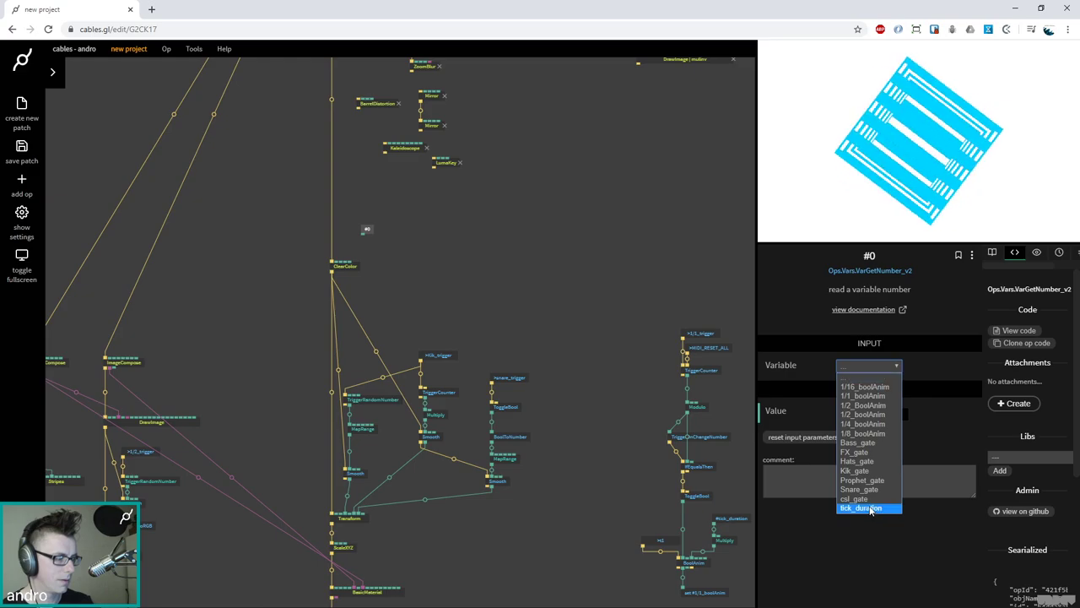
click(886, 461)
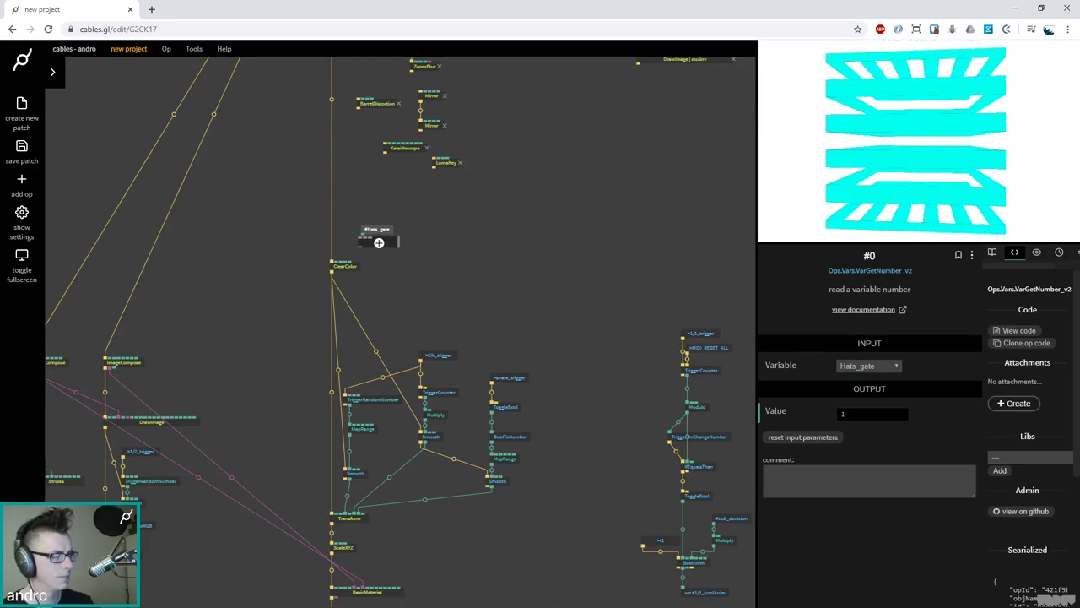
Add a MapRange op fed by Hats_gate and connect its result to ClearColor's r, g and b inputs
drag(378, 243, 390, 249)
text(maprange)
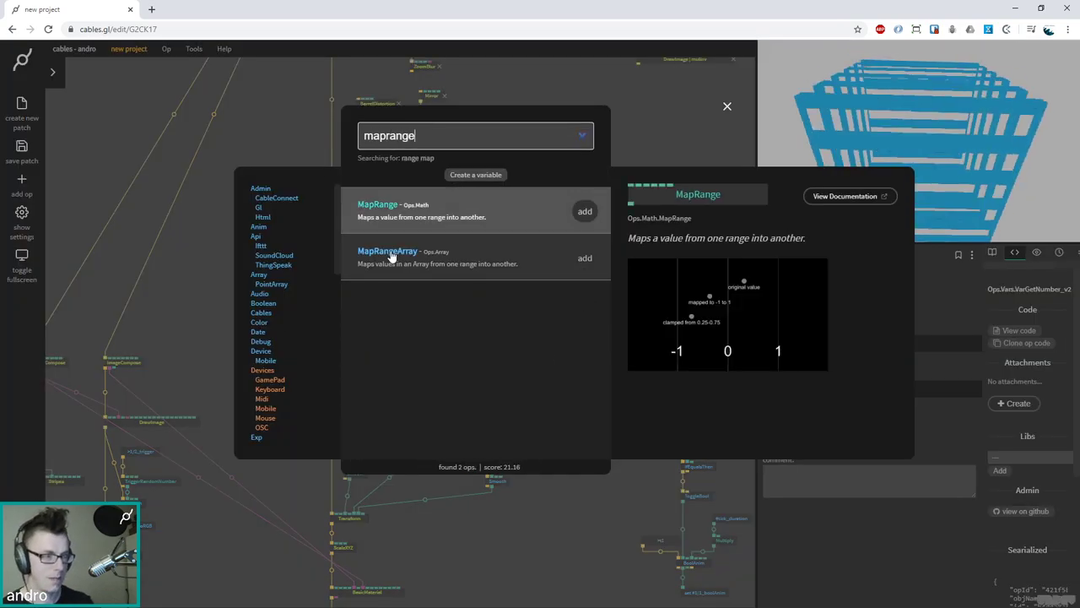
key(Return)
mouse_move(384, 231)
mouse_down()
mouse_move(379, 207)
mouse_move(363, 227)
mouse_up()
drag(344, 265, 345, 266)
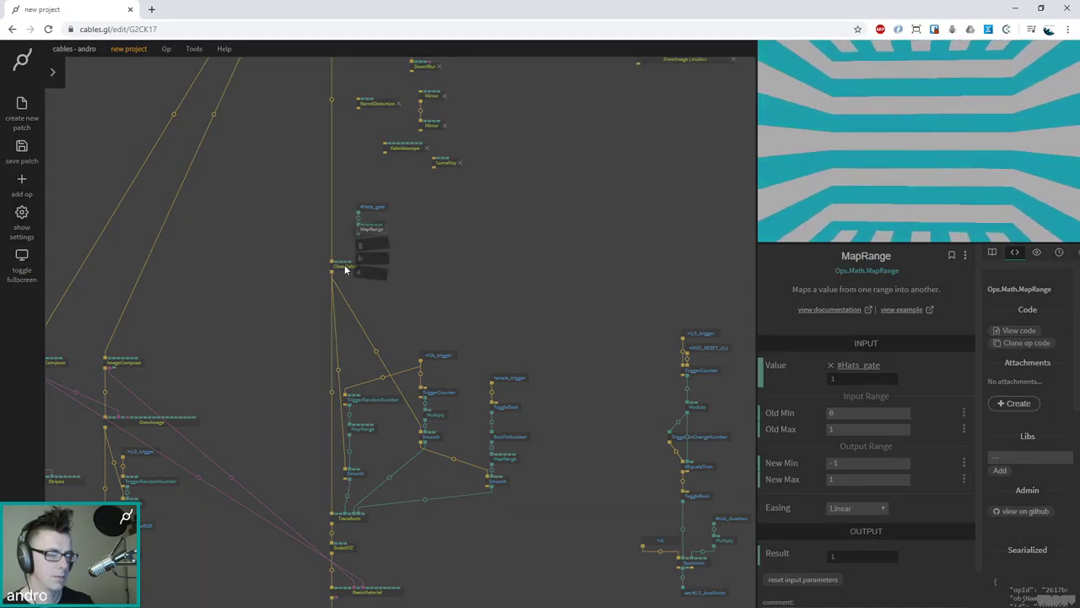
click(368, 236)
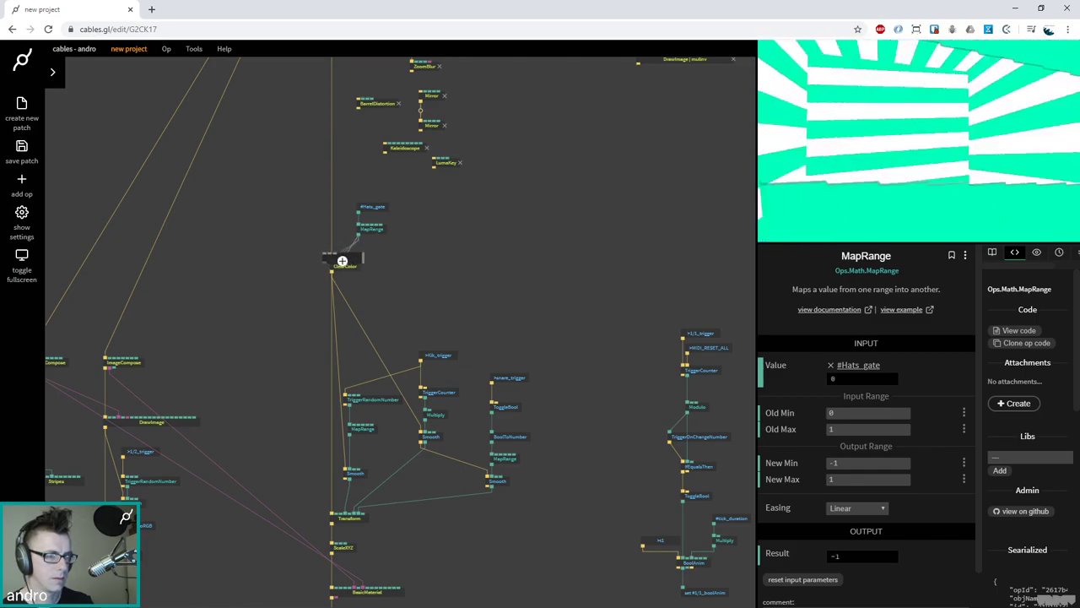
click(344, 263)
click(161, 164)
scroll(229, 220, up, 3)
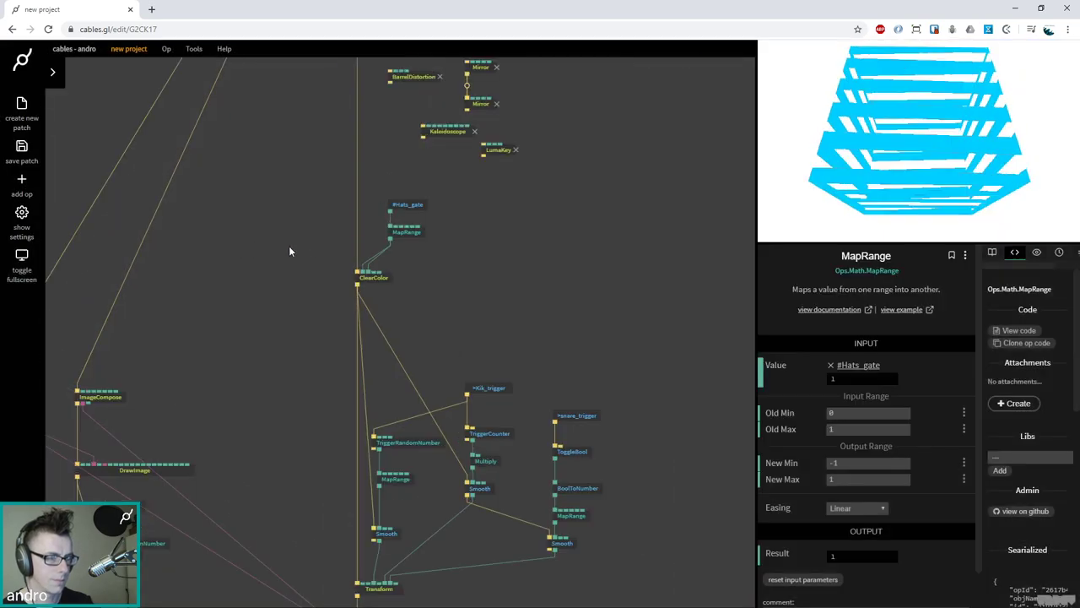
drag(417, 237, 391, 283)
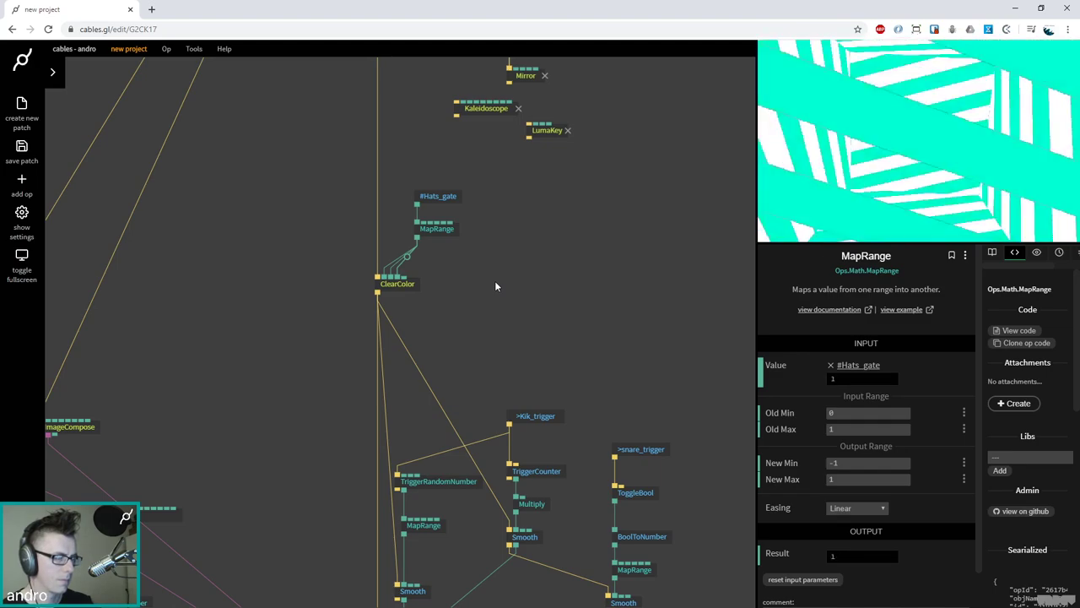
Insert a Smooth op between Hats_gate and MapRange and space the ops out vertically
click(543, 287)
drag(430, 201, 430, 182)
key(Escape)
text(smooth)
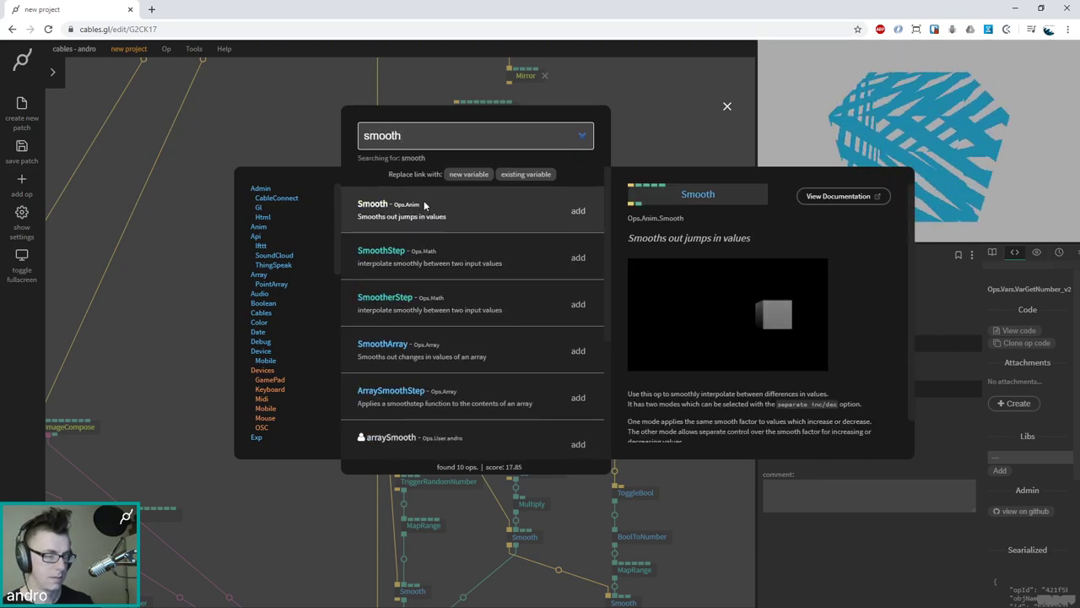
click(423, 202)
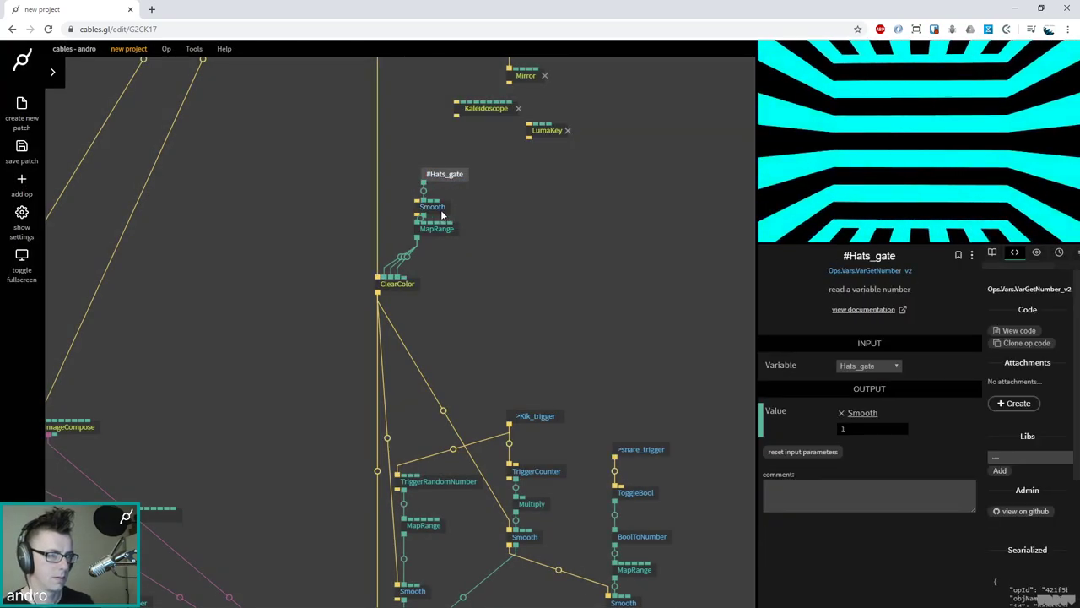
click(435, 205)
drag(435, 174, 436, 163)
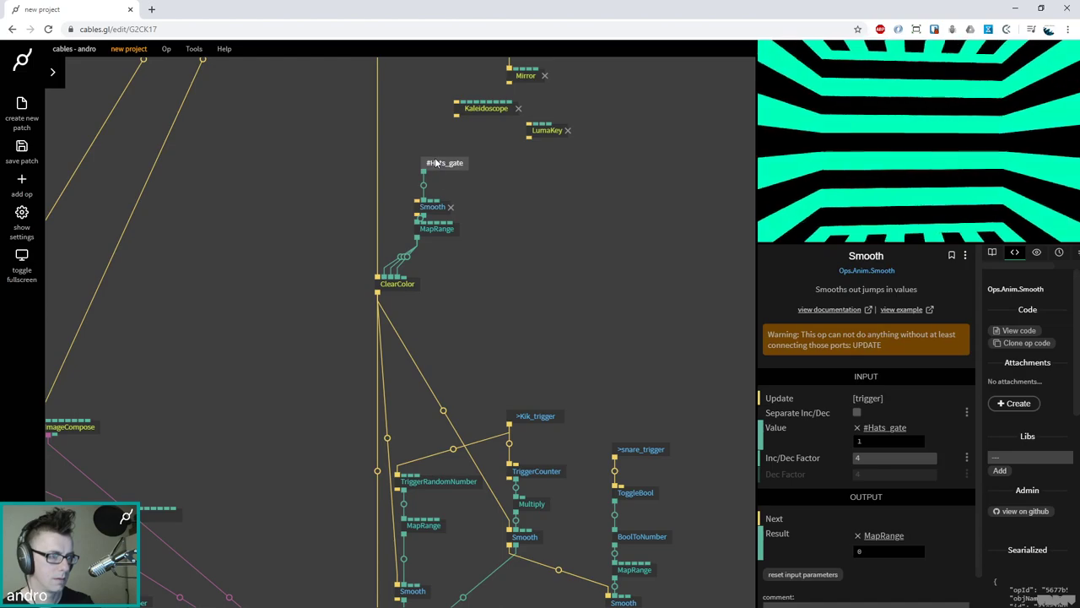
drag(436, 209, 435, 198)
Connect Render2Texture's trigger output to the Update input of the Hats_gate Smooth
drag(384, 130, 362, 315)
scroll(373, 264, down, 2)
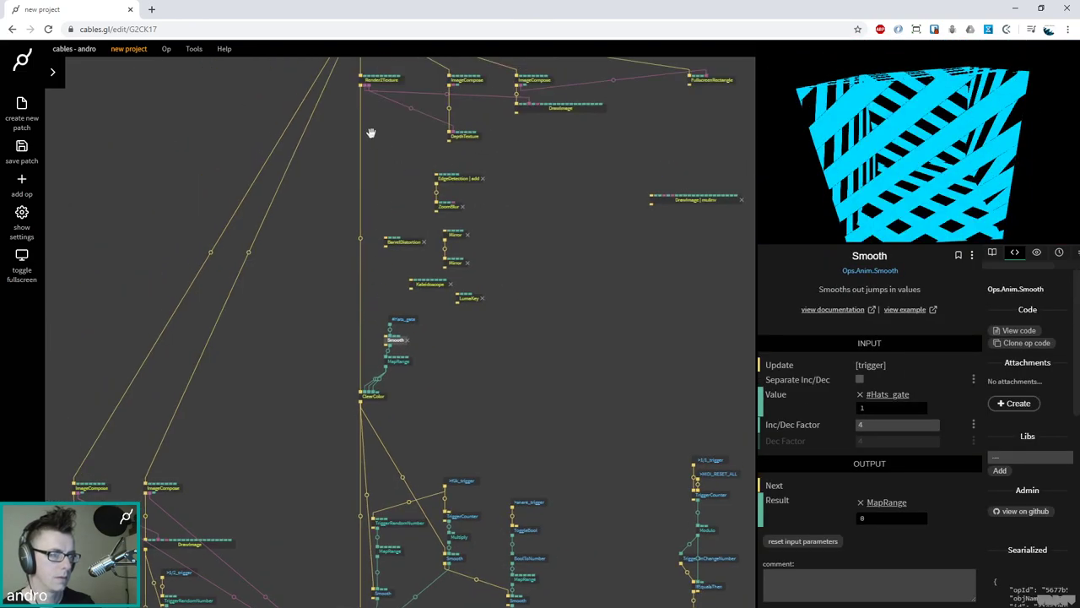
drag(369, 132, 363, 150)
drag(355, 108, 386, 362)
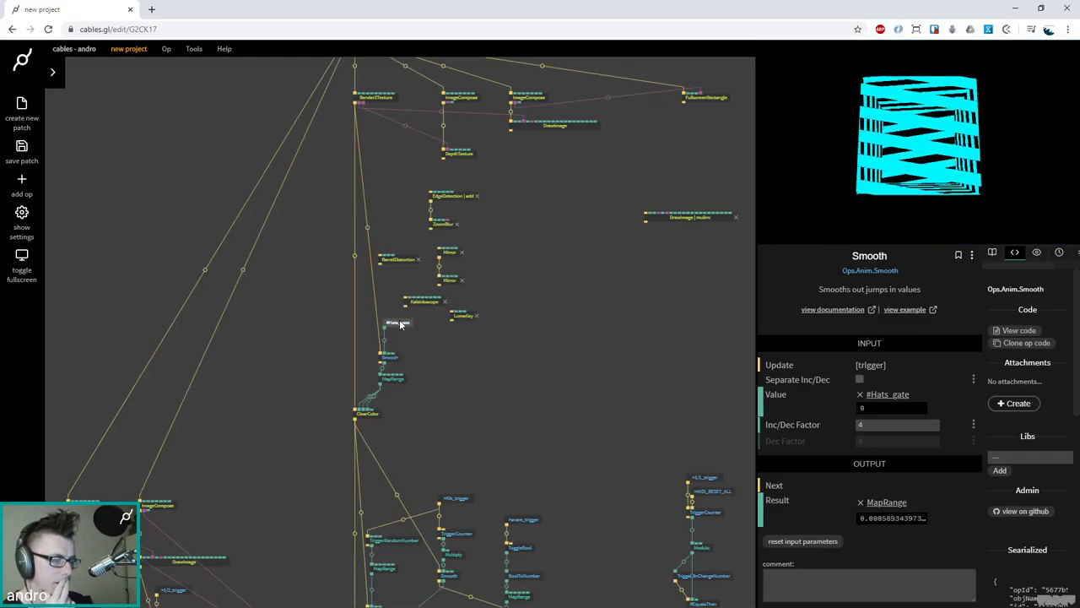
Insert a Multiply op between Hats_gate and Smooth and align it in the chain
click(400, 324)
click(386, 343)
text(multi)
key(Escape)
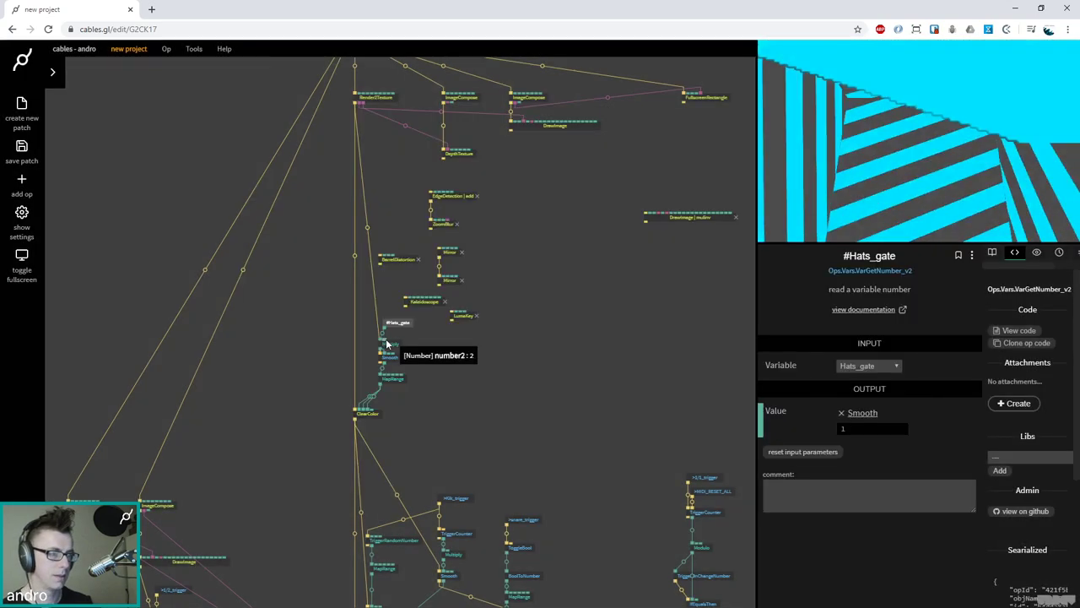
drag(392, 343, 395, 341)
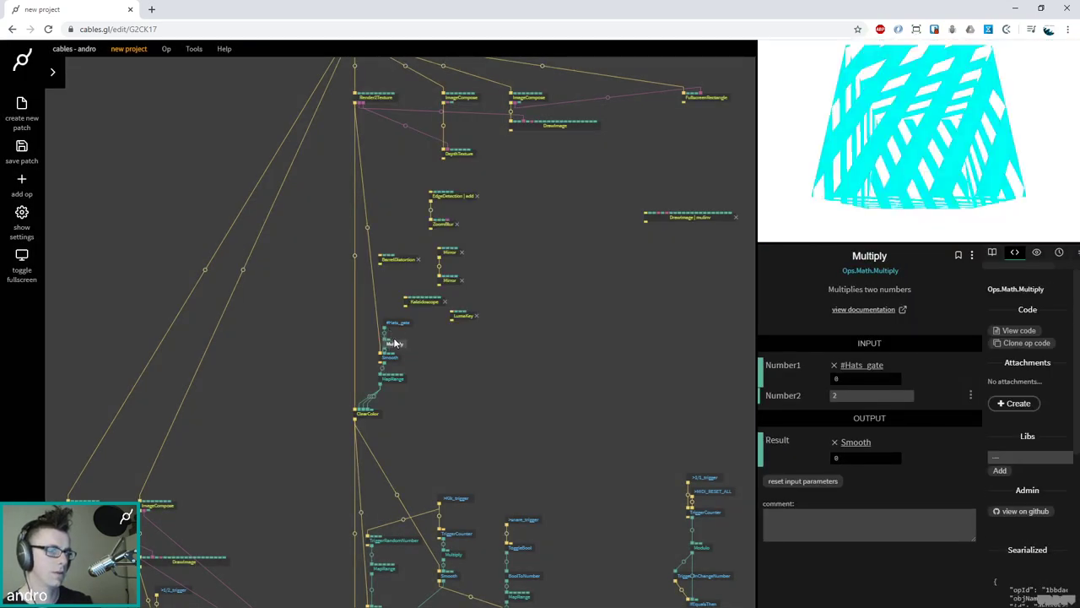
Set the Number2 factor of the Hats_gate Multiply to 0.8
click(882, 394)
key(BackSpace)
text(0.6)
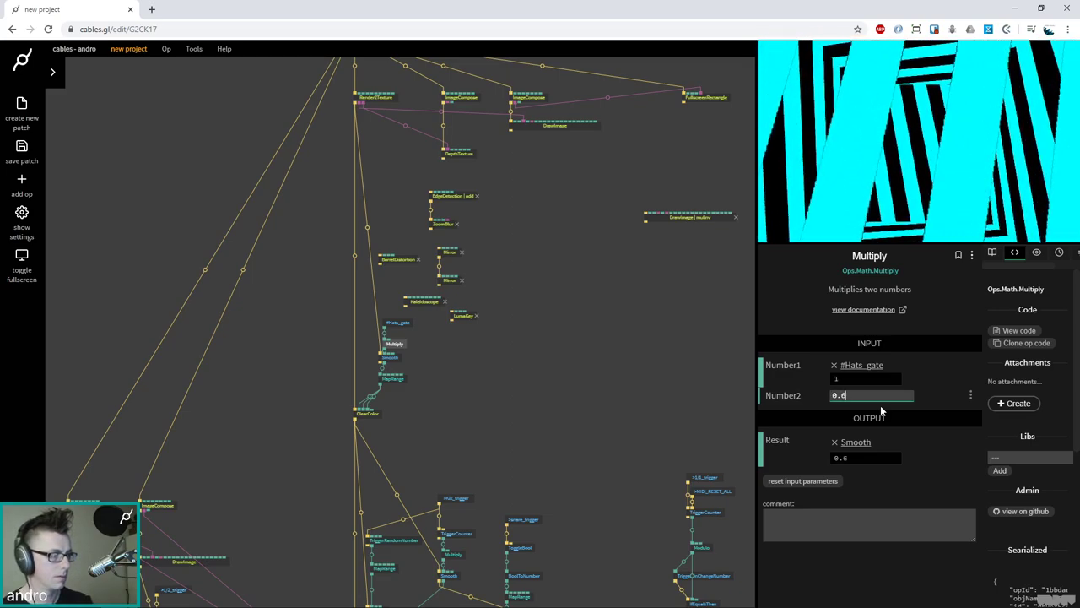
key(BackSpace)
text(8)
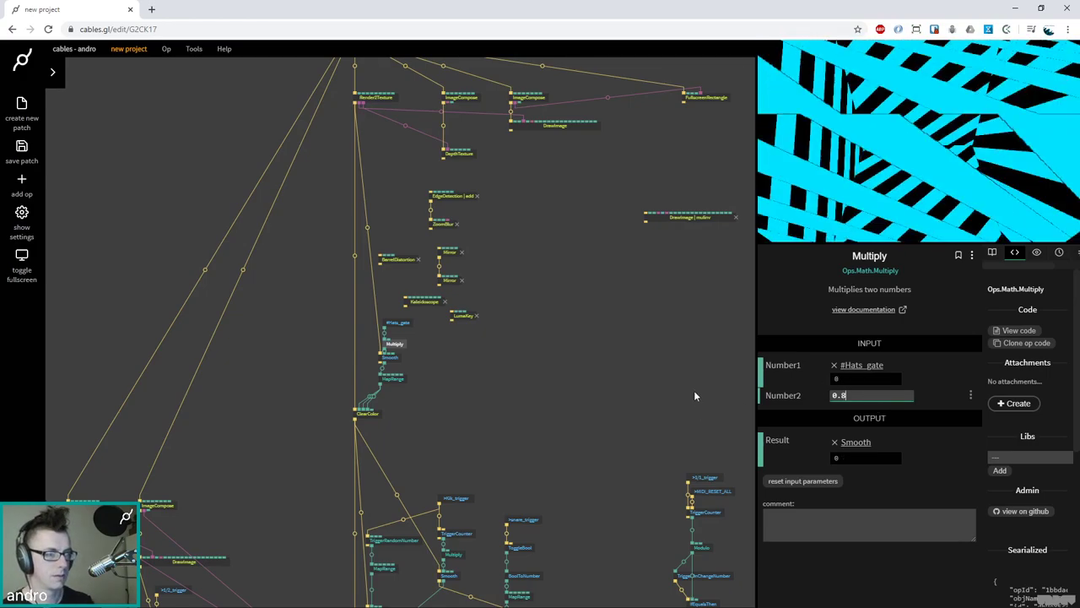
click(534, 407)
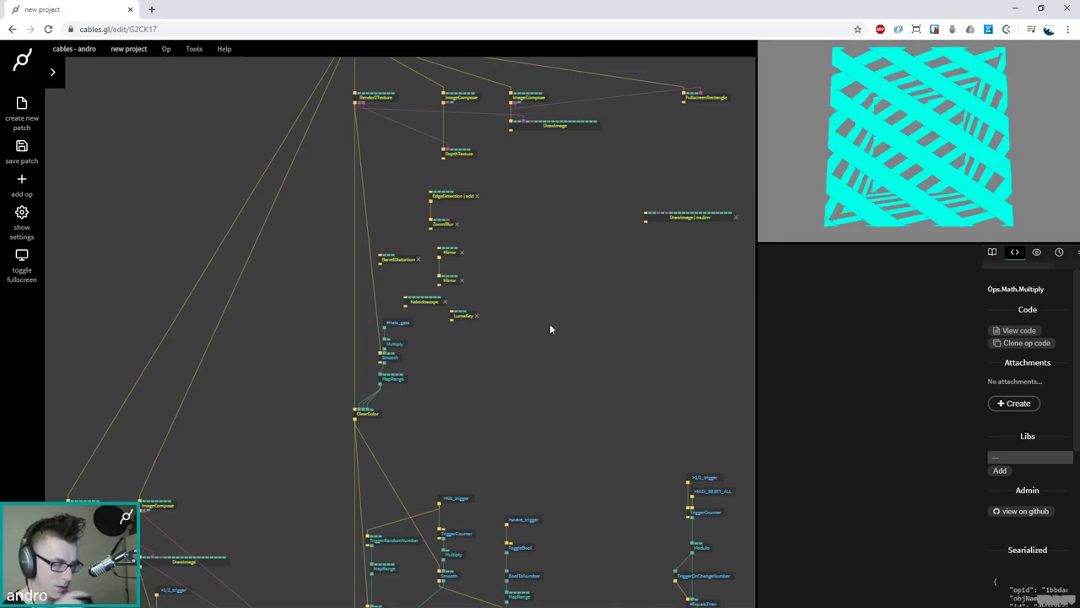
Move the unused image effect ops away from the ClearColor chain to free space below DrawImage, and lower FullscreenRectangle slightly
drag(549, 312, 542, 341)
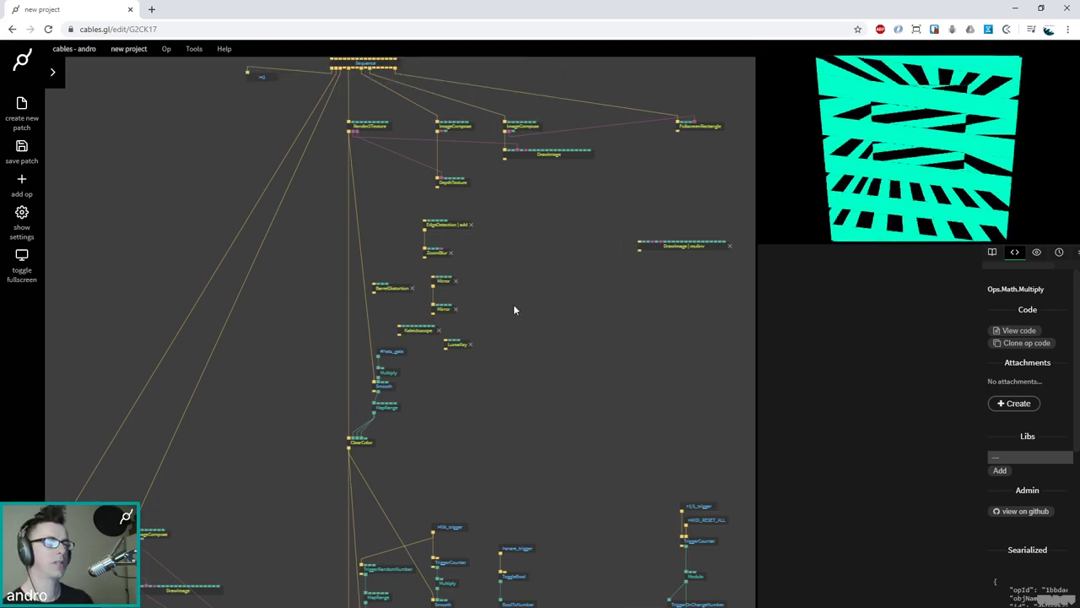
drag(496, 379, 425, 200)
drag(476, 226, 603, 254)
drag(399, 295, 637, 298)
drag(505, 243, 477, 321)
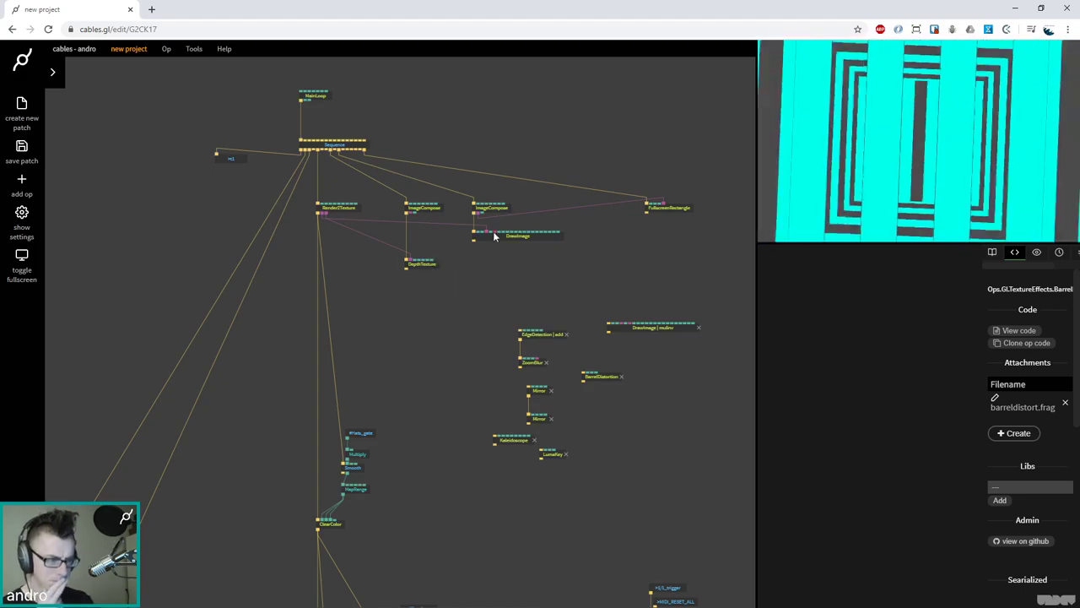
drag(665, 210, 666, 231)
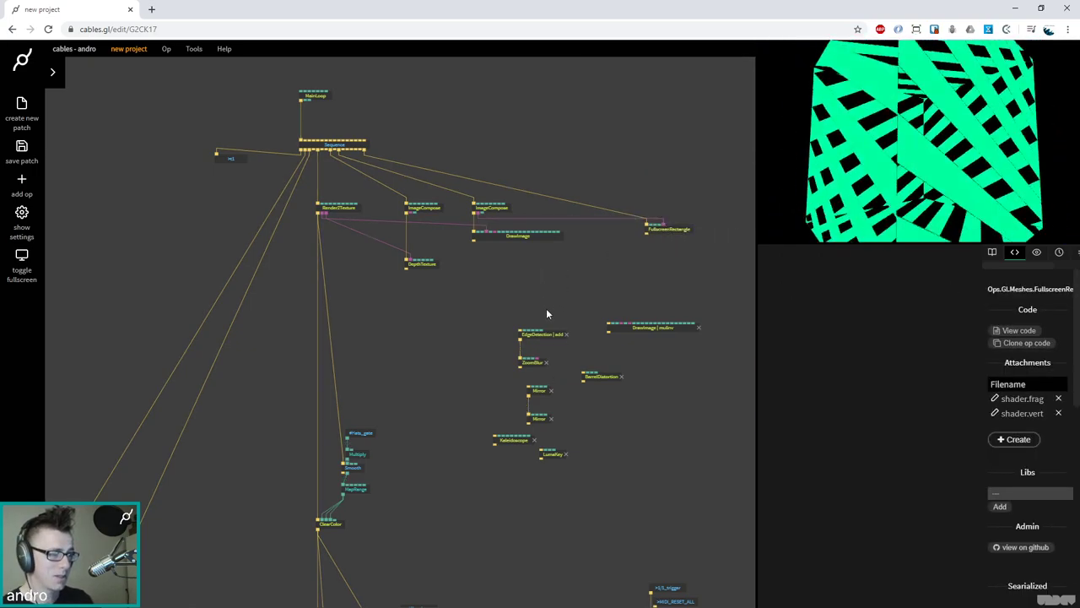
Disconnect EdgeDetection from ZoomBlur and move EdgeDetection aside on its own
click(552, 337)
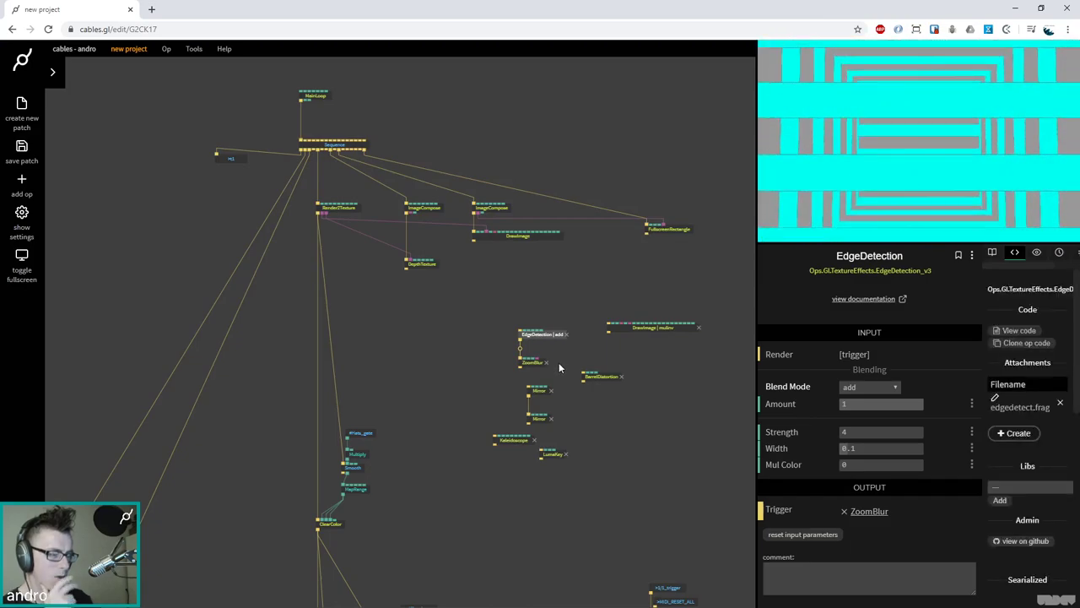
click(550, 343)
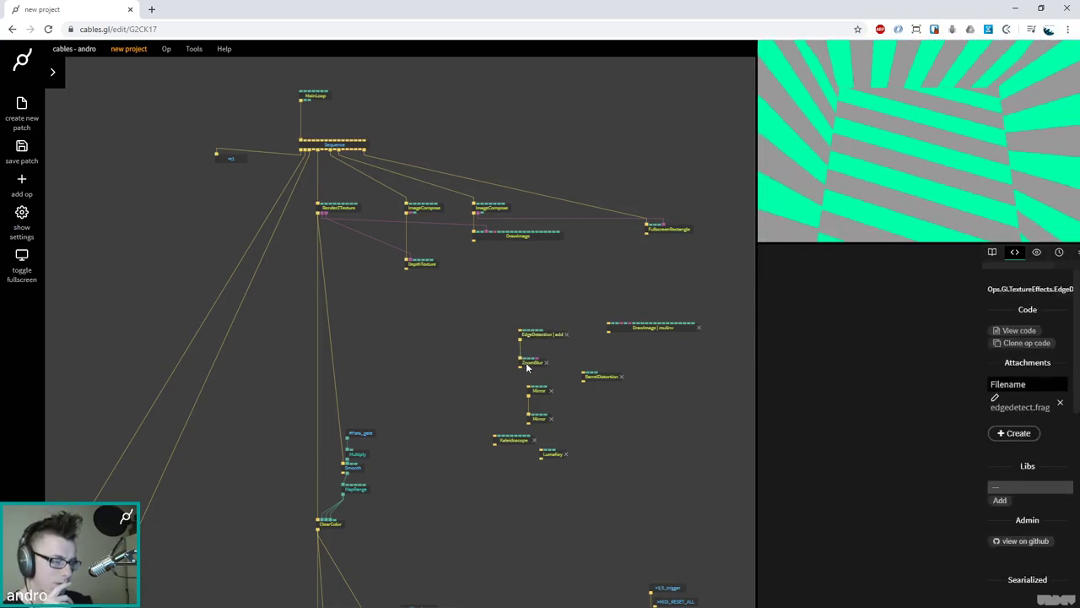
click(528, 362)
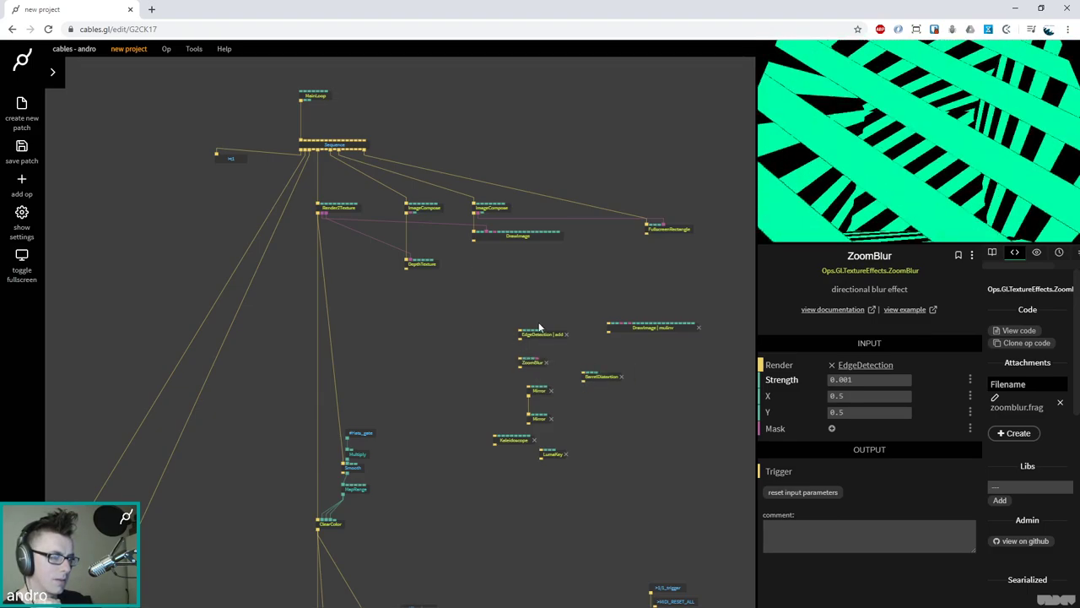
click(542, 335)
drag(542, 337, 504, 307)
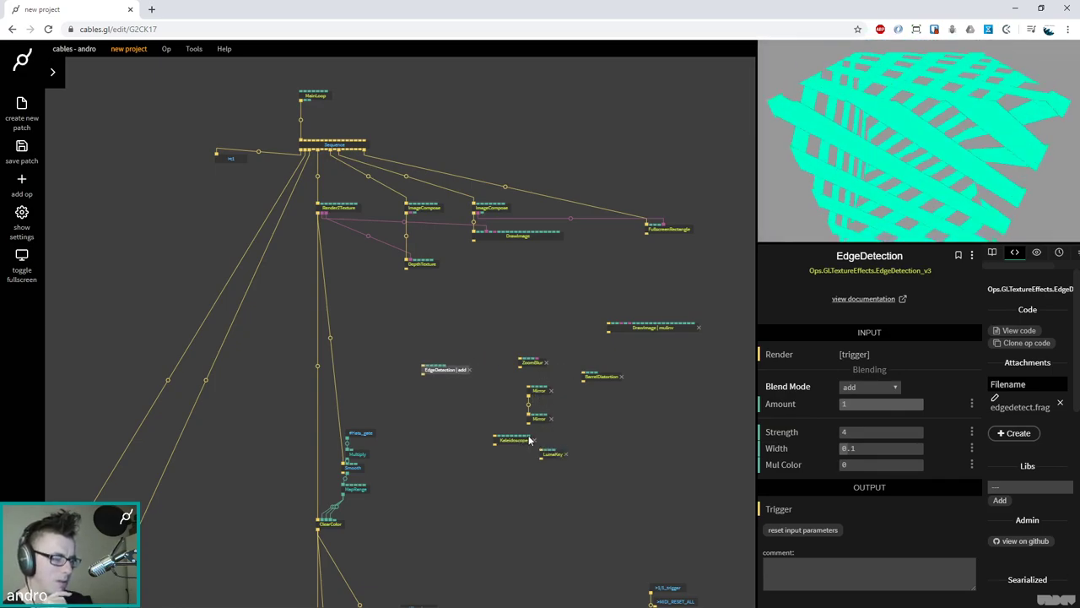
Connect the pair of Mirror ops below DrawImage and inspect the settings of both Mirrors
click(535, 392)
drag(531, 395, 474, 268)
click(483, 251)
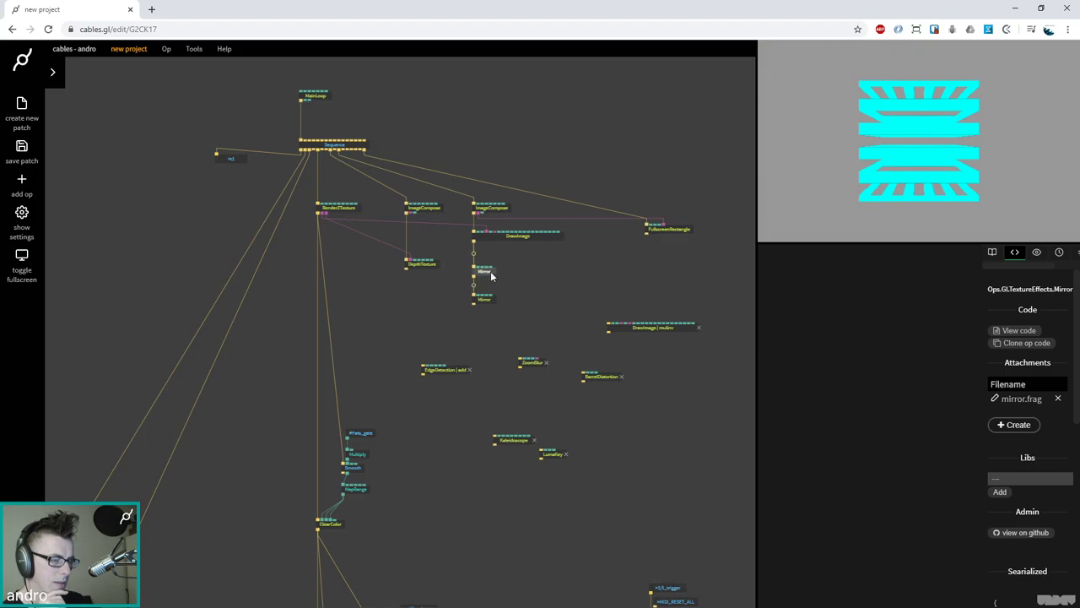
click(487, 271)
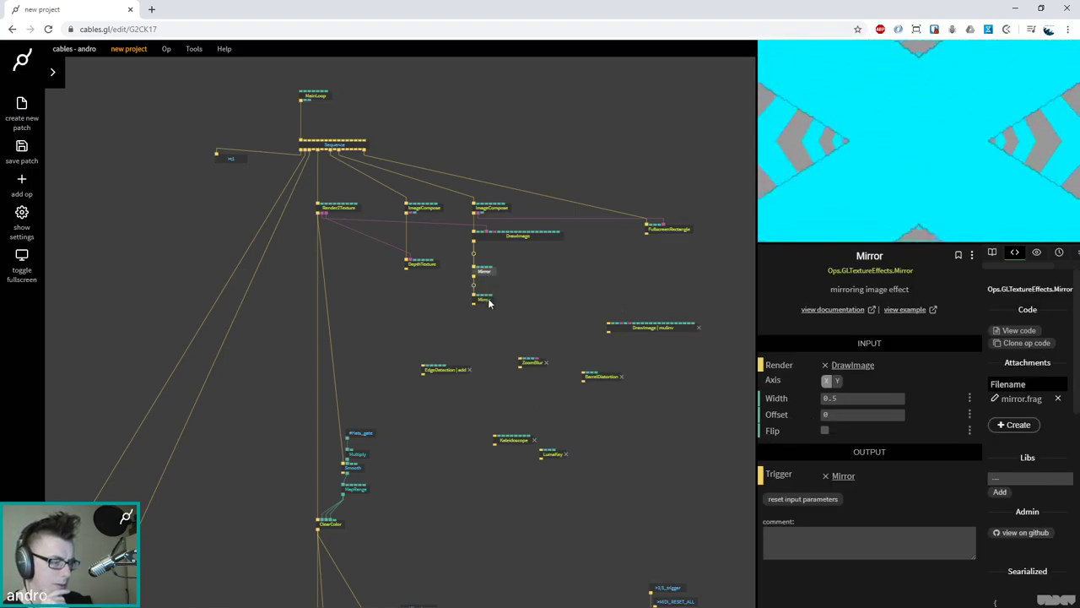
click(487, 301)
click(481, 273)
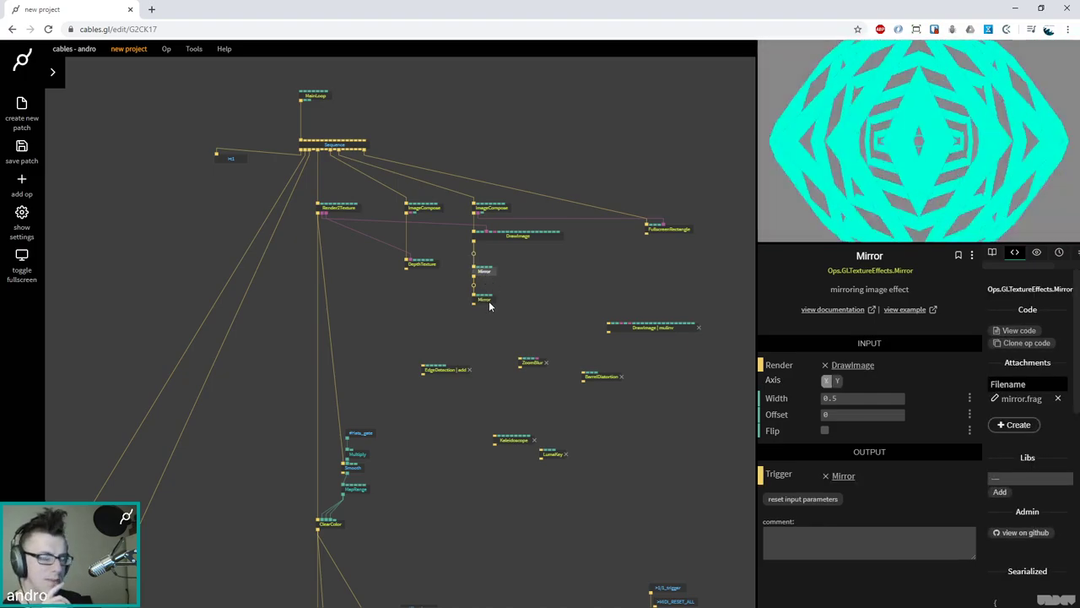
click(499, 303)
click(485, 273)
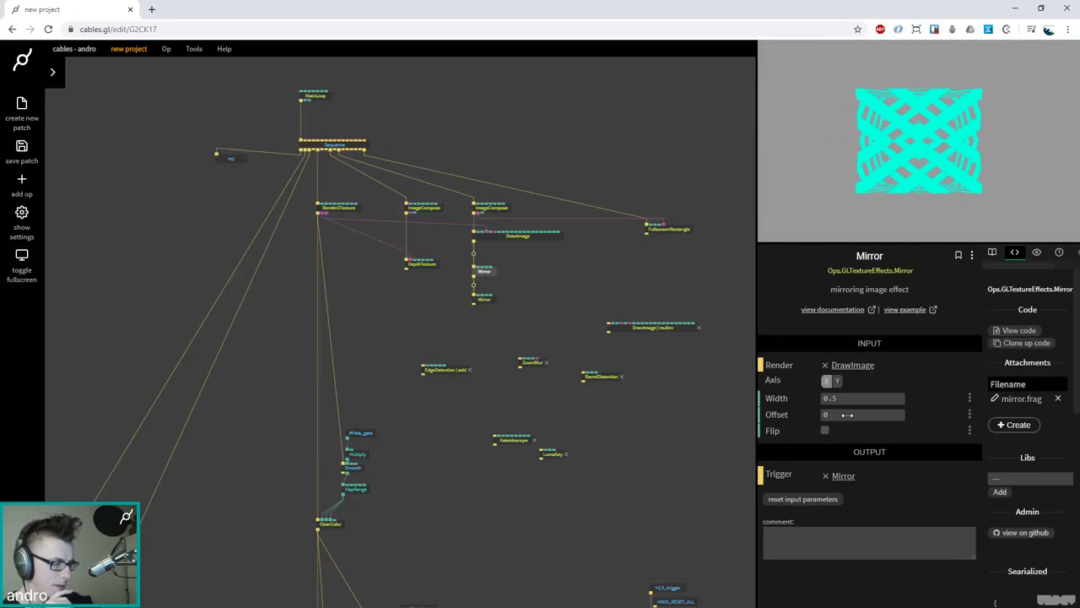
Test the first Mirror's Offset at about -6.13 and reset it to 0
drag(847, 414, 801, 415)
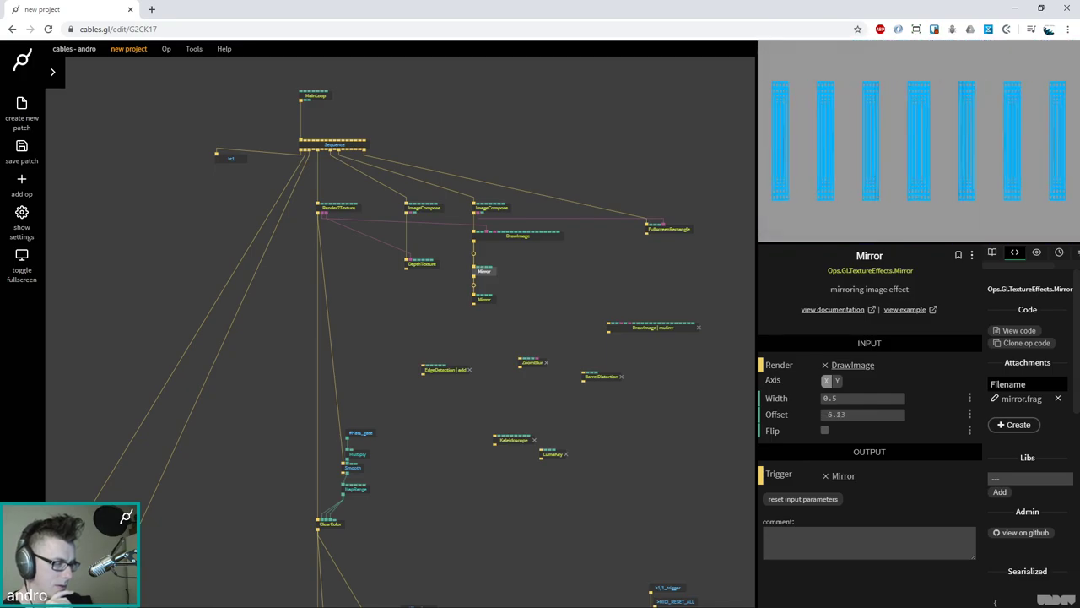
click(847, 415)
text(0)
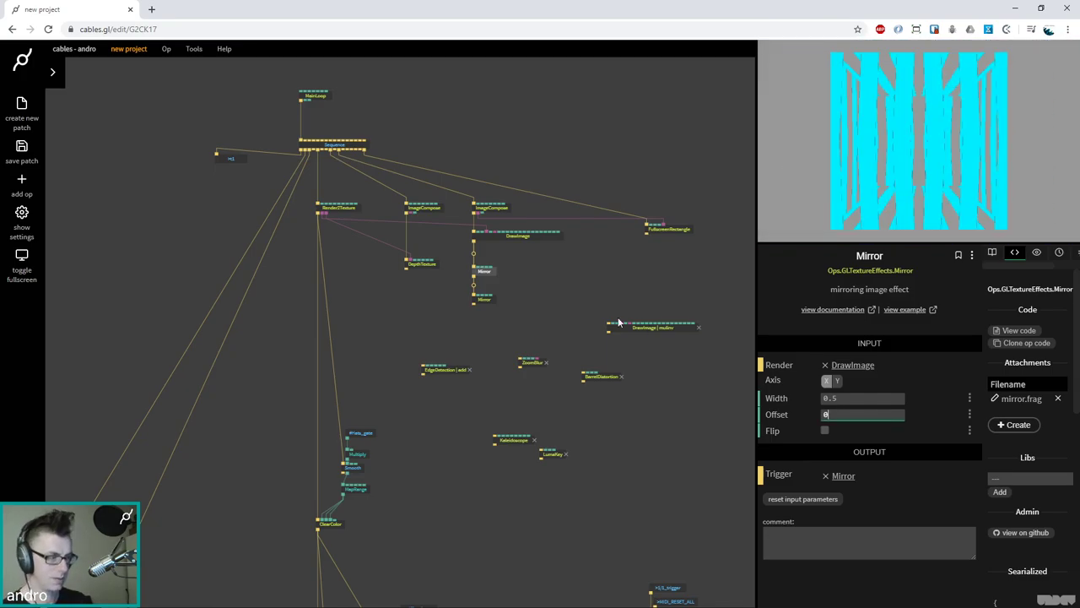
key(Return)
Detach the Mirror pair from DrawImage and connect the Kaleidoscope op below DrawImage in its place
drag(518, 313, 536, 279)
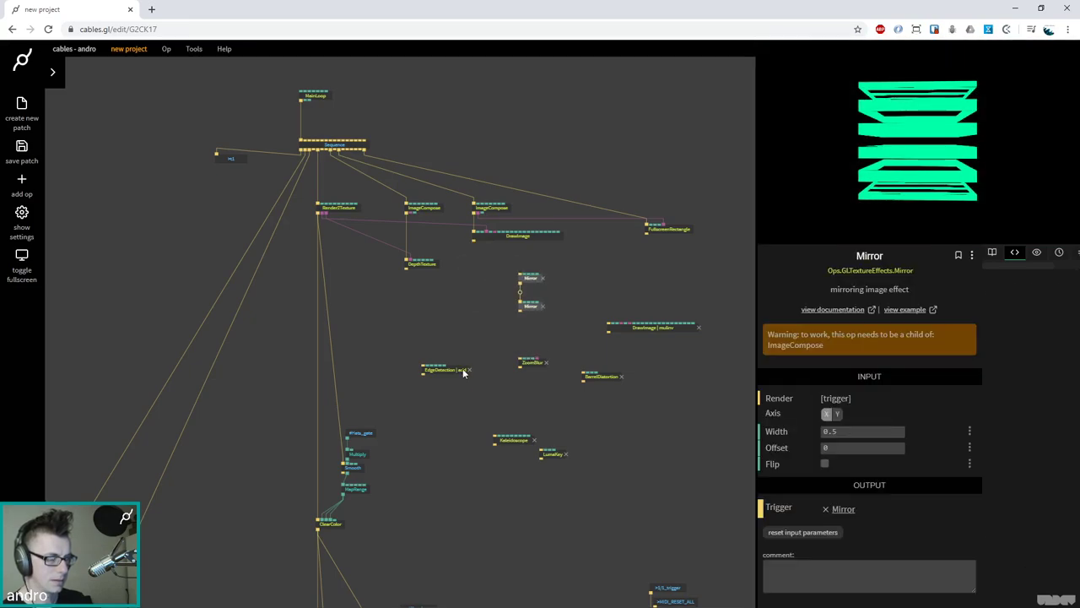
drag(514, 439, 477, 292)
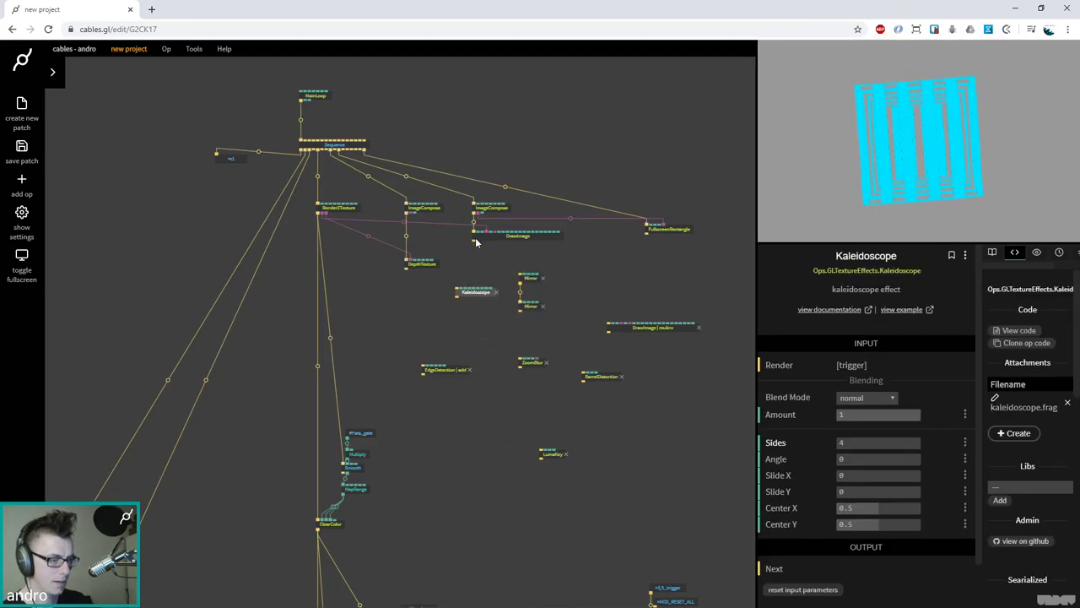
scroll(476, 237, up, 3)
drag(473, 242, 471, 322)
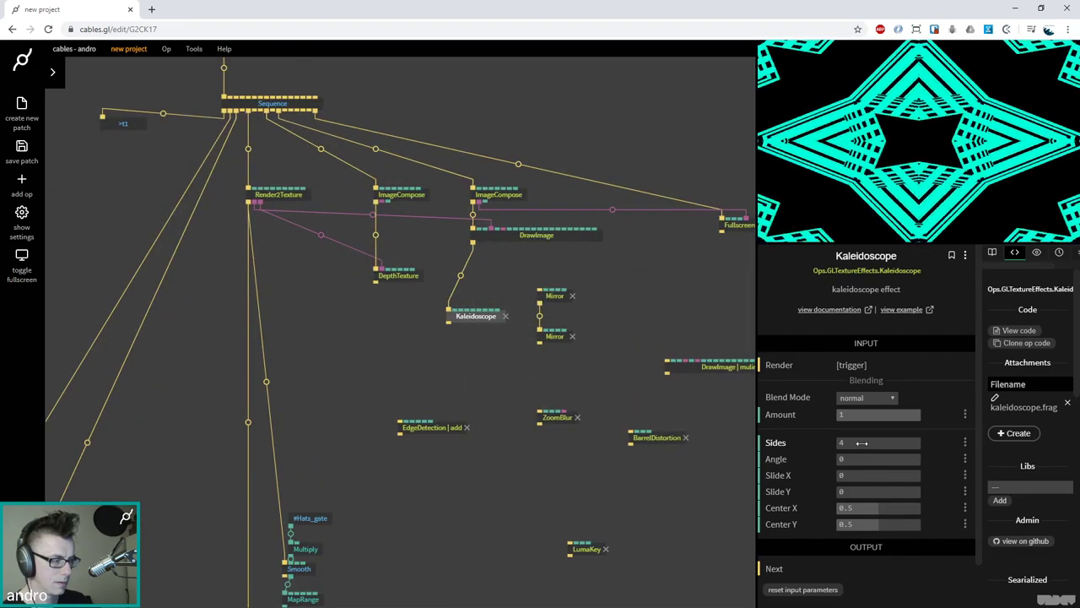
Test the Kaleidoscope's Center X at 0.476, reset it to 0.5 and set Sides to 2
mouse_move(872, 508)
mouse_down()
mouse_move(909, 508)
mouse_move(873, 509)
mouse_up()
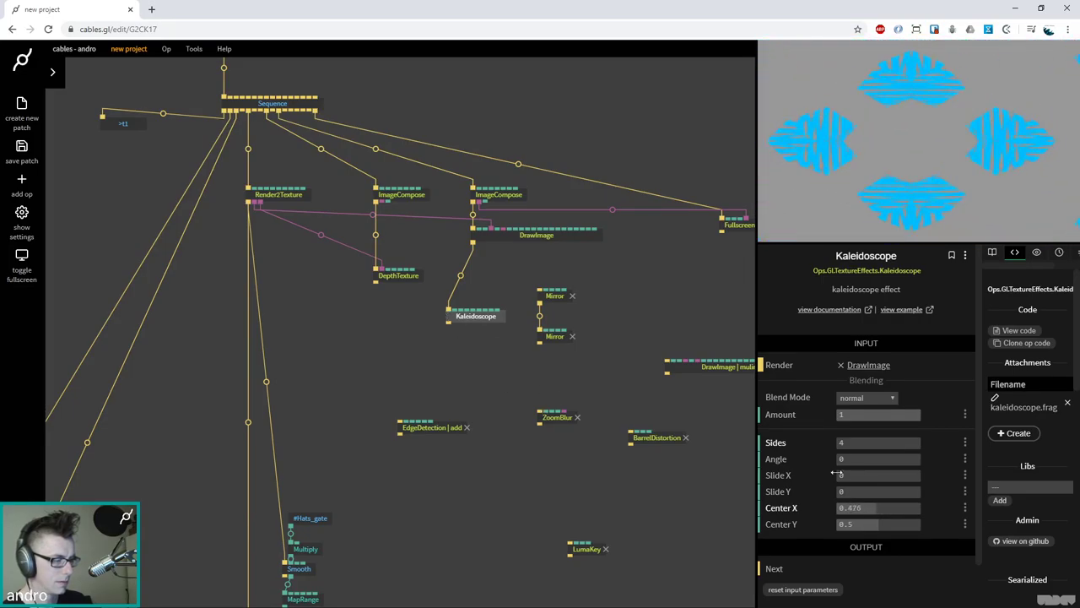
click(868, 507)
text(0.5)
click(862, 444)
text(1)
key(BackSpace)
text(2)
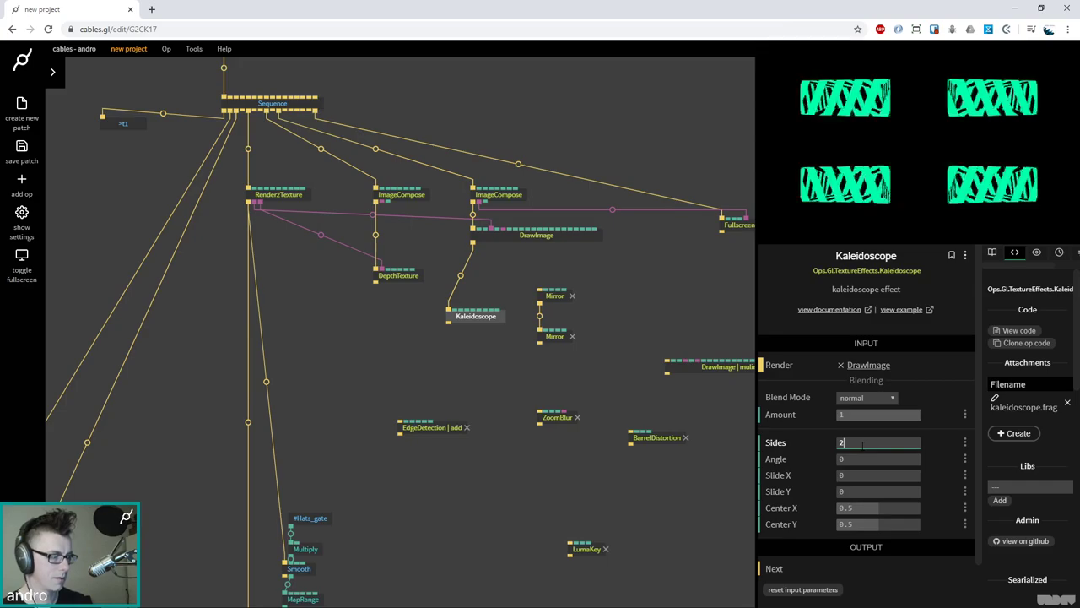
Disconnect Kaleidoscope from DrawImage and move it aside on its own
right_click(461, 277)
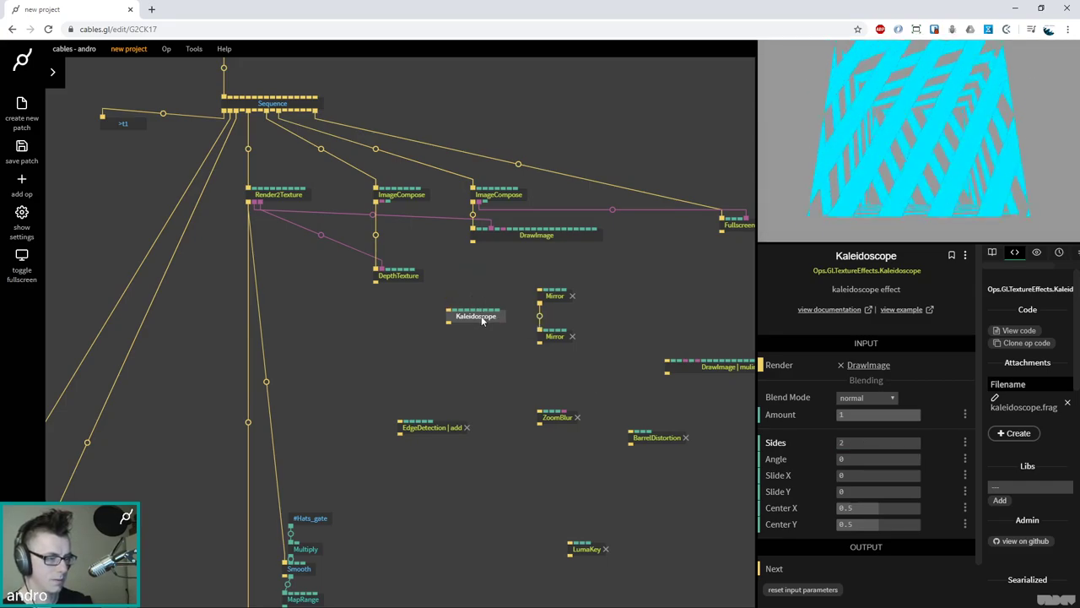
drag(483, 320, 410, 340)
click(367, 344)
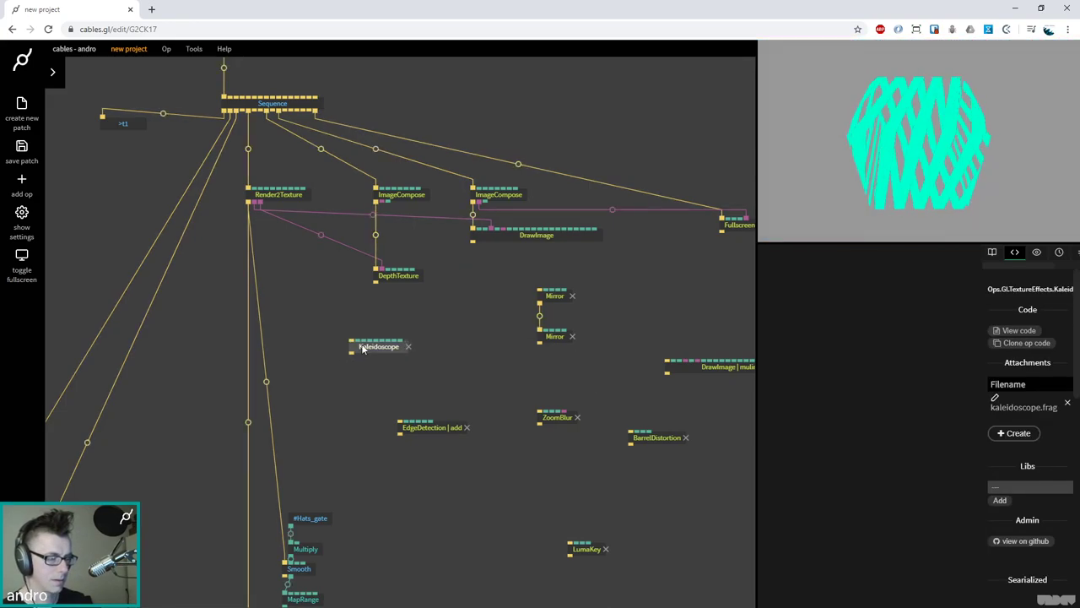
Add an IfTrueThen op connected below DrawImage and connect the Mirror pair to its Then output
key(Escape)
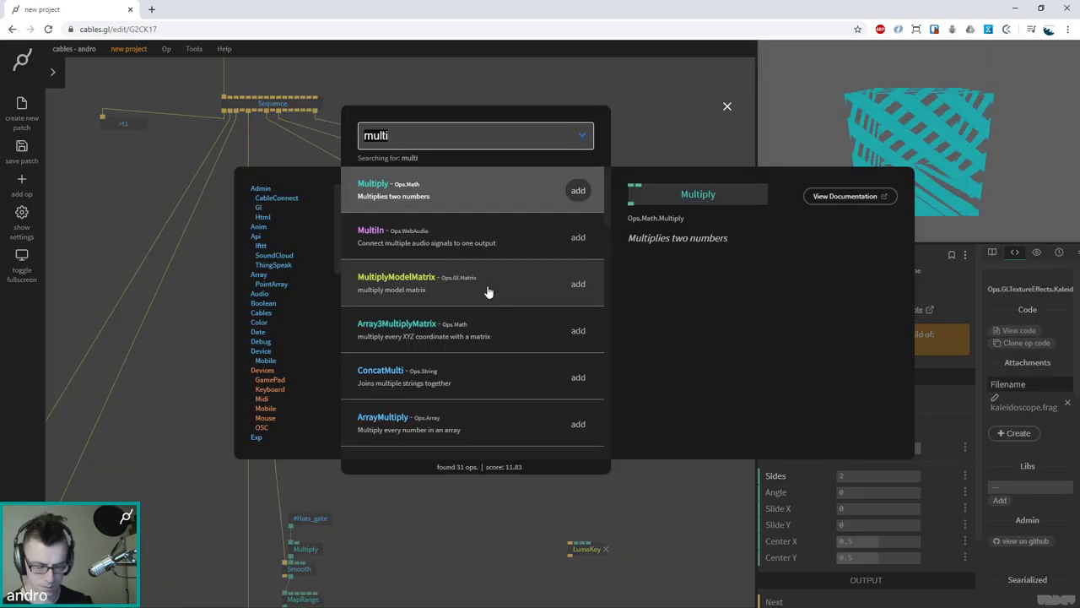
text(iftrue)
key(Return)
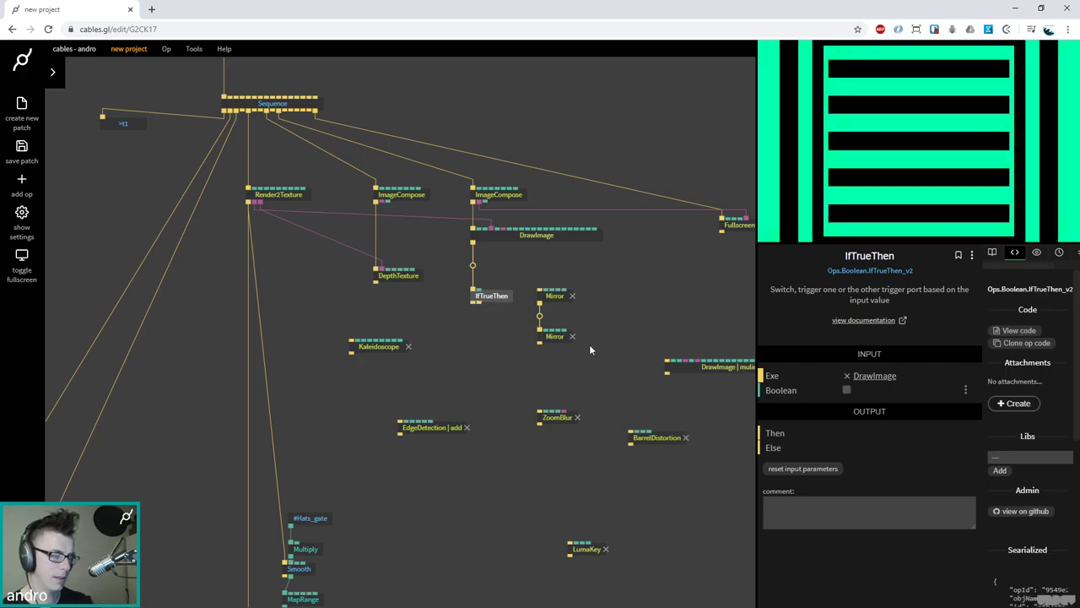
drag(607, 347, 492, 331)
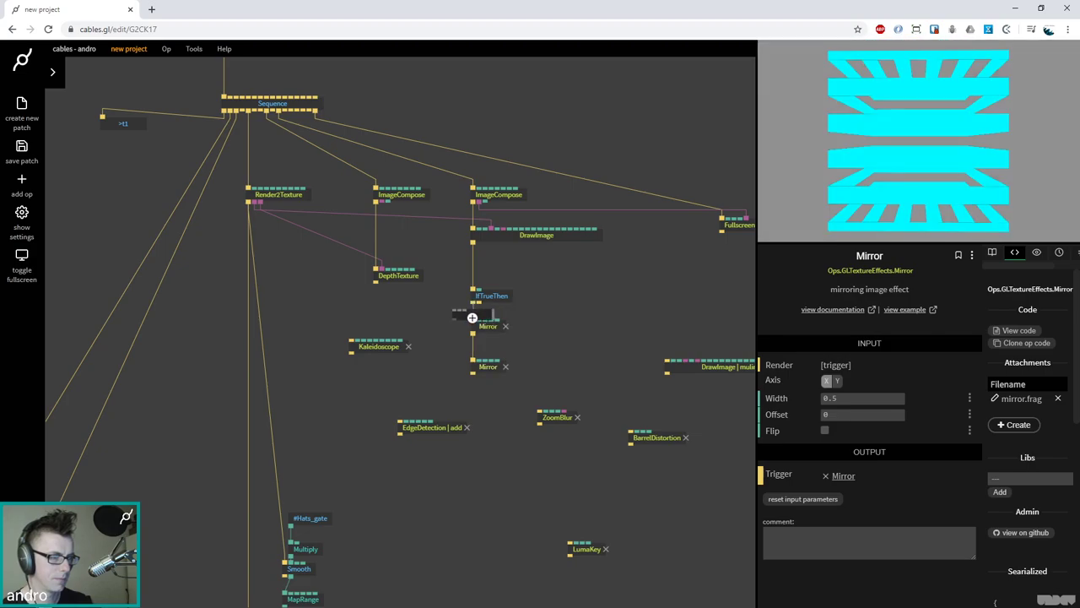
Test the mirror effect by switching the IfTrueThen Boolean on and off several times, leaving it off
click(504, 297)
click(846, 390)
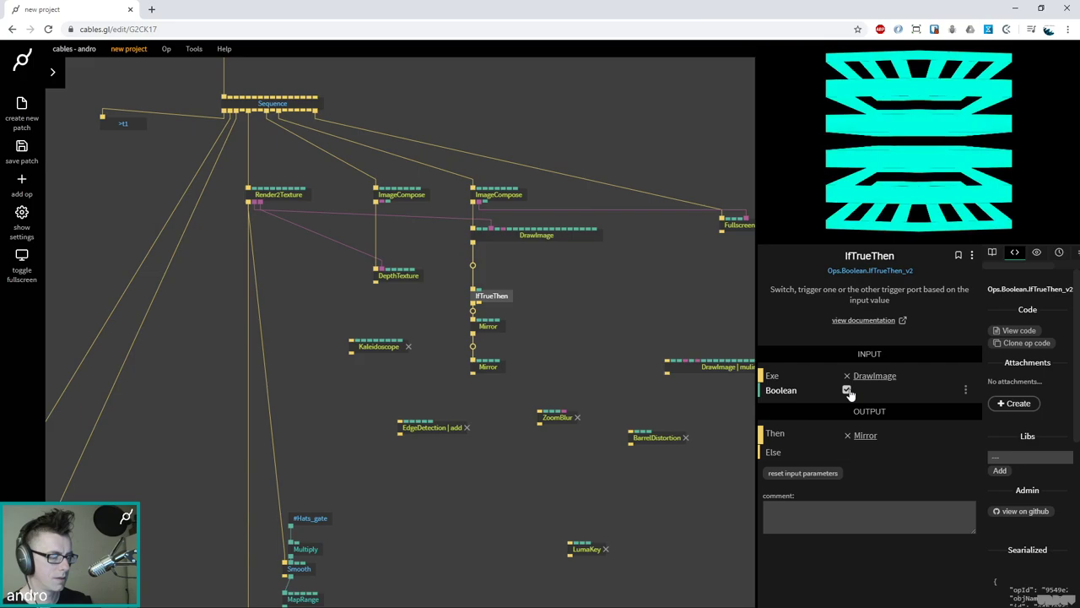
click(846, 390)
click(847, 391)
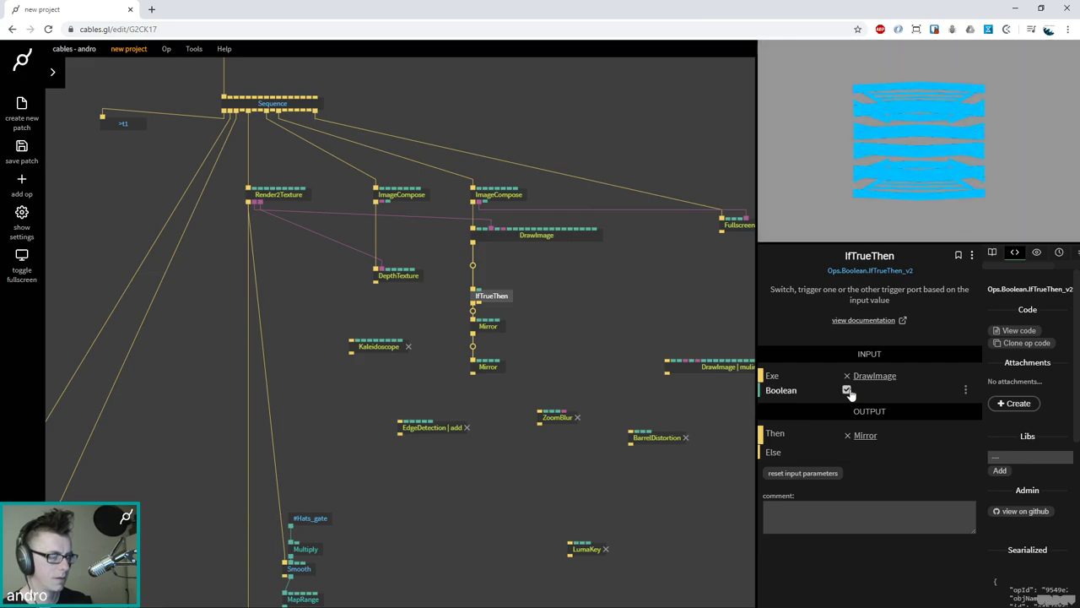
click(847, 391)
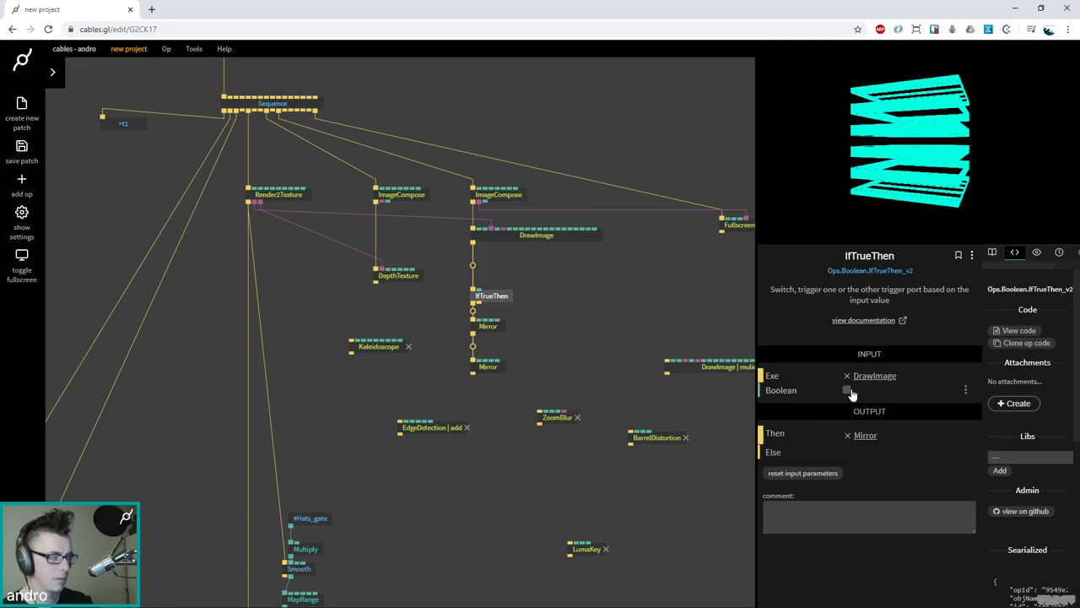
click(847, 390)
click(848, 391)
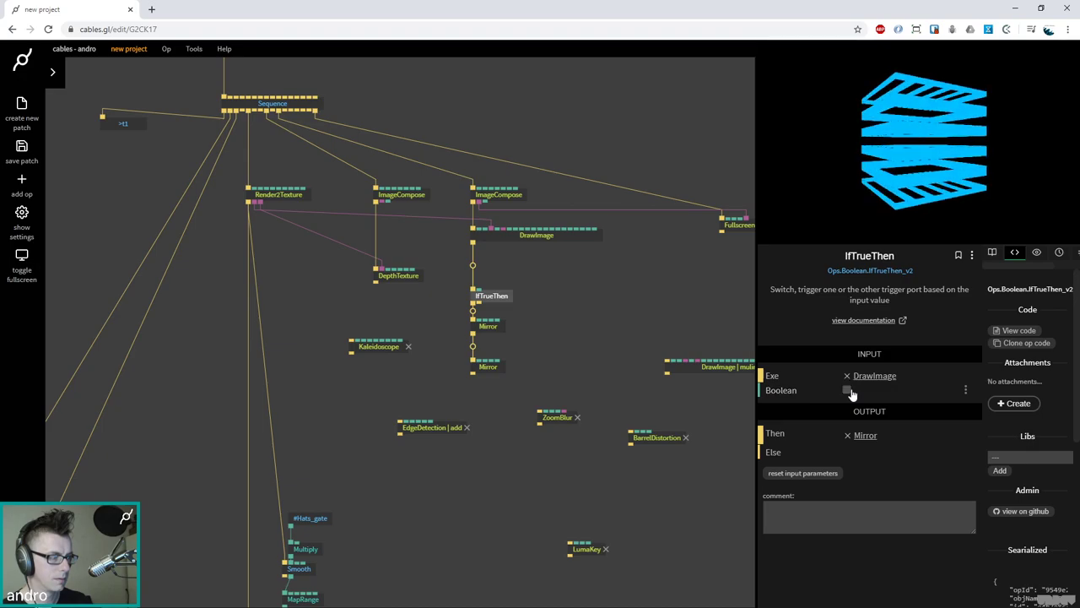
Move the unconnected Kaleidoscope and EdgeDetection ops down, away from the Mirror chain
scroll(506, 372, up, 1)
drag(430, 480, 313, 339)
drag(362, 367, 392, 457)
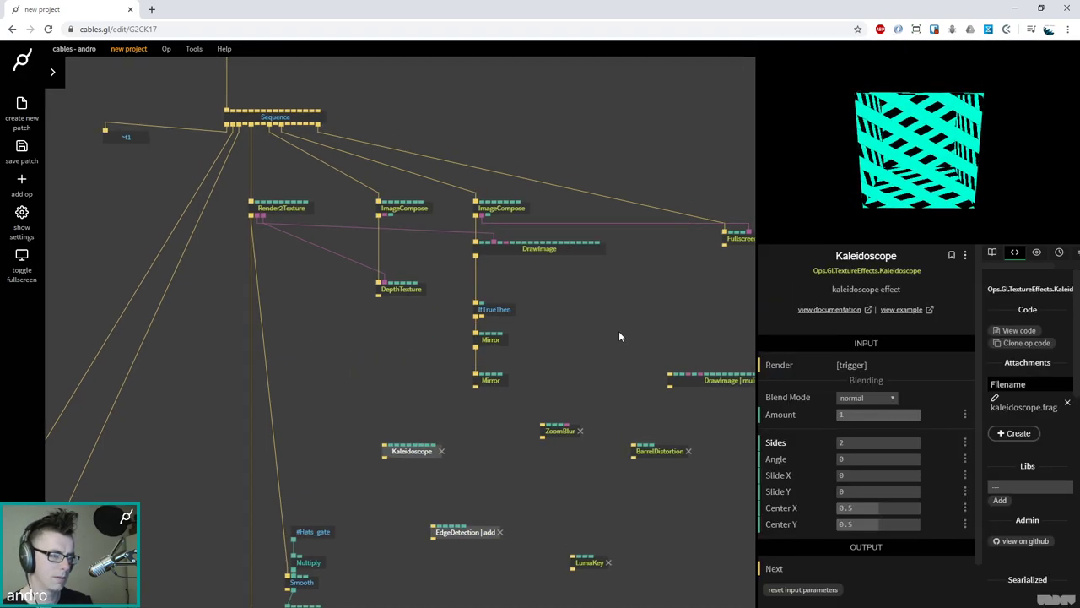
Move the unconnected effect ops, including ZoomBlur, BarrelDistortion, Kaleidoscope and the mulinv DrawImage, further right to clear space beside the Mirror chain
drag(619, 334, 548, 405)
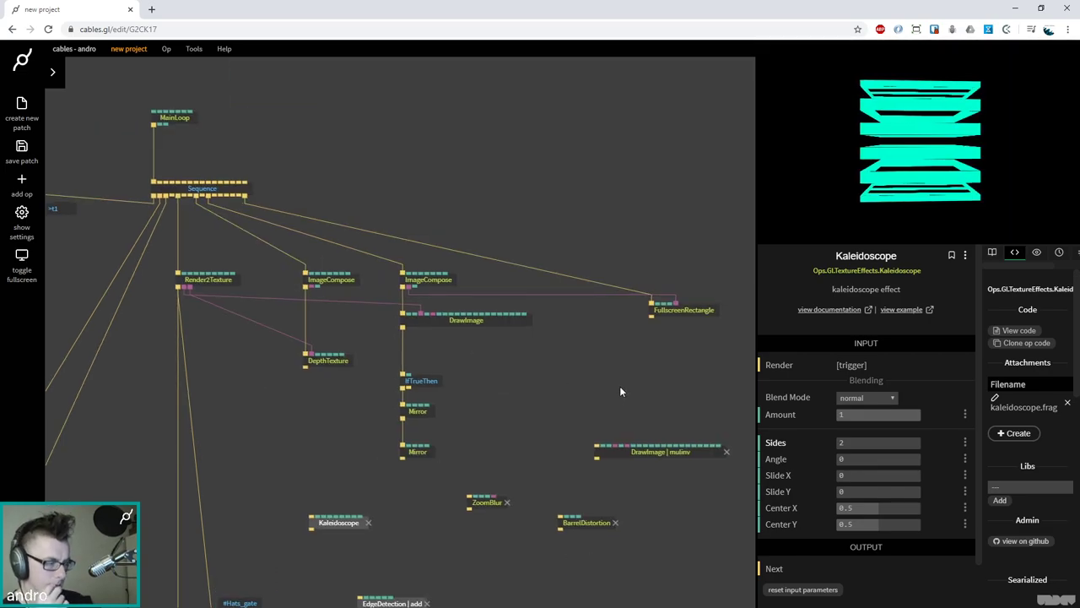
scroll(593, 405, down, 2)
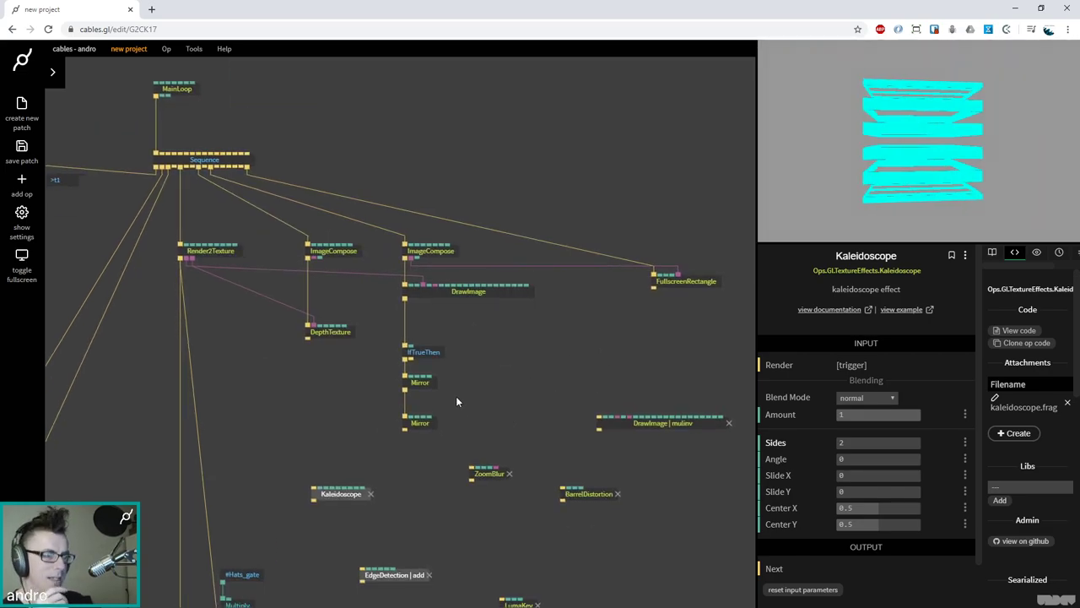
scroll(468, 455, down, 5)
scroll(468, 455, right, 5)
drag(419, 519, 192, 347)
drag(249, 393, 583, 444)
drag(496, 393, 641, 383)
drag(567, 319, 711, 320)
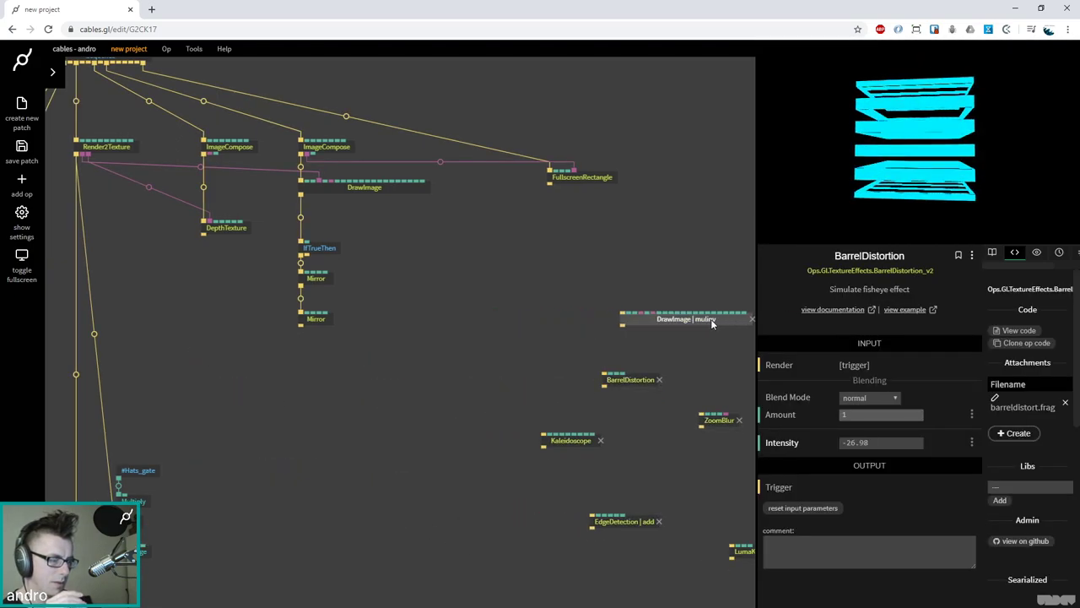
drag(580, 441, 647, 452)
click(489, 343)
drag(394, 307, 451, 343)
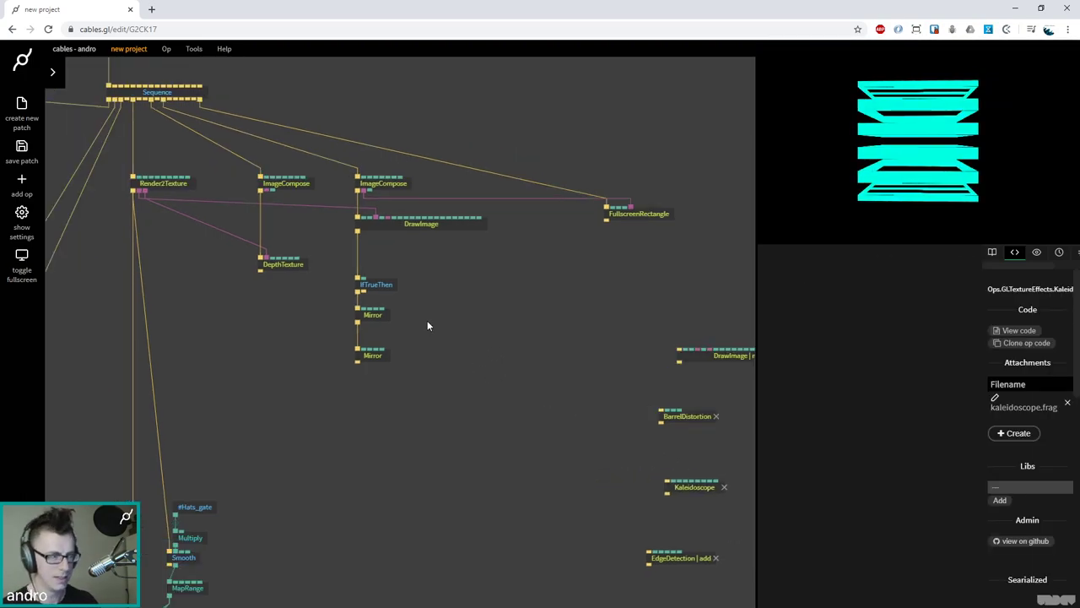
Inspect the Prophet MidiNoteFilter and its BoolToNumber op in the NOTES section
scroll(452, 446, down, 3)
drag(452, 446, 347, 222)
drag(464, 300, 345, 130)
scroll(522, 413, up, 2)
scroll(524, 413, up, 1)
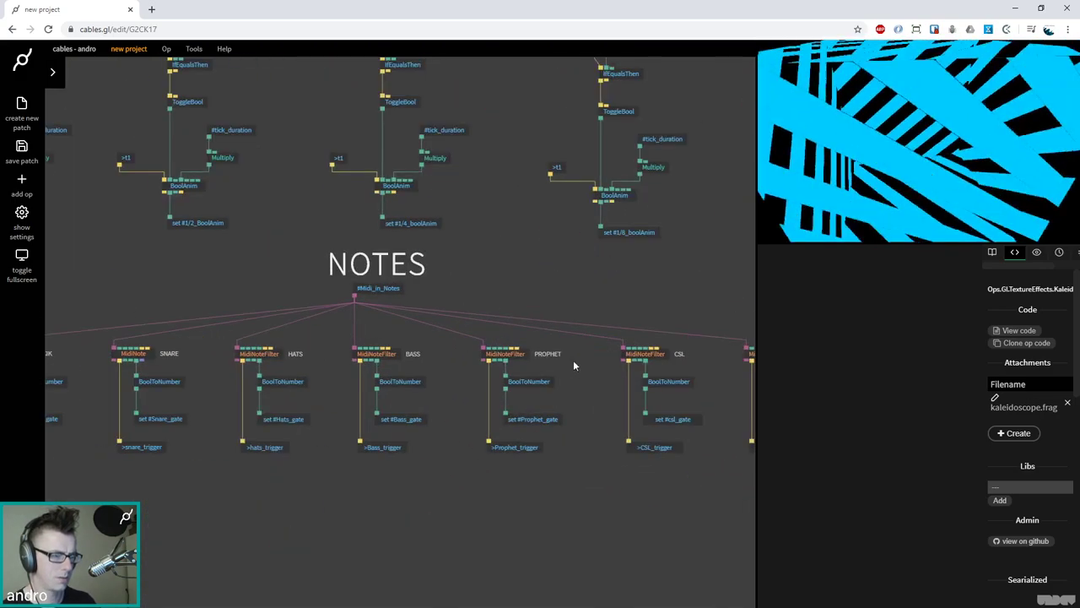
click(524, 353)
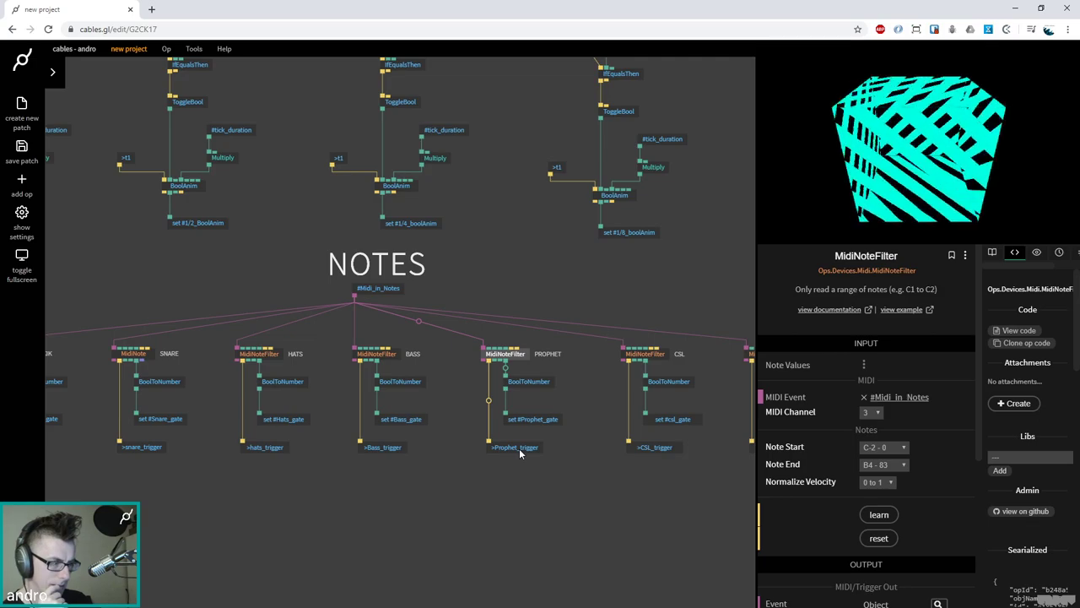
click(527, 384)
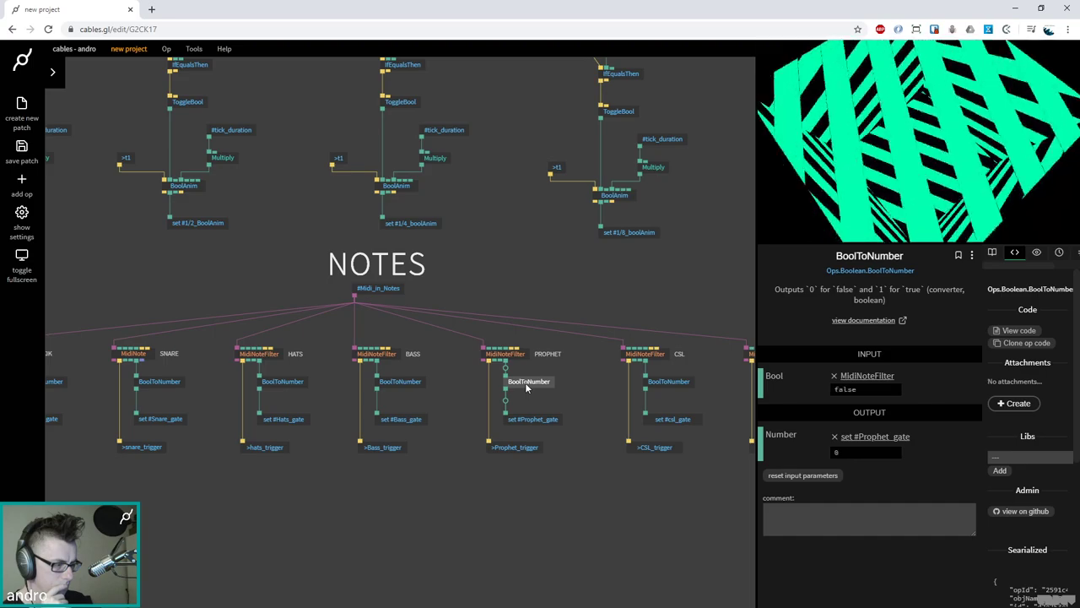
Add a VarGetNumber op to the main render area of the patch
drag(570, 420, 470, 235)
drag(530, 513, 487, 273)
drag(380, 544, 396, 423)
mouse_move(489, 341)
mouse_down()
mouse_move(433, 456)
mouse_move(443, 480)
mouse_up()
scroll(421, 337, down, 4)
drag(459, 264, 614, 343)
scroll(613, 343, up, 6)
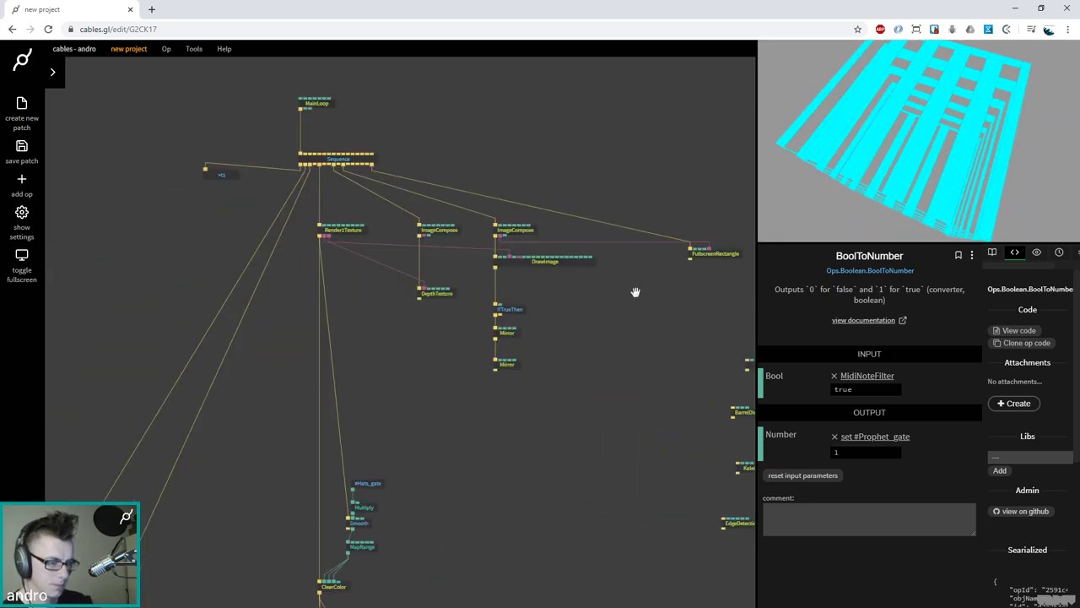
drag(635, 292, 647, 285)
click(582, 284)
key(Escape)
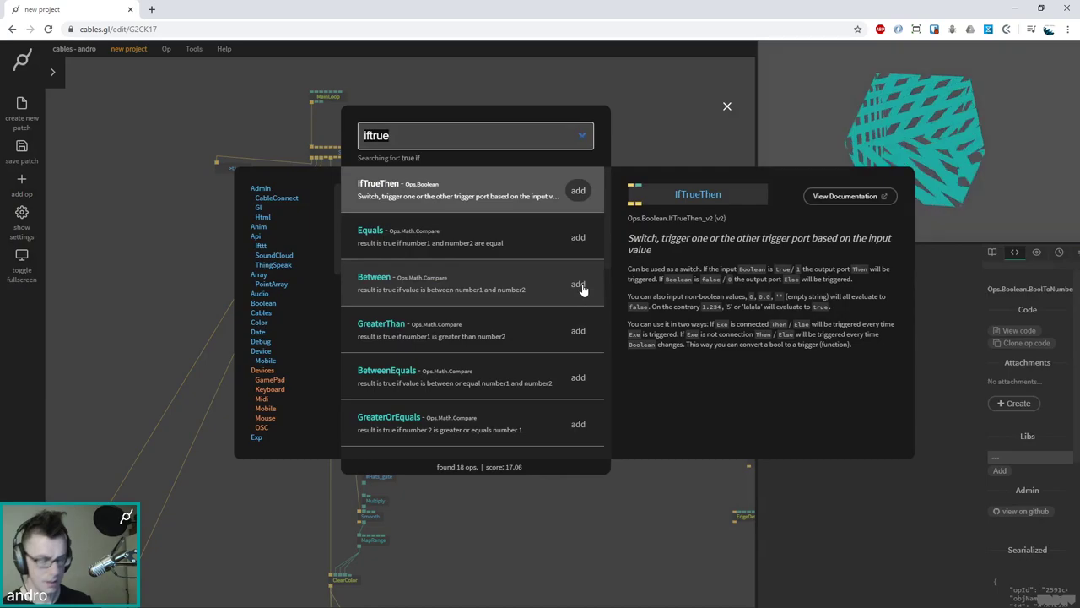
text(var gt)
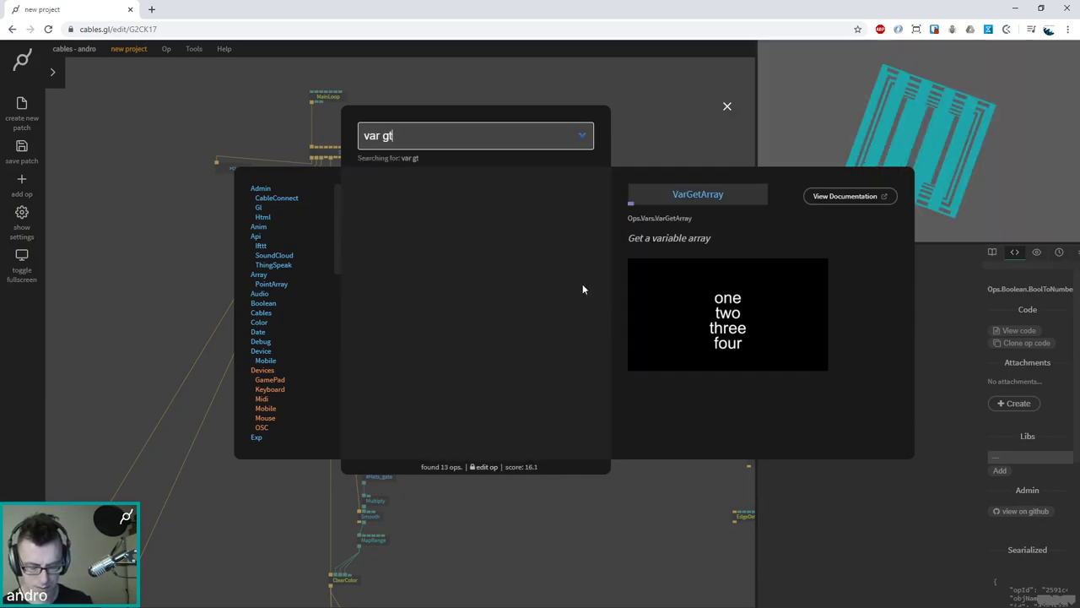
text(e surf)
key(BackSpace)
key(BackSpace)
key(BackSpace)
key(BackSpace)
key(BackSpace)
key(BackSpace)
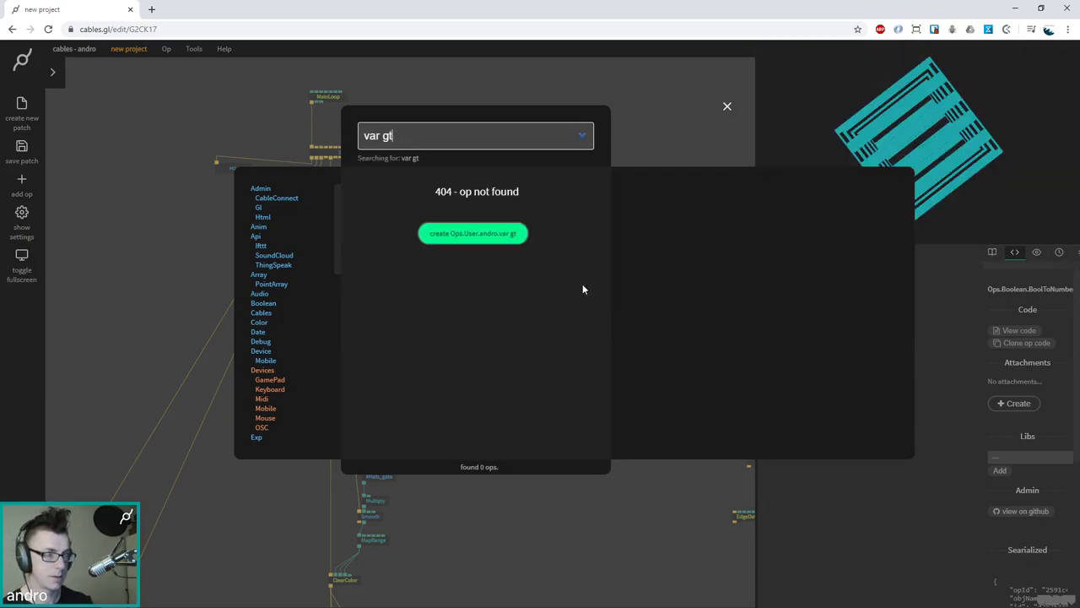
key(BackSpace)
text(et nu)
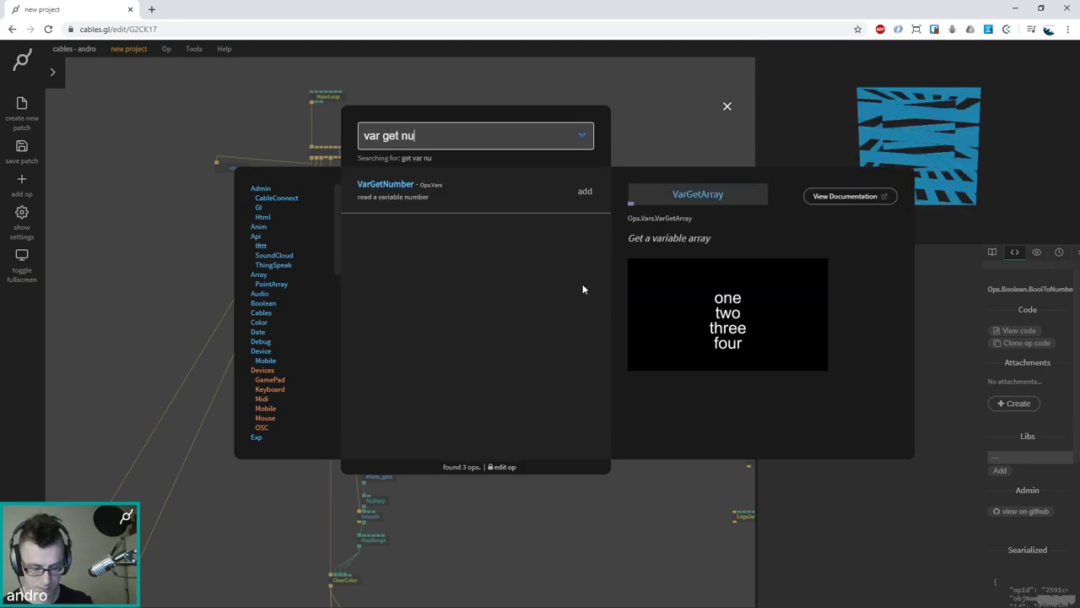
text(mb)
key(Return)
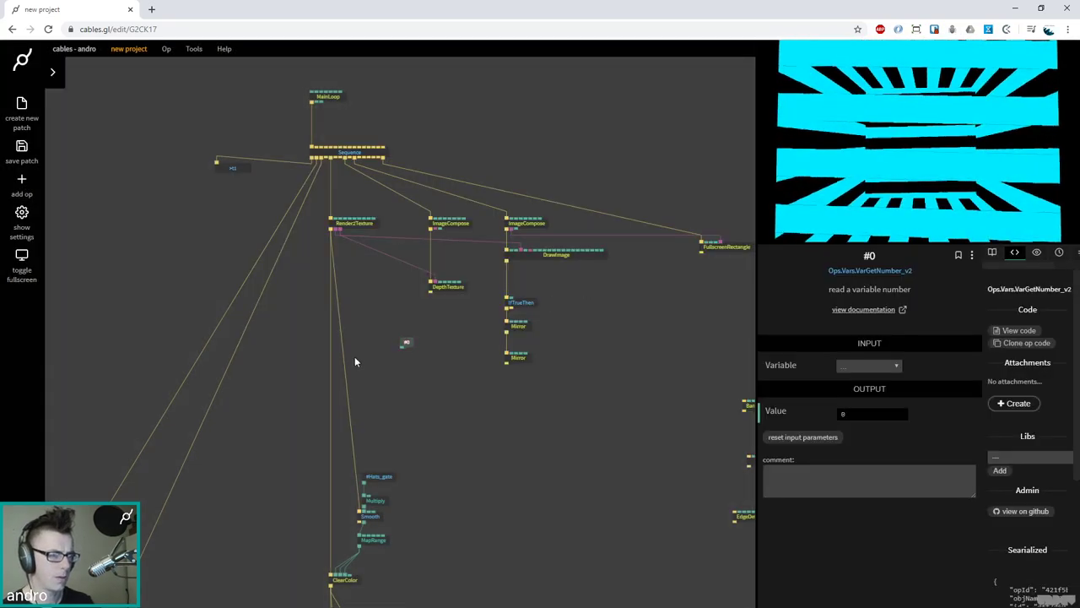
Place the number variable op beside IfTrueThen, set its variable to Prophet_gate and connect it to the IfTrueThen Boolean
drag(406, 345, 570, 279)
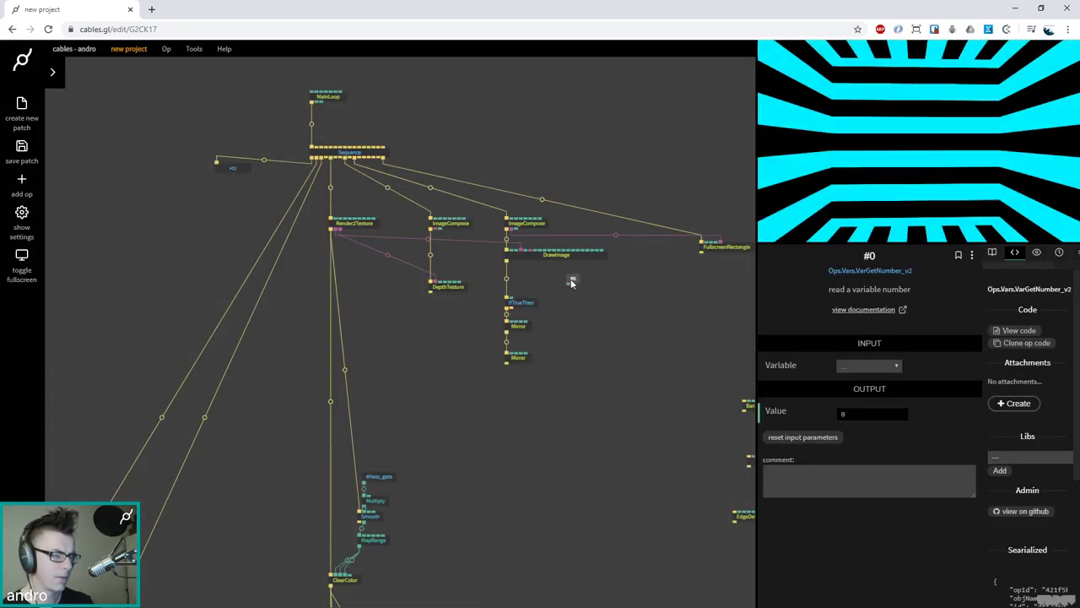
click(878, 365)
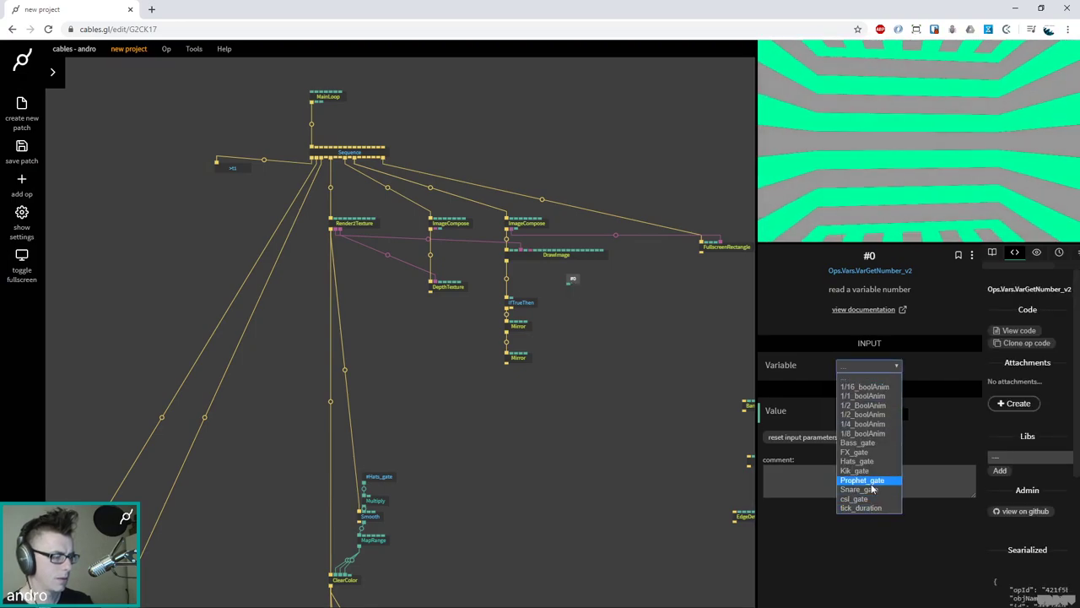
click(869, 481)
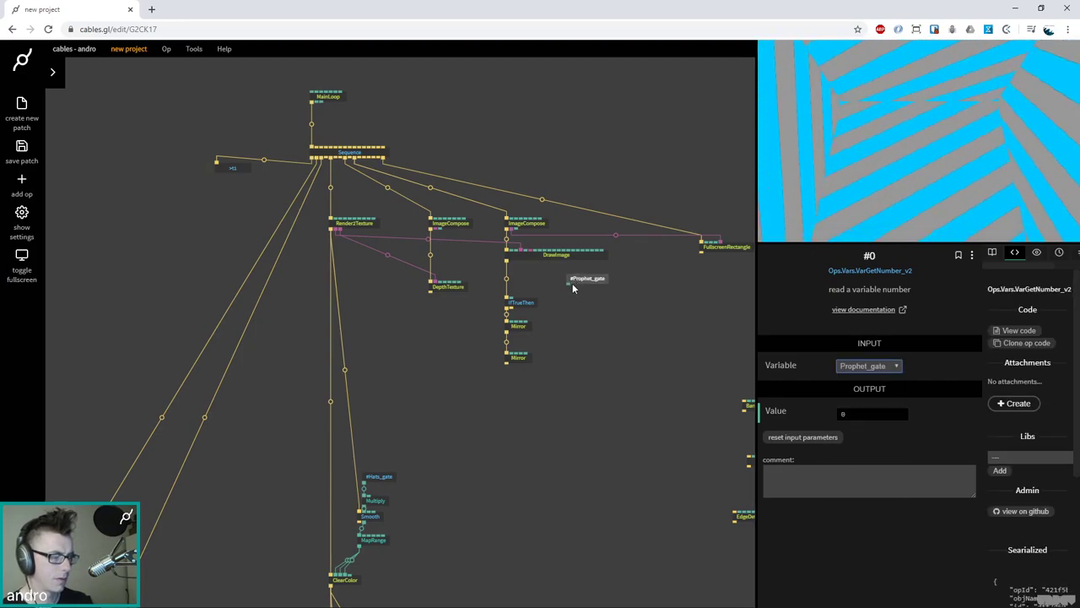
mouse_move(568, 285)
drag(569, 285, 515, 304)
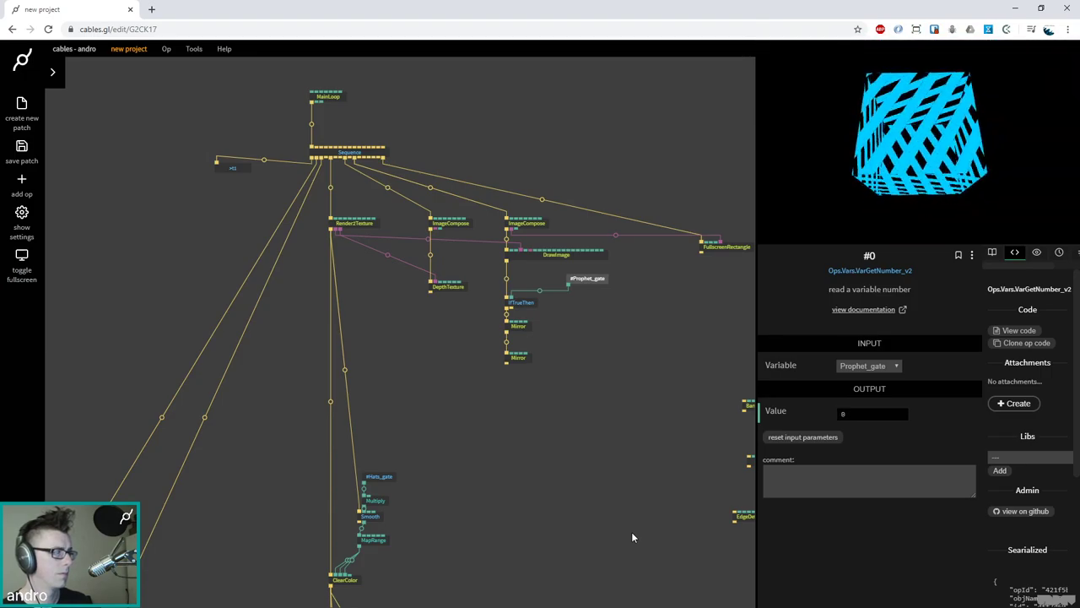
Try Bass_gate as the variable driving the IfTrueThen Boolean, and delete that variable op
click(544, 389)
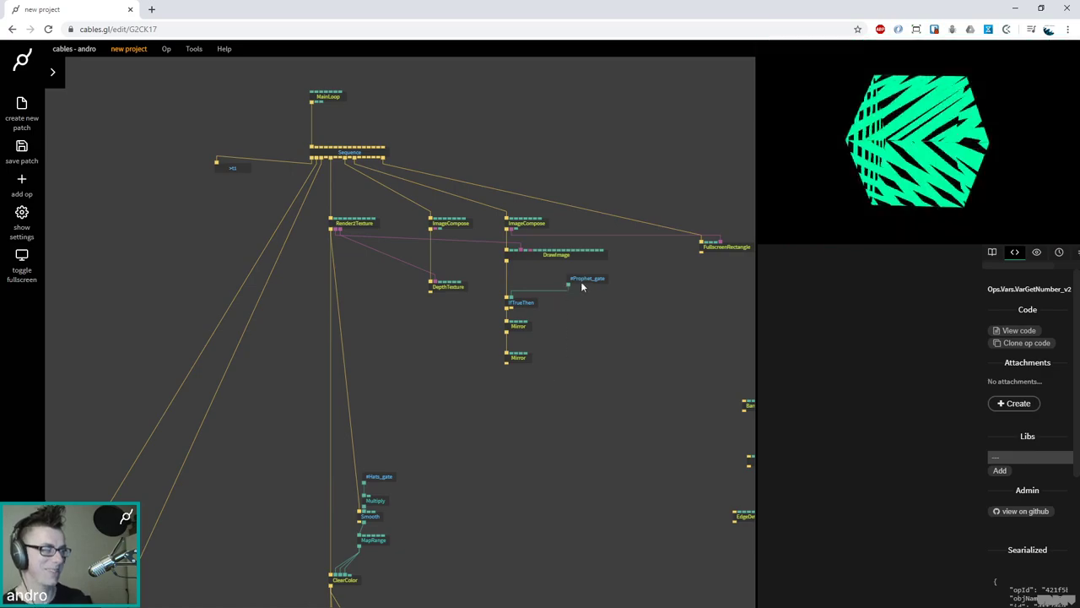
click(589, 282)
click(865, 367)
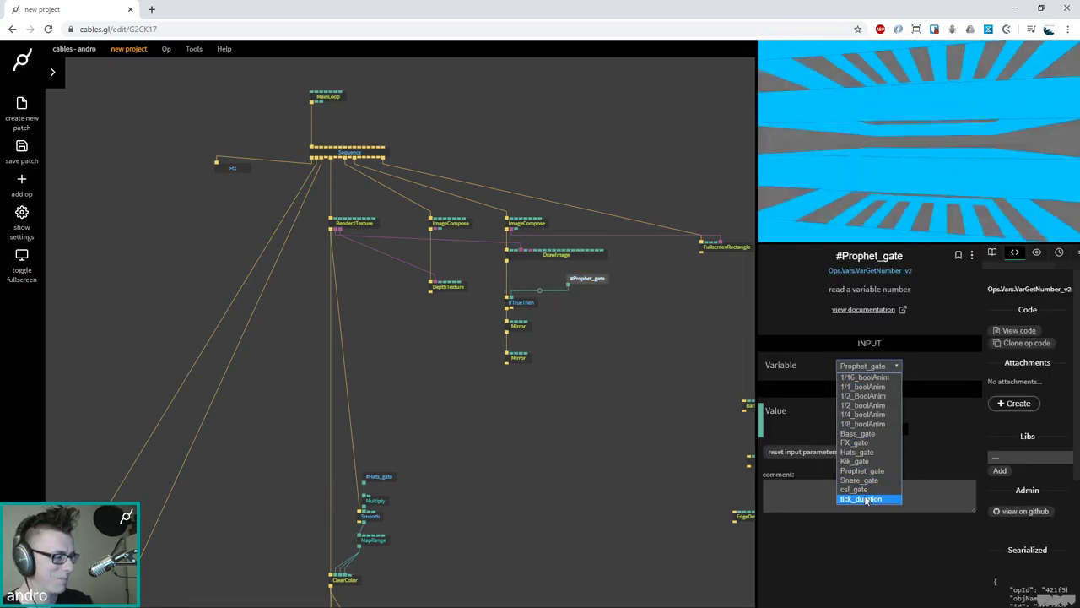
click(857, 432)
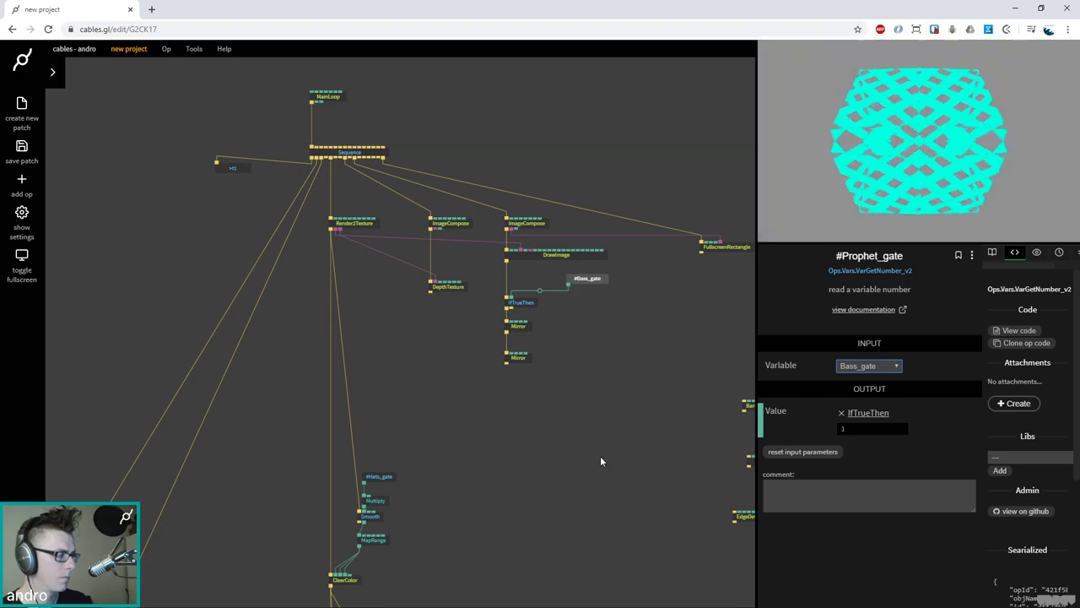
click(600, 455)
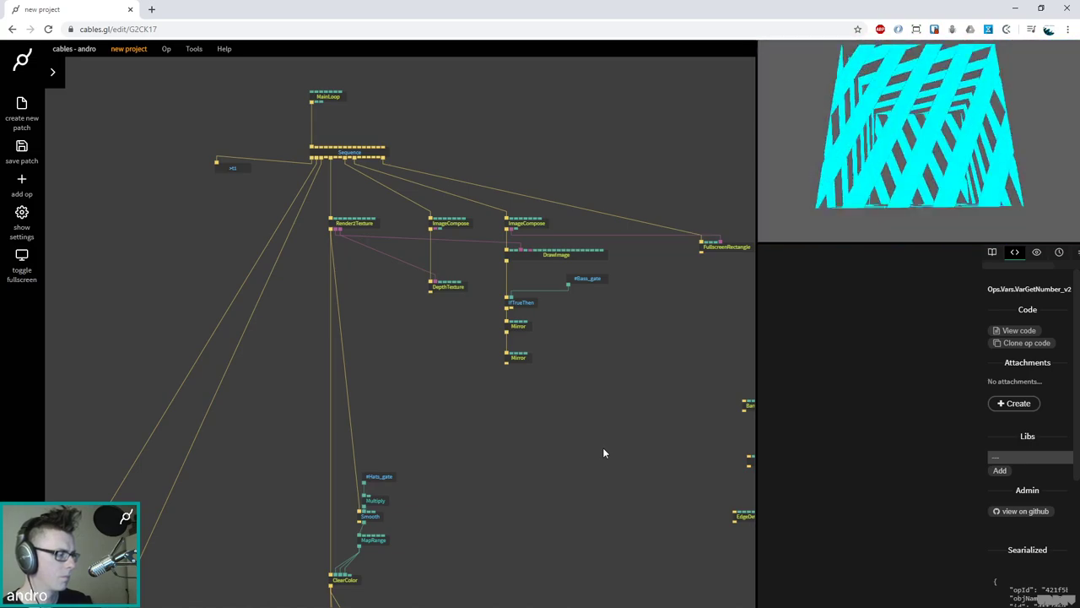
click(573, 280)
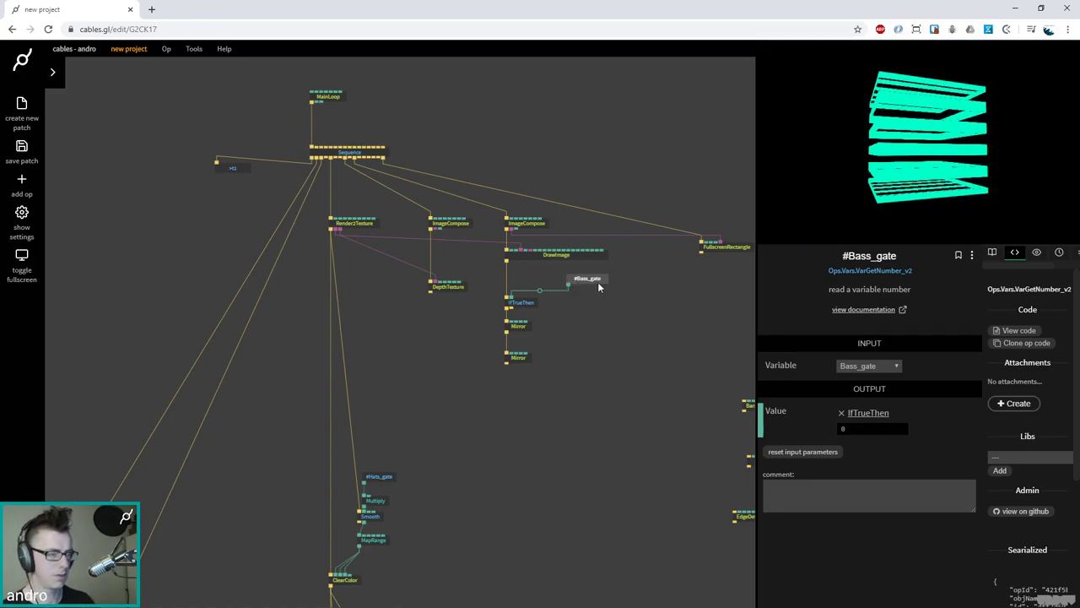
key(Delete)
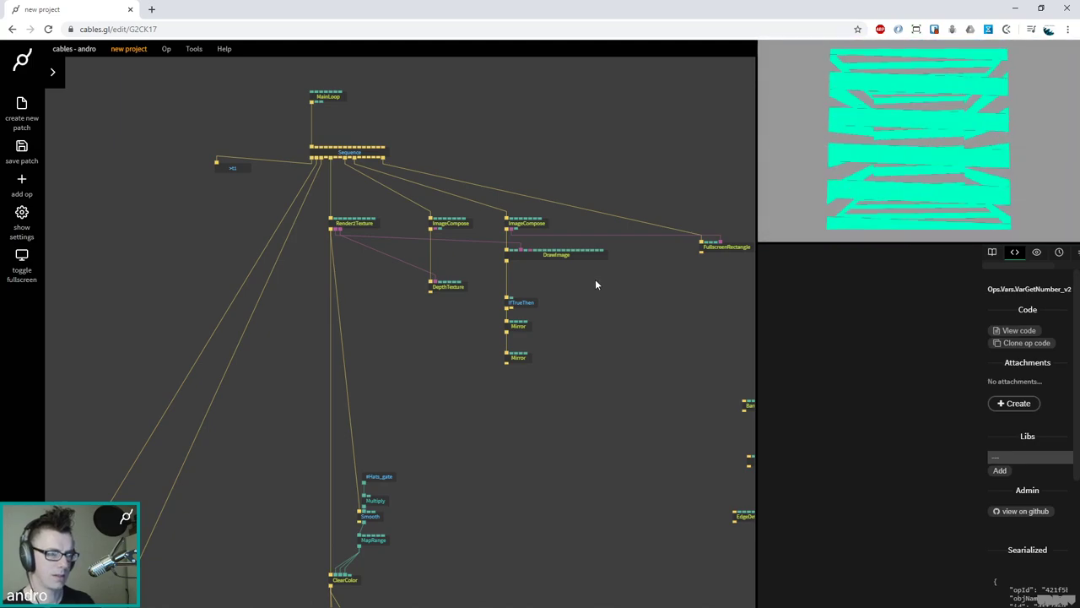
Add a TriggerReceive op beside IfTrueThen and set its named trigger to Prophet_trigger
key(Escape)
text(trigger rec)
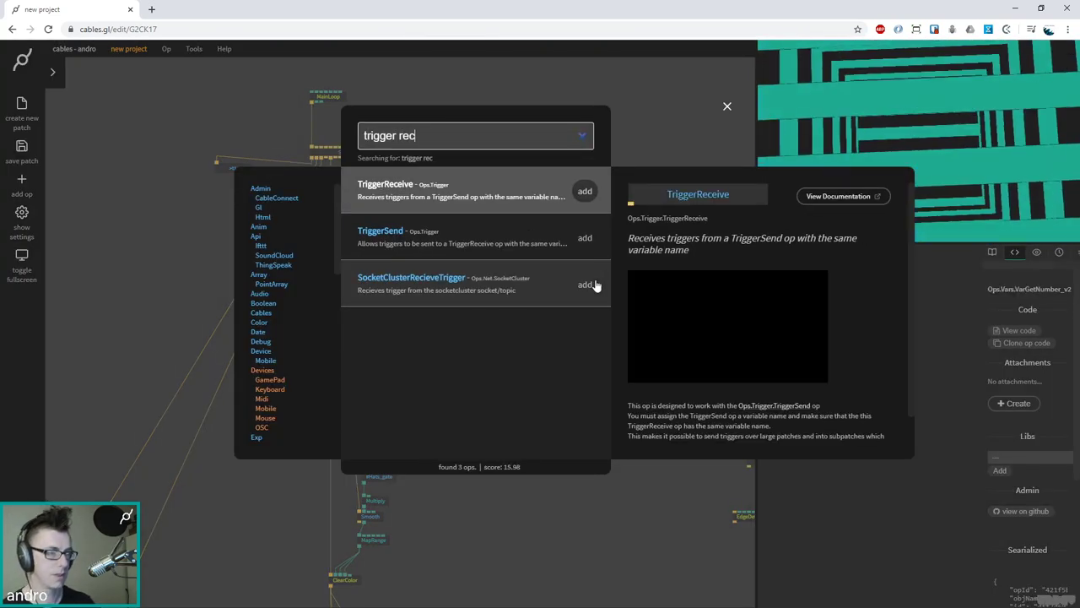
key(Return)
drag(423, 344, 581, 285)
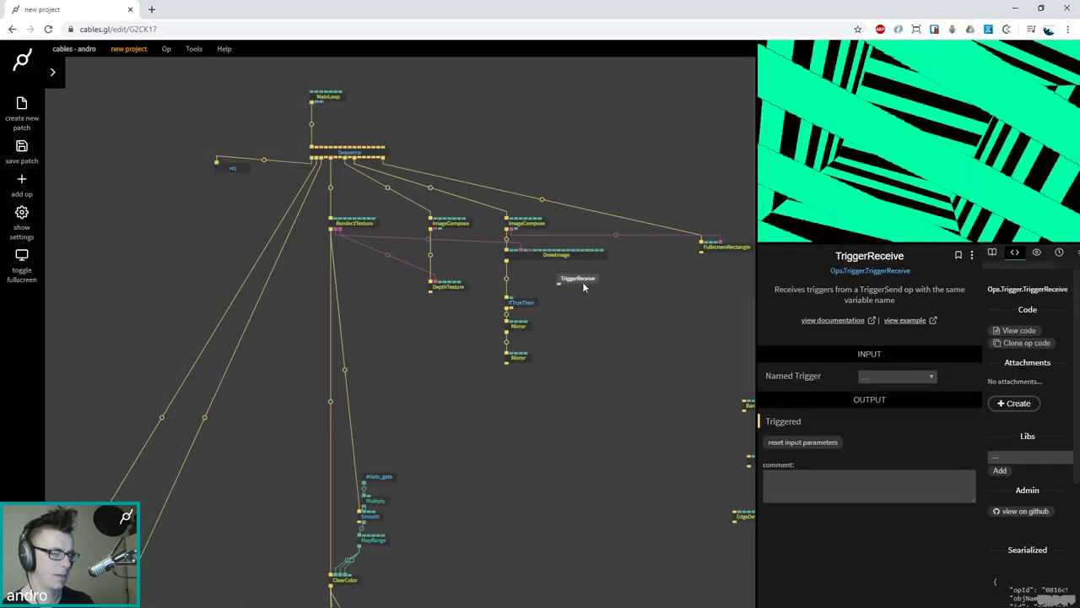
click(889, 378)
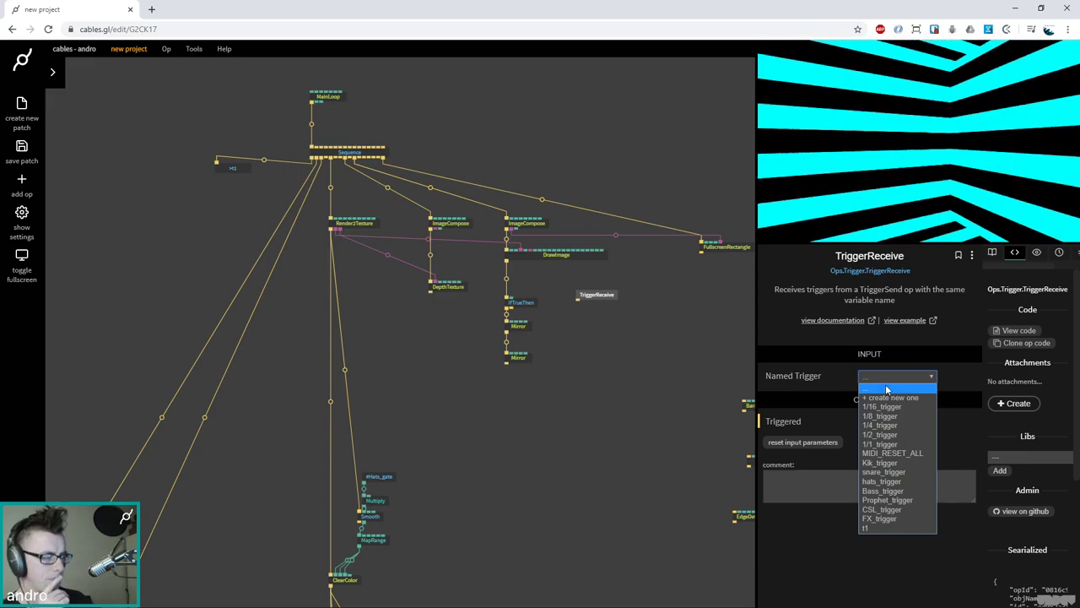
click(898, 500)
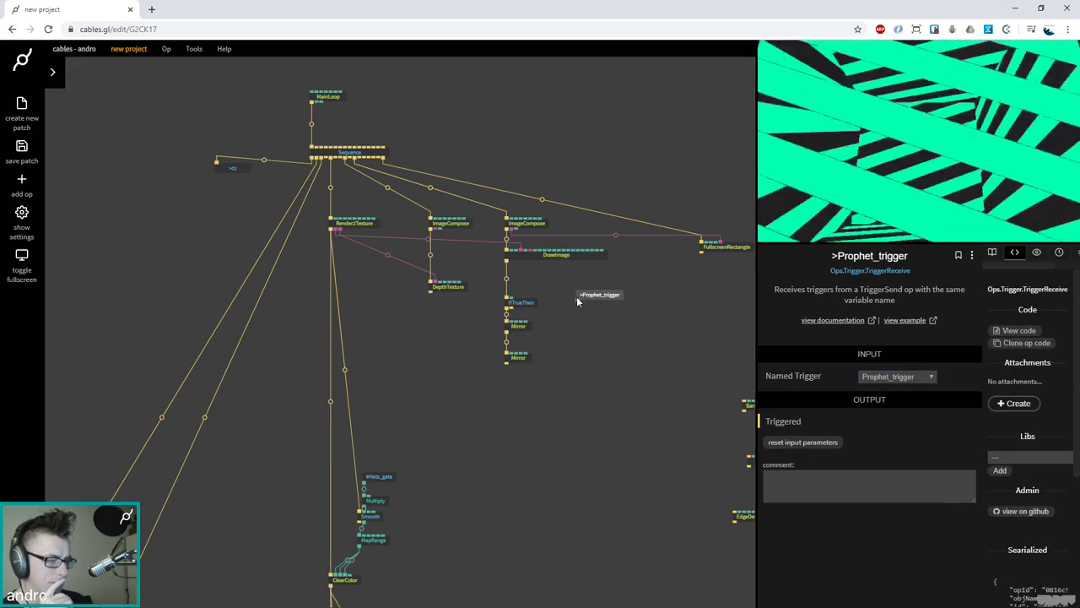
Add a TriggerCounter op connected to the output of the Prophet_trigger receiver
drag(577, 297, 585, 329)
text(t)
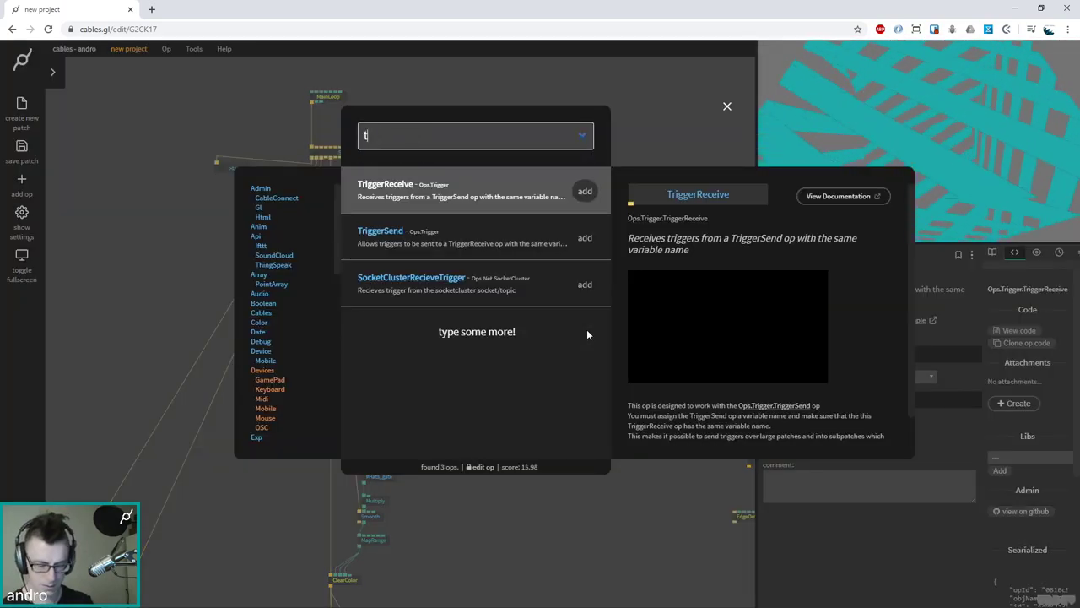
text(rigger count)
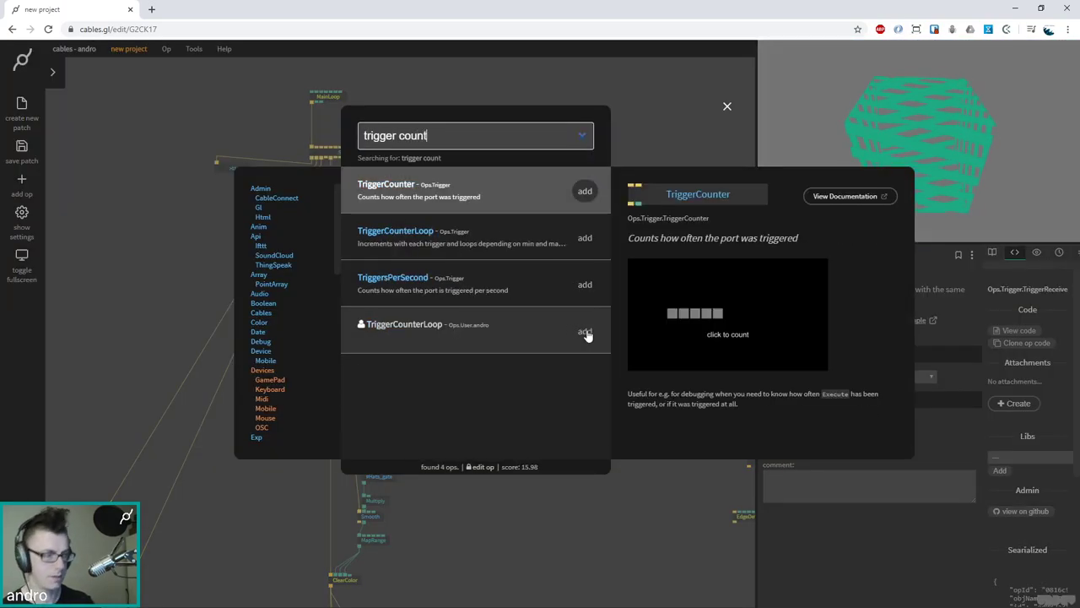
key(Return)
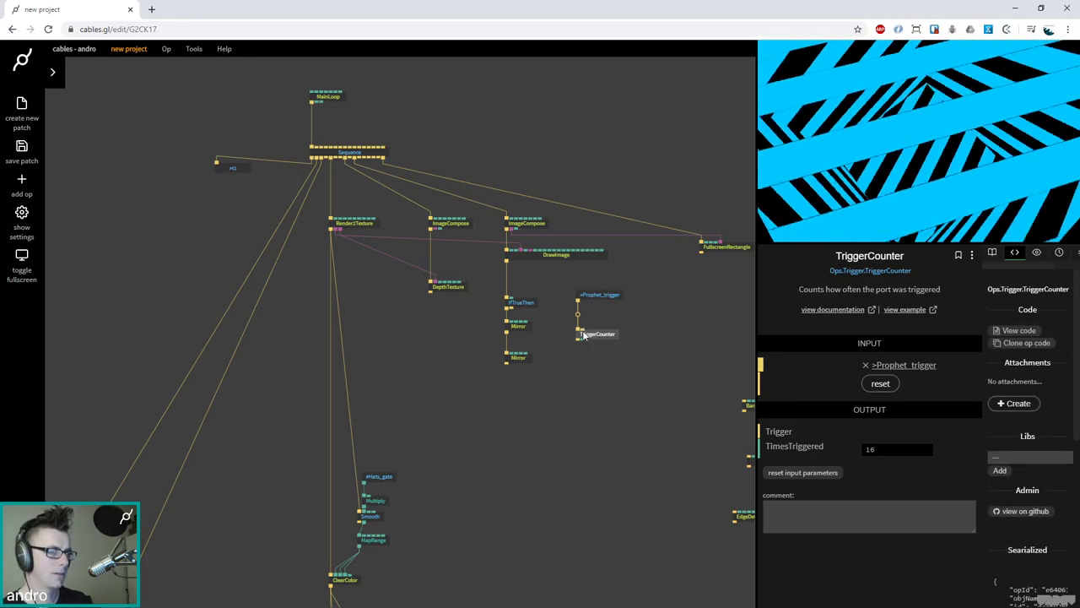
Duplicate the Prophet_trigger receiver, set the copy's named trigger to MIDI_RESET_ALL and connect it to TriggerCounter's reset input
click(590, 294)
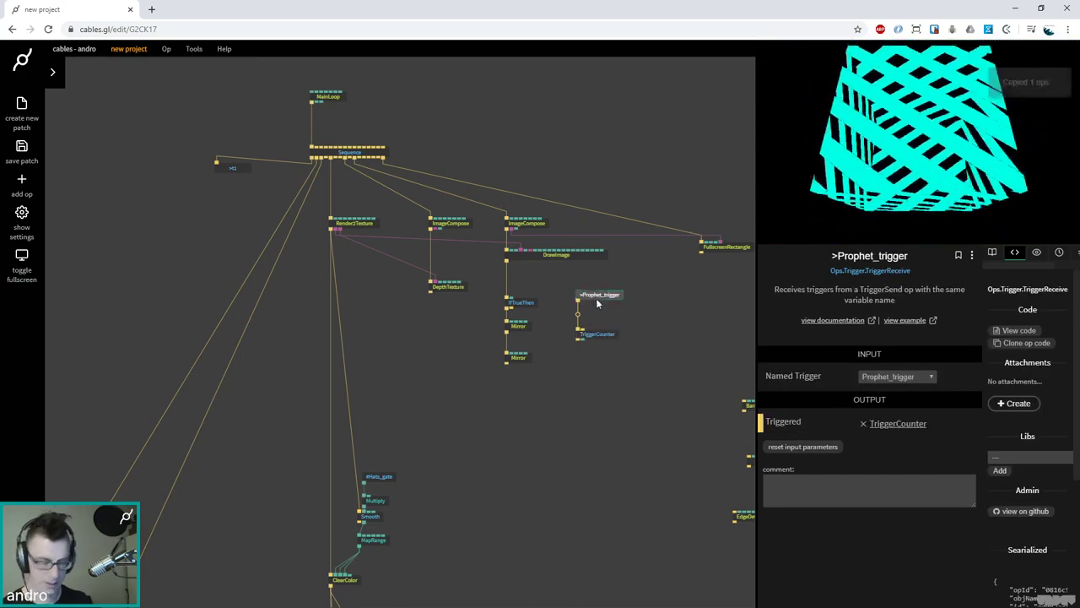
key(ctrl+c)
key(ctrl+v)
click(881, 377)
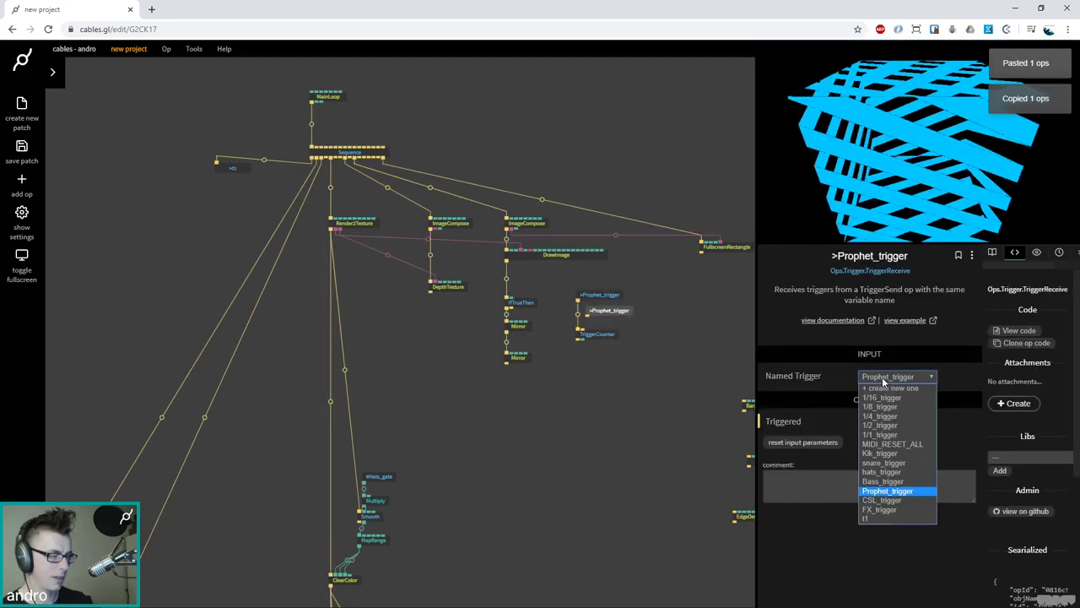
click(892, 444)
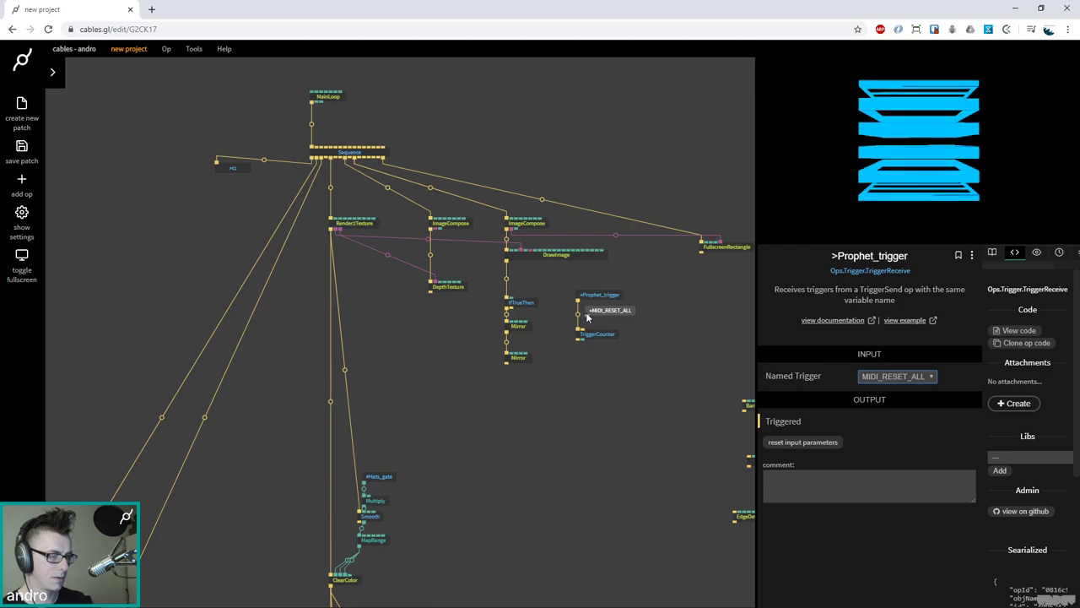
drag(587, 315, 581, 333)
click(604, 335)
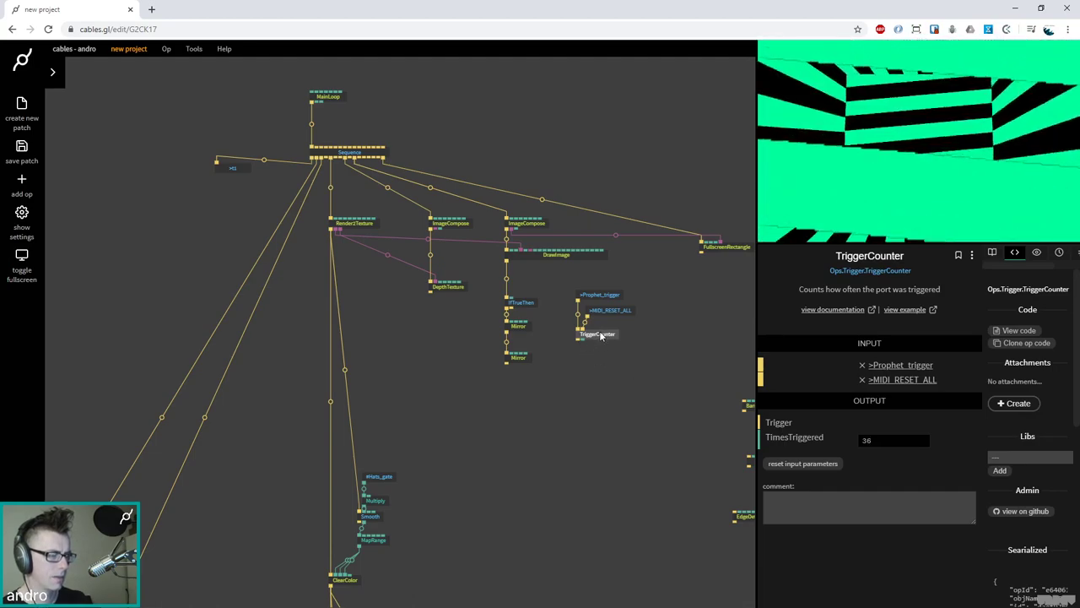
Add a Modulo op to TriggerCounter's TimesTriggered output and set its Number2 to 4
drag(584, 339, 589, 374)
text(modulo)
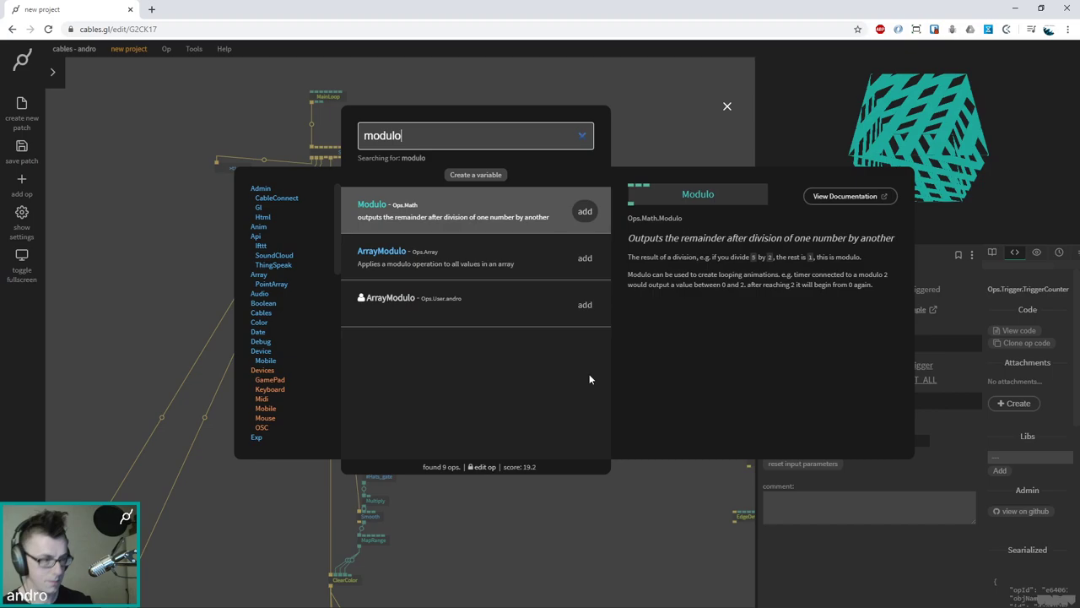
key(Return)
drag(591, 382, 594, 376)
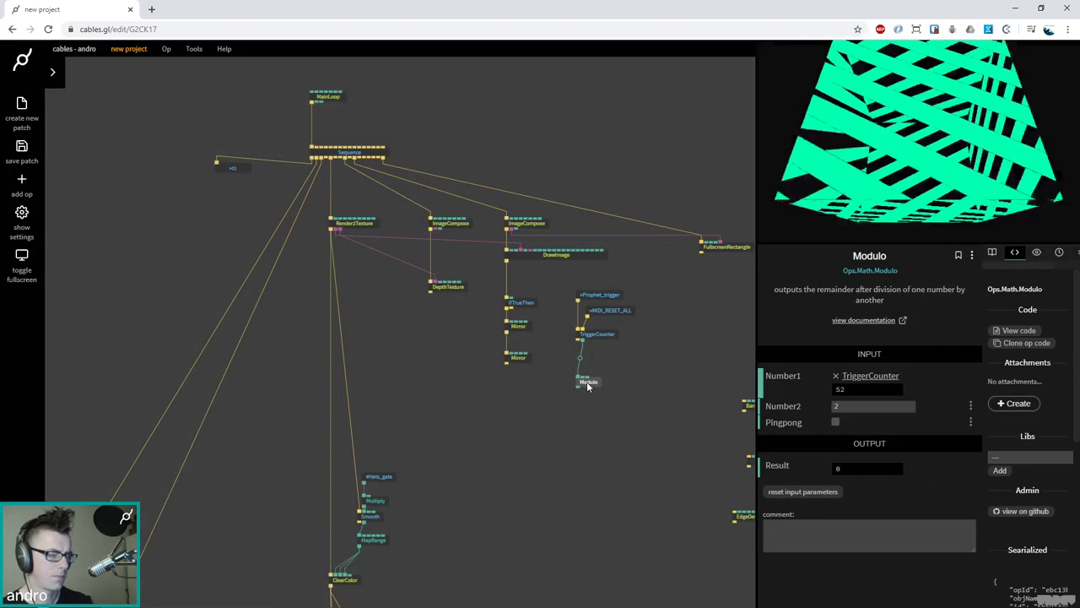
click(877, 409)
key(BackSpace)
text(4)
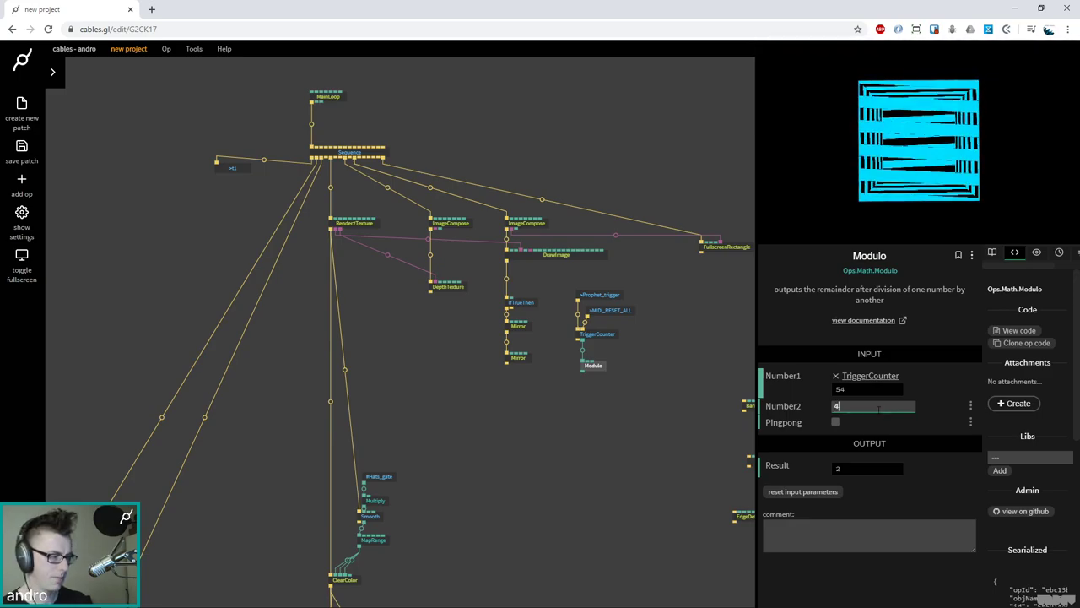
mouse_move(859, 471)
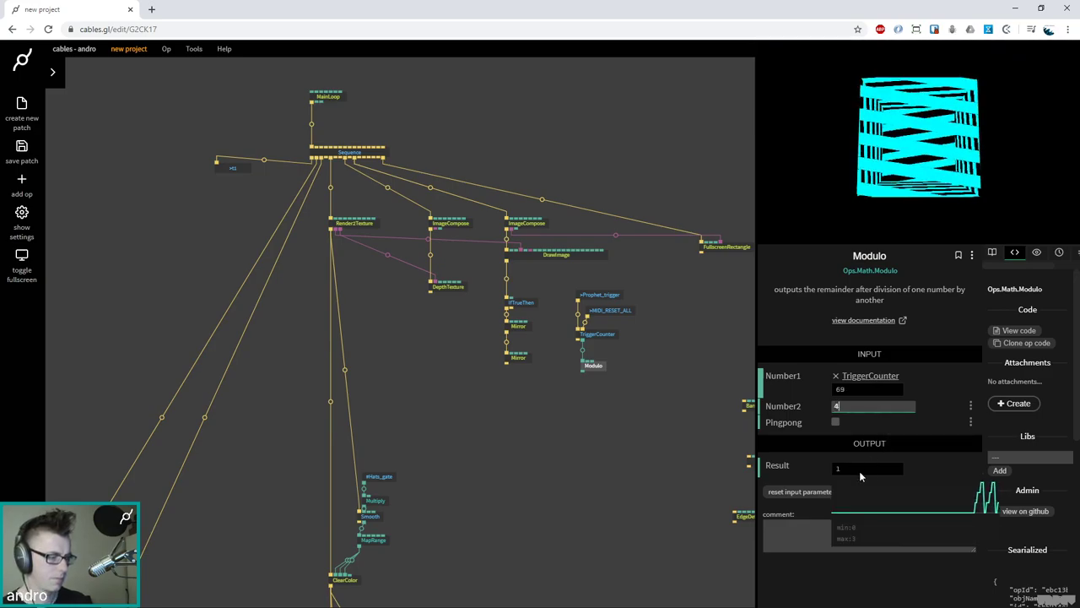
Add an Equals op to the Modulo result and set its Number2 to 0
drag(583, 369, 585, 388)
text(if)
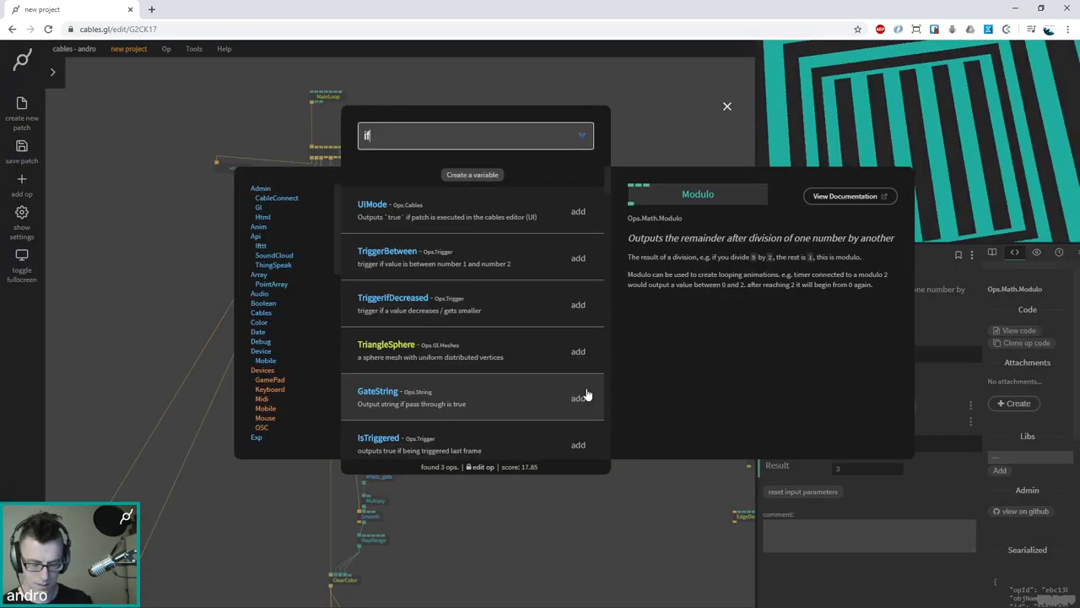
text(equals)
key(Down)
key(Down)
key(Return)
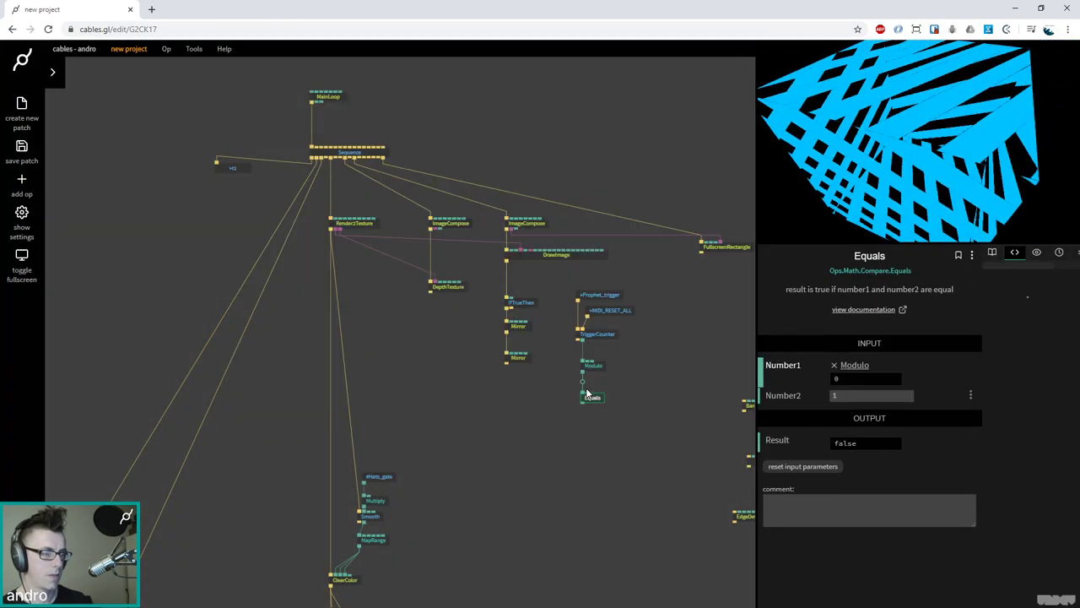
click(880, 395)
text(0)
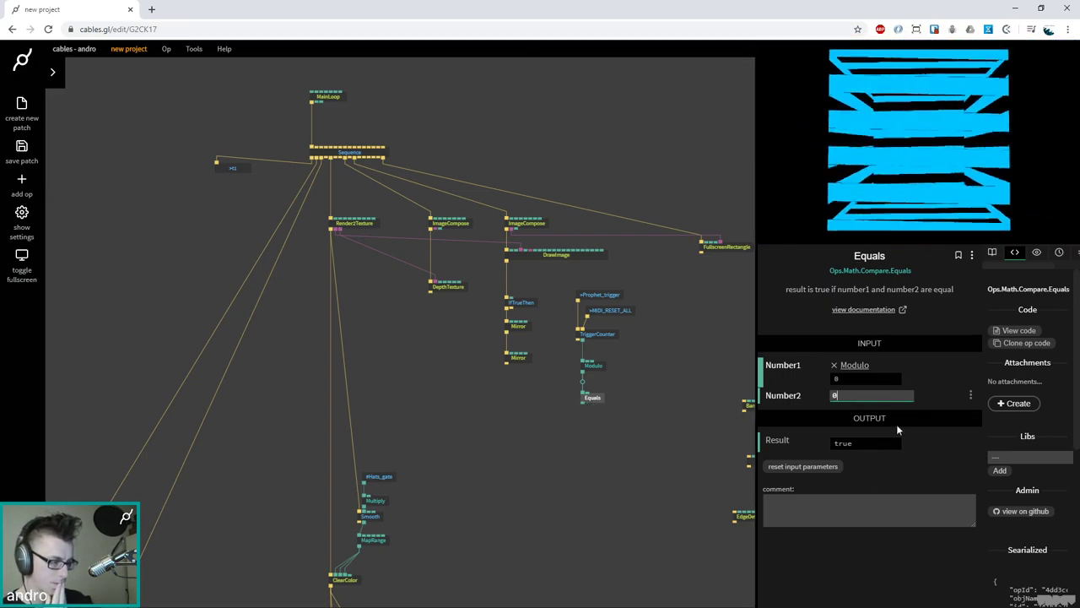
click(939, 448)
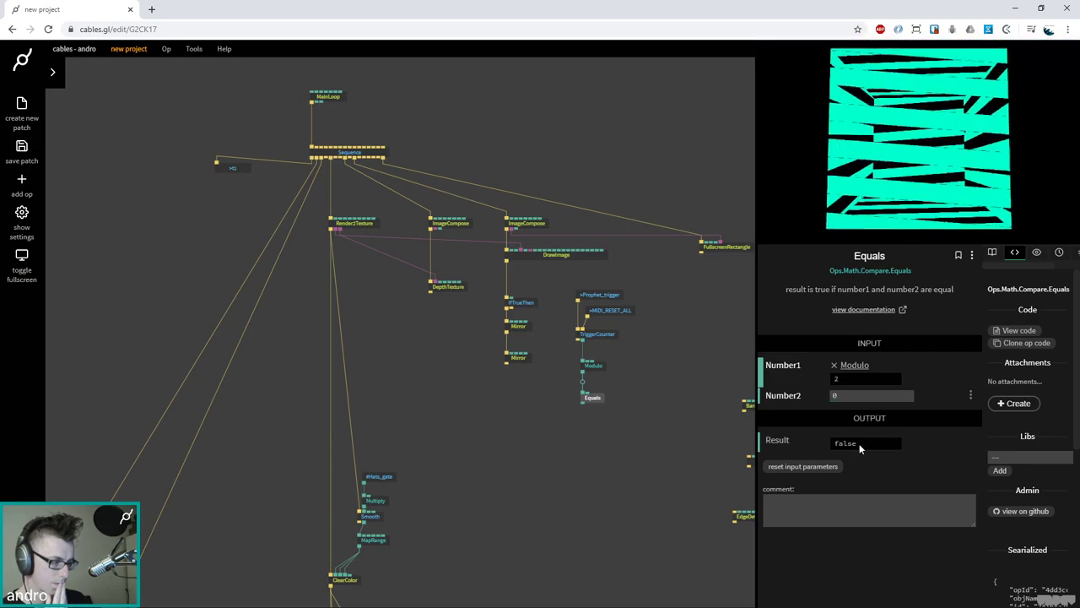
Connect the Equals result to the IfTrueThen Boolean, and move IfTrueThen and both Mirror ops lower beneath DrawImage
mouse_move(863, 443)
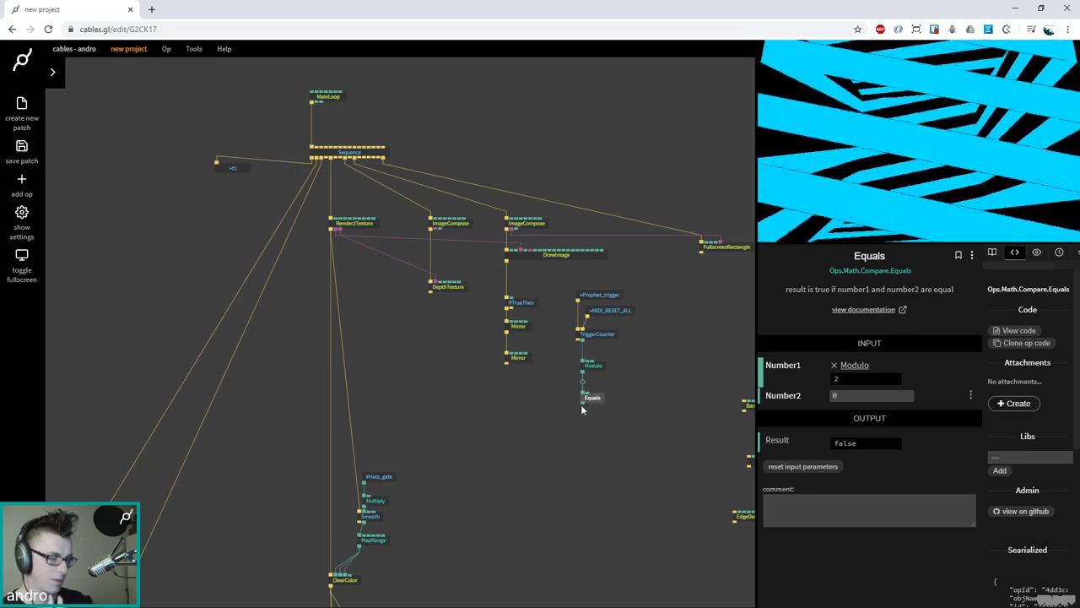
mouse_move(584, 406)
drag(582, 403, 519, 308)
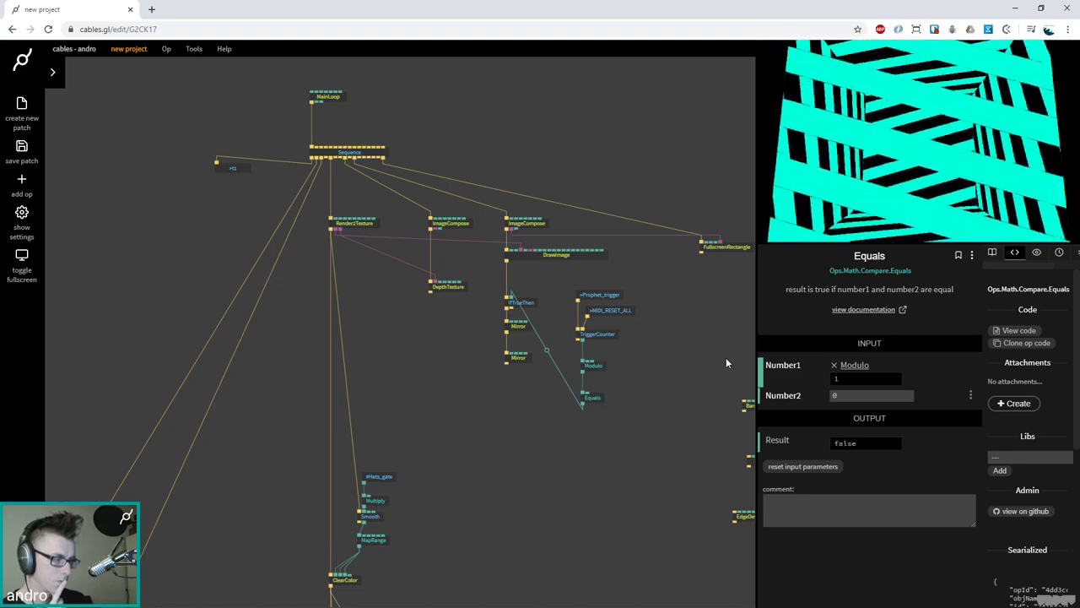
drag(557, 378, 519, 369)
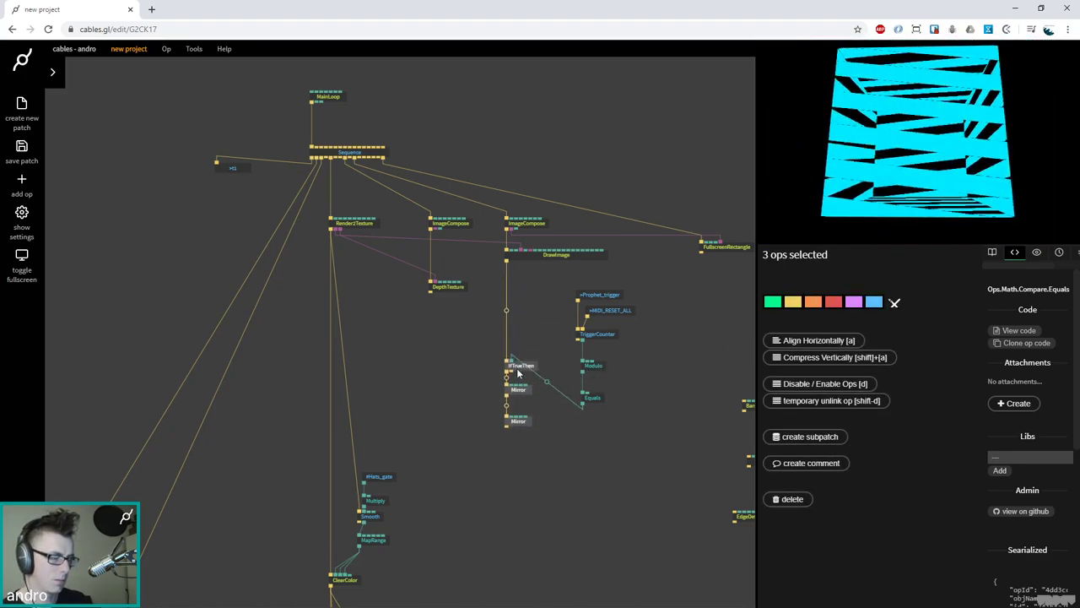
click(648, 440)
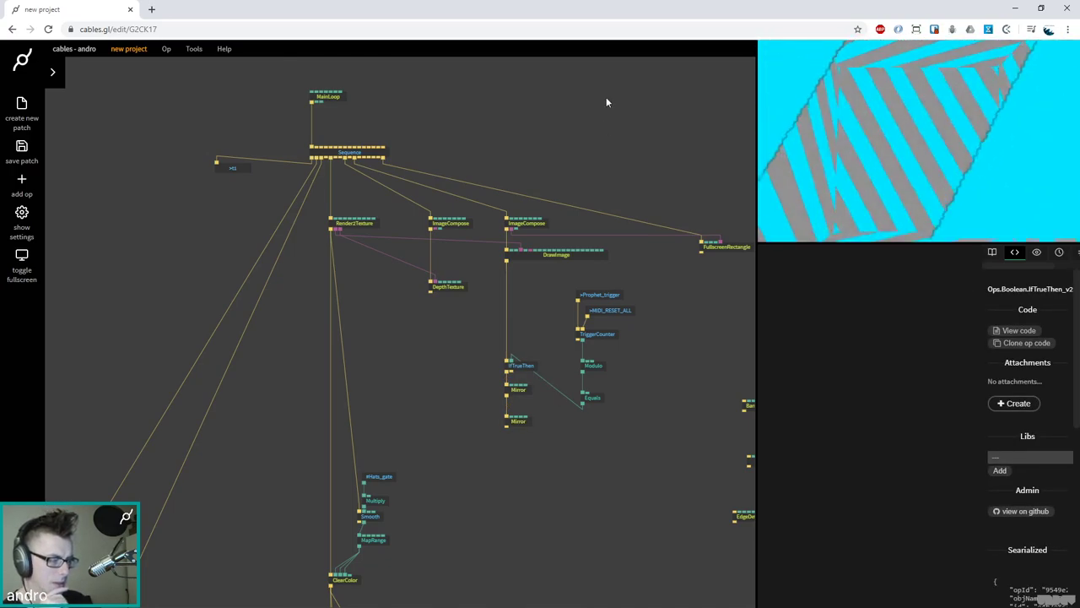
Show Ableton Live beside the patch, mute and unmute the Pulse track to check its part, and return to the full-size patch
key(super+Left)
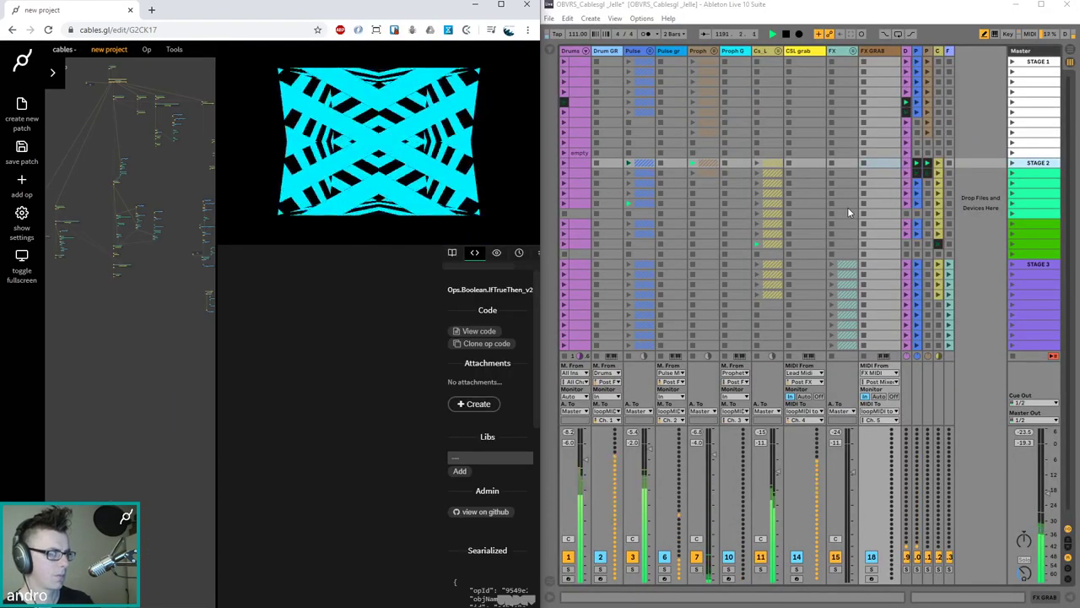
click(632, 557)
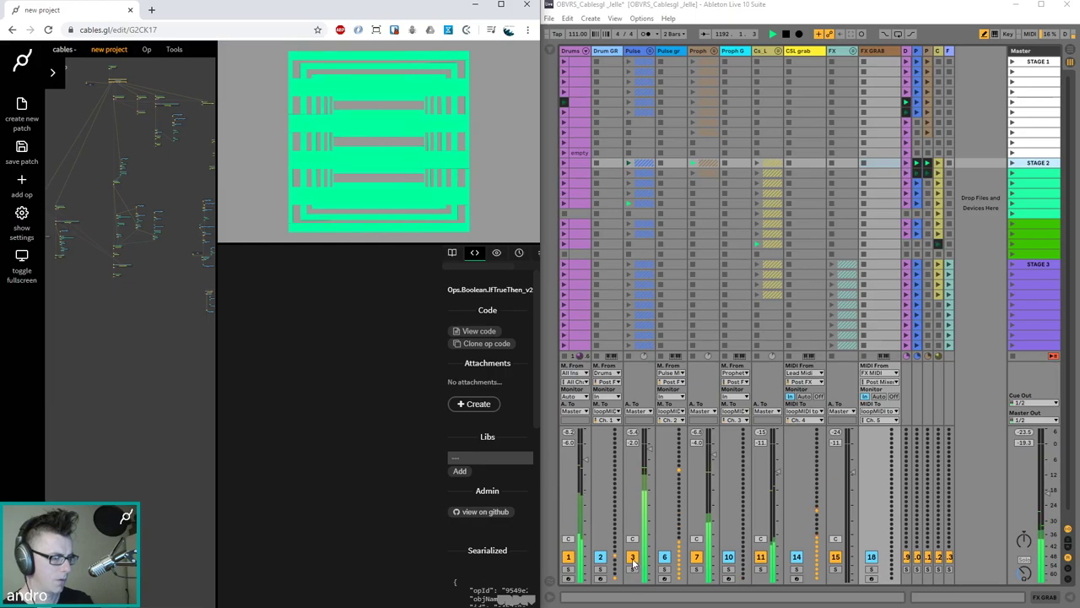
click(632, 556)
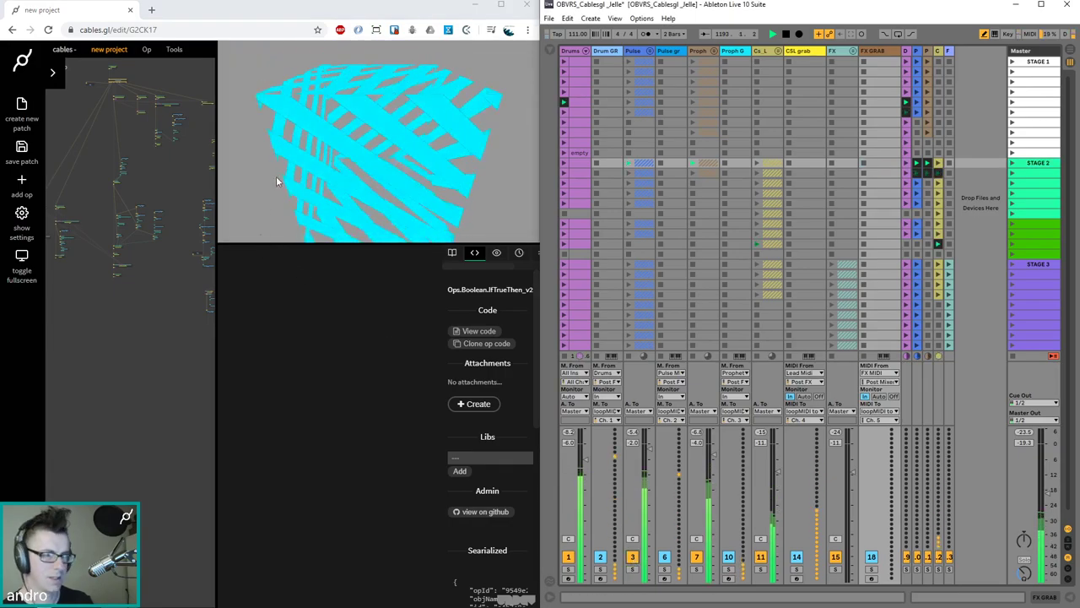
click(502, 6)
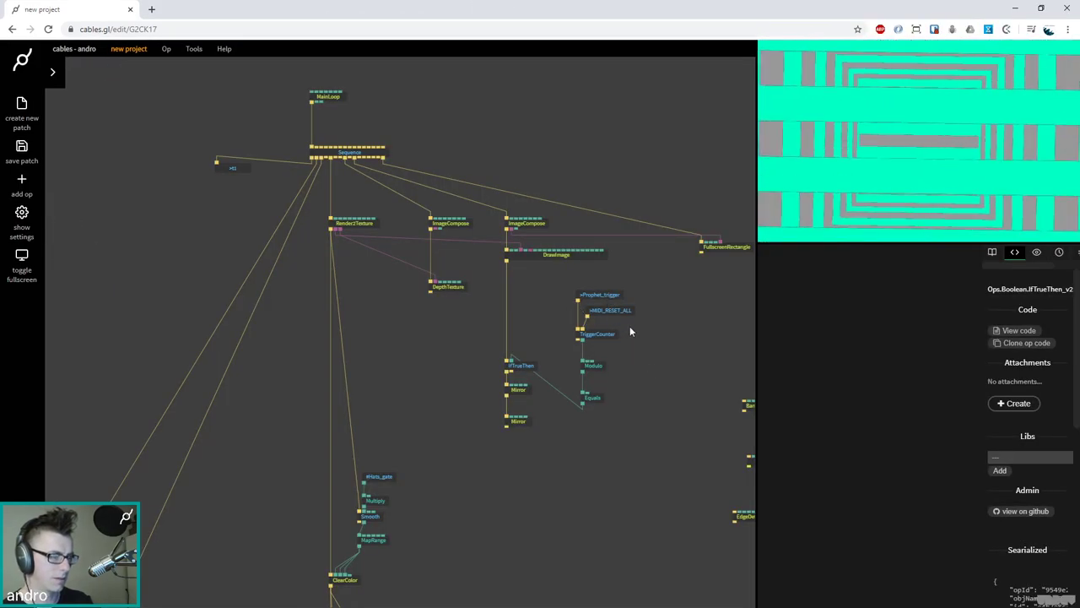
Change the named trigger of the receiver feeding TriggerCounter's execute input to Bass_trigger
click(611, 297)
click(896, 376)
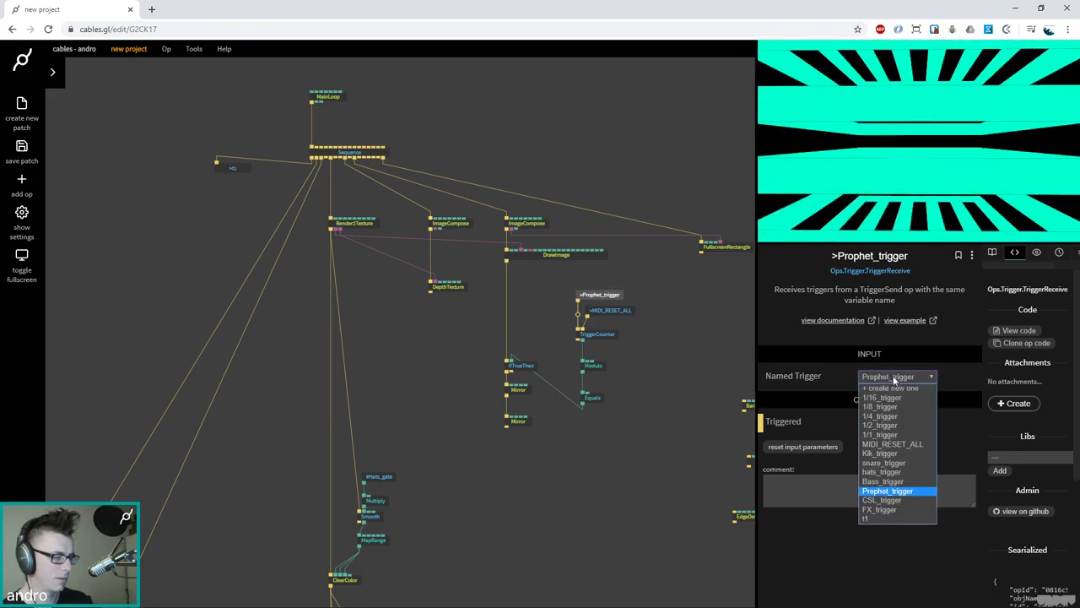
click(883, 481)
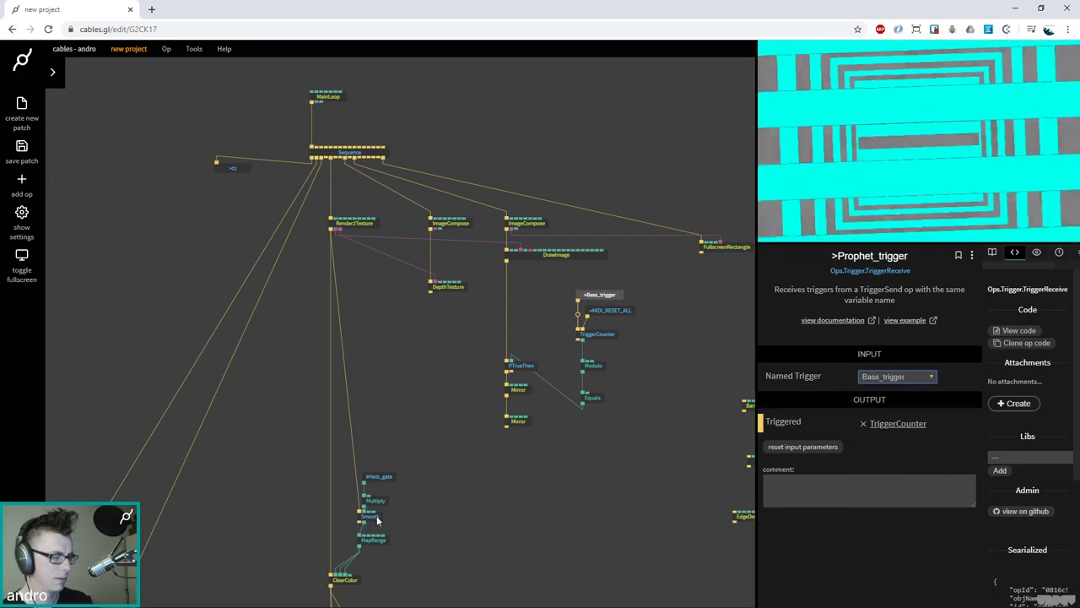
Switch to Ableton Live, launch the STAGE 3 scene, and return to the full-size cables patch
double_click(644, 5)
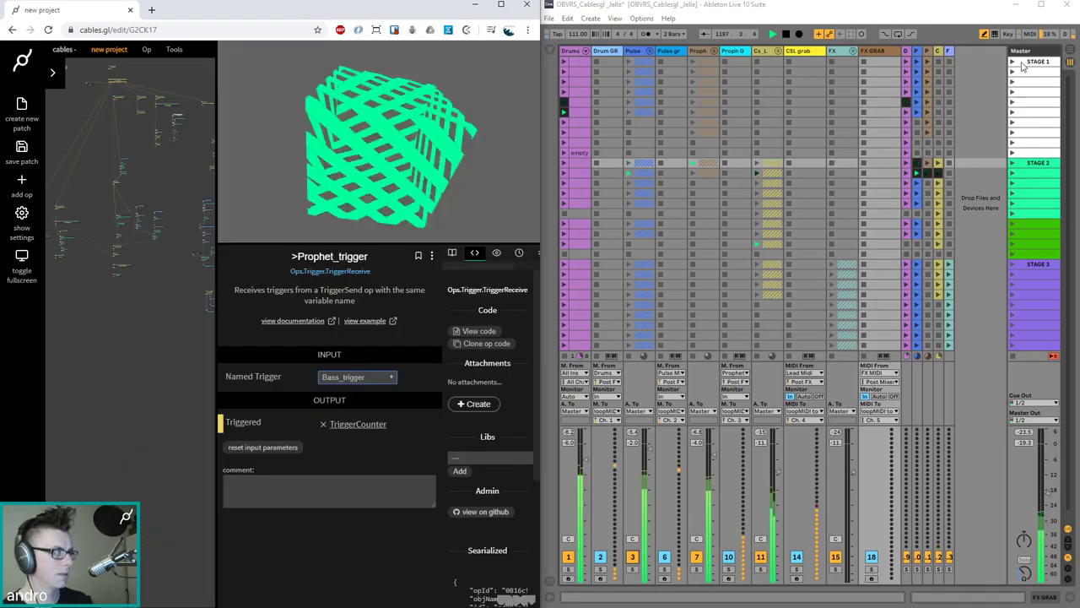
click(1013, 264)
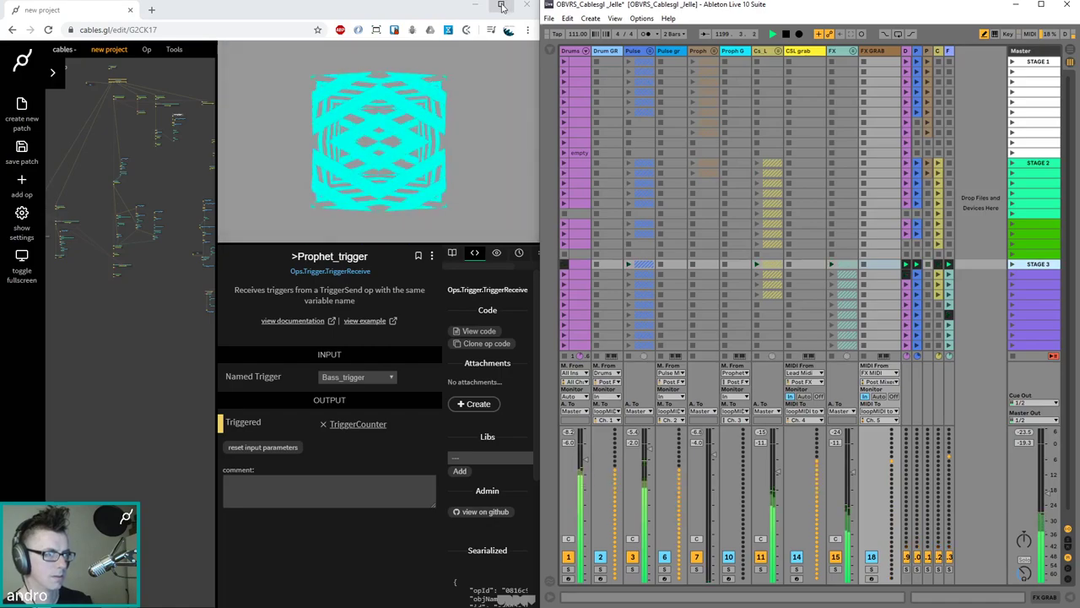
click(502, 7)
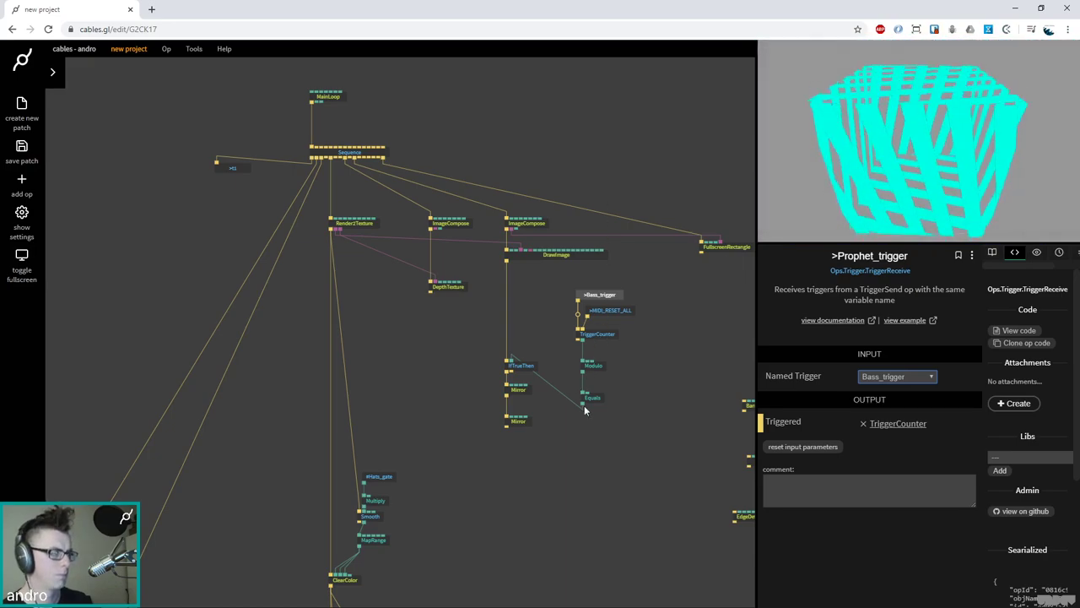
Move the two Mirror ops together further below IfTrueThen and select the lower Mirror
click(631, 459)
drag(631, 458, 632, 438)
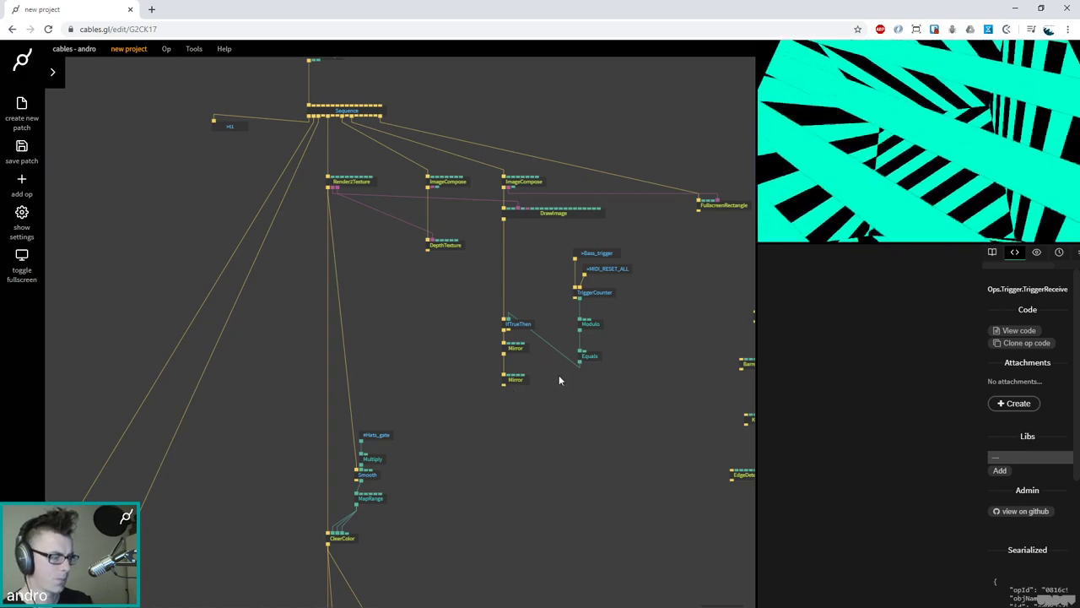
drag(571, 452, 516, 494)
drag(601, 414, 545, 289)
drag(501, 437, 461, 422)
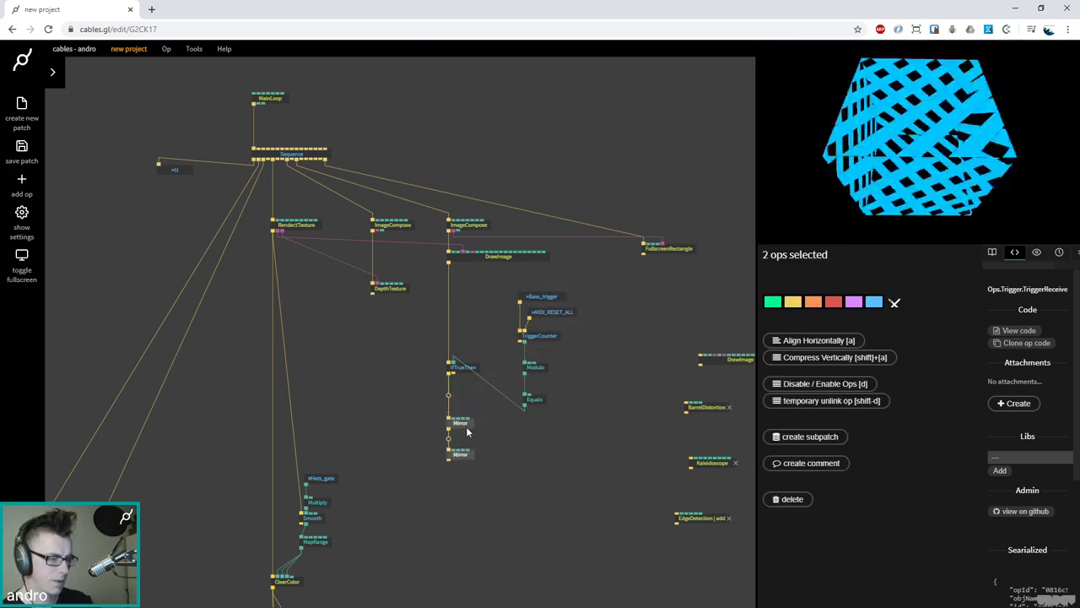
click(466, 458)
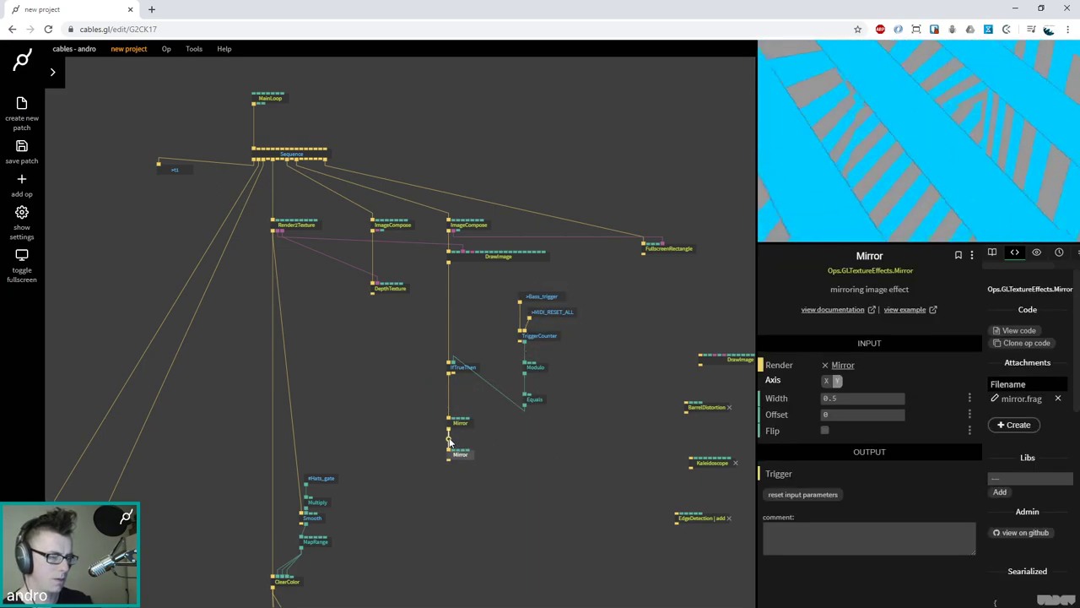
Try linking the second Mirror to IfTrueThen's Else output, and return it to the chain below the first Mirror
drag(467, 458, 502, 428)
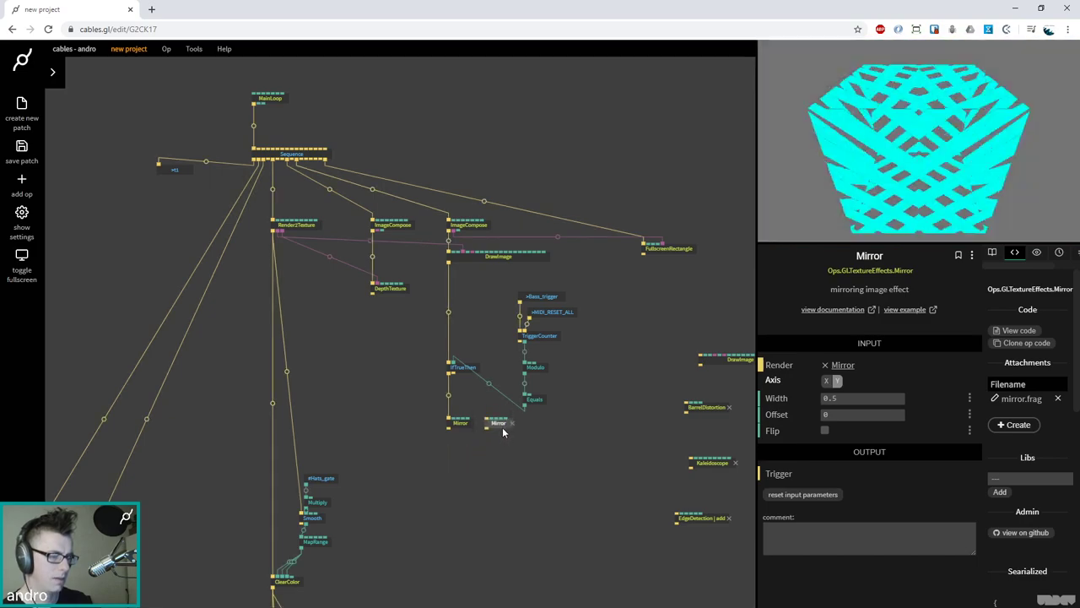
drag(453, 373, 494, 423)
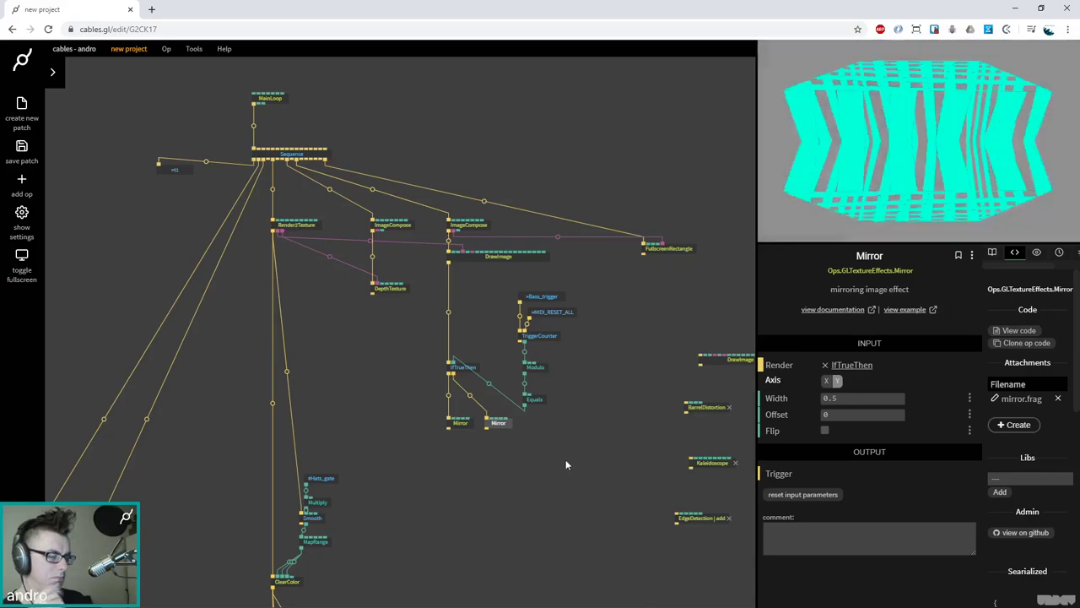
right_click(470, 397)
drag(499, 428, 454, 458)
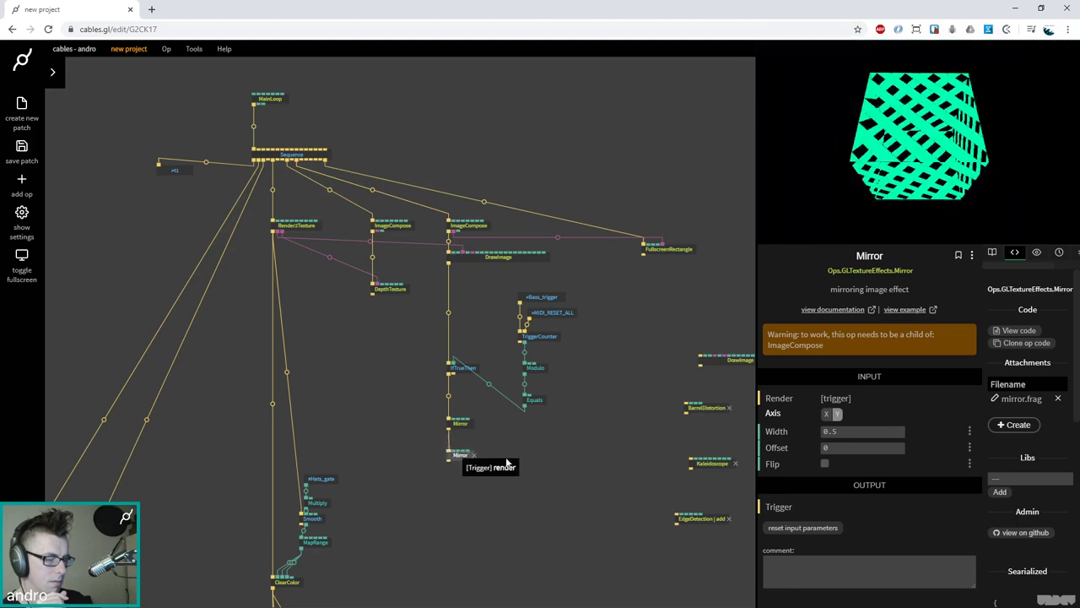
Move IfTrueThen down closer to the two Mirrors and Equals up directly below Modulo
drag(621, 377, 583, 461)
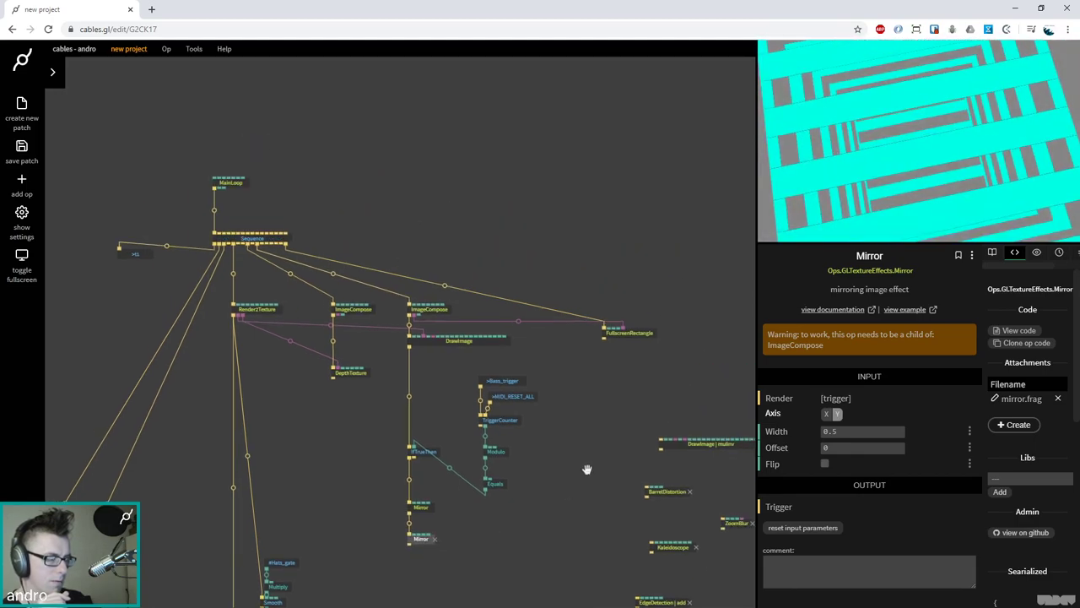
drag(417, 470, 424, 498)
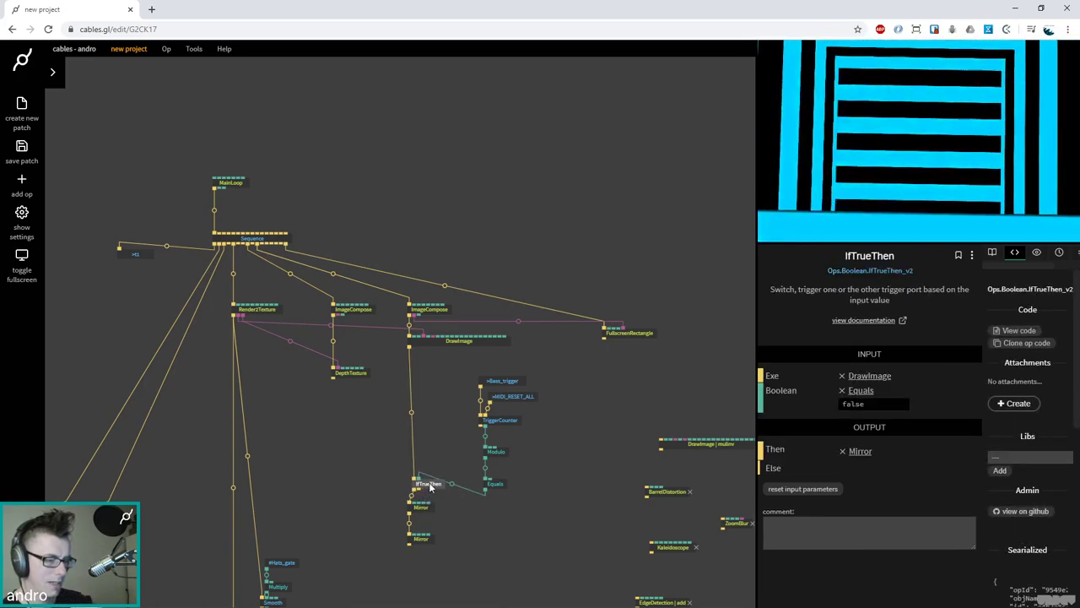
drag(555, 505, 467, 377)
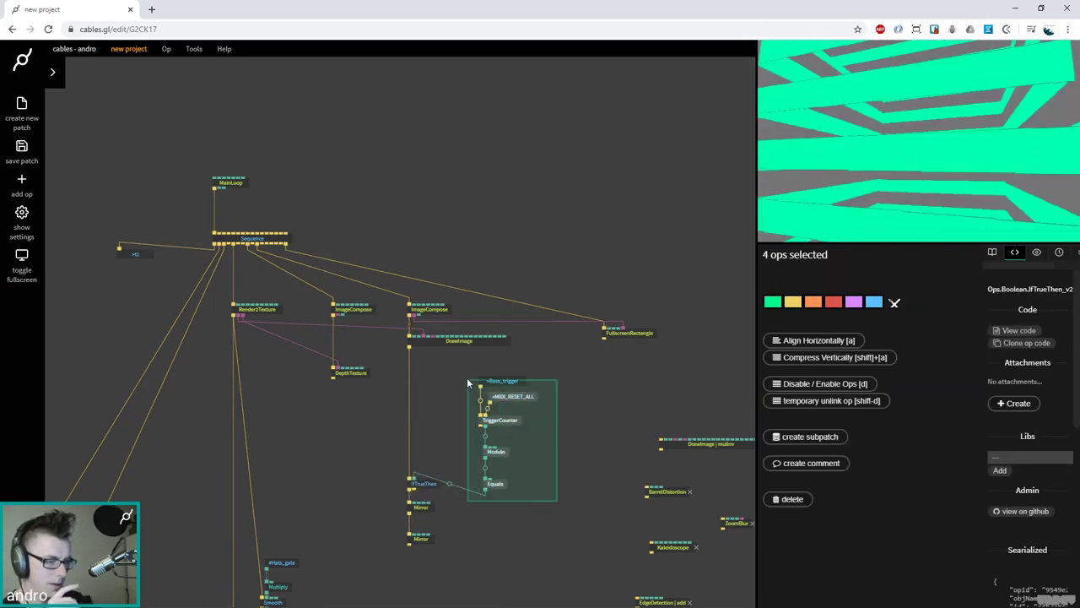
click(539, 485)
drag(479, 456, 480, 447)
drag(501, 487, 499, 477)
click(497, 469)
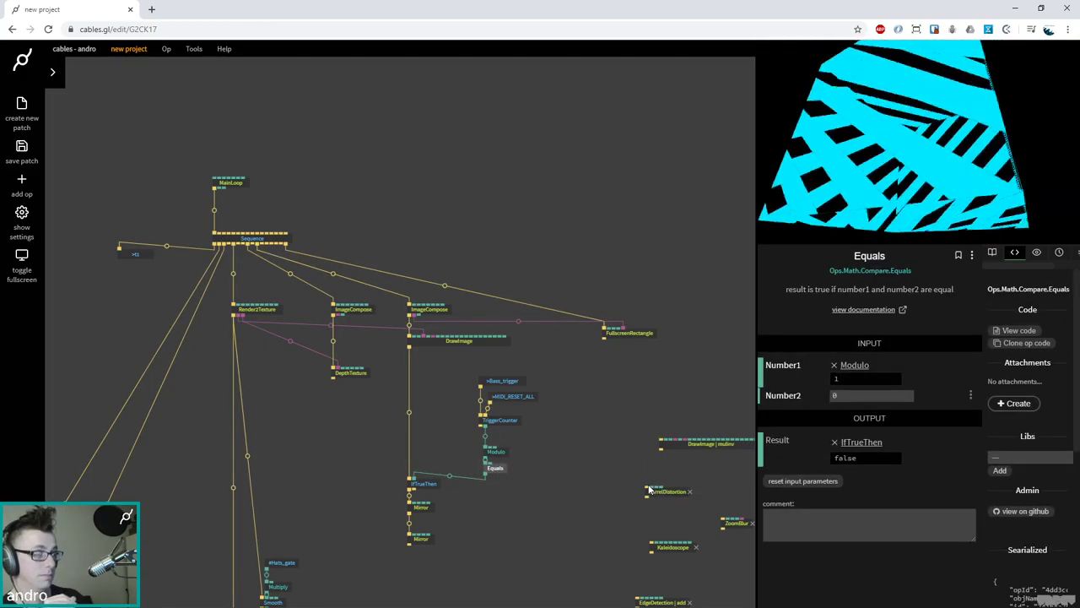
Tighten the Bass_trigger, MIDI_RESET_ALL and TriggerCounter ops above Modulo, and move the whole counter chain closer to IfTrueThen
click(551, 489)
drag(552, 439, 499, 388)
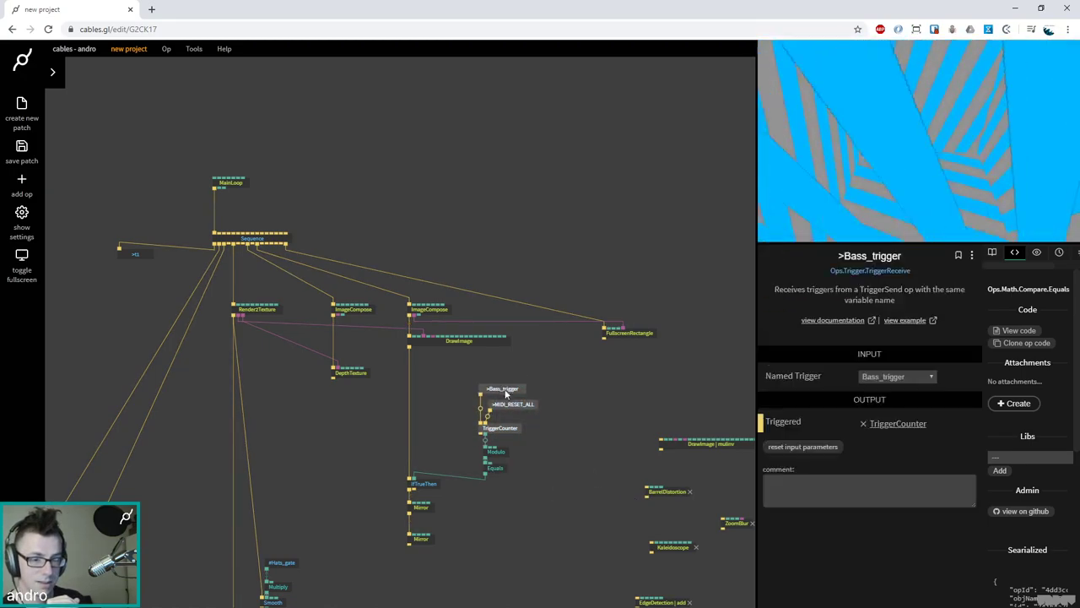
click(582, 493)
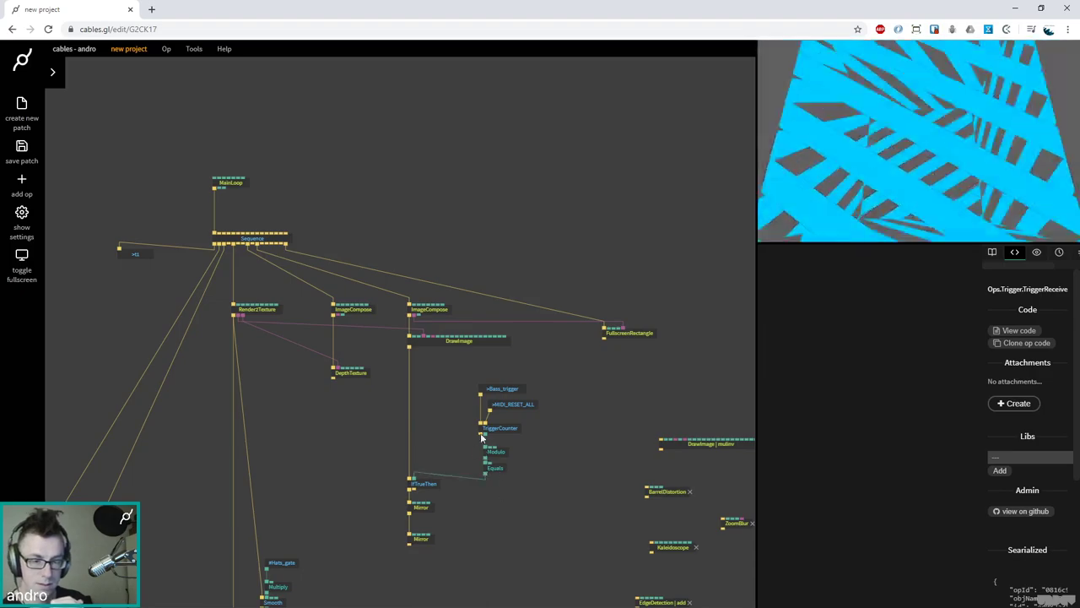
drag(556, 487, 443, 384)
click(519, 429)
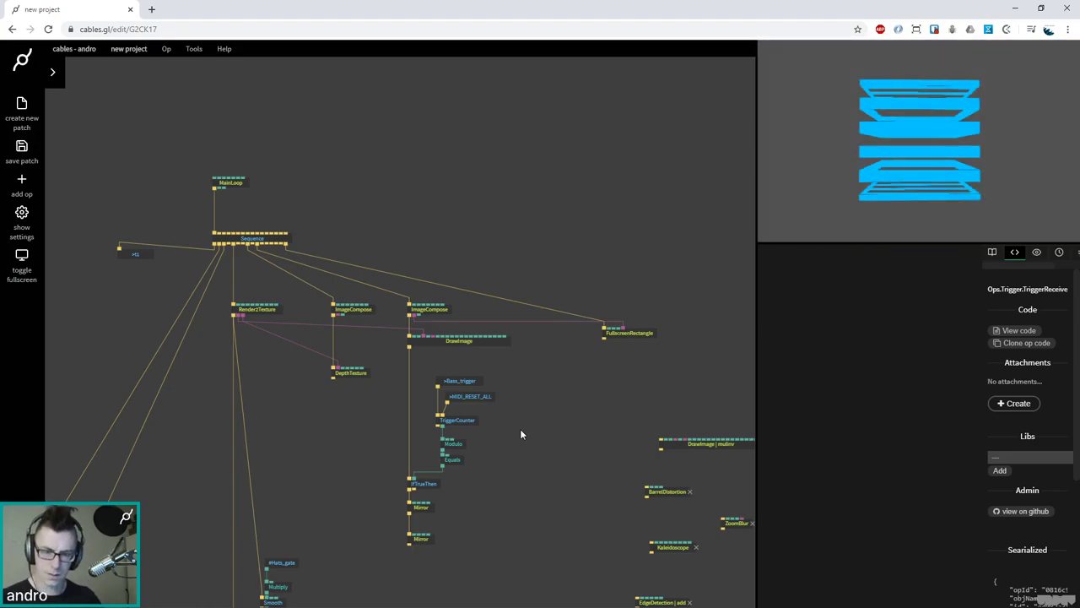
Make room for another branch by moving FullscreenRectangle farther out and MainLoop with Sequence higher
click(463, 463)
mouse_move(655, 349)
mouse_down()
mouse_move(597, 368)
mouse_move(601, 351)
mouse_move(645, 350)
mouse_up()
click(383, 260)
click(318, 270)
drag(318, 276, 74, 139)
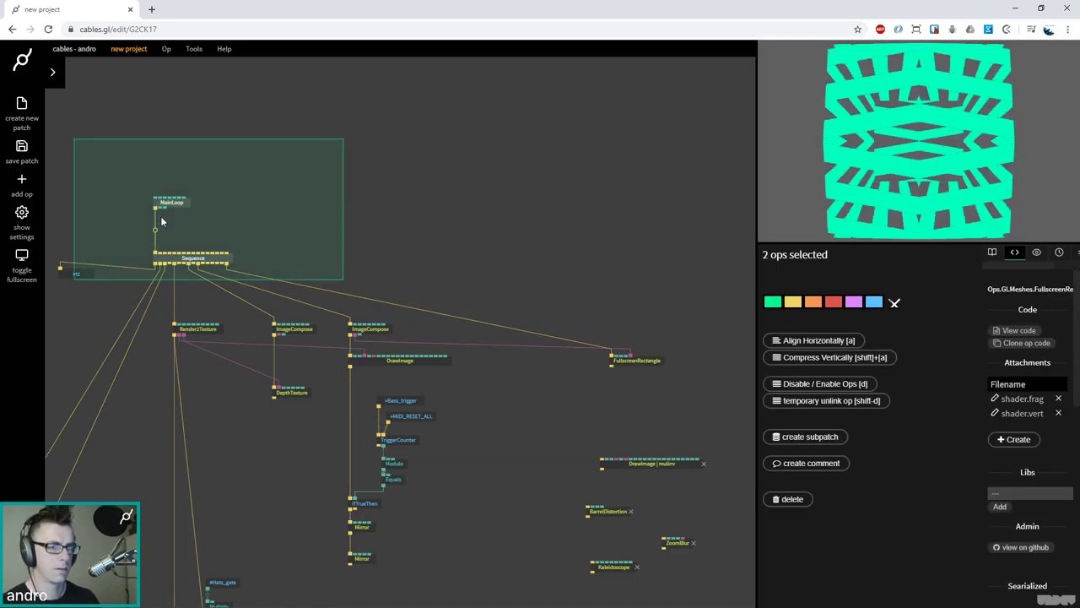
Add an ImageCompose op on a free Sequence output and align it with the other ImageCompose ops
drag(172, 256, 493, 336)
text(imagecom)
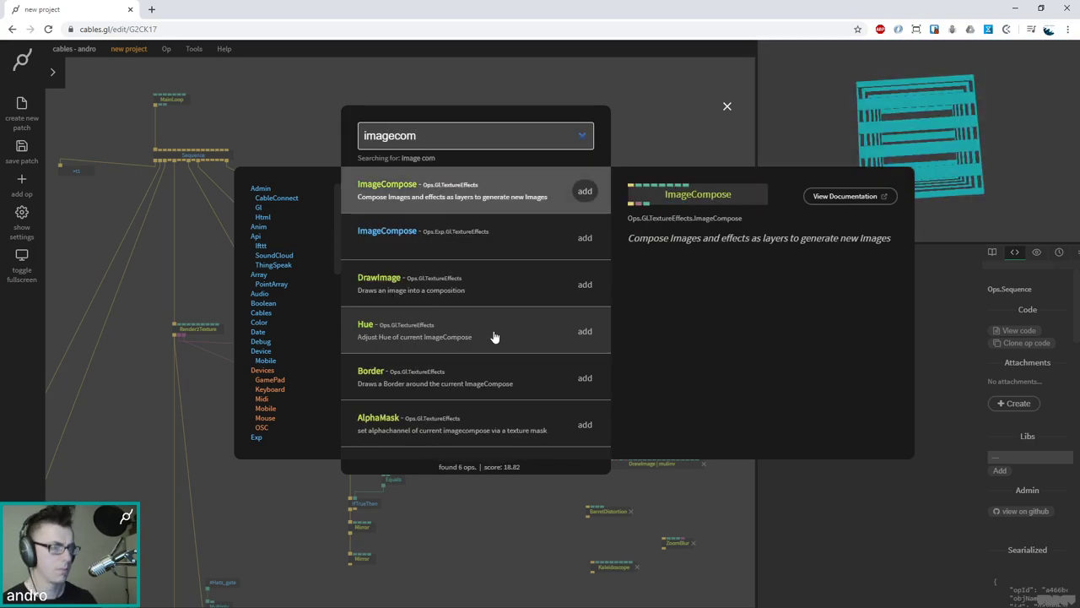
key(Return)
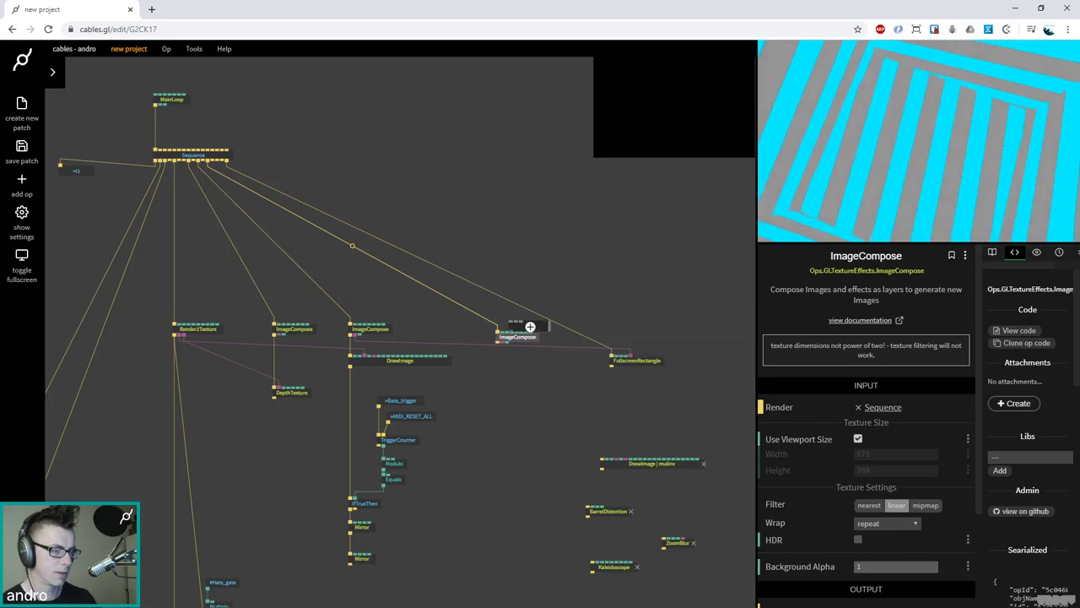
key(Escape)
key(Escape)
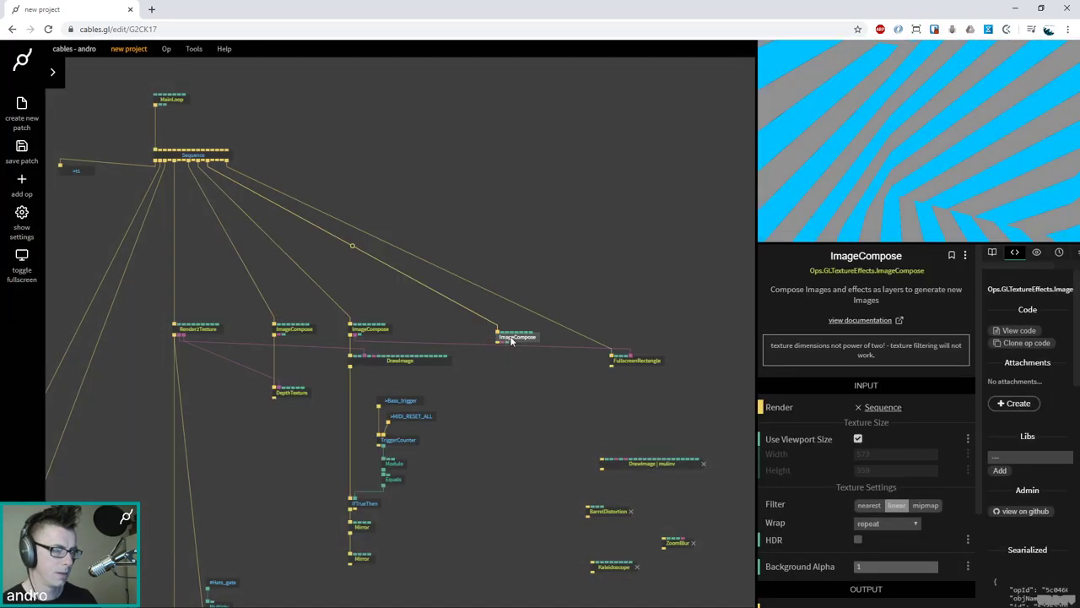
drag(510, 340, 514, 335)
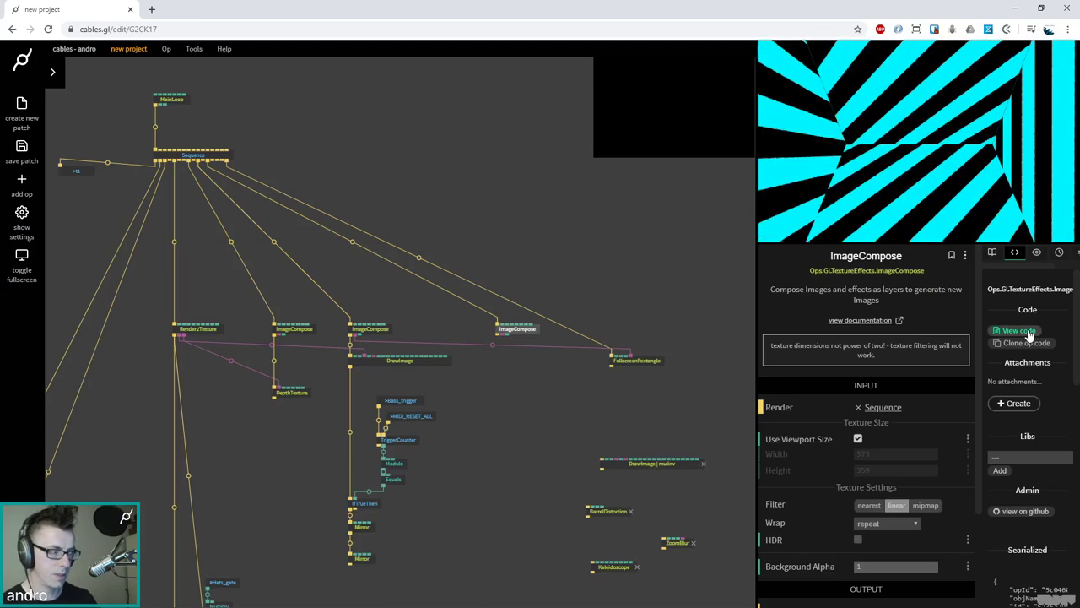
View the source code of the Bass_trigger receiver and of DrawImage, closing the code editor after each
click(453, 316)
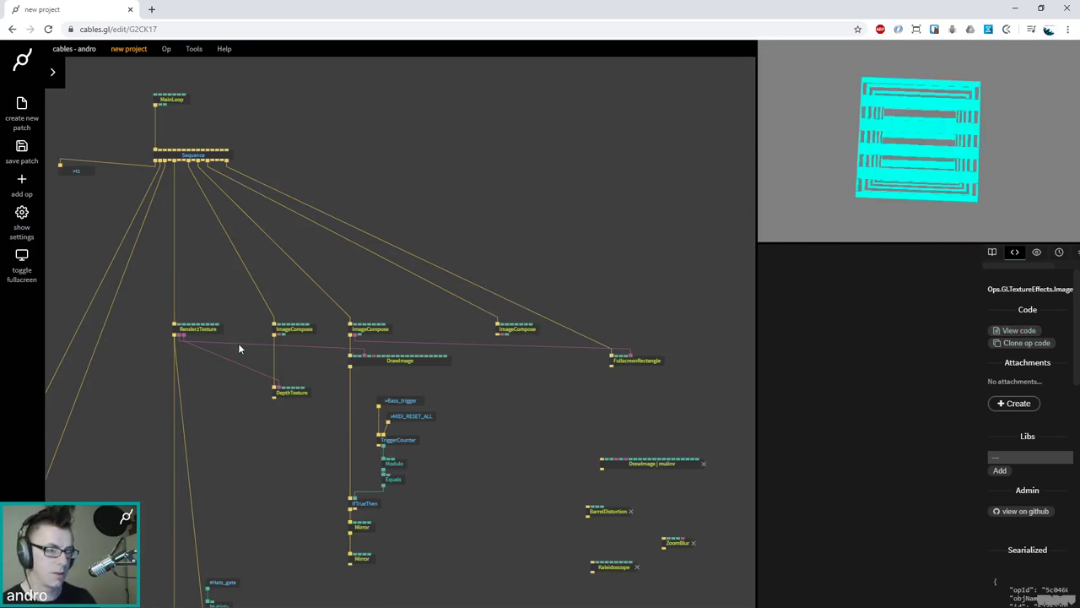
click(410, 402)
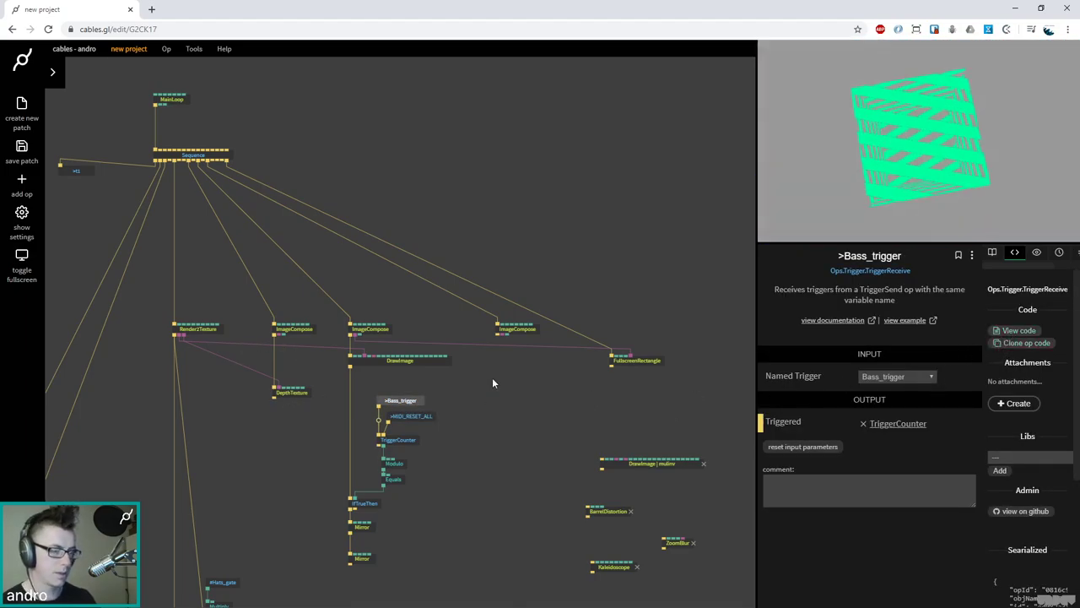
double_click(413, 402)
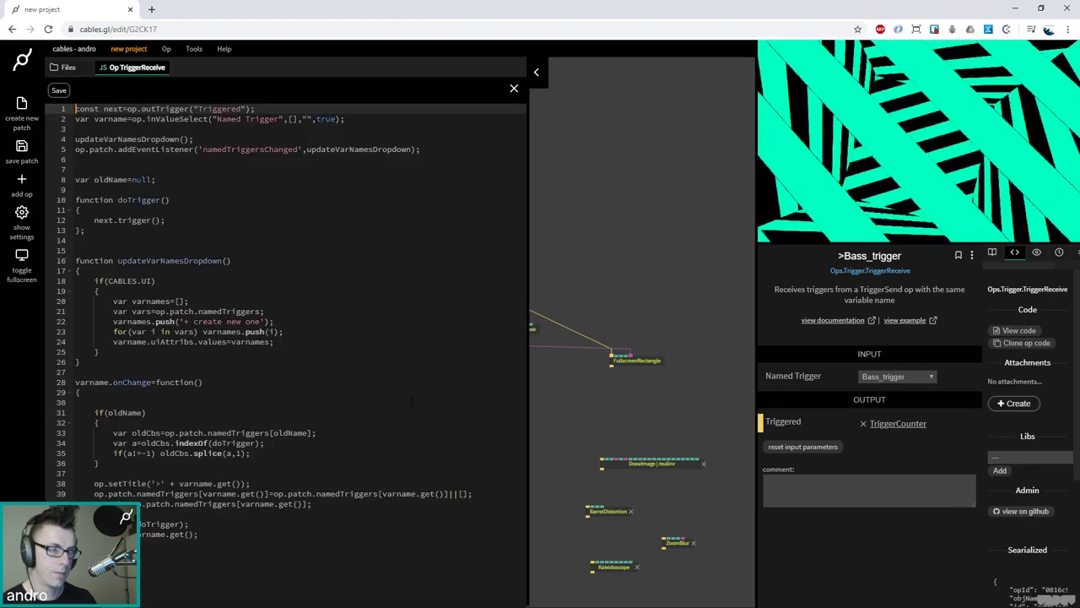
click(538, 73)
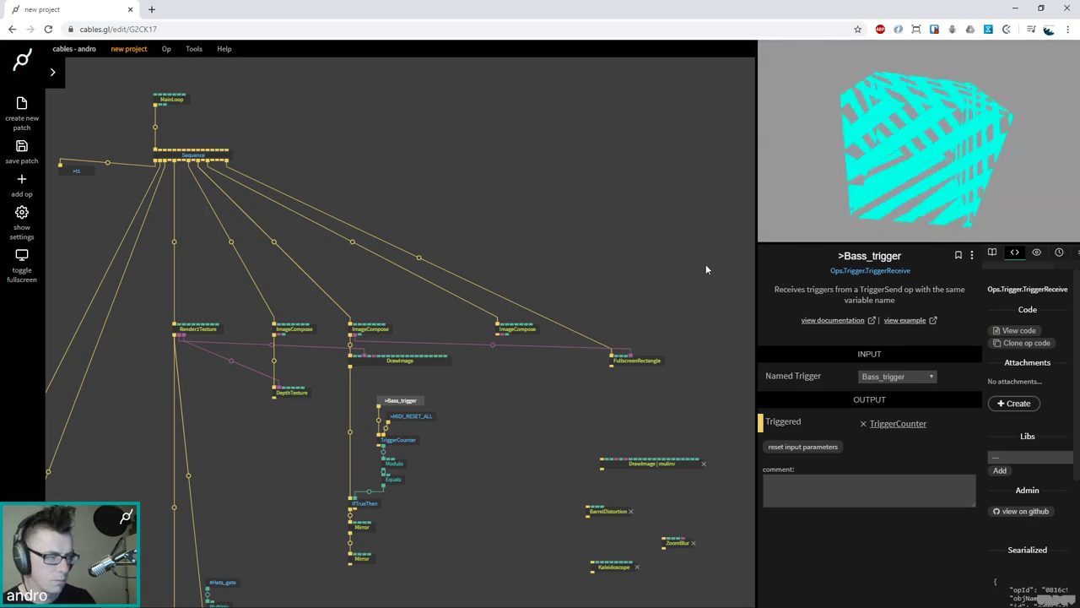
click(595, 245)
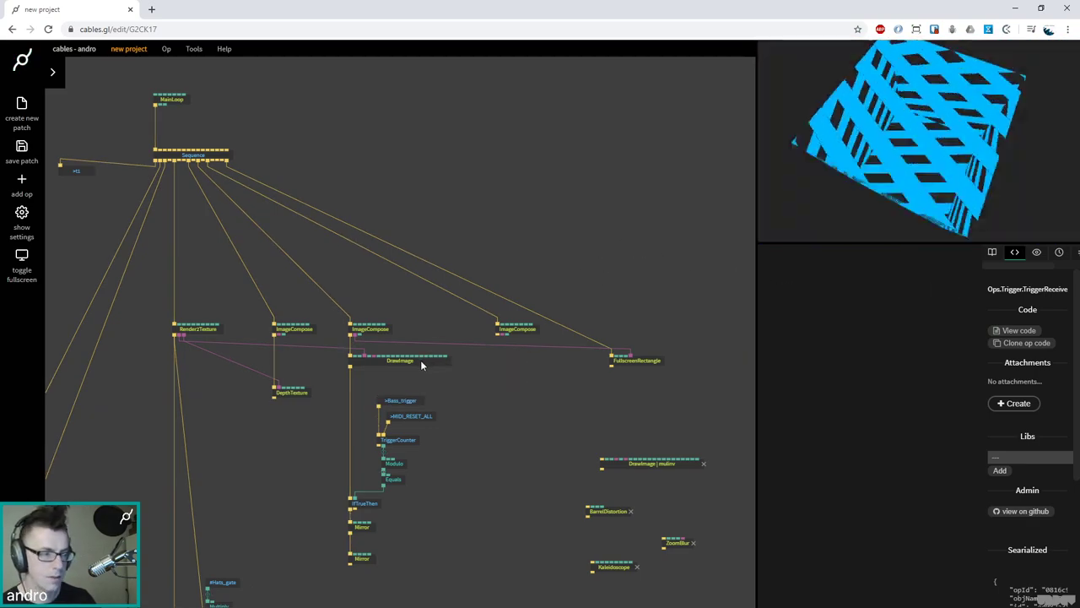
click(422, 362)
key(ctrl+e)
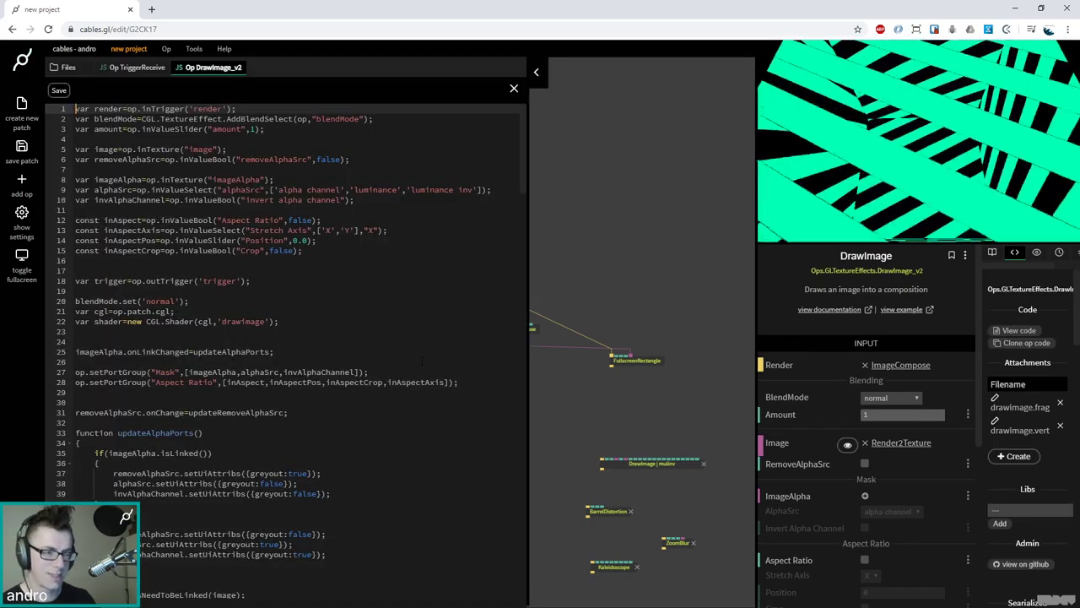
click(537, 74)
click(559, 257)
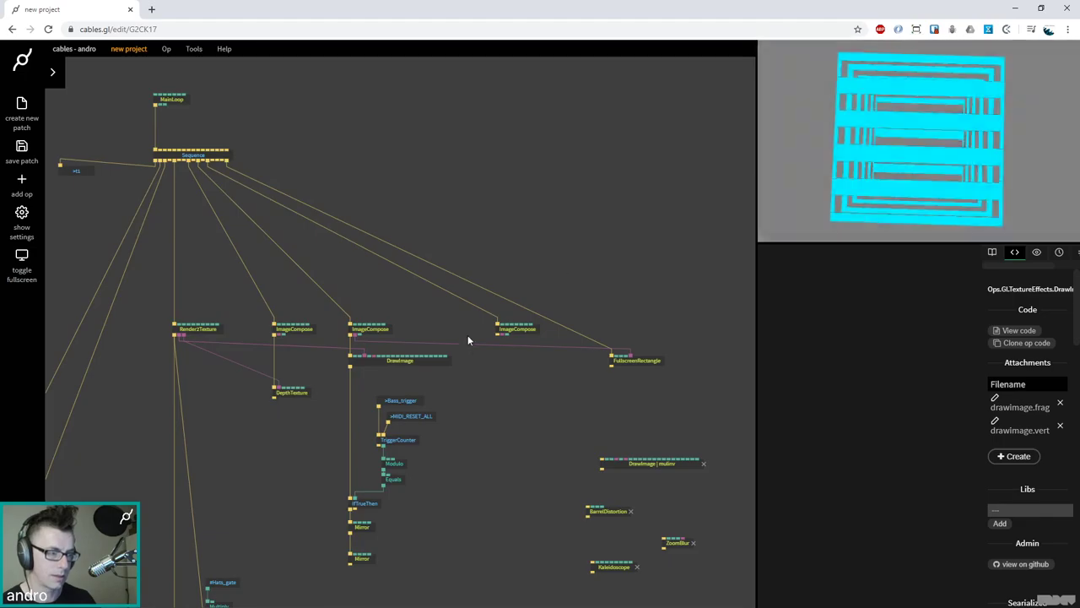
Add a DrawImage op to the new ImageCompose's trigger output and place it level with the existing DrawImage
click(371, 329)
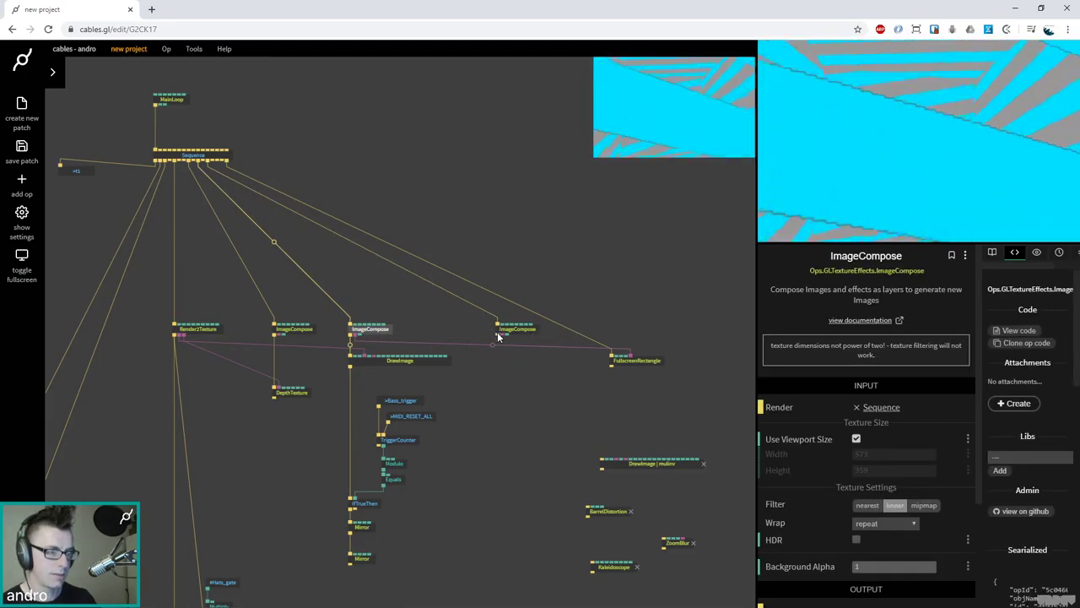
drag(498, 335, 501, 379)
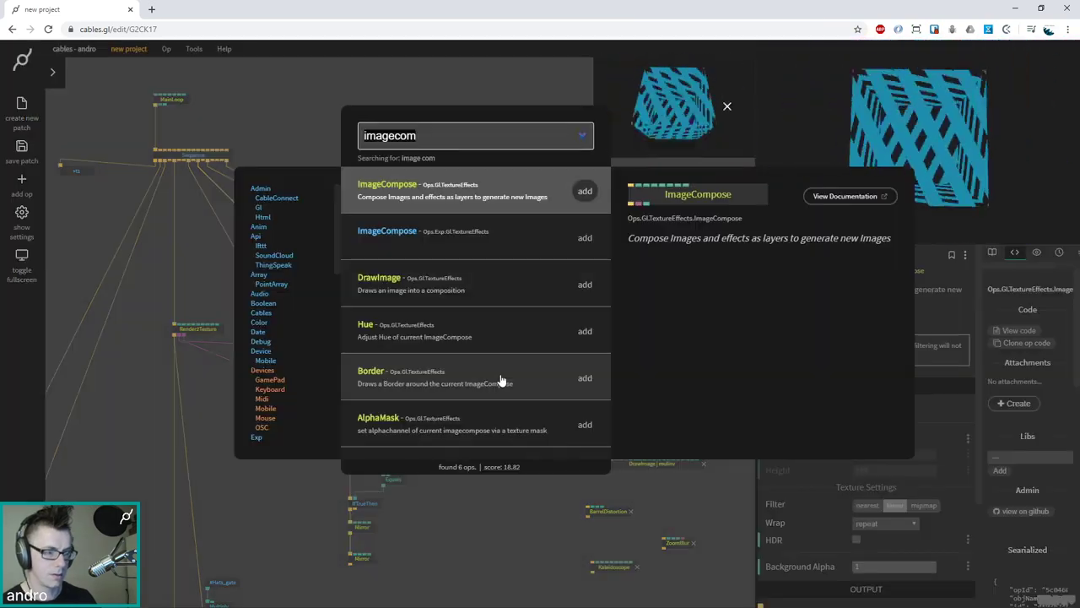
text(drawima)
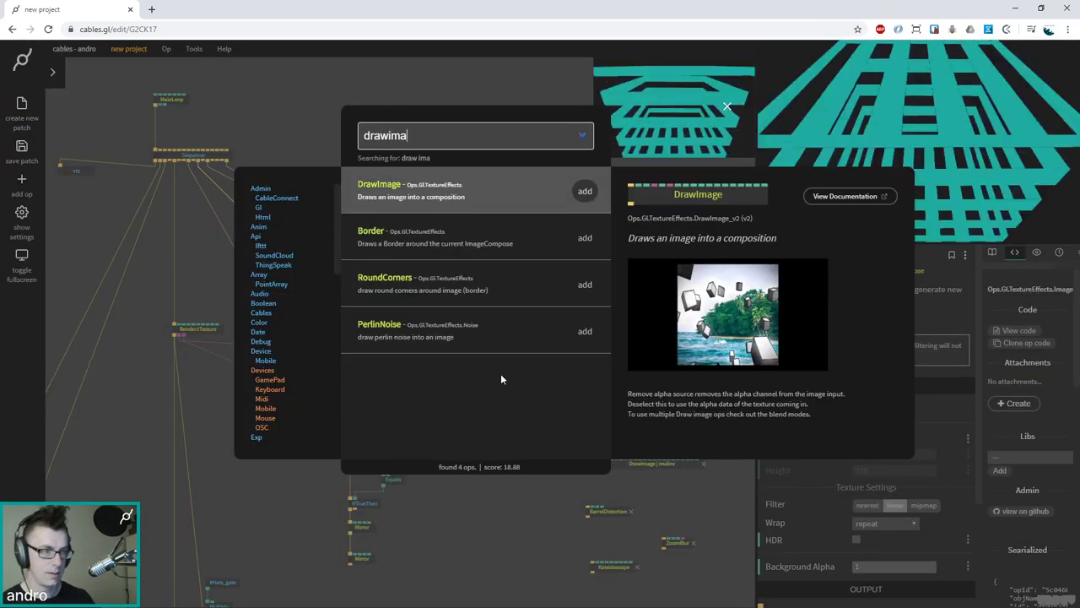
key(Return)
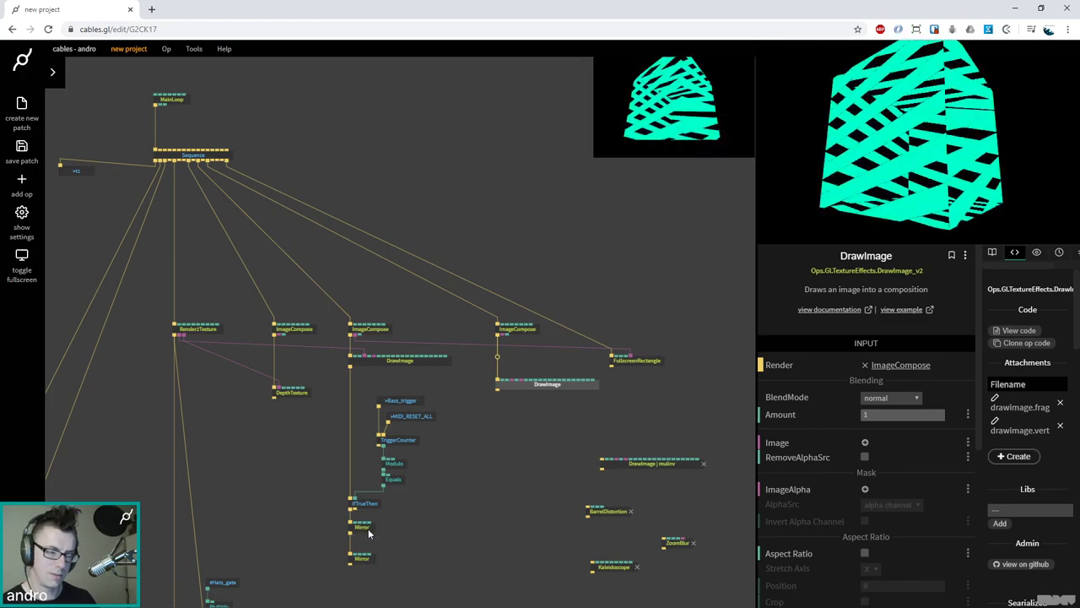
drag(535, 365, 540, 361)
Move FullscreenRectangle outward, feed the Mirror branch's ImageCompose texture into the new DrawImage, and feed the new ImageCompose's texture into FullscreenRectangle
drag(637, 363, 702, 364)
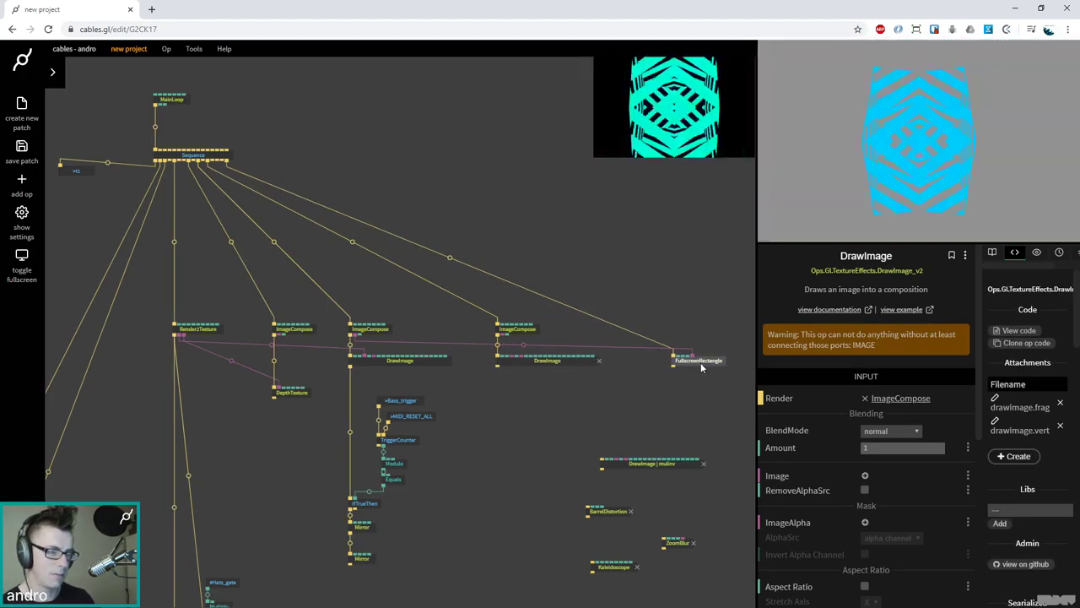
right_click(524, 344)
drag(355, 338, 707, 362)
click(541, 341)
click(461, 537)
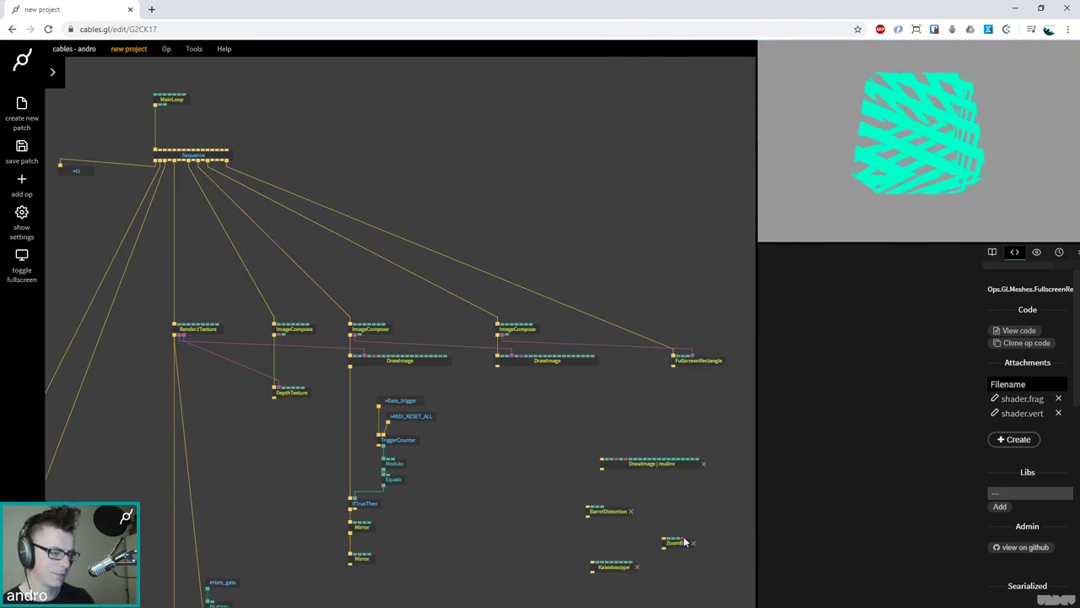
Link the loose EdgeDetection op to the new DrawImage's trigger output and position it some distance below
drag(469, 542, 499, 448)
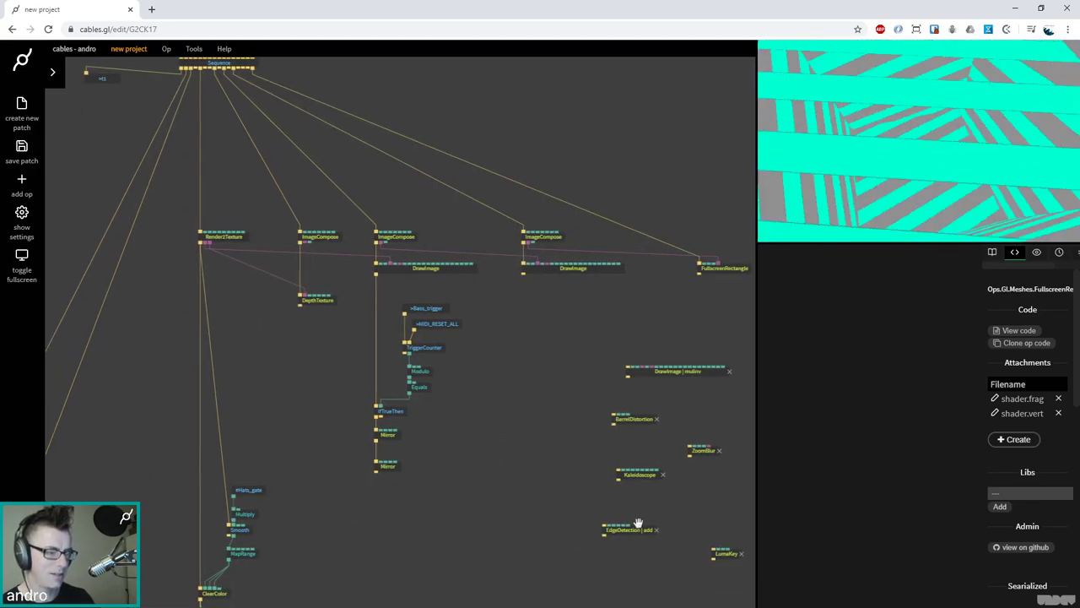
drag(634, 532, 568, 356)
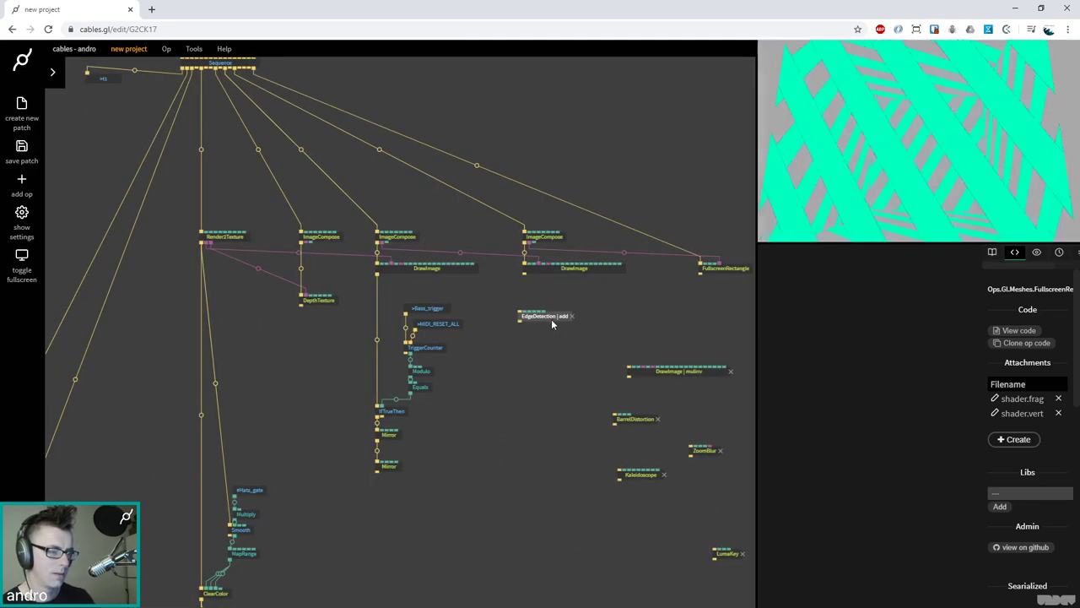
click(555, 321)
drag(524, 275, 526, 321)
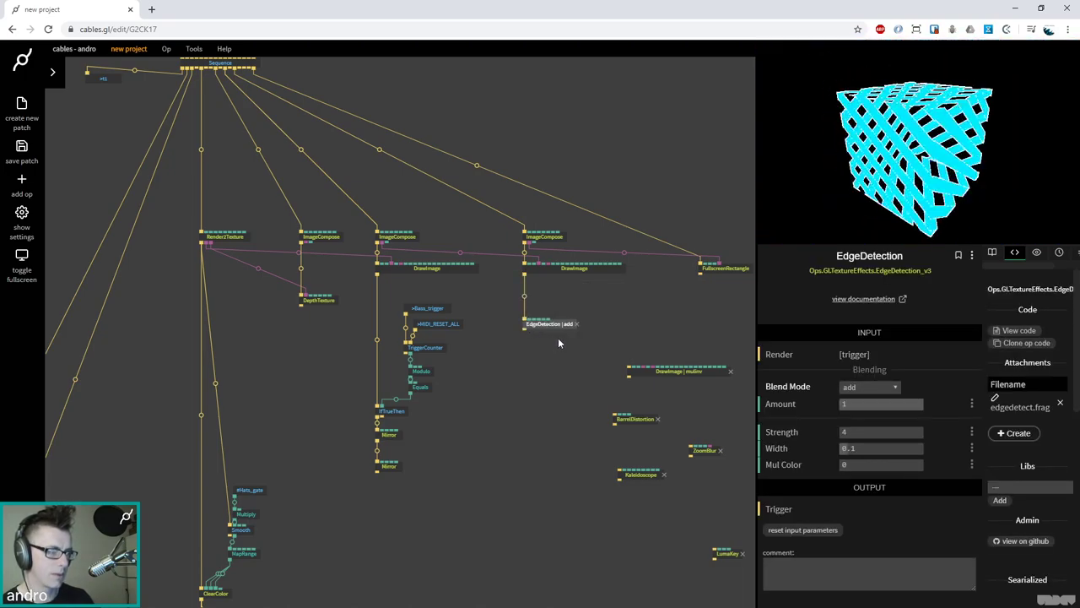
click(465, 368)
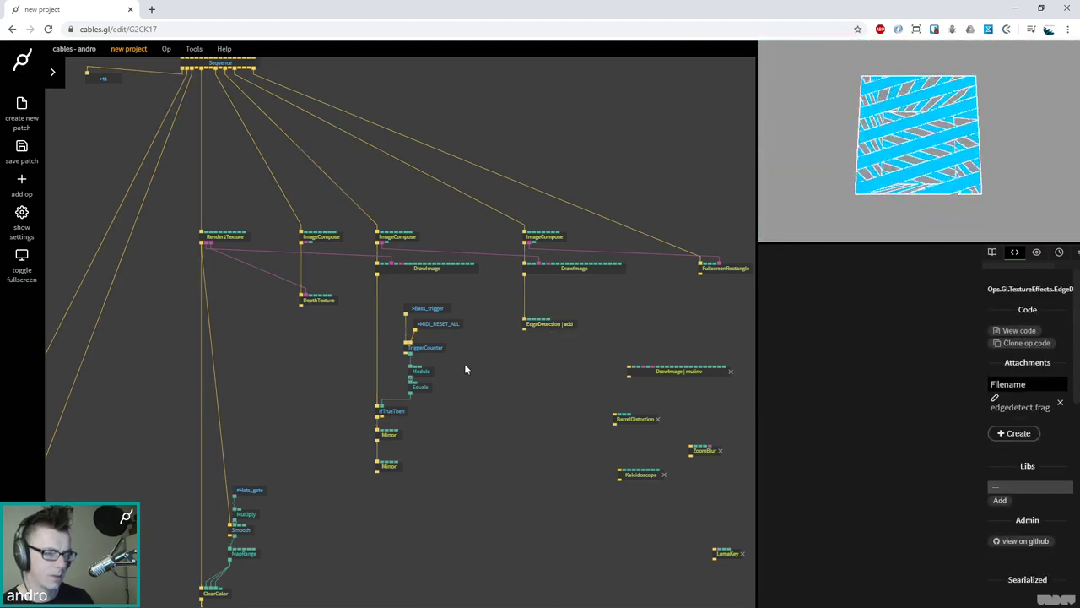
click(437, 311)
drag(554, 323, 553, 347)
Add a VarGetNumber op, place it above EdgeDetection, and select EdgeDetection
click(560, 299)
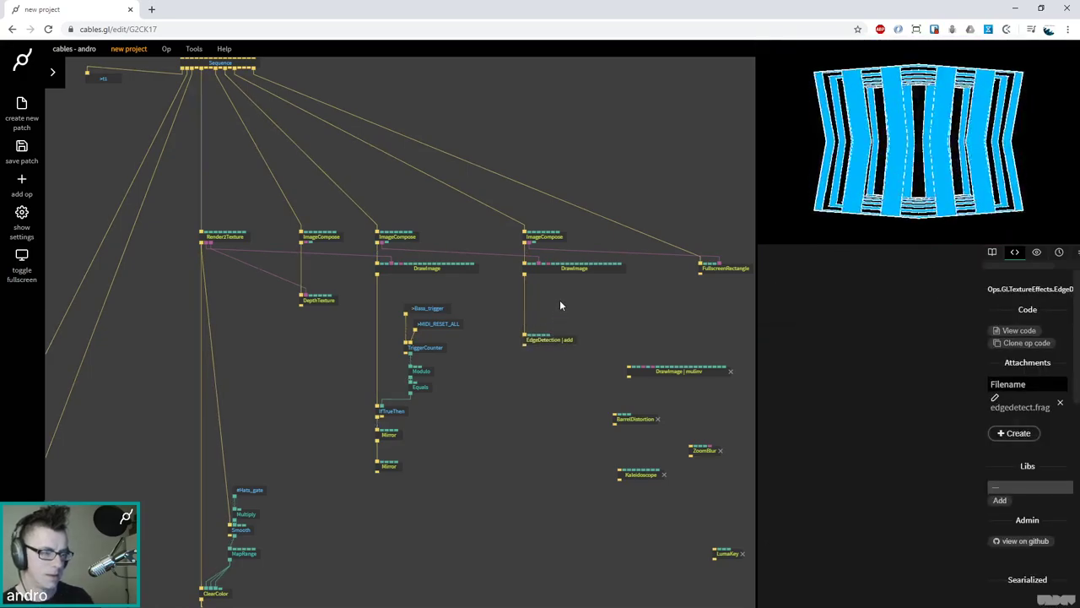
key(Escape)
text(var get n)
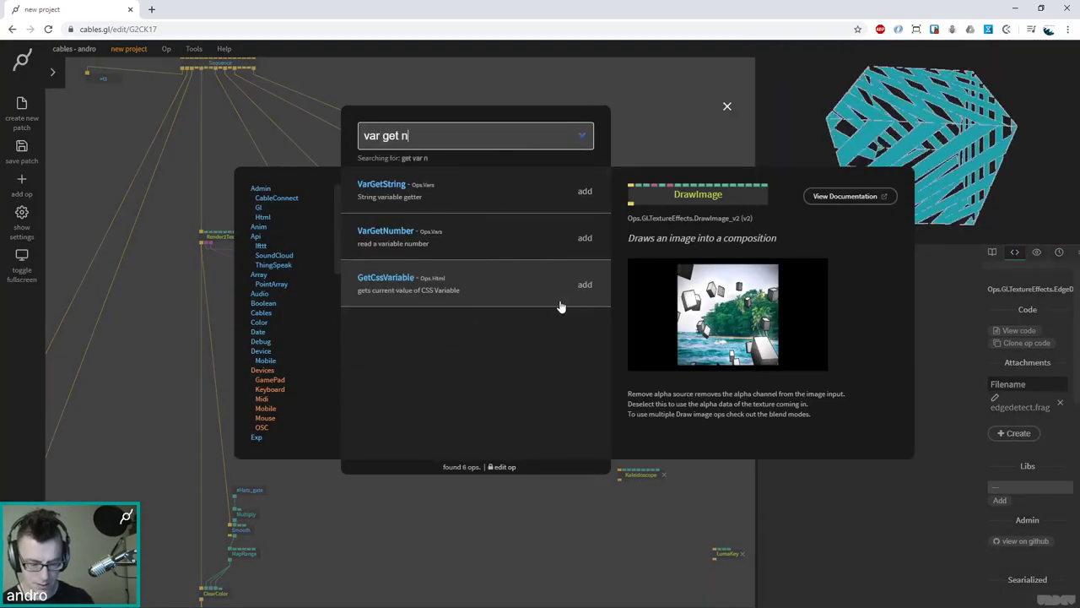
text(umber)
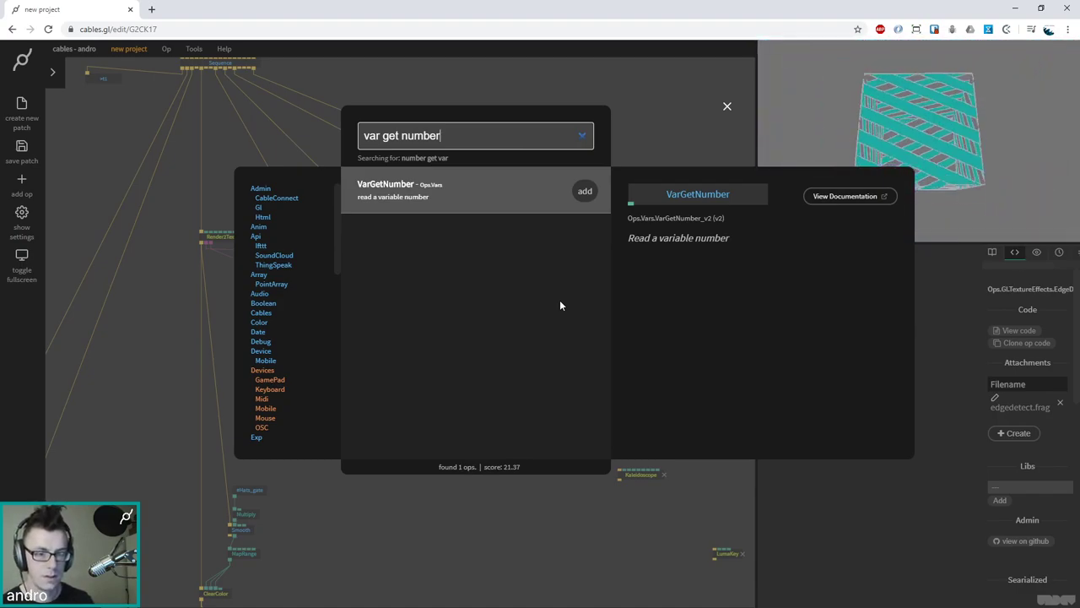
key(Return)
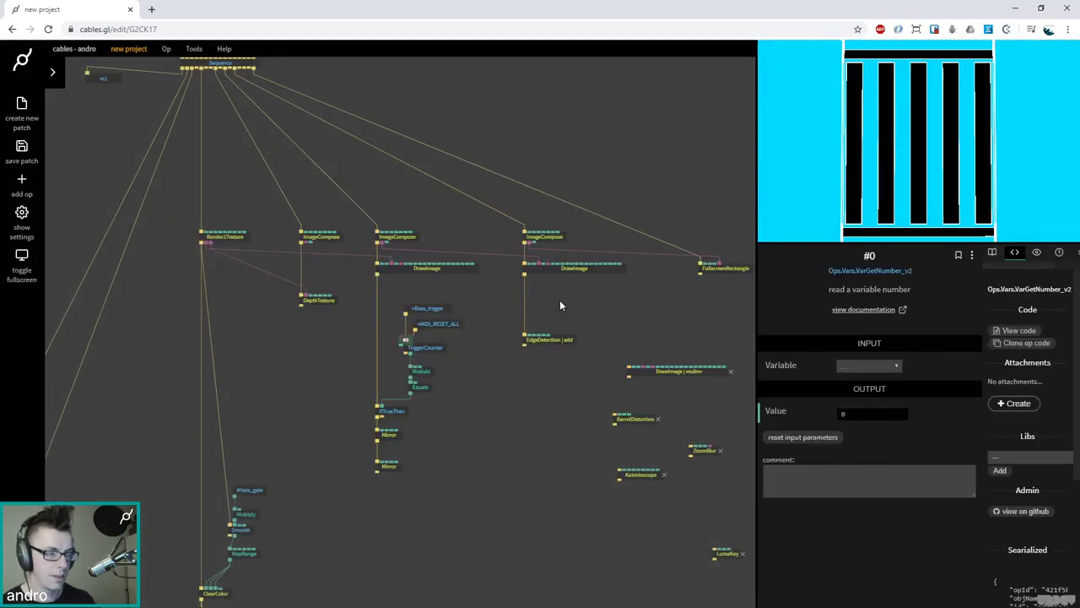
drag(405, 340, 563, 326)
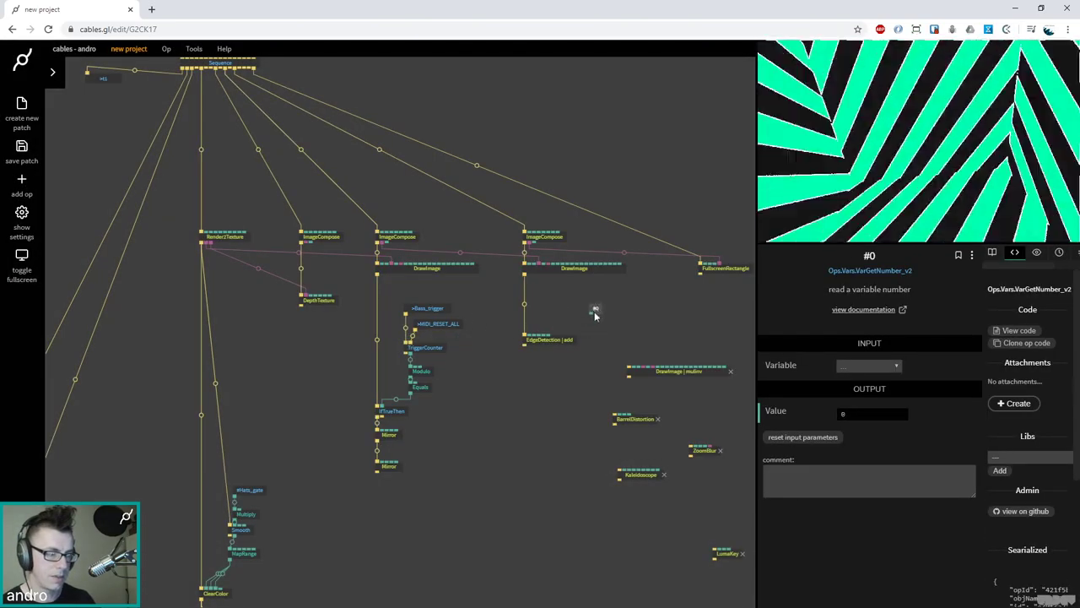
click(565, 341)
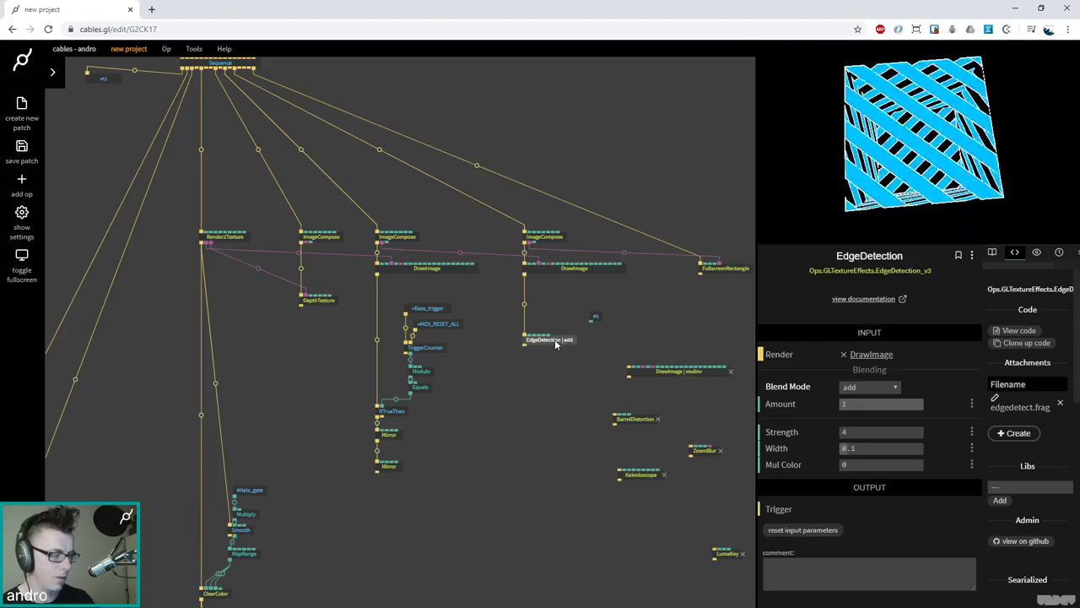
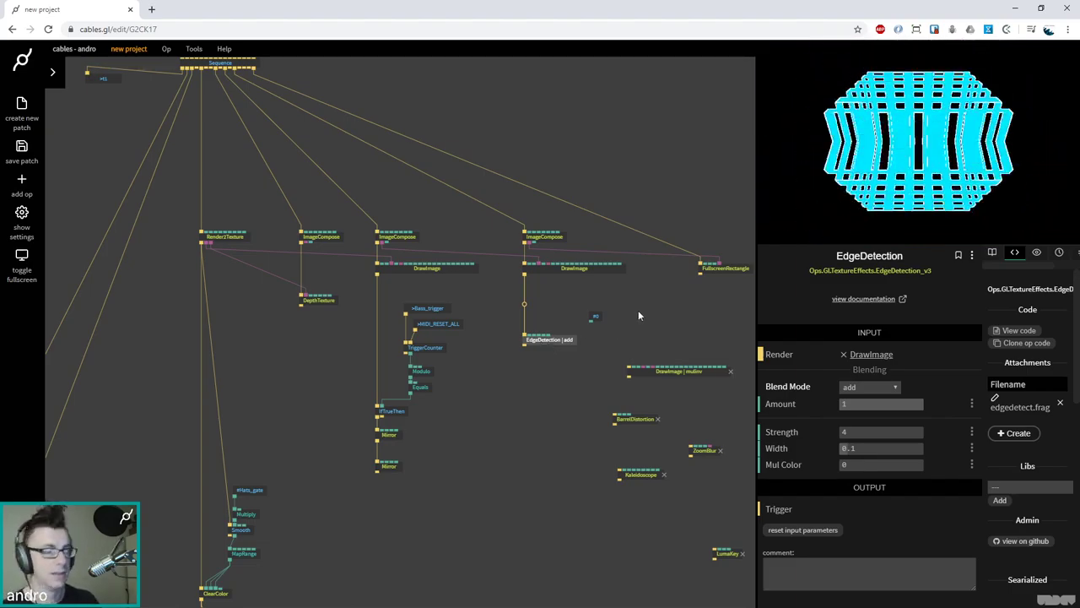
Place the new VarGetNumber op above and beside EdgeDetection and set its variable to Prophet_gate
click(595, 318)
drag(596, 317, 589, 298)
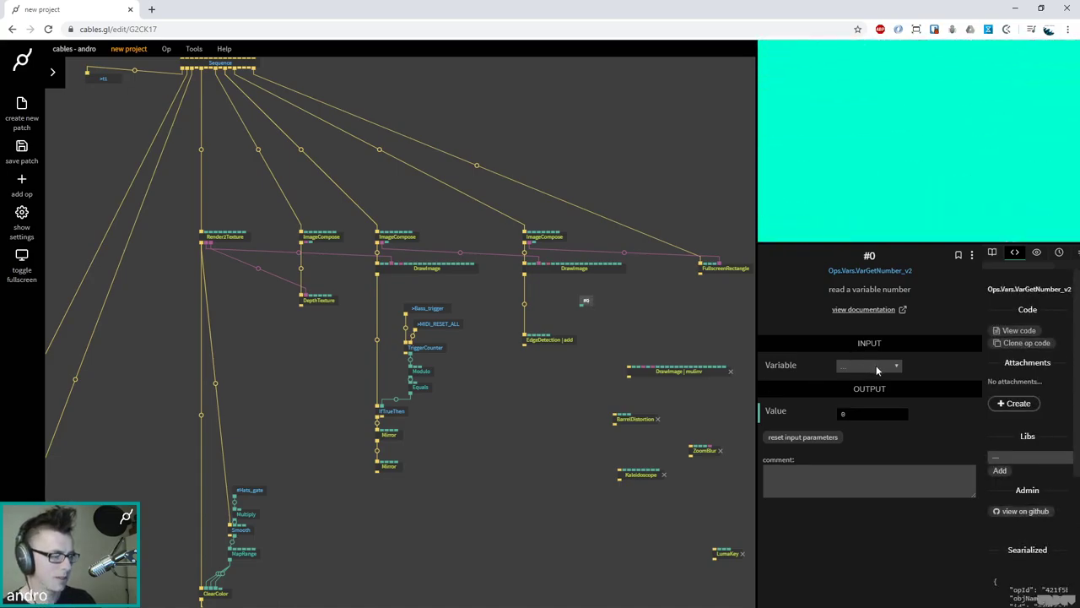
click(876, 366)
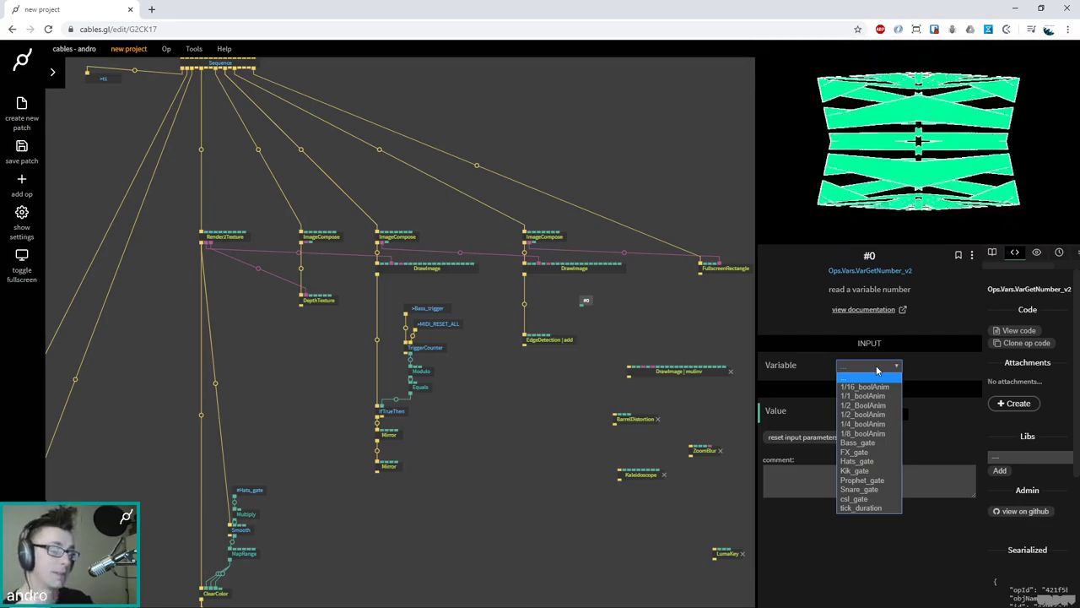
click(863, 480)
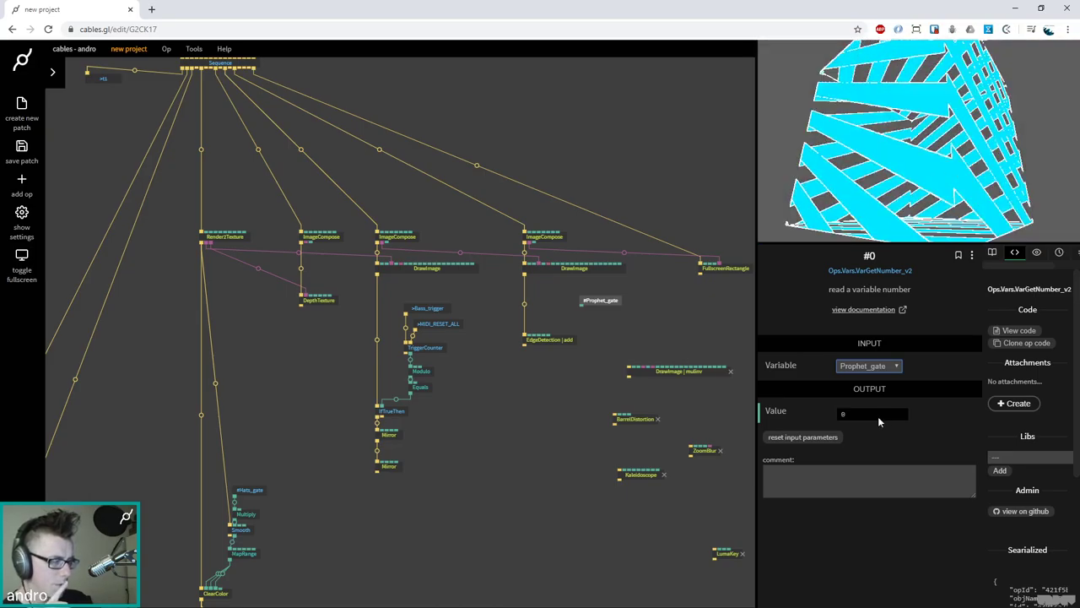
Examine the PROPHET branch in the NOTES section, inspecting the BoolToNumber op that feeds Prophet_gate
click(600, 336)
drag(561, 482, 276, 293)
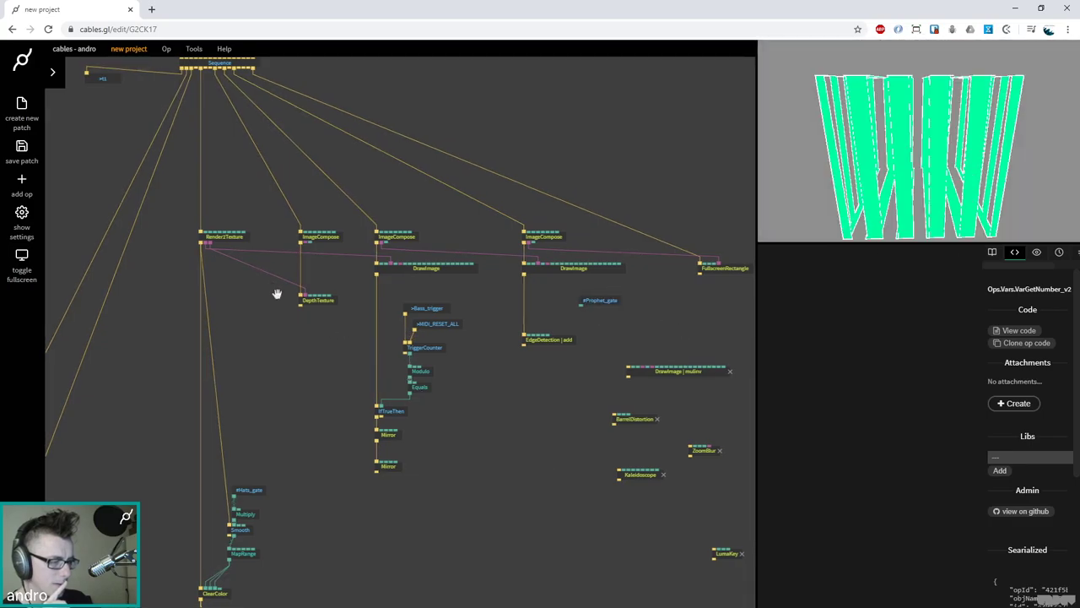
scroll(402, 458, down, 10)
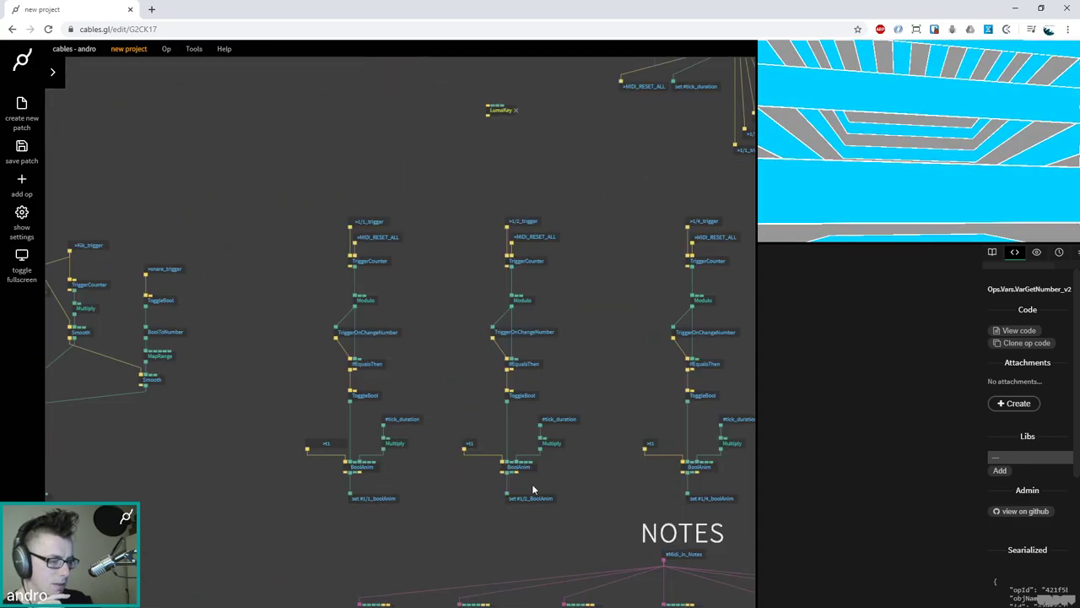
drag(708, 594, 519, 436)
scroll(462, 408, up, 5)
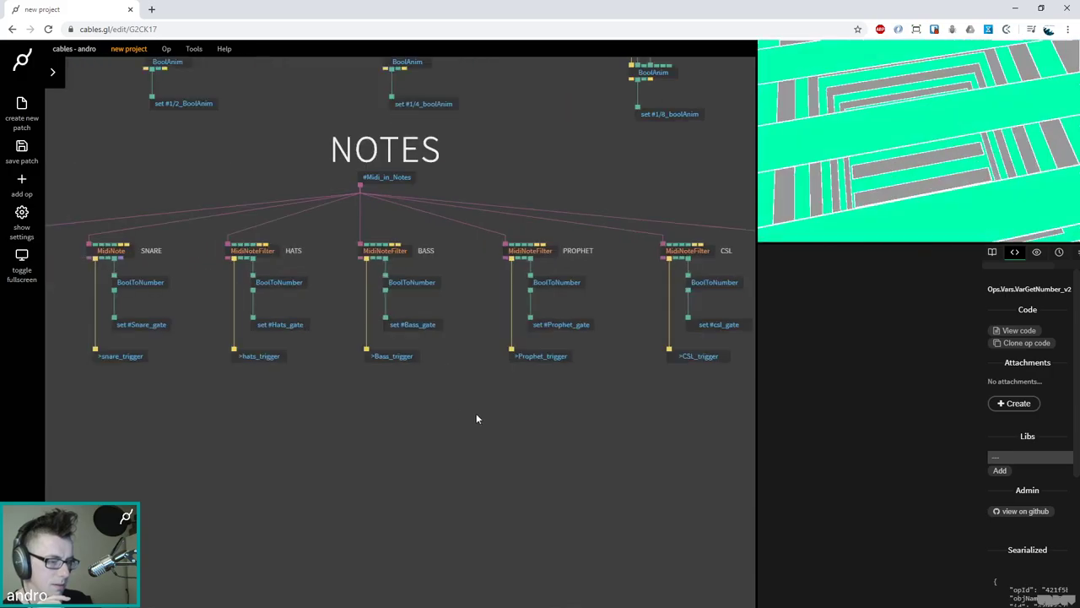
drag(459, 402, 512, 448)
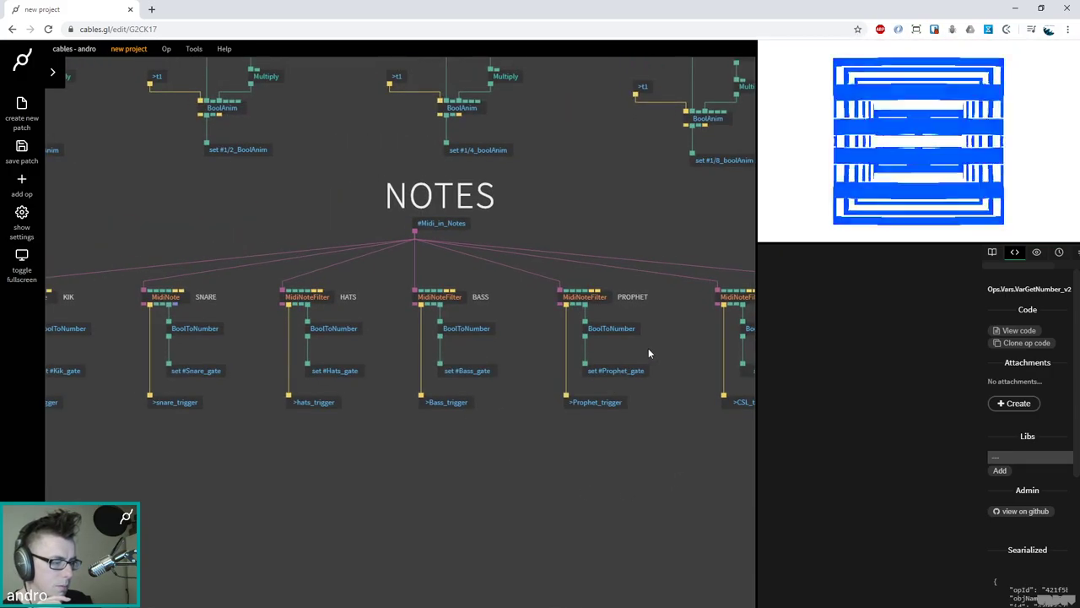
click(601, 328)
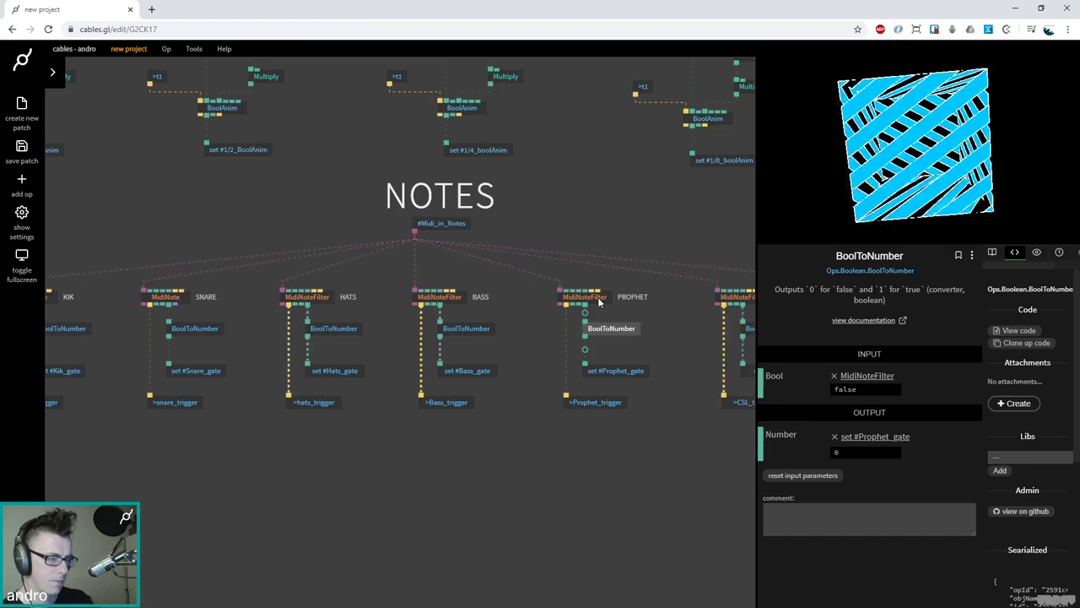
click(627, 314)
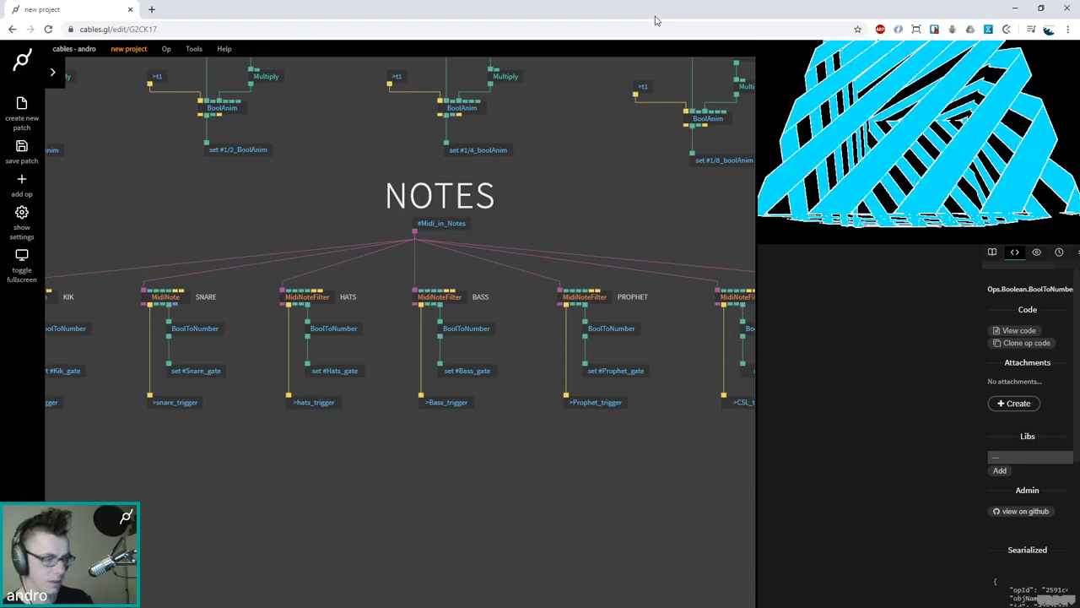
Shrink the browser to reach Ableton Live, launch the STAGE 1 scene, and return to the maximized cables patch
double_click(661, 19)
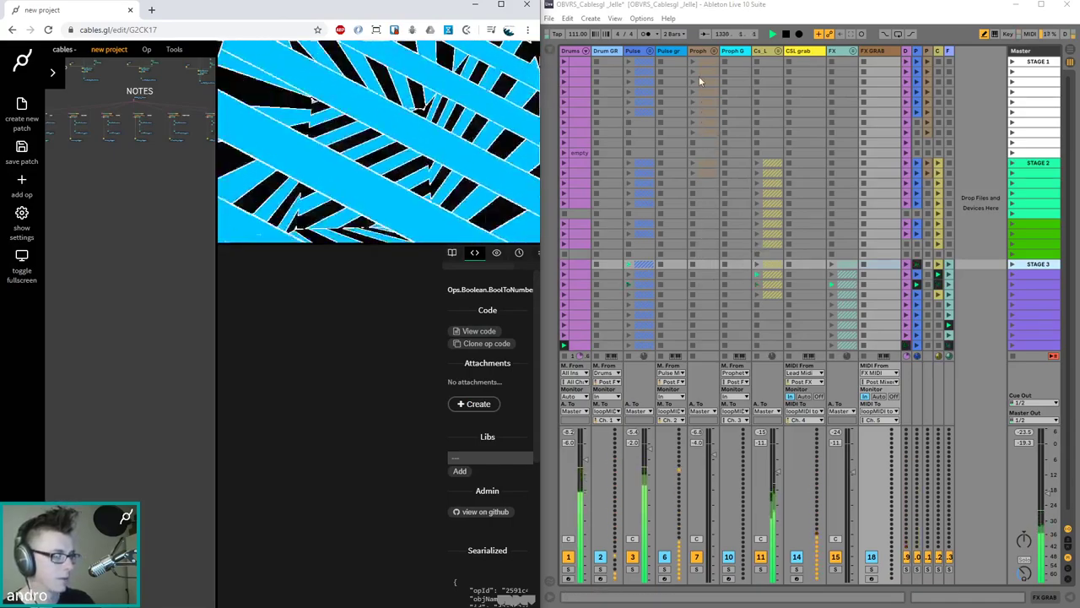
click(1013, 61)
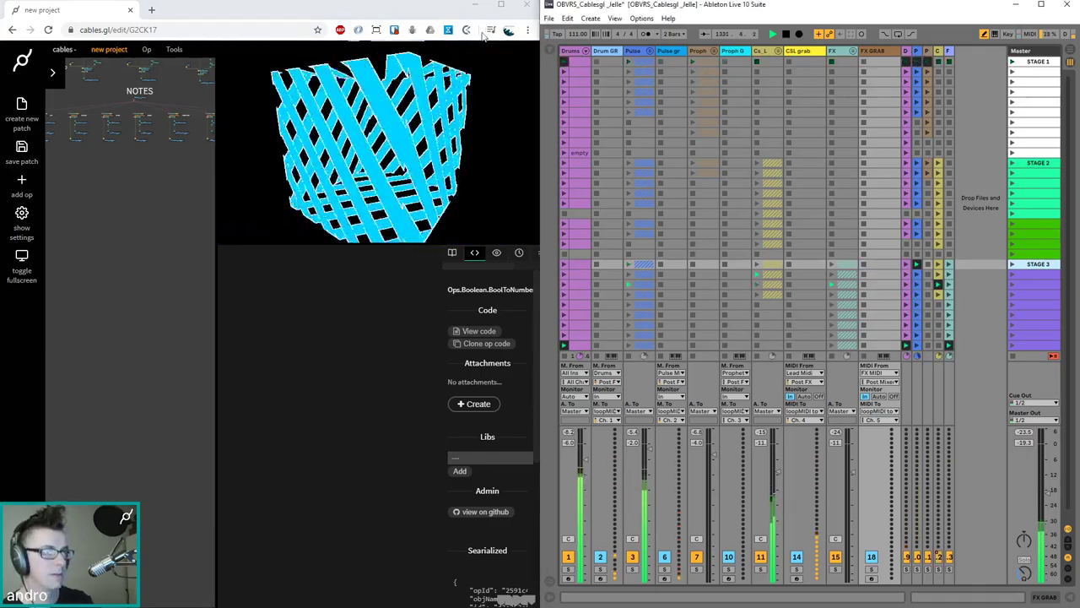
click(499, 5)
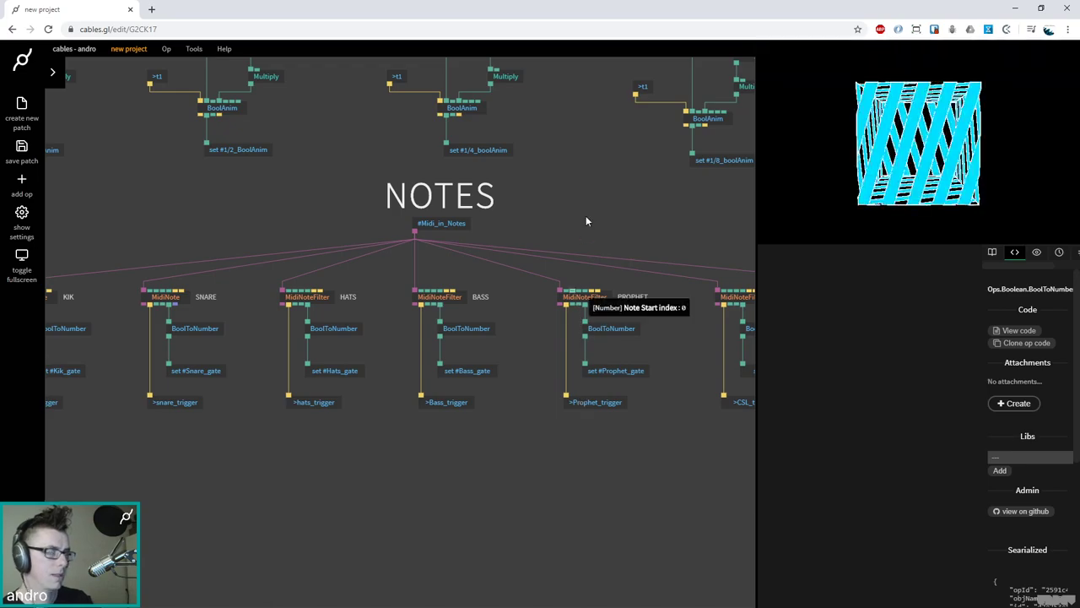
Look over the 1/2, 1/4 and 1/8 boolAnim chains above the MIDI note filters
scroll(549, 299, up, 5)
scroll(524, 349, up, 3)
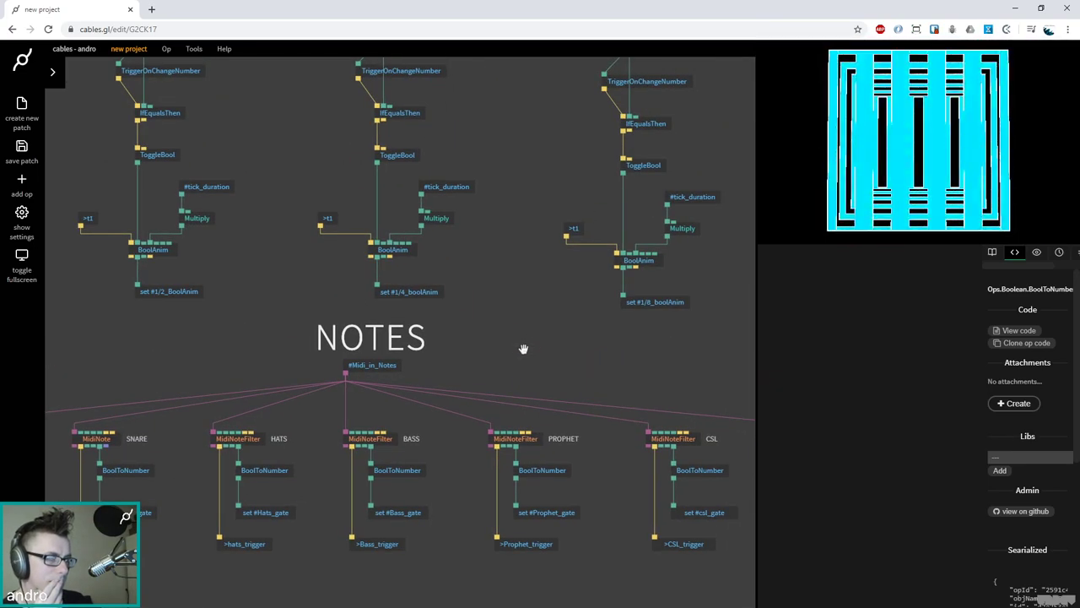
scroll(523, 349, down, 3)
scroll(528, 349, up, 3)
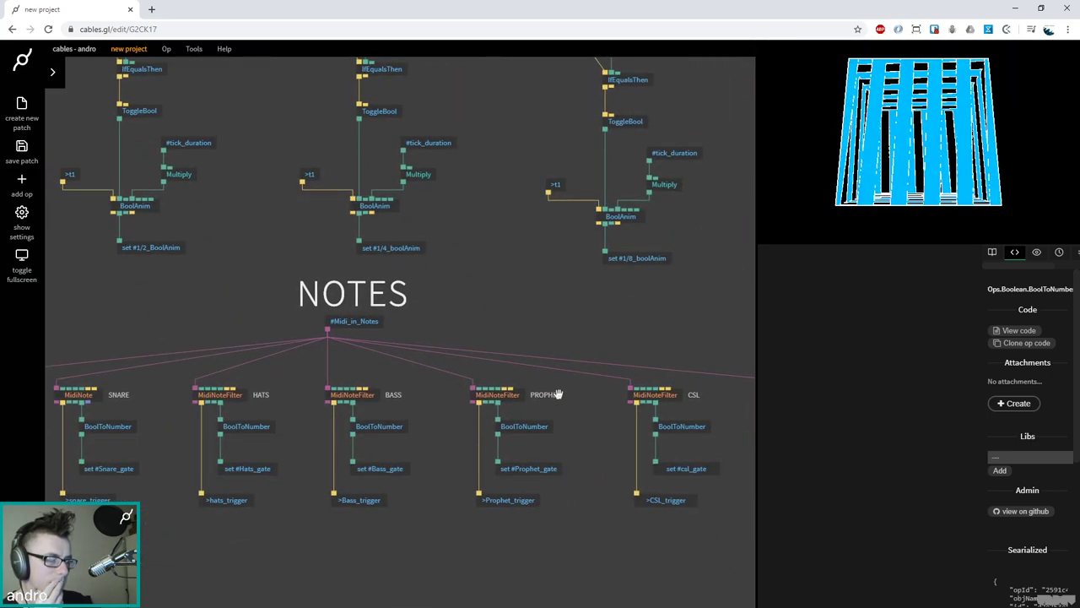
drag(505, 303, 558, 394)
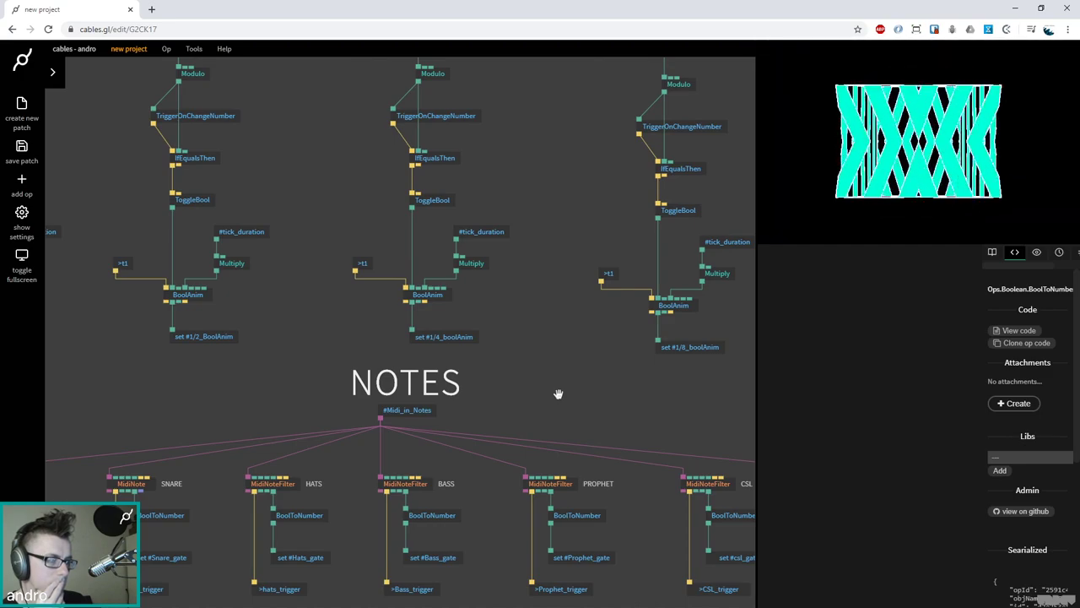
drag(558, 393, 590, 441)
drag(402, 288, 566, 526)
drag(477, 294, 542, 582)
Set the variable of the VarGetNumber op above EdgeDetection to 1/2_boolAnim
scroll(494, 386, down, 4)
scroll(484, 329, down, 3)
scroll(485, 354, up, 4)
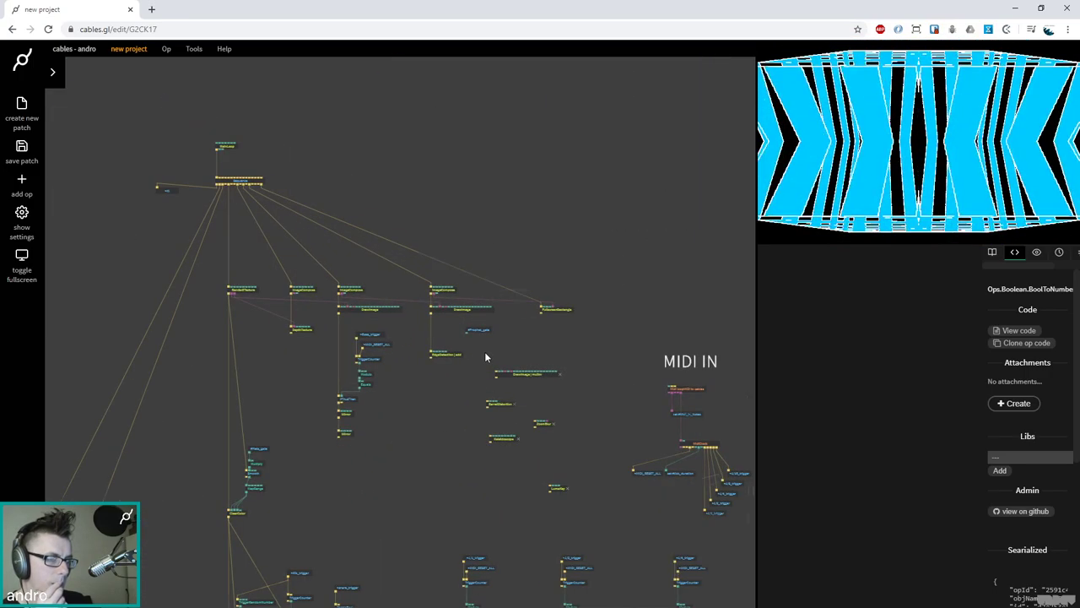
scroll(484, 351, up, 3)
click(478, 320)
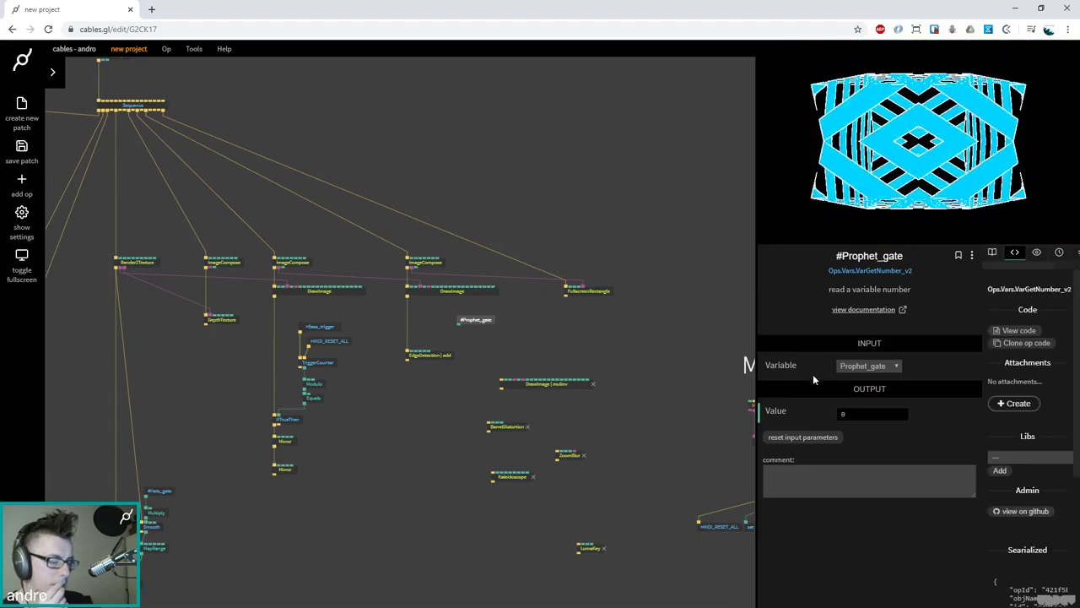
click(864, 367)
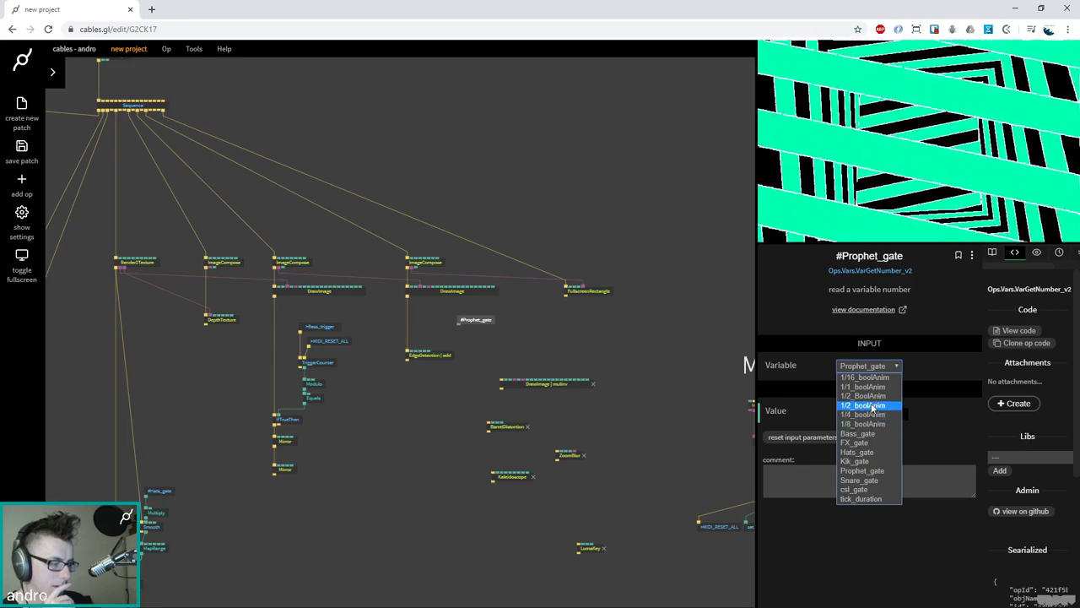
click(873, 406)
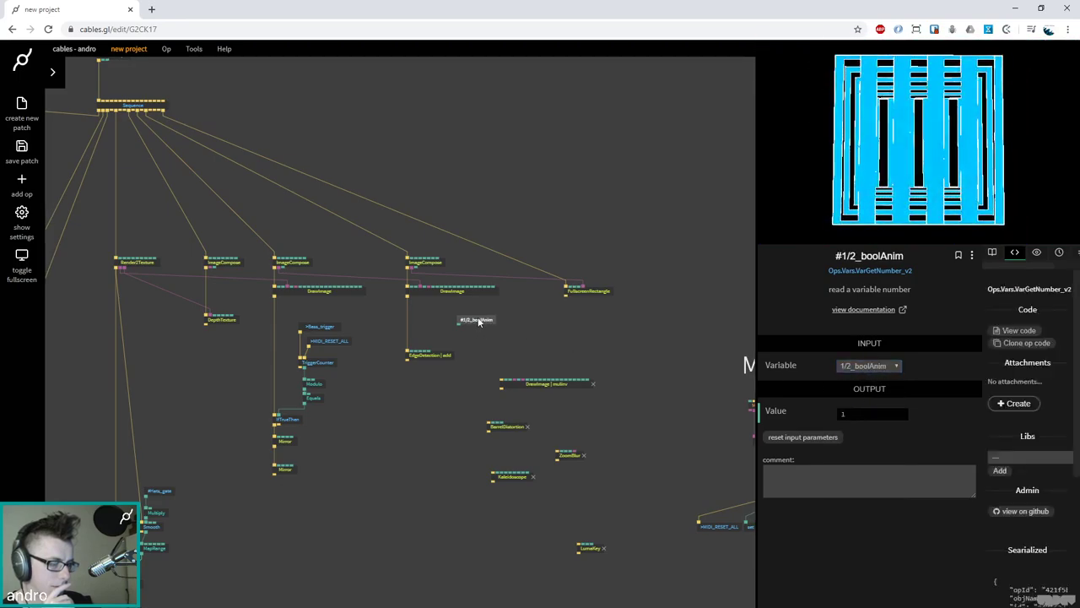
Link the 1/2_boolAnim variable's value to EdgeDetection's number input and align the variable op directly above it
drag(458, 323, 427, 360)
click(471, 346)
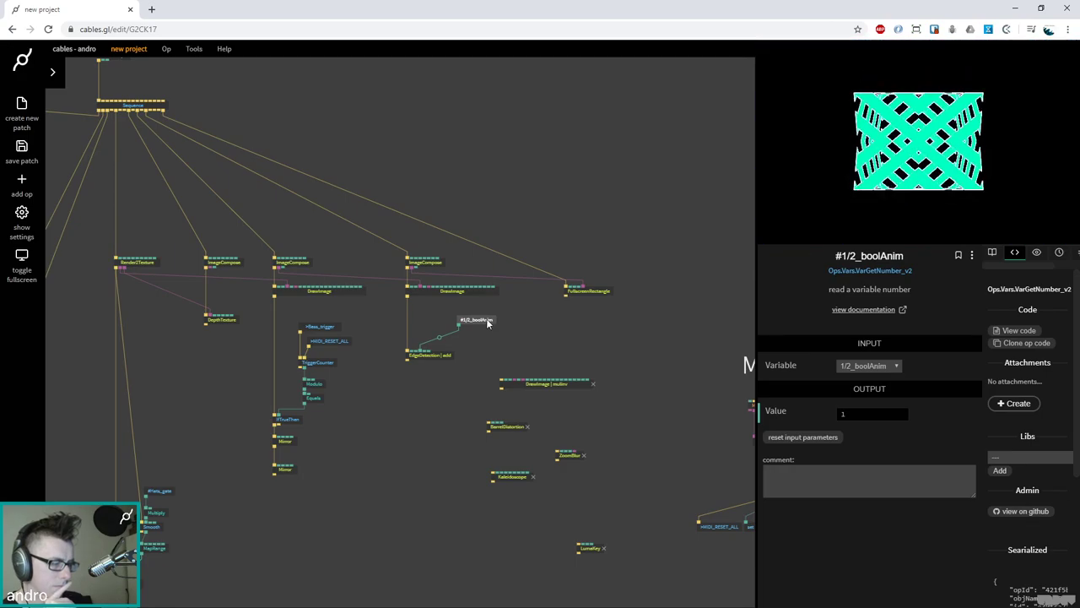
drag(475, 323, 458, 327)
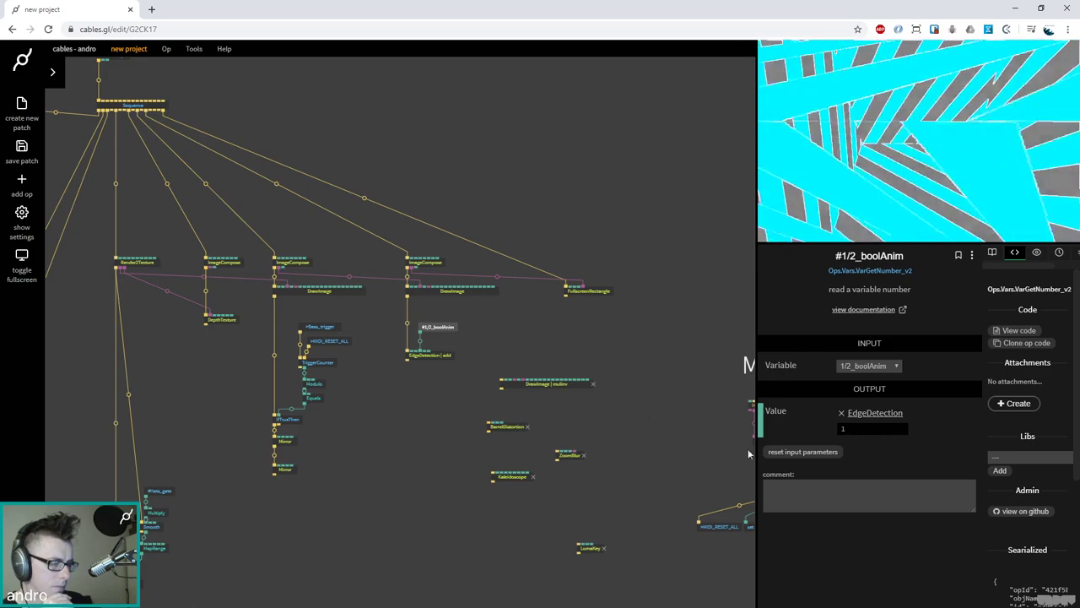
Inspect the 1/2 chain's set-variable, BoolAnim and ToggleBool ops, checking their input and output values
scroll(516, 246, down, 5)
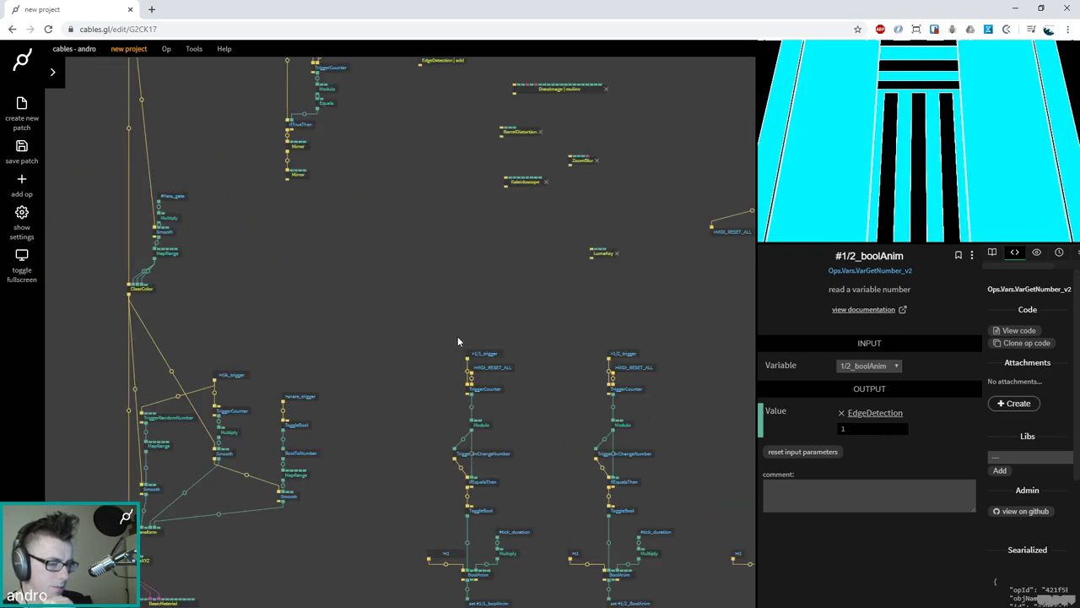
drag(482, 454, 516, 200)
drag(531, 407, 349, 491)
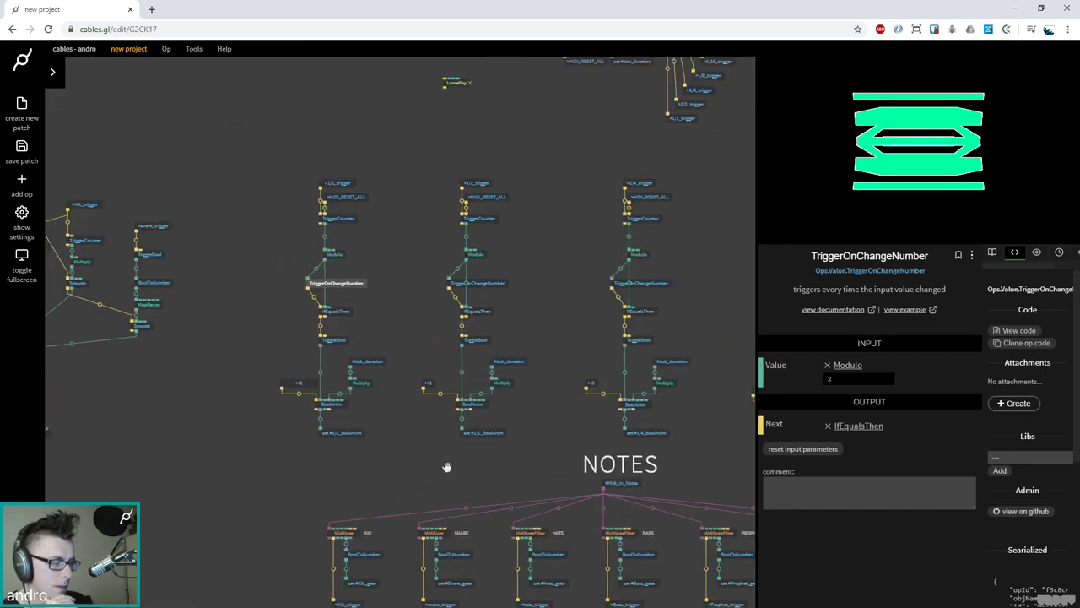
click(544, 410)
click(485, 434)
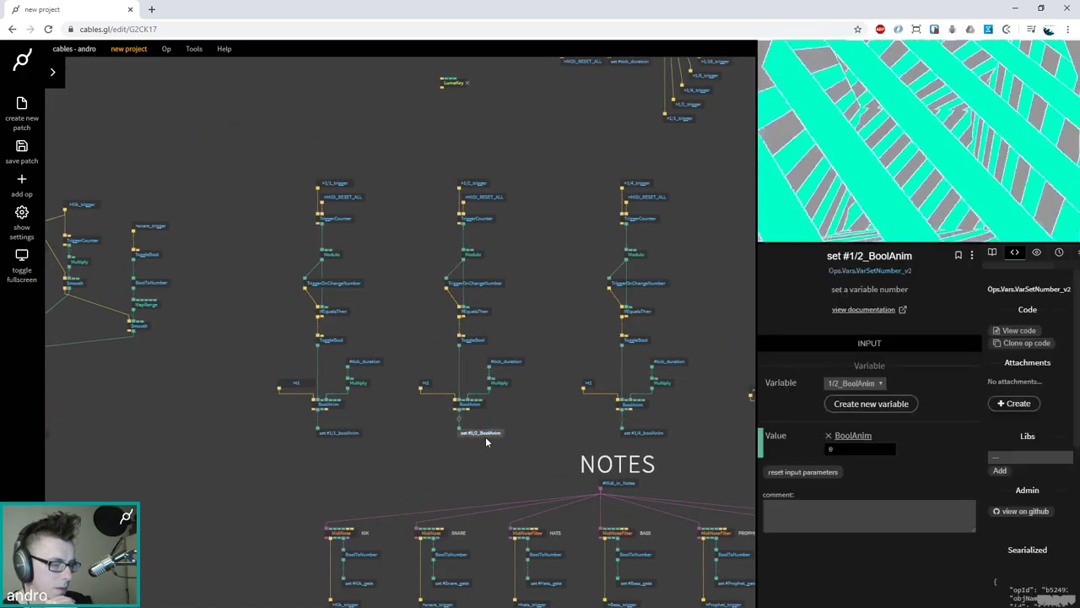
click(544, 400)
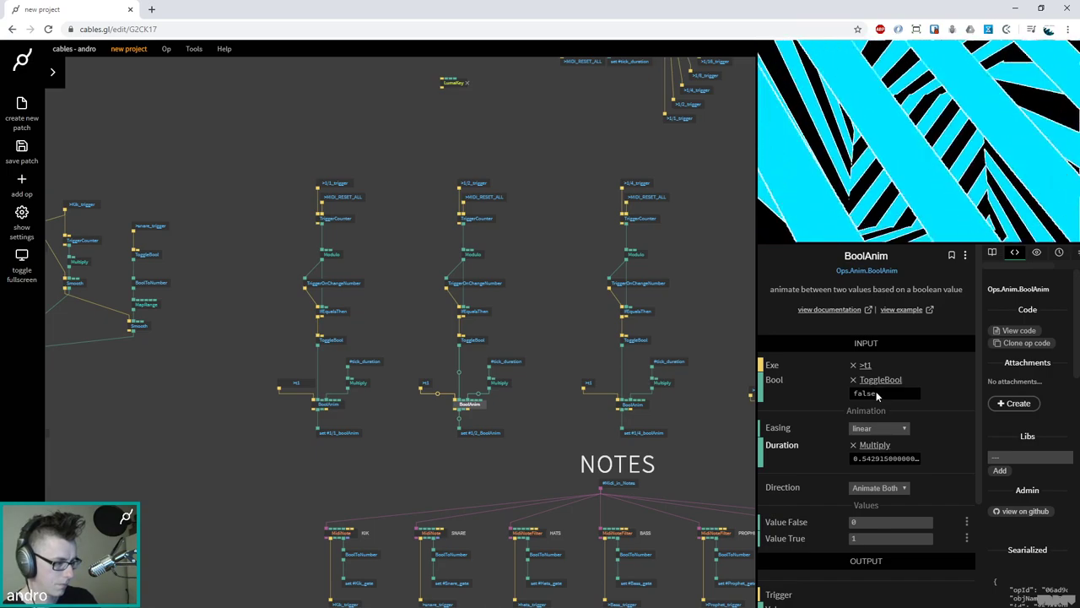
scroll(896, 496, down, 1)
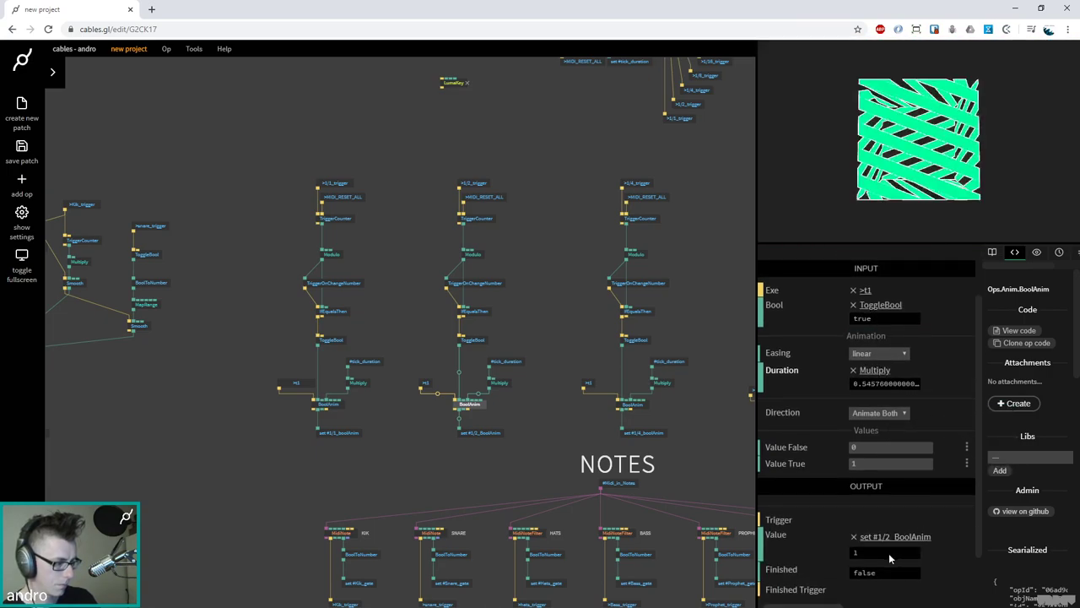
click(564, 239)
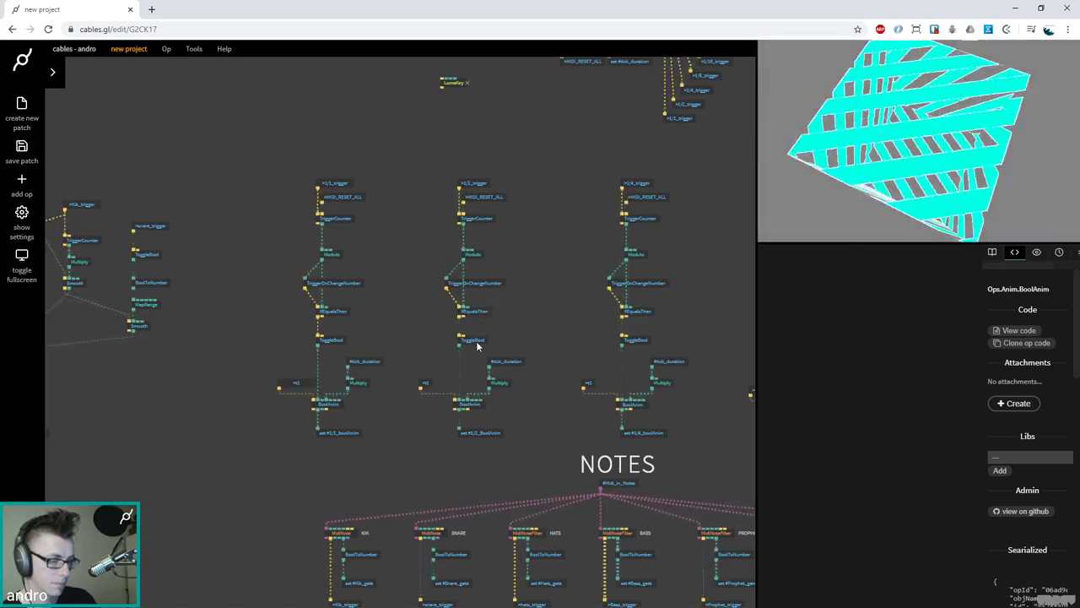
click(475, 341)
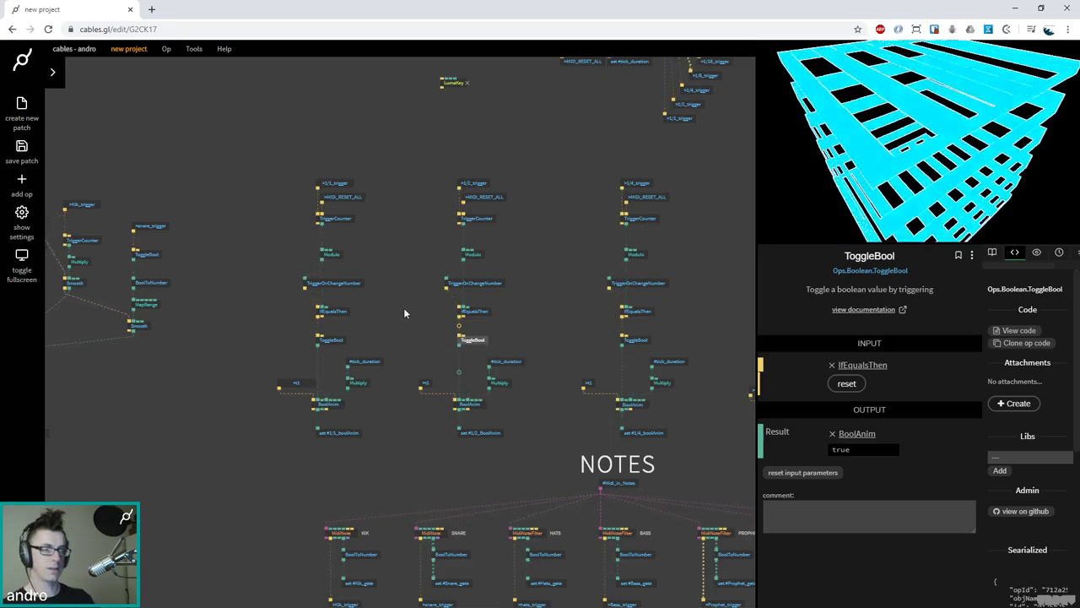
click(403, 307)
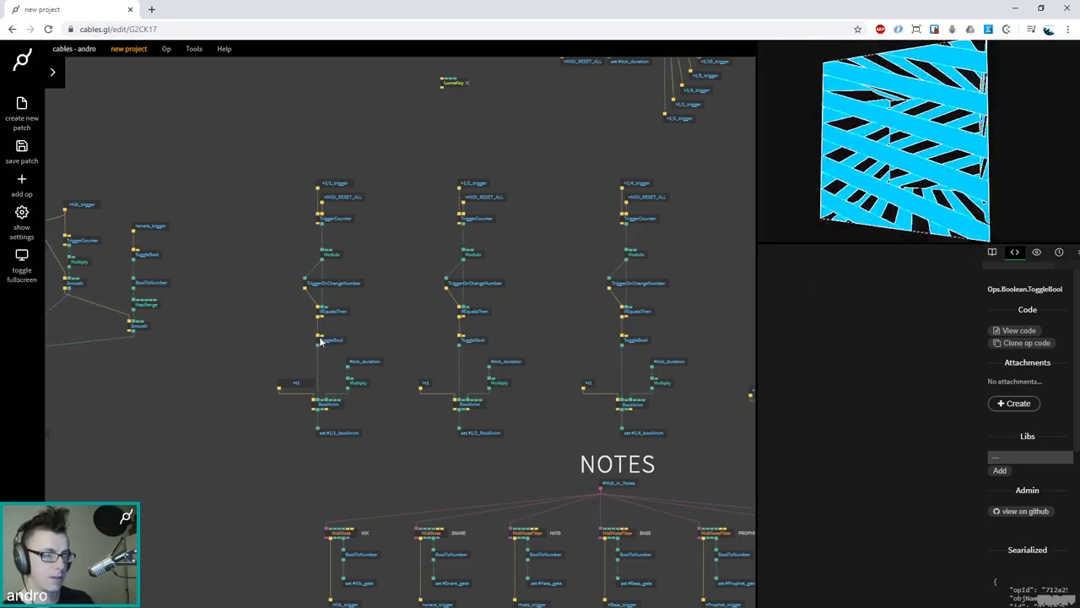
Add a TriggerReceive op to the reset input of the 1/1 chain's ToggleBool, set it to MIDI_RESET_ALL and place it just above
drag(322, 336, 370, 325)
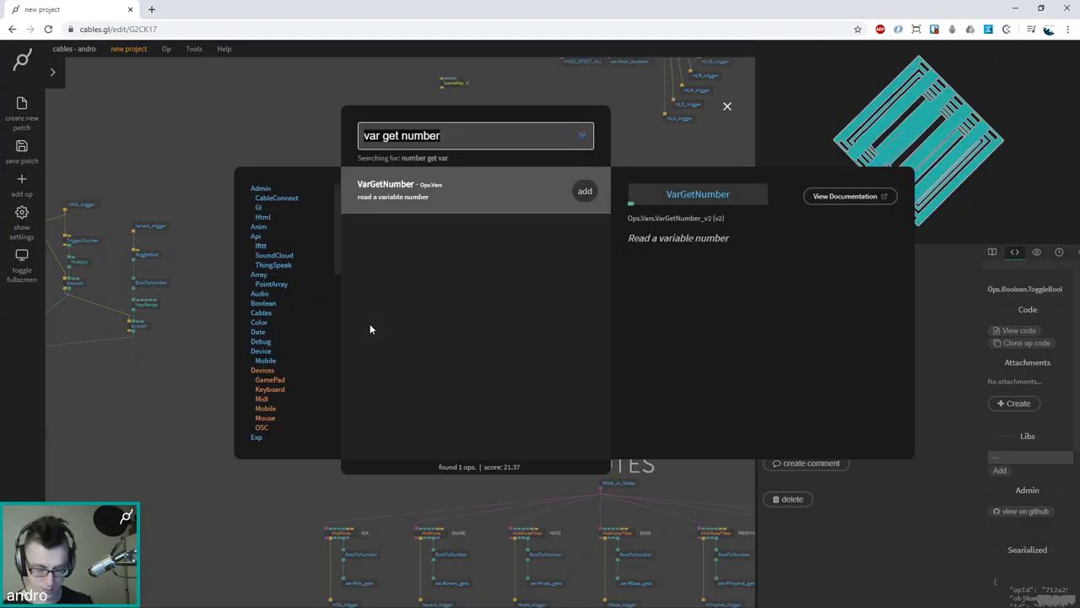
text(trigger rec)
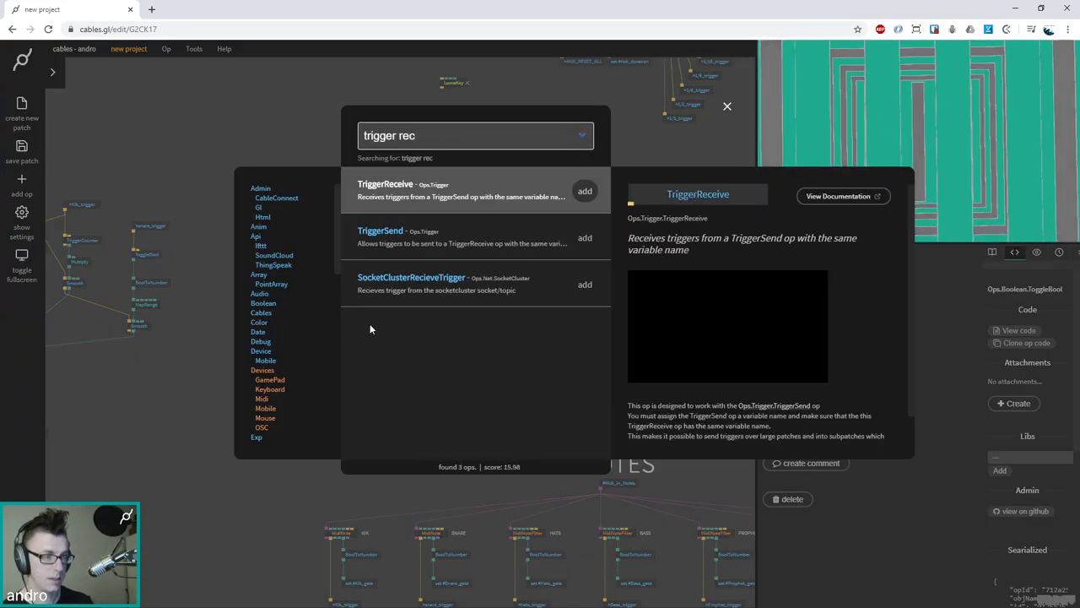
key(Return)
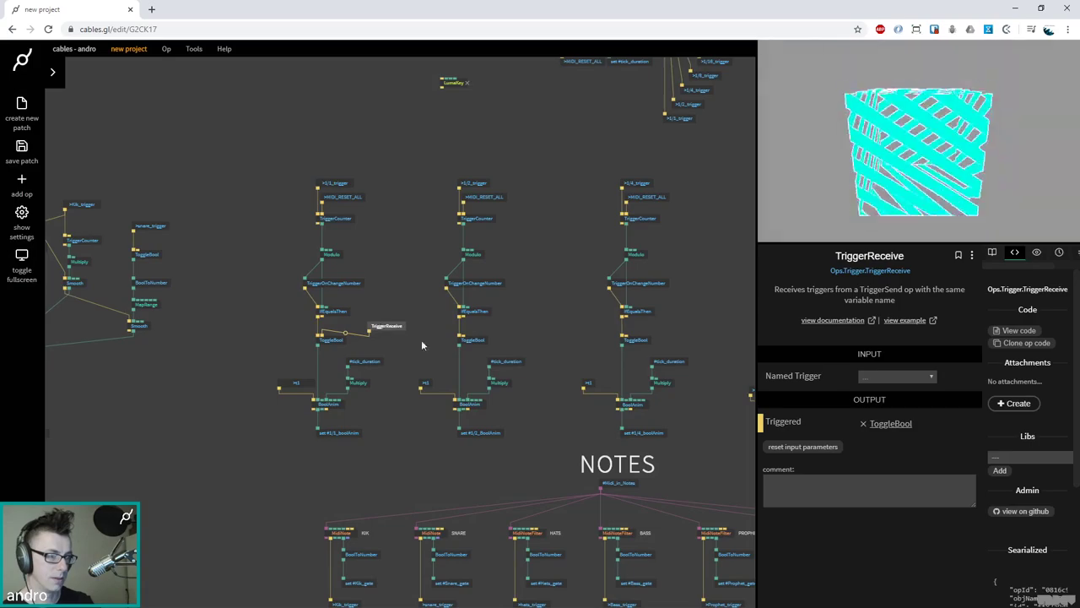
click(905, 377)
click(896, 454)
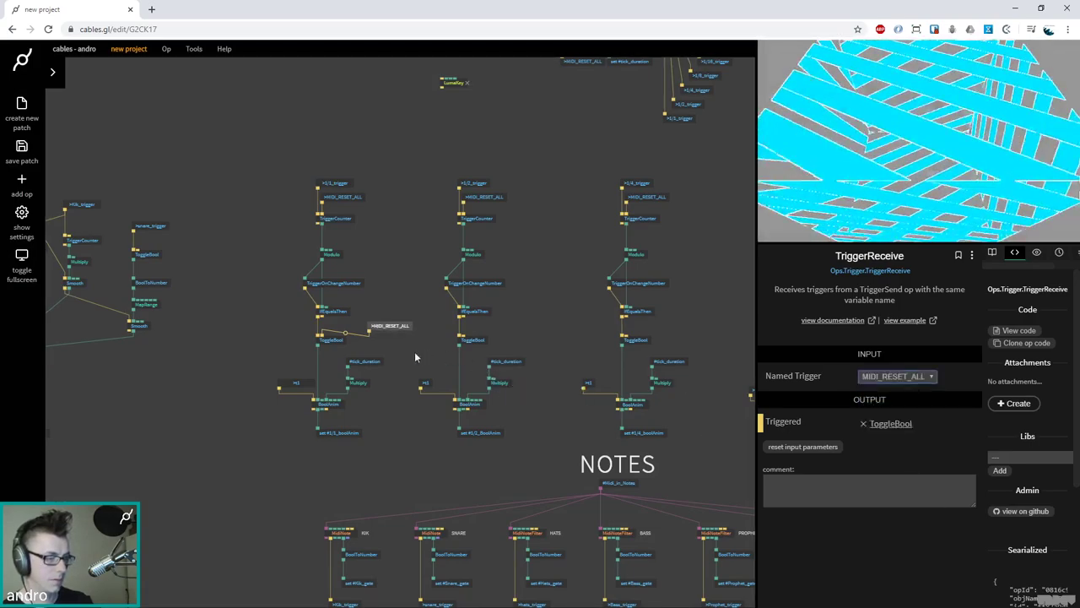
drag(389, 331, 384, 322)
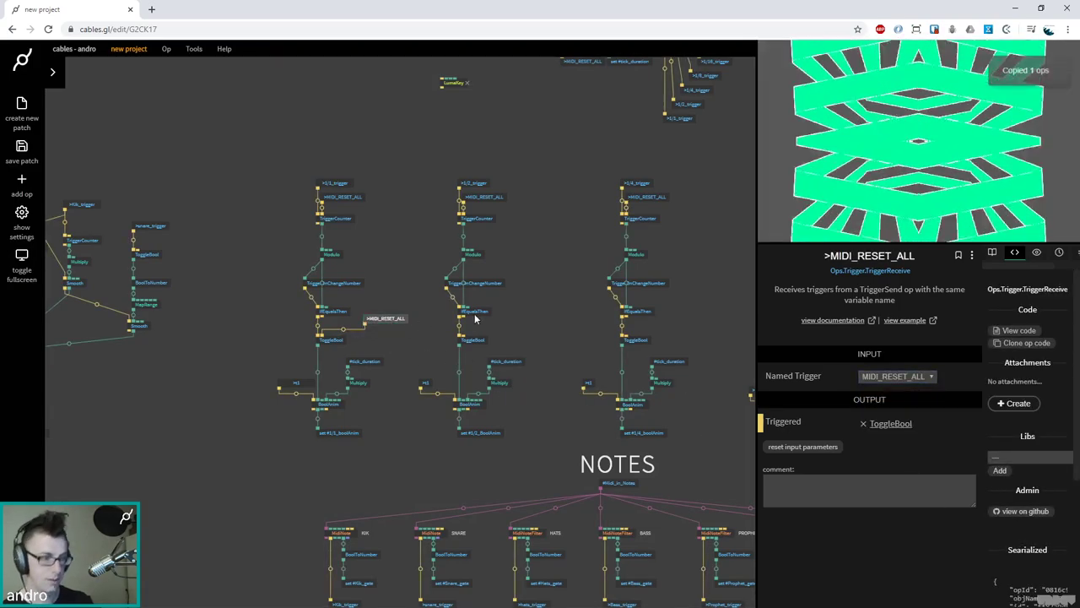
Paste the copied MIDI_RESET_ALL receiver beside the 1/2 chain's ToggleBool and link its trigger to the reset input
click(505, 320)
key(ctrl+v)
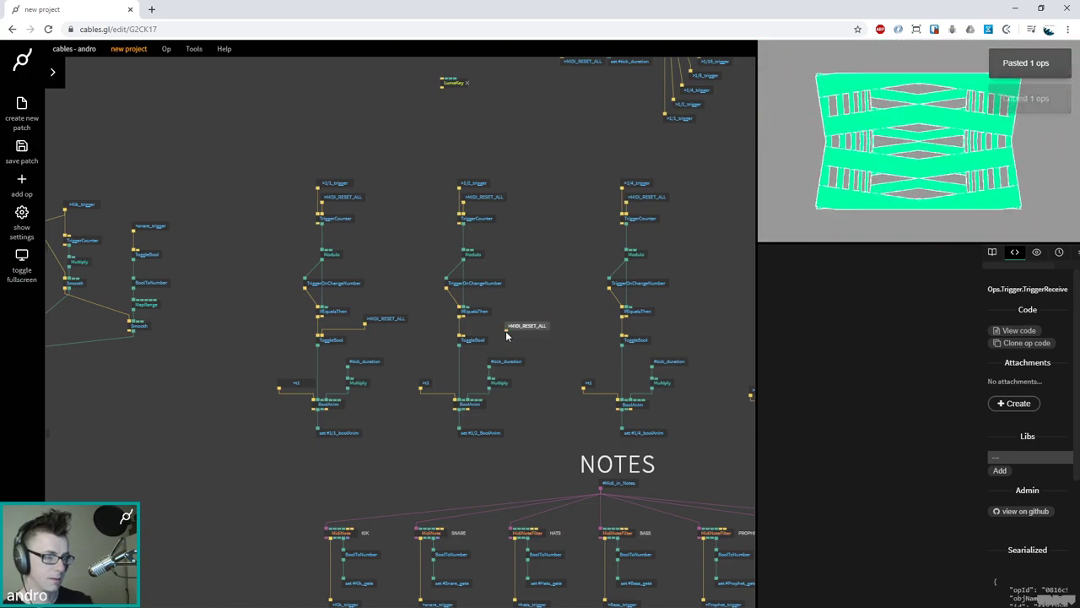
mouse_move(506, 331)
mouse_down()
mouse_move(470, 341)
mouse_move(501, 337)
mouse_up()
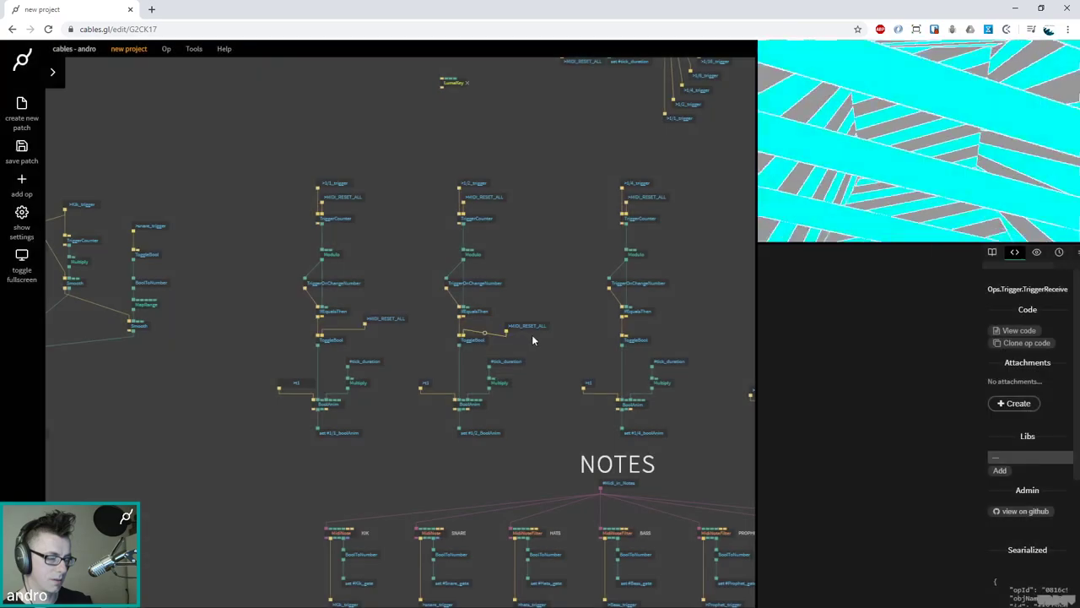
Paste MIDI_RESET_ALL receivers beside the ToggleBools of the 1/4 and 1/8 chains and link each to the reset input
drag(676, 317, 419, 357)
key(ctrl+v)
key(ctrl+v)
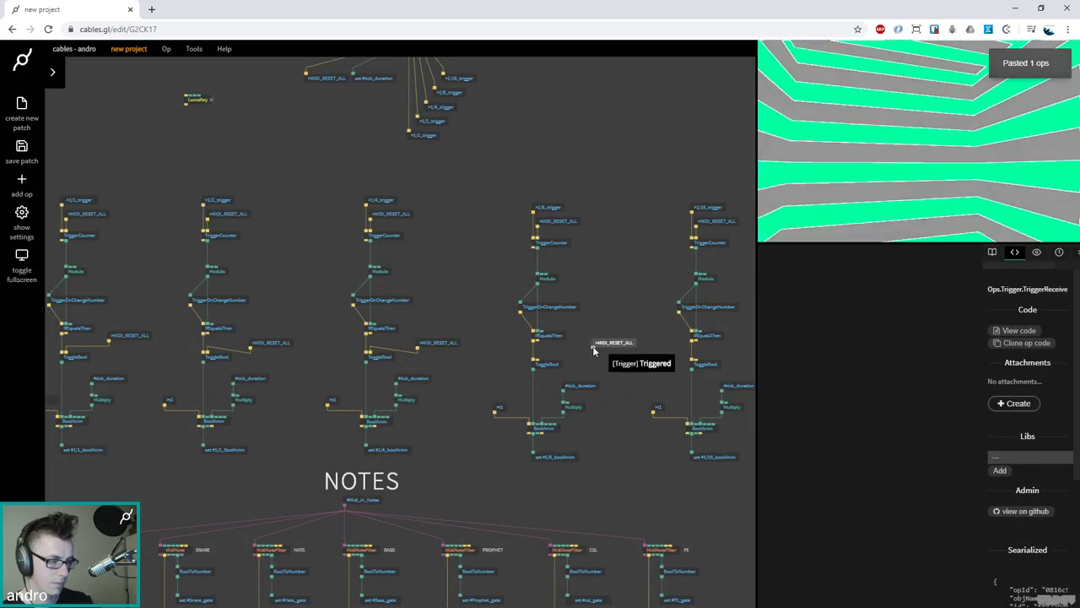
drag(557, 365, 550, 364)
click(574, 361)
Paste a MIDI_RESET_ALL receiver for the 1/16 chain, link it to ToggleBool's reset input and place it beside the chain
drag(471, 384, 311, 393)
click(561, 347)
key(ctrl+v)
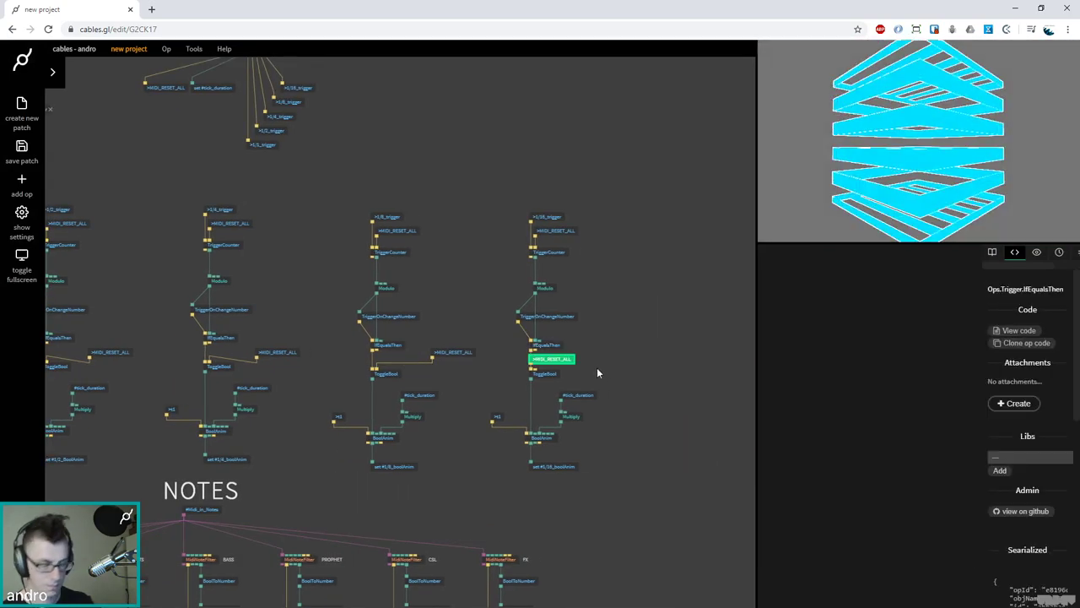
mouse_move(551, 365)
mouse_down()
mouse_move(568, 357)
mouse_move(541, 371)
mouse_up()
click(567, 366)
click(647, 315)
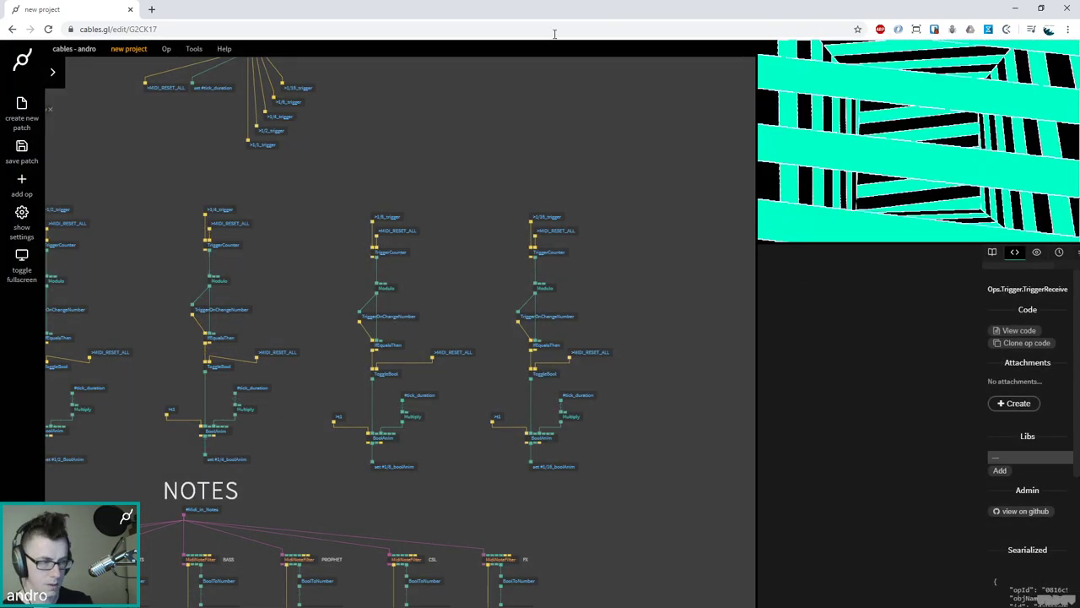
Switch to Ableton Live, stop and restart playback from the beginning, and return to the maximized cables.gl patch
double_click(552, 14)
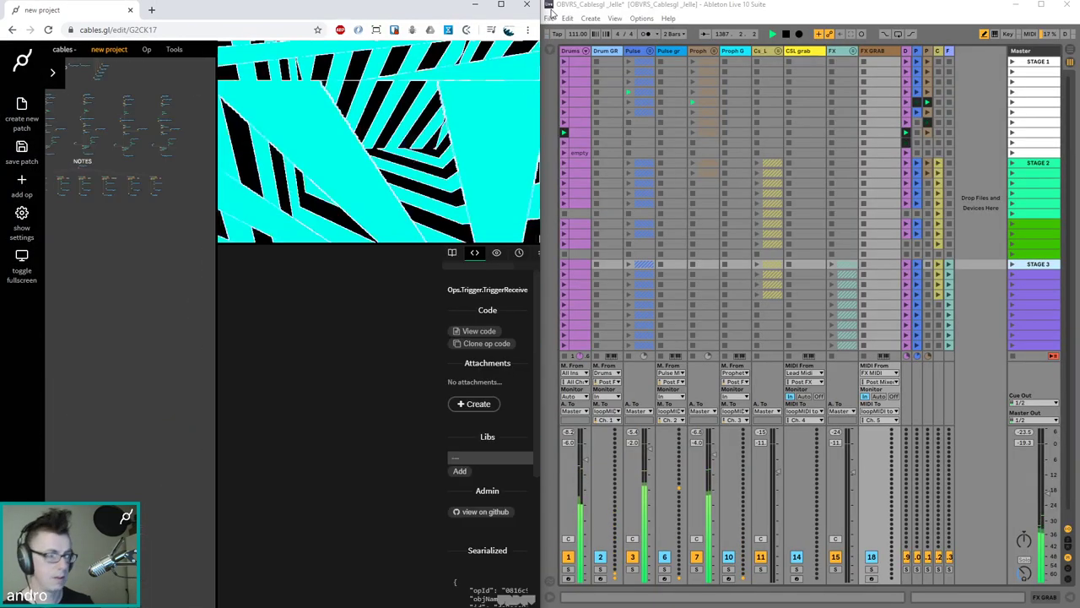
click(784, 34)
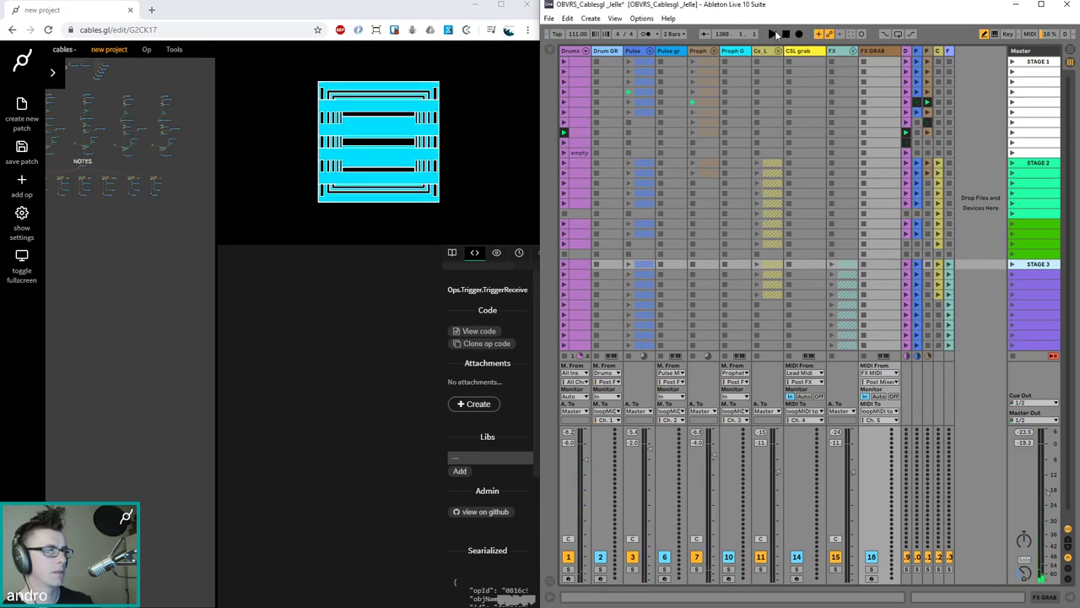
click(773, 33)
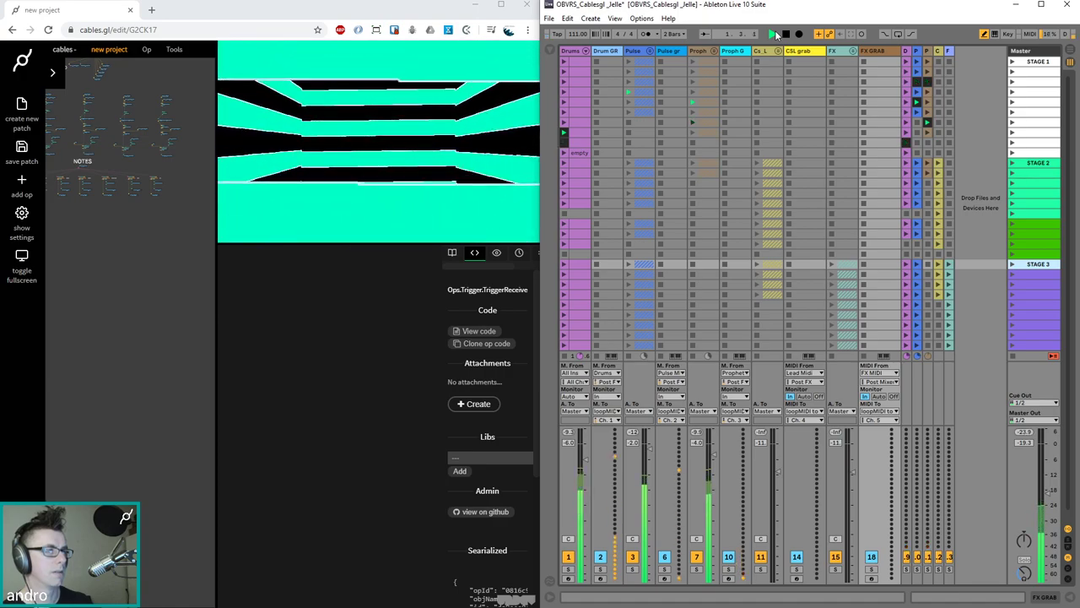
click(501, 9)
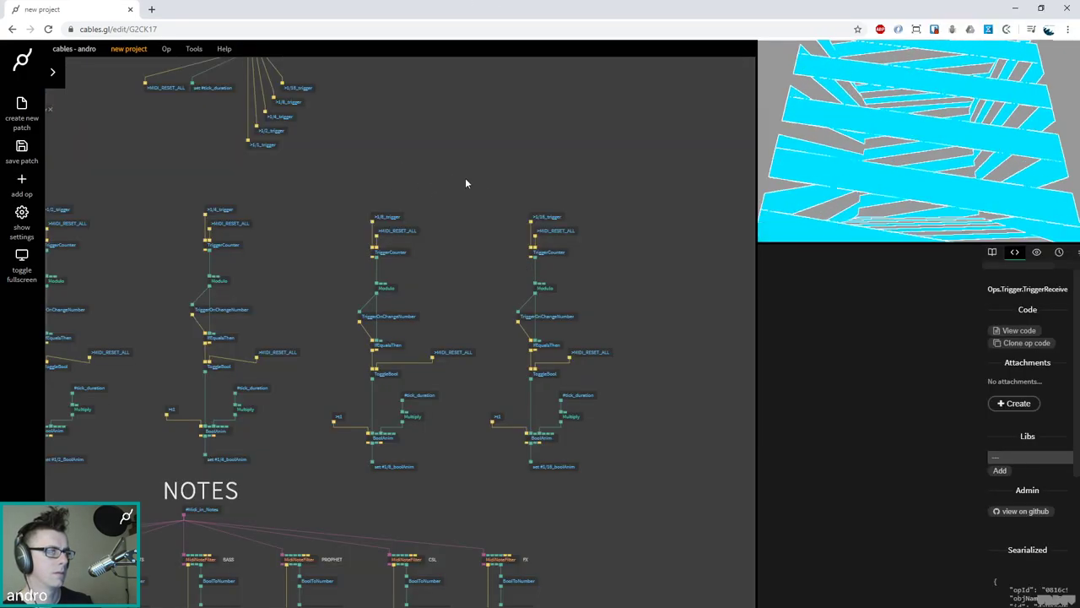
Inspect the EdgeDetection op's strength input and the output value of the 1/2_boolAnim variable feeding it
drag(483, 185, 643, 378)
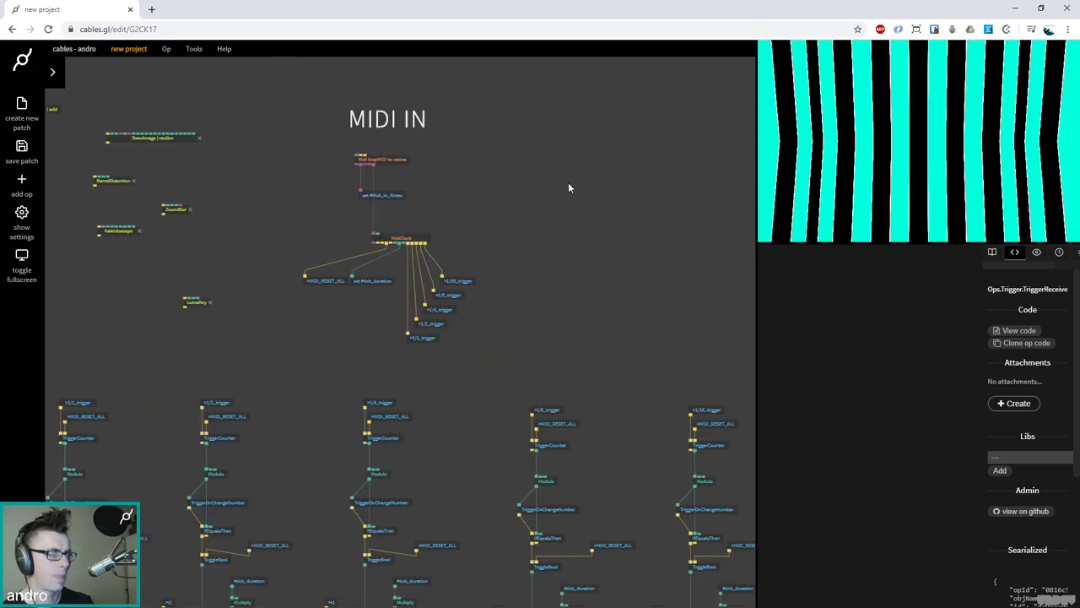
drag(588, 190, 690, 417)
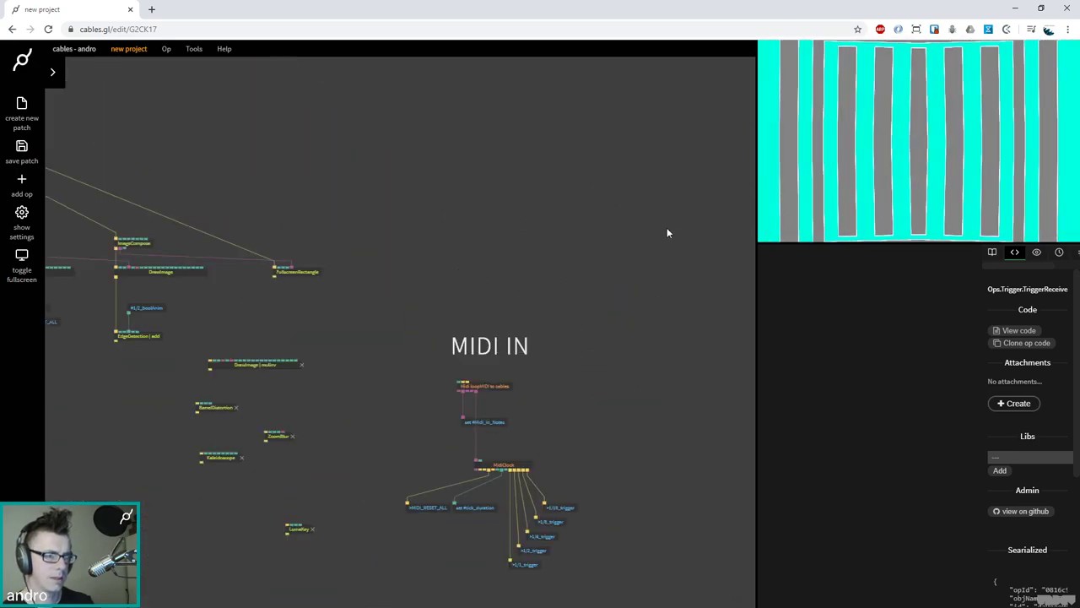
drag(457, 211, 692, 212)
scroll(692, 211, down, 4)
drag(636, 267, 556, 293)
scroll(511, 312, up, 3)
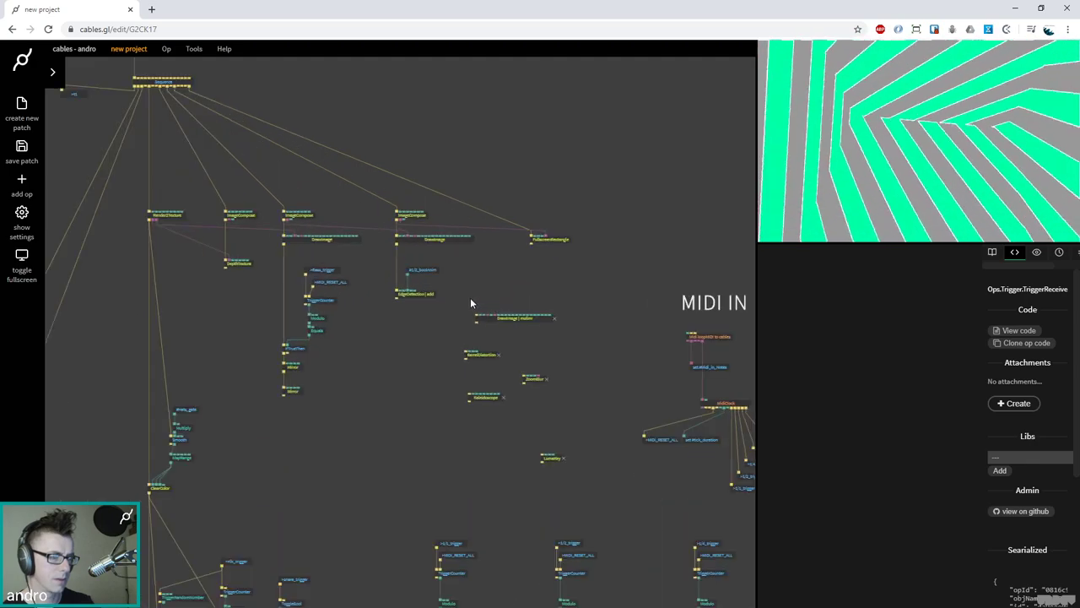
click(416, 294)
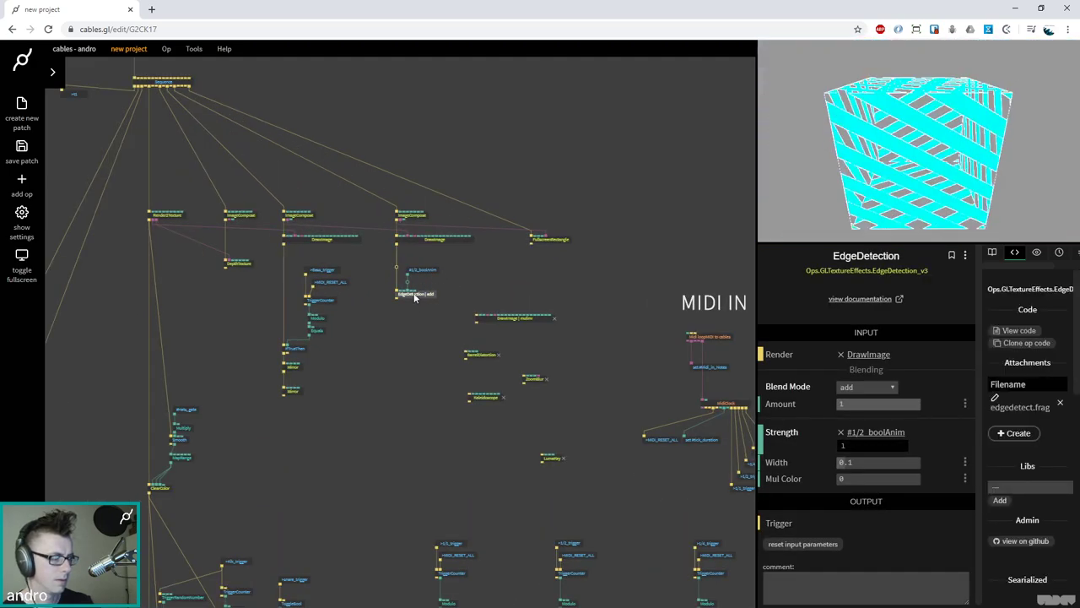
click(470, 278)
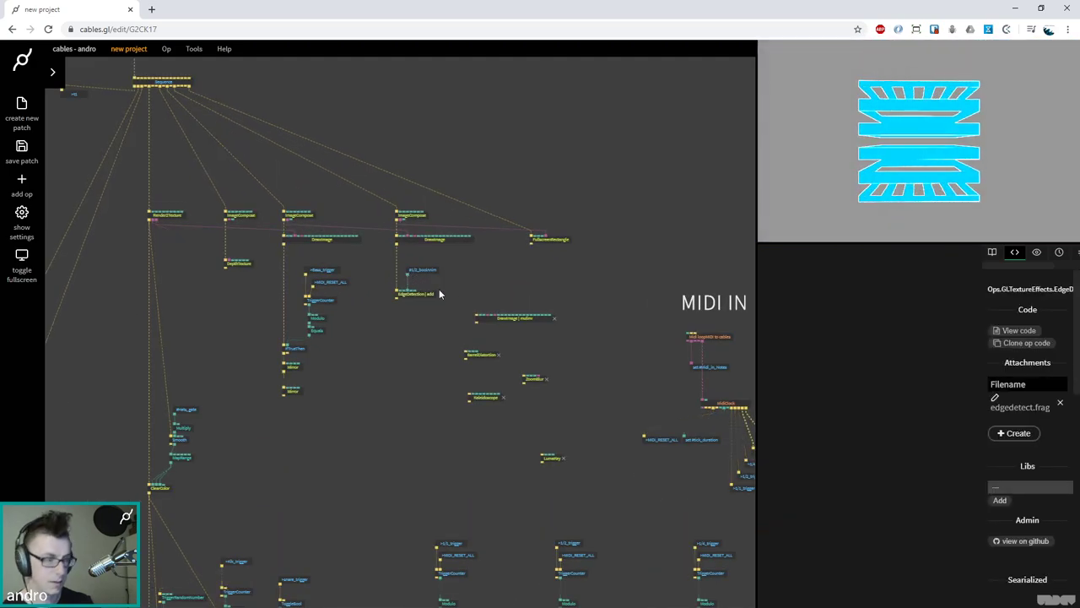
click(420, 273)
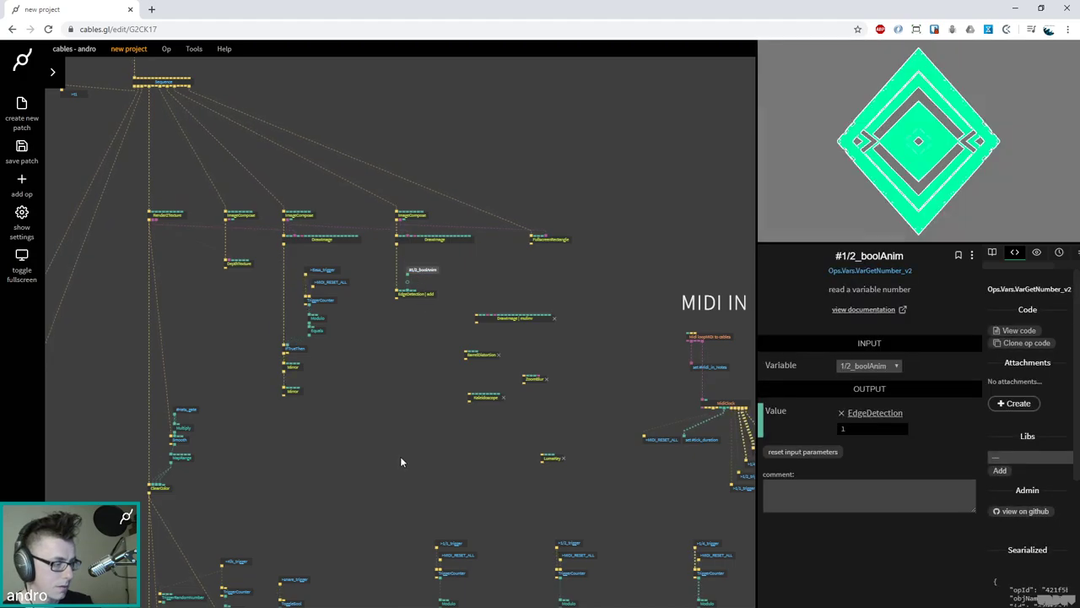
Examine the 1/2 chain's BoolAnim and Multiply ops, checking the duration, bool input and animated output value
scroll(441, 379, down, 5)
drag(479, 486, 344, 324)
drag(314, 419, 241, 547)
scroll(383, 339, up, 3)
click(410, 376)
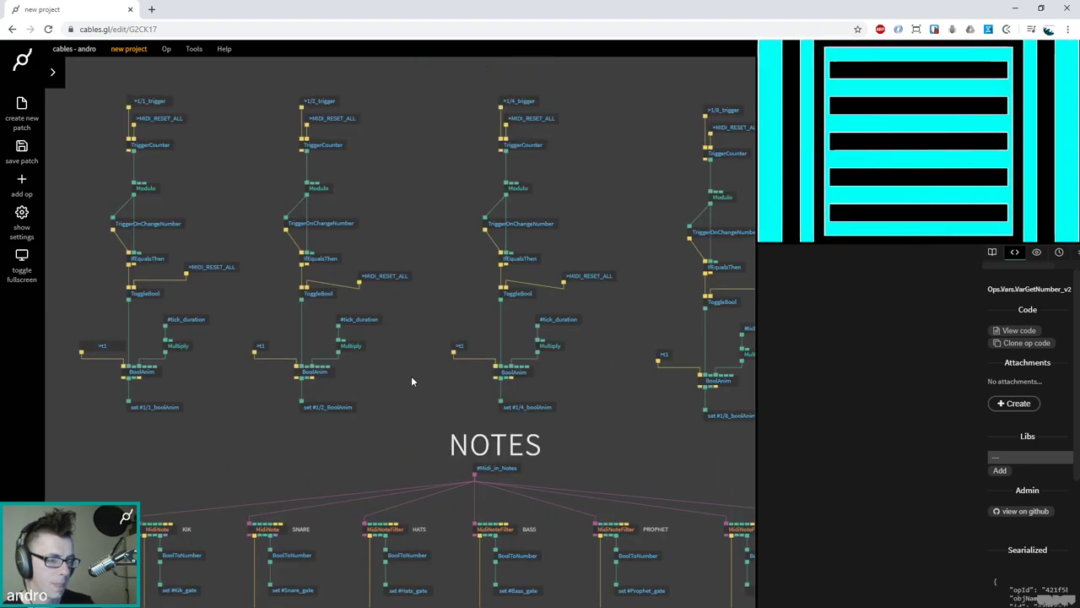
click(316, 372)
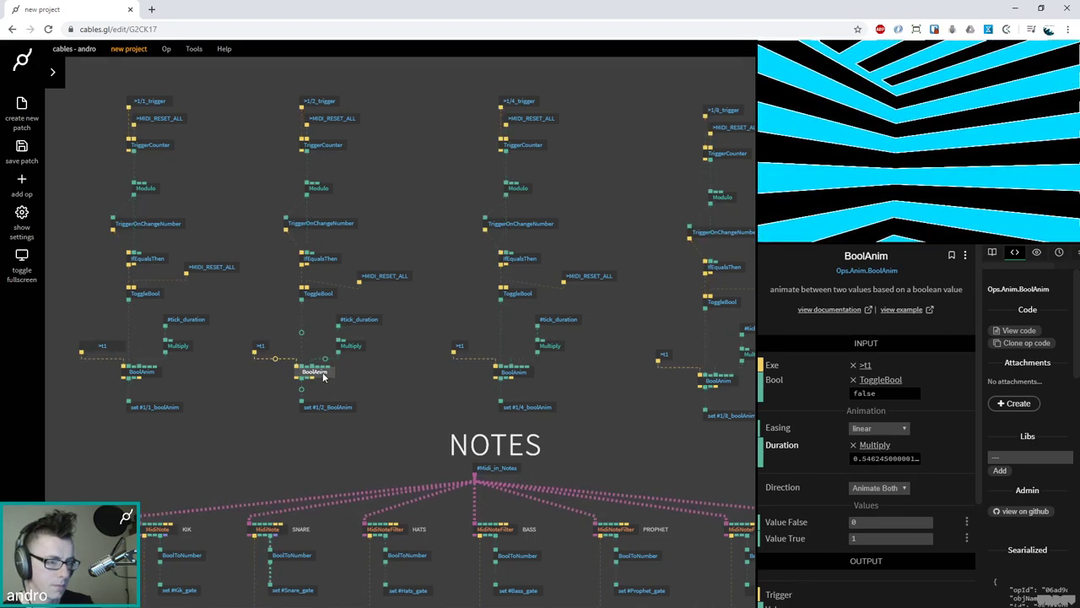
click(356, 348)
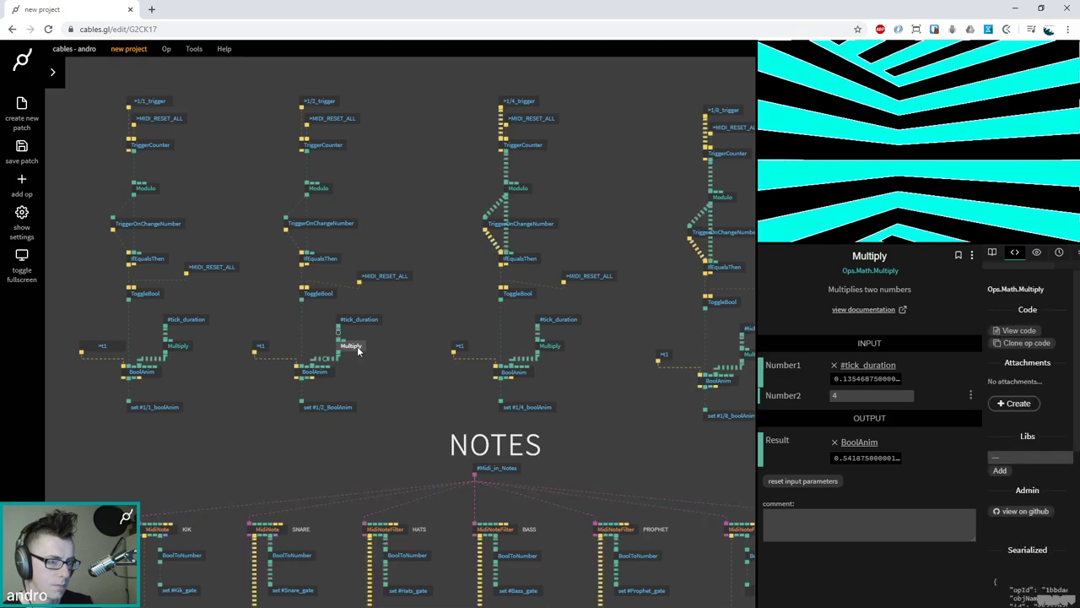
mouse_move(863, 459)
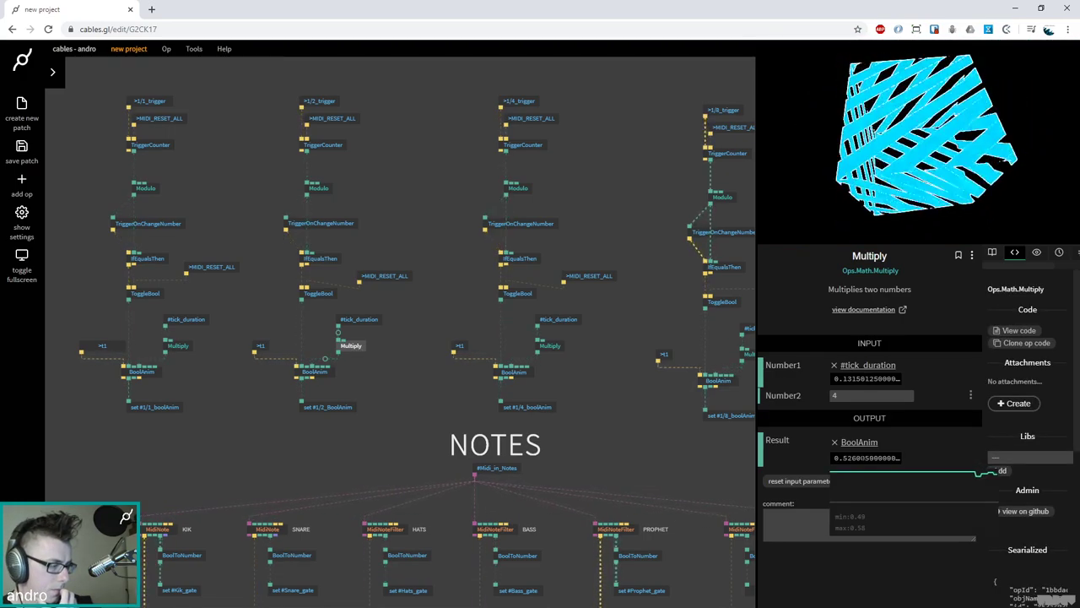
click(413, 403)
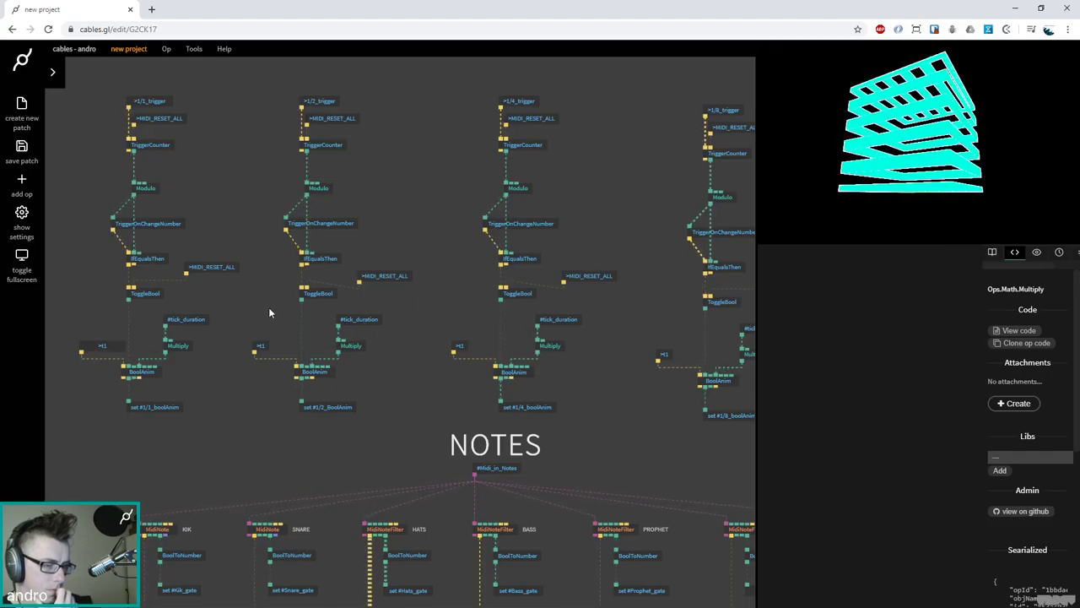
click(317, 373)
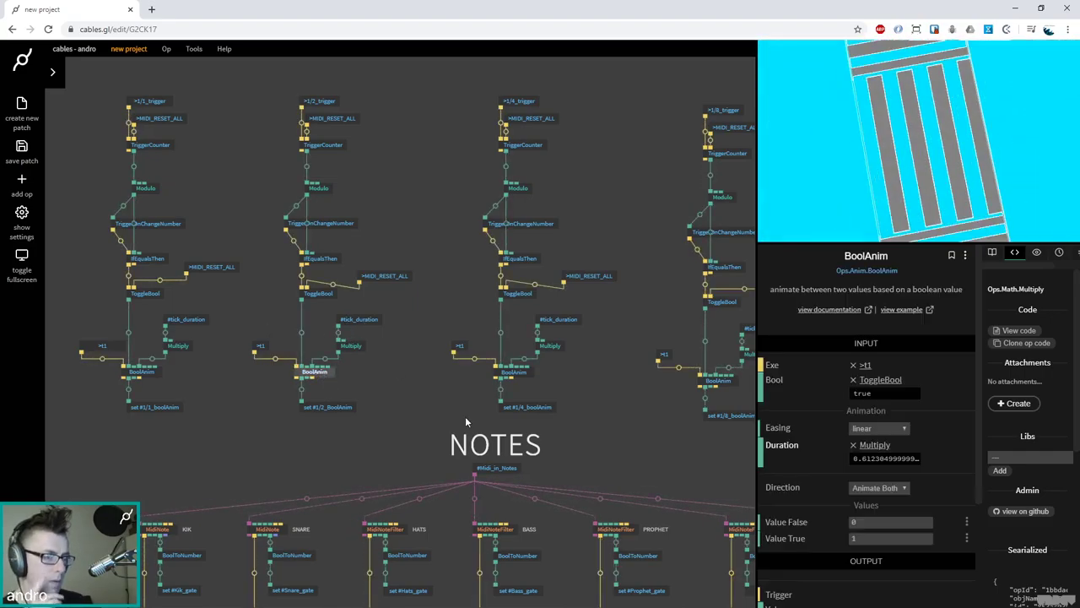
scroll(1011, 454, down, 4)
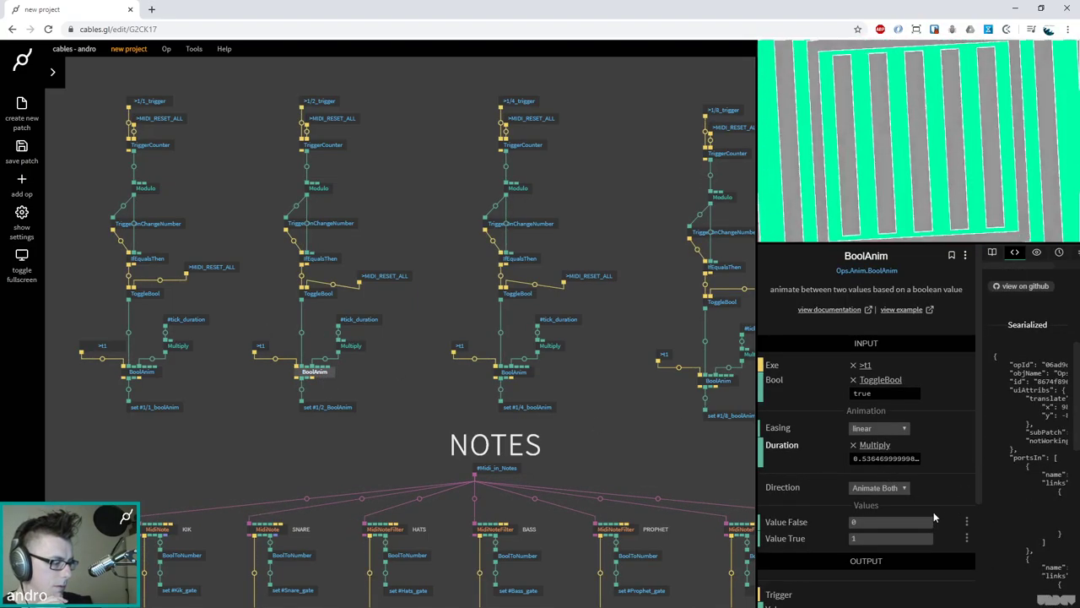
scroll(933, 511, down, 2)
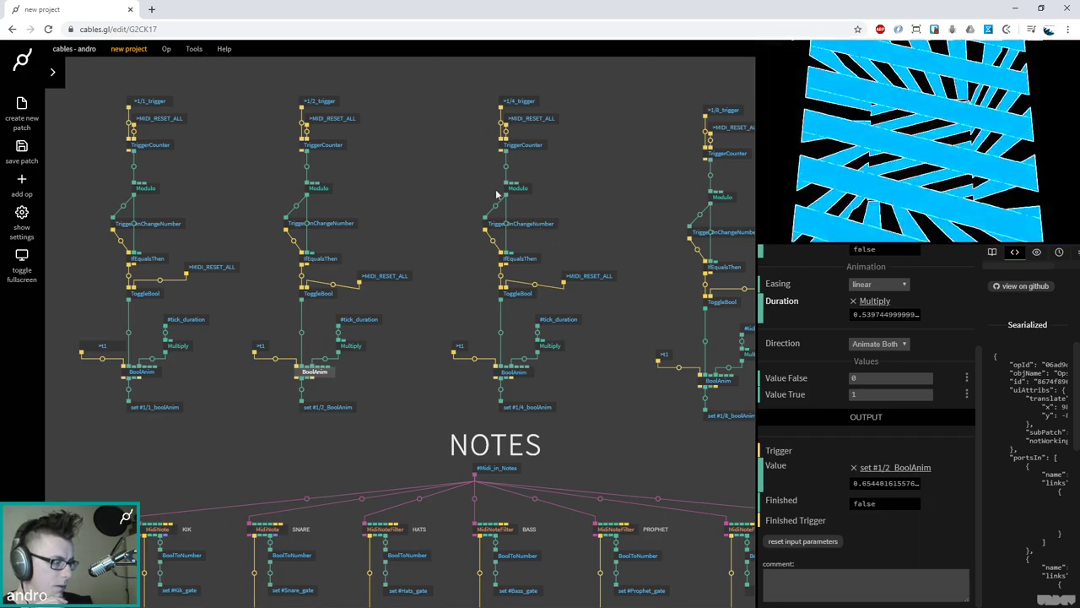
Go back to the EdgeDetection op and check the strength value it receives from the linked variable
drag(403, 363, 372, 590)
drag(425, 212, 416, 289)
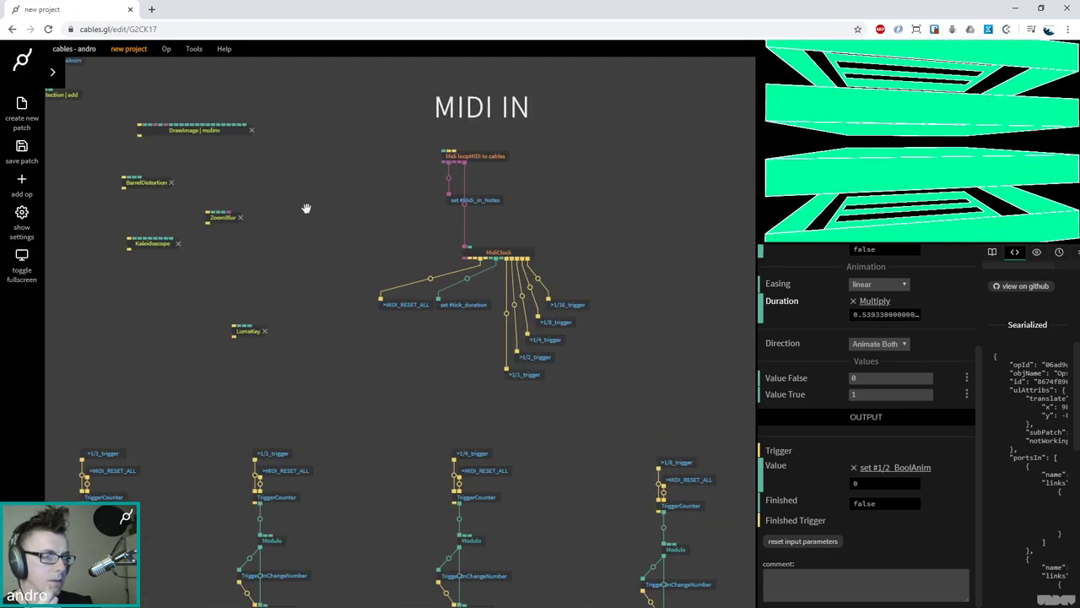
drag(307, 208, 290, 504)
scroll(579, 299, left, 10)
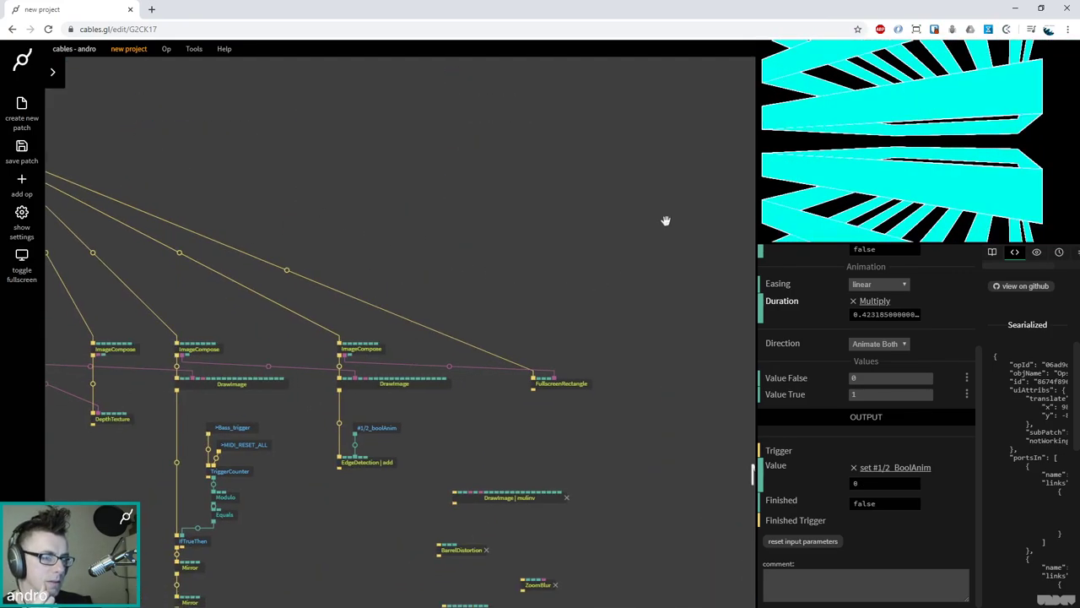
click(442, 414)
click(414, 417)
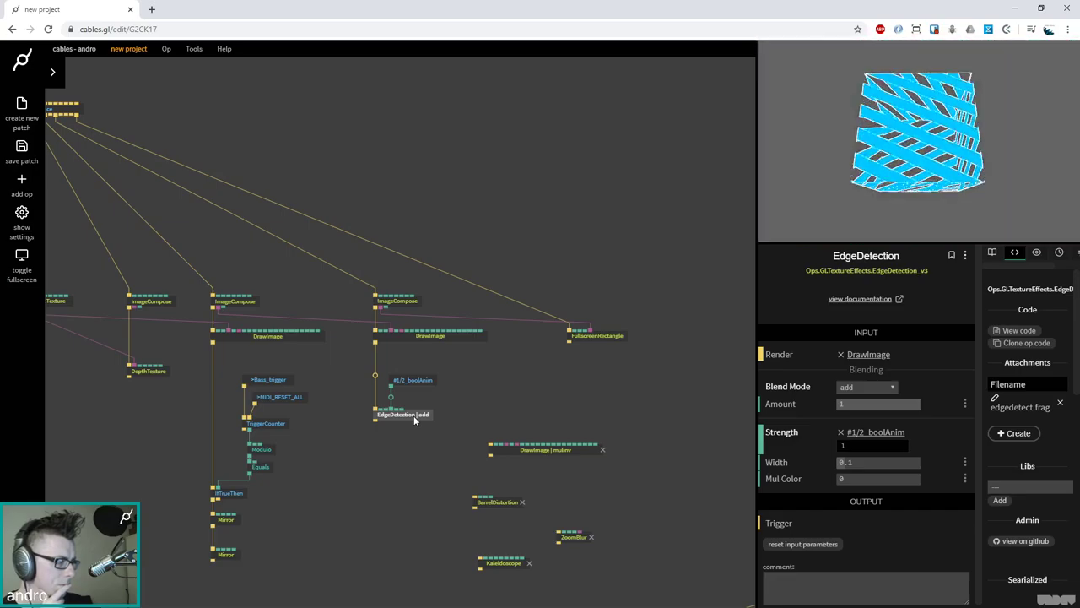
click(428, 450)
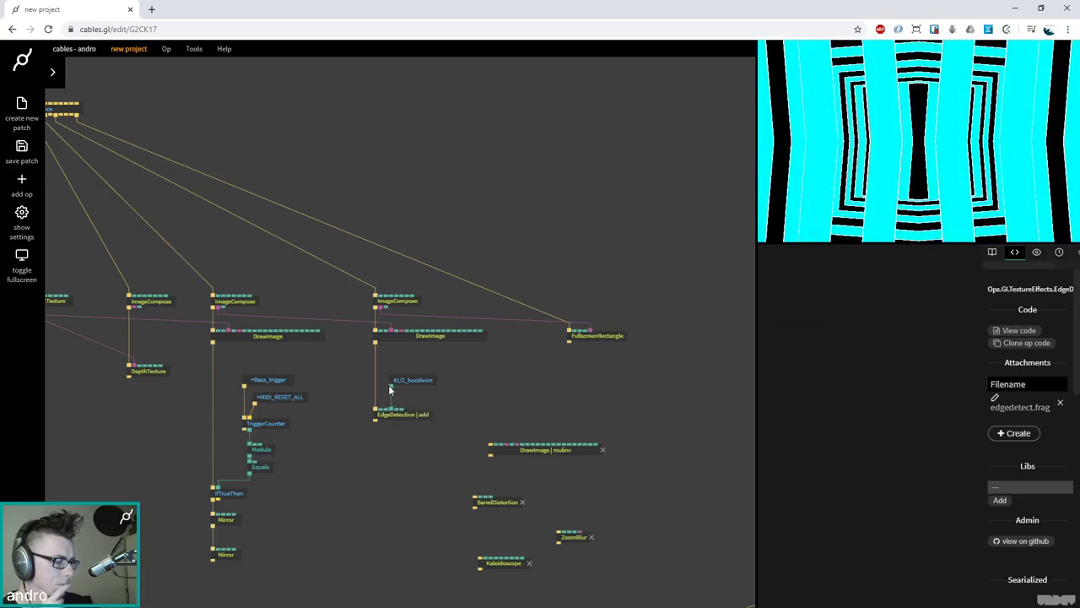
Try 1/4_boolAnim as the variable feeding EdgeDetection's strength, and set it back to 1/2_boolAnim
click(398, 380)
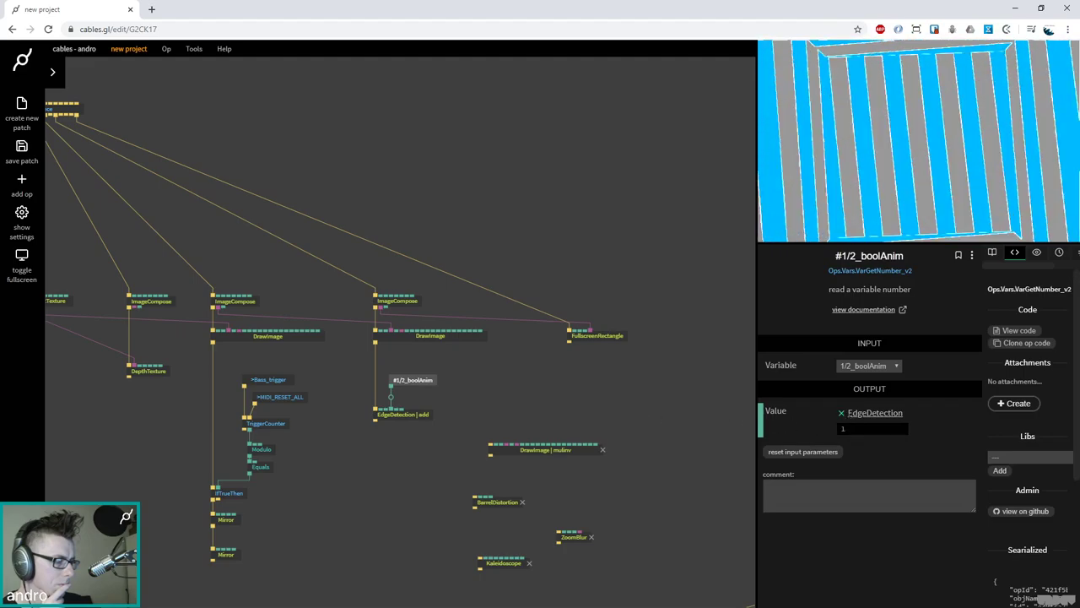
click(866, 367)
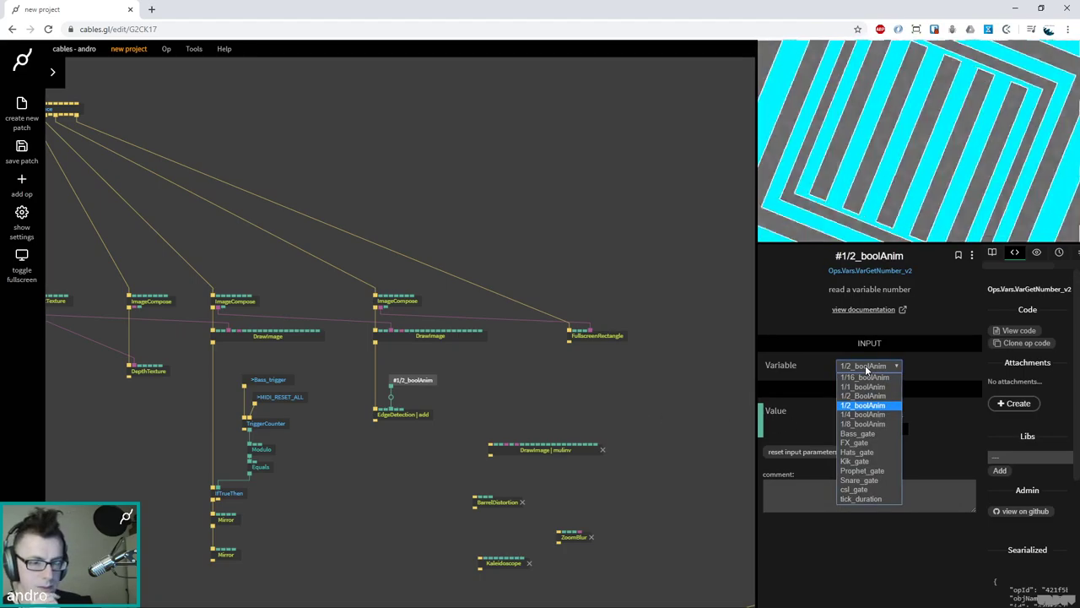
click(864, 416)
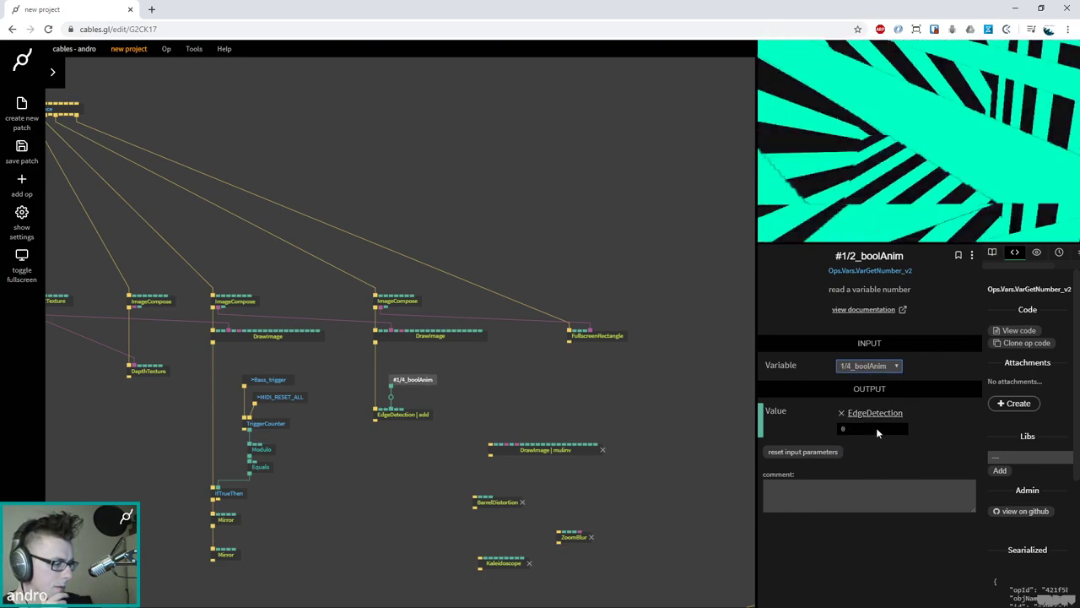
click(864, 367)
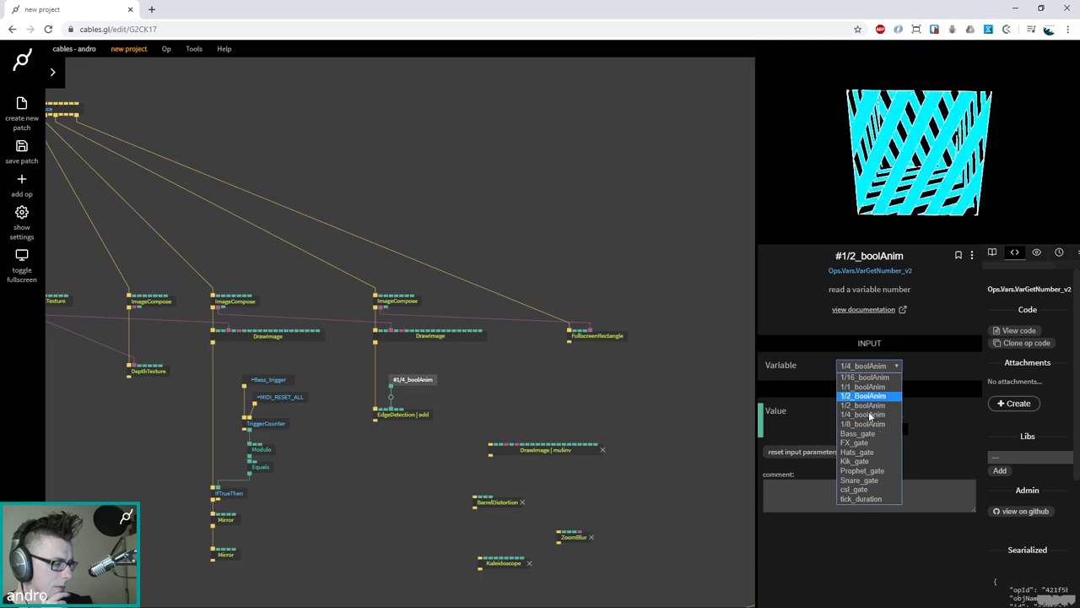
click(867, 415)
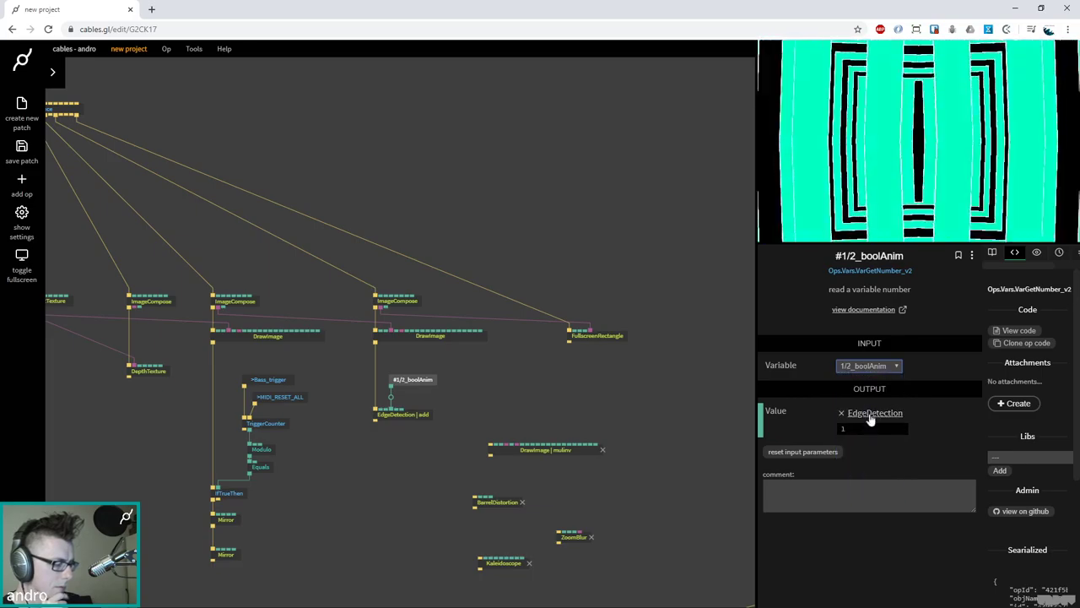
Examine the Multiply and BoolAnim ops and the trigger receiver of the 1/2 chain
drag(707, 492, 595, 218)
scroll(496, 226, down, 5)
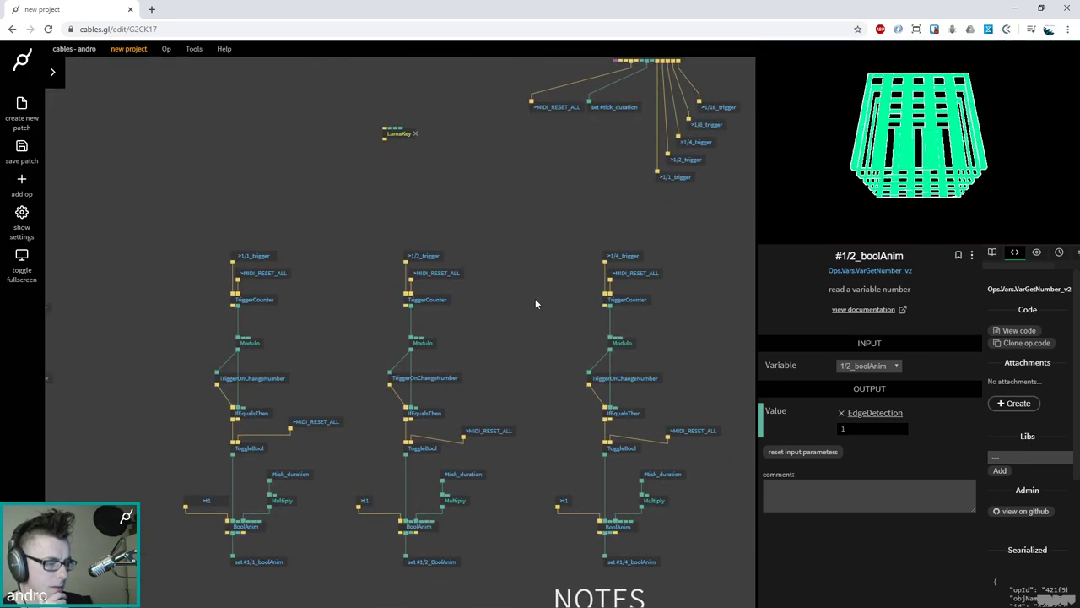
scroll(535, 298, up, 5)
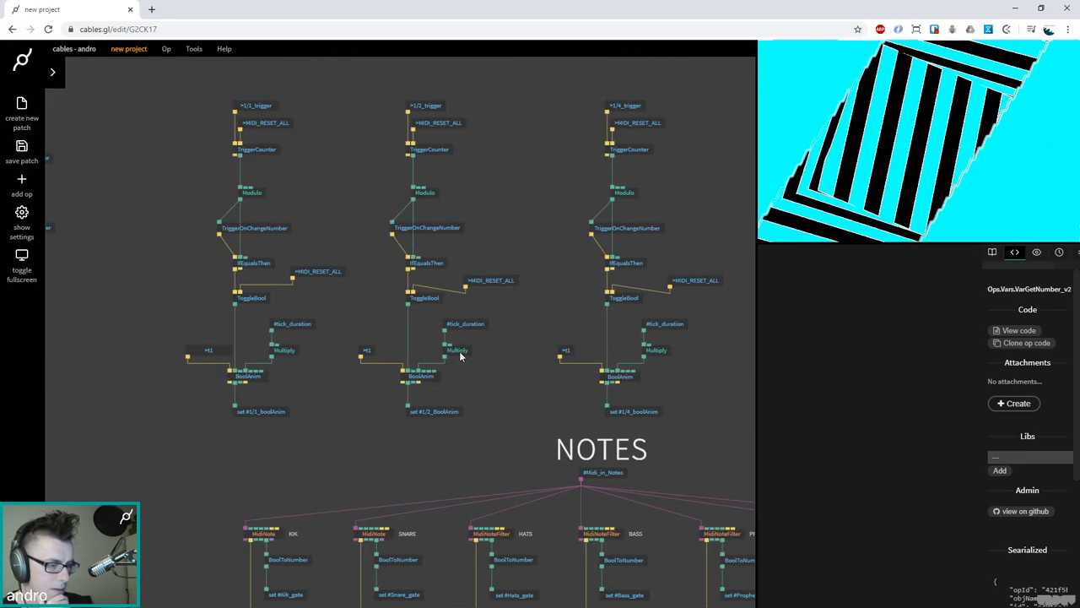
click(459, 349)
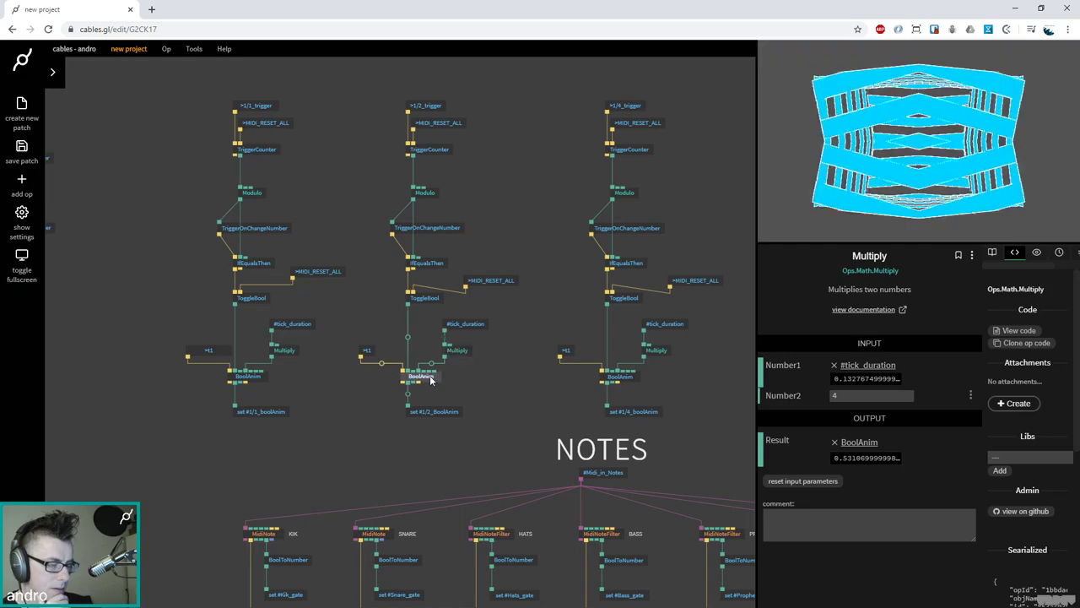
click(428, 377)
click(426, 107)
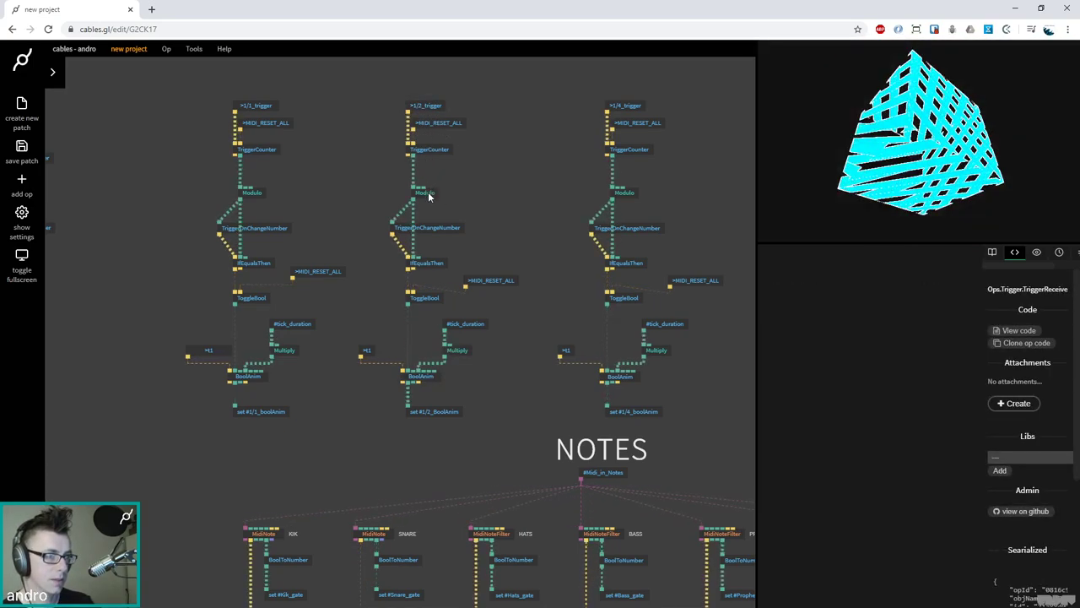
Examine the 1/2 chain's Modulo, TriggerOnChangeNumber, IfEqualsThen, ToggleBool and BoolAnim ops, following the value from the counter to the variable output
click(425, 193)
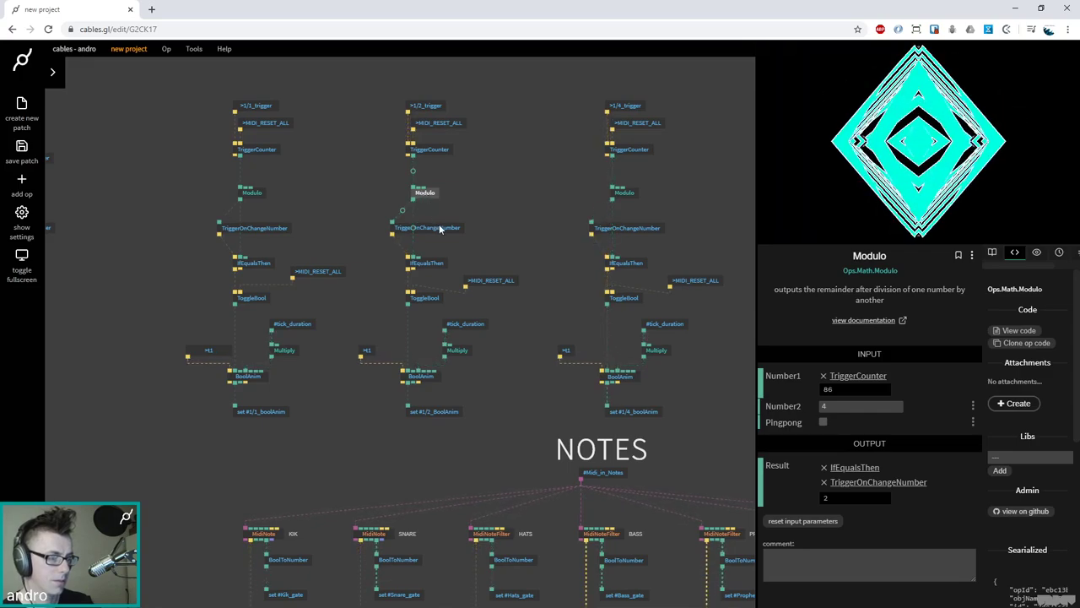
click(430, 228)
click(428, 264)
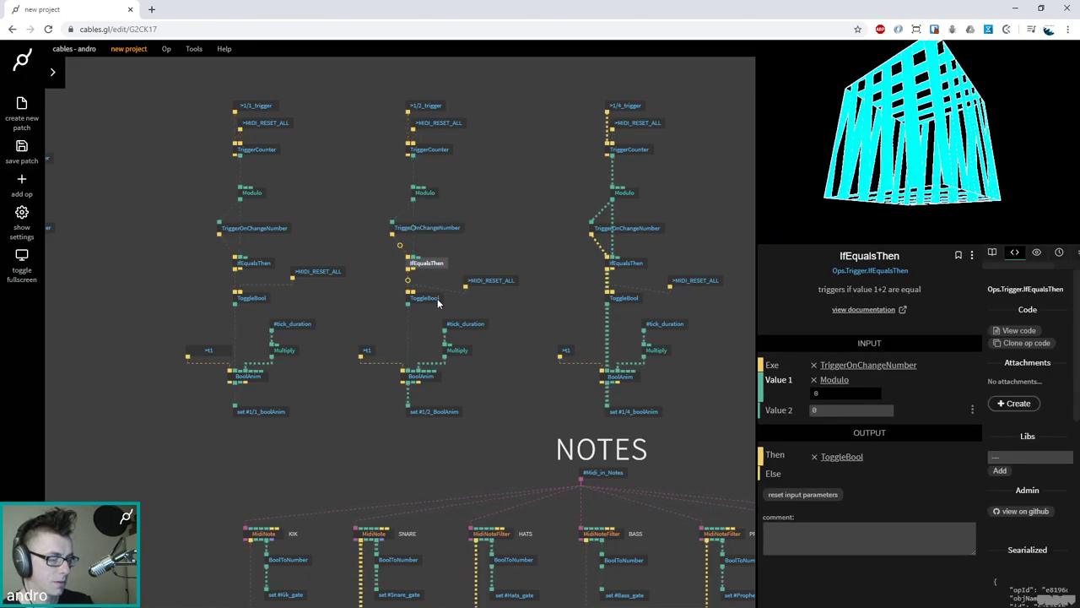
click(842, 393)
text(3)
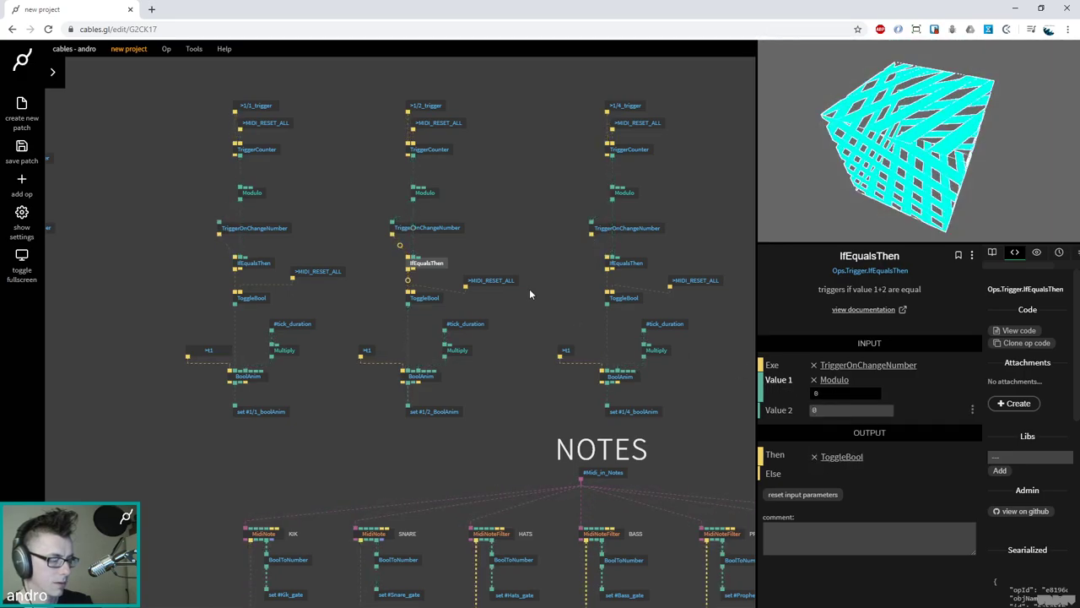
click(426, 298)
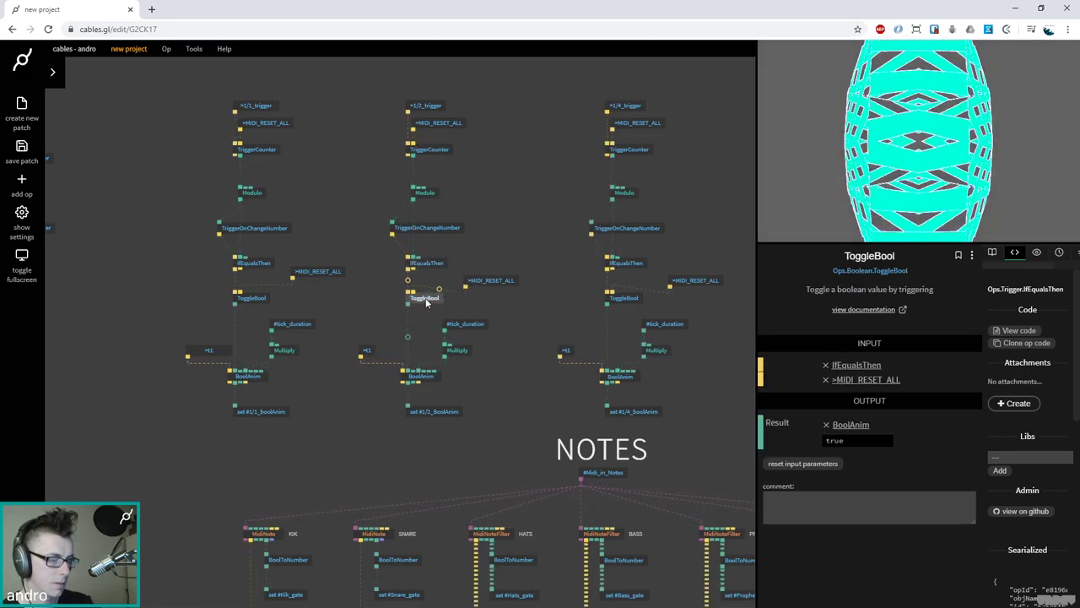
click(431, 377)
click(493, 394)
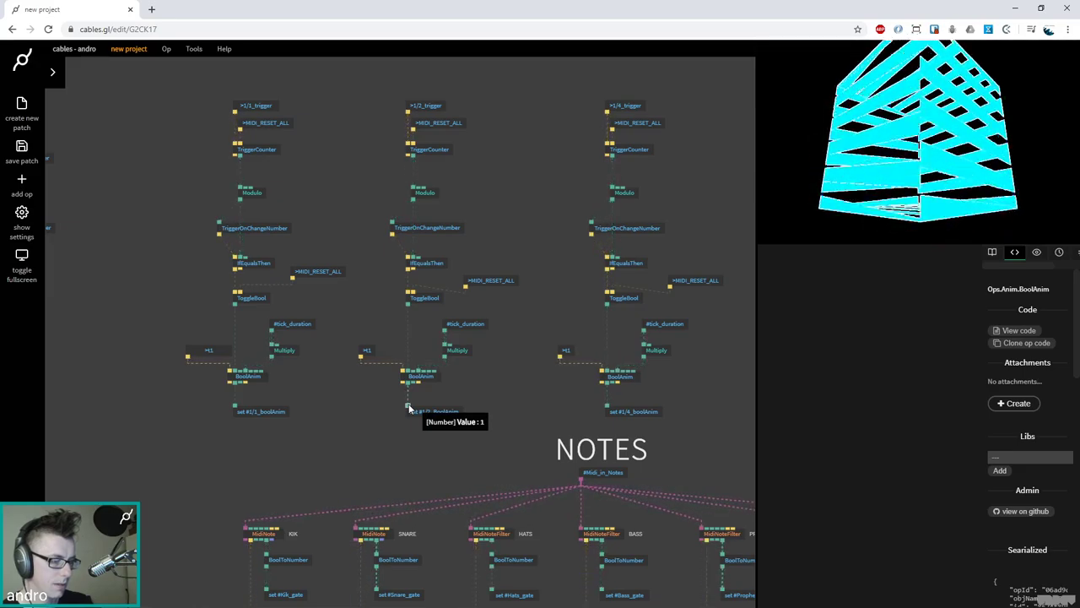
Switch the variable feeding EdgeDetection's strength to 1/2_BoolAnim, save the patch and check the strength that EdgeDetection receives
scroll(494, 356, up, 10)
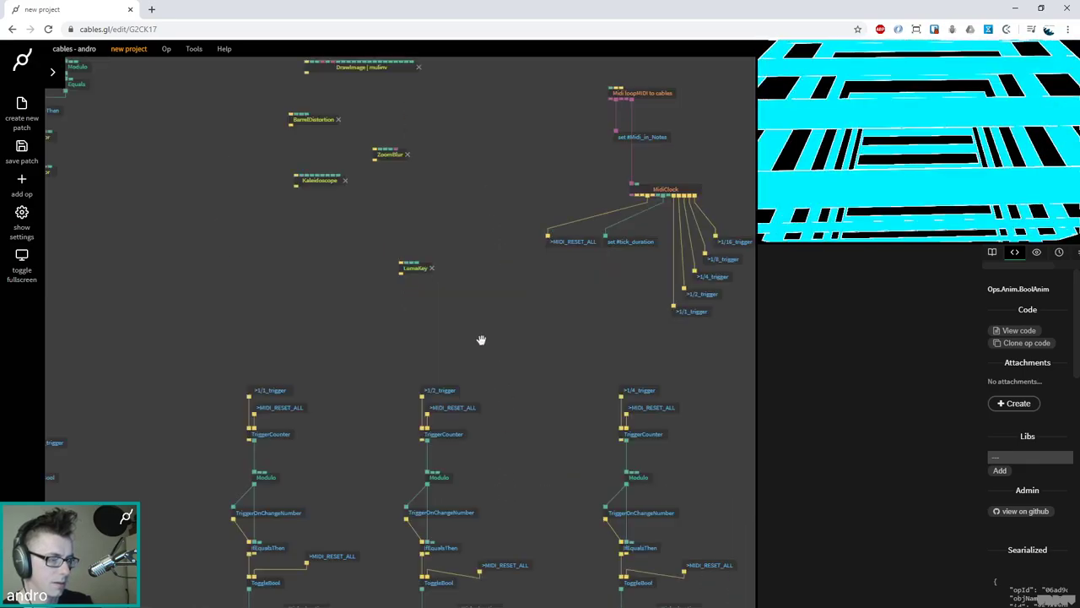
drag(621, 356, 597, 330)
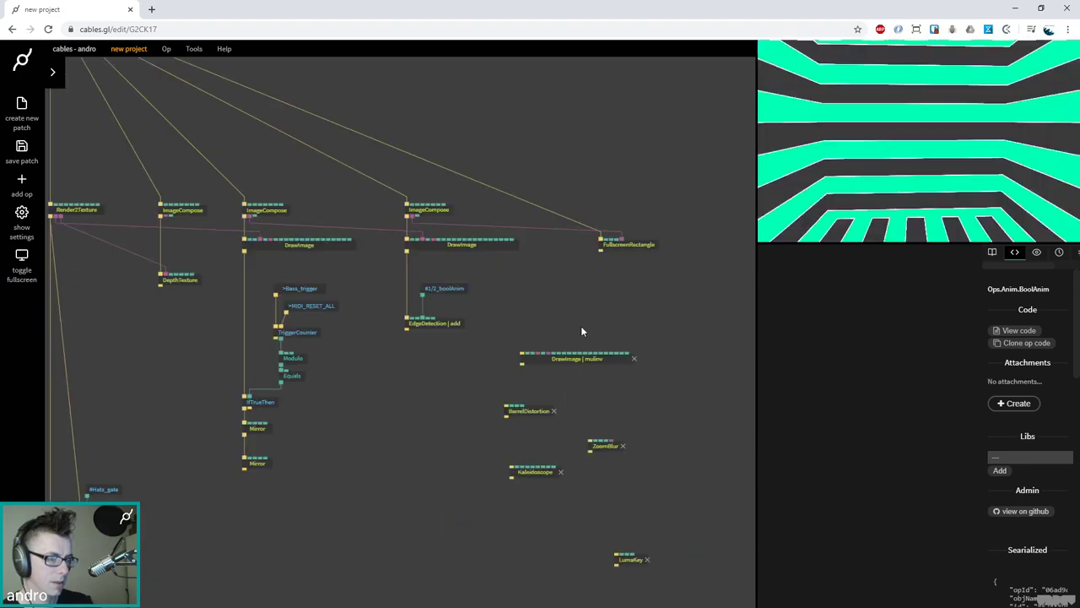
click(460, 291)
click(855, 368)
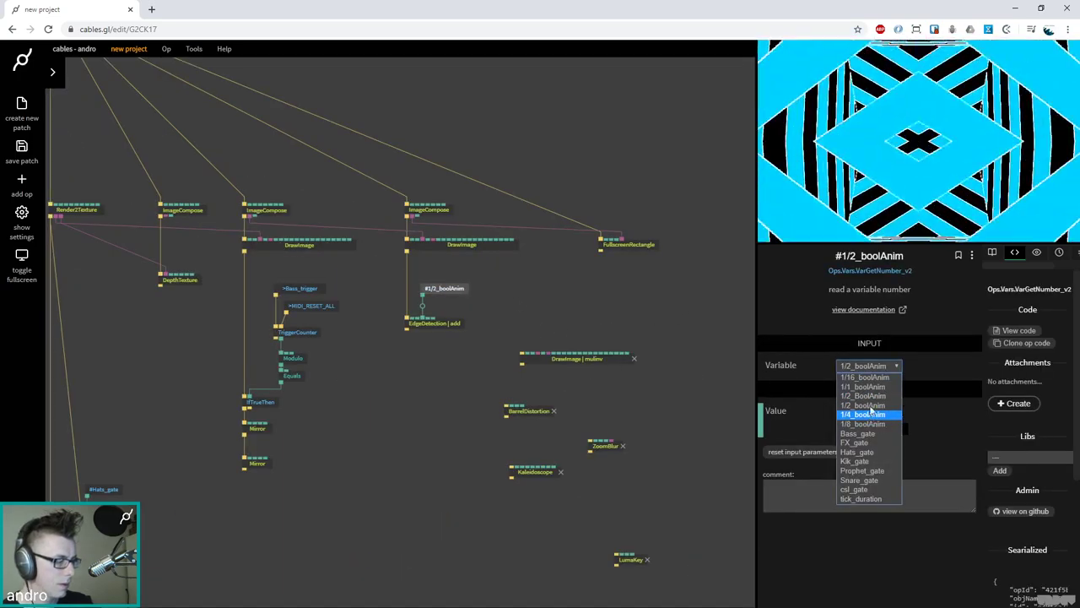
click(873, 396)
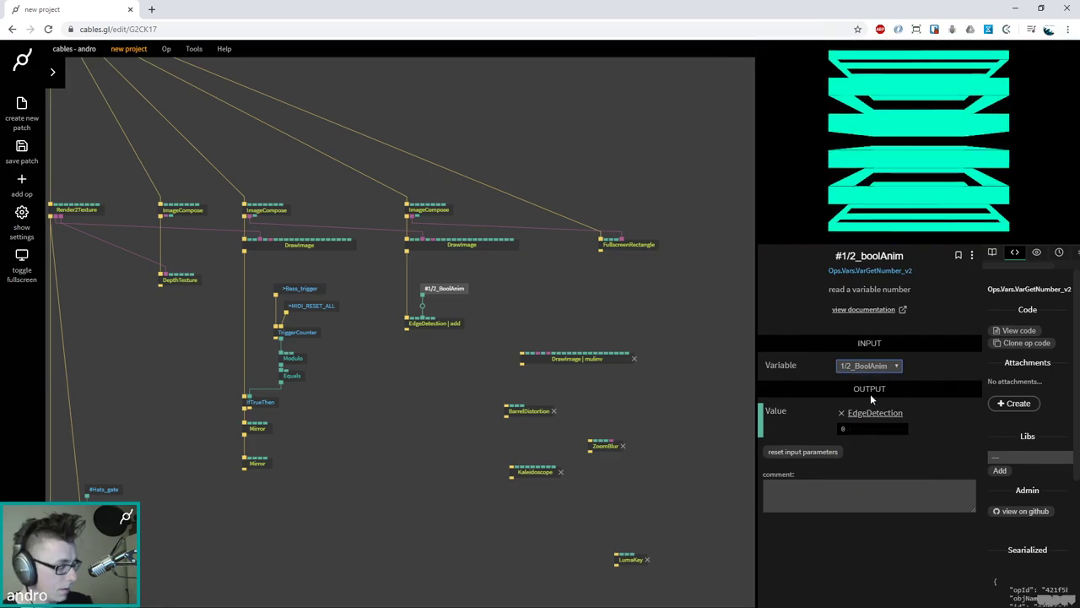
click(610, 307)
key(ctrl+s)
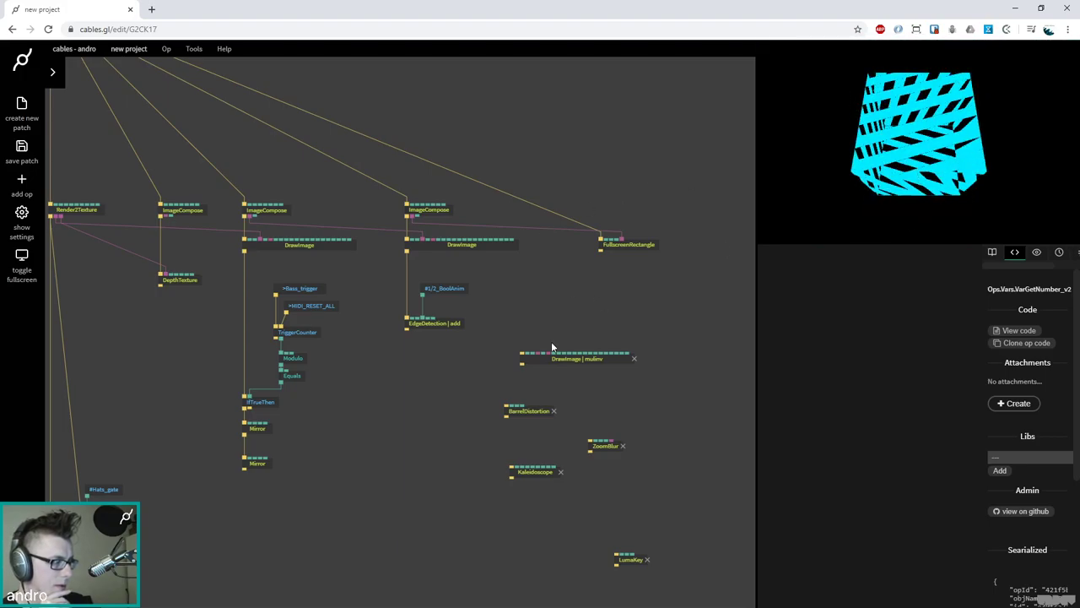
click(447, 325)
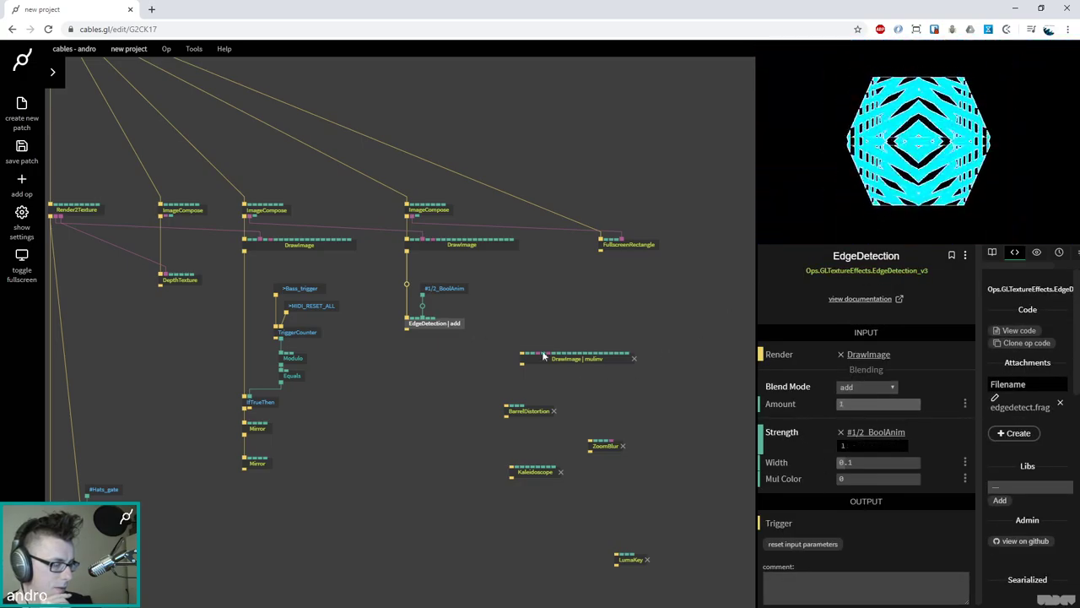
Place ZoomBlur below EdgeDetection, link it to EdgeDetection's trigger output and set its strength to 0.154
drag(609, 447, 421, 370)
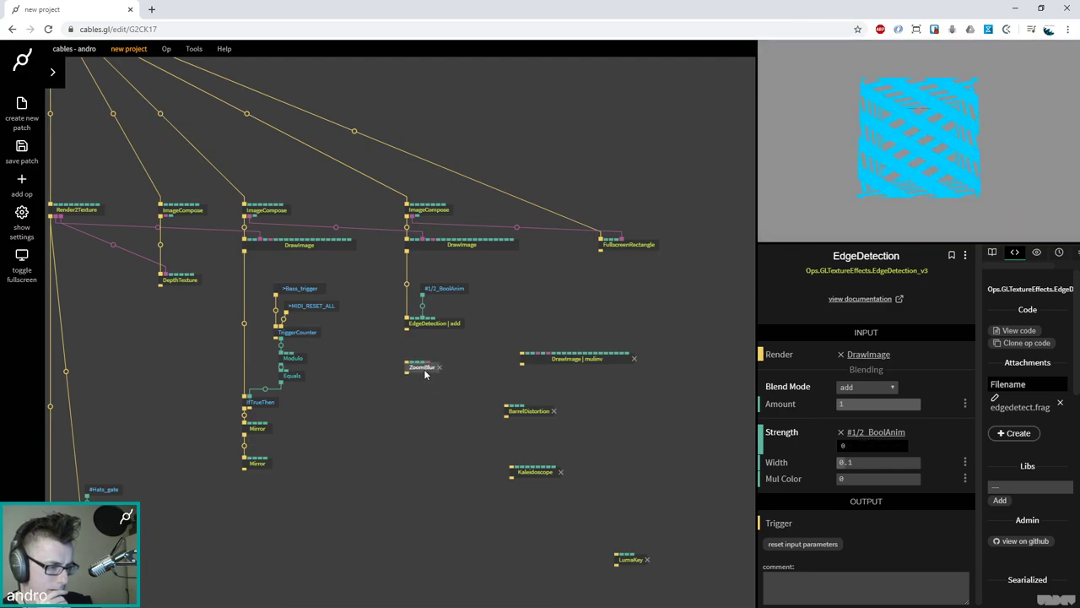
drag(407, 332, 407, 363)
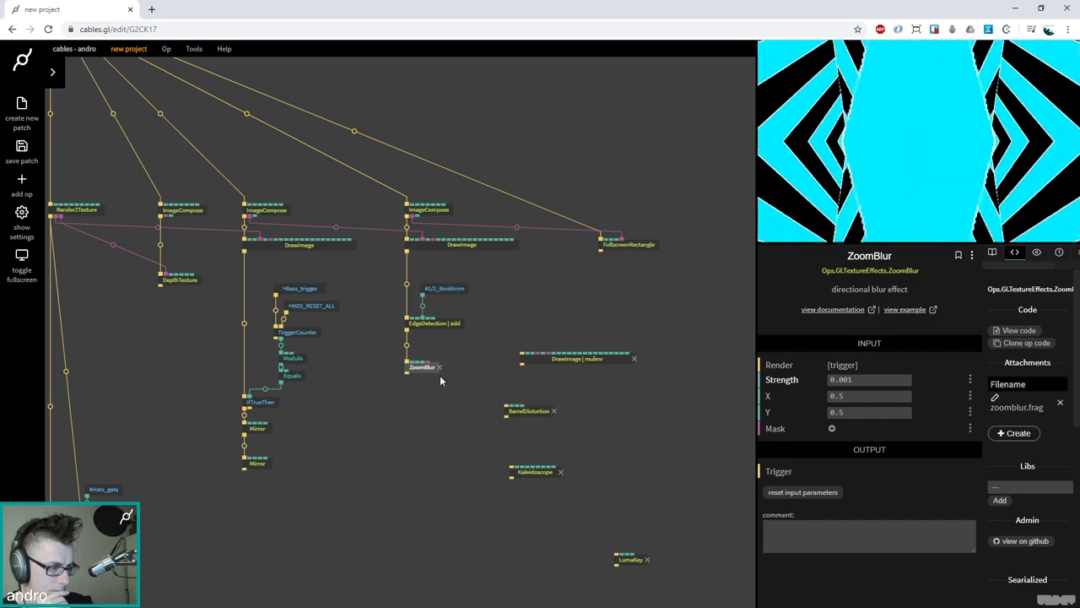
mouse_move(865, 379)
mouse_down()
mouse_move(905, 379)
mouse_move(865, 379)
mouse_up()
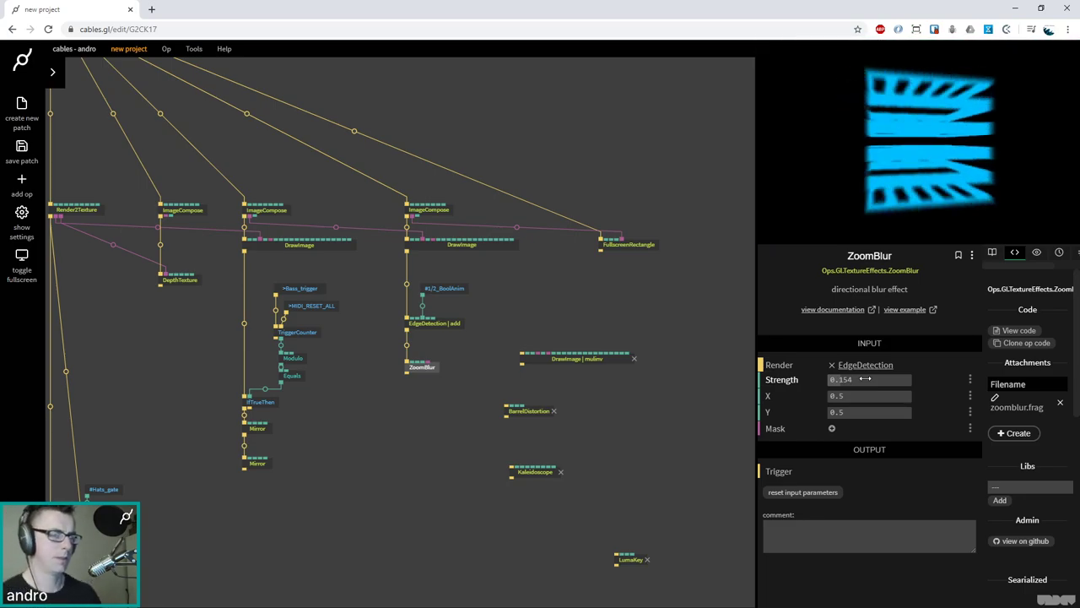
Move the unlinked DrawImage, BarrelDistortion and Kaleidoscope ops together farther away from the effect chain
drag(501, 345, 634, 510)
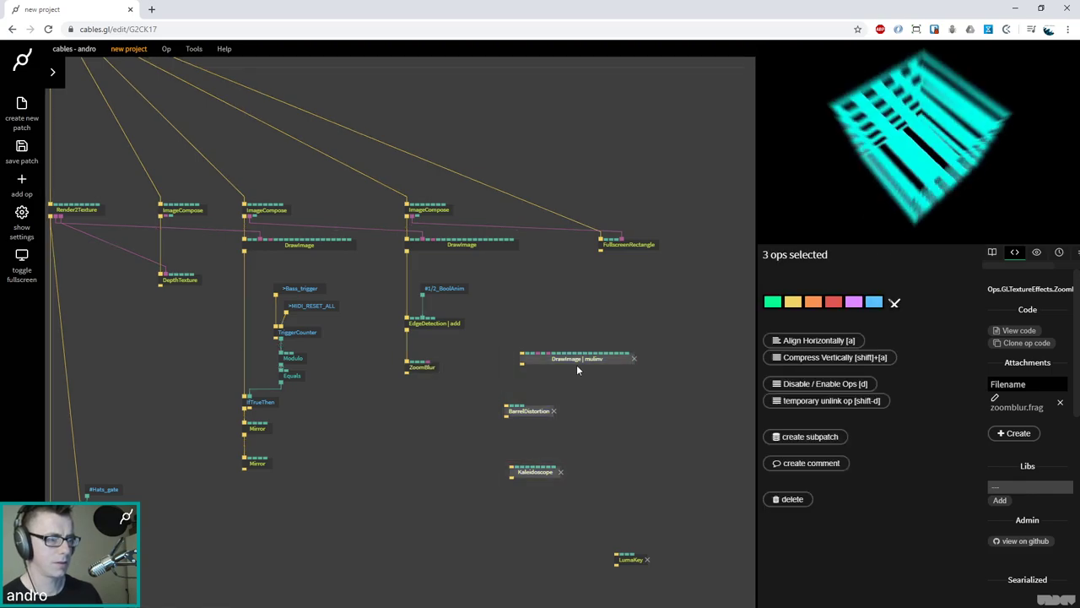
drag(623, 362, 685, 378)
click(542, 369)
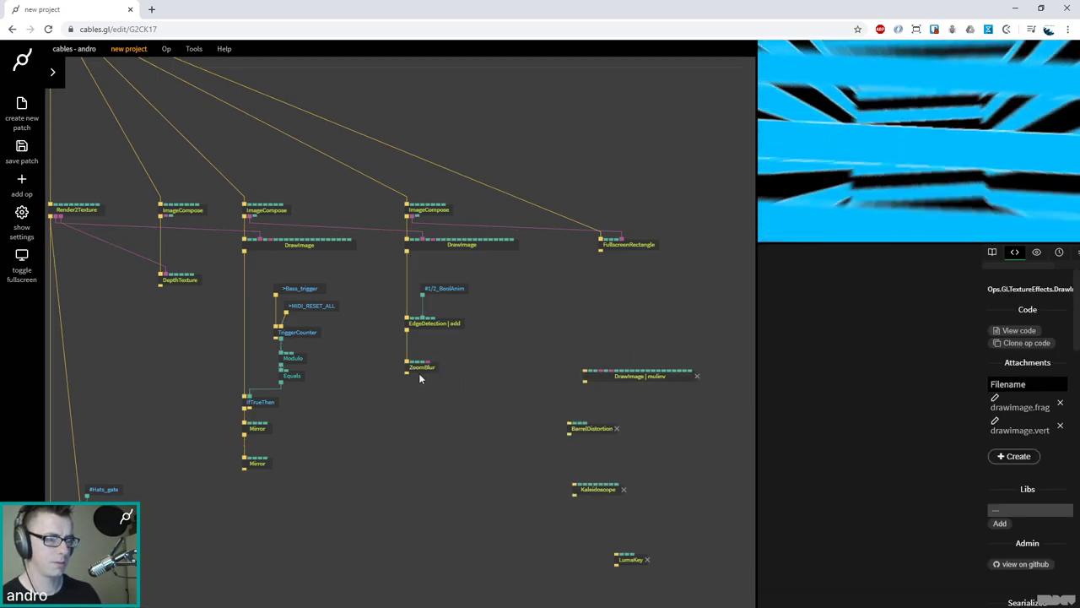
Unlink ZoomBlur from EdgeDetection and park it beside the other unused effect ops
click(416, 369)
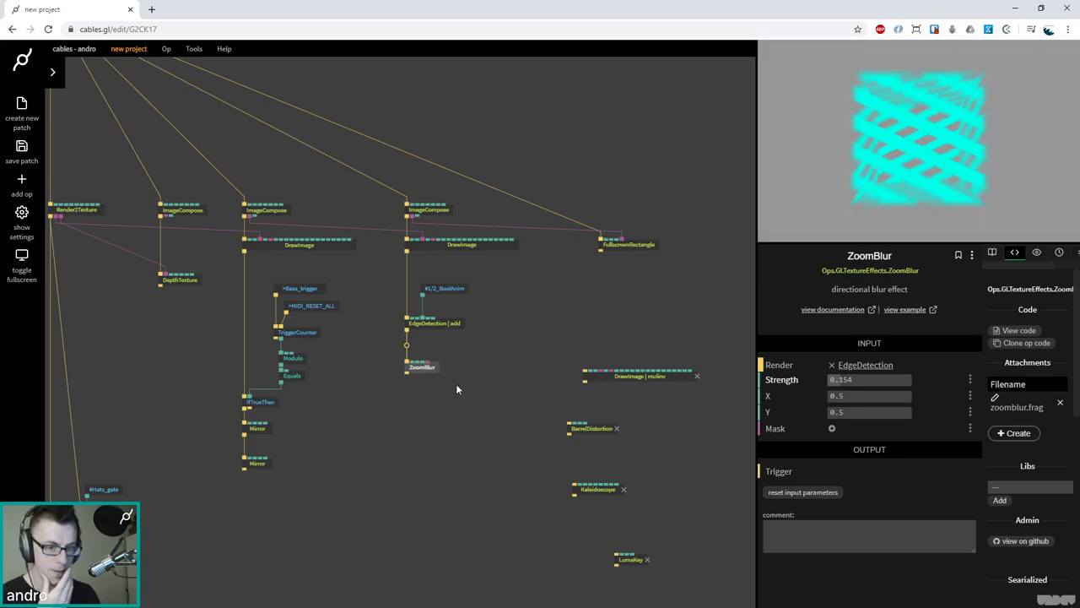
right_click(406, 346)
drag(424, 367, 671, 425)
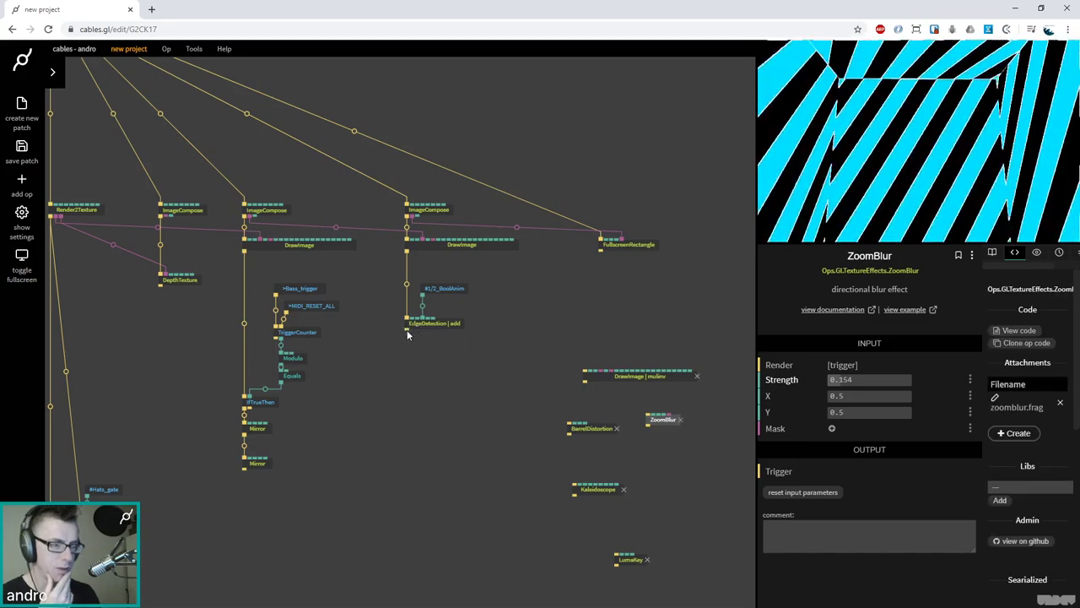
Add a PixelDisplacement op linked to EdgeDetection's trigger output
drag(406, 329, 411, 379)
text(pixeldi)
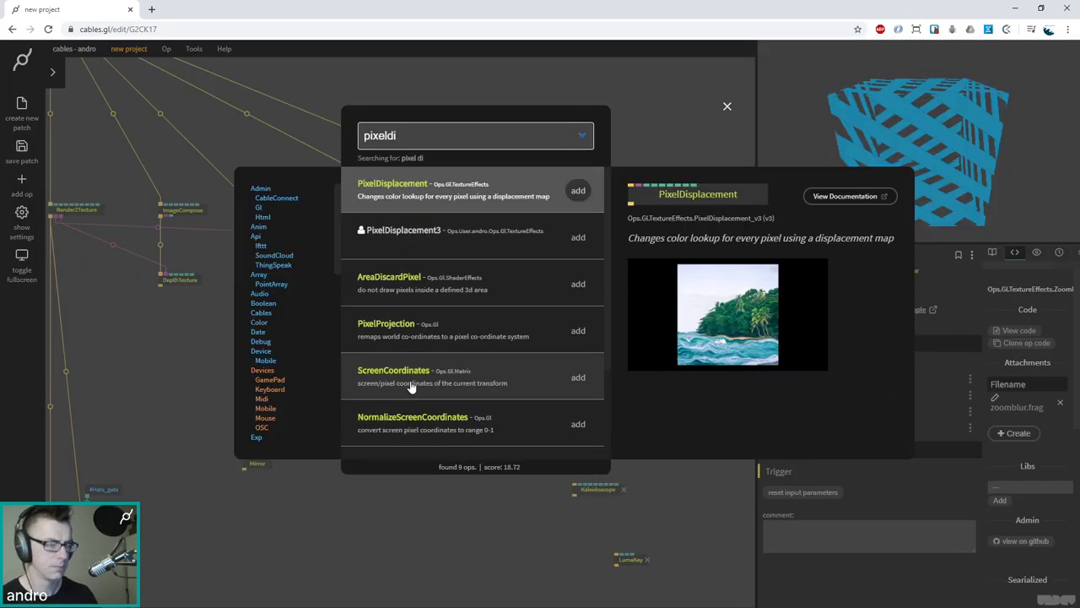
key(Return)
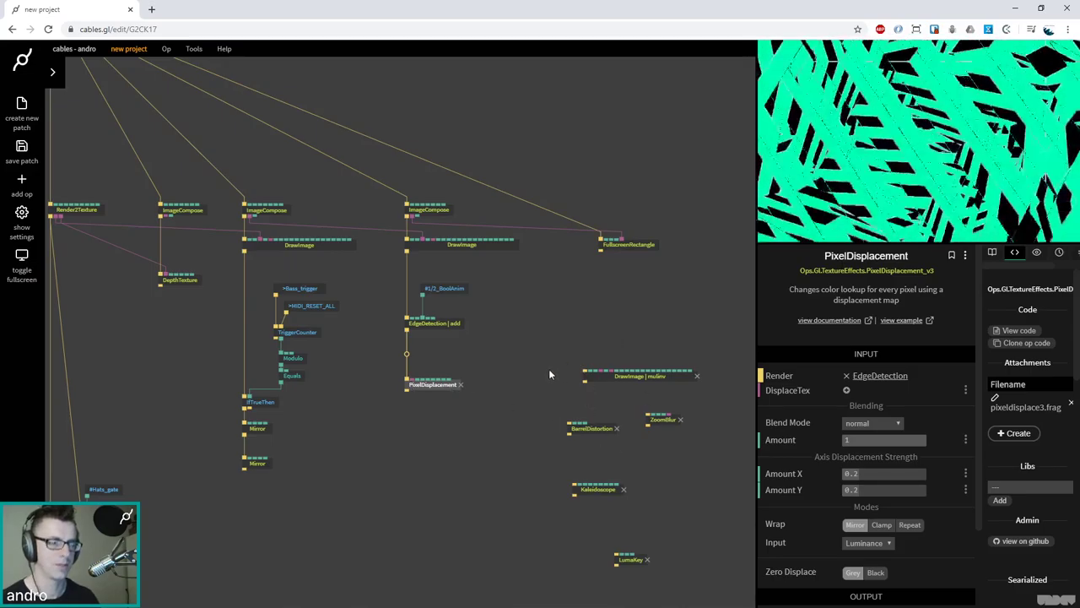
Move the MainLoop, Sequence and t1 ops together slightly higher above the render chains
scroll(423, 302, down, 5)
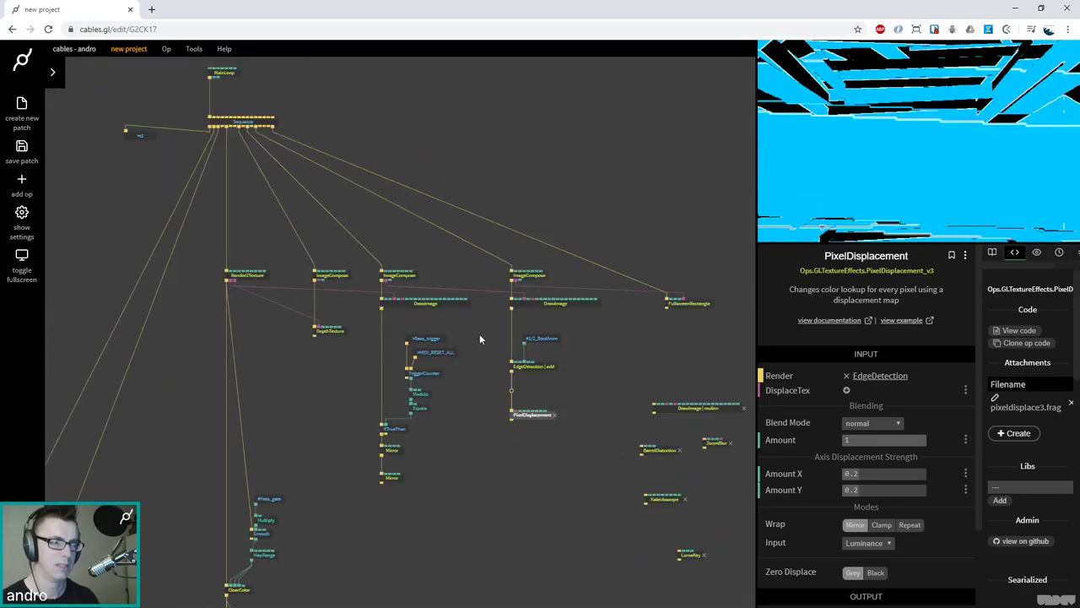
scroll(438, 277, up, 3)
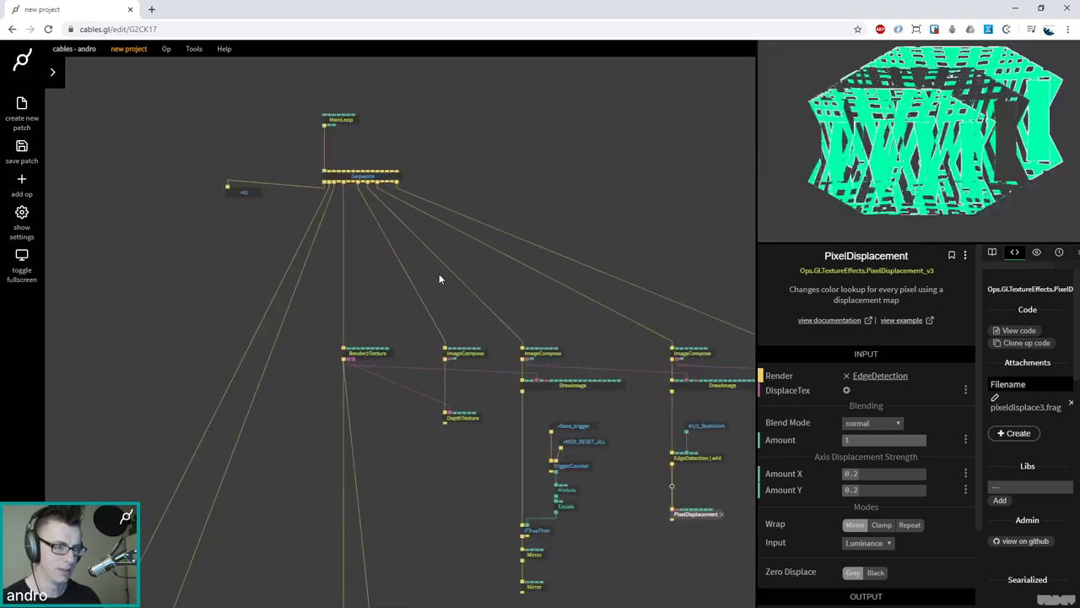
scroll(312, 473, down, 4)
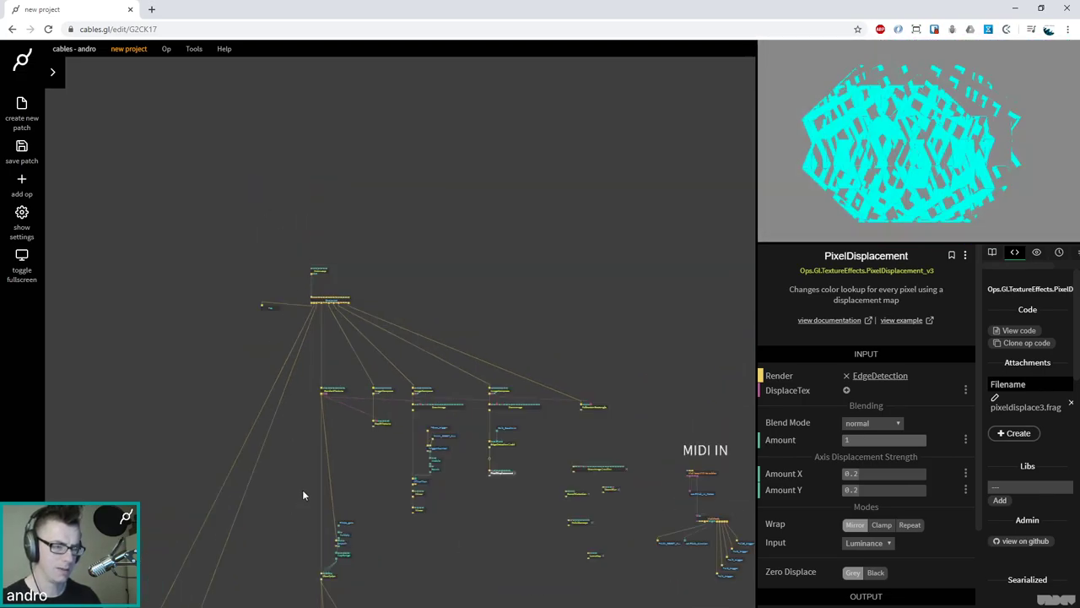
scroll(422, 334, up, 2)
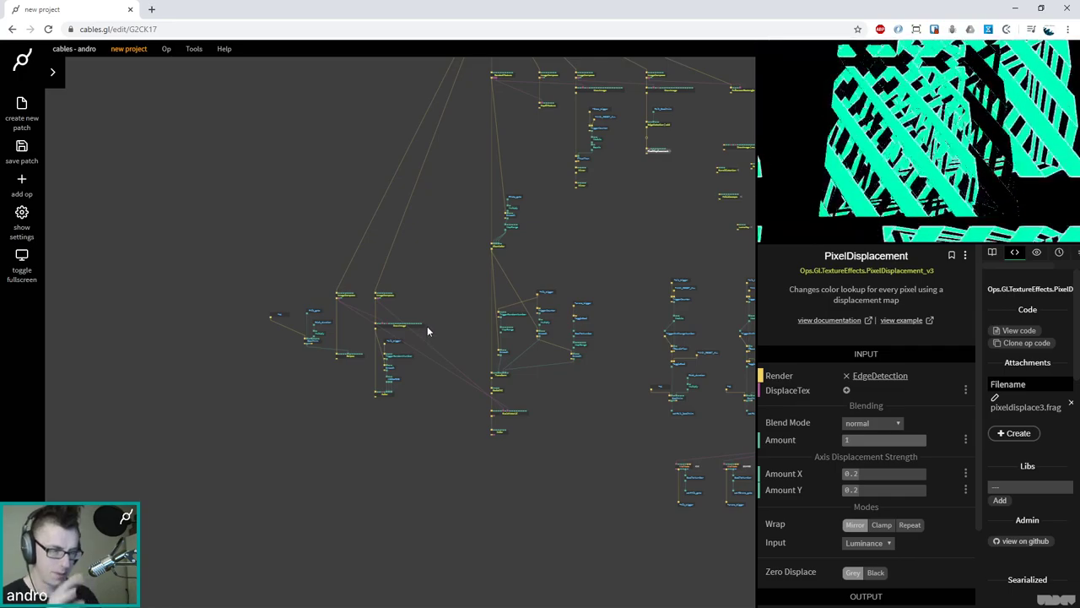
drag(445, 258, 364, 511)
scroll(393, 274, up, 2)
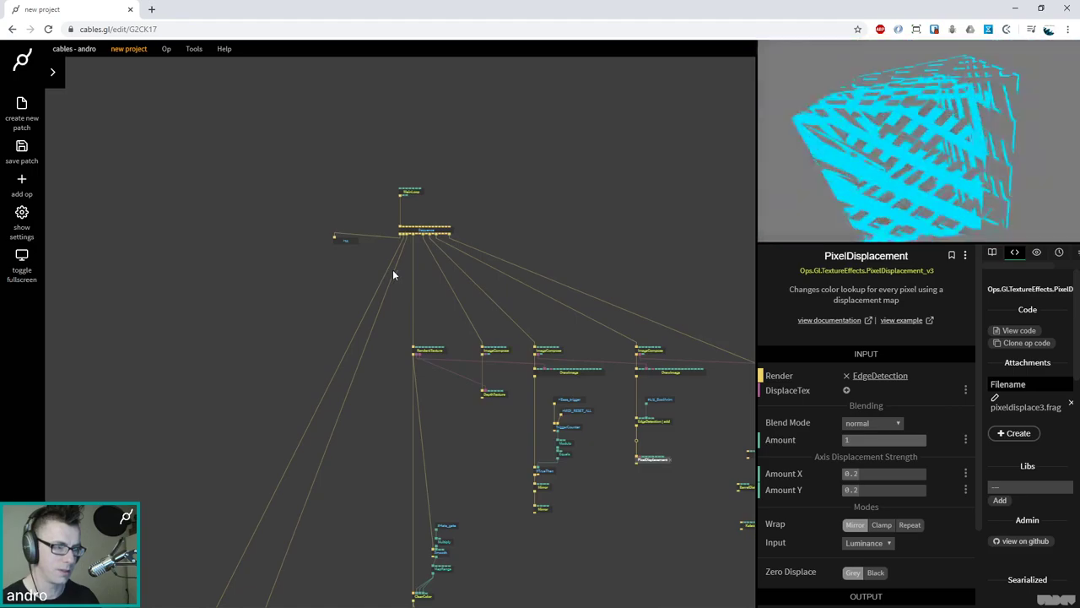
scroll(393, 274, up, 2)
drag(511, 245, 265, 108)
drag(424, 213, 420, 174)
click(421, 175)
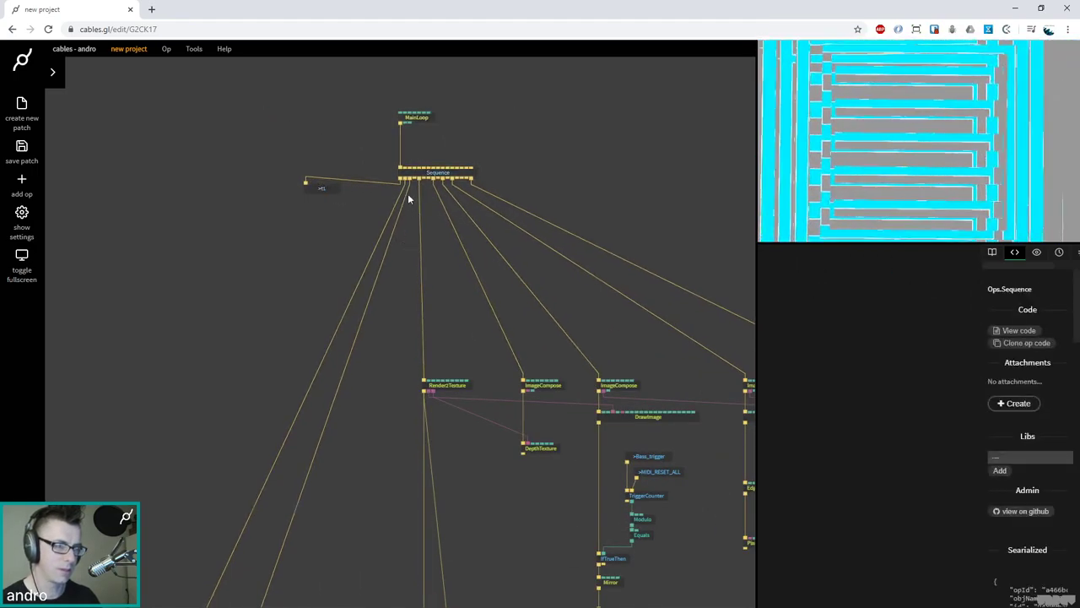
Add a TriggerSend op linked to a free output of the Sequence op, placed below the t1 trigger
drag(414, 179, 348, 242)
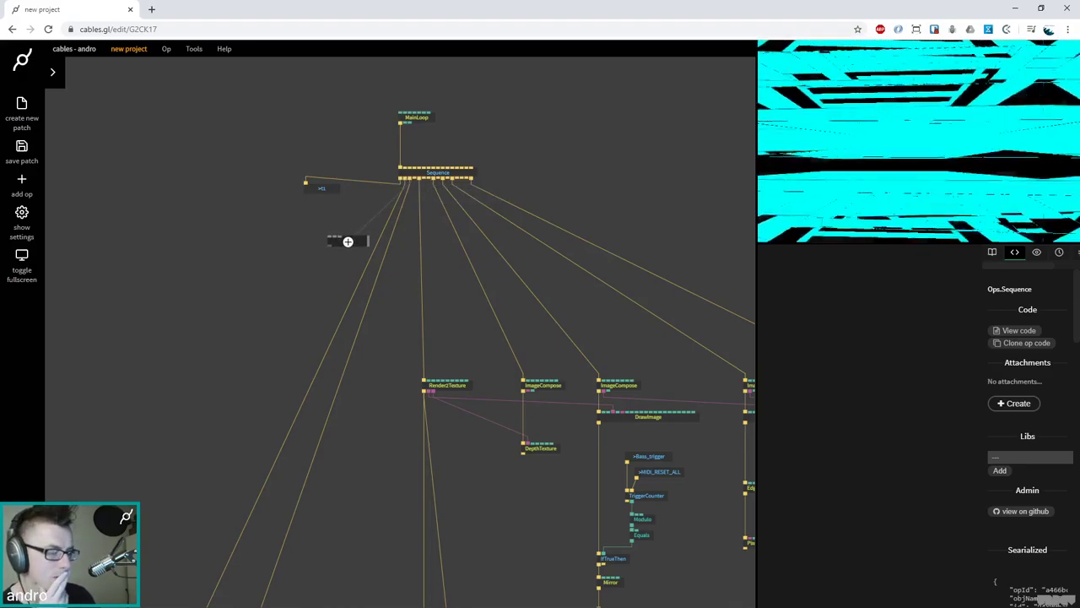
drag(348, 242, 354, 221)
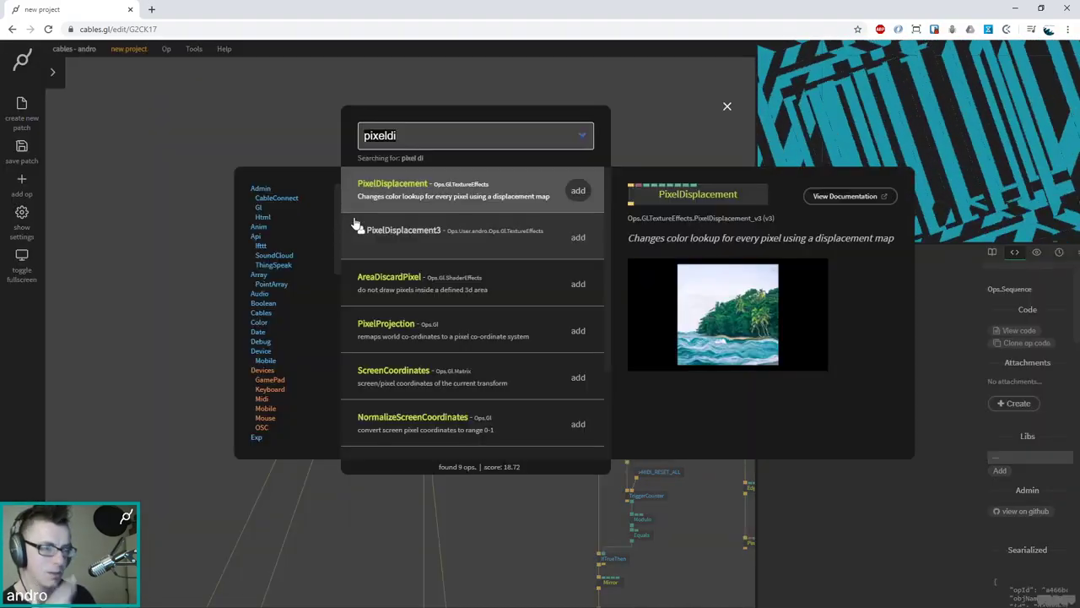
text(trigger)
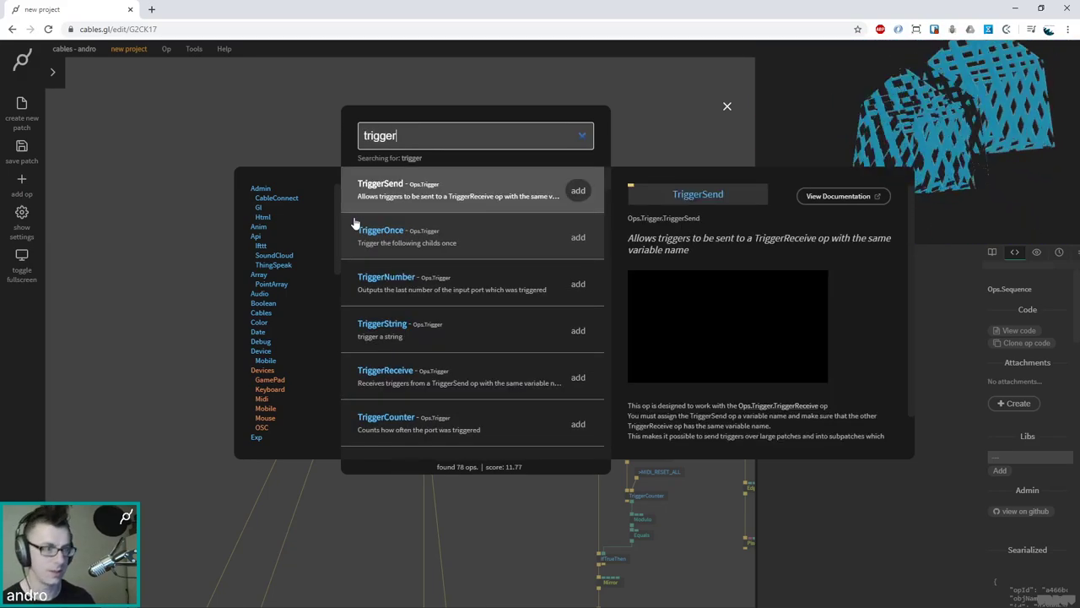
key(Return)
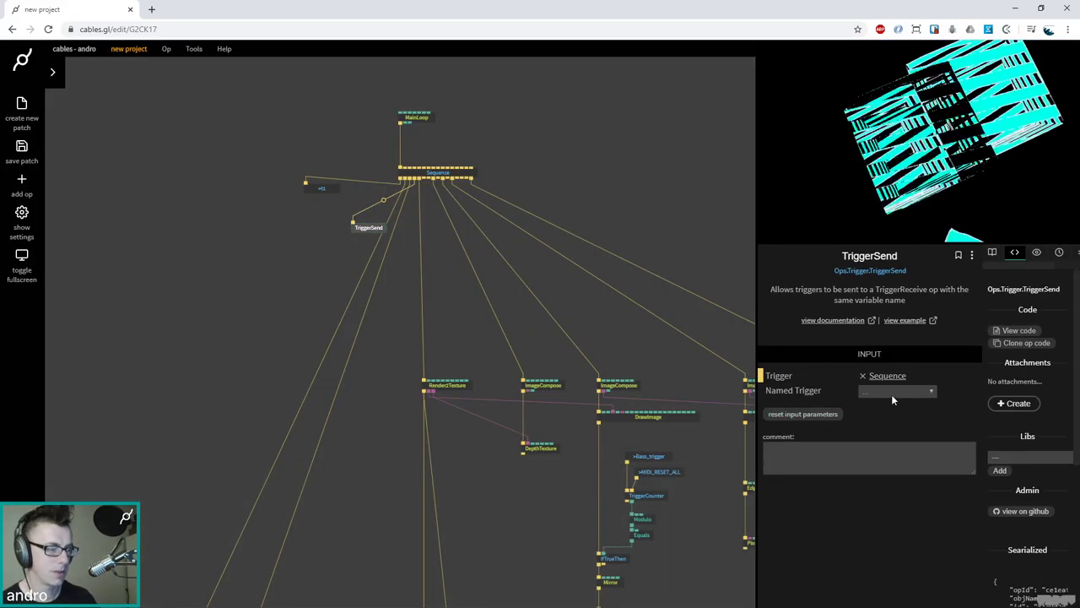
Create the named trigger t2-displaceMaker on the new TriggerSend op and reposition the op slightly beneath t1
click(891, 394)
click(881, 411)
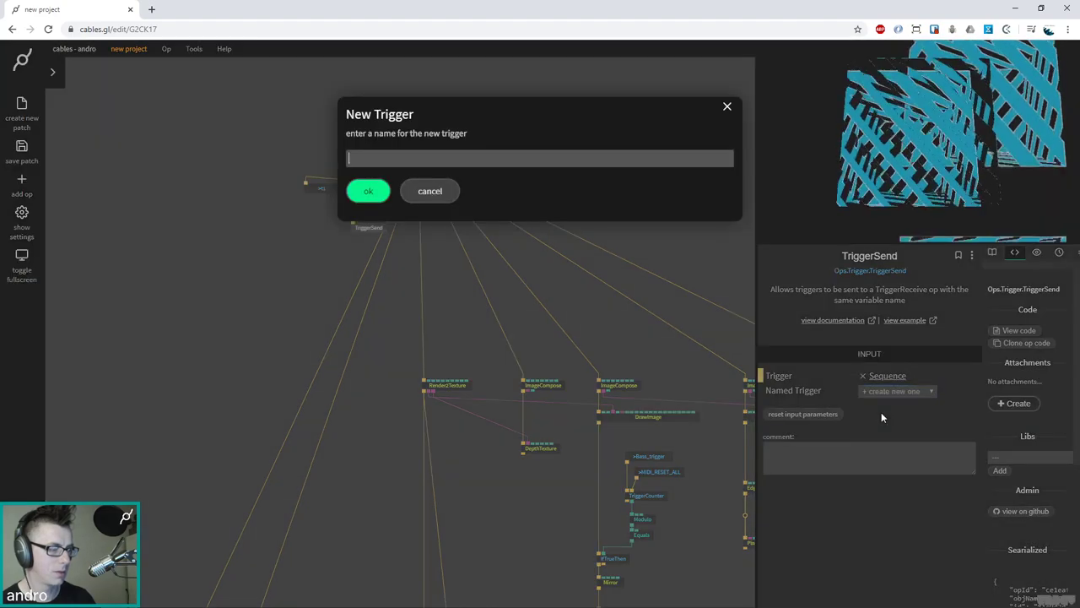
text(t2)
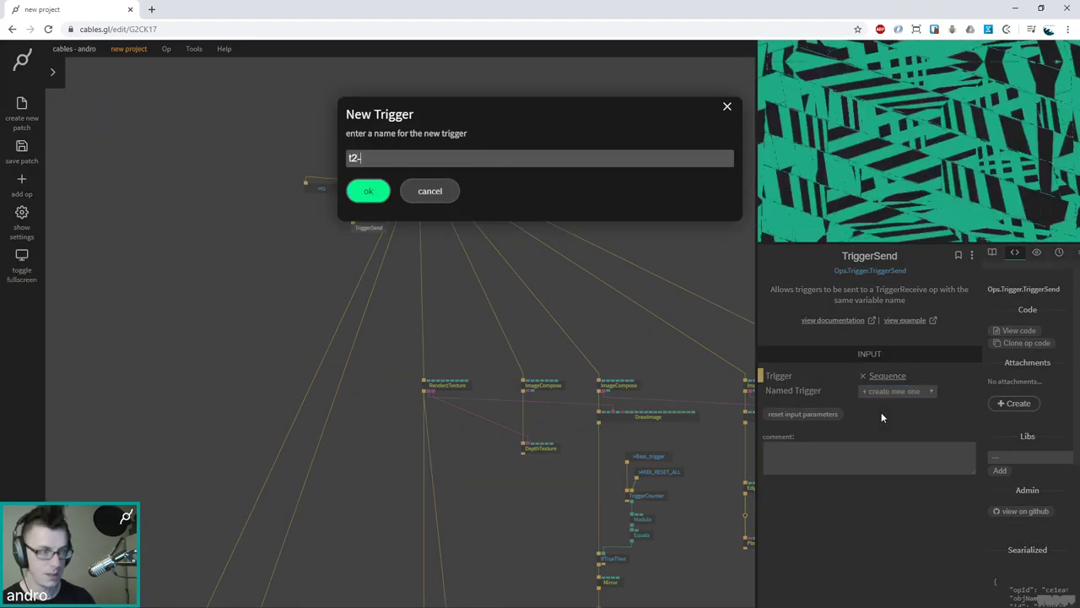
text(-)
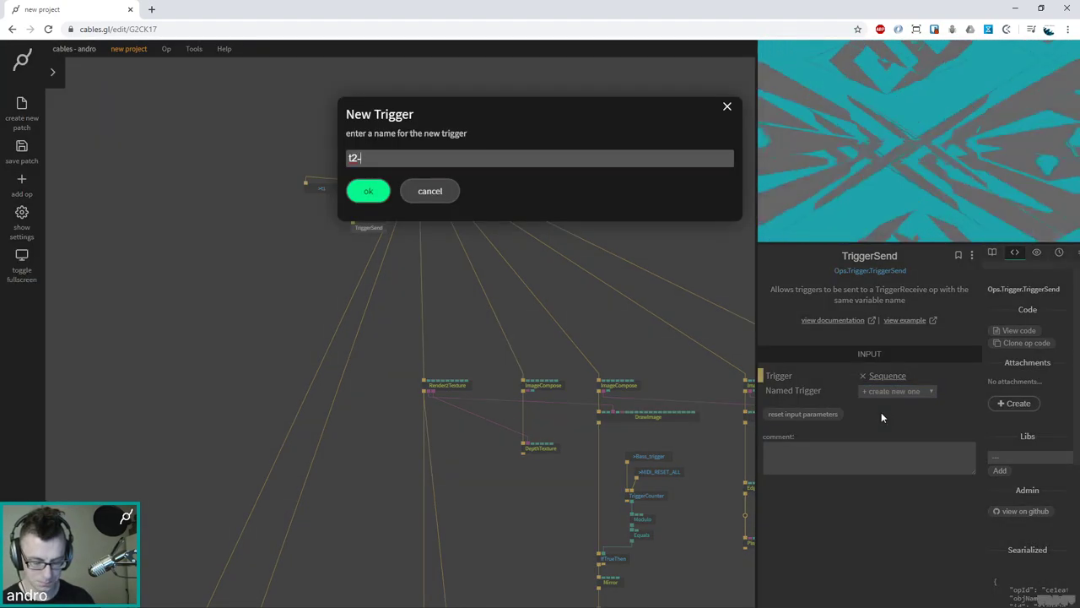
text(displace)
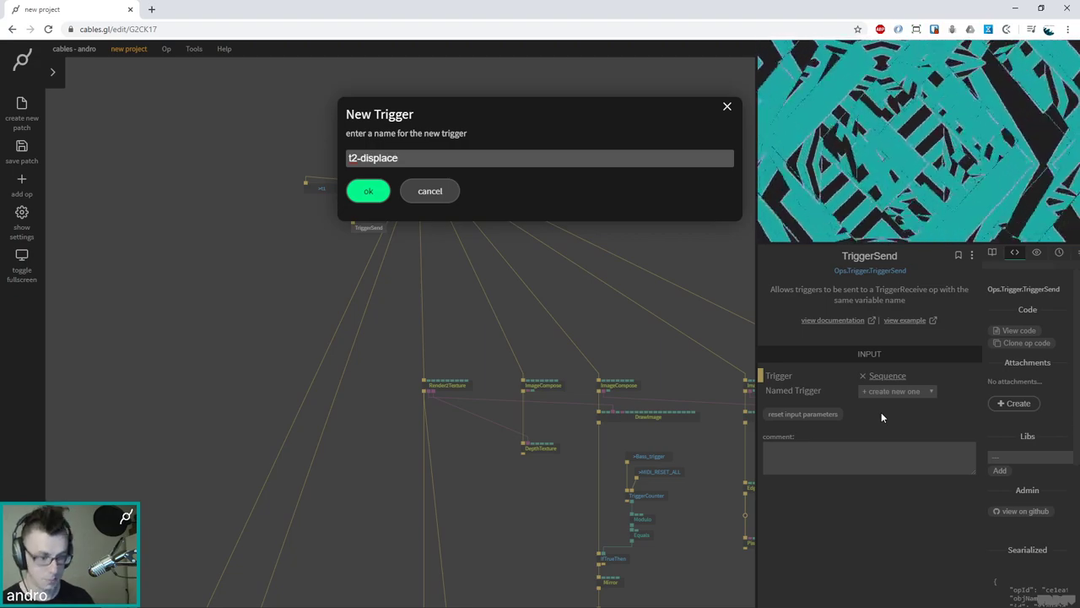
text(Maker)
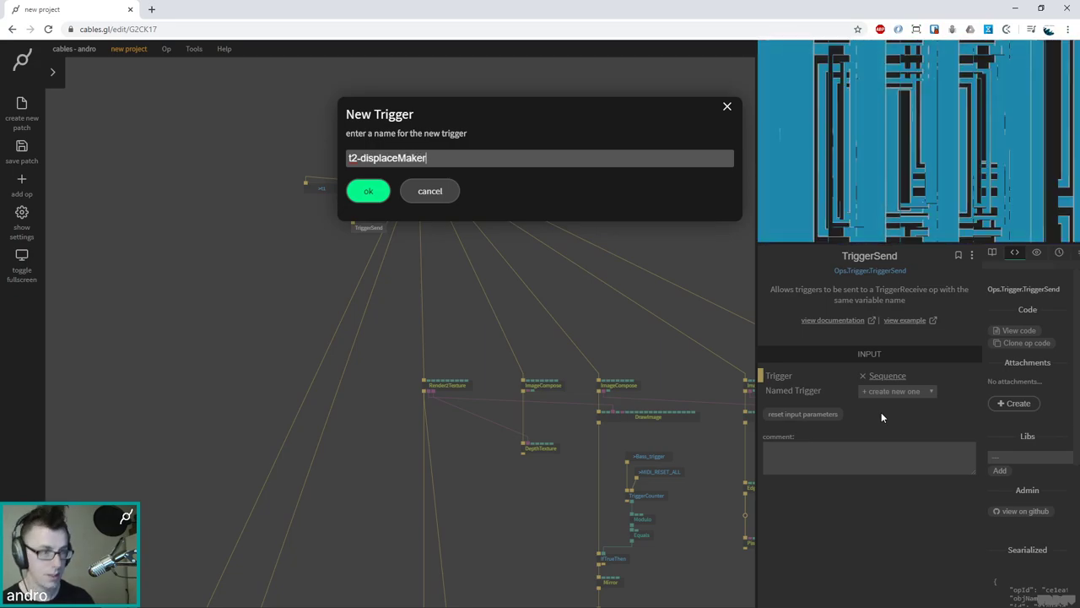
key(Return)
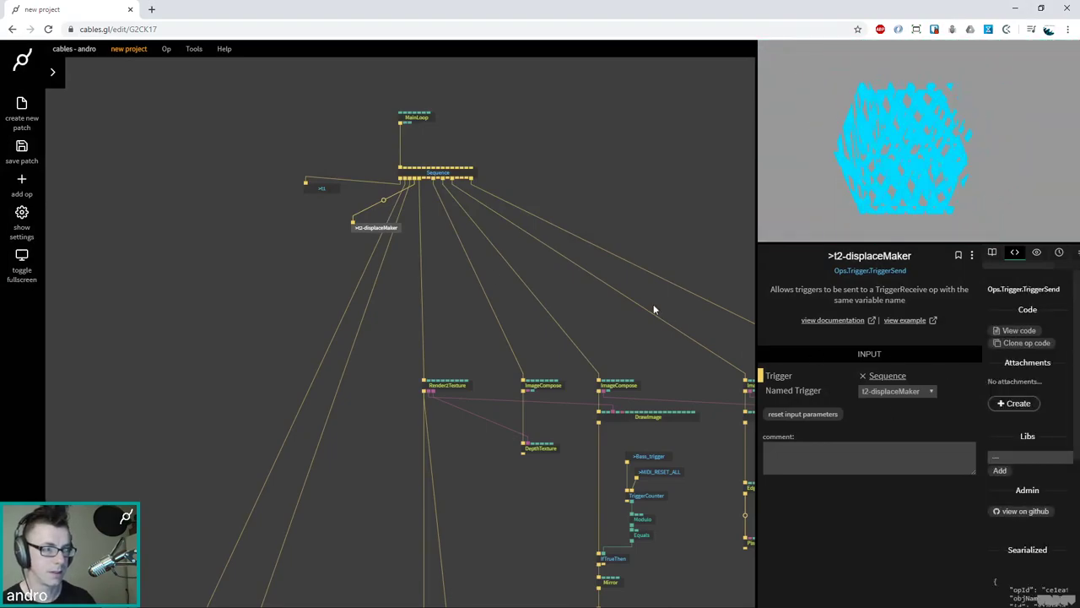
drag(363, 226, 354, 217)
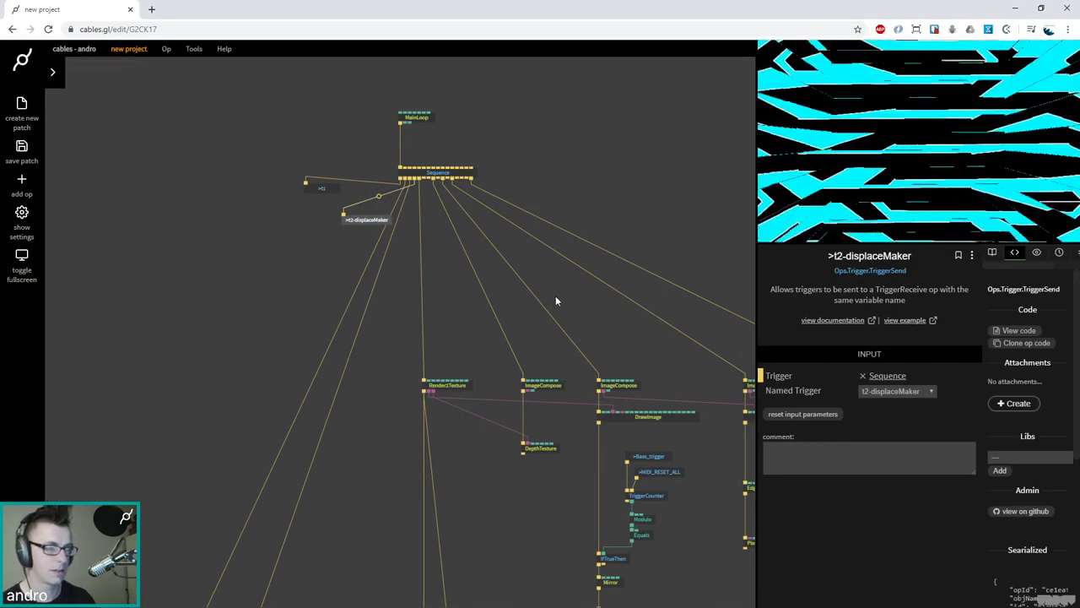
drag(377, 221, 344, 229)
Add an unlinked TriggerReceive op in the empty canvas area above the FullscreenRectangle op
drag(542, 271, 532, 354)
scroll(520, 360, down, 3)
drag(711, 374, 360, 326)
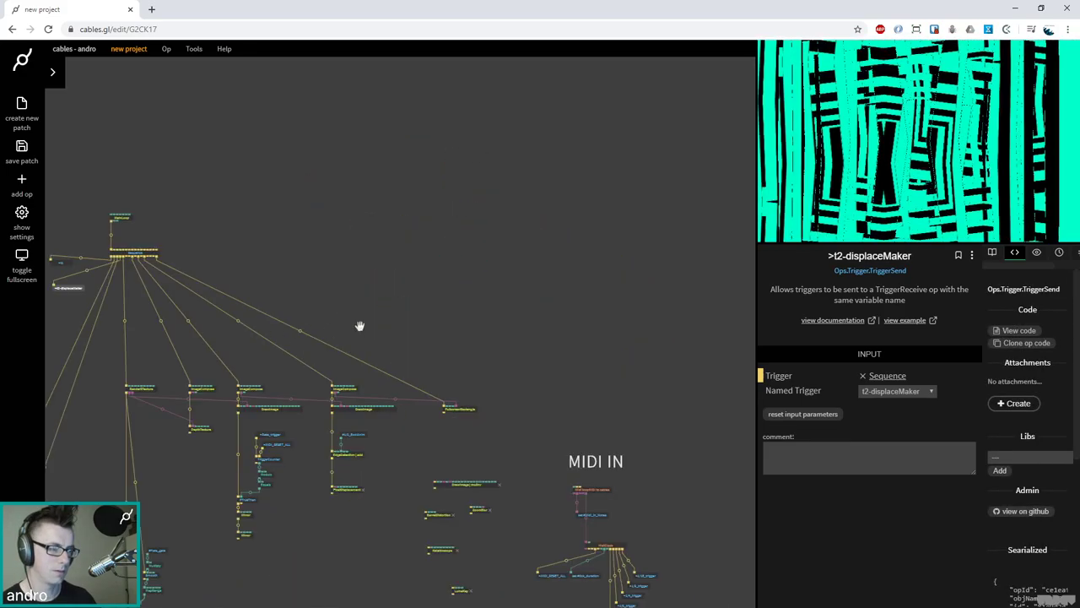
drag(515, 243, 507, 250)
scroll(455, 213, up, 2)
click(473, 233)
key(Escape)
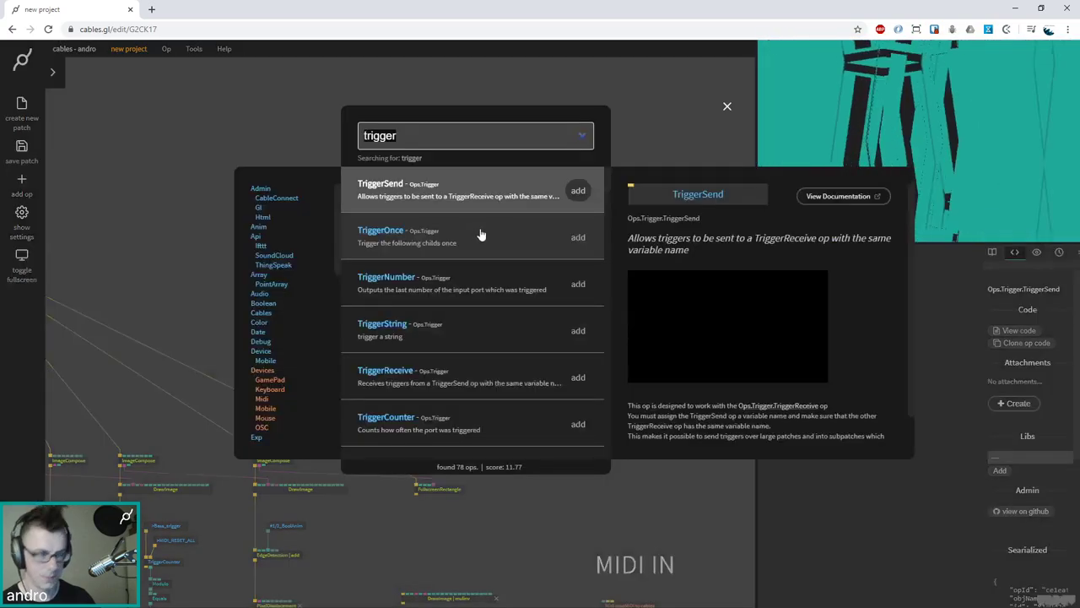
text(trigger re)
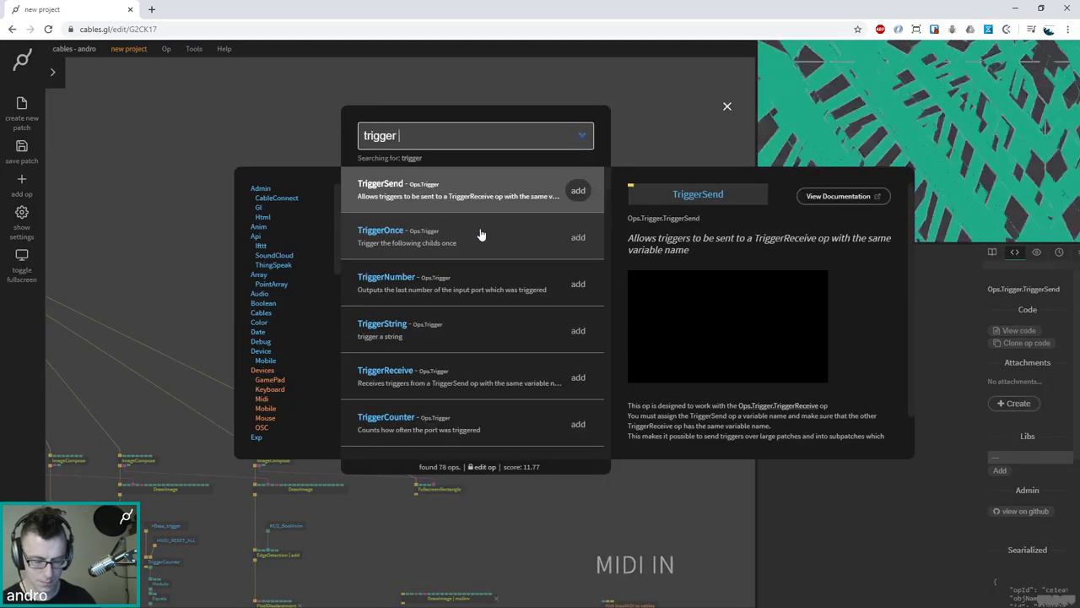
text(c)
key(Return)
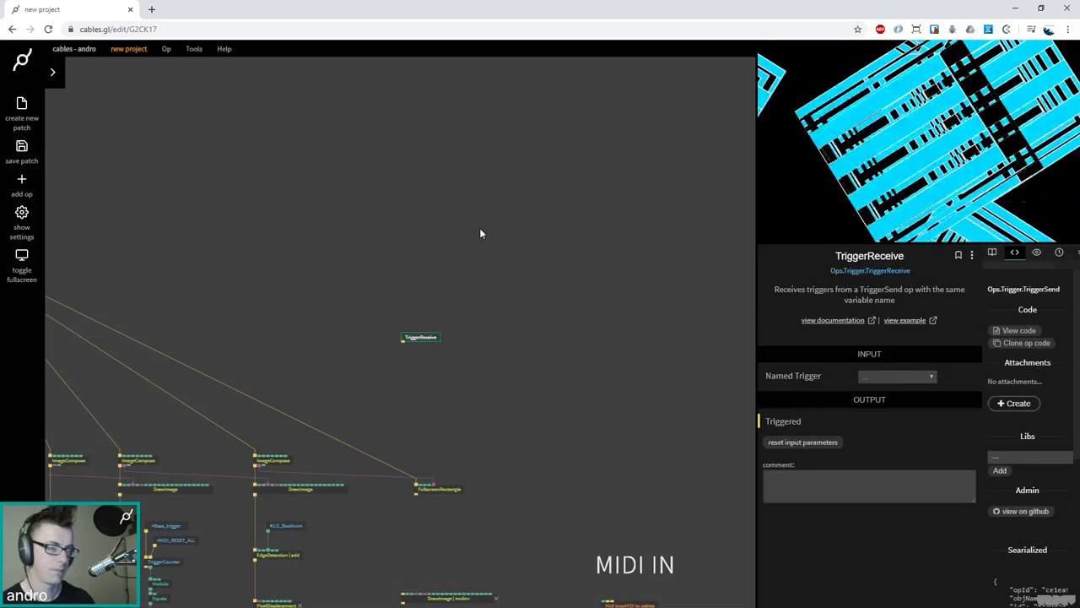
Set the TriggerReceive op's named trigger to t2-displaceMaker and move the op well above the render chains
click(876, 377)
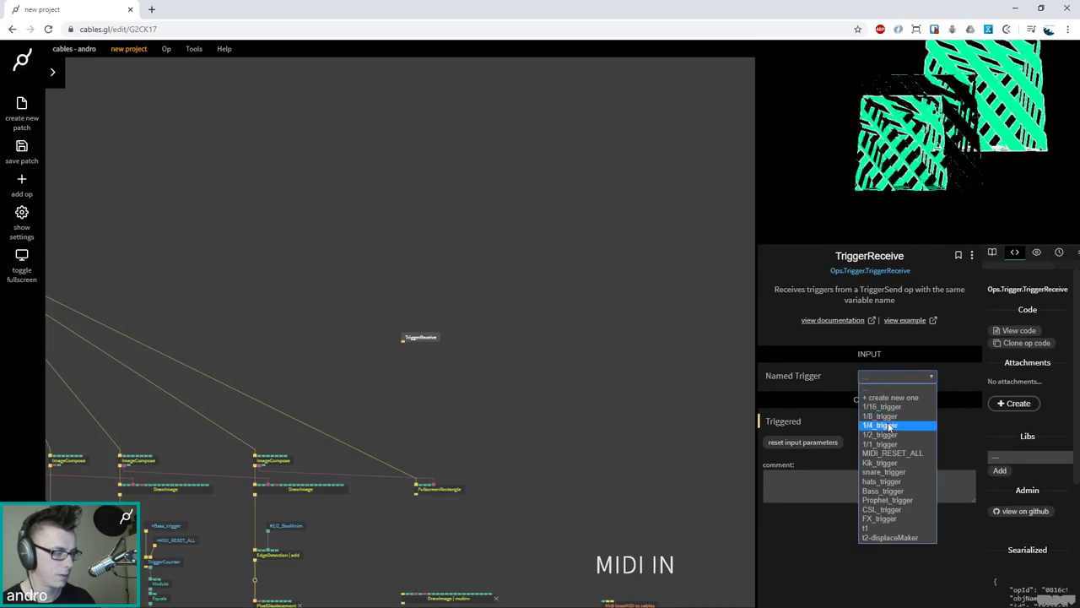
click(888, 538)
drag(434, 344, 555, 86)
Add a Sequence op linked to the trigger output of the t2-displaceMaker receiver
scroll(606, 225, up, 3)
drag(529, 213, 472, 200)
text(image)
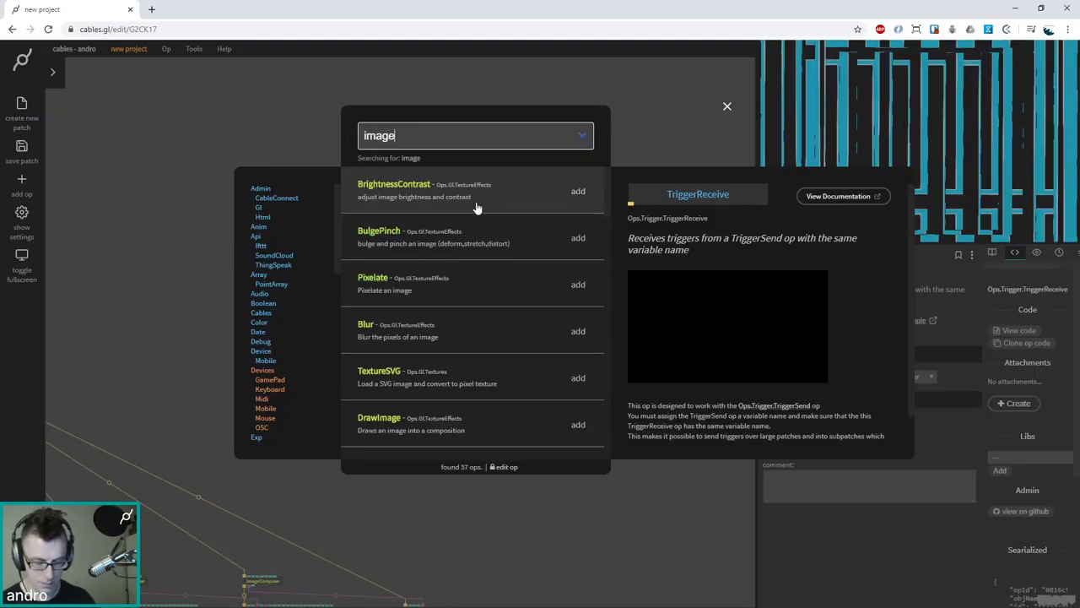
text(c)
key(BackSpace)
key(BackSpace)
key(BackSpace)
key(BackSpace)
key(BackSpace)
key(BackSpace)
text(s)
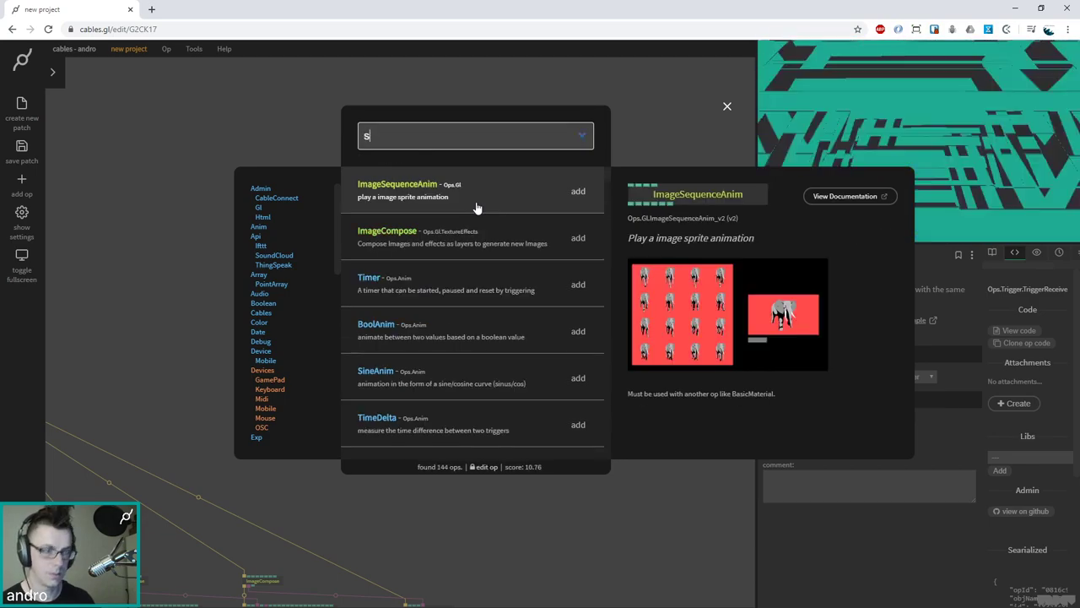
text(eq)
key(Return)
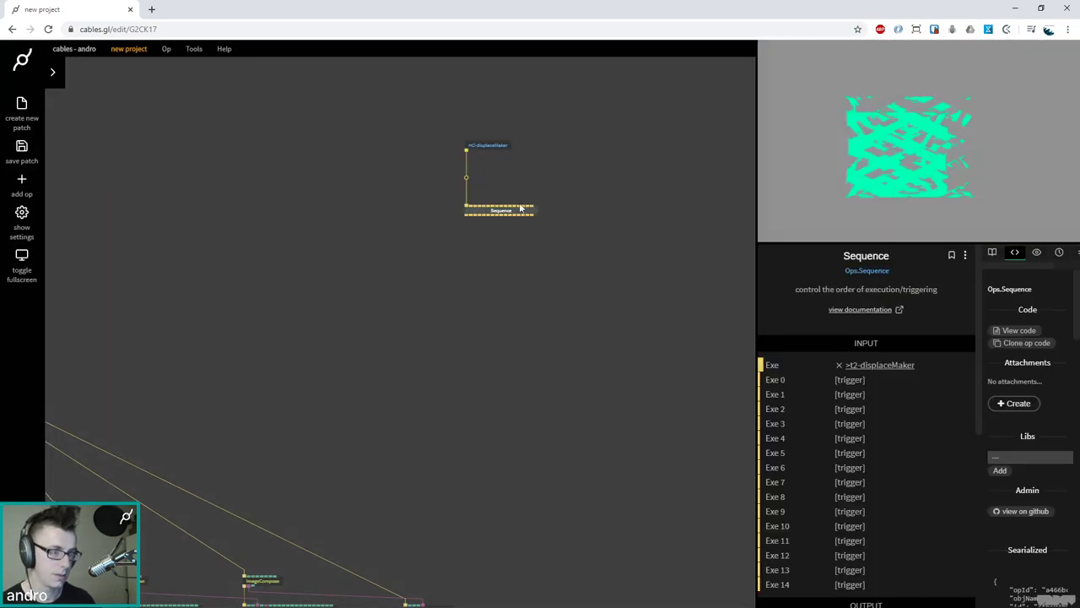
Link an ImageCompose op to the new Sequence's first output and a CheckerBoard op to ImageCompose's trigger output
drag(495, 210, 458, 243)
text(imageco)
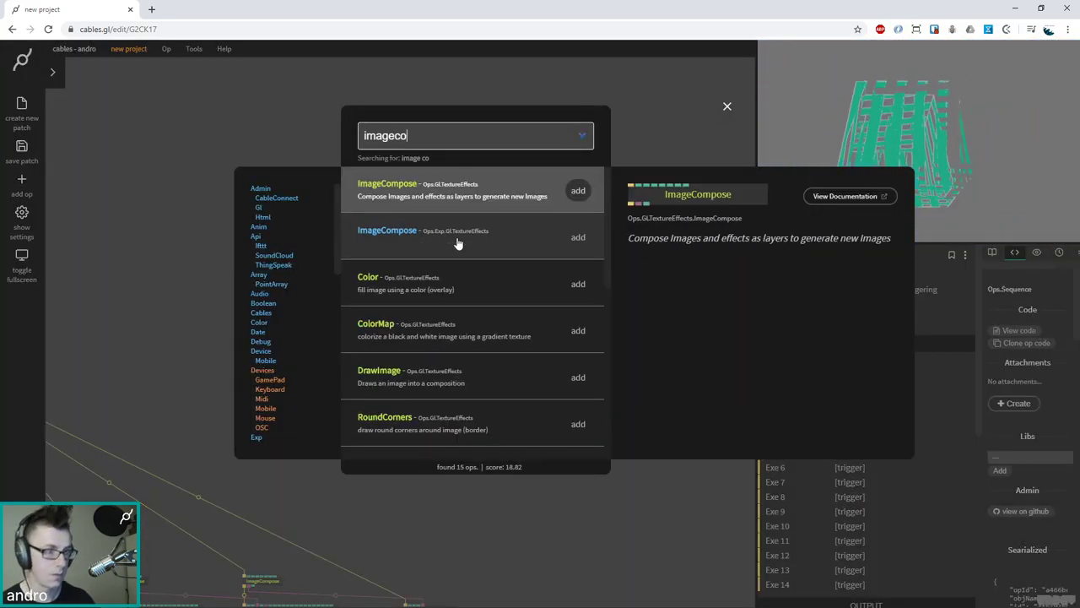
key(Return)
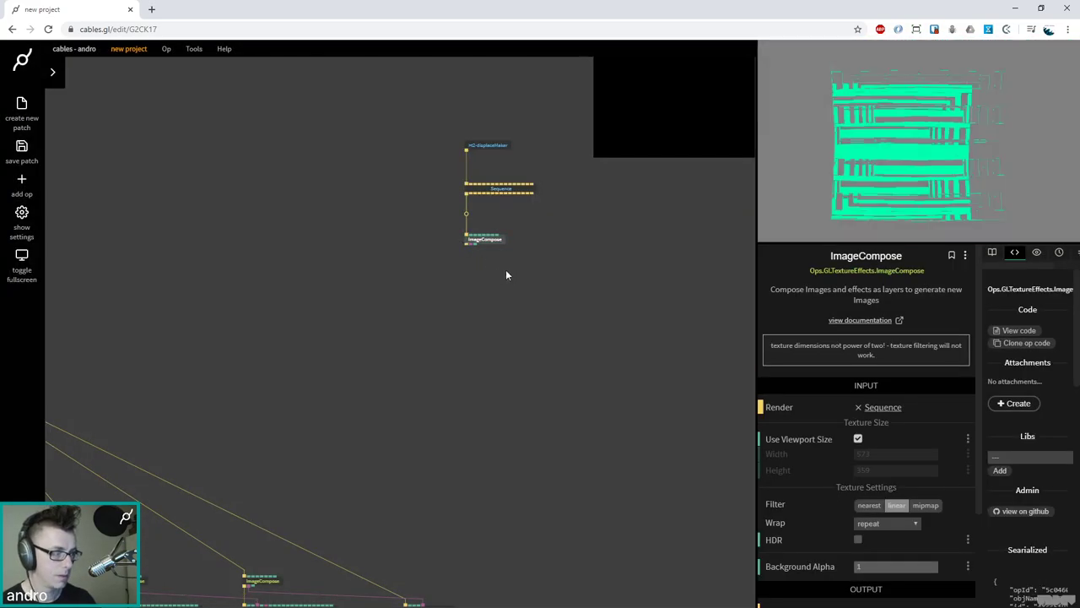
drag(466, 244, 466, 292)
text(checker)
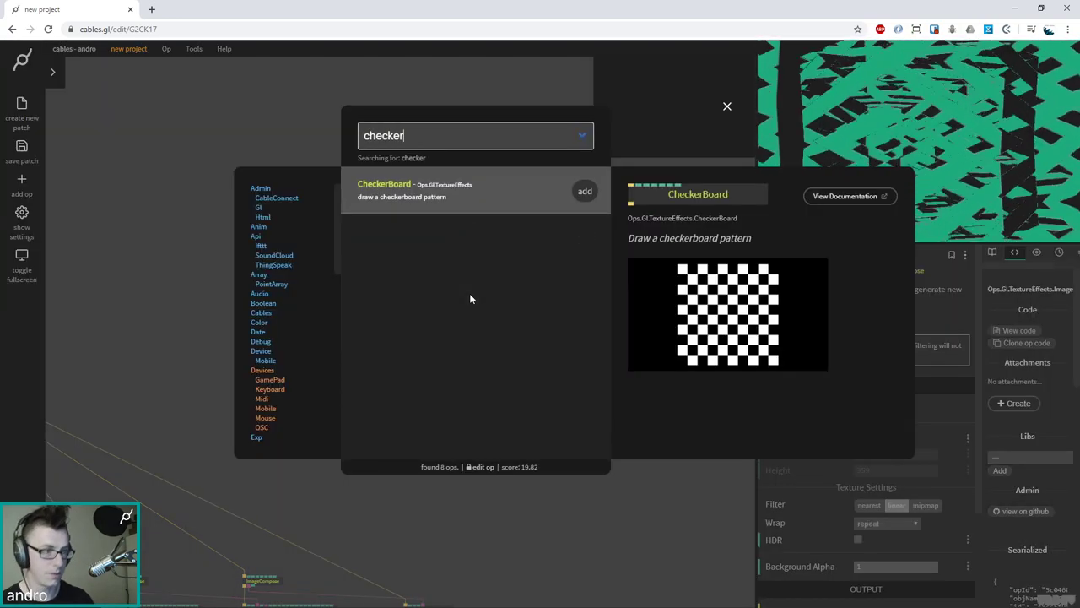
key(Return)
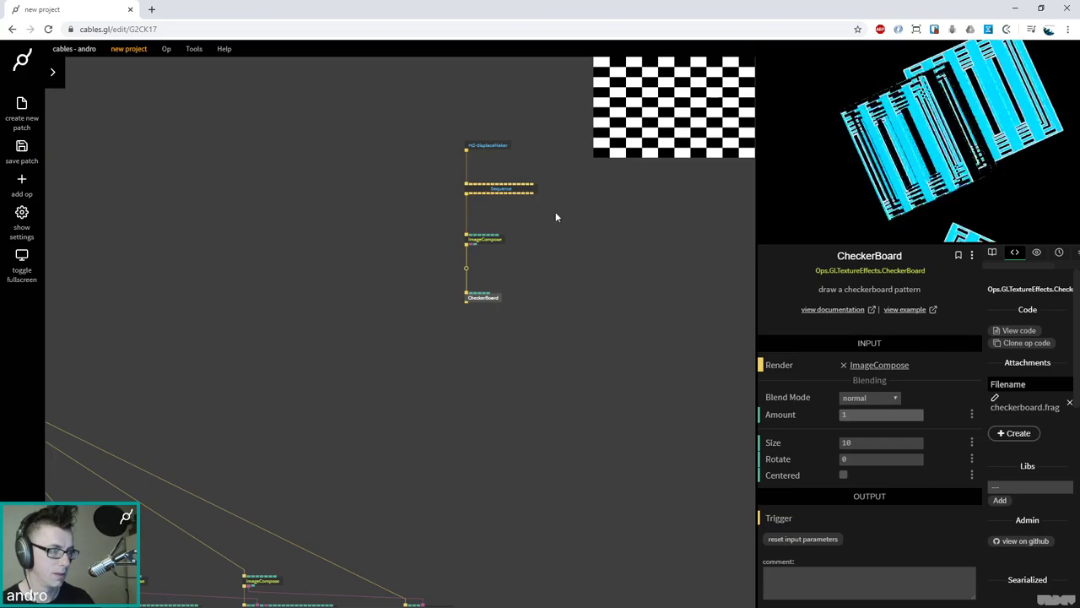
Disable Use Viewport Size on the new ImageCompose and set its texture width and height to 512
click(479, 242)
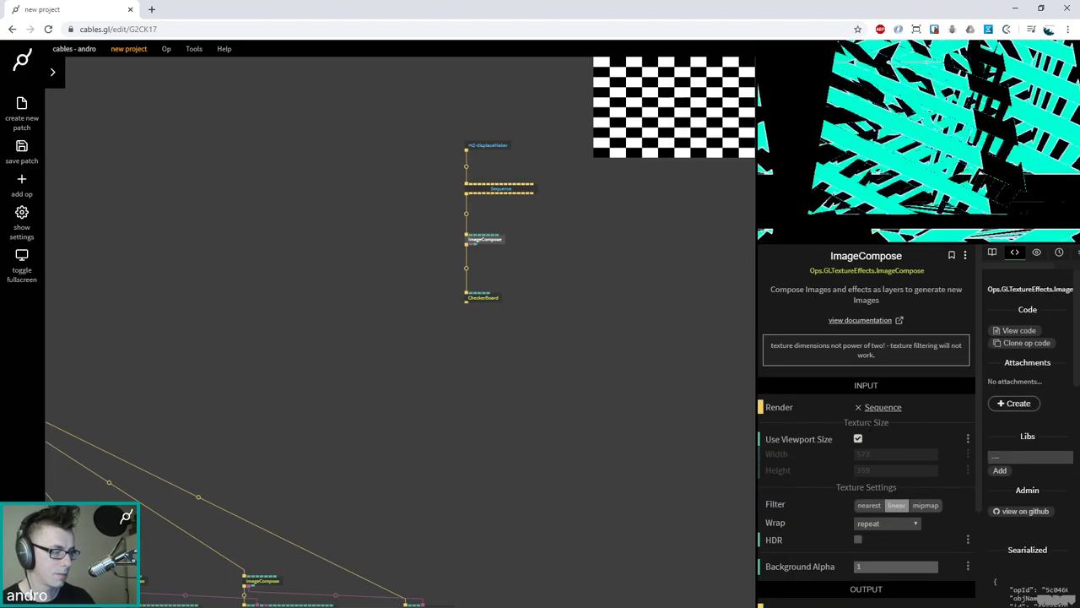
click(857, 440)
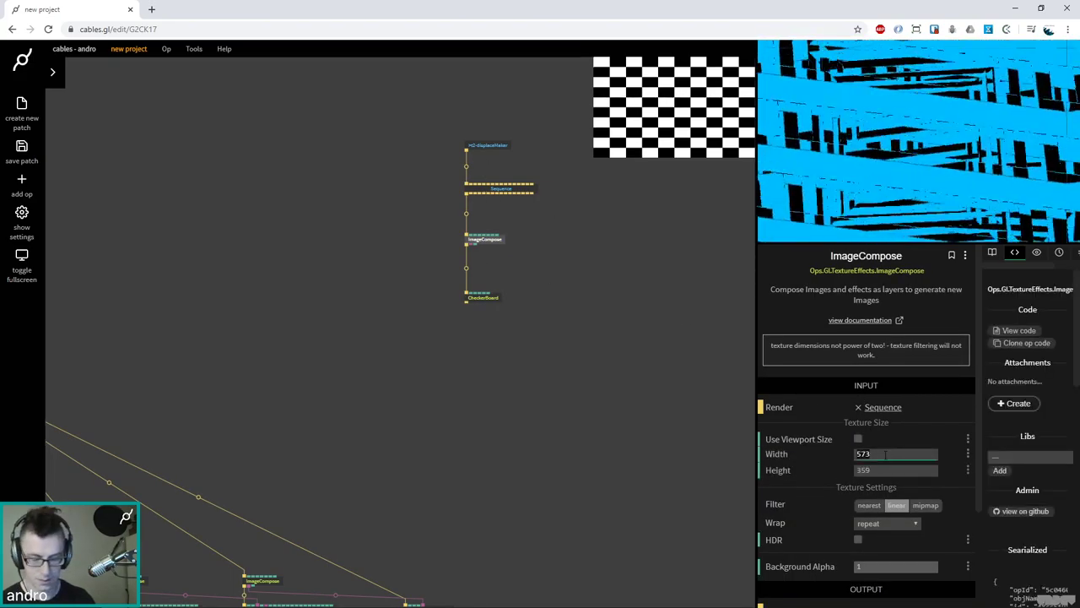
key(BackSpace)
key(BackSpace)
key(BackSpace)
text(512)
key(Tab)
text(512)
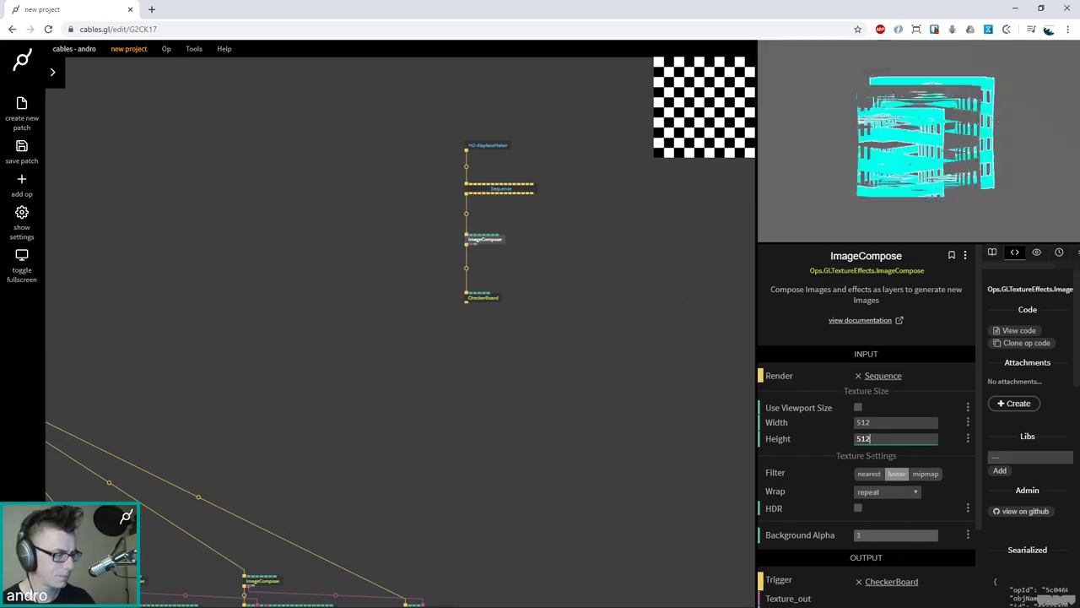
Enable Centered on the CheckerBoard op and set its size to 4
click(482, 296)
drag(873, 442, 877, 442)
click(489, 241)
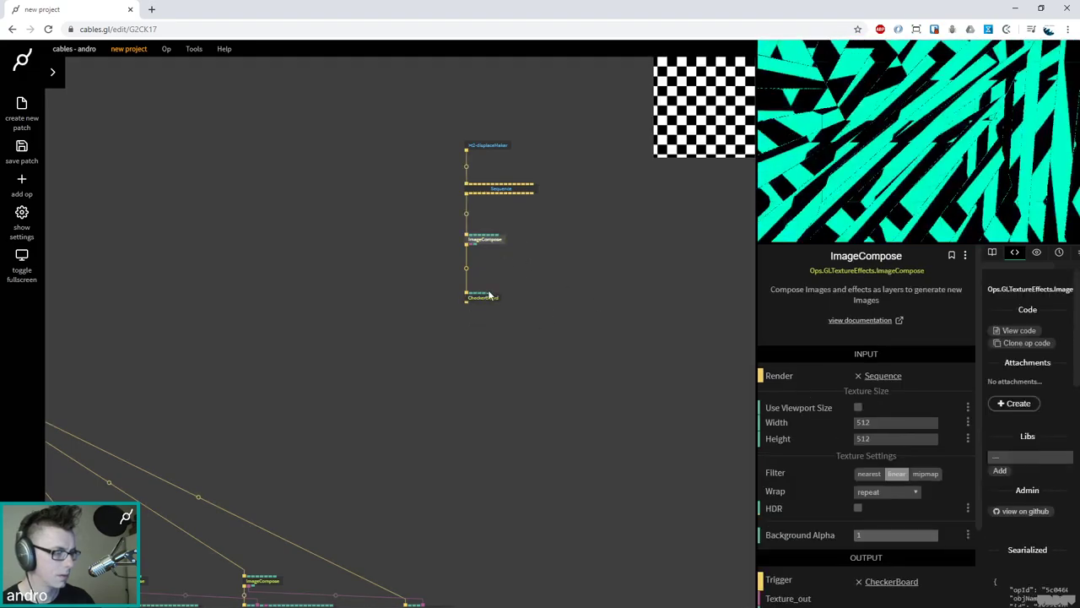
click(483, 297)
mouse_move(873, 442)
mouse_down()
mouse_move(890, 442)
mouse_move(861, 443)
mouse_up()
click(843, 474)
text(4)
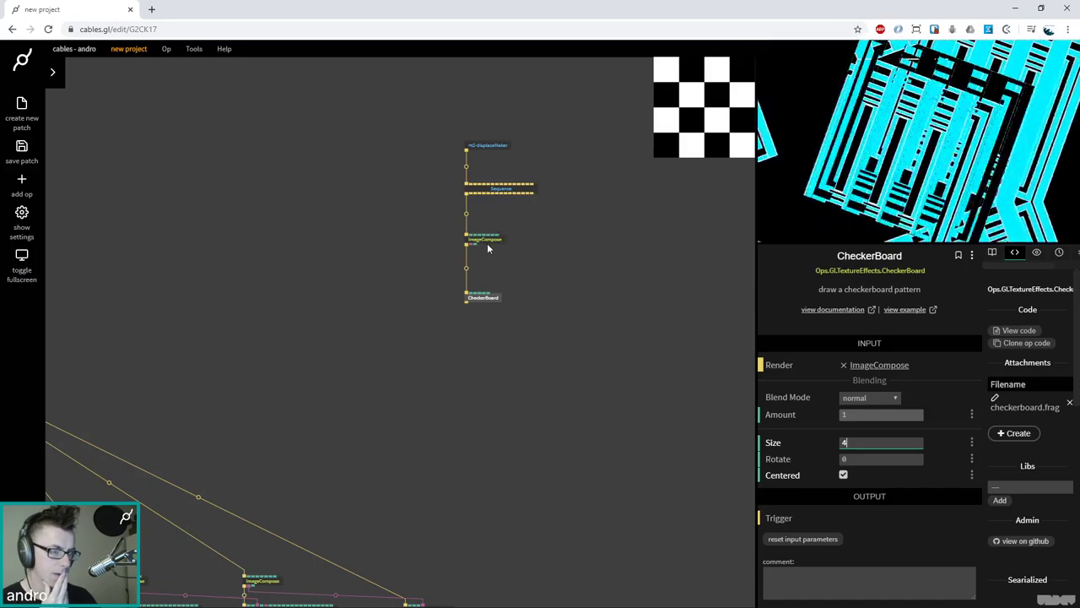
Add a VarSetTexture op linked to the new ImageCompose's texture output and place it close beside the chain
drag(472, 247, 553, 267)
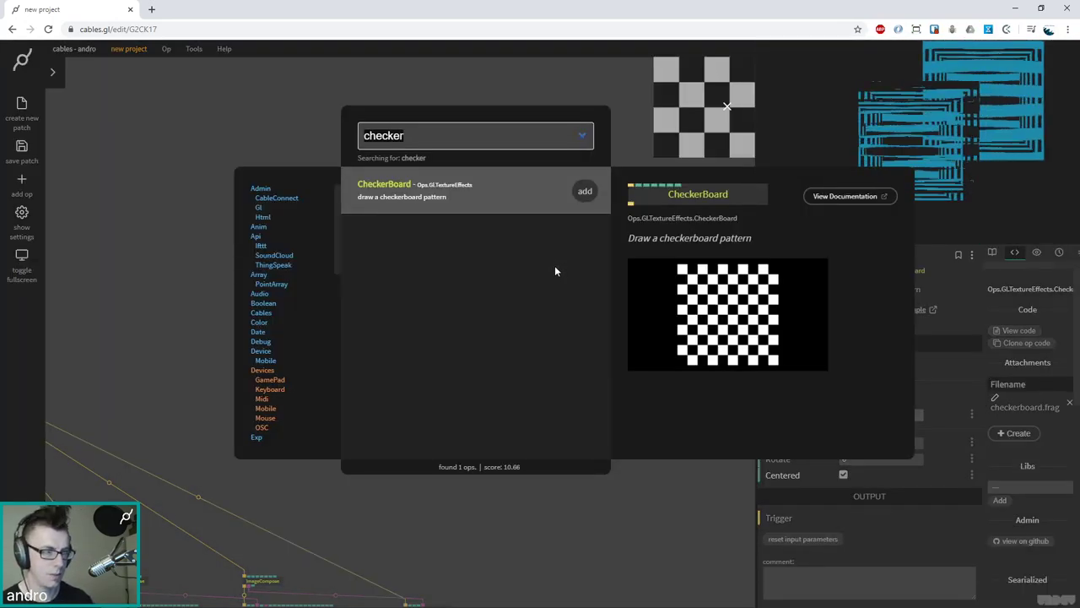
text(var set te)
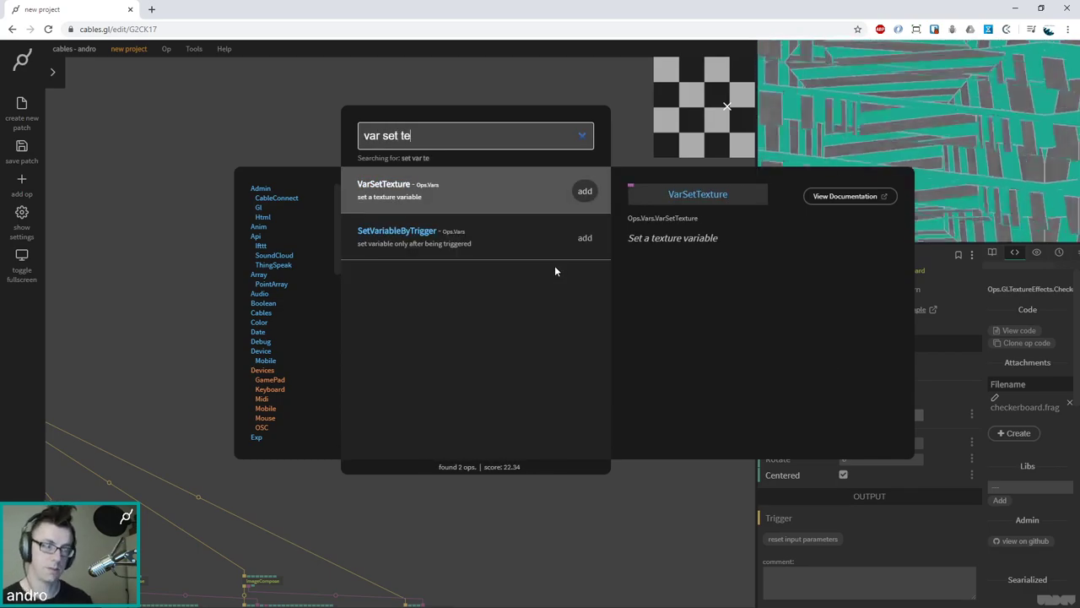
key(Return)
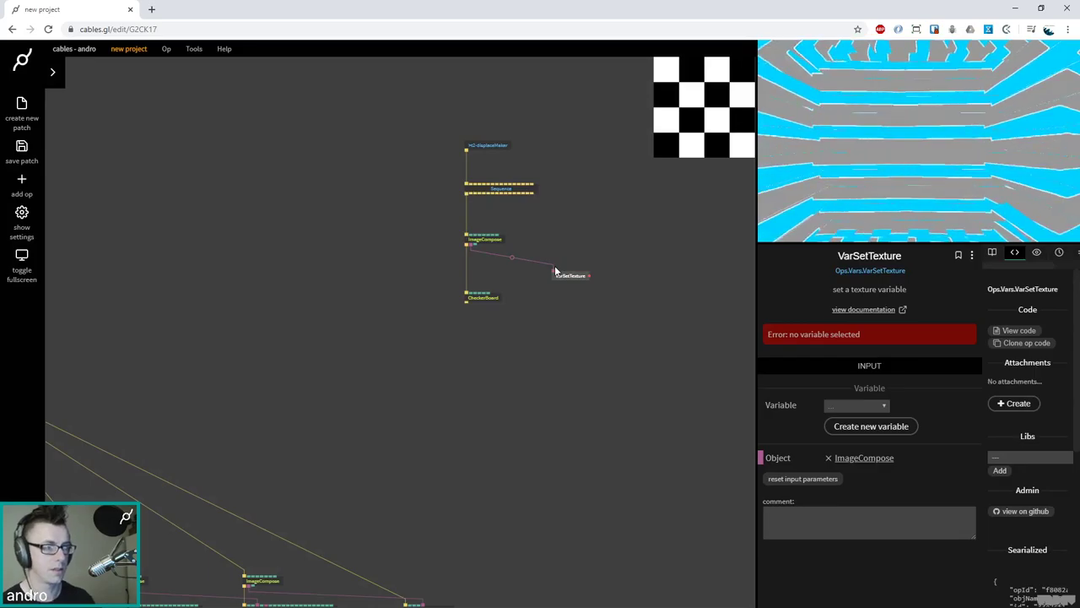
drag(567, 274, 537, 279)
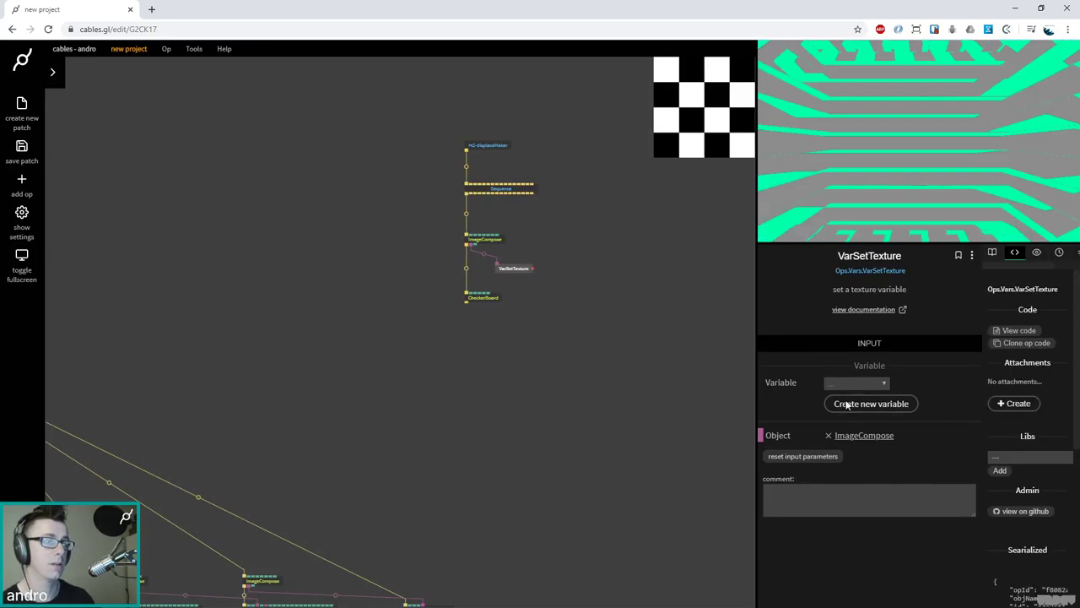
Create a new variable named displaceTexture for the VarSetTexture op
click(847, 405)
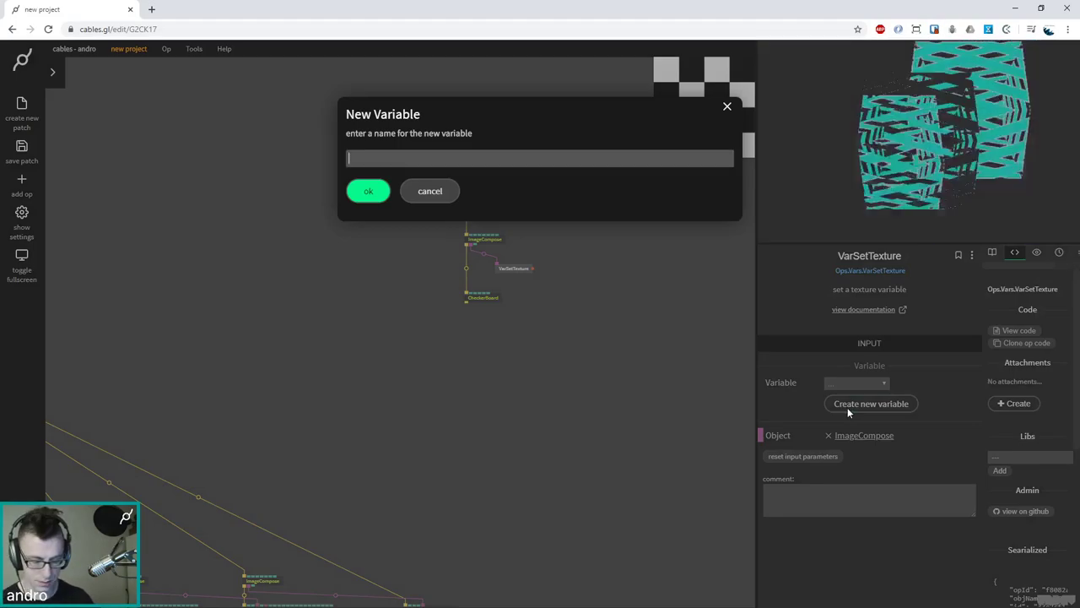
text(displace)
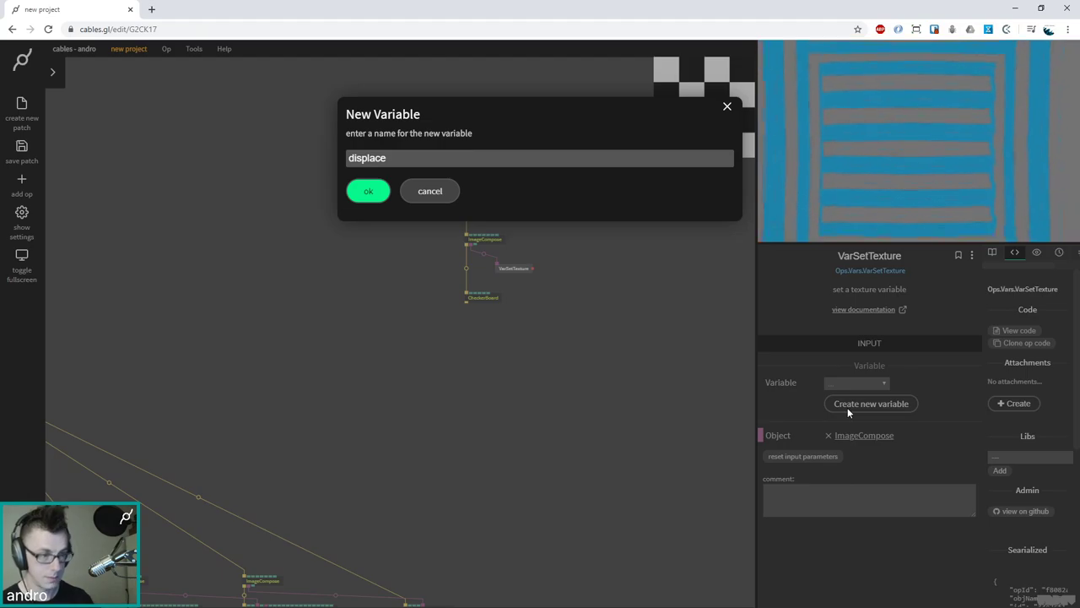
text(Texture)
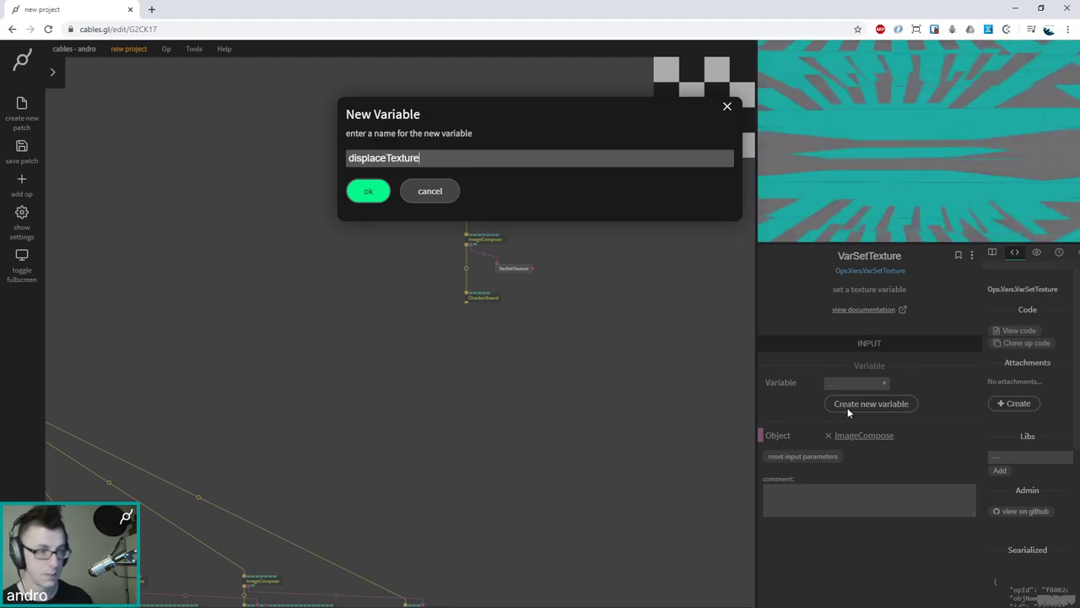
key(Return)
Move the five unlinked effect ops together out of the space between the render chains and the MIDI IN section
drag(465, 392, 645, 202)
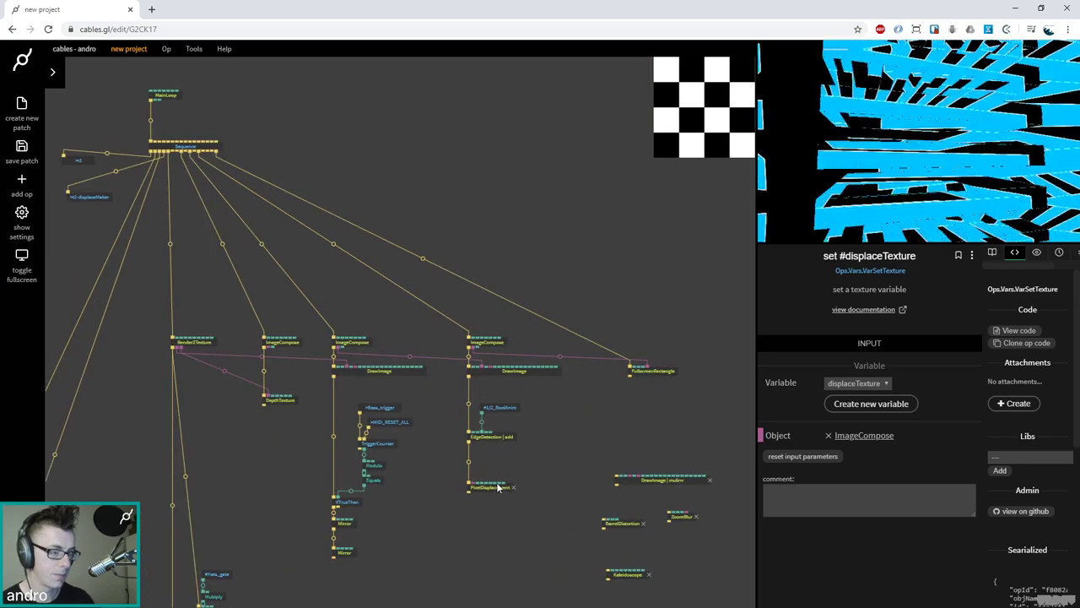
click(494, 518)
drag(540, 513, 388, 391)
drag(402, 299, 496, 465)
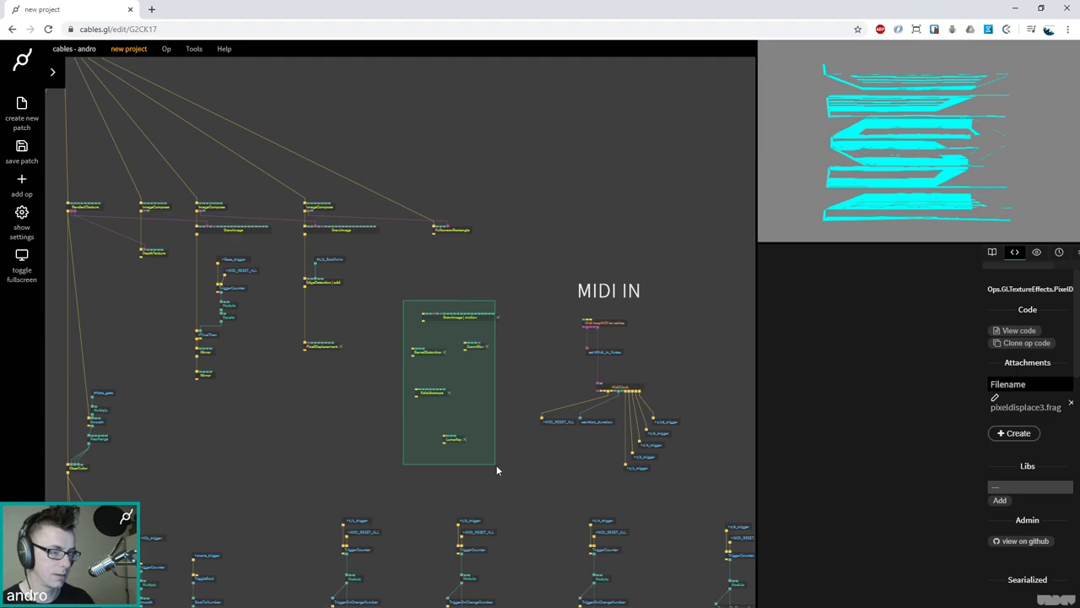
drag(443, 316, 643, 296)
key(Escape)
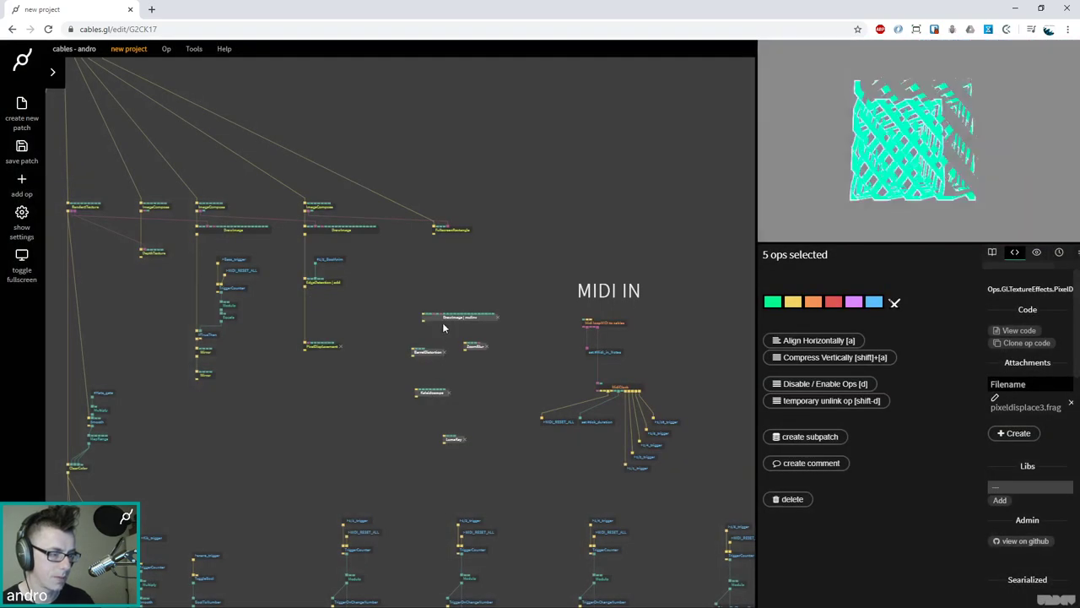
drag(472, 318, 750, 242)
drag(239, 476, 93, 552)
drag(397, 398, 705, 347)
drag(343, 349, 605, 407)
drag(330, 289, 367, 360)
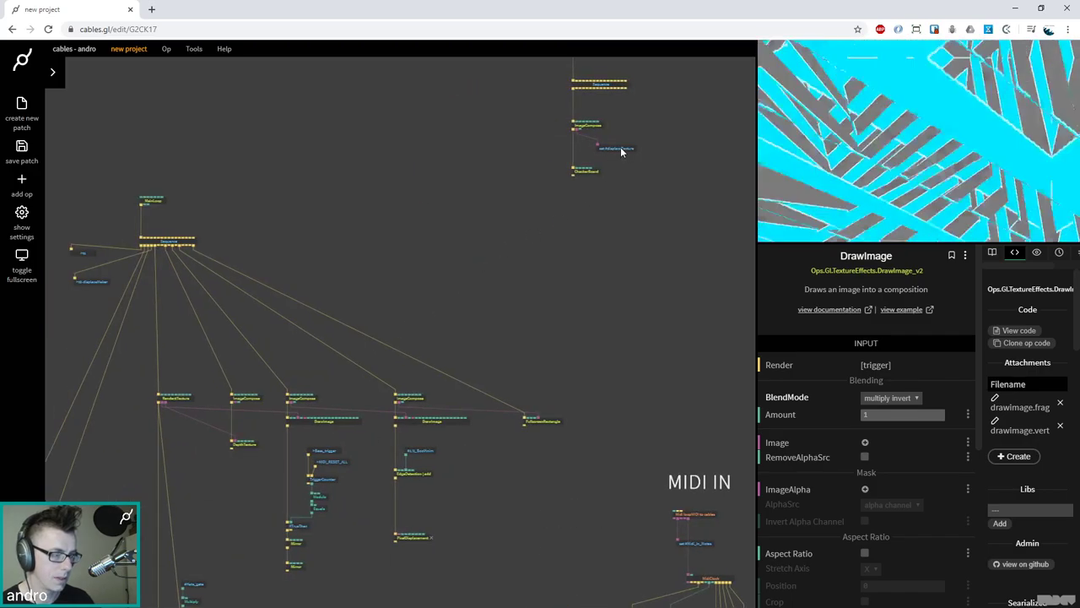
Add a VarGetTexture op near the render chain that contains PixelDisplacement
click(621, 150)
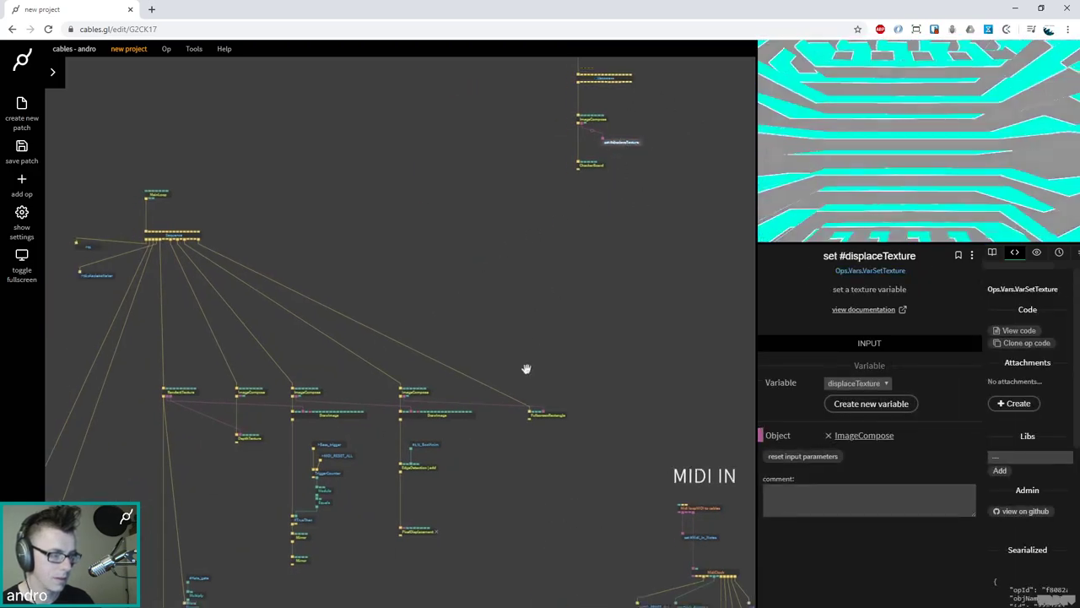
drag(531, 346, 543, 287)
click(507, 432)
key(Escape)
text(var get te)
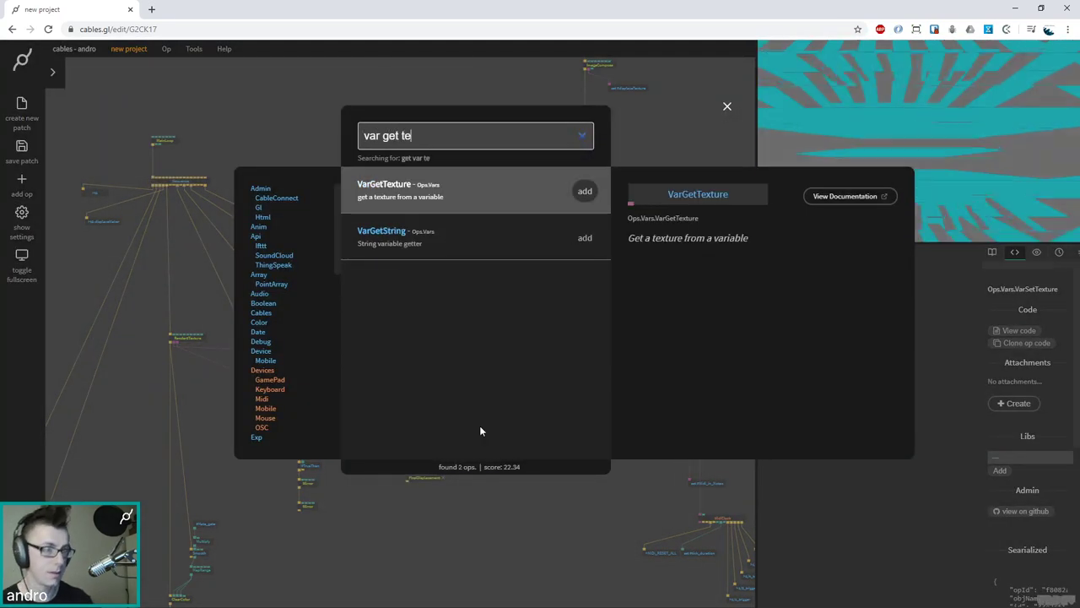
key(Return)
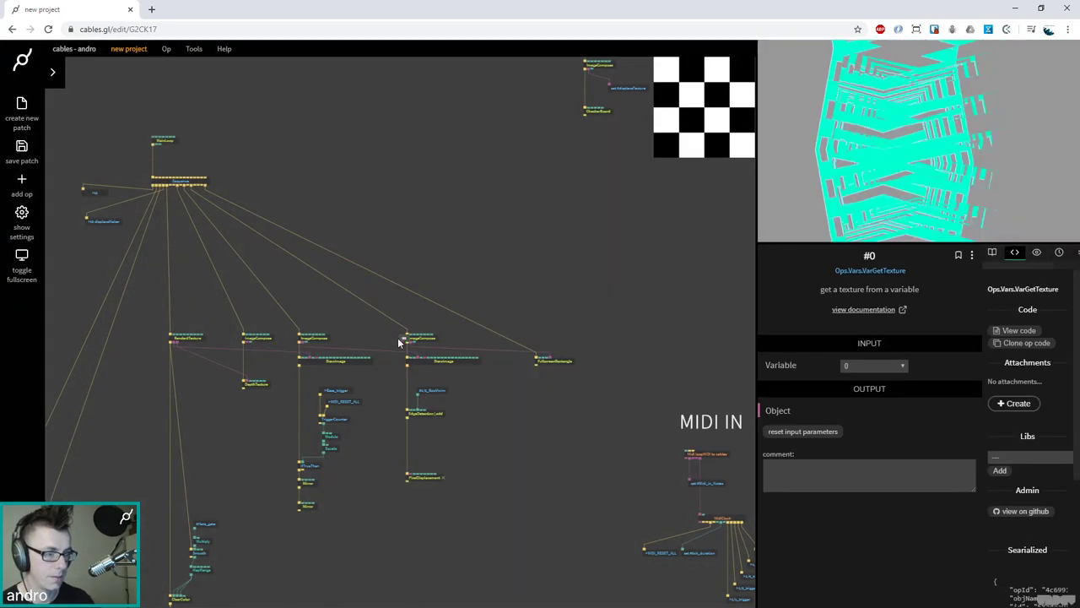
Set the VarGetTexture variable to displaceTexture, link its output to PixelDisplacement's displacement texture input and place it just above that op
scroll(404, 341, up, 5)
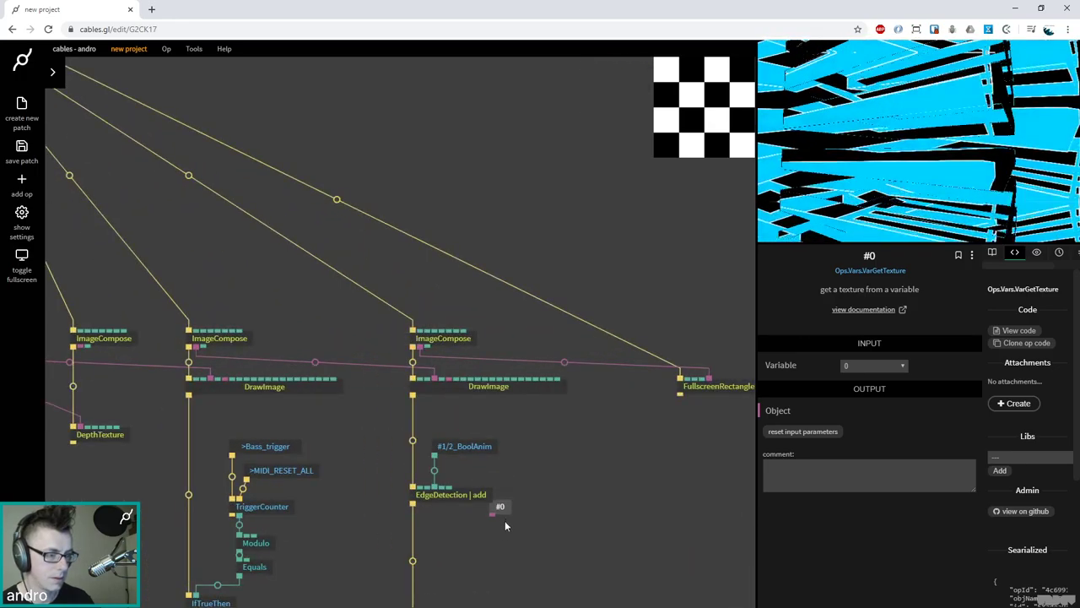
drag(530, 570, 598, 414)
click(869, 365)
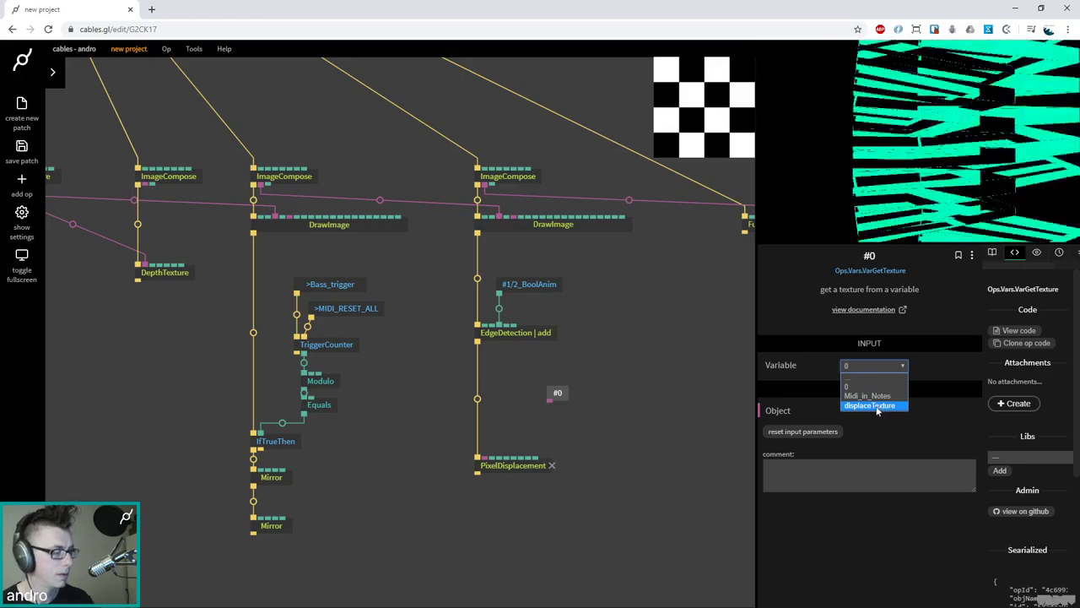
click(874, 406)
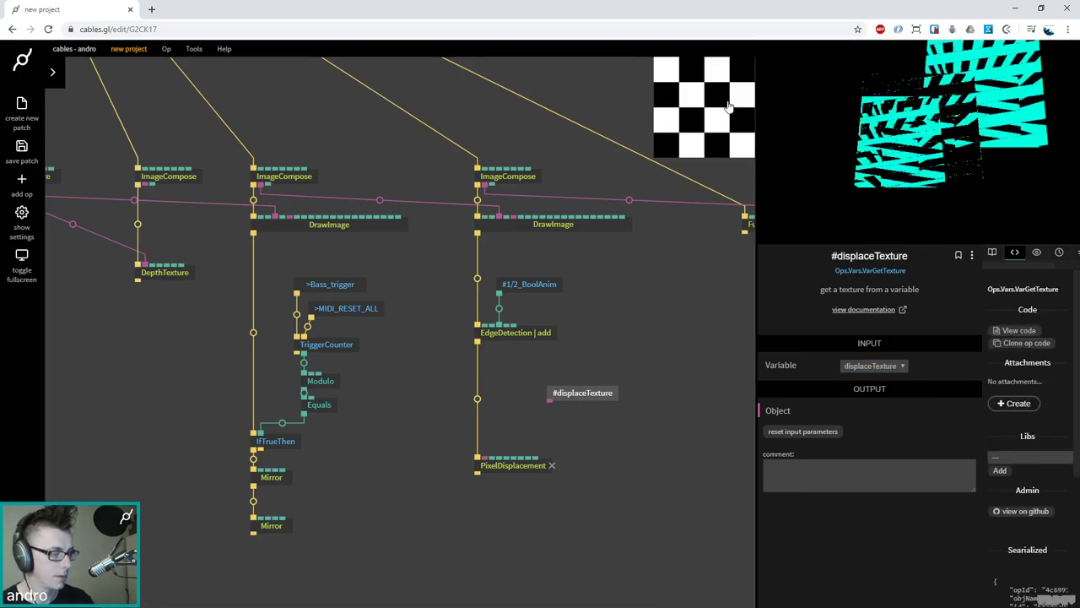
drag(550, 405, 487, 462)
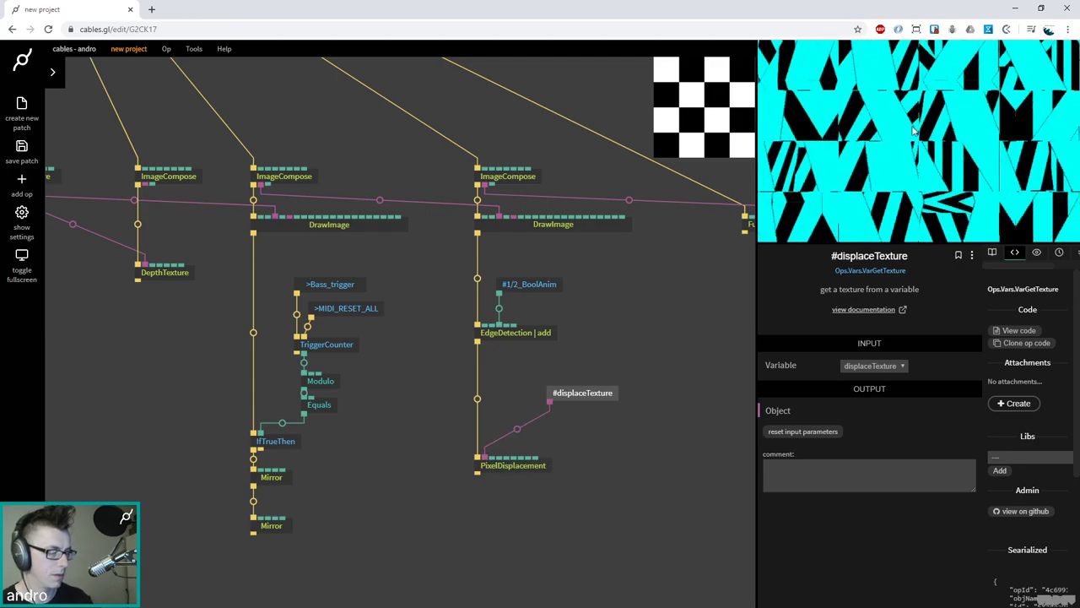
drag(576, 402, 555, 402)
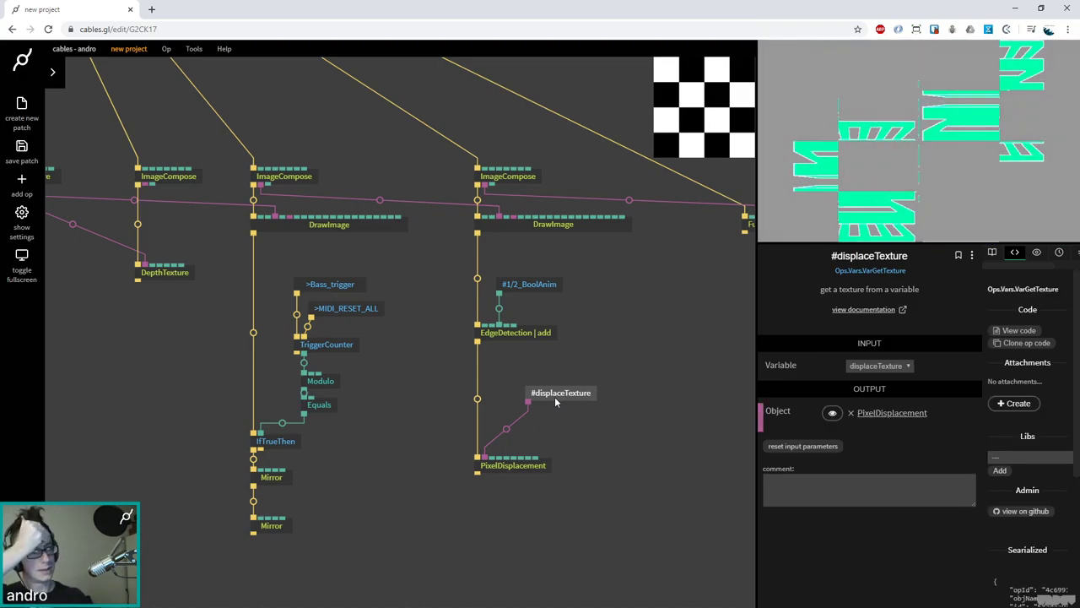
Set PixelDisplacement's Amount X and Amount Y to 0.01
click(532, 466)
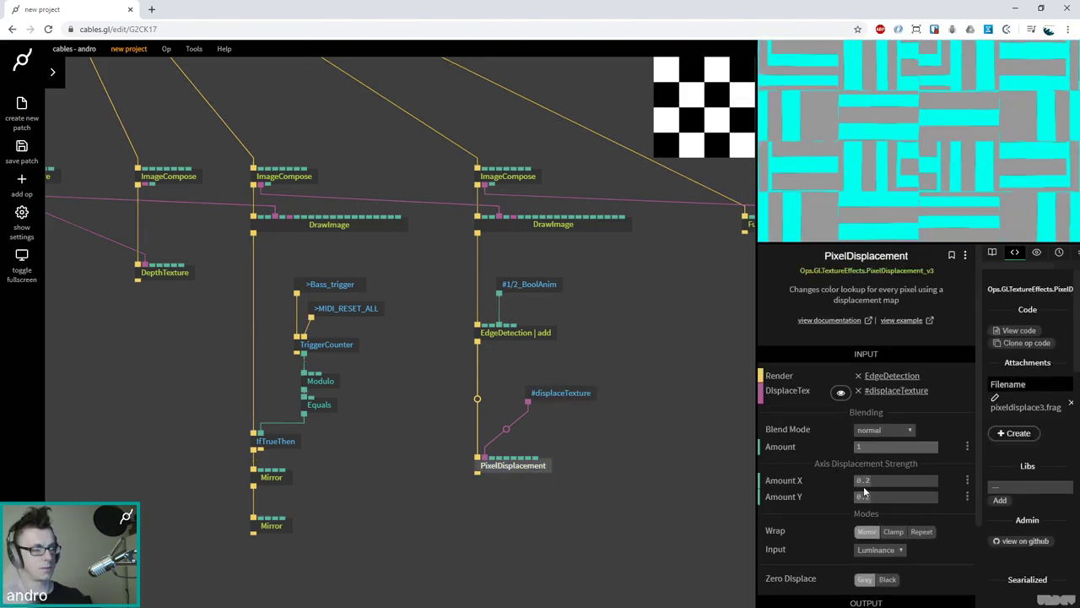
click(868, 481)
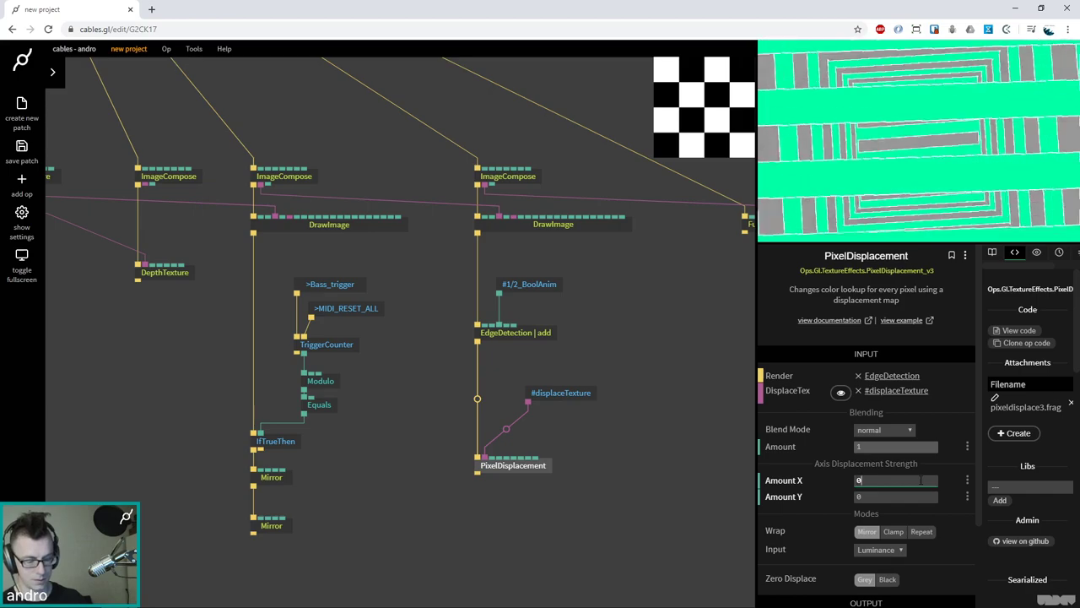
key(Tab)
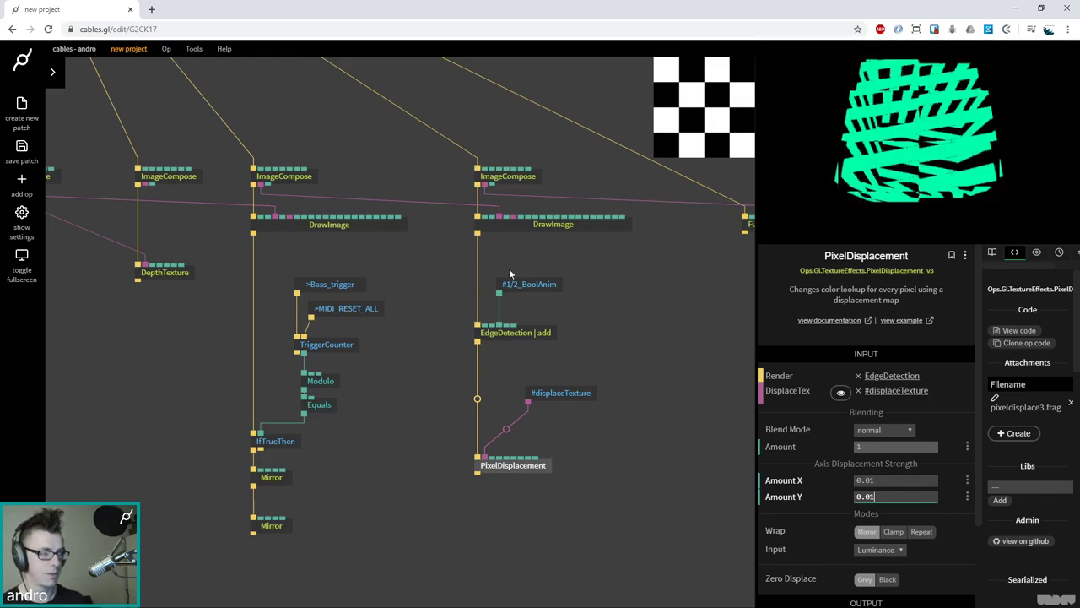
Add a RotateTexture op below CheckerBoard in the t2-displaceMaker branch, with Crop disabled and Rotate set to 0
drag(511, 272, 330, 476)
drag(496, 301, 458, 352)
scroll(457, 360, down, 4)
drag(629, 163, 520, 349)
scroll(519, 350, up, 3)
drag(437, 289, 437, 342)
text(rotate)
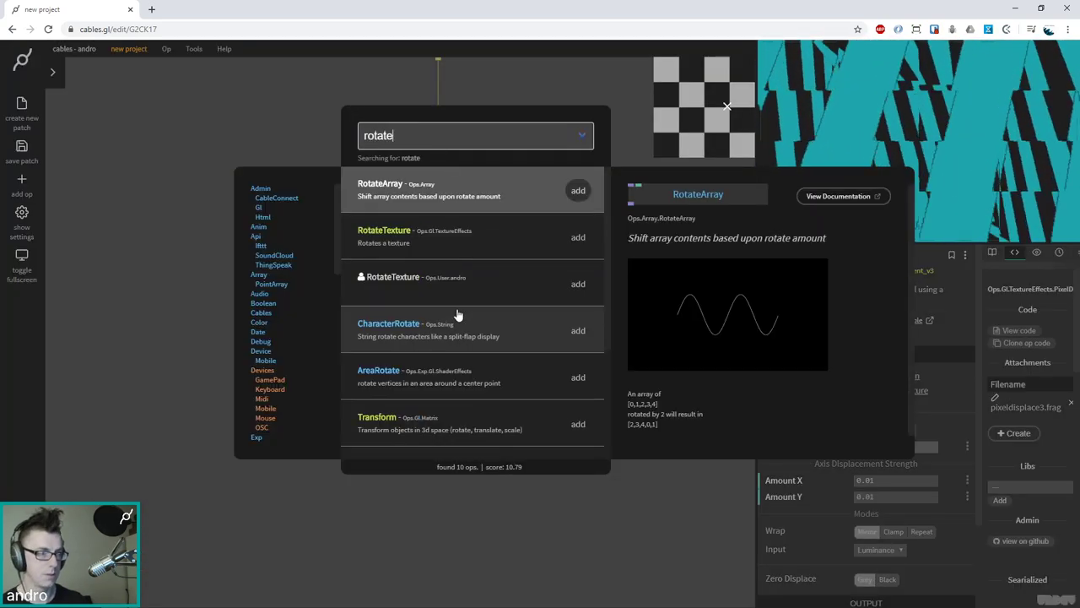
text(text)
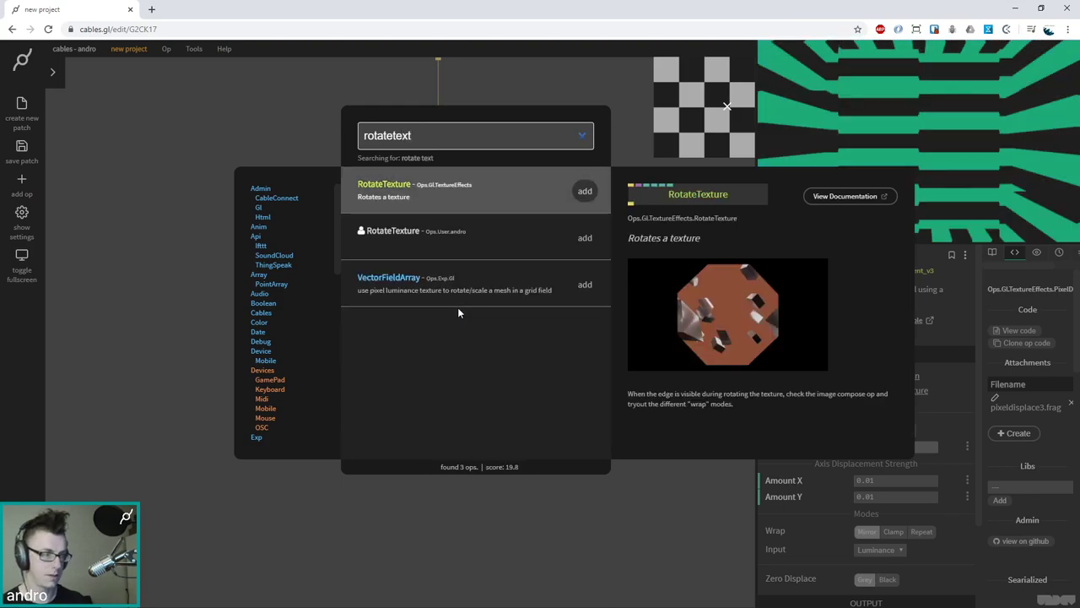
key(Return)
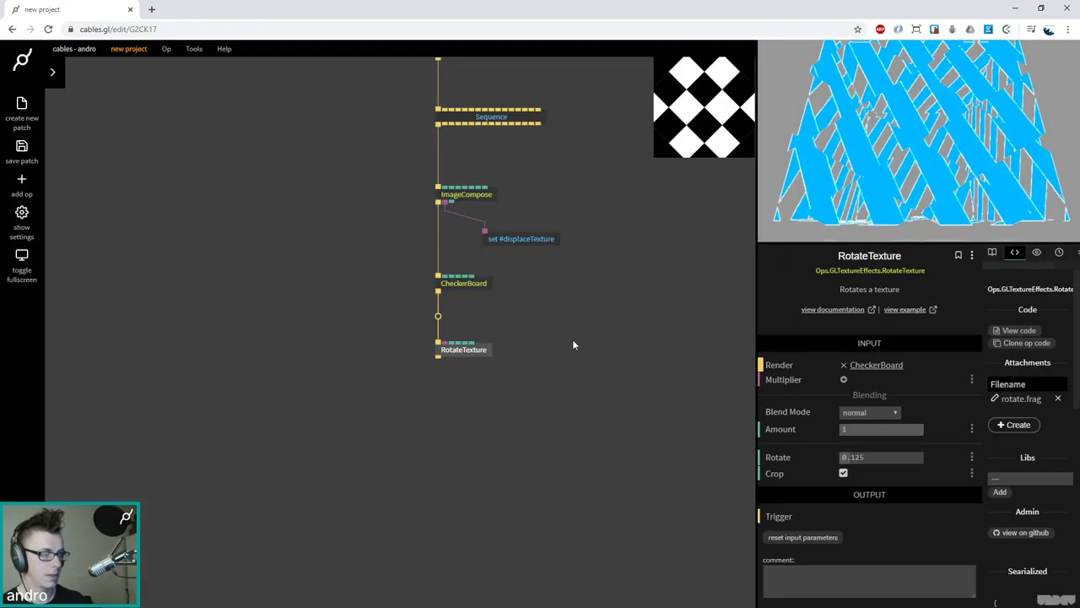
click(843, 474)
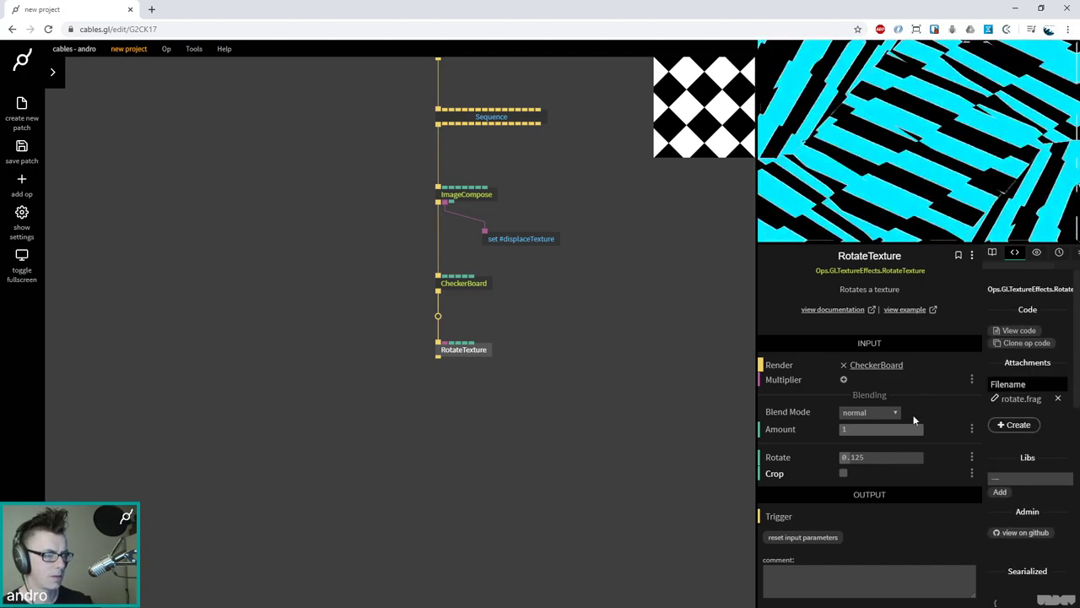
mouse_move(857, 459)
mouse_down()
mouse_move(893, 459)
mouse_move(878, 457)
mouse_up()
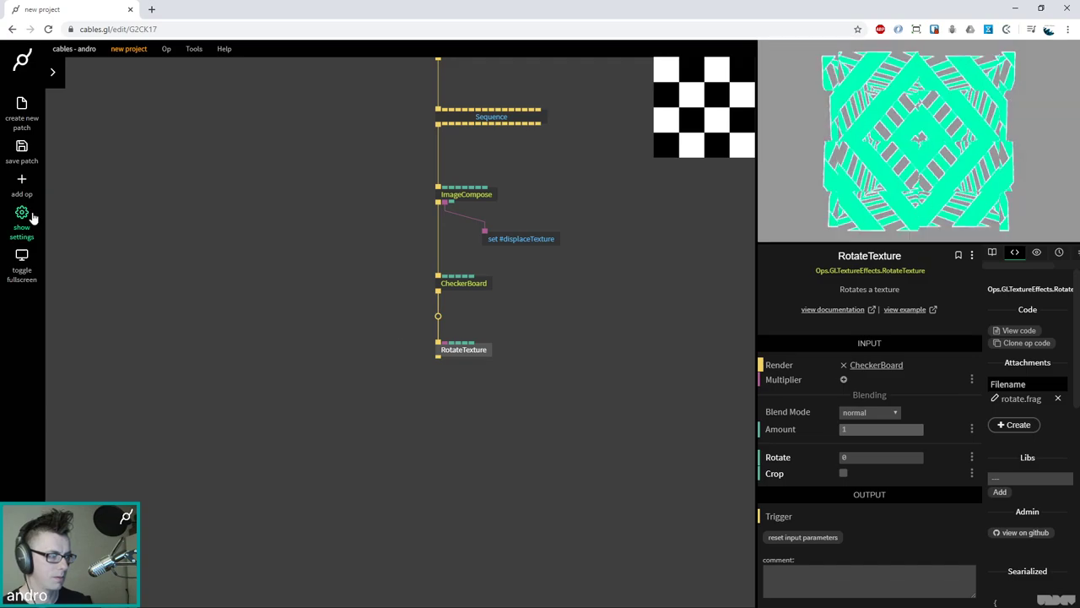
Unlink RotateTexture from CheckerBoard and move both ops apart, clearing the space below ImageCompose
right_click(438, 317)
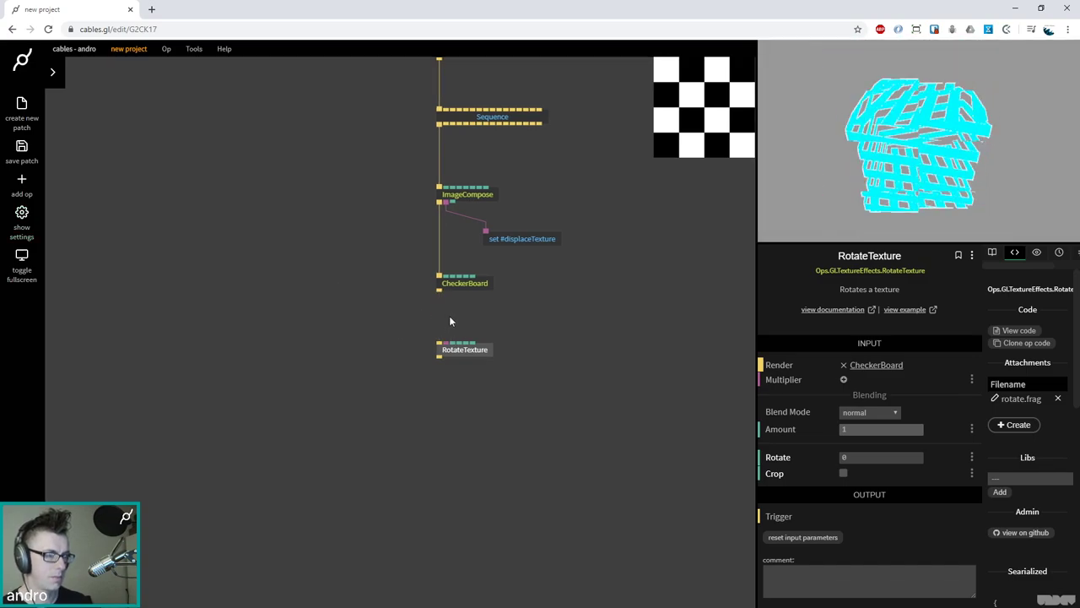
drag(466, 350, 580, 351)
drag(463, 284, 355, 364)
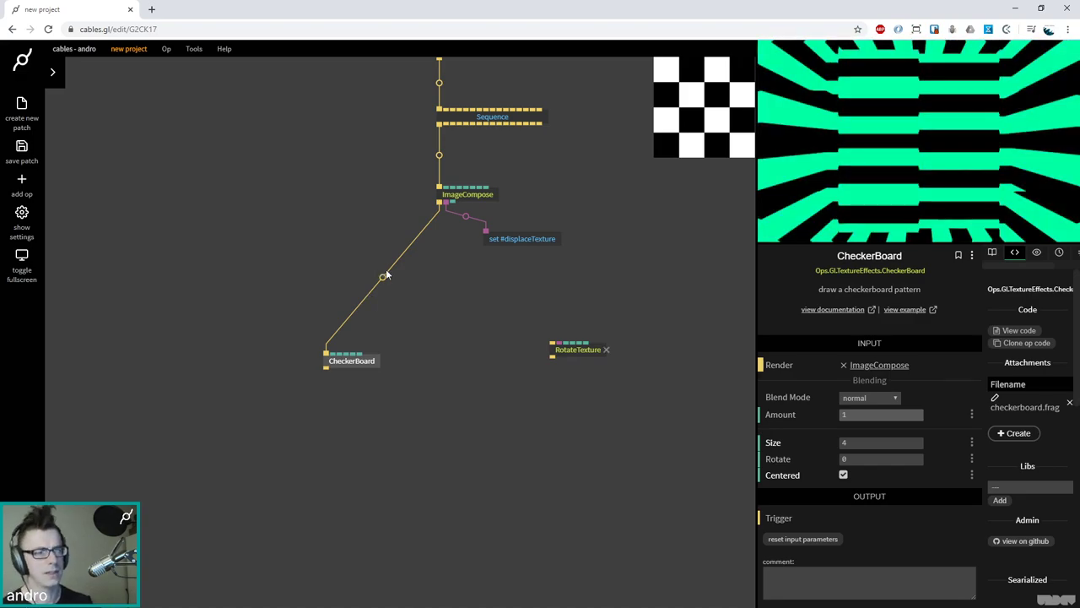
Insert a RouteTrigger op on the link between ImageCompose and CheckerBoard
click(384, 277)
text(swith)
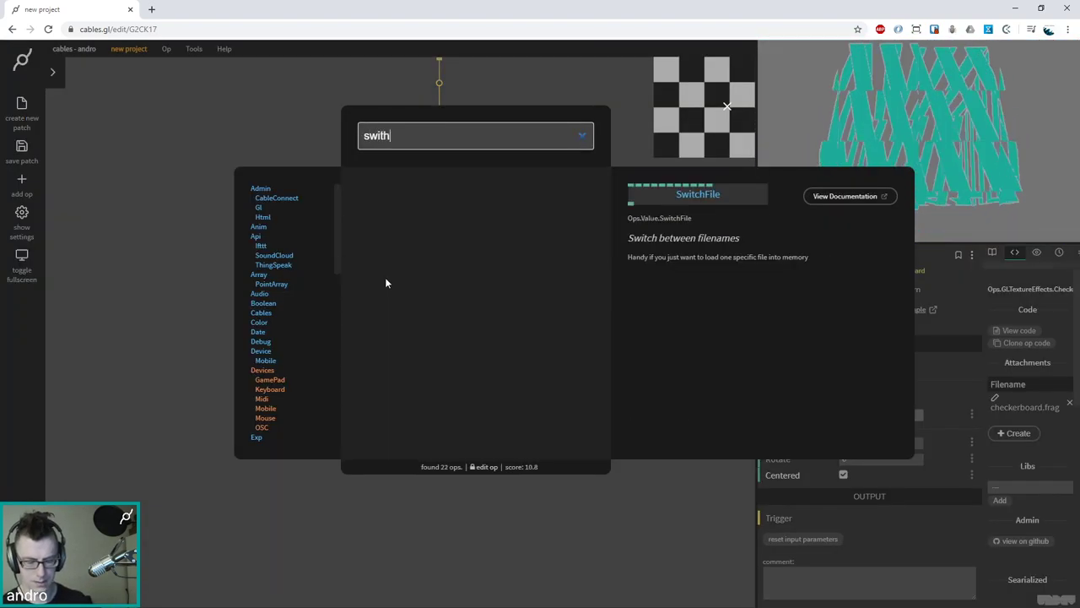
key(BackSpace)
key(BackSpace)
key(BackSpace)
key(BackSpace)
key(BackSpace)
text(route)
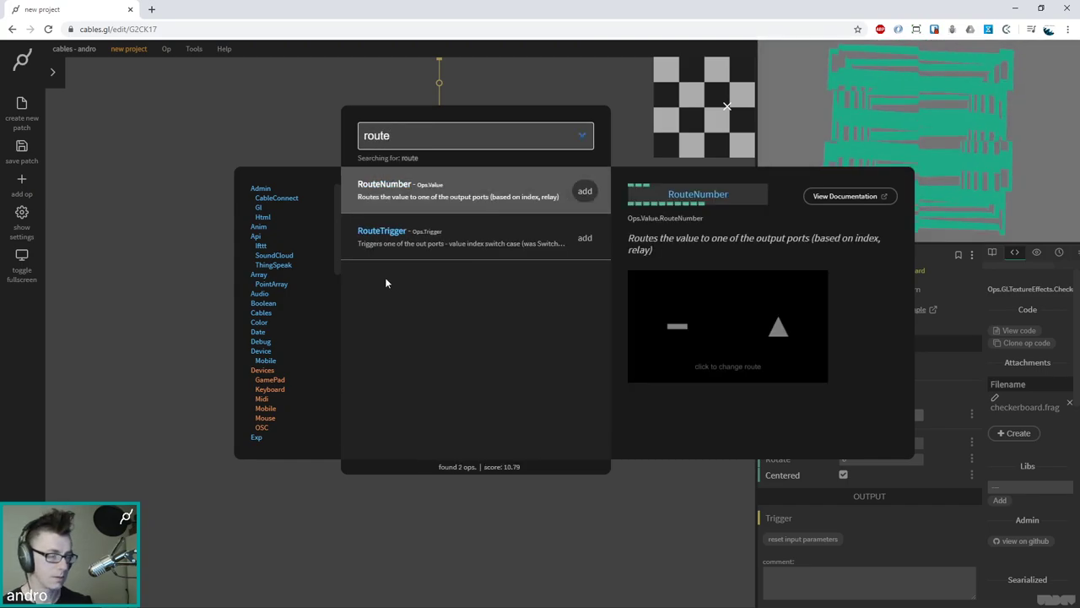
key(Down)
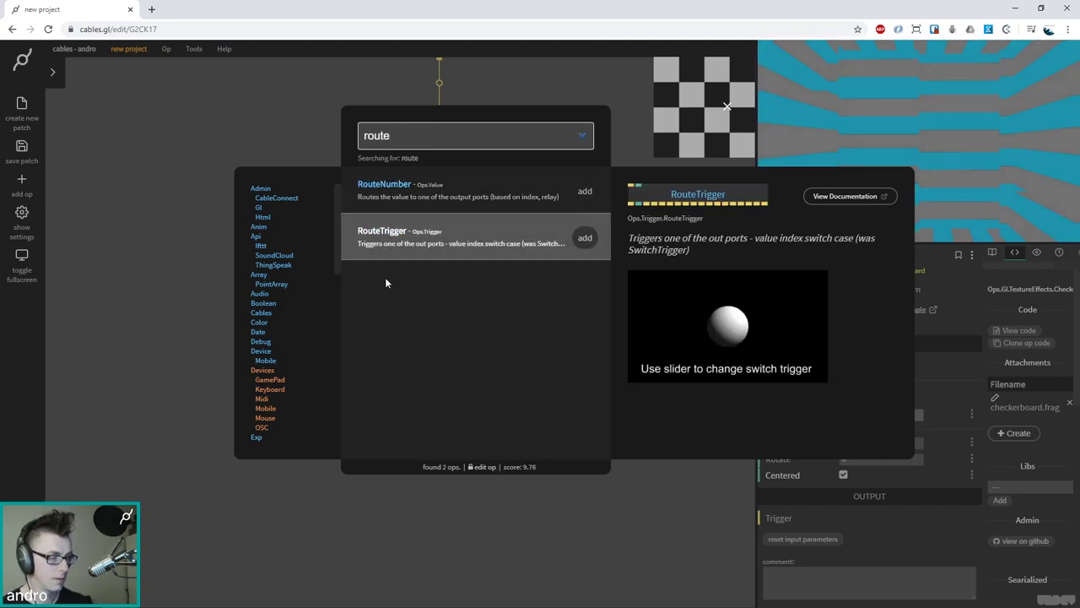
key(Return)
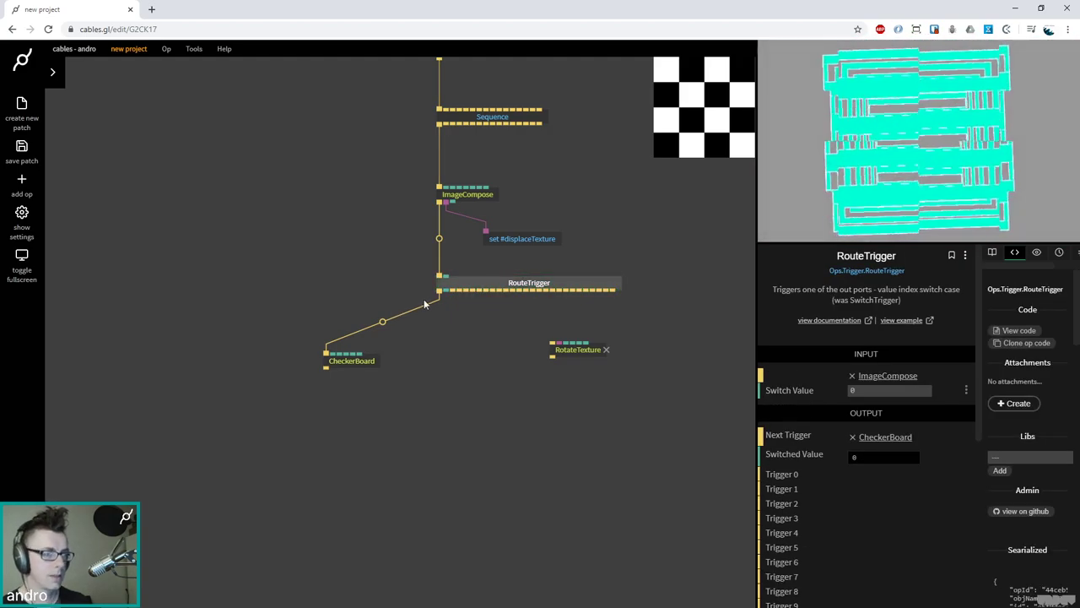
Relink CheckerBoard to RouteTrigger's Trigger 0 output and arrange CheckerBoard and RotateTexture in a row below it, leaving space between them
drag(439, 292, 453, 292)
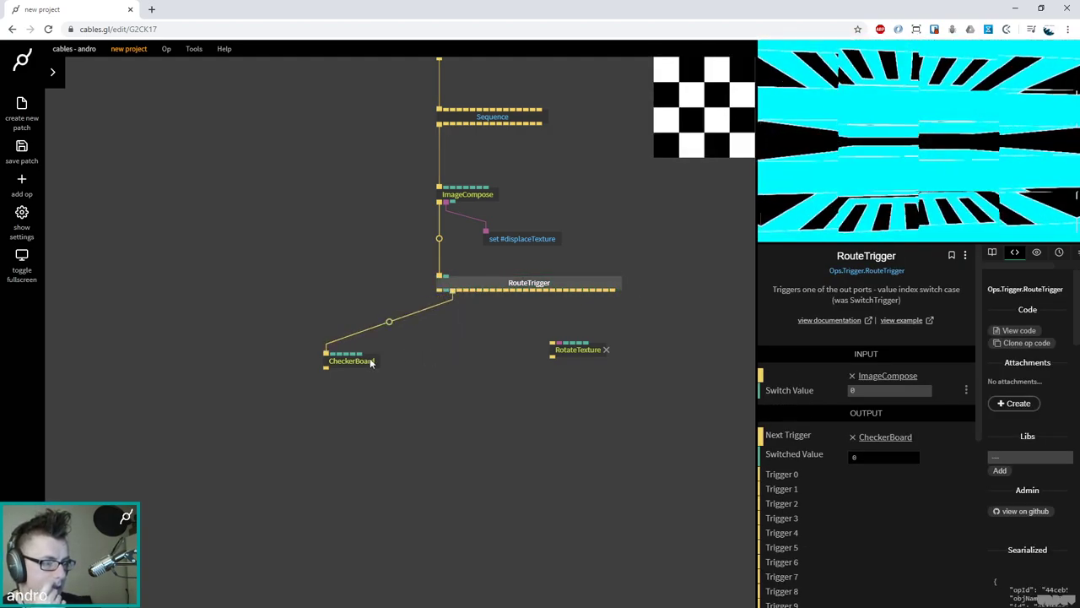
drag(370, 363, 449, 362)
drag(584, 350, 650, 361)
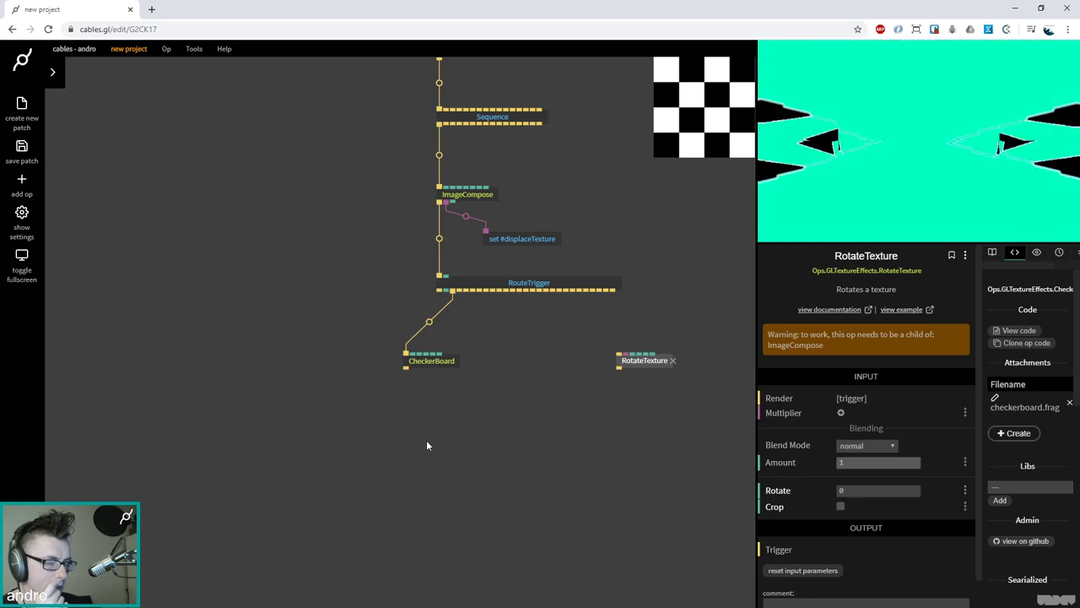
drag(427, 441, 406, 449)
drag(646, 369, 636, 399)
click(438, 452)
drag(316, 405, 330, 399)
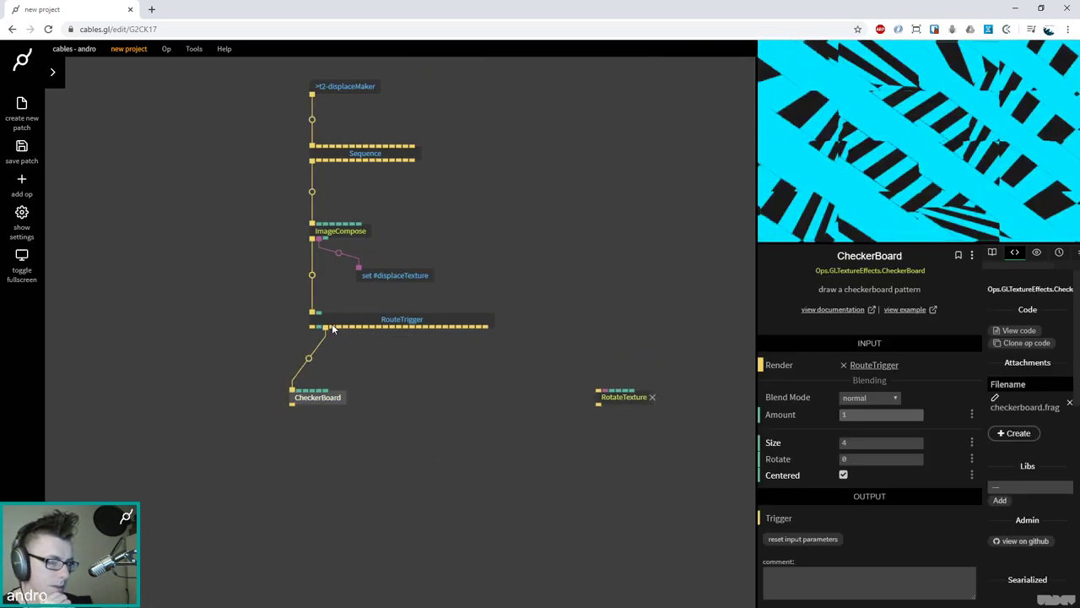
Add a PixelNoise op on RouteTrigger's Trigger 1 output and align it with CheckerBoard
drag(326, 327, 400, 393)
text(pix)
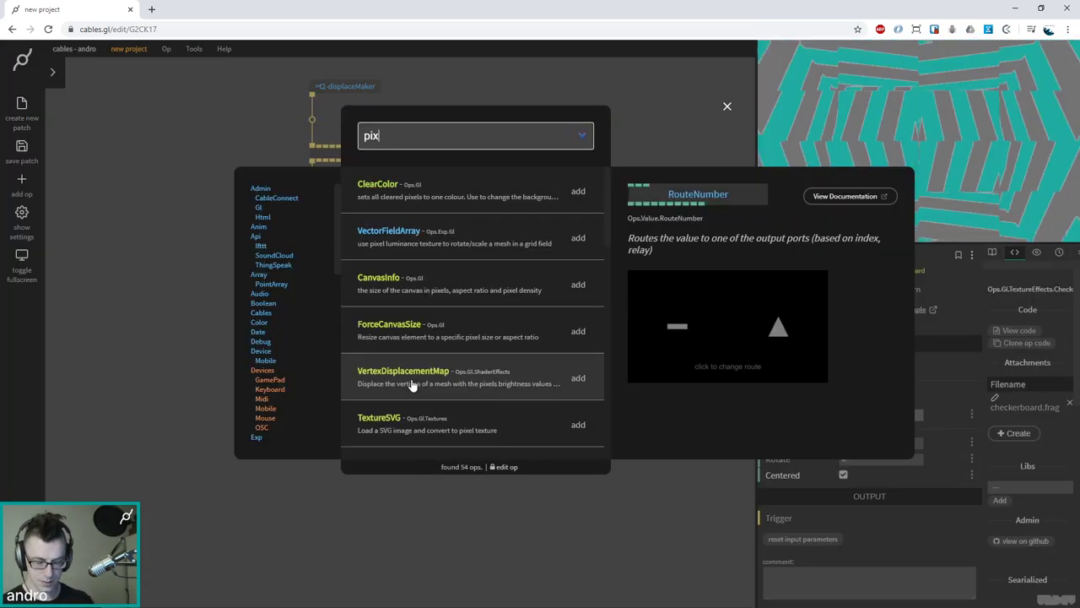
text(elnoi)
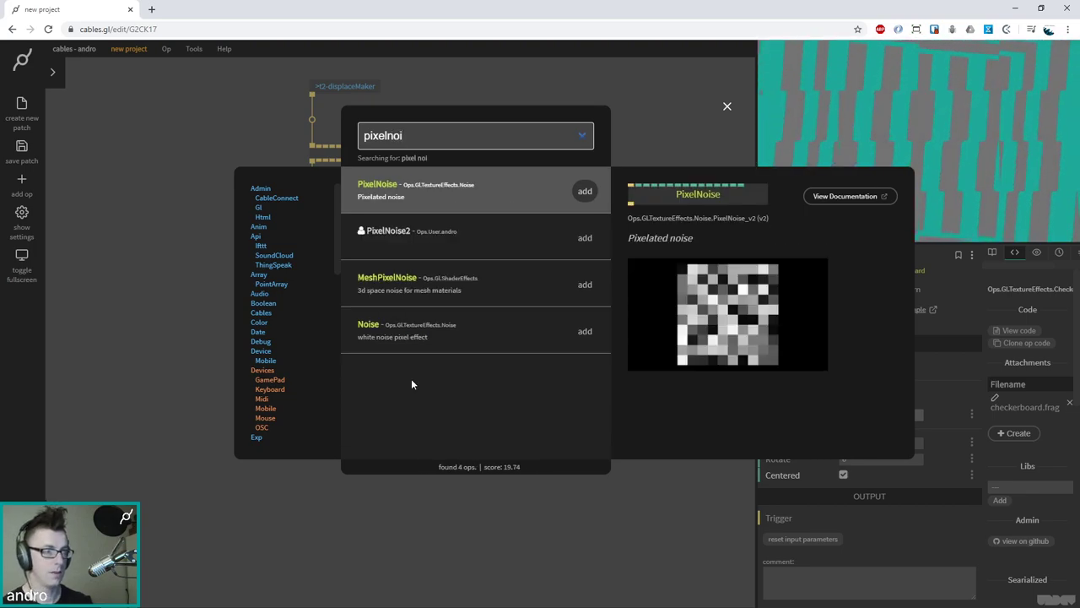
key(Return)
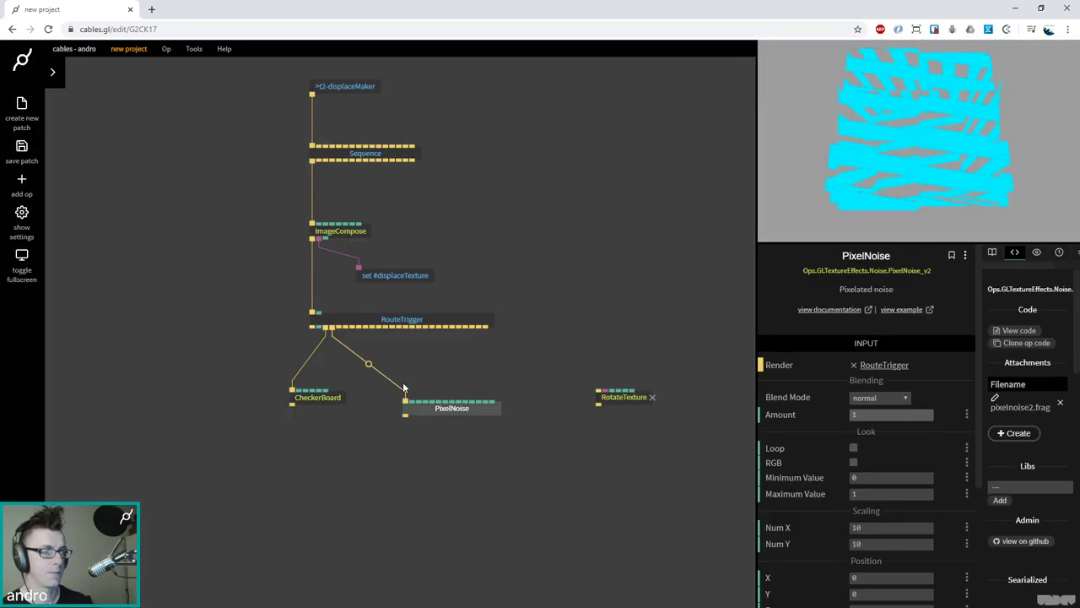
drag(422, 411, 408, 399)
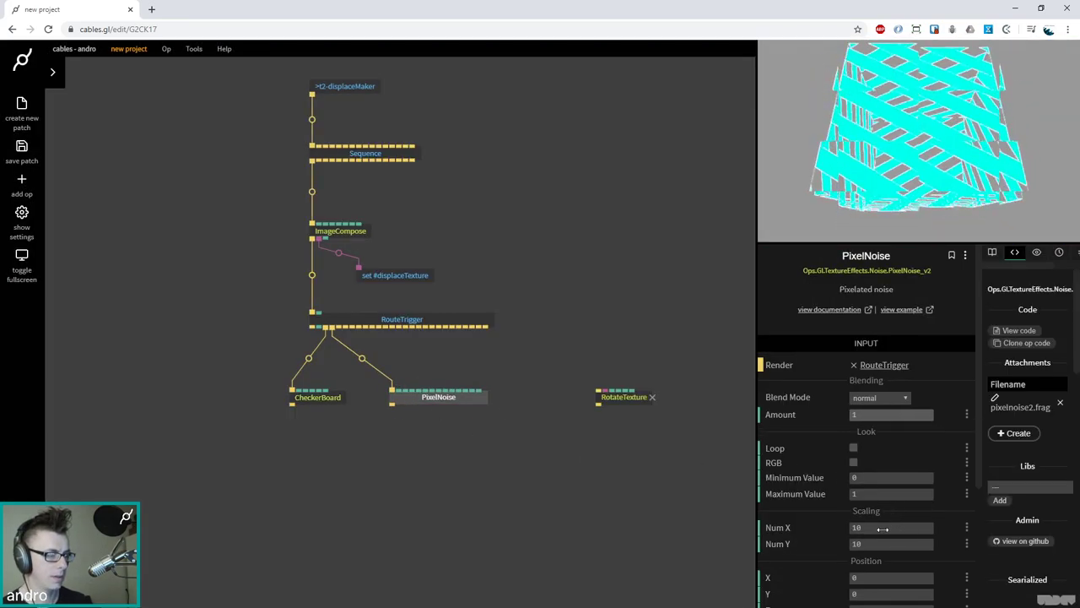
Set RouteTrigger's Switch Value to 1 and turn on the data flow visualization
click(356, 323)
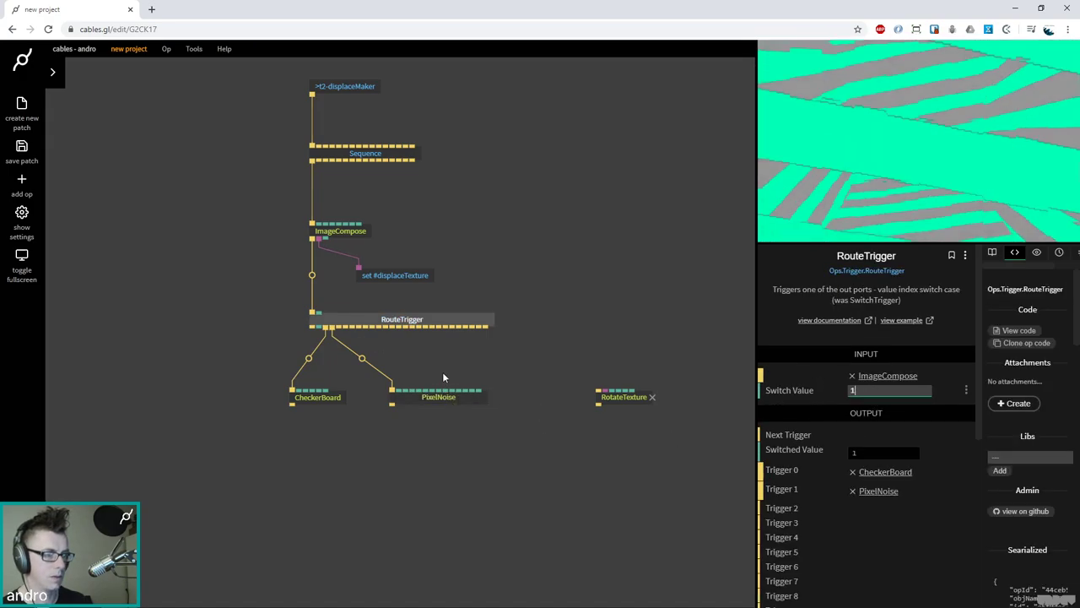
click(443, 375)
key(f)
click(391, 319)
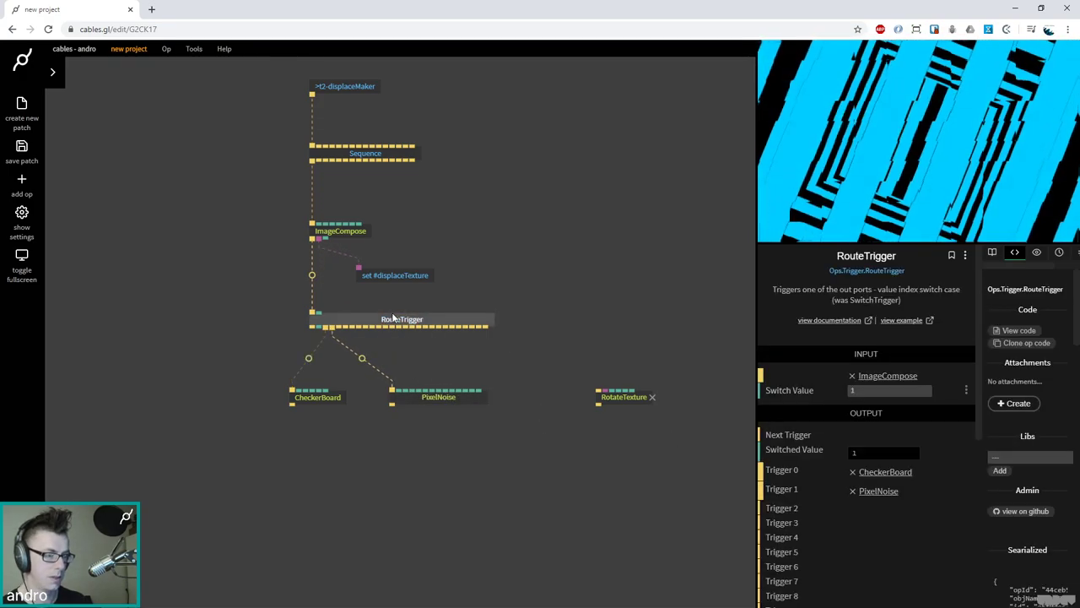
Preview ImageCompose's output texture and test RouteTrigger's Switch Value at 0 and 1
click(883, 391)
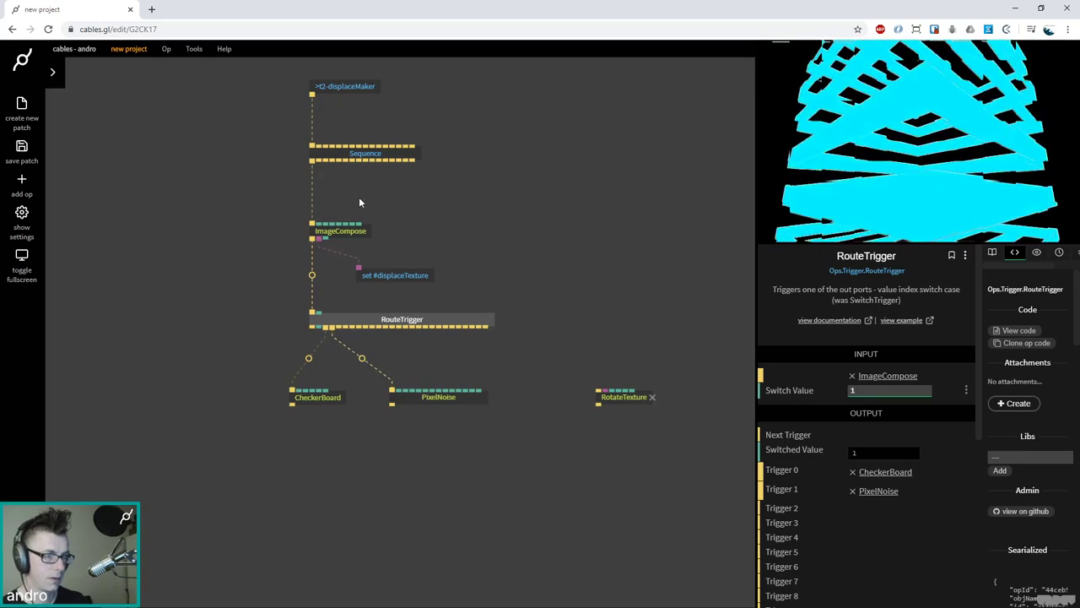
click(351, 233)
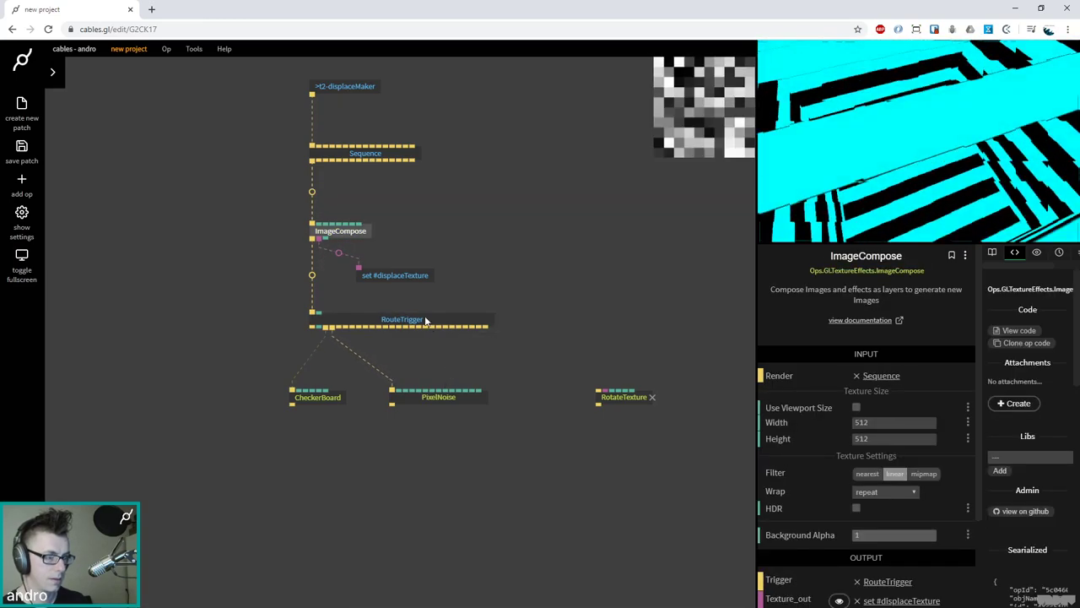
click(426, 320)
click(880, 390)
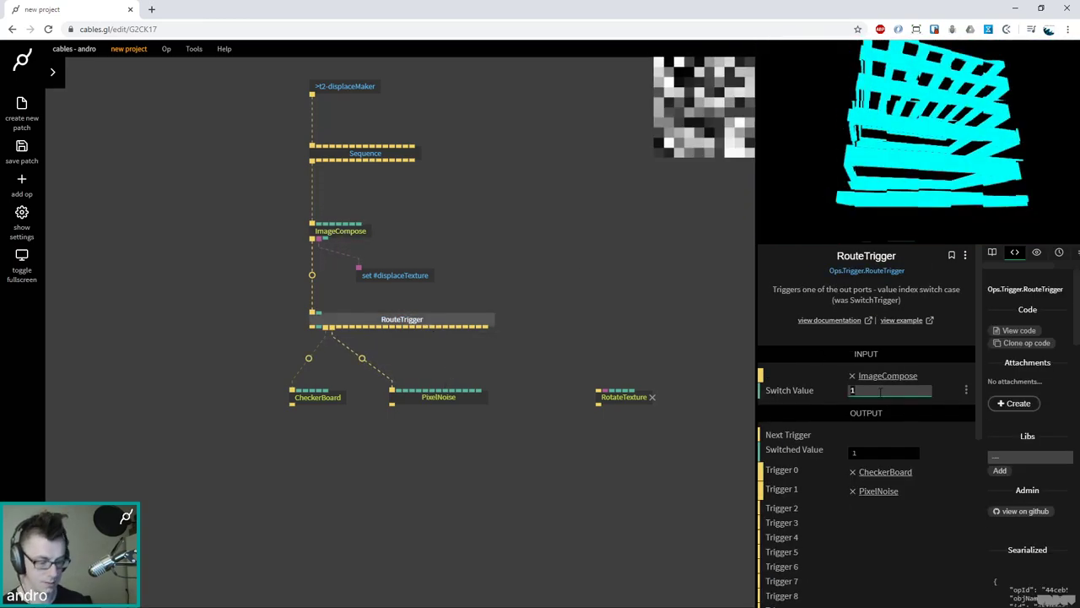
text(0)
key(BackSpace)
text(1)
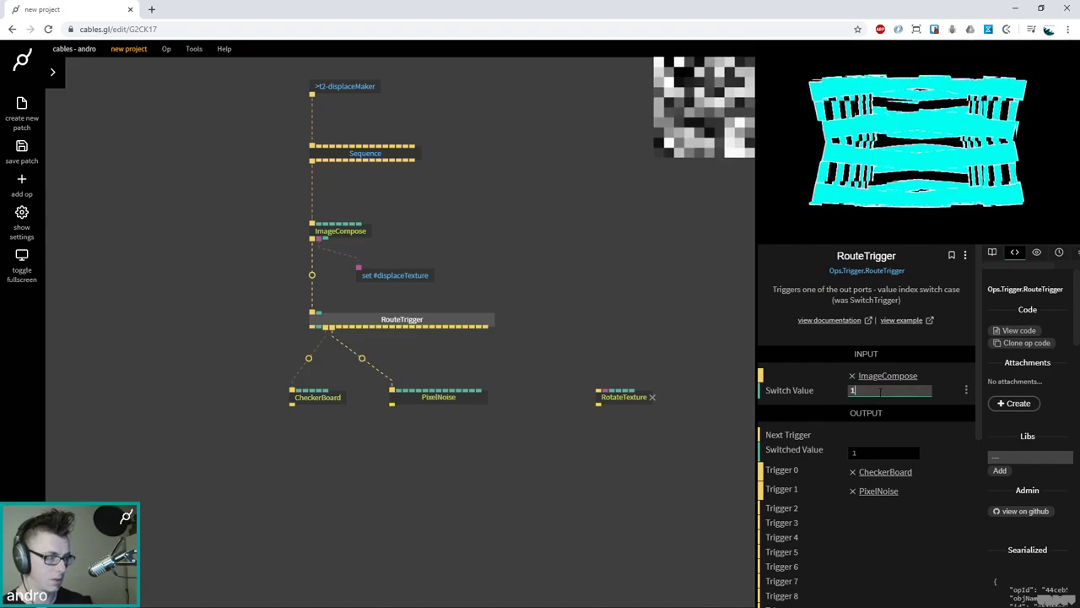
Move PixelNoise lower to make room and place a new Timer op above it, beneath RouteTrigger
click(657, 380)
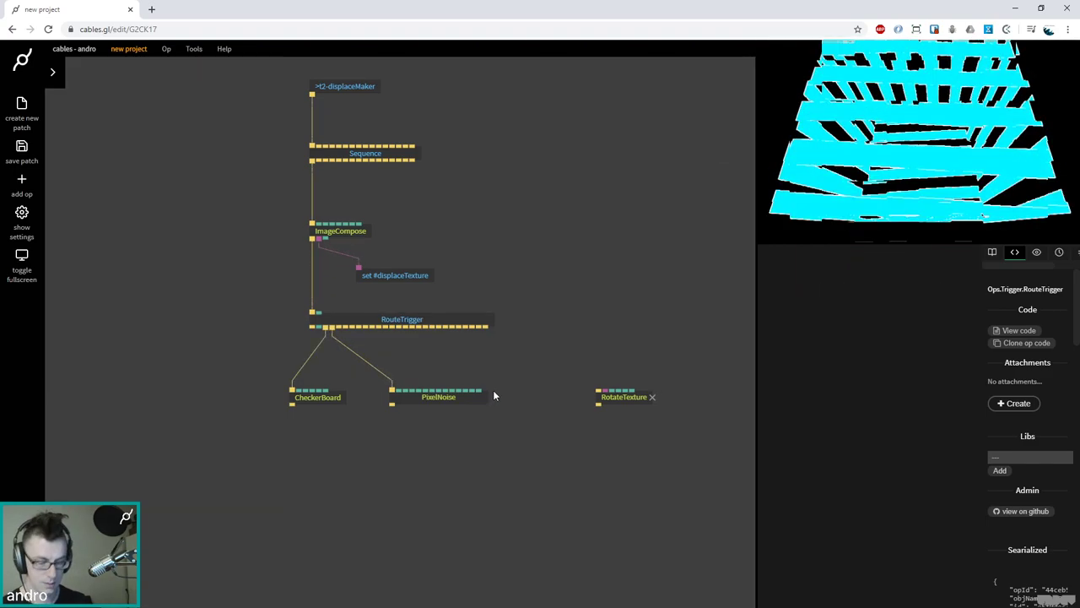
drag(447, 399, 448, 432)
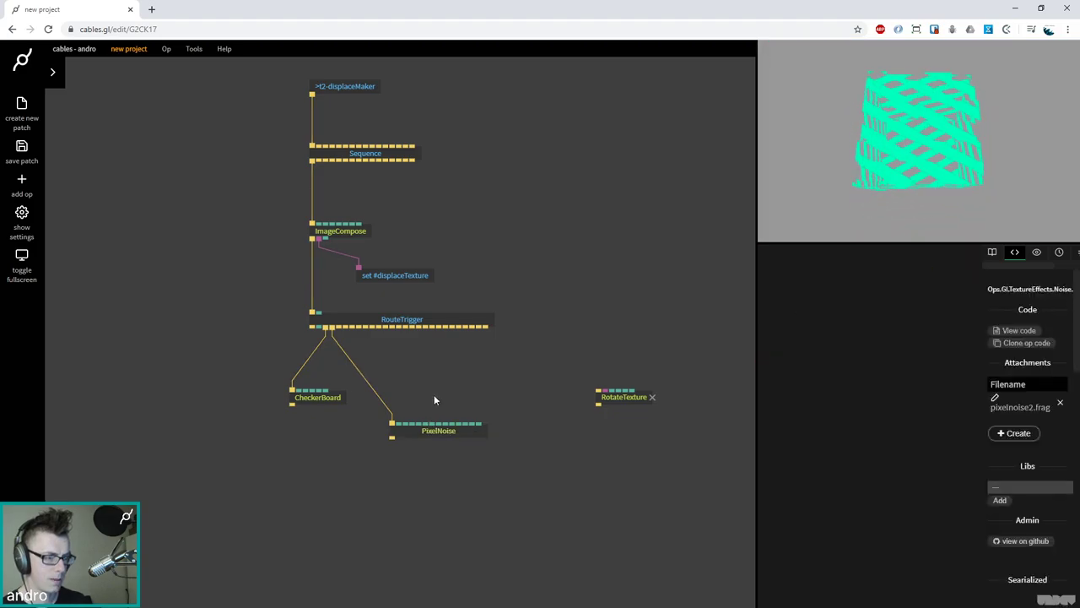
key(Escape)
text(timer)
key(Return)
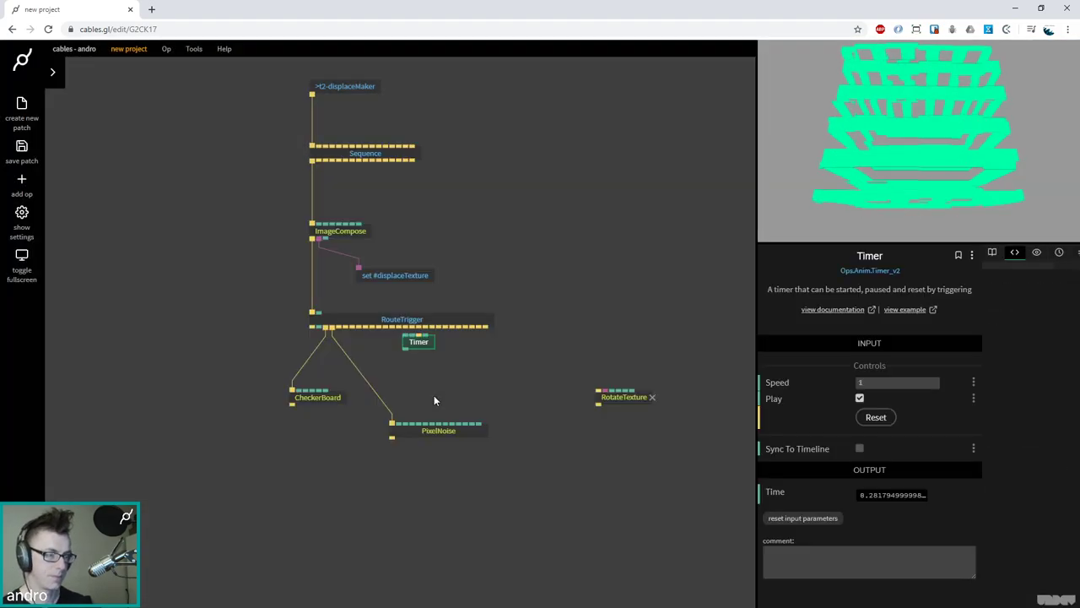
drag(416, 341, 436, 362)
Set PixelNoise's Num X and Num Y scaling to 4
click(438, 430)
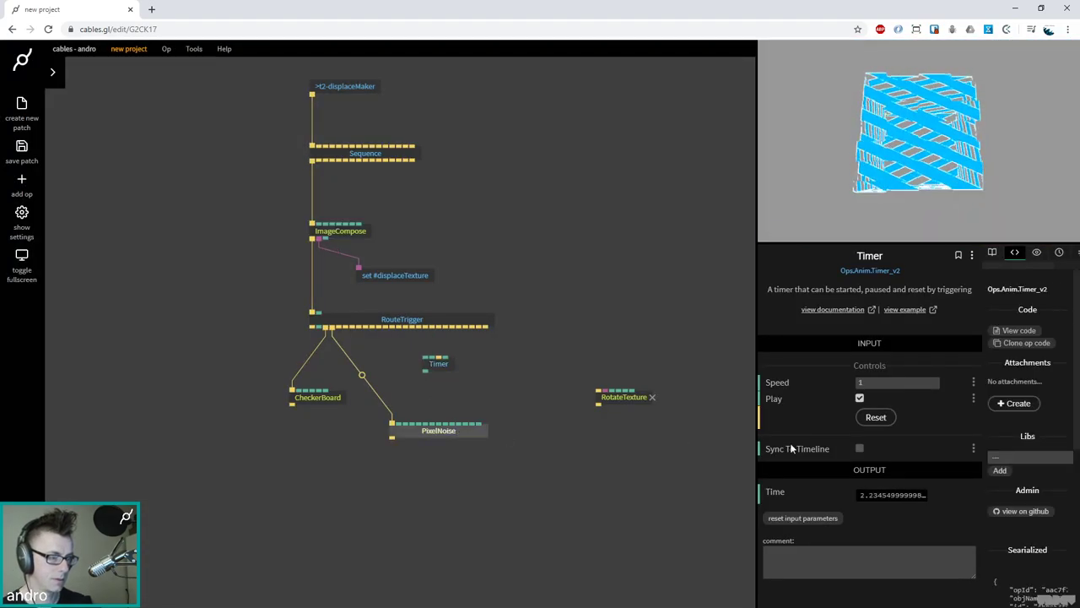
click(885, 529)
text(4)
key(Tab)
text(4)
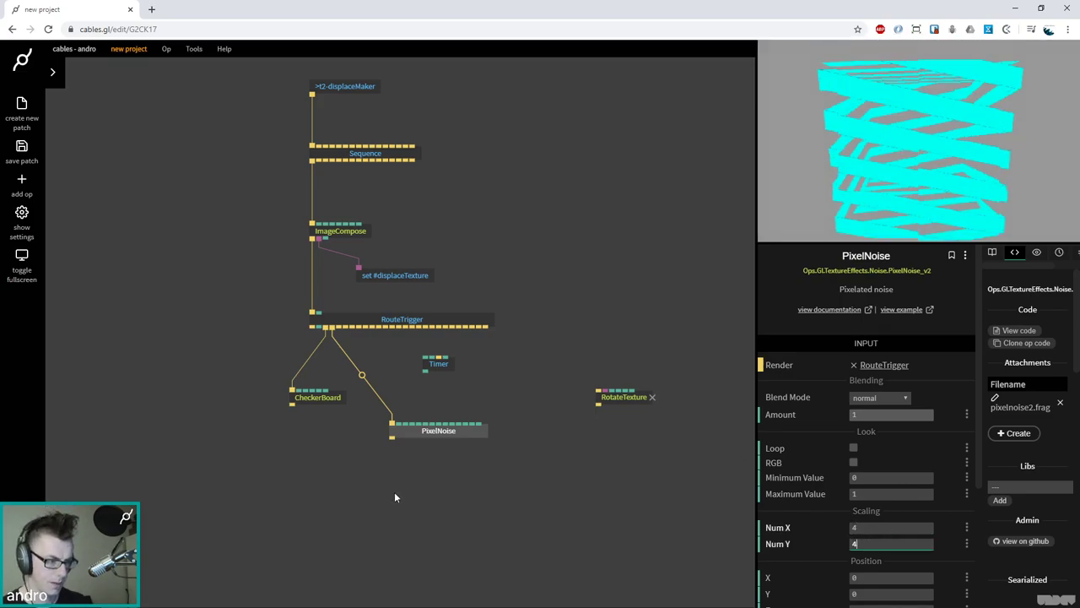
Set PixelDisplacement's Amount X and Amount Y to 0.05
scroll(424, 498, down, 4)
drag(445, 490, 531, 380)
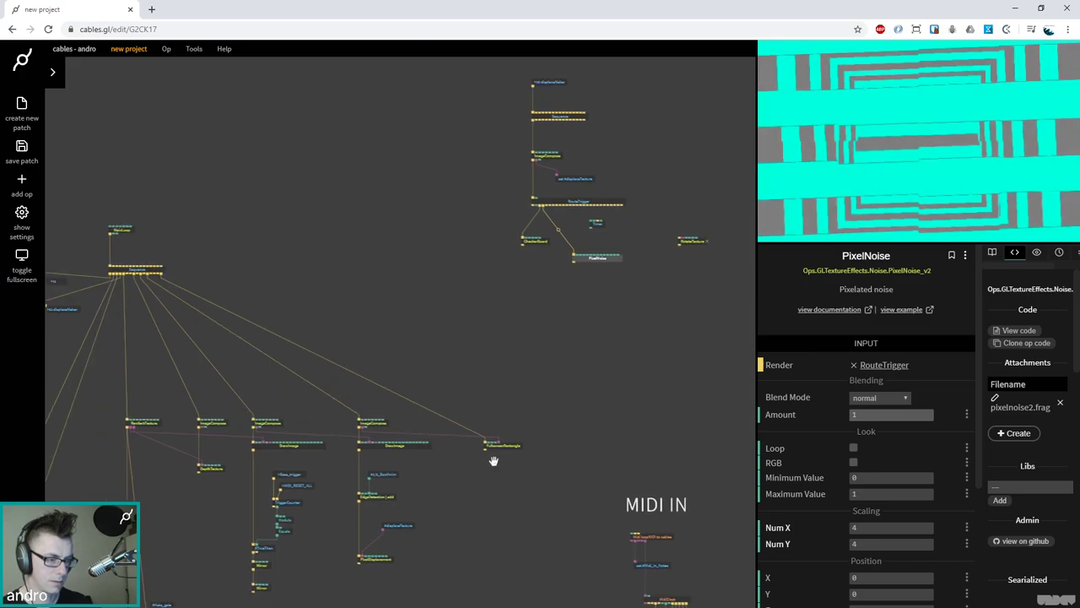
scroll(489, 474, up, 3)
scroll(488, 478, down, 4)
scroll(547, 453, up, 6)
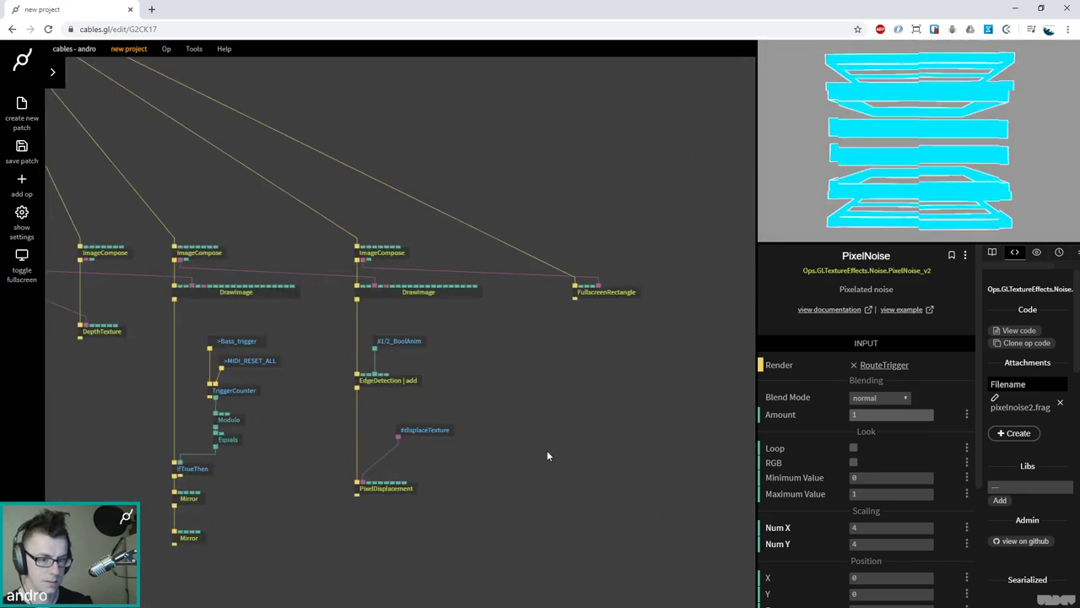
click(375, 497)
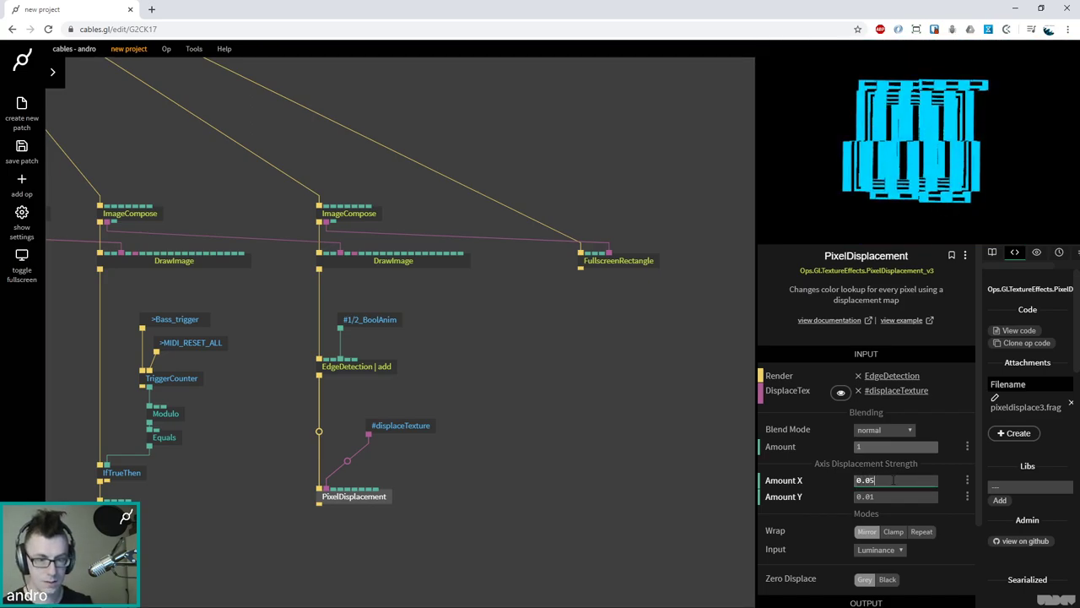
key(Tab)
text(0.)
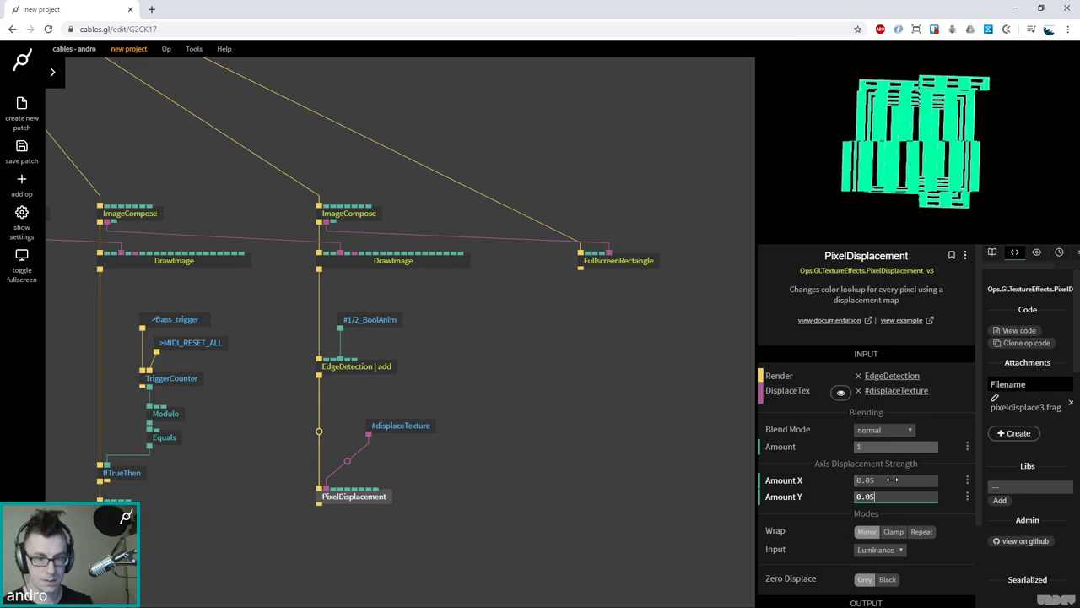
click(451, 200)
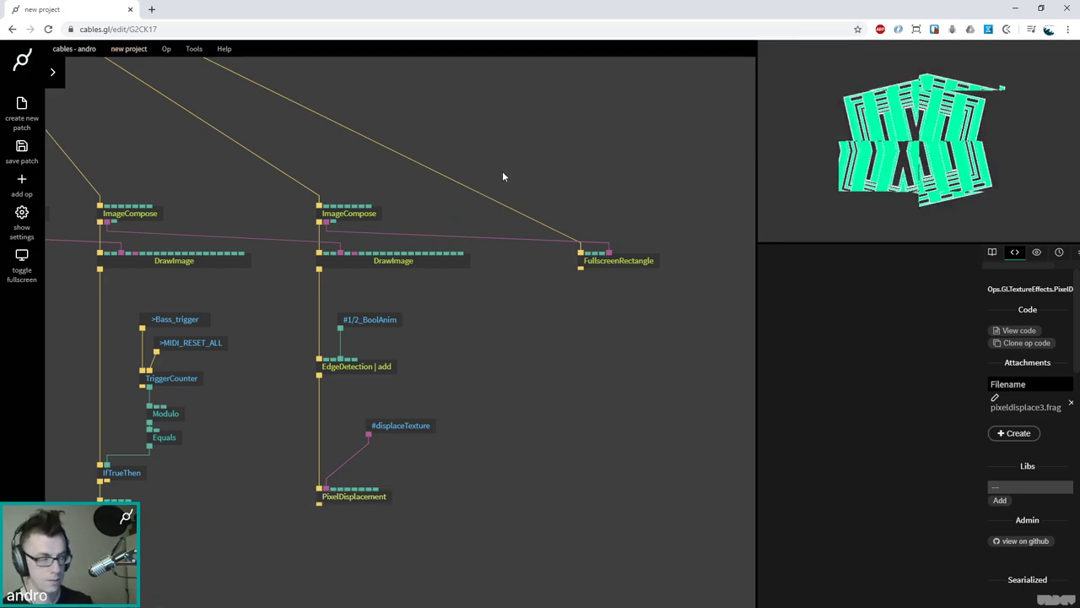
Link Timer's Time output to PixelNoise's Z position input and preview the output texture of the ImageCompose above RouteTrigger
drag(604, 100, 333, 448)
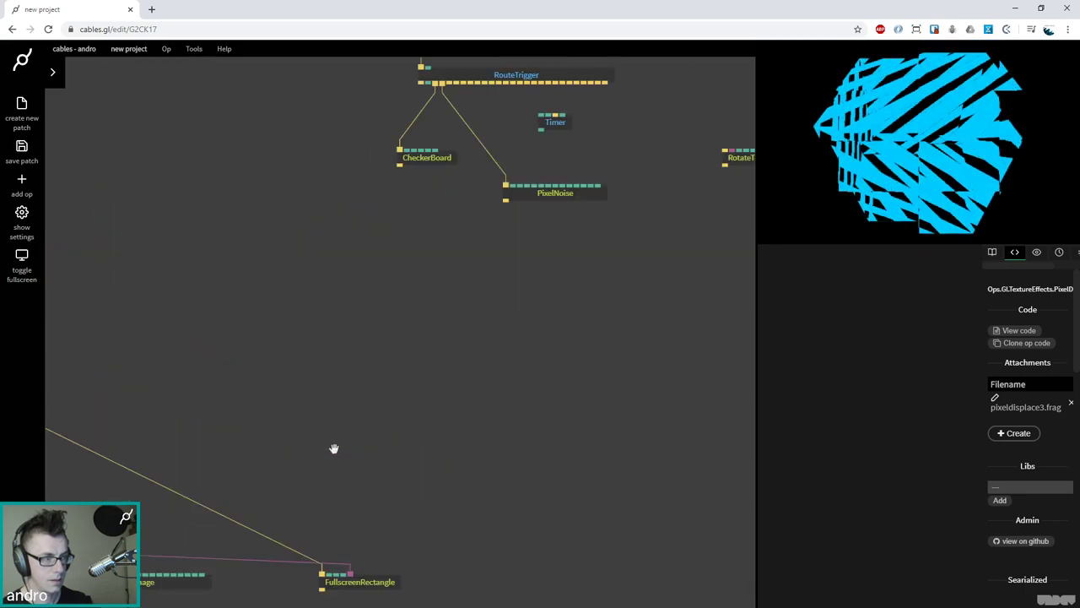
drag(397, 292, 426, 409)
click(322, 148)
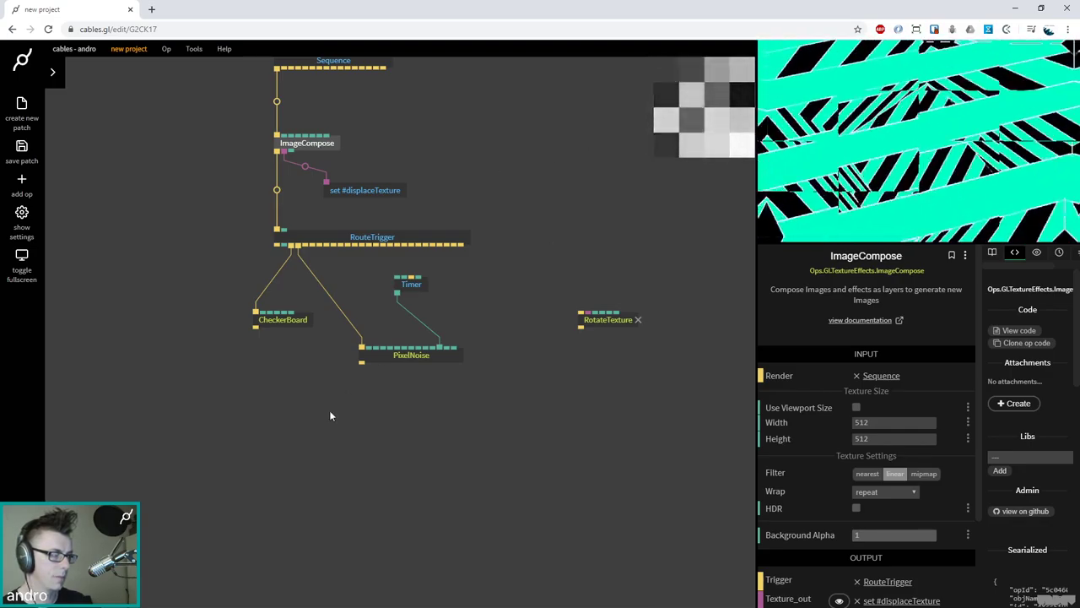
Set PixelDisplacement's Amount X and Amount Y to 0.1
scroll(312, 464, down, 3)
drag(326, 463, 477, 325)
scroll(404, 496, down, 2)
scroll(408, 486, up, 5)
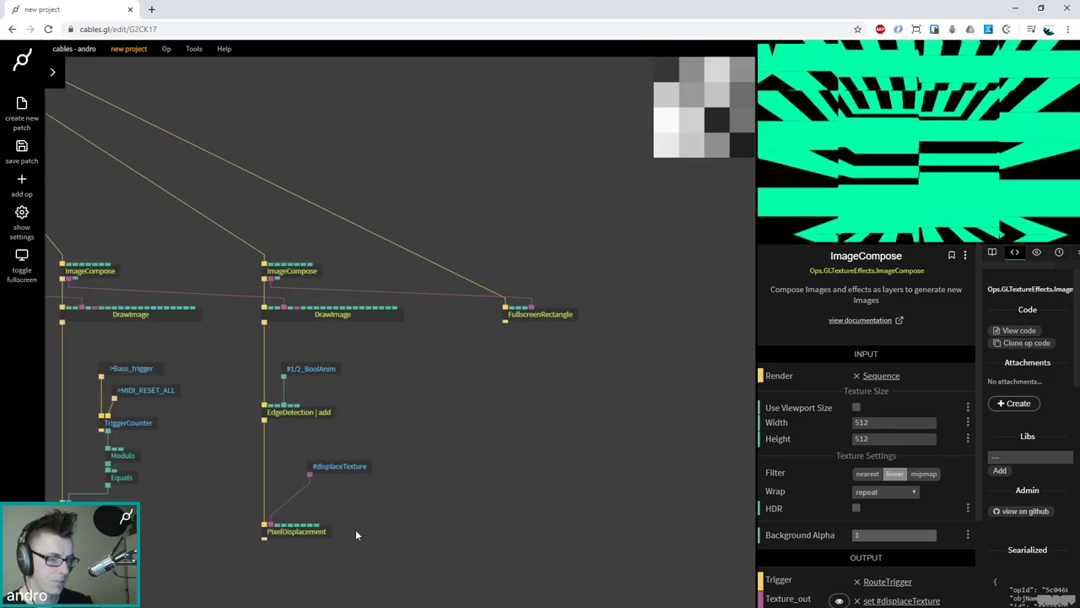
click(303, 532)
click(858, 479)
text(0.1)
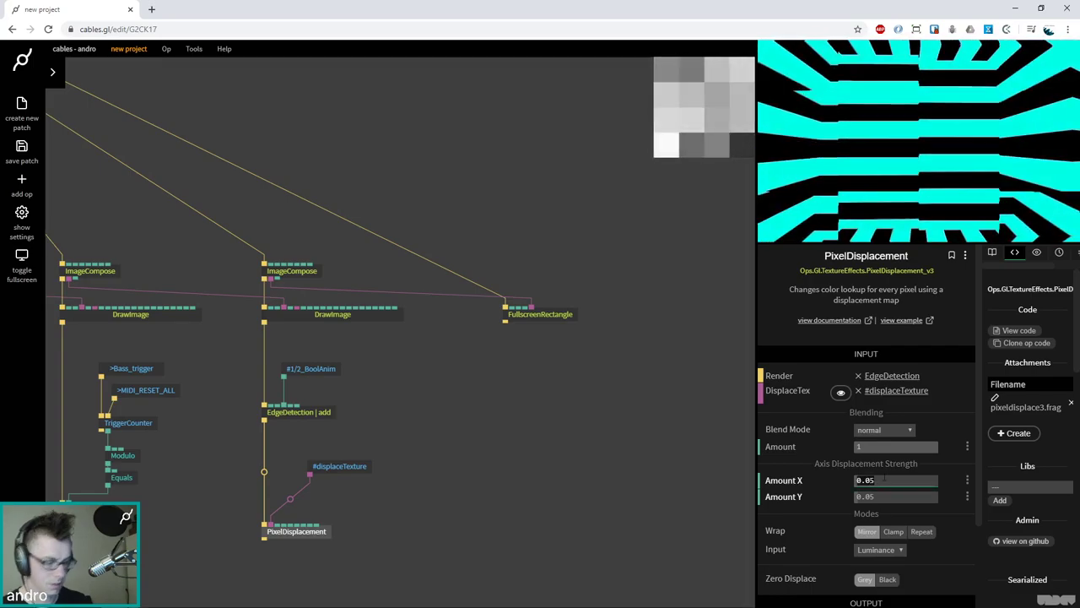
key(Tab)
text(0.1)
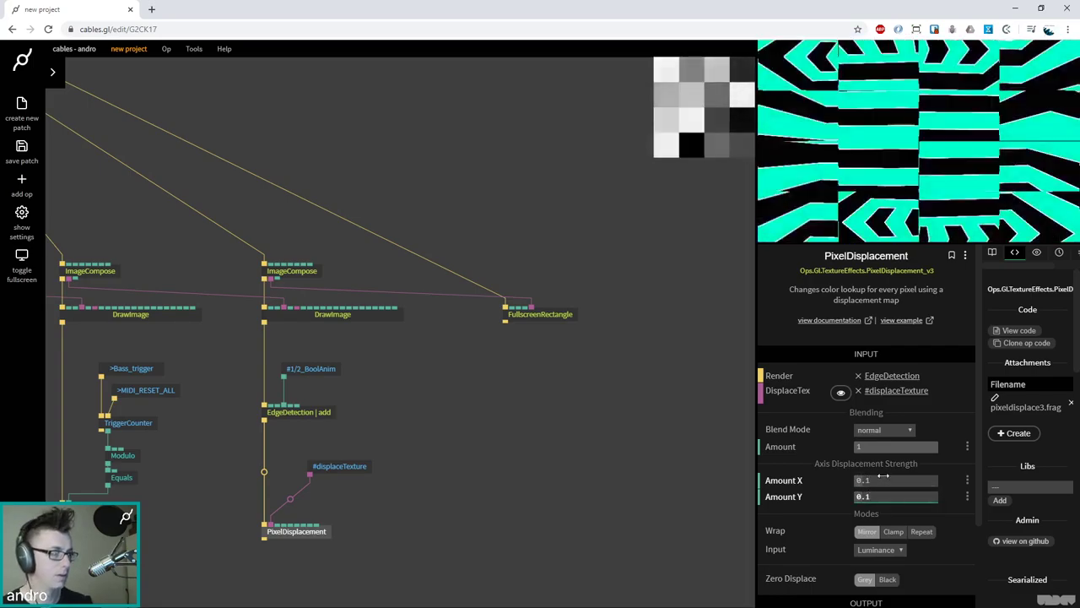
Enable the Loop option on PixelNoise
drag(500, 171, 465, 490)
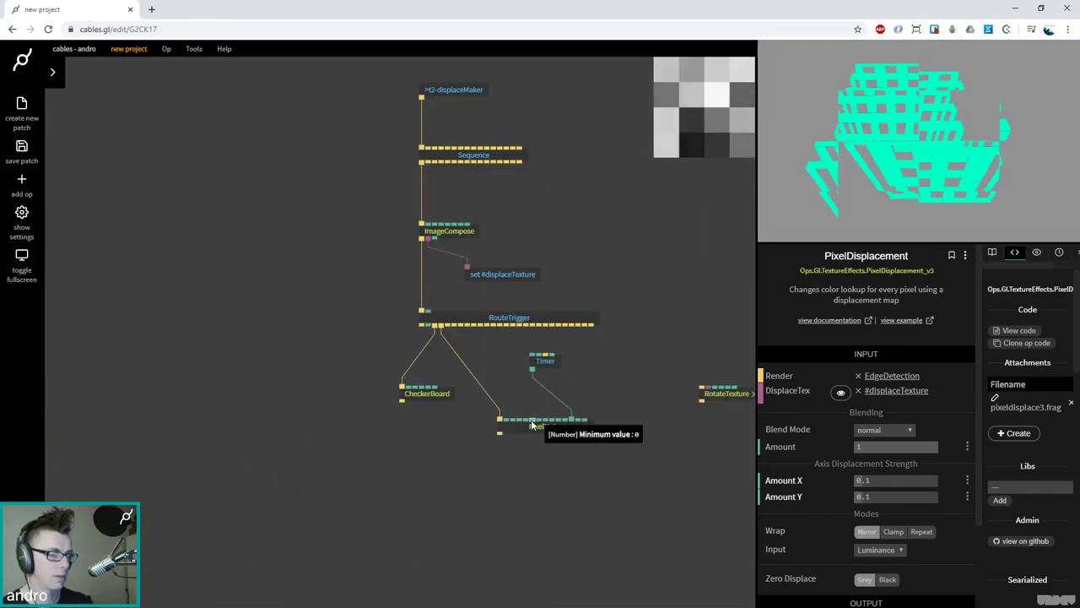
click(527, 424)
click(853, 448)
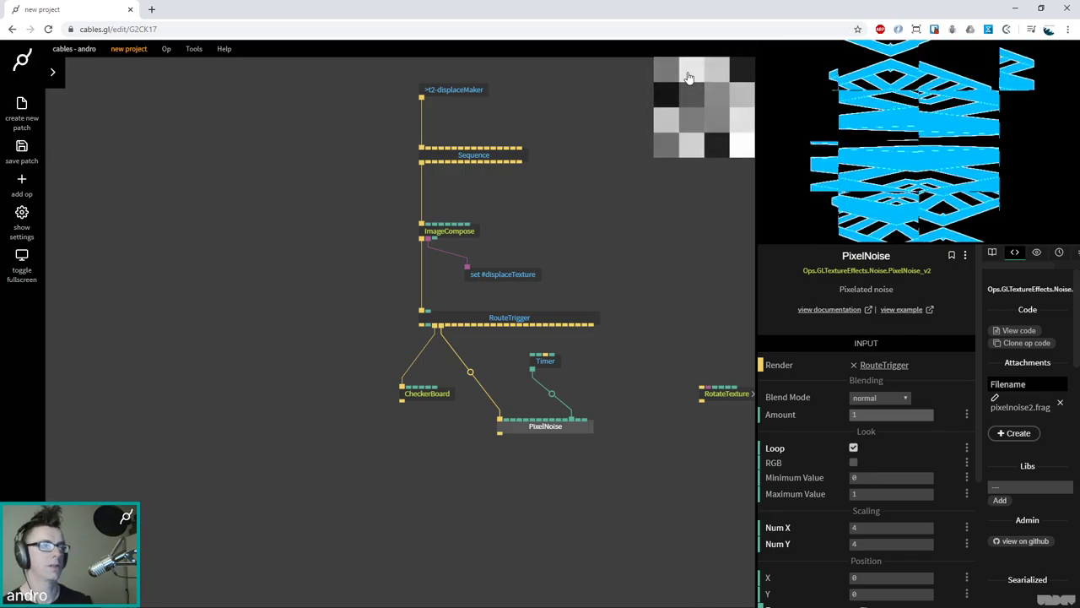
Move Timer closer above PixelNoise's linked input and set its Speed to 0.25
drag(550, 360, 583, 372)
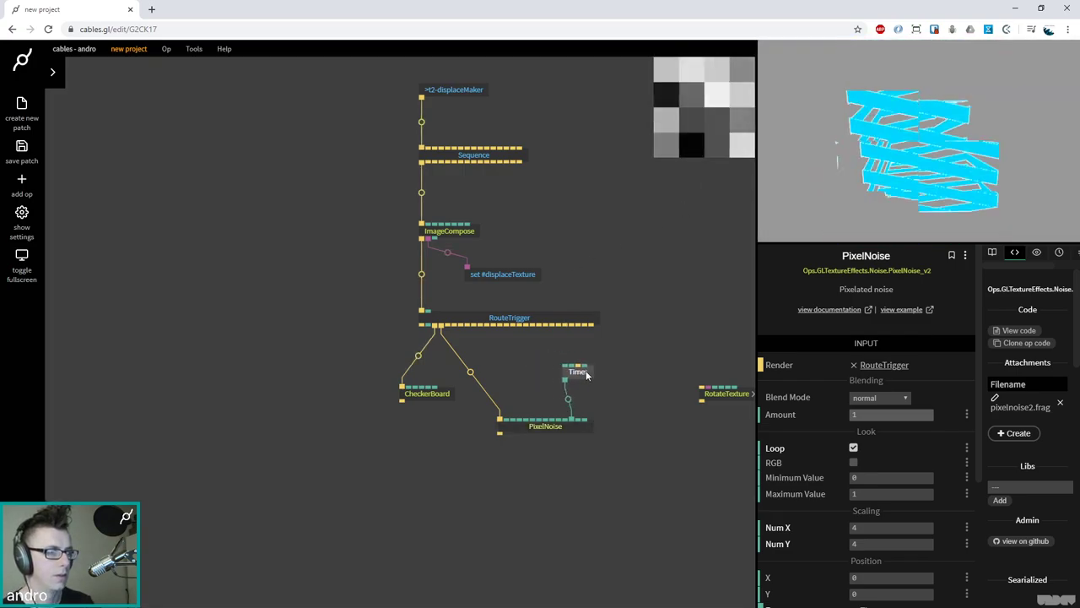
click(896, 396)
text(0.25)
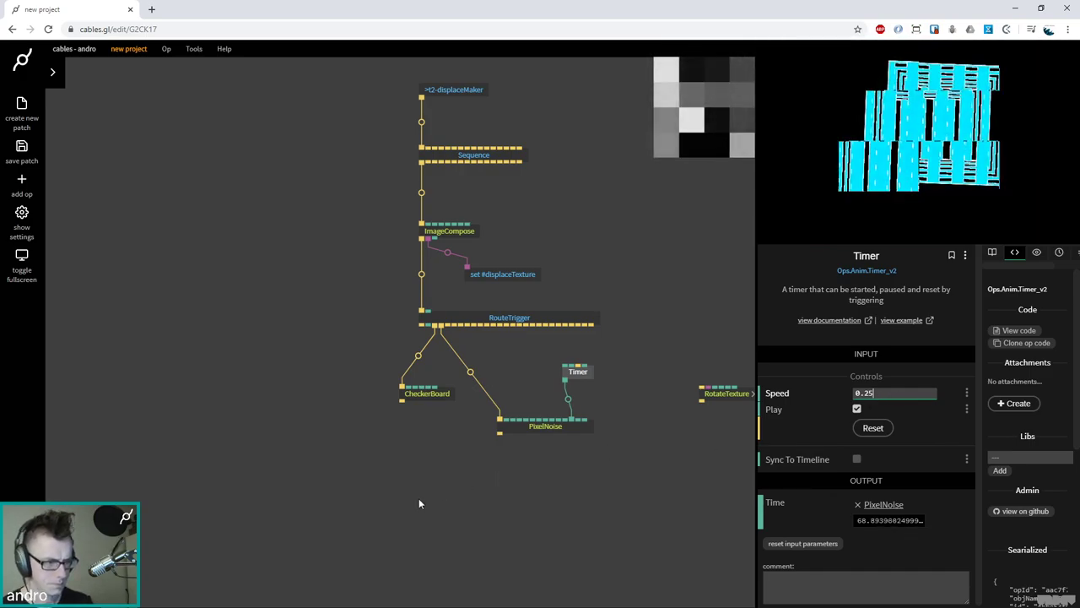
Set PixelDisplacement's blend Amount to 0.5 and its Blend Mode to add
drag(529, 229, 582, 109)
scroll(479, 347, down, 3)
drag(519, 264, 579, 116)
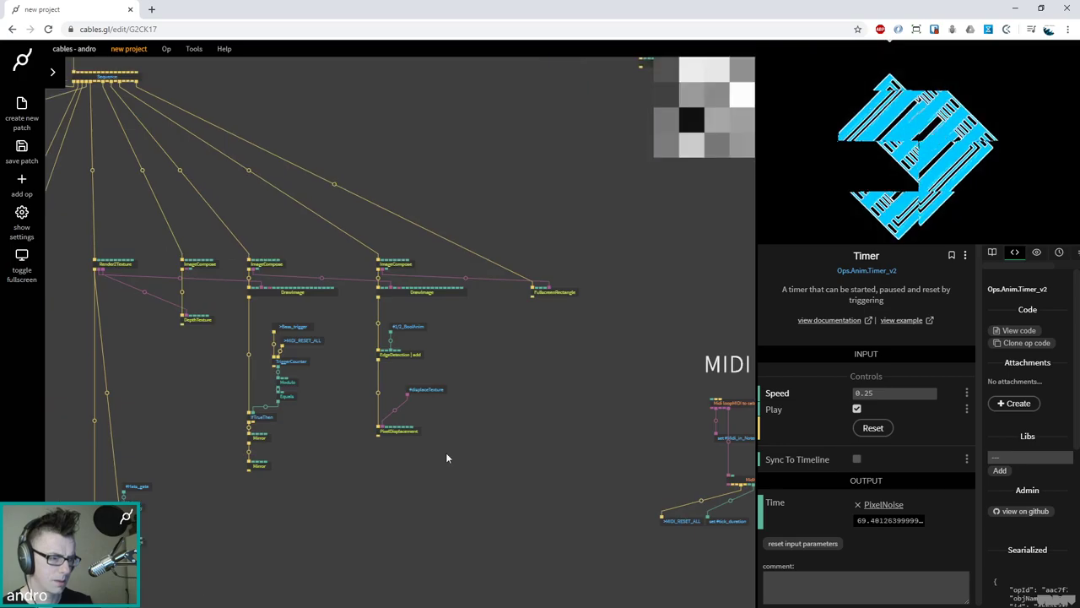
click(396, 434)
drag(914, 445, 894, 445)
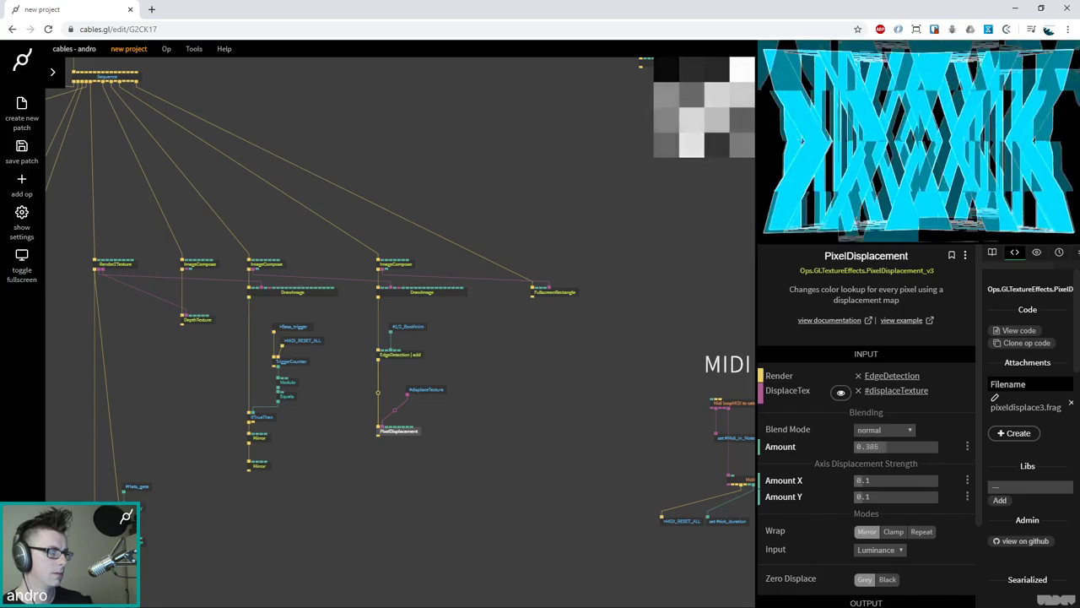
text(0.5)
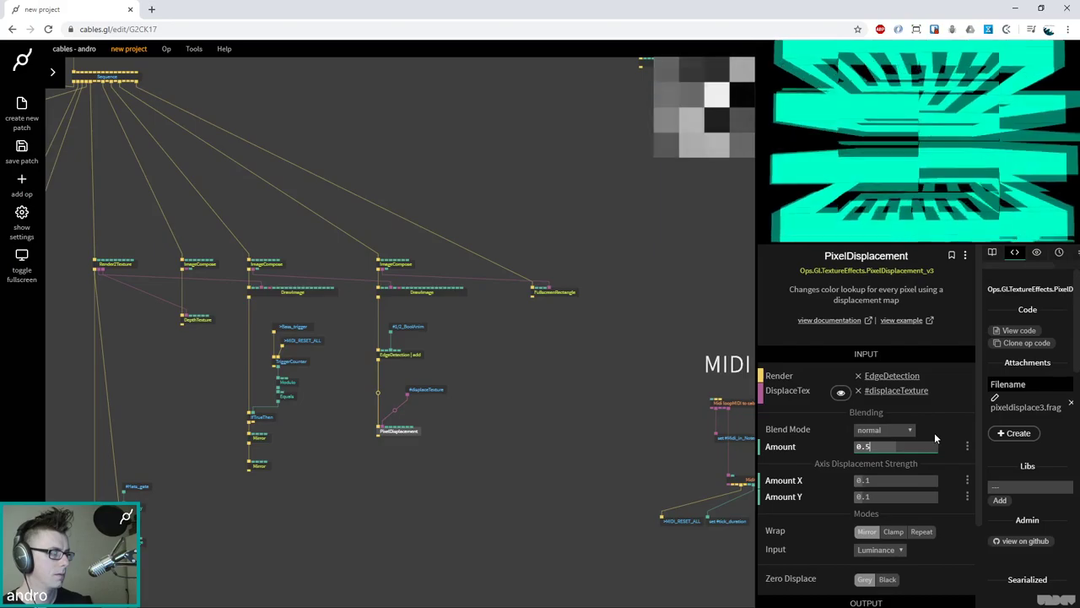
click(890, 436)
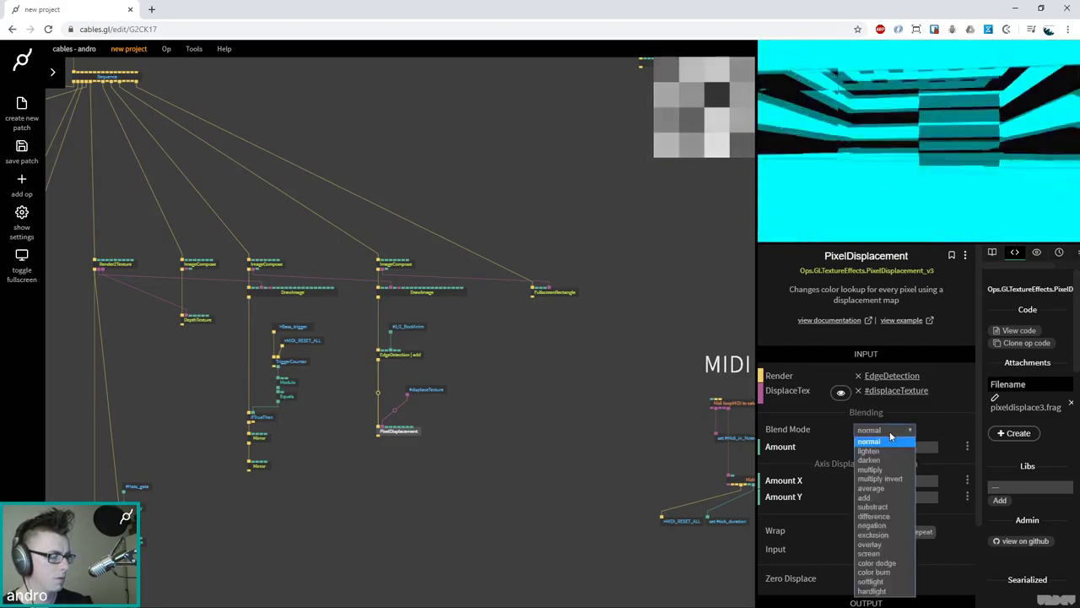
click(887, 496)
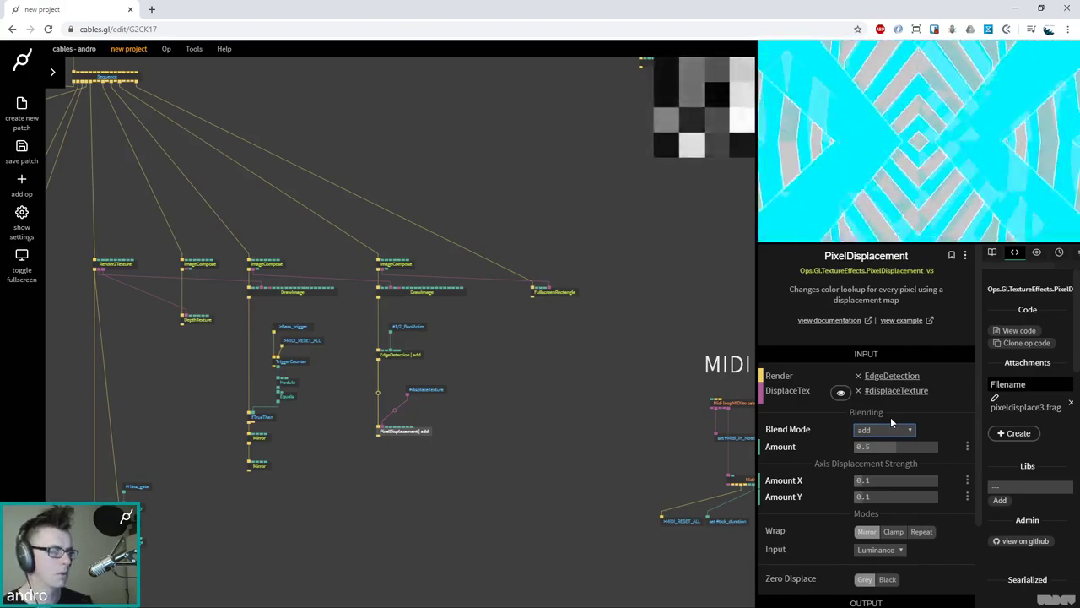
Compare PixelDisplacement's Wrap and Zero Displace modes, leaving Wrap on Clamp and Zero Displace on Black
click(894, 532)
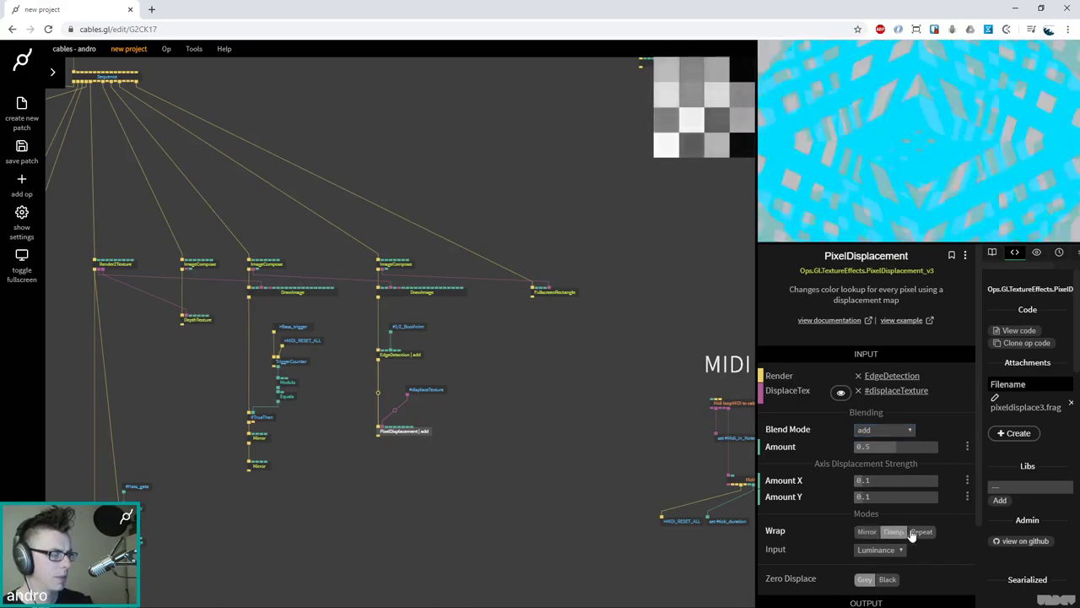
click(867, 532)
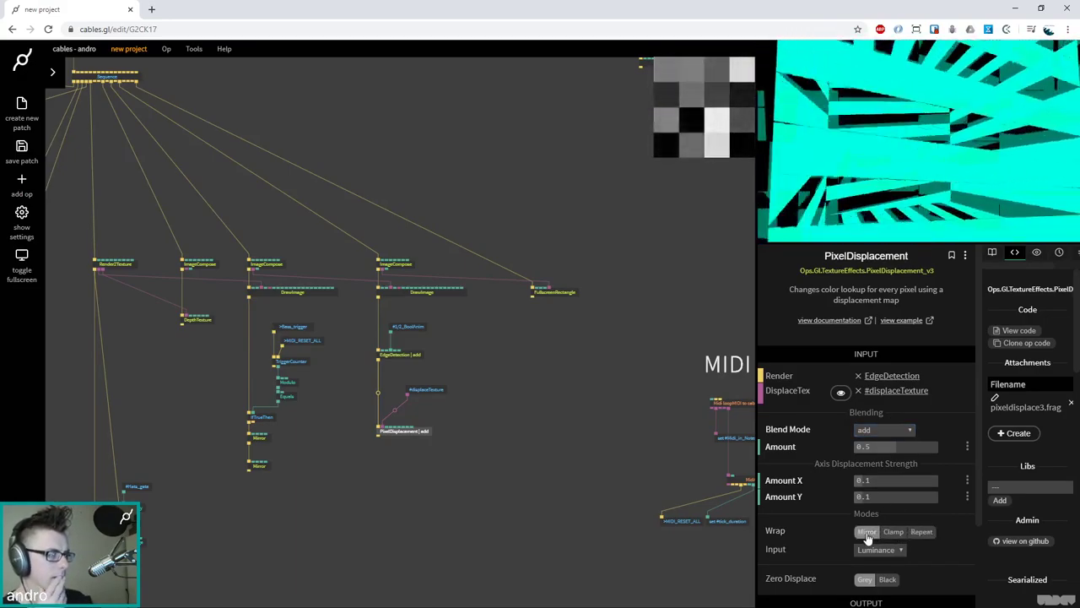
click(893, 532)
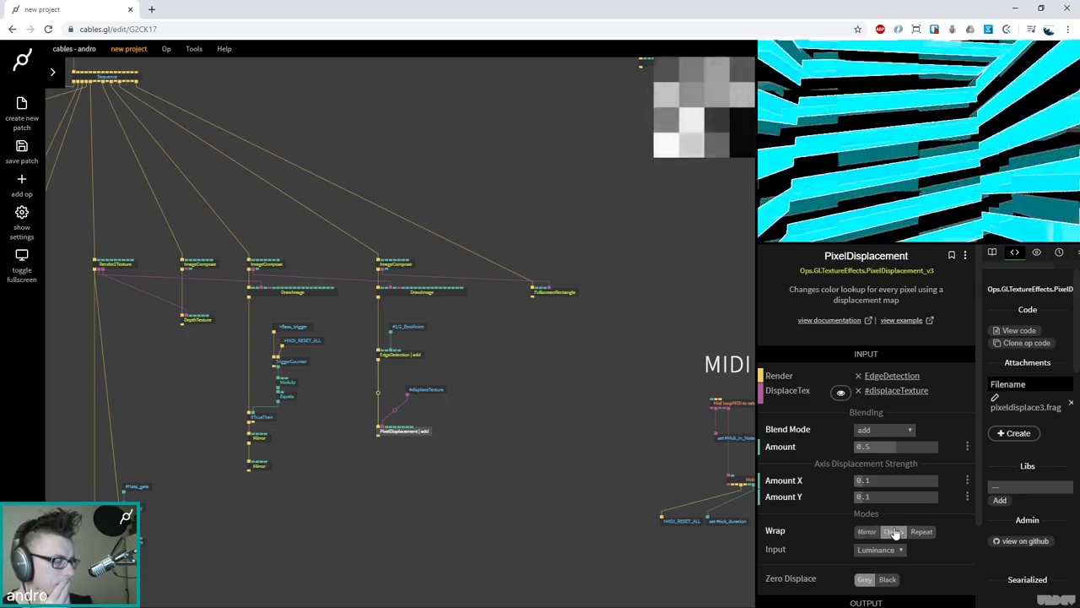
click(887, 579)
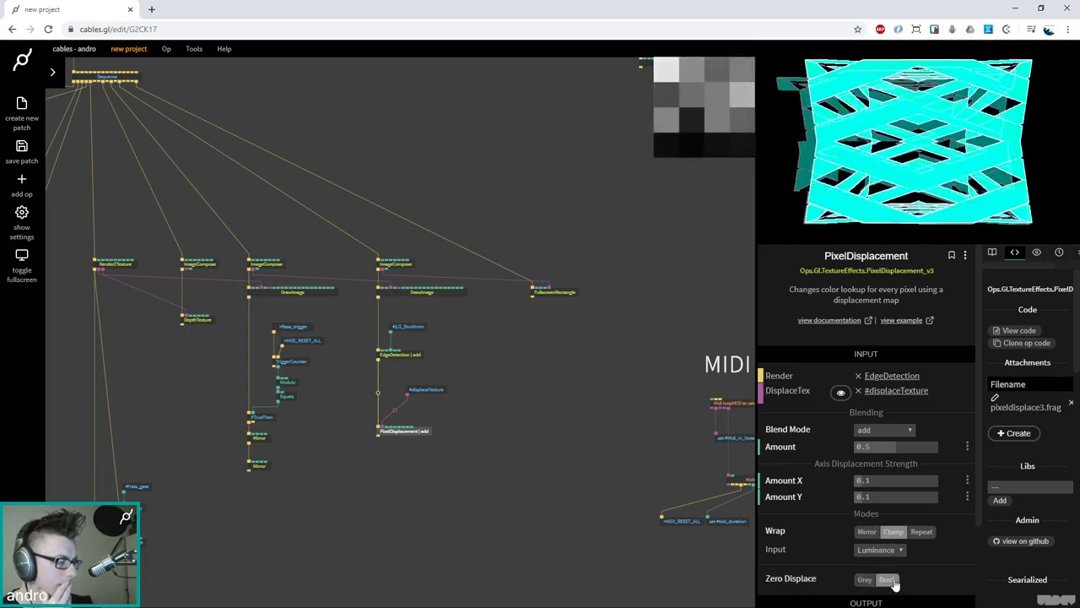
click(865, 580)
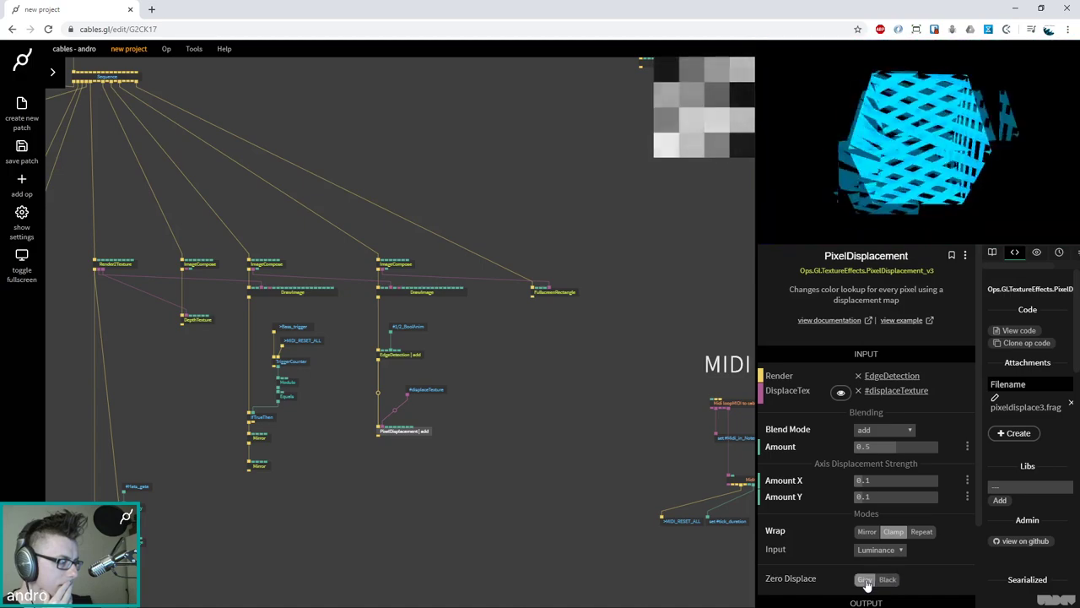
click(887, 579)
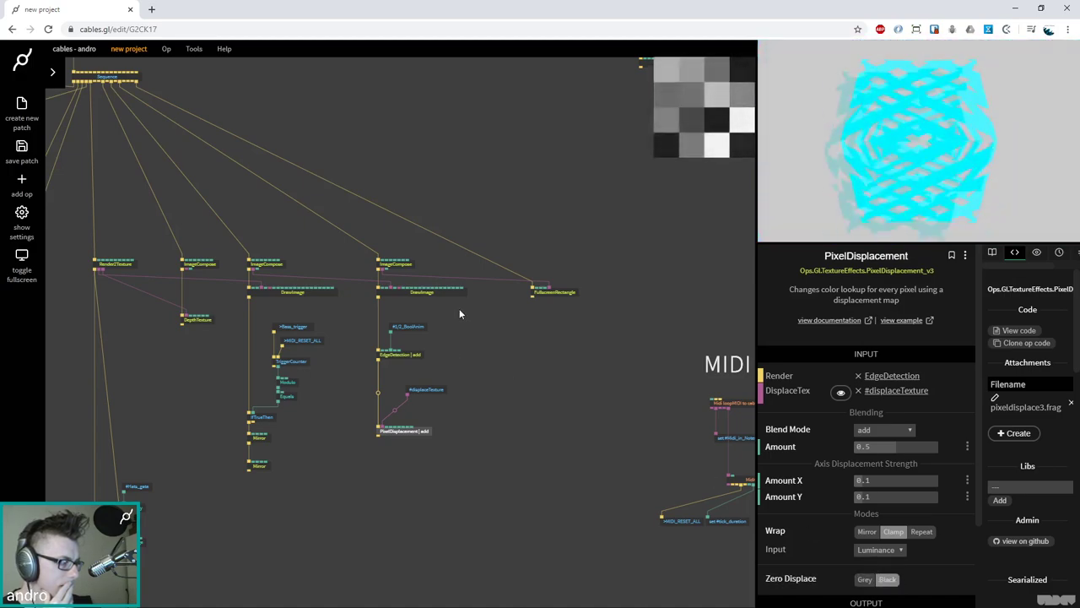
Preview the displacement ImageCompose's texture and add an EdgeDetection op on PixelNoise's trigger output
drag(611, 207, 505, 446)
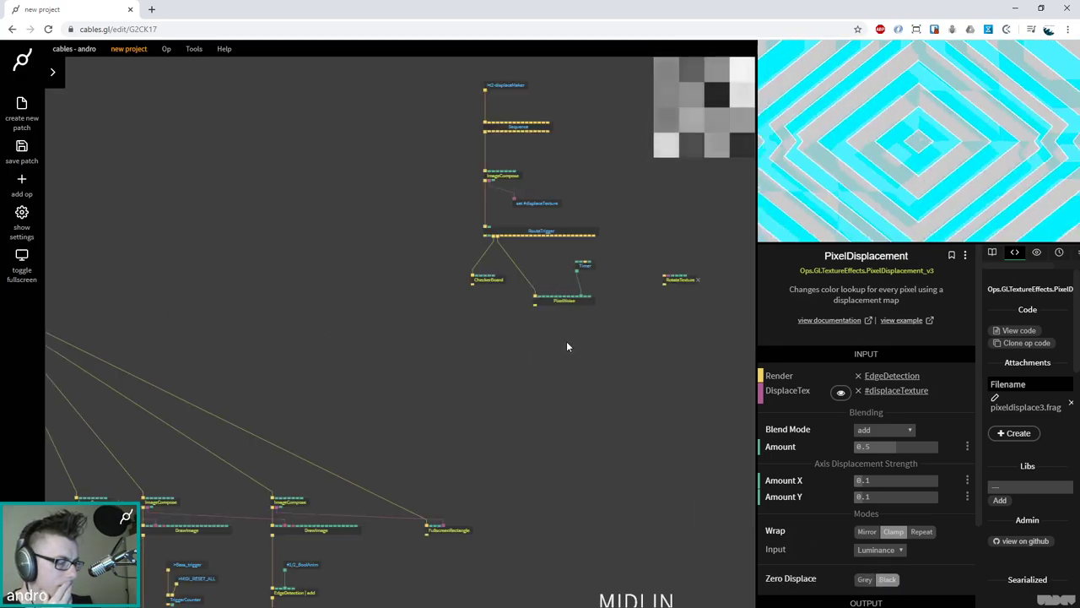
click(567, 345)
drag(641, 318, 574, 364)
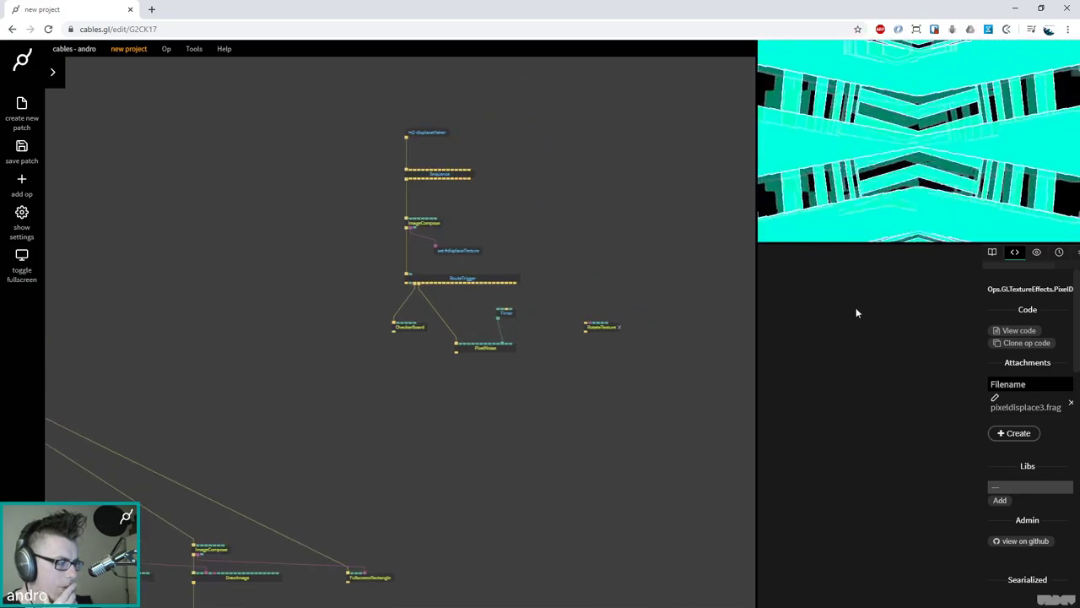
click(426, 225)
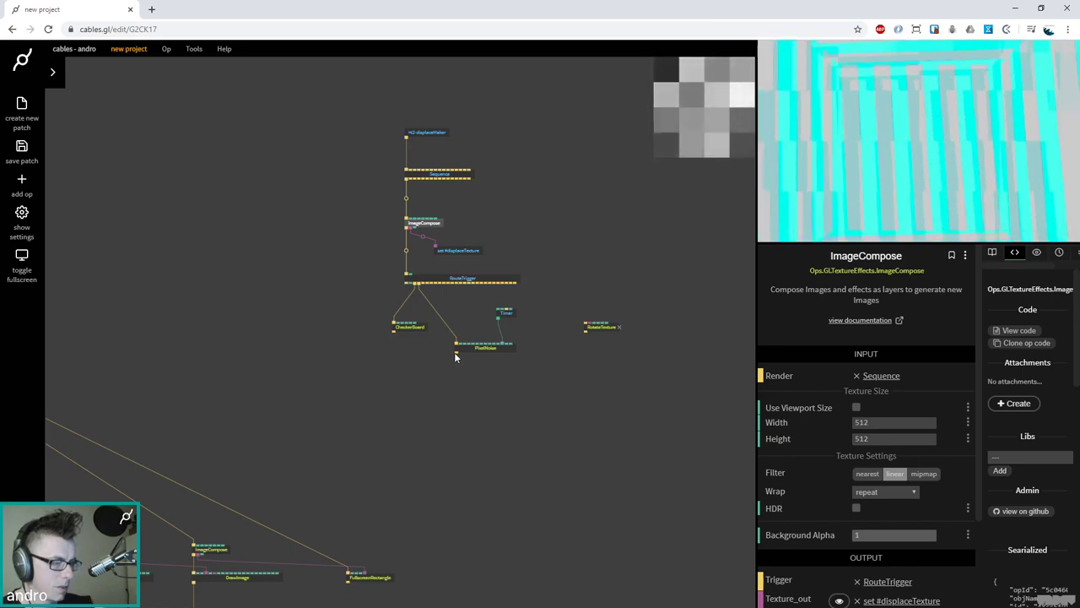
mouse_move(457, 353)
mouse_down()
mouse_move(456, 370)
mouse_move(472, 363)
mouse_up()
text(edge det)
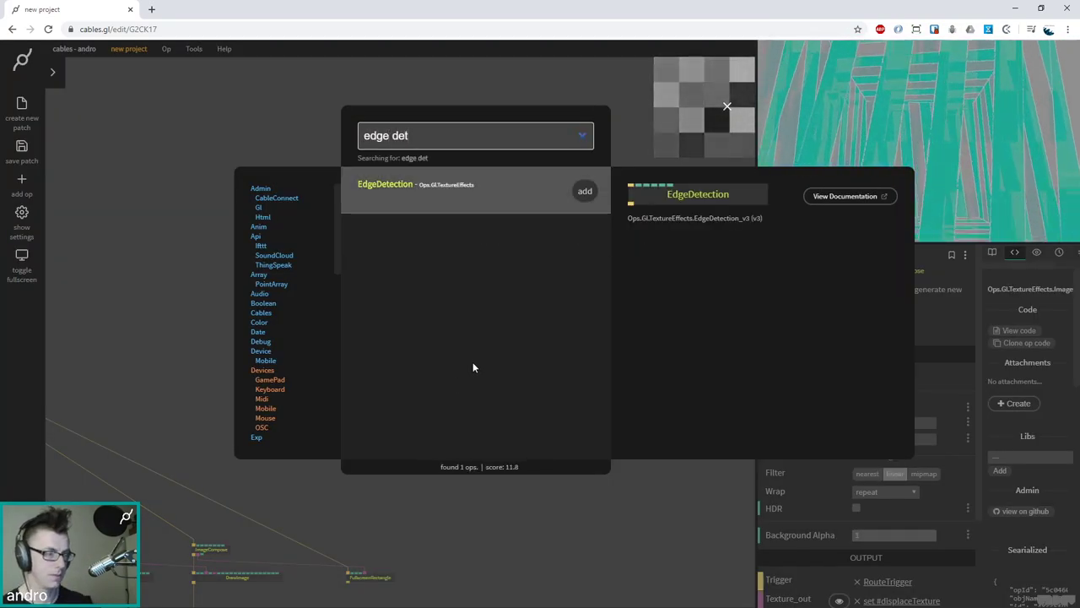
key(Return)
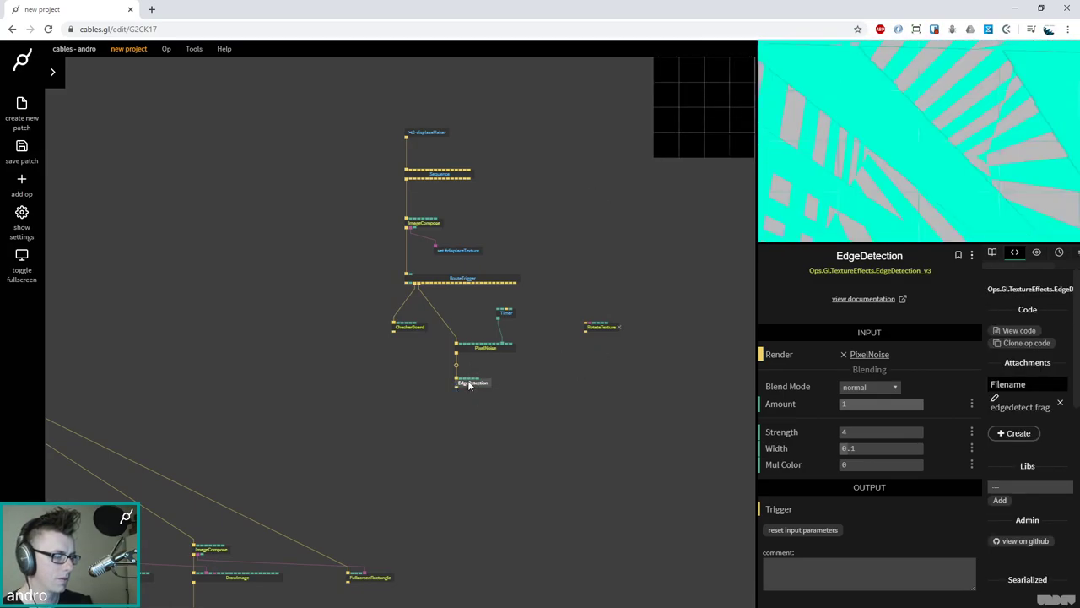
Set the Width of the EdgeDetection op below PixelNoise to 0.642 and its Amount to 0.482
drag(859, 448, 893, 448)
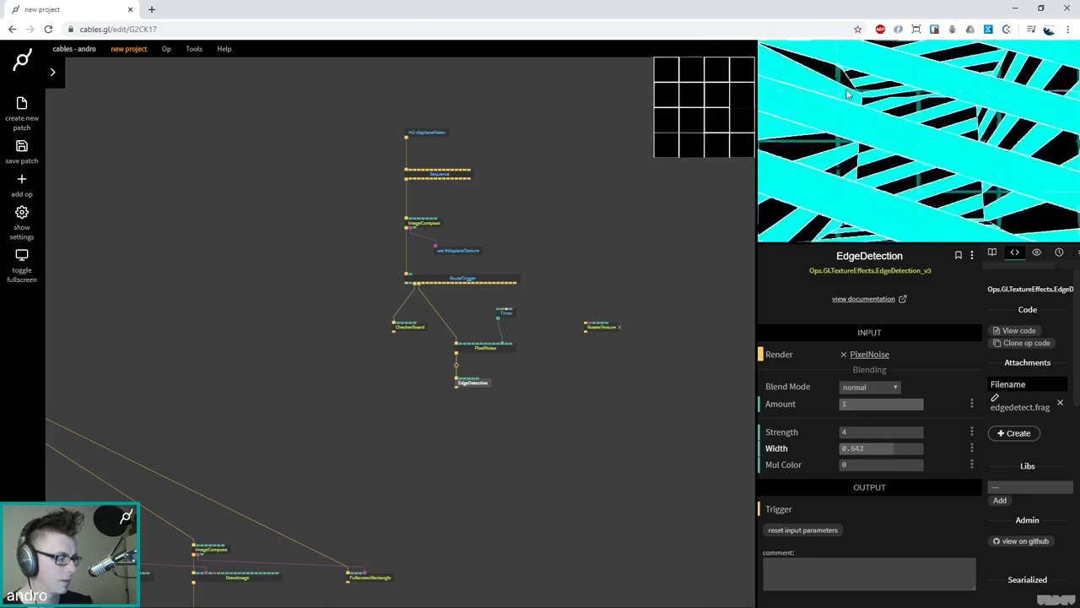
click(477, 345)
click(470, 384)
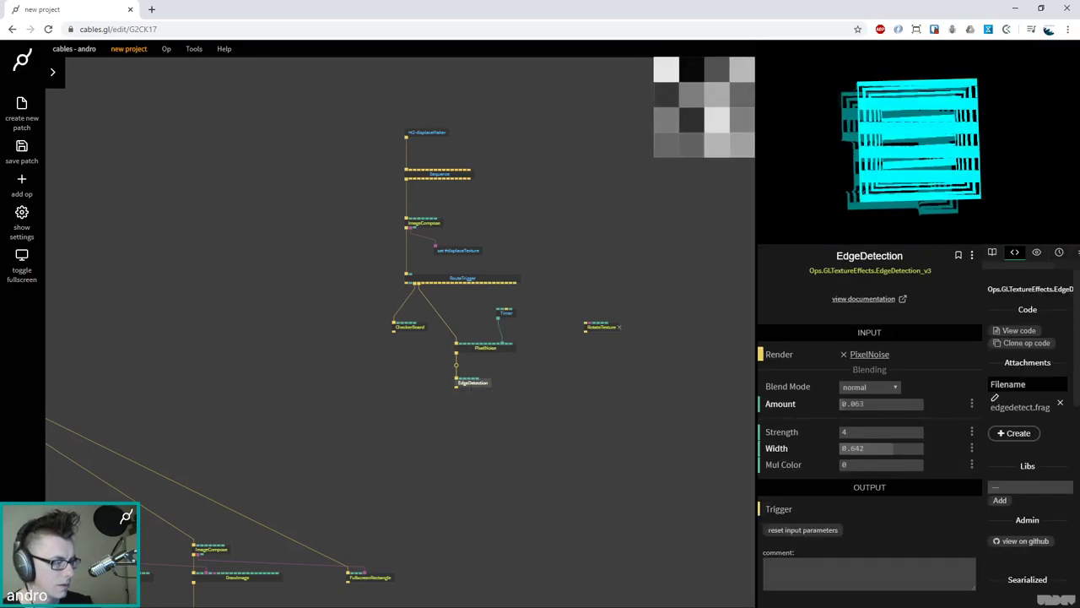
drag(856, 404, 901, 403)
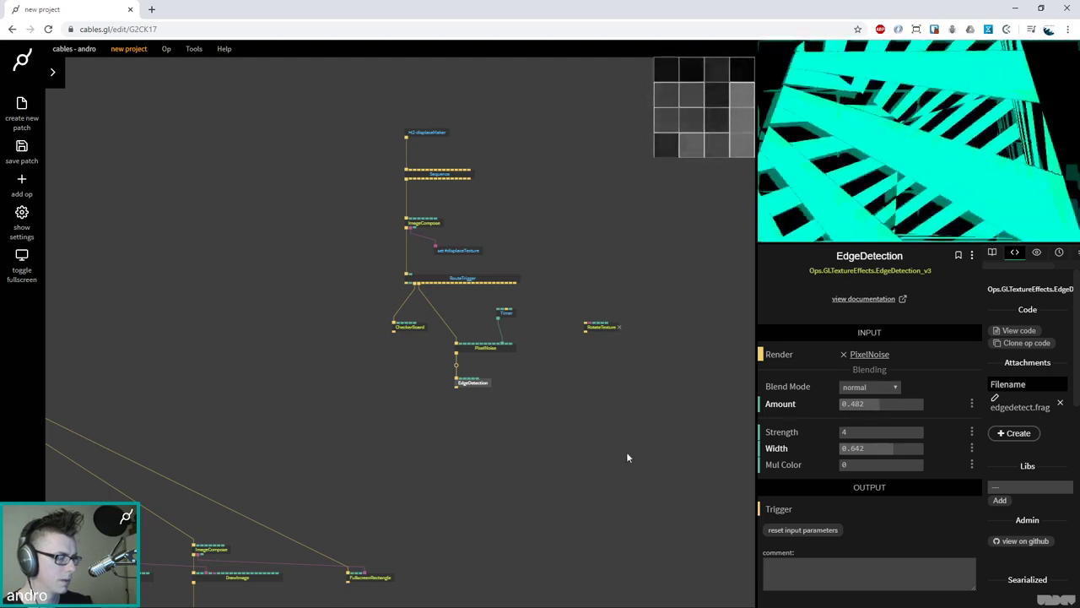
Set PixelDisplacement's blend Amount to 1
drag(473, 521, 612, 299)
drag(604, 434, 660, 365)
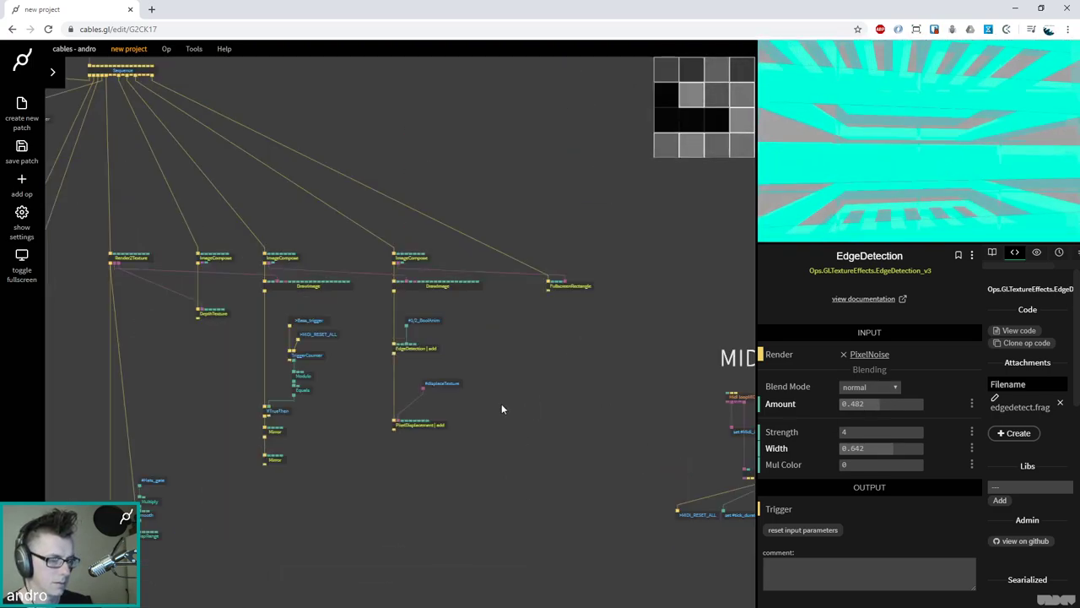
click(418, 427)
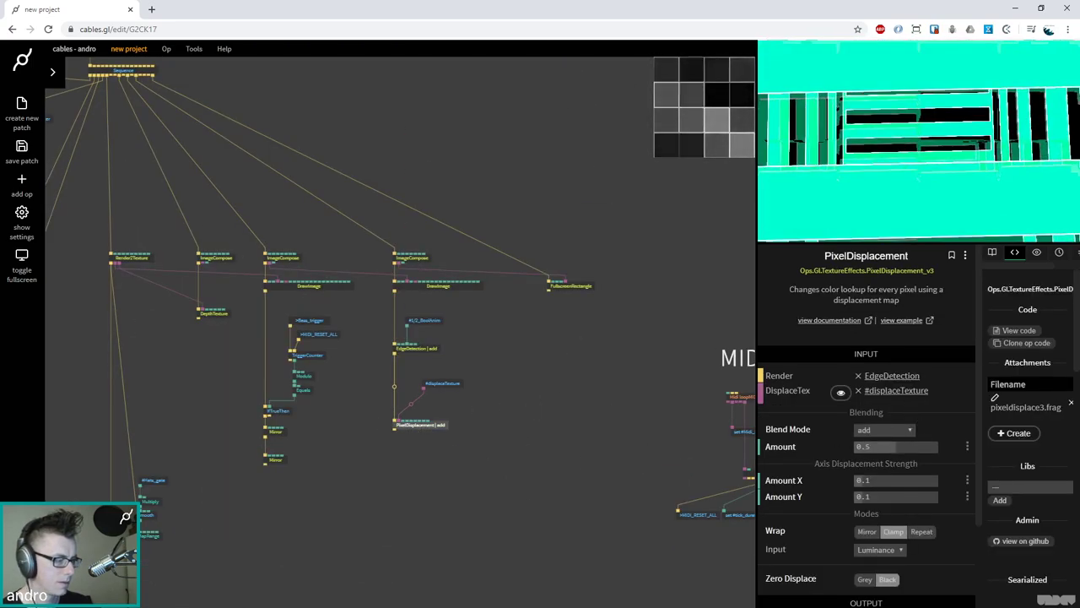
drag(895, 447, 937, 447)
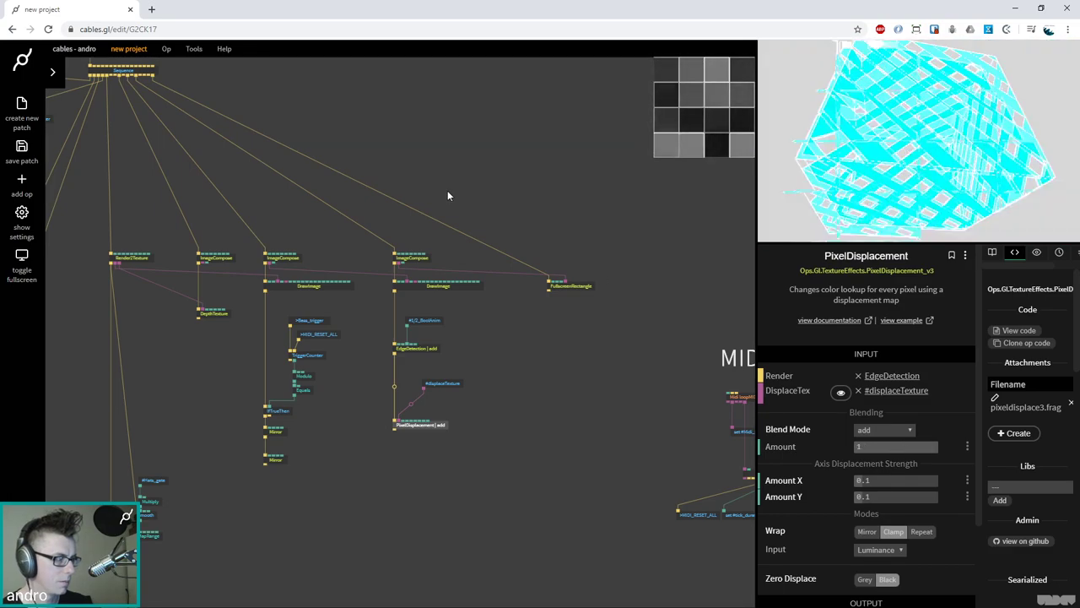
Unlink EdgeDetection from PixelNoise and park it with RotateTexture away from the RouteTrigger branches
drag(635, 147, 385, 374)
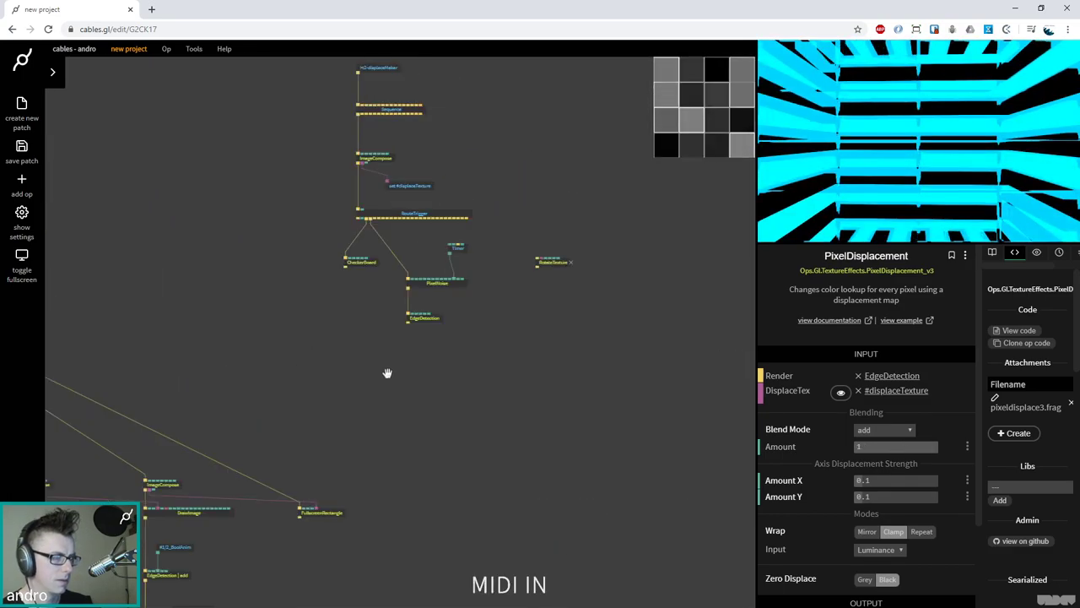
drag(456, 347, 445, 279)
click(426, 319)
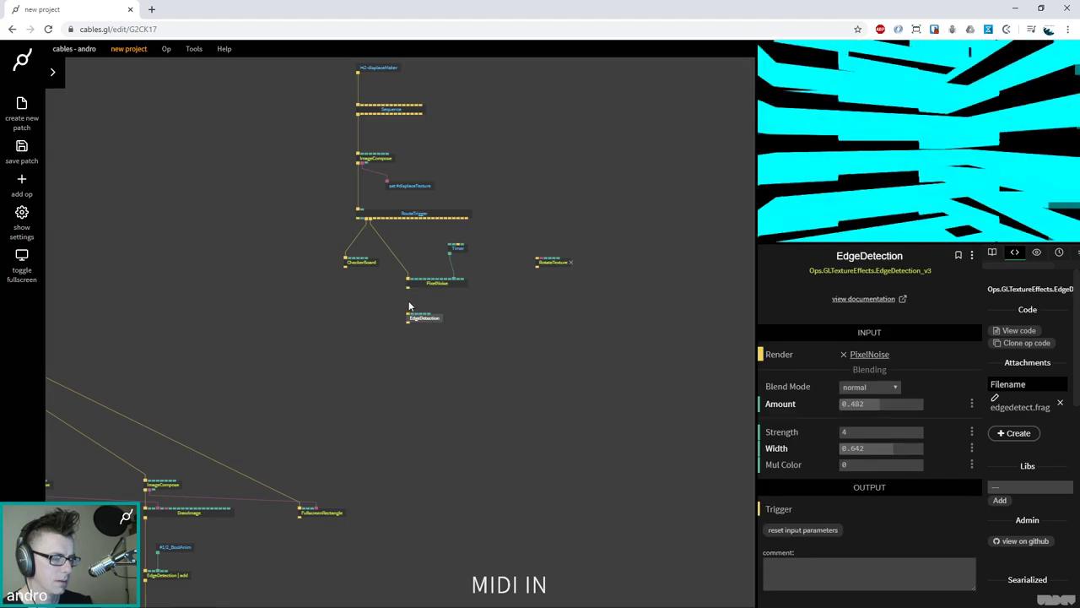
drag(420, 318, 605, 320)
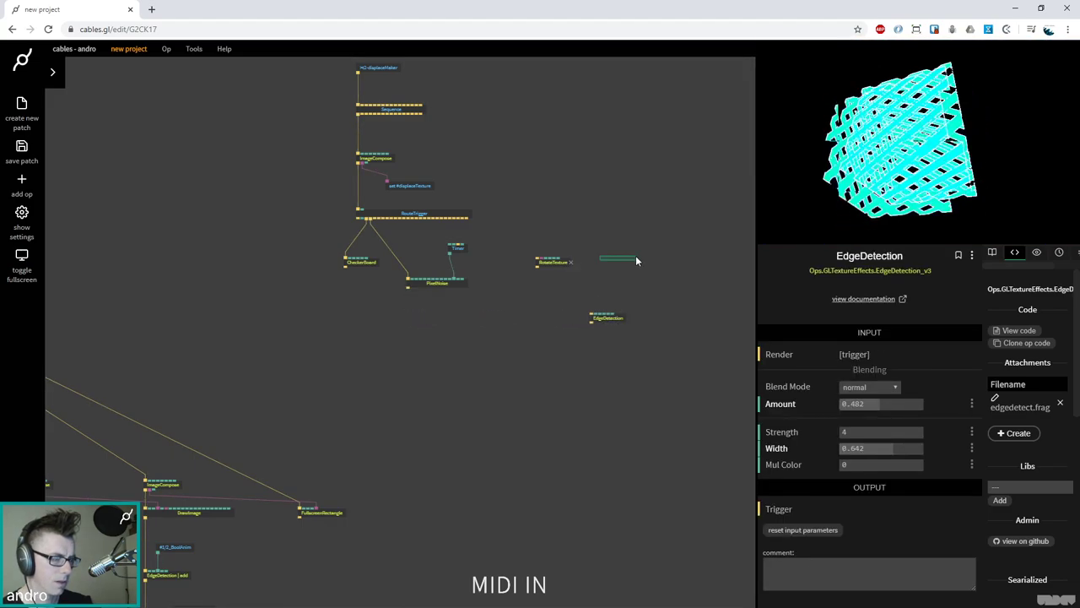
click(561, 262)
drag(497, 342, 403, 391)
click(397, 389)
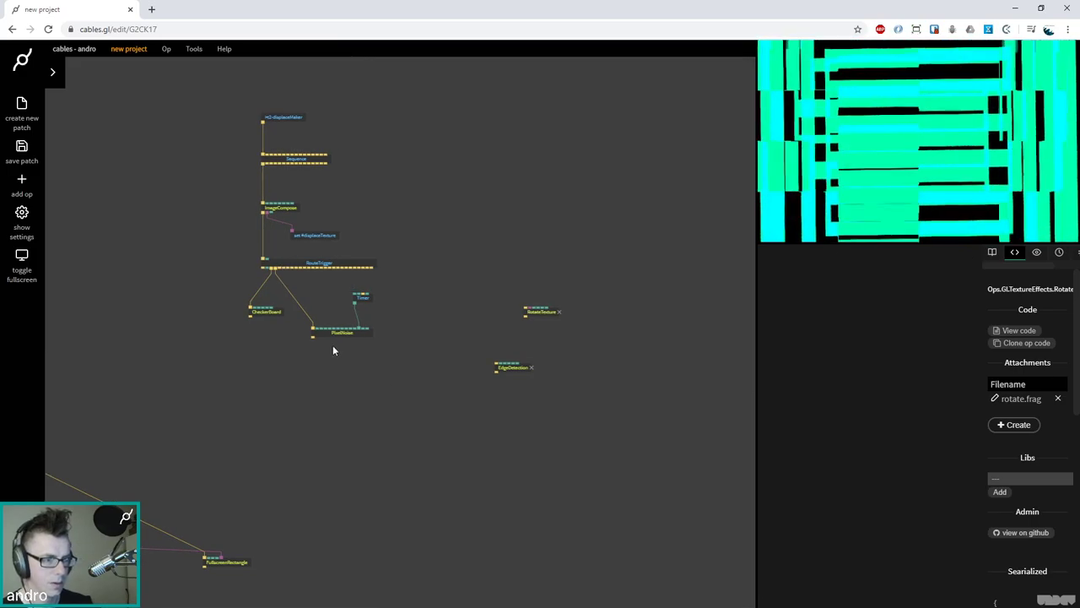
Tidy the RouteTrigger branches by moving PixelNoise and CheckerBoard further left and placing Timer directly above PixelNoise's linked input
click(291, 342)
drag(267, 312, 251, 312)
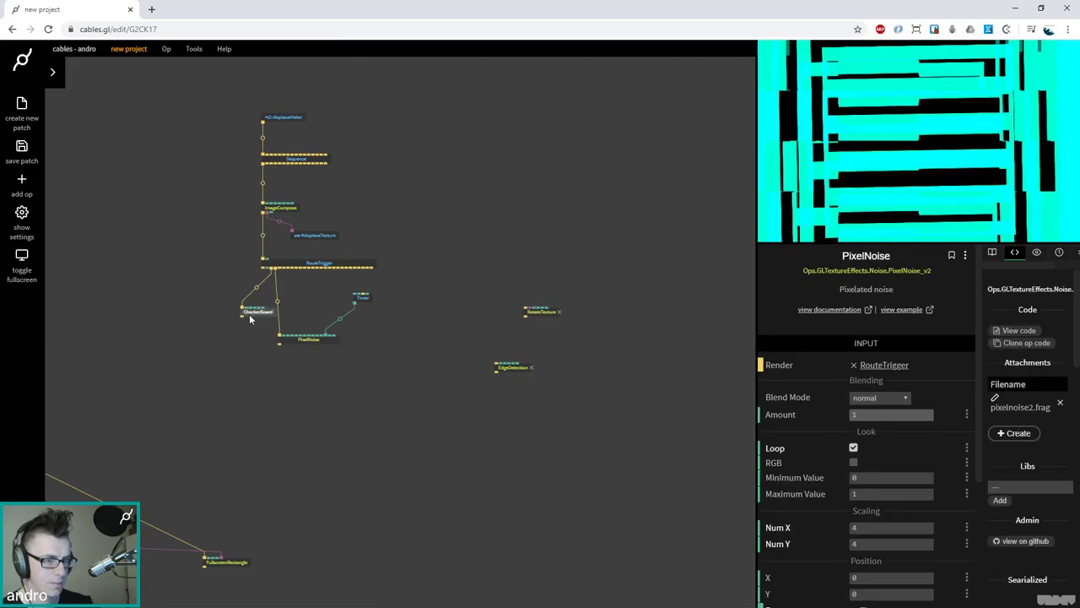
click(332, 319)
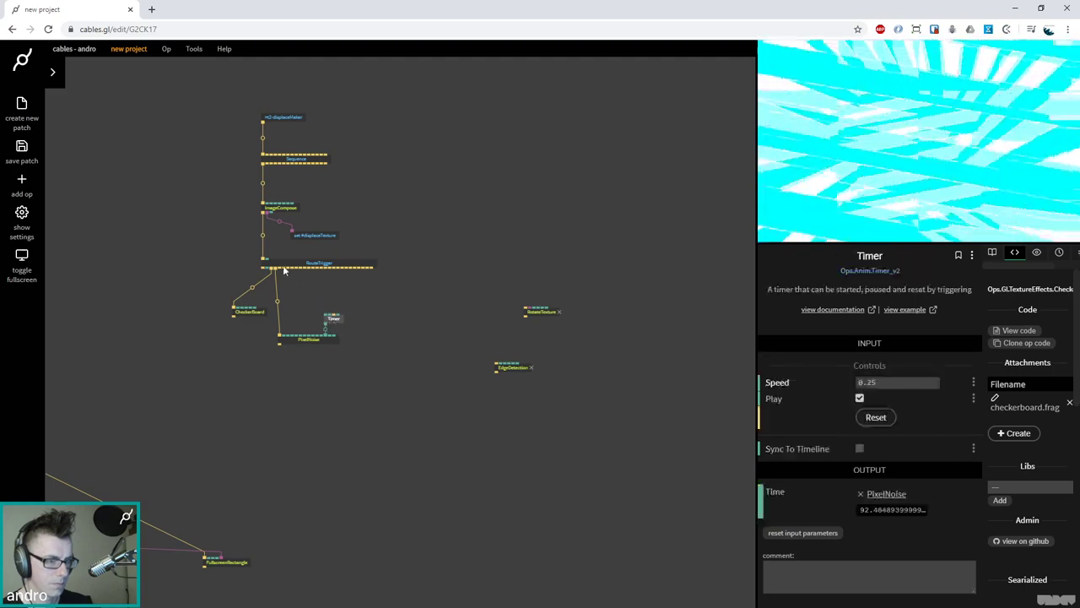
Add a Voronoise op on RouteTrigger's Trigger 2 output, level with PixelNoise, and set RouteTrigger's Switch Value to 2
drag(283, 270, 401, 311)
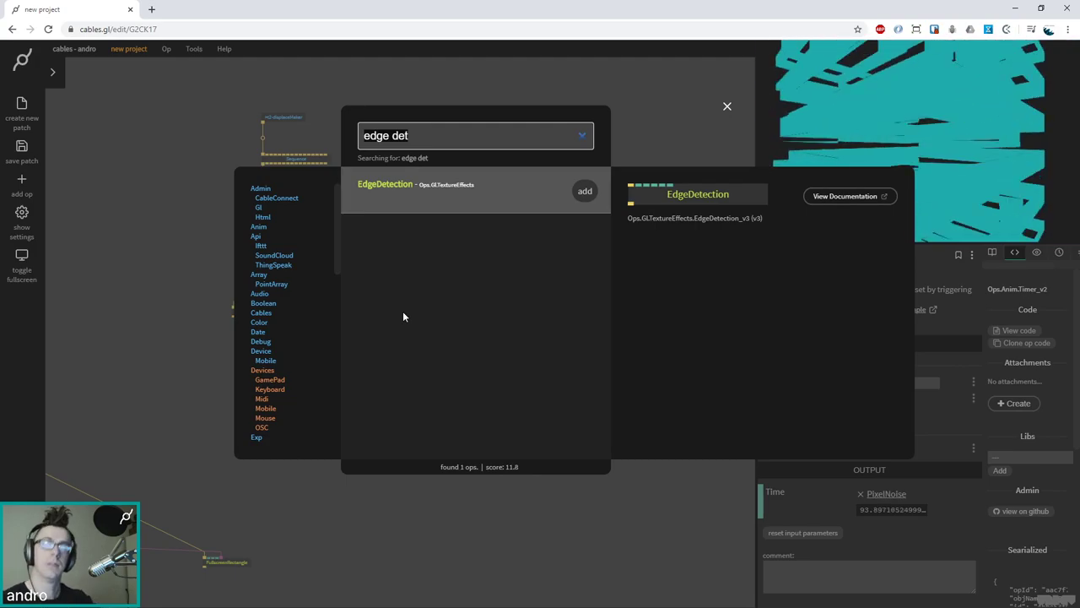
text(voro)
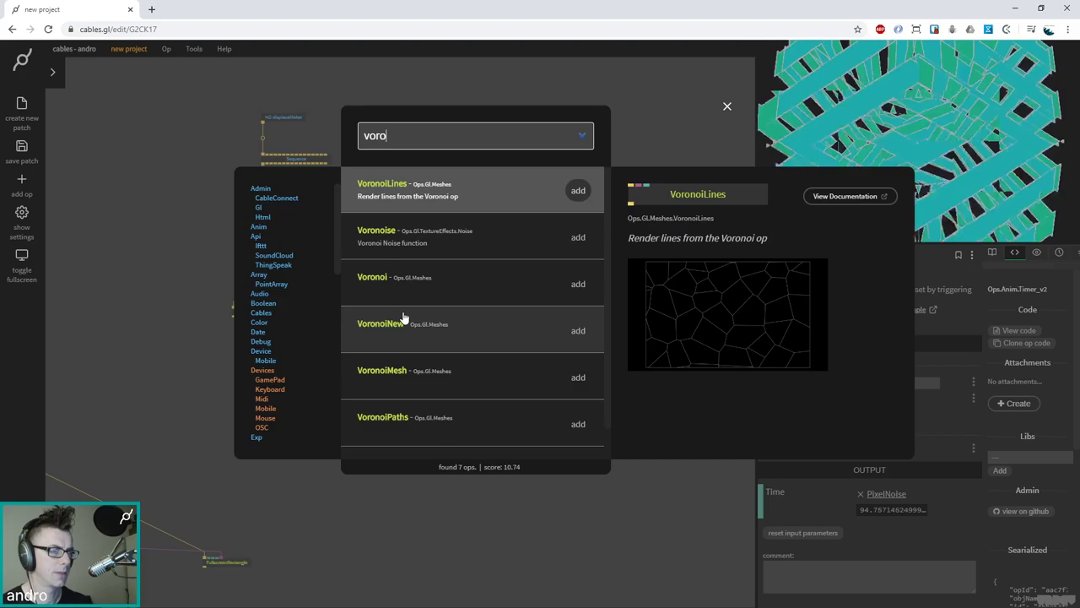
key(Down)
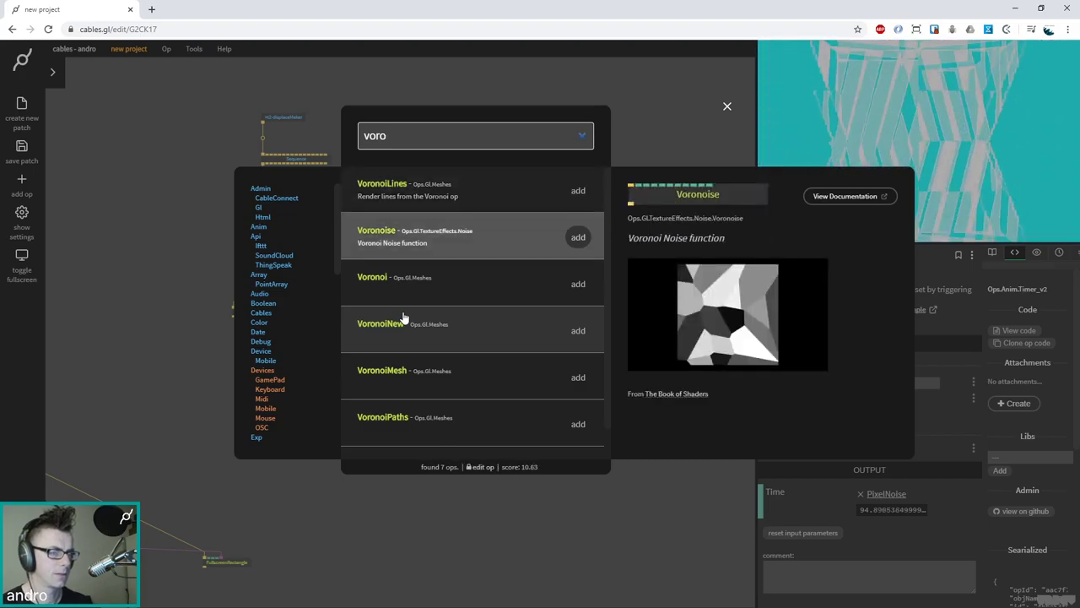
key(Return)
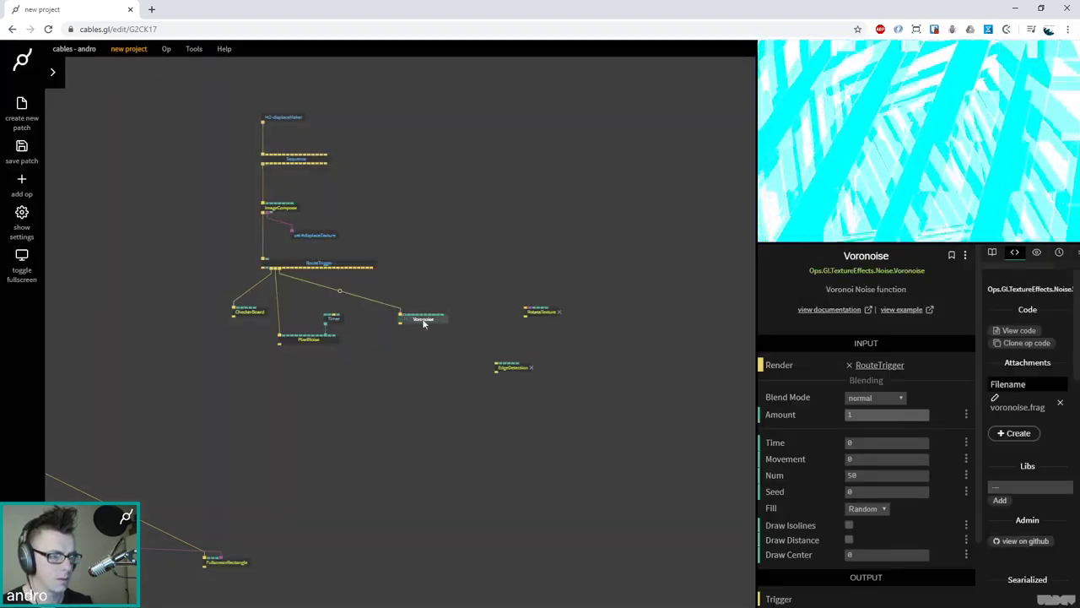
drag(425, 319, 400, 340)
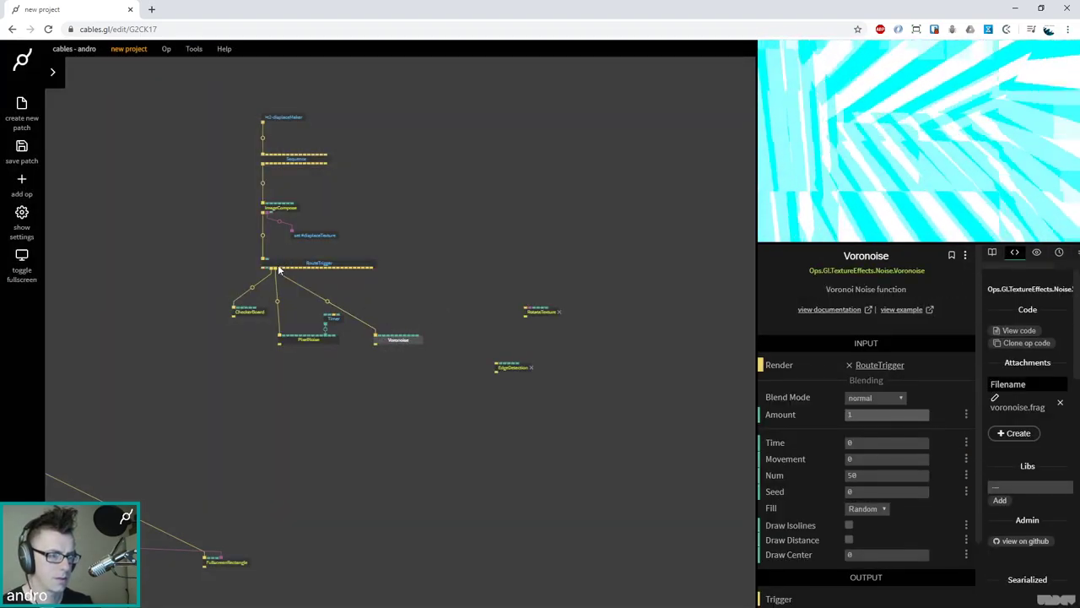
click(279, 270)
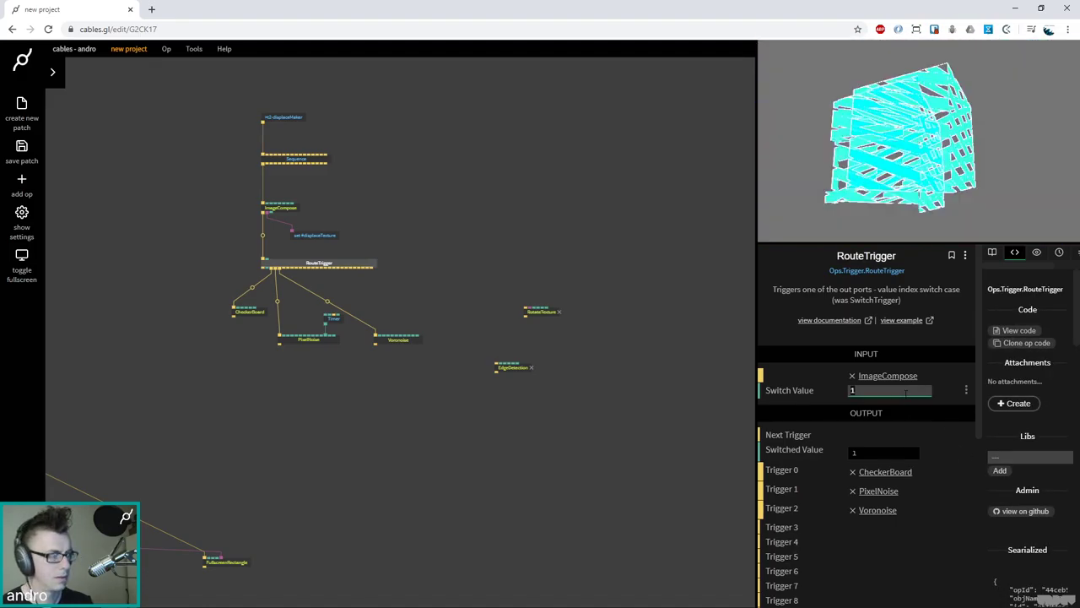
Set Voronoise's Movement to 0.439 and Time to 11.52 while previewing the displacement ImageCompose's texture
click(405, 342)
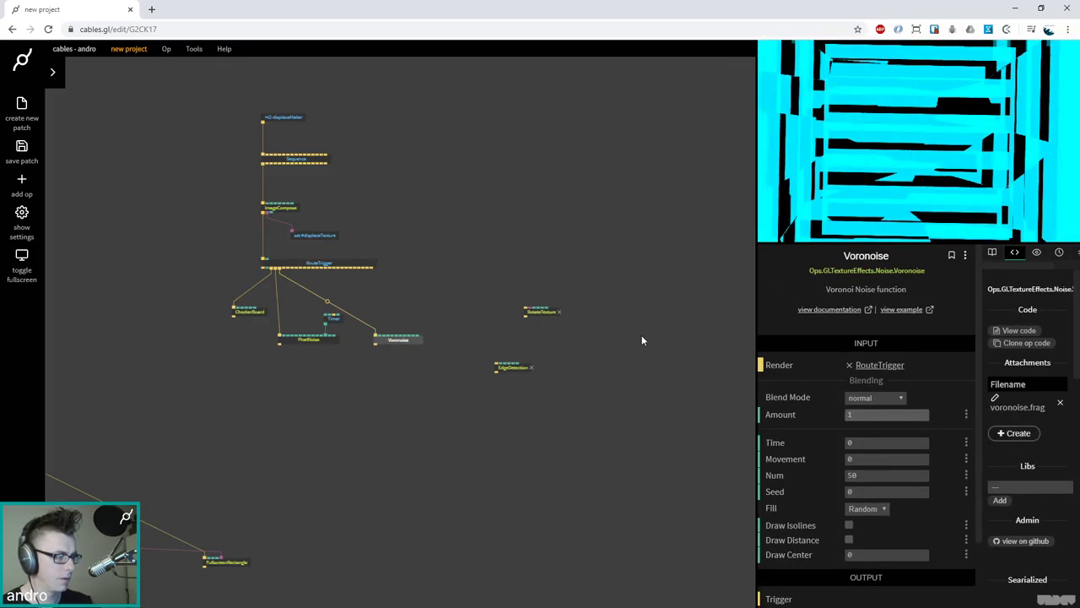
drag(852, 459, 858, 460)
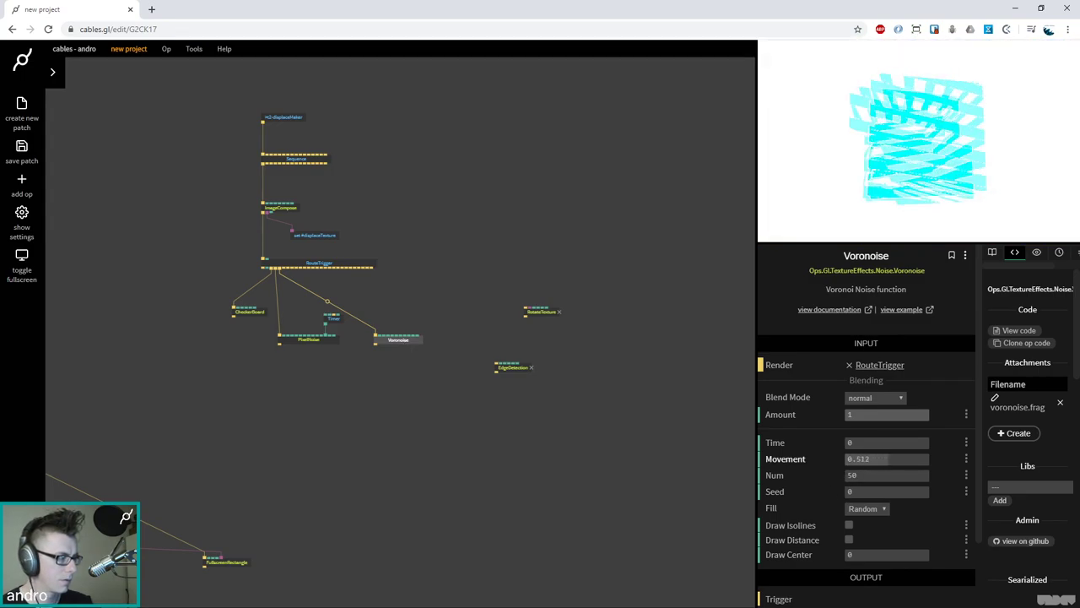
drag(858, 460, 853, 460)
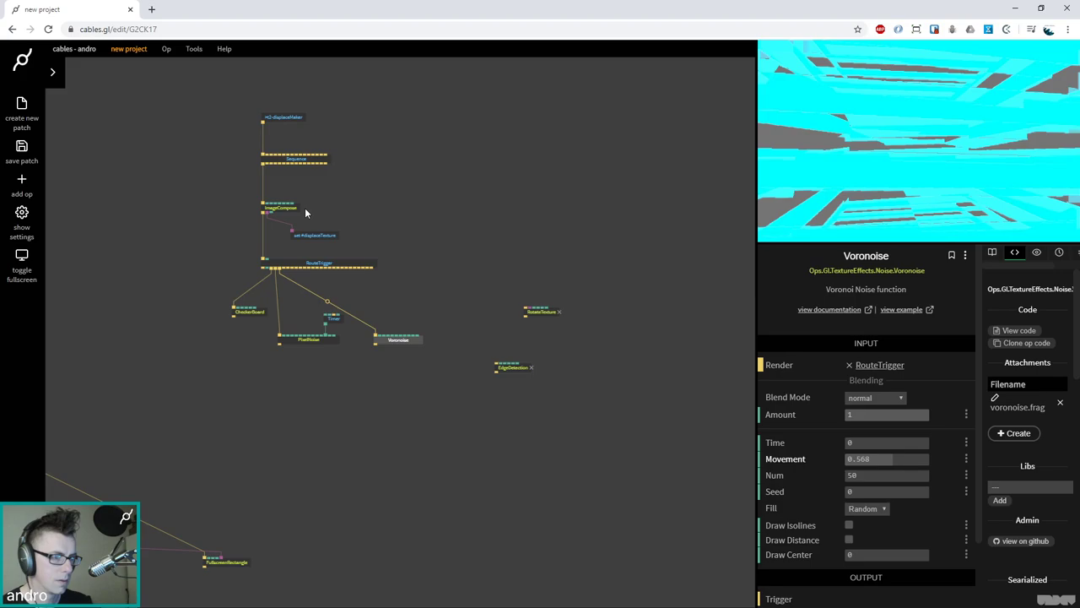
middle_click(281, 208)
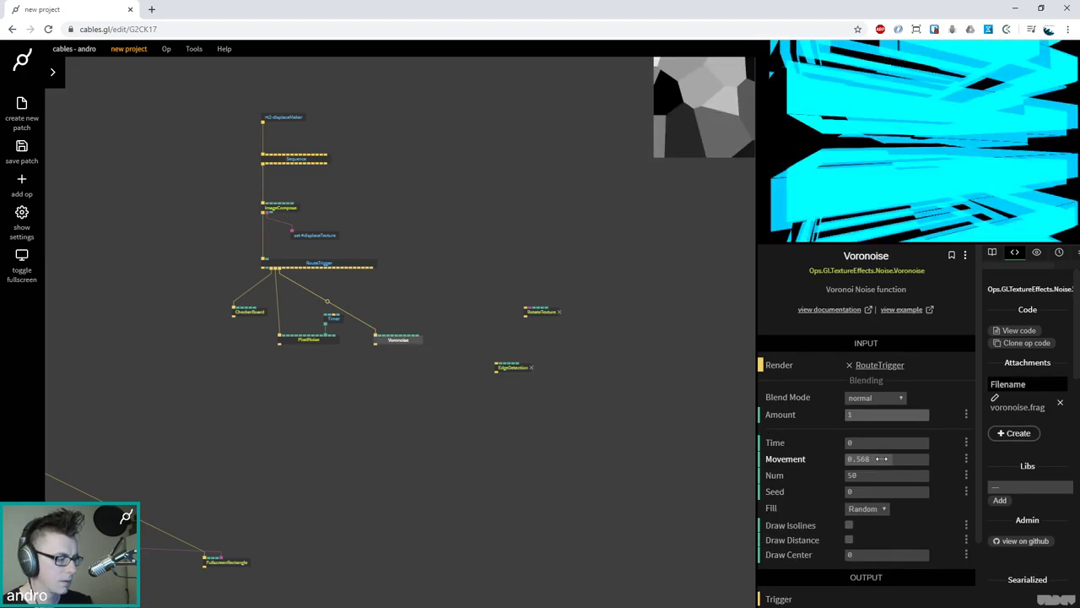
drag(881, 458, 919, 443)
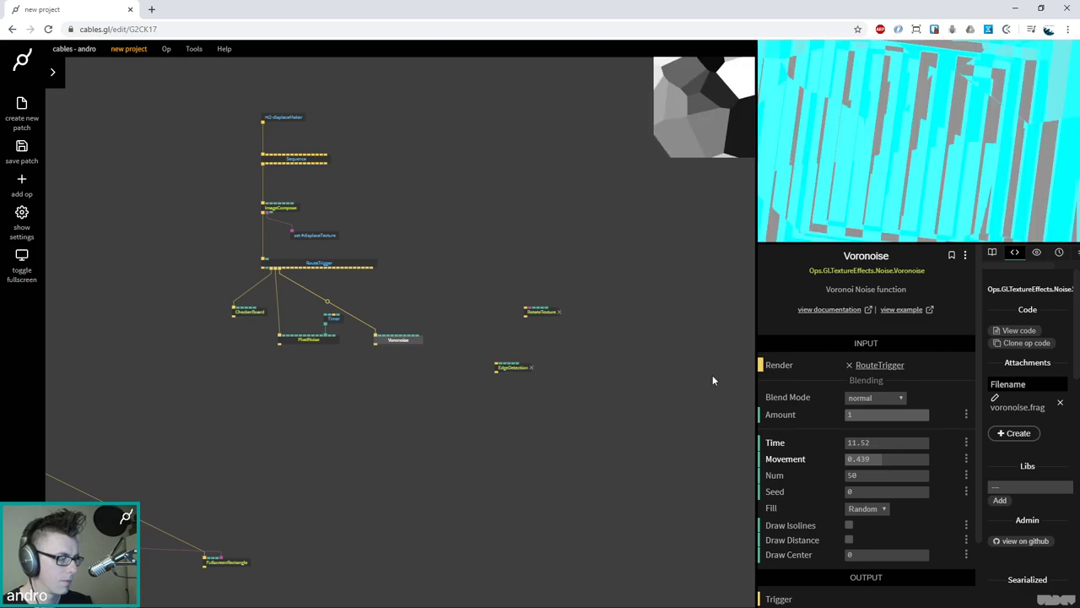
Link Timer's Time output to Voronoise's Time input as well
click(352, 331)
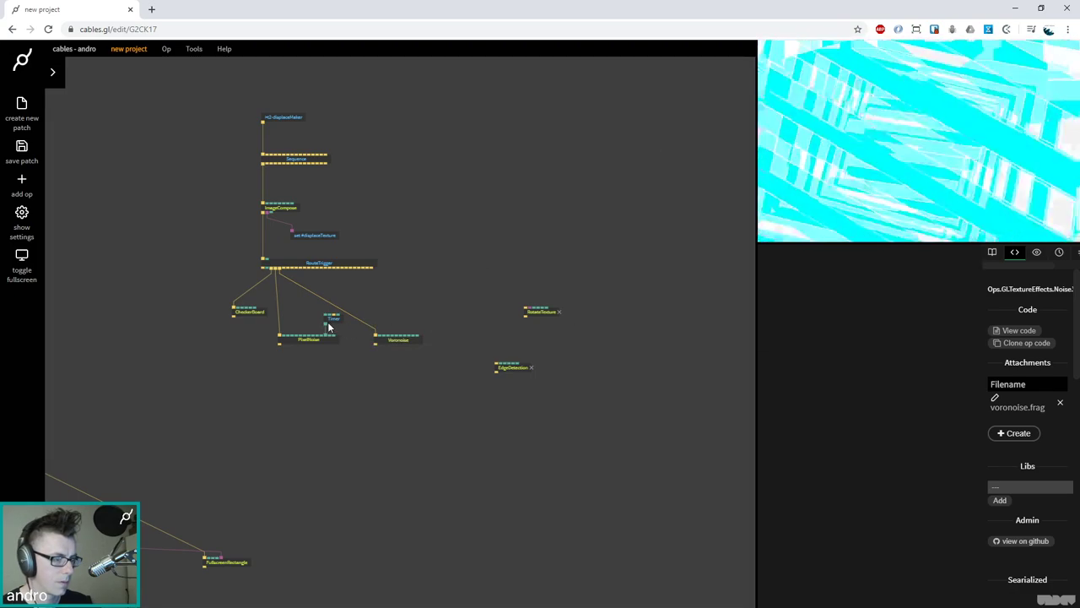
drag(326, 322, 398, 340)
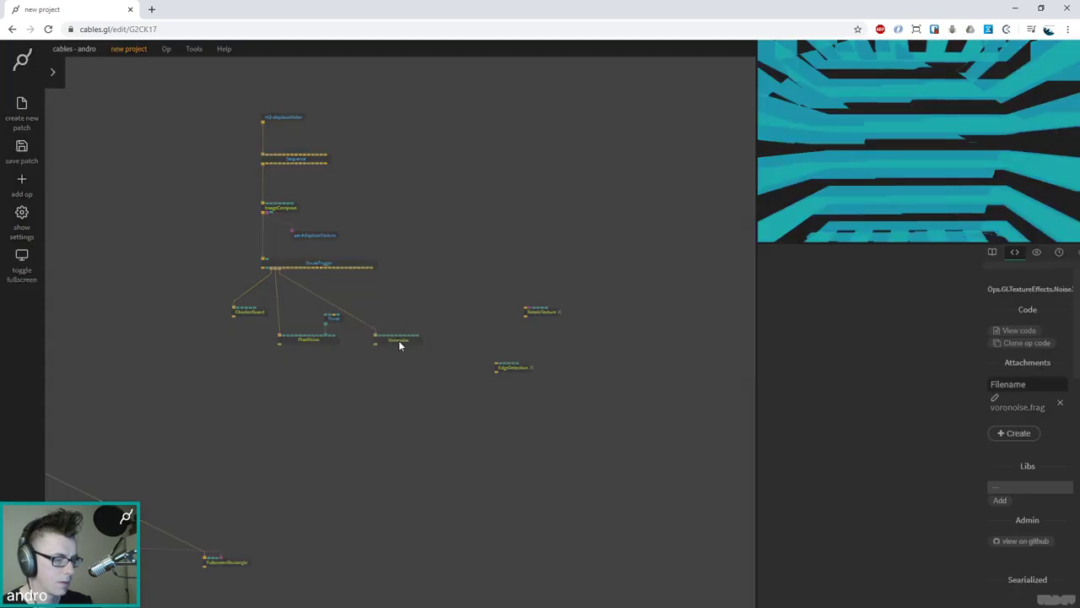
click(436, 293)
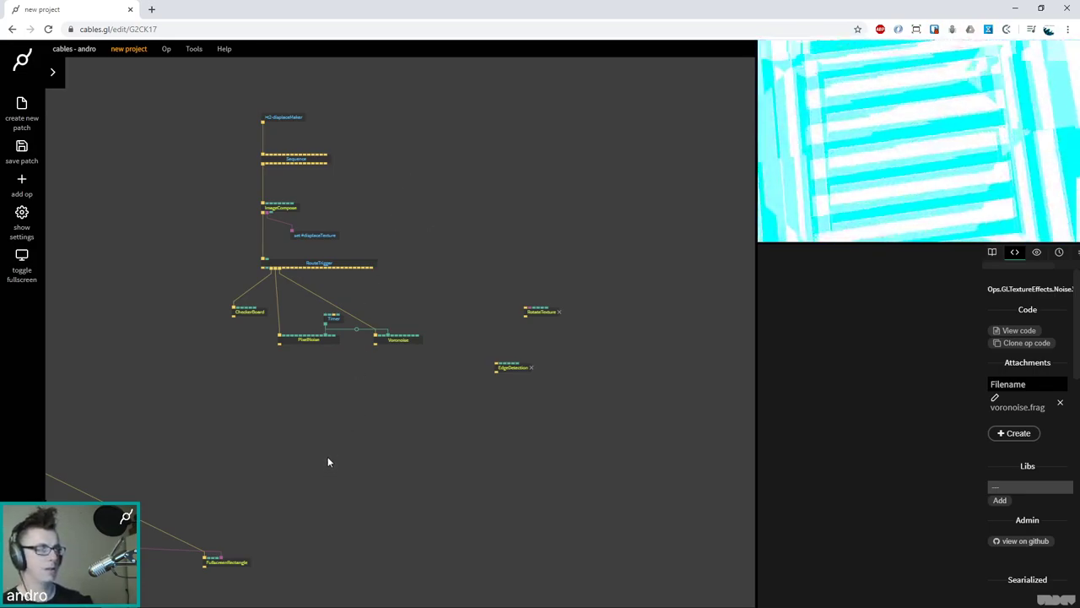
Move the #displaceTexture variable directly above PixelDisplacement's texture input and select PixelDisplacement
drag(317, 469, 506, 233)
drag(474, 418, 632, 298)
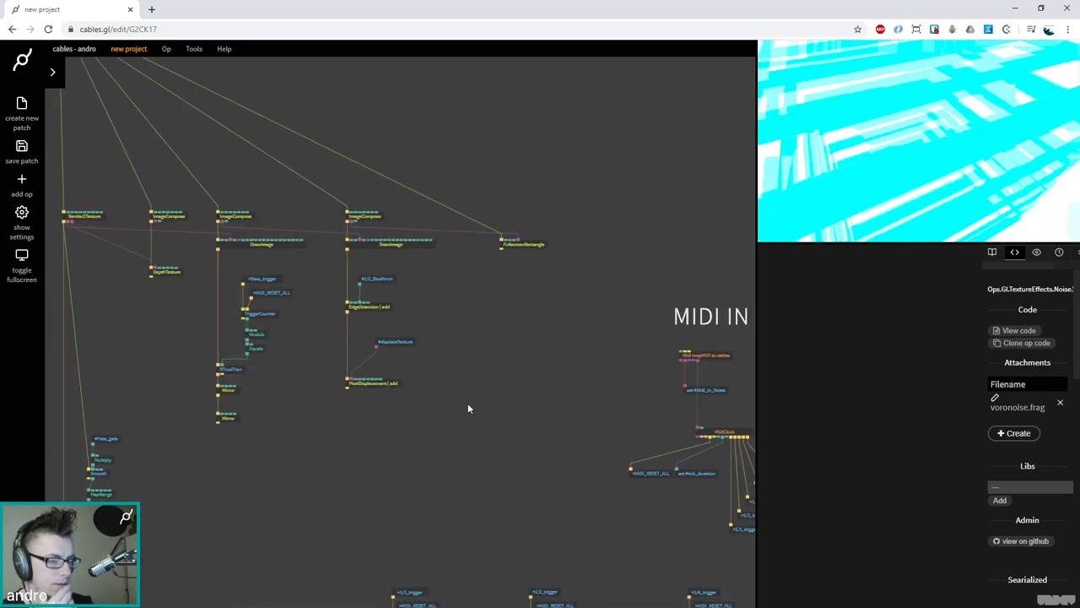
click(384, 383)
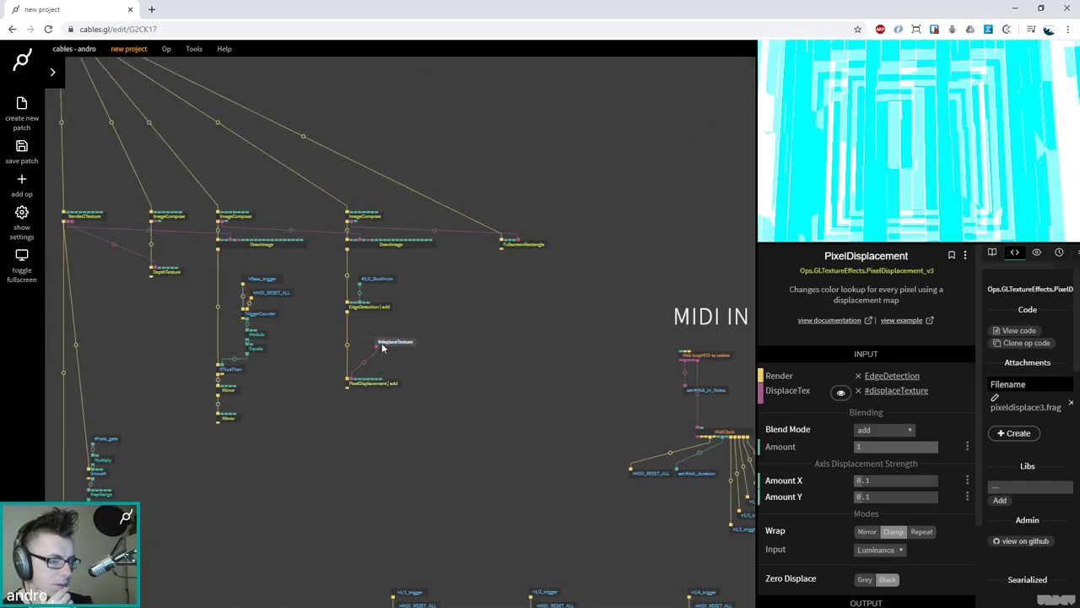
click(373, 347)
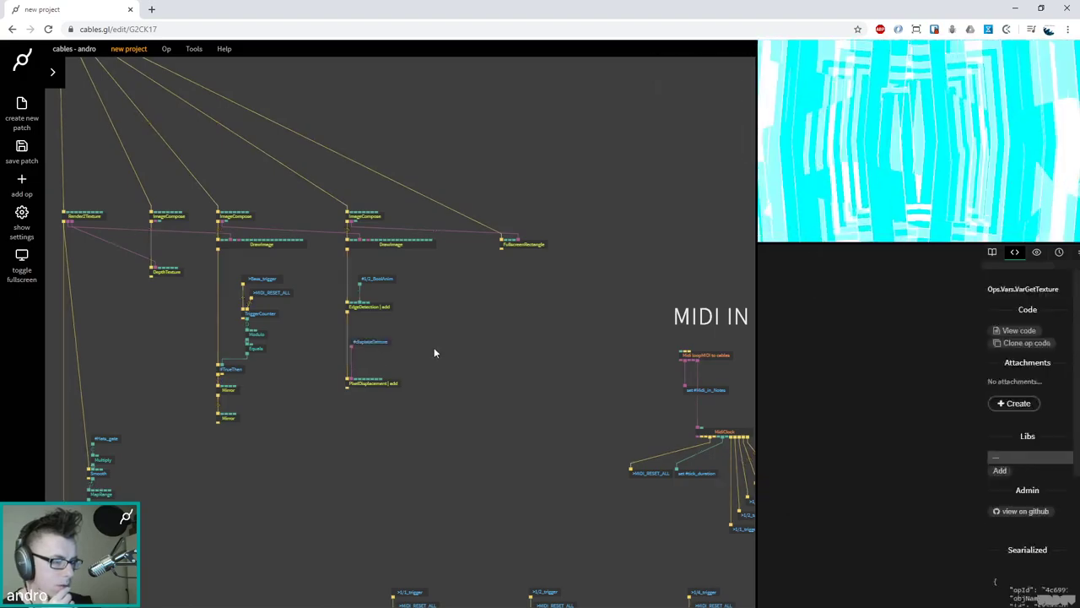
click(379, 384)
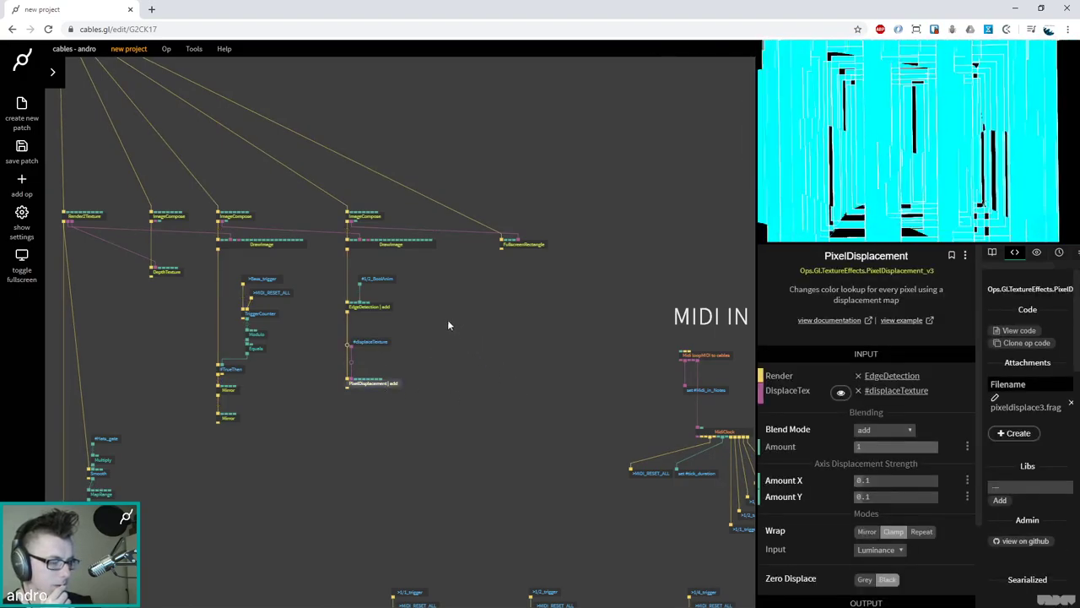
Add a VarGetNumber op above PixelDisplacement, between EdgeDetection and #displaceTexture, and dismiss the error report
drag(446, 323, 478, 337)
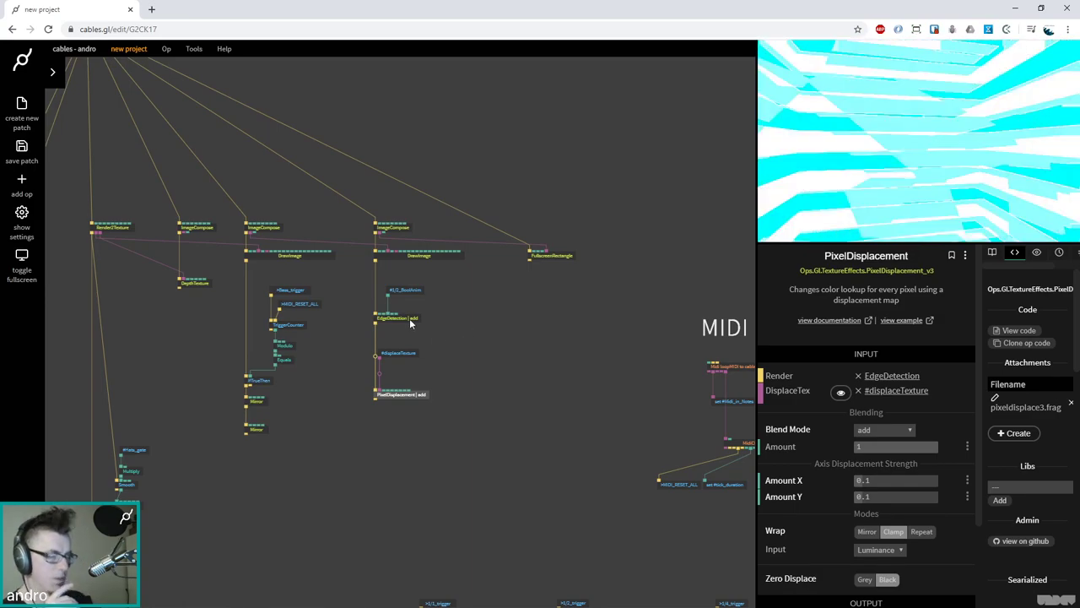
double_click(477, 344)
text(voro)
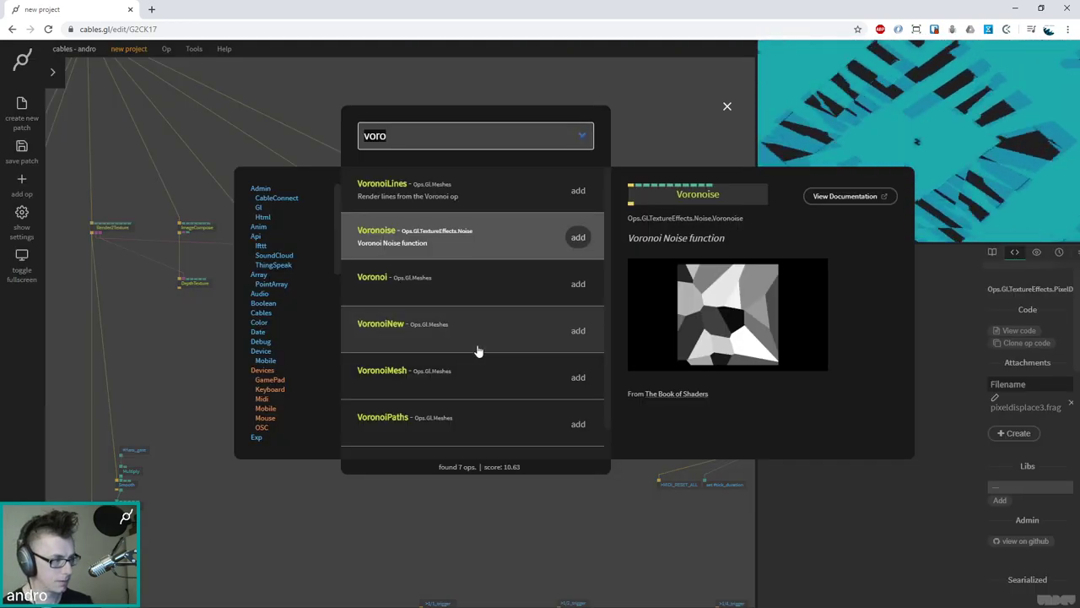
text(var get numb)
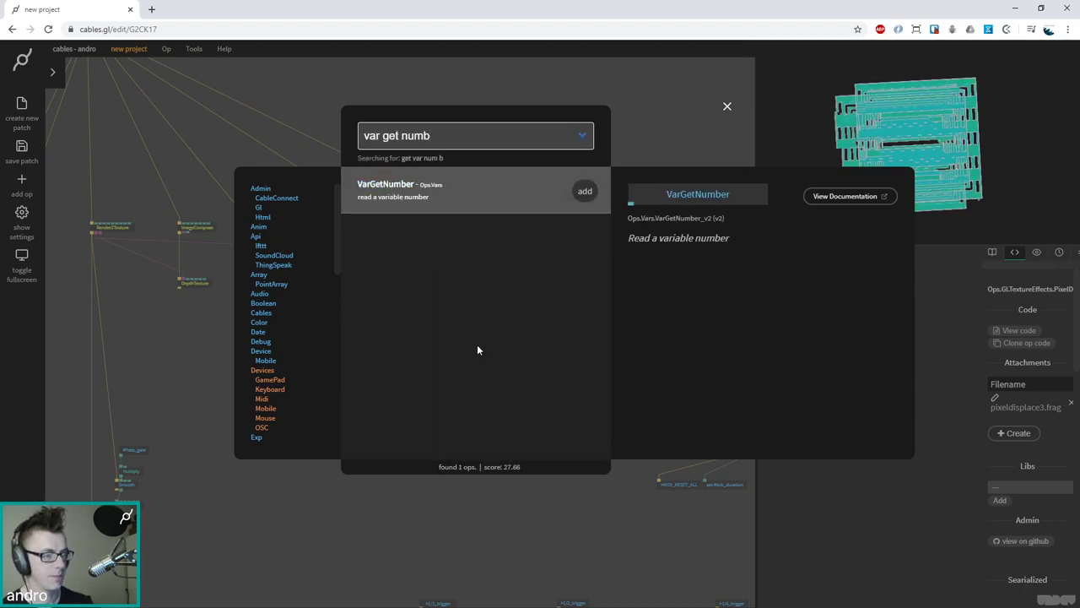
key(Return)
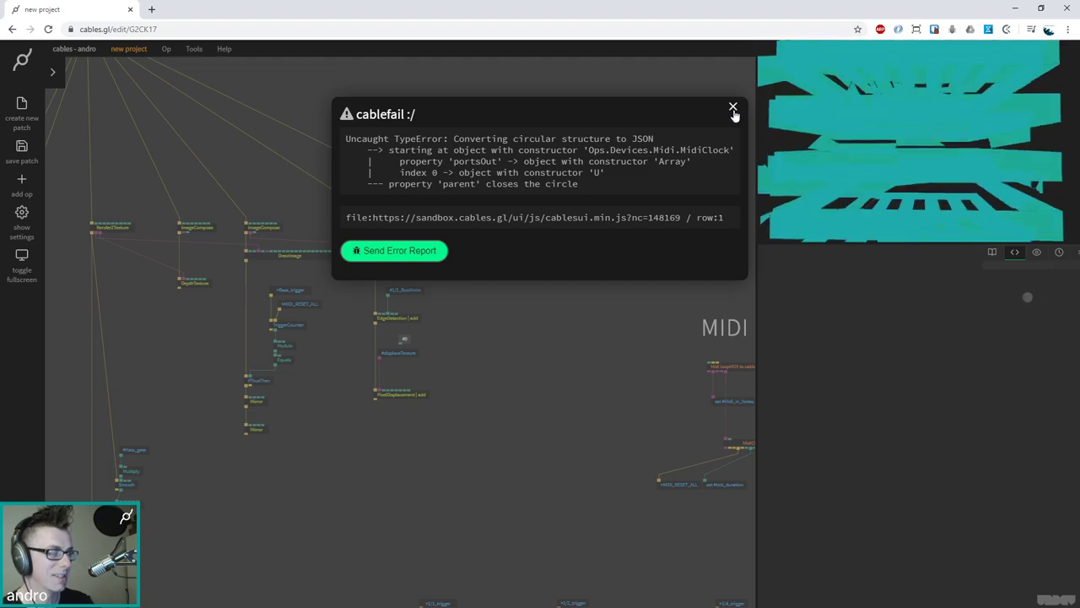
click(731, 107)
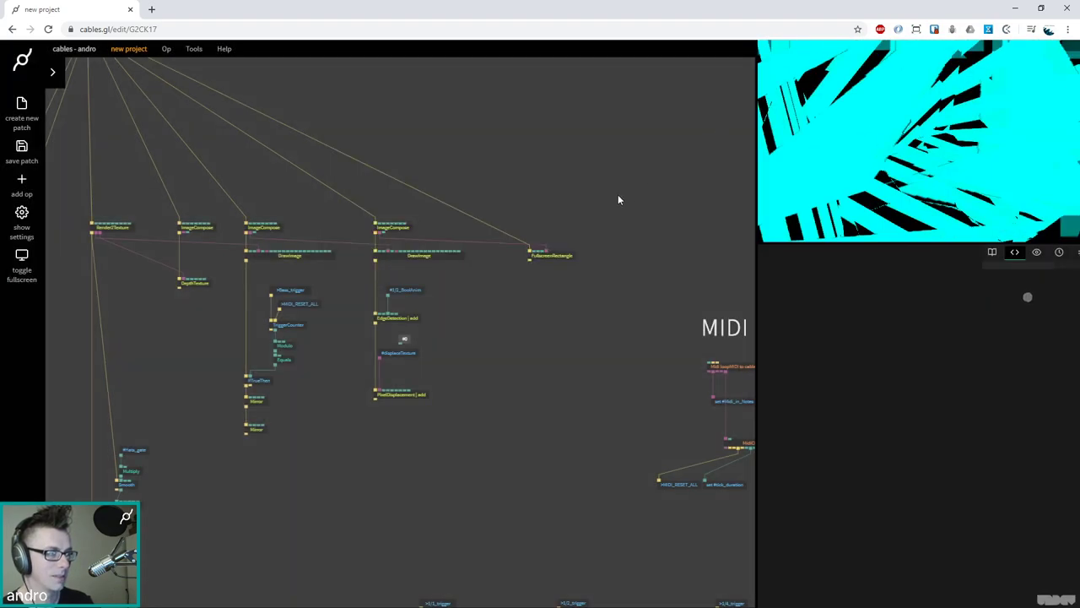
Save the patch and reload the editor page
key(ctrl+s)
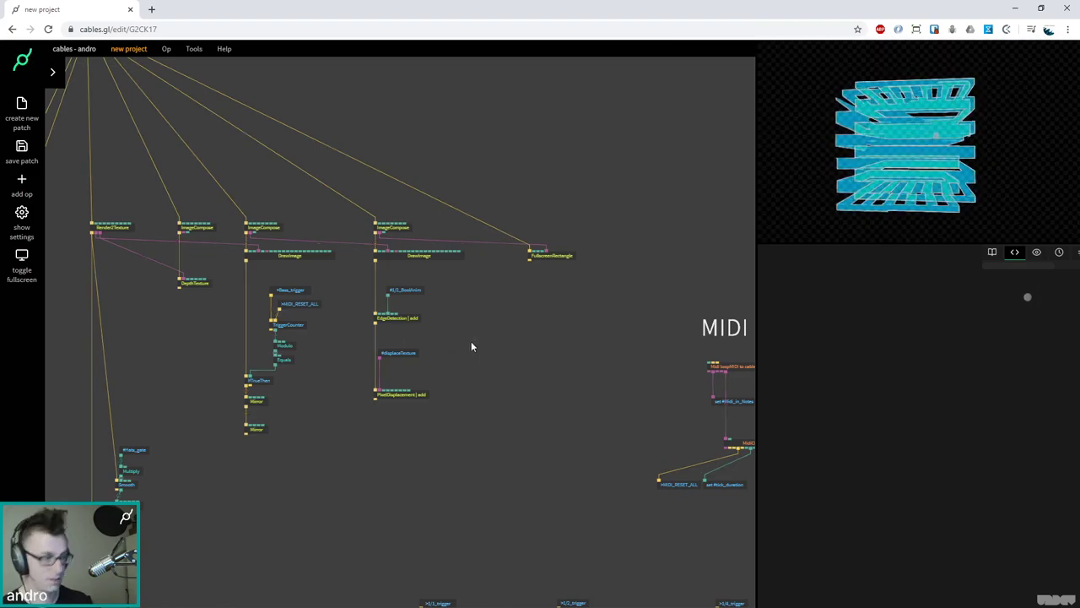
key(ctrl+s)
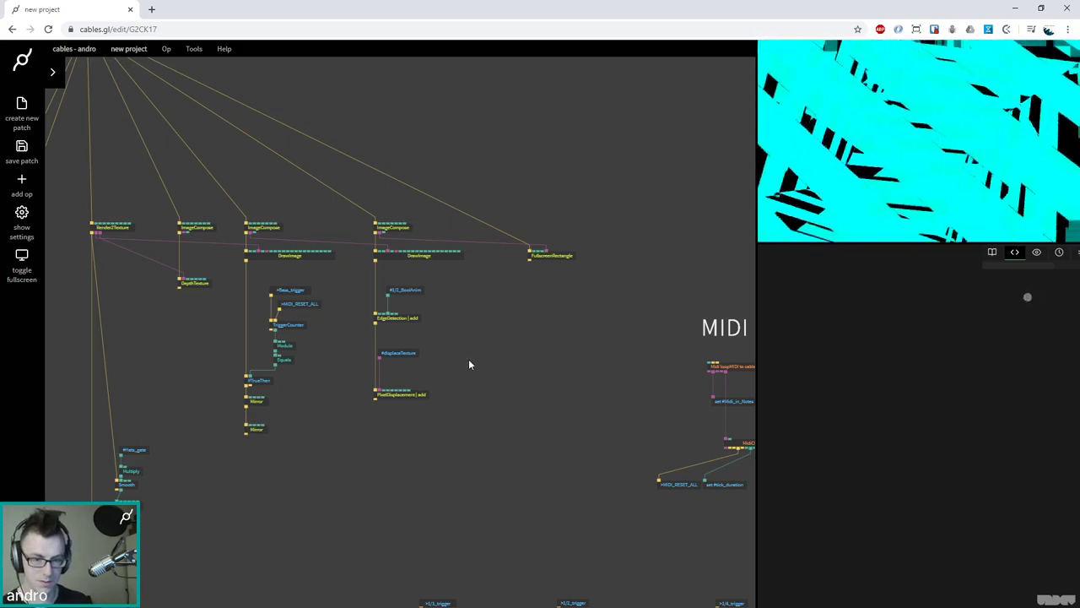
key(F5)
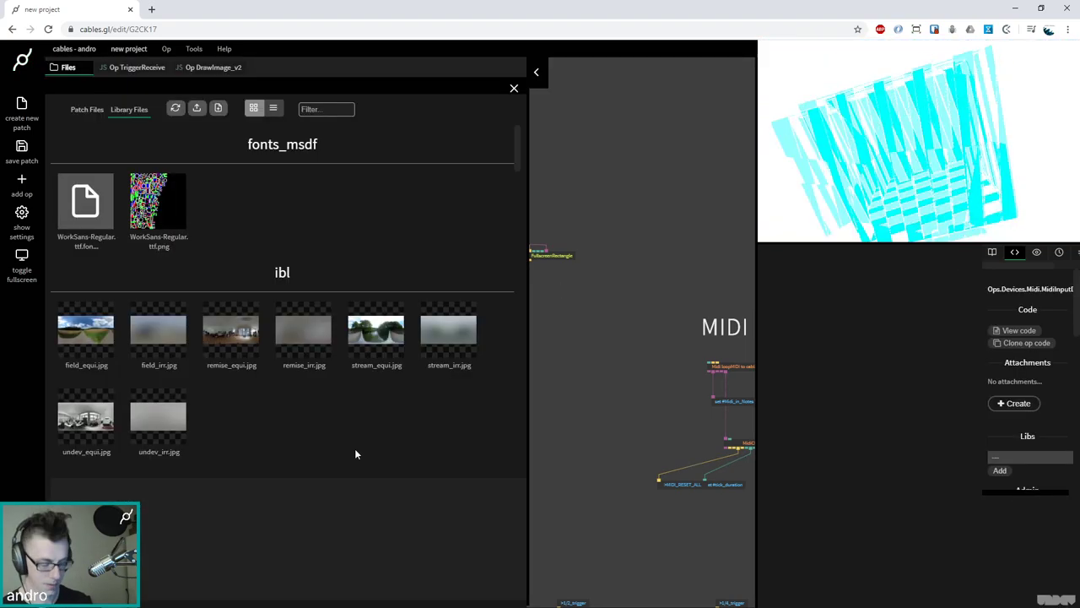
Restart playback in Ableton Live with the browser docked beside it, and return to the maximized cables.gl patch without the file manager
key(super+Left)
click(783, 36)
click(773, 35)
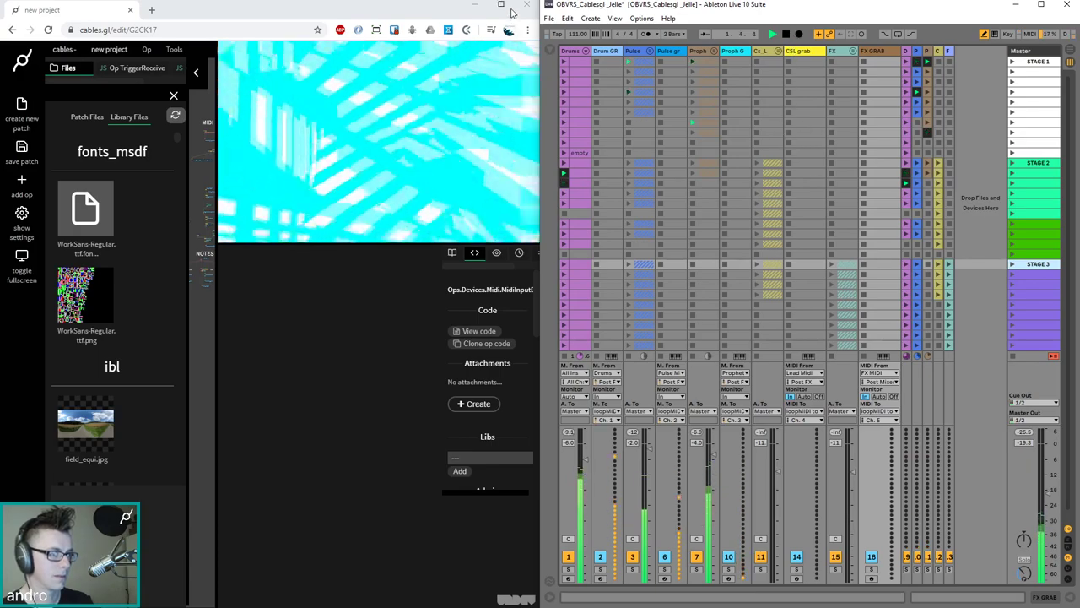
click(511, 14)
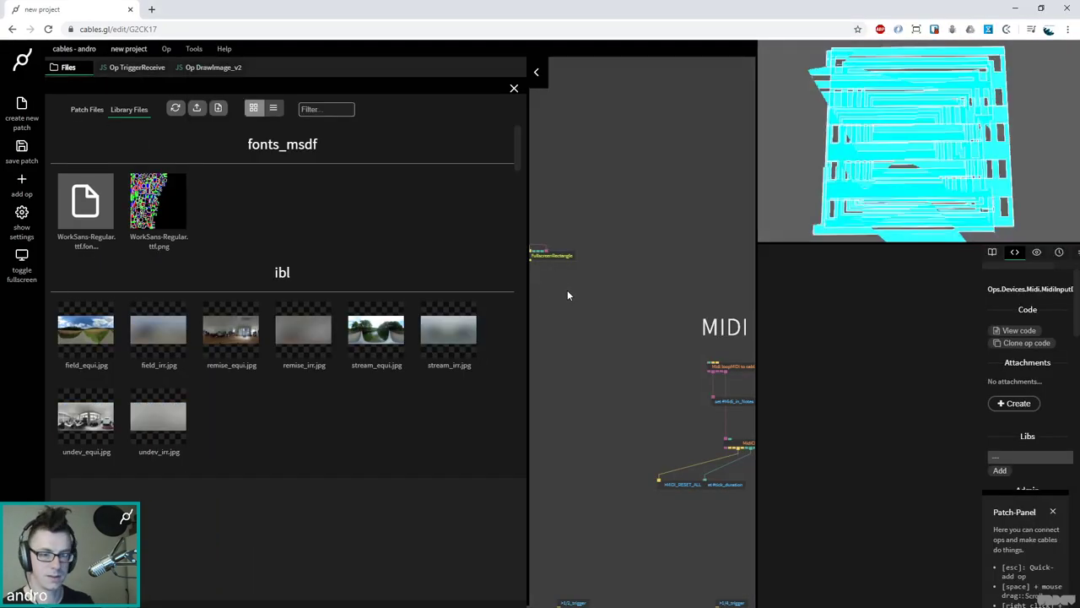
key(Escape)
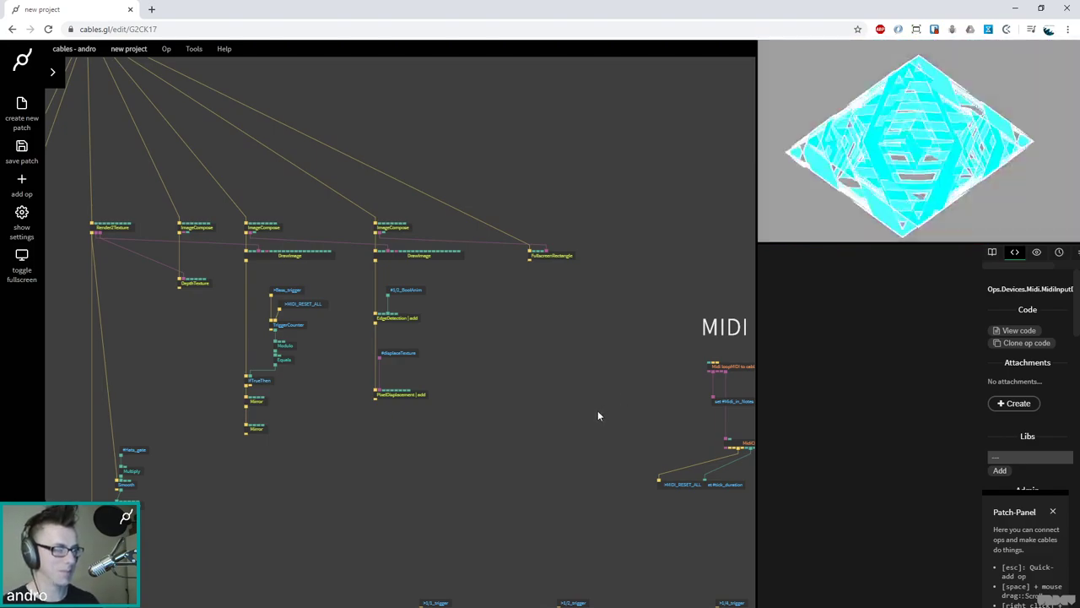
Add a VarGetNumber op reading the Snare_gate variable and place it beside #displaceTexture, above and to the side of PixelDisplacement
key(Escape)
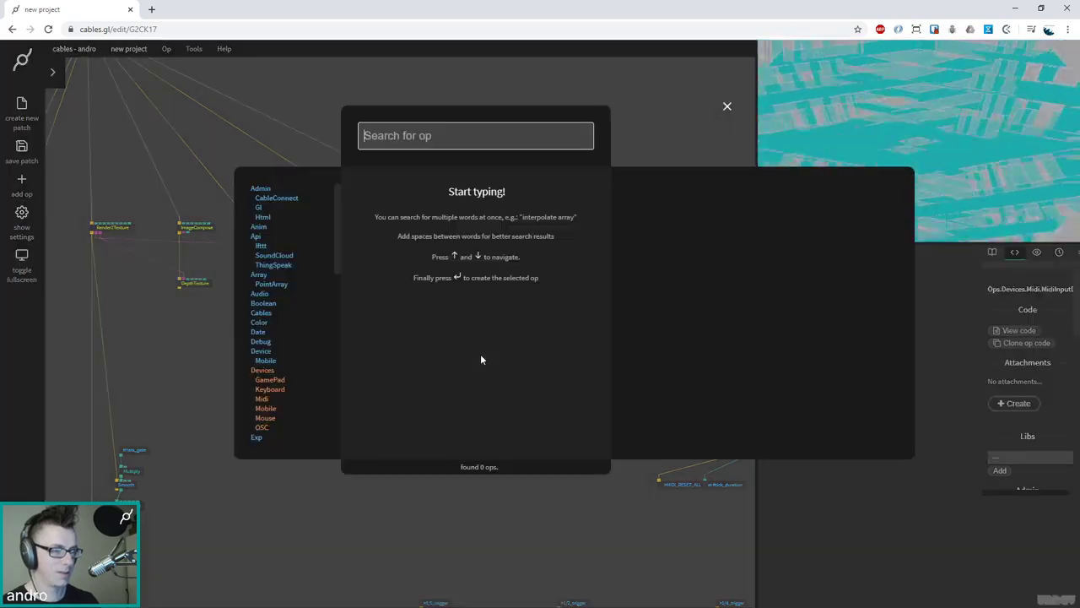
text(var get)
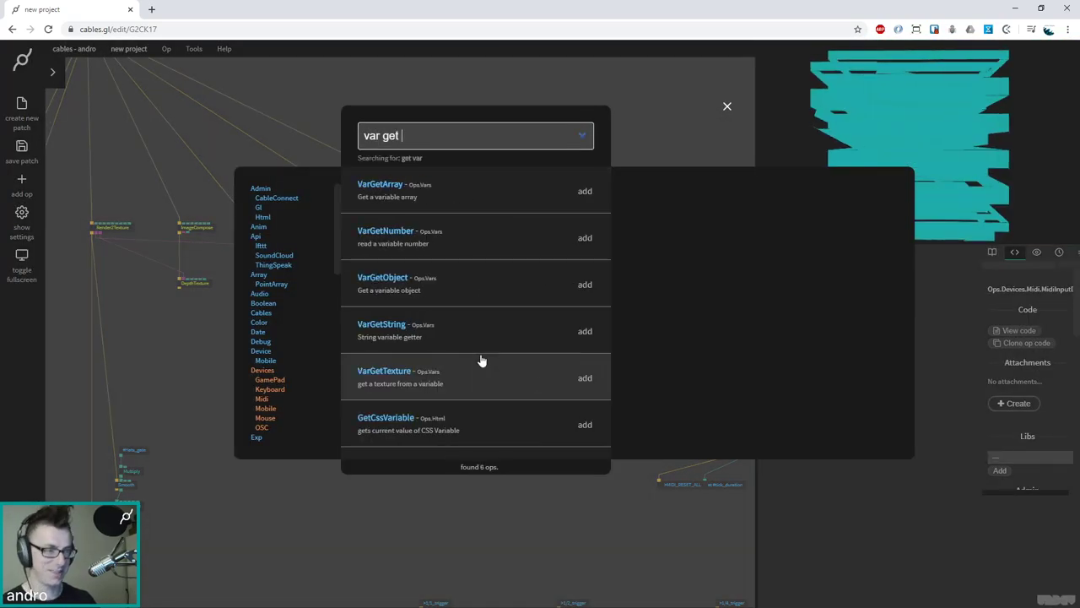
text( number)
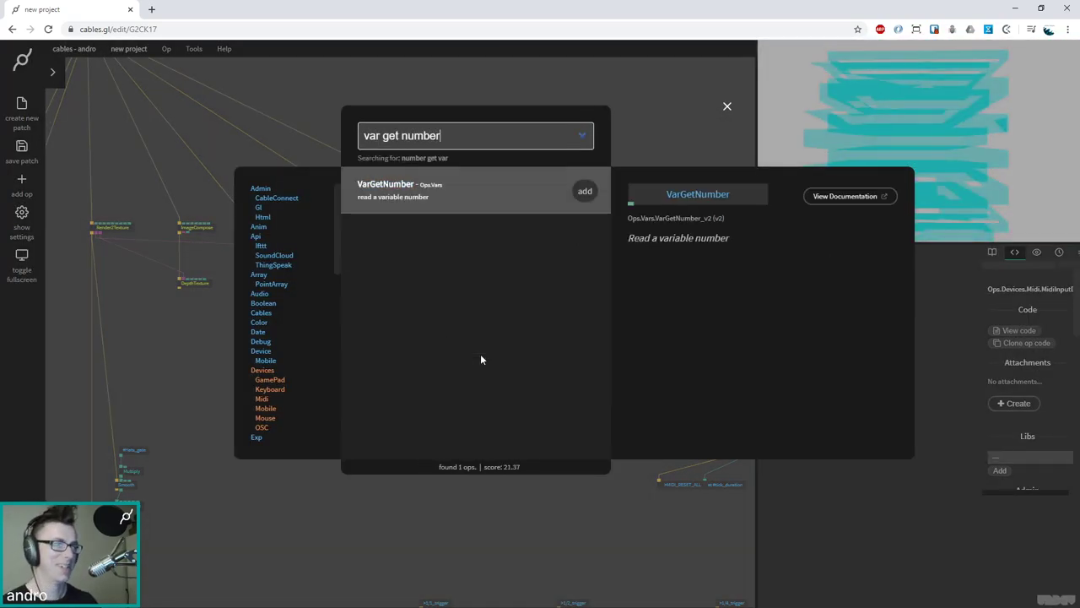
key(Return)
click(843, 367)
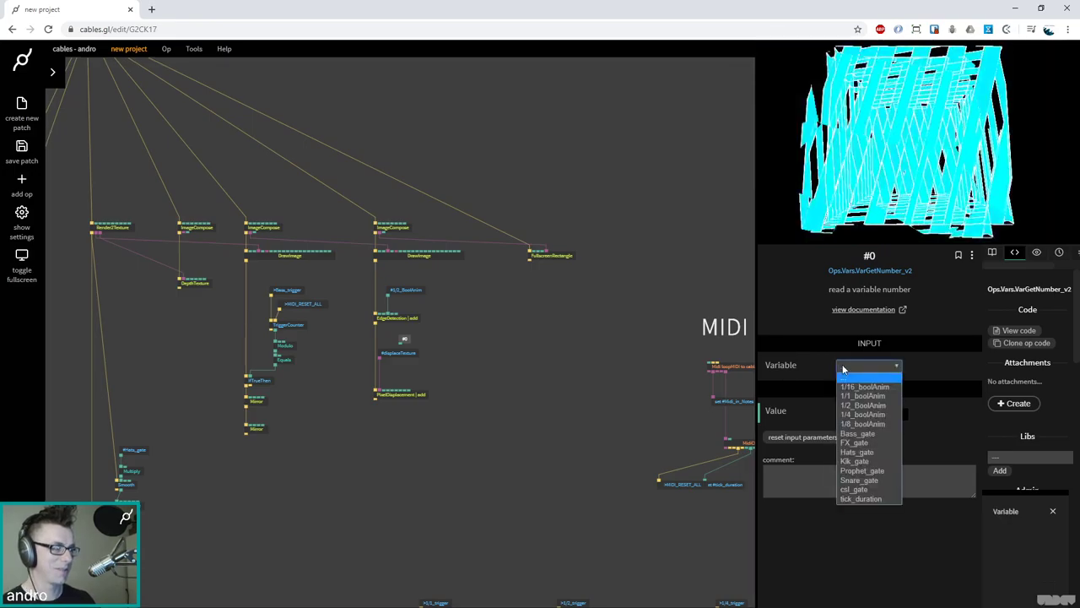
click(867, 480)
drag(414, 340, 476, 343)
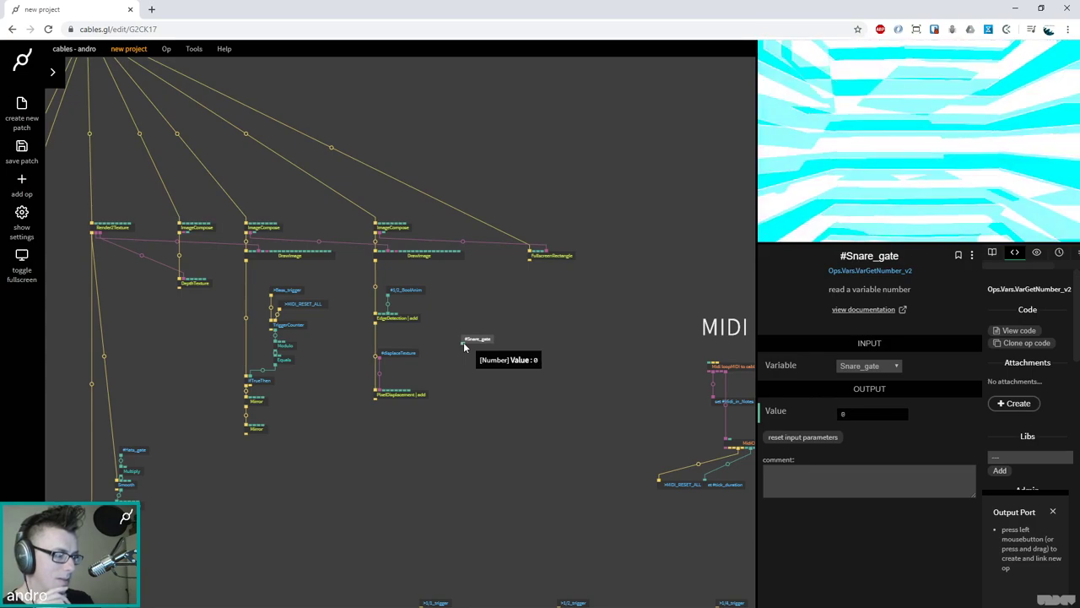
Route #Snare_gate through a new Smooth op, triggered from EdgeDetection's output, into a number input of PixelDisplacement
drag(463, 342, 466, 368)
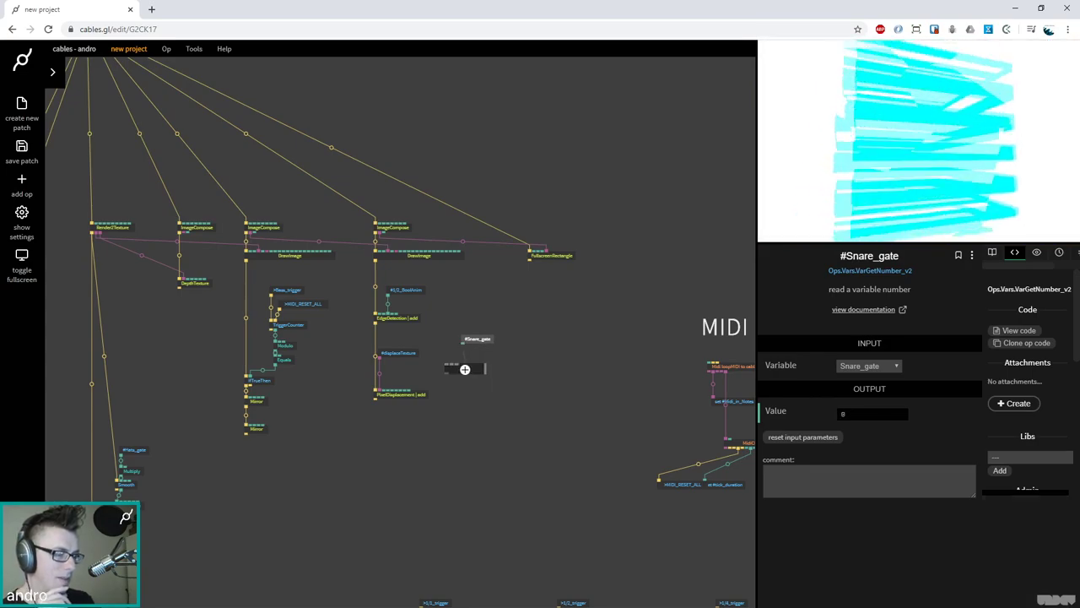
text(smooth)
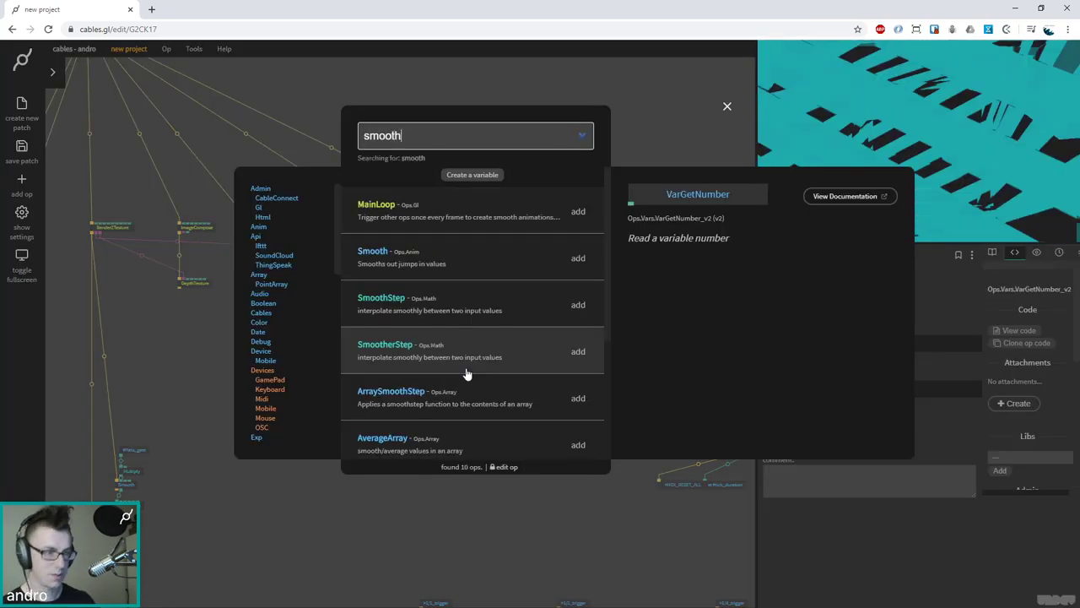
key(Return)
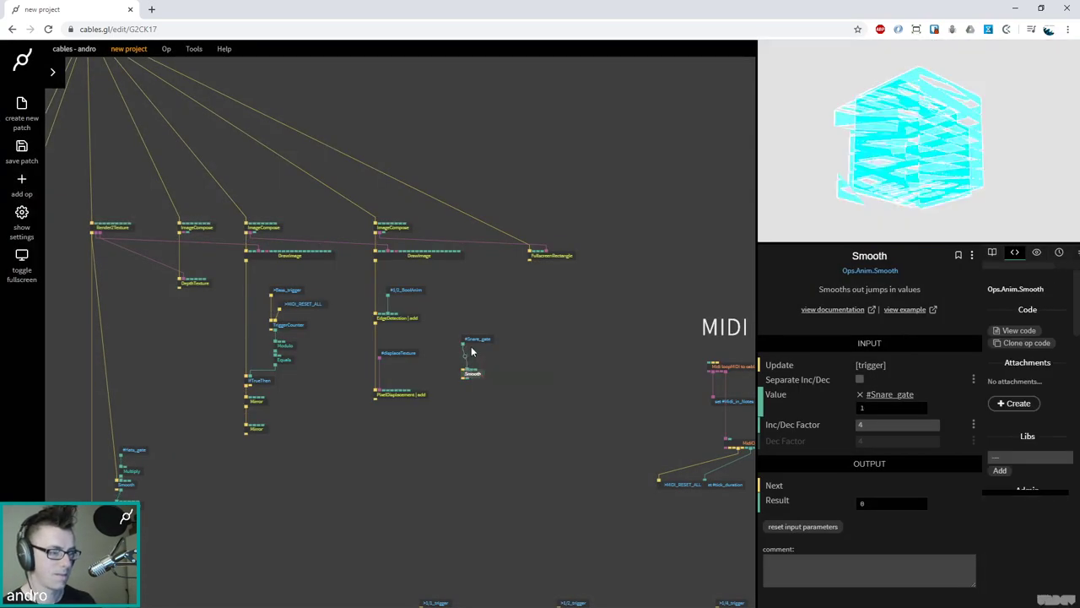
click(486, 342)
drag(377, 323, 438, 369)
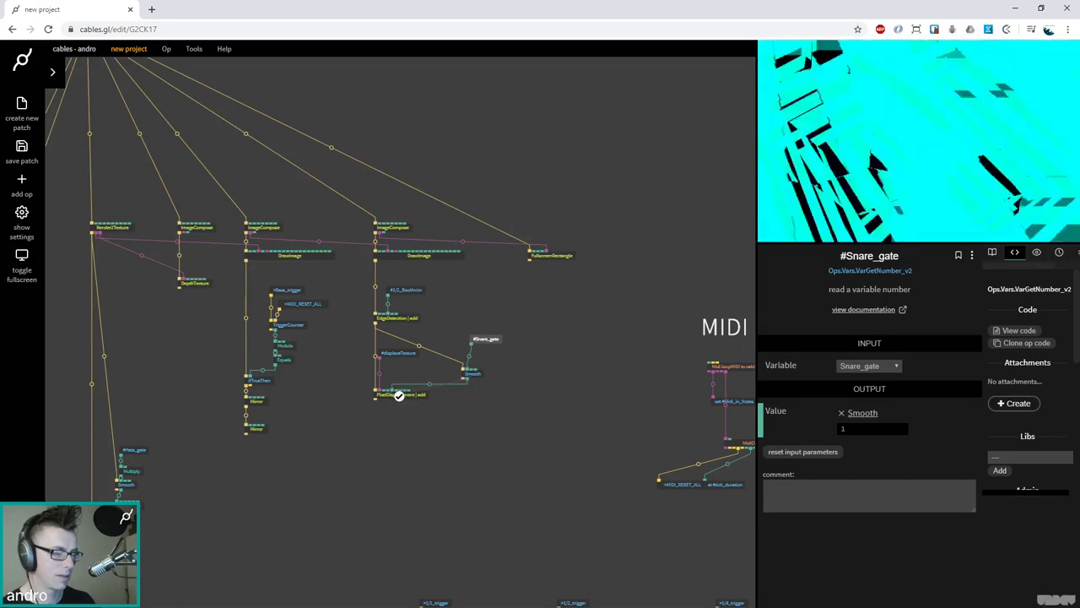
drag(398, 394, 432, 371)
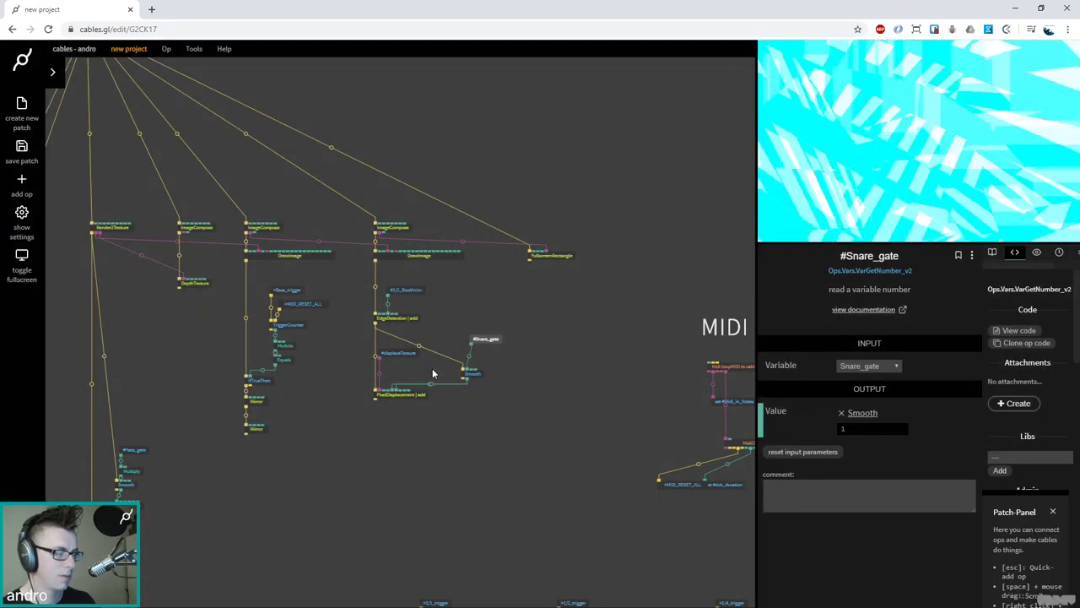
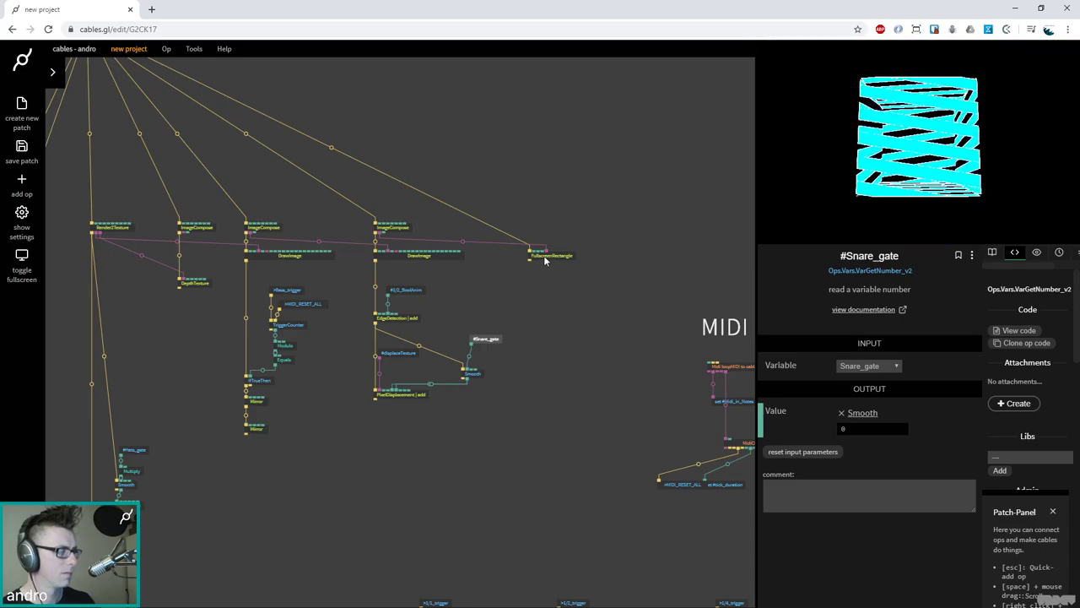
Set the Num value of the Voronoise op under RouteTrigger to 10, with the displacement ImageCompose texture as preview
drag(579, 217, 602, 486)
drag(511, 442, 441, 462)
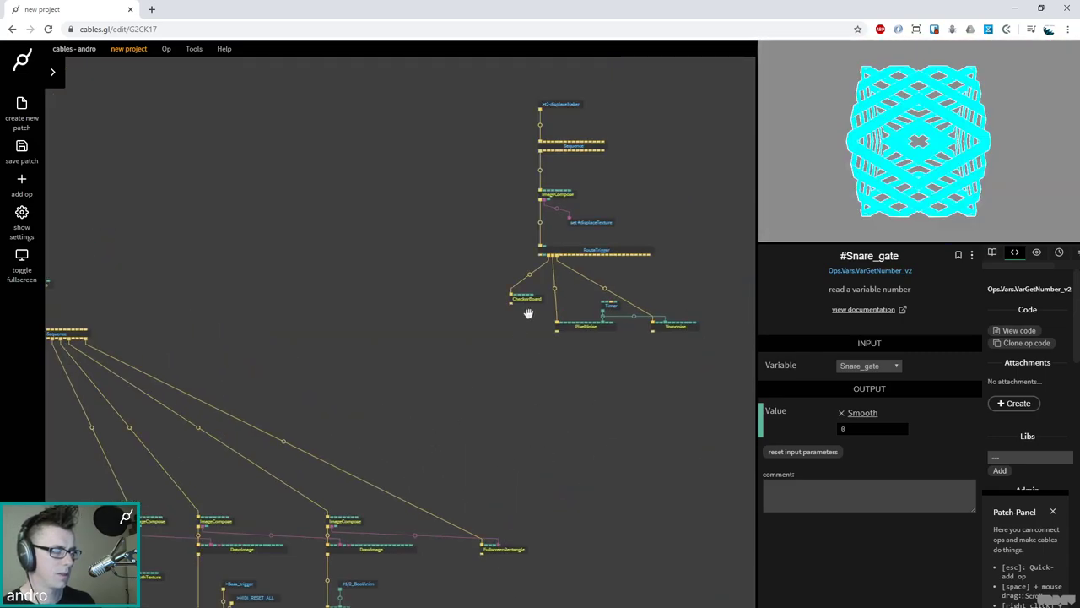
drag(528, 312, 402, 366)
click(544, 377)
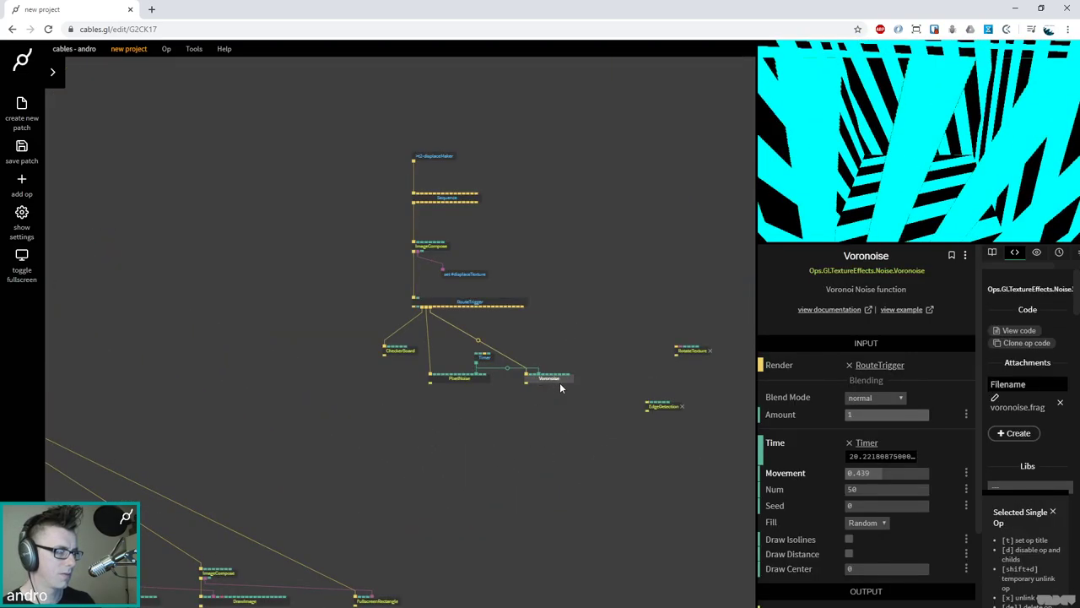
click(437, 247)
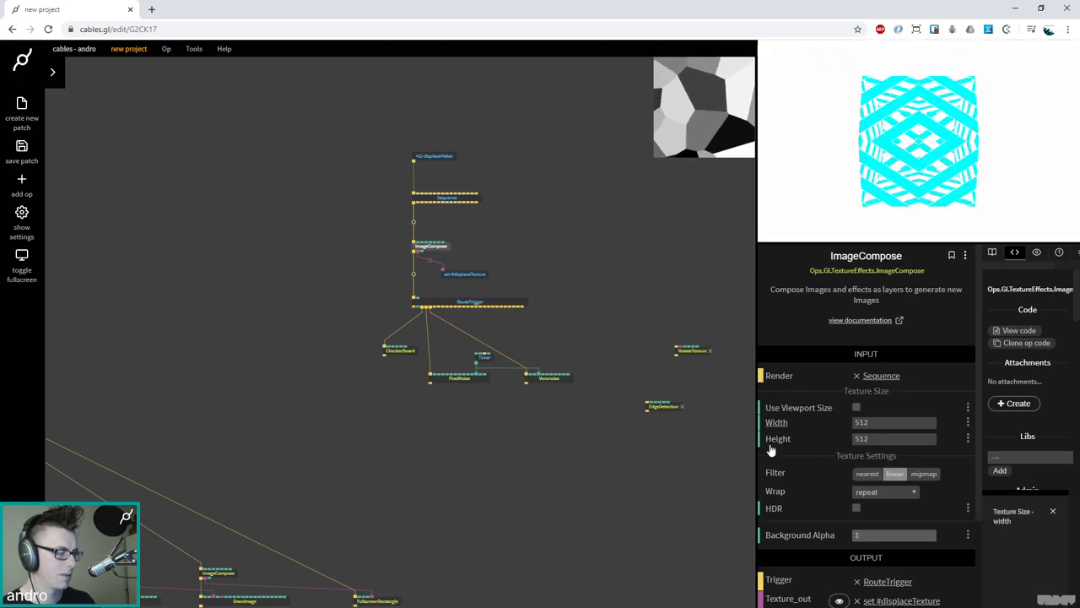
click(549, 377)
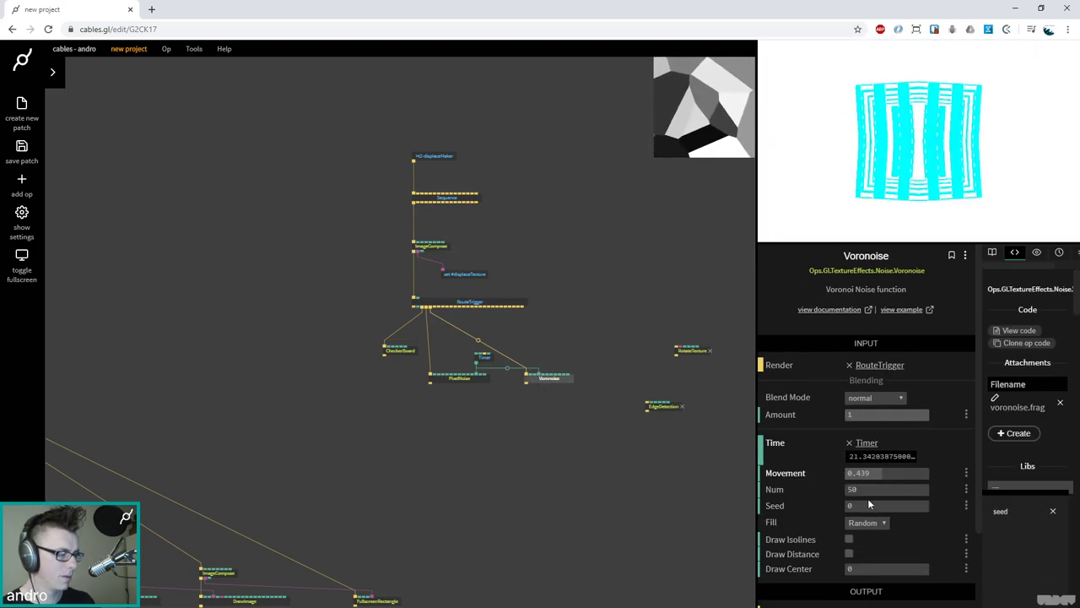
click(870, 488)
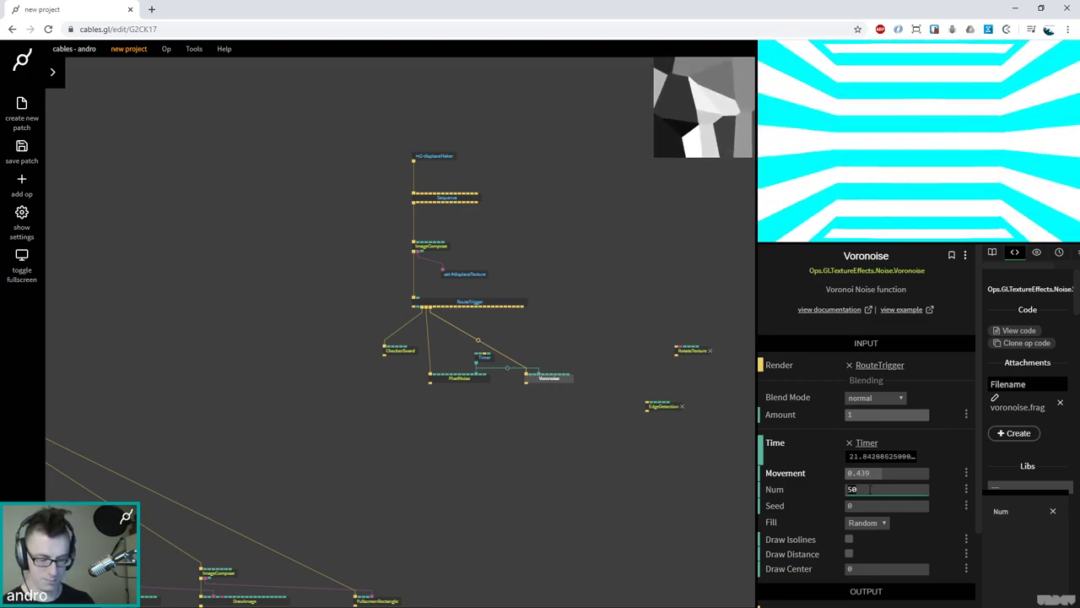
text(5)
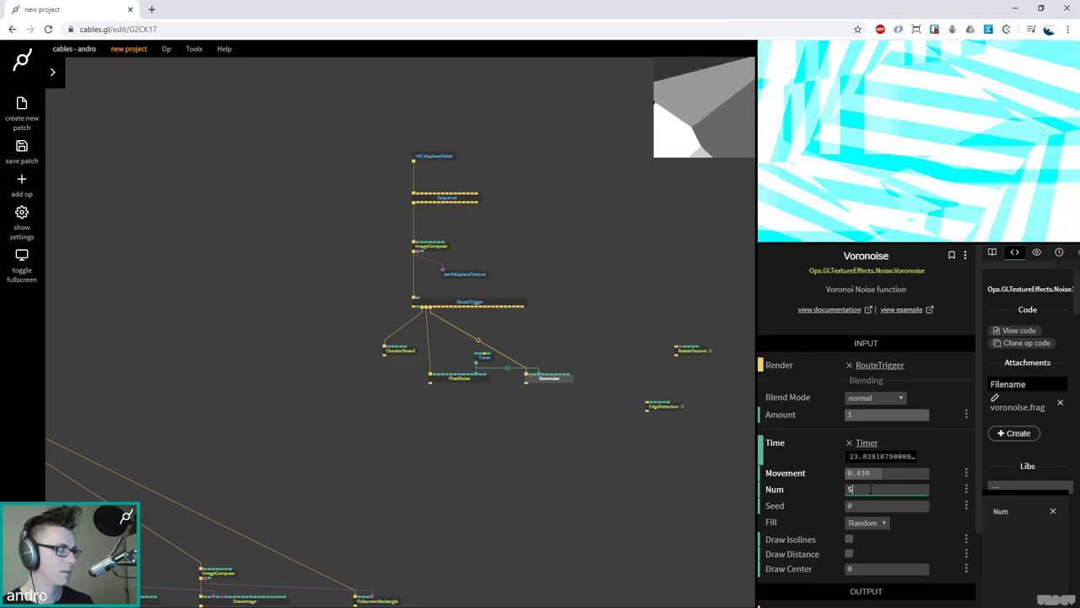
key(BackSpace)
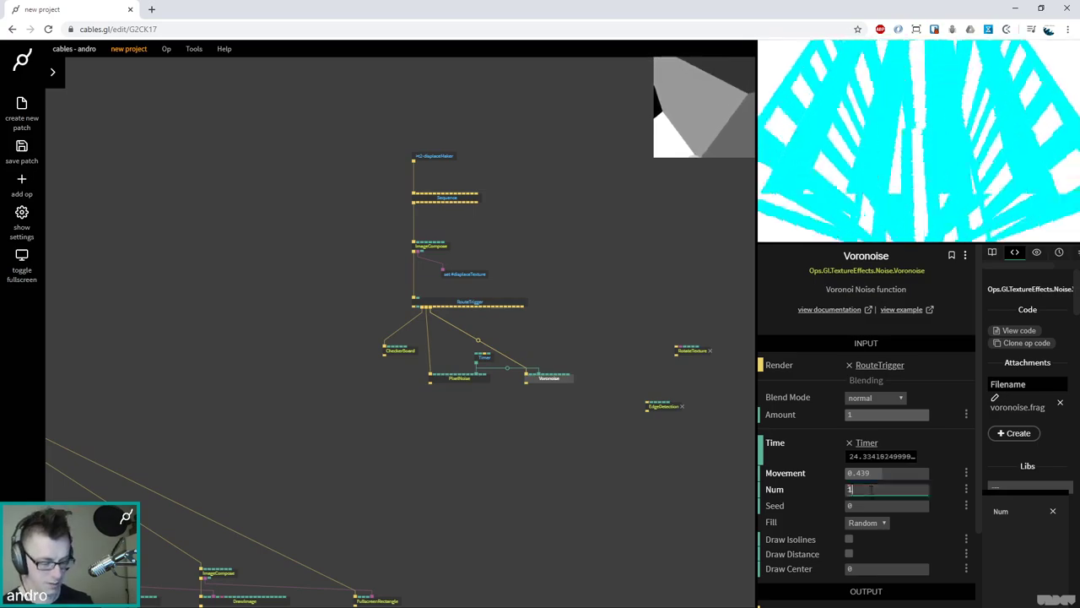
text(10)
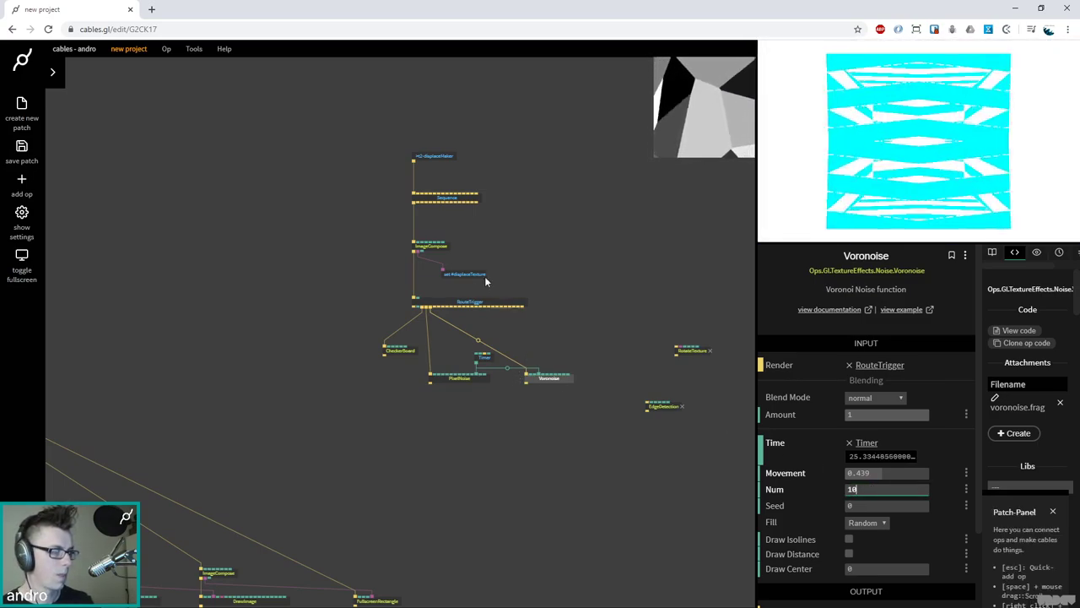
Preview the displacement textures by switching RouteTrigger's Switch Value to 1, 0 and back up to 2
click(457, 302)
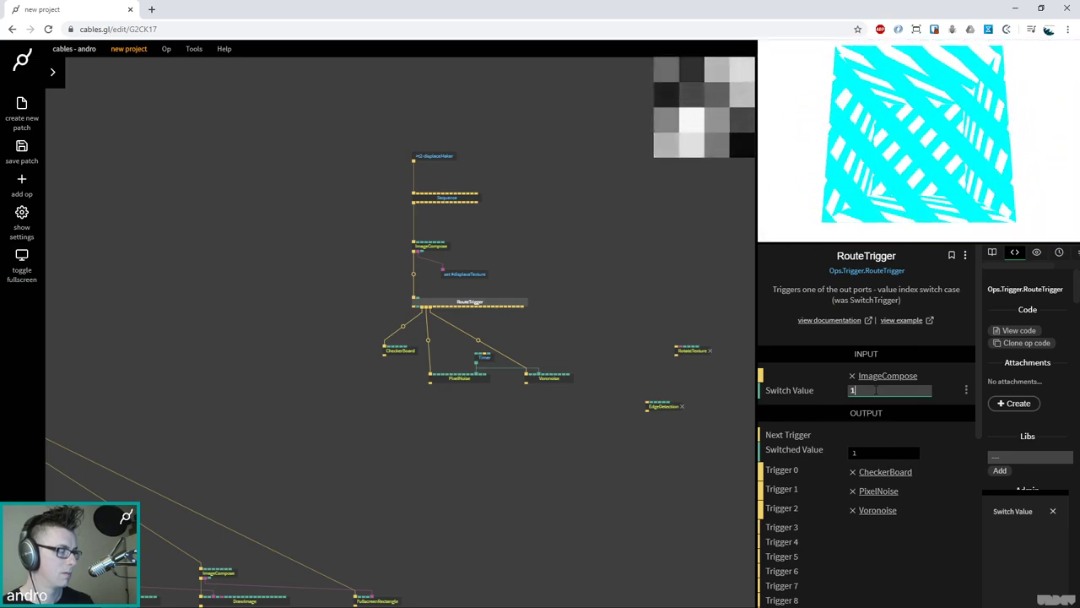
key(BackSpace)
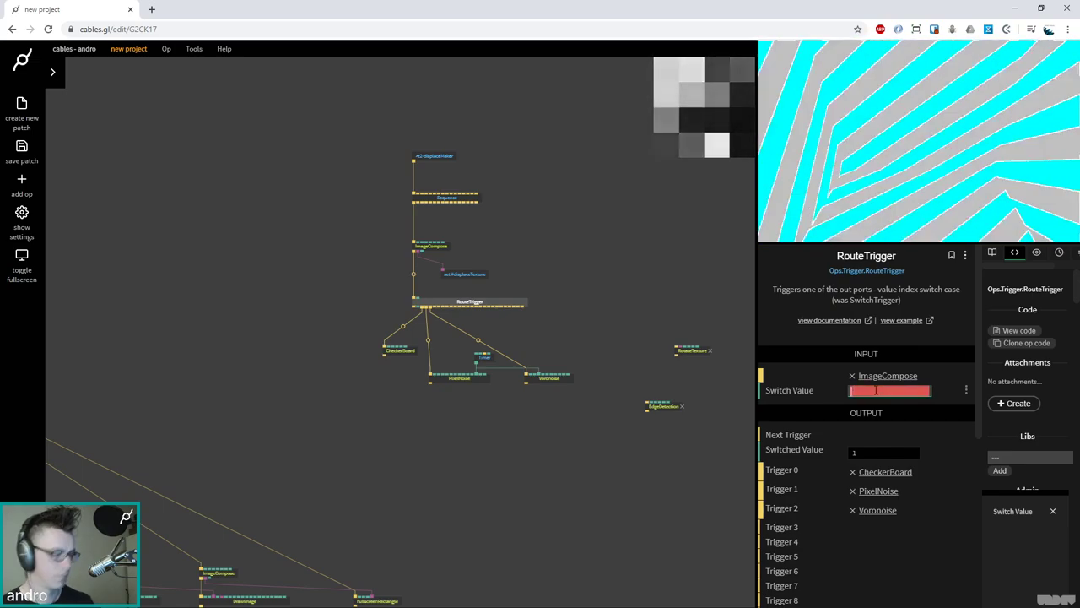
text(0)
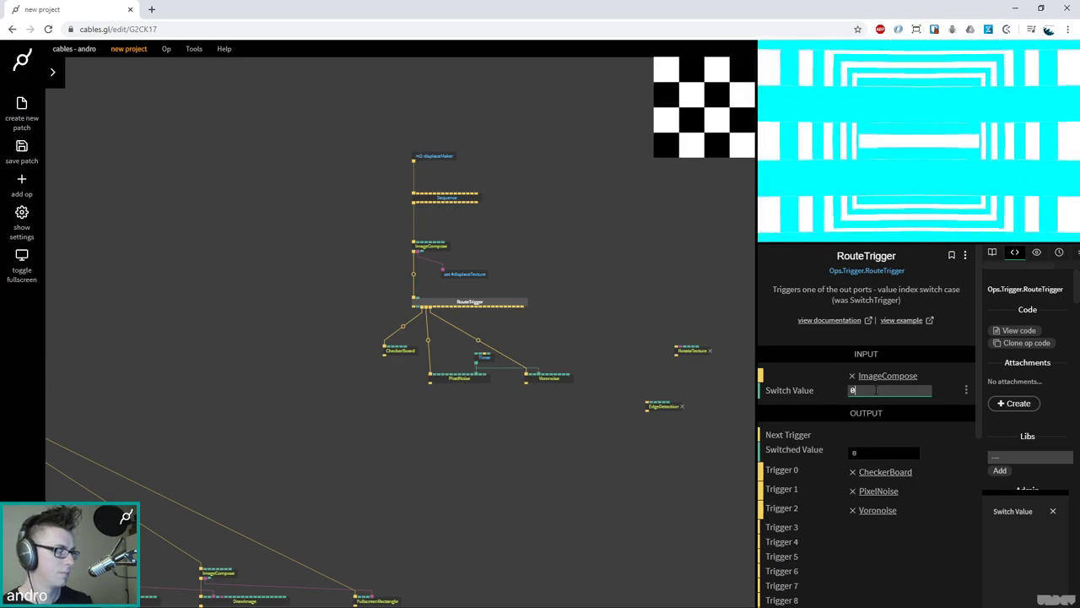
key(Up)
key(Up)
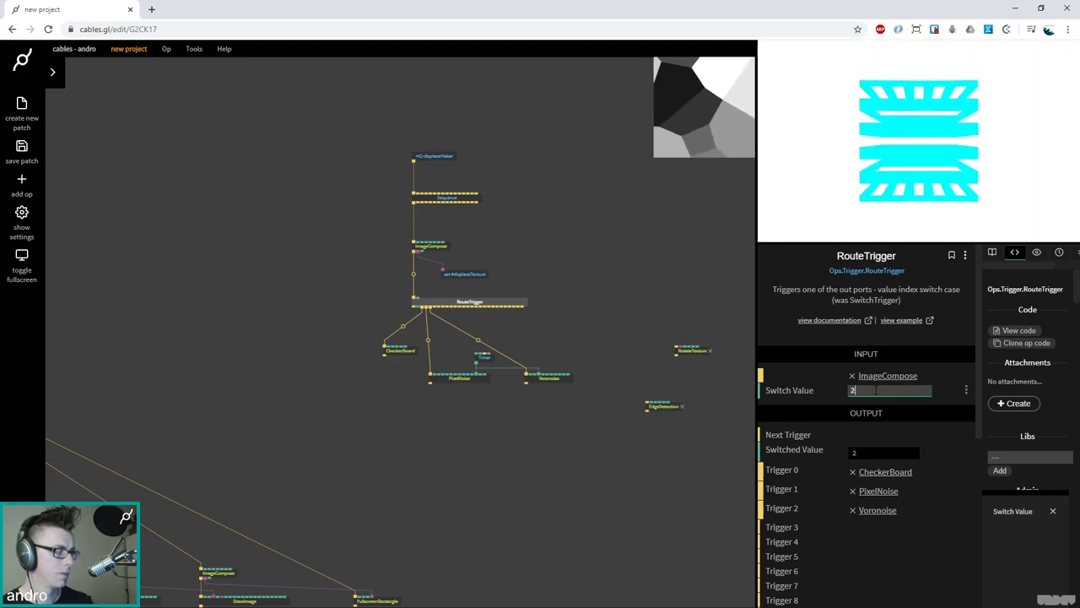
click(441, 466)
Set the Wrap mode of PixelDisplacement to Repeat
drag(459, 454, 559, 258)
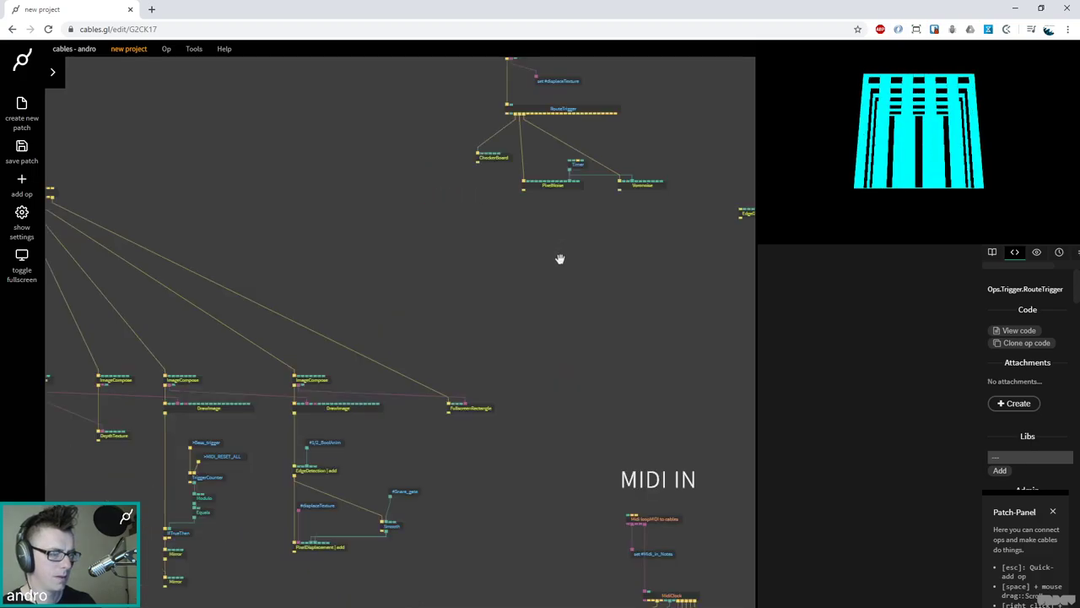
drag(364, 584, 393, 532)
click(371, 497)
scroll(905, 504, down, 2)
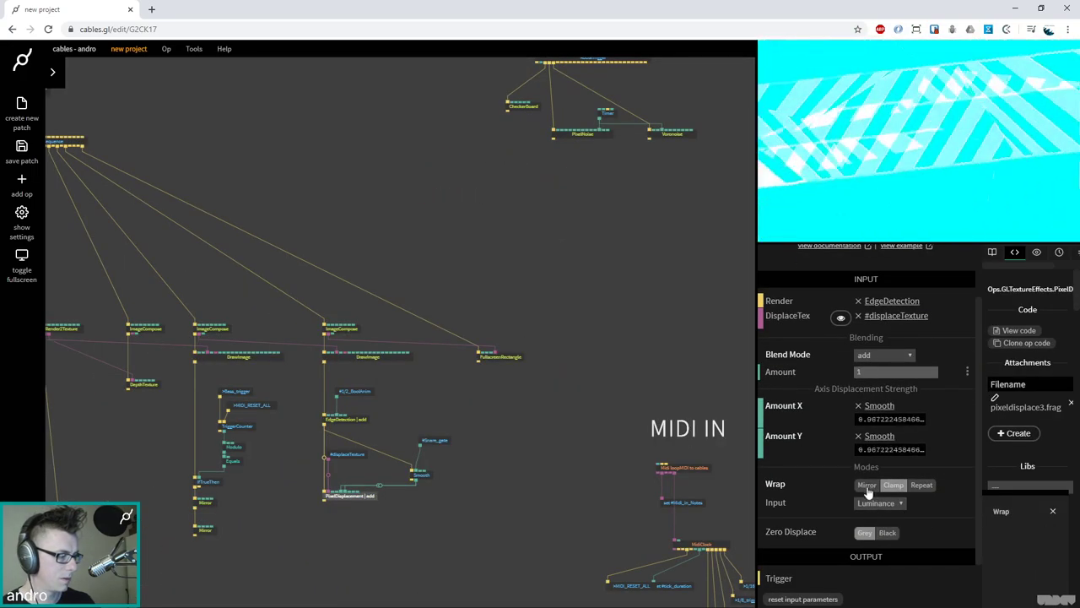
click(921, 486)
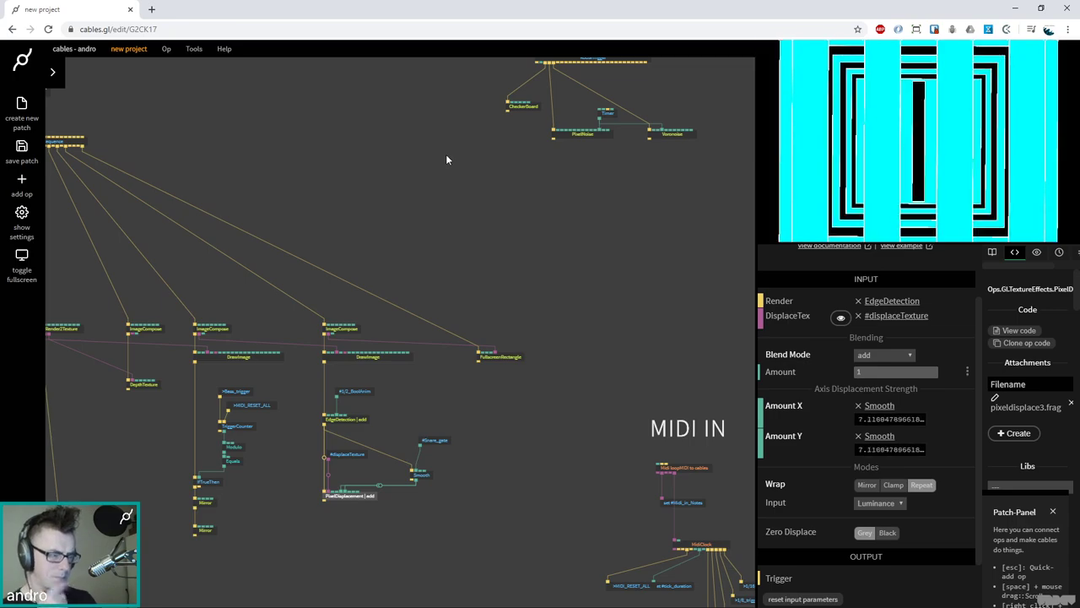
Nudge CheckerBoard and PixelNoise sideways below RouteTrigger, and move the unlinked RotateTexture and EdgeDetection ops farther away from Voronoise
drag(437, 158, 345, 377)
drag(539, 365, 519, 399)
drag(427, 321, 418, 323)
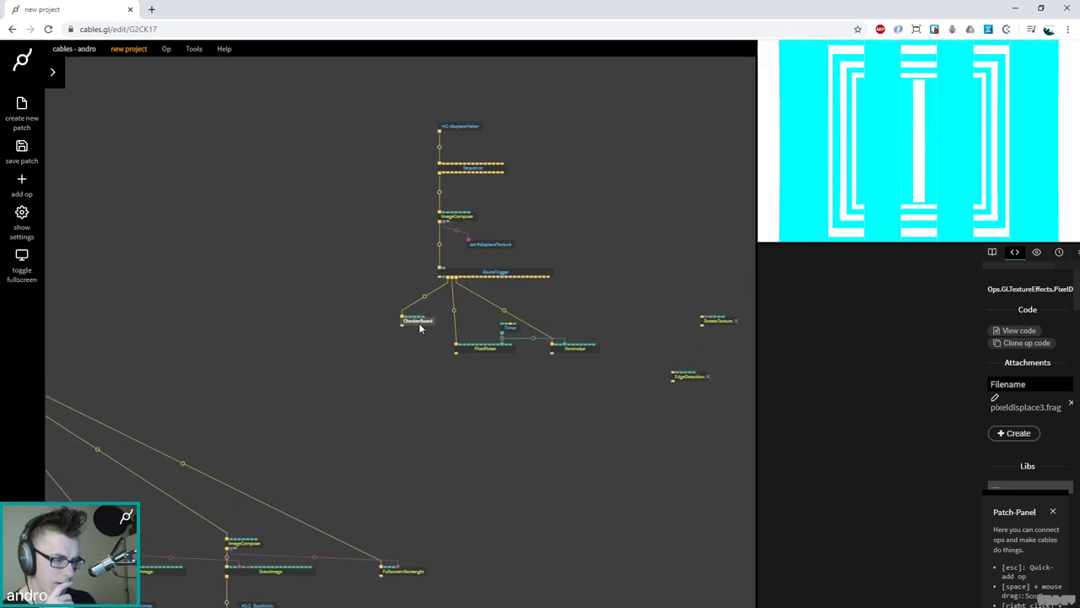
drag(469, 348, 465, 348)
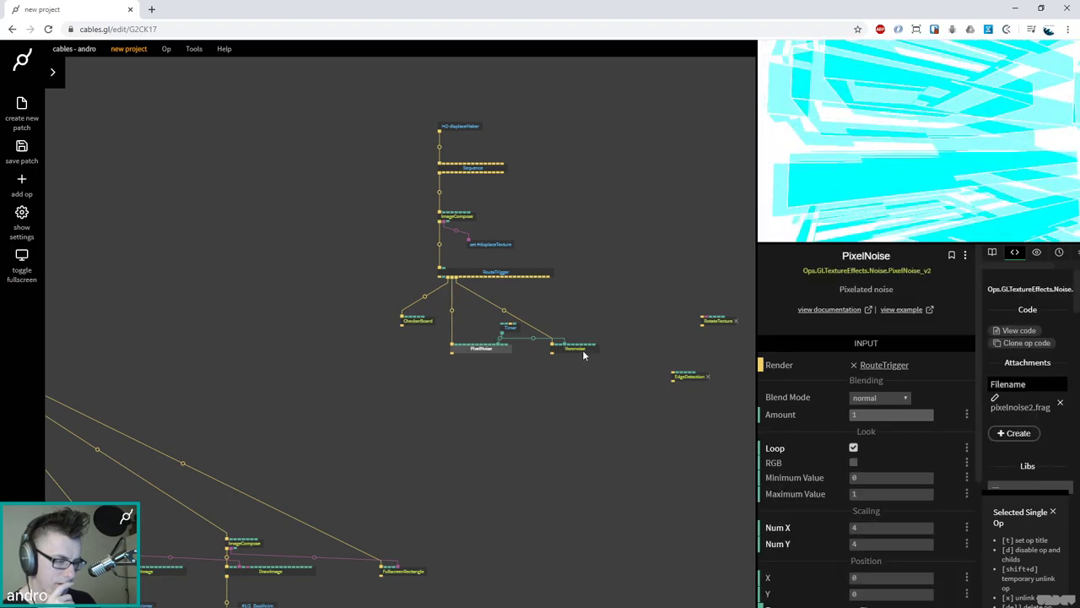
click(570, 351)
drag(635, 259, 558, 372)
click(651, 371)
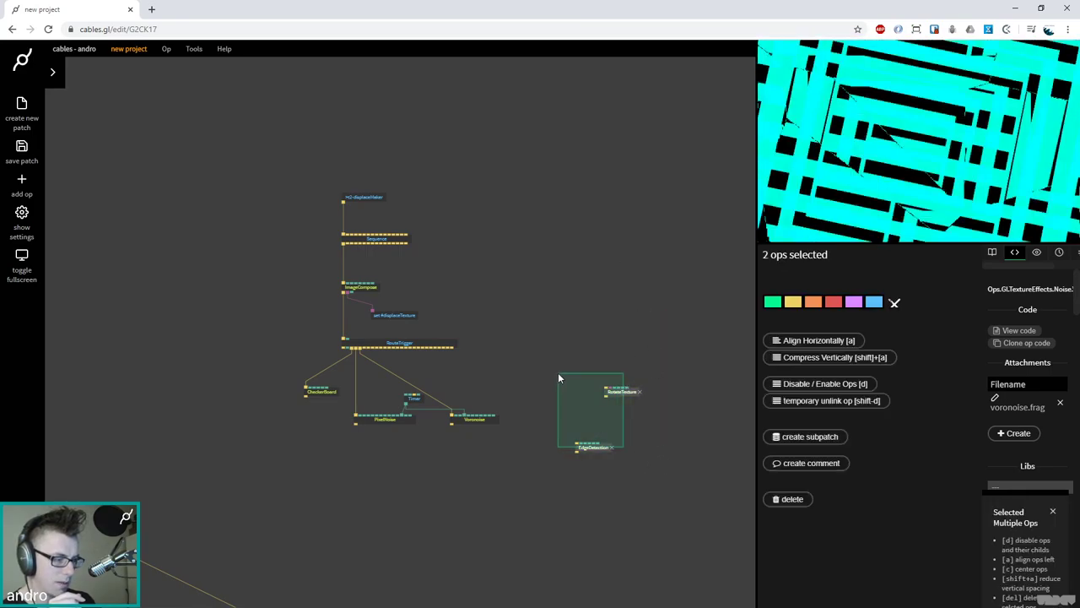
drag(615, 395, 673, 386)
click(482, 357)
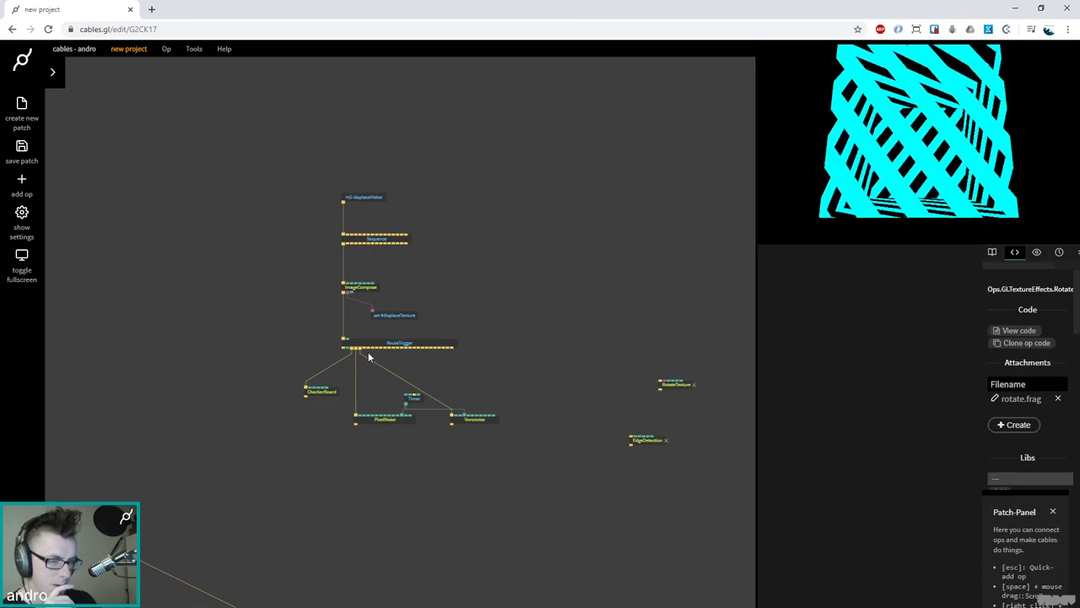
Start a new op from RouteTrigger's next free trigger output and browse the Ops.Gl.TextureEffects category, previewing TriangleNoise
drag(364, 348, 529, 407)
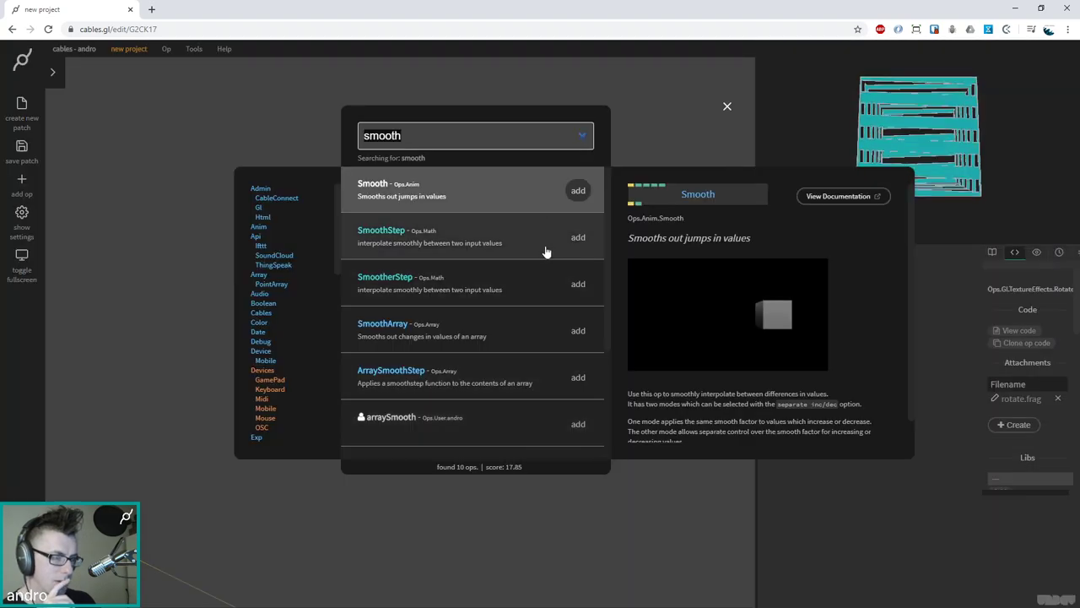
scroll(278, 354, down, 3)
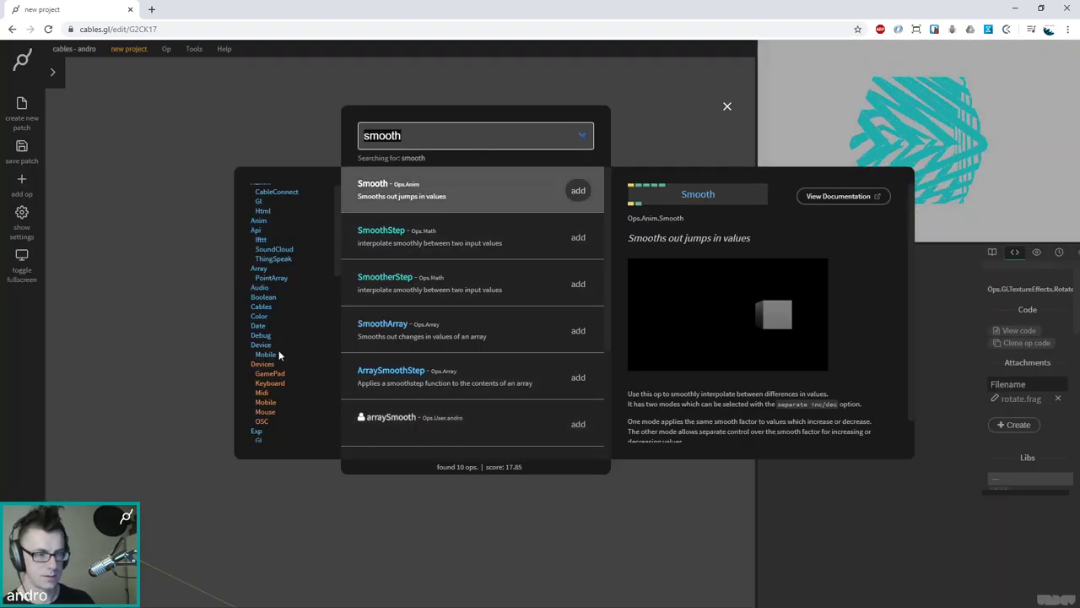
click(271, 385)
scroll(494, 253, down, 6)
scroll(507, 283, down, 10)
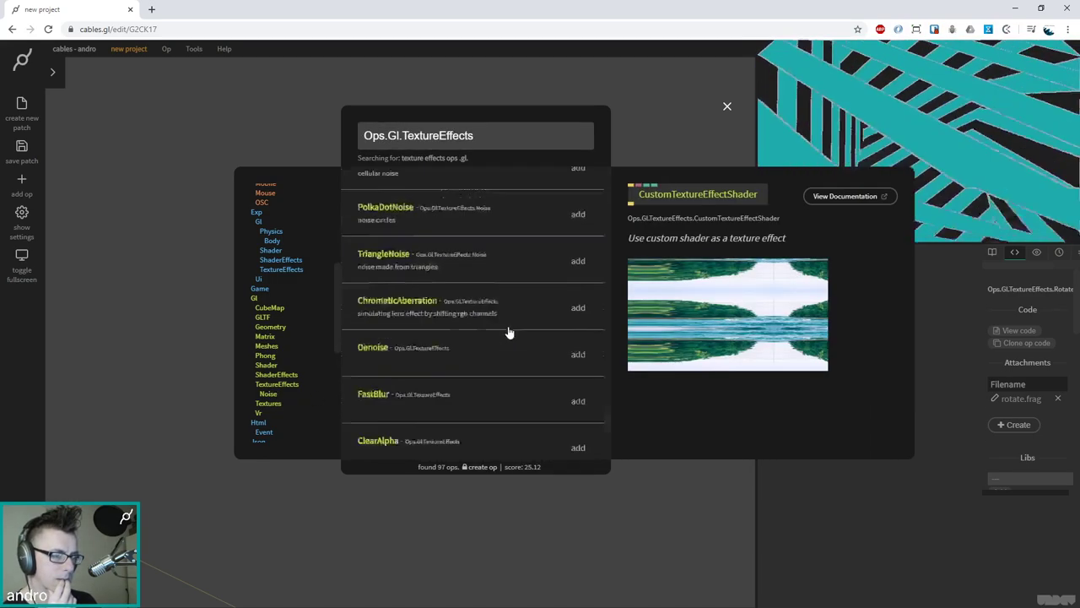
scroll(509, 334, down, 8)
scroll(505, 355, up, 3)
scroll(519, 375, up, 3)
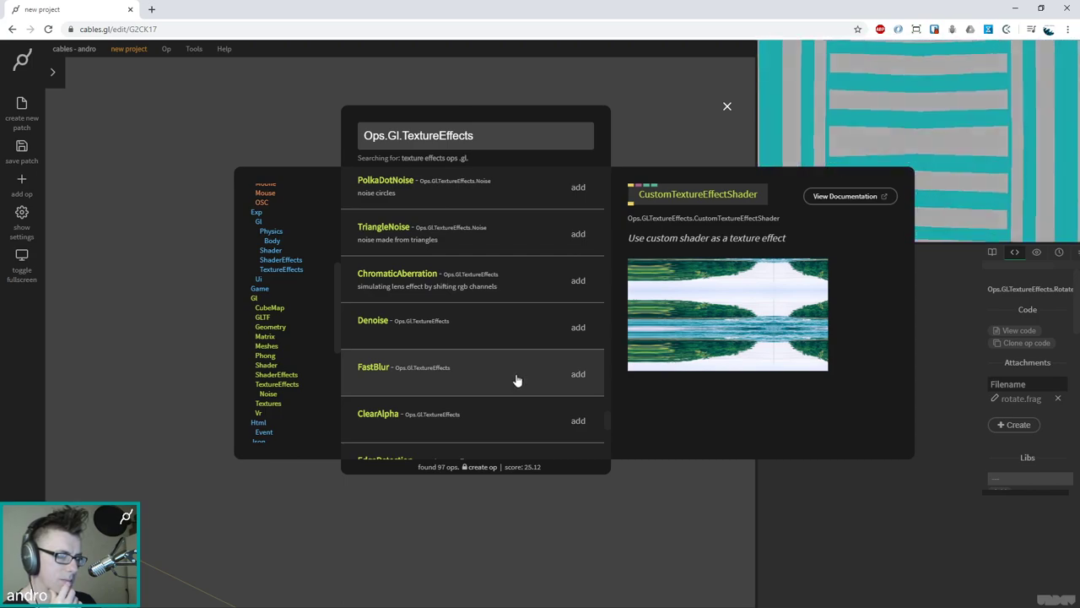
scroll(508, 382, up, 2)
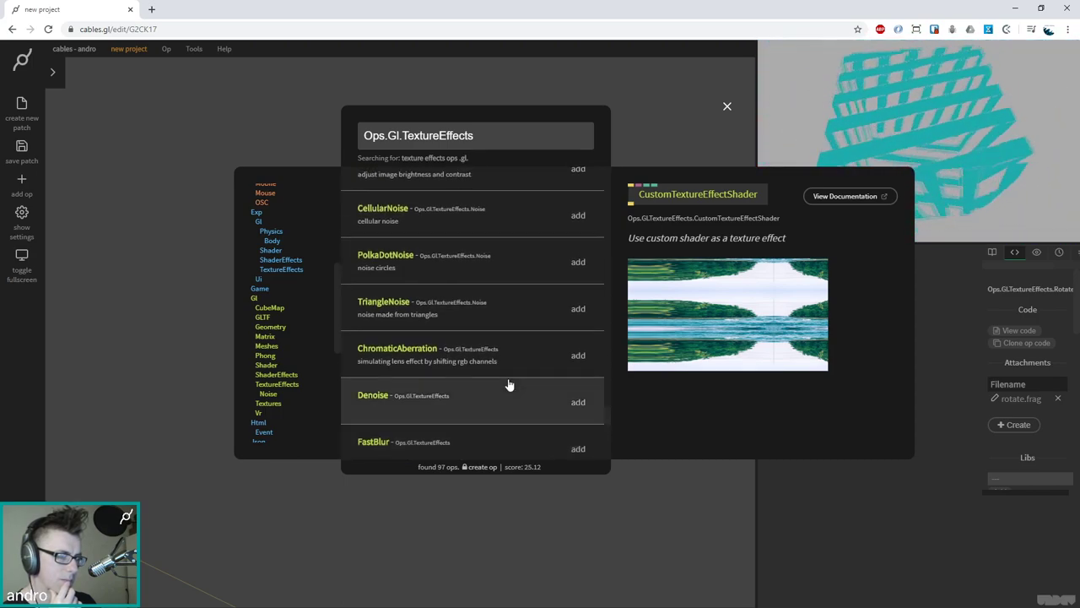
click(506, 316)
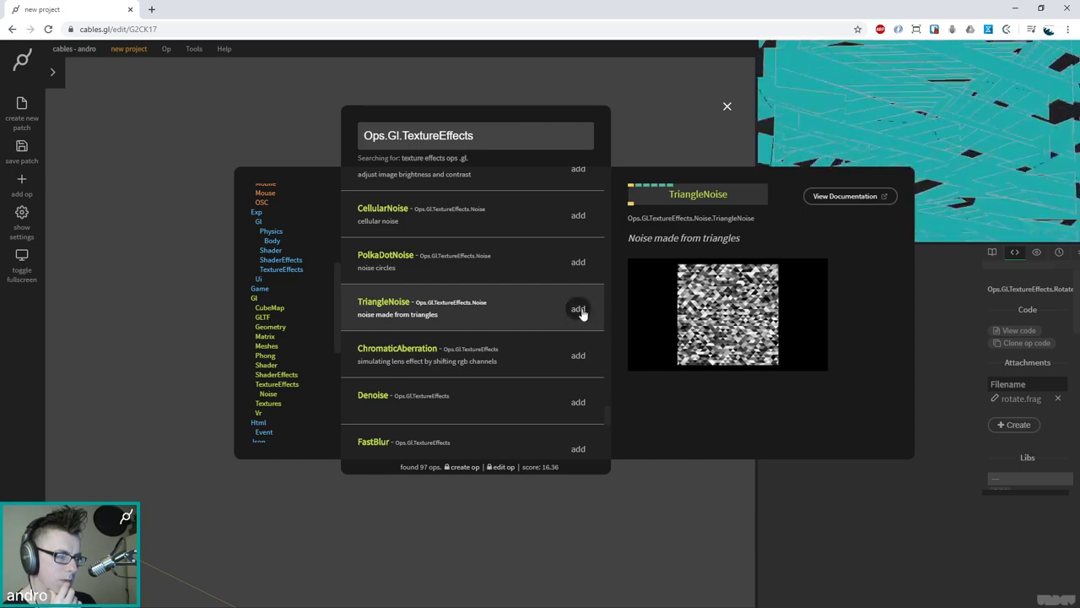
Search for hexagon, add the HexagonNoise op to RouteTrigger's Trigger 3 output, and line it up beside Voronoise
triple_click(503, 142)
text(hexagon)
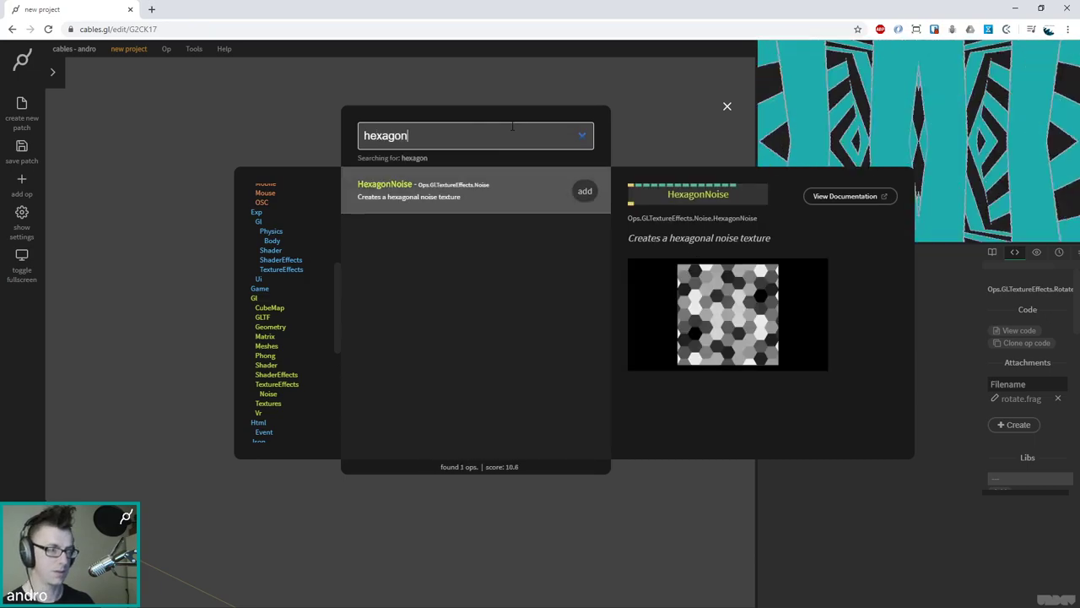
key(Return)
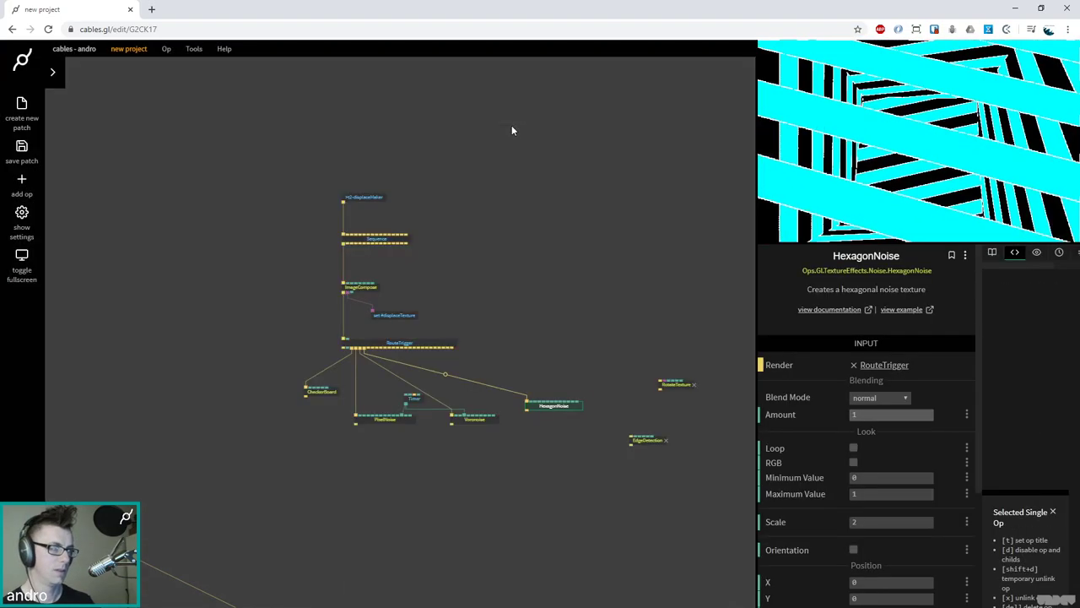
drag(555, 418, 542, 430)
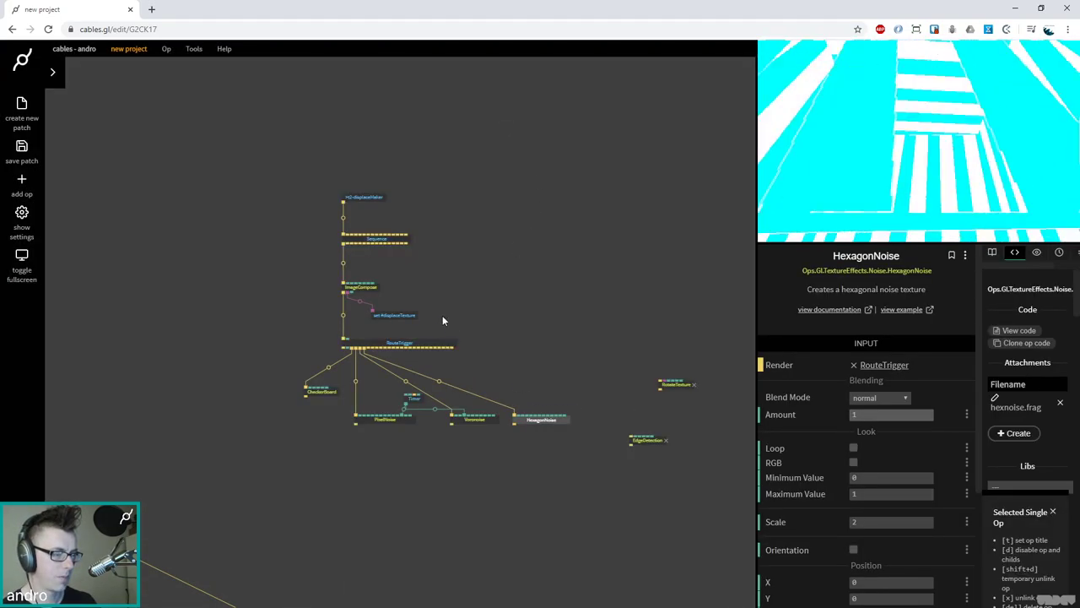
Preview the displacement ImageCompose texture and set RouteTrigger's Switch Value to 3 to route to HexagonNoise
click(368, 288)
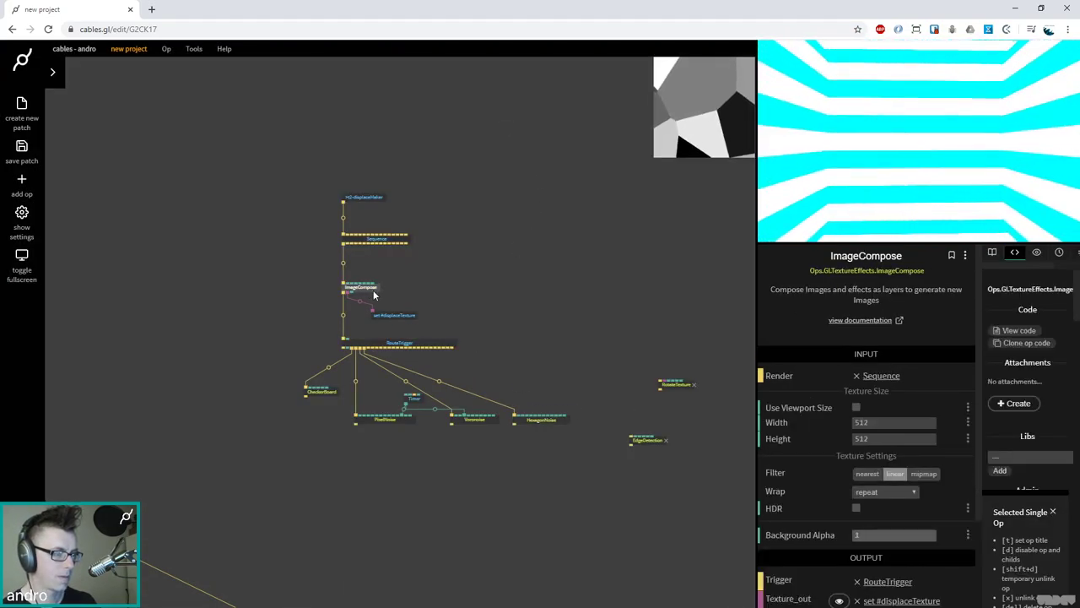
click(533, 417)
click(406, 343)
click(857, 390)
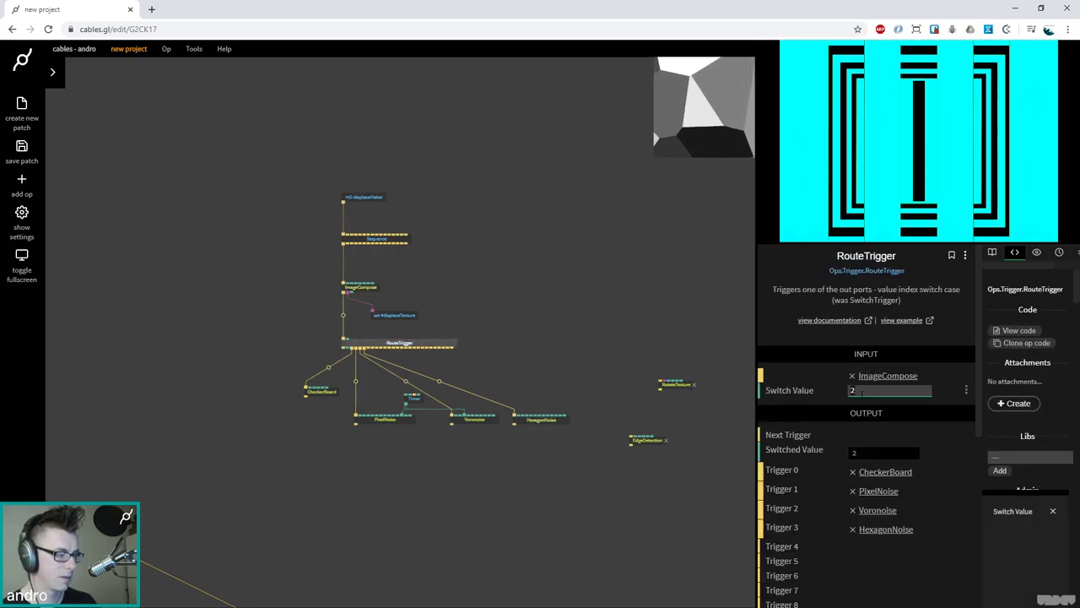
text(3)
click(411, 345)
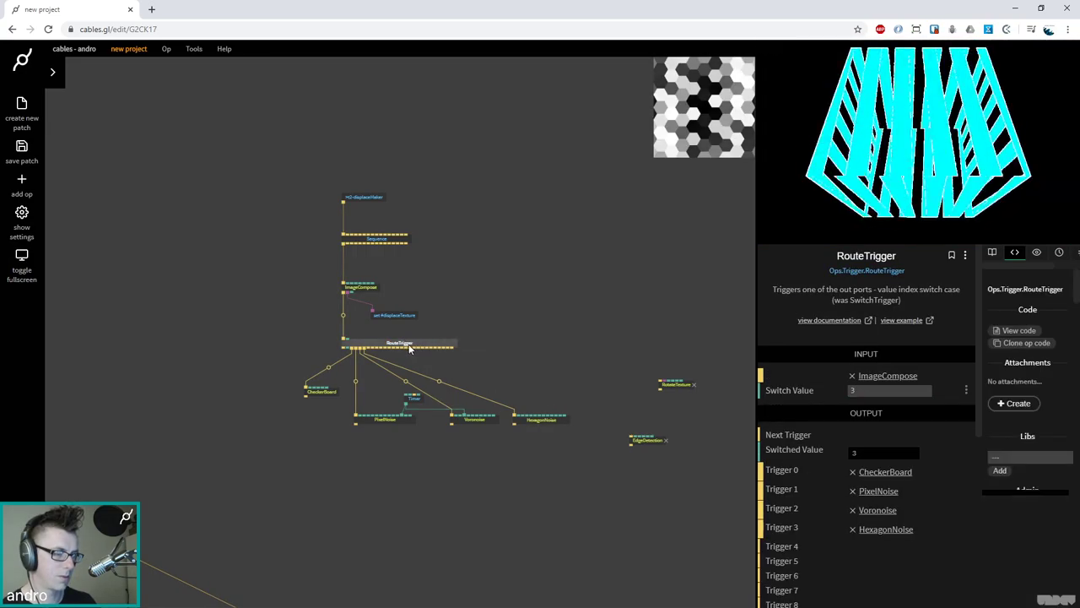
click(523, 354)
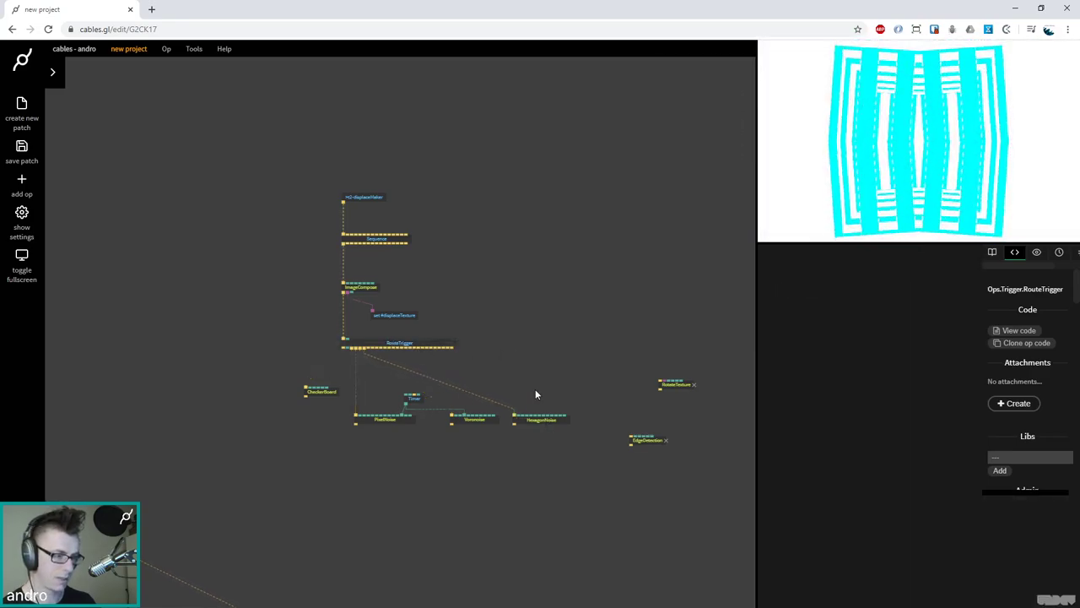
click(416, 347)
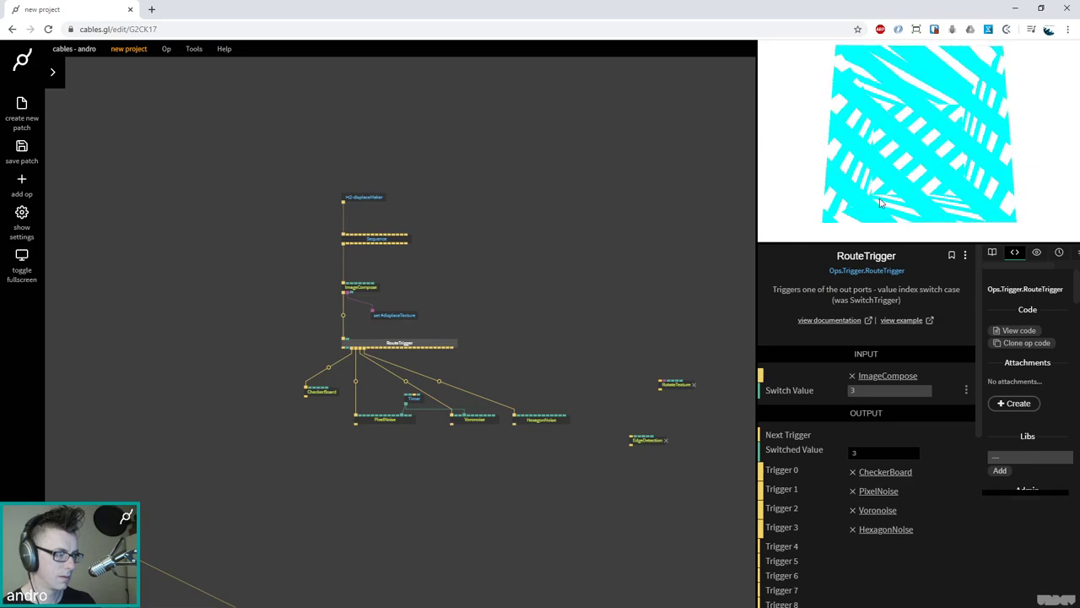
Set HexagonNoise's Scale to 0.5, preview the displacement ImageCompose texture, and link the Timer output to HexagonNoise's Z position
click(553, 420)
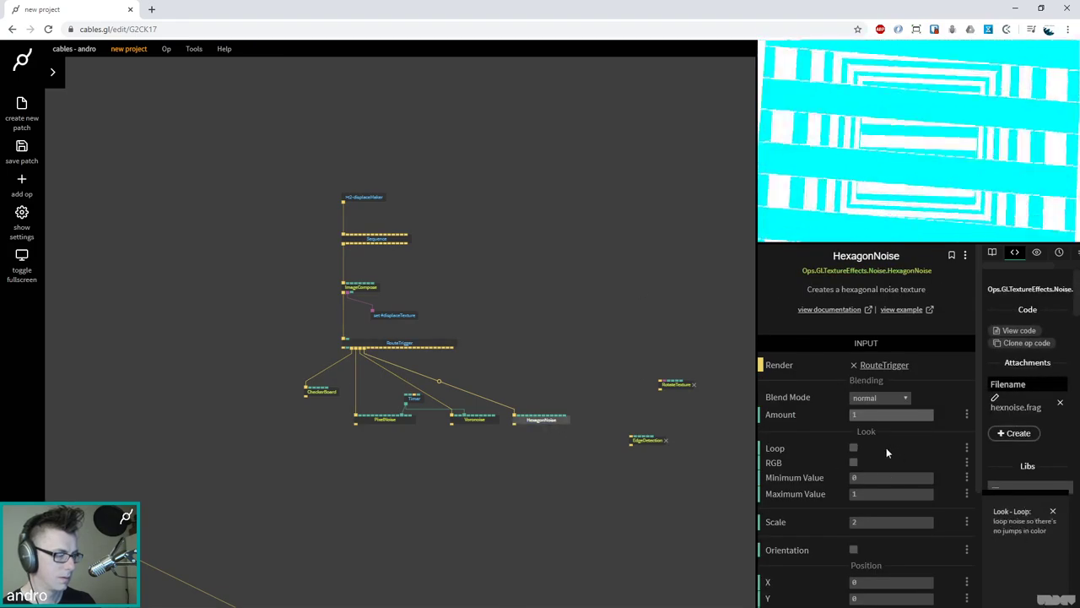
scroll(898, 480, down, 1)
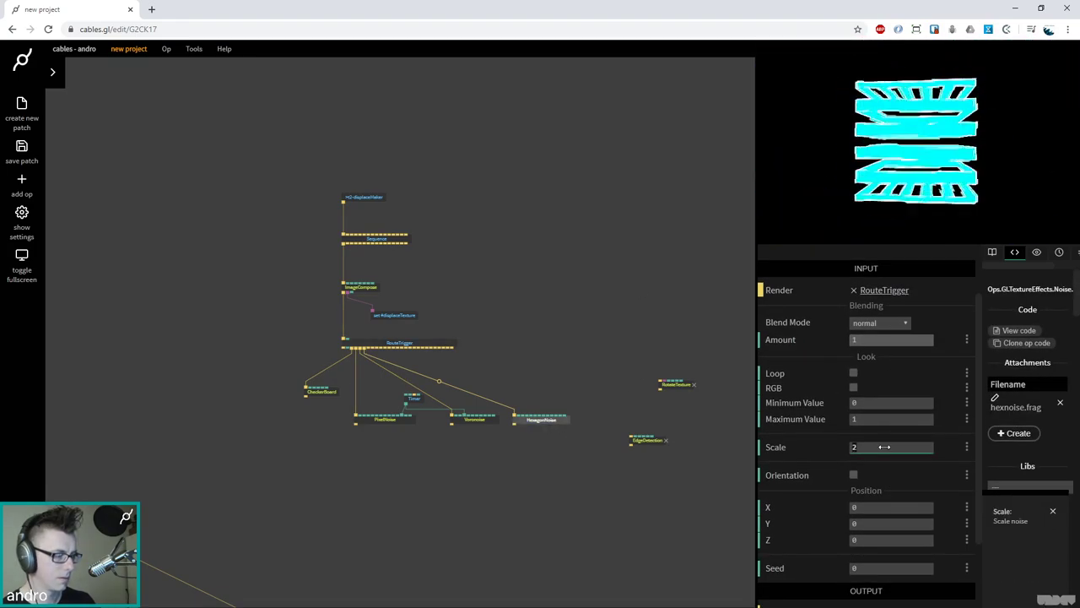
click(887, 447)
text(0.5)
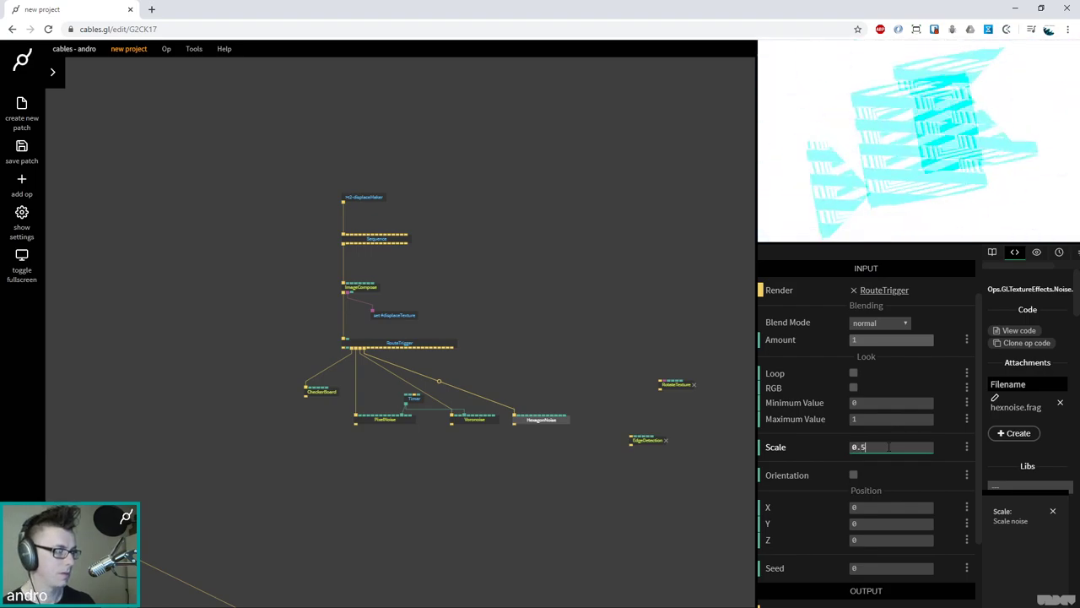
click(362, 286)
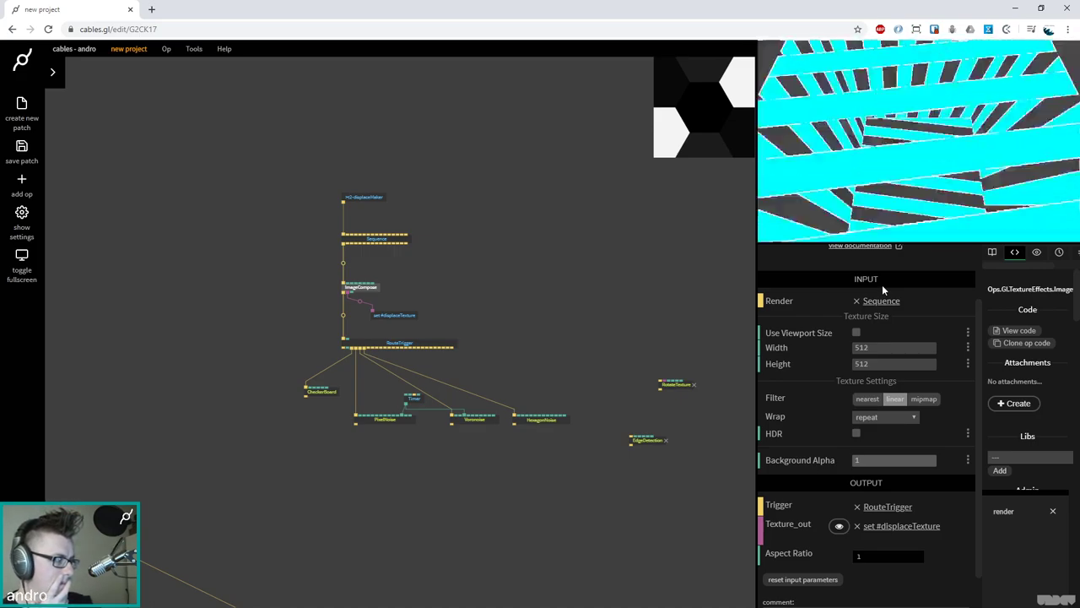
drag(408, 408, 562, 477)
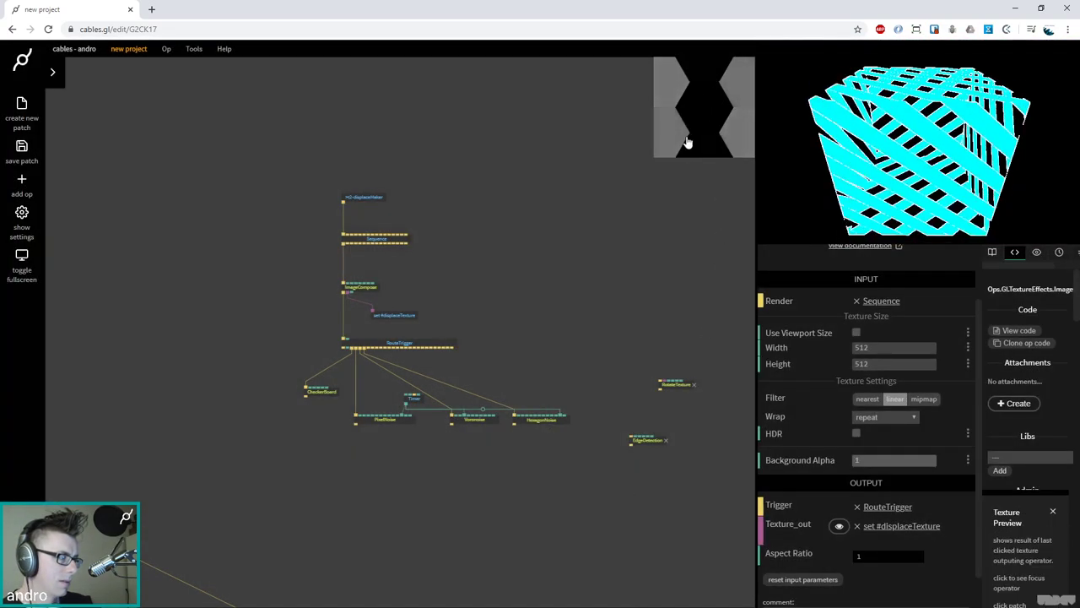
Set HexagonNoise's Seed to 1.8 and enable its Loop option
click(534, 423)
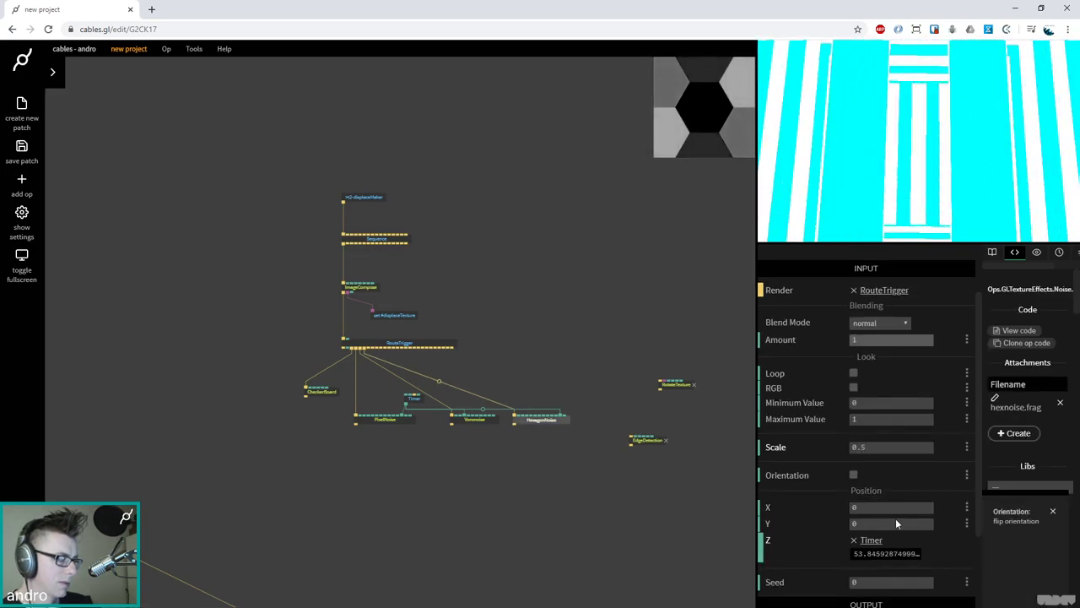
drag(883, 581, 985, 583)
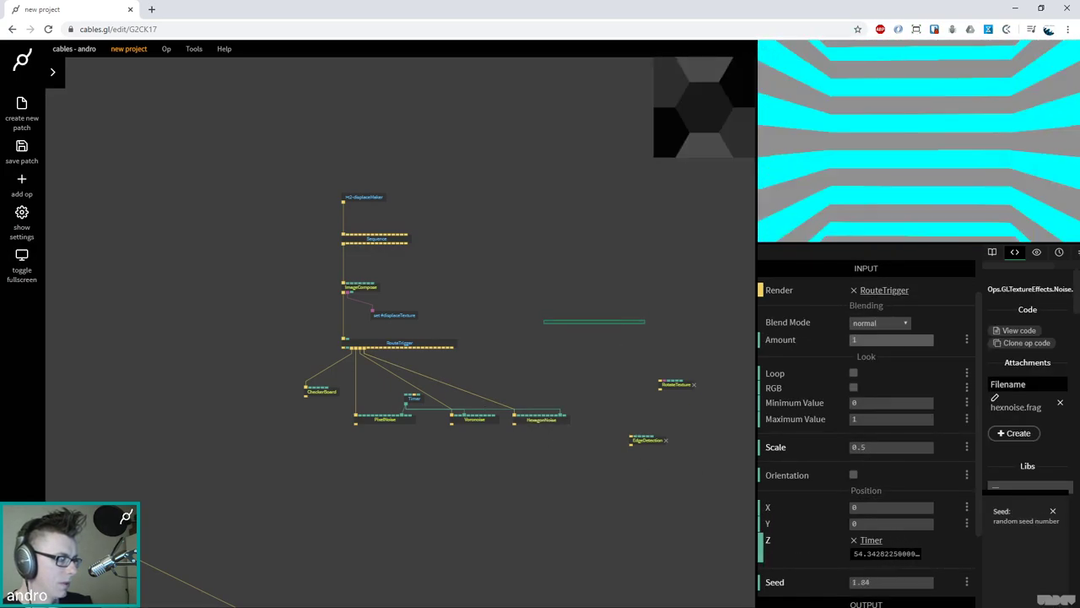
click(853, 373)
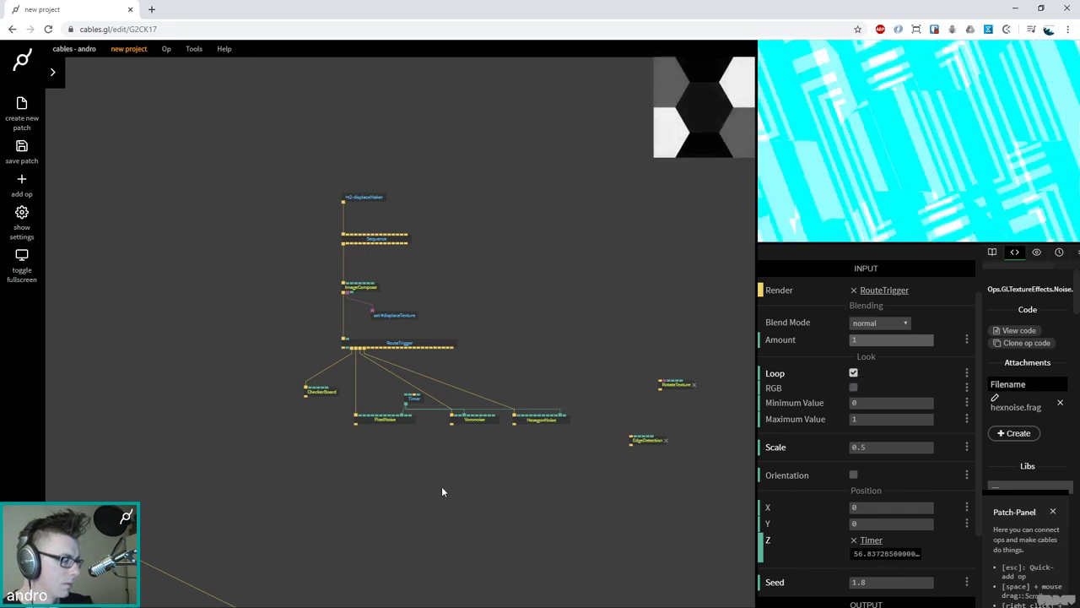
Enable Separate Inc/Dec on the Smooth op fed by #Snare_gate and set its Inc Factor to 64
scroll(531, 338, down, 5)
scroll(548, 378, down, 3)
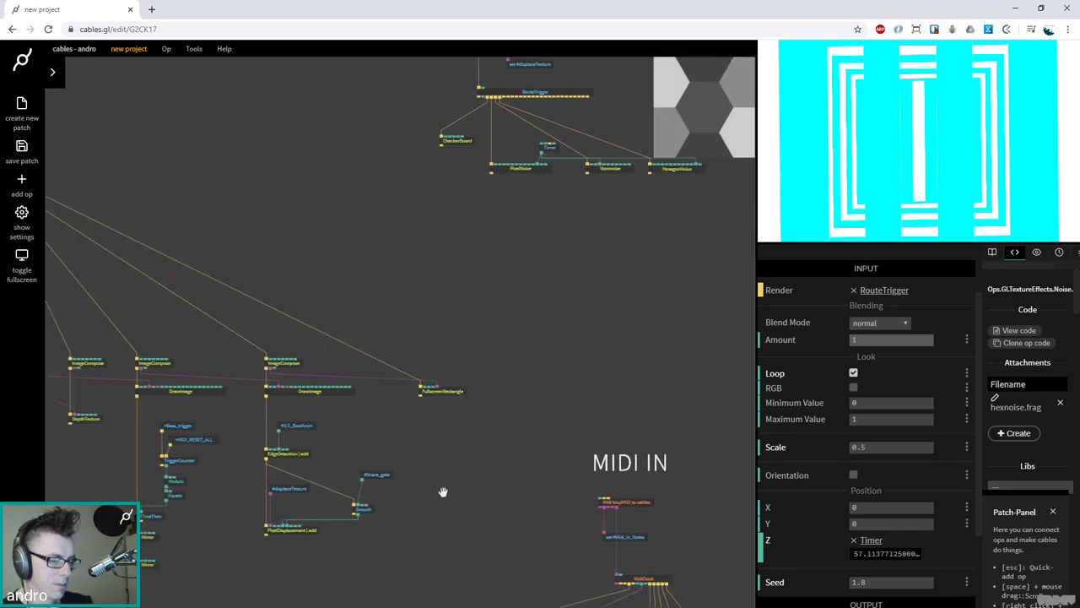
click(426, 428)
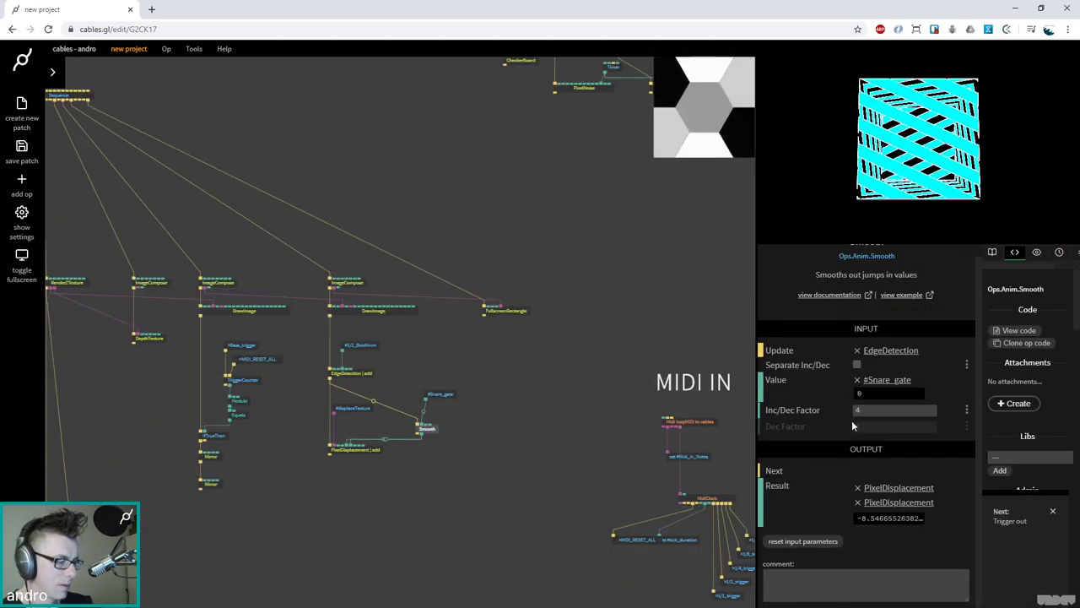
click(856, 363)
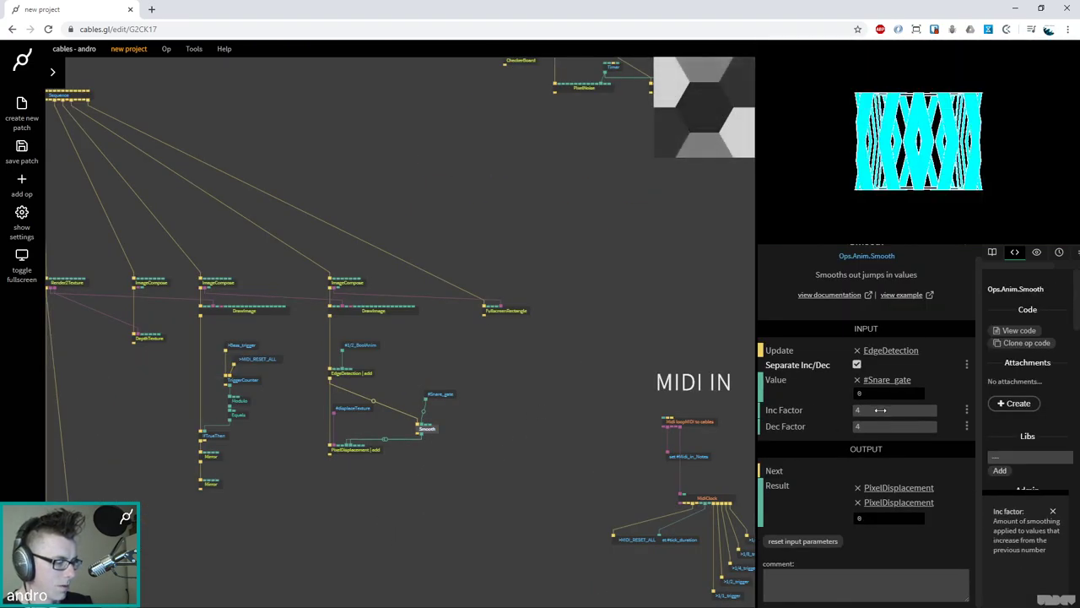
click(875, 410)
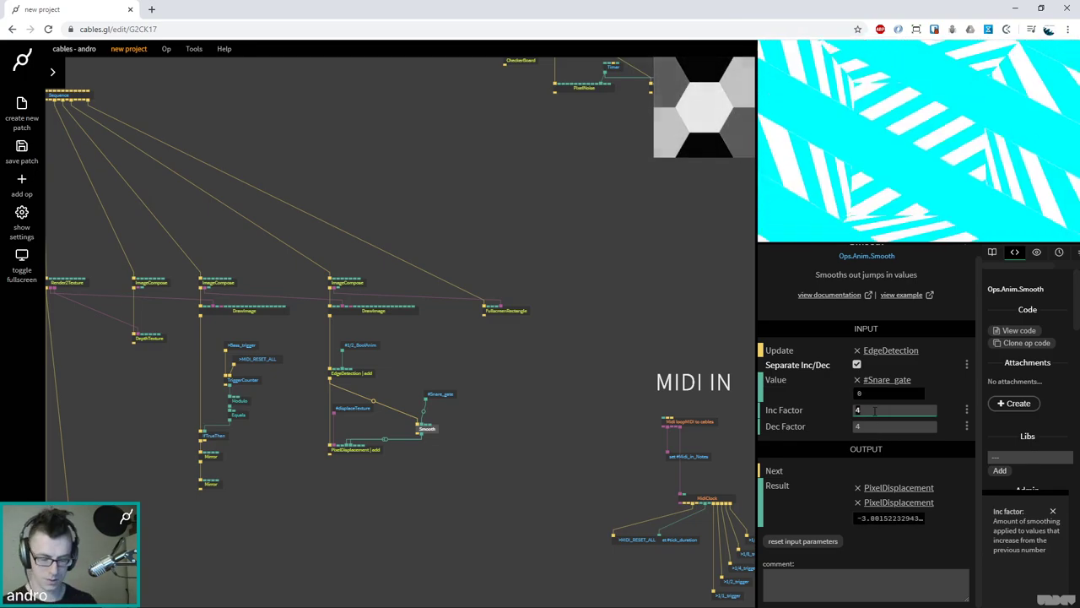
key(BackSpace)
text(64)
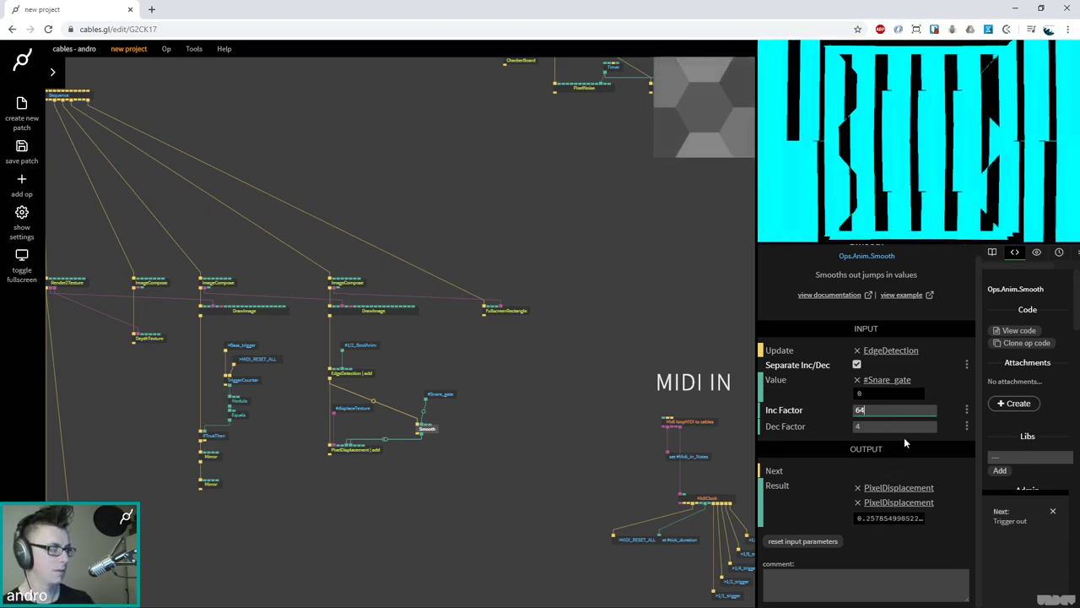
Try an Inc Factor of 32 on the snare's Smooth op and settle on 16
click(899, 411)
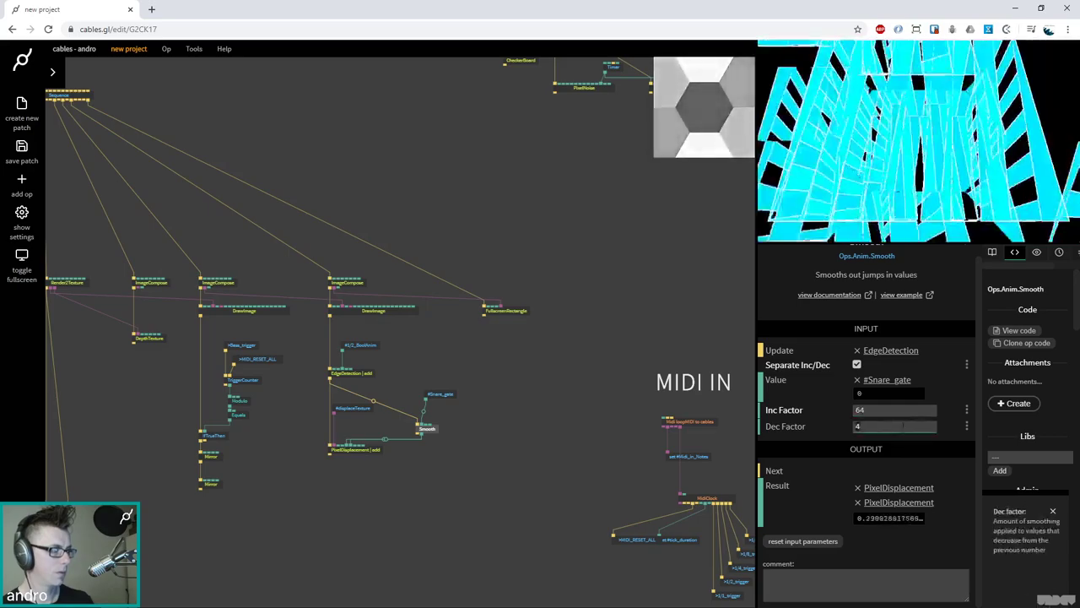
click(899, 410)
key(BackSpace)
key(BackSpace)
text(32)
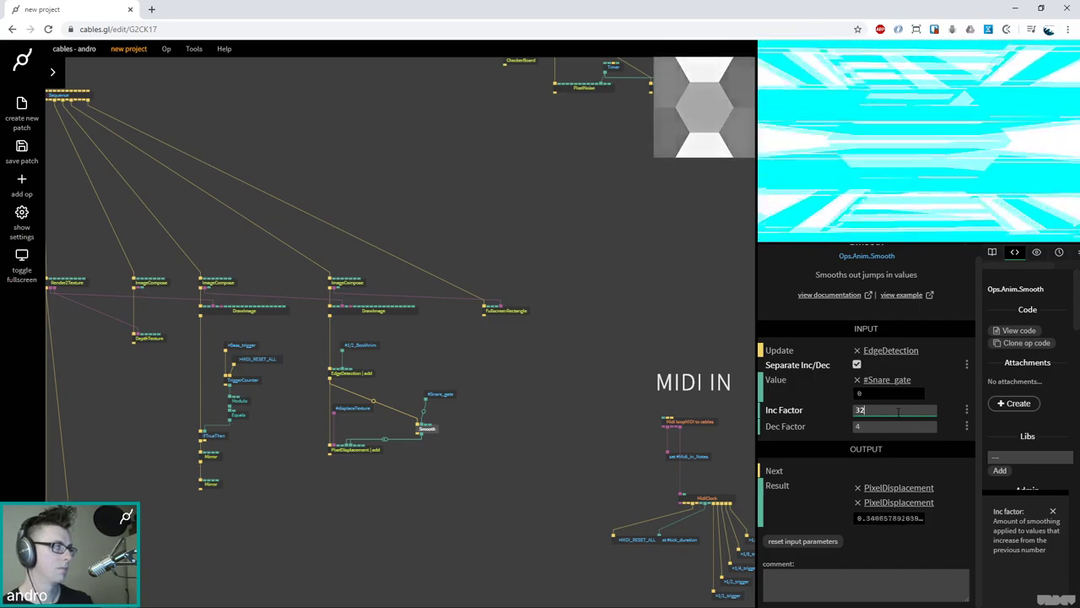
click(898, 412)
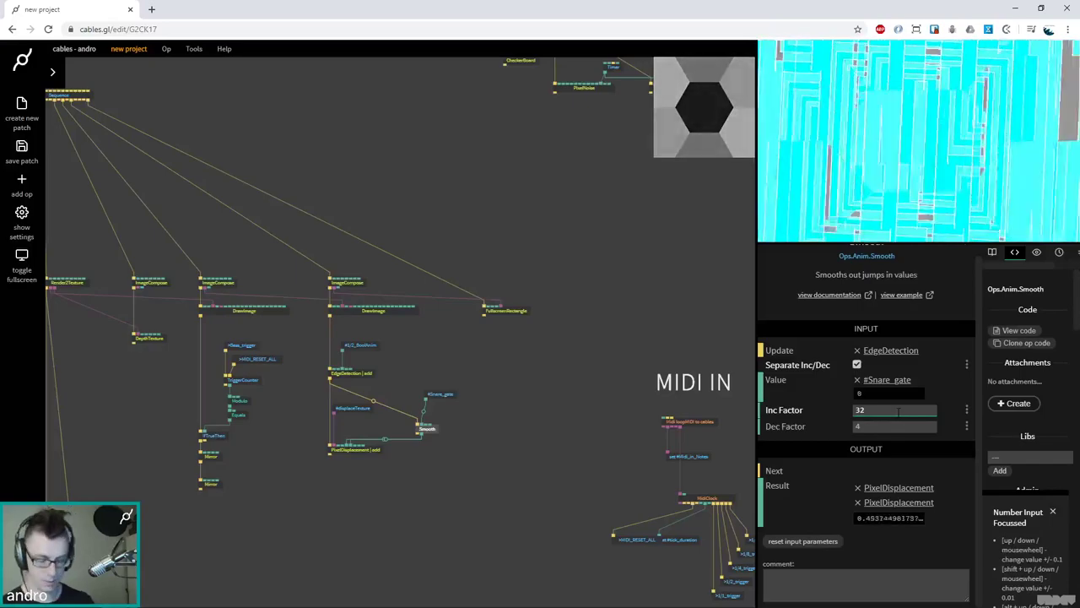
text(6)
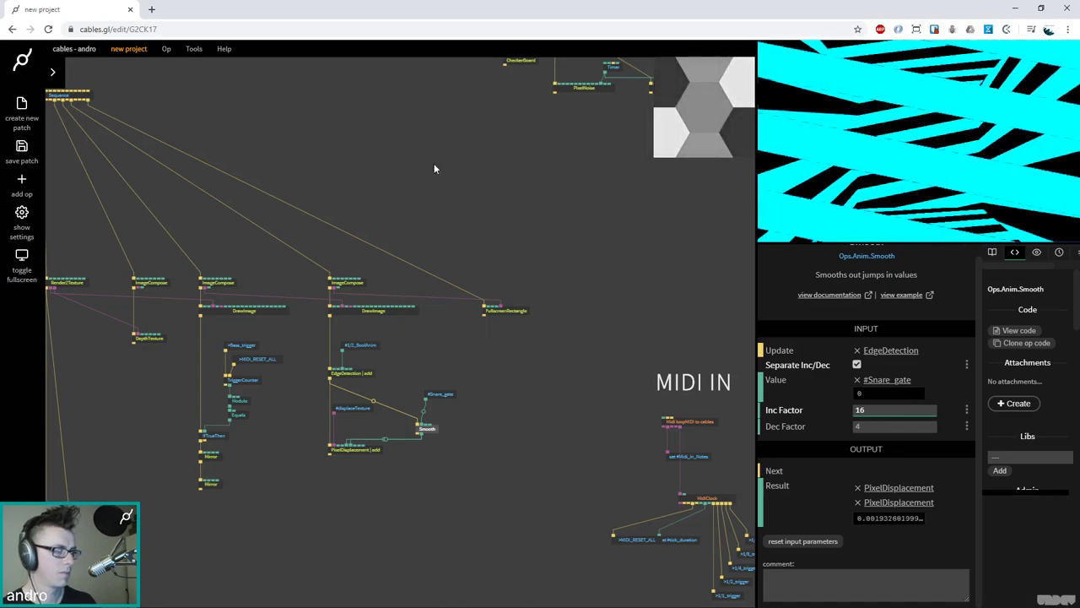
Move the unlinked RotateTexture and EdgeDetection ops a little farther away from HexagonNoise
click(393, 284)
drag(401, 224, 274, 469)
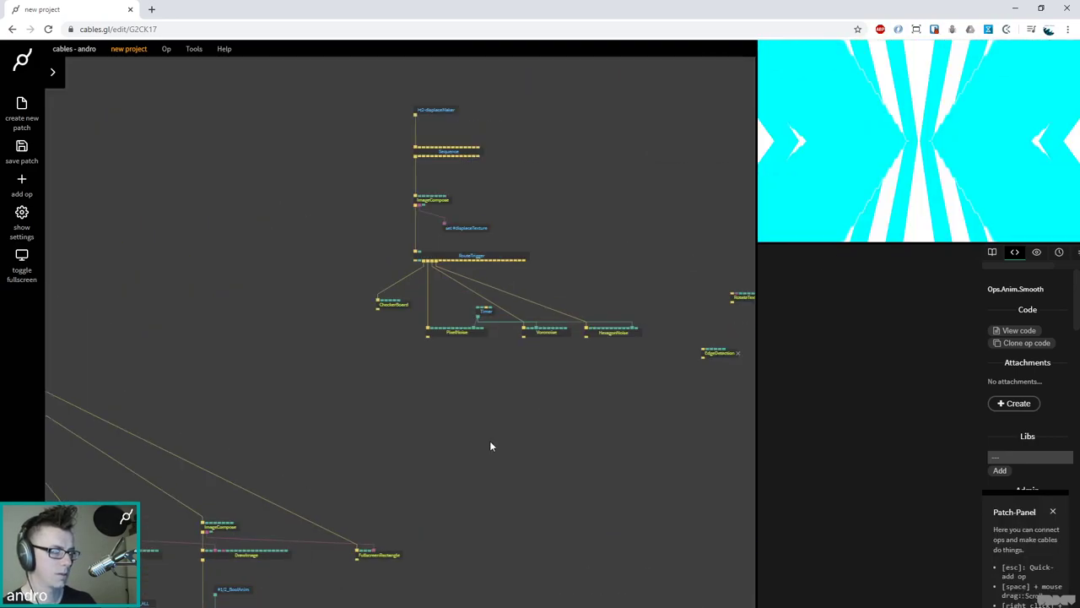
drag(489, 444, 327, 516)
drag(622, 436, 530, 330)
drag(595, 372, 632, 372)
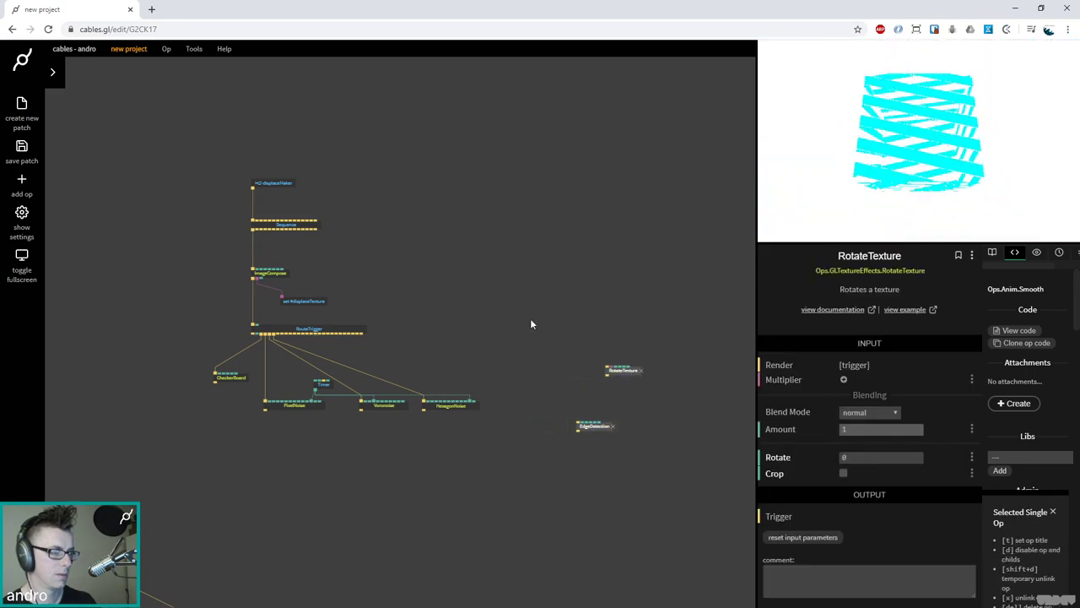
click(530, 321)
Duplicate the HexagonNoise op and link the copy directly below the original's trigger output
click(453, 405)
key(ctrl+c)
key(ctrl+v)
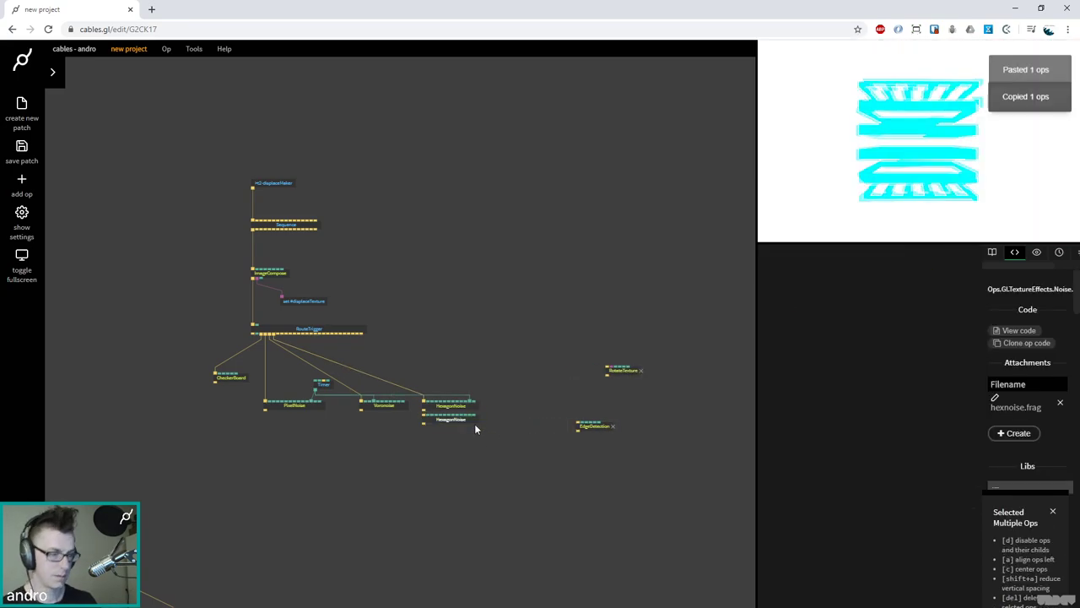
mouse_move(456, 419)
mouse_down()
mouse_move(456, 442)
mouse_move(423, 436)
mouse_move(432, 440)
mouse_up()
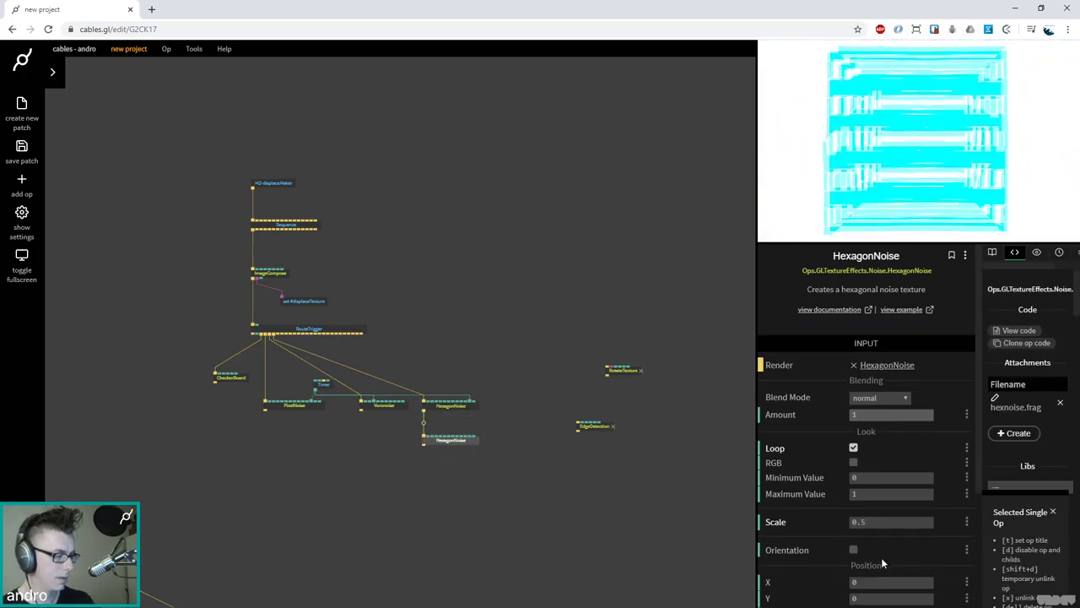
Set the copied HexagonNoise's Scale to 2 and its Blend Mode to multiply while previewing the ImageCompose texture
click(881, 521)
text(2)
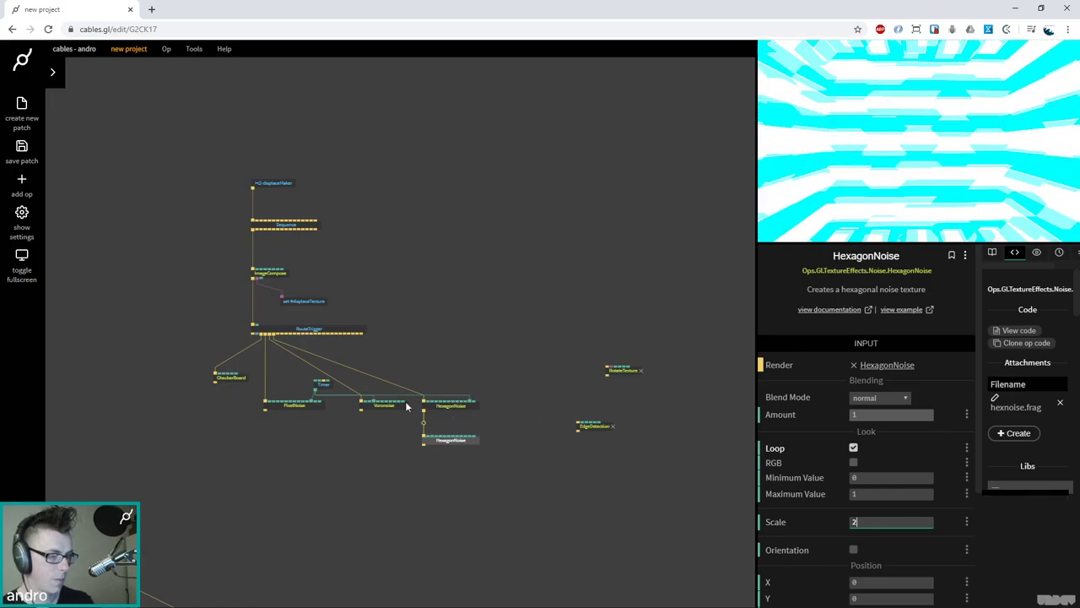
click(270, 273)
click(439, 441)
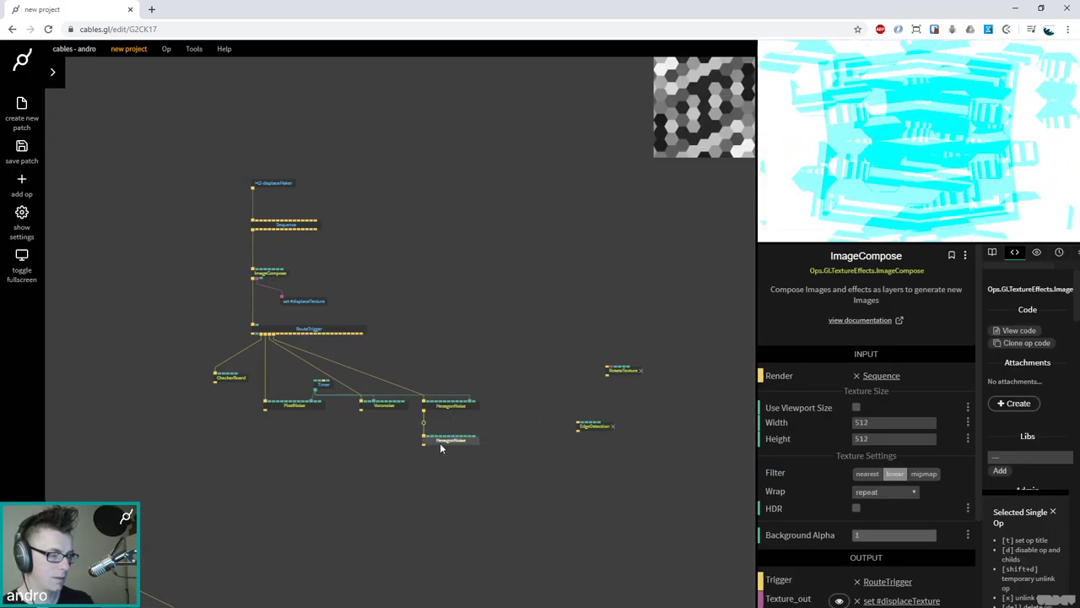
click(880, 398)
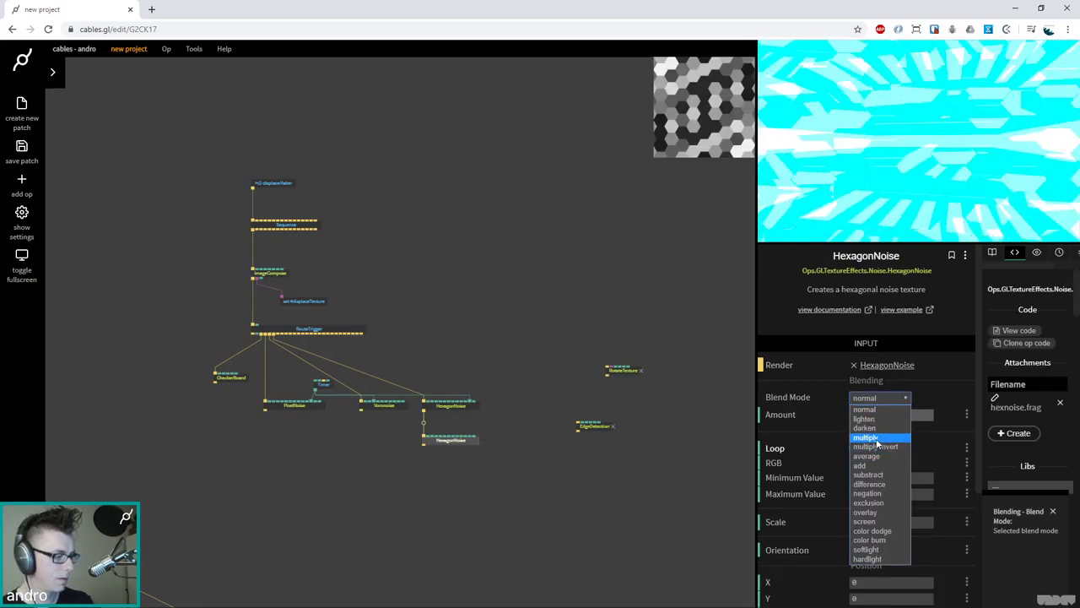
click(876, 438)
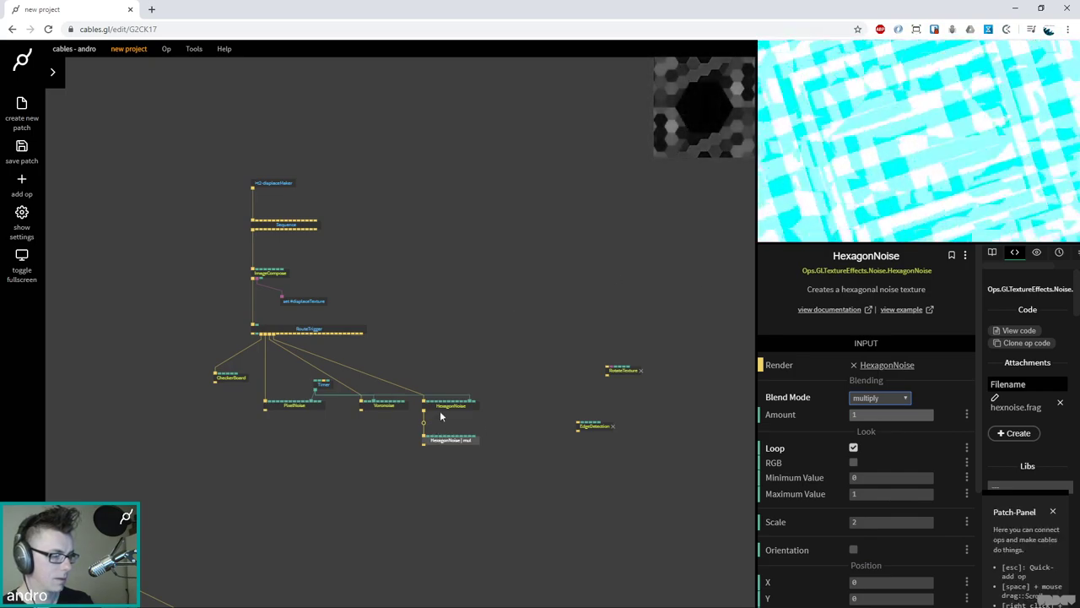
Try a Scale of 1 on the original HexagonNoise and settle on 2
click(440, 409)
click(865, 522)
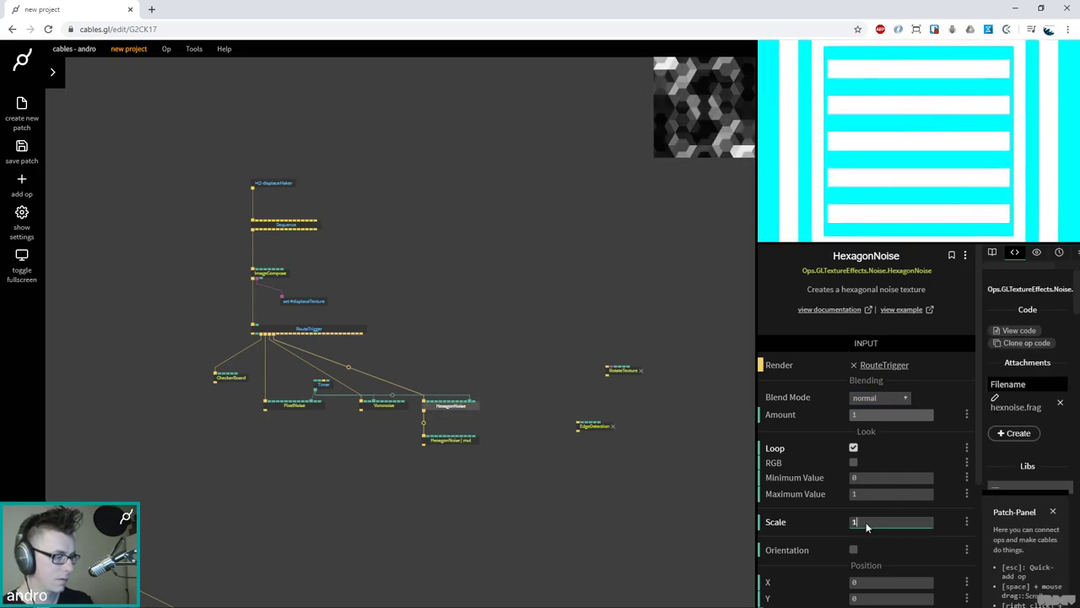
text(1)
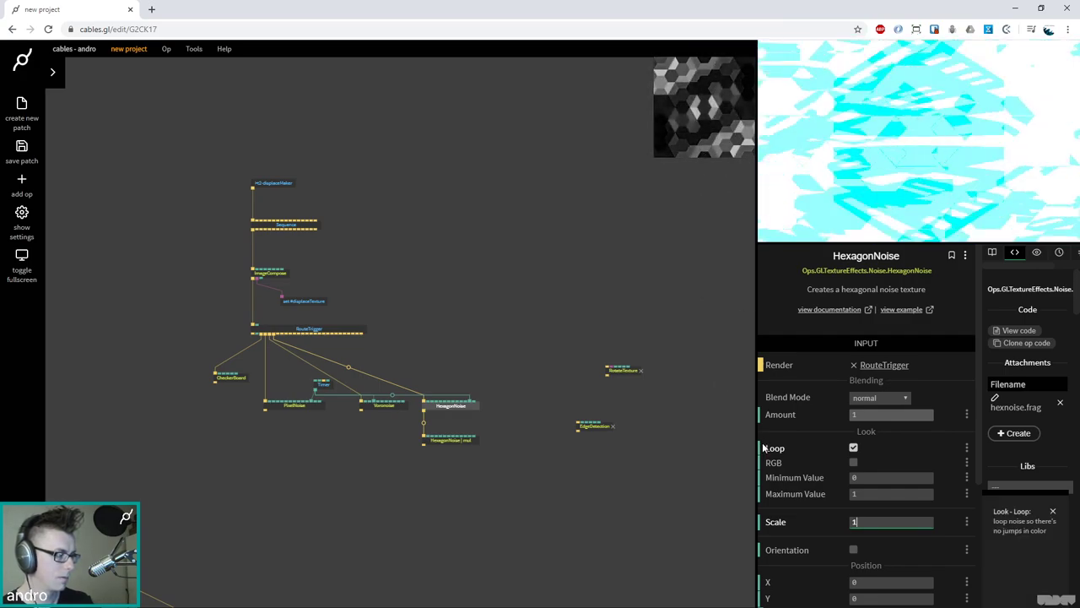
click(469, 408)
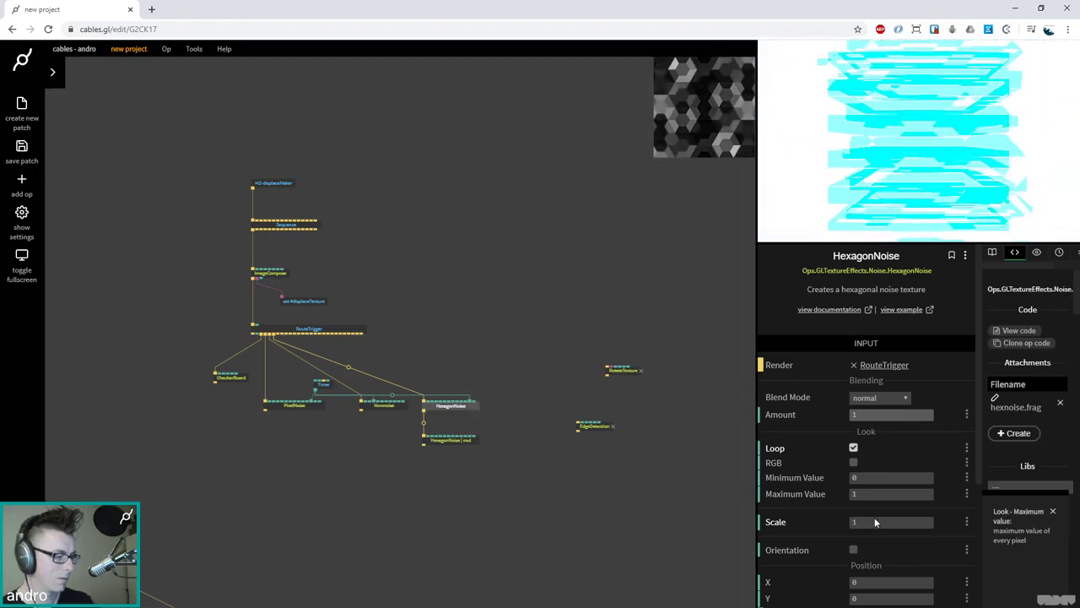
click(876, 521)
text(2)
Set the Scale of the multiply-blended HexagonNoise copy to 4
click(447, 441)
click(447, 439)
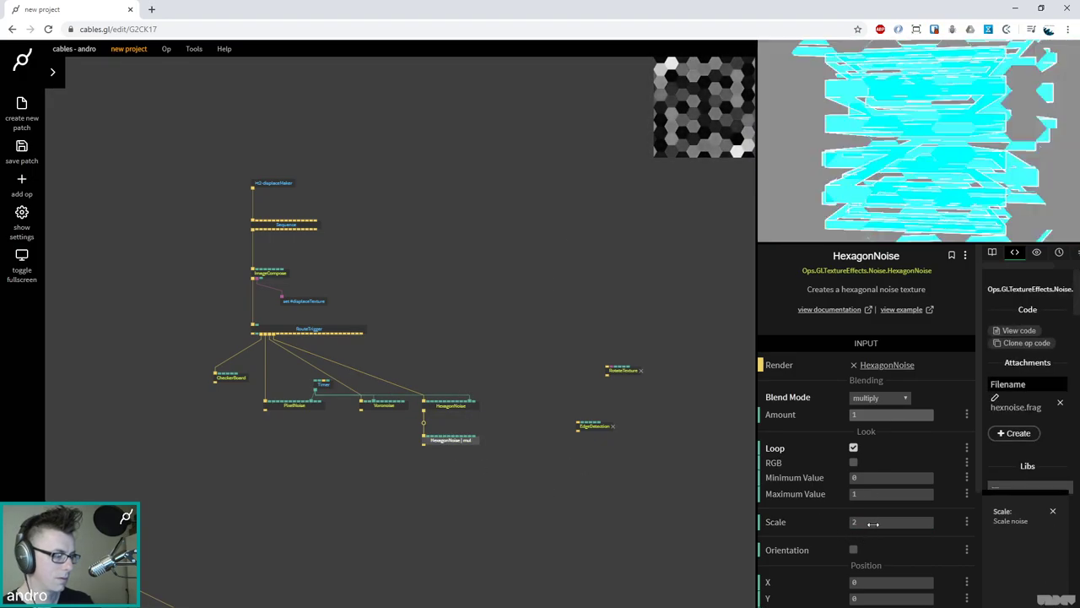
click(873, 523)
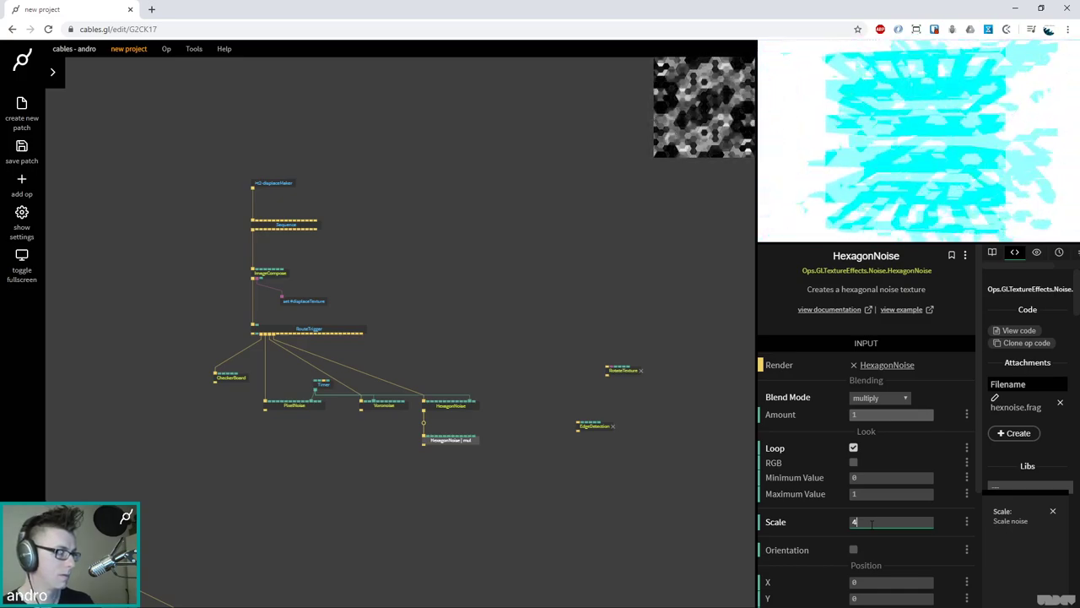
Insert a Multiply op between #Snare_gate and Smooth with Number2 set to 0.25, and save the patch
drag(370, 513, 504, 263)
drag(456, 446, 491, 415)
scroll(491, 416, down, 5)
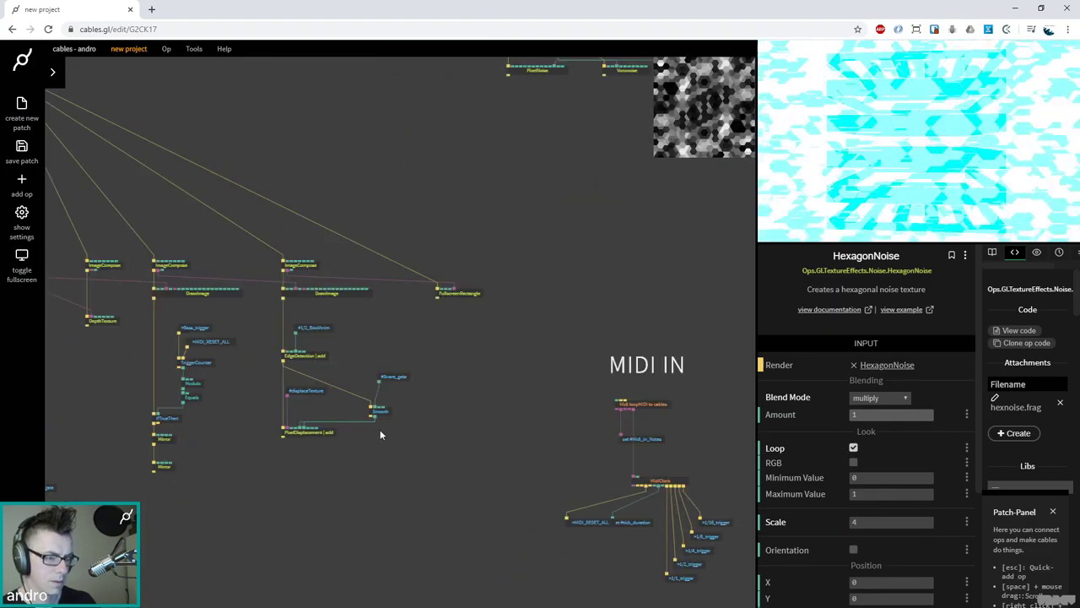
click(389, 377)
drag(406, 379, 375, 392)
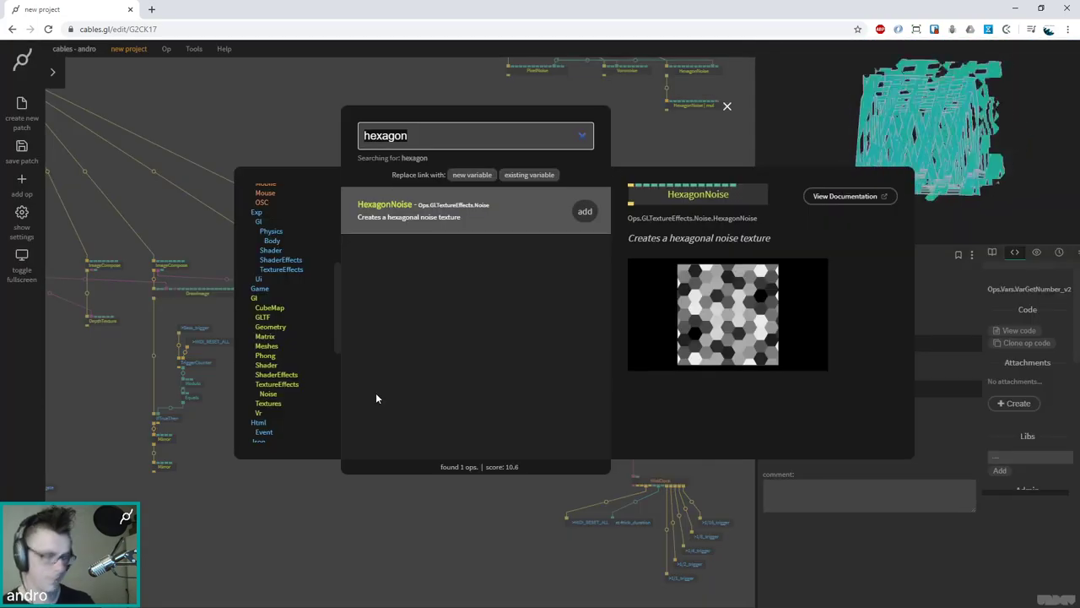
text(multipl)
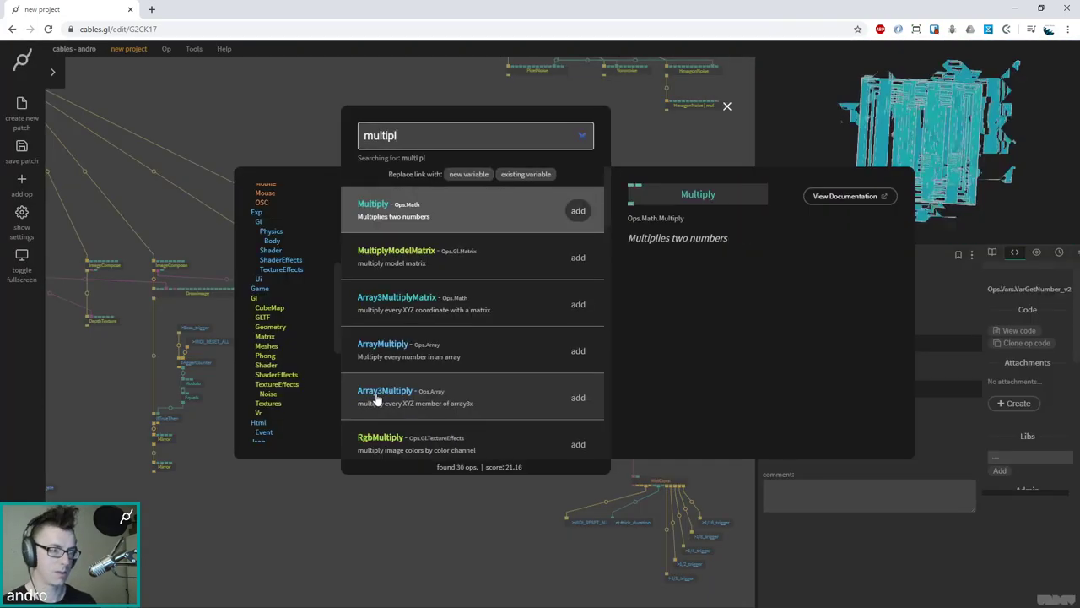
key(Return)
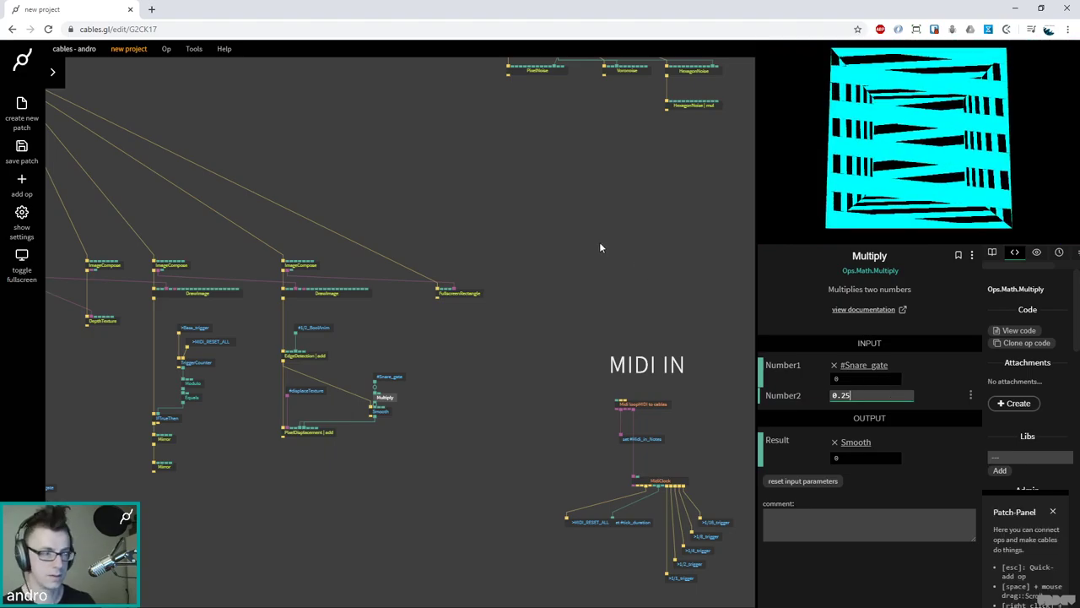
click(541, 192)
key(ctrl+s)
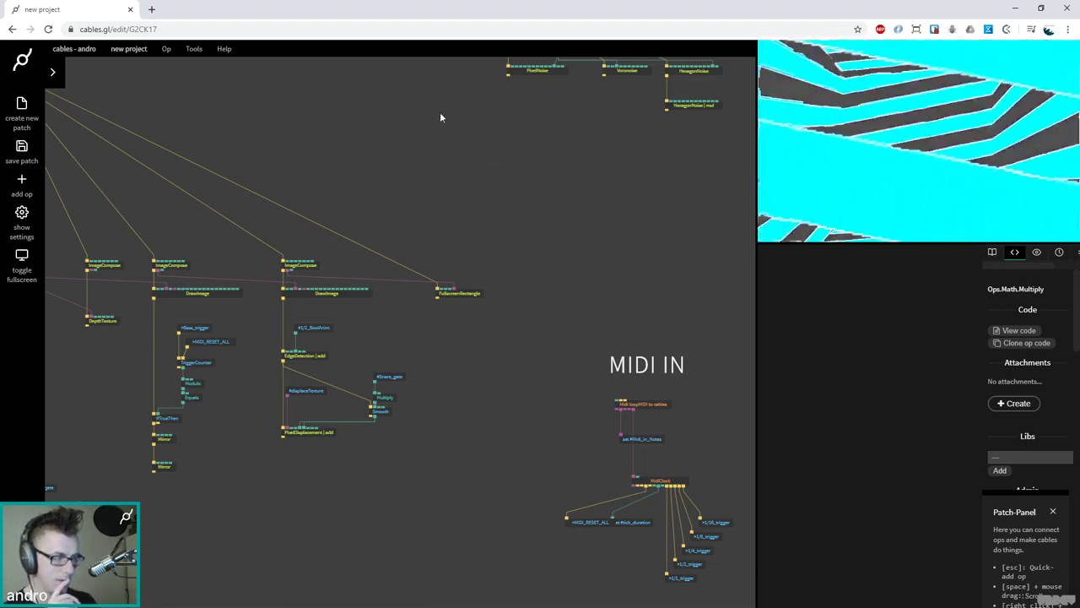
Move the t2-displaceMaker, Sequence, ImageCompose and set #displaceTexture ops upward together to leave more room above RouteTrigger
drag(281, 200, 425, 175)
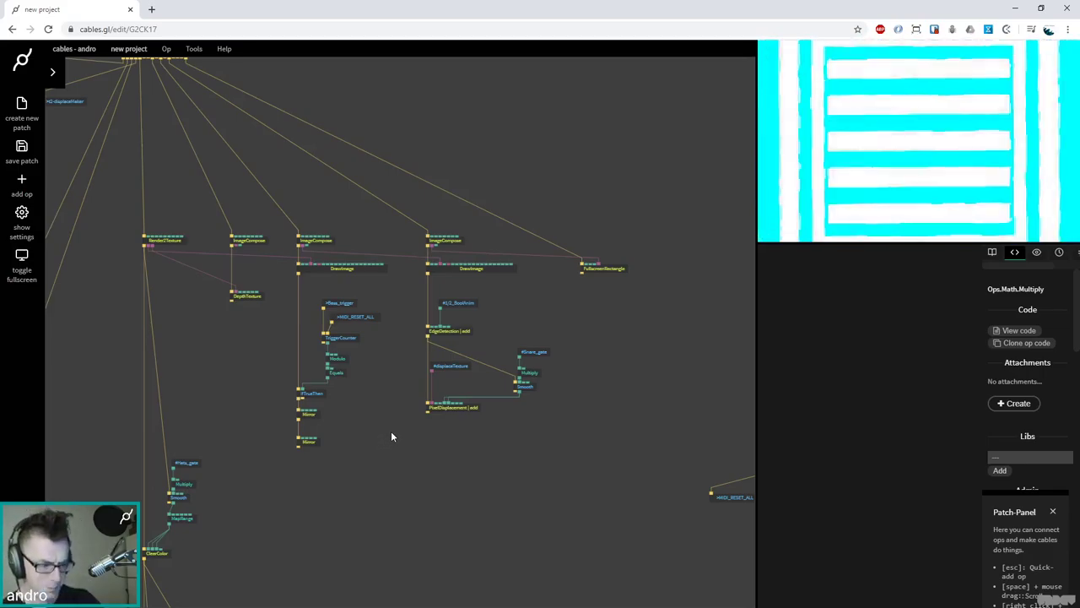
drag(598, 163, 416, 465)
drag(522, 218, 407, 107)
drag(497, 171, 495, 137)
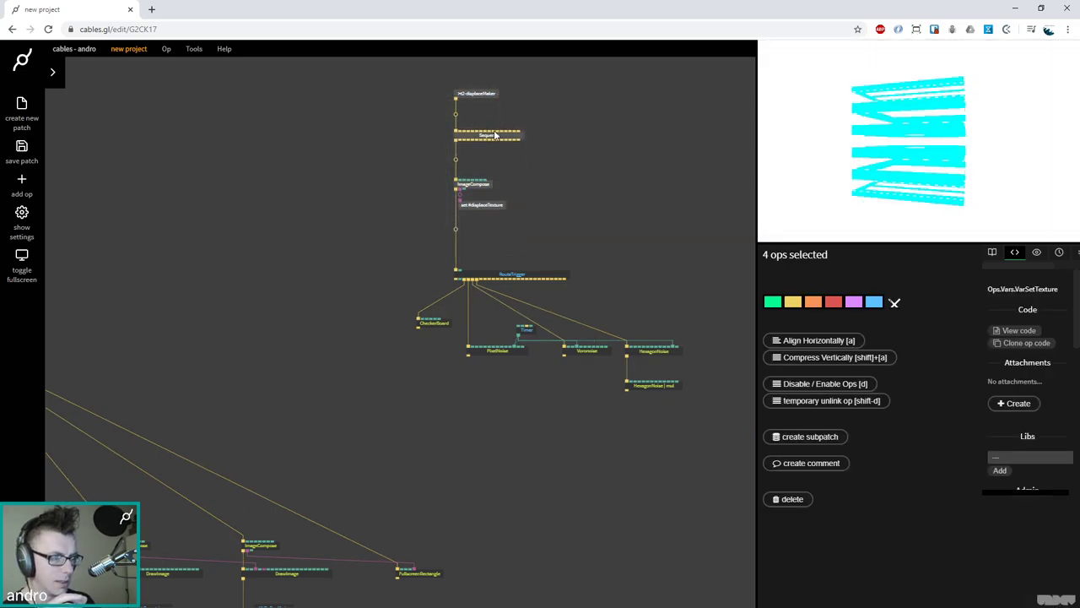
click(600, 179)
drag(600, 179, 485, 251)
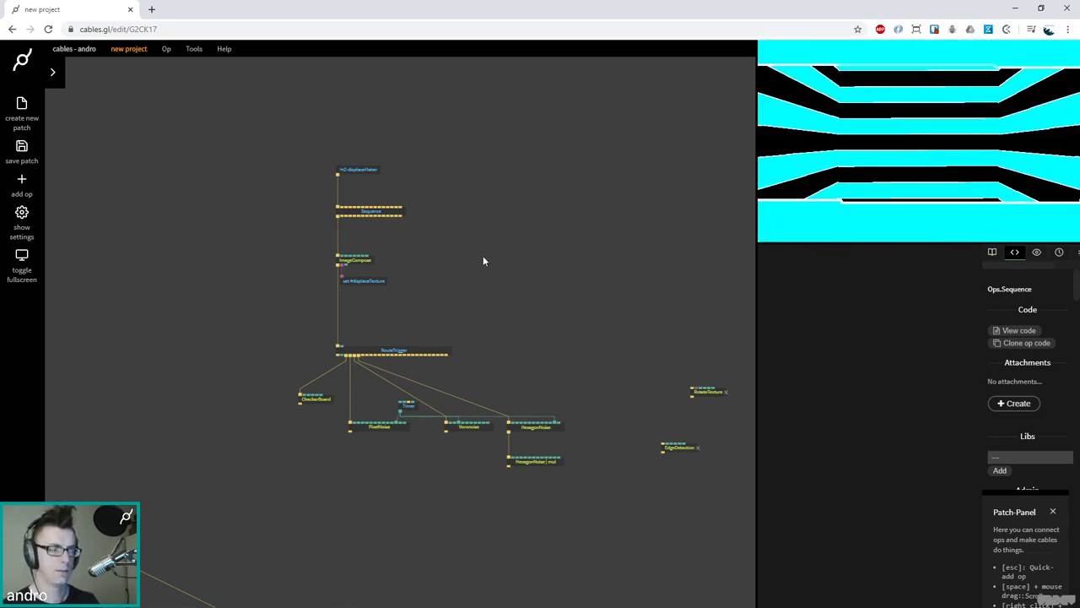
Add a TriggerReceive op beside the displacement chain and set its Named Trigger to 1/4_trigger
key(Escape)
text(trigger rec)
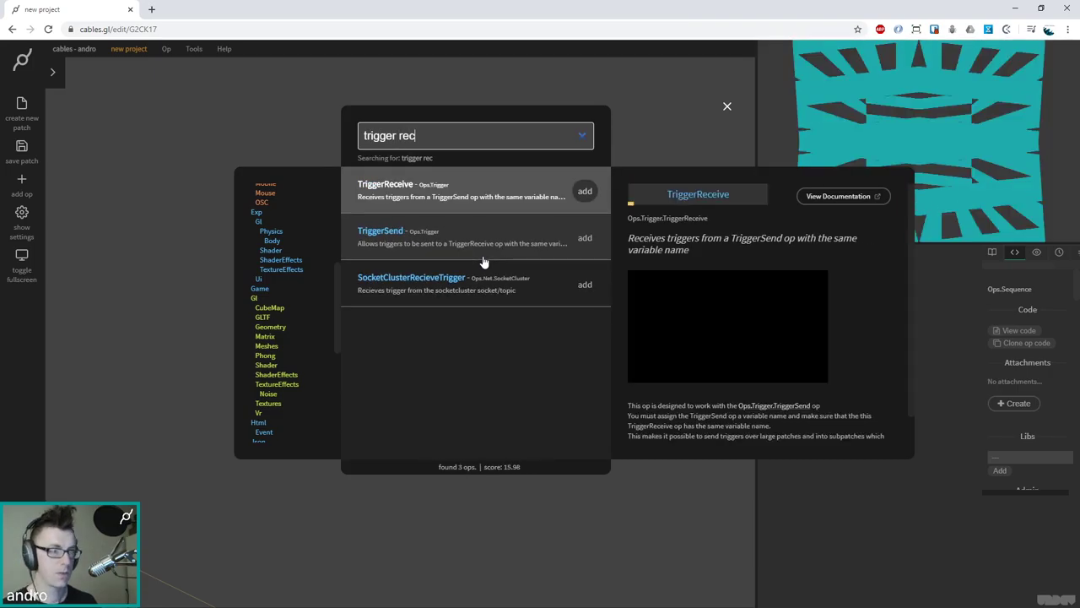
key(Return)
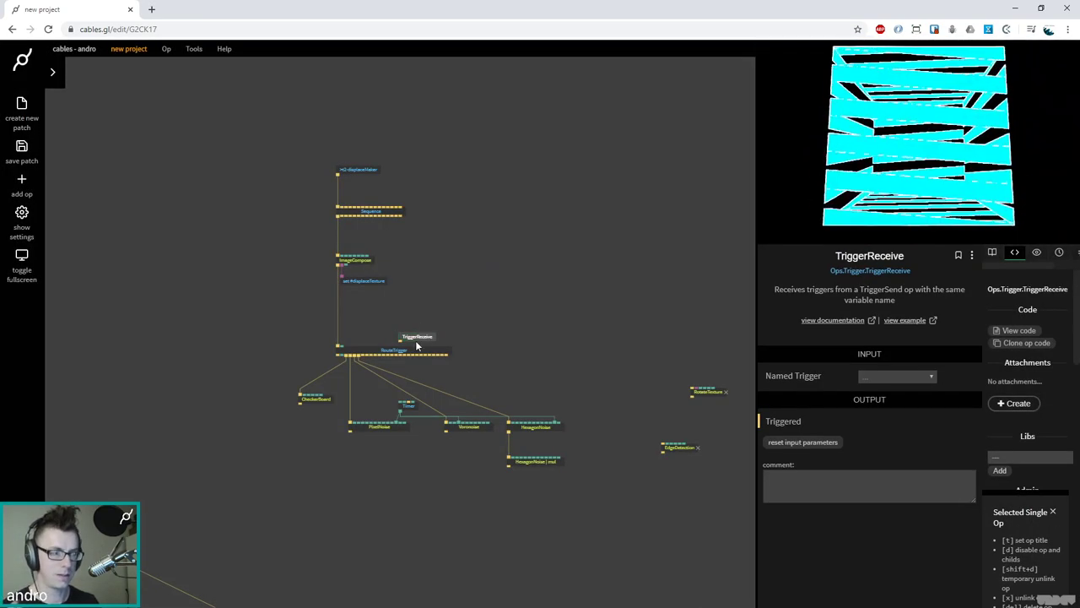
drag(415, 340, 441, 299)
click(913, 377)
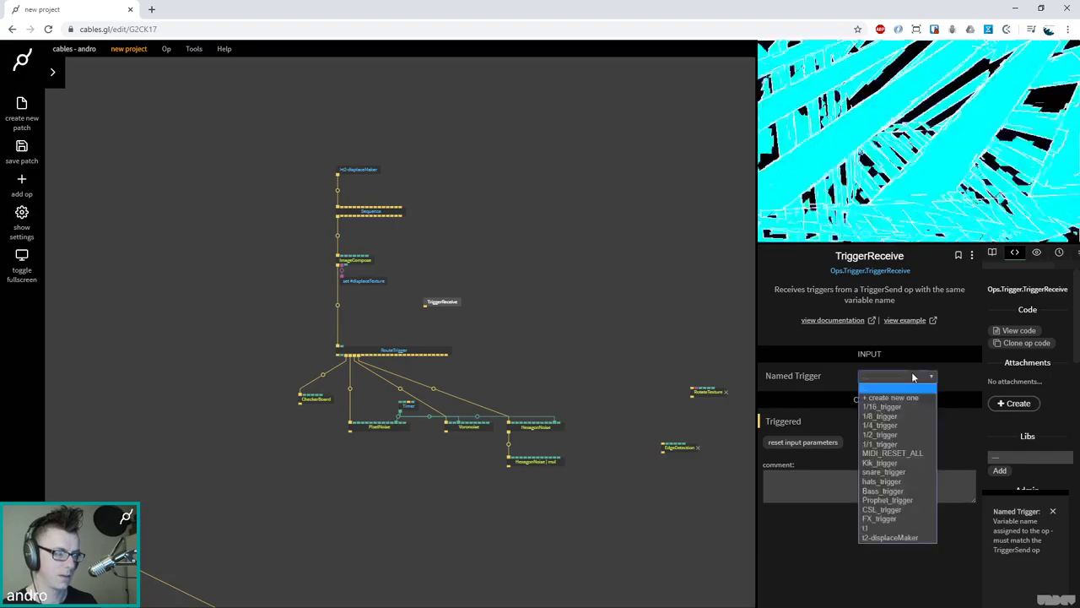
click(893, 425)
Add a TriggerCounter op linked to the 1/4_trigger output and place it directly below
drag(449, 302, 496, 309)
text(trigger counter)
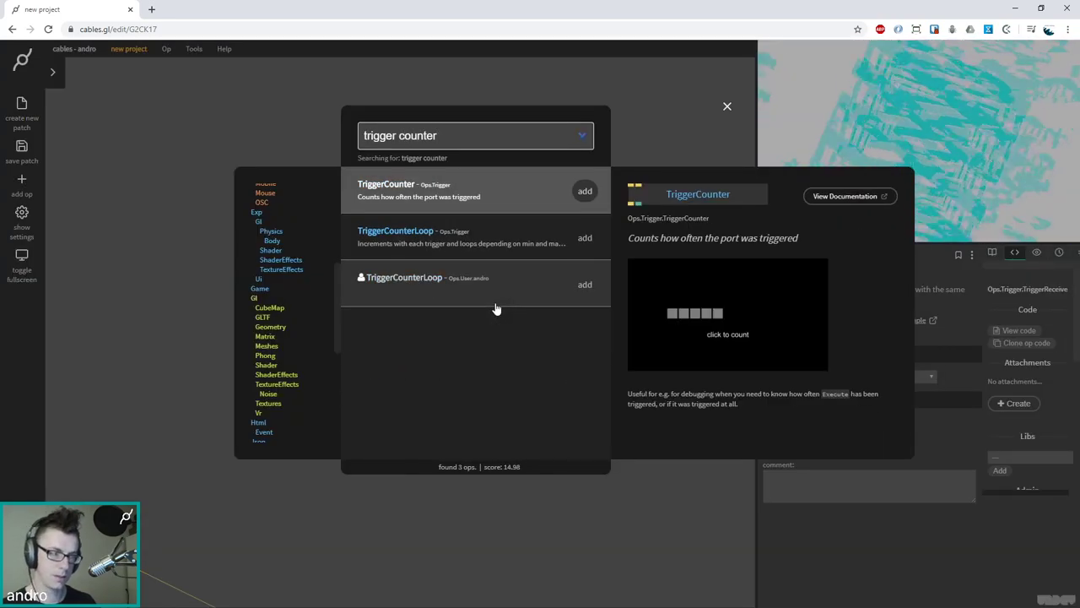
key(Return)
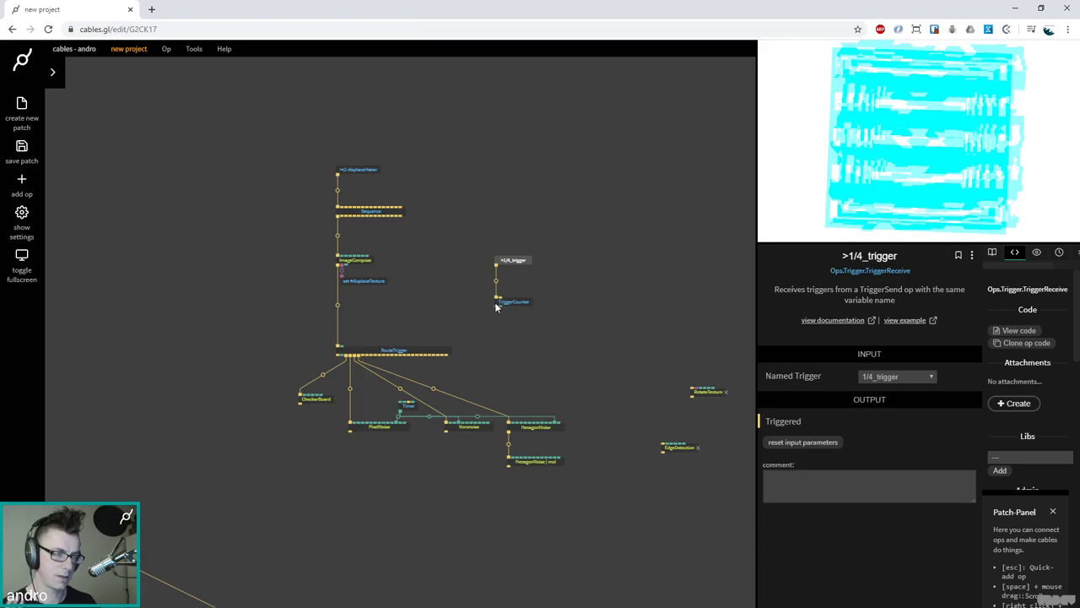
drag(509, 302, 508, 292)
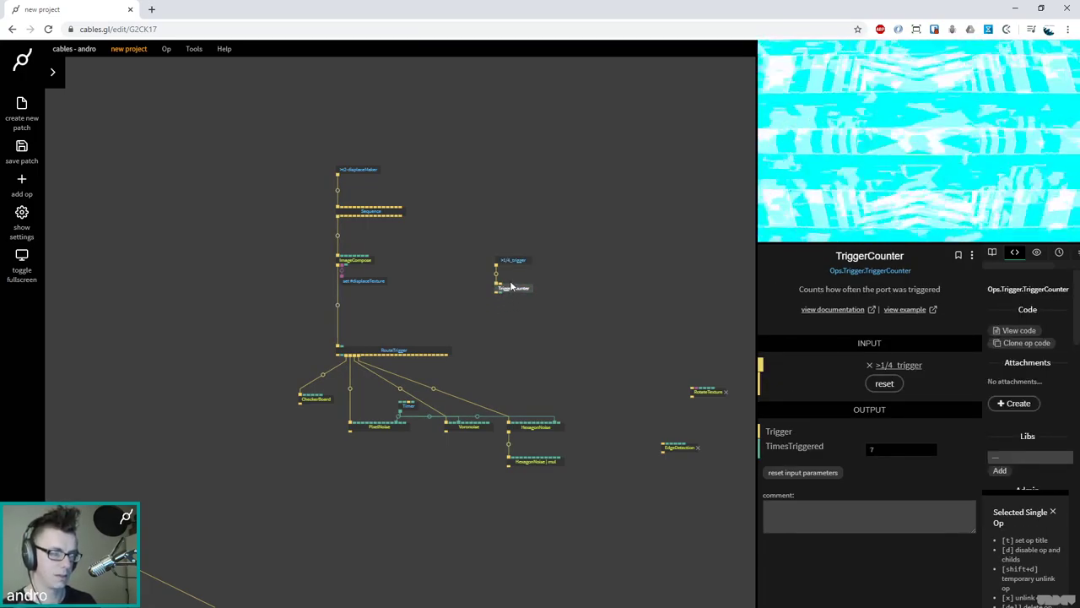
Shift RouteTrigger's links so CheckerBoard, PixelNoise, Voronoise and HexagonNoise use Trigger 1 to Trigger 4, and set Switch Value to 0
click(406, 353)
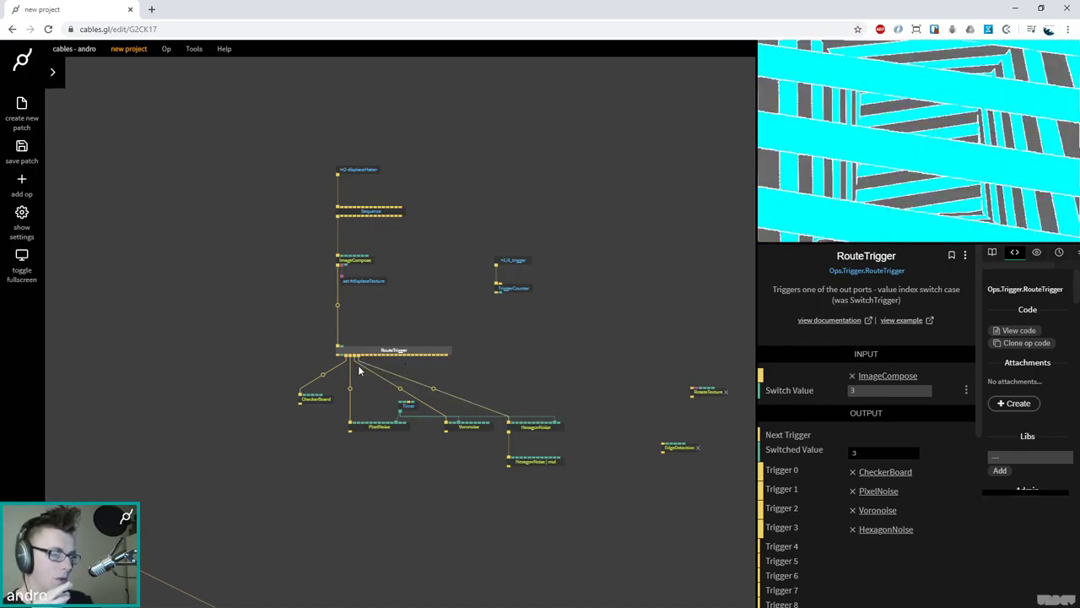
scroll(358, 365, up, 2)
scroll(369, 365, up, 2)
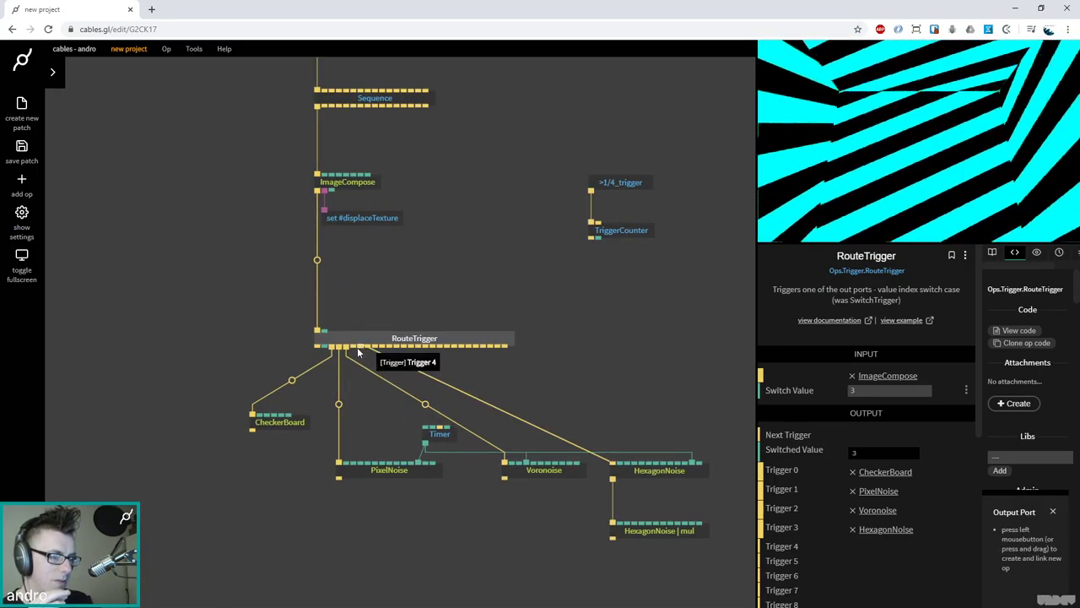
drag(355, 350, 341, 348)
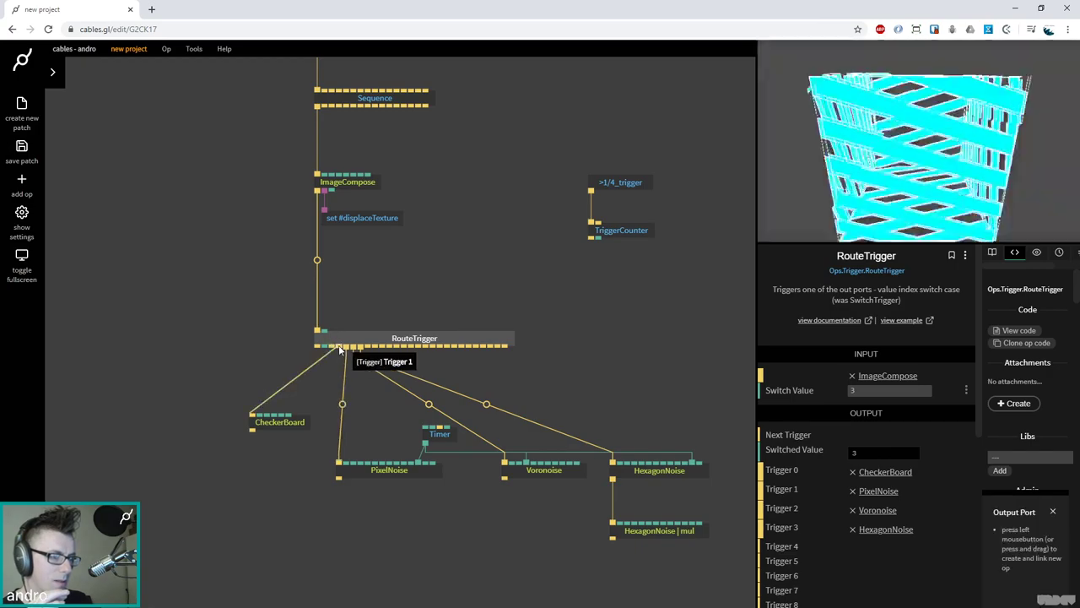
click(896, 390)
text(0)
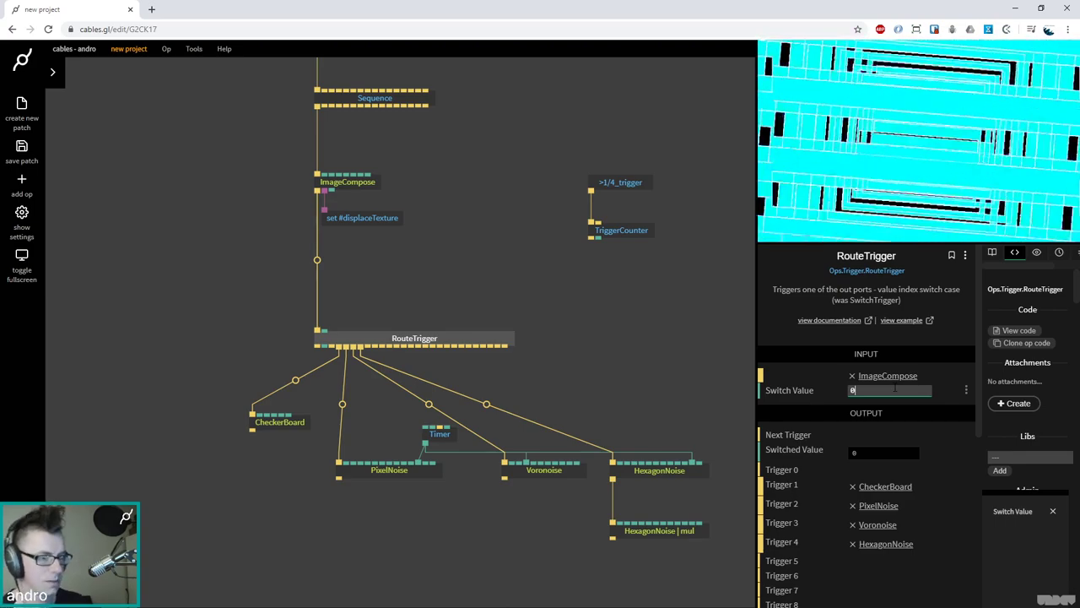
click(649, 299)
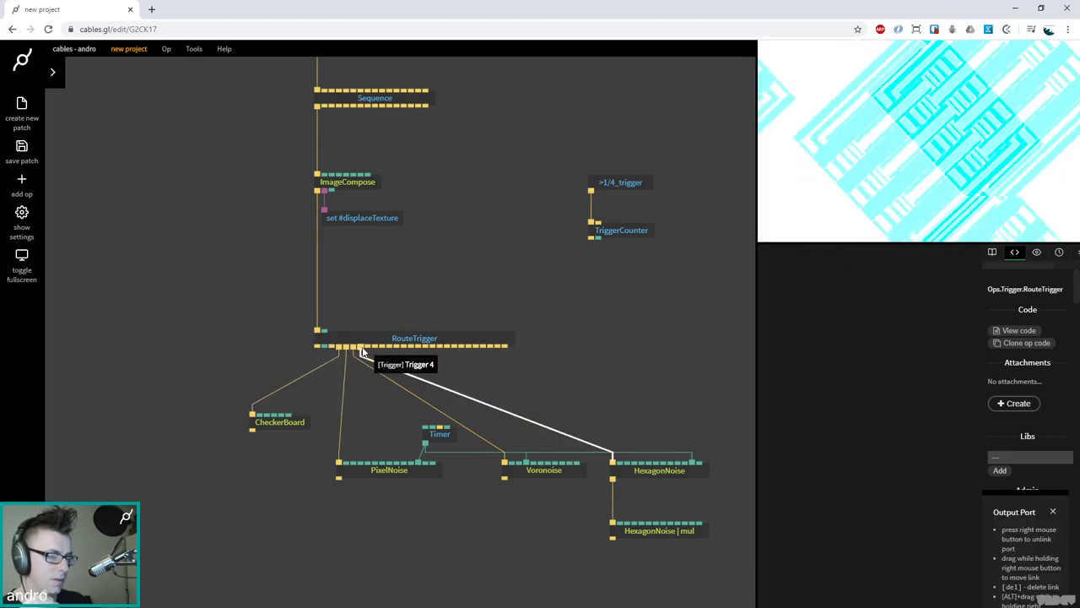
Add an Equals op fed by the TriggerCounter's TimesTriggered output
click(620, 232)
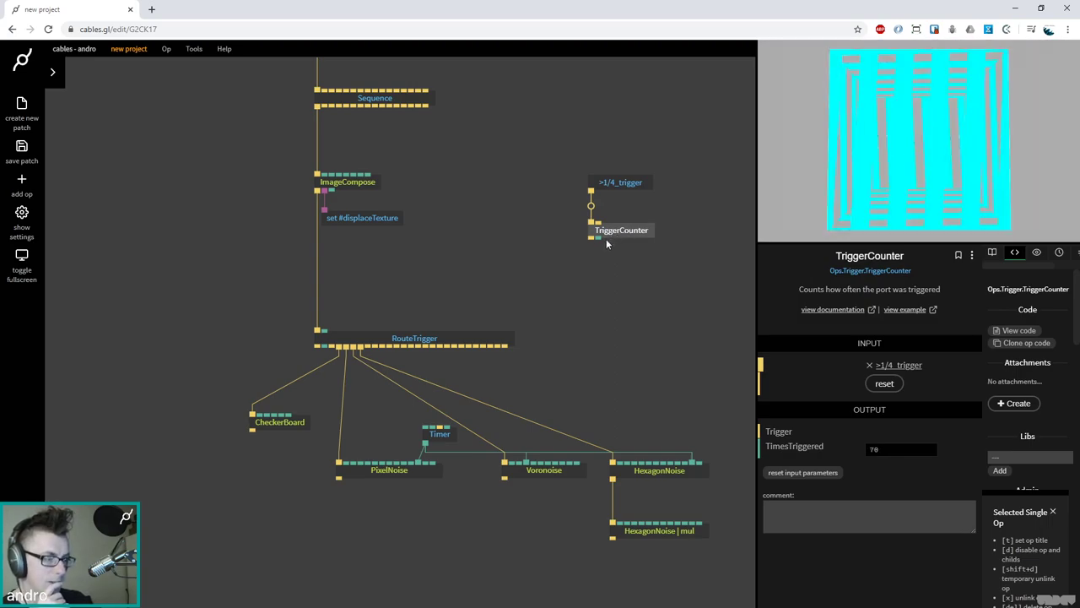
drag(597, 238, 600, 261)
text(equals)
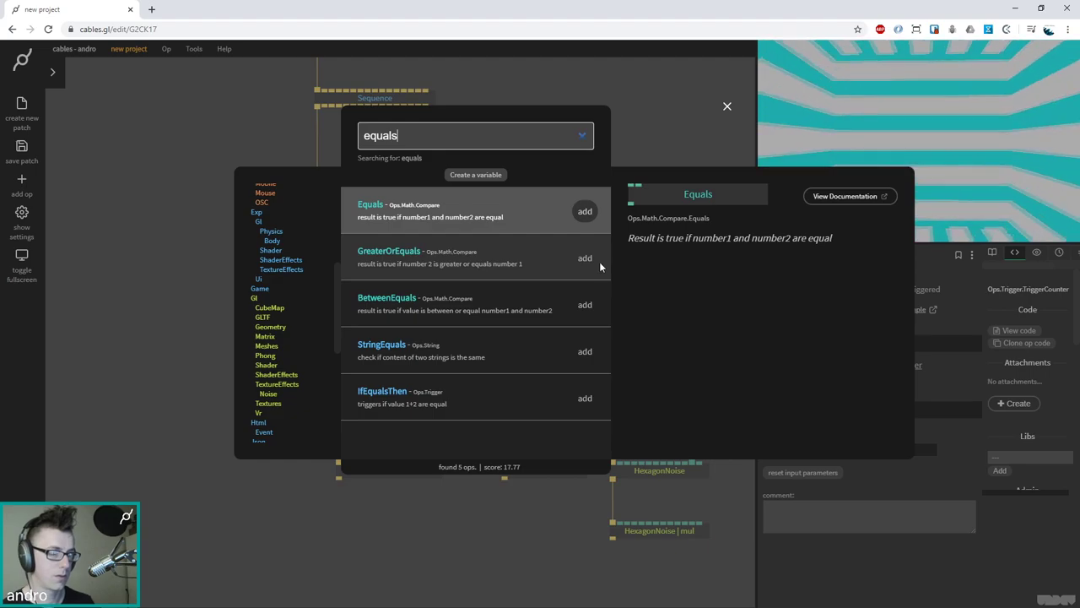
key(Return)
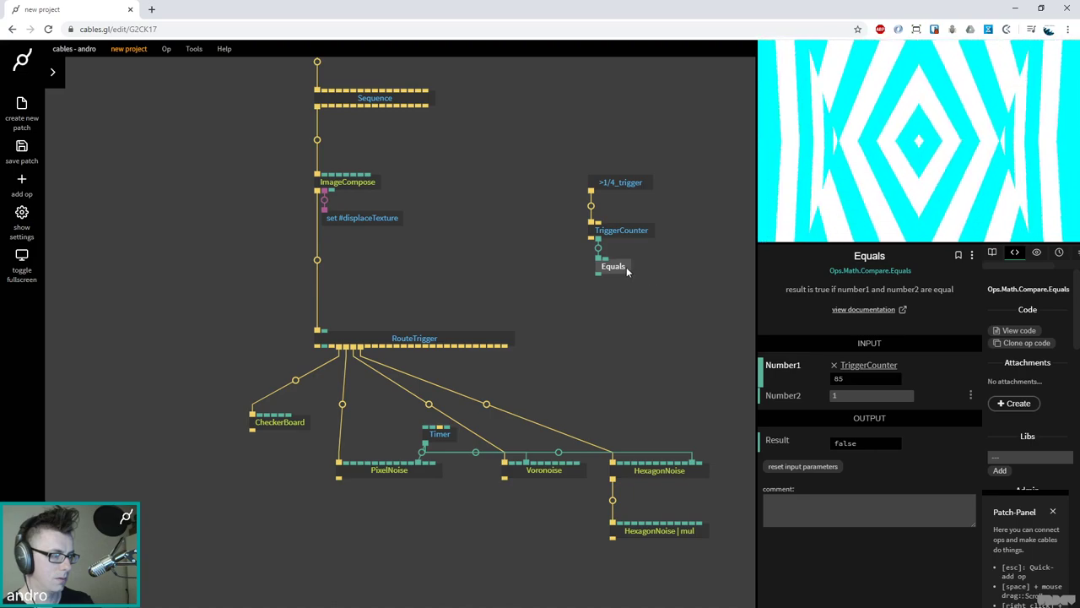
Insert a Modulo op between TriggerCounter and Equals with Number2 set to 5
drag(599, 274, 601, 267)
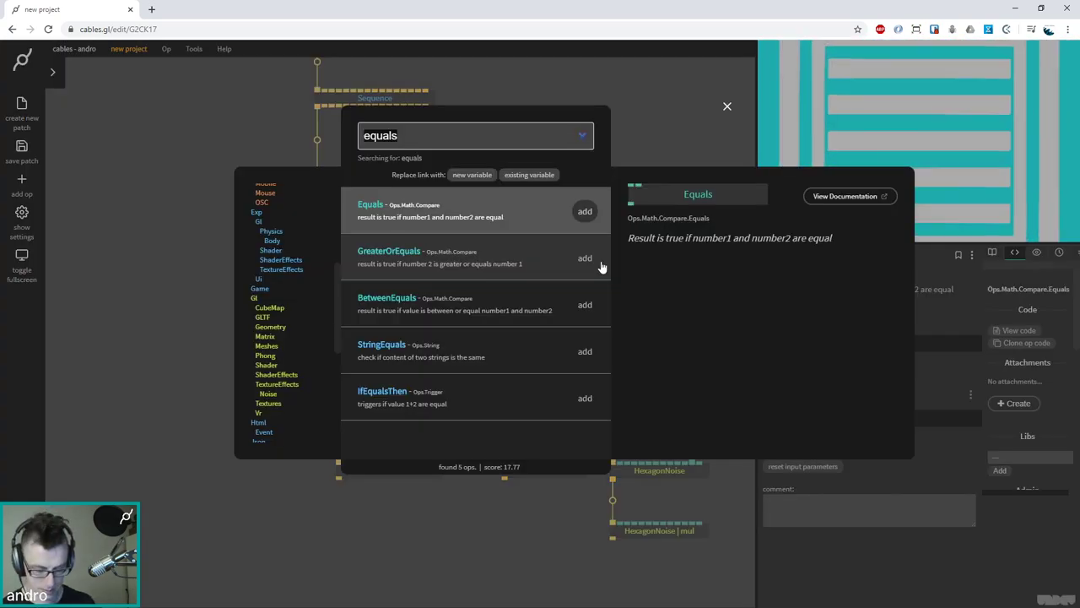
text(modulo)
key(Return)
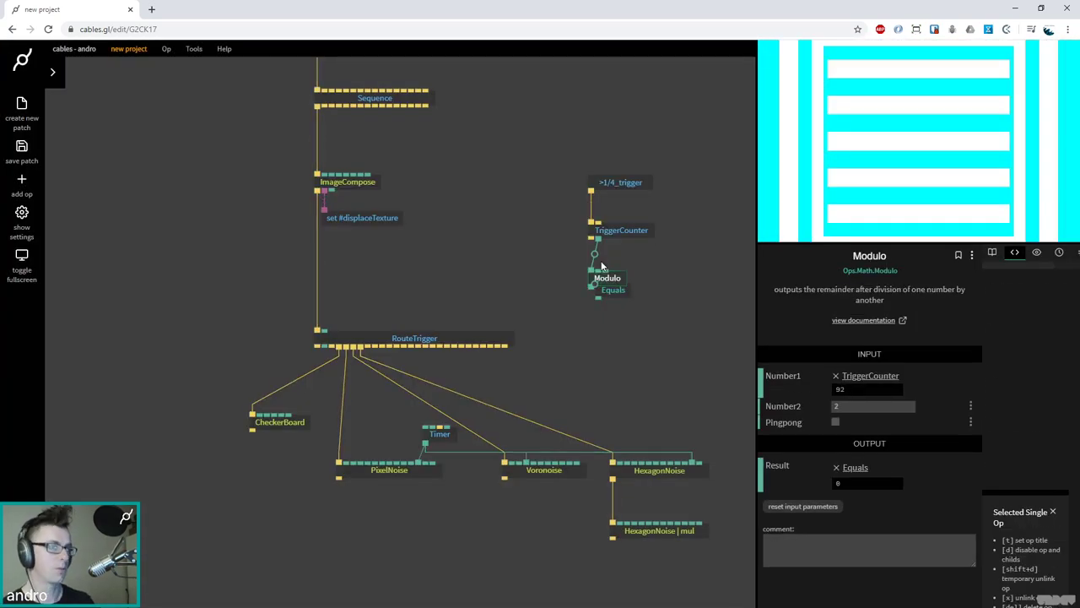
drag(605, 280, 609, 268)
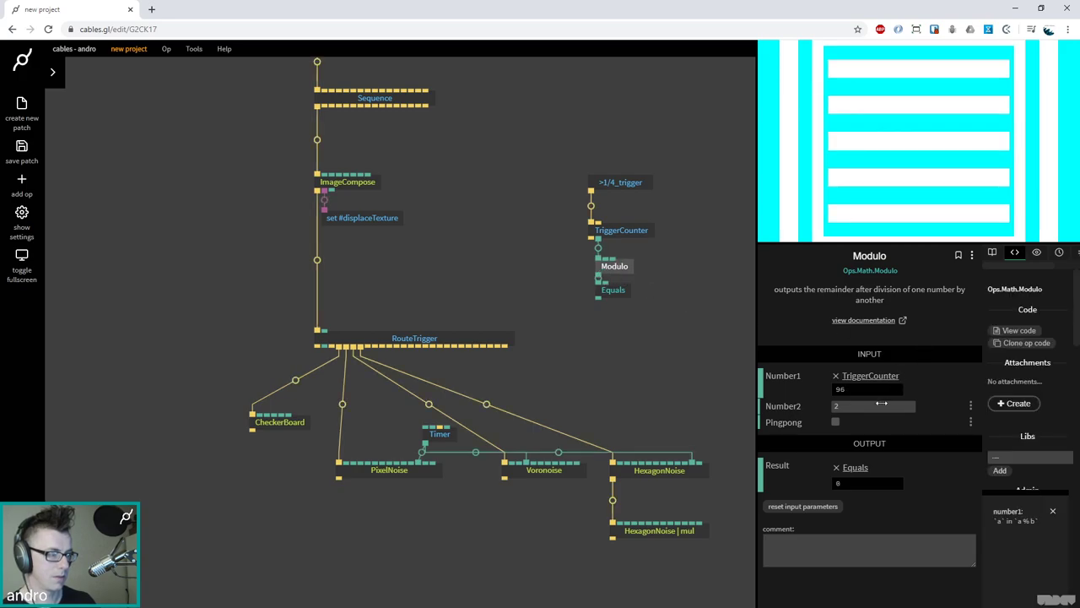
click(872, 408)
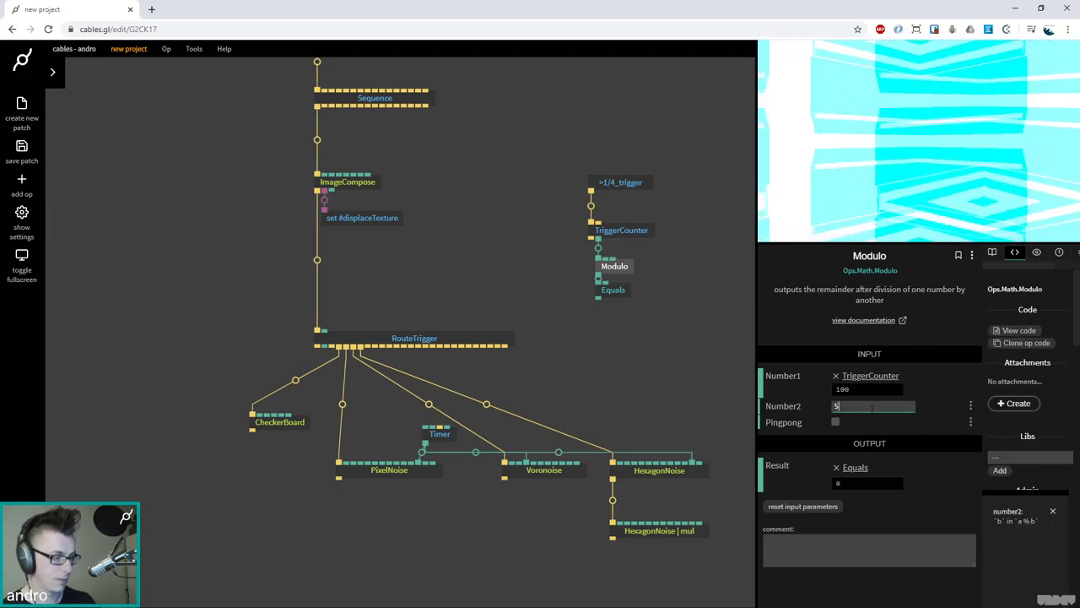
mouse_move(872, 485)
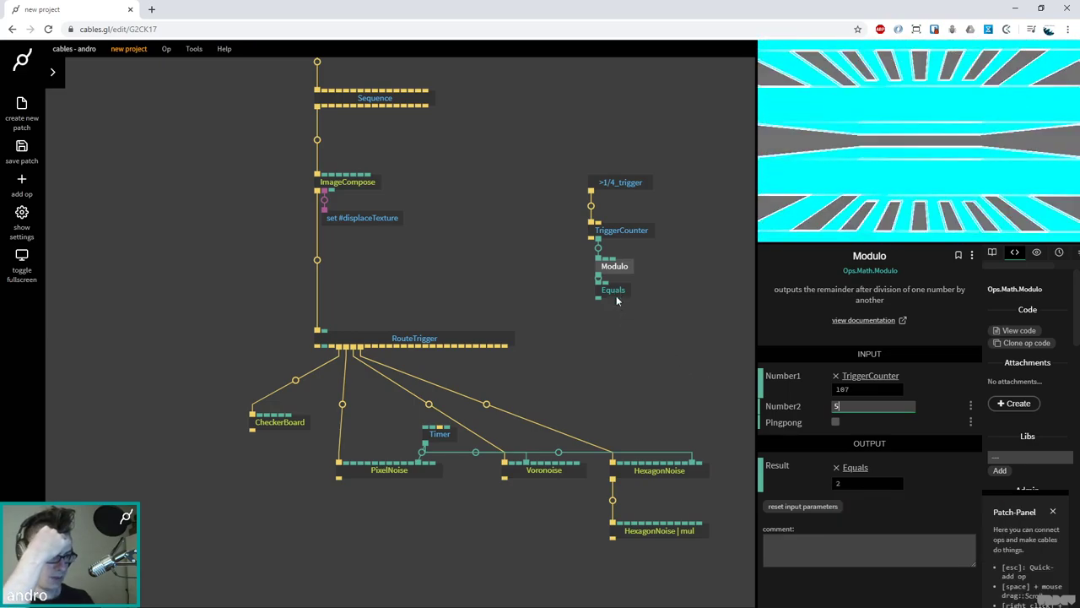
Space the Equals op below Modulo and set its Number2 to 0
drag(616, 299, 616, 312)
click(875, 397)
key(BackSpace)
text(0)
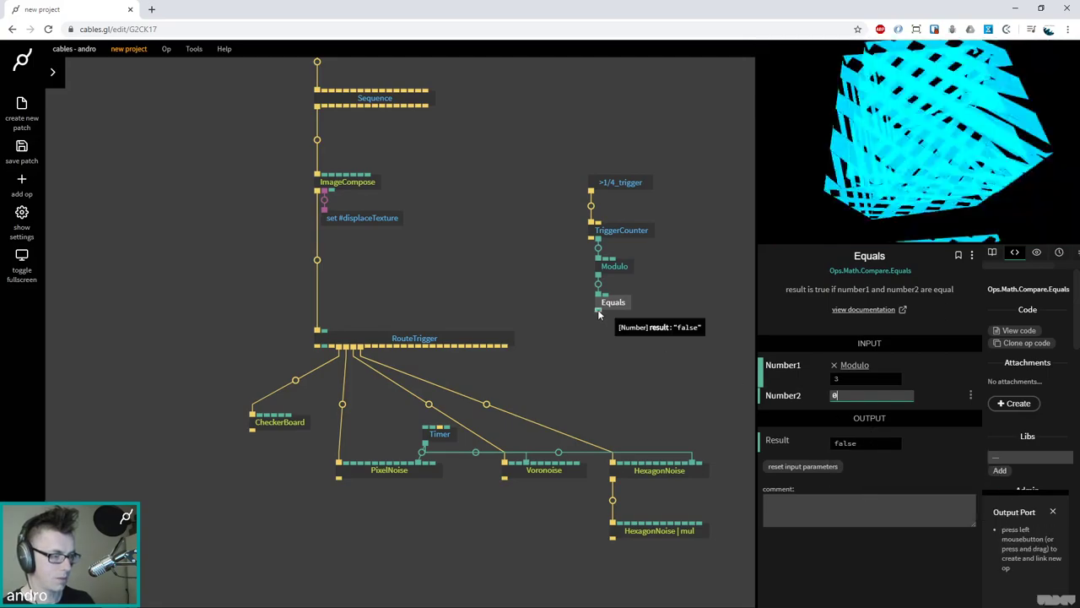
Add a TriggerChangedTrue op to the Equals result and move the whole 1/4_trigger chain upward
drag(599, 312, 597, 341)
text(trigger changed true)
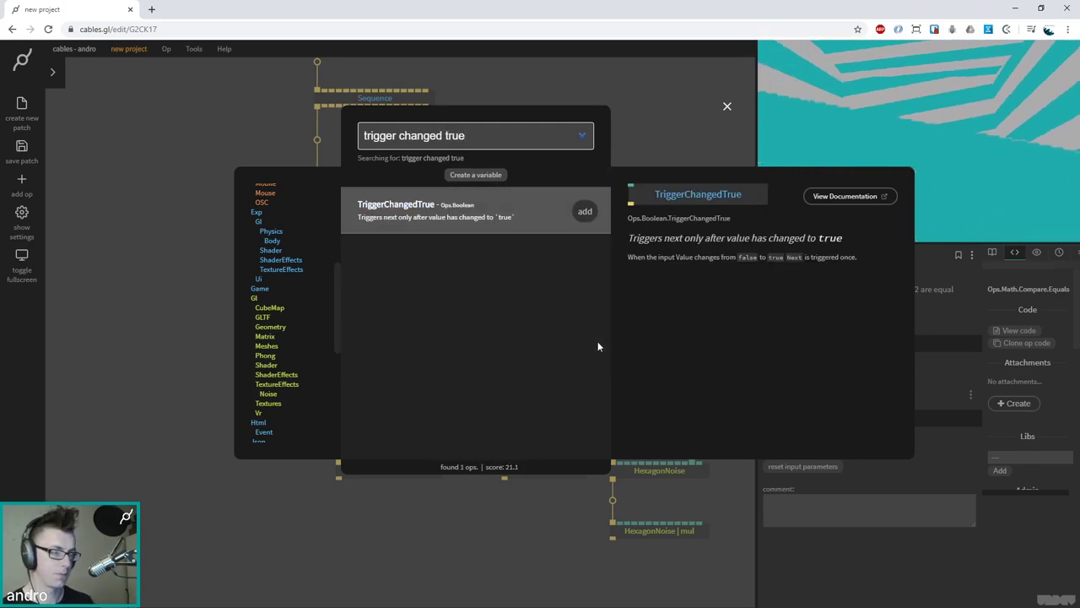
key(Return)
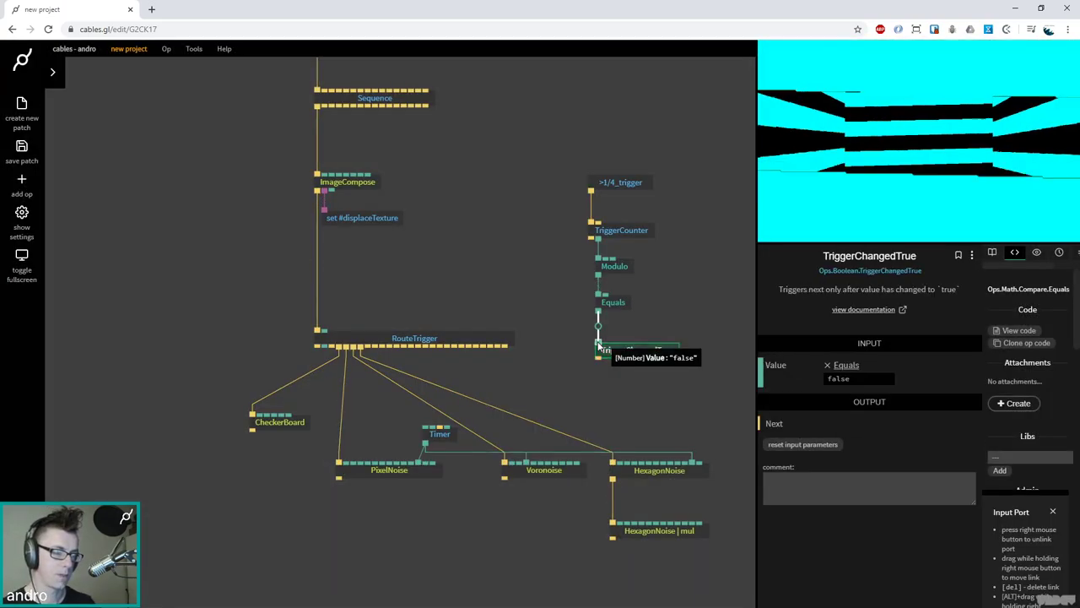
drag(690, 378, 615, 74)
click(635, 274)
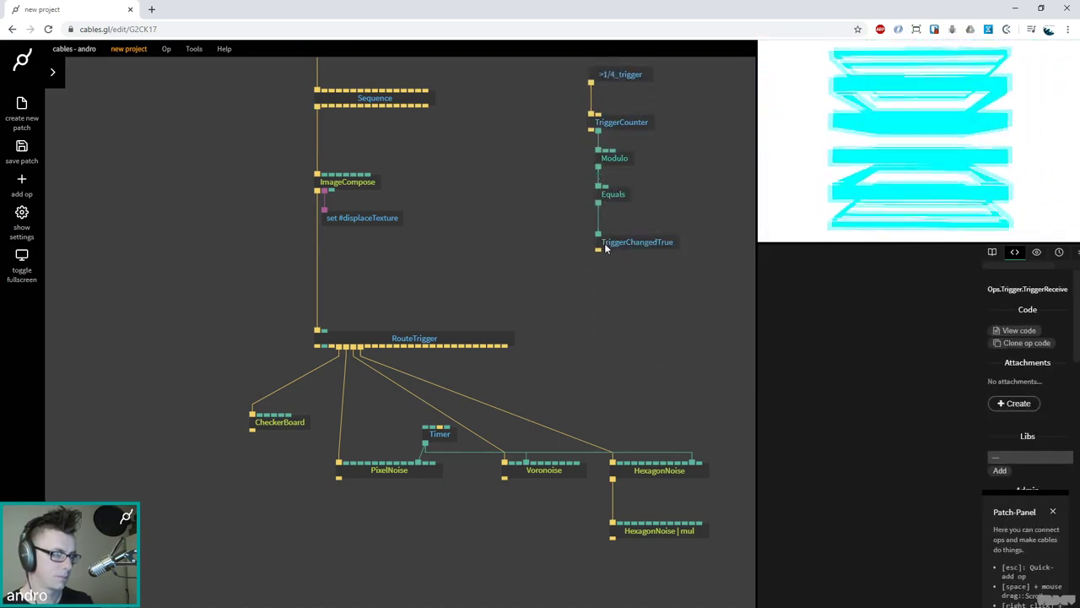
Add a TriggerRandomNumber op to the TriggerChangedTrue output and place it directly below
drag(599, 249, 598, 289)
text(tr)
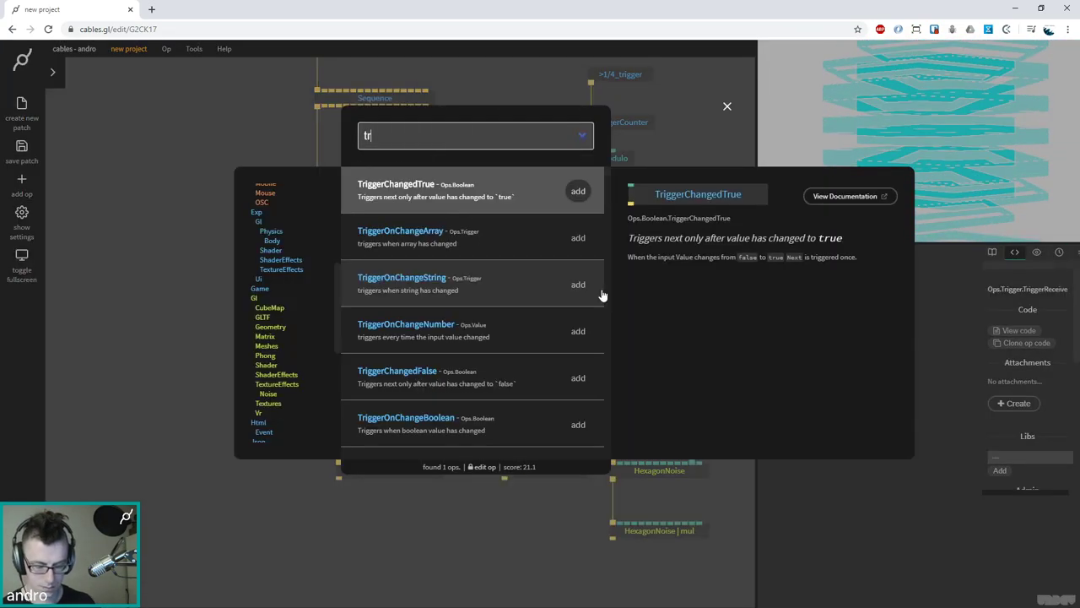
text(igger randn)
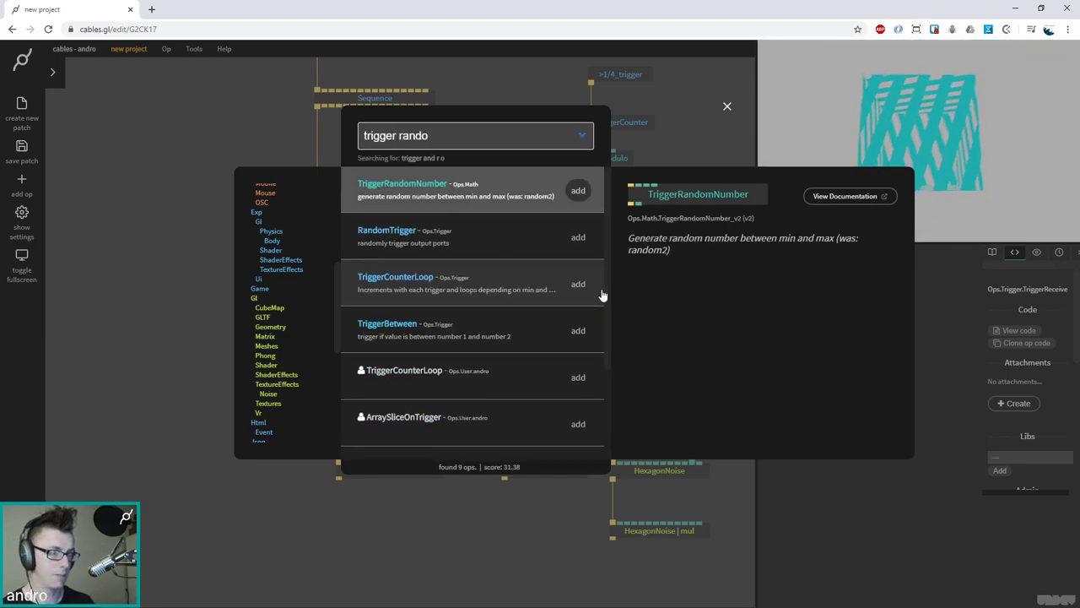
key(Return)
drag(605, 304, 606, 281)
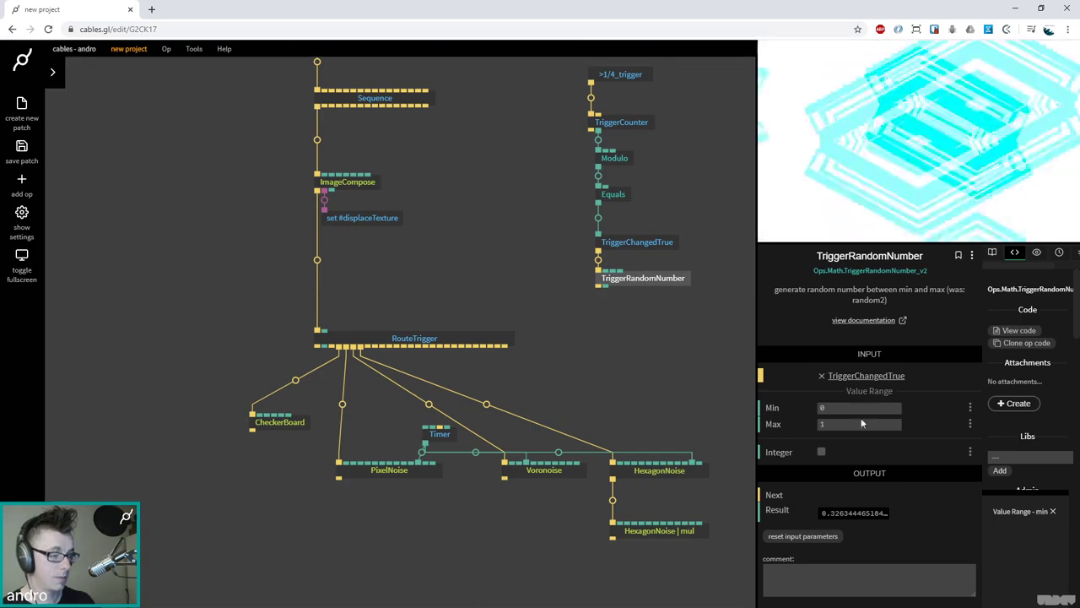
Set TriggerRandomNumber's Max to 4 and enable Integer
click(859, 424)
key(BackSpace)
text(4)
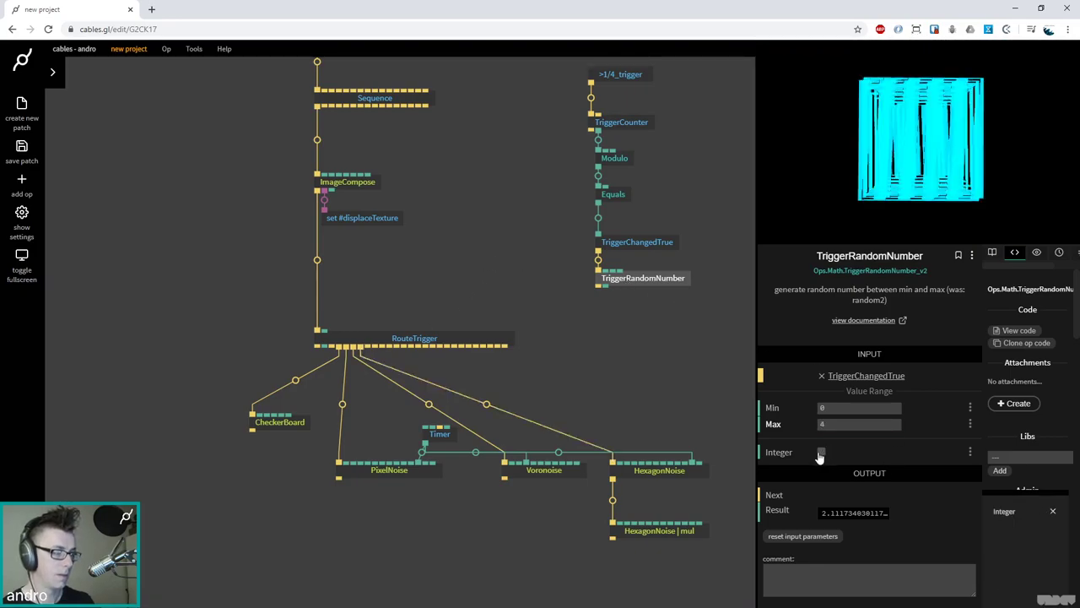
click(822, 453)
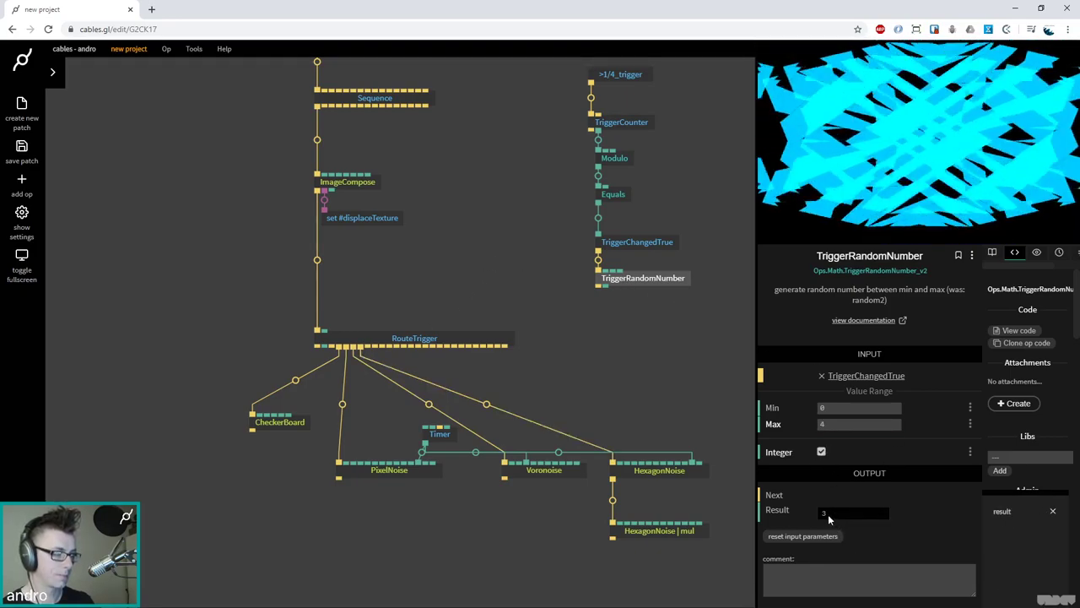
mouse_move(838, 518)
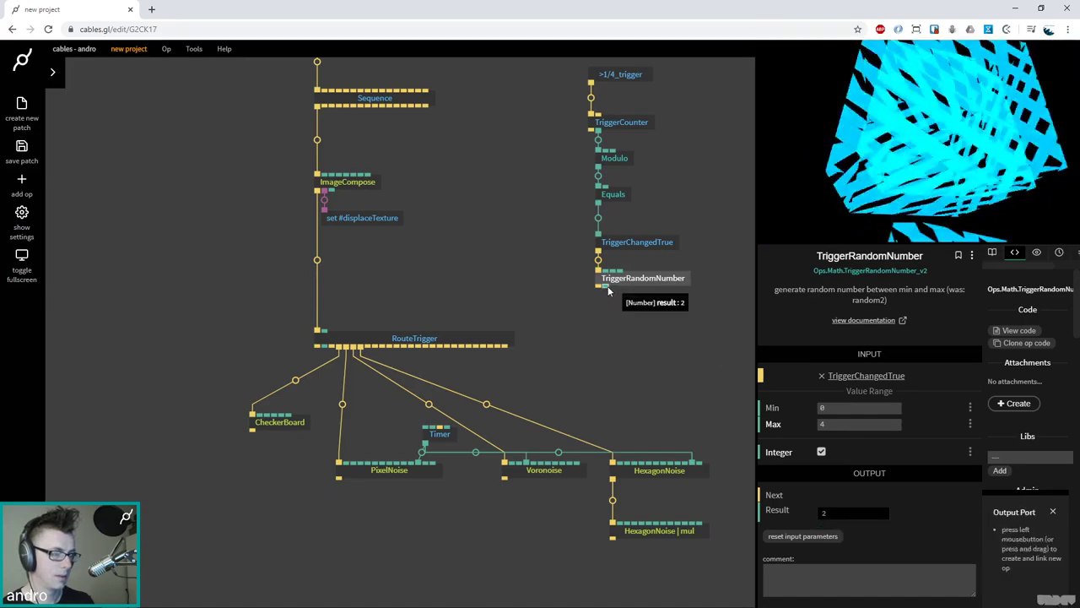
Link TriggerRandomNumber's result to RouteTrigger's Switch Value and preview the ImageCompose texture
drag(604, 286, 419, 341)
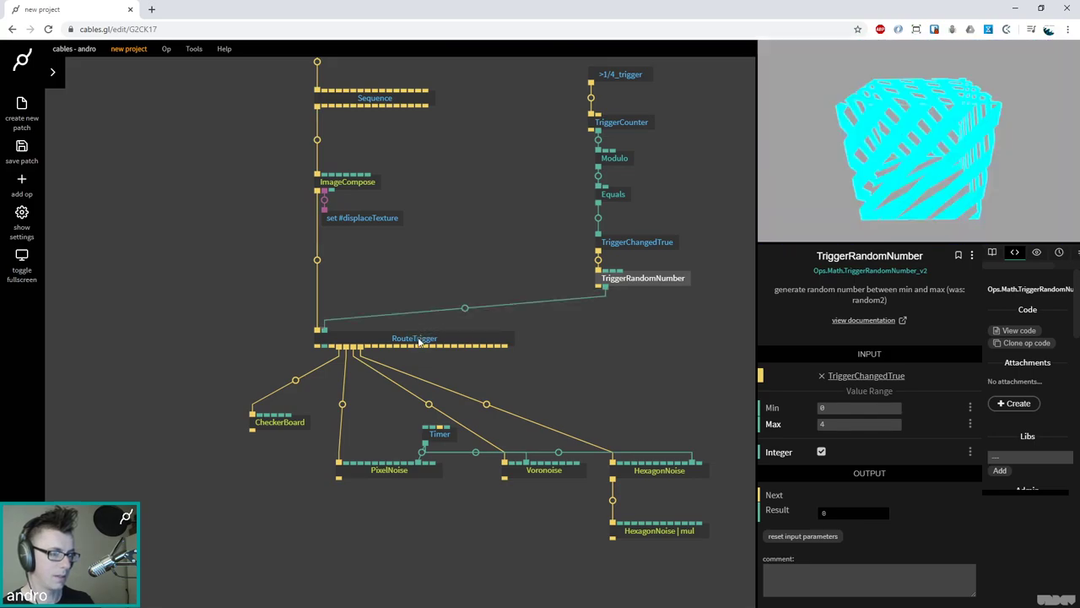
click(354, 179)
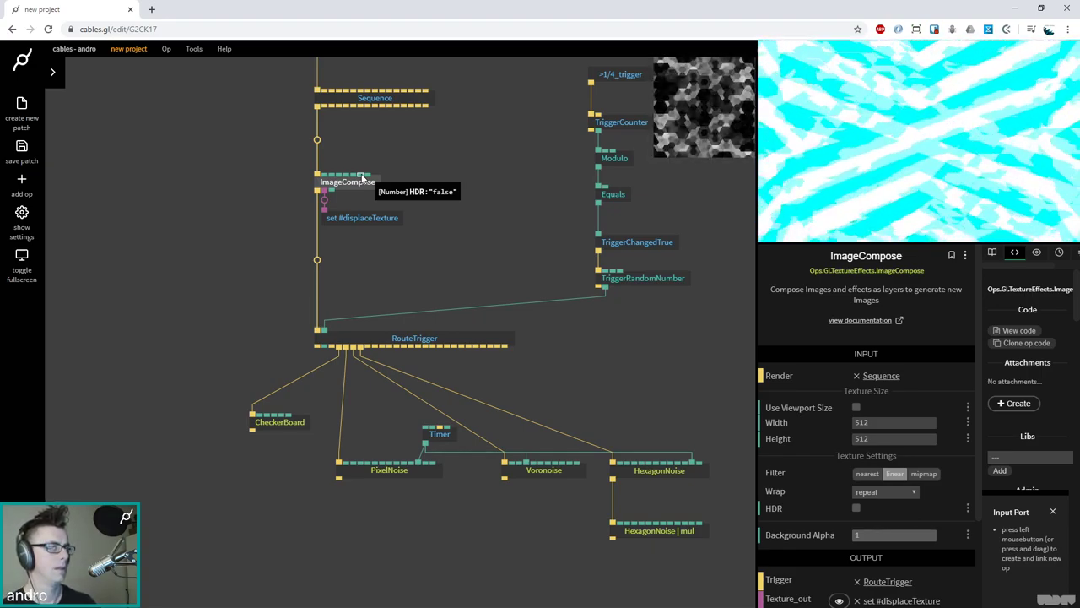
drag(482, 190, 432, 256)
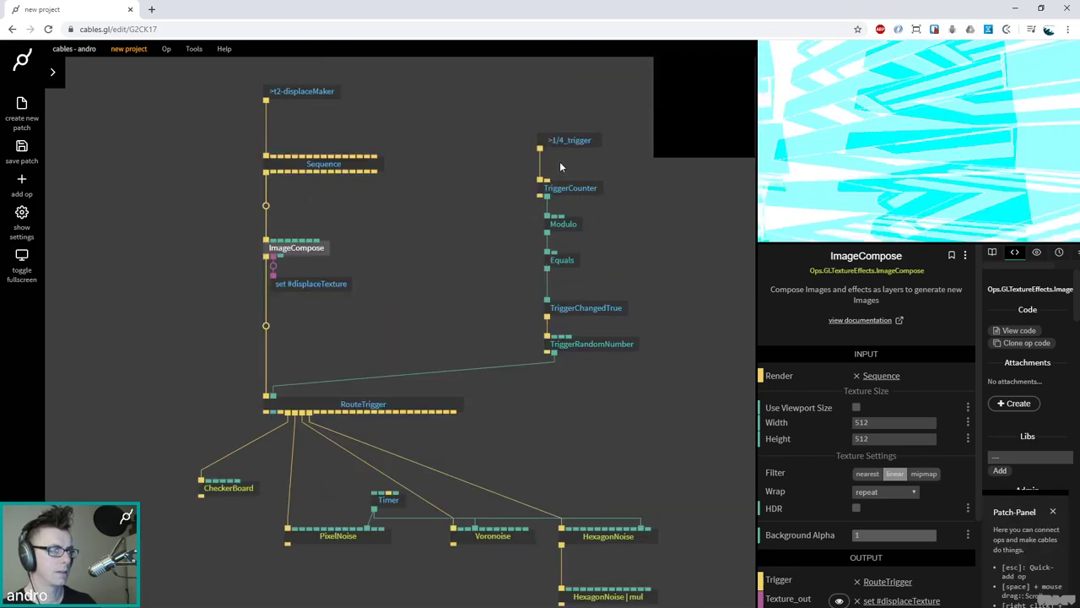
Duplicate the 1/4_trigger receiver and link the copy to TriggerCounter's reset input
drag(559, 140, 558, 127)
key(ctrl+c)
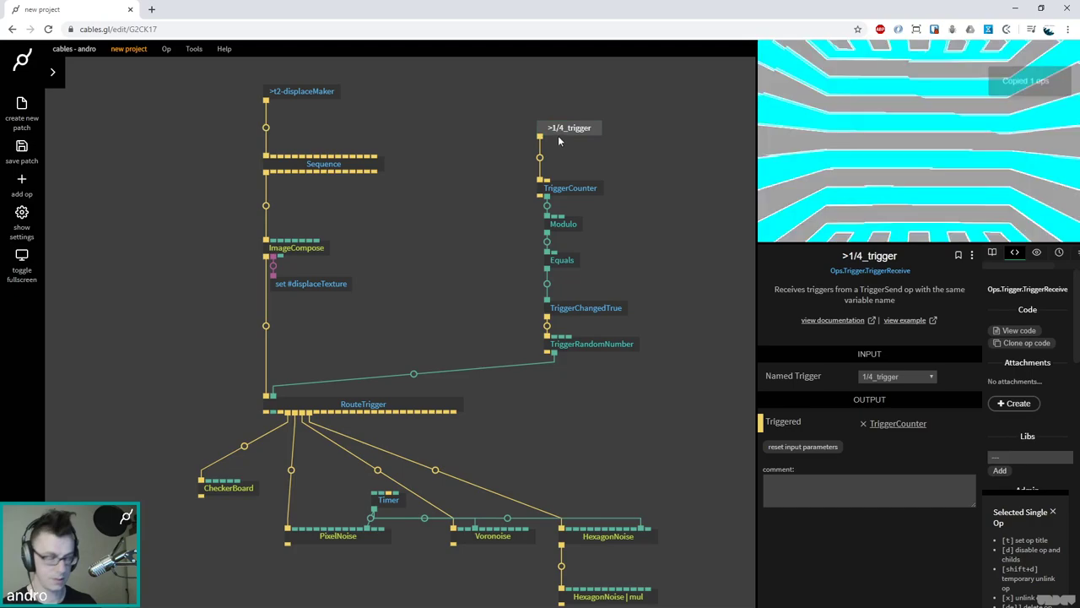
key(ctrl+v)
drag(553, 165, 550, 180)
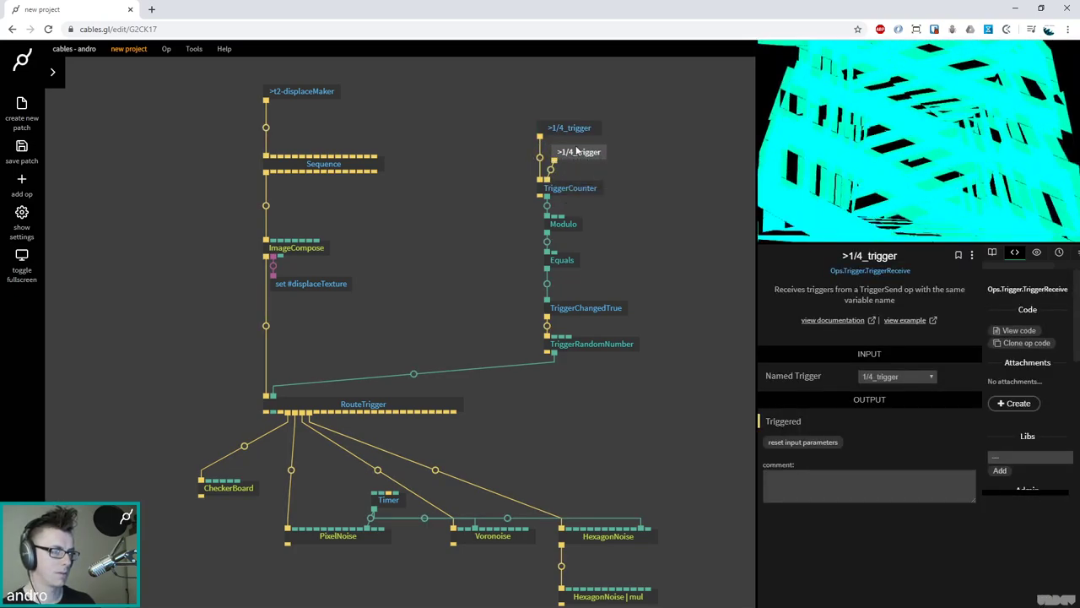
Set the copied receiver's Named Trigger to MIDI_RESET_ALL and save the patch
click(881, 377)
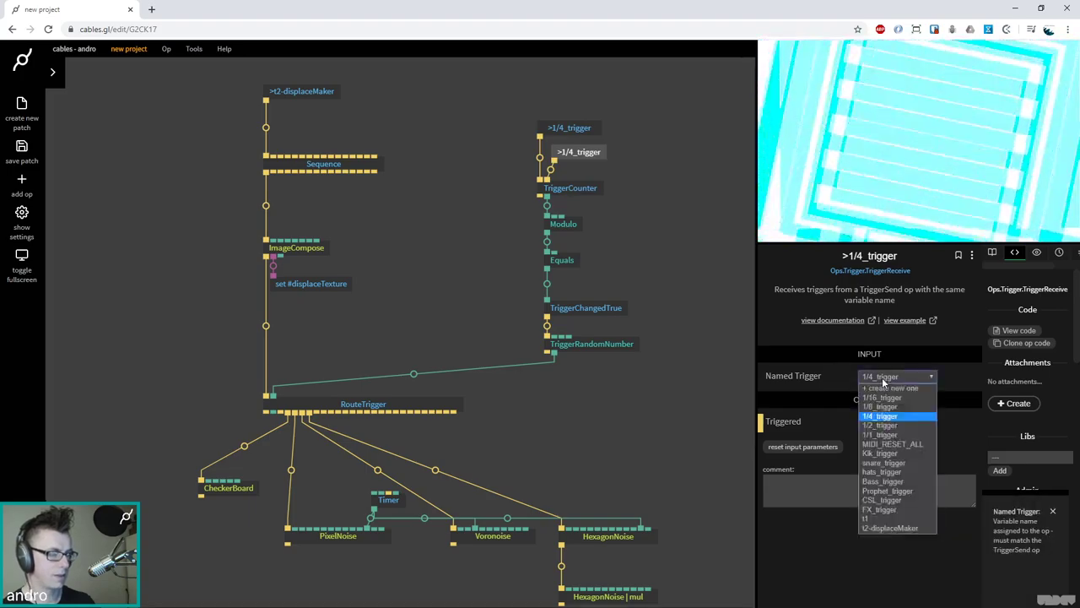
click(892, 443)
click(661, 201)
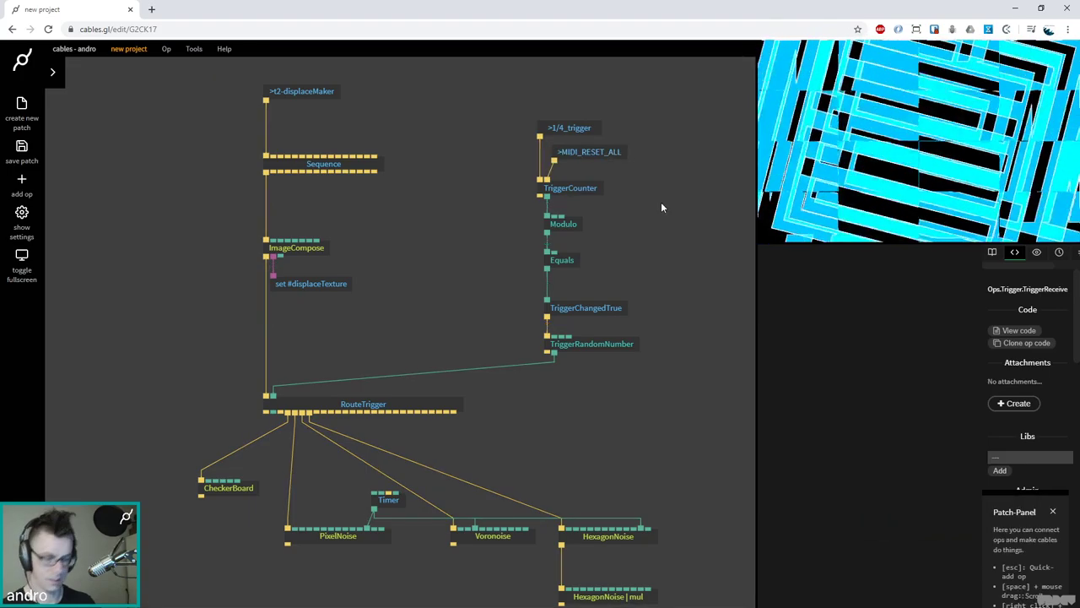
key(ctrl+s)
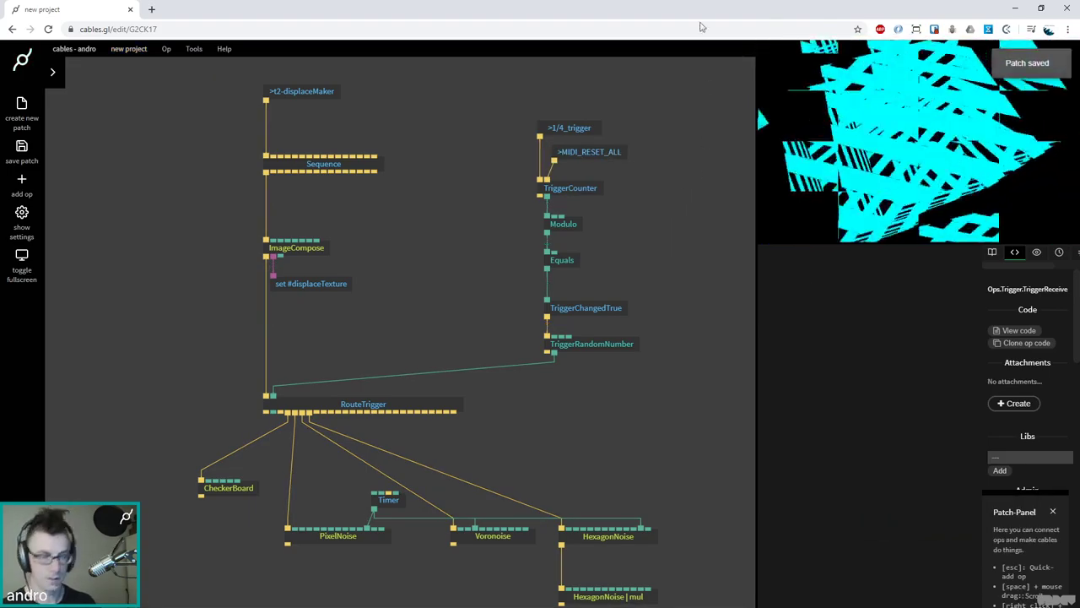
Switch to Ableton Live, restart playback, launch the STAGE 2 scene and return to the full-size cables.gl patch
double_click(680, 3)
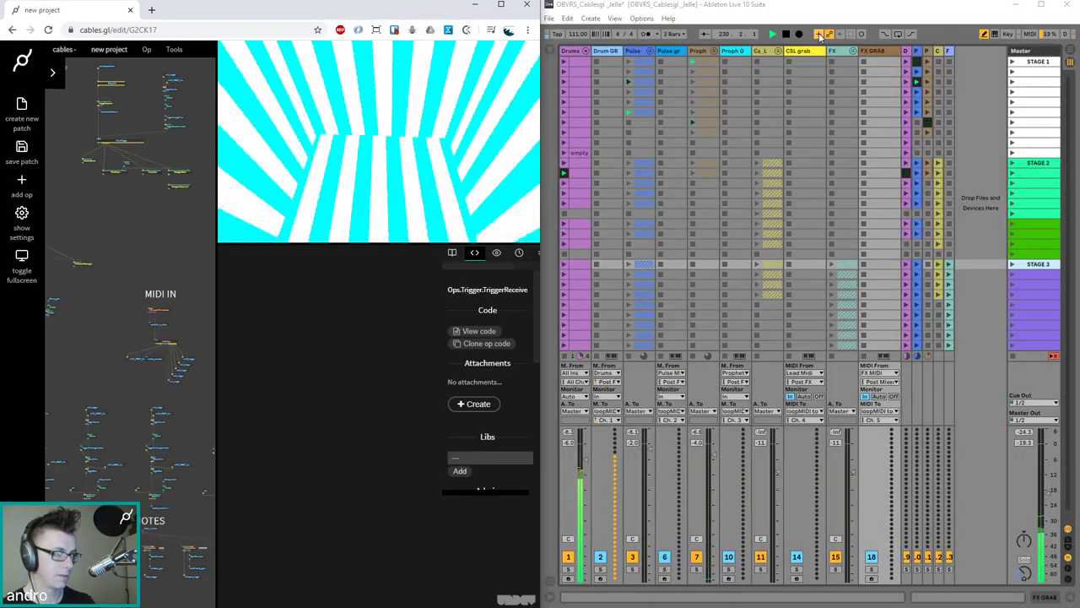
click(786, 35)
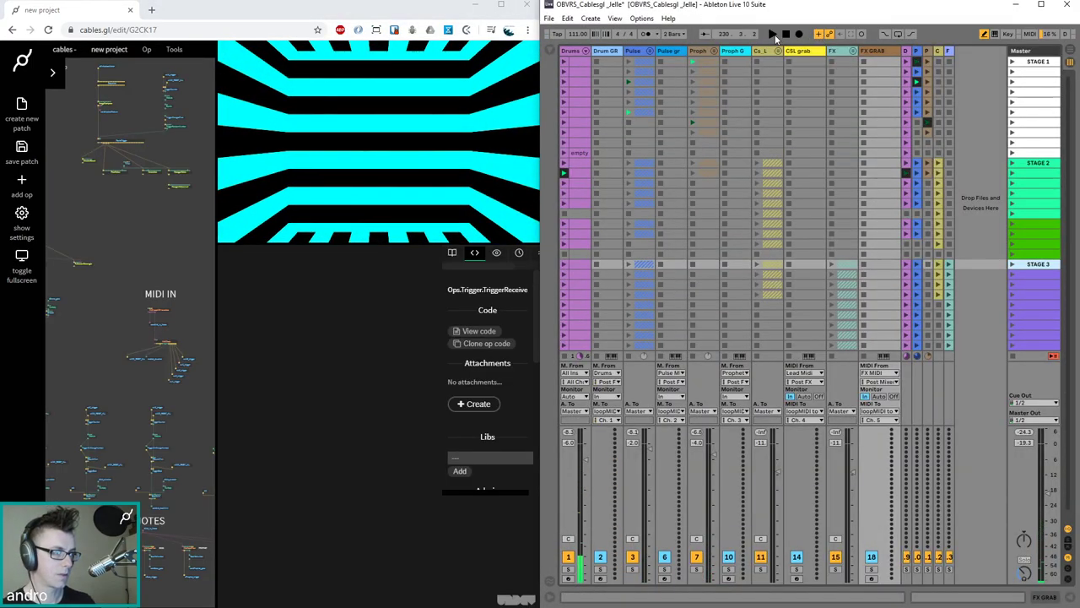
click(772, 34)
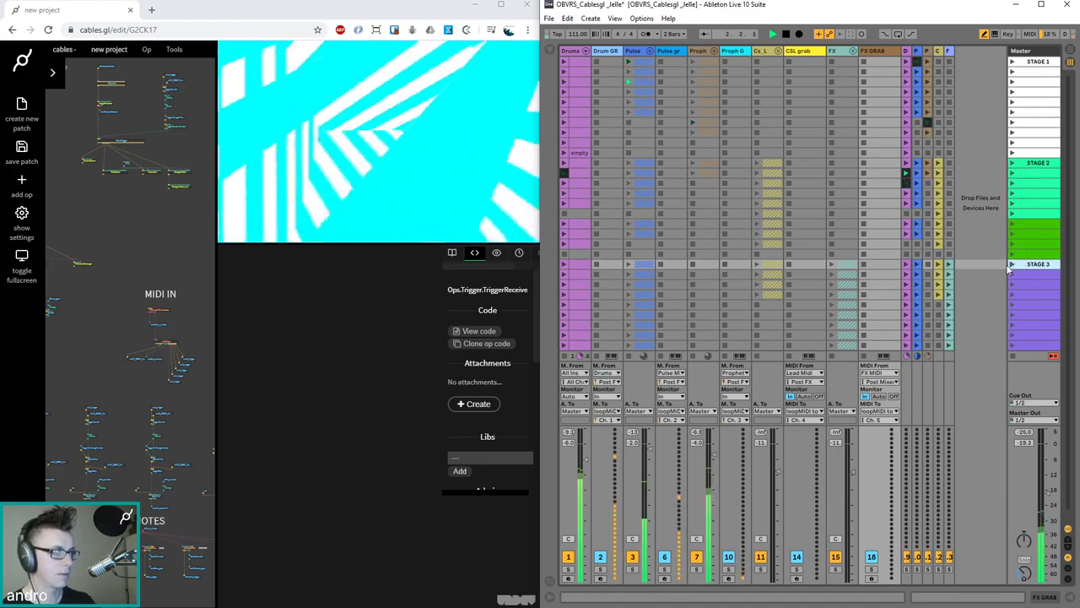
click(1010, 164)
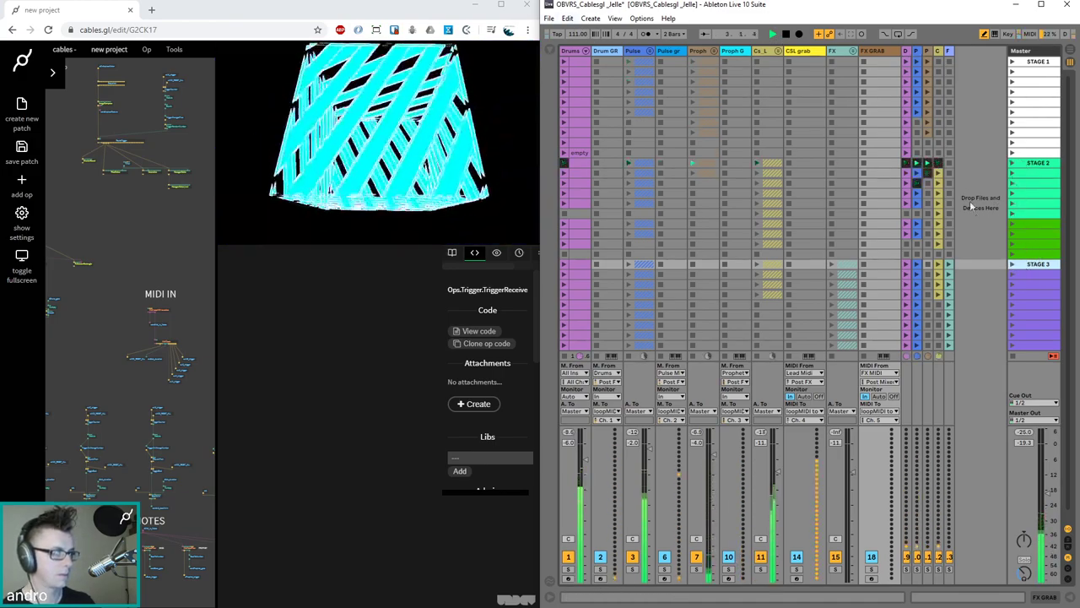
click(501, 8)
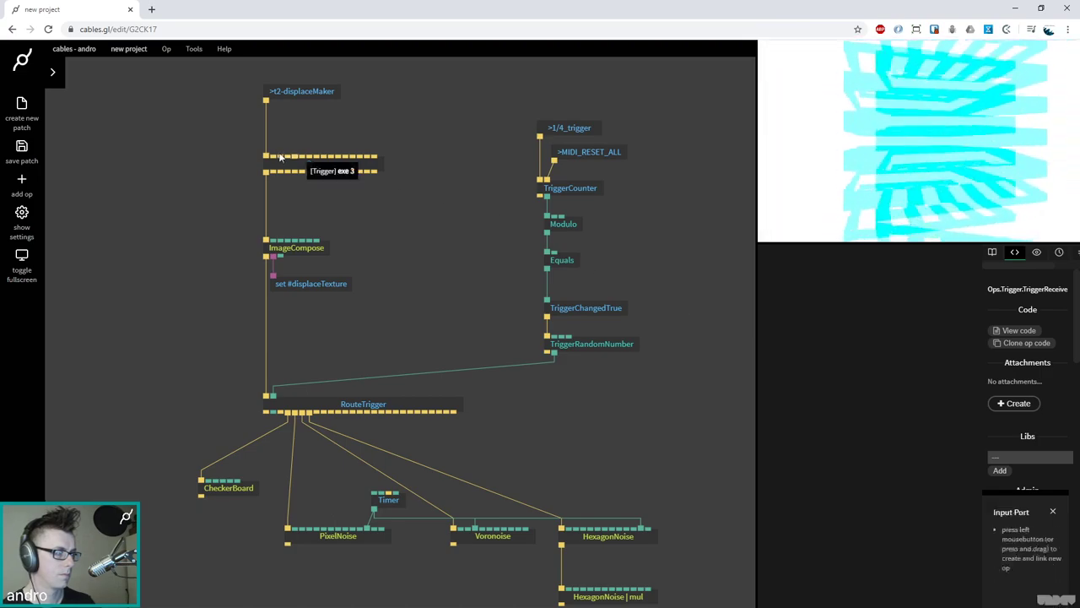
Preview the ImageCompose texture and set the Modulo op's Number2 to 4
click(296, 247)
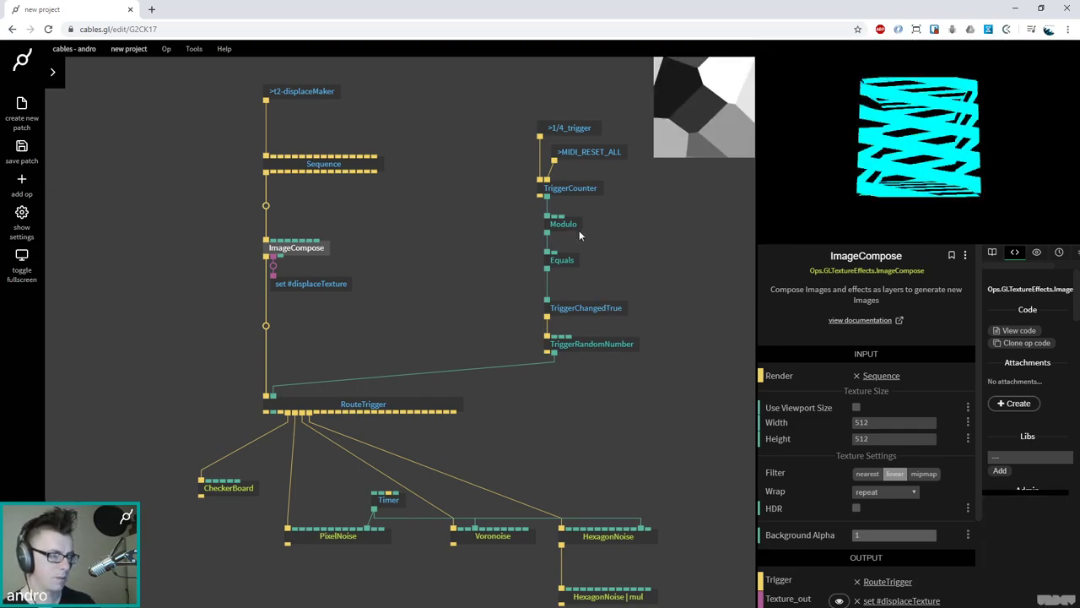
click(577, 228)
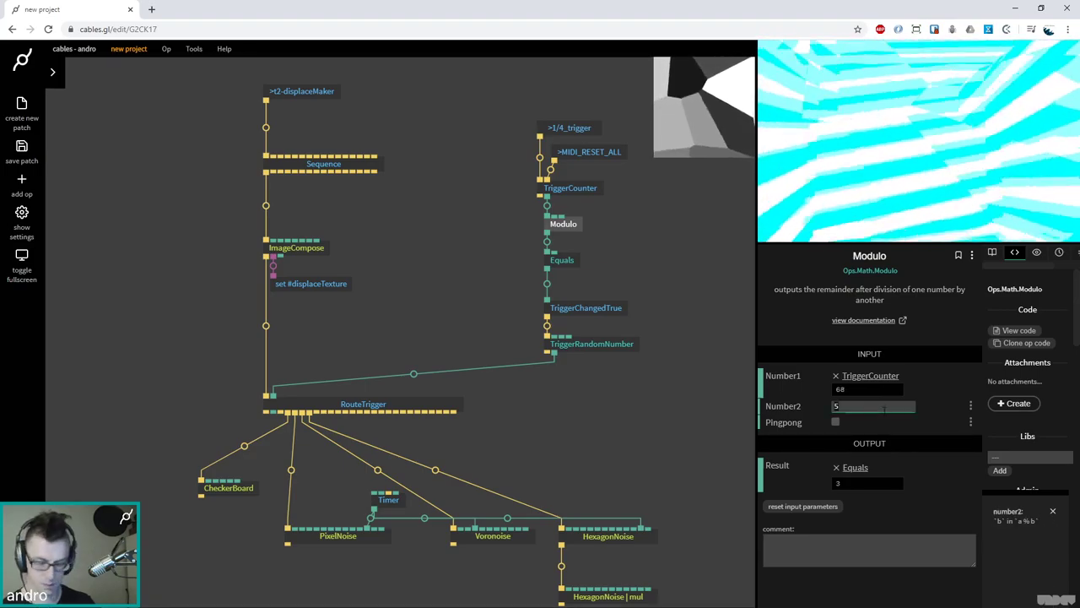
key(BackSpace)
text(4)
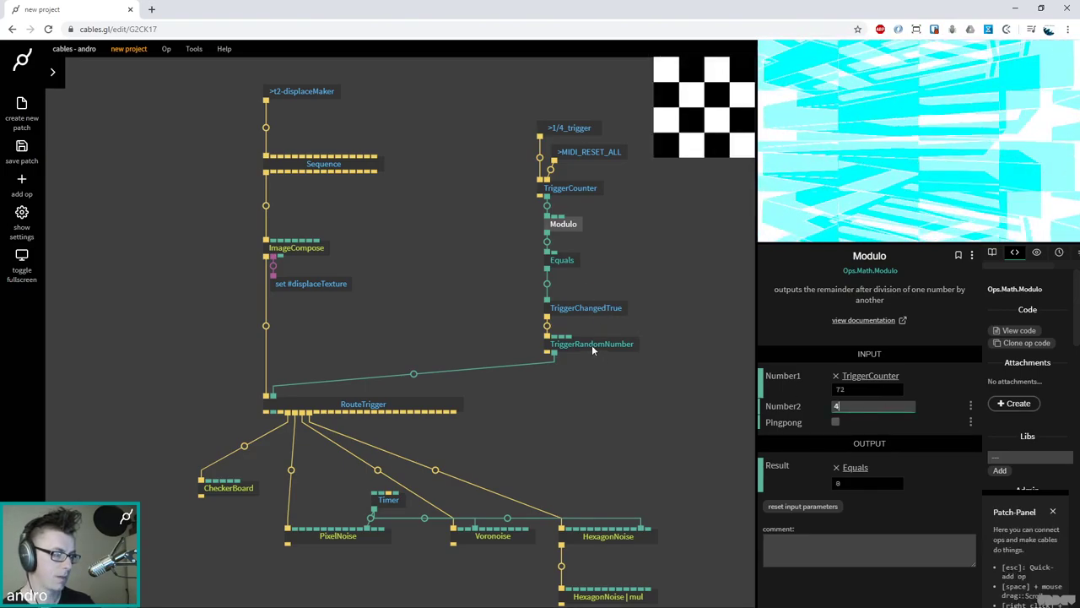
Set TriggerRandomNumber's Max to 3 and shift RouteTrigger's texture links one output earlier so they start at the first output
click(591, 344)
click(867, 424)
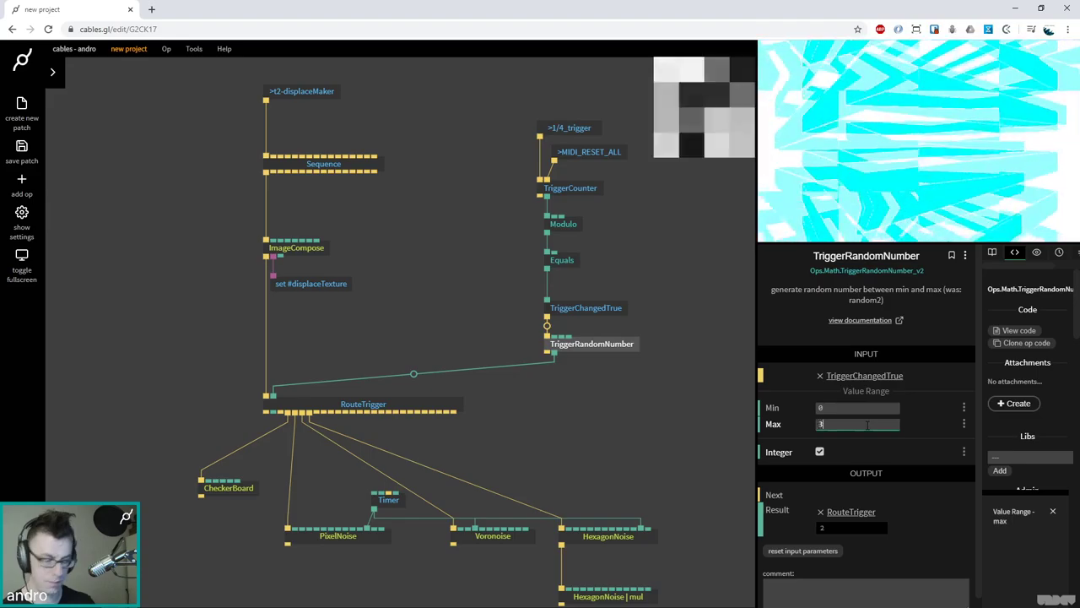
drag(288, 411, 283, 413)
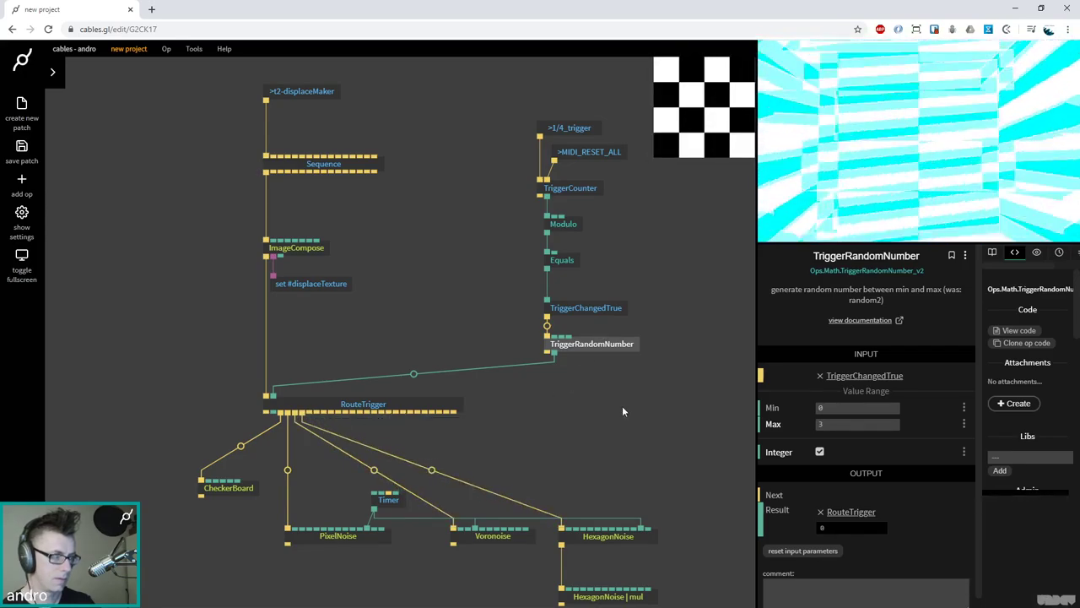
click(611, 439)
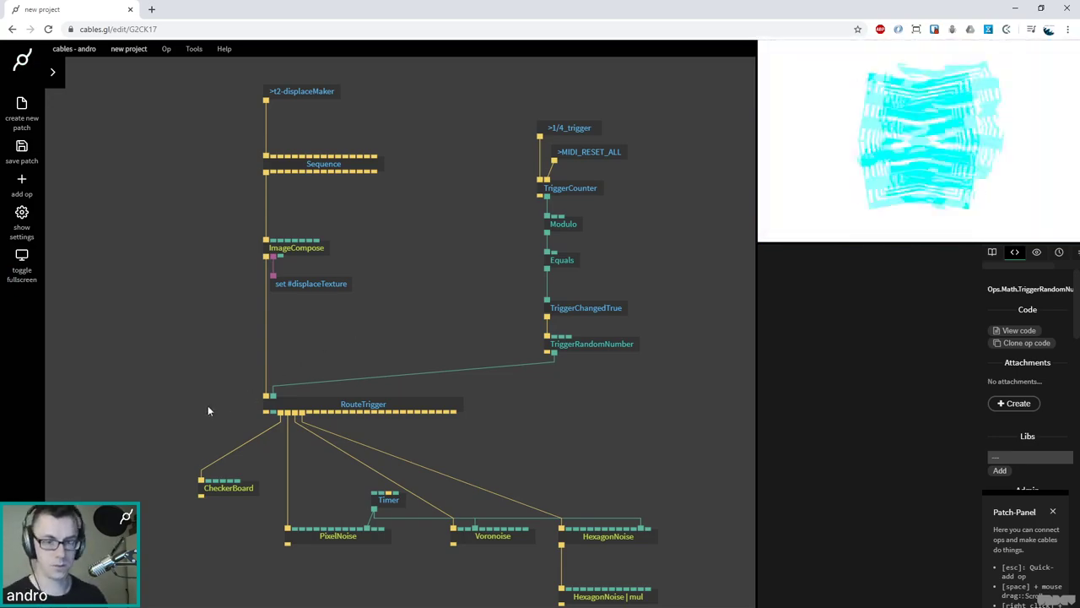
Move the Stripes op lower and place the five ops of its kick-driven animation chain directly above it
scroll(385, 254, down, 10)
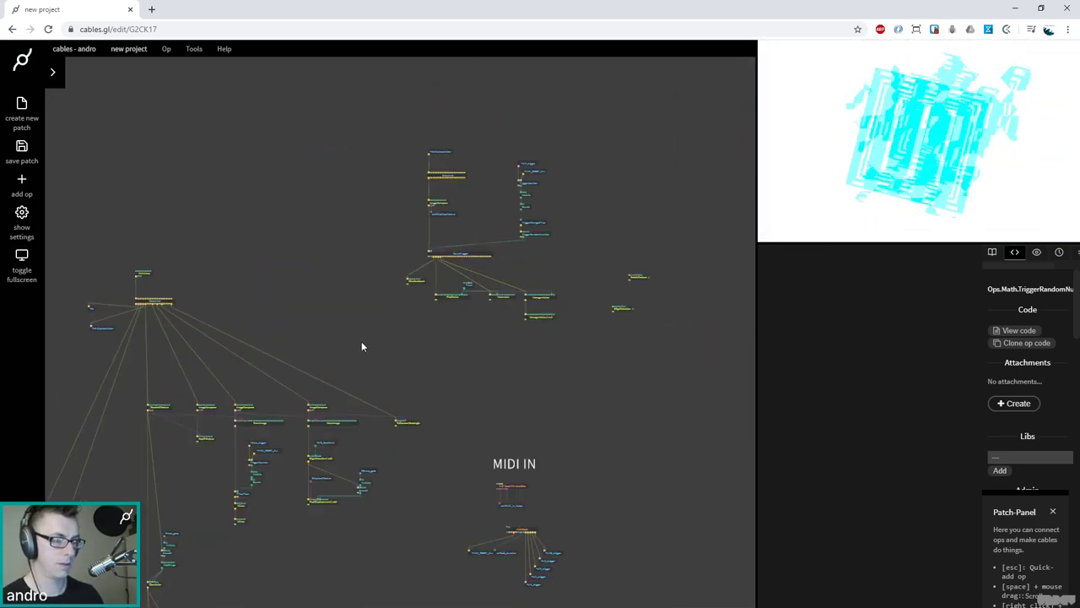
drag(584, 239, 751, 153)
drag(278, 510, 268, 361)
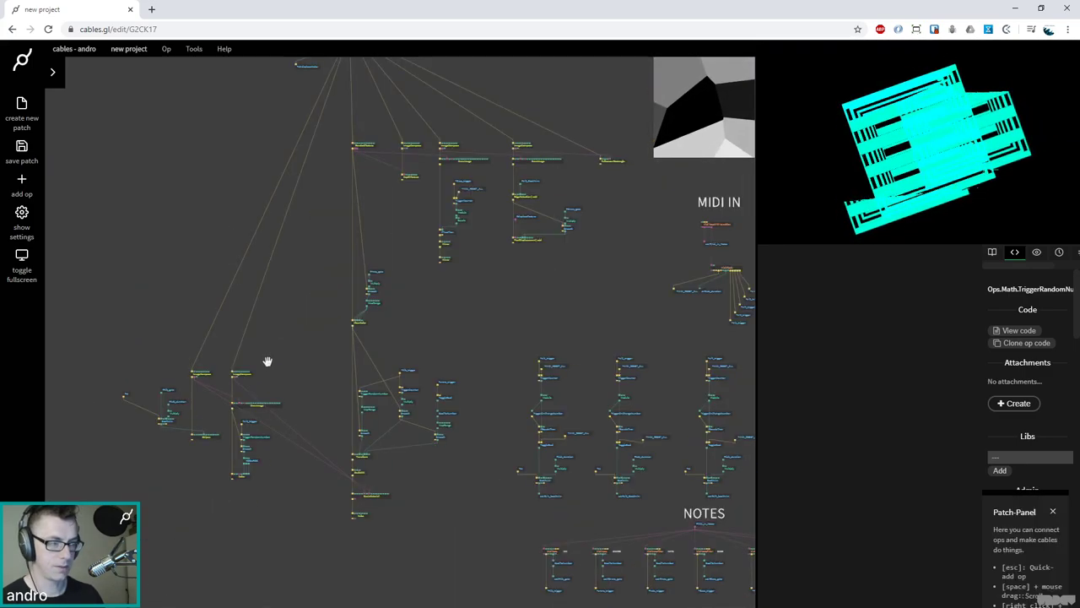
scroll(436, 275, up, 6)
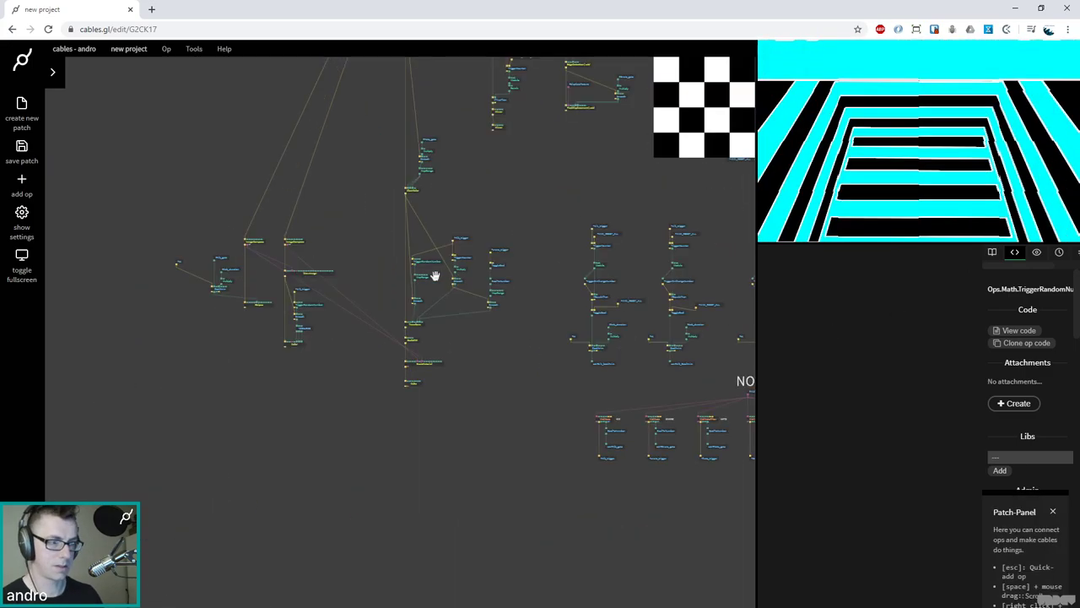
scroll(361, 224, up, 4)
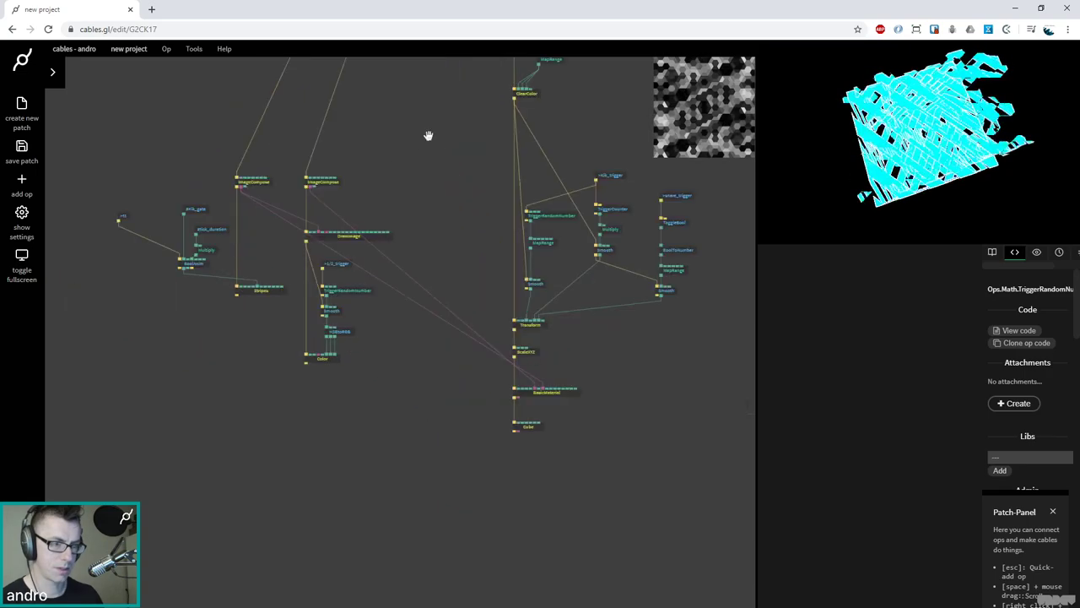
drag(267, 289, 265, 336)
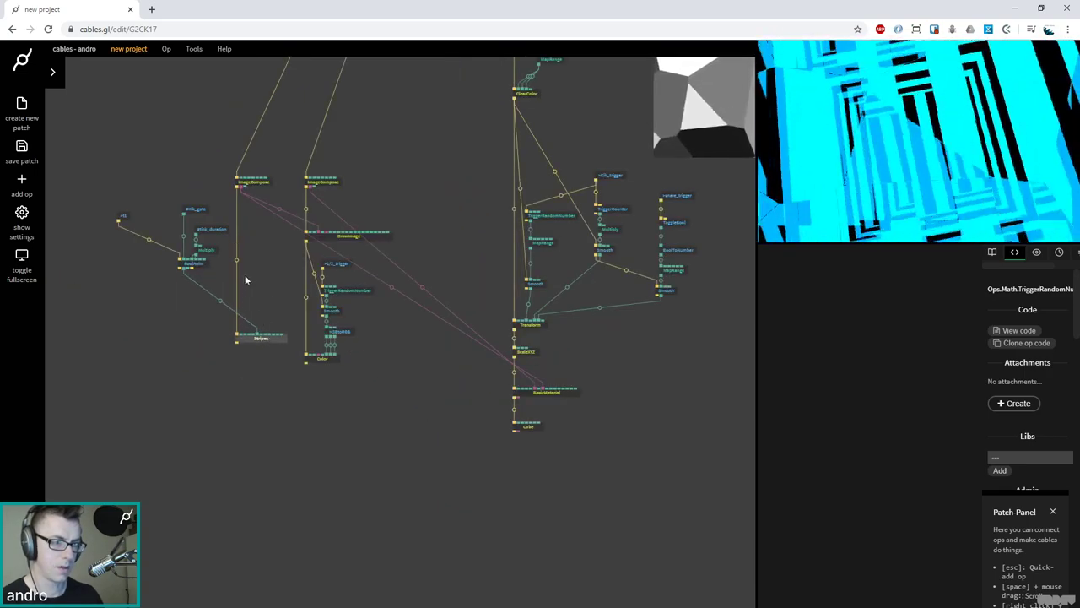
drag(120, 217, 164, 240)
drag(144, 188, 263, 311)
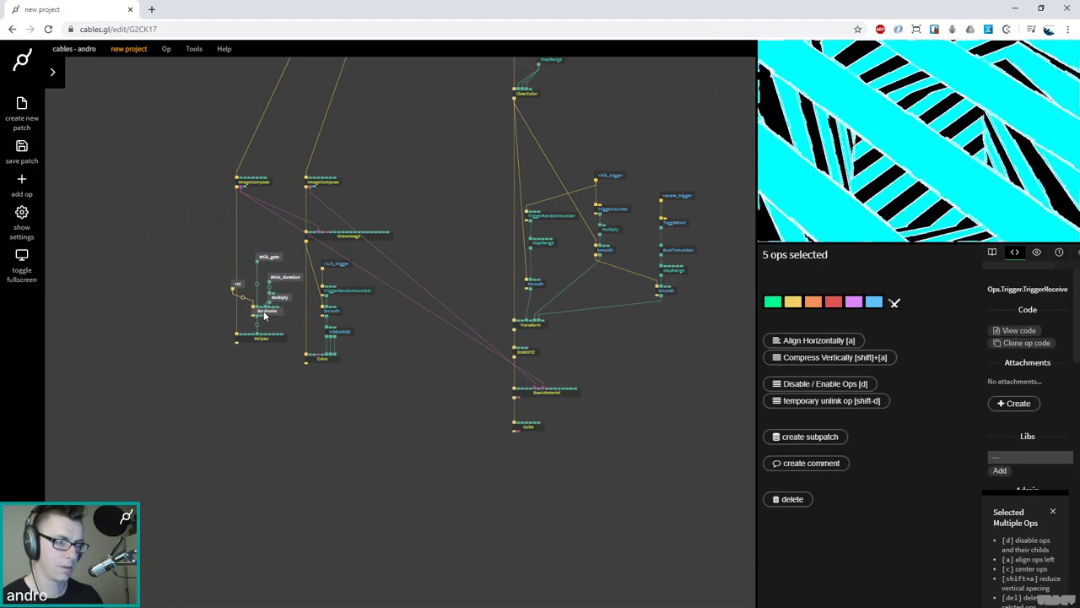
click(263, 310)
Move the whole Stripes ImageCompose group farther from the neighbouring Color group and save the patch
drag(279, 379, 138, 108)
drag(243, 186, 215, 186)
click(423, 414)
key(ctrl+s)
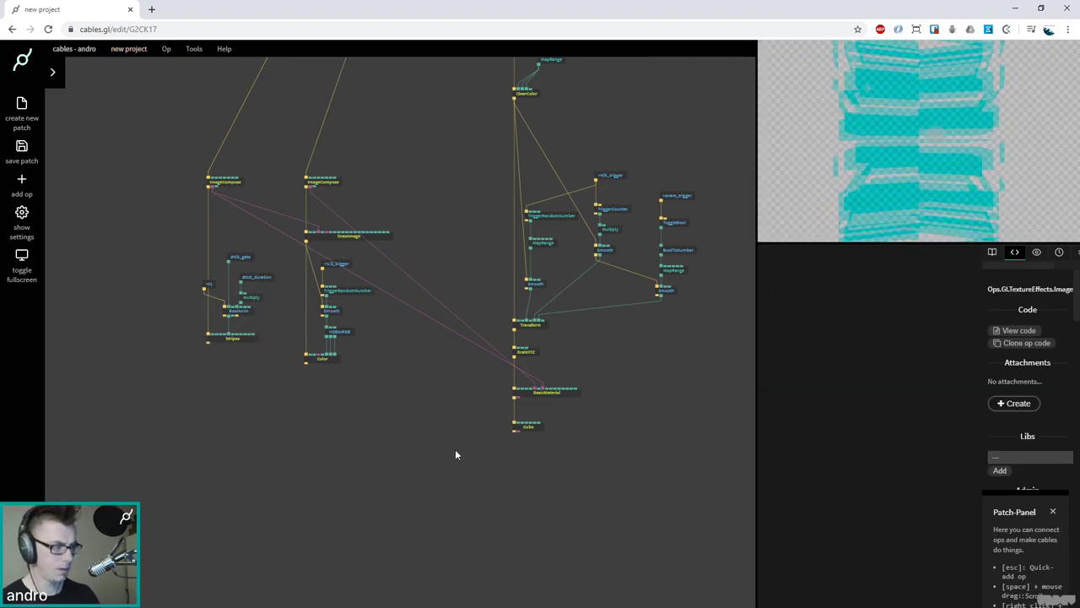
Insert a TransformView op between Render2Texture and ClearColor and set its PosZ to -4.28
drag(503, 479, 427, 525)
scroll(556, 135, up, 10)
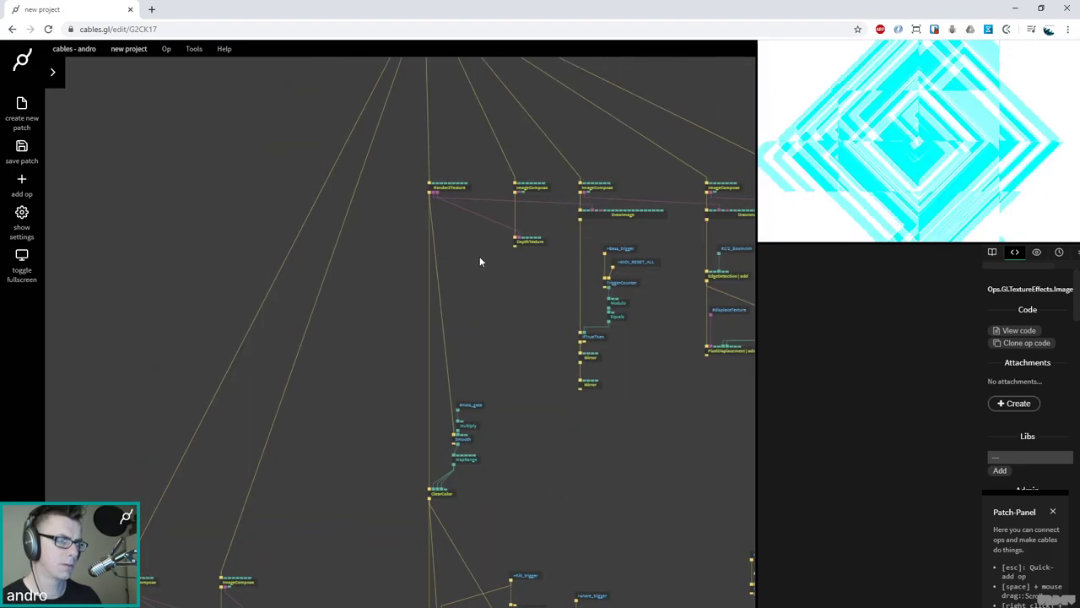
click(439, 491)
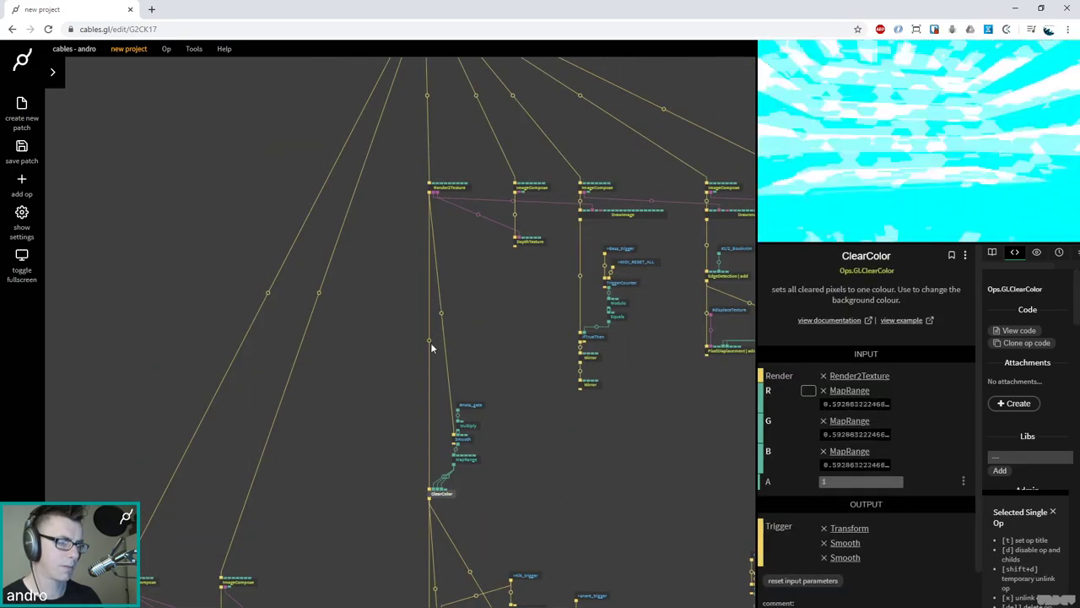
click(428, 342)
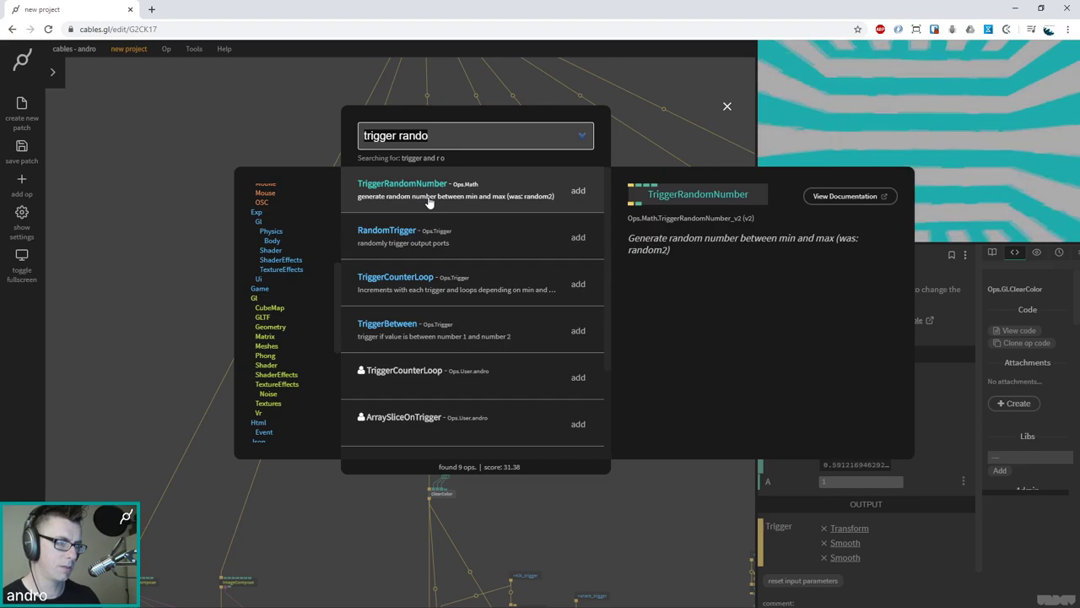
text(transform )
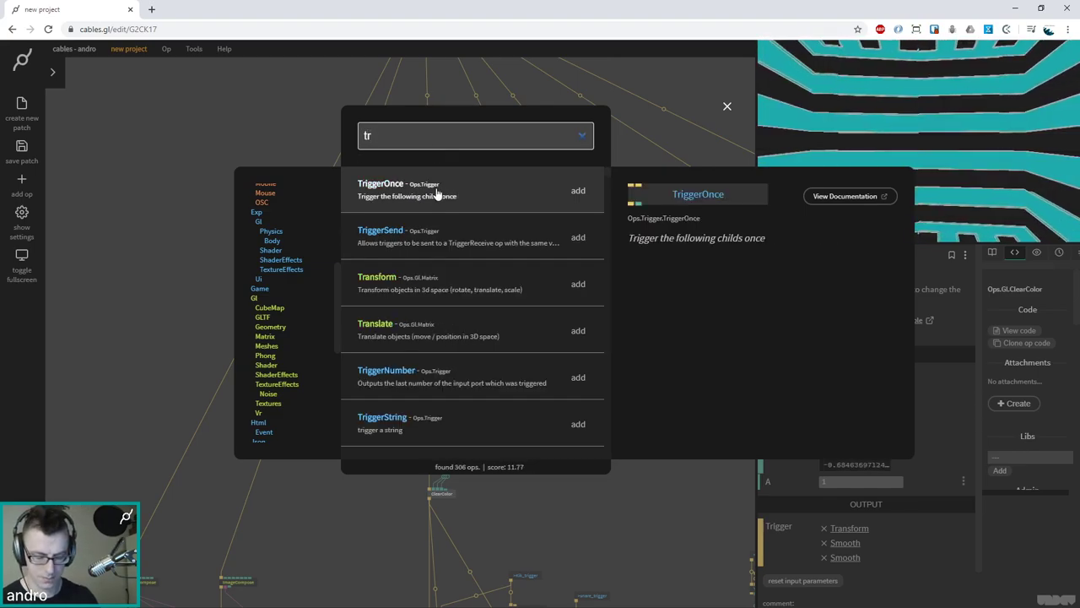
text(view)
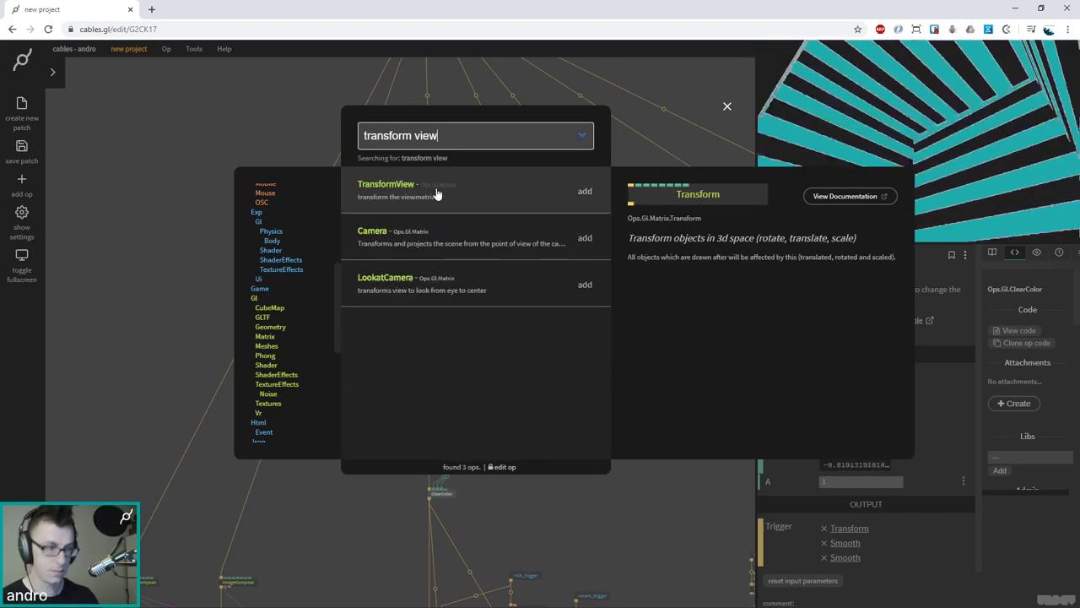
key(Return)
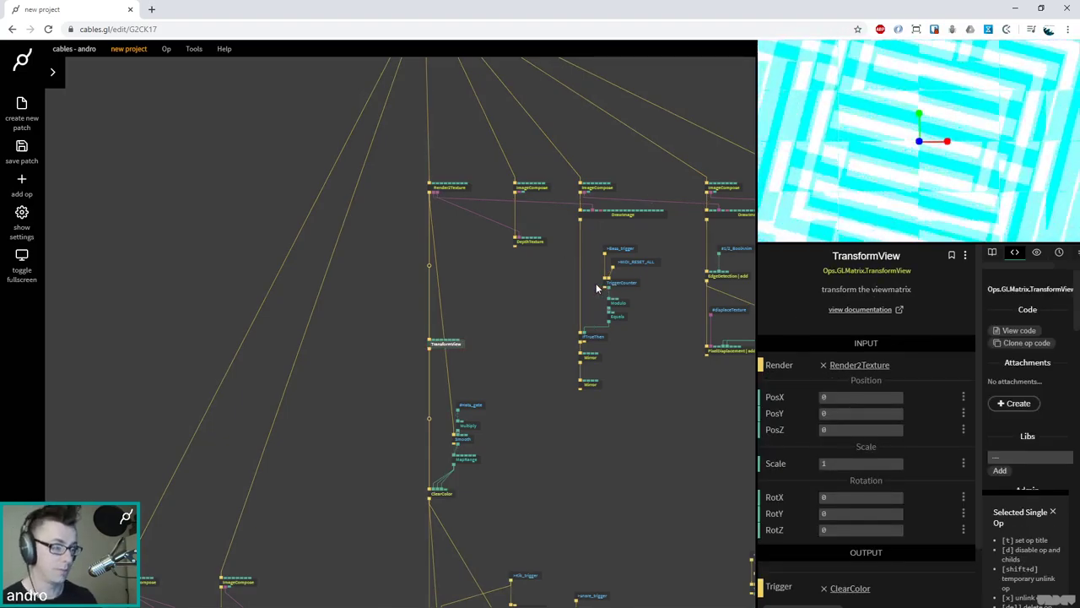
drag(895, 430, 844, 429)
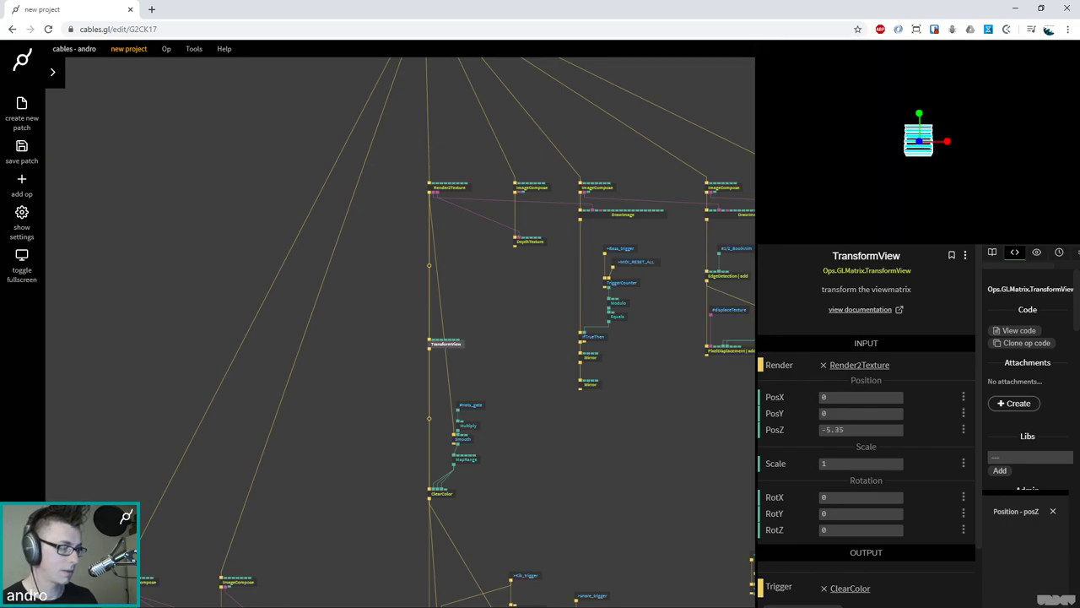
drag(844, 429, 810, 430)
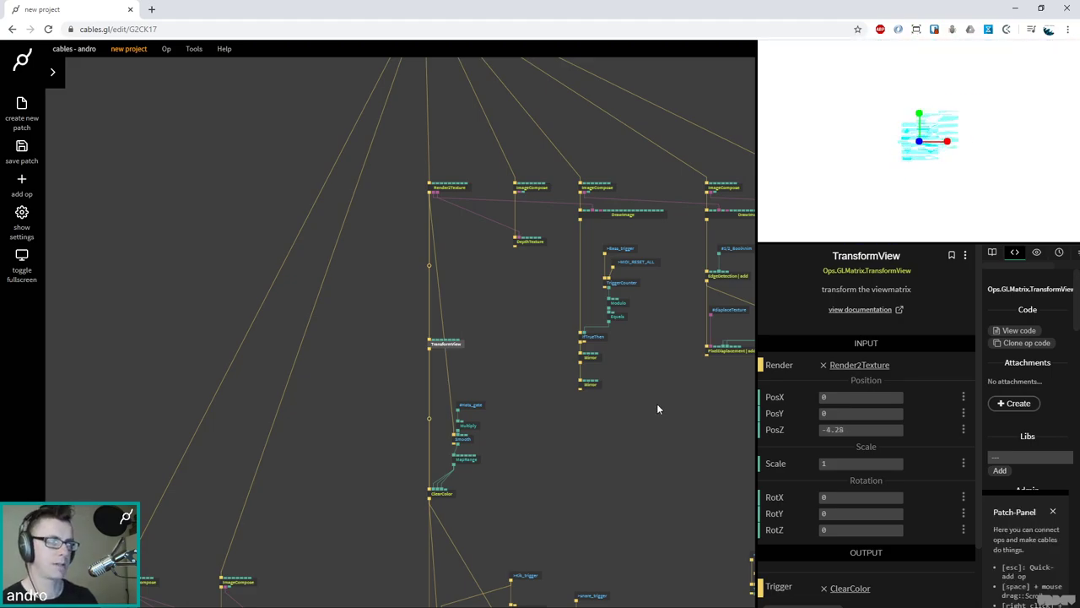
Move the Cube op aside and add a MeshInstancer op triggered by BasicMaterial
drag(557, 480, 555, 253)
drag(571, 477, 589, 351)
drag(537, 481, 543, 449)
scroll(543, 451, up, 3)
click(507, 430)
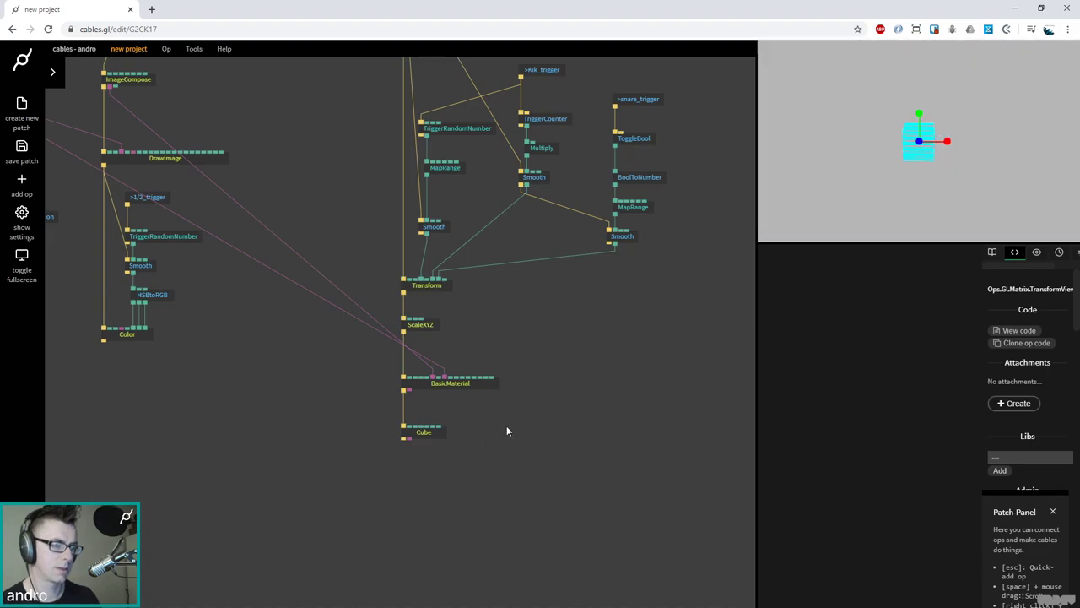
drag(431, 436, 473, 435)
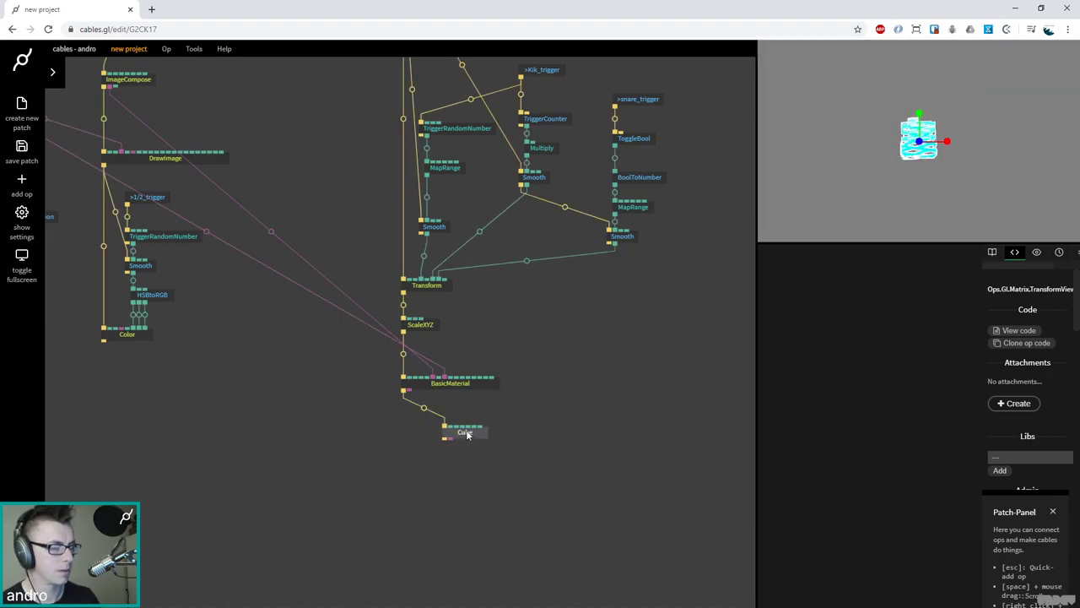
drag(403, 390, 412, 464)
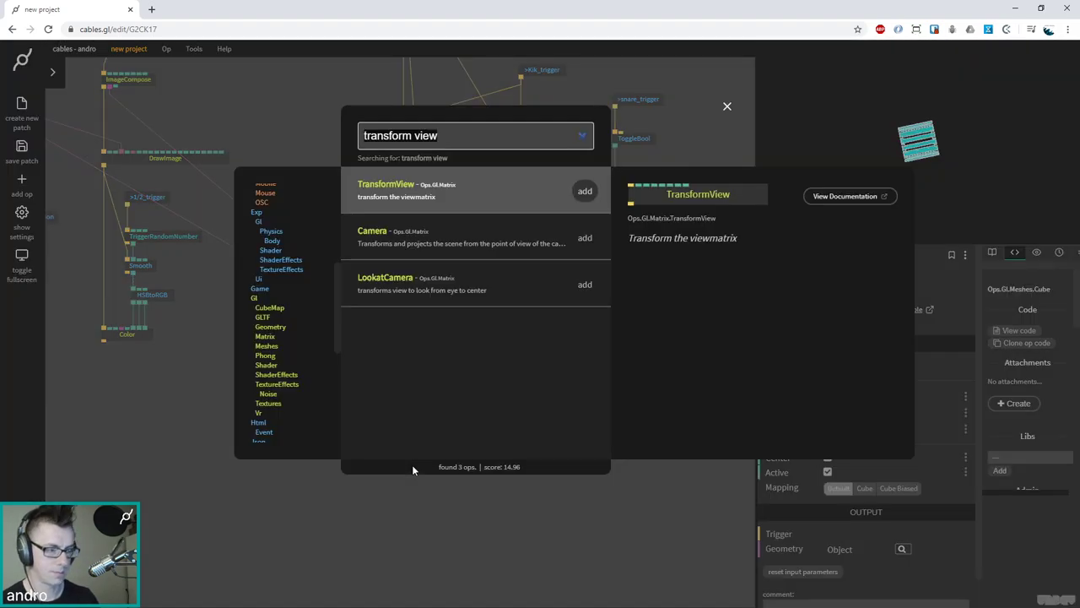
text(meshin)
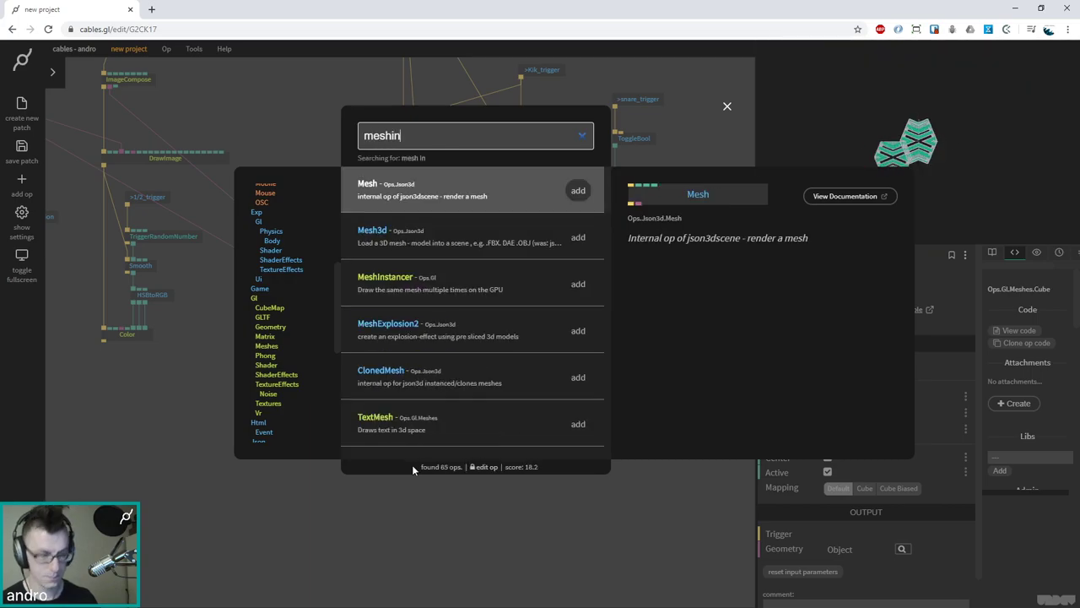
key(Down)
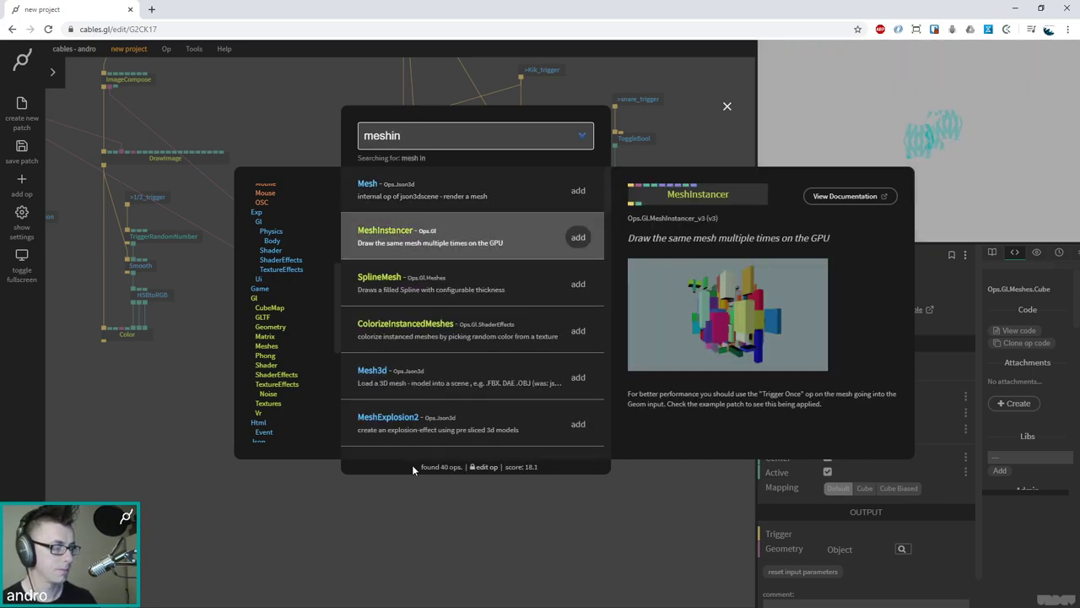
key(Return)
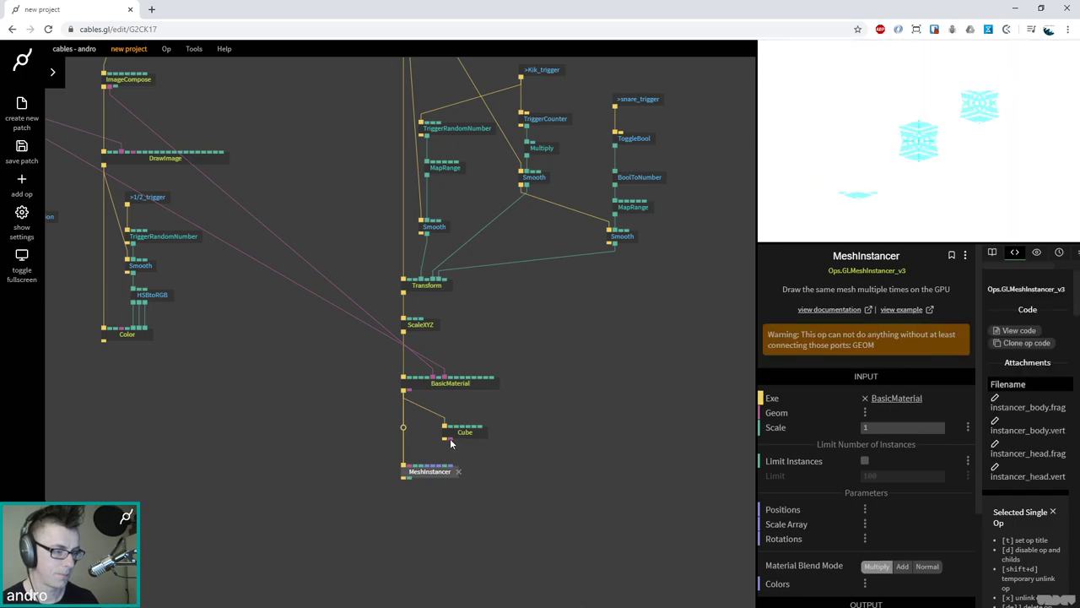
Link the Cube's geometry to MeshInstancer's Geom input and space the two ops apart below BasicMaterial
drag(449, 438, 429, 522)
drag(455, 442, 343, 481)
click(482, 443)
Add a RandomNumbersArray3 op above MeshInstancer and link its values to the Positions input
key(Escape)
text(r)
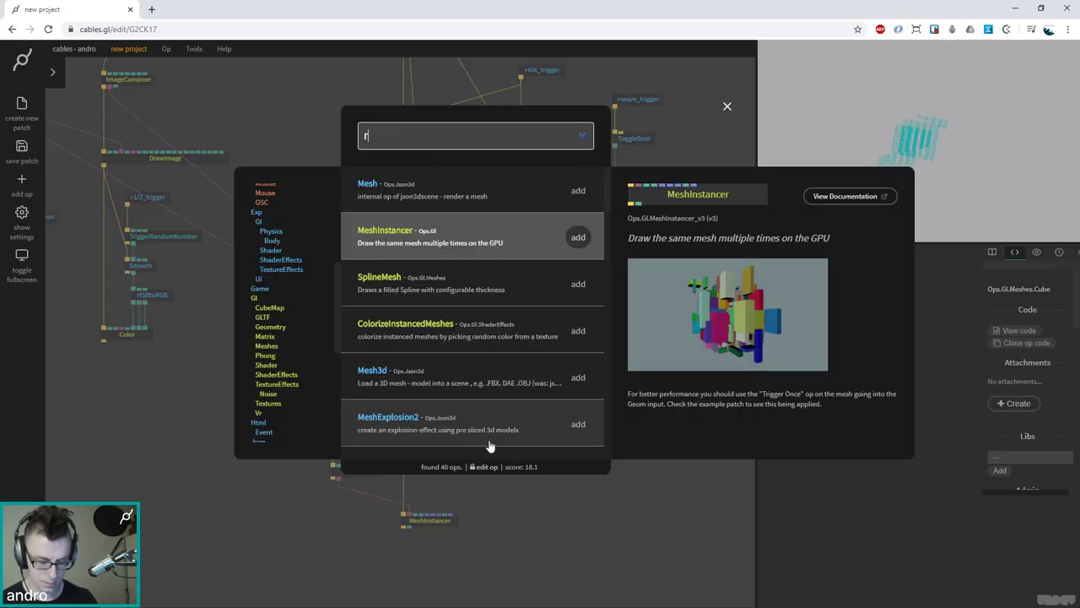
text(andomnumbers)
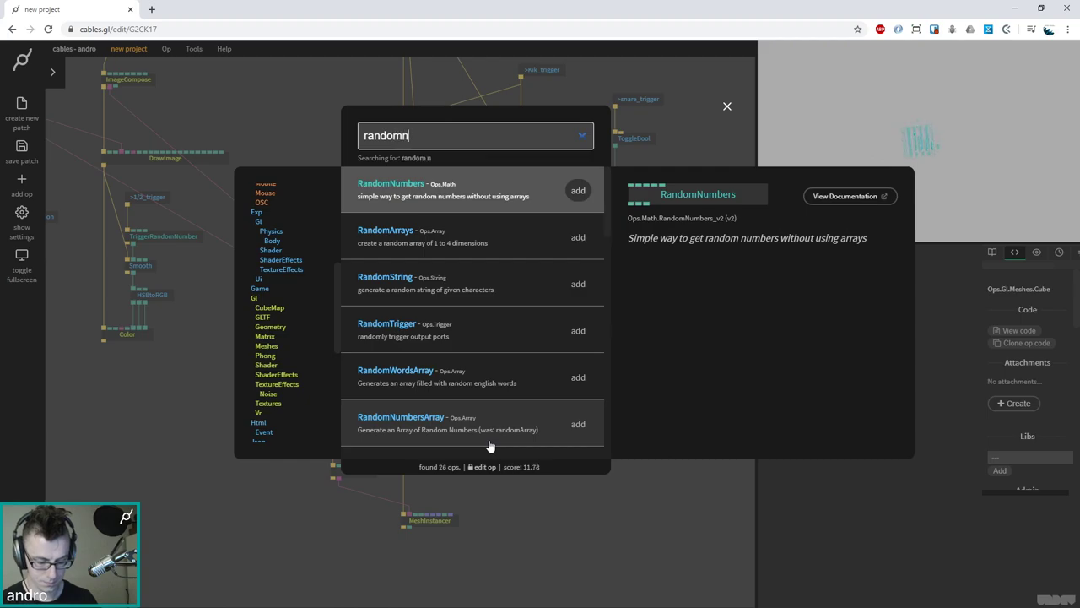
key(Down)
key(Down)
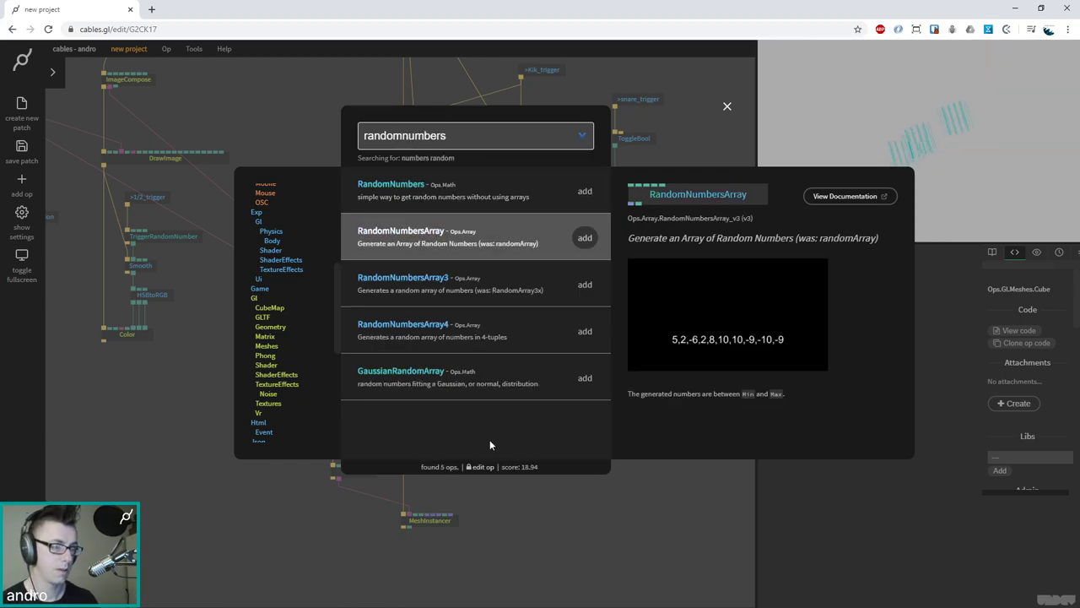
key(Return)
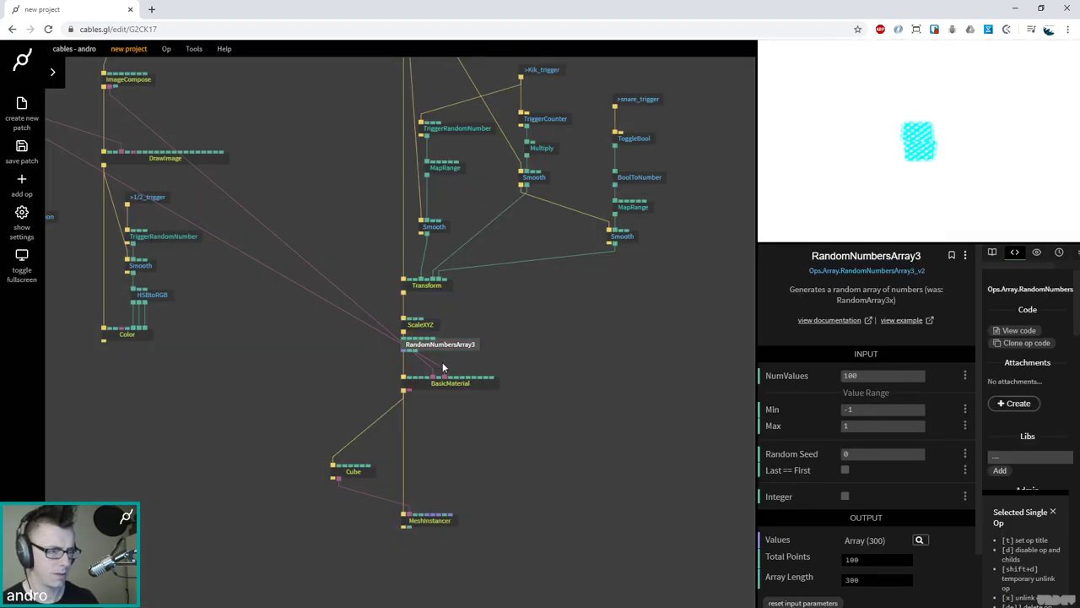
drag(439, 344, 434, 520)
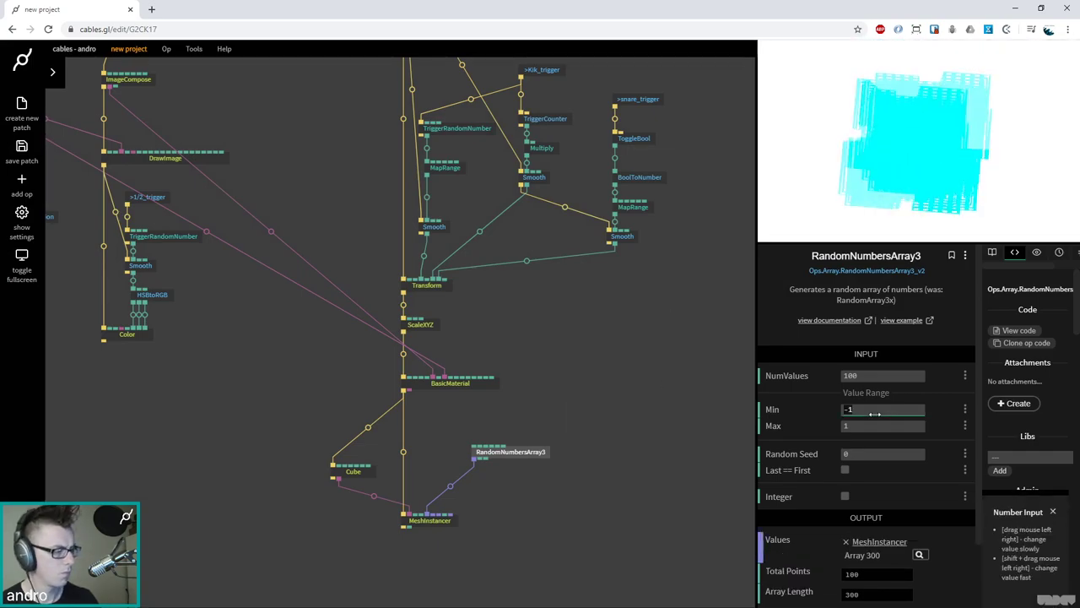
Set RandomNumbersArray3's Min to -10 and Max to 10
text(0)
key(Tab)
text(10)
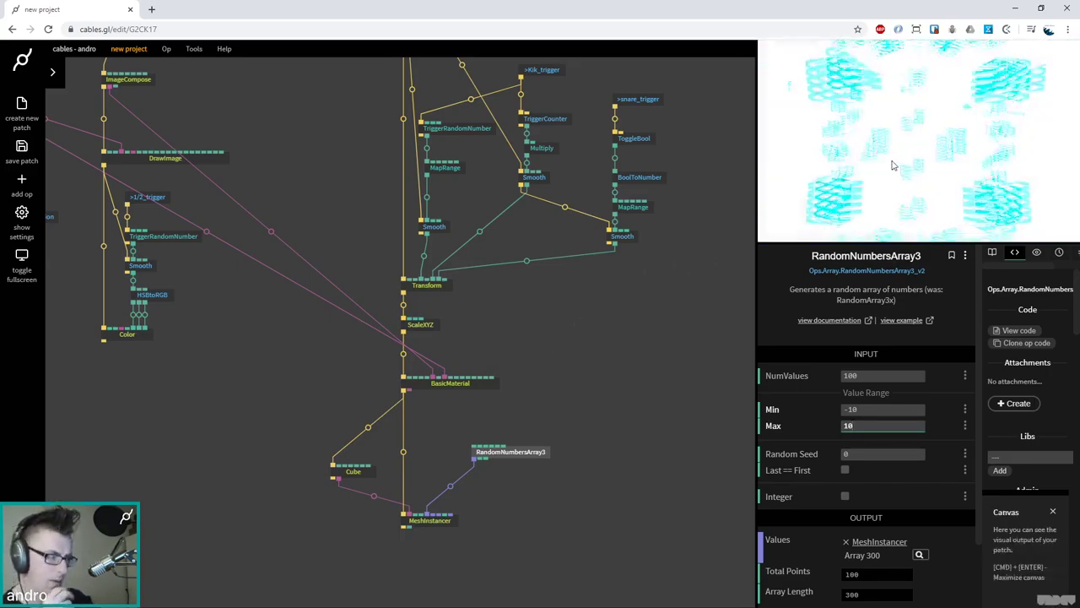
Try out X rotation on the TransformView op and reset its RotX to 0
click(436, 290)
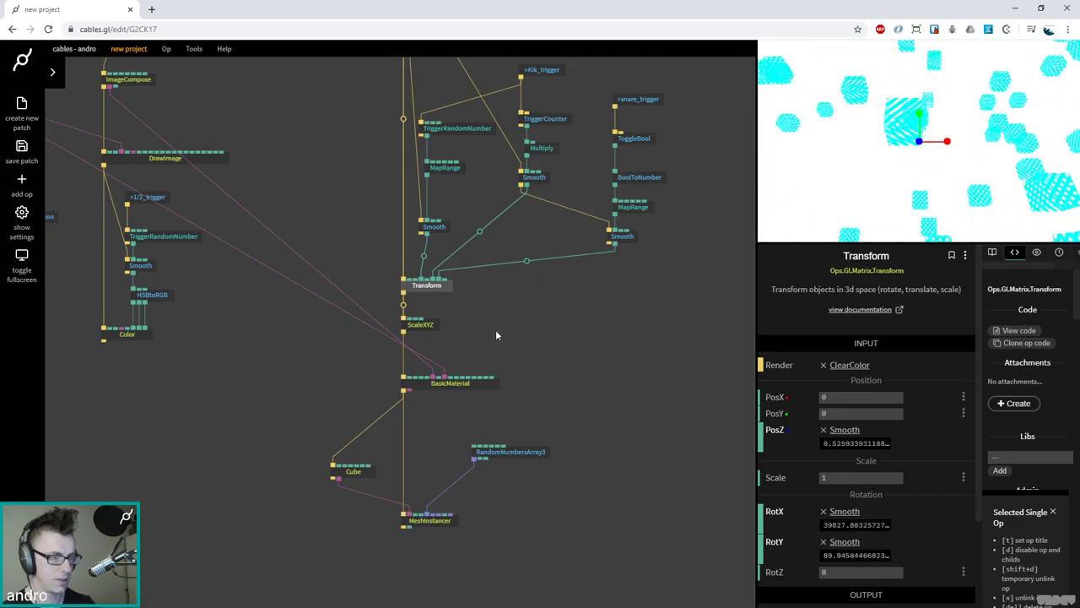
drag(496, 329, 528, 465)
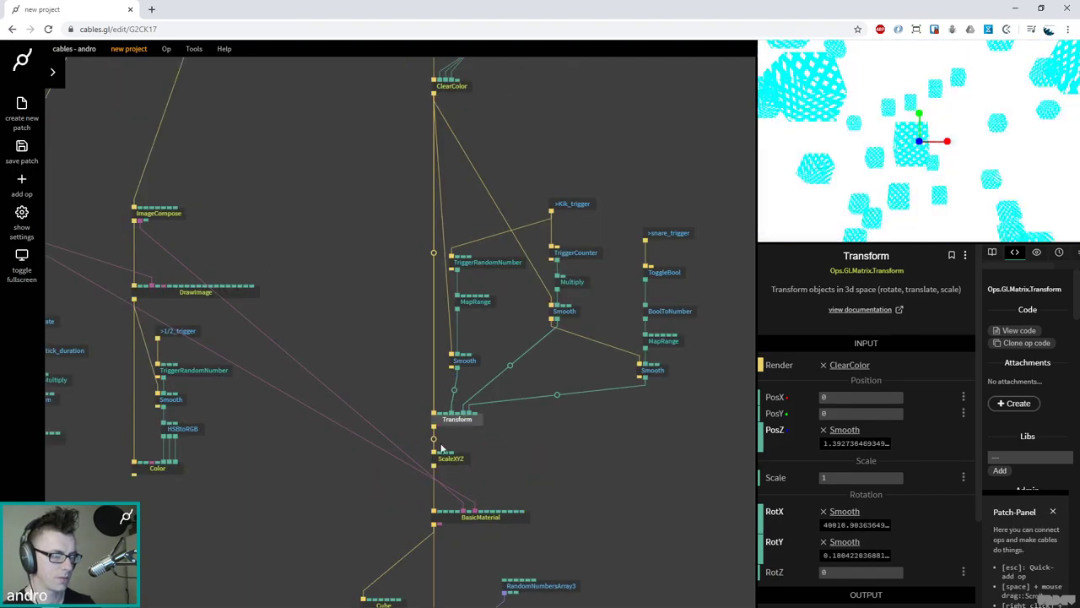
scroll(449, 368, up, 8)
click(425, 211)
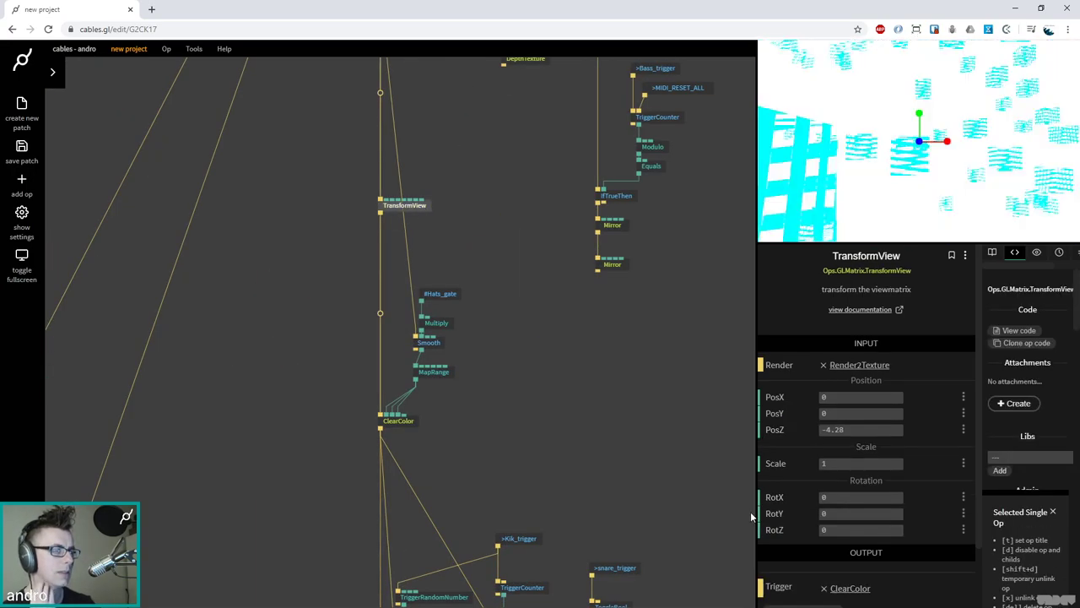
mouse_move(860, 497)
mouse_down()
mouse_move(802, 497)
mouse_move(852, 502)
mouse_up()
text(0)
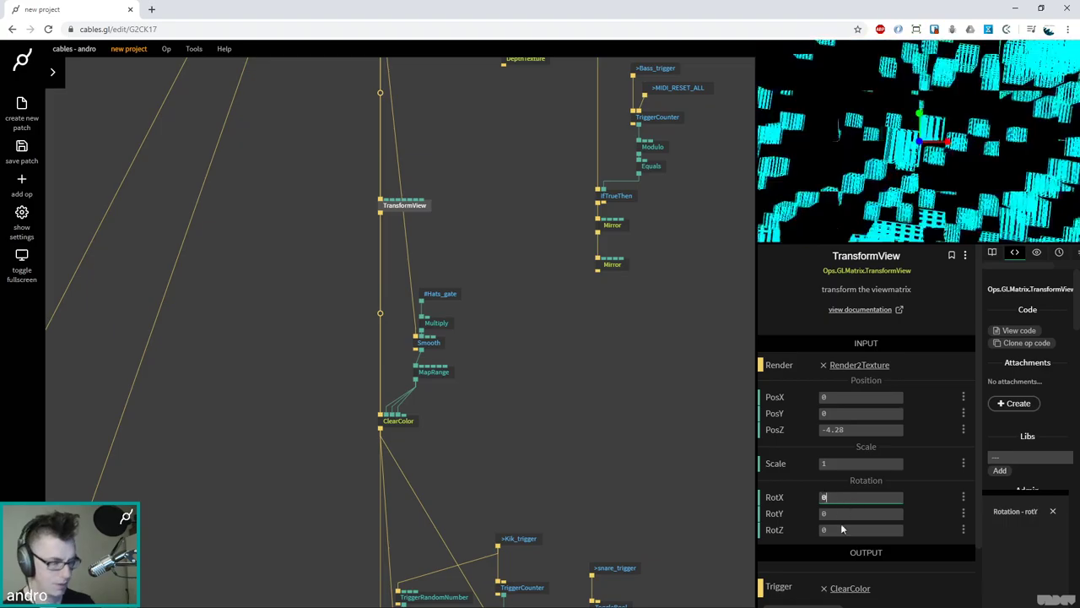
Set TransformView's RotY to 45 and its PosZ to 0
drag(620, 284, 631, 323)
drag(845, 514, 895, 513)
click(846, 513)
text(45)
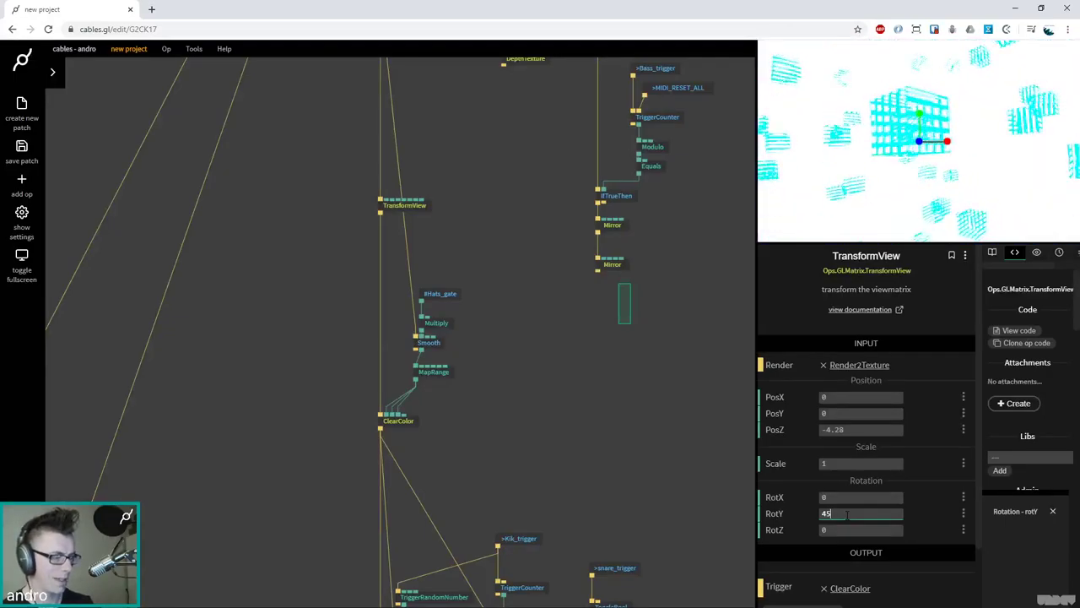
click(832, 429)
text(0)
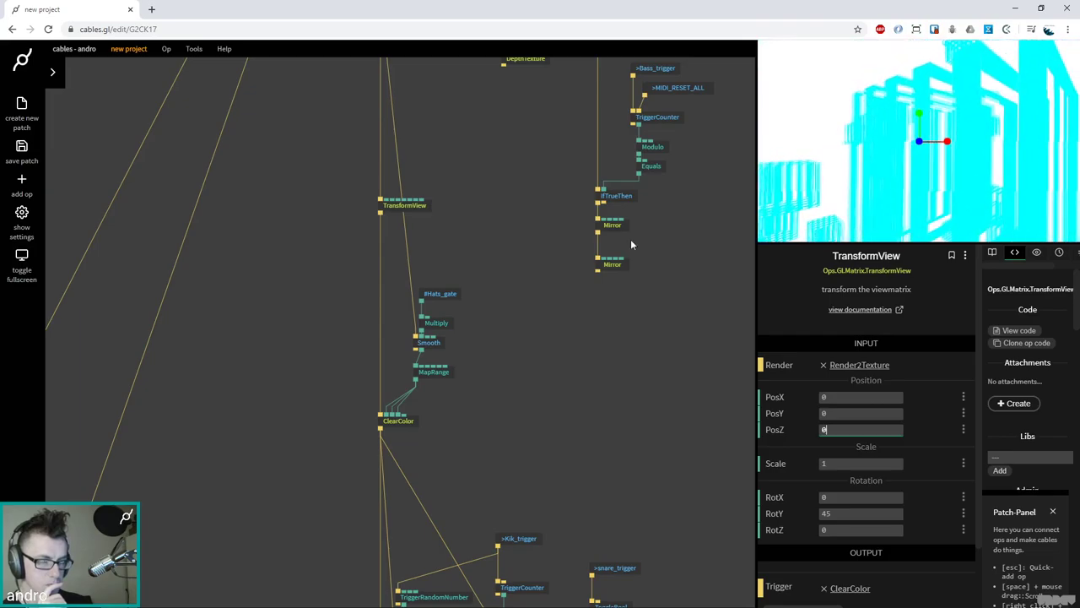
Insert a GateTrigger op between DrawImage and IfTrueThen in the mirror chain and disable its Pass Through
drag(628, 256, 488, 482)
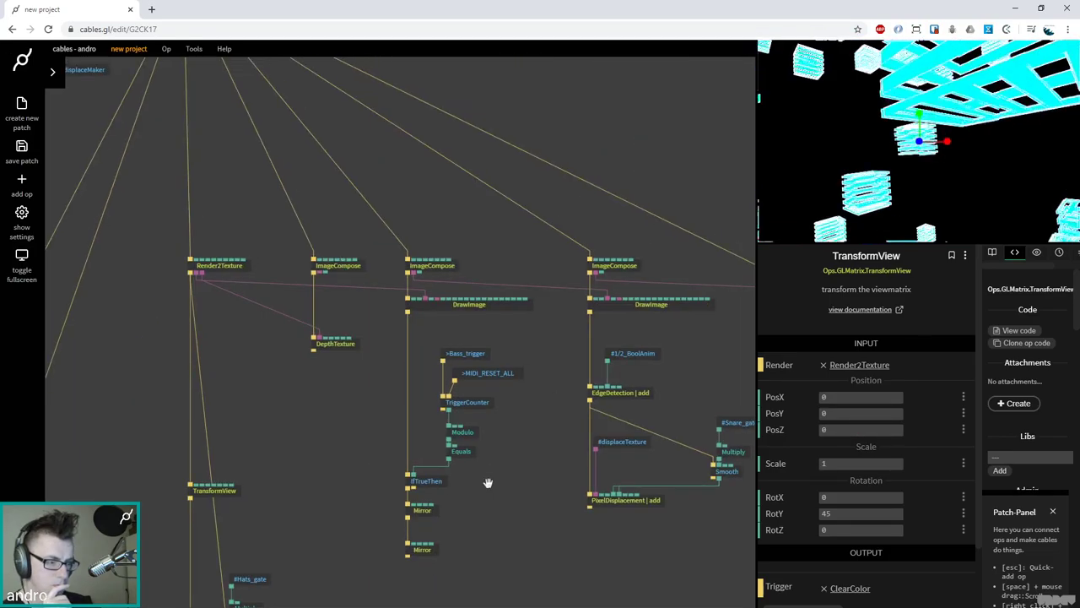
click(429, 481)
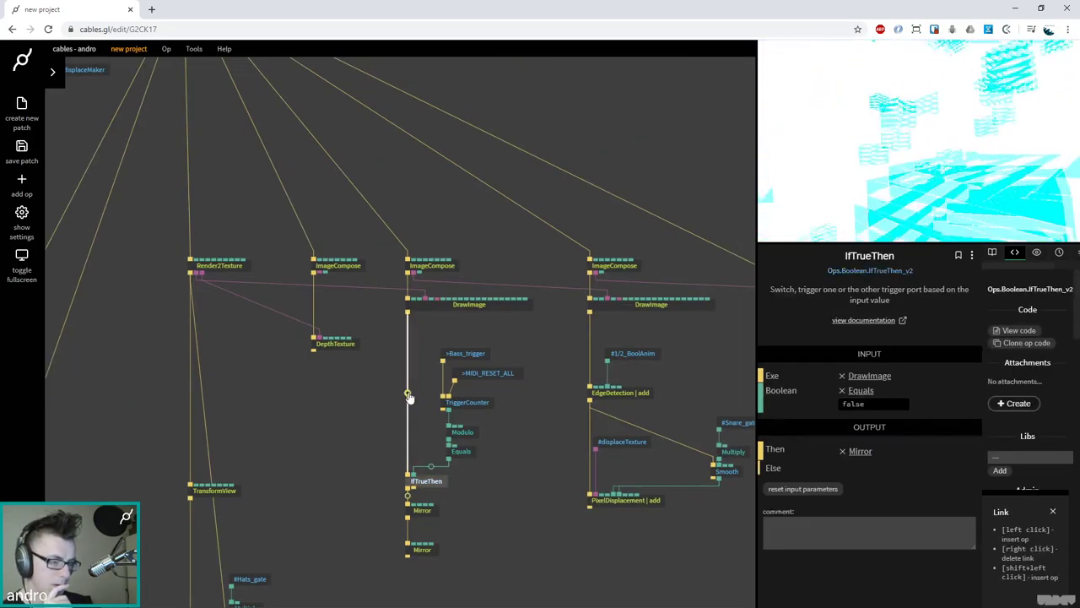
click(408, 395)
text(gate trigg)
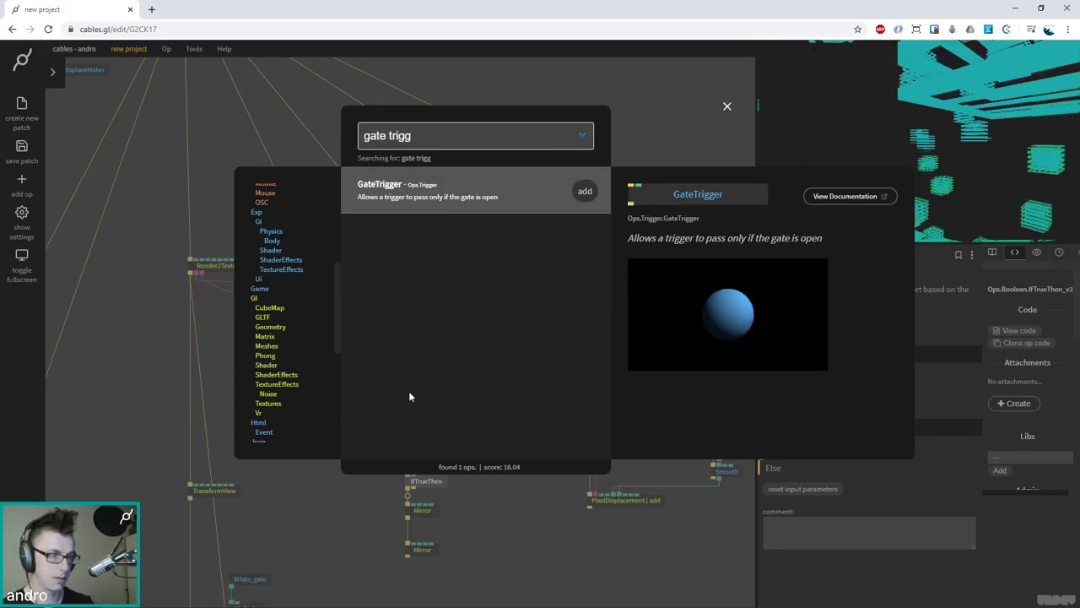
key(Return)
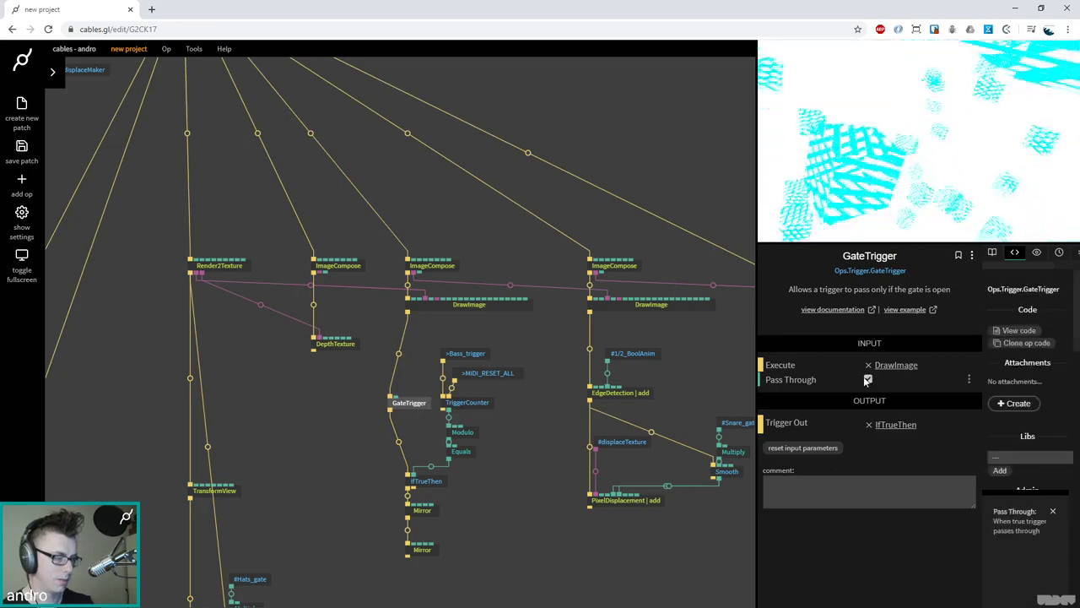
click(868, 382)
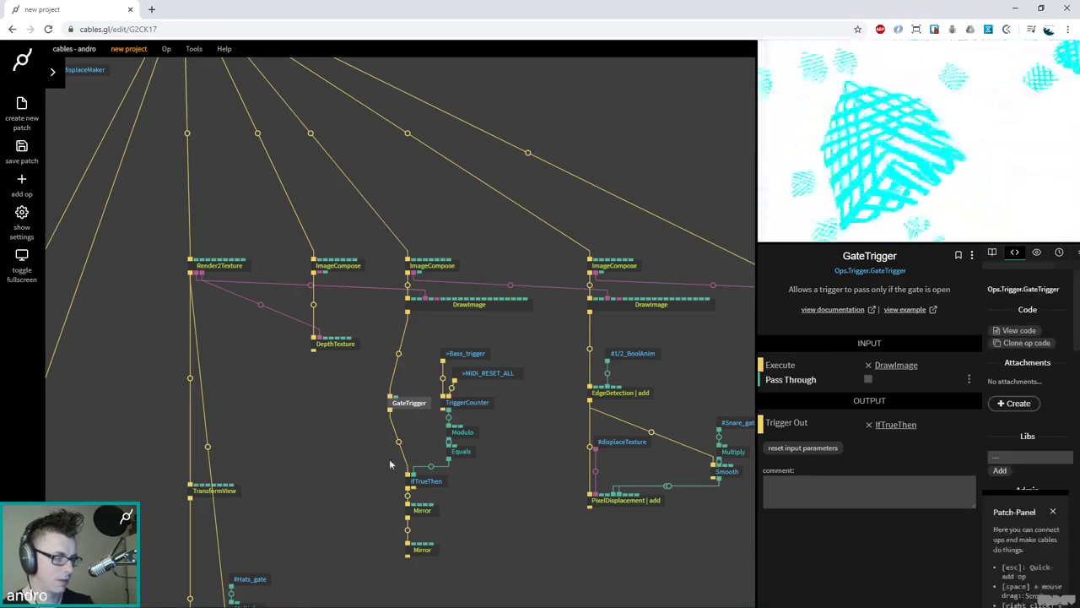
click(452, 484)
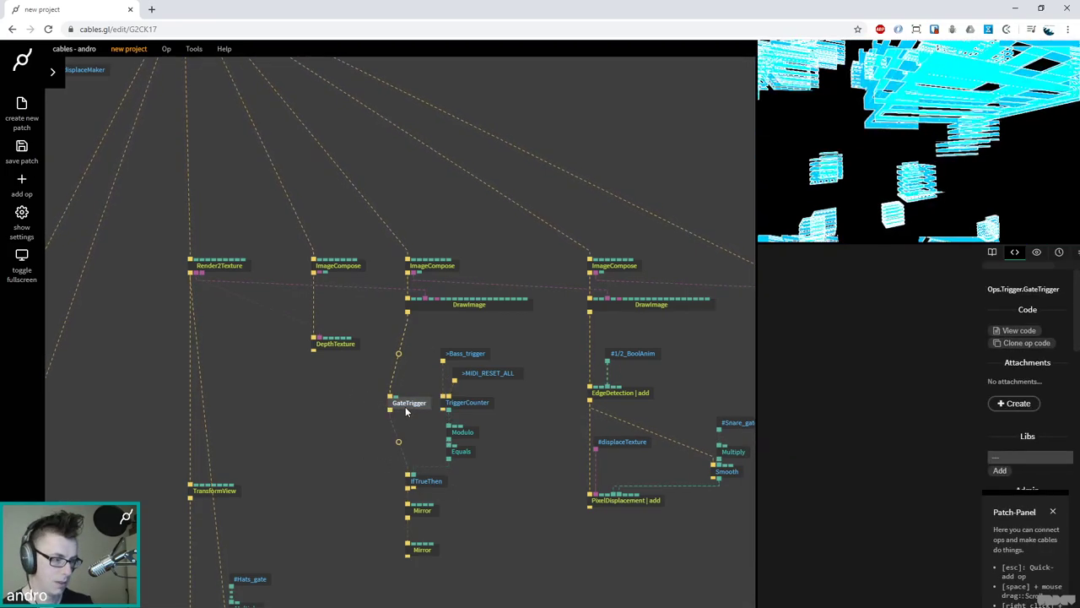
click(405, 405)
click(869, 380)
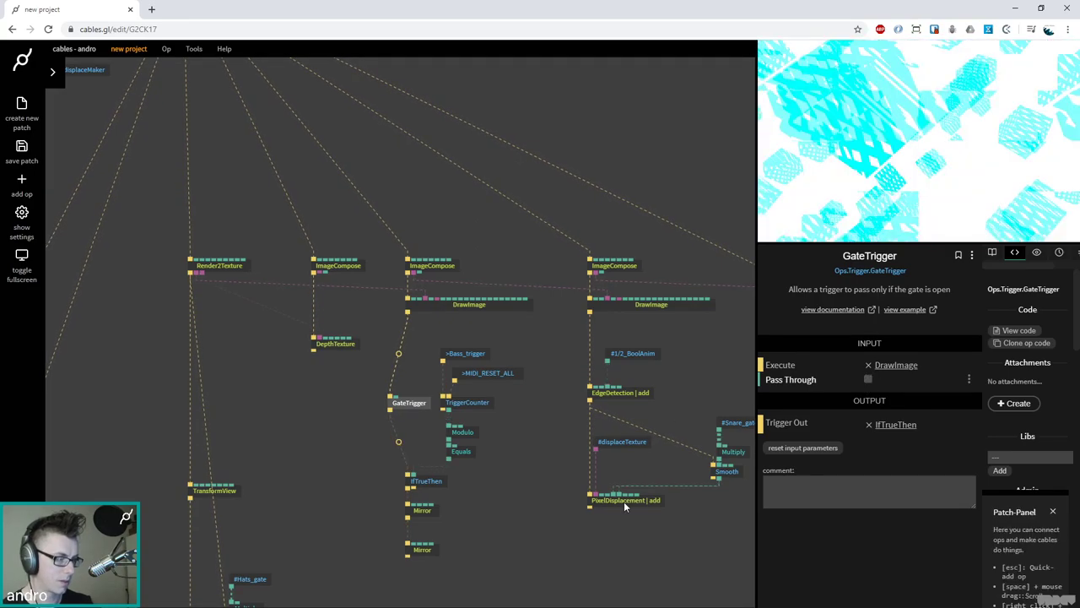
click(552, 542)
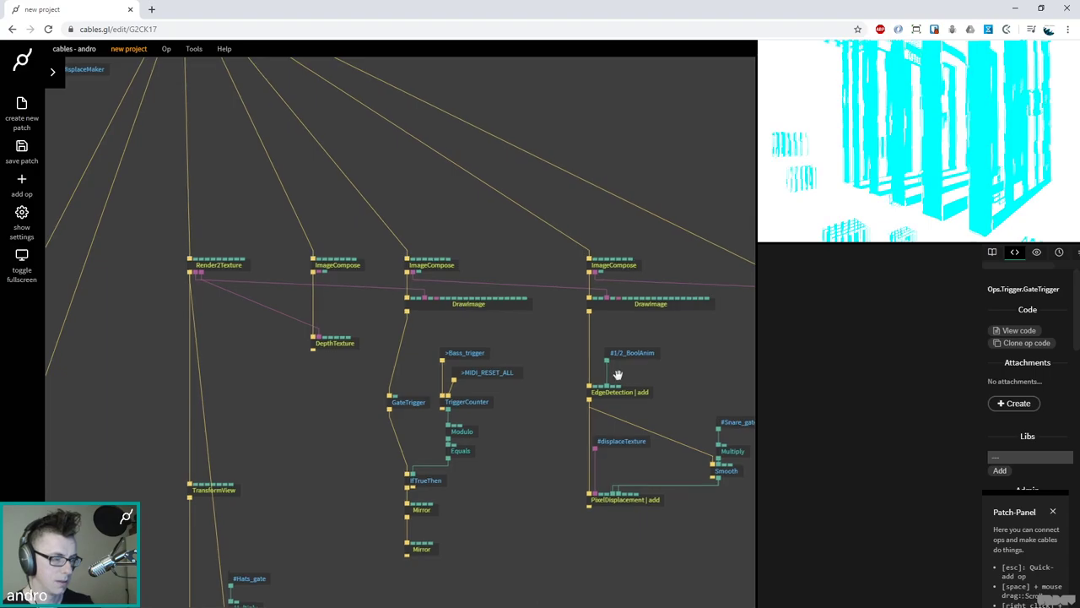
Set TransformView's RotY back to 0
drag(281, 513, 611, 374)
click(544, 351)
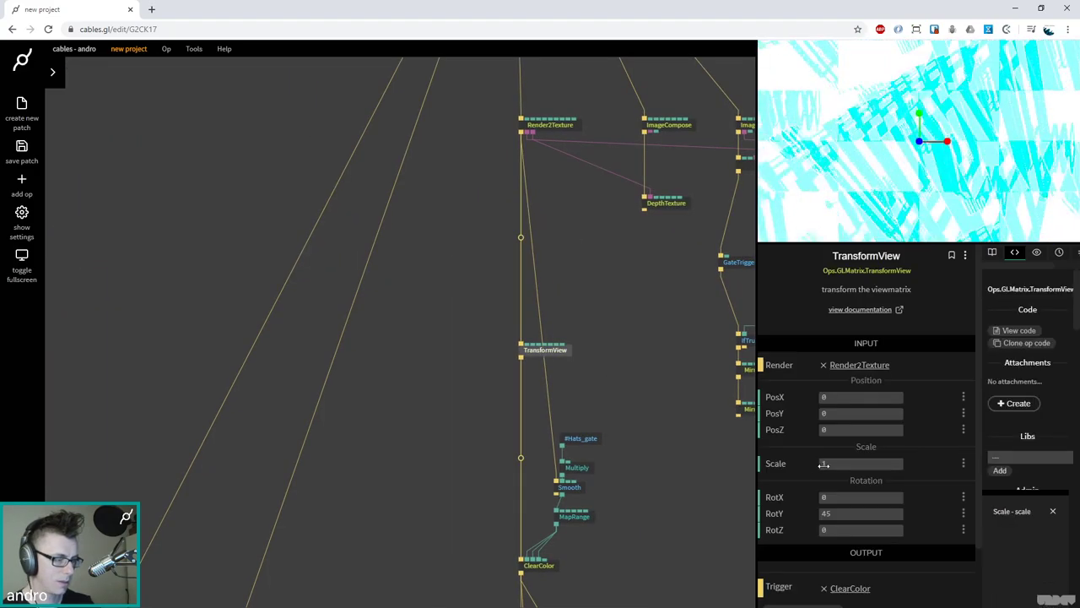
click(860, 512)
text(0)
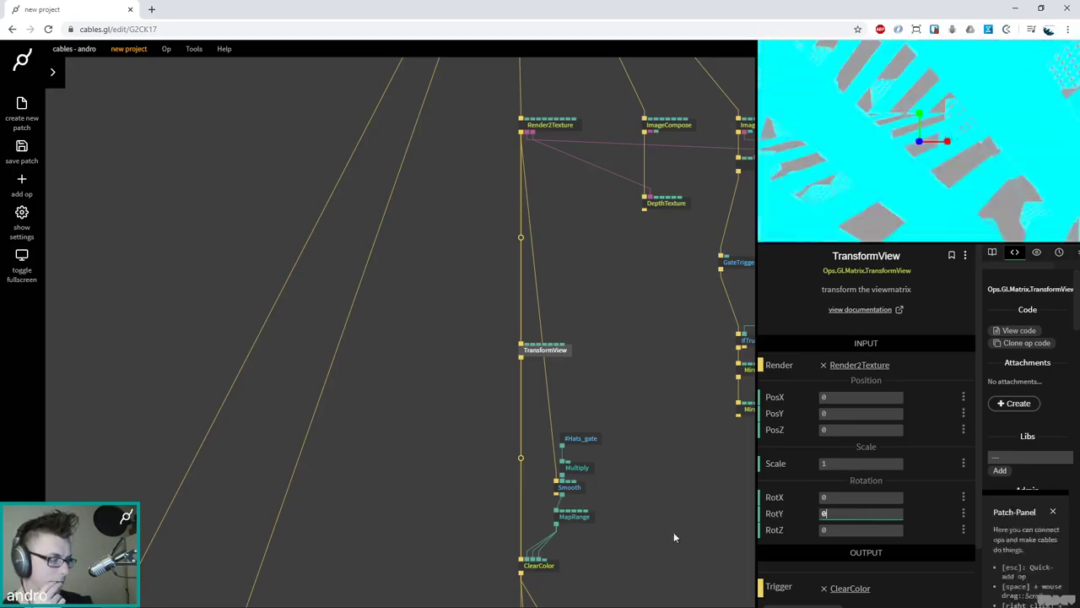
Check the value range of the RandomNumbersArray3 op that feeds MeshInstancer
drag(671, 549, 627, 389)
drag(408, 434, 503, 228)
scroll(504, 228, down, 2)
scroll(502, 237, left, 1)
drag(390, 392, 193, 235)
click(577, 463)
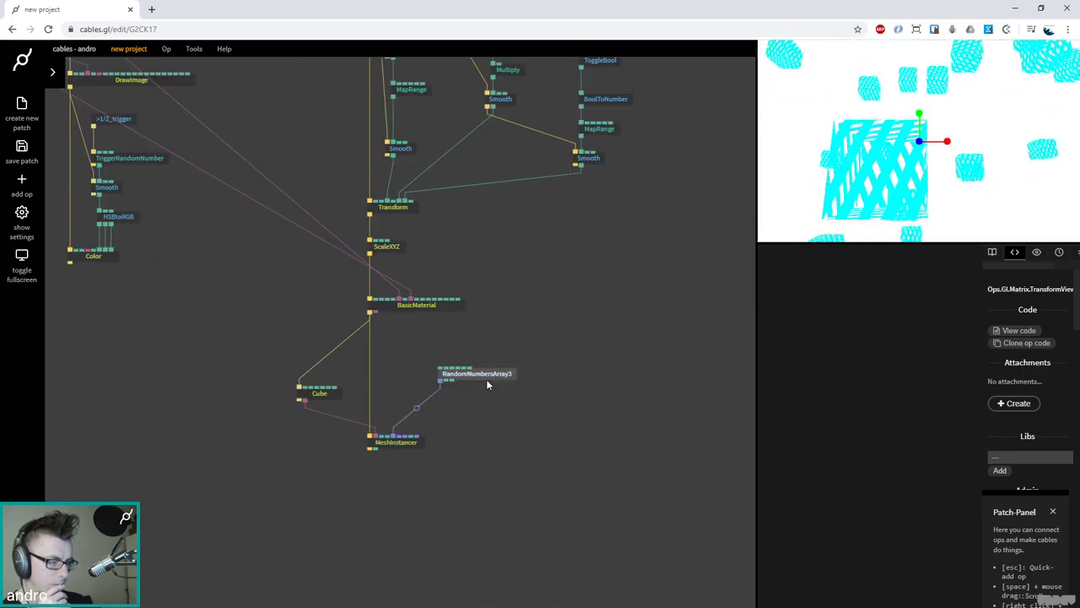
click(487, 384)
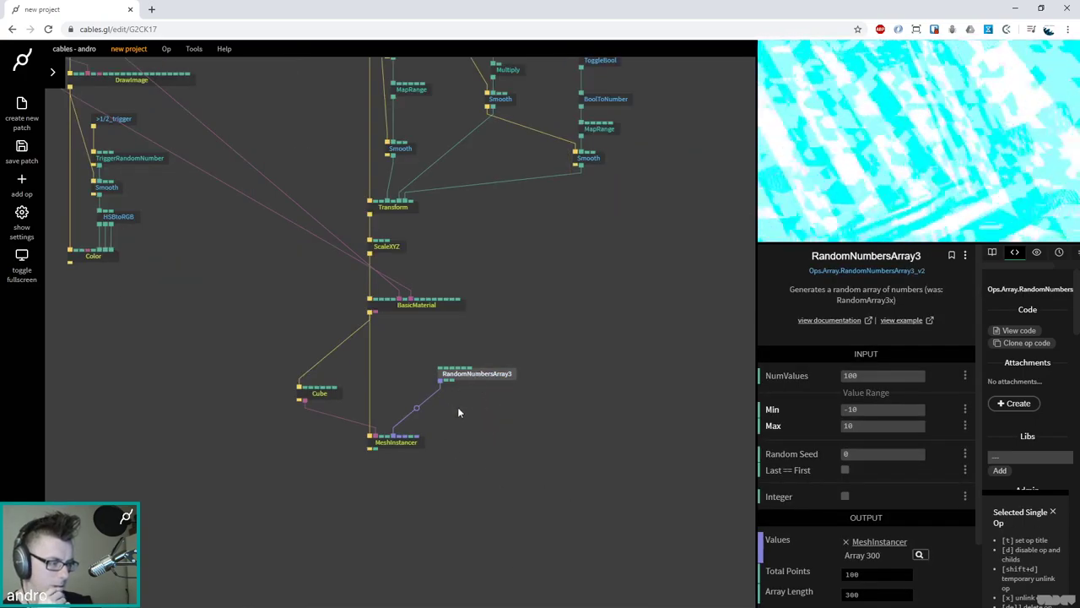
Pull the view back by setting TransformView's PosZ to -25.81
scroll(527, 506, down, 5)
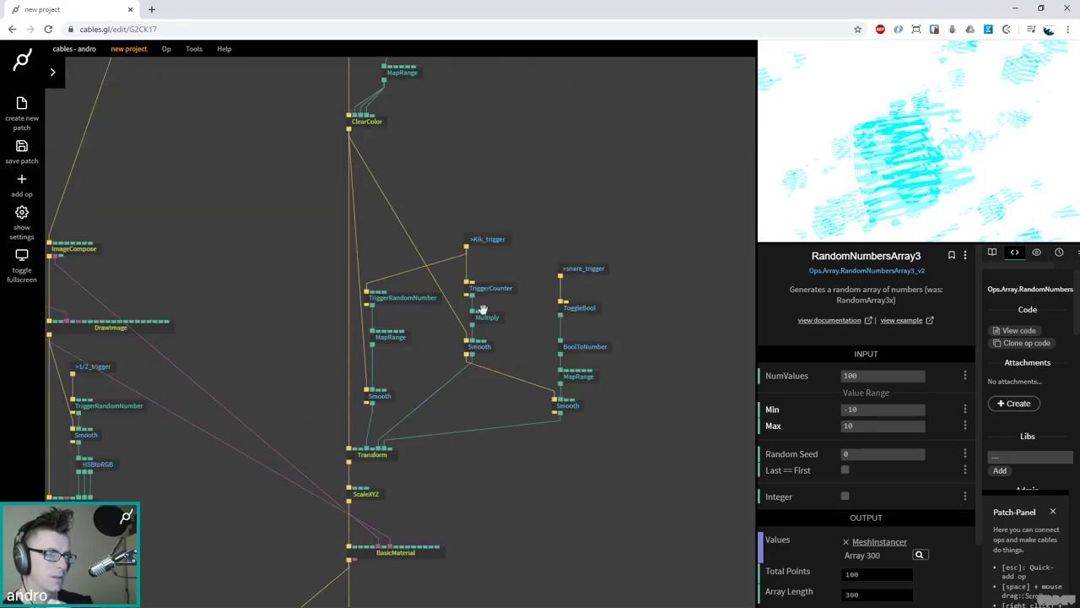
scroll(364, 222, up, 5)
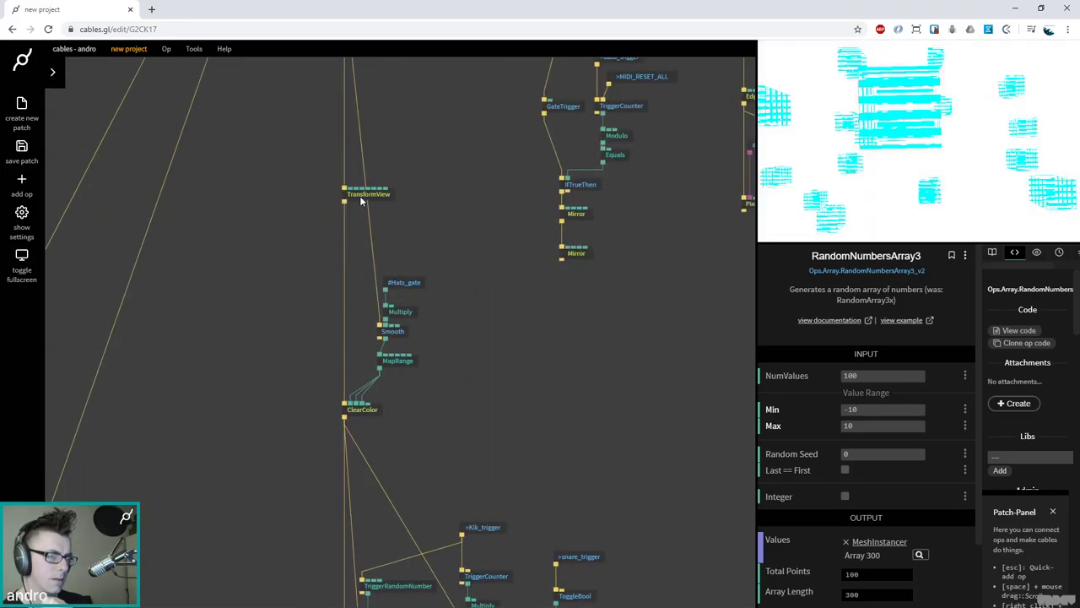
click(363, 194)
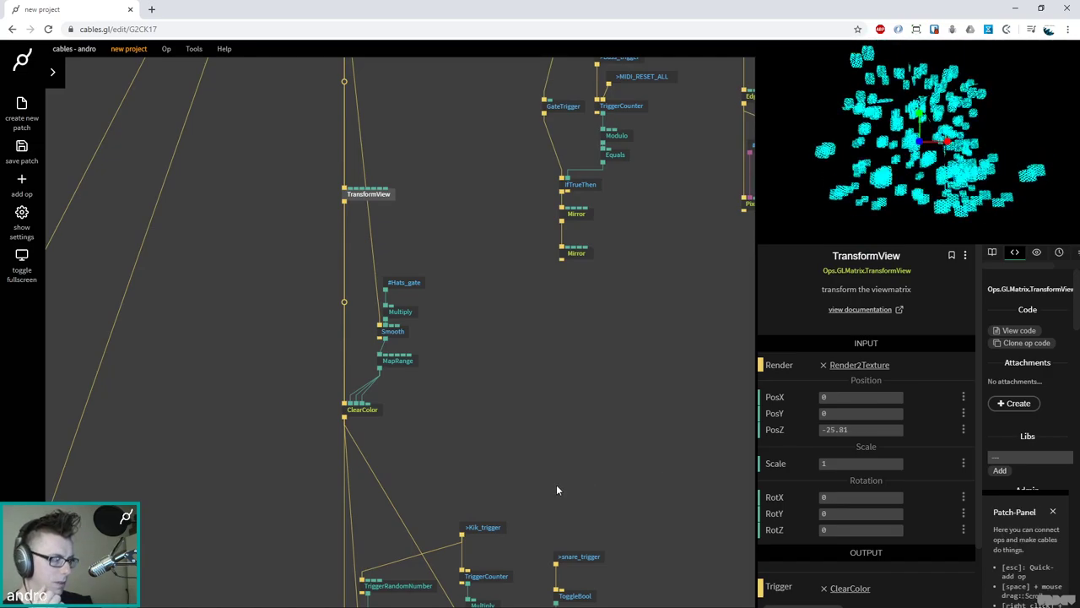
Insert an ArrayFloor op between RandomNumbersArray3 and MeshInstancer and line it up beneath the random array
drag(508, 442, 525, 235)
scroll(549, 403, down, 4)
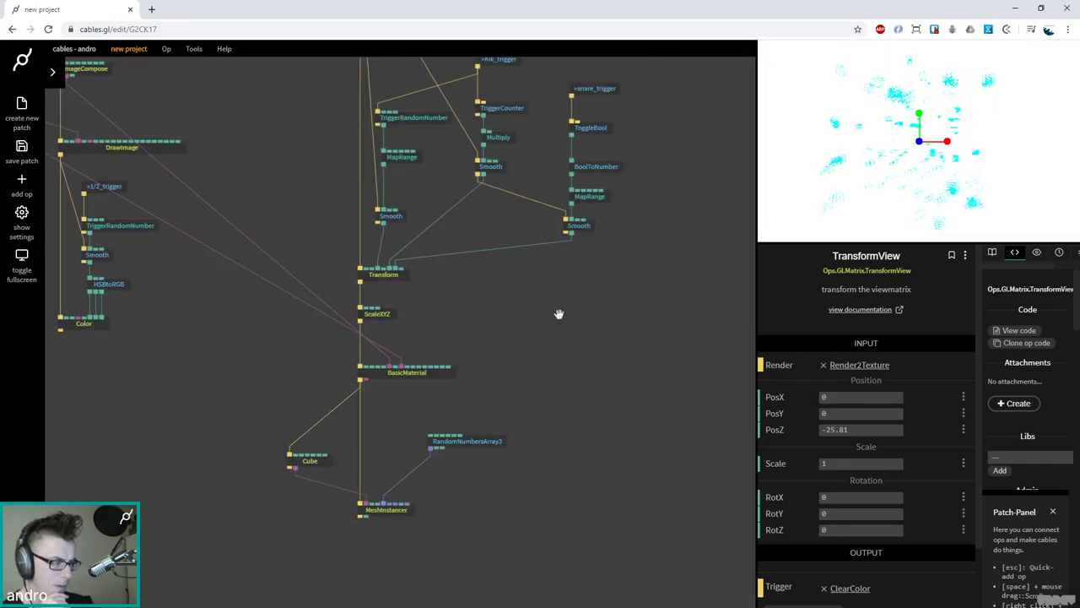
click(391, 511)
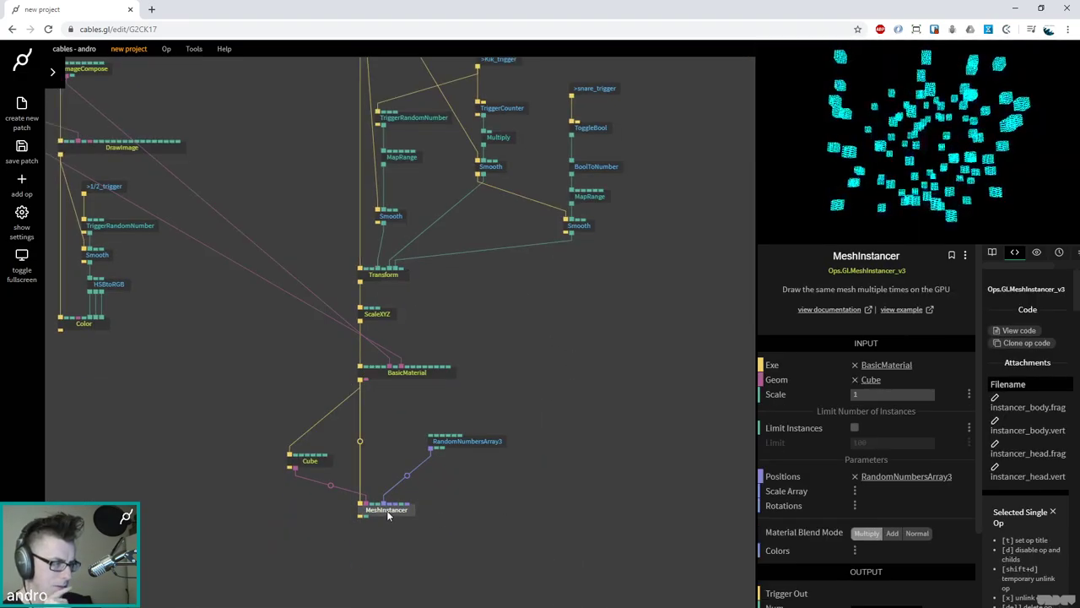
click(454, 441)
drag(473, 442, 502, 412)
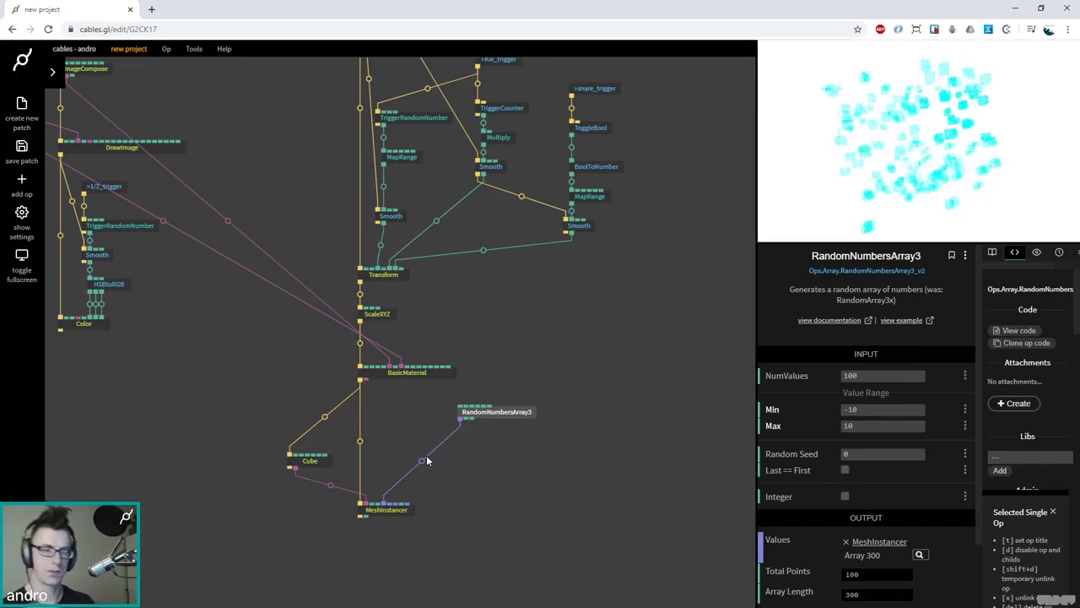
click(418, 461)
text(arrayfil)
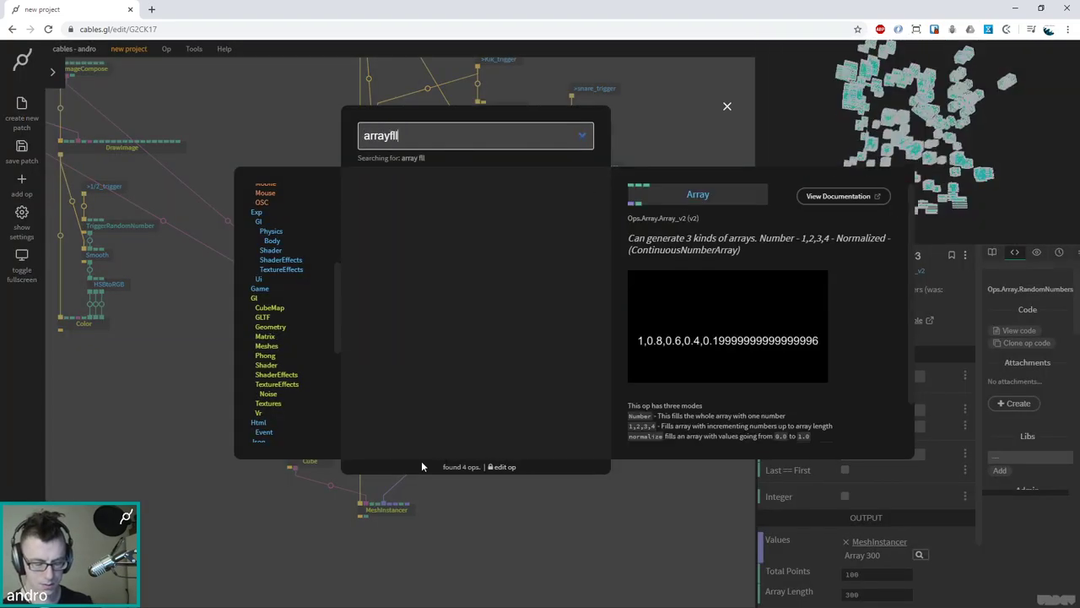
key(BackSpace)
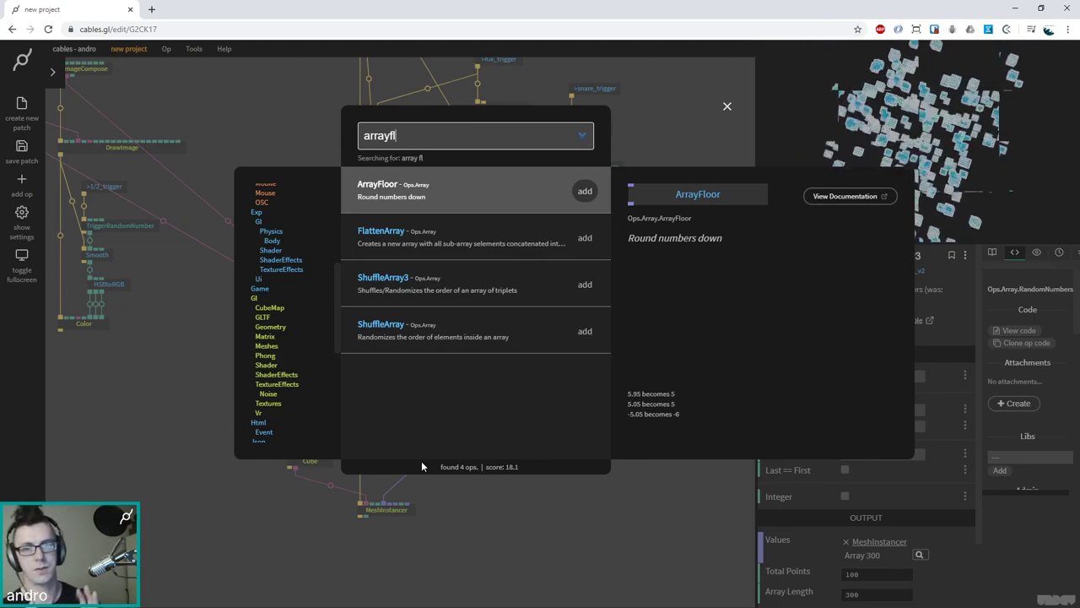
click(585, 190)
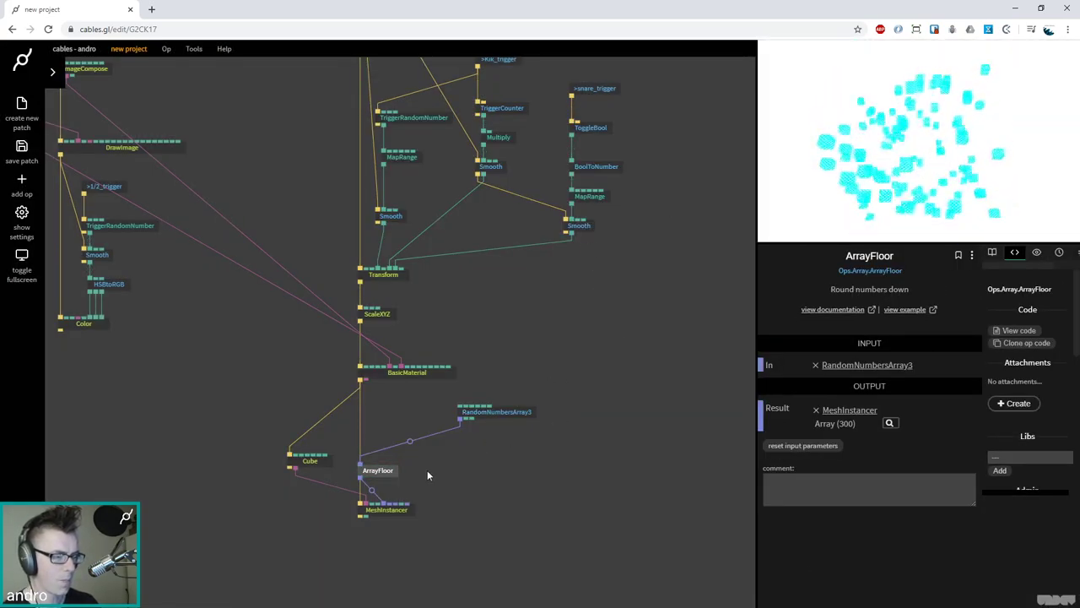
drag(392, 469, 491, 462)
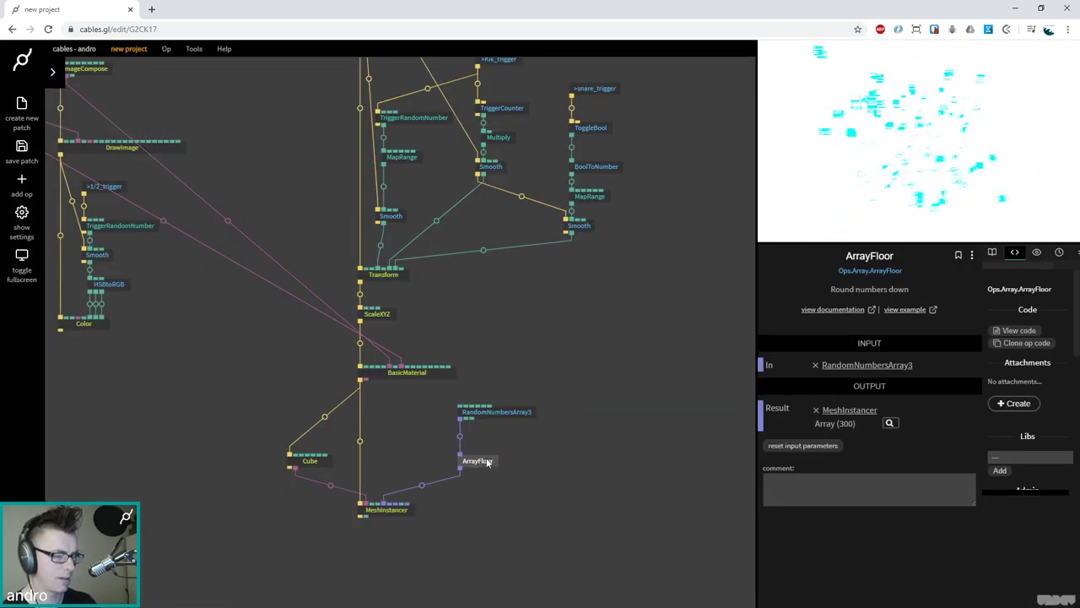
Set RandomNumbersArray3's Random Seed to 0.66
click(497, 410)
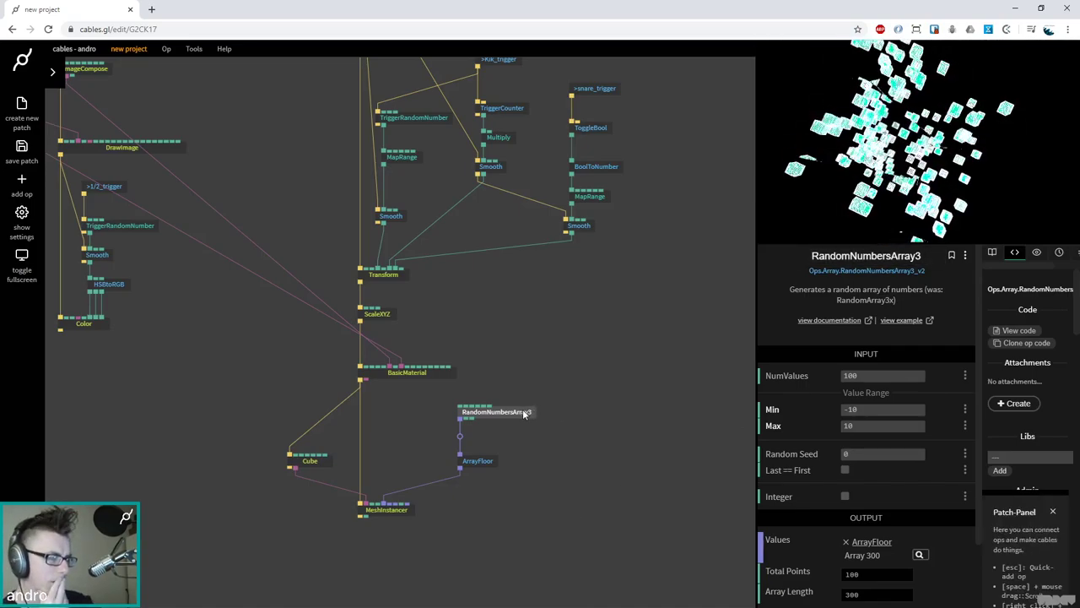
drag(889, 454, 935, 454)
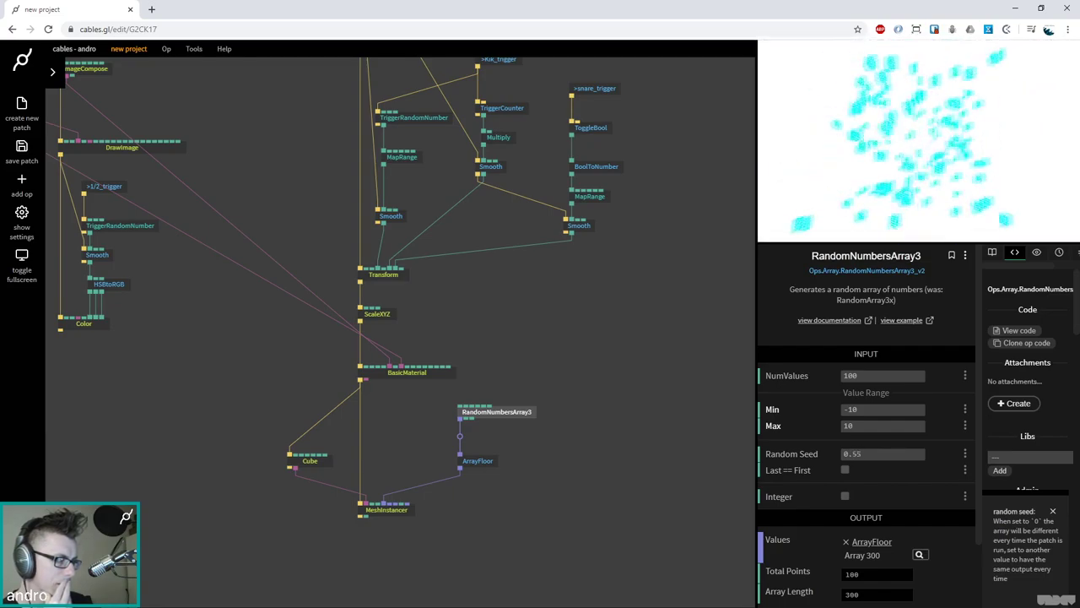
click(595, 316)
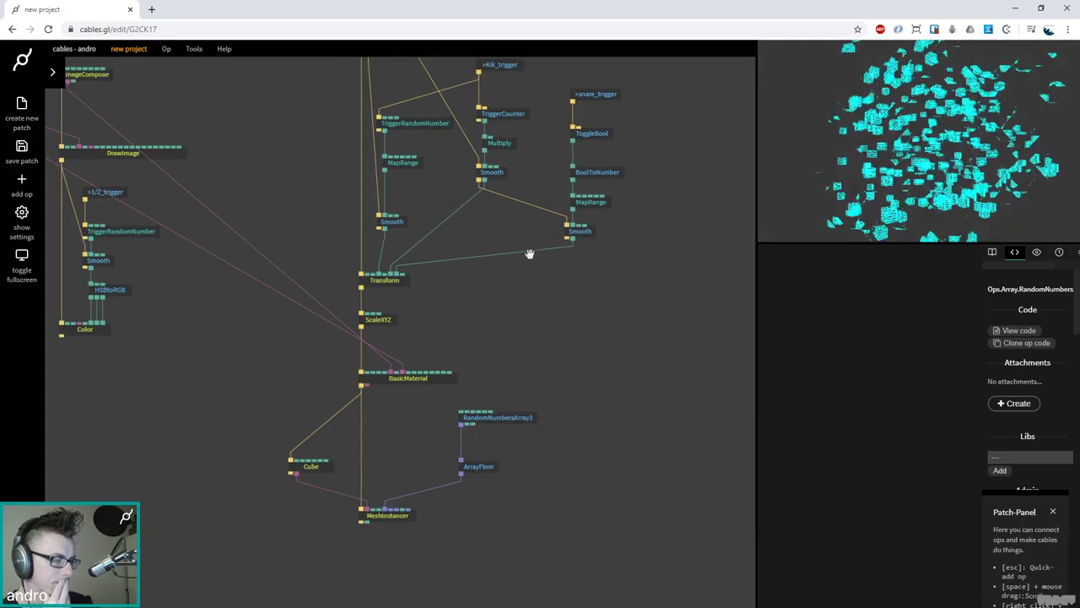
Bring the view closer by setting TransformView's PosZ to -12.97
scroll(507, 236, down, 5)
scroll(363, 278, up, 5)
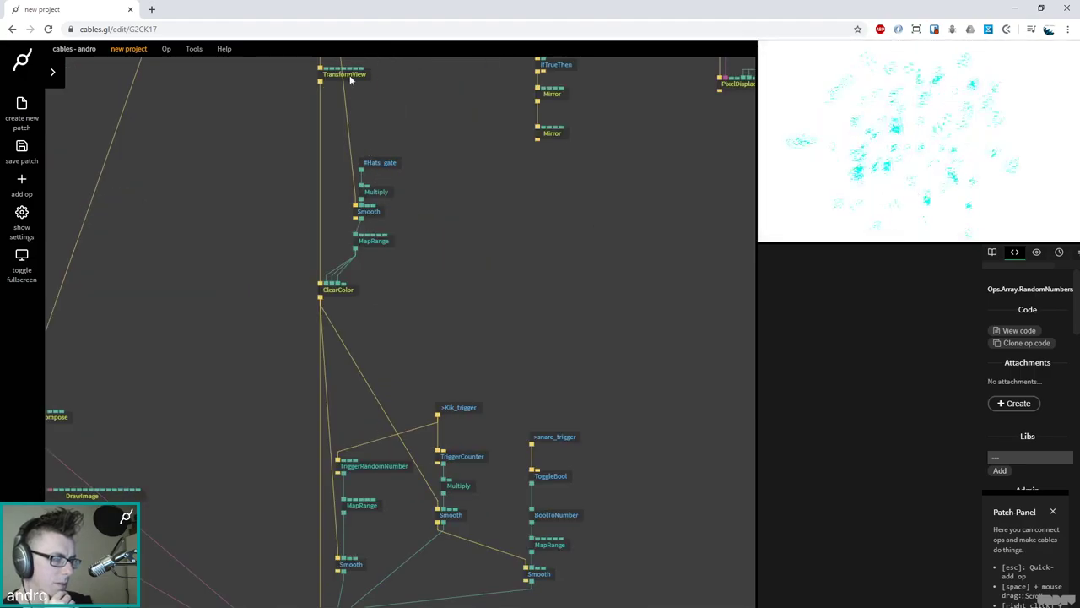
click(350, 76)
drag(860, 430, 889, 430)
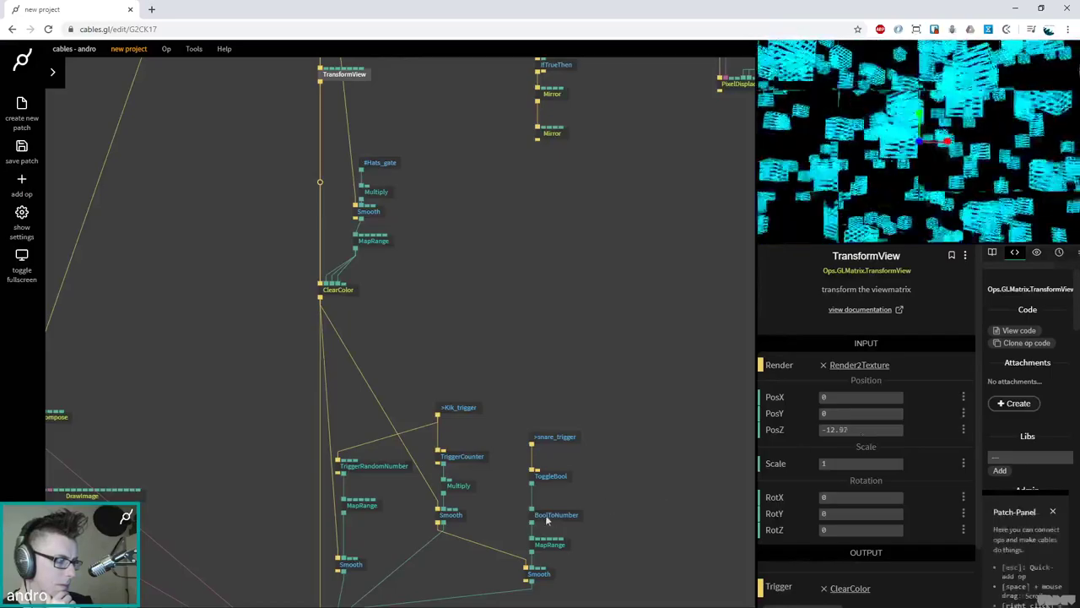
Insert an ArrayMultiply op between RandomNumbersArray3 and ArrayFloor
drag(646, 526, 649, 208)
drag(555, 527, 552, 415)
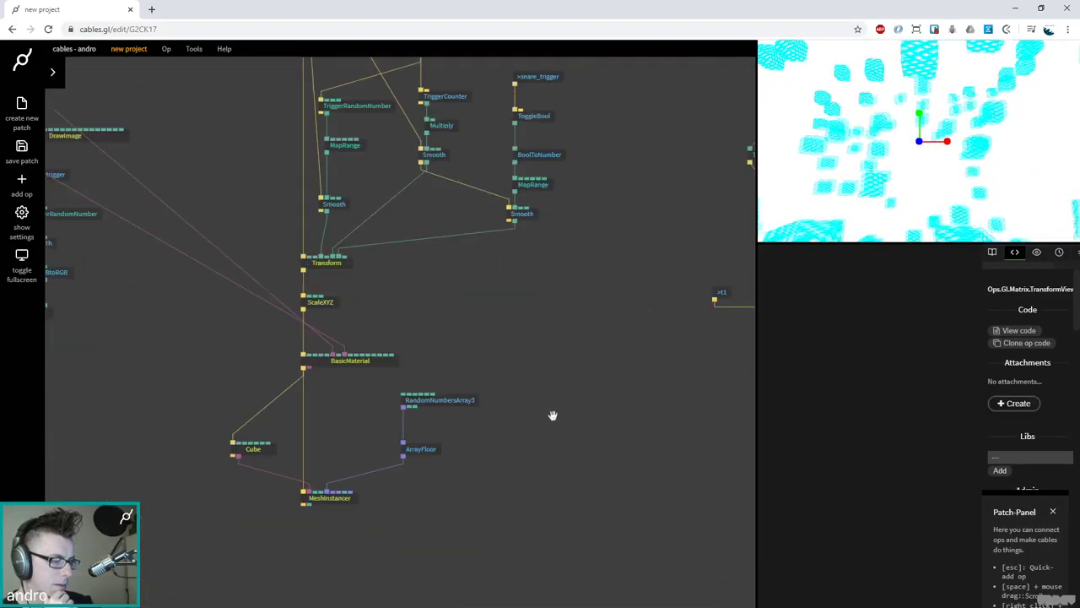
click(440, 400)
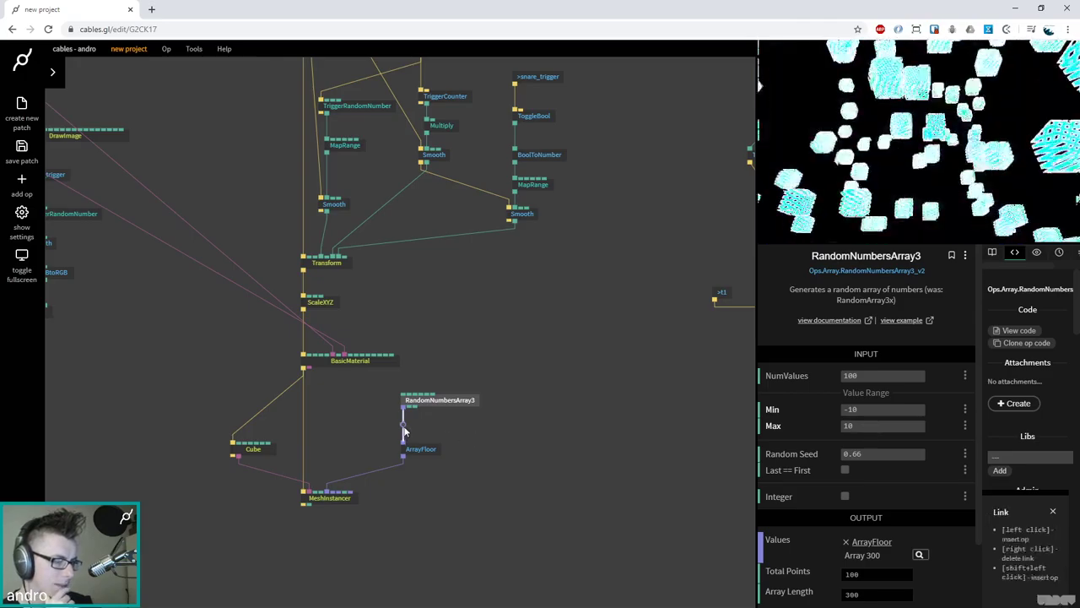
click(403, 432)
text(arraym)
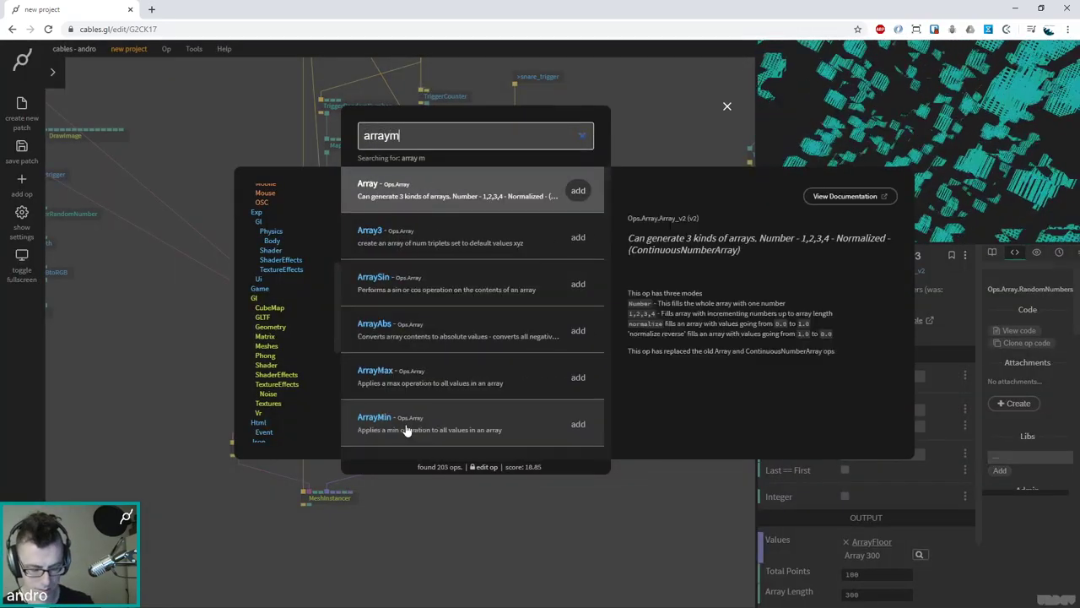
text(ult)
key(Return)
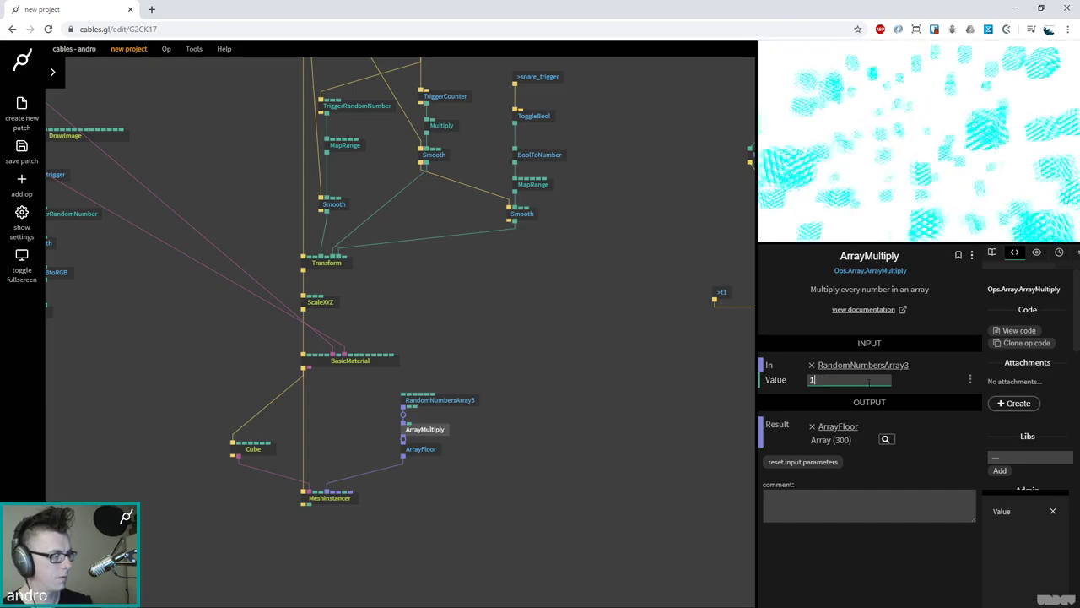
Set ArrayMultiply's Value to 0.25 and move MeshInstancer further down to make room beneath the array ops
text(0.)
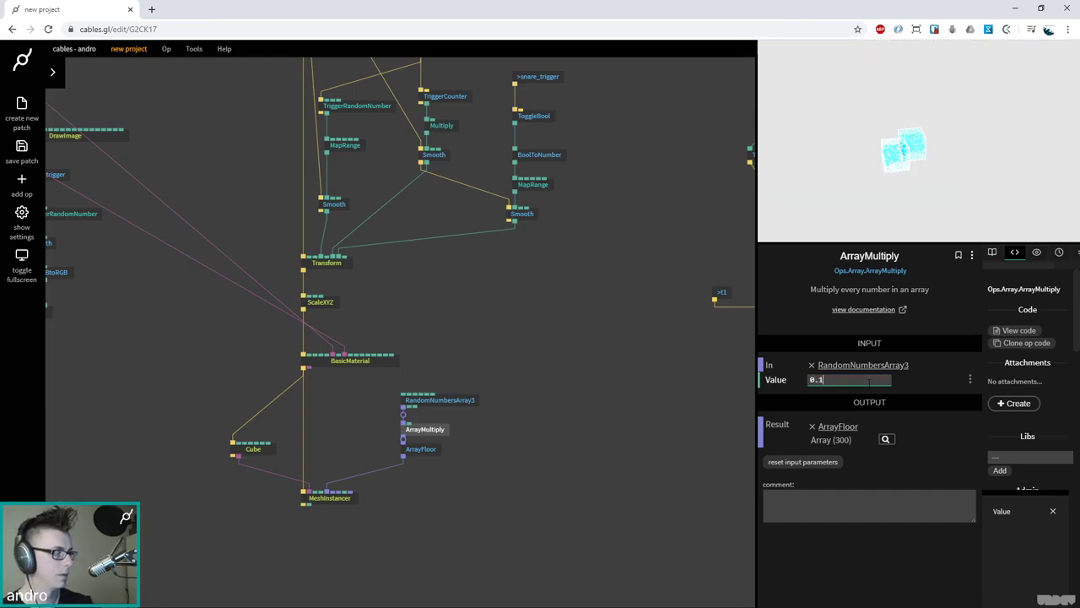
key(BackSpace)
text(2)
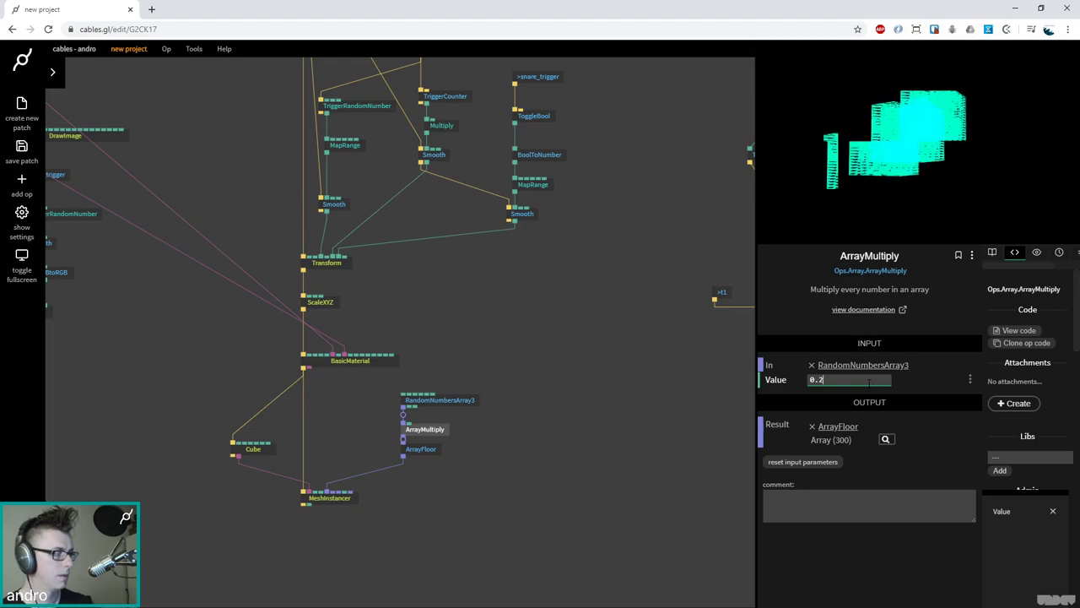
text(5)
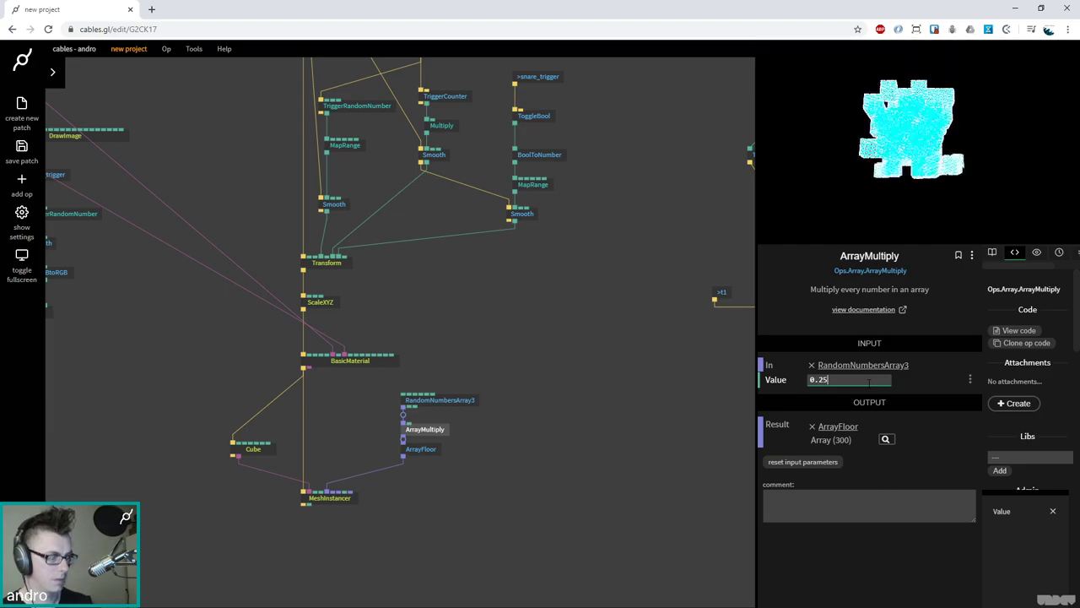
scroll(576, 420, down, 3)
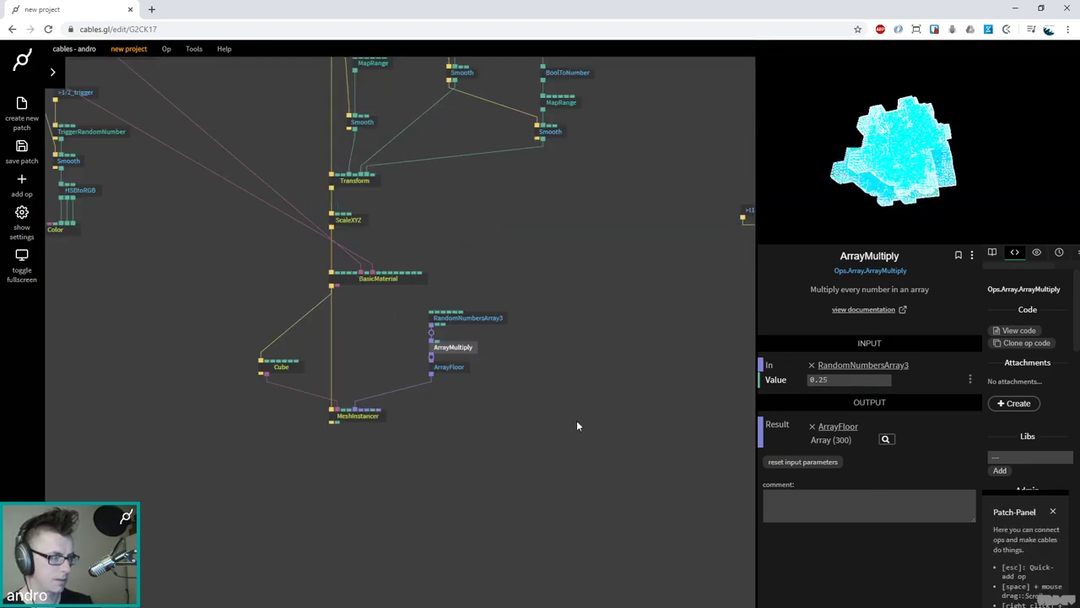
drag(345, 413, 351, 461)
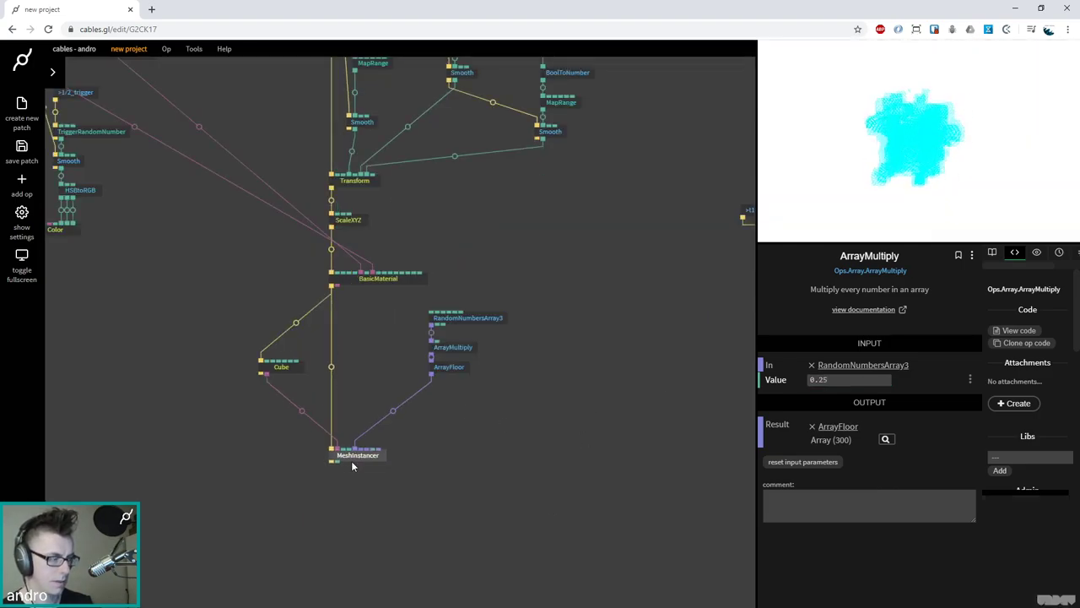
click(486, 535)
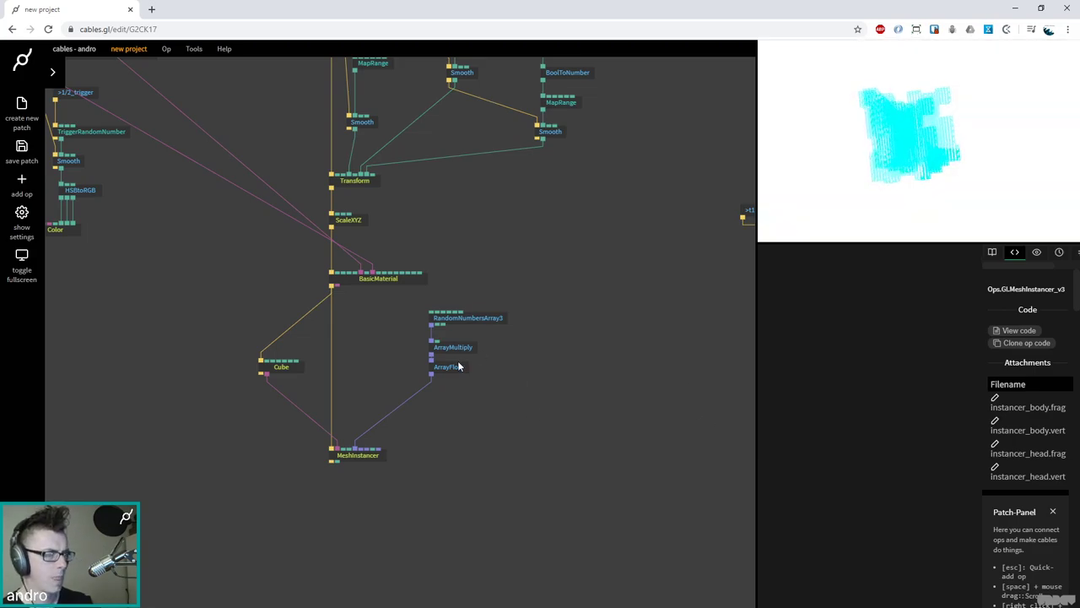
Copy the >1/2_trigger, TriggerRandomNumber and Smooth ops from the Color chain and paste them beside RandomNumbersArray3
drag(499, 304, 588, 537)
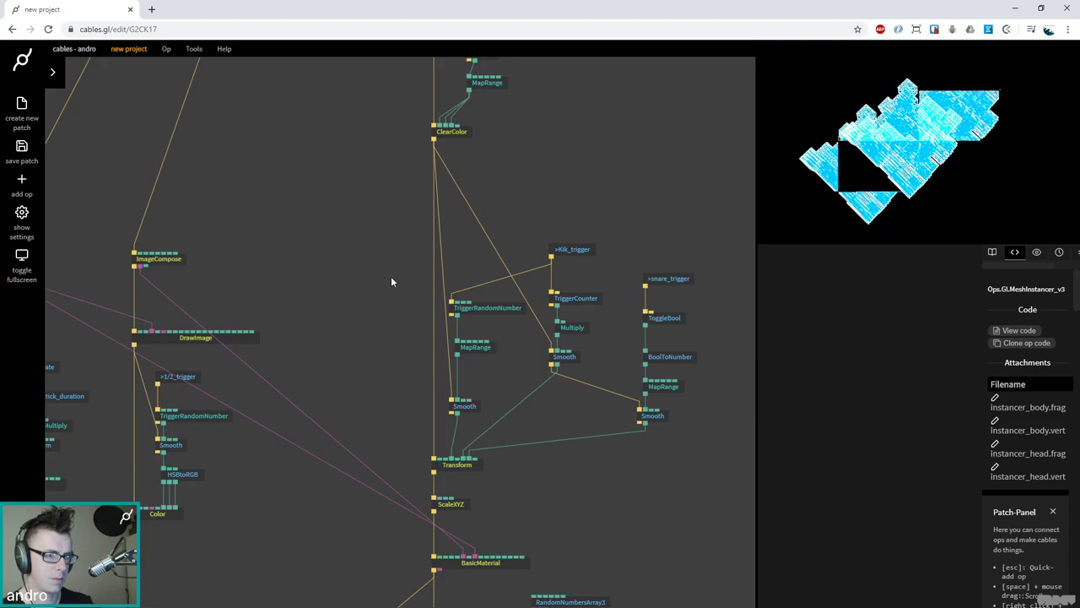
drag(391, 274, 385, 375)
scroll(385, 375, down, 2)
drag(378, 427, 408, 344)
scroll(408, 343, up, 4)
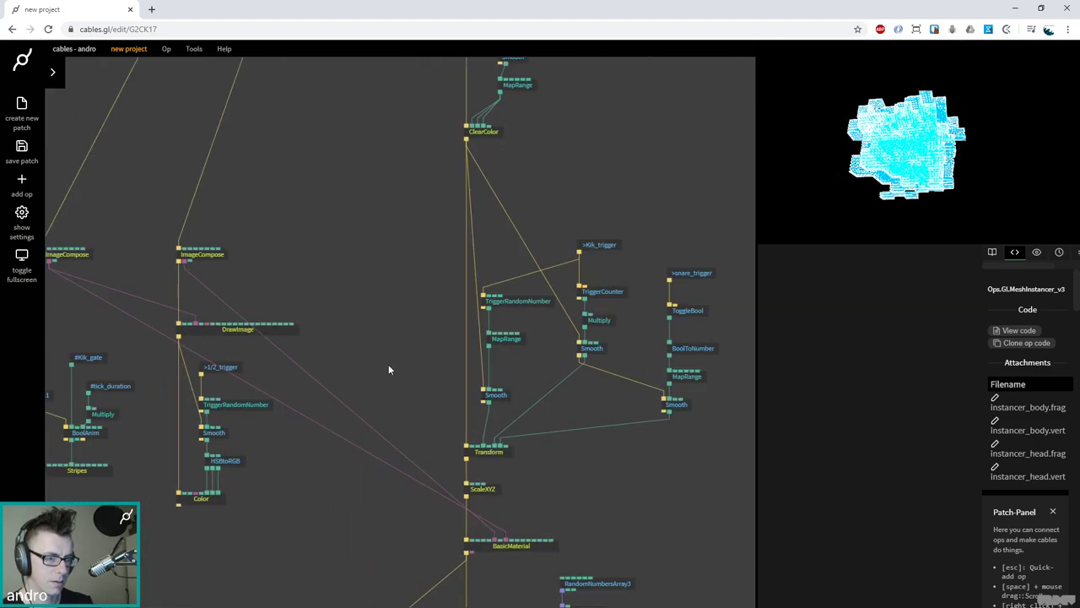
click(206, 334)
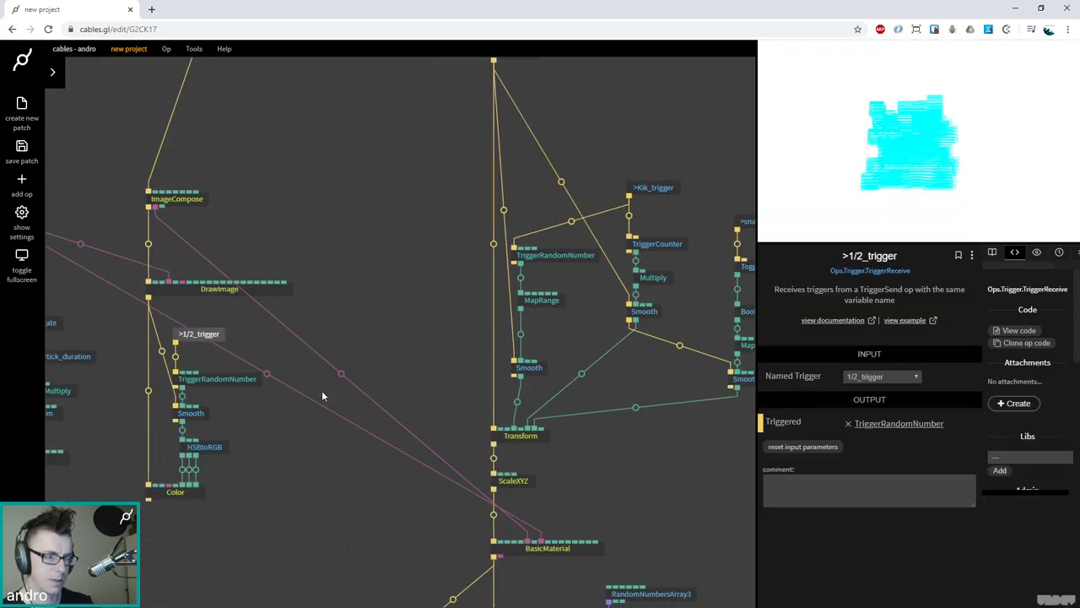
drag(271, 415, 155, 317)
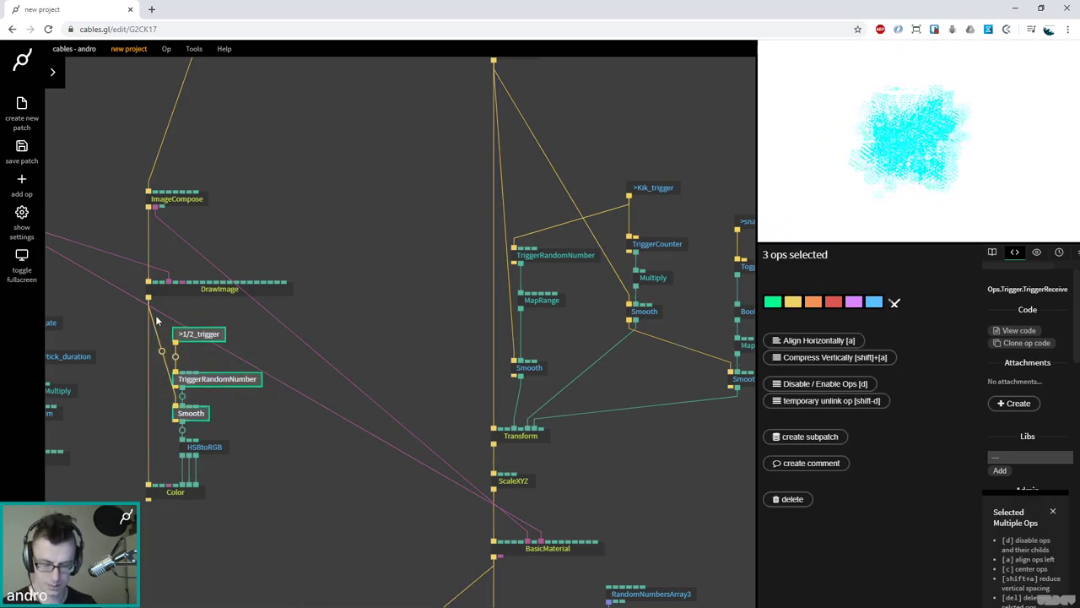
key(ctrl+c)
drag(568, 575, 425, 386)
key(ctrl+v)
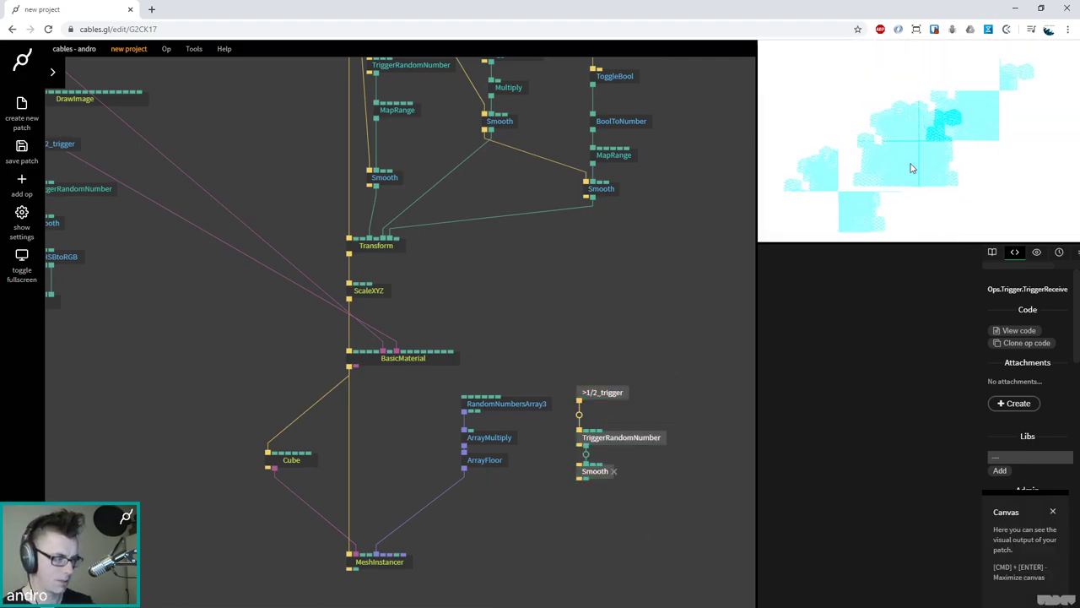
click(638, 419)
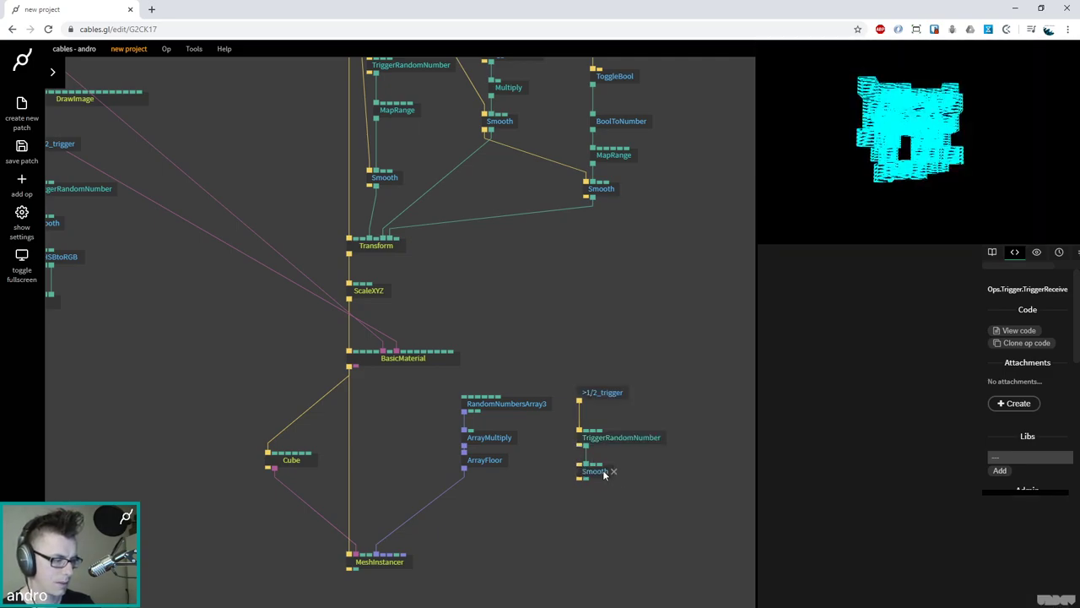
Duplicate the pasted >1/2_trigger receiver, switch its Named Trigger to t1 and connect it to the Smooth op's Update
drag(589, 473, 601, 494)
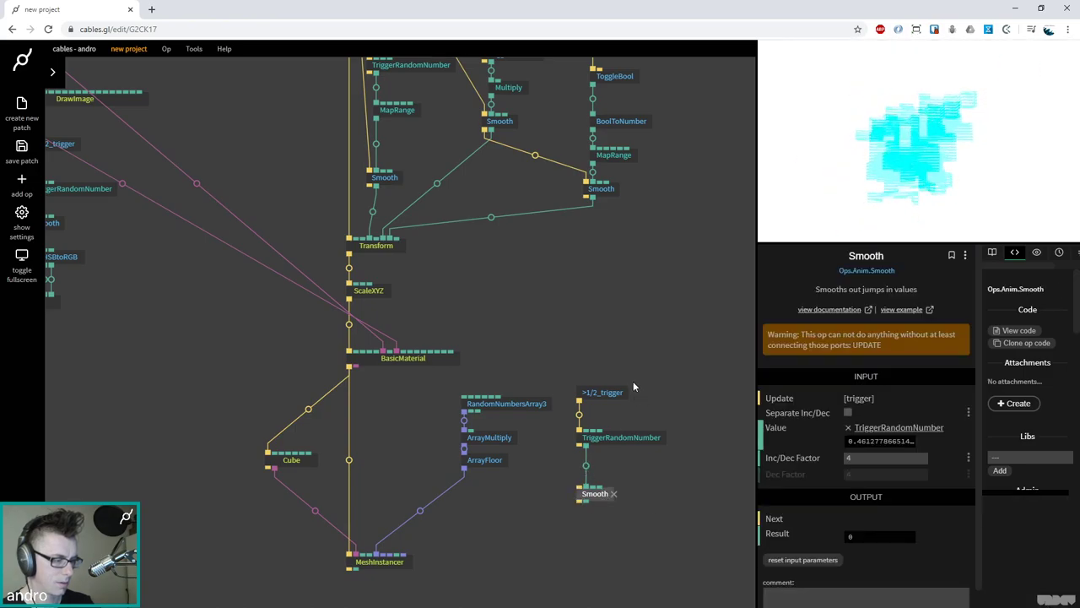
click(606, 393)
key(ctrl+c)
key(ctrl+v)
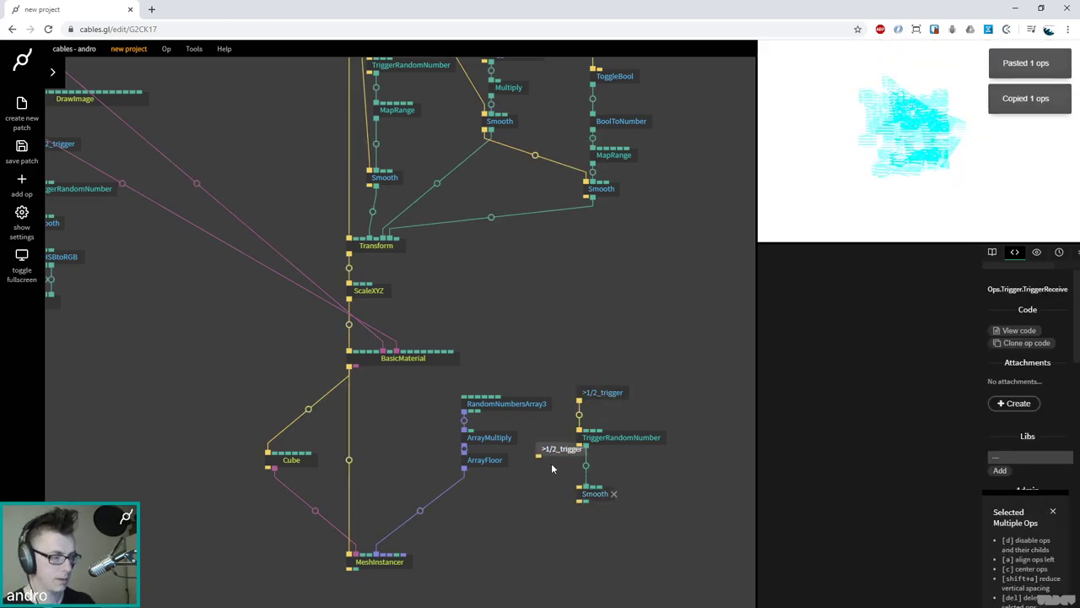
click(897, 377)
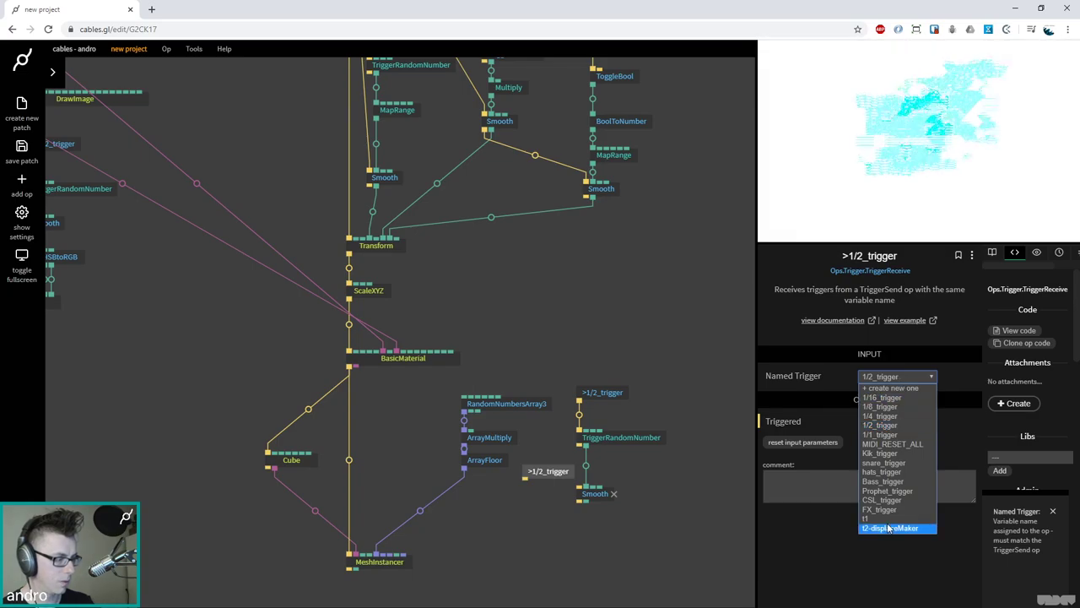
click(881, 516)
drag(524, 478, 593, 505)
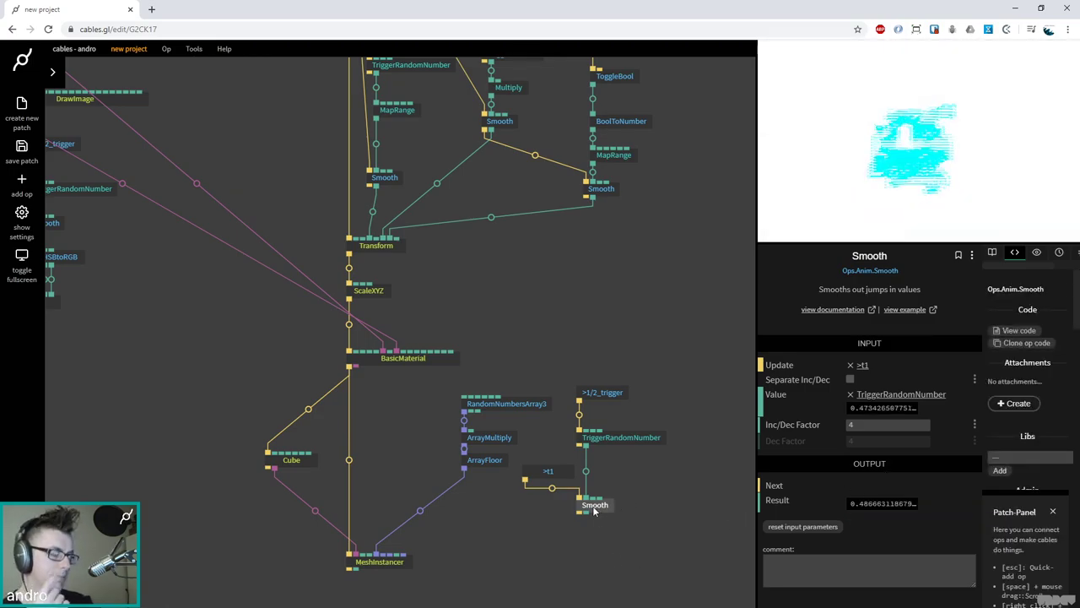
Delete the >t1 receiver and the Smooth op below the pasted TriggerRandomNumber
click(558, 478)
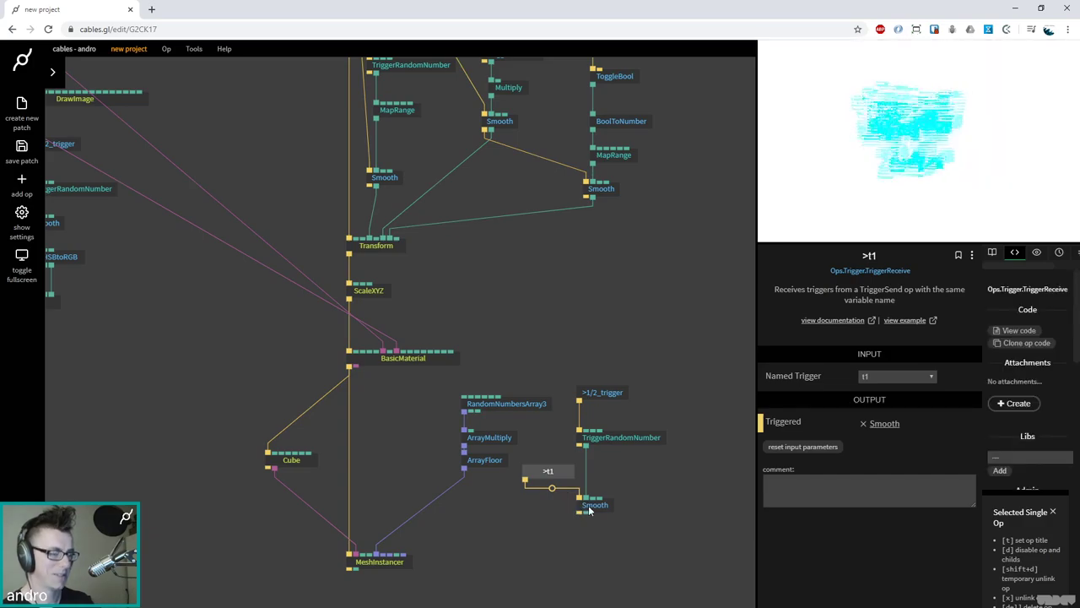
key(Delete)
click(588, 508)
key(Delete)
Set the pasted TriggerRandomNumber's Max to 5711 and enable Integer
click(632, 441)
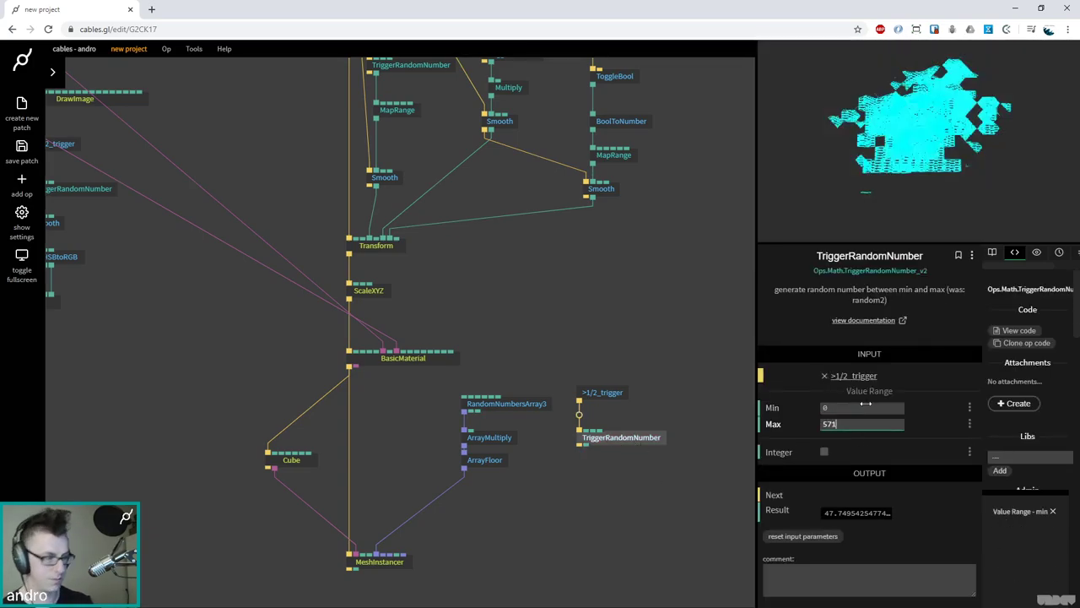
click(823, 451)
Place the >1/2_trigger and TriggerRandomNumber pair above RandomNumbersArray3 and connect the Result to its random seed
click(601, 459)
drag(576, 371, 615, 362)
click(614, 361)
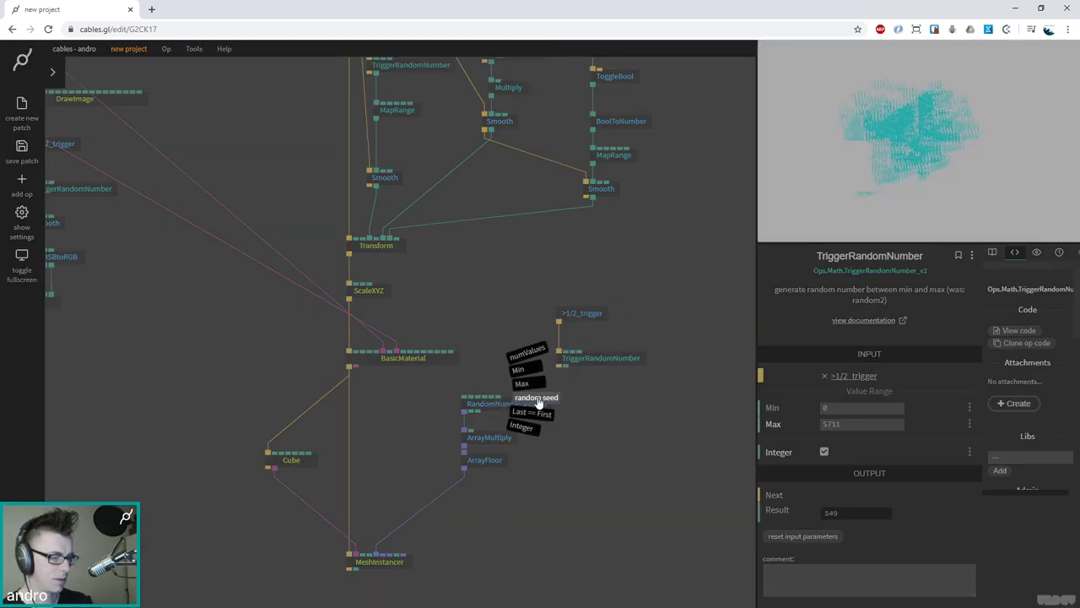
click(535, 399)
click(594, 420)
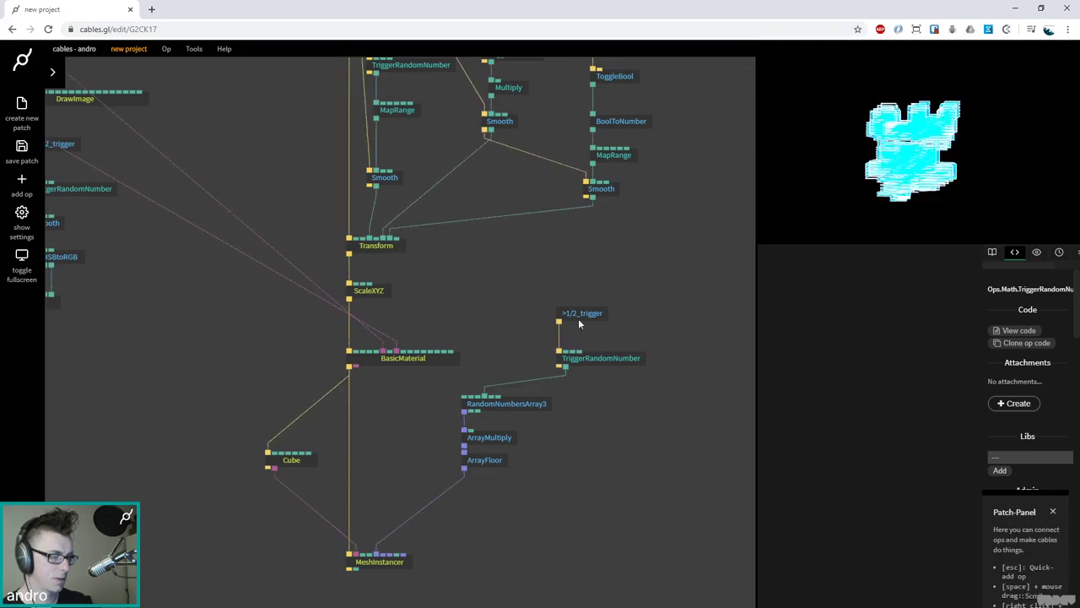
Set the ArrayMultiply op's Value to 1
click(496, 438)
click(835, 381)
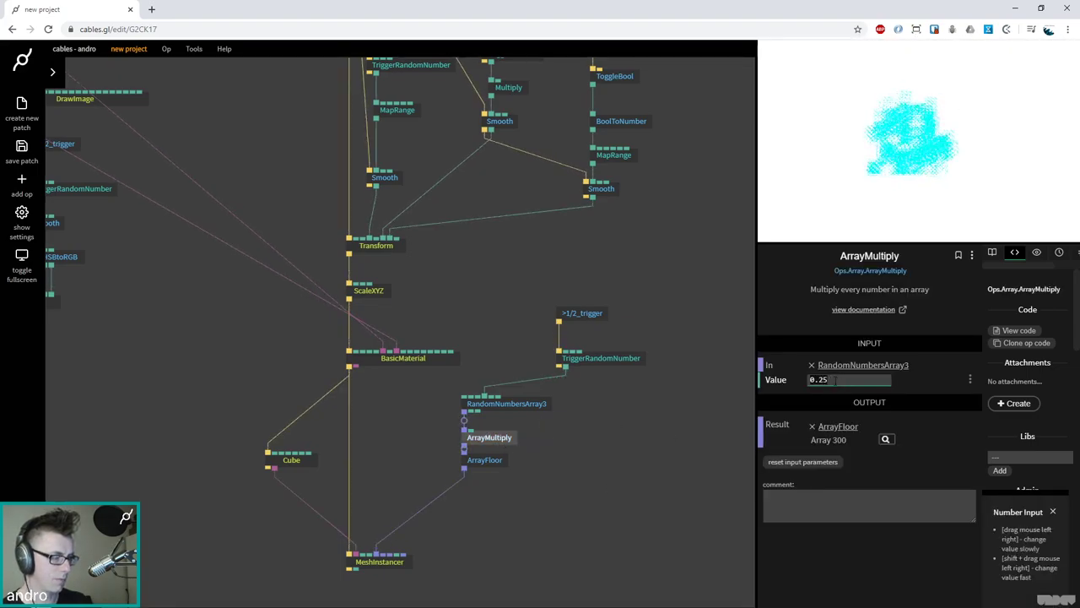
text(1)
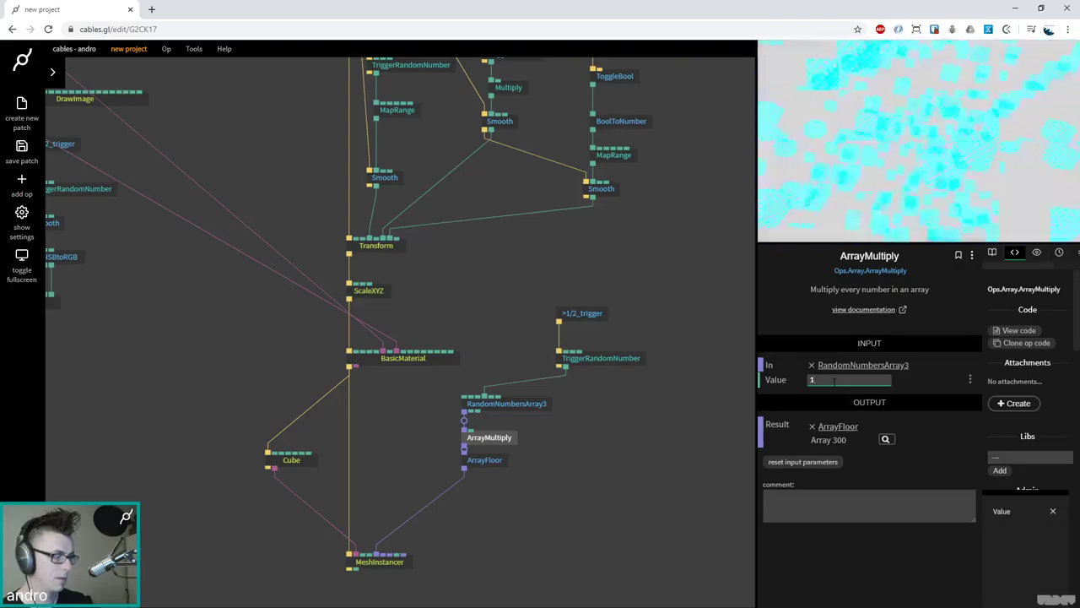
Insert a SmoothArray op between ArrayFloor and MeshInstancer and connect its Execute input to BasicMaterial's trigger output
drag(494, 462, 494, 472)
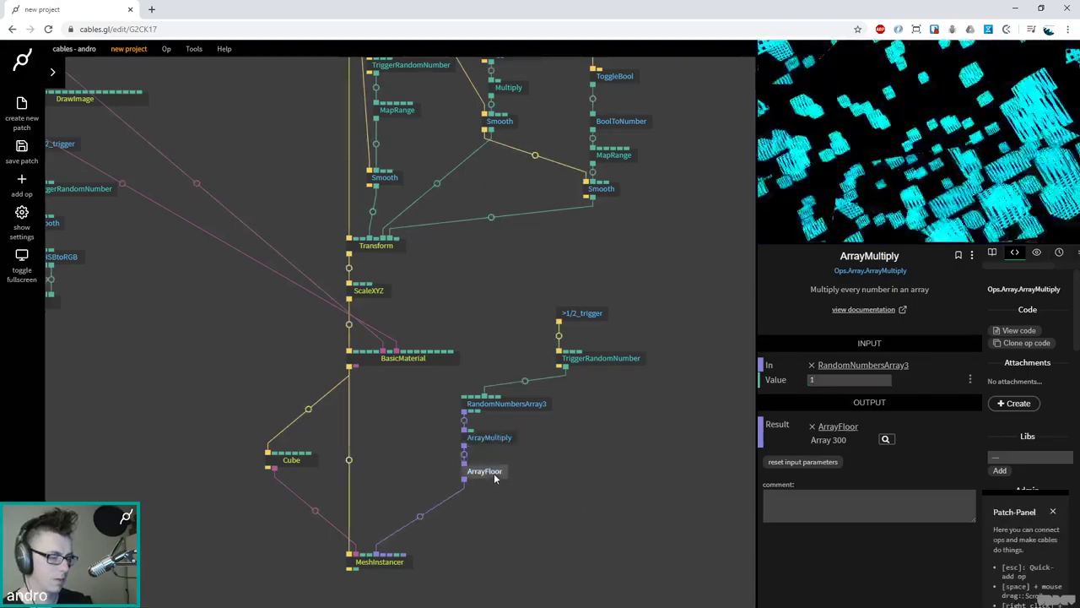
click(421, 518)
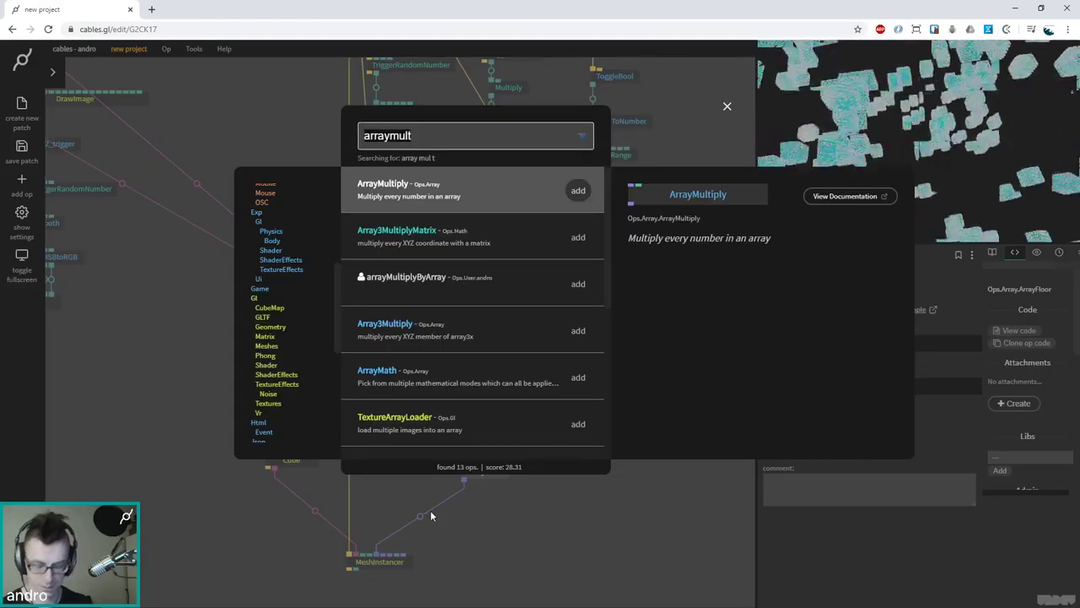
text(smootharr)
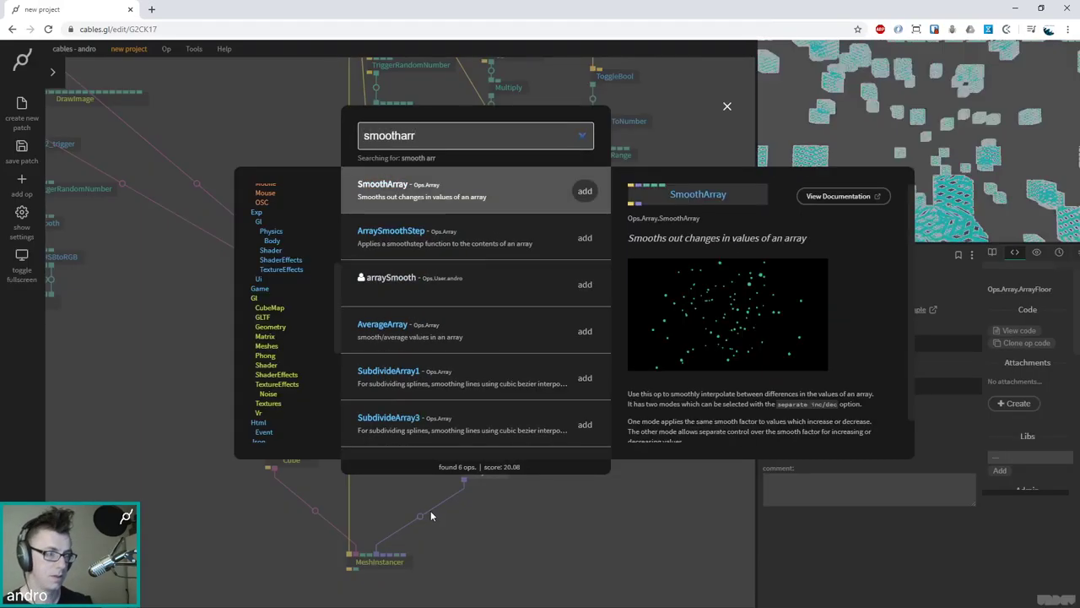
key(Return)
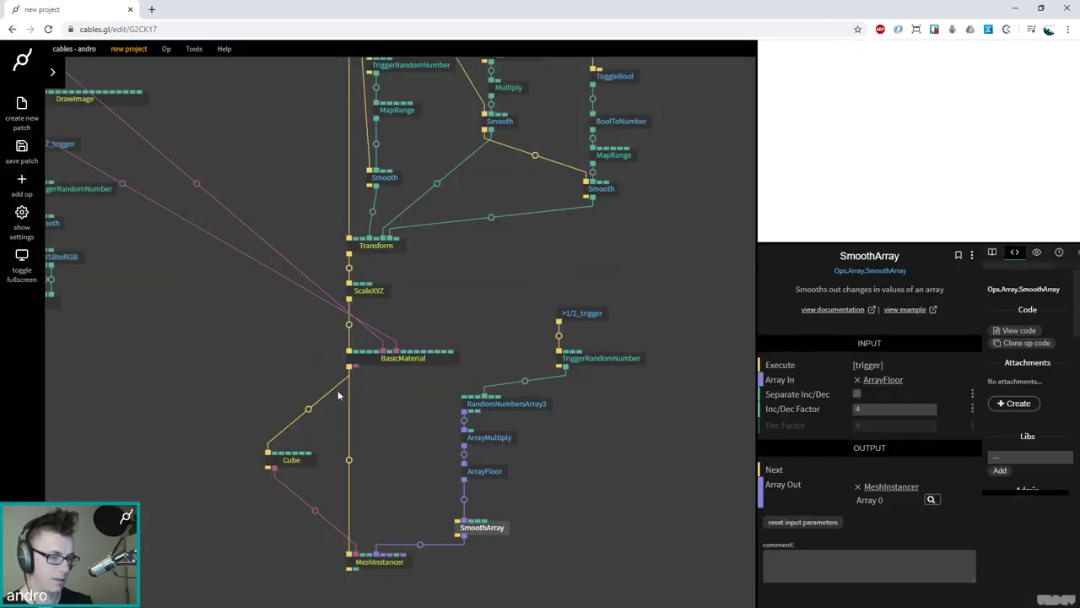
drag(349, 368, 475, 527)
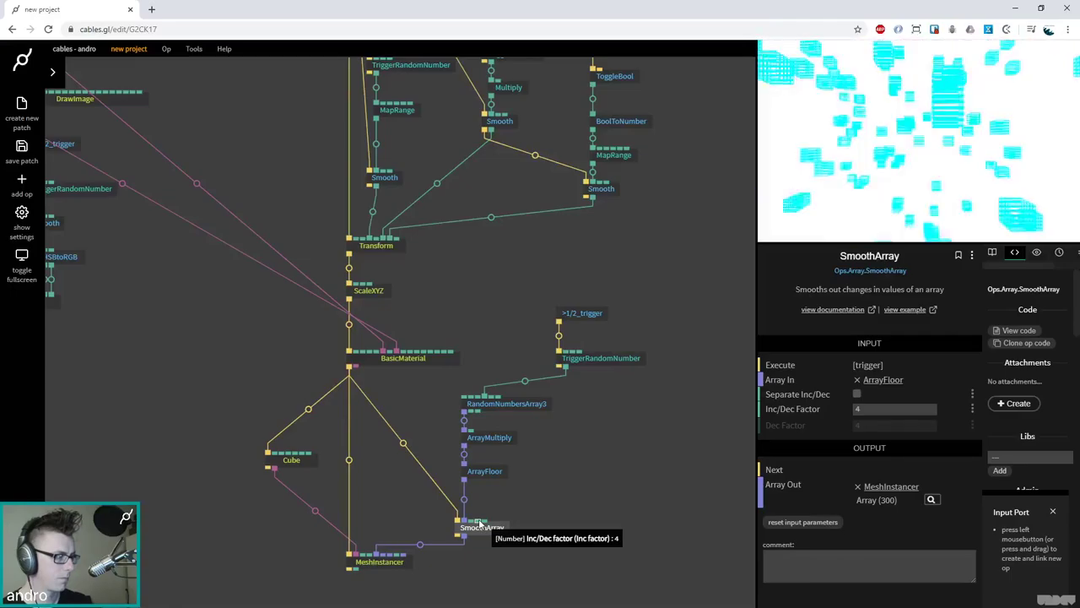
Insert a GateNumber op on the link between the kick chain's Smooth and Transform's rotX, and place it below that Smooth
drag(454, 273, 471, 511)
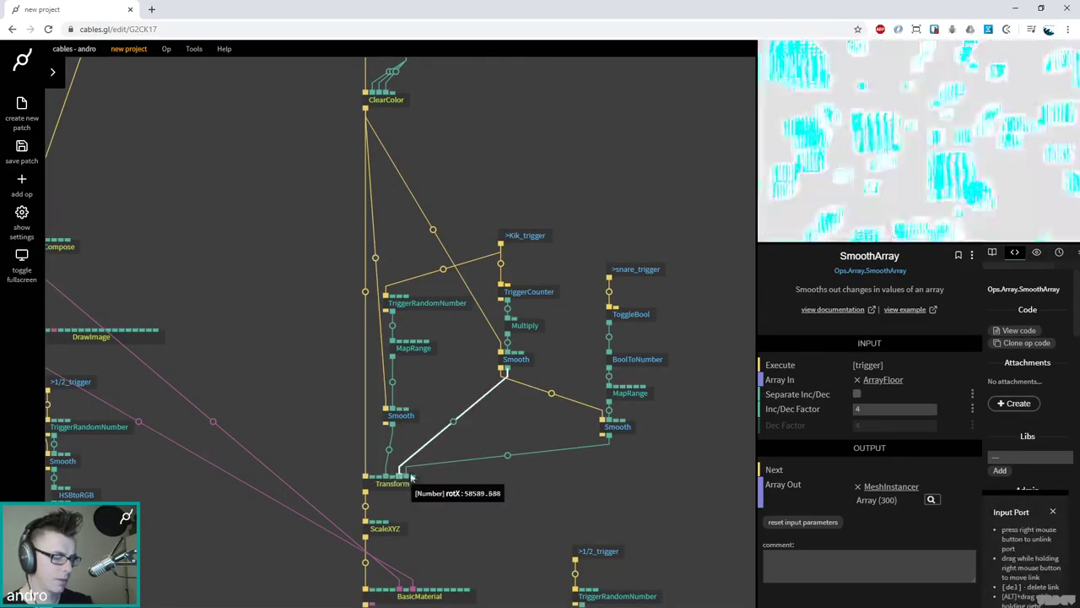
click(452, 421)
text(gat)
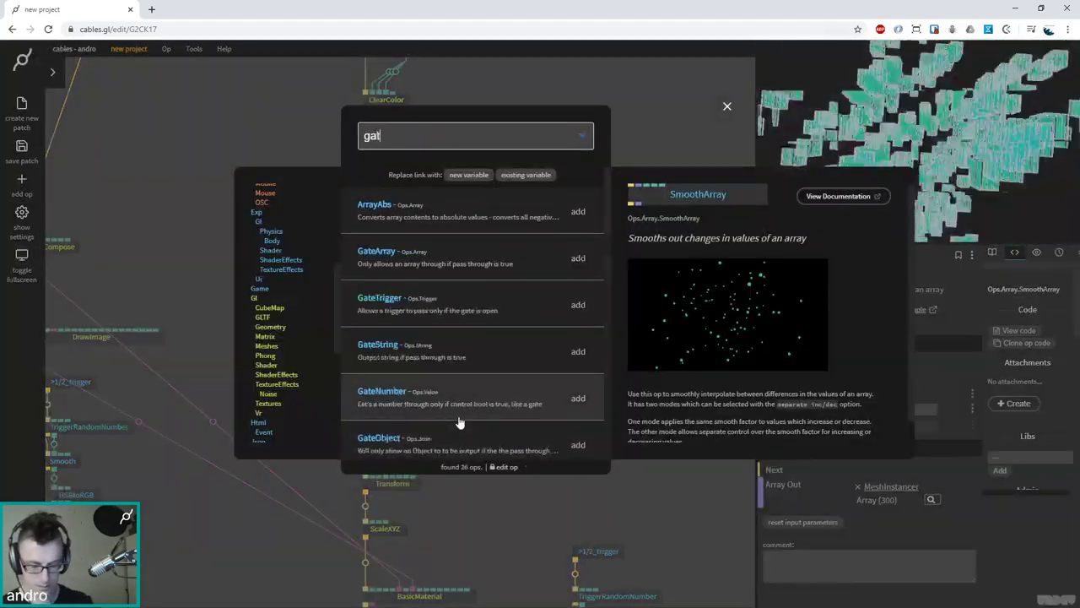
text(e number)
key(Return)
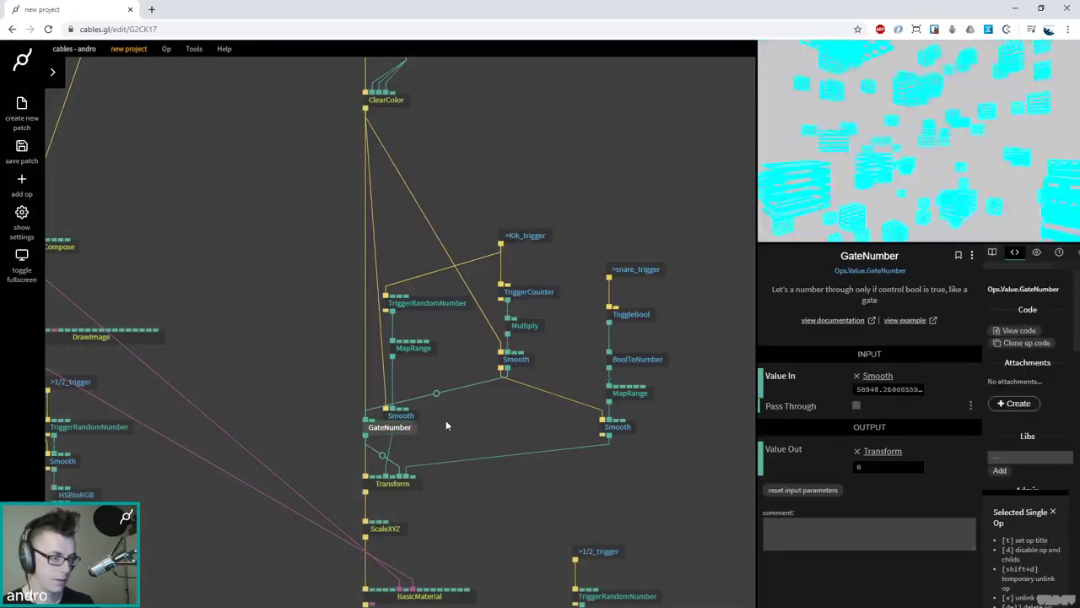
drag(382, 427, 477, 439)
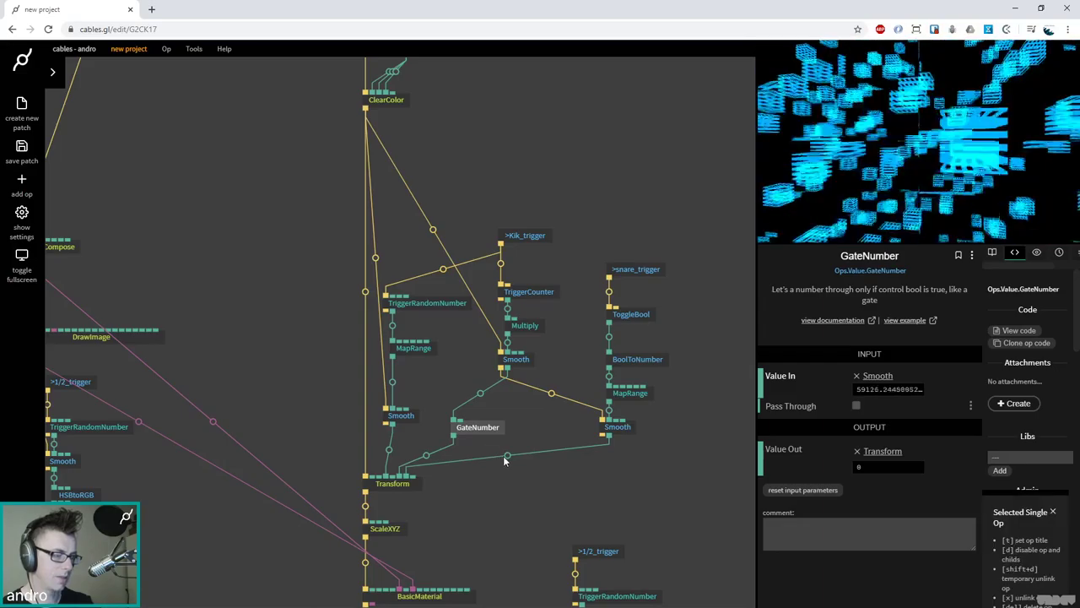
Insert a second GateNumber op on the link between the snare chain's Smooth and Transform, placed below that Smooth
click(505, 456)
drag(389, 460, 545, 460)
mouse_move(856, 408)
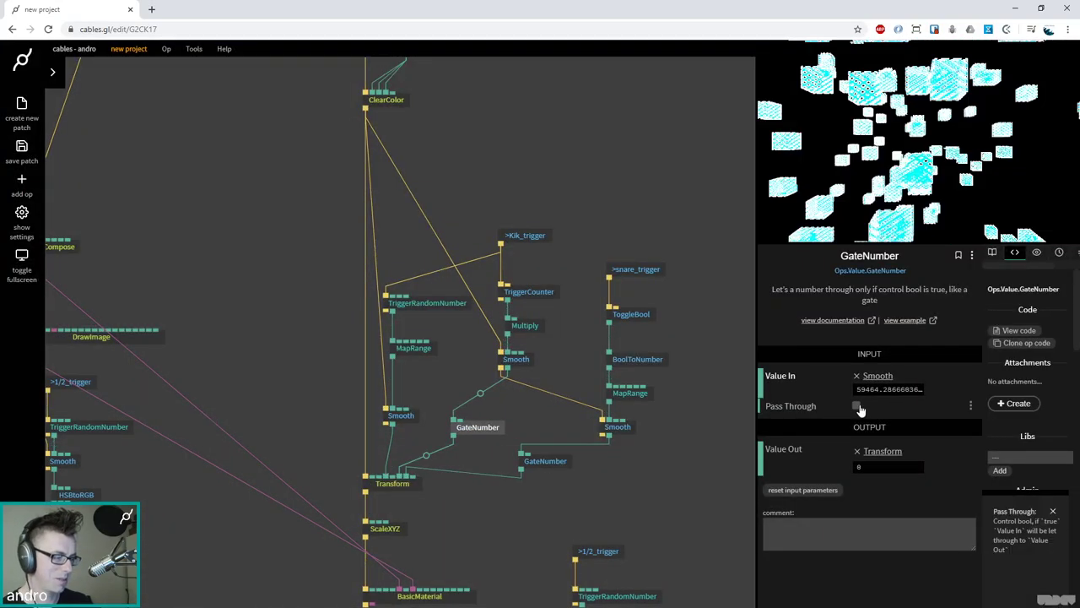
mouse_move(938, 155)
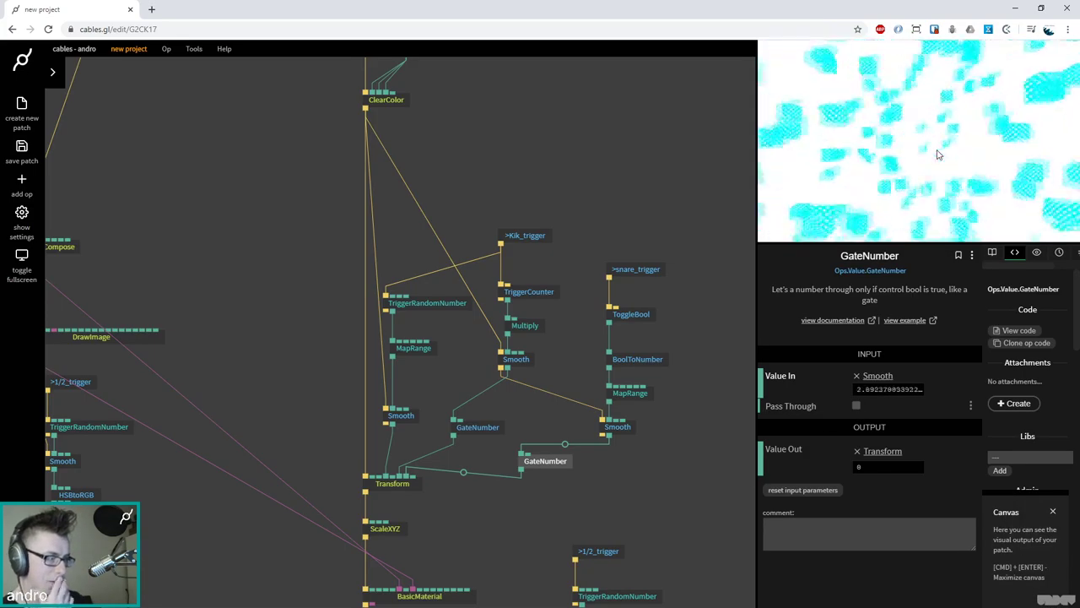
Try a Value of 0.25 on the ArrayMultiply op and return it to 1
scroll(675, 388, down, 5)
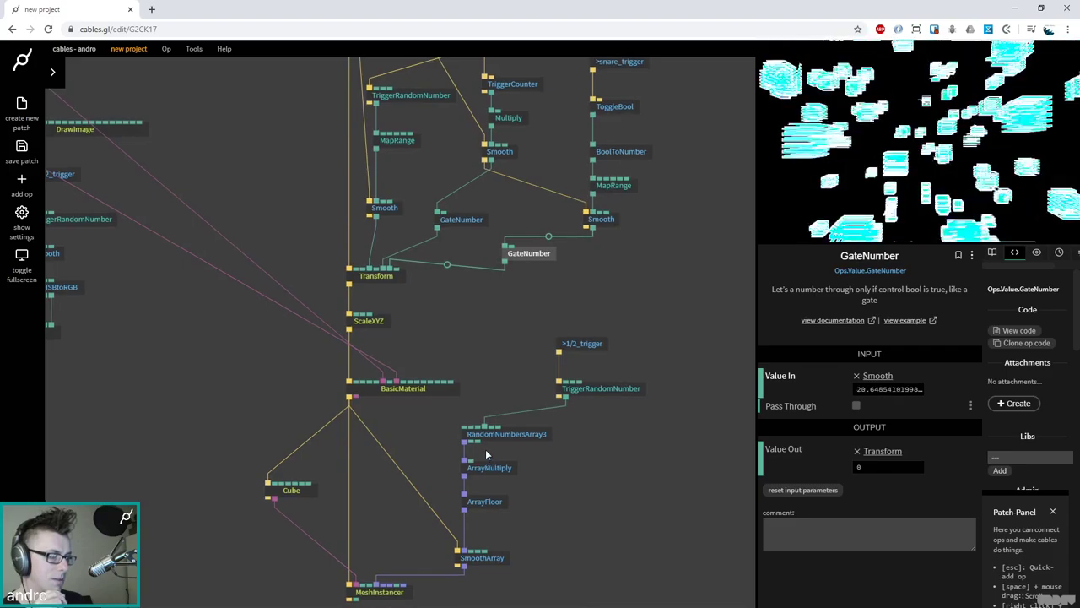
click(497, 435)
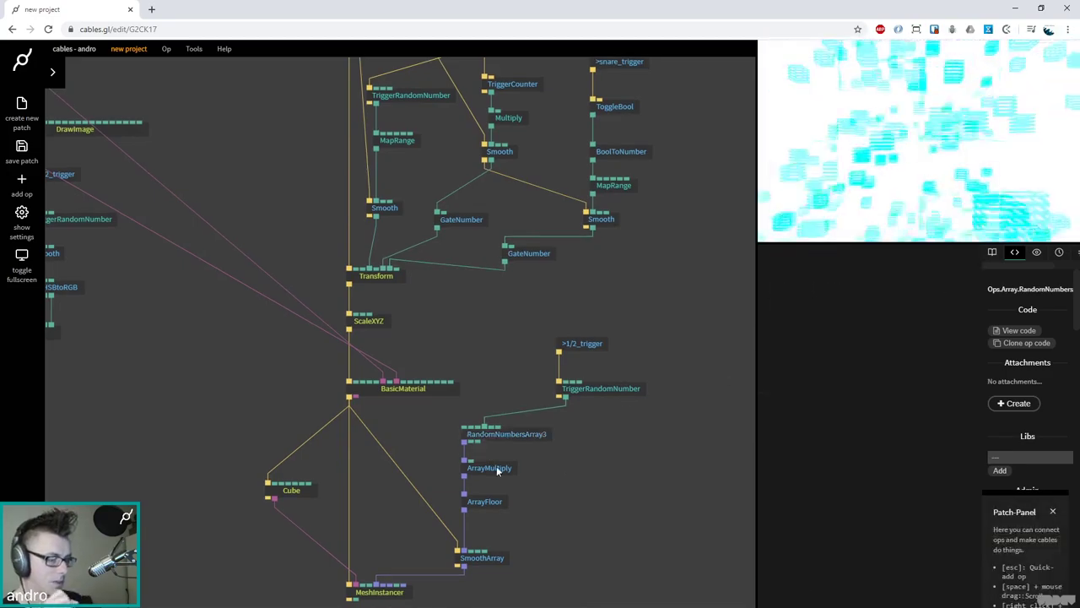
click(493, 469)
click(874, 380)
text(0.2)
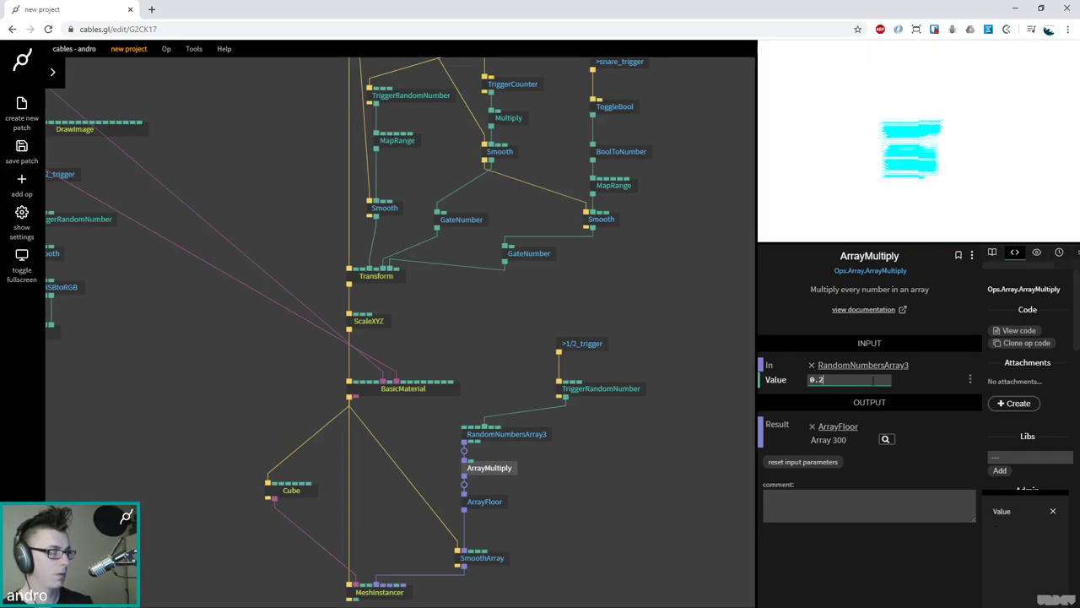
text(5)
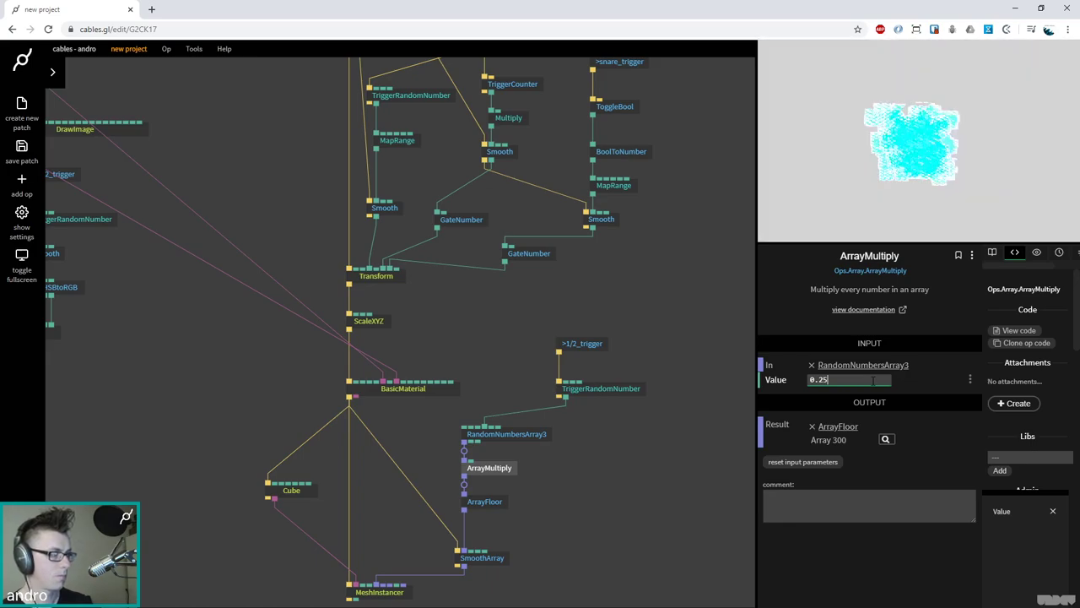
key(BackSpace)
key(BackSpace)
key(BackSpace)
key(BackSpace)
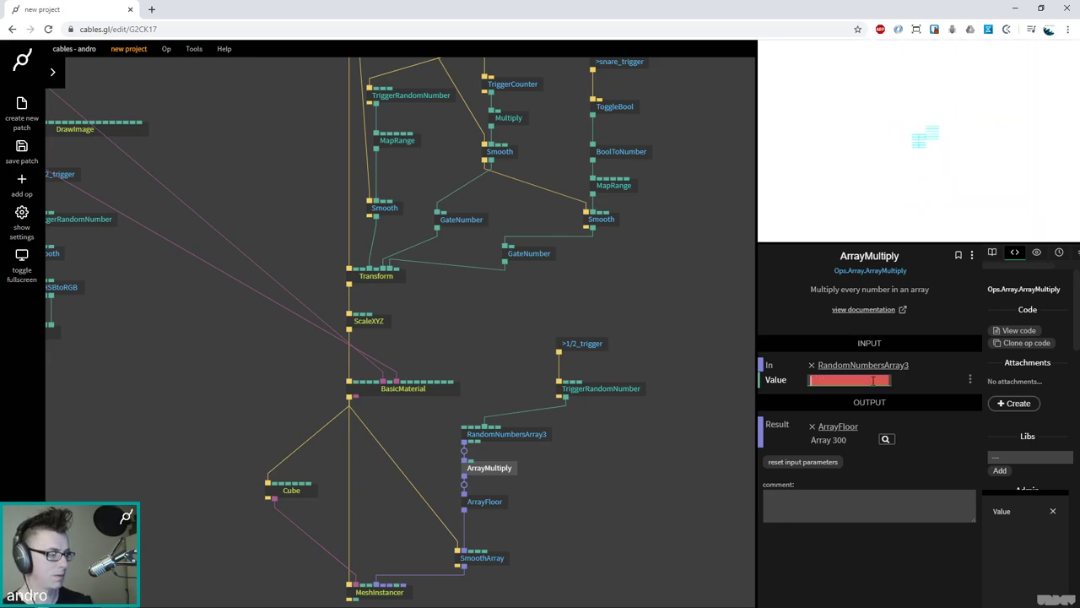
text(1)
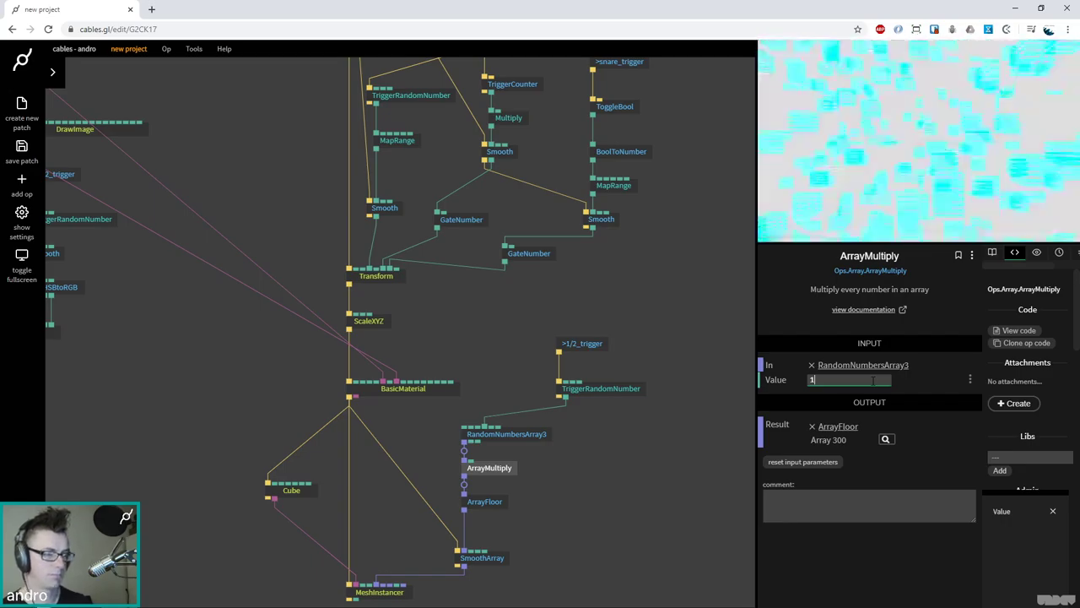
Duplicate the >1/2_trigger receiver beside RandomNumbersArray3's seed chain and switch the copy's Named Trigger to 1/1_trigger
click(671, 331)
drag(599, 338, 479, 287)
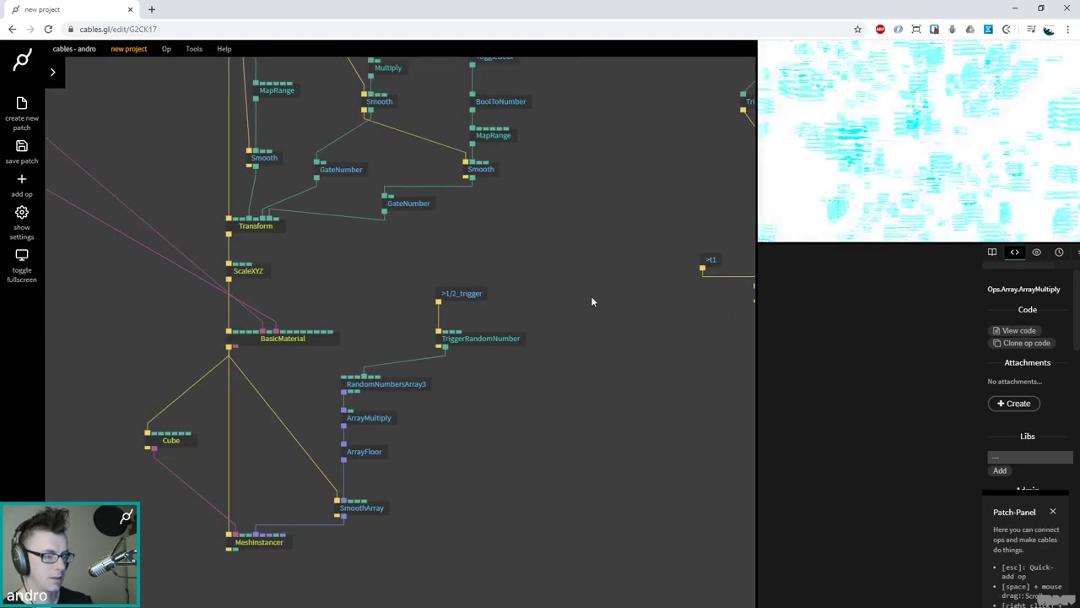
click(474, 294)
key(ctrl+c)
key(ctrl+v)
drag(459, 317, 574, 295)
click(878, 376)
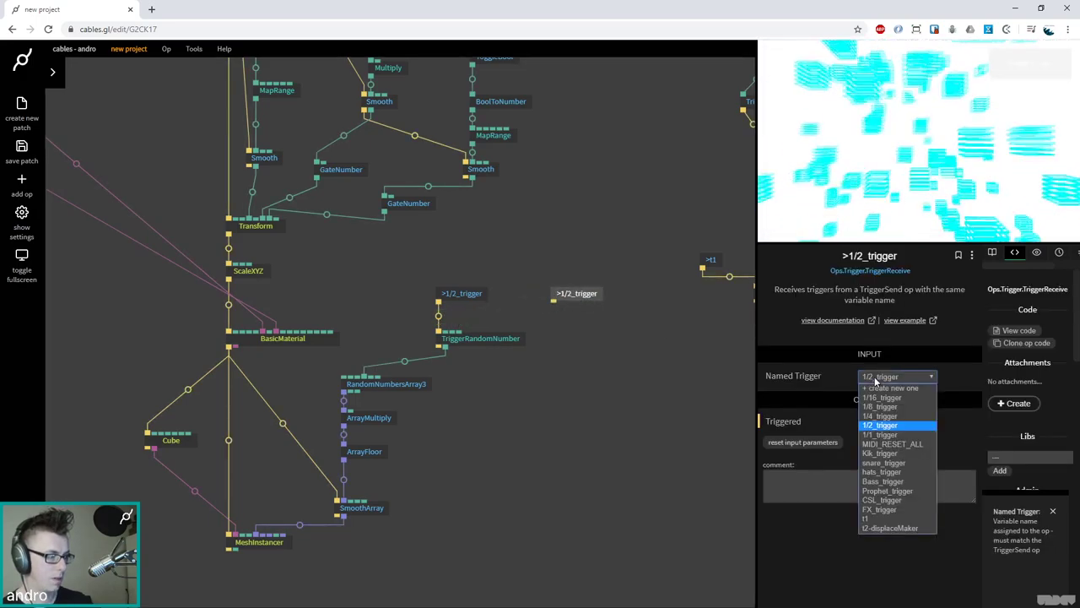
click(879, 434)
Duplicate the seed chain's TriggerRandomNumber, place the copy below the >1/1_trigger receiver and connect the two
click(631, 410)
click(492, 337)
key(ctrl+c)
key(ctrl+v)
drag(469, 361, 588, 343)
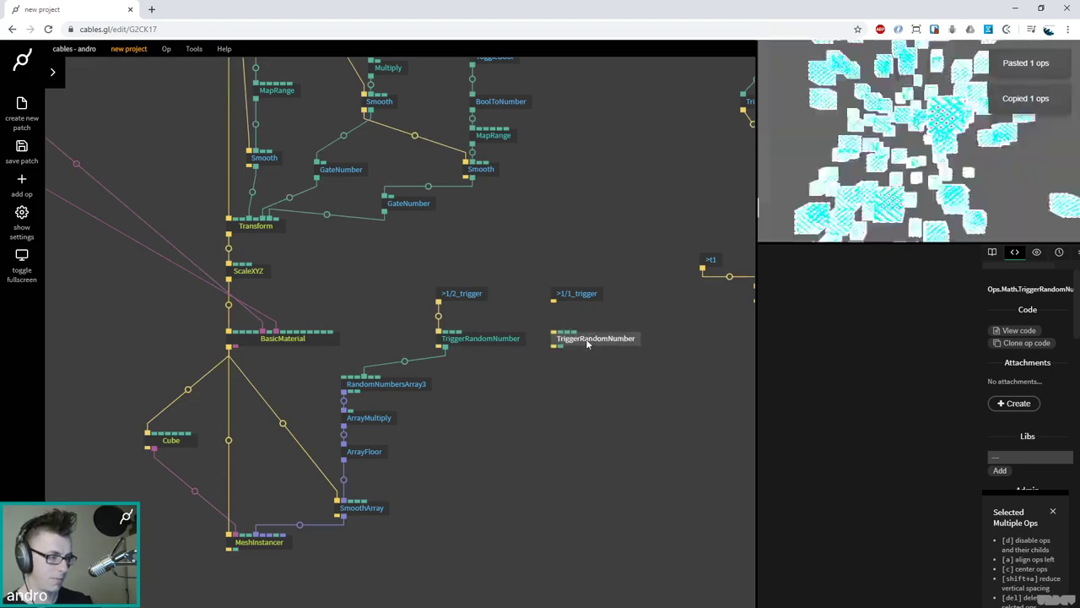
drag(554, 301, 554, 333)
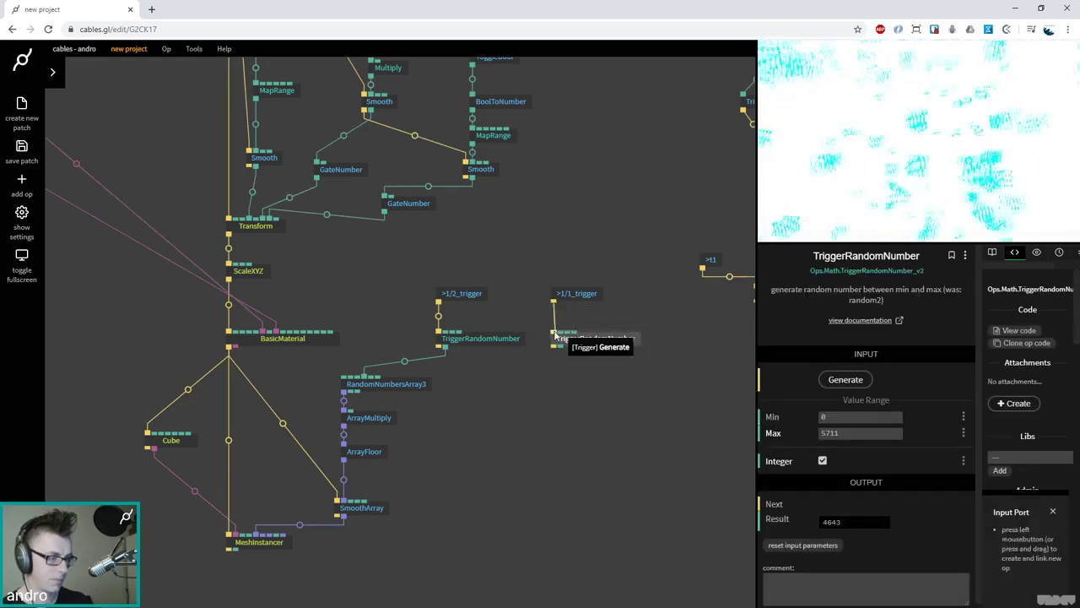
Set the Max of the TriggerRandomNumber under >1/1_trigger to 5
click(562, 443)
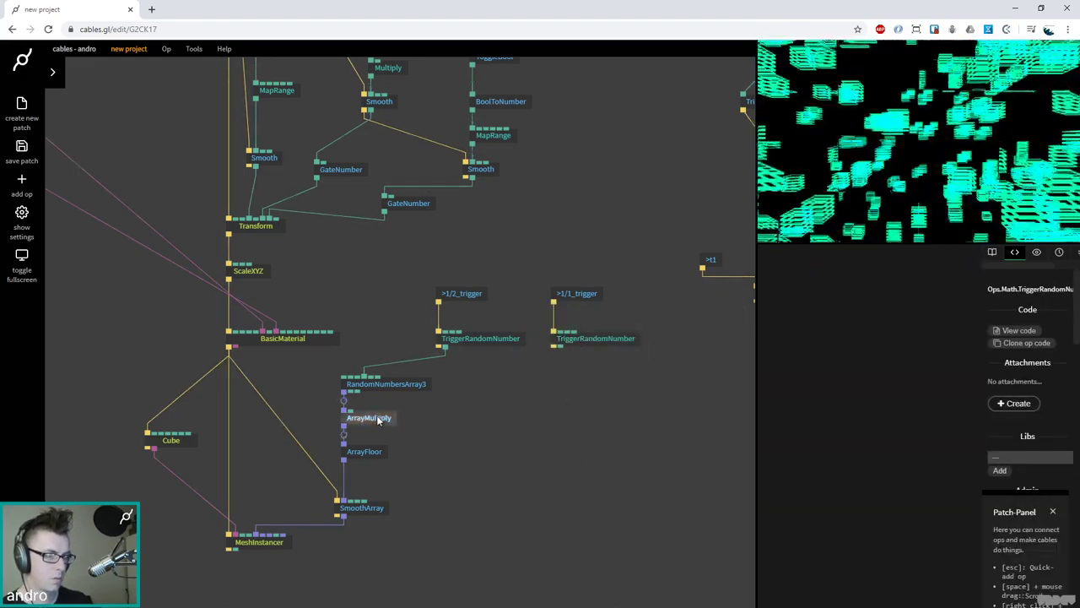
click(378, 419)
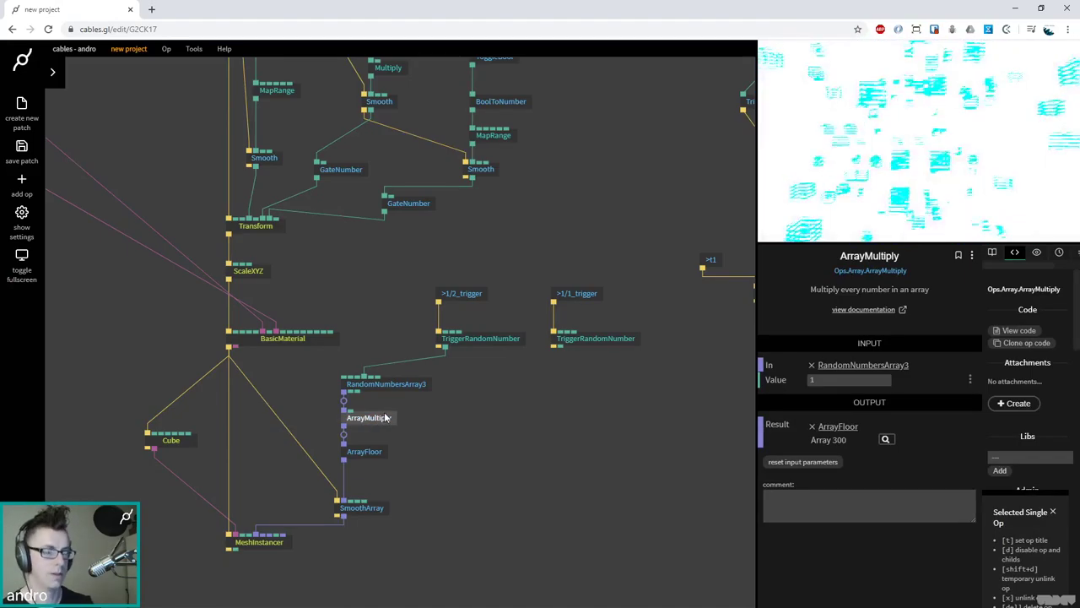
click(601, 342)
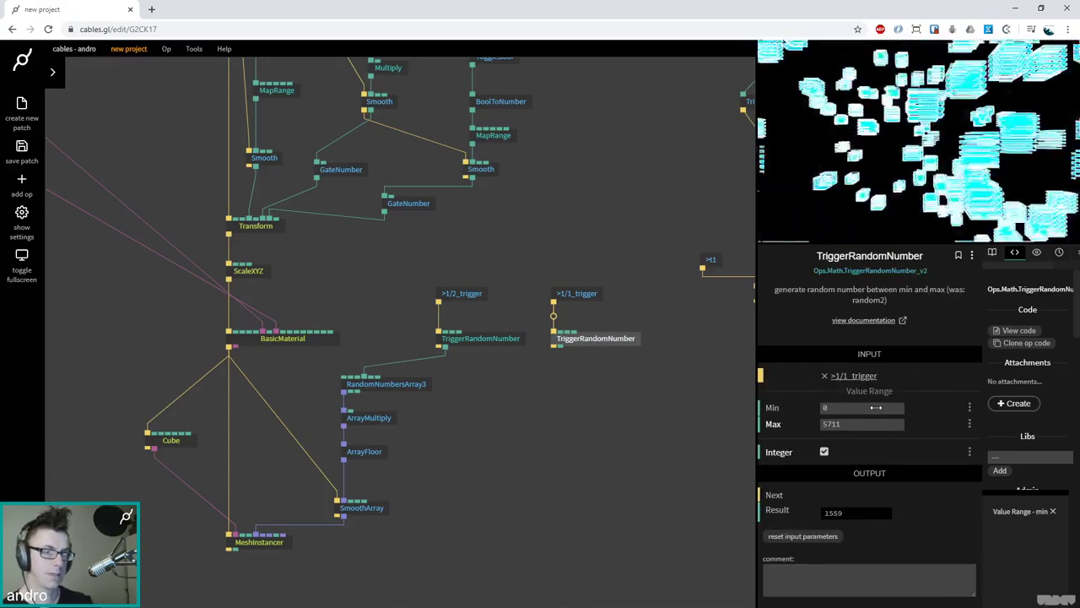
click(866, 424)
text(5)
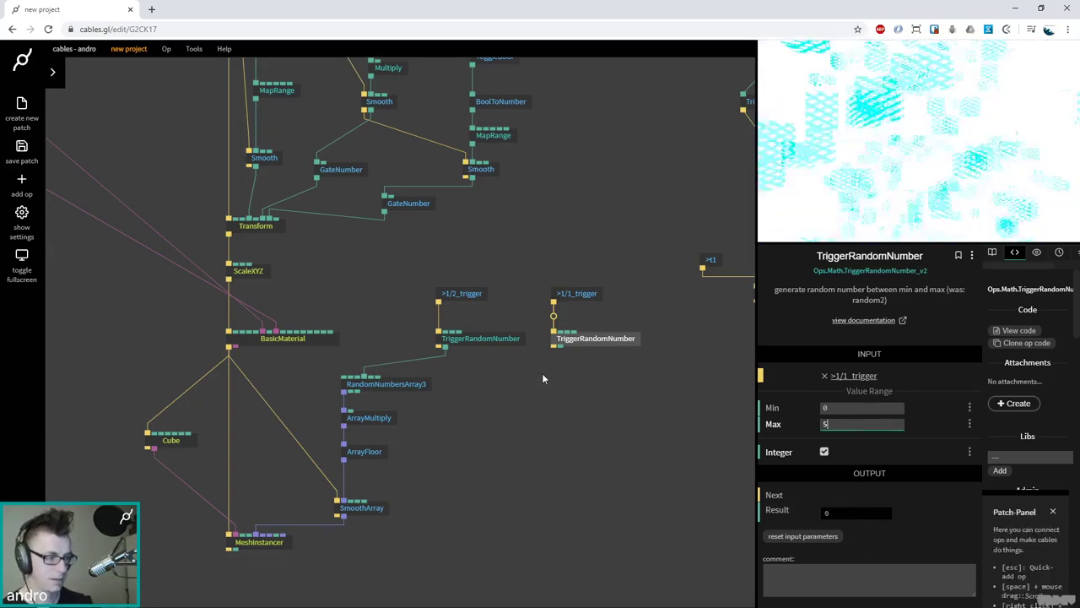
Add a MapRange op fed by the Result of the TriggerRandomNumber under >1/1_trigger
drag(562, 347, 562, 375)
text(maprange)
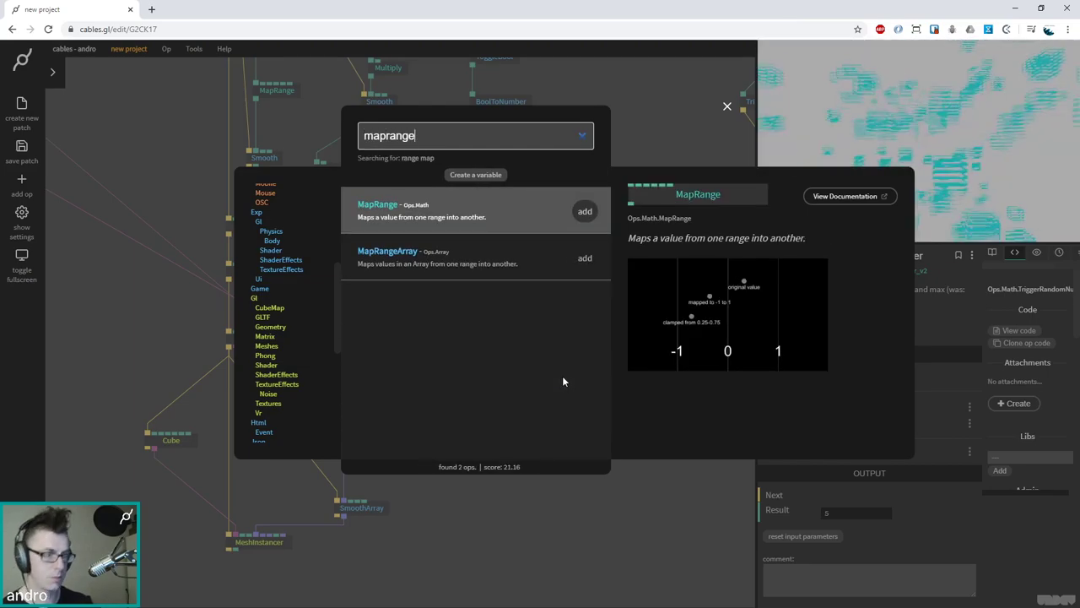
key(Return)
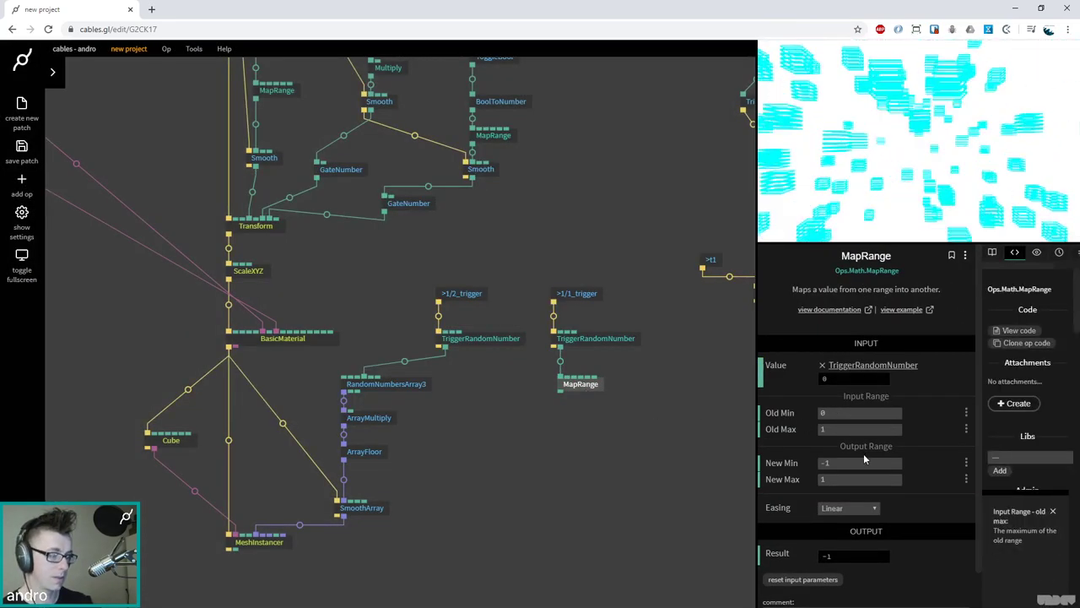
Set the new MapRange's Old Max to 5, New Min to 0.25 and New Max to 1.25, and connect its result to ArrayMultiply's Value
drag(854, 433, 857, 433)
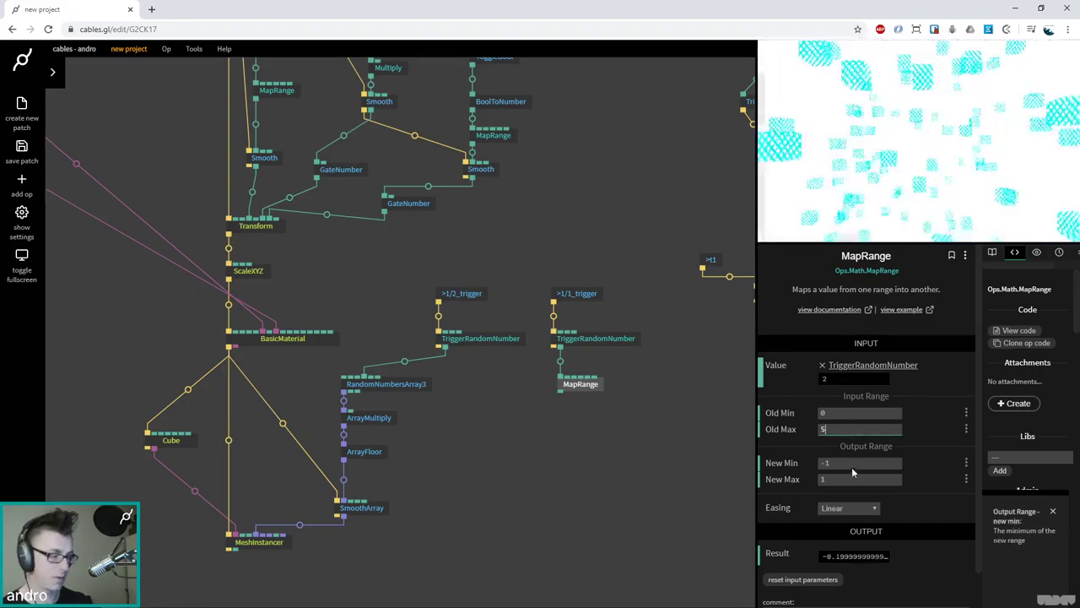
click(852, 462)
text(0.25)
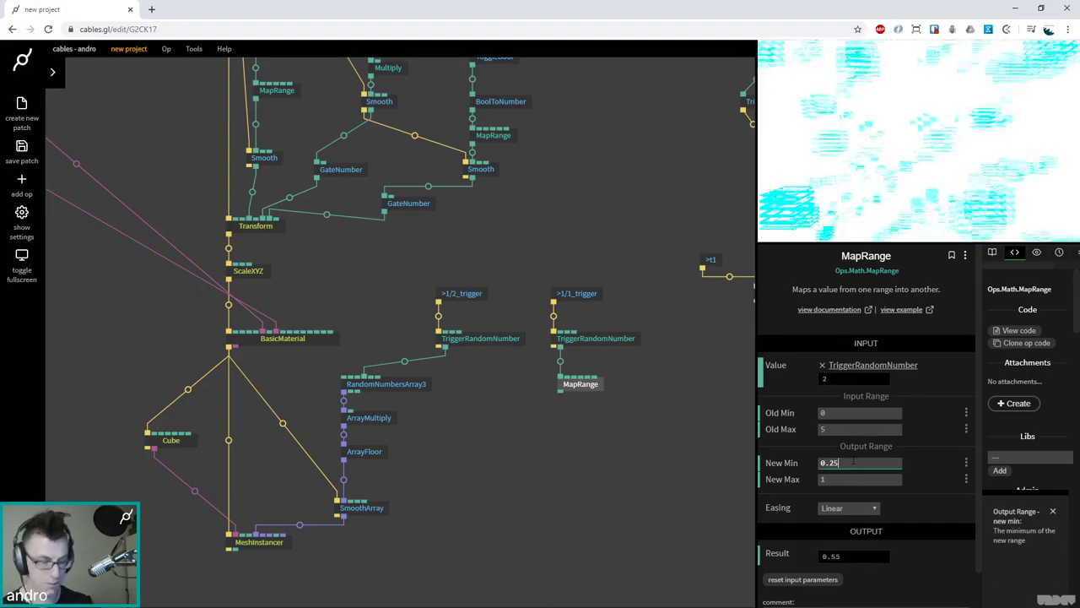
key(Tab)
text(.25)
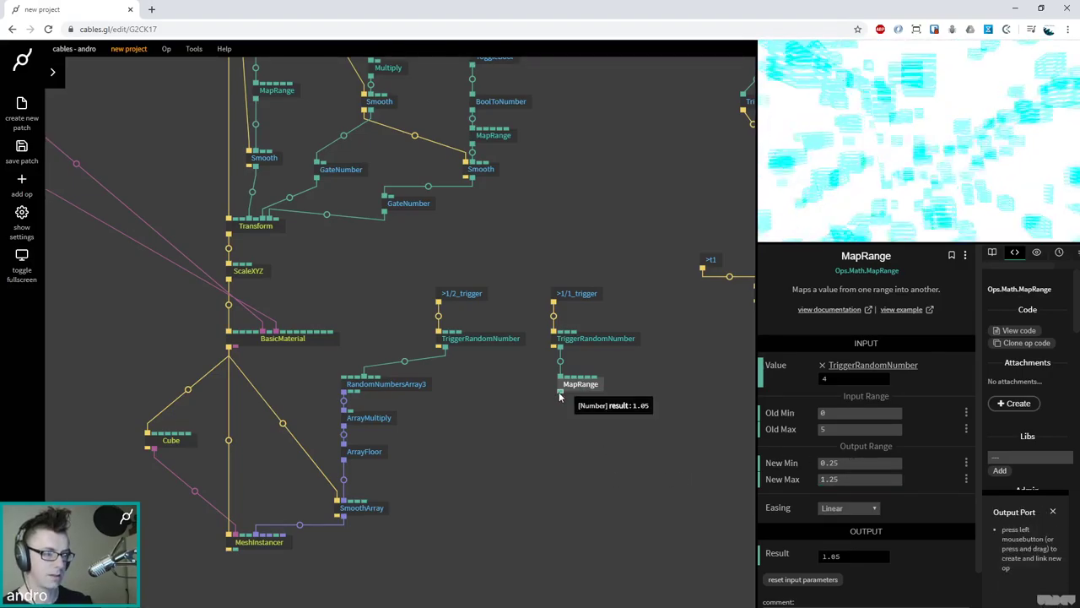
drag(559, 396, 365, 418)
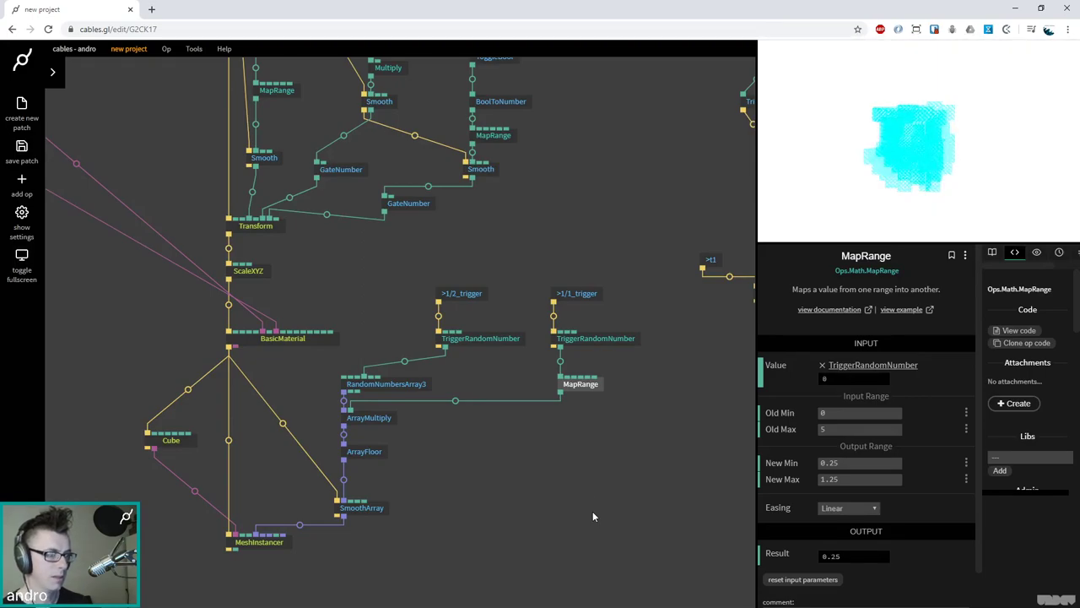
Set the New Max of the MapRange under the >1/1_trigger chain to 2
click(618, 338)
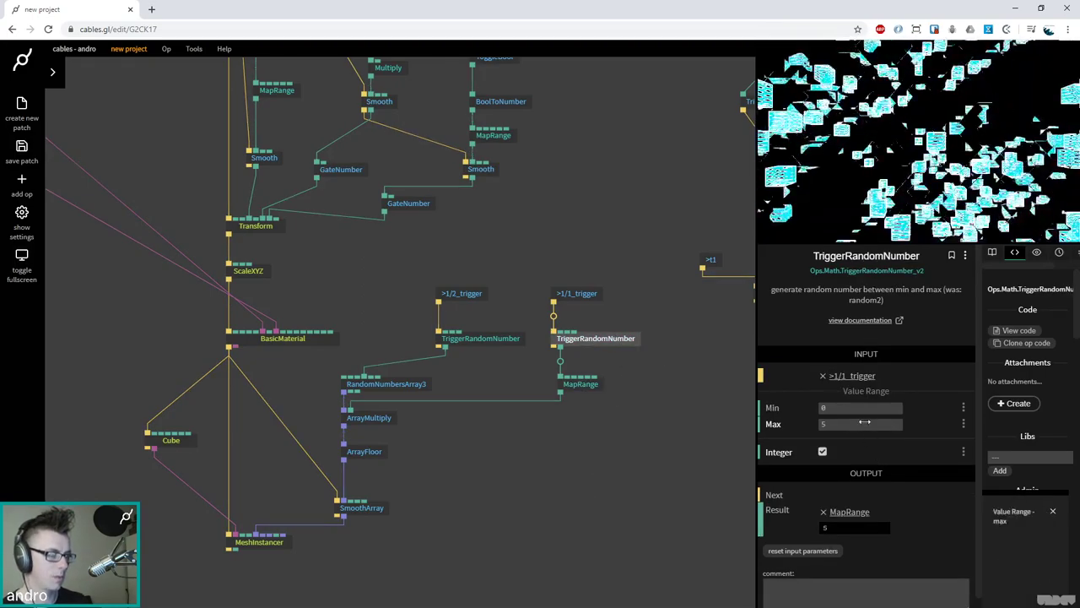
click(864, 424)
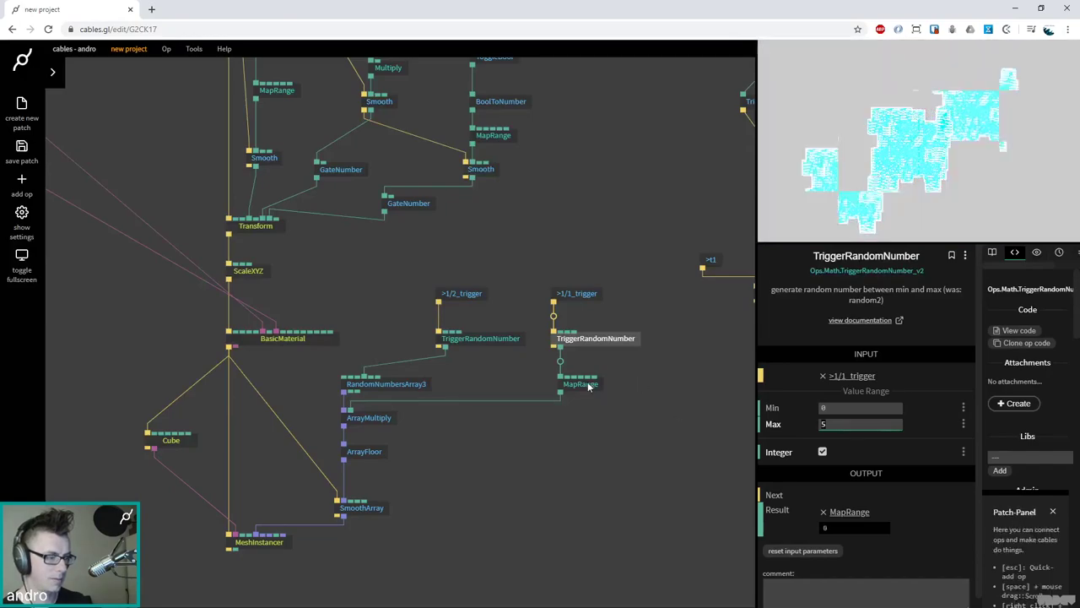
click(580, 383)
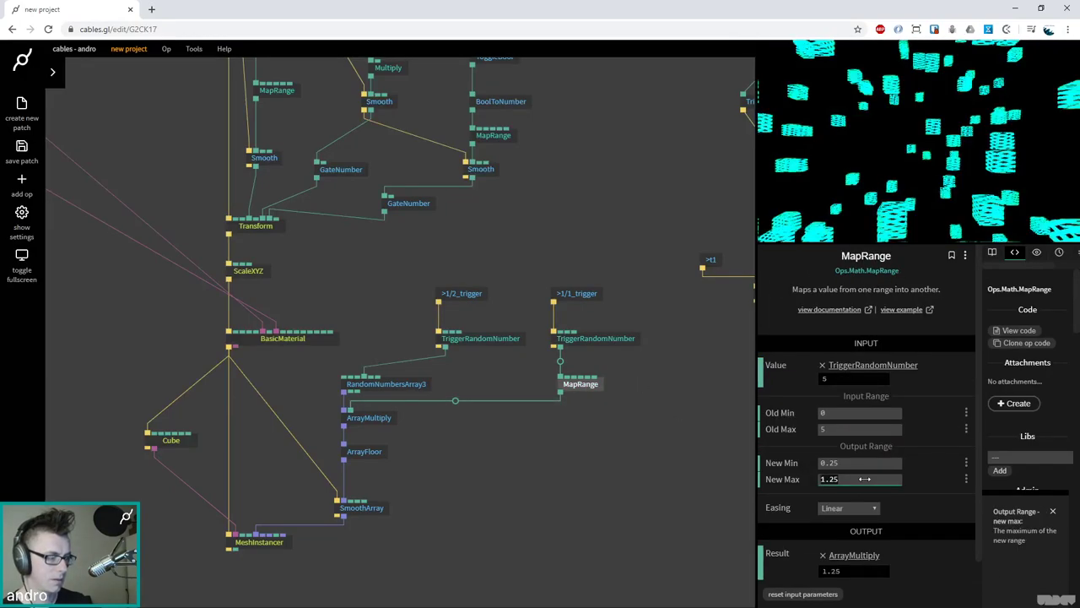
click(864, 479)
text(2)
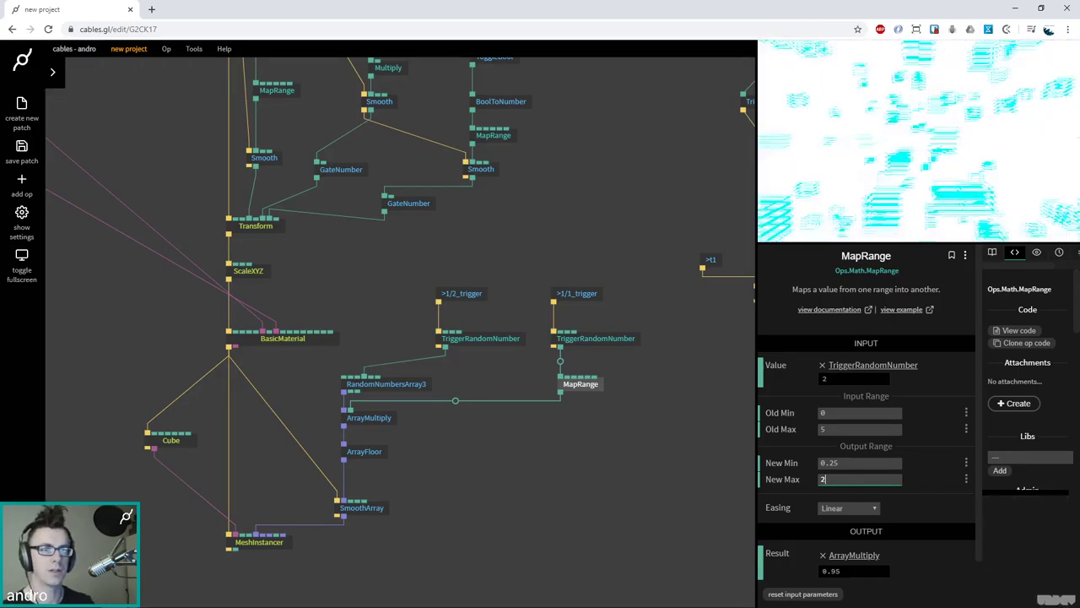
key(Return)
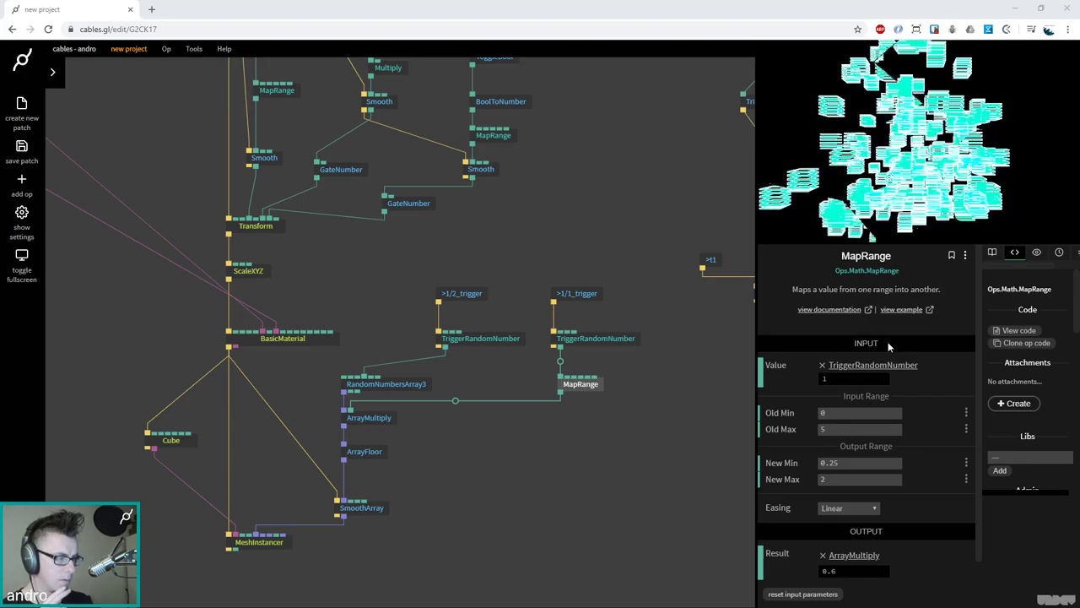
Enable Pass Through on the two GateNumber ops that feed the Transform, and select the one fed by the Multiply chain's Smooth
click(346, 170)
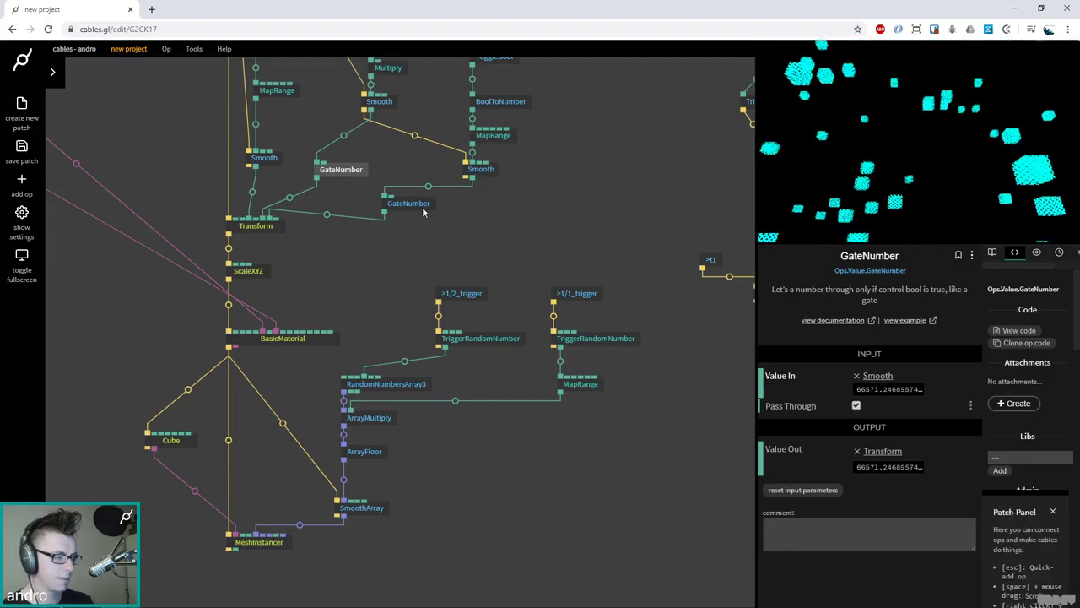
click(856, 406)
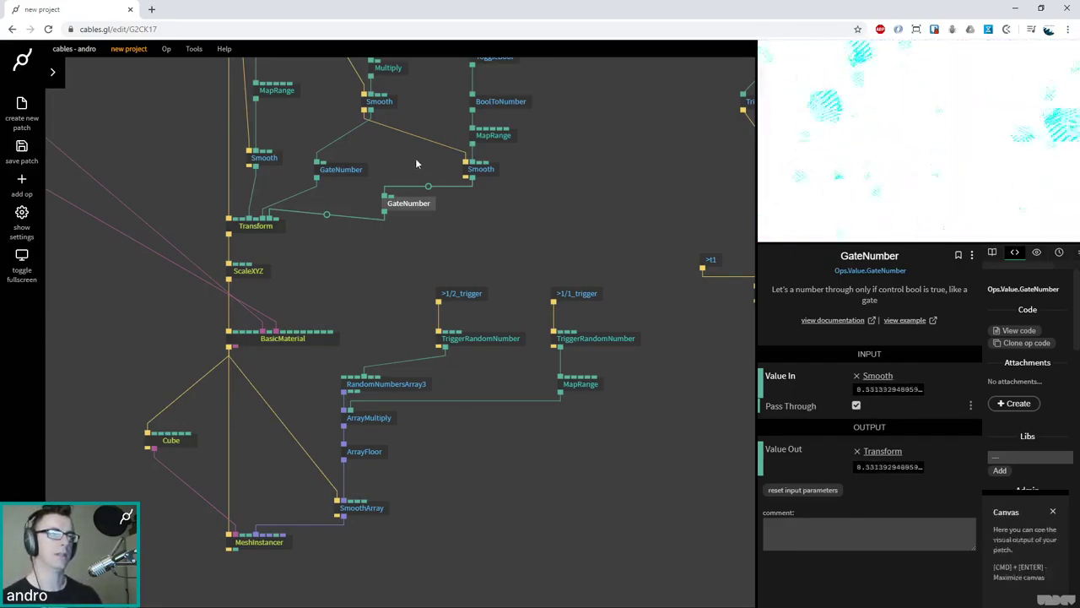
click(351, 171)
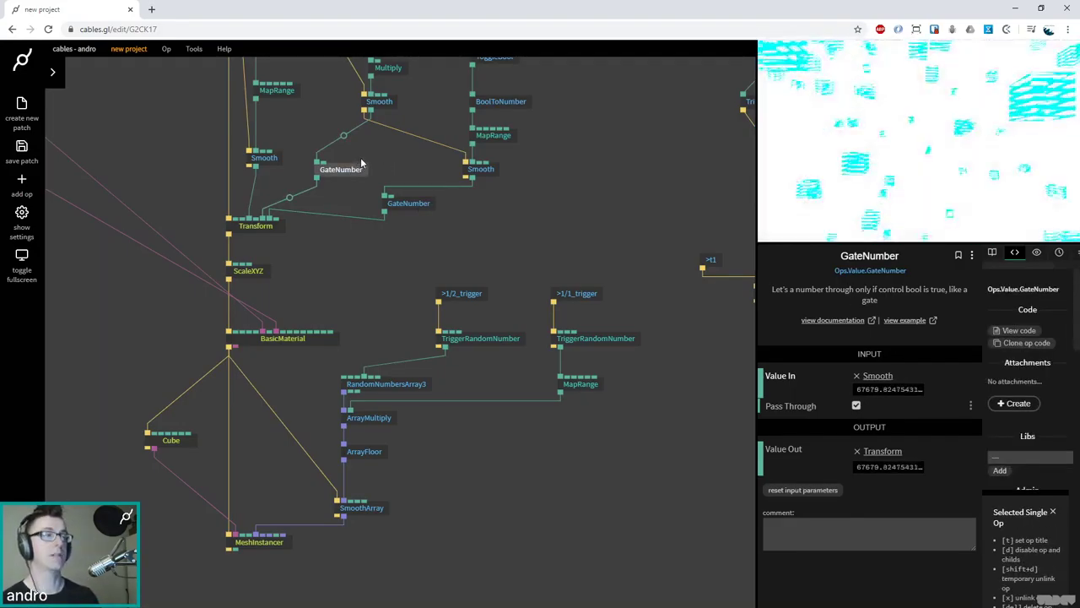
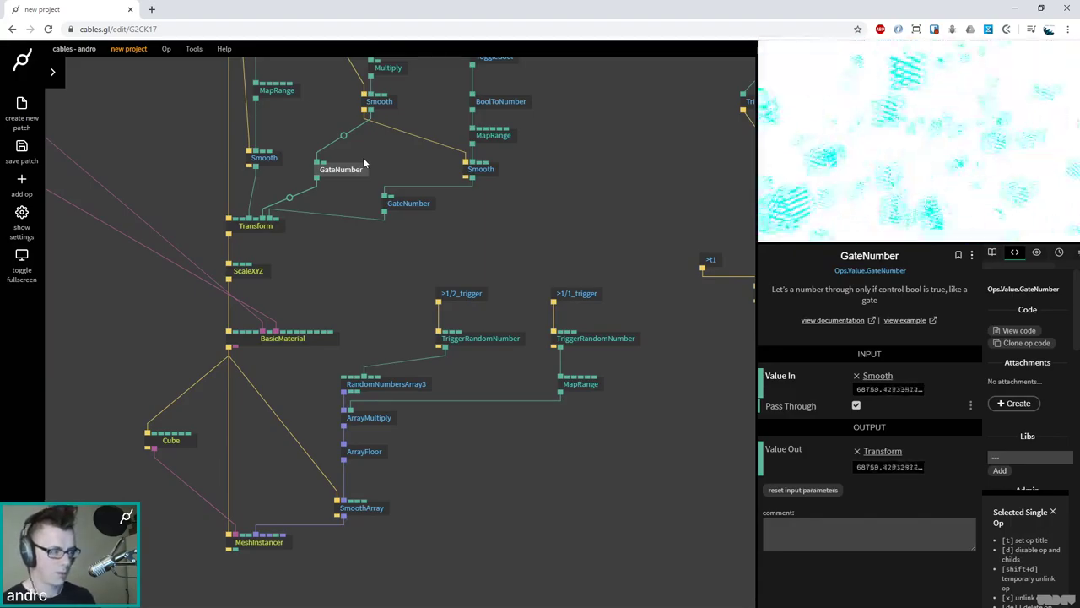
Set the TransformView's PosZ to 0
drag(566, 350, 620, 459)
drag(504, 204, 367, 562)
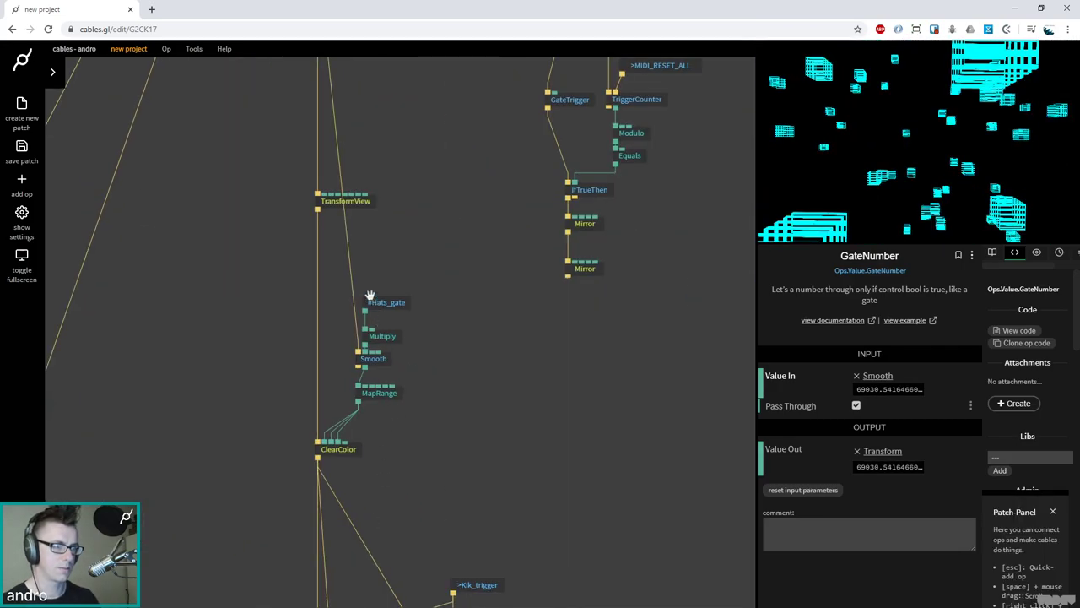
click(348, 204)
drag(870, 428, 859, 430)
click(859, 431)
text(0)
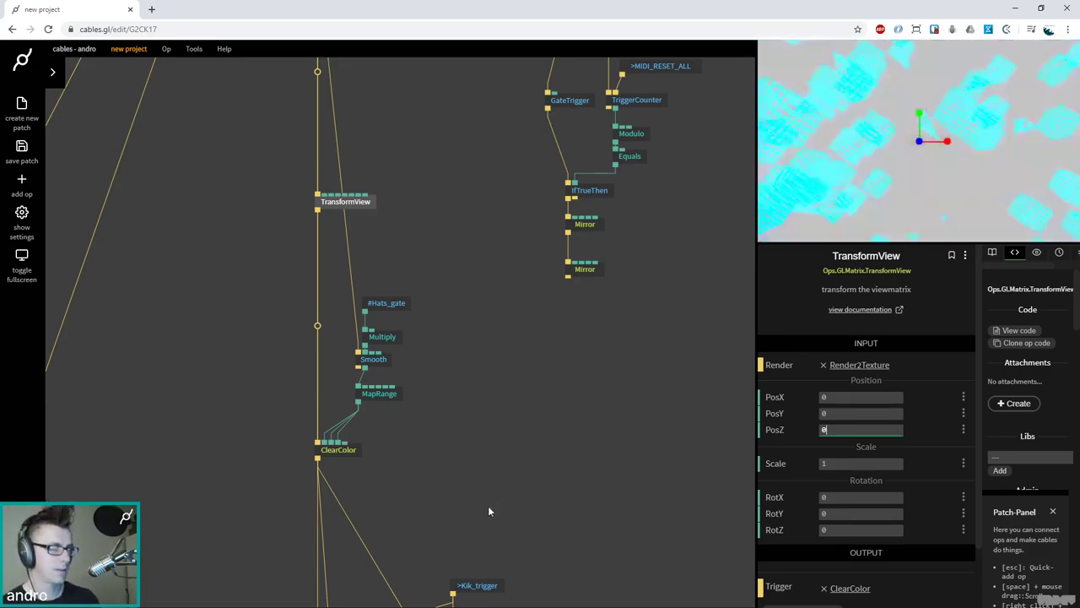
Toggle the Cube's Active option off and back on to compare the output with and without it
drag(528, 388, 581, 279)
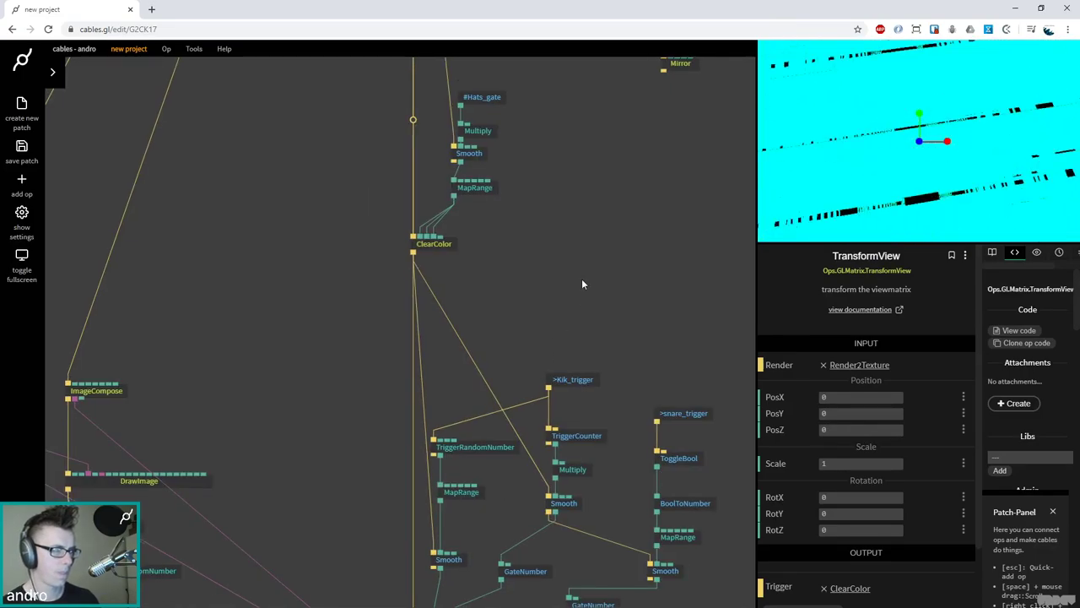
drag(291, 421, 240, 207)
scroll(469, 462, down, 3)
scroll(449, 421, up, 3)
click(349, 399)
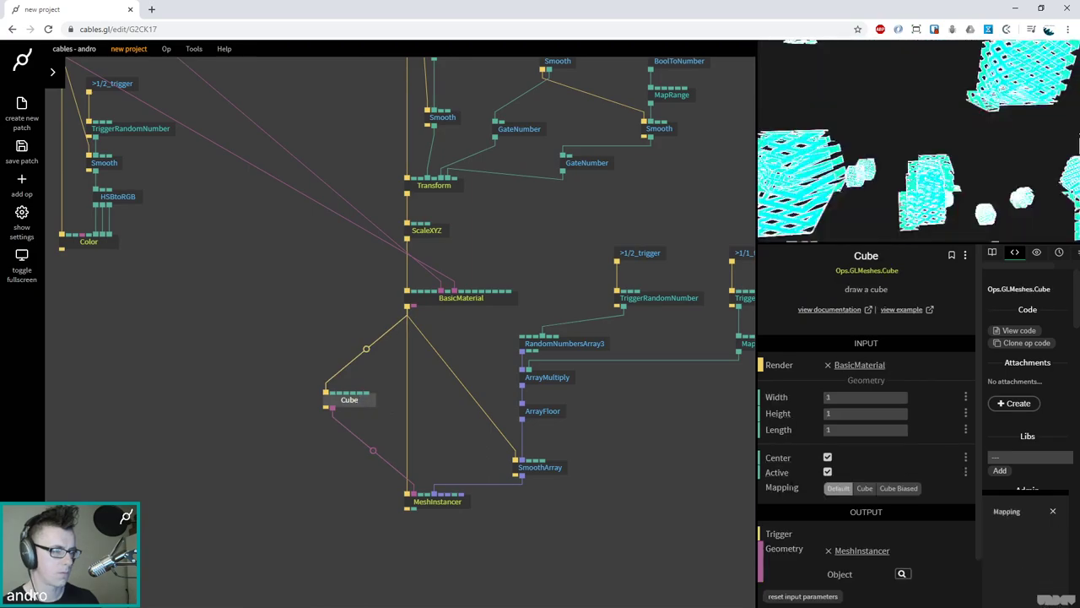
click(827, 472)
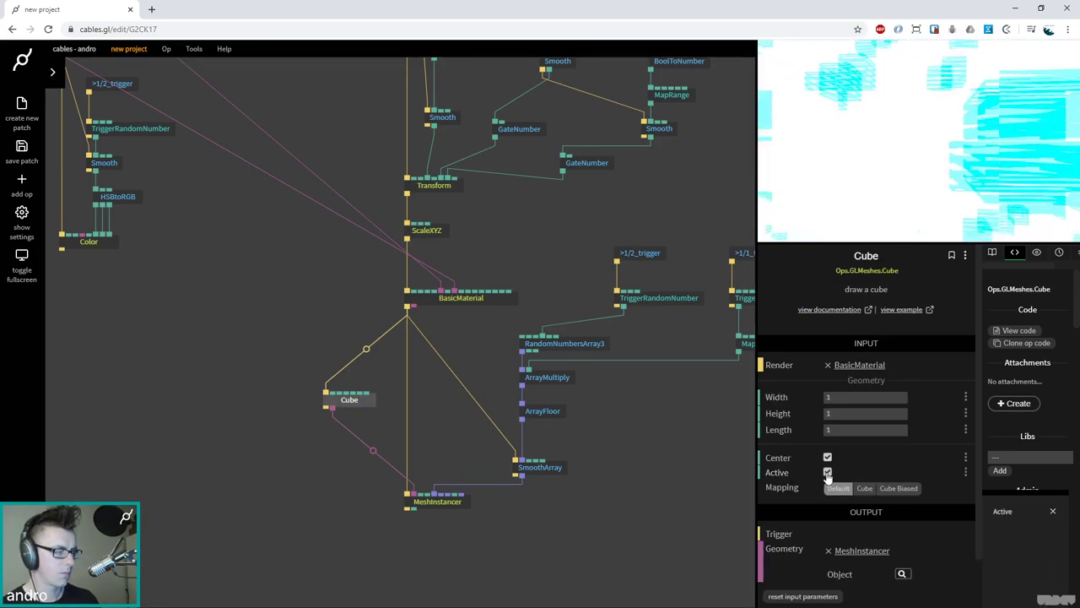
click(827, 473)
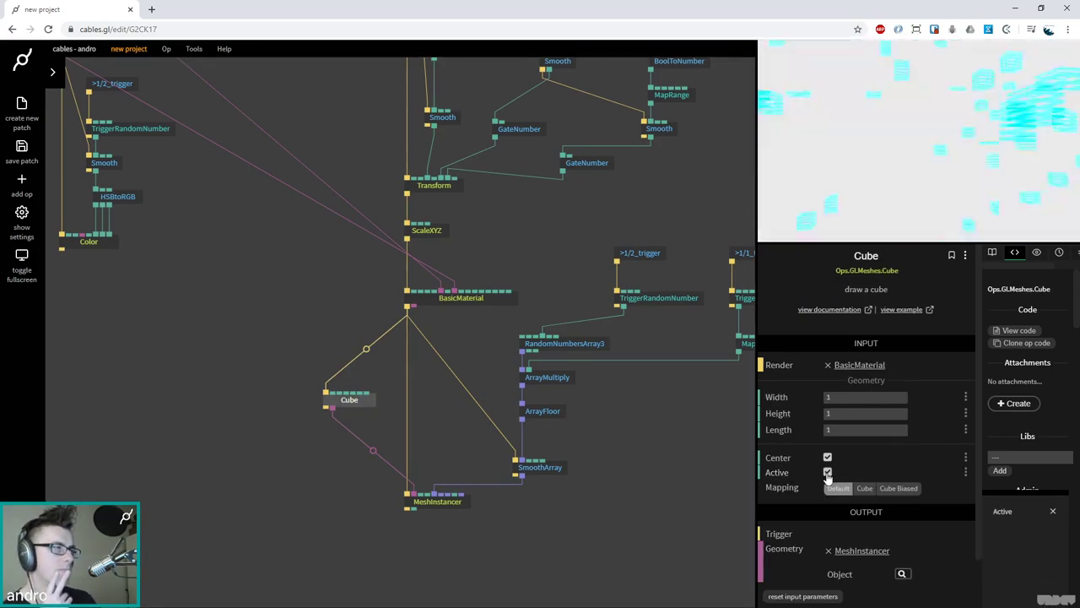
click(826, 472)
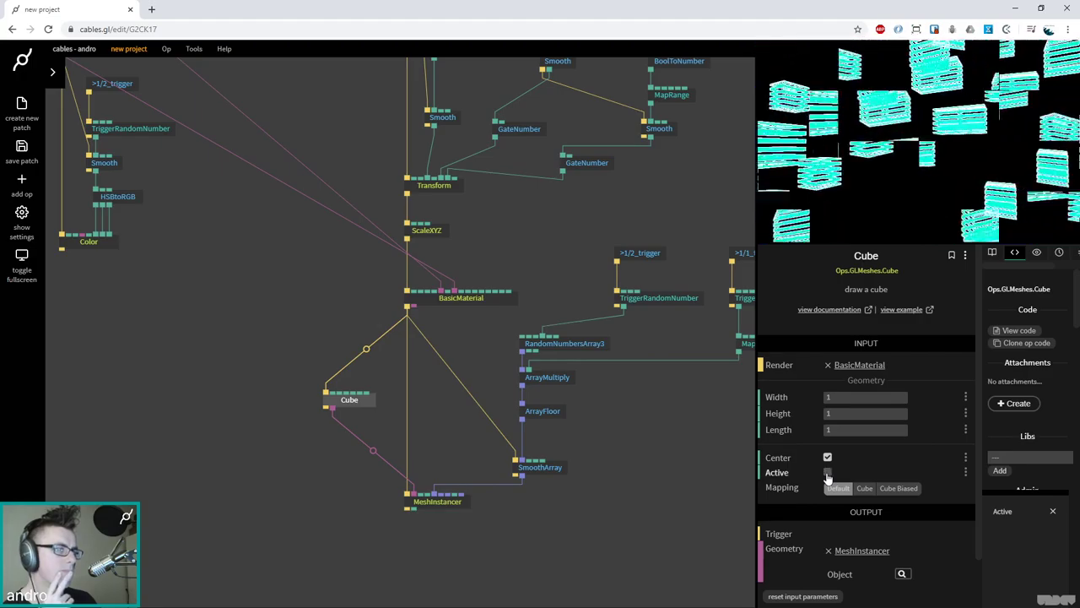
click(827, 472)
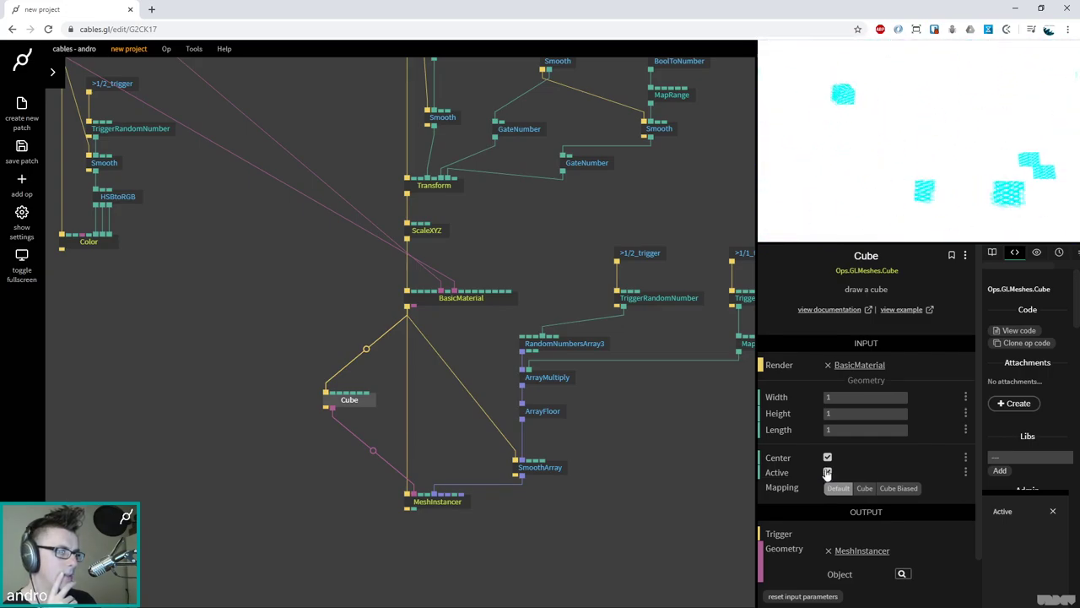
Set the TransformView's PosZ to -1.69
drag(475, 210, 416, 546)
scroll(394, 217, up, 4)
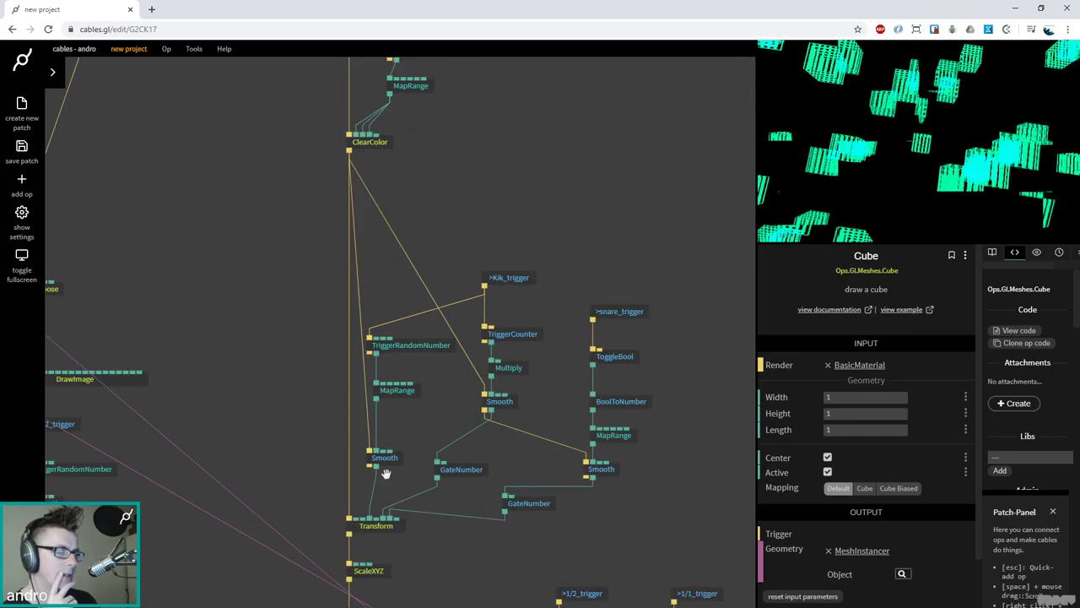
click(359, 146)
drag(857, 431, 819, 431)
Unlink the MeshInstancer's Exe input from BasicMaterial and reconnect it to the same trigger output
scroll(579, 303, down, 5)
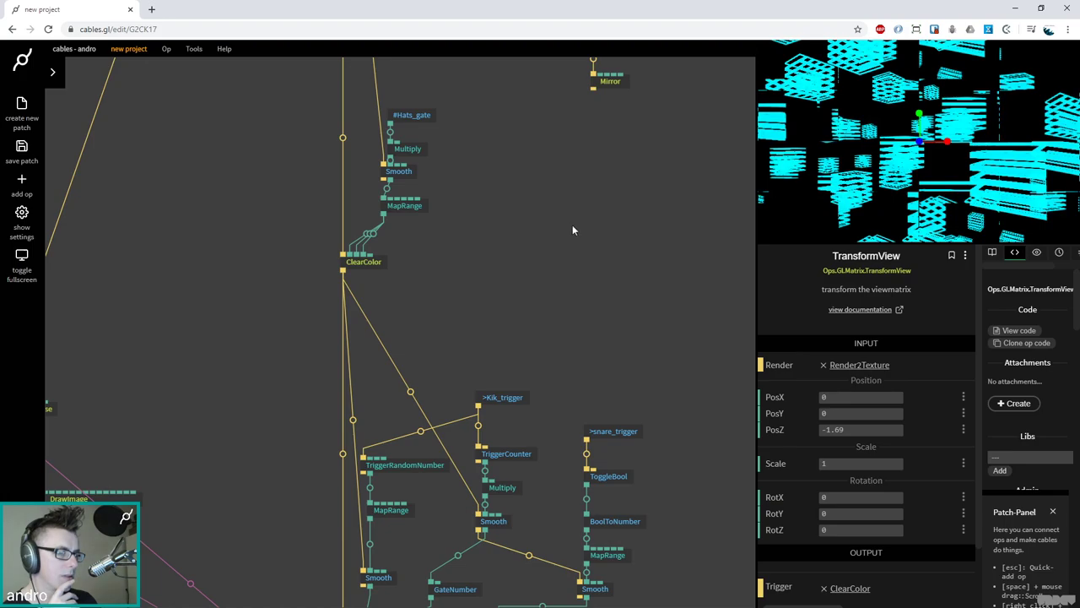
scroll(362, 447, down, 5)
click(355, 567)
right_click(316, 467)
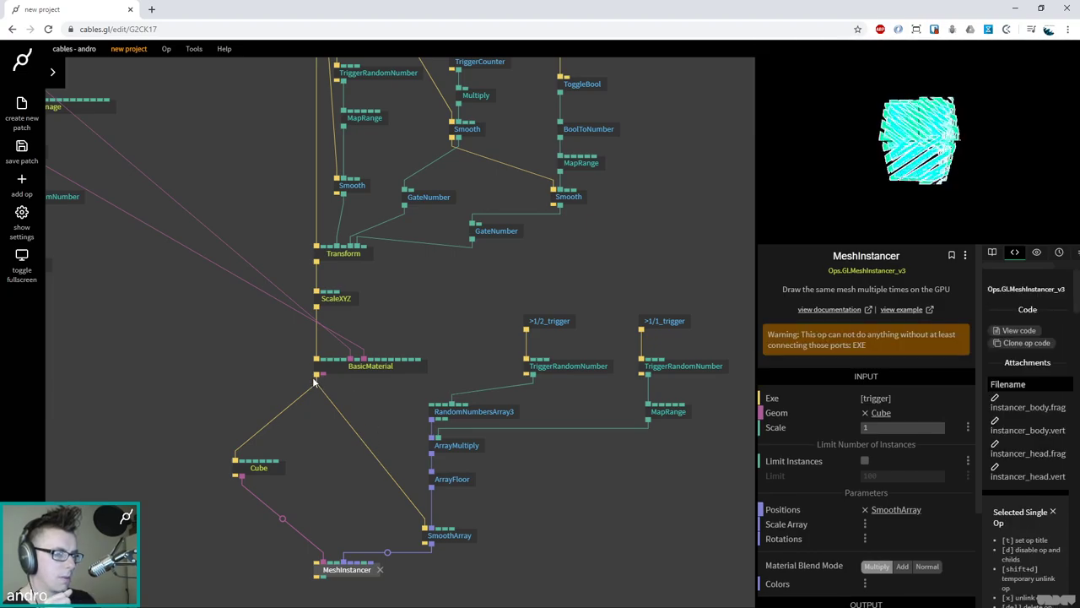
drag(317, 378, 320, 569)
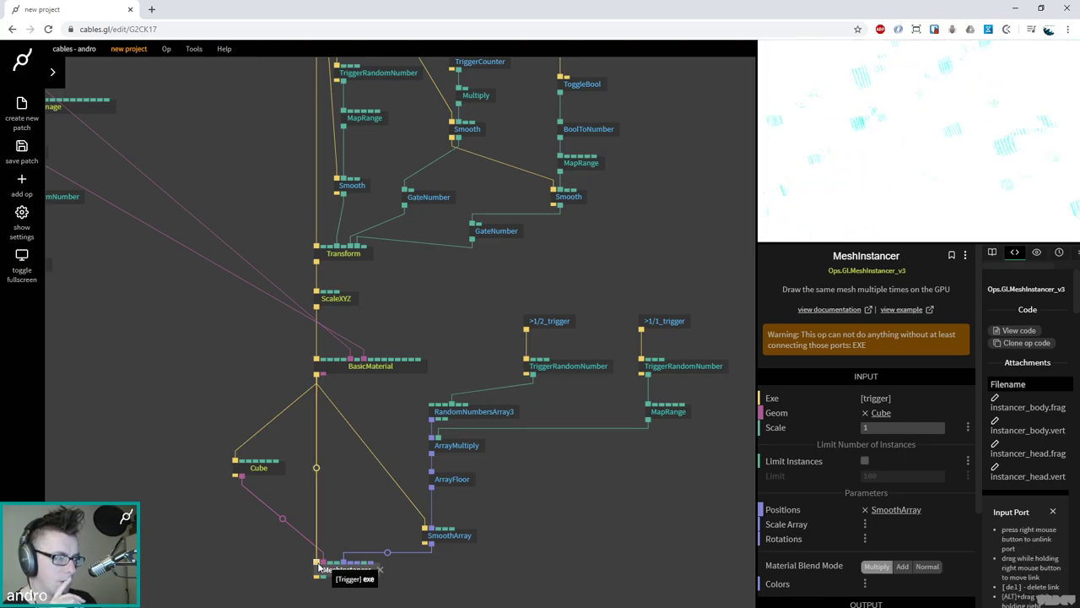
Switch the Cube's Active option off and on again
click(257, 469)
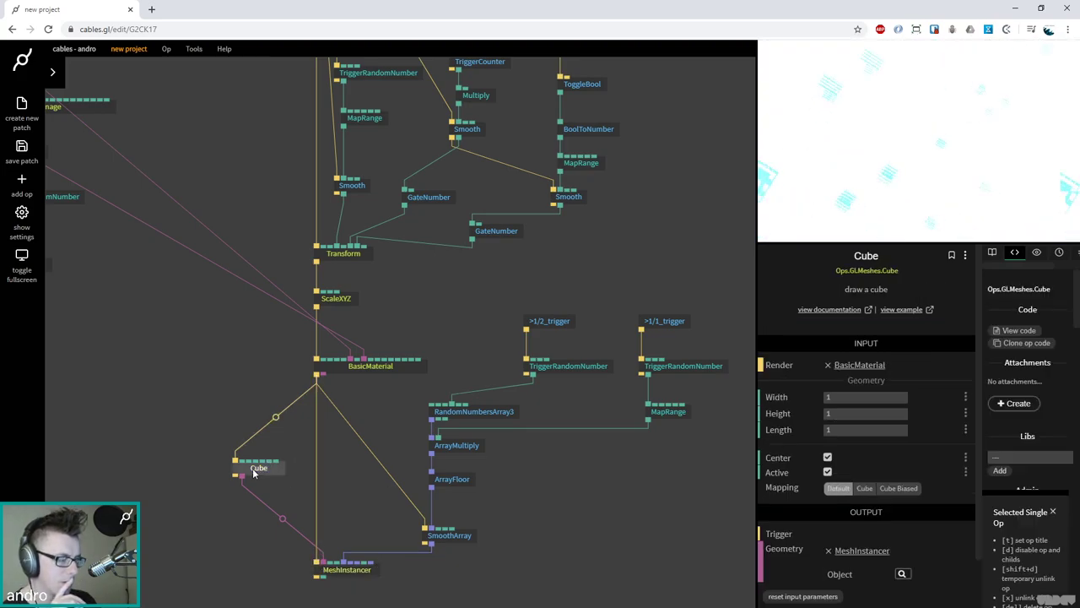
click(829, 473)
click(829, 472)
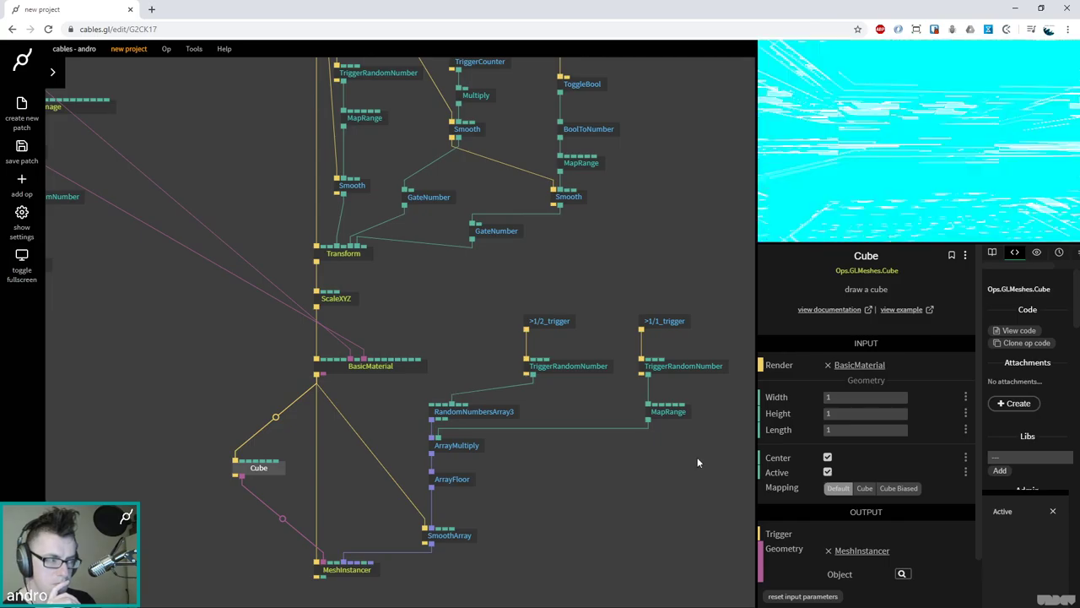
Try a duplicate of the Cube fed by BasicMaterial's trigger output, and delete the copy
click(278, 469)
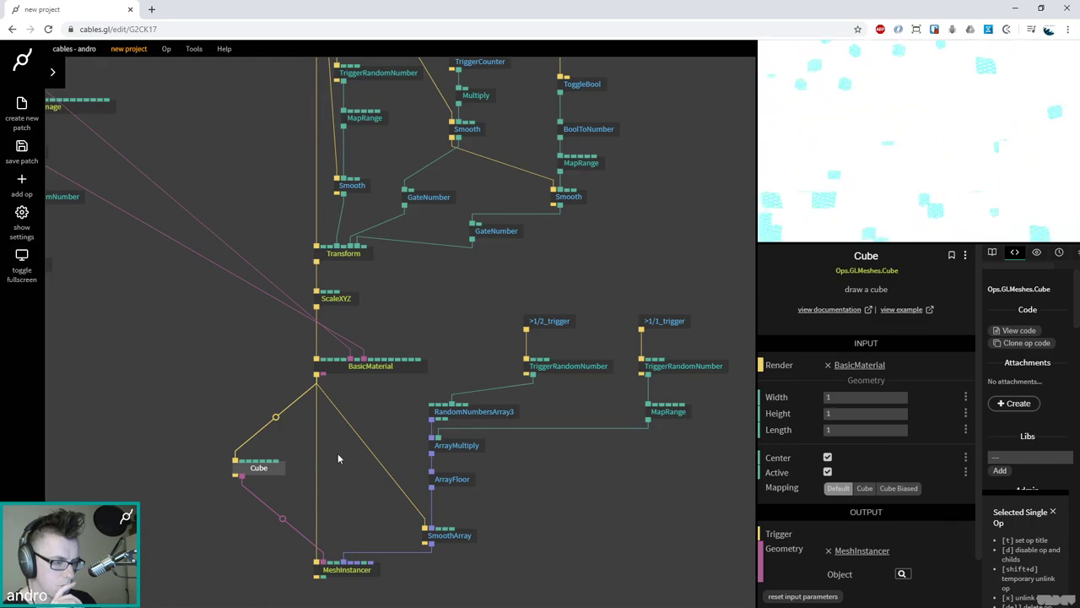
click(338, 458)
click(273, 470)
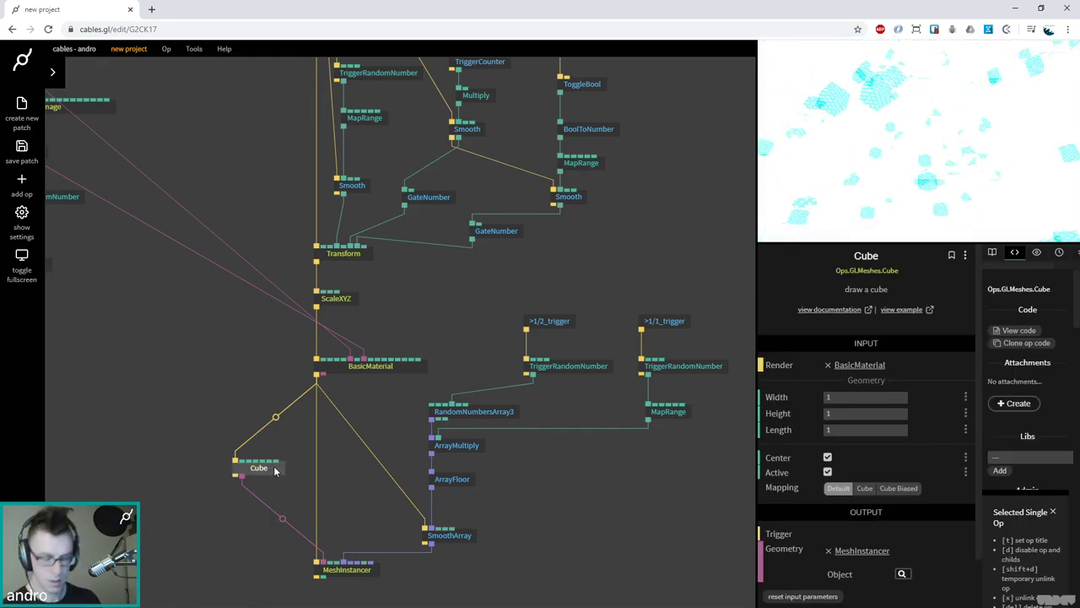
key(ctrl+c)
key(ctrl+v)
drag(260, 491, 186, 470)
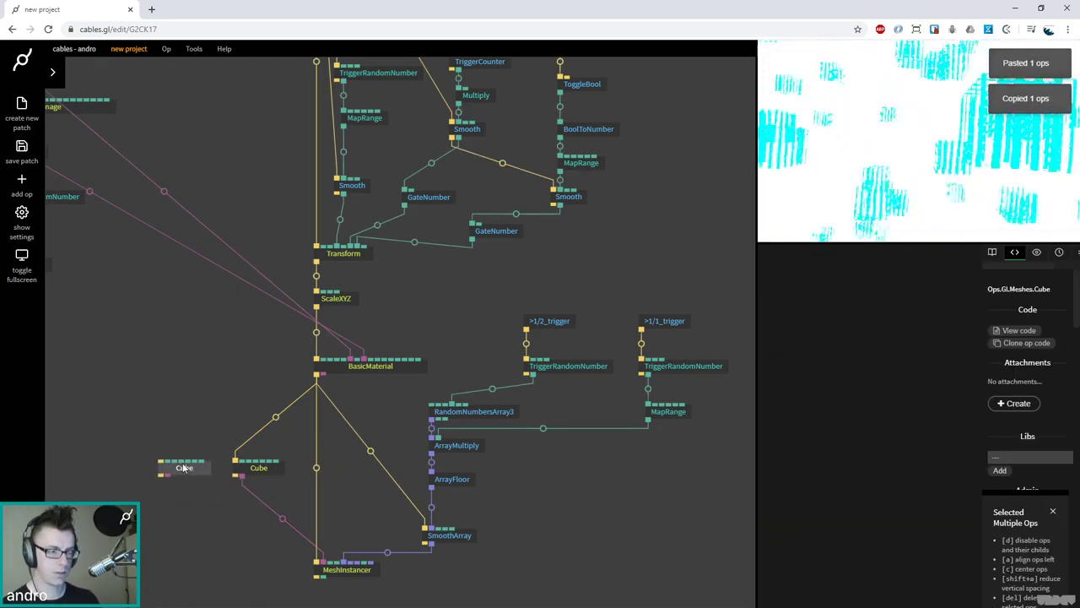
drag(317, 375, 184, 474)
click(186, 475)
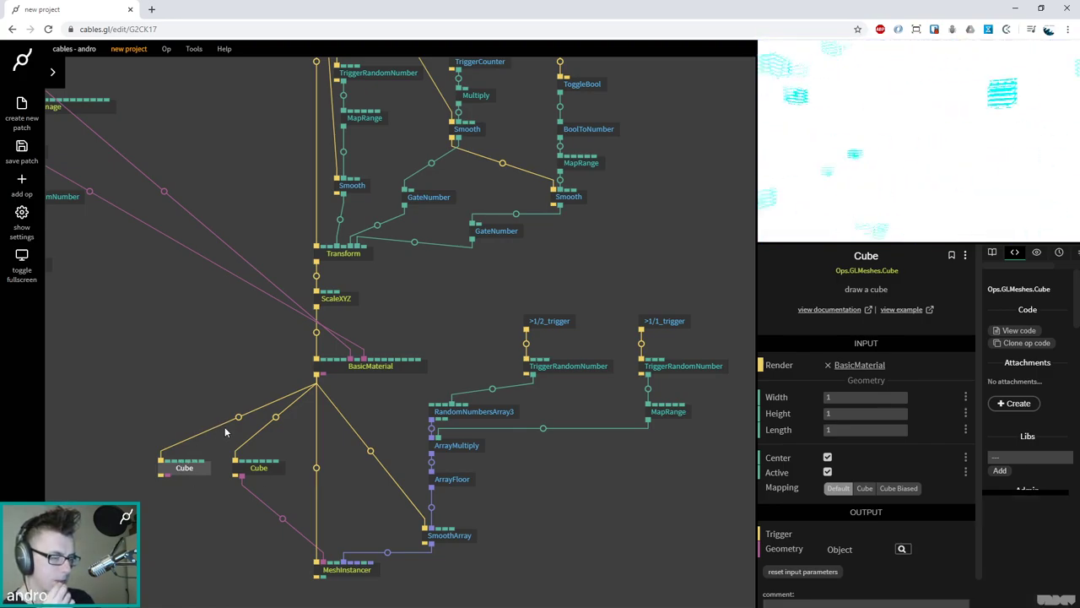
click(194, 471)
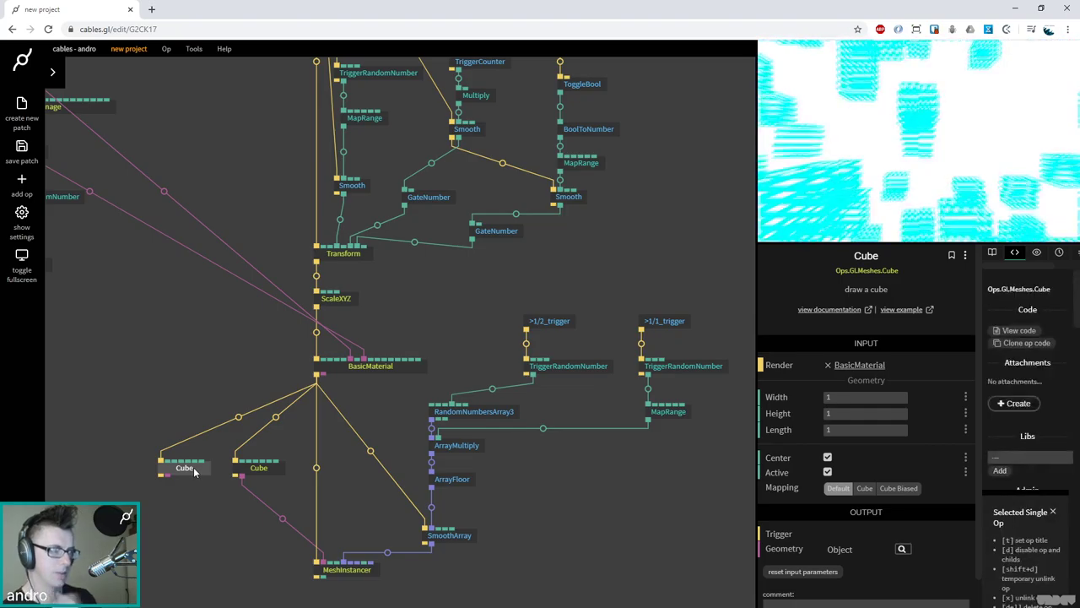
key(Delete)
Save the patch
scroll(217, 346, up, 6)
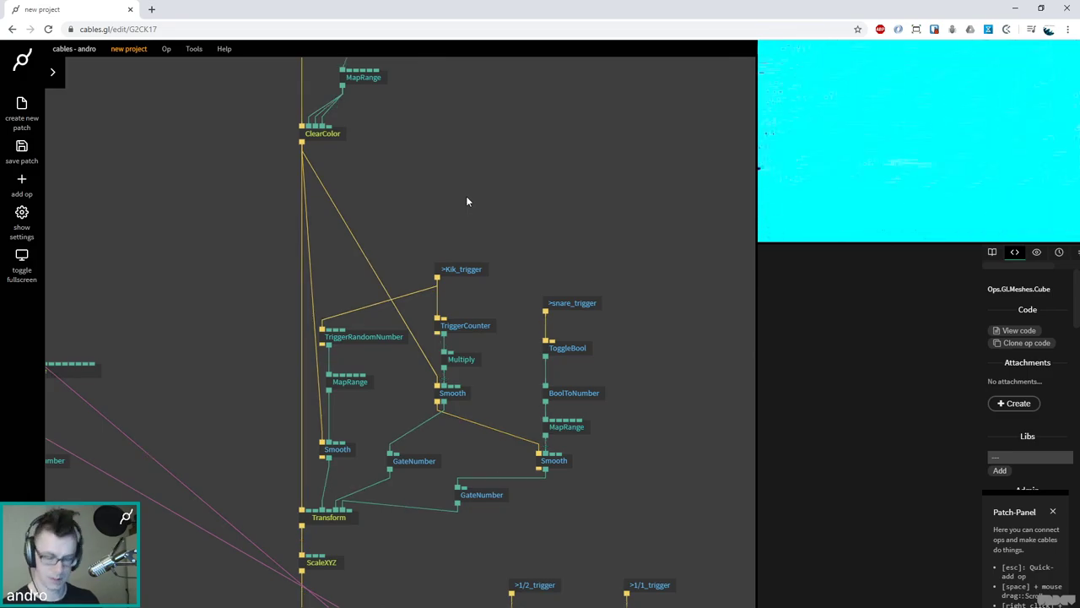
key(ctrl+s)
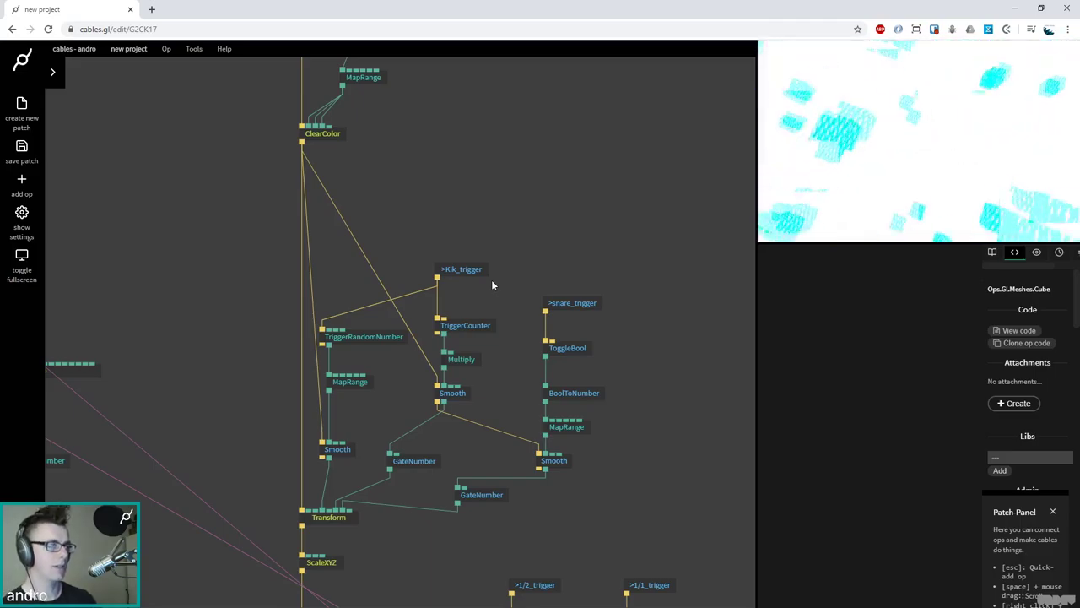
Unlink the MeshInstancer's Exe input from BasicMaterial so that only the single Cube renders
scroll(436, 538, down, 8)
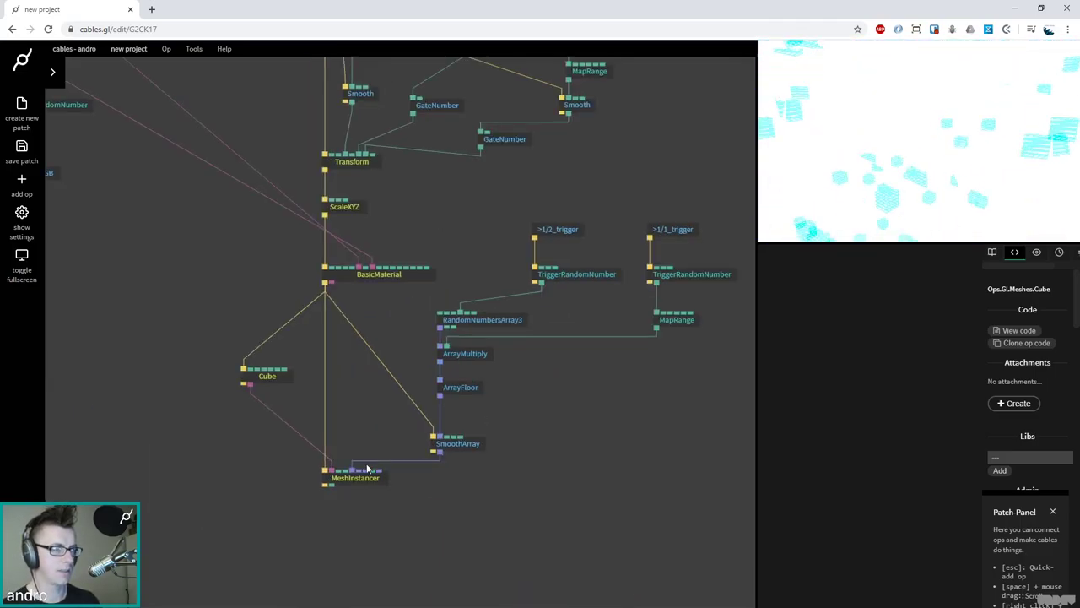
click(355, 478)
right_click(324, 376)
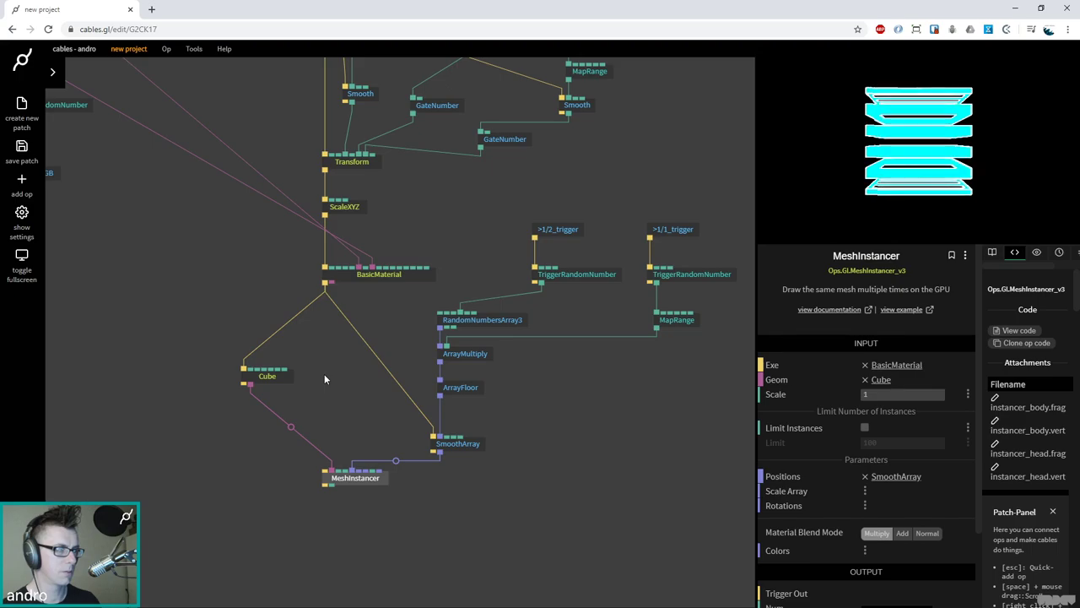
key(ctrl+z)
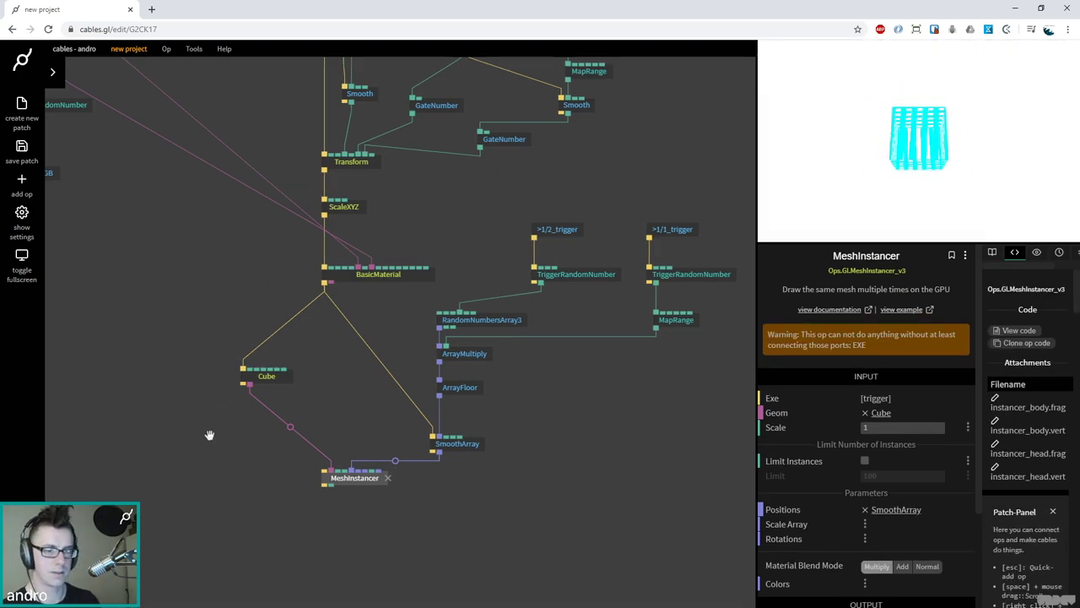
Set the PosZ of the TransformView under Render2Texture to 0
scroll(223, 202, up, 6)
scroll(224, 203, up, 5)
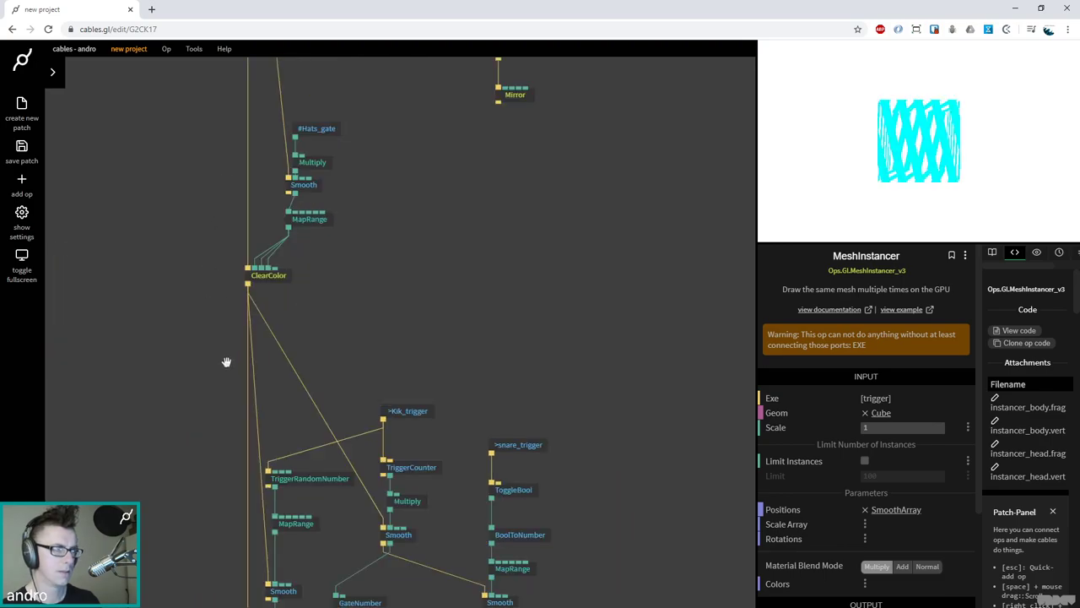
scroll(182, 367, up, 5)
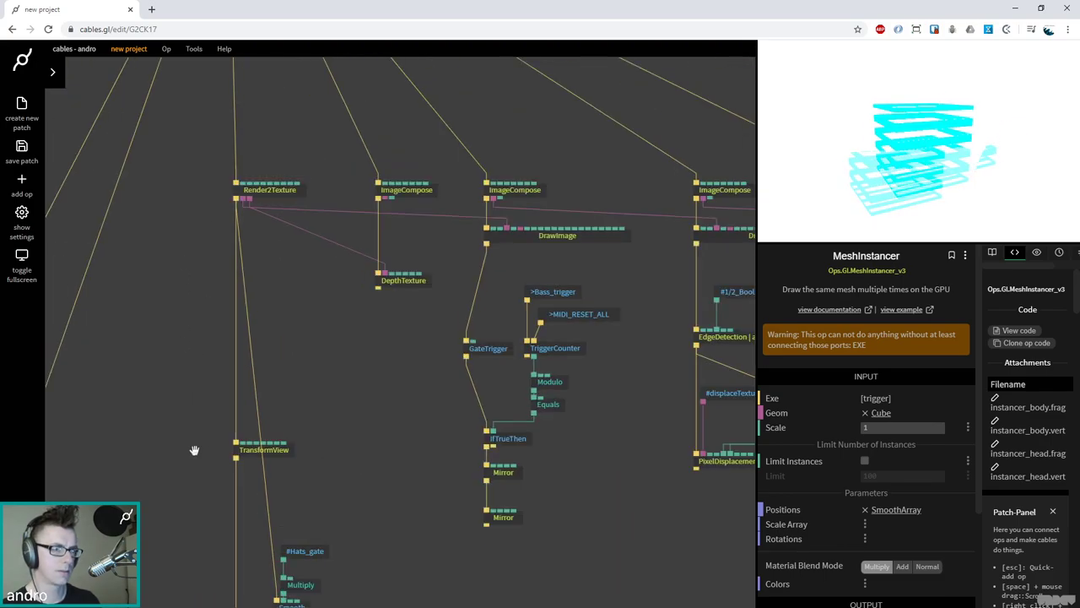
click(273, 451)
click(851, 430)
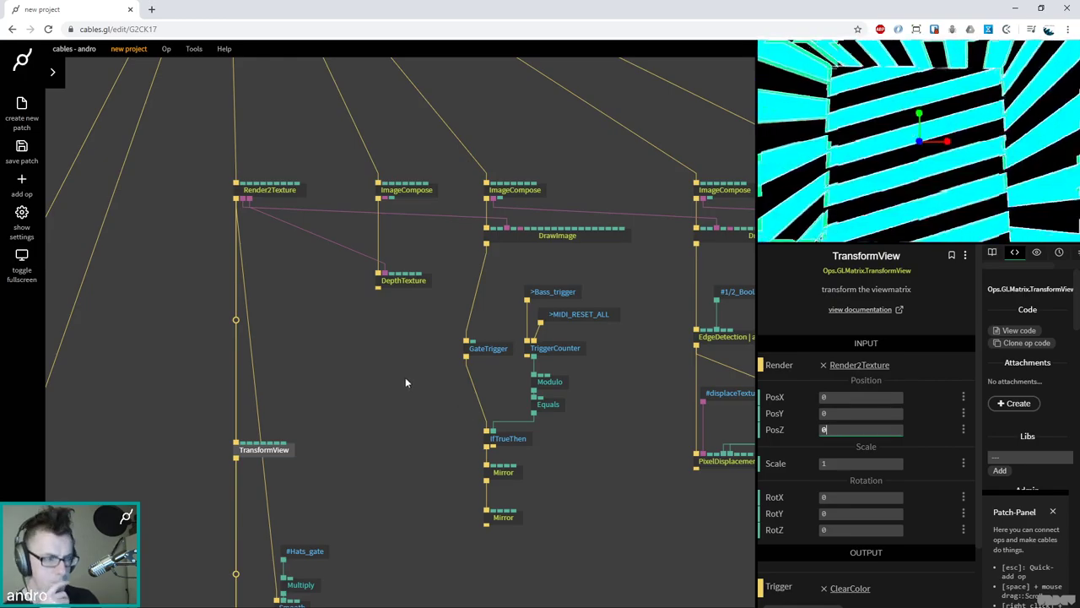
Switch to Ableton Live, launch the scene directly below STAGE 3, and return to the maximized cables.gl window
scroll(413, 338, down, 3)
scroll(426, 266, down, 4)
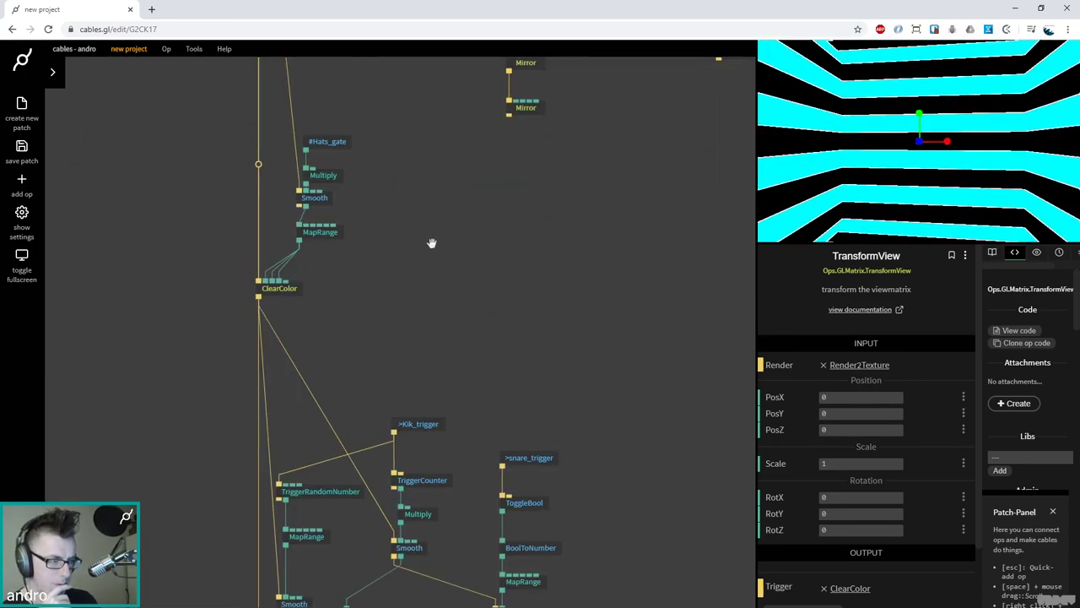
scroll(456, 277, down, 2)
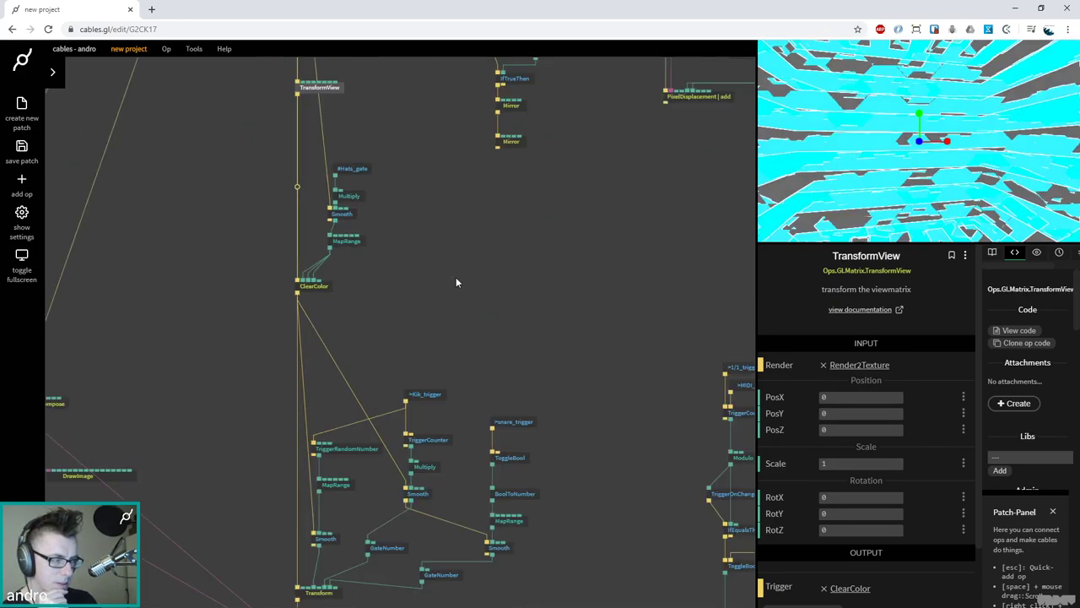
scroll(456, 282, down, 2)
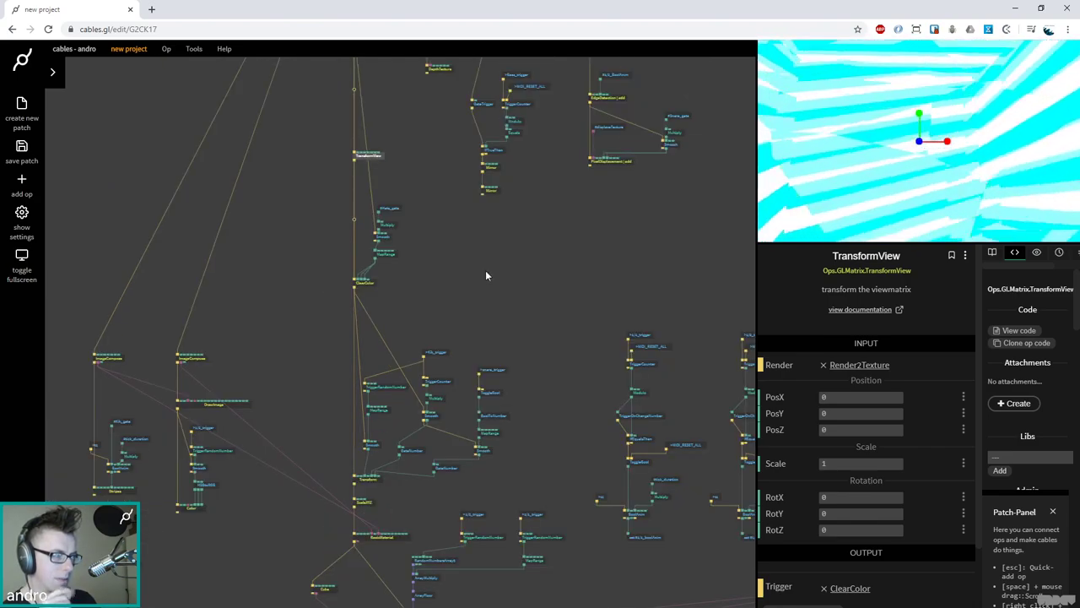
double_click(554, 5)
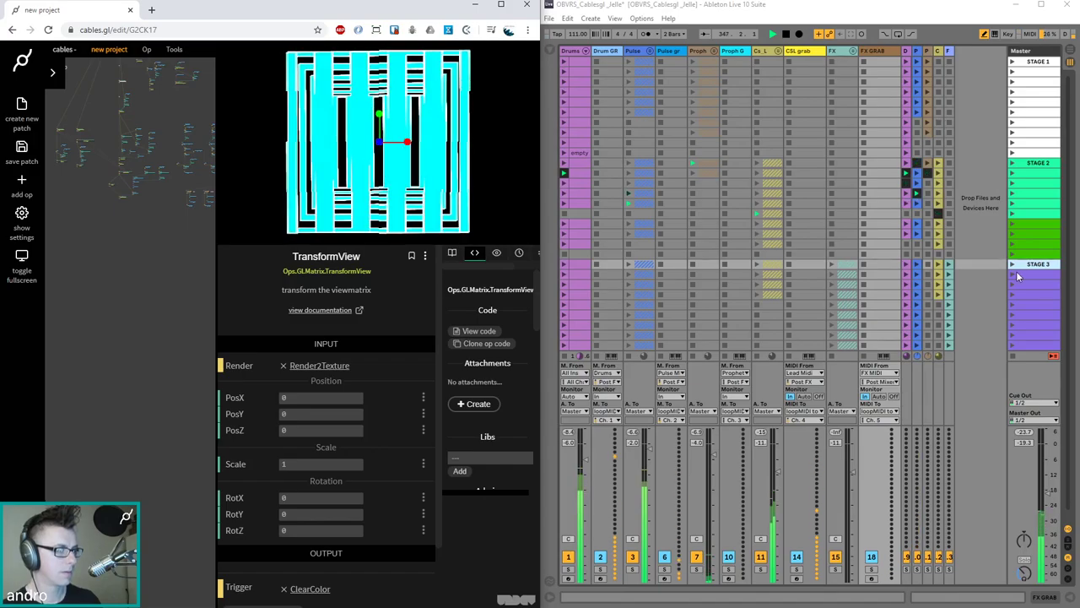
click(1016, 271)
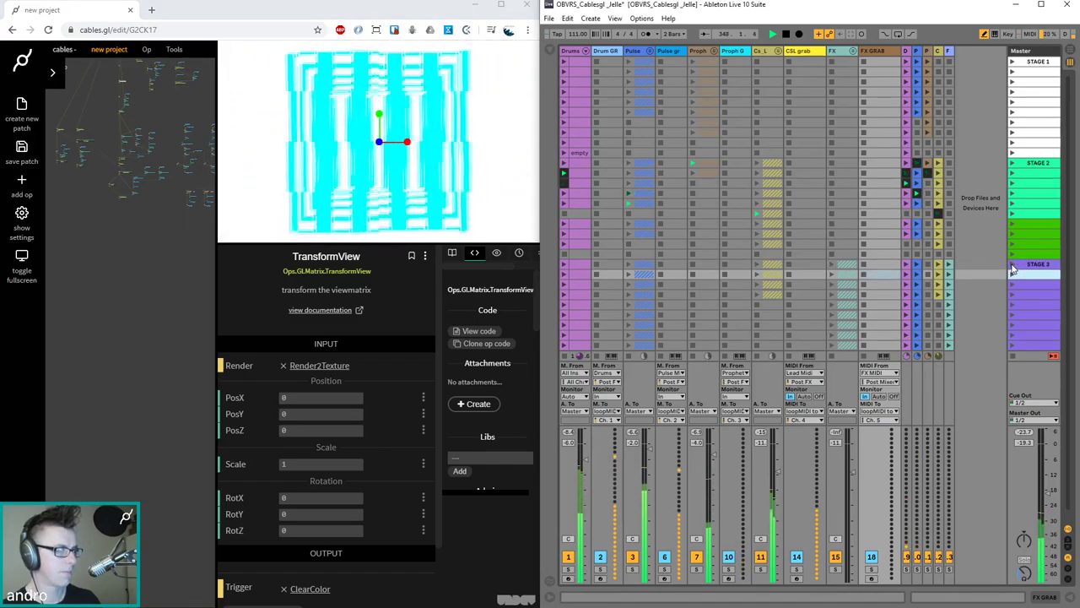
click(500, 6)
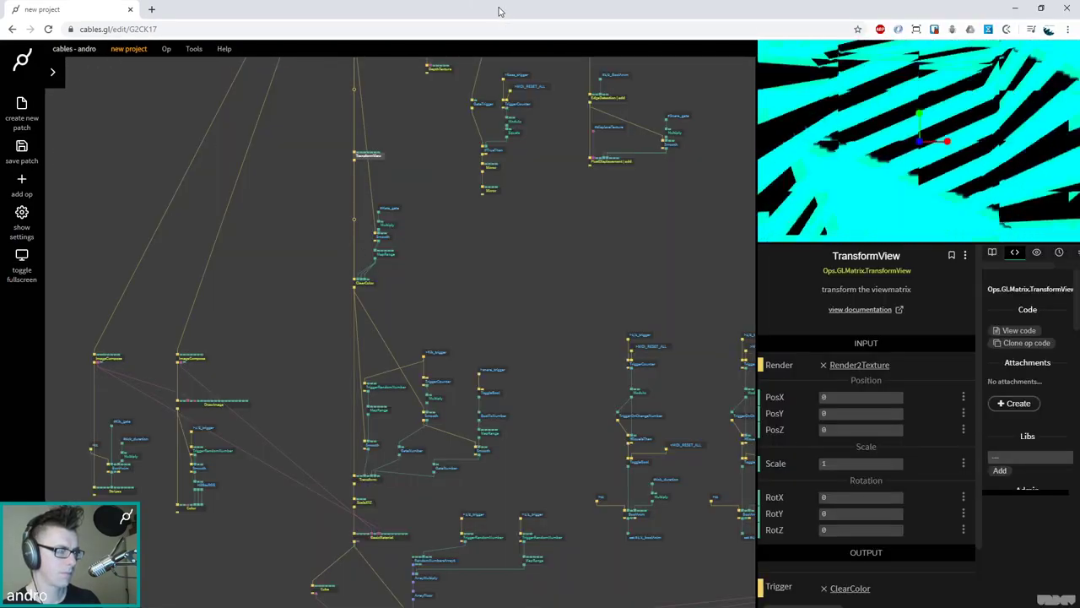
Deselect the TransformView and save the patch
click(480, 193)
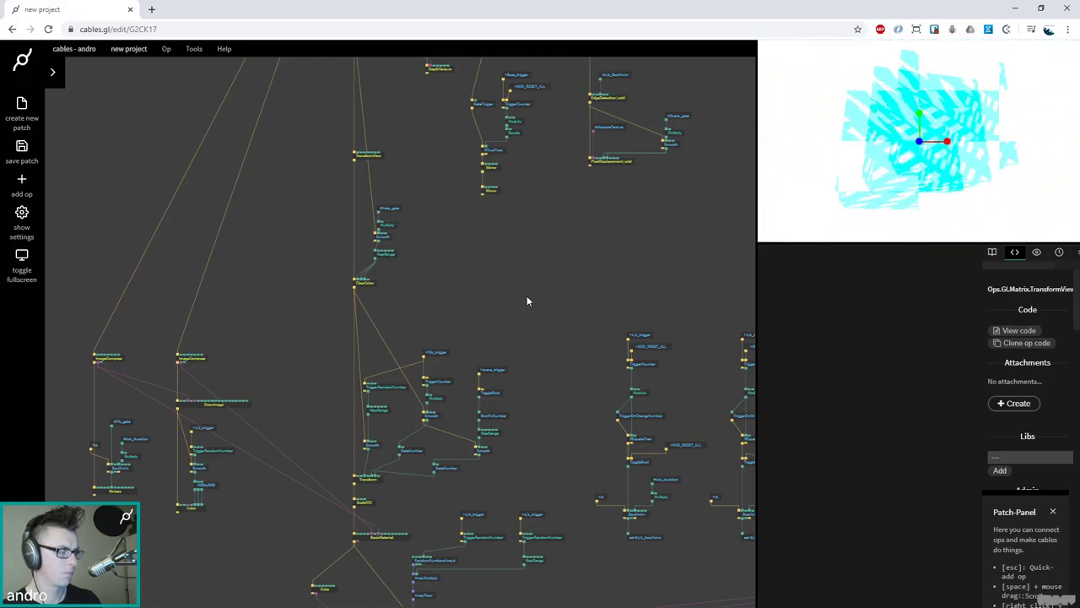
scroll(459, 228, down, 3)
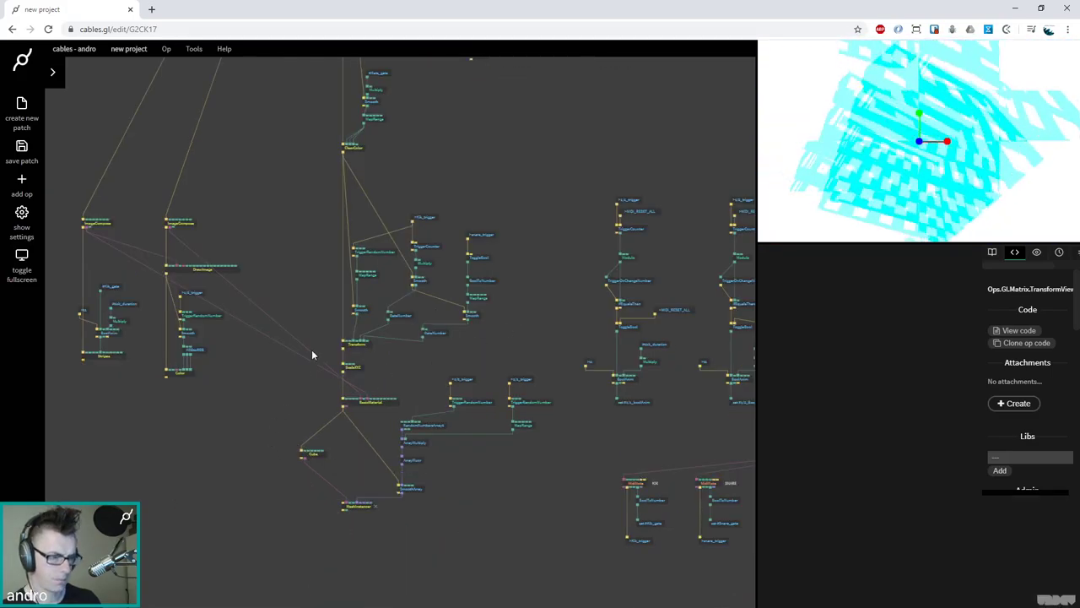
scroll(311, 349, up, 10)
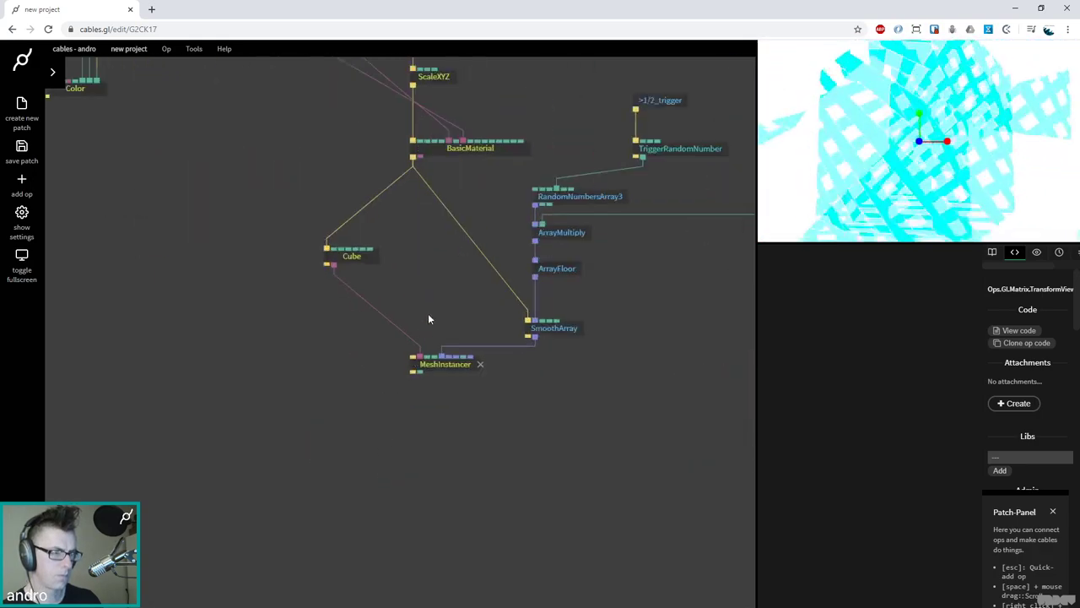
drag(444, 297, 515, 357)
drag(343, 304, 402, 385)
scroll(403, 385, down, 5)
scroll(287, 420, up, 5)
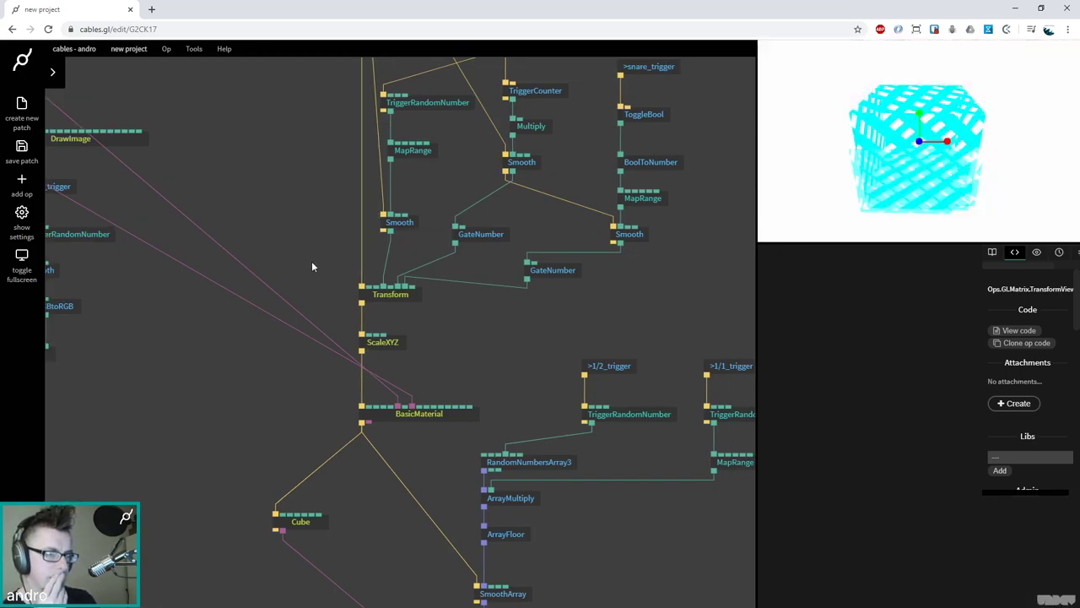
scroll(333, 275, down, 2)
scroll(331, 276, down, 2)
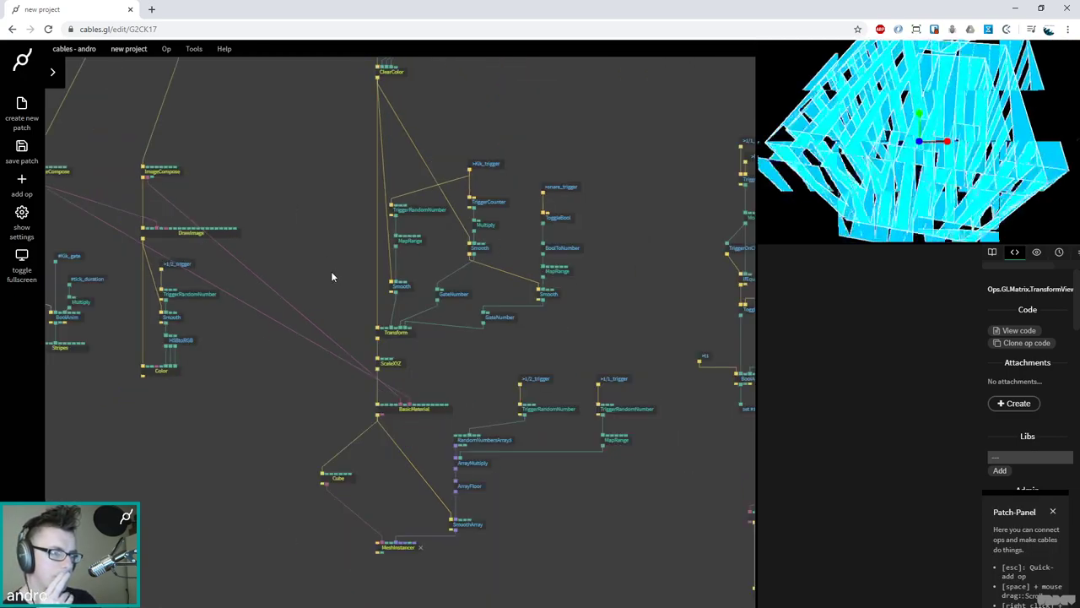
Copy the Transform, ScaleXYZ, BasicMaterial and Cube ops
drag(273, 309, 427, 491)
key(ctrl+c)
click(405, 483)
Line up the Cube and a lowered MeshInstancer under BasicMaterial, and link the Cube's Trigger output to the MeshInstancer's Exe input
drag(345, 483, 400, 484)
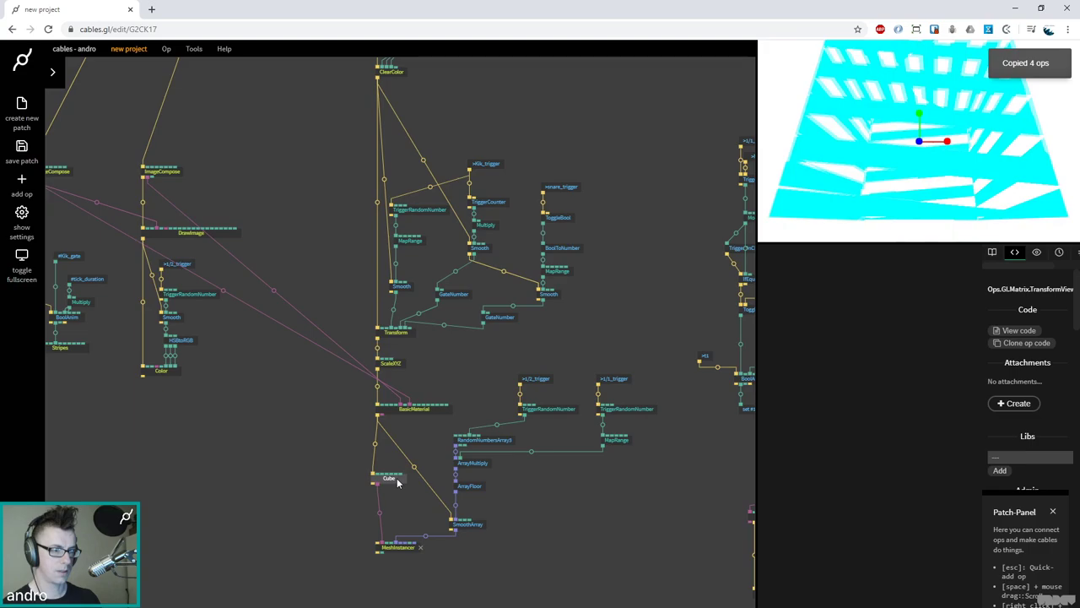
click(436, 570)
drag(398, 547, 398, 585)
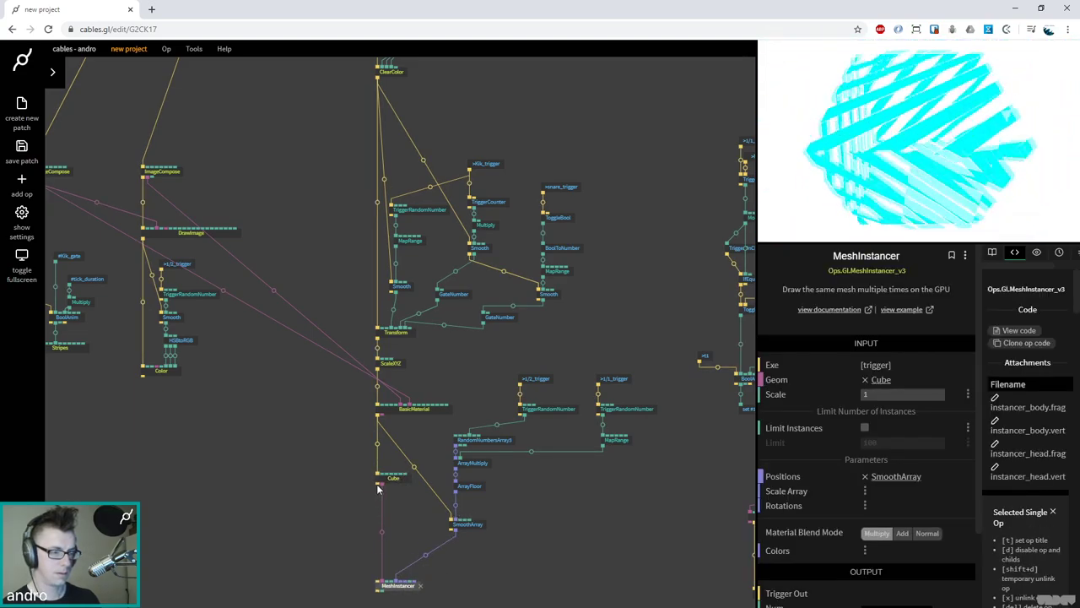
drag(378, 484, 379, 582)
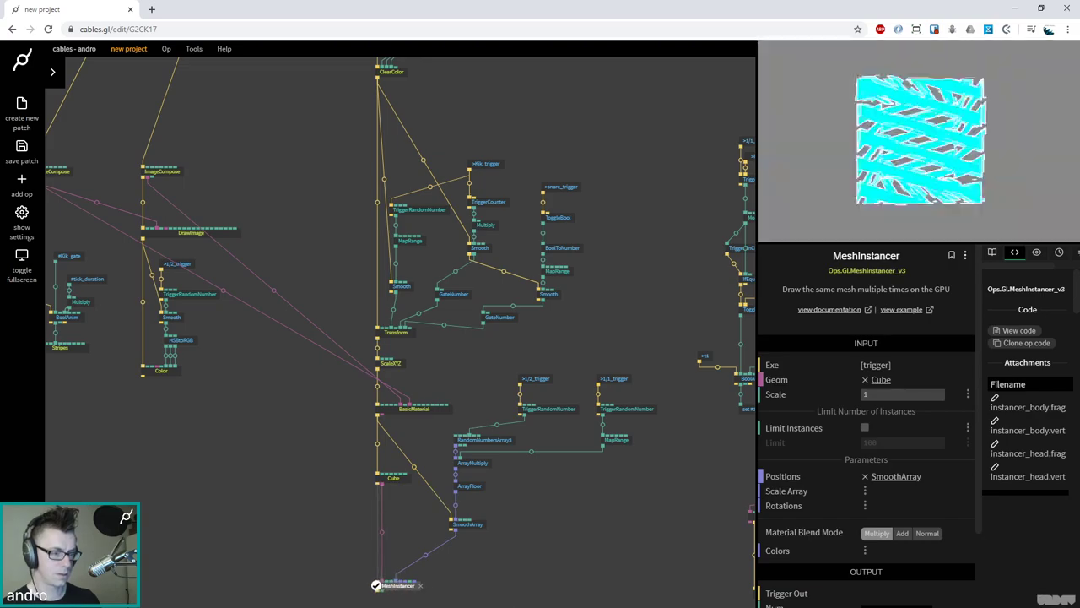
Insert a GateTrigger op into the trigger link between Cube and MeshInstancer and shift it off the line
click(379, 534)
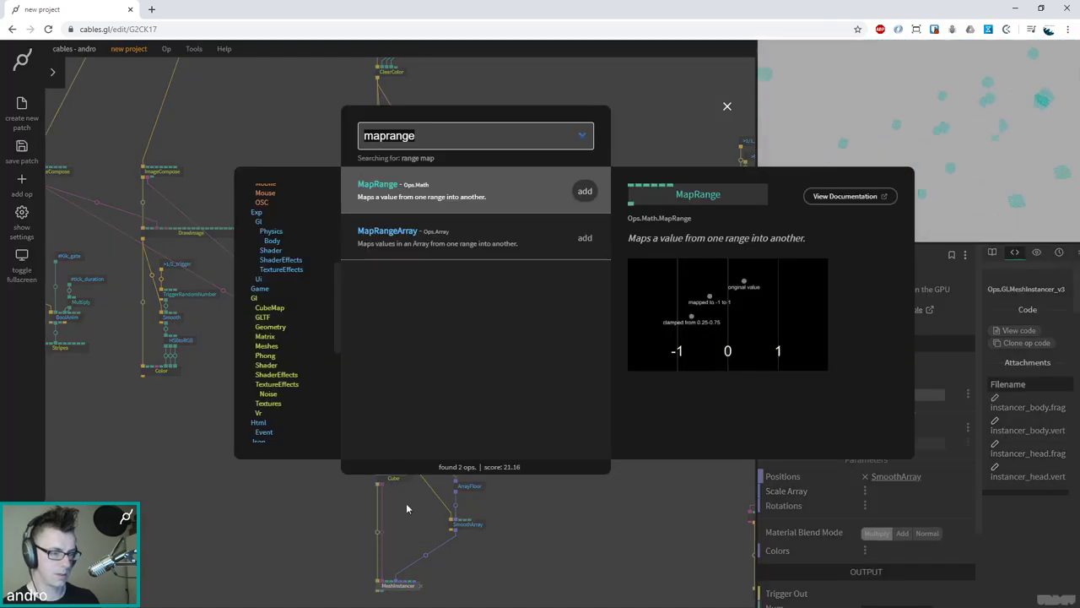
text(gate trigger)
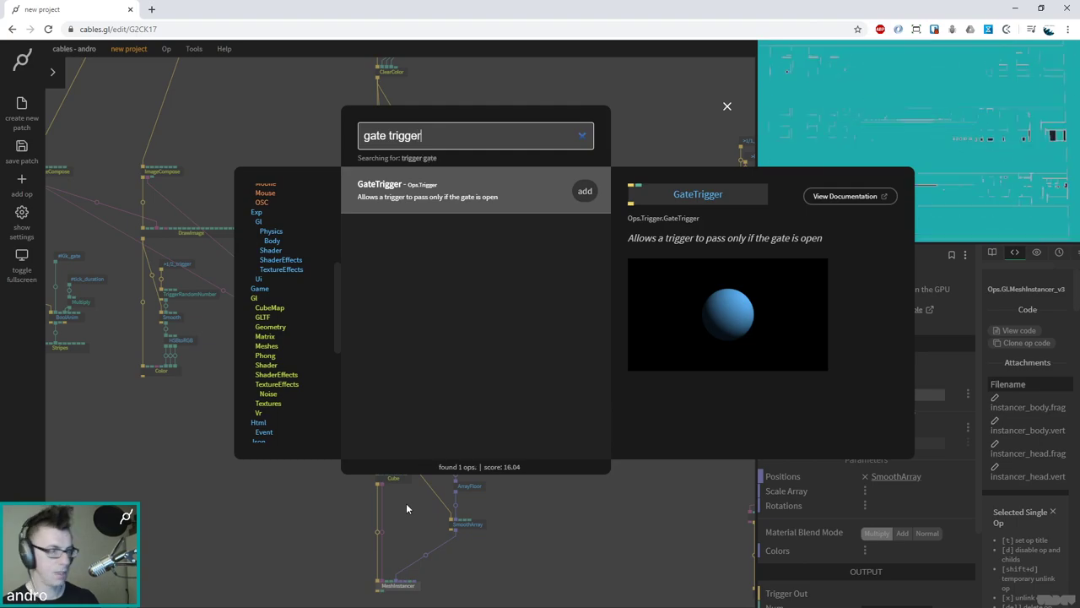
key(Return)
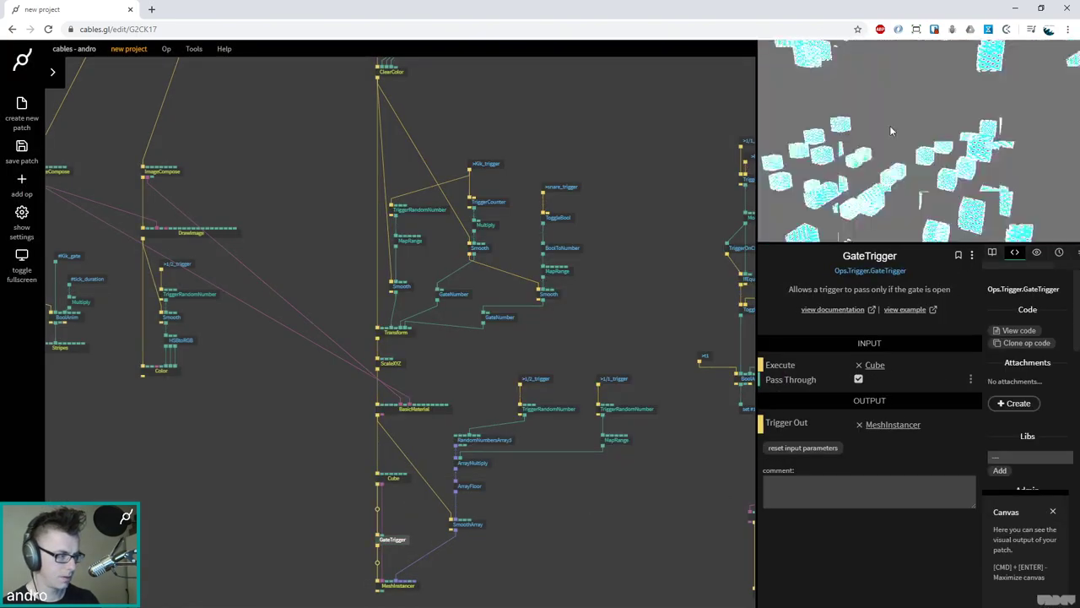
drag(397, 536, 378, 546)
Toggle the GateTrigger's Pass Through option and leave it switched off
click(858, 381)
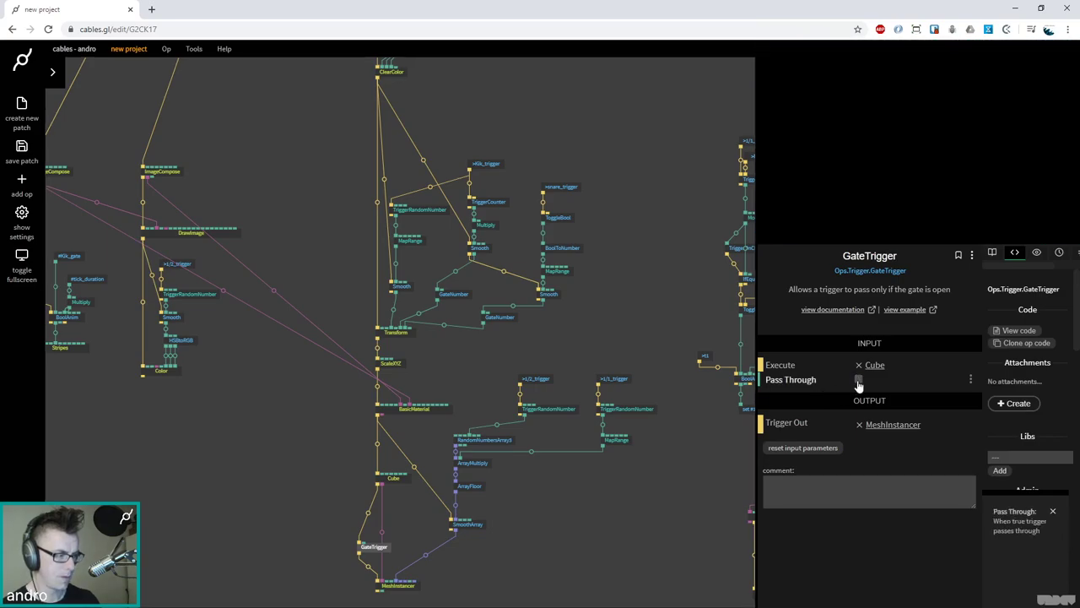
click(858, 381)
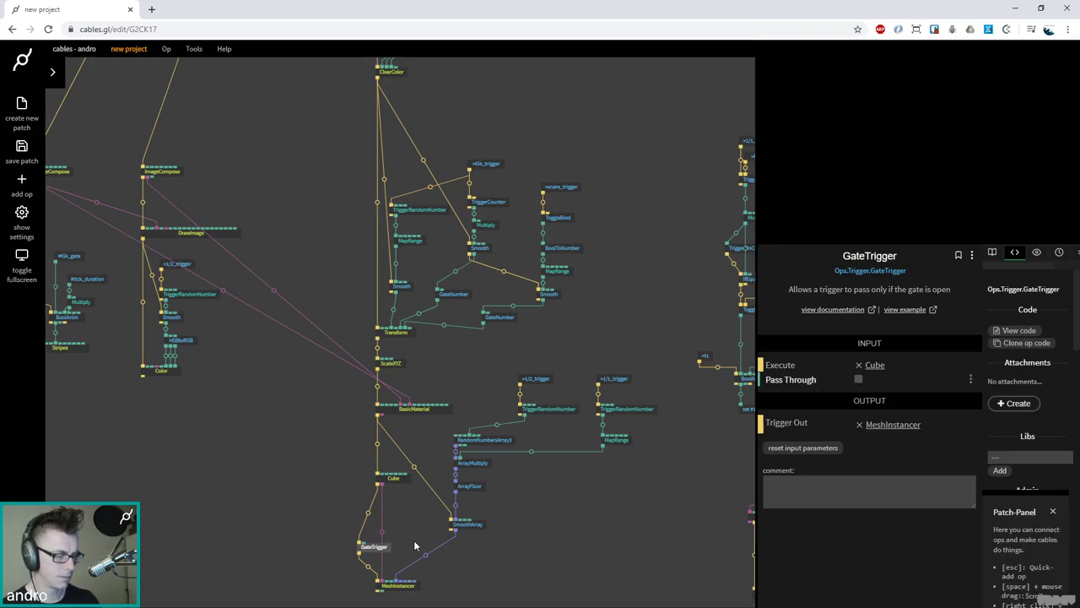
click(393, 549)
click(375, 552)
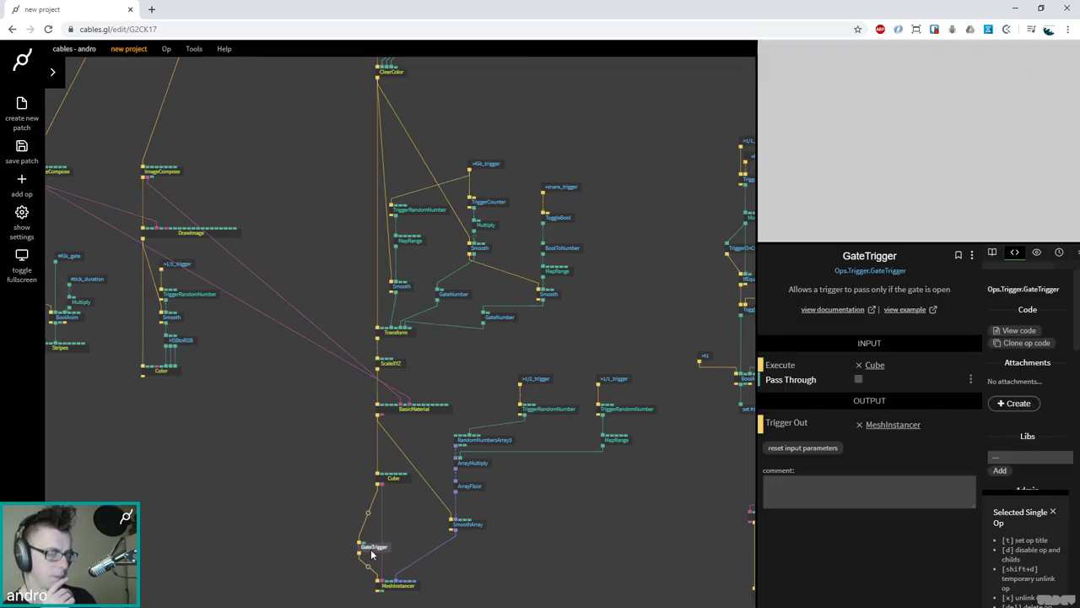
Delete the Cube's Geometry link to MeshInstancer and its Trigger link to GateTrigger, and save the patch
click(403, 479)
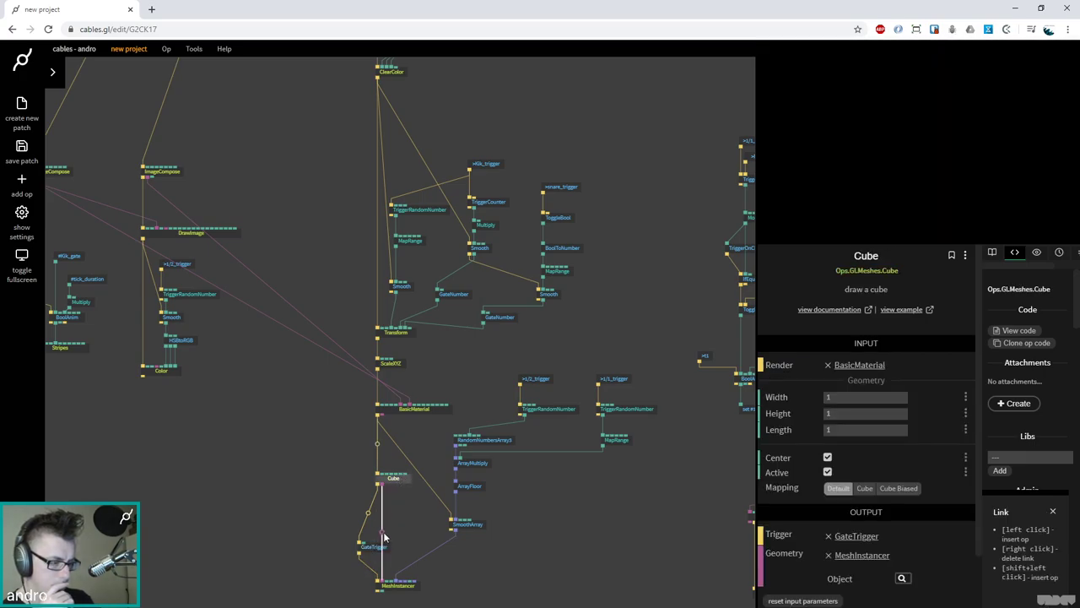
right_click(384, 536)
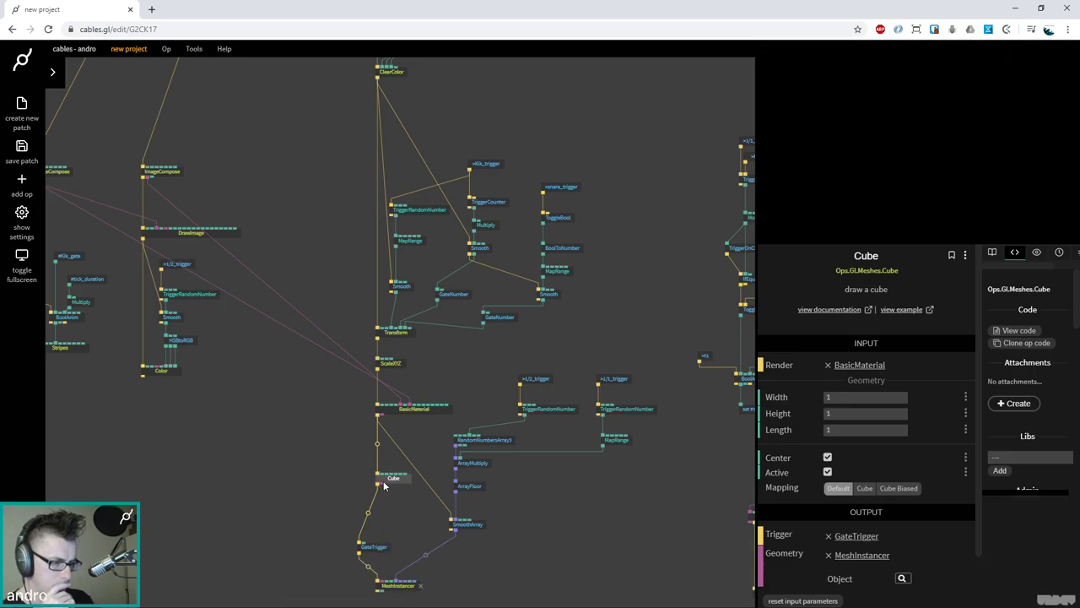
right_click(371, 512)
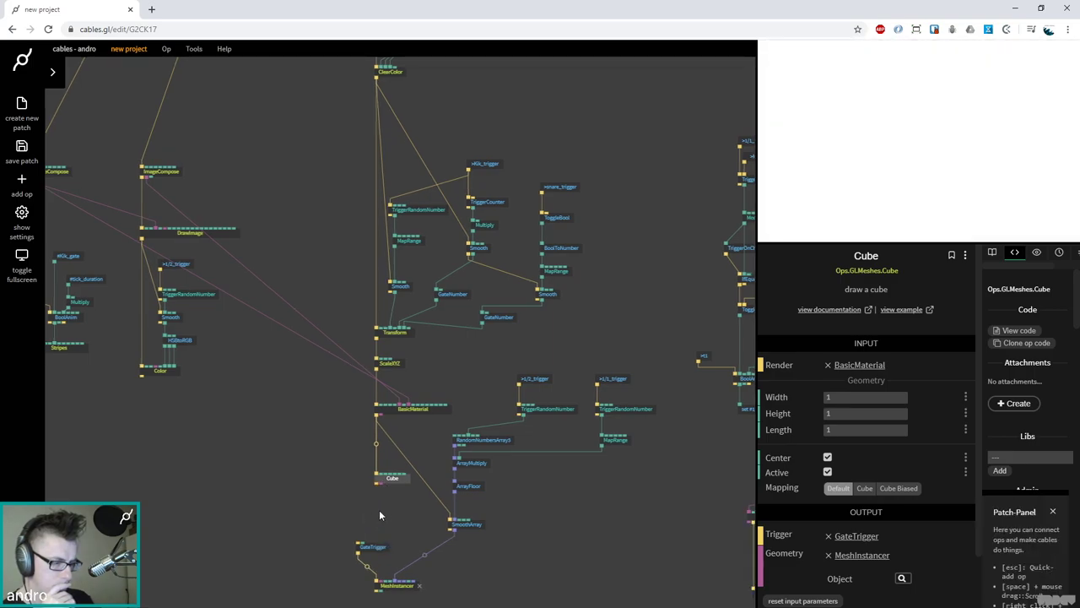
click(394, 482)
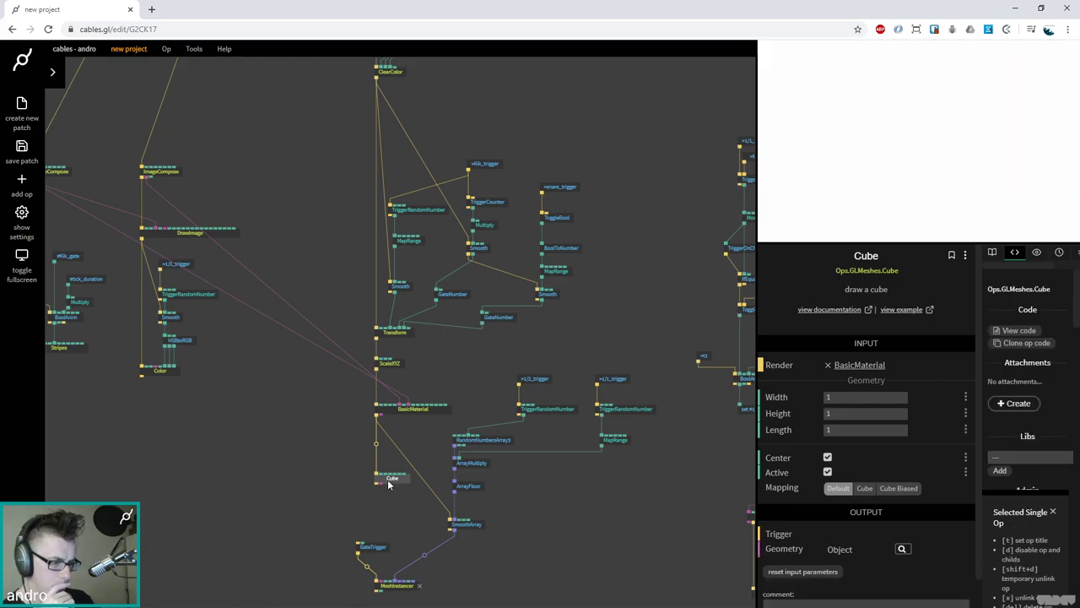
click(382, 492)
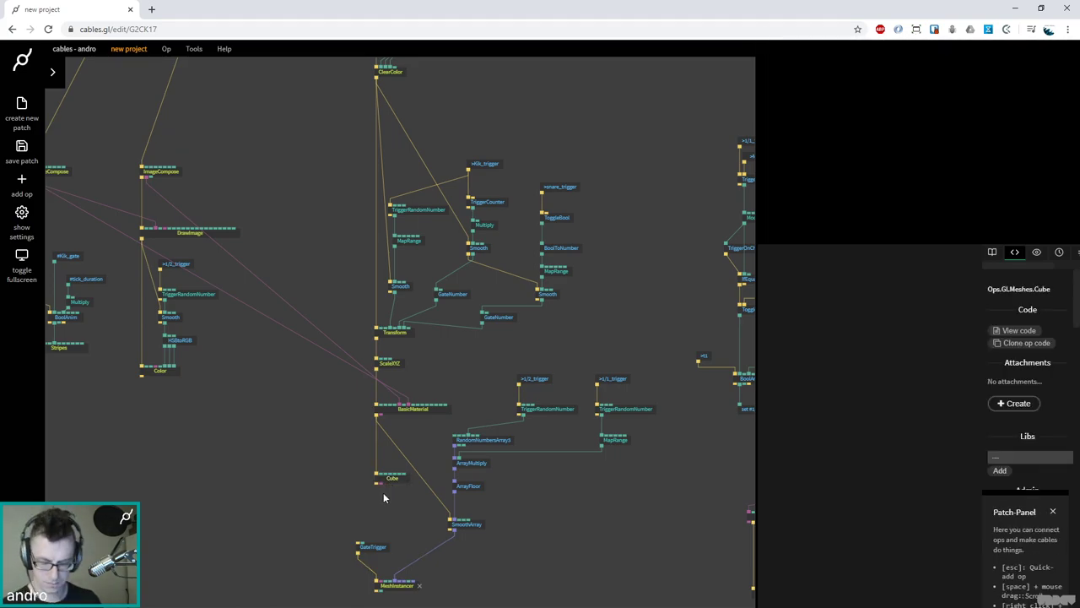
key(ctrl+s)
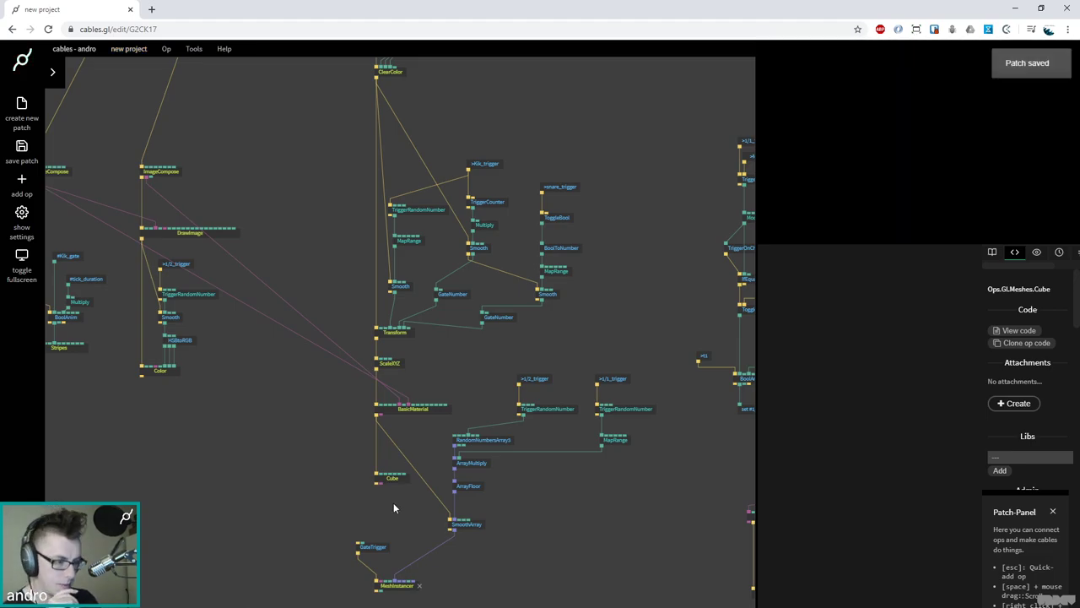
Toggle the Cube's Active option off and back on
click(394, 478)
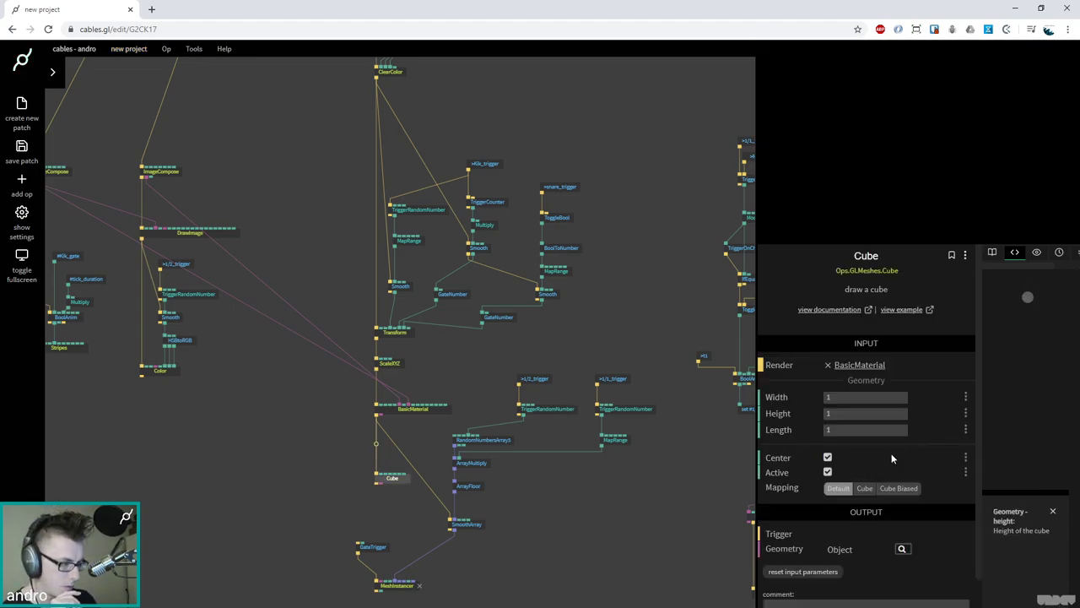
click(827, 471)
click(827, 472)
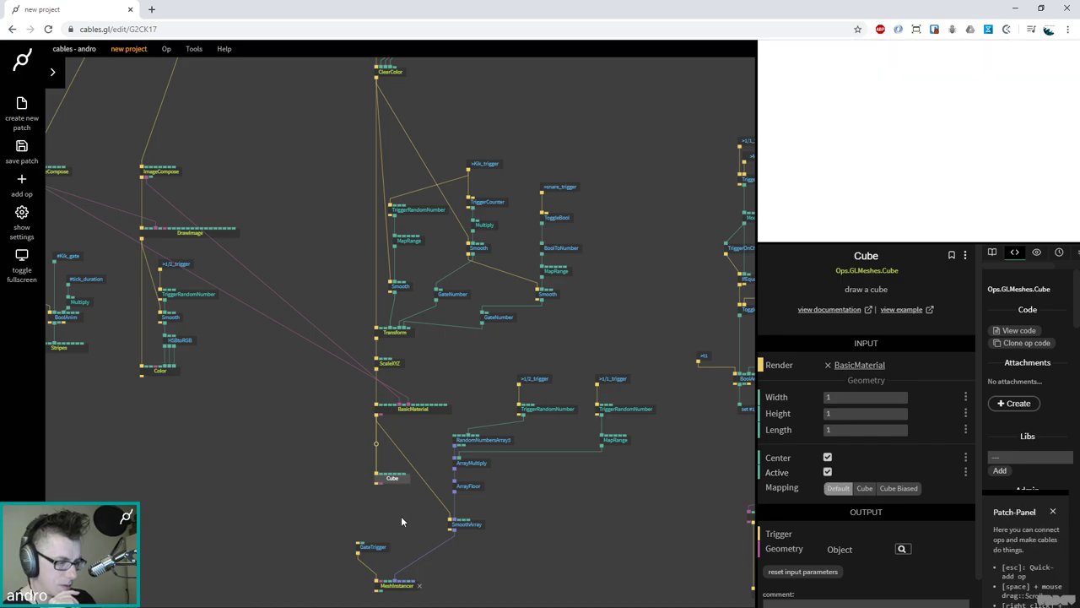
Move the GateTrigger closer to the Cube, disconnect it from the MeshInstancer, and link its Trigger Out back to the Exe input
click(400, 516)
click(377, 550)
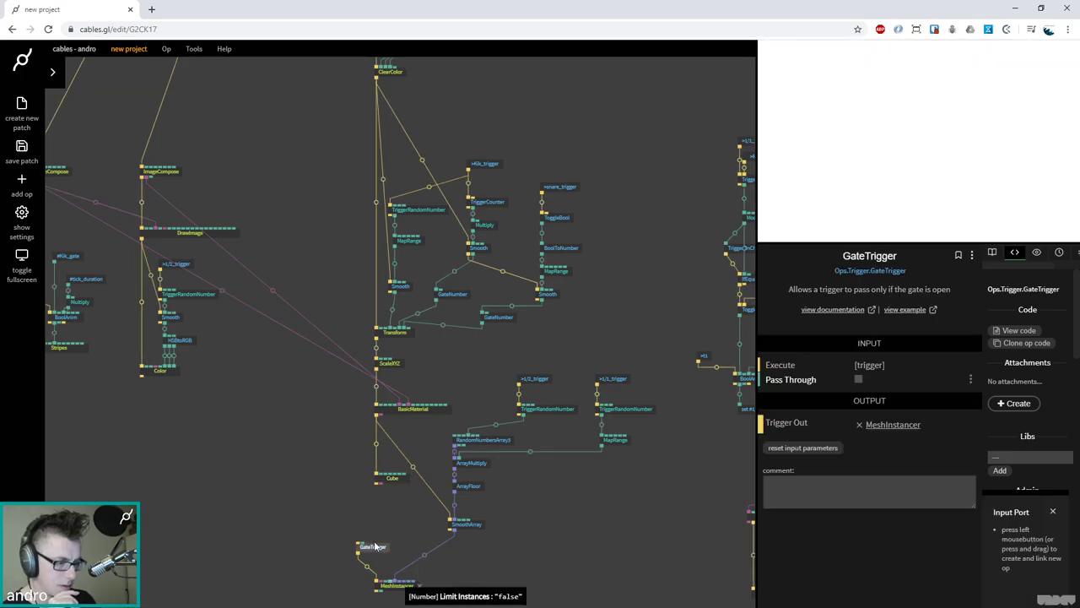
drag(374, 546, 383, 532)
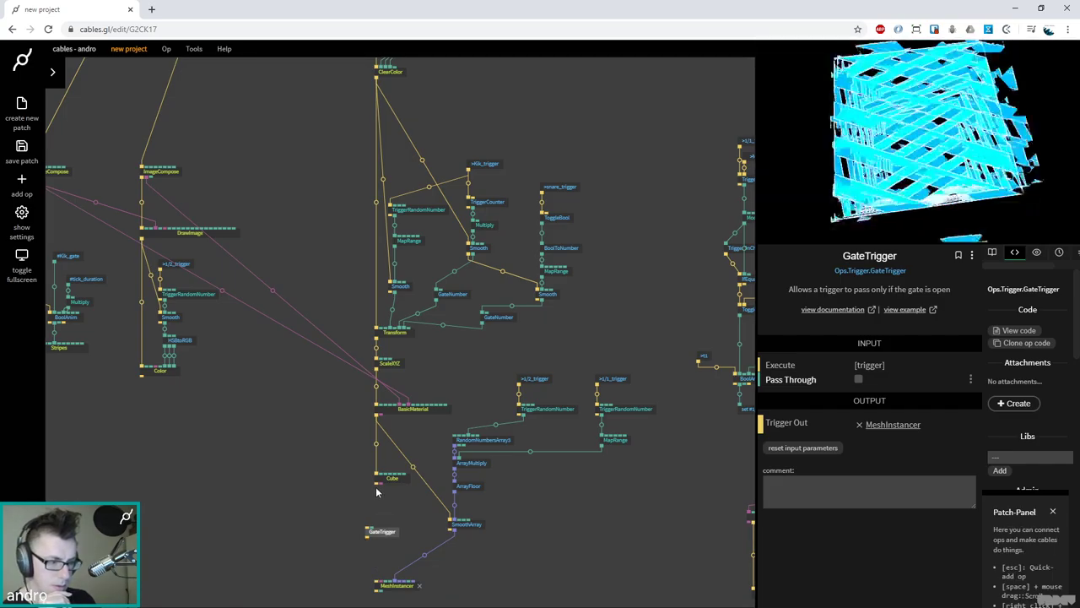
drag(367, 537, 375, 583)
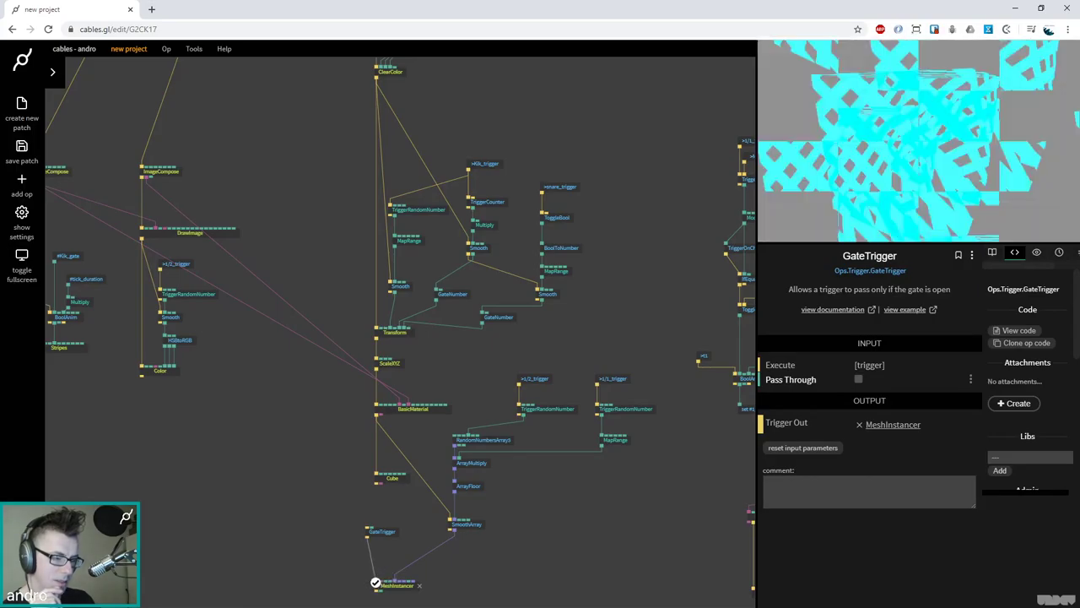
Link the Cube's Trigger output to the GateTrigger's Execute input and align the GateTrigger under the Cube
click(384, 485)
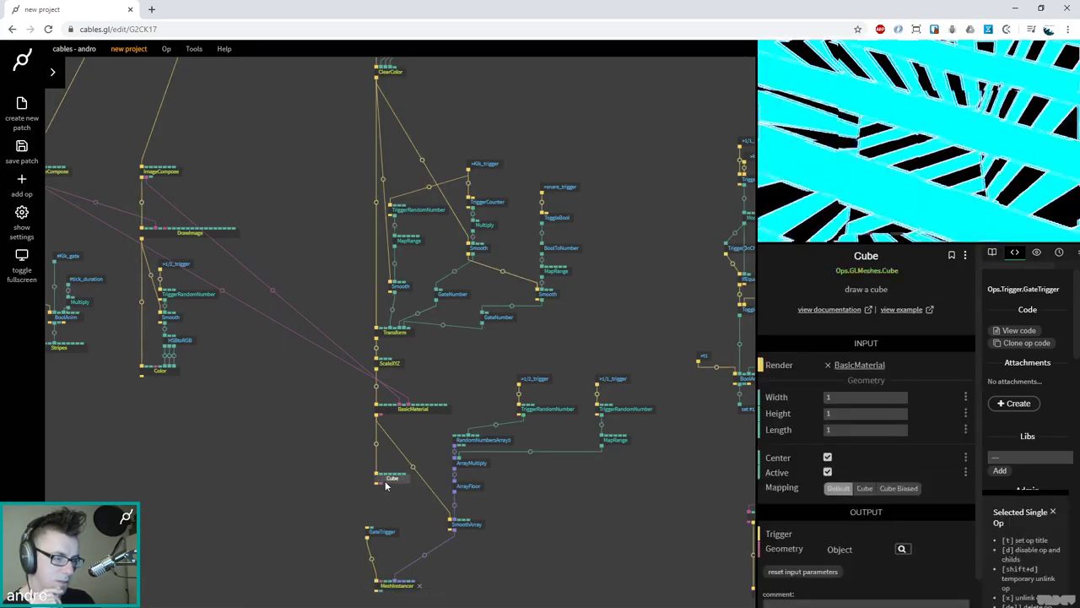
click(390, 496)
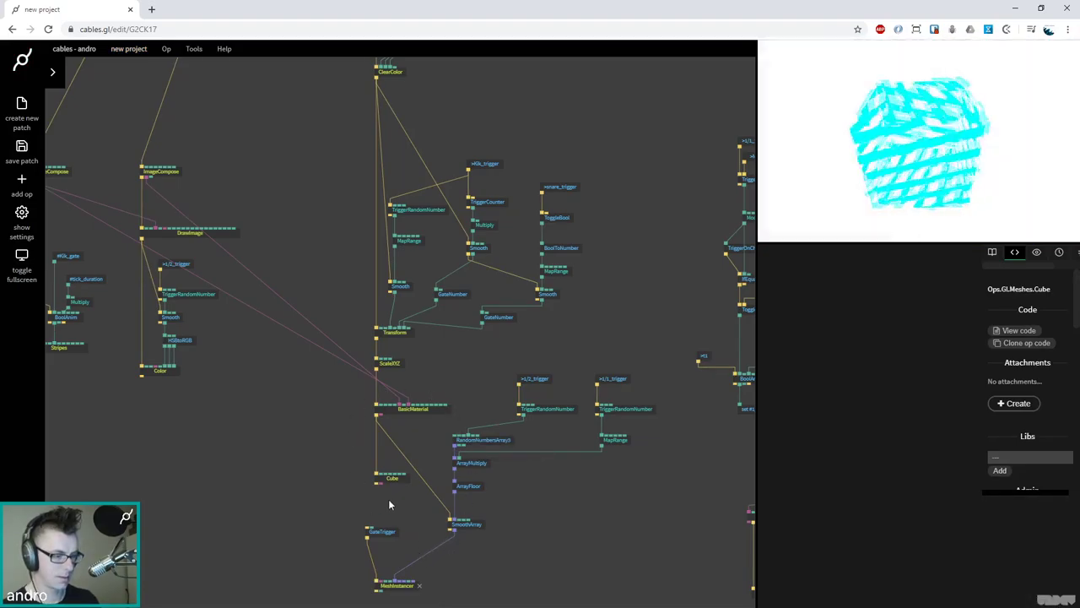
click(388, 533)
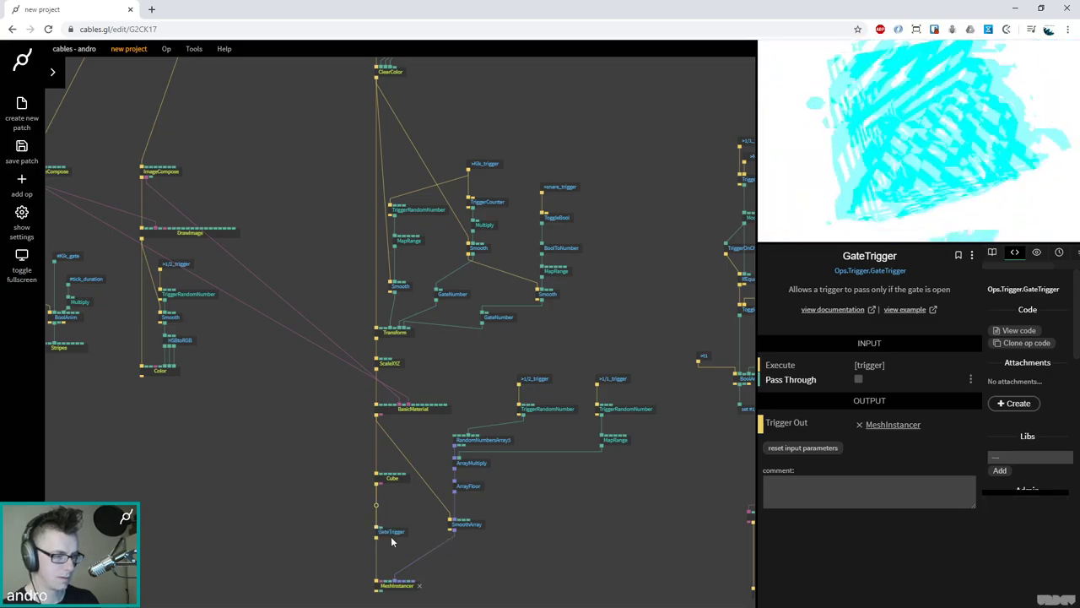
Test the GateTrigger's Pass Through option while the Cube's Geometry output is unlinked, and save the patch
click(859, 379)
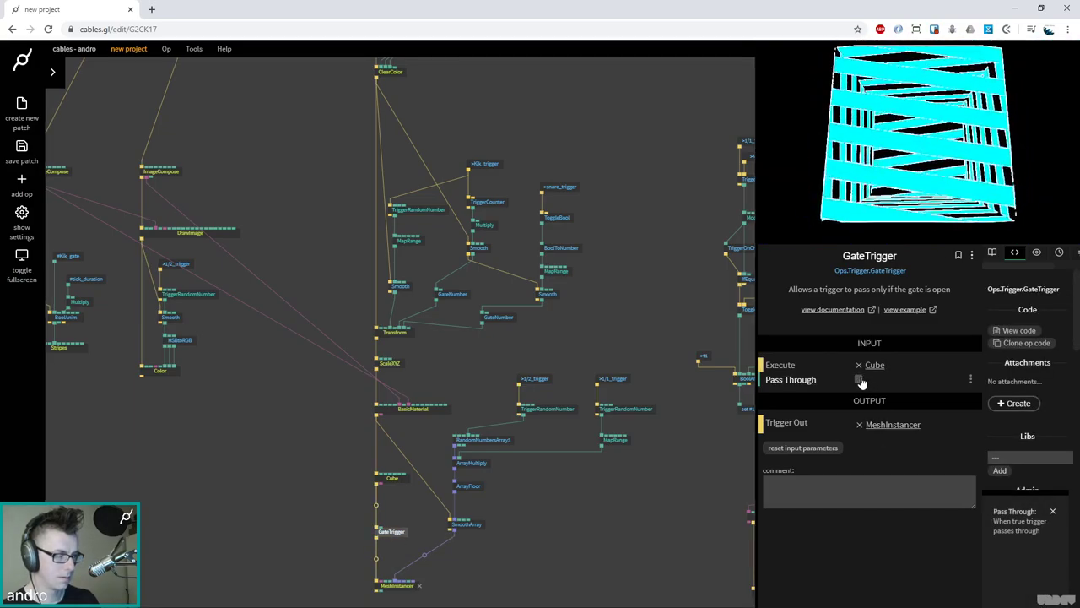
click(415, 510)
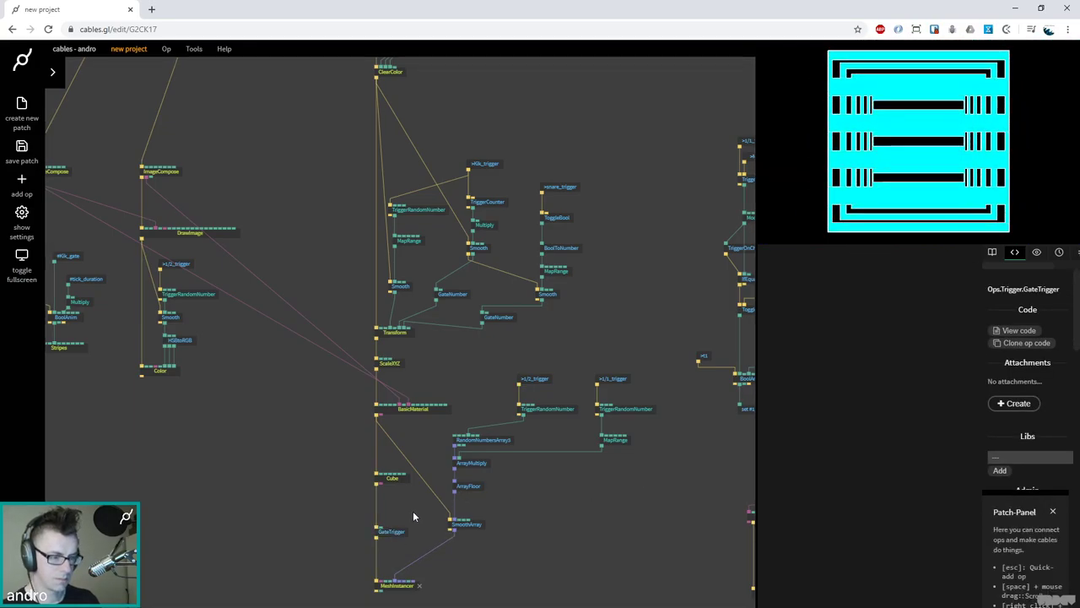
key(ctrl+s)
Link the Cube's Geometry output to the MeshInstancer's Geom input and toggle the GateTrigger's Pass Through, leaving it off
drag(380, 487, 384, 582)
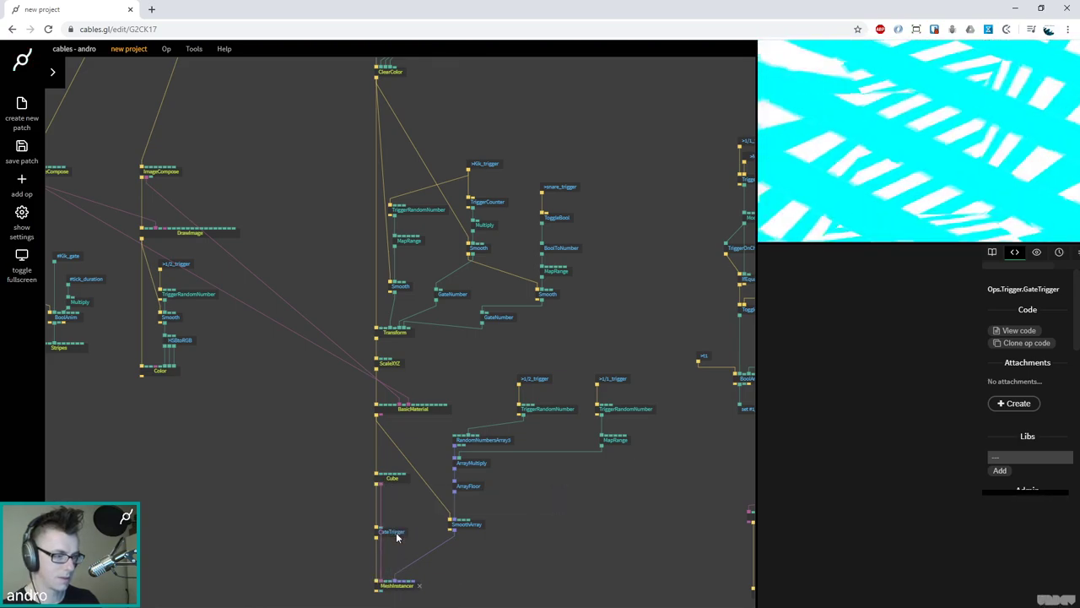
click(392, 531)
click(859, 379)
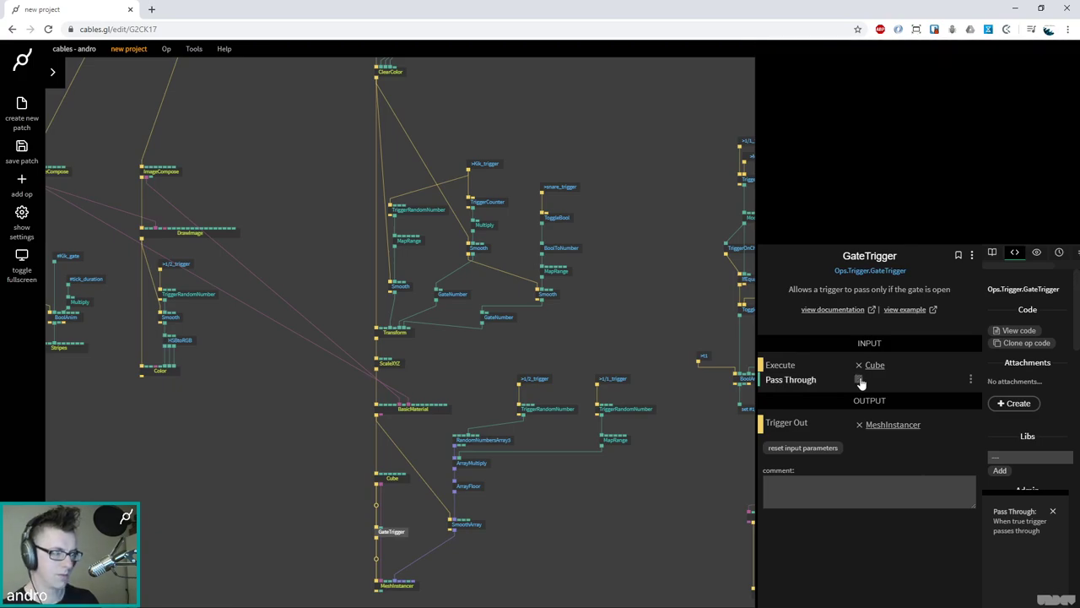
click(859, 379)
Move the GateTrigger aside and delete the Cube's Trigger link to it and the Cube's Geometry link to the MeshInstancer
drag(395, 533, 364, 534)
right_click(364, 510)
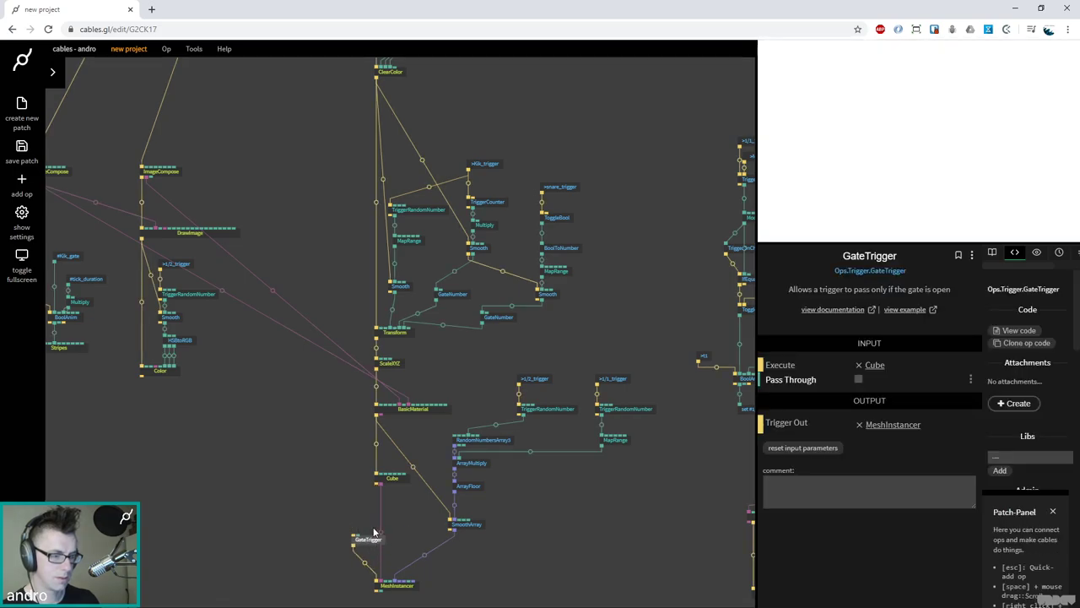
right_click(381, 533)
click(375, 542)
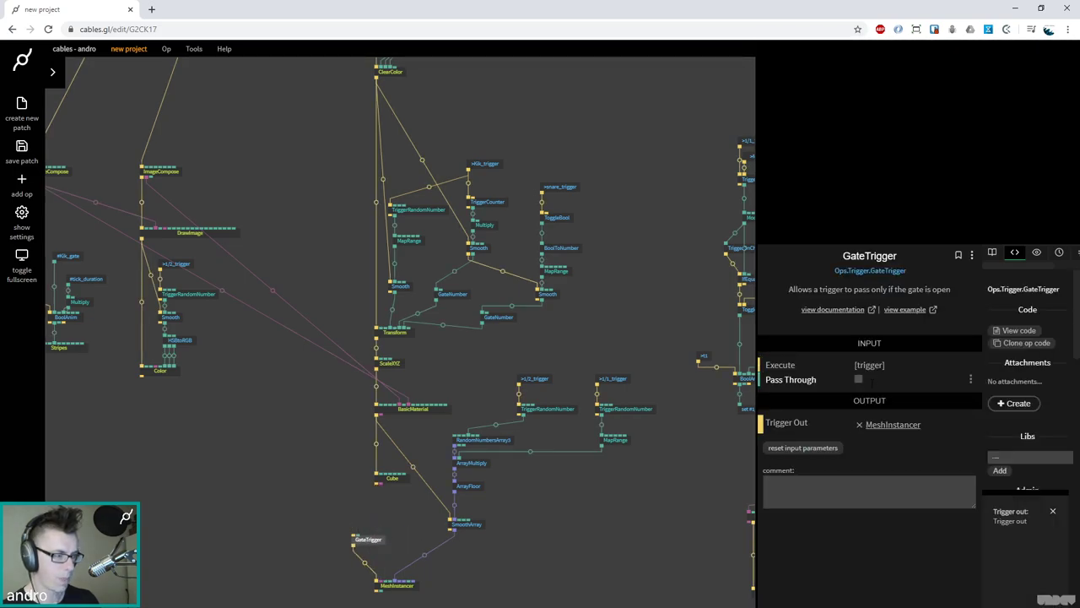
Test Pass Through, disconnect and re-link the GateTrigger's Trigger Out to the MeshInstancer's Exe input, and save the patch
click(858, 379)
click(858, 380)
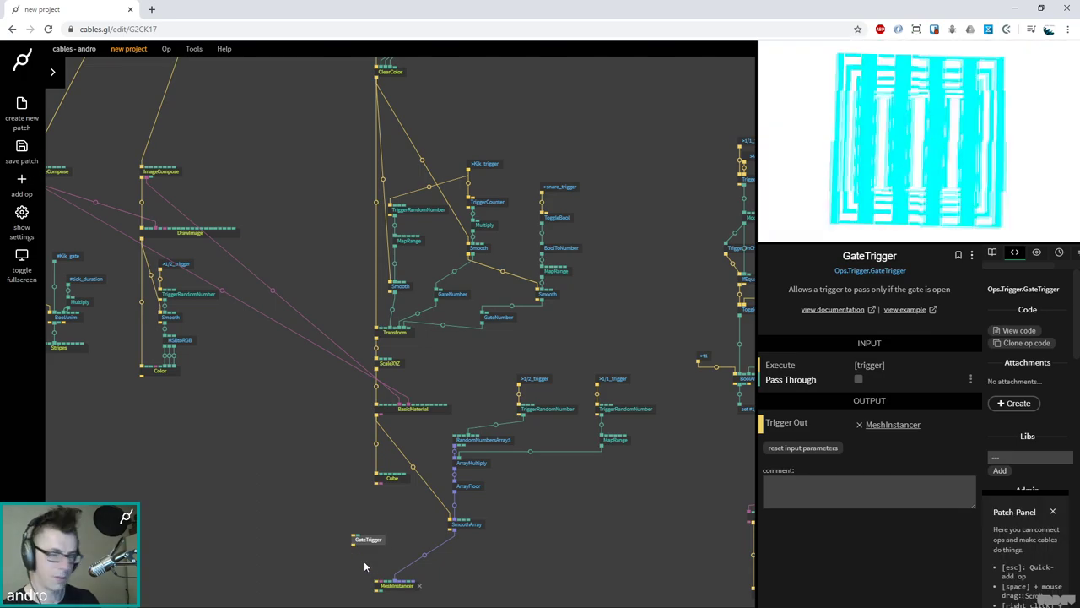
drag(355, 544, 384, 591)
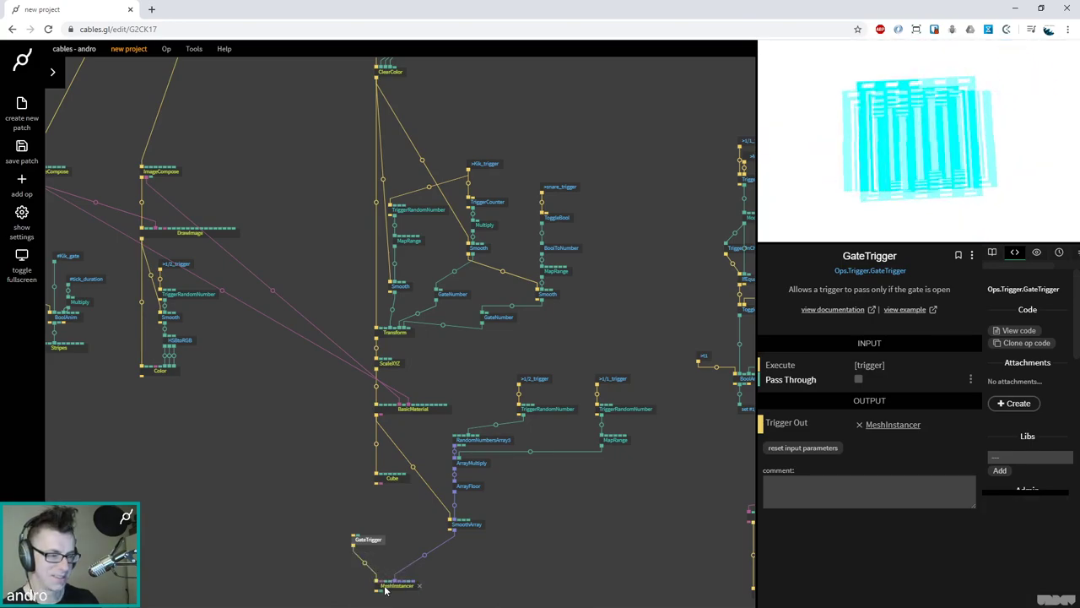
click(405, 500)
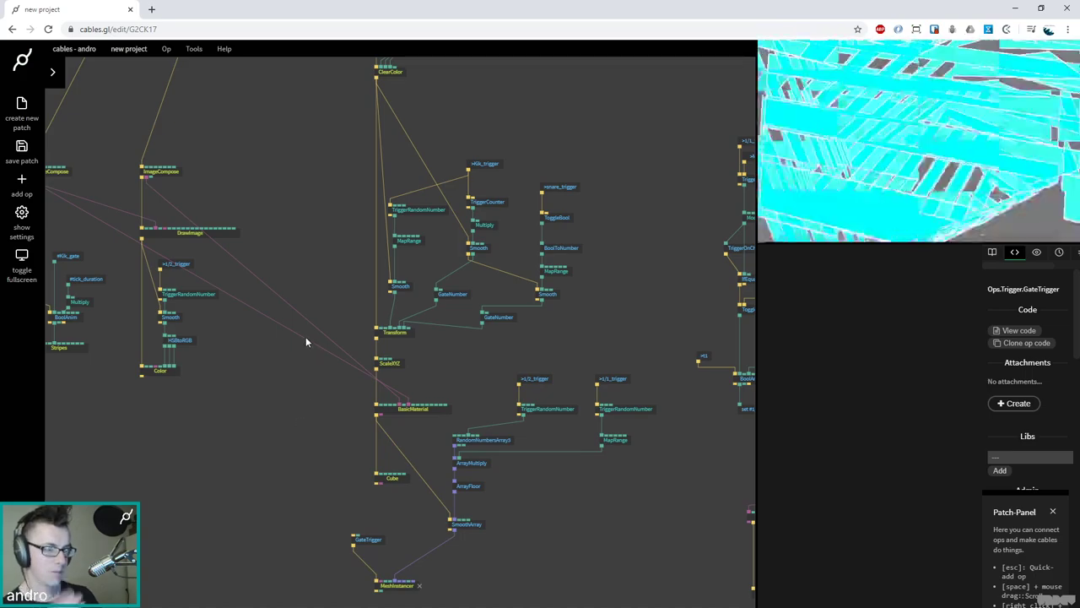
Add a VarSetTexture op linked to the texture output of the ImageCompose that drives Stripes
drag(301, 312, 508, 348)
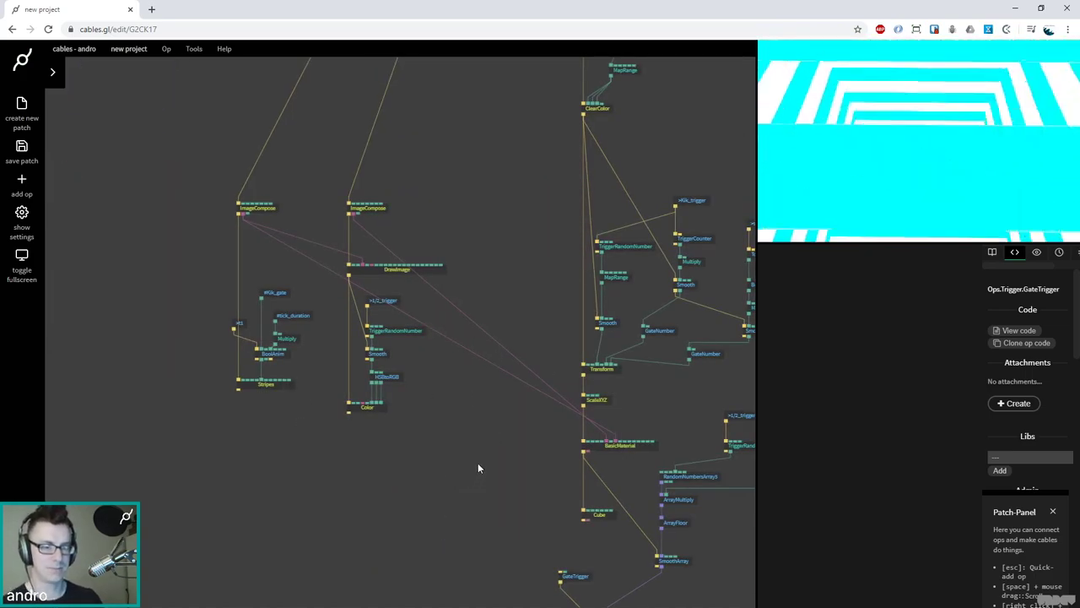
drag(250, 249, 117, 211)
click(386, 172)
drag(315, 220, 323, 262)
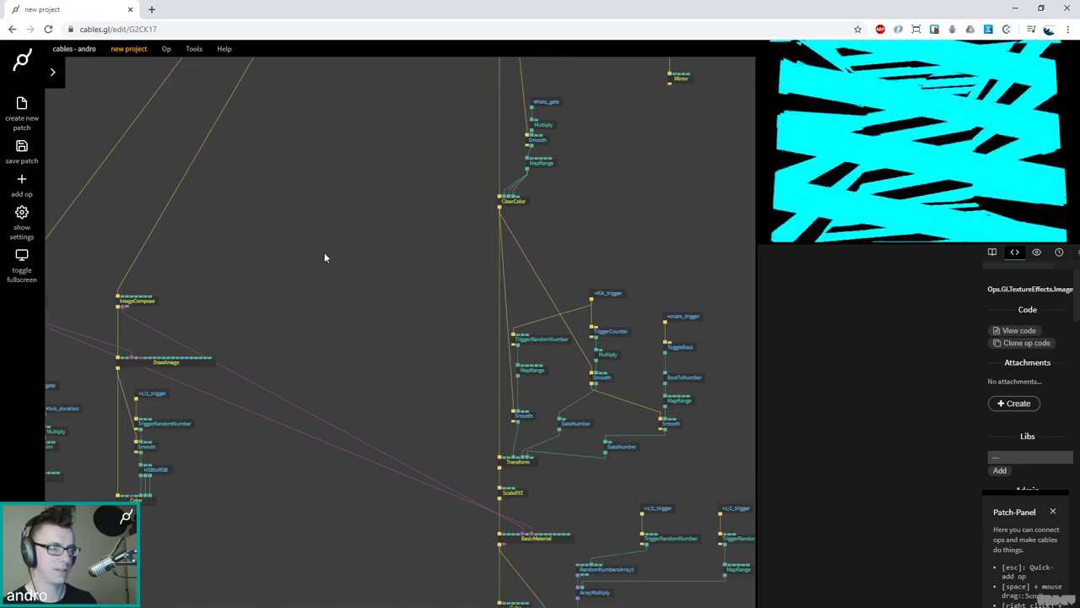
drag(367, 328, 460, 222)
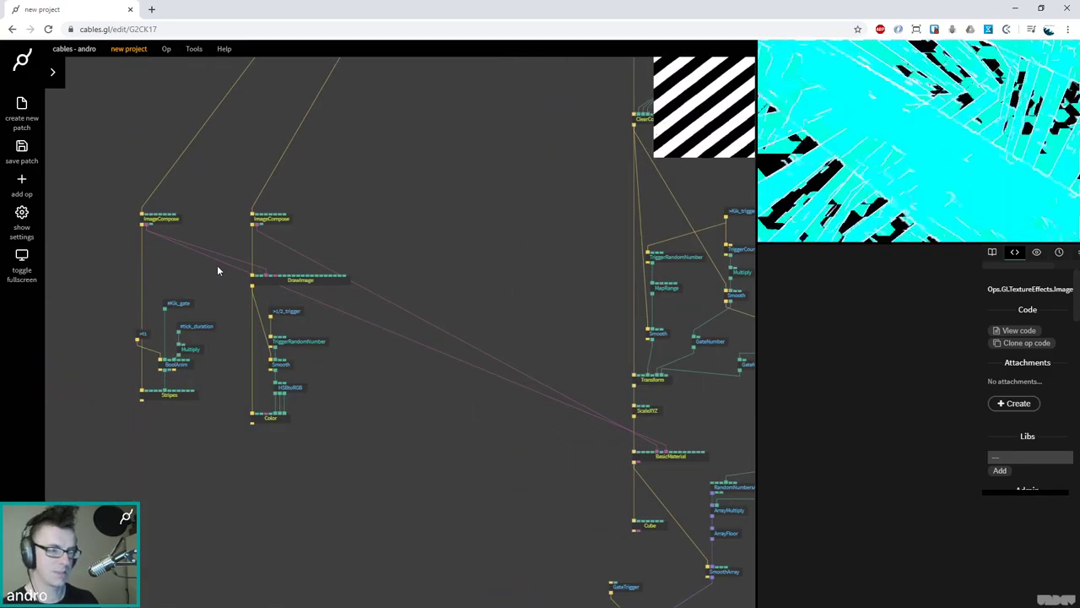
drag(146, 228, 177, 270)
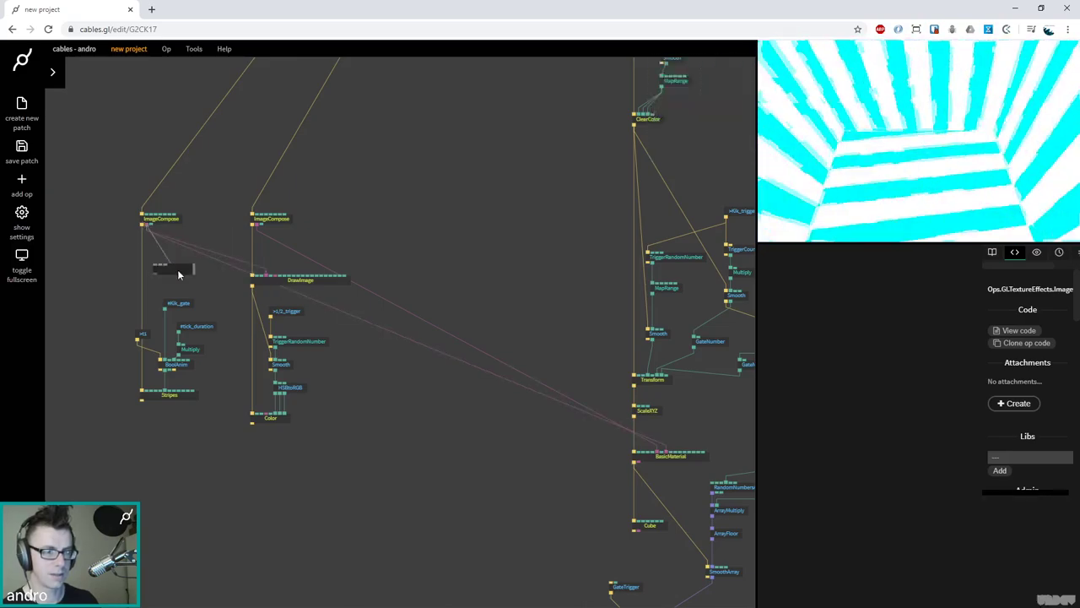
text(var set textu)
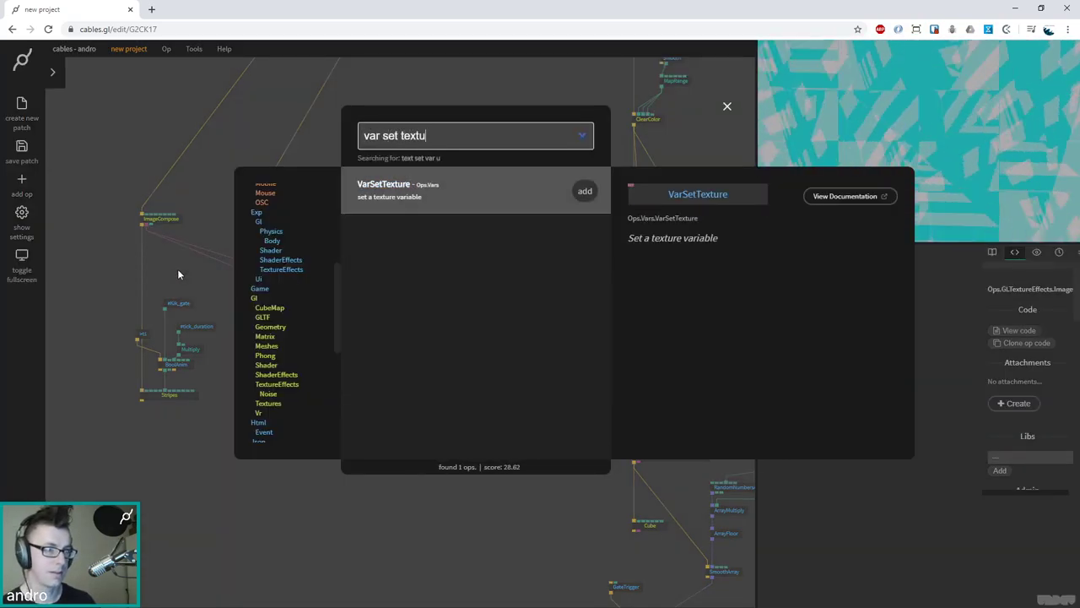
key(Return)
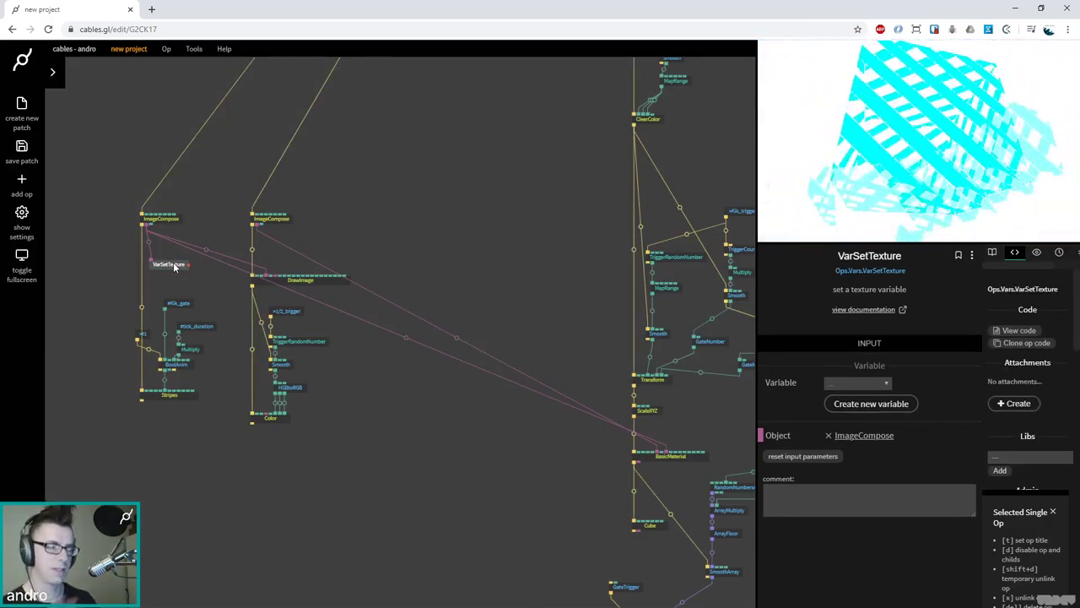
Create a new variable named stripes_diffuse for the VarSetTexture op
click(164, 224)
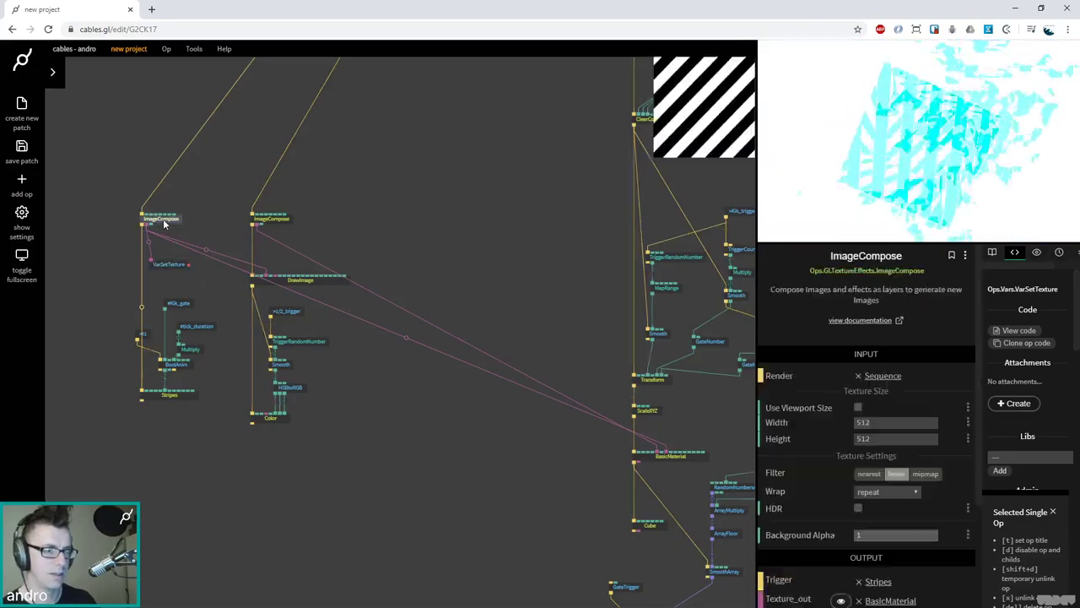
click(169, 269)
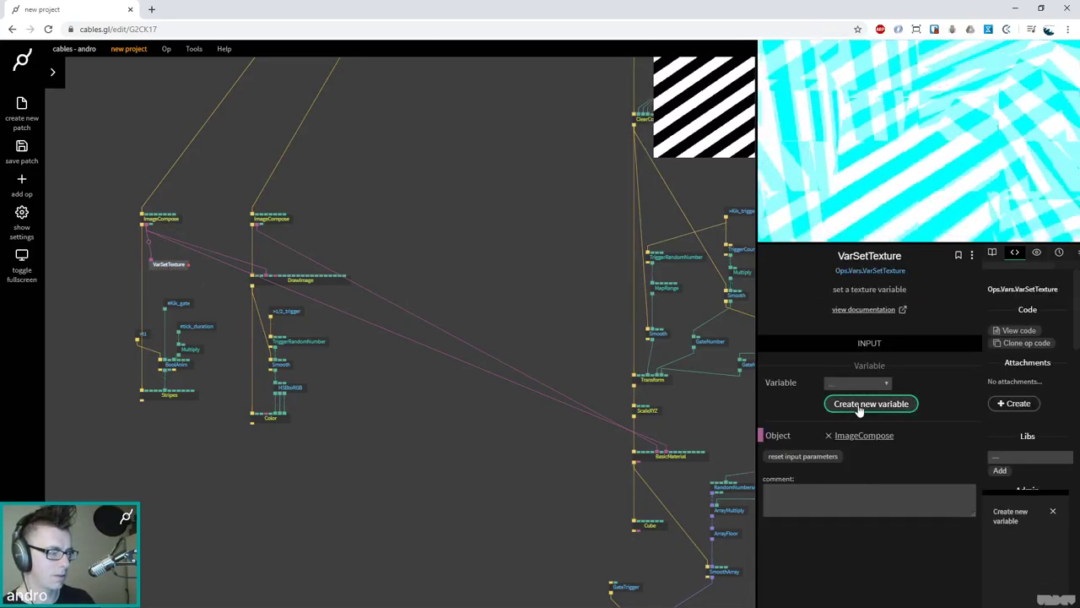
click(859, 403)
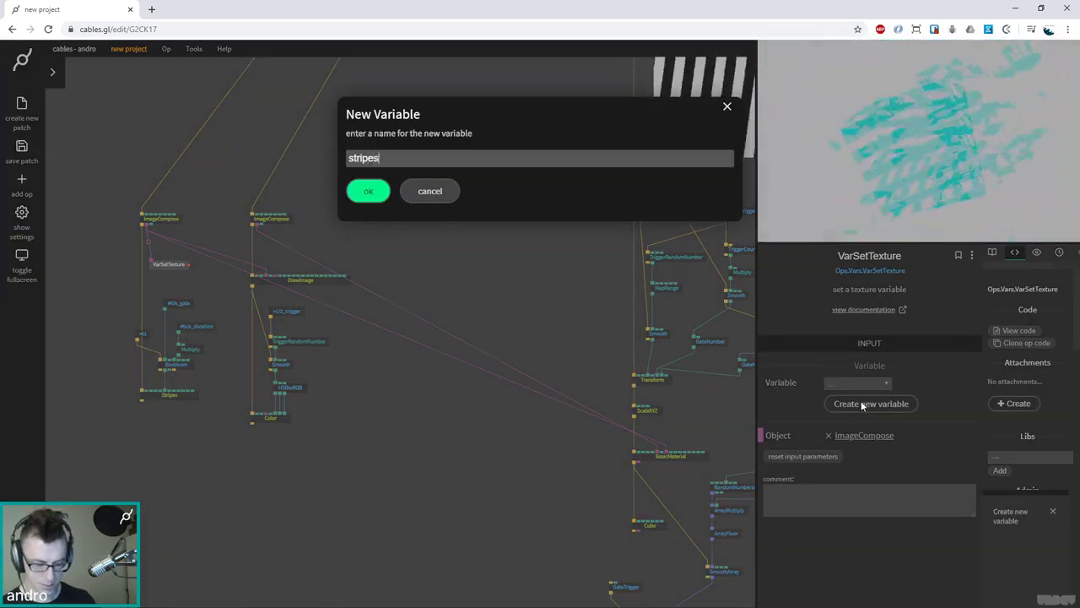
text(stripes_diffuse)
key(Return)
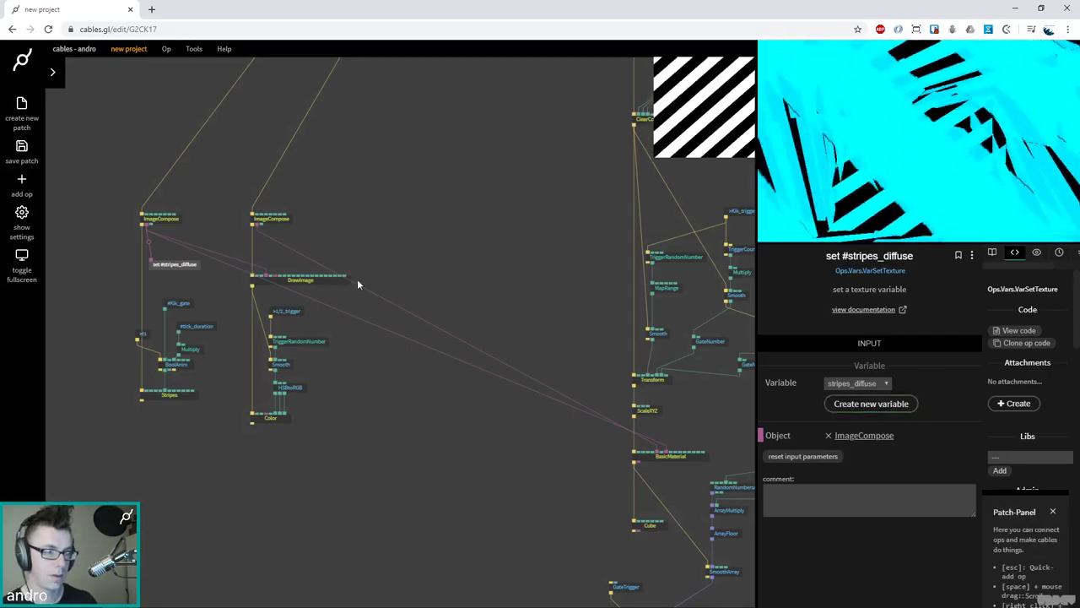
click(313, 276)
drag(298, 237, 303, 238)
click(303, 238)
key(Return)
click(304, 243)
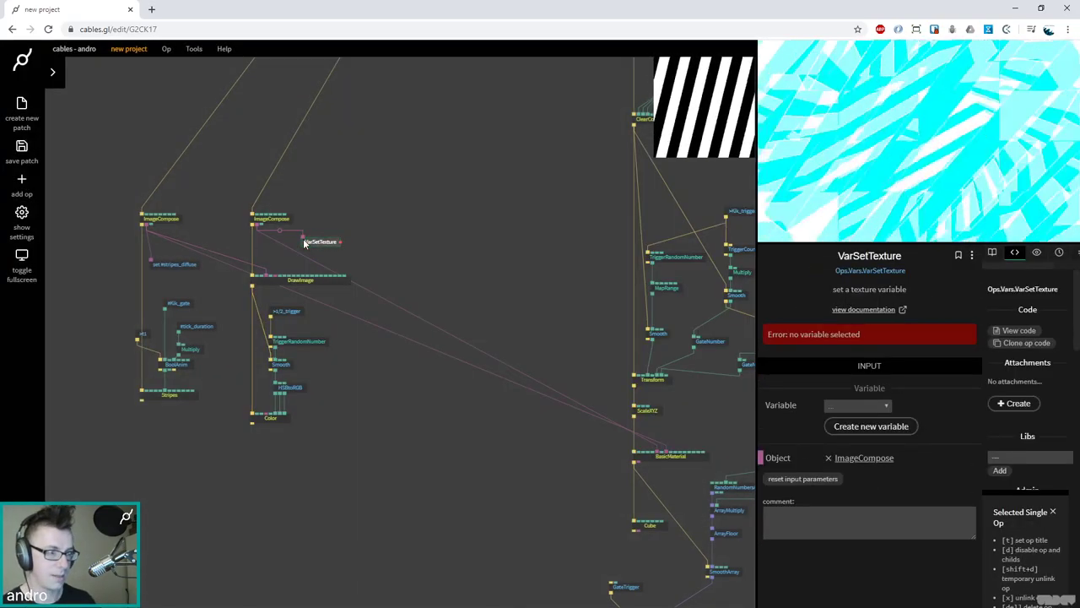
drag(277, 216, 206, 219)
click(206, 219)
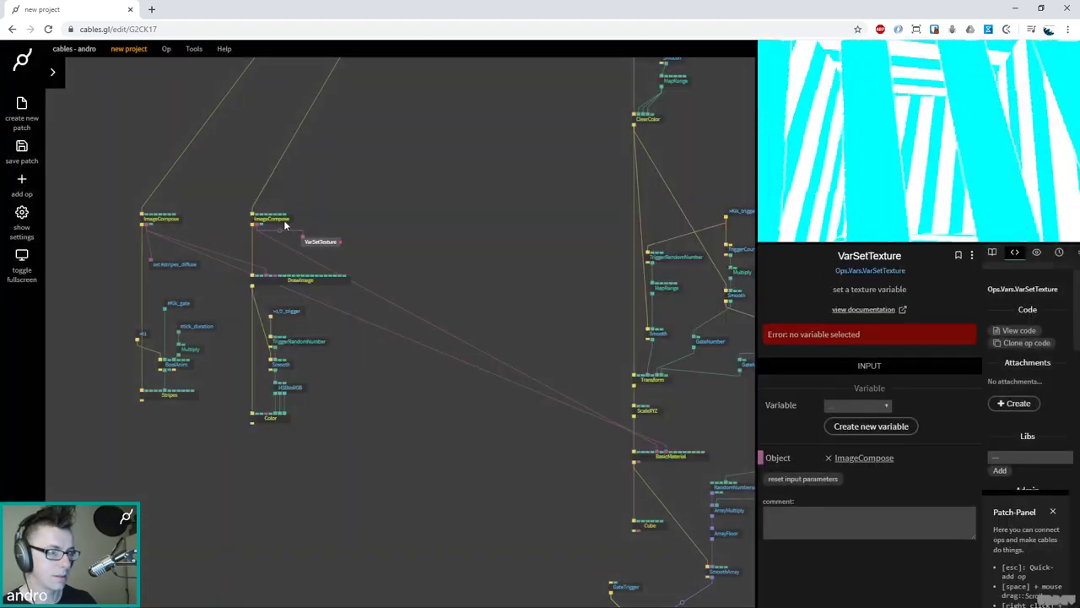
click(272, 219)
Move the stripes_diffuse setter to the ImageCompose above DrawImage, replacing its unnamed VarSetTexture, and link that ImageCompose's texture output to it
click(169, 265)
drag(167, 269, 363, 251)
click(327, 243)
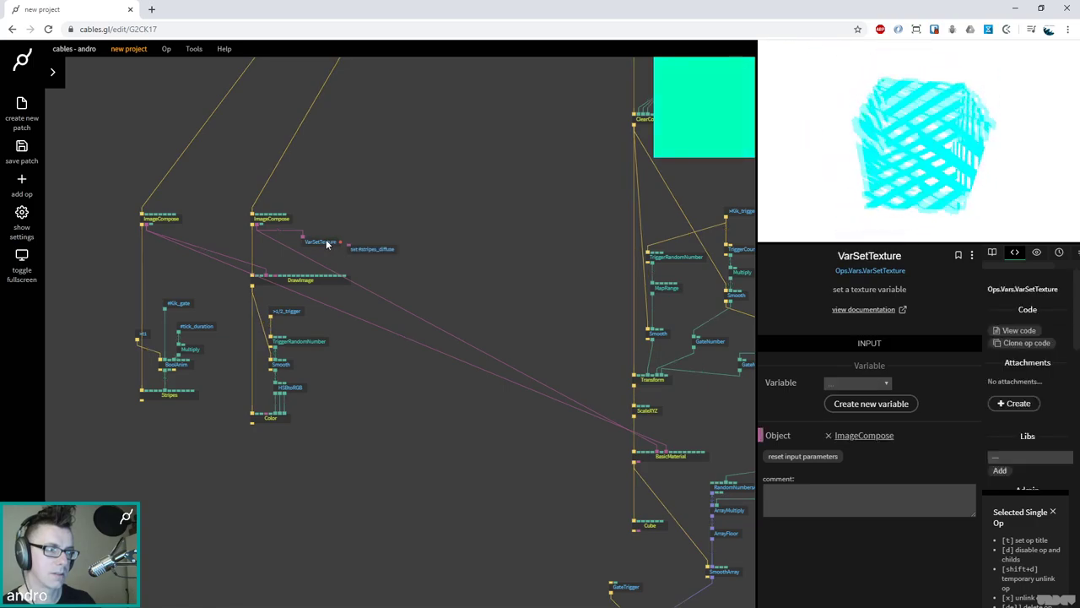
key(Delete)
drag(376, 250, 330, 250)
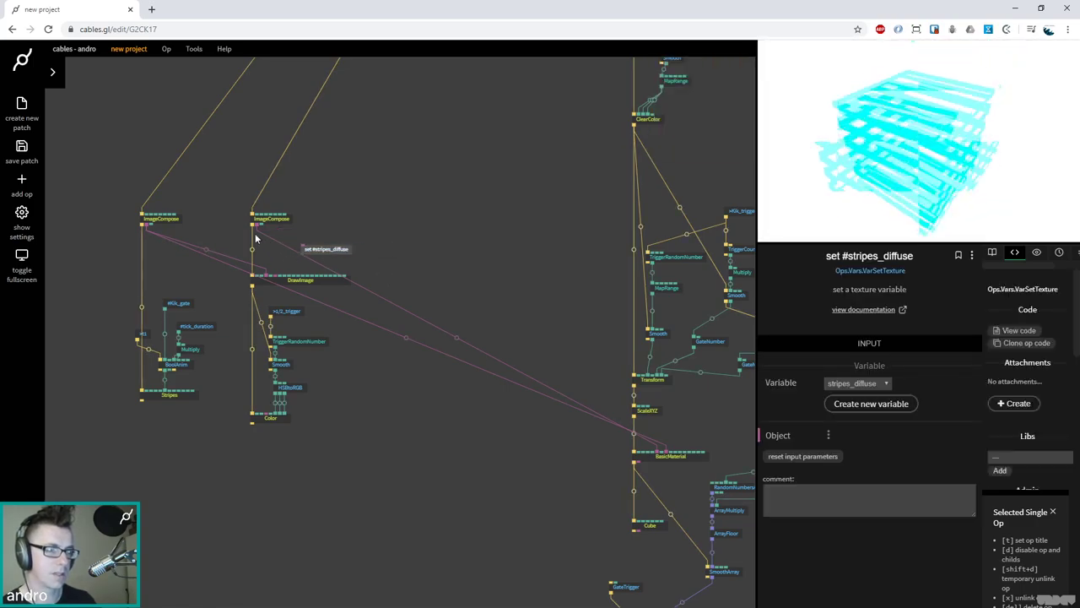
drag(255, 226, 302, 247)
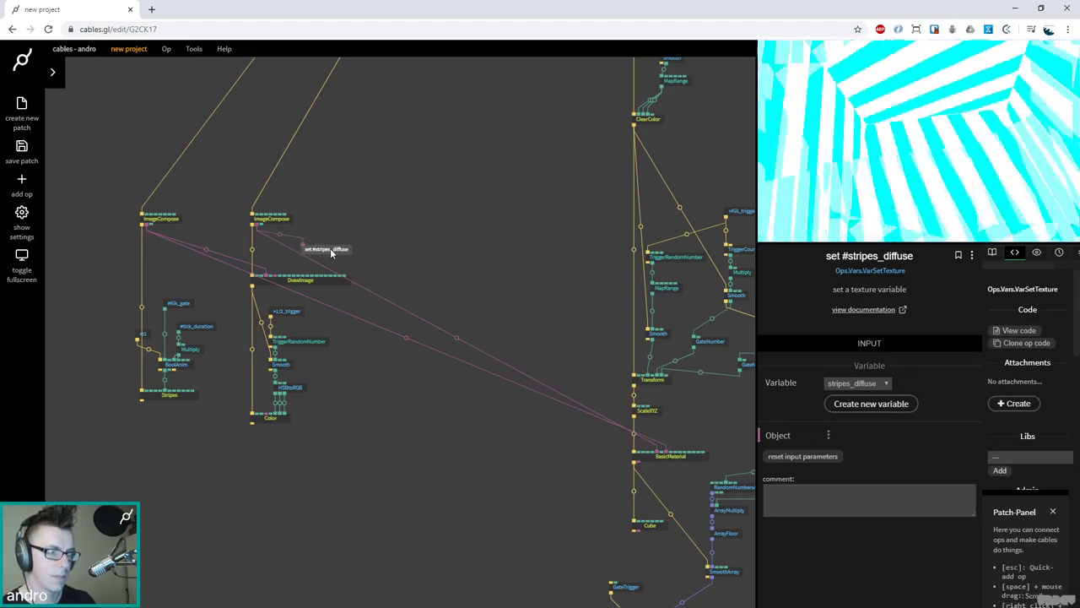
Add a VarSetTexture op on the Stripes ImageCompose's texture output and create a variable named stripes_mask for it
drag(146, 223, 180, 265)
key(Return)
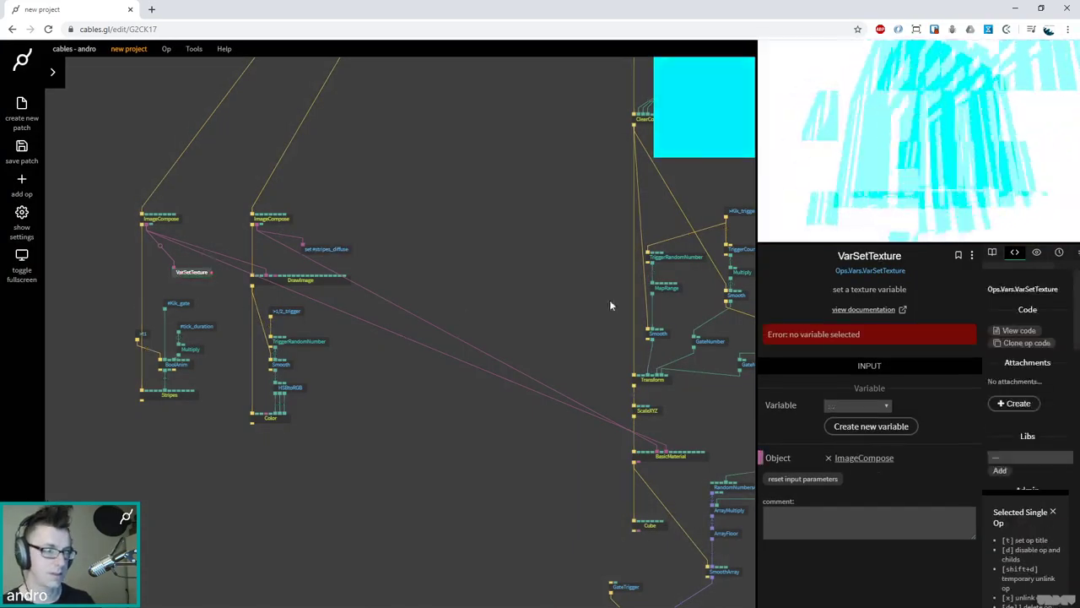
click(876, 426)
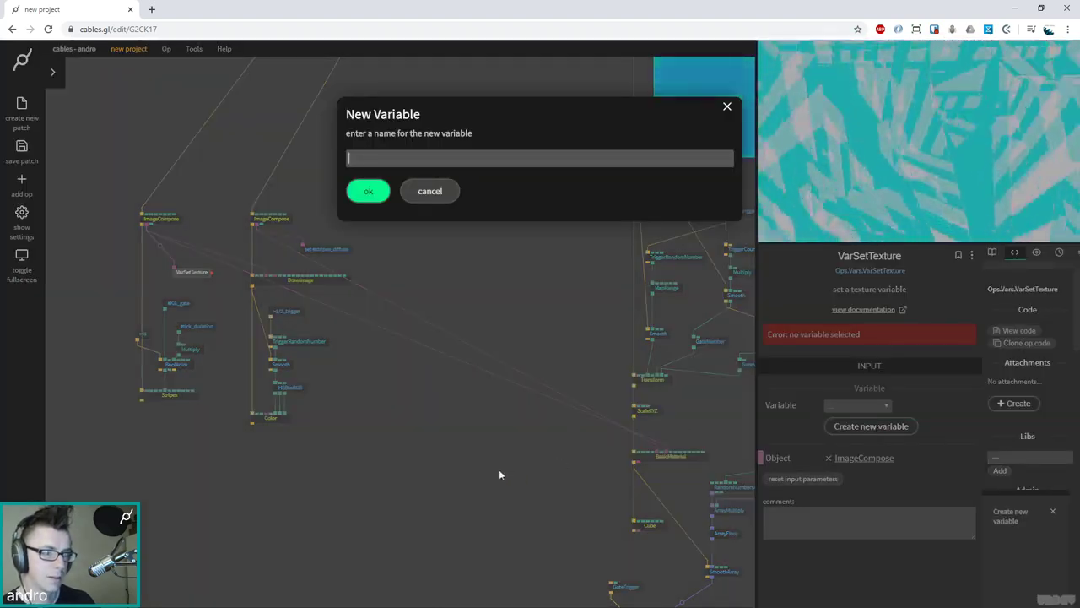
key(Escape)
click(156, 217)
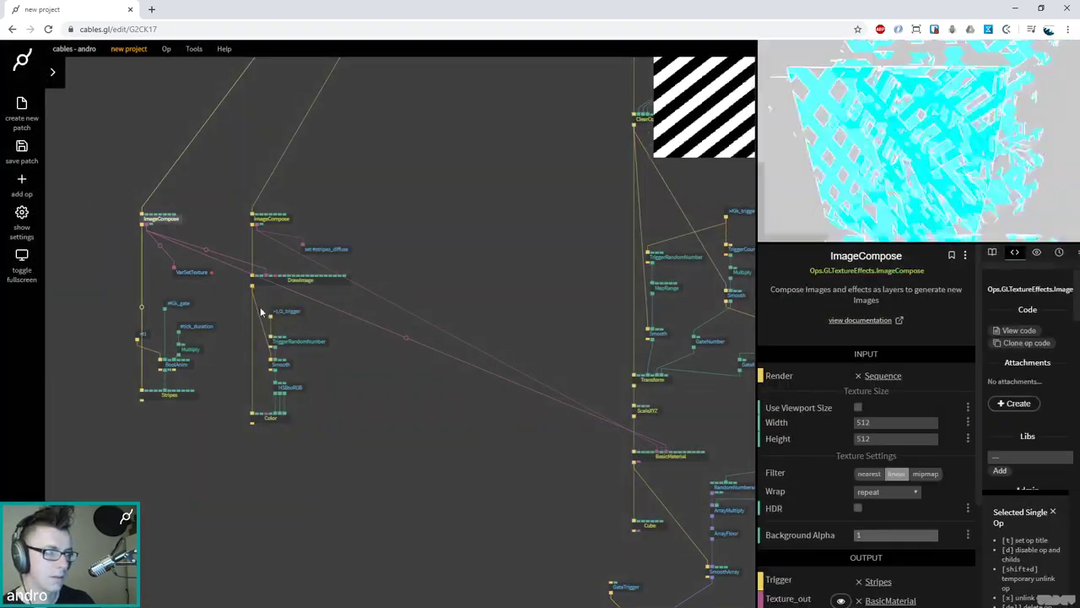
click(192, 272)
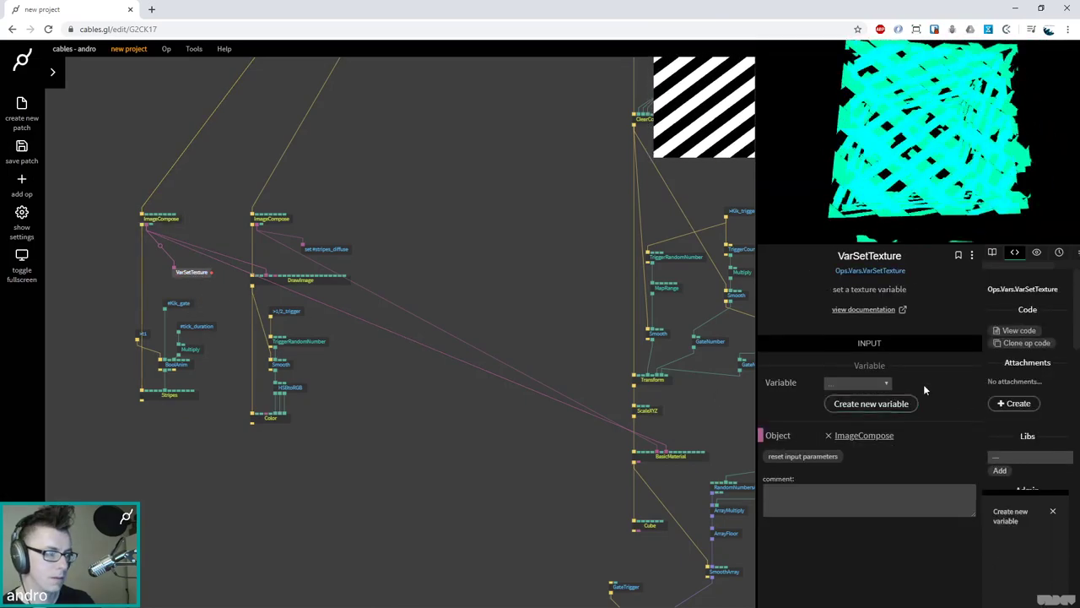
click(889, 405)
text(stripe)
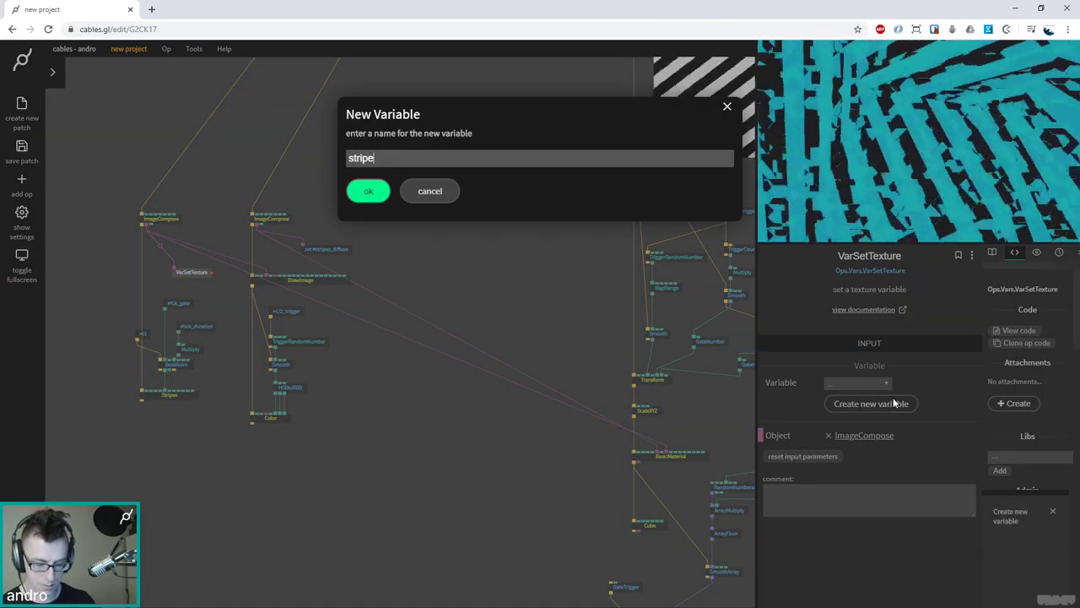
text(s_mask)
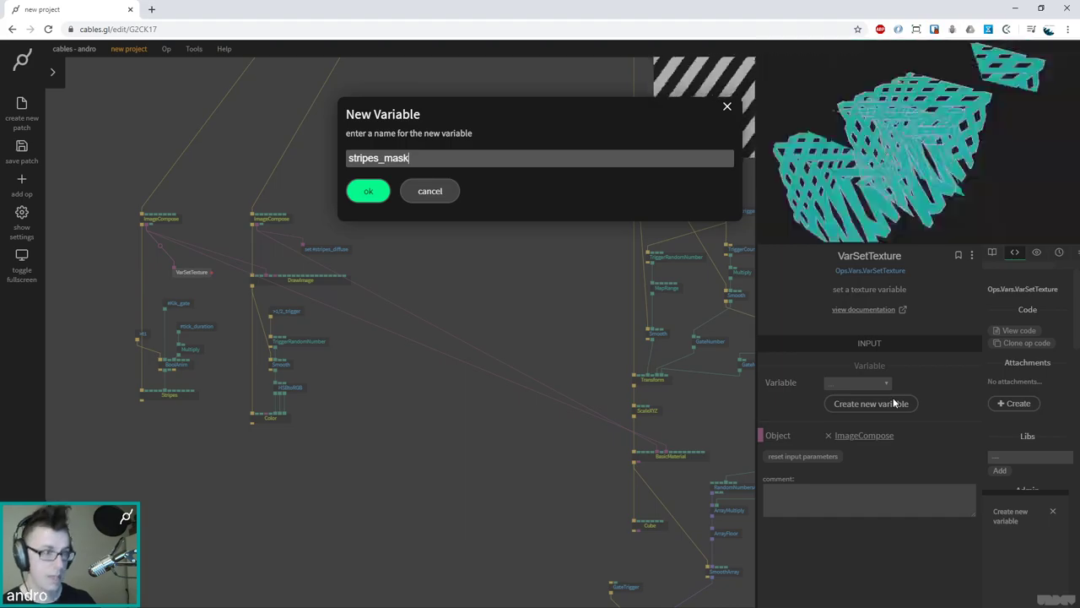
key(Return)
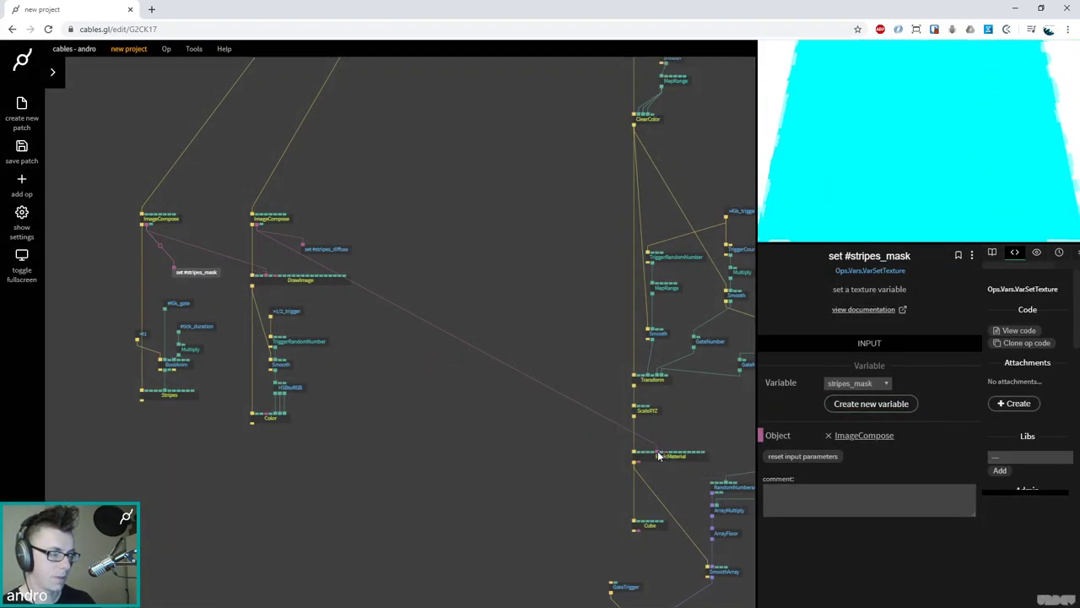
Replace BasicMaterial's direct ImageCompose links with a VarGetTexture op set to stripes_mask, linked to its second texture input
double_click(668, 426)
text(var get te)
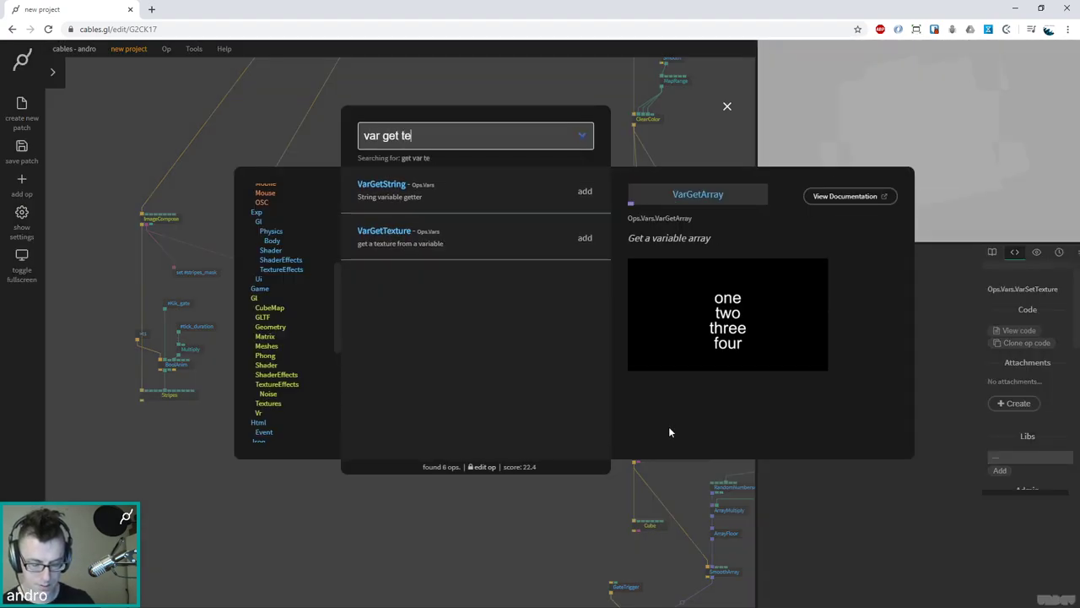
text(xt)
key(Return)
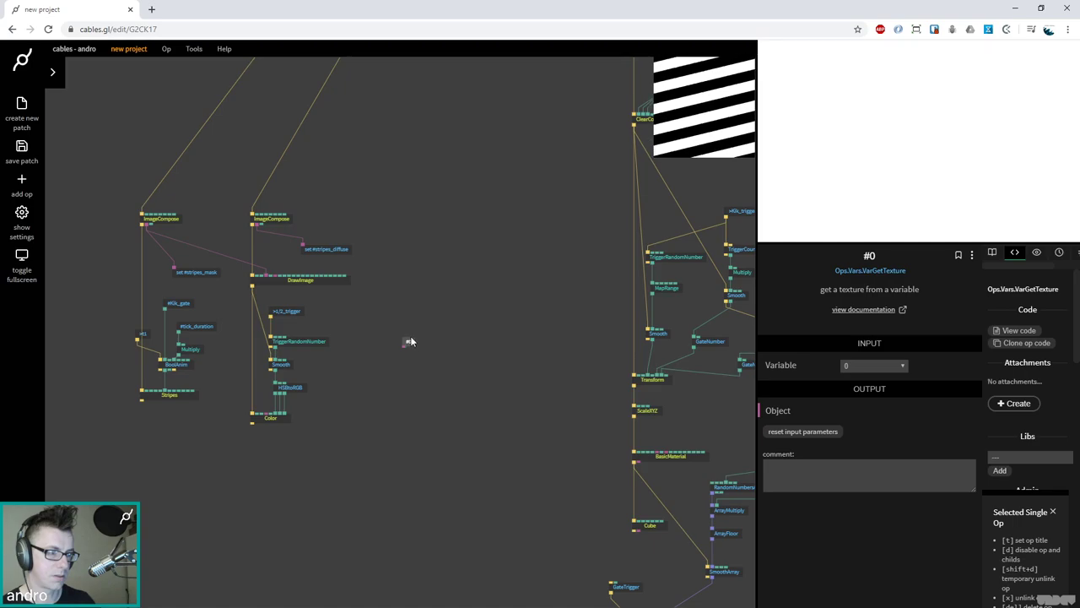
click(671, 428)
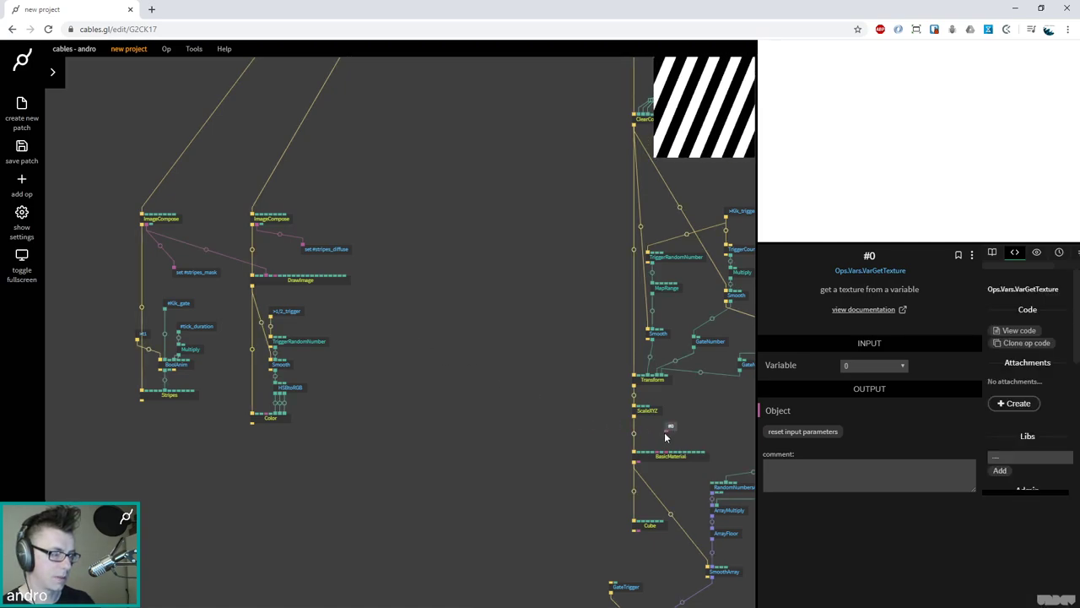
drag(666, 435, 665, 456)
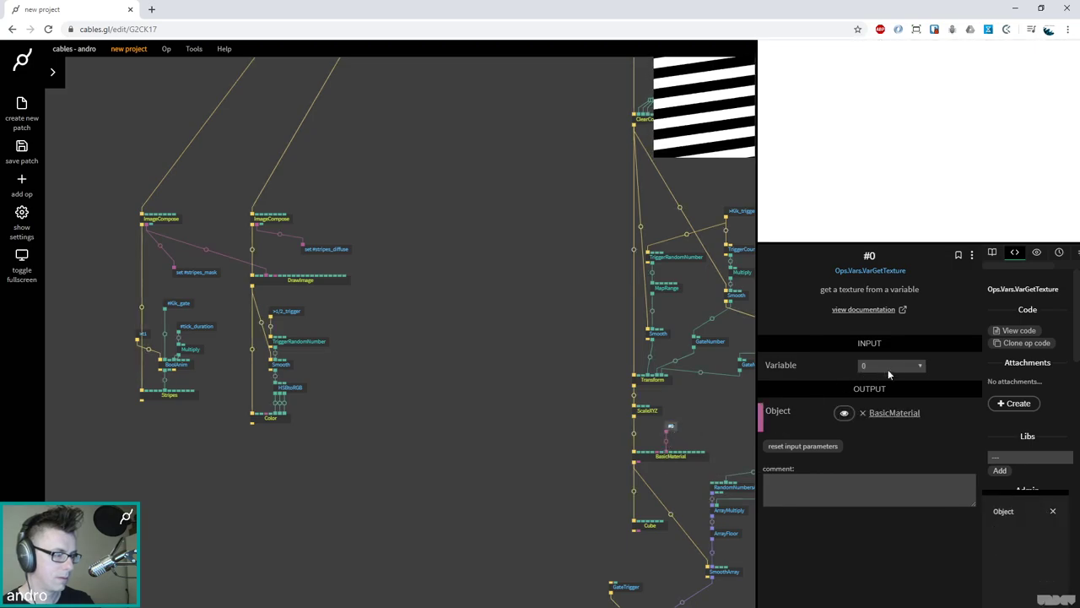
click(890, 367)
click(886, 423)
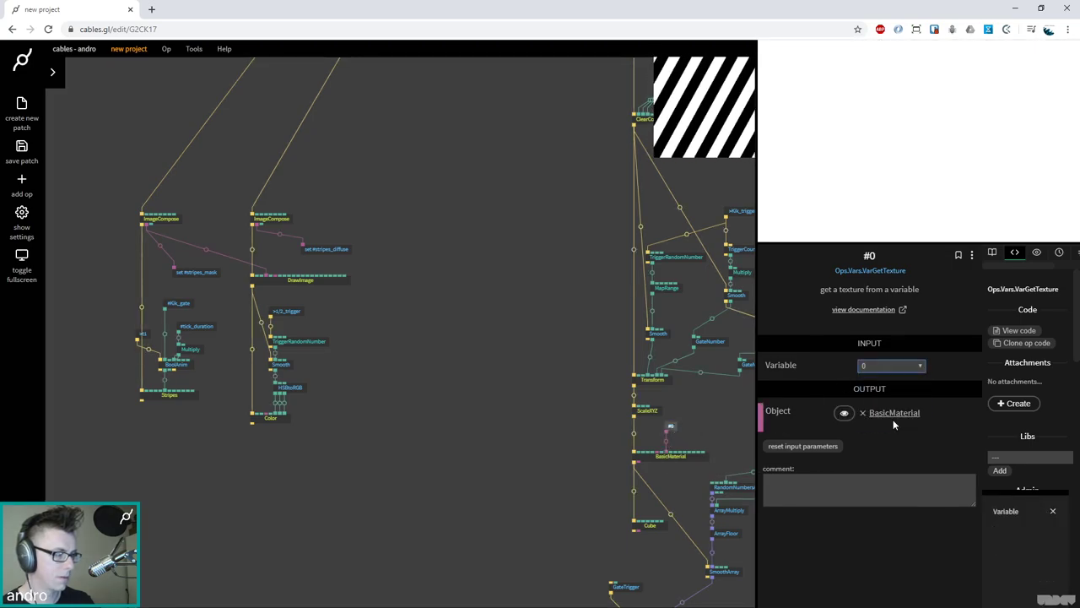
Duplicate the stripes_mask getter, set the copy to stripes_diffuse, link it to BasicMaterial's first texture input, and place both getters above it
click(684, 427)
key(ctrl+c)
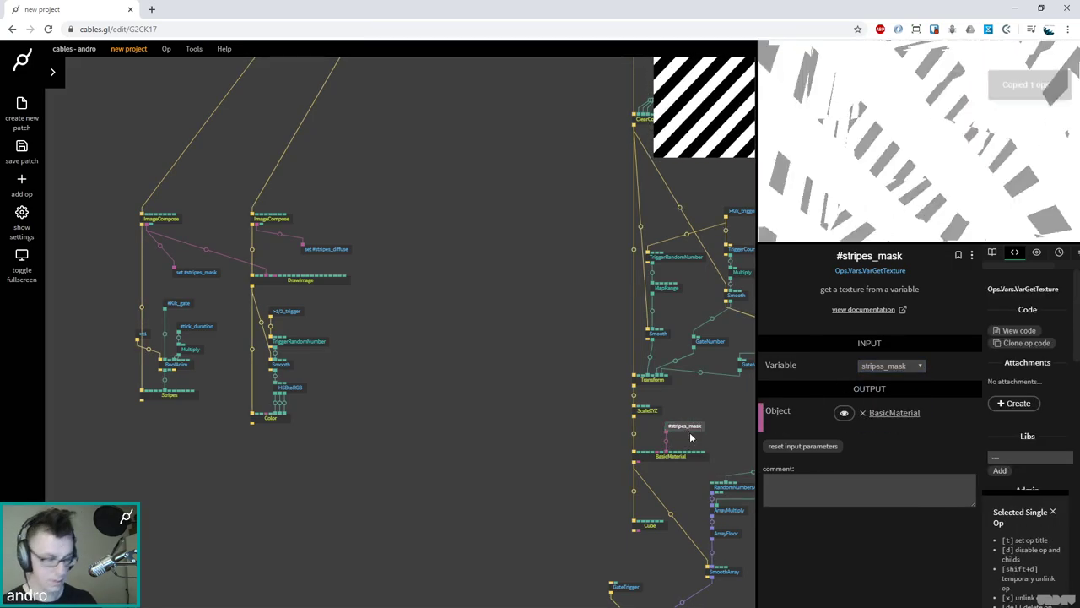
key(ctrl+v)
drag(684, 430, 591, 418)
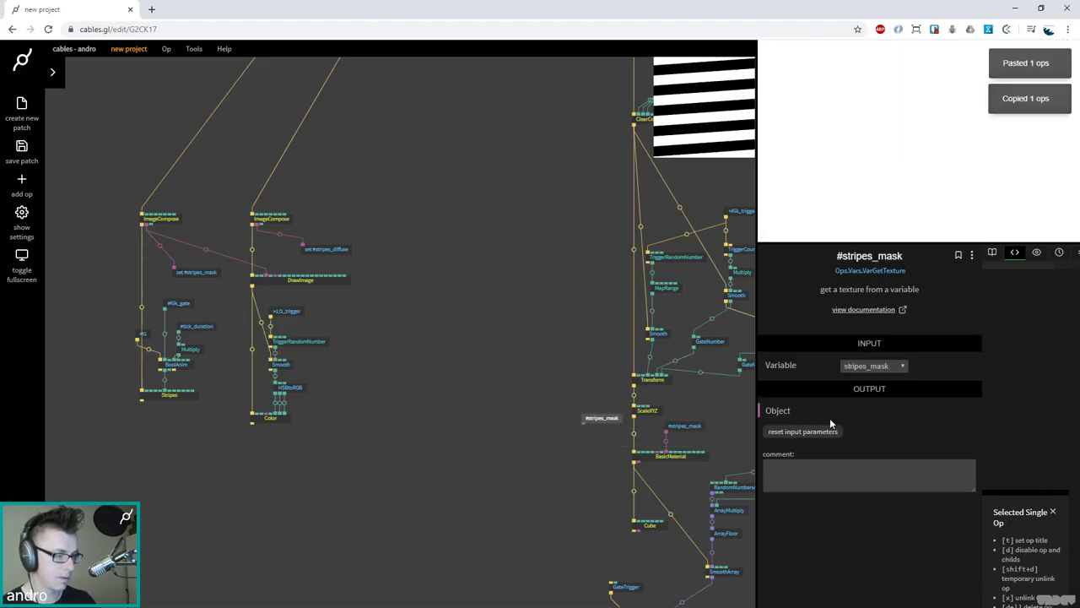
click(878, 366)
click(880, 407)
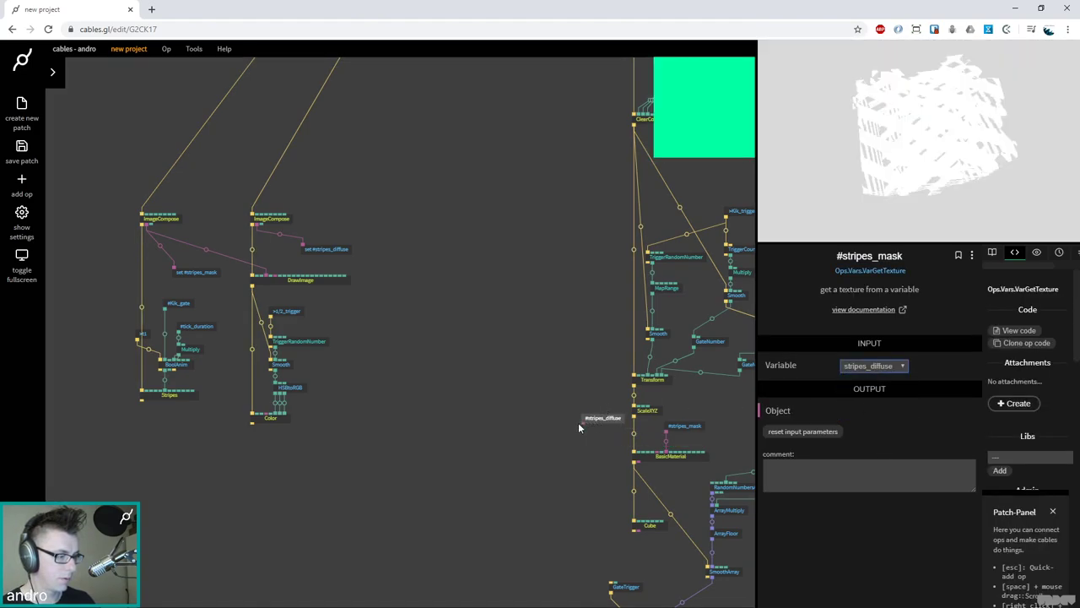
drag(582, 422, 697, 426)
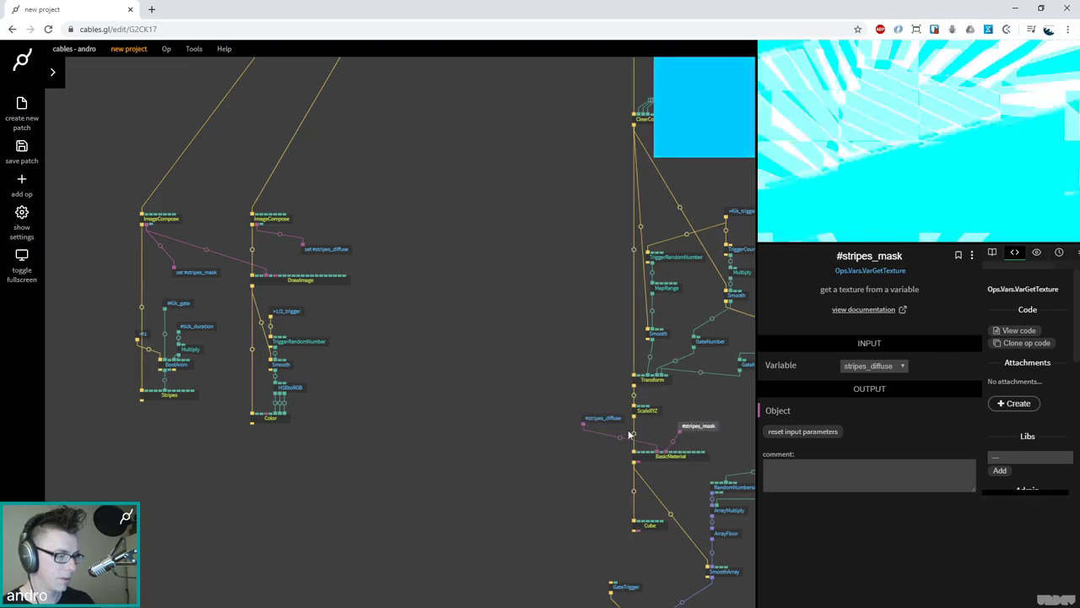
drag(608, 420, 669, 428)
click(474, 406)
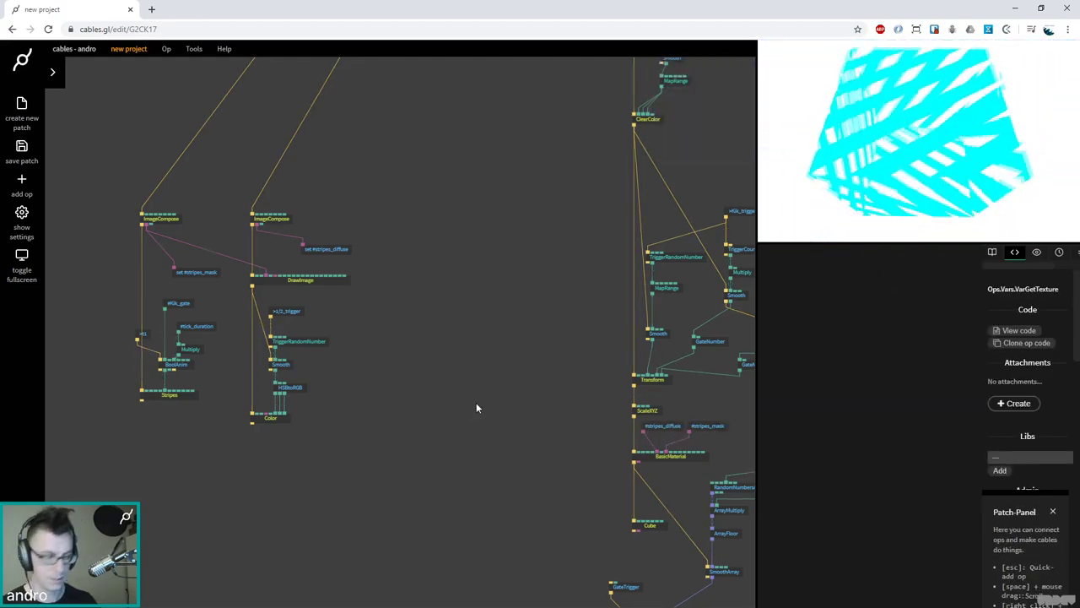
Select the ImageCompose texture groups and move them farther away from the main render chain
scroll(507, 487, left, 5)
drag(497, 478, 184, 184)
drag(292, 265, 152, 235)
click(560, 360)
drag(560, 360, 265, 388)
scroll(333, 282, down, 5)
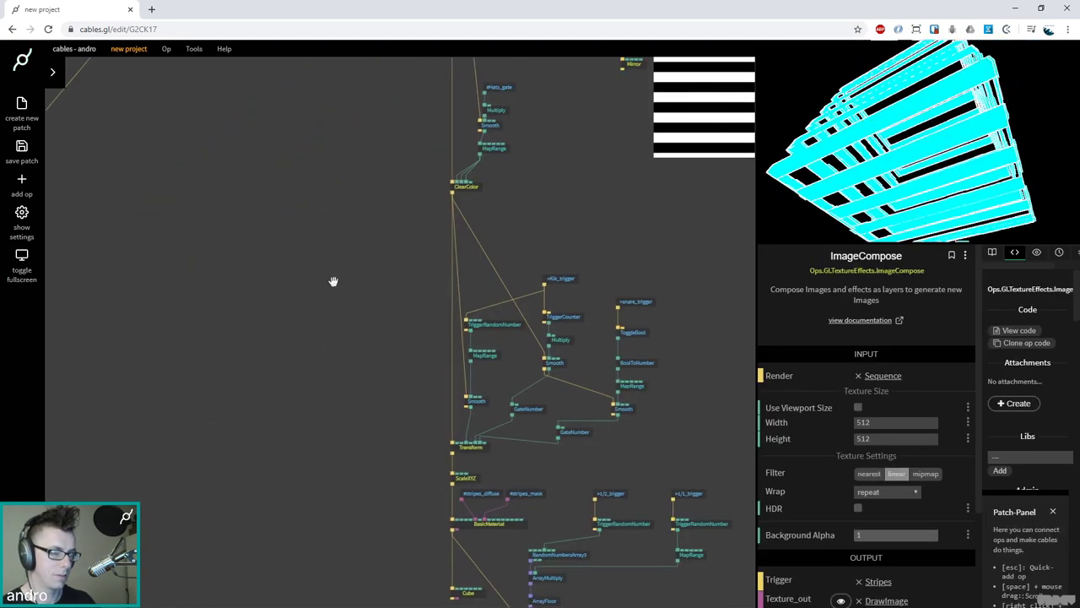
click(395, 361)
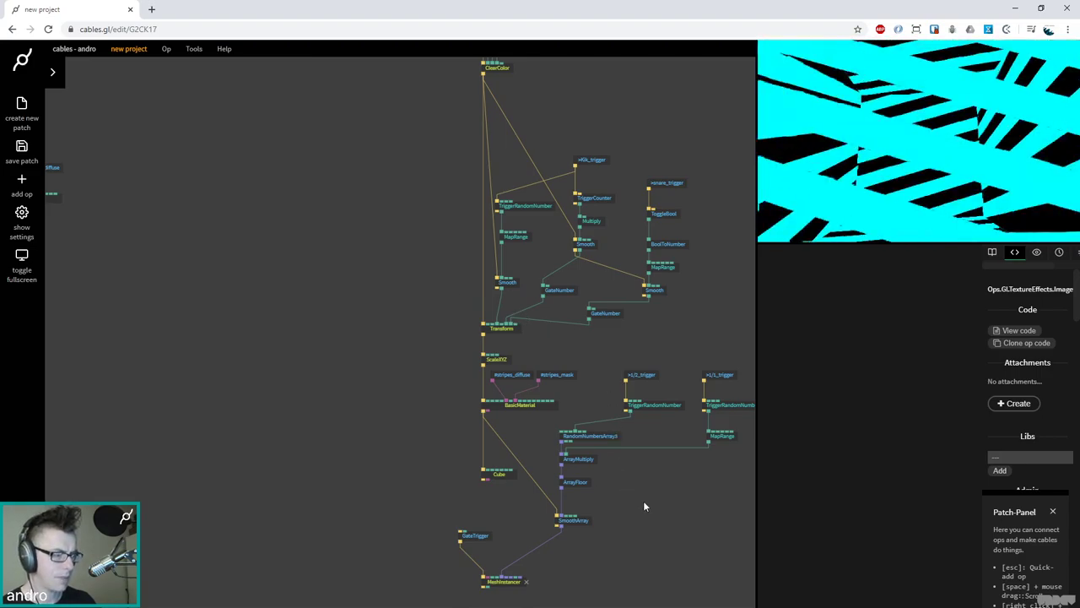
Move the random-number array group, including SmoothArray, farther from BasicMaterial, and select the Cube
scroll(562, 489, right, 5)
drag(483, 343, 663, 530)
drag(486, 508, 517, 545)
click(429, 453)
click(402, 459)
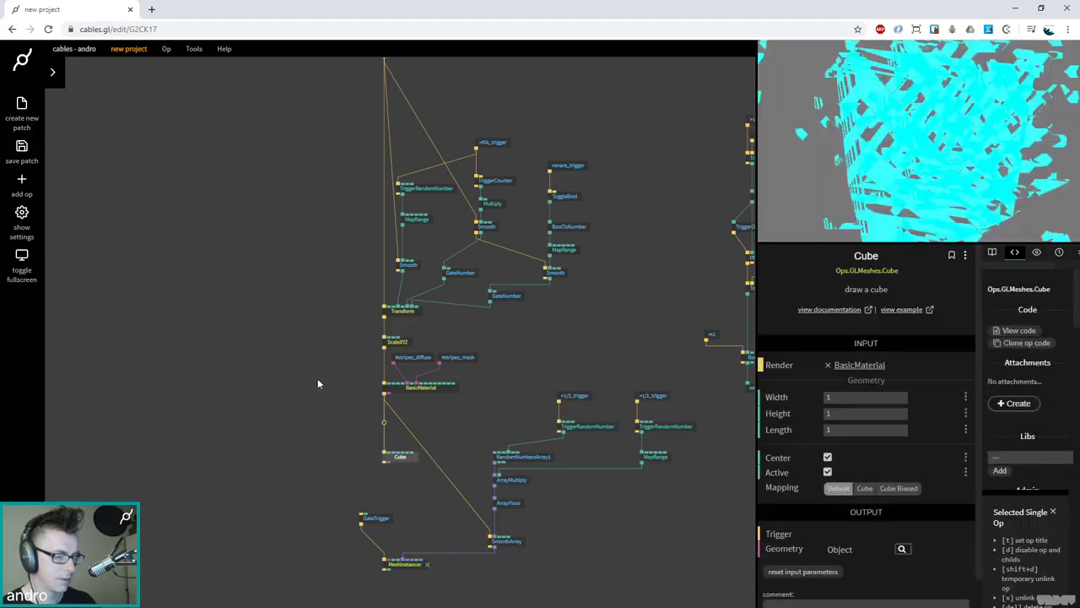
Remove SmoothArray's execute link so it is detached from the render chain, and move the Cube up directly below BasicMaterial
click(517, 544)
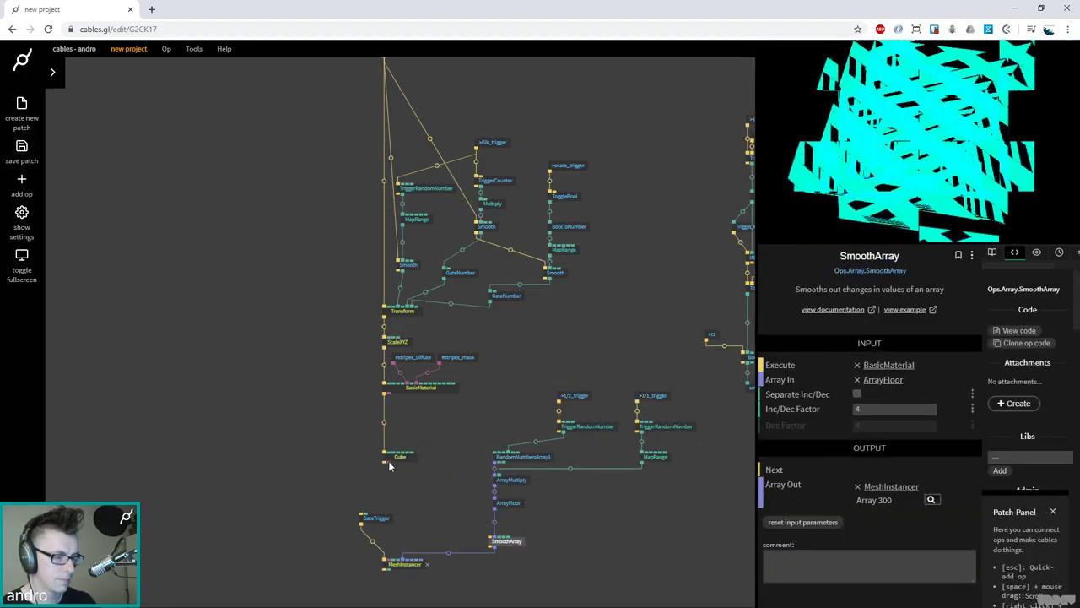
drag(385, 464, 507, 539)
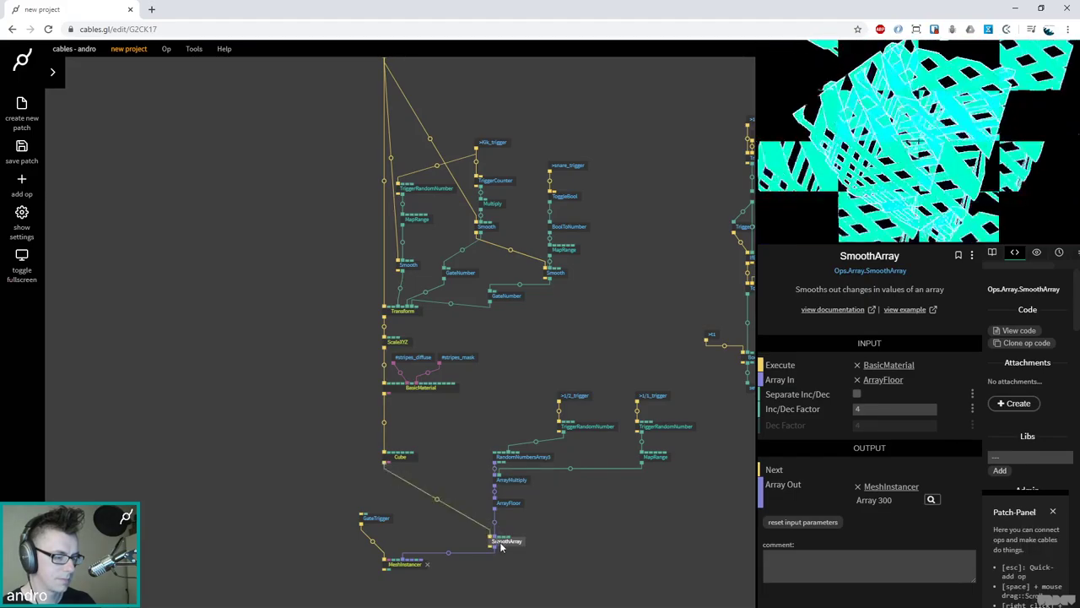
click(437, 498)
scroll(448, 468, up, 2)
drag(390, 509, 386, 469)
click(389, 459)
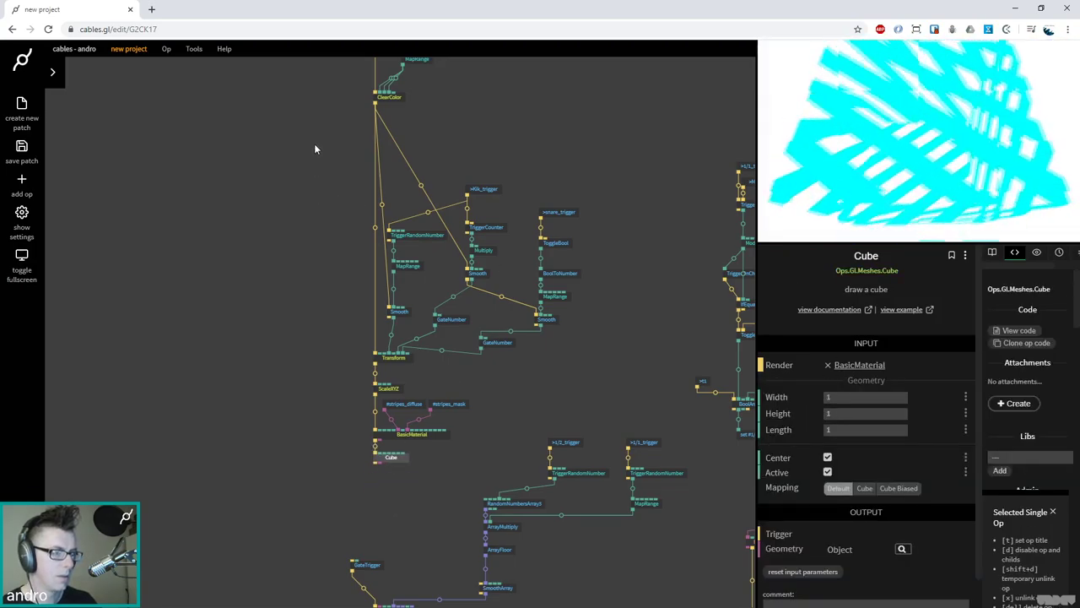
Move the random-number array group, GateTrigger and MeshInstancer farther away below the Cube
drag(321, 138, 493, 459)
click(603, 229)
drag(608, 421, 516, 520)
drag(612, 349, 606, 393)
drag(374, 403, 467, 538)
drag(431, 476, 461, 538)
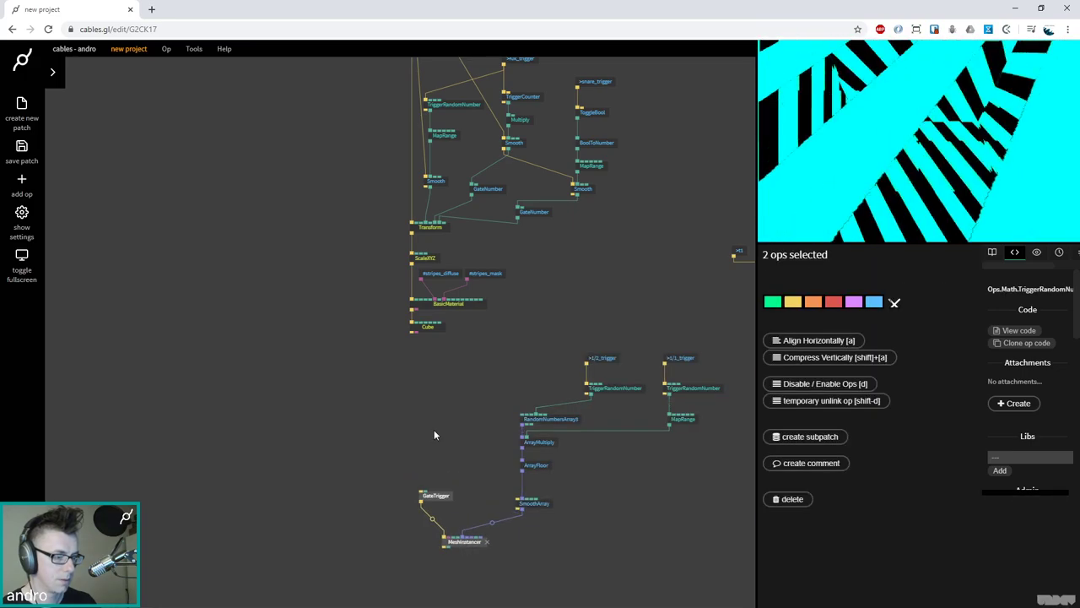
click(433, 431)
Select the chain from Transform to Cube with its trigger and smoothing ops and move it clear of ClearColor
drag(557, 283, 490, 410)
drag(410, 352, 246, 154)
drag(453, 187, 158, 186)
drag(346, 245, 501, 387)
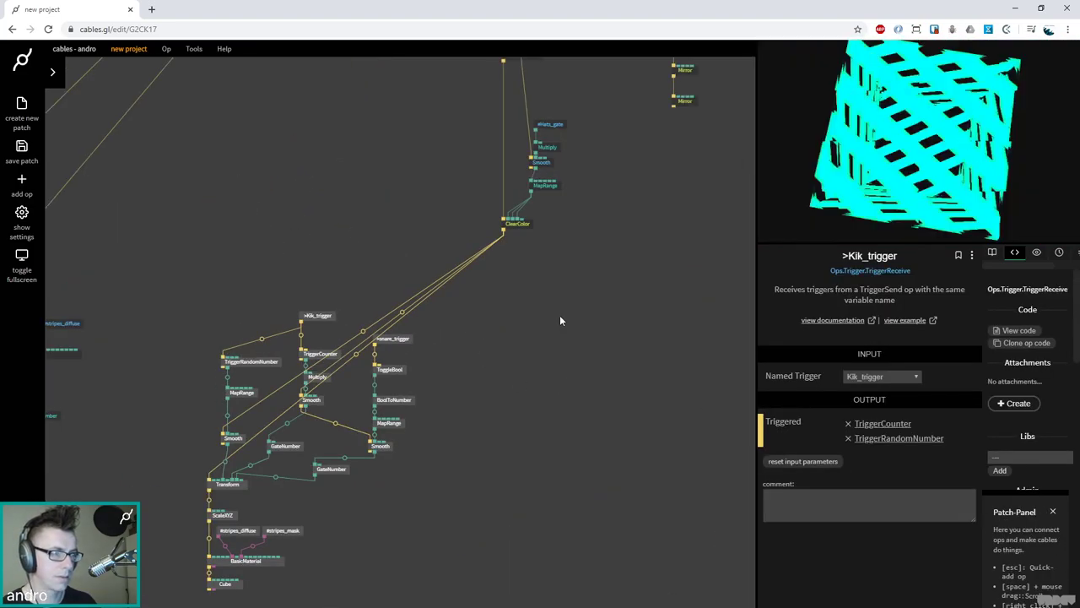
click(562, 326)
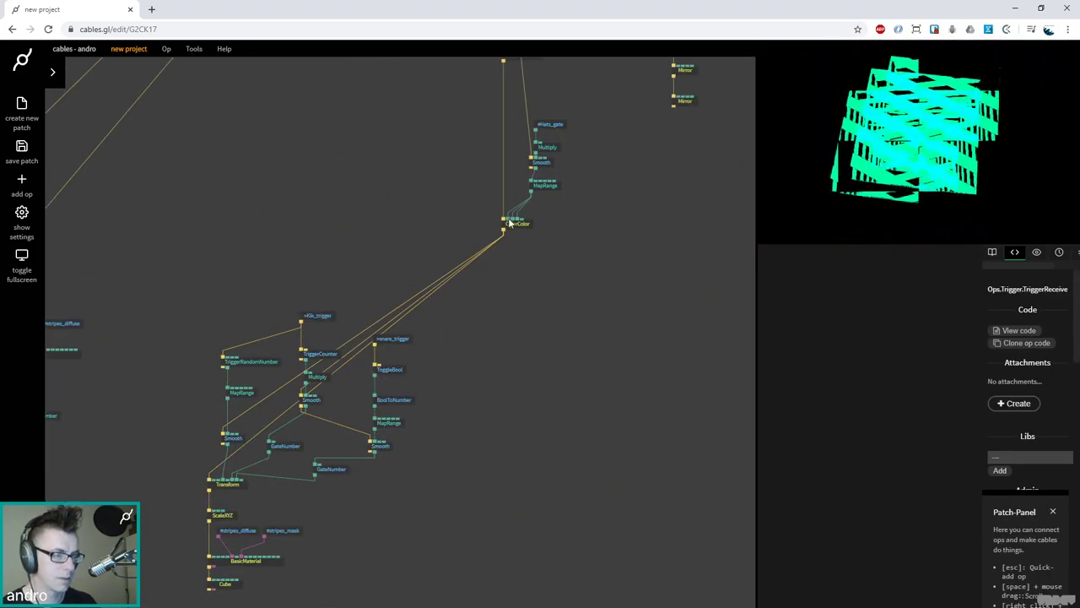
Add a TriggerExtender after ClearColor, reroute the links to Transform and the Smooth ops through it, and place it above the chain
drag(504, 229, 324, 230)
text(trigger ext)
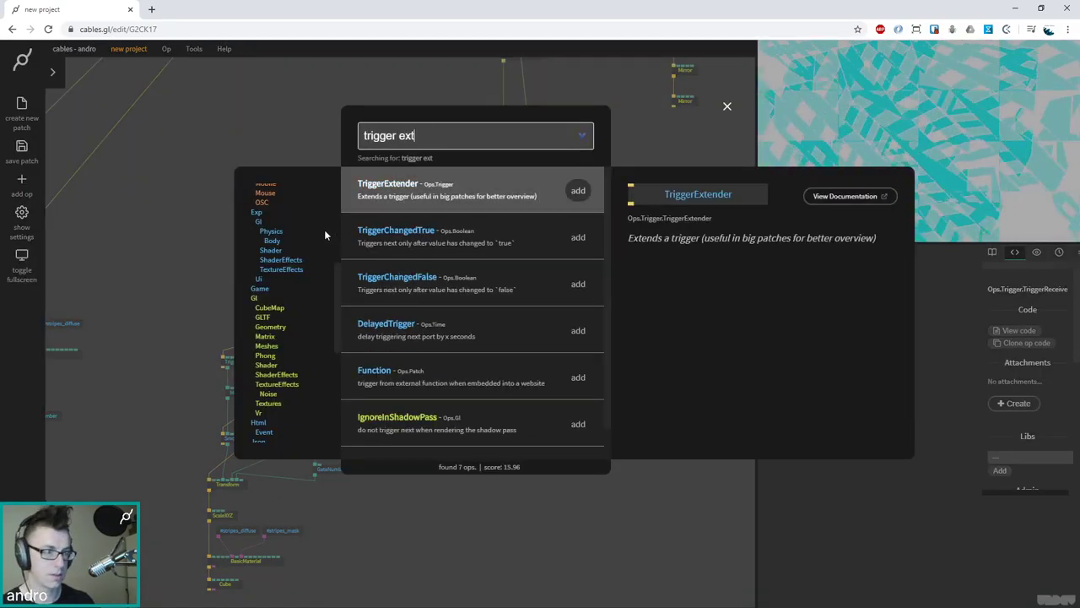
key(Return)
right_click(412, 234)
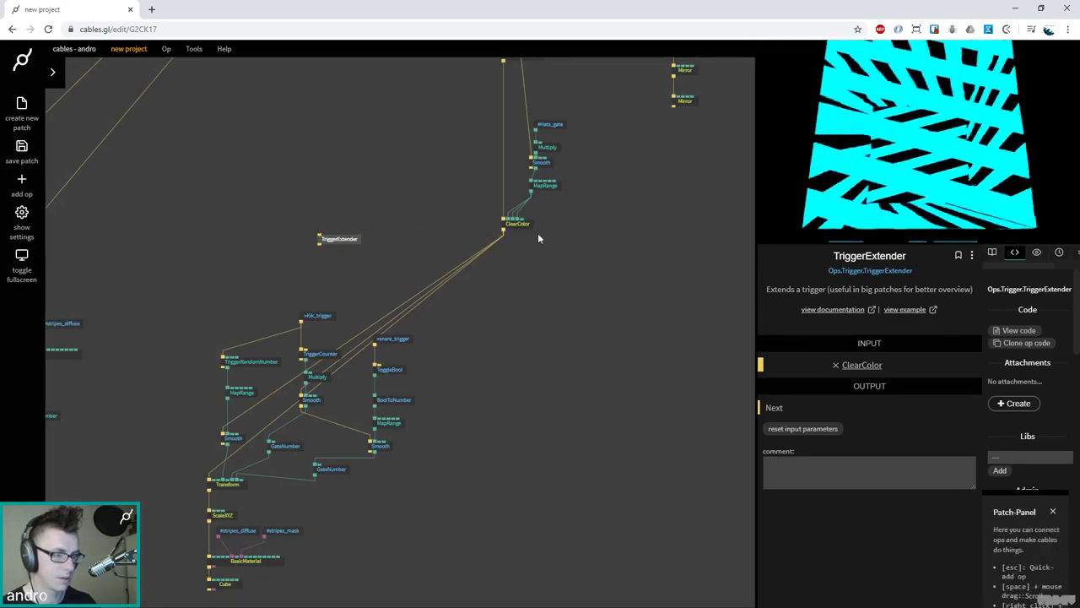
drag(506, 235, 320, 242)
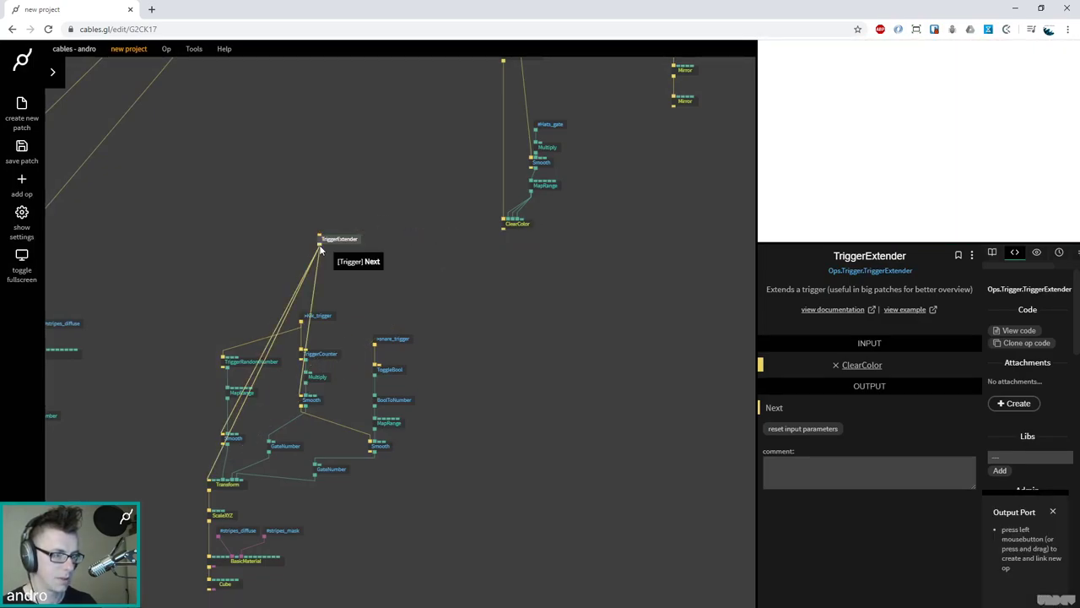
drag(504, 229, 239, 247)
click(496, 328)
scroll(498, 333, down, 3)
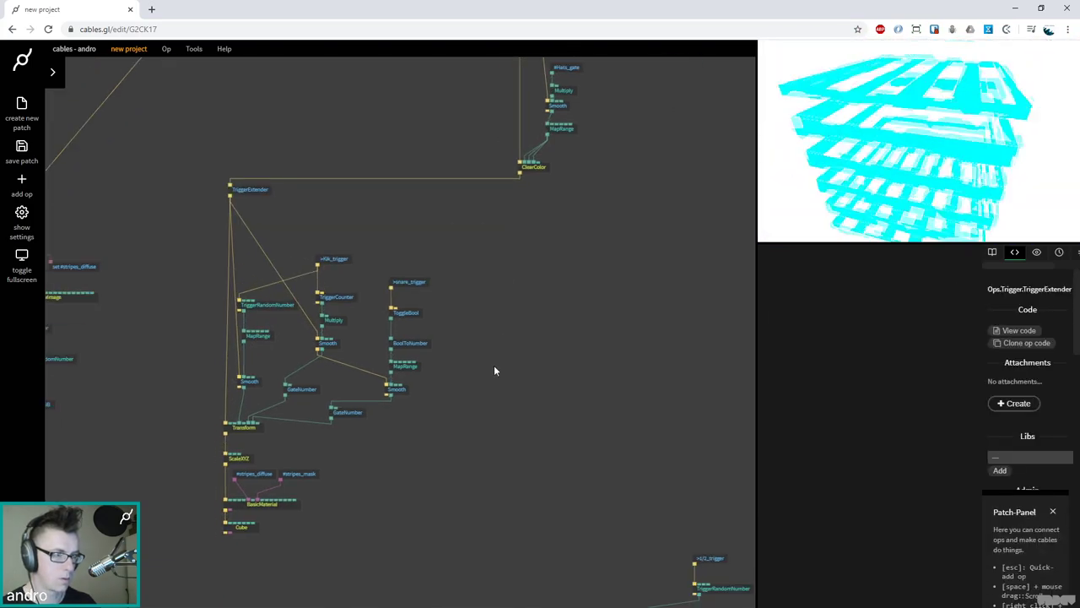
Duplicate the whole TriggerExtender-to-Cube chain beside the original and link ClearColor to the copied TriggerExtender
drag(447, 537, 198, 166)
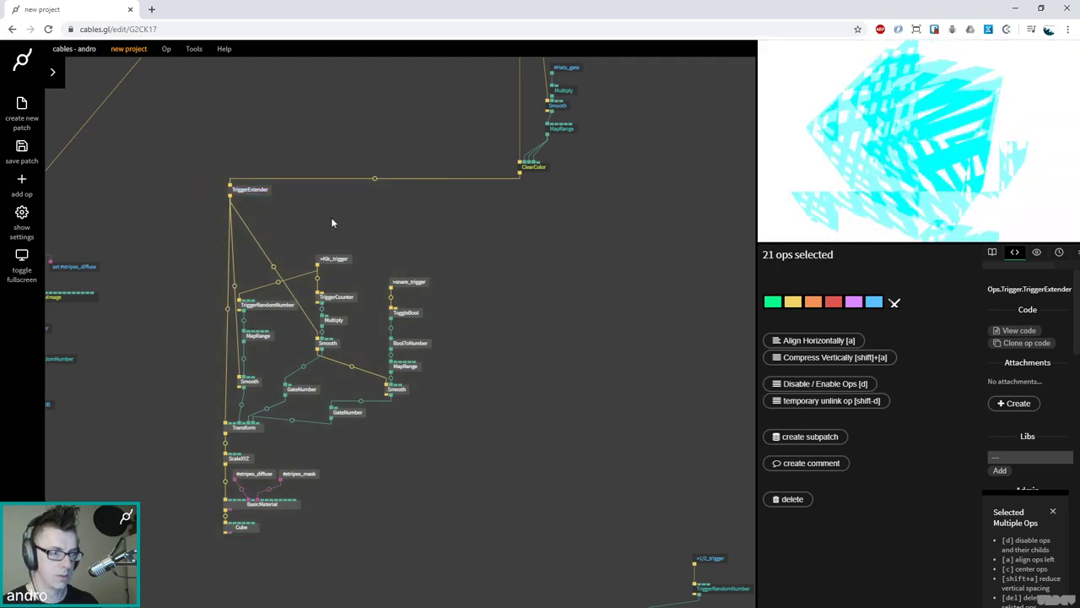
key(ctrl+c)
key(ctrl+v)
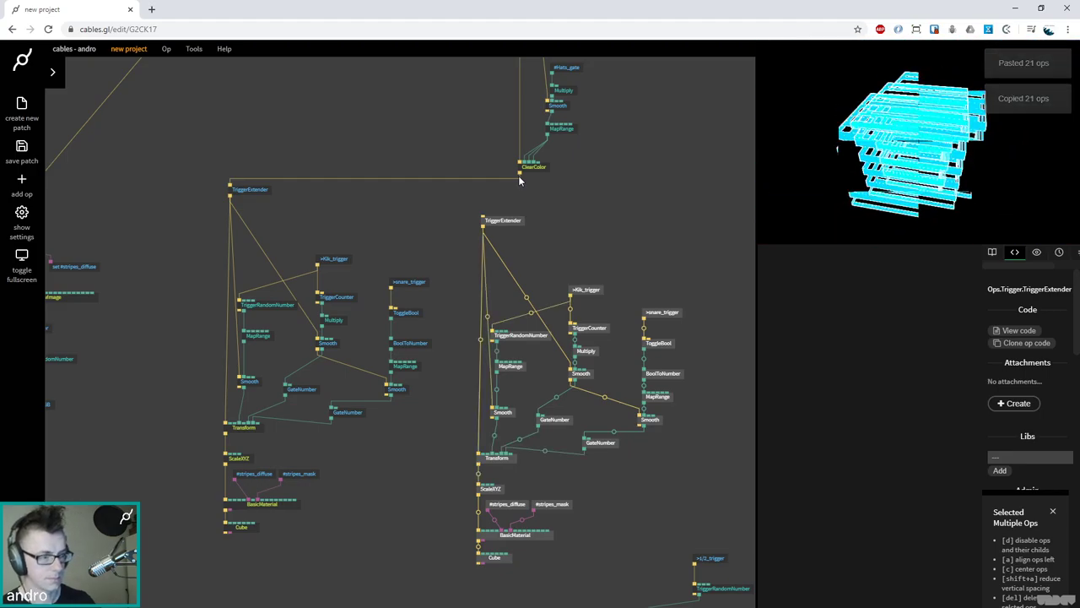
click(620, 199)
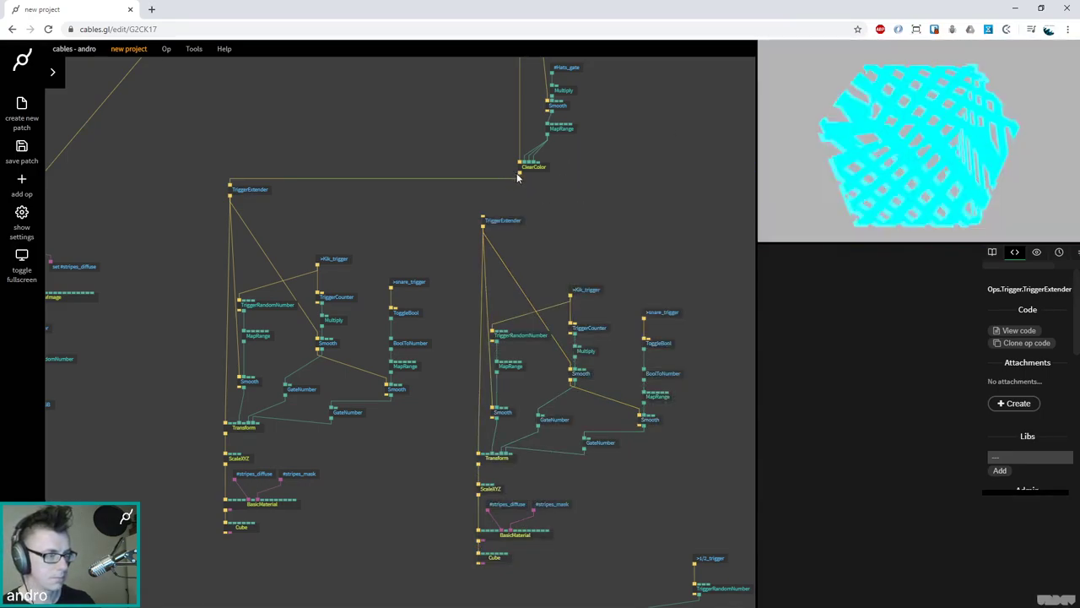
drag(520, 173, 481, 219)
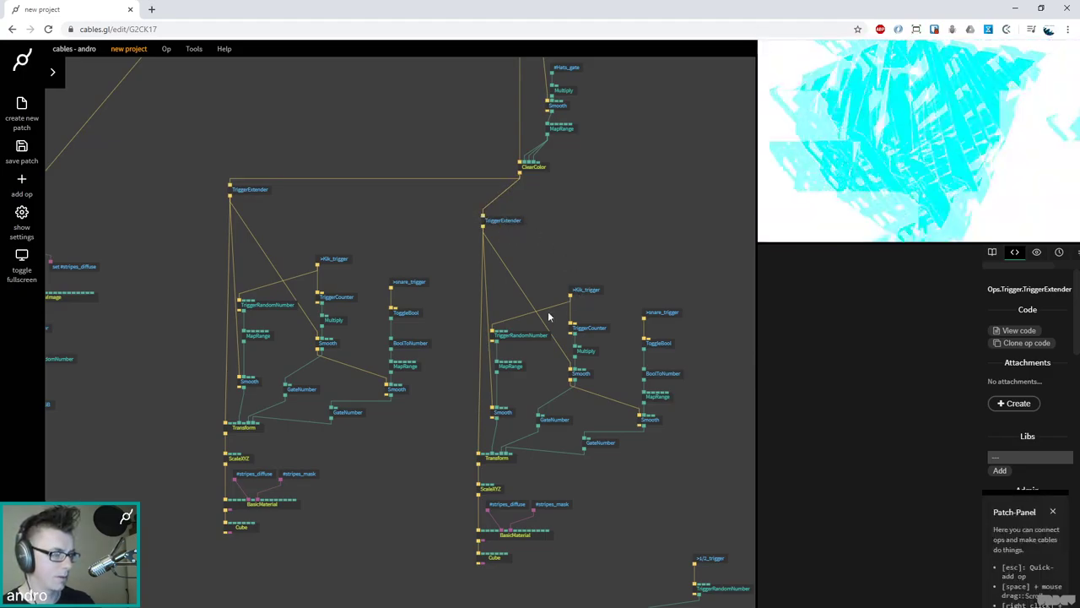
Turn off Pass Through on the GateNumber that feeds RotX of the duplicate chain's Transform
click(494, 457)
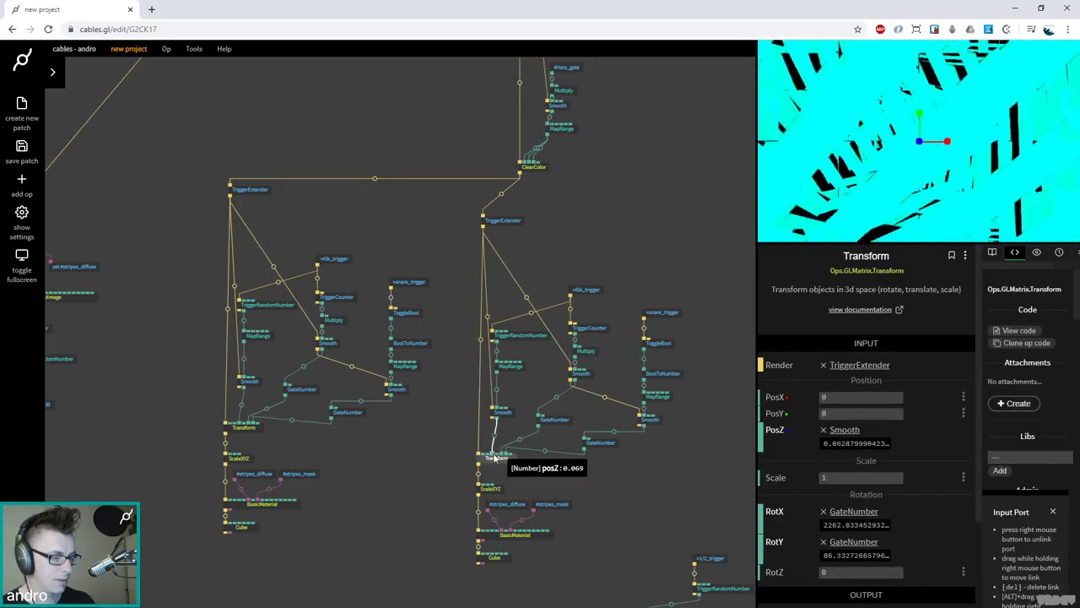
click(550, 418)
click(857, 406)
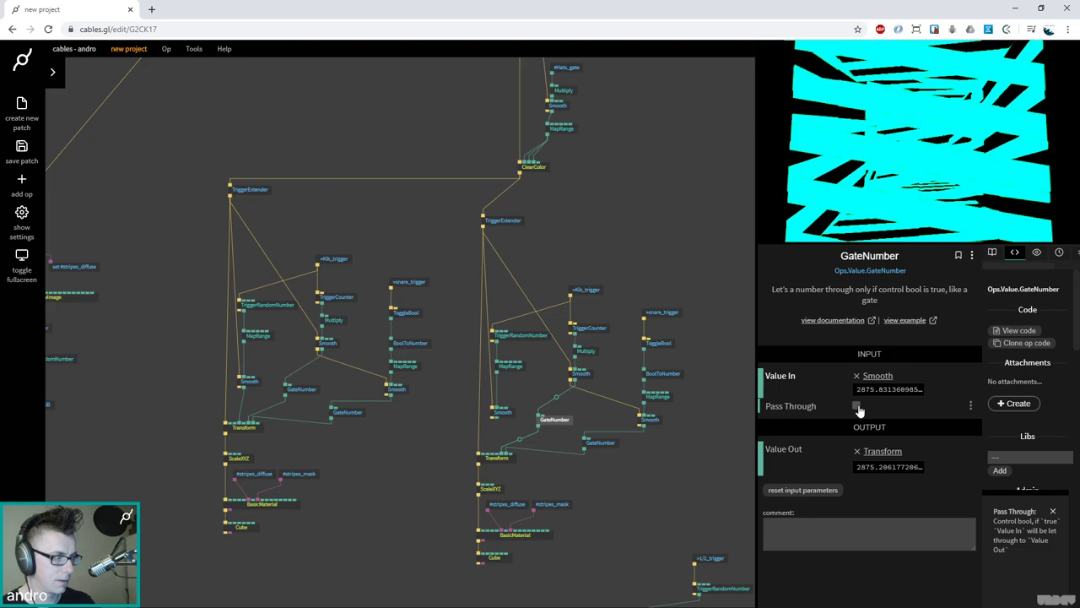
Insert a GateTrigger between ClearColor and the original TriggerExtender and turn off its Pass Through
click(251, 189)
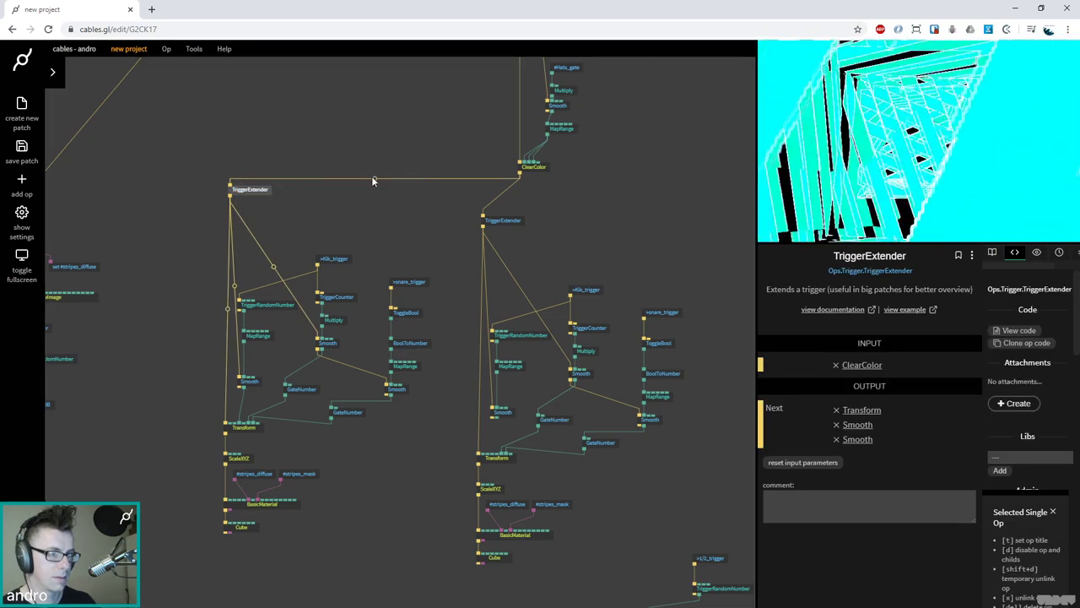
click(375, 178)
text(gate t)
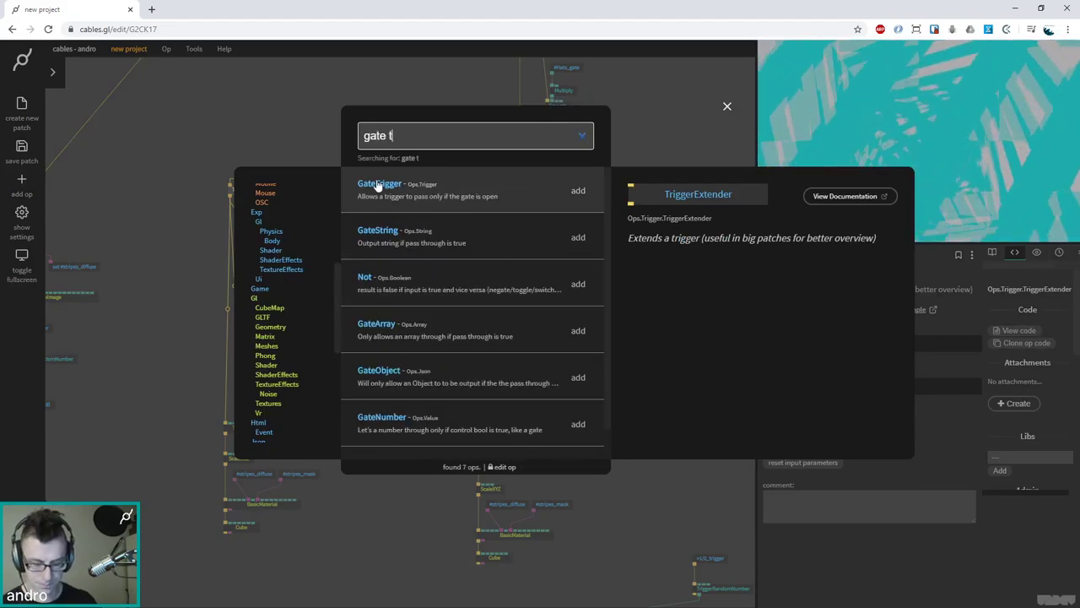
text(rig)
click(377, 184)
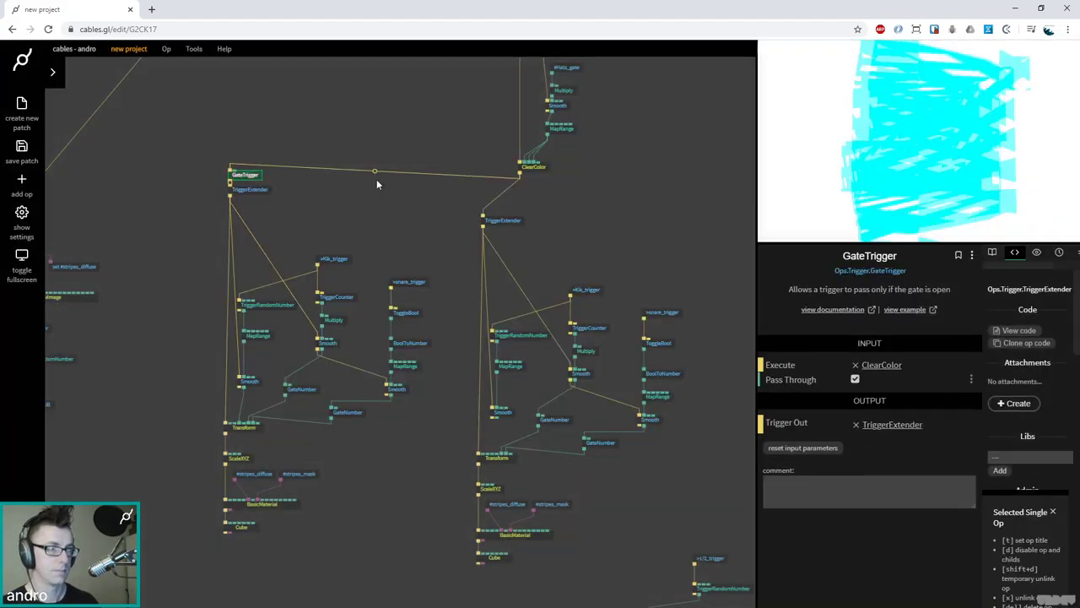
click(855, 381)
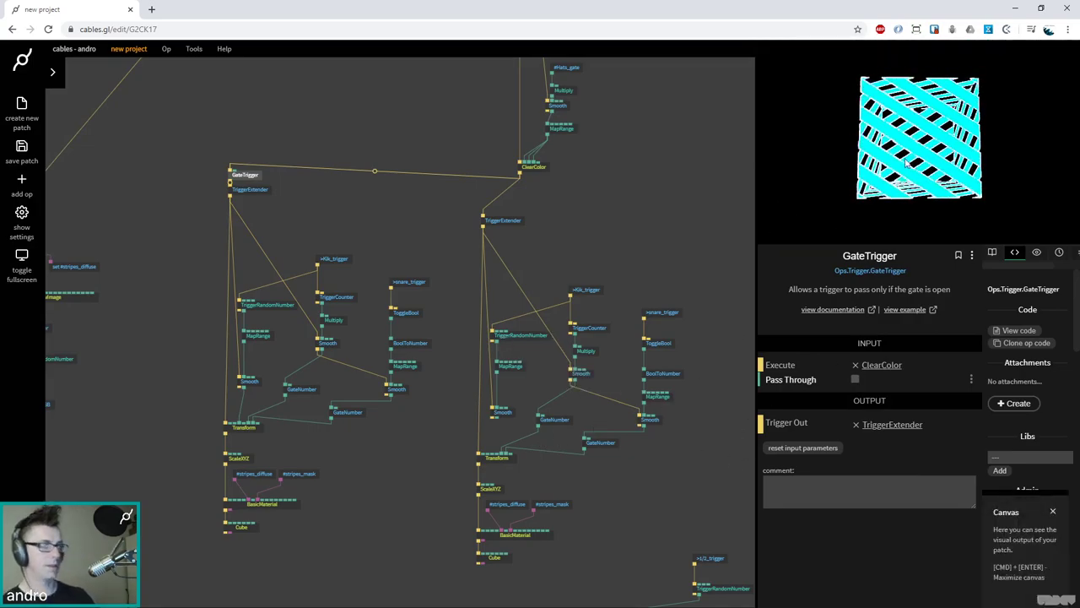
Detach BasicMaterial from the duplicate chain and move it aside, then save the patch
click(507, 507)
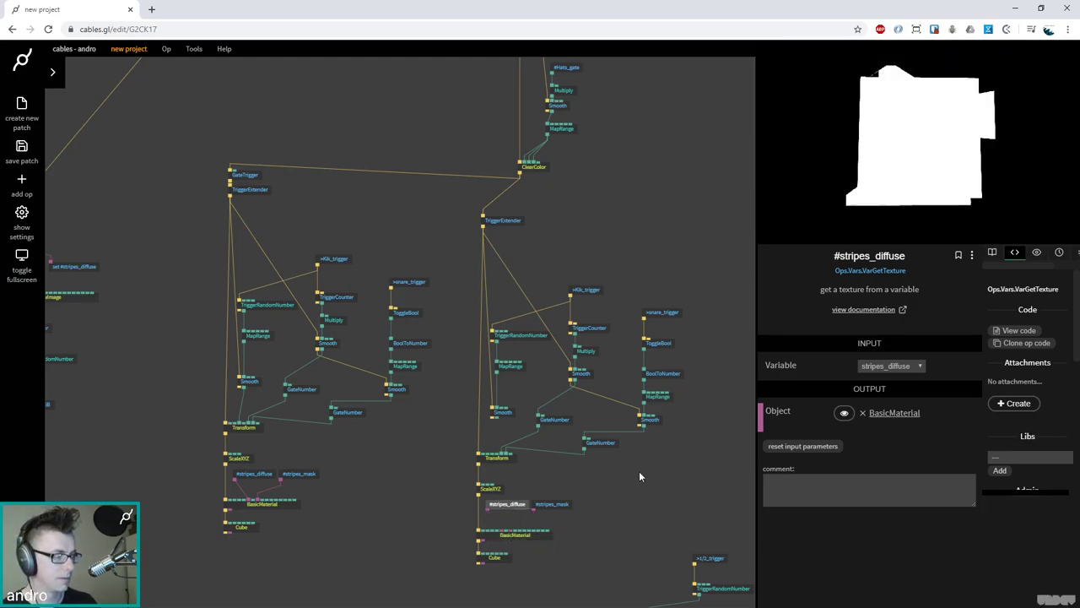
drag(603, 517, 640, 431)
click(589, 498)
drag(557, 448, 432, 478)
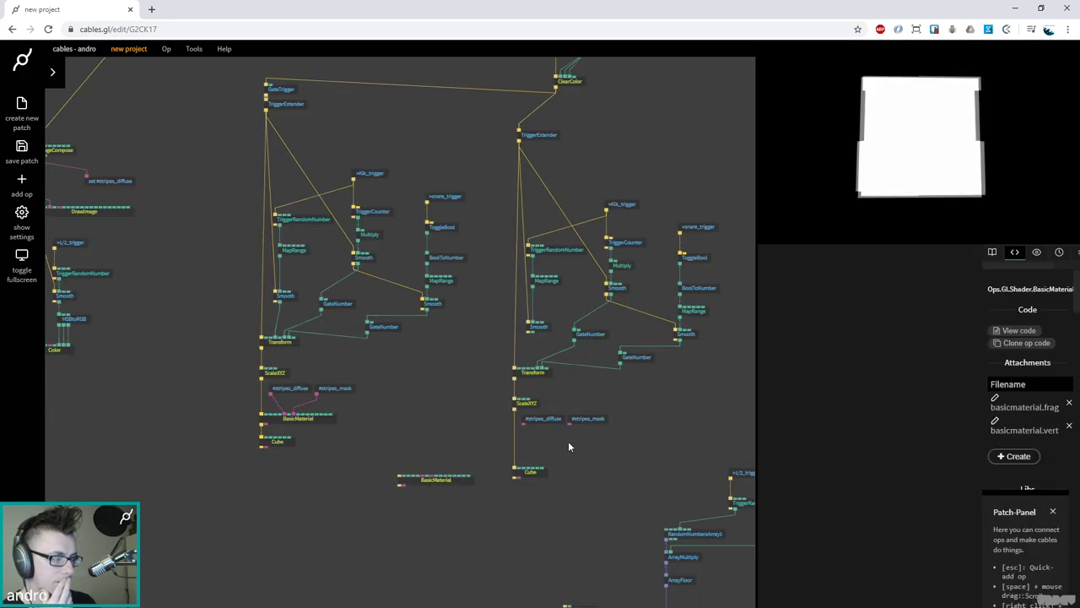
key(ctrl+s)
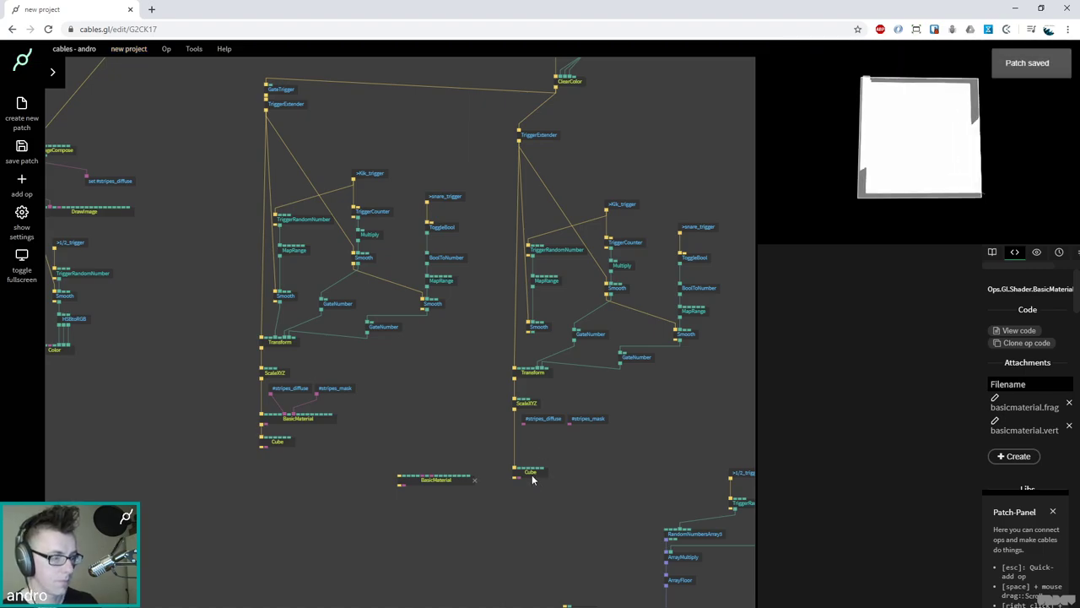
Insert a LambertMaterial between ScaleXYZ and the duplicate Cube, with stripes_diffuse linked to its Diffuse Texture and the Cube moved lower
click(529, 470)
click(515, 438)
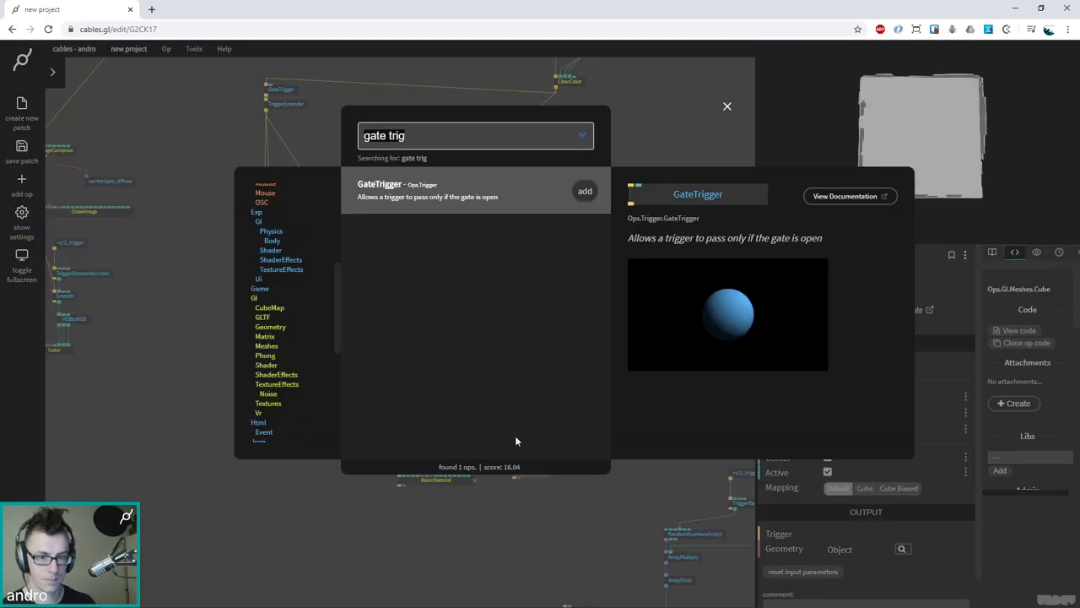
text(lambert)
key(Return)
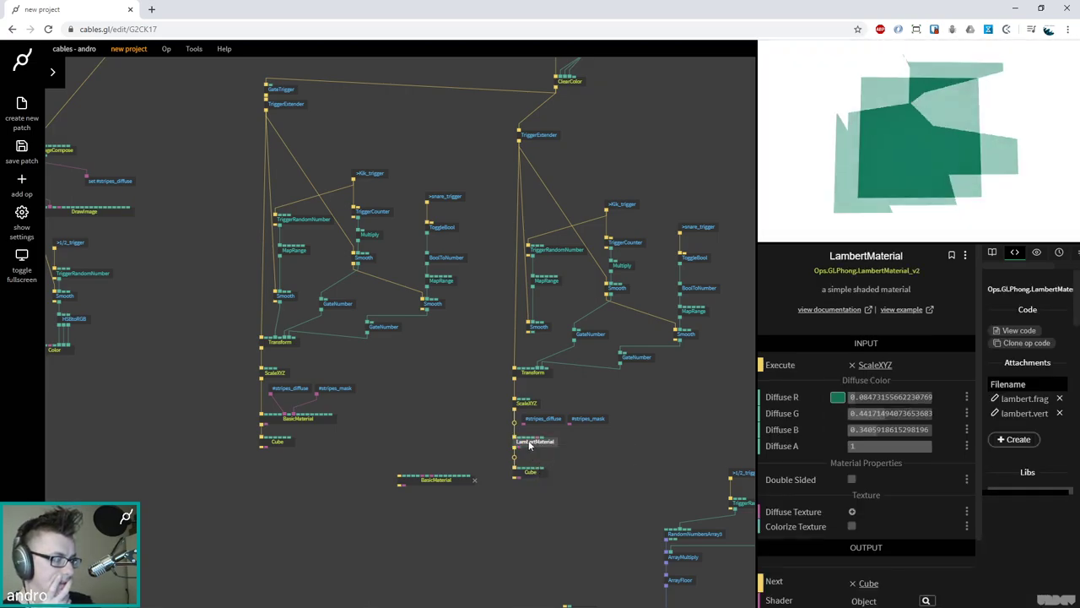
drag(527, 475, 533, 506)
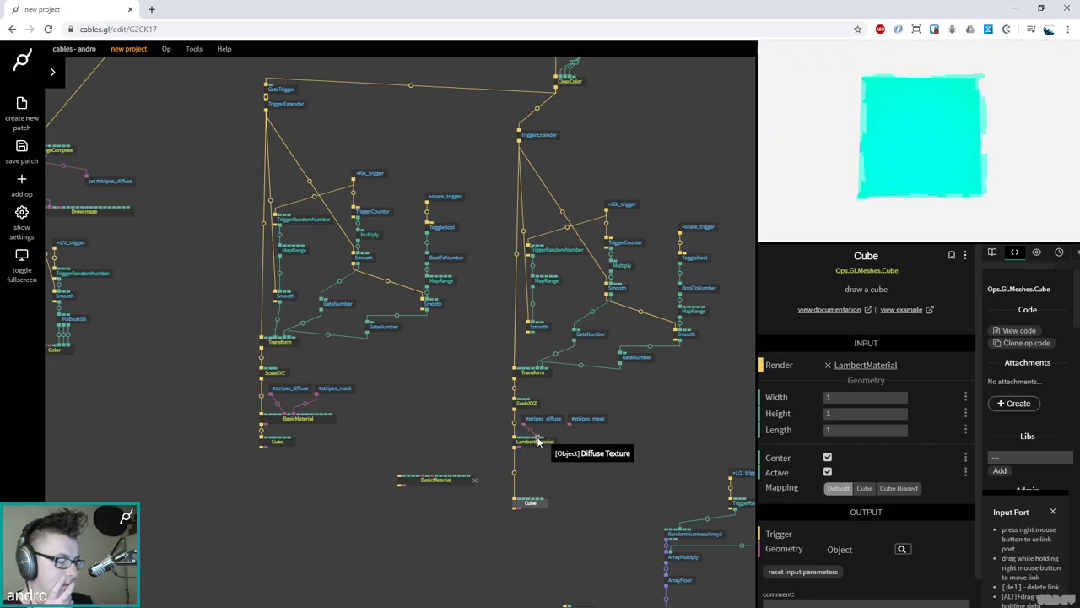
Examine the stripes_diffuse getter, both ImageCompose ops and DrawImage to check which textures they output
click(543, 419)
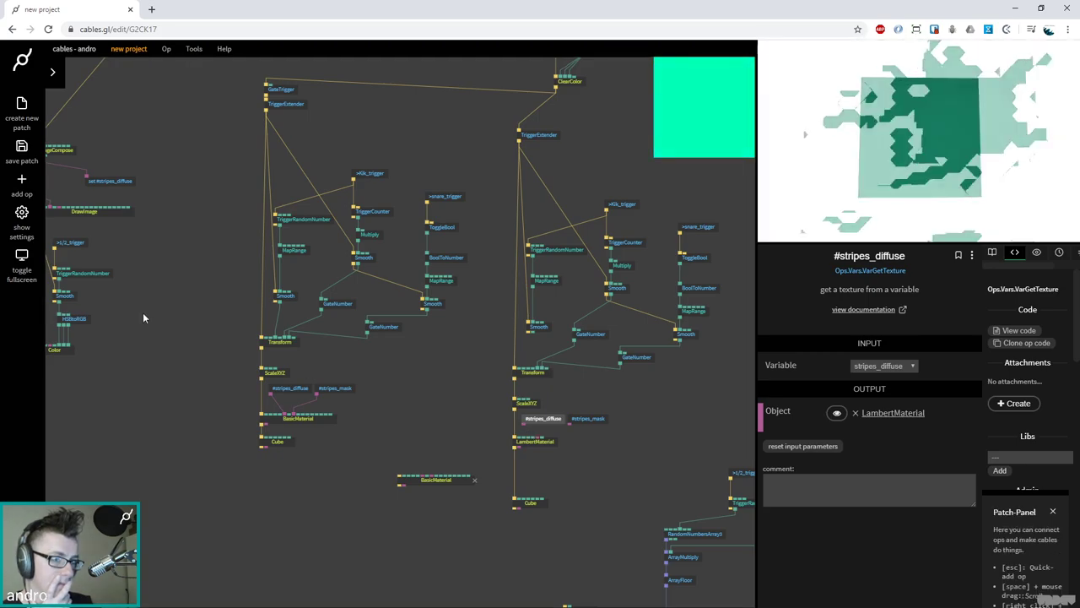
drag(144, 318, 263, 344)
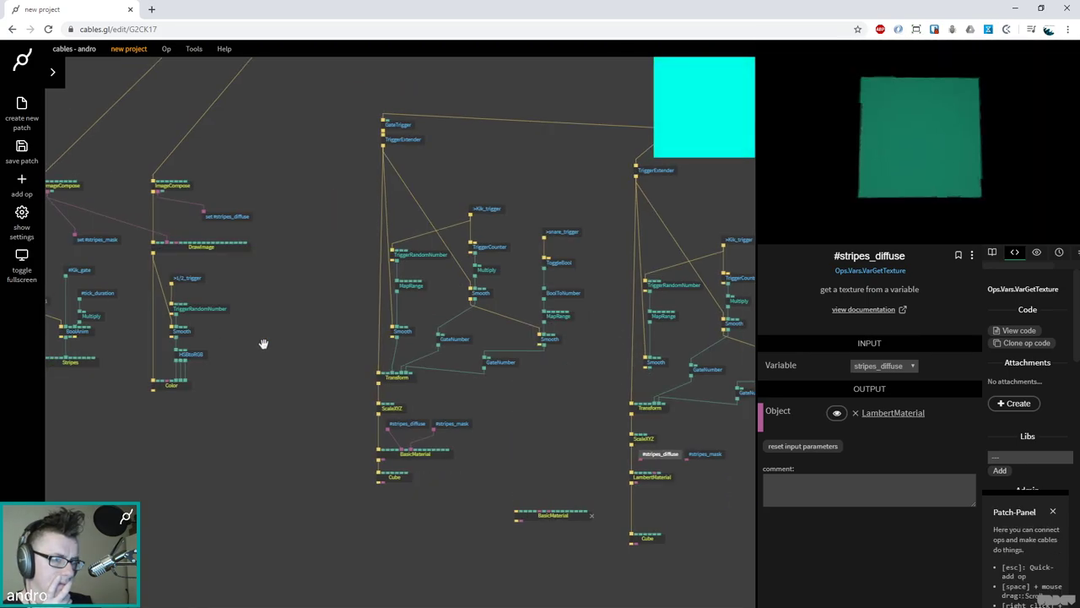
click(182, 192)
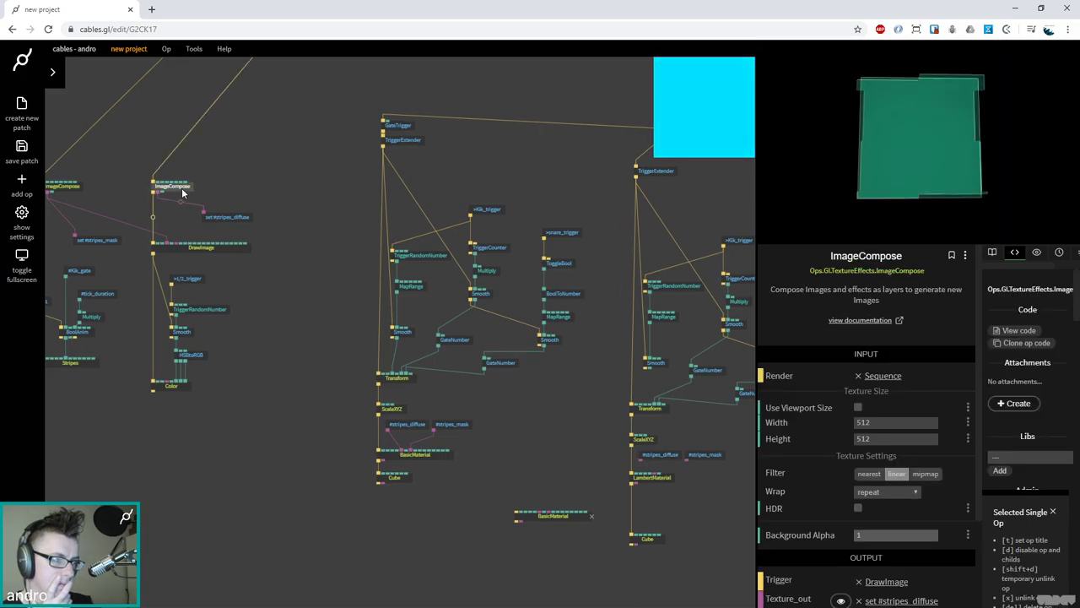
click(281, 183)
click(182, 190)
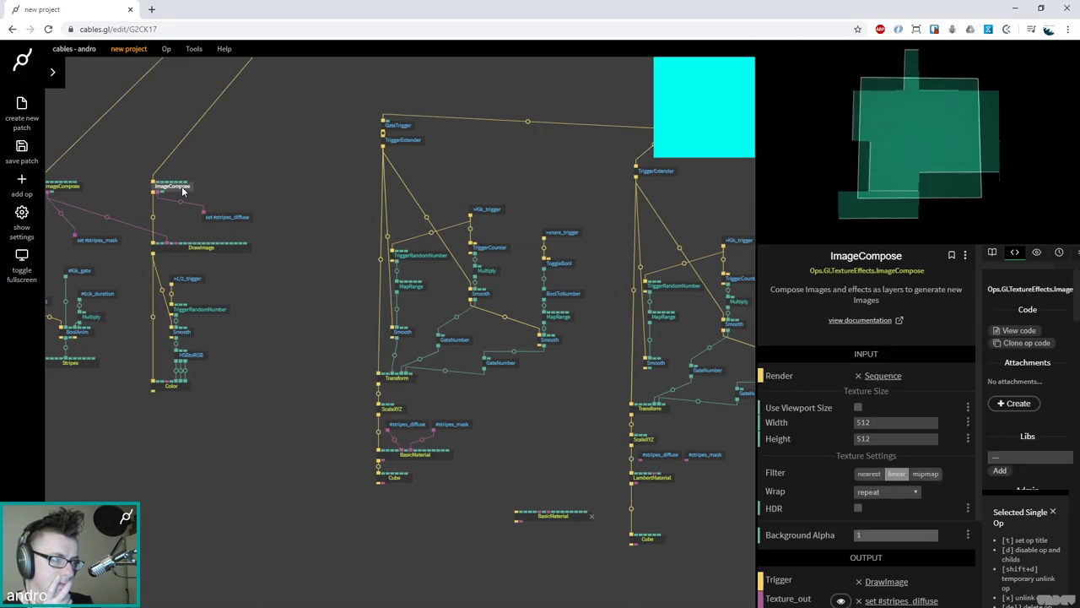
click(194, 249)
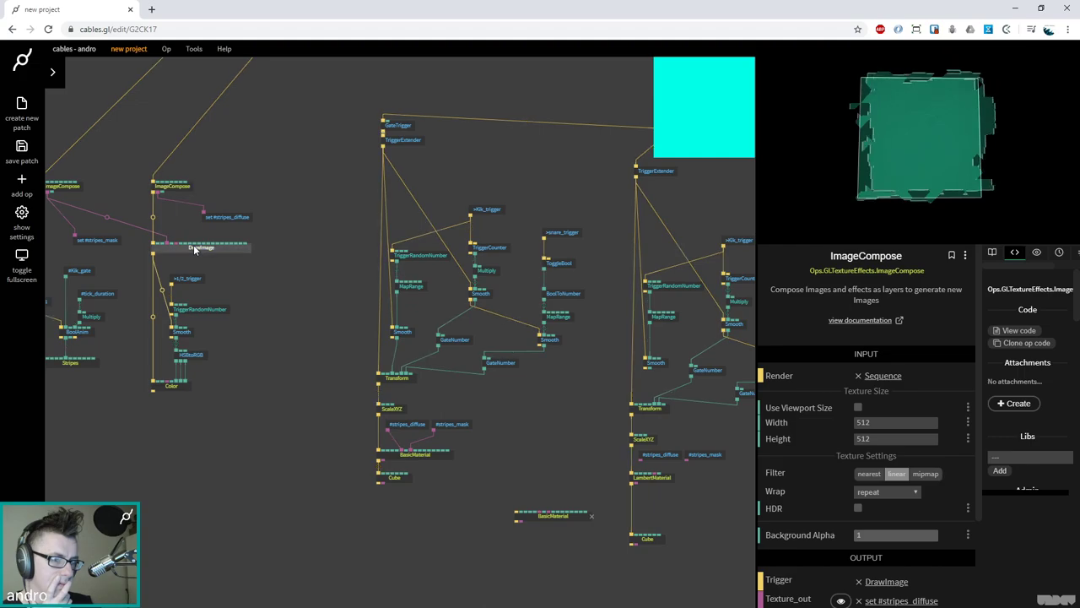
click(72, 189)
drag(243, 361, 203, 287)
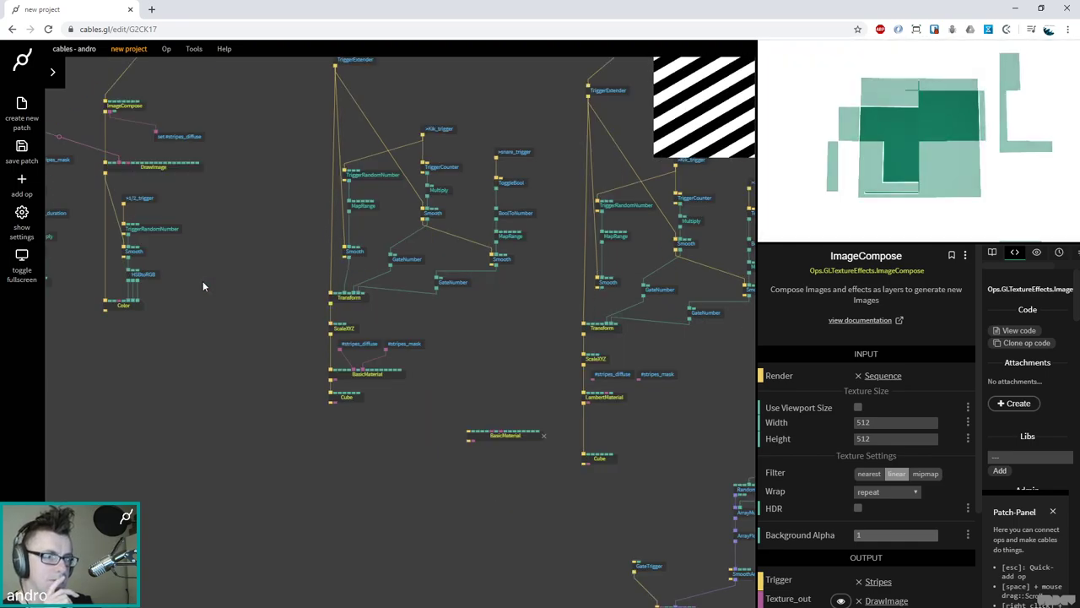
click(168, 169)
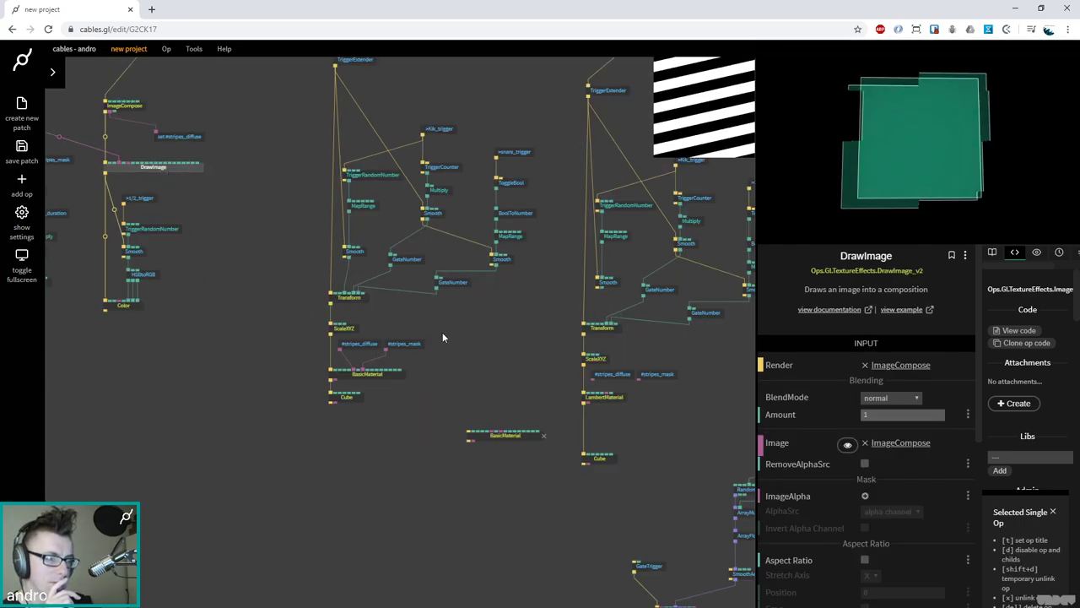
Link the duplicate chain's stripes_mask getter to LambertMaterial's Diffuse Texture
drag(554, 354, 531, 373)
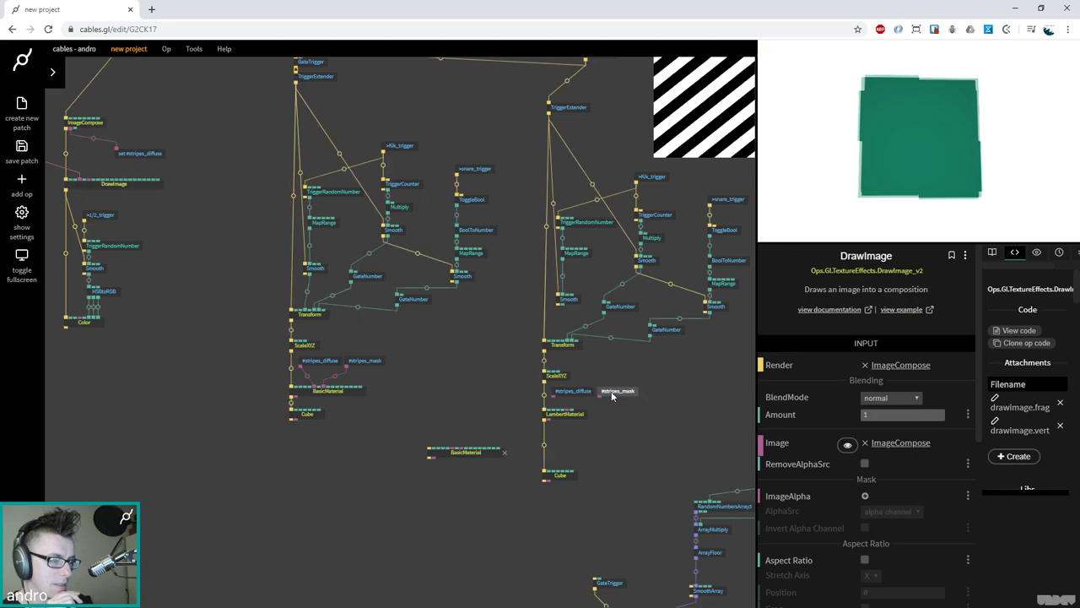
click(618, 391)
drag(602, 402, 567, 411)
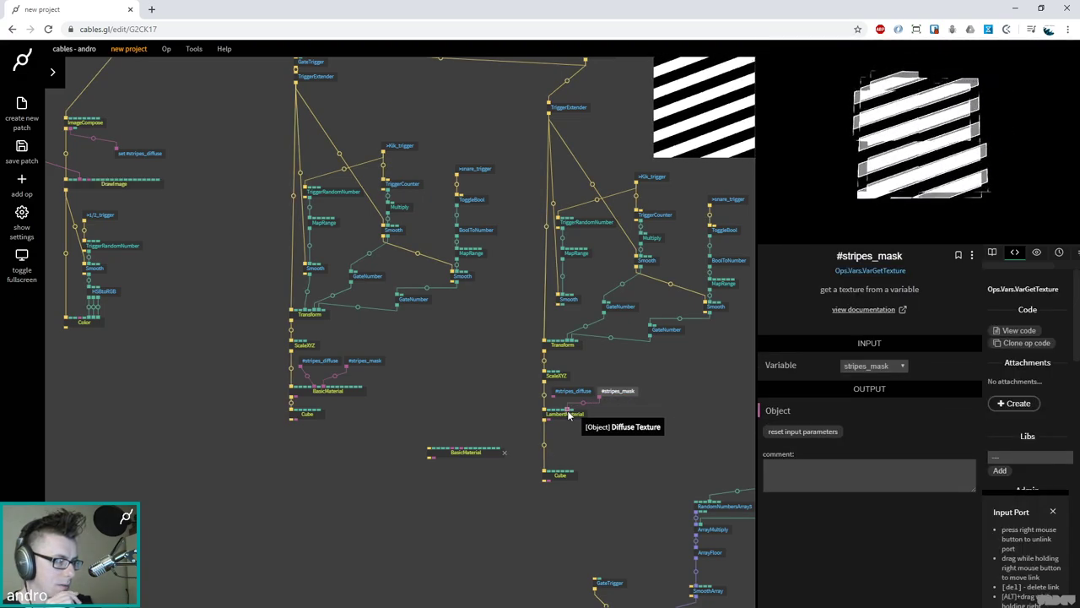
Enable Colorize Texture on the duplicate chain's LambertMaterial and turn on Pass Through for the original chain's GateTrigger
click(570, 413)
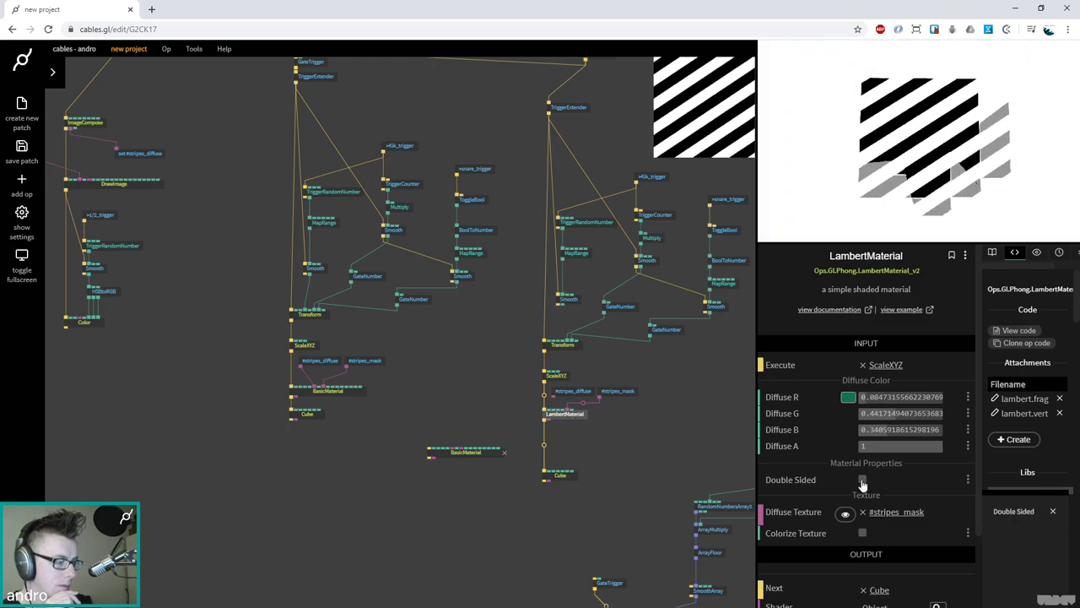
click(862, 533)
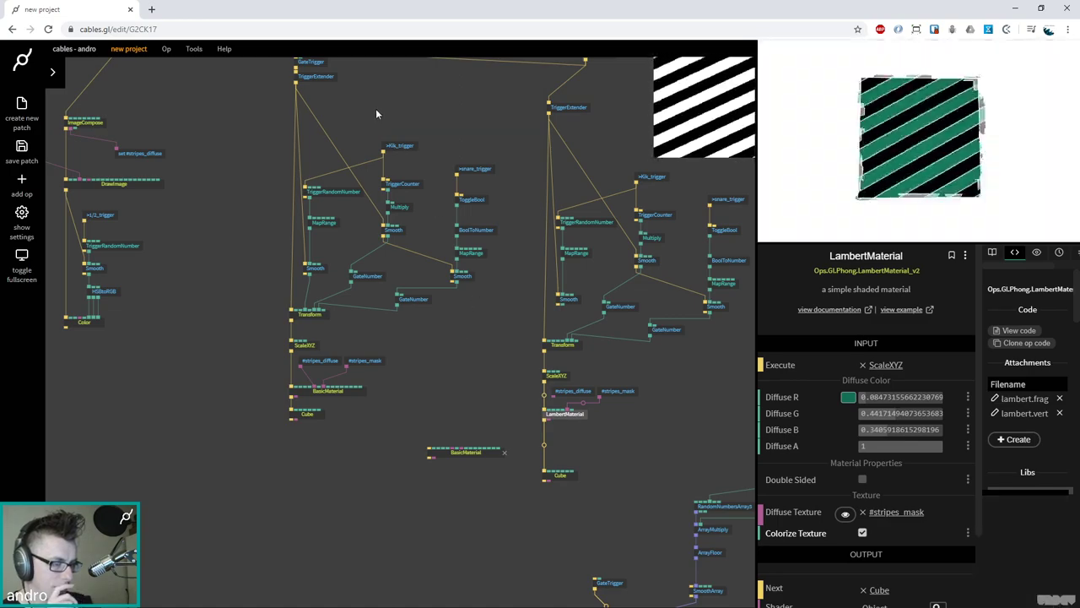
click(312, 63)
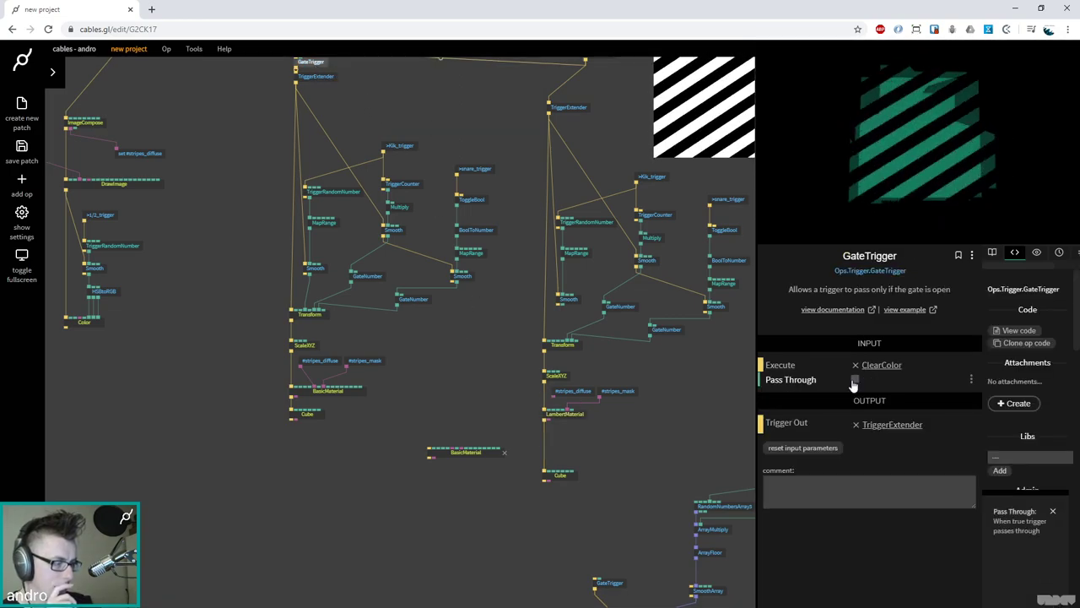
click(855, 380)
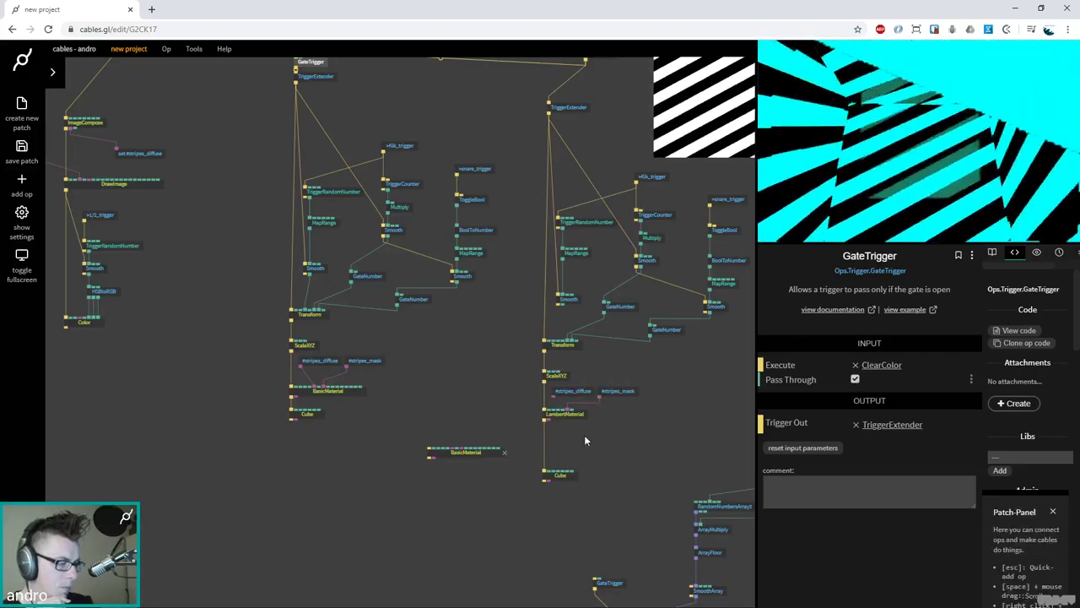
Set the LambertMaterial's diffuse color to orange, EF611C
click(571, 414)
click(845, 398)
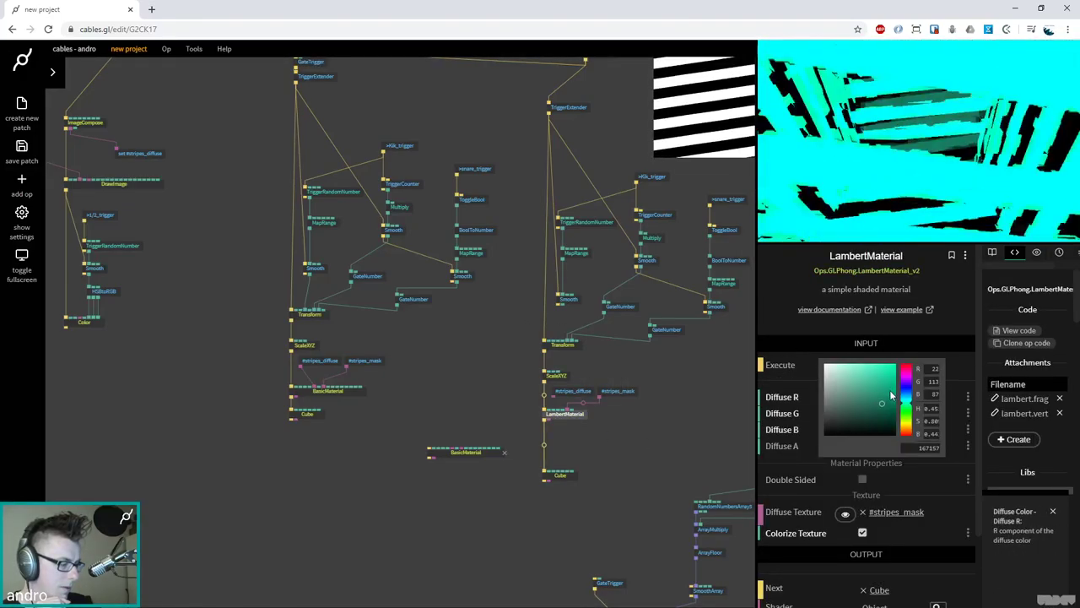
drag(900, 404, 887, 369)
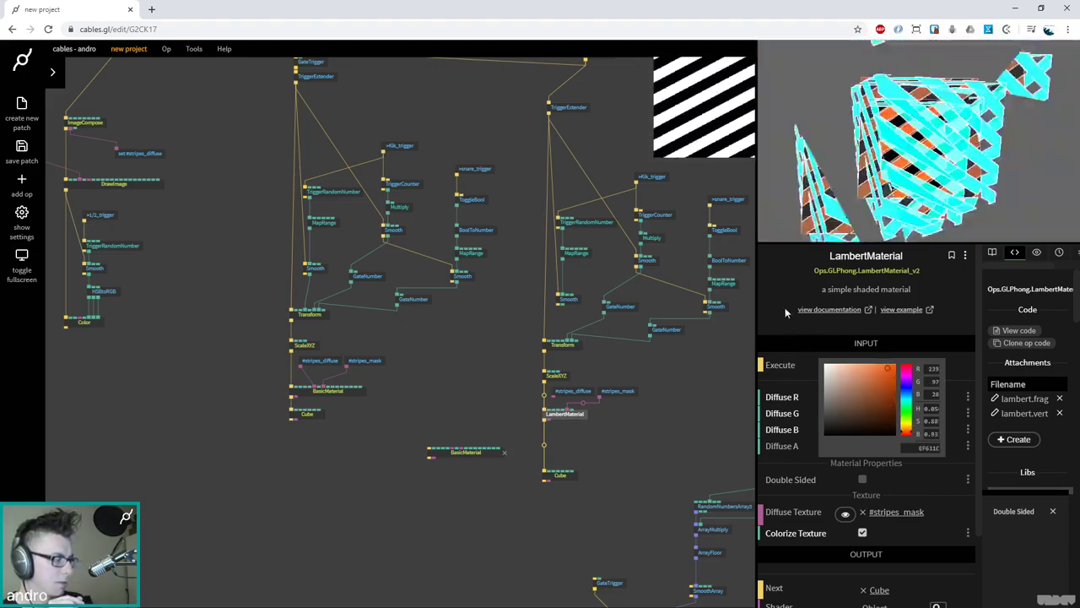
click(530, 294)
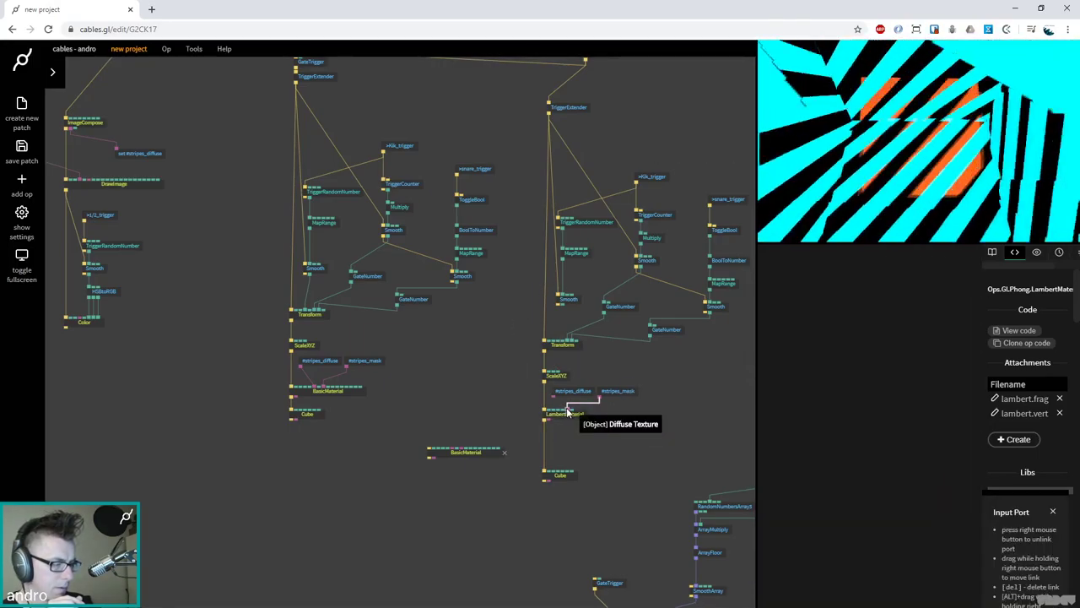
Unlink the stripes_mask getter from LambertMaterial, switch its variable to displaceTexture and relink it to Diffuse Texture
drag(635, 430, 588, 414)
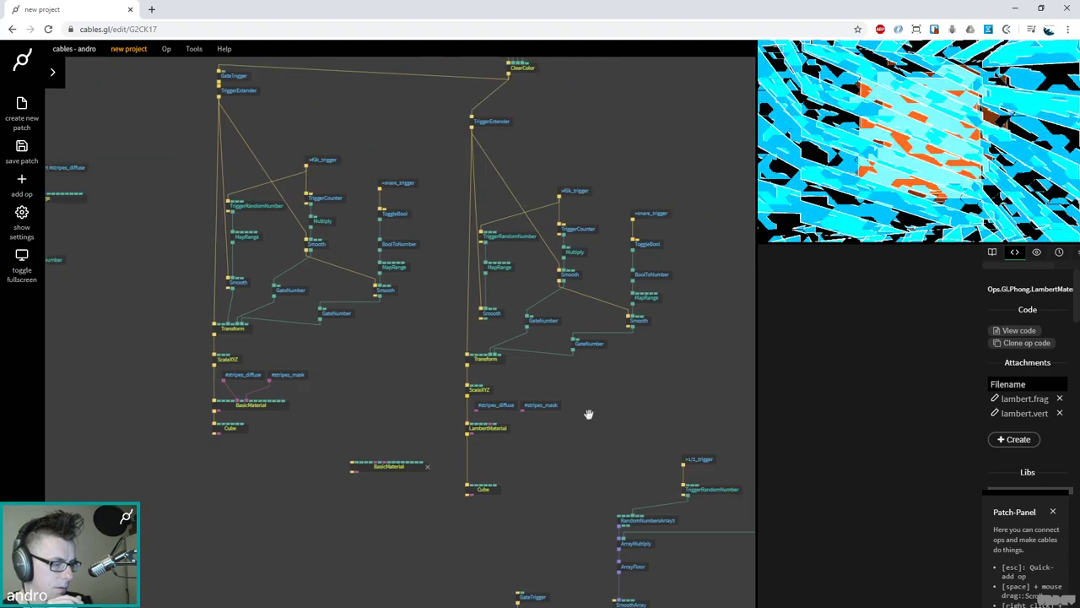
click(526, 405)
click(842, 368)
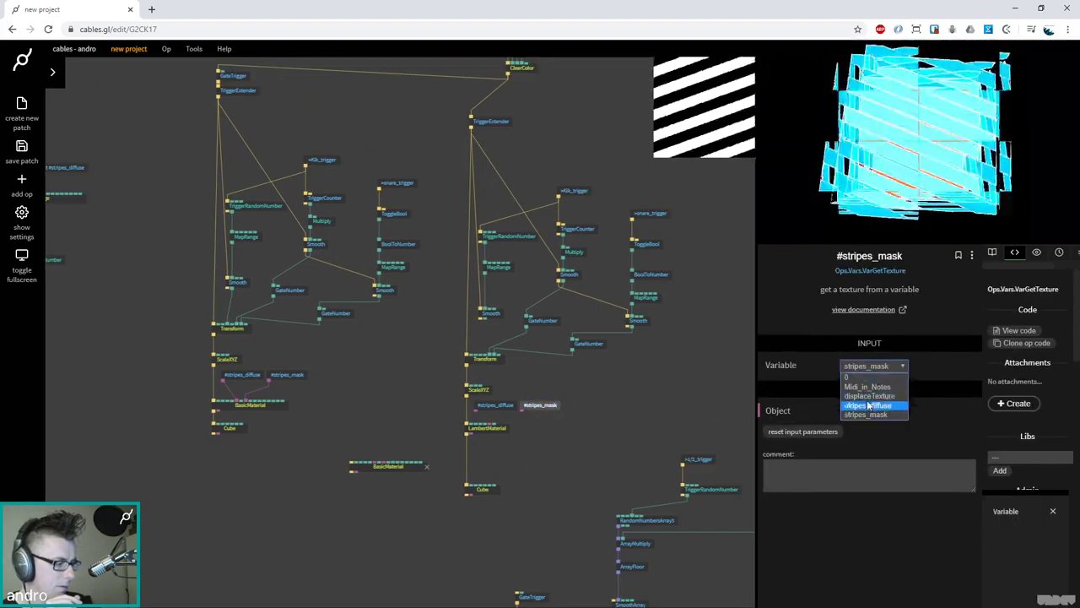
click(869, 397)
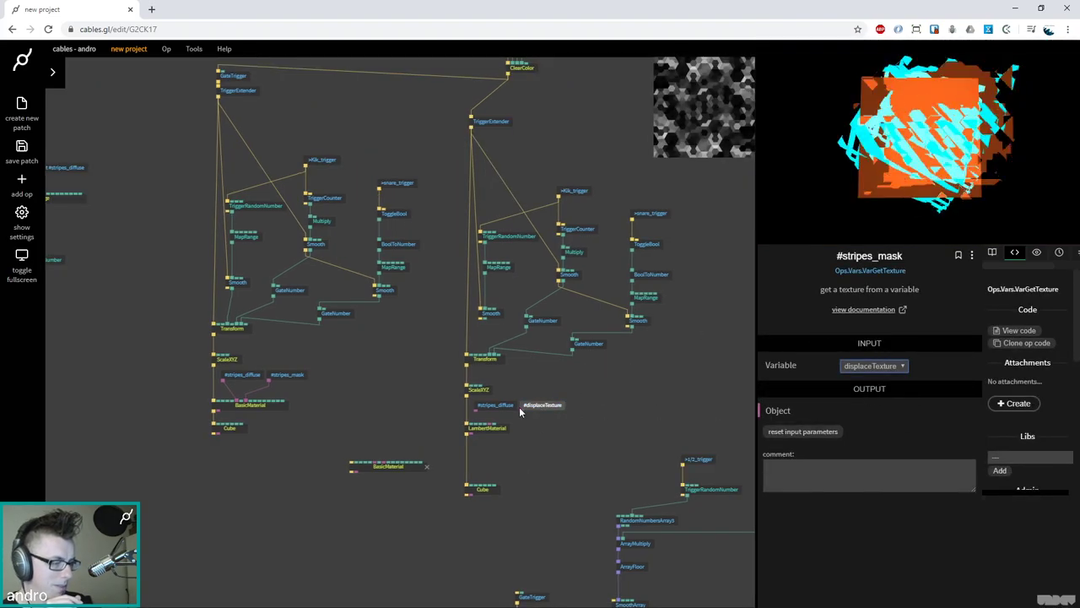
click(522, 408)
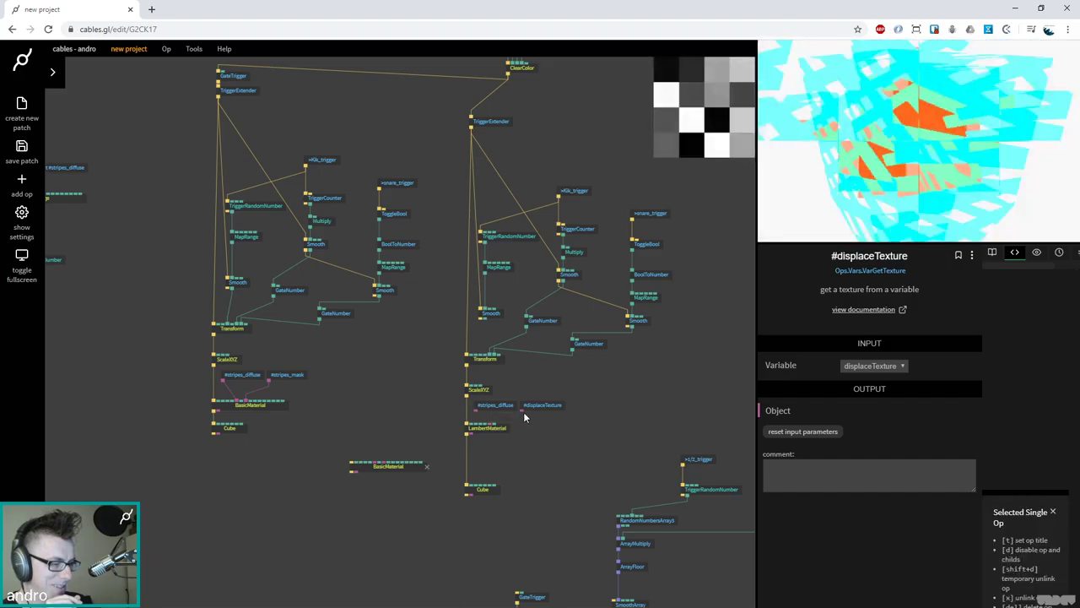
drag(521, 411, 491, 429)
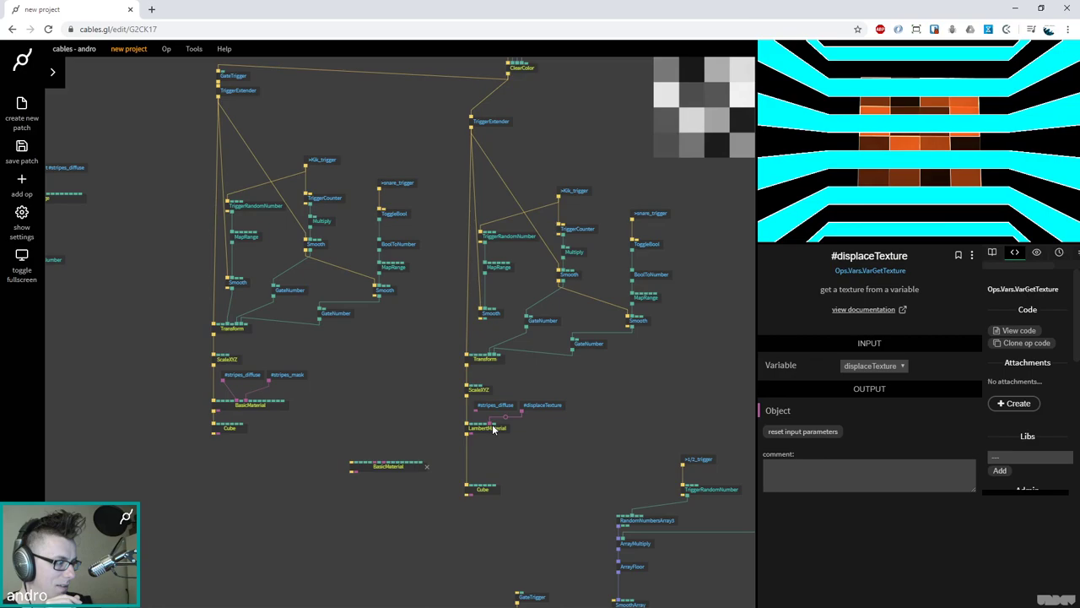
Swap the duplicate chain's trigger receivers: set the Kik_trigger one to snare_trigger and the snare_trigger one to Kik_trigger
click(541, 321)
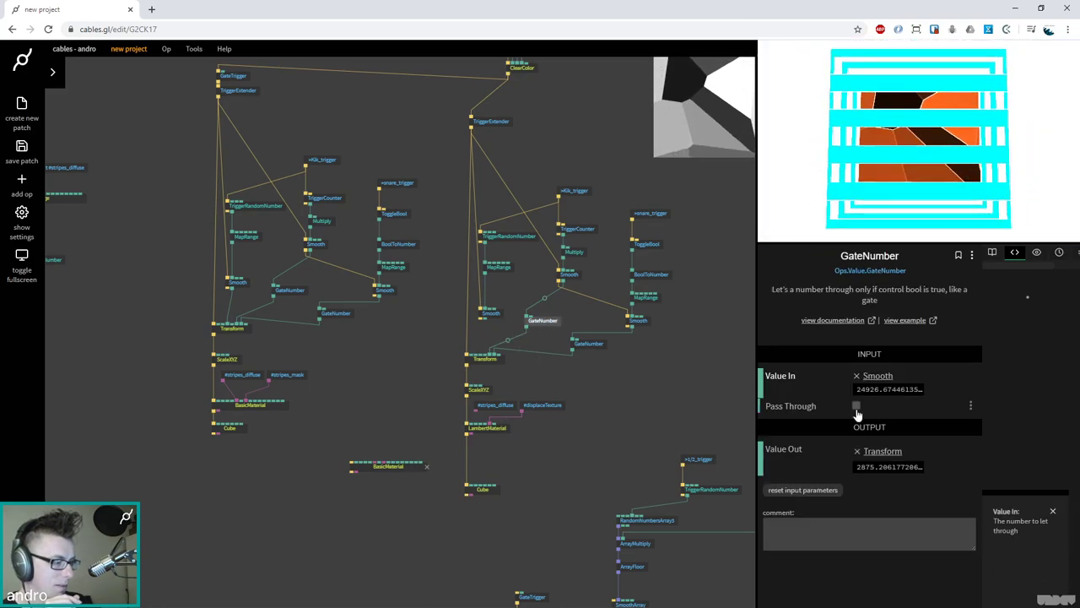
click(574, 191)
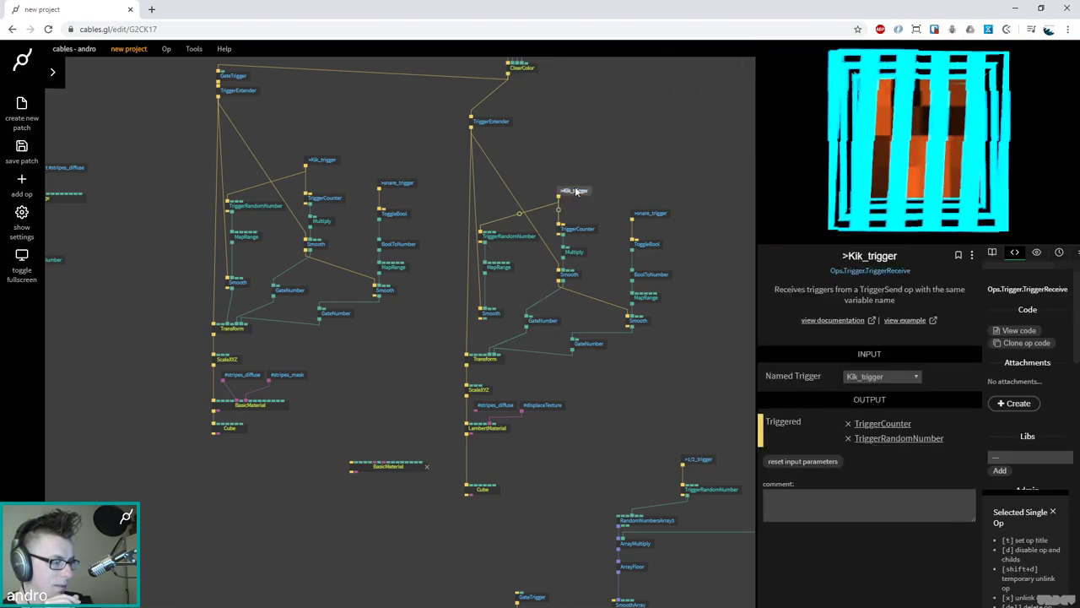
click(892, 377)
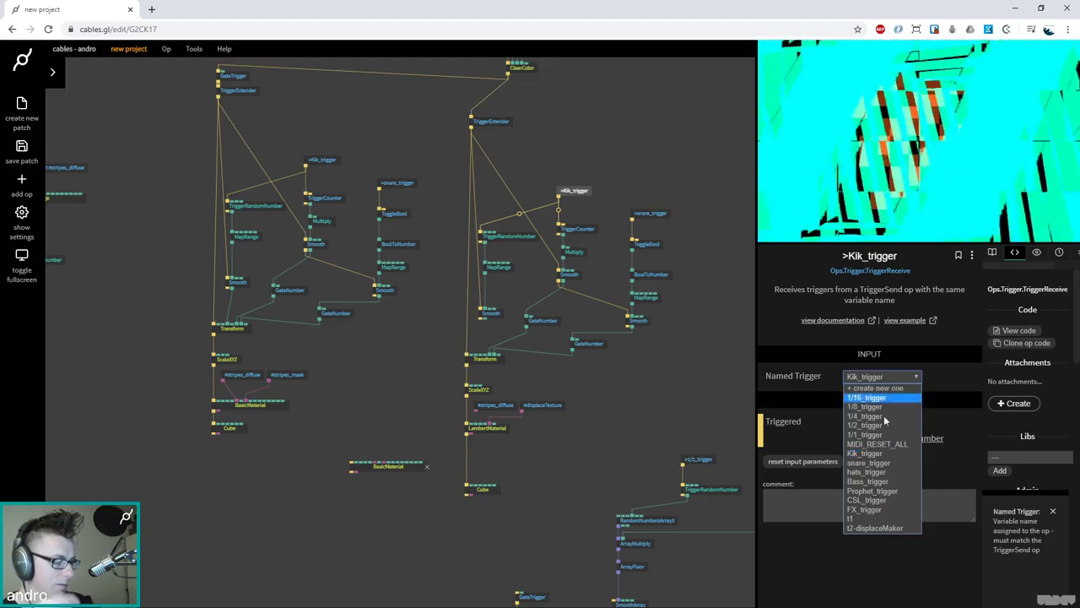
click(889, 464)
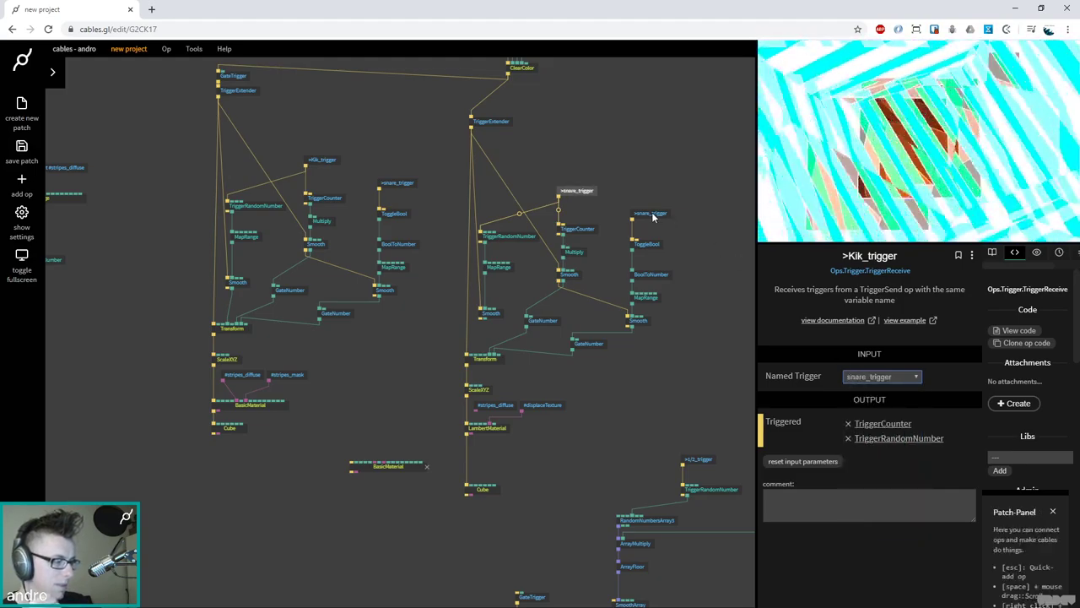
click(881, 377)
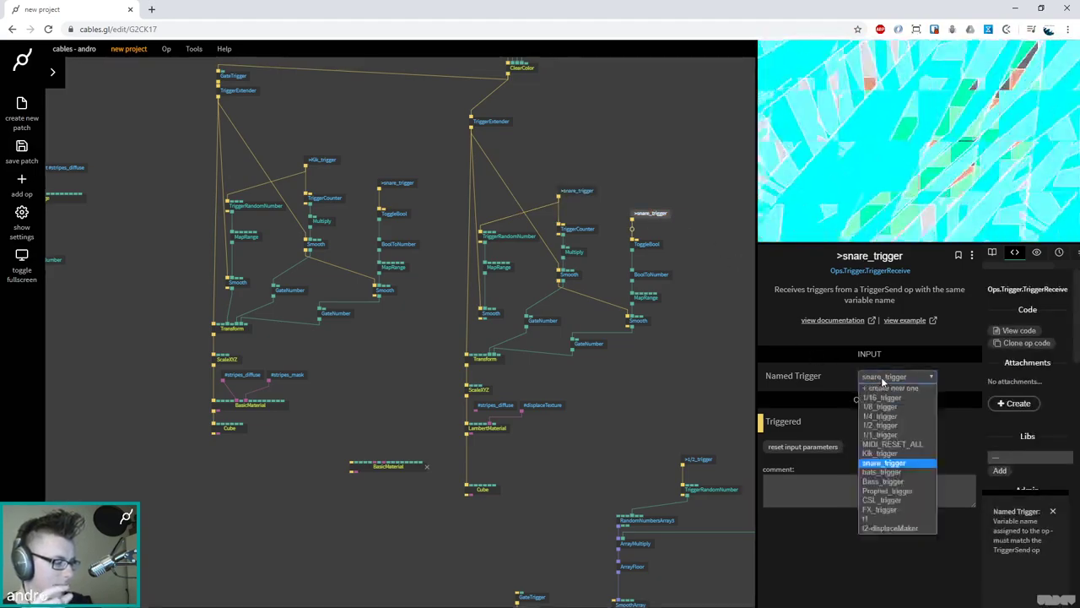
click(882, 454)
Enable Pass Through on the duplicate chain's GateNumber that carries the ToggleBool branch into Transform
click(539, 320)
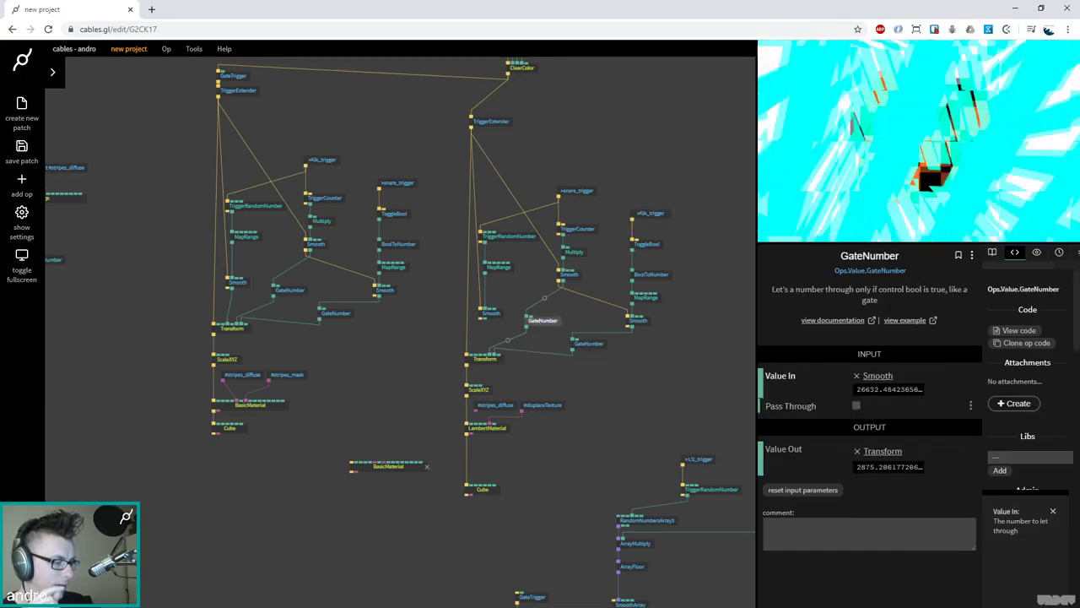
click(585, 344)
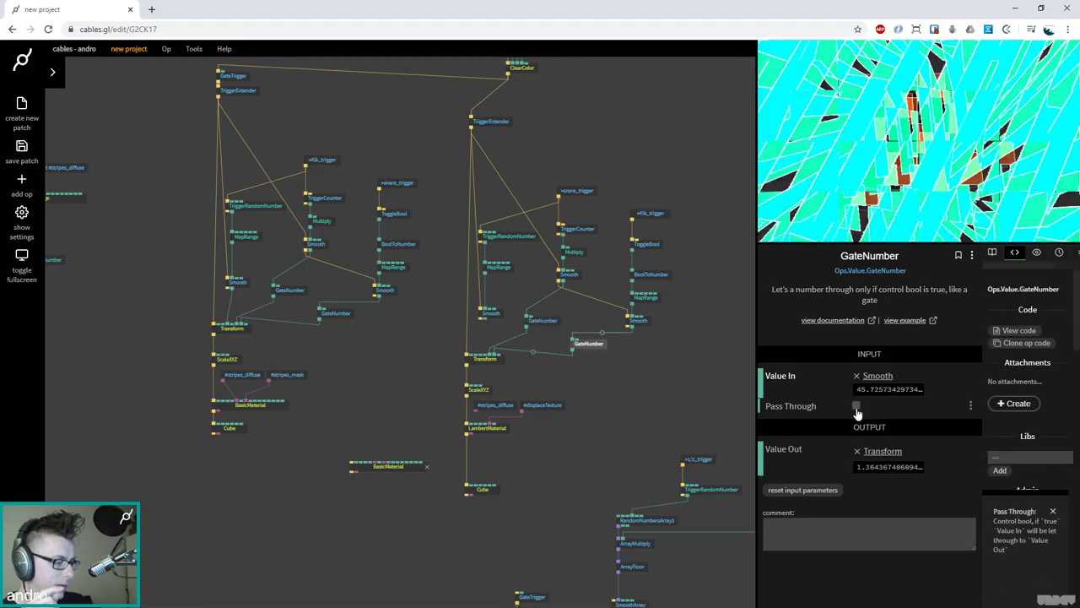
click(857, 406)
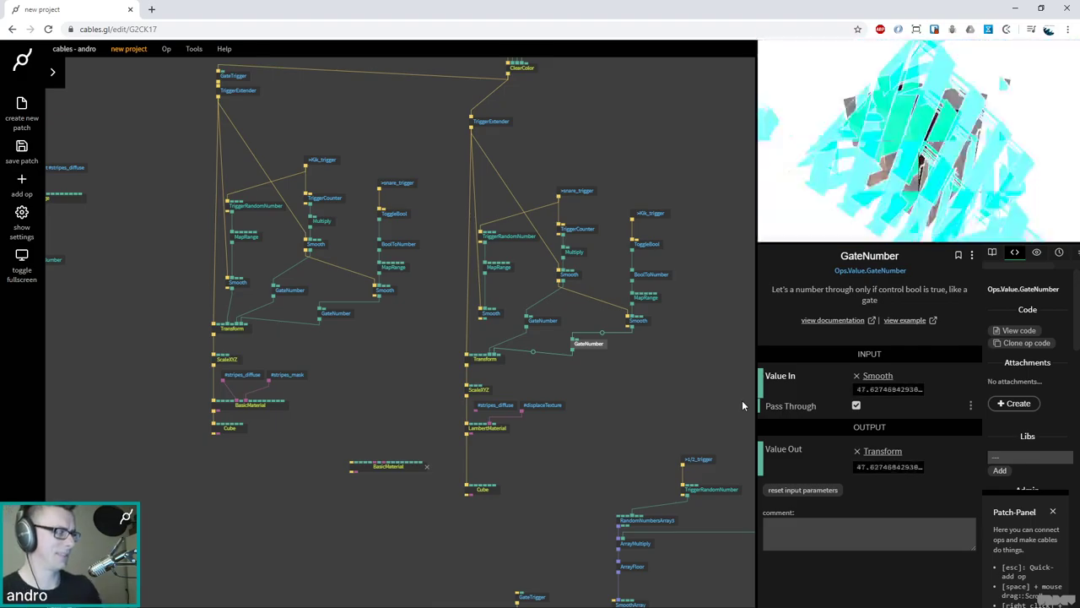
Set the duplicate chain Cube's width, height and length to 0.5
click(482, 488)
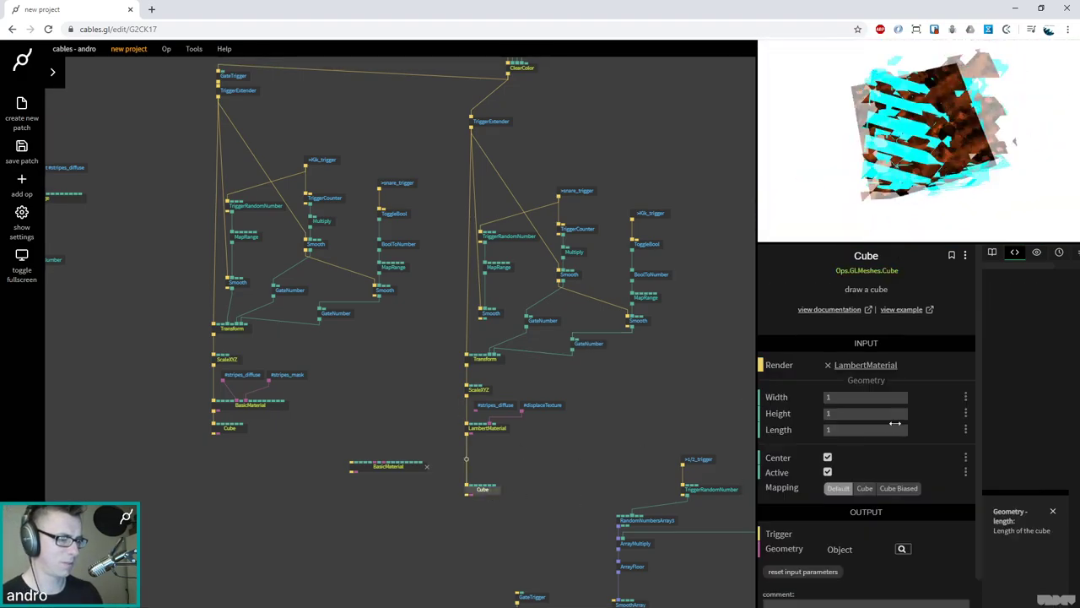
click(864, 398)
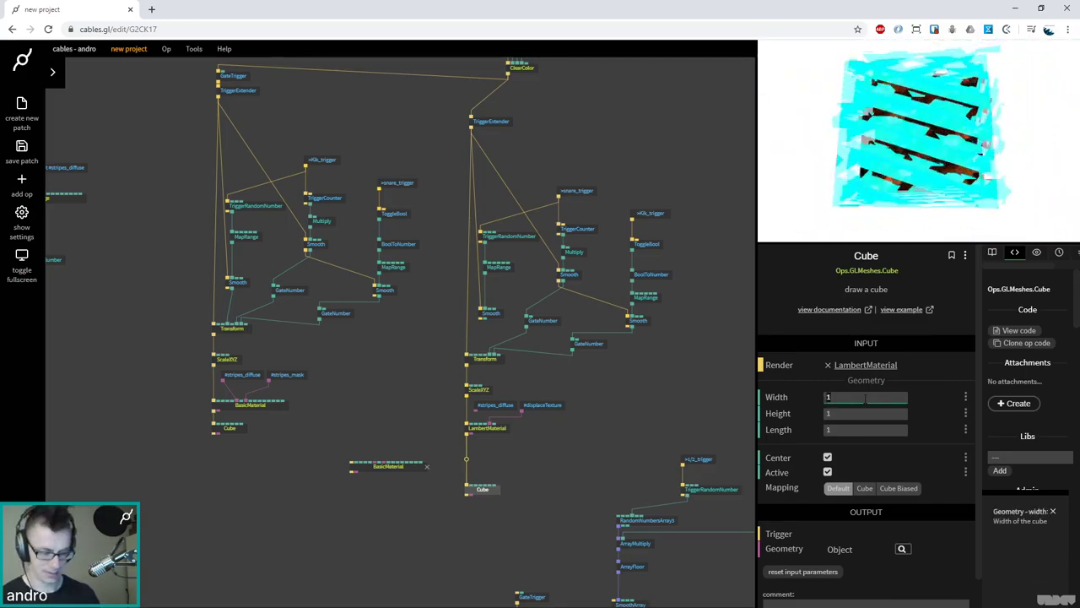
text(0.5)
key(Tab)
text(0.5)
key(Tab)
text(0.5)
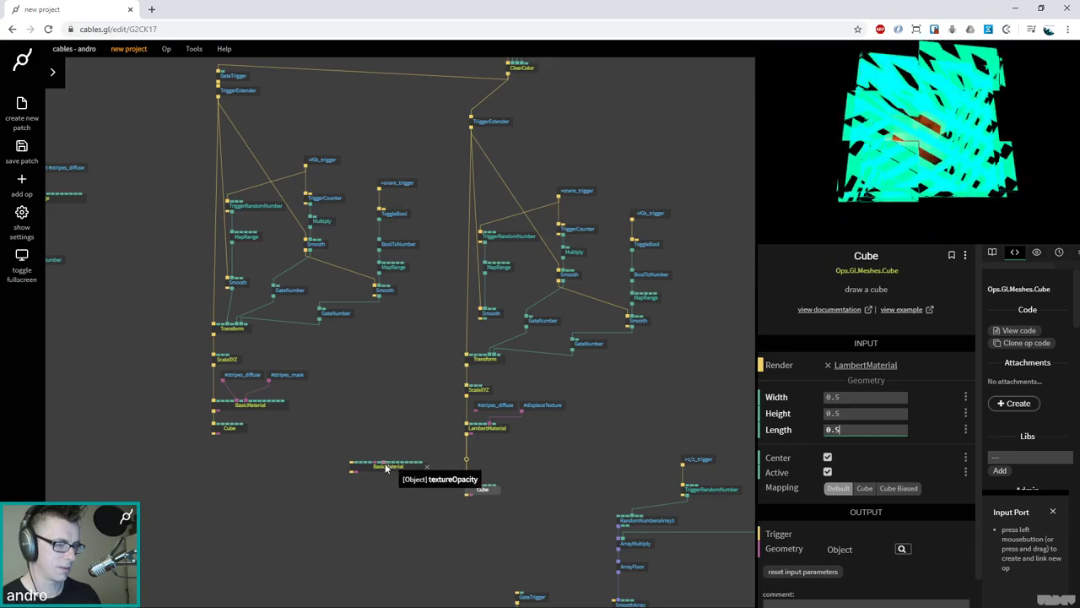
Delete the detached BasicMaterial op between the two chains
click(379, 464)
key(Delete)
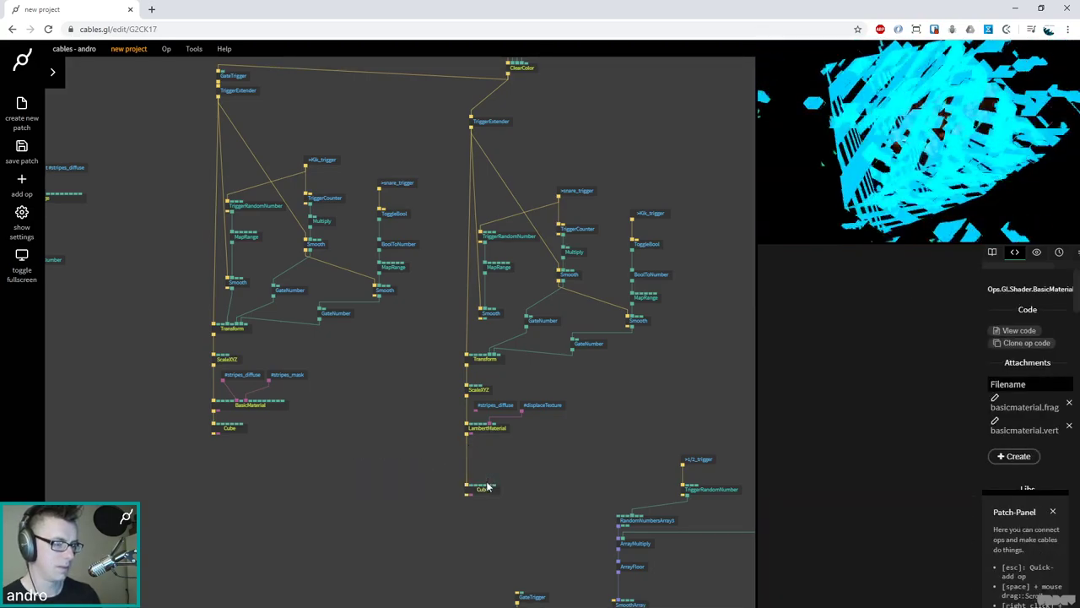
Set the duplicate chain Cube's width, height and length to 0.75
click(485, 488)
click(866, 394)
key(BackSpace)
text(75)
key(Tab)
key(BackSpace)
text(75)
key(Tab)
key(BackSpace)
text(75)
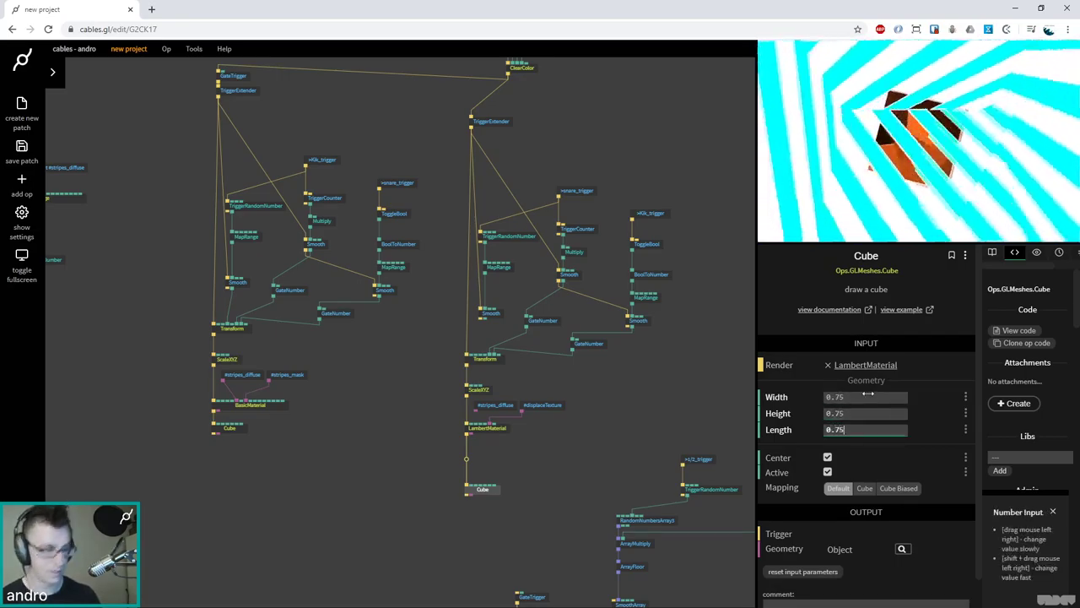
Try a width of 1 on the duplicate Cube, restore it to 0.75 and set the height to 0.25
click(866, 395)
text(1)
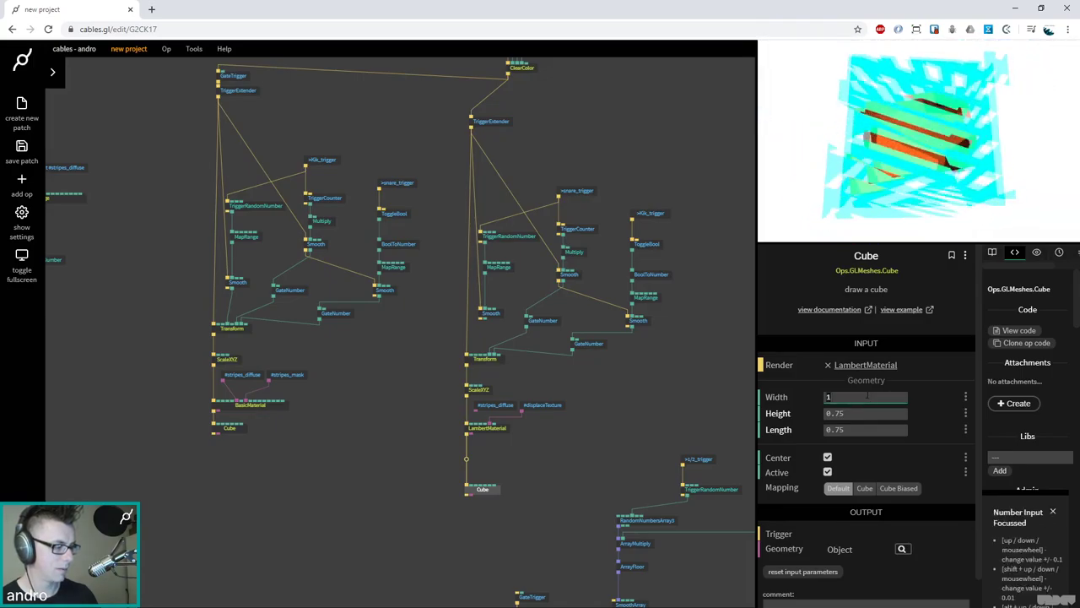
key(BackSpace)
text(0.75)
key(Tab)
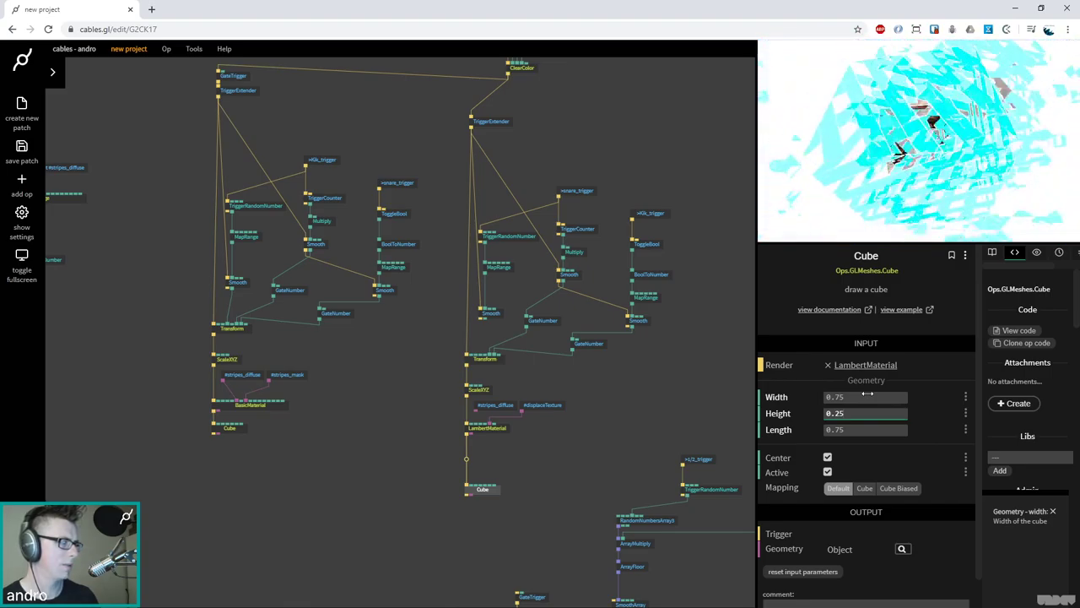
click(616, 142)
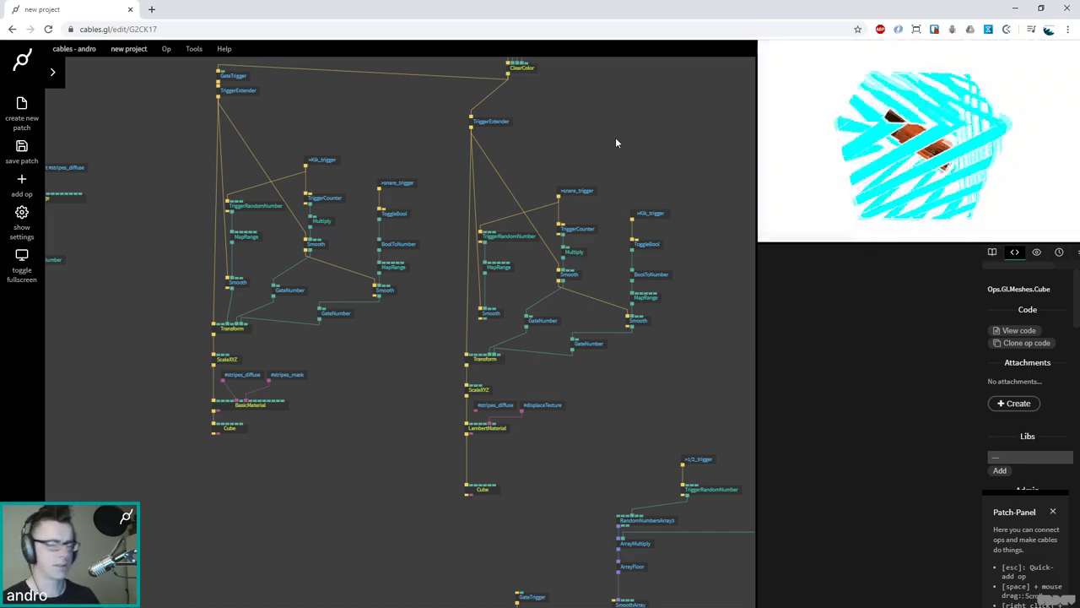
Link the original Cube's geometry to MeshInstancer's geom and its trigger to the instancer's GateTrigger, with Pass Through enabled
drag(343, 468, 392, 337)
drag(311, 353, 238, 361)
mouse_move(197, 304)
mouse_down()
mouse_move(526, 489)
mouse_move(523, 512)
mouse_up()
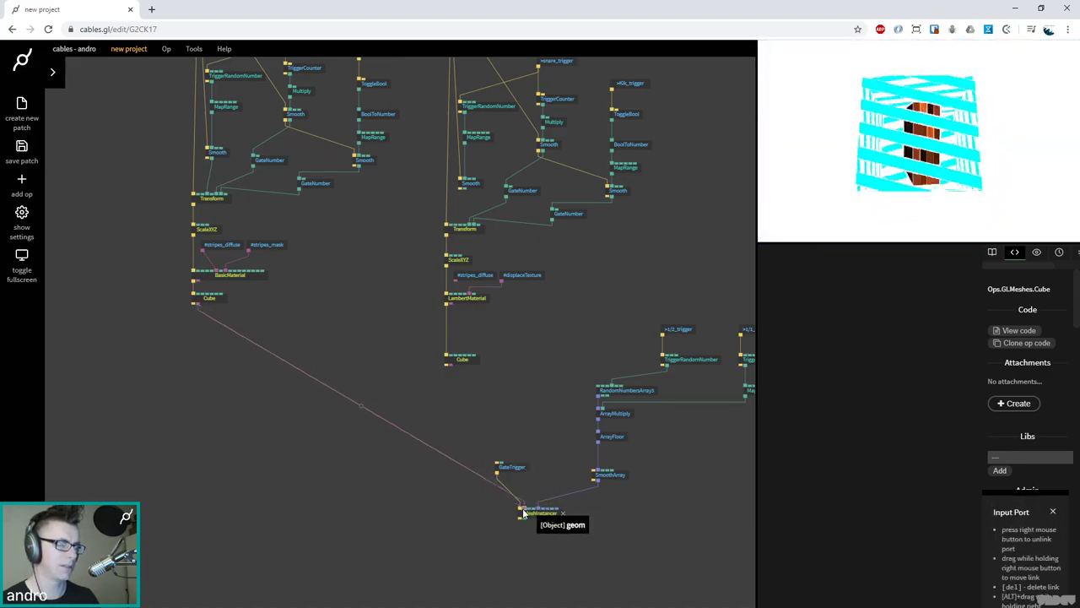
drag(194, 305, 505, 467)
click(512, 467)
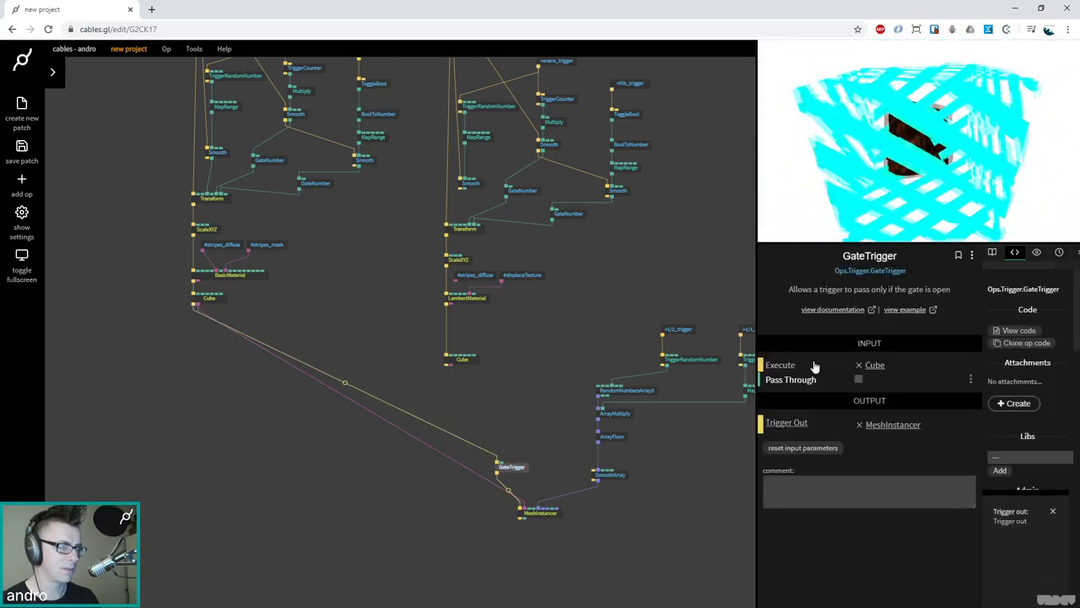
click(859, 381)
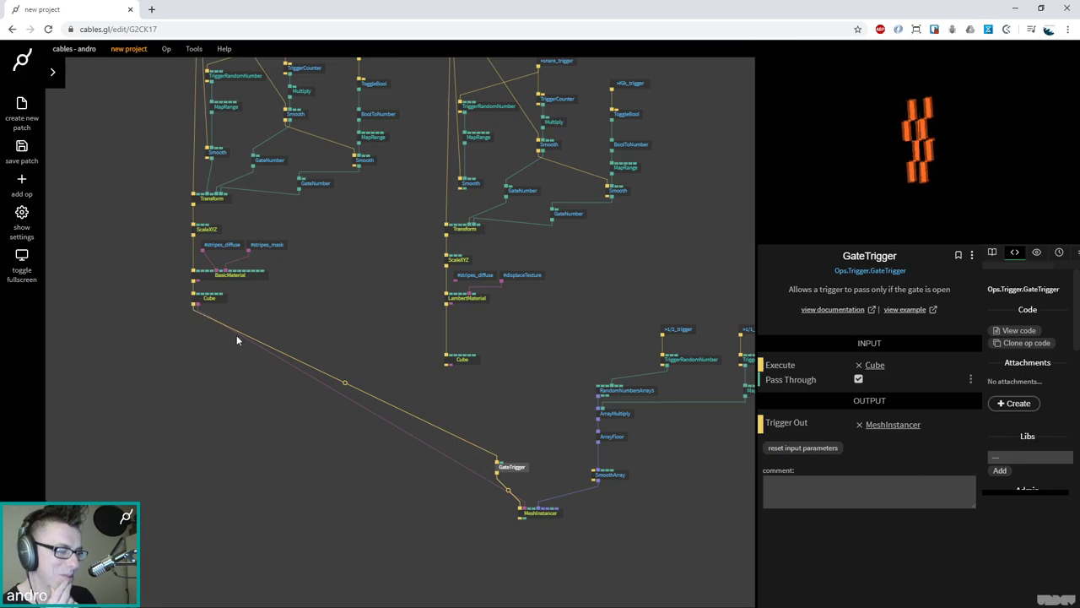
Link the instancer GateTrigger's output to SmoothArray and move MeshInstancer directly beneath GateTrigger
drag(497, 474, 607, 477)
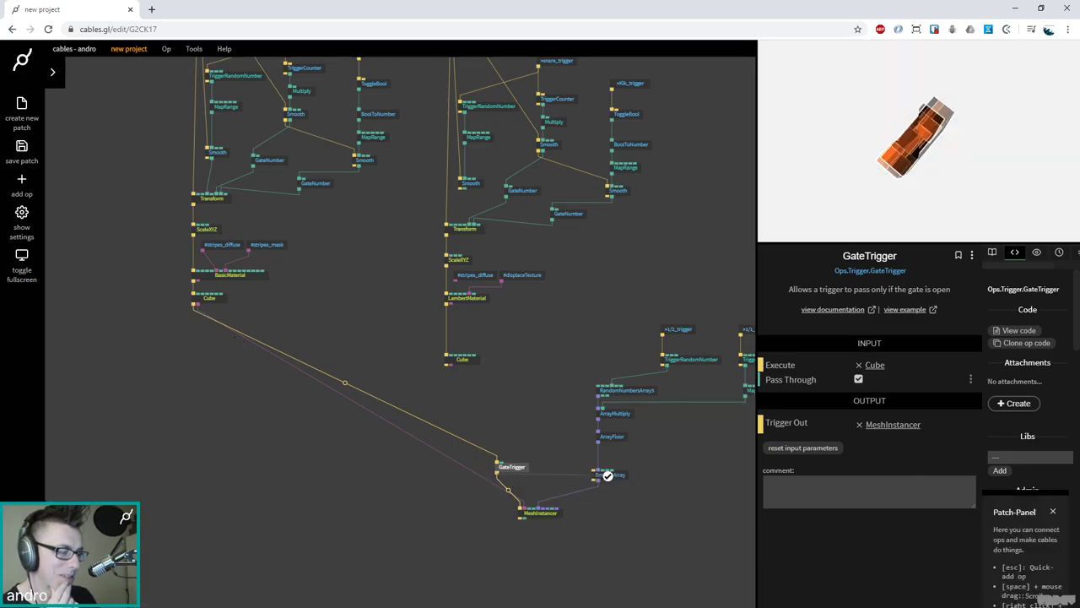
click(620, 497)
drag(555, 512, 530, 517)
click(584, 527)
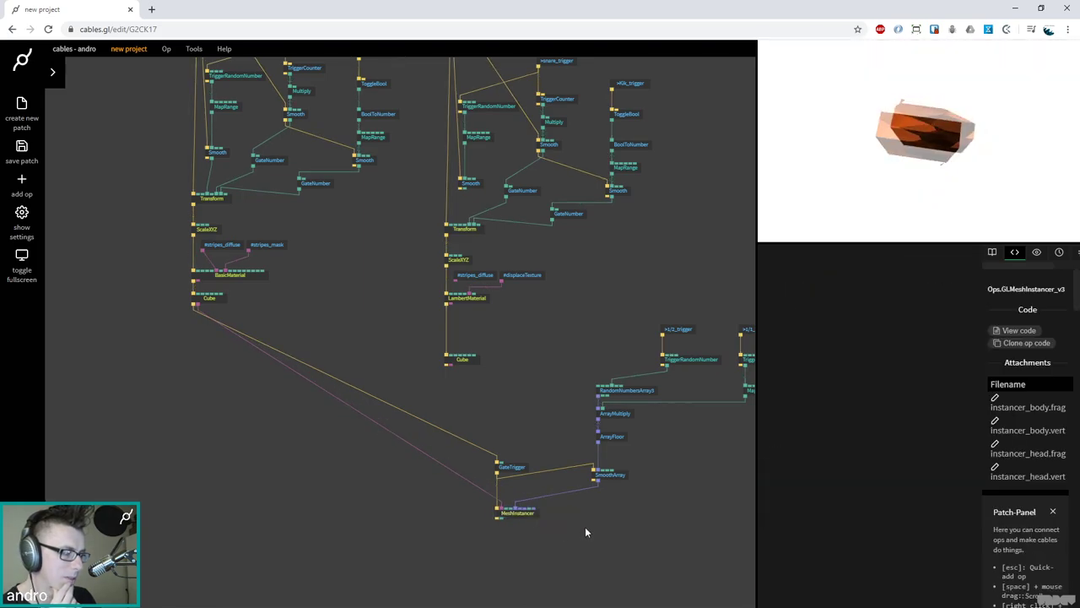
Toggle the instancer GateTrigger's Pass Through off and back on to compare the render
click(517, 467)
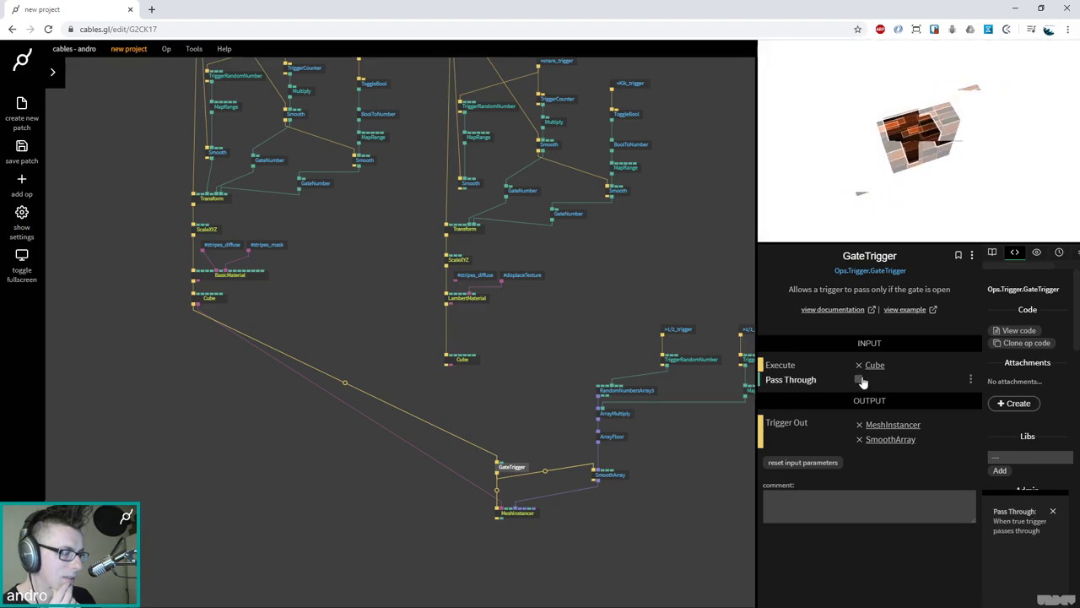
click(859, 380)
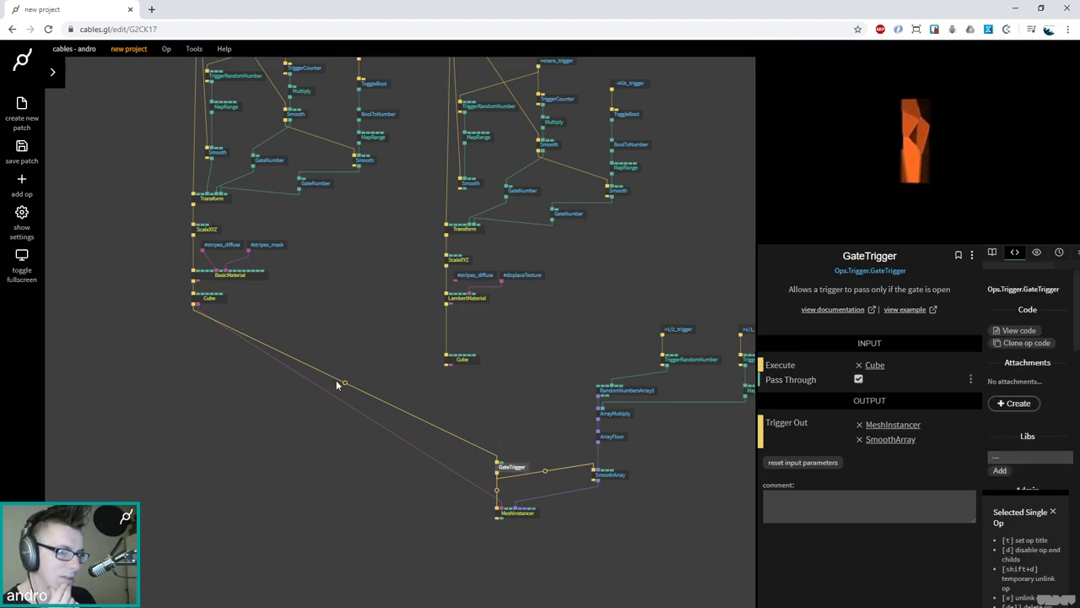
Try triggering the instancer's GateTrigger from BasicMaterial instead of the Cube, toggling Pass Through off and on to compare
click(346, 381)
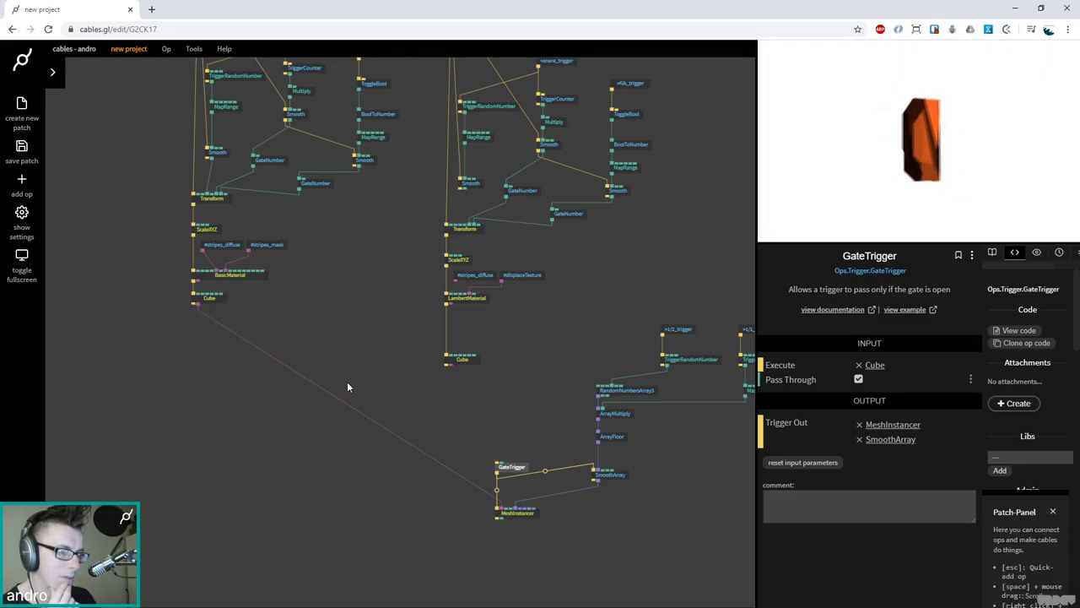
drag(194, 302, 513, 476)
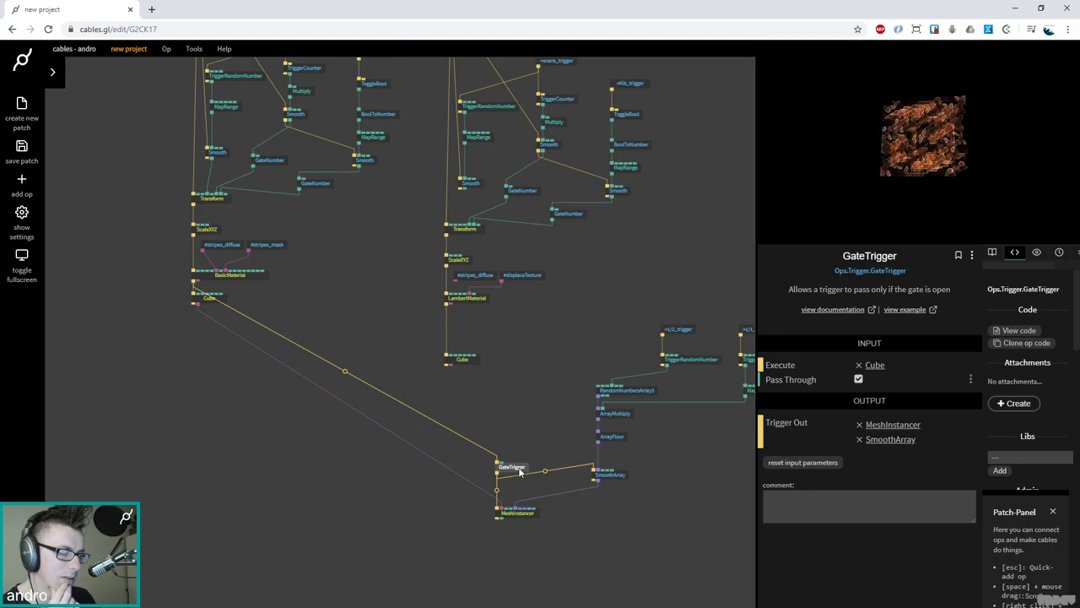
click(520, 471)
click(861, 383)
click(860, 383)
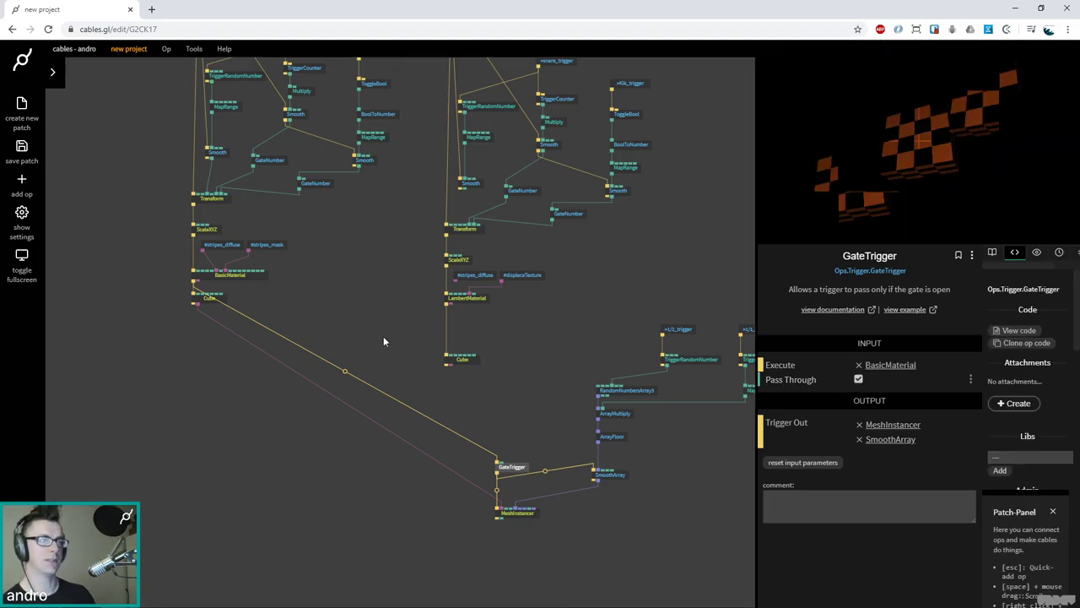
Unlink the original Cube's geometry from MeshInstancer and toggle the GateTrigger's Pass Through off and back on
click(227, 311)
click(210, 301)
right_click(199, 304)
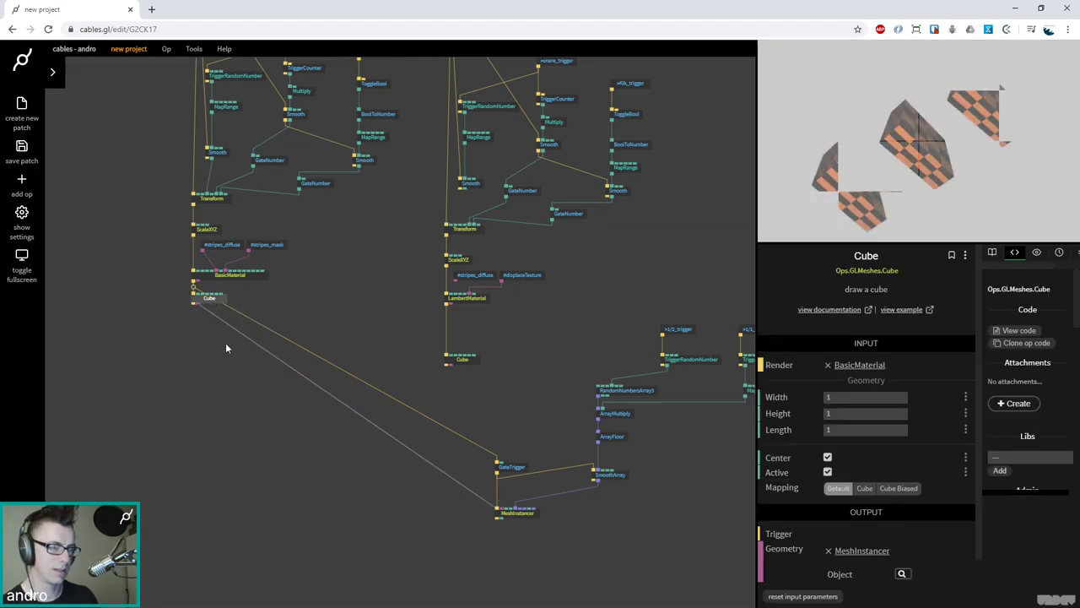
click(511, 466)
click(859, 379)
click(859, 380)
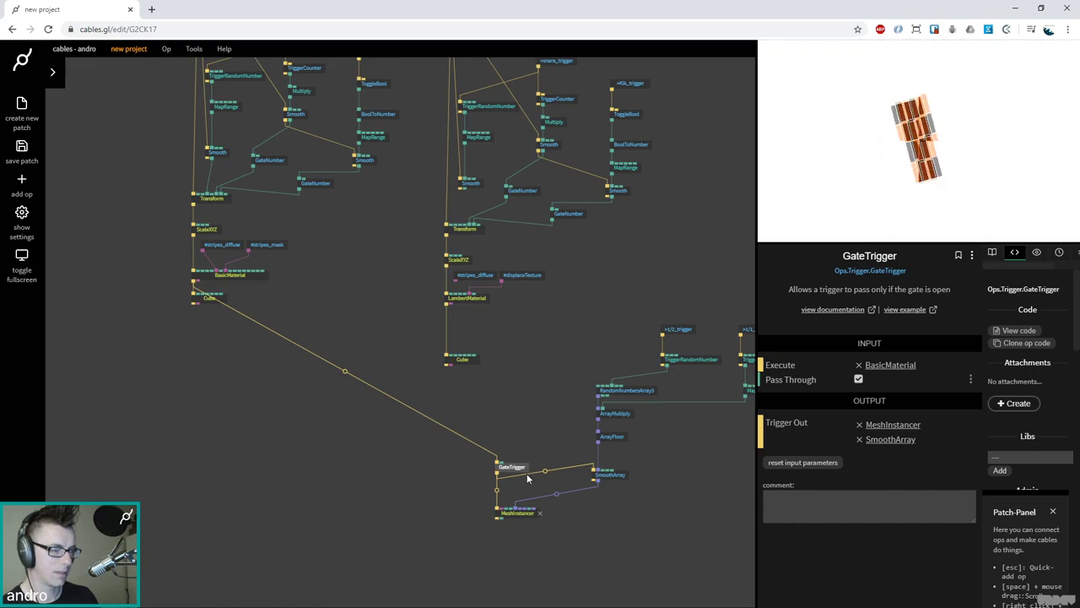
Unlink the instancer GateTrigger from both BasicMaterial and MeshInstancer, then save the patch
right_click(345, 374)
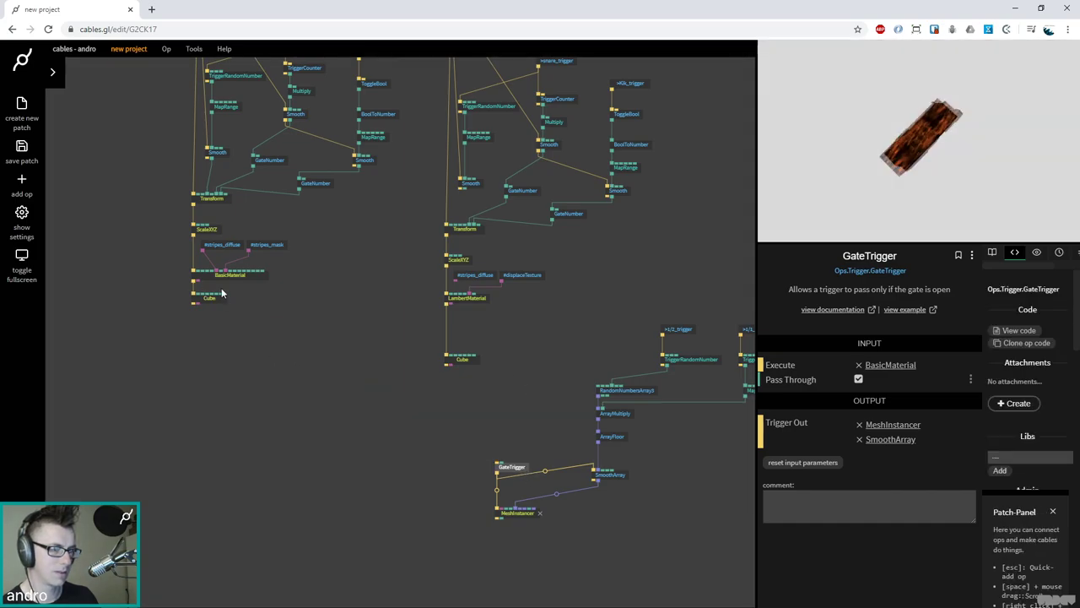
click(209, 299)
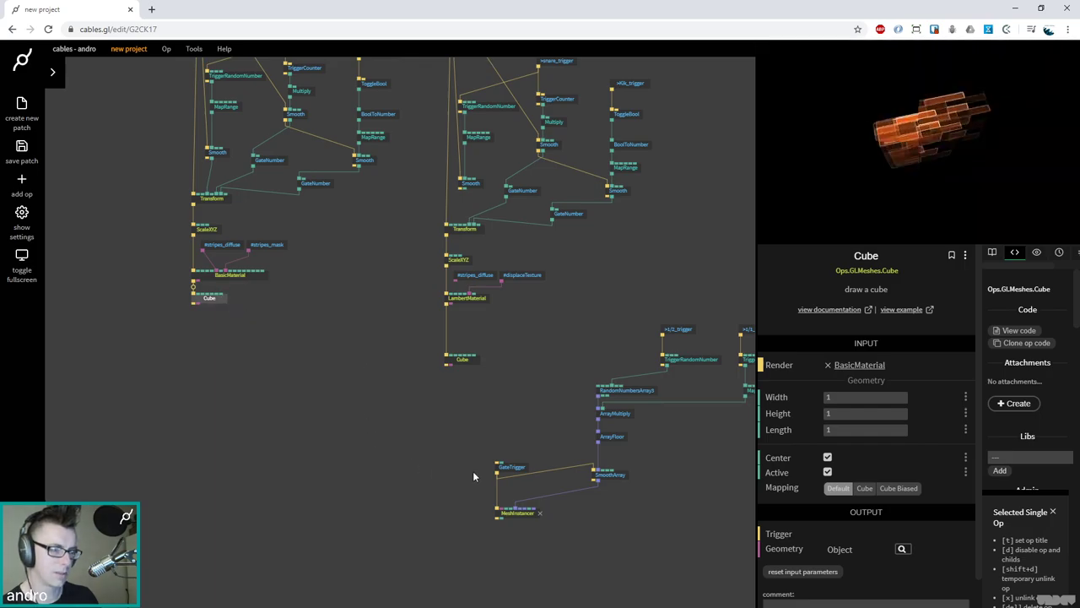
click(522, 473)
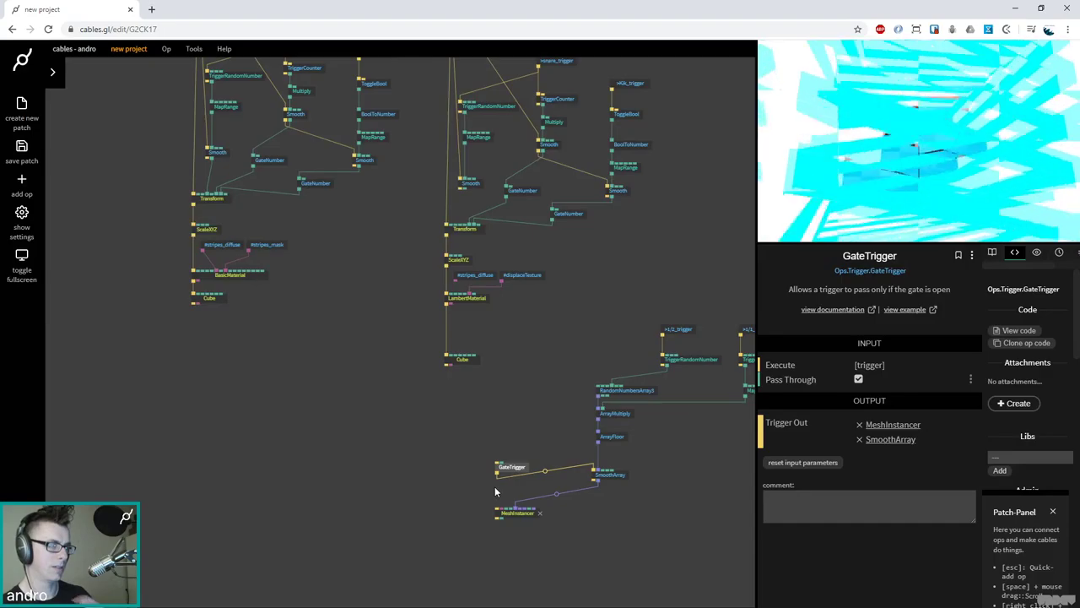
click(289, 390)
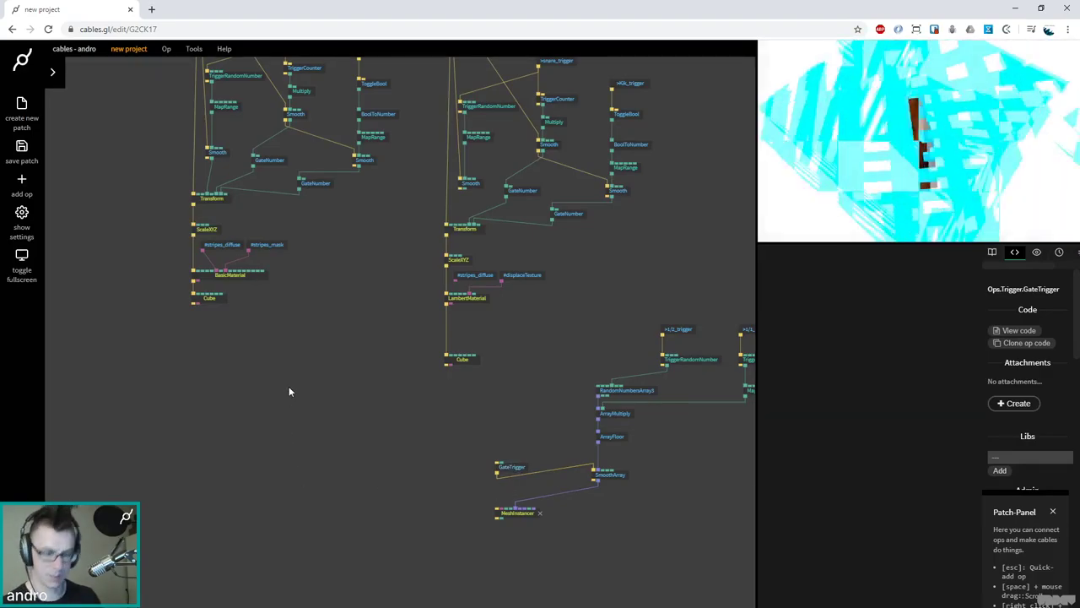
key(ctrl+s)
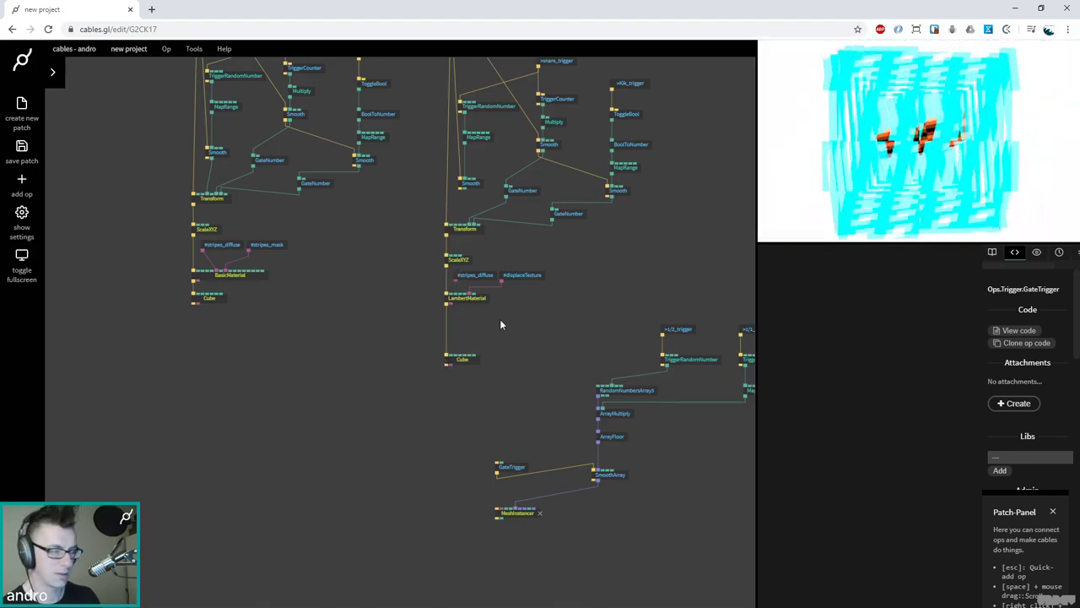
Select all the detached instancer ops and move them together into the empty area below the two cube chains
drag(415, 436, 308, 460)
scroll(526, 419, down, 2)
drag(555, 479, 426, 346)
drag(501, 393, 363, 500)
drag(214, 483, 300, 321)
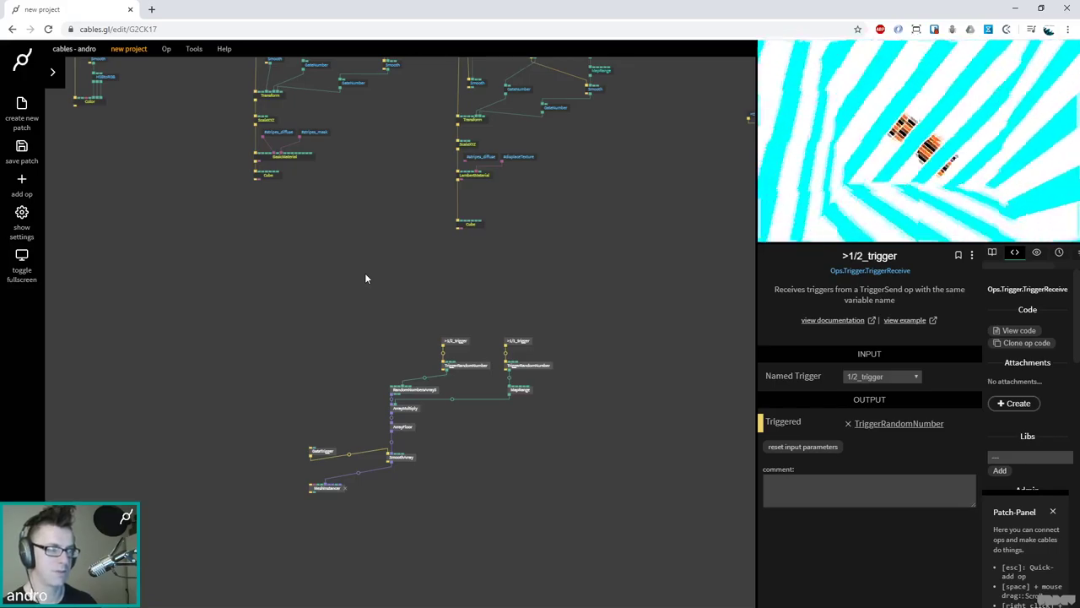
Switch to Ableton Live, launch the STAGE 1 scene and return to the maximized cables patch
double_click(547, 5)
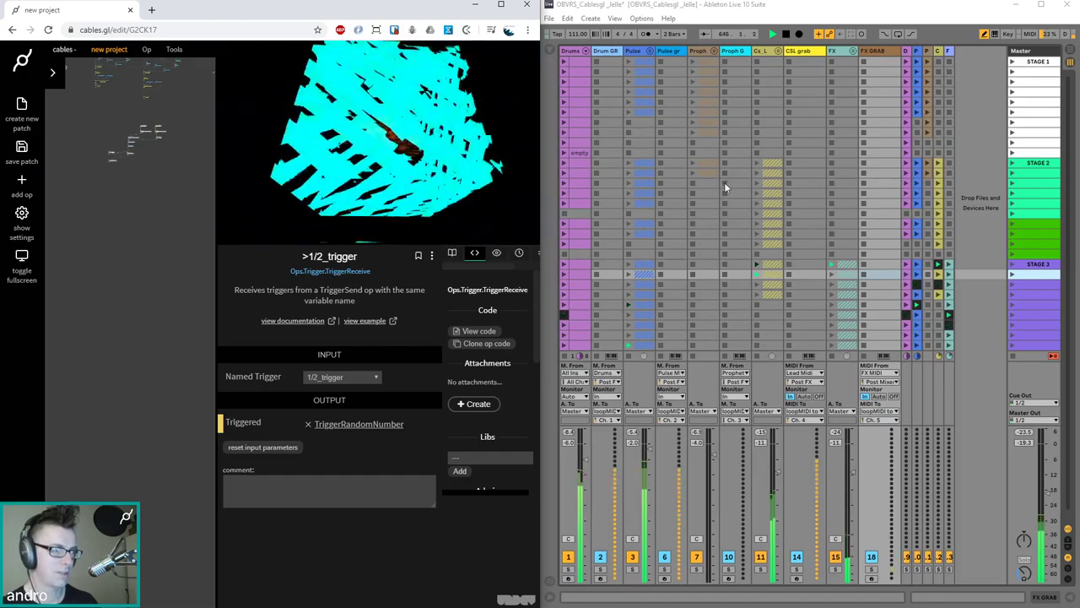
click(1012, 62)
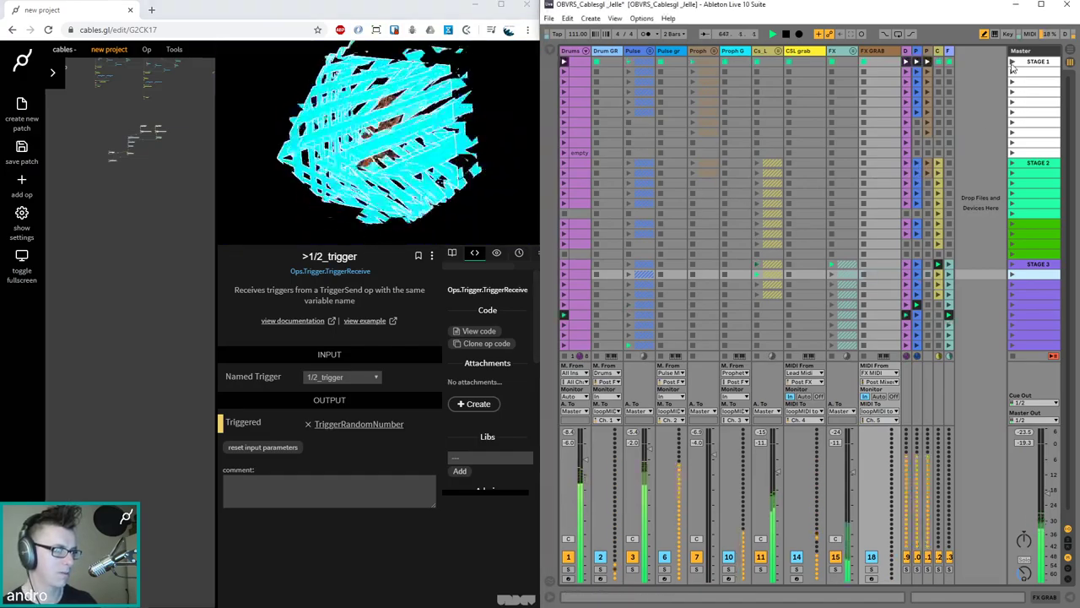
click(502, 6)
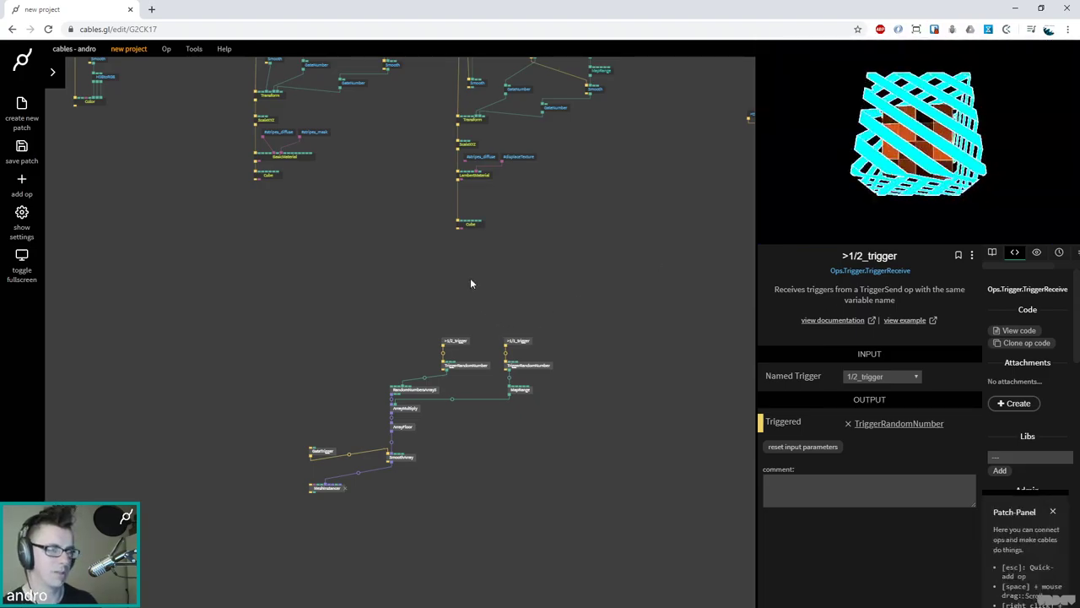
Unlink the displaceTexture variable from the second chain's LambertMaterial
scroll(329, 295, up, 5)
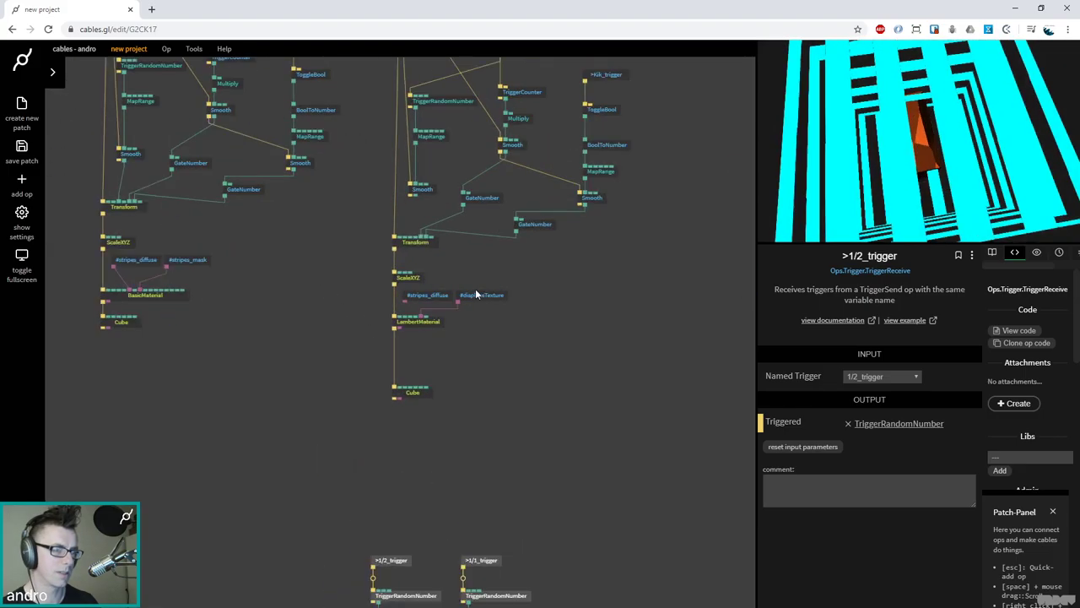
scroll(477, 296, up, 2)
click(477, 296)
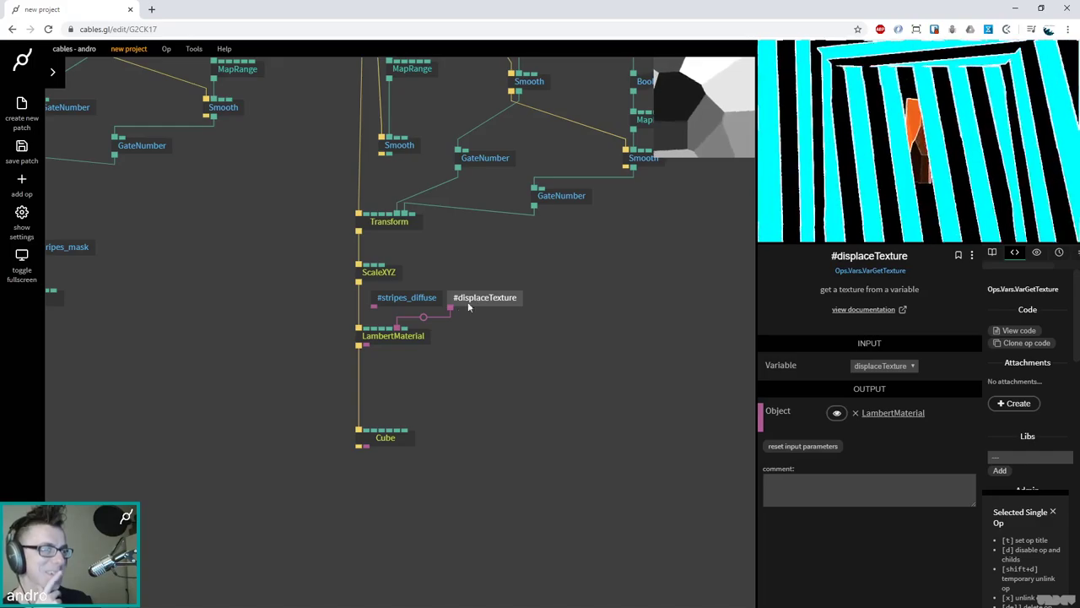
click(424, 318)
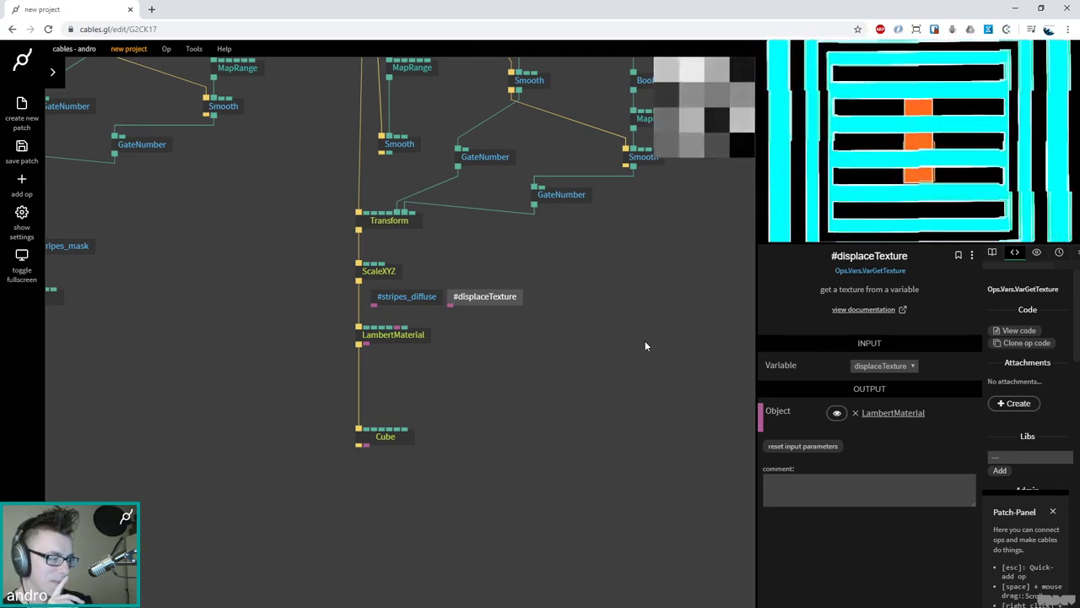
Set the snare-driven TriggerRandomNumber in the Lambert chain to a minimum of -2 and a maximum of 2
scroll(586, 361, up, 2)
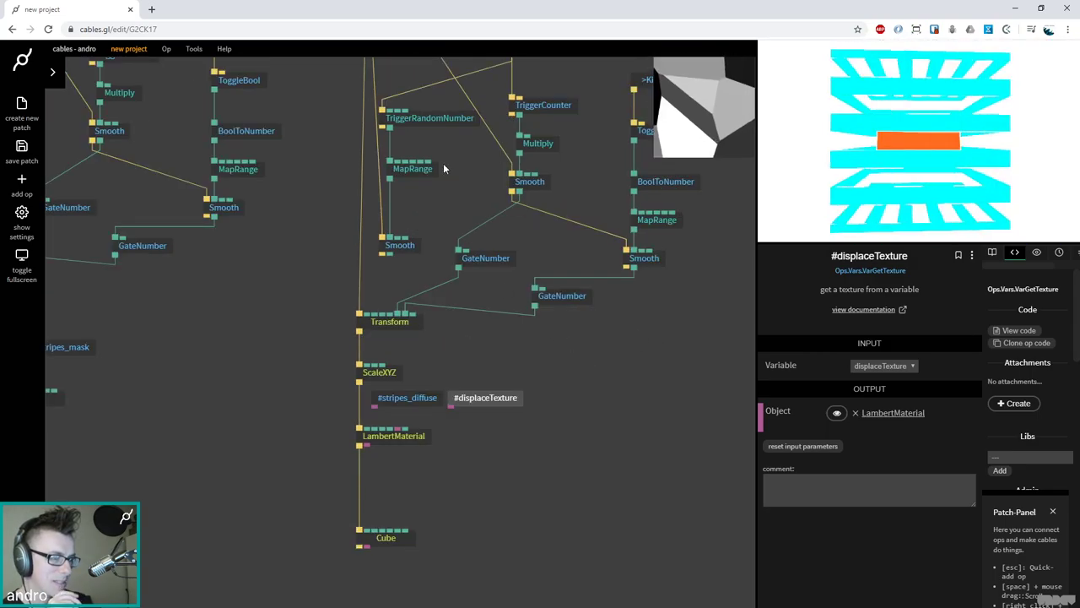
click(409, 248)
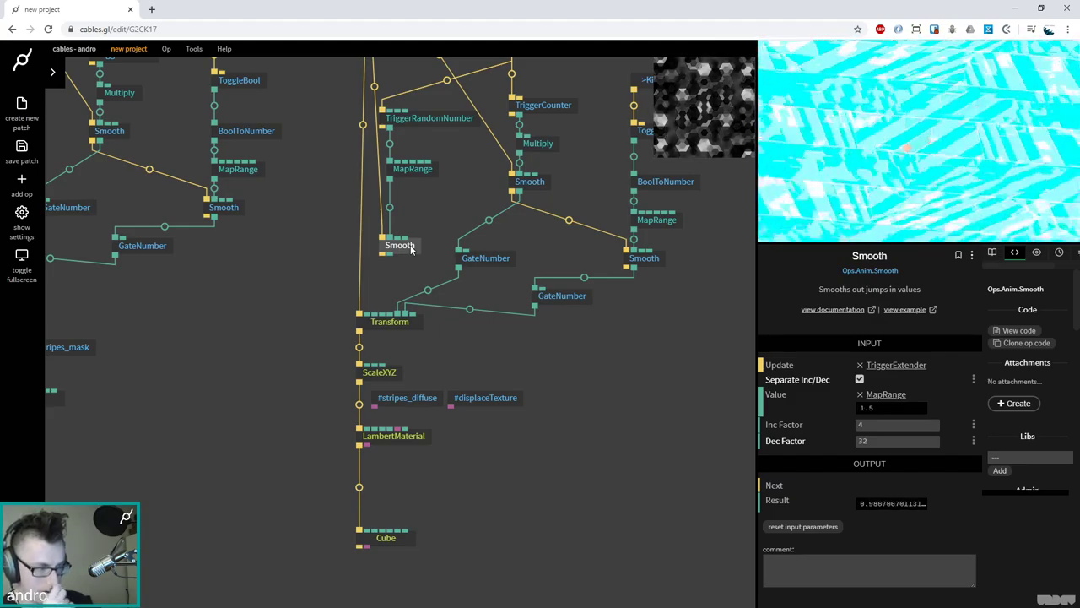
click(421, 119)
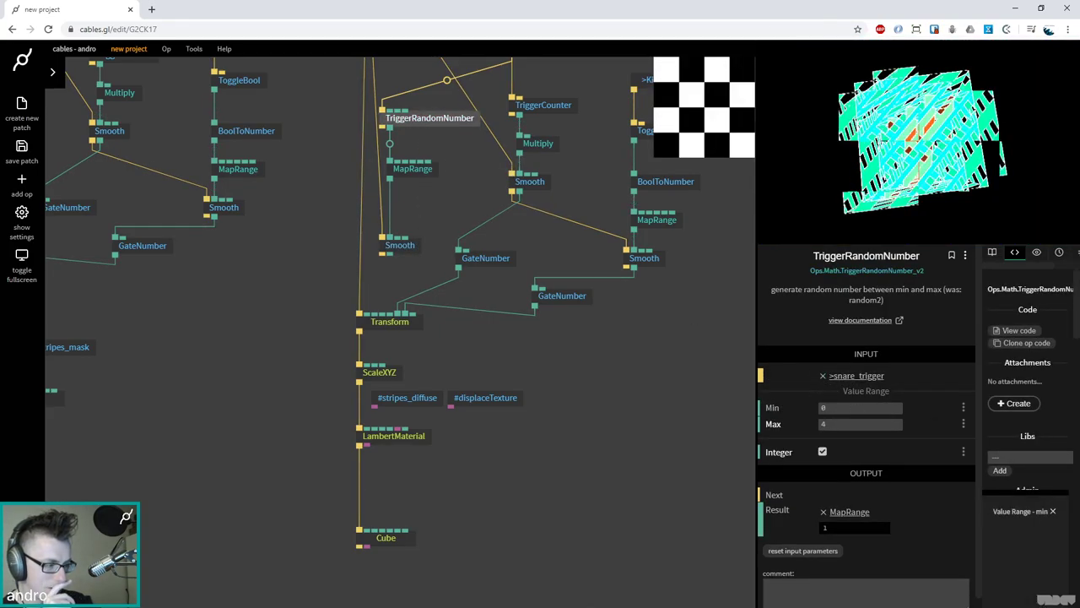
click(856, 408)
text(-2)
key(Tab)
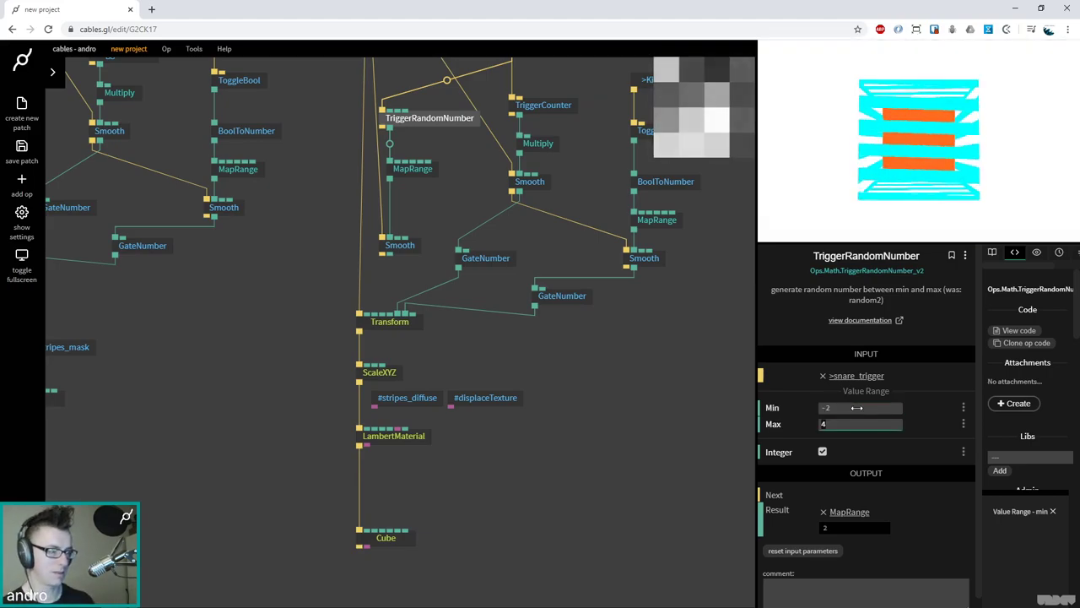
text(2)
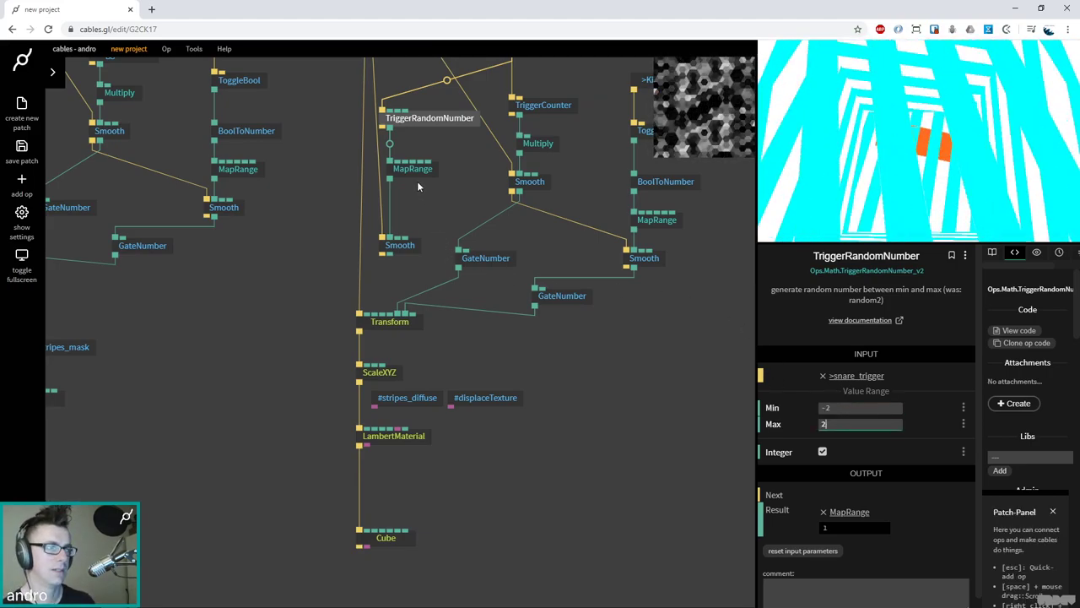
Pull MapRange out of the Lambert chain and link TriggerRandomNumber's result directly to Smooth
click(413, 169)
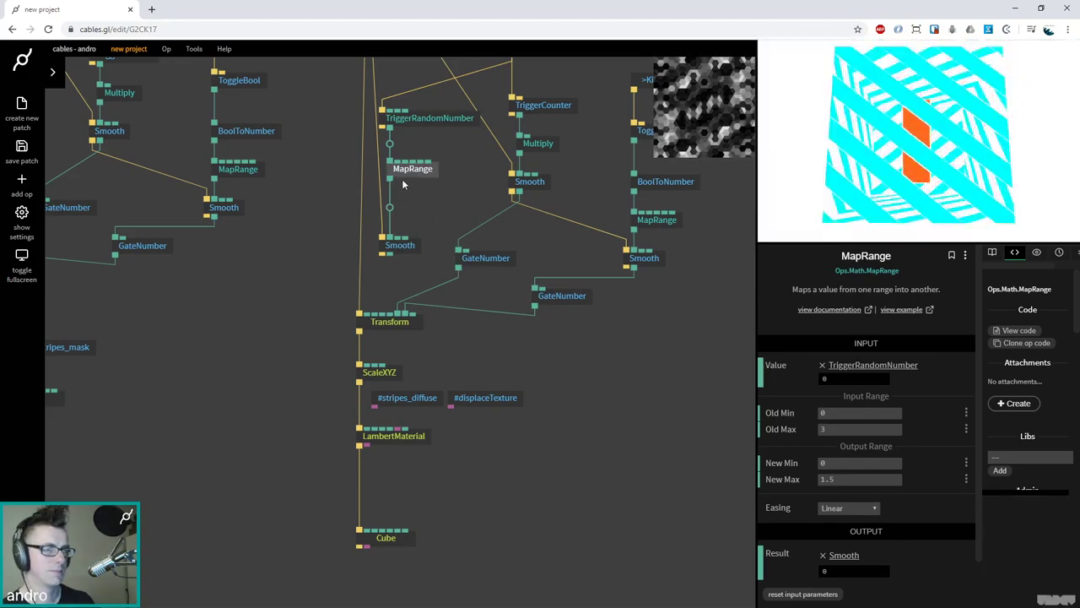
drag(405, 176, 428, 188)
click(428, 118)
Try driving Transform's X position and its Z position from the Smooth result, then remove the link
drag(382, 253, 384, 319)
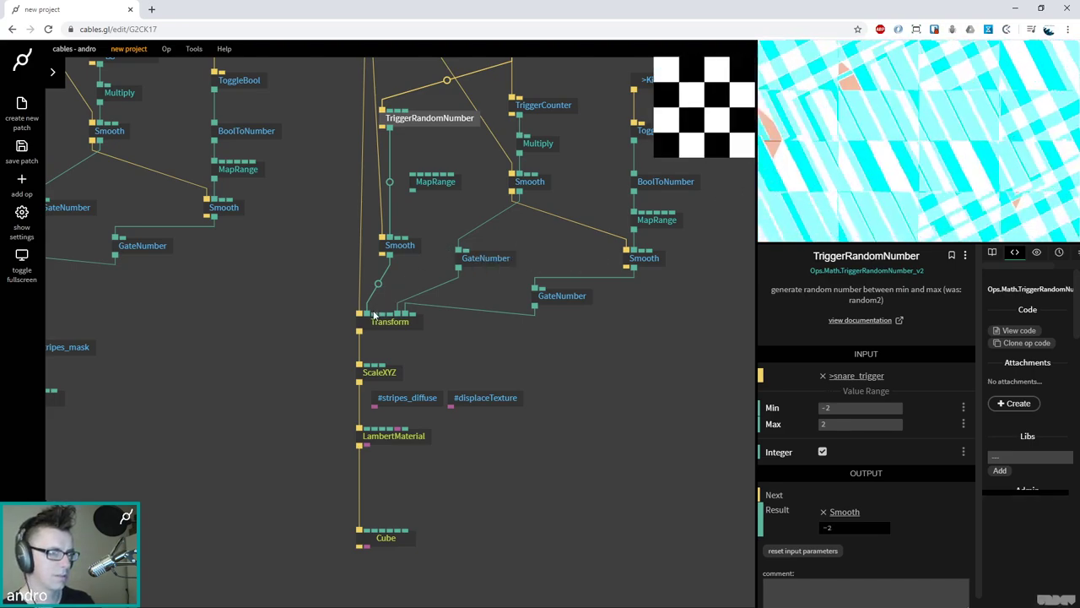
drag(367, 314, 382, 316)
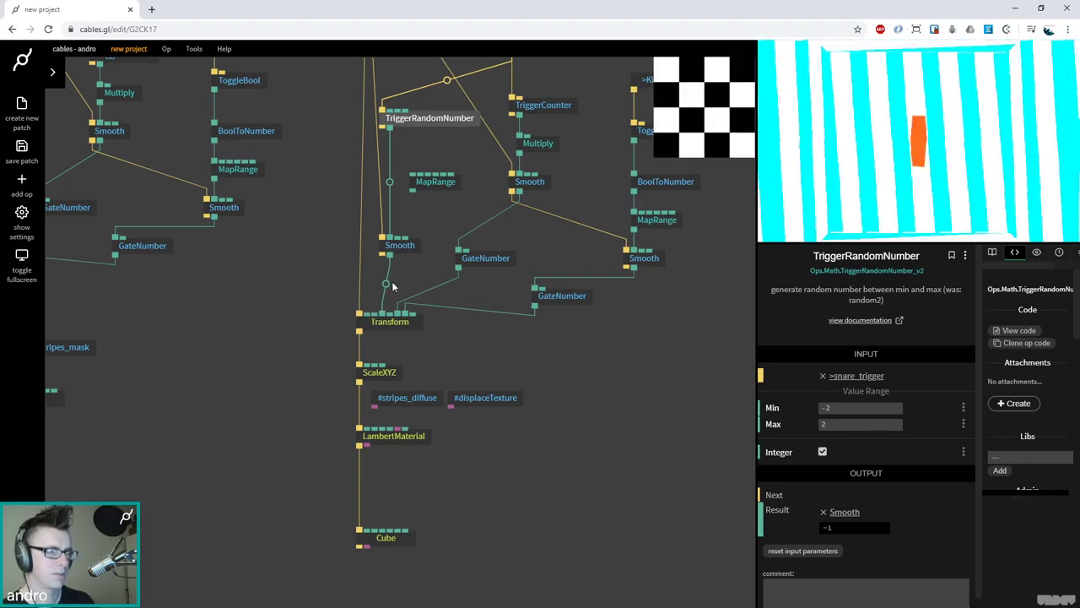
click(385, 284)
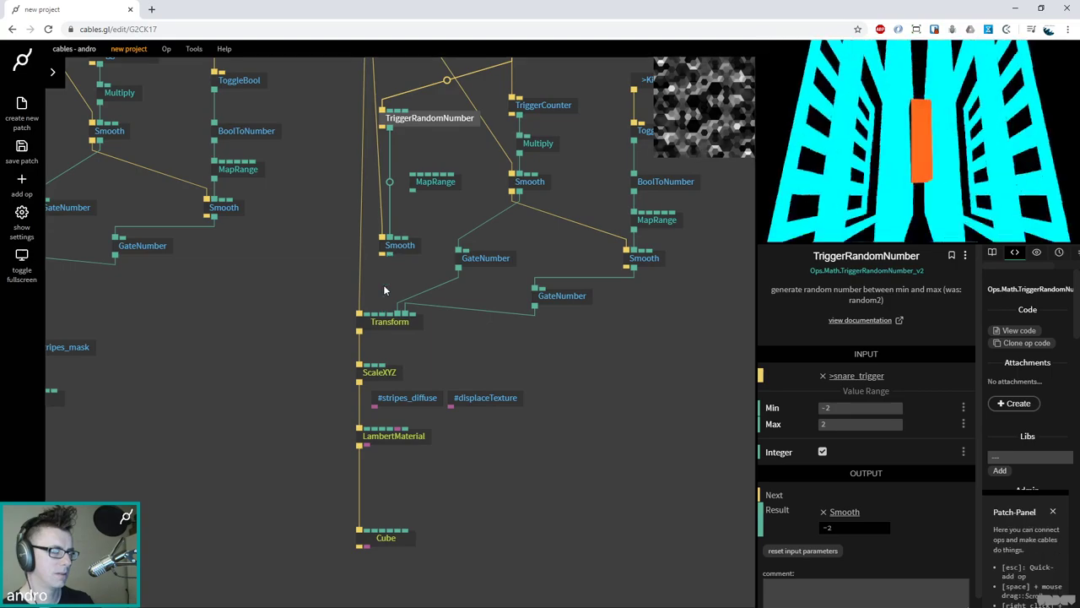
Try larger Y, X and Z scales on the Lambert chain's ScaleXYZ, restoring Y and X to 1 and leaving Z at 6.92
click(379, 373)
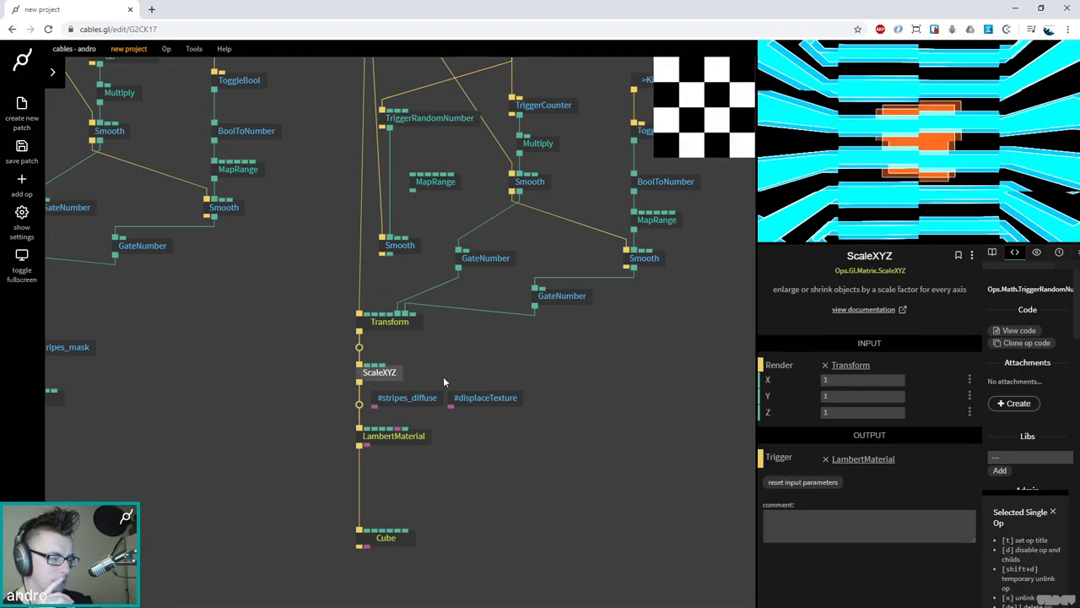
drag(826, 394, 860, 394)
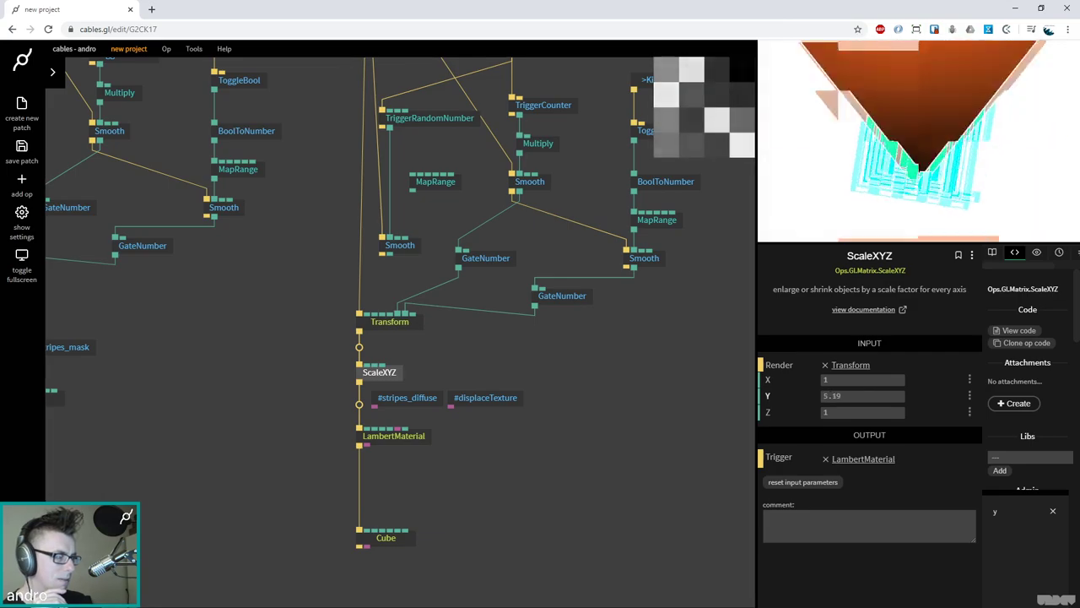
text(1)
drag(844, 381, 878, 381)
click(849, 381)
text(1)
drag(861, 412, 928, 412)
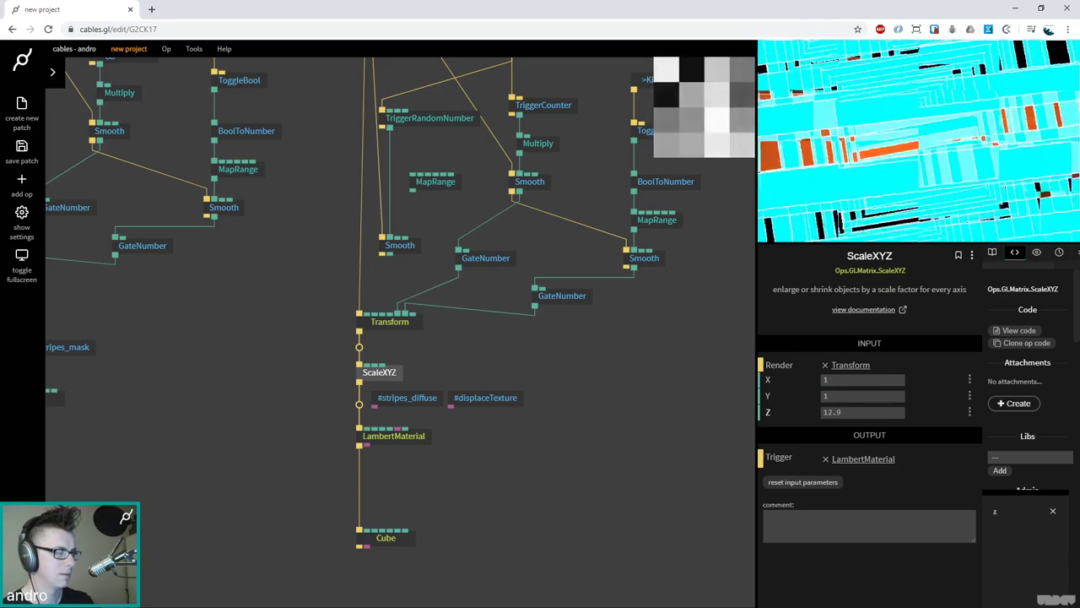
drag(862, 413, 801, 413)
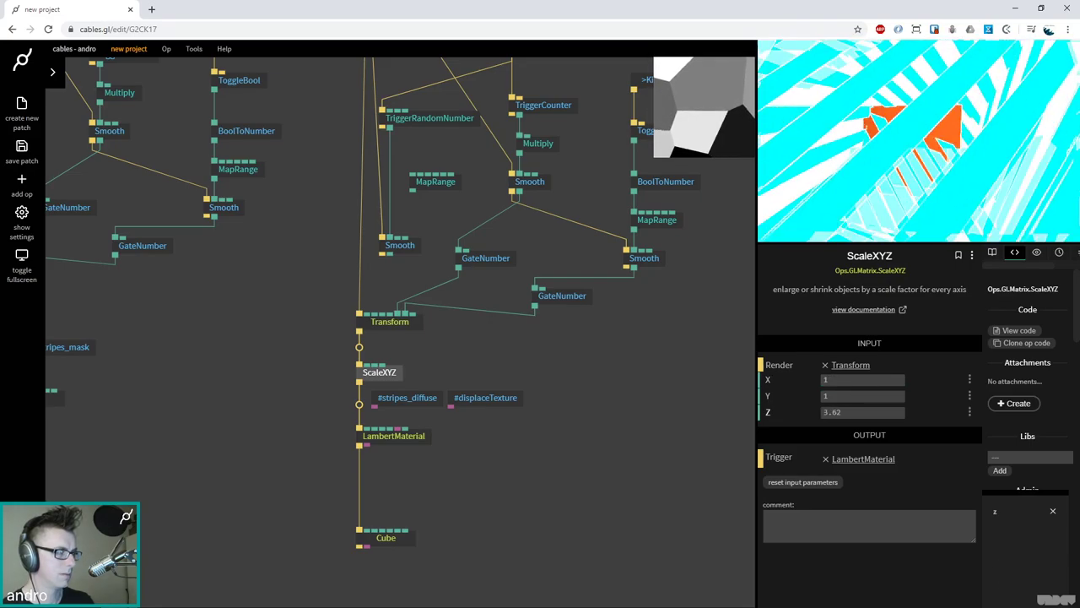
click(861, 414)
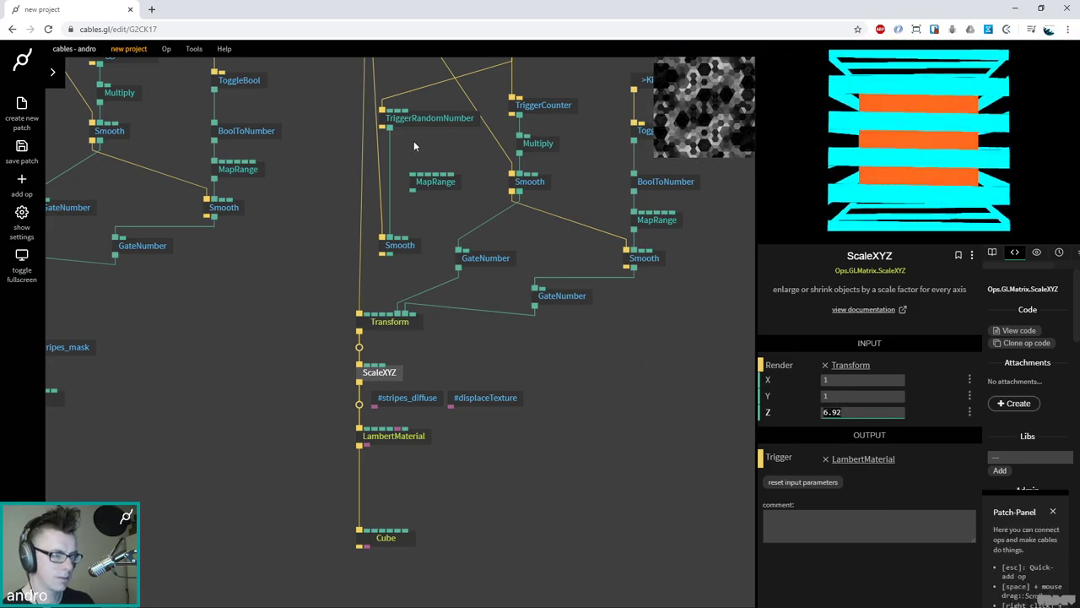
Set the Lambert chain's TriggerRandomNumber to non-integer values from 0.2 to 5 and link the Smooth result to ScaleXYZ's Z
click(417, 119)
click(845, 406)
text(0.2)
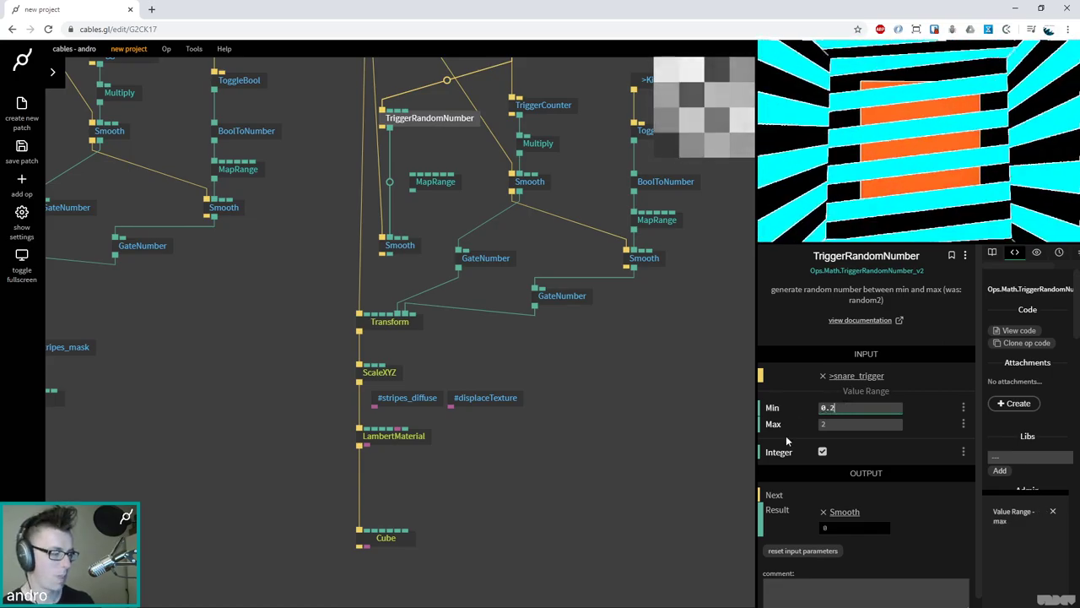
click(822, 451)
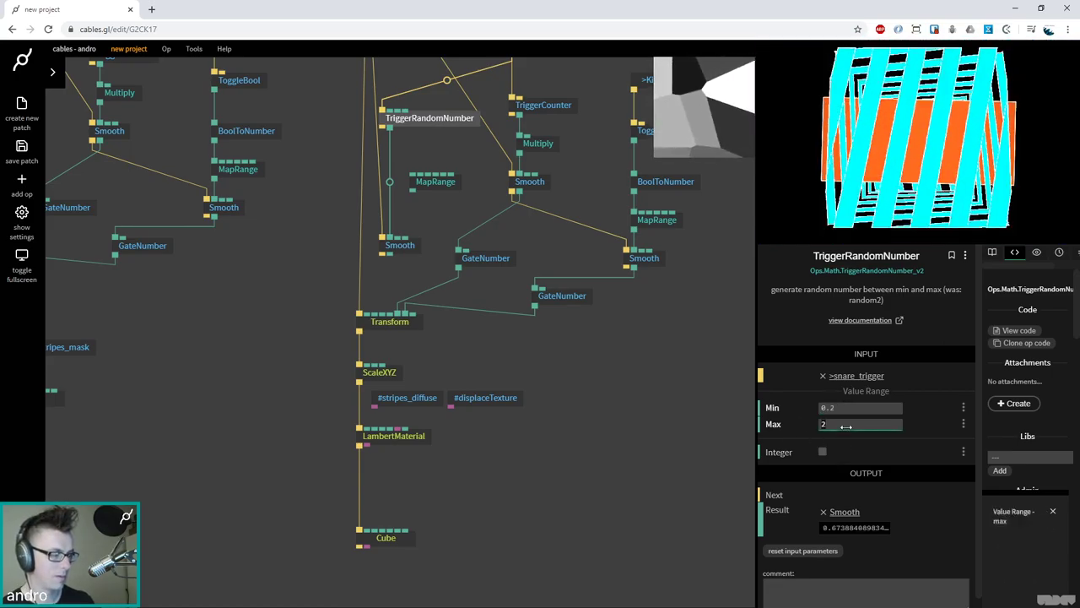
key(BackSpace)
text(5)
mouse_move(393, 131)
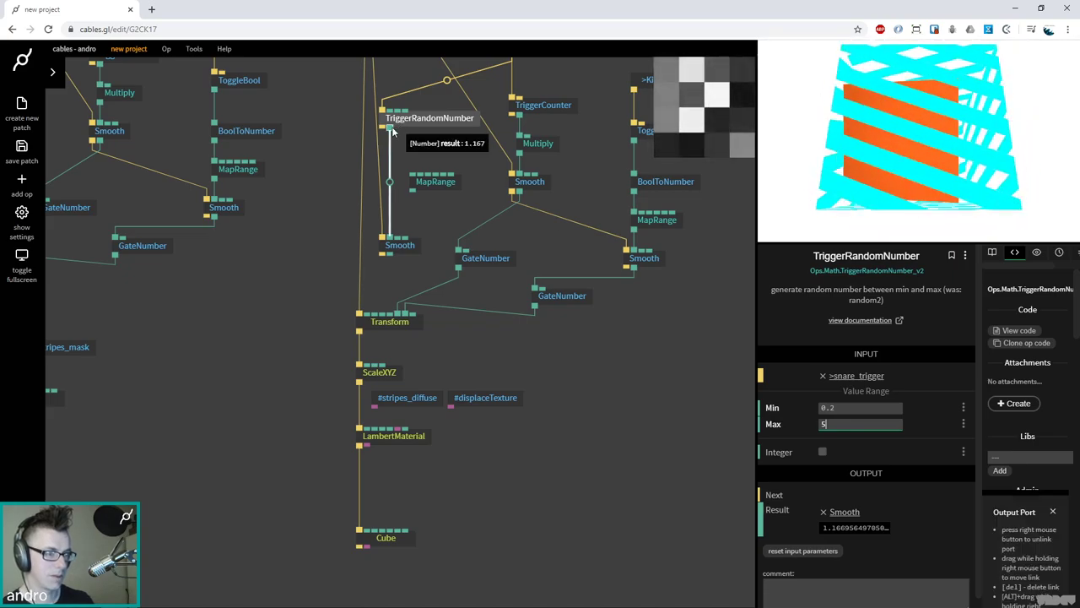
drag(388, 252, 382, 375)
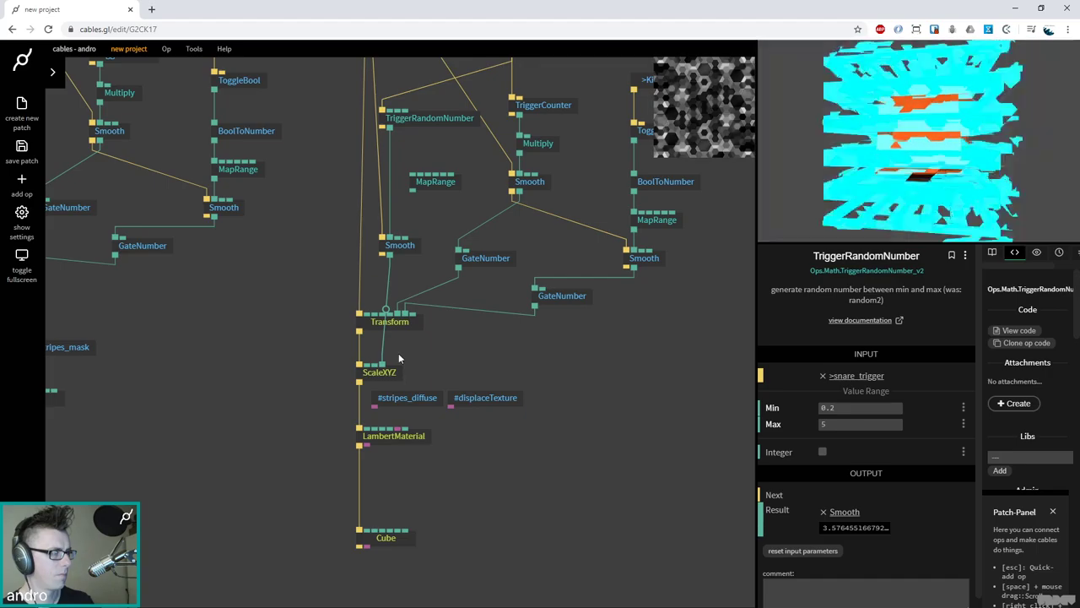
Unlink Smooth from the Z input of the Lambert chain's ScaleXYZ and link it back
drag(383, 365, 398, 352)
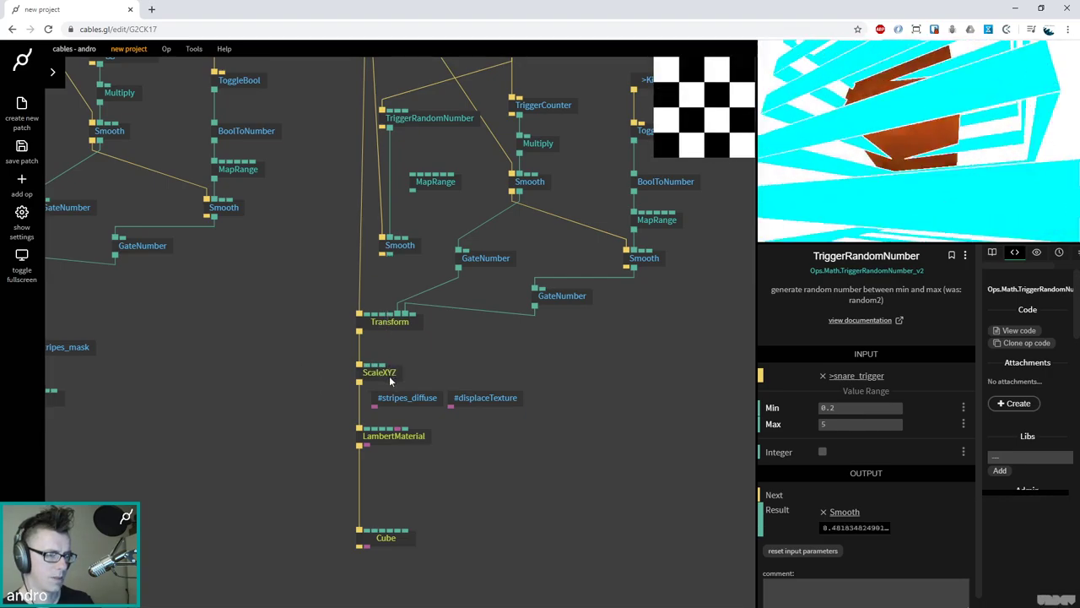
click(384, 372)
click(825, 412)
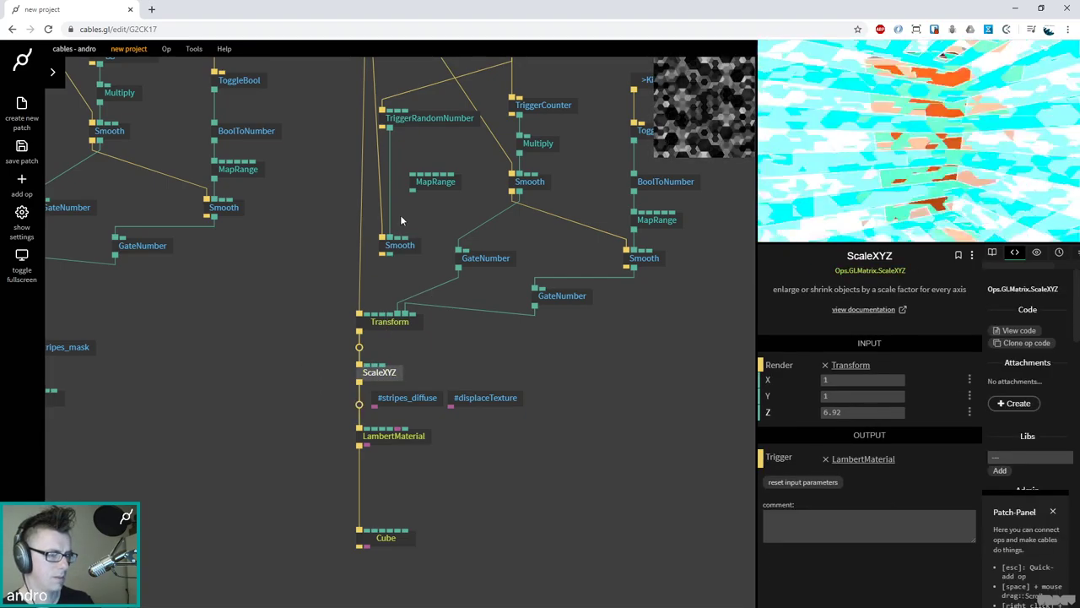
drag(388, 253, 380, 365)
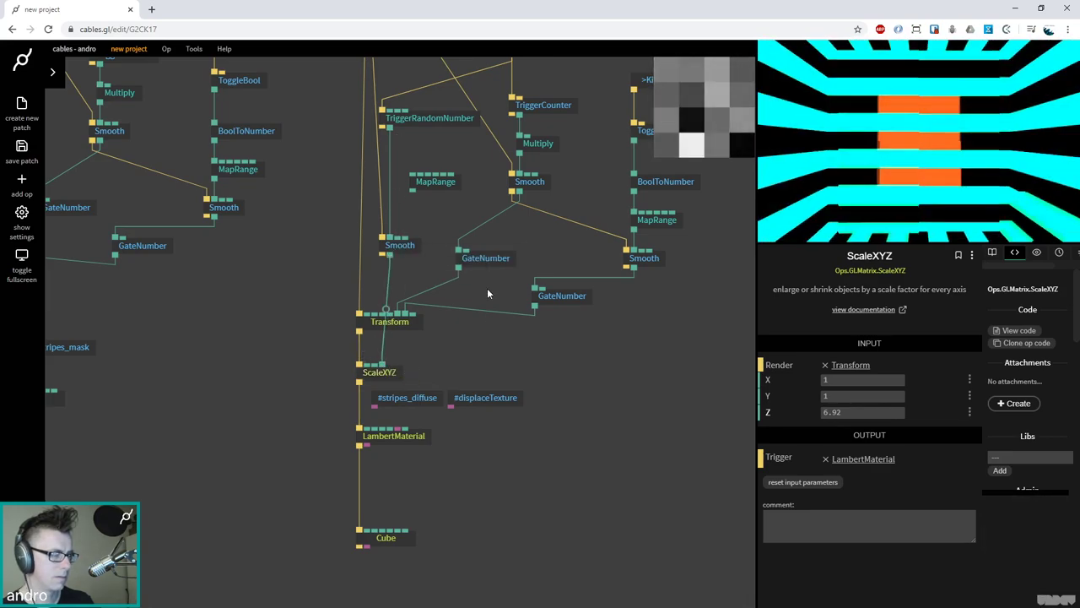
Try an X scale of 0.2 on the Lambert chain's ScaleXYZ, restore X to 1 and set Y to 0.2
click(367, 375)
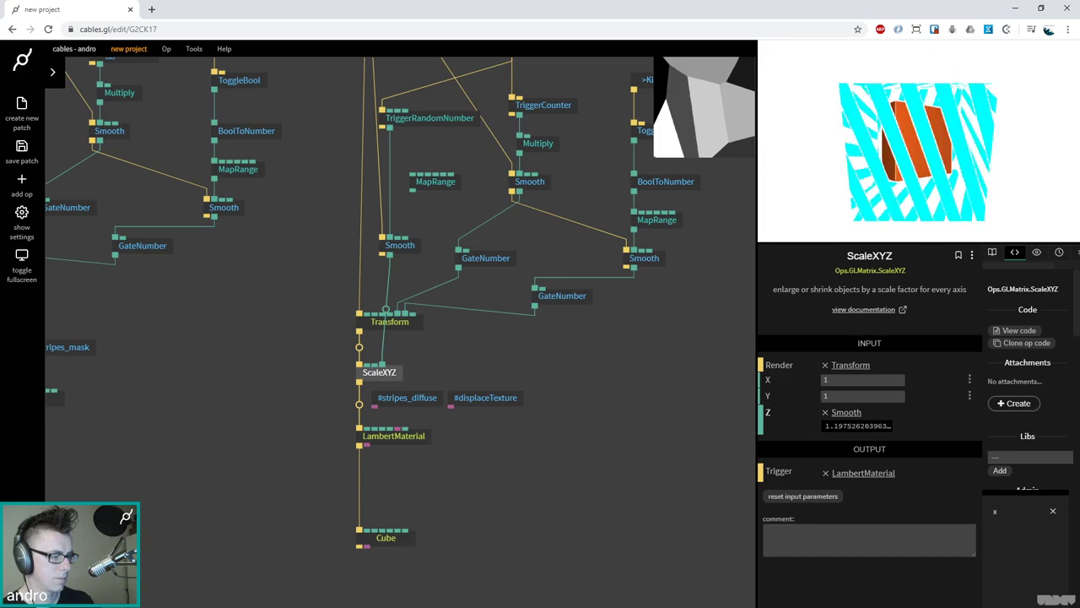
click(891, 380)
text(0.2)
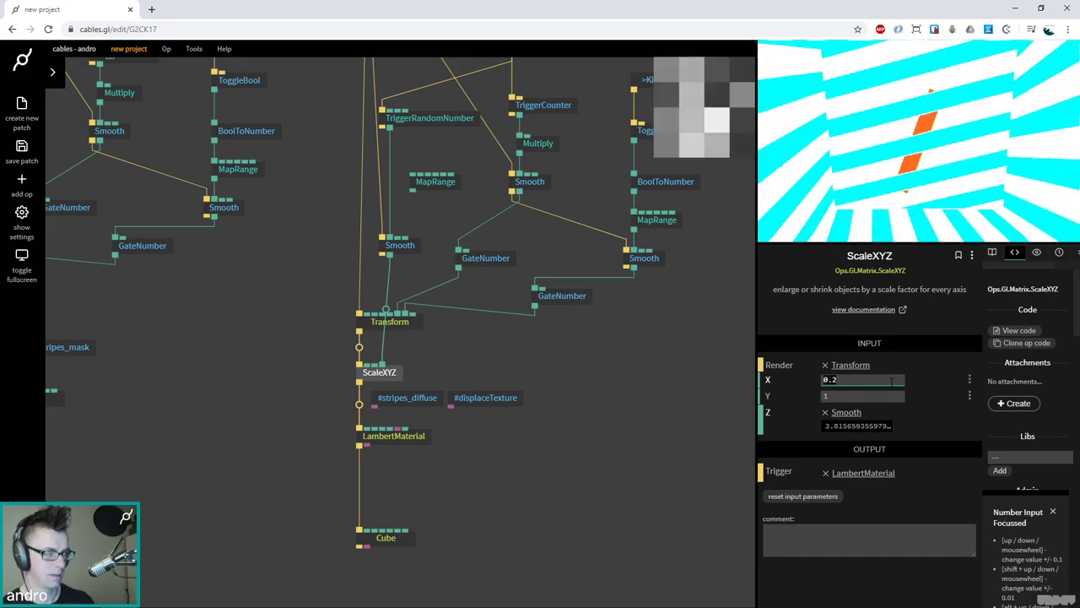
key(BackSpace)
key(BackSpace)
key(BackSpace)
text(1)
key(Tab)
text(0.2)
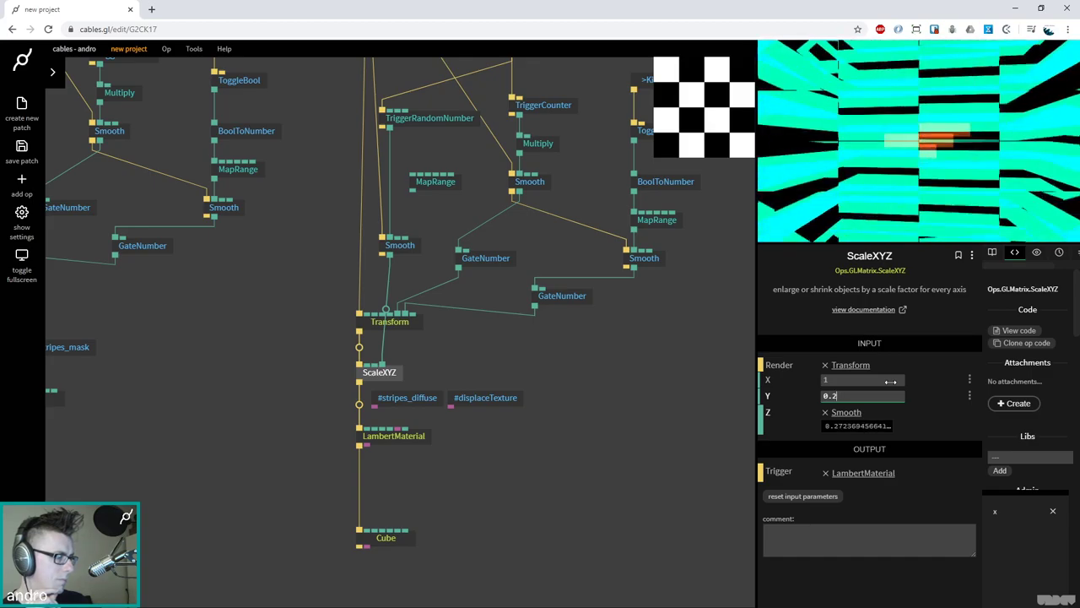
Set the Lambert chain's ScaleXYZ X scale to 2 after checking its GateNumber ops
click(562, 295)
click(489, 260)
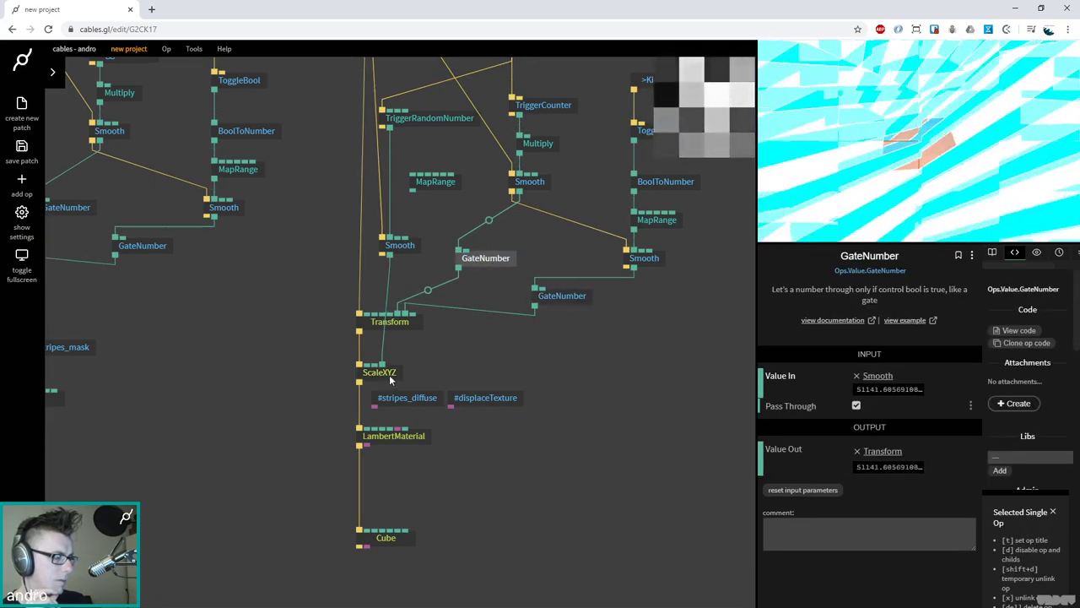
click(389, 378)
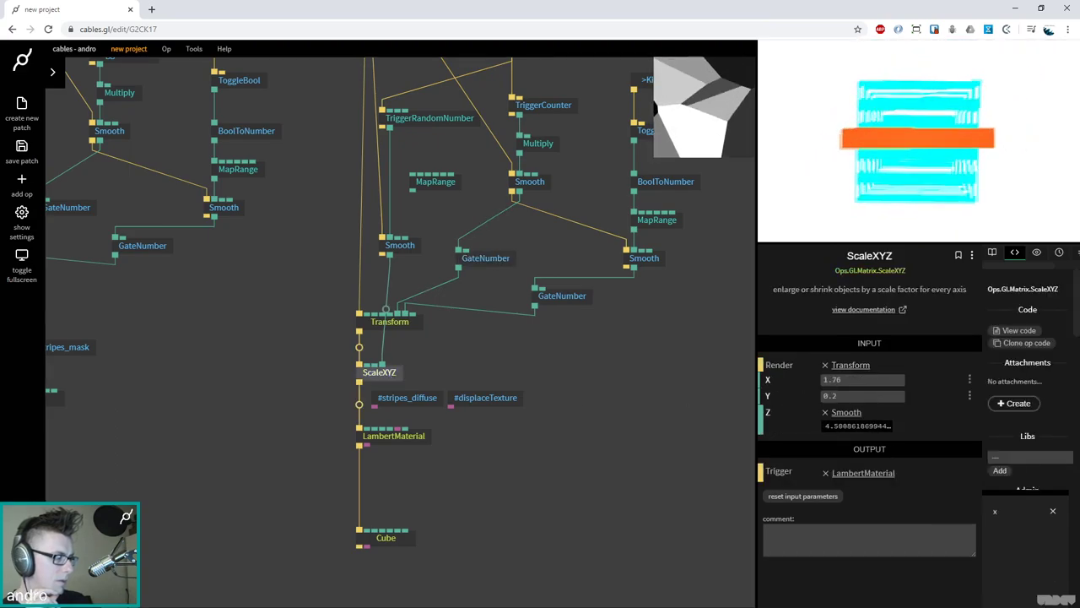
click(857, 379)
key(BackSpace)
key(BackSpace)
key(BackSpace)
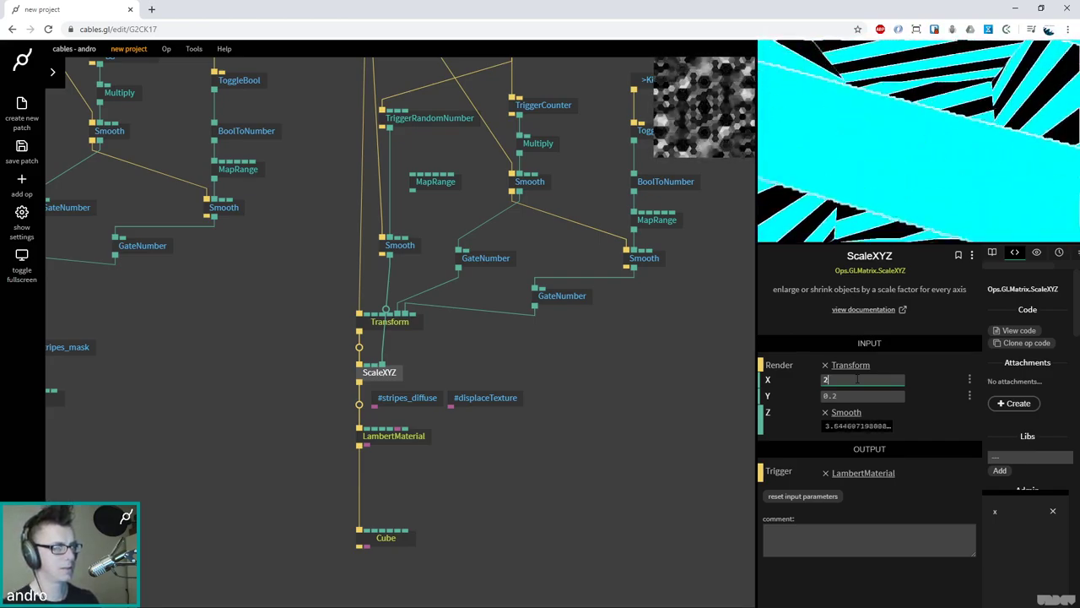
click(664, 389)
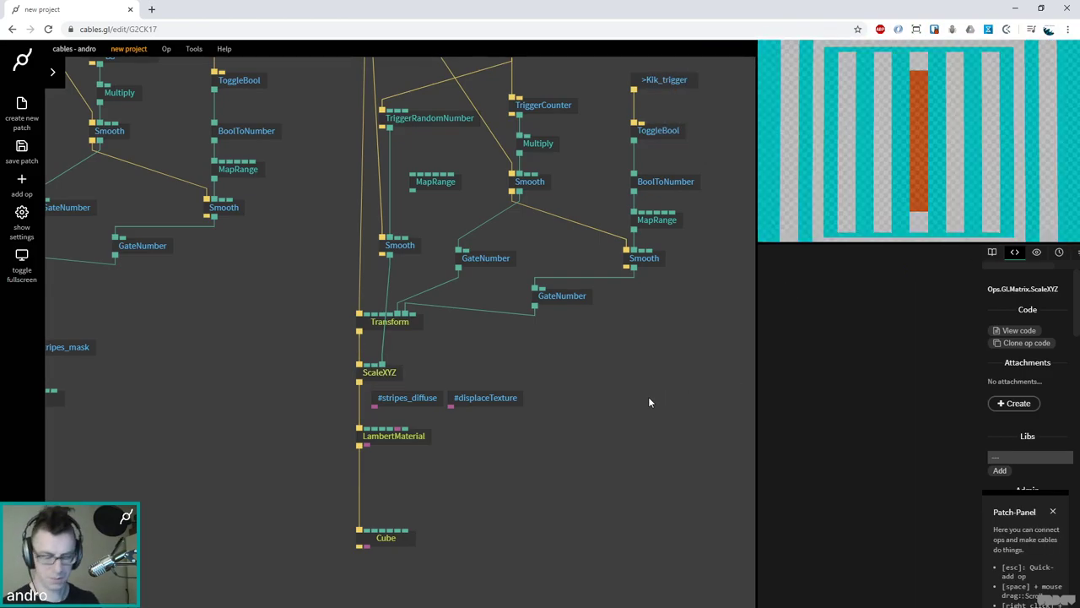
Delete the unlinked #stripes_diffuse and #displaceTexture ops above LambertMaterial
drag(482, 400, 520, 400)
click(432, 402)
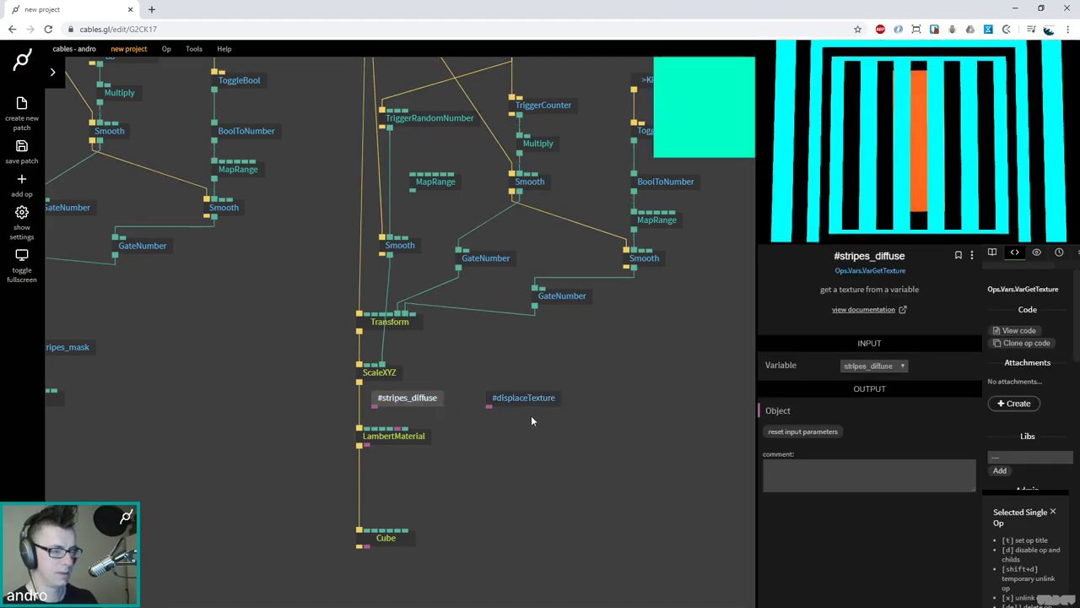
key(Delete)
click(530, 398)
key(Delete)
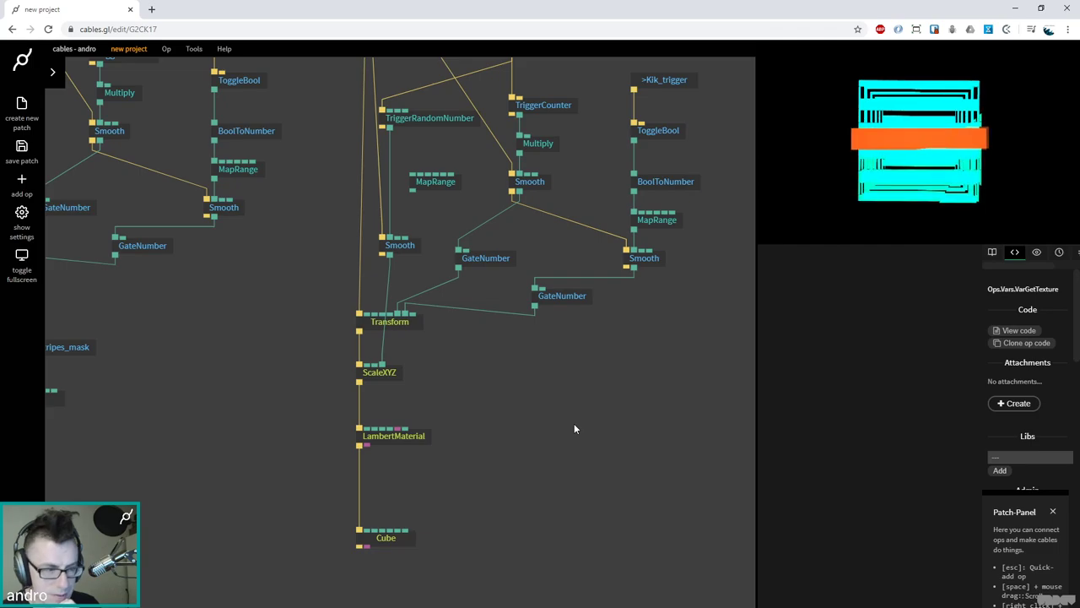
Link the striped chain's Smooth result to the Lambert Transform's posZ and set the Lambert chain's TriggerRandomNumber Max to 2
drag(287, 318, 409, 382)
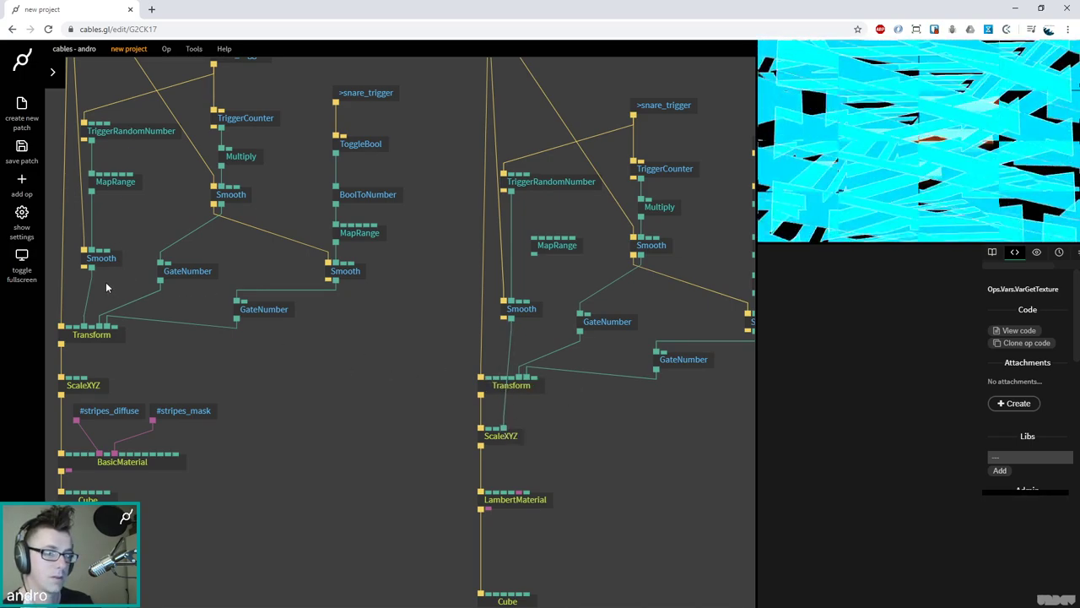
drag(91, 267, 503, 378)
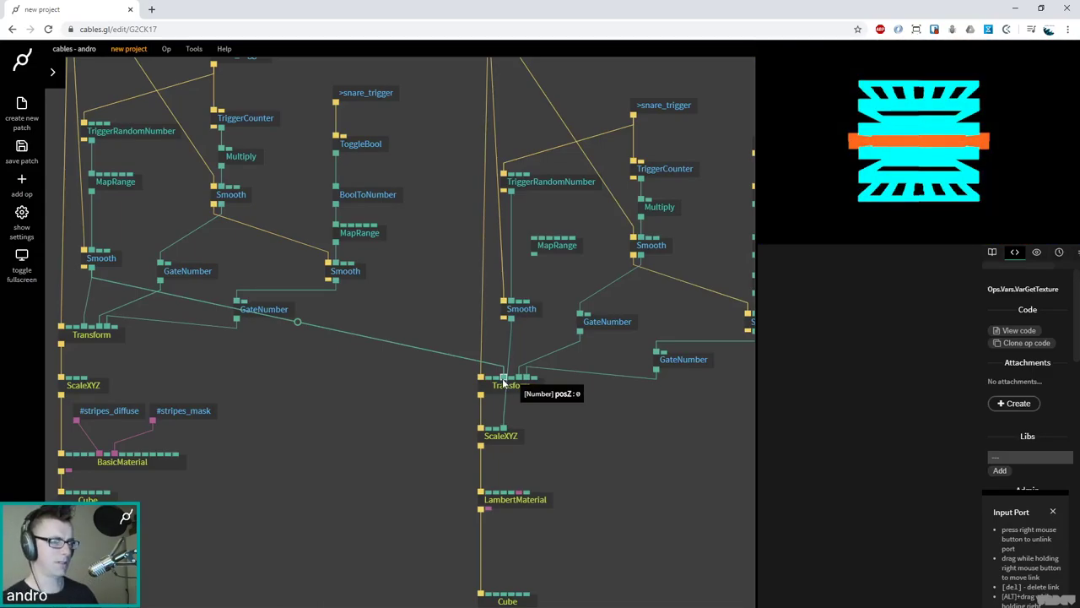
click(563, 184)
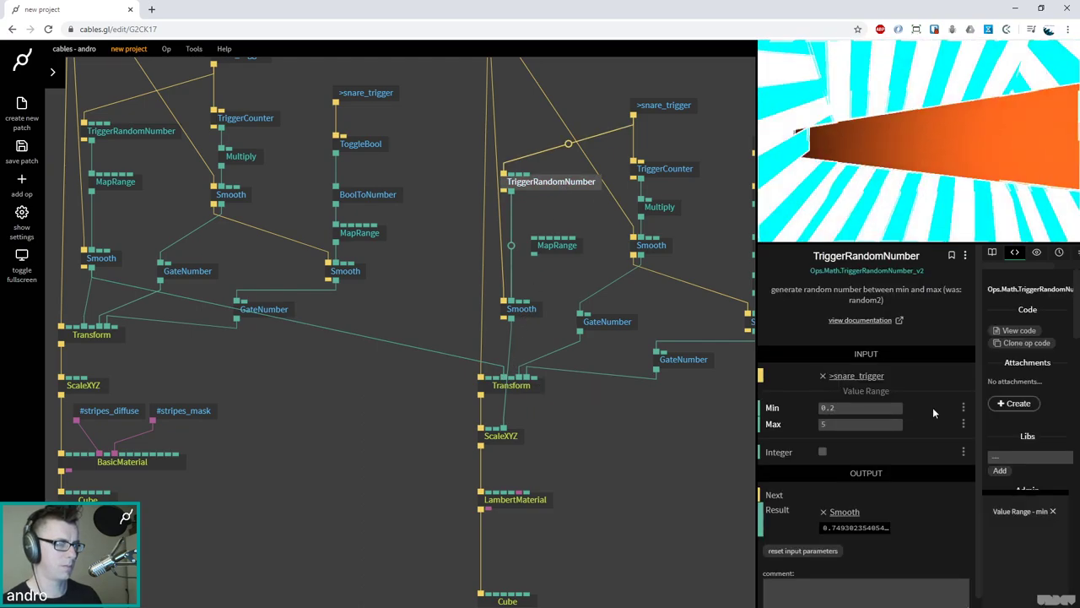
click(854, 427)
text(2)
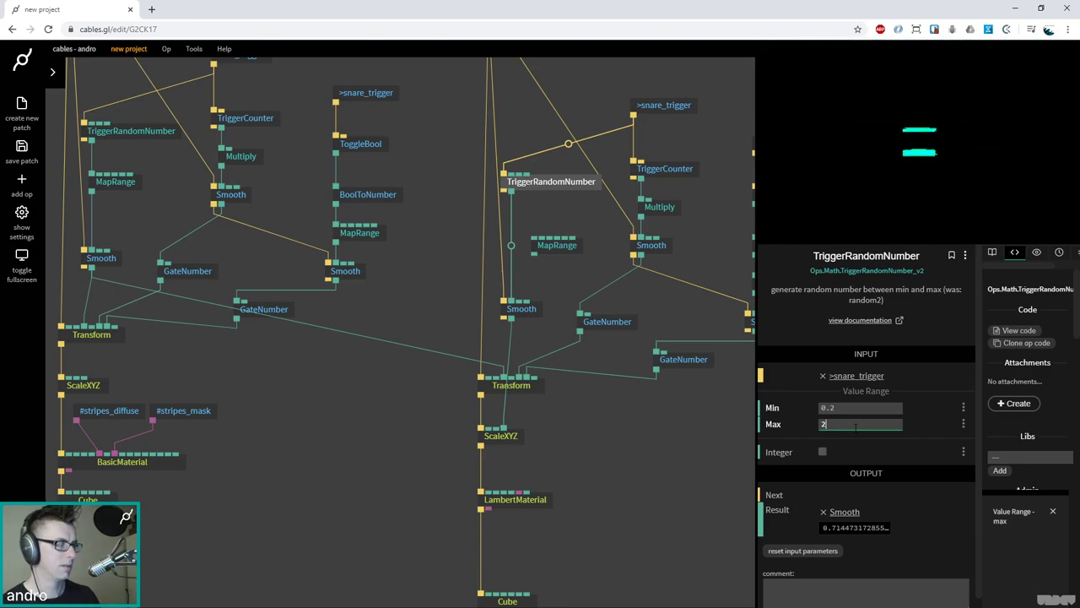
Drive the Lambert ScaleXYZ's X instead of its Z from Smooth, with Z set to 1, and save the patch
drag(511, 319, 505, 429)
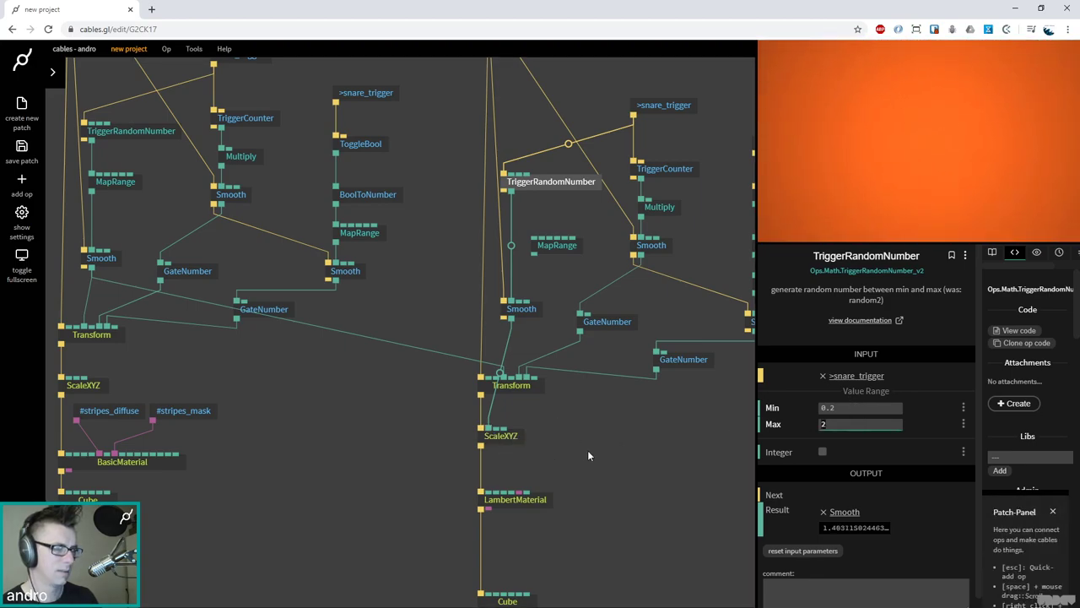
click(513, 436)
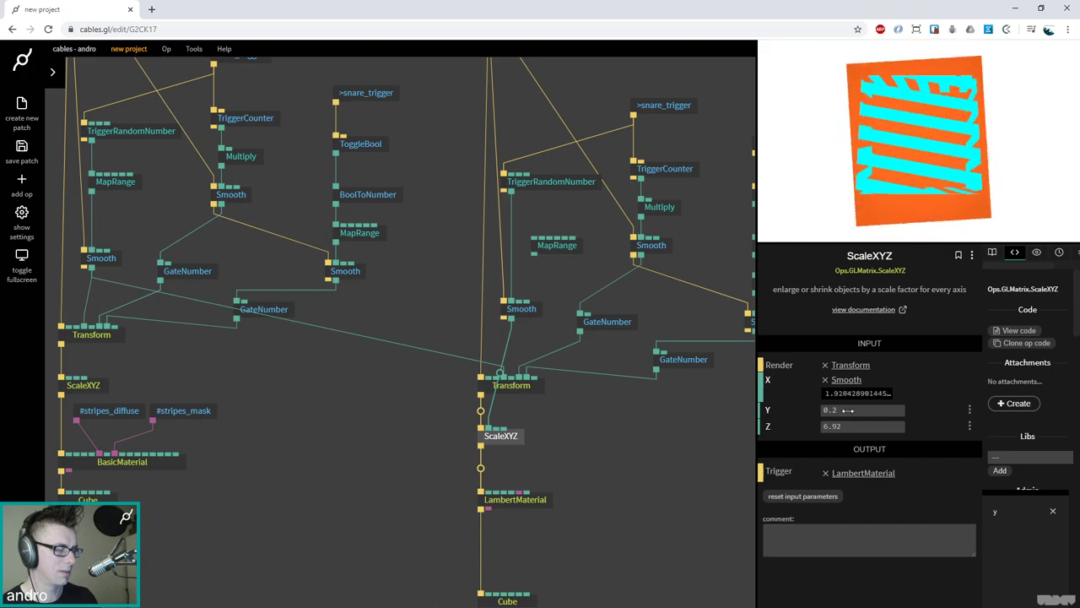
click(858, 424)
text(1)
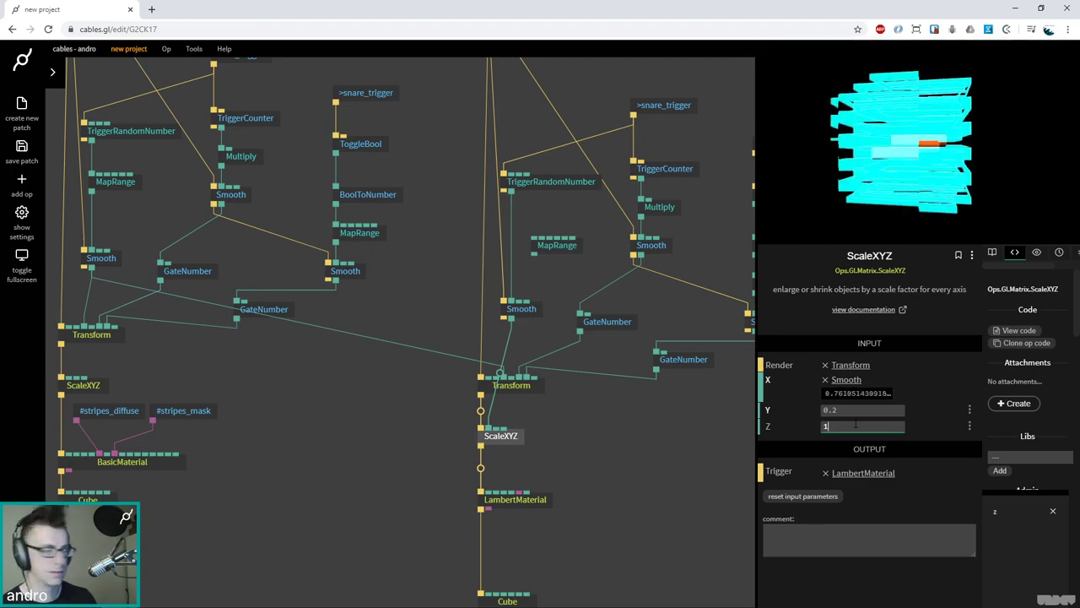
click(616, 385)
key(ctrl+s)
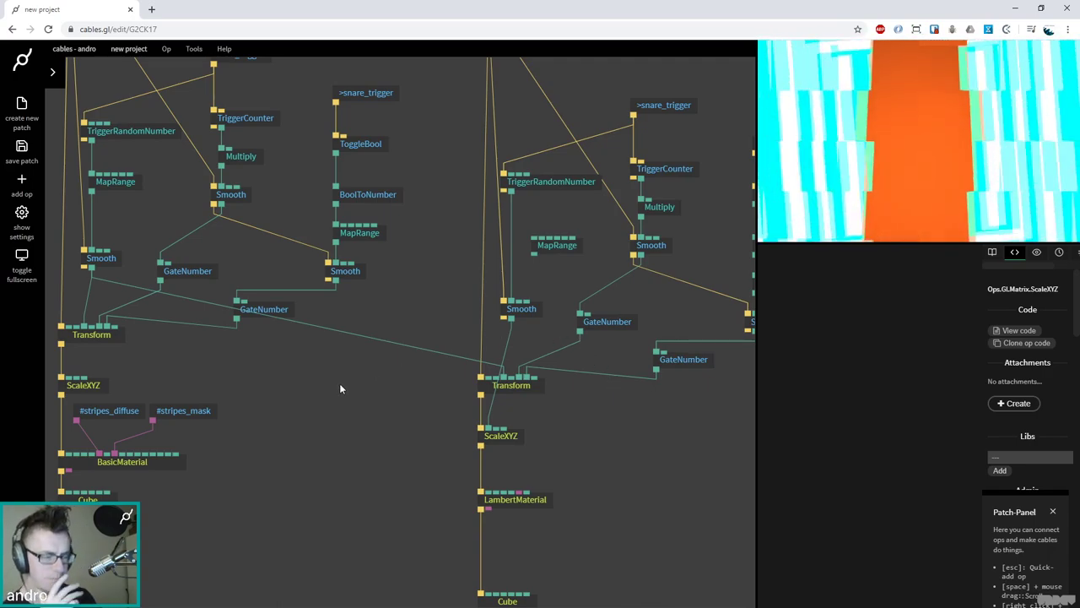
Move the MIDI IN and NOTES groups away from the render chains, keeping them close together, and save the patch
scroll(340, 388, down, 10)
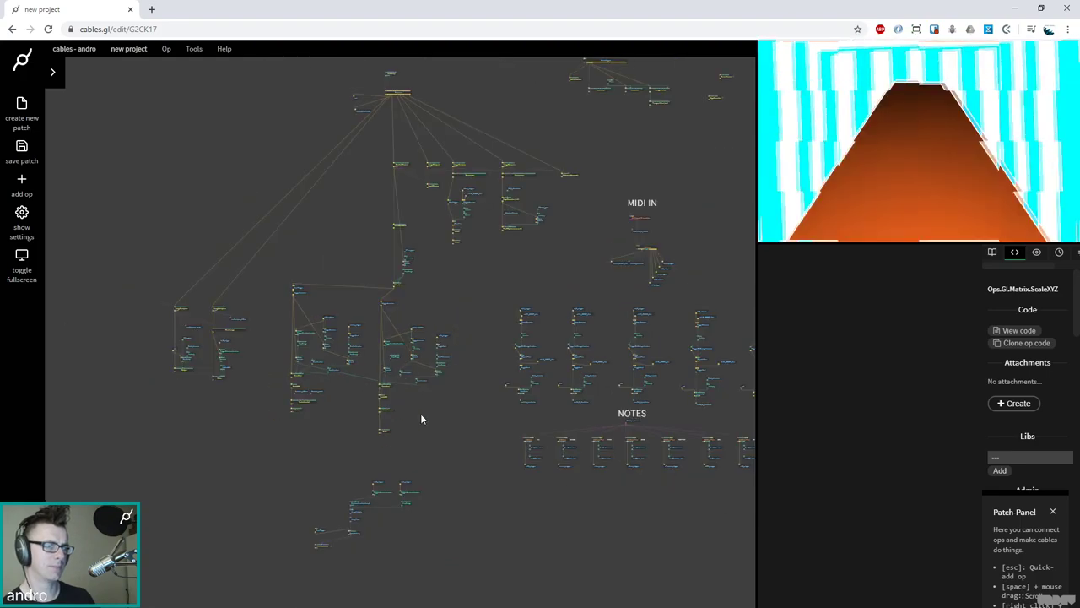
drag(478, 434, 283, 382)
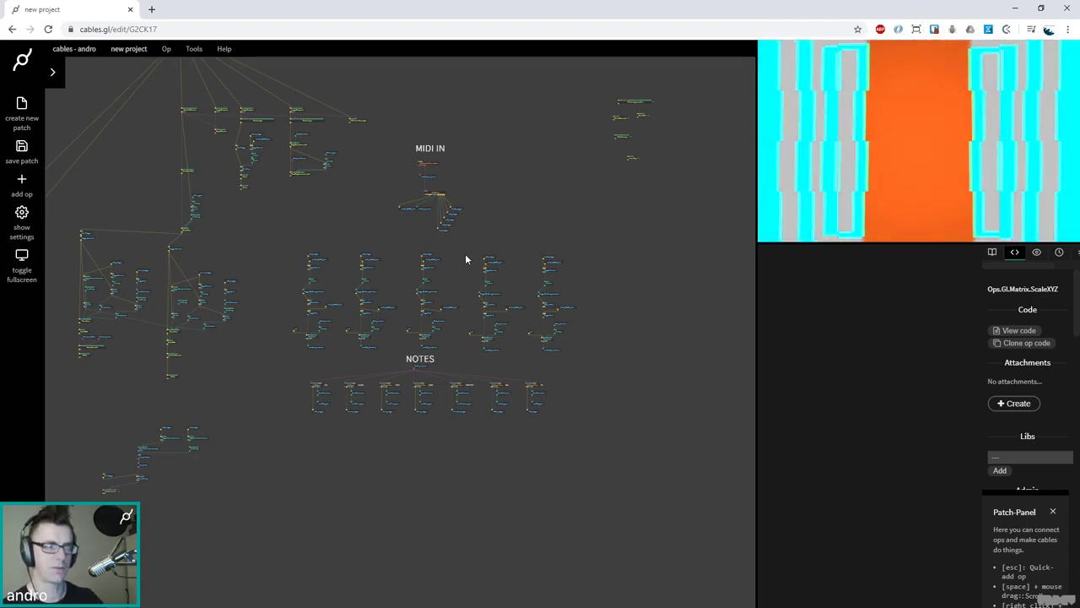
drag(606, 441, 378, 298)
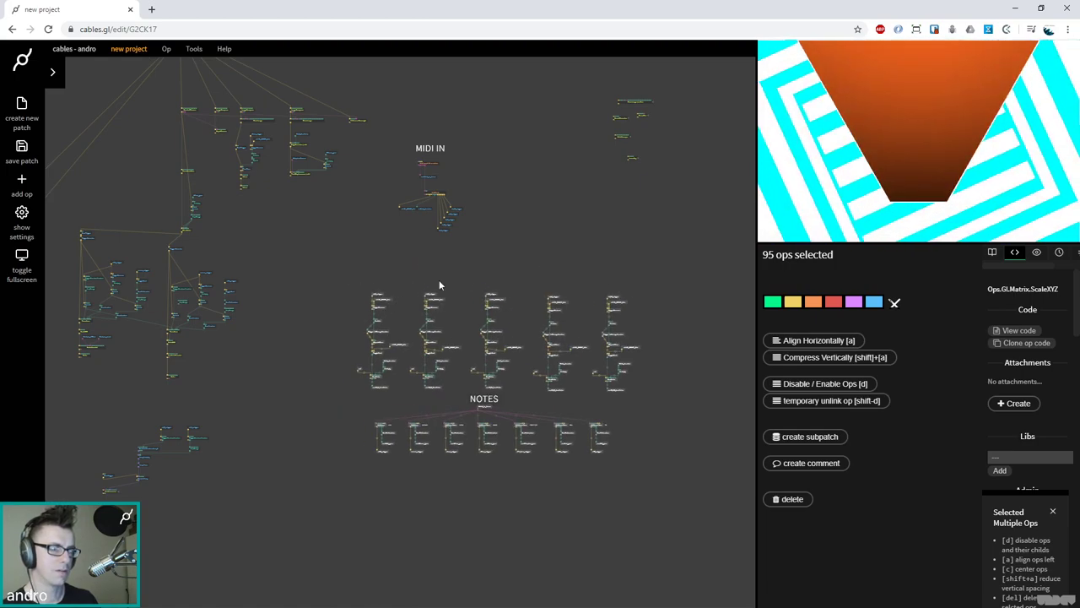
drag(518, 251, 387, 135)
click(454, 182)
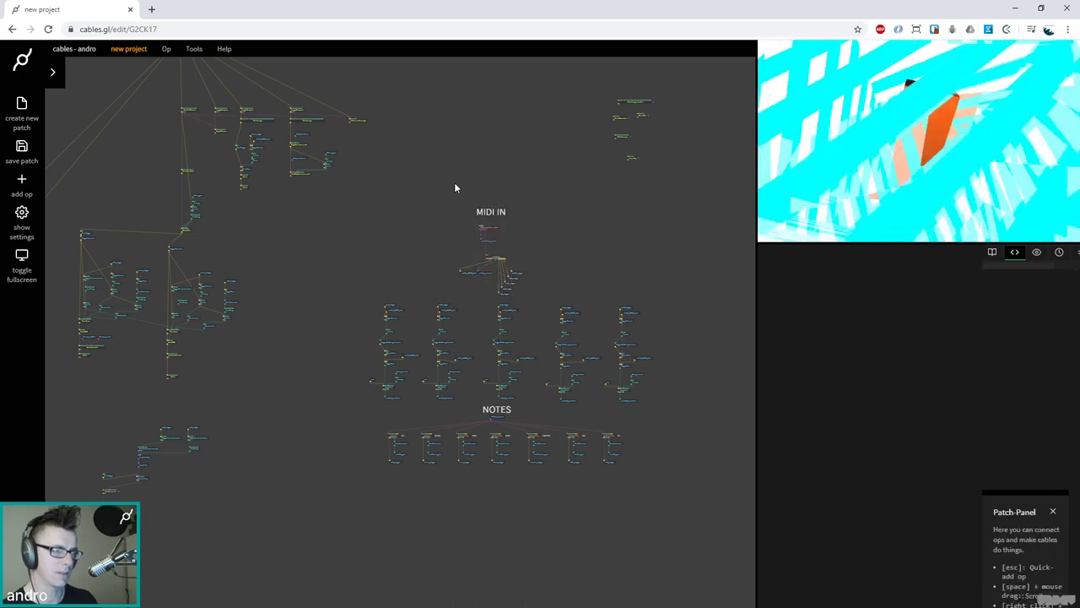
scroll(423, 202, up, 5)
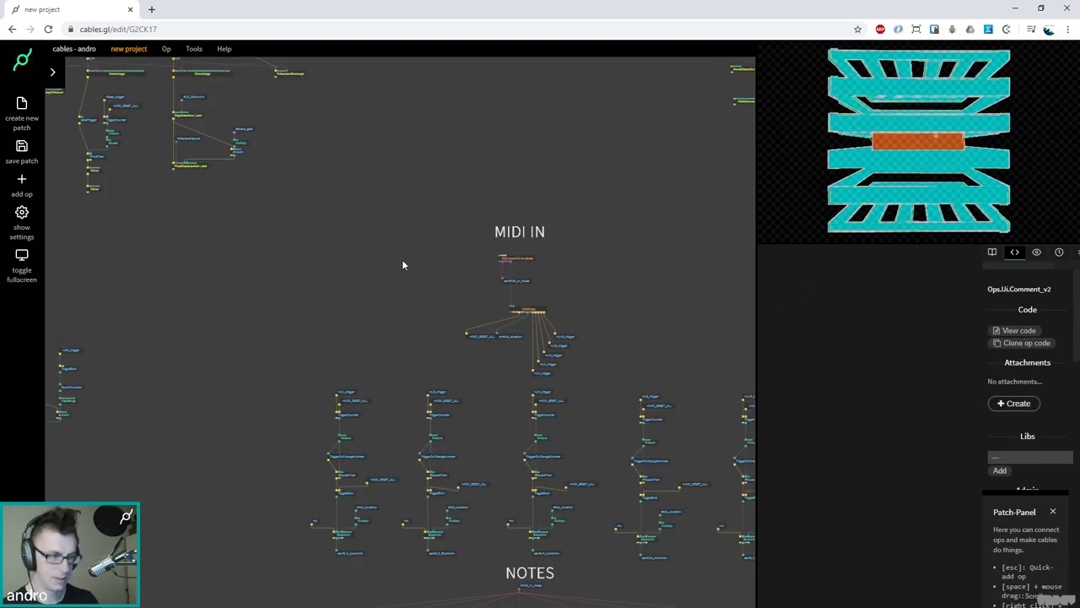
drag(364, 320, 277, 183)
drag(141, 75, 712, 544)
click(626, 193)
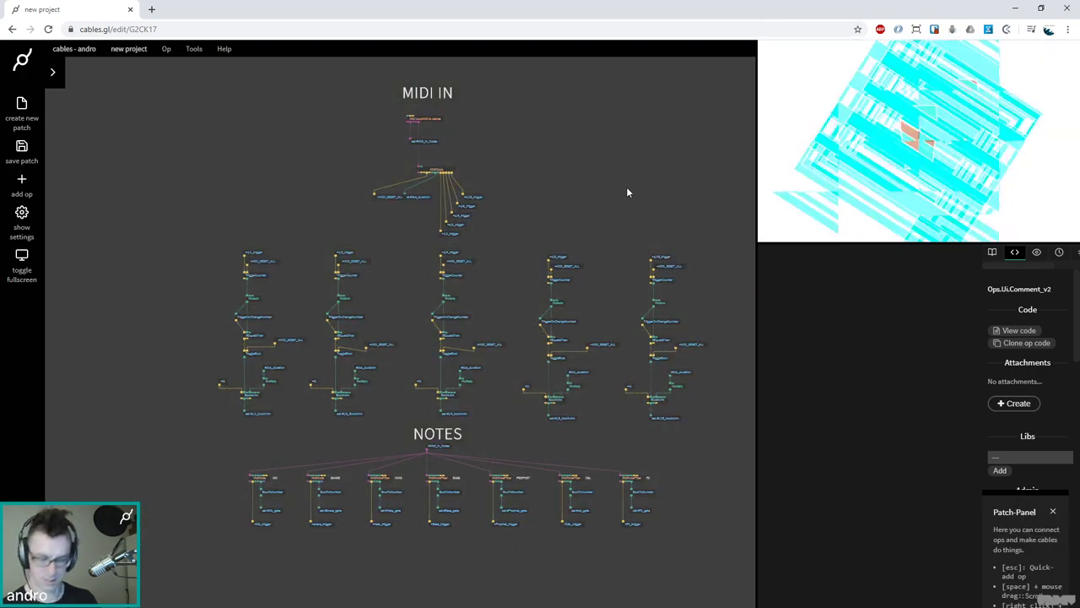
key(ctrl+s)
Combine all MIDI IN and NOTES ops into a subpatch and place it beside MainLoop above the Sequence op
drag(149, 75, 727, 562)
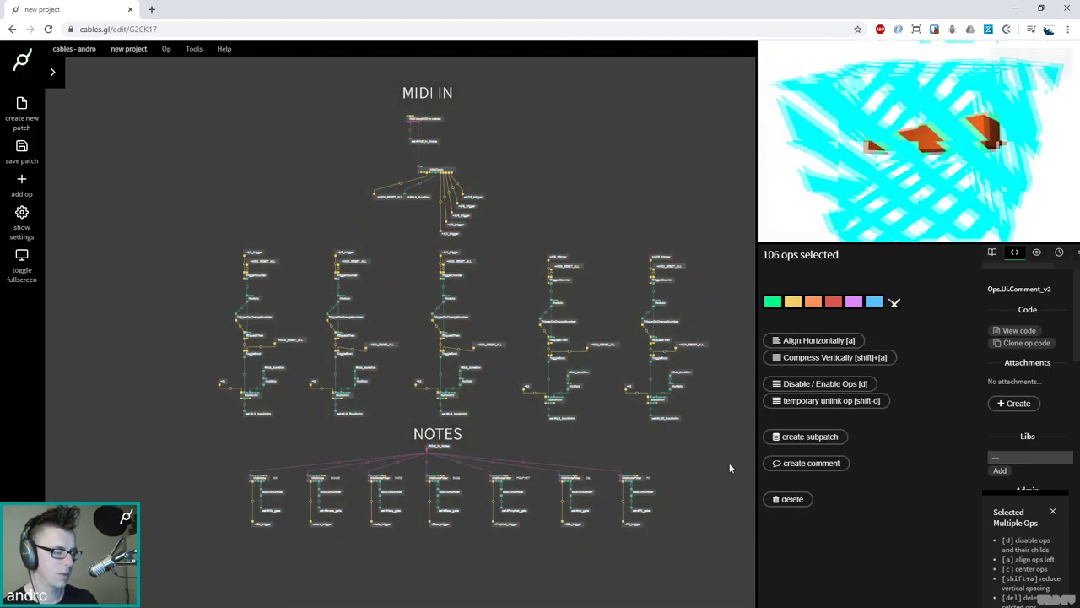
click(800, 438)
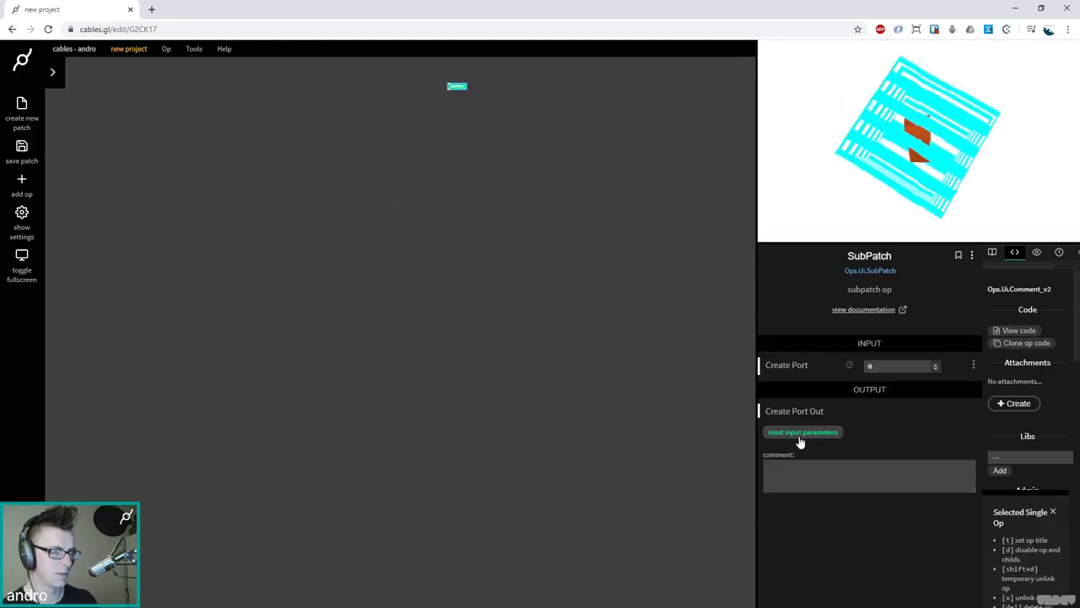
scroll(458, 111, up, 3)
drag(459, 110, 444, 411)
scroll(454, 315, up, 3)
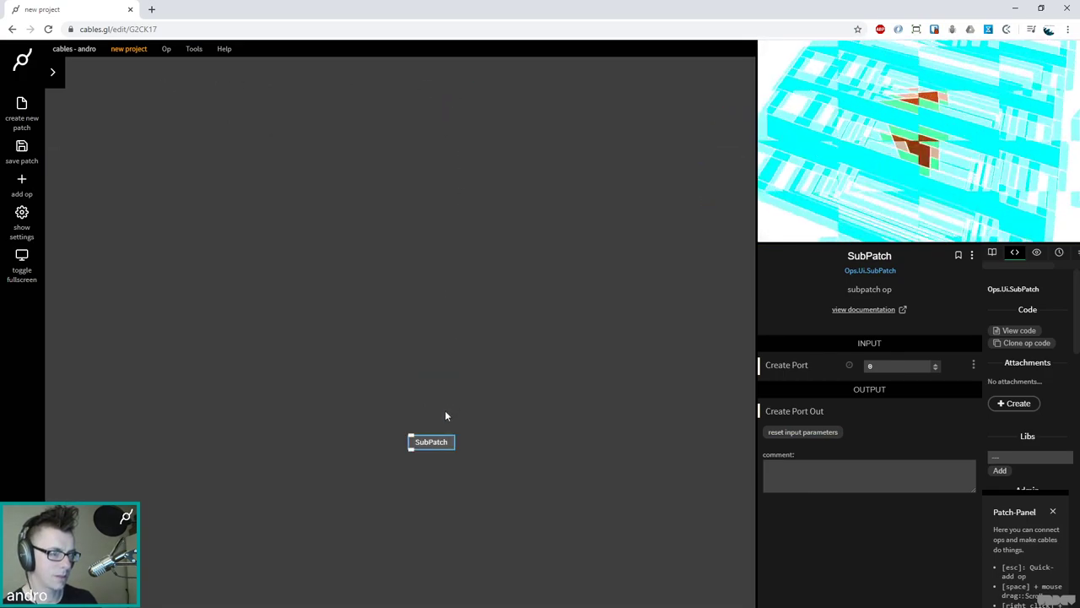
drag(393, 435, 145, 217)
scroll(399, 252, down, 5)
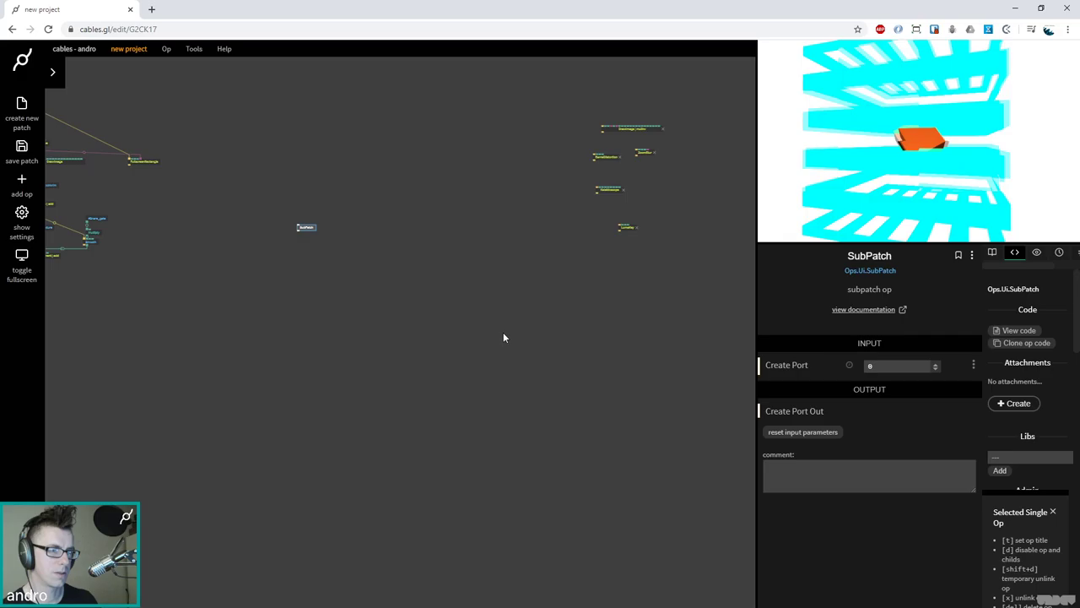
drag(325, 204, 445, 306)
drag(466, 348, 454, 315)
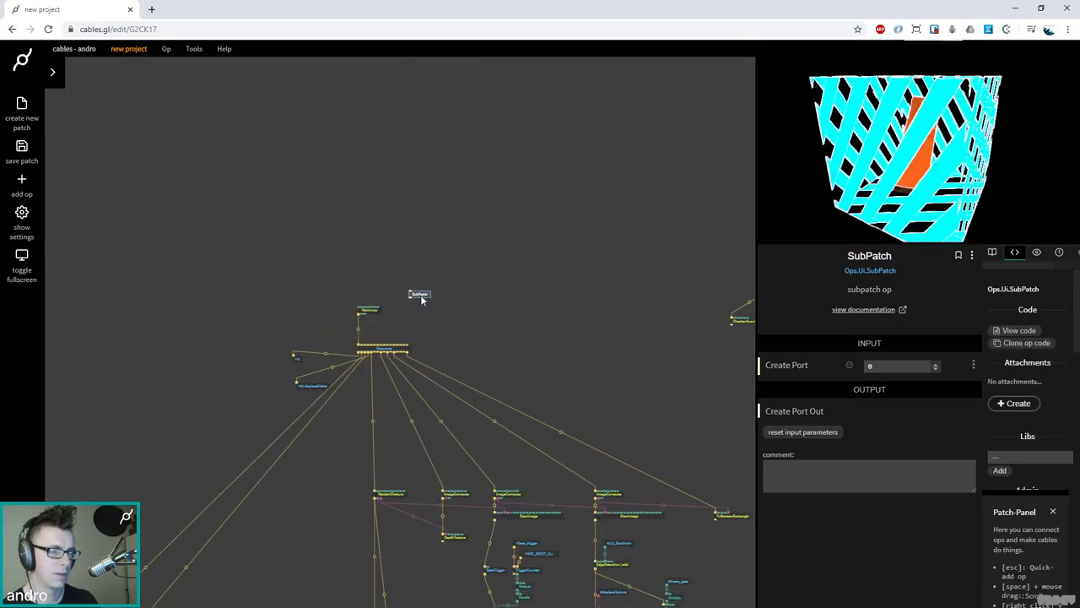
Add a Comment op titled MIDI ALL above the subpatch and select the SubPatch op
key(Escape)
text(comment)
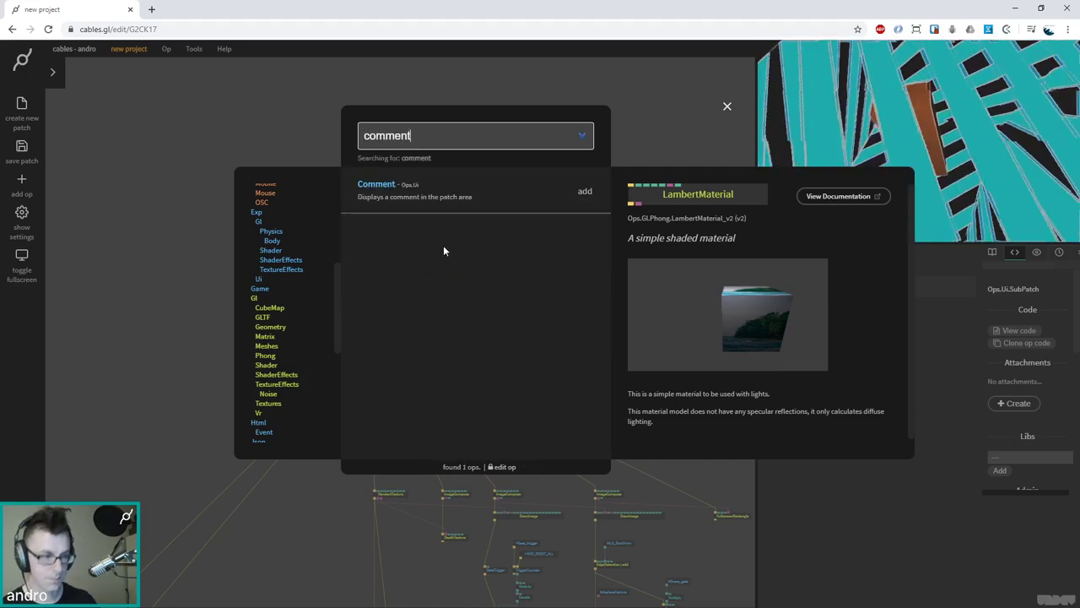
key(Return)
drag(448, 345, 458, 251)
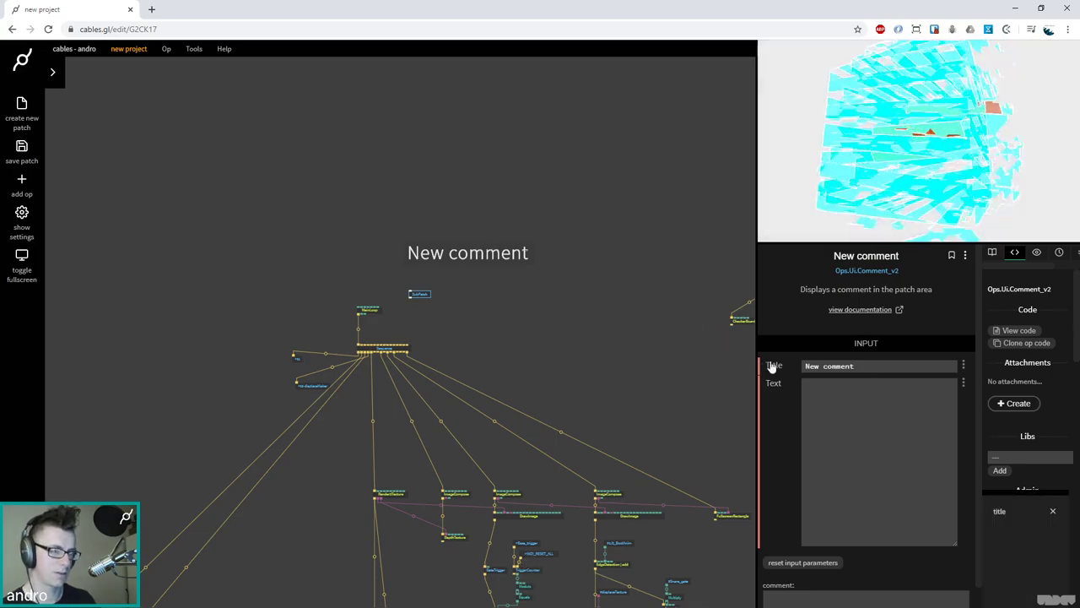
triple_click(830, 366)
text(MIDI ALL)
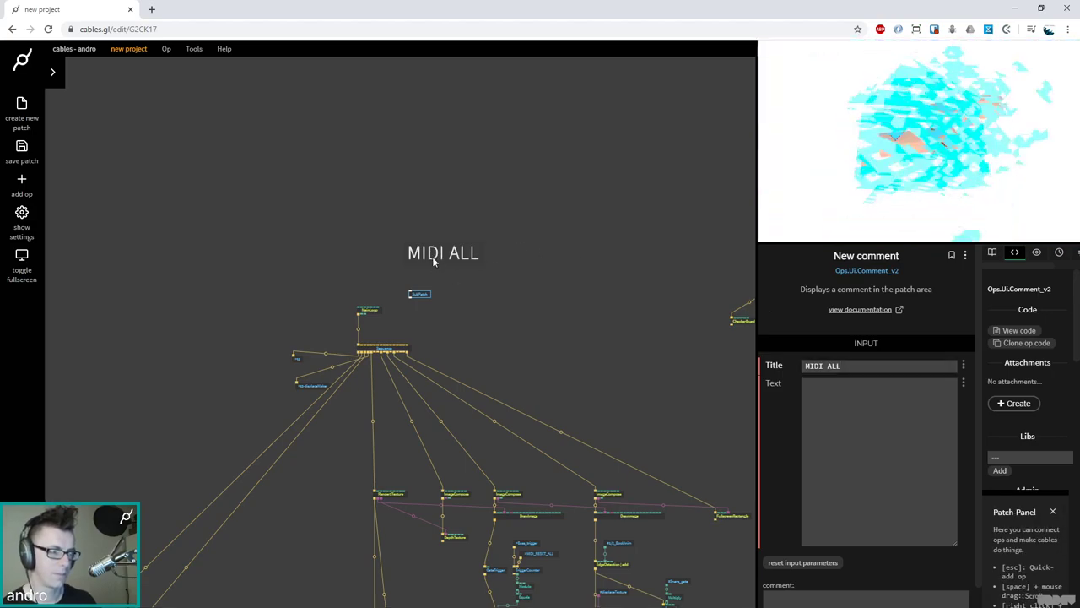
scroll(464, 326, up, 3)
click(401, 280)
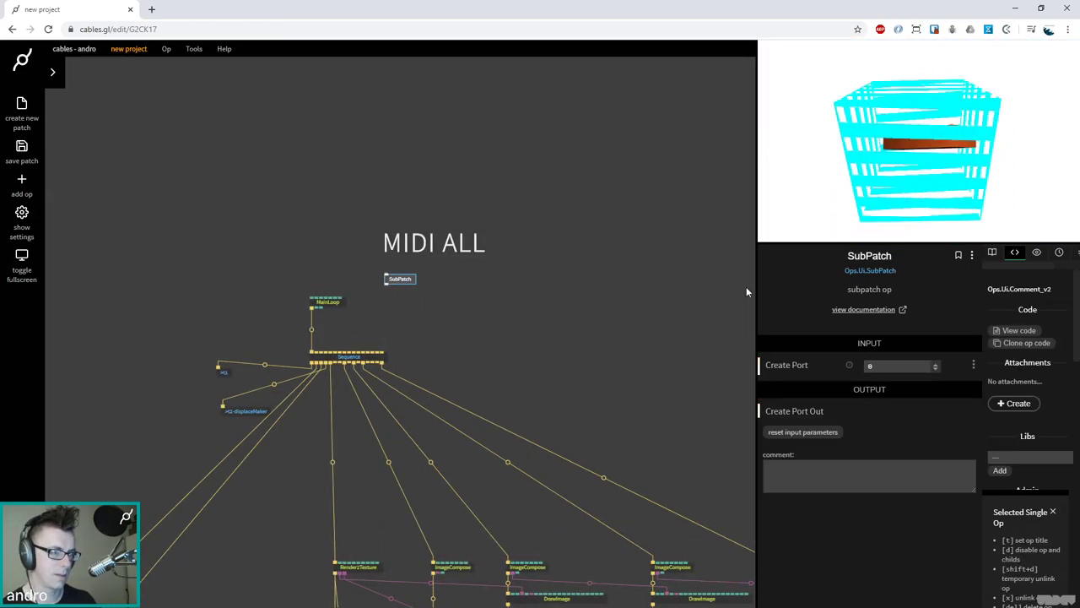
Set the SubPatch op's title to MIDI ALL
text(MIDI ALL)
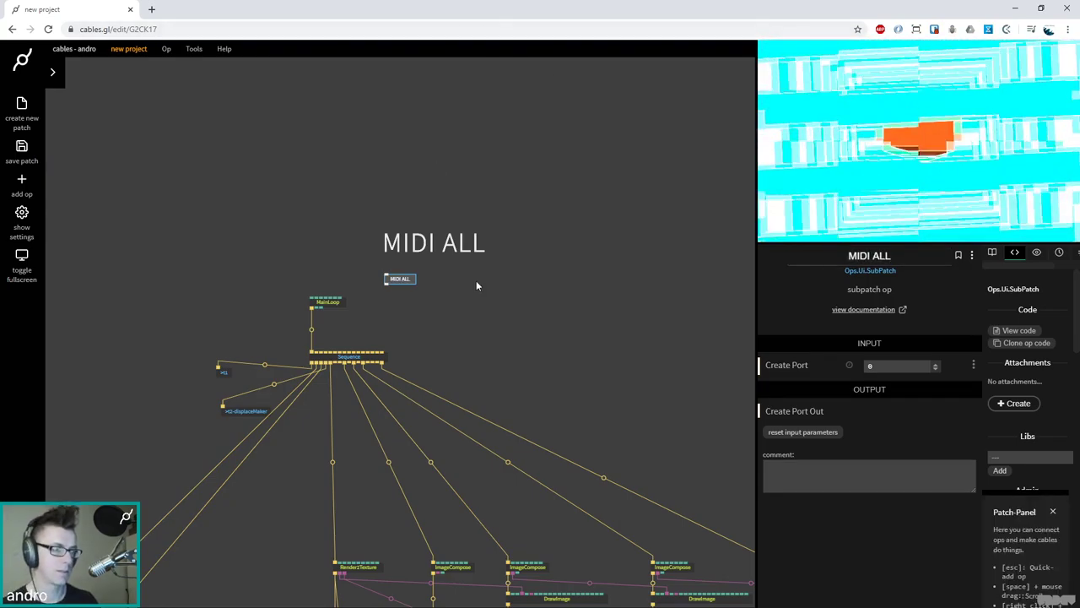
click(477, 283)
Duplicate the MIDI ALL comment, place the copy above the displacement texture chain and title it DISPLACE texture
click(428, 243)
scroll(591, 357, down, 2)
scroll(595, 364, down, 3)
drag(594, 364, 318, 492)
click(257, 420)
click(256, 428)
key(ctrl+c)
key(ctrl+v)
drag(279, 434, 453, 349)
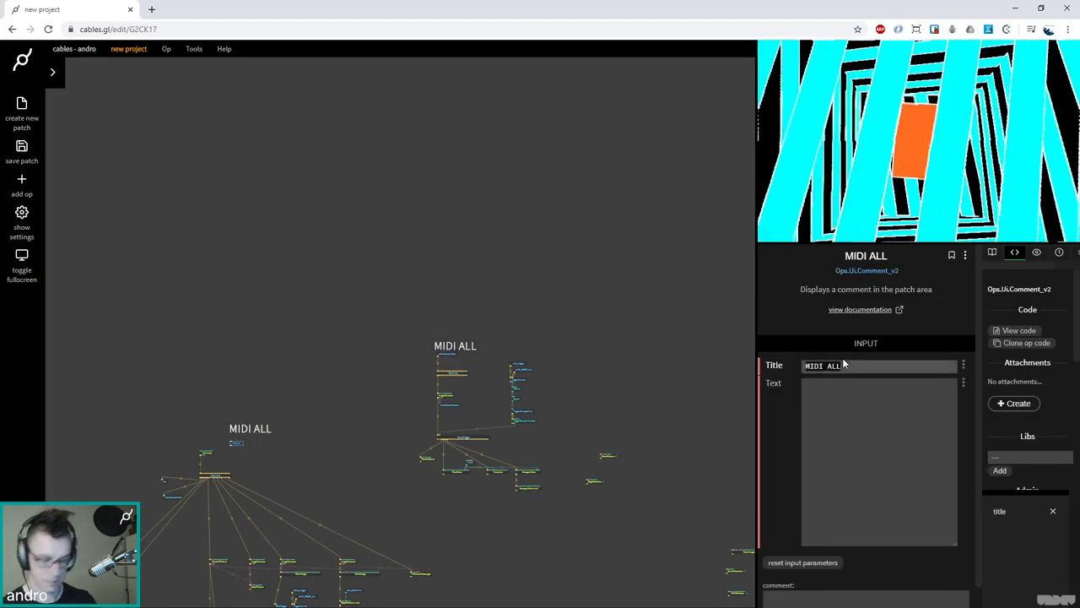
text(DISPLACE)
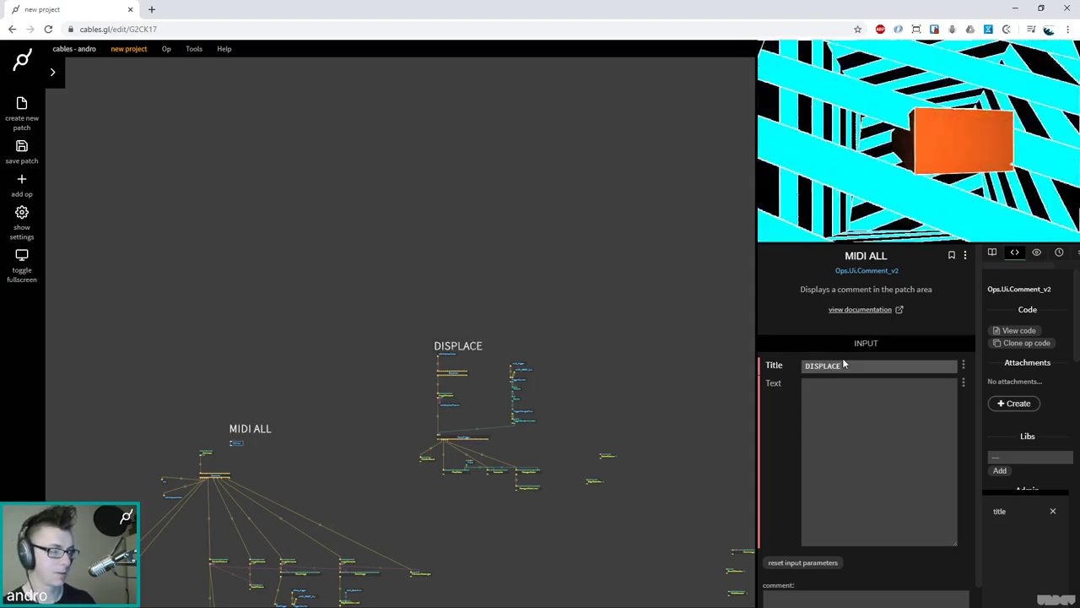
text( texture)
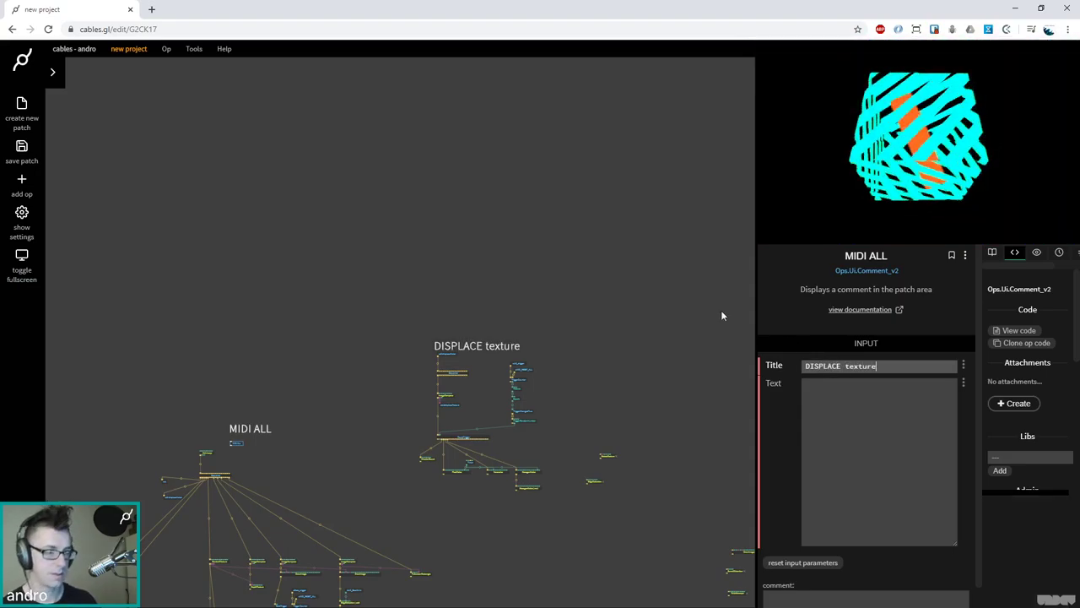
click(476, 382)
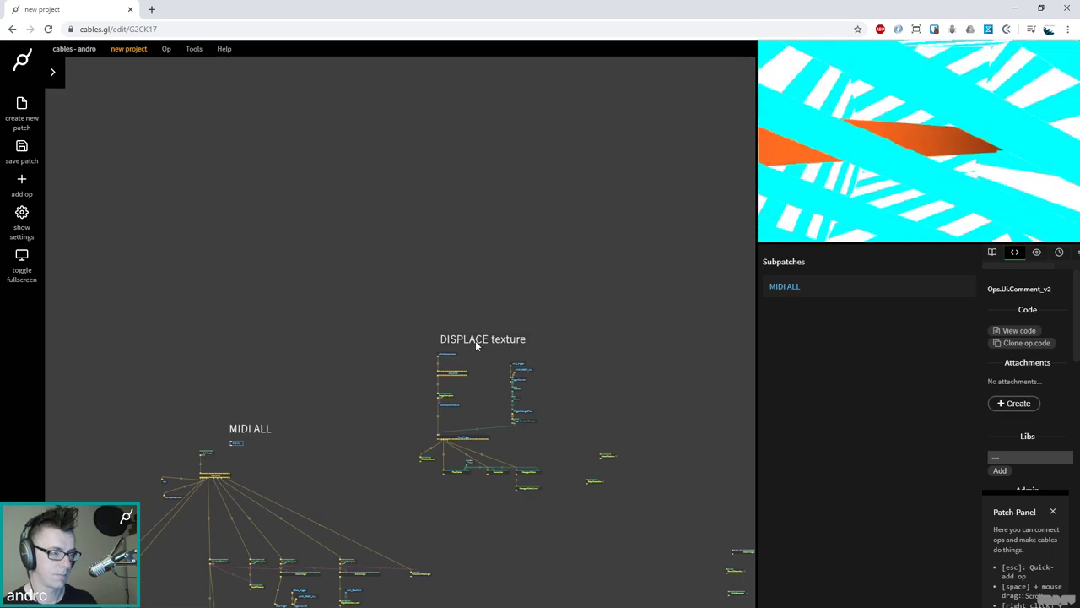
Duplicate the MIDI ALL comment again and place the copy above the ImageCompose chains beside the main render chain
drag(363, 349, 498, 125)
drag(292, 427, 184, 285)
drag(577, 313, 404, 213)
click(393, 147)
click(350, 75)
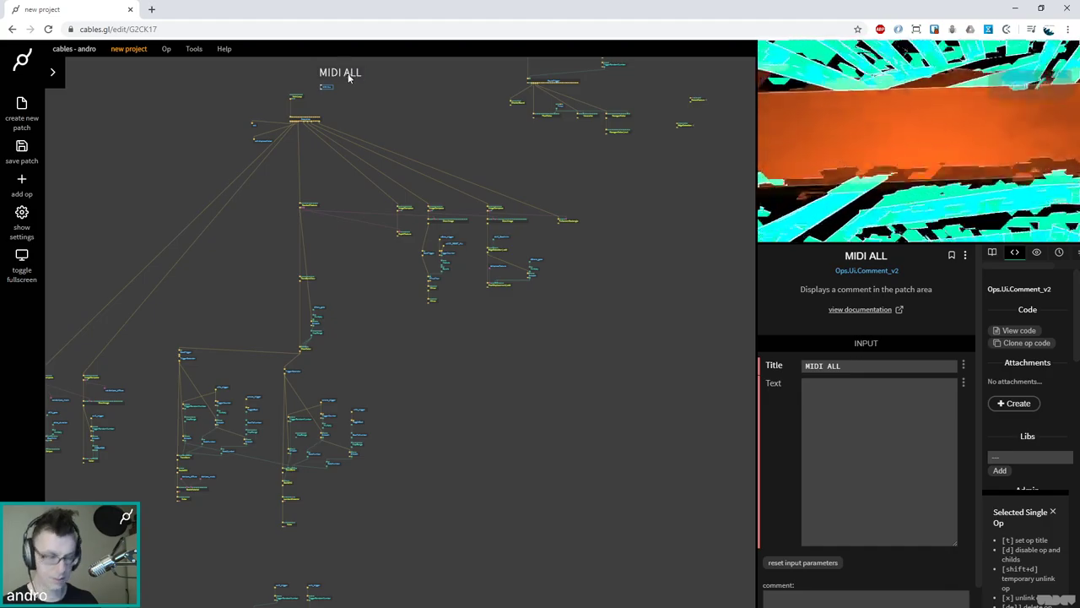
key(ctrl+c)
key(ctrl+v)
drag(362, 79, 442, 188)
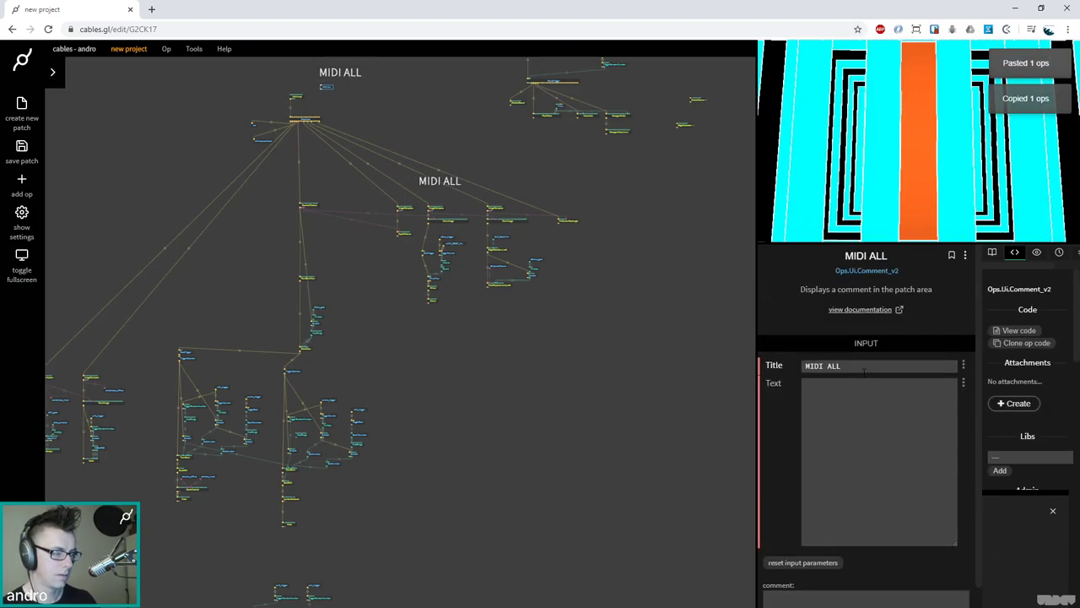
Title the copied comment POST FX, save the patch, and adjust the comment's position above the ImageCompose chains
triple_click(861, 366)
text(POST FX)
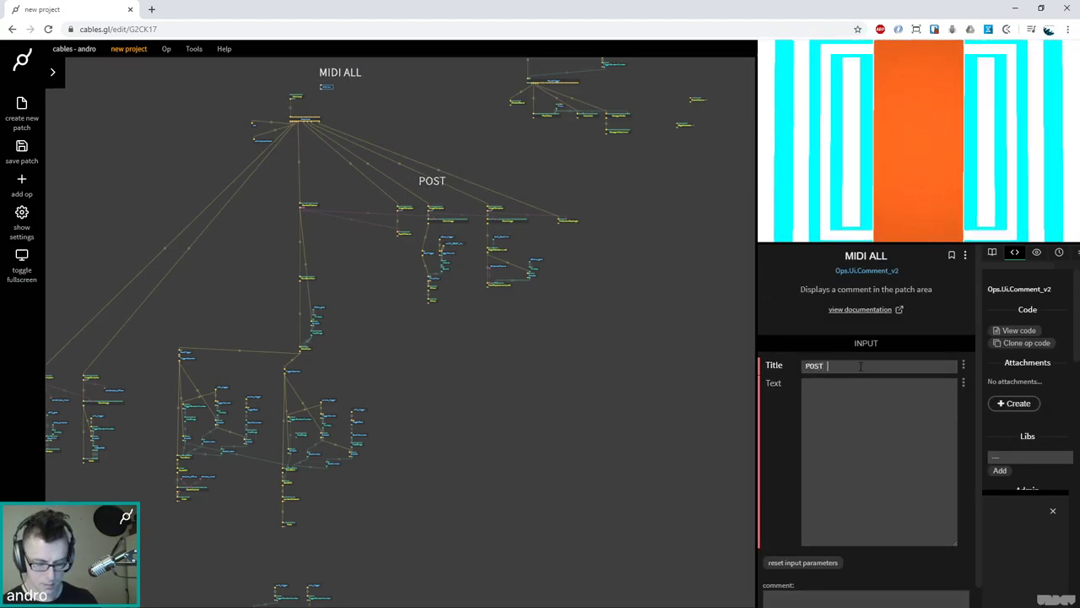
click(594, 346)
key(ctrl+s)
drag(439, 186, 427, 193)
click(526, 352)
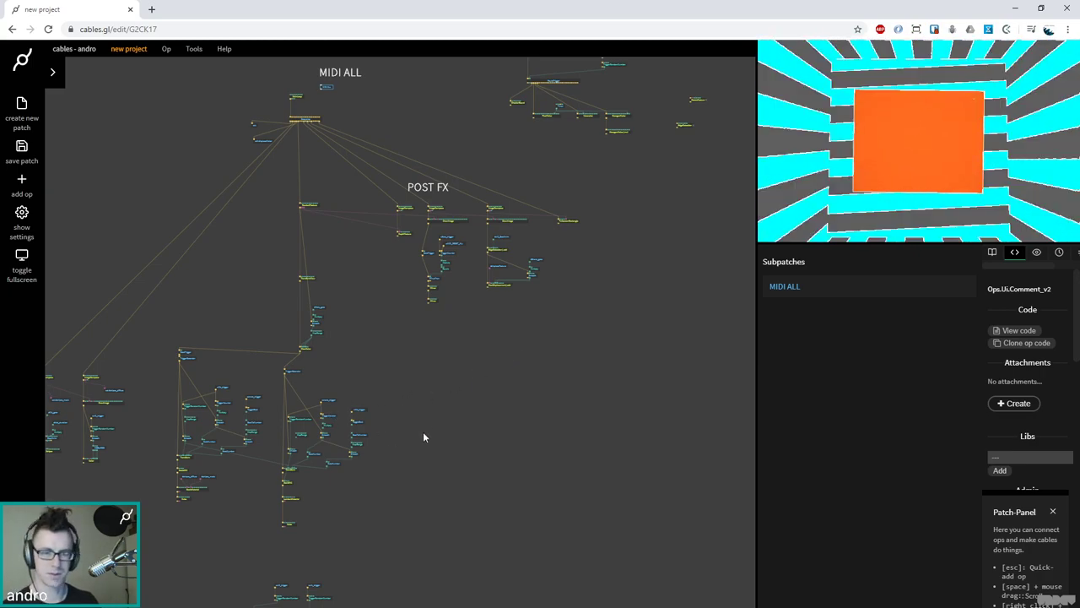
drag(419, 436, 475, 414)
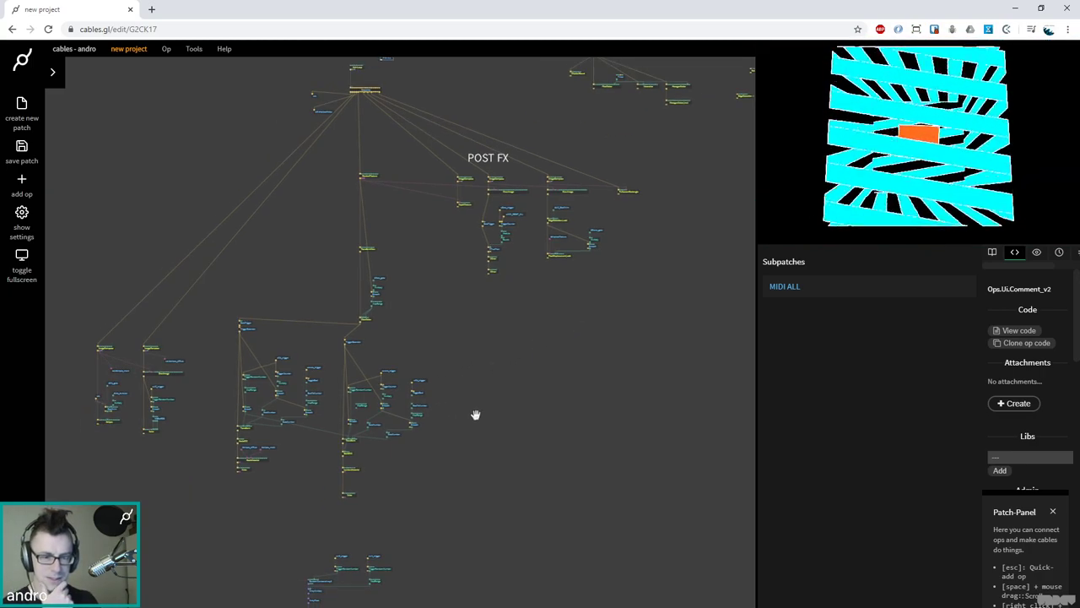
drag(475, 414, 574, 368)
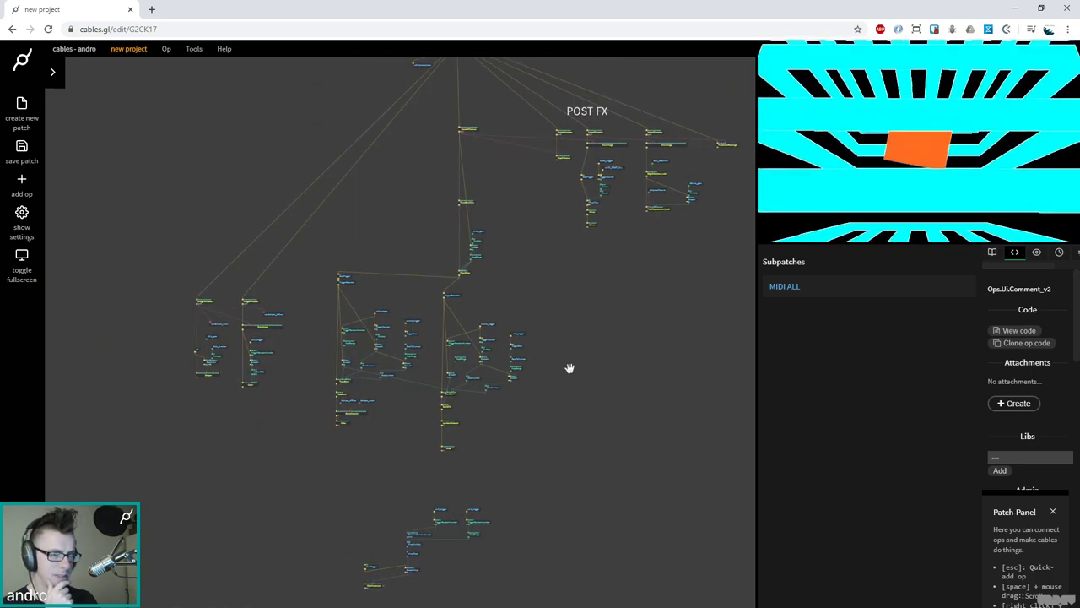
drag(289, 488, 310, 354)
drag(547, 486, 359, 369)
drag(627, 333, 614, 353)
drag(617, 165, 573, 271)
click(572, 271)
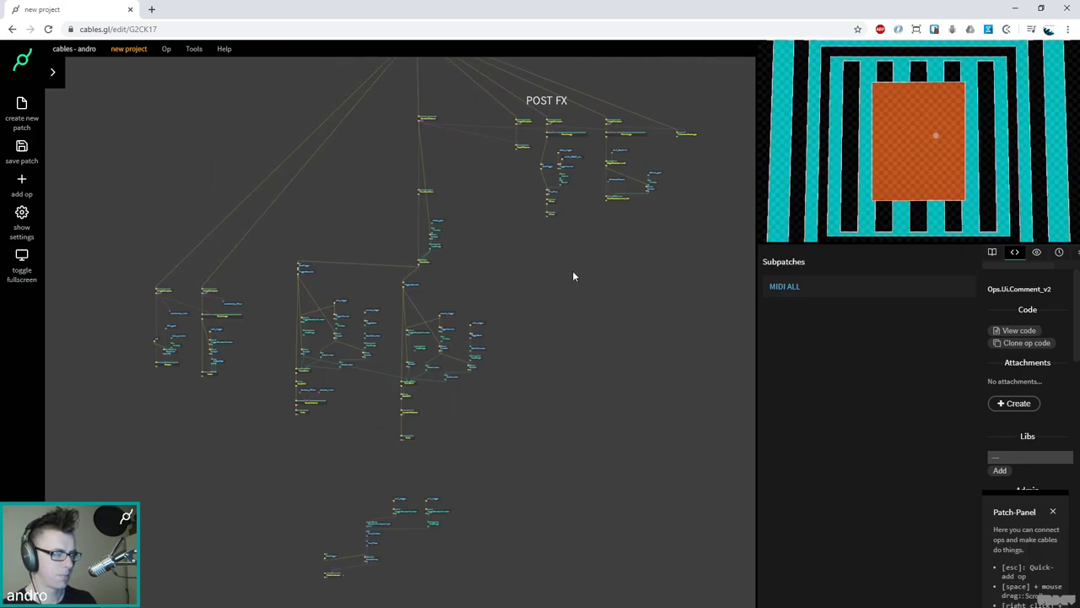
Switch to Ableton Live beside the patch, launch the STAGE 2 scene, and return to the maximized cables.gl window
key(alt+Tab)
click(409, 16)
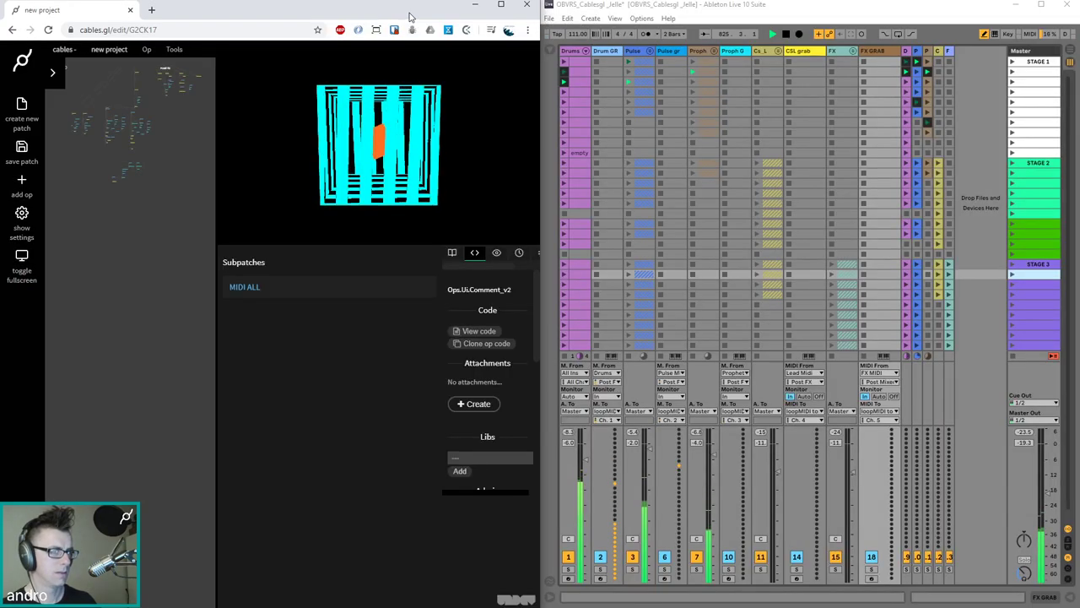
click(1014, 164)
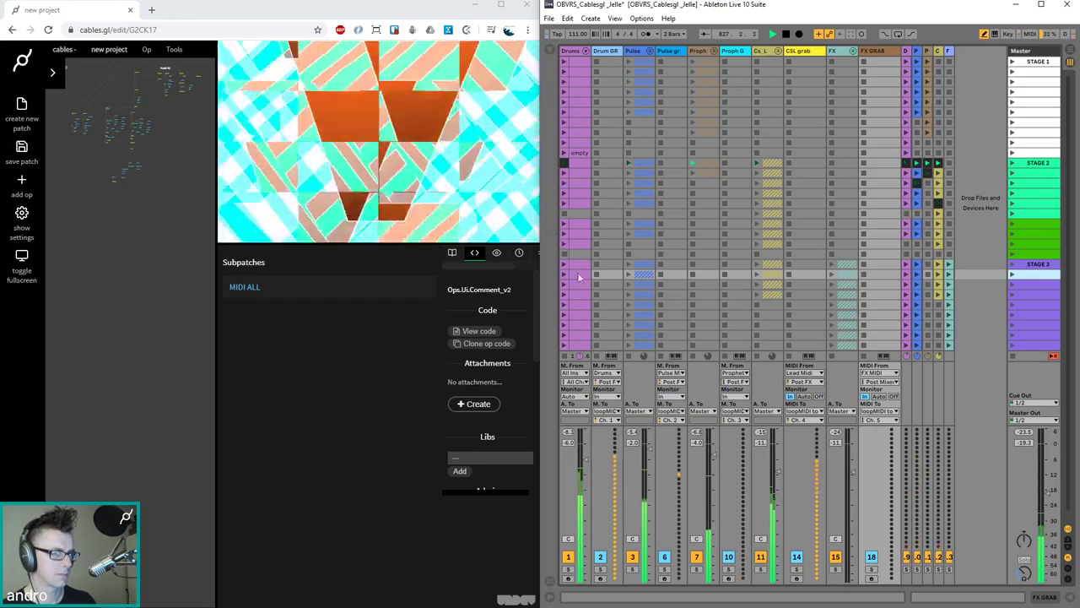
click(501, 4)
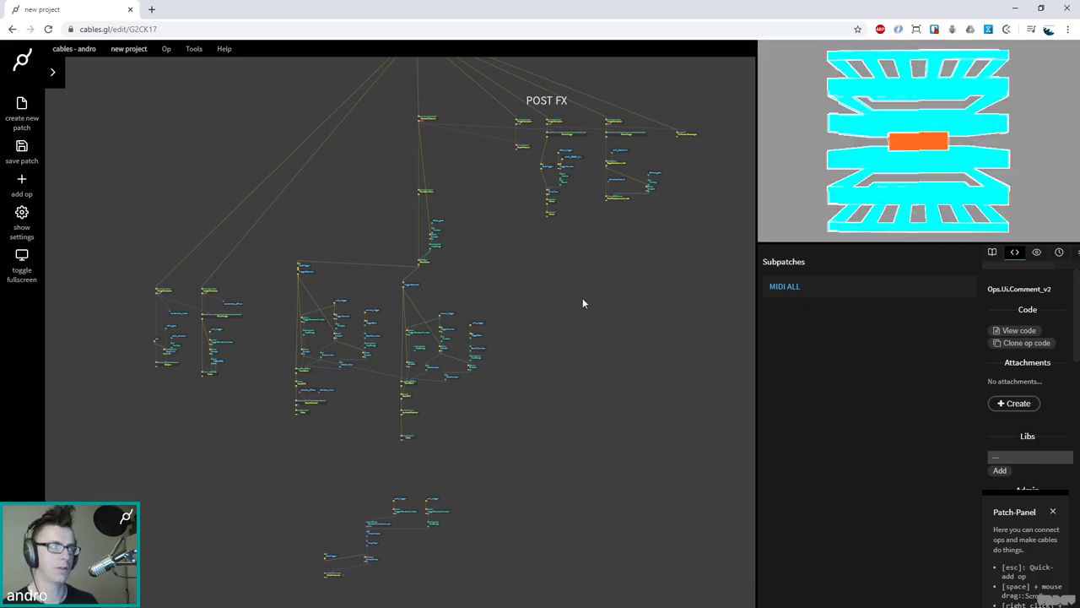
Inspect the parameters of the RouteTrigger and TriggerRandomNumber ops in the DISPLACE texture group
drag(621, 251, 499, 408)
drag(582, 320, 541, 432)
scroll(578, 324, up, 3)
scroll(524, 294, up, 4)
click(422, 187)
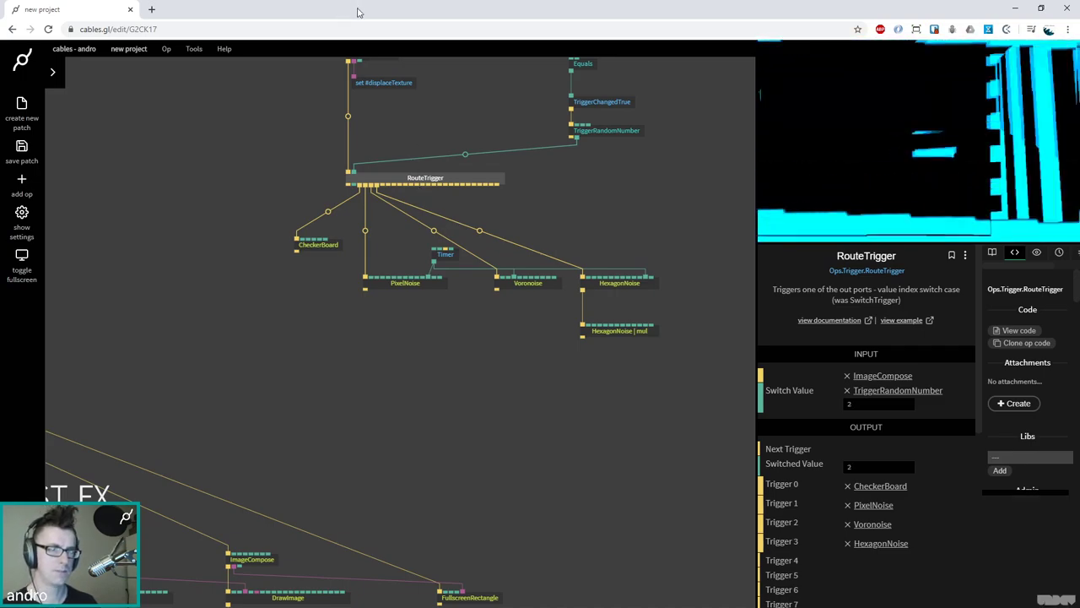
click(463, 183)
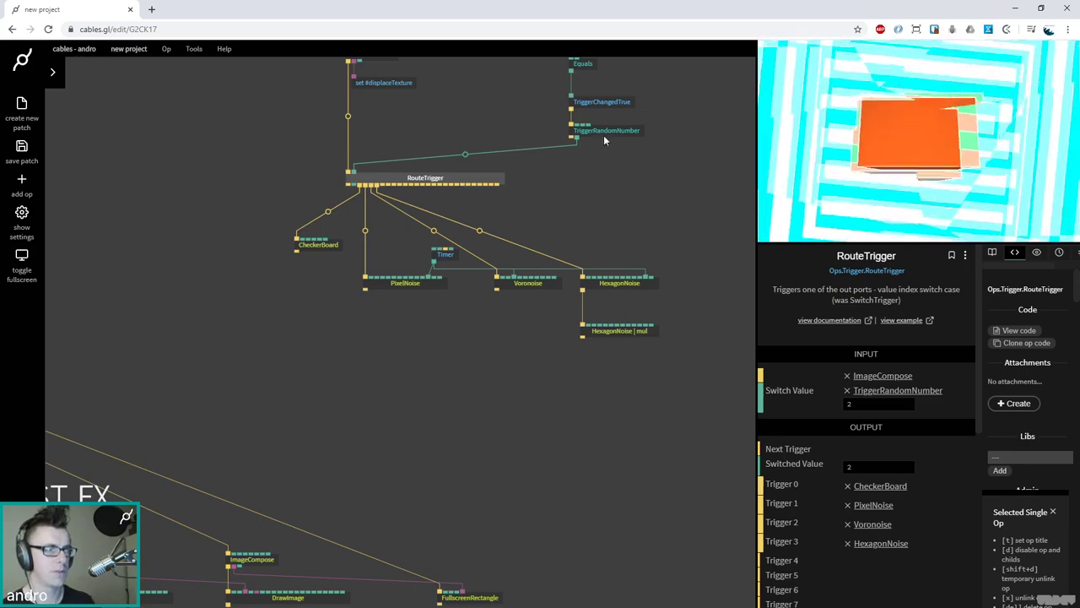
click(605, 137)
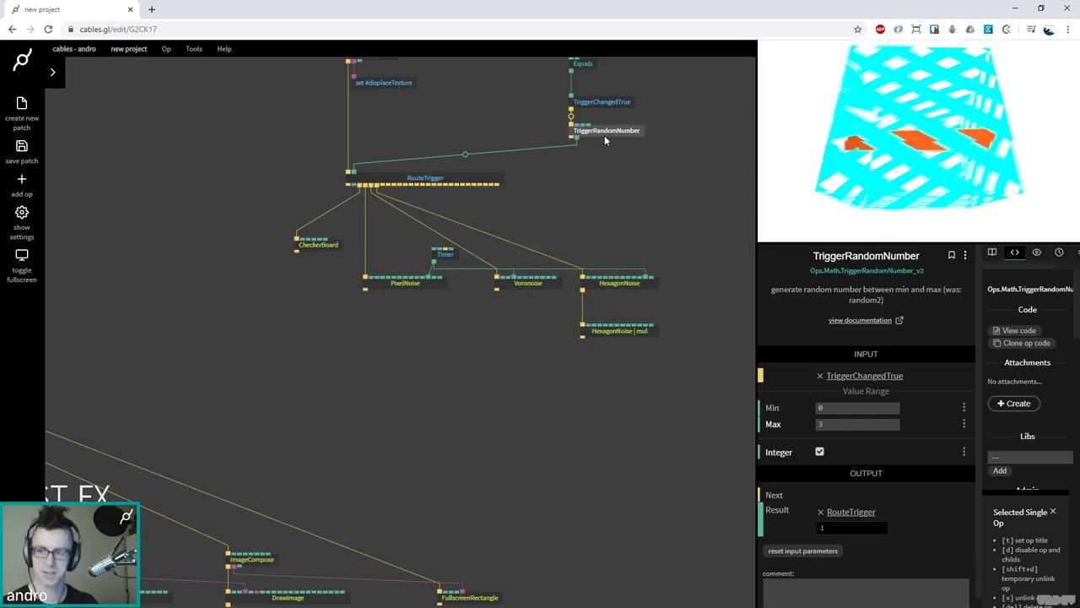
Add a Number op and place it above RouteTrigger, between ImageCompose and the trigger counter chain
drag(580, 284, 561, 404)
click(502, 206)
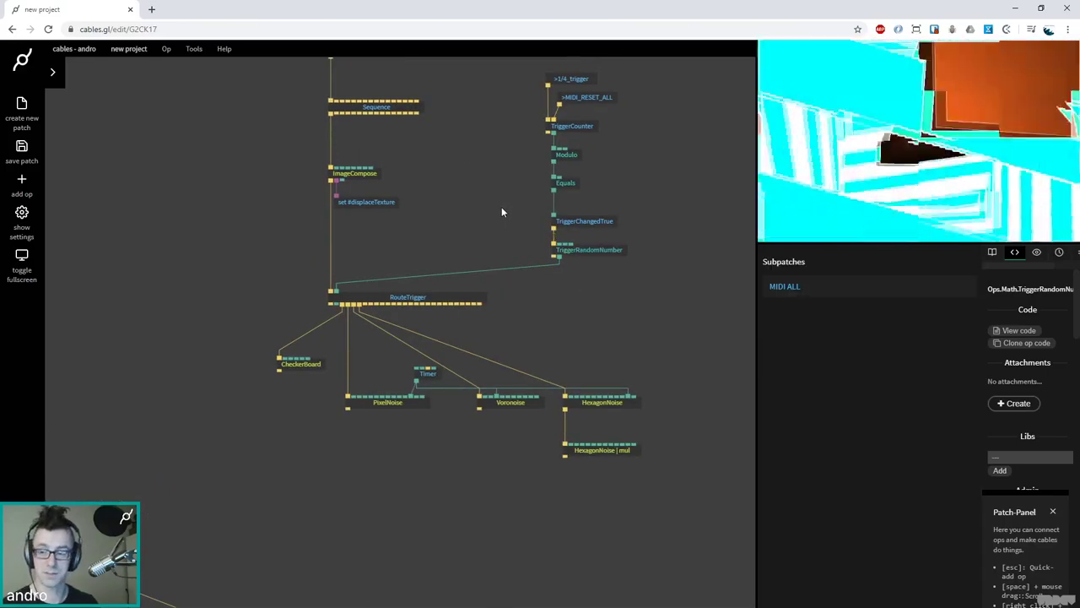
key(Escape)
text(number)
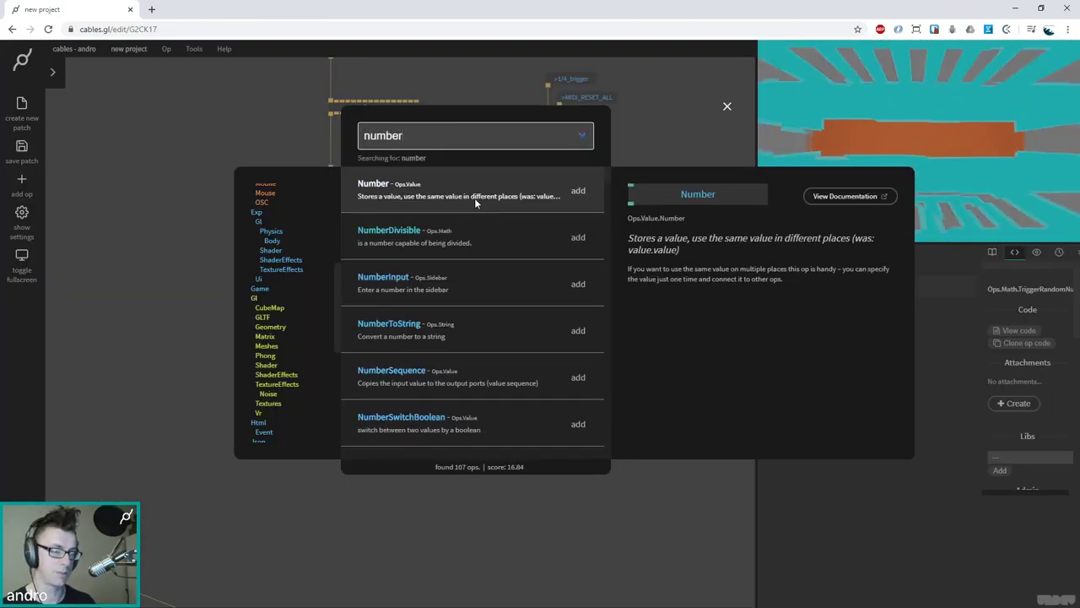
click(474, 199)
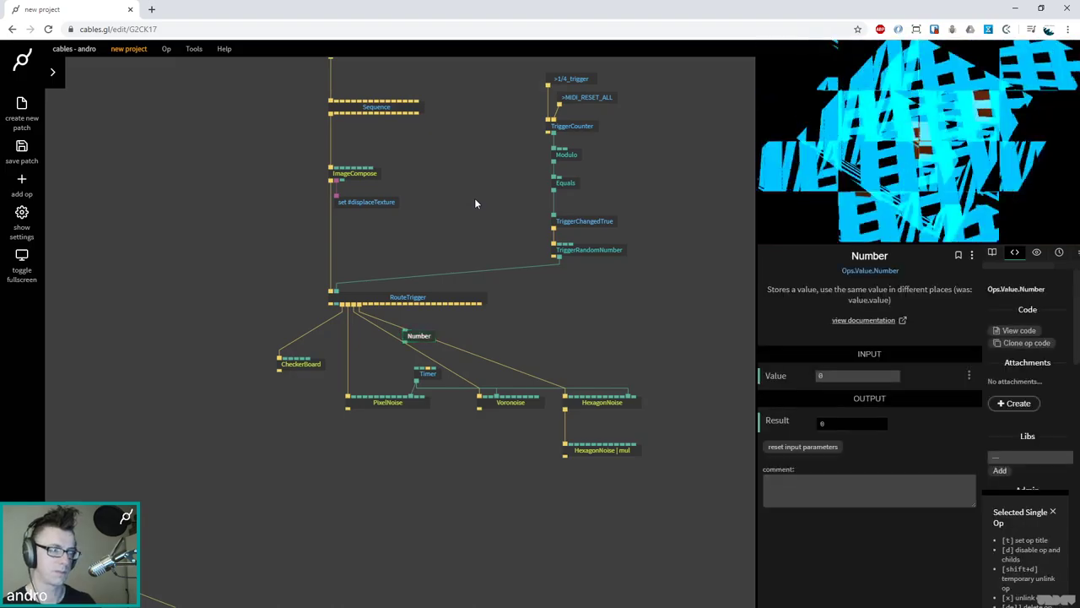
drag(417, 337, 439, 236)
Unlink TriggerRandomNumber from RouteTrigger, set the Number op's value to 5.61, and select RouteTrigger
click(447, 273)
drag(835, 373, 844, 373)
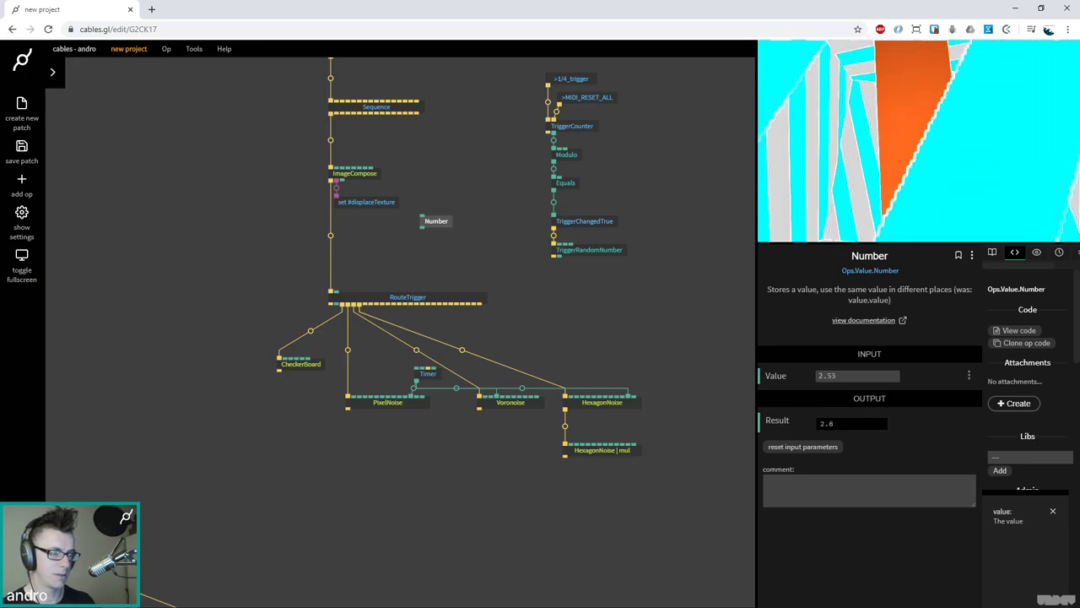
click(409, 295)
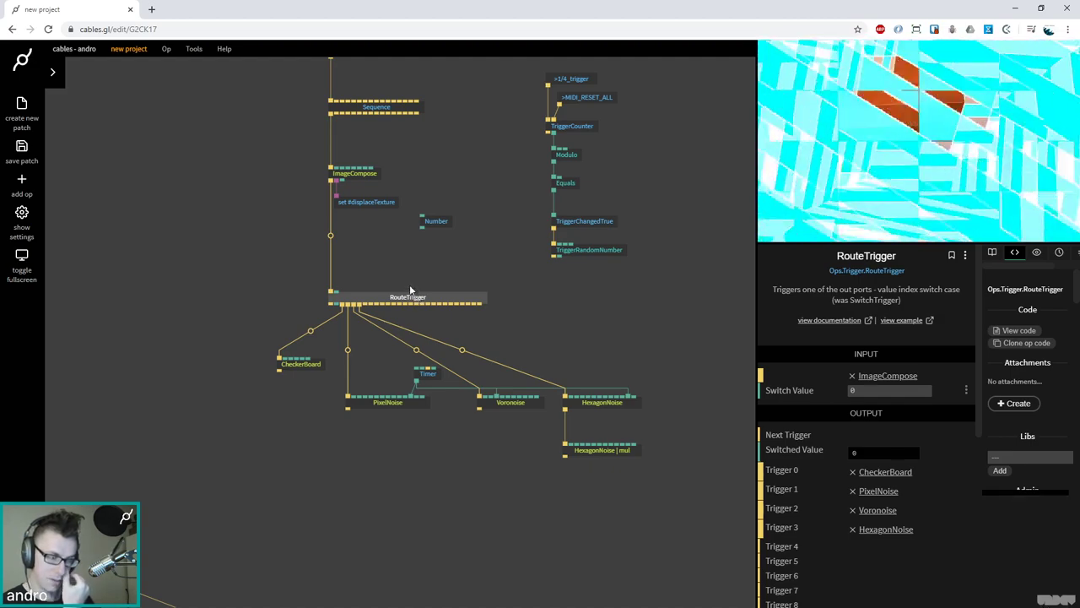
Add a SetNumberOnTrigger op just above RouteTrigger and link the Number op's Result to its Number input
click(393, 242)
key(Escape)
text(`t)
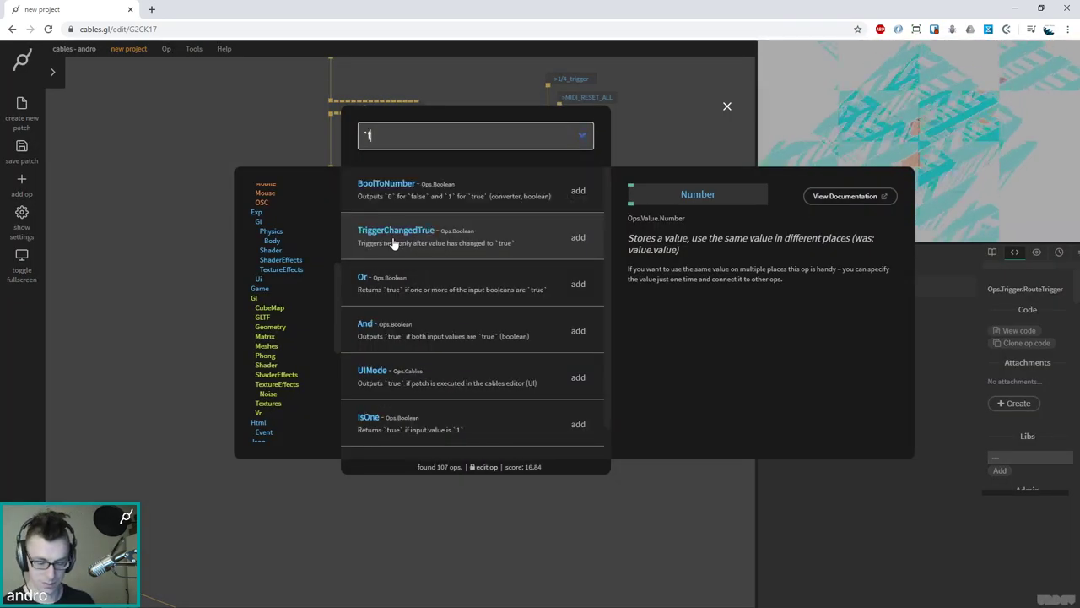
text(rigger)
key(BackSpace)
key(BackSpace)
key(BackSpace)
key(BackSpace)
key(BackSpace)
key(BackSpace)
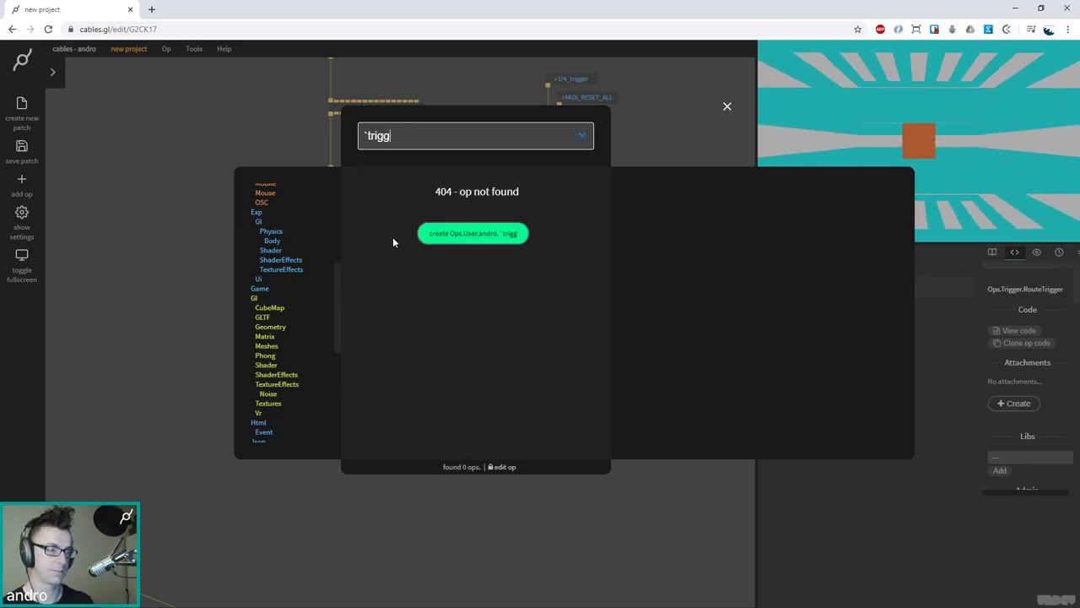
key(BackSpace)
key(BackSpace)
text(tr)
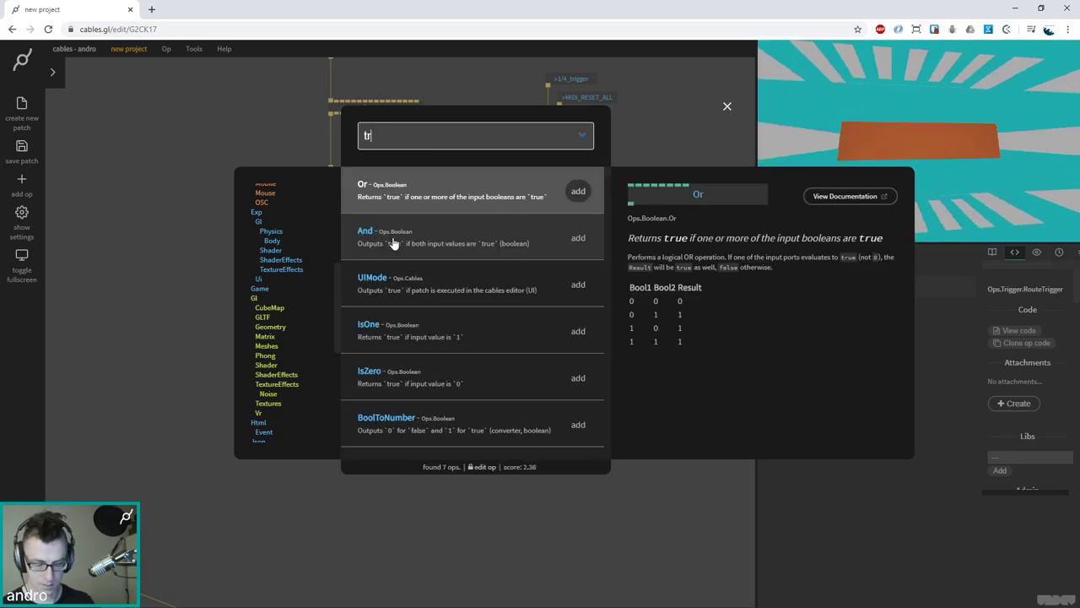
text(igger set)
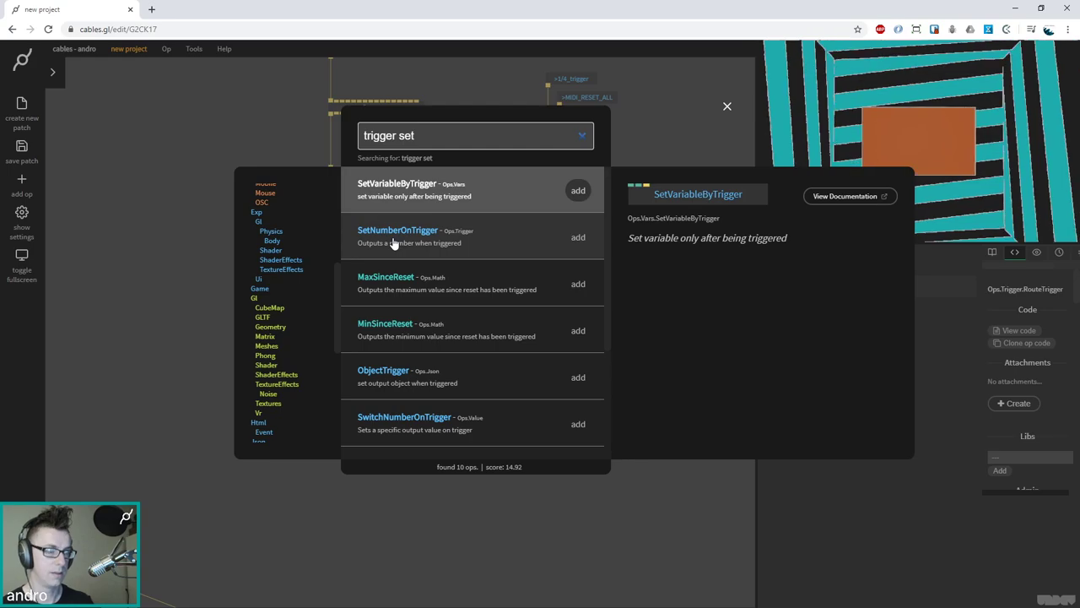
click(392, 241)
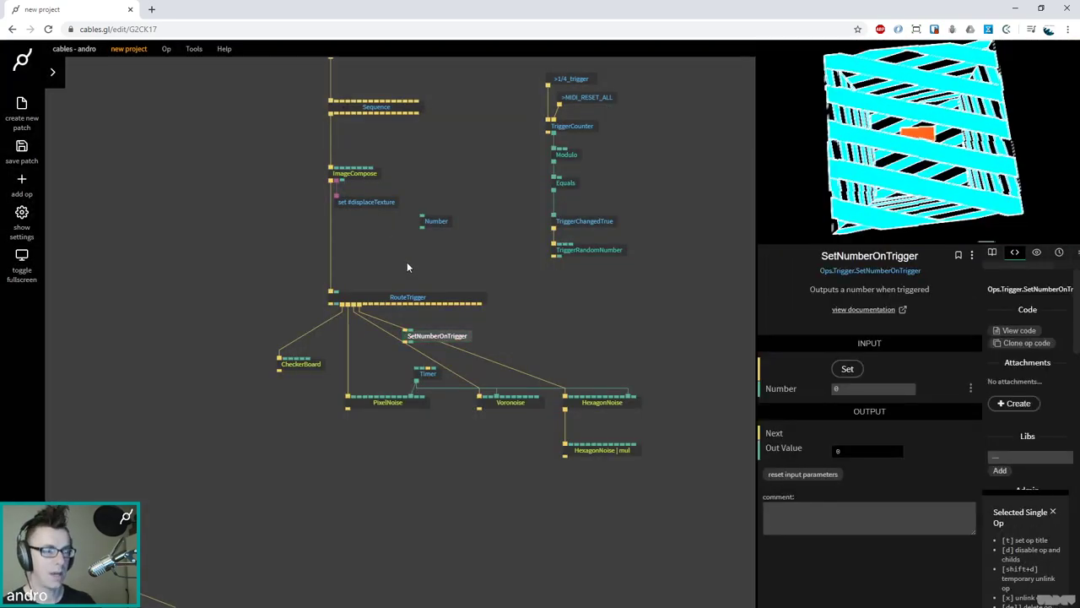
drag(436, 337, 400, 262)
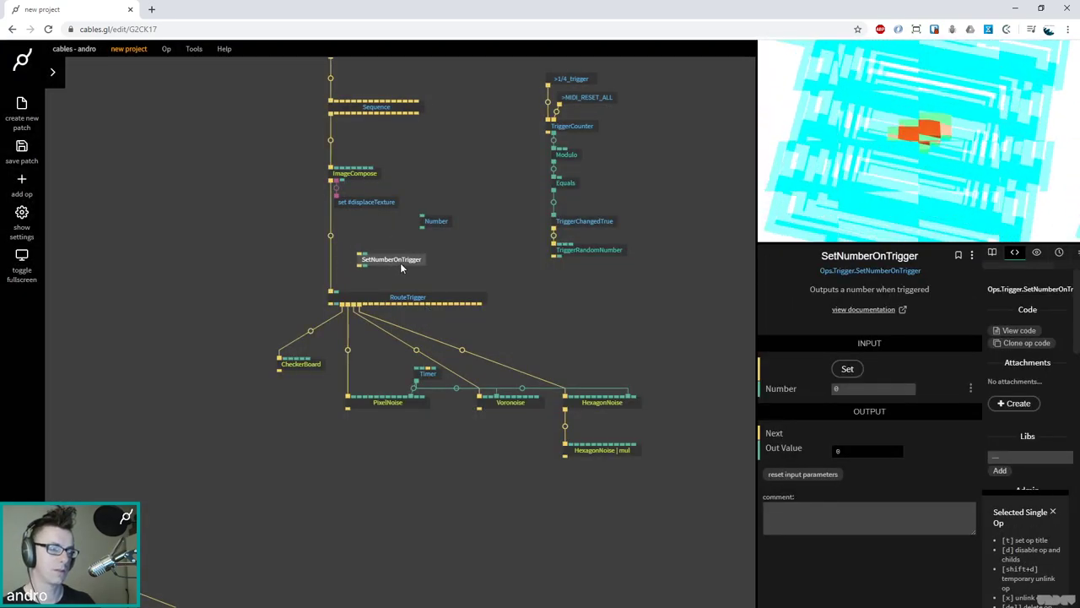
drag(421, 226, 389, 259)
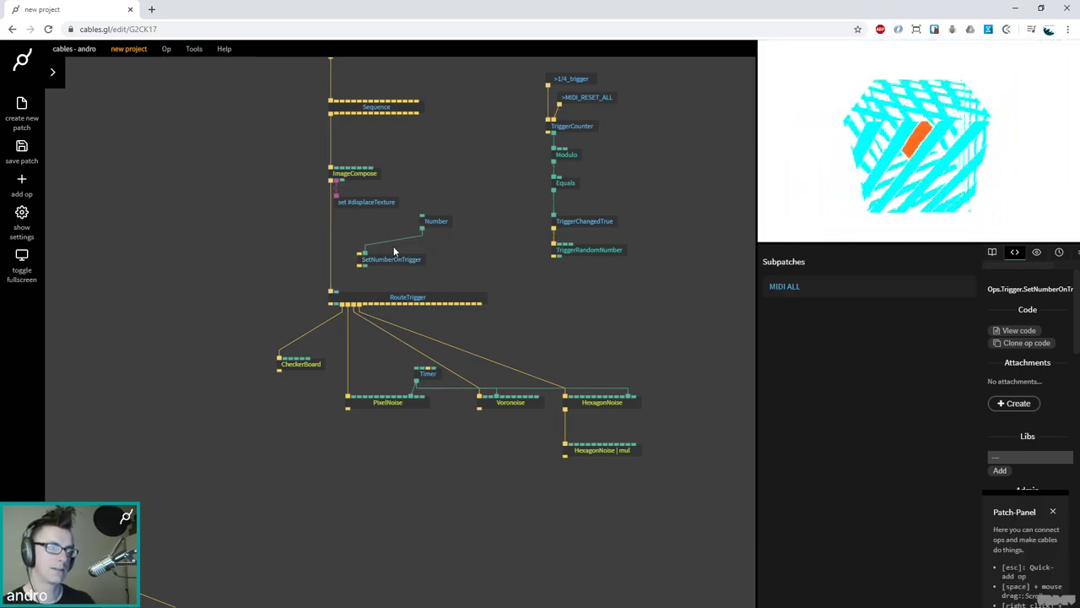
Switch to Ableton Live beside the patch, launch the STAGE 3 and STAGE 2 scenes, and return to the maximised cables.gl window
key(super+Left)
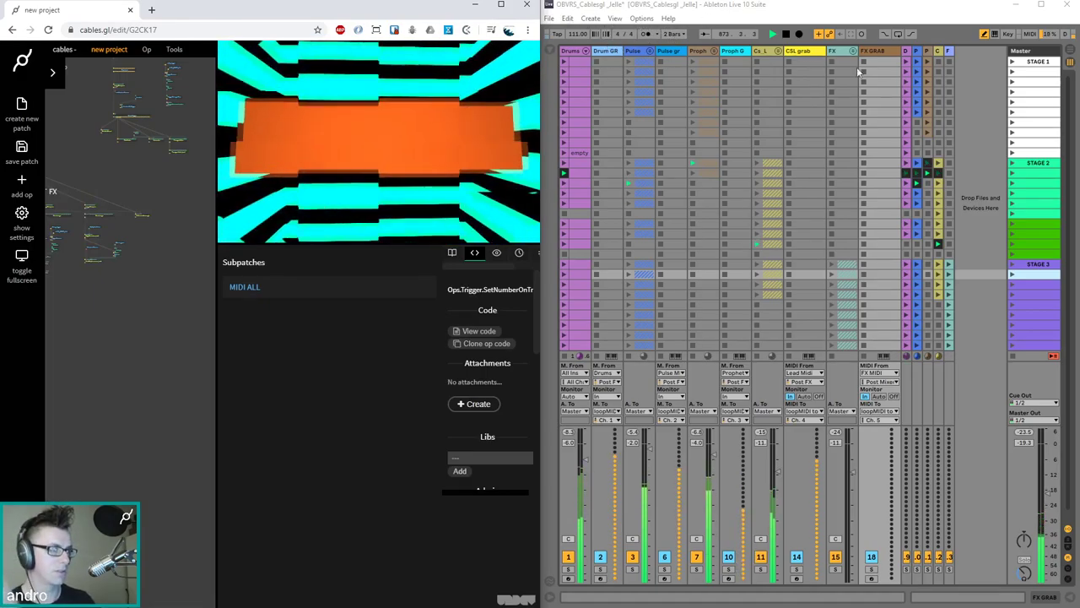
click(928, 175)
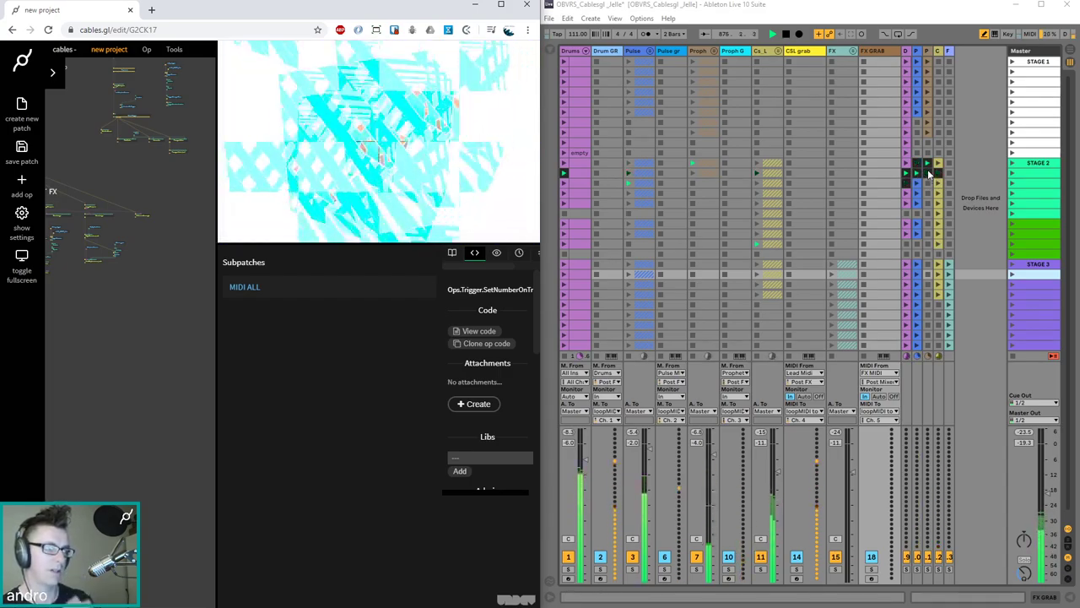
click(1033, 265)
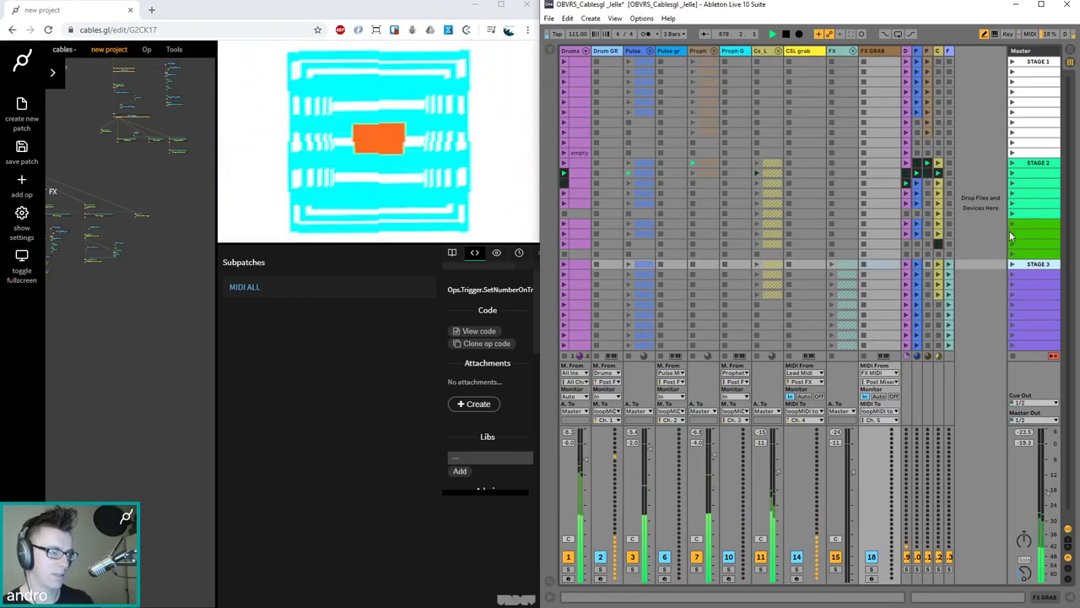
key(Return)
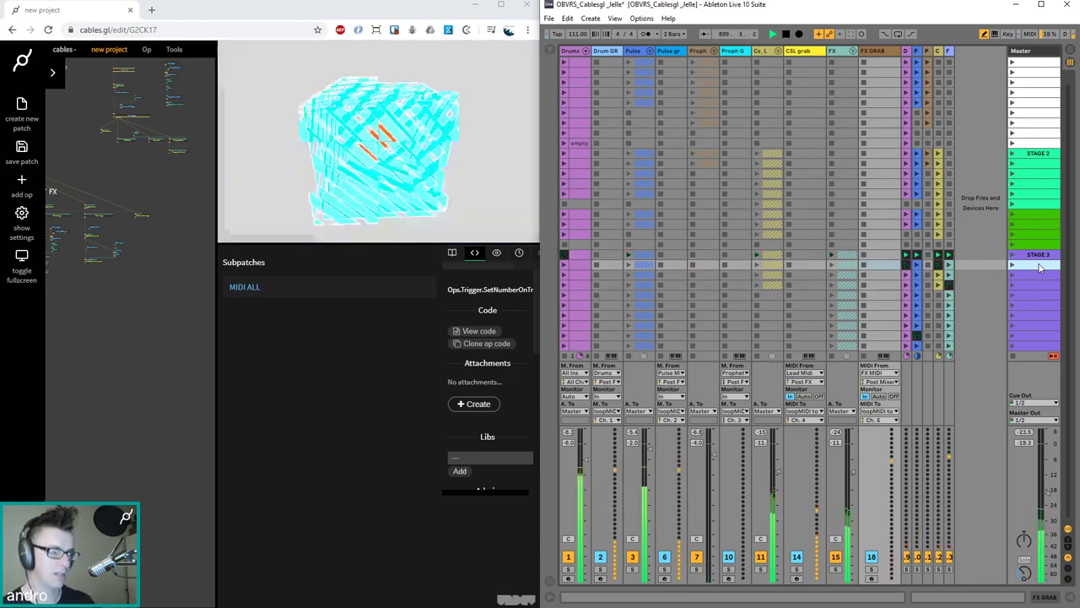
click(1041, 154)
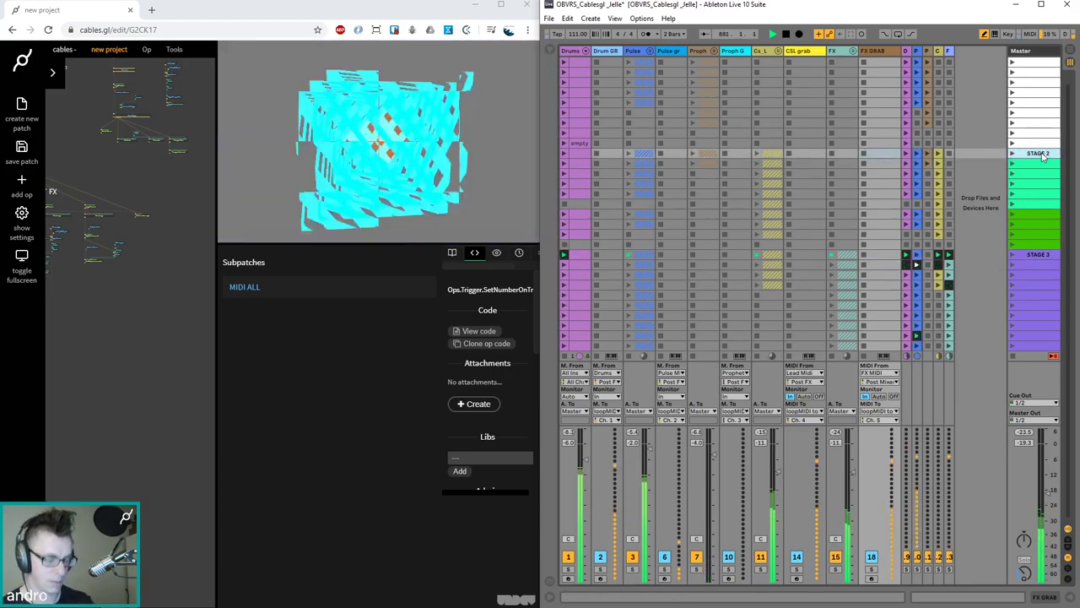
key(Return)
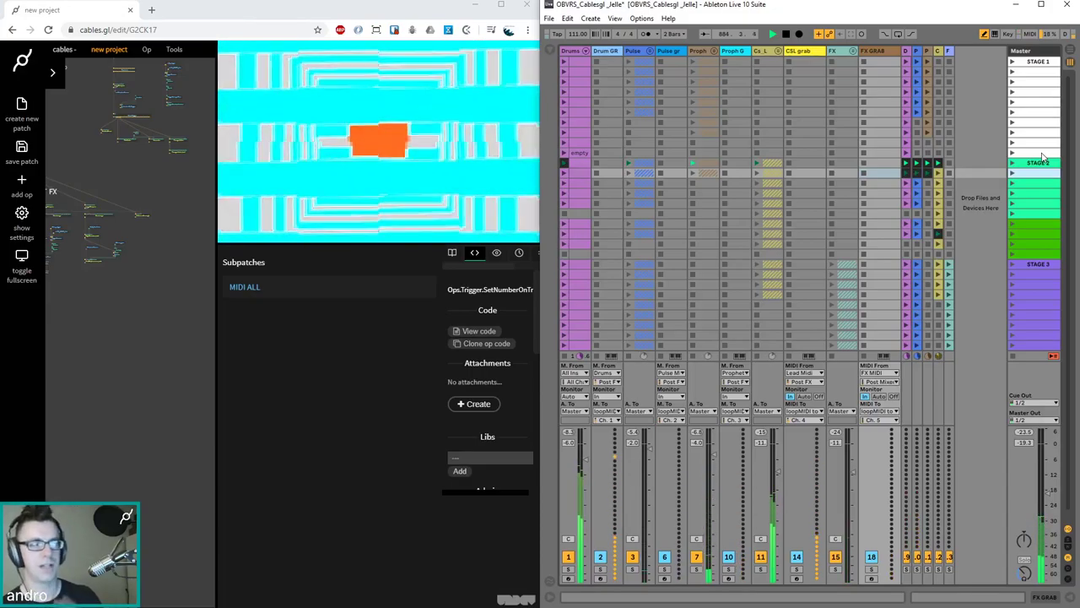
click(498, 5)
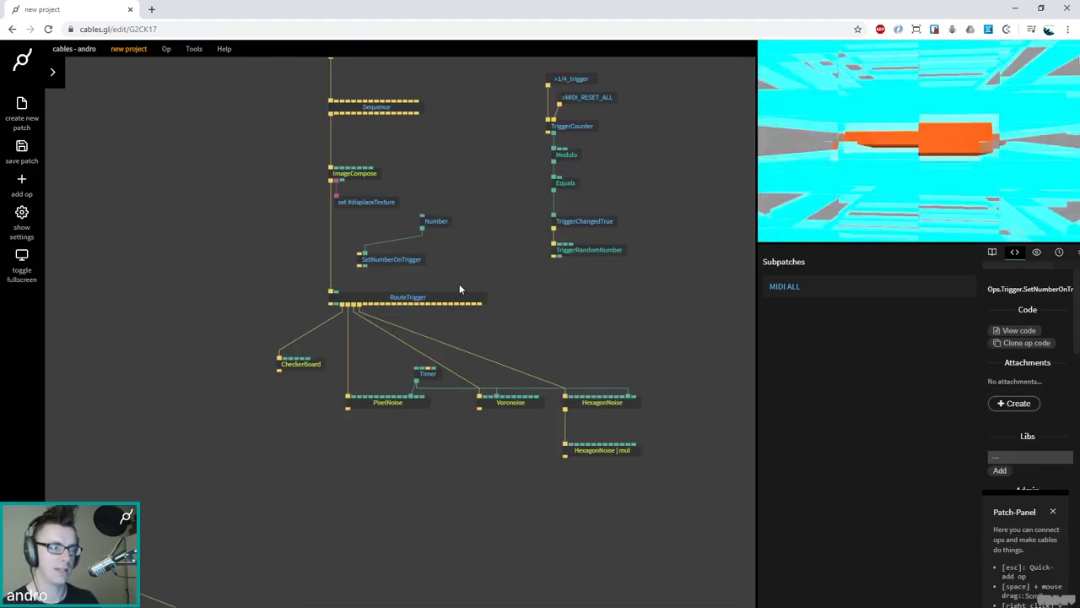
Reposition the SetNumberOnTrigger op directly beneath the Number op above RouteTrigger
click(390, 259)
drag(417, 259, 515, 362)
drag(414, 322, 267, 76)
drag(397, 197, 397, 159)
click(426, 330)
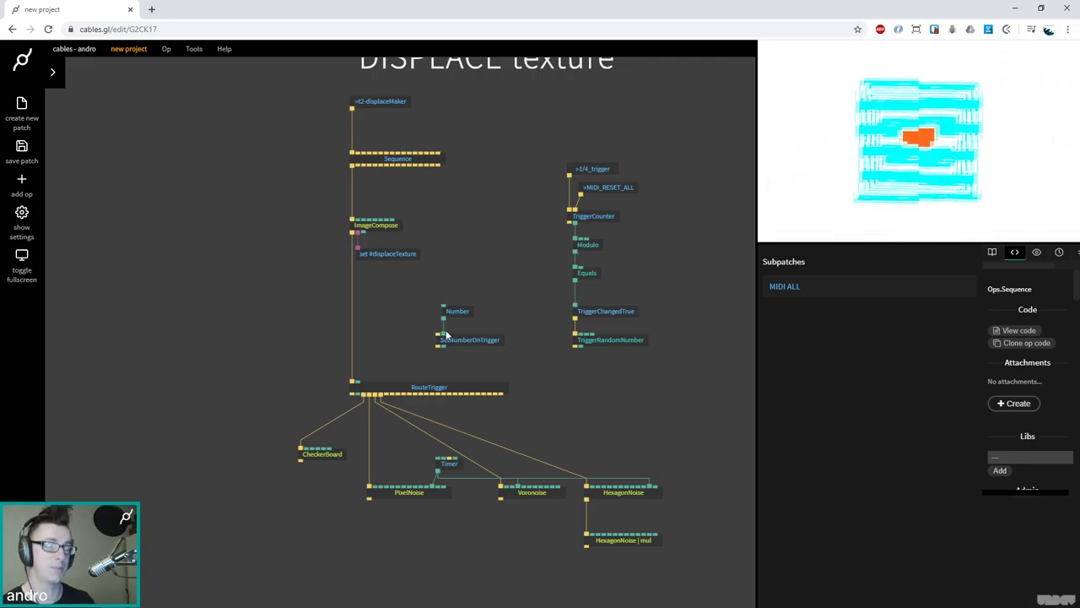
Add a TriggerReceive op linked to SetNumberOnTrigger's trigger input and set its named trigger to 1/2_trigger
drag(439, 335, 393, 316)
key(BackSpace)
key(BackSpace)
key(BackSpace)
key(BackSpace)
key(BackSpace)
key(BackSpace)
key(BackSpace)
key(BackSpace)
key(BackSpace)
key(BackSpace)
key(BackSpace)
text(trigger rec)
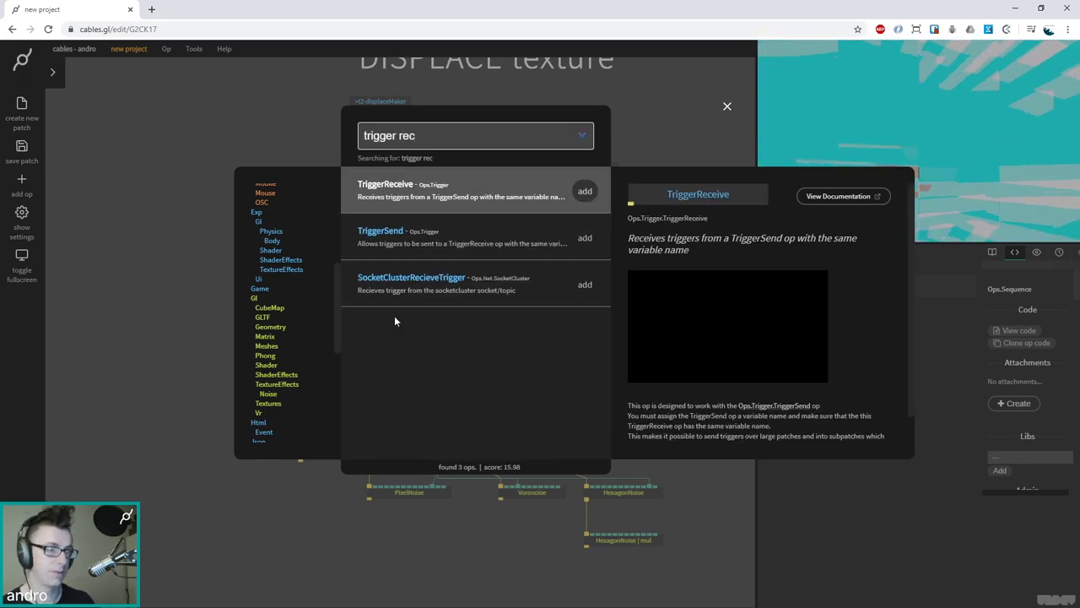
key(Return)
drag(432, 329, 415, 319)
click(860, 377)
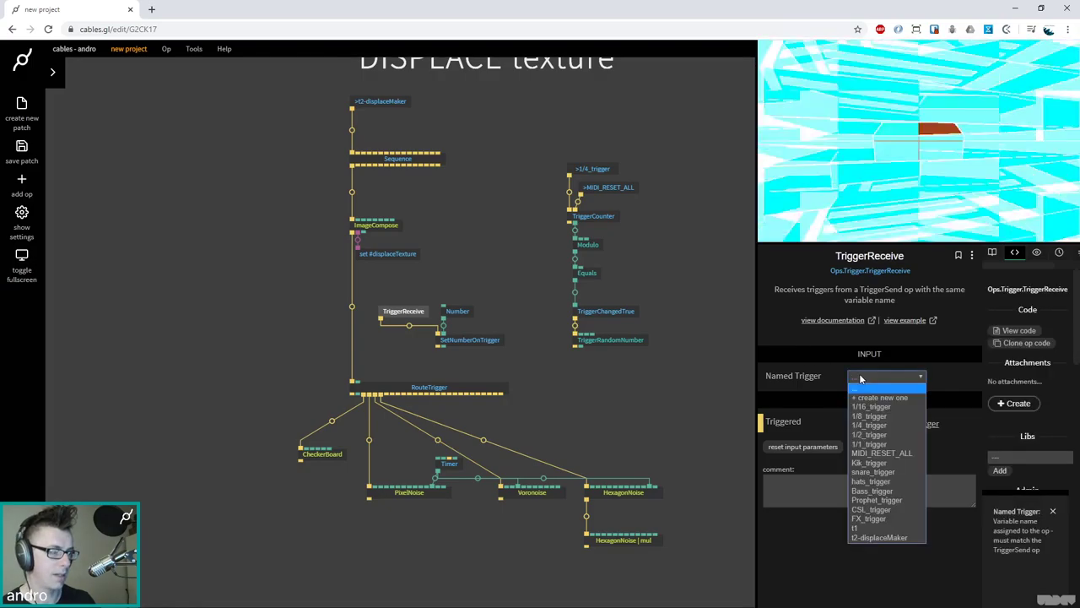
click(868, 435)
Turn on the data flow visualisation and link SetNumberOnTrigger's Out Value to RouteTrigger's Switch Value
click(407, 365)
key(f)
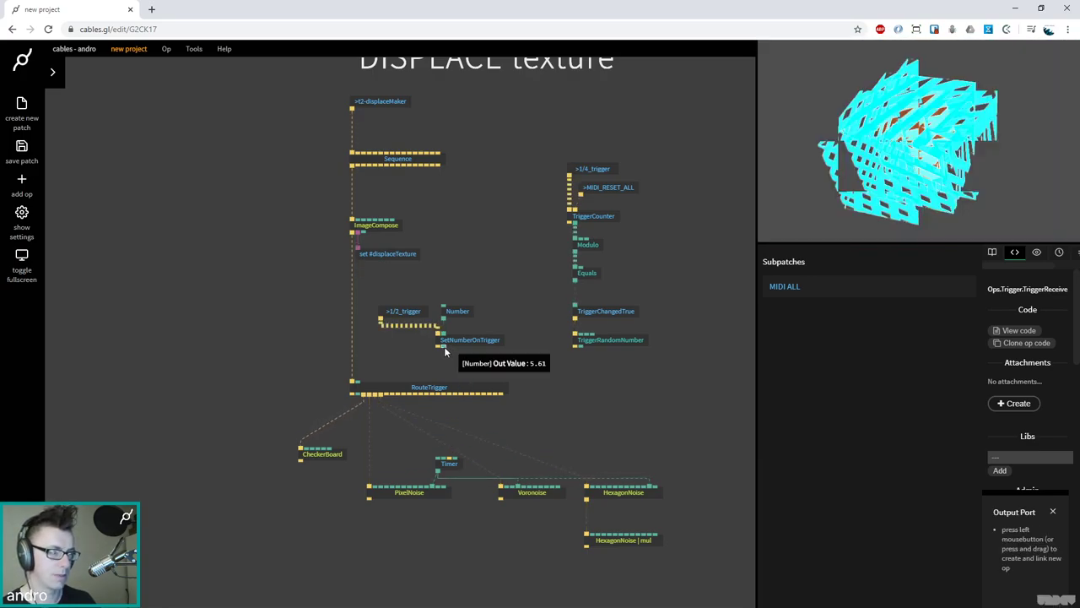
drag(446, 352, 358, 381)
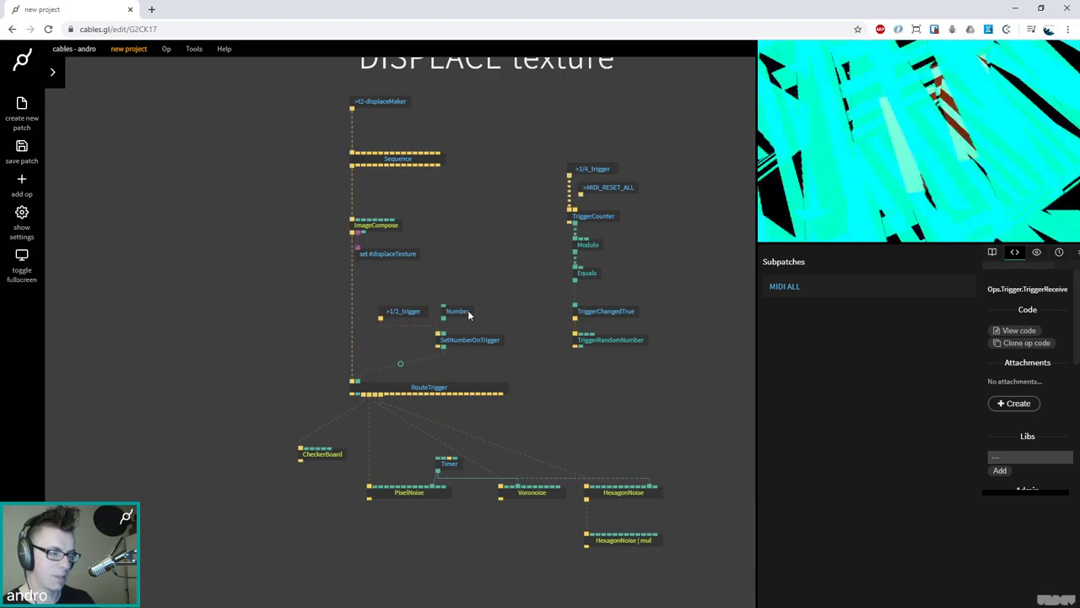
Set the Number op's value to 0 and change the TriggerReceive op's named trigger to 1/1_trigger
click(463, 312)
click(851, 376)
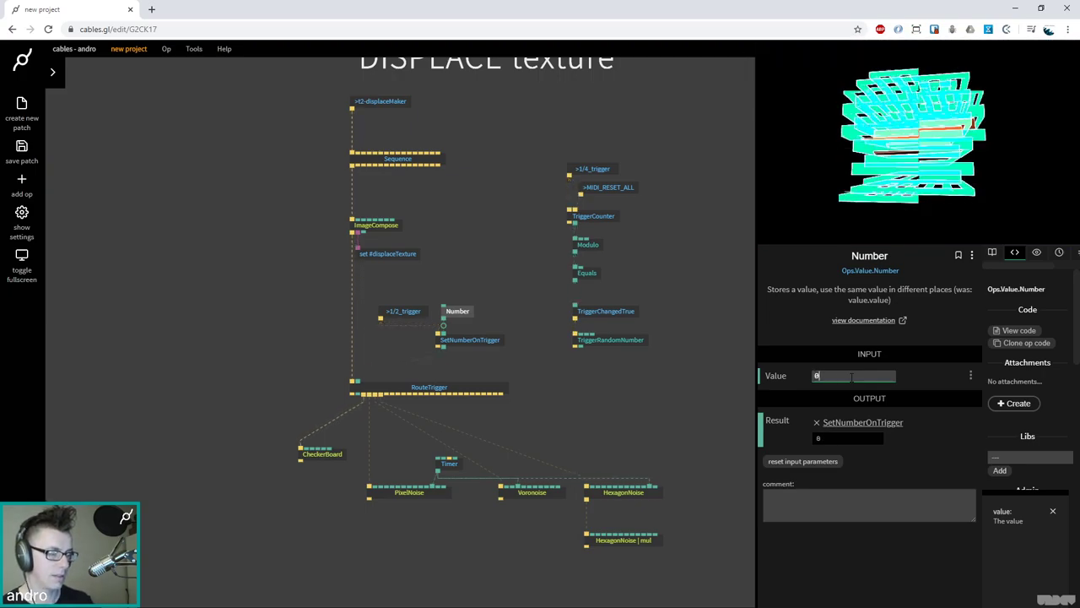
click(393, 315)
click(886, 376)
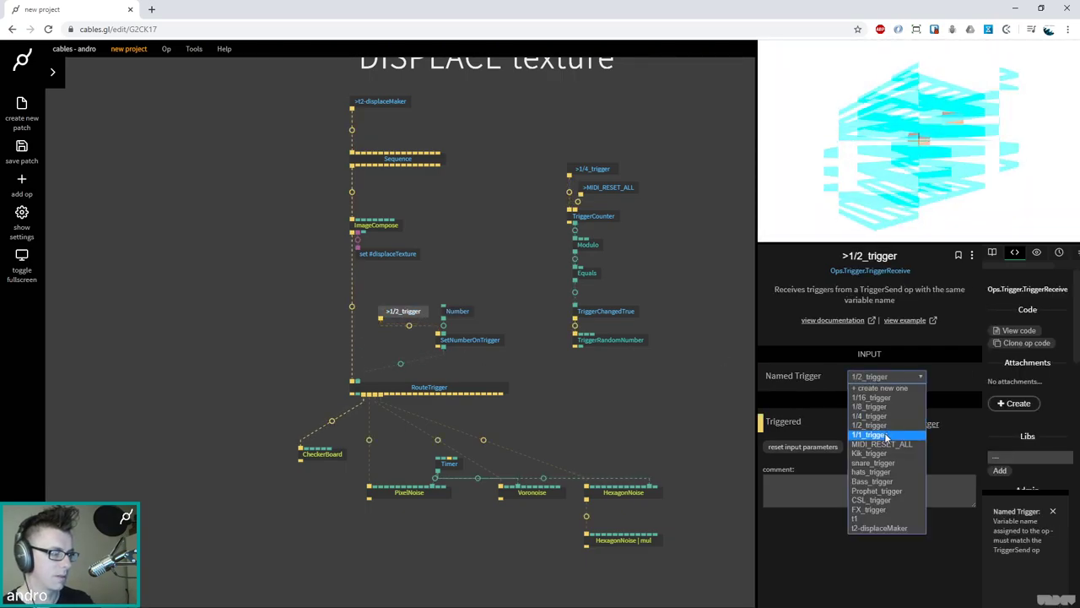
click(886, 435)
Add the comment "MIDI CONtROLLER" to the Number op and set its value to 2
click(462, 313)
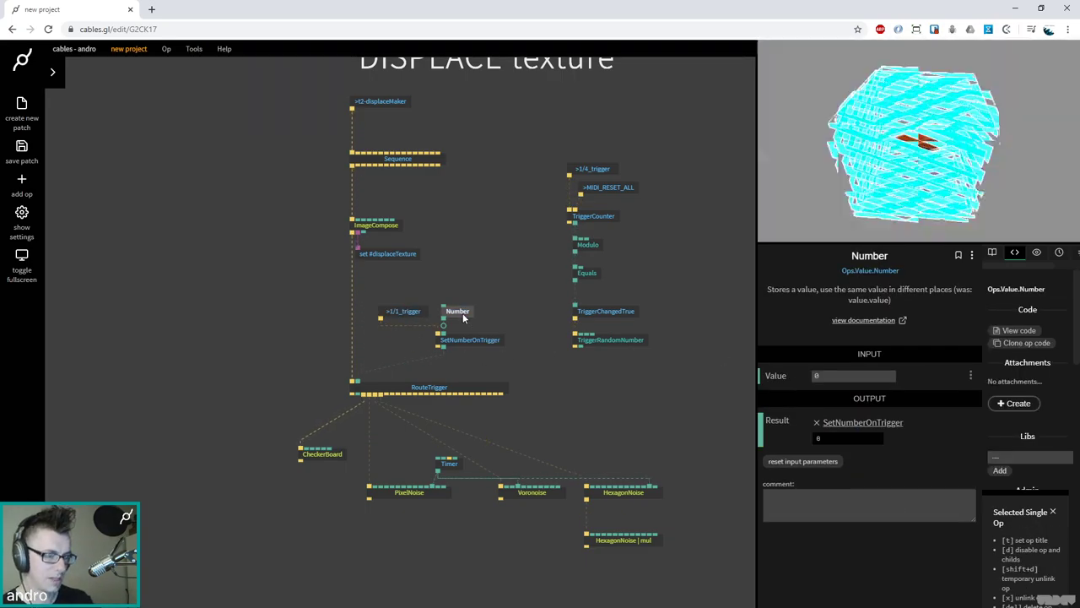
click(772, 506)
text(MIDI CONtROLLER)
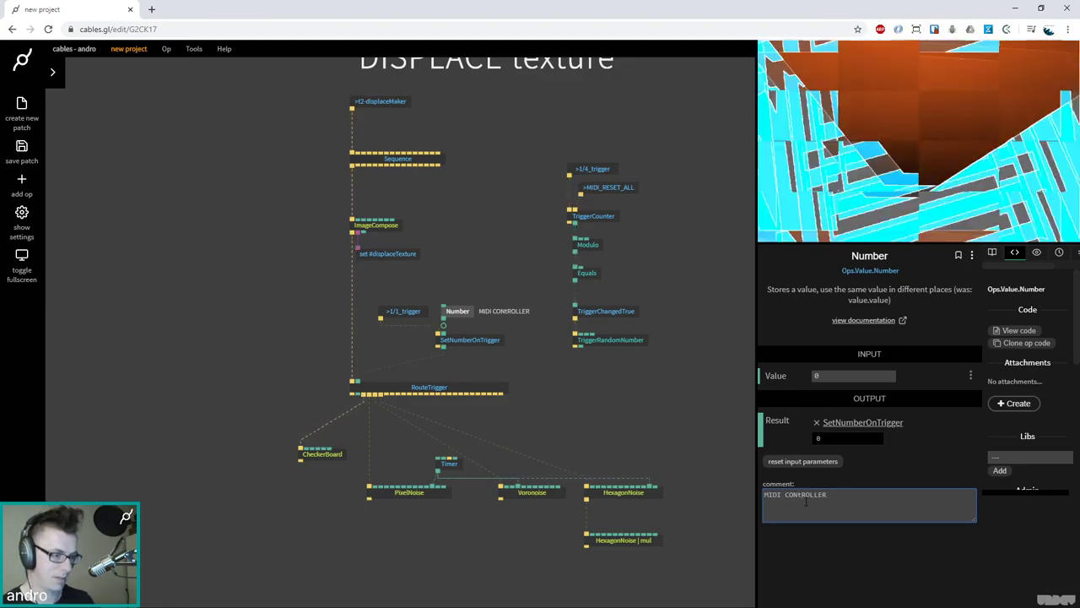
click(454, 312)
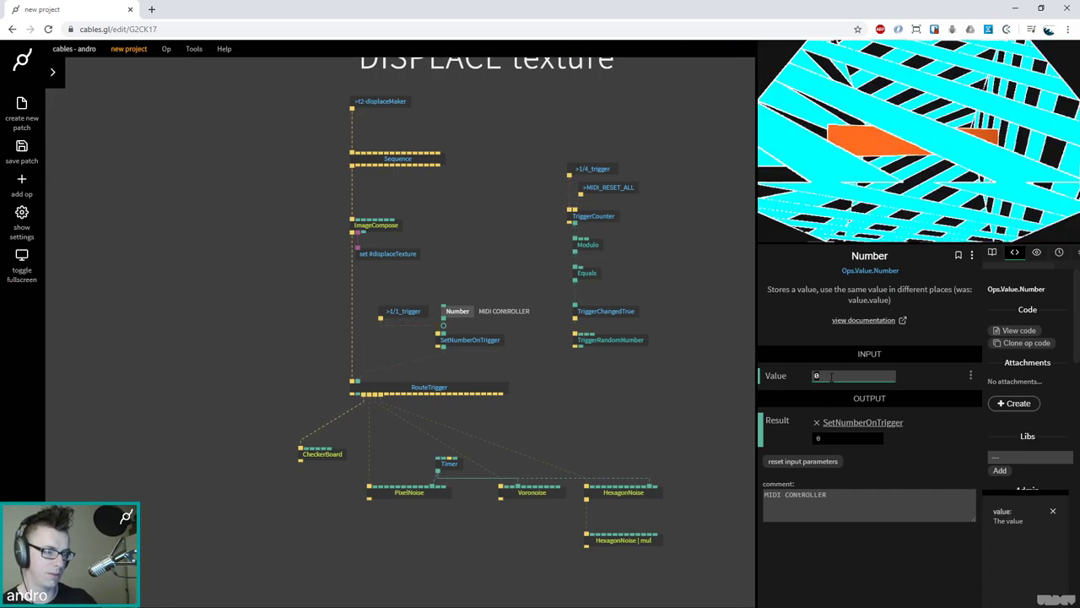
text(2)
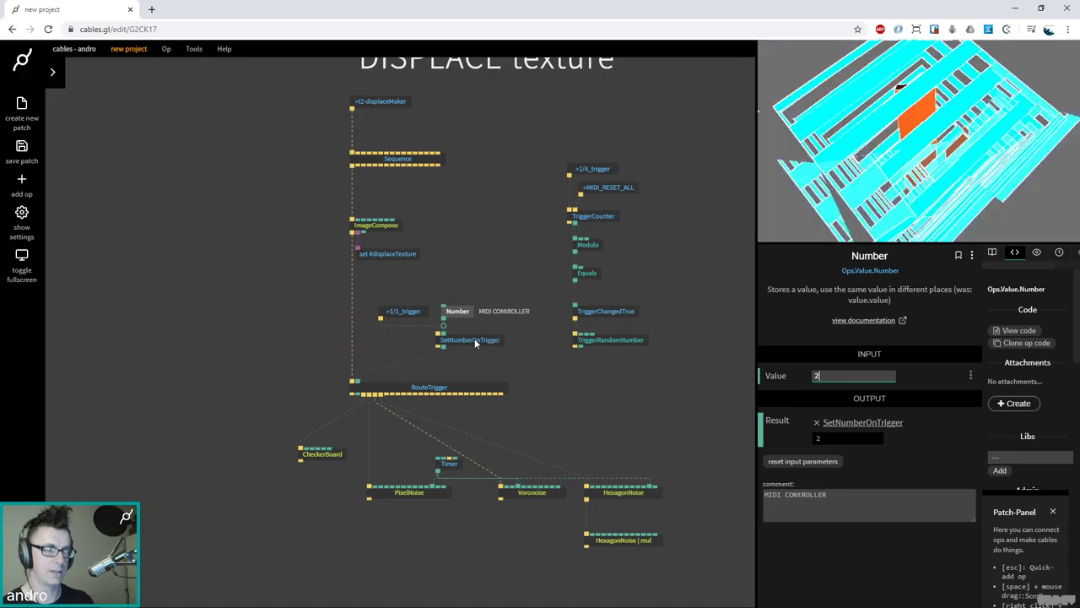
Inspect SetNumberOnTrigger, the 1/1_trigger receiver and RouteTrigger, and relink TriggerRandomNumber's result to RouteTrigger's Switch Value
click(475, 340)
click(402, 311)
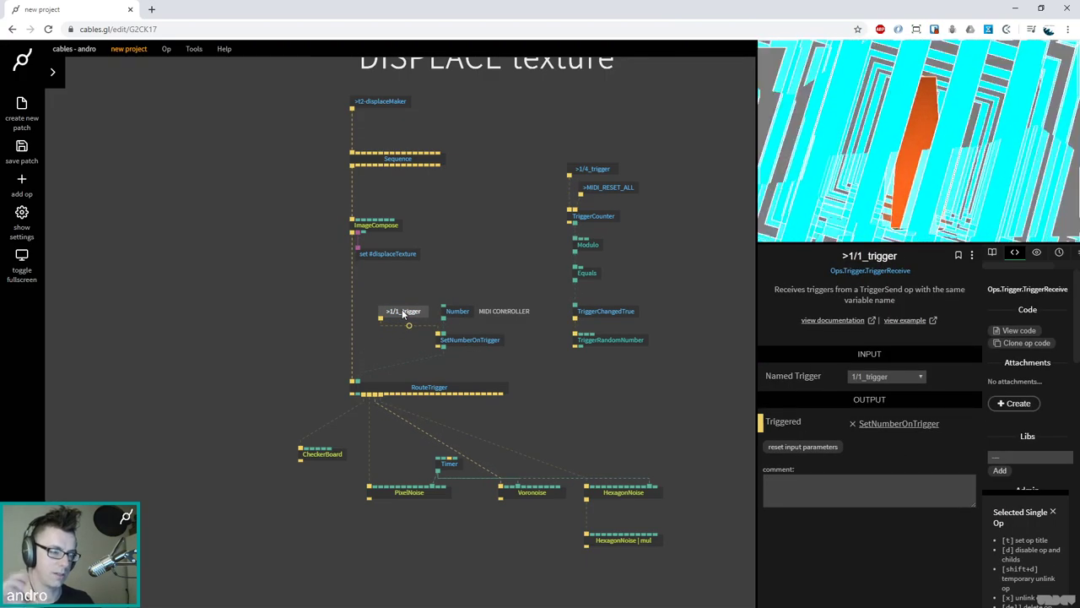
click(480, 341)
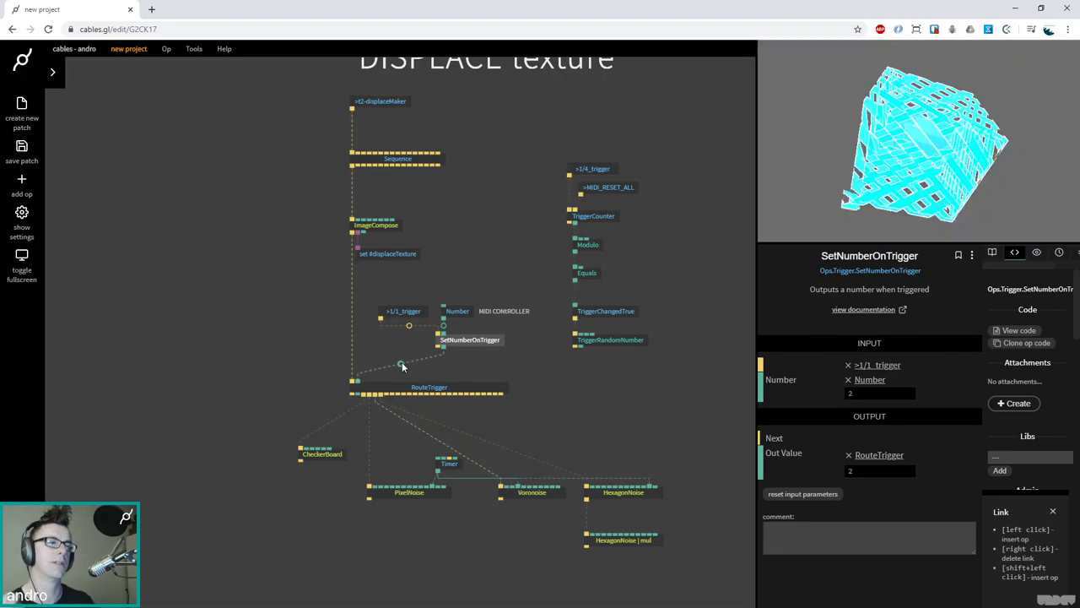
click(417, 314)
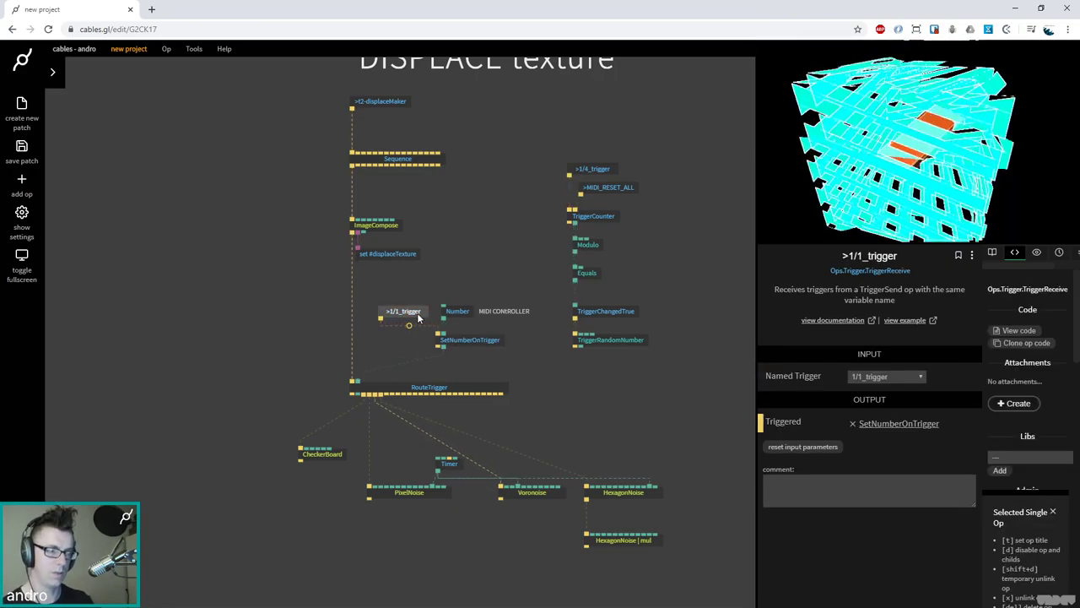
click(413, 390)
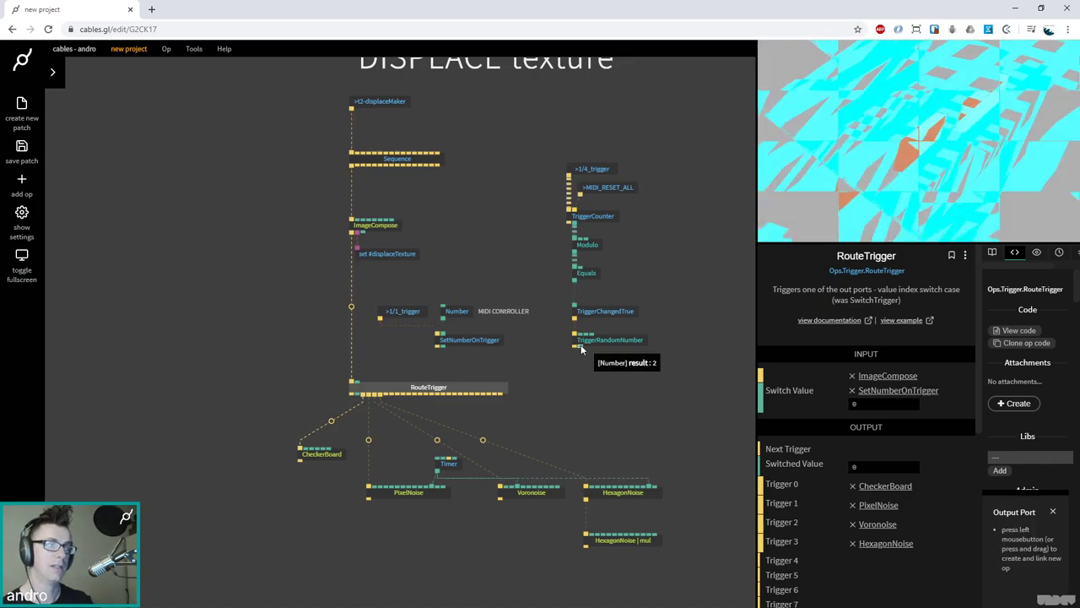
drag(579, 346, 358, 382)
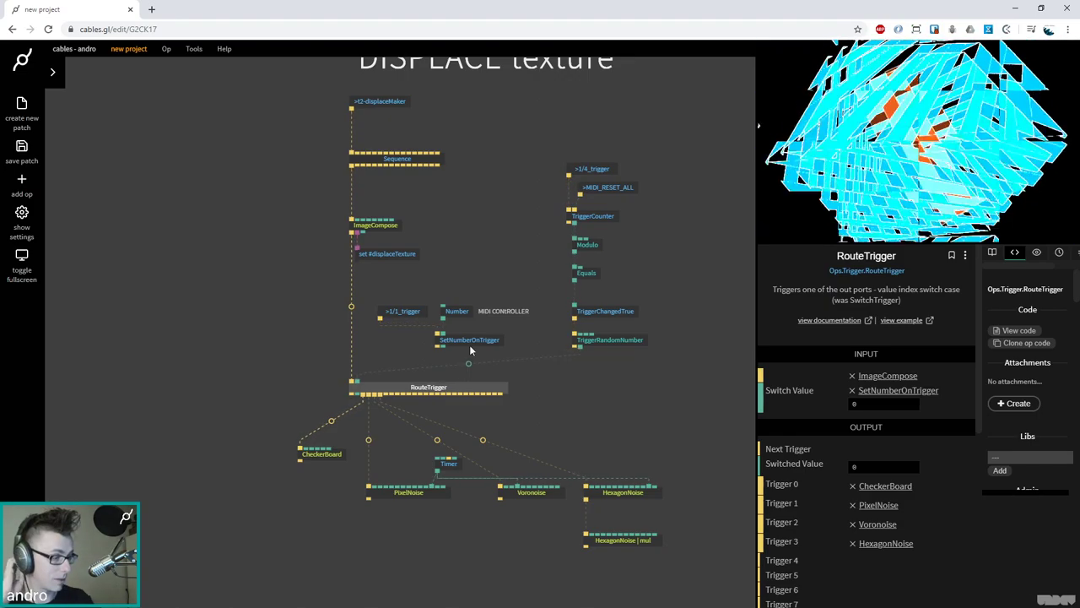